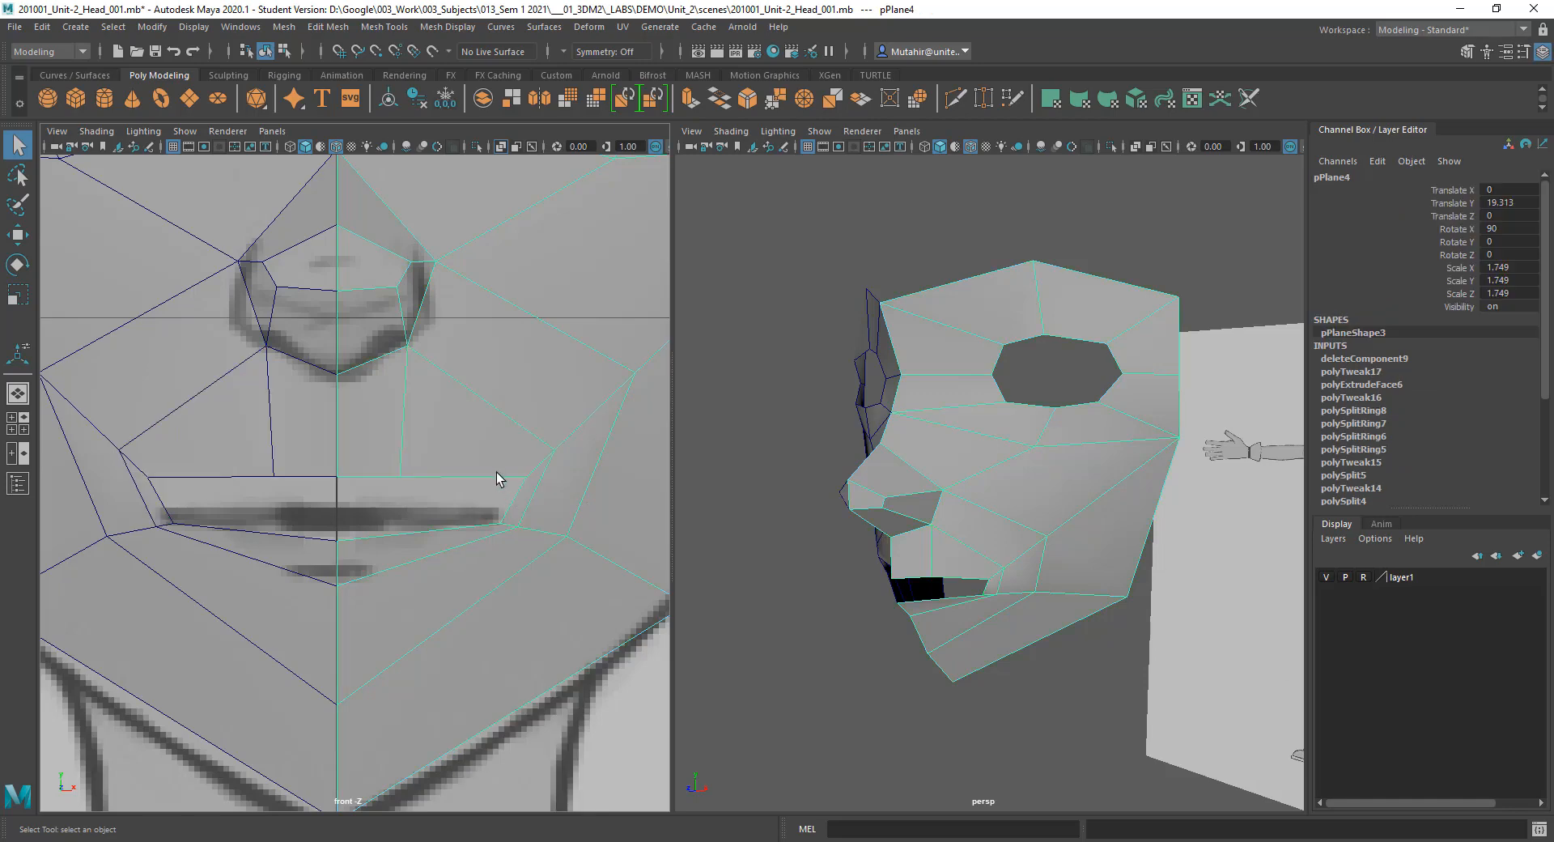
Step: Show the side view in place of the perspective view, and move the outer upper-lip vertex inward toward the mouth's centre
{"action": "right_click_drag", "start_coordinate": [490, 473], "coordinate": [417, 453]}
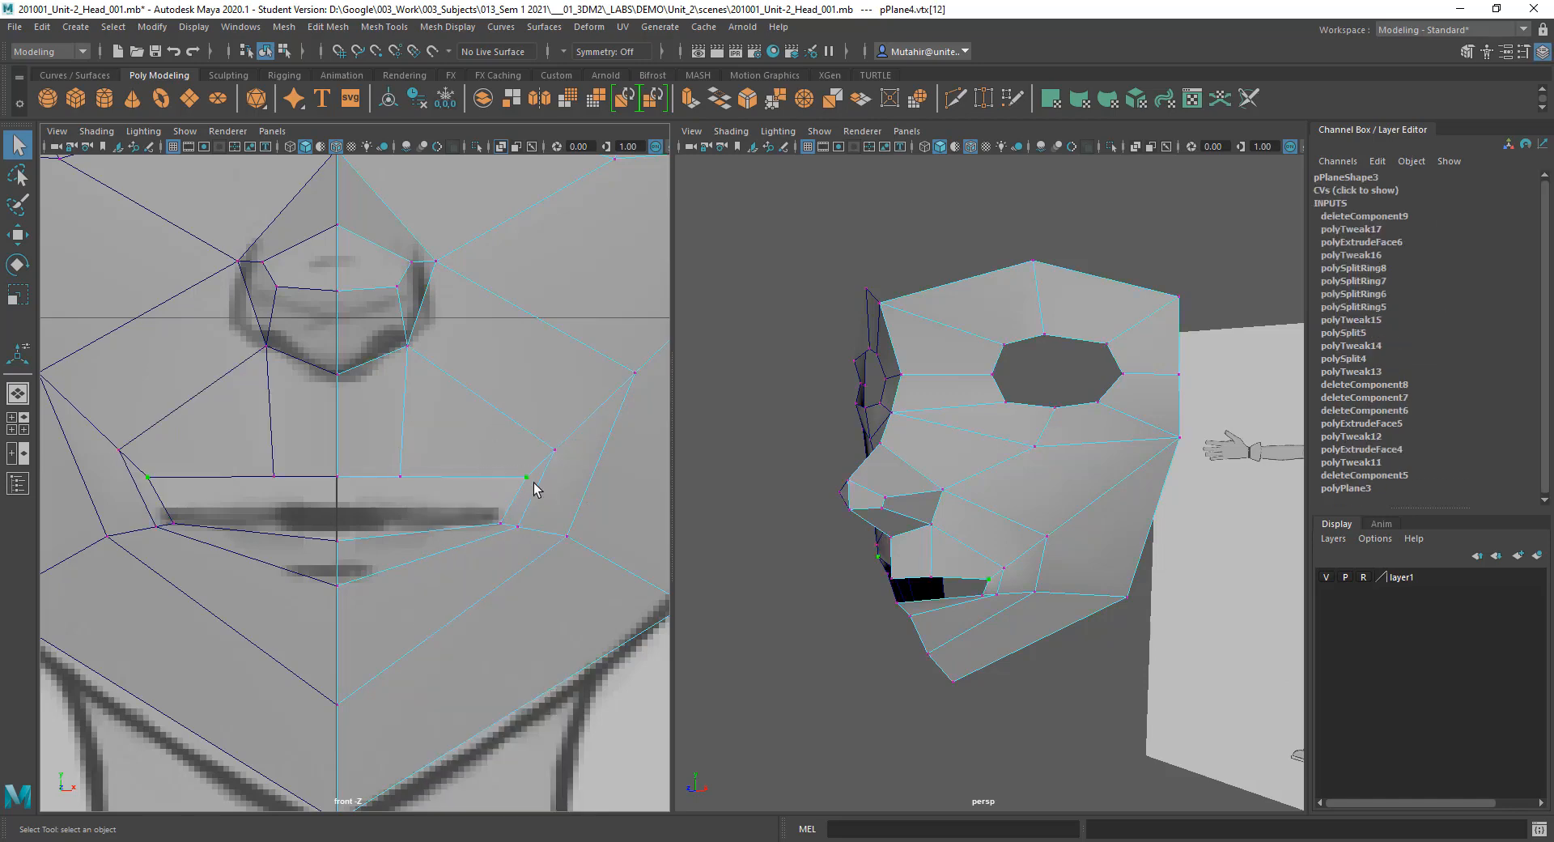
{"action": "key", "text": "space"}
{"action": "mouse_move", "coordinate": [895, 537]}
{"action": "left_mouse_down"}
{"action": "mouse_move", "coordinate": [998, 537]}
{"action": "mouse_move", "coordinate": [979, 534]}
{"action": "left_mouse_up"}
{"action": "left_click_drag", "start_coordinate": [1115, 564], "coordinate": [1122, 568], "text": "ctrl+alt"}
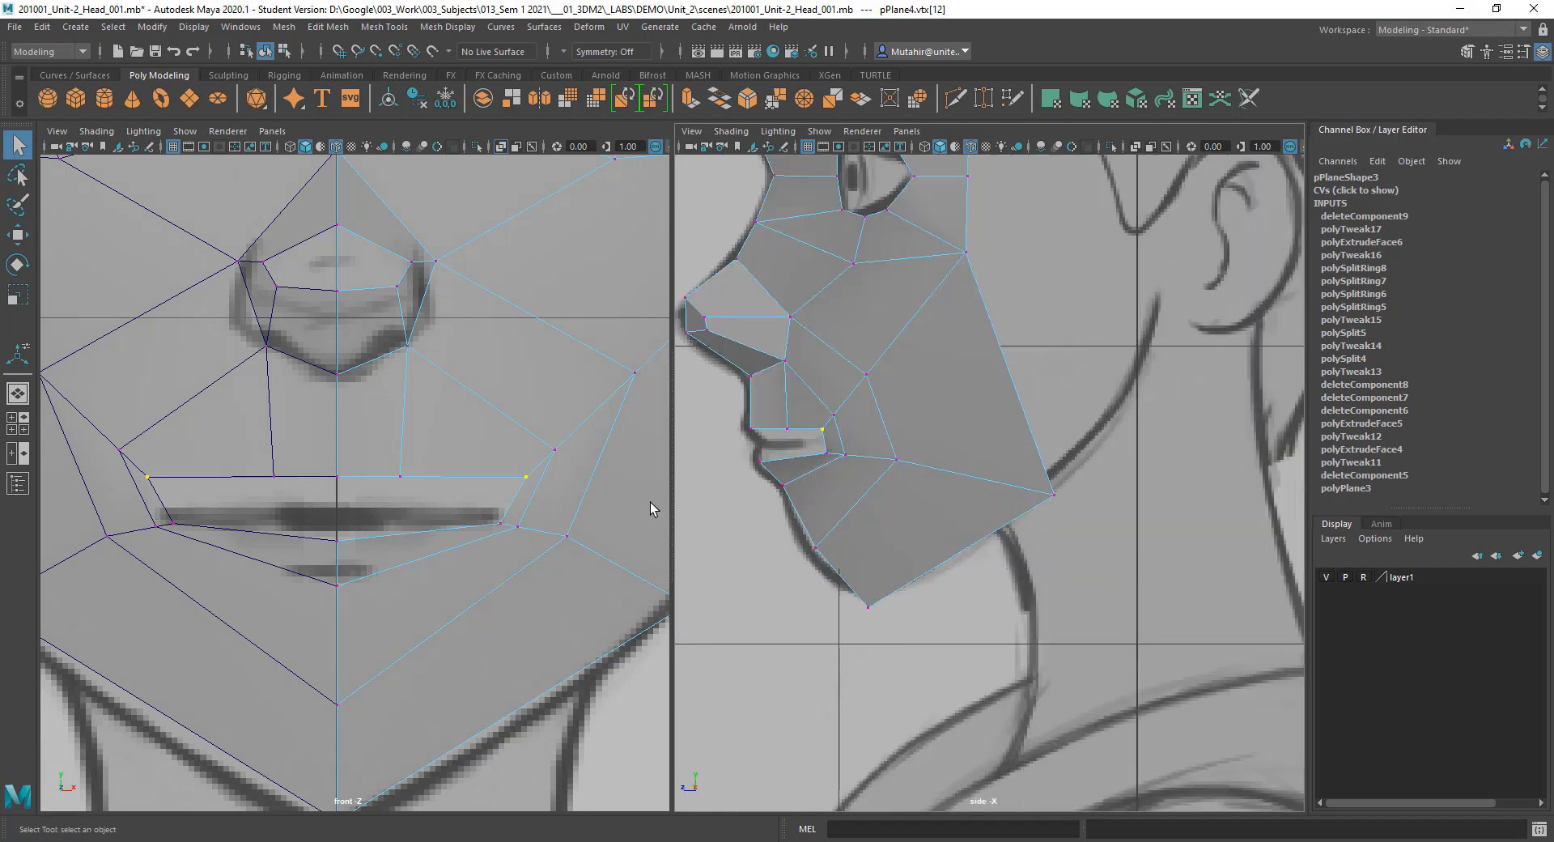
{"action": "middle_click_drag", "start_coordinate": [426, 462], "coordinate": [433, 452], "text": "alt"}
{"action": "scroll", "coordinate": [434, 451], "scroll_direction": "up", "scroll_amount": 1}
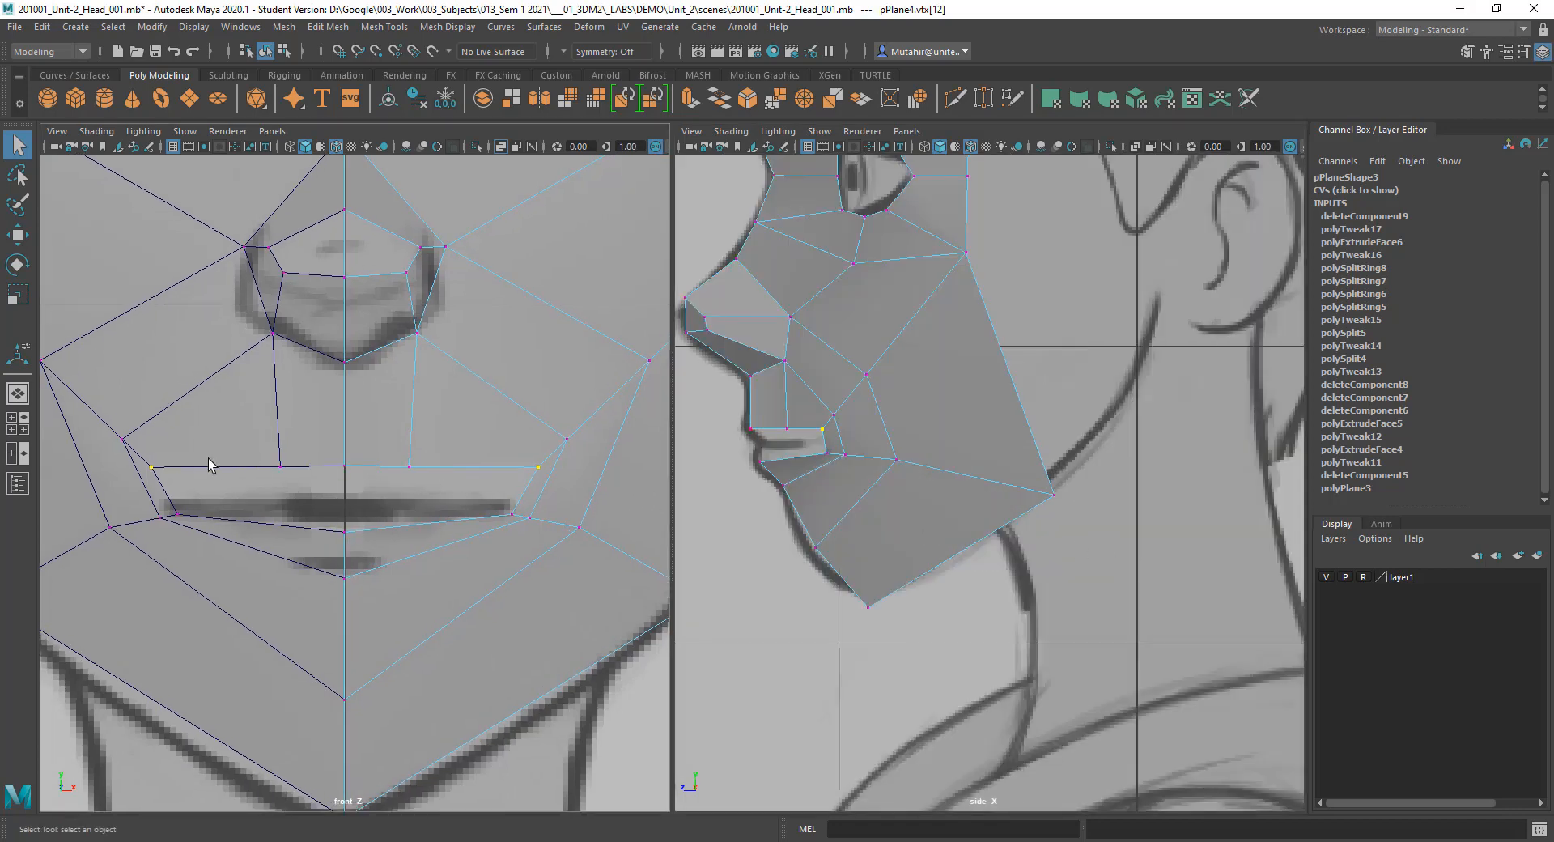
{"action": "key", "text": "w"}
{"action": "left_click_drag", "start_coordinate": [556, 471], "coordinate": [516, 484]}
{"action": "key", "text": "q"}
Step: Lower the row of vertices along the upper-lip edge closer to the mouth line in the front view
{"action": "middle_click_drag", "start_coordinate": [876, 538], "coordinate": [895, 519], "text": "alt"}
{"action": "middle_click_drag", "start_coordinate": [376, 555], "coordinate": [391, 509], "text": "alt"}
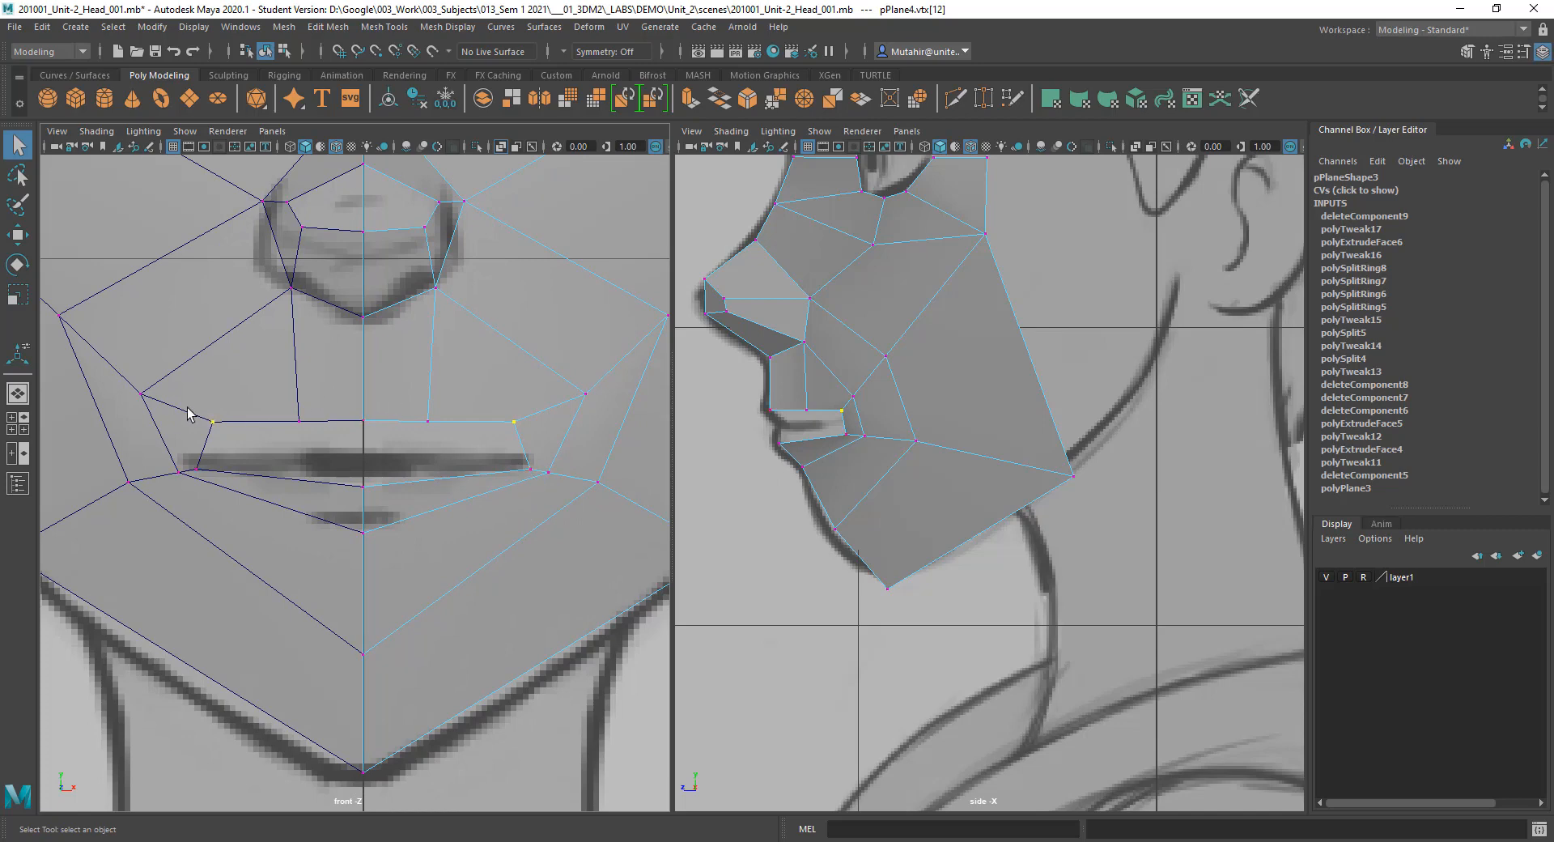
{"action": "left_click_drag", "start_coordinate": [188, 408], "coordinate": [536, 443]}
{"action": "key", "text": "w"}
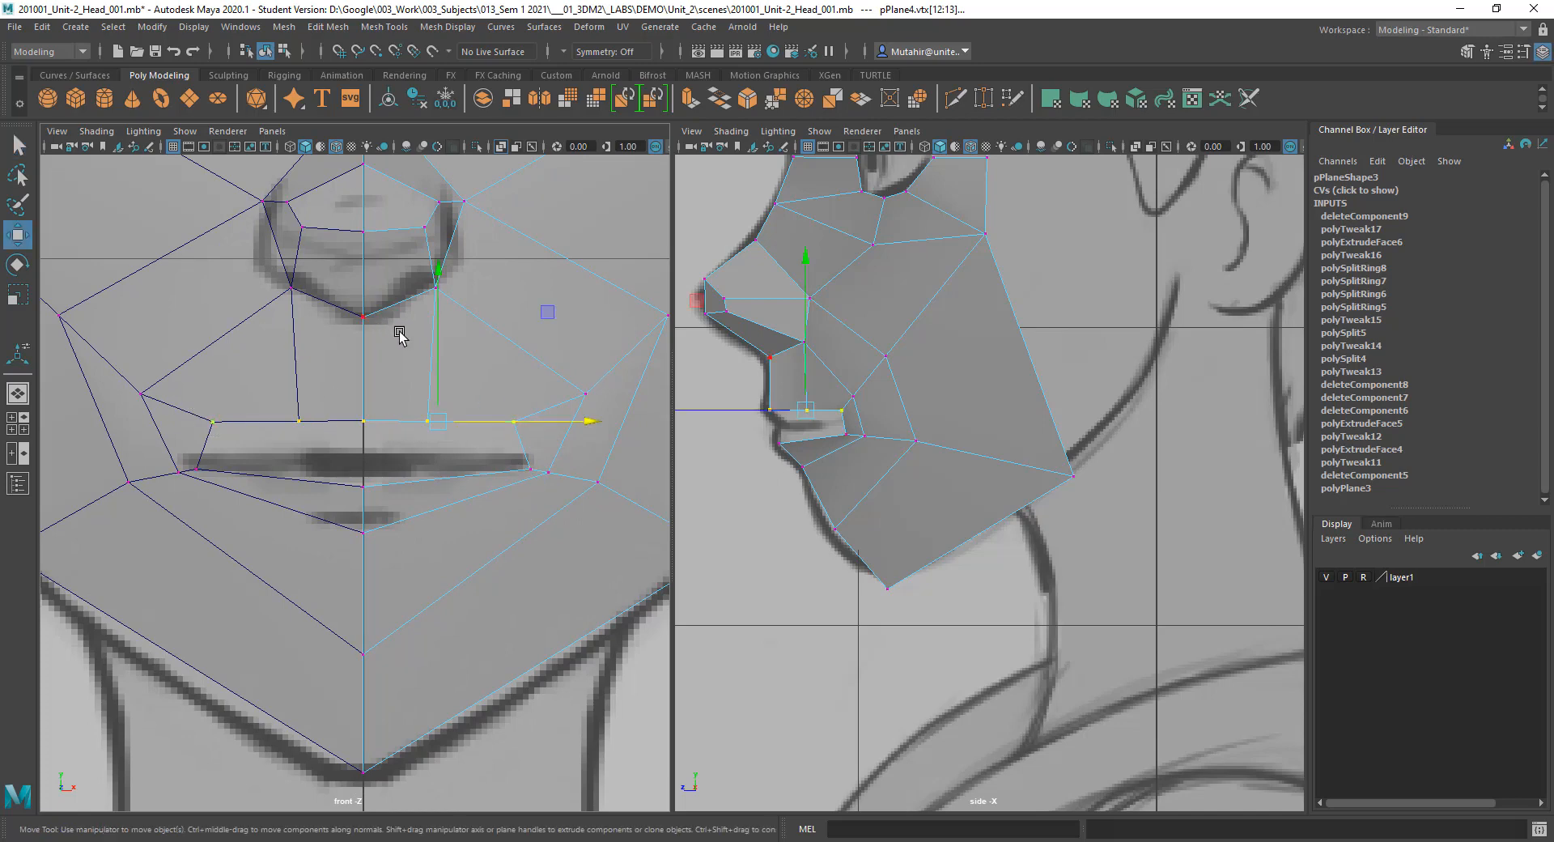
{"action": "left_click_drag", "start_coordinate": [437, 312], "coordinate": [437, 322]}
{"action": "key", "text": "q"}
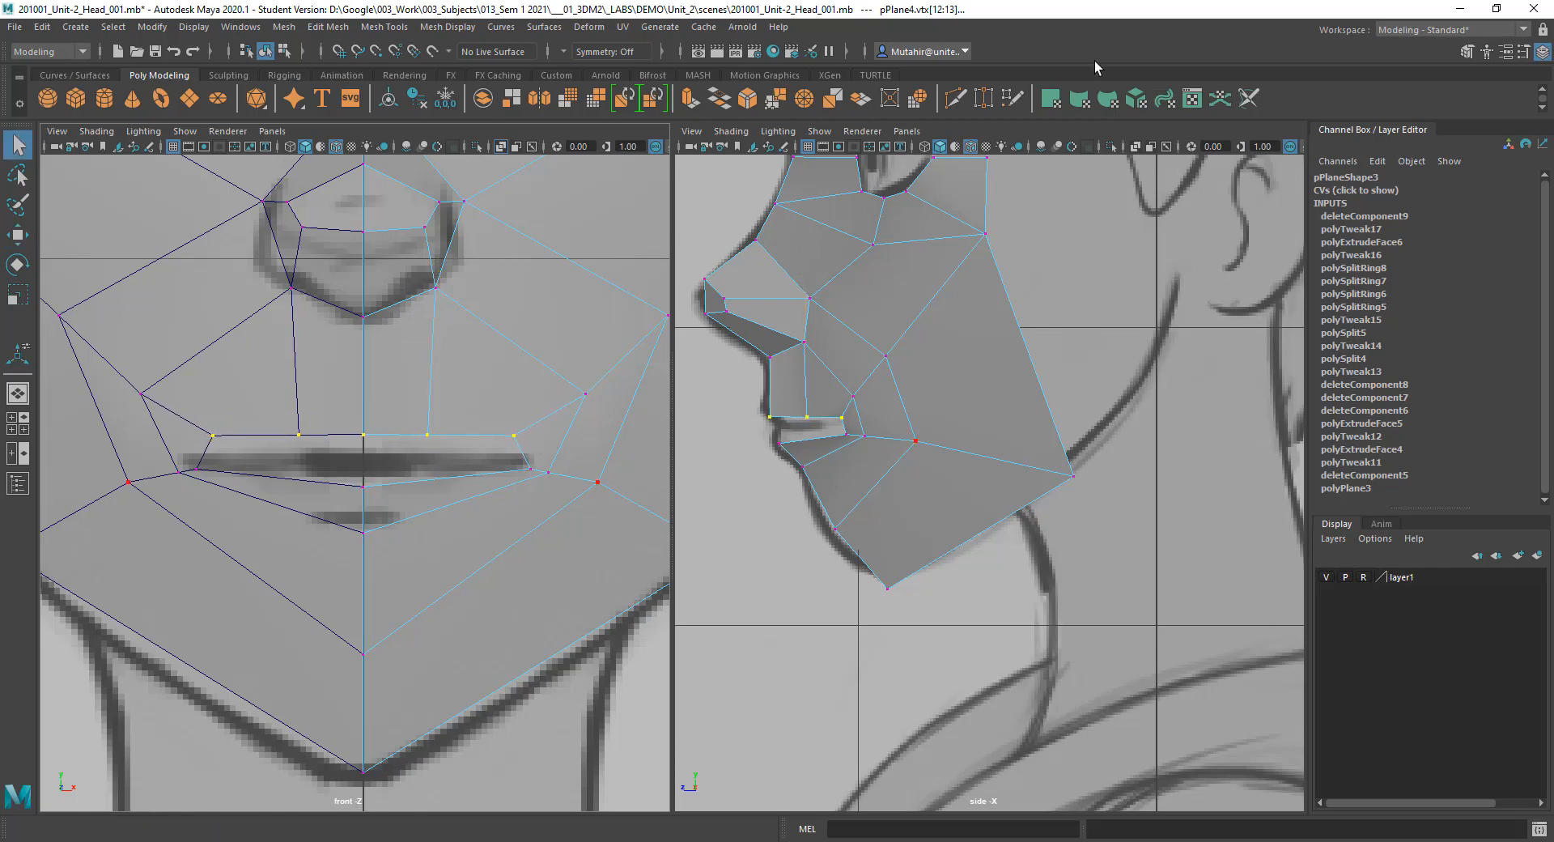
Step: Turn on X-ray display in the side view so the reference drawing shows through the face mesh
{"action": "left_click", "coordinate": [1138, 143]}
{"action": "middle_click_drag", "start_coordinate": [1003, 361], "coordinate": [1006, 356], "text": "alt"}
{"action": "right_click_drag", "start_coordinate": [1006, 356], "coordinate": [1009, 354], "text": "alt"}
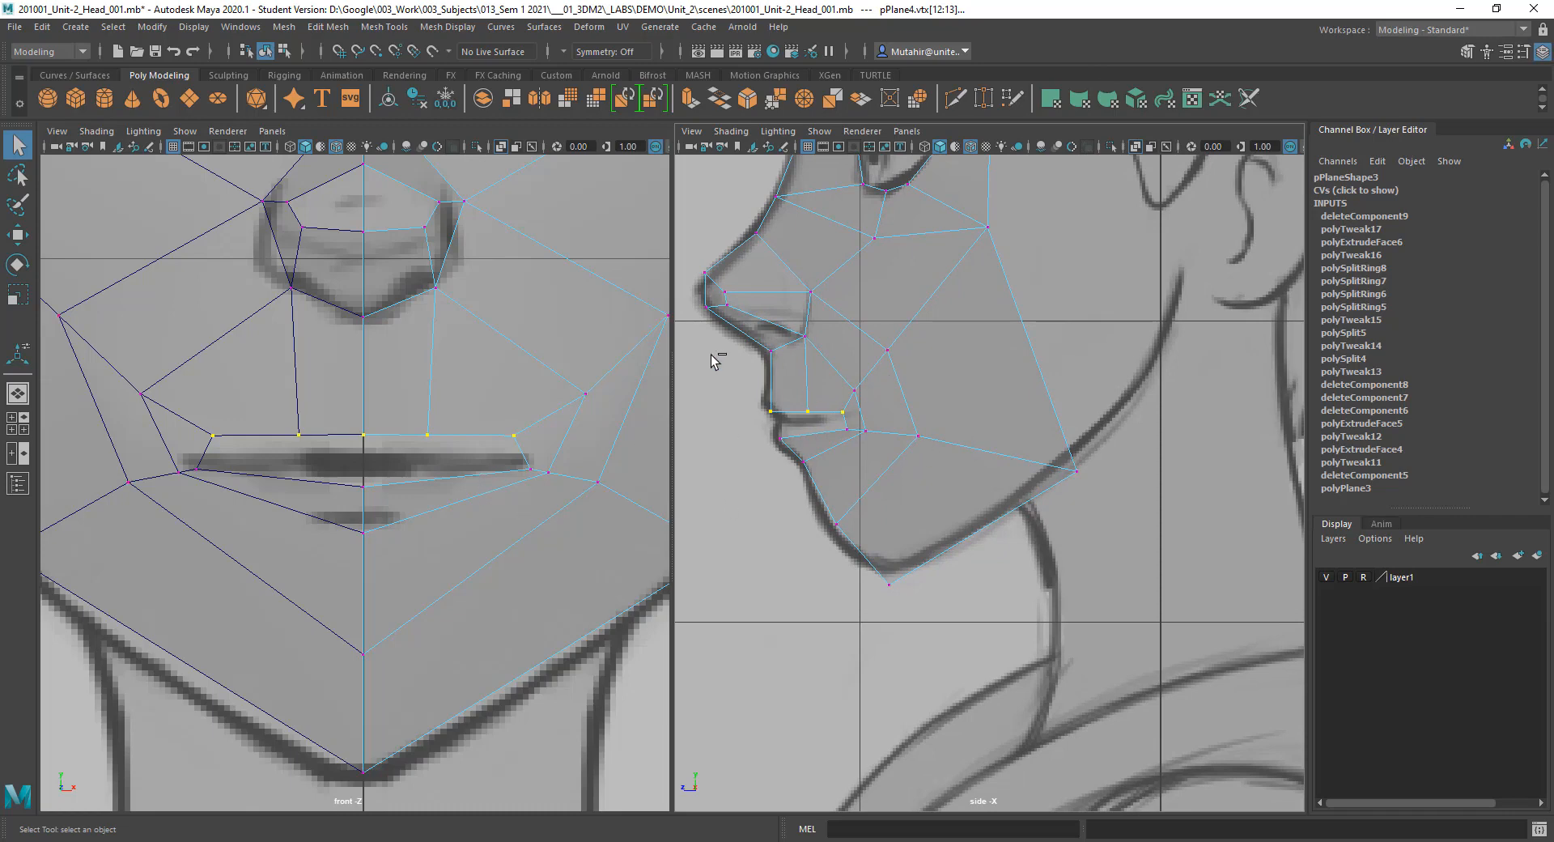
Step: Fit the upper-lip centre vertex, its neighbouring vertex and the lower-lip centre vertex to the mouth profile in the side view
{"action": "right_click_drag", "start_coordinate": [923, 490], "coordinate": [982, 461], "text": "alt"}
{"action": "middle_click_drag", "start_coordinate": [983, 461], "coordinate": [994, 519], "text": "alt"}
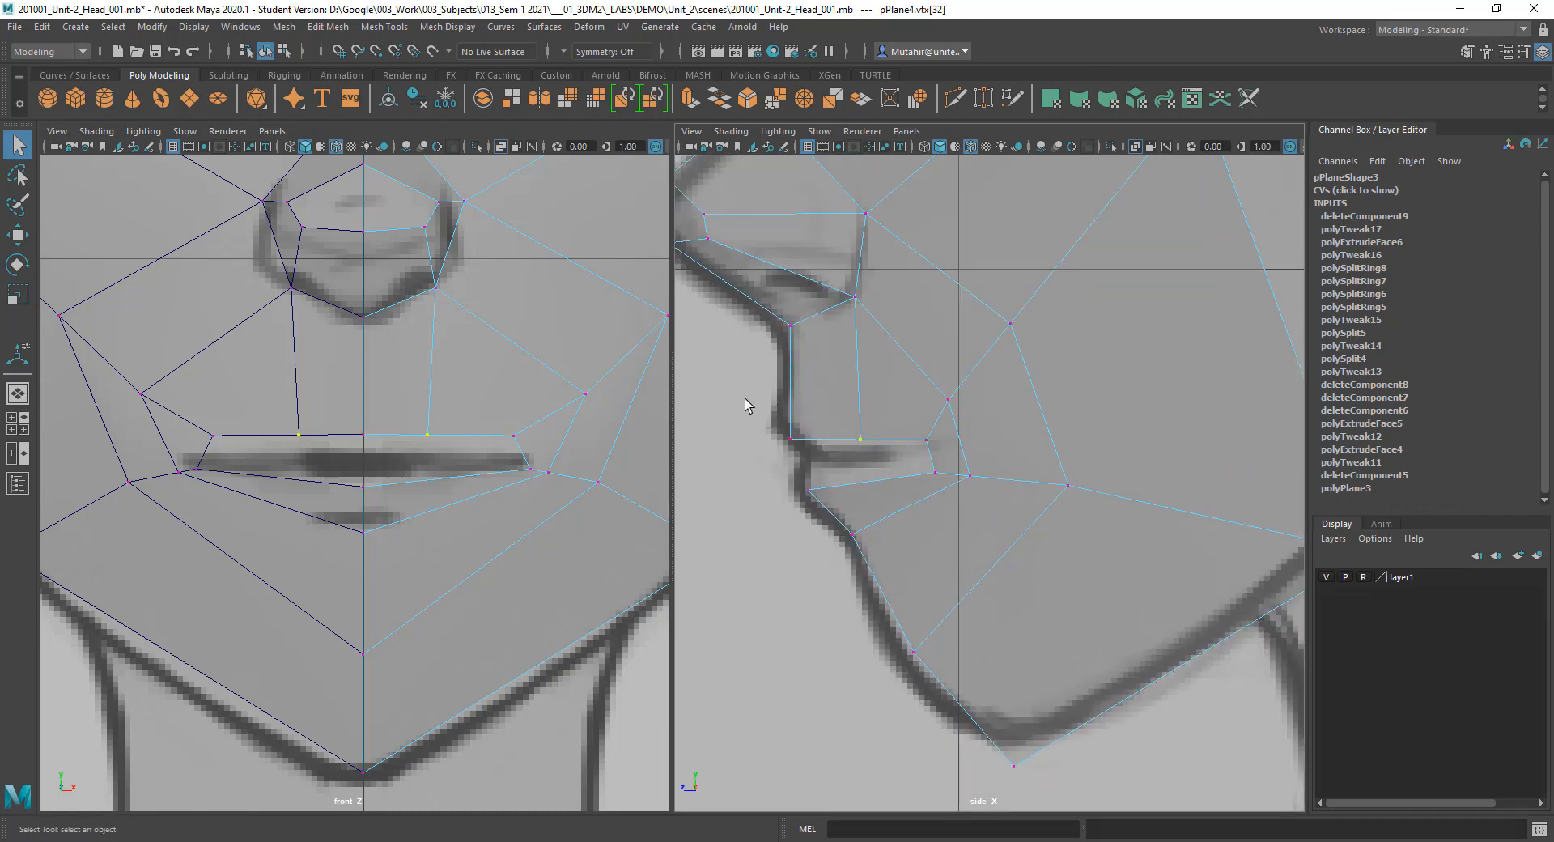
{"action": "left_click", "coordinate": [790, 438], "text": "shift"}
{"action": "key", "text": "w"}
{"action": "left_click_drag", "start_coordinate": [787, 429], "coordinate": [845, 438]}
{"action": "key", "text": "q"}
{"action": "key", "text": "w"}
{"action": "key", "text": "q"}
Step: Insert an edge loop with Multi-Cut from the lower lip down through the chin to the jaw border
{"action": "mouse_move", "coordinate": [929, 498]}
{"action": "middle_mouse_down", "text": "alt"}
{"action": "mouse_move", "coordinate": [906, 479]}
{"action": "mouse_move", "coordinate": [947, 517]}
{"action": "middle_mouse_up", "text": "alt"}
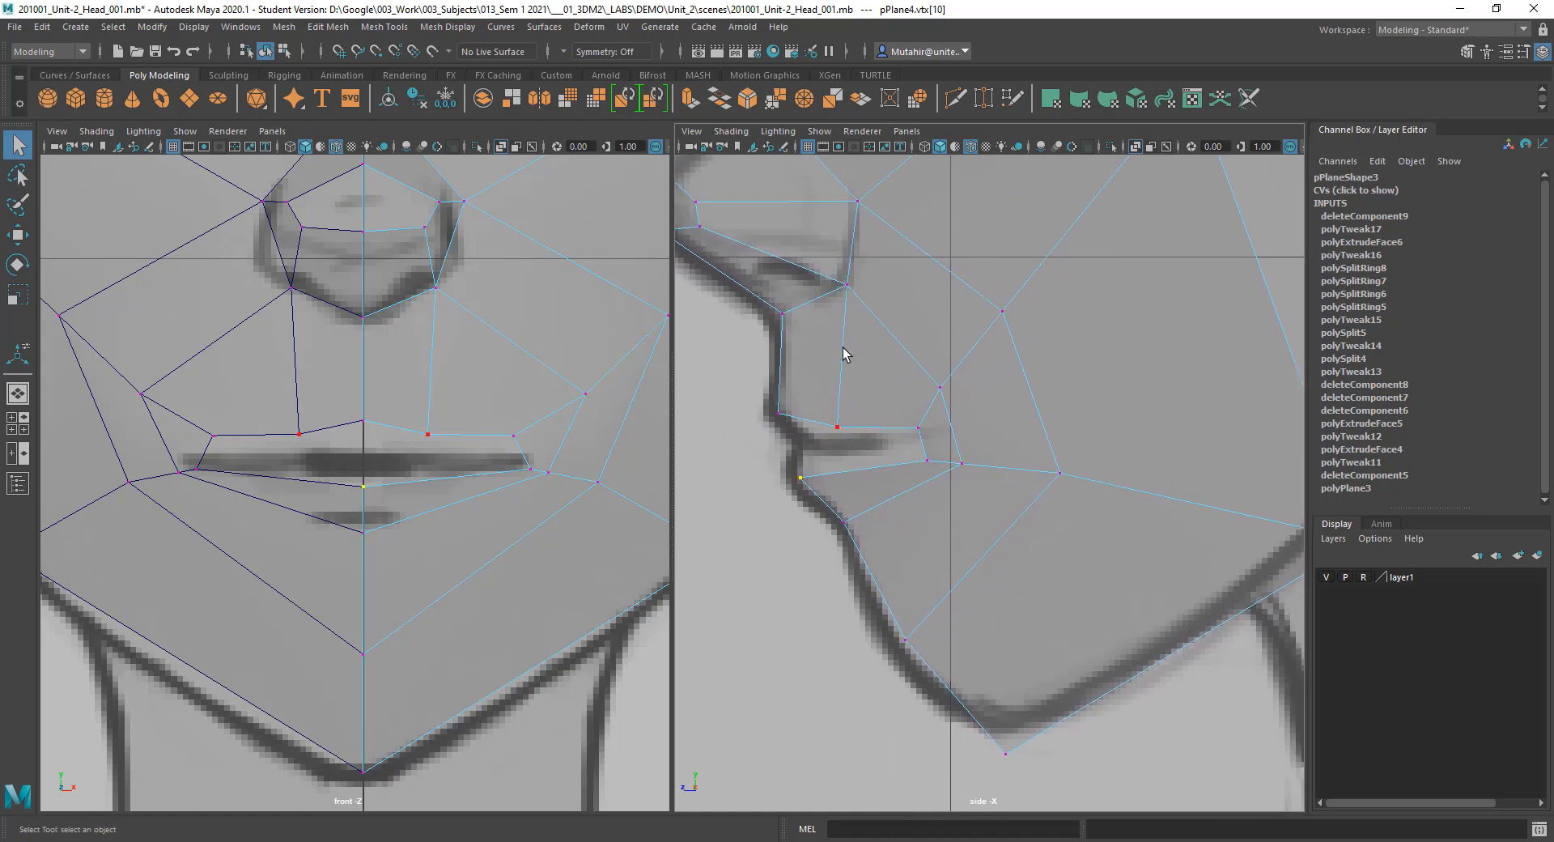
{"action": "middle_click_drag", "start_coordinate": [1040, 625], "coordinate": [976, 576], "text": "alt"}
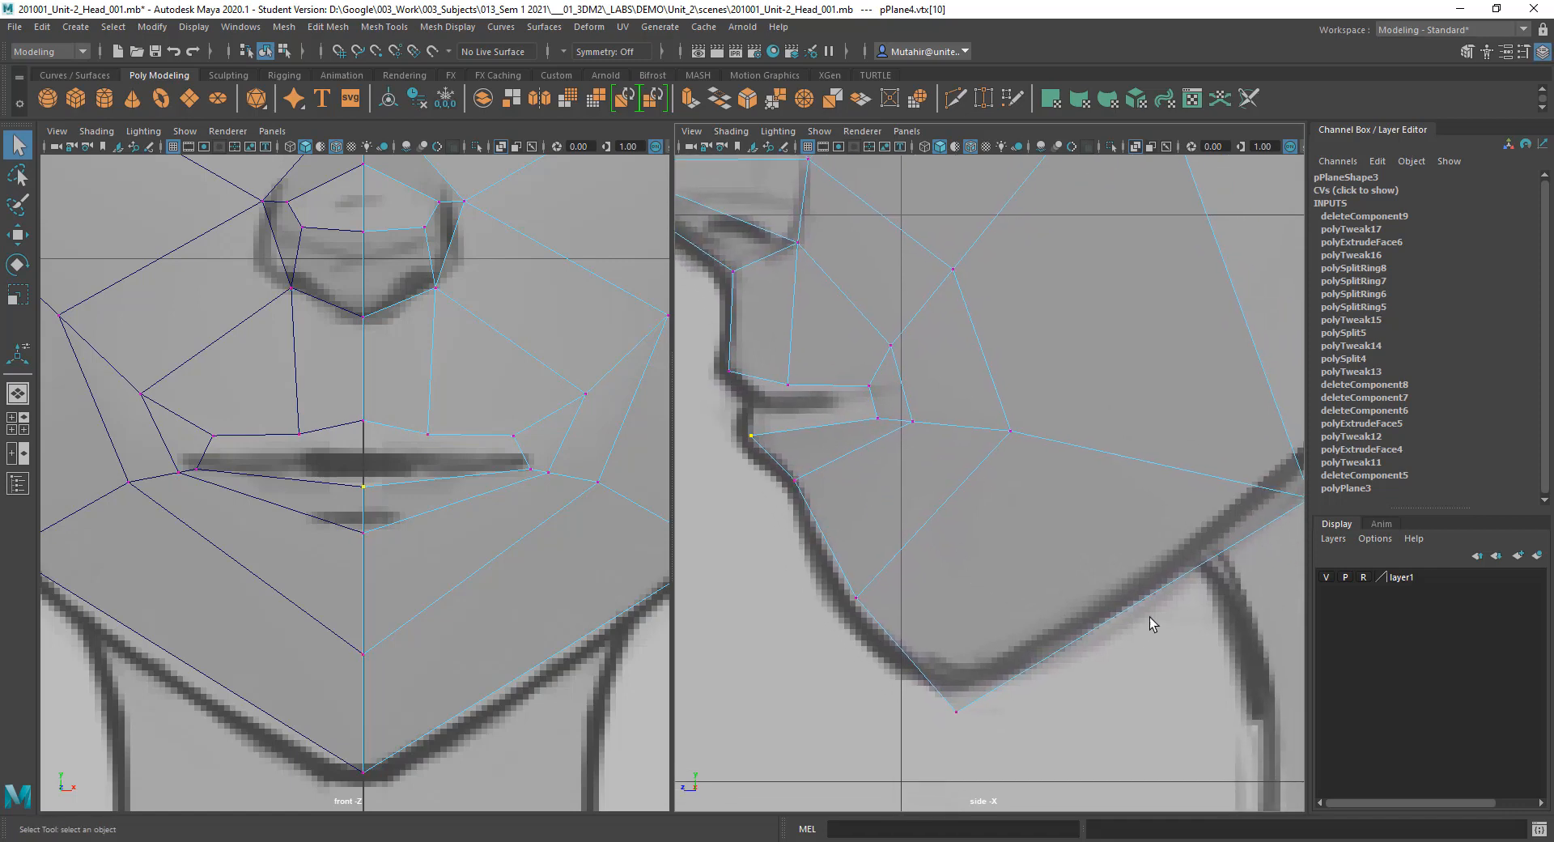
{"action": "middle_click_drag", "start_coordinate": [1108, 602], "coordinate": [1095, 631], "text": "alt"}
{"action": "right_click_drag", "start_coordinate": [1095, 631], "coordinate": [1090, 627], "text": "alt"}
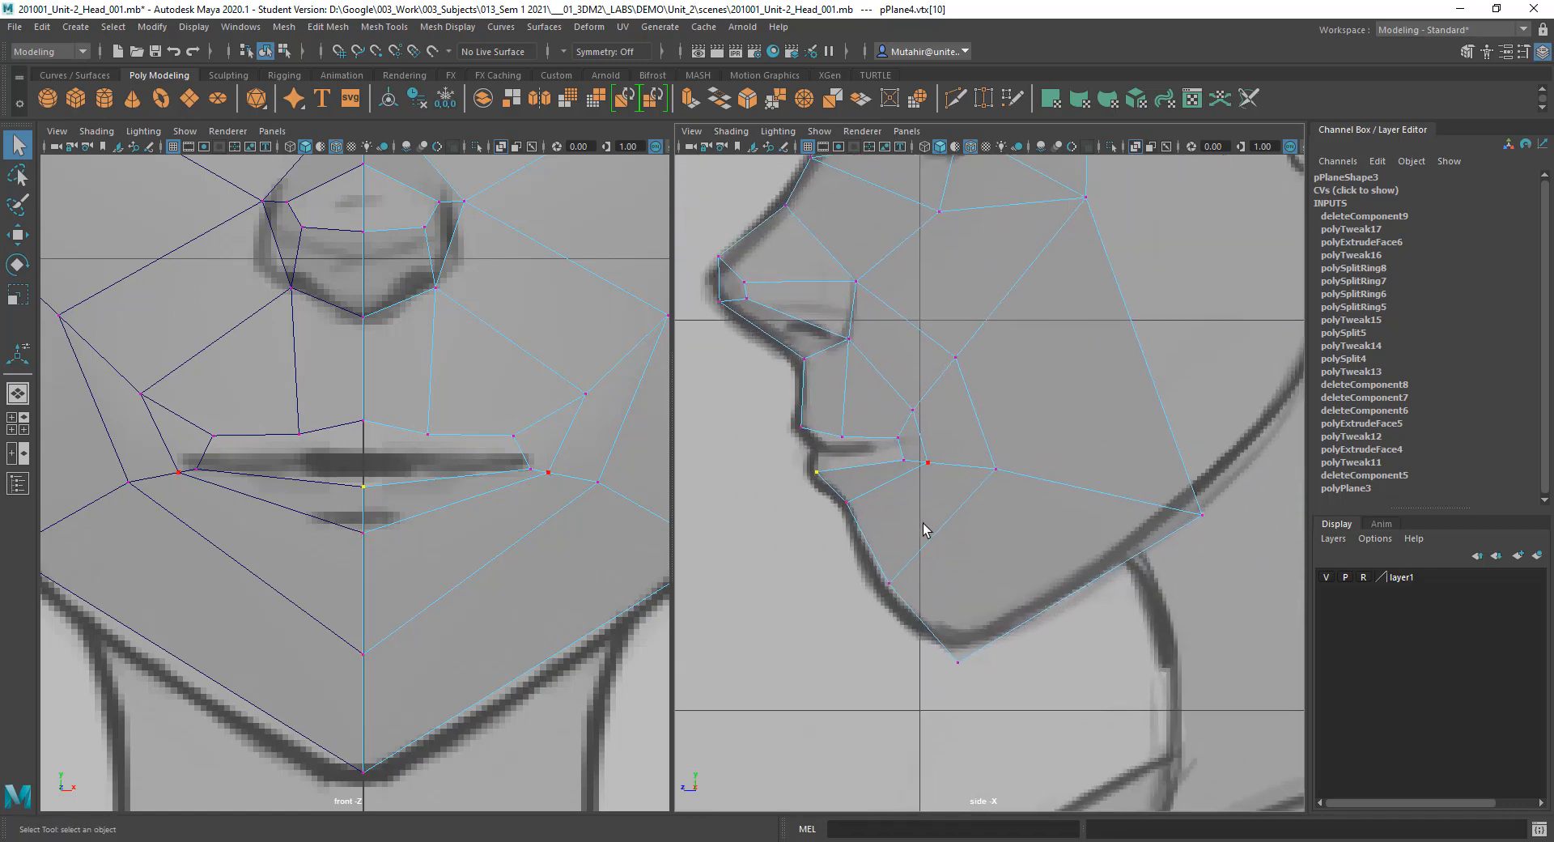
{"action": "left_click", "coordinate": [955, 98]}
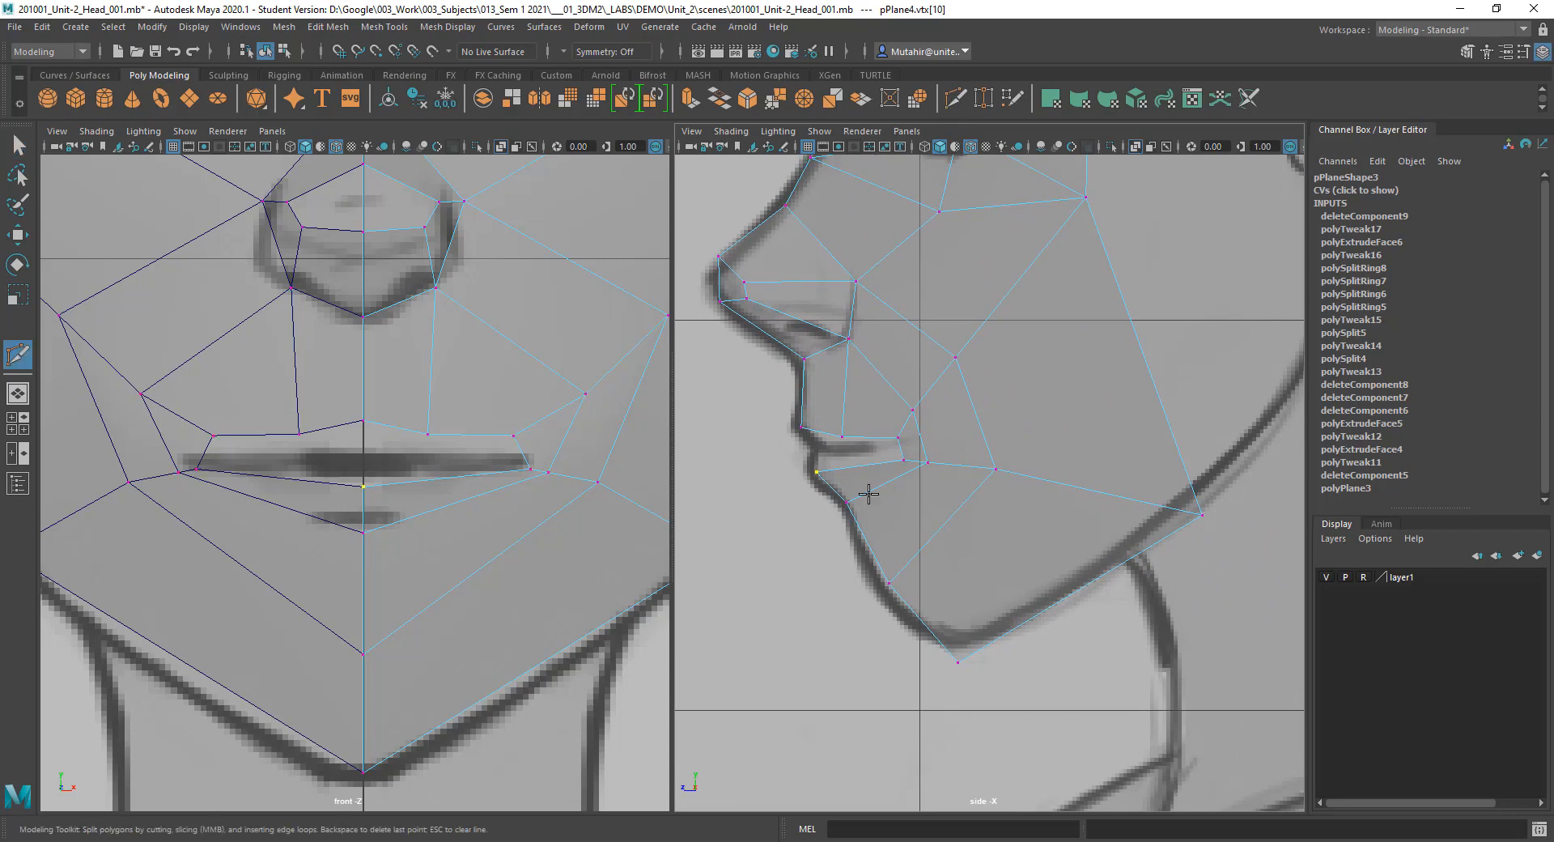
{"action": "left_click", "coordinate": [860, 475], "text": "ctrl"}
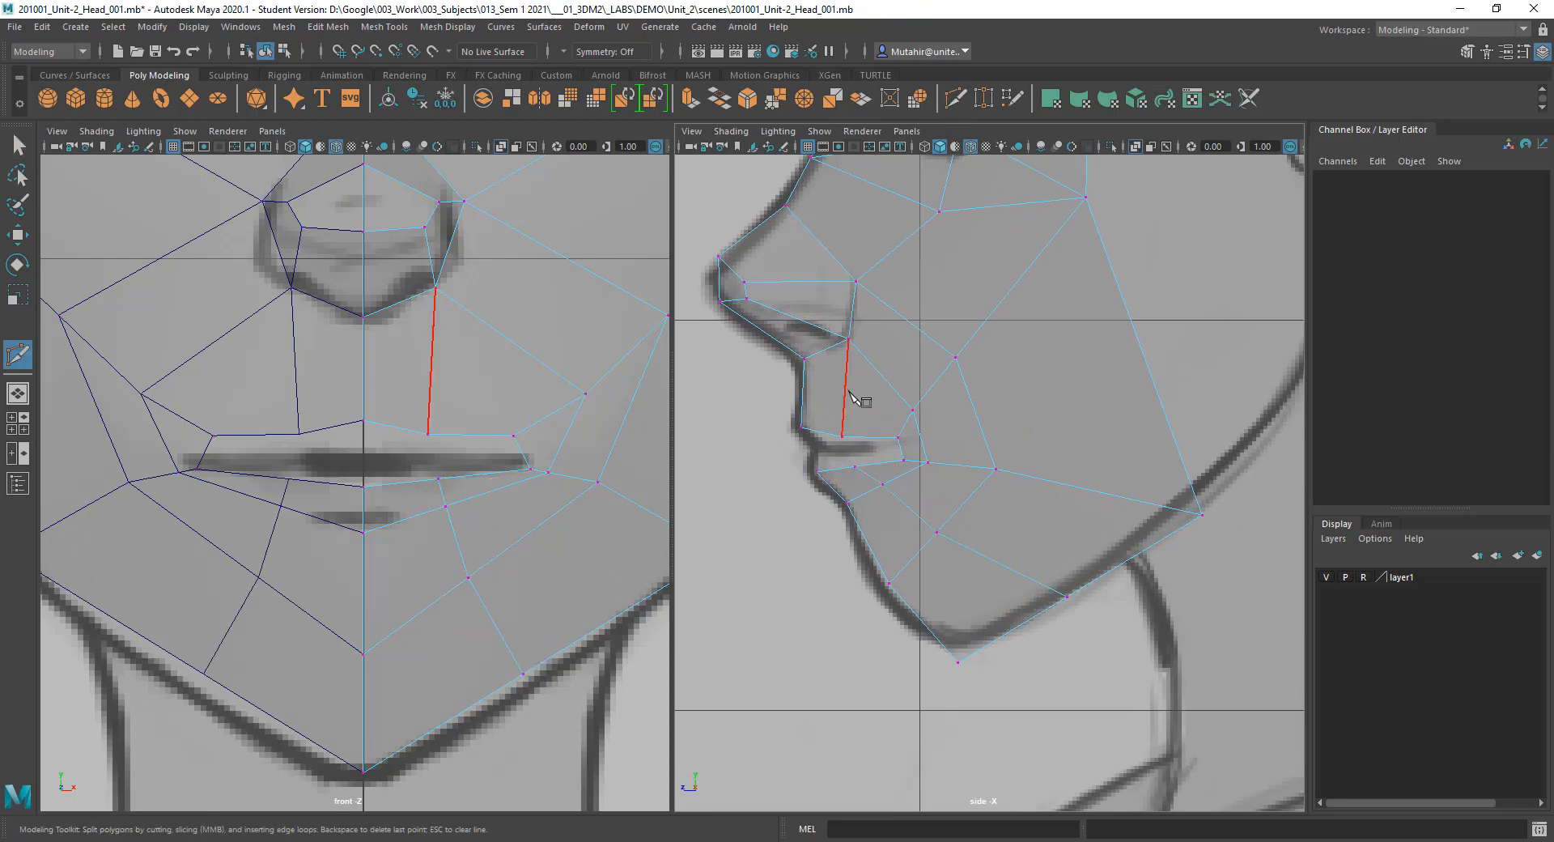
{"action": "middle_click_drag", "start_coordinate": [919, 529], "coordinate": [908, 506], "text": "alt"}
{"action": "right_click_drag", "start_coordinate": [908, 506], "coordinate": [919, 500], "text": "alt"}
{"action": "key", "text": "q"}
Step: Raise the lowest chin vertex onto the chin outline of the reference in the side view
{"action": "right_click_drag", "start_coordinate": [780, 415], "coordinate": [749, 402]}
{"action": "middle_click_drag", "start_coordinate": [835, 427], "coordinate": [892, 397], "text": "alt"}
{"action": "right_click_drag", "start_coordinate": [913, 290], "coordinate": [914, 334], "text": "alt"}
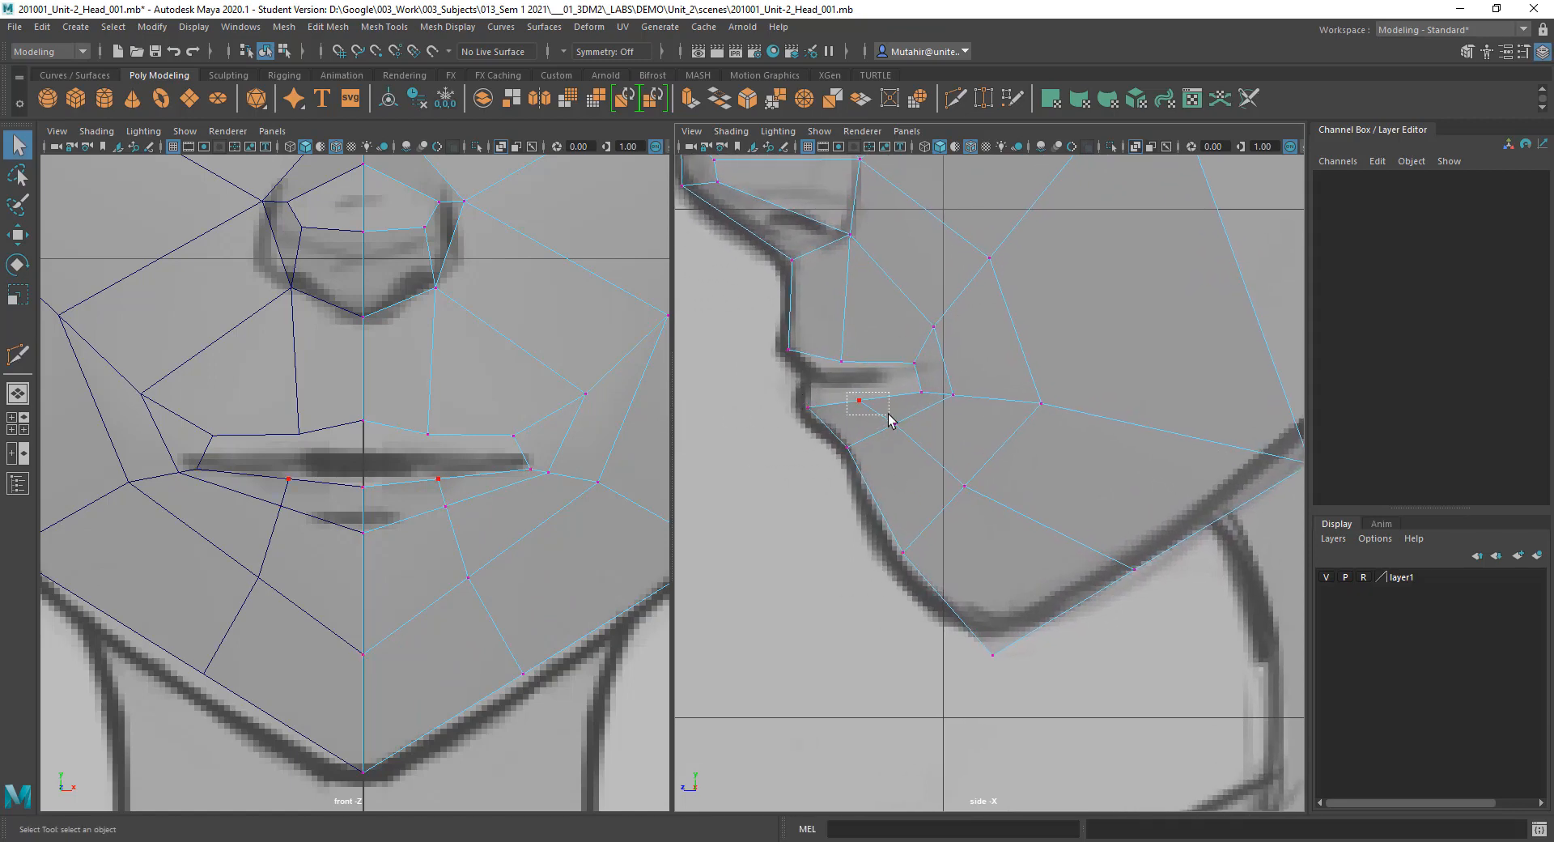
{"action": "left_click_drag", "start_coordinate": [888, 415], "coordinate": [985, 514]}
{"action": "key", "text": "w"}
{"action": "key", "text": "q"}
{"action": "key", "text": "w"}
{"action": "left_click", "coordinate": [992, 641]}
{"action": "left_click_drag", "start_coordinate": [993, 641], "coordinate": [997, 628]}
{"action": "key", "text": "q"}
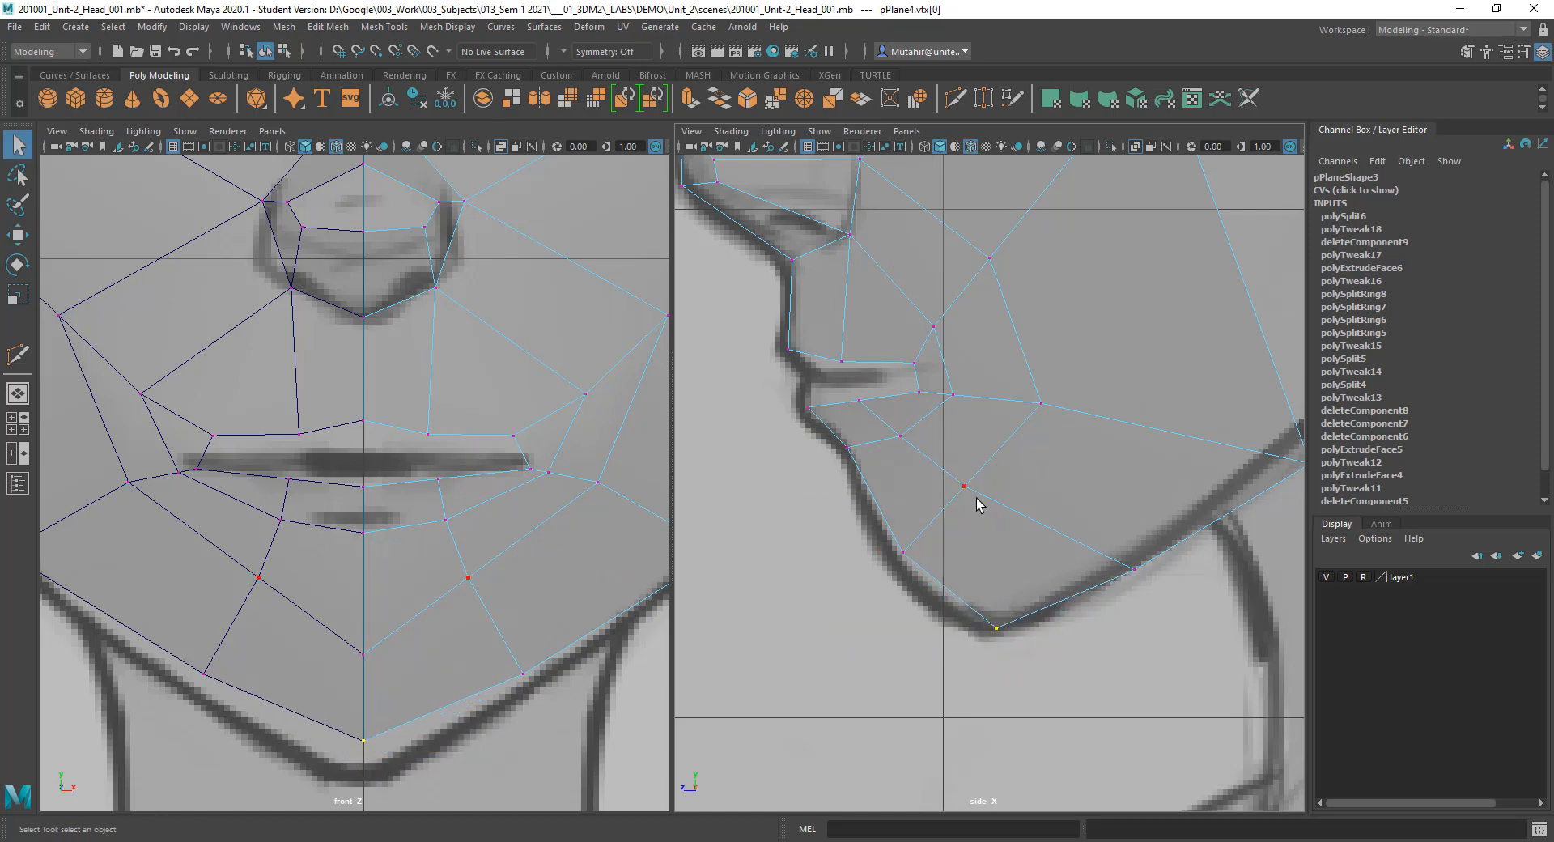
Step: Move the inserted loop's border vertex, between the chin and the jaw corner, up onto the jawline in the side view
{"action": "left_click", "coordinate": [1008, 510]}
{"action": "key", "text": "w"}
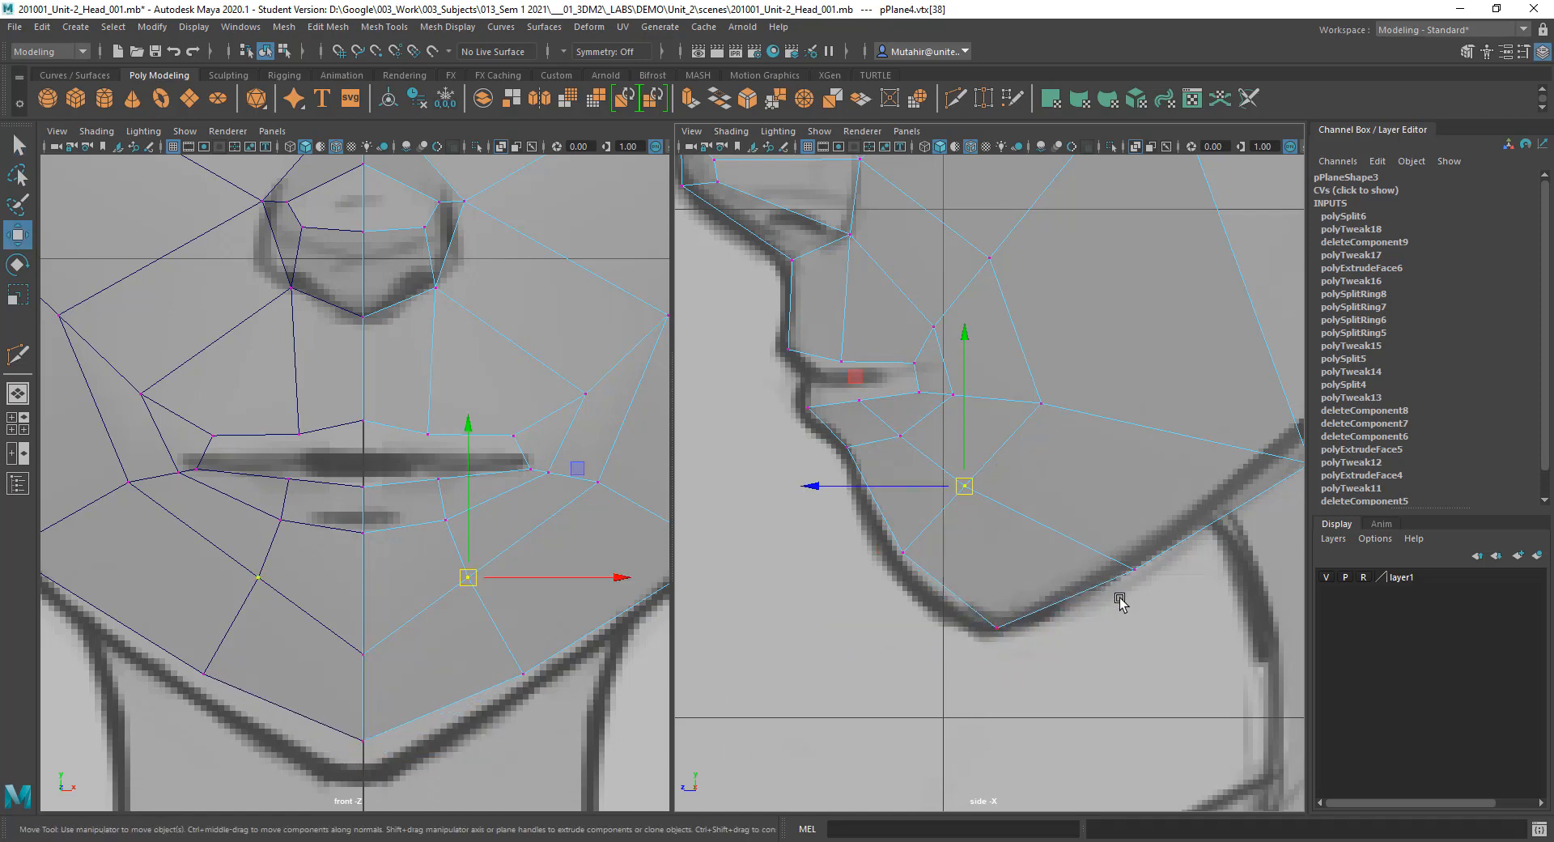
{"action": "middle_click_drag", "start_coordinate": [1120, 600], "coordinate": [1059, 611], "text": "alt"}
{"action": "mouse_move", "coordinate": [1062, 568]}
{"action": "left_mouse_down"}
{"action": "mouse_move", "coordinate": [1106, 604]}
{"action": "mouse_move", "coordinate": [1066, 567]}
{"action": "left_mouse_up"}
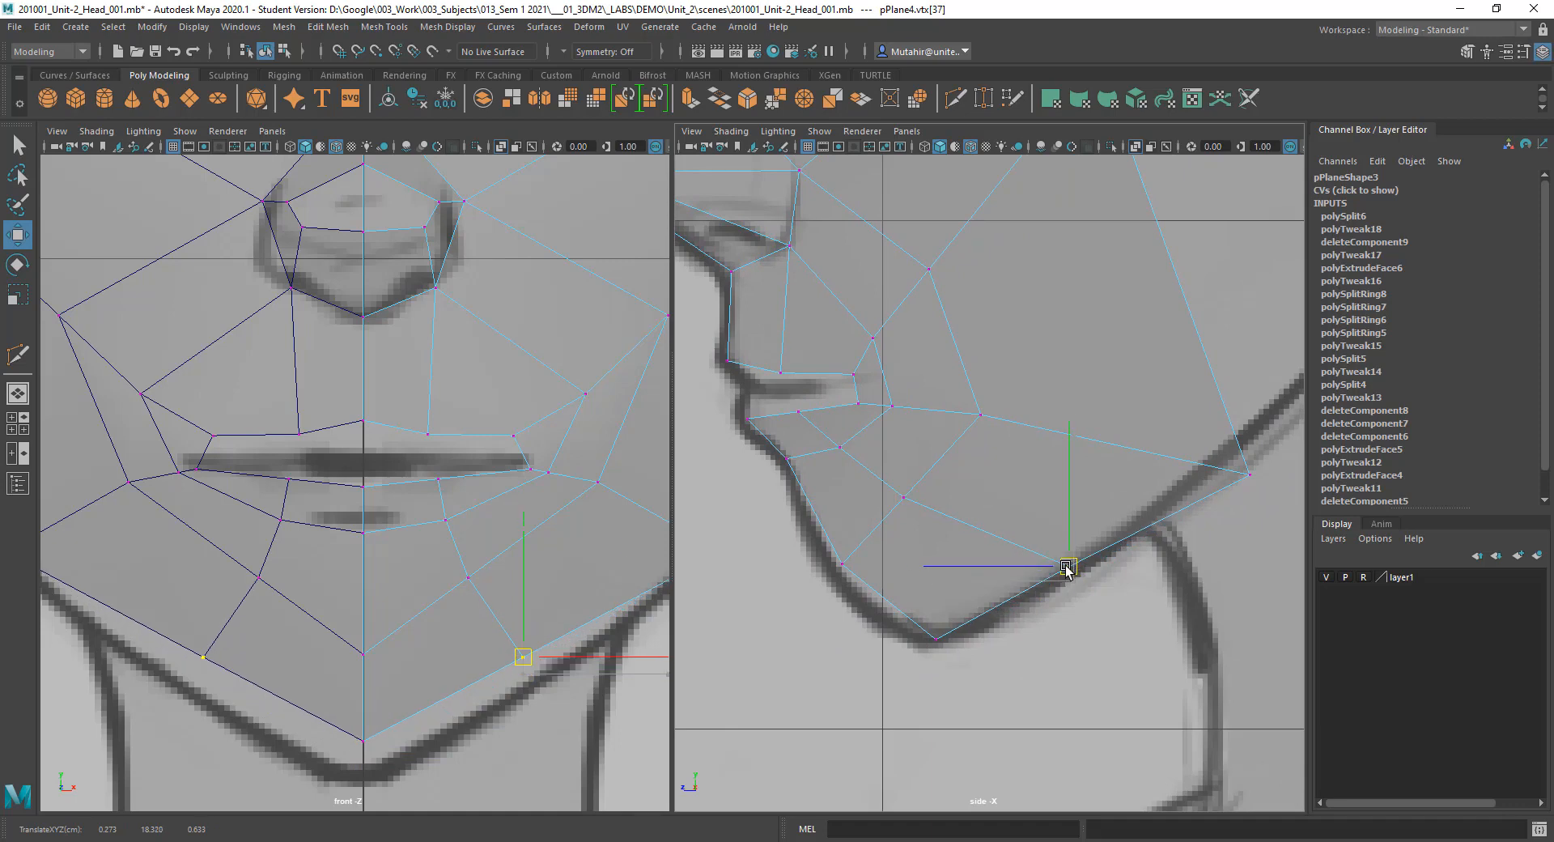
Step: Move the rear jaw-corner vertex up onto the reference jaw outline in the side view
{"action": "middle_click_drag", "start_coordinate": [1231, 500], "coordinate": [1112, 581], "text": "alt"}
{"action": "key", "text": "q"}
{"action": "mouse_move", "coordinate": [1115, 503]}
{"action": "left_mouse_down"}
{"action": "mouse_move", "coordinate": [1168, 585]}
{"action": "mouse_move", "coordinate": [1109, 526]}
{"action": "left_mouse_up"}
{"action": "key", "text": "w"}
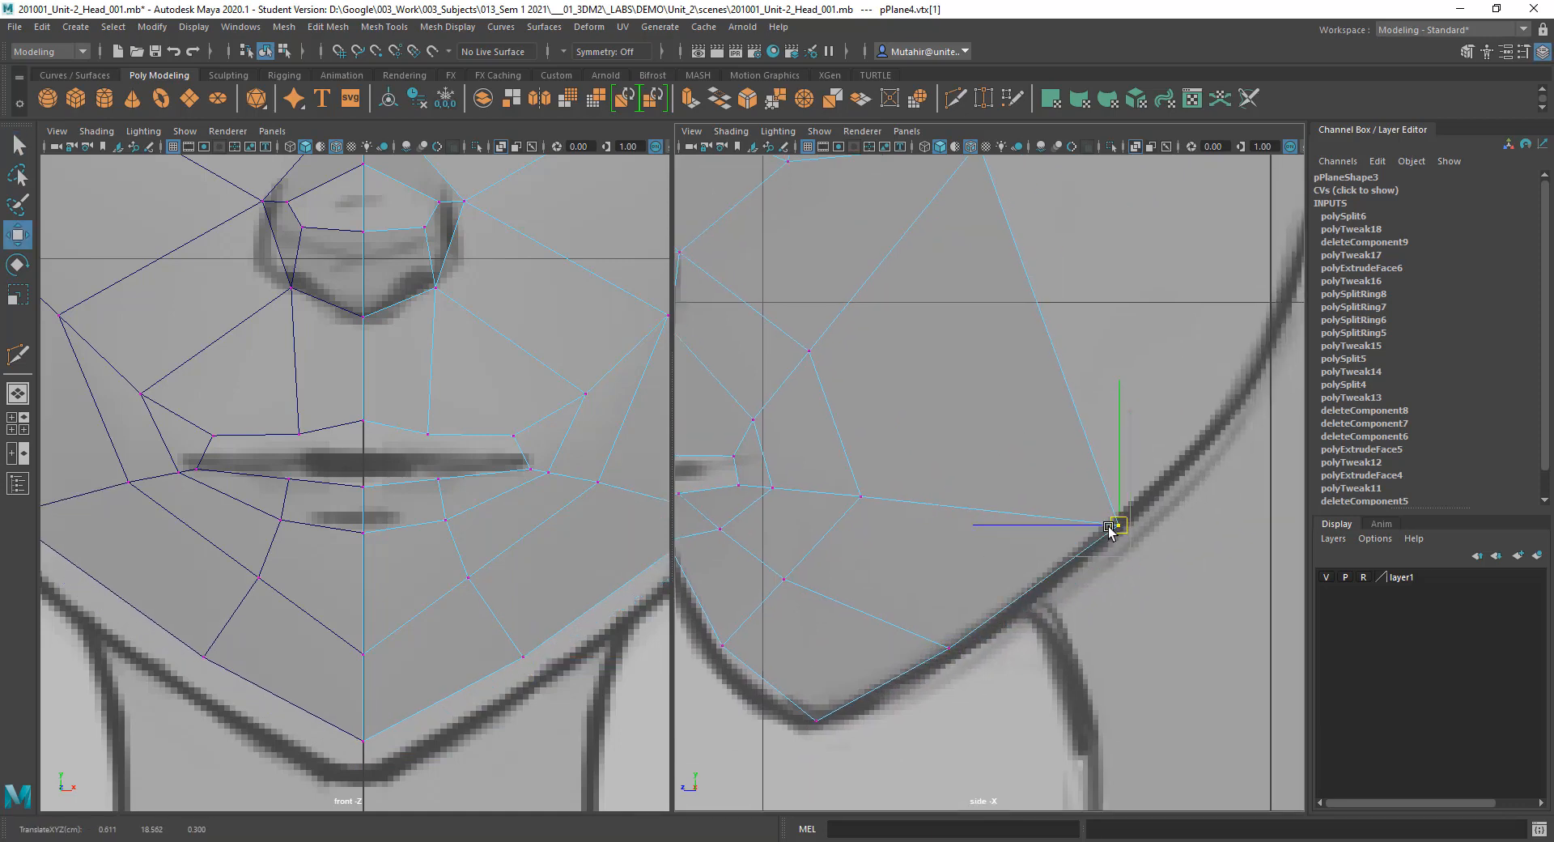
{"action": "key", "text": "q"}
Step: Lower the upper-lip centre vertex level with its neighbouring lip vertices in the front view
{"action": "scroll", "coordinate": [1178, 613], "scroll_direction": "down", "scroll_amount": 5}
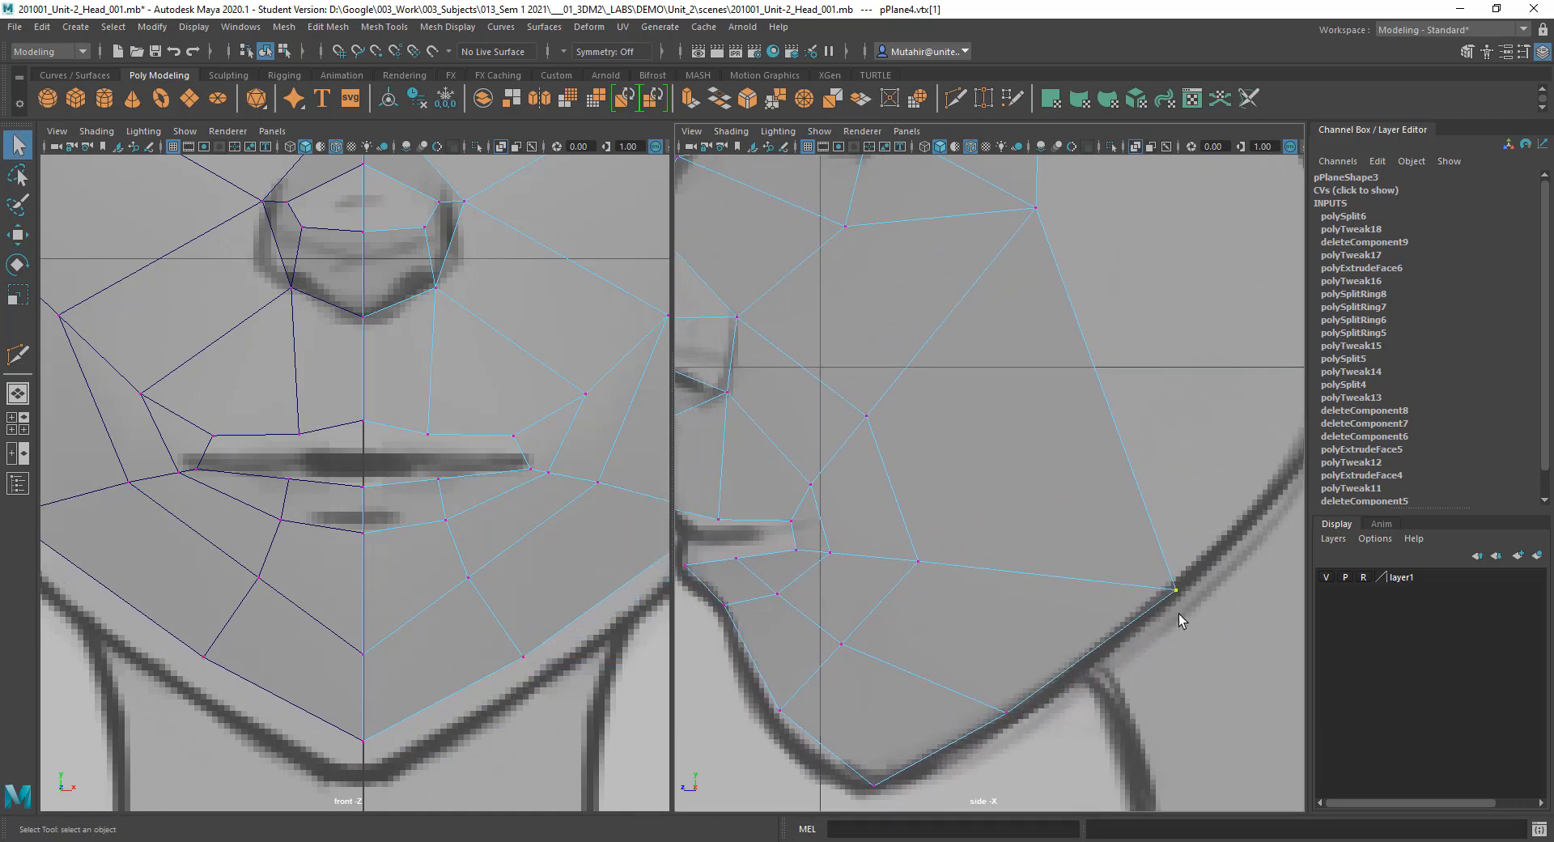
{"action": "middle_click_drag", "start_coordinate": [1060, 602], "coordinate": [1066, 618], "text": "alt"}
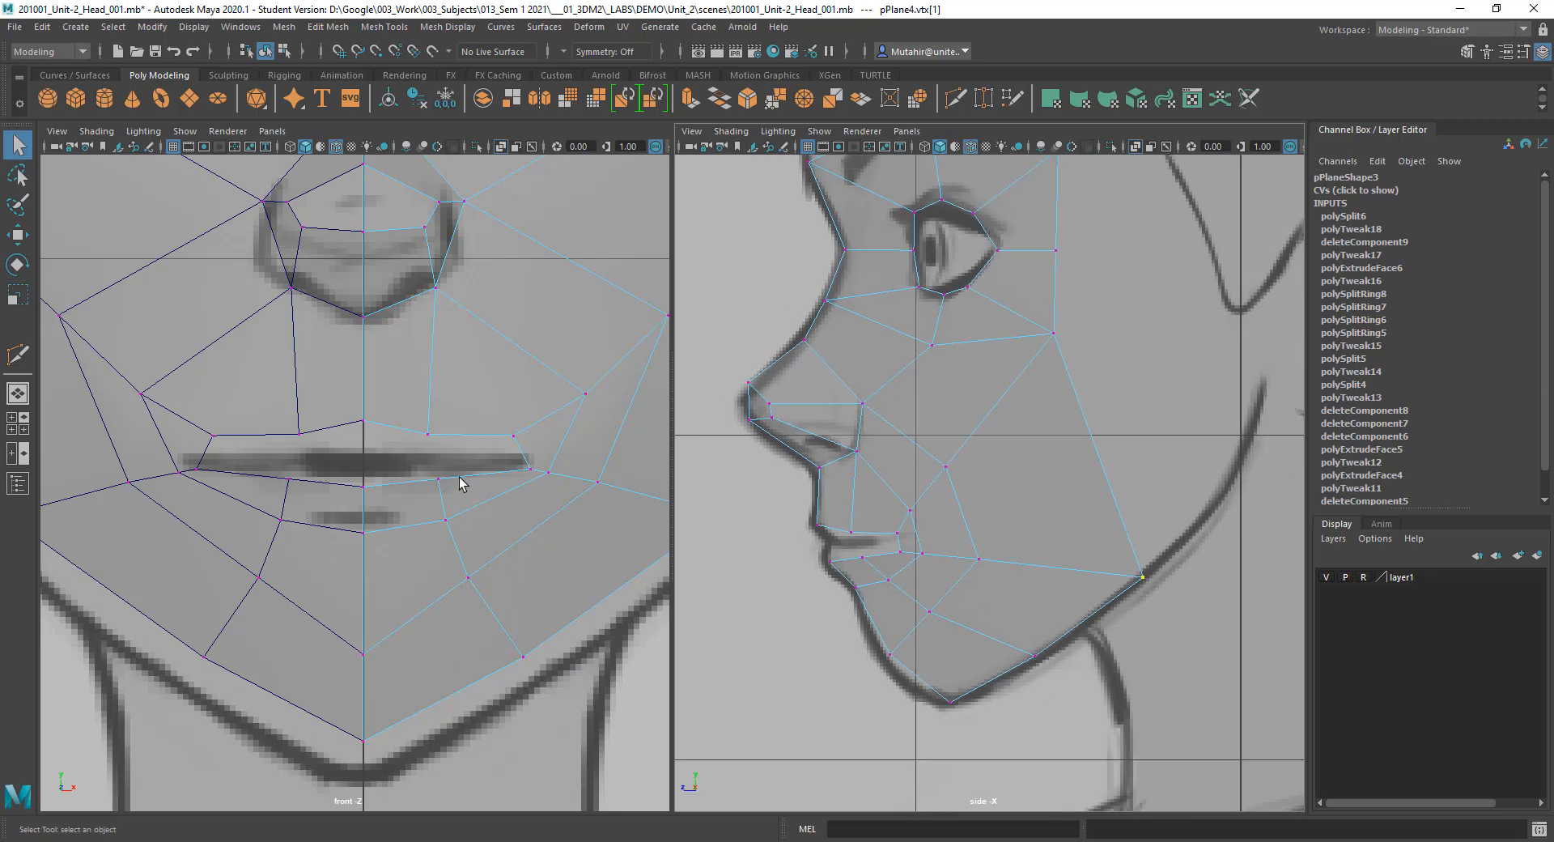
{"action": "middle_click_drag", "start_coordinate": [461, 477], "coordinate": [364, 618], "text": "alt"}
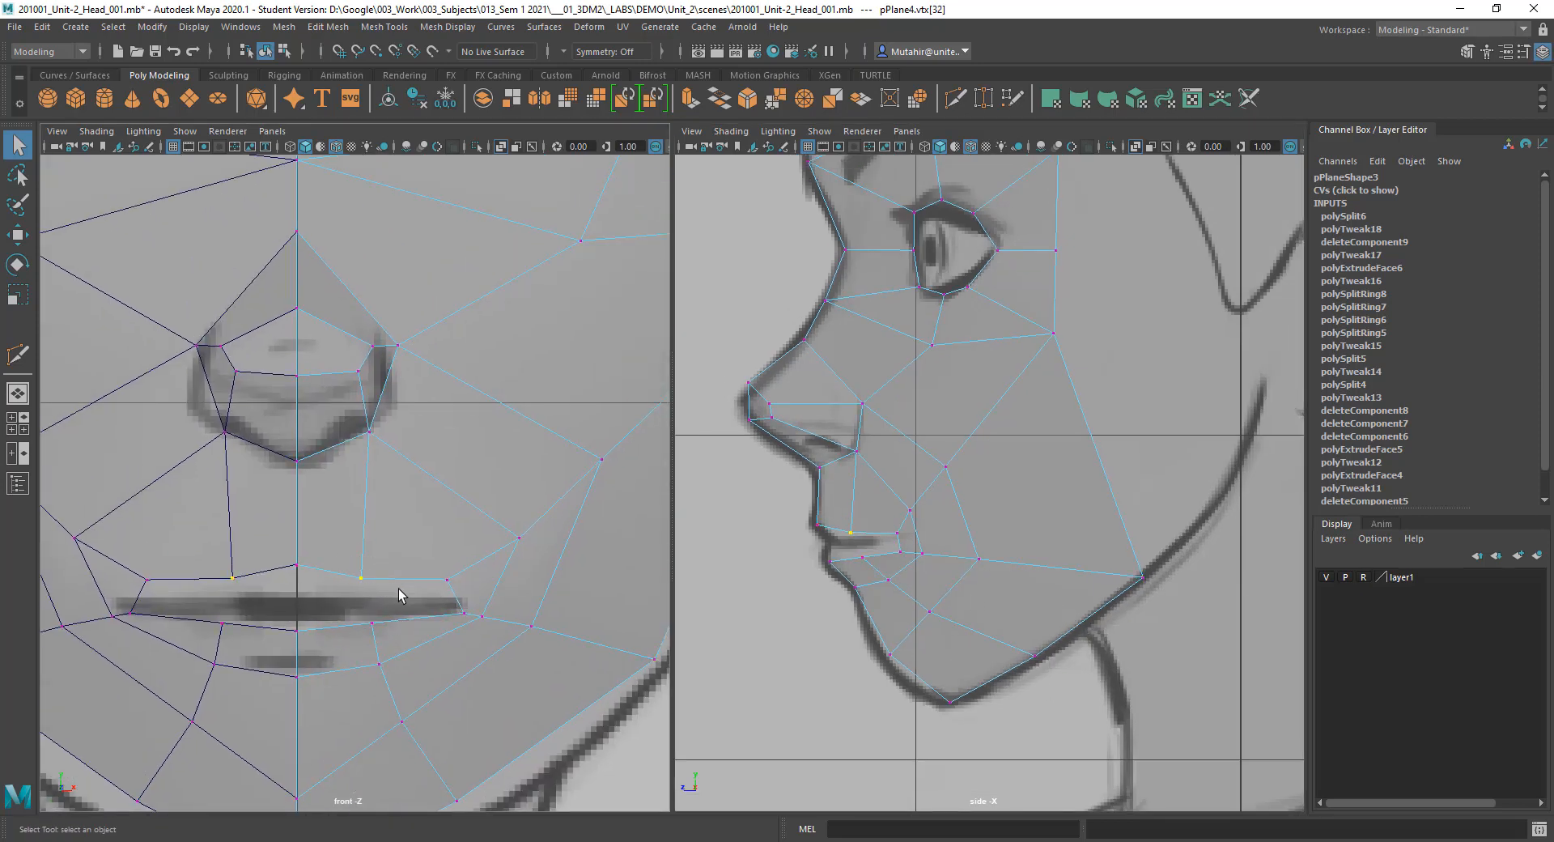
{"action": "left_click", "coordinate": [295, 562]}
{"action": "key", "text": "w"}
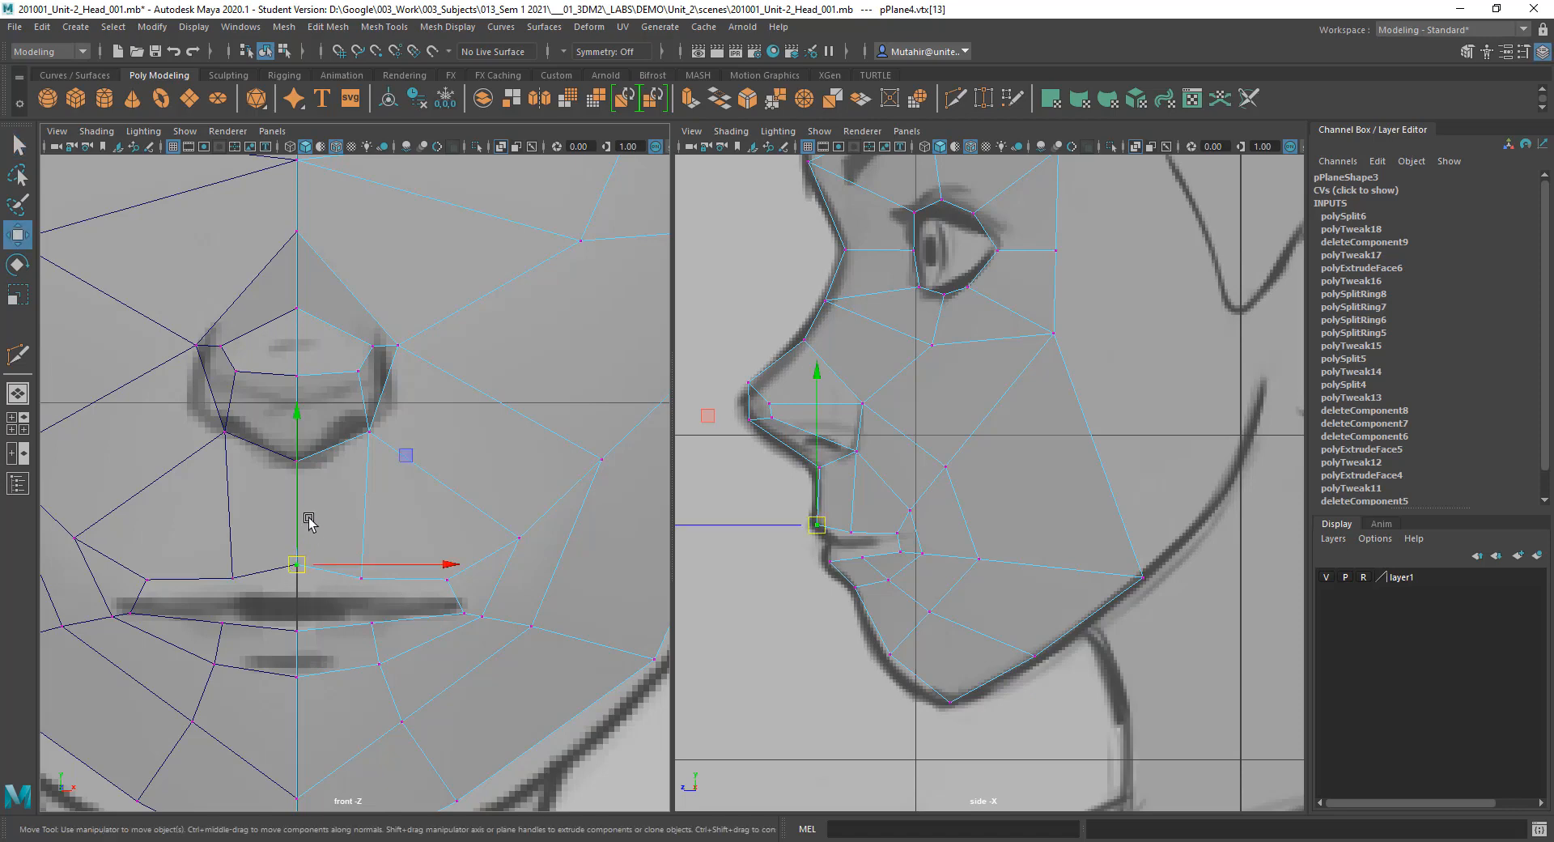
{"action": "left_click_drag", "start_coordinate": [294, 521], "coordinate": [293, 534]}
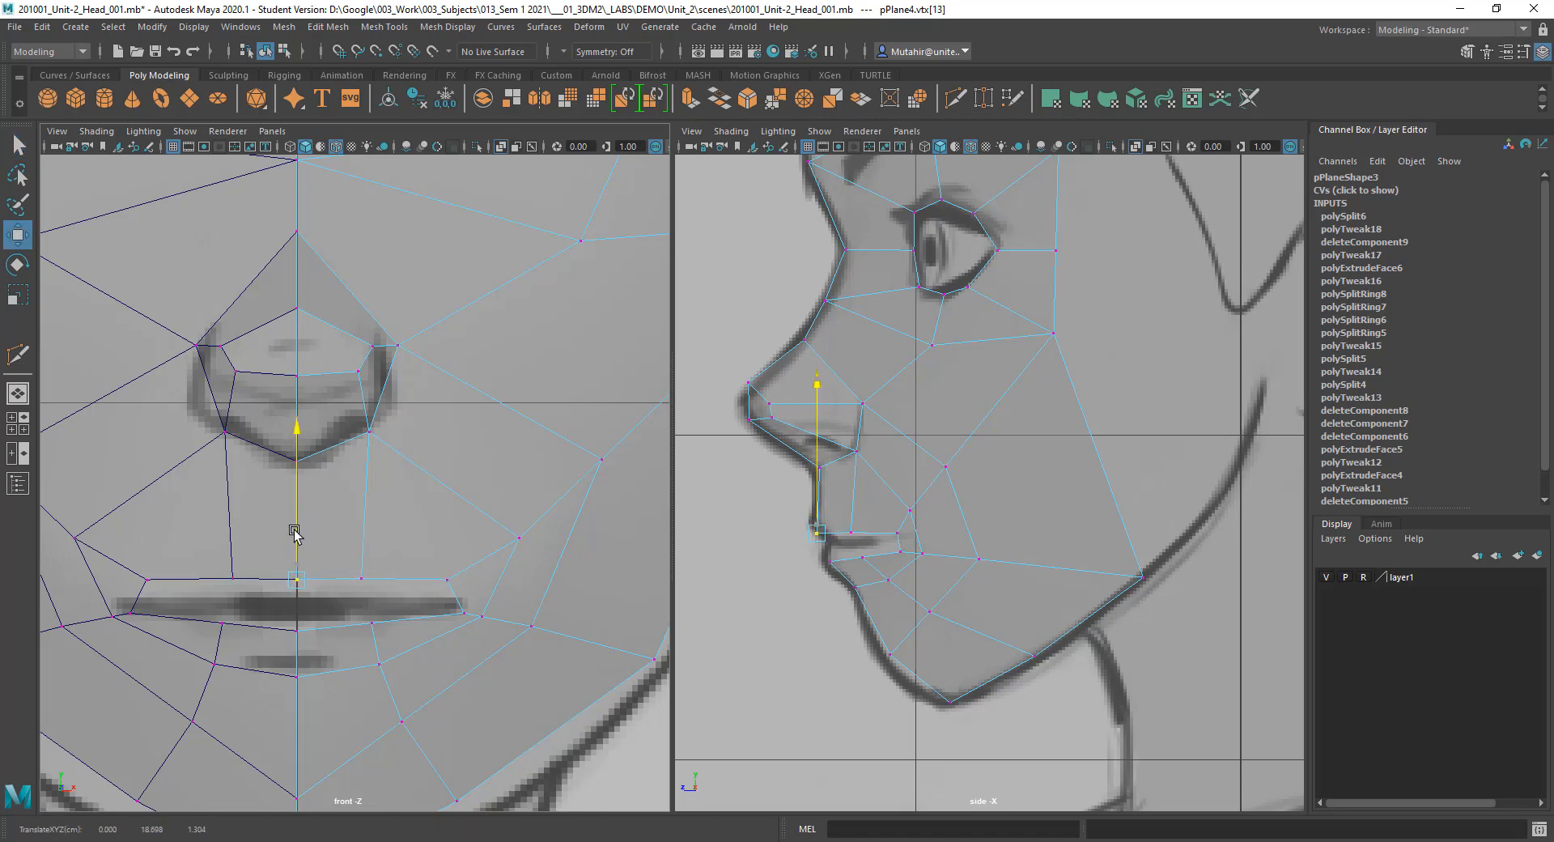
{"action": "key", "text": "q"}
Step: Examine how the nose, eye and brow areas of the face mesh fit the reference in both views
{"action": "middle_click_drag", "start_coordinate": [795, 461], "coordinate": [811, 525], "text": "alt"}
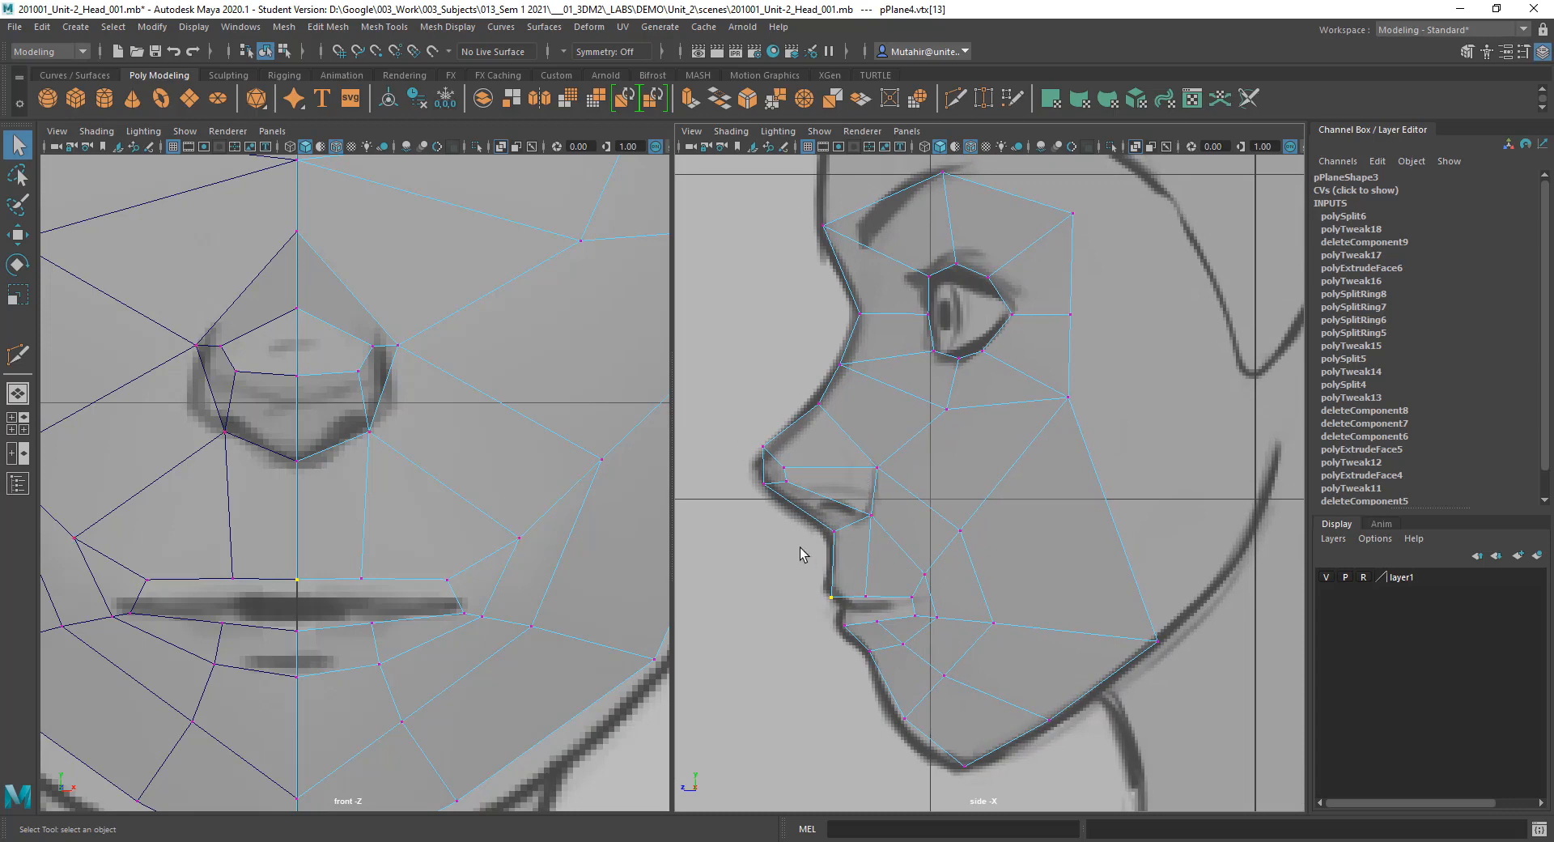
{"action": "middle_click_drag", "start_coordinate": [1011, 505], "coordinate": [1021, 527], "text": "alt"}
{"action": "right_click_drag", "start_coordinate": [1044, 341], "coordinate": [1047, 356], "text": "alt"}
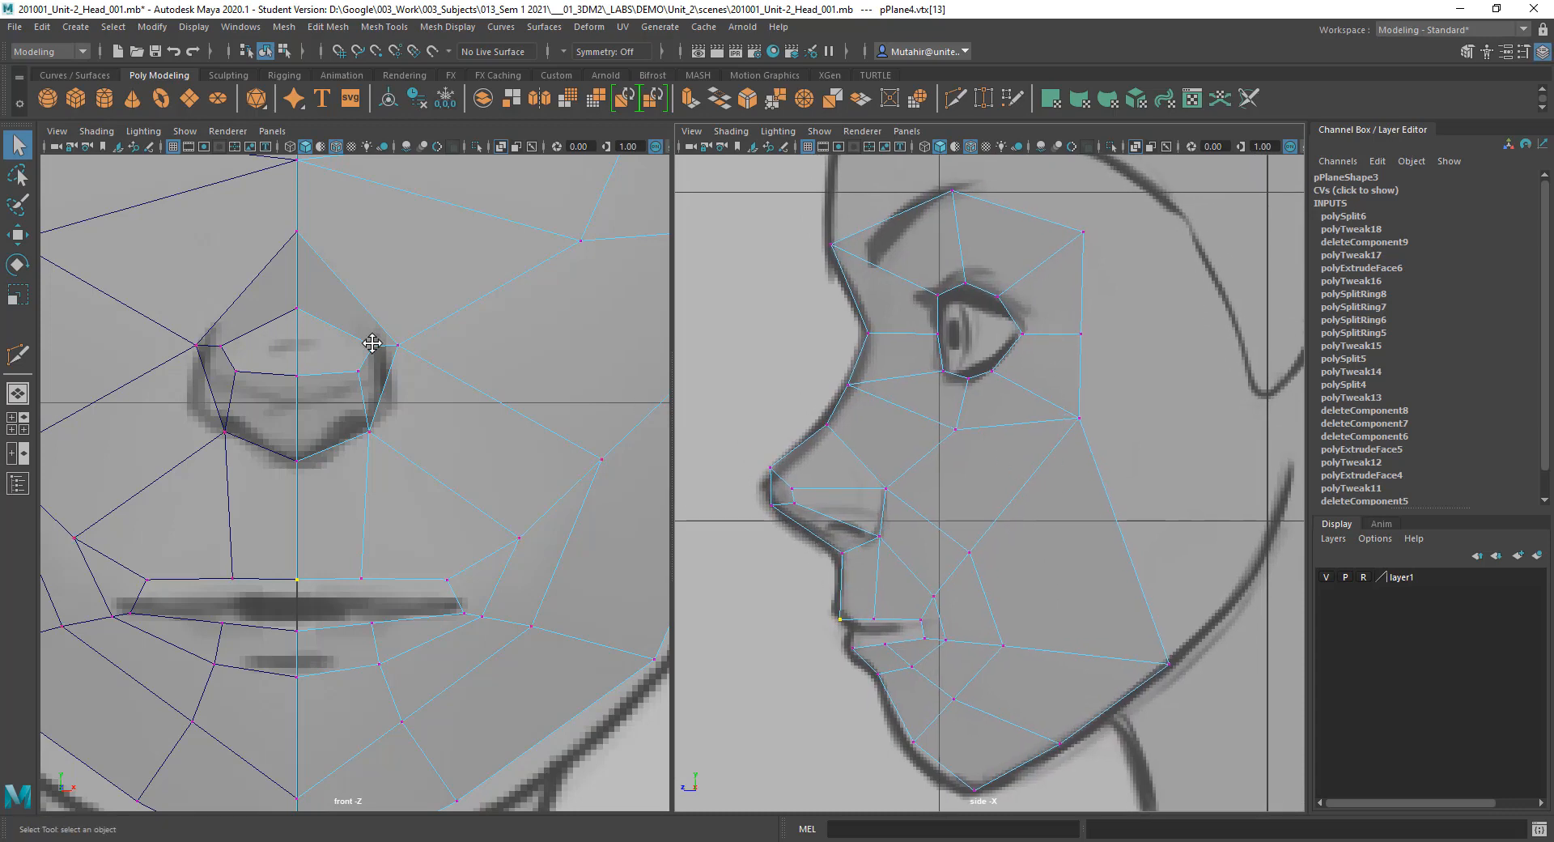
{"action": "middle_click_drag", "start_coordinate": [372, 343], "coordinate": [483, 649], "text": "alt"}
{"action": "right_click_drag", "start_coordinate": [482, 648], "coordinate": [484, 619], "text": "alt"}
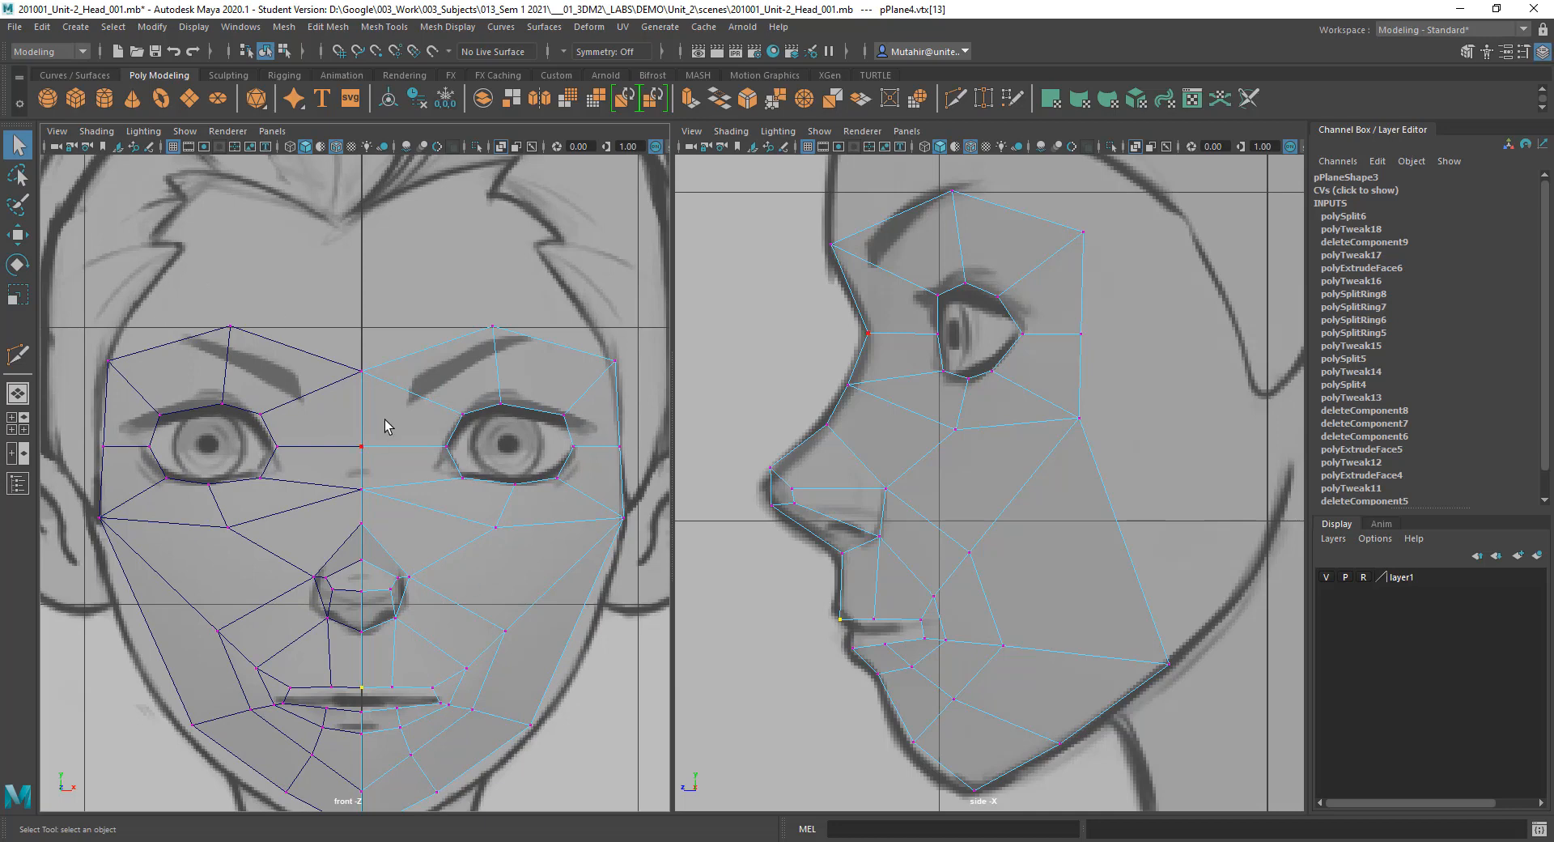
{"action": "right_click_drag", "start_coordinate": [362, 340], "coordinate": [383, 527], "text": "alt"}
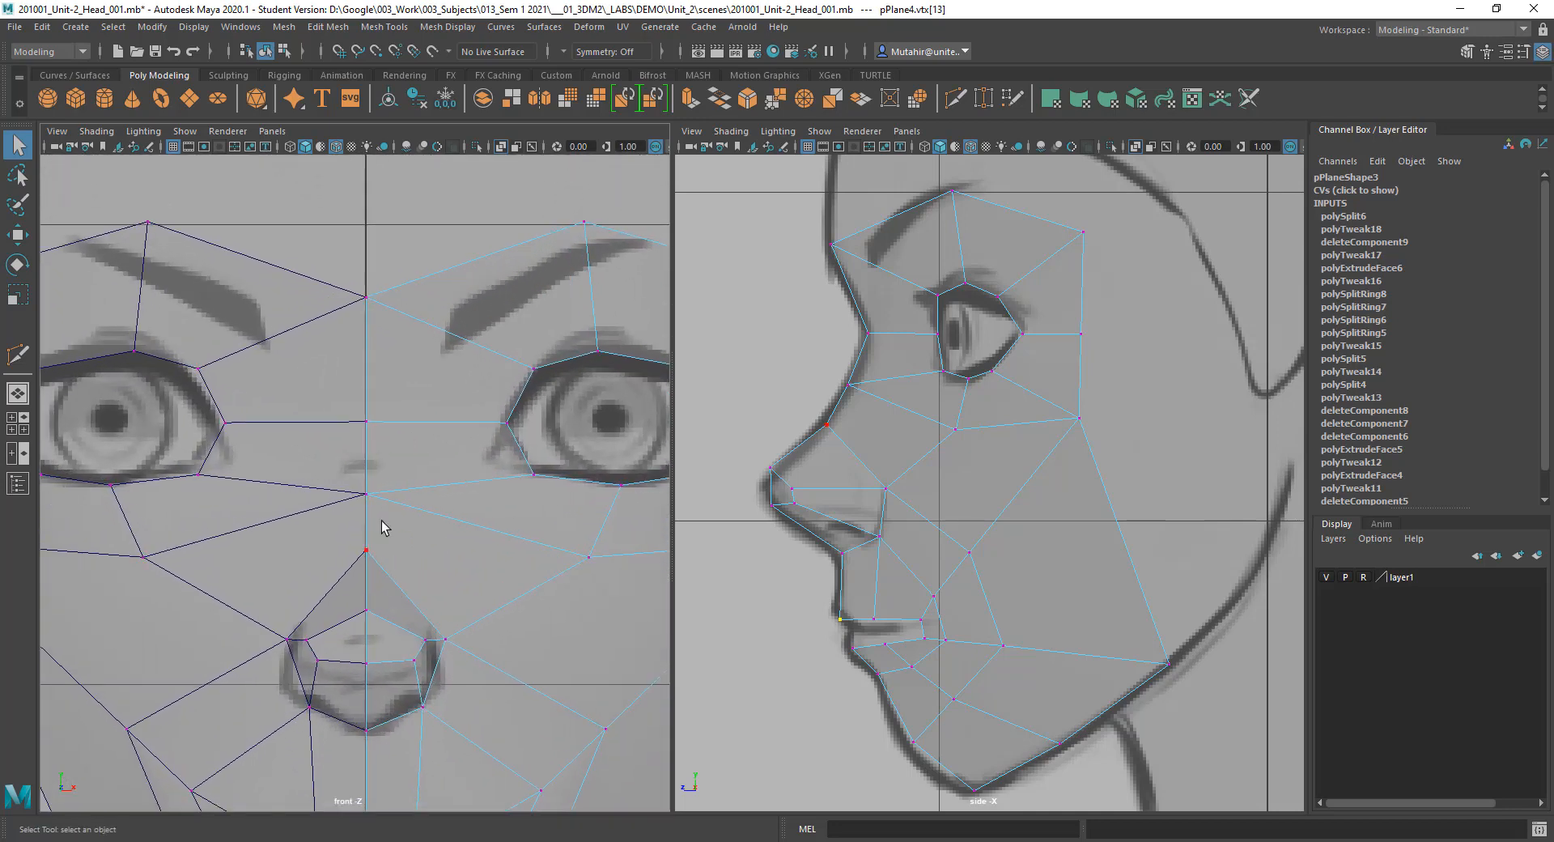
{"action": "middle_click_drag", "start_coordinate": [443, 550], "coordinate": [439, 560], "text": "alt"}
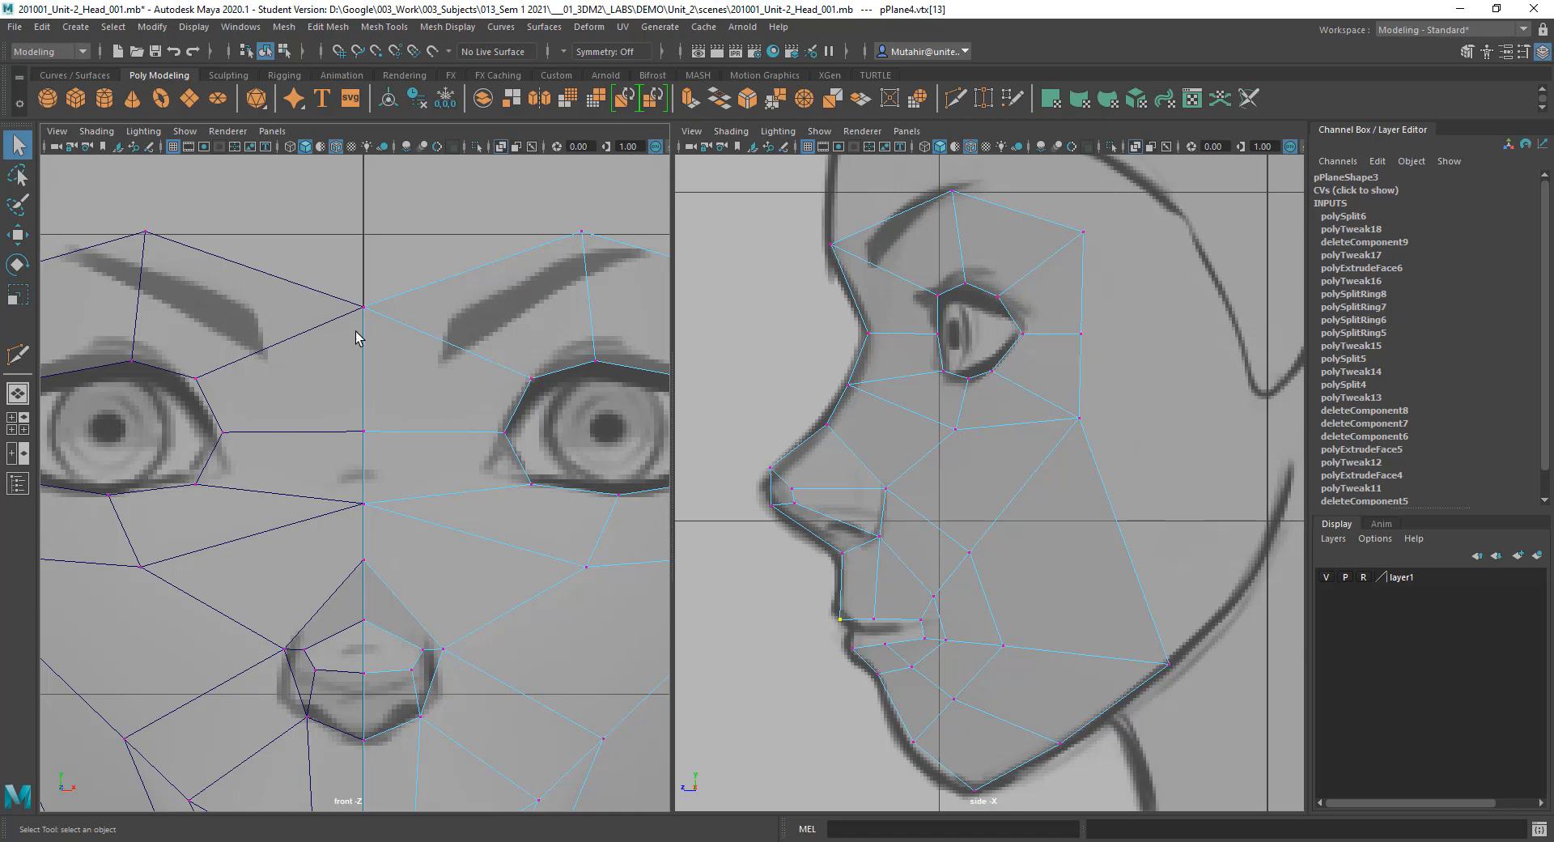
{"action": "right_click_drag", "start_coordinate": [389, 317], "coordinate": [396, 250]}
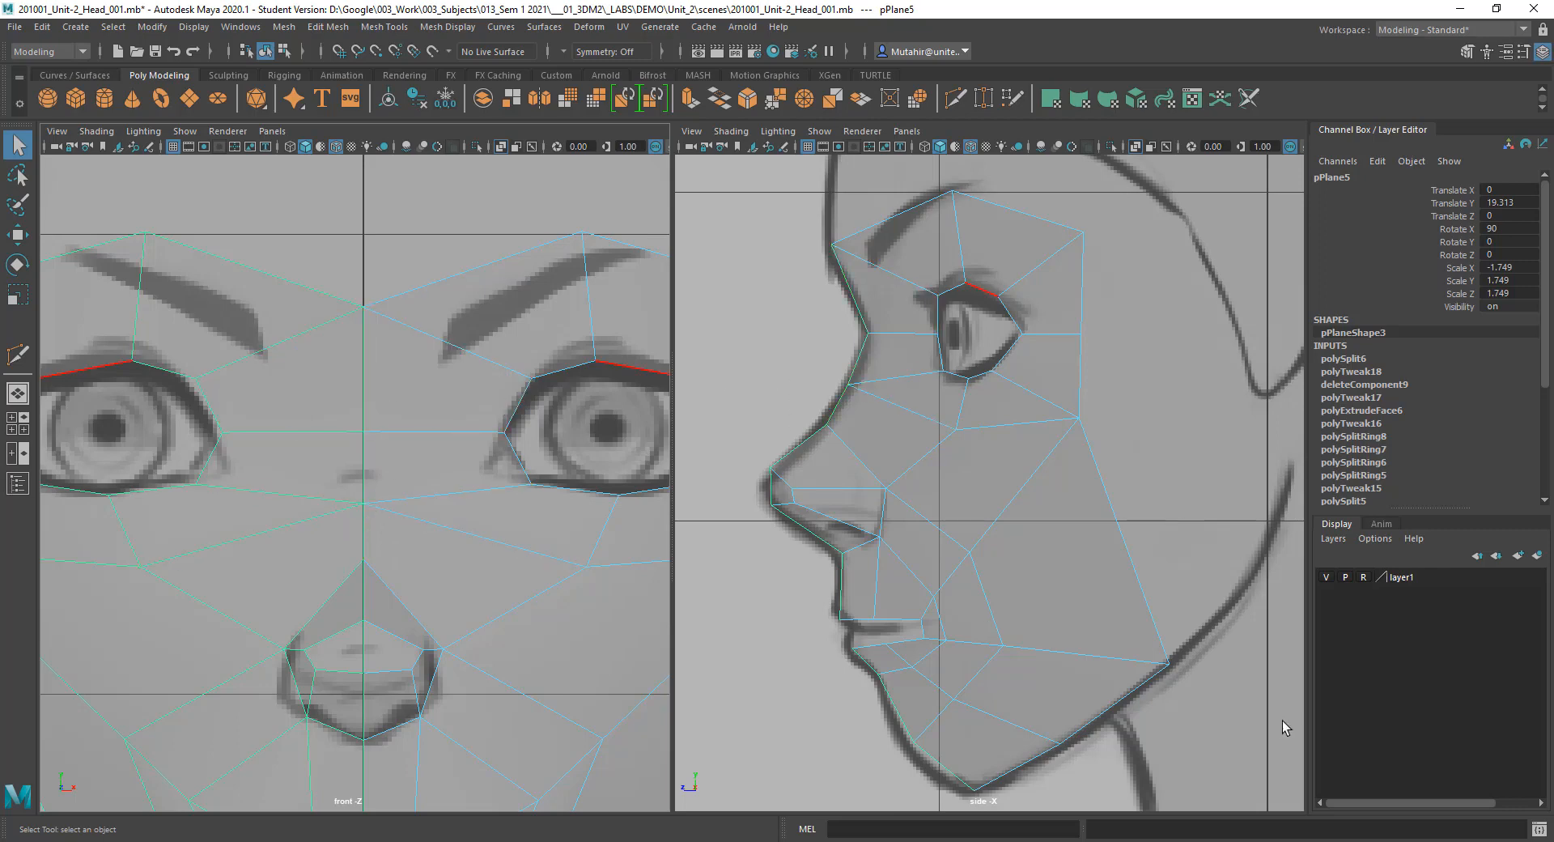
Step: Move the outer border vertex at eye level backward toward the ear in the side view
{"action": "middle_click_drag", "start_coordinate": [968, 453], "coordinate": [932, 549], "text": "alt"}
{"action": "mouse_move", "coordinate": [994, 456]}
{"action": "middle_mouse_down", "text": "alt"}
{"action": "mouse_move", "coordinate": [1026, 548]}
{"action": "mouse_move", "coordinate": [1010, 492]}
{"action": "middle_mouse_up", "text": "alt"}
{"action": "scroll", "coordinate": [1083, 558], "scroll_direction": "down", "scroll_amount": 5}
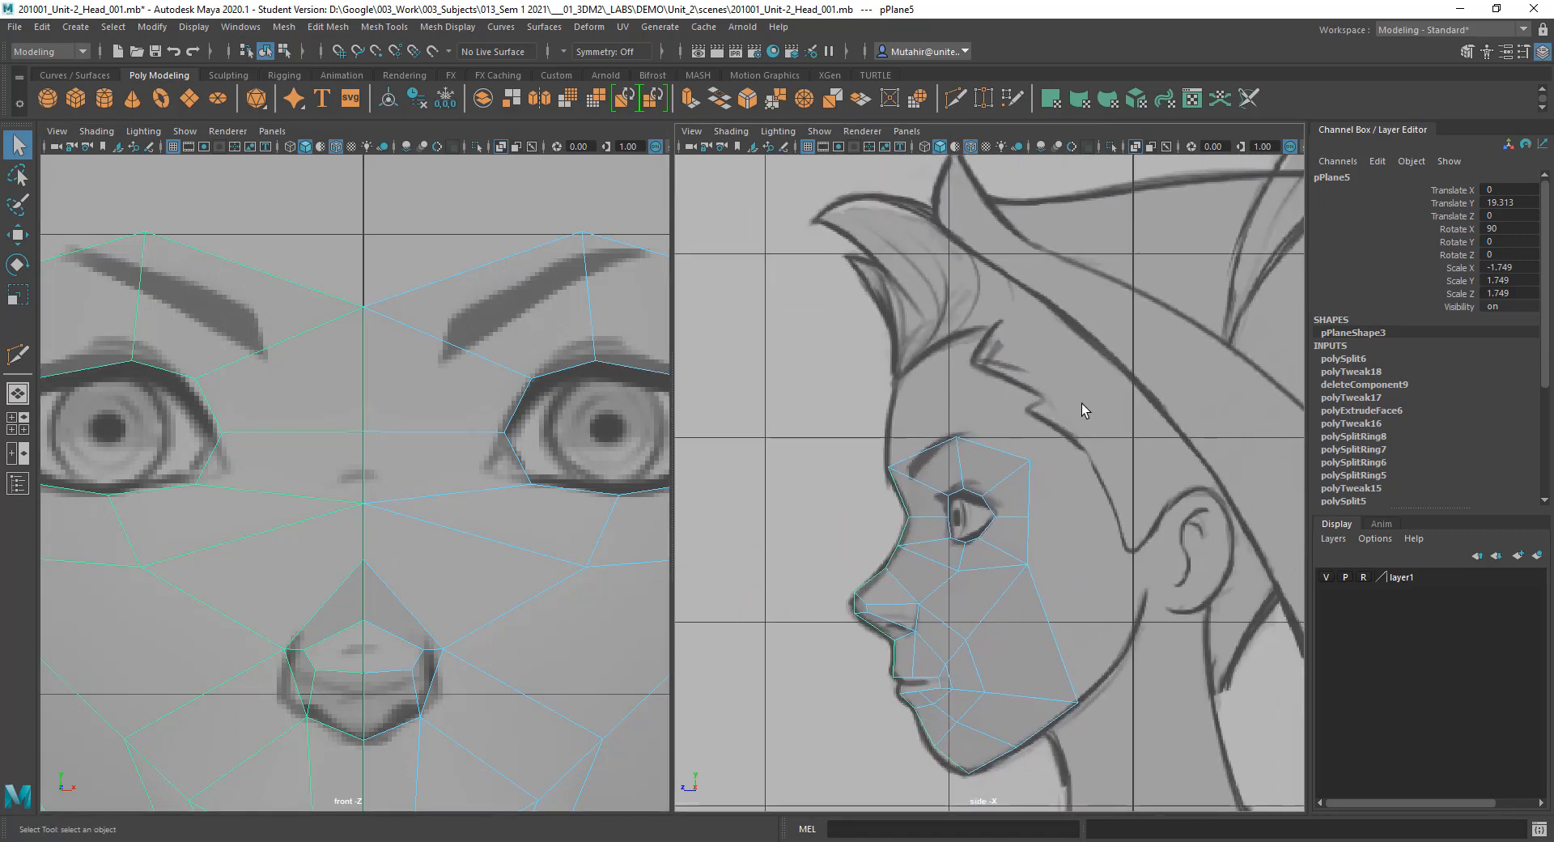
{"action": "scroll", "coordinate": [1060, 510], "scroll_direction": "up", "scroll_amount": 3}
{"action": "right_click_drag", "start_coordinate": [1054, 431], "coordinate": [978, 433]}
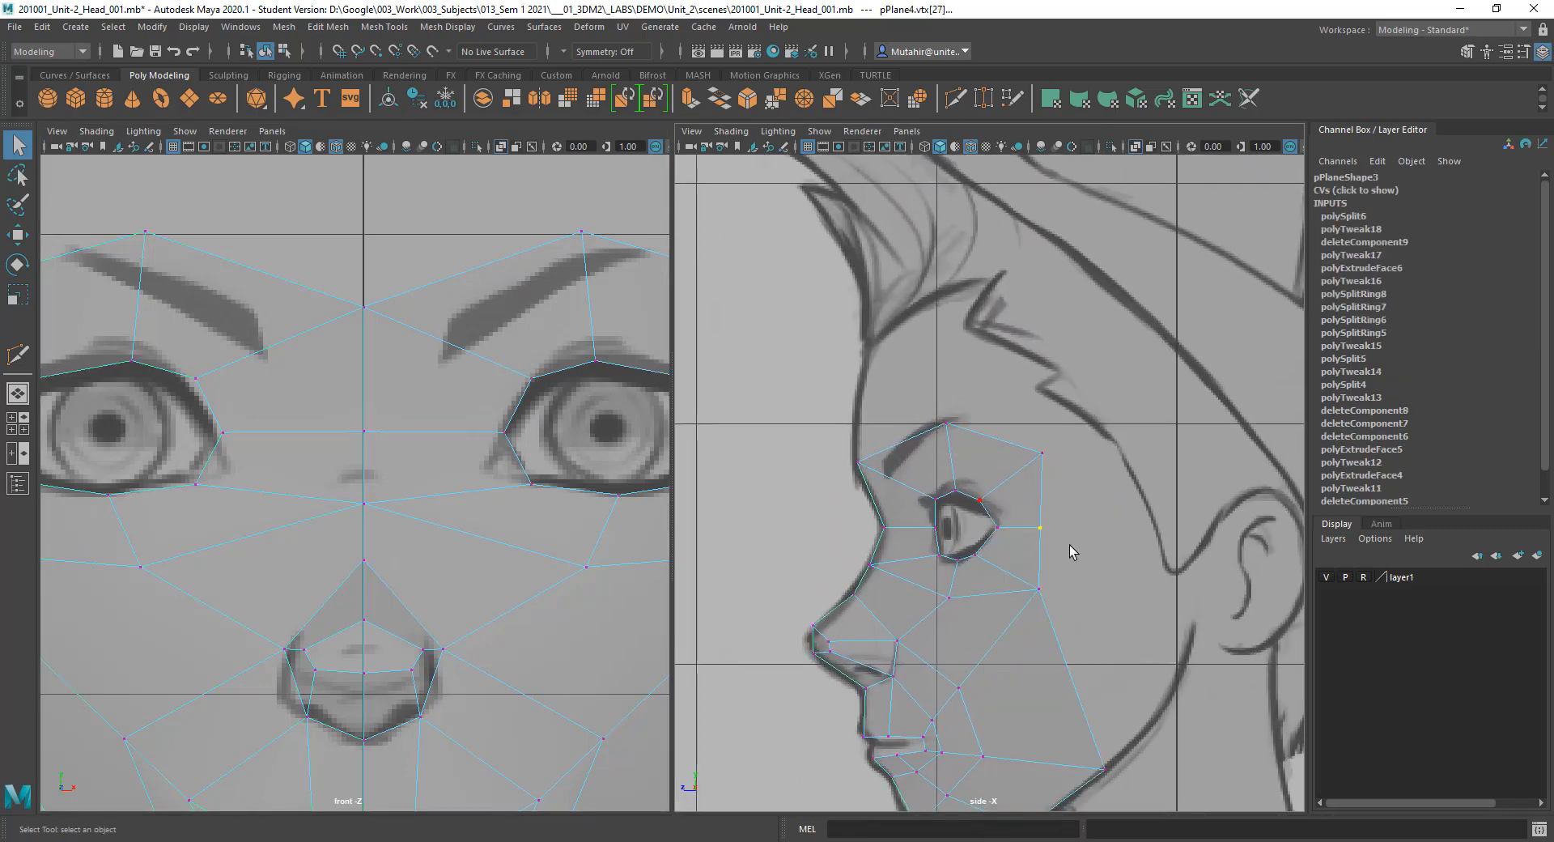
{"action": "key", "text": "w"}
{"action": "left_click_drag", "start_coordinate": [992, 528], "coordinate": [1015, 527]}
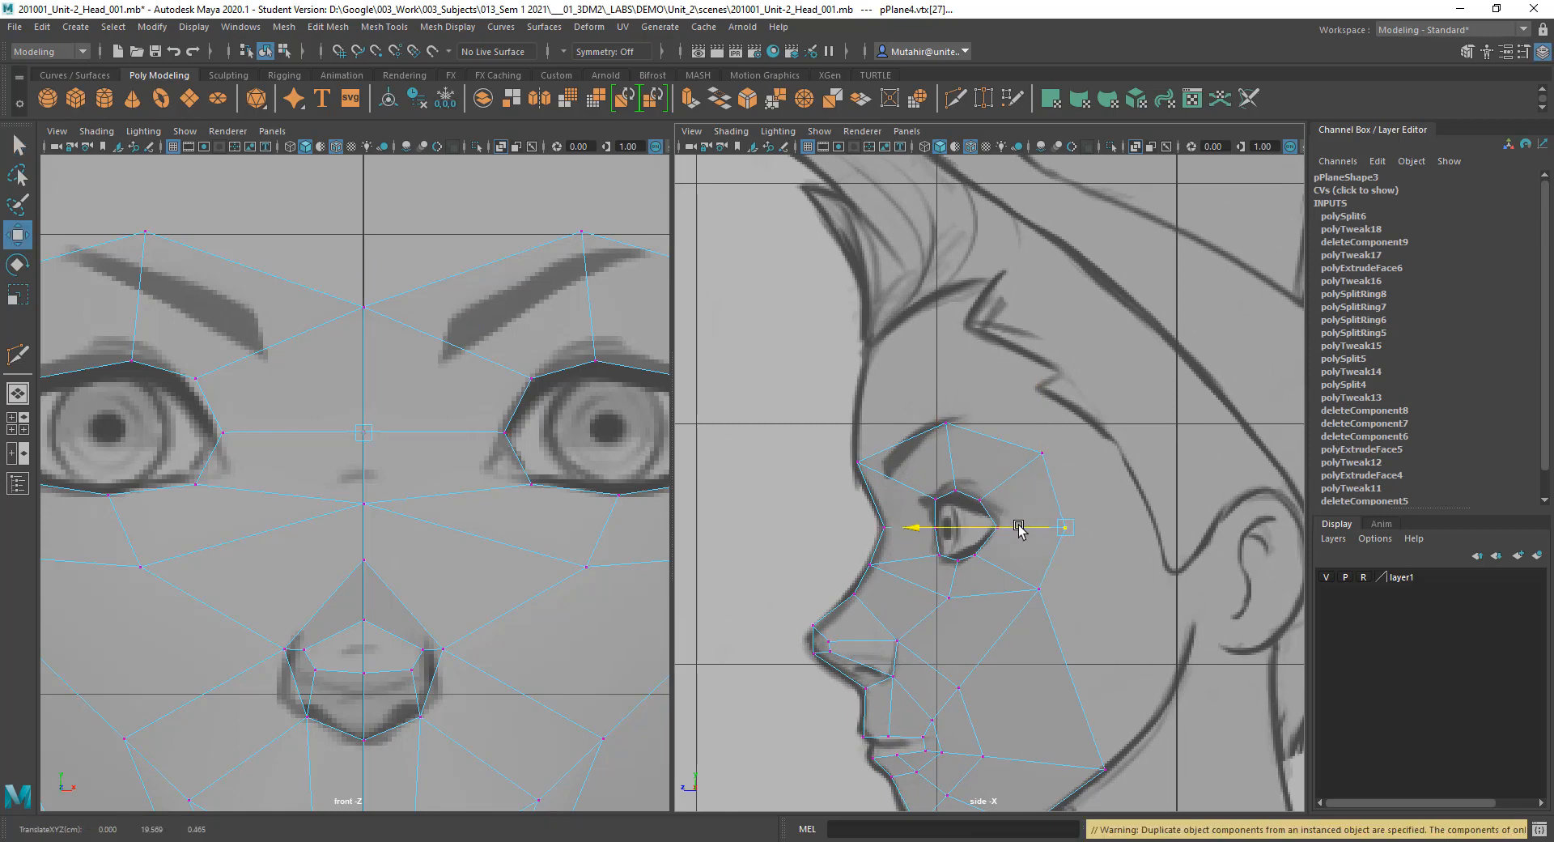
{"action": "key", "text": "q"}
Step: Examine the face mesh against the whole head, hair and ear drawing in the front and side views
{"action": "middle_click_drag", "start_coordinate": [1071, 582], "coordinate": [1119, 565], "text": "alt"}
{"action": "right_click_drag", "start_coordinate": [1086, 458], "coordinate": [565, 440], "text": "alt"}
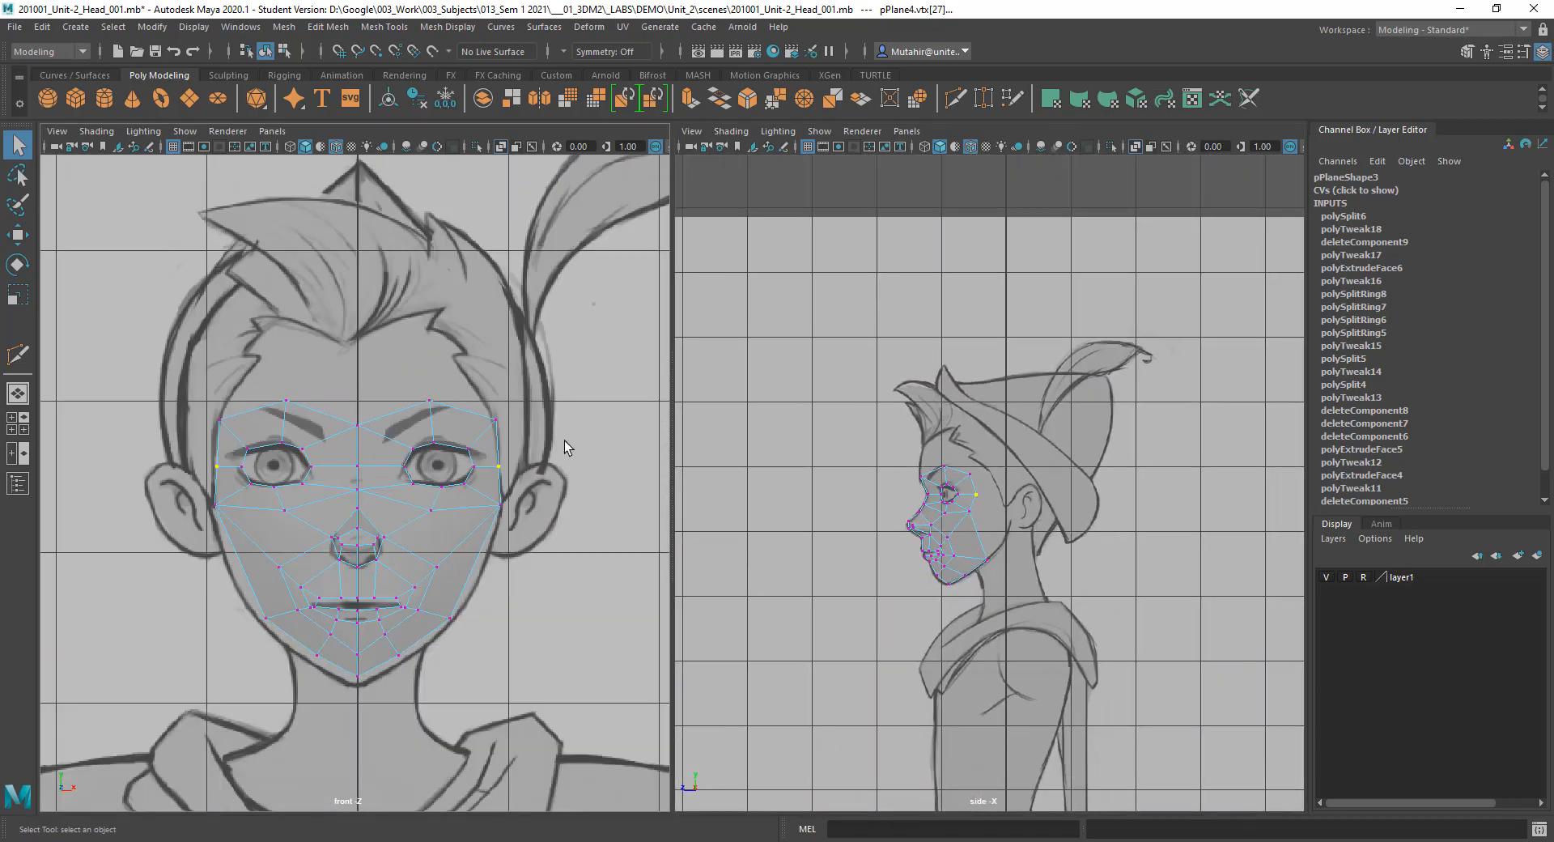
{"action": "middle_click_drag", "start_coordinate": [565, 440], "coordinate": [558, 472], "text": "alt"}
{"action": "right_click_drag", "start_coordinate": [487, 222], "coordinate": [498, 420], "text": "alt"}
{"action": "middle_click_drag", "start_coordinate": [902, 514], "coordinate": [895, 514], "text": "alt"}
{"action": "right_click_drag", "start_coordinate": [1029, 340], "coordinate": [1029, 493], "text": "alt"}
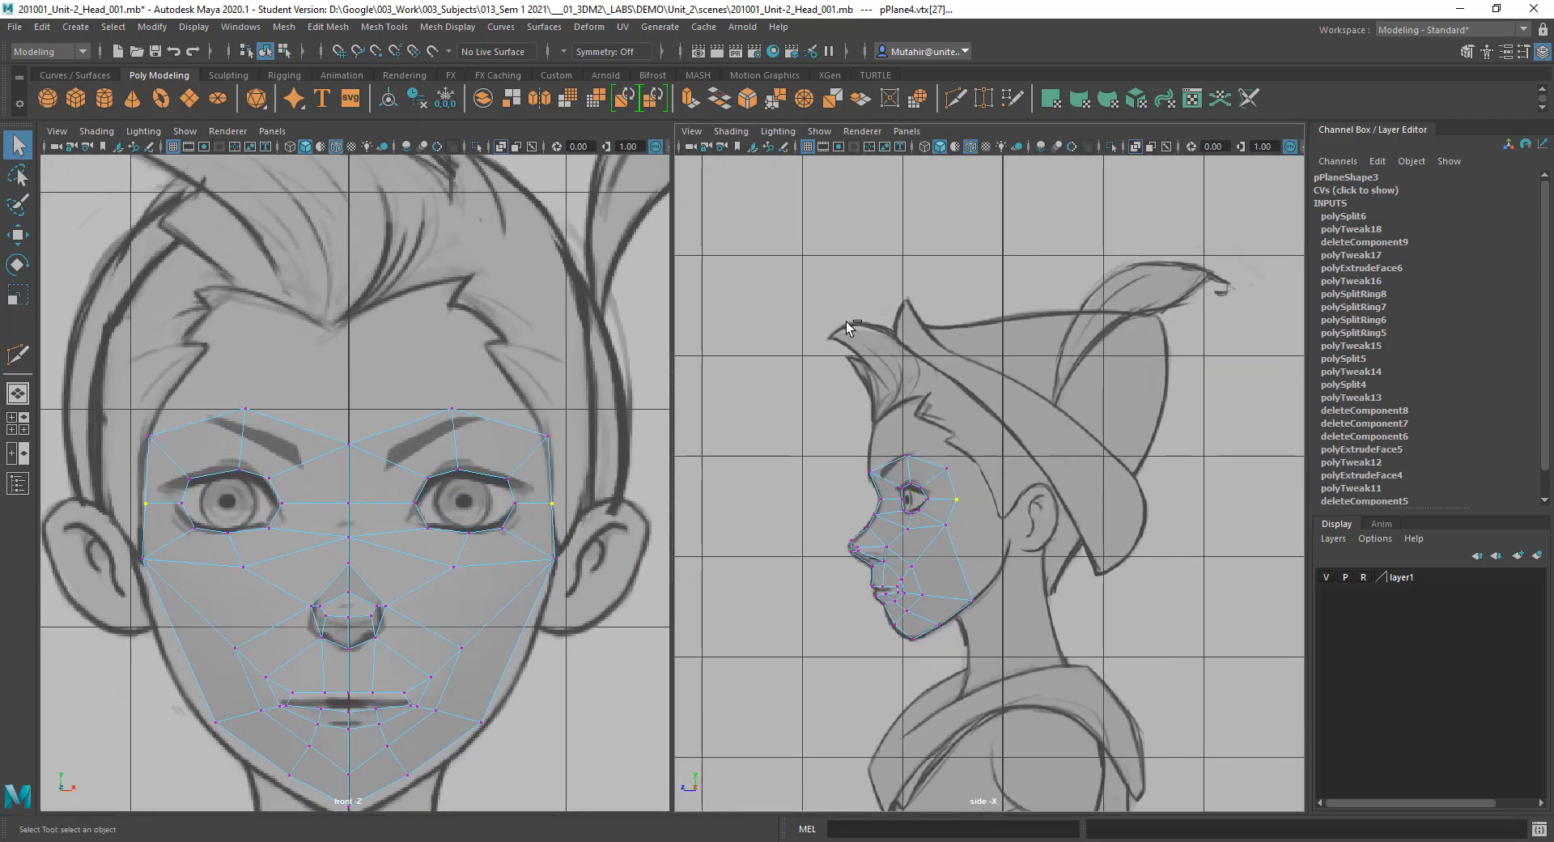
{"action": "right_click_drag", "start_coordinate": [854, 330], "coordinate": [874, 453], "text": "alt"}
{"action": "middle_click_drag", "start_coordinate": [1124, 744], "coordinate": [1106, 706], "text": "alt"}
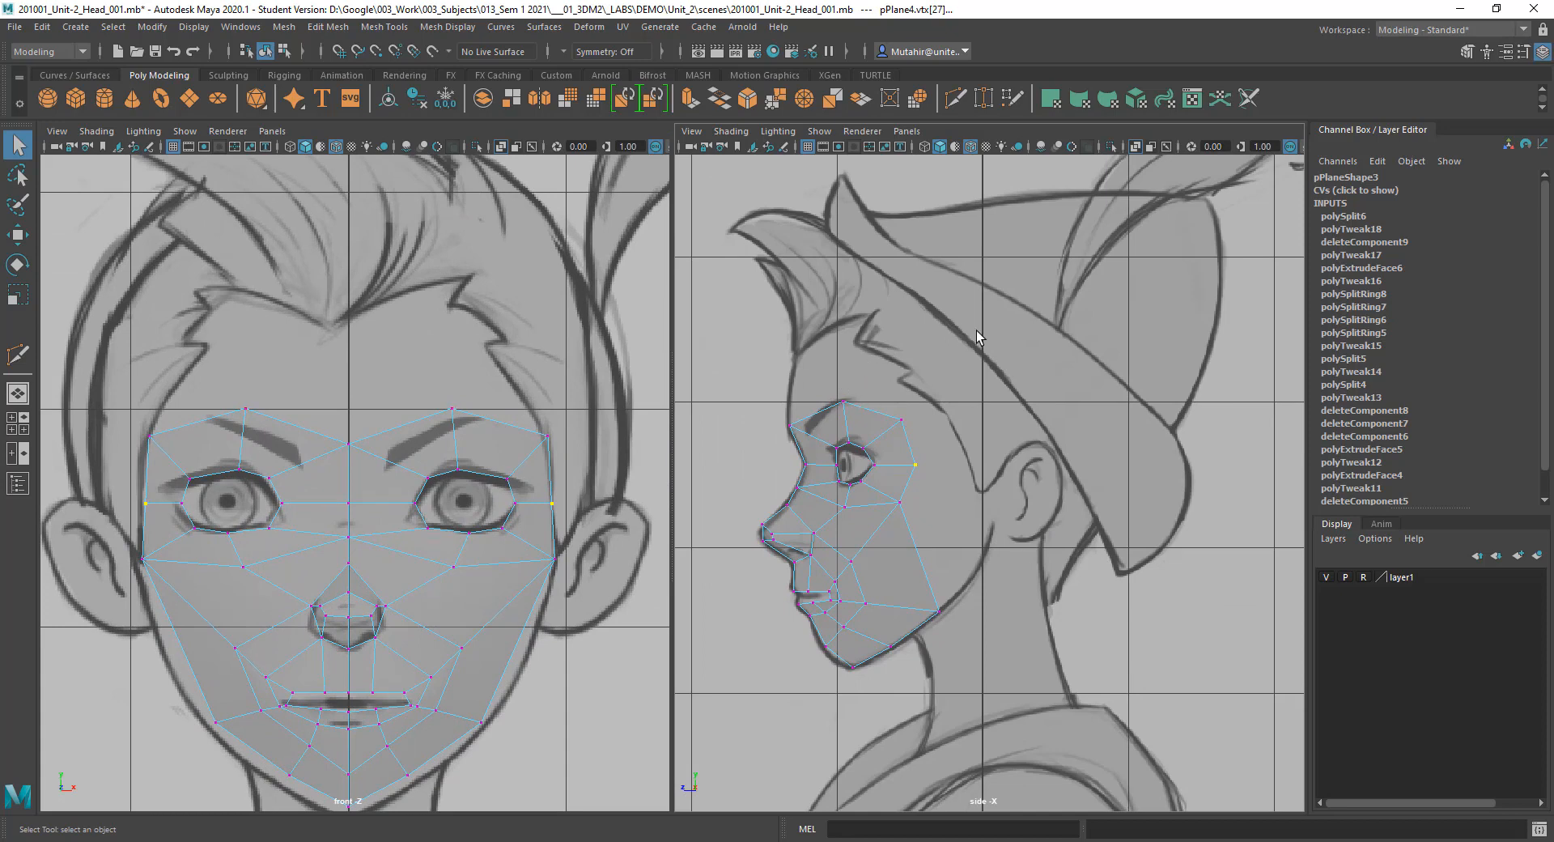
Step: Select the face mesh's upper border edges from the brow centre round to the outer eye in the side view
{"action": "right_click_drag", "start_coordinate": [888, 389], "coordinate": [903, 544]}
{"action": "middle_click_drag", "start_coordinate": [902, 544], "coordinate": [958, 568], "text": "alt"}
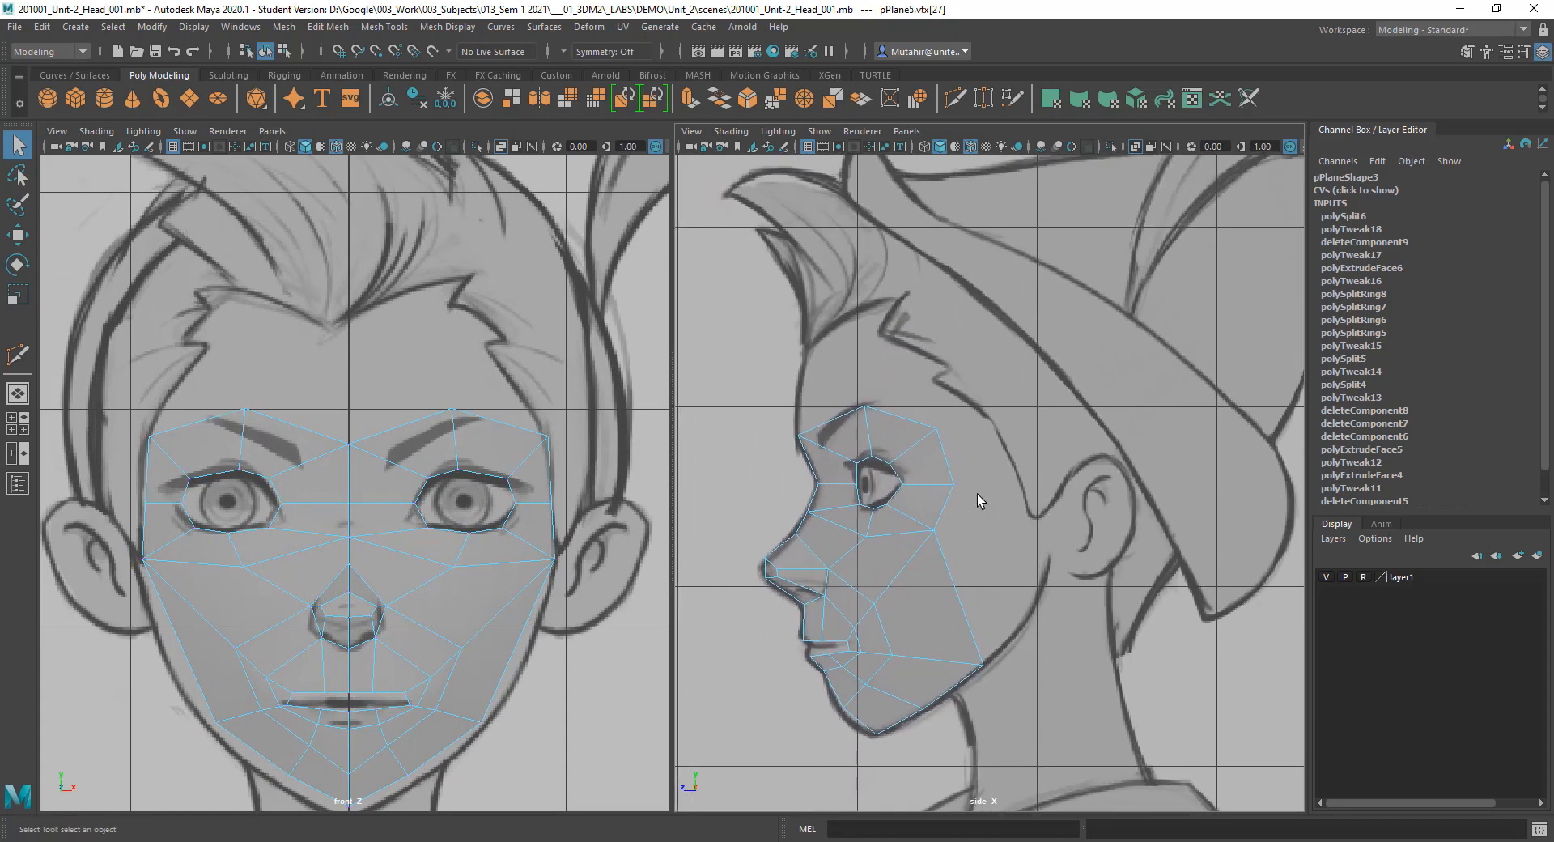
{"action": "left_click", "coordinate": [847, 416]}
{"action": "left_click", "coordinate": [908, 420], "text": "shift"}
{"action": "left_click", "coordinate": [947, 455], "text": "shift"}
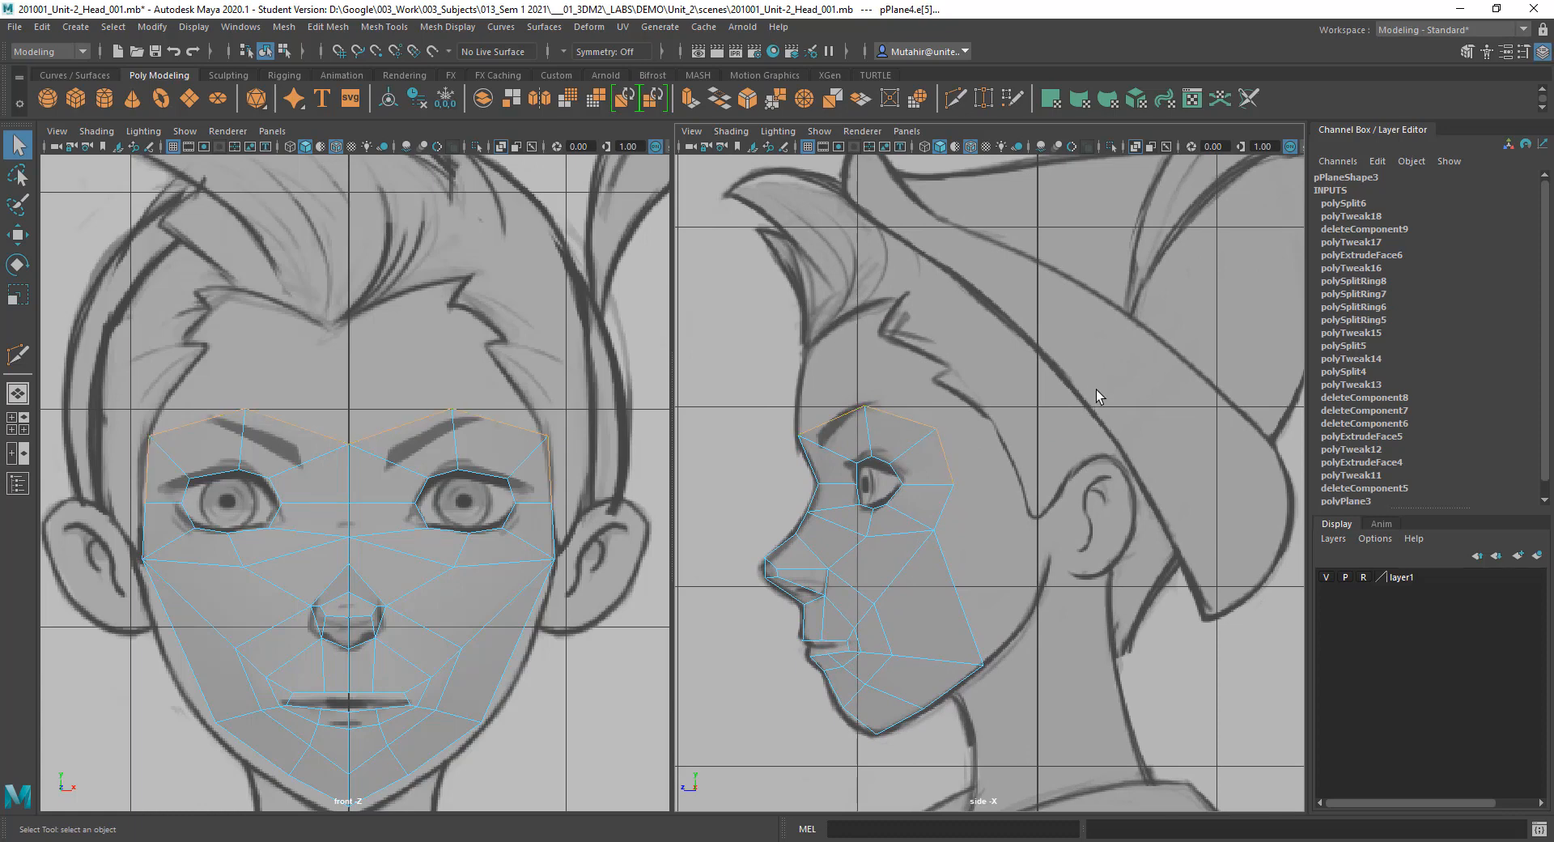
Step: Examine how the selected border edges sit against the brow, temple, hairline and ear drawings in the side and front views
{"action": "middle_click_drag", "start_coordinate": [898, 479], "coordinate": [939, 459], "text": "alt"}
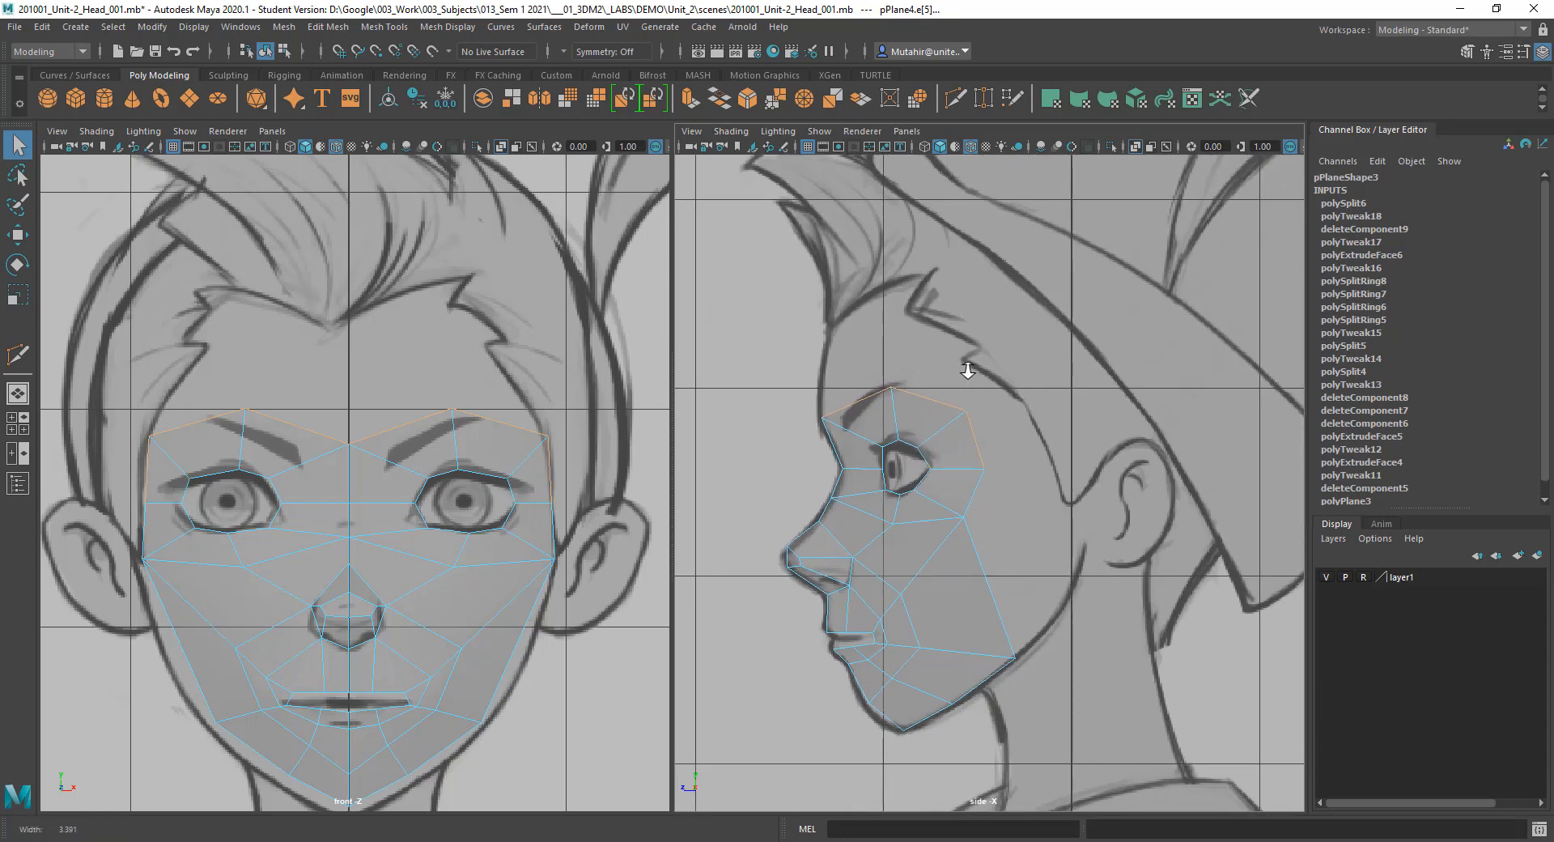
{"action": "right_click_drag", "start_coordinate": [968, 367], "coordinate": [963, 453], "text": "alt"}
{"action": "middle_click_drag", "start_coordinate": [866, 342], "coordinate": [891, 338], "text": "alt"}
{"action": "right_click_drag", "start_coordinate": [897, 292], "coordinate": [919, 364], "text": "alt"}
{"action": "middle_click_drag", "start_coordinate": [921, 348], "coordinate": [985, 325], "text": "alt"}
{"action": "middle_click_drag", "start_coordinate": [1048, 380], "coordinate": [1052, 351], "text": "alt"}
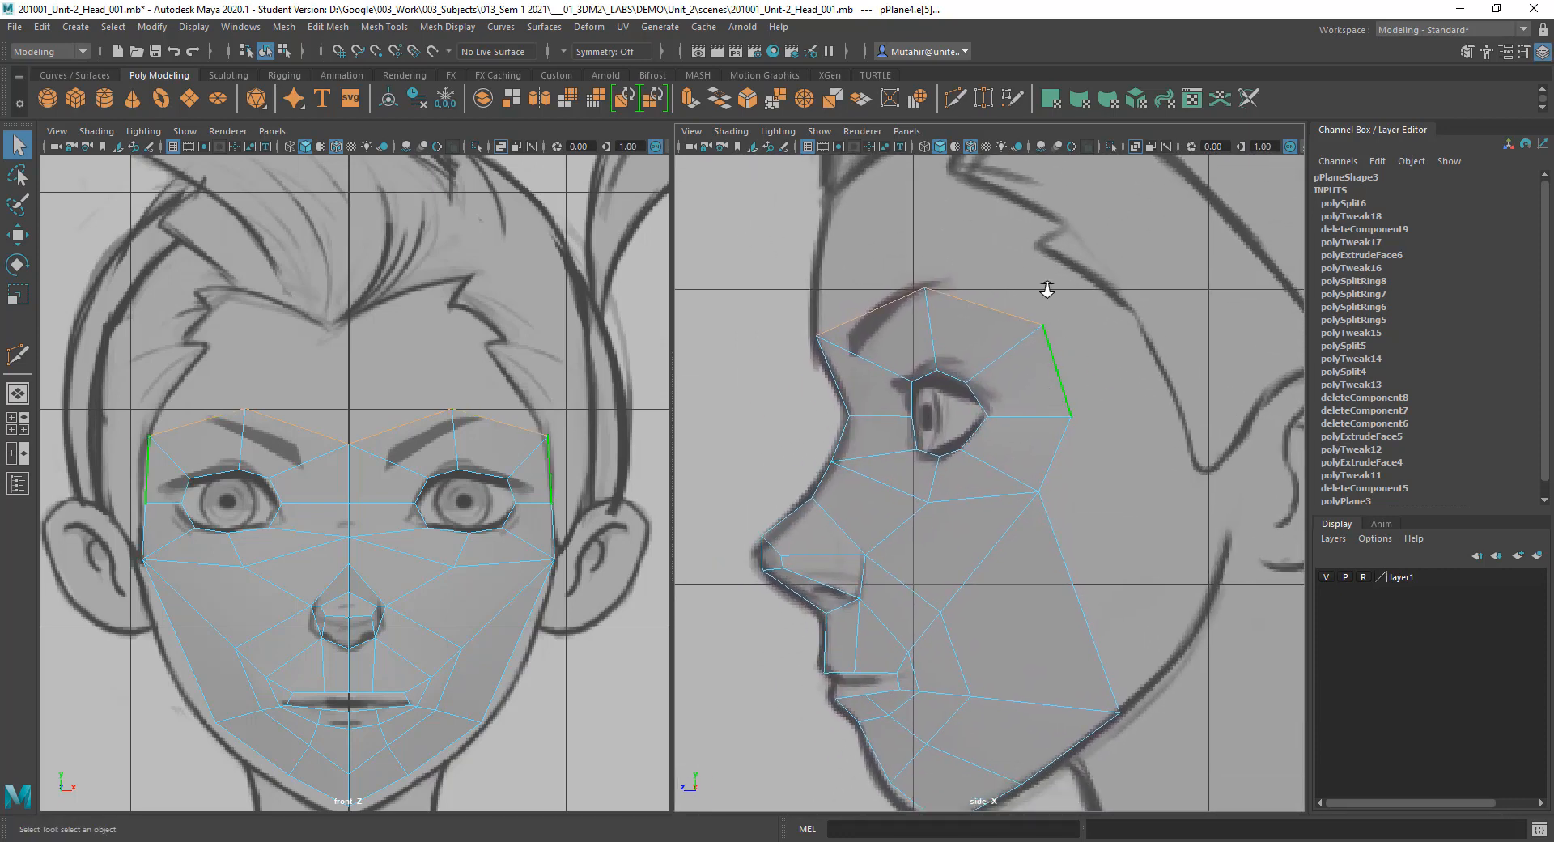
{"action": "right_click_drag", "start_coordinate": [1047, 289], "coordinate": [971, 429], "text": "alt"}
{"action": "middle_click_drag", "start_coordinate": [417, 423], "coordinate": [382, 386], "text": "alt"}
{"action": "right_click_drag", "start_coordinate": [470, 323], "coordinate": [478, 527], "text": "alt"}
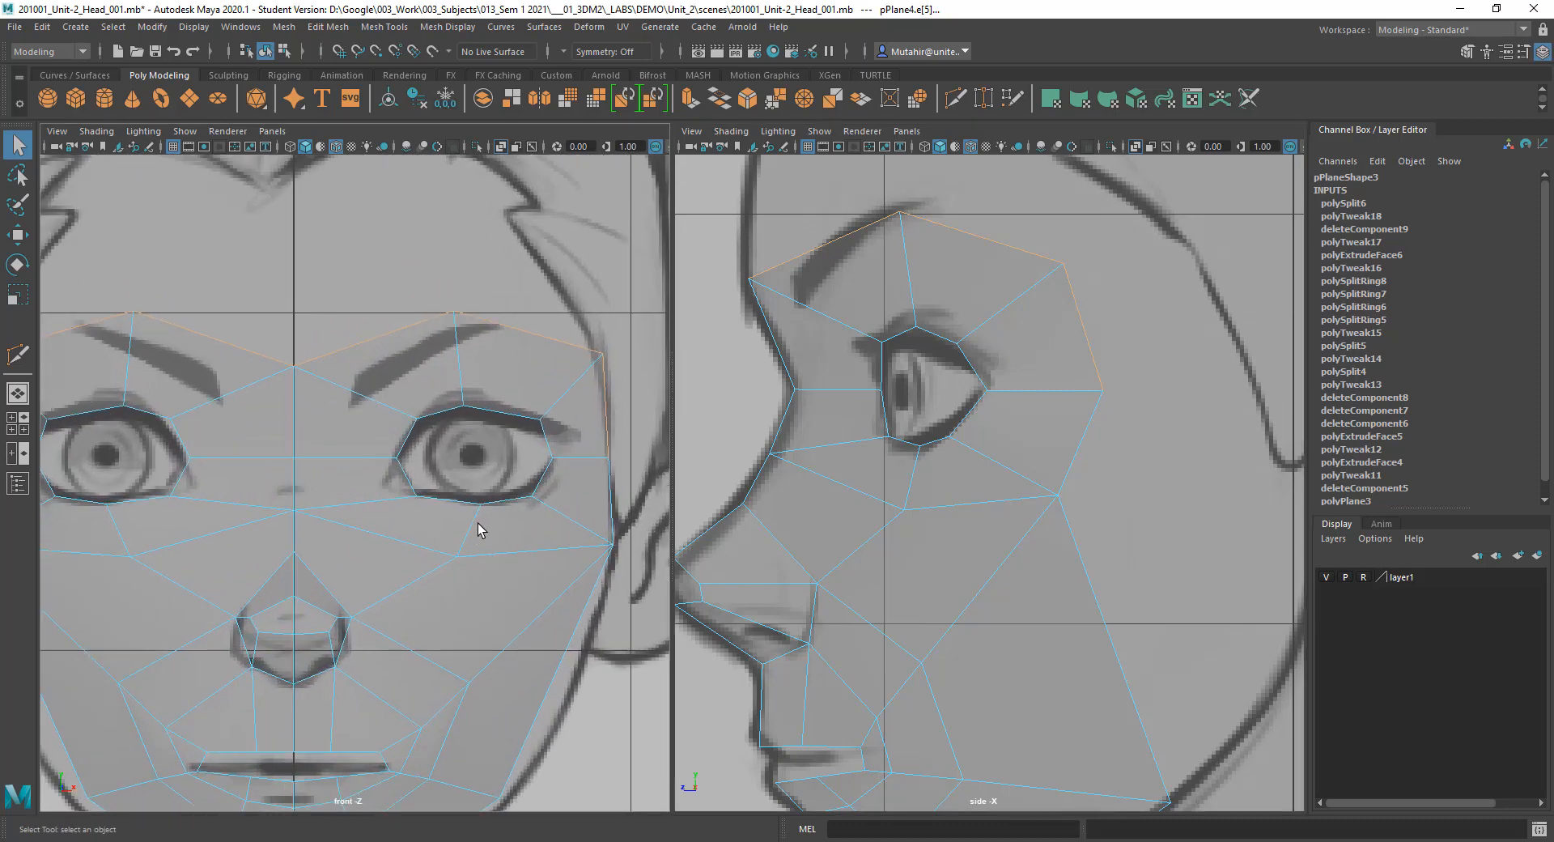
{"action": "middle_click_drag", "start_coordinate": [423, 518], "coordinate": [384, 519], "text": "alt"}
{"action": "middle_click_drag", "start_coordinate": [451, 366], "coordinate": [402, 381], "text": "alt"}
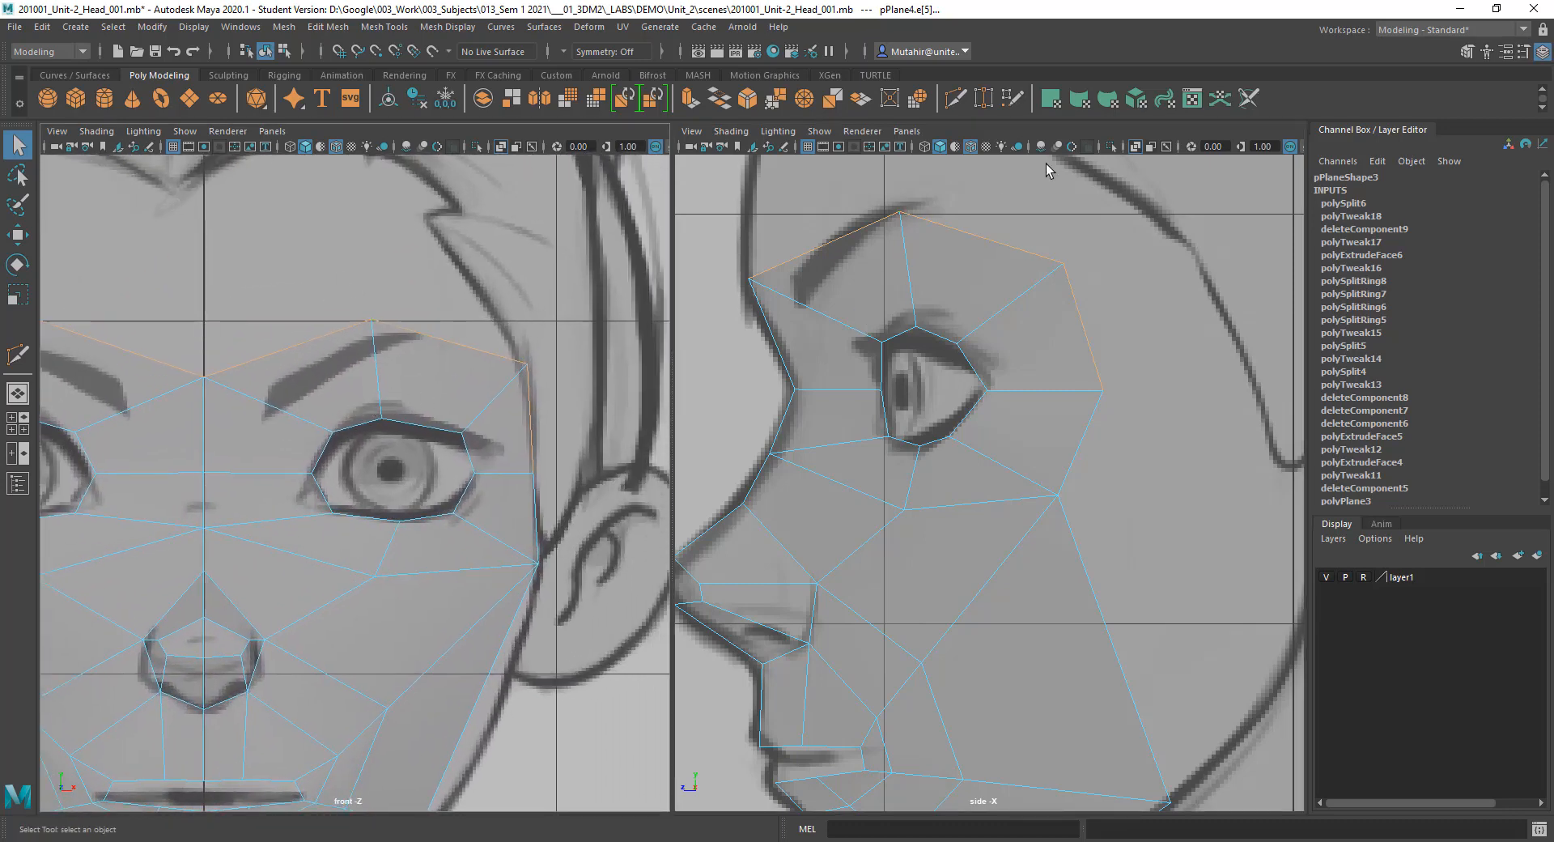
{"action": "middle_click_drag", "start_coordinate": [1070, 369], "coordinate": [996, 534], "text": "alt"}
{"action": "mouse_move", "coordinate": [1000, 537]}
{"action": "right_mouse_down", "text": "alt"}
{"action": "mouse_move", "coordinate": [994, 389]}
{"action": "mouse_move", "coordinate": [1016, 405]}
{"action": "mouse_move", "coordinate": [998, 556]}
{"action": "right_mouse_up", "text": "alt"}
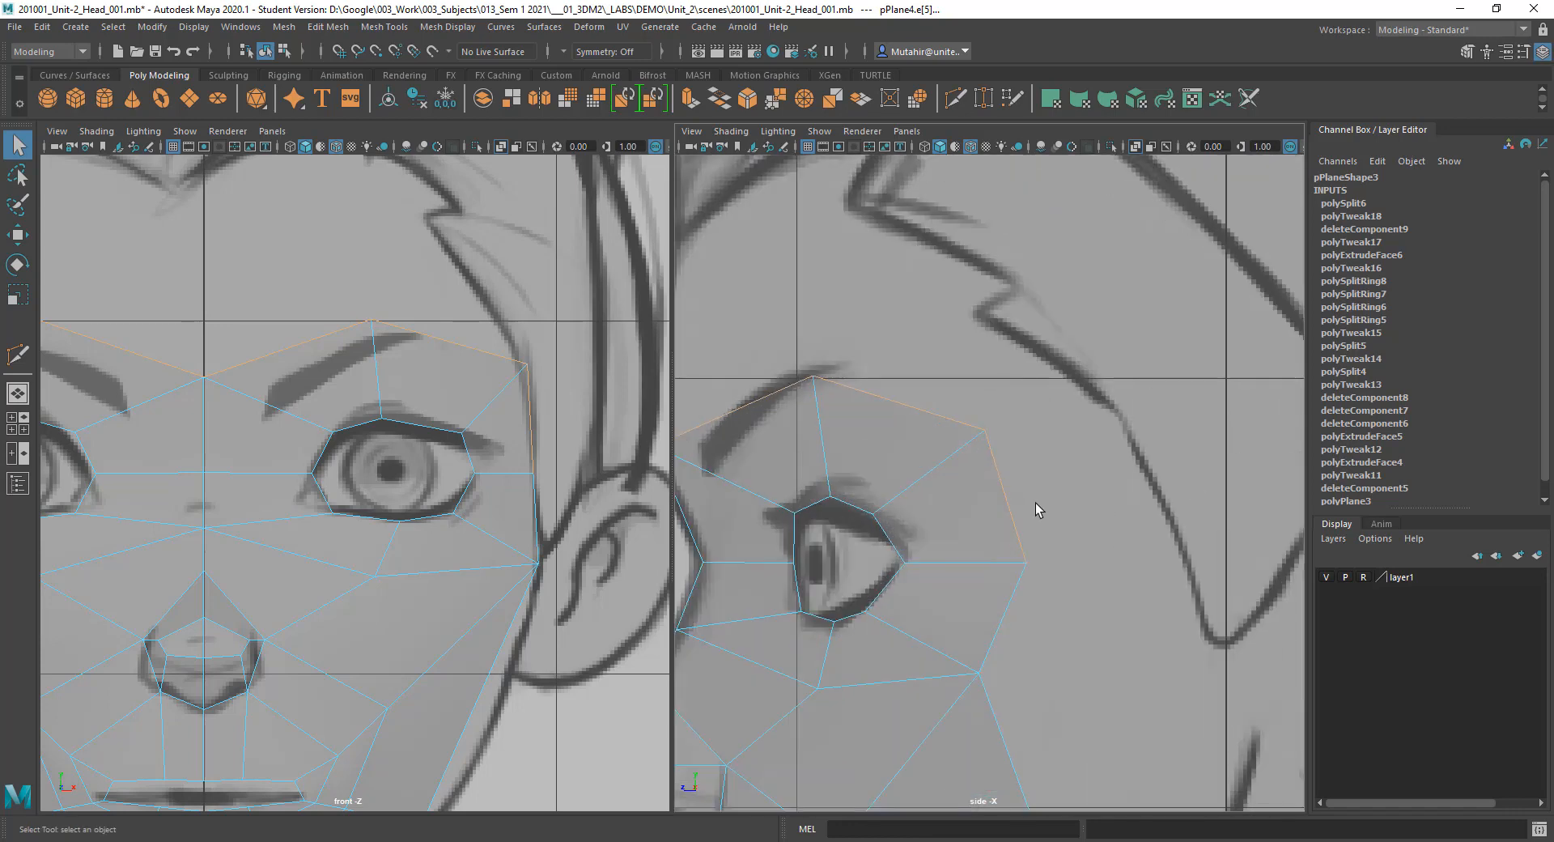
{"action": "right_click_drag", "start_coordinate": [1038, 508], "coordinate": [1052, 602], "text": "alt"}
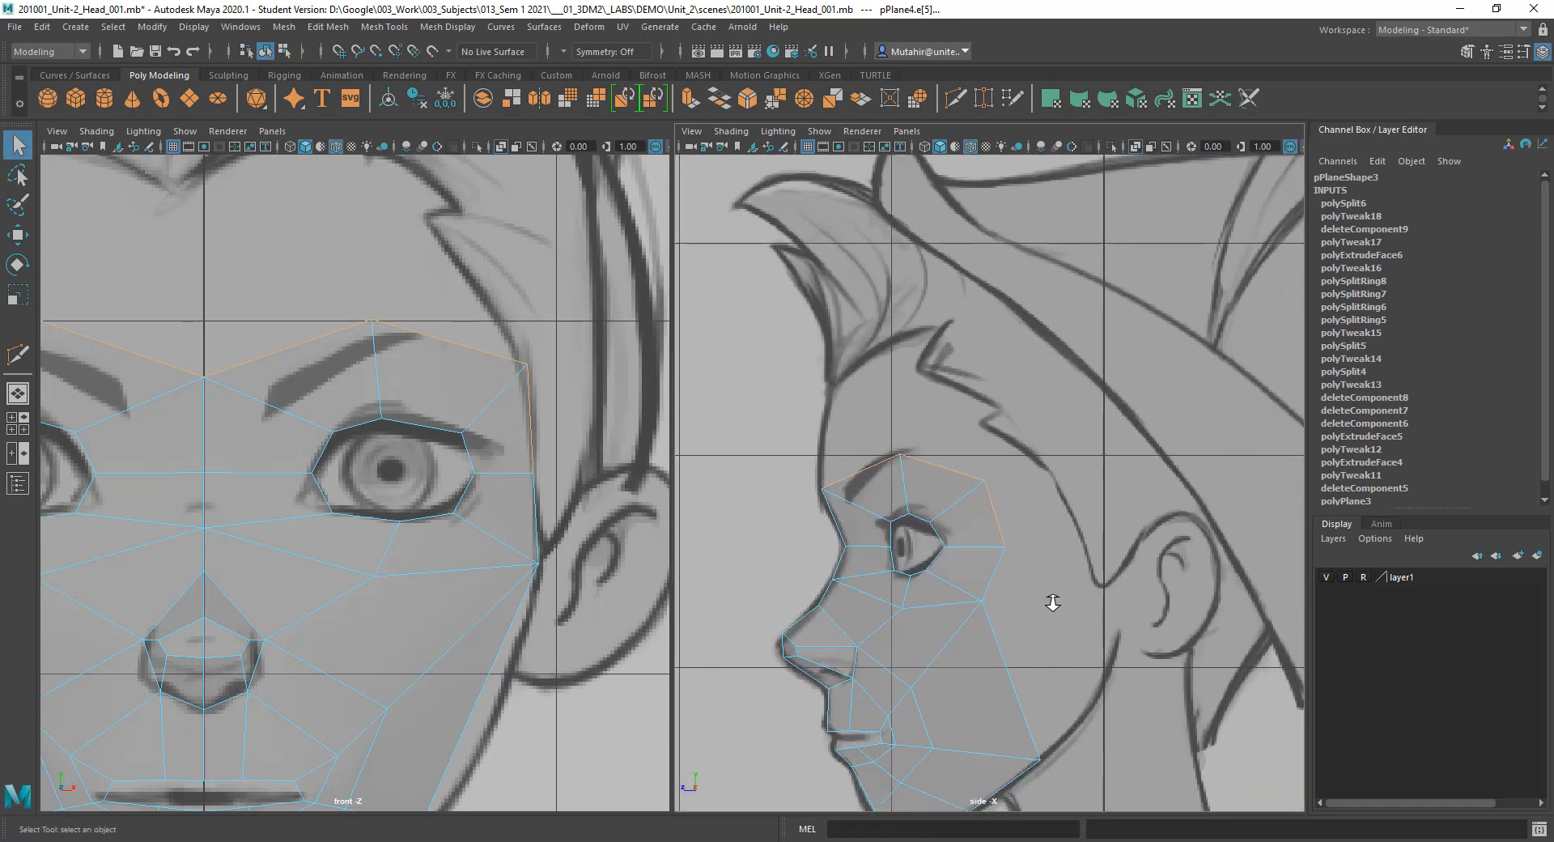
Step: Extrude the selected brow edges up to the forehead hairline, rotating them and shifting them back in the side view
{"action": "key", "text": "ctrl+e"}
{"action": "middle_click_drag", "start_coordinate": [1050, 500], "coordinate": [1036, 571], "text": "alt"}
{"action": "key", "text": "w"}
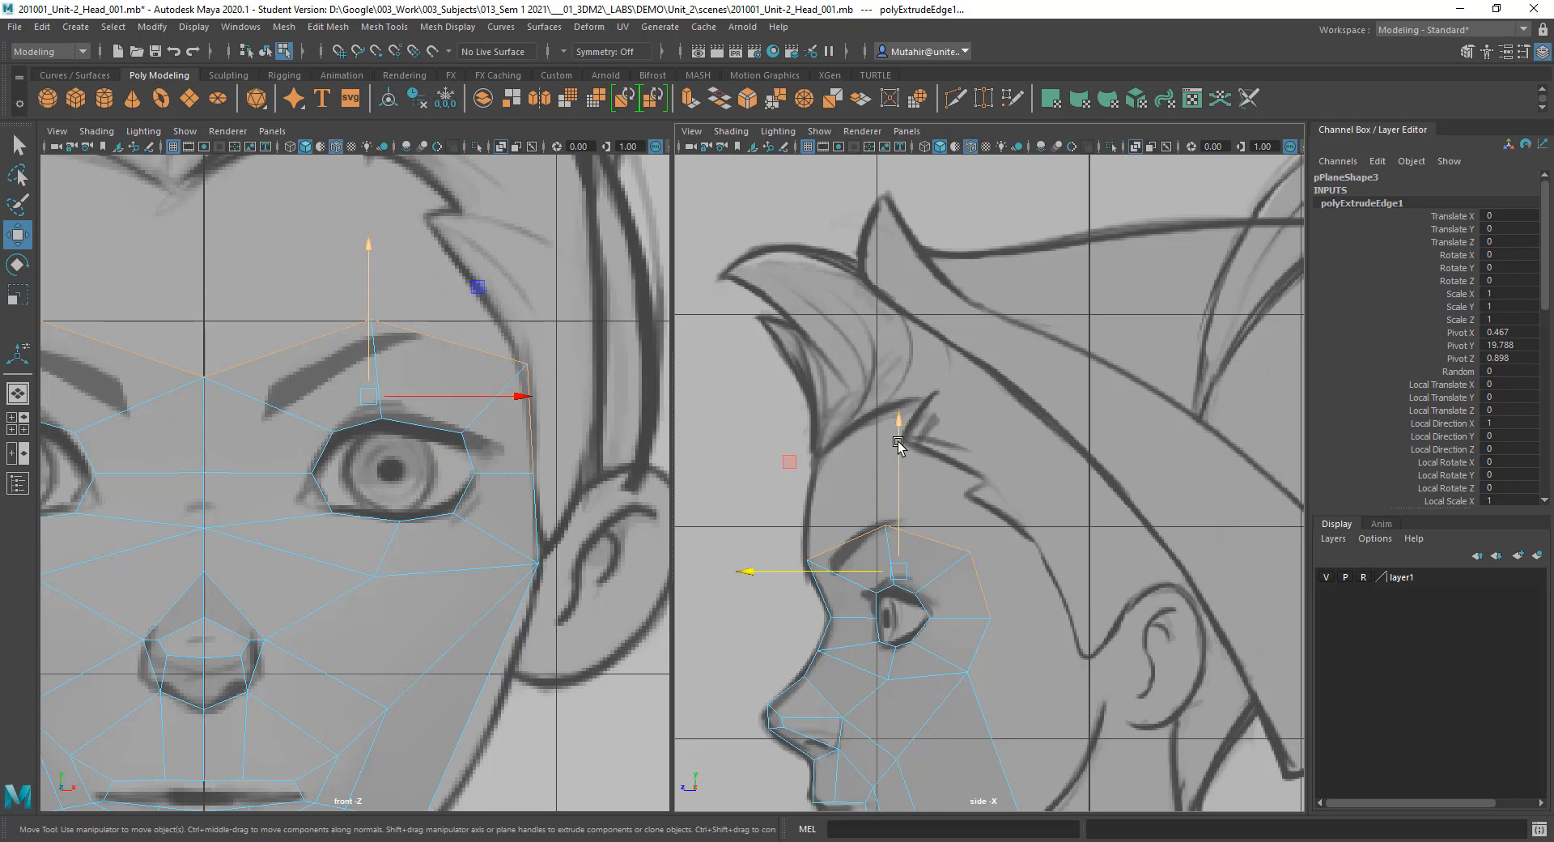
{"action": "left_click_drag", "start_coordinate": [897, 444], "coordinate": [897, 329]}
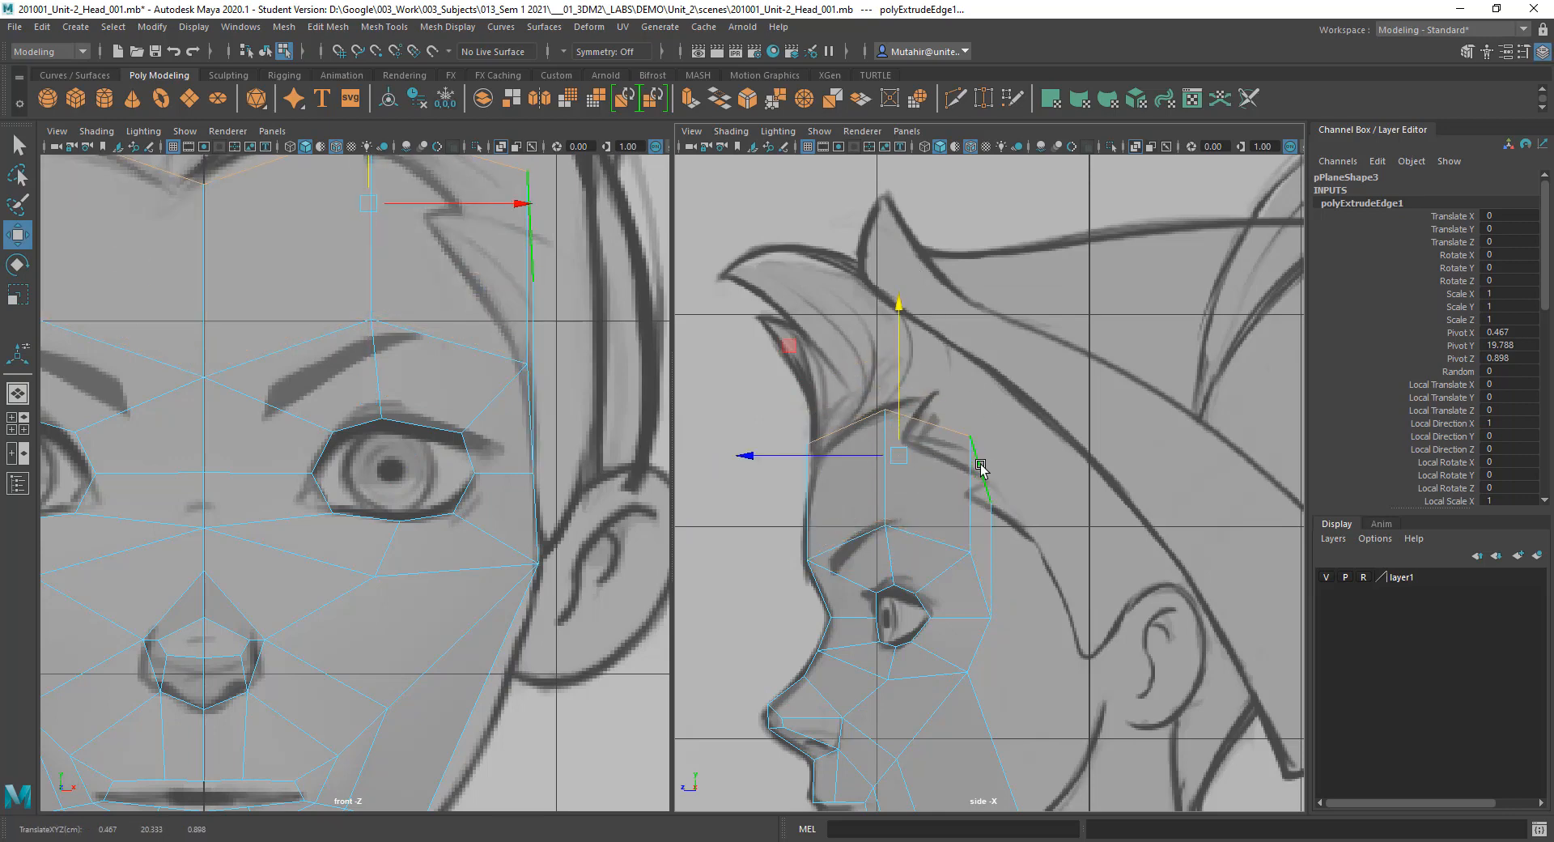
{"action": "key", "text": "e"}
{"action": "left_click_drag", "start_coordinate": [979, 337], "coordinate": [999, 370]}
{"action": "key", "text": "w"}
{"action": "left_click_drag", "start_coordinate": [895, 461], "coordinate": [937, 466]}
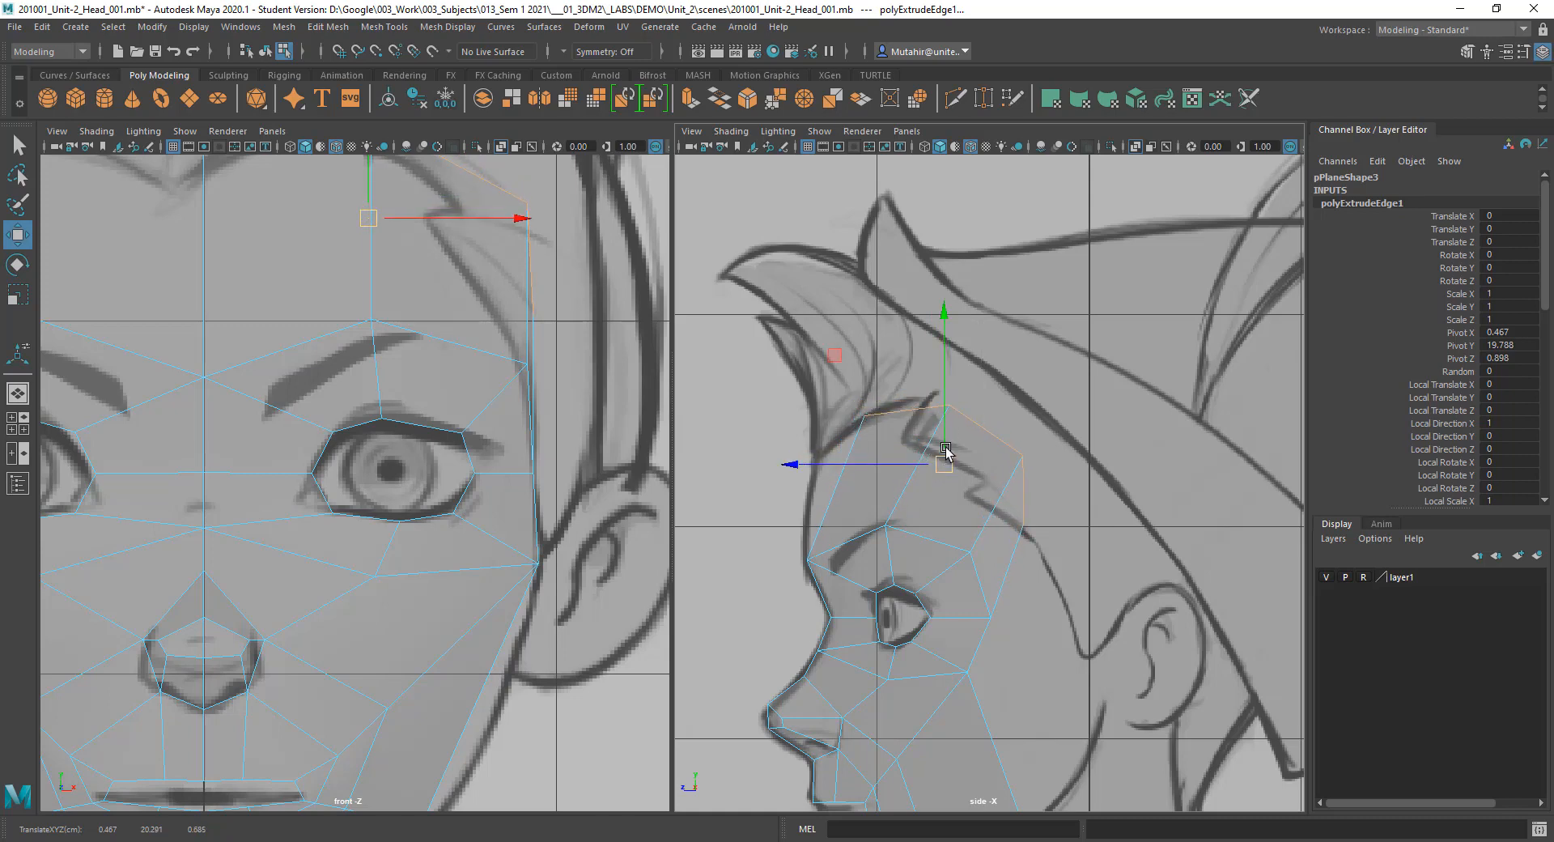
Step: Scale the extruded forehead edges and nudge them forward to follow the drawn forehead profile and hairline
{"action": "key", "text": "r"}
{"action": "mouse_move", "coordinate": [948, 414]}
{"action": "left_mouse_down"}
{"action": "mouse_move", "coordinate": [1007, 405]}
{"action": "mouse_move", "coordinate": [967, 437]}
{"action": "mouse_move", "coordinate": [927, 435]}
{"action": "left_mouse_up"}
{"action": "left_click_drag", "start_coordinate": [943, 613], "coordinate": [954, 578]}
{"action": "mouse_move", "coordinate": [799, 466]}
{"action": "left_mouse_down"}
{"action": "mouse_move", "coordinate": [839, 468]}
{"action": "mouse_move", "coordinate": [812, 474]}
{"action": "left_mouse_up"}
{"action": "key", "text": "w"}
{"action": "mouse_move", "coordinate": [939, 461]}
{"action": "left_mouse_down"}
{"action": "mouse_move", "coordinate": [961, 444]}
{"action": "mouse_move", "coordinate": [926, 437]}
{"action": "mouse_move", "coordinate": [928, 459]}
{"action": "left_mouse_up"}
{"action": "key", "text": "q"}
{"action": "scroll", "coordinate": [981, 536], "scroll_direction": "down", "scroll_amount": 5}
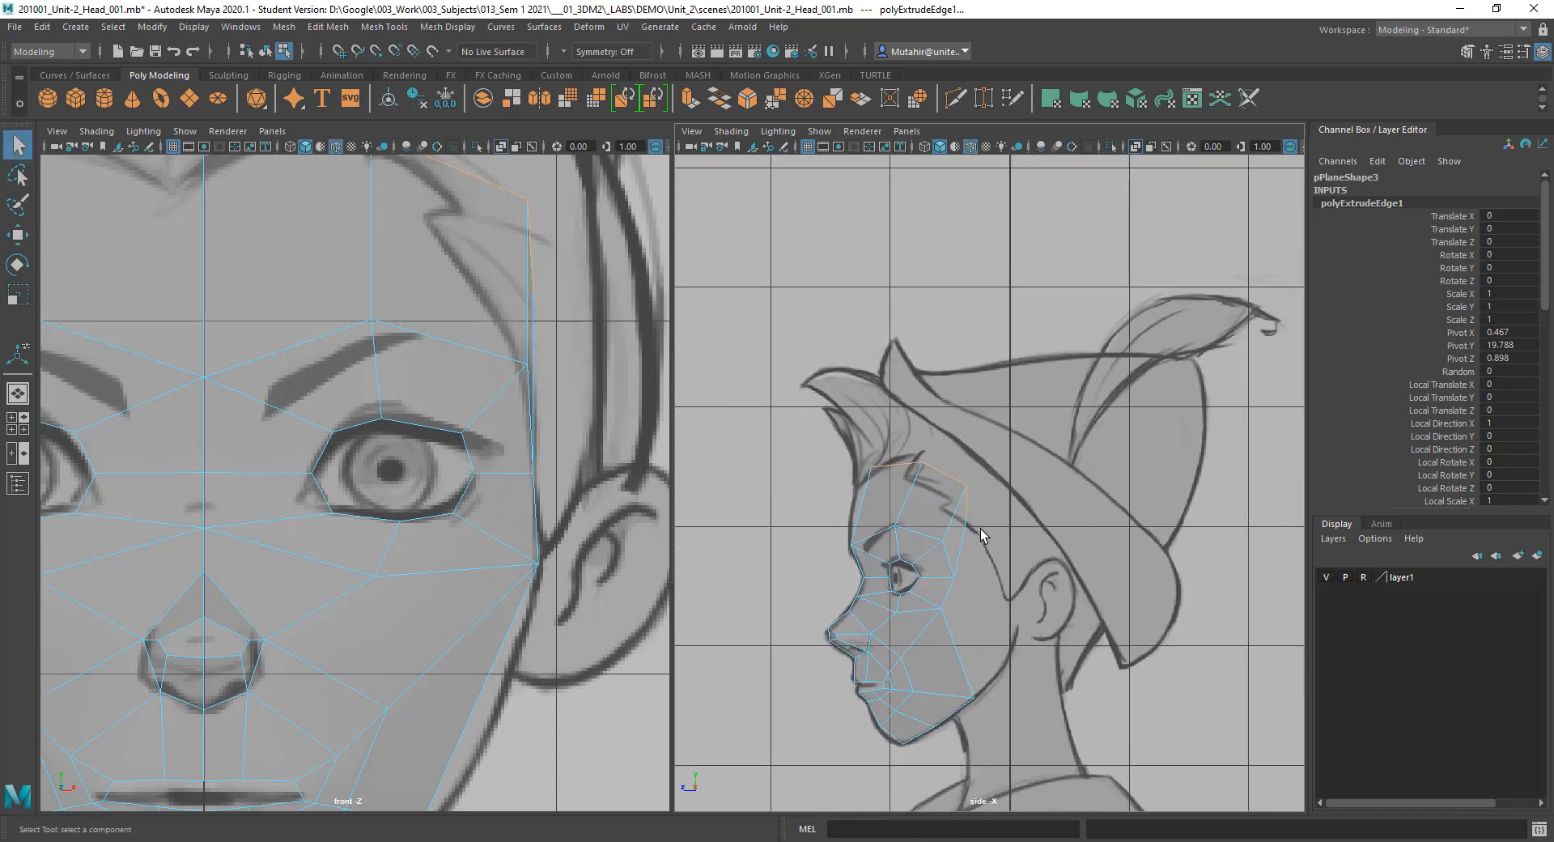
Step: Extrude the forehead edges again back over the top of the head and rotate the new row backward
{"action": "key", "text": "ctrl+e"}
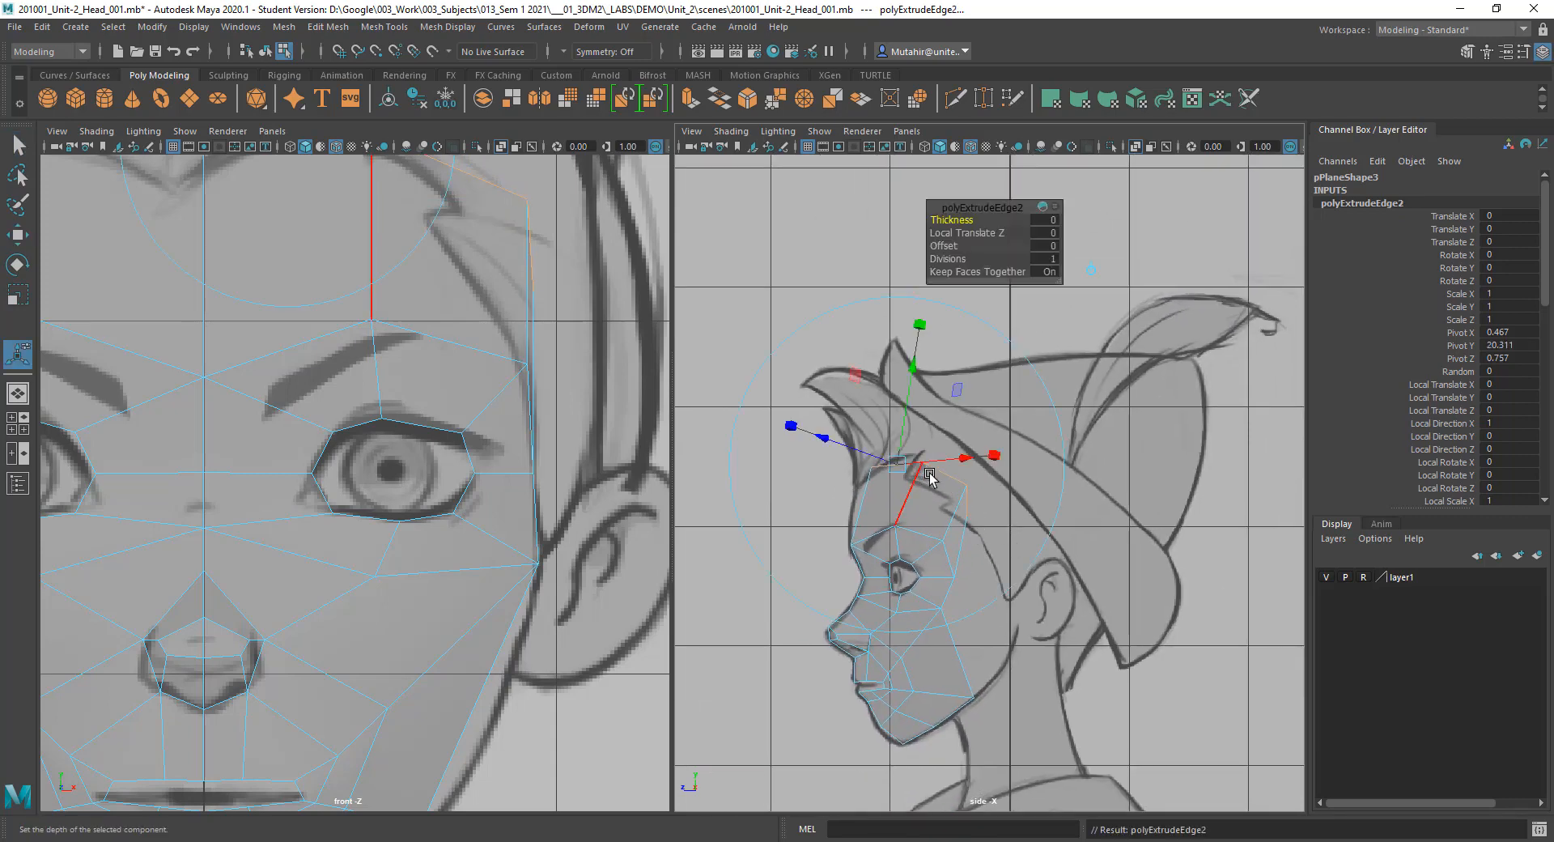
{"action": "key", "text": "w"}
{"action": "left_click_drag", "start_coordinate": [919, 487], "coordinate": [1034, 456]}
{"action": "key", "text": "e"}
{"action": "left_click_drag", "start_coordinate": [1058, 404], "coordinate": [1004, 482]}
{"action": "key", "text": "w"}
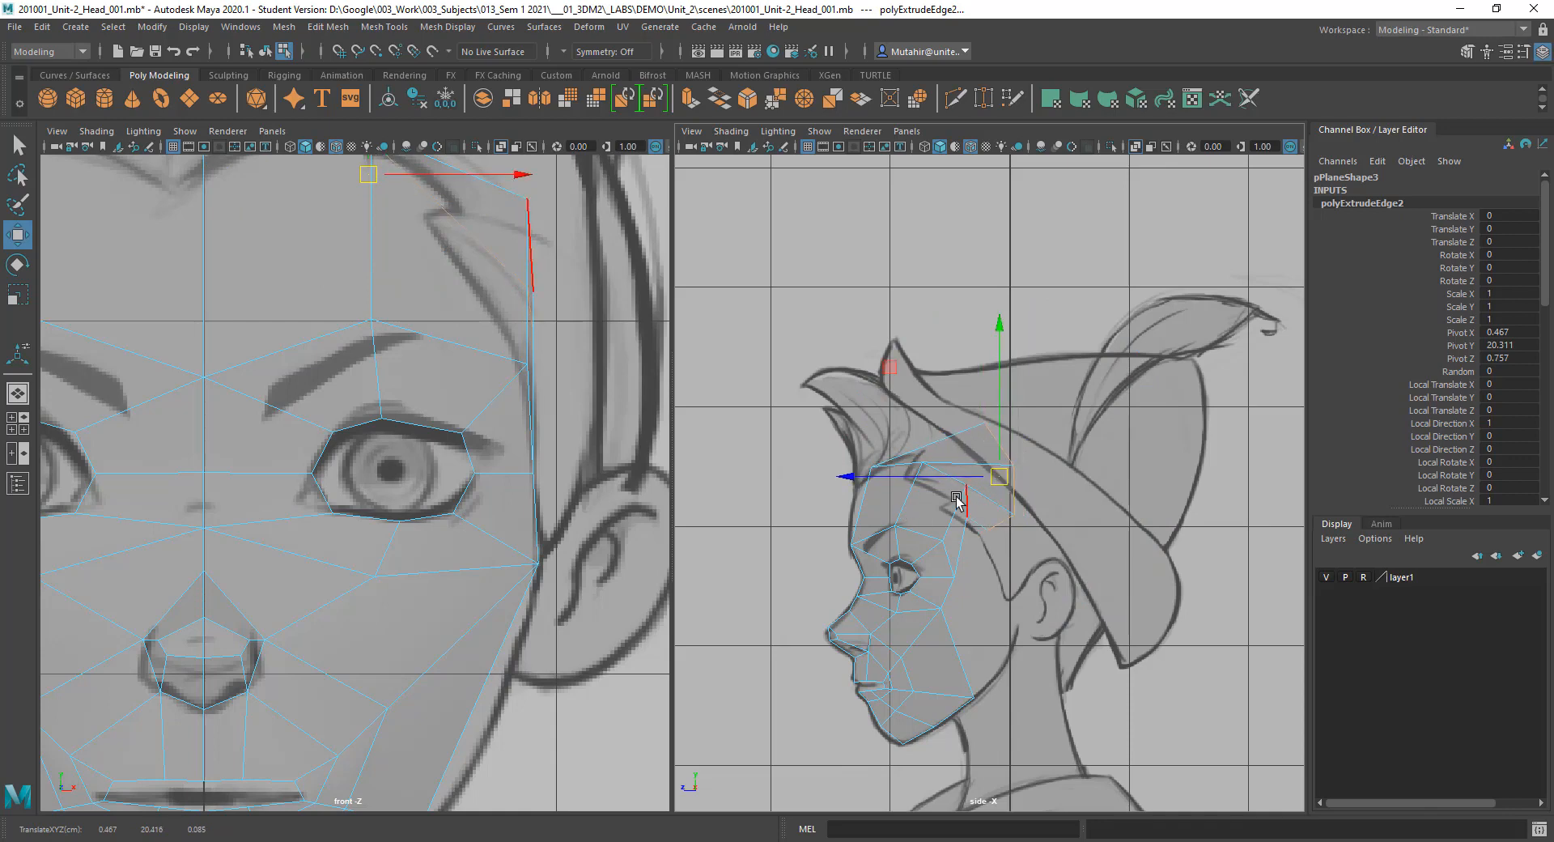
{"action": "middle_click_drag", "start_coordinate": [1005, 503], "coordinate": [988, 489], "text": "alt"}
{"action": "right_click_drag", "start_coordinate": [988, 488], "coordinate": [1032, 554], "text": "alt"}
{"action": "middle_click_drag", "start_coordinate": [1040, 500], "coordinate": [1000, 515], "text": "alt"}
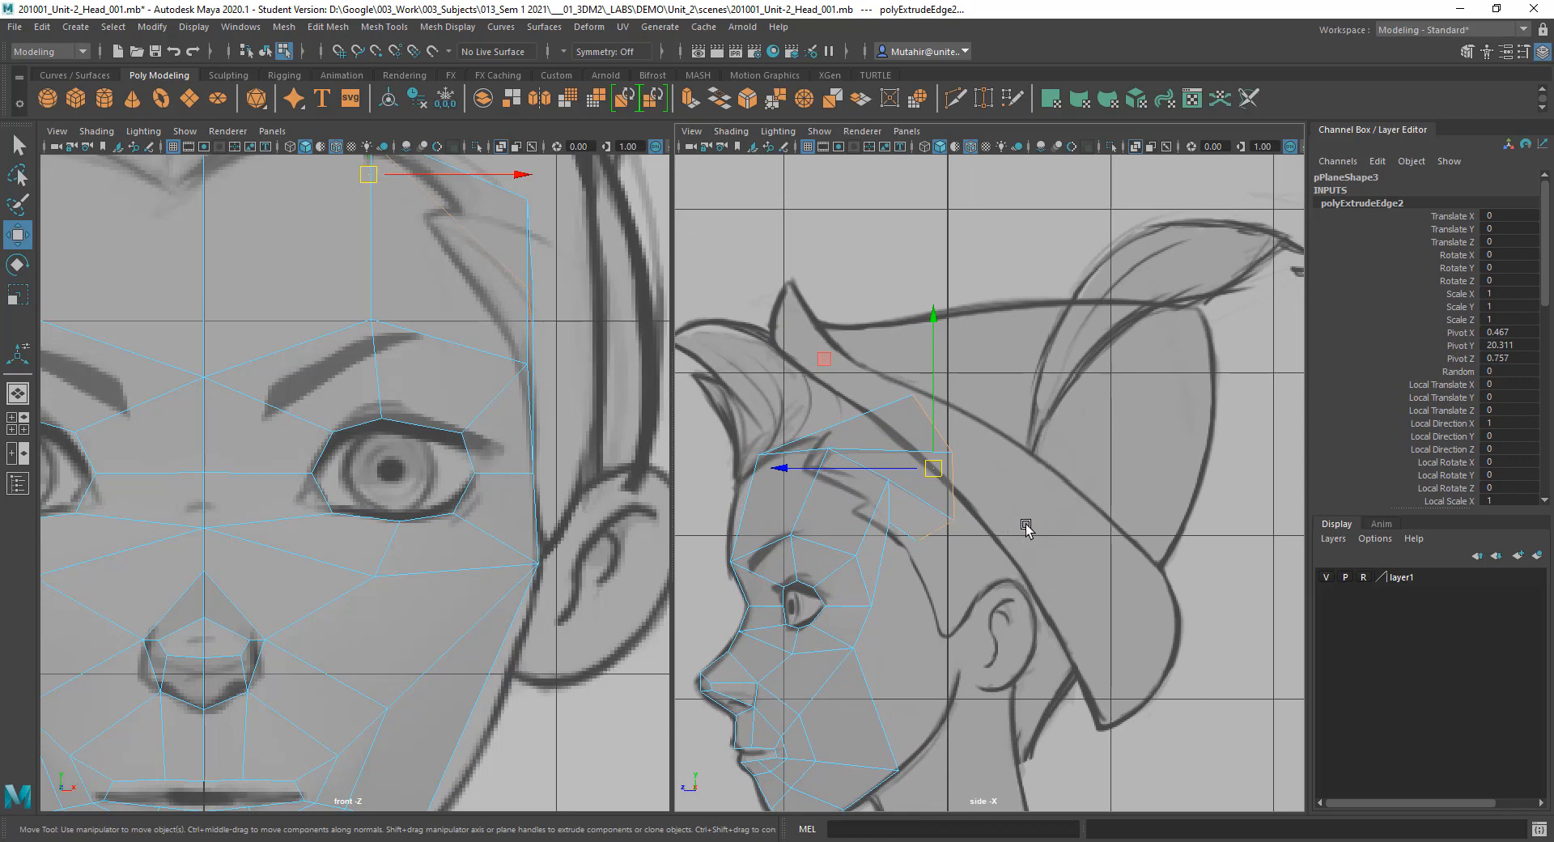
Step: Extrude the edge row once more toward the back of the head and tilt it to follow the skull's curve
{"action": "key", "text": "ctrl+e"}
{"action": "key", "text": "w"}
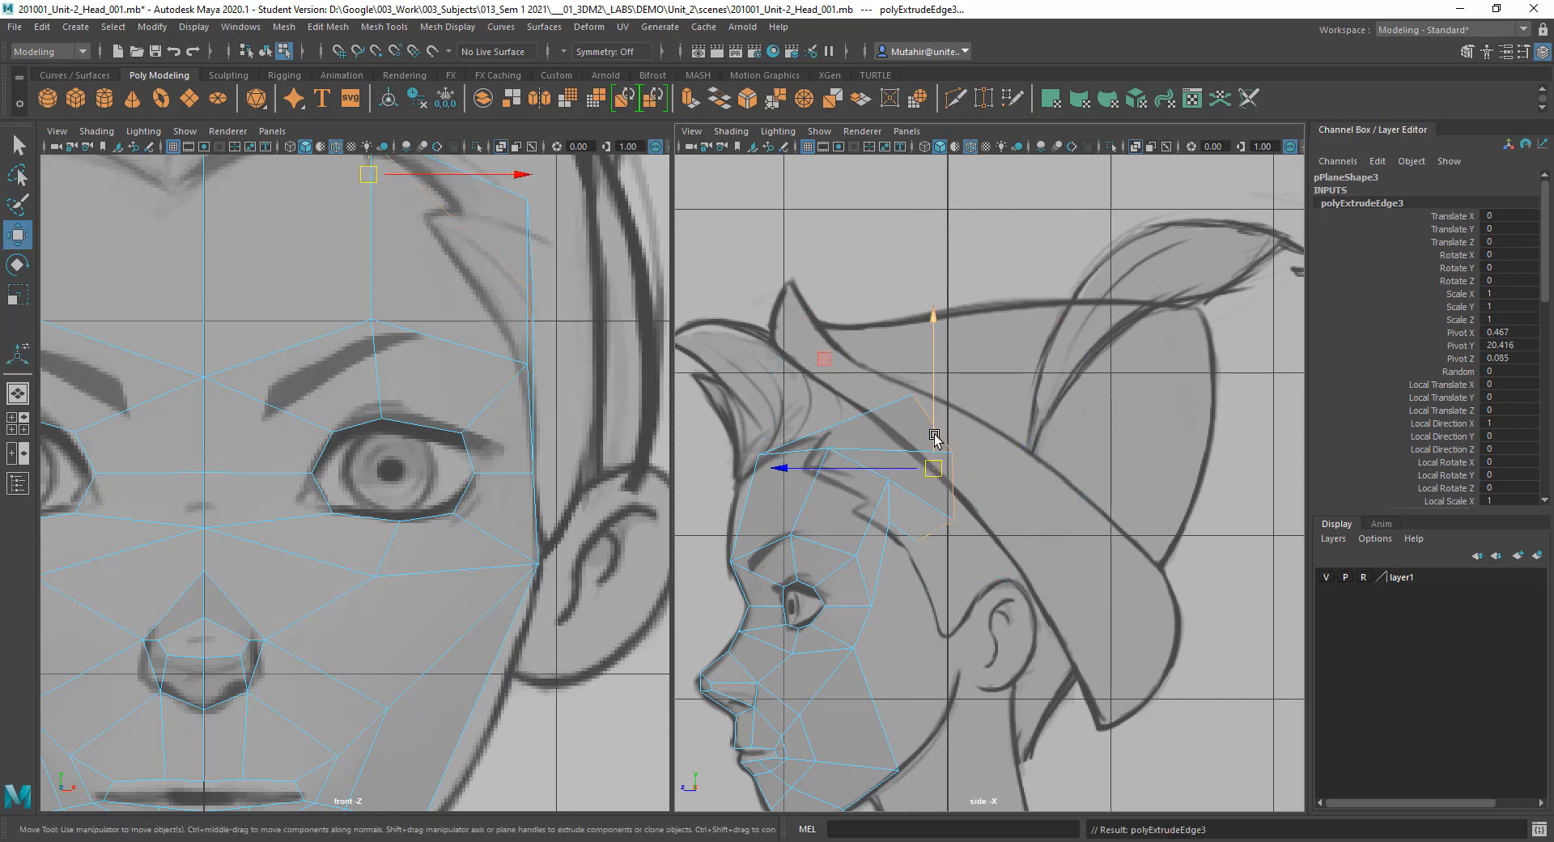
{"action": "left_click_drag", "start_coordinate": [935, 471], "coordinate": [1039, 493]}
{"action": "key", "text": "e"}
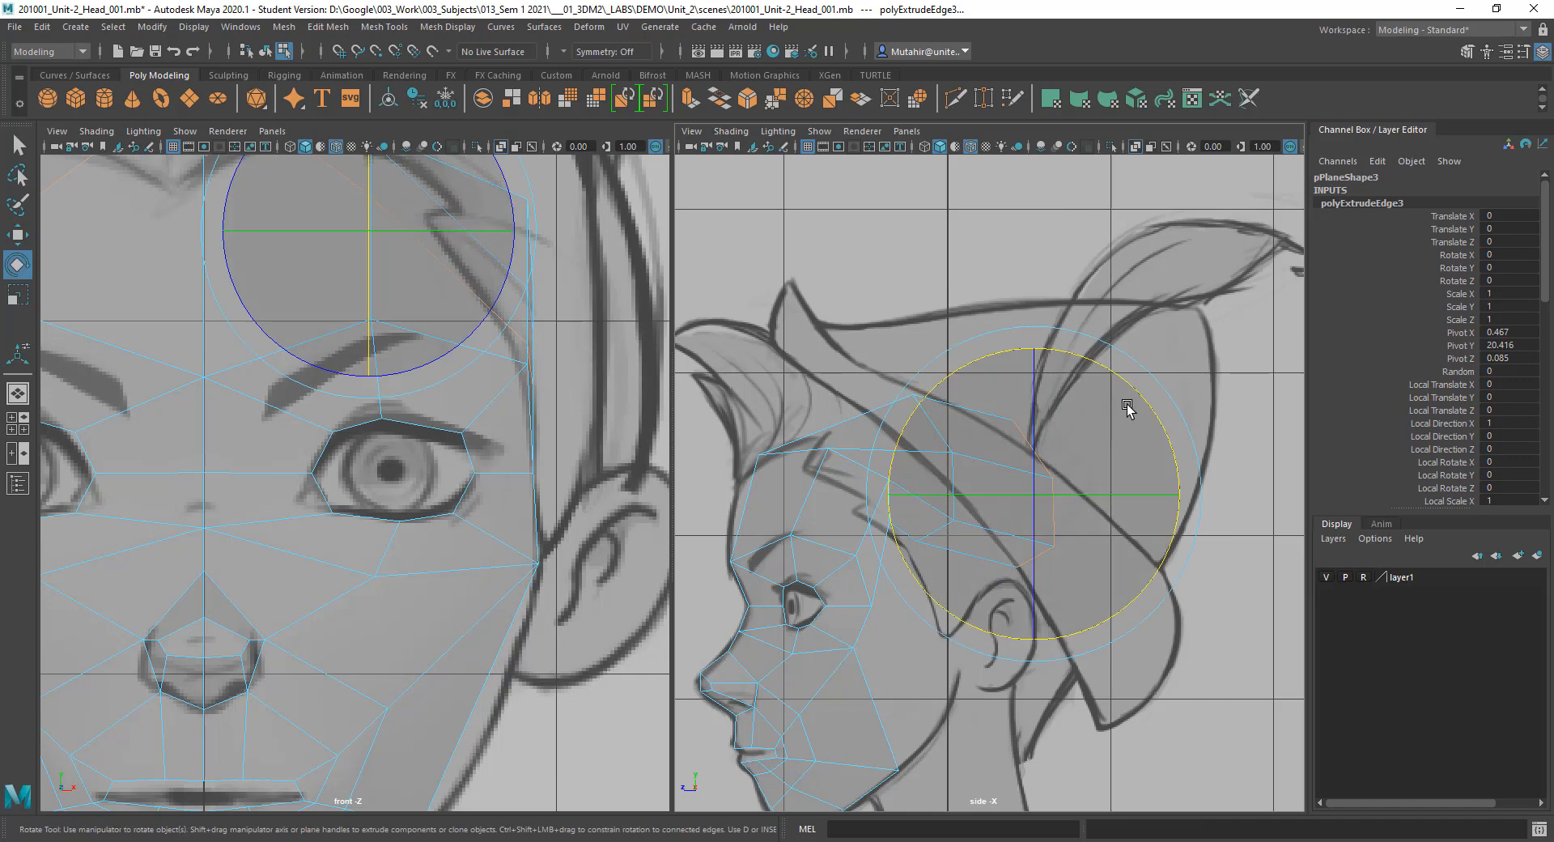
{"action": "left_click_drag", "start_coordinate": [1137, 402], "coordinate": [1175, 492]}
{"action": "key", "text": "q"}
{"action": "middle_click_drag", "start_coordinate": [1034, 543], "coordinate": [1050, 372], "text": "alt"}
{"action": "scroll", "coordinate": [1050, 372], "scroll_direction": "up", "scroll_amount": 2}
{"action": "middle_click_drag", "start_coordinate": [1039, 437], "coordinate": [1062, 461], "text": "alt"}
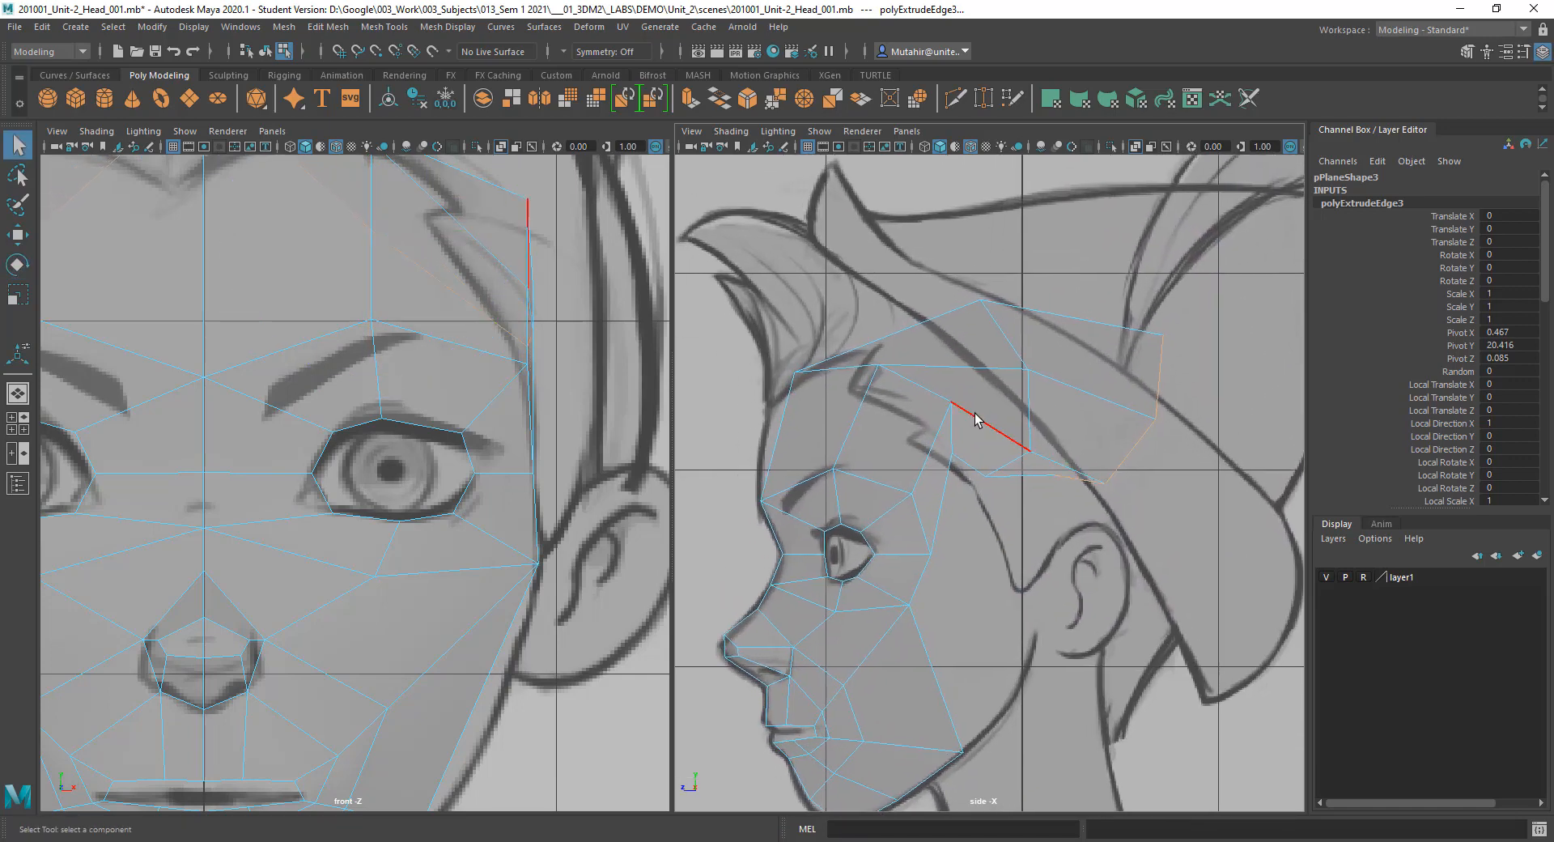
Step: Move two vertices of the forehead row down and forward onto the drawn hairline in the side view
{"action": "right_click_drag", "start_coordinate": [975, 419], "coordinate": [878, 360]}
{"action": "left_click", "coordinate": [877, 378]}
{"action": "key", "text": "w"}
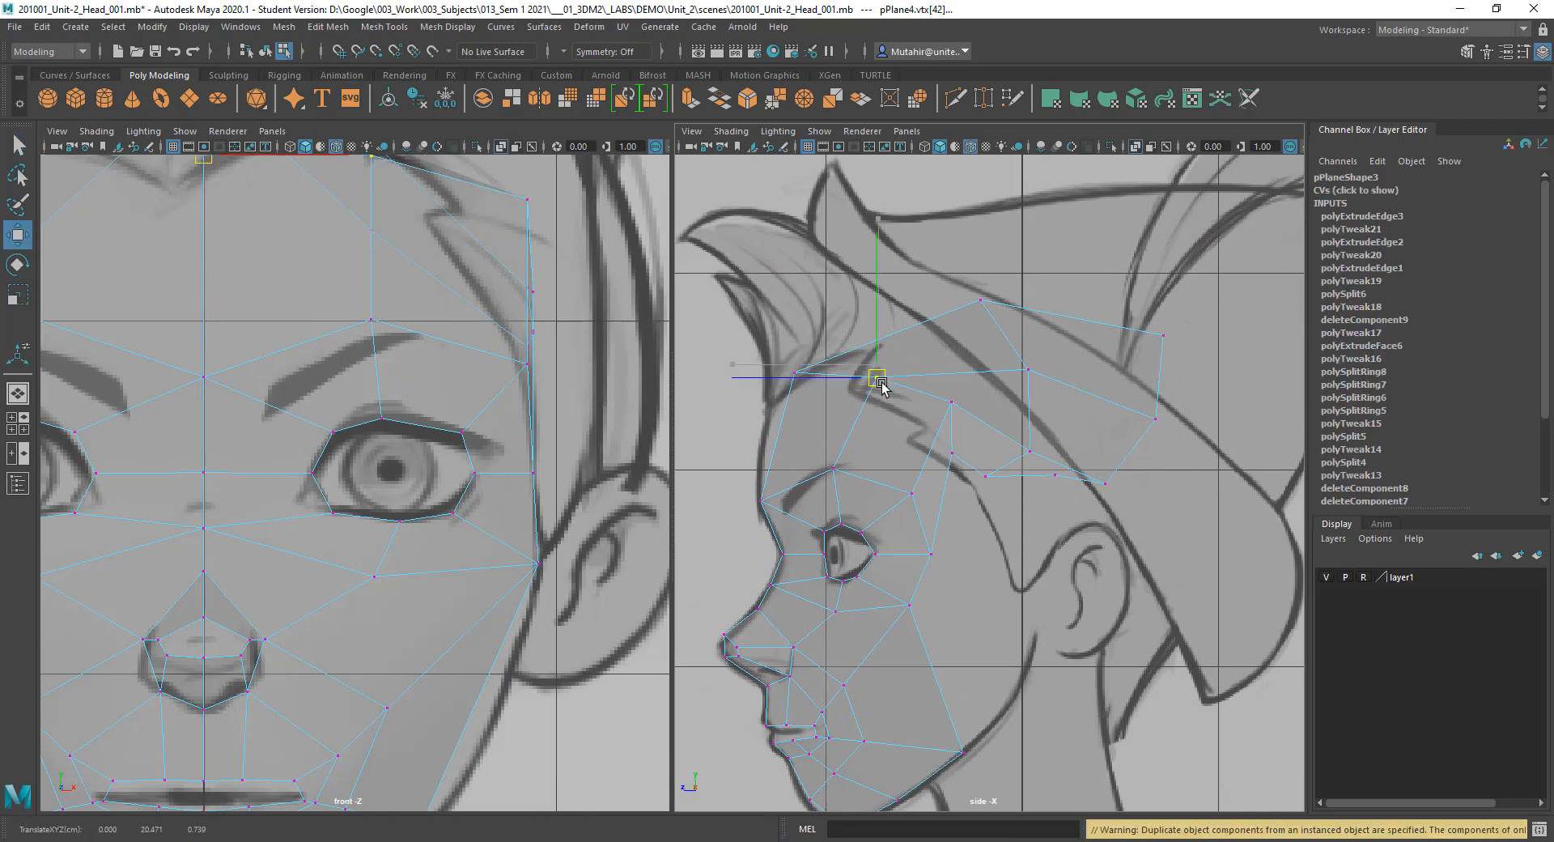
{"action": "left_click_drag", "start_coordinate": [881, 387], "coordinate": [925, 418]}
{"action": "key", "text": "q"}
{"action": "left_click", "coordinate": [946, 402]}
{"action": "key", "text": "w"}
{"action": "key", "text": "q"}
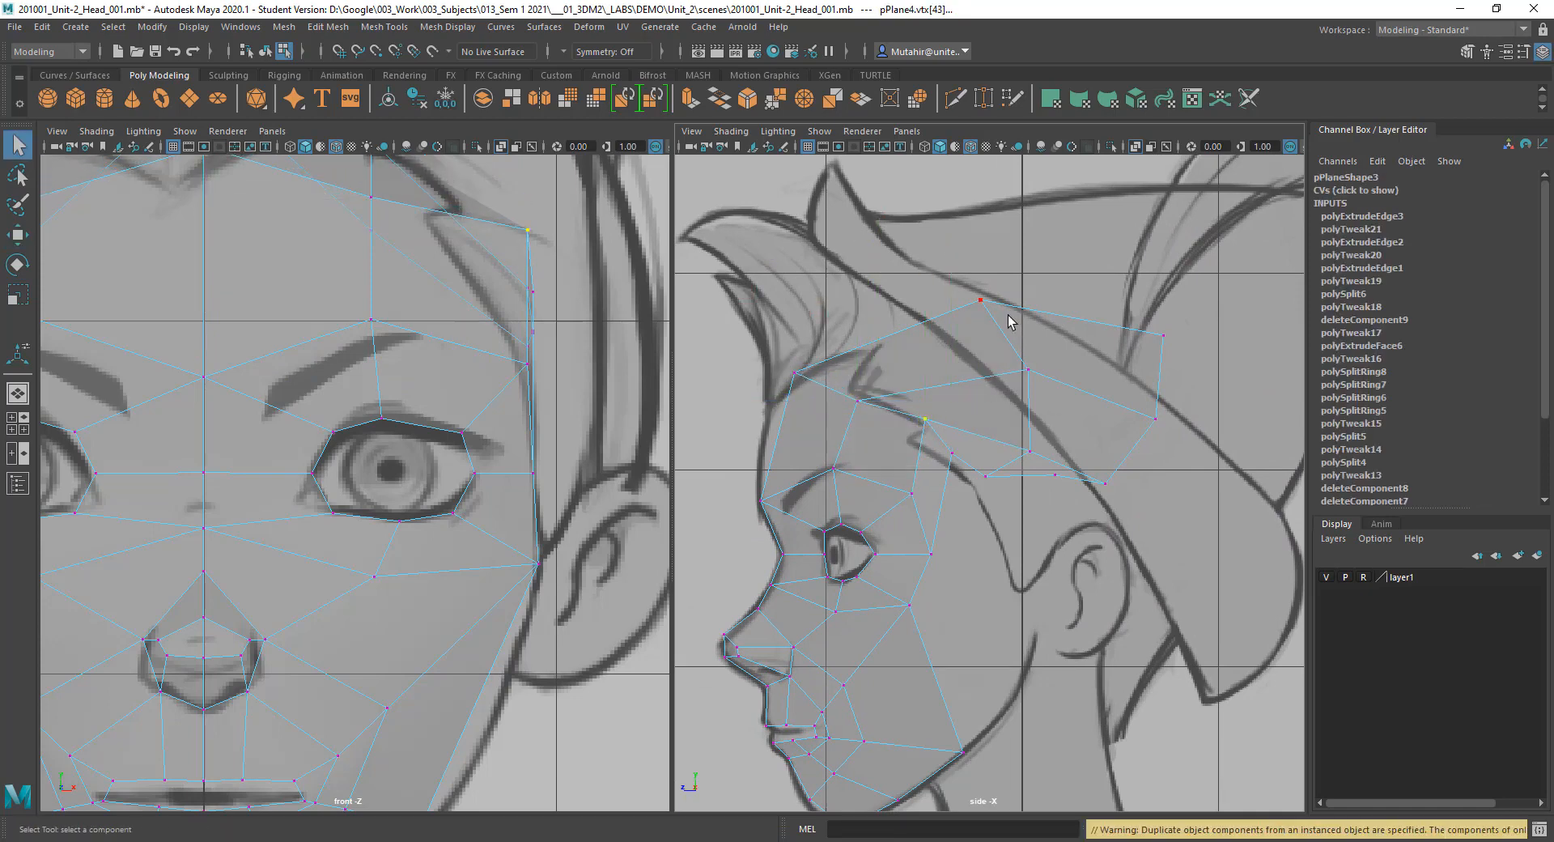
Step: Move the front crown vertex forward along the head's outline and lower the temple vertex toward the hairline
{"action": "left_click_drag", "start_coordinate": [960, 292], "coordinate": [922, 316]}
{"action": "key", "text": "w"}
{"action": "key", "text": "q"}
{"action": "left_click_drag", "start_coordinate": [1026, 361], "coordinate": [1050, 400]}
{"action": "left_click", "coordinate": [951, 453]}
{"action": "key", "text": "w"}
{"action": "left_click_drag", "start_coordinate": [953, 451], "coordinate": [955, 480]}
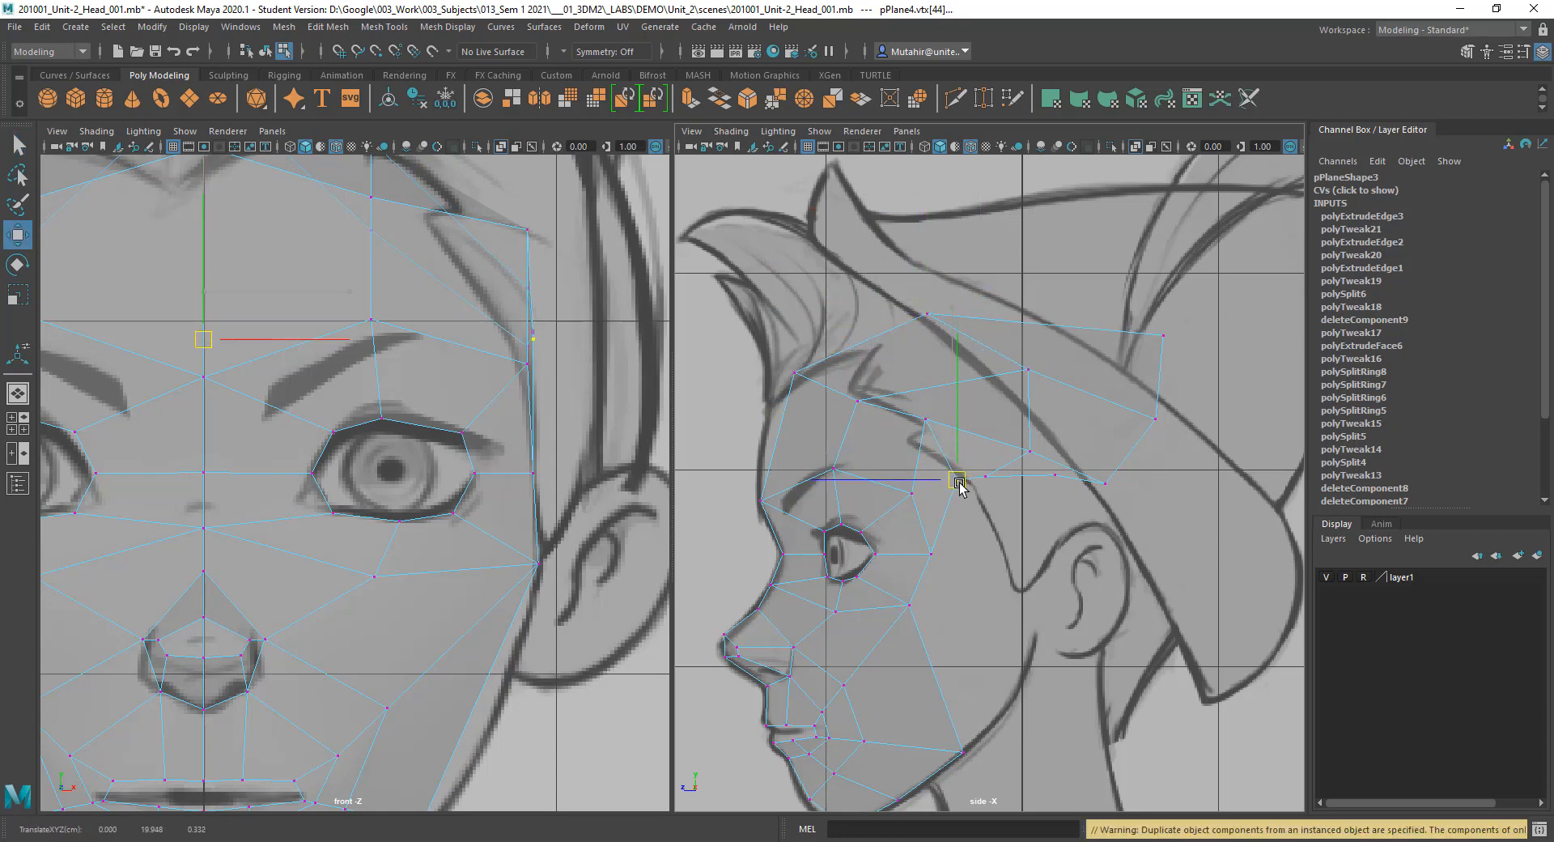
Step: Reposition the side hairline vertex and the lower vertices of the two rows behind it, down toward the ear
{"action": "key", "text": "q"}
{"action": "left_click", "coordinate": [922, 418]}
{"action": "key", "text": "w"}
{"action": "left_click_drag", "start_coordinate": [932, 425], "coordinate": [1066, 522]}
{"action": "key", "text": "q"}
{"action": "key", "text": "w"}
{"action": "key", "text": "q"}
{"action": "key", "text": "w"}
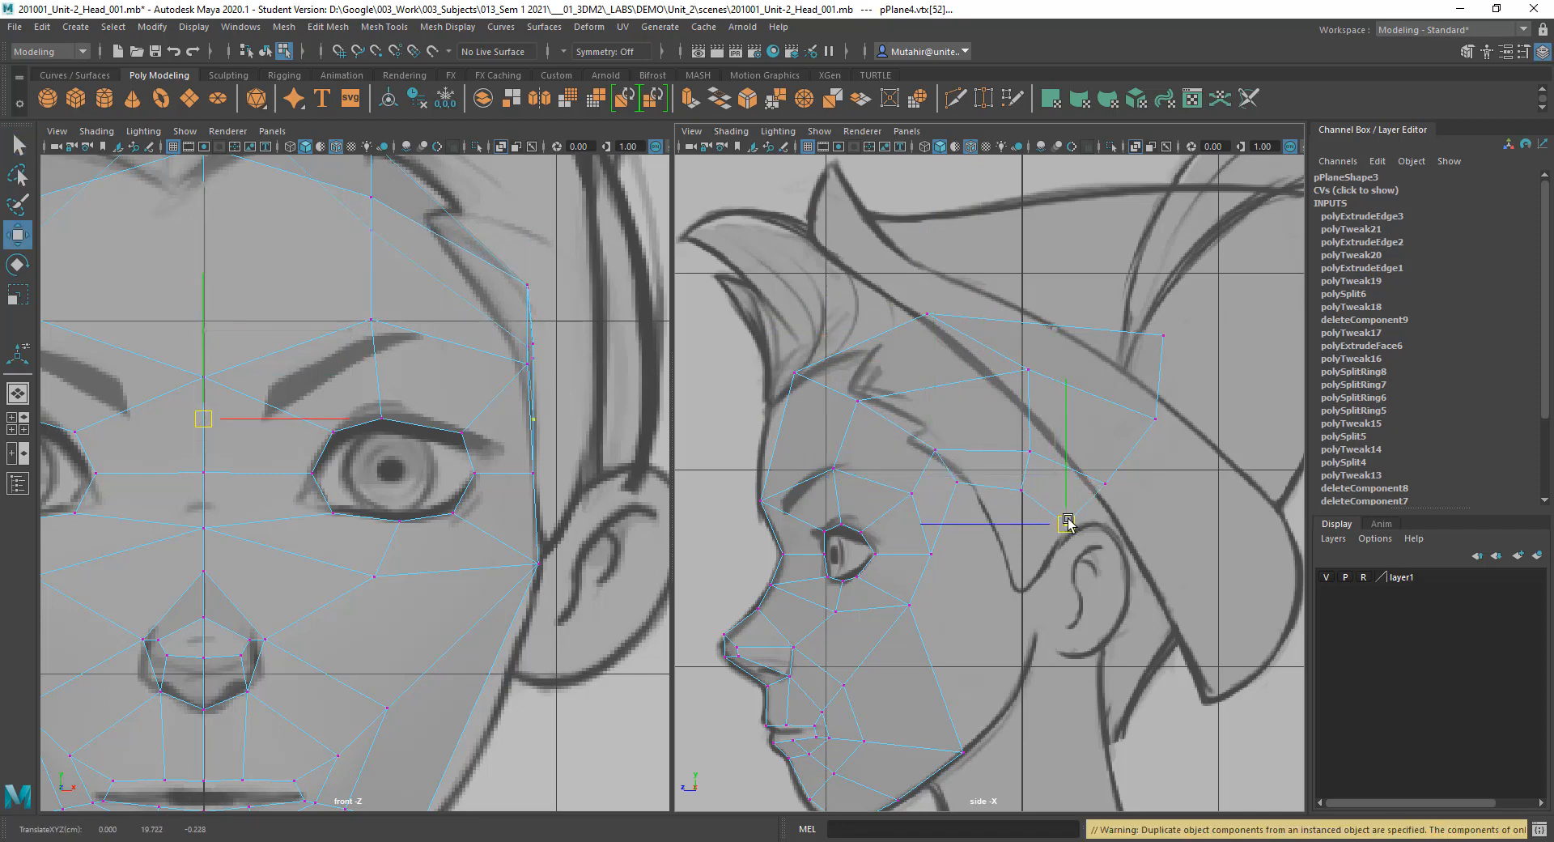
Step: Scale the vertex row behind the hairline along the depth axis to make it more upright in the side view
{"action": "key", "text": "q"}
{"action": "left_click", "coordinate": [1027, 370]}
{"action": "left_click_drag", "start_coordinate": [1018, 367], "coordinate": [1038, 374]}
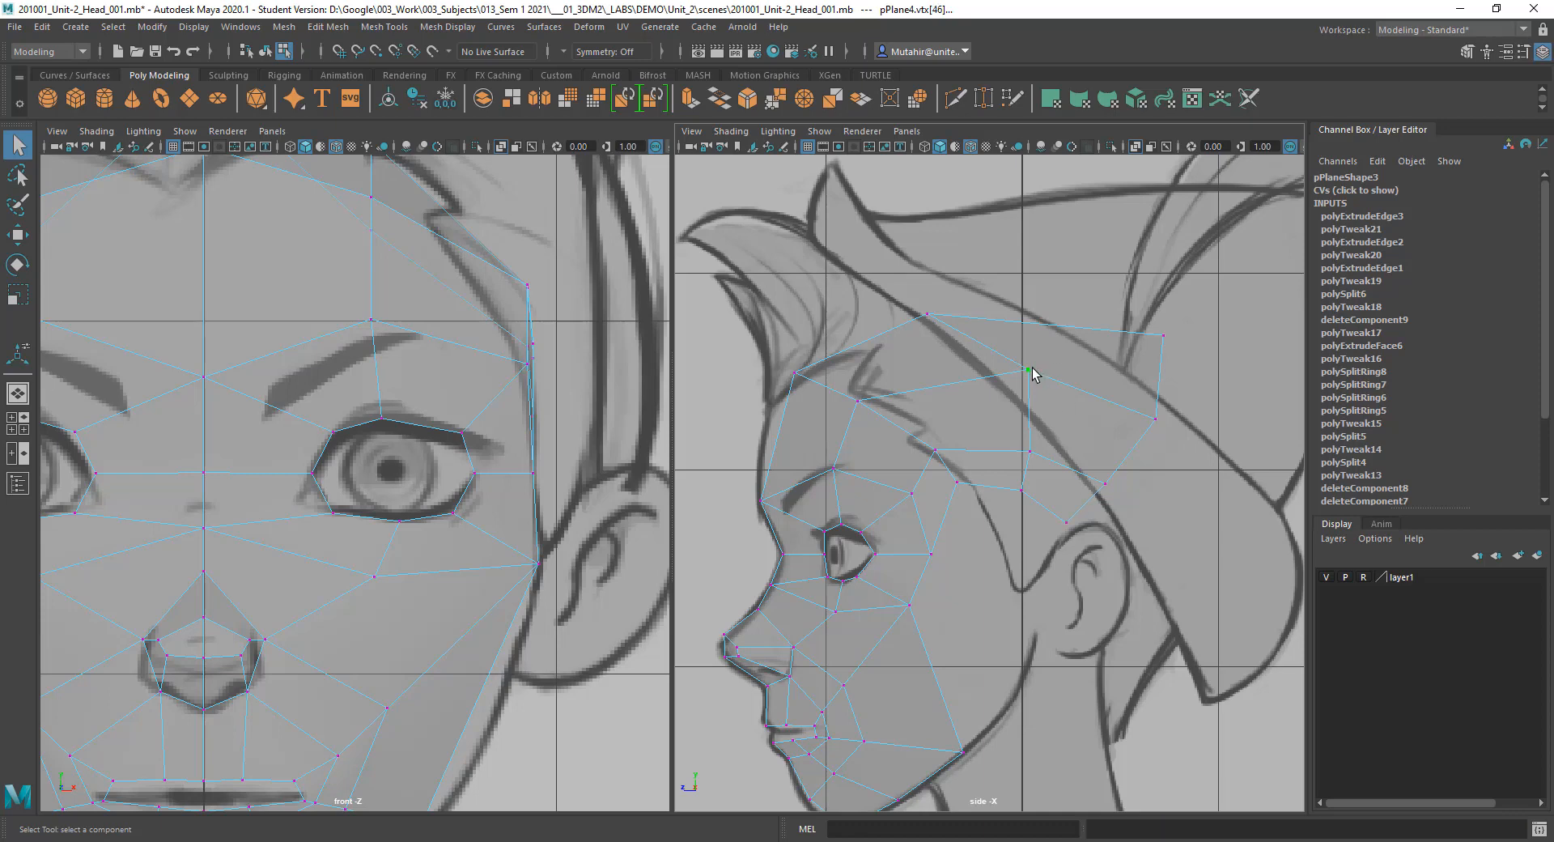
{"action": "right_click_drag", "start_coordinate": [994, 366], "coordinate": [957, 364]}
{"action": "key", "text": "r"}
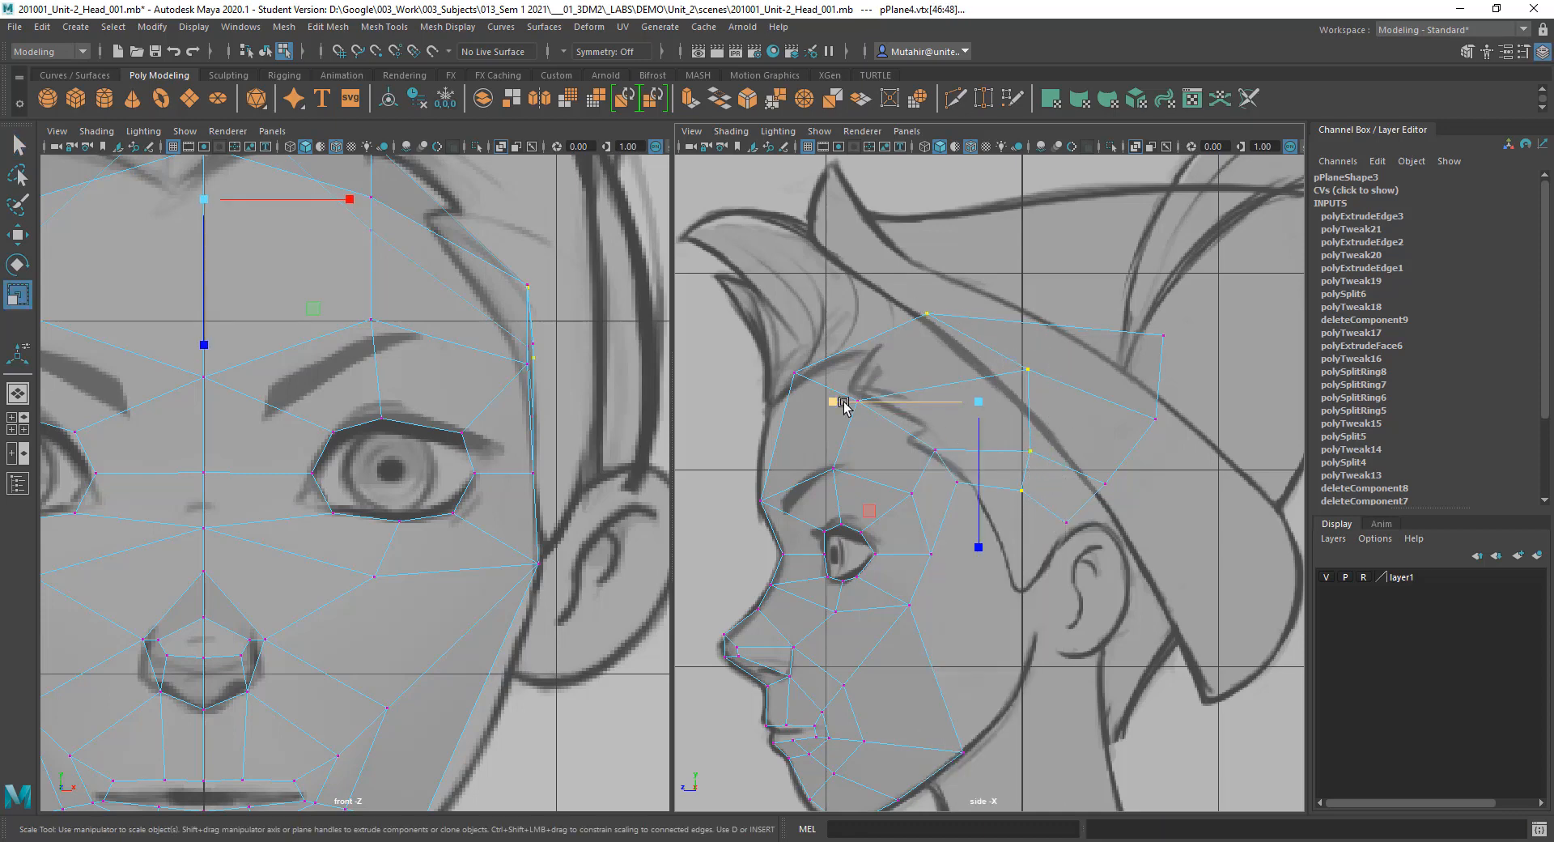
{"action": "left_click_drag", "start_coordinate": [844, 403], "coordinate": [959, 409]}
{"action": "key", "text": "q"}
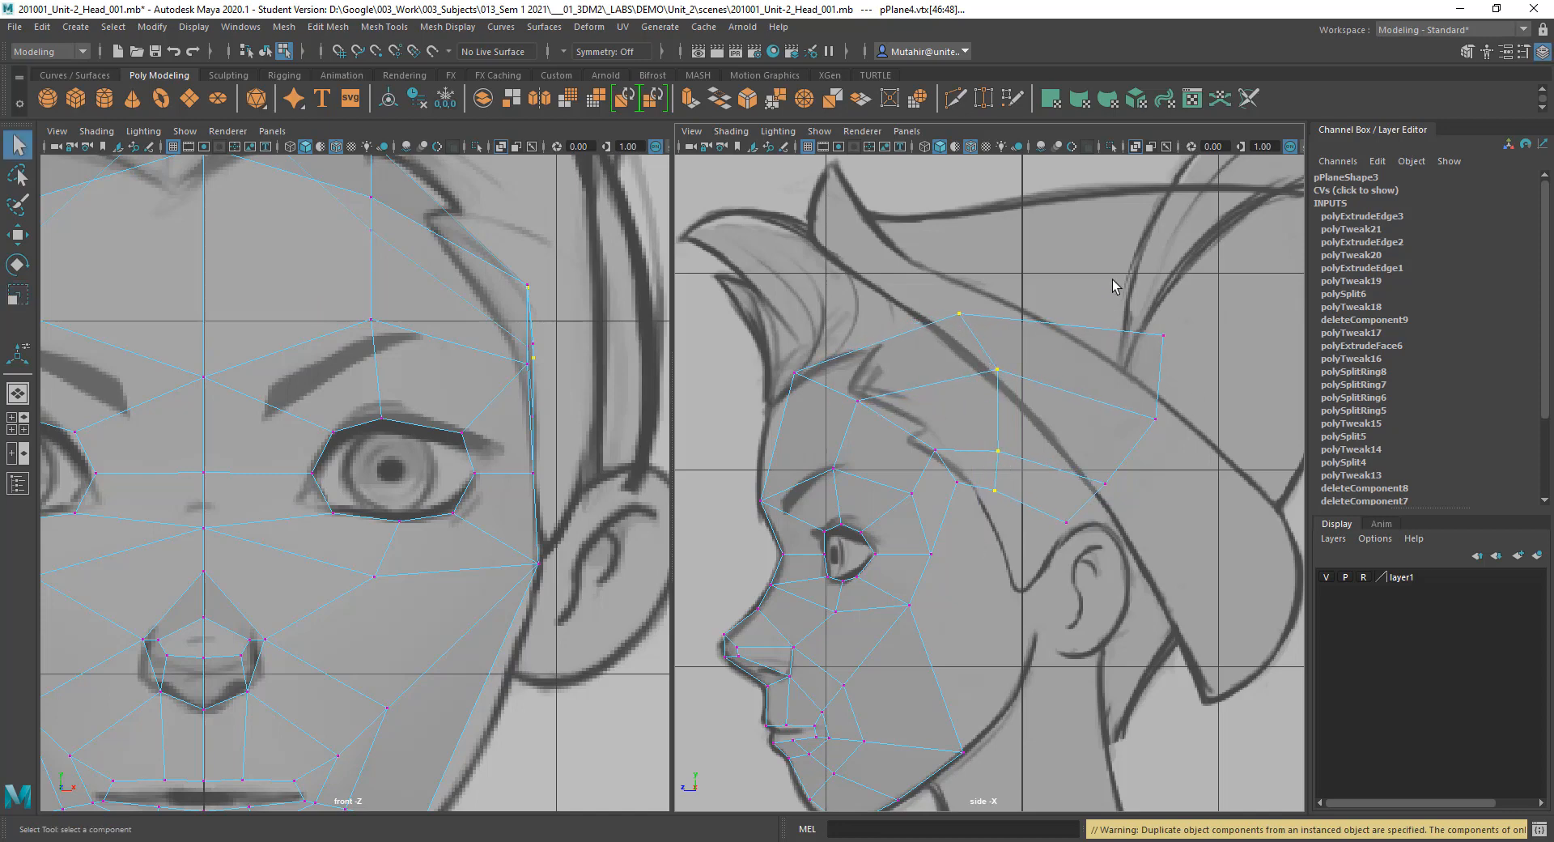
Step: Flatten the rearmost vertex row along the depth axis in the side view
{"action": "left_click_drag", "start_coordinate": [1090, 267], "coordinate": [1222, 475]}
{"action": "left_click_drag", "start_coordinate": [1038, 443], "coordinate": [1220, 601], "text": "shift"}
{"action": "key", "text": "r"}
{"action": "left_click_drag", "start_coordinate": [1004, 441], "coordinate": [1032, 433]}
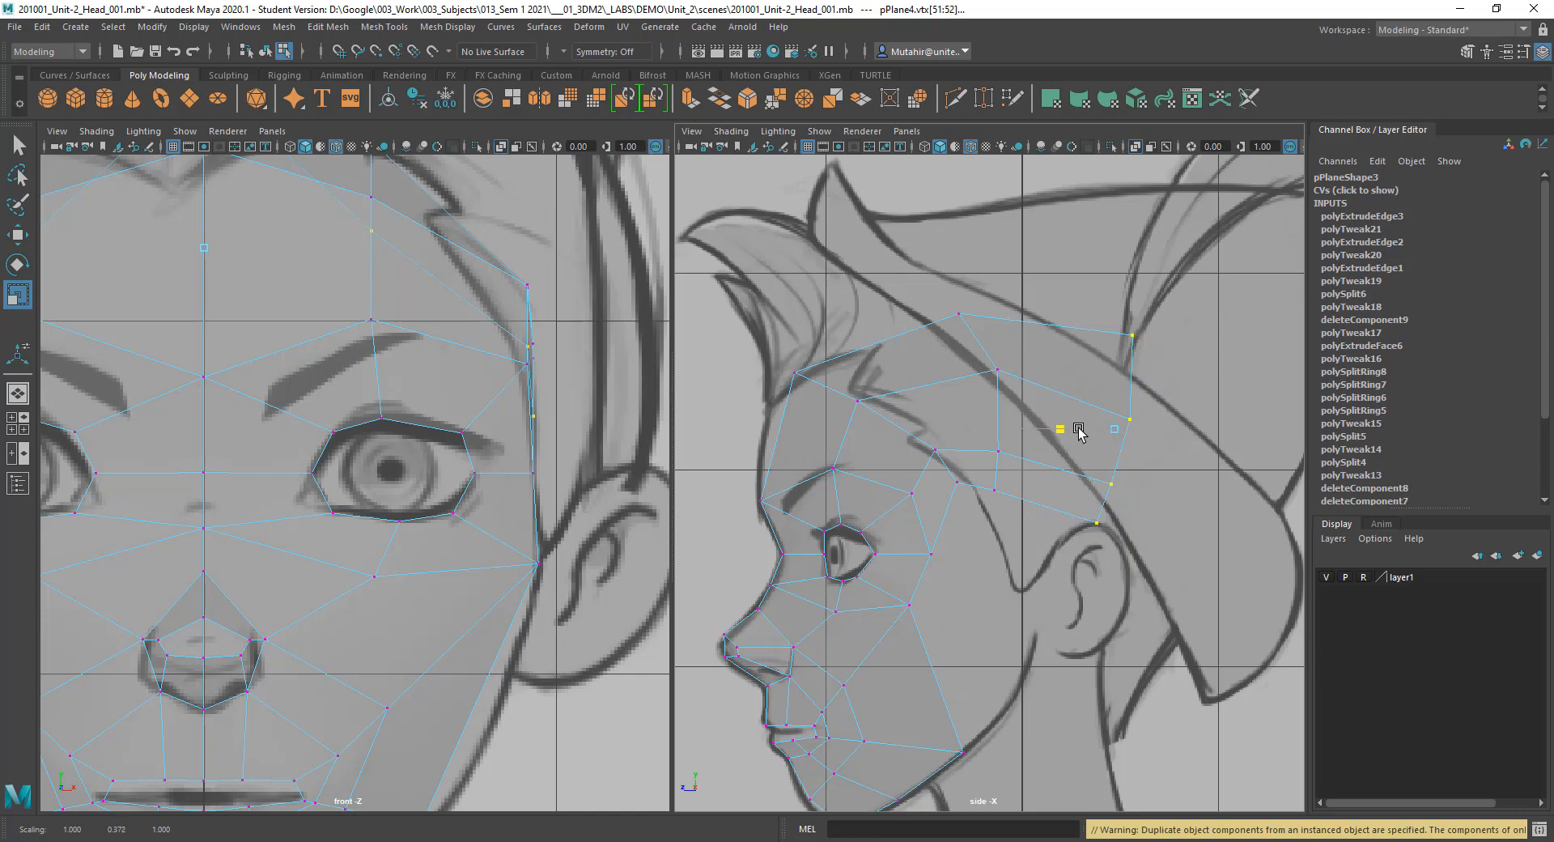
Step: Rotate the rearmost vertex row and move it forward so it slopes from the crown down to the ear
{"action": "key", "text": "w"}
{"action": "key", "text": "e"}
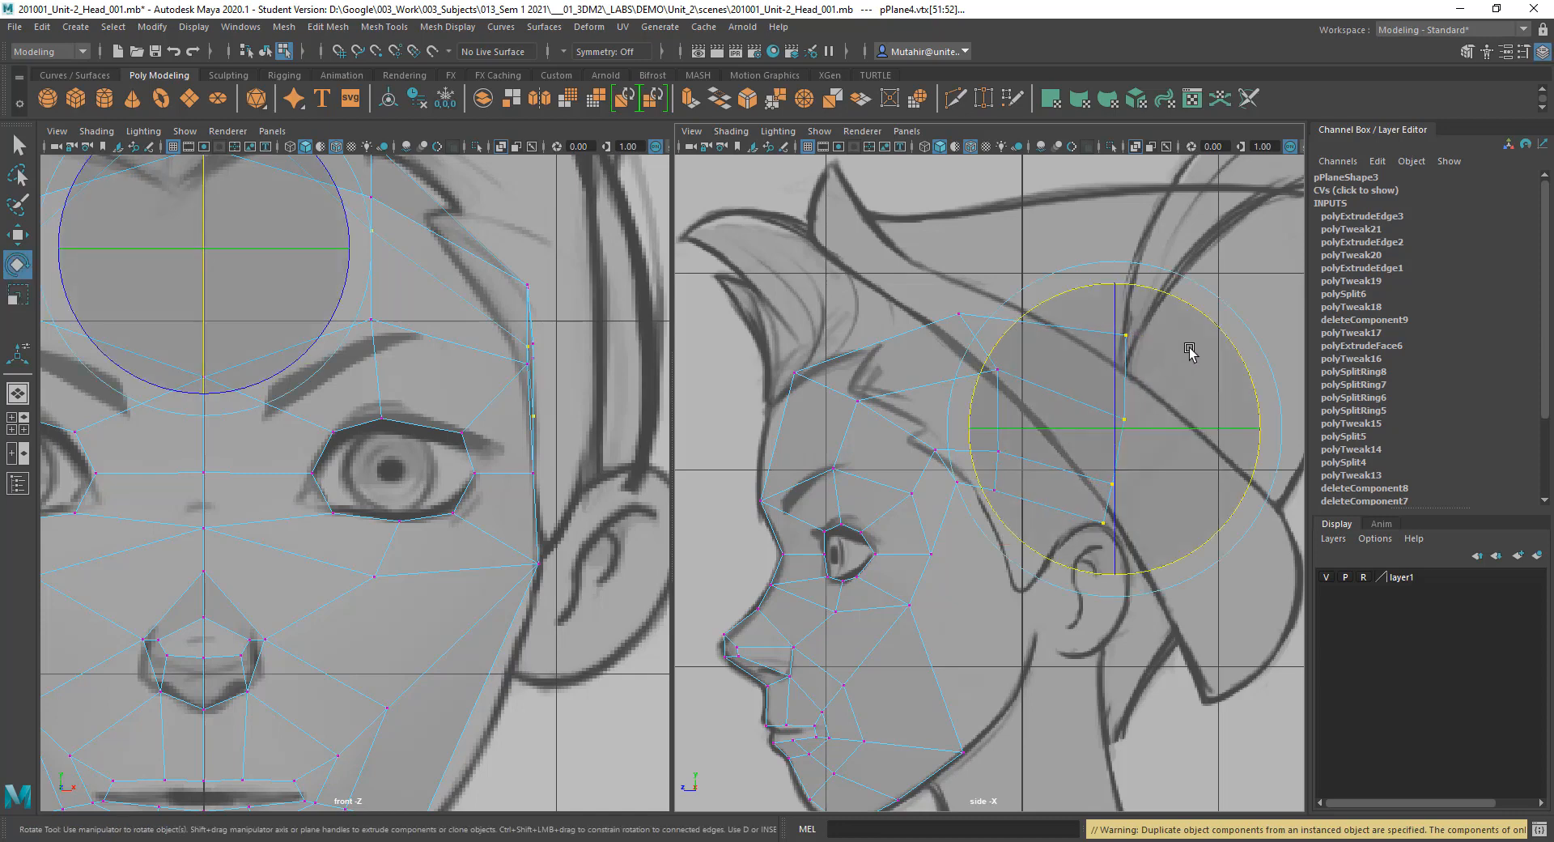
{"action": "left_click_drag", "start_coordinate": [1203, 329], "coordinate": [1205, 360]}
{"action": "key", "text": "w"}
{"action": "left_click_drag", "start_coordinate": [1114, 430], "coordinate": [1149, 442]}
{"action": "key", "text": "r"}
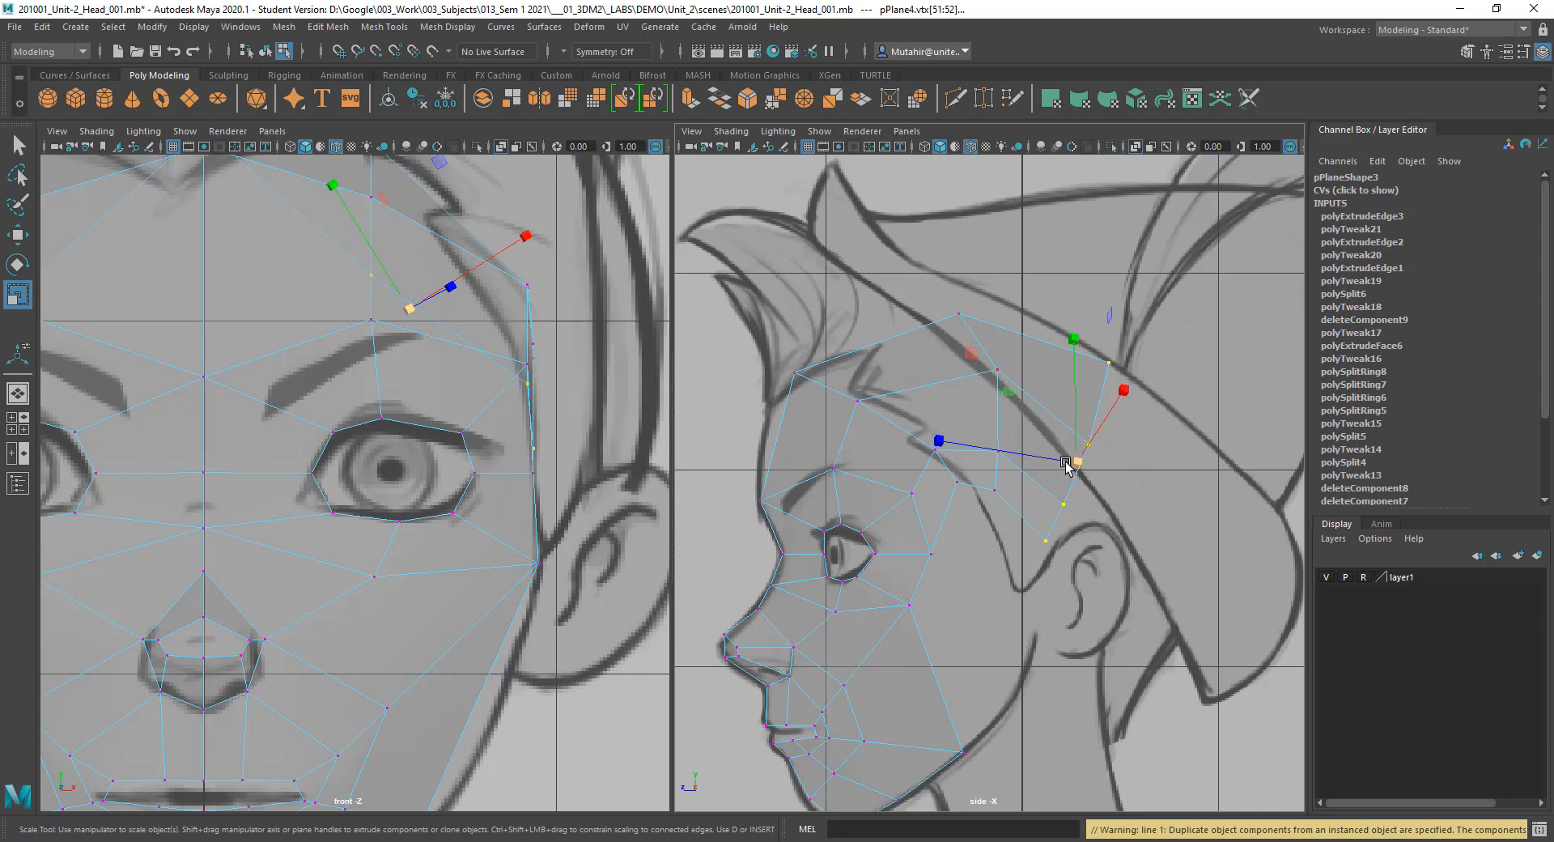
Step: Scale the rear vertex row down in height and nudge it slightly forward and down above the ear
{"action": "left_click_drag", "start_coordinate": [979, 453], "coordinate": [1006, 459]}
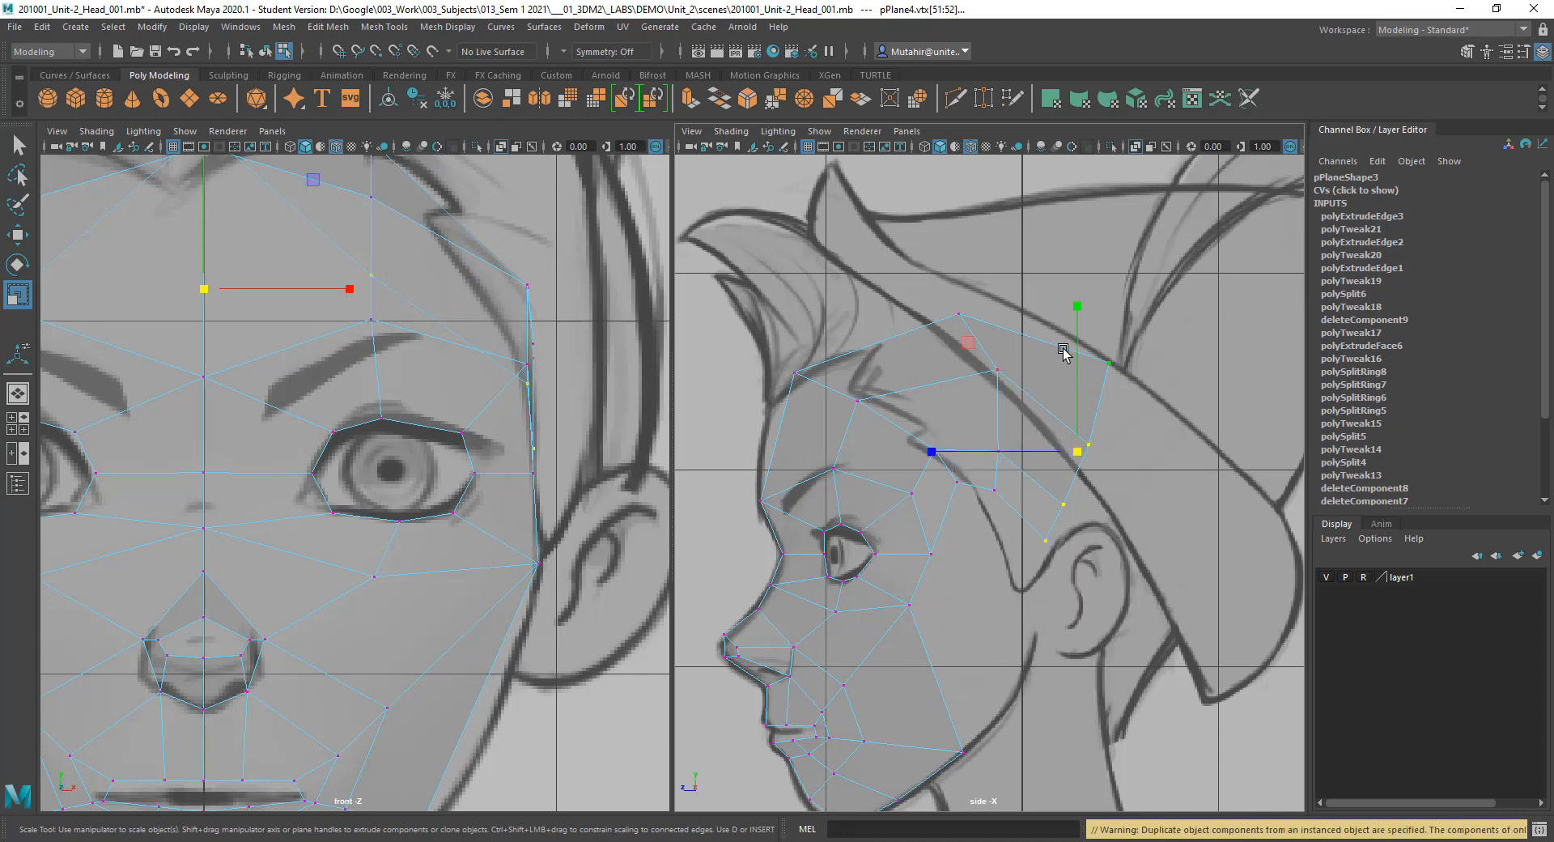
{"action": "left_click_drag", "start_coordinate": [1077, 305], "coordinate": [1081, 323]}
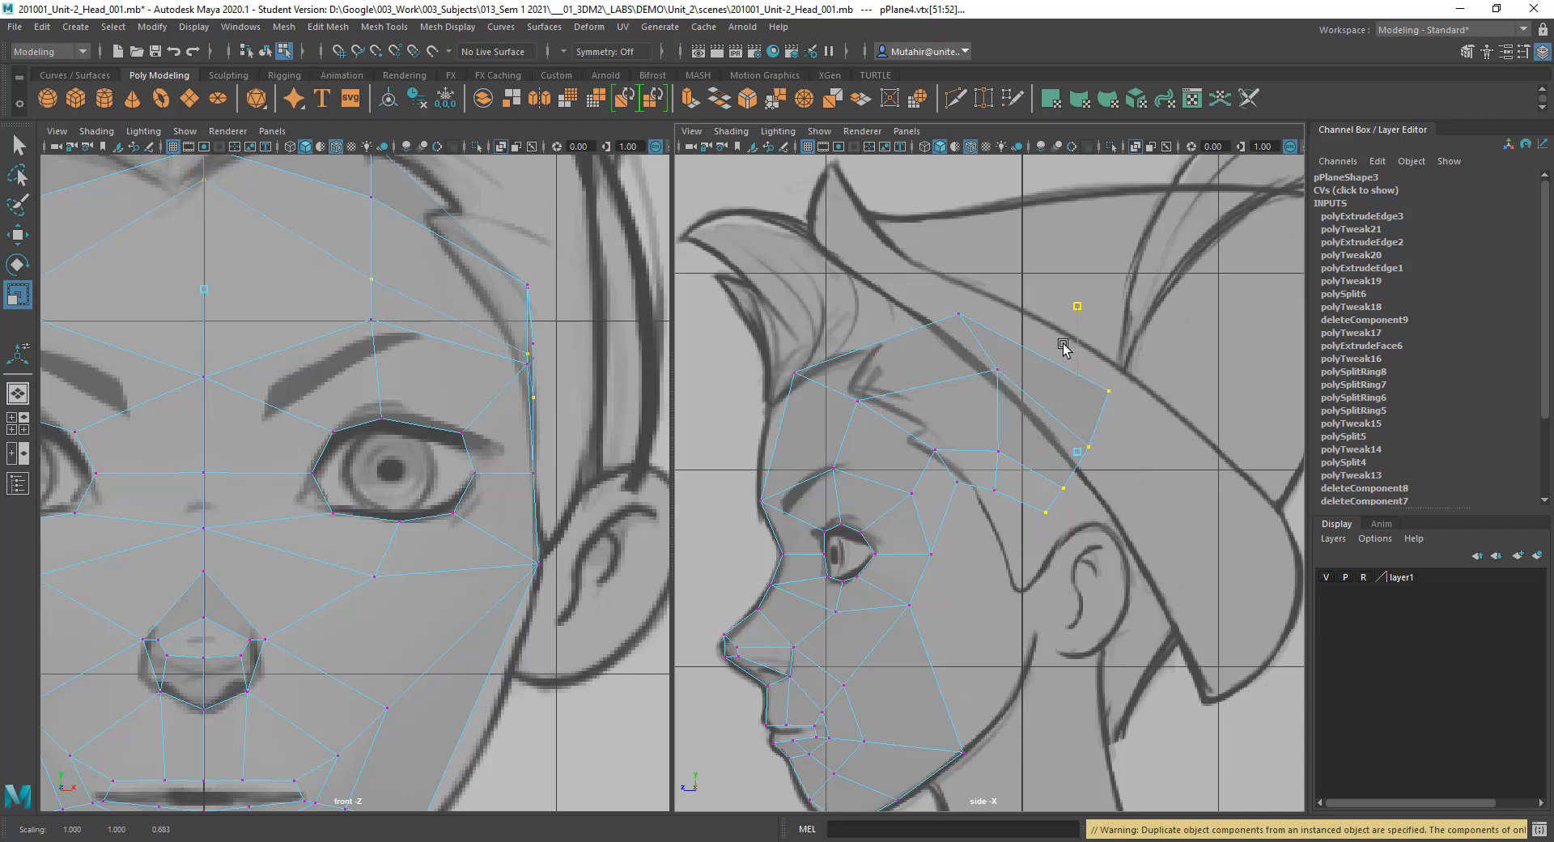
{"action": "key", "text": "w"}
{"action": "left_click_drag", "start_coordinate": [1076, 445], "coordinate": [1070, 454]}
{"action": "key", "text": "q"}
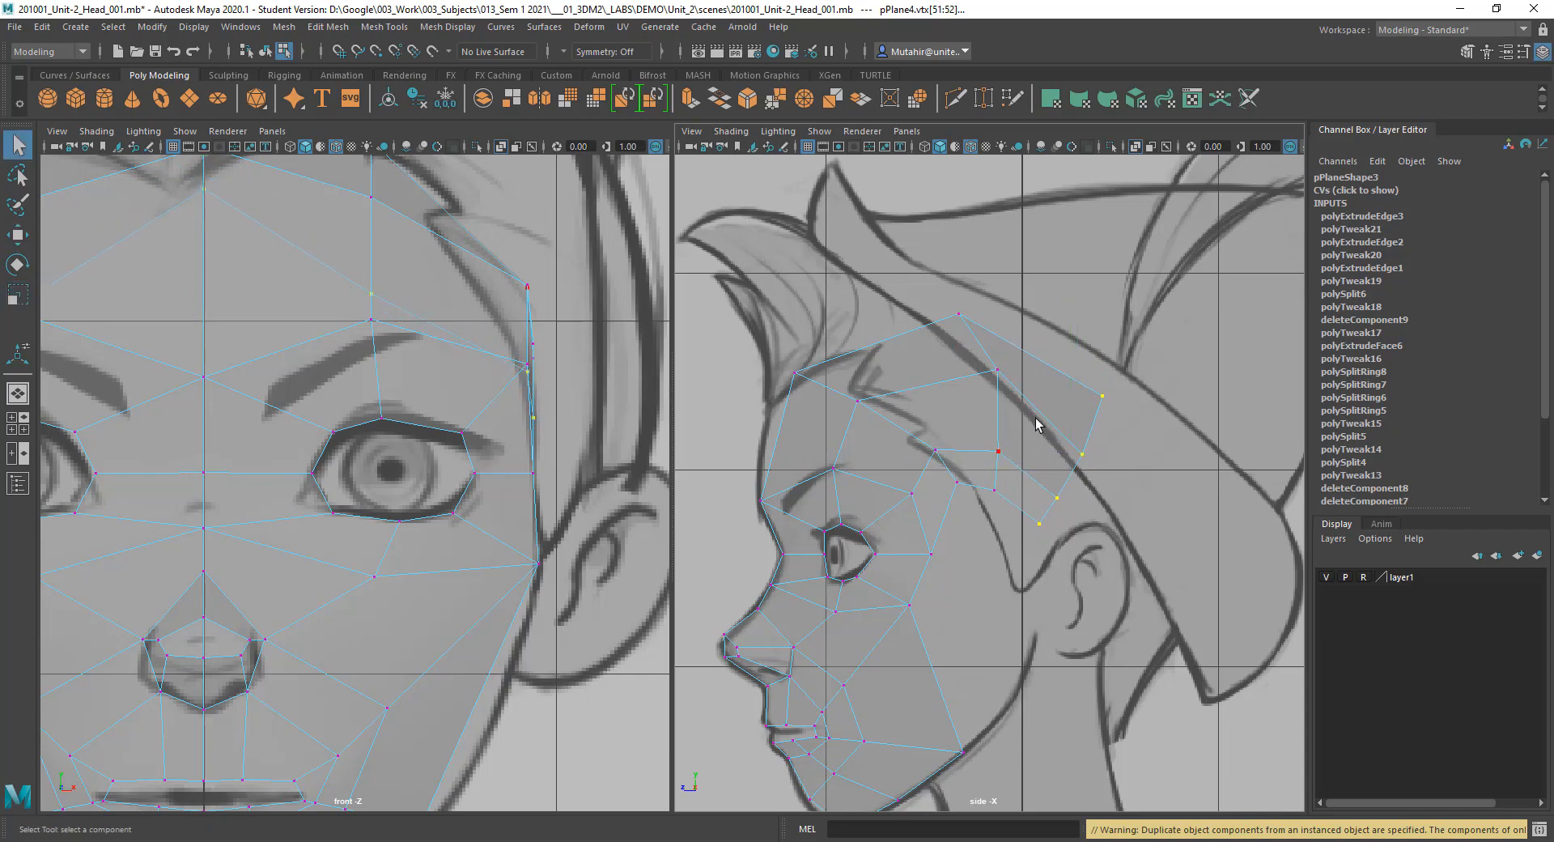
Step: Switch the head mesh from vertex to edge selection in the side view, with the rearmost border edges selected
{"action": "scroll", "coordinate": [983, 439], "scroll_direction": "down", "scroll_amount": 2}
{"action": "middle_click_drag", "start_coordinate": [1011, 449], "coordinate": [1012, 398], "text": "alt"}
{"action": "scroll", "coordinate": [1084, 434], "scroll_direction": "up", "scroll_amount": 2}
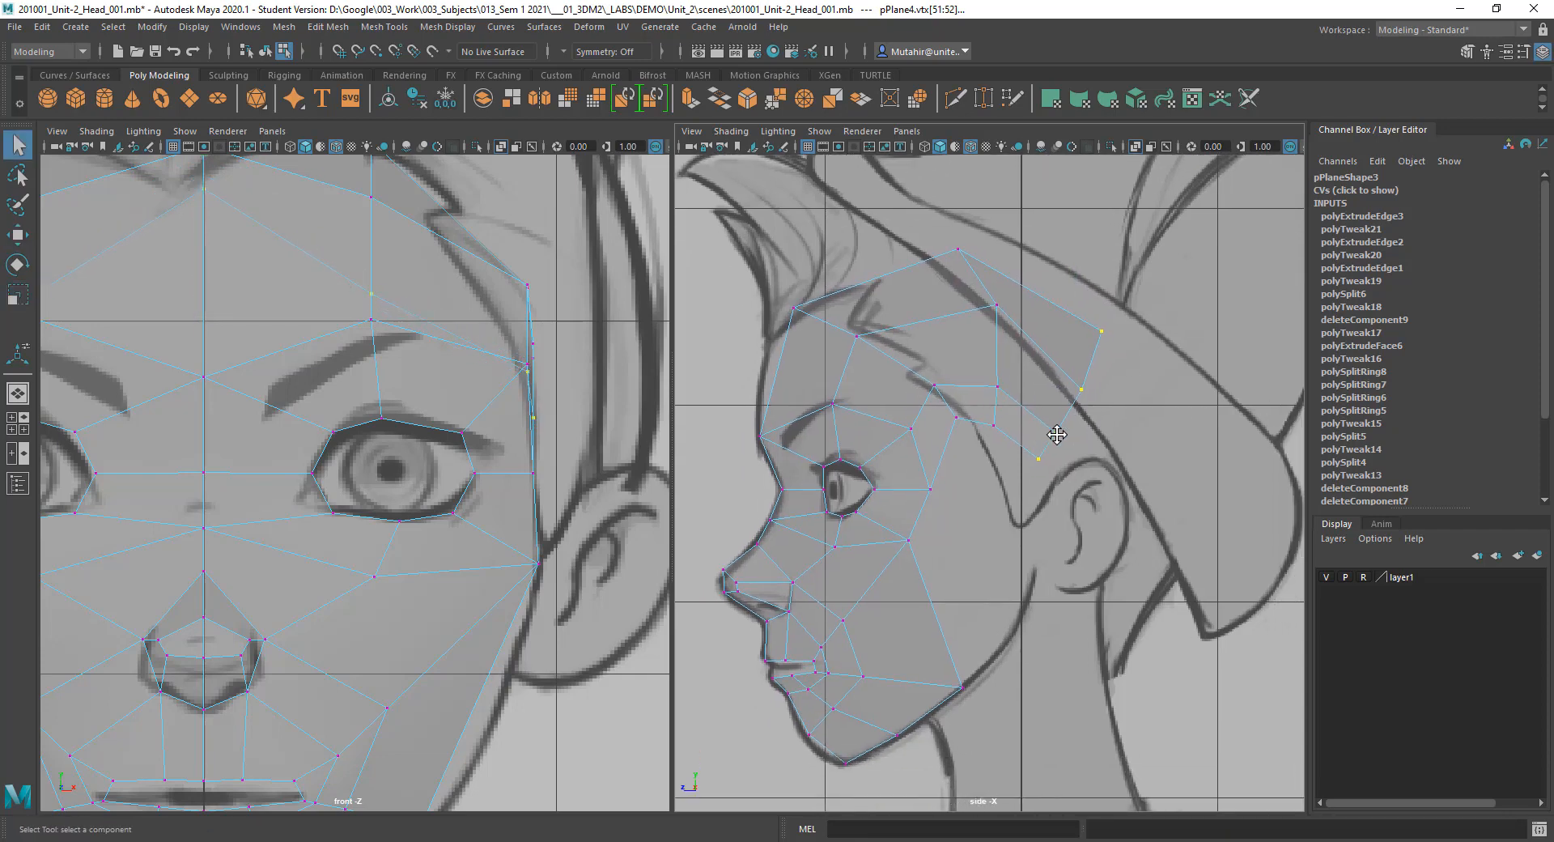
{"action": "right_click_drag", "start_coordinate": [1082, 378], "coordinate": [1087, 348]}
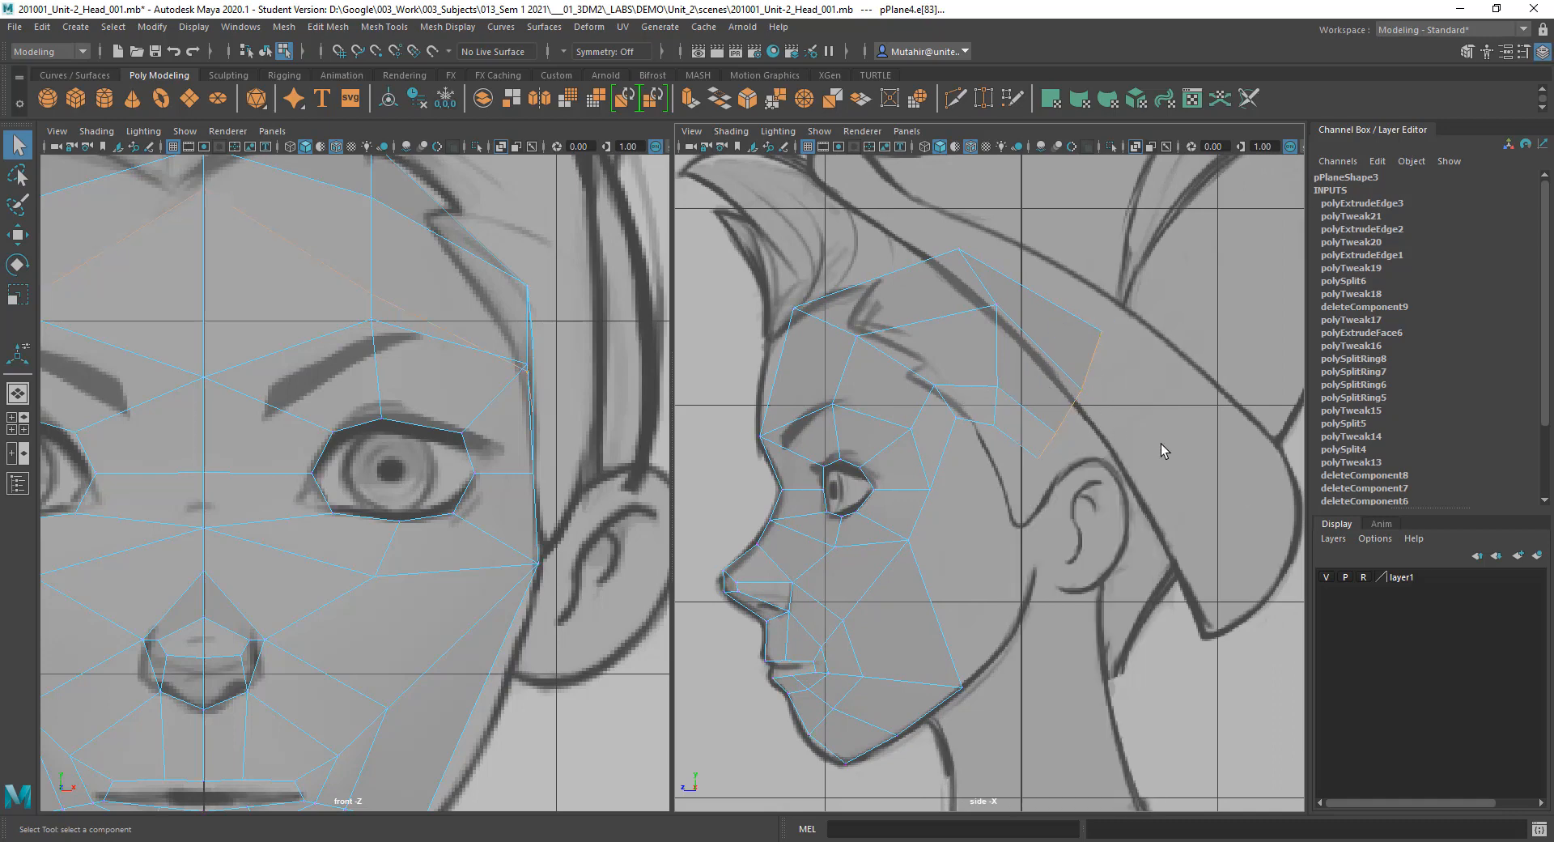
{"action": "key", "text": "ctrl+e"}
{"action": "key", "text": "w"}
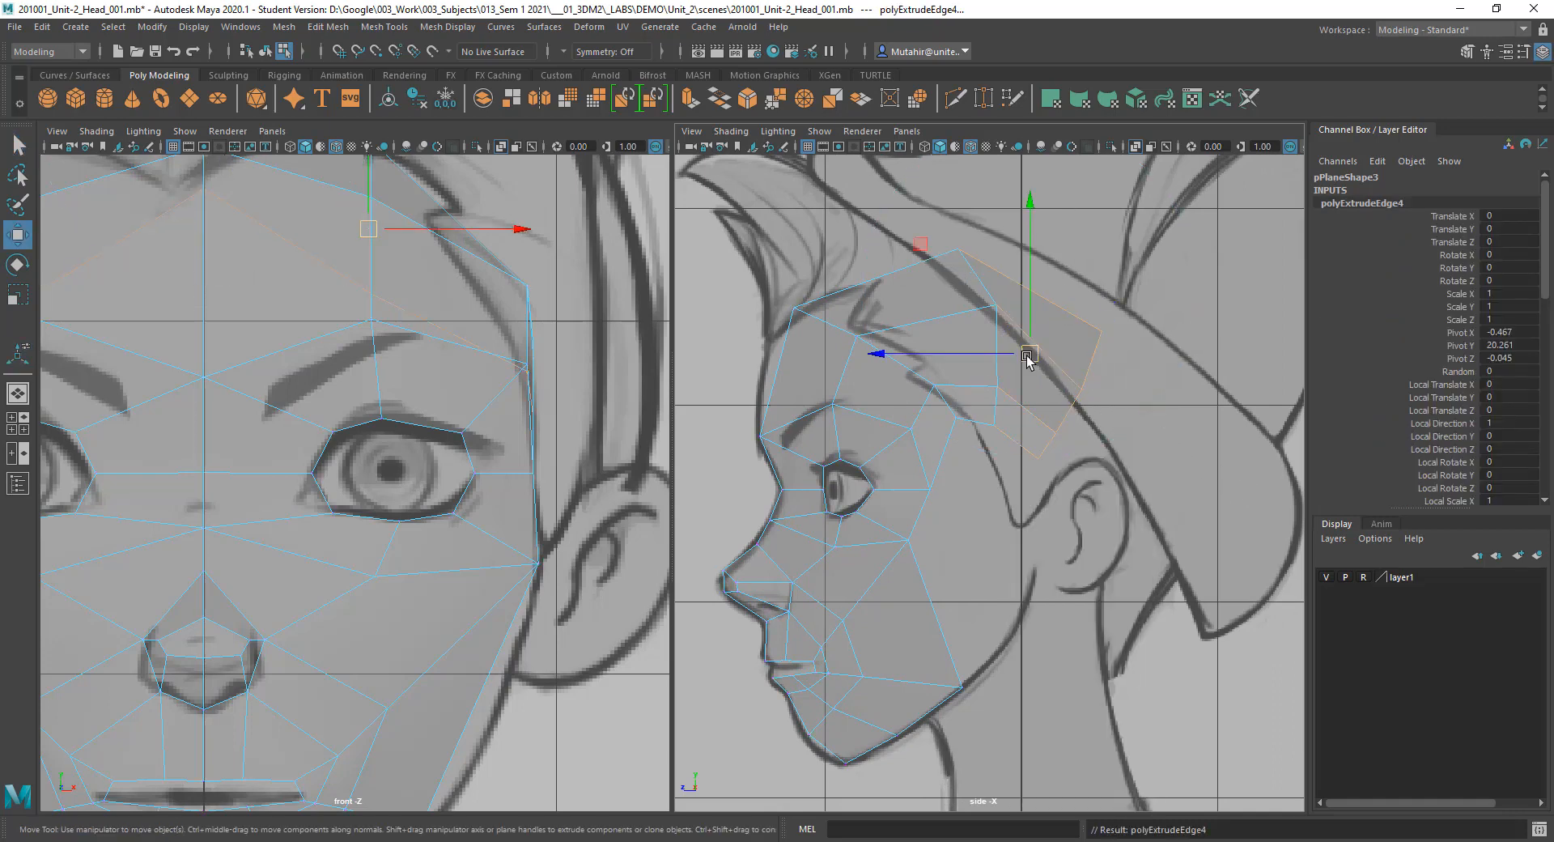
{"action": "left_click_drag", "start_coordinate": [1027, 360], "coordinate": [1112, 310]}
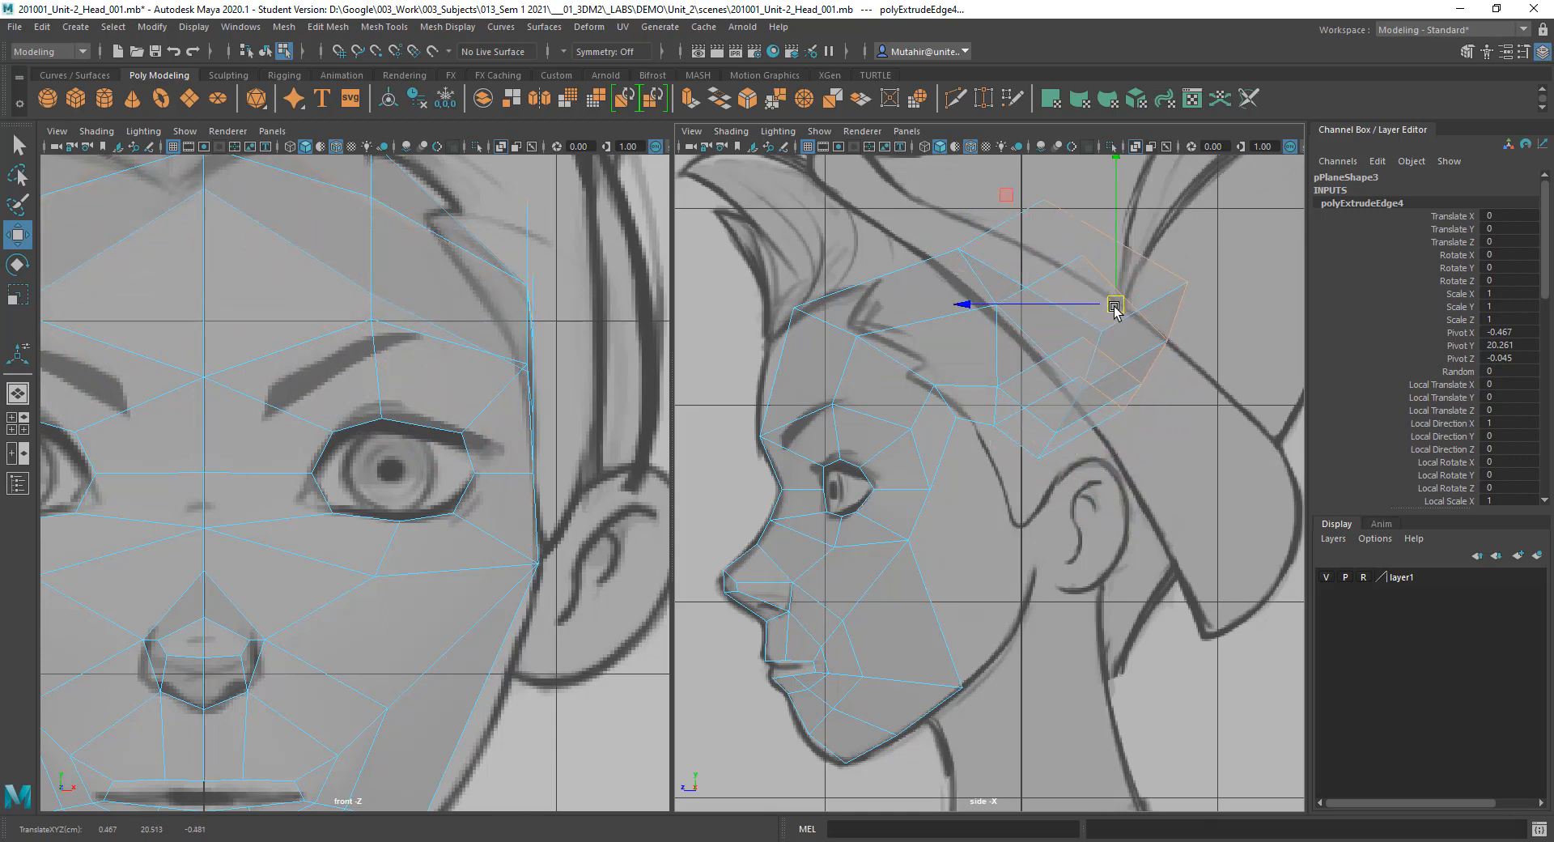
{"action": "key", "text": "ctrl+z"}
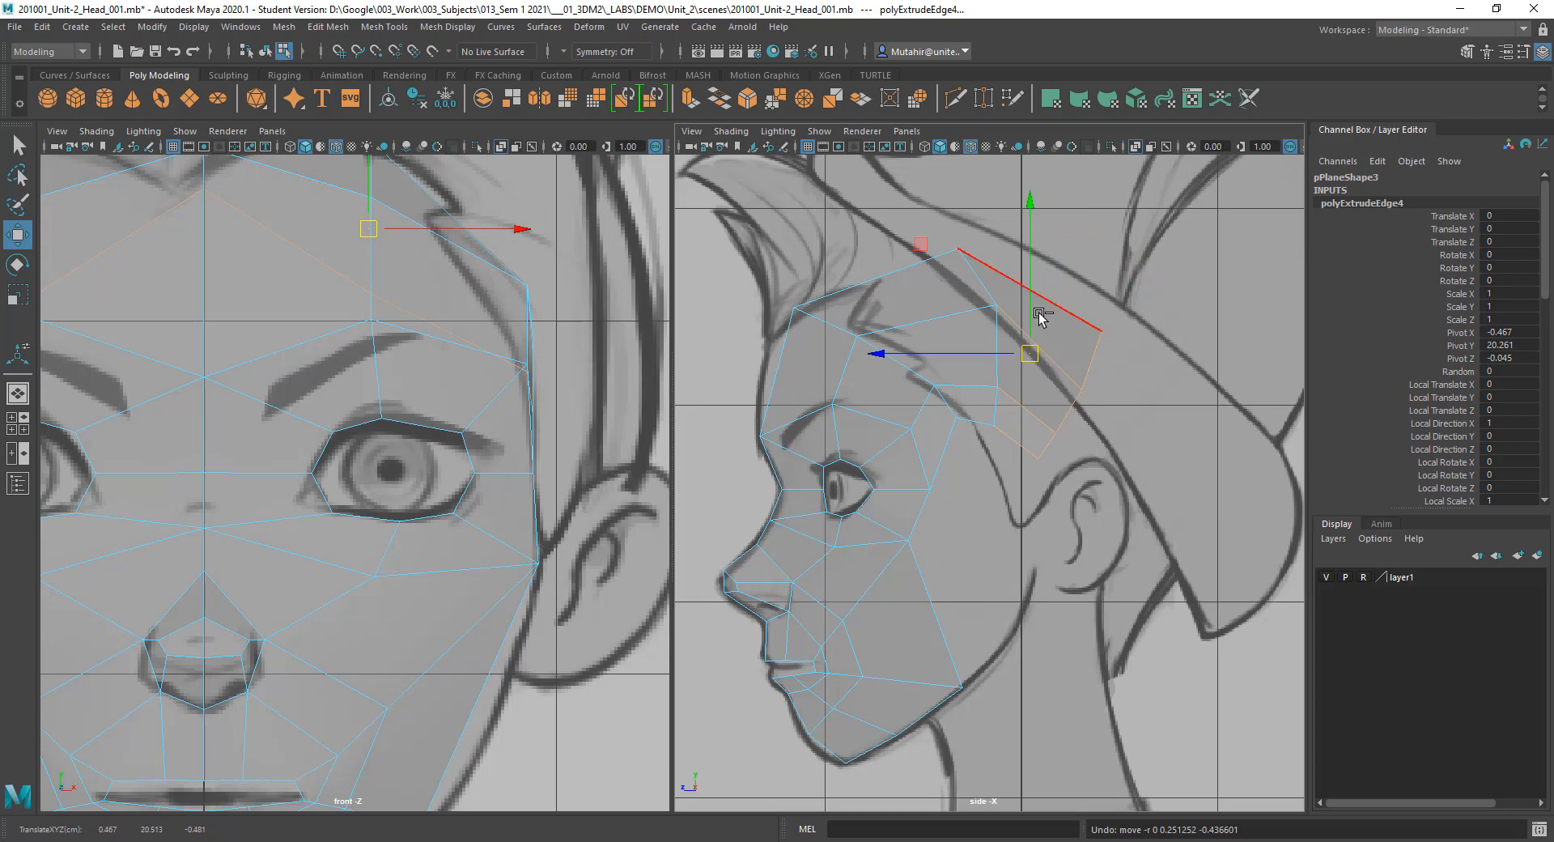
{"action": "double_click", "coordinate": [1098, 376]}
{"action": "key", "text": "q"}
{"action": "left_click", "coordinate": [1140, 370]}
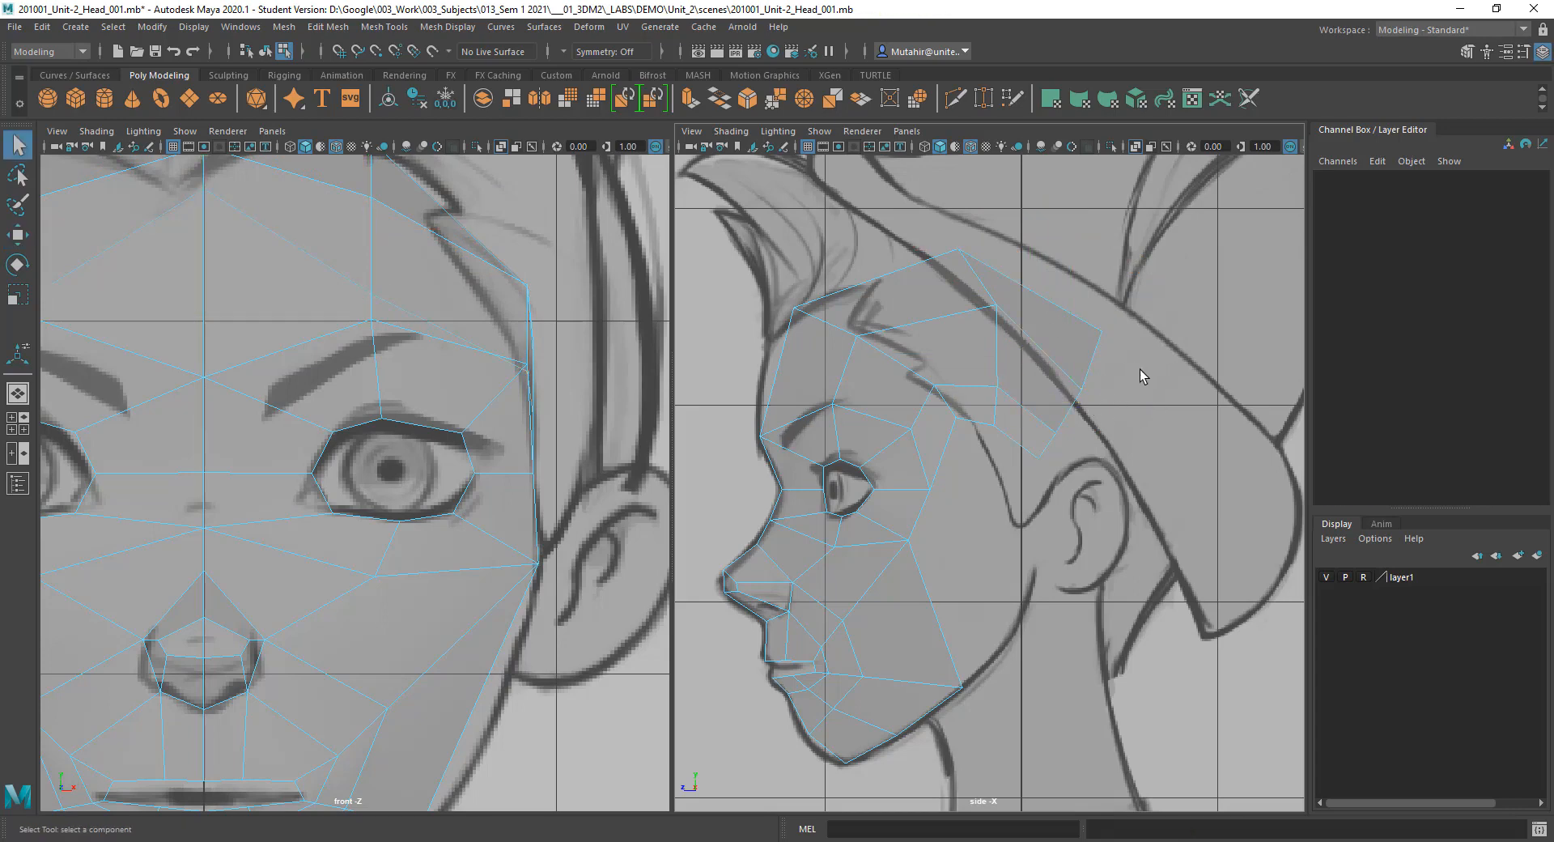
Step: Extrude the rearmost row of border edges down and back to the top of the ear, rotating and scaling the new row
{"action": "left_click", "coordinate": [1086, 371]}
{"action": "left_click", "coordinate": [1073, 409], "text": "shift"}
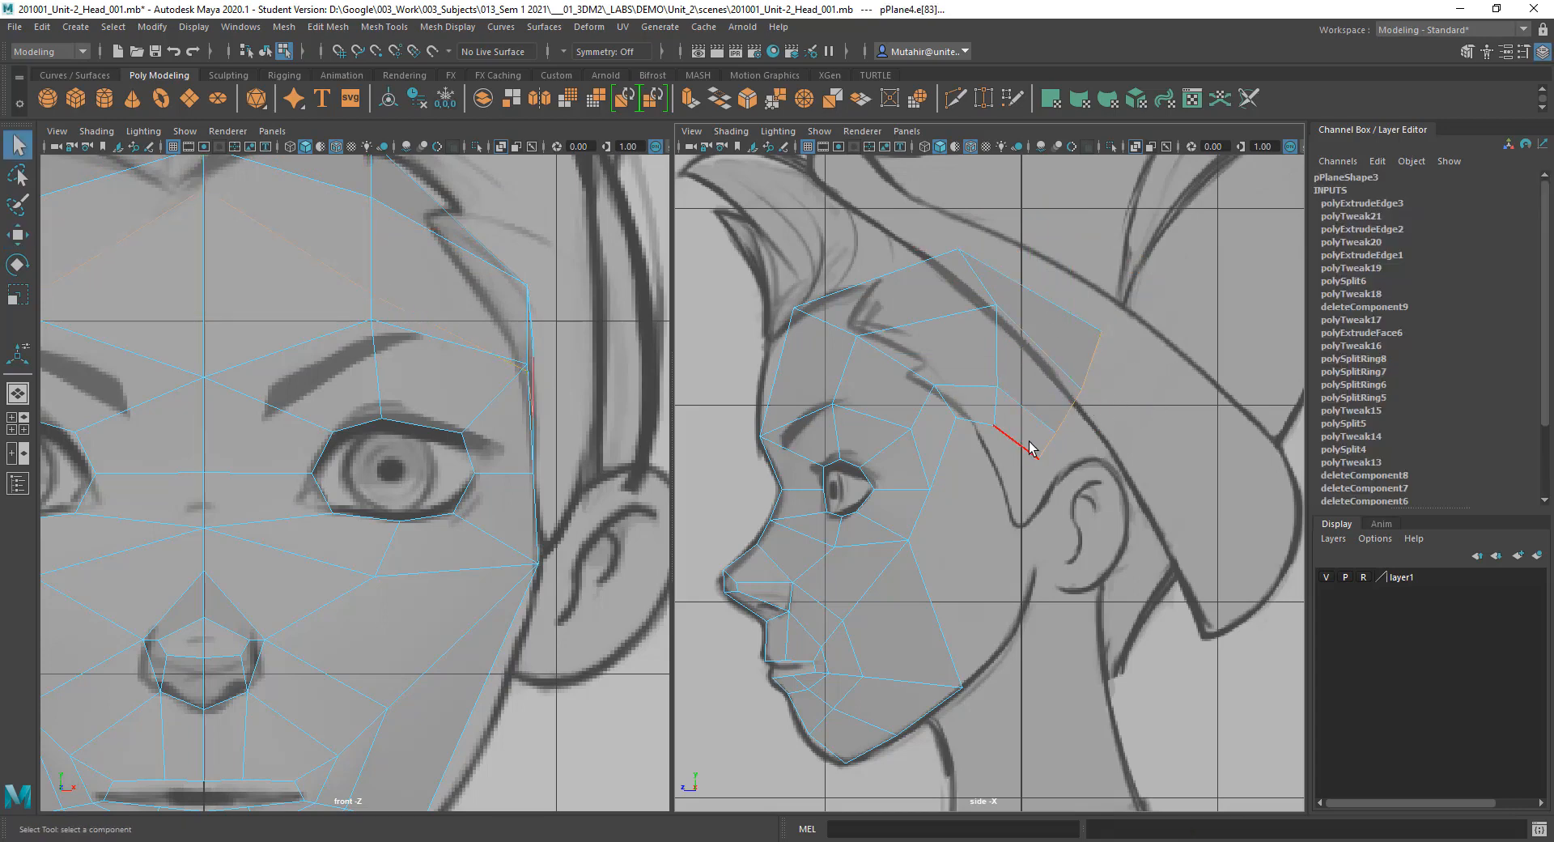
{"action": "right_click_drag", "start_coordinate": [1131, 463], "coordinate": [1128, 429], "text": "shift"}
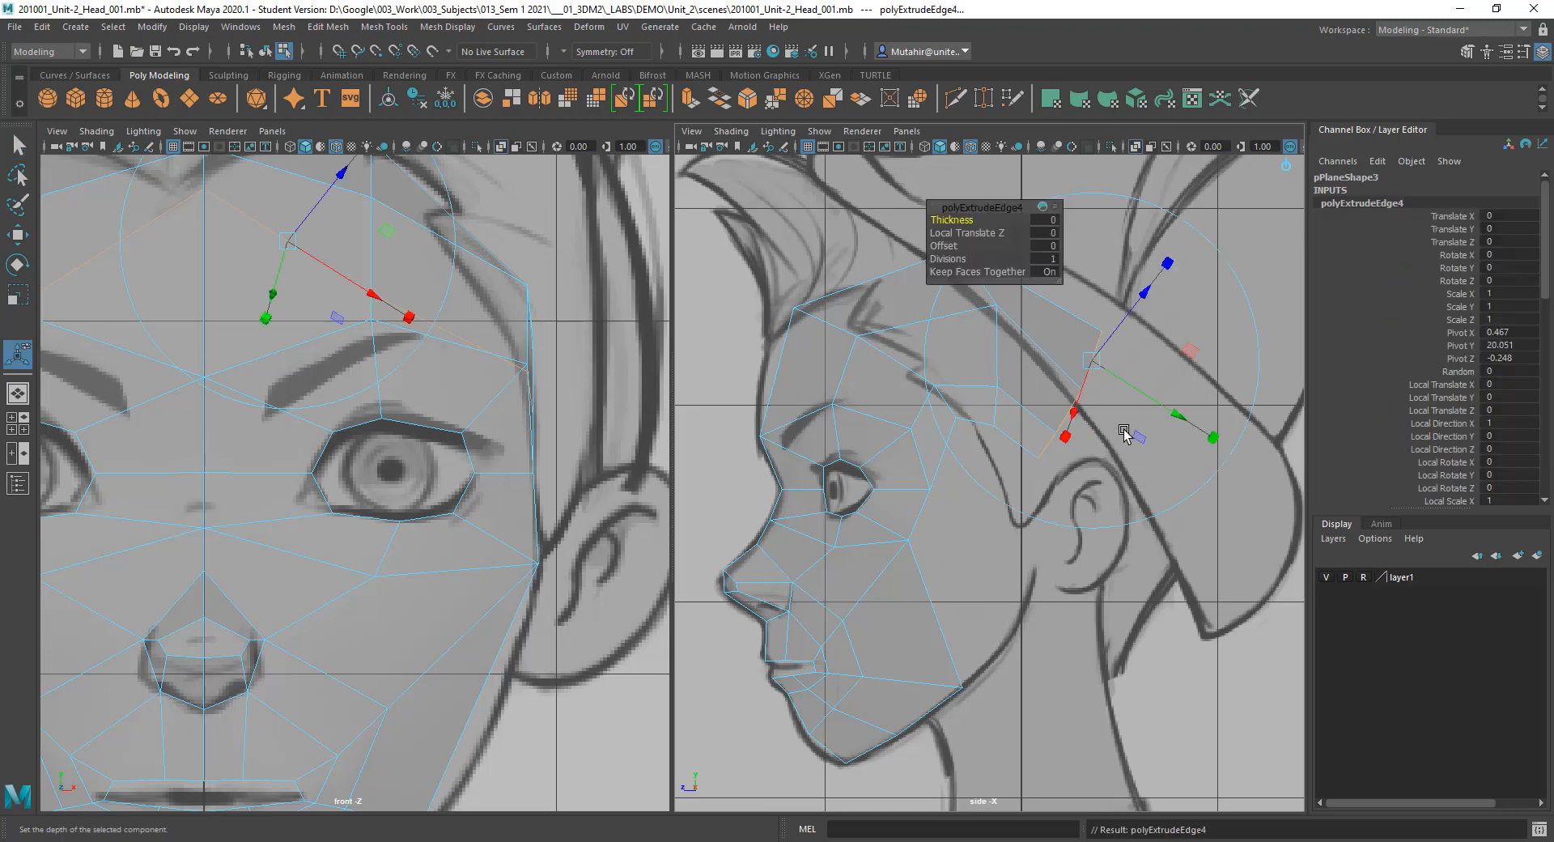
{"action": "left_click_drag", "start_coordinate": [1075, 394], "coordinate": [1133, 463]}
{"action": "key", "text": "e"}
{"action": "left_click_drag", "start_coordinate": [1189, 416], "coordinate": [1260, 447]}
{"action": "key", "text": "r"}
{"action": "mouse_move", "coordinate": [1129, 462]}
{"action": "left_mouse_down"}
{"action": "mouse_move", "coordinate": [1097, 467]}
{"action": "mouse_move", "coordinate": [1117, 488]}
{"action": "left_mouse_up"}
{"action": "key", "text": "w"}
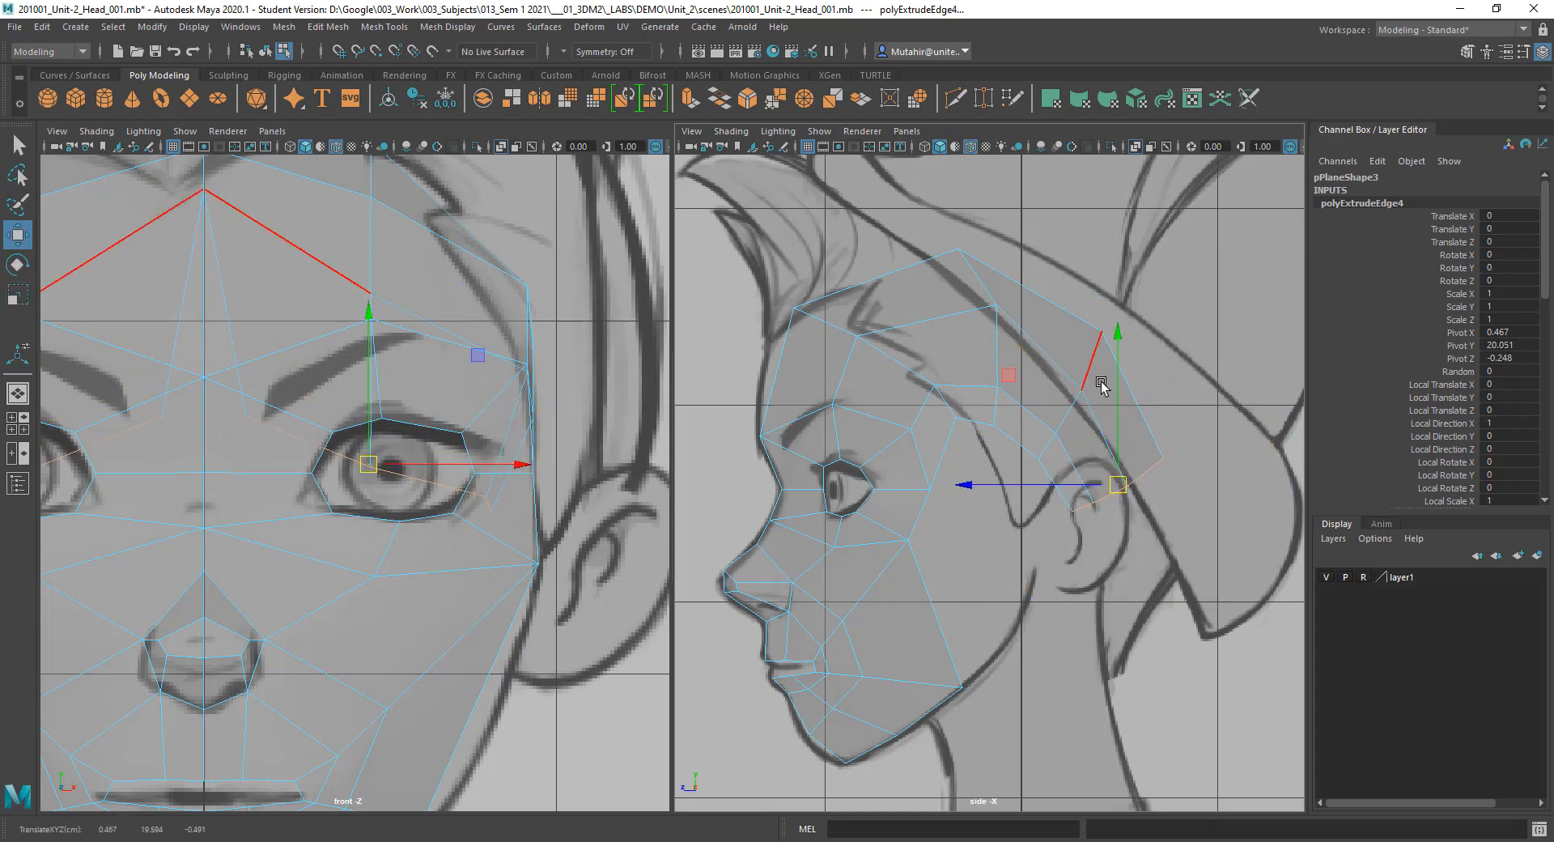
Step: Move the newly extruded edge row slightly backward behind the top of the ear
{"action": "middle_click_drag", "start_coordinate": [1100, 471], "coordinate": [1093, 443], "text": "alt"}
{"action": "middle_click_drag", "start_coordinate": [1175, 353], "coordinate": [1152, 322], "text": "alt"}
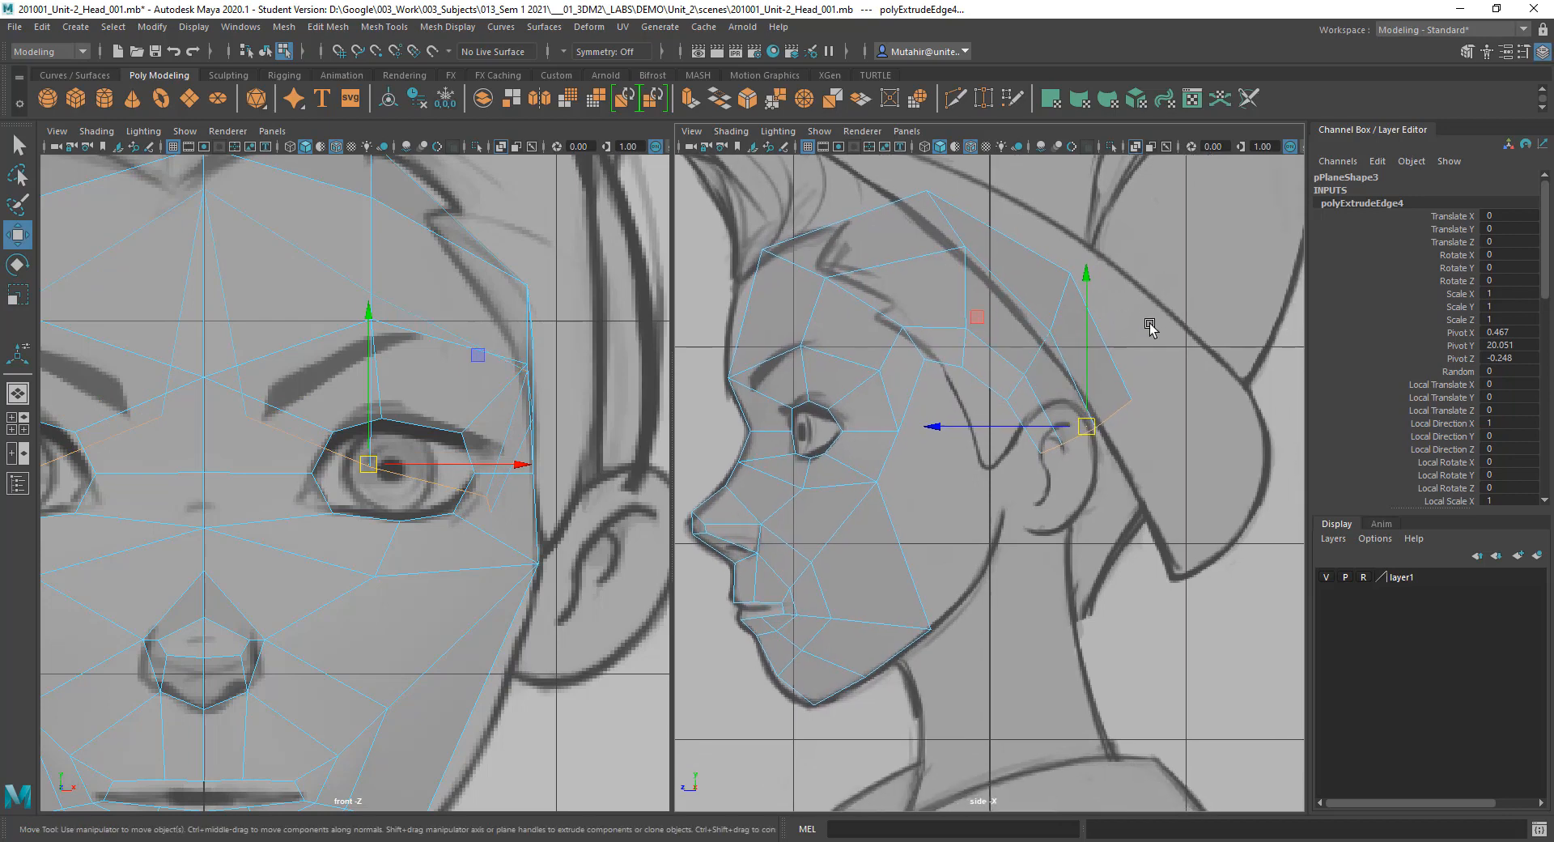
{"action": "right_click_drag", "start_coordinate": [1152, 323], "coordinate": [1150, 359], "text": "alt"}
{"action": "middle_click_drag", "start_coordinate": [1162, 475], "coordinate": [1090, 471], "text": "alt"}
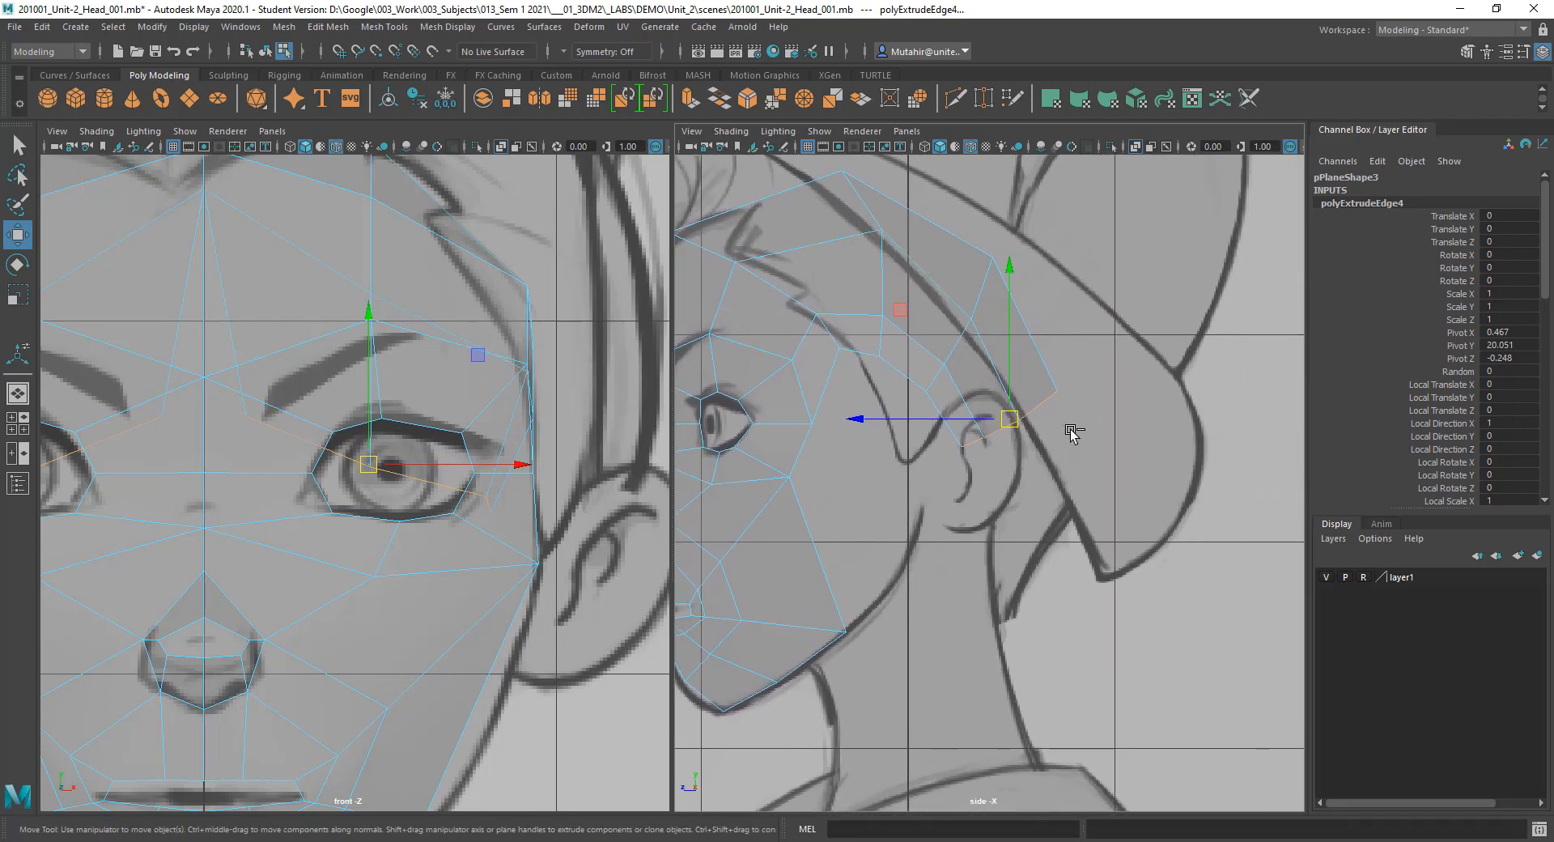
{"action": "middle_click_drag", "start_coordinate": [1102, 466], "coordinate": [1132, 563], "text": "alt"}
{"action": "right_click_drag", "start_coordinate": [1133, 564], "coordinate": [1127, 526], "text": "alt"}
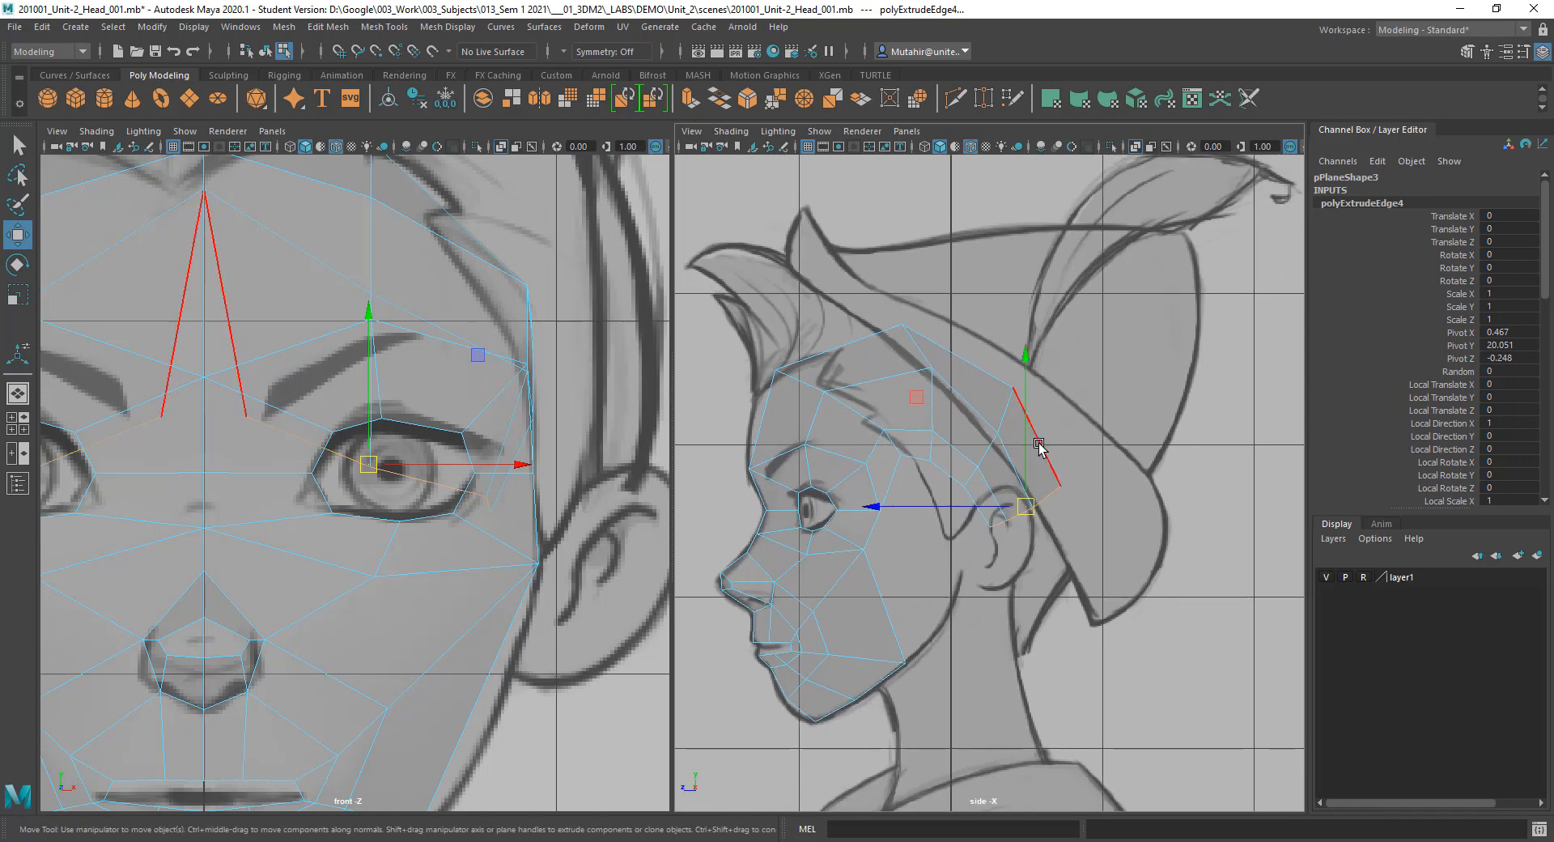
{"action": "left_click_drag", "start_coordinate": [1026, 507], "coordinate": [1048, 510]}
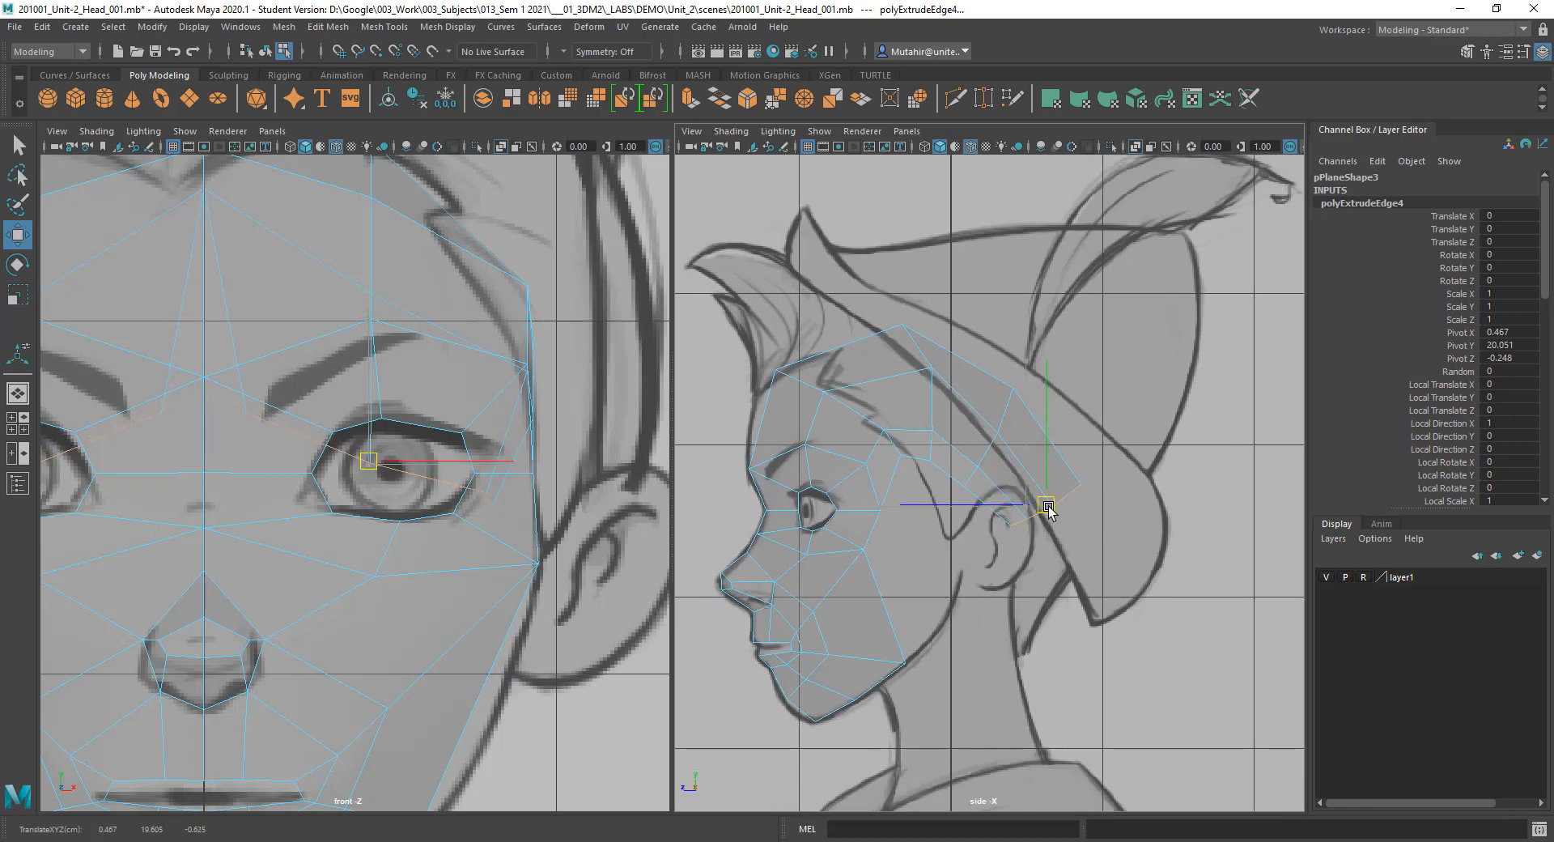
Step: Move the edge row sloping from the back of the crown to above the ear slightly up and back
{"action": "key", "text": "q"}
{"action": "left_click", "coordinate": [1003, 411]}
{"action": "key", "text": "r"}
{"action": "key", "text": "w"}
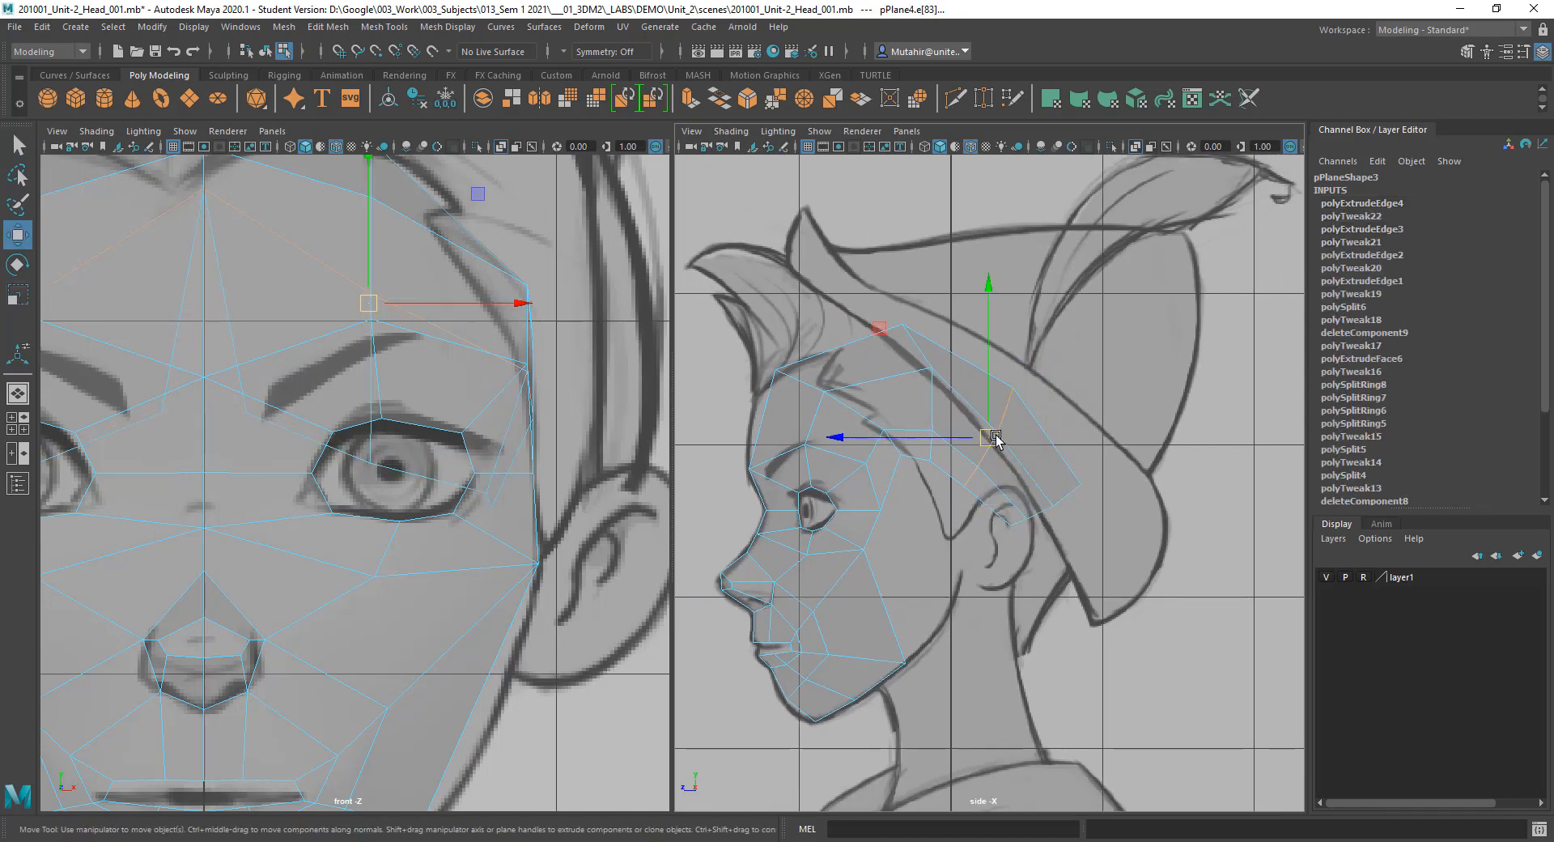
{"action": "left_click_drag", "start_coordinate": [995, 440], "coordinate": [1003, 419]}
Step: Extrude the rearmost border row down behind the ear, level the new row and scale it to follow the skull
{"action": "key", "text": "q"}
{"action": "left_click", "coordinate": [1060, 497]}
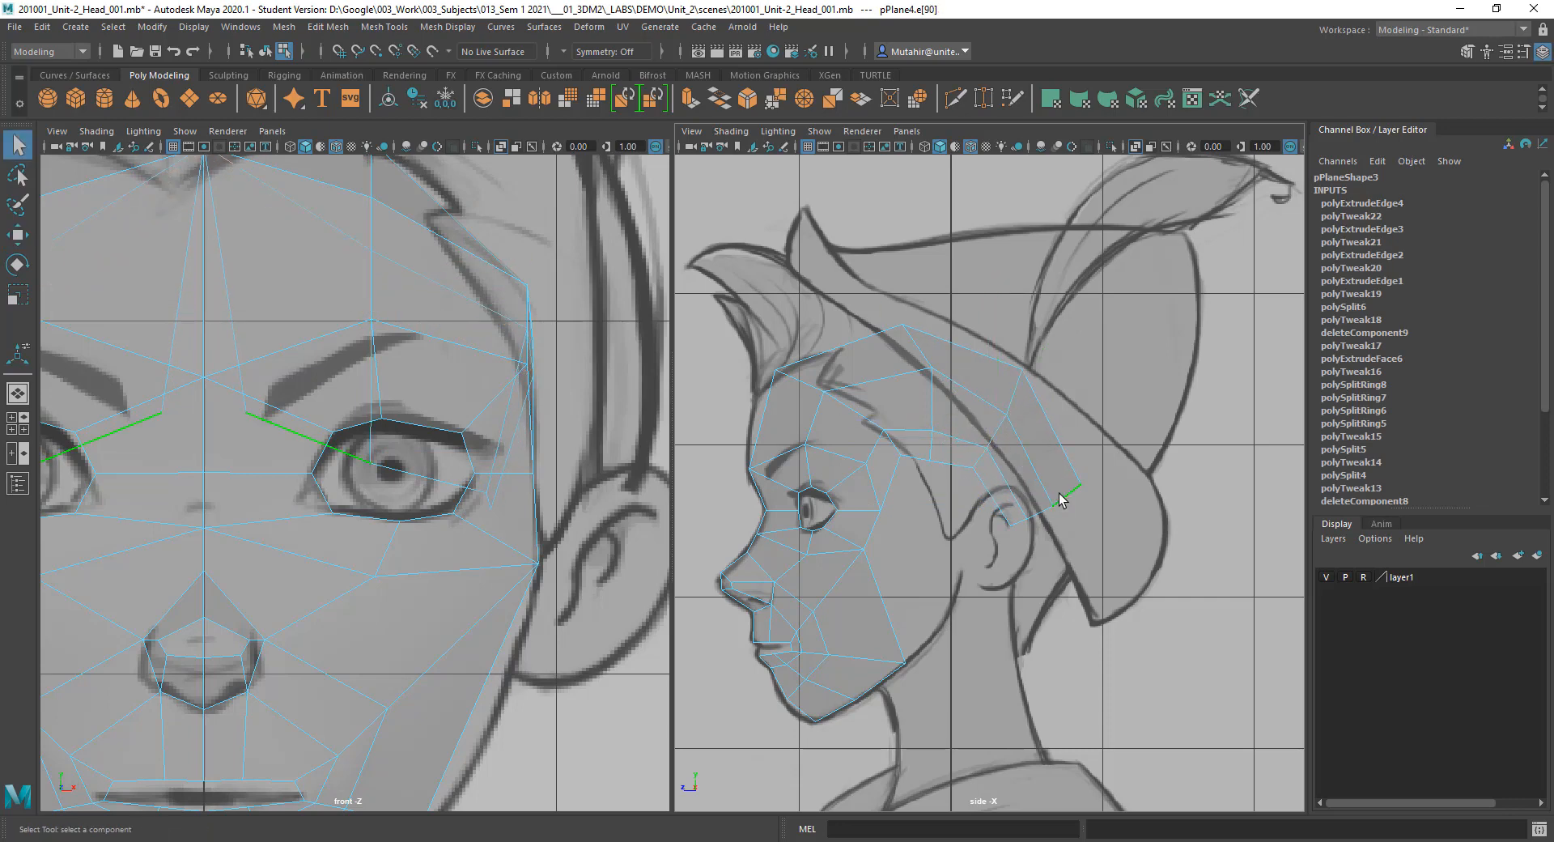
{"action": "left_click", "coordinate": [1066, 502]}
{"action": "left_click_drag", "start_coordinate": [1173, 484], "coordinate": [1161, 544], "text": "alt"}
{"action": "scroll", "coordinate": [1147, 531], "scroll_direction": "up", "scroll_amount": 2}
{"action": "middle_click_drag", "start_coordinate": [1147, 531], "coordinate": [1151, 508], "text": "alt"}
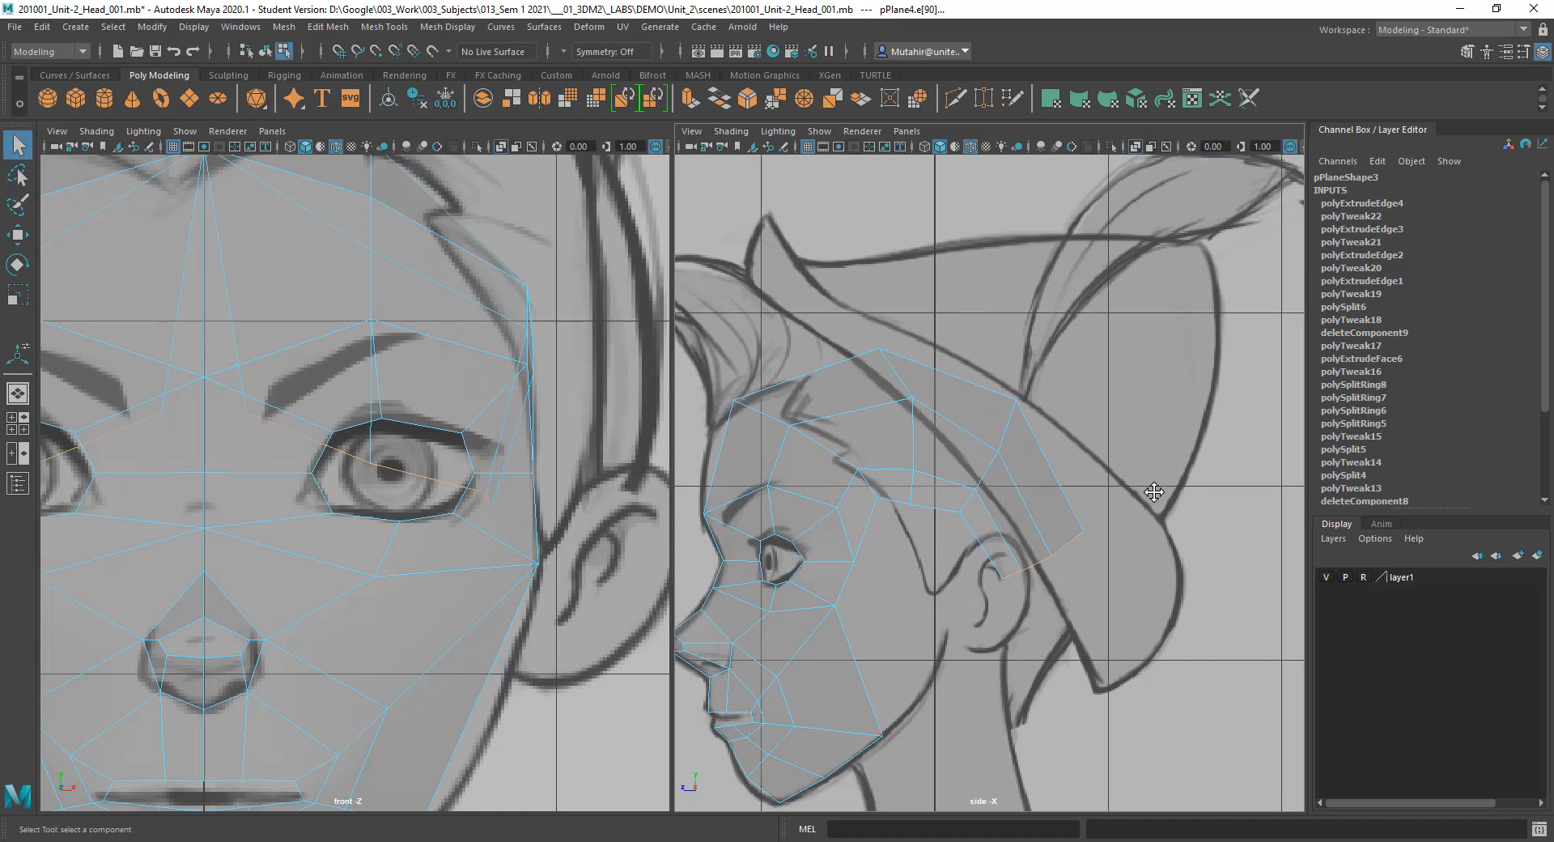
{"action": "key", "text": "ctrl+e"}
{"action": "key", "text": "w"}
{"action": "left_click_drag", "start_coordinate": [1043, 565], "coordinate": [1044, 647]}
{"action": "key", "text": "e"}
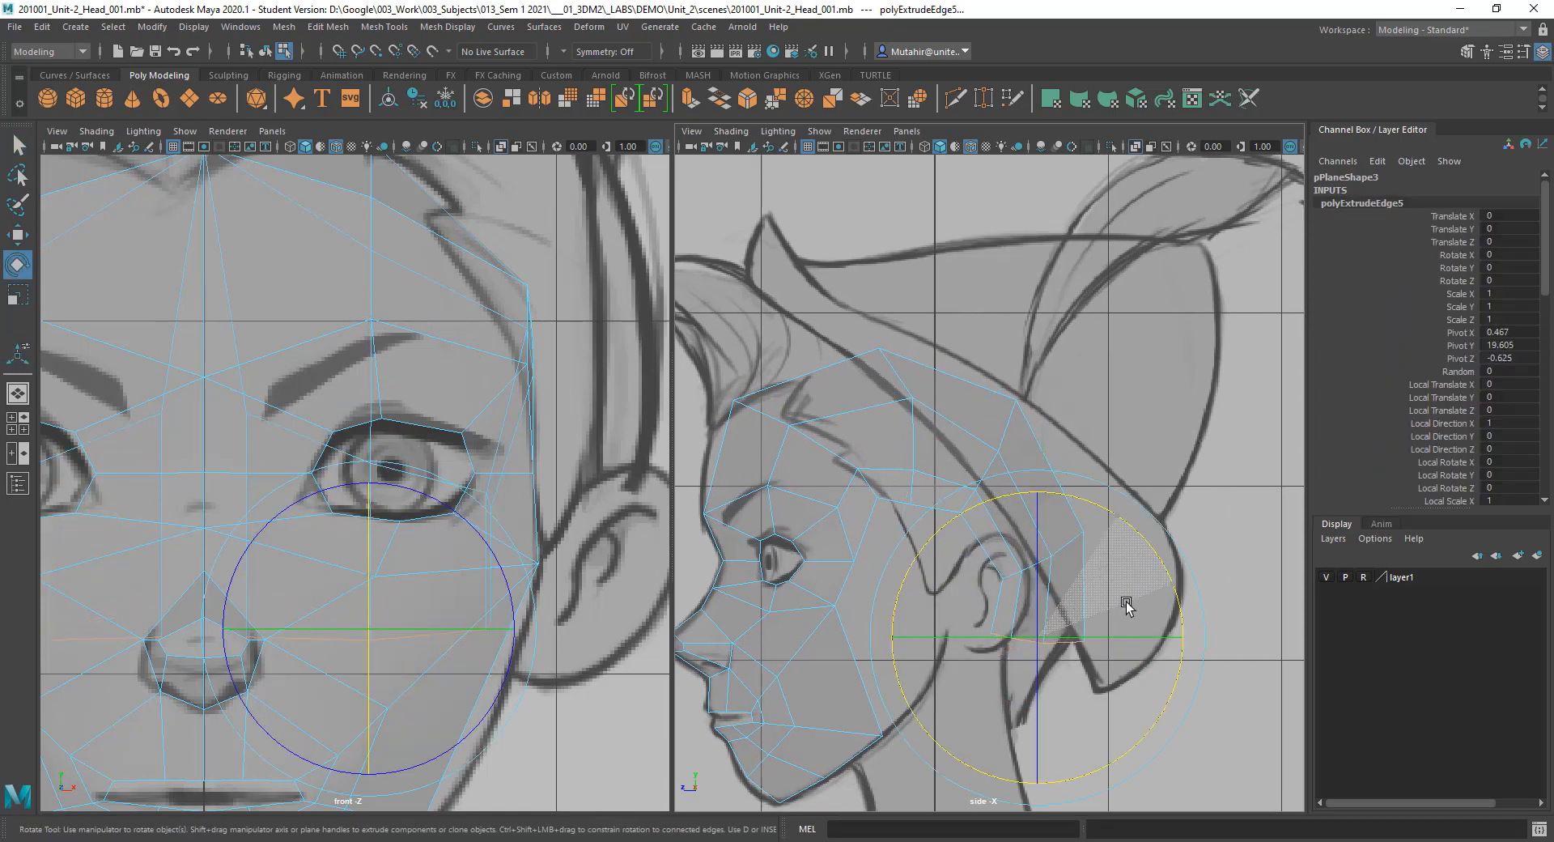
{"action": "key", "text": "r"}
{"action": "mouse_move", "coordinate": [1037, 637]}
{"action": "left_mouse_down"}
{"action": "mouse_move", "coordinate": [1006, 639]}
{"action": "mouse_move", "coordinate": [1038, 630]}
{"action": "left_mouse_up"}
{"action": "key", "text": "w"}
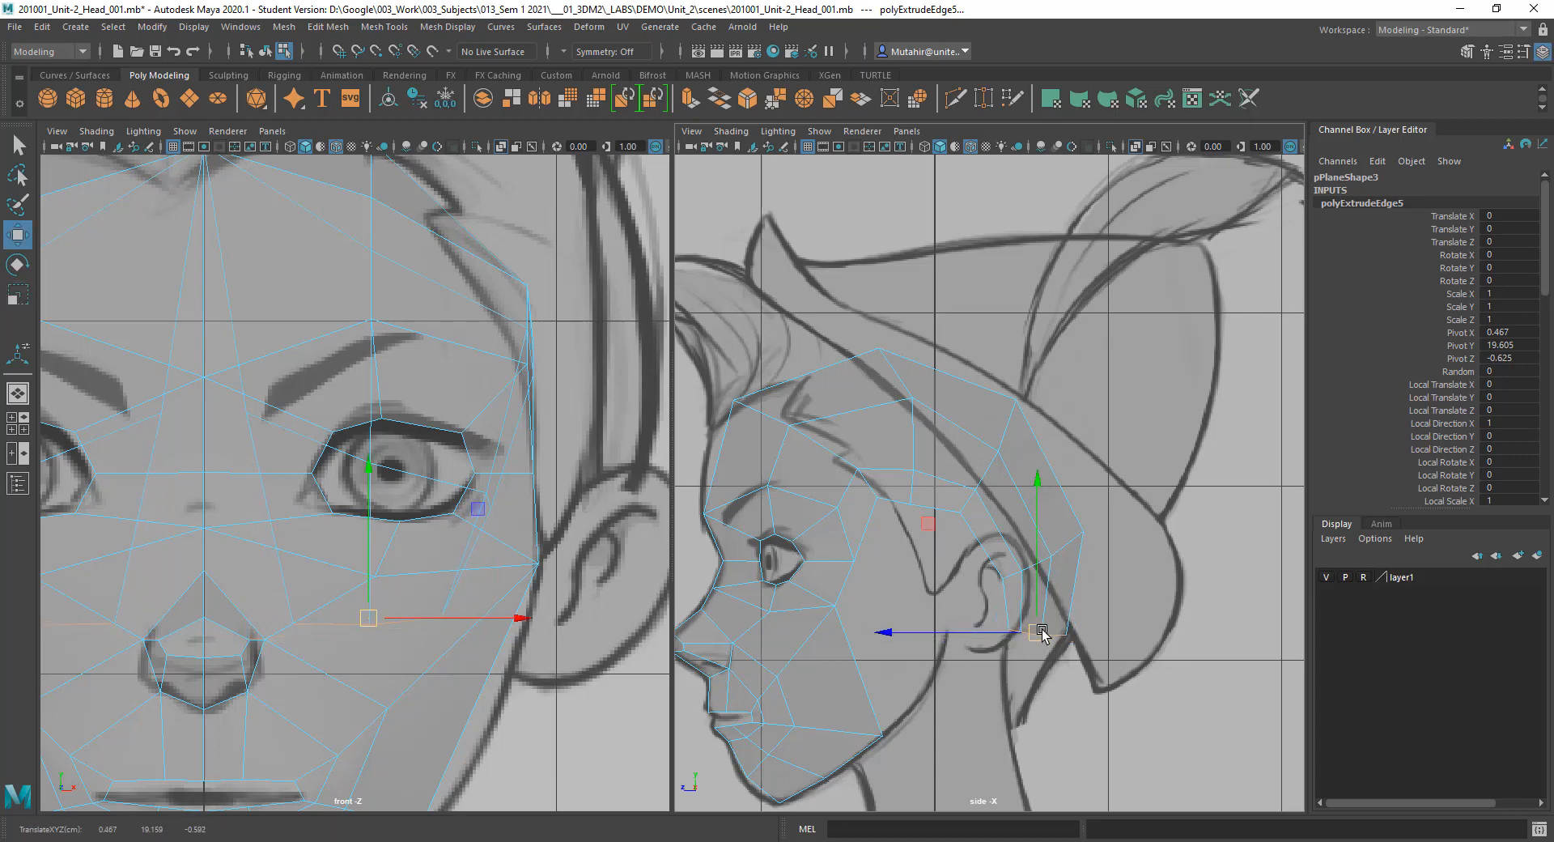
Step: Extrude the lowest rear edge row down and forward to the nape, rotating and nudging it to meet the neck line
{"action": "key", "text": "ctrl+e"}
{"action": "key", "text": "w"}
{"action": "left_click_drag", "start_coordinate": [1039, 633], "coordinate": [1013, 712]}
{"action": "key", "text": "r"}
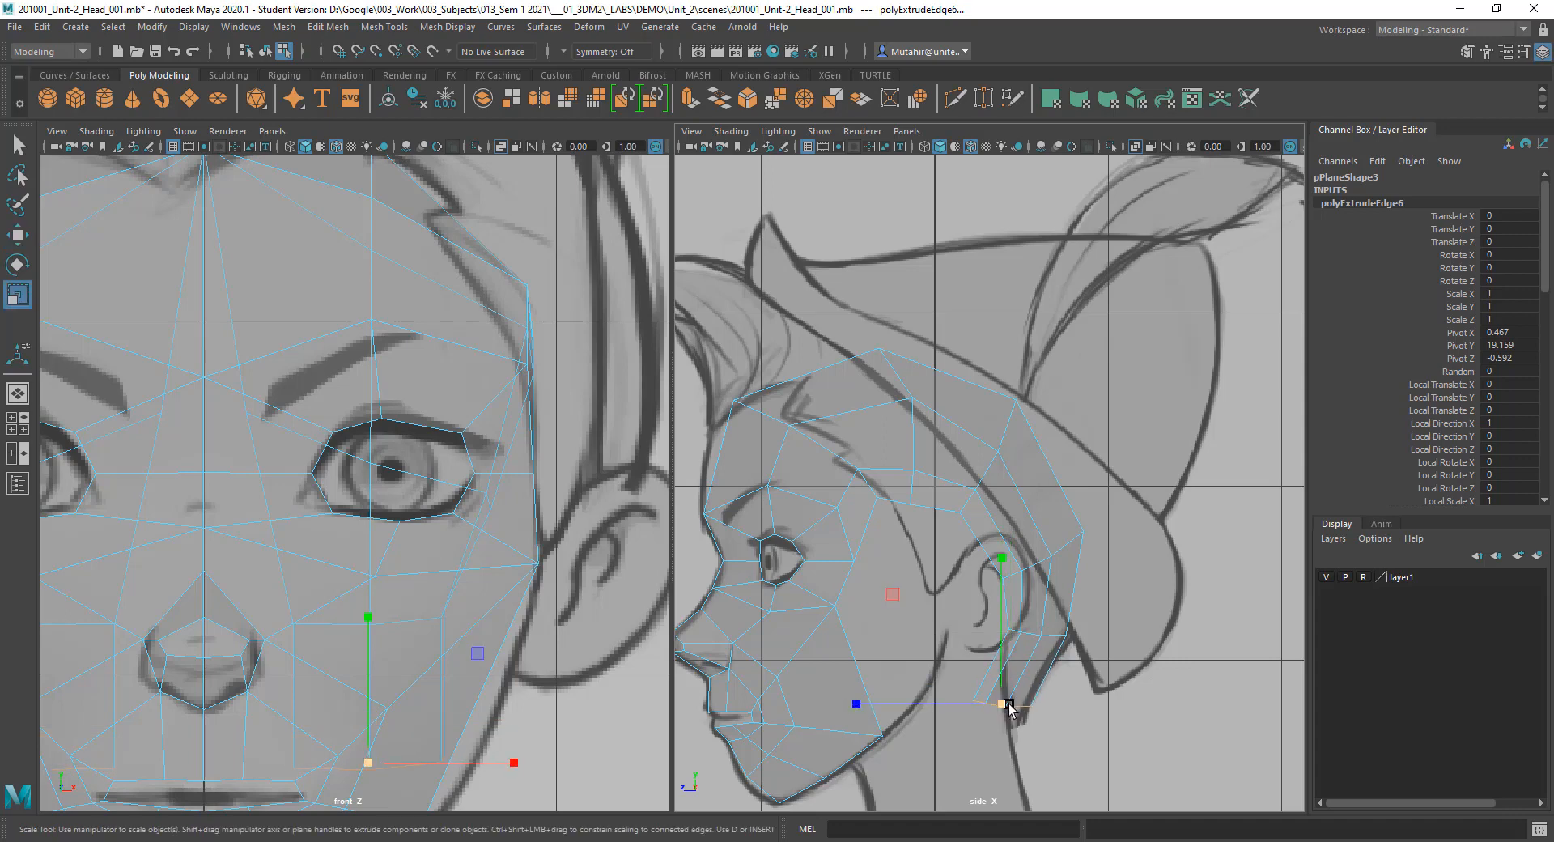
{"action": "key", "text": "w"}
{"action": "key", "text": "e"}
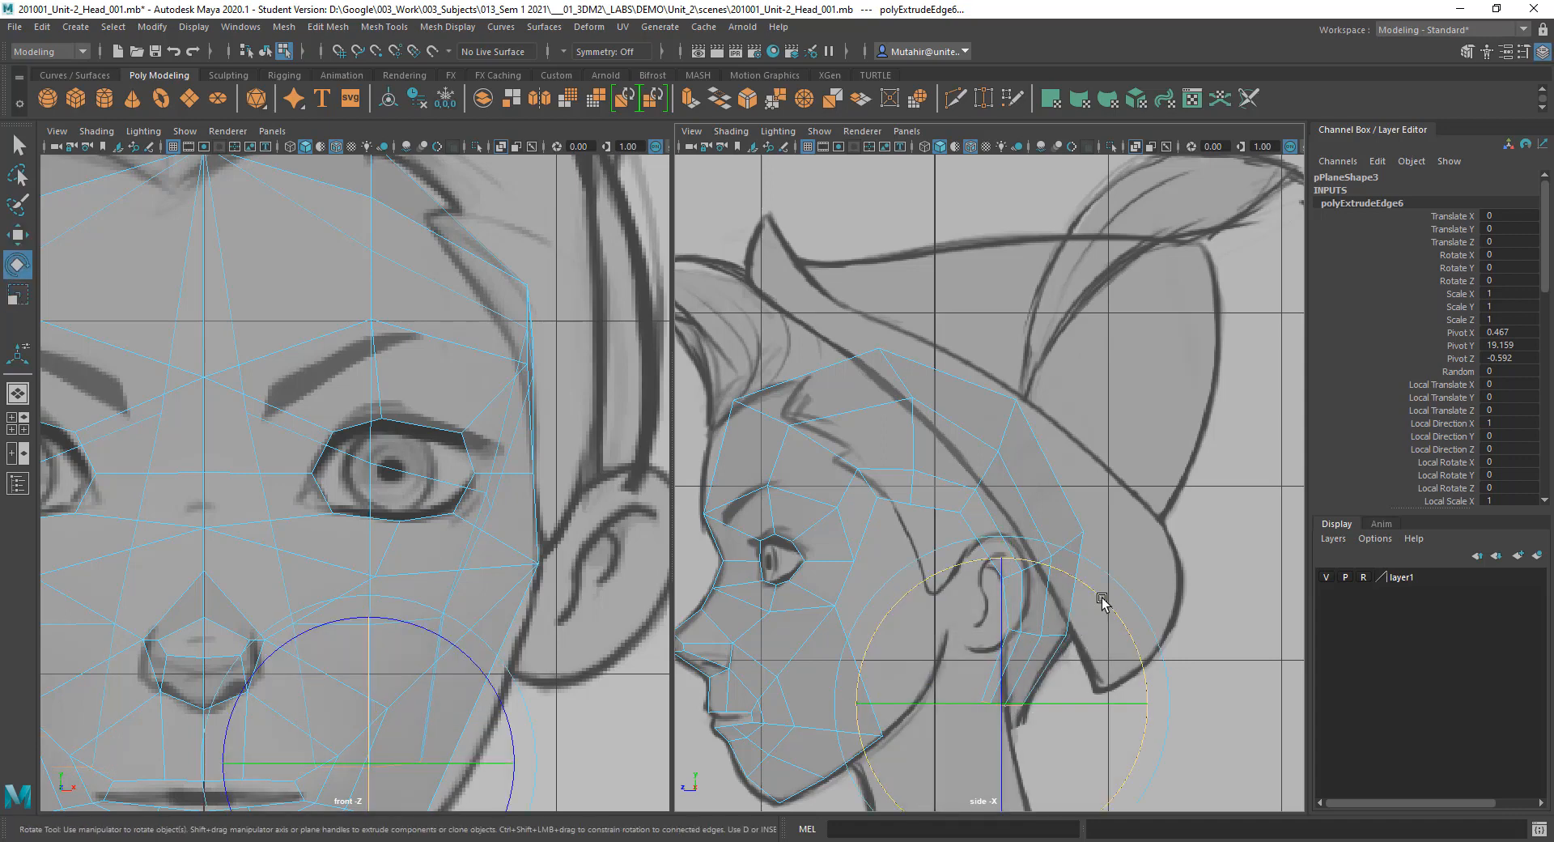
{"action": "left_click_drag", "start_coordinate": [1109, 647], "coordinate": [1103, 661]}
{"action": "key", "text": "w"}
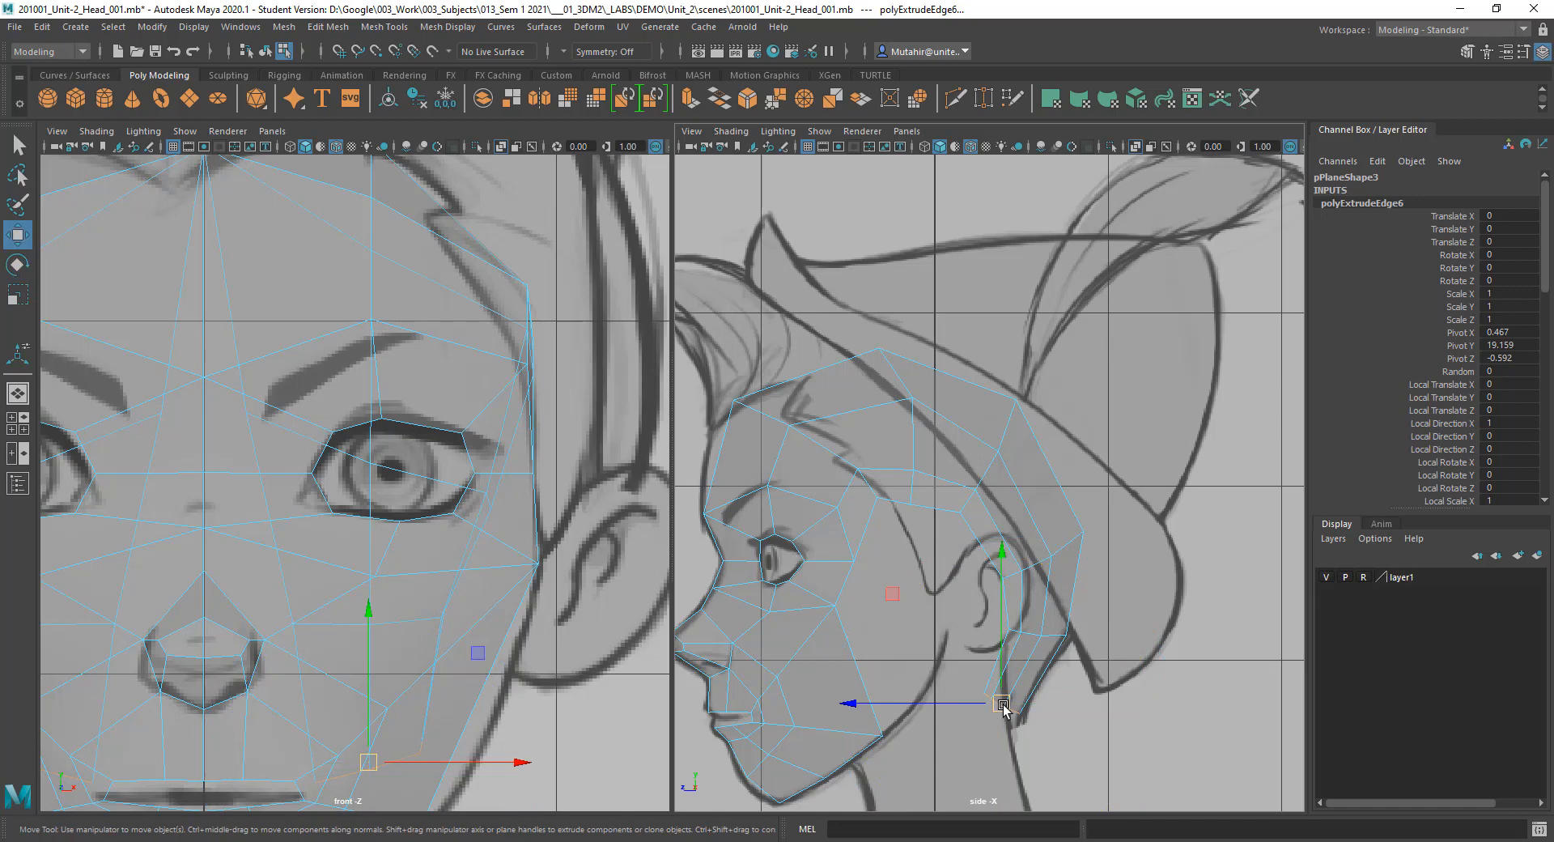
{"action": "left_click_drag", "start_coordinate": [1003, 711], "coordinate": [997, 720]}
{"action": "key", "text": "q"}
Step: Scale the edge row from the crown down past the hairline to be more upright, and nudge it slightly upward
{"action": "middle_click_drag", "start_coordinate": [1041, 444], "coordinate": [1072, 367], "text": "alt"}
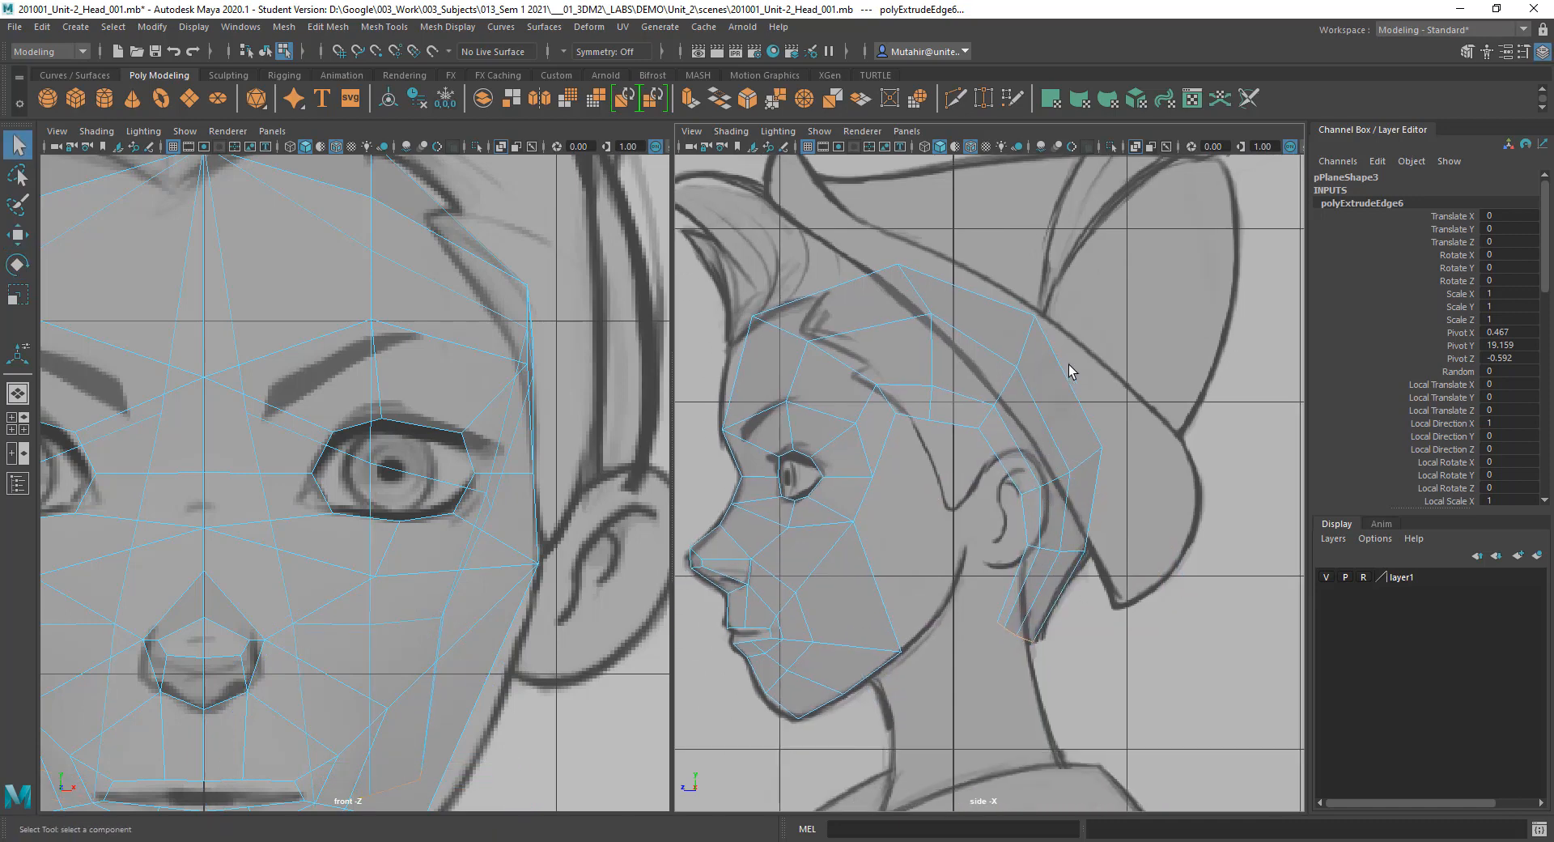
{"action": "scroll", "coordinate": [1068, 389], "scroll_direction": "up", "scroll_amount": 2}
{"action": "middle_click_drag", "start_coordinate": [1038, 491], "coordinate": [1107, 562], "text": "alt"}
{"action": "middle_click_drag", "start_coordinate": [950, 461], "coordinate": [975, 443], "text": "alt"}
{"action": "scroll", "coordinate": [999, 388], "scroll_direction": "up", "scroll_amount": 1}
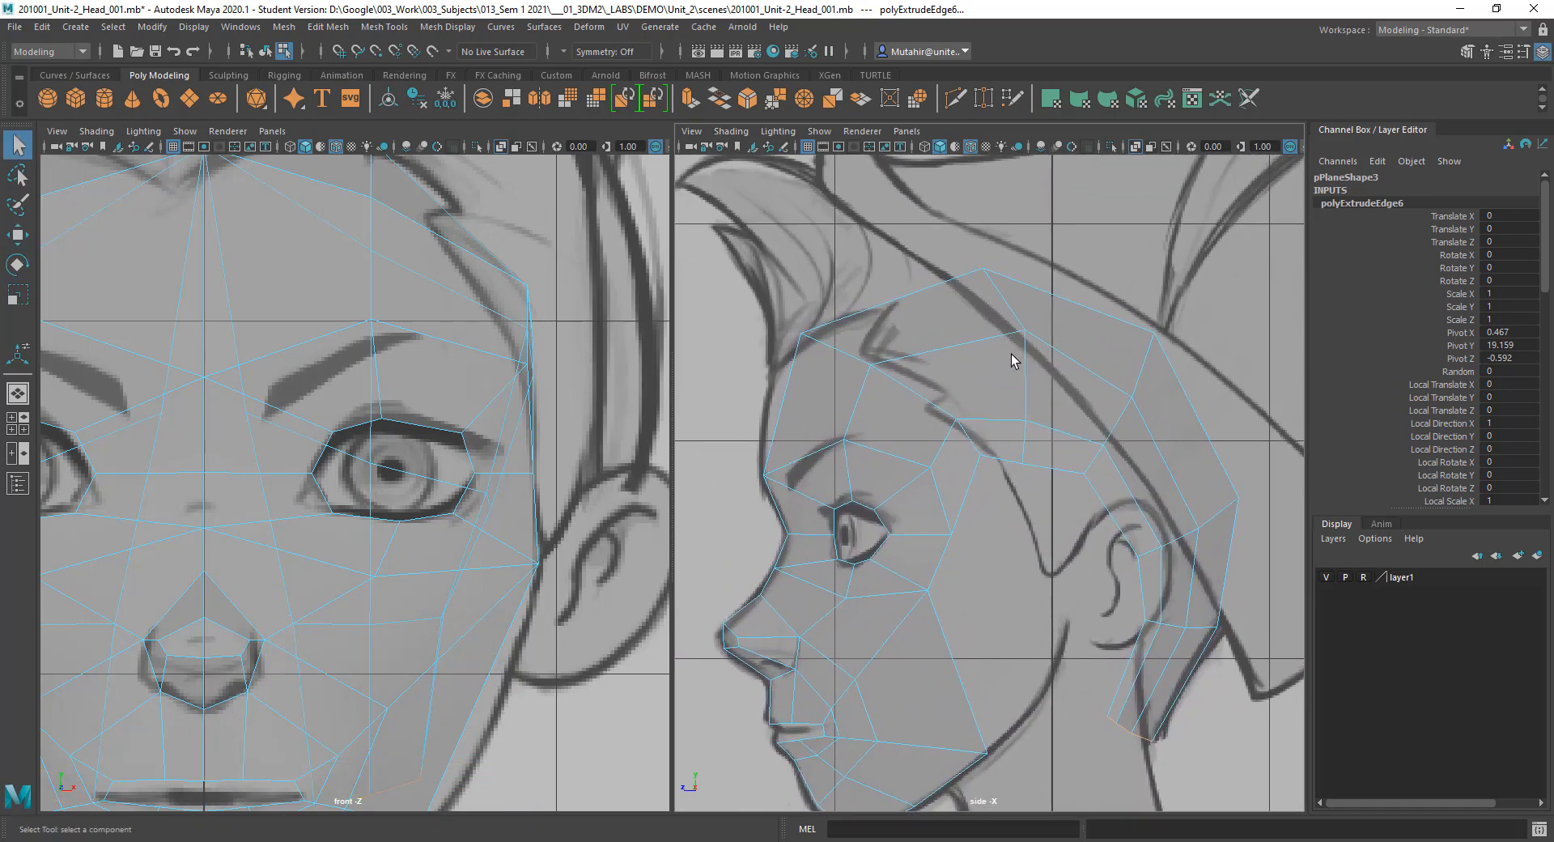
{"action": "middle_click_drag", "start_coordinate": [1012, 357], "coordinate": [1030, 378], "text": "alt"}
{"action": "right_click_drag", "start_coordinate": [994, 310], "coordinate": [994, 265]}
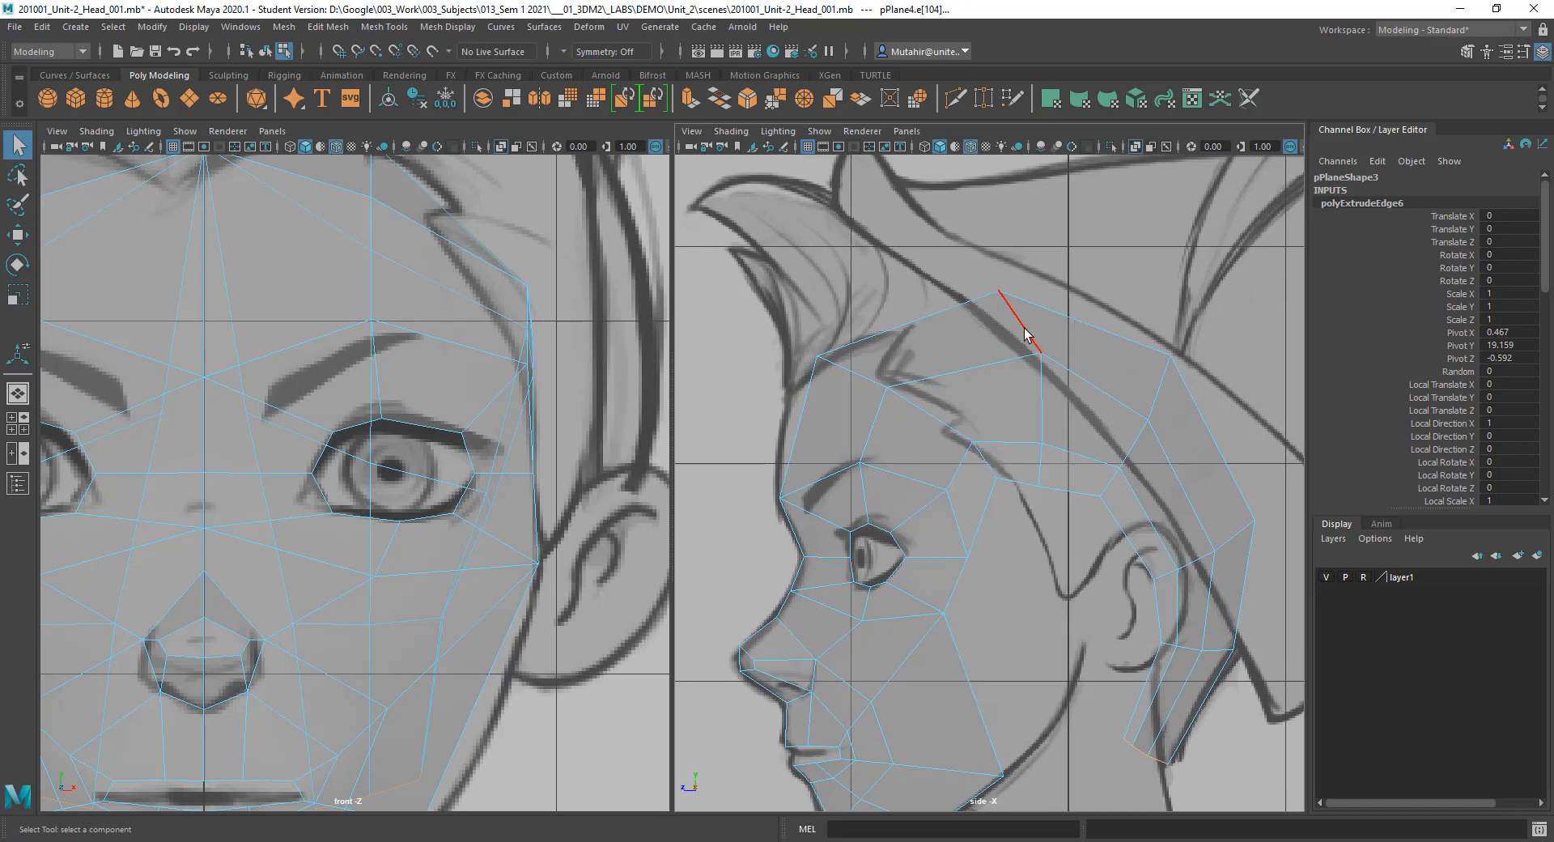
{"action": "left_click", "coordinate": [1018, 322]}
{"action": "key", "text": "r"}
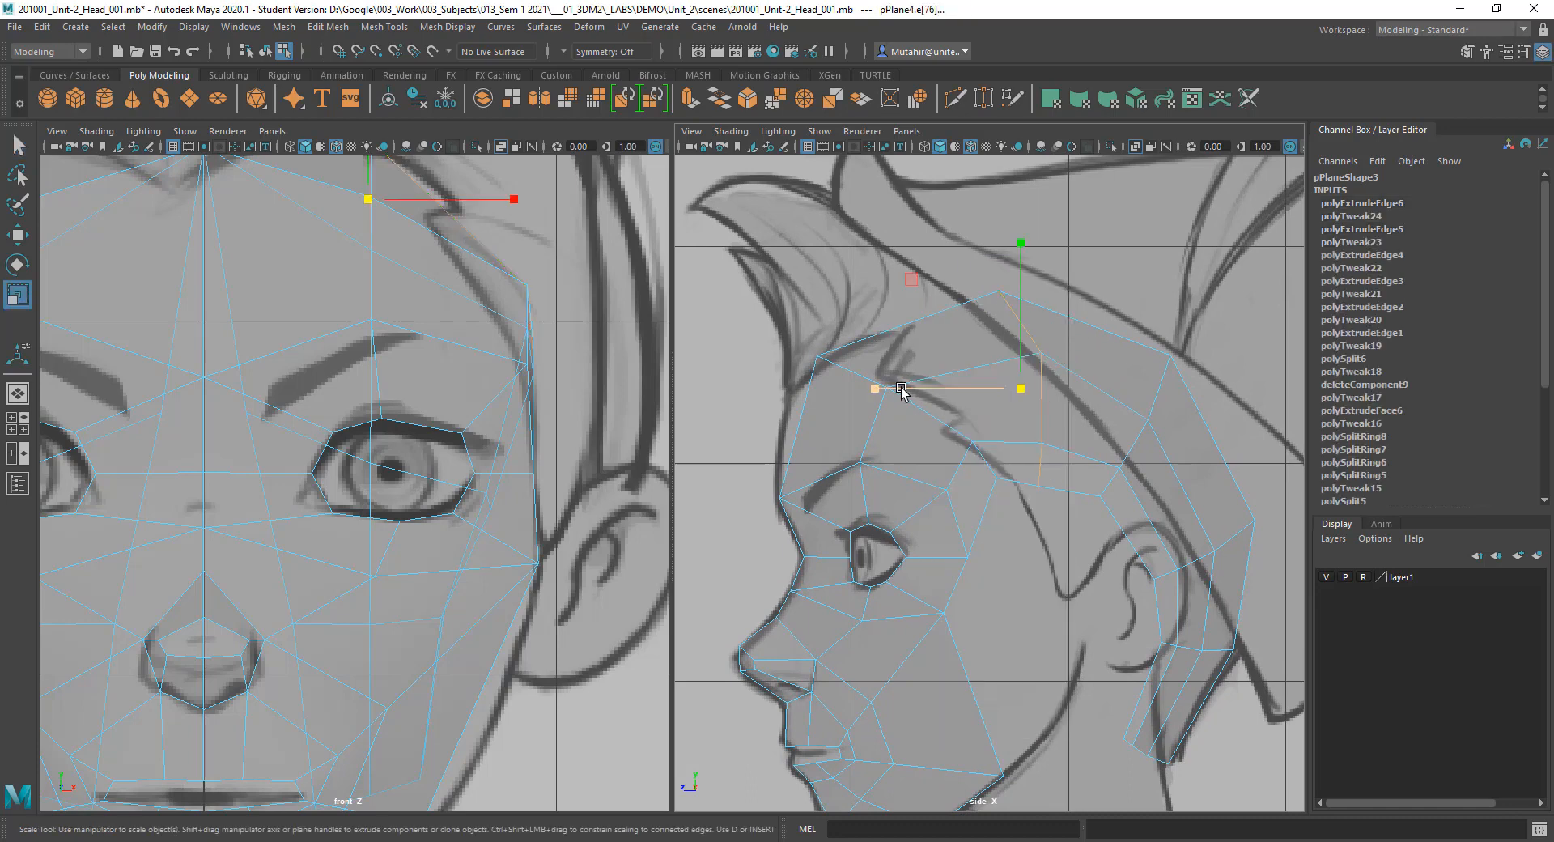
{"action": "left_click_drag", "start_coordinate": [900, 391], "coordinate": [1022, 374]}
{"action": "key", "text": "w"}
{"action": "key", "text": "r"}
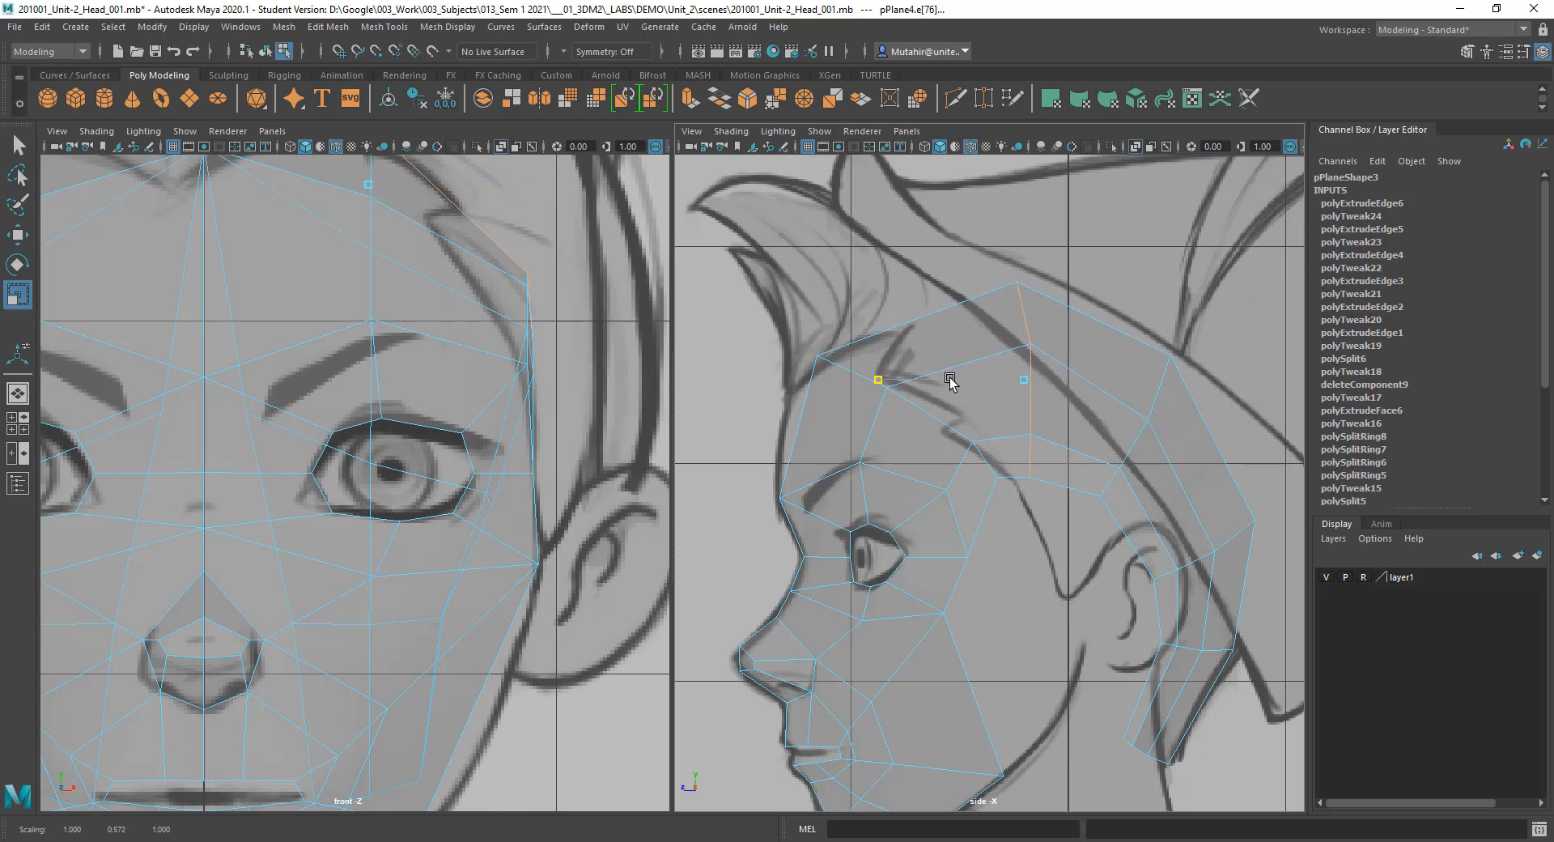
{"action": "left_click_drag", "start_coordinate": [950, 378], "coordinate": [951, 378]}
{"action": "key", "text": "w"}
{"action": "key", "text": "q"}
Step: Move the edge row beside the top of the ear backward and rotate it flatter to round the back skull
{"action": "middle_click_drag", "start_coordinate": [1025, 484], "coordinate": [972, 423], "text": "alt"}
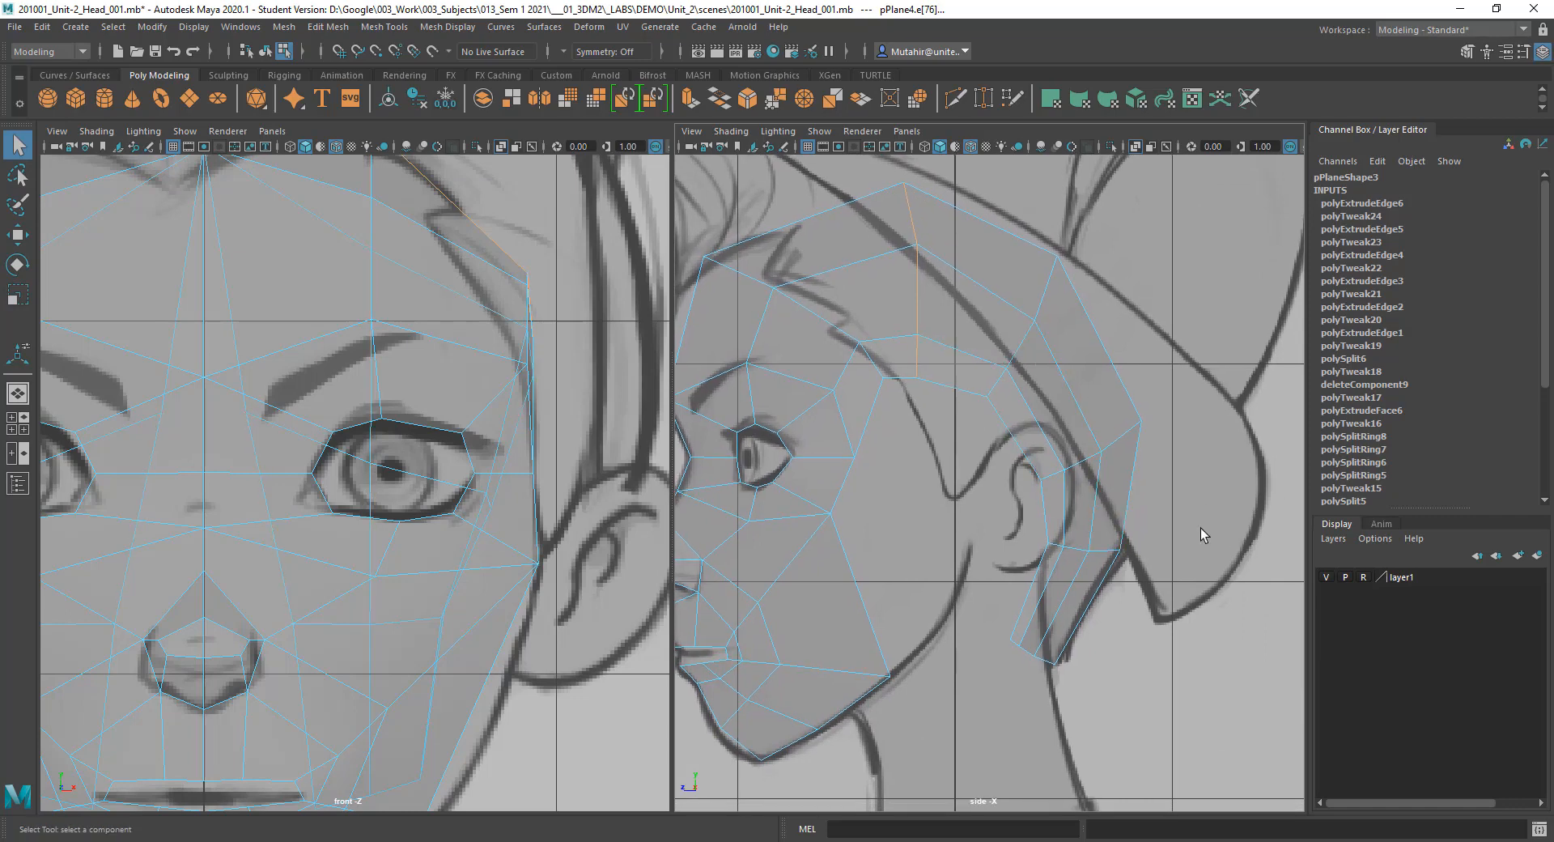
{"action": "middle_click_drag", "start_coordinate": [1120, 575], "coordinate": [1088, 631], "text": "alt"}
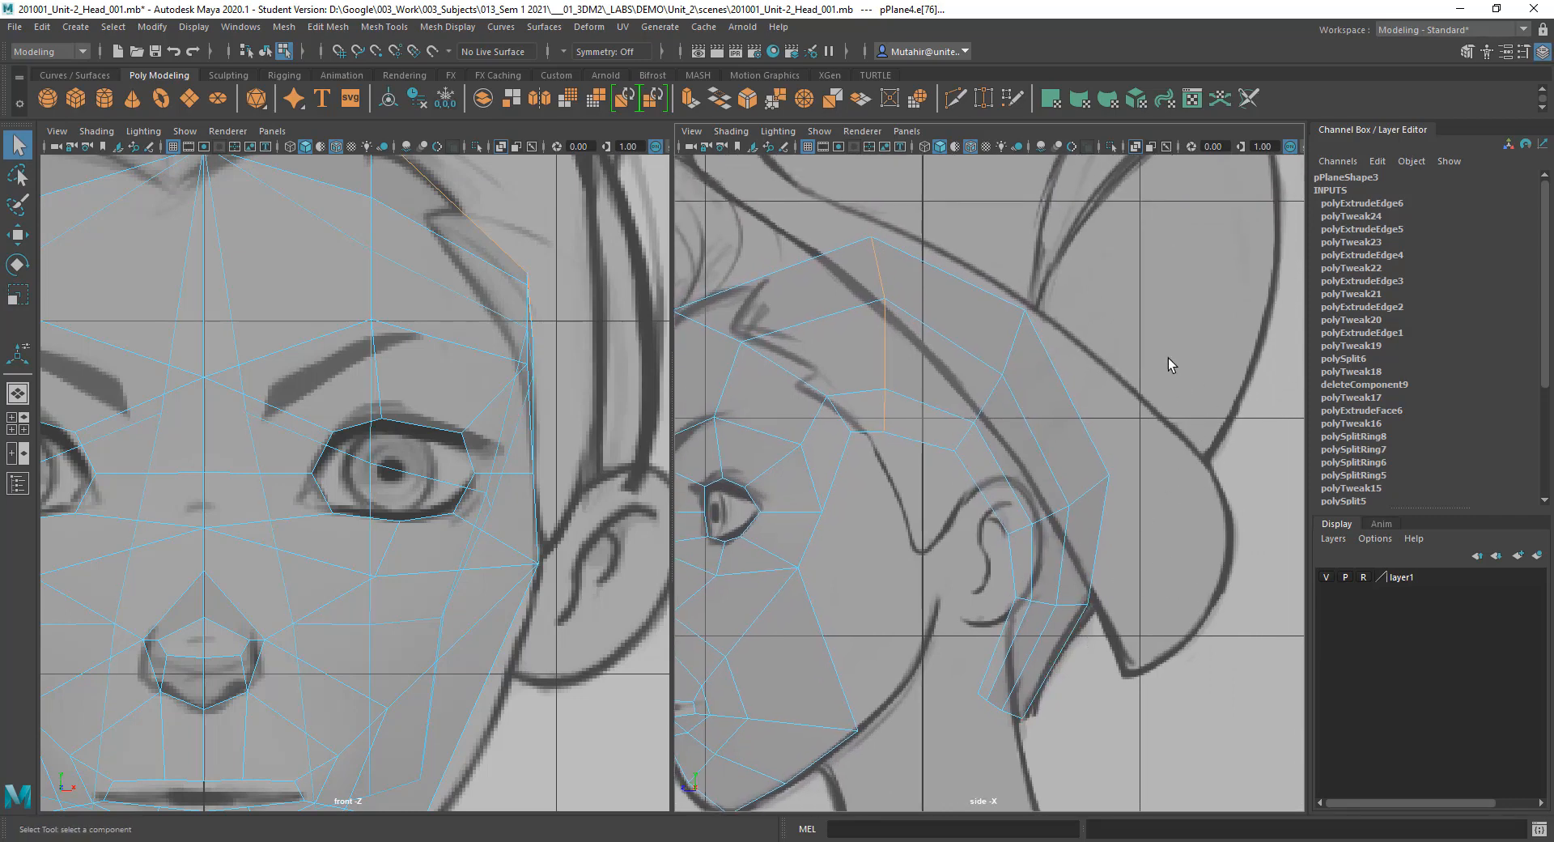
{"action": "middle_click_drag", "start_coordinate": [1096, 427], "coordinate": [1137, 453], "text": "alt"}
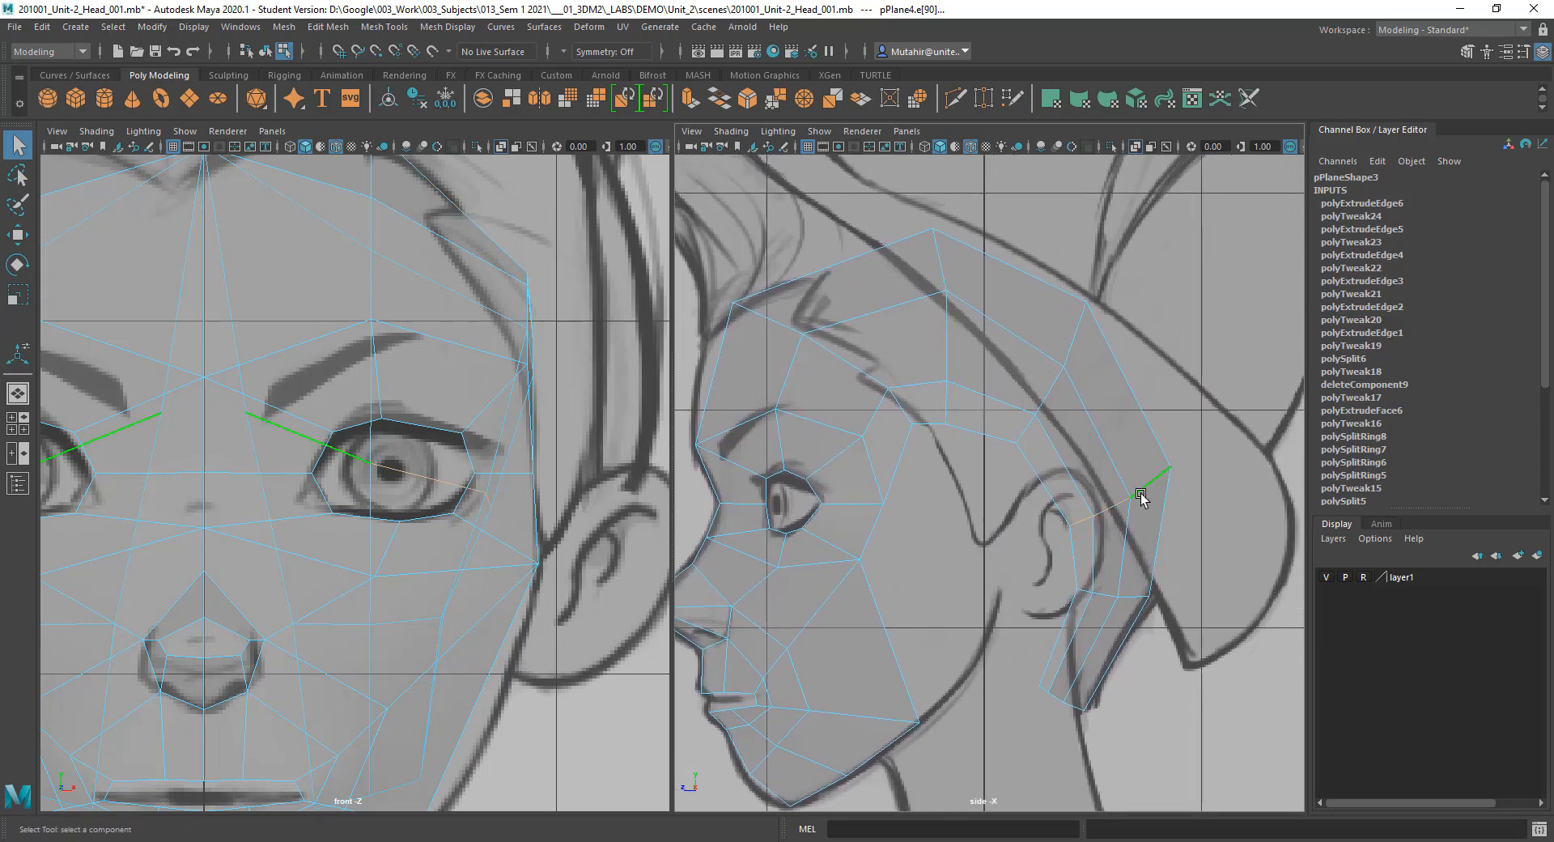
{"action": "key", "text": "w"}
{"action": "left_click_drag", "start_coordinate": [1120, 496], "coordinate": [1148, 492]}
{"action": "key", "text": "q"}
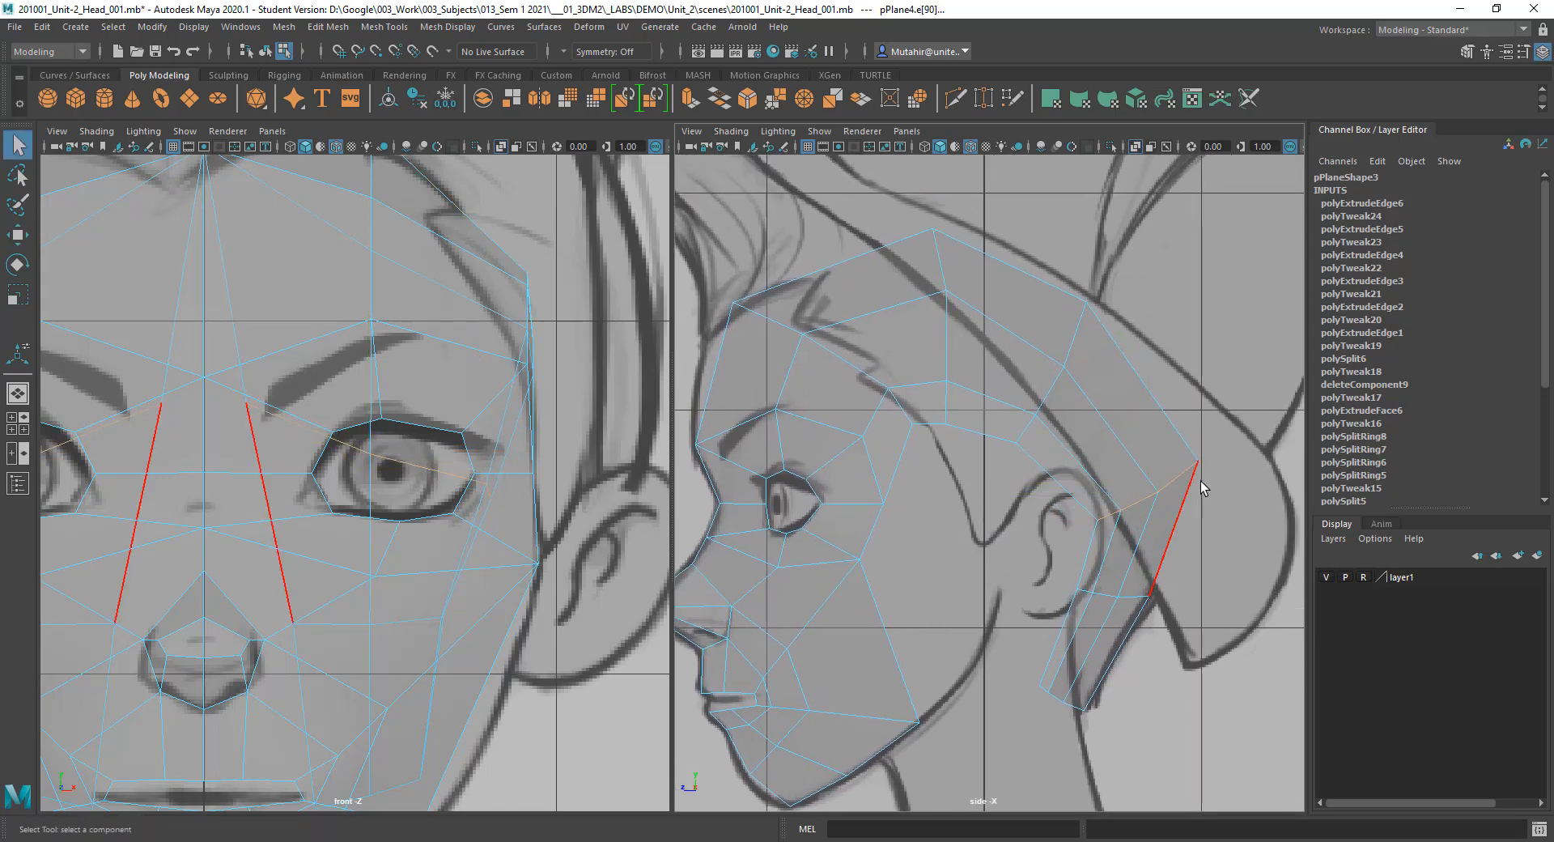
{"action": "key", "text": "e"}
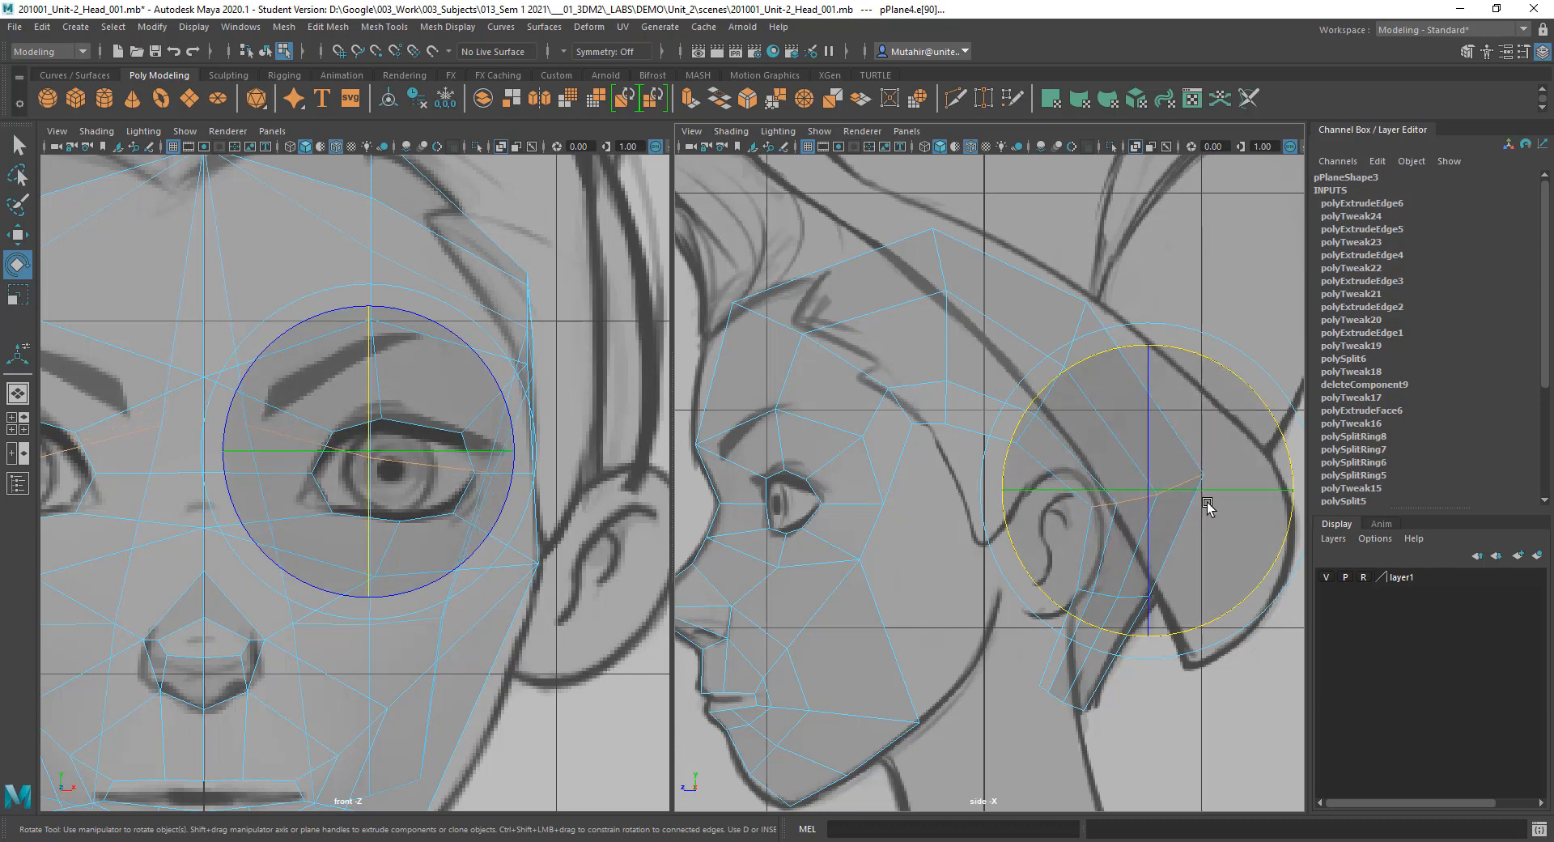
{"action": "key", "text": "q"}
Step: Move the edge row at earlobe level slightly back and up, and scale it in height to flatten it
{"action": "left_click", "coordinate": [1108, 609]}
{"action": "key", "text": "w"}
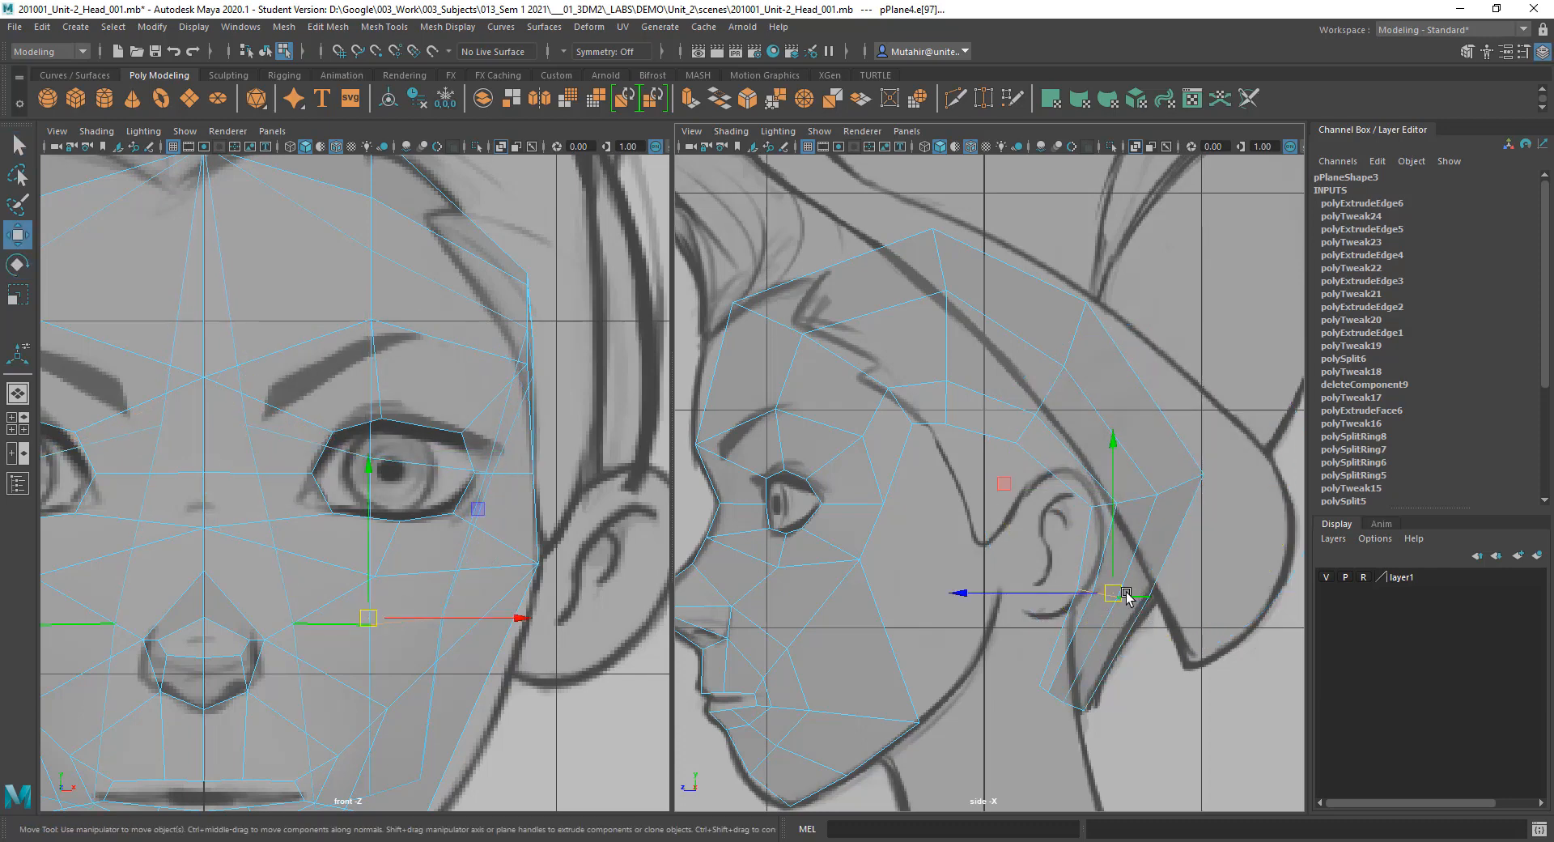
{"action": "left_click_drag", "start_coordinate": [1127, 597], "coordinate": [1140, 591]}
{"action": "key", "text": "r"}
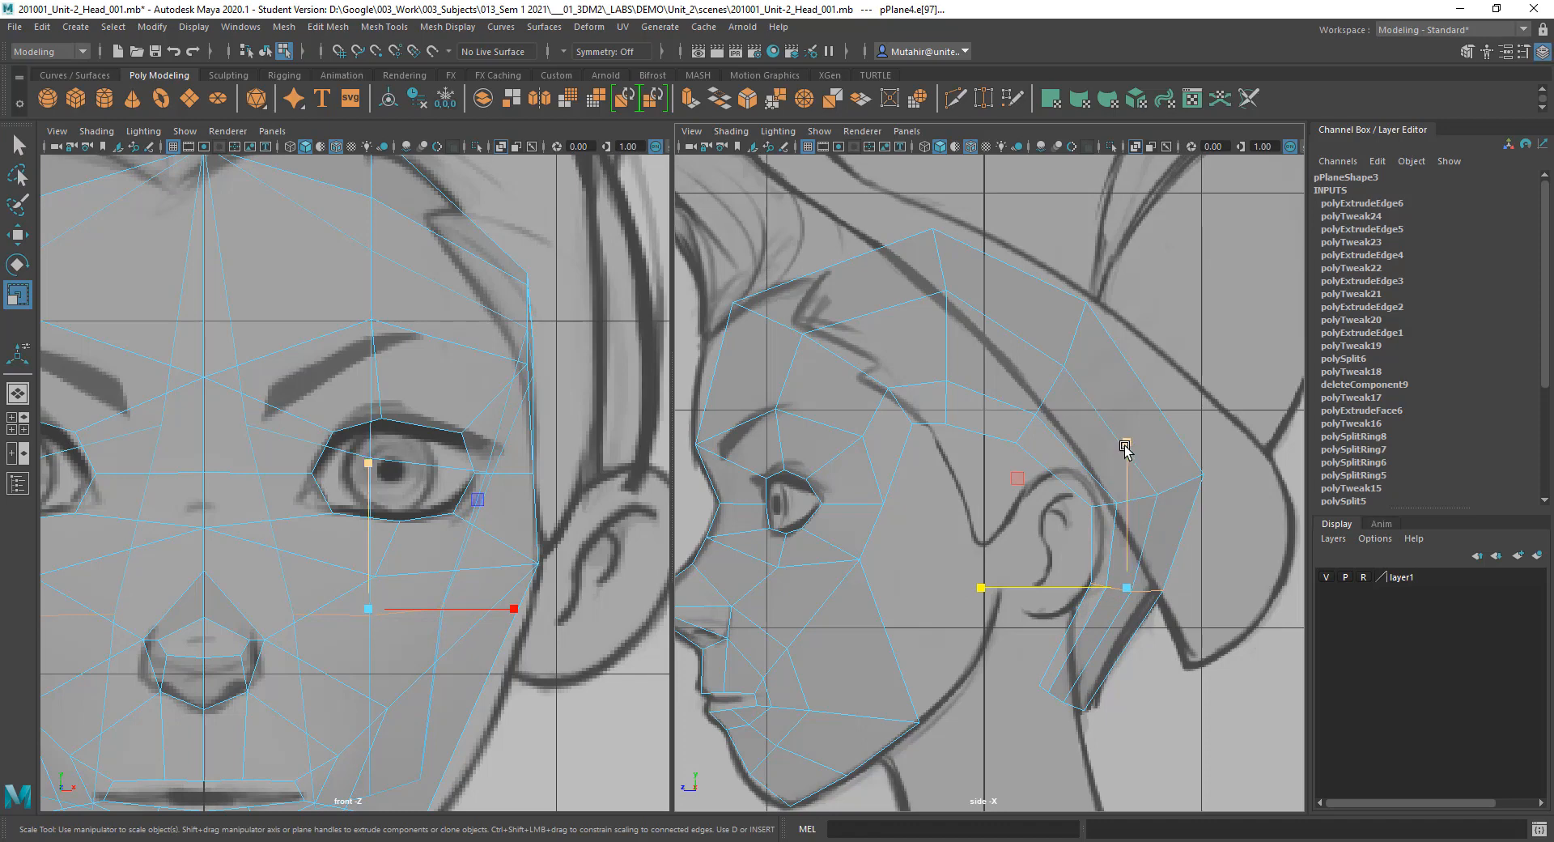
{"action": "left_click_drag", "start_coordinate": [1124, 446], "coordinate": [1126, 487]}
{"action": "key", "text": "w"}
{"action": "left_click_drag", "start_coordinate": [1131, 591], "coordinate": [1133, 589]}
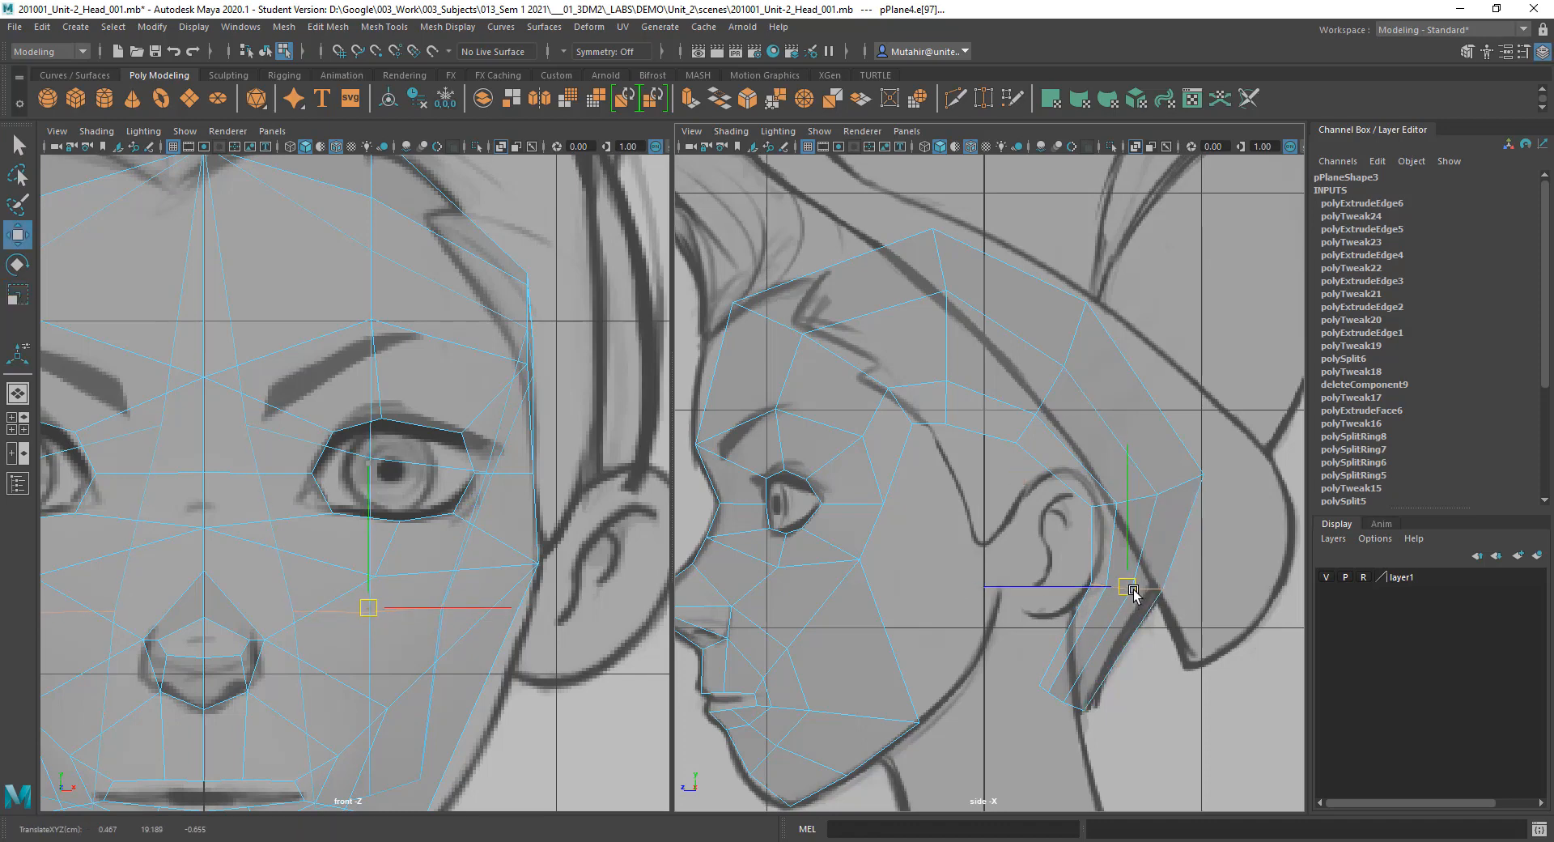
{"action": "key", "text": "q"}
Step: Move the edge row from the rear crown to above the ear backward and slightly up to round the skull
{"action": "middle_click_drag", "start_coordinate": [1162, 434], "coordinate": [1164, 450], "text": "alt"}
{"action": "double_click", "coordinate": [1075, 374]}
{"action": "key", "text": "r"}
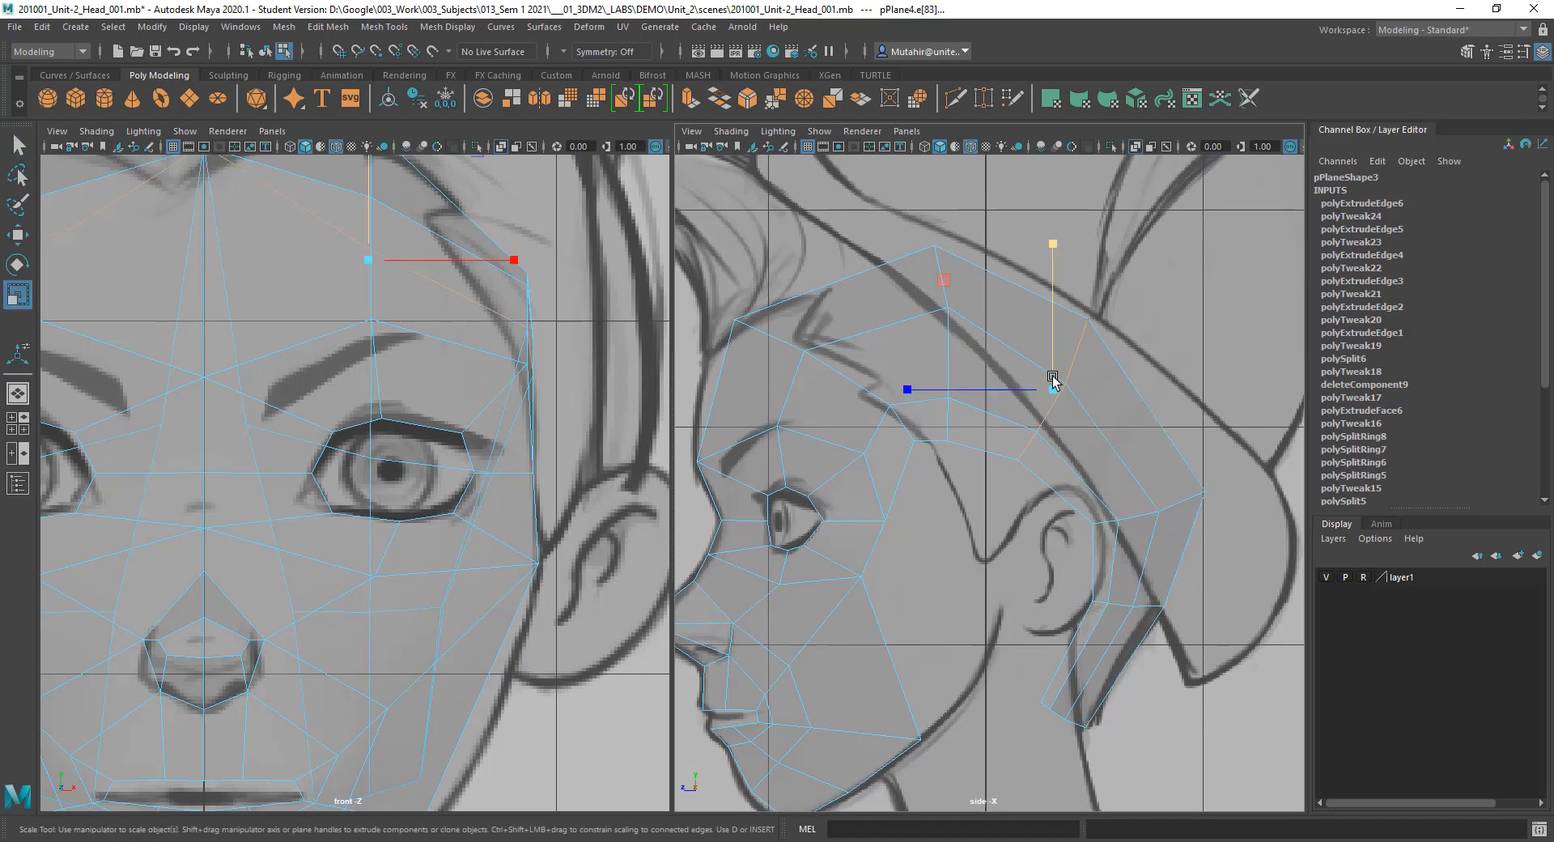
{"action": "left_click_drag", "start_coordinate": [1052, 378], "coordinate": [1077, 365]}
{"action": "key", "text": "w"}
{"action": "key", "text": "q"}
{"action": "middle_click_drag", "start_coordinate": [1108, 494], "coordinate": [1124, 465], "text": "alt"}
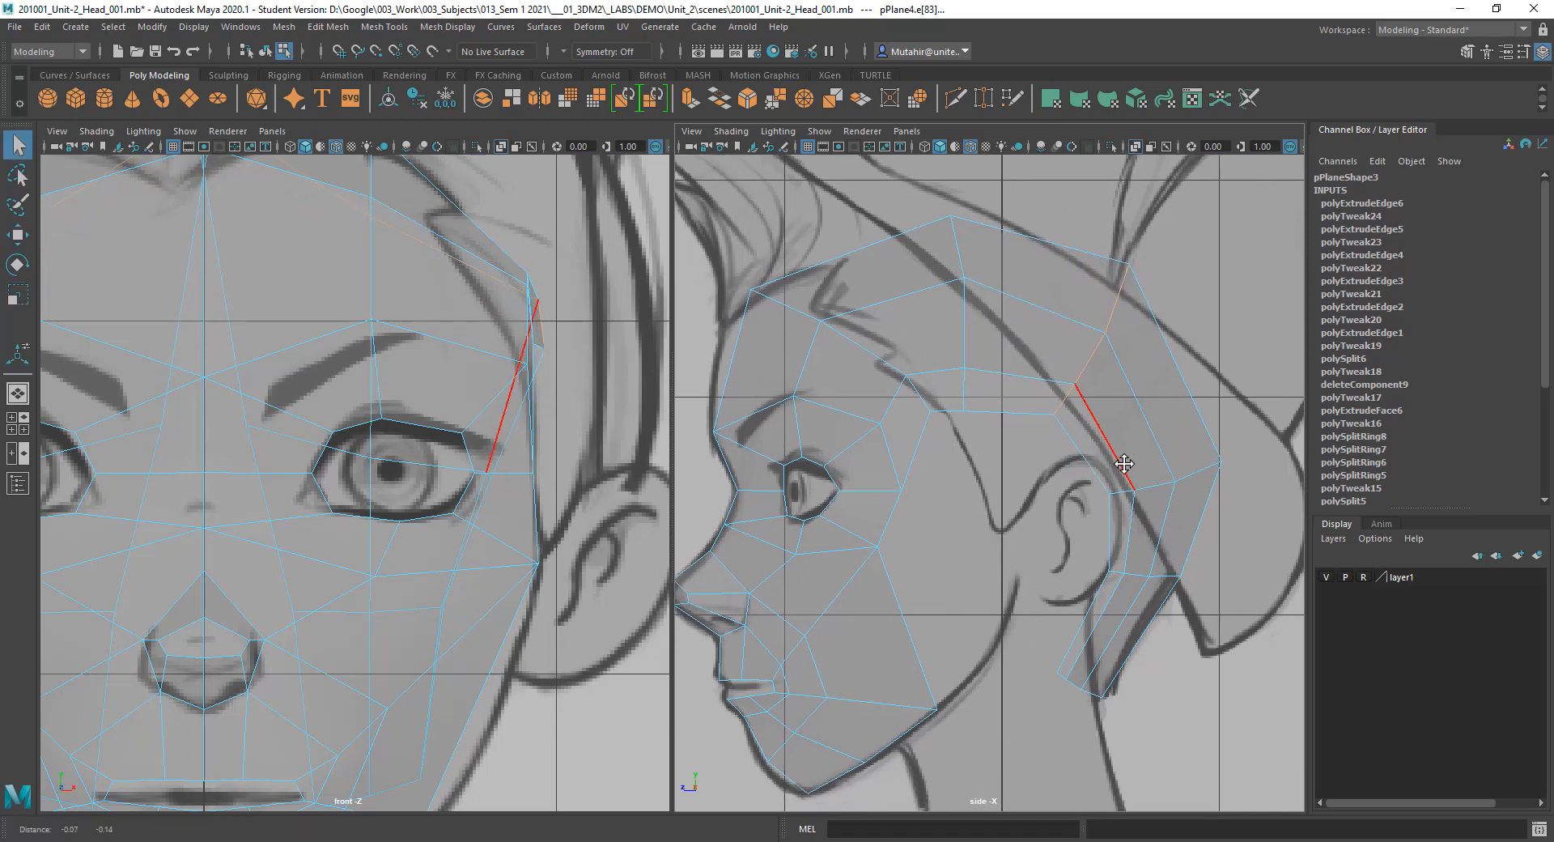
{"action": "right_click_drag", "start_coordinate": [1162, 405], "coordinate": [1160, 404], "text": "alt"}
{"action": "middle_click_drag", "start_coordinate": [1159, 405], "coordinate": [1154, 421], "text": "alt"}
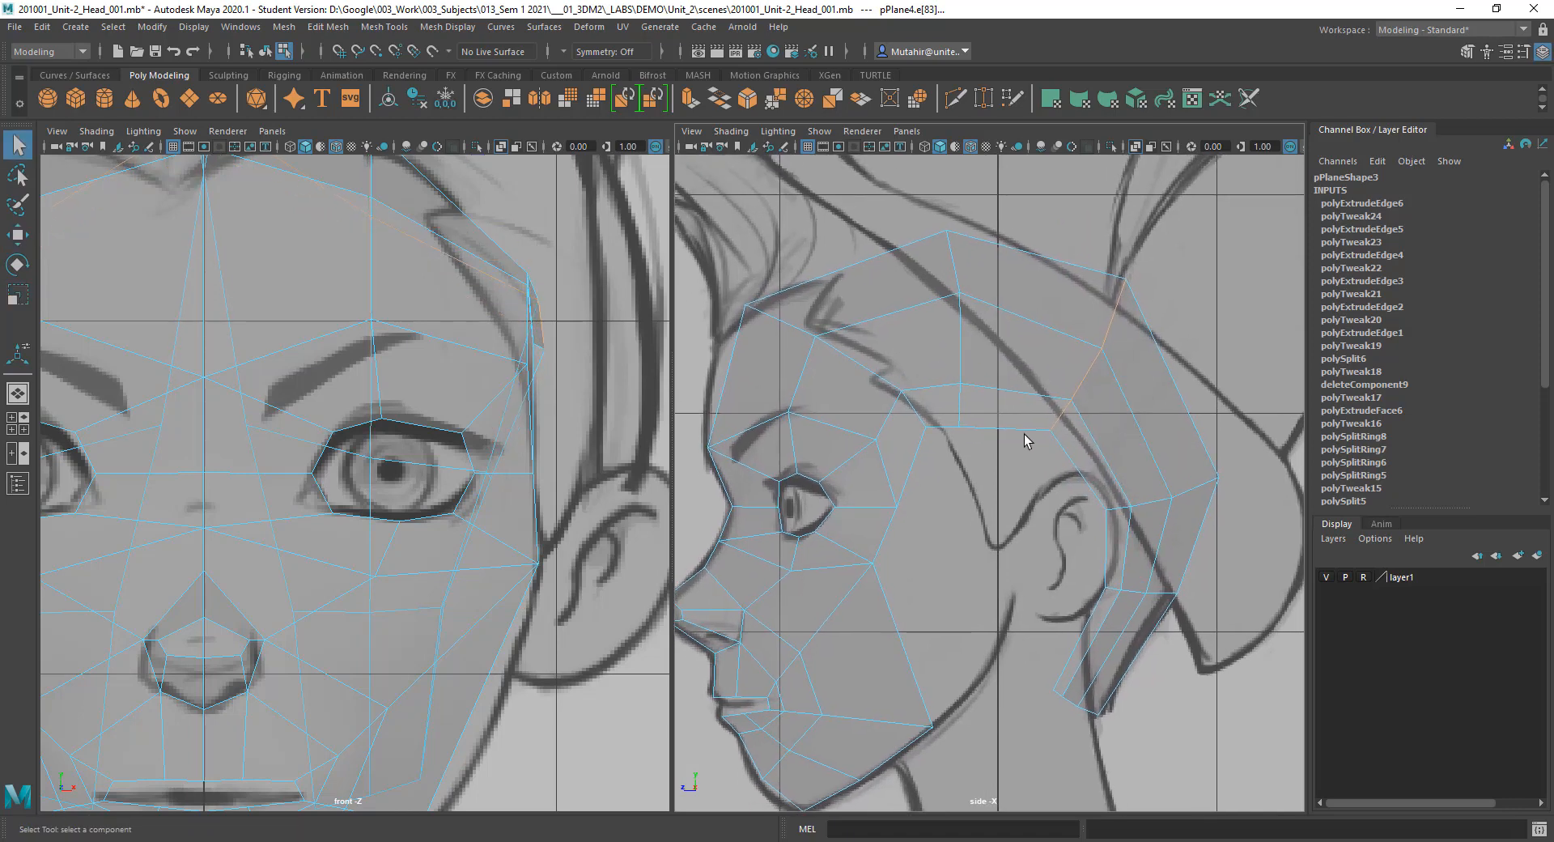
Step: Move the edge row running from the top of the crown down the side of the head slightly up and back
{"action": "double_click", "coordinate": [952, 266]}
{"action": "key", "text": "w"}
{"action": "left_click_drag", "start_coordinate": [953, 328], "coordinate": [965, 311]}
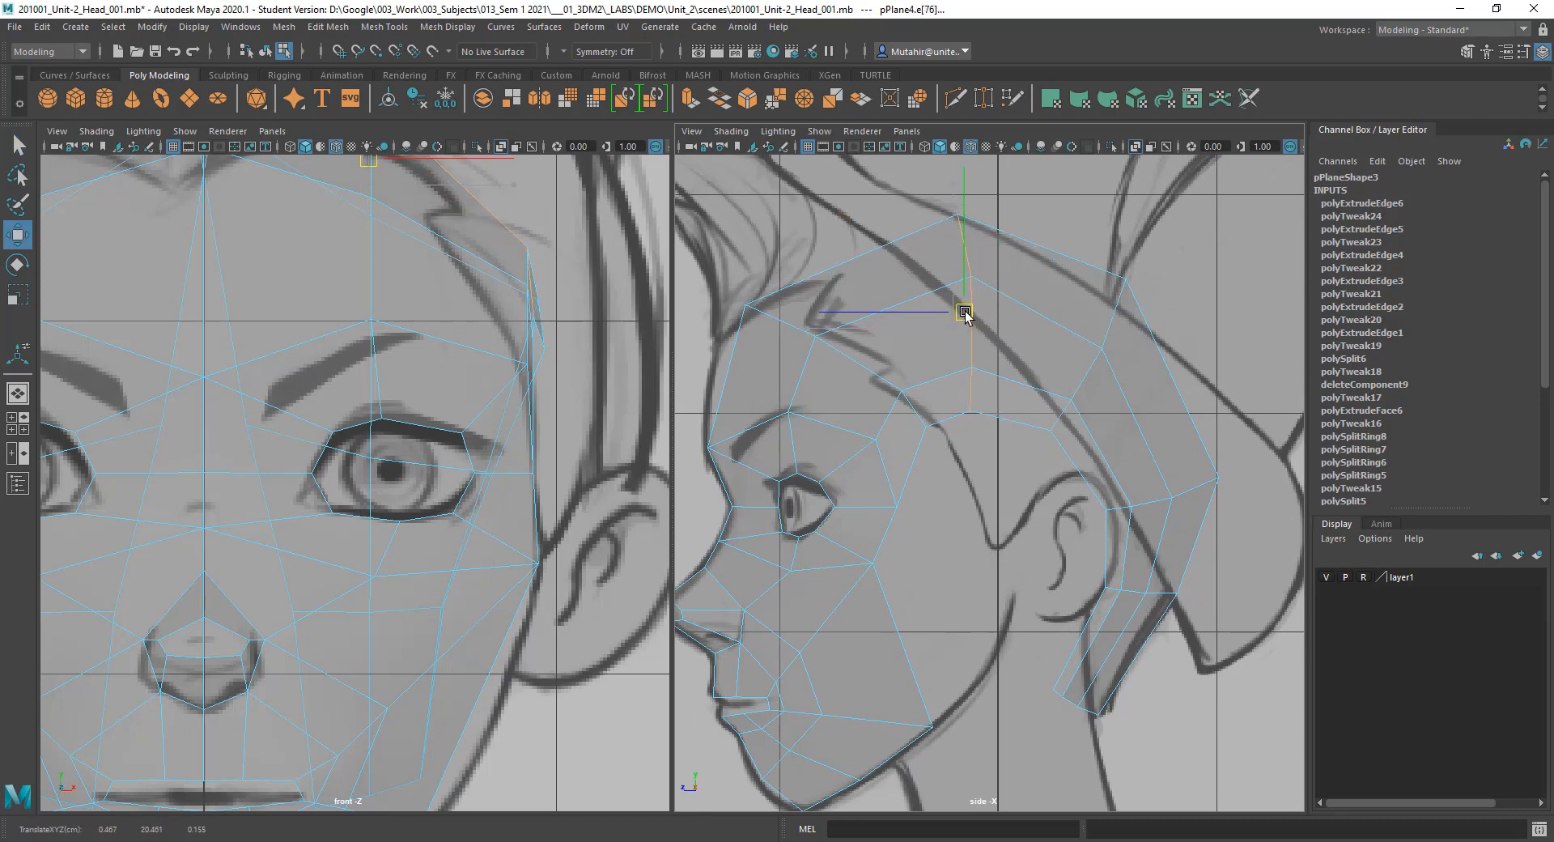
{"action": "key", "text": "q"}
{"action": "middle_click_drag", "start_coordinate": [964, 322], "coordinate": [1006, 346], "text": "alt"}
Step: Scale the edge row along the front hairline slightly in height and nudge it backward
{"action": "double_click", "coordinate": [939, 358]}
{"action": "key", "text": "r"}
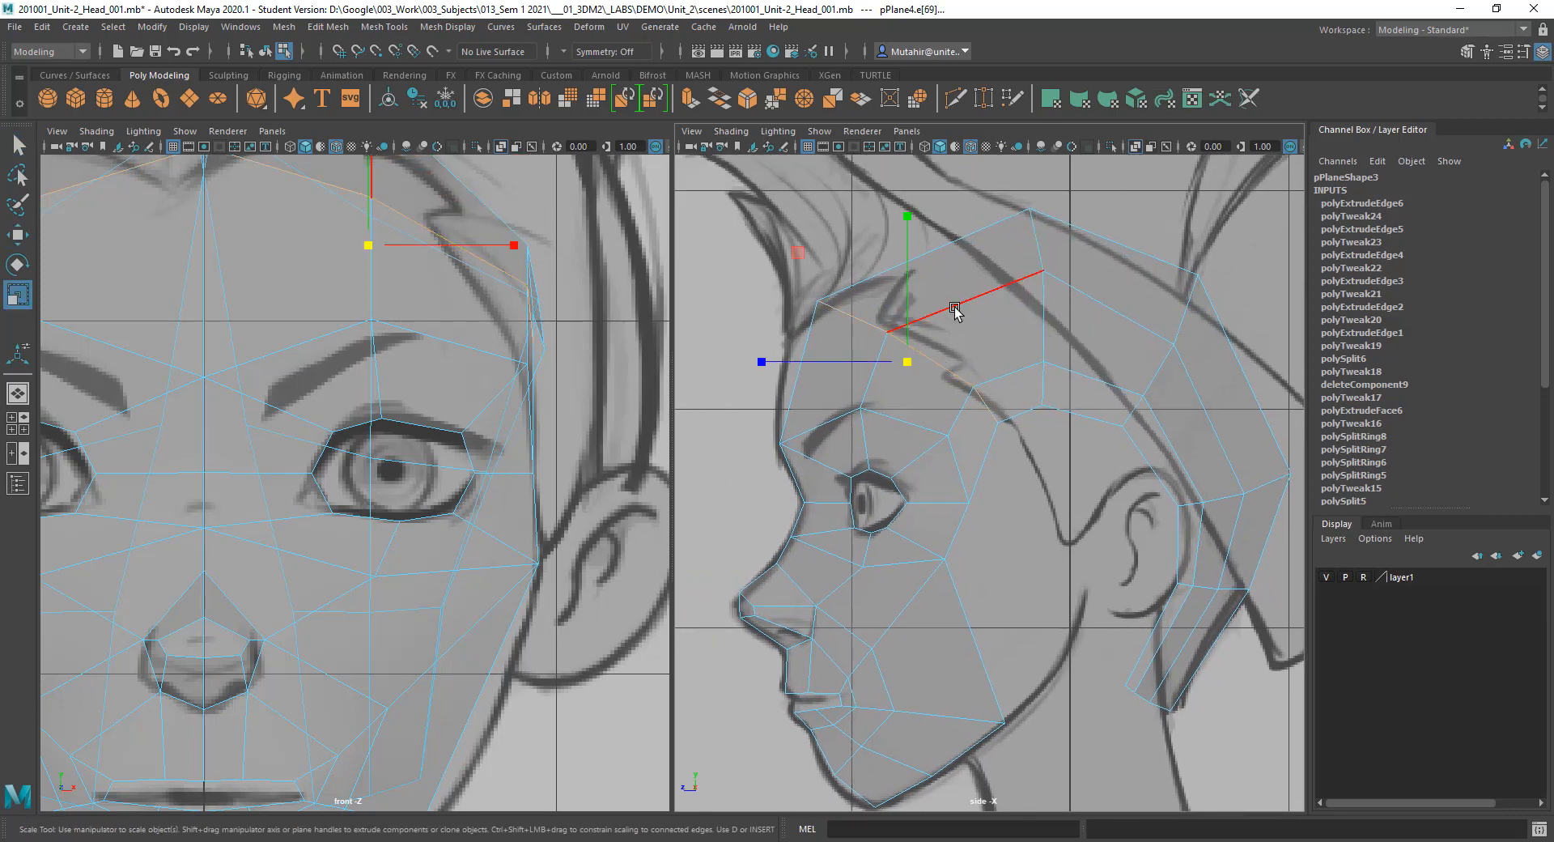
{"action": "left_click_drag", "start_coordinate": [911, 217], "coordinate": [917, 209]}
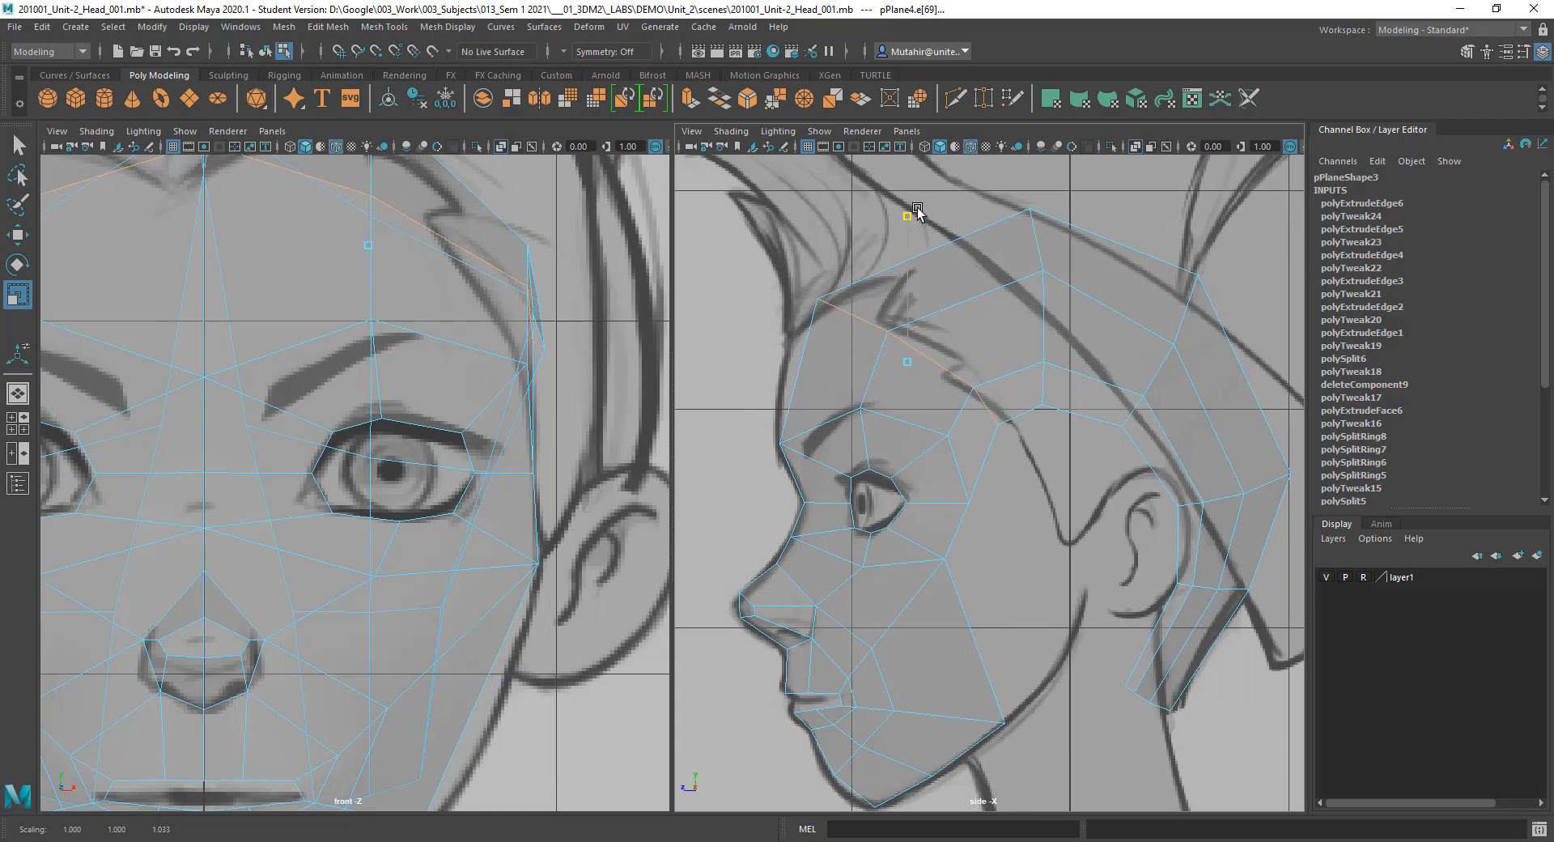
{"action": "key", "text": "q"}
{"action": "middle_click_drag", "start_coordinate": [926, 355], "coordinate": [936, 350], "text": "alt"}
{"action": "key", "text": "w"}
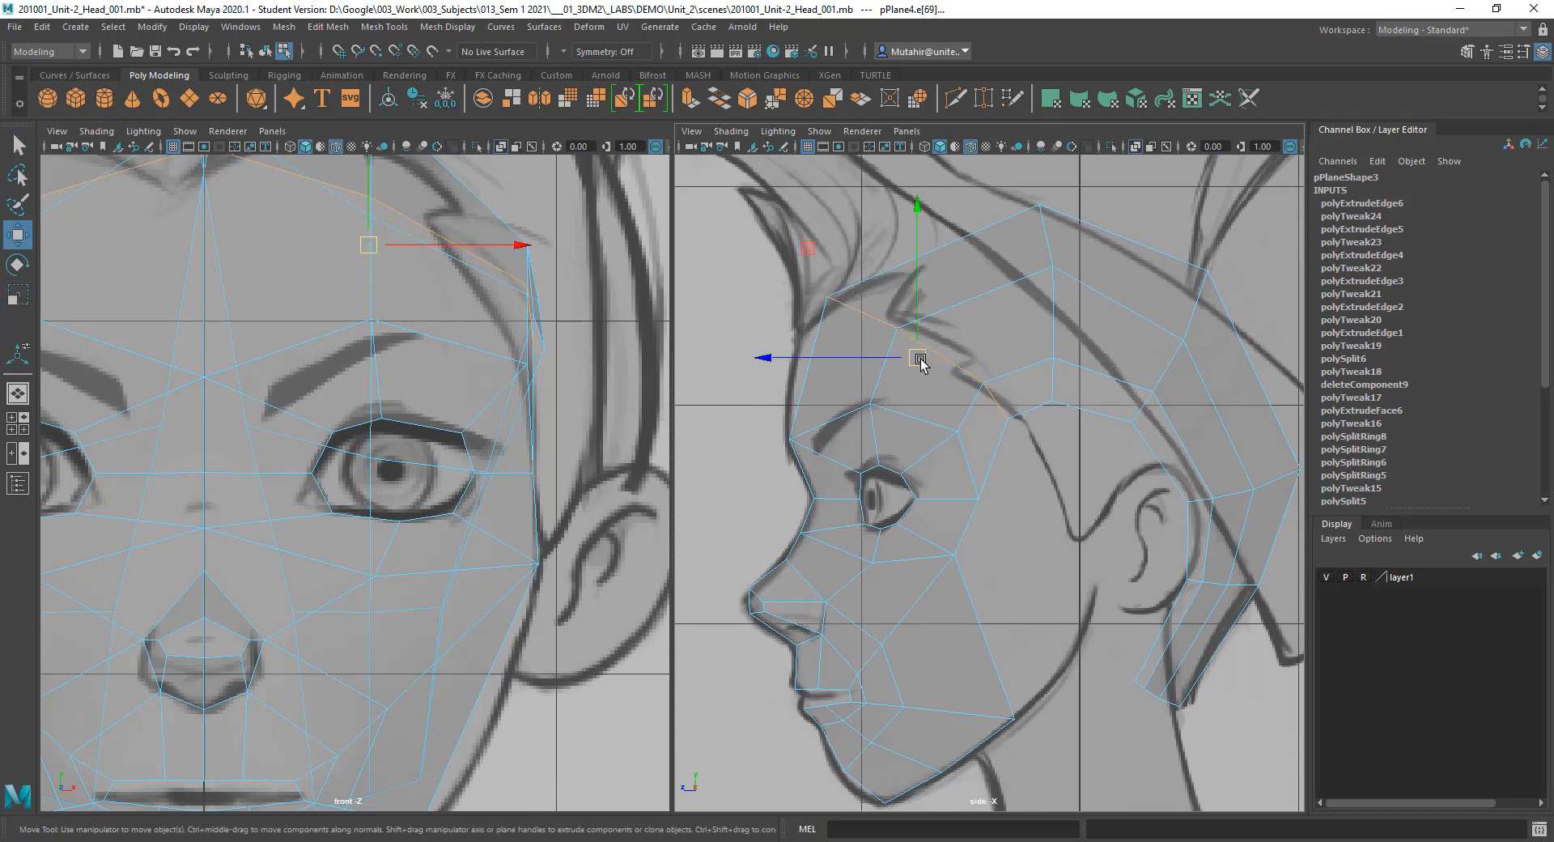
{"action": "left_click_drag", "start_coordinate": [920, 358], "coordinate": [979, 389]}
Step: Select the lower hairline edges near the temple and nudge them to follow the sketched hairline
{"action": "key", "text": "q"}
{"action": "left_click", "coordinate": [997, 394], "text": "shift"}
{"action": "key", "text": "w"}
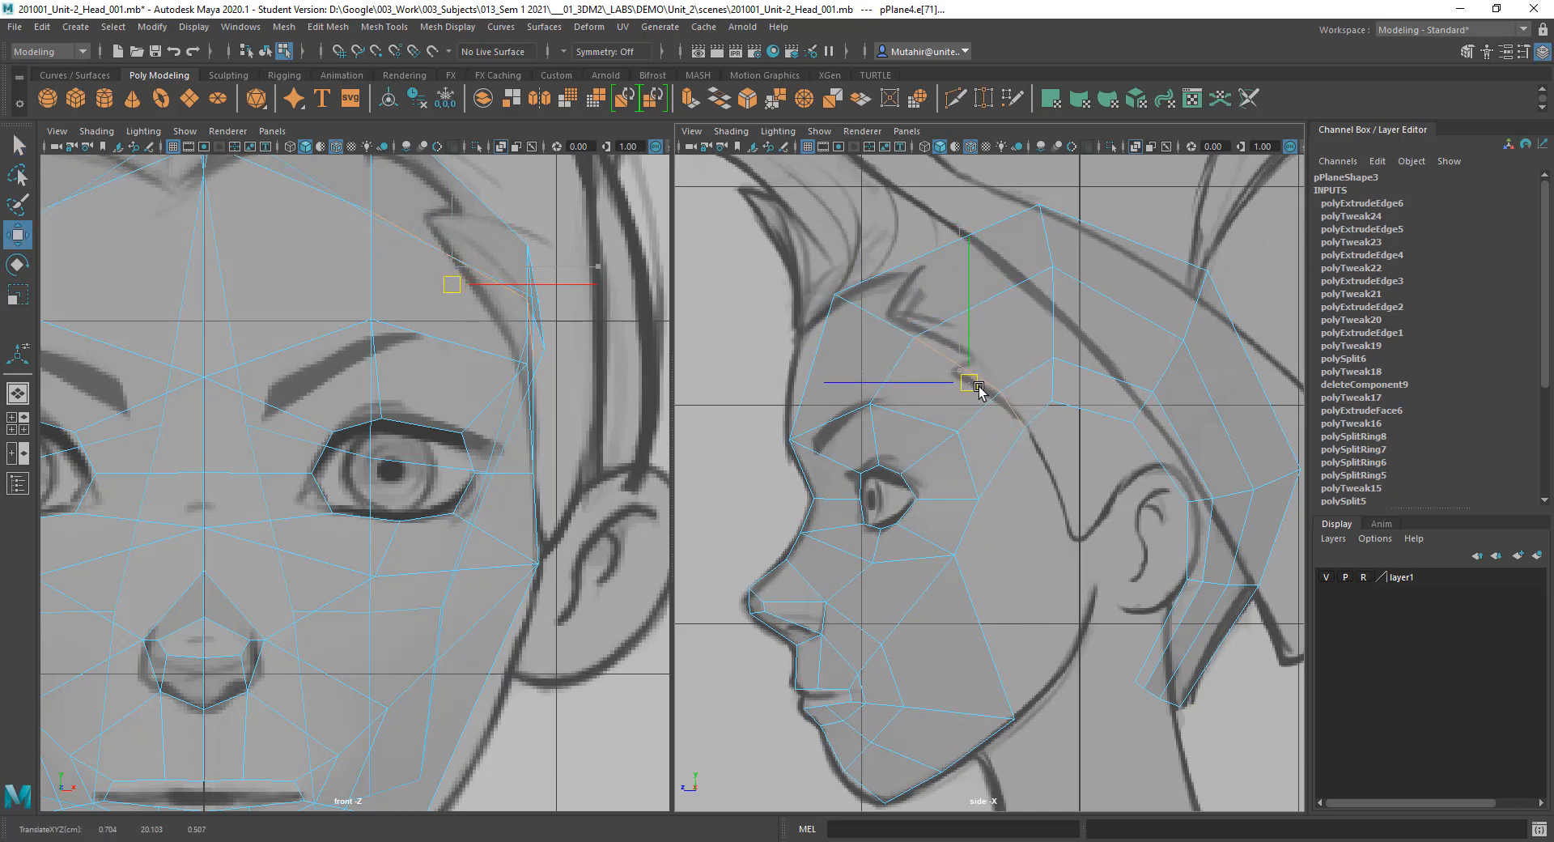
{"action": "left_click", "coordinate": [1022, 424]}
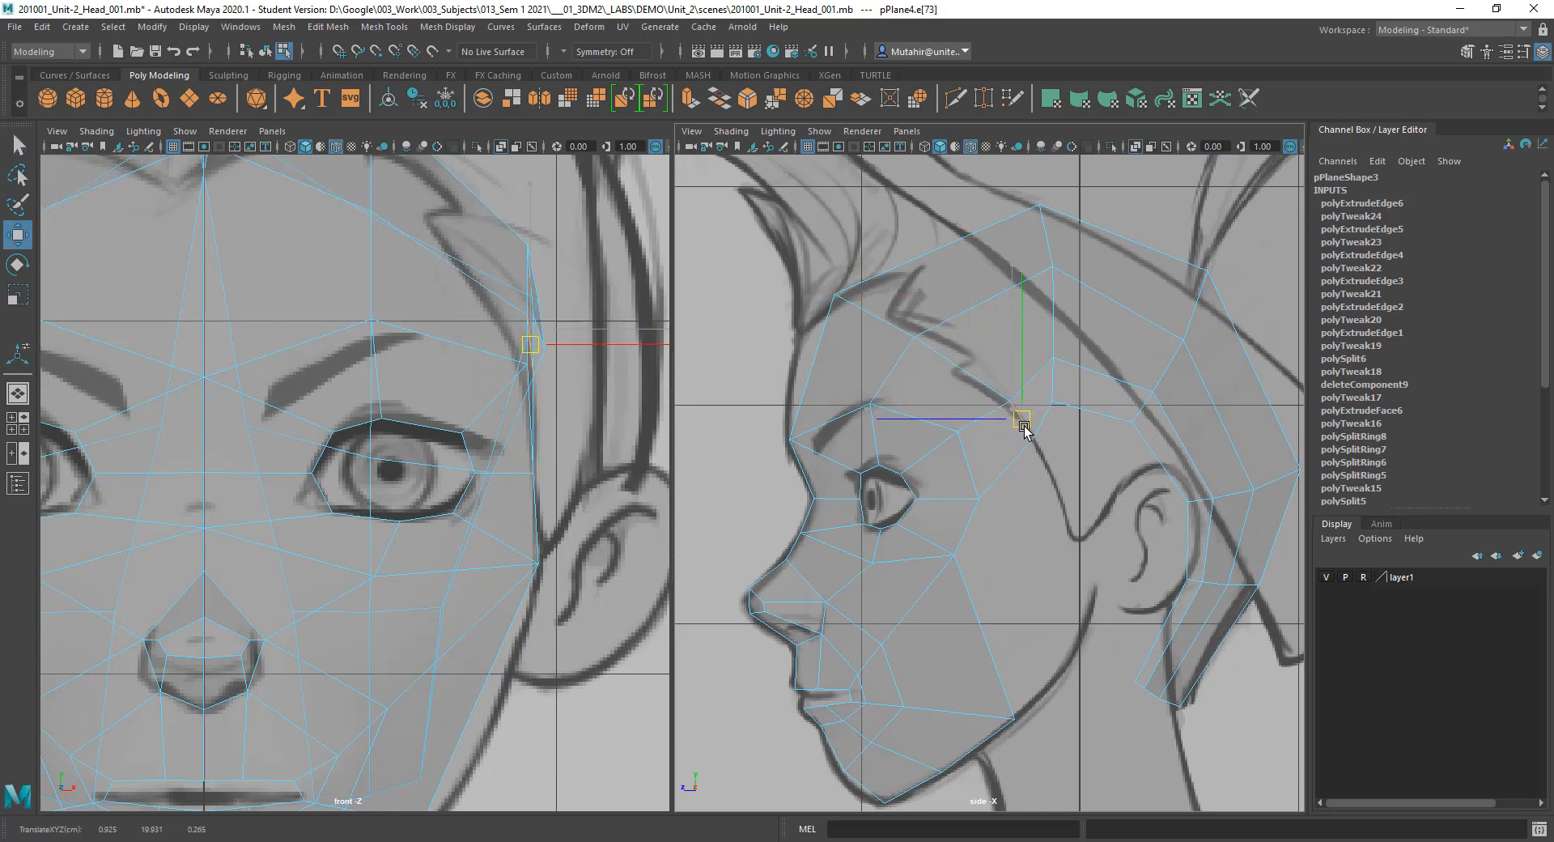
Step: Move the side edges below the crown, between the temple and the ear, back and down, leaving the crown vertex in place
{"action": "key", "text": "q"}
{"action": "left_click", "coordinate": [1055, 382]}
{"action": "key", "text": "w"}
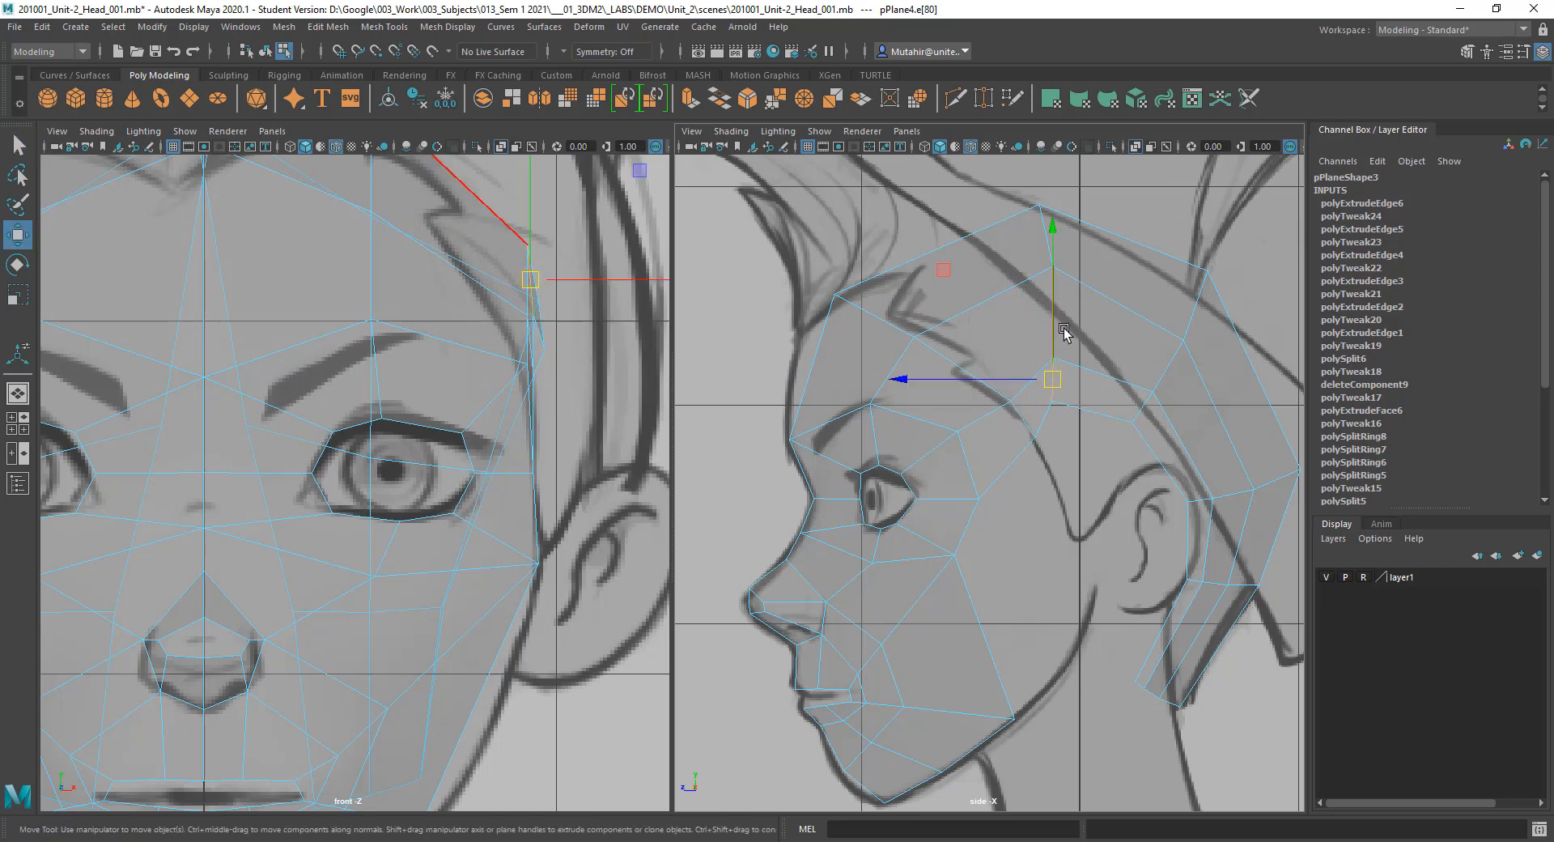
{"action": "key", "text": "q"}
{"action": "left_click", "coordinate": [1052, 328]}
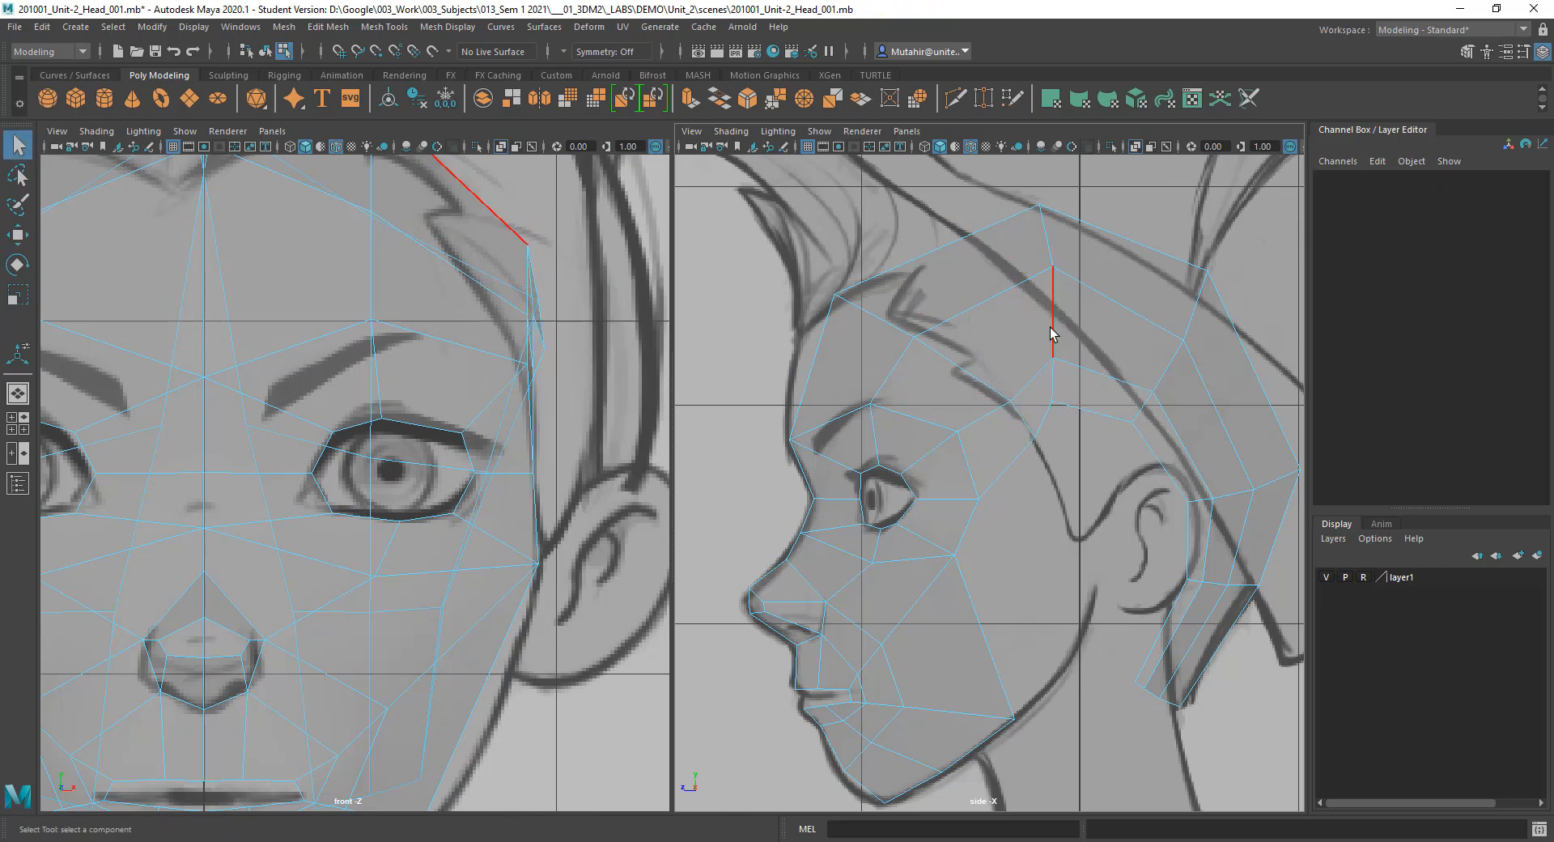
{"action": "key", "text": "w"}
{"action": "mouse_move", "coordinate": [1059, 381]}
{"action": "left_mouse_down"}
{"action": "mouse_move", "coordinate": [1052, 341]}
{"action": "mouse_move", "coordinate": [1069, 354]}
{"action": "left_mouse_up"}
{"action": "key", "text": "q"}
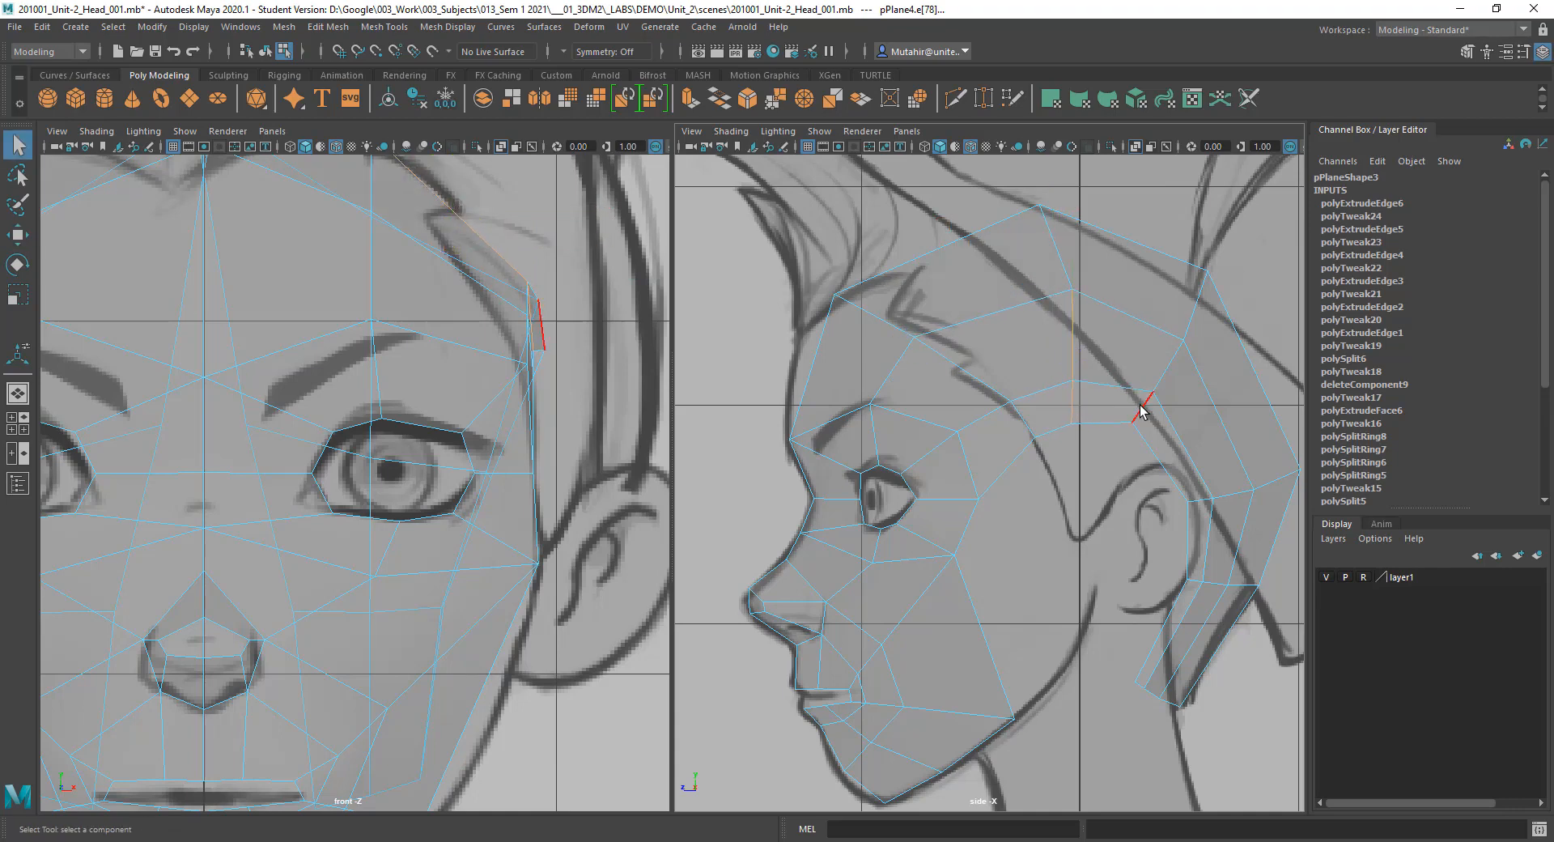
Step: Move the side edges of the next row behind, above the ear, slightly down to even out the spacing
{"action": "left_click", "coordinate": [1165, 372]}
{"action": "key", "text": "w"}
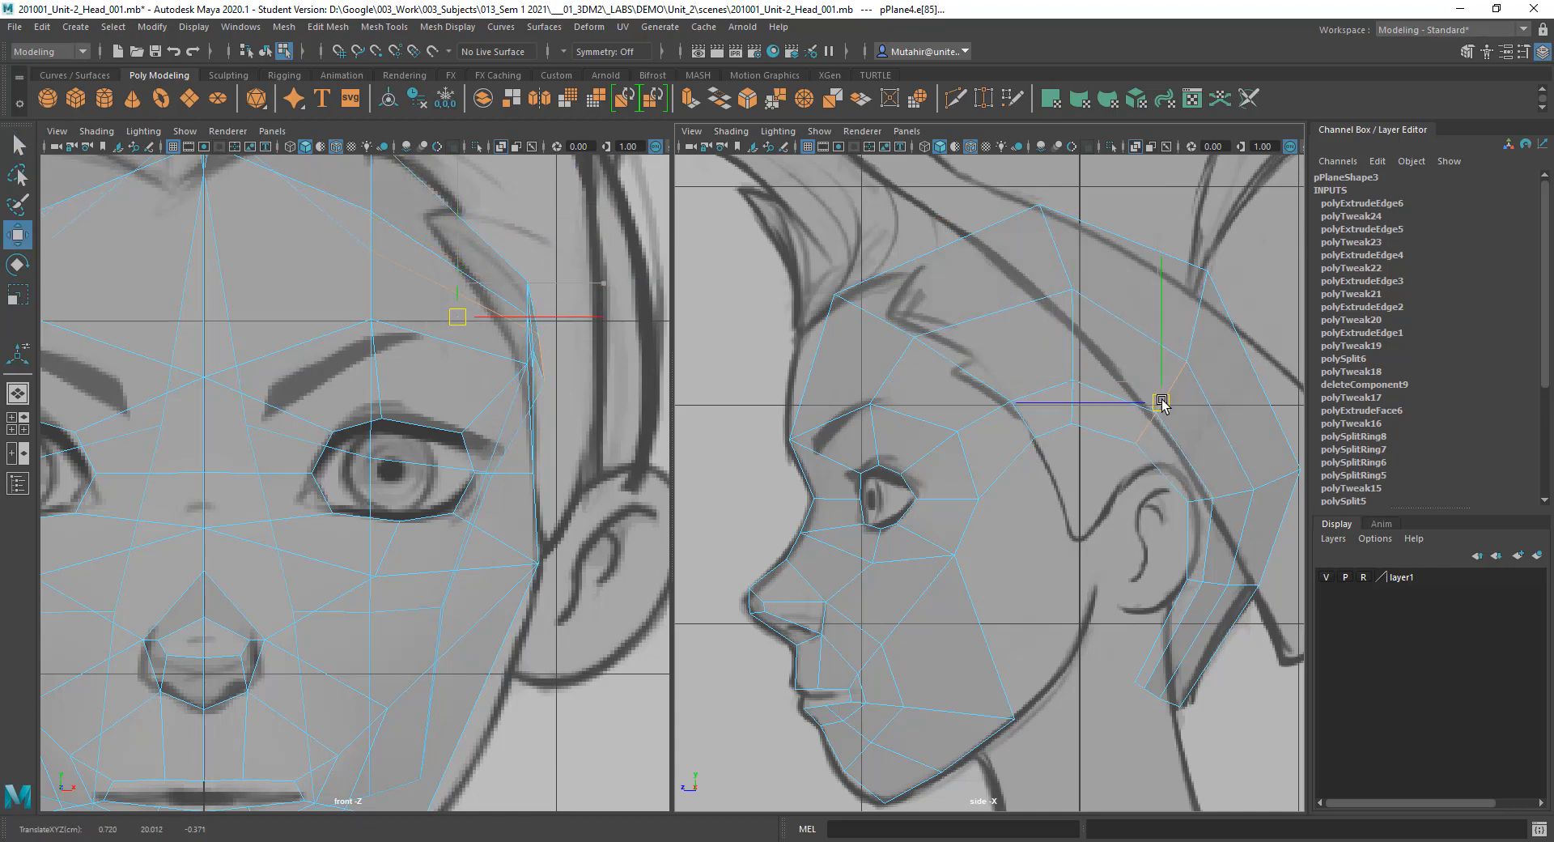
{"action": "key", "text": "q"}
{"action": "middle_click_drag", "start_coordinate": [1162, 400], "coordinate": [1133, 412], "text": "alt"}
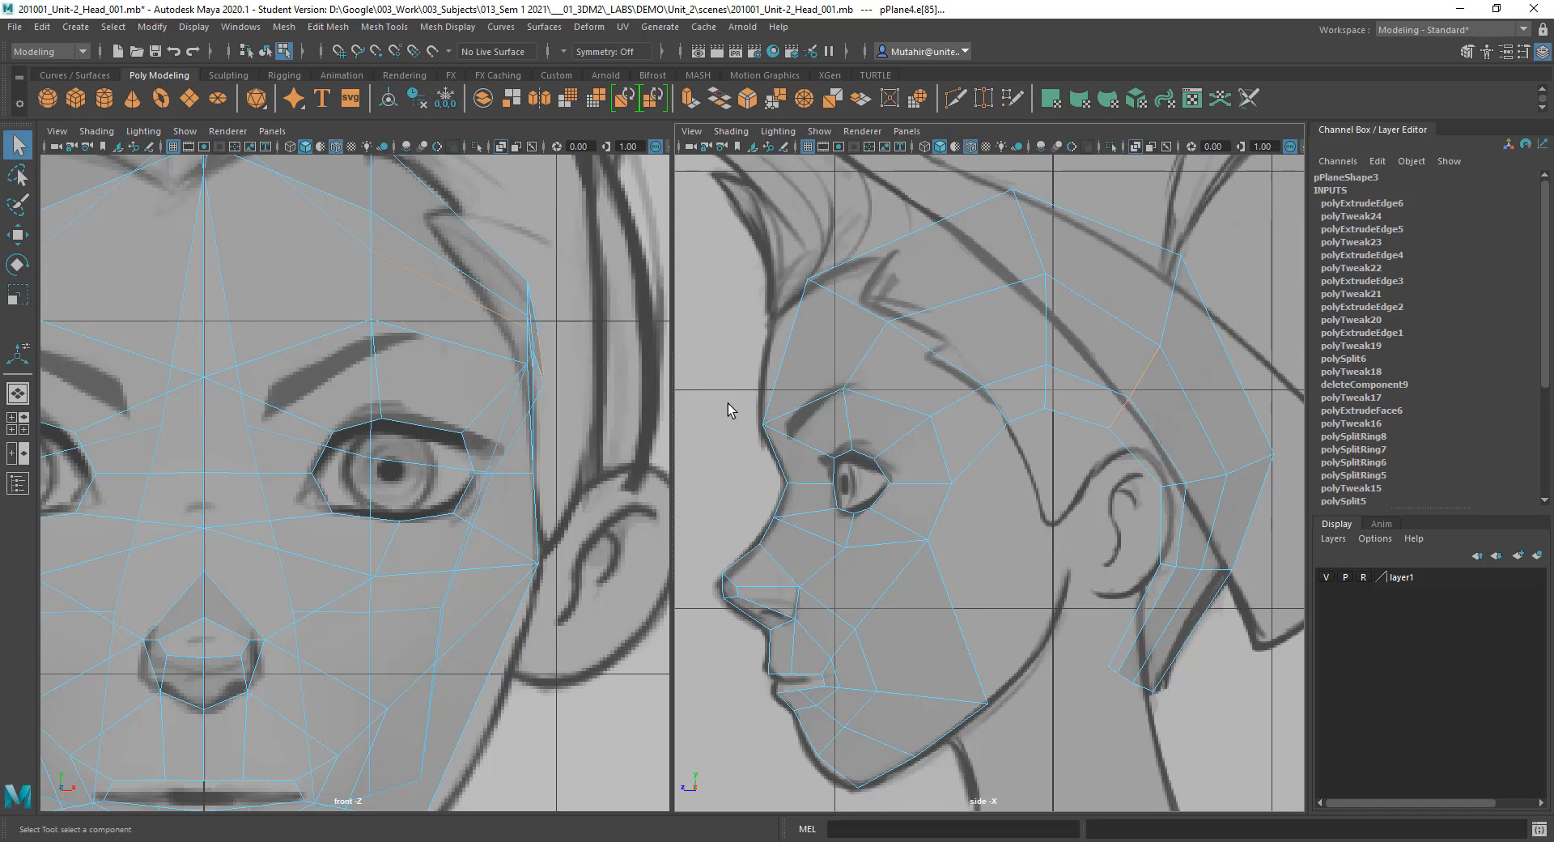
{"action": "middle_click_drag", "start_coordinate": [387, 349], "coordinate": [472, 472], "text": "alt"}
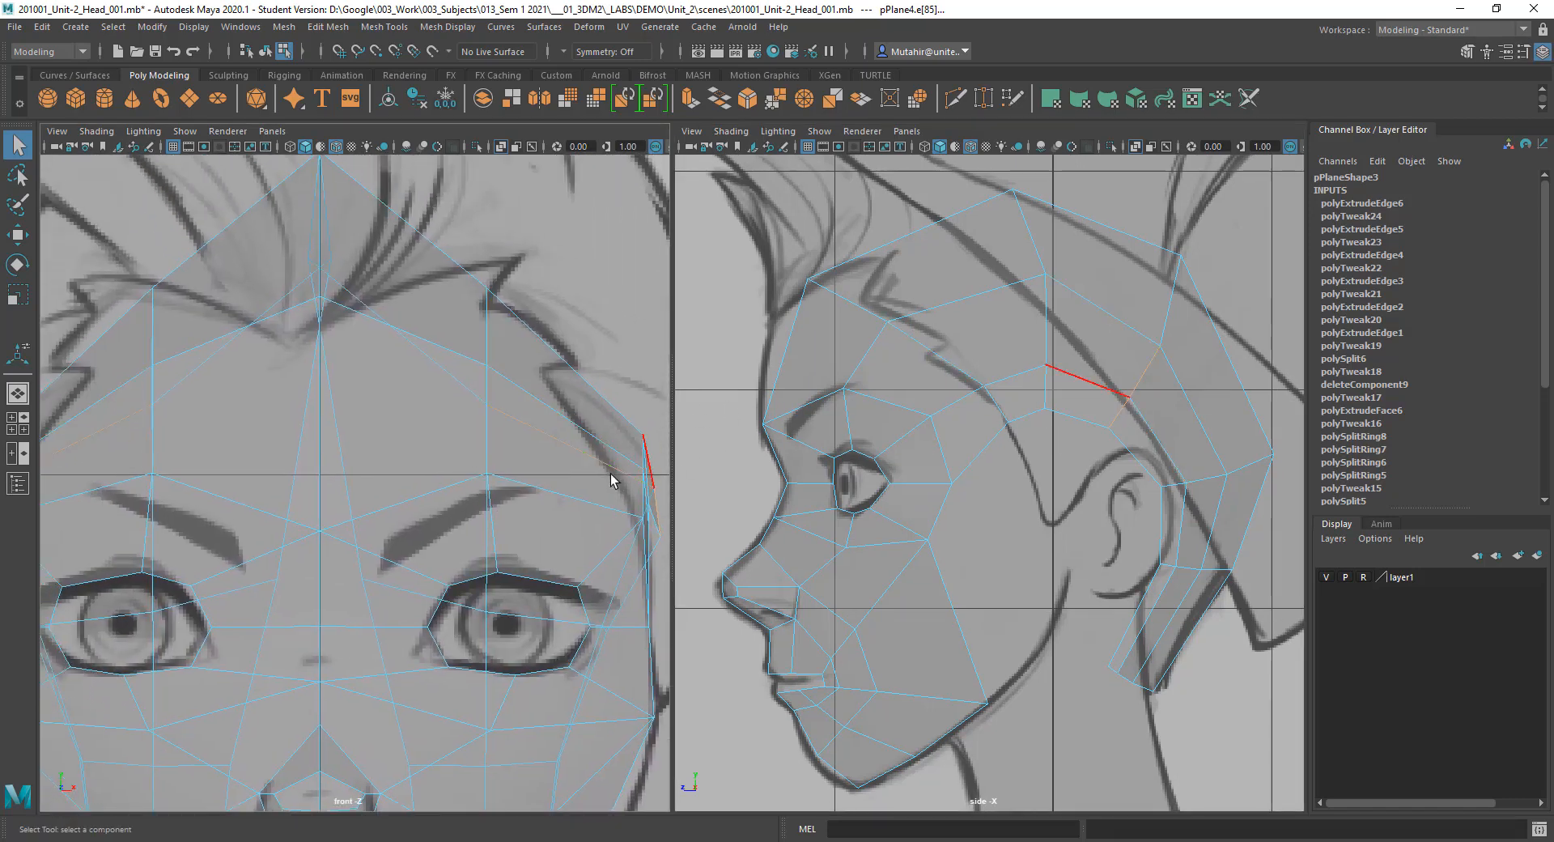
{"action": "middle_click_drag", "start_coordinate": [610, 474], "coordinate": [515, 404], "text": "alt"}
{"action": "key", "text": "w"}
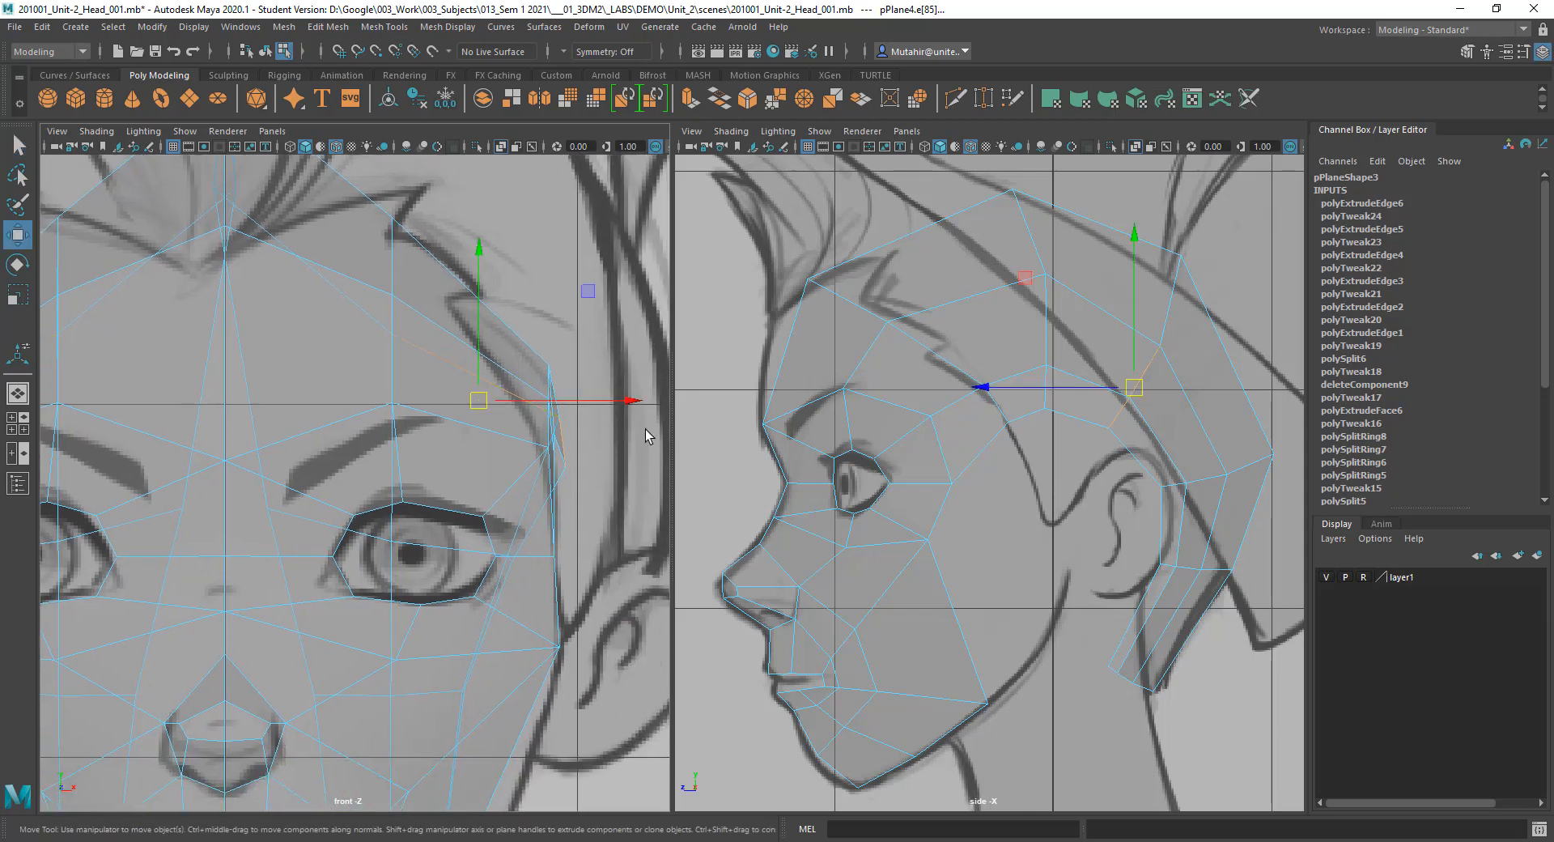
{"action": "key", "text": "q"}
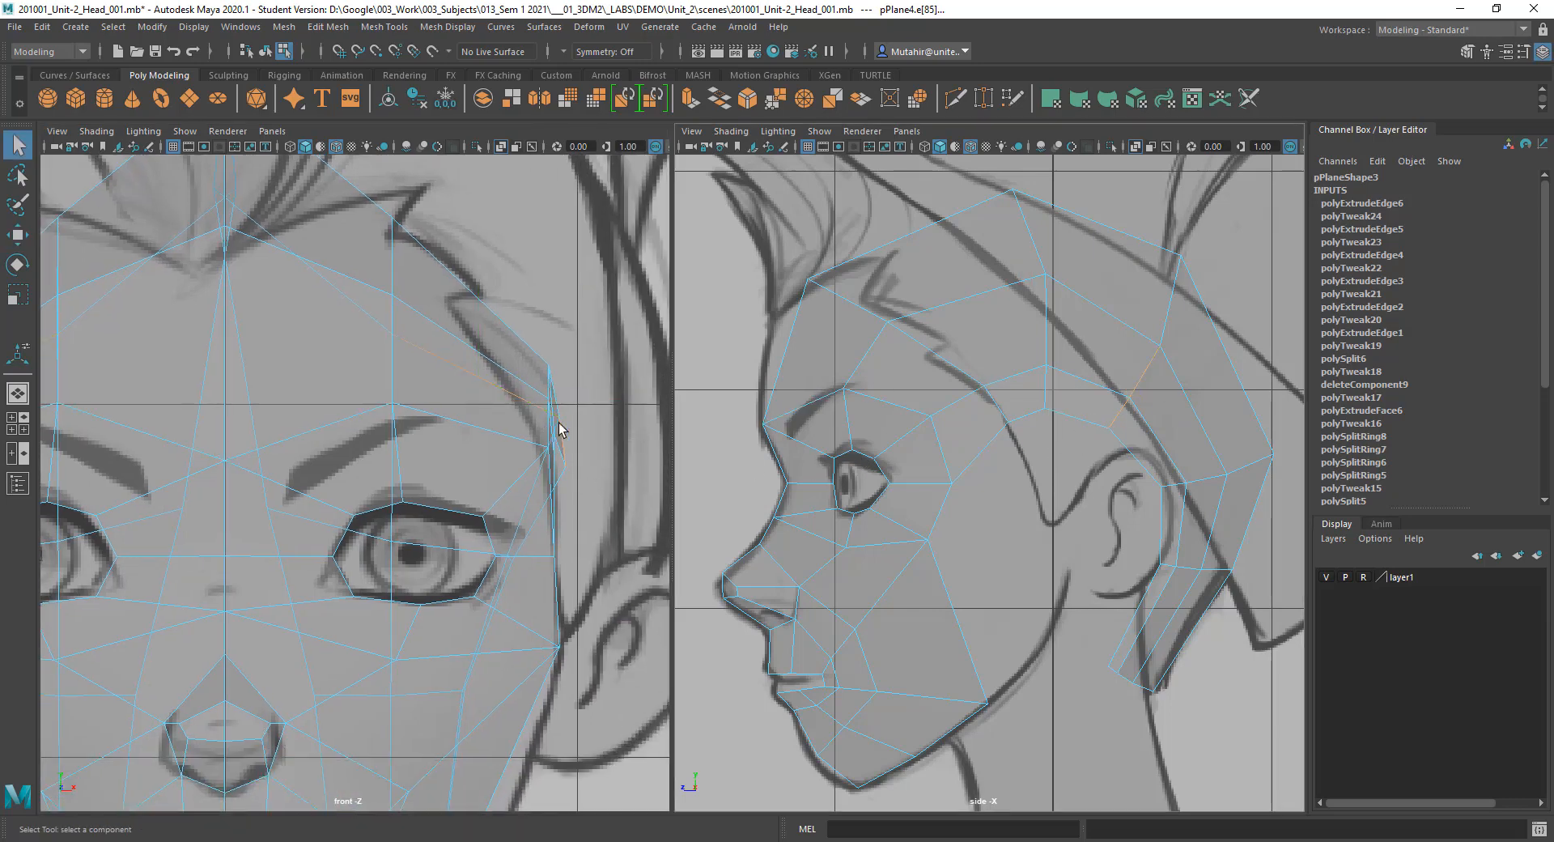
Step: Try to flatten the band of faces arching from the temple around the ear to the nape by scaling its width
{"action": "right_click_drag", "start_coordinate": [1006, 413], "coordinate": [981, 393]}
{"action": "right_click_drag", "start_coordinate": [1005, 437], "coordinate": [1005, 456]}
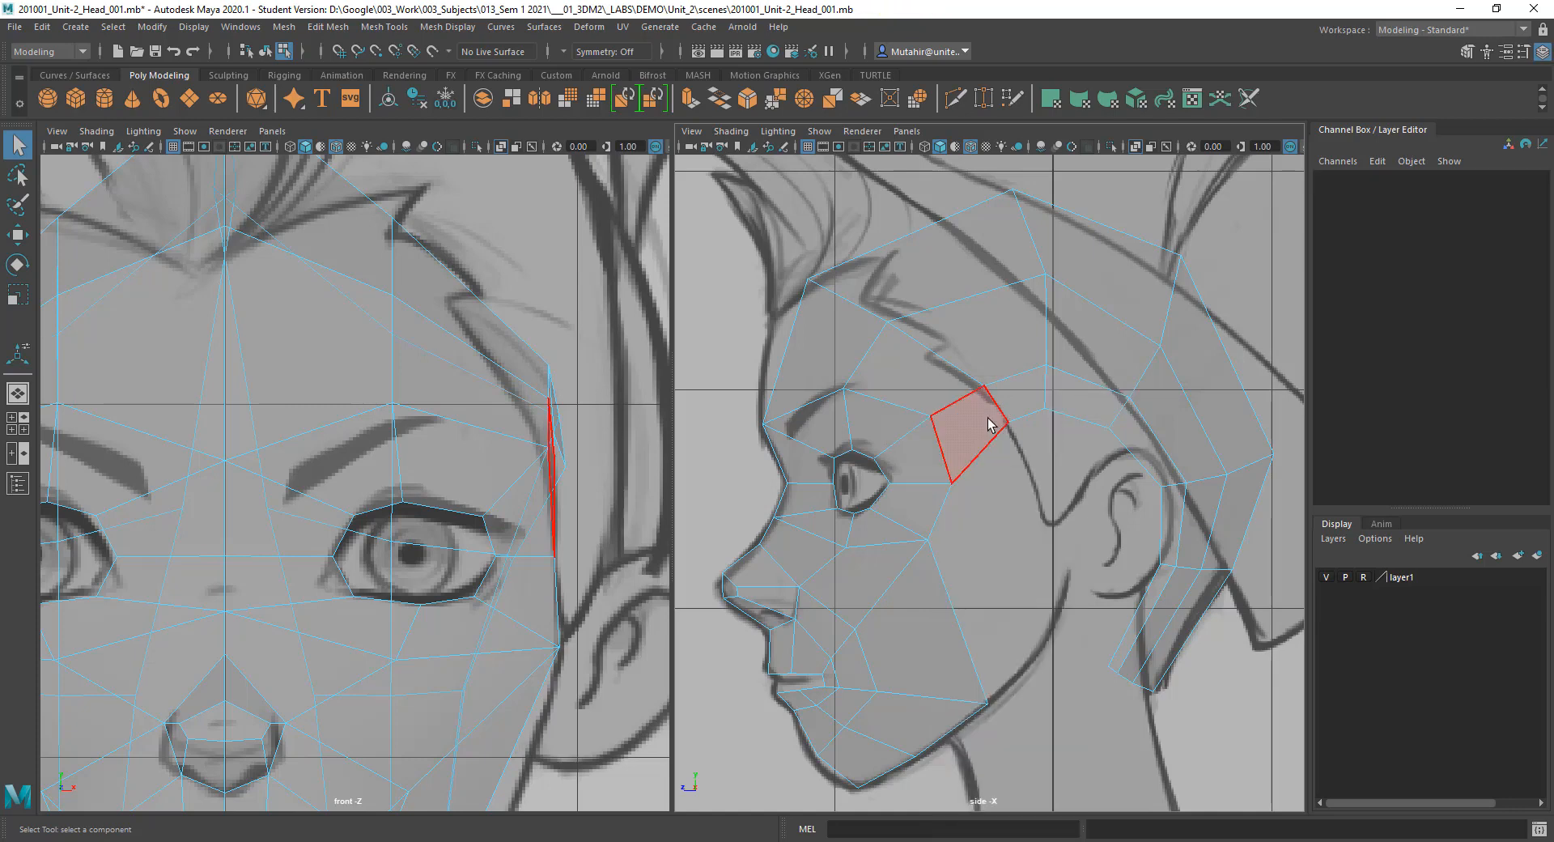
{"action": "left_click", "coordinate": [988, 424]}
{"action": "left_click", "coordinate": [1070, 402], "text": "shift"}
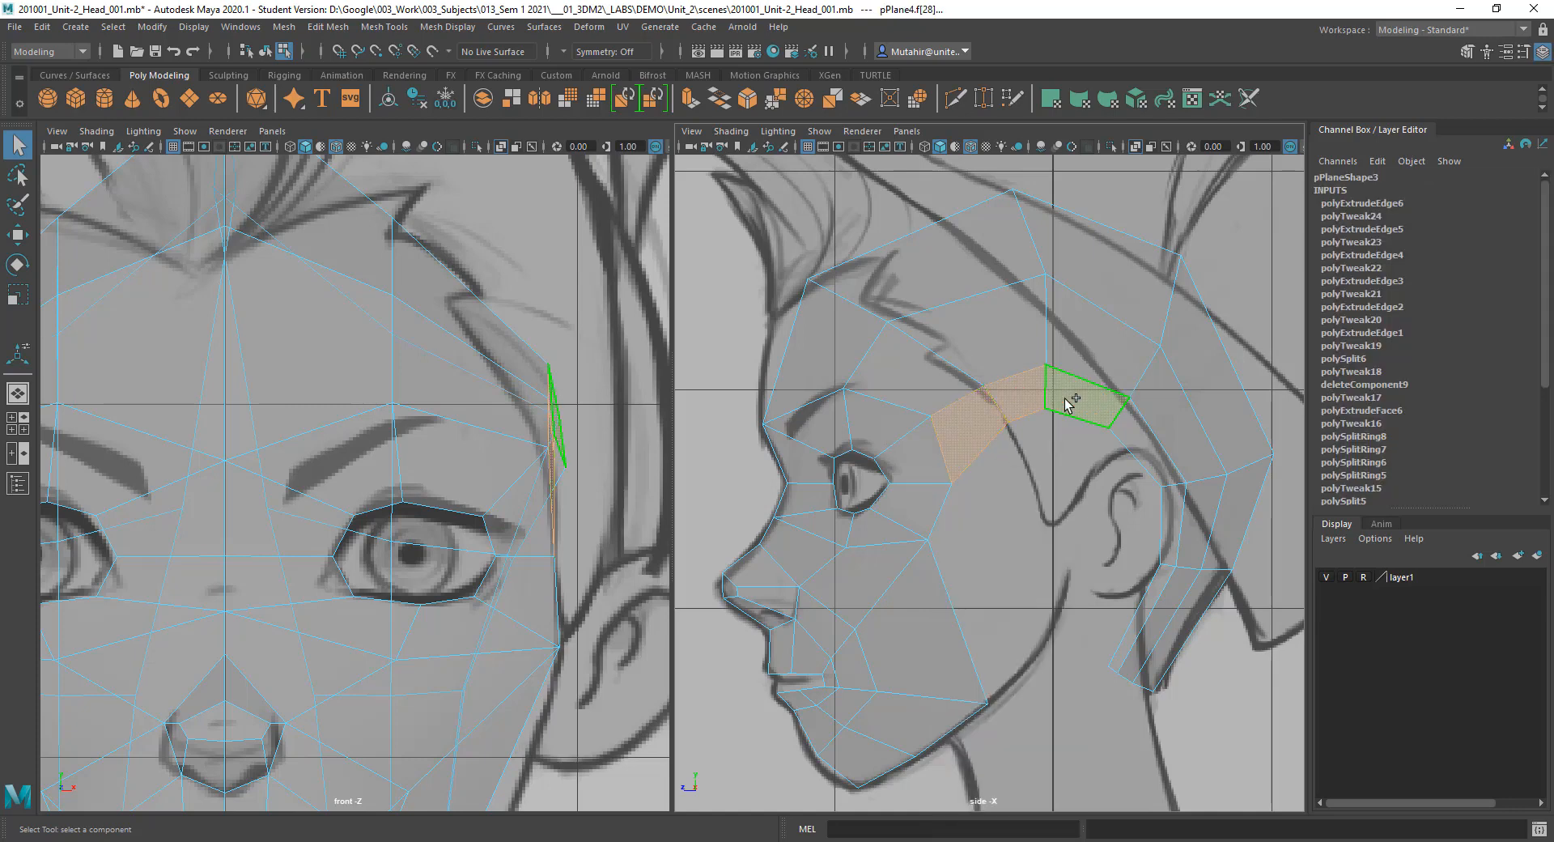
{"action": "left_click", "coordinate": [1146, 463], "text": "shift"}
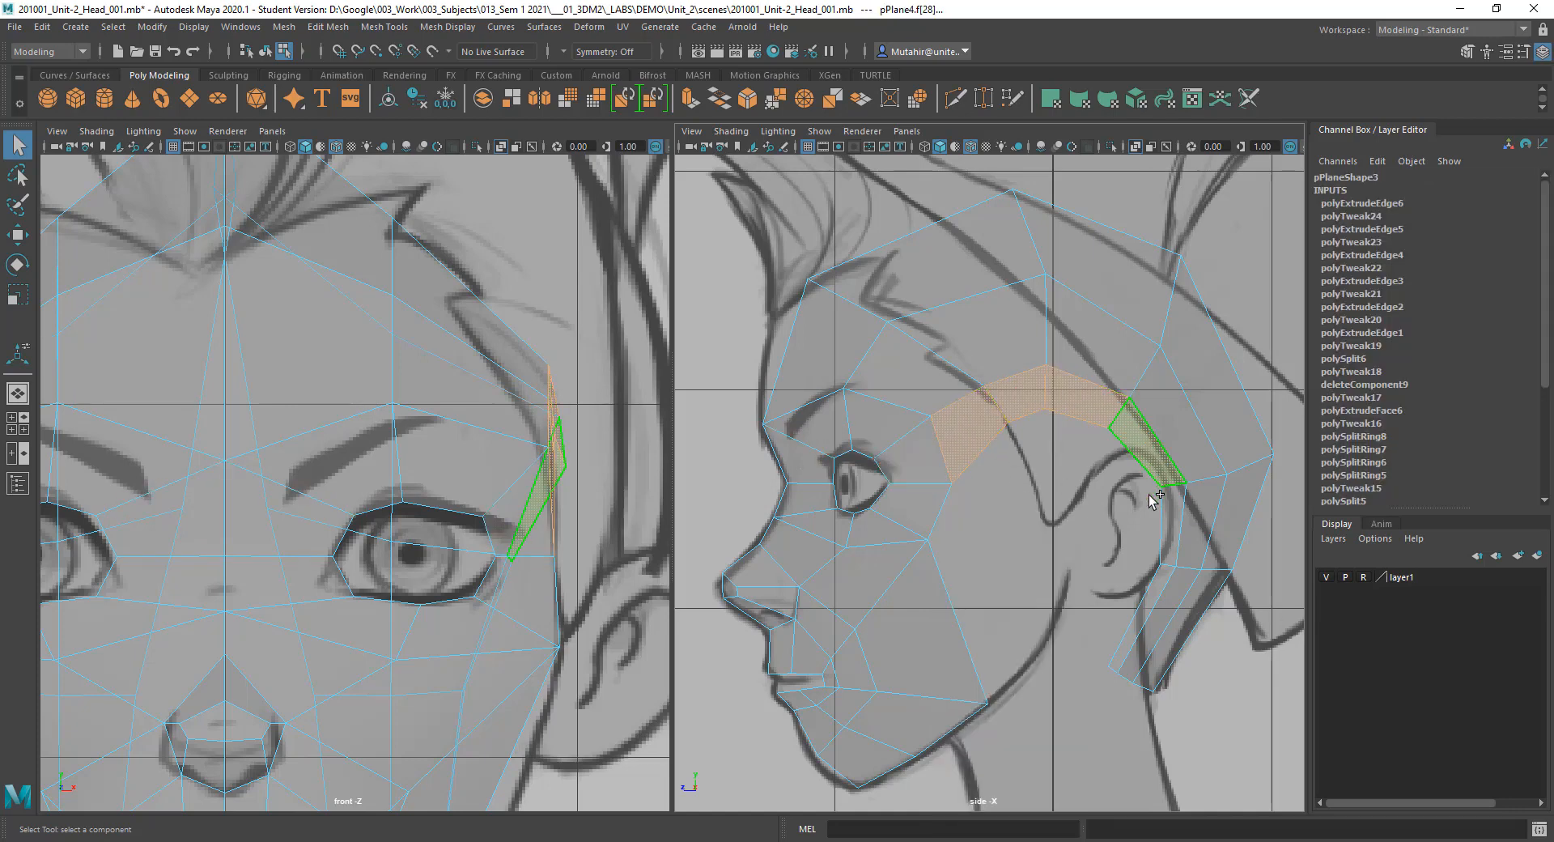
{"action": "left_click", "coordinate": [1179, 524], "text": "shift"}
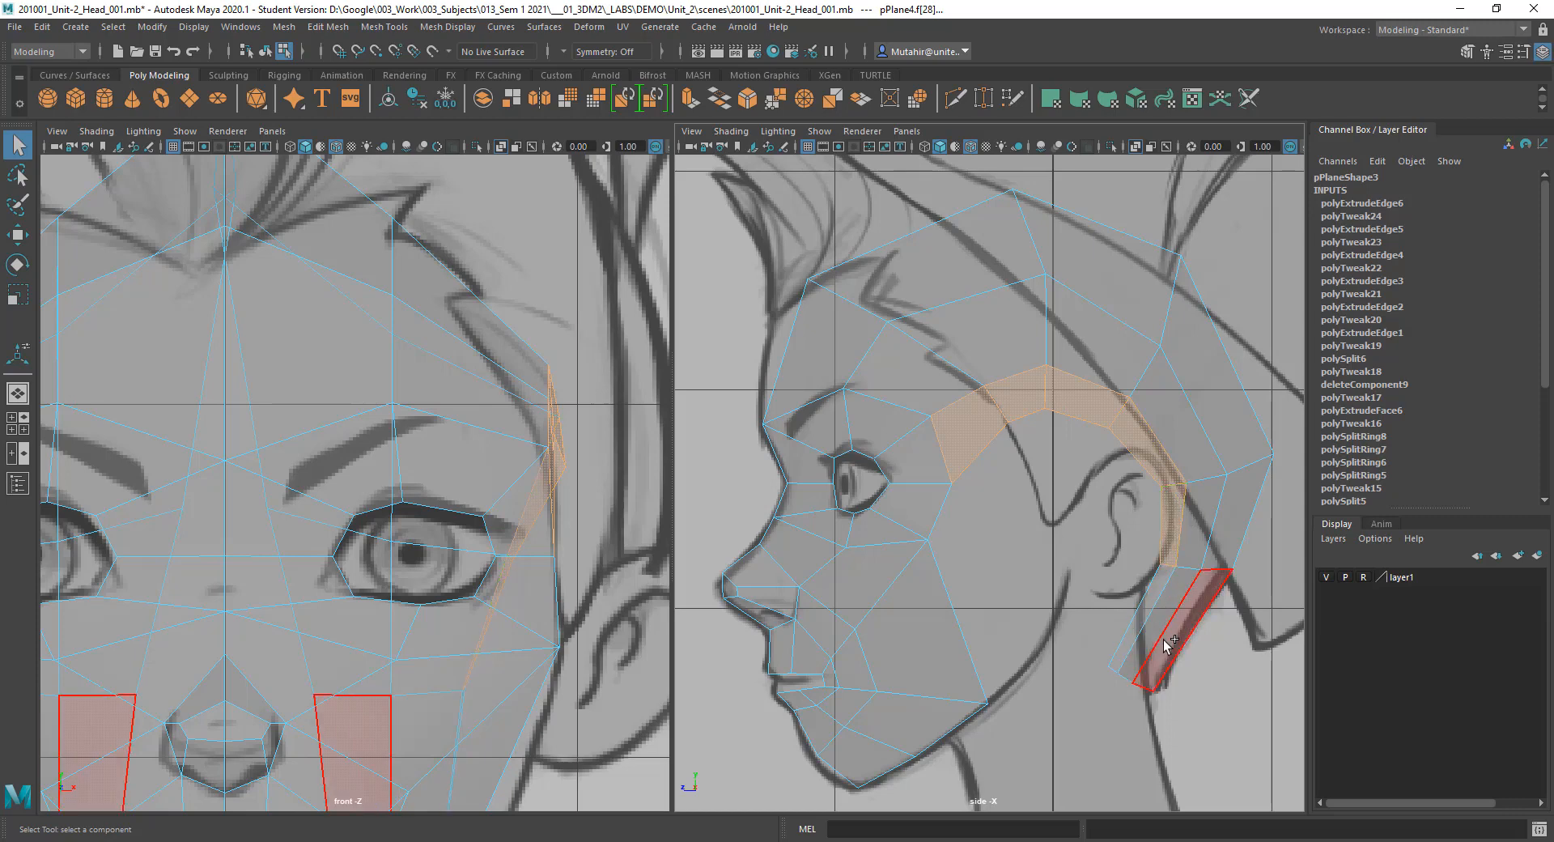
{"action": "left_click", "coordinate": [1163, 606], "text": "shift"}
{"action": "left_click", "coordinate": [1164, 601], "text": "shift"}
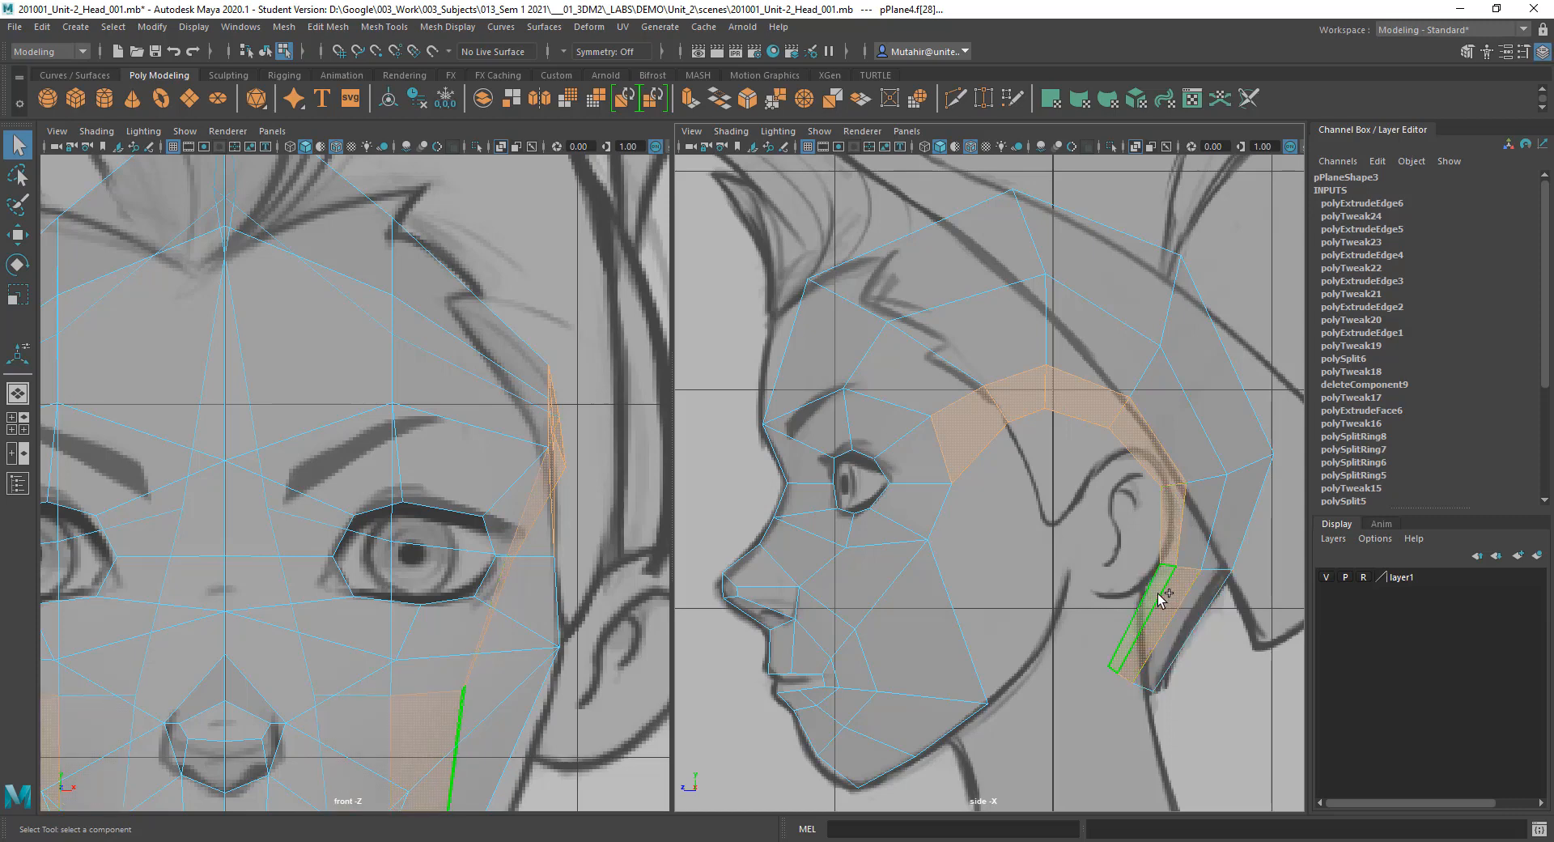
{"action": "left_click", "coordinate": [1176, 601], "text": "ctrl"}
{"action": "key", "text": "r"}
{"action": "middle_click_drag", "start_coordinate": [621, 612], "coordinate": [595, 509], "text": "alt"}
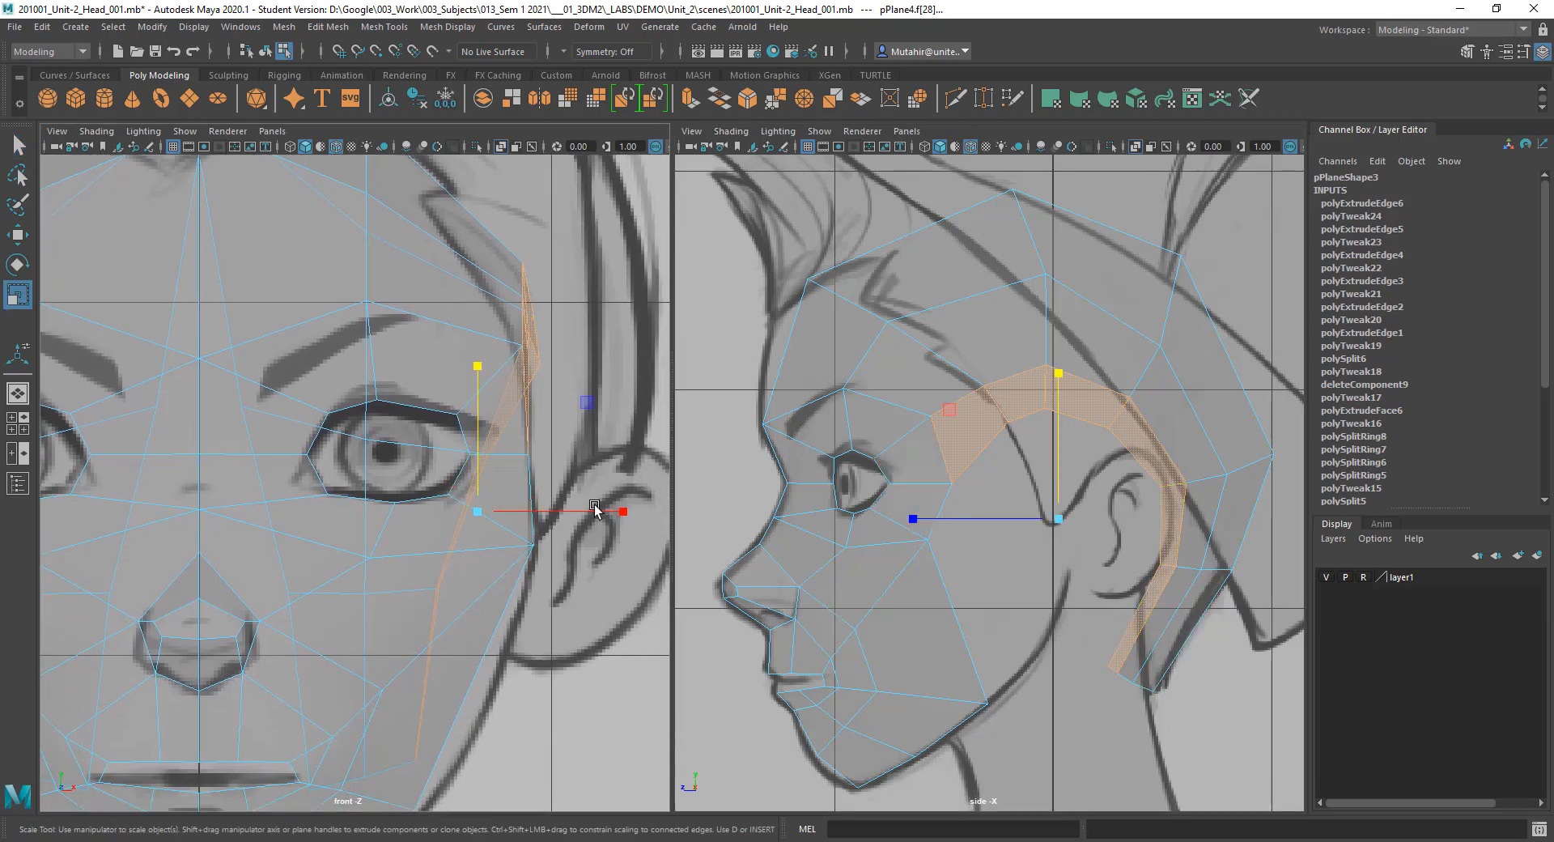
{"action": "left_click_drag", "start_coordinate": [623, 512], "coordinate": [403, 511]}
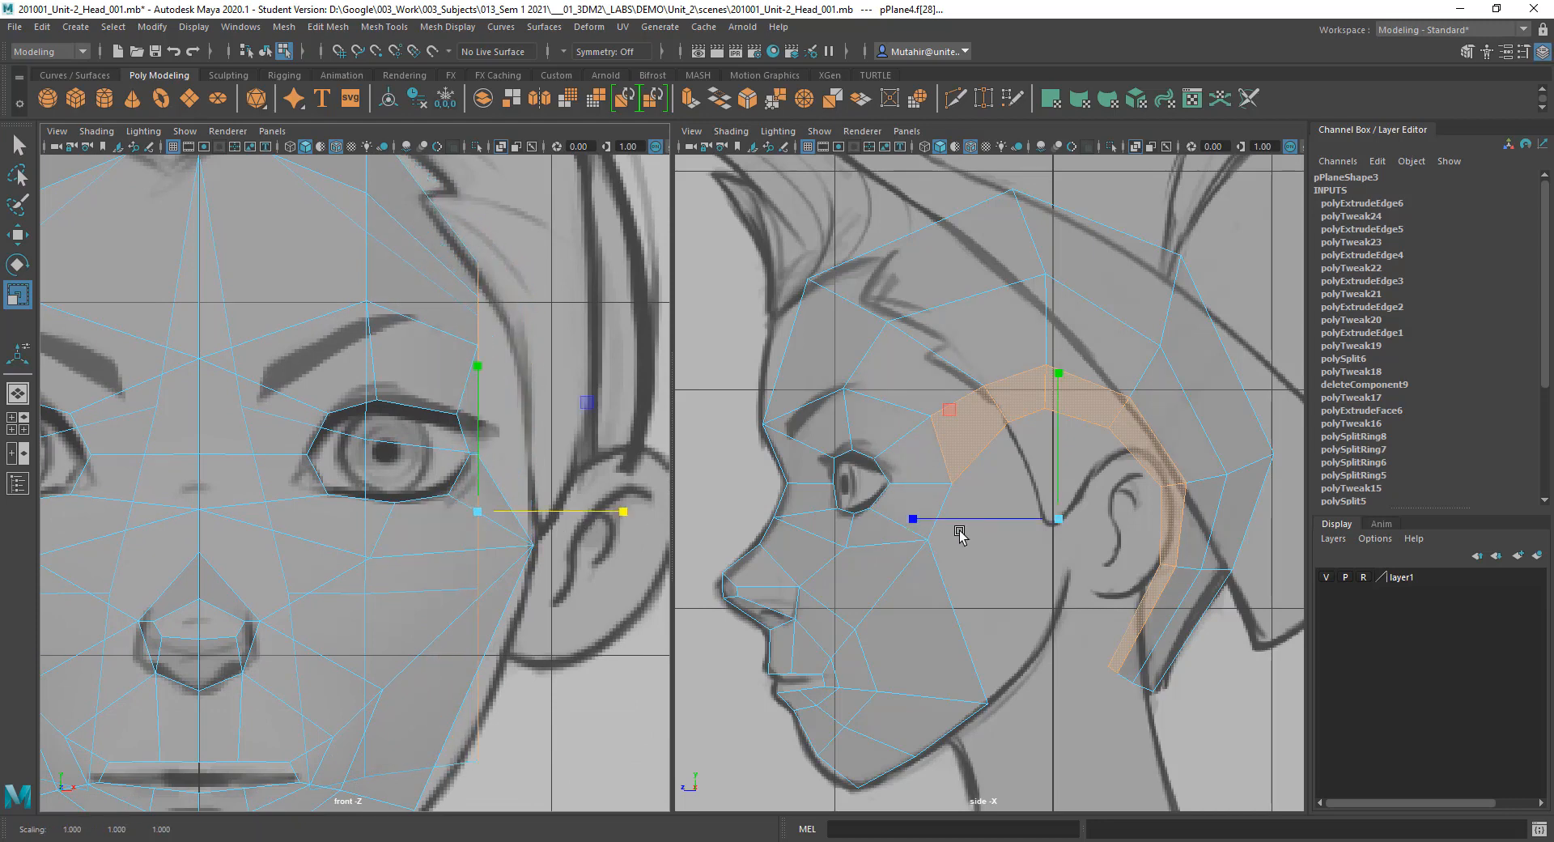
Step: Undo the width scaling of the face band around the ear and close the Attribute Editor
{"action": "key", "text": "ctrl+a"}
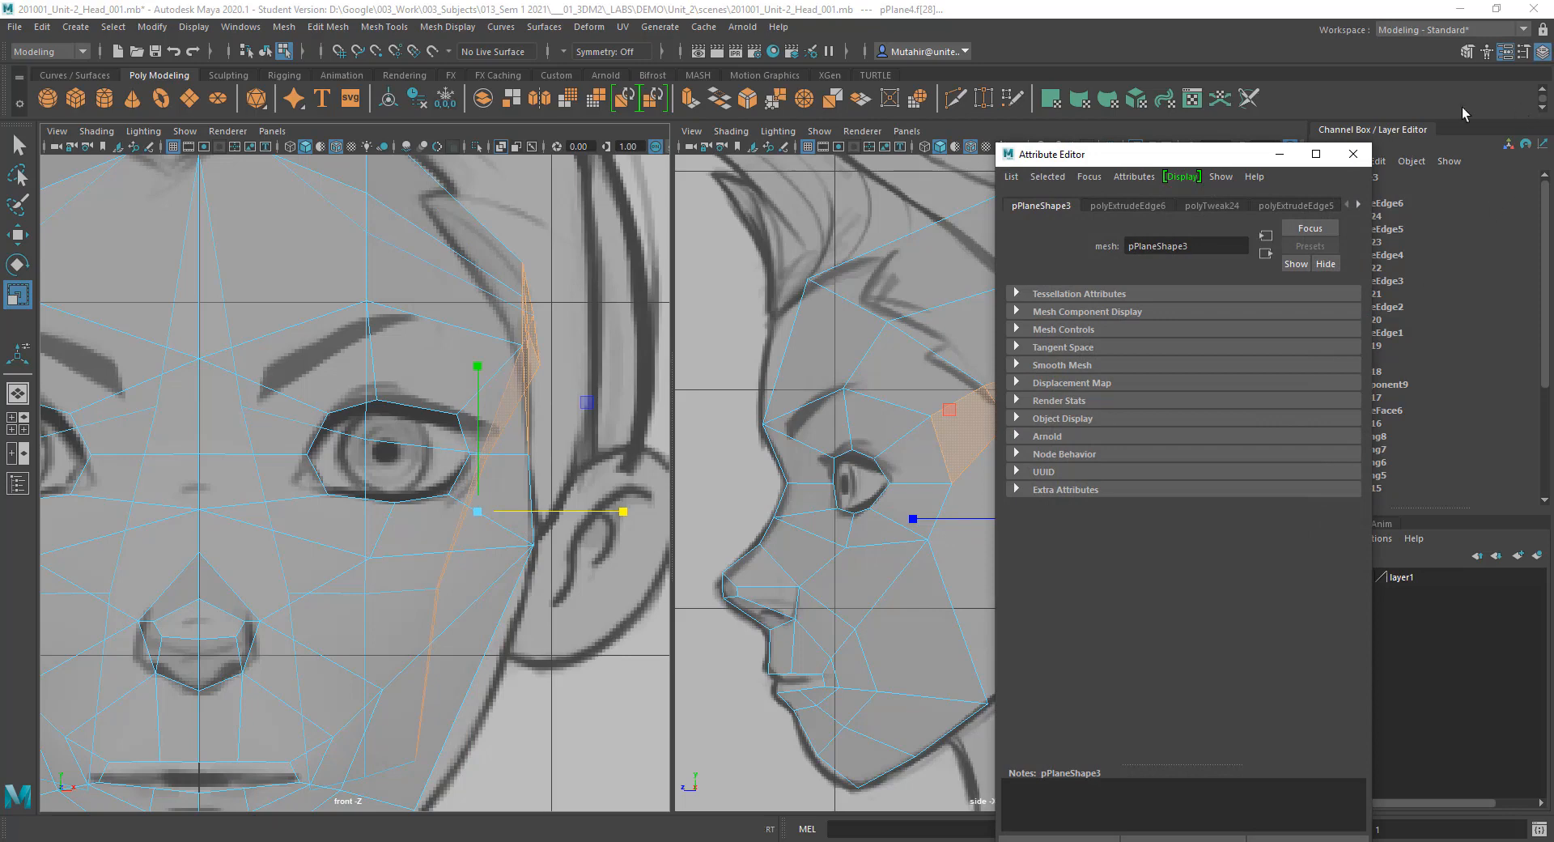
{"action": "left_click", "coordinate": [1355, 154]}
{"action": "middle_click_drag", "start_coordinate": [1064, 341], "coordinate": [1084, 317], "text": "alt"}
{"action": "key", "text": "q"}
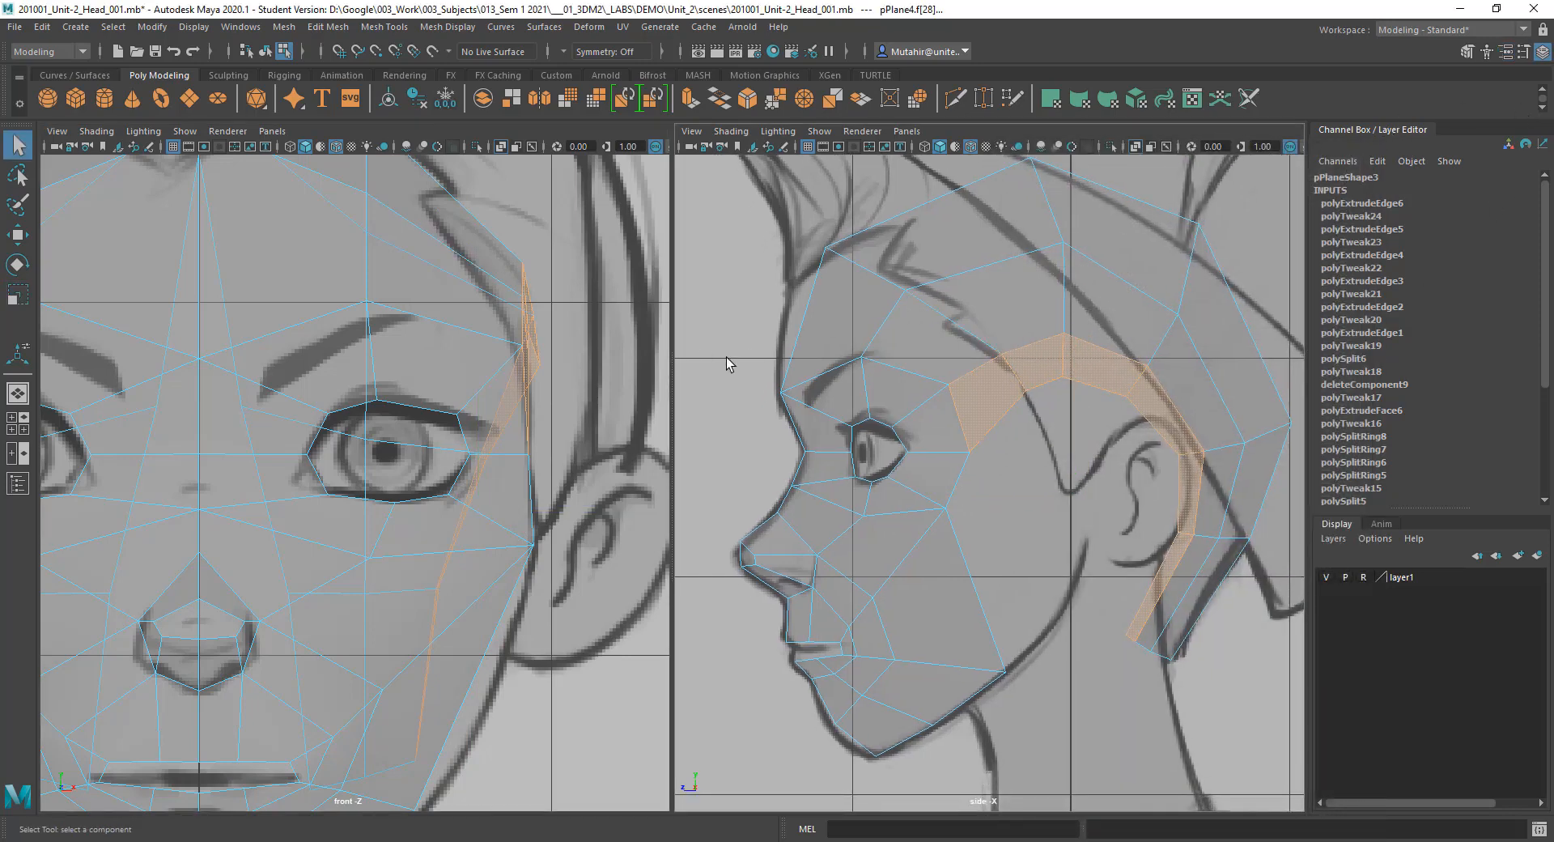
{"action": "left_click_drag", "start_coordinate": [1088, 371], "coordinate": [1087, 327], "text": "alt"}
{"action": "middle_click_drag", "start_coordinate": [1087, 327], "coordinate": [1086, 362], "text": "alt"}
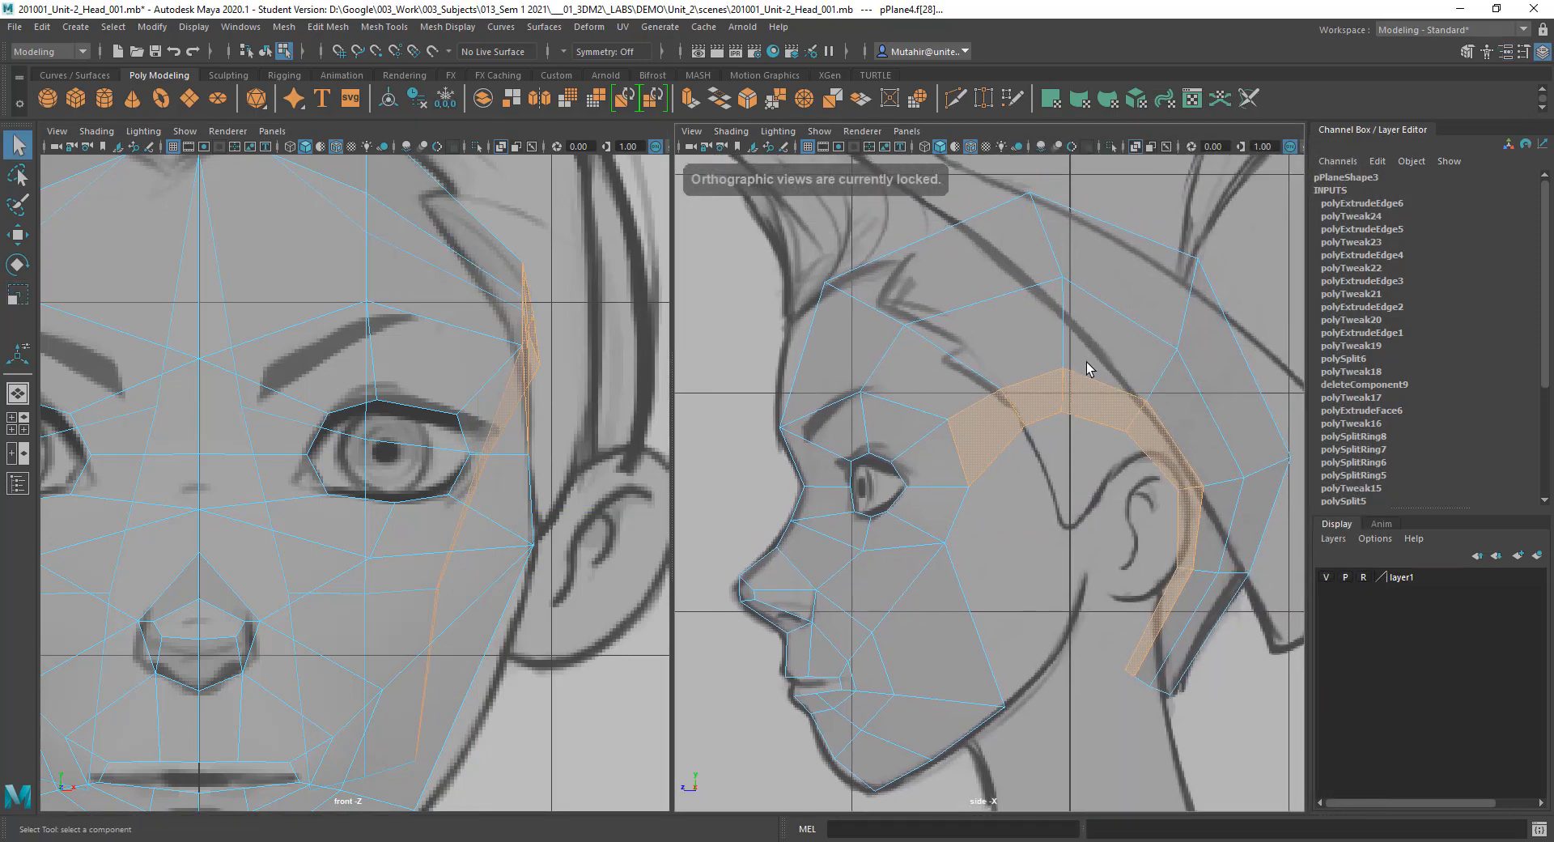
Step: Raise the upper side edges running from the forehead over the skull to behind the ear to round the top of the head
{"action": "left_click", "coordinate": [996, 297]}
{"action": "right_click", "coordinate": [996, 296]}
{"action": "right_click_drag", "start_coordinate": [993, 256], "coordinate": [993, 254]}
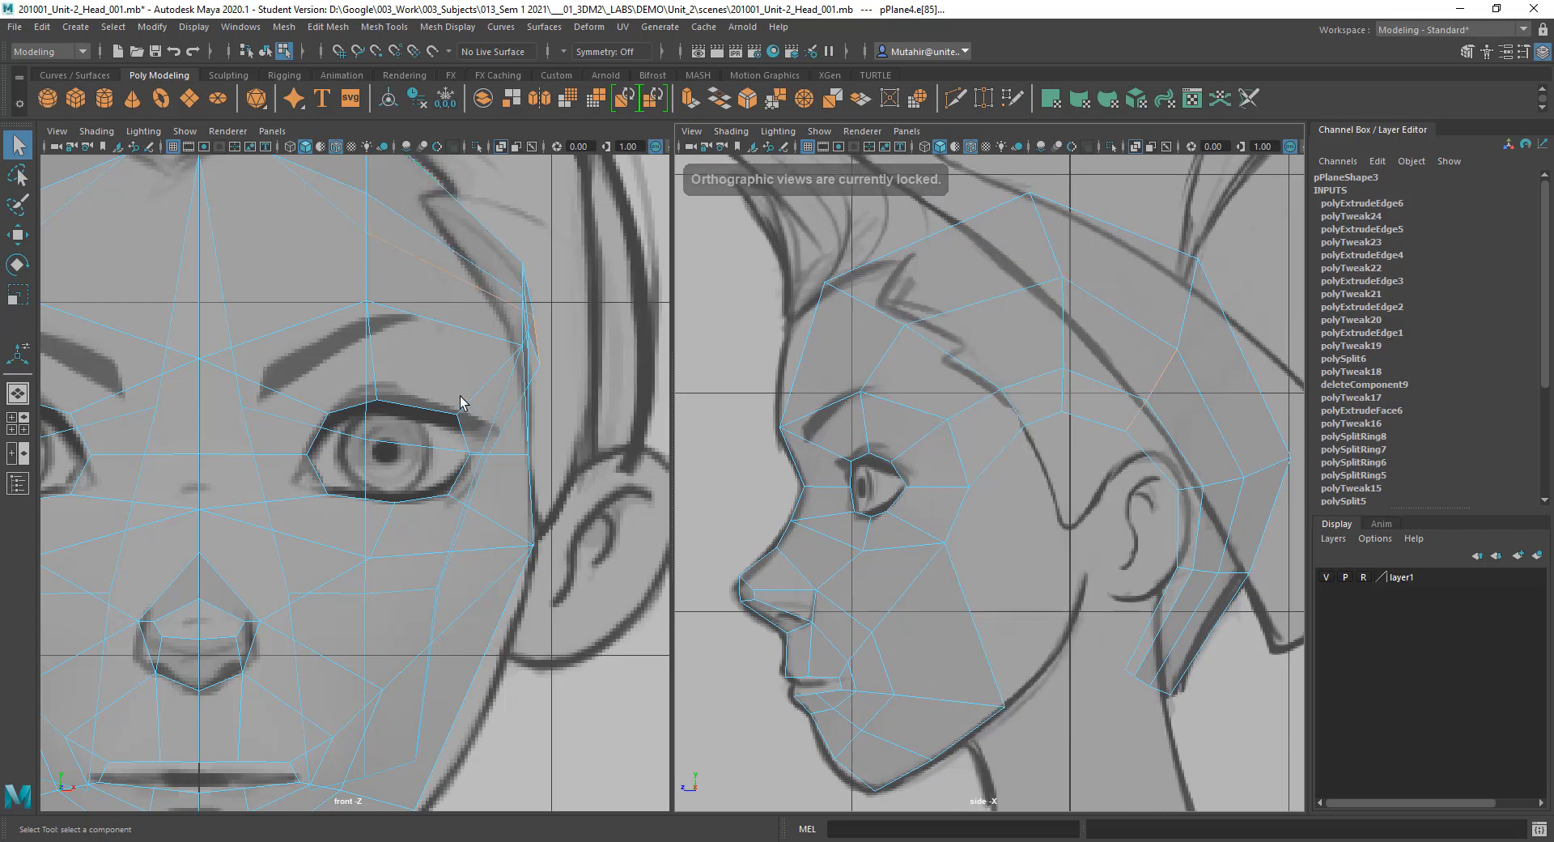
{"action": "middle_click_drag", "start_coordinate": [438, 382], "coordinate": [461, 549], "text": "alt"}
{"action": "left_click", "coordinate": [896, 343]}
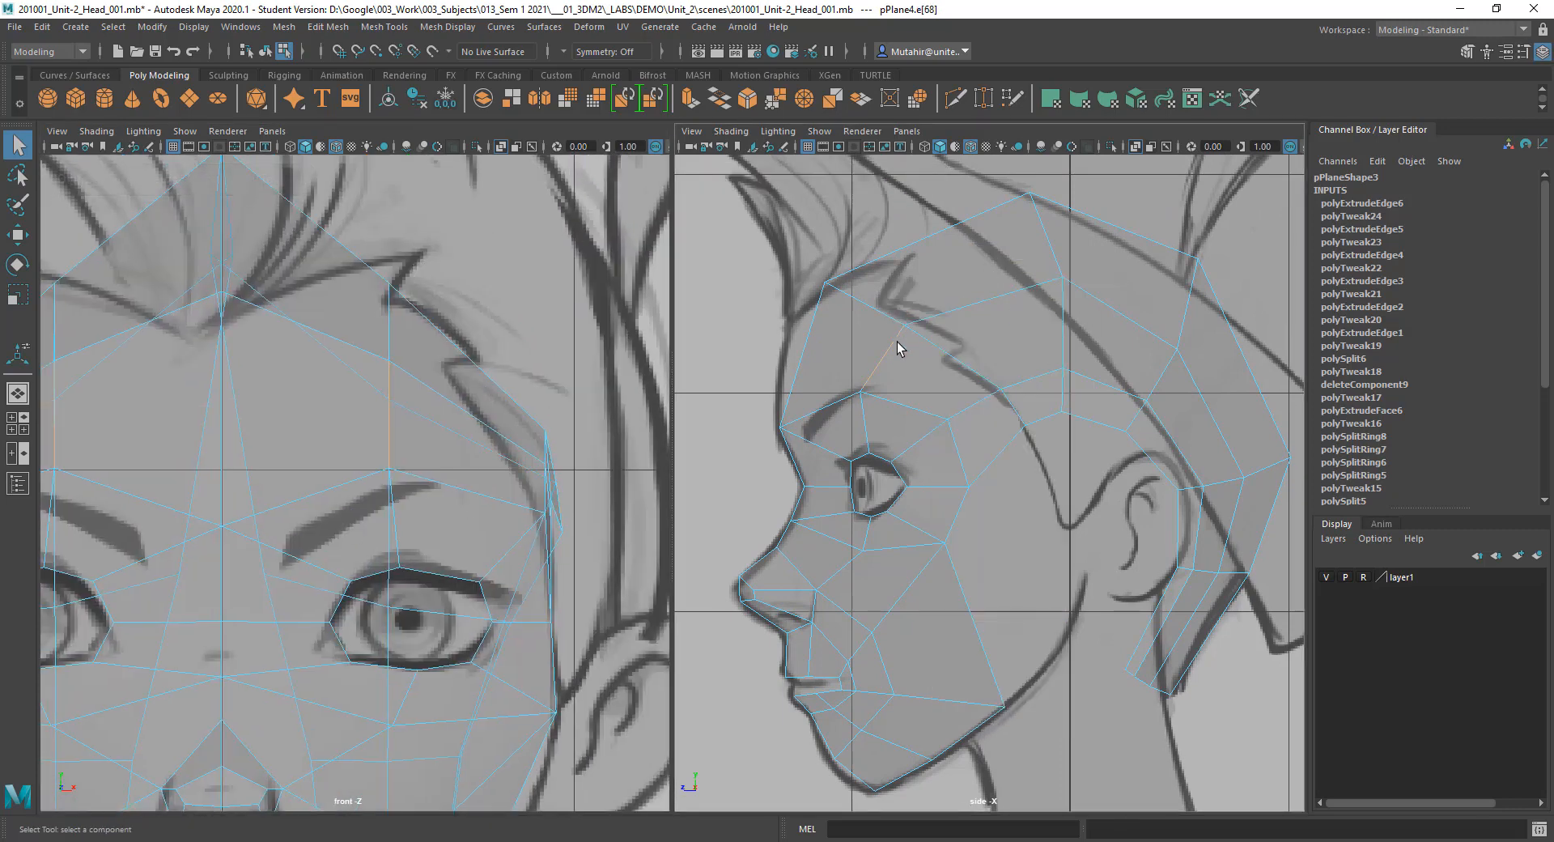
{"action": "left_click", "coordinate": [970, 314], "text": "shift"}
{"action": "left_click", "coordinate": [1092, 306], "text": "shift"}
{"action": "left_click", "coordinate": [1191, 376], "text": "shift"}
{"action": "key", "text": "w"}
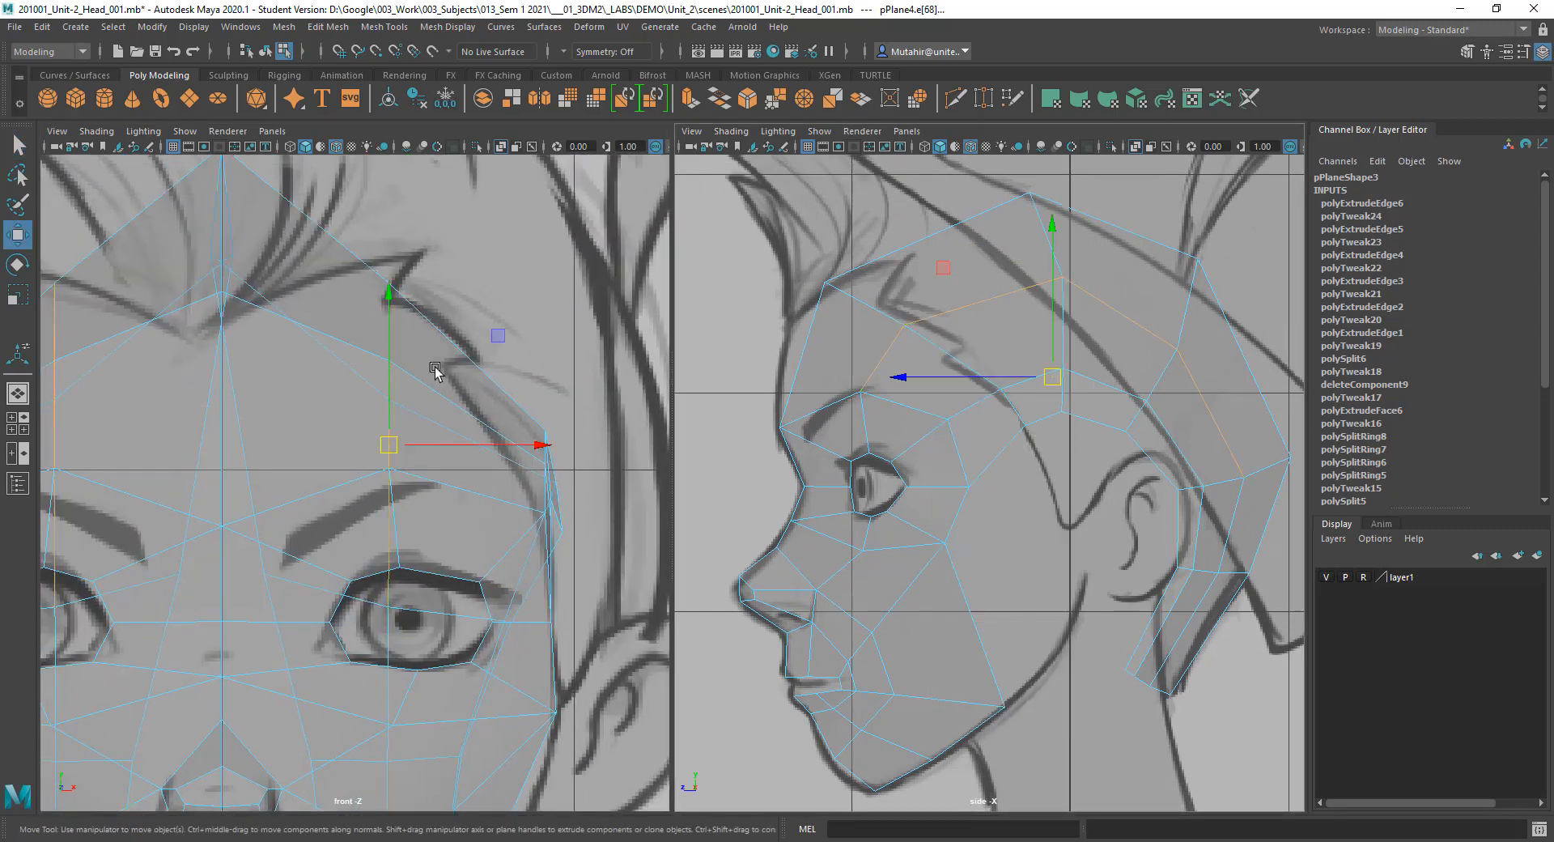
{"action": "middle_click_drag", "start_coordinate": [435, 369], "coordinate": [437, 374], "text": "alt"}
{"action": "left_click_drag", "start_coordinate": [392, 322], "coordinate": [439, 267]}
{"action": "scroll", "coordinate": [423, 397], "scroll_direction": "down", "scroll_amount": 6}
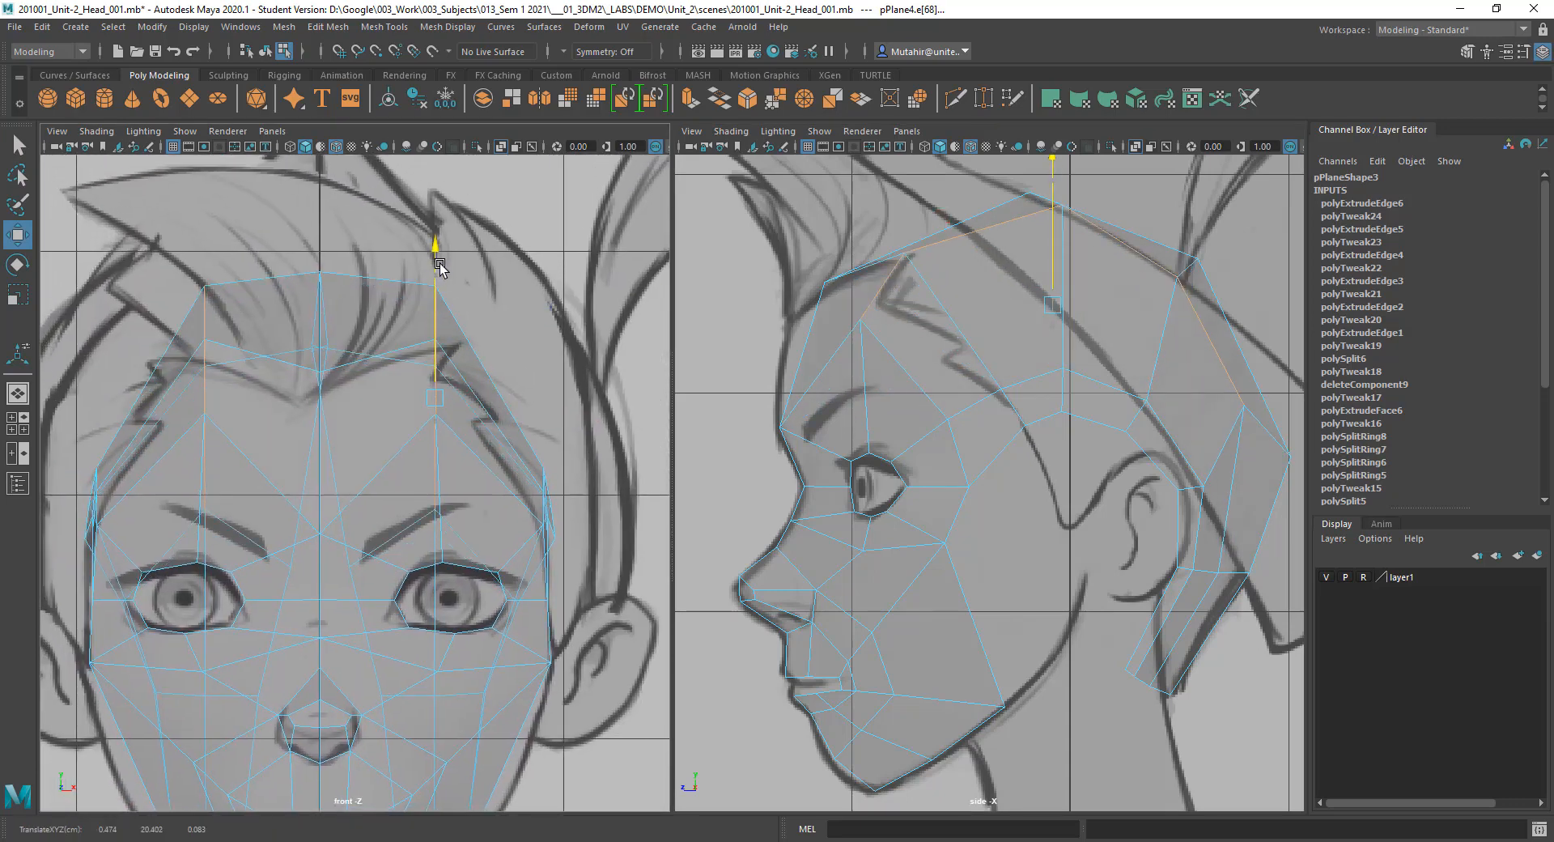
{"action": "key", "text": "q"}
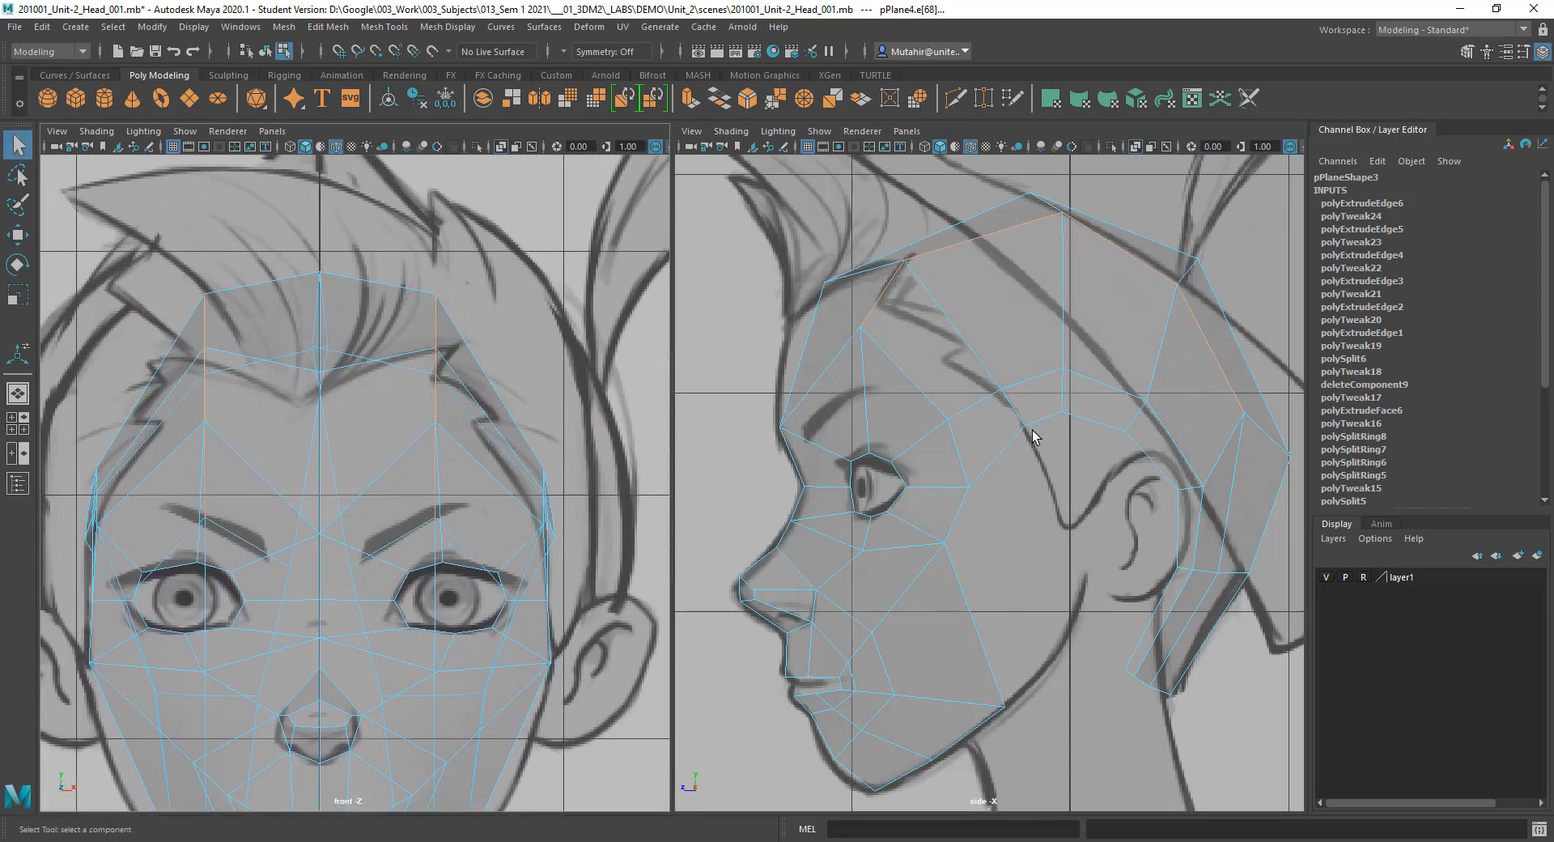
Step: Raise the lower side edge row running from the temple over the ear to the back, and move it inward in the front view
{"action": "left_click", "coordinate": [994, 399]}
{"action": "key", "text": "w"}
{"action": "left_click_drag", "start_coordinate": [535, 411], "coordinate": [545, 331]}
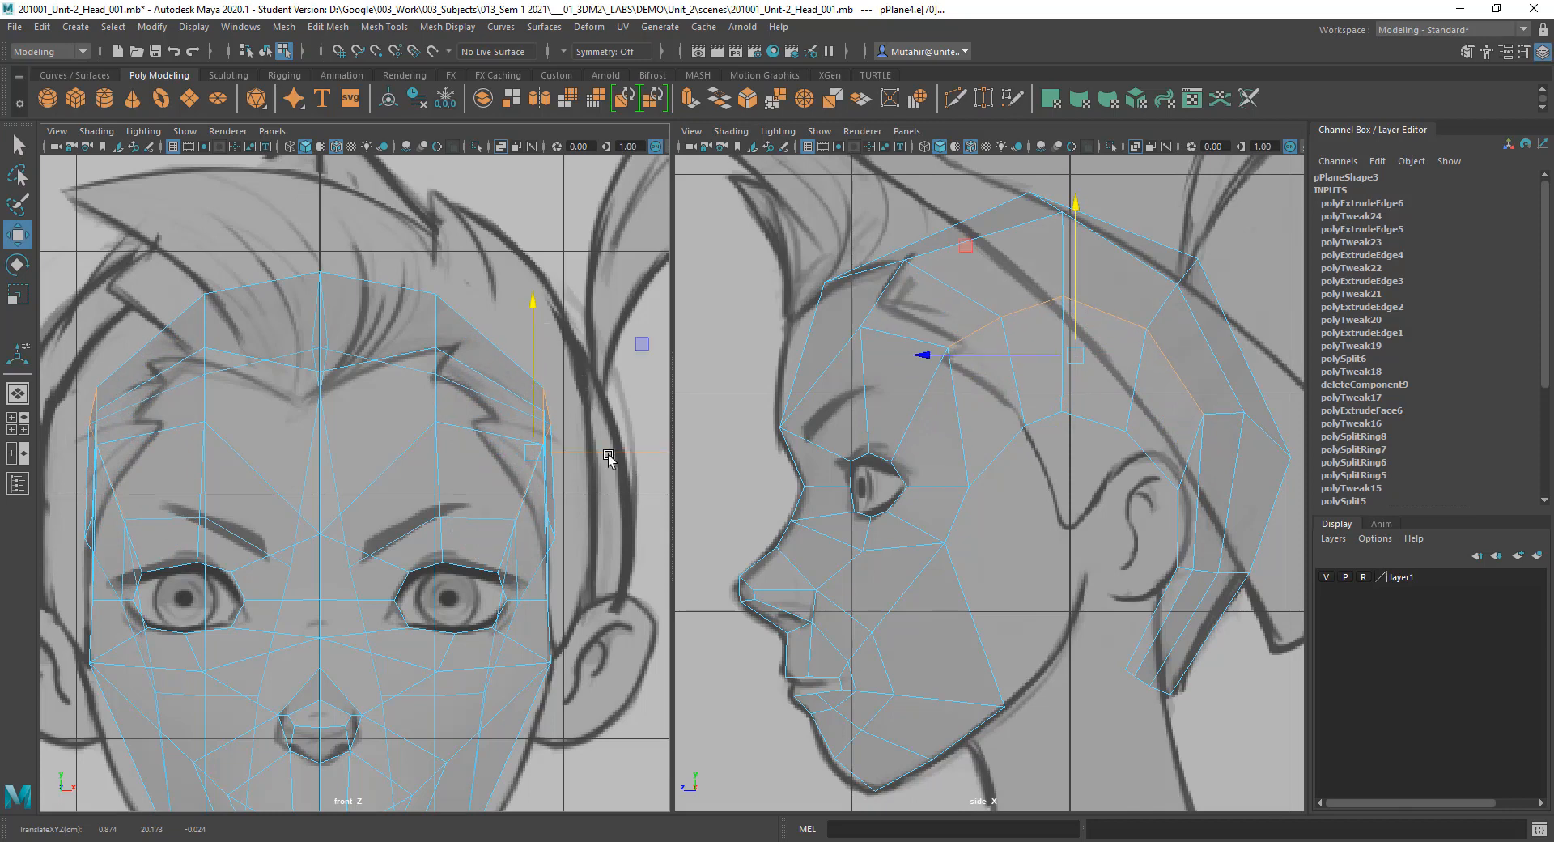
{"action": "left_click_drag", "start_coordinate": [608, 458], "coordinate": [590, 459]}
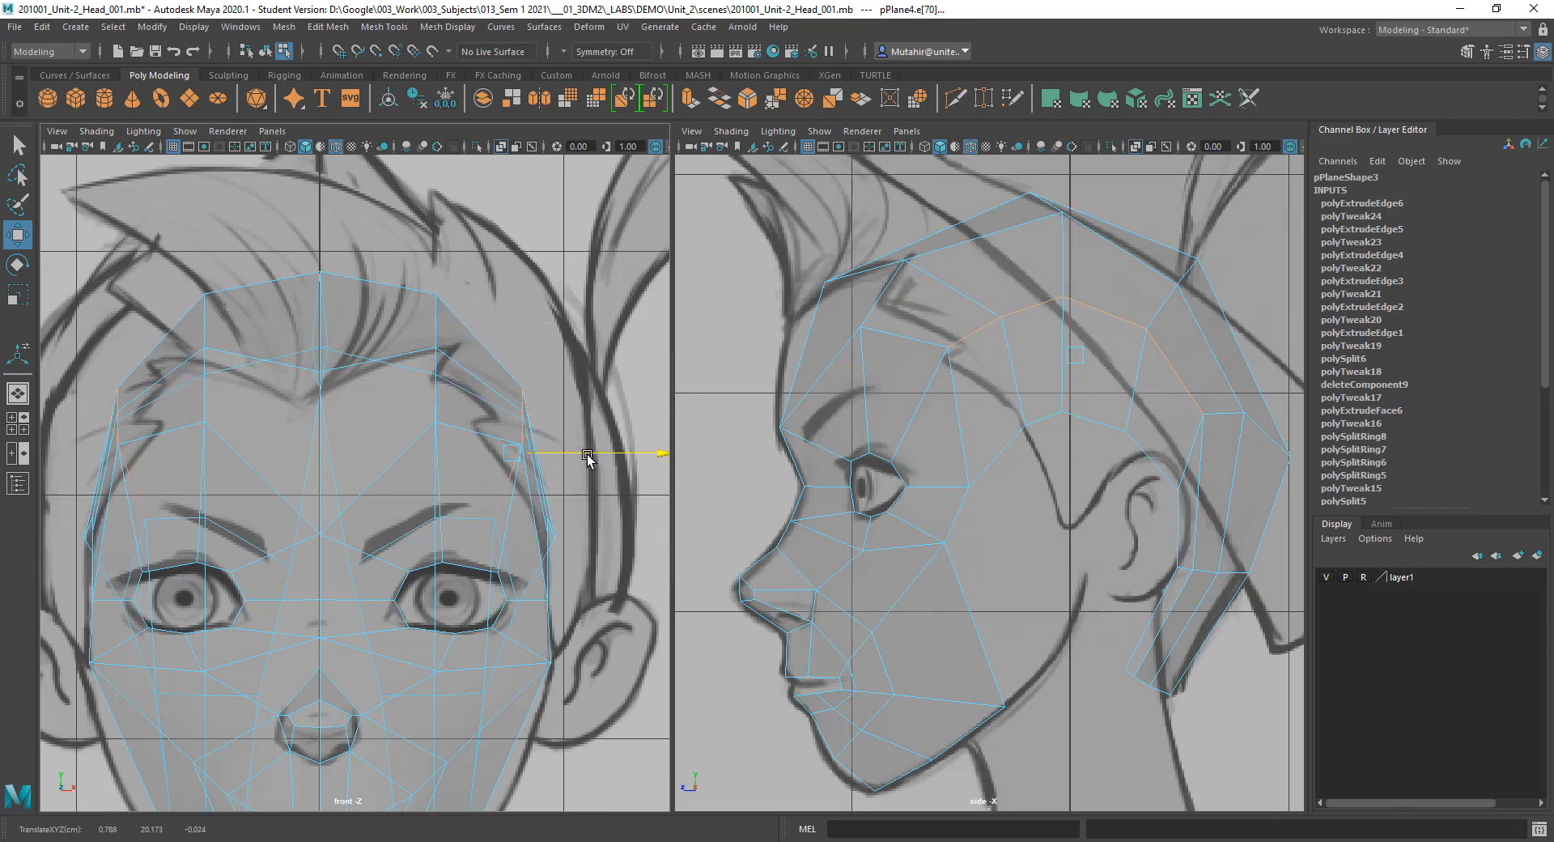
{"action": "middle_click_drag", "start_coordinate": [997, 517], "coordinate": [972, 502], "text": "alt"}
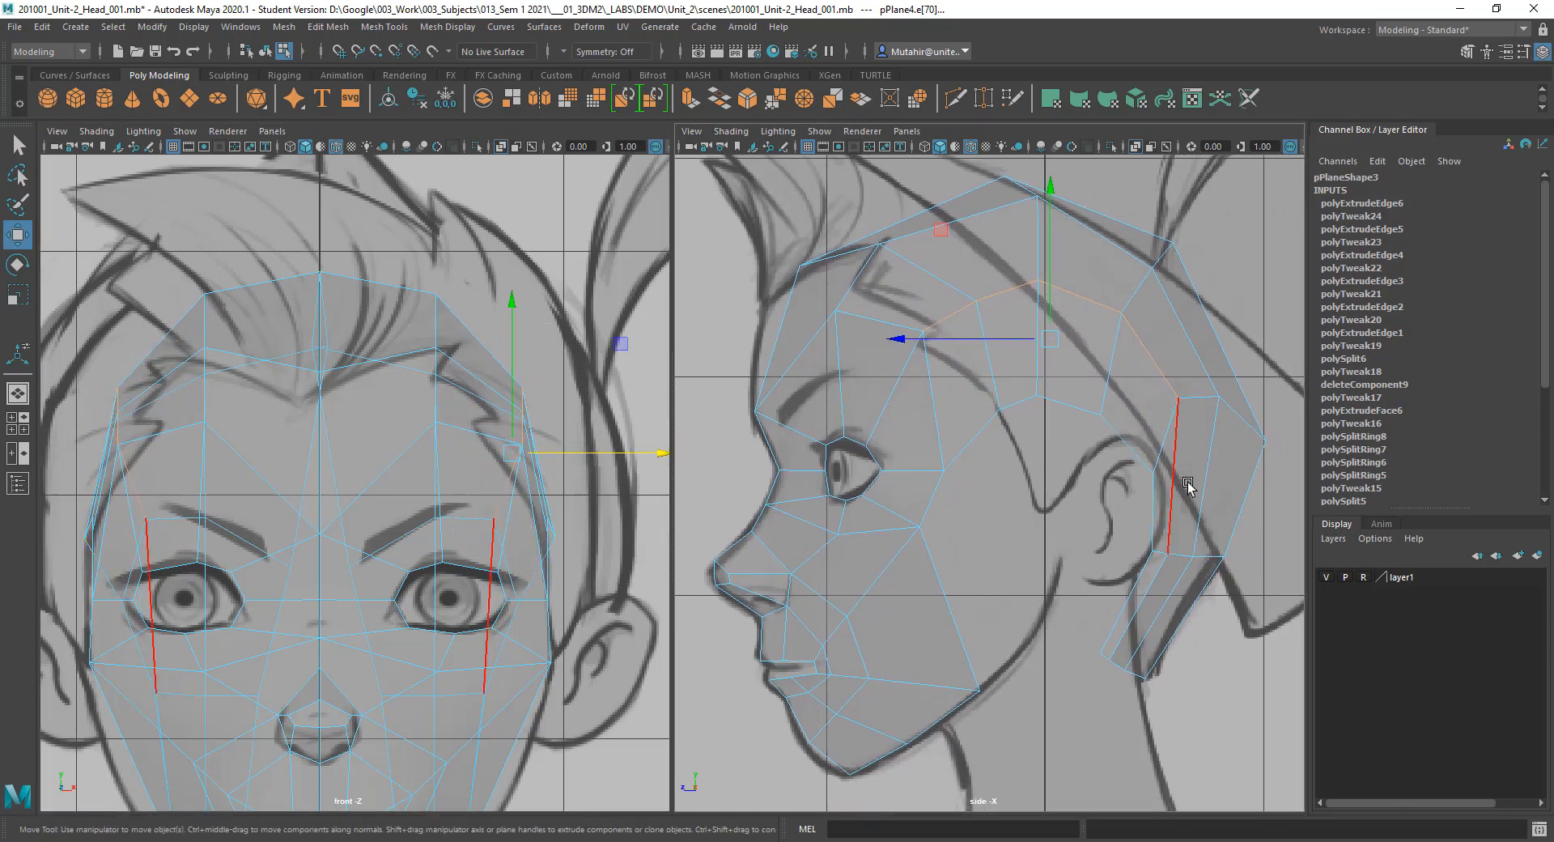
Step: Try to move the lower nape edges outward in the front view
{"action": "left_click", "coordinate": [1188, 546]}
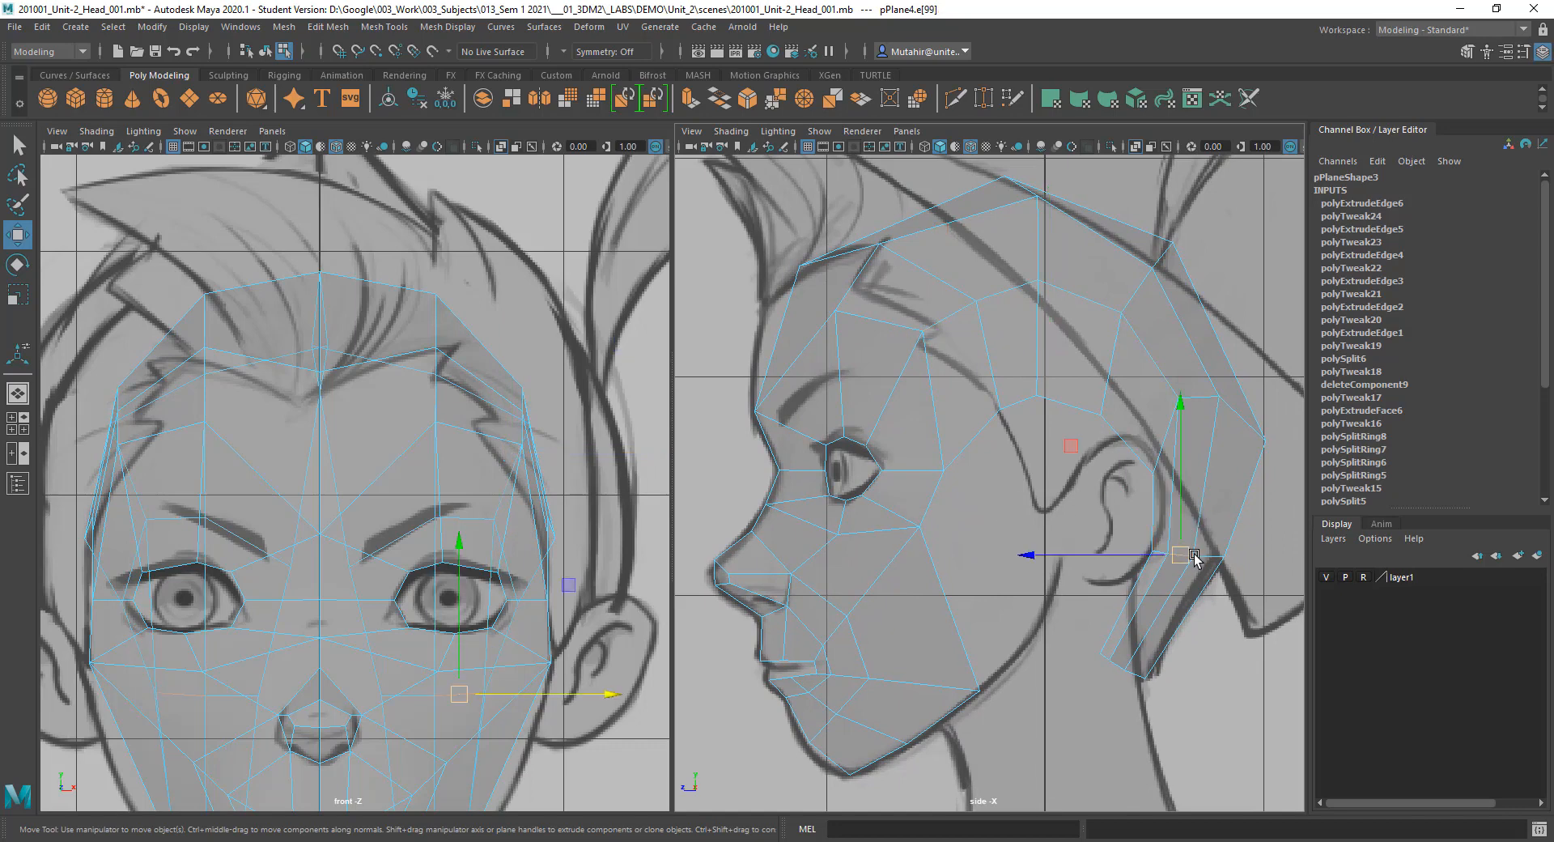
{"action": "left_click", "coordinate": [822, 564]}
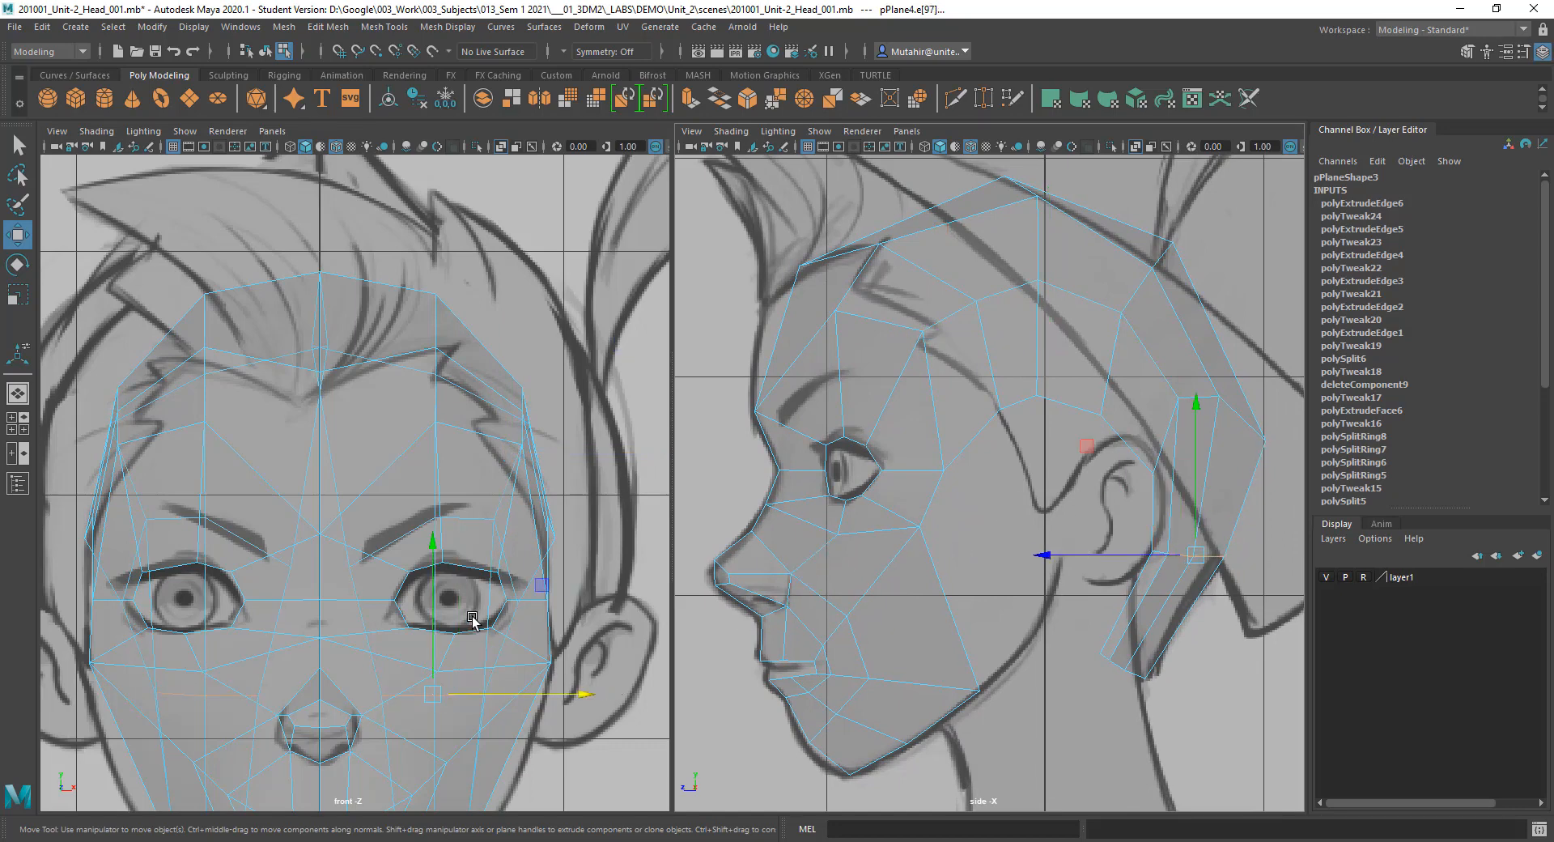
{"action": "middle_click_drag", "start_coordinate": [473, 619], "coordinate": [473, 506], "text": "alt"}
{"action": "key", "text": "space"}
{"action": "left_click_drag", "start_coordinate": [945, 432], "coordinate": [950, 405]}
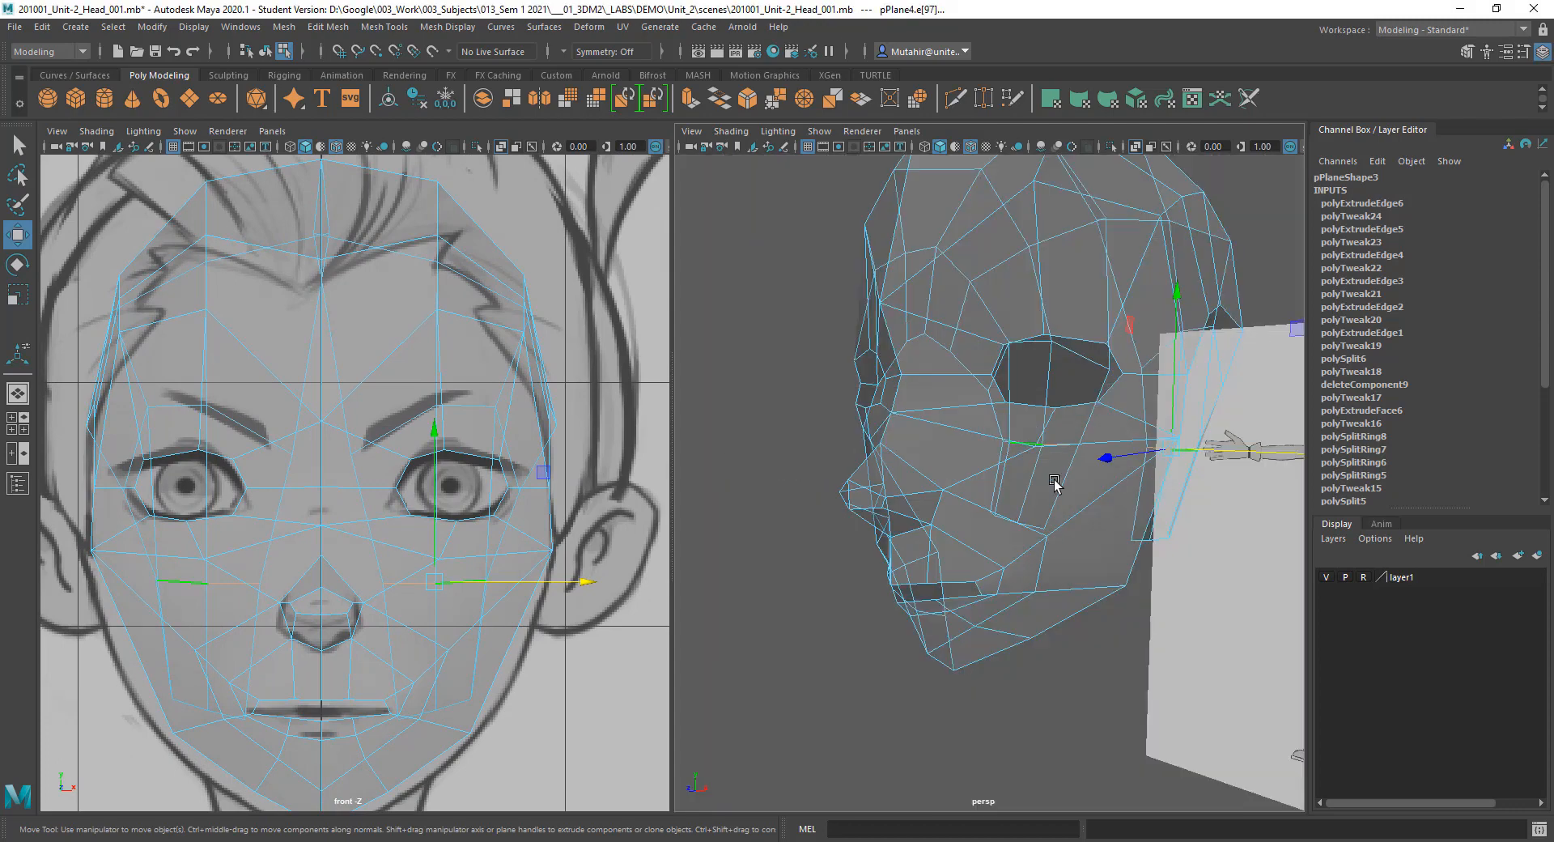
{"action": "left_click_drag", "start_coordinate": [1058, 485], "coordinate": [776, 508], "text": "alt"}
{"action": "right_click_drag", "start_coordinate": [955, 500], "coordinate": [1026, 466], "text": "alt"}
{"action": "left_click_drag", "start_coordinate": [1025, 466], "coordinate": [1011, 467], "text": "alt"}
{"action": "left_click", "coordinate": [527, 601]}
{"action": "left_click_drag", "start_coordinate": [543, 582], "coordinate": [572, 591]}
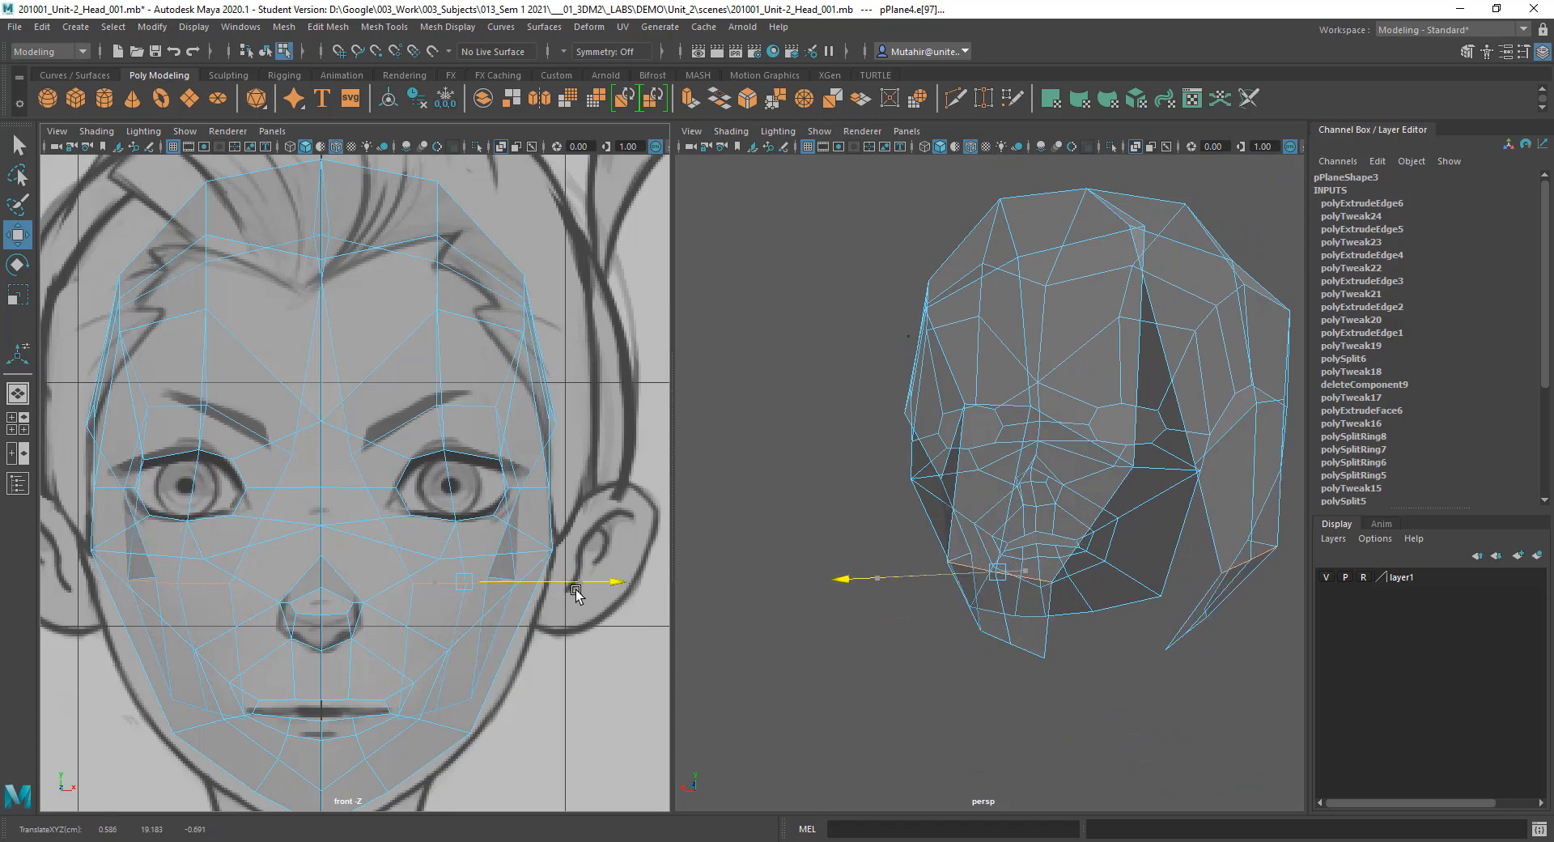
{"action": "middle_click_drag", "start_coordinate": [427, 669], "coordinate": [446, 539], "text": "alt"}
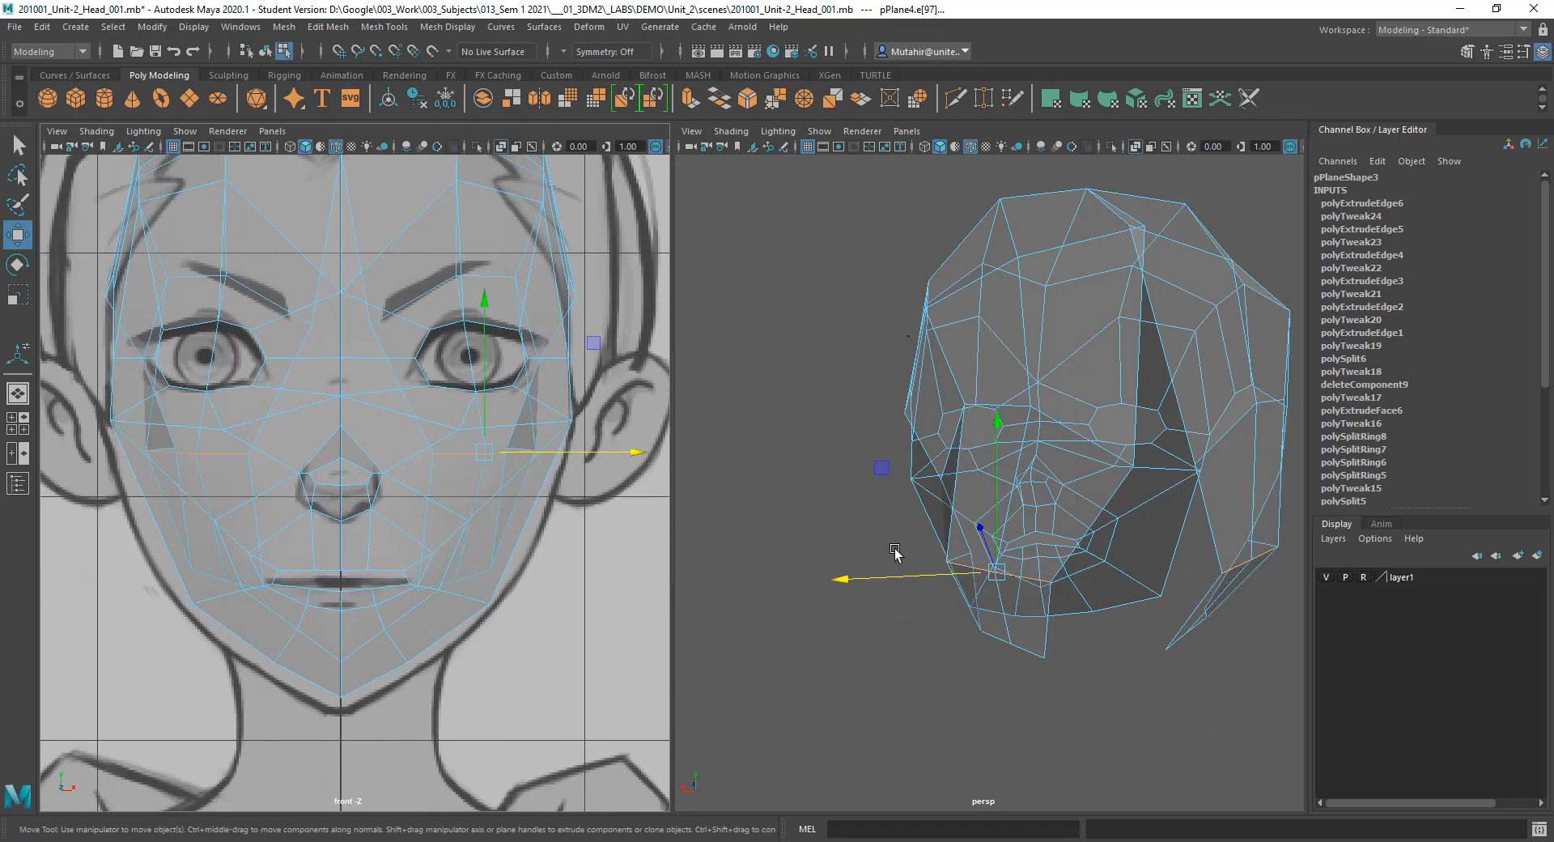
{"action": "left_click_drag", "start_coordinate": [1132, 632], "coordinate": [1113, 607], "text": "alt"}
{"action": "key", "text": "ctrl+z"}
Step: Select the two lowest horizontal edge rows at the nape and move them inward toward the centre in the front view
{"action": "double_click", "coordinate": [1002, 599]}
{"action": "key", "text": "q"}
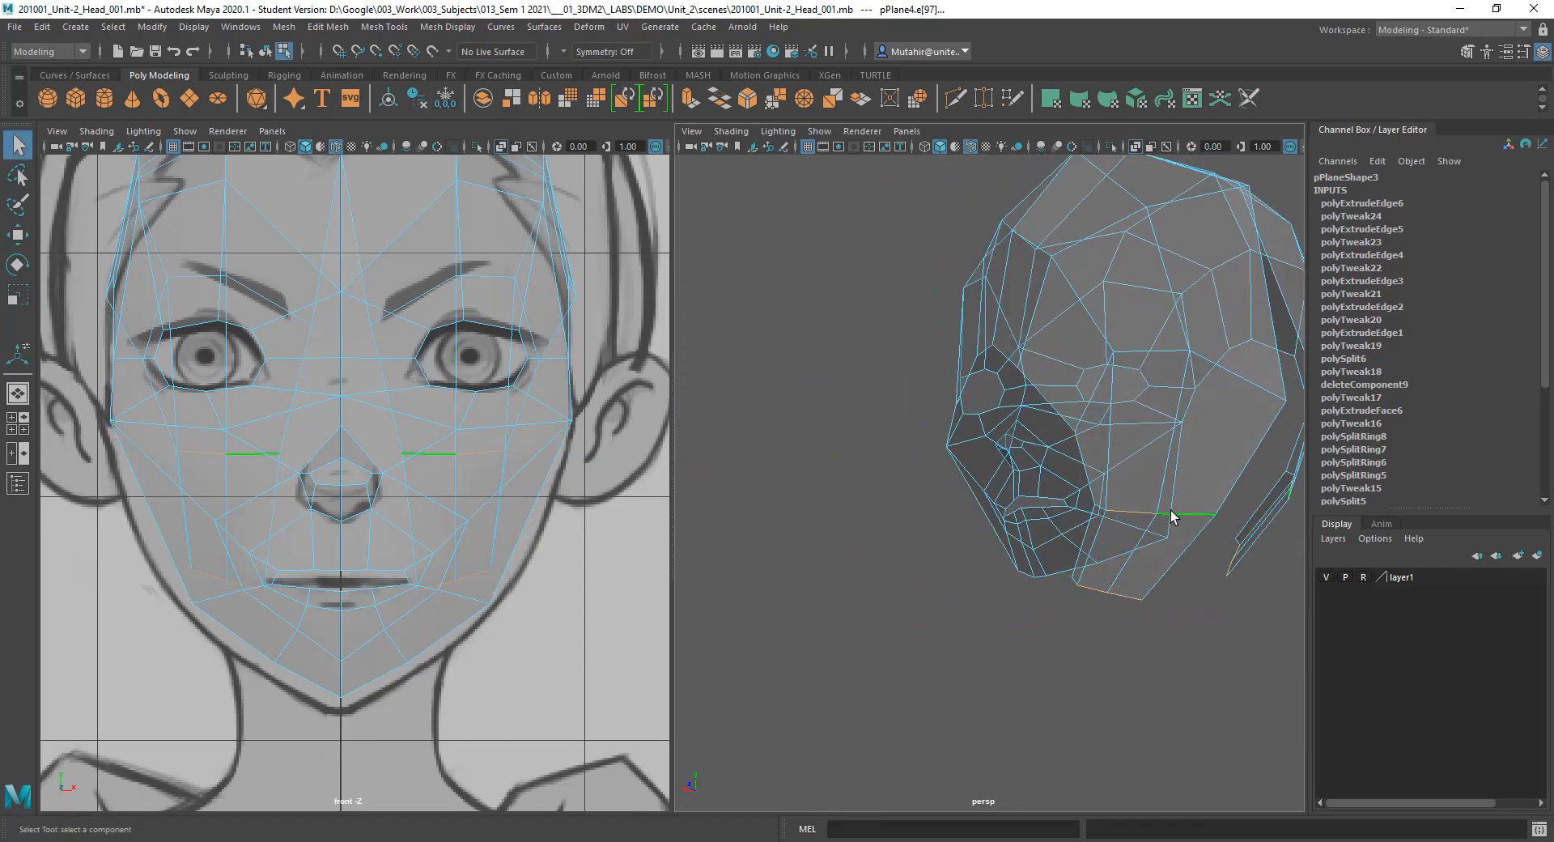
{"action": "double_click", "coordinate": [1127, 602]}
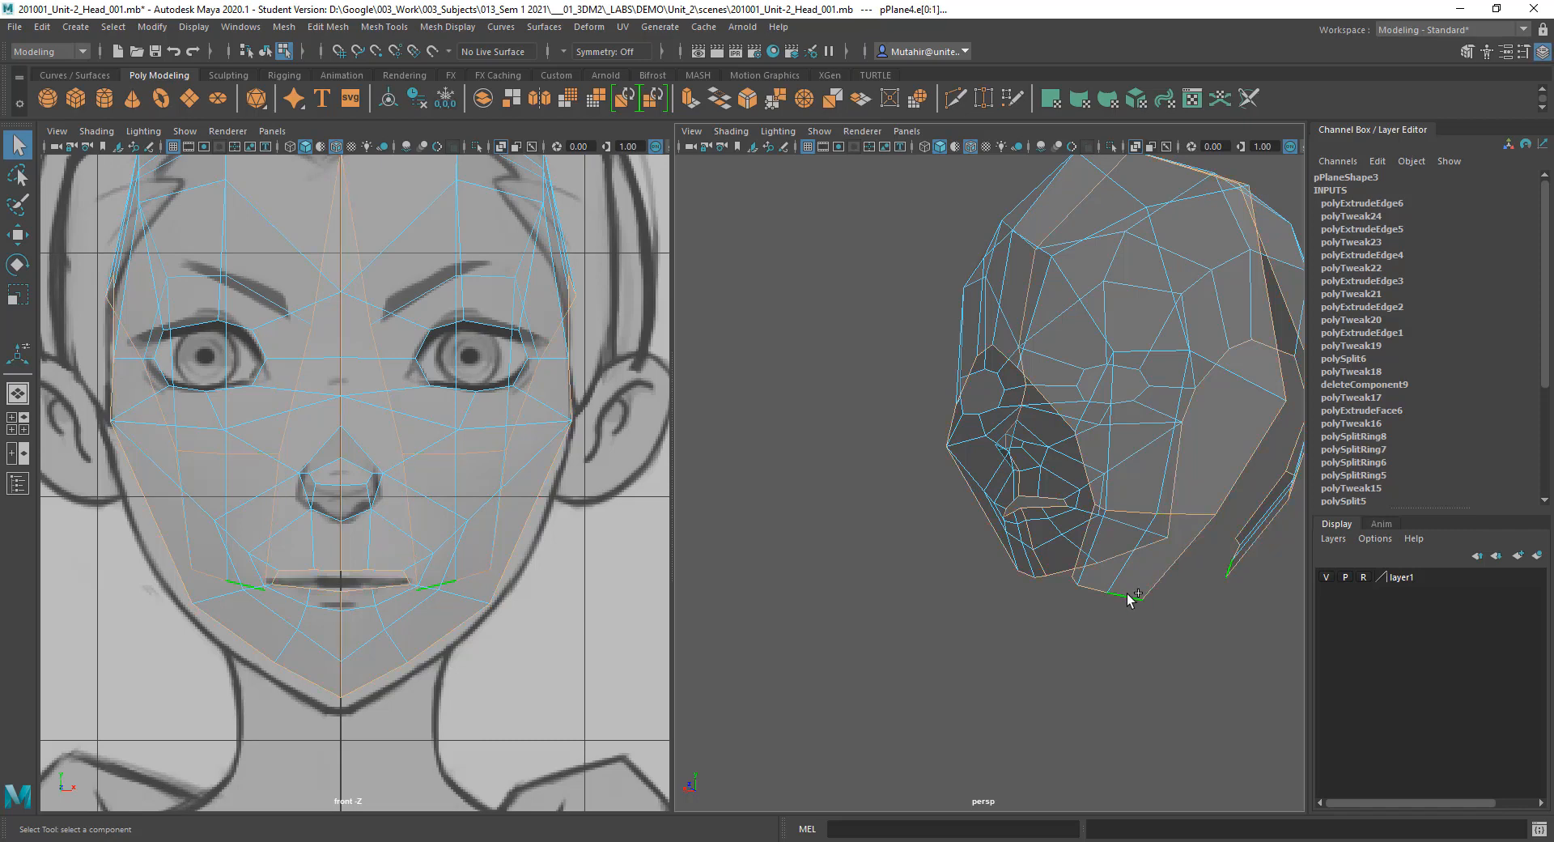
{"action": "mouse_move", "coordinate": [1135, 599]}
{"action": "left_mouse_down", "text": "alt"}
{"action": "mouse_move", "coordinate": [1109, 594]}
{"action": "mouse_move", "coordinate": [1123, 597]}
{"action": "left_mouse_up", "text": "alt"}
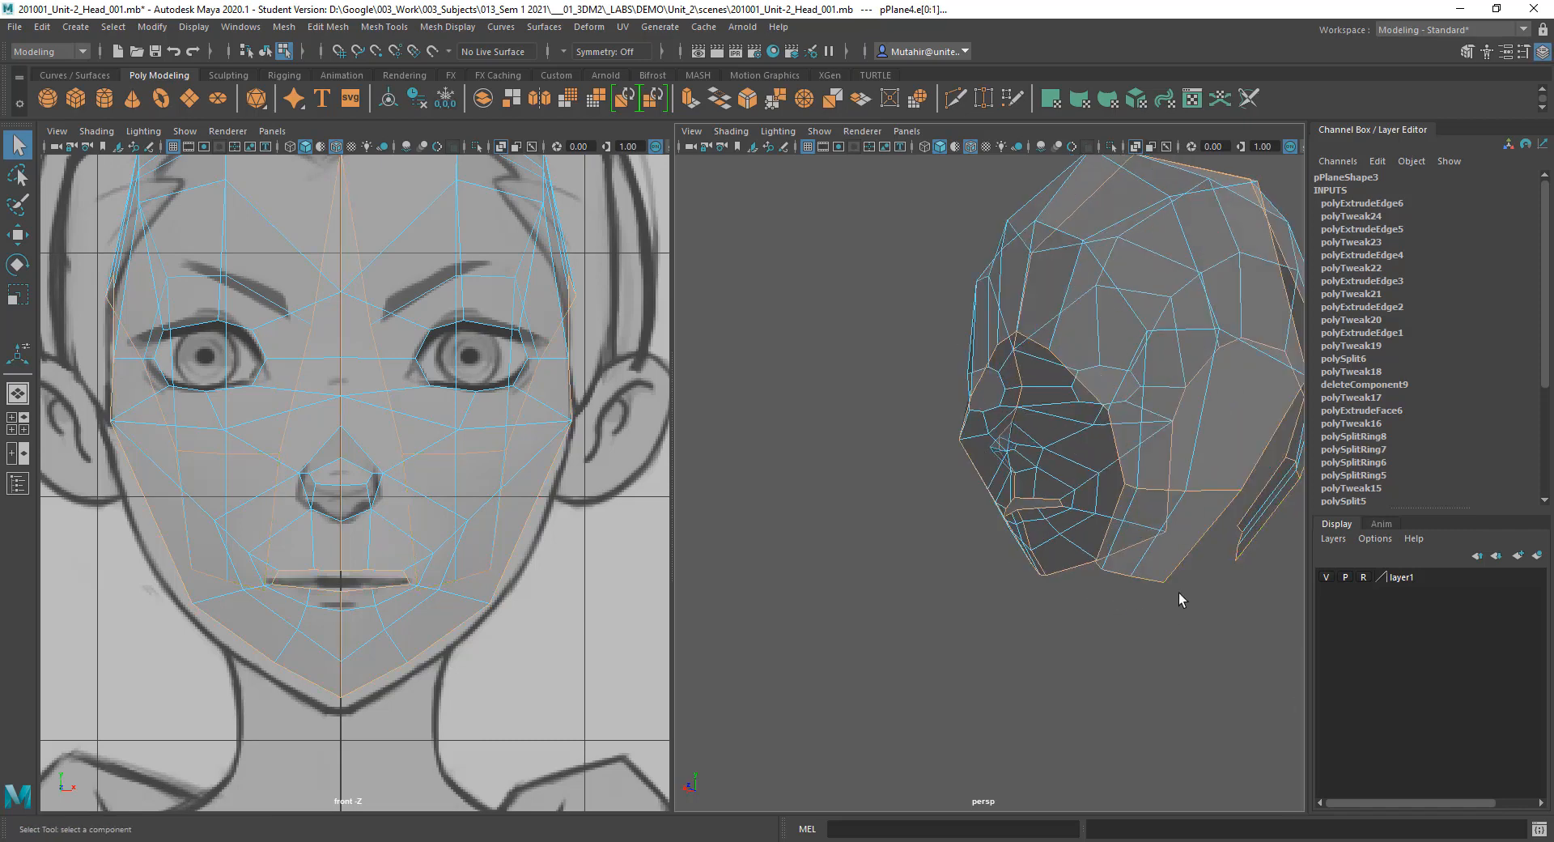
{"action": "double_click", "coordinate": [1203, 490]}
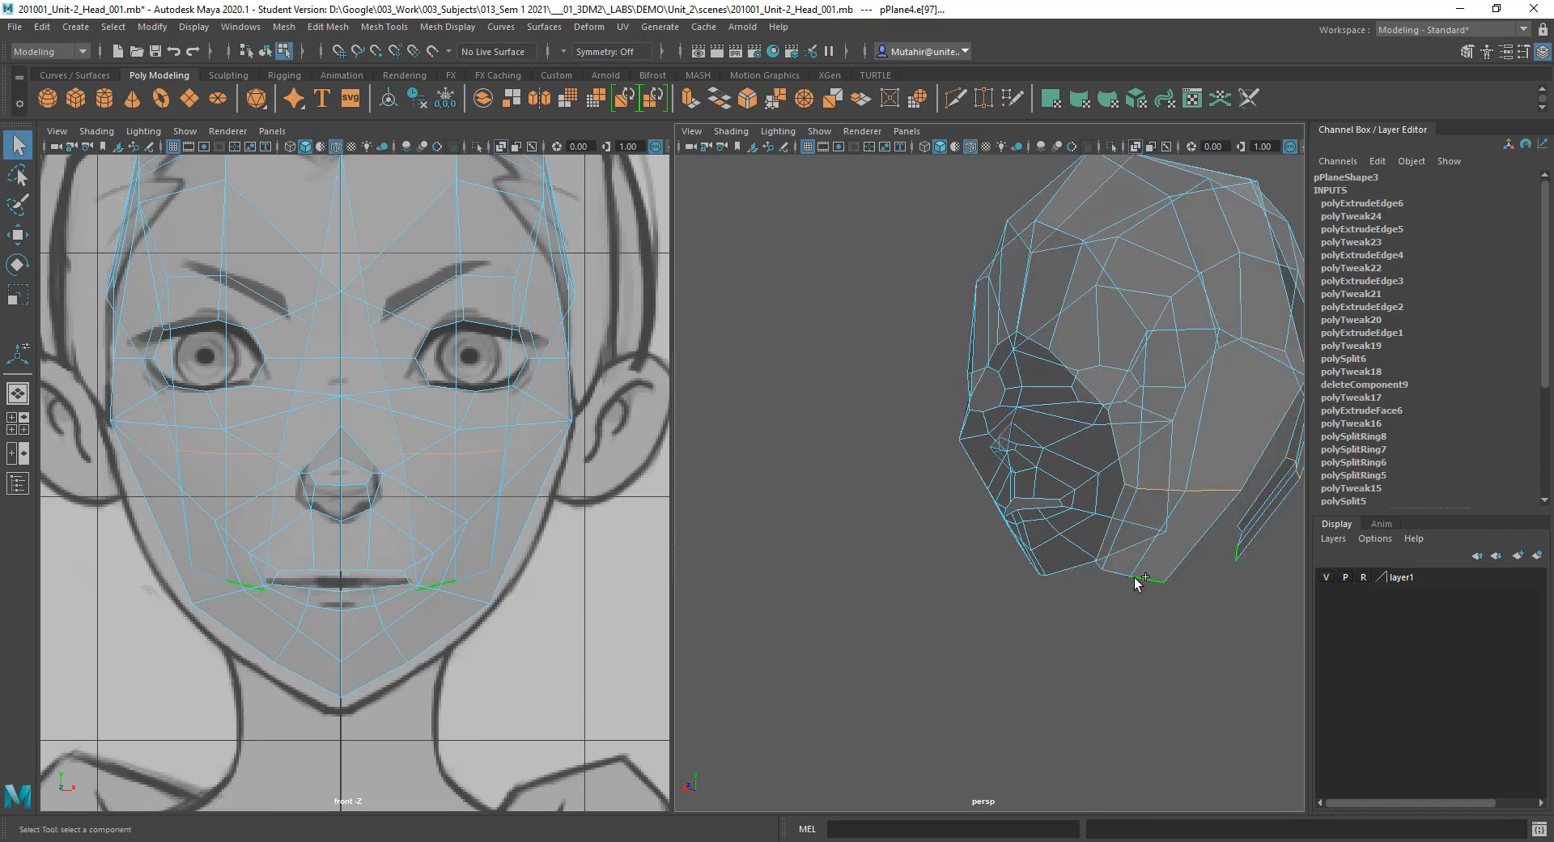
{"action": "left_click_drag", "start_coordinate": [1098, 571], "coordinate": [977, 604], "text": "alt"}
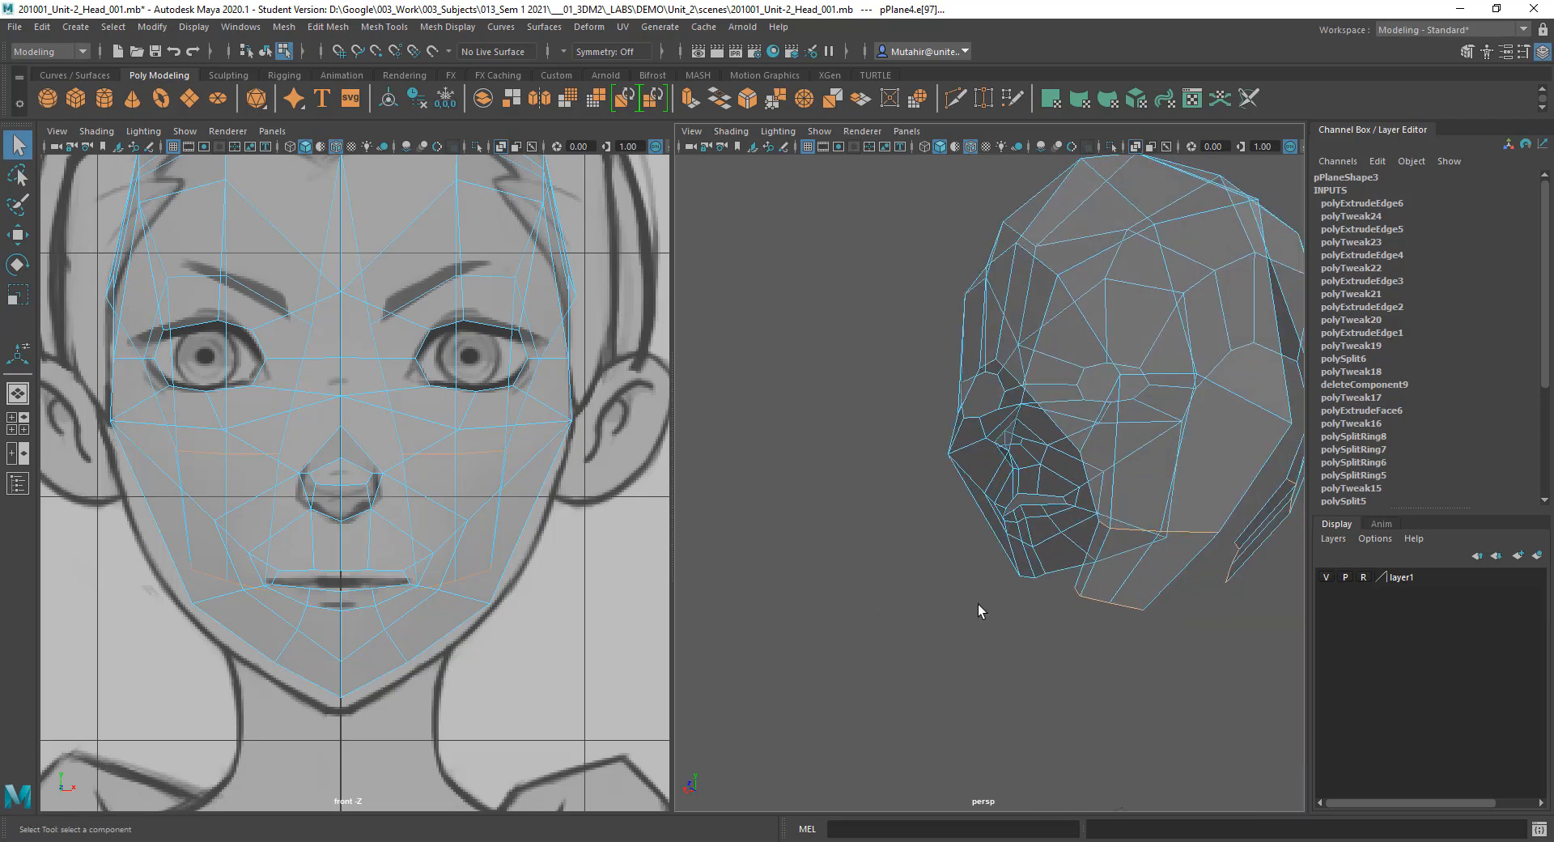
{"action": "key", "text": "w"}
{"action": "left_click_drag", "start_coordinate": [546, 524], "coordinate": [519, 530]}
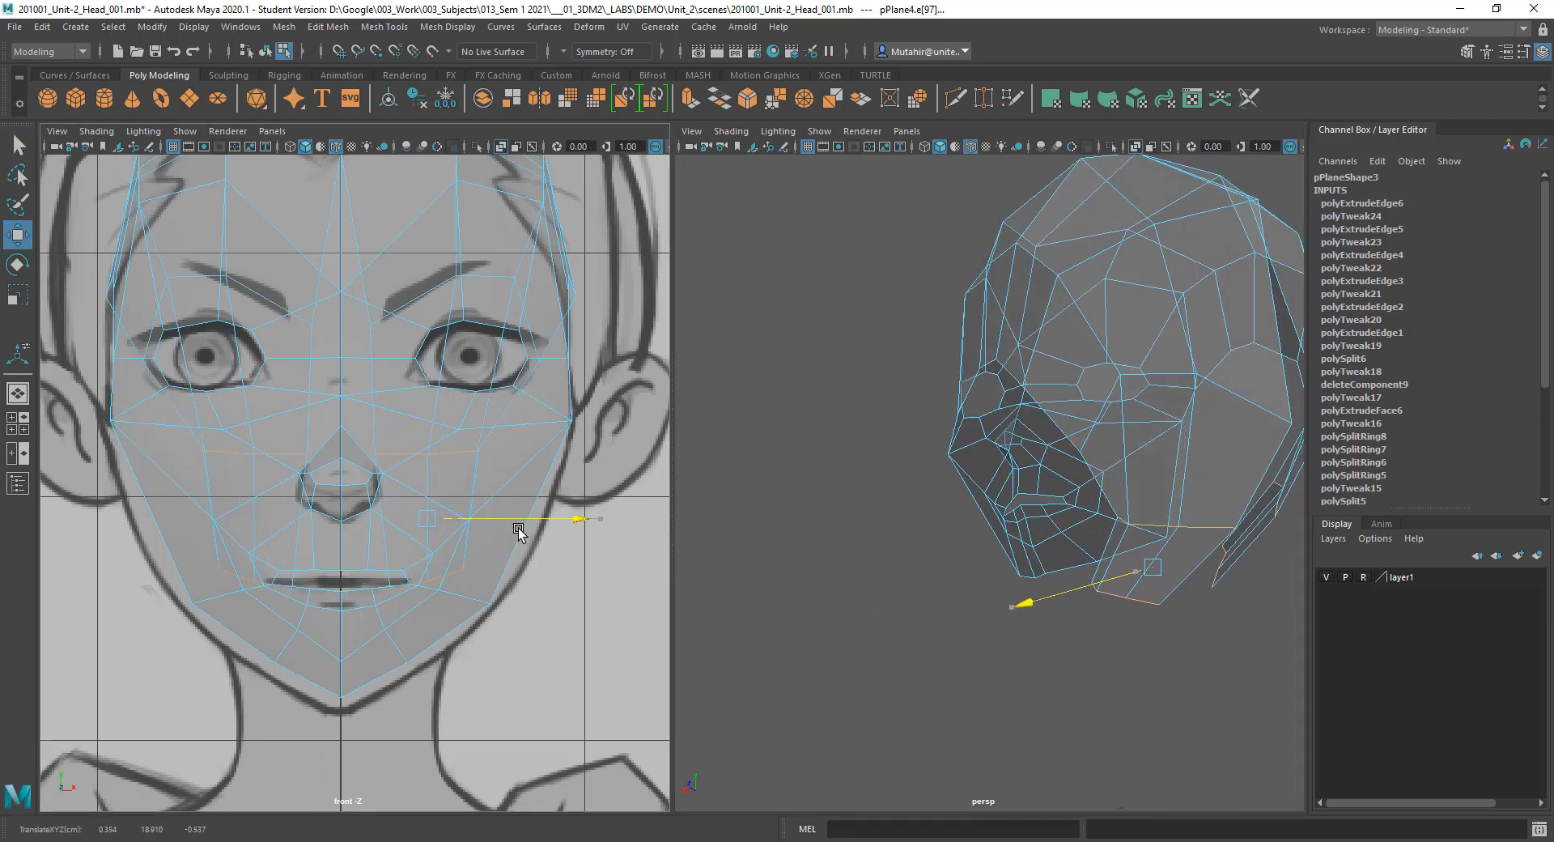
Step: Deselect the lowest nape row and move the row above it back outward in the front view
{"action": "key", "text": "q"}
{"action": "left_click_drag", "start_coordinate": [1055, 569], "coordinate": [1230, 653], "text": "ctrl"}
{"action": "key", "text": "w"}
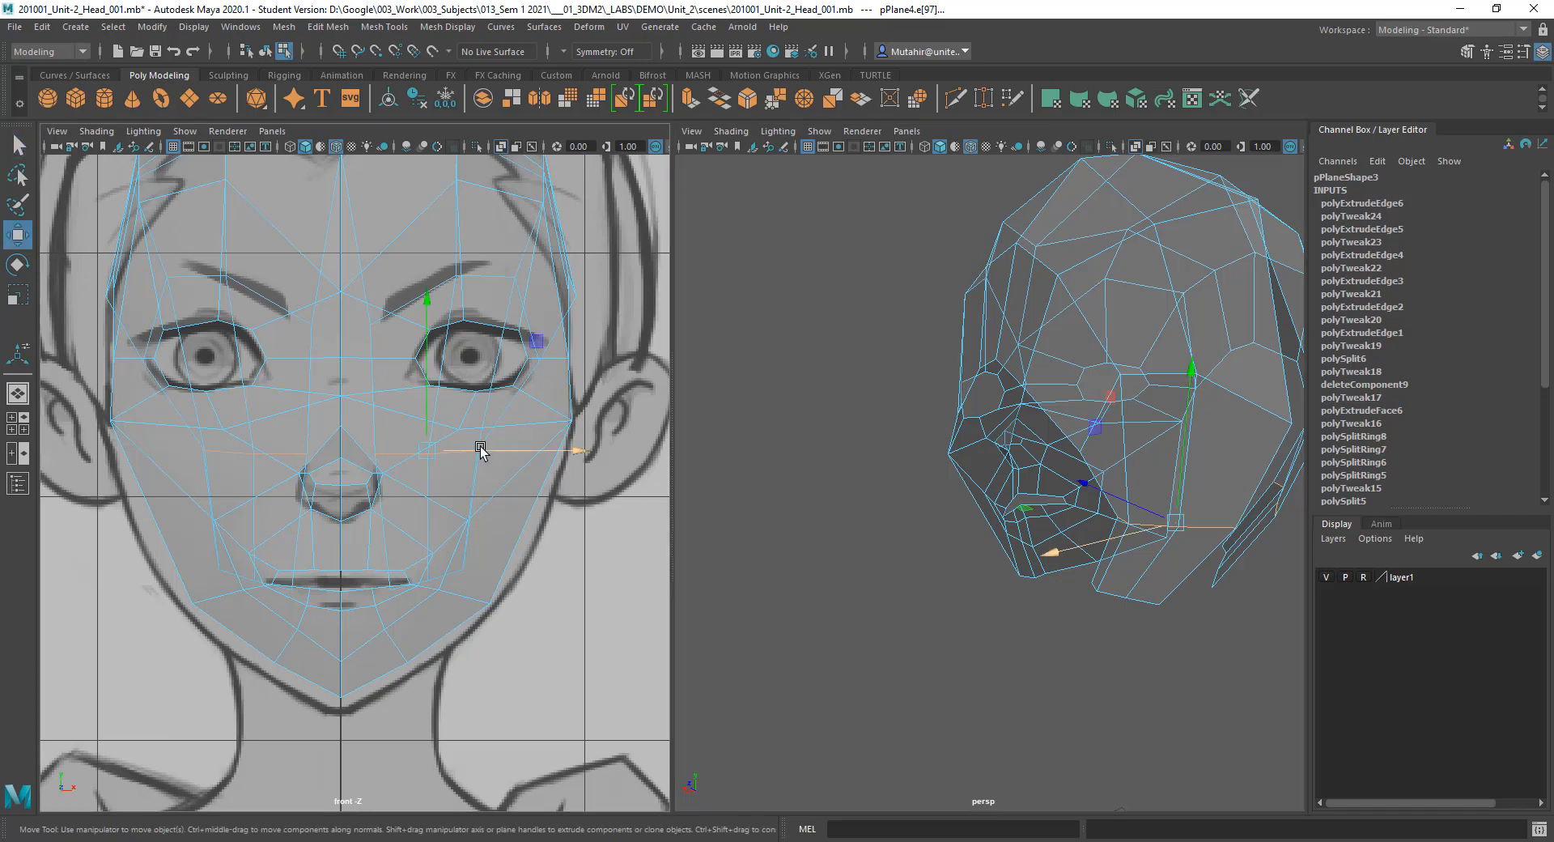
{"action": "left_click_drag", "start_coordinate": [508, 451], "coordinate": [537, 459]}
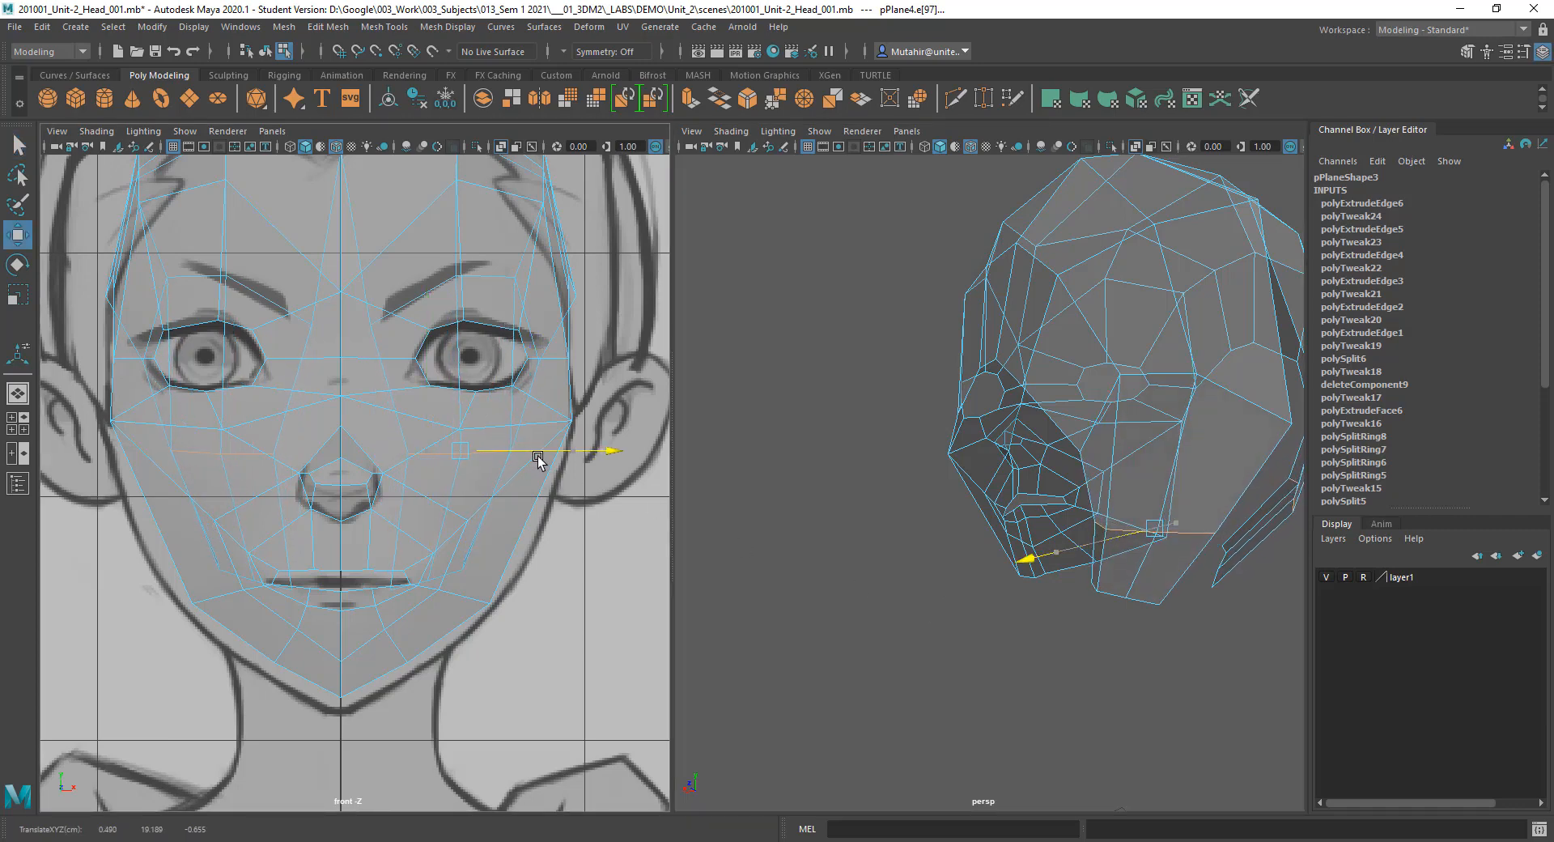
{"action": "key", "text": "q"}
Step: Move the edge row across the back of the head, above the nape, slightly outward in the front view
{"action": "left_click_drag", "start_coordinate": [895, 410], "coordinate": [1024, 469], "text": "alt"}
{"action": "left_click_drag", "start_coordinate": [1110, 388], "coordinate": [1097, 464], "text": "alt"}
{"action": "left_click", "coordinate": [1186, 461]}
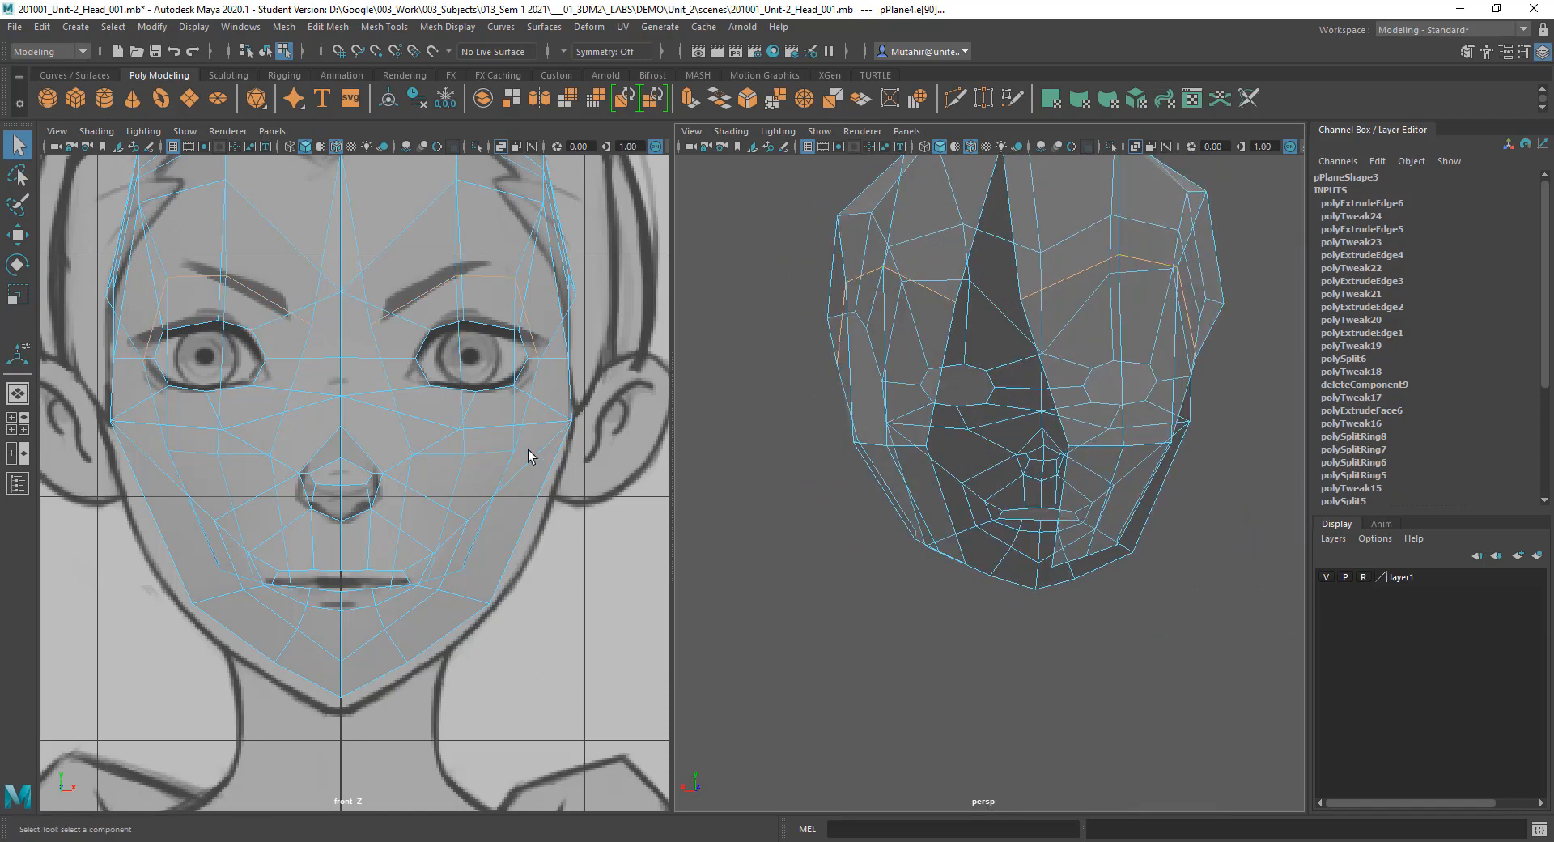
{"action": "middle_click_drag", "start_coordinate": [568, 394], "coordinate": [534, 420], "text": "alt"}
{"action": "key", "text": "w"}
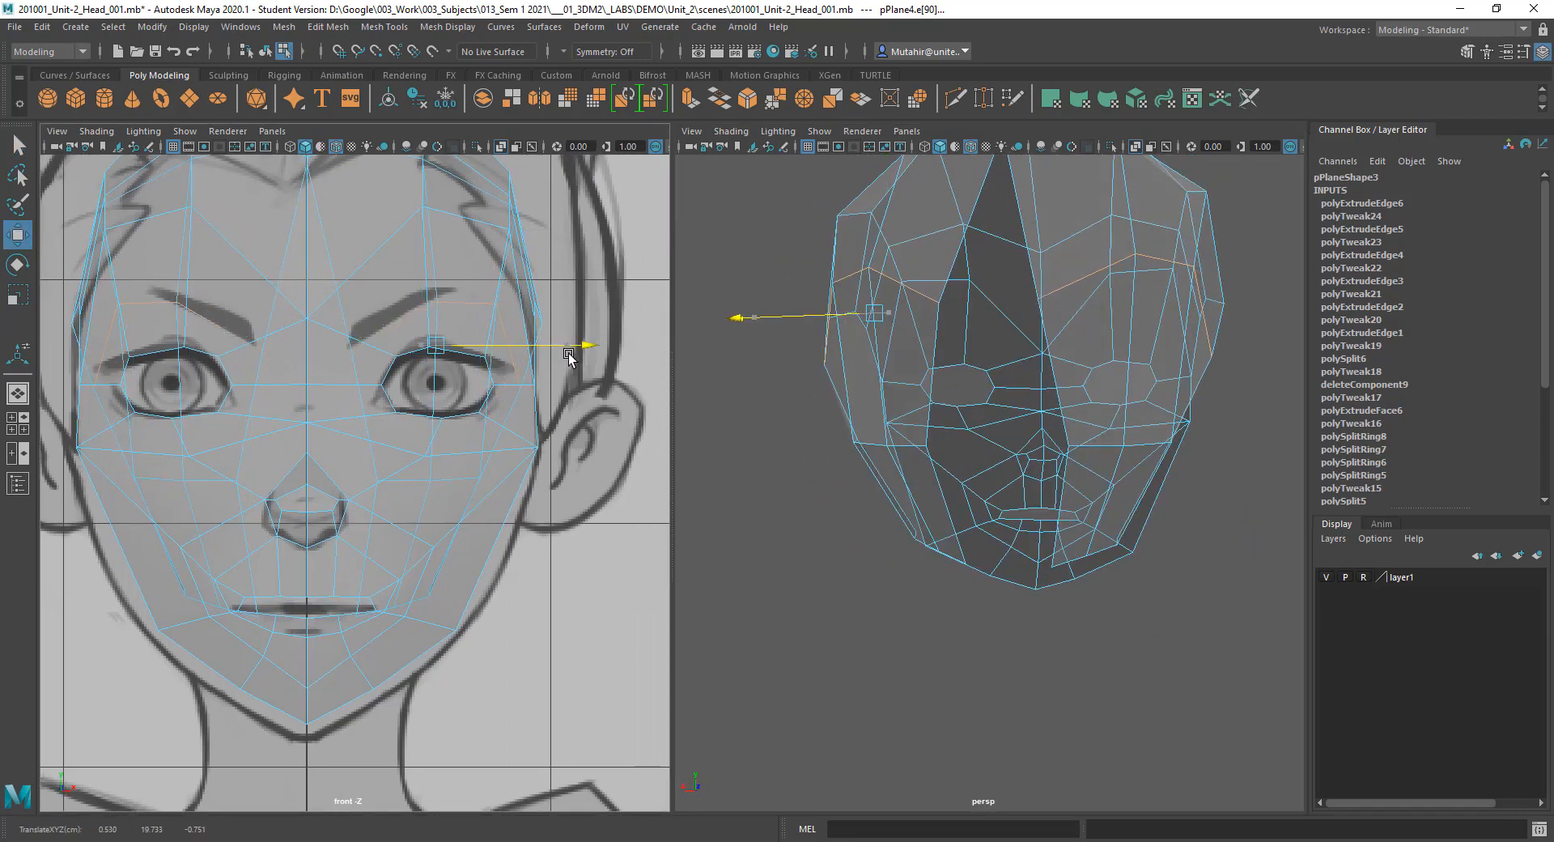
{"action": "key", "text": "q"}
{"action": "left_click_drag", "start_coordinate": [1137, 384], "coordinate": [1147, 392], "text": "alt"}
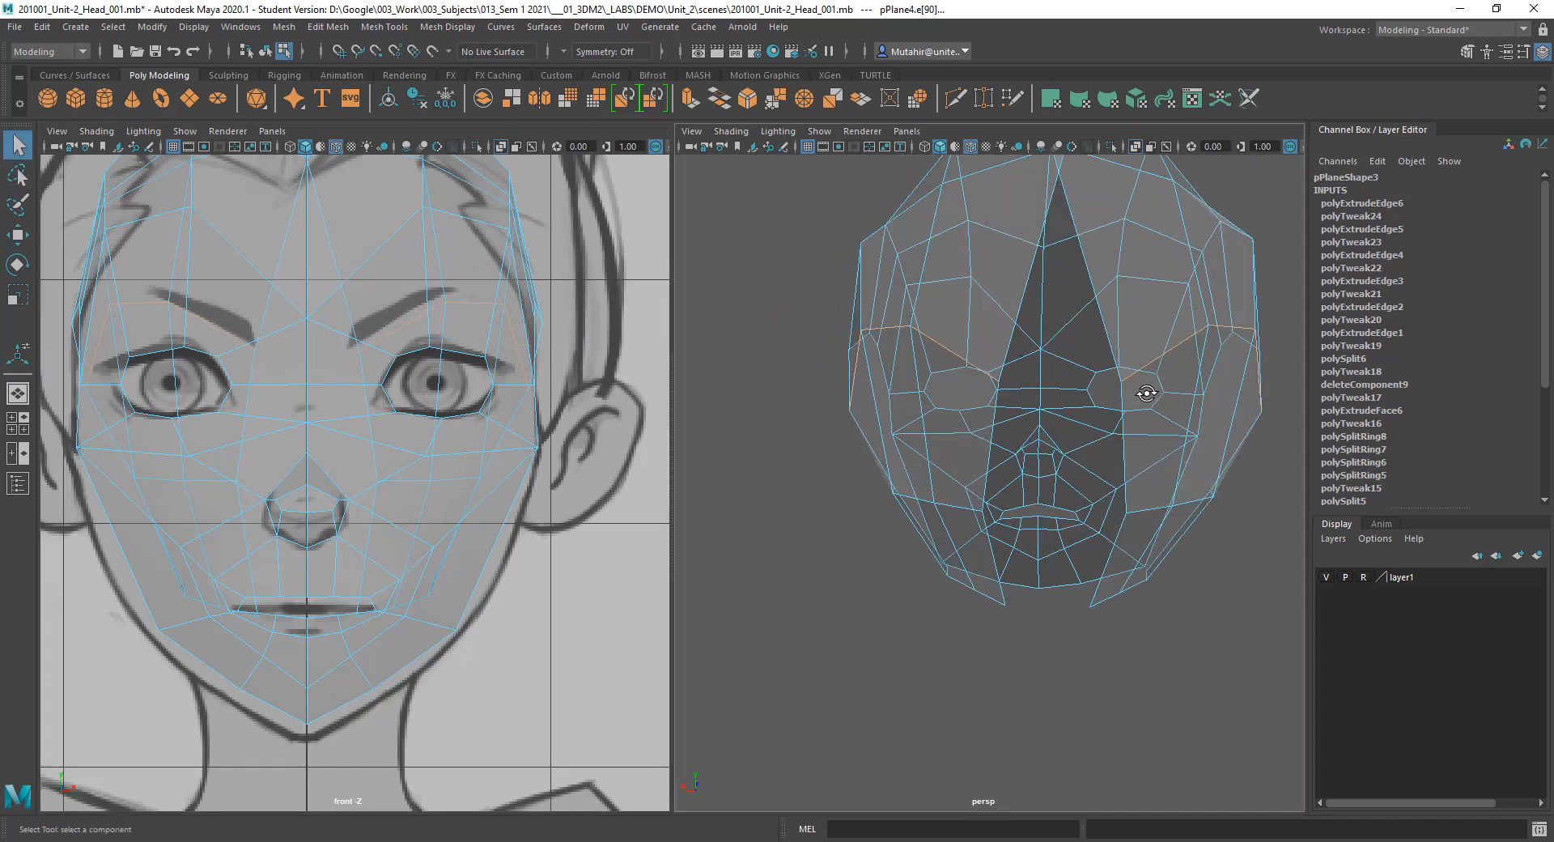
Step: Turn off X-ray in the perspective view and slide the edge beside the opening at the upper back of the skull
{"action": "left_click", "coordinate": [1137, 146]}
{"action": "left_click_drag", "start_coordinate": [953, 364], "coordinate": [1052, 356], "text": "alt"}
{"action": "right_click", "coordinate": [997, 244]}
{"action": "left_click", "coordinate": [998, 244]}
{"action": "right_click_drag", "start_coordinate": [992, 372], "coordinate": [1026, 382], "text": "shift"}
{"action": "middle_click_drag", "start_coordinate": [1108, 303], "coordinate": [1086, 311]}
{"action": "left_click_drag", "start_coordinate": [1042, 334], "coordinate": [1059, 402], "text": "alt"}
{"action": "left_click_drag", "start_coordinate": [1083, 307], "coordinate": [1075, 336], "text": "alt"}
{"action": "right_click_drag", "start_coordinate": [1075, 336], "coordinate": [1018, 260], "text": "alt"}
{"action": "scroll", "coordinate": [1091, 309], "scroll_direction": "down", "scroll_amount": 2}
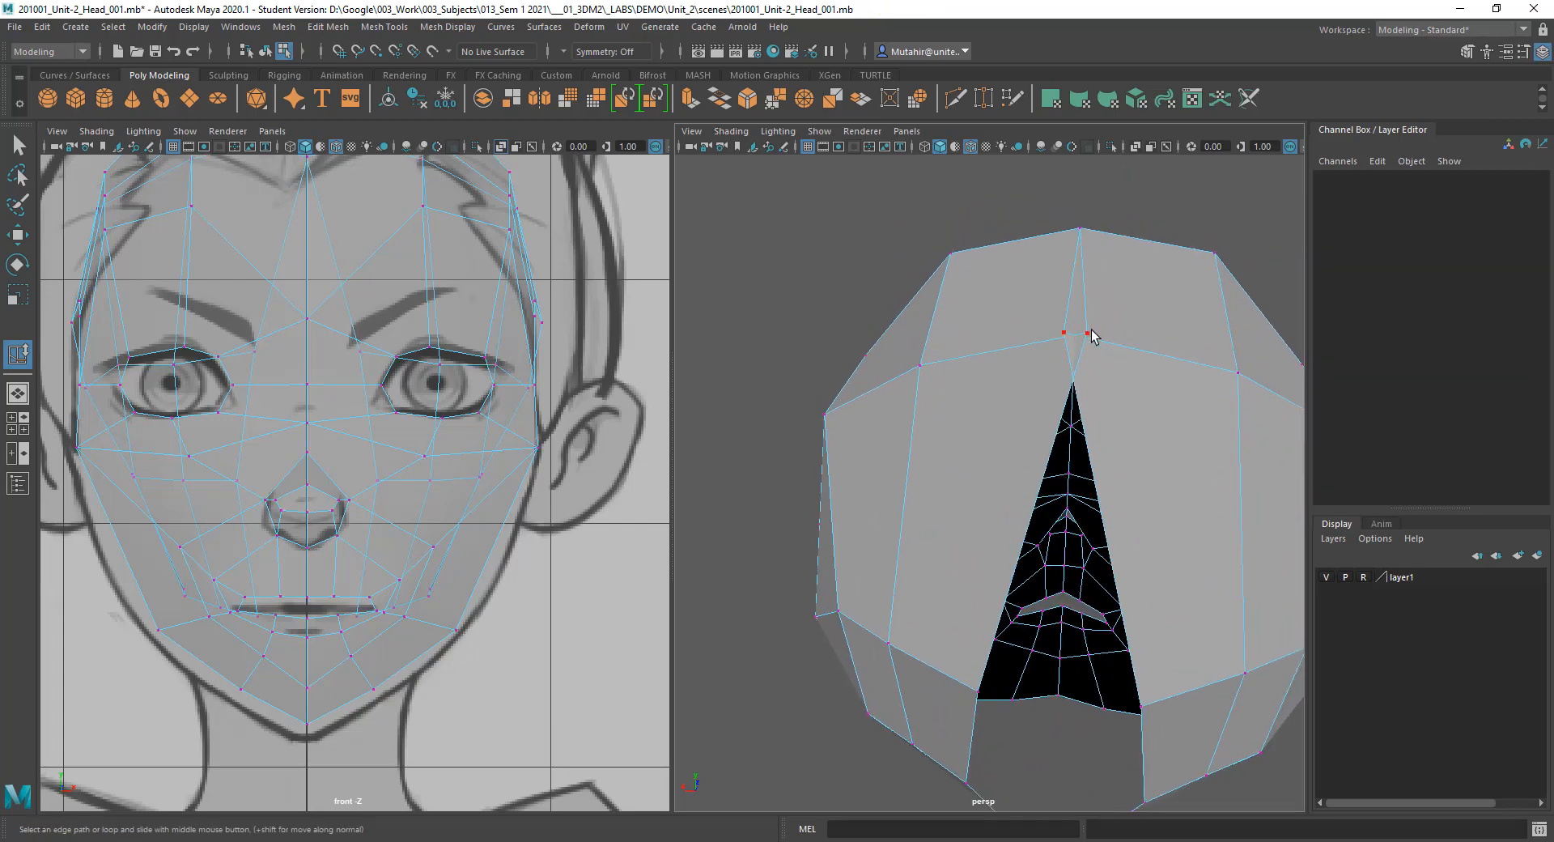
Step: Snap the vertex beside the top of the rear opening onto the centre line in the front view
{"action": "key", "text": "w"}
{"action": "left_click", "coordinate": [1089, 333]}
{"action": "left_click_drag", "start_coordinate": [994, 338], "coordinate": [974, 338]}
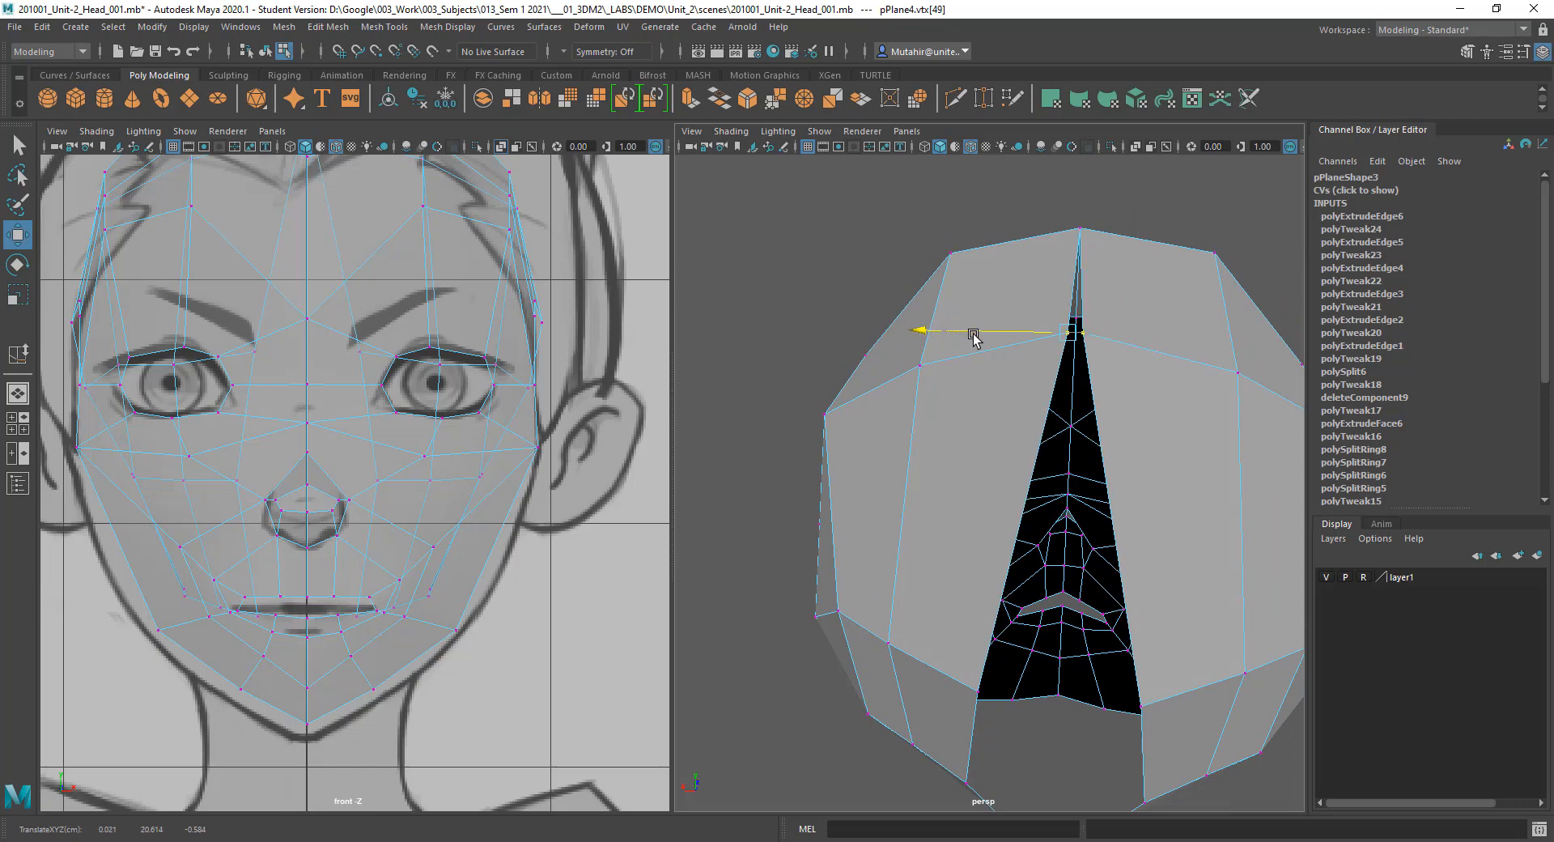
{"action": "middle_click_drag", "start_coordinate": [317, 265], "coordinate": [321, 479], "text": "alt"}
{"action": "left_click_drag", "start_coordinate": [229, 261], "coordinate": [420, 454], "text": "ctrl+alt"}
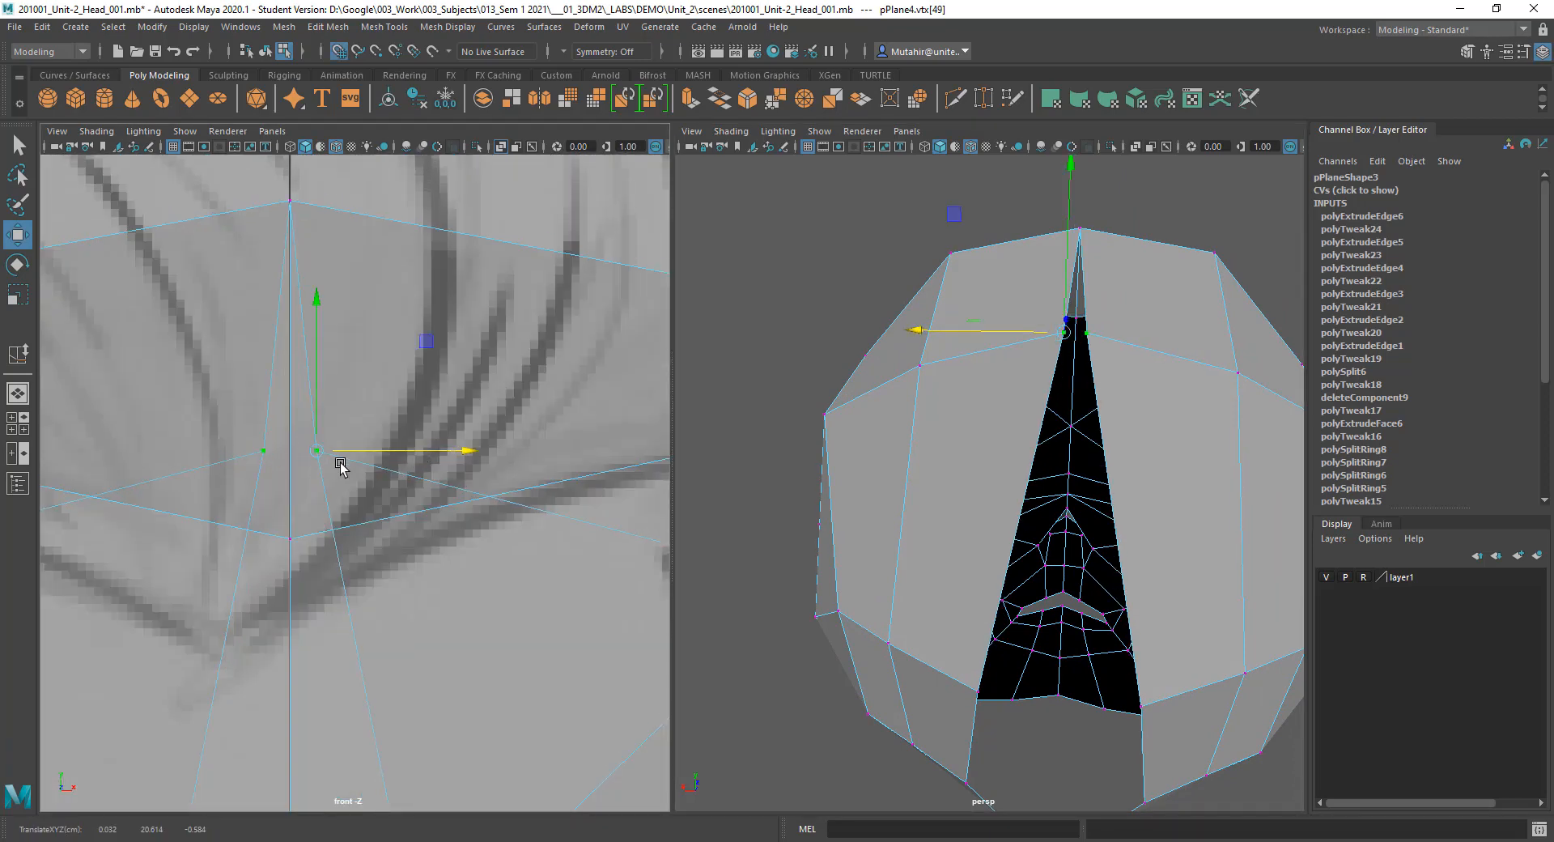
{"action": "left_click_drag", "start_coordinate": [291, 460], "coordinate": [291, 454]}
{"action": "left_click_drag", "start_coordinate": [1092, 572], "coordinate": [971, 381], "text": "alt"}
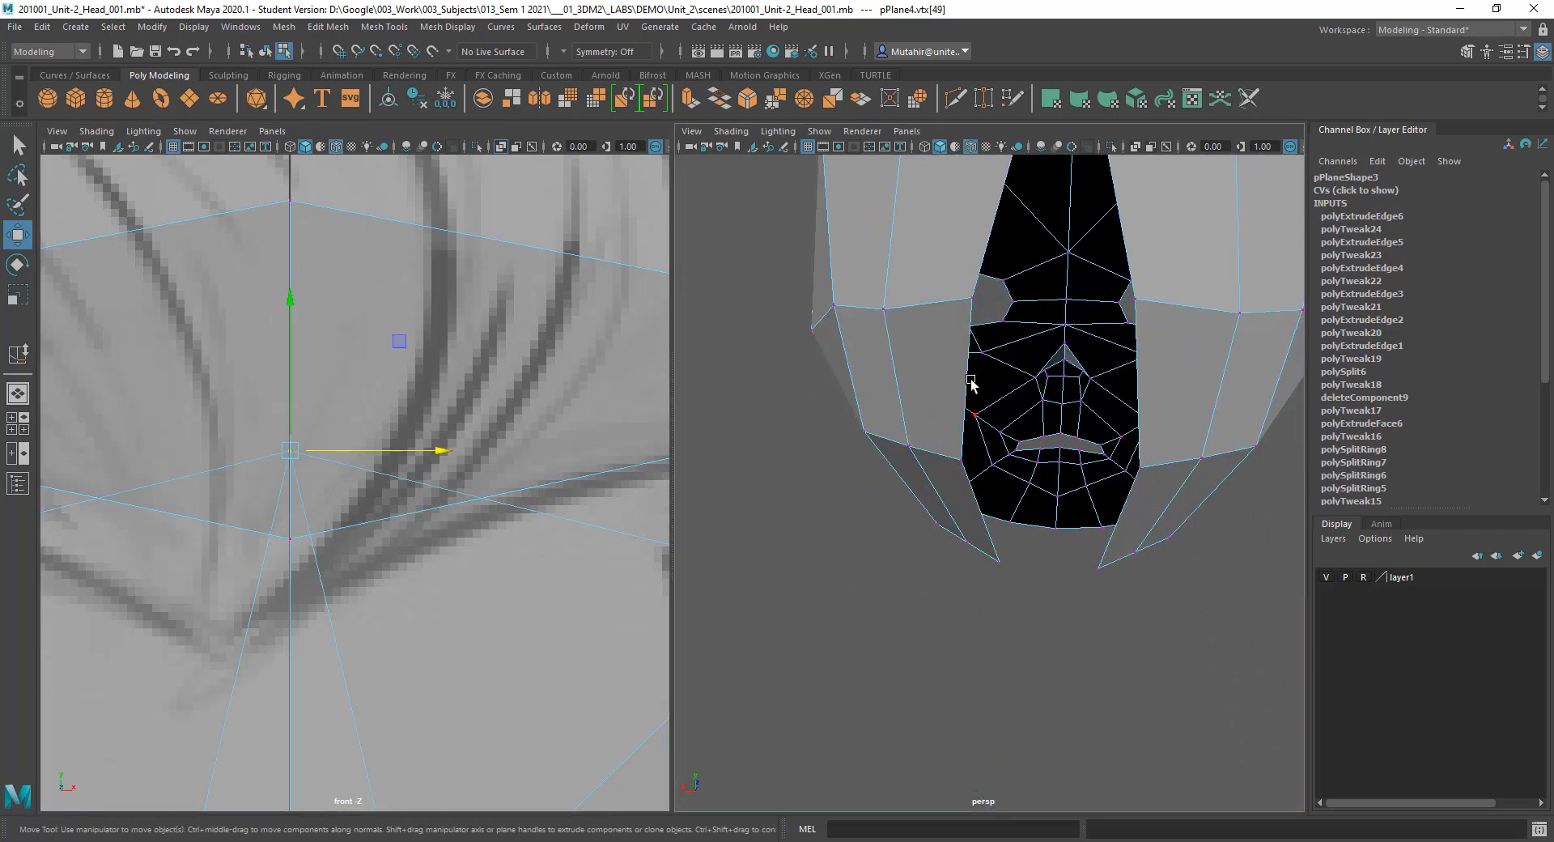
Step: Snap the three lower vertices along the rear opening onto the centre line to close the gap down to the nape
{"action": "left_click", "coordinate": [967, 301]}
{"action": "key", "text": "f"}
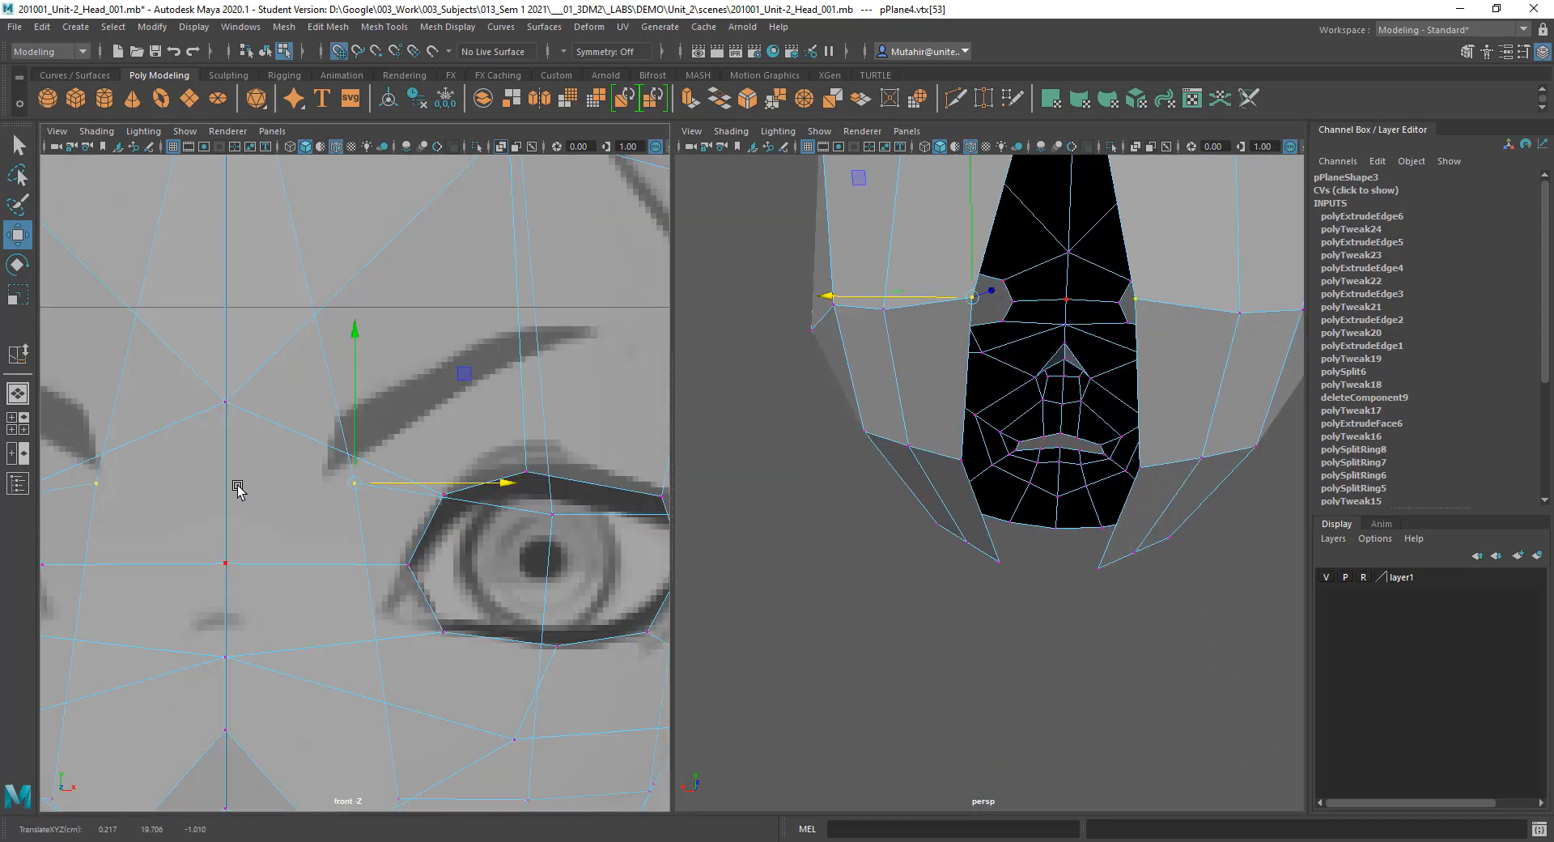
{"action": "middle_click_drag", "start_coordinate": [225, 485], "coordinate": [220, 492]}
{"action": "middle_click_drag", "start_coordinate": [343, 522], "coordinate": [376, 308], "text": "alt"}
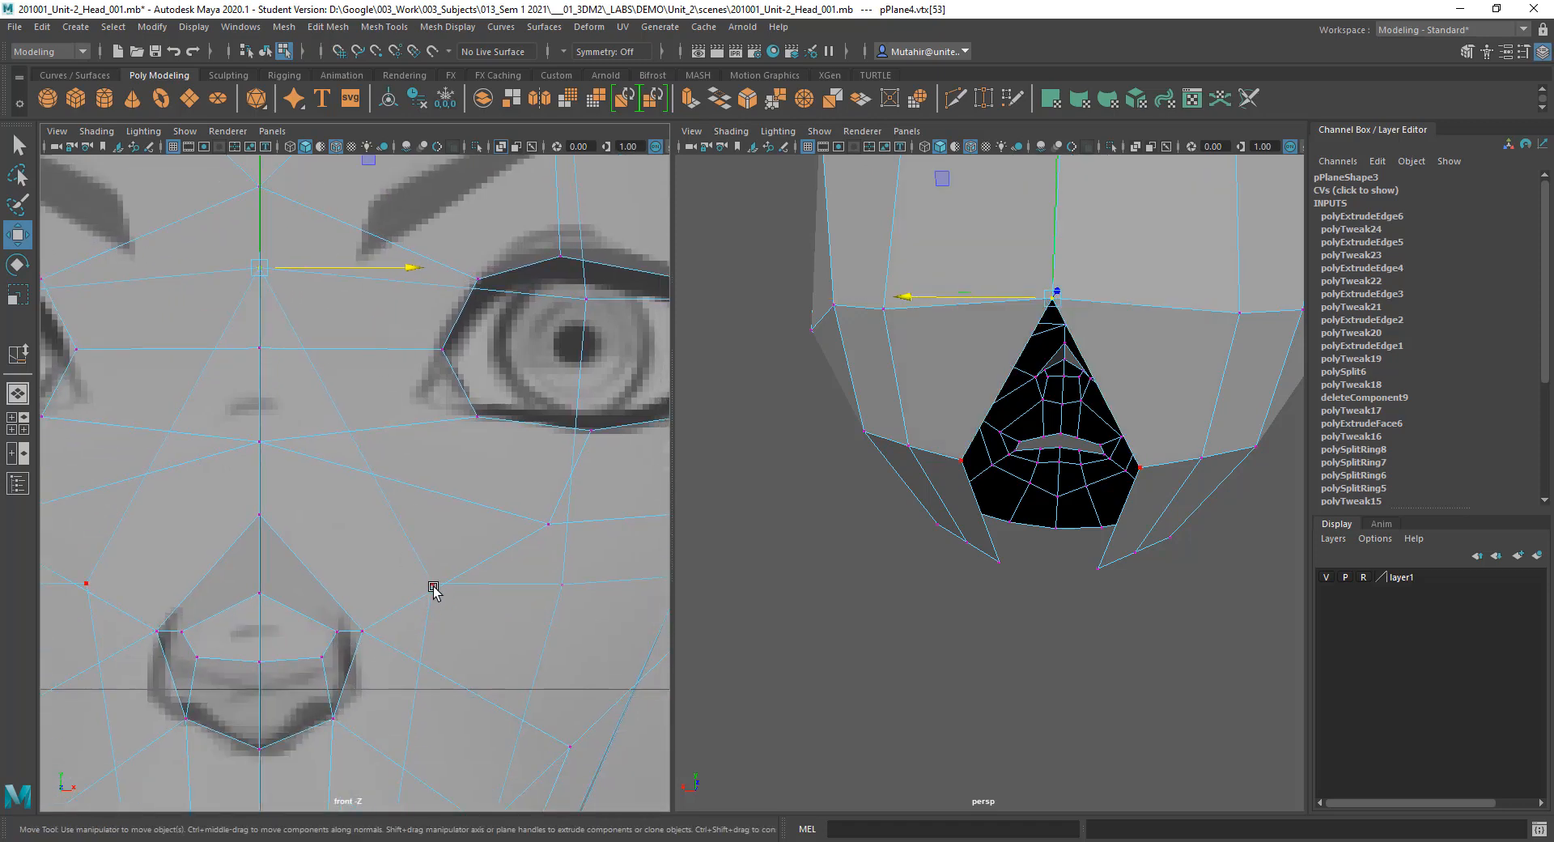
{"action": "left_click", "coordinate": [432, 585]}
{"action": "left_click_drag", "start_coordinate": [505, 582], "coordinate": [503, 582]}
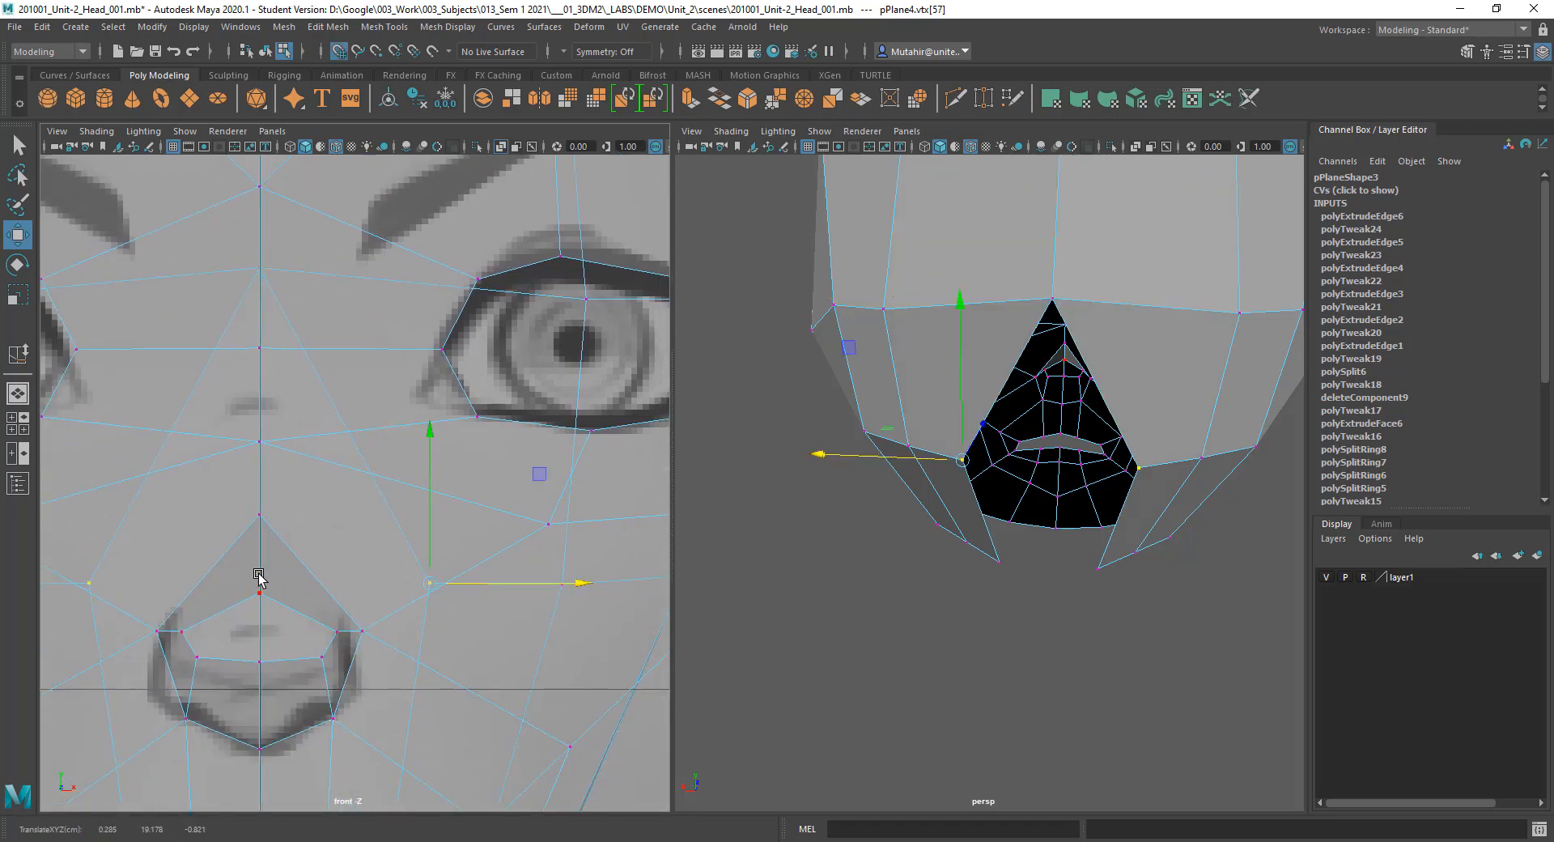
{"action": "middle_click_drag", "start_coordinate": [259, 575], "coordinate": [258, 588]}
{"action": "middle_click_drag", "start_coordinate": [393, 615], "coordinate": [414, 413], "text": "alt"}
{"action": "left_click", "coordinate": [400, 714]}
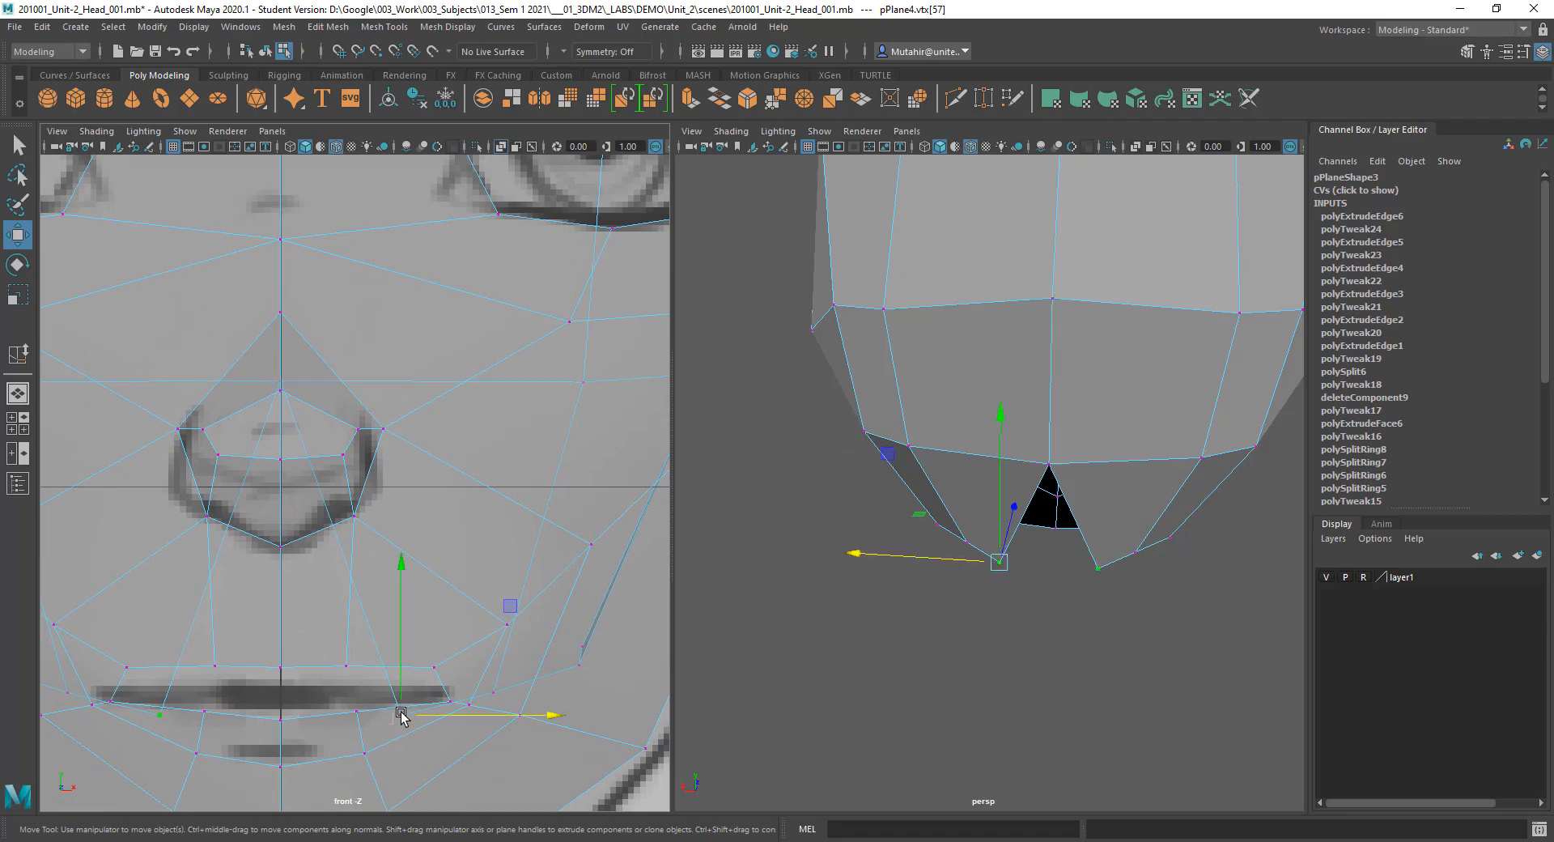
{"action": "middle_click_drag", "start_coordinate": [283, 716], "coordinate": [280, 717]}
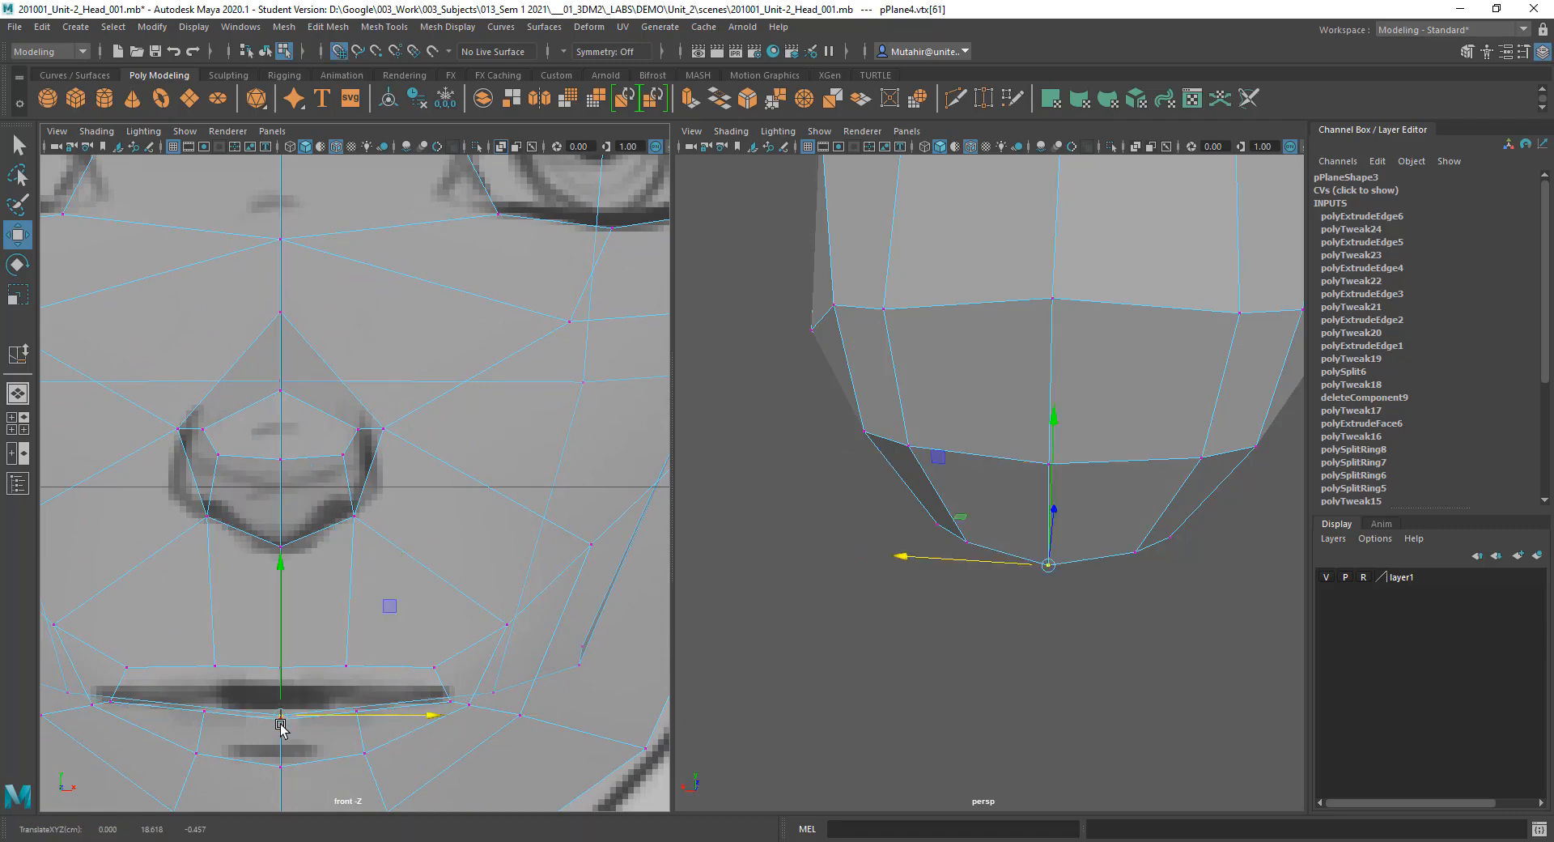
Step: Slide the vertical edges flanking the centre line at the back of the head toward the middle
{"action": "key", "text": "q"}
{"action": "left_click_drag", "start_coordinate": [1026, 645], "coordinate": [1009, 399], "text": "alt"}
{"action": "right_click_drag", "start_coordinate": [1009, 399], "coordinate": [1006, 350]}
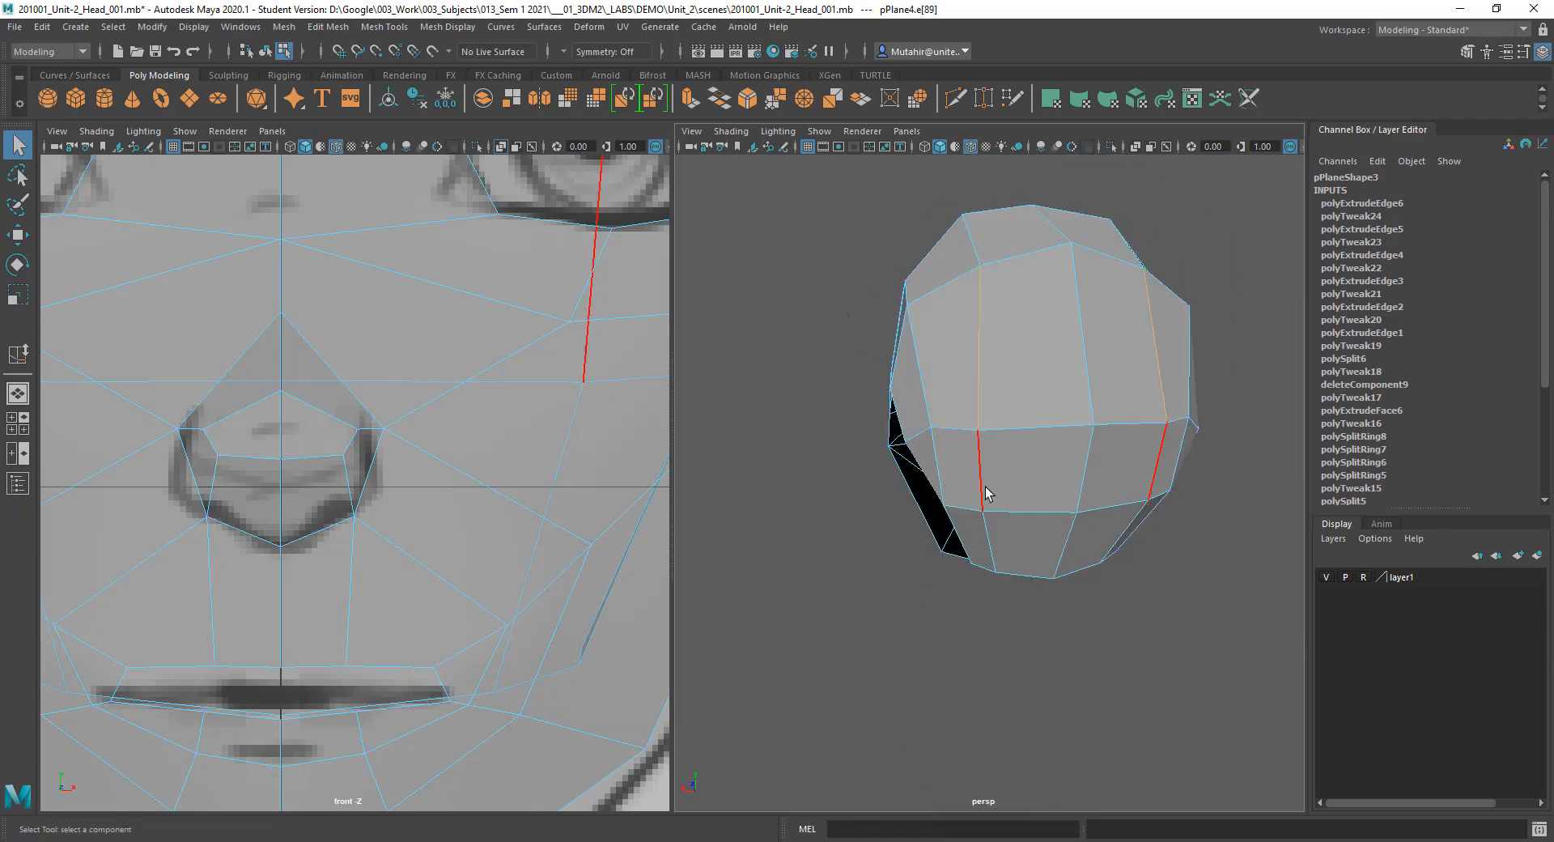
{"action": "key", "text": "y"}
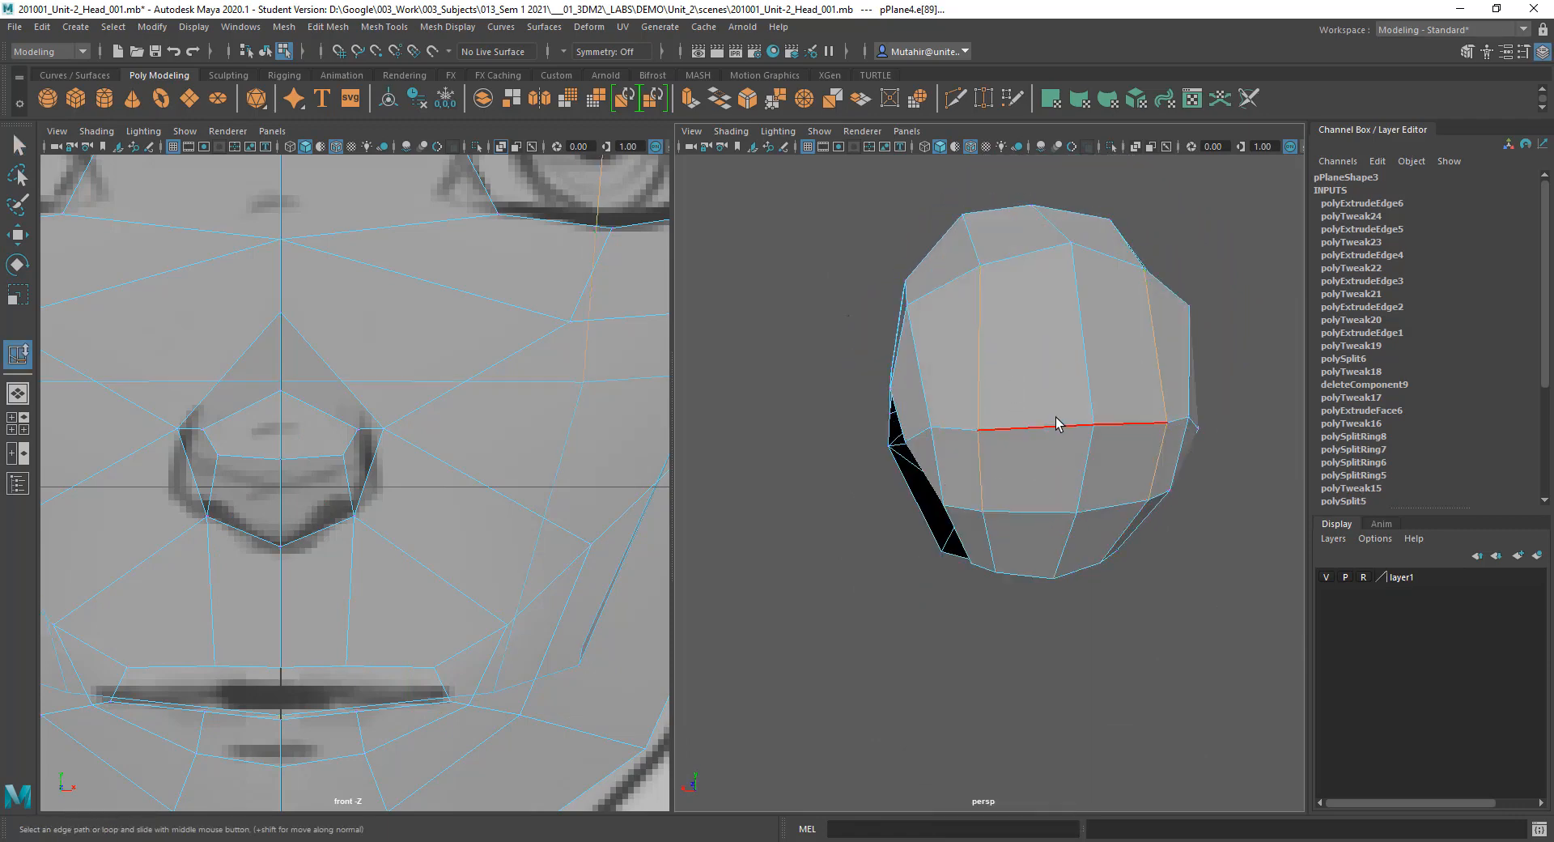
{"action": "middle_click_drag", "start_coordinate": [1002, 388], "coordinate": [1018, 388]}
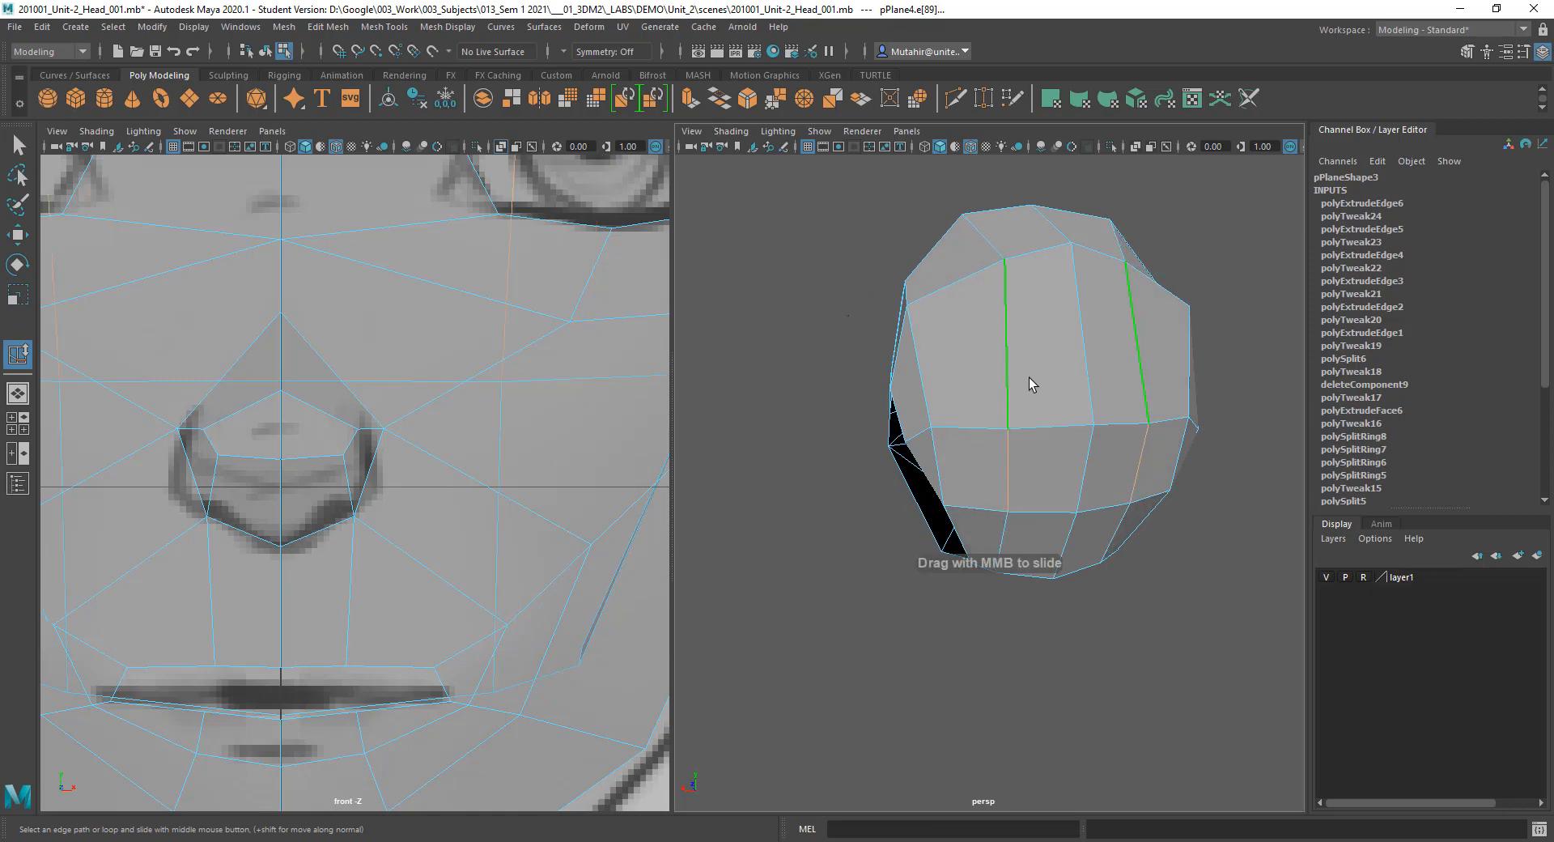
{"action": "left_click_drag", "start_coordinate": [1019, 337], "coordinate": [1040, 461], "text": "alt"}
Step: Move the mirrored vertex pair beside the centre line at the top of the back of the head outward
{"action": "key", "text": "q"}
{"action": "right_click_drag", "start_coordinate": [1027, 419], "coordinate": [984, 420]}
{"action": "left_click_drag", "start_coordinate": [1019, 423], "coordinate": [1026, 450], "text": "alt"}
{"action": "mouse_move", "coordinate": [1002, 502]}
{"action": "left_mouse_down", "text": "alt"}
{"action": "mouse_move", "coordinate": [995, 513]}
{"action": "mouse_move", "coordinate": [1018, 484]}
{"action": "left_mouse_up", "text": "alt"}
{"action": "key", "text": "w"}
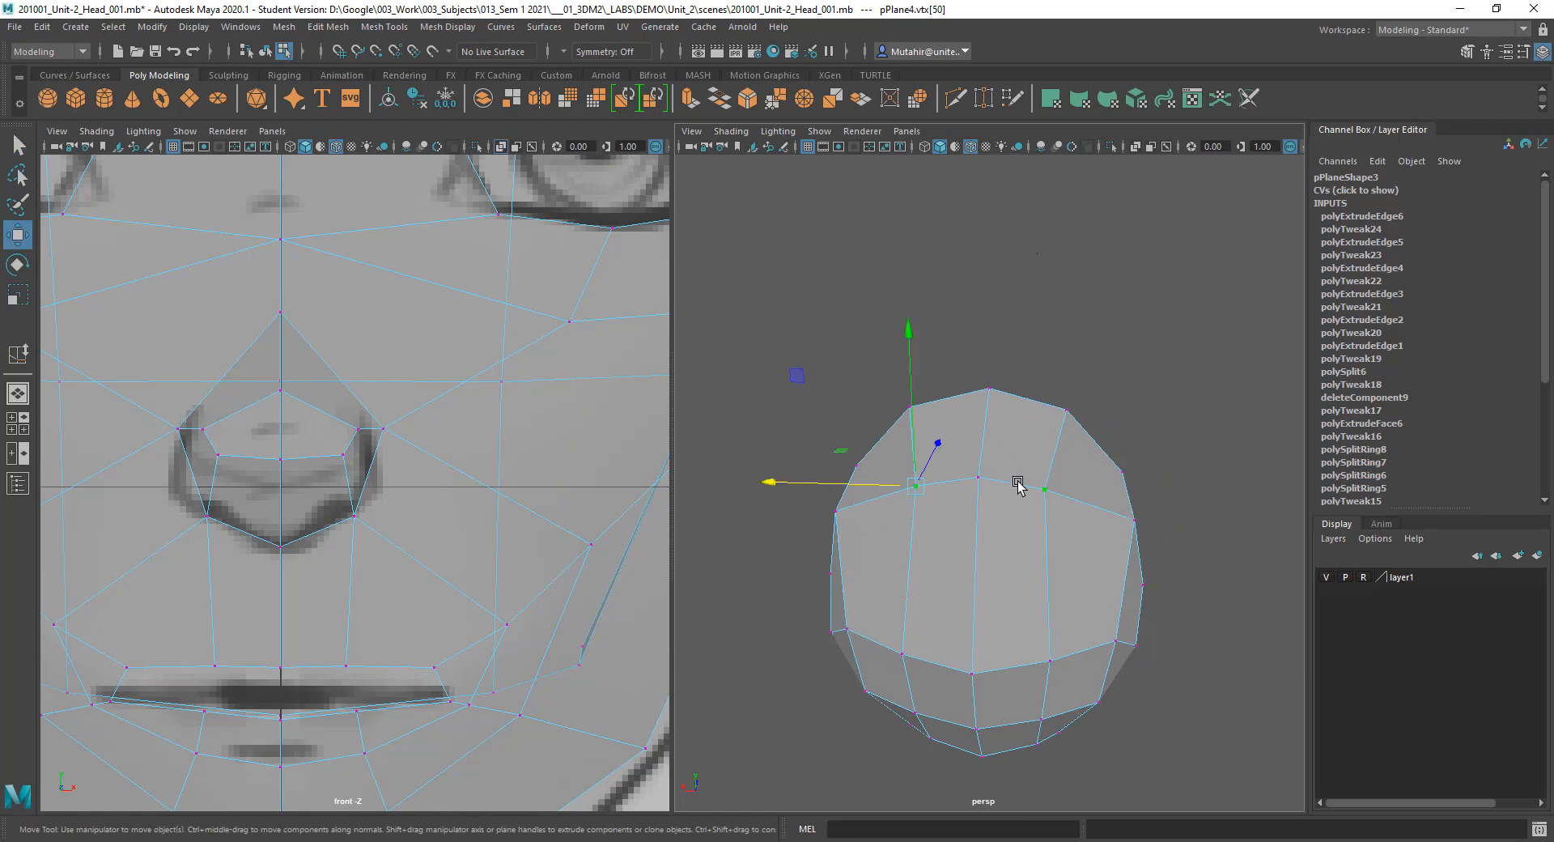
{"action": "key", "text": "q"}
{"action": "left_click_drag", "start_coordinate": [841, 490], "coordinate": [878, 513], "text": "alt"}
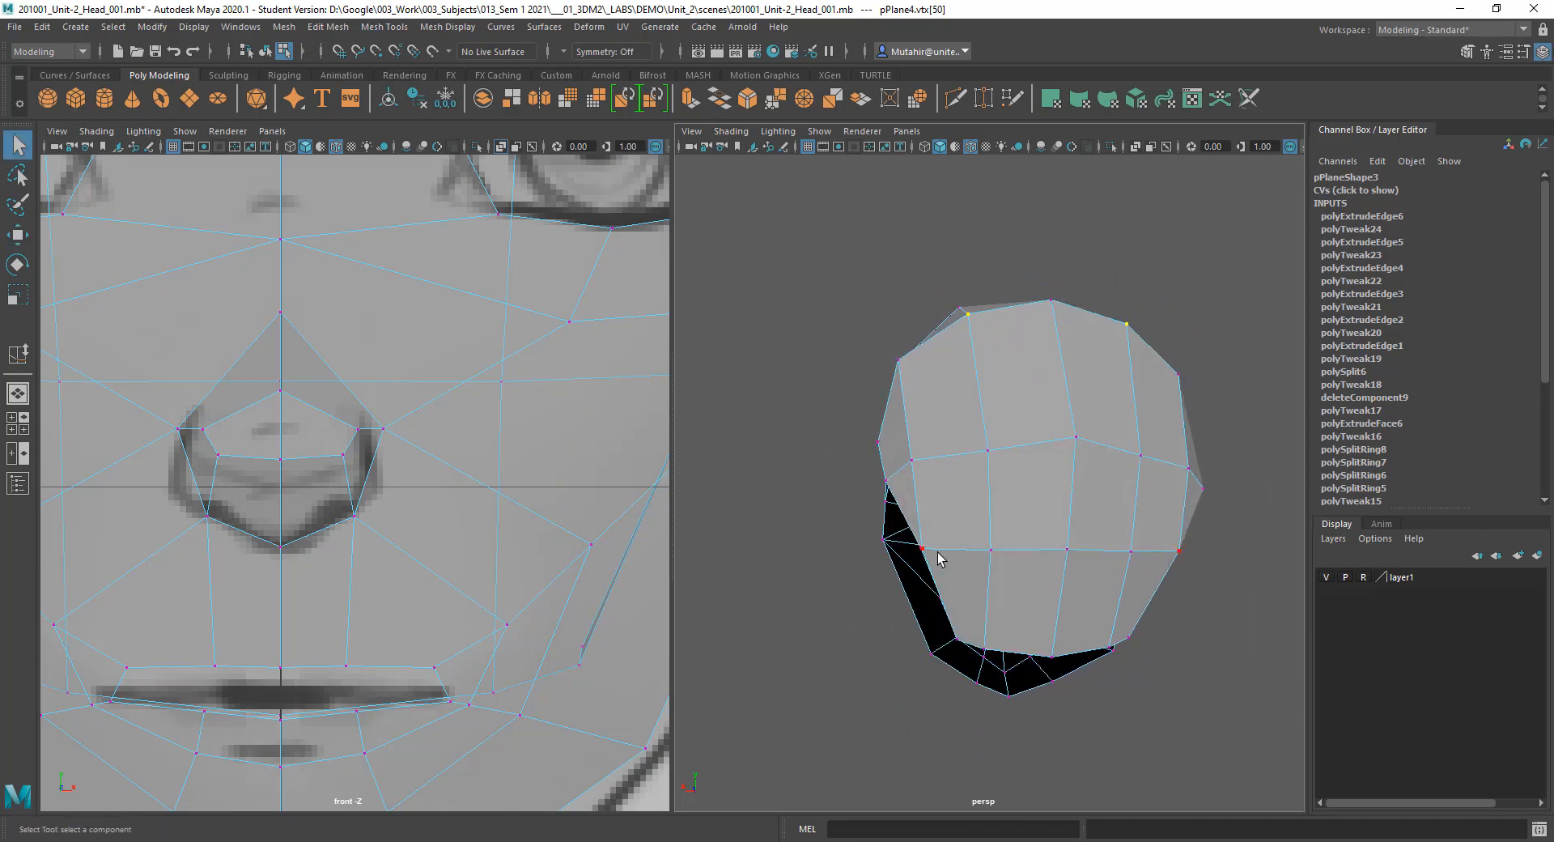
Step: Select the two lower boundary vertices behind the ear and adjust their front-to-back position against the side reference in wireframe
{"action": "left_click_drag", "start_coordinate": [951, 565], "coordinate": [1007, 552], "text": "alt"}
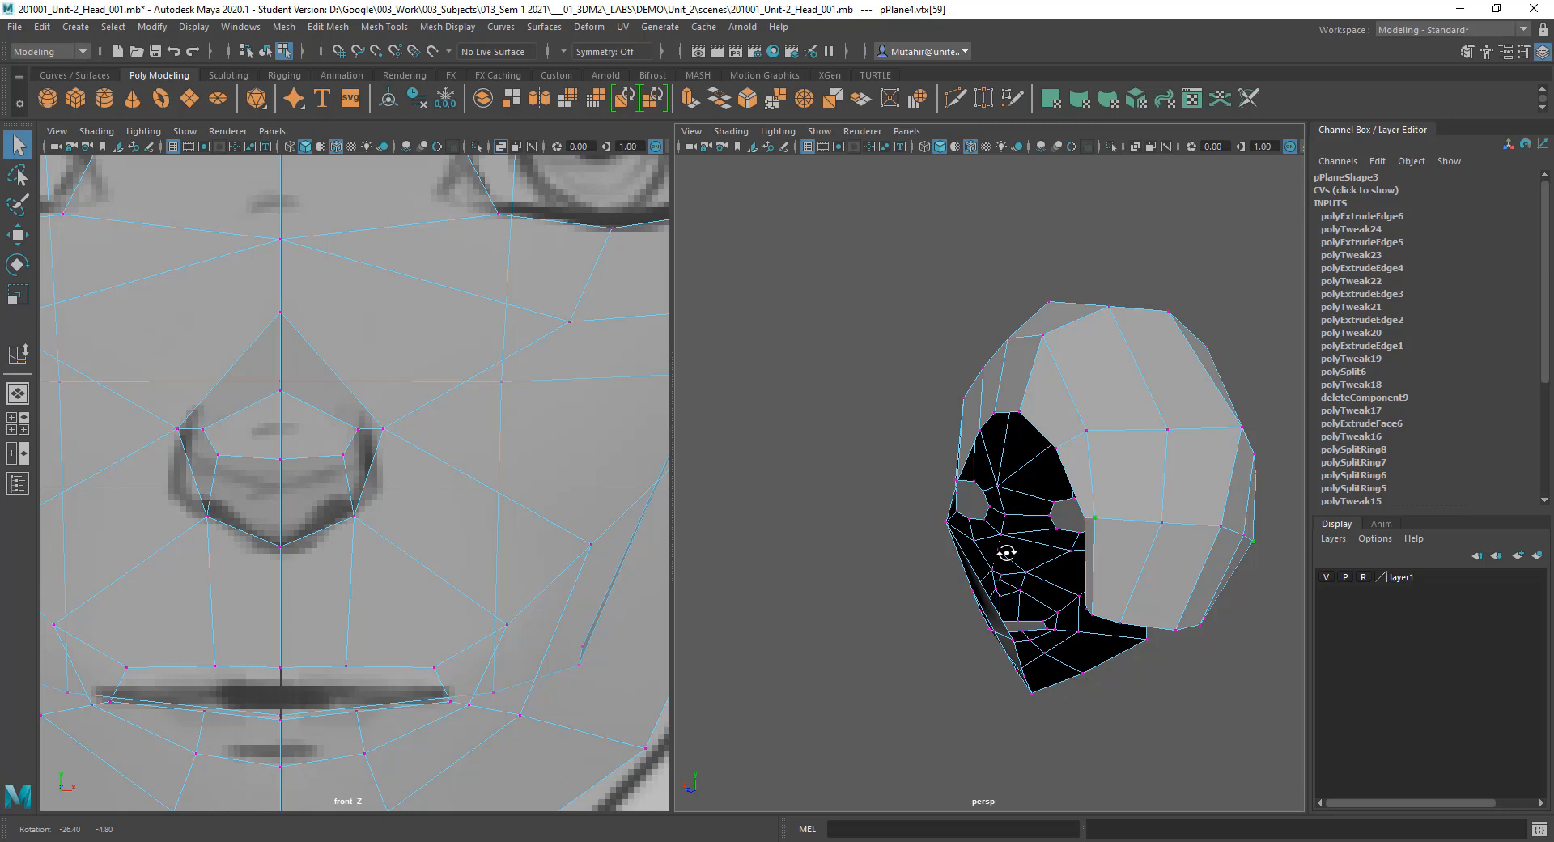
{"action": "left_click", "coordinate": [1093, 616], "text": "shift"}
{"action": "left_click_drag", "start_coordinate": [1093, 617], "coordinate": [1036, 569], "text": "alt"}
{"action": "key", "text": "w"}
{"action": "left_click_drag", "start_coordinate": [943, 599], "coordinate": [1035, 624]}
{"action": "key", "text": "space"}
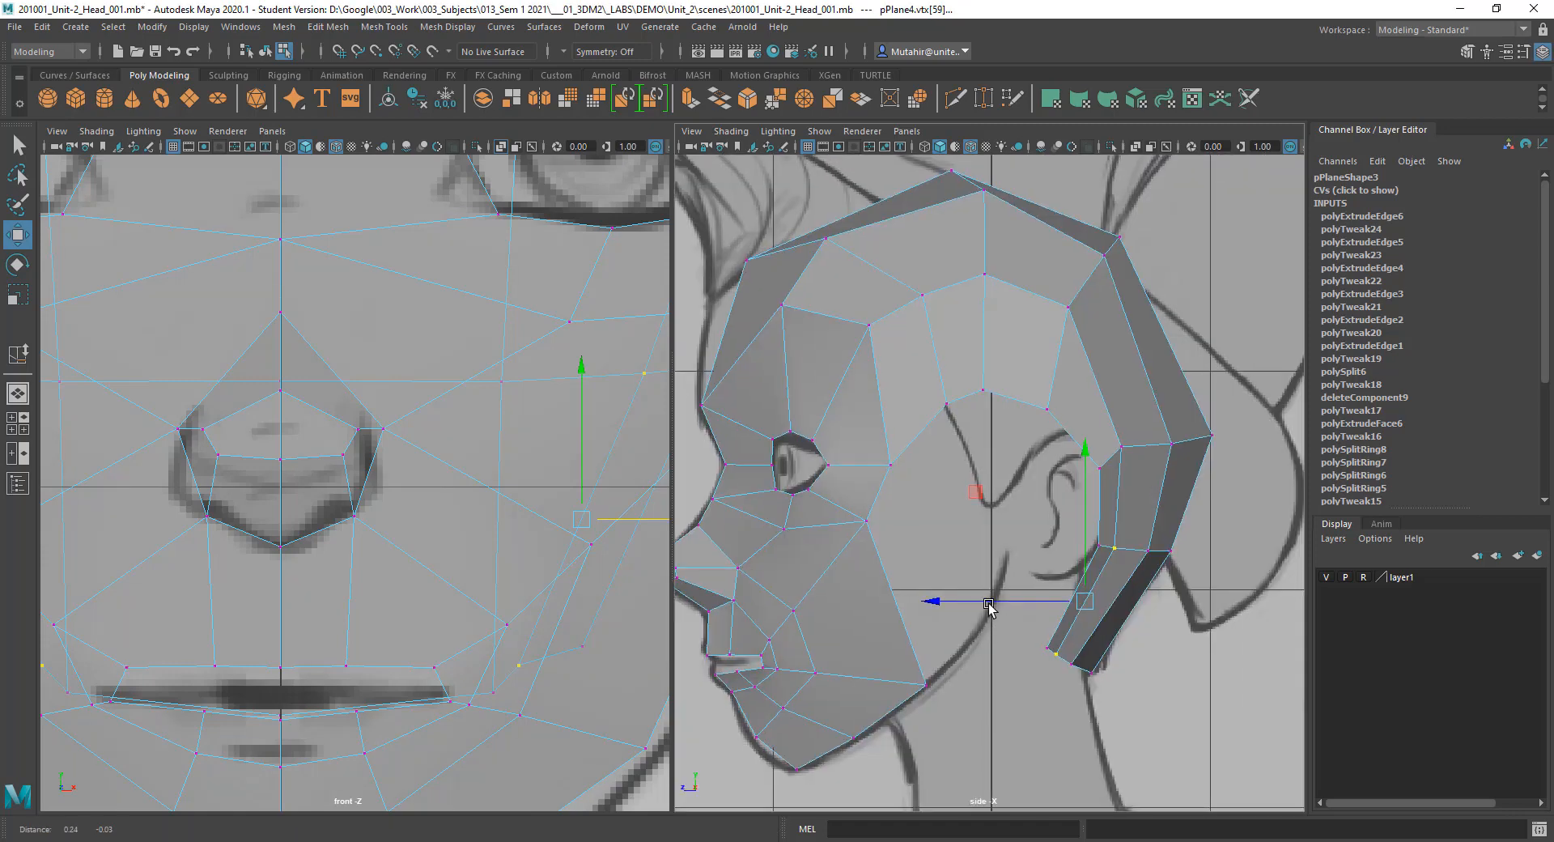
{"action": "scroll", "coordinate": [1070, 608], "scroll_direction": "up", "scroll_amount": 2}
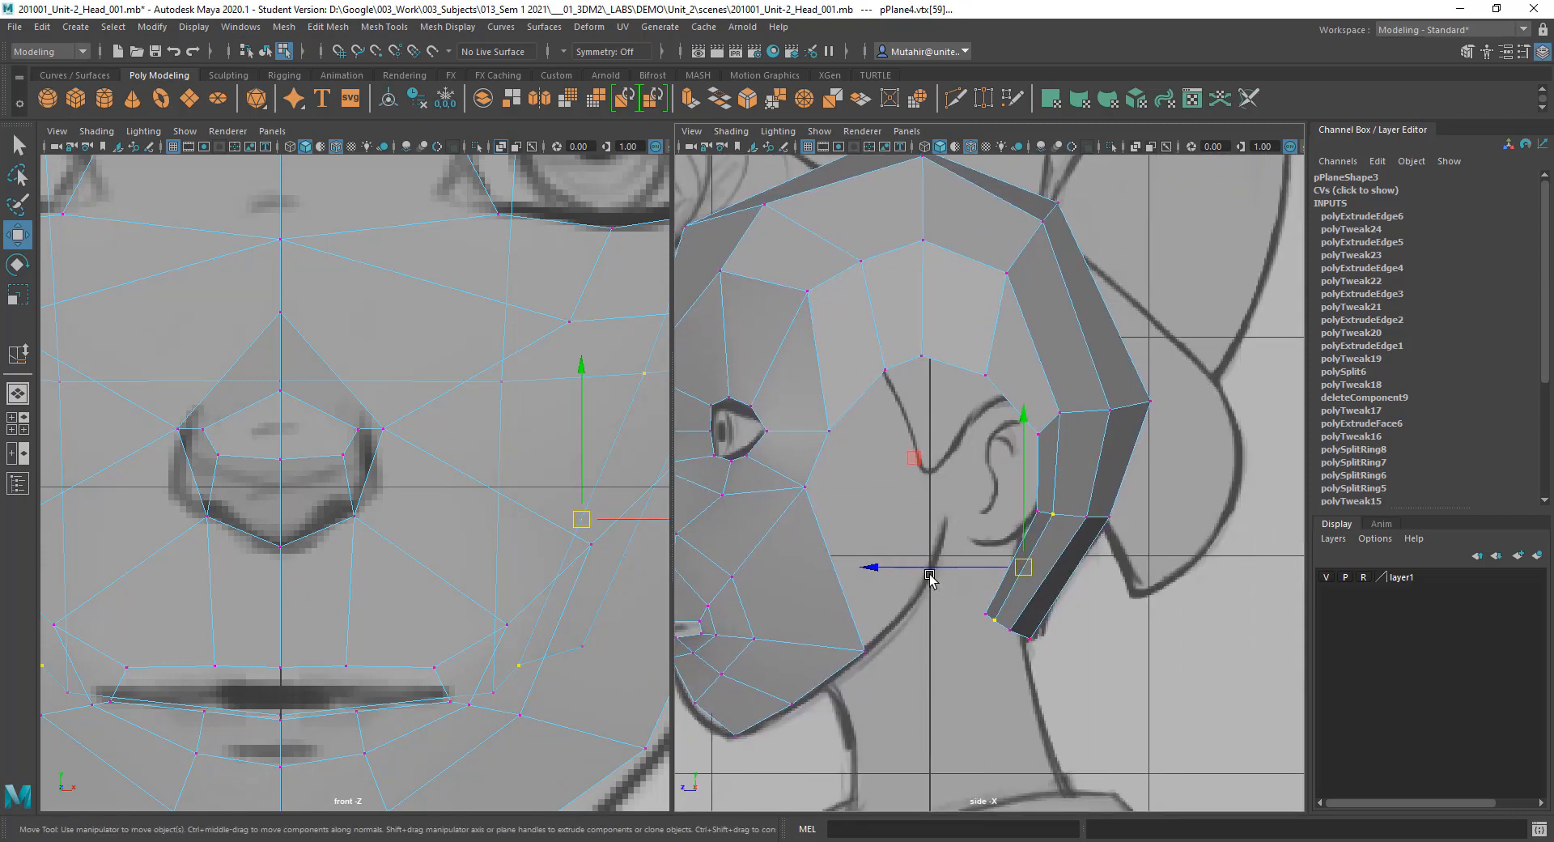
{"action": "key", "text": "4"}
{"action": "mouse_move", "coordinate": [863, 568]}
{"action": "left_mouse_down"}
{"action": "mouse_move", "coordinate": [879, 569]}
{"action": "mouse_move", "coordinate": [862, 567]}
{"action": "left_mouse_up"}
{"action": "middle_click_drag", "start_coordinate": [1096, 550], "coordinate": [1068, 538], "text": "alt"}
{"action": "right_click_drag", "start_coordinate": [1068, 539], "coordinate": [1100, 537], "text": "alt"}
{"action": "middle_click_drag", "start_coordinate": [1100, 537], "coordinate": [1096, 547], "text": "alt"}
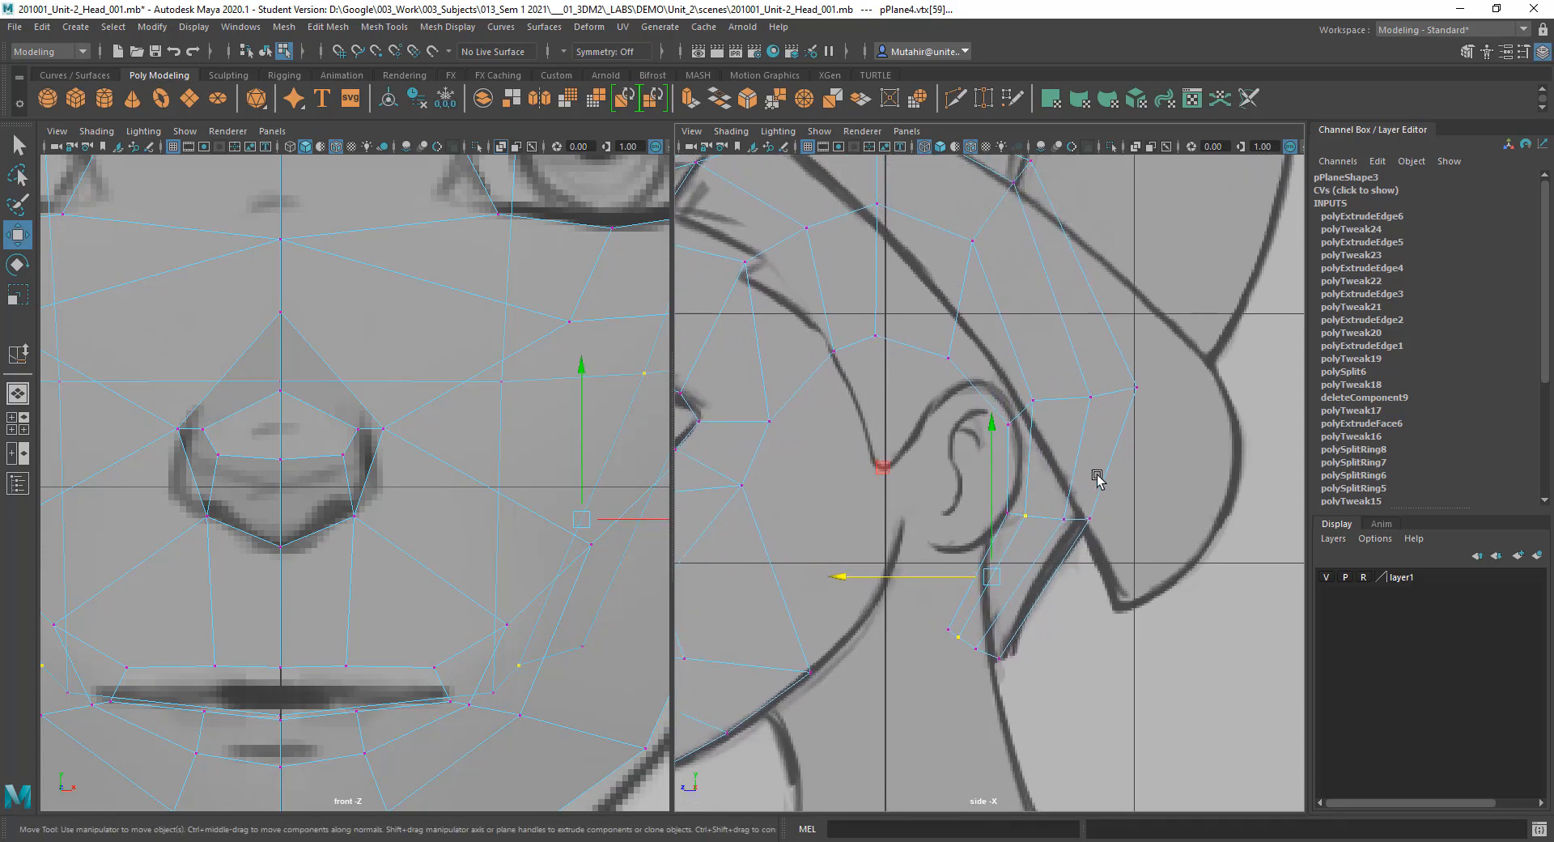
{"action": "right_click_drag", "start_coordinate": [1097, 477], "coordinate": [1106, 480], "text": "alt"}
{"action": "left_click_drag", "start_coordinate": [875, 581], "coordinate": [882, 582]}
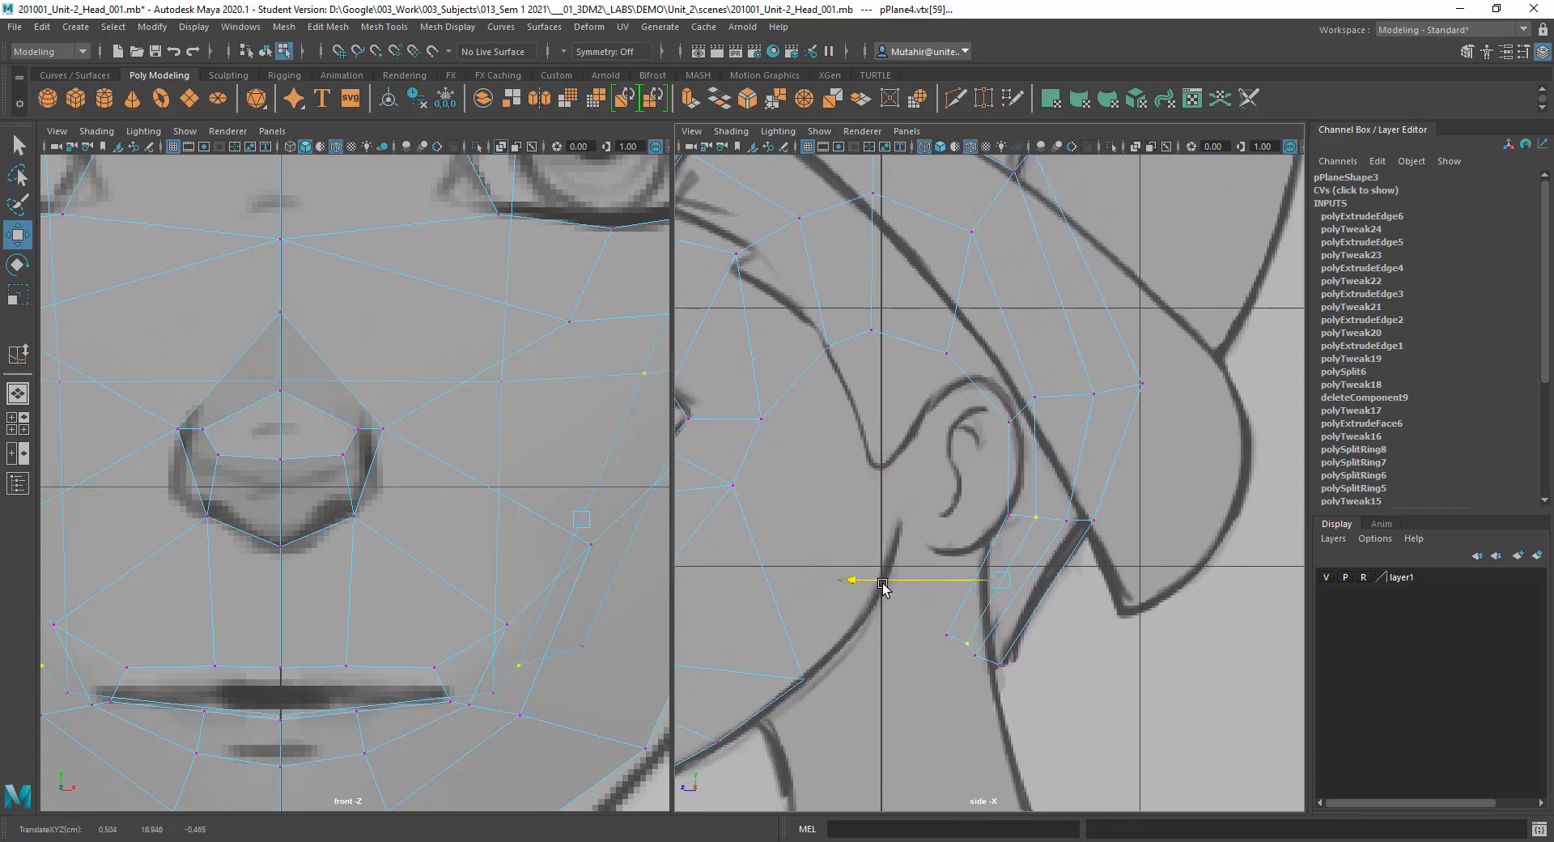
Step: Nudge the lower boundary vertex at the nape and the boundary vertex behind the ear to refine their spacing in the side view
{"action": "key", "text": "q"}
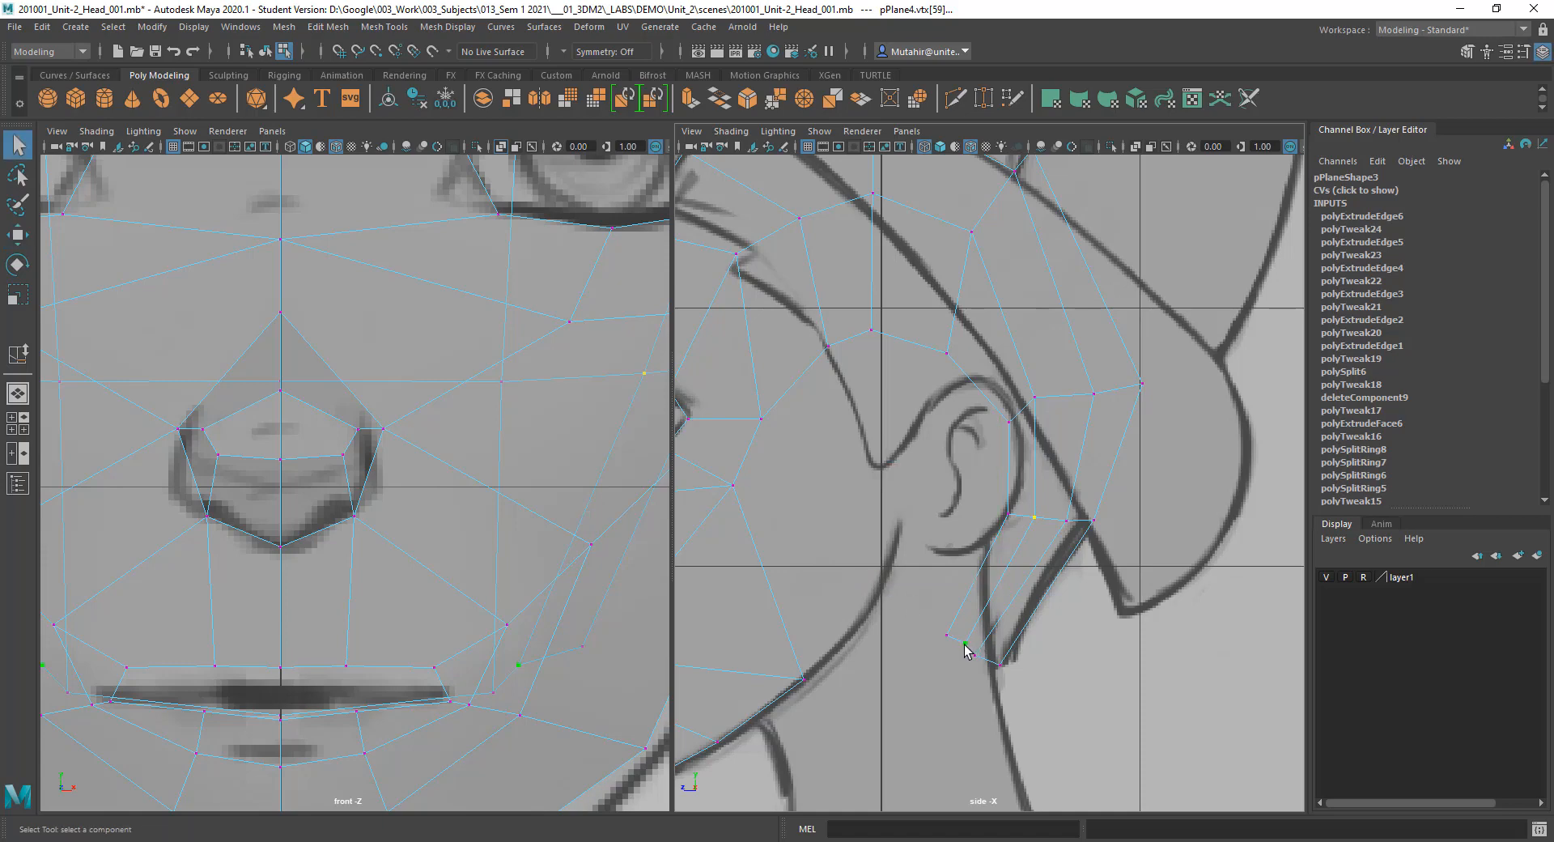
{"action": "left_click", "coordinate": [965, 645]}
{"action": "key", "text": "w"}
{"action": "left_click_drag", "start_coordinate": [971, 645], "coordinate": [961, 652]}
{"action": "key", "text": "q"}
{"action": "left_click", "coordinate": [1035, 399]}
{"action": "key", "text": "w"}
{"action": "left_click_drag", "start_coordinate": [1037, 402], "coordinate": [1045, 404]}
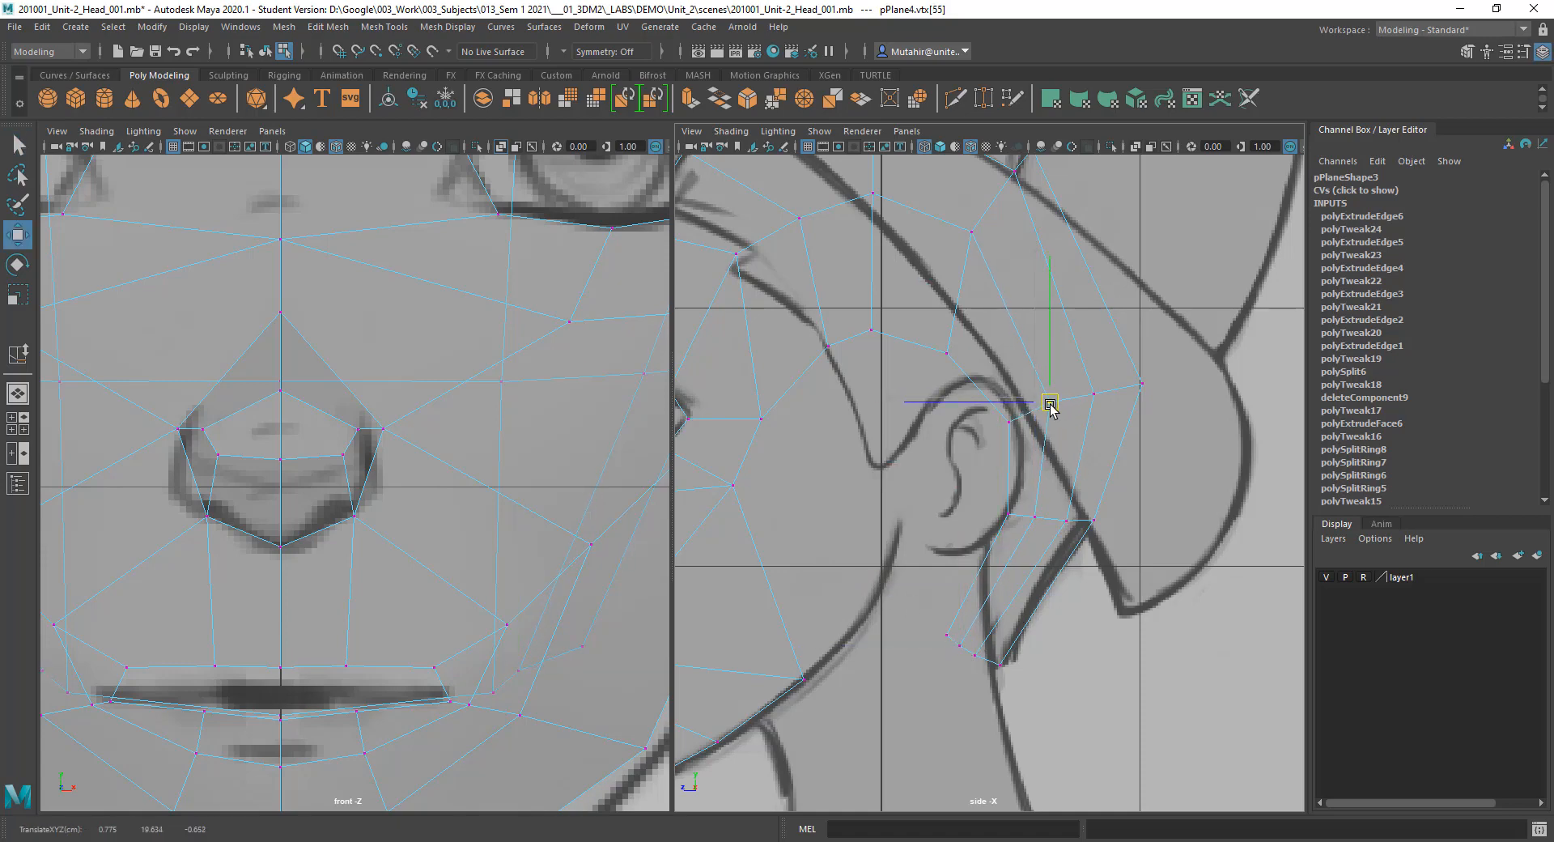
{"action": "key", "text": "q"}
Step: In the perspective view with smooth shading, move the mirrored lower nape vertex pair outward from the centre line
{"action": "middle_click_drag", "start_coordinate": [1031, 290], "coordinate": [1037, 424], "text": "alt"}
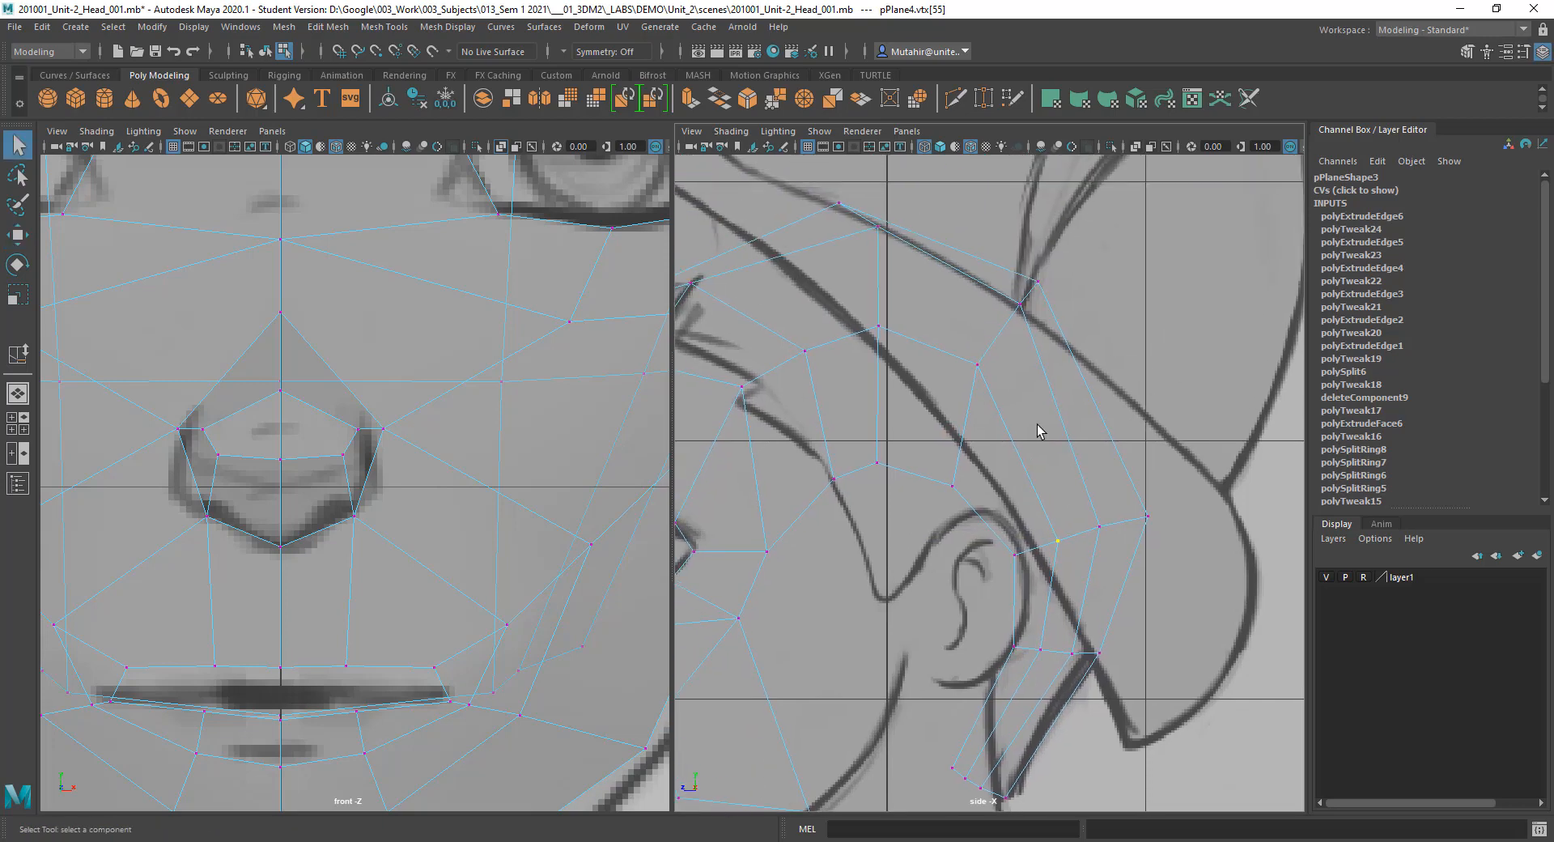
{"action": "key", "text": "space"}
{"action": "left_click_drag", "start_coordinate": [1030, 396], "coordinate": [1030, 352]}
{"action": "mouse_move", "coordinate": [1100, 464]}
{"action": "left_mouse_down", "text": "alt"}
{"action": "mouse_move", "coordinate": [1078, 467]}
{"action": "mouse_move", "coordinate": [1049, 418]}
{"action": "mouse_move", "coordinate": [1034, 346]}
{"action": "mouse_move", "coordinate": [1066, 433]}
{"action": "left_mouse_up", "text": "alt"}
{"action": "key", "text": "5"}
{"action": "key", "text": "w"}
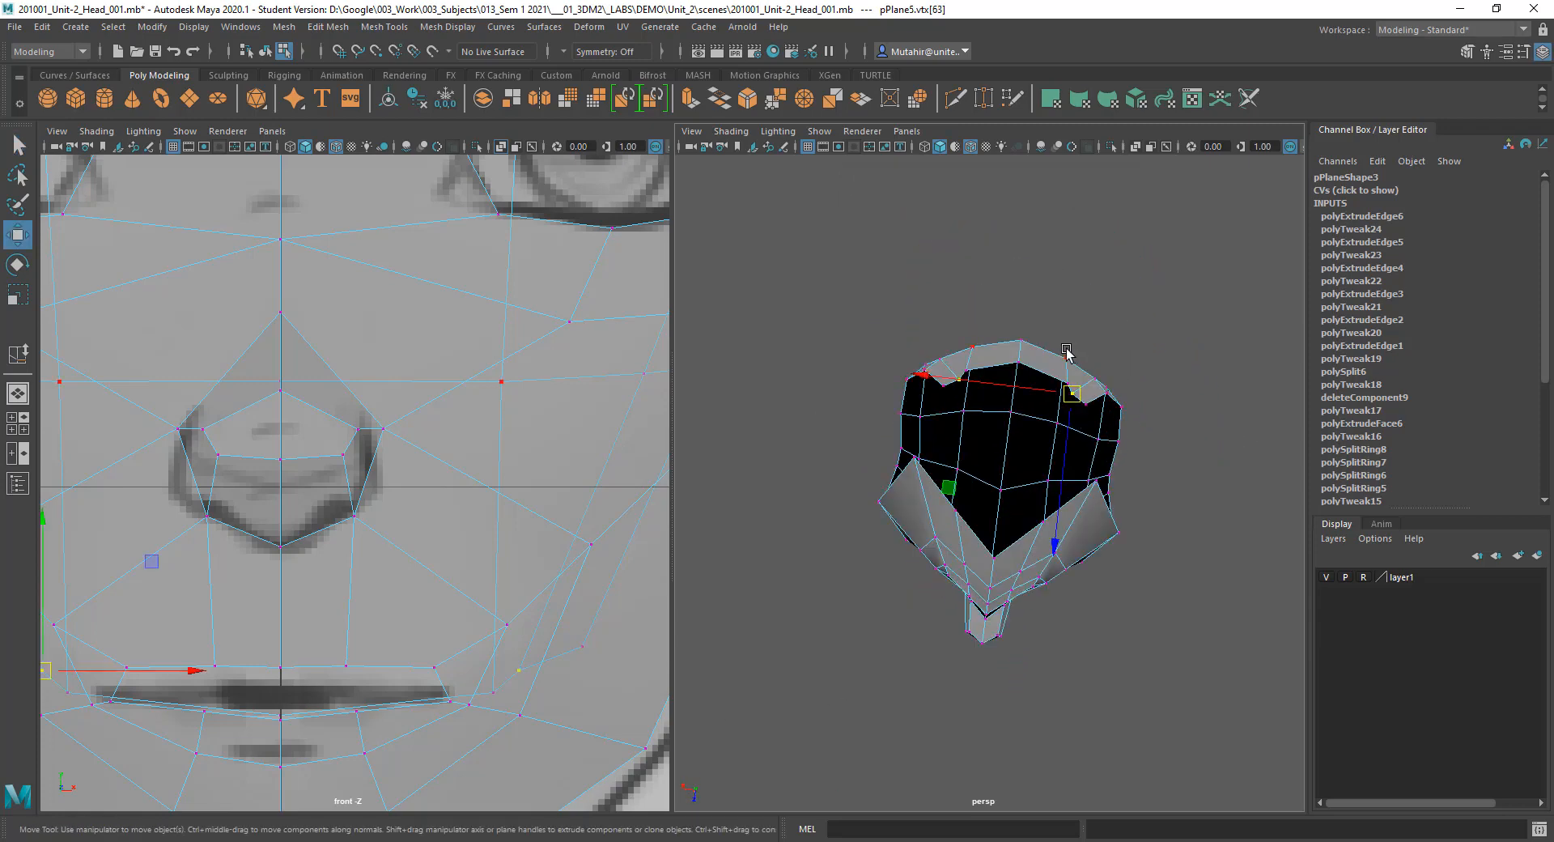
{"action": "left_click_drag", "start_coordinate": [1062, 514], "coordinate": [1063, 514]}
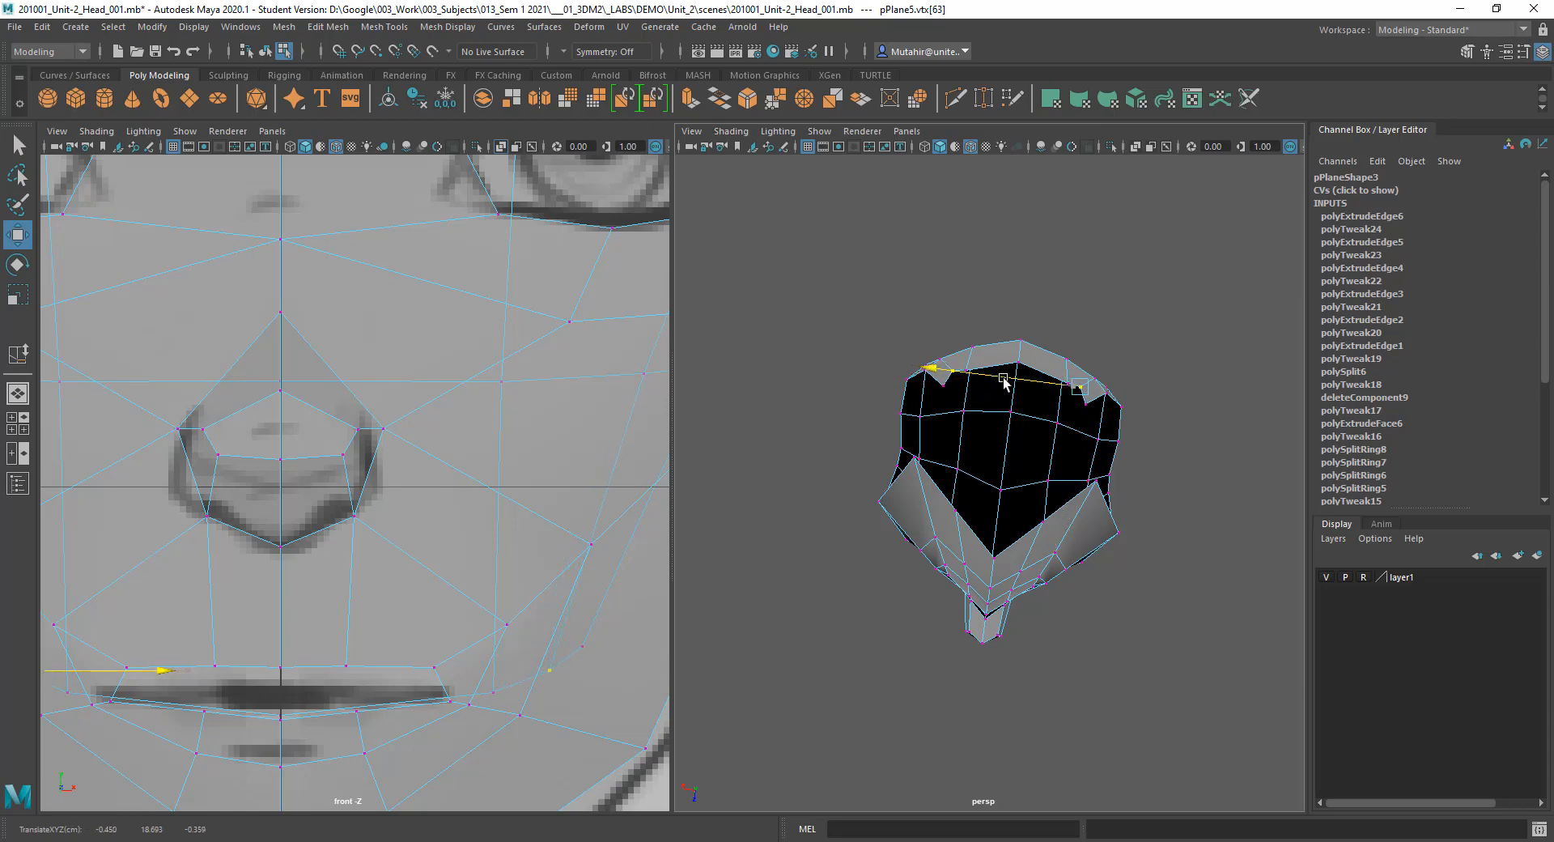
{"action": "key", "text": "q"}
Step: Select the neighbouring mirrored nape vertex pair and move it slightly toward the centre line
{"action": "mouse_move", "coordinate": [1026, 366]}
{"action": "left_mouse_down", "text": "alt"}
{"action": "mouse_move", "coordinate": [1033, 433]}
{"action": "mouse_move", "coordinate": [1033, 354]}
{"action": "mouse_move", "coordinate": [1048, 356]}
{"action": "left_mouse_up", "text": "alt"}
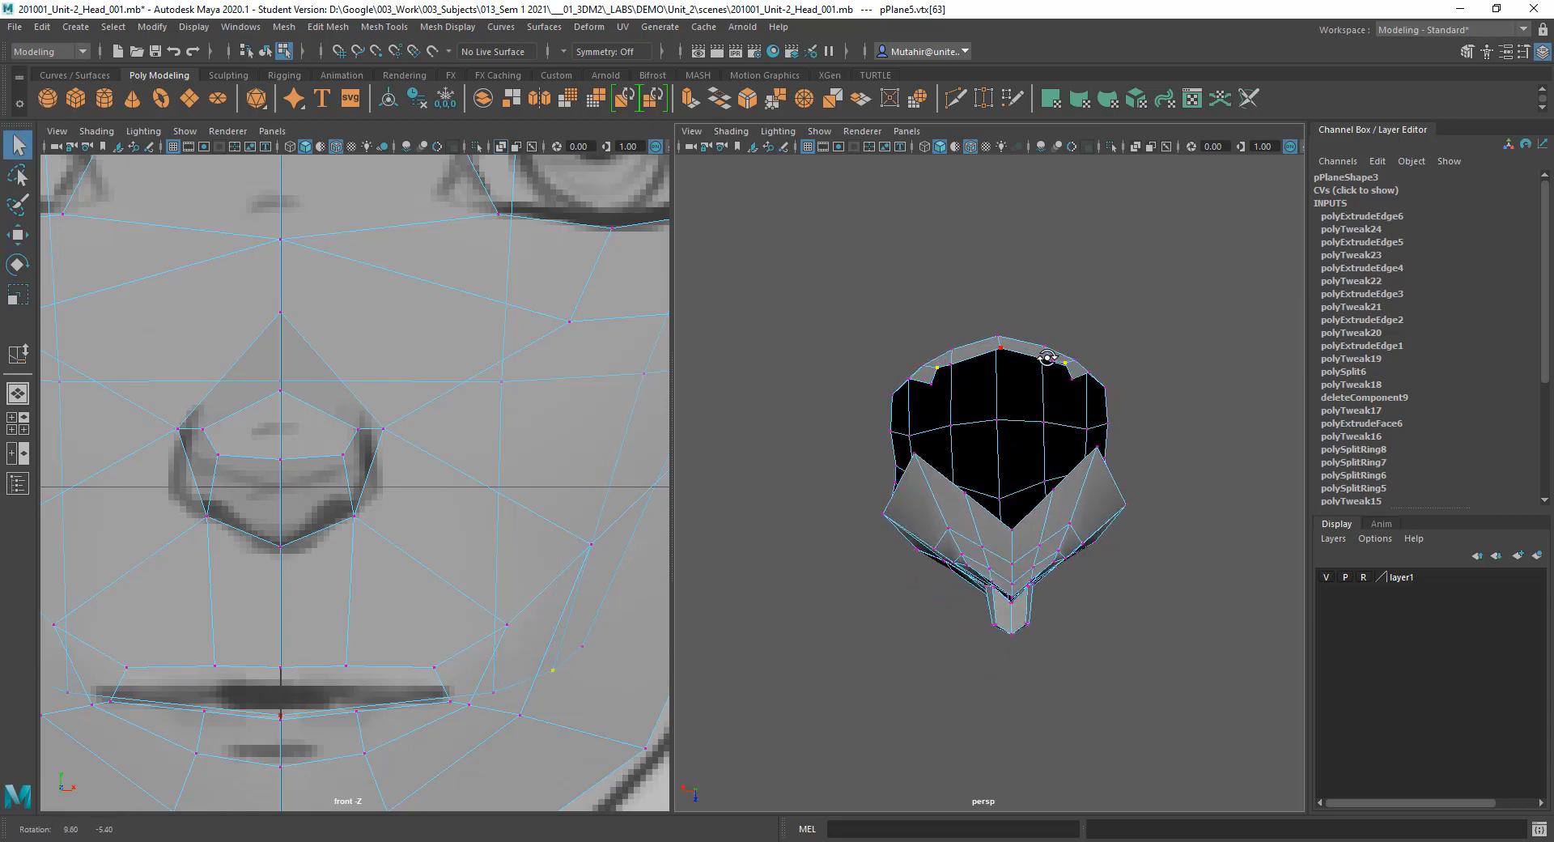
{"action": "key", "text": "w"}
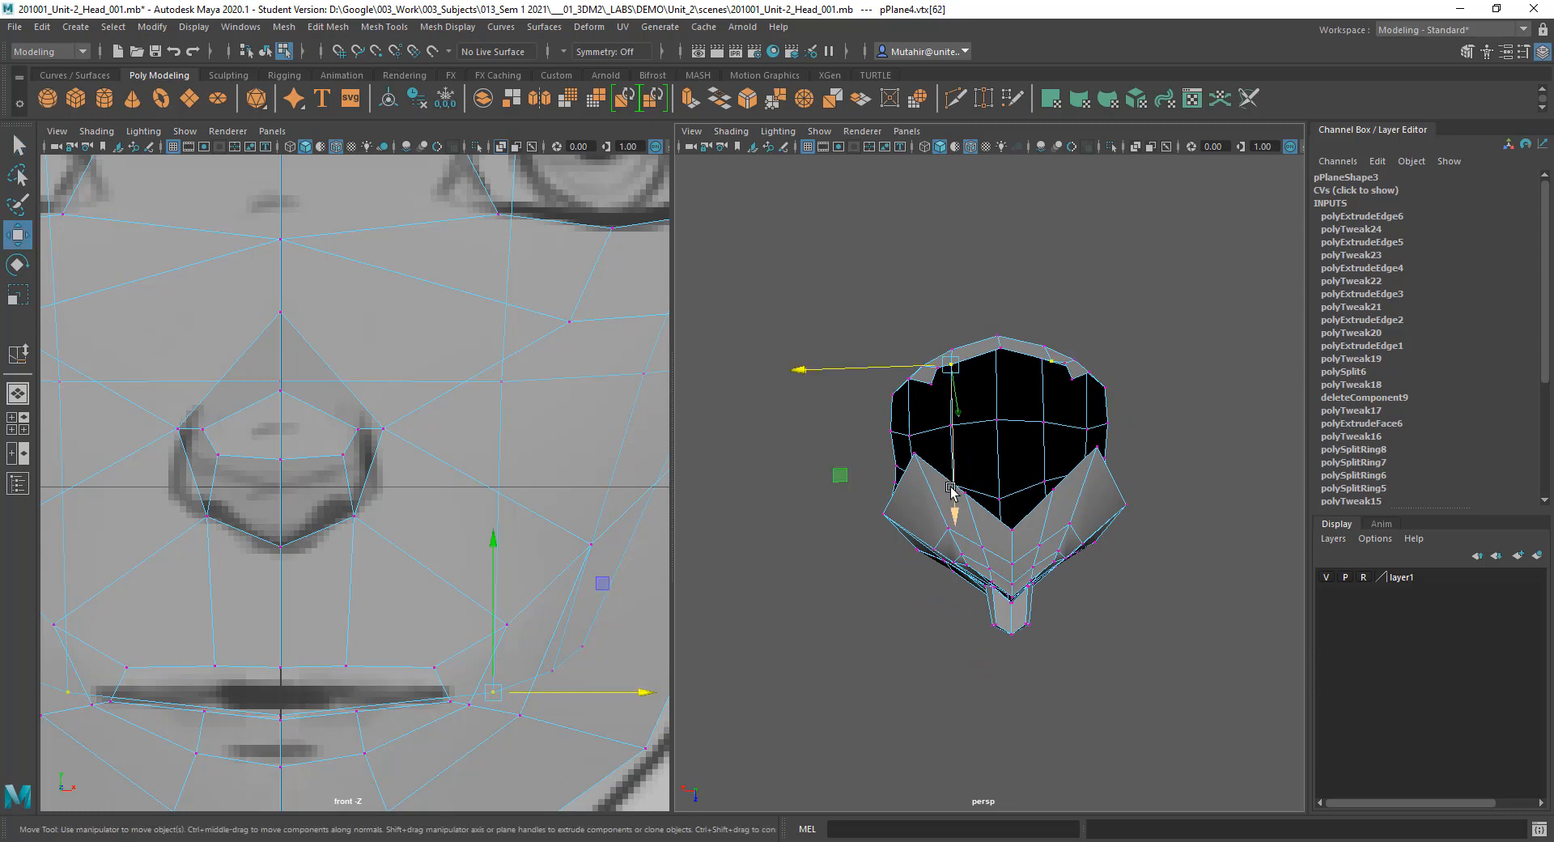
{"action": "left_click_drag", "start_coordinate": [951, 489], "coordinate": [1021, 542]}
{"action": "key", "text": "q"}
{"action": "key", "text": "w"}
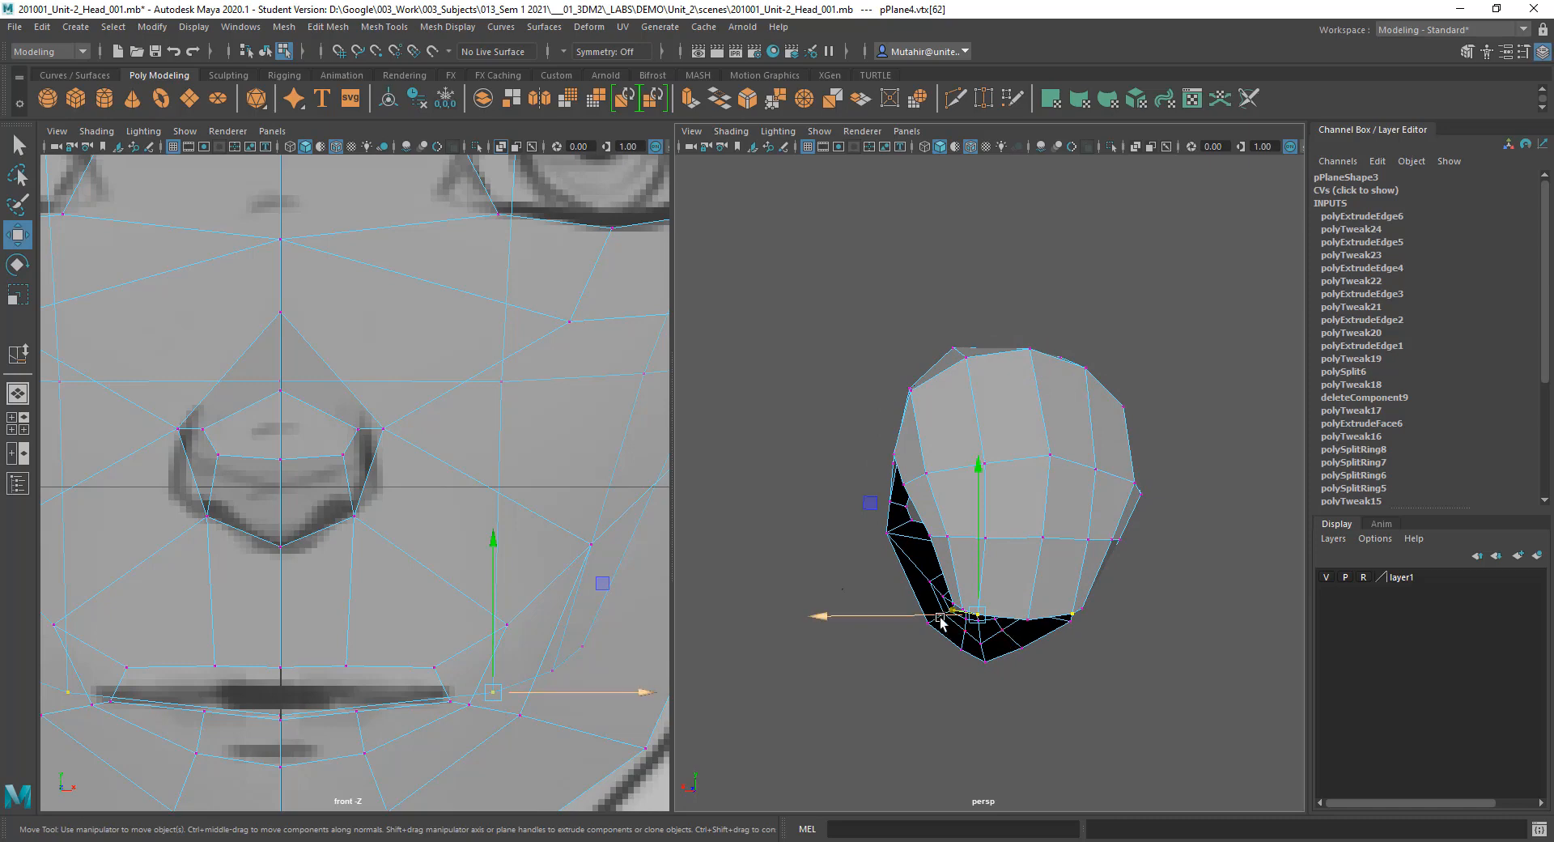
{"action": "left_click_drag", "start_coordinate": [940, 620], "coordinate": [951, 621]}
{"action": "key", "text": "q"}
Step: Examine the open area between the jaw and the nape in the side and perspective views
{"action": "mouse_move", "coordinate": [1034, 562]}
{"action": "left_mouse_down", "text": "alt"}
{"action": "mouse_move", "coordinate": [1072, 610]}
{"action": "mouse_move", "coordinate": [1143, 625]}
{"action": "mouse_move", "coordinate": [1294, 582]}
{"action": "mouse_move", "coordinate": [1165, 581]}
{"action": "mouse_move", "coordinate": [1211, 579]}
{"action": "mouse_move", "coordinate": [1152, 617]}
{"action": "mouse_move", "coordinate": [1030, 583]}
{"action": "left_mouse_up", "text": "alt"}
{"action": "left_click_drag", "start_coordinate": [1001, 584], "coordinate": [1071, 575], "text": "alt"}
{"action": "key", "text": "space"}
{"action": "middle_click_drag", "start_coordinate": [1074, 603], "coordinate": [1188, 533], "text": "alt"}
{"action": "middle_click_drag", "start_coordinate": [1079, 571], "coordinate": [1196, 364], "text": "alt"}
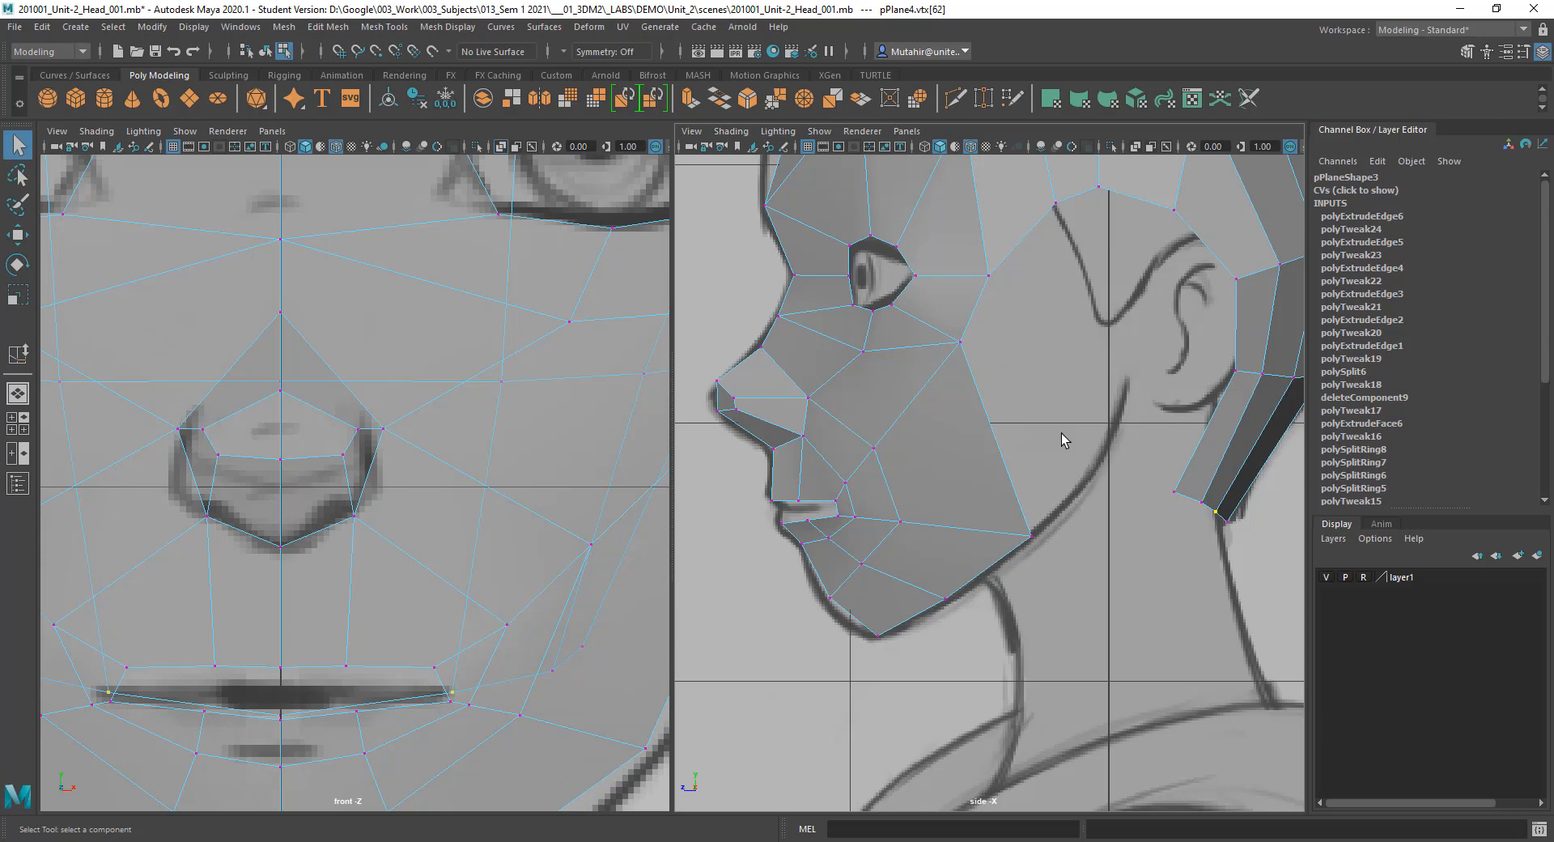
{"action": "key", "text": "space"}
{"action": "left_click_drag", "start_coordinate": [1060, 434], "coordinate": [1059, 389]}
{"action": "left_click_drag", "start_coordinate": [1037, 464], "coordinate": [982, 515], "text": "alt"}
{"action": "middle_click_drag", "start_coordinate": [981, 515], "coordinate": [1055, 422], "text": "alt"}
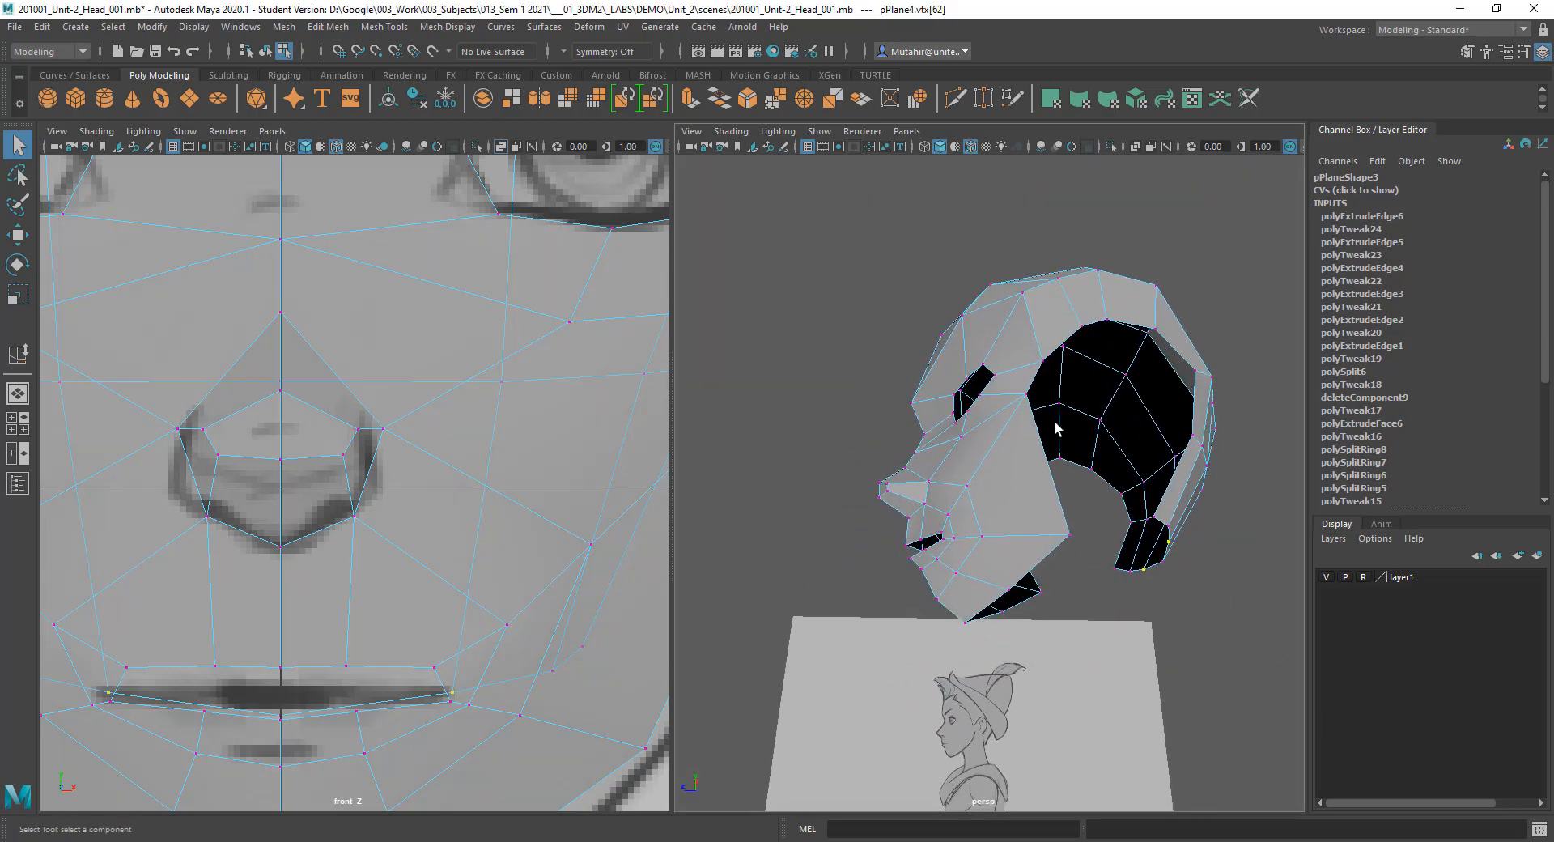
{"action": "scroll", "coordinate": [564, 609], "scroll_direction": "down", "scroll_amount": 6}
{"action": "mouse_move", "coordinate": [995, 429]}
{"action": "left_mouse_down", "text": "alt"}
{"action": "mouse_move", "coordinate": [1011, 454]}
{"action": "mouse_move", "coordinate": [735, 503]}
{"action": "left_mouse_up", "text": "alt"}
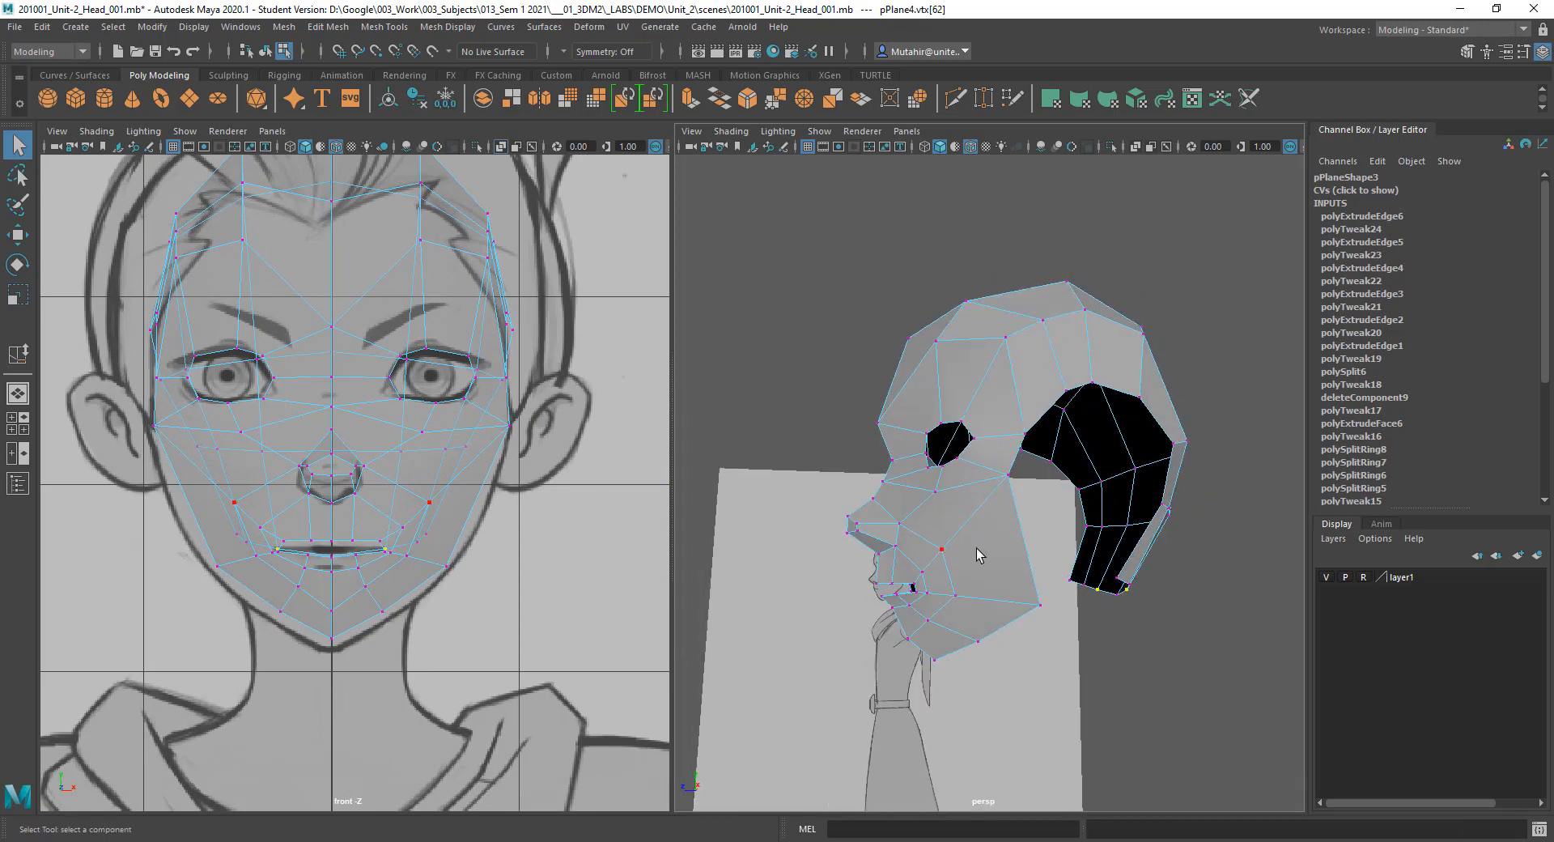
Step: Extrude the boundary edges along the jawline and pull the new edges back toward the neck
{"action": "right_click_drag", "start_coordinate": [1000, 432], "coordinate": [1017, 387]}
{"action": "left_click", "coordinate": [1036, 561]}
{"action": "left_click_drag", "start_coordinate": [1037, 563], "coordinate": [999, 597], "text": "alt"}
{"action": "key", "text": "ctrl+e"}
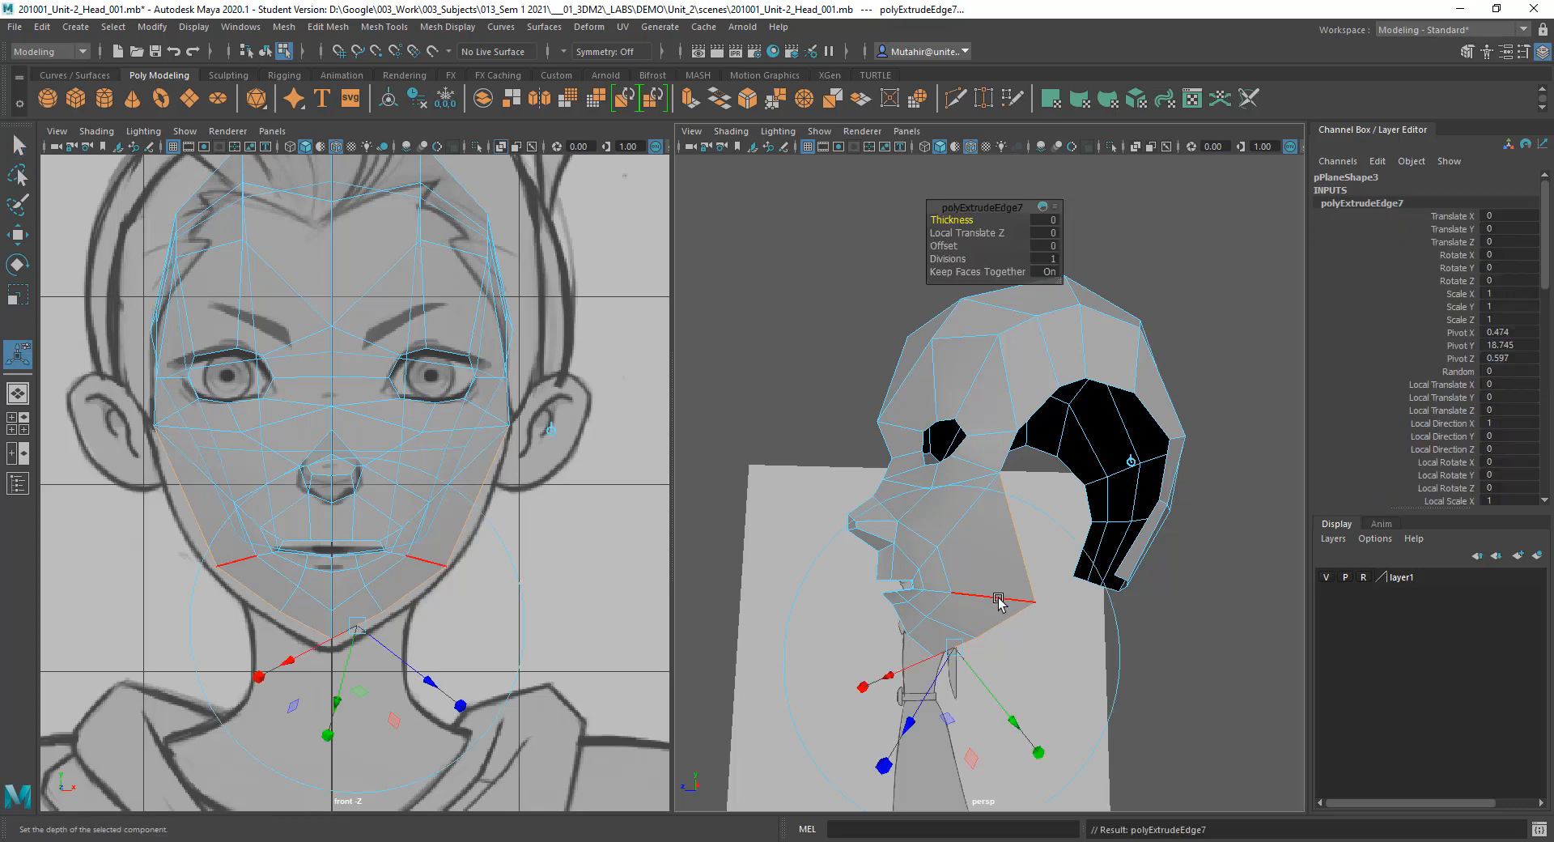
{"action": "left_click_drag", "start_coordinate": [992, 638], "coordinate": [955, 622], "text": "alt"}
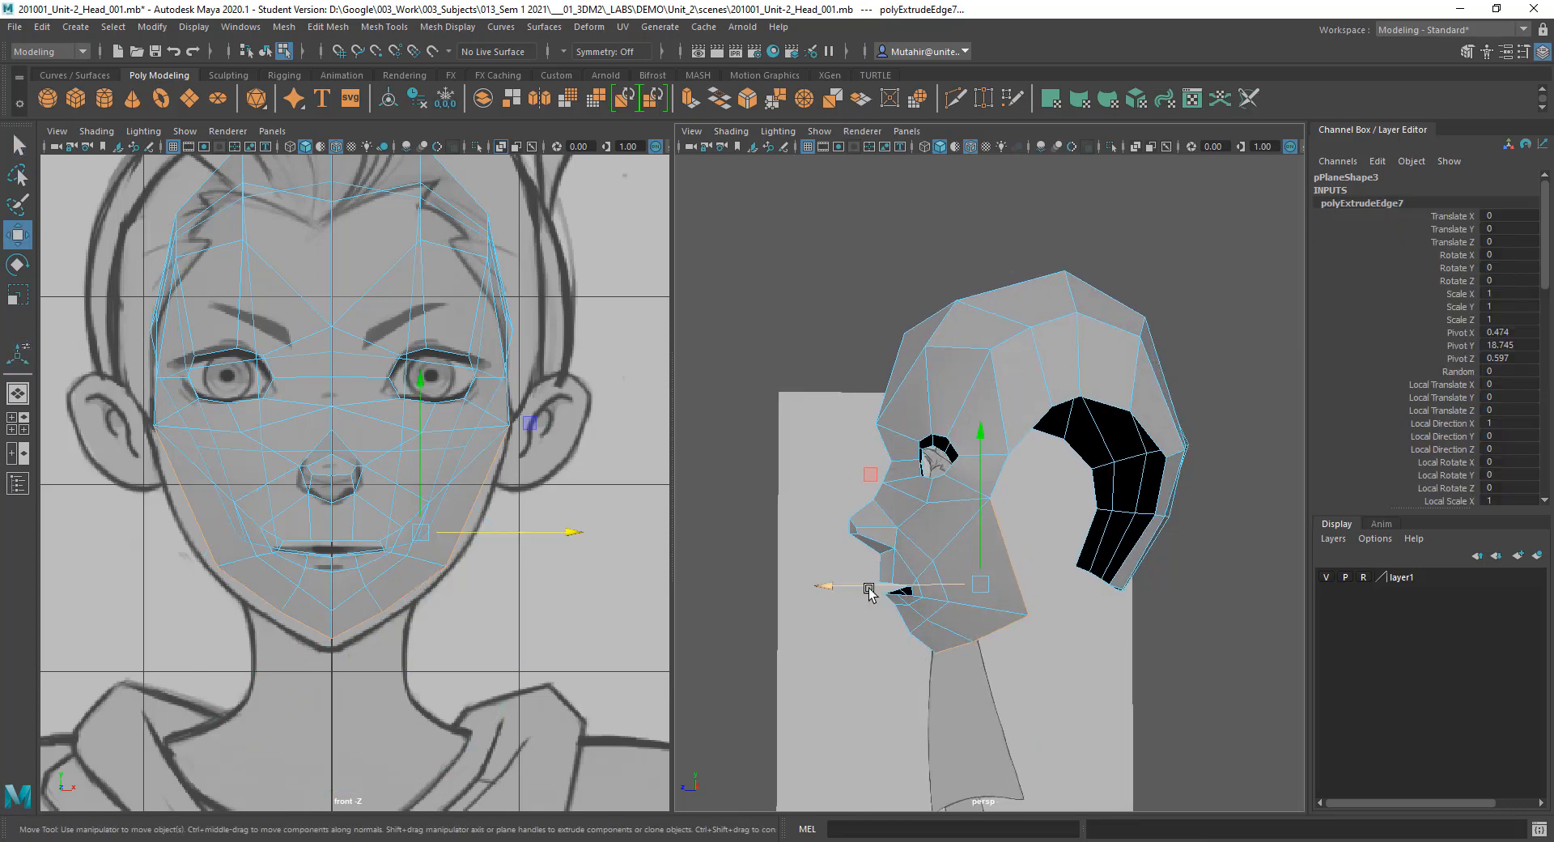
{"action": "left_click_drag", "start_coordinate": [854, 592], "coordinate": [1184, 648]}
{"action": "key", "text": "q"}
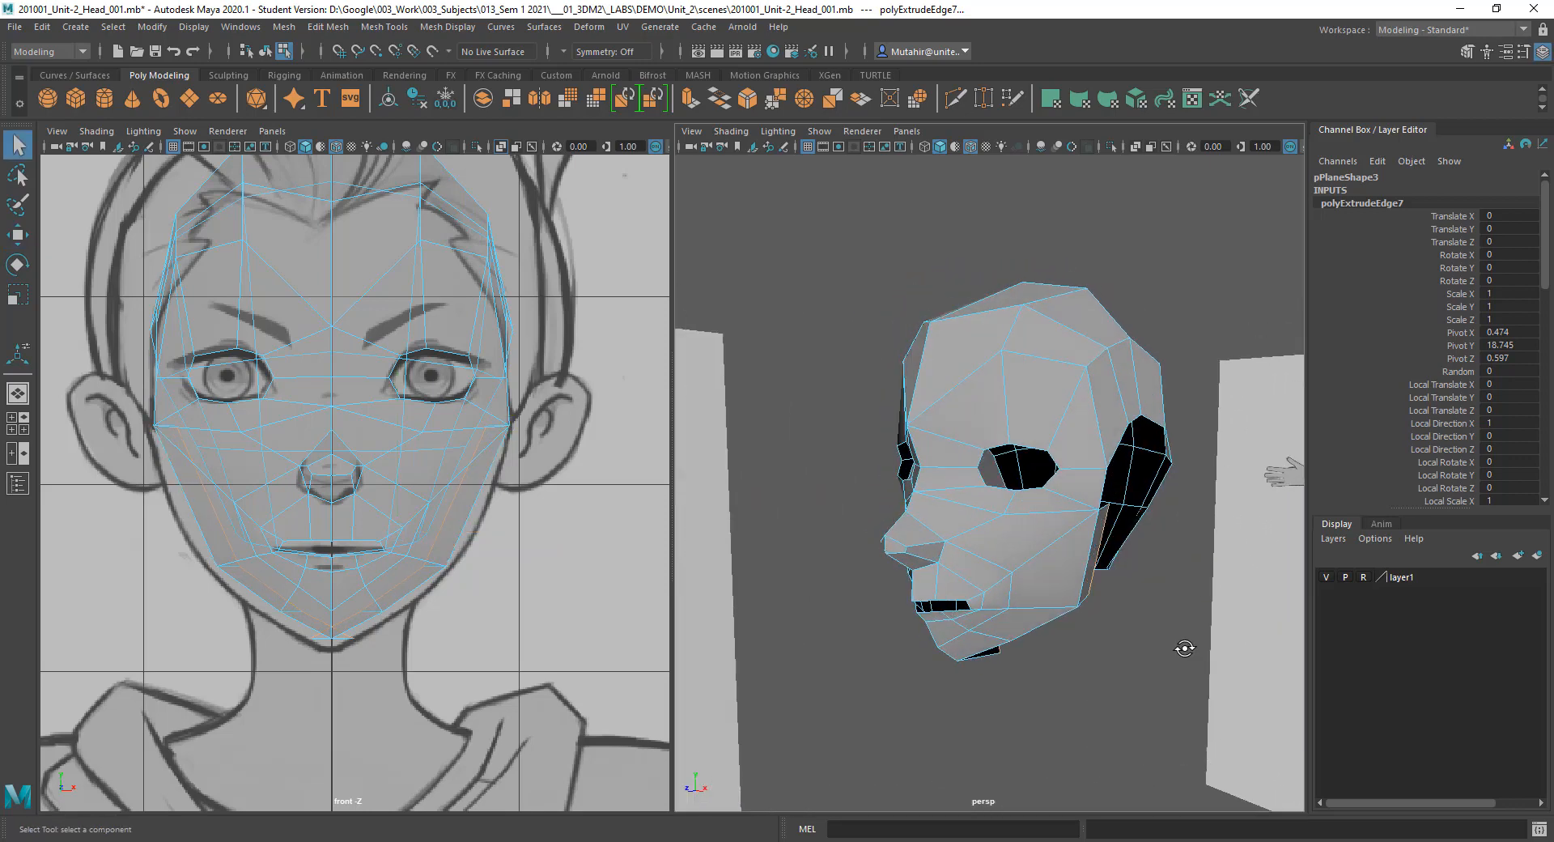
Step: Undo the last sideways move of the extruded jaw edges and shift them slightly outward in the front view
{"action": "key", "text": "ctrl+z"}
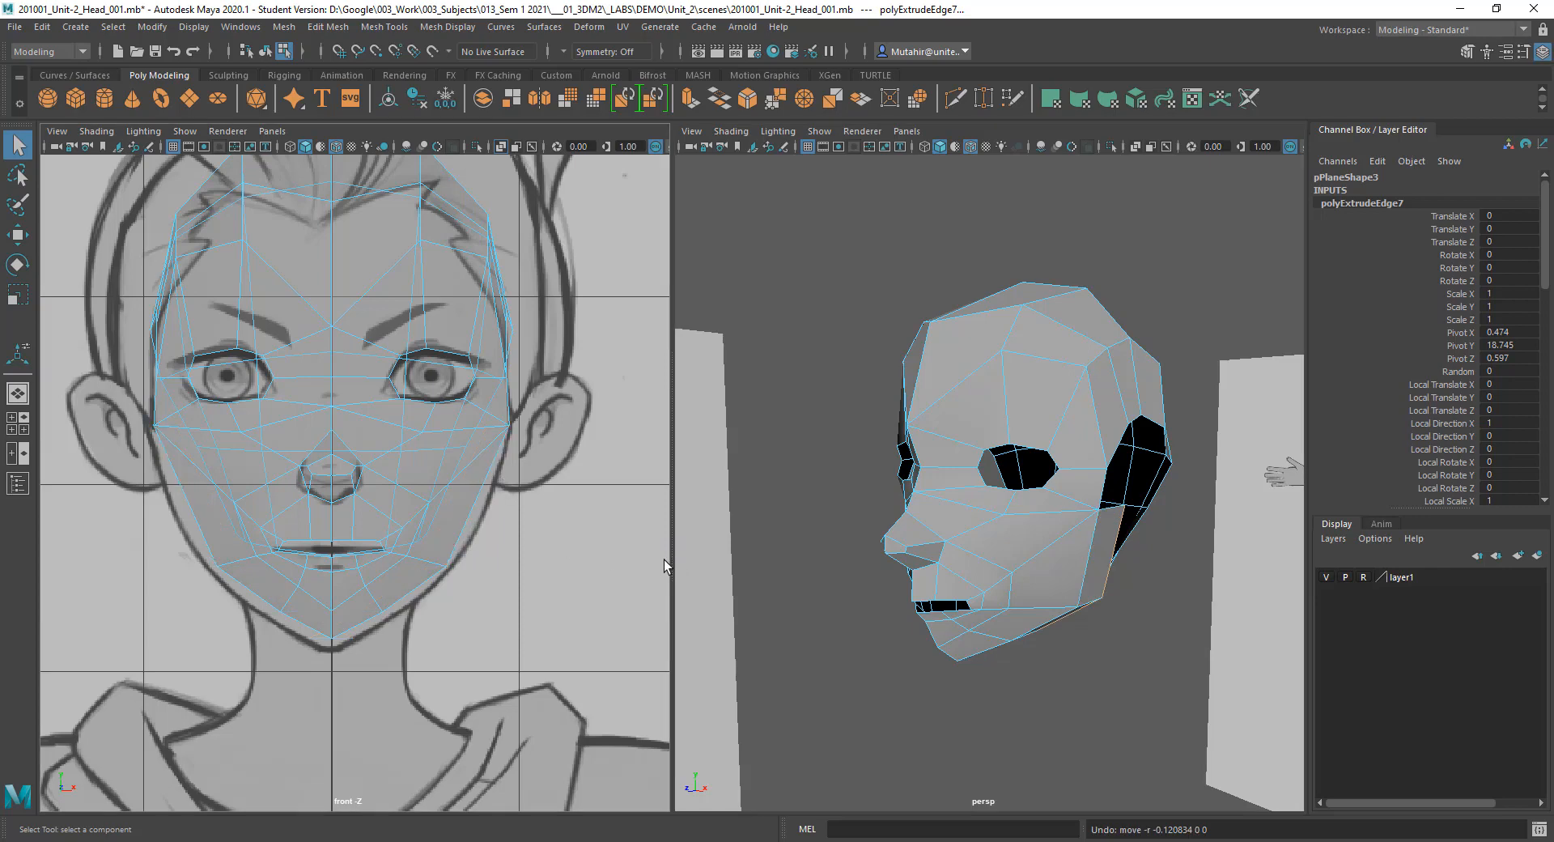
{"action": "key", "text": "w"}
{"action": "left_click_drag", "start_coordinate": [547, 535], "coordinate": [556, 535]}
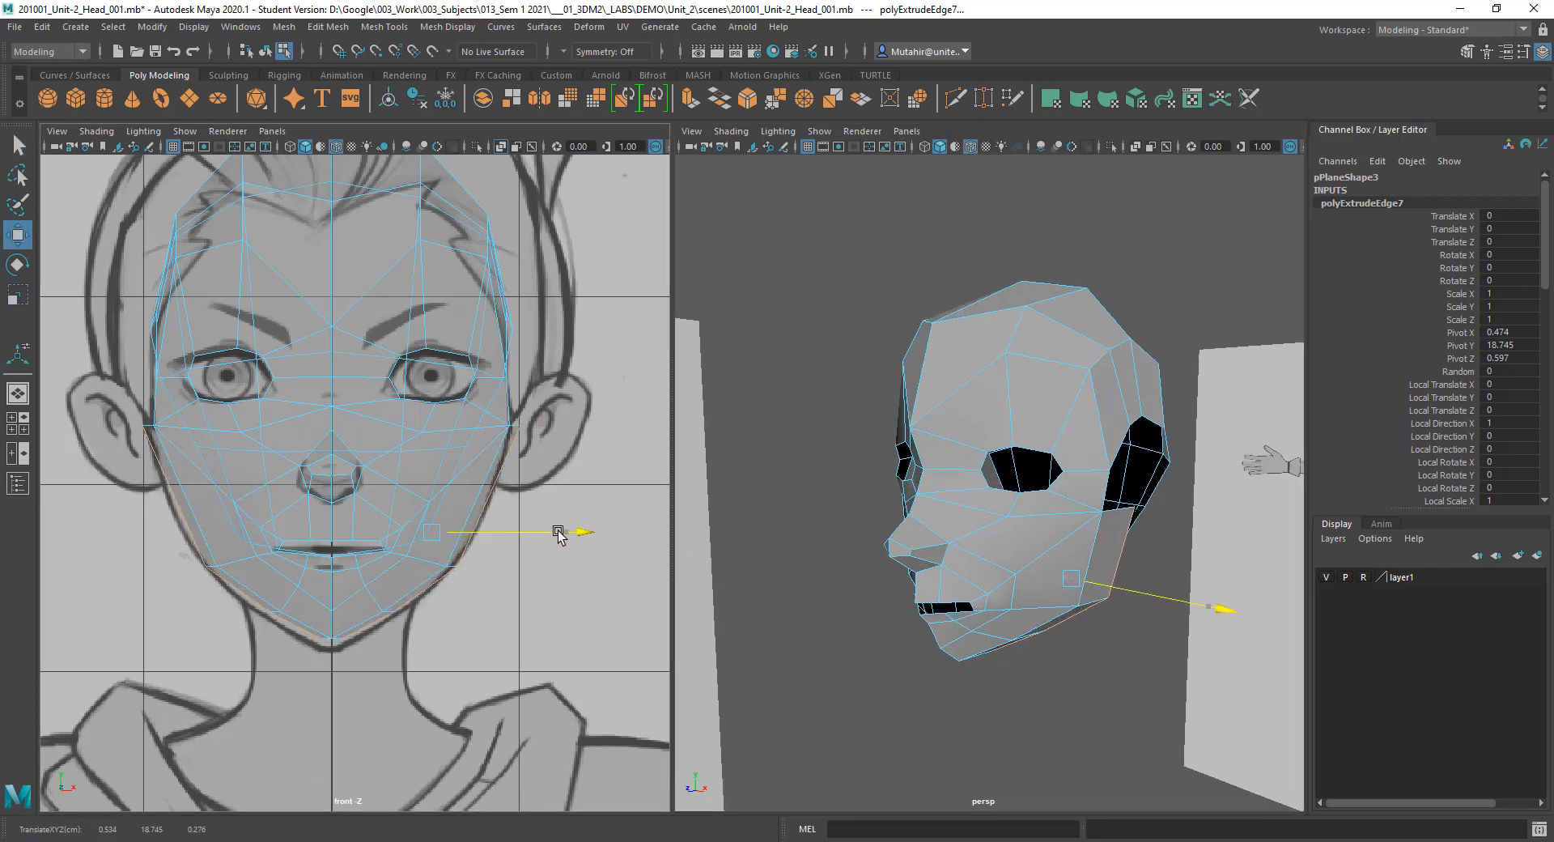
{"action": "key", "text": "q"}
Step: Select the extruded vertices under the chin and move them onto the centre line in the front view
{"action": "left_click_drag", "start_coordinate": [985, 613], "coordinate": [773, 498], "text": "alt"}
{"action": "right_click_drag", "start_coordinate": [971, 564], "coordinate": [890, 445]}
{"action": "left_click", "coordinate": [967, 558]}
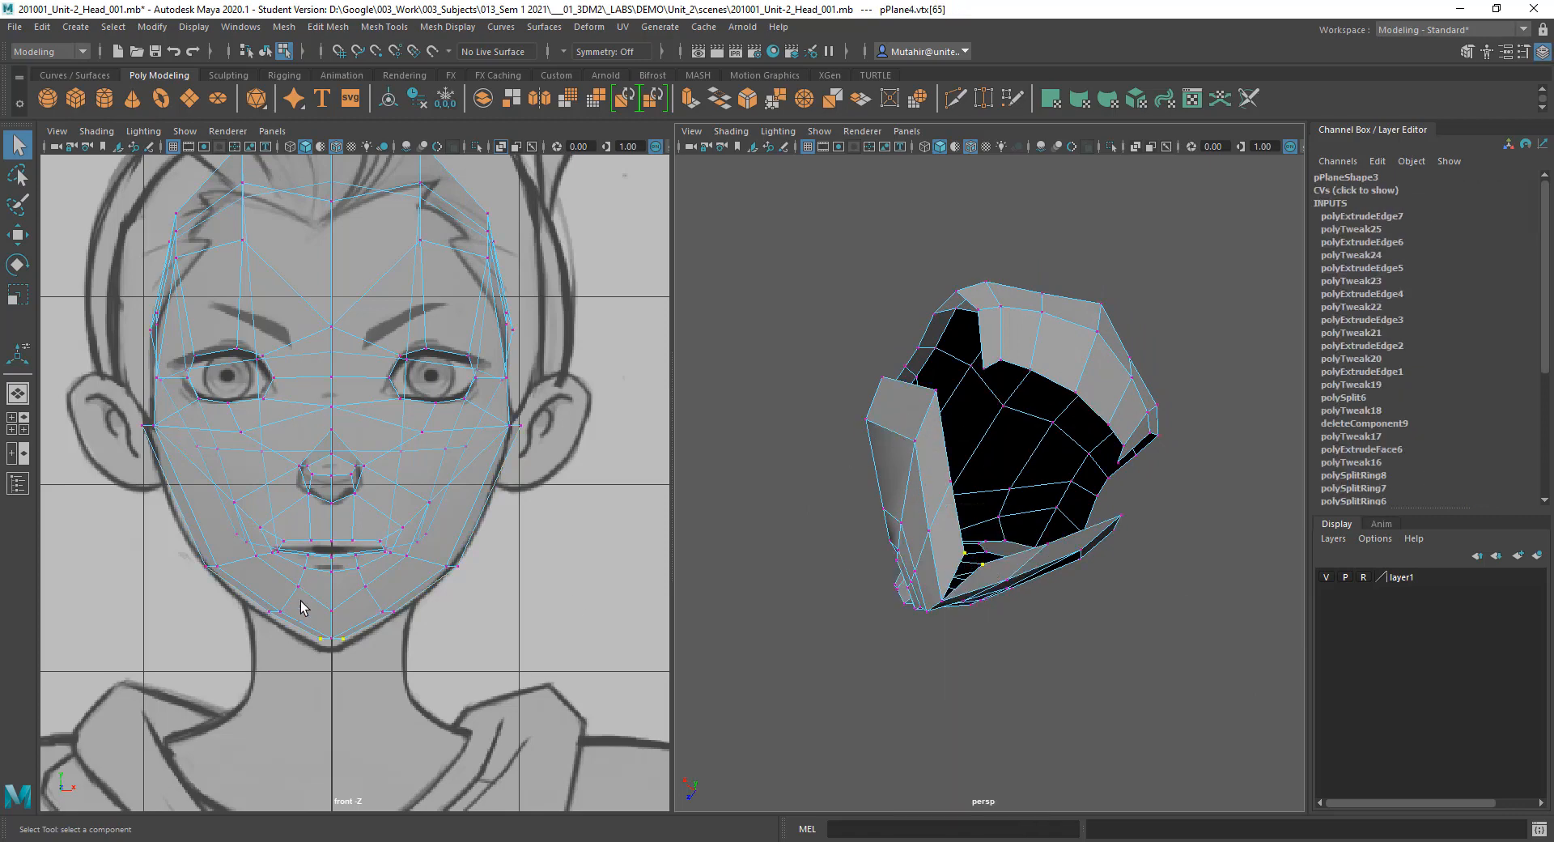
{"action": "scroll", "coordinate": [380, 639], "scroll_direction": "up", "scroll_amount": 6}
{"action": "key", "text": "w"}
{"action": "left_click_drag", "start_coordinate": [343, 479], "coordinate": [229, 479]}
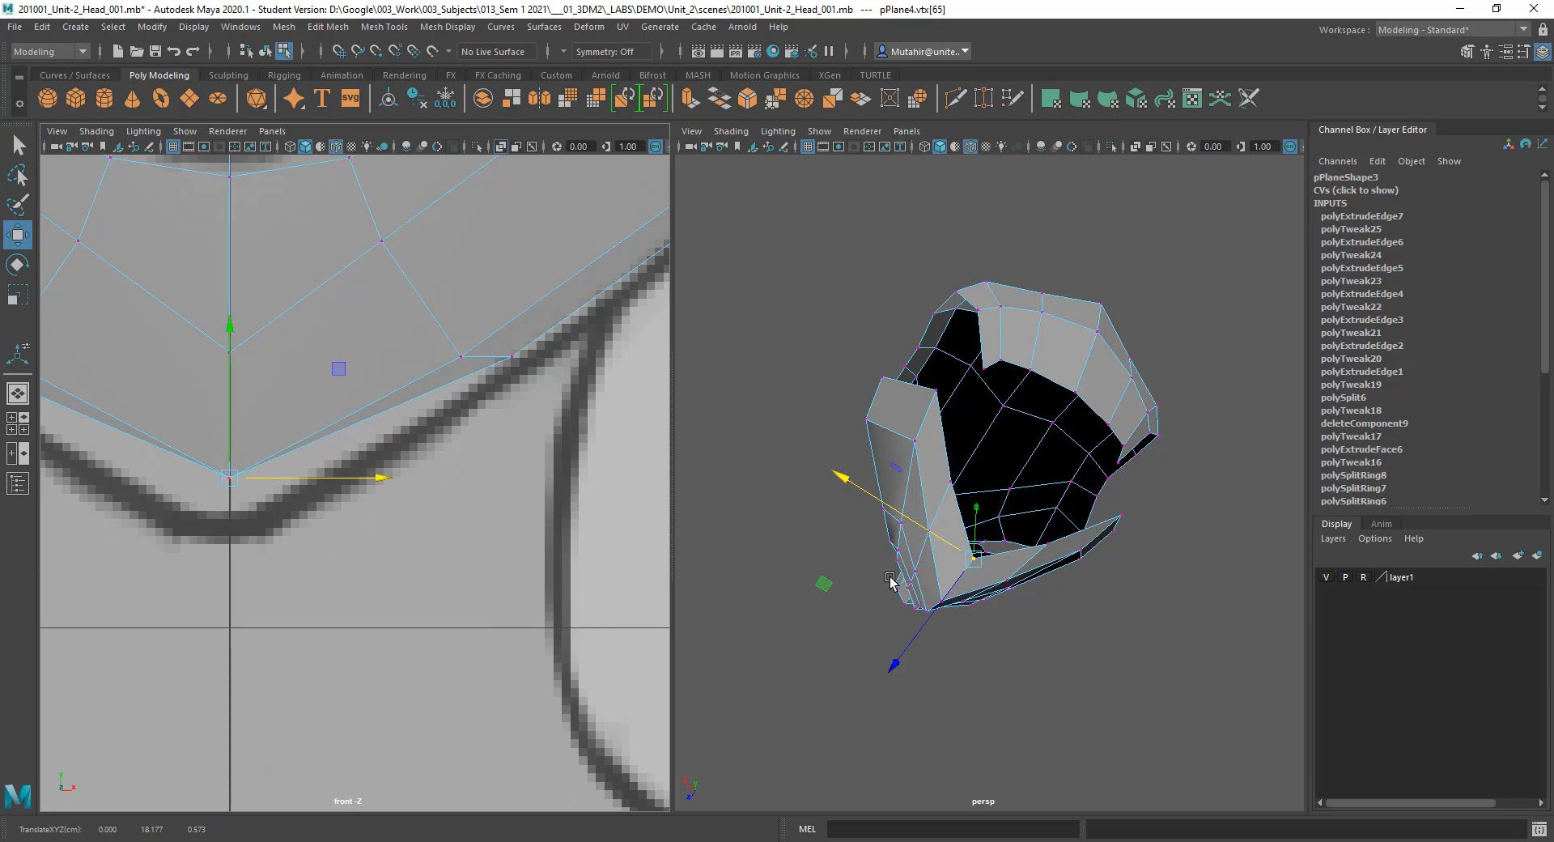
Step: Raise the front jaw vertex beside the chin and the front centre chin vertex above the extruded row
{"action": "left_click_drag", "start_coordinate": [890, 581], "coordinate": [1048, 565], "text": "alt"}
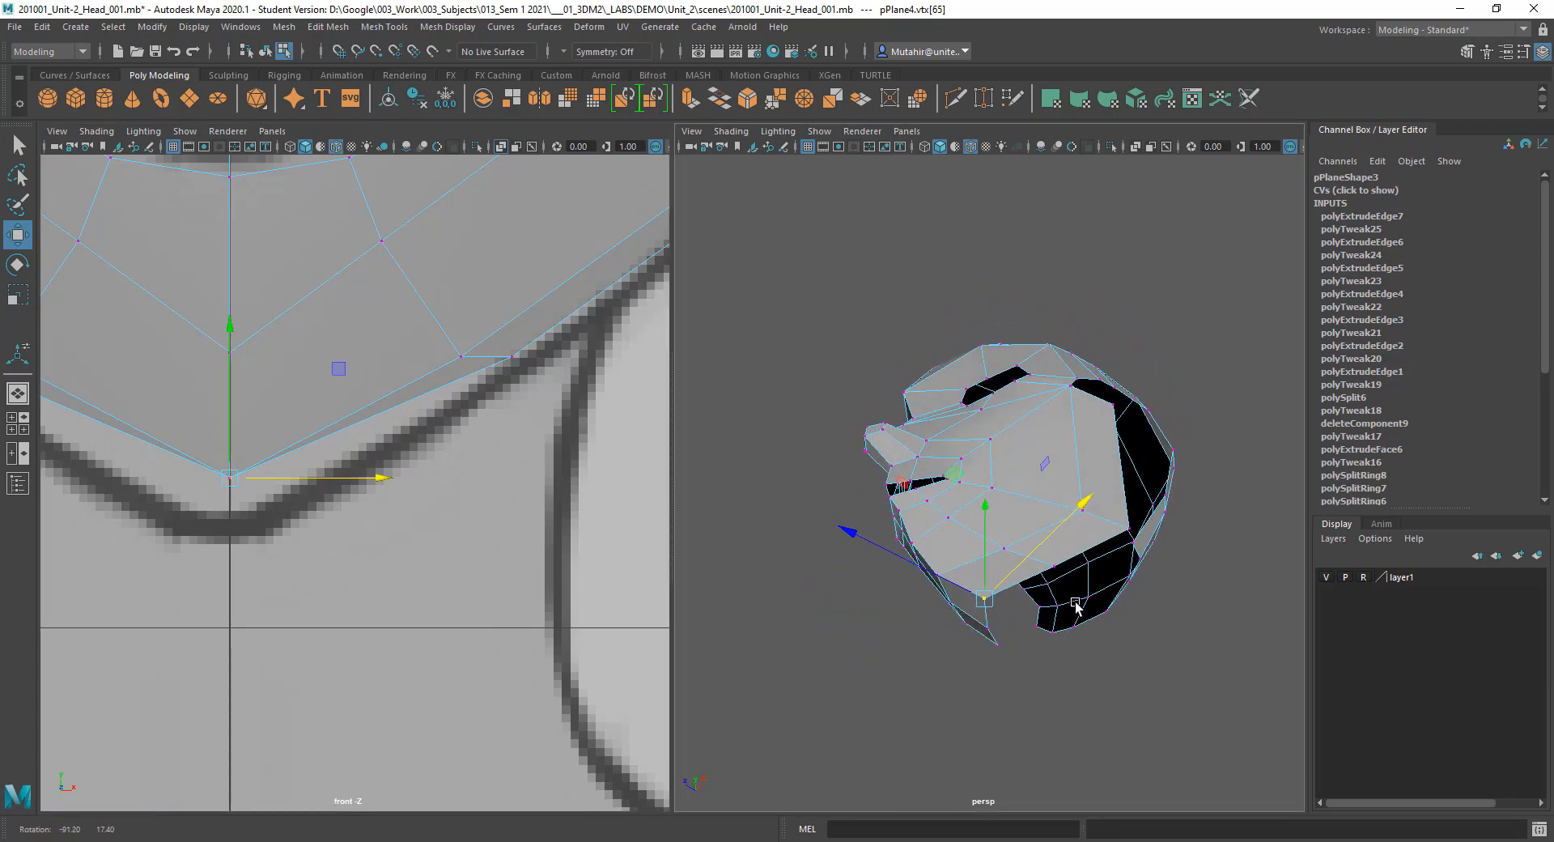
{"action": "left_click", "coordinate": [1054, 564]}
{"action": "middle_click_drag", "start_coordinate": [272, 449], "coordinate": [270, 484], "text": "alt"}
{"action": "middle_click_drag", "start_coordinate": [531, 450], "coordinate": [507, 537], "text": "alt"}
{"action": "left_click", "coordinate": [450, 486]}
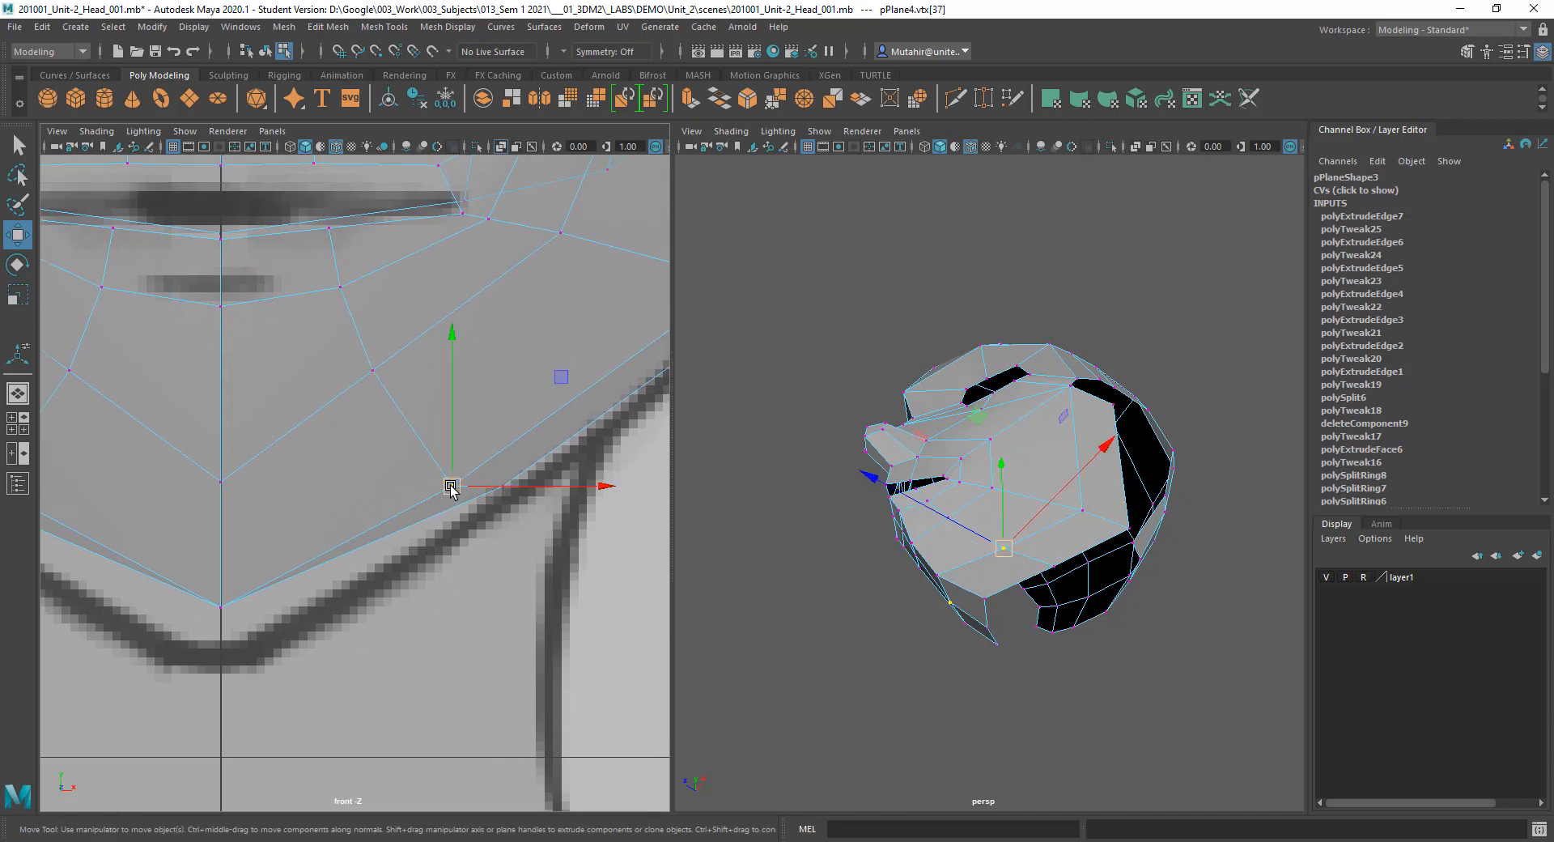
{"action": "left_click_drag", "start_coordinate": [451, 489], "coordinate": [449, 467]}
{"action": "key", "text": "q"}
{"action": "left_click_drag", "start_coordinate": [872, 593], "coordinate": [958, 622], "text": "alt"}
{"action": "key", "text": "w"}
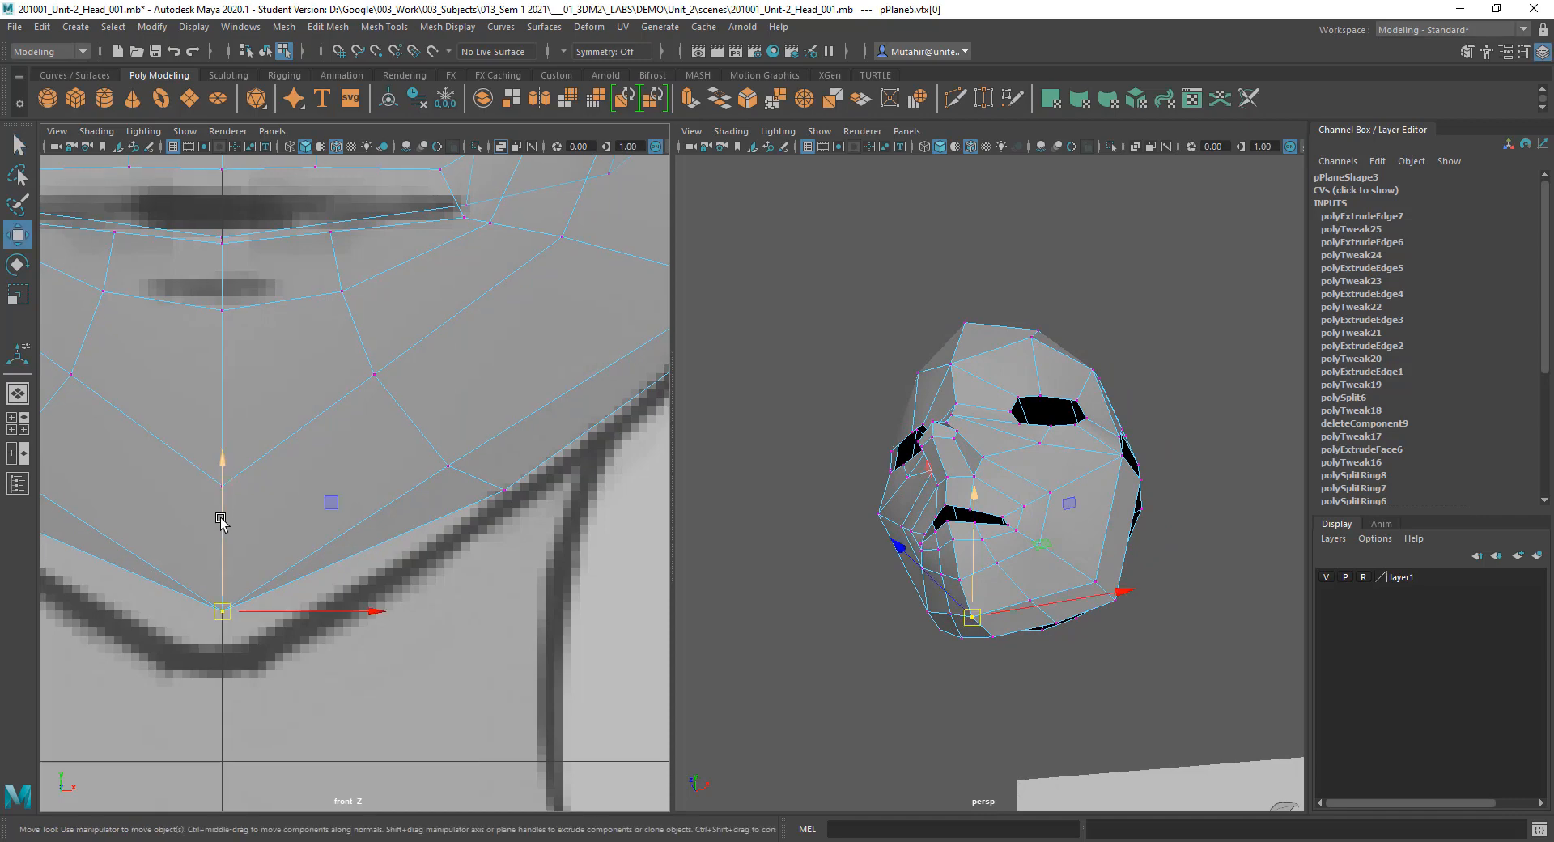
{"action": "left_click_drag", "start_coordinate": [219, 520], "coordinate": [225, 483]}
Step: Lower both centre chin vertices and the neighbouring jaw vertex pair to the reference chin outline
{"action": "key", "text": "q"}
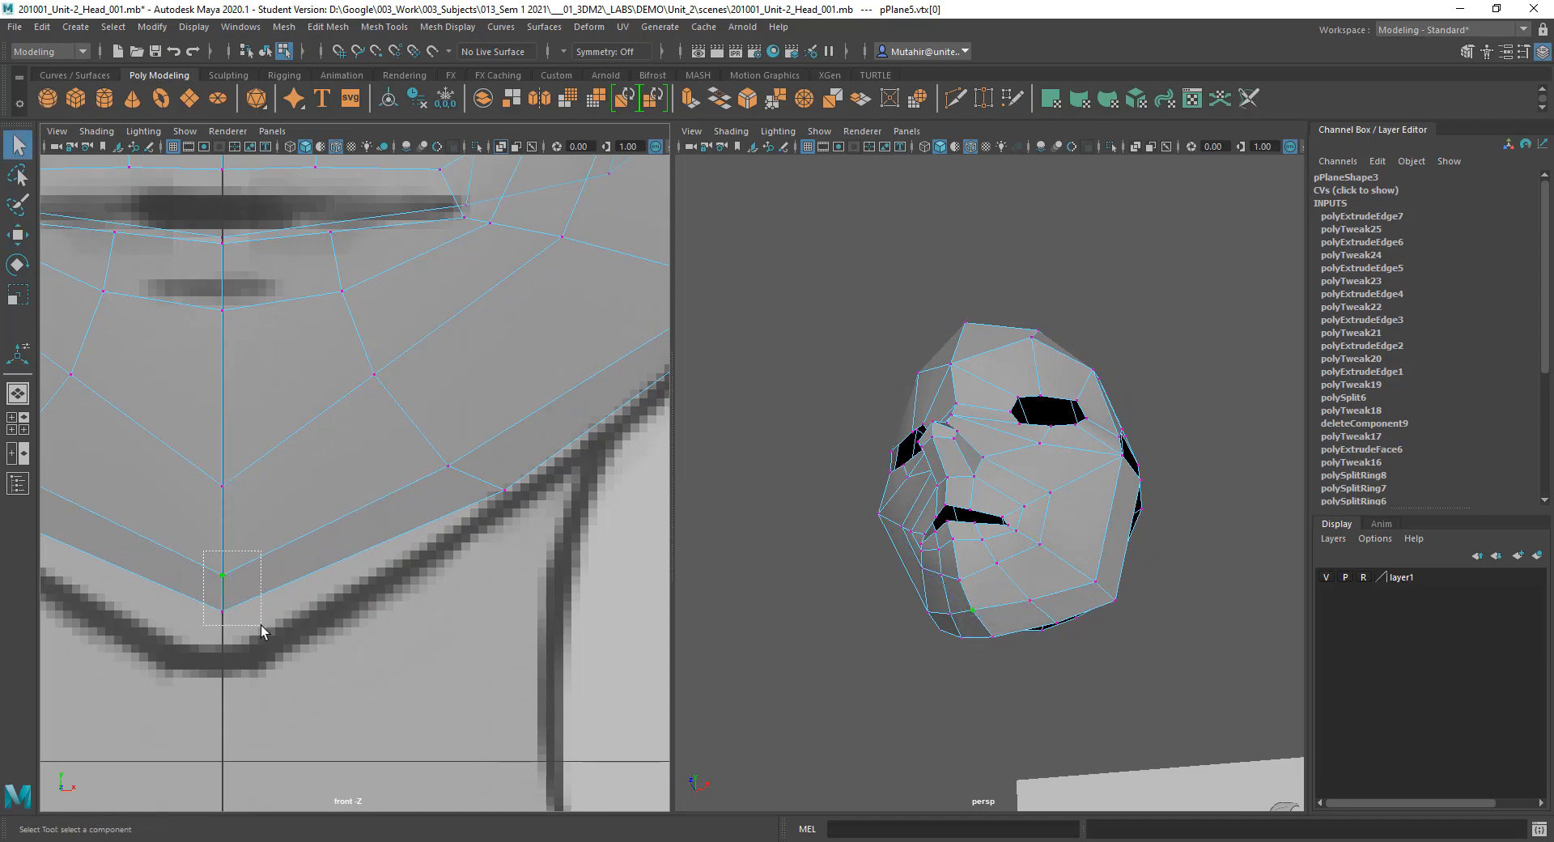
{"action": "left_click_drag", "start_coordinate": [260, 625], "coordinate": [262, 627]}
{"action": "key", "text": "w"}
{"action": "left_click_drag", "start_coordinate": [220, 517], "coordinate": [214, 560]}
{"action": "key", "text": "q"}
{"action": "middle_click_drag", "start_coordinate": [448, 464], "coordinate": [427, 530], "text": "alt"}
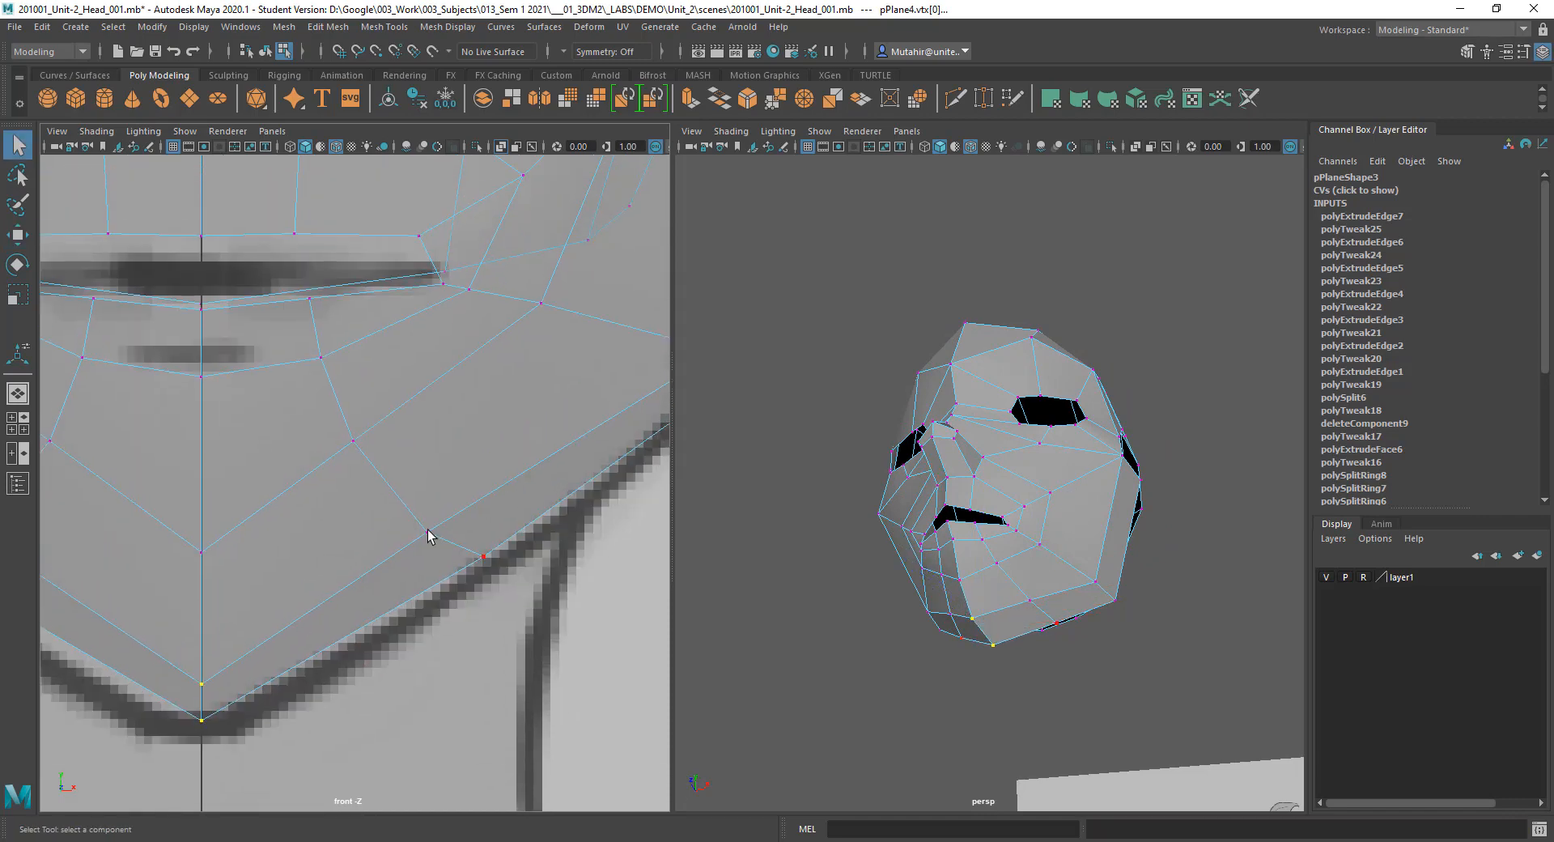
{"action": "key", "text": "w"}
{"action": "left_click_drag", "start_coordinate": [453, 514], "coordinate": [444, 551]}
{"action": "key", "text": "q"}
Step: Select the next pair of jaw vertices and fit it to the reference jawline in the front view
{"action": "middle_click_drag", "start_coordinate": [528, 534], "coordinate": [447, 586], "text": "alt"}
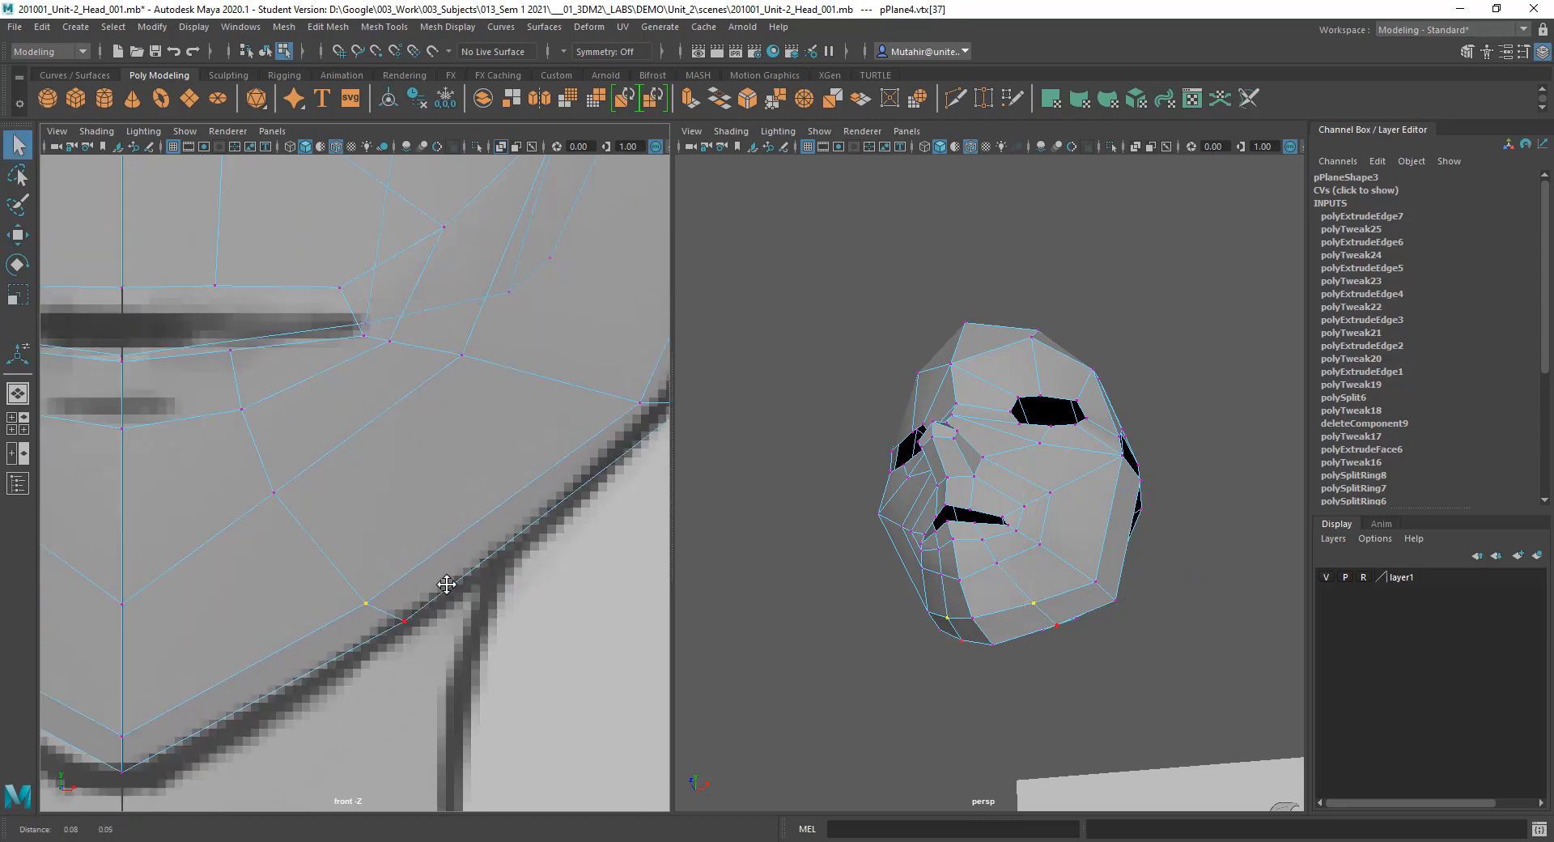
{"action": "middle_click_drag", "start_coordinate": [581, 475], "coordinate": [350, 632], "text": "alt"}
{"action": "left_click_drag", "start_coordinate": [363, 524], "coordinate": [437, 541]}
{"action": "key", "text": "w"}
{"action": "key", "text": "q"}
Step: Move the upper extruded jaw vertex toward the front of the ear in the side view and turn on X-ray display
{"action": "left_click_drag", "start_coordinate": [1009, 555], "coordinate": [987, 505], "text": "alt"}
{"action": "key", "text": "space"}
{"action": "middle_click_drag", "start_coordinate": [989, 518], "coordinate": [968, 628], "text": "alt"}
{"action": "middle_click_drag", "start_coordinate": [1018, 407], "coordinate": [986, 482], "text": "alt"}
{"action": "key", "text": "w"}
{"action": "left_click_drag", "start_coordinate": [957, 481], "coordinate": [1040, 461]}
{"action": "key", "text": "q"}
{"action": "left_click", "coordinate": [1141, 148]}
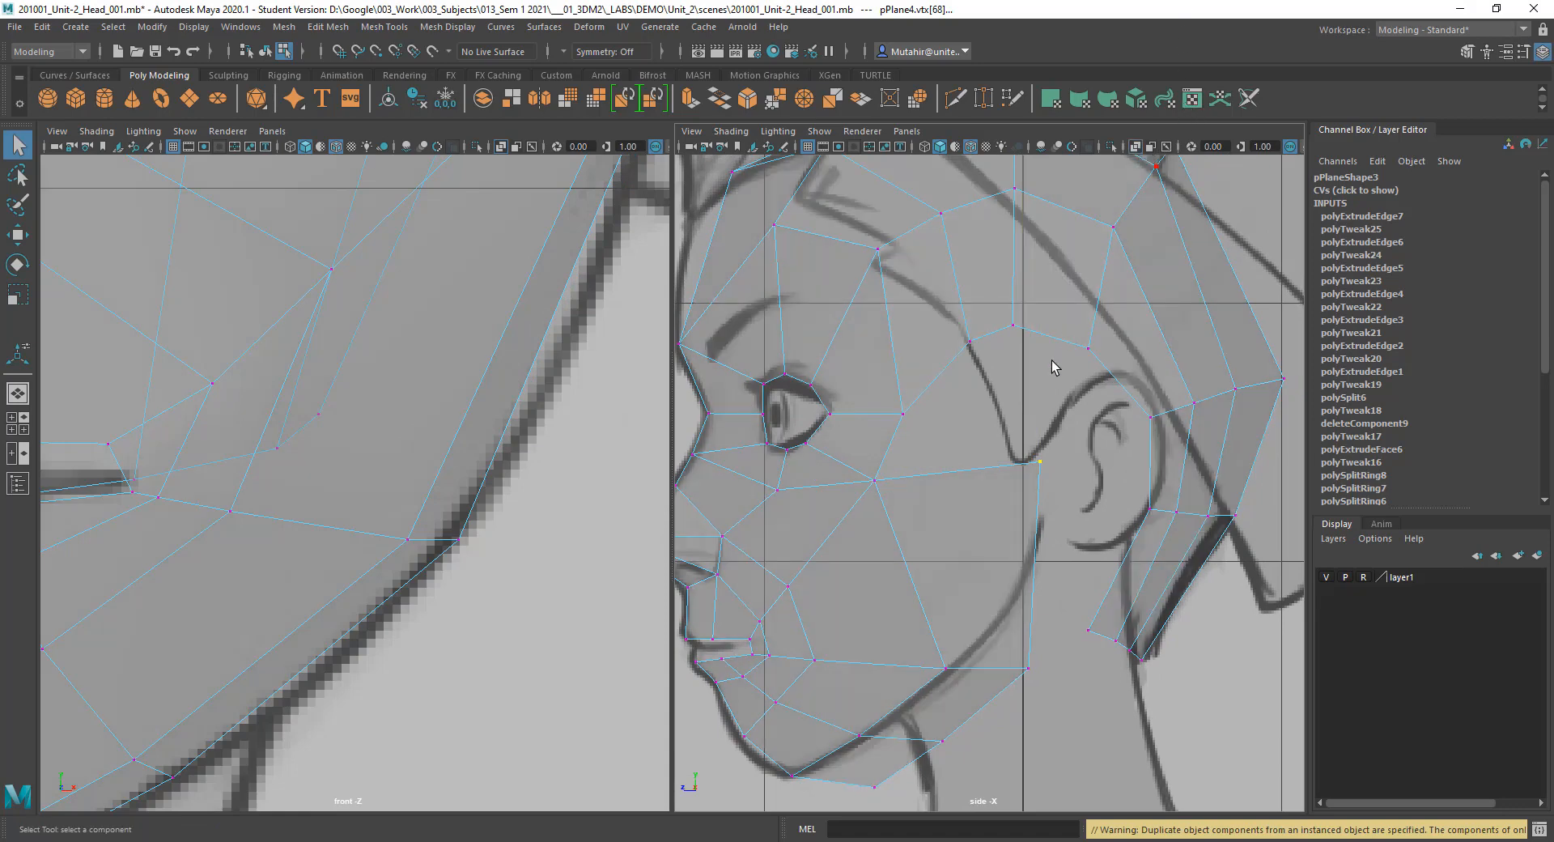
Step: Select the lower extruded jaw vertices and move them up and forward onto the side reference jawline
{"action": "middle_click_drag", "start_coordinate": [989, 665], "coordinate": [1018, 595], "text": "alt"}
{"action": "left_click_drag", "start_coordinate": [1019, 556], "coordinate": [1073, 614]}
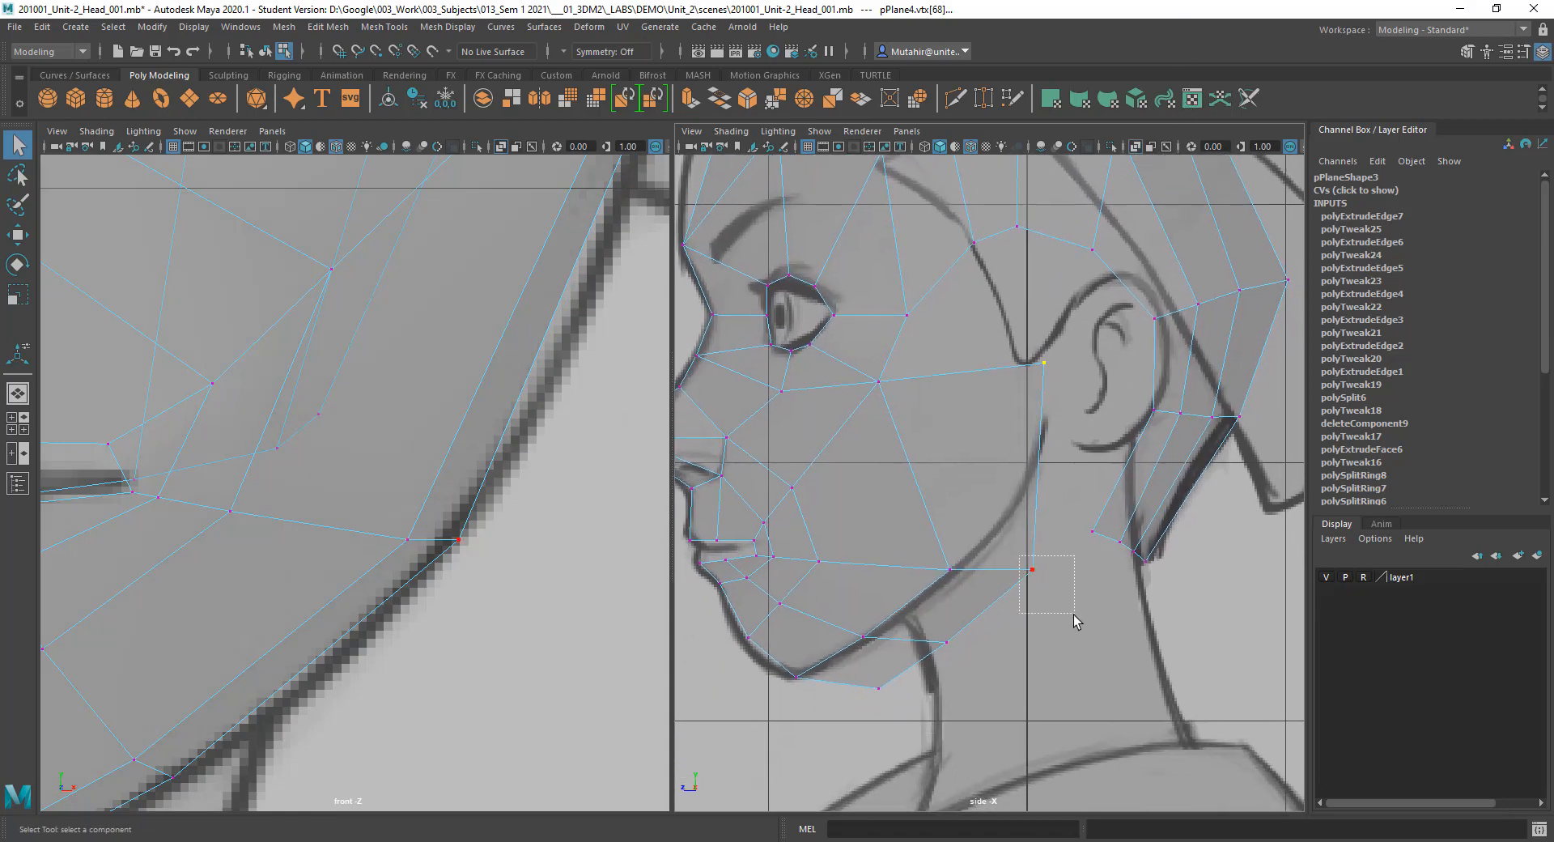
{"action": "key", "text": "w"}
{"action": "left_click_drag", "start_coordinate": [945, 630], "coordinate": [945, 564]}
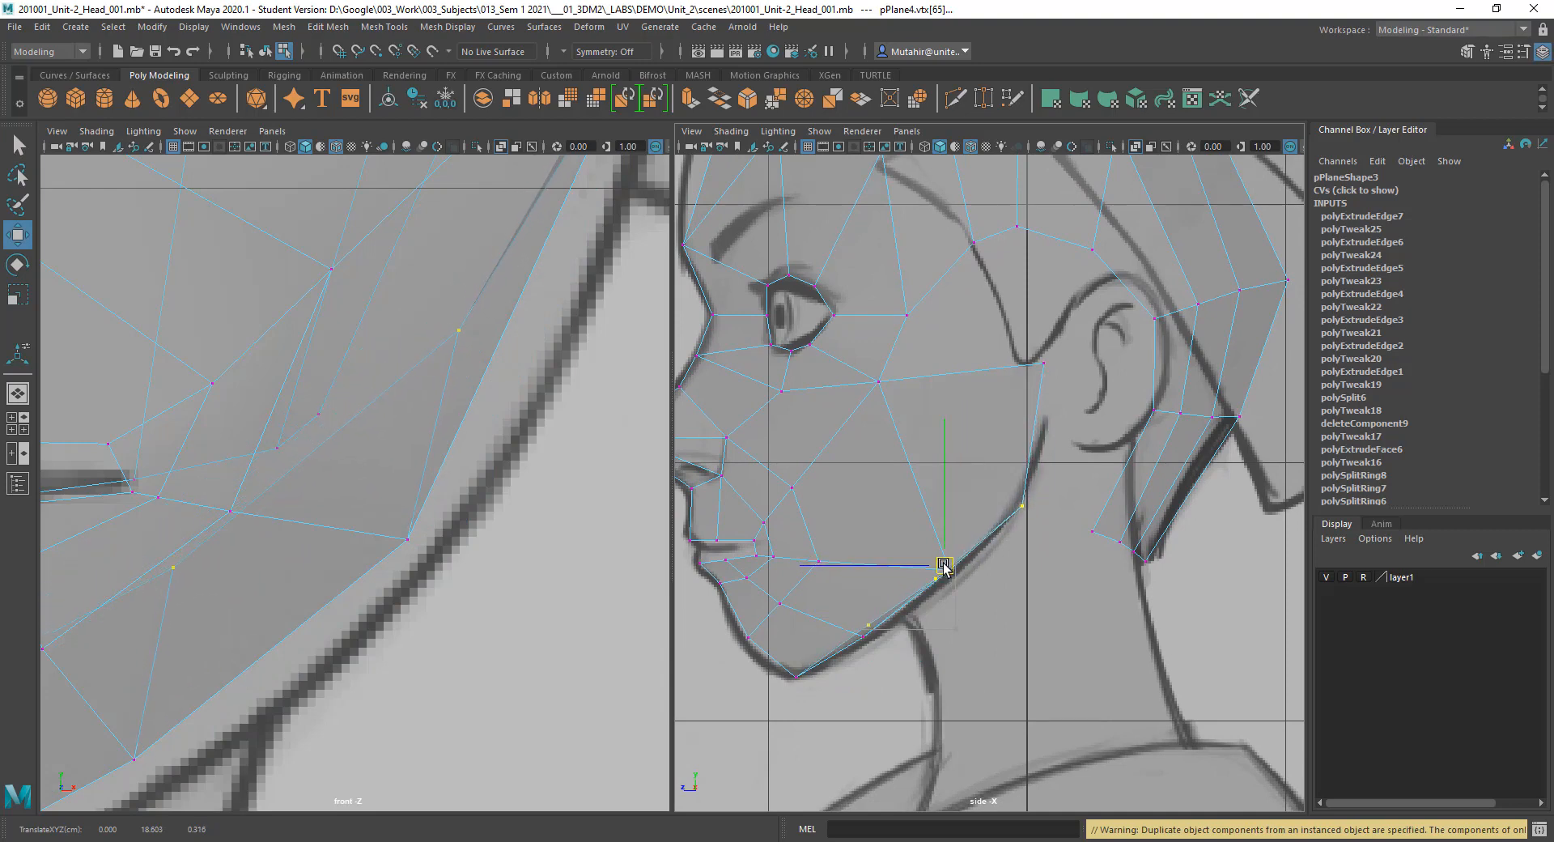
Step: Move the extruded vertex at the jaw corner slightly up along the reference jawline
{"action": "key", "text": "q"}
{"action": "left_click", "coordinate": [1022, 506]}
{"action": "key", "text": "w"}
{"action": "left_click_drag", "start_coordinate": [1024, 509], "coordinate": [1027, 488]}
{"action": "key", "text": "q"}
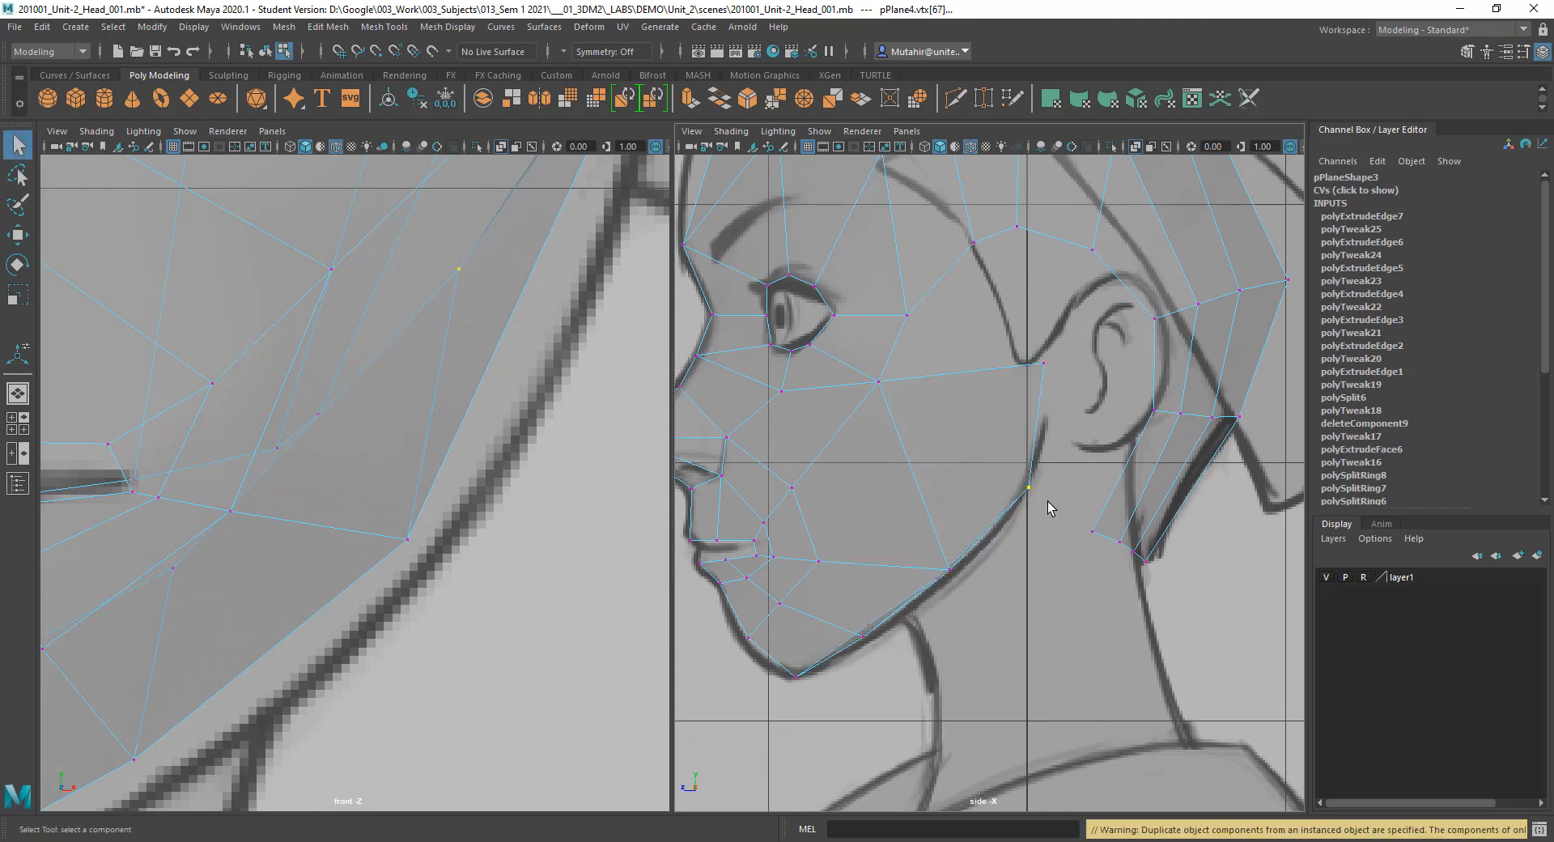
Step: Move the upper extruded jaw vertex down to the top of the drawn jawline in front of the ear
{"action": "middle_click_drag", "start_coordinate": [1051, 375], "coordinate": [1023, 464], "text": "alt"}
{"action": "left_click_drag", "start_coordinate": [1026, 484], "coordinate": [1027, 485]}
{"action": "key", "text": "w"}
{"action": "left_click_drag", "start_coordinate": [1015, 454], "coordinate": [1016, 508]}
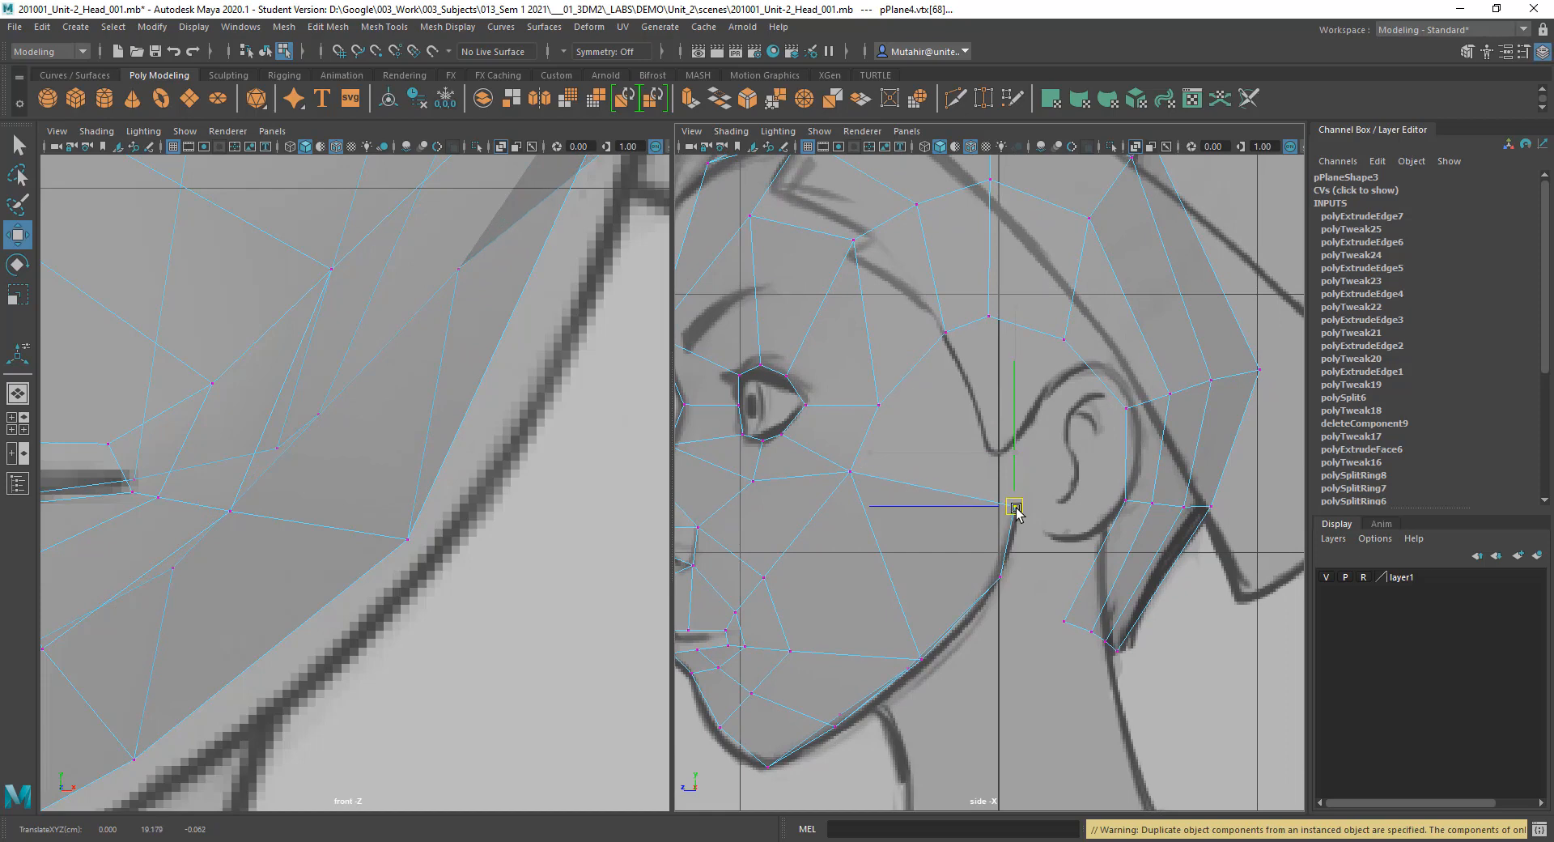
{"action": "key", "text": "q"}
Step: Extrude the edge between the cheek vertex and the top of the jawline upward and back toward the ear in the side view
{"action": "middle_click_drag", "start_coordinate": [992, 464], "coordinate": [1000, 490], "text": "alt"}
{"action": "middle_click_drag", "start_coordinate": [894, 518], "coordinate": [892, 539], "text": "alt"}
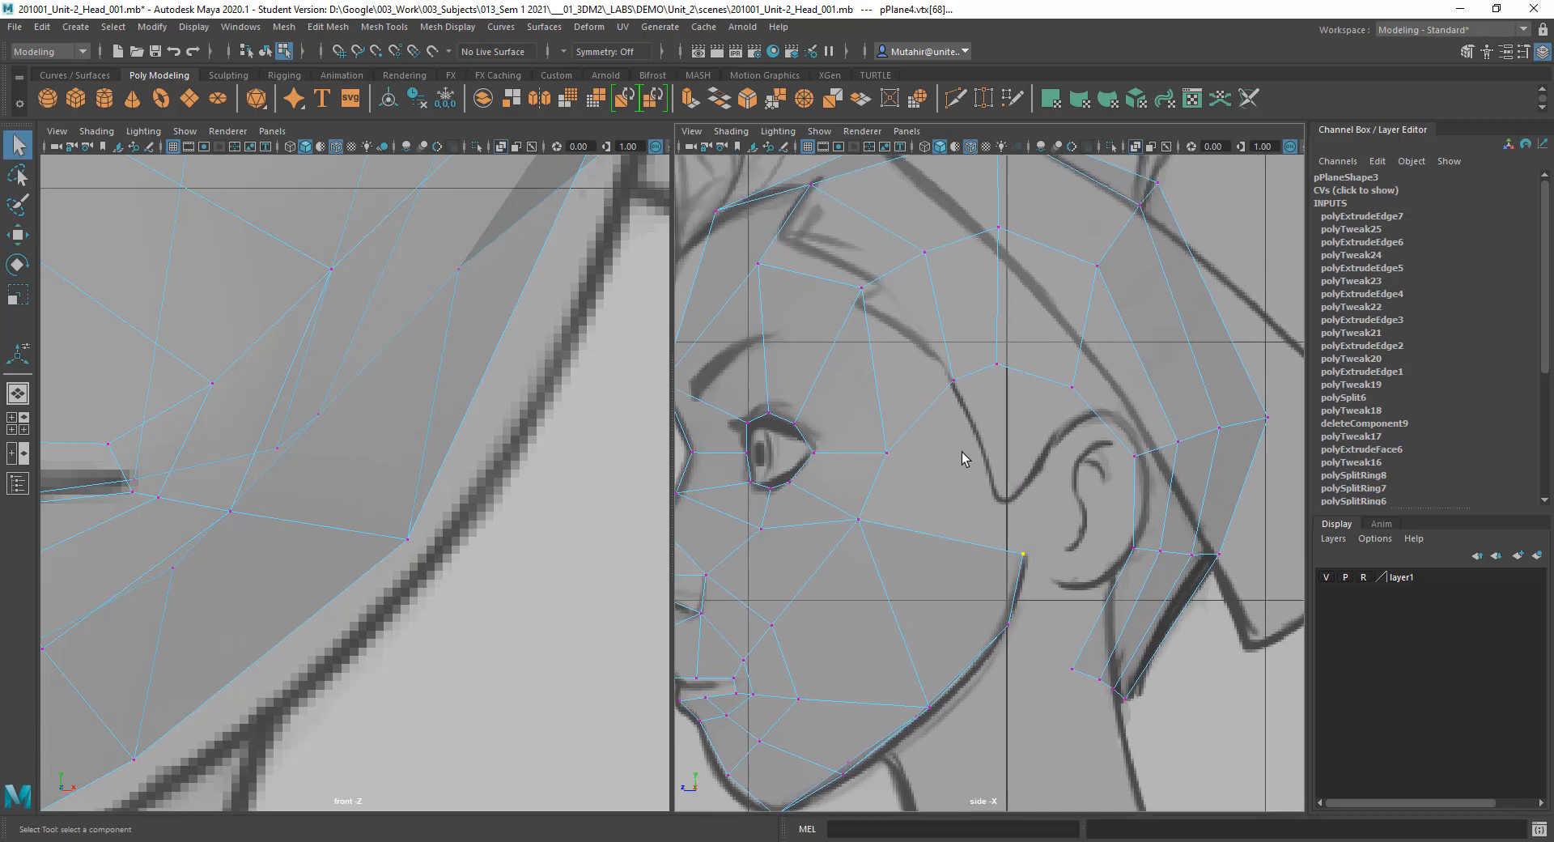
{"action": "middle_click_drag", "start_coordinate": [962, 451], "coordinate": [959, 458], "text": "alt"}
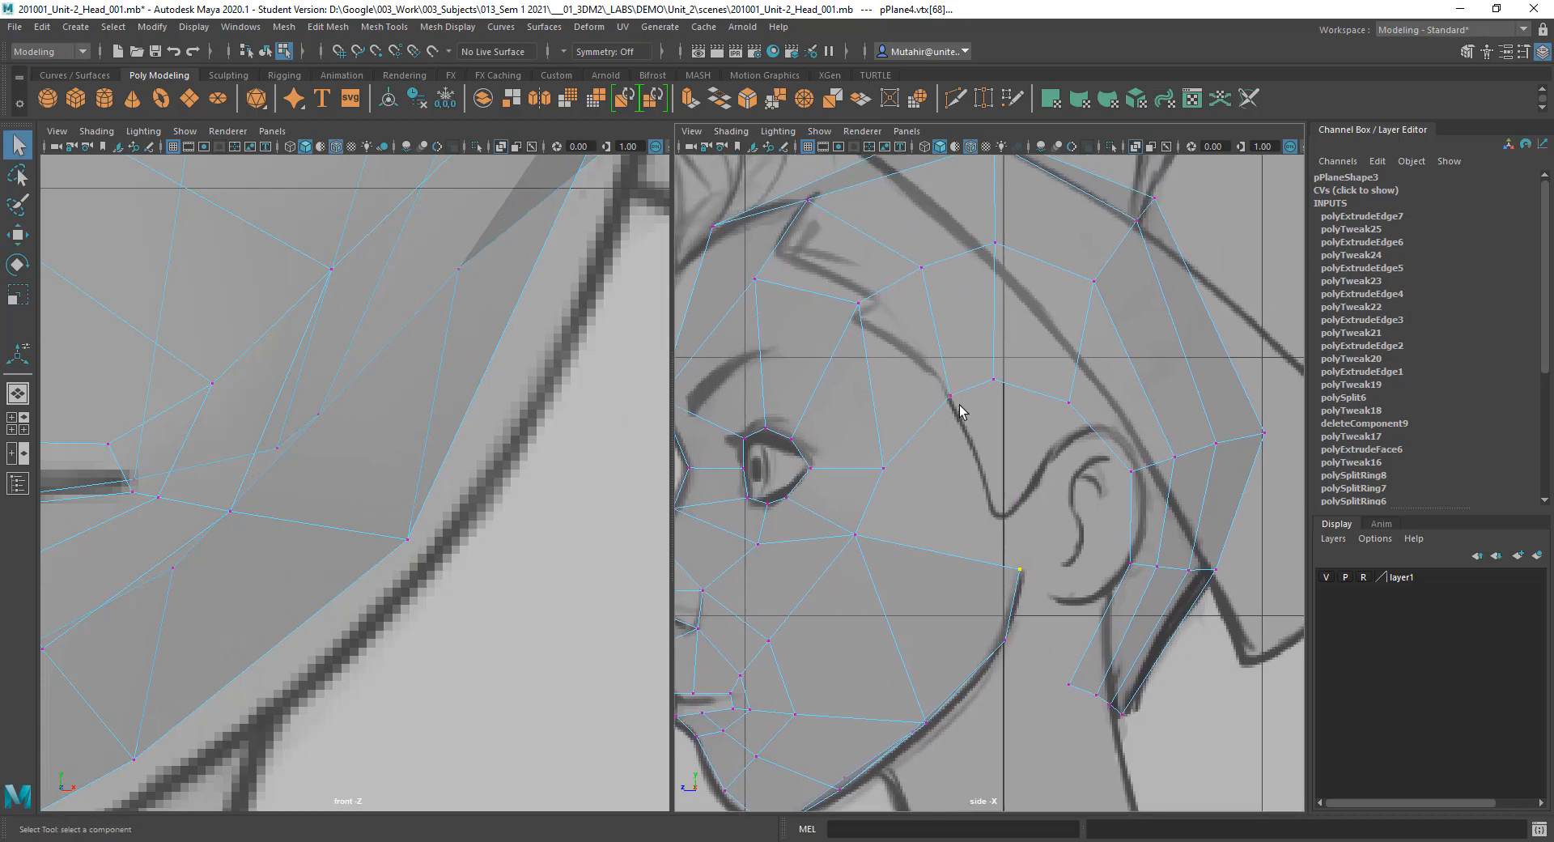
{"action": "middle_click_drag", "start_coordinate": [1018, 444], "coordinate": [969, 411], "text": "alt"}
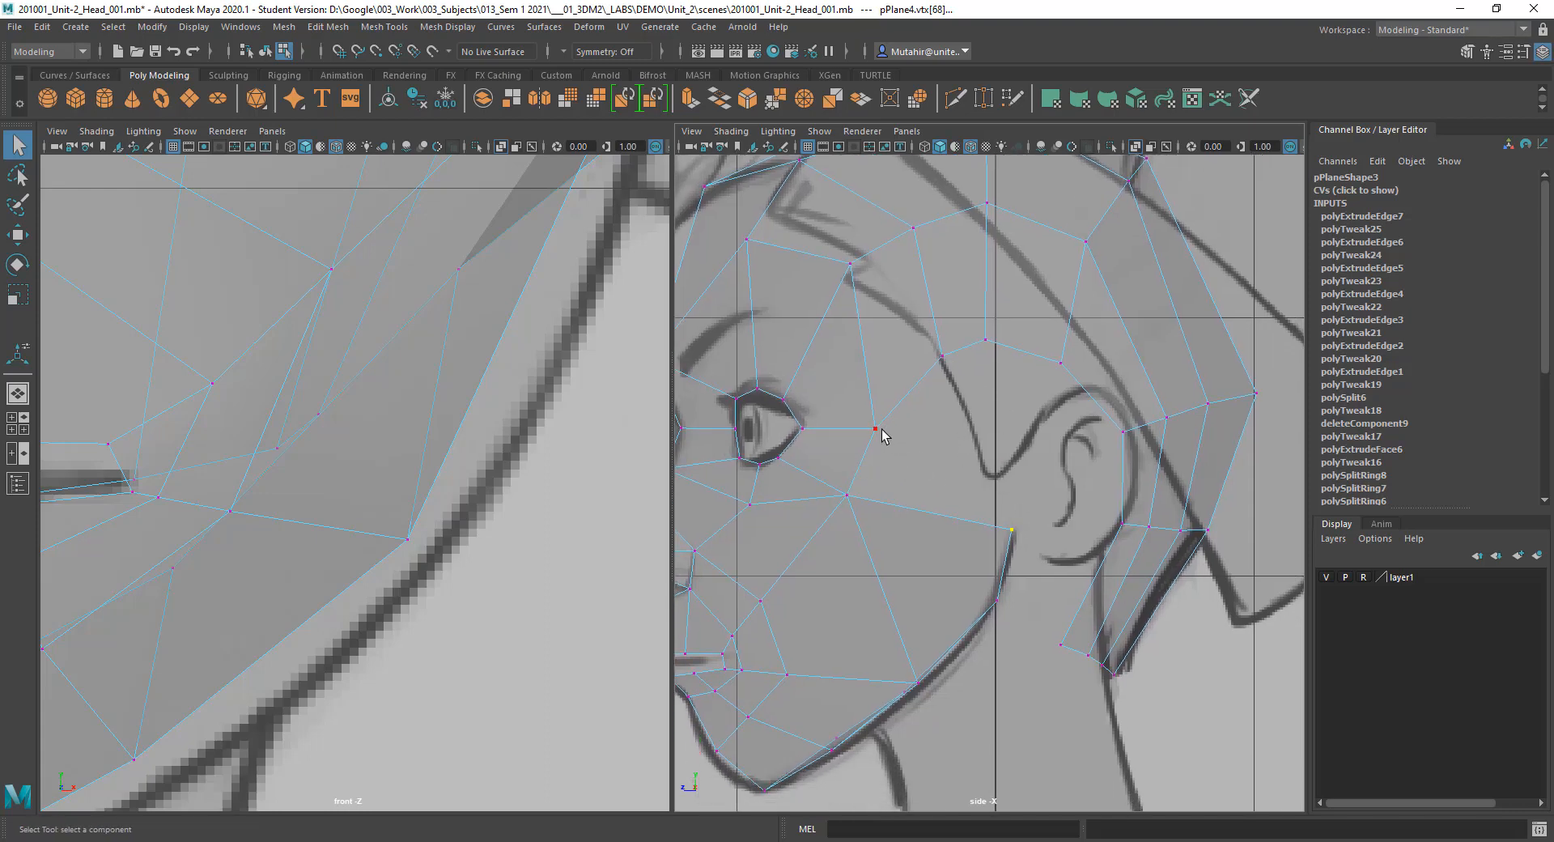
{"action": "middle_click_drag", "start_coordinate": [872, 462], "coordinate": [980, 453], "text": "alt"}
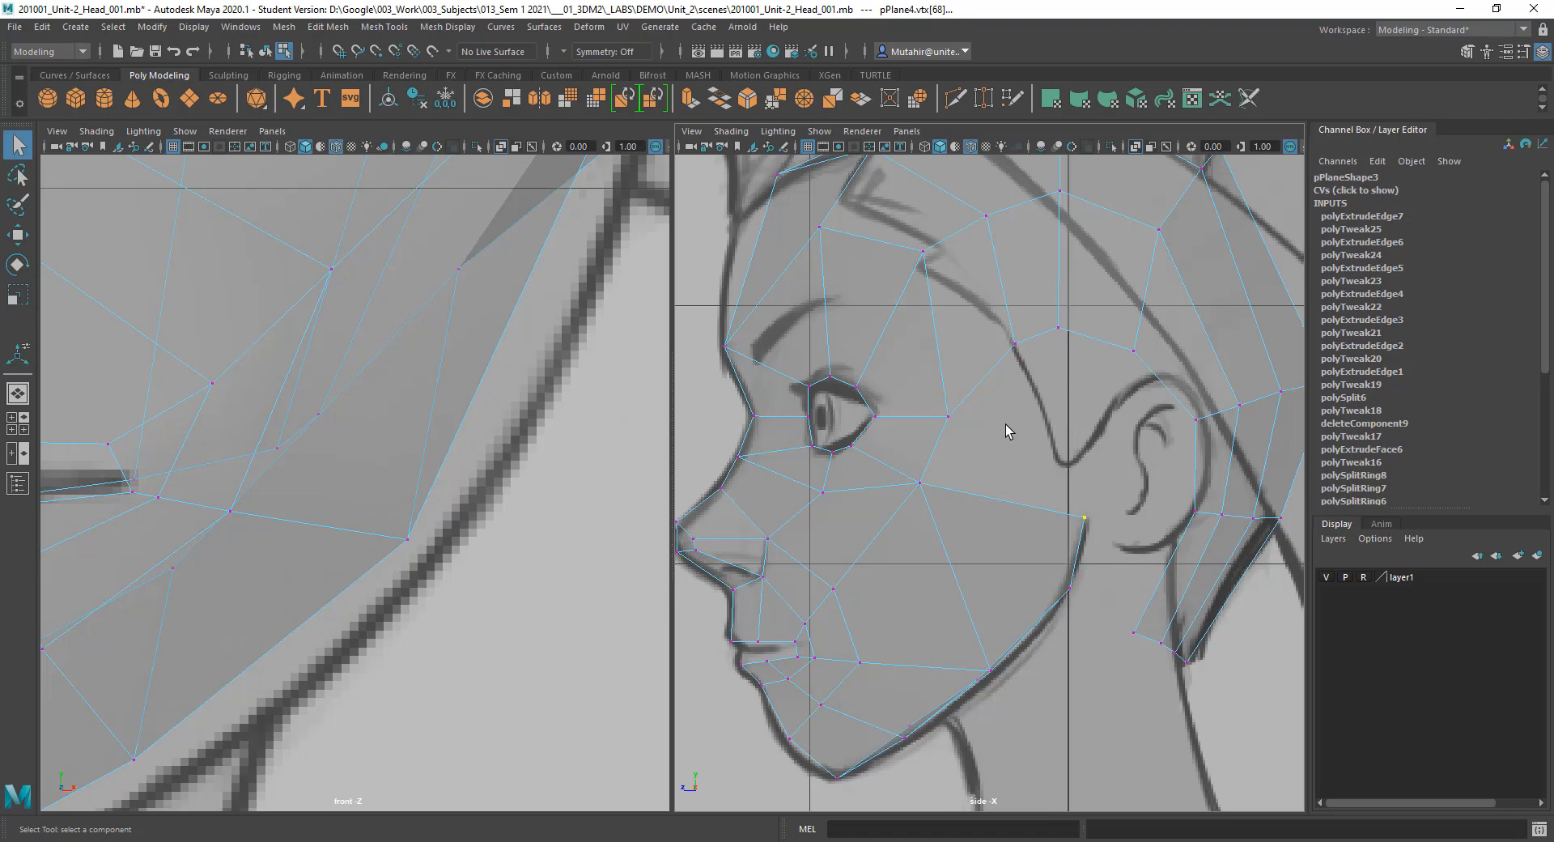
{"action": "scroll", "coordinate": [1021, 396], "scroll_direction": "up", "scroll_amount": 1}
{"action": "scroll", "coordinate": [1018, 356], "scroll_direction": "up", "scroll_amount": 1}
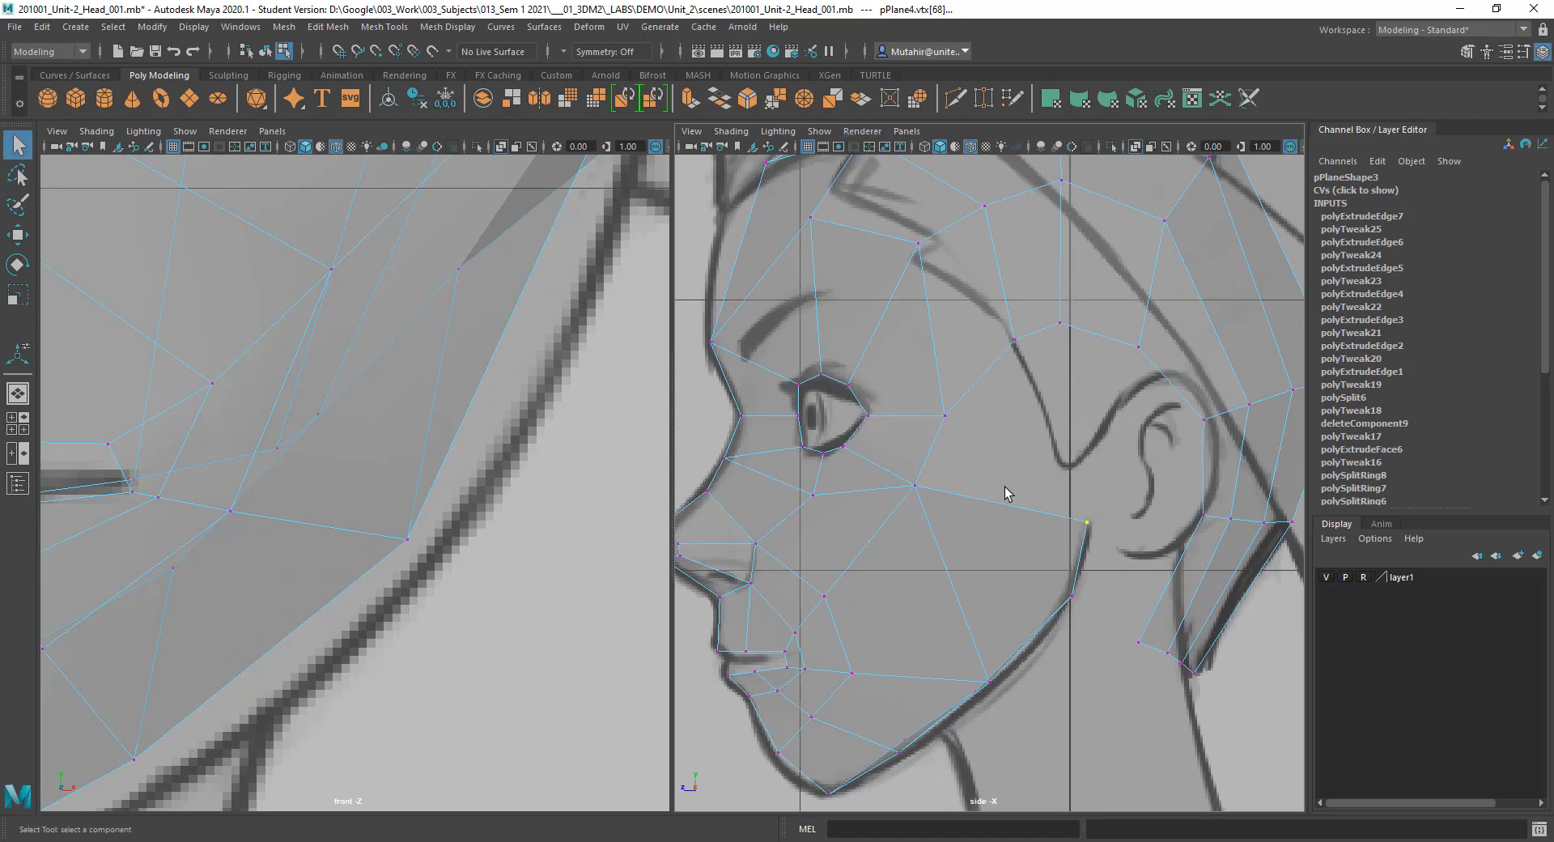
{"action": "right_click_drag", "start_coordinate": [1006, 434], "coordinate": [1005, 390]}
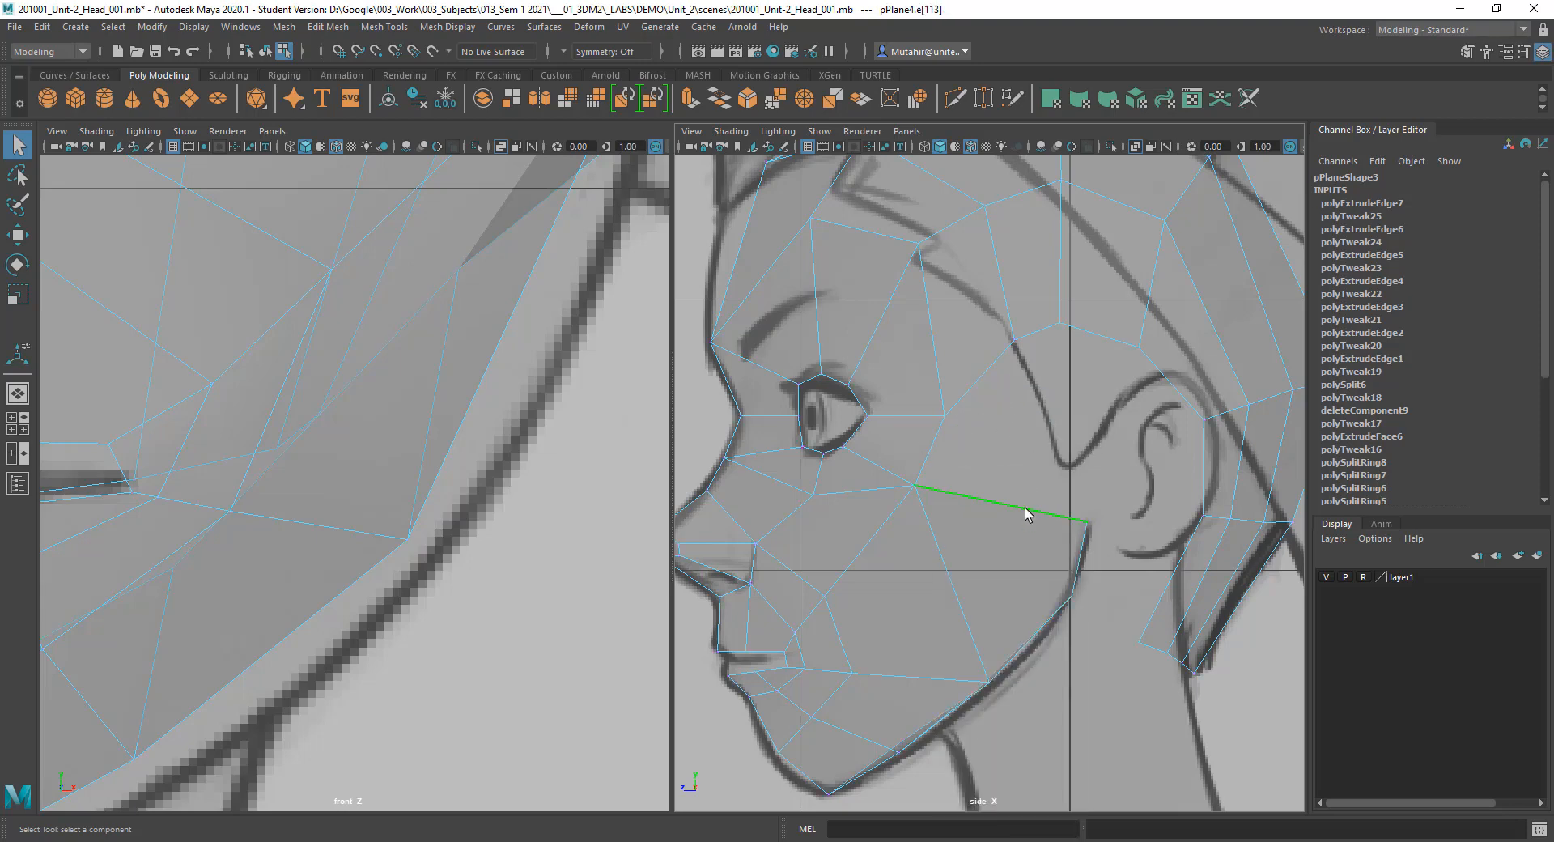
{"action": "key", "text": "ctrl+e"}
{"action": "key", "text": "w"}
{"action": "left_click_drag", "start_coordinate": [1004, 462], "coordinate": [1041, 450]}
{"action": "key", "text": "q"}
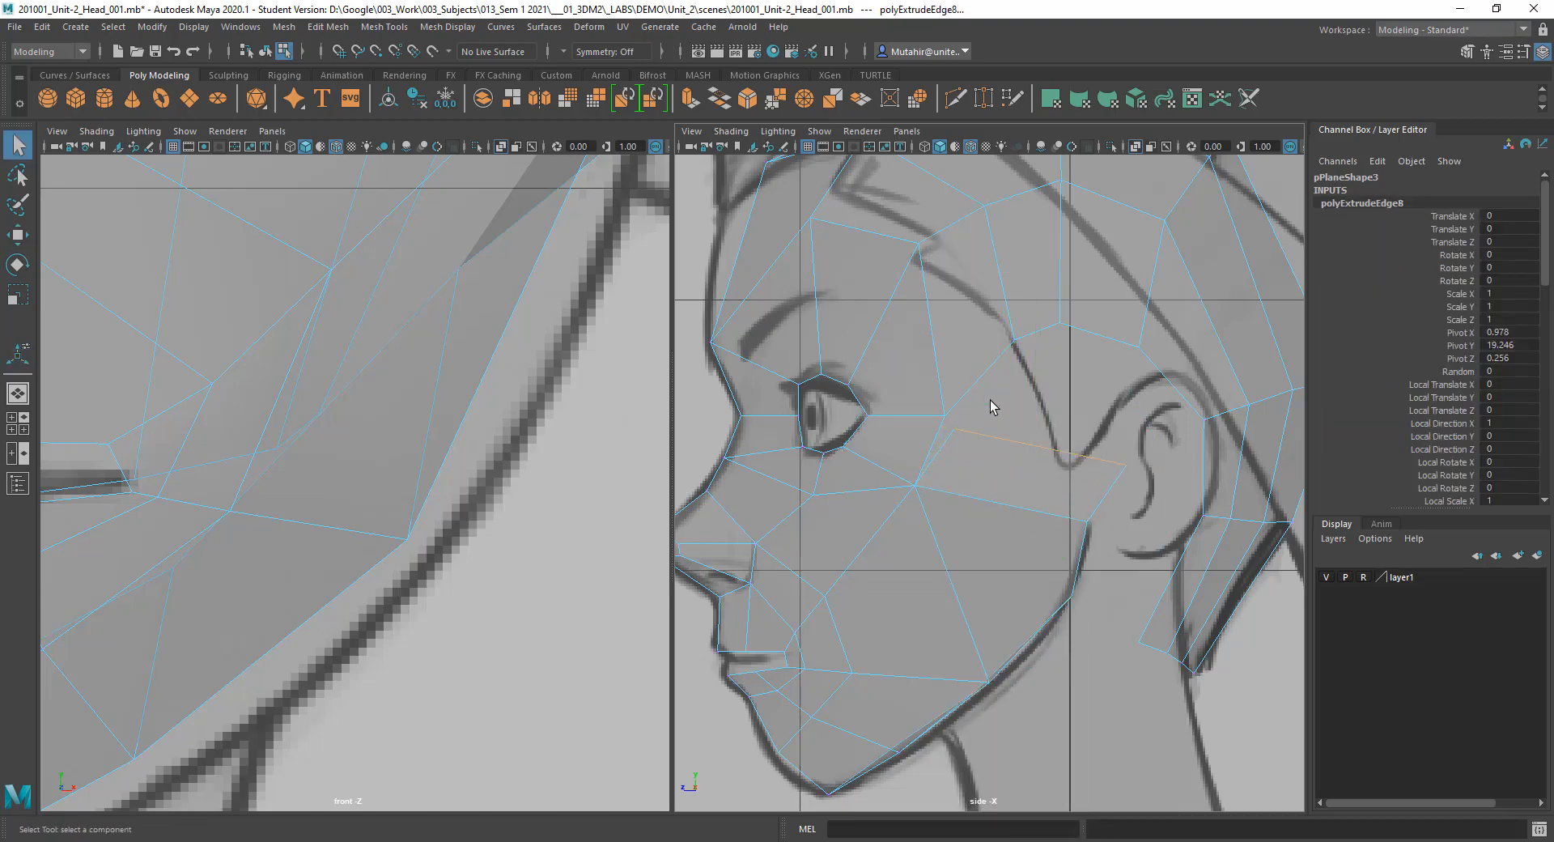
Step: Target Weld the extruded edge's front vertex to the vertex behind the eye and its rear vertex to the hairline vertex
{"action": "middle_click_drag", "start_coordinate": [1019, 311], "coordinate": [1012, 350], "text": "alt"}
{"action": "scroll", "coordinate": [1004, 465], "scroll_direction": "up", "scroll_amount": 2}
{"action": "right_click_drag", "start_coordinate": [971, 437], "coordinate": [930, 443]}
{"action": "left_click", "coordinate": [937, 462]}
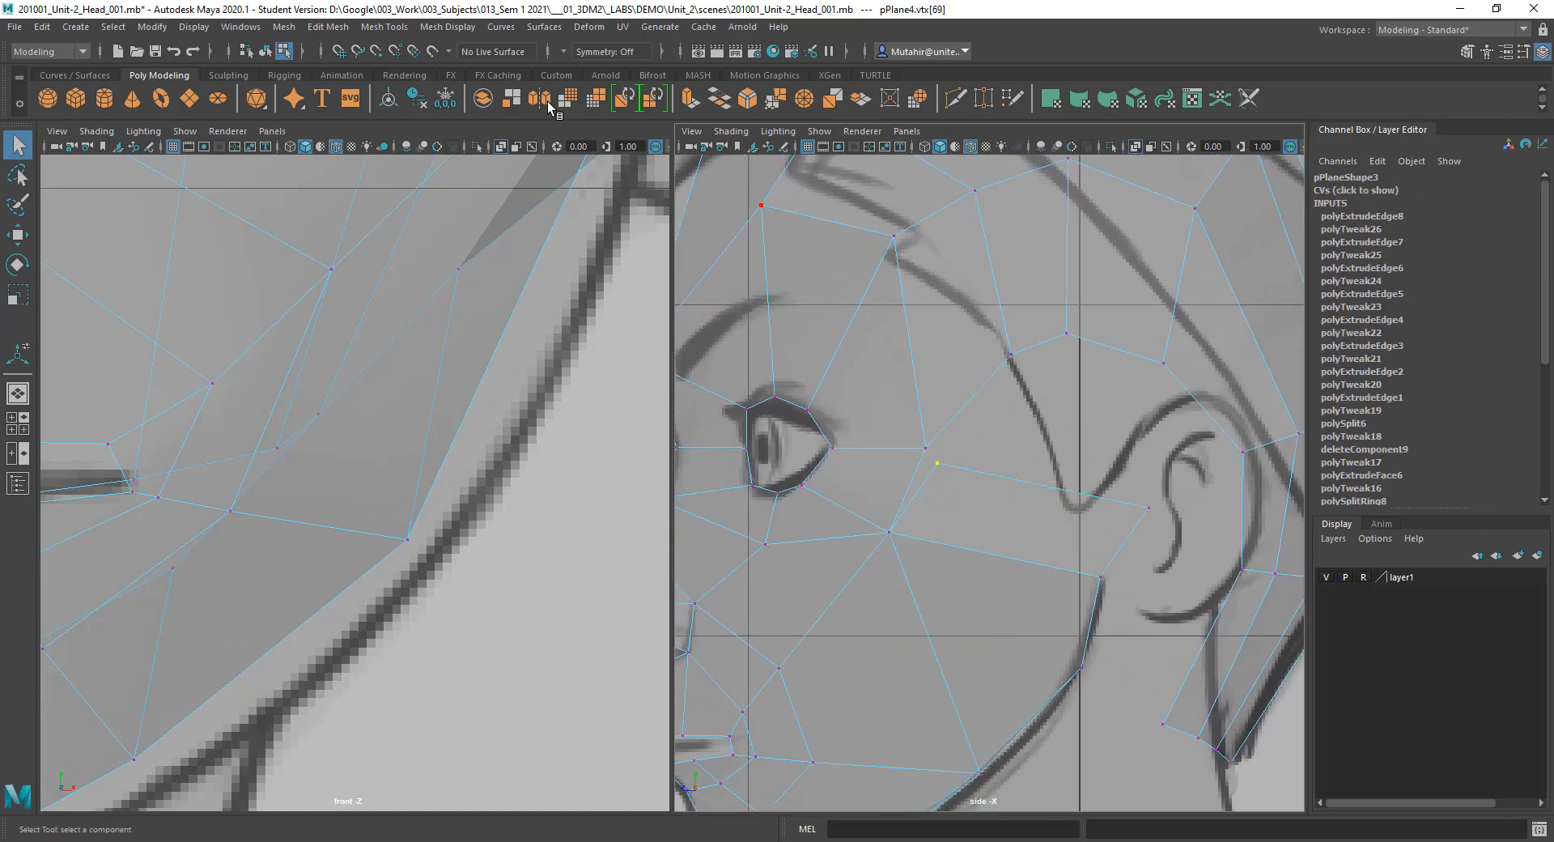
{"action": "left_click", "coordinate": [388, 28]}
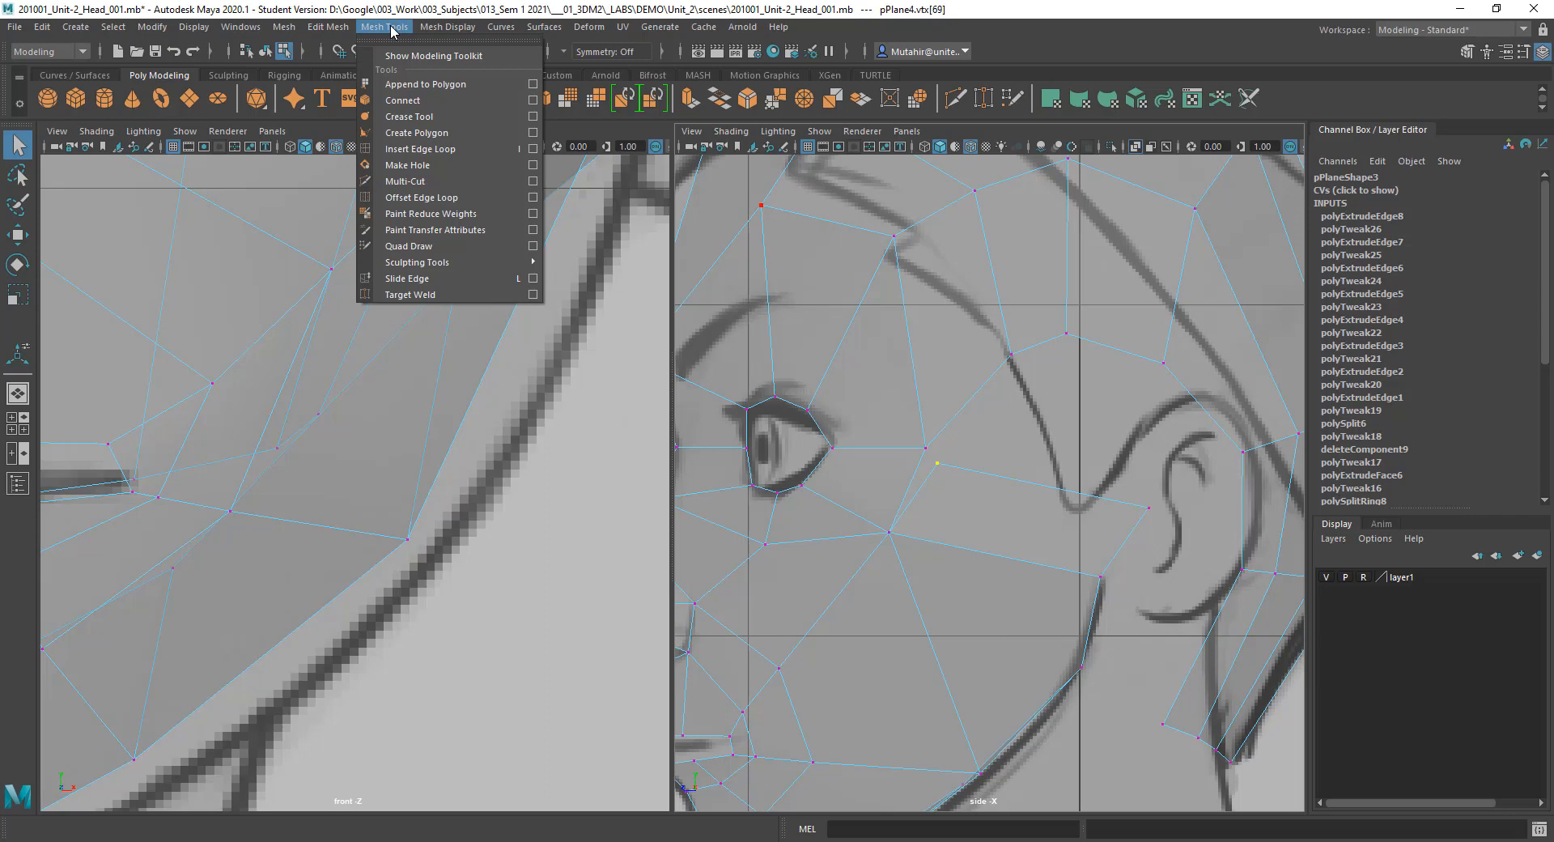
{"action": "left_click", "coordinate": [434, 295]}
{"action": "left_click_drag", "start_coordinate": [925, 452], "coordinate": [924, 449]}
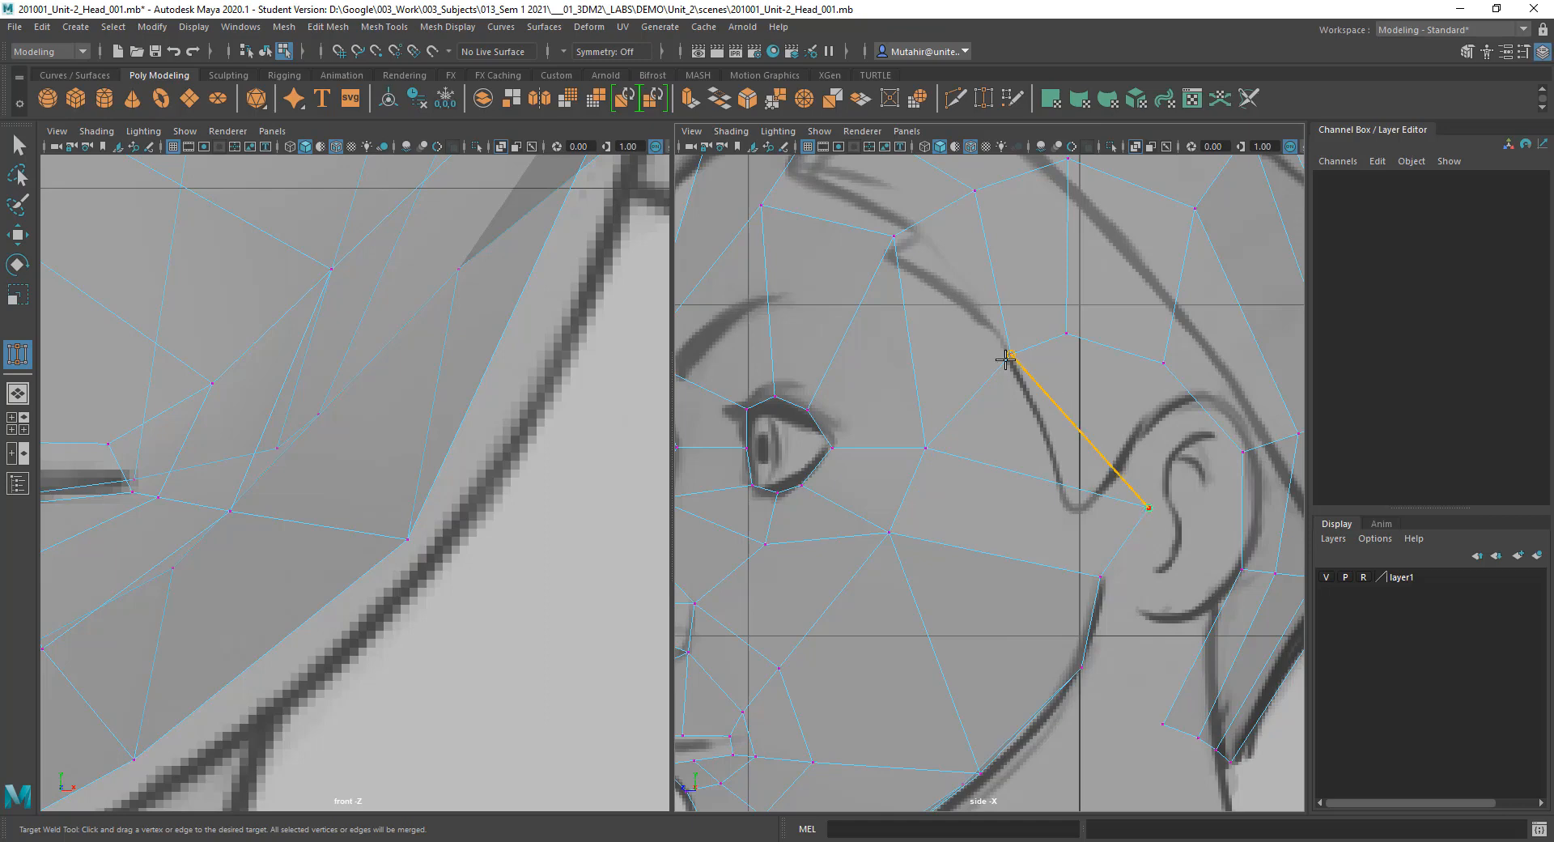
{"action": "left_click_drag", "start_coordinate": [1005, 359], "coordinate": [1006, 358]}
{"action": "key", "text": "q"}
Step: Select the hairline vertex and its upper neighbour and move them back and down onto the front of the drawn ear outline
{"action": "mouse_move", "coordinate": [1072, 468]}
{"action": "middle_mouse_down", "text": "alt"}
{"action": "mouse_move", "coordinate": [1079, 422]}
{"action": "mouse_move", "coordinate": [1093, 473]}
{"action": "middle_mouse_up", "text": "alt"}
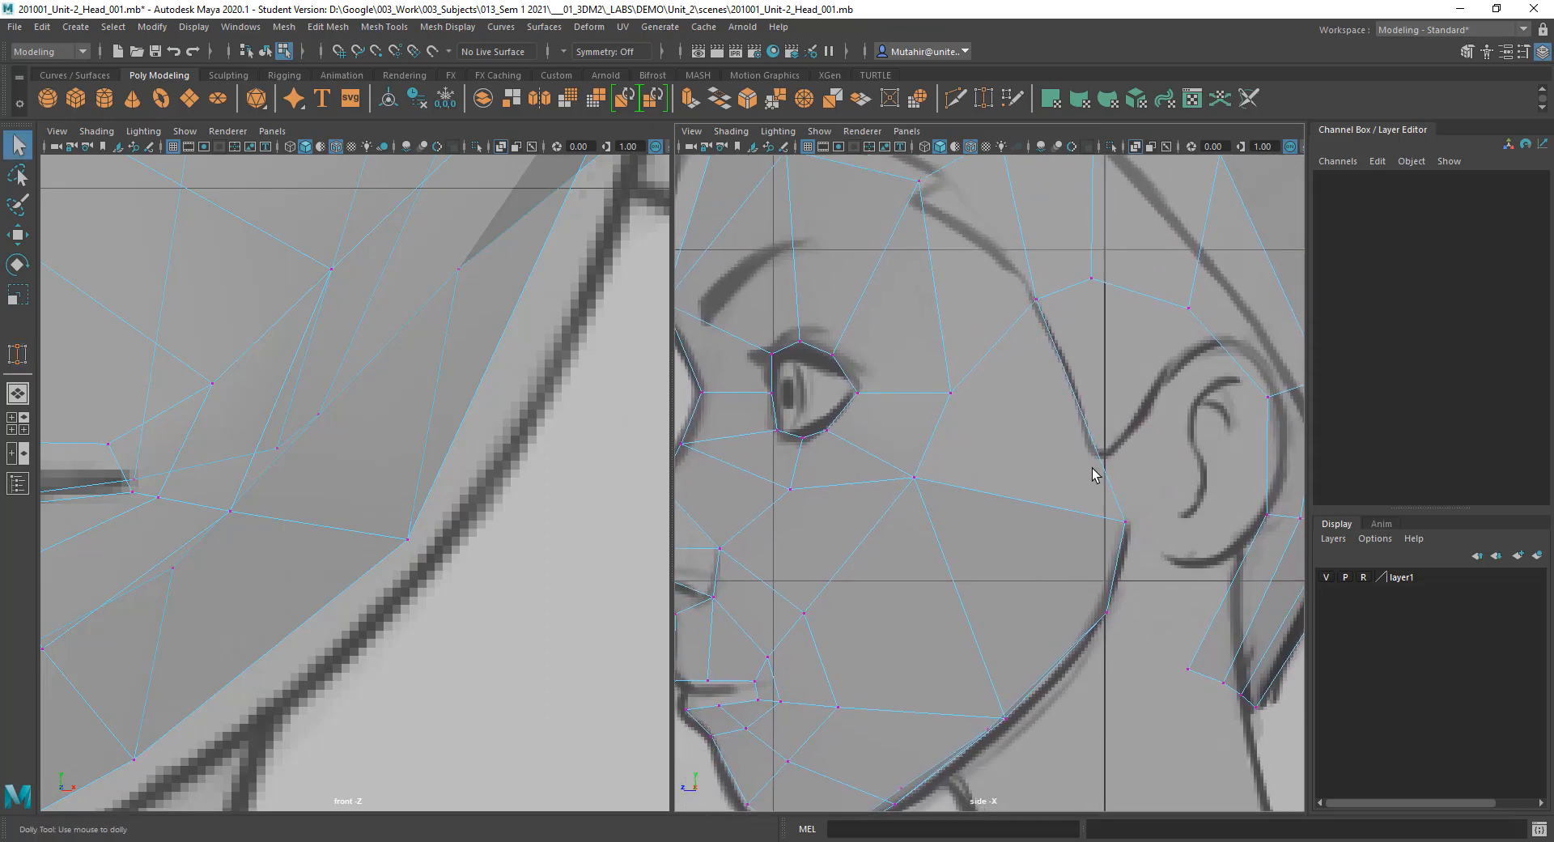
{"action": "right_click_drag", "start_coordinate": [1091, 474], "coordinate": [1089, 437], "text": "alt"}
{"action": "middle_click_drag", "start_coordinate": [1058, 429], "coordinate": [932, 439], "text": "alt"}
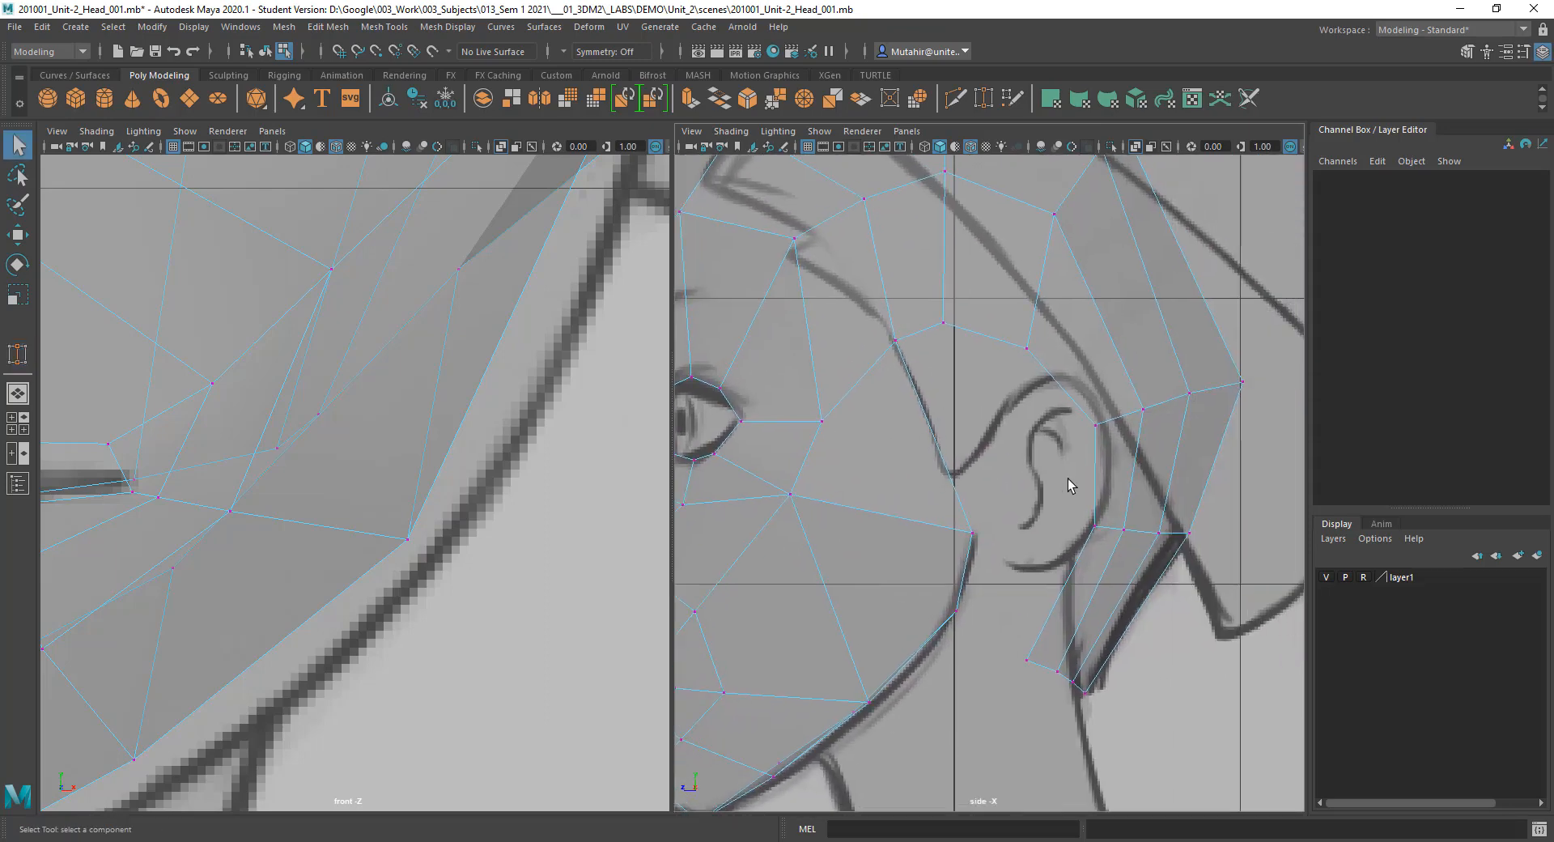
{"action": "middle_click_drag", "start_coordinate": [1068, 478], "coordinate": [1050, 487], "text": "alt"}
{"action": "right_click_drag", "start_coordinate": [974, 360], "coordinate": [933, 355]}
{"action": "left_click_drag", "start_coordinate": [852, 312], "coordinate": [961, 381]}
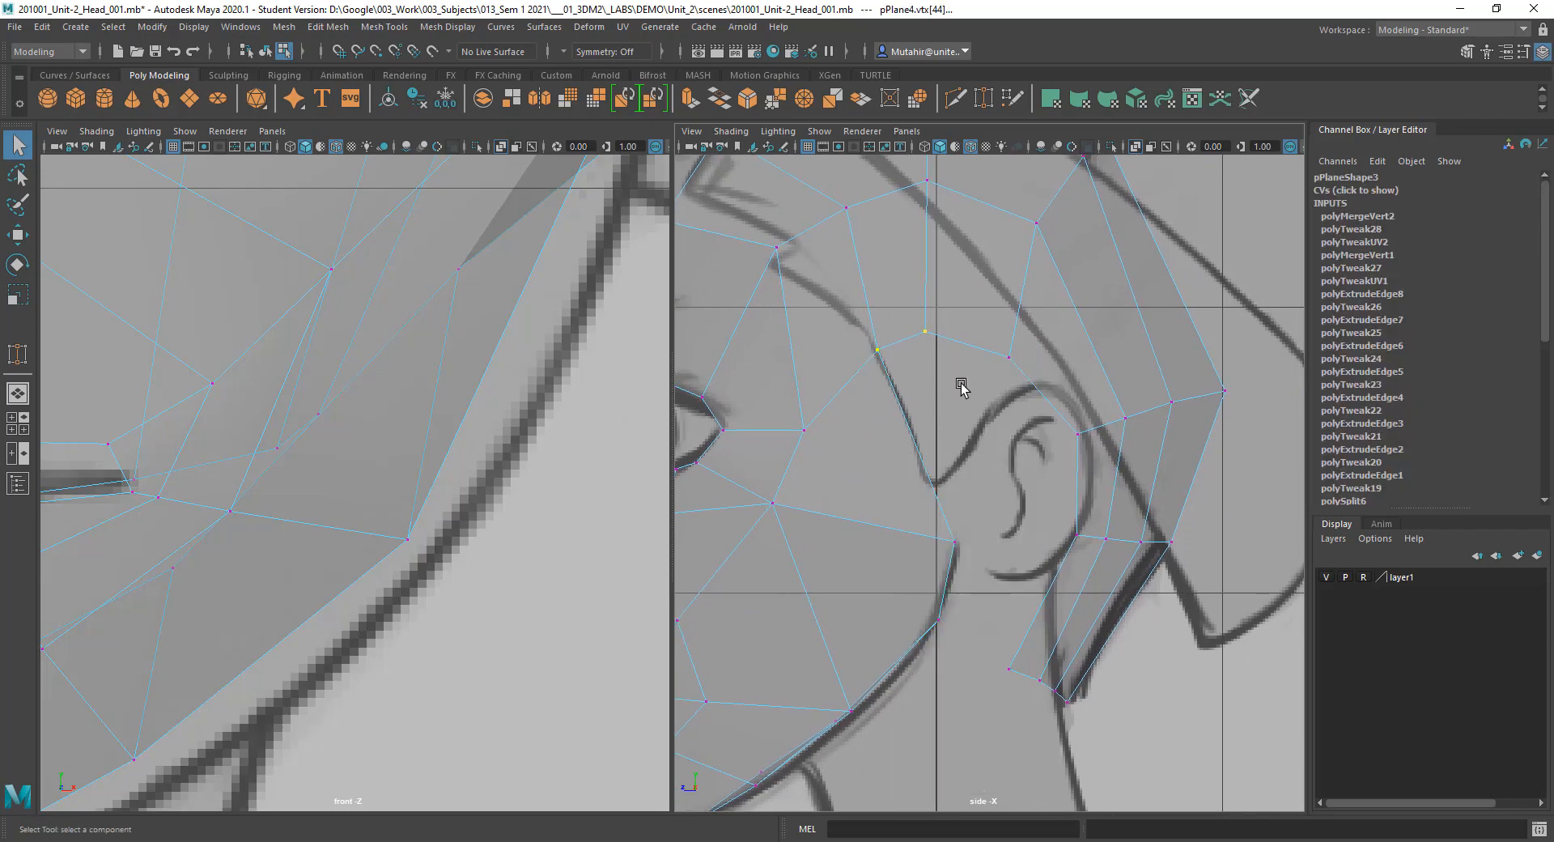
{"action": "key", "text": "w"}
{"action": "left_click_drag", "start_coordinate": [901, 340], "coordinate": [1043, 390]}
{"action": "key", "text": "q"}
{"action": "key", "text": "w"}
{"action": "key", "text": "q"}
Step: Move the vertices above and behind the ear onto the drawn ear outline in the side view
{"action": "left_click", "coordinate": [1009, 356]}
{"action": "key", "text": "w"}
{"action": "key", "text": "q"}
{"action": "middle_click_drag", "start_coordinate": [1055, 426], "coordinate": [1050, 431], "text": "alt"}
{"action": "key", "text": "w"}
{"action": "left_click_drag", "start_coordinate": [1040, 392], "coordinate": [1082, 436]}
{"action": "key", "text": "q"}
{"action": "key", "text": "w"}
{"action": "key", "text": "q"}
{"action": "key", "text": "w"}
{"action": "mouse_move", "coordinate": [1057, 522]}
{"action": "left_mouse_down"}
{"action": "mouse_move", "coordinate": [1086, 557]}
{"action": "mouse_move", "coordinate": [1071, 537]}
{"action": "left_mouse_up"}
{"action": "key", "text": "q"}
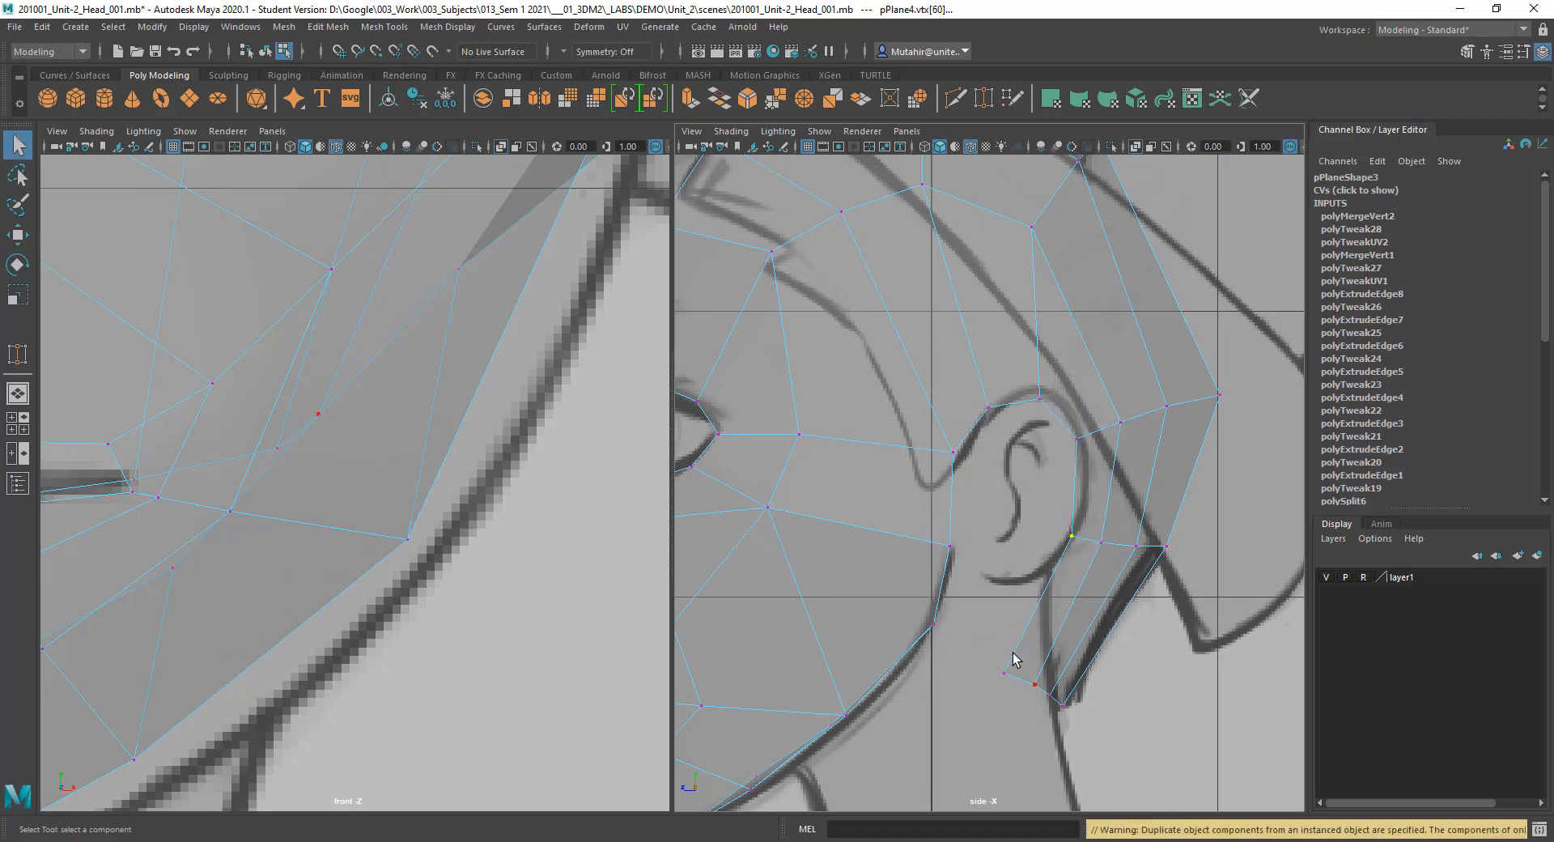
Step: Select the bottom row of nape vertices, scale it flat vertically and rotate it to slope down toward the back
{"action": "left_click_drag", "start_coordinate": [985, 654], "coordinate": [1070, 733]}
{"action": "key", "text": "r"}
{"action": "left_click_drag", "start_coordinate": [1030, 568], "coordinate": [1023, 749]}
{"action": "key", "text": "e"}
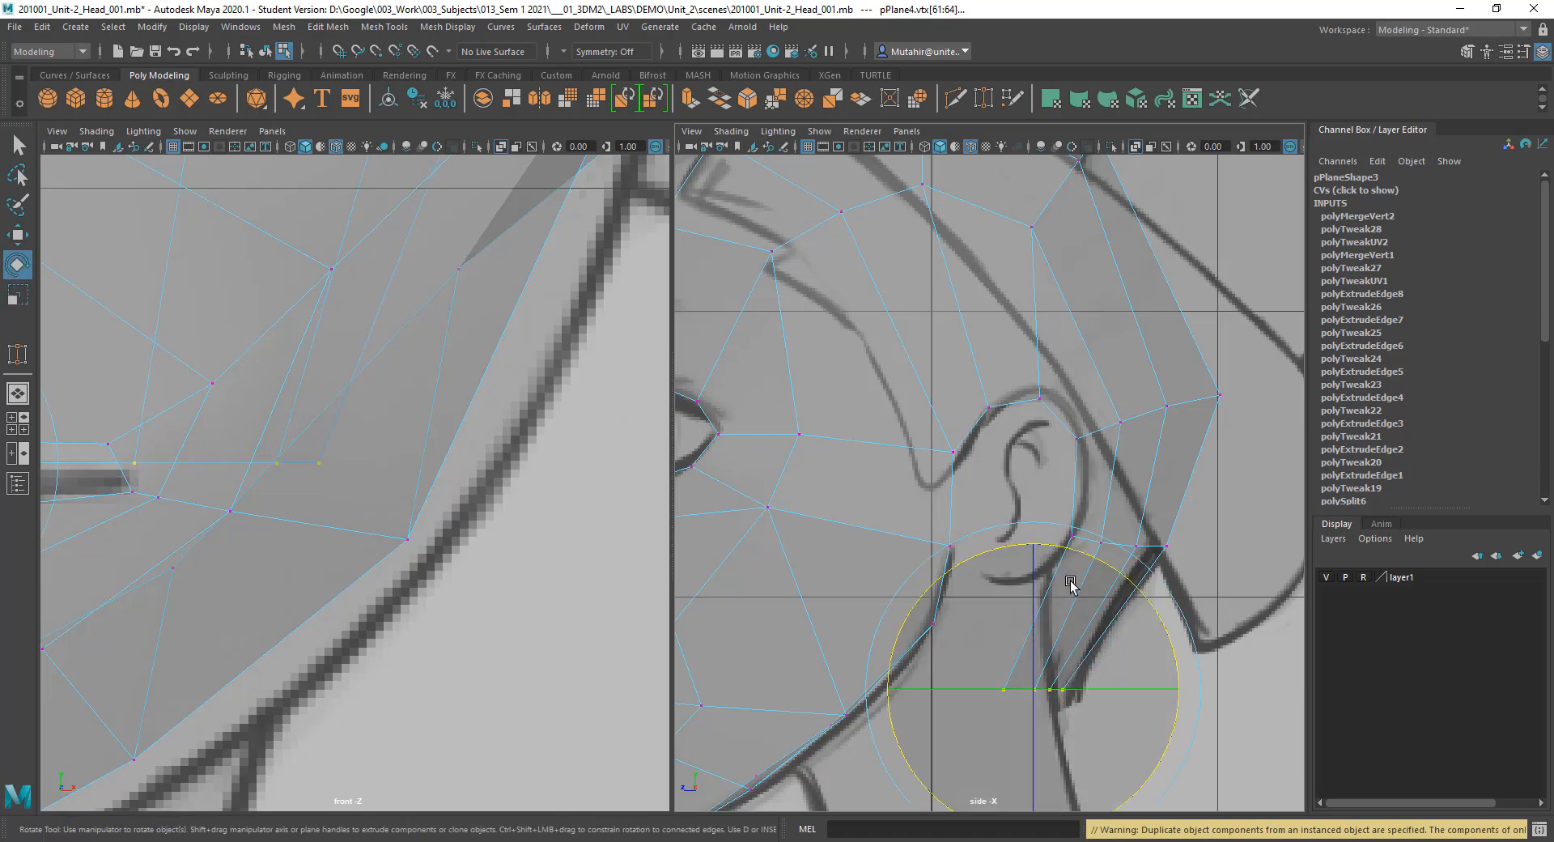
{"action": "left_click_drag", "start_coordinate": [1098, 559], "coordinate": [1128, 652]}
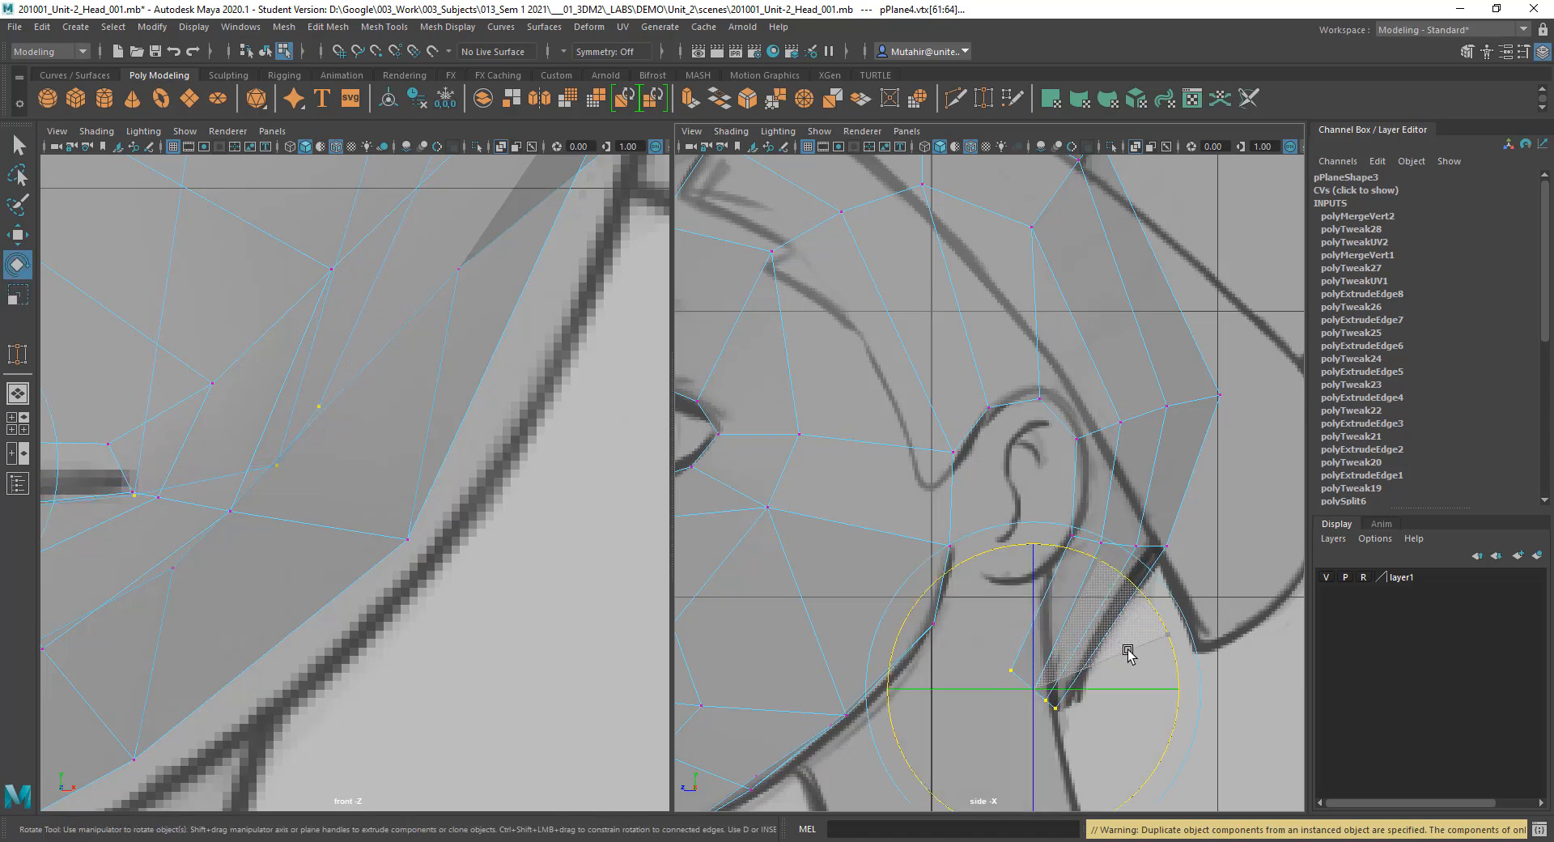
Step: Reposition the bottom nape row slightly forward and rotate it back to a gentler slope
{"action": "key", "text": "w"}
{"action": "left_click_drag", "start_coordinate": [1041, 687], "coordinate": [1051, 678]}
{"action": "key", "text": "e"}
{"action": "left_click_drag", "start_coordinate": [1116, 581], "coordinate": [1056, 516]}
{"action": "key", "text": "w"}
{"action": "middle_click_drag", "start_coordinate": [1075, 618], "coordinate": [1116, 590], "text": "alt"}
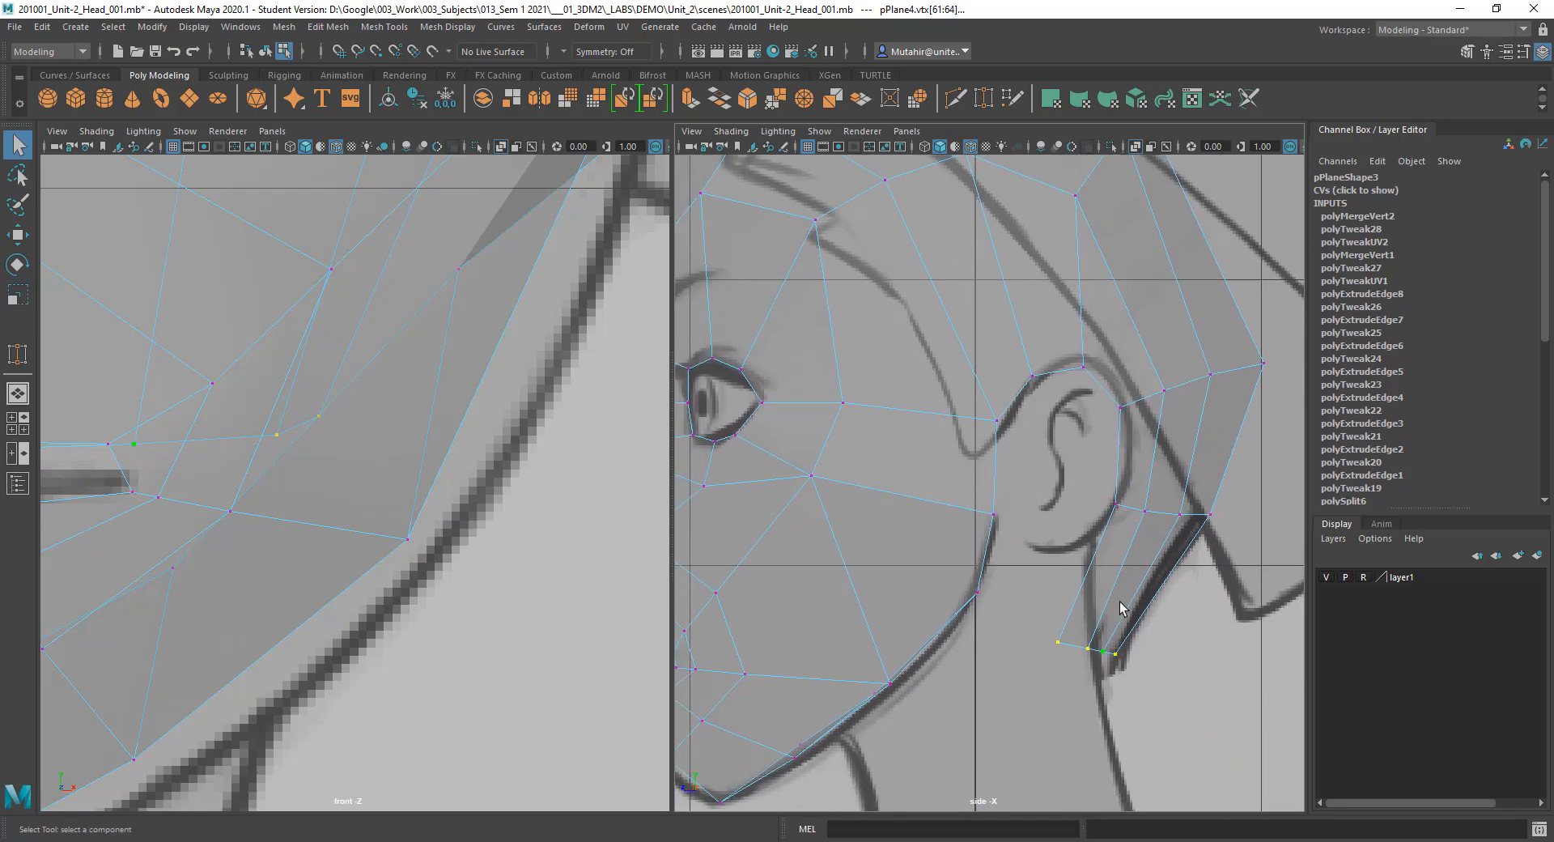
{"action": "left_click_drag", "start_coordinate": [1069, 642], "coordinate": [1052, 650]}
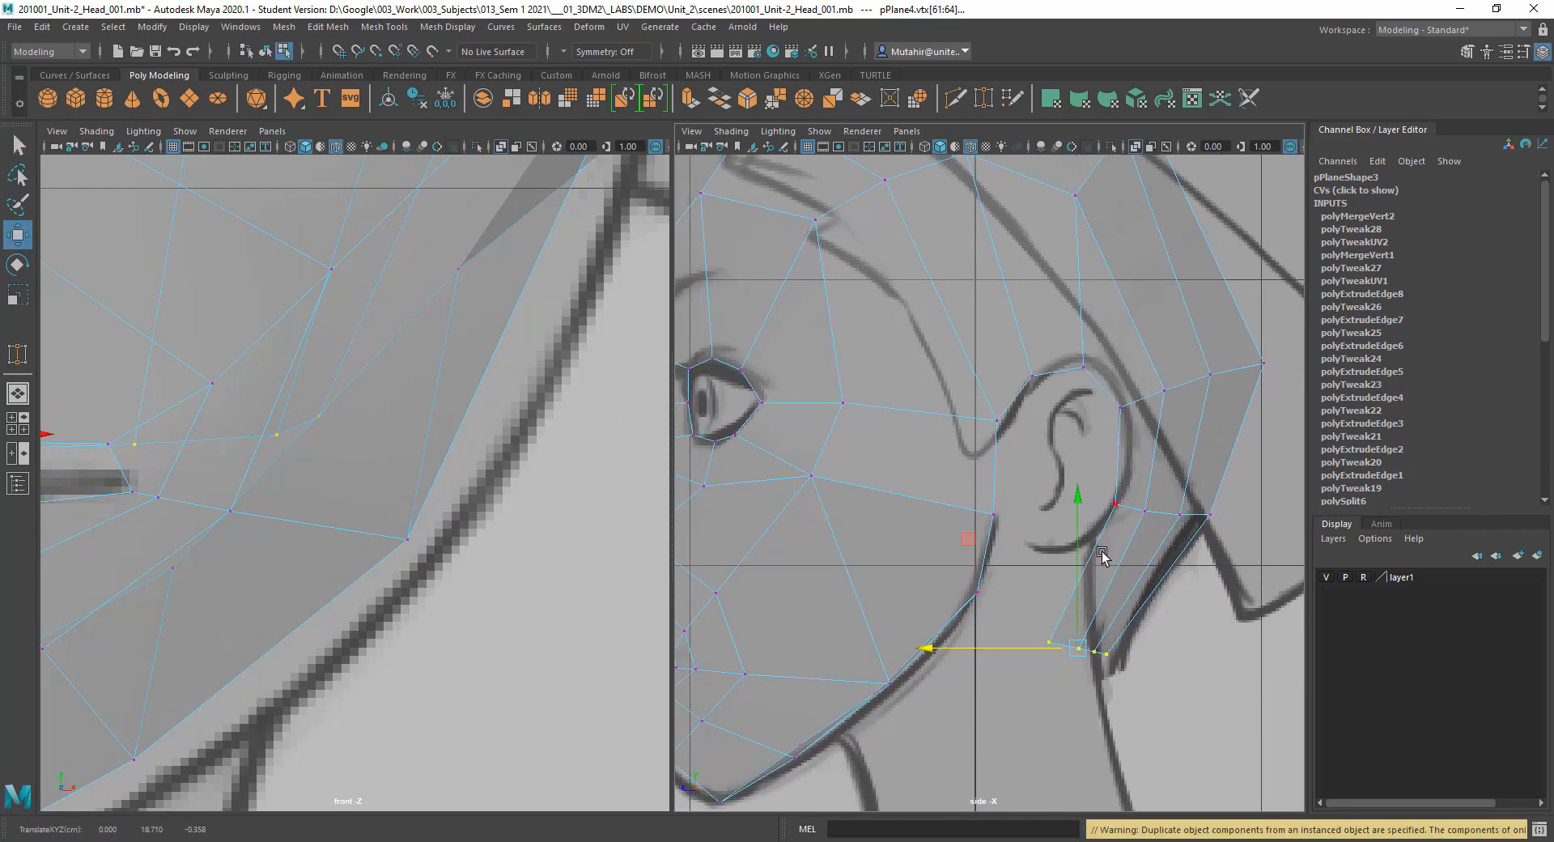
{"action": "middle_click_drag", "start_coordinate": [1095, 495], "coordinate": [1093, 531], "text": "alt"}
{"action": "left_click_drag", "start_coordinate": [1094, 530], "coordinate": [1076, 575]}
{"action": "key", "text": "ctrl+z"}
{"action": "key", "text": "q"}
Step: Select the vertex row behind the earlobe, scale it level and move it down and slightly forward
{"action": "left_click_drag", "start_coordinate": [1089, 515], "coordinate": [1266, 614]}
{"action": "key", "text": "w"}
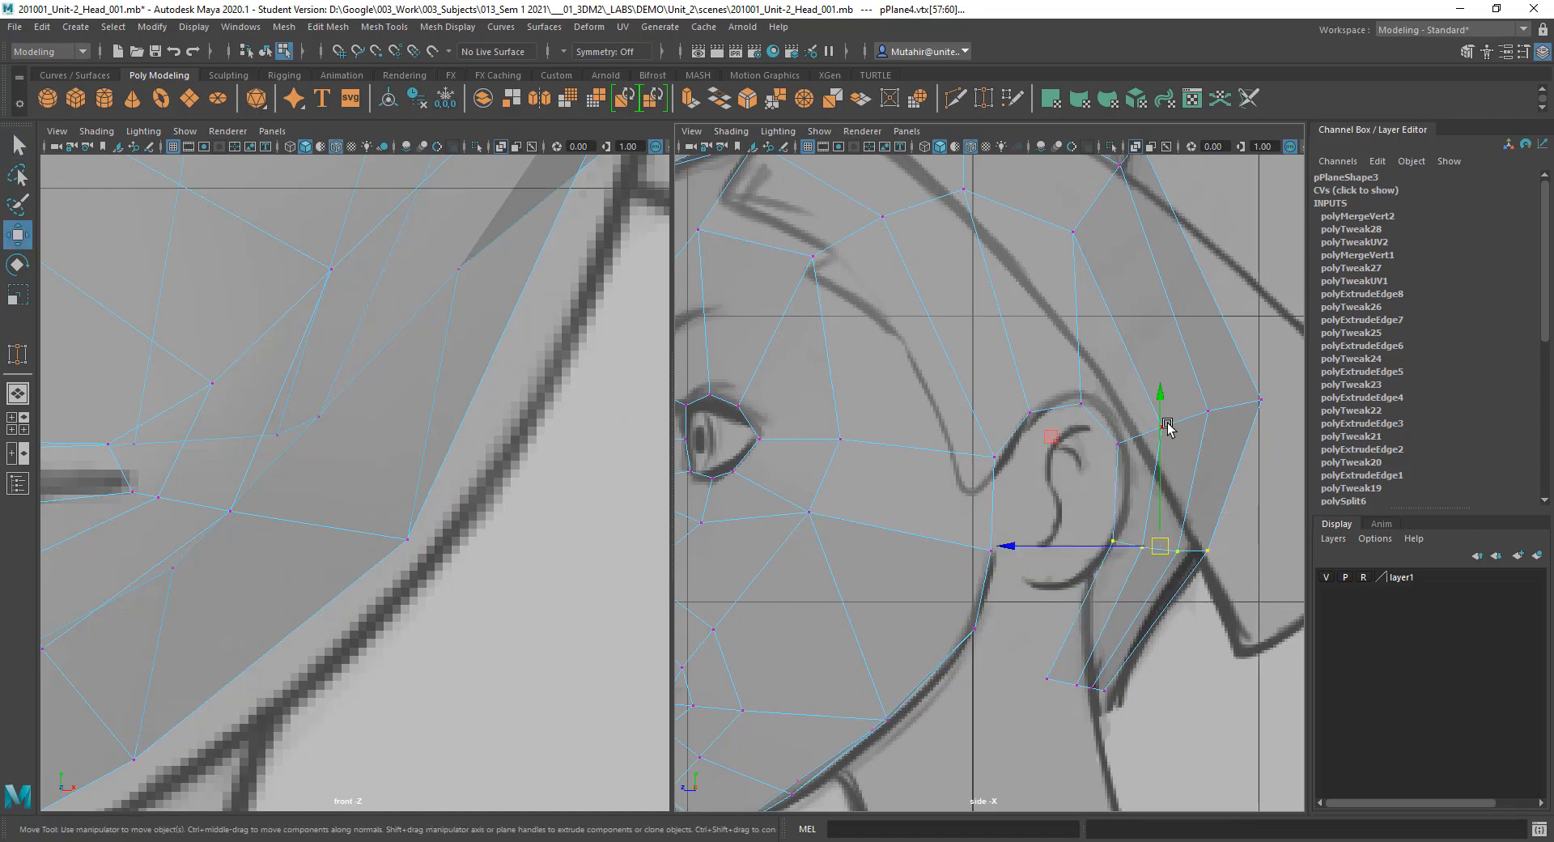
{"action": "key", "text": "r"}
{"action": "left_click", "coordinate": [1165, 451]}
{"action": "key", "text": "w"}
{"action": "left_click_drag", "start_coordinate": [1158, 544], "coordinate": [1136, 570]}
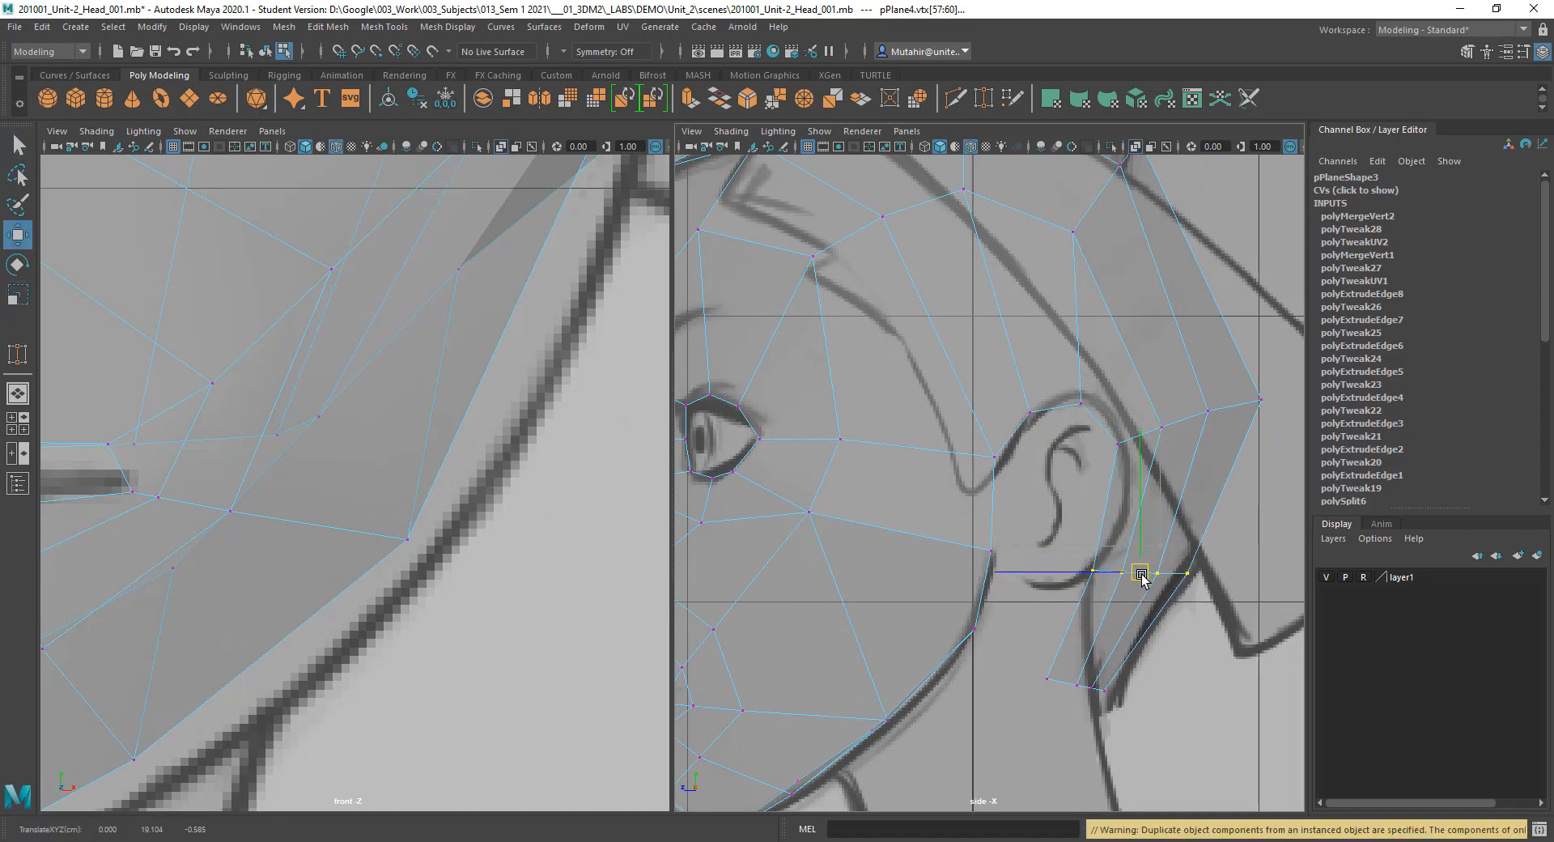
{"action": "scroll", "coordinate": [1151, 612], "scroll_direction": "down", "scroll_amount": 5}
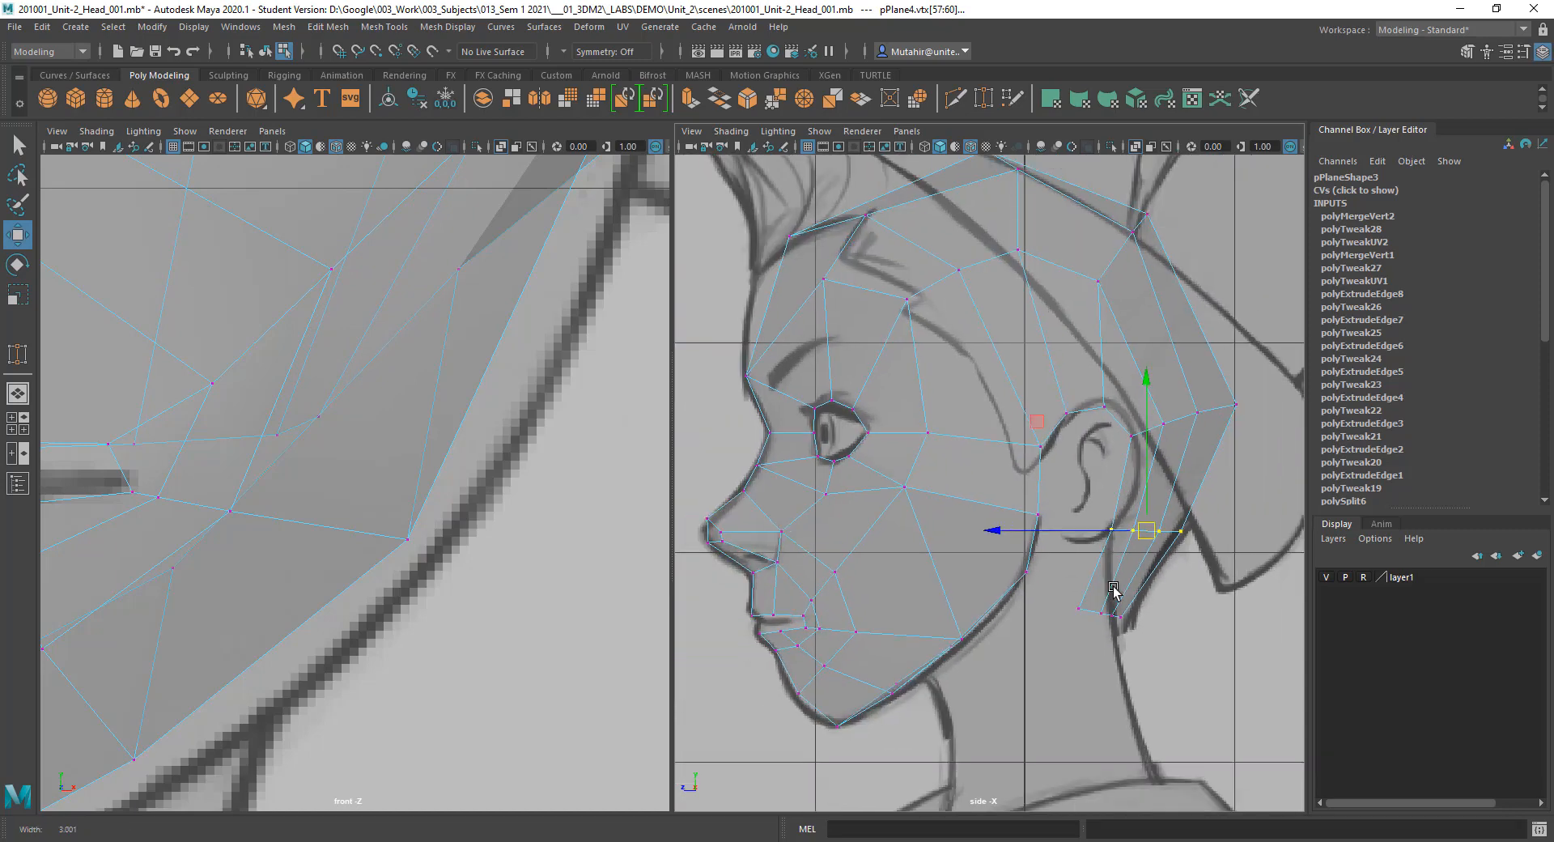
{"action": "key", "text": "q"}
{"action": "left_click", "coordinate": [1028, 624]}
Step: Select the two rear jaw vertices in the front view and move them sideways outward toward the drawn face outline
{"action": "middle_click_drag", "start_coordinate": [1064, 603], "coordinate": [1119, 574], "text": "alt"}
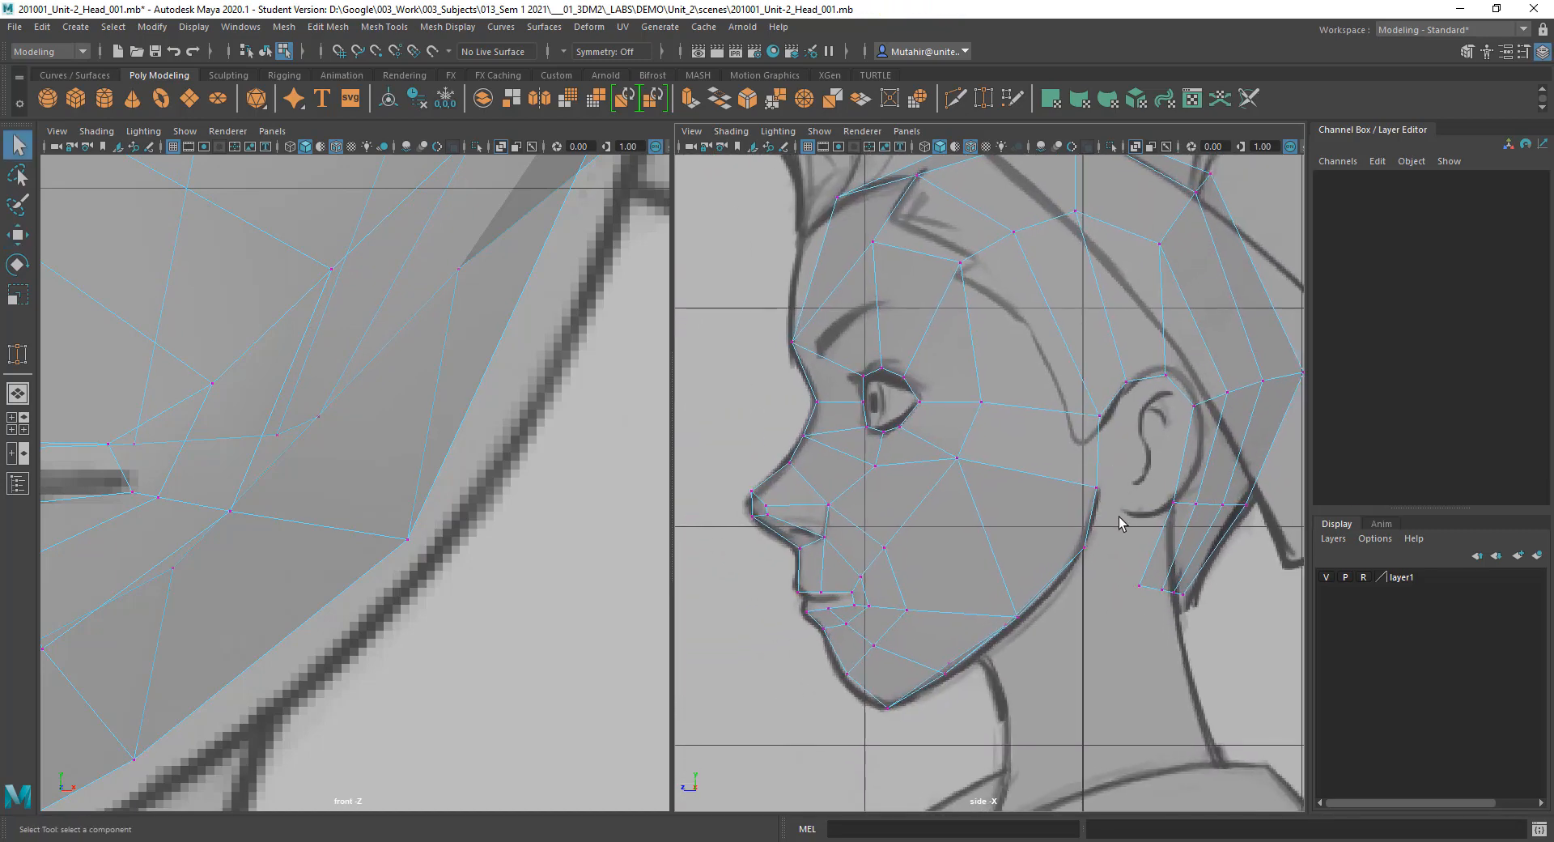
{"action": "middle_click_drag", "start_coordinate": [1120, 518], "coordinate": [1115, 497], "text": "alt"}
{"action": "scroll", "coordinate": [1026, 502], "scroll_direction": "up", "scroll_amount": 3}
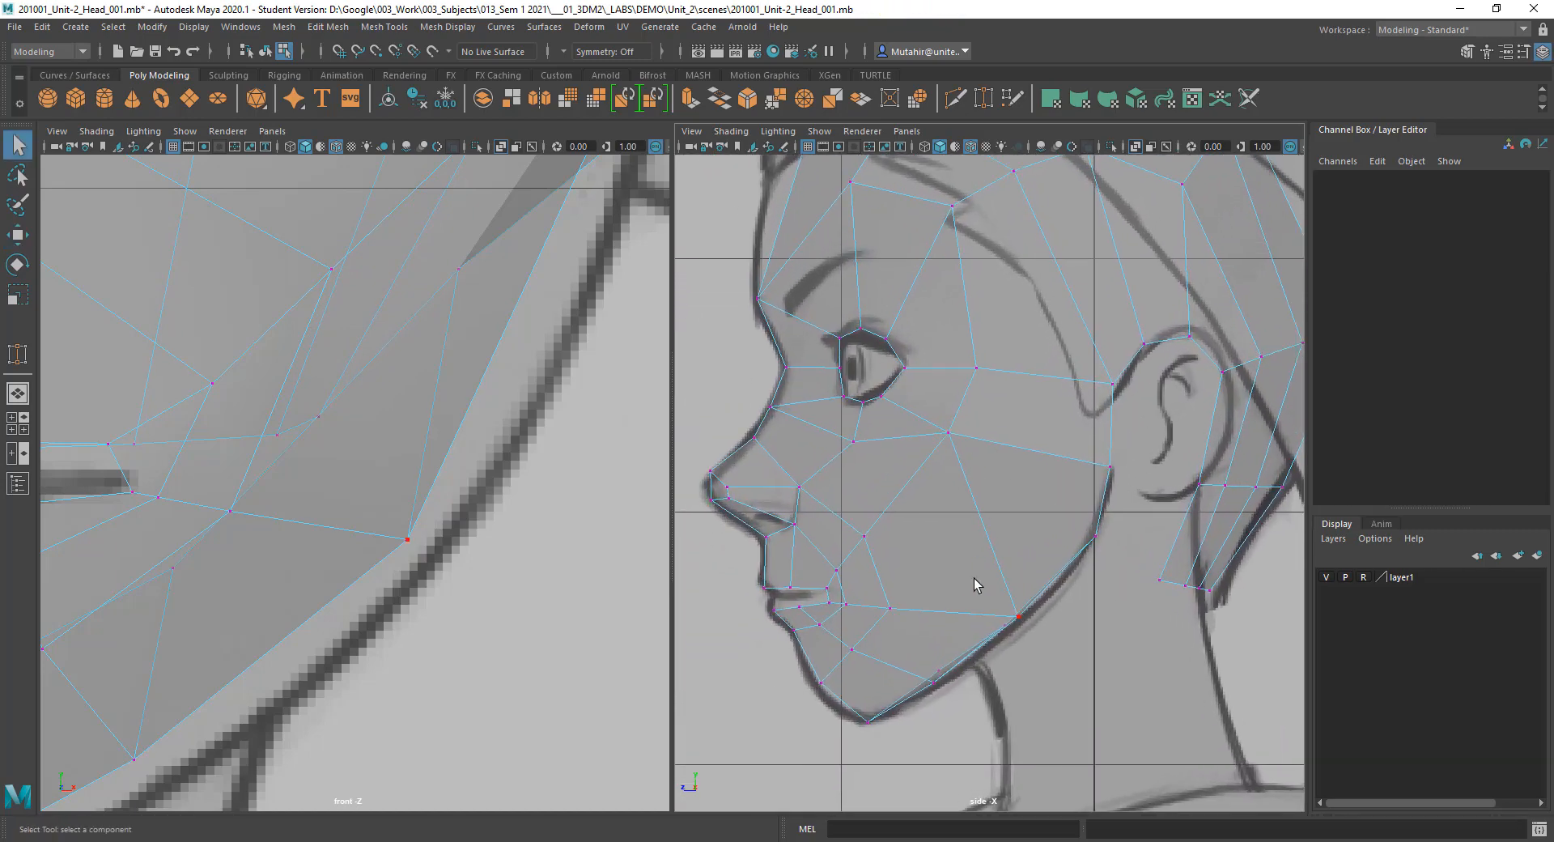
{"action": "middle_click_drag", "start_coordinate": [973, 577], "coordinate": [982, 598], "text": "alt"}
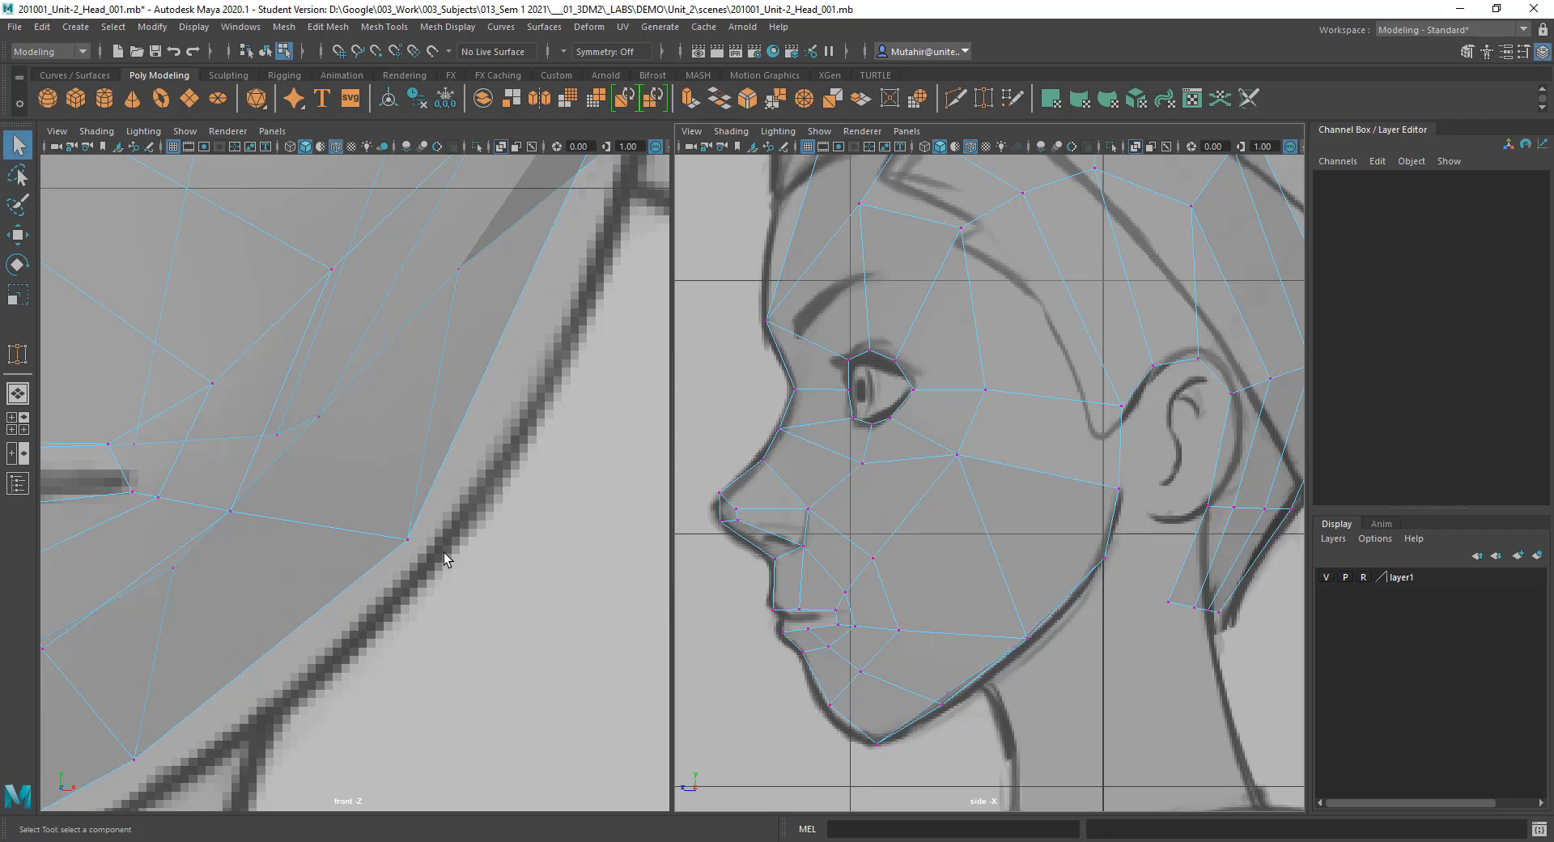
{"action": "middle_click_drag", "start_coordinate": [454, 502], "coordinate": [535, 592], "text": "alt"}
{"action": "middle_click_drag", "start_coordinate": [564, 460], "coordinate": [495, 636], "text": "alt"}
{"action": "left_click", "coordinate": [452, 505]}
{"action": "scroll", "coordinate": [495, 635], "scroll_direction": "down", "scroll_amount": 6}
{"action": "middle_click_drag", "start_coordinate": [476, 428], "coordinate": [495, 465], "text": "alt"}
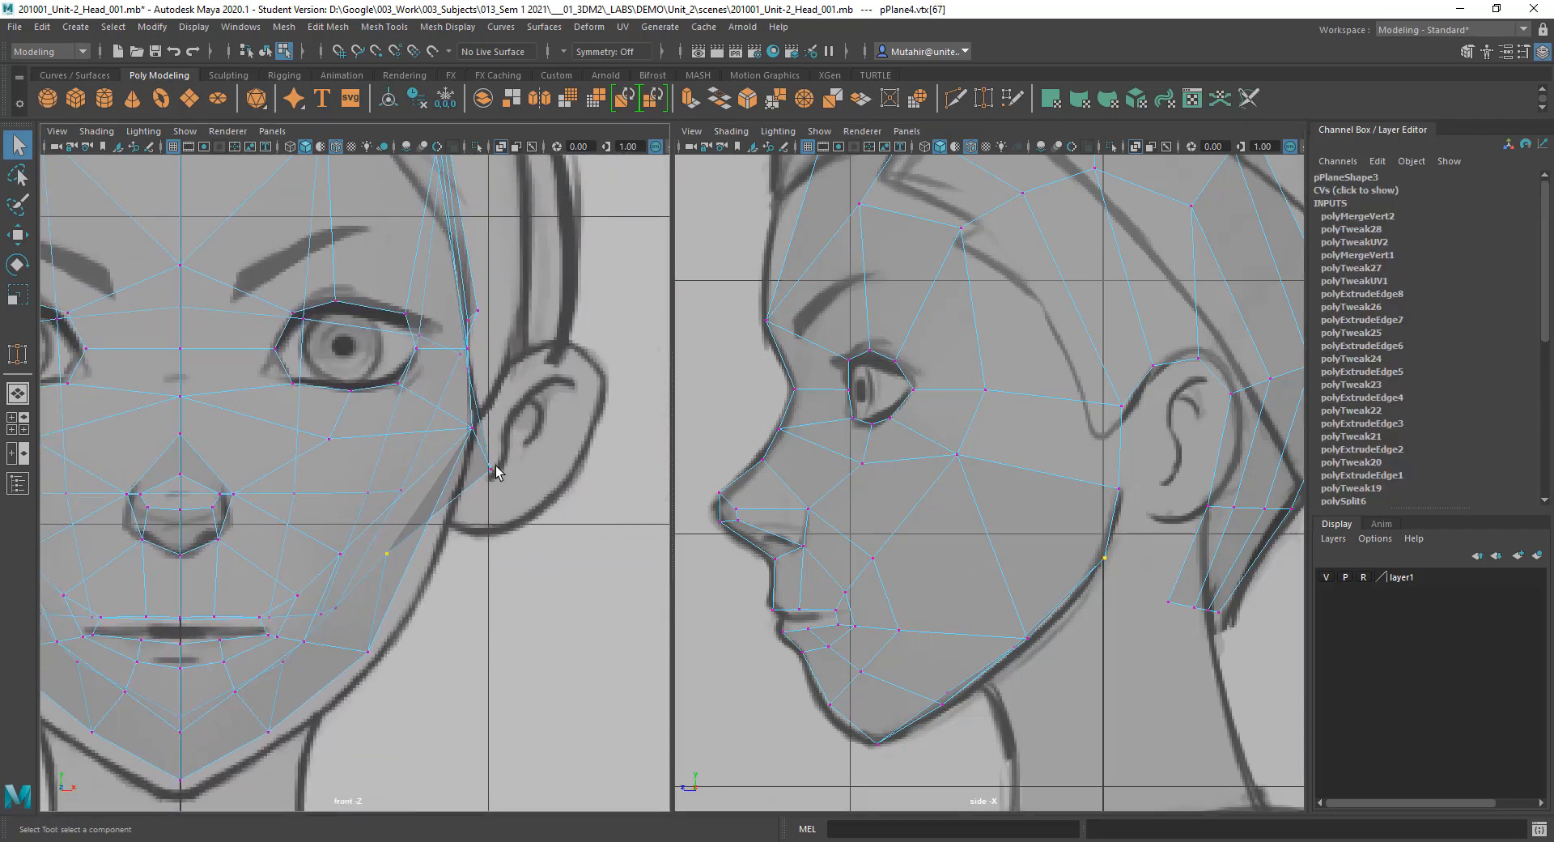
{"action": "left_click_drag", "start_coordinate": [510, 484], "coordinate": [511, 485], "text": "shift"}
{"action": "middle_click_drag", "start_coordinate": [505, 480], "coordinate": [525, 469], "text": "alt"}
{"action": "scroll", "coordinate": [518, 484], "scroll_direction": "up", "scroll_amount": 1}
{"action": "key", "text": "w"}
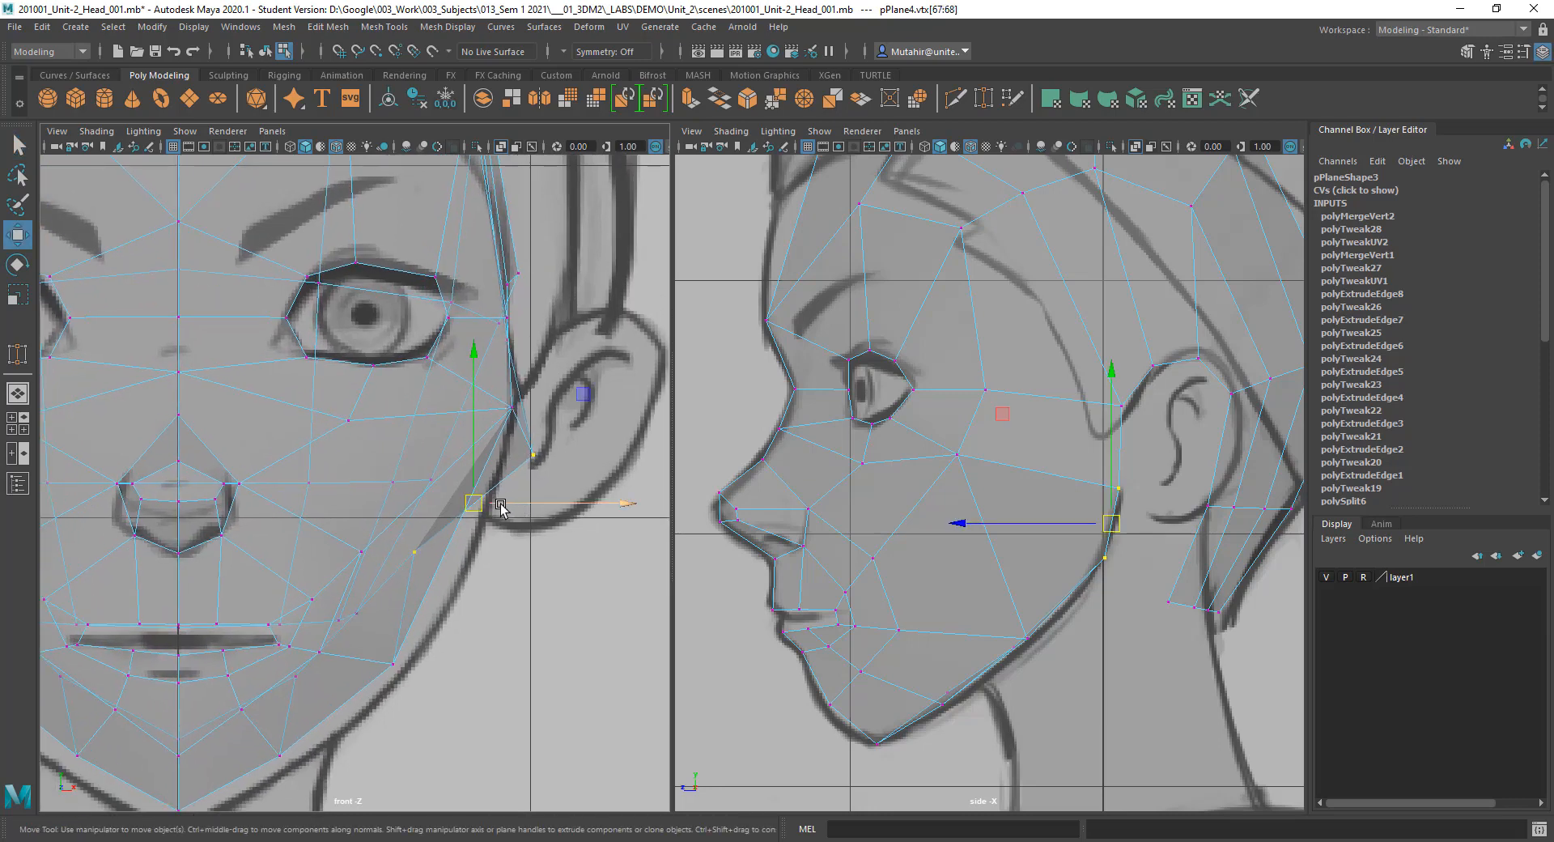
{"action": "mouse_move", "coordinate": [560, 523]}
{"action": "left_mouse_down"}
{"action": "mouse_move", "coordinate": [648, 513]}
{"action": "mouse_move", "coordinate": [588, 511]}
{"action": "left_mouse_up"}
Step: Move the upper rear jaw vertex inward onto the face outline in the front view and check the cheek vertex beside it
{"action": "key", "text": "q"}
{"action": "left_click_drag", "start_coordinate": [656, 463], "coordinate": [567, 463]}
{"action": "key", "text": "q"}
{"action": "left_click", "coordinate": [507, 411]}
{"action": "key", "text": "w"}
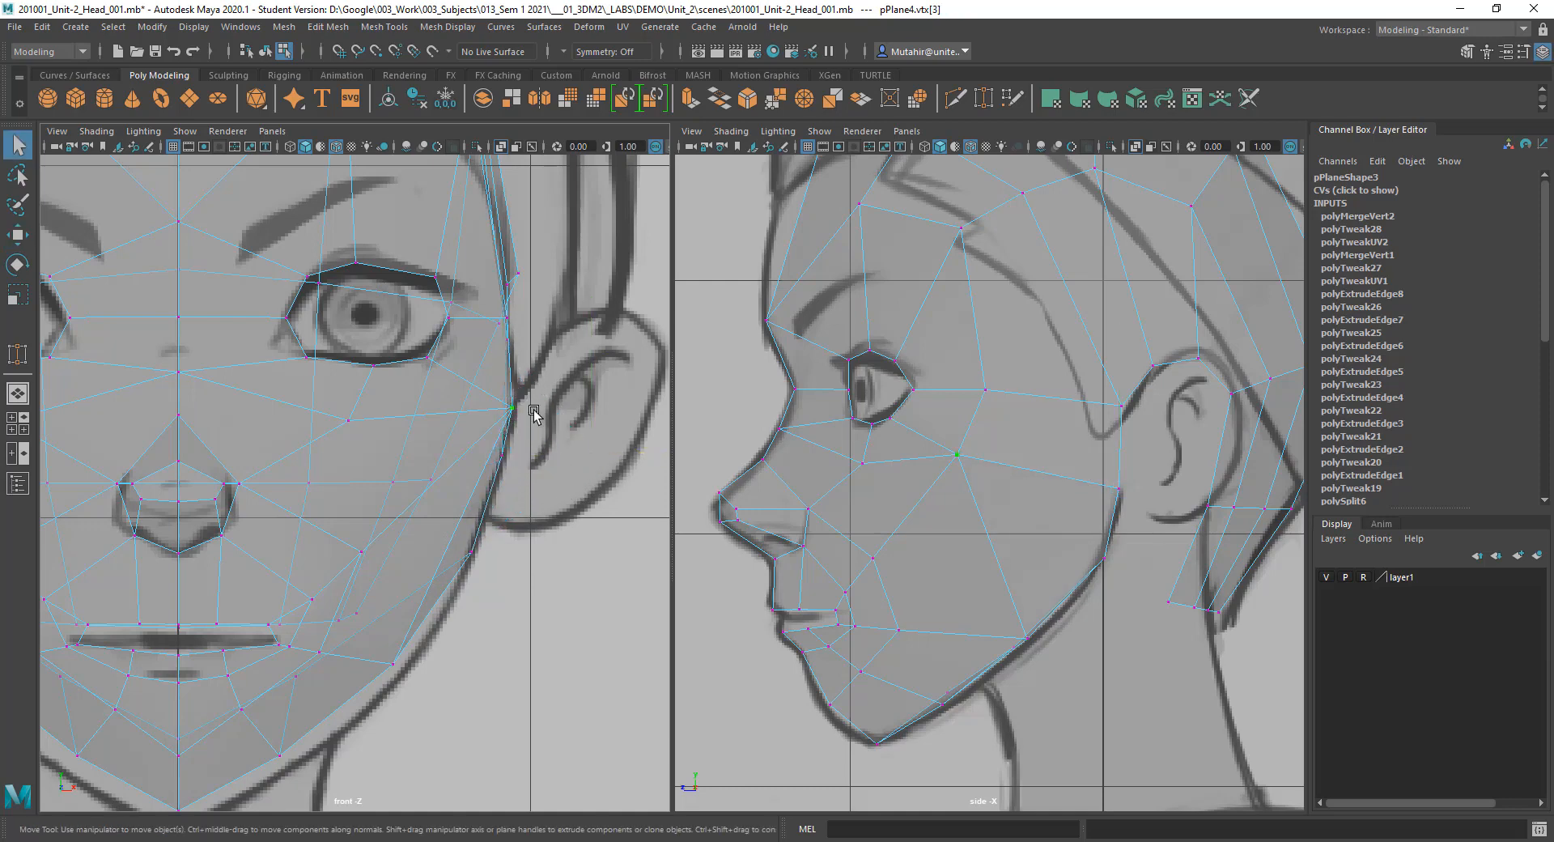
{"action": "left_click", "coordinate": [554, 408]}
{"action": "key", "text": "q"}
Step: Insert an edge loop with Multi-Cut from the temple through the cheek to the jawline, between the eye and the ear
{"action": "middle_click_drag", "start_coordinate": [1026, 565], "coordinate": [980, 516], "text": "alt"}
{"action": "left_click_drag", "start_coordinate": [940, 537], "coordinate": [968, 534], "text": "alt"}
{"action": "middle_click_drag", "start_coordinate": [969, 535], "coordinate": [1015, 537], "text": "alt"}
{"action": "right_click_drag", "start_coordinate": [1052, 411], "coordinate": [1072, 402], "text": "alt"}
{"action": "middle_click_drag", "start_coordinate": [1076, 413], "coordinate": [1062, 586], "text": "alt"}
{"action": "middle_click_drag", "start_coordinate": [1083, 509], "coordinate": [1055, 542], "text": "alt"}
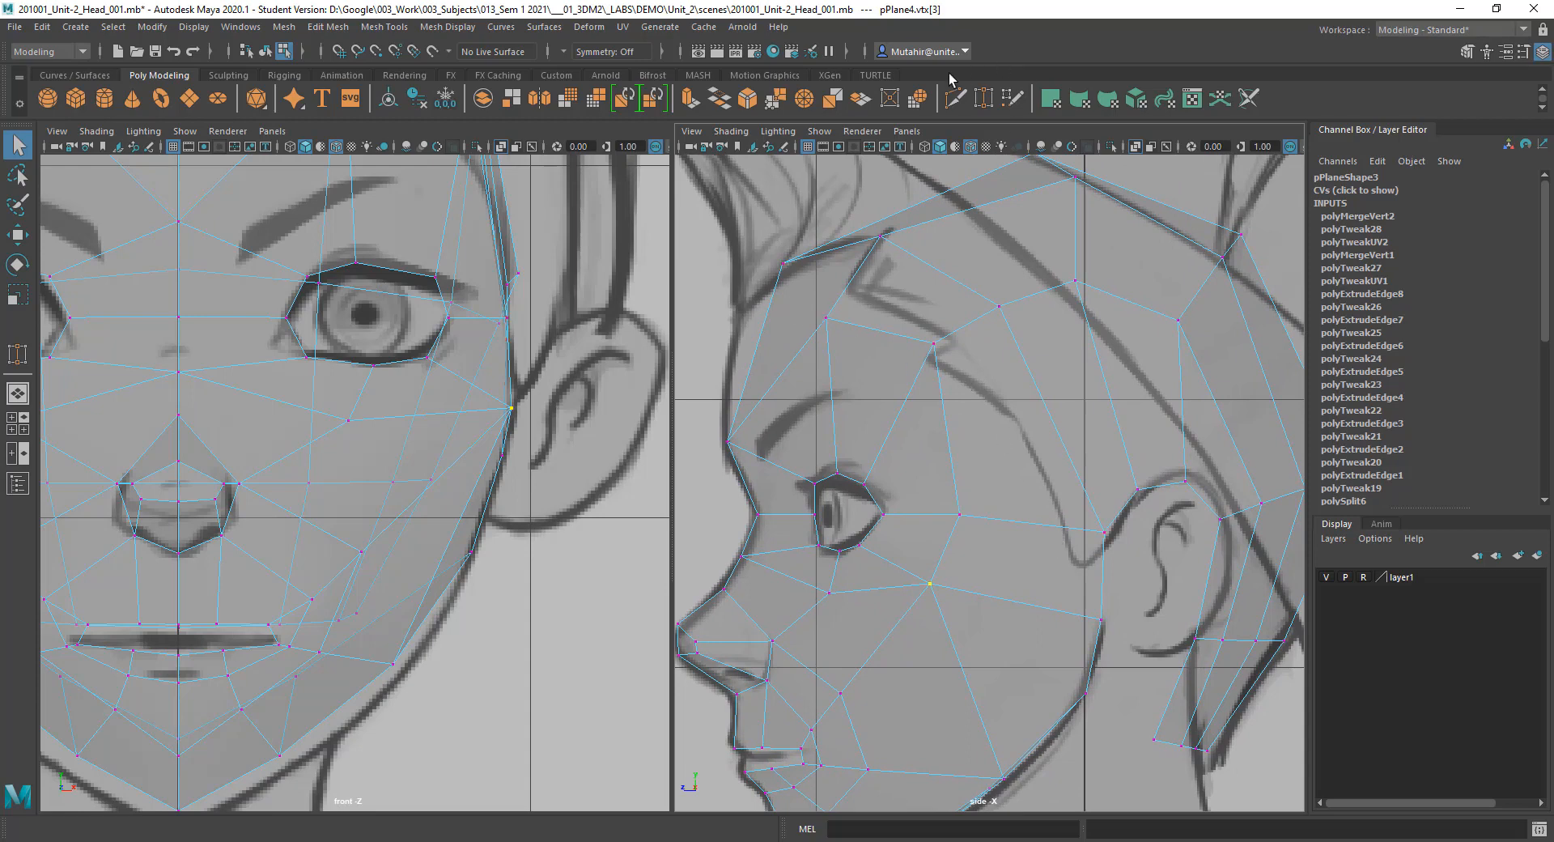
{"action": "left_click", "coordinate": [955, 98]}
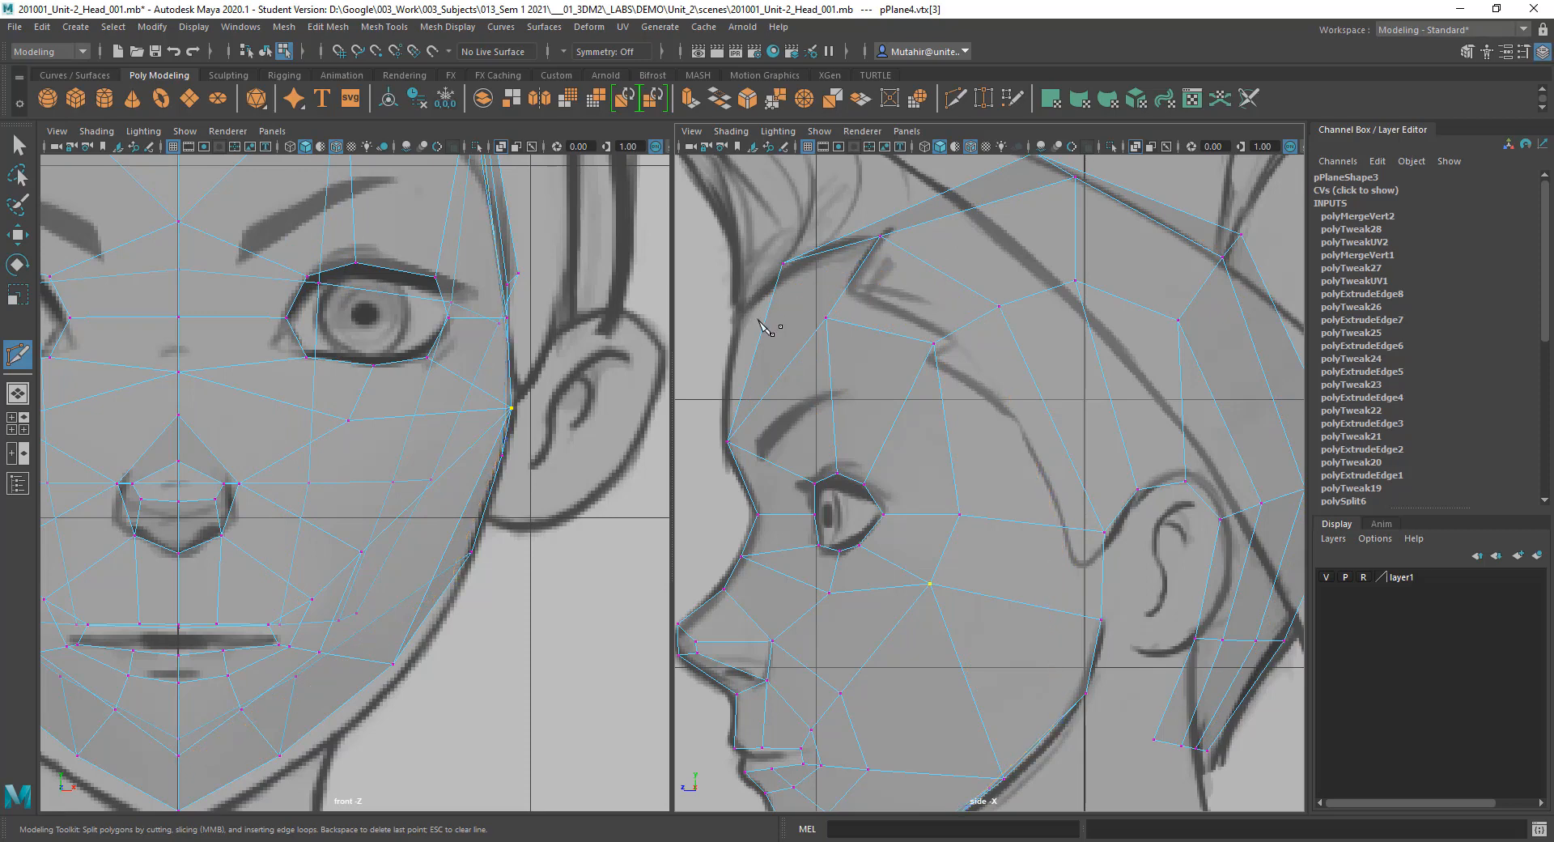
{"action": "left_click", "coordinate": [969, 334], "text": "ctrl"}
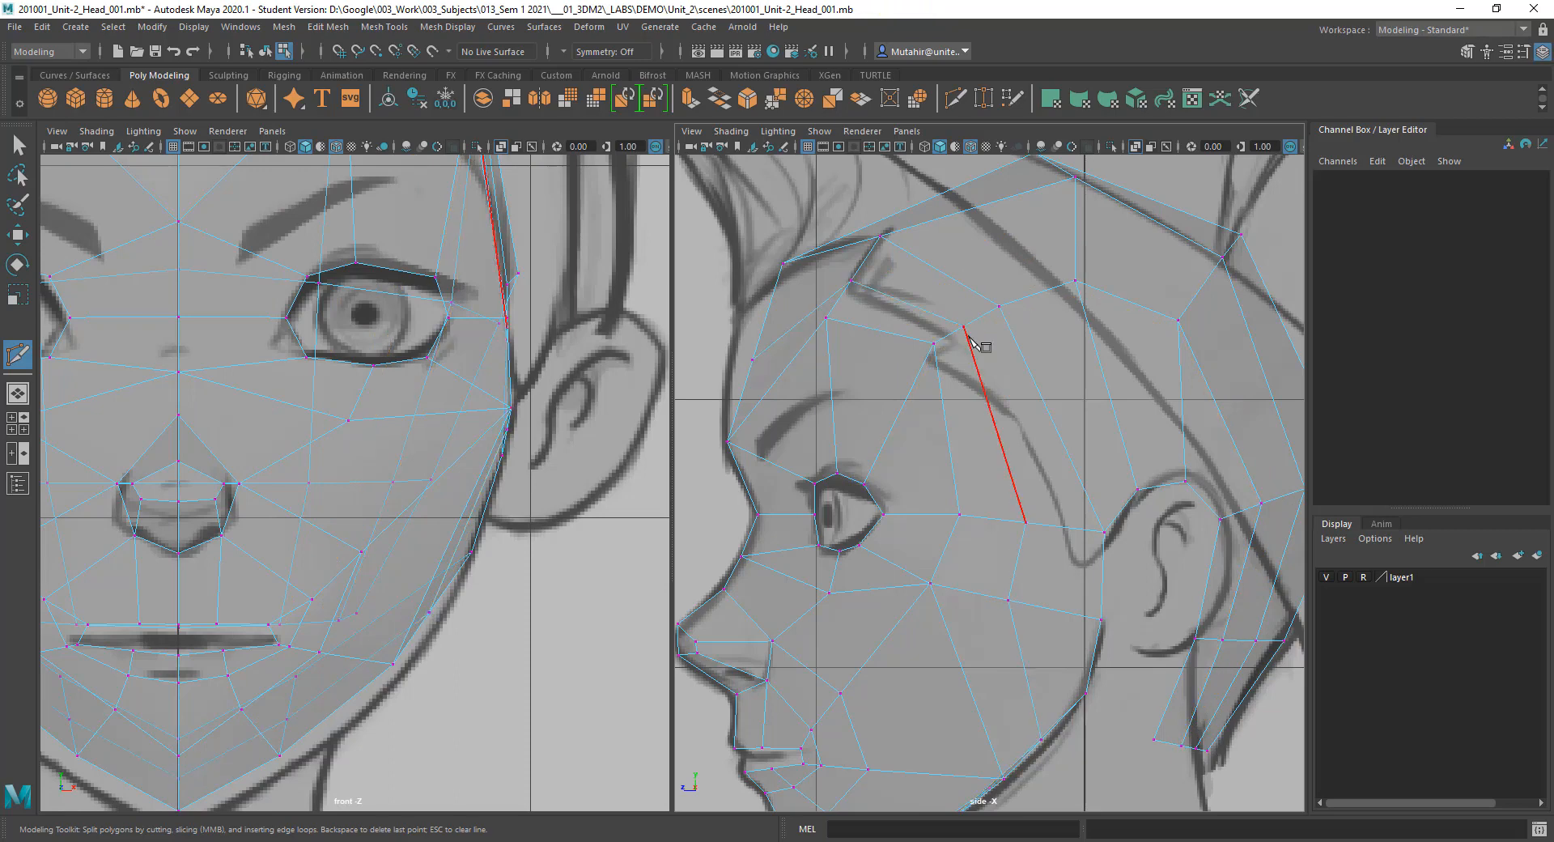
{"action": "middle_click_drag", "start_coordinate": [945, 480], "coordinate": [975, 449], "text": "alt"}
{"action": "key", "text": "q"}
Step: Move the original jawline vertex in front of the new loop forward and slightly down along the side reference
{"action": "middle_click_drag", "start_coordinate": [1026, 549], "coordinate": [1044, 401], "text": "alt"}
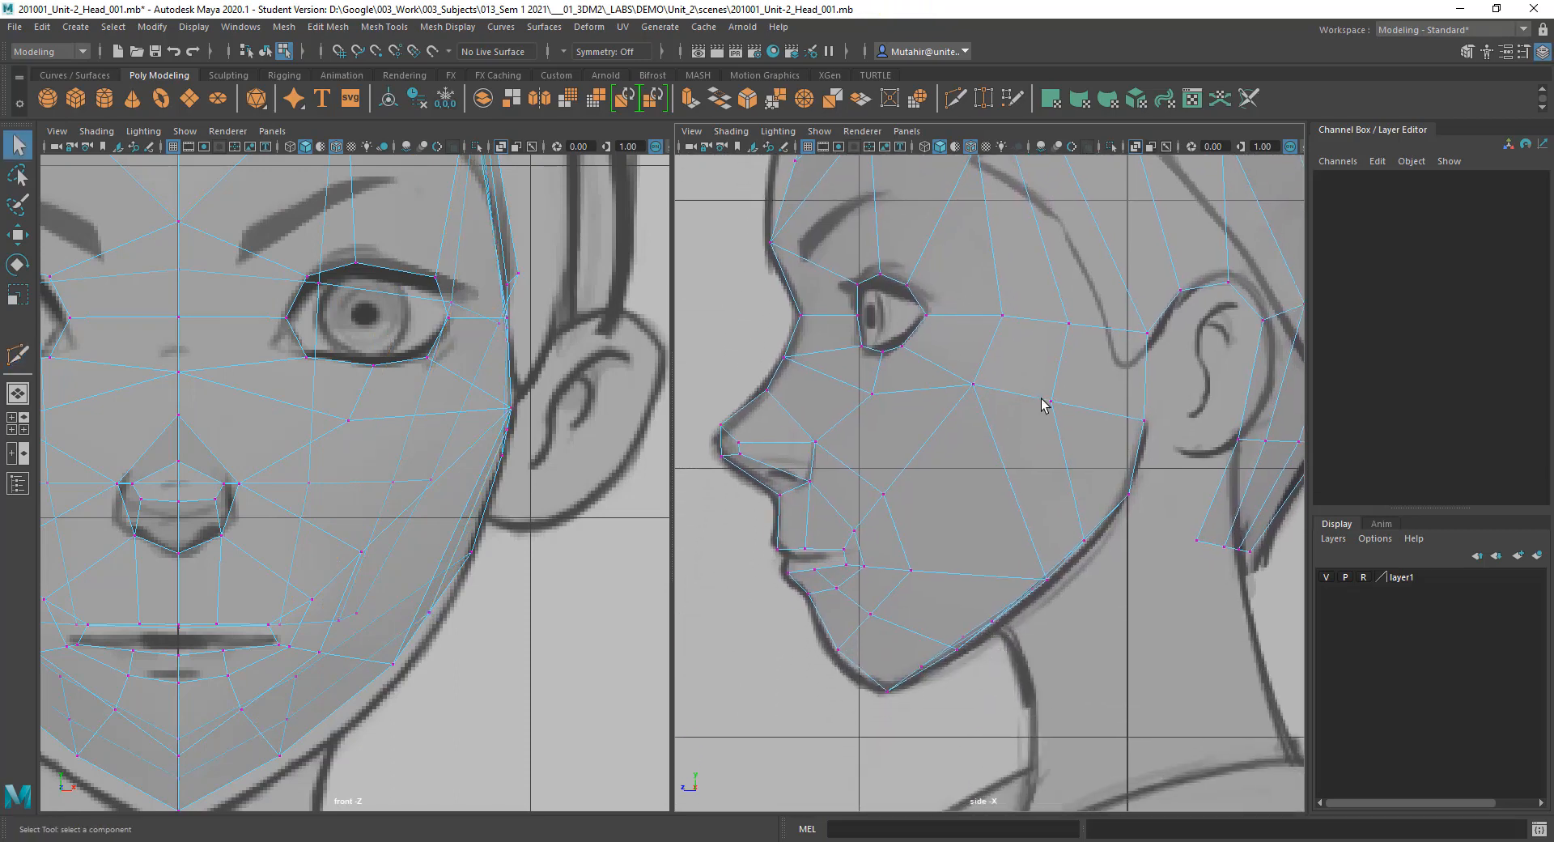
{"action": "right_click_drag", "start_coordinate": [1044, 401], "coordinate": [1017, 492], "text": "alt"}
{"action": "right_click_drag", "start_coordinate": [1049, 433], "coordinate": [986, 432]}
{"action": "middle_click_drag", "start_coordinate": [1041, 596], "coordinate": [1063, 526], "text": "alt"}
{"action": "left_click", "coordinate": [1020, 568]}
{"action": "key", "text": "w"}
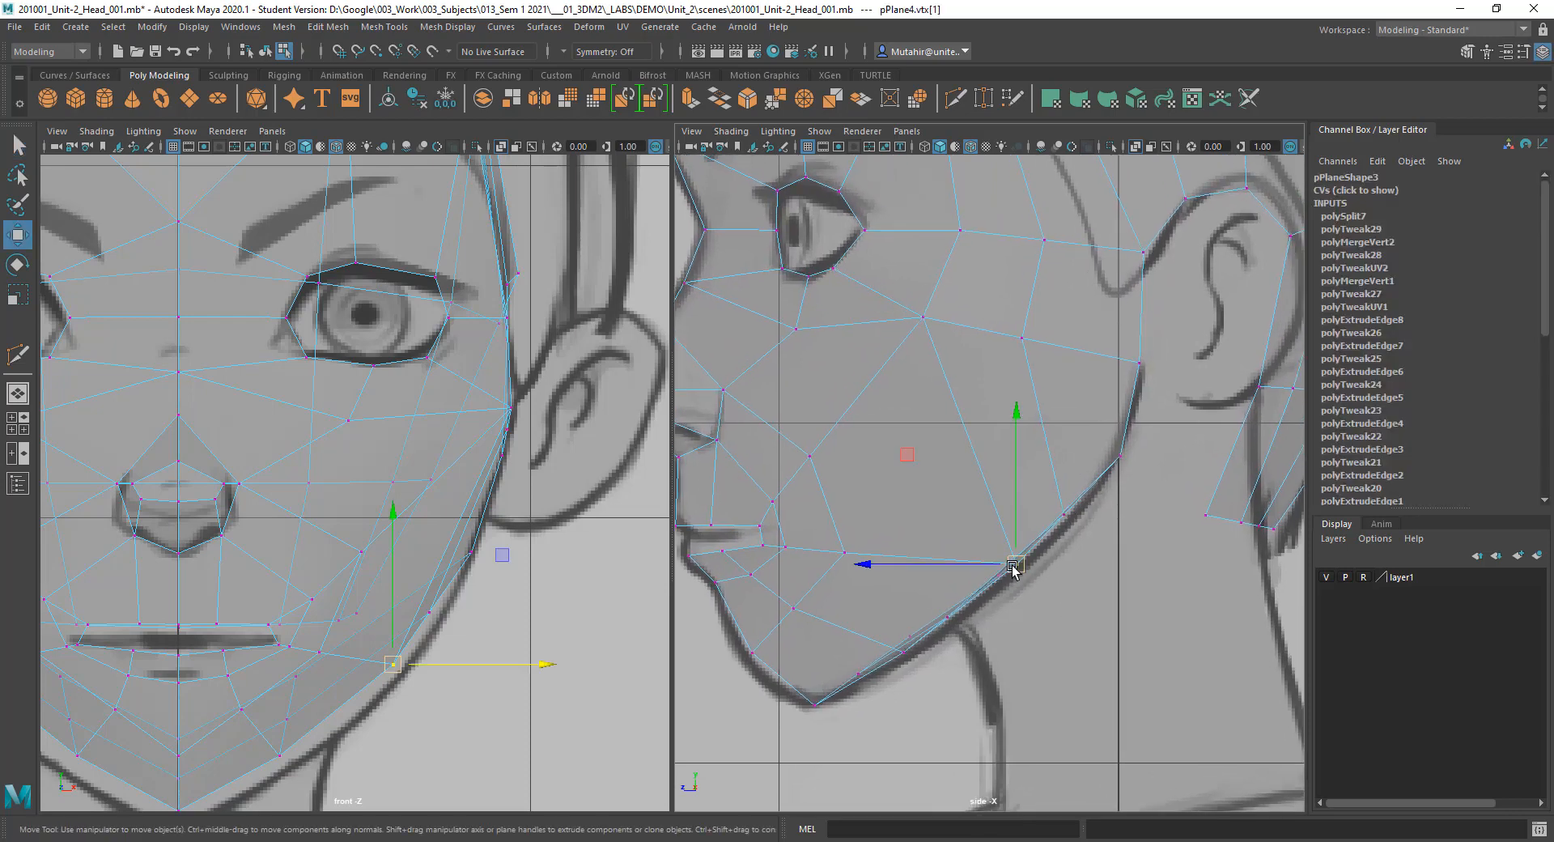
{"action": "mouse_move", "coordinate": [1013, 566]}
{"action": "left_mouse_down"}
{"action": "mouse_move", "coordinate": [957, 544]}
{"action": "mouse_move", "coordinate": [989, 574]}
{"action": "left_mouse_up"}
{"action": "key", "text": "ctrl+z"}
{"action": "key", "text": "q"}
Step: Pick the new loop's jawline vertex, and nudge the cheek vertex slightly up and forward in the side view
{"action": "left_click", "coordinate": [1066, 516]}
{"action": "key", "text": "w"}
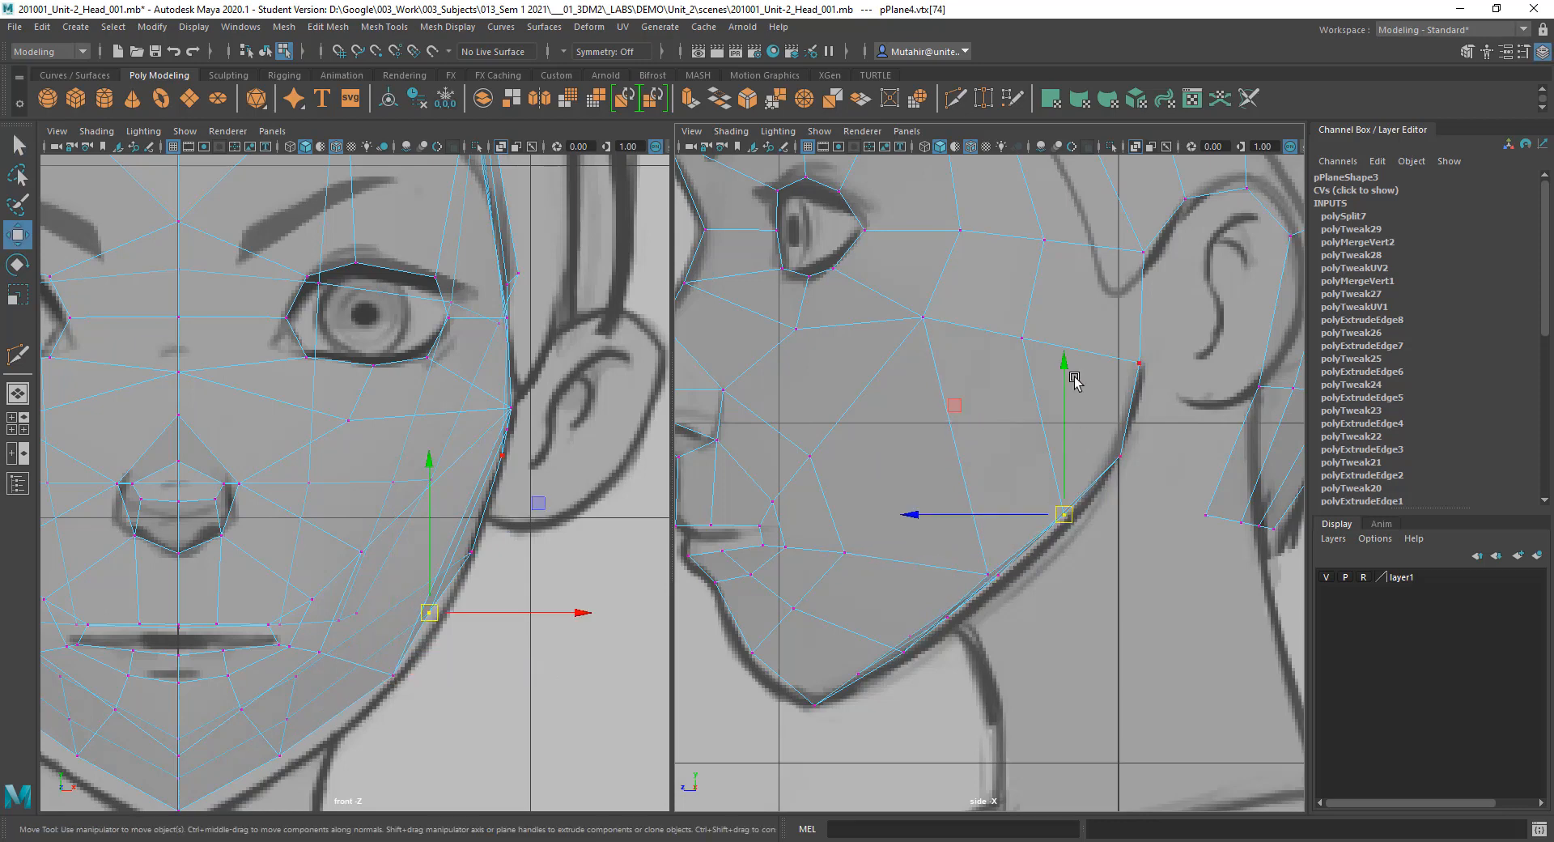
{"action": "middle_click_drag", "start_coordinate": [1071, 398], "coordinate": [1067, 508], "text": "alt"}
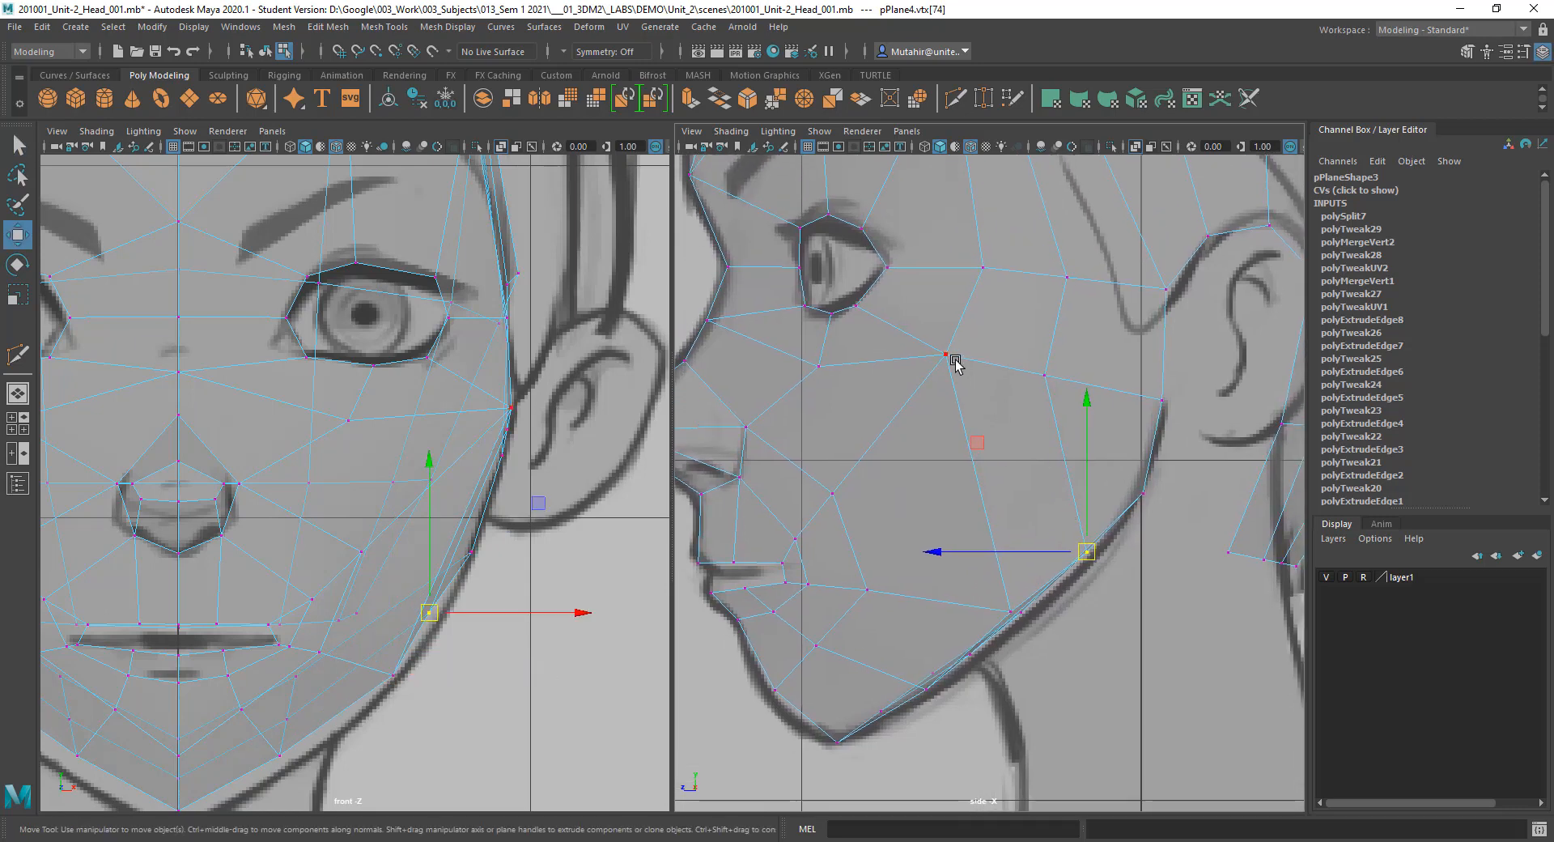
{"action": "left_click", "coordinate": [946, 355]}
{"action": "key", "text": "q"}
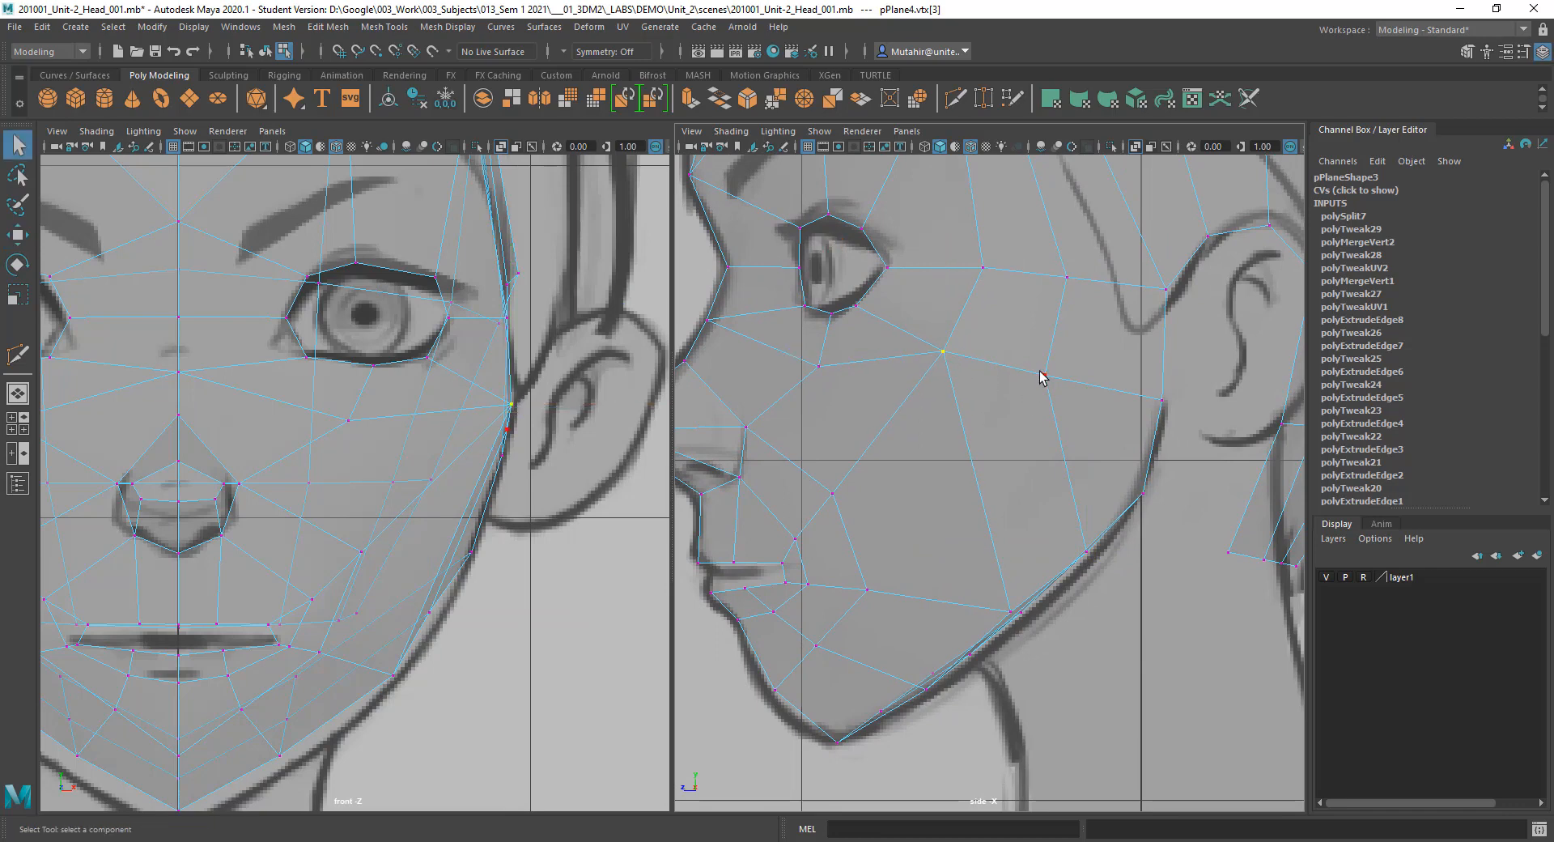
Step: Nudge the new loop's cheek vertex slightly up and back toward the ear in the side view
{"action": "left_click", "coordinate": [1043, 376]}
{"action": "key", "text": "w"}
{"action": "mouse_move", "coordinate": [1049, 377]}
{"action": "left_mouse_down"}
{"action": "mouse_move", "coordinate": [1052, 357]}
{"action": "mouse_move", "coordinate": [1056, 371]}
{"action": "left_mouse_up"}
Step: Flatten the two vertices between the temple and the ear to one height and snap them level with the vertex behind the eye
{"action": "middle_click_drag", "start_coordinate": [1065, 439], "coordinate": [946, 583], "text": "alt"}
{"action": "left_click_drag", "start_coordinate": [1023, 413], "coordinate": [1078, 454]}
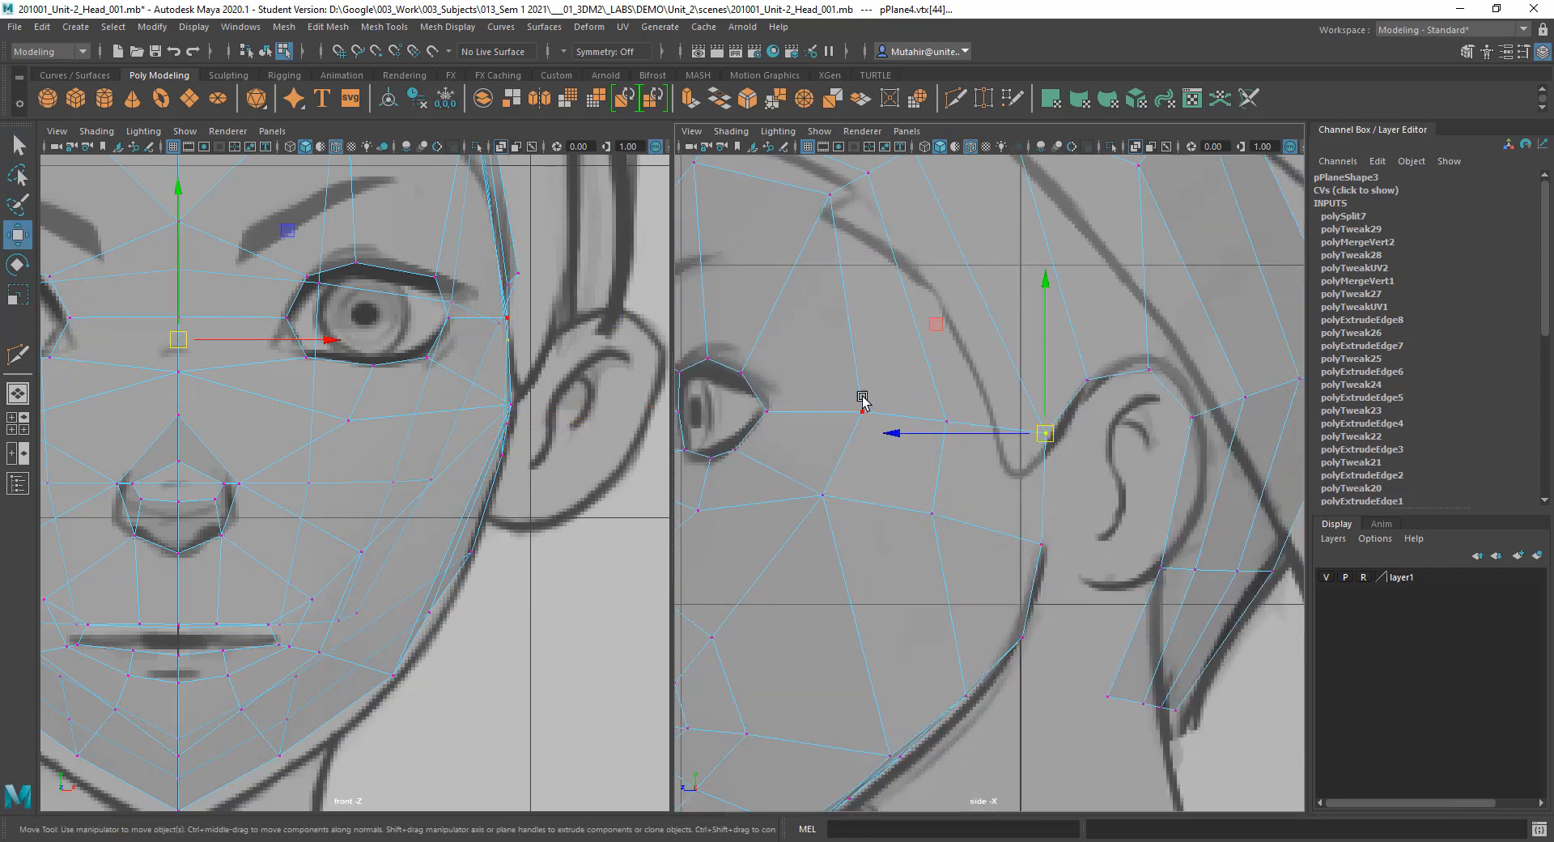
{"action": "left_click_drag", "start_coordinate": [907, 402], "coordinate": [1059, 455]}
{"action": "key", "text": "r"}
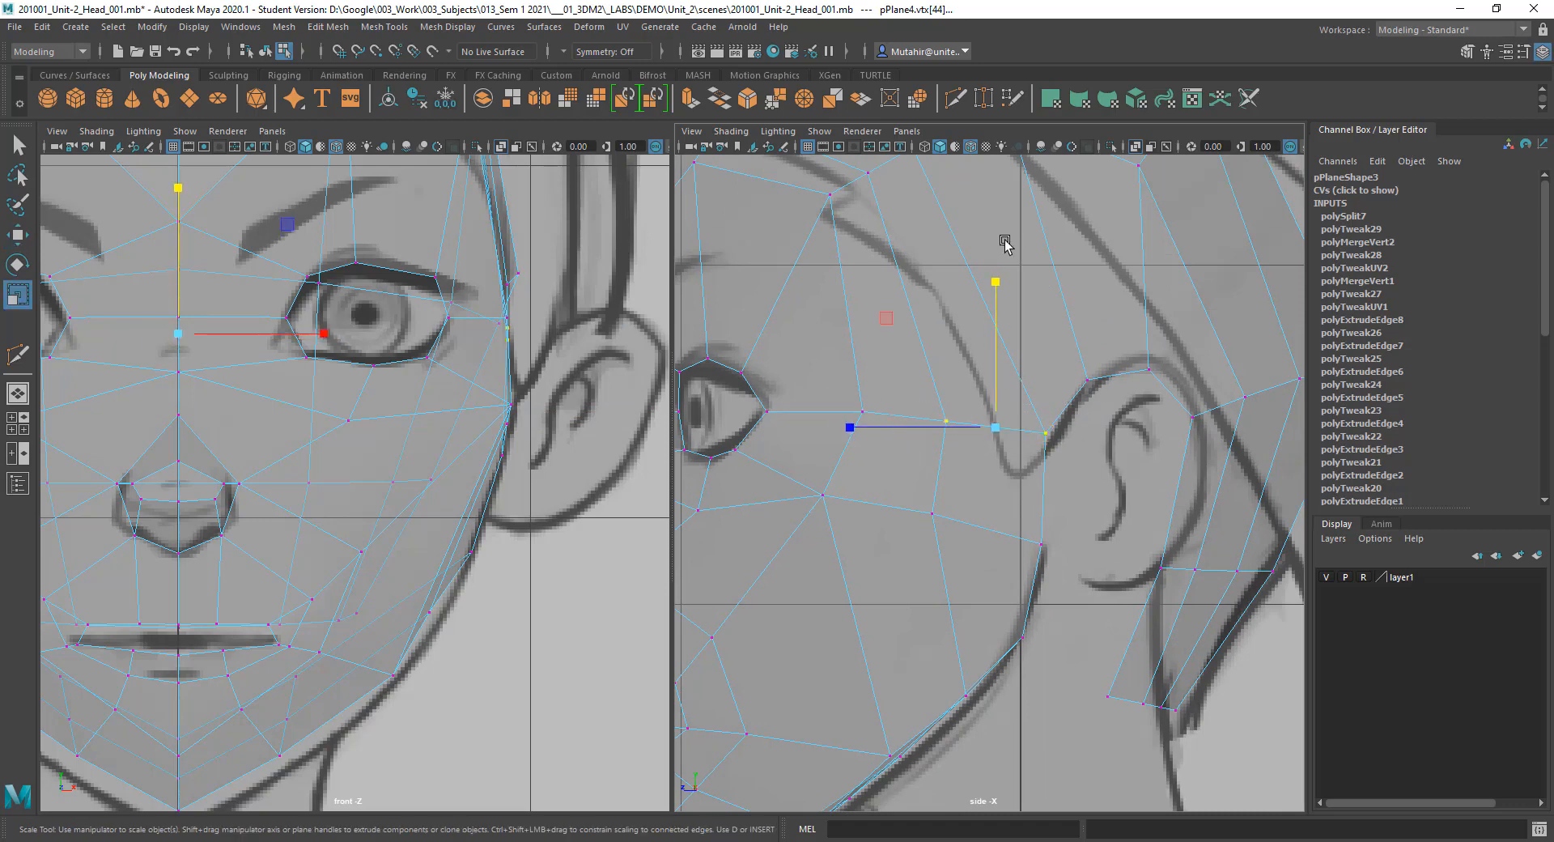
{"action": "left_click_drag", "start_coordinate": [997, 281], "coordinate": [1022, 569]}
{"action": "key", "text": "w"}
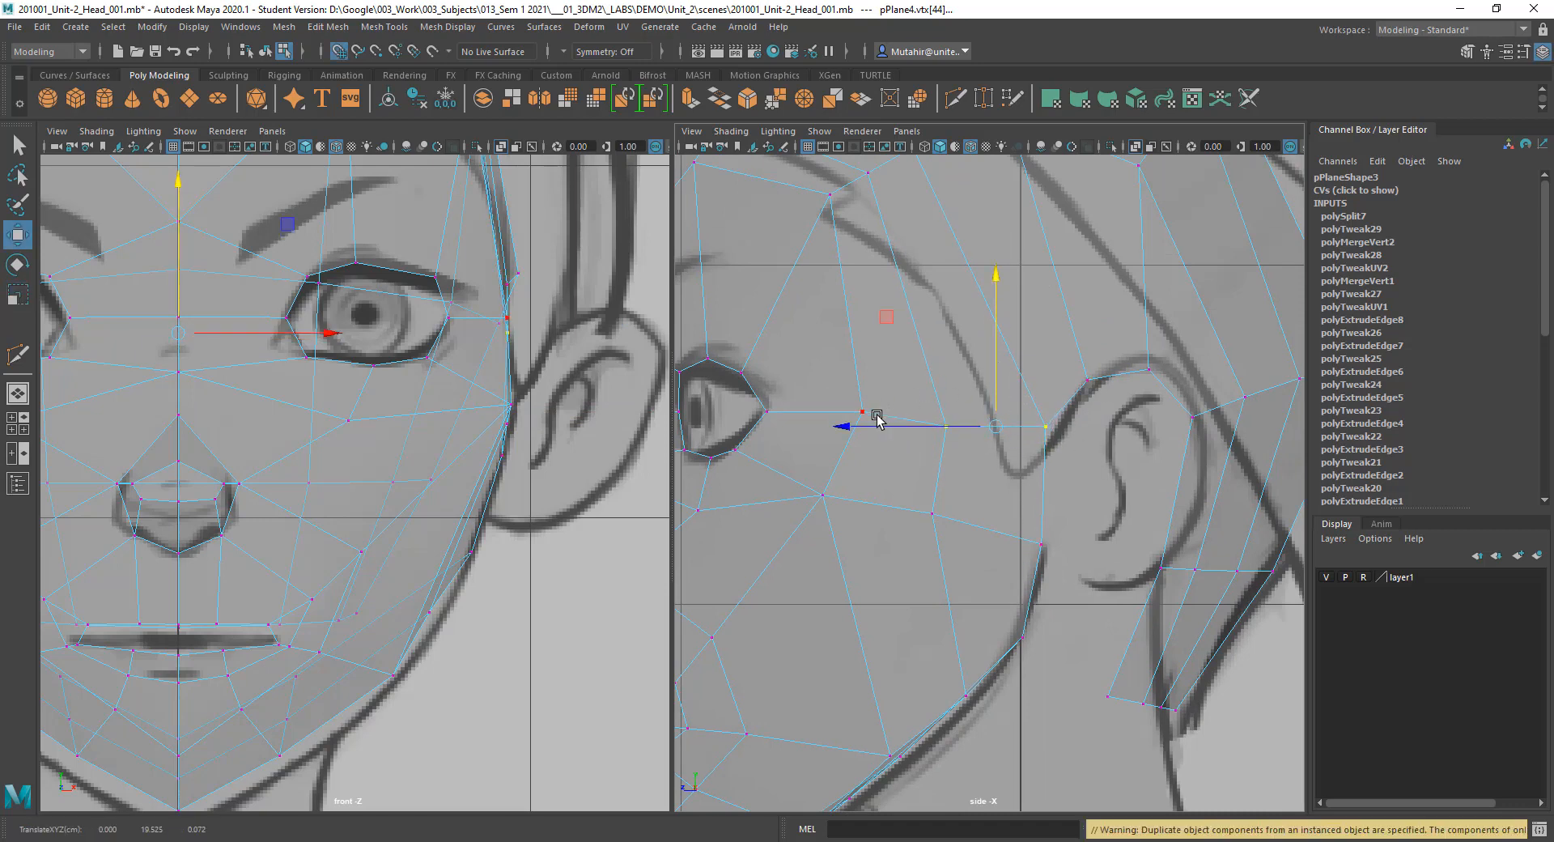
{"action": "middle_click_drag", "start_coordinate": [864, 427], "coordinate": [862, 413]}
{"action": "key", "text": "q"}
{"action": "middle_click_drag", "start_coordinate": [1035, 494], "coordinate": [1035, 504], "text": "alt"}
Step: Move the vertex in front of the ear and the one above it back along the ear's outline in the side view
{"action": "key", "text": "w"}
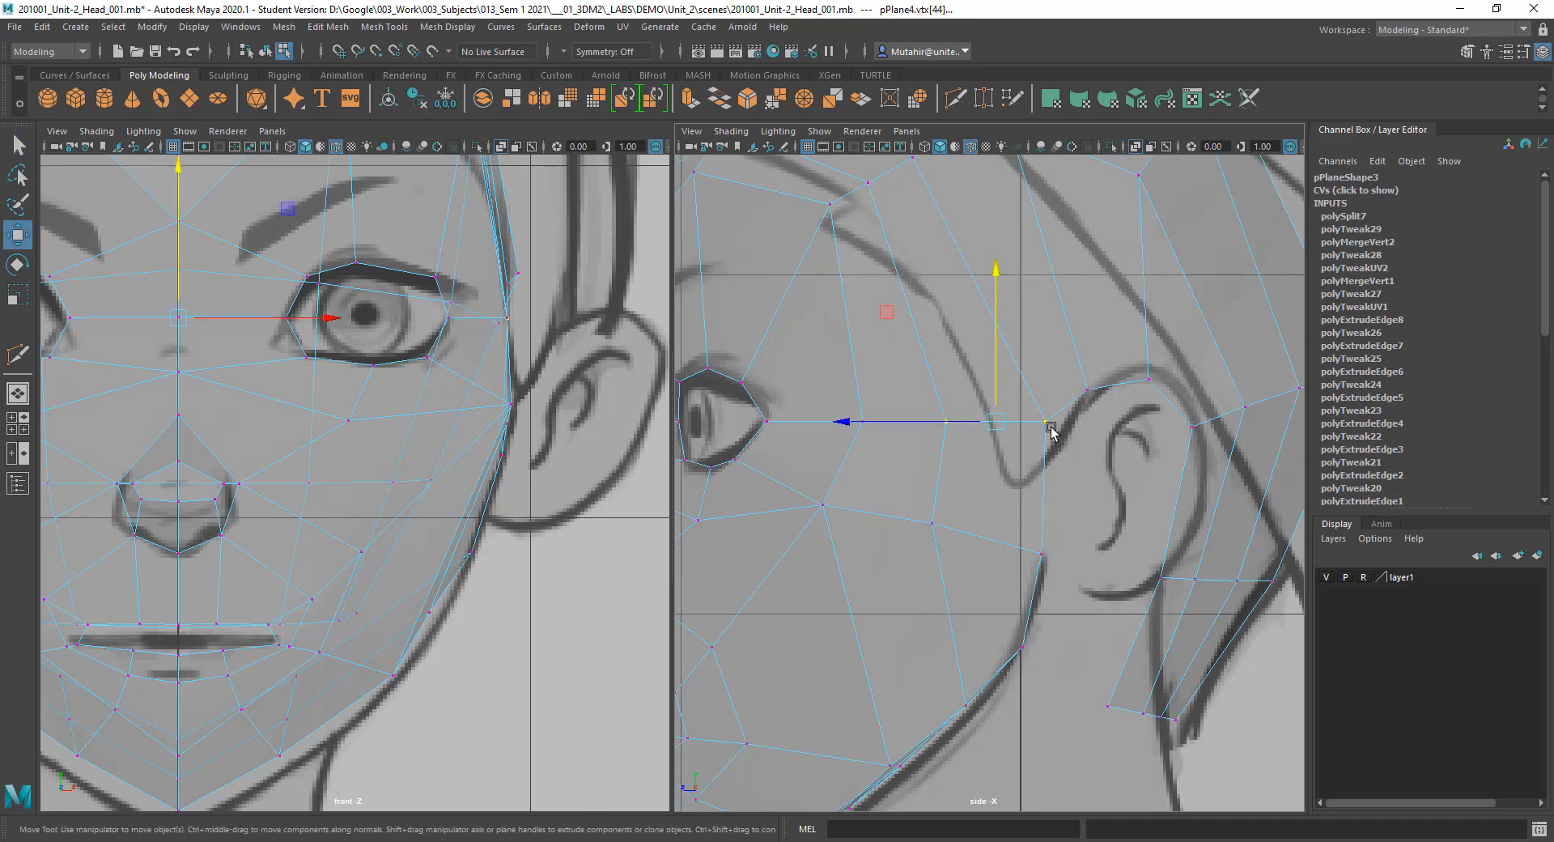
{"action": "left_click_drag", "start_coordinate": [1033, 409], "coordinate": [1007, 424]}
{"action": "key", "text": "ctrl+z"}
{"action": "key", "text": "q"}
{"action": "left_click_drag", "start_coordinate": [1070, 376], "coordinate": [1103, 410]}
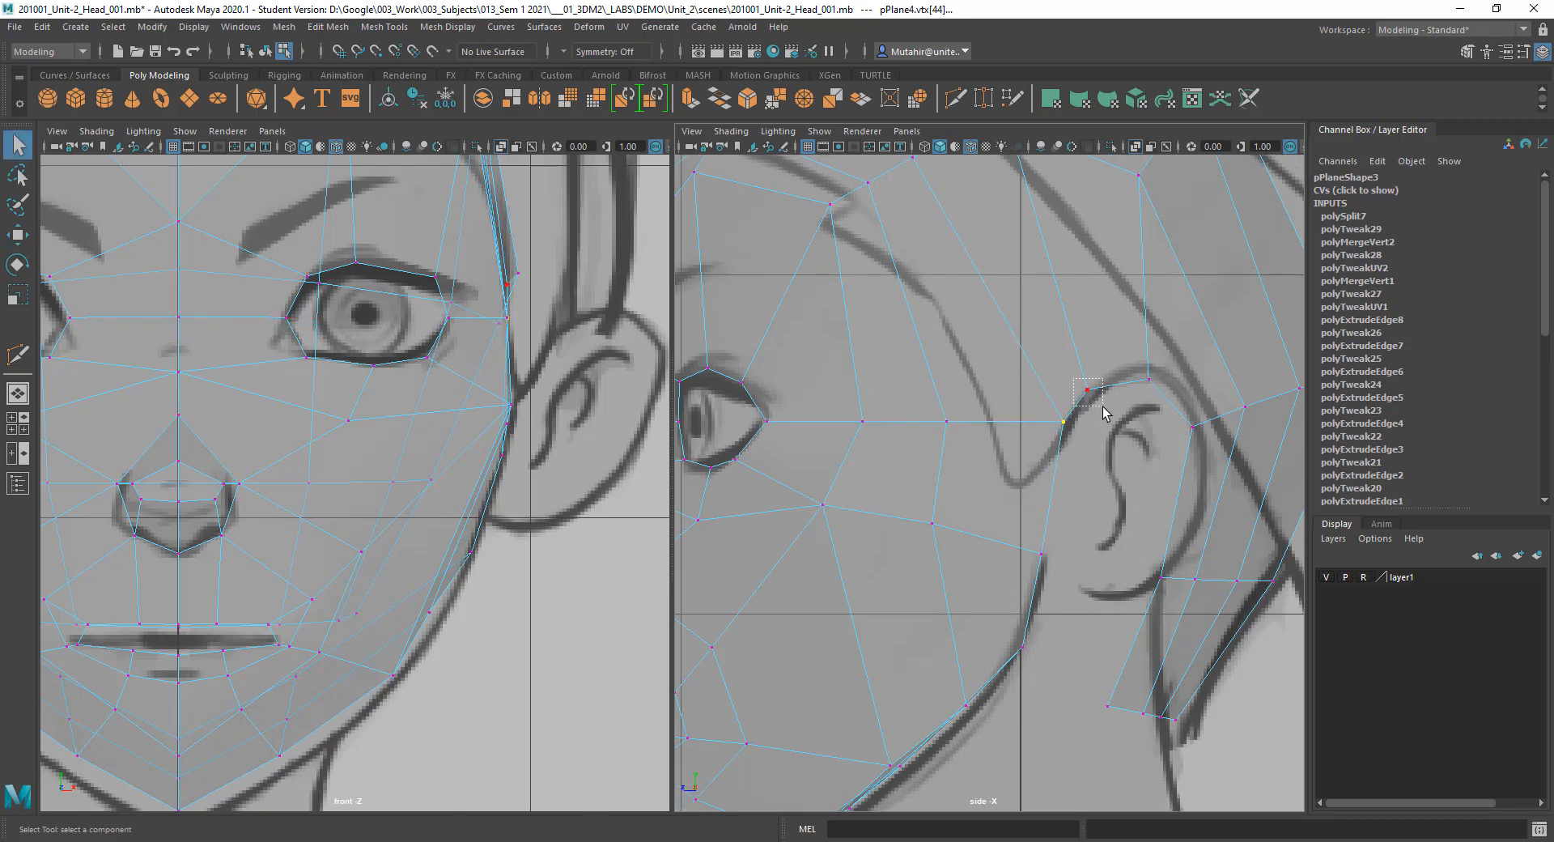
{"action": "middle_click_drag", "start_coordinate": [1065, 491], "coordinate": [996, 603], "text": "alt"}
{"action": "key", "text": "w"}
{"action": "left_click_drag", "start_coordinate": [1018, 502], "coordinate": [1038, 494]}
{"action": "key", "text": "q"}
Step: Move the crown vertex beside the centre line slightly forward and down in the side view
{"action": "middle_click_drag", "start_coordinate": [1018, 344], "coordinate": [1004, 511], "text": "alt"}
{"action": "middle_click_drag", "start_coordinate": [959, 410], "coordinate": [1069, 416], "text": "alt"}
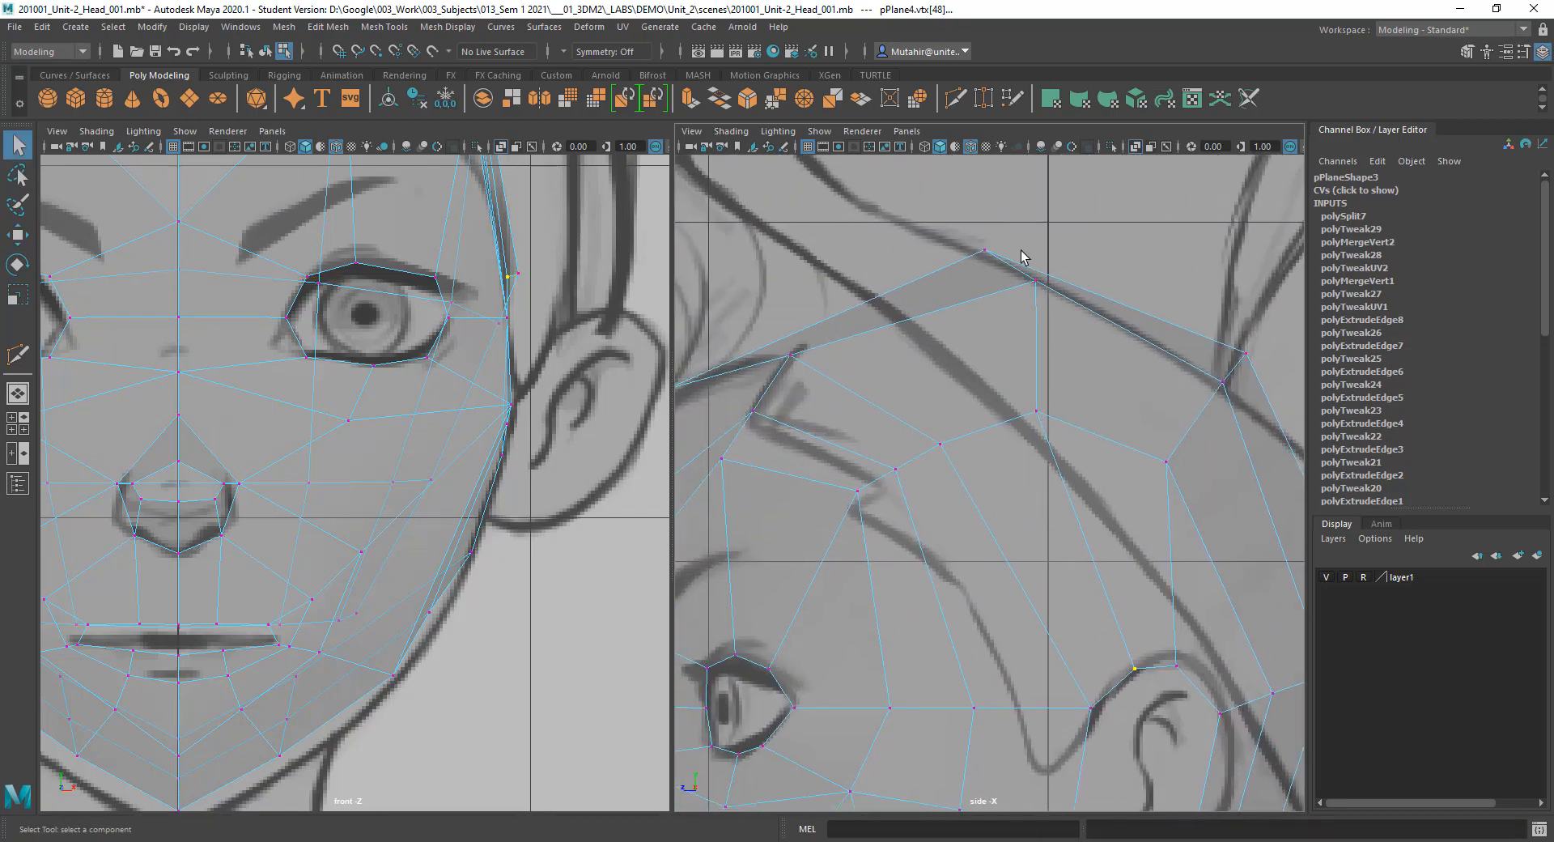
{"action": "left_click_drag", "start_coordinate": [1030, 278], "coordinate": [1002, 298]}
{"action": "key", "text": "w"}
{"action": "key", "text": "q"}
Step: Move the upper outer corner vertex of the head slightly inward in the front view
{"action": "middle_click_drag", "start_coordinate": [374, 277], "coordinate": [291, 745], "text": "alt"}
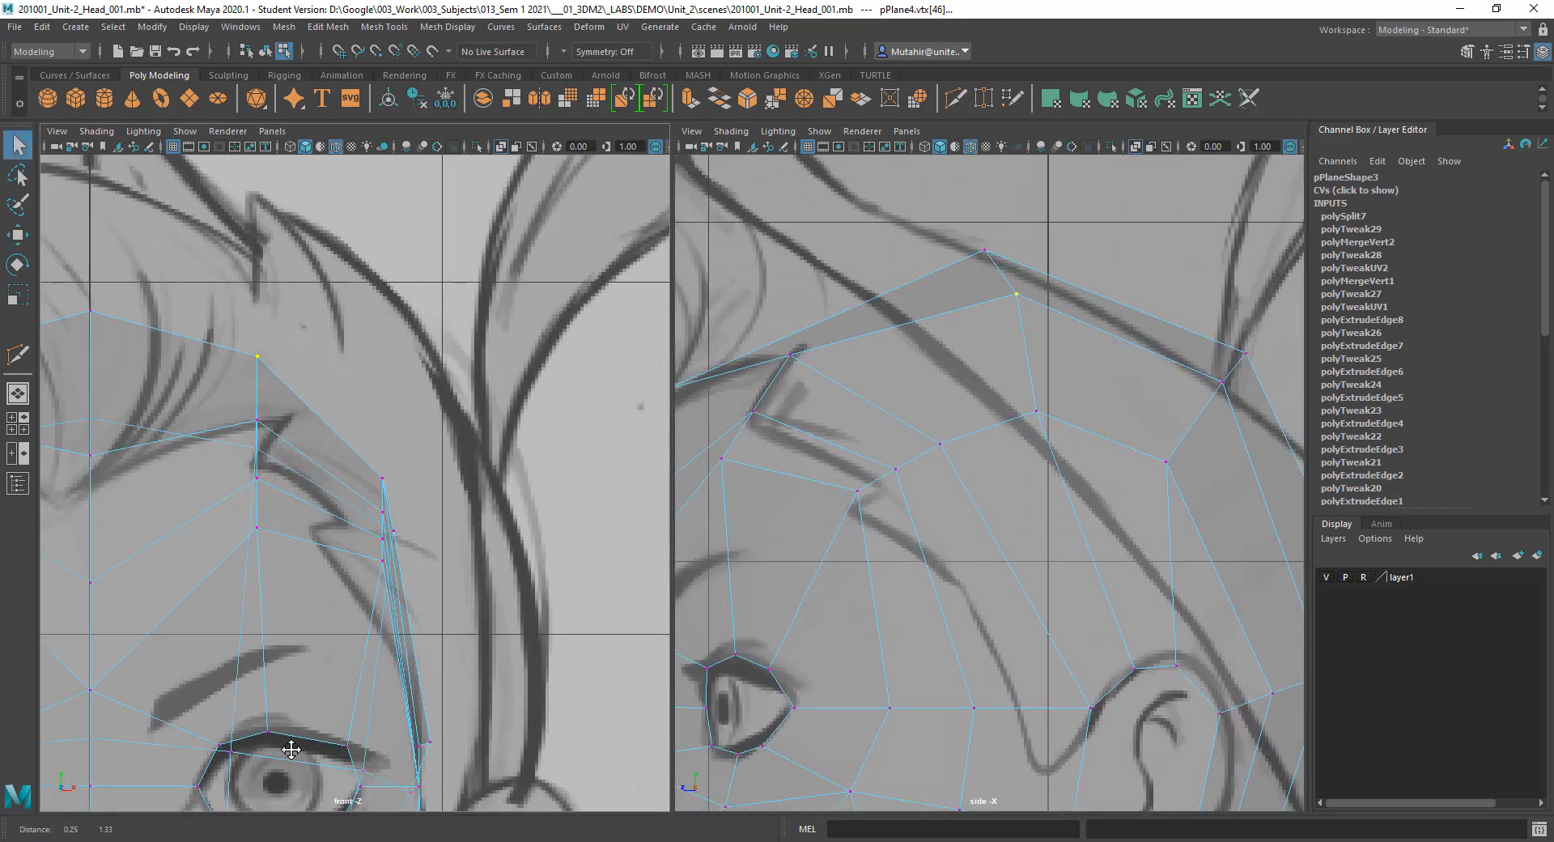
{"action": "middle_click_drag", "start_coordinate": [314, 549], "coordinate": [388, 521], "text": "alt"}
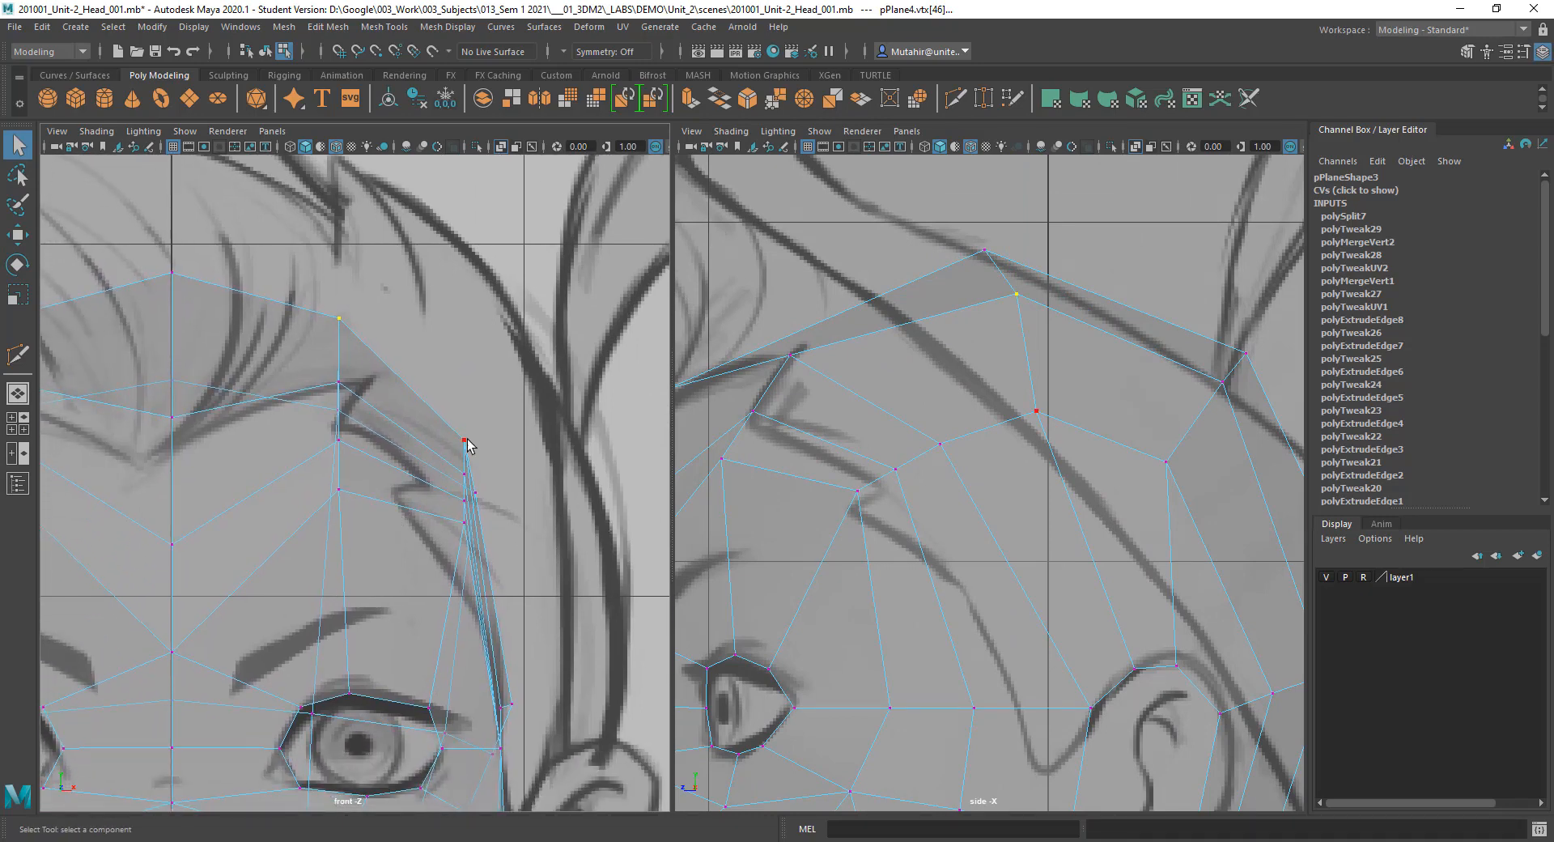
{"action": "key", "text": "w"}
{"action": "left_click_drag", "start_coordinate": [567, 439], "coordinate": [553, 450]}
{"action": "key", "text": "q"}
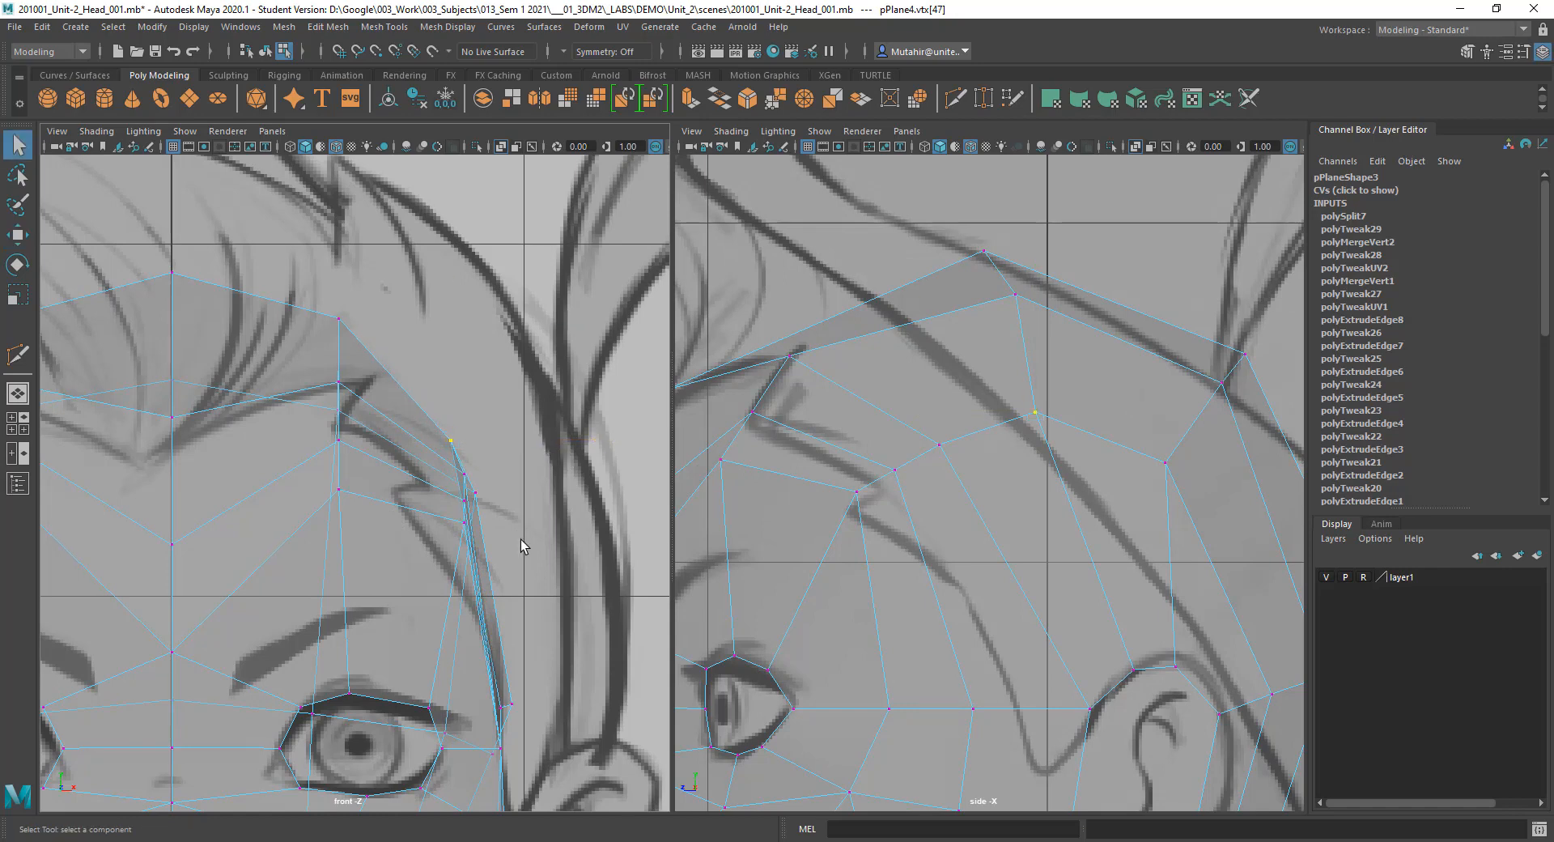
Step: Pick the temple vertex in front of the upper outer corner and move it slightly inward in the front view
{"action": "middle_click_drag", "start_coordinate": [447, 445], "coordinate": [453, 426], "text": "alt"}
{"action": "middle_click_drag", "start_coordinate": [488, 481], "coordinate": [499, 467], "text": "alt"}
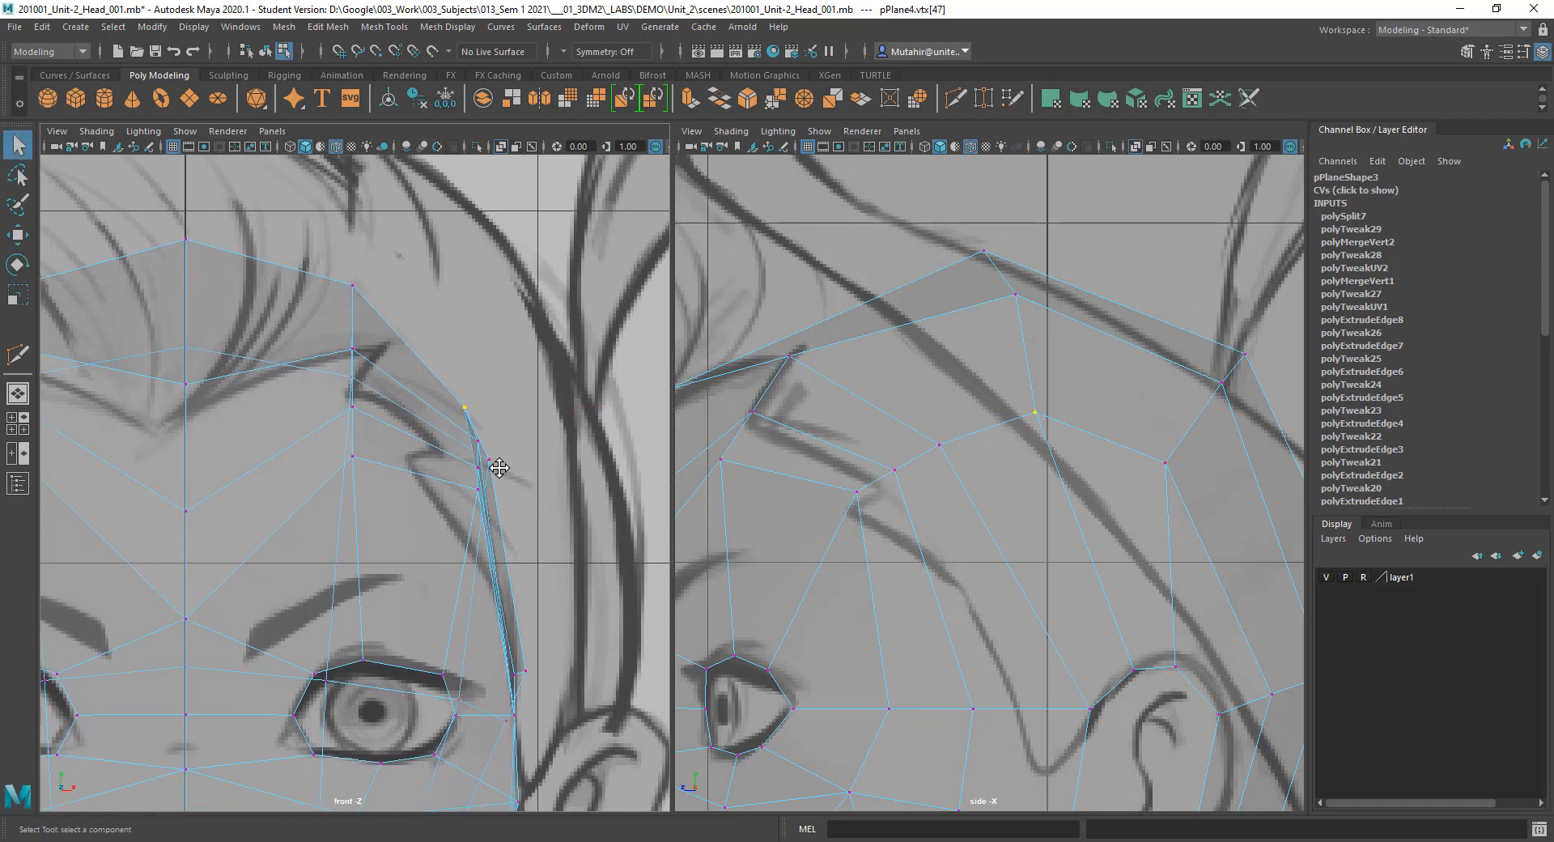
{"action": "left_click", "coordinate": [942, 449]}
{"action": "left_click", "coordinate": [971, 468]}
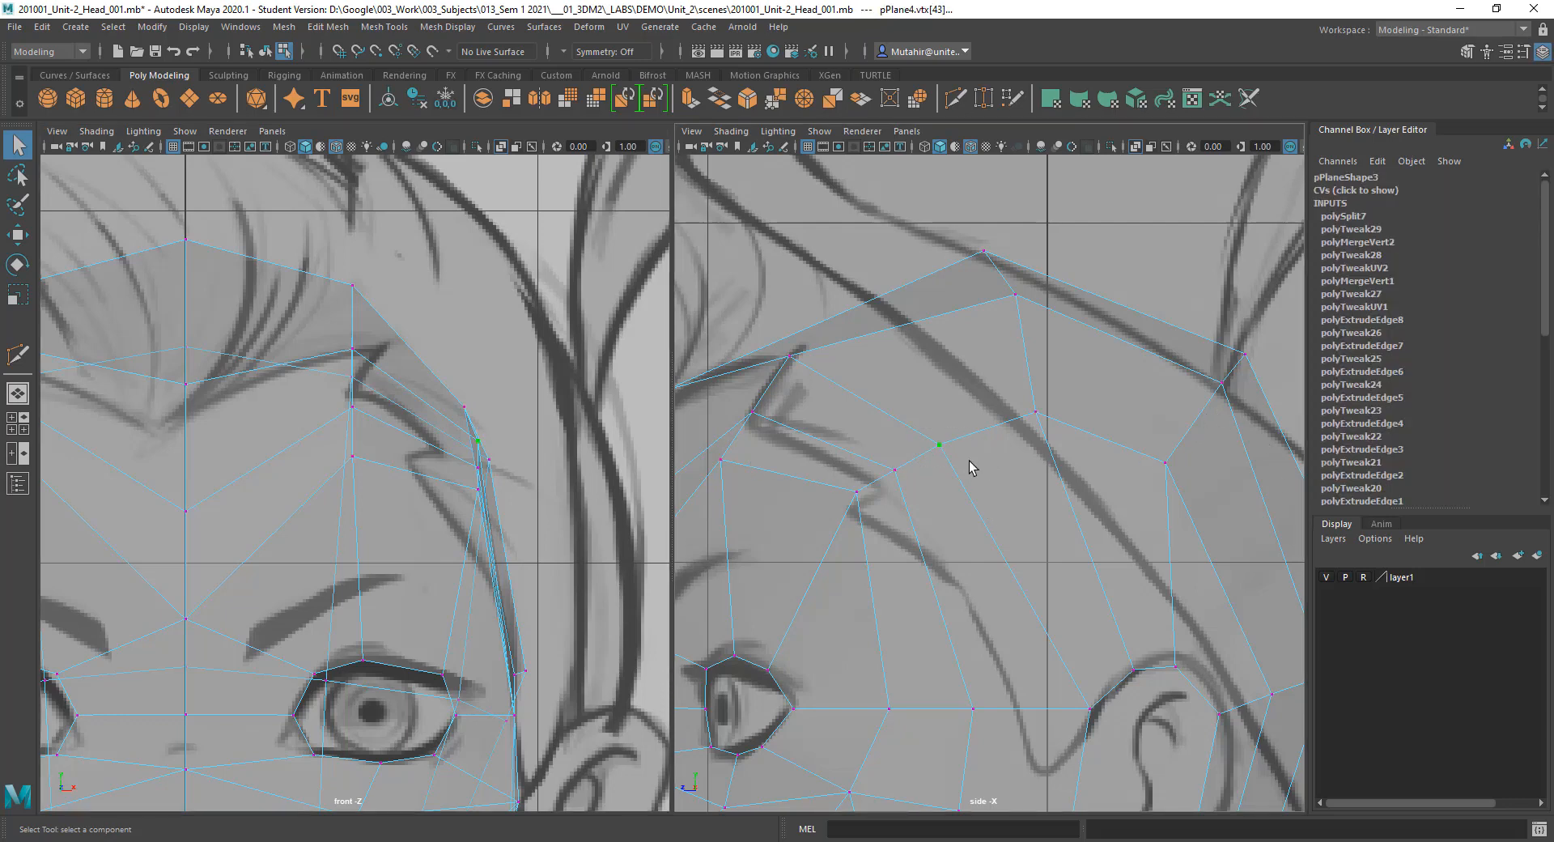
{"action": "key", "text": "w"}
{"action": "left_click_drag", "start_coordinate": [340, 441], "coordinate": [343, 441]}
{"action": "key", "text": "q"}
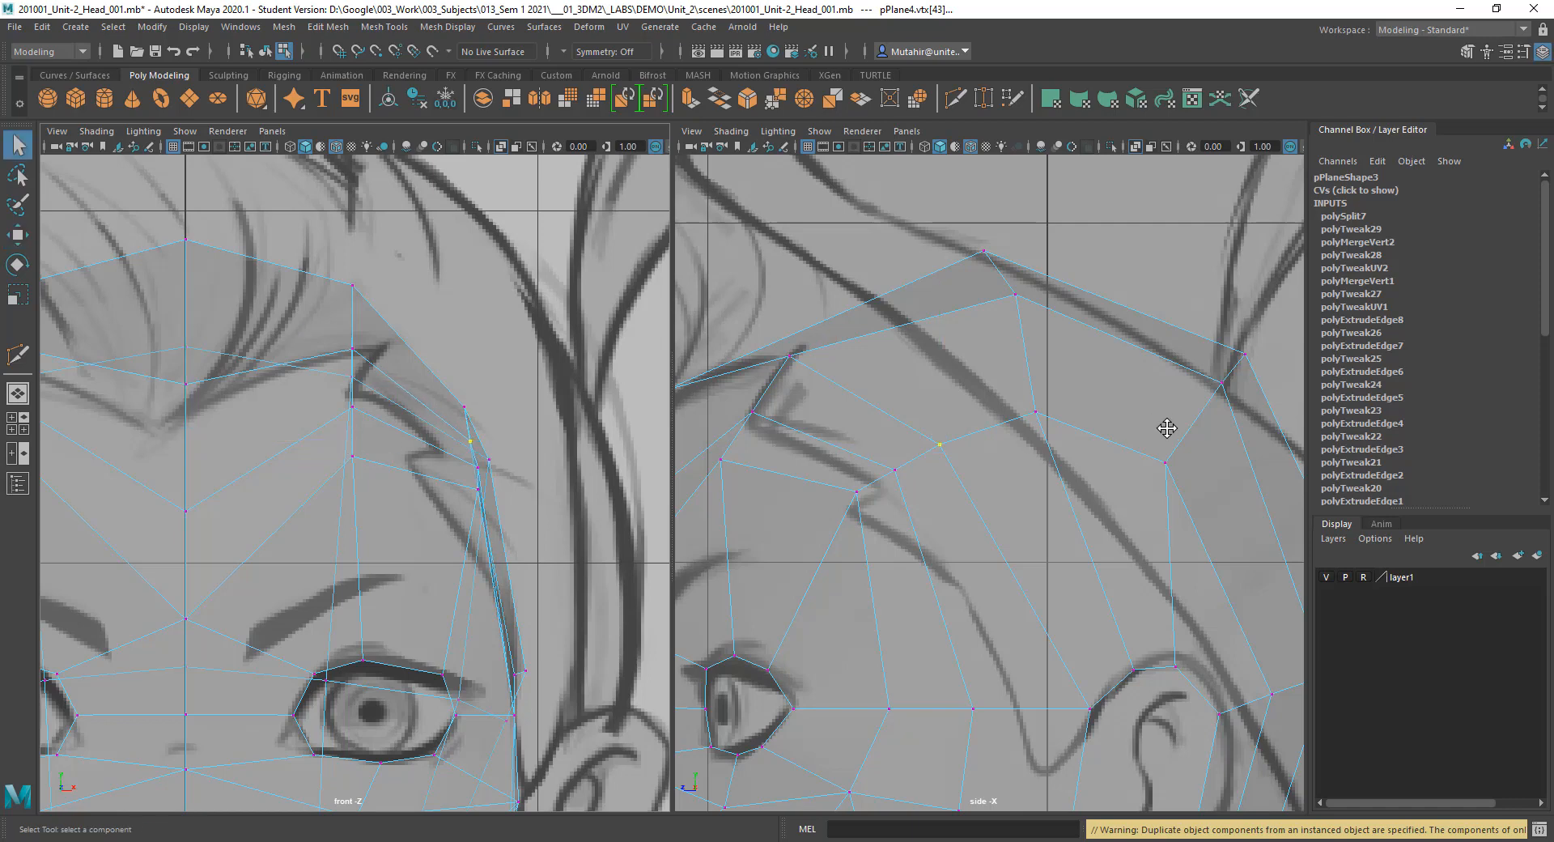
Step: Try to raise the selected temple vertex in the side view
{"action": "middle_click_drag", "start_coordinate": [1168, 430], "coordinate": [1136, 463], "text": "alt"}
{"action": "key", "text": "w"}
{"action": "left_click_drag", "start_coordinate": [907, 472], "coordinate": [912, 465]}
{"action": "key", "text": "q"}
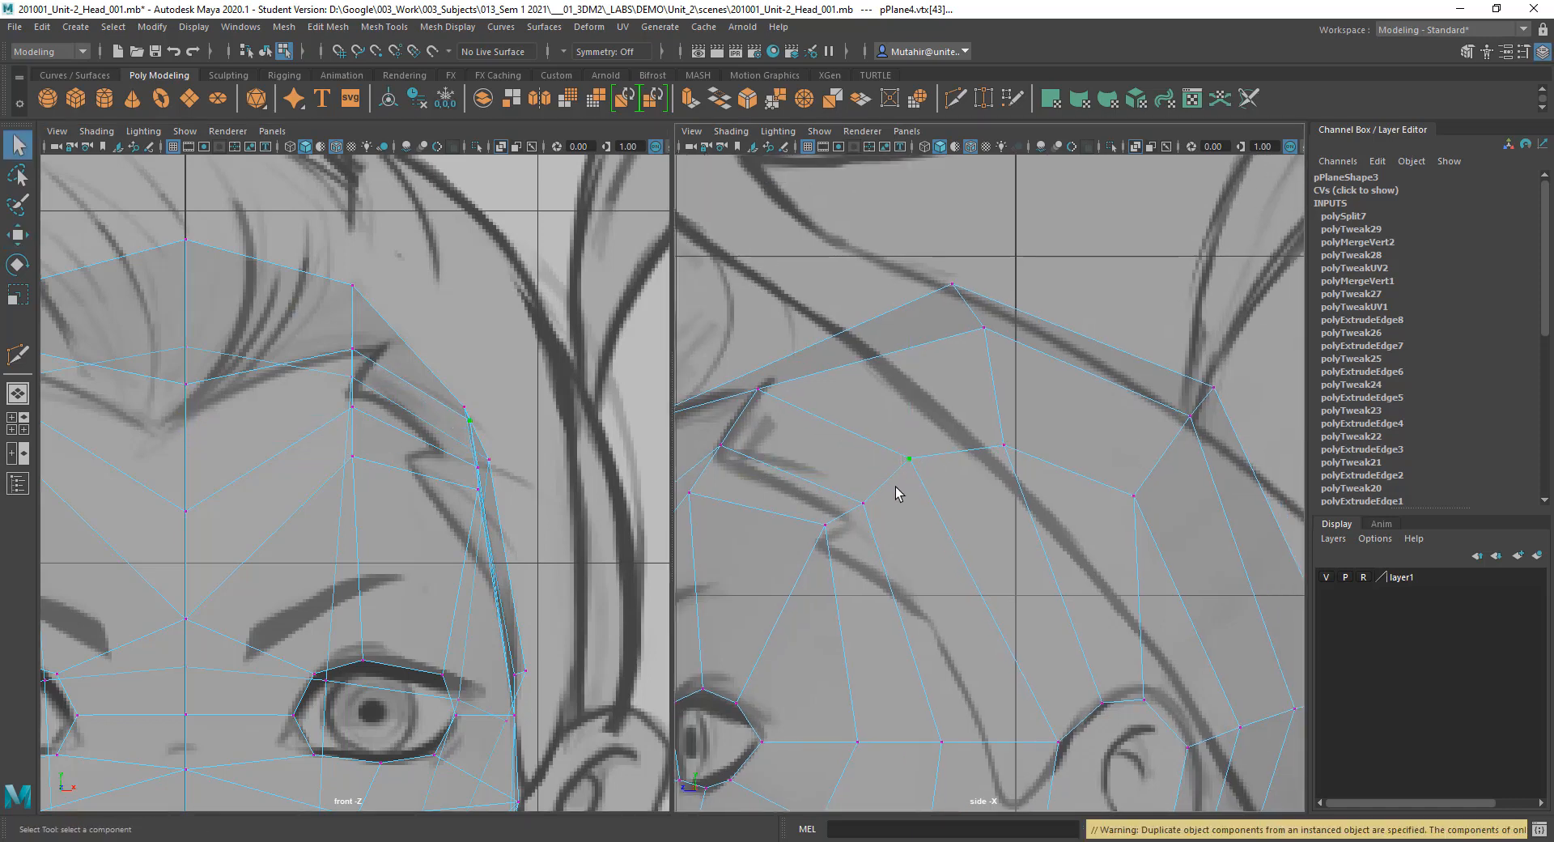
{"action": "key", "text": "ctrl+z"}
Step: Select the temple edges near the hairline and slide them forward along the forehead surface
{"action": "right_click", "coordinate": [900, 456]}
{"action": "left_click", "coordinate": [898, 388]}
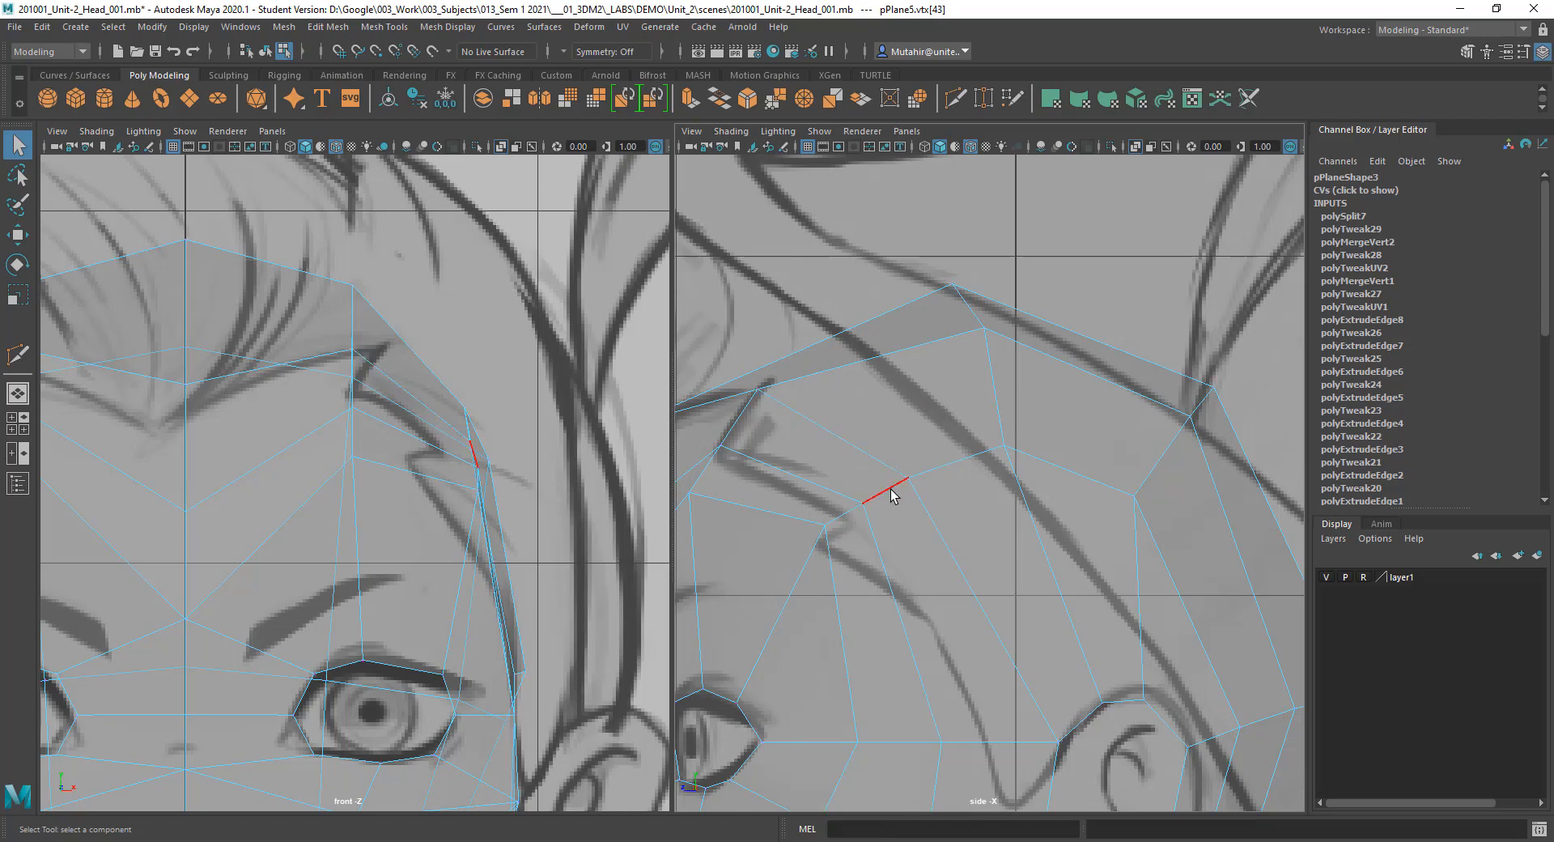
{"action": "key", "text": "g"}
{"action": "middle_click_drag", "start_coordinate": [975, 452], "coordinate": [992, 456]}
{"action": "key", "text": "q"}
{"action": "middle_click_drag", "start_coordinate": [799, 523], "coordinate": [982, 299], "text": "alt"}
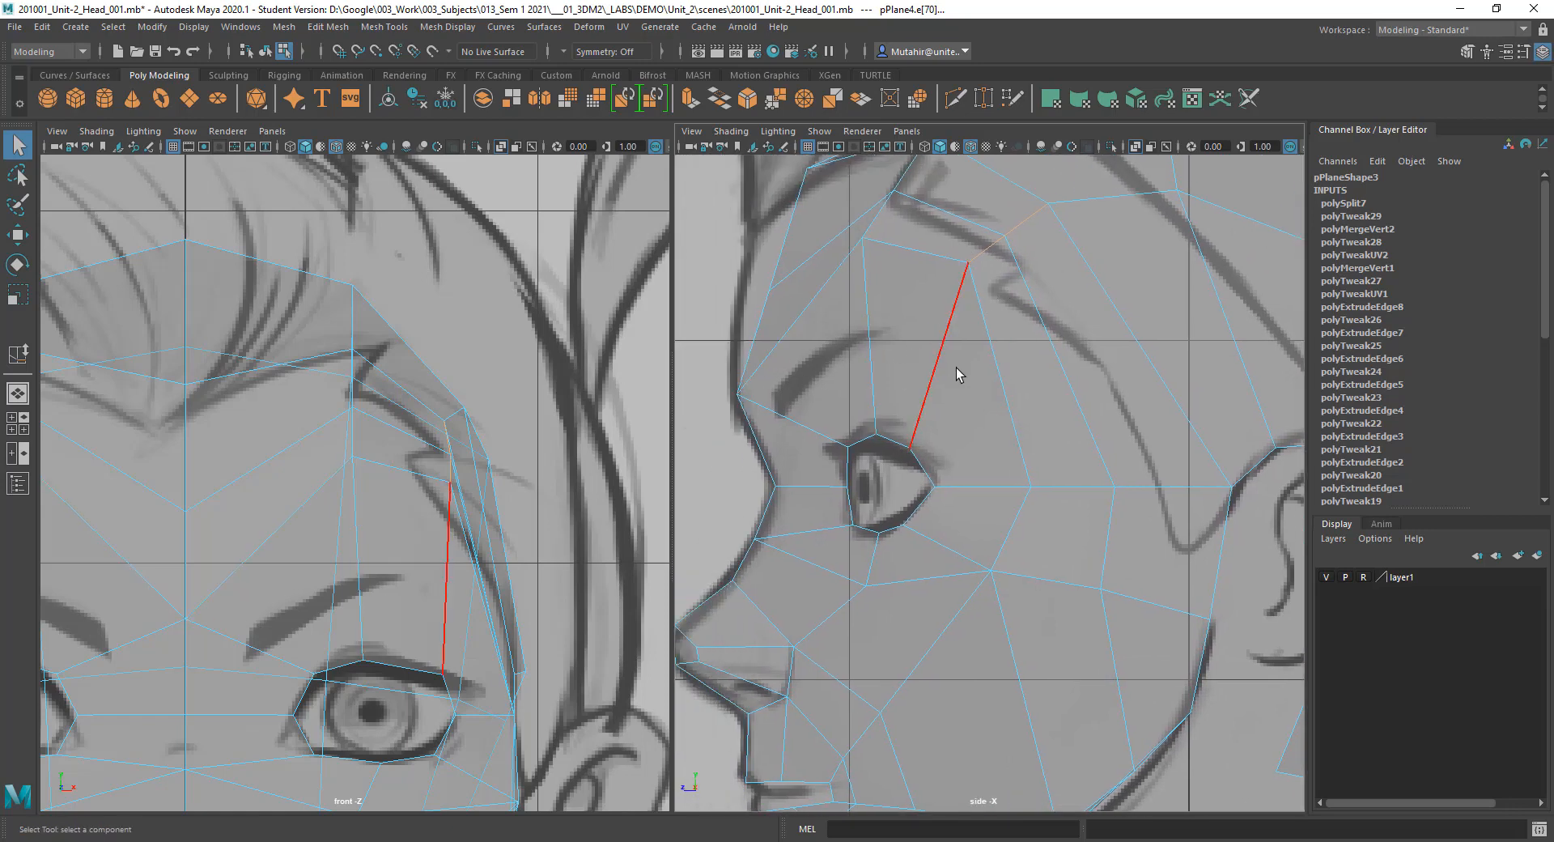
{"action": "middle_click_drag", "start_coordinate": [1006, 363], "coordinate": [994, 402], "text": "alt"}
Step: Select the two forehead vertices above the eye and lower them toward the eyebrow in the side view
{"action": "right_click_drag", "start_coordinate": [969, 312], "coordinate": [877, 291]}
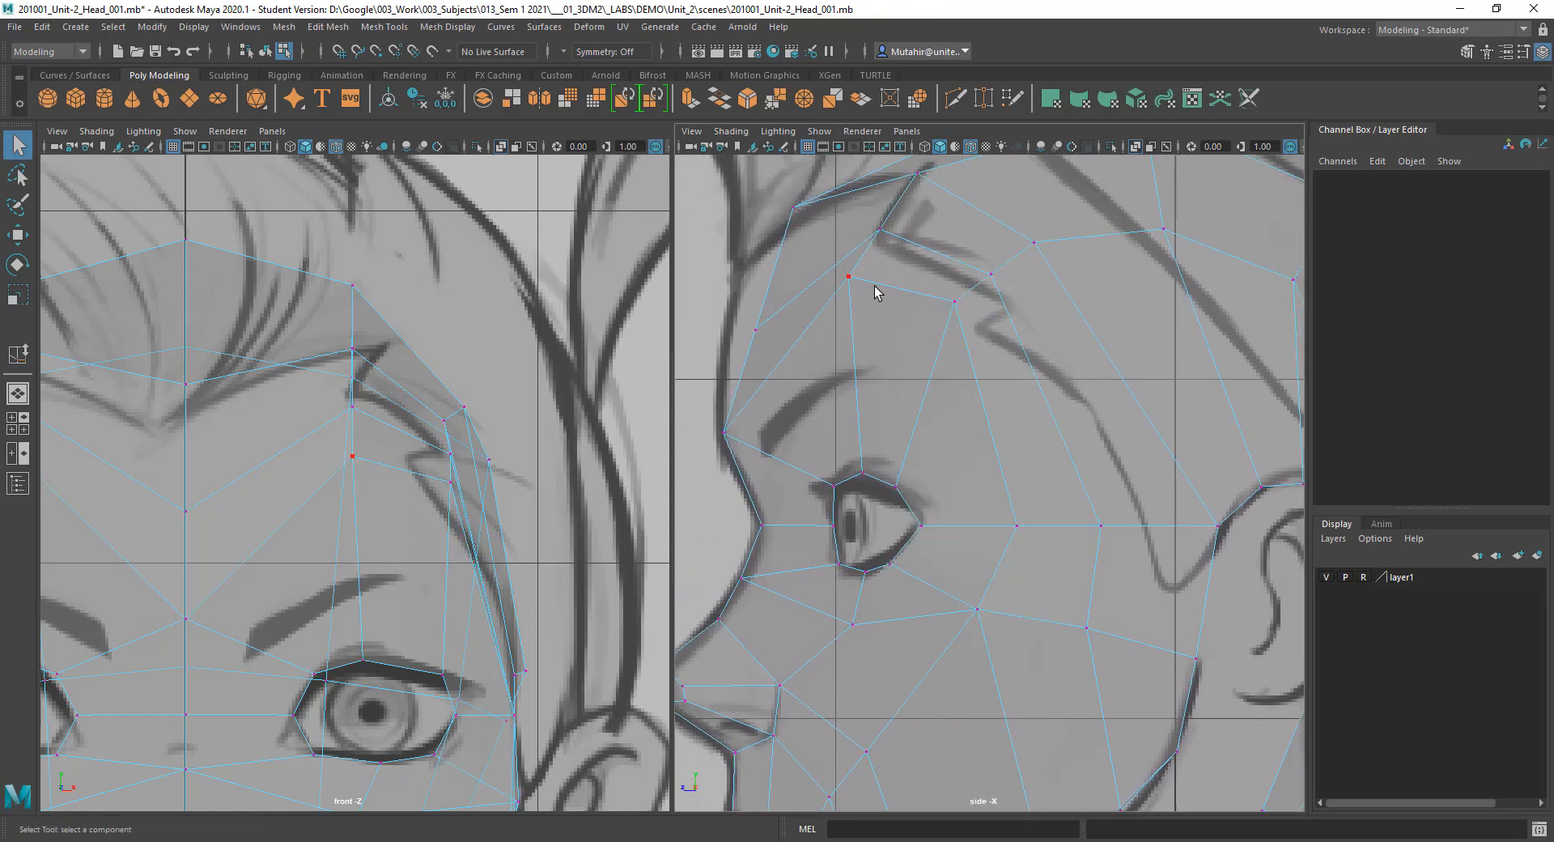
{"action": "left_click", "coordinate": [856, 284]}
{"action": "key", "text": "w"}
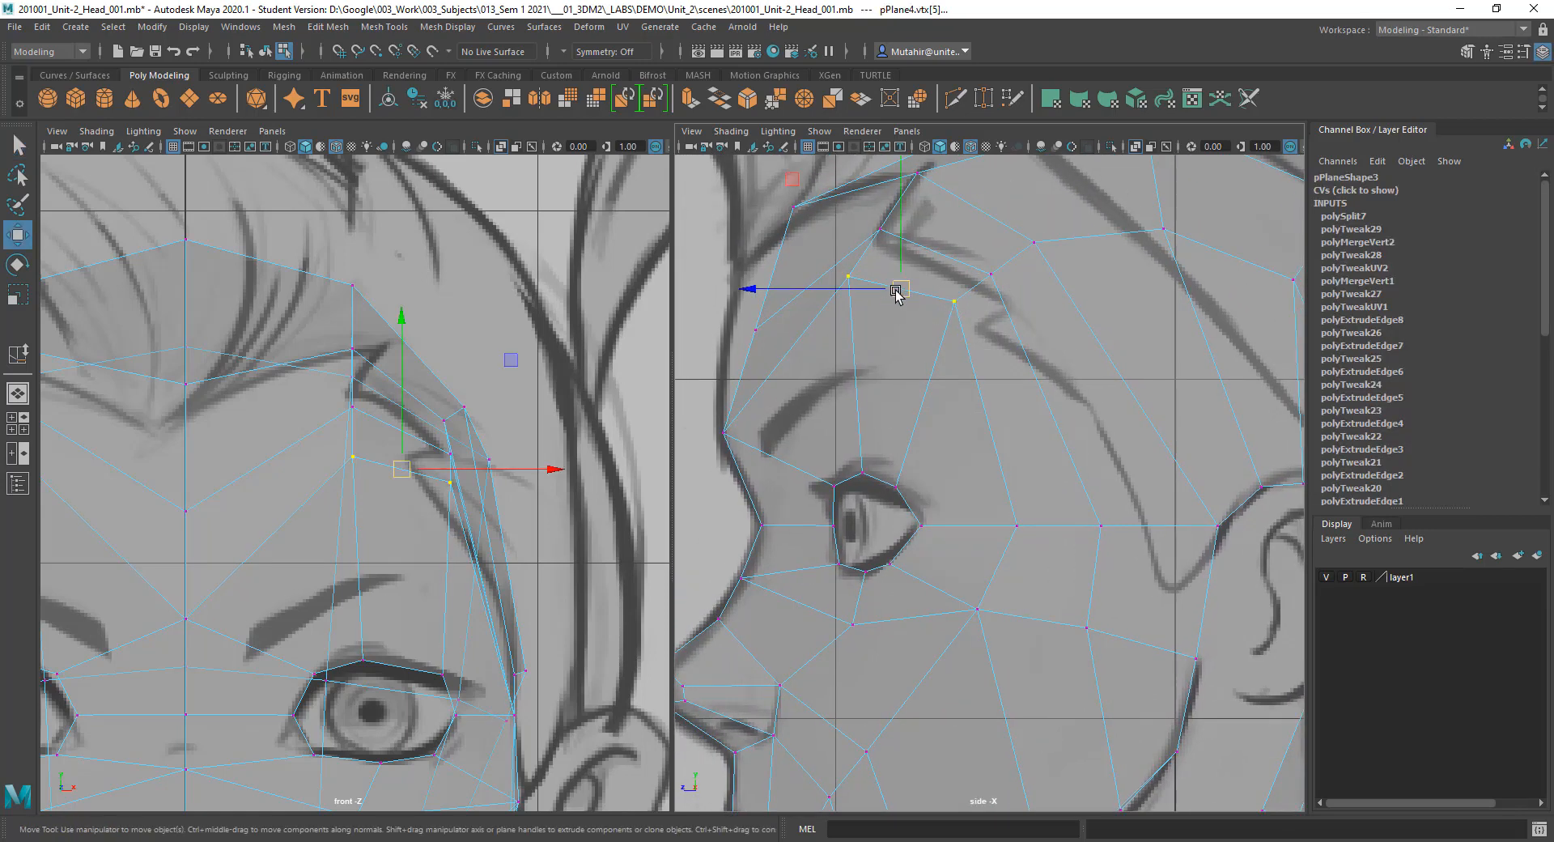
{"action": "left_click_drag", "start_coordinate": [900, 289], "coordinate": [910, 356]}
{"action": "key", "text": "q"}
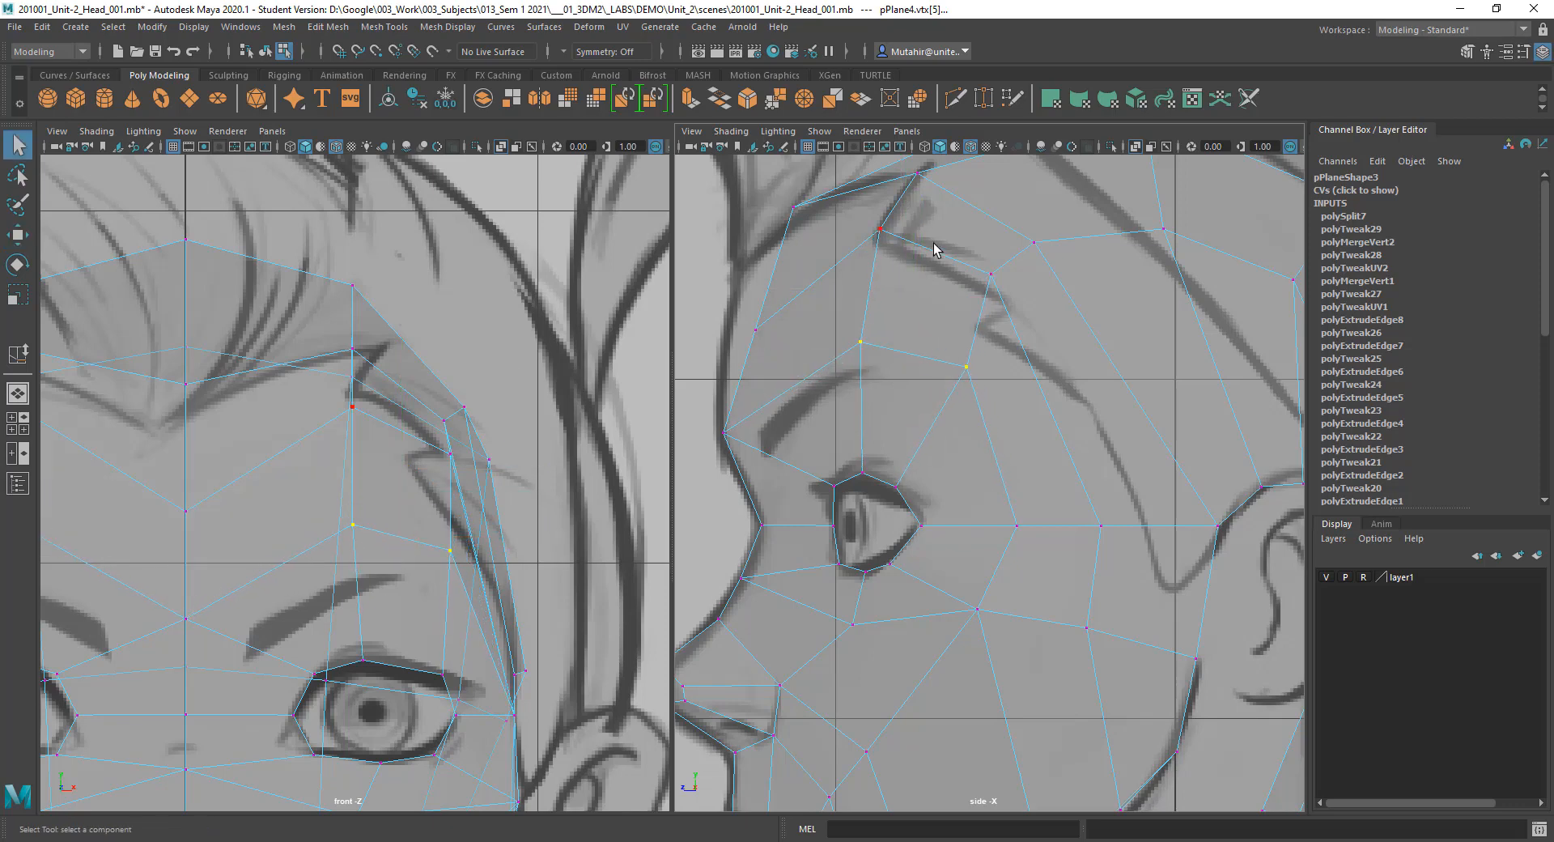
Step: Select the next pair of forehead vertices at the hairline notch and move them down and slightly back
{"action": "key", "text": "w"}
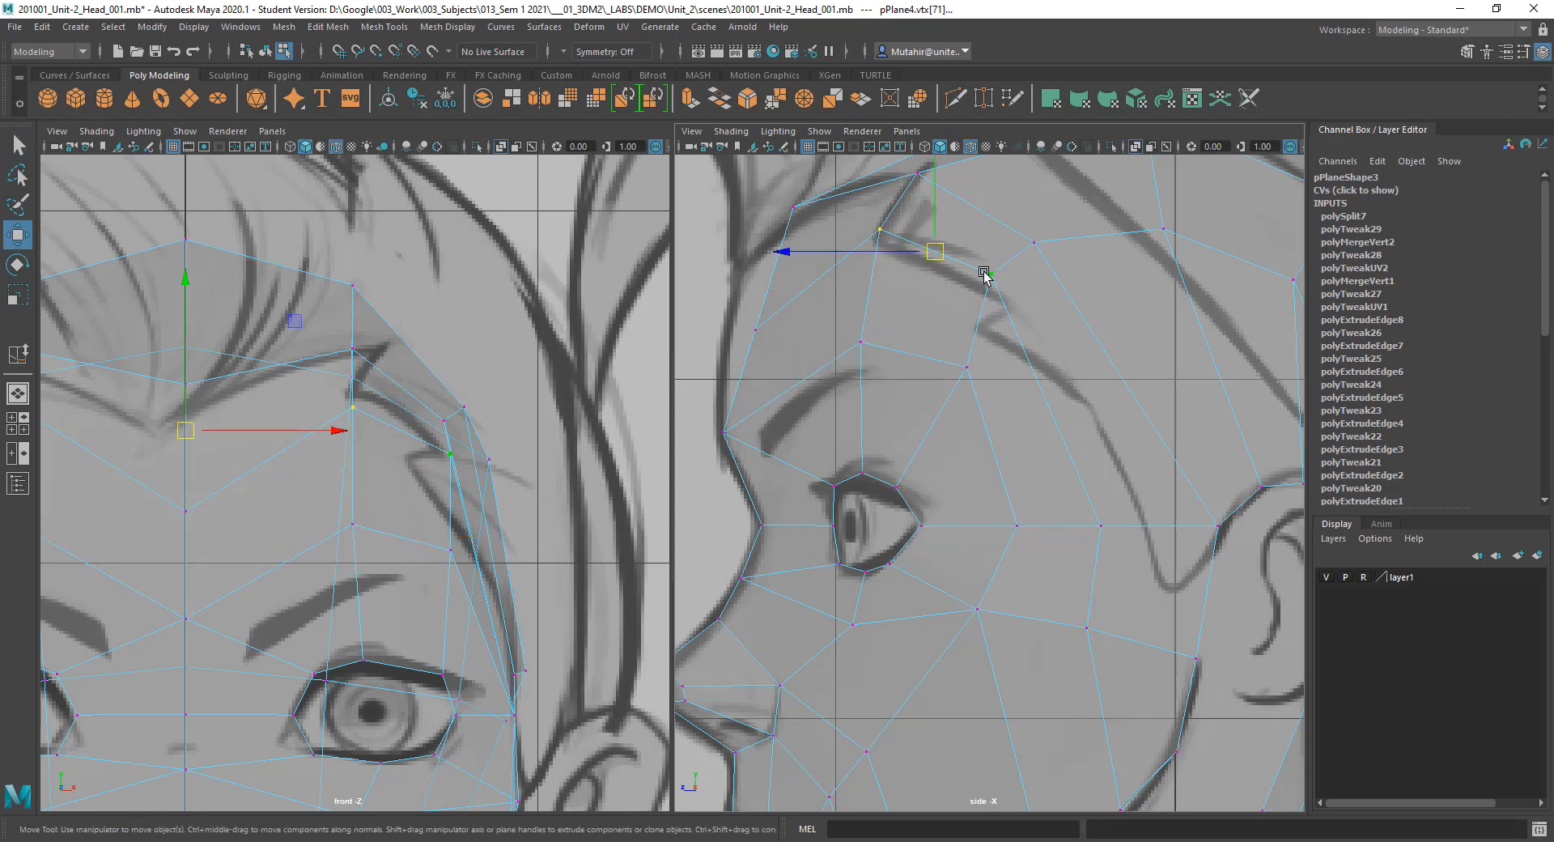
{"action": "left_click", "coordinate": [908, 251], "text": "shift"}
{"action": "left_click_drag", "start_coordinate": [931, 252], "coordinate": [954, 276]}
{"action": "middle_click_drag", "start_coordinate": [992, 329], "coordinate": [920, 437], "text": "alt"}
{"action": "key", "text": "q"}
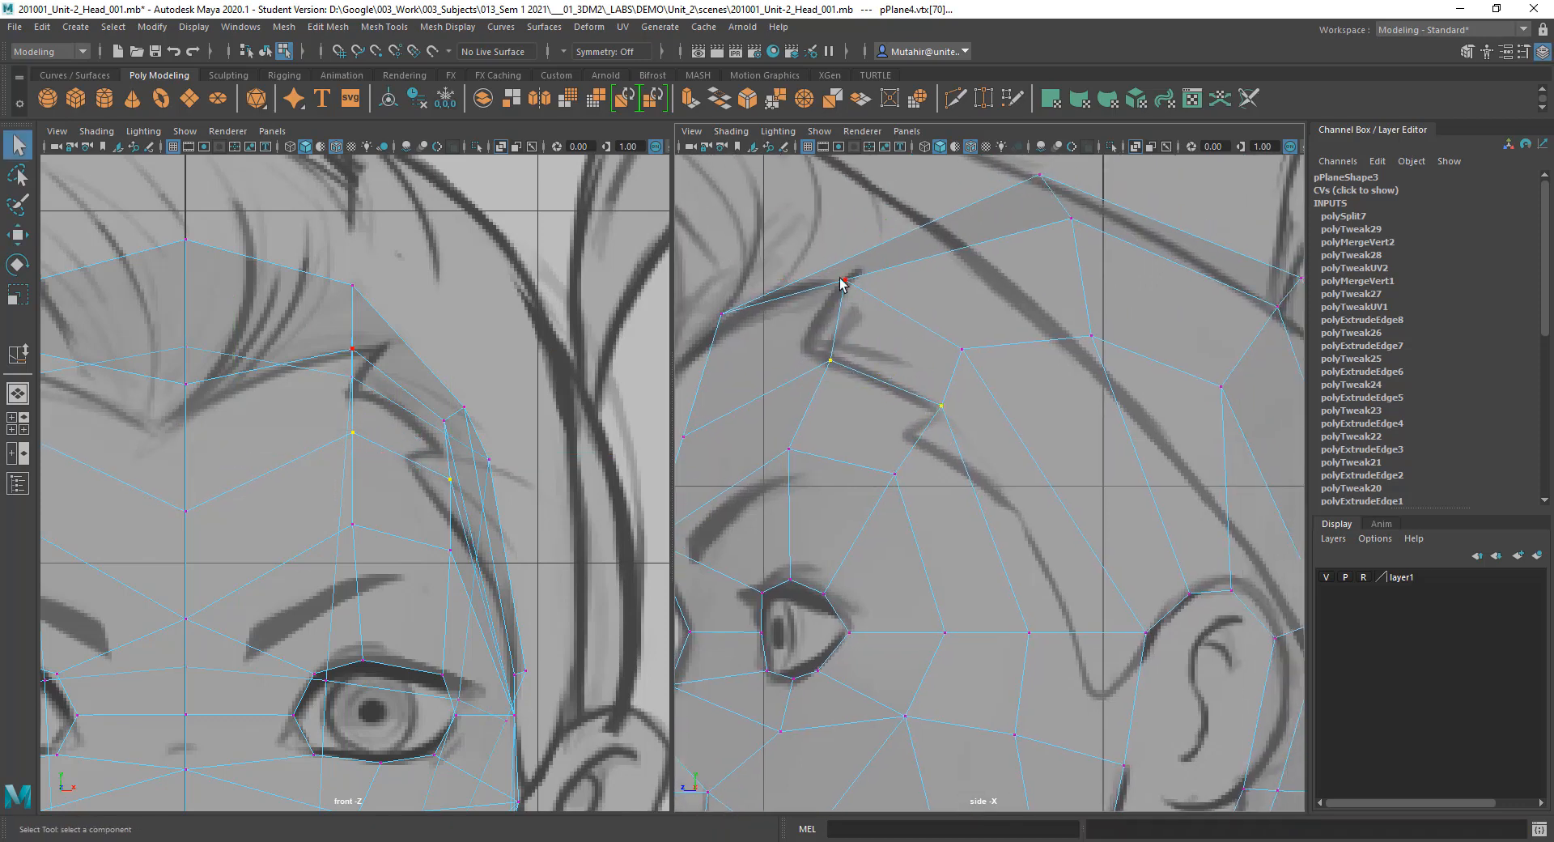
Step: Move the two vertices above the hairline notch back and slightly down, one after the other
{"action": "left_click", "coordinate": [844, 279]}
{"action": "key", "text": "w"}
{"action": "left_click_drag", "start_coordinate": [849, 280], "coordinate": [889, 303]}
{"action": "key", "text": "q"}
{"action": "left_click", "coordinate": [951, 350]}
{"action": "key", "text": "w"}
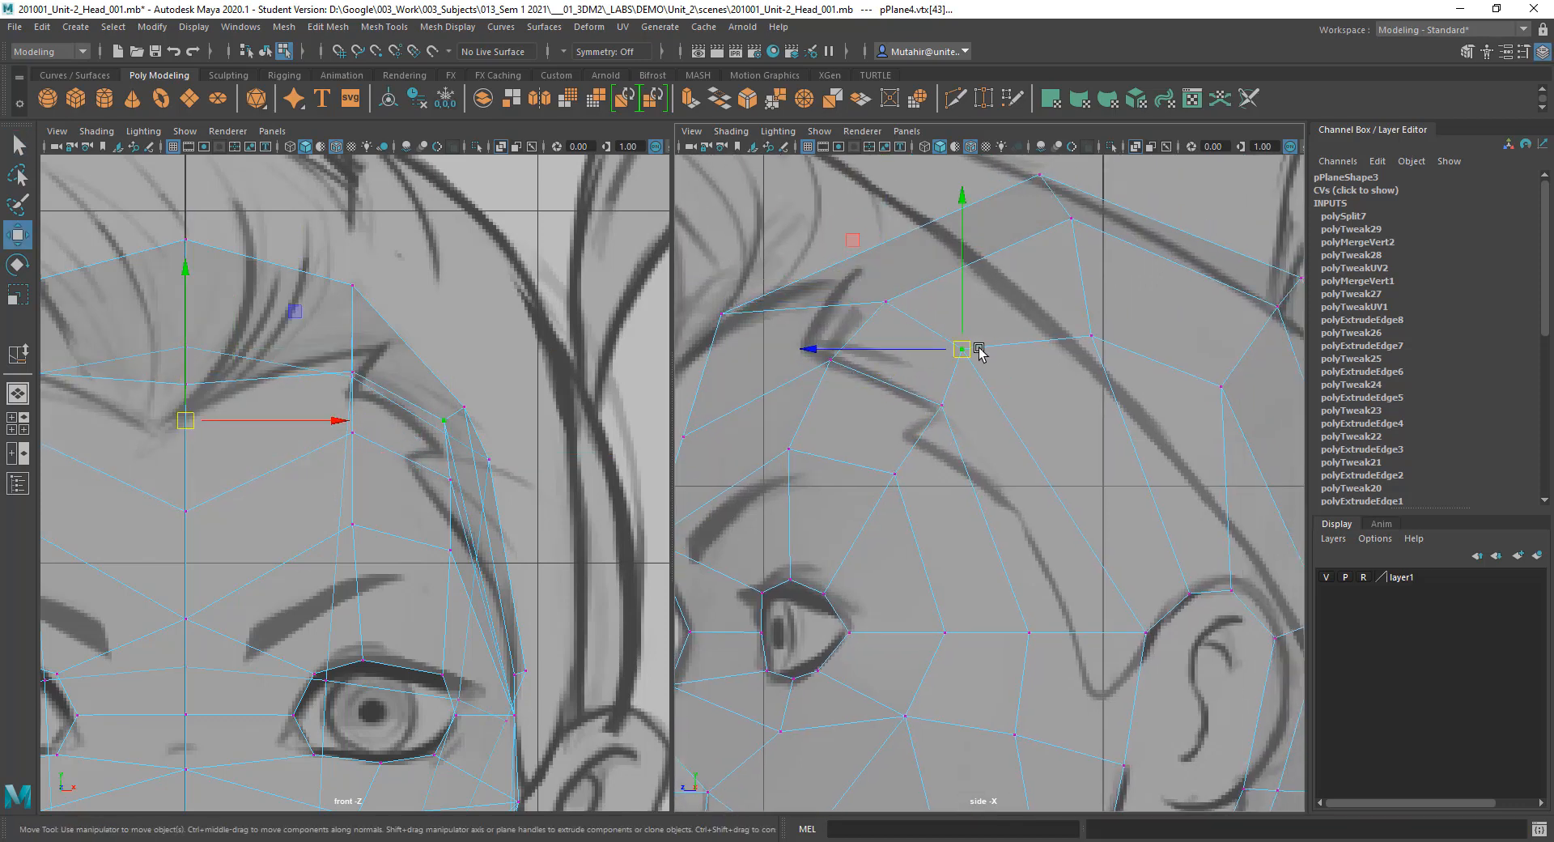
{"action": "left_click_drag", "start_coordinate": [974, 348], "coordinate": [1006, 361]}
{"action": "key", "text": "q"}
Step: Lower the centre hairline vertex slightly and nudge the neighbouring vertex behind it slightly up and back
{"action": "middle_click_drag", "start_coordinate": [1006, 440], "coordinate": [1105, 392], "text": "alt"}
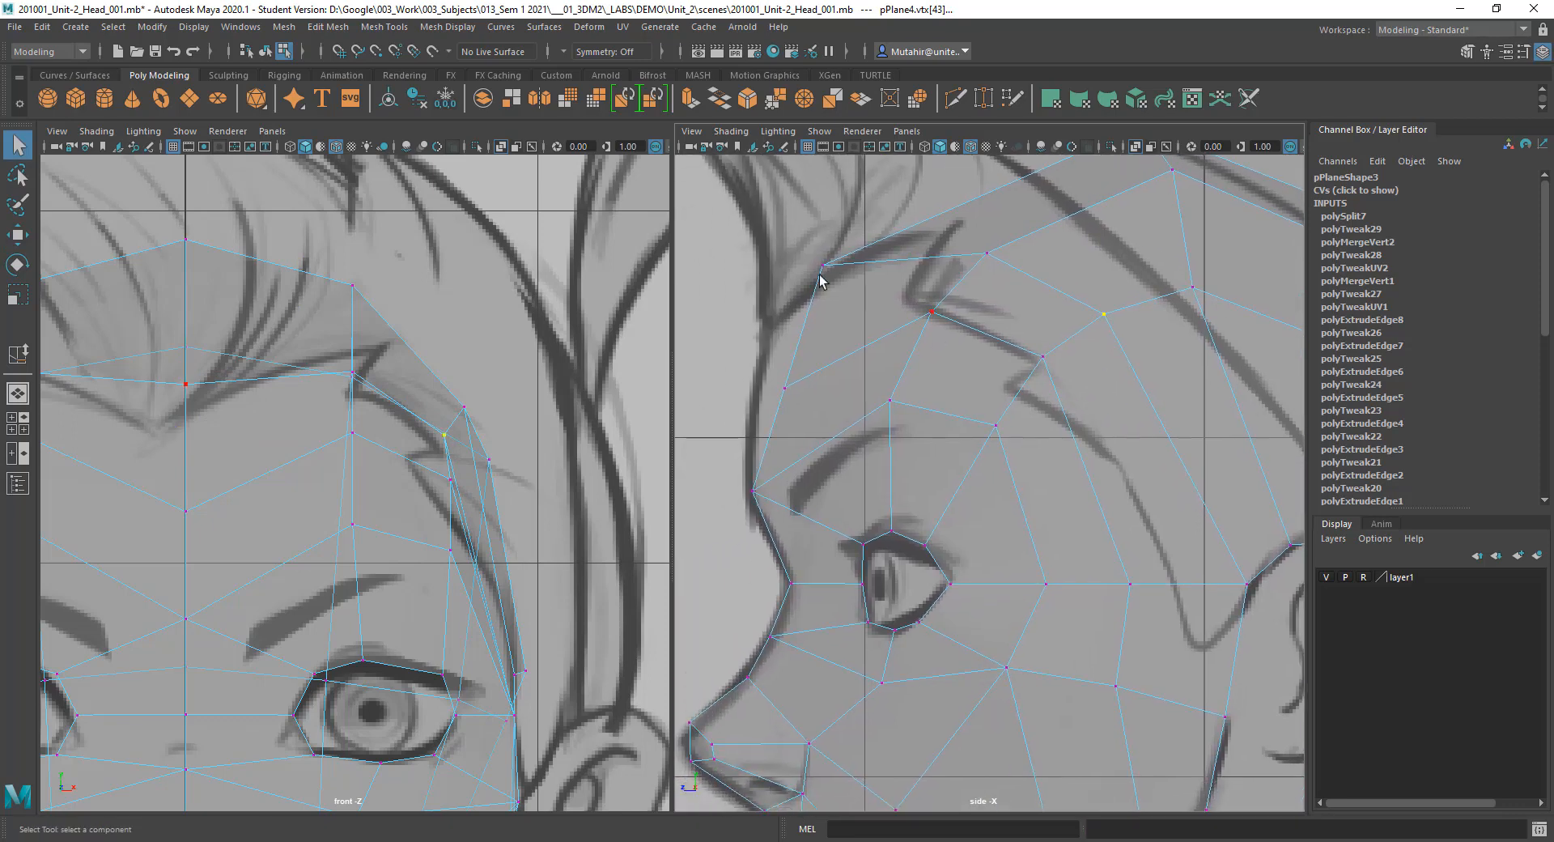
{"action": "left_click", "coordinate": [816, 271]}
{"action": "key", "text": "w"}
{"action": "key", "text": "q"}
{"action": "middle_click_drag", "start_coordinate": [966, 314], "coordinate": [834, 467], "text": "alt"}
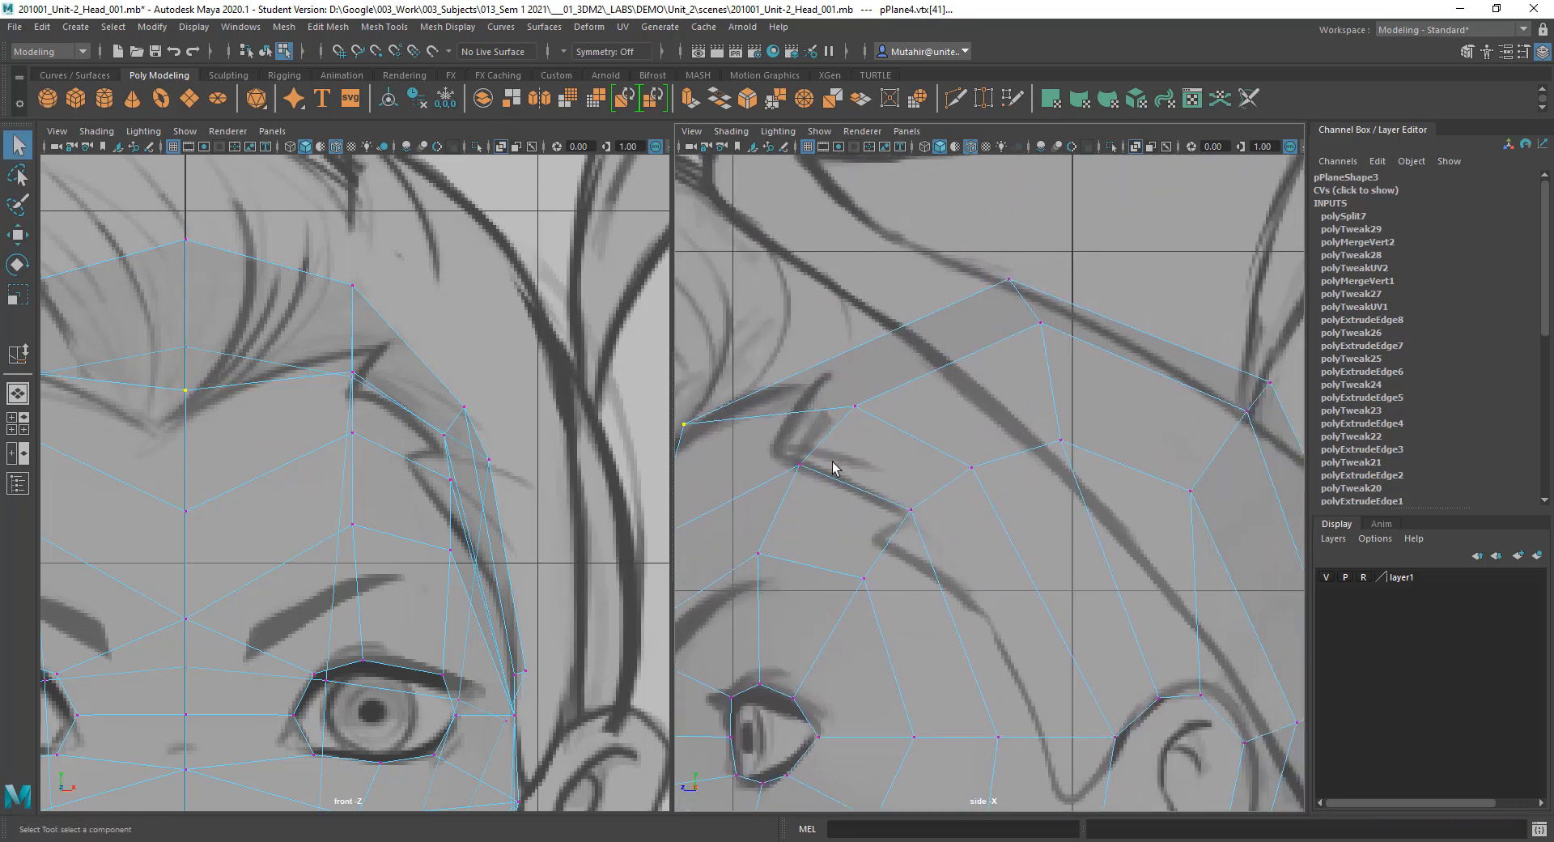
{"action": "key", "text": "w"}
{"action": "left_click_drag", "start_coordinate": [912, 433], "coordinate": [861, 402]}
{"action": "key", "text": "q"}
Step: Move the two vertices on the side of the head above the ear back and slightly down in the side view
{"action": "middle_click_drag", "start_coordinate": [959, 432], "coordinate": [923, 437], "text": "alt"}
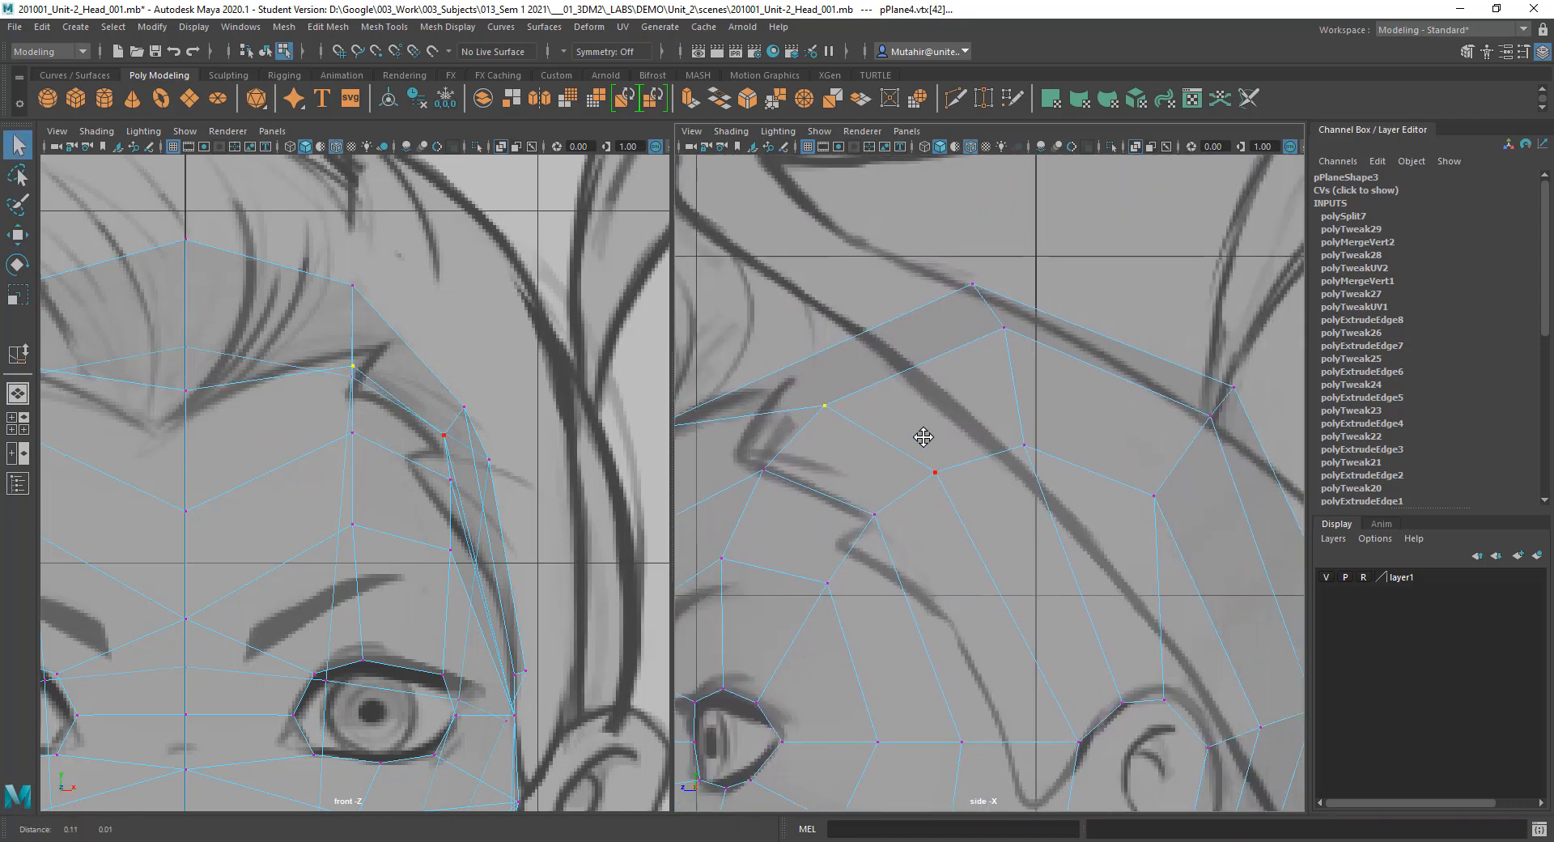
{"action": "left_click", "coordinate": [1014, 441]}
{"action": "key", "text": "w"}
{"action": "left_click_drag", "start_coordinate": [1024, 446], "coordinate": [1048, 451]}
{"action": "key", "text": "q"}
{"action": "middle_click_drag", "start_coordinate": [1106, 497], "coordinate": [985, 412], "text": "alt"}
{"action": "left_click", "coordinate": [1034, 413]}
{"action": "key", "text": "w"}
{"action": "left_click_drag", "start_coordinate": [1034, 412], "coordinate": [1082, 439]}
{"action": "middle_click_drag", "start_coordinate": [1082, 439], "coordinate": [953, 464], "text": "alt"}
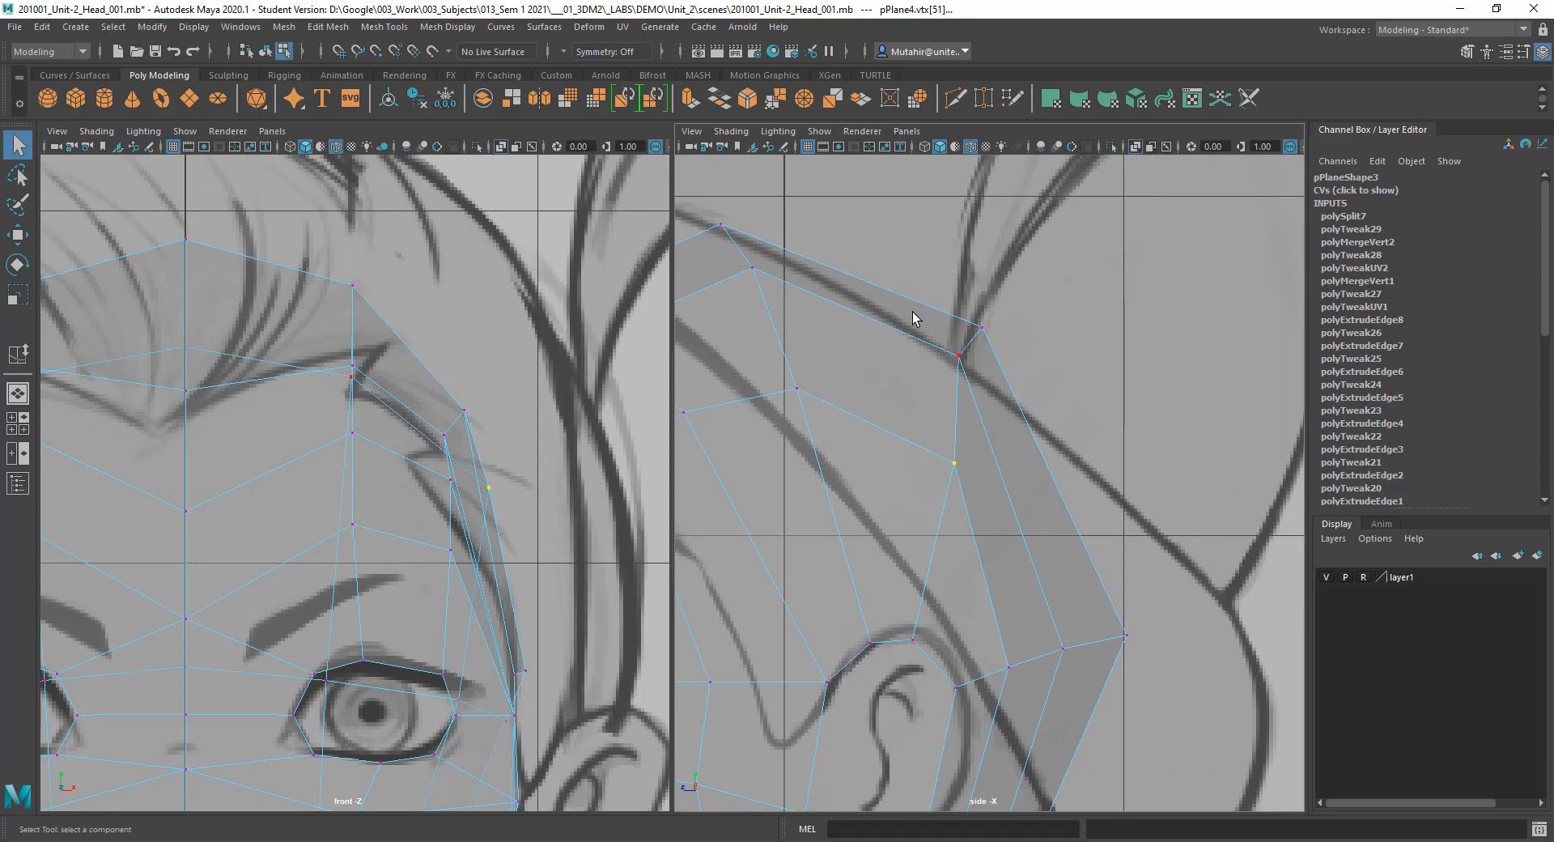
Step: Select the two vertices at the rear of the crown and move them back and slightly down
{"action": "left_click_drag", "start_coordinate": [910, 313], "coordinate": [1033, 370]}
{"action": "middle_click_drag", "start_coordinate": [989, 404], "coordinate": [1141, 351], "text": "alt"}
{"action": "middle_click_drag", "start_coordinate": [386, 542], "coordinate": [393, 521], "text": "alt"}
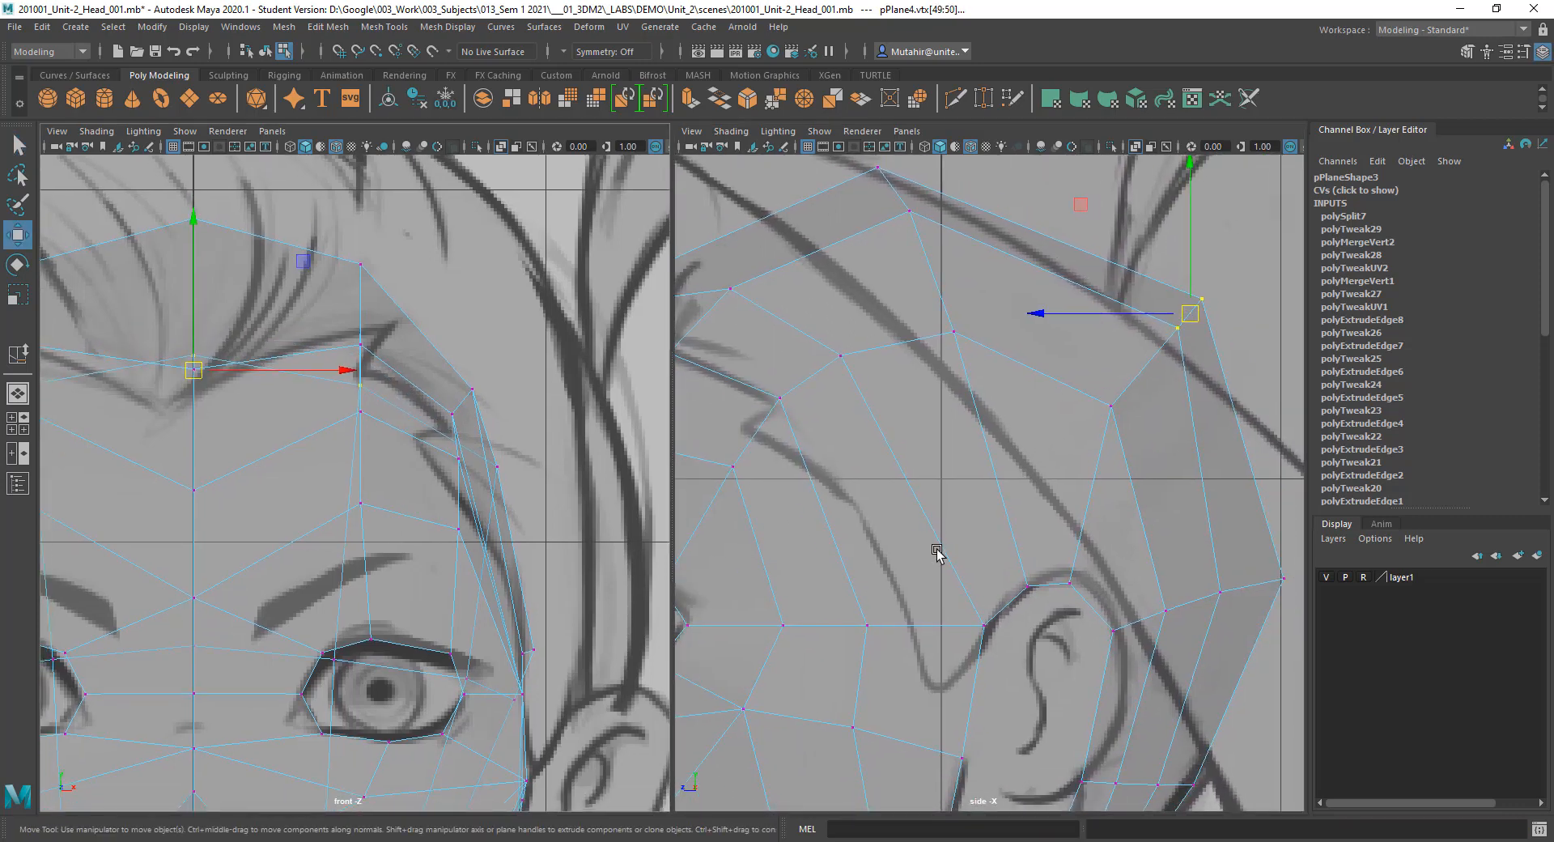
Step: Examine the whole head mesh's silhouette against the side reference drawing
{"action": "middle_click_drag", "start_coordinate": [945, 561], "coordinate": [959, 482], "text": "alt"}
{"action": "right_click_drag", "start_coordinate": [1013, 539], "coordinate": [1014, 503], "text": "alt"}
{"action": "middle_click_drag", "start_coordinate": [1030, 464], "coordinate": [1057, 454], "text": "alt"}
{"action": "right_click_drag", "start_coordinate": [1057, 454], "coordinate": [1046, 549], "text": "alt"}
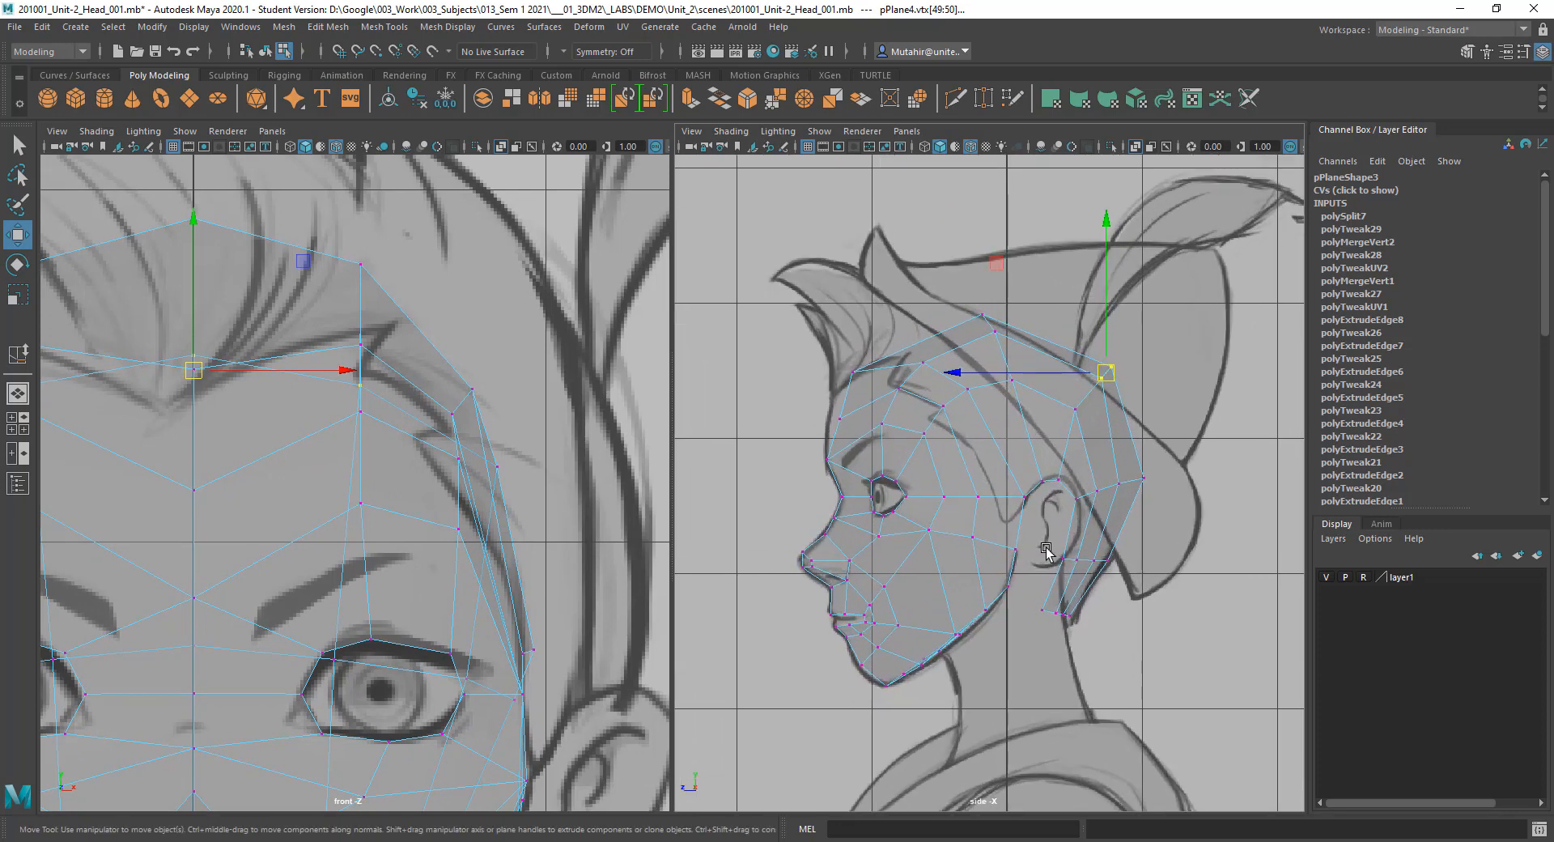
{"action": "right_click_drag", "start_coordinate": [912, 343], "coordinate": [903, 491], "text": "alt"}
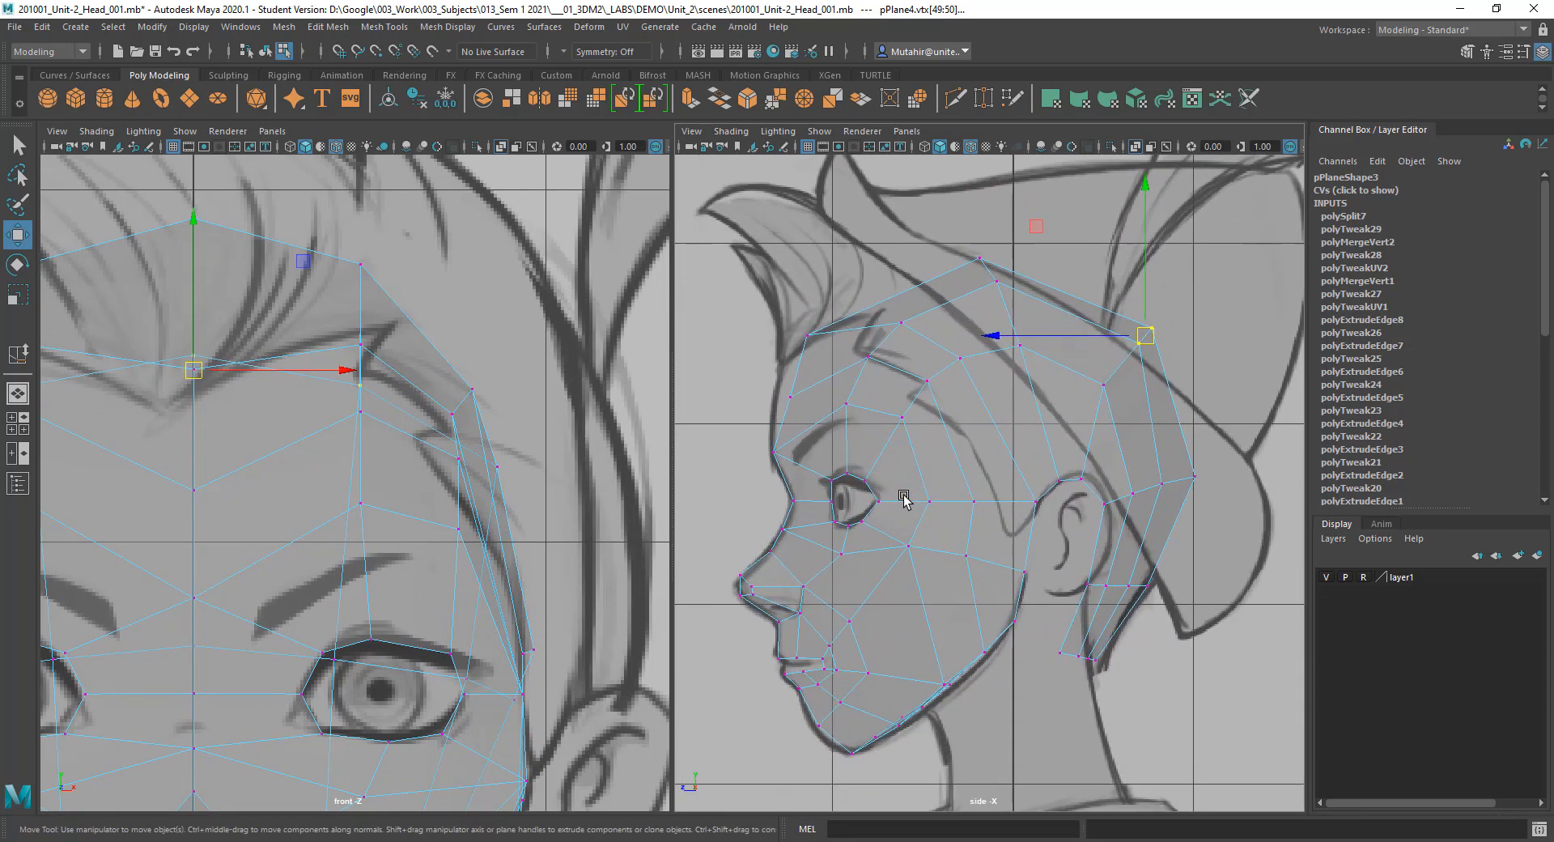
{"action": "middle_click_drag", "start_coordinate": [903, 492], "coordinate": [970, 434], "text": "alt"}
{"action": "right_click_drag", "start_coordinate": [989, 341], "coordinate": [988, 393], "text": "alt"}
{"action": "key", "text": "q"}
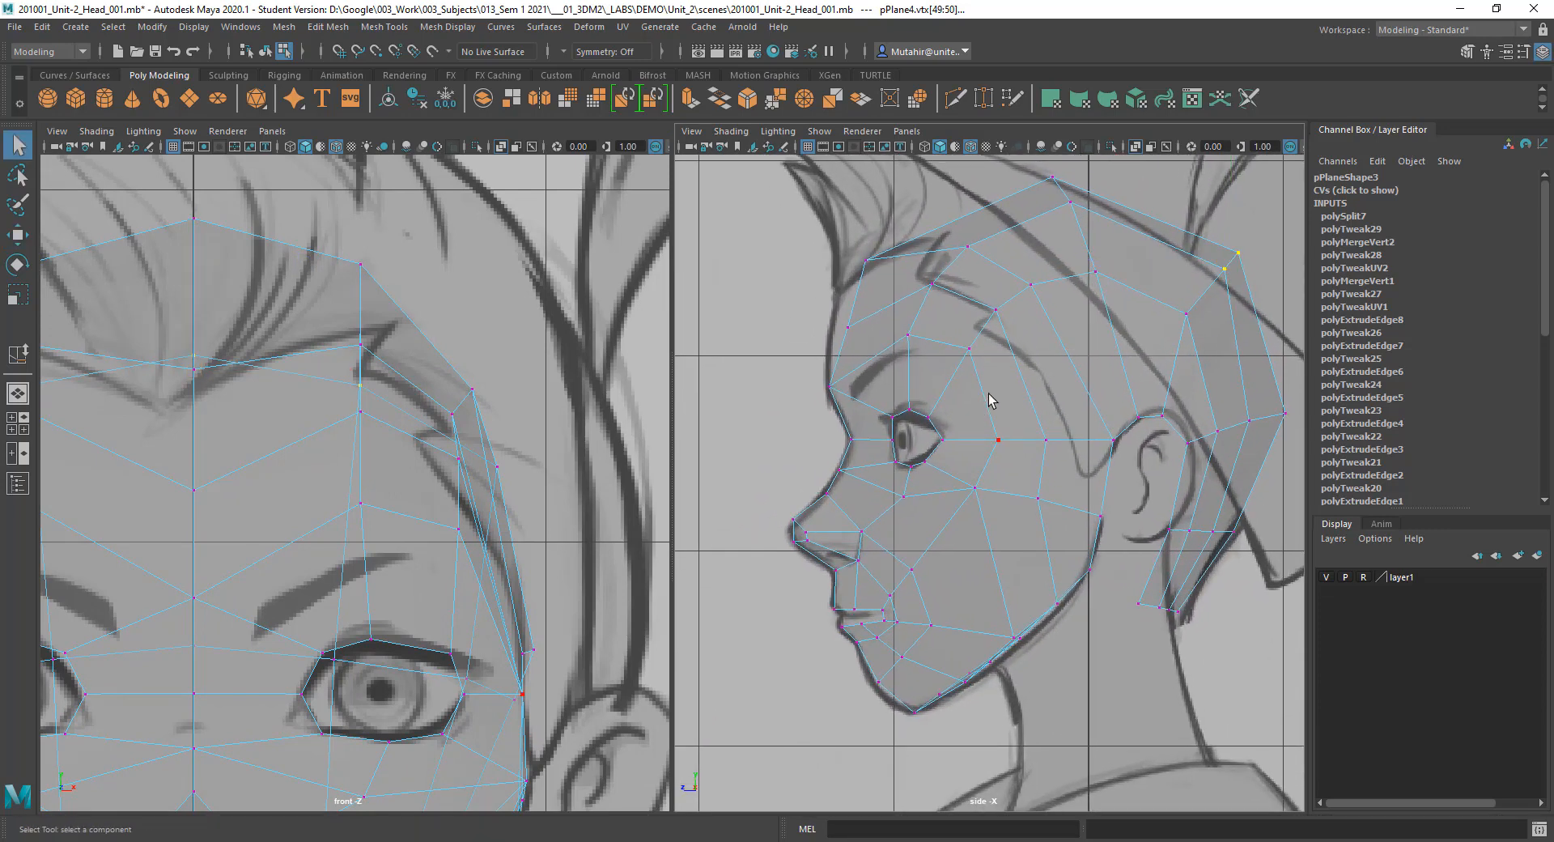
Step: Move the mid-forehead and hairline profile vertices forward onto the forehead outline of the side reference
{"action": "left_click_drag", "start_coordinate": [812, 168], "coordinate": [940, 494], "text": "ctrl+alt"}
{"action": "middle_click_drag", "start_coordinate": [920, 449], "coordinate": [974, 474], "text": "alt"}
{"action": "key", "text": "w"}
{"action": "mouse_move", "coordinate": [947, 465]}
{"action": "left_mouse_down"}
{"action": "mouse_move", "coordinate": [1002, 505]}
{"action": "mouse_move", "coordinate": [949, 479]}
{"action": "left_mouse_up"}
{"action": "key", "text": "q"}
{"action": "left_click", "coordinate": [1019, 351]}
{"action": "key", "text": "w"}
{"action": "left_click_drag", "start_coordinate": [1019, 354], "coordinate": [992, 362]}
{"action": "key", "text": "q"}
Step: Move the two off-centre forehead vertices at and above the hairline notch forward, lowering both slightly
{"action": "middle_click_drag", "start_coordinate": [1168, 374], "coordinate": [1046, 391], "text": "alt"}
{"action": "key", "text": "w"}
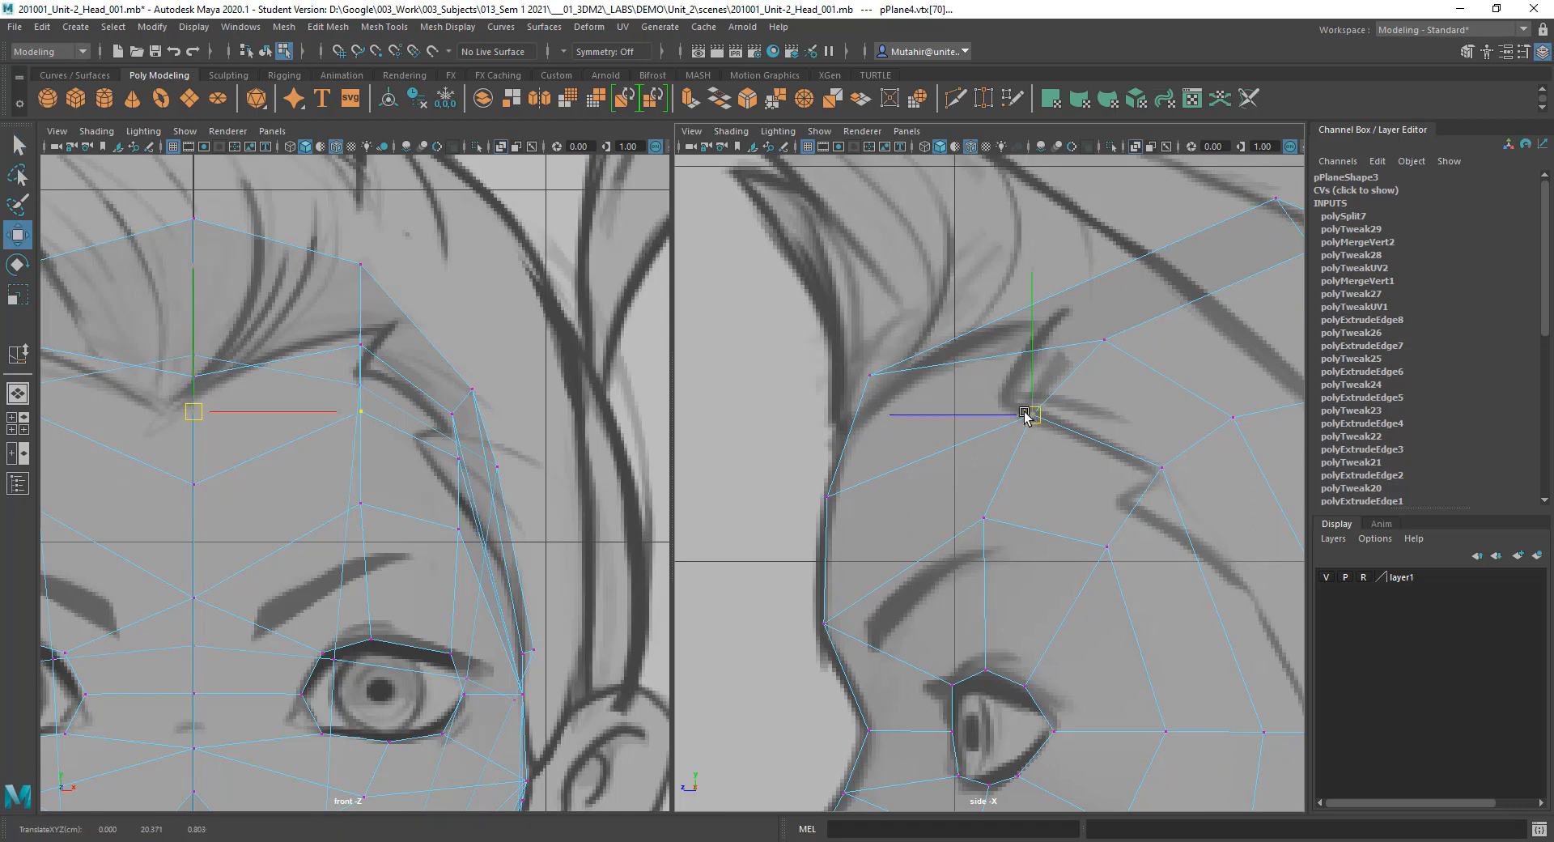
{"action": "left_click_drag", "start_coordinate": [1023, 410], "coordinate": [975, 433]}
{"action": "key", "text": "q"}
{"action": "left_click", "coordinate": [1117, 342]}
{"action": "key", "text": "w"}
{"action": "left_click_drag", "start_coordinate": [1123, 356], "coordinate": [1016, 352]}
{"action": "key", "text": "q"}
Step: Examine how the mesh around the forehead, eyes and nose fits the front and side reference drawings
{"action": "middle_click_drag", "start_coordinate": [1107, 498], "coordinate": [810, 437], "text": "alt"}
{"action": "scroll", "coordinate": [899, 458], "scroll_direction": "down", "scroll_amount": 5}
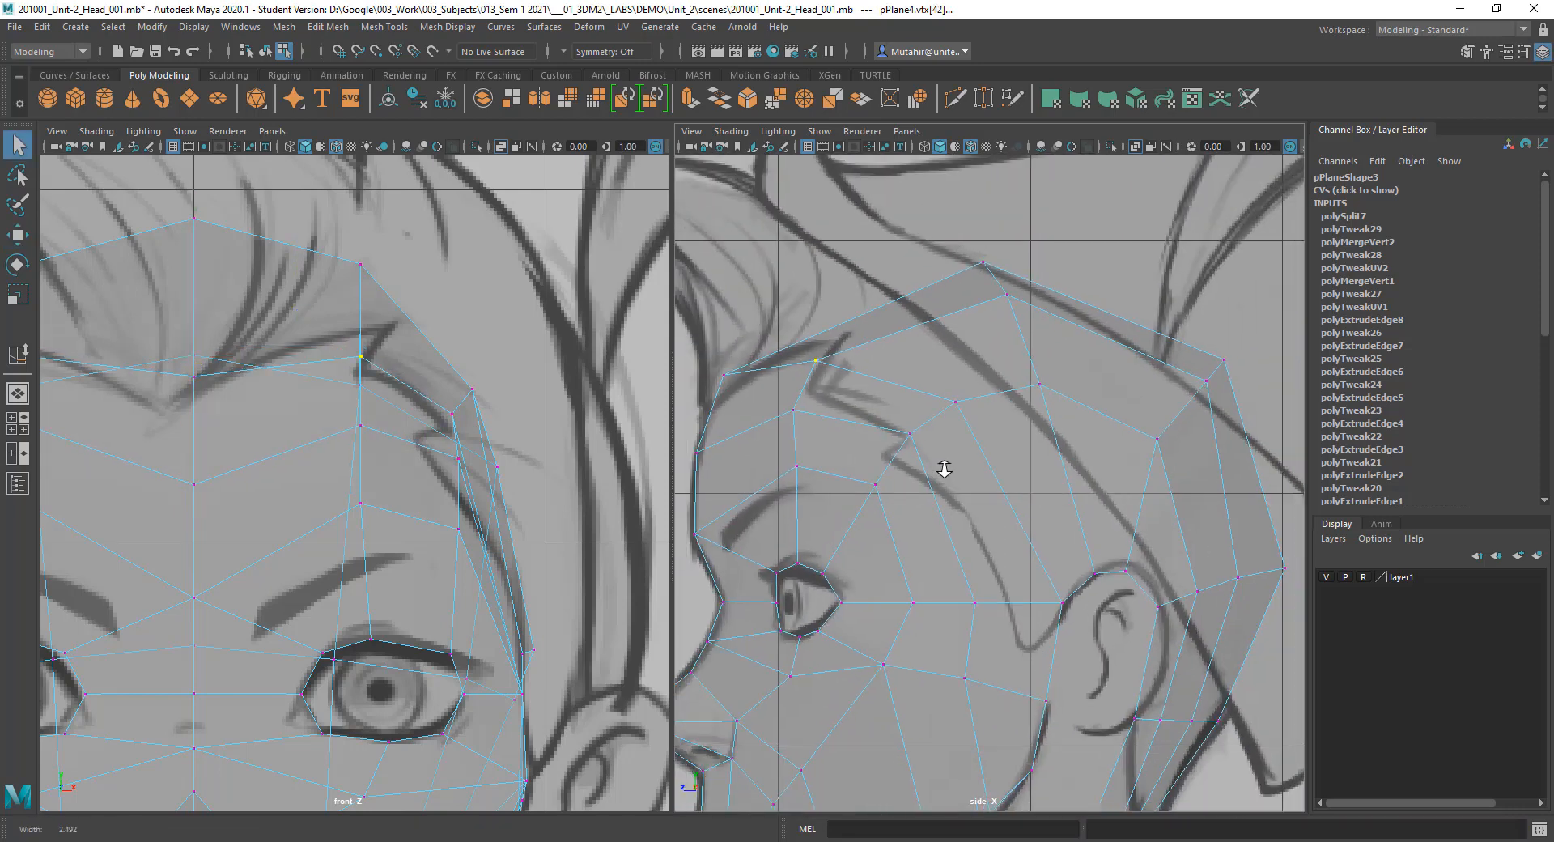
{"action": "middle_click_drag", "start_coordinate": [1040, 506], "coordinate": [1013, 492], "text": "alt"}
{"action": "middle_click_drag", "start_coordinate": [1033, 599], "coordinate": [1083, 469], "text": "alt"}
{"action": "scroll", "coordinate": [1050, 594], "scroll_direction": "up", "scroll_amount": 3}
{"action": "middle_click_drag", "start_coordinate": [962, 509], "coordinate": [988, 470], "text": "alt"}
{"action": "middle_click_drag", "start_coordinate": [498, 645], "coordinate": [513, 580], "text": "alt"}
{"action": "middle_click_drag", "start_coordinate": [899, 490], "coordinate": [985, 510], "text": "alt"}
{"action": "scroll", "coordinate": [992, 333], "scroll_direction": "up", "scroll_amount": 3}
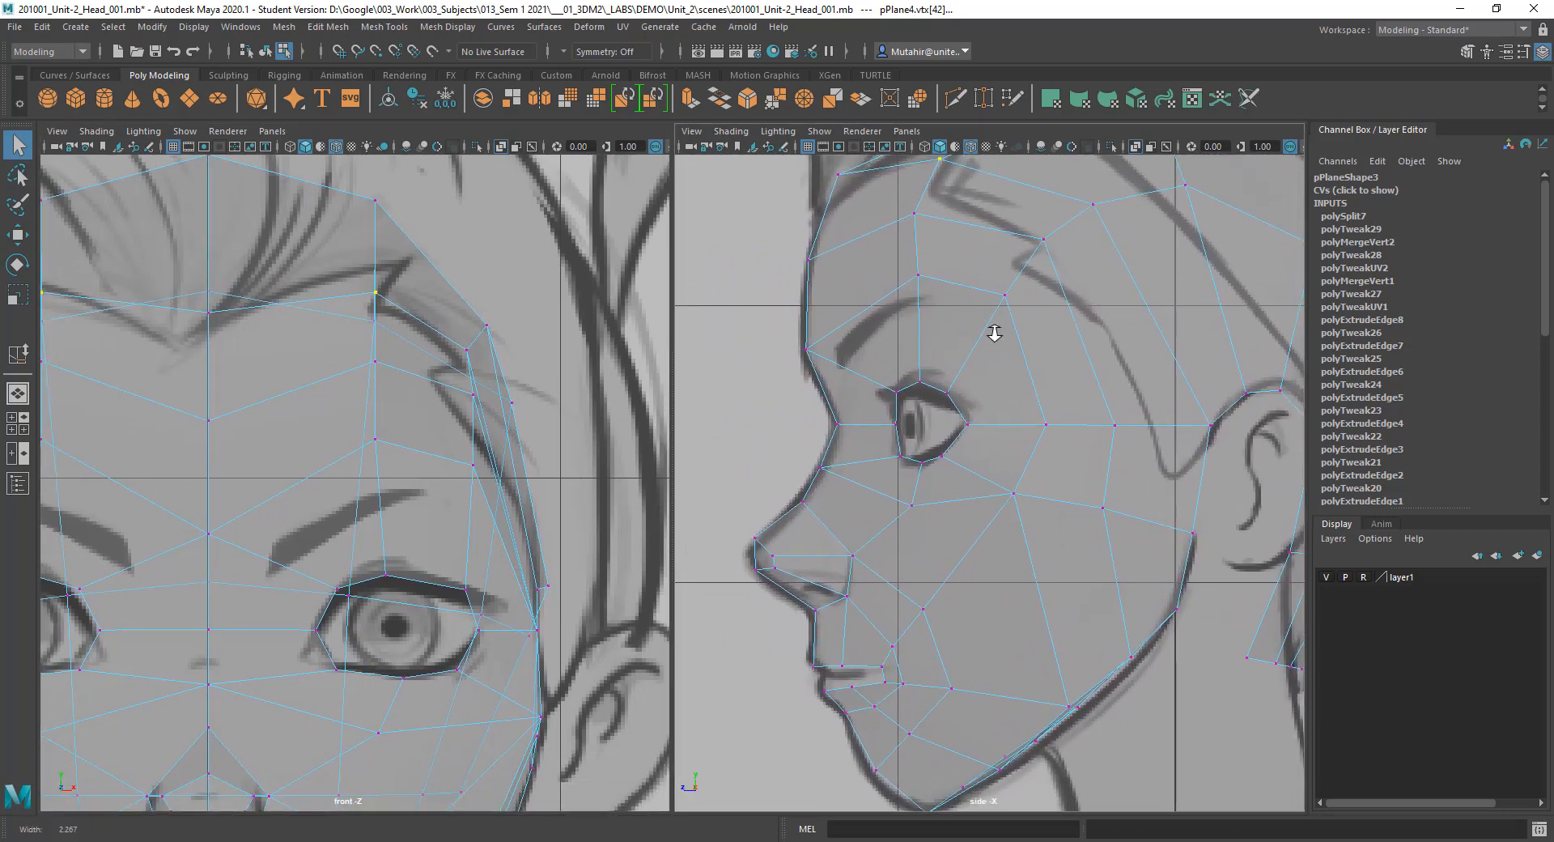
{"action": "middle_click_drag", "start_coordinate": [450, 643], "coordinate": [483, 574], "text": "alt"}
{"action": "scroll", "coordinate": [484, 502], "scroll_direction": "up", "scroll_amount": 1}
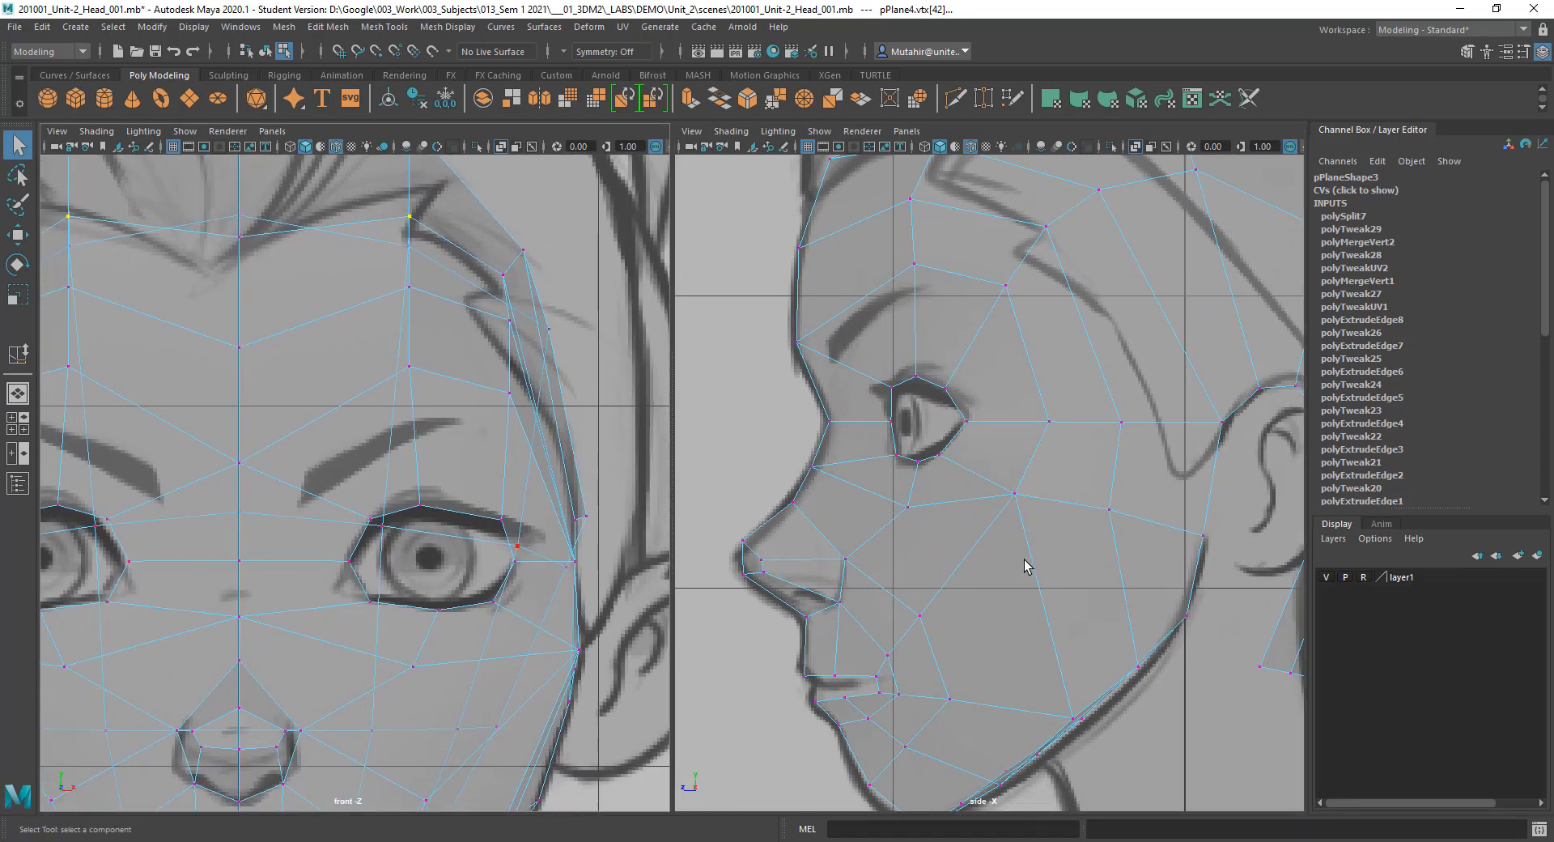
{"action": "middle_click_drag", "start_coordinate": [314, 567], "coordinate": [329, 555], "text": "alt"}
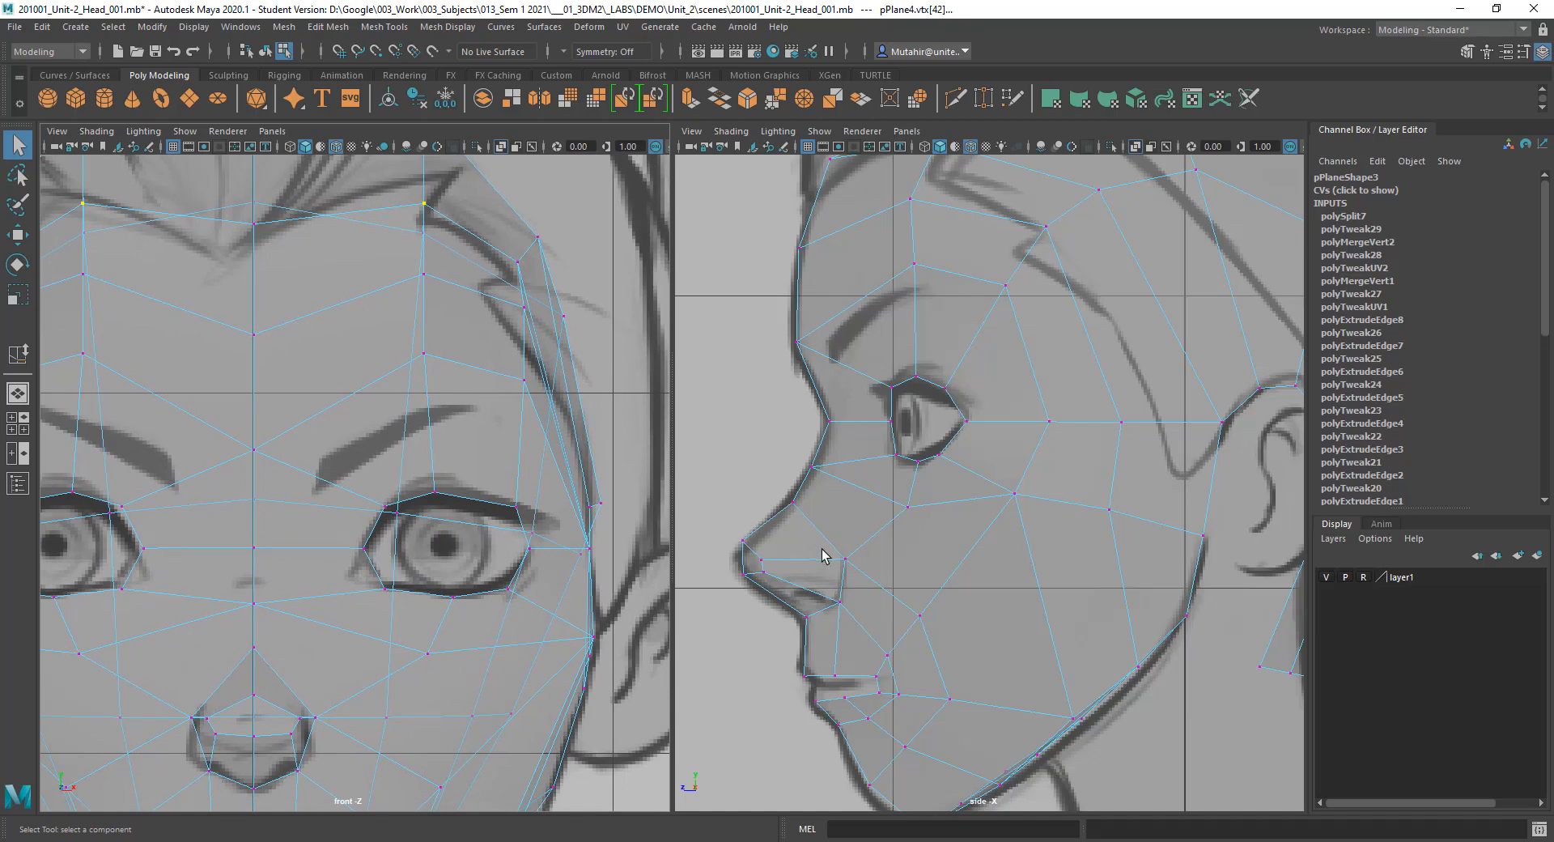
{"action": "middle_click_drag", "start_coordinate": [823, 555], "coordinate": [923, 547], "text": "alt"}
{"action": "middle_click_drag", "start_coordinate": [484, 611], "coordinate": [530, 554], "text": "alt"}
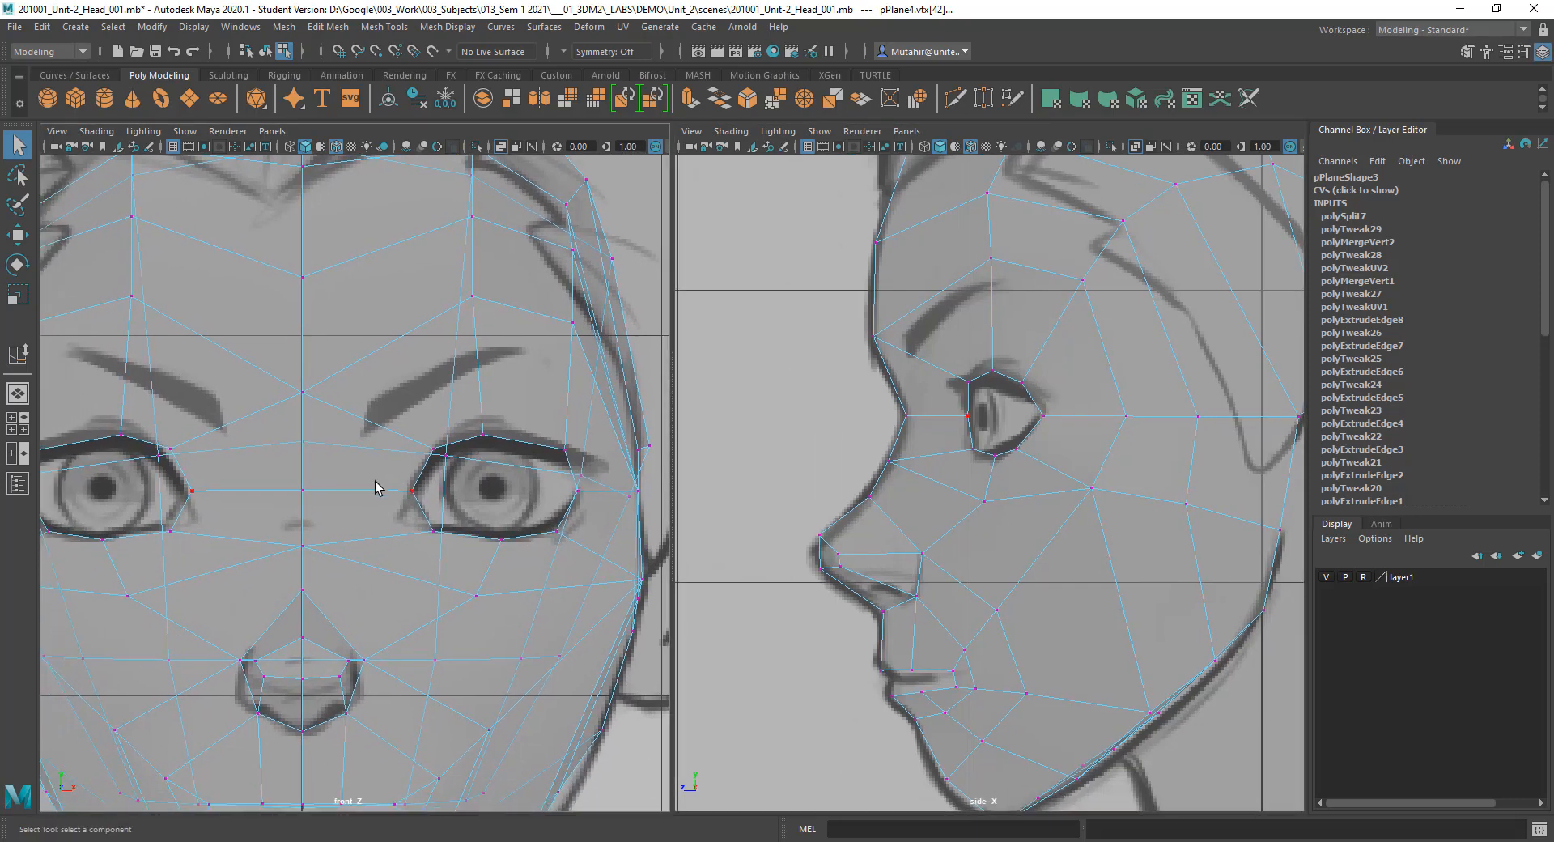
Step: Turn off X-ray shading in the front view and examine the mesh around the eye openings and nose
{"action": "middle_click_drag", "start_coordinate": [327, 361], "coordinate": [329, 450], "text": "alt"}
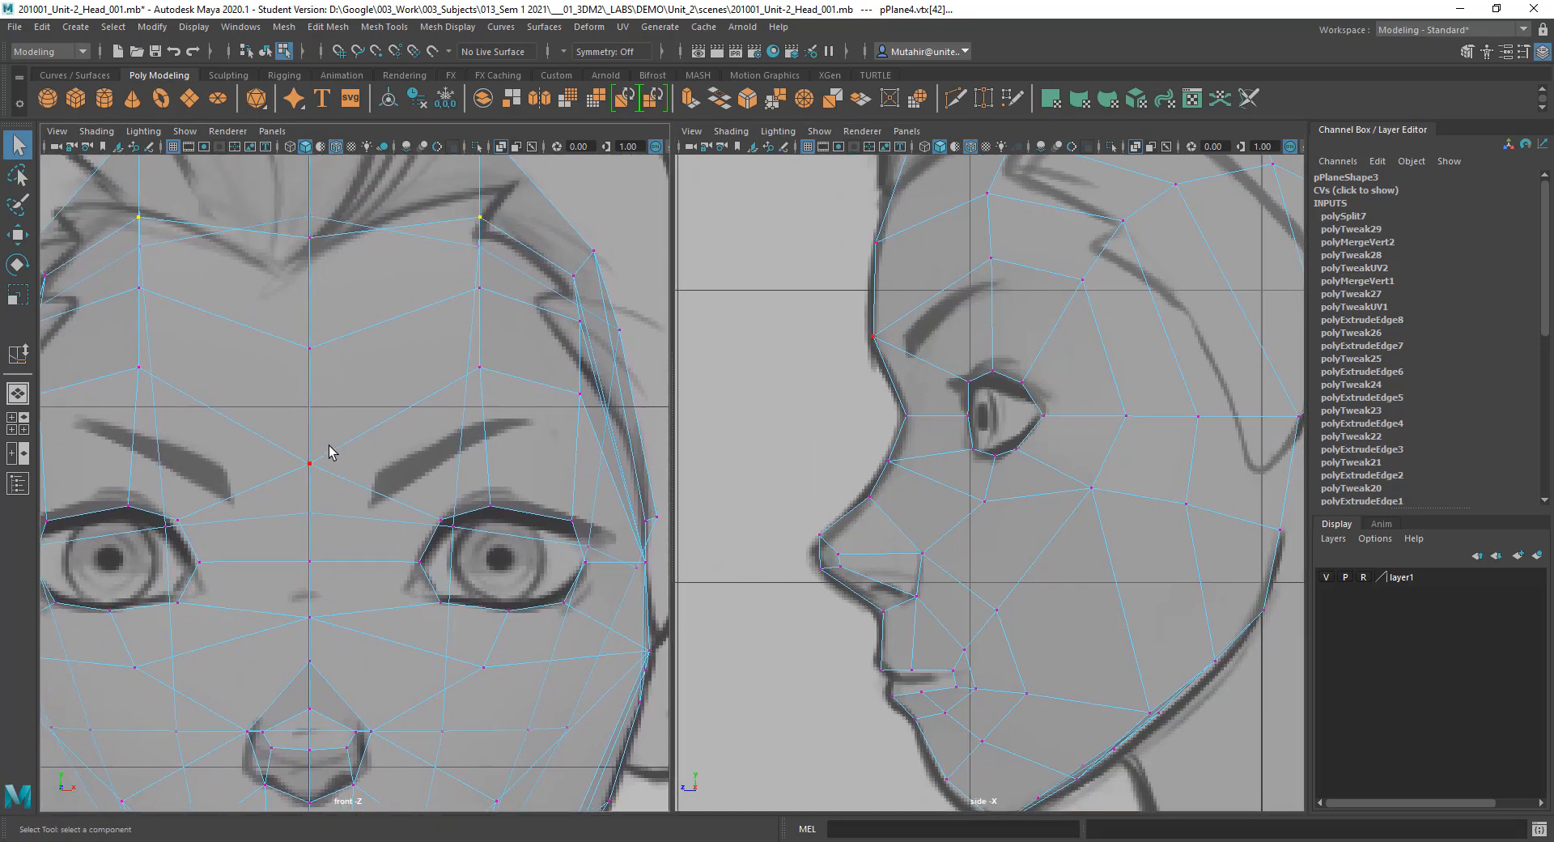
{"action": "left_click", "coordinate": [506, 147]}
{"action": "middle_click_drag", "start_coordinate": [396, 439], "coordinate": [426, 371], "text": "alt"}
{"action": "right_click_drag", "start_coordinate": [341, 491], "coordinate": [329, 556], "text": "alt"}
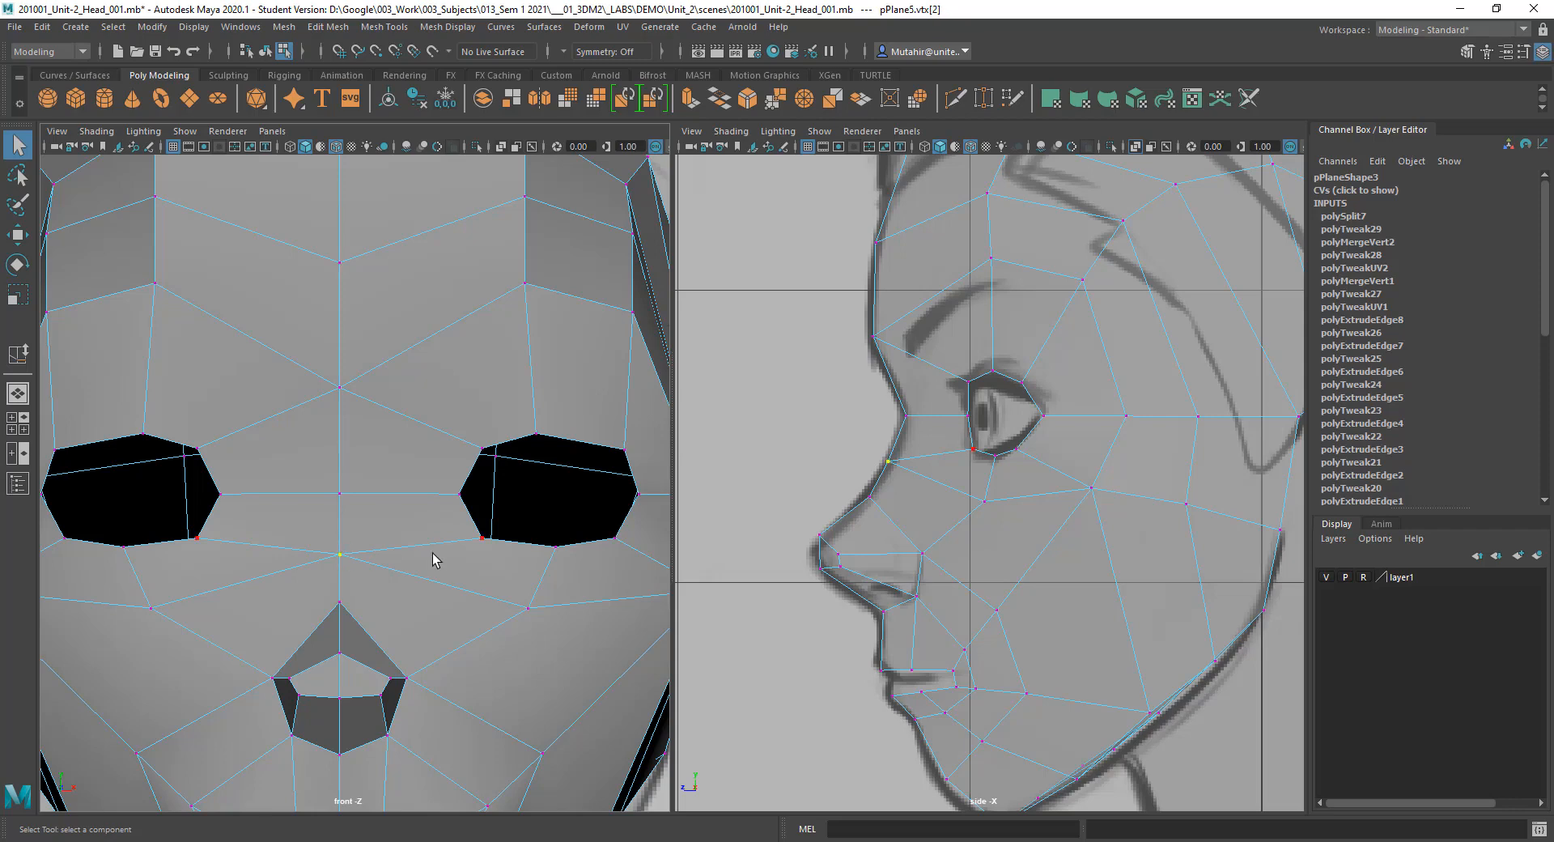
{"action": "middle_click_drag", "start_coordinate": [441, 456], "coordinate": [468, 420], "text": "alt"}
{"action": "scroll", "coordinate": [455, 478], "scroll_direction": "up", "scroll_amount": 2}
{"action": "middle_click_drag", "start_coordinate": [450, 507], "coordinate": [441, 400], "text": "alt"}
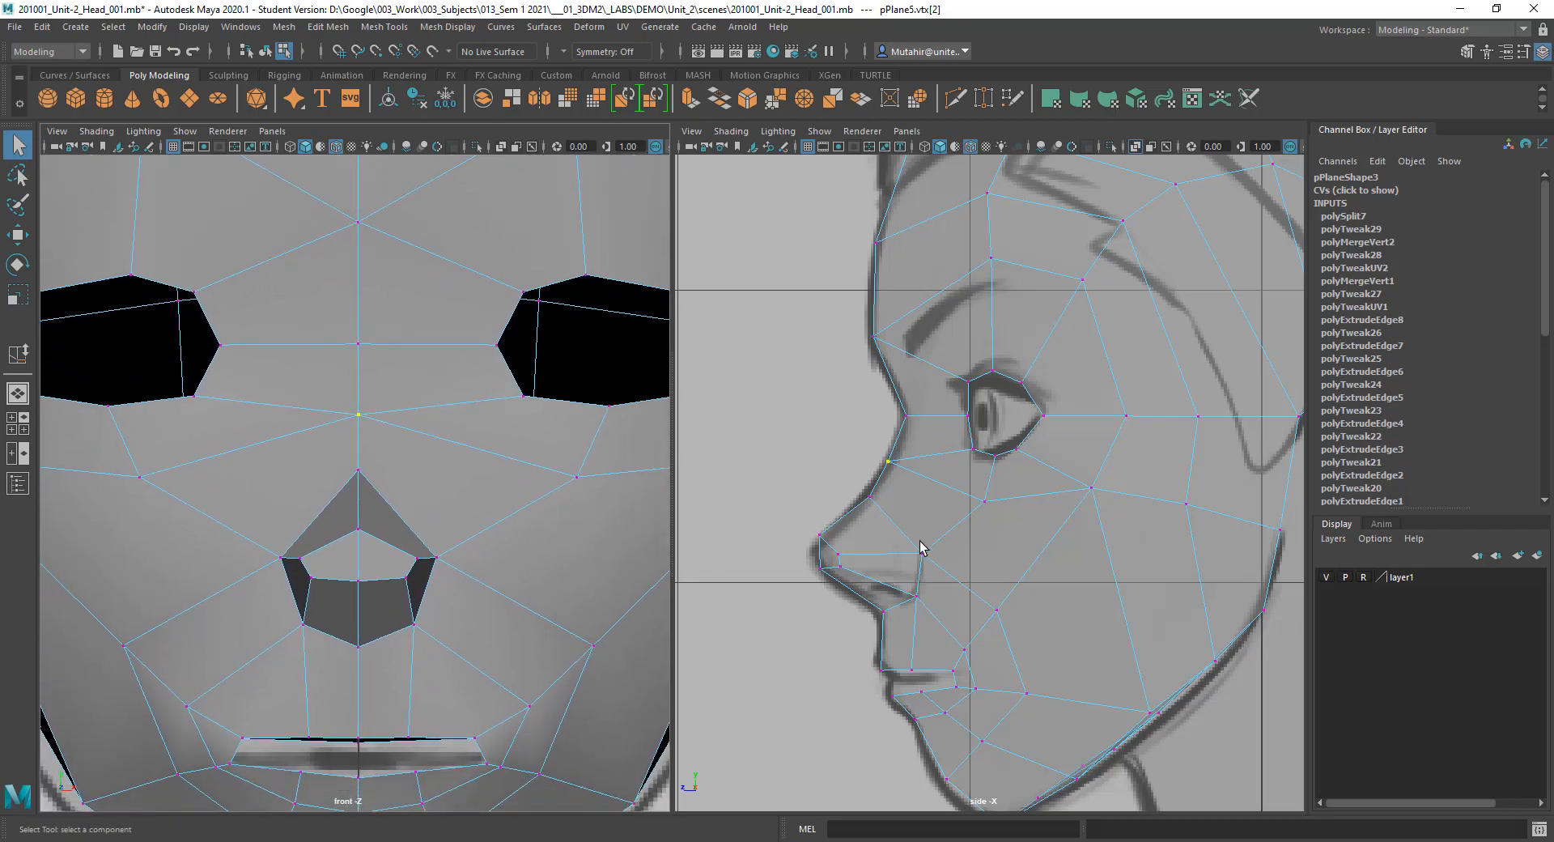
Step: Raise the centre nose-bridge vertex level with the lower inner corners of the eye openings
{"action": "middle_click_drag", "start_coordinate": [938, 437], "coordinate": [940, 410], "text": "alt"}
{"action": "right_click_drag", "start_coordinate": [939, 409], "coordinate": [940, 527], "text": "alt"}
{"action": "middle_click_drag", "start_coordinate": [939, 424], "coordinate": [954, 399], "text": "alt"}
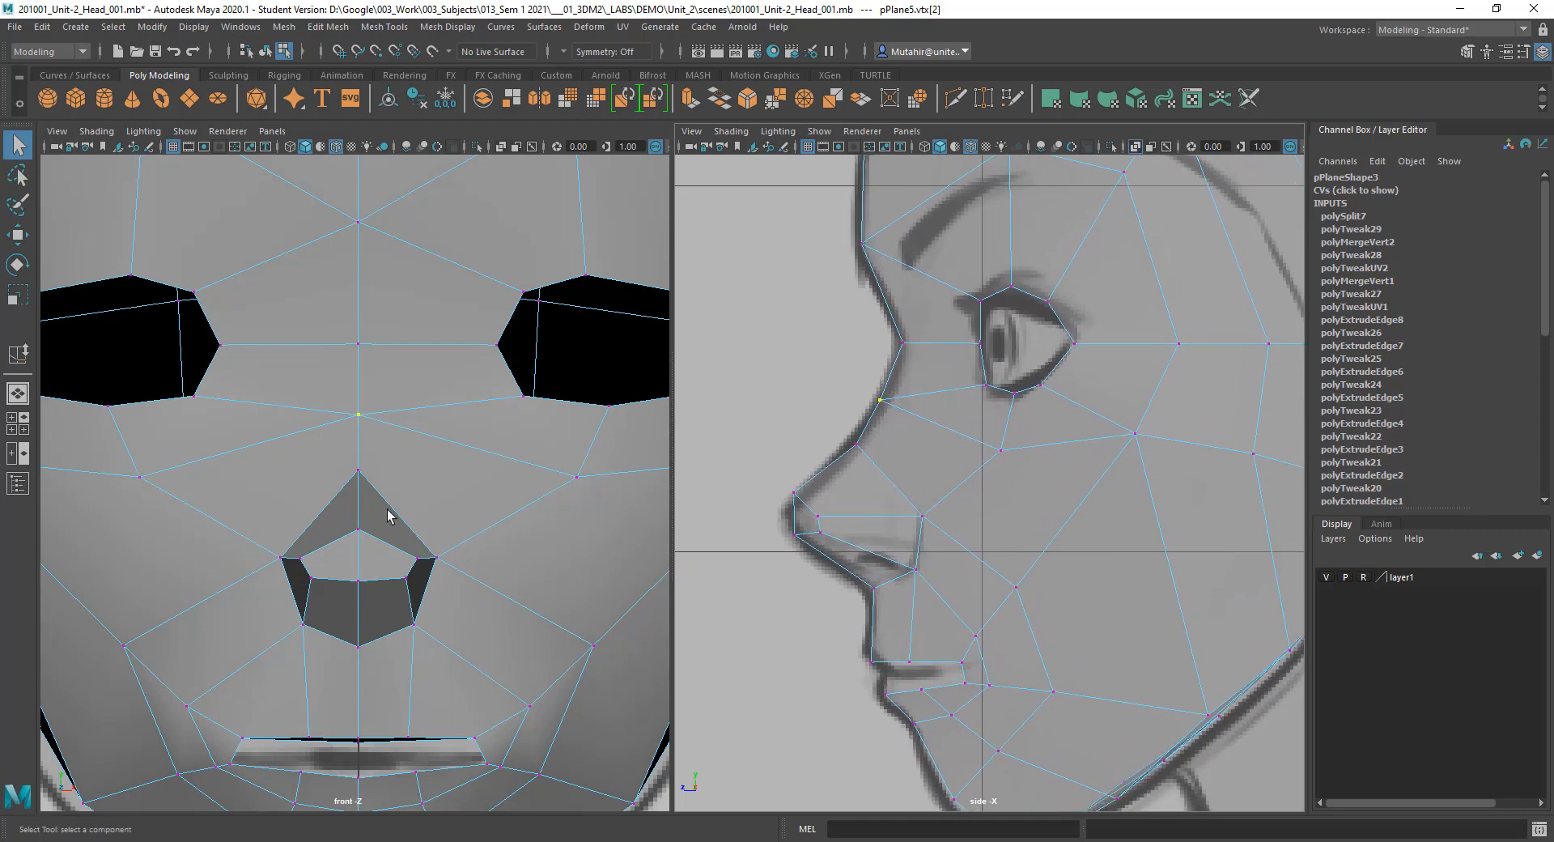
{"action": "middle_click_drag", "start_coordinate": [411, 472], "coordinate": [403, 505], "text": "alt"}
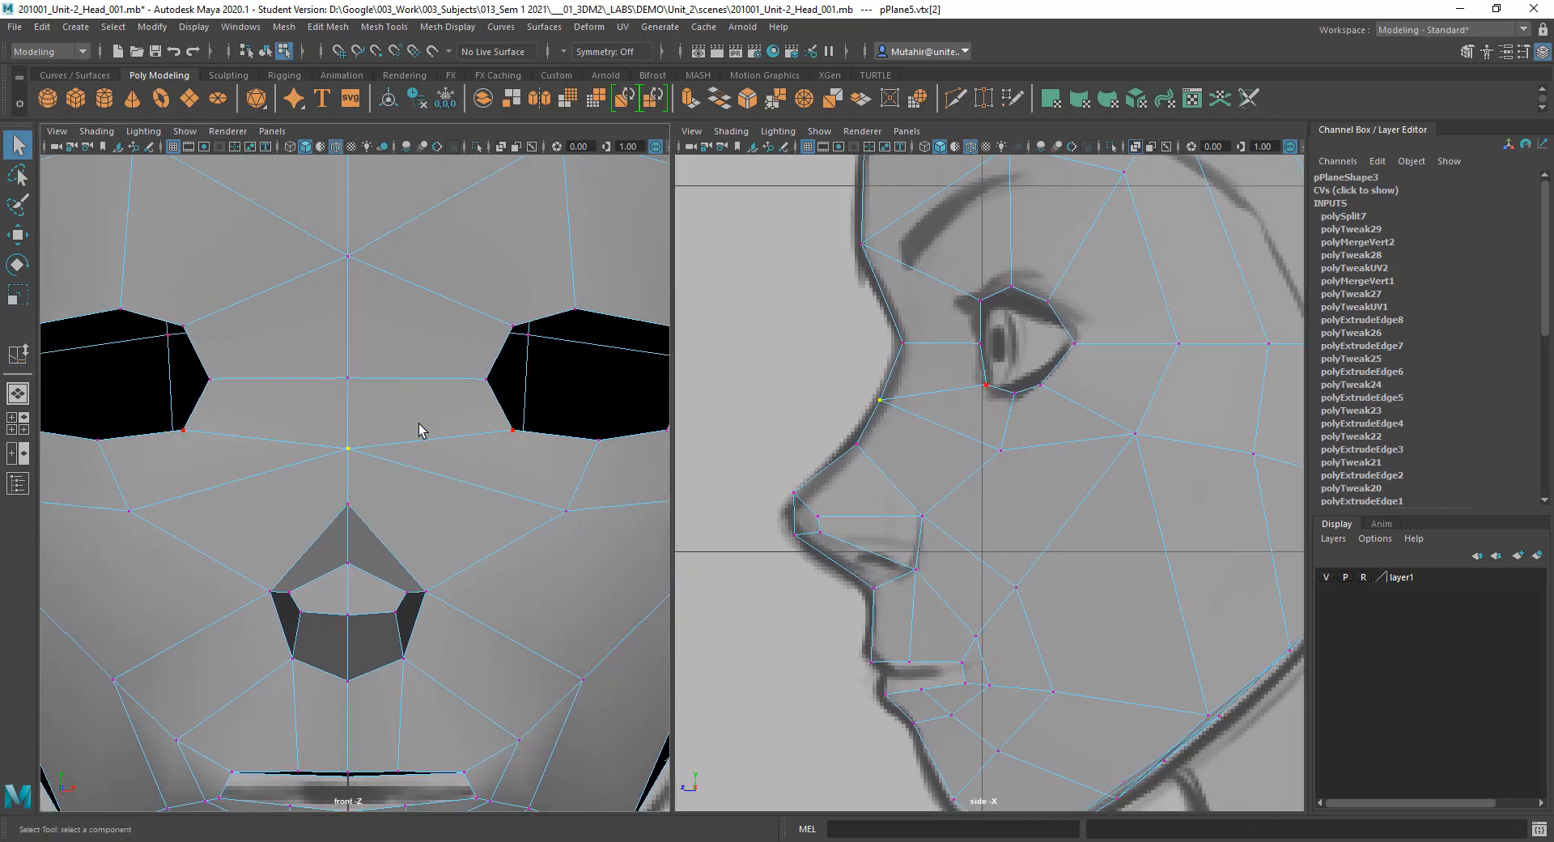
{"action": "left_click", "coordinate": [956, 98]}
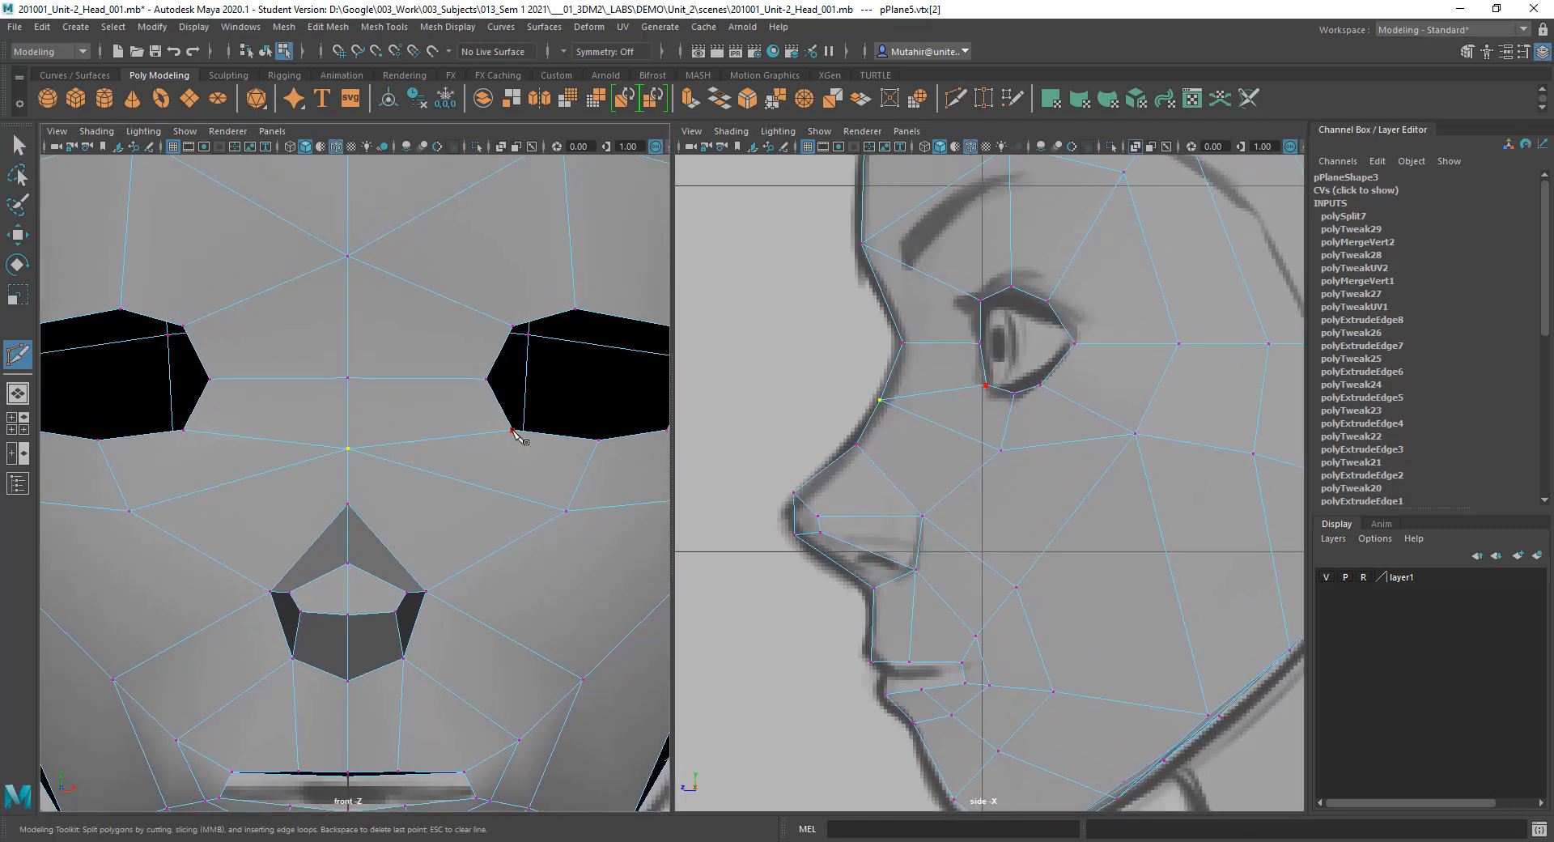
{"action": "left_click", "coordinate": [349, 412]}
{"action": "key", "text": "q"}
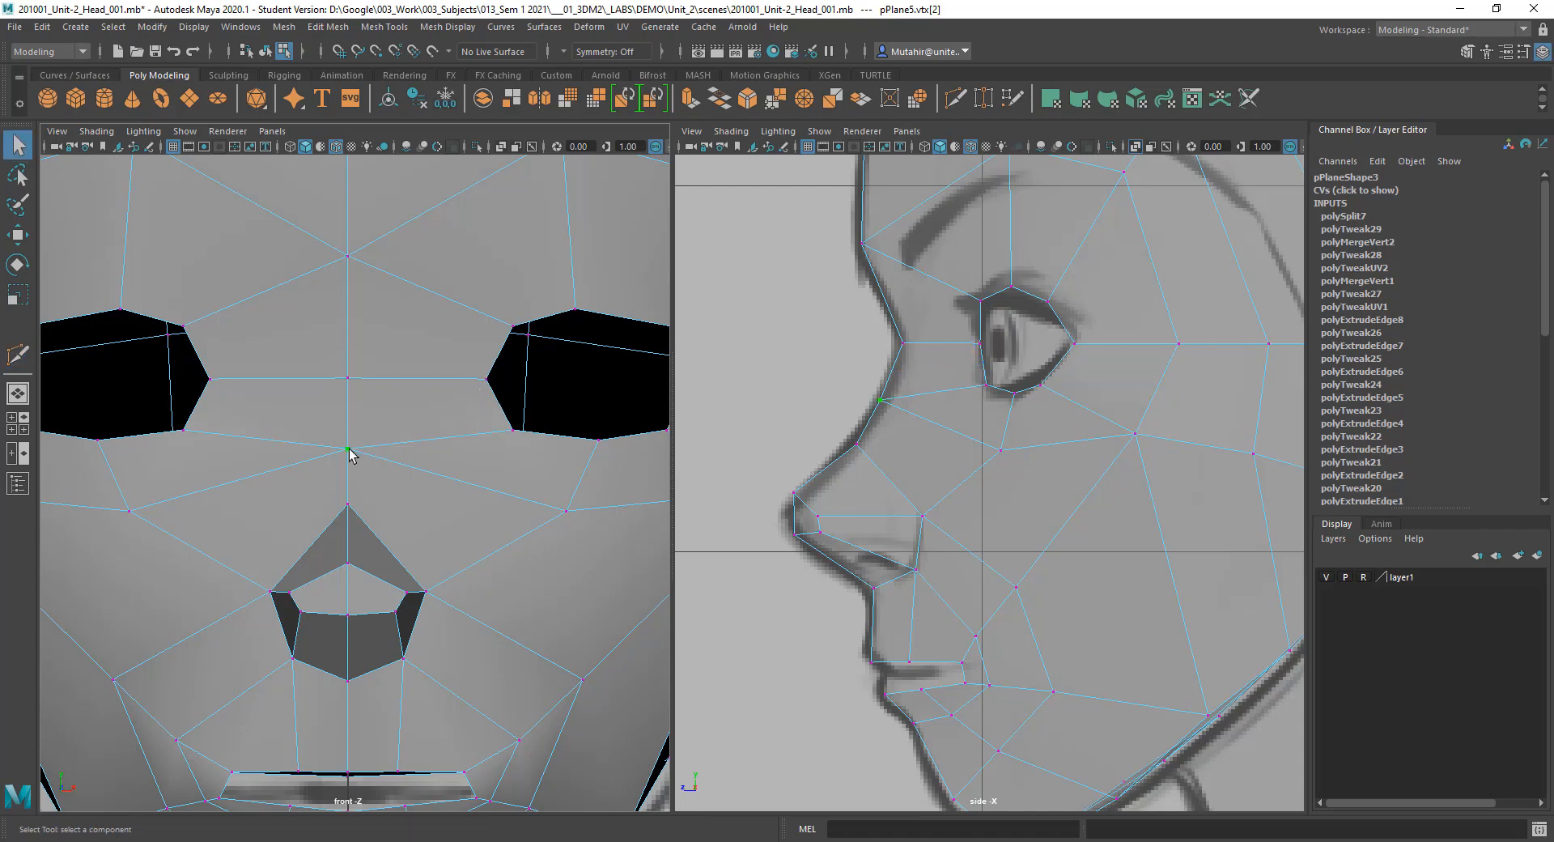
{"action": "key", "text": "w"}
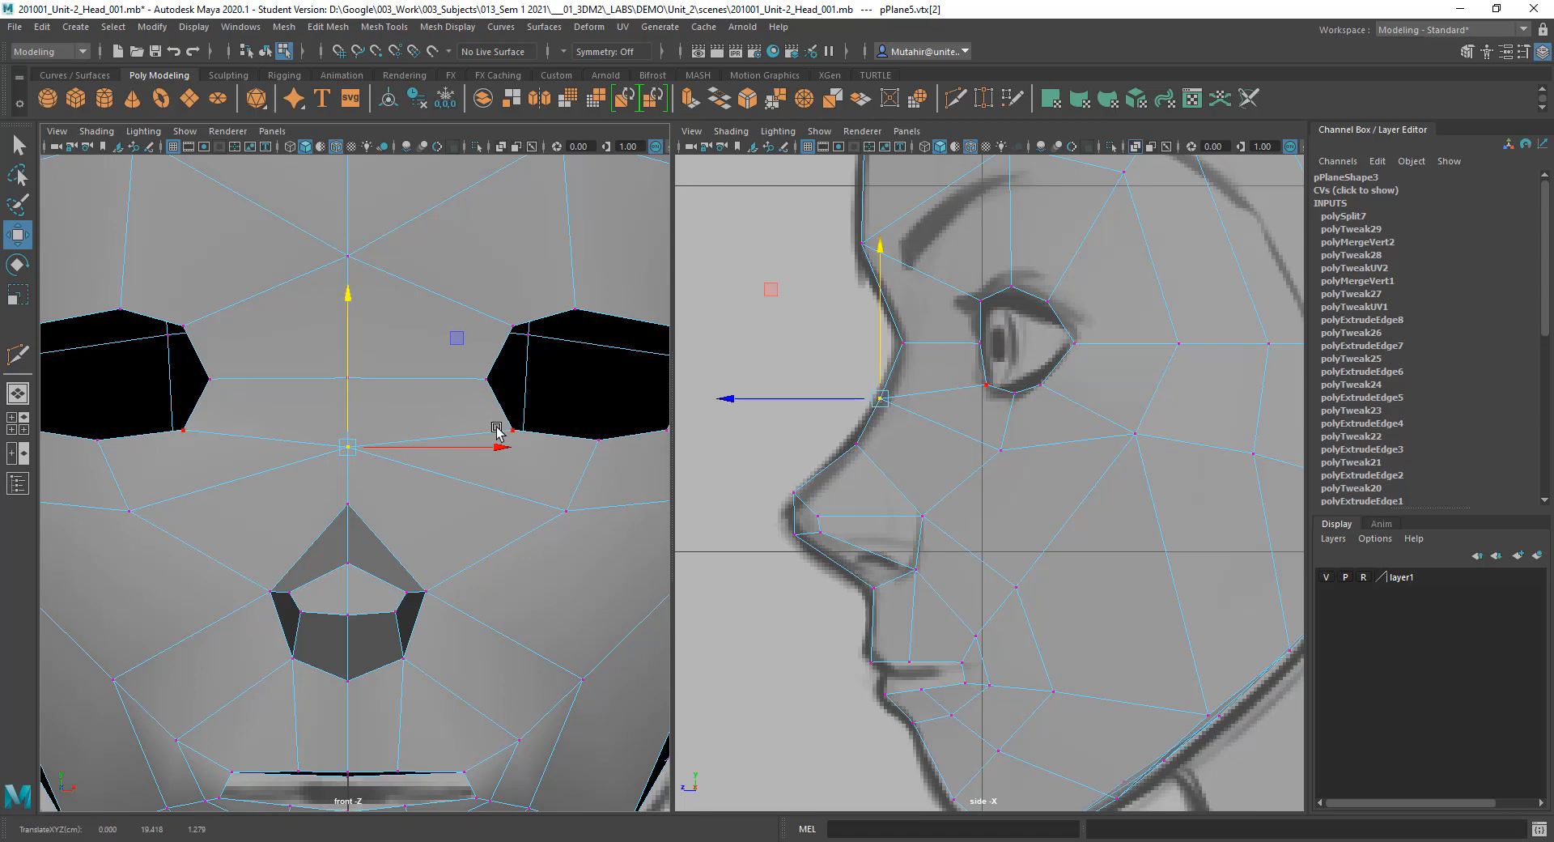
{"action": "middle_click_drag", "start_coordinate": [512, 433], "coordinate": [449, 435]}
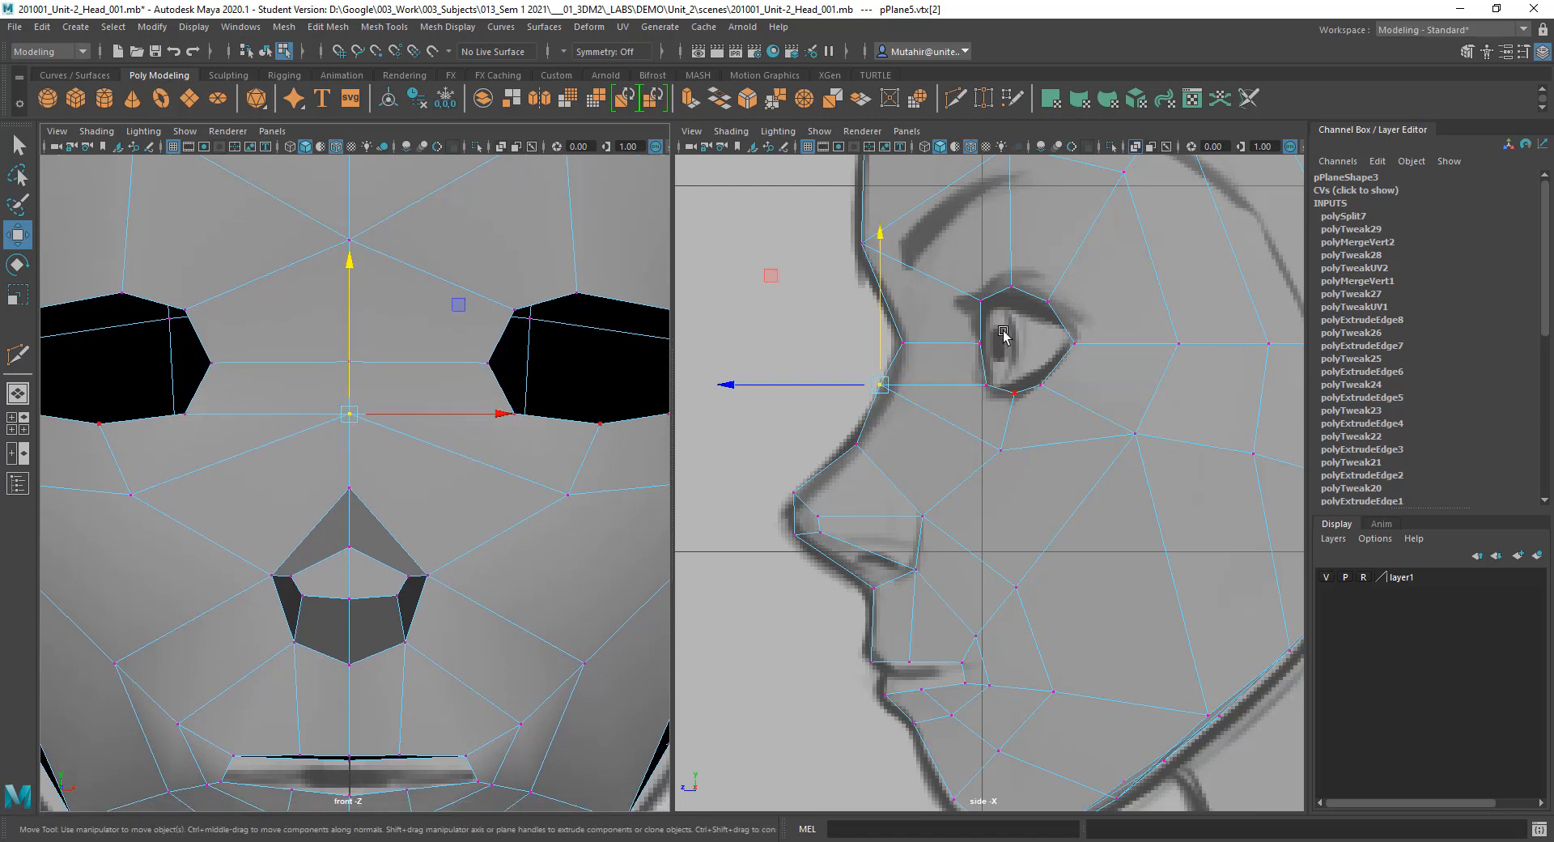
Step: Insert an edge loop with Multi-Cut from the nose bridge around the cheek to the chin
{"action": "right_click_drag", "start_coordinate": [1004, 333], "coordinate": [997, 475], "text": "alt"}
{"action": "middle_click_drag", "start_coordinate": [1020, 501], "coordinate": [959, 415], "text": "alt"}
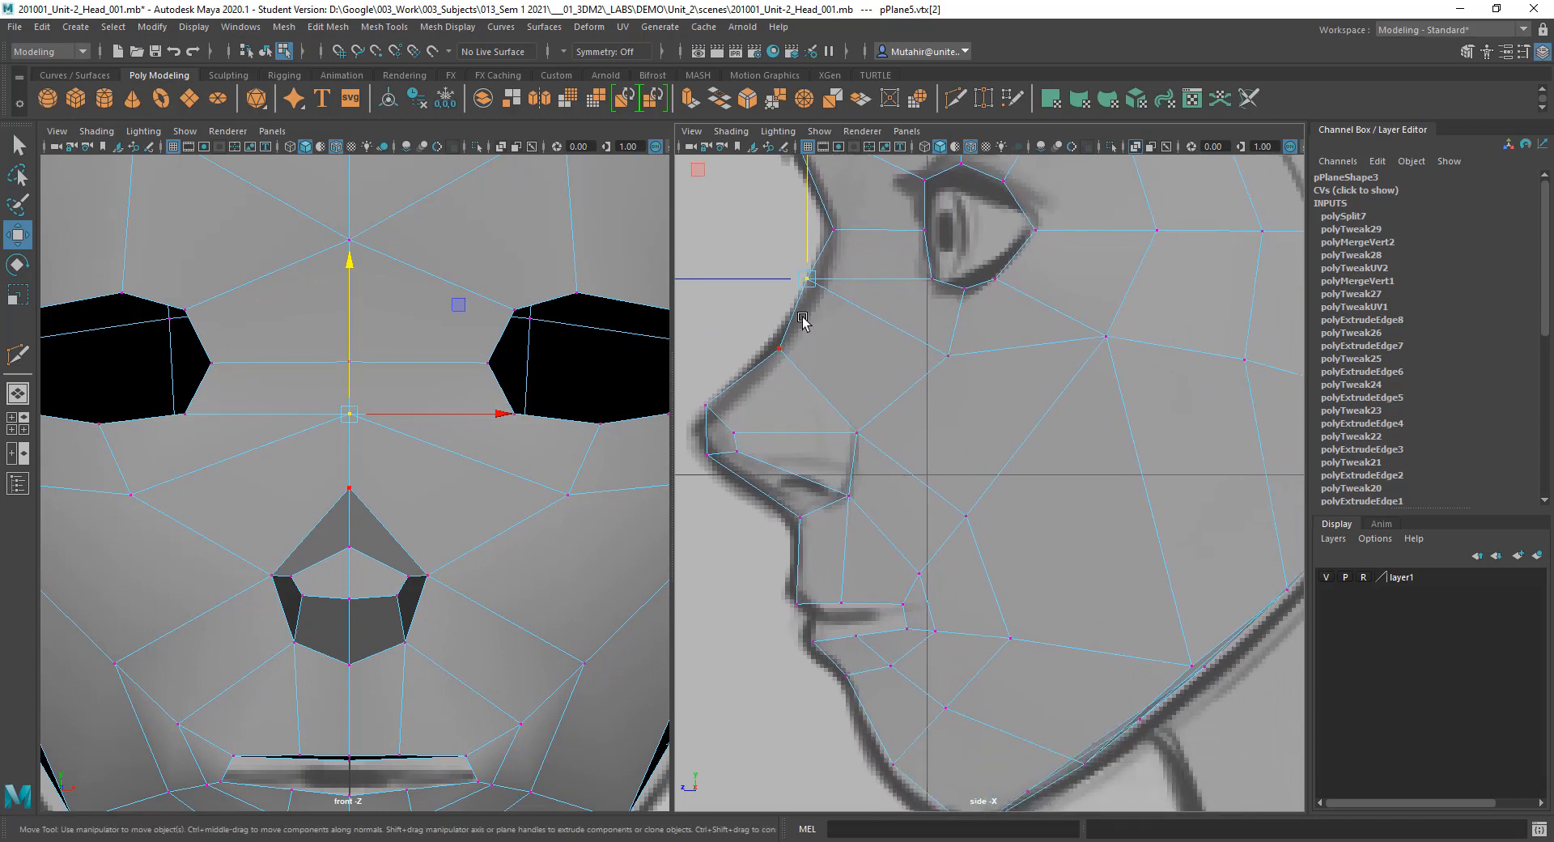
{"action": "mouse_move", "coordinate": [1066, 547]}
{"action": "right_mouse_down", "text": "alt"}
{"action": "mouse_move", "coordinate": [1058, 440]}
{"action": "mouse_move", "coordinate": [1071, 548]}
{"action": "right_mouse_up", "text": "alt"}
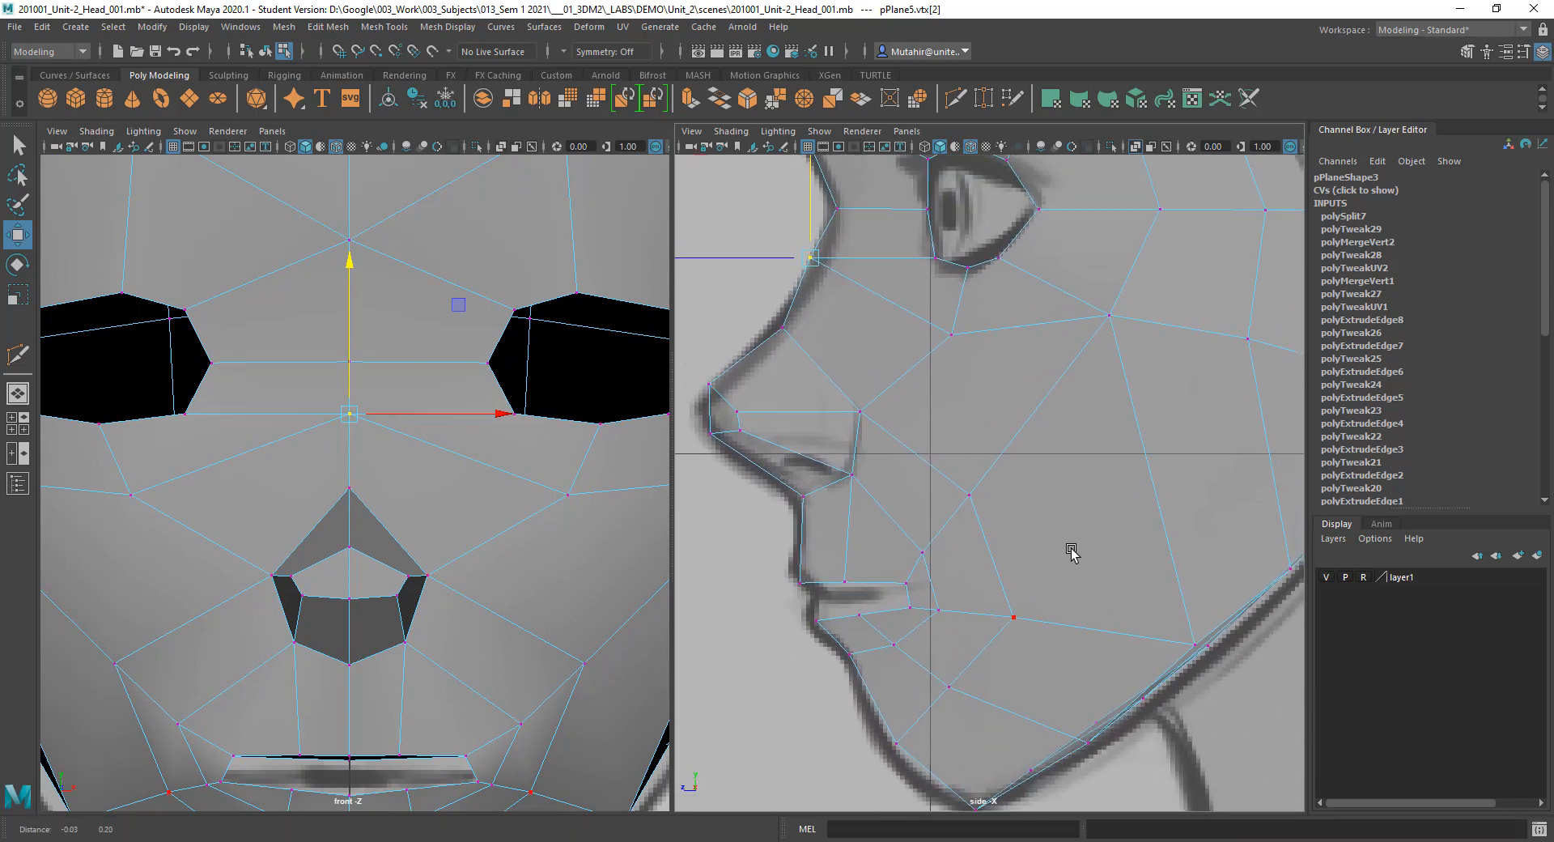
{"action": "key", "text": "q"}
{"action": "left_click", "coordinate": [955, 98]}
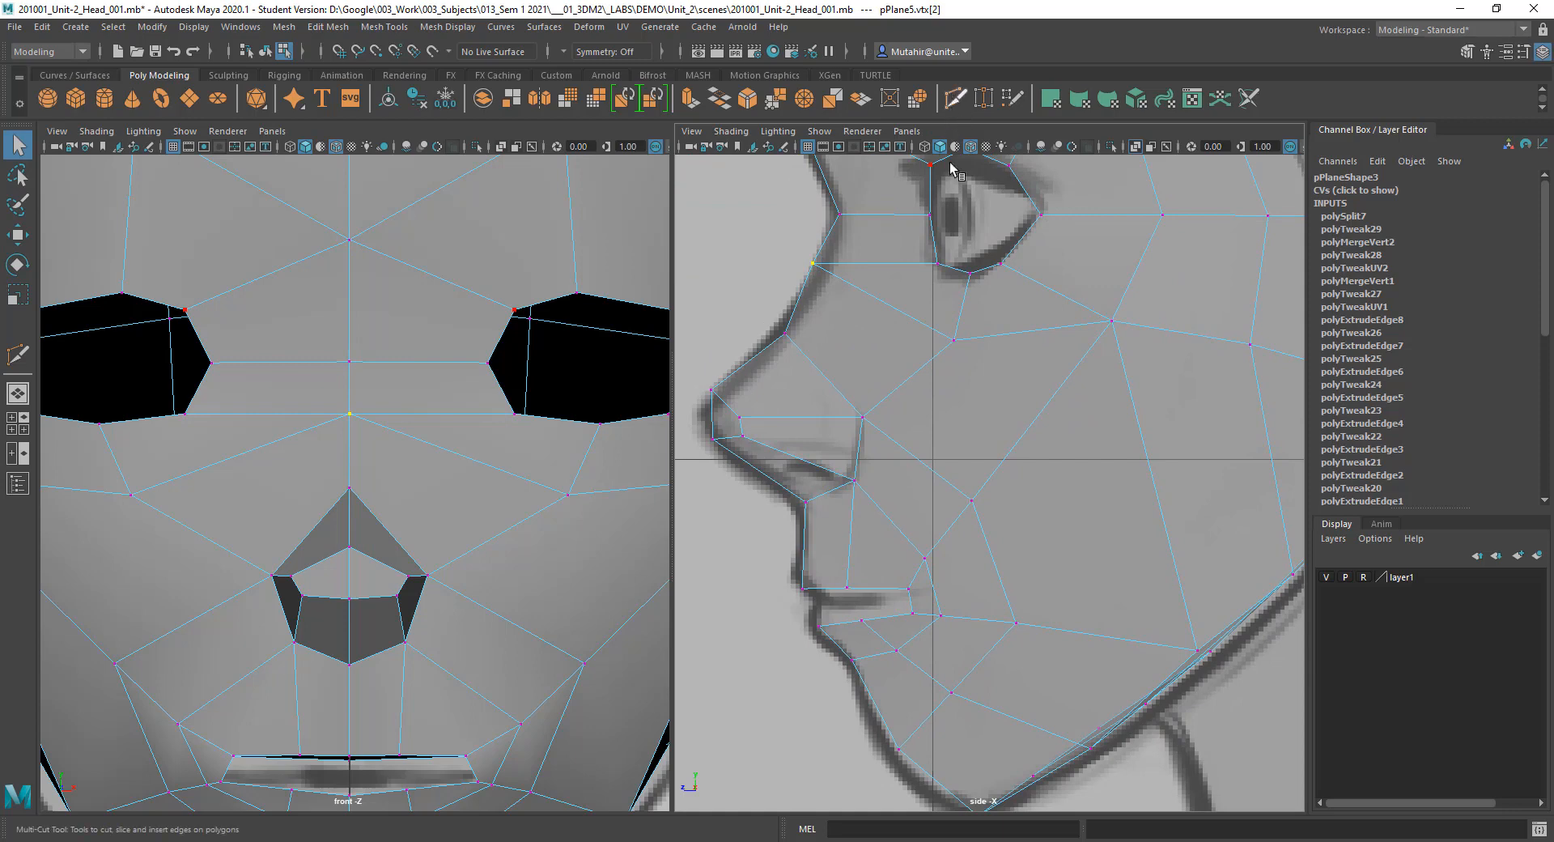
{"action": "right_click", "coordinate": [802, 297]}
{"action": "middle_click_drag", "start_coordinate": [960, 359], "coordinate": [982, 258], "text": "alt"}
{"action": "key", "text": "q"}
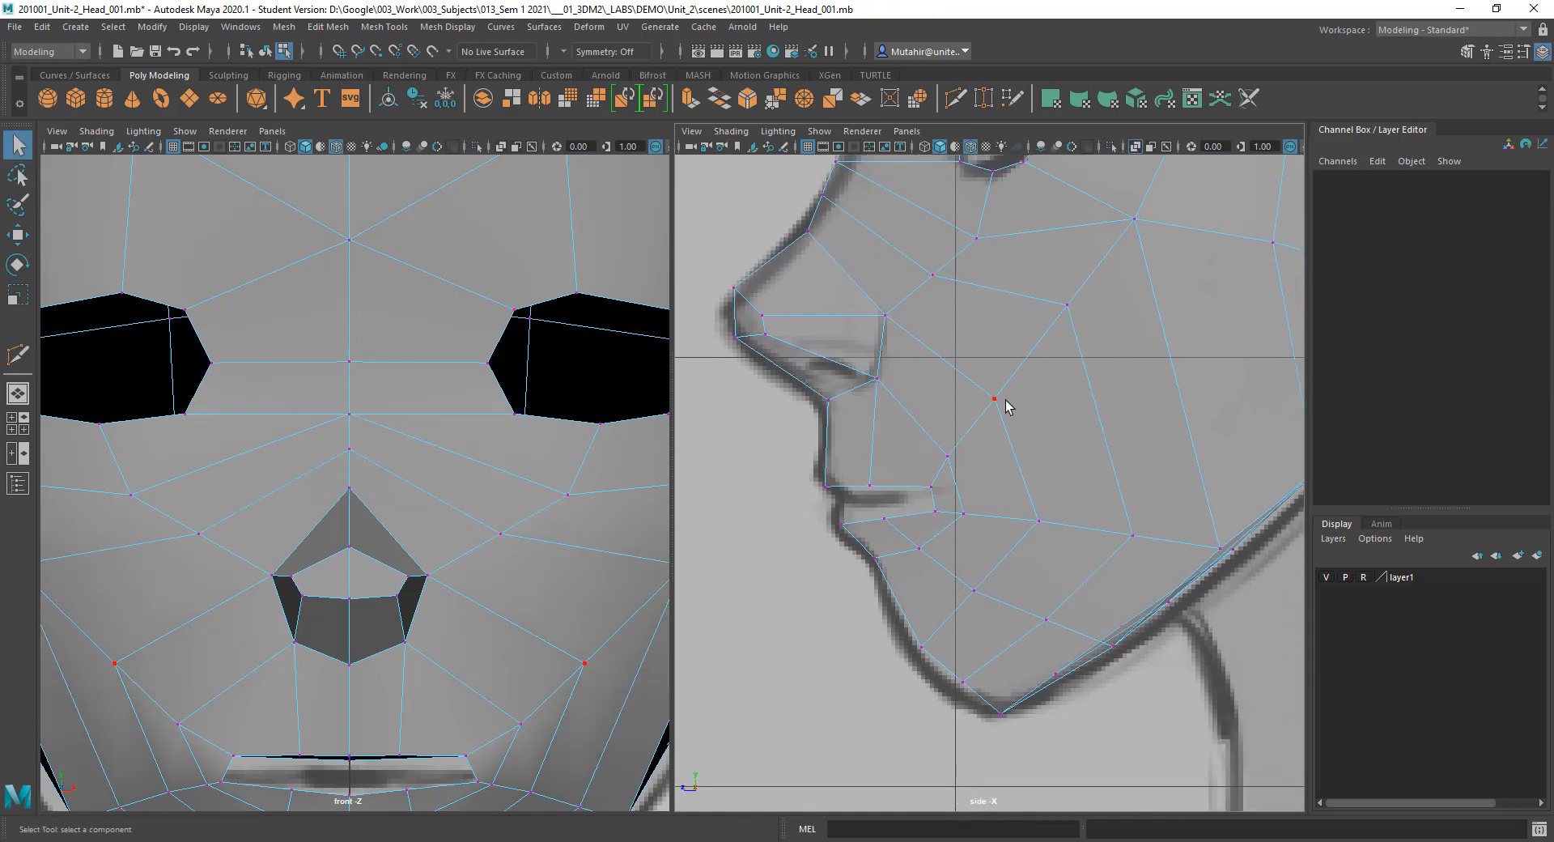
Step: Move the two front chin profile vertices onto the chin outline of the side reference
{"action": "right_click_drag", "start_coordinate": [1005, 400], "coordinate": [945, 411]}
{"action": "key", "text": "w"}
{"action": "left_click_drag", "start_coordinate": [980, 701], "coordinate": [905, 668]}
{"action": "key", "text": "q"}
{"action": "left_click", "coordinate": [949, 682]}
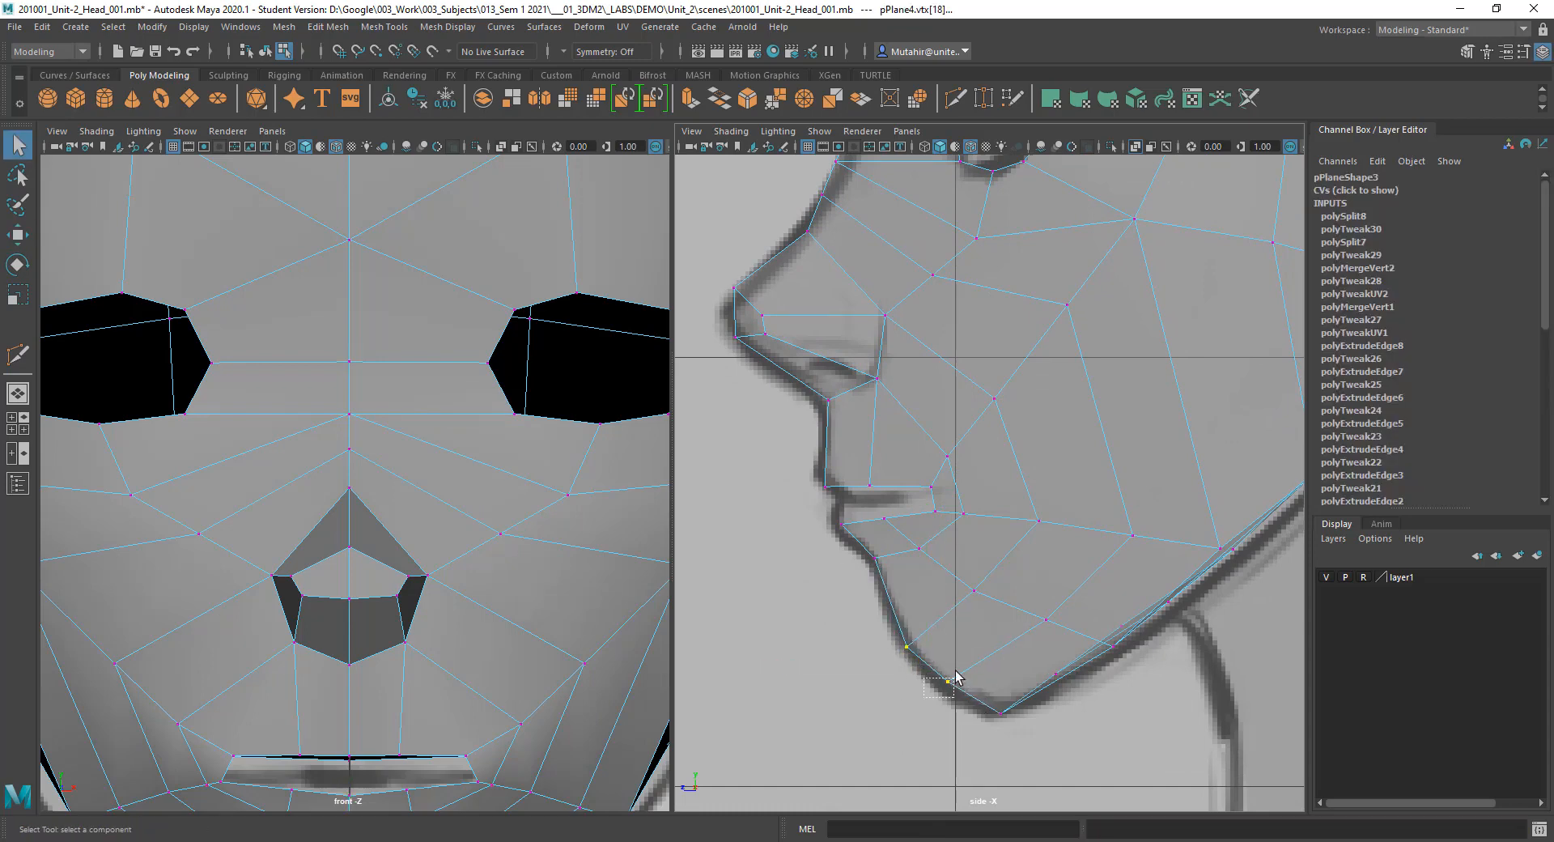
{"action": "key", "text": "w"}
{"action": "left_click_drag", "start_coordinate": [955, 692], "coordinate": [962, 699]}
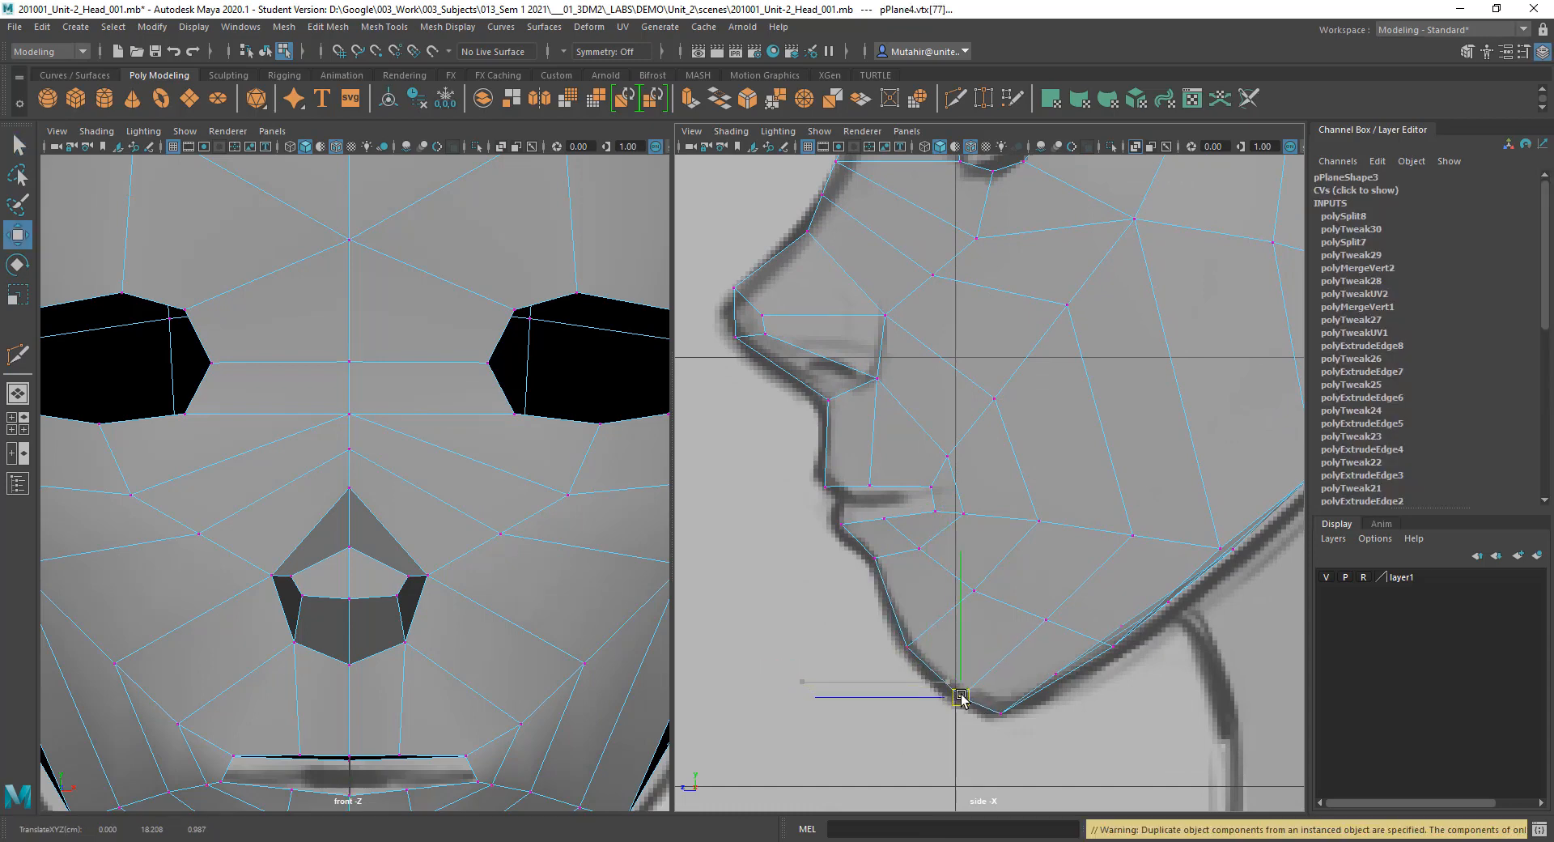
{"action": "key", "text": "q"}
{"action": "left_click", "coordinate": [903, 637]}
{"action": "key", "text": "w"}
{"action": "key", "text": "q"}
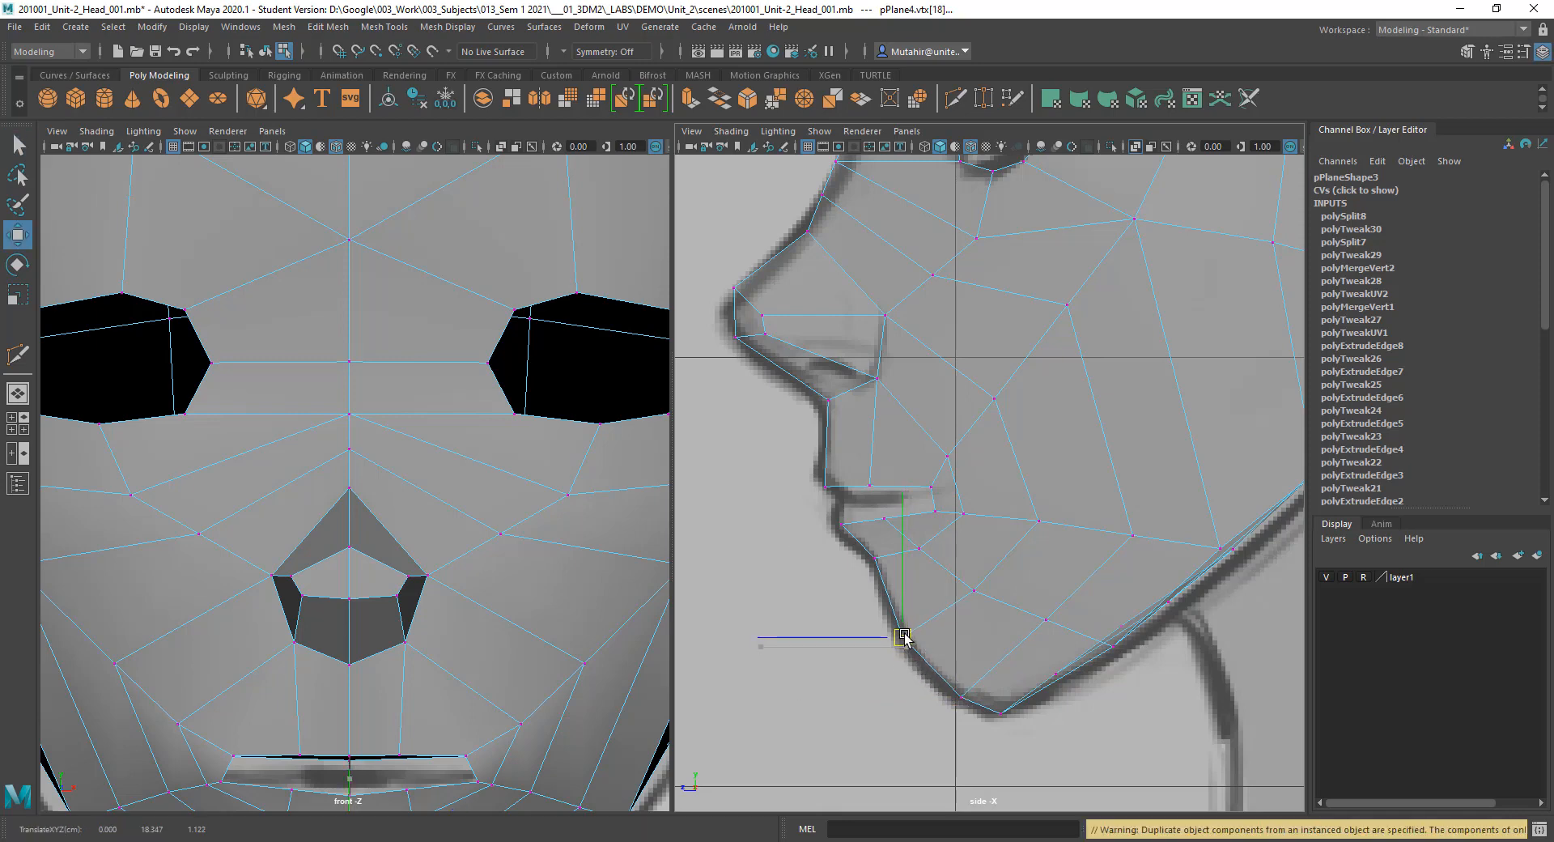
Step: Move the two nose-bridge profile vertices below eye level back onto the nose outline of the side reference
{"action": "middle_click_drag", "start_coordinate": [977, 542], "coordinate": [910, 526], "text": "alt"}
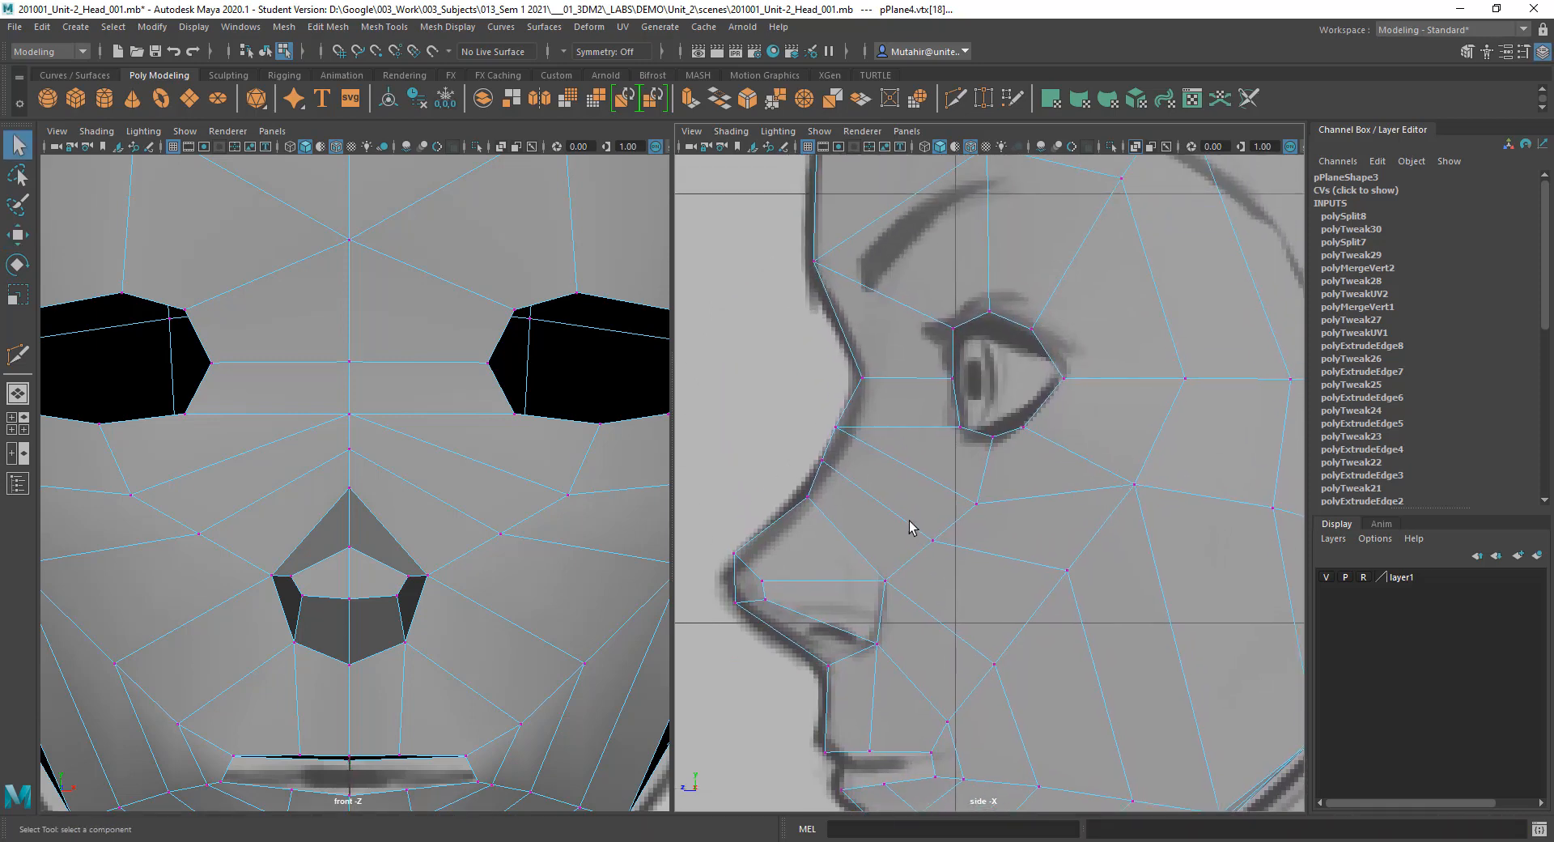
{"action": "left_click", "coordinate": [823, 460]}
{"action": "key", "text": "w"}
{"action": "left_click_drag", "start_coordinate": [824, 461], "coordinate": [839, 430]}
{"action": "key", "text": "q"}
{"action": "left_click", "coordinate": [836, 427]}
{"action": "key", "text": "w"}
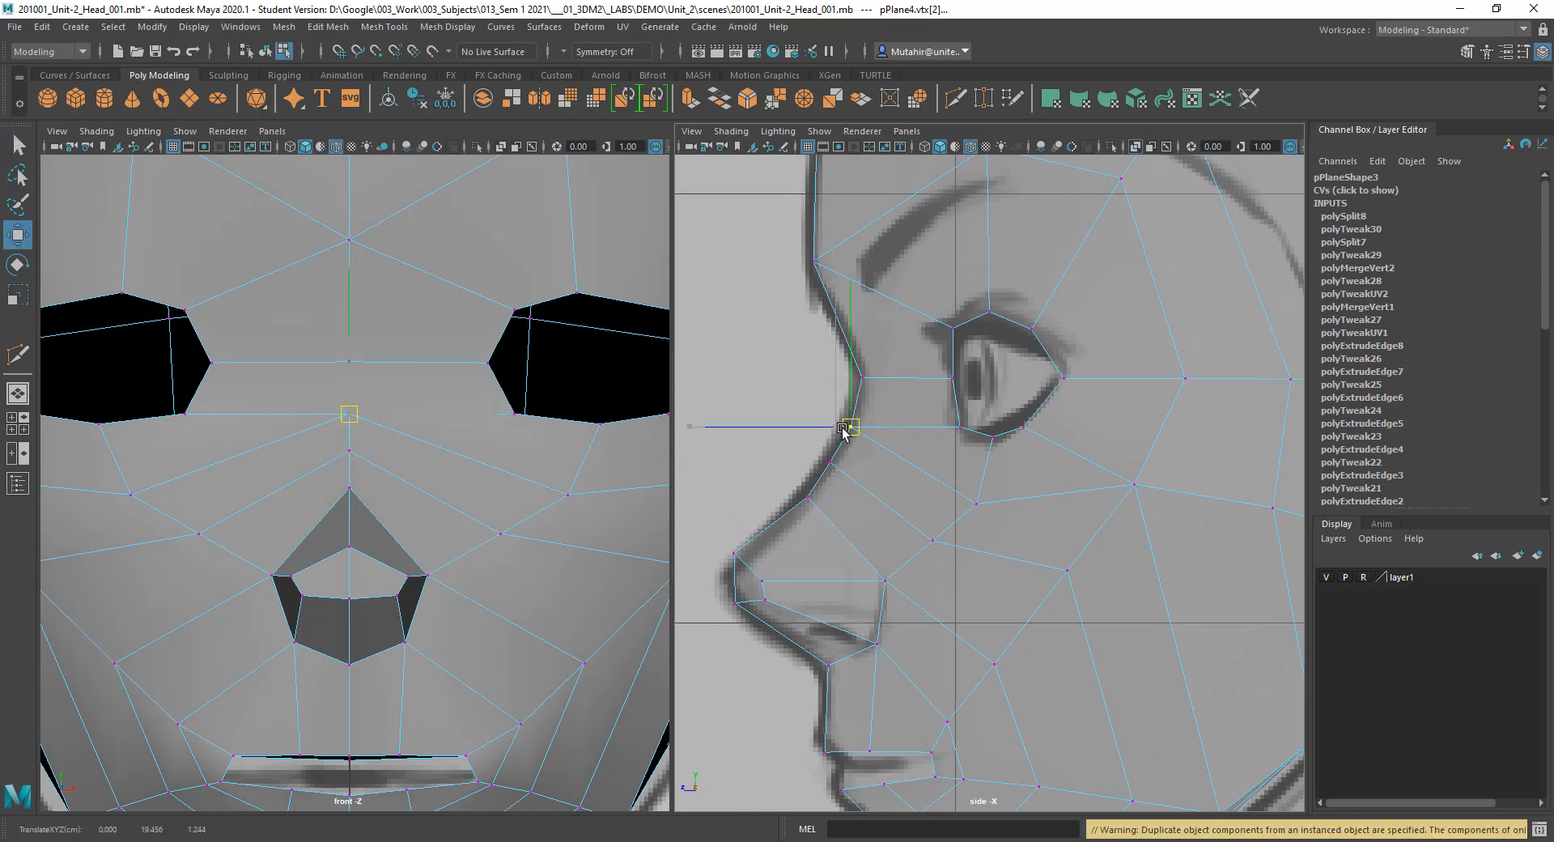
{"action": "key", "text": "q"}
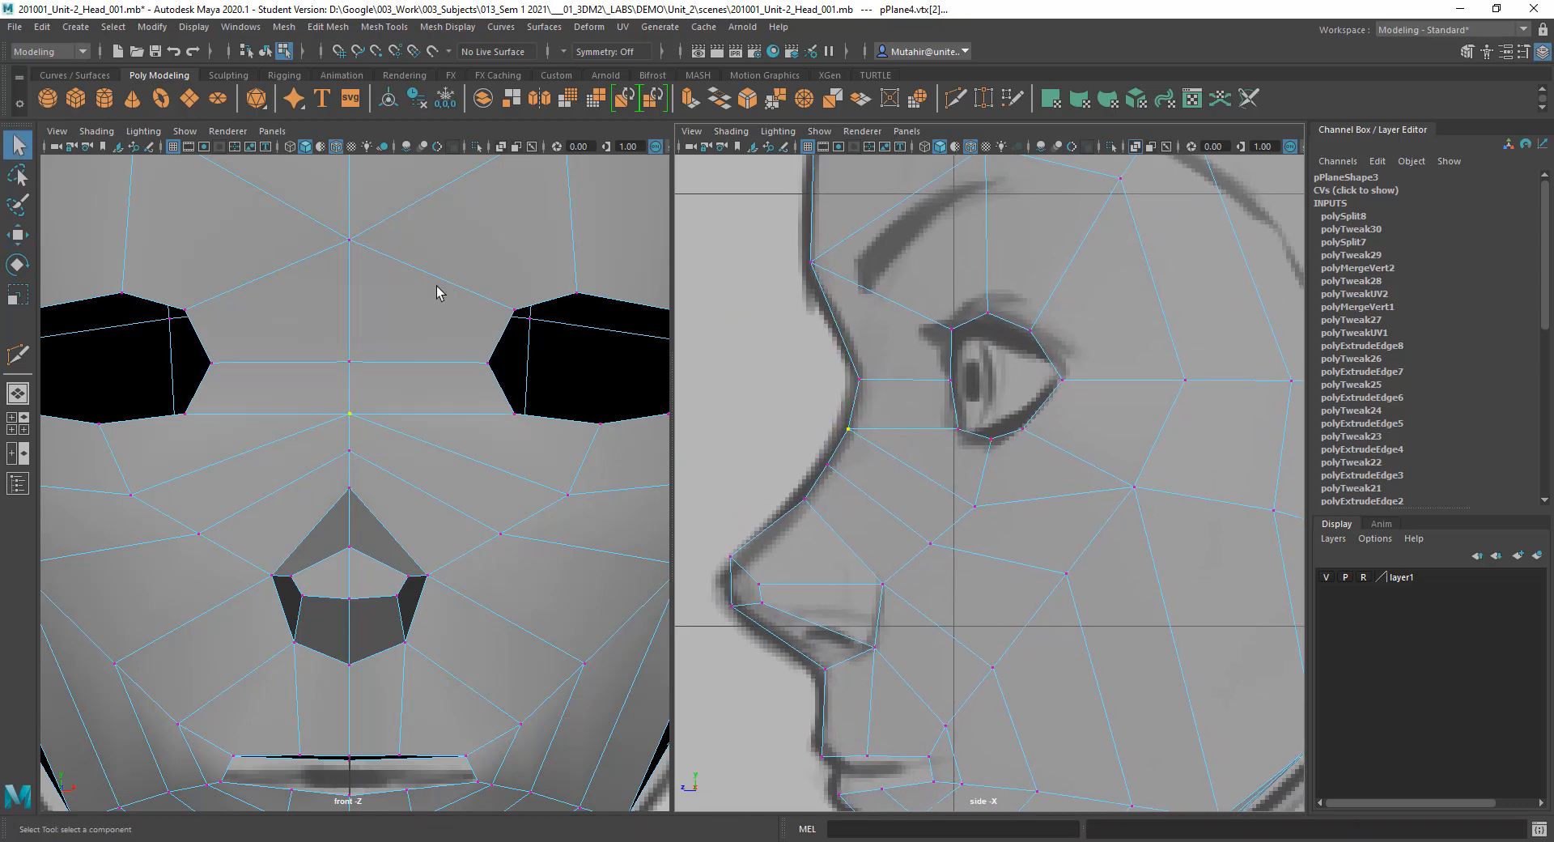
Step: Insert a Multi-Cut edge loop from the lower eyelid down the side of the nose to the upper lip
{"action": "middle_click_drag", "start_coordinate": [417, 362], "coordinate": [424, 339], "text": "alt"}
{"action": "right_click_drag", "start_coordinate": [424, 339], "coordinate": [436, 317], "text": "alt"}
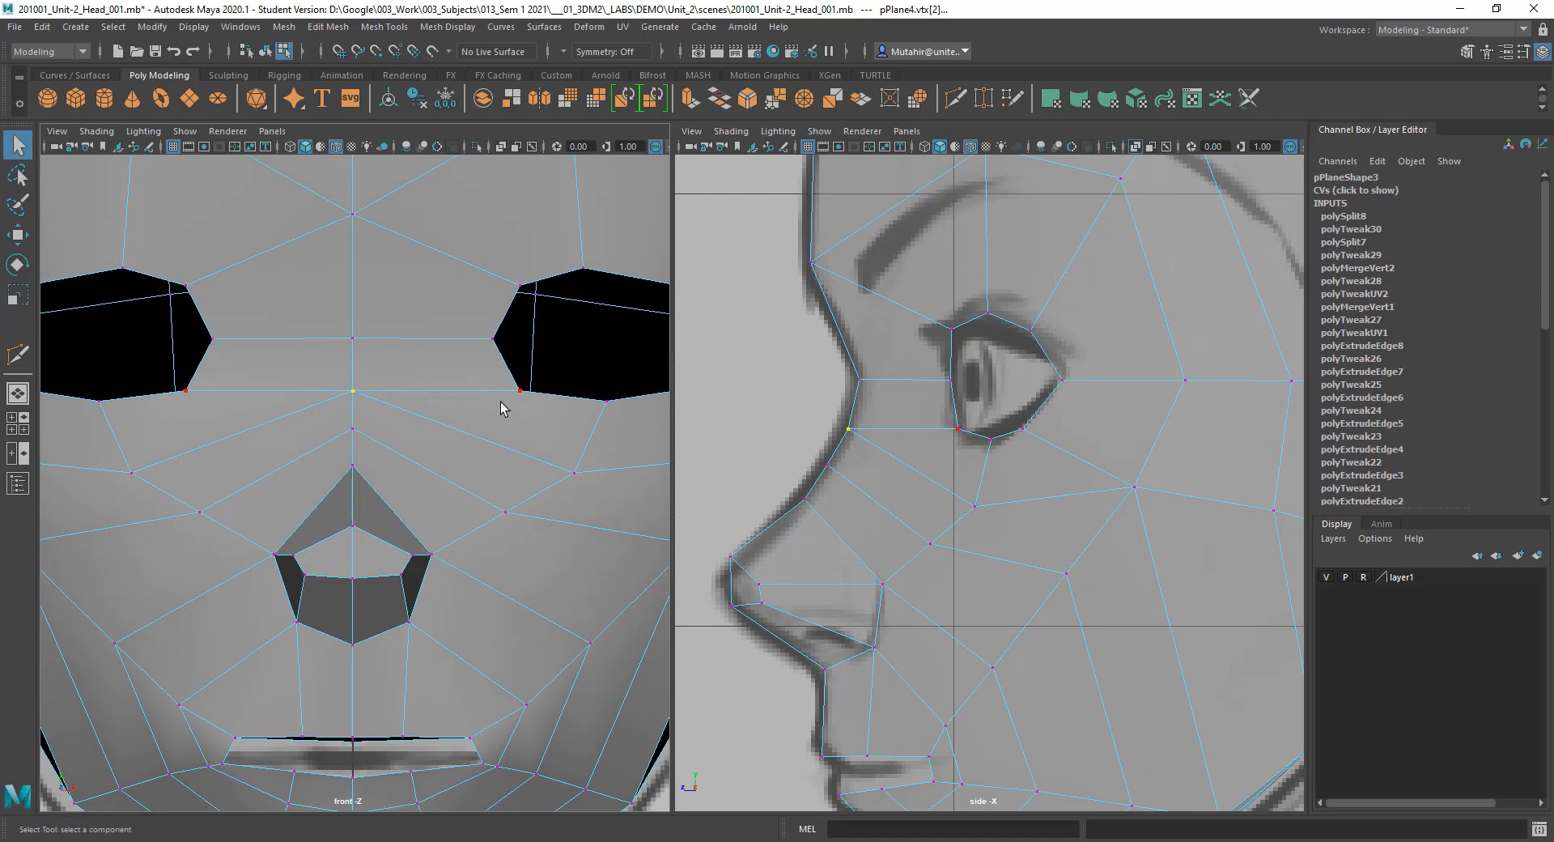
{"action": "middle_click_drag", "start_coordinate": [508, 407], "coordinate": [489, 403], "text": "alt"}
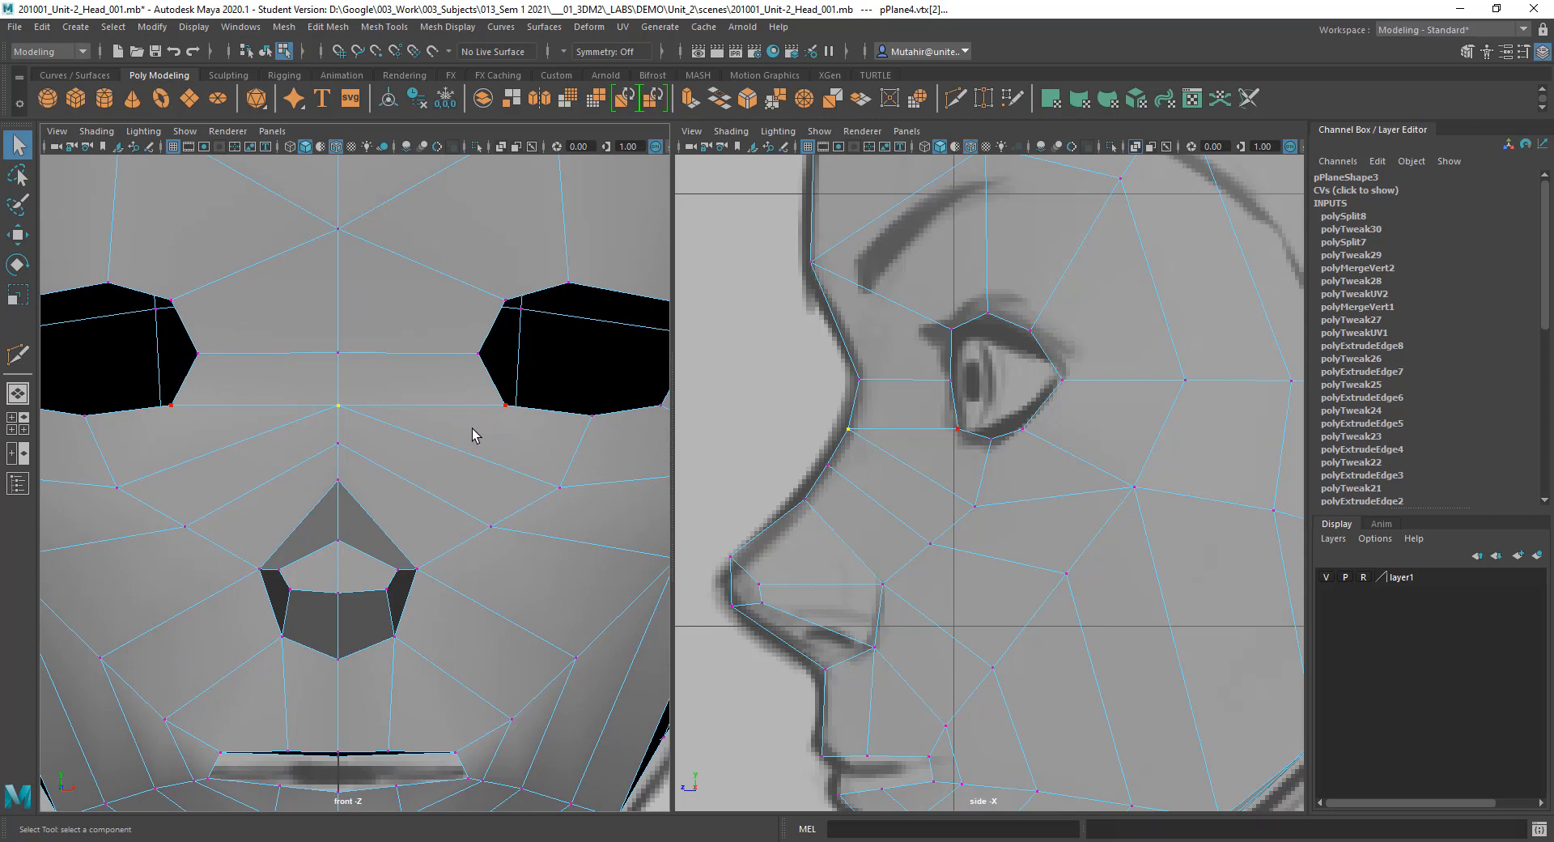
{"action": "left_click", "coordinate": [955, 97]}
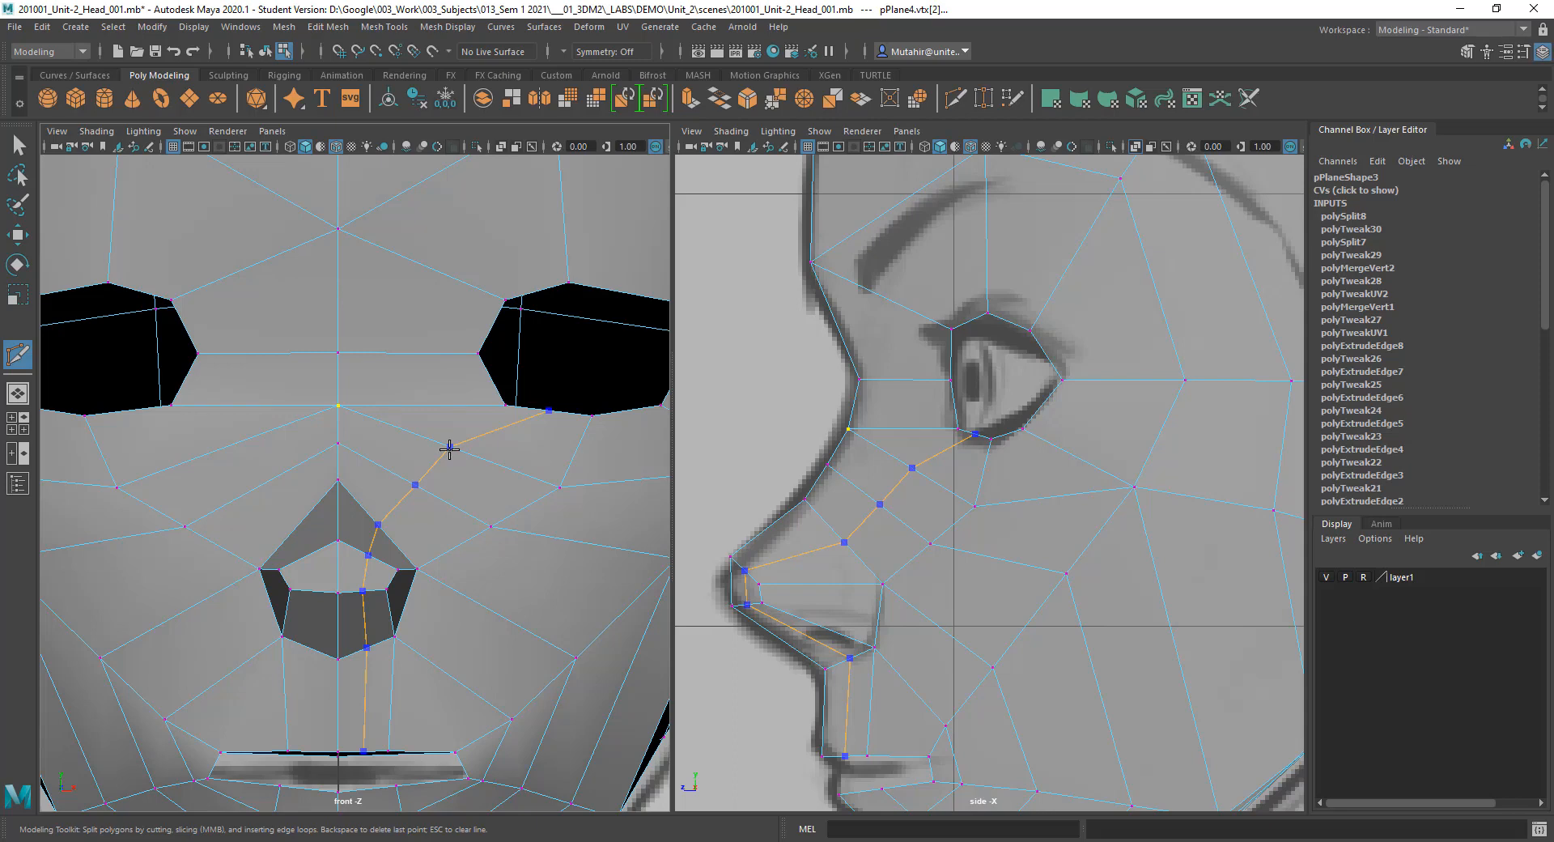
{"action": "left_click", "coordinate": [449, 448], "text": "ctrl"}
{"action": "key", "text": "q"}
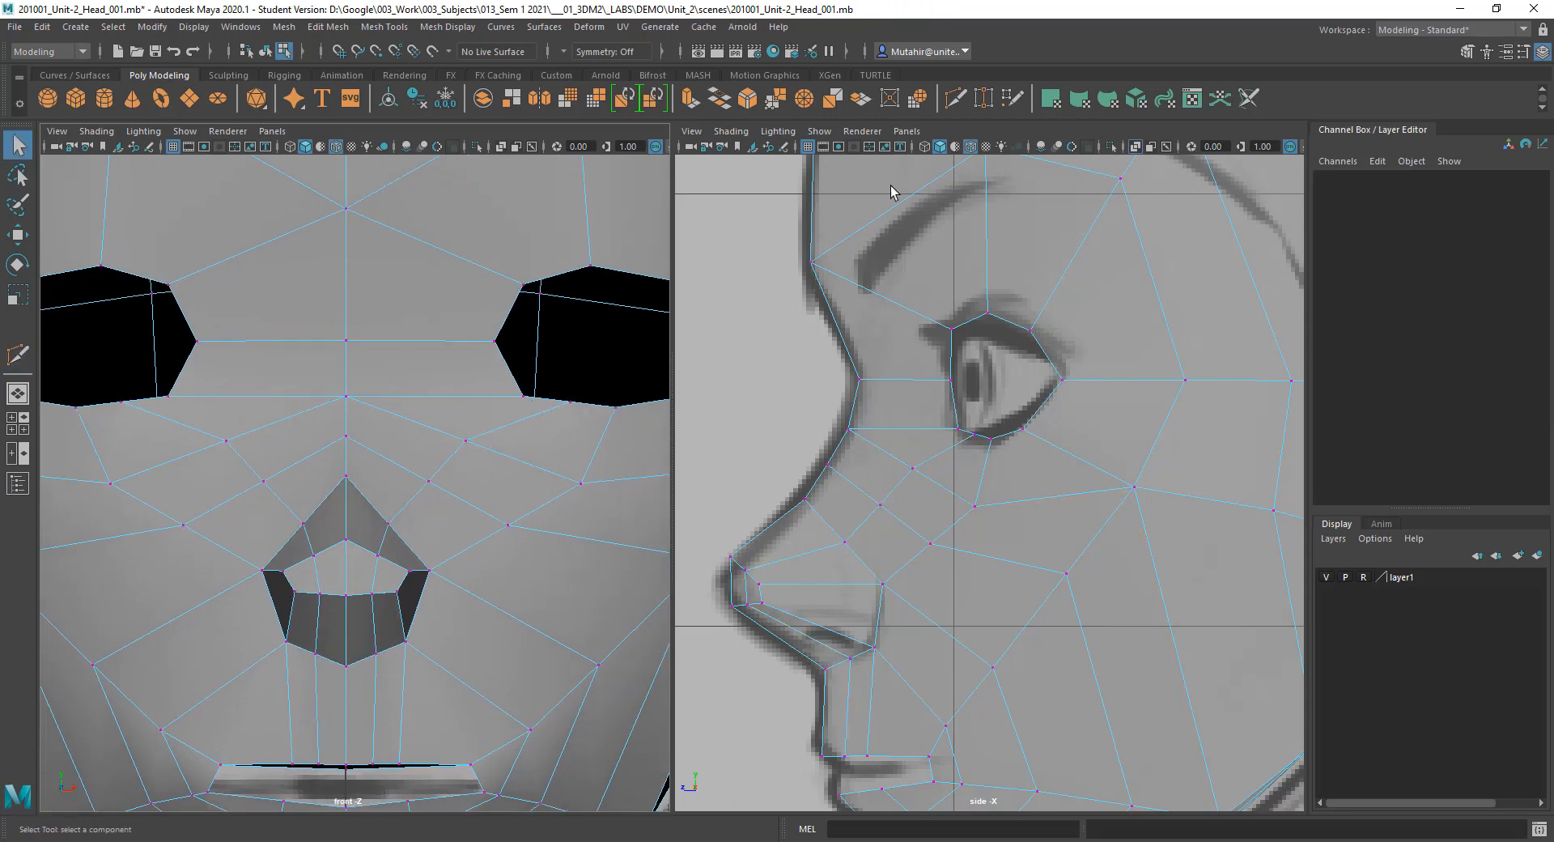
Step: Cut an edge from the lower inner eye corner to the nearest nose-side vertex and delete that vertex's edge to the lower eyelid
{"action": "left_click", "coordinate": [956, 98]}
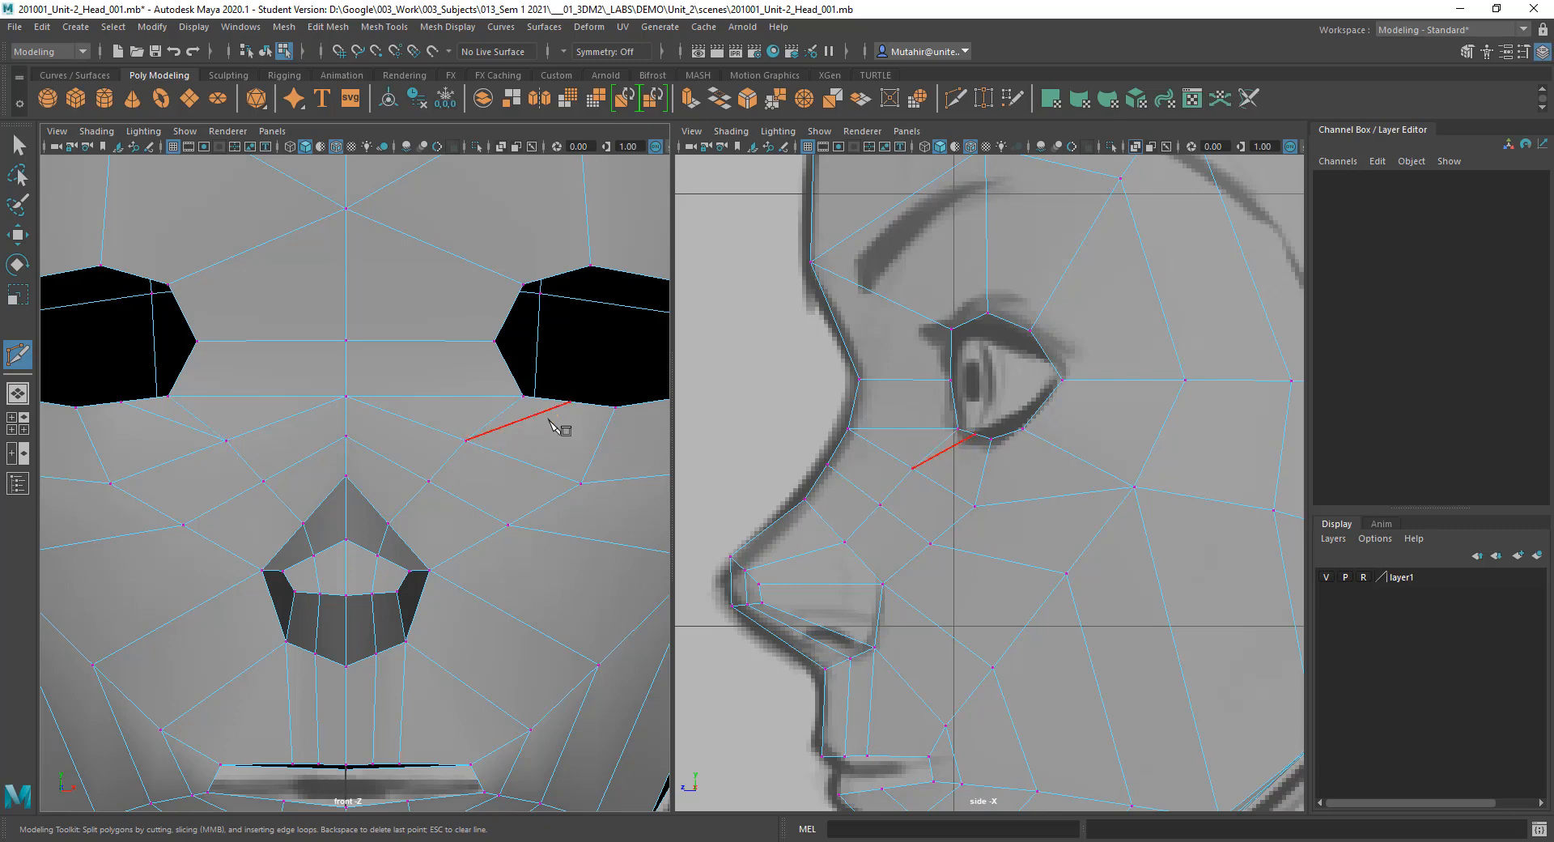
{"action": "key", "text": "q"}
{"action": "left_click", "coordinate": [547, 408]}
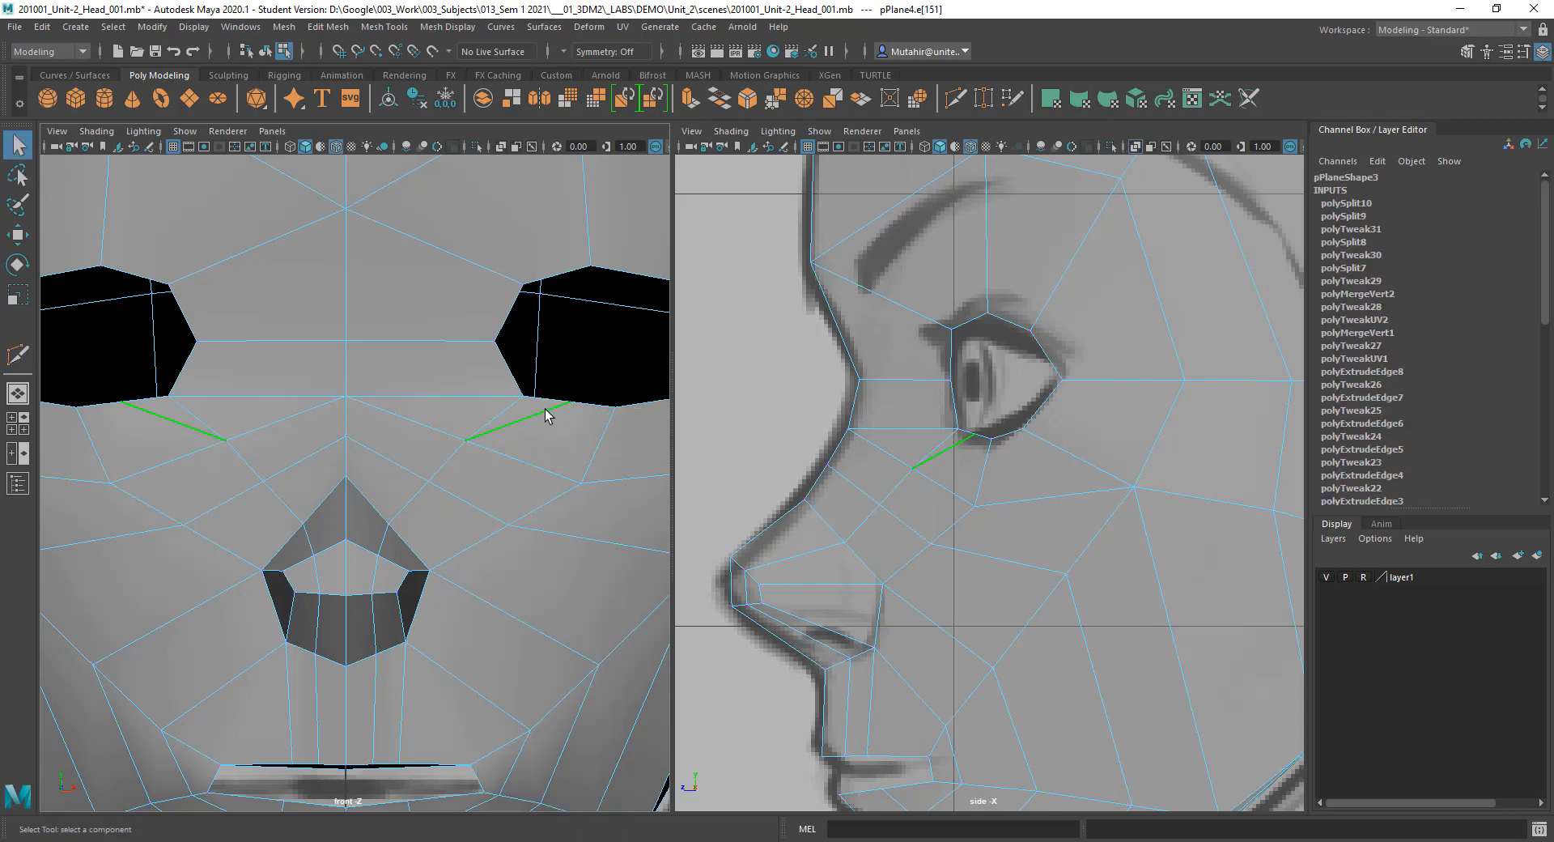
{"action": "key", "text": "ctrl+Delete"}
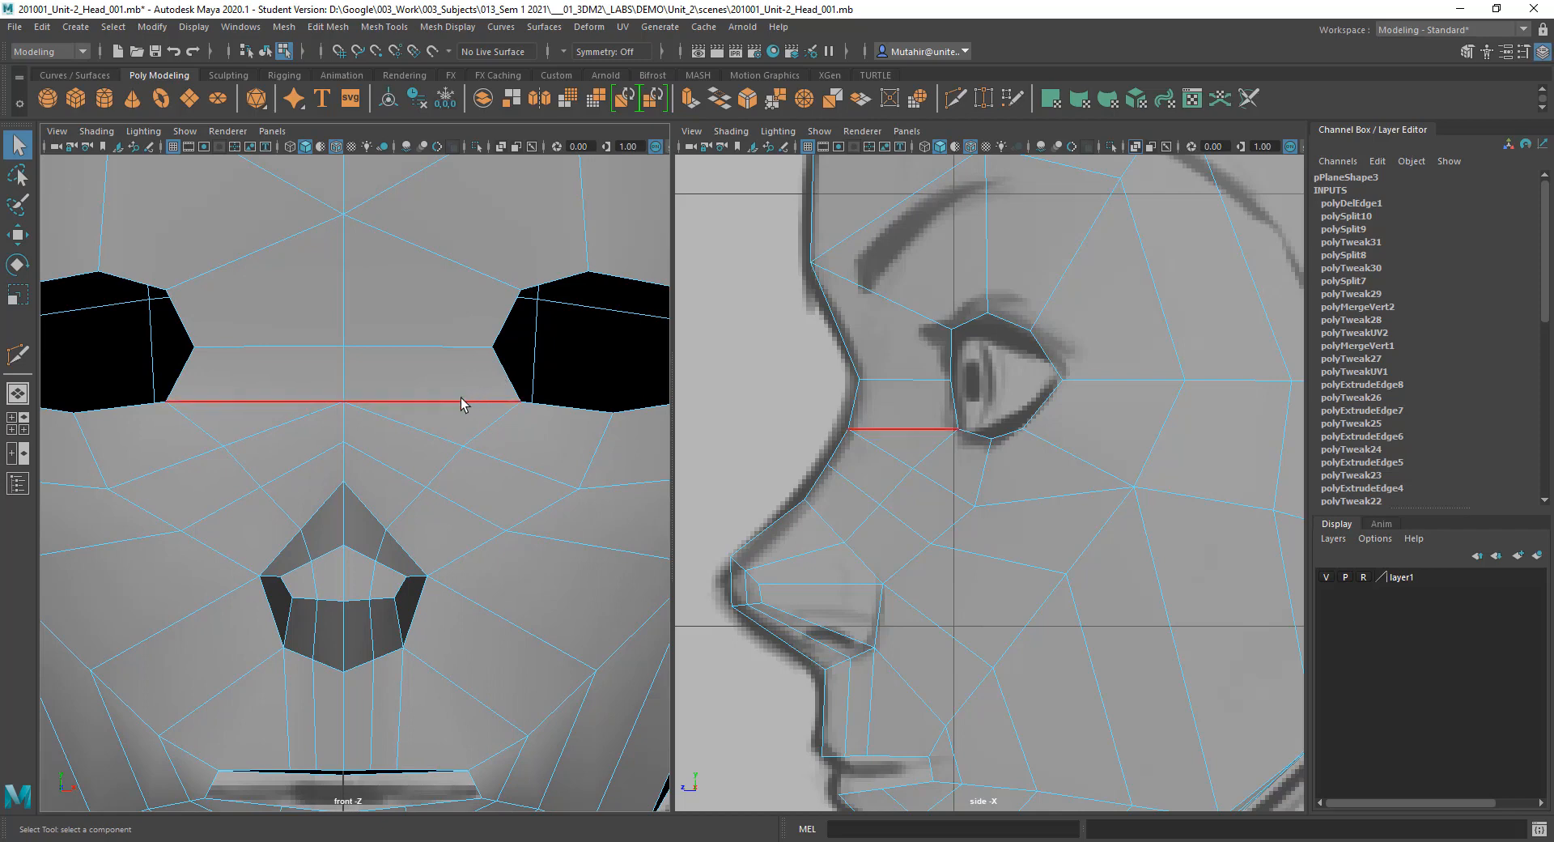
Step: Delete the diagonal edge between the centre nose-bridge vertex and the nose-side vertex below the inner eye corner
{"action": "left_click", "coordinate": [455, 400]}
{"action": "middle_click_drag", "start_coordinate": [415, 387], "coordinate": [389, 394], "text": "alt"}
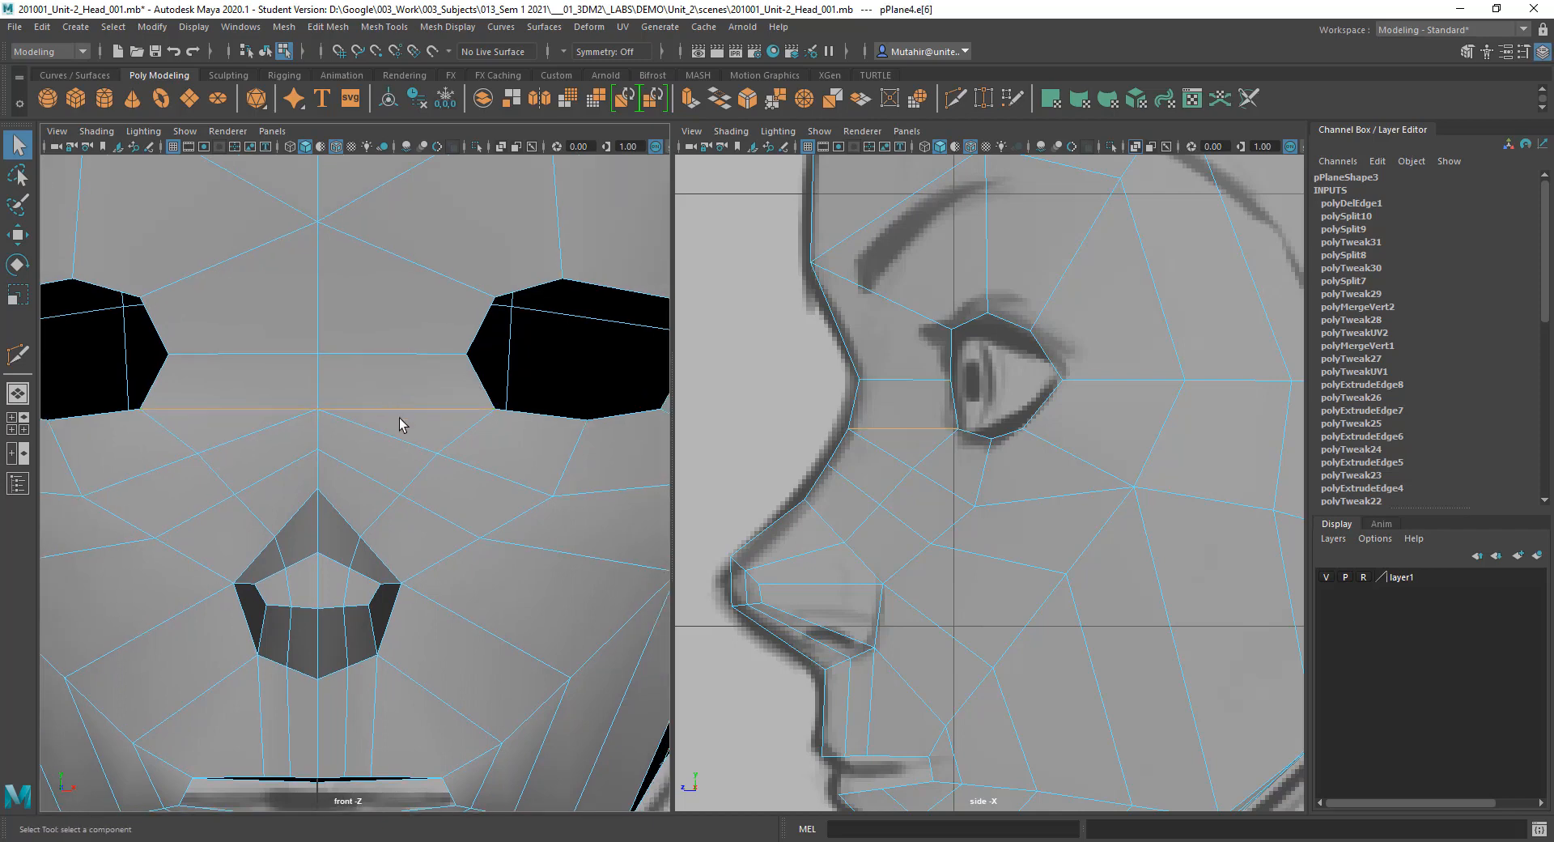
{"action": "left_click", "coordinate": [390, 432]}
{"action": "key", "text": "ctrl+Delete"}
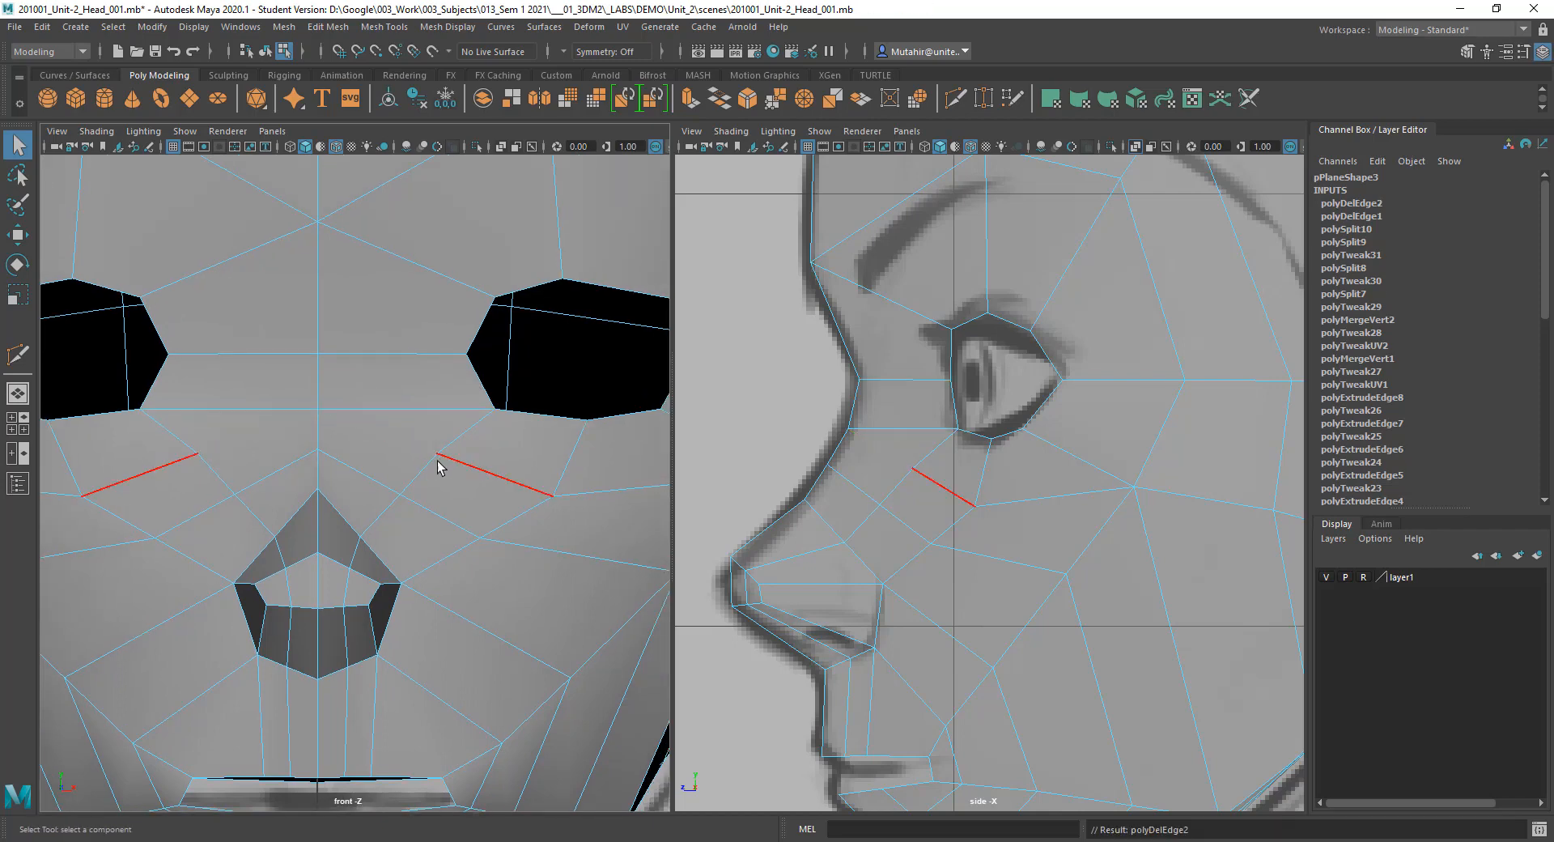
Step: Lower the two centreline vertices above the nose opening, bringing the lower one forward onto the side reference's nose outline
{"action": "middle_click_drag", "start_coordinate": [440, 465], "coordinate": [462, 417], "text": "alt"}
{"action": "right_click_drag", "start_coordinate": [339, 409], "coordinate": [252, 406]}
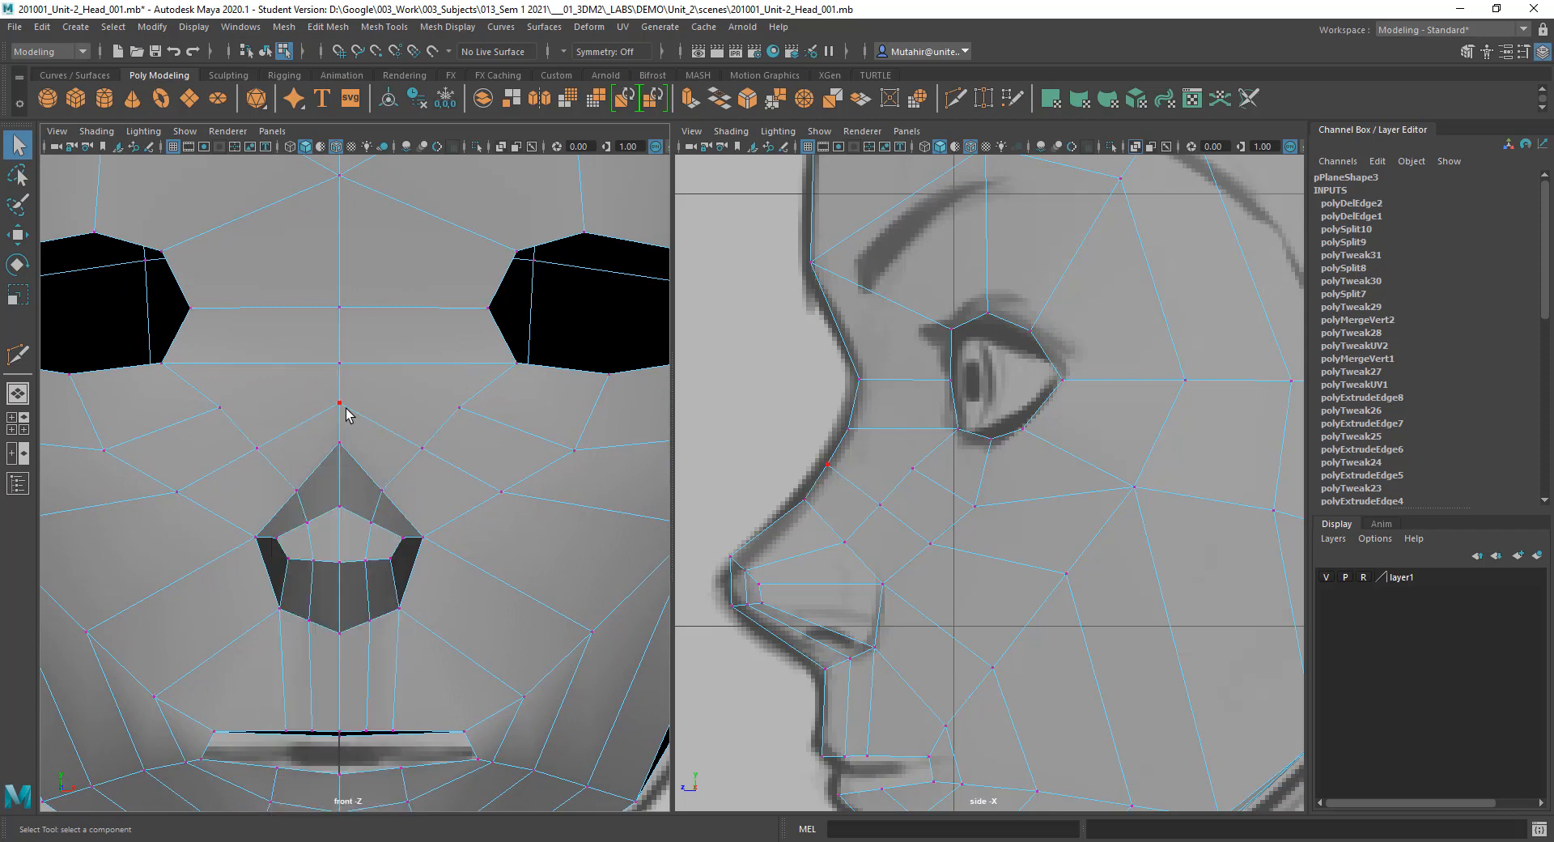
{"action": "left_click", "coordinate": [339, 402]}
{"action": "key", "text": "w"}
{"action": "left_click_drag", "start_coordinate": [339, 368], "coordinate": [340, 392]}
{"action": "key", "text": "q"}
{"action": "left_click", "coordinate": [339, 441]}
{"action": "key", "text": "w"}
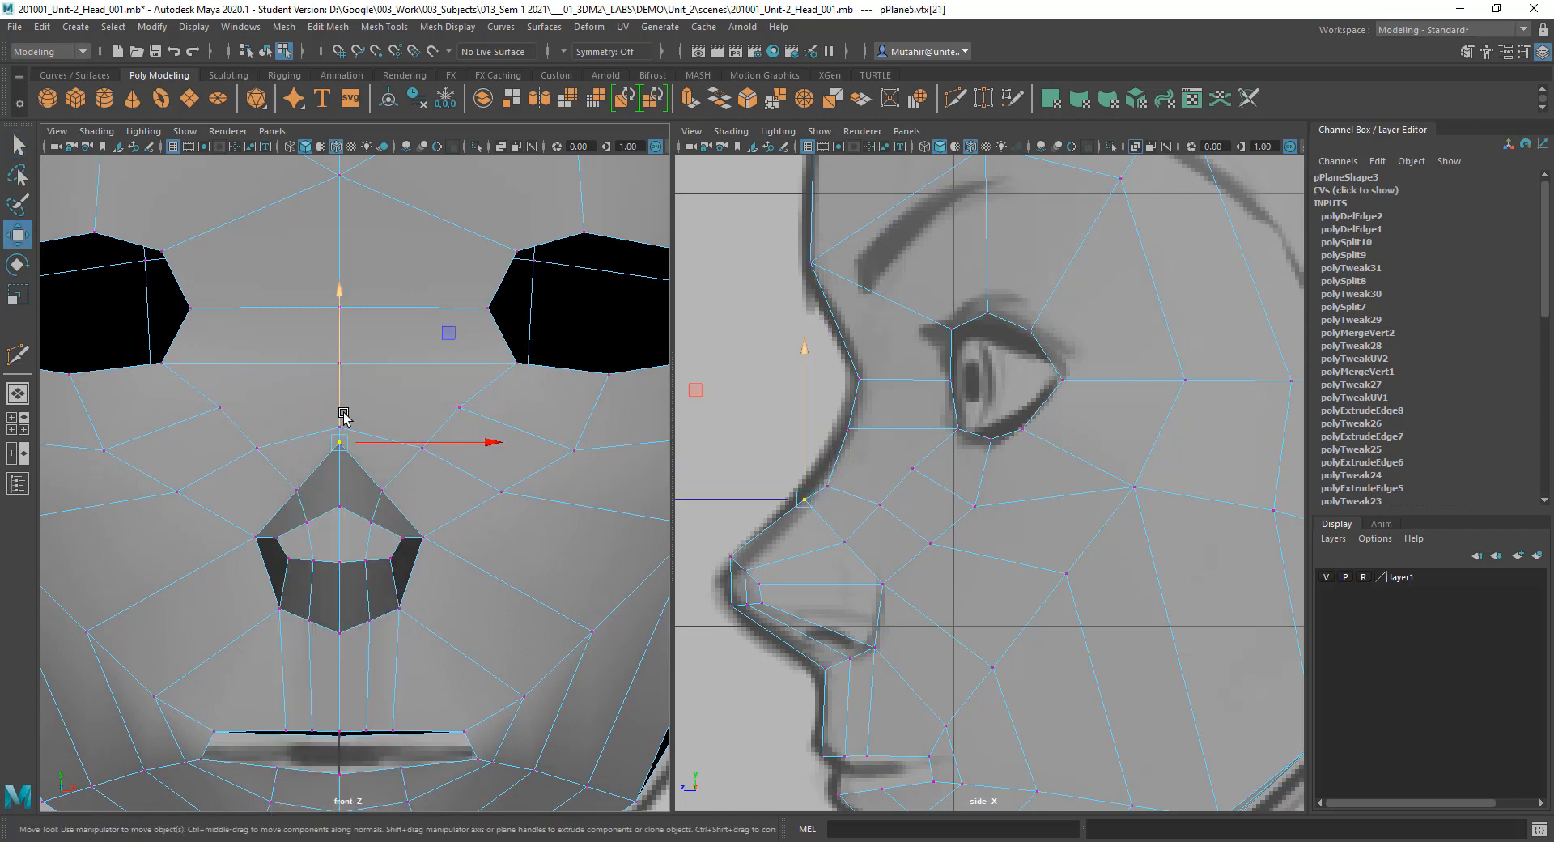
{"action": "left_click_drag", "start_coordinate": [341, 392], "coordinate": [340, 415]}
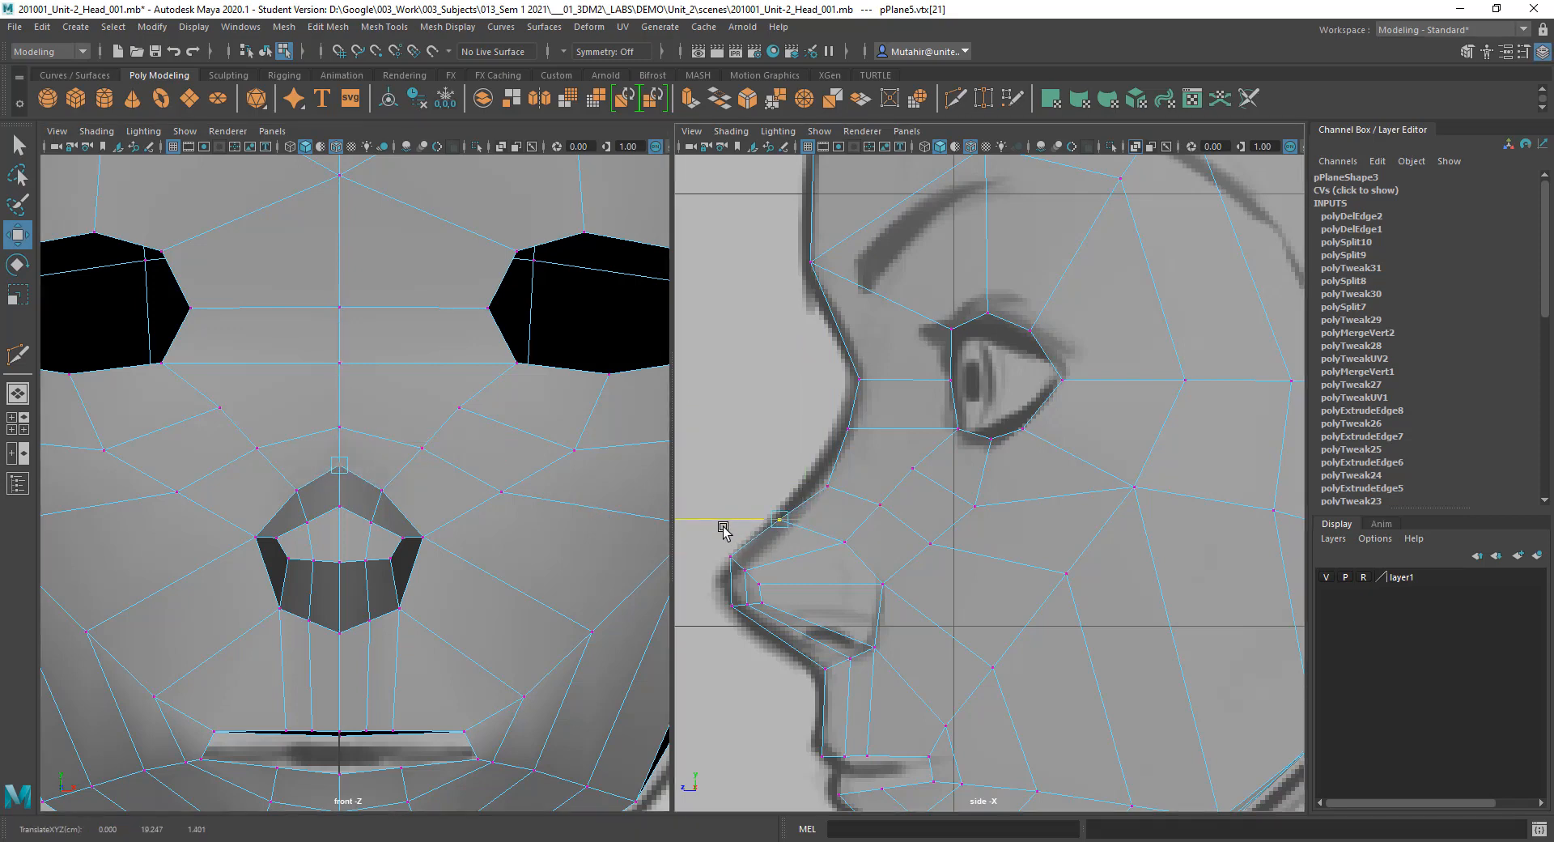
Step: Move the middle nose-bridge profile vertex forward onto the nose outline of the side reference
{"action": "key", "text": "q"}
{"action": "left_click", "coordinate": [814, 485]}
{"action": "key", "text": "w"}
{"action": "left_click_drag", "start_coordinate": [814, 489], "coordinate": [791, 492]}
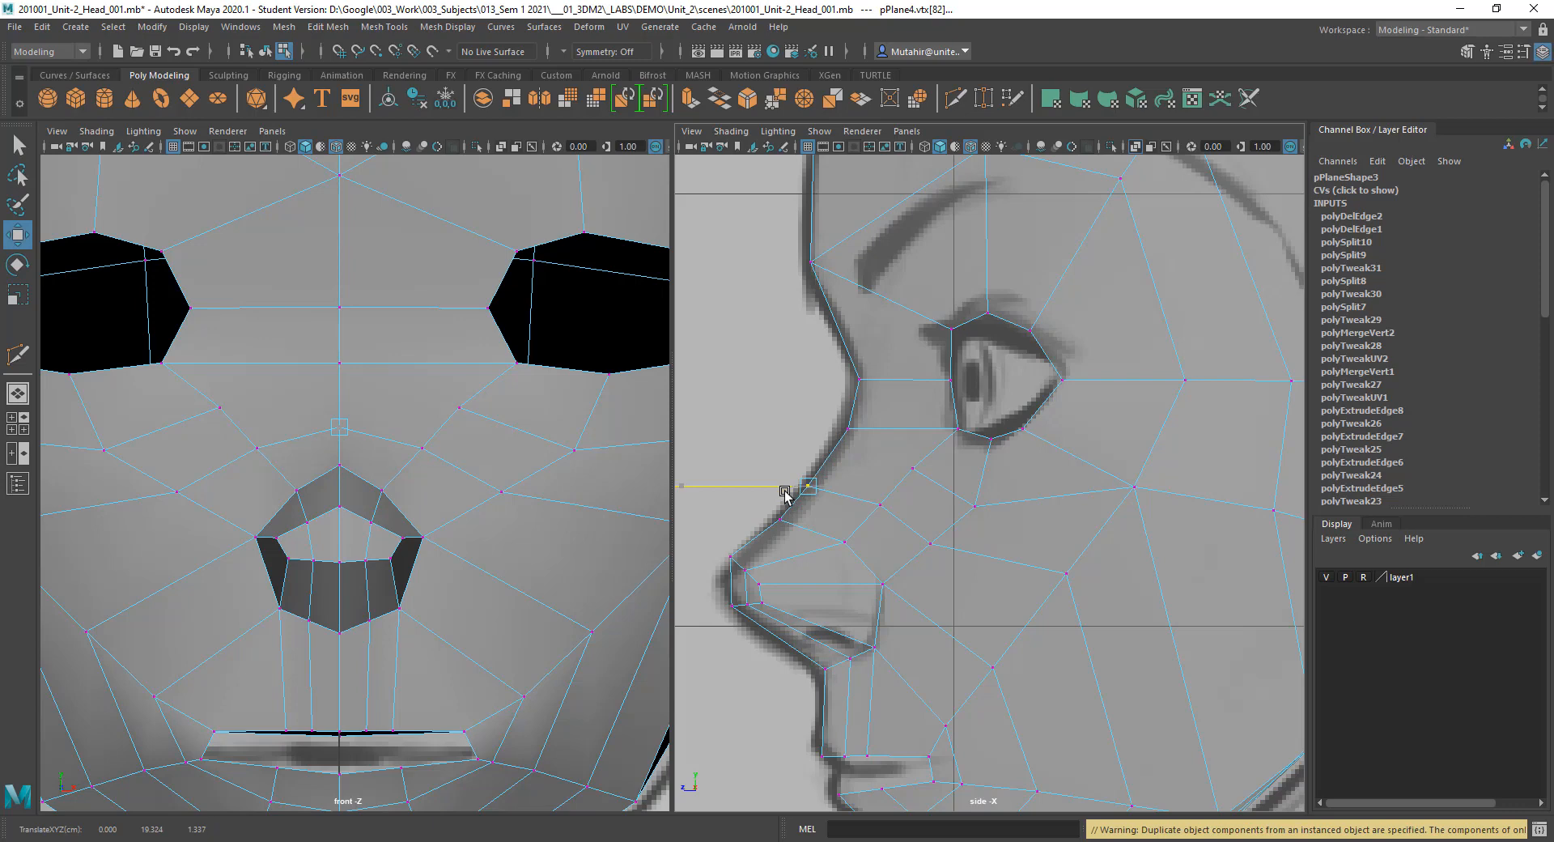
{"action": "key", "text": "q"}
{"action": "left_click_drag", "start_coordinate": [827, 418], "coordinate": [882, 453]}
{"action": "key", "text": "w"}
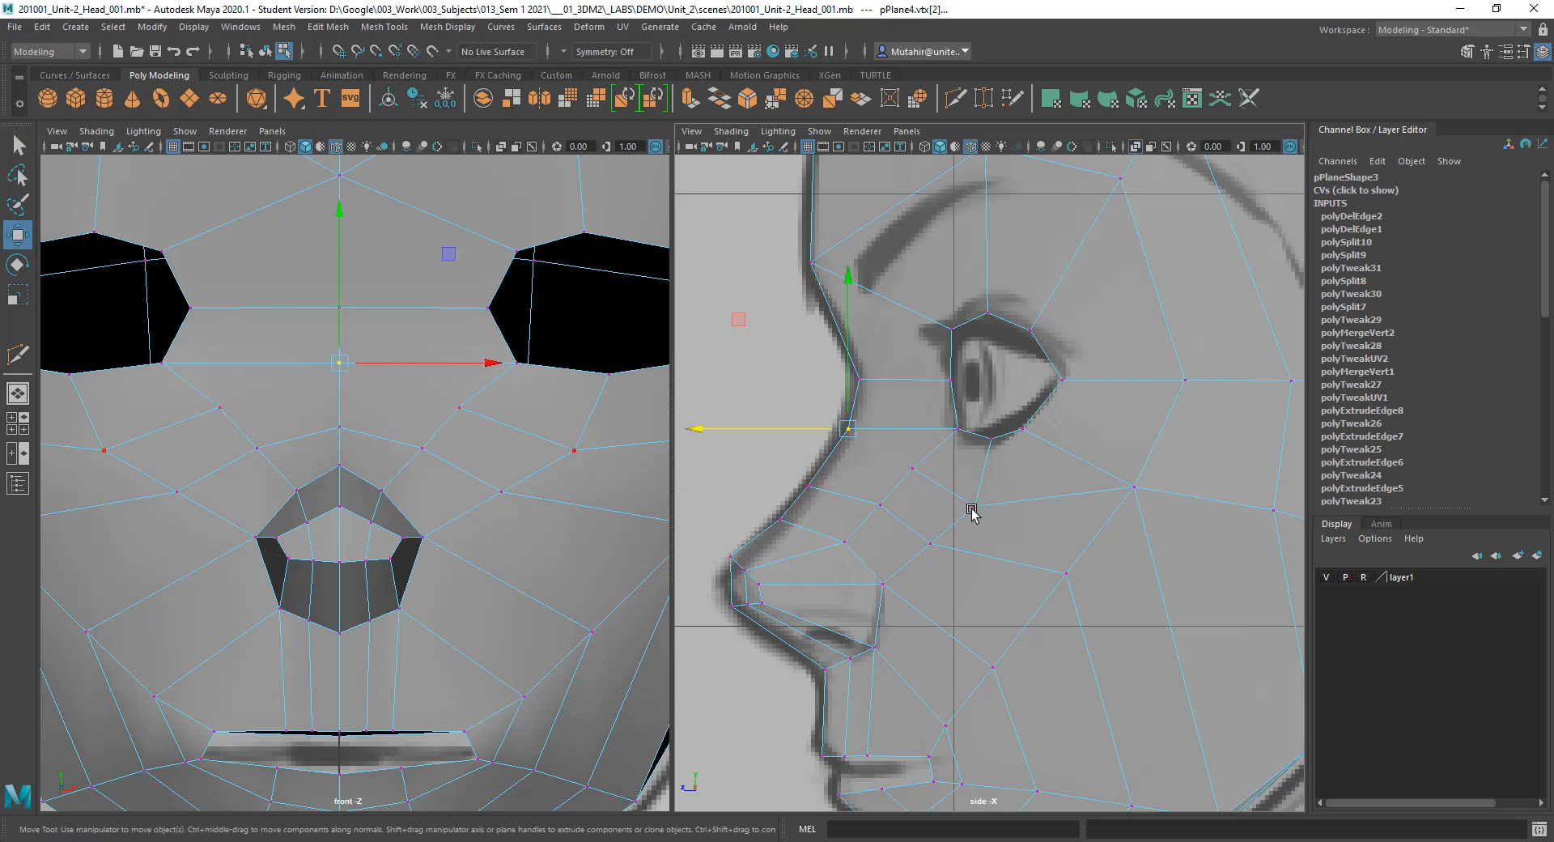
{"action": "middle_click_drag", "start_coordinate": [971, 510], "coordinate": [912, 395], "text": "alt"}
{"action": "left_click", "coordinate": [857, 461]}
Step: Slide the two diagonal edges along the upper side of the nose slightly back toward the cheek
{"action": "key", "text": "q"}
{"action": "right_click", "coordinate": [910, 388]}
{"action": "right_click_drag", "start_coordinate": [903, 369], "coordinate": [902, 356]}
{"action": "left_click", "coordinate": [910, 424]}
{"action": "left_click", "coordinate": [885, 446], "text": "shift"}
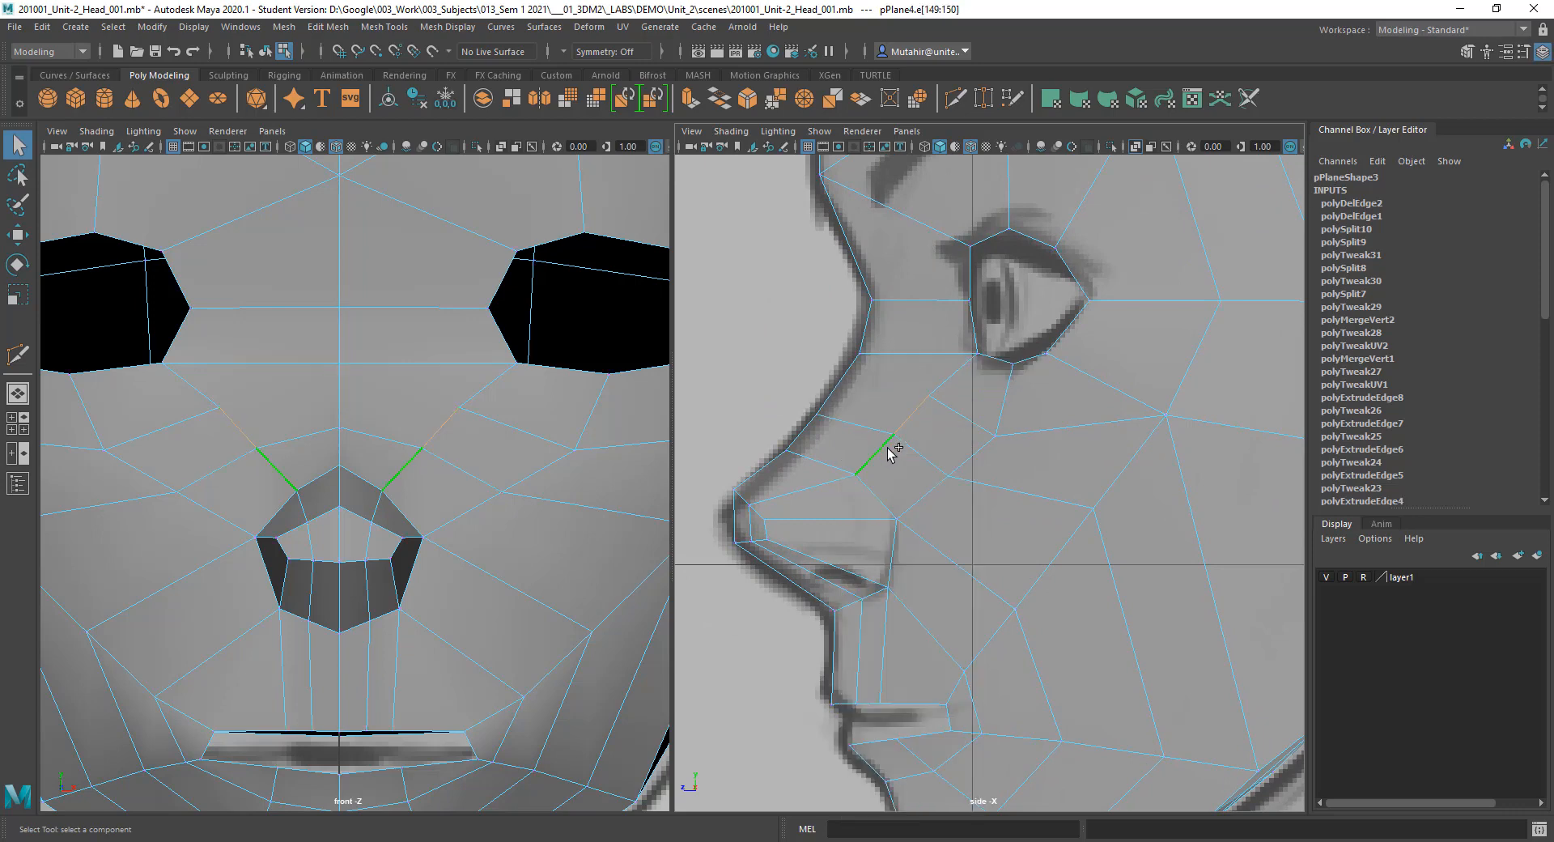
{"action": "key", "text": "g"}
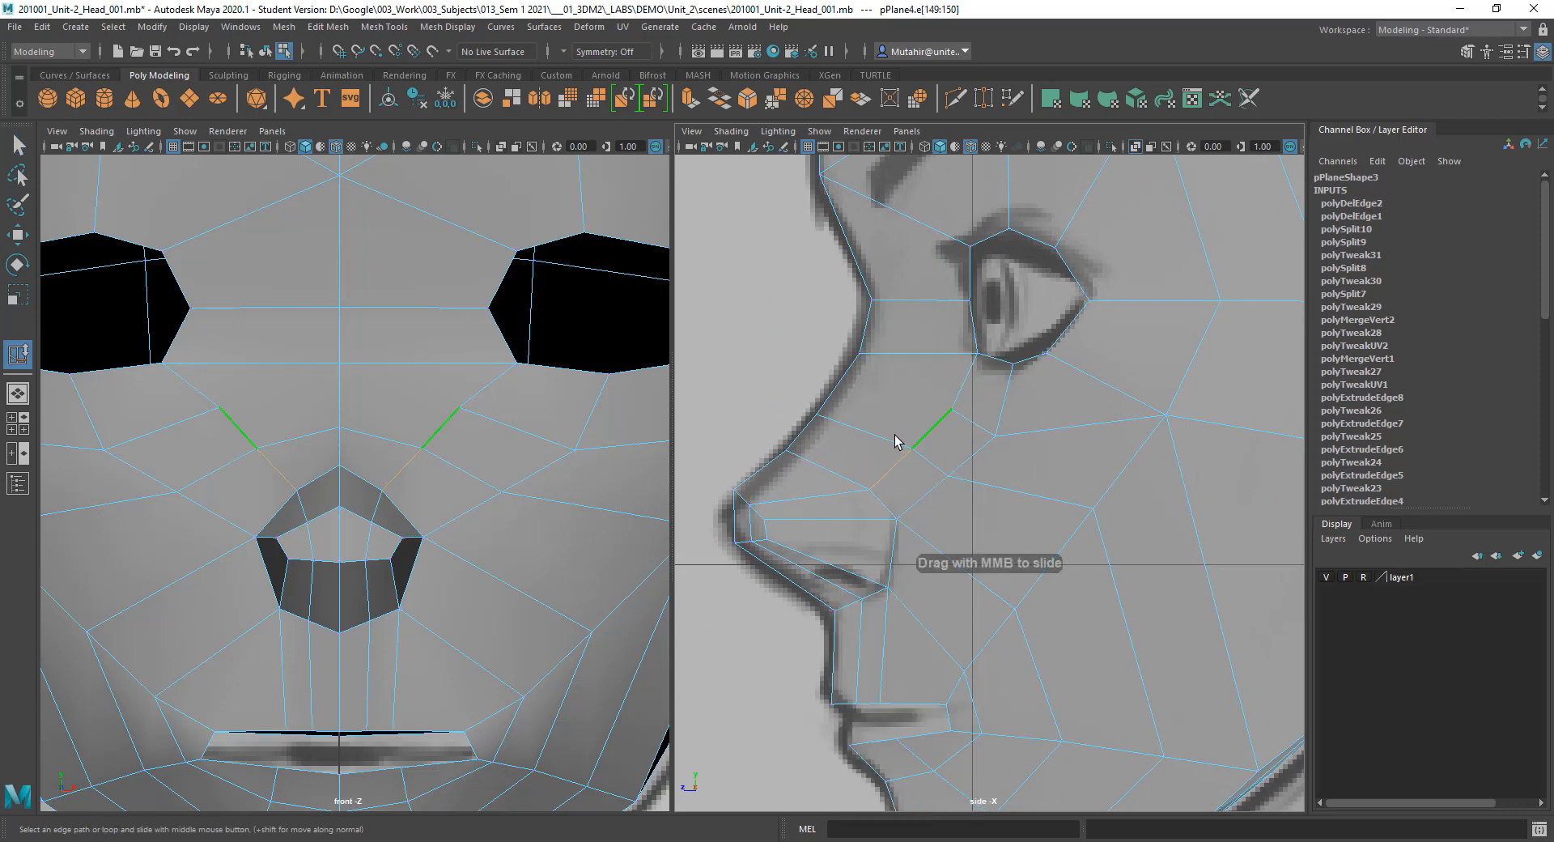
{"action": "middle_click_drag", "start_coordinate": [894, 435], "coordinate": [895, 436]}
Step: Slide the next pair of diagonal edges, running from below the eye to the nose wing, back toward the cheek
{"action": "key", "text": "q"}
{"action": "left_click", "coordinate": [957, 467]}
{"action": "left_click", "coordinate": [932, 491], "text": "shift"}
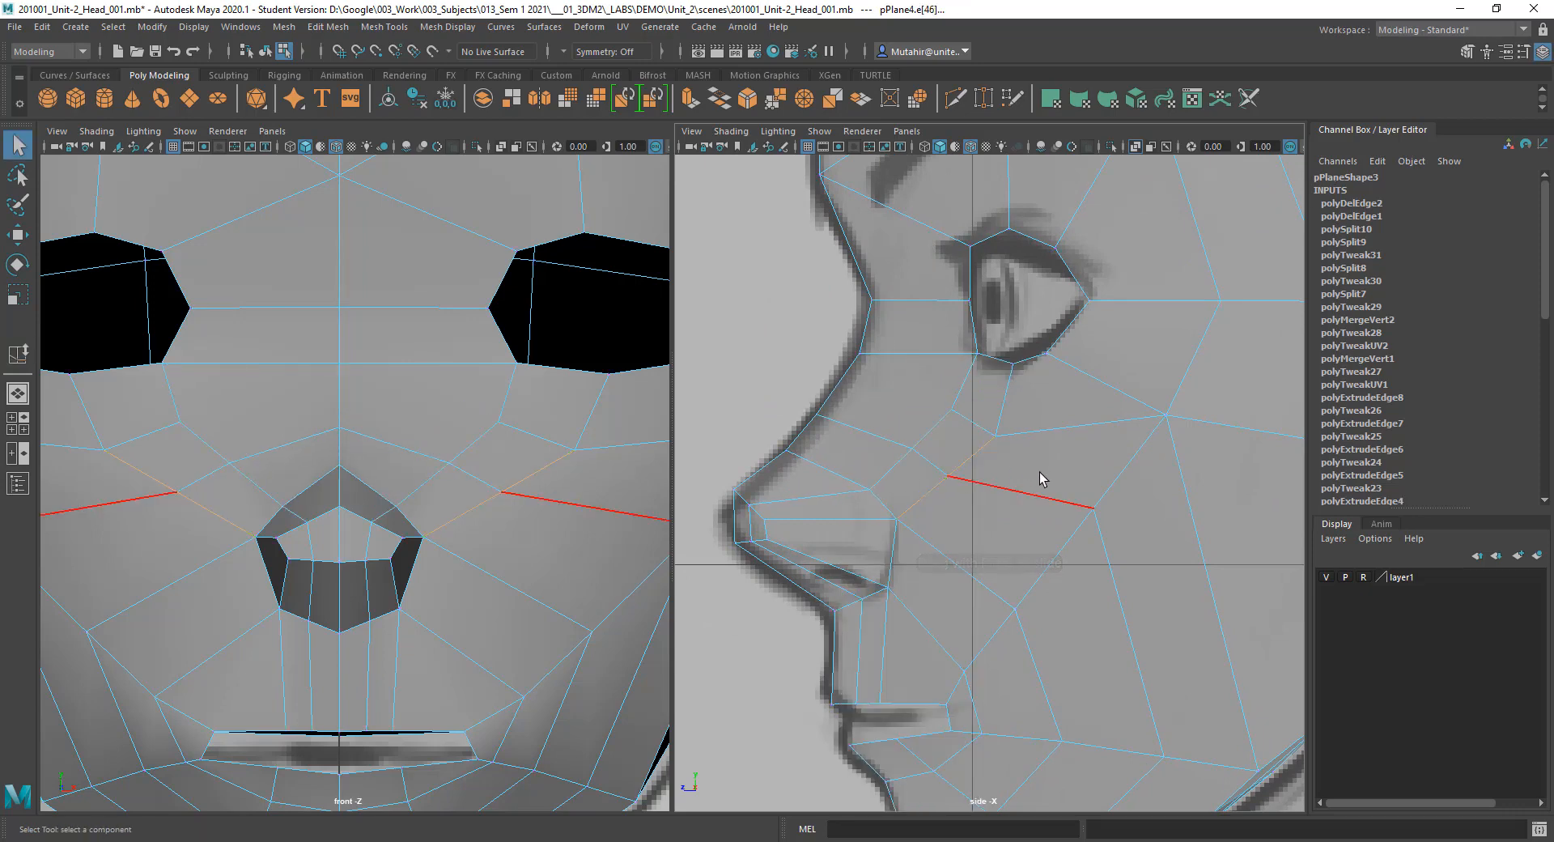
{"action": "key", "text": "g"}
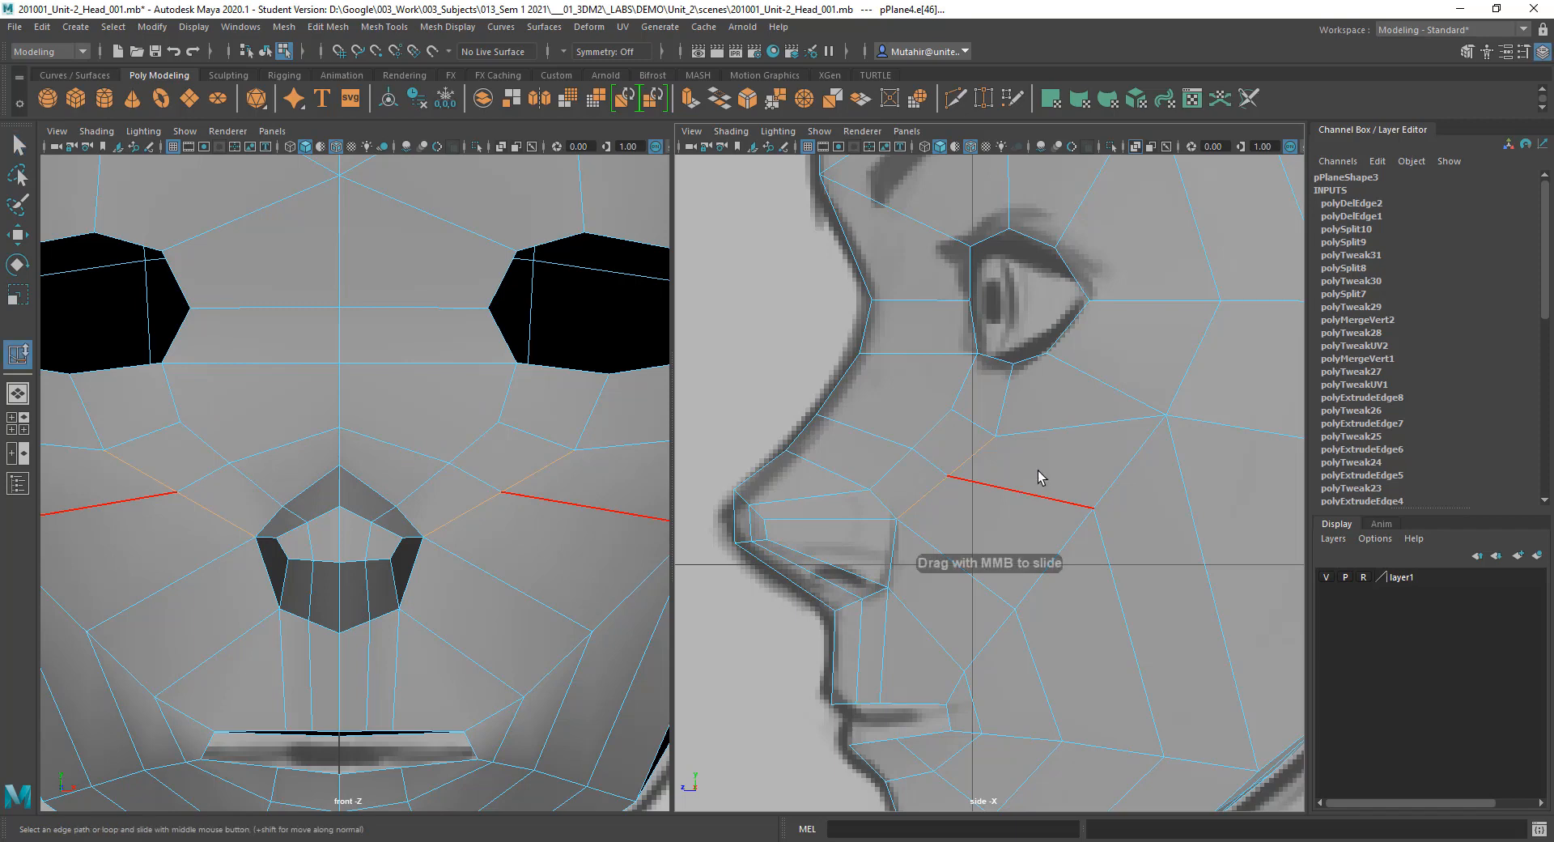
{"action": "middle_click_drag", "start_coordinate": [1040, 478], "coordinate": [1008, 476]}
{"action": "key", "text": "w"}
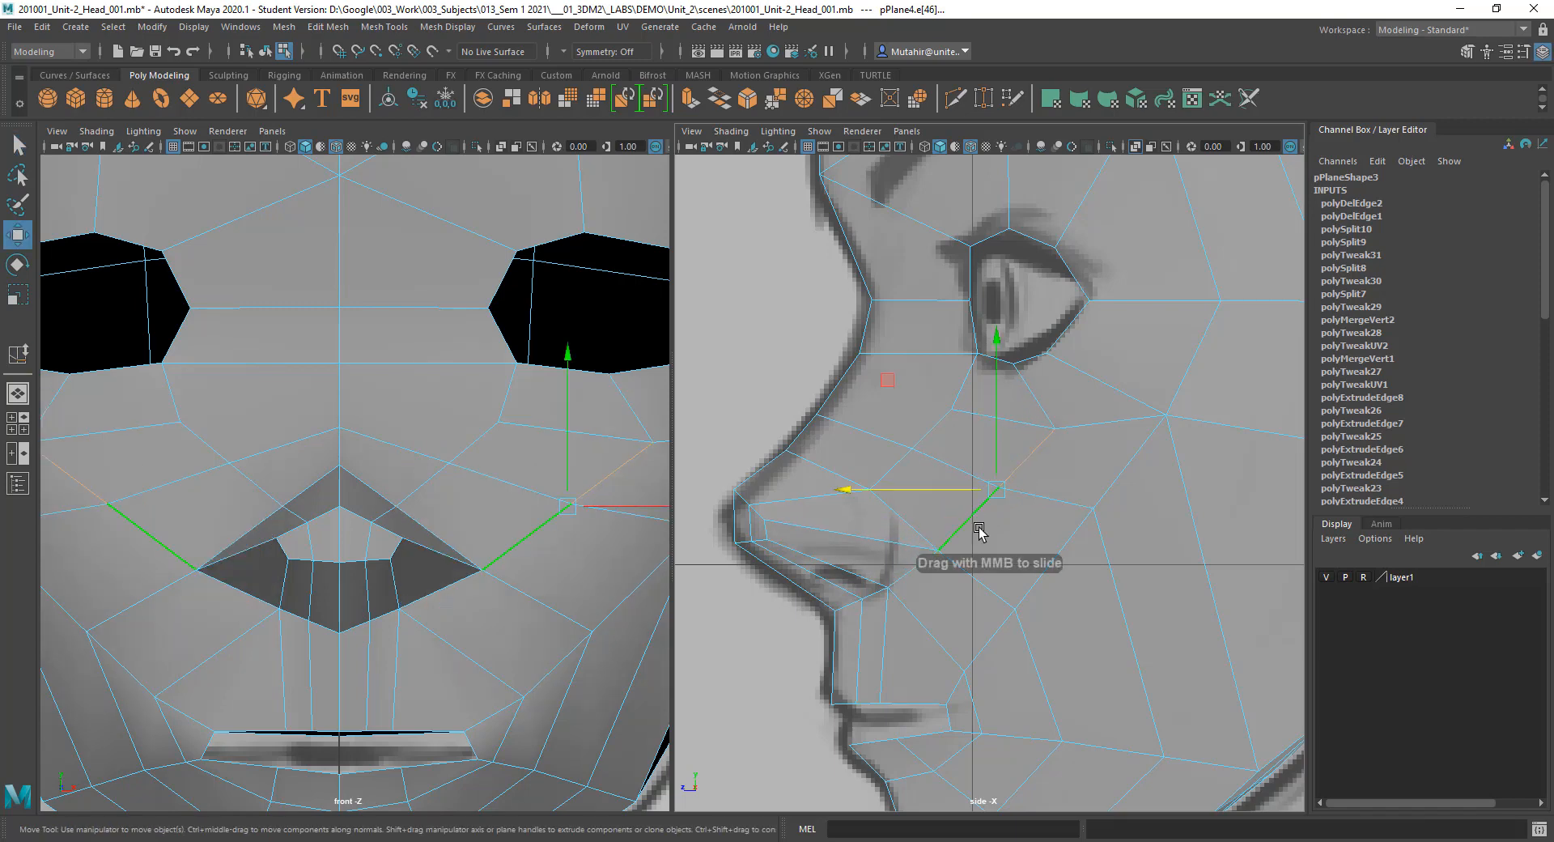
Step: Move the nose-wing corner vertex up and forward onto the wing outline of the side reference
{"action": "key", "text": "q"}
{"action": "right_click_drag", "start_coordinate": [984, 432], "coordinate": [917, 441]}
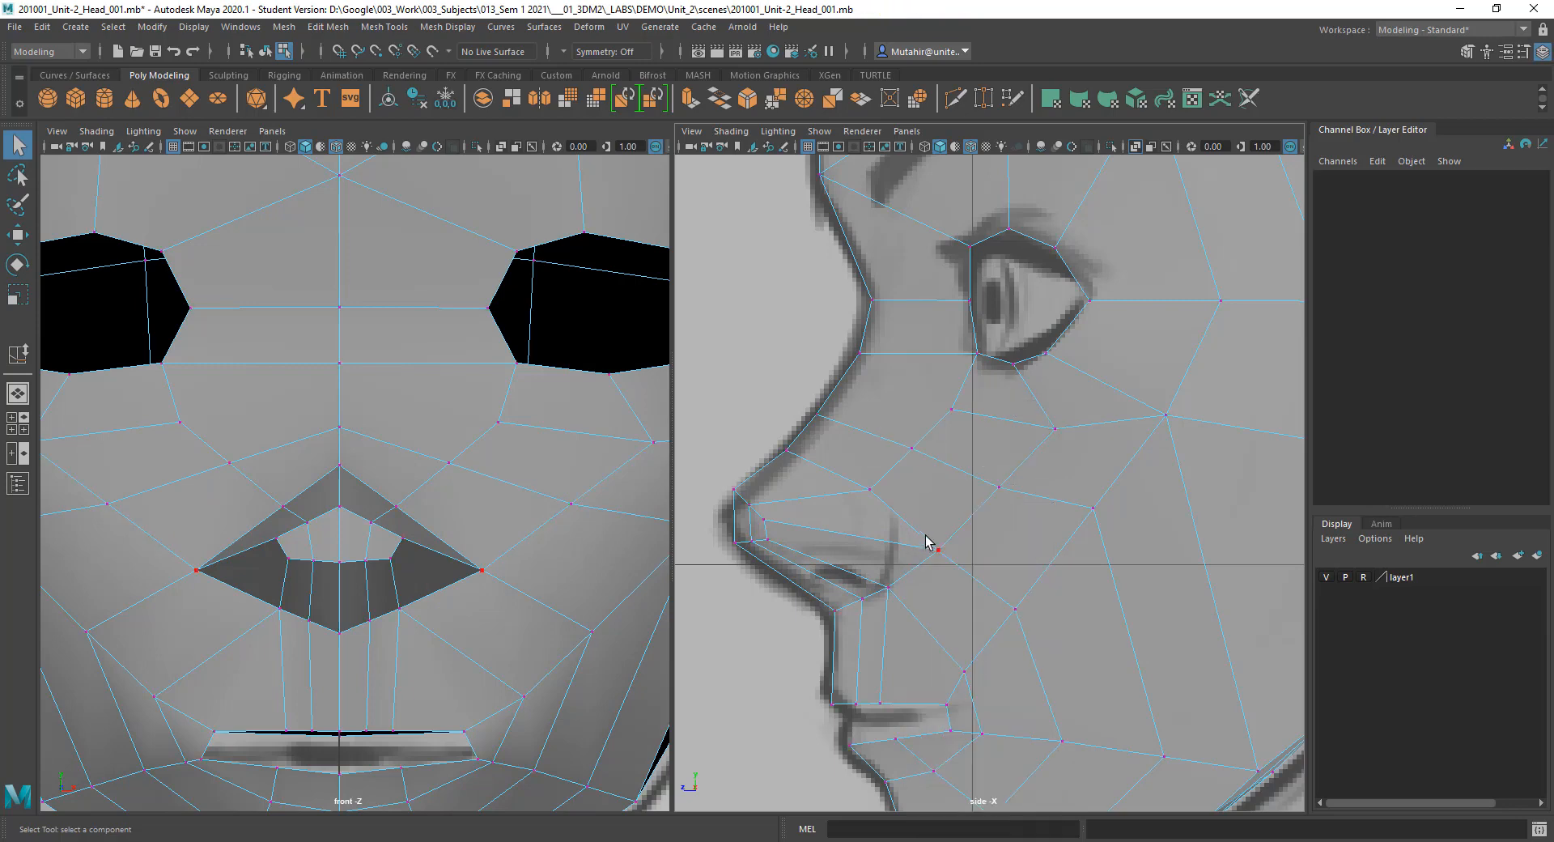
{"action": "left_click", "coordinate": [901, 525]}
{"action": "key", "text": "w"}
{"action": "key", "text": "q"}
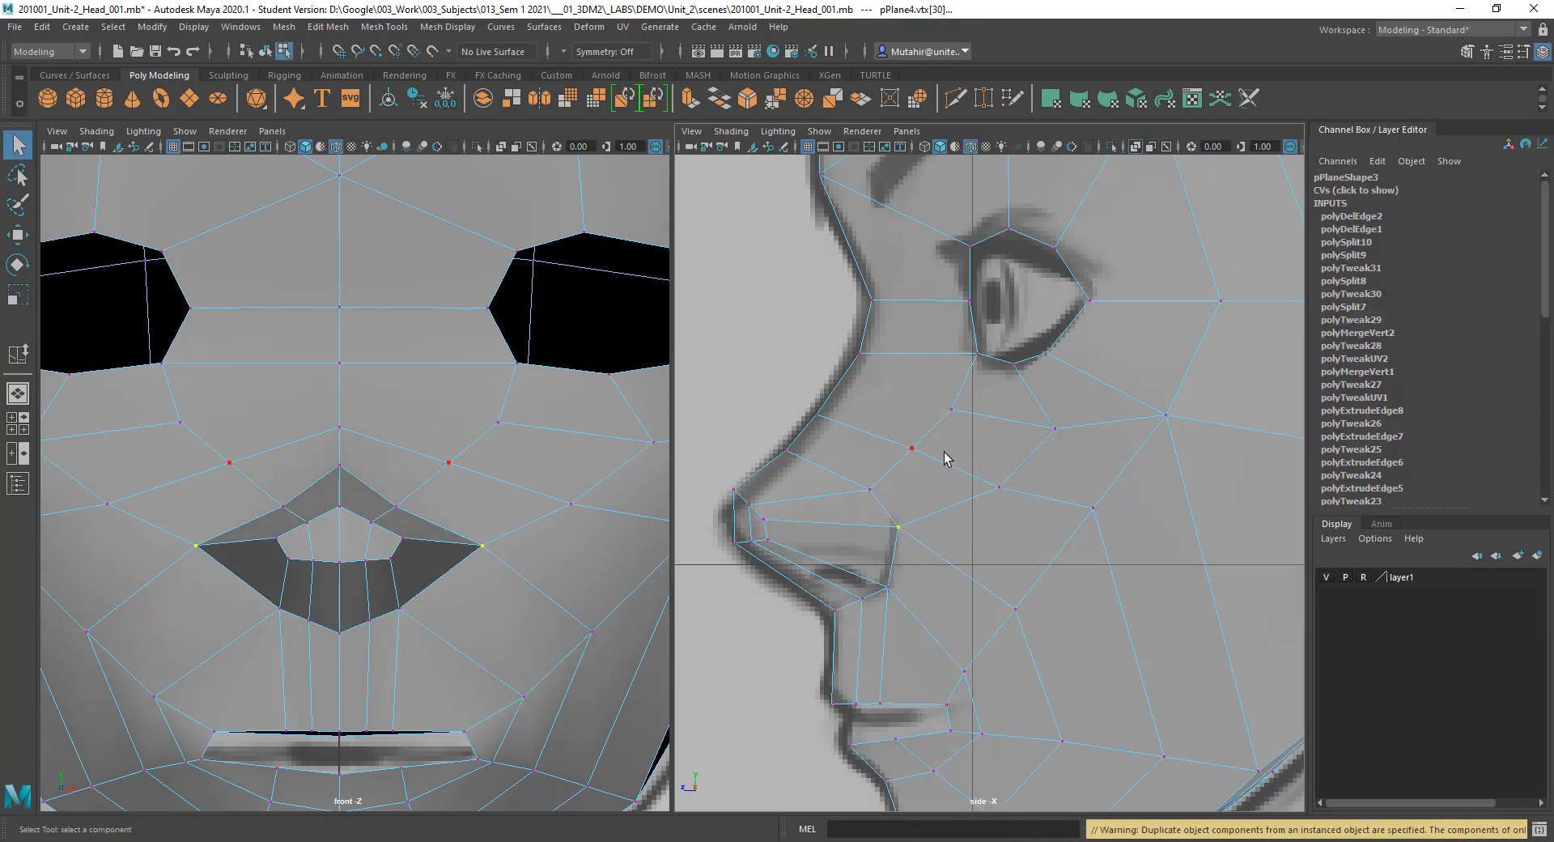
Step: Lower the centreline vertex between the brows in the front view
{"action": "middle_click_drag", "start_coordinate": [943, 407], "coordinate": [913, 457], "text": "alt"}
{"action": "scroll", "coordinate": [407, 493], "scroll_direction": "down", "scroll_amount": 3}
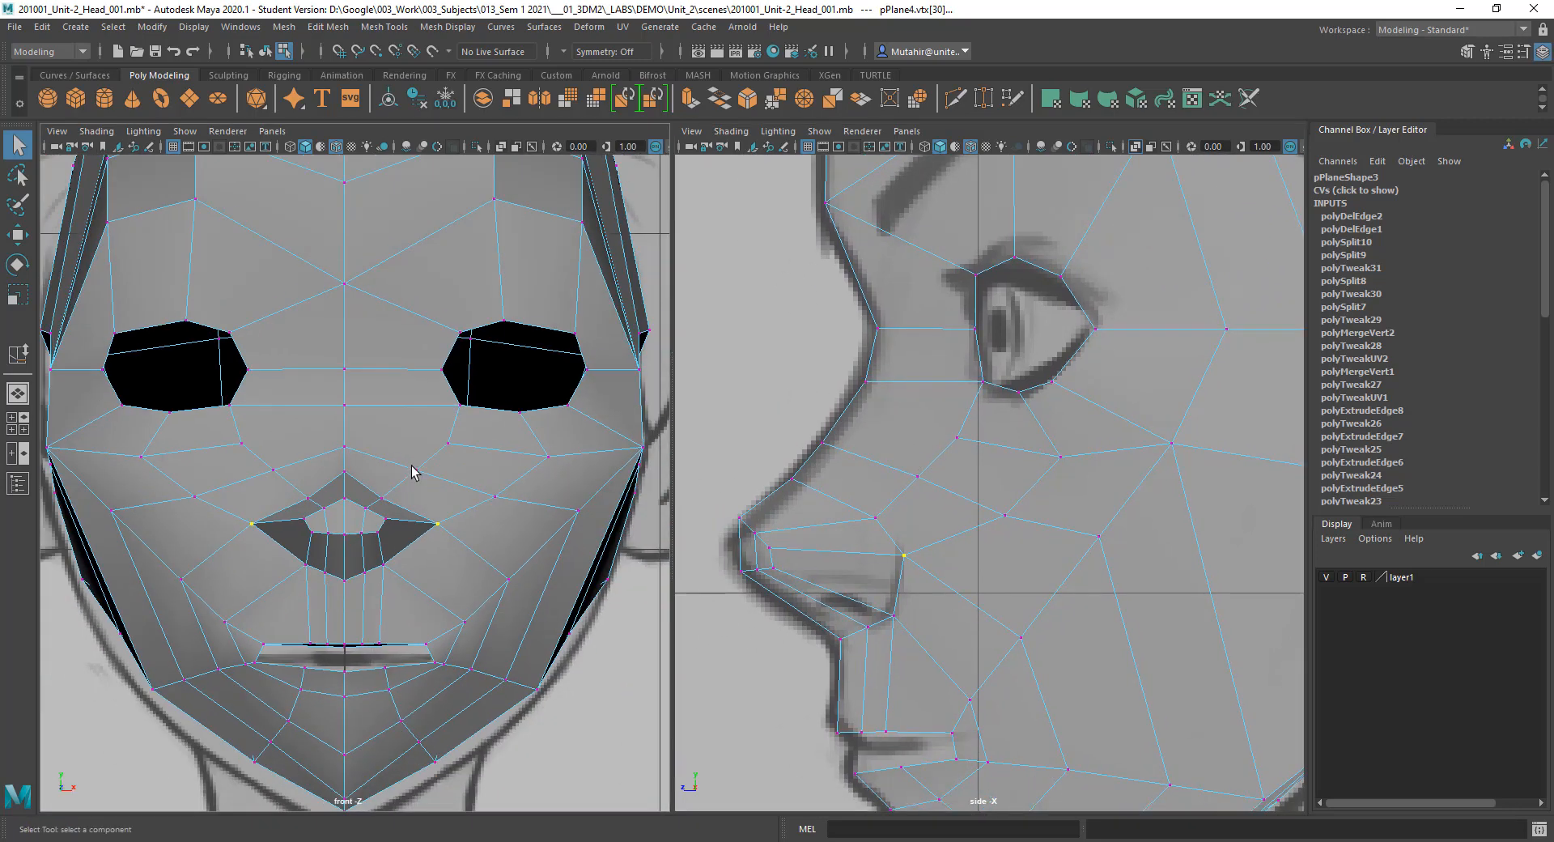
{"action": "middle_click_drag", "start_coordinate": [388, 433], "coordinate": [397, 529], "text": "alt"}
{"action": "mouse_move", "coordinate": [399, 469]}
{"action": "right_mouse_down", "text": "alt"}
{"action": "mouse_move", "coordinate": [423, 420]}
{"action": "mouse_move", "coordinate": [416, 467]}
{"action": "right_mouse_up", "text": "alt"}
{"action": "middle_click_drag", "start_coordinate": [420, 421], "coordinate": [425, 432], "text": "alt"}
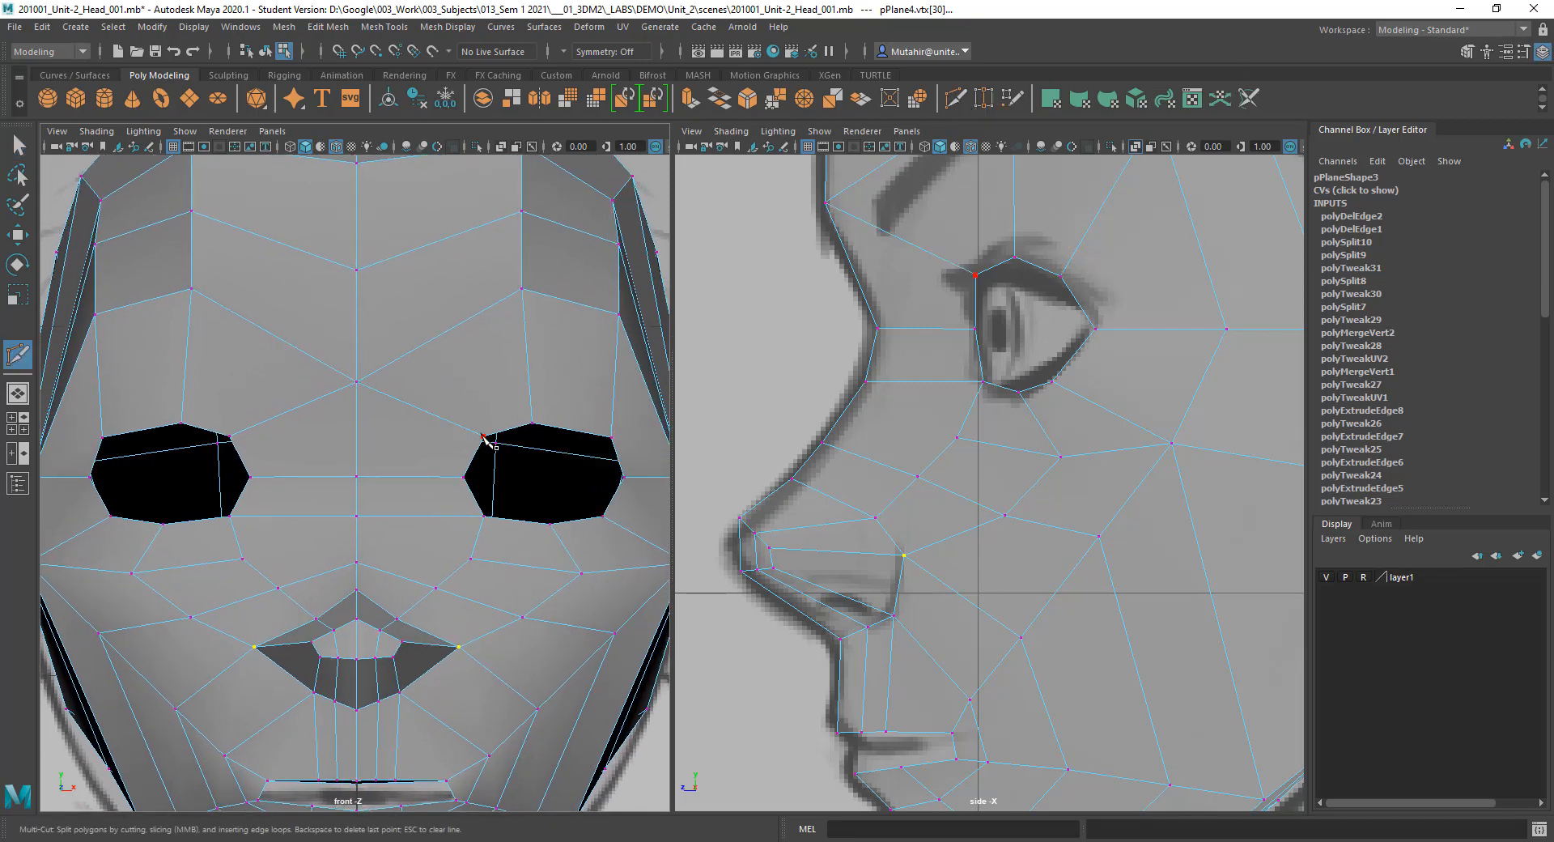
{"action": "left_click", "coordinate": [357, 475]}
{"action": "key", "text": "q"}
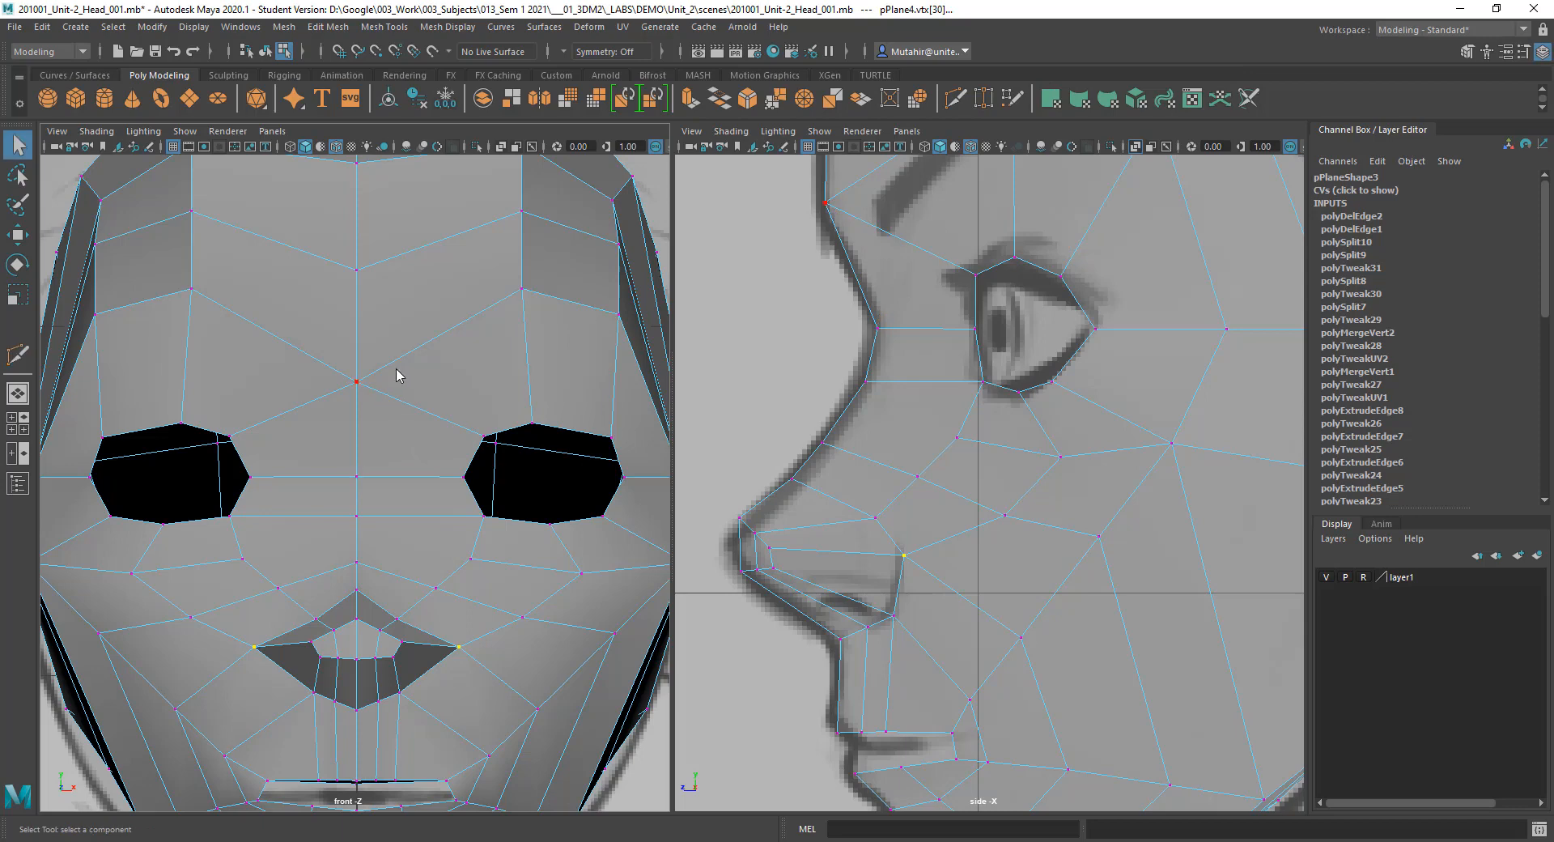
{"action": "right_click_drag", "start_coordinate": [400, 369], "coordinate": [318, 358]}
{"action": "left_click_drag", "start_coordinate": [324, 353], "coordinate": [394, 408]}
{"action": "key", "text": "w"}
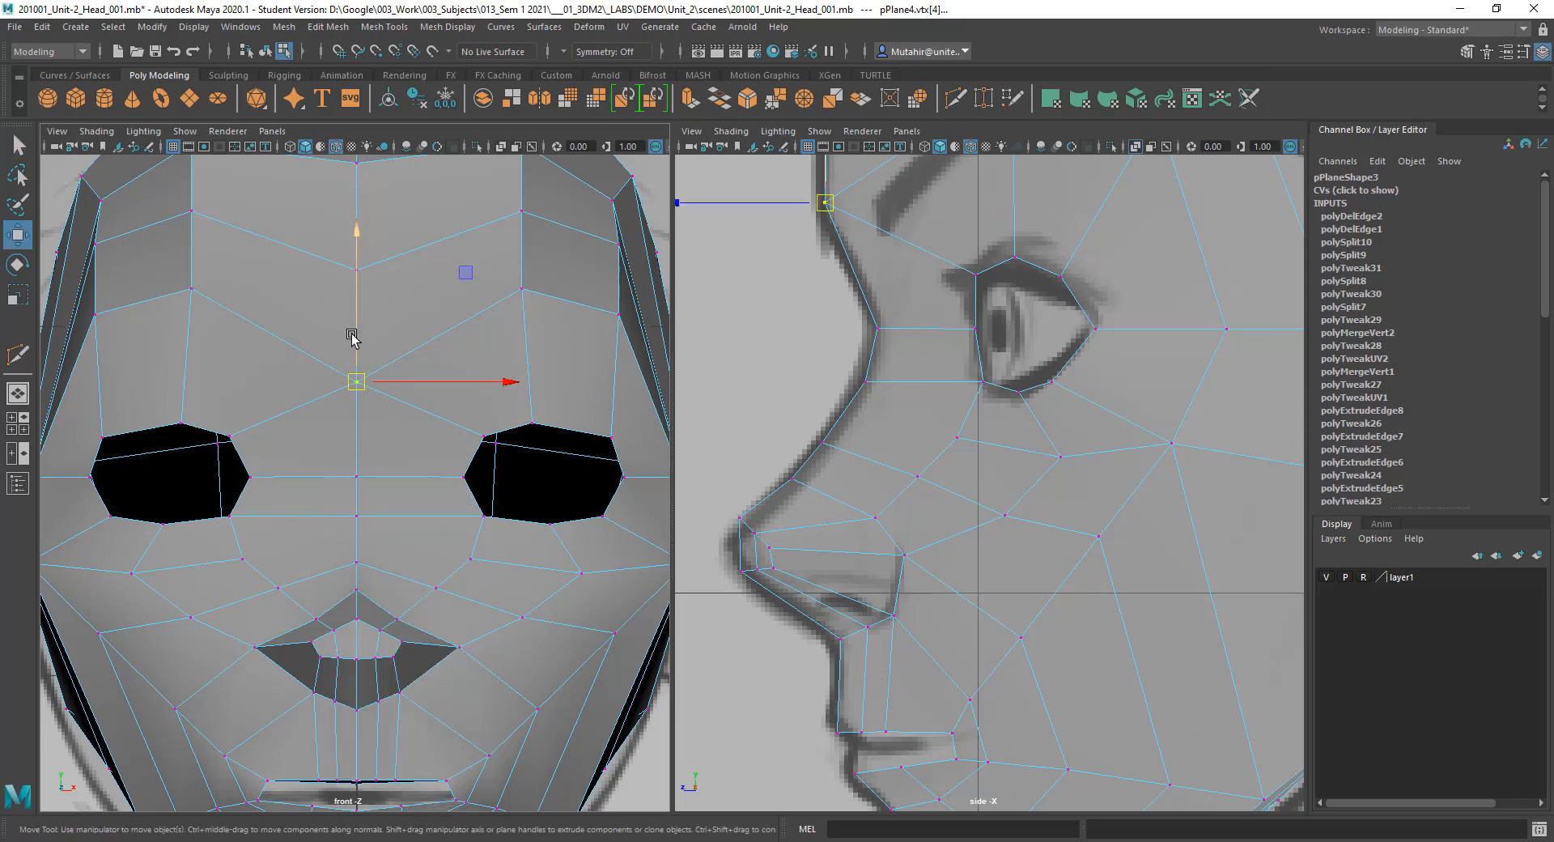
{"action": "left_click_drag", "start_coordinate": [354, 332], "coordinate": [355, 365]}
{"action": "key", "text": "q"}
Step: Insert an edge loop around the eye socket, roughly midway between the eye opening and the centreline, with the Multi-Cut tool
{"action": "mouse_move", "coordinate": [436, 402]}
{"action": "middle_mouse_down", "text": "alt"}
{"action": "mouse_move", "coordinate": [423, 416]}
{"action": "mouse_move", "coordinate": [420, 374]}
{"action": "mouse_move", "coordinate": [475, 376]}
{"action": "middle_mouse_up", "text": "alt"}
{"action": "middle_click_drag", "start_coordinate": [483, 573], "coordinate": [366, 508], "text": "alt"}
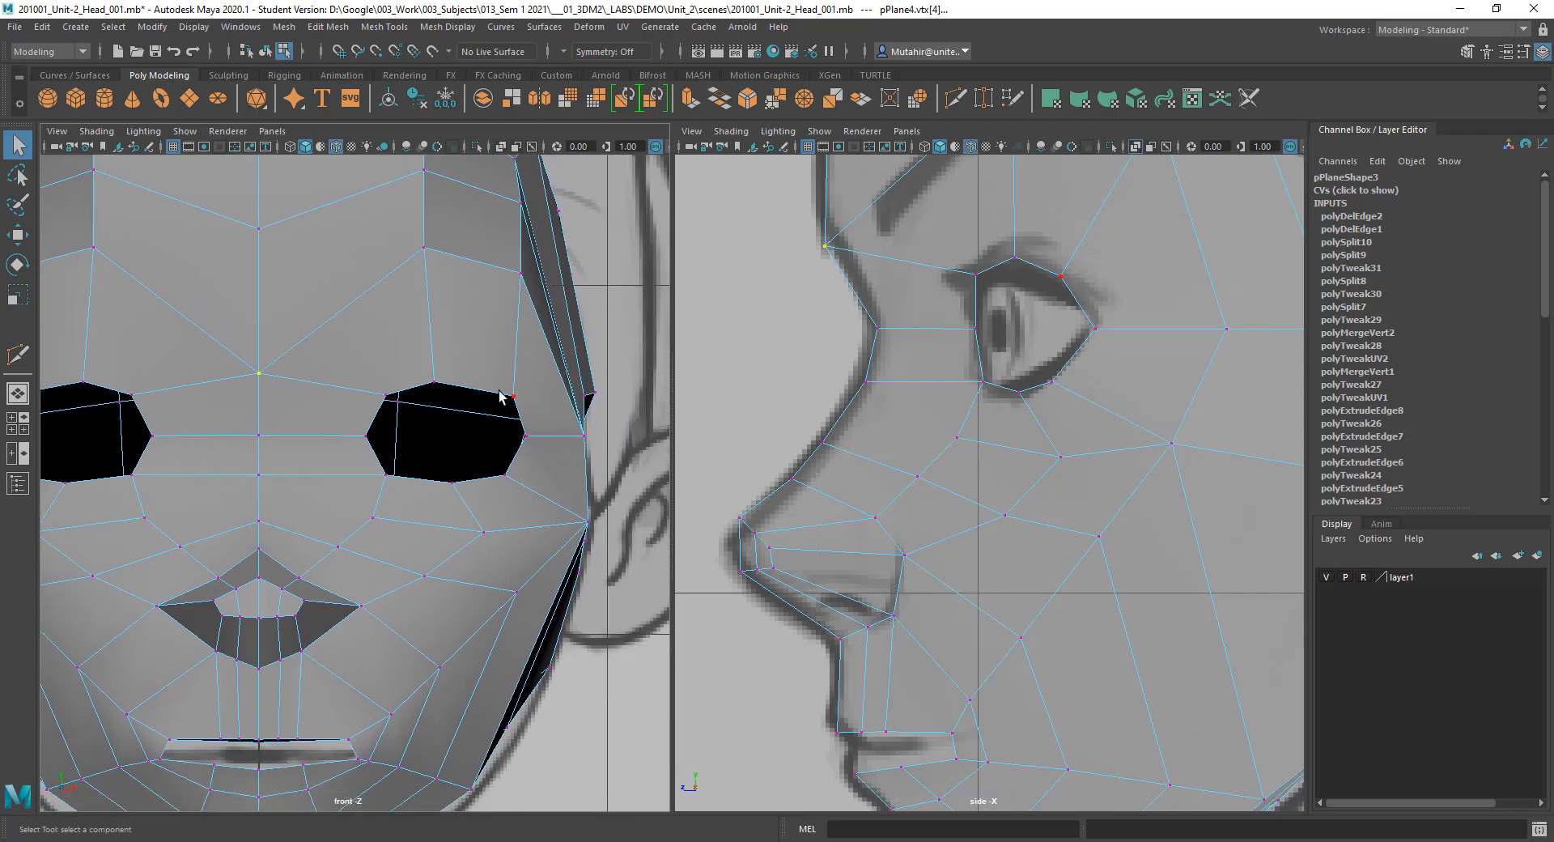
{"action": "left_click", "coordinate": [955, 97]}
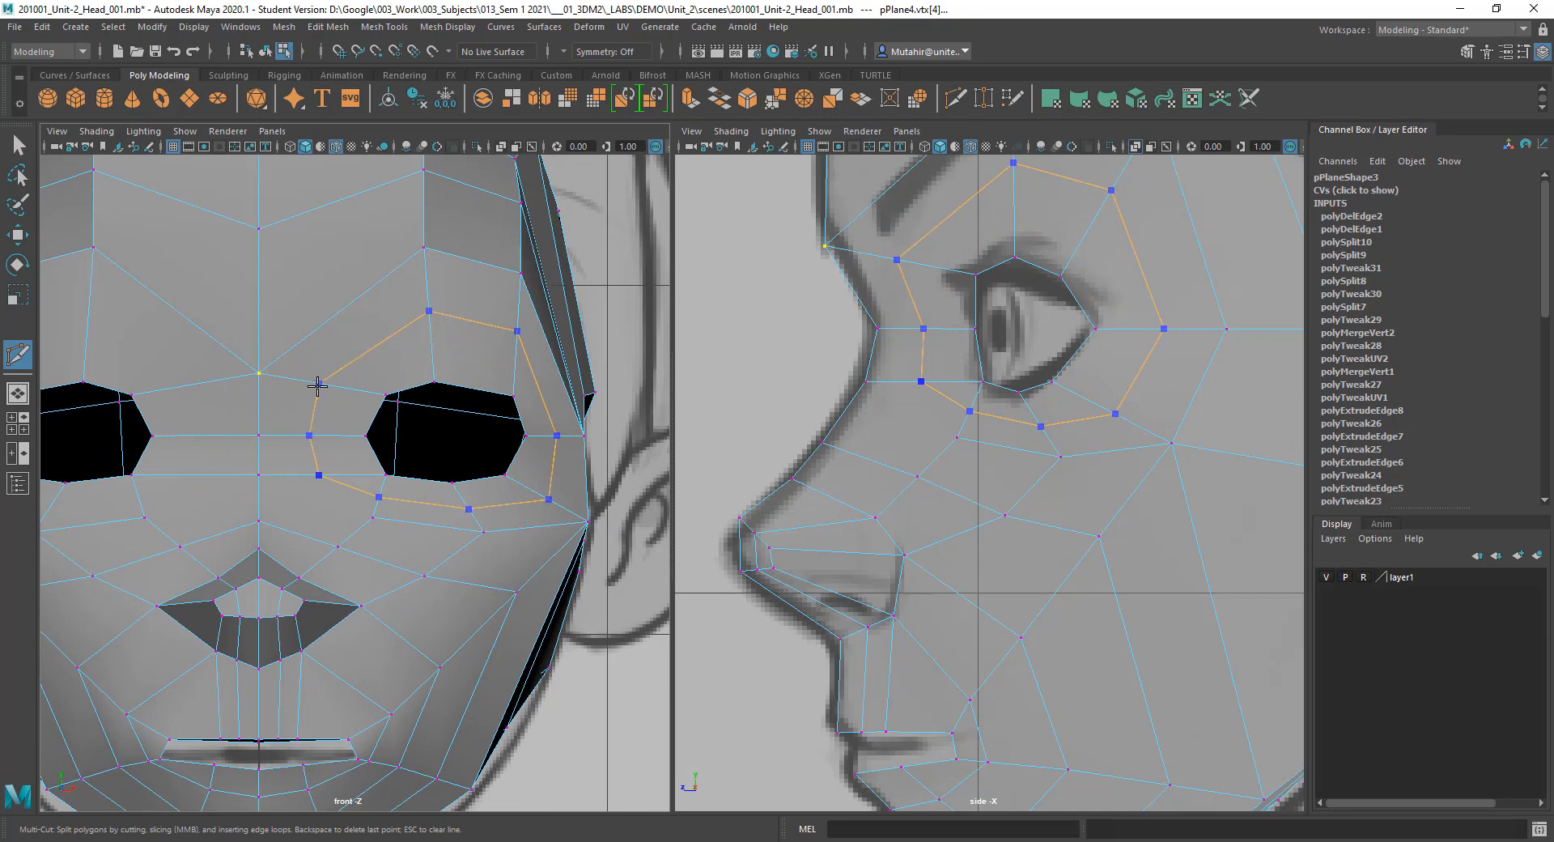
{"action": "left_click", "coordinate": [317, 386], "text": "ctrl"}
{"action": "mouse_move", "coordinate": [1097, 433]}
{"action": "middle_mouse_down", "text": "alt"}
{"action": "mouse_move", "coordinate": [1098, 479]}
{"action": "mouse_move", "coordinate": [1086, 460]}
{"action": "middle_mouse_up", "text": "alt"}
{"action": "scroll", "coordinate": [1000, 524], "scroll_direction": "up", "scroll_amount": 2}
{"action": "key", "text": "q"}
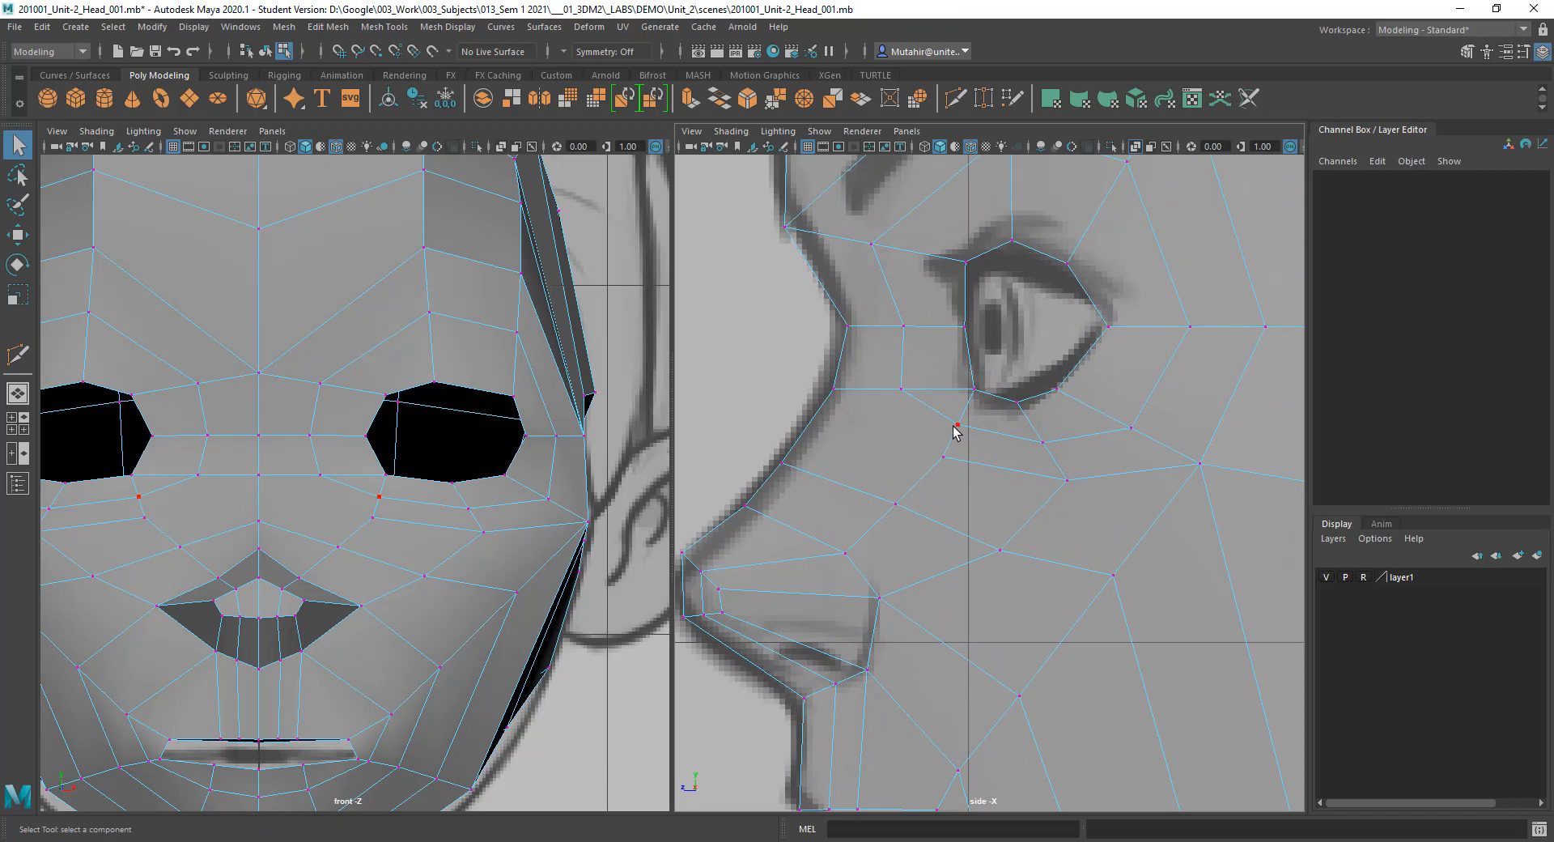
Step: Cut an edge from the new loop's vertex beside the lower inner eye corner down to the nose-side vertex below it
{"action": "middle_click_drag", "start_coordinate": [996, 448], "coordinate": [883, 466], "text": "alt"}
{"action": "left_click", "coordinate": [918, 452]}
{"action": "scroll", "coordinate": [874, 472], "scroll_direction": "up", "scroll_amount": 2}
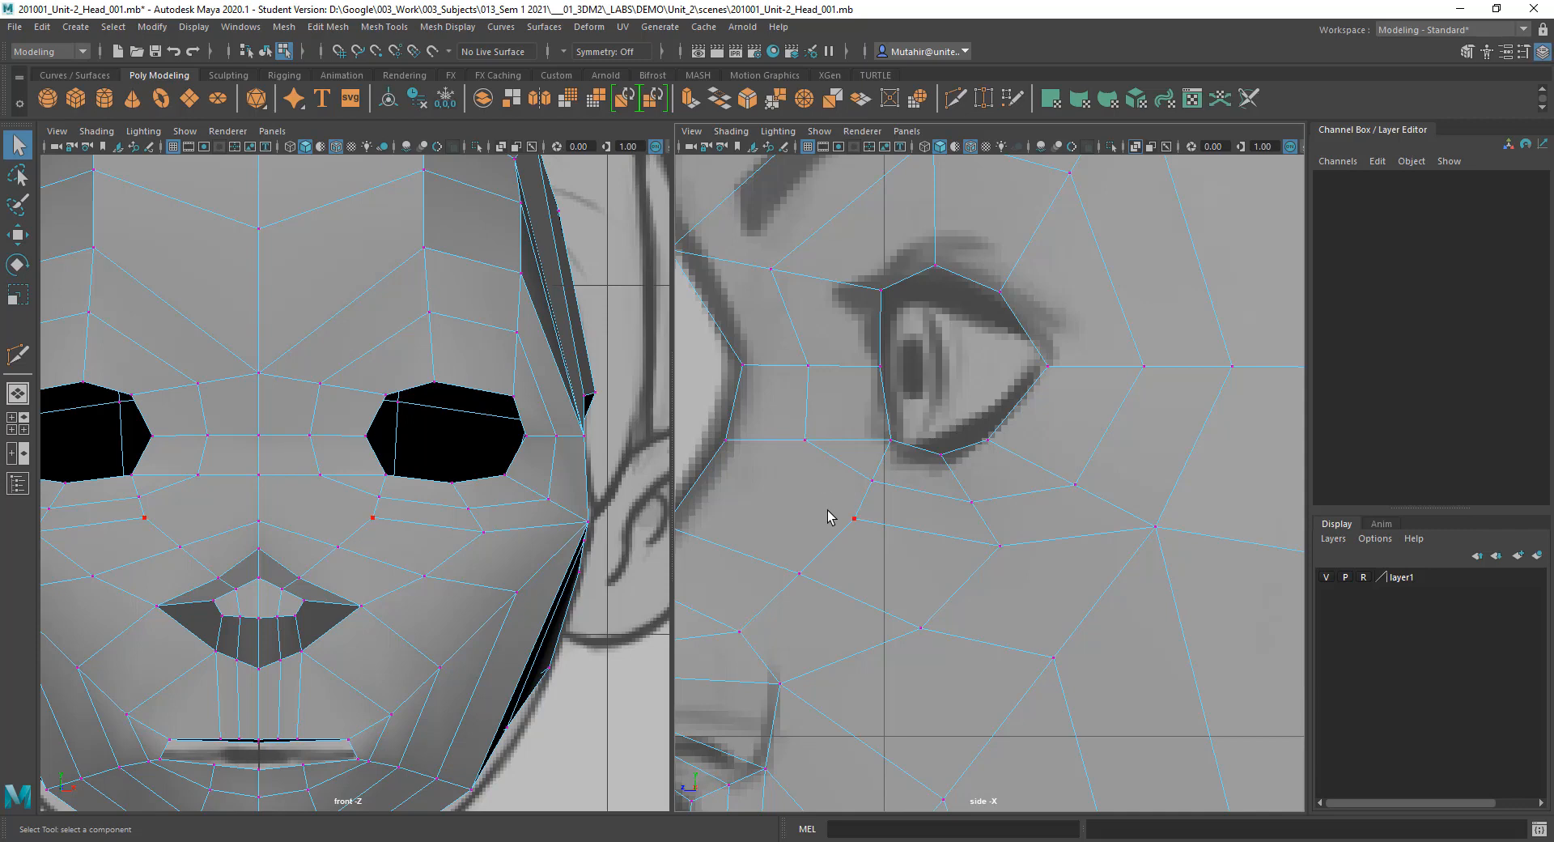
{"action": "middle_click_drag", "start_coordinate": [883, 516], "coordinate": [952, 506], "text": "alt"}
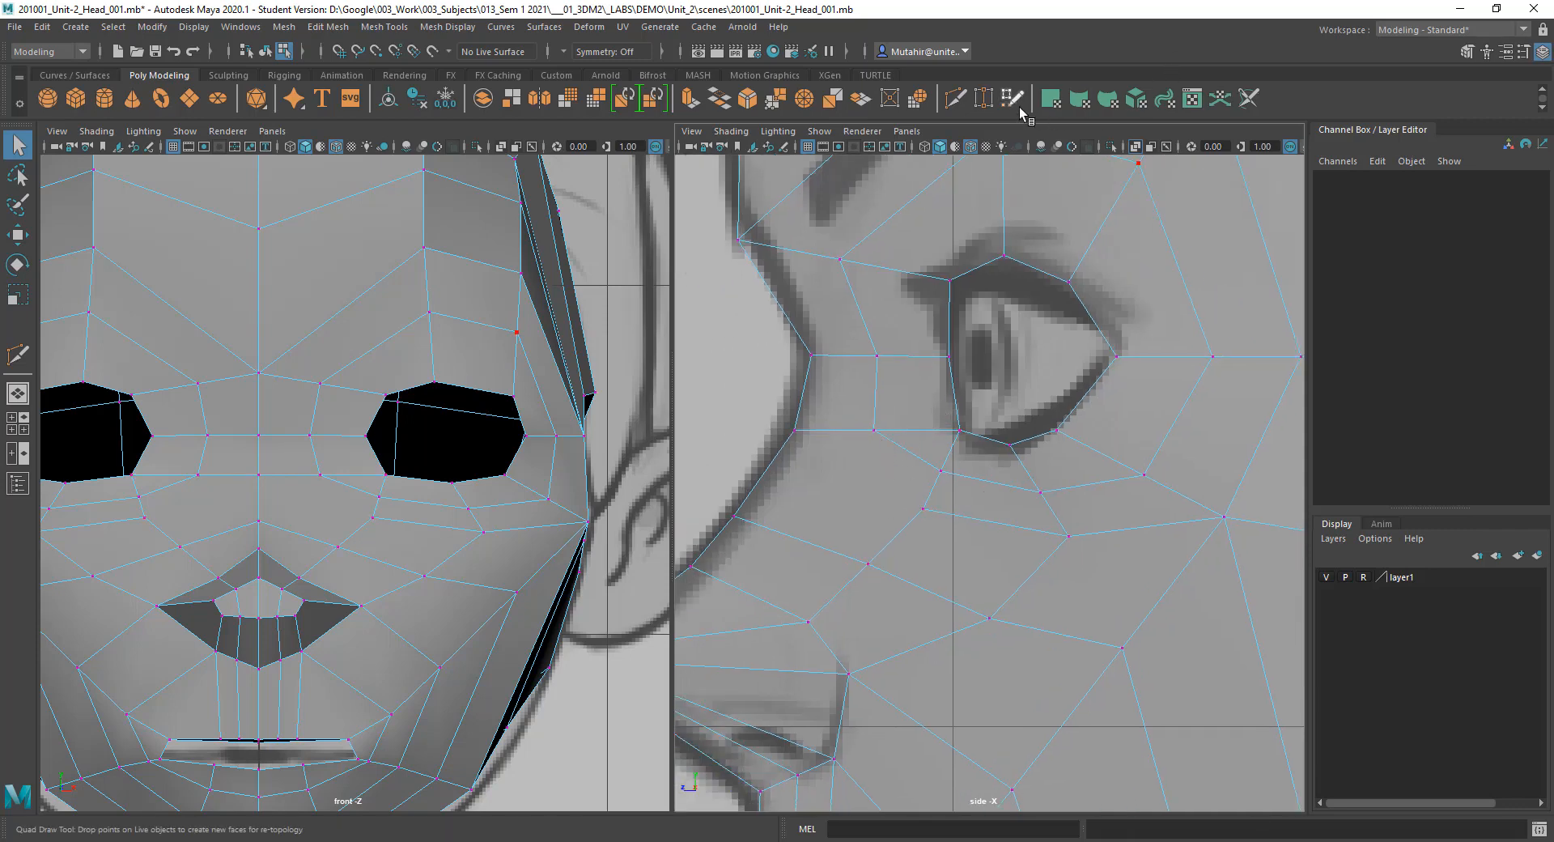
{"action": "left_click", "coordinate": [955, 98]}
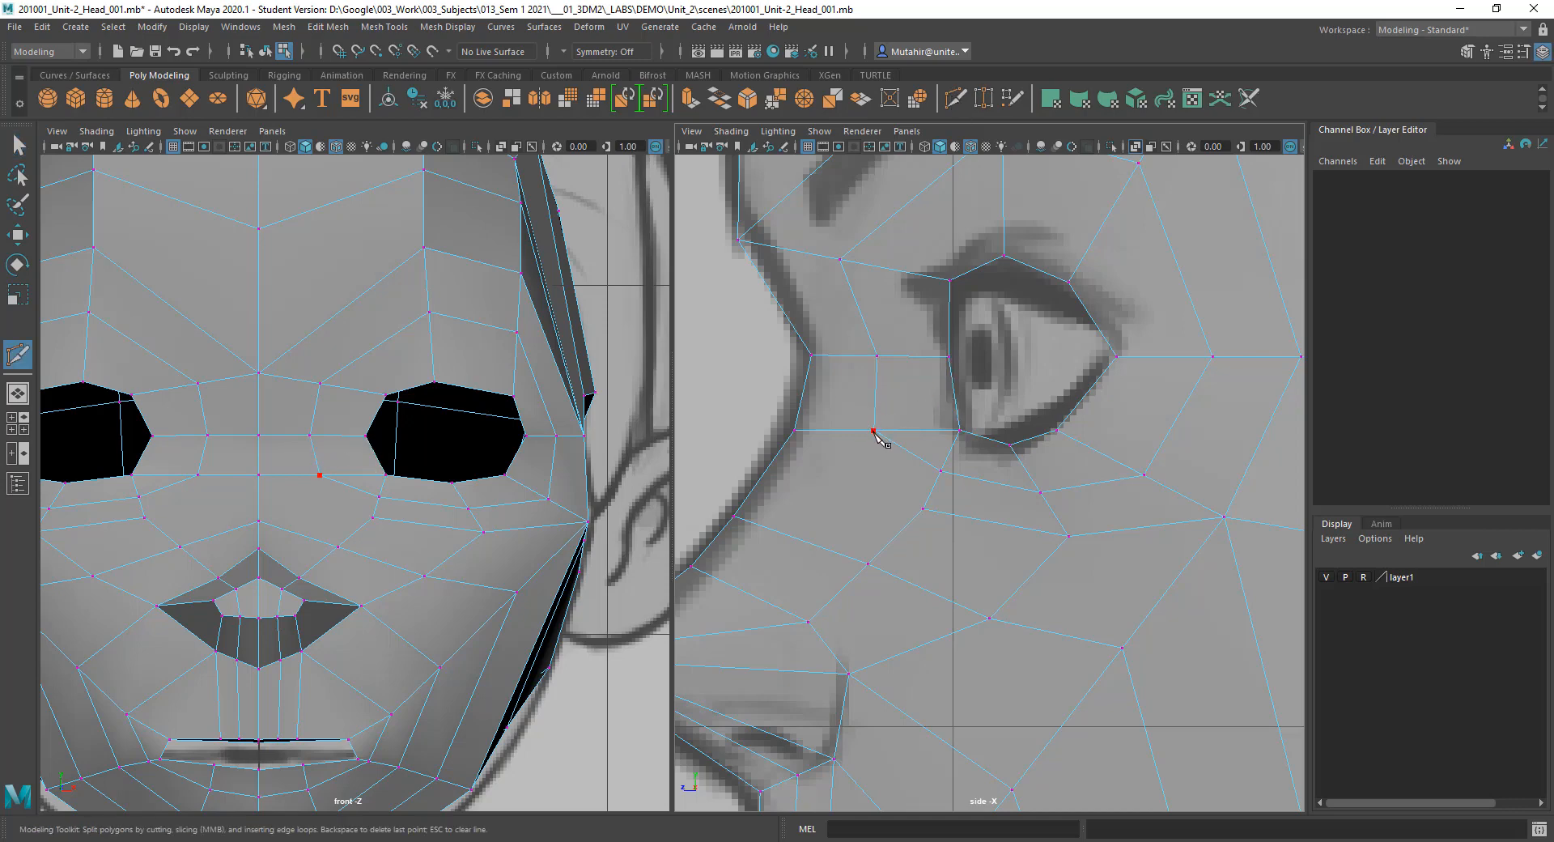
{"action": "key", "text": "Return"}
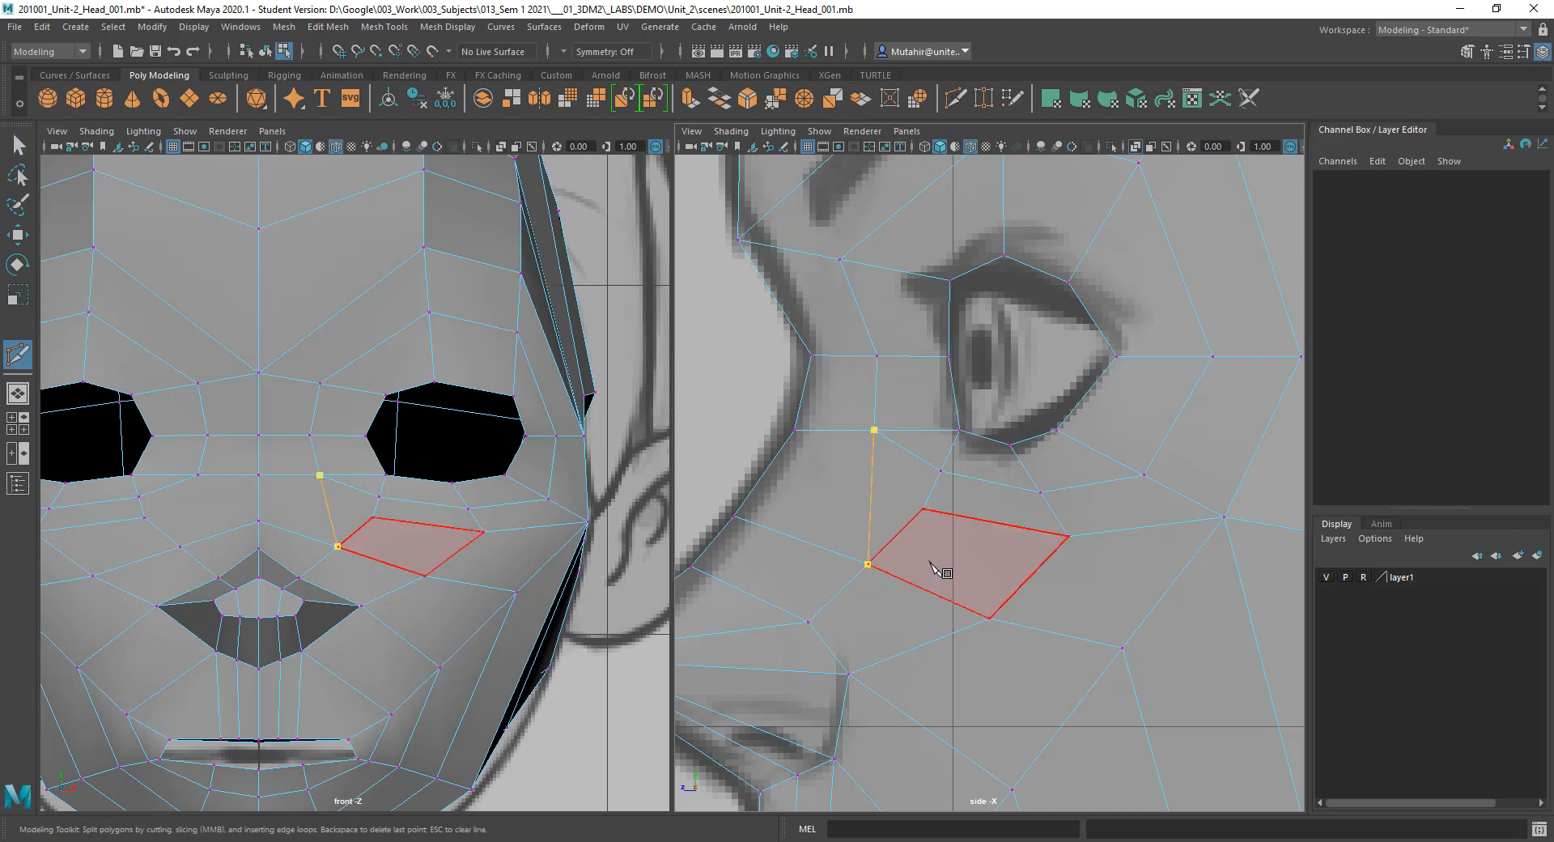
Step: Delete the short diagonal edge running from that nose-side loop vertex to the loop vertex below the inner eye corner
{"action": "middle_click_drag", "start_coordinate": [436, 482], "coordinate": [437, 326], "text": "alt"}
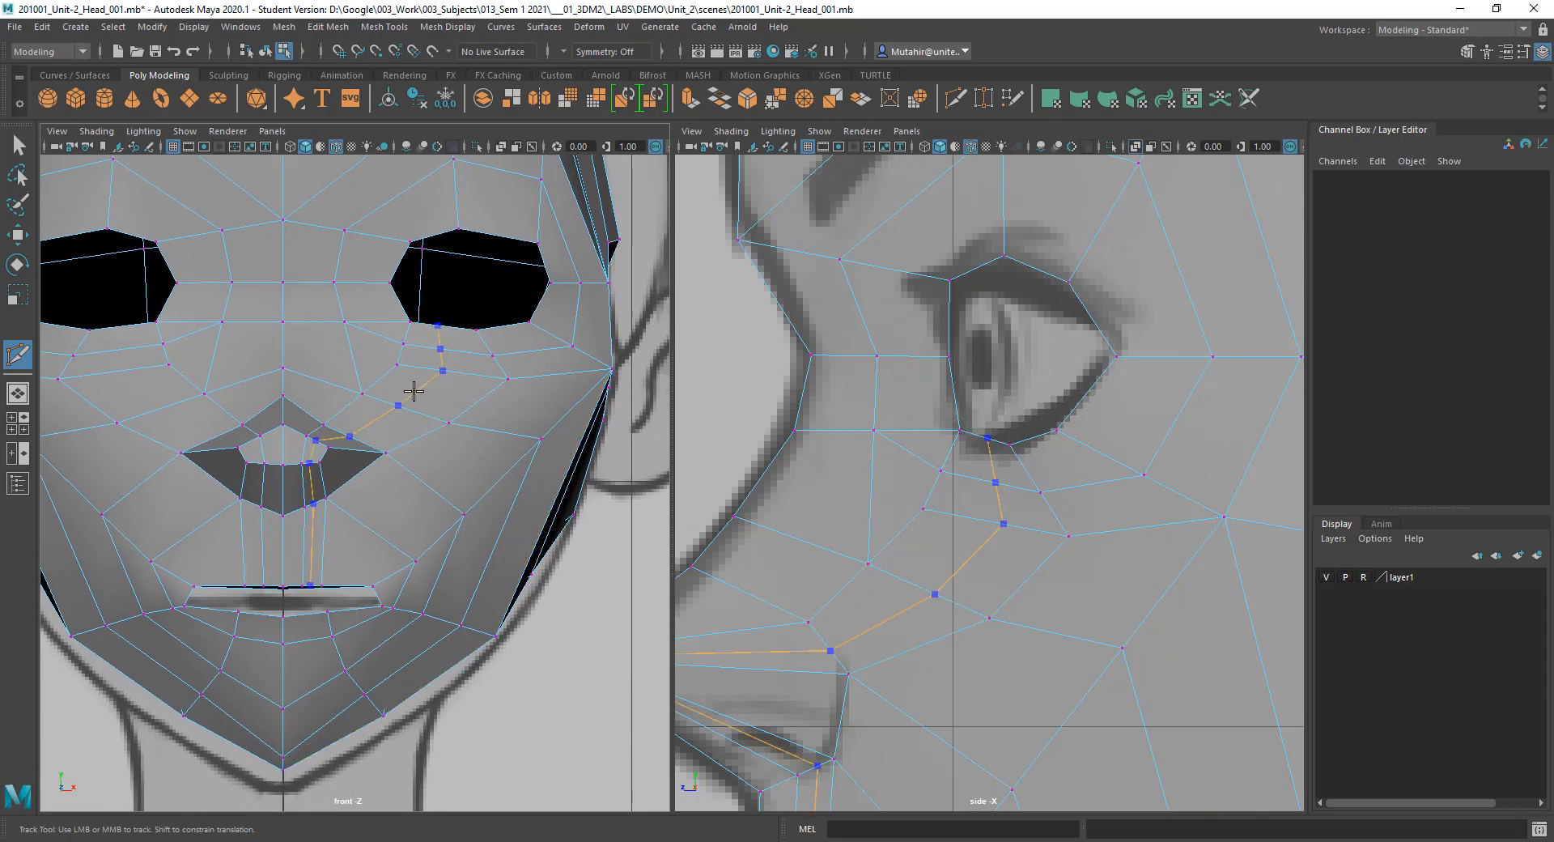
{"action": "middle_click_drag", "start_coordinate": [445, 323], "coordinate": [474, 359], "text": "alt"}
{"action": "right_click_drag", "start_coordinate": [416, 366], "coordinate": [478, 479], "text": "alt"}
{"action": "middle_click_drag", "start_coordinate": [471, 284], "coordinate": [458, 394], "text": "alt"}
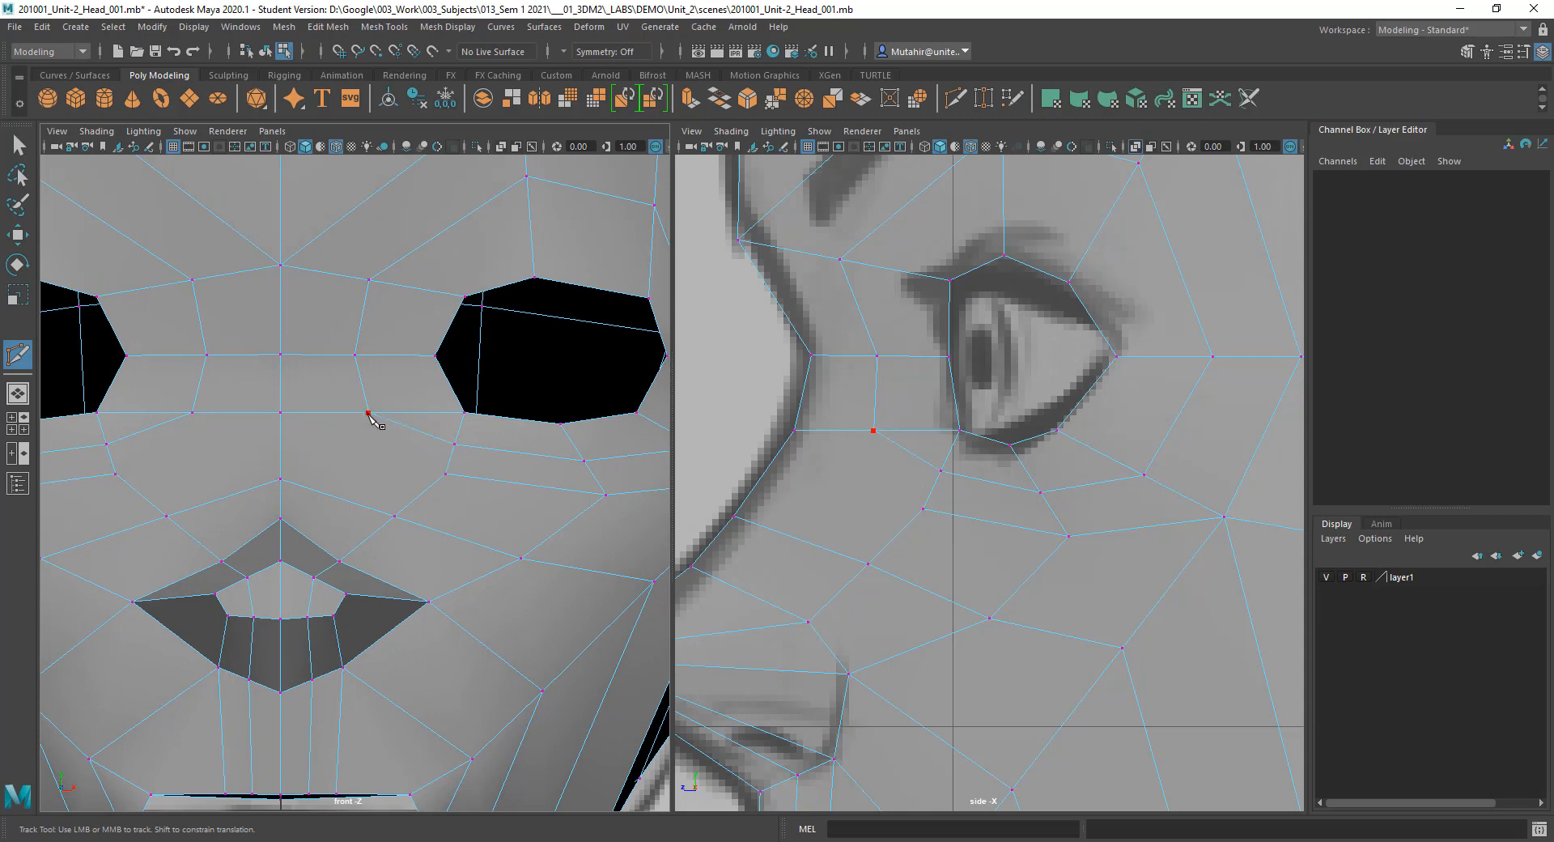
{"action": "key", "text": "q"}
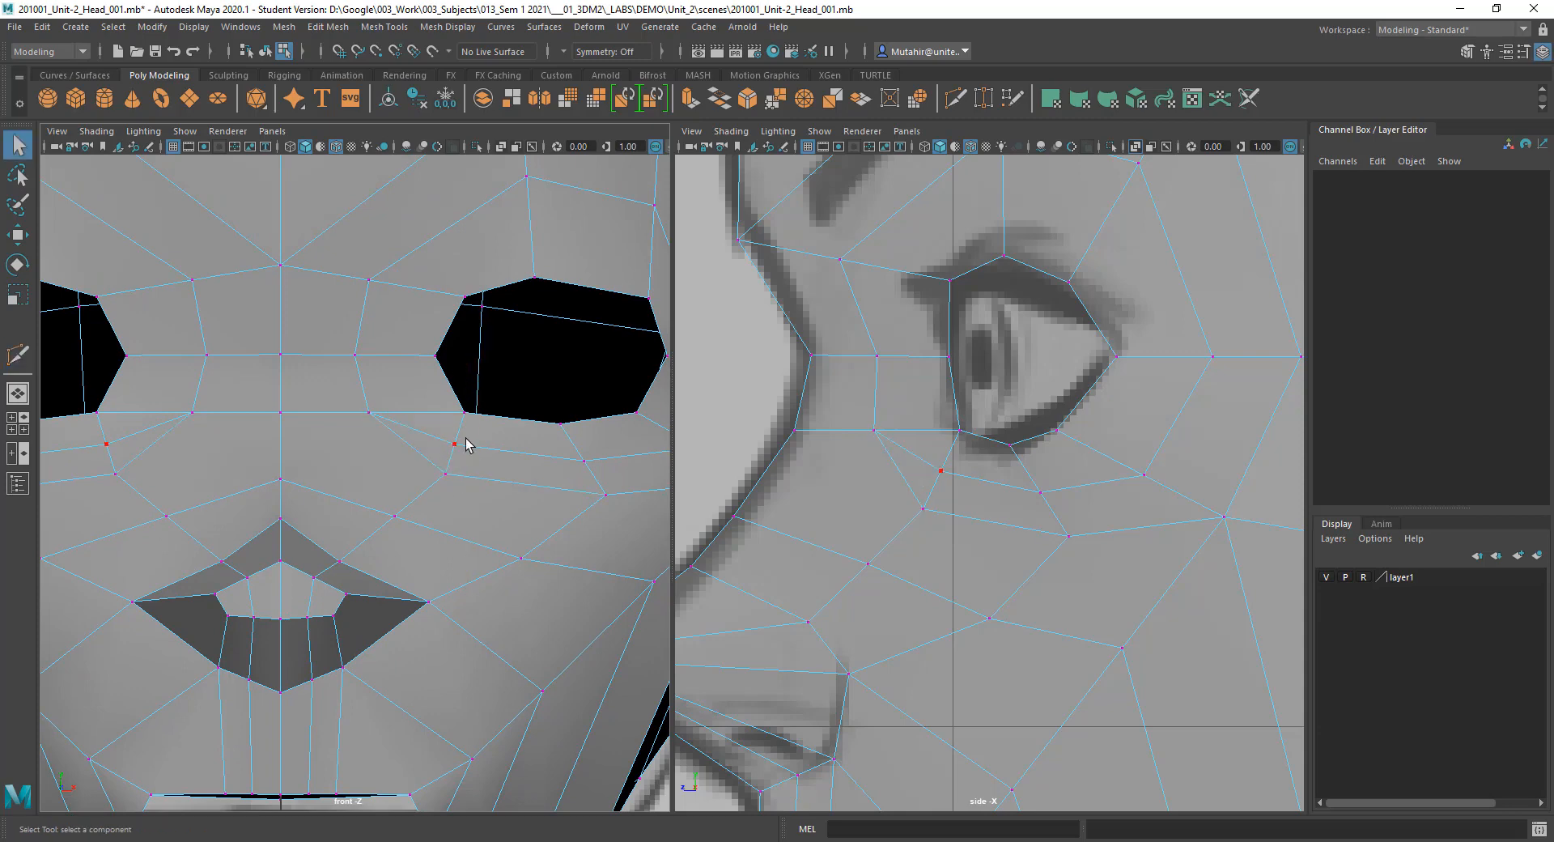
{"action": "right_click_drag", "start_coordinate": [443, 431], "coordinate": [442, 404]}
{"action": "left_click", "coordinate": [427, 435]}
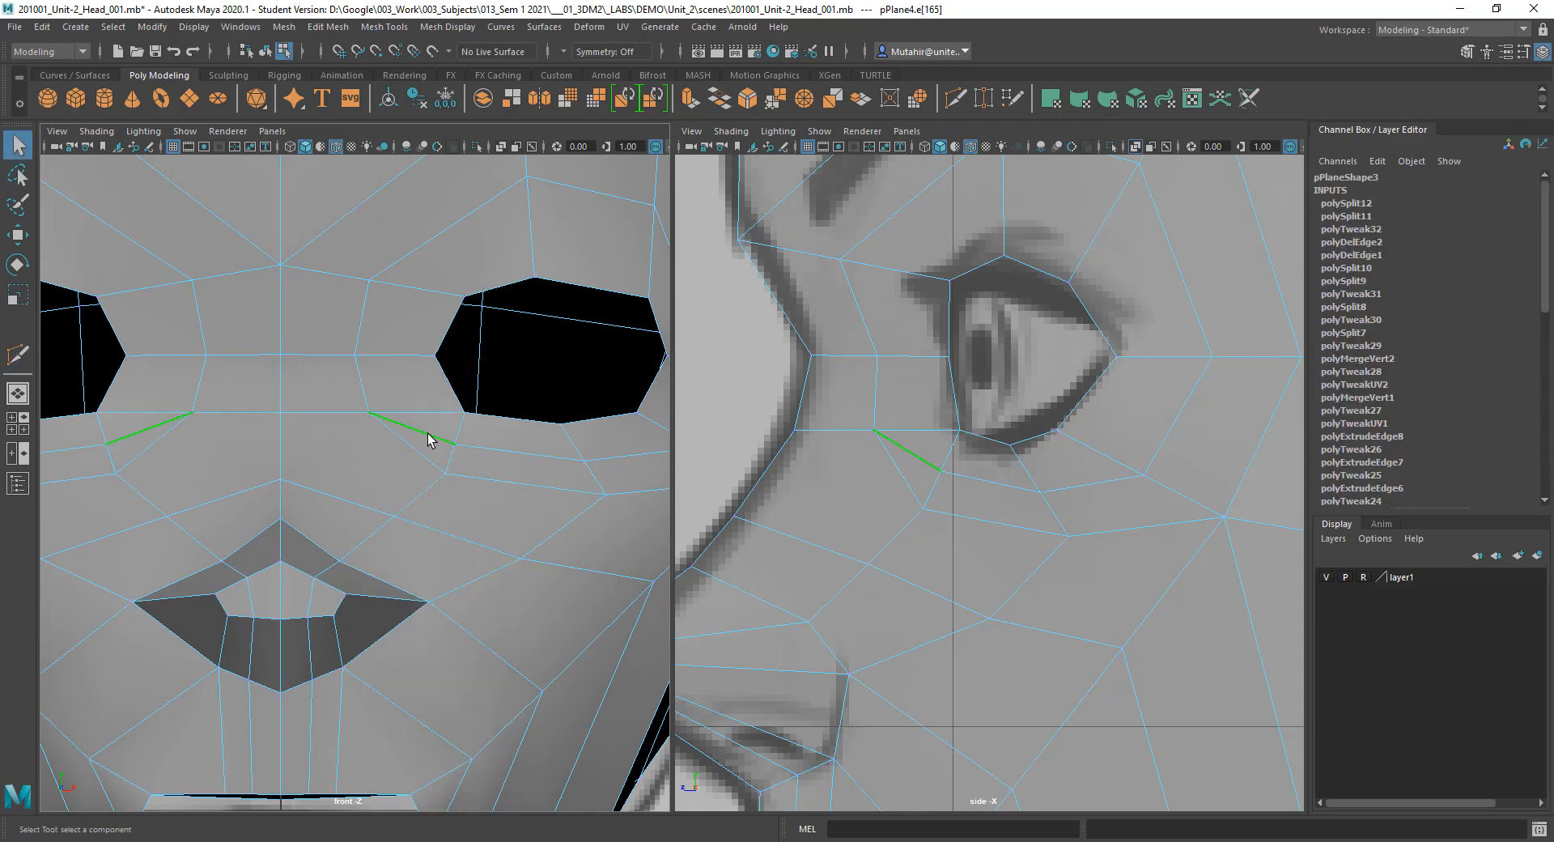
{"action": "key", "text": "ctrl+Delete"}
Step: Merge the two stacked vertices below the inner eye corner to their center
{"action": "middle_click_drag", "start_coordinate": [580, 478], "coordinate": [382, 527], "text": "alt"}
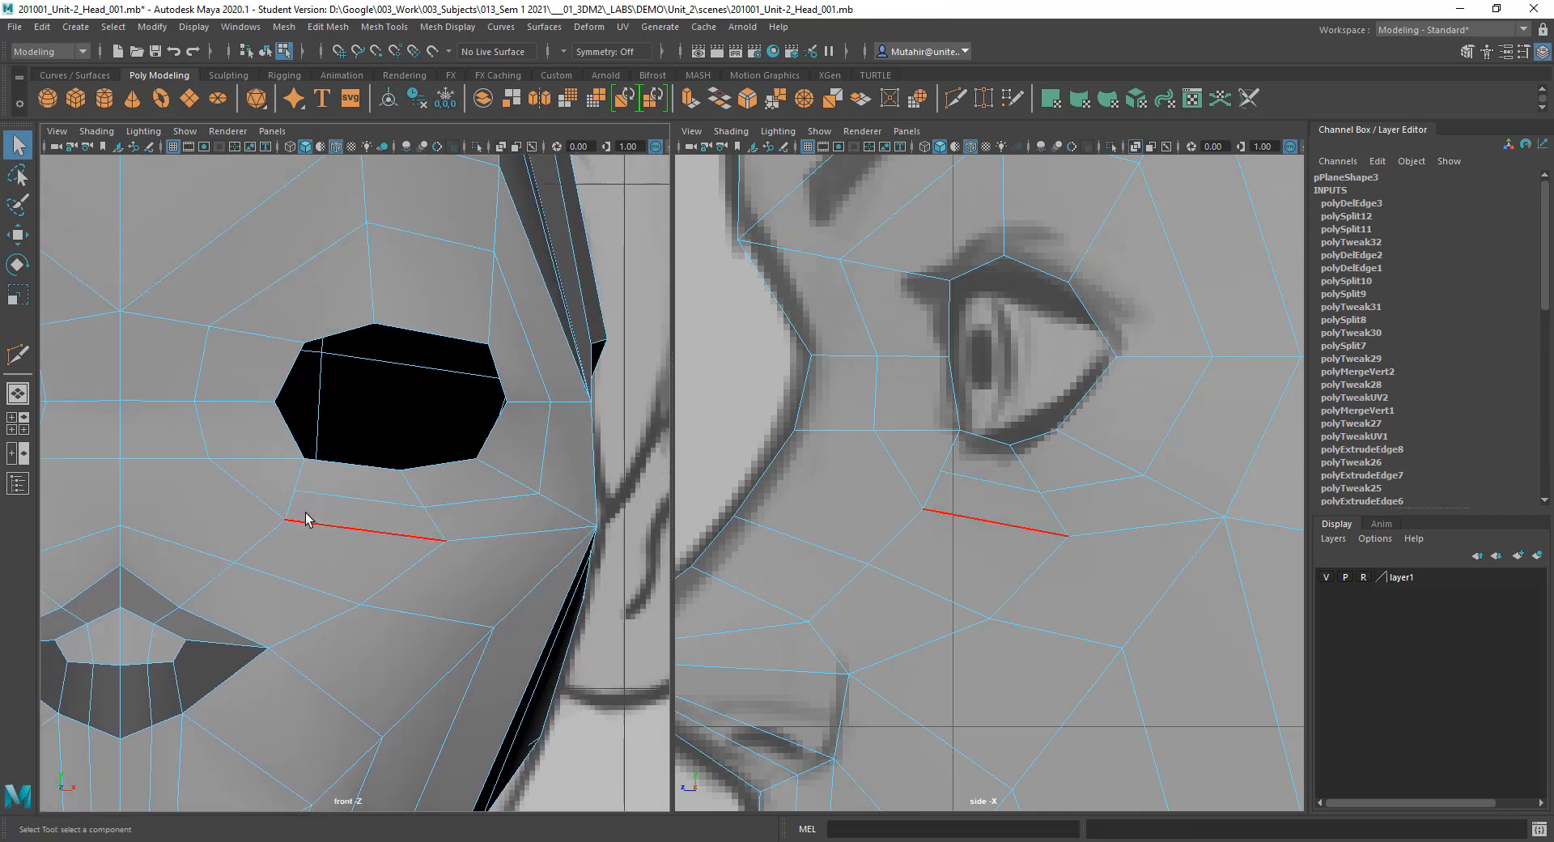
{"action": "right_click_drag", "start_coordinate": [299, 485], "coordinate": [255, 435]}
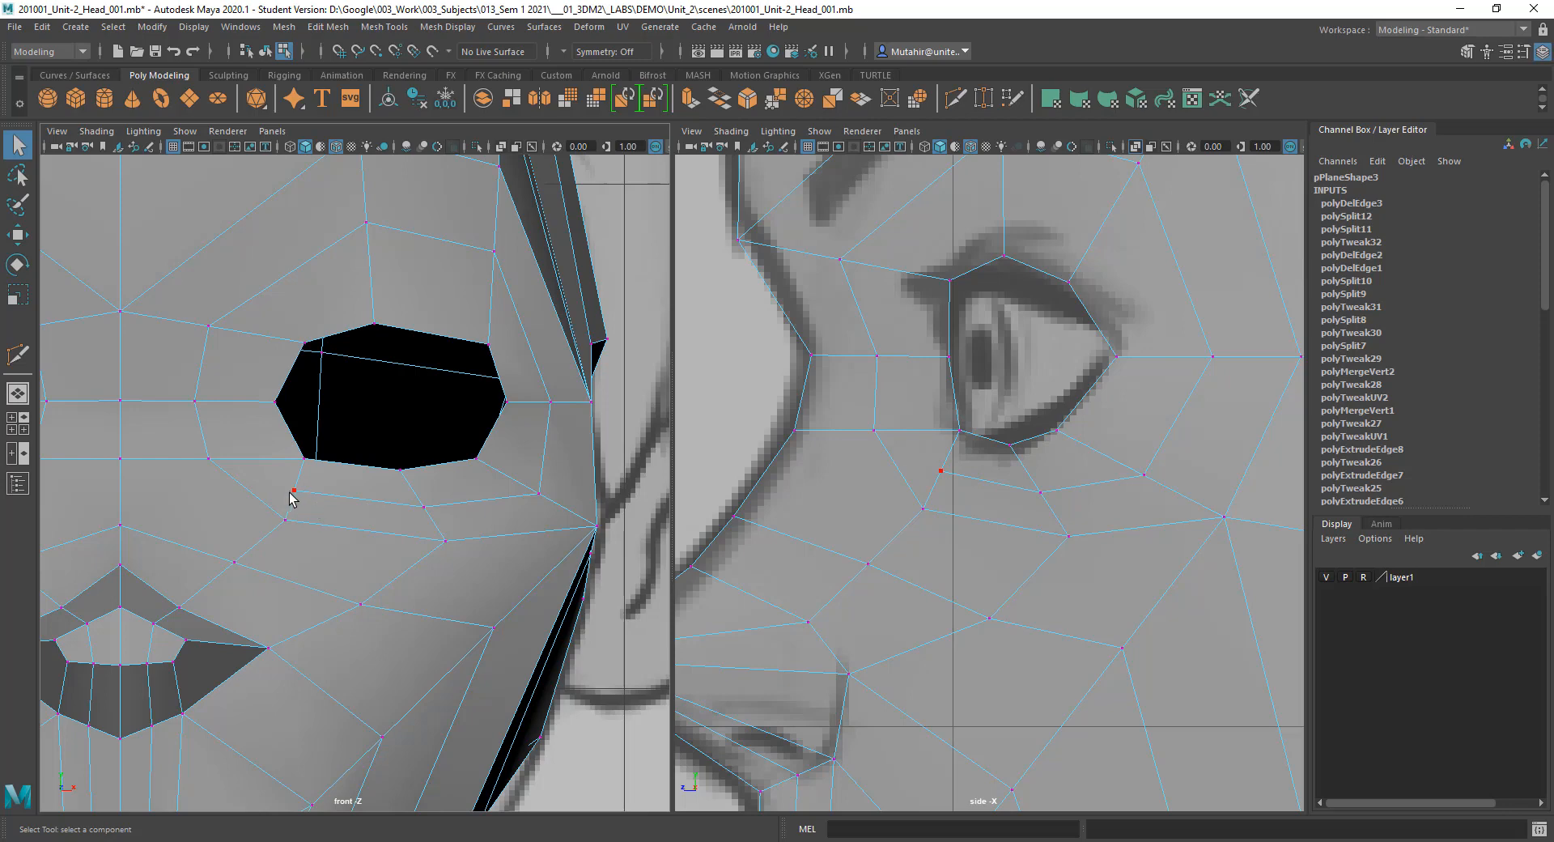
{"action": "left_click", "coordinate": [292, 491]}
{"action": "left_click", "coordinate": [284, 27]}
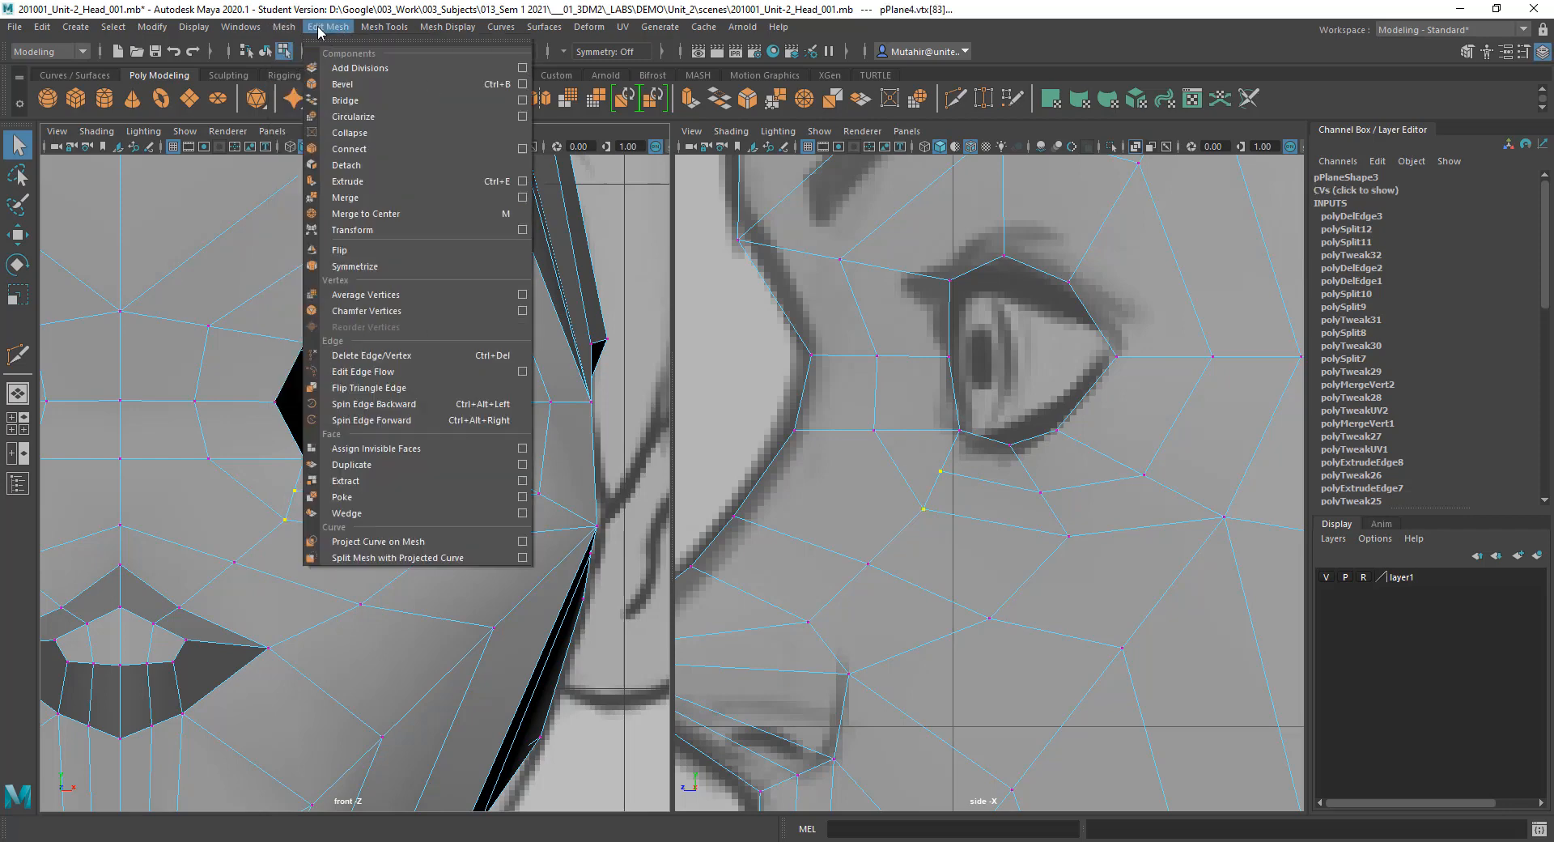
{"action": "left_click", "coordinate": [365, 213]}
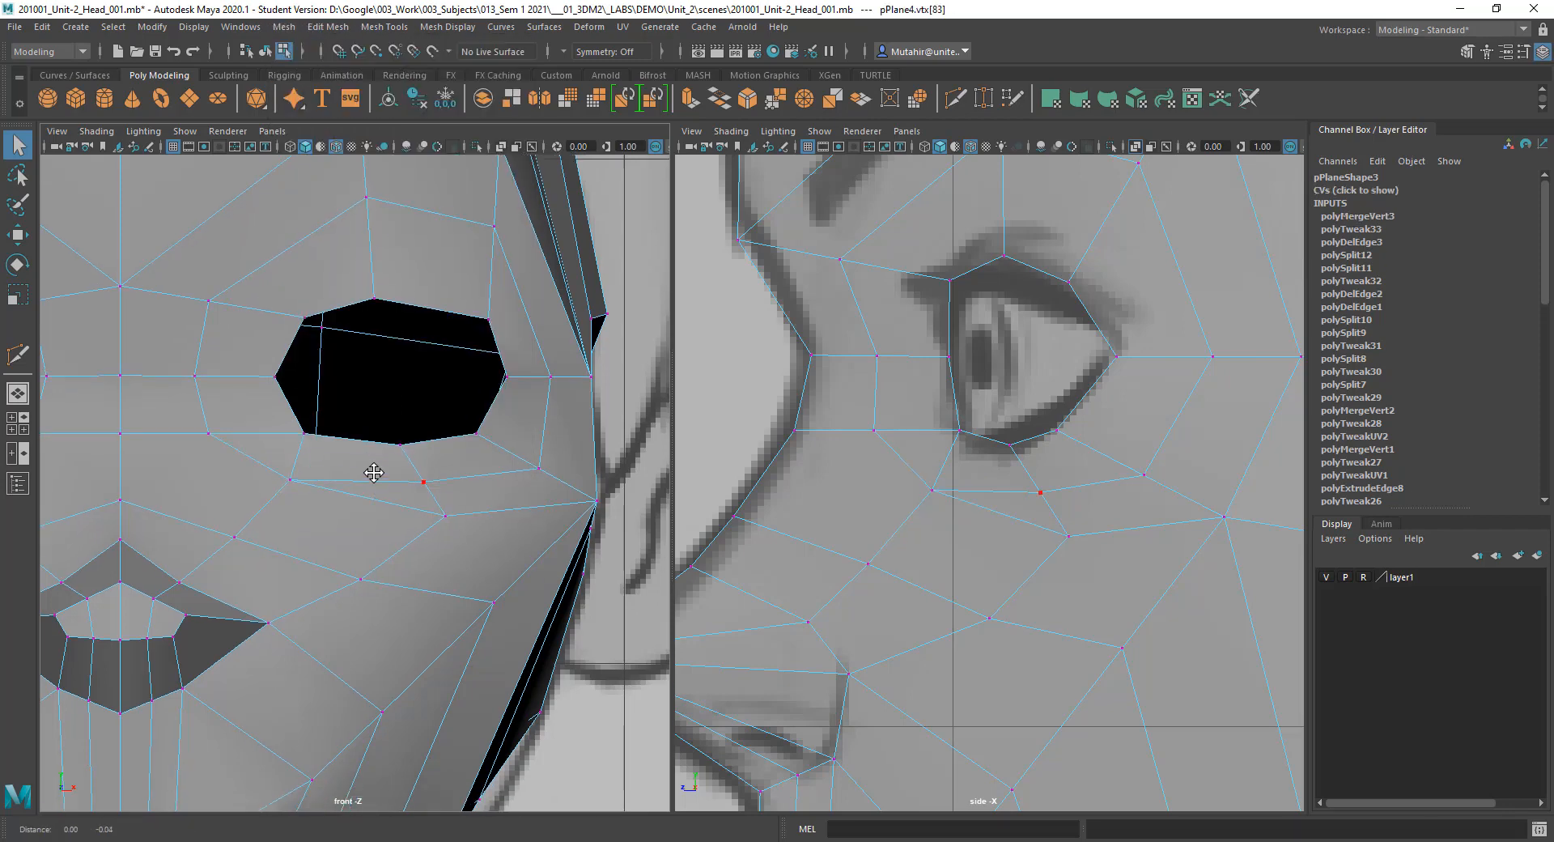
Step: Cut an edge from the merged vertex below the inner eye corner to the midpoint of the adjacent centreline nose-bridge edge
{"action": "middle_click_drag", "start_coordinate": [371, 475], "coordinate": [349, 395], "text": "alt"}
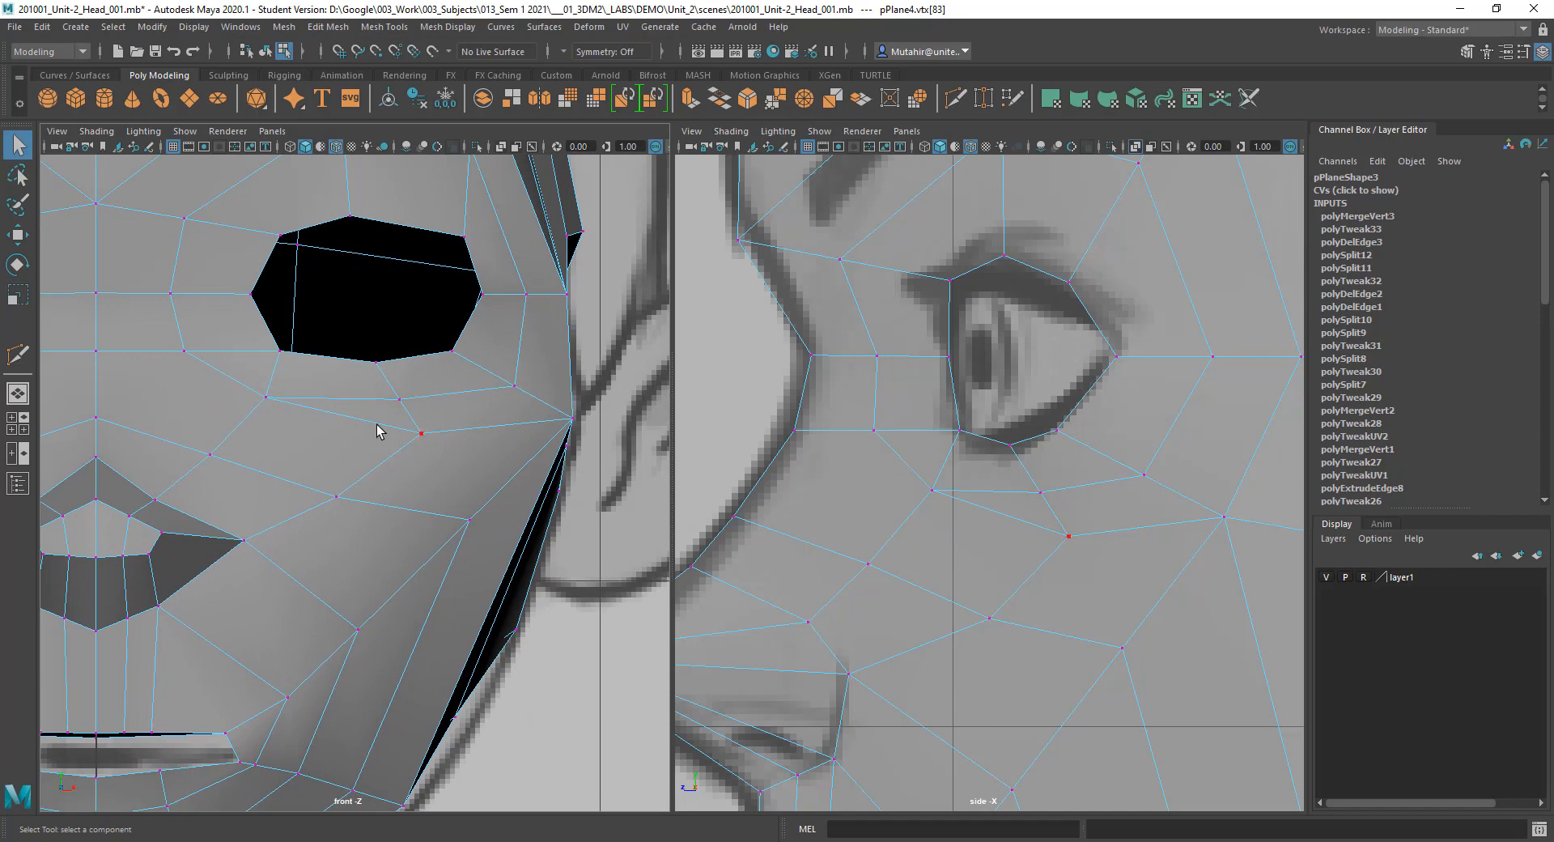
{"action": "middle_click_drag", "start_coordinate": [428, 441], "coordinate": [370, 455], "text": "alt"}
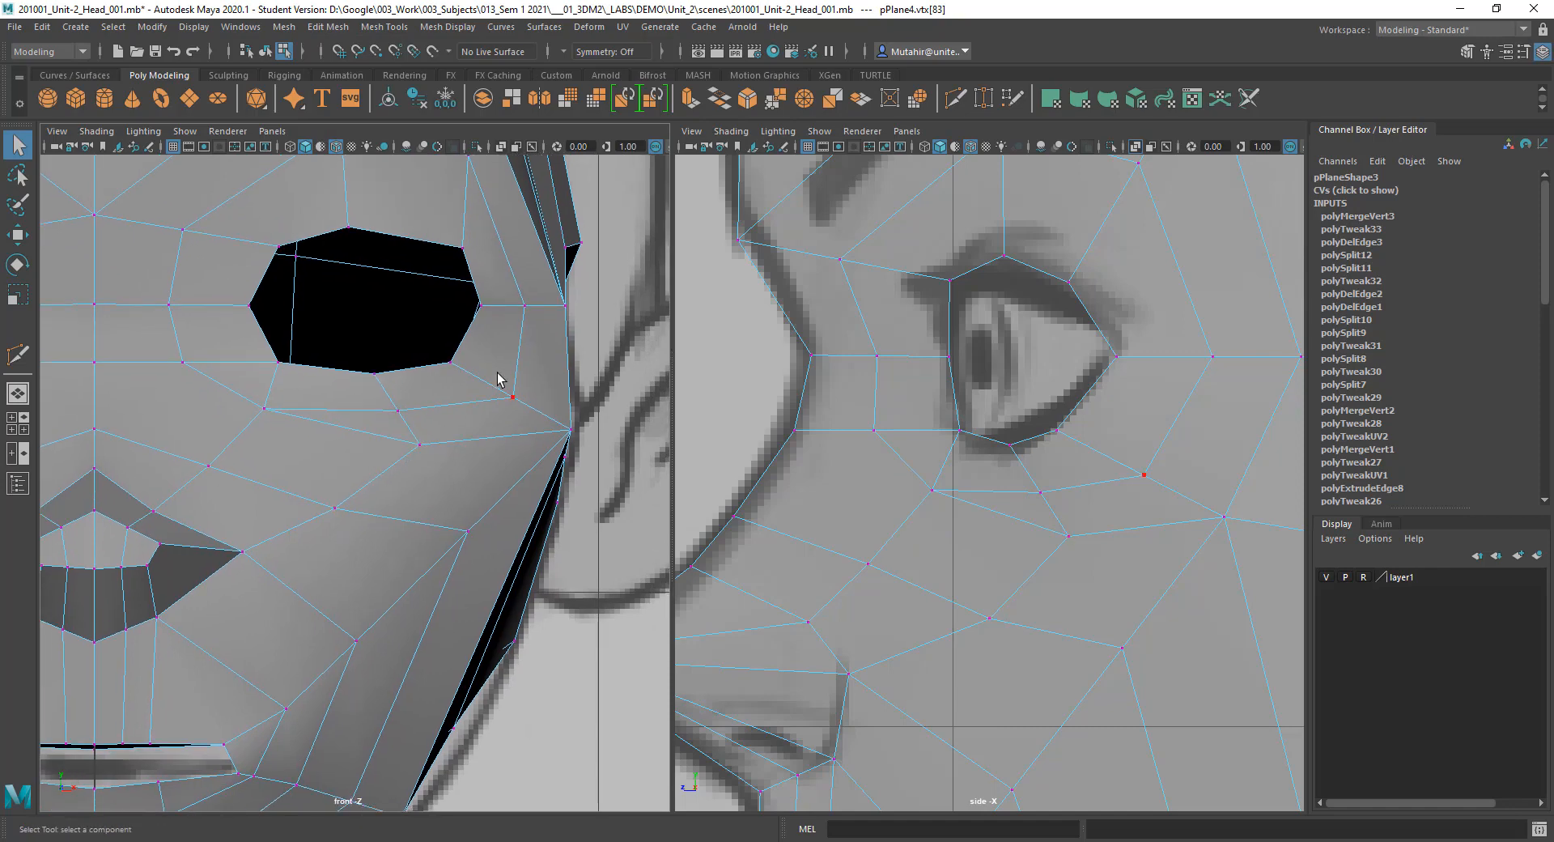
{"action": "middle_click_drag", "start_coordinate": [461, 382], "coordinate": [459, 397], "text": "alt"}
{"action": "middle_click_drag", "start_coordinate": [1024, 446], "coordinate": [974, 486], "text": "alt"}
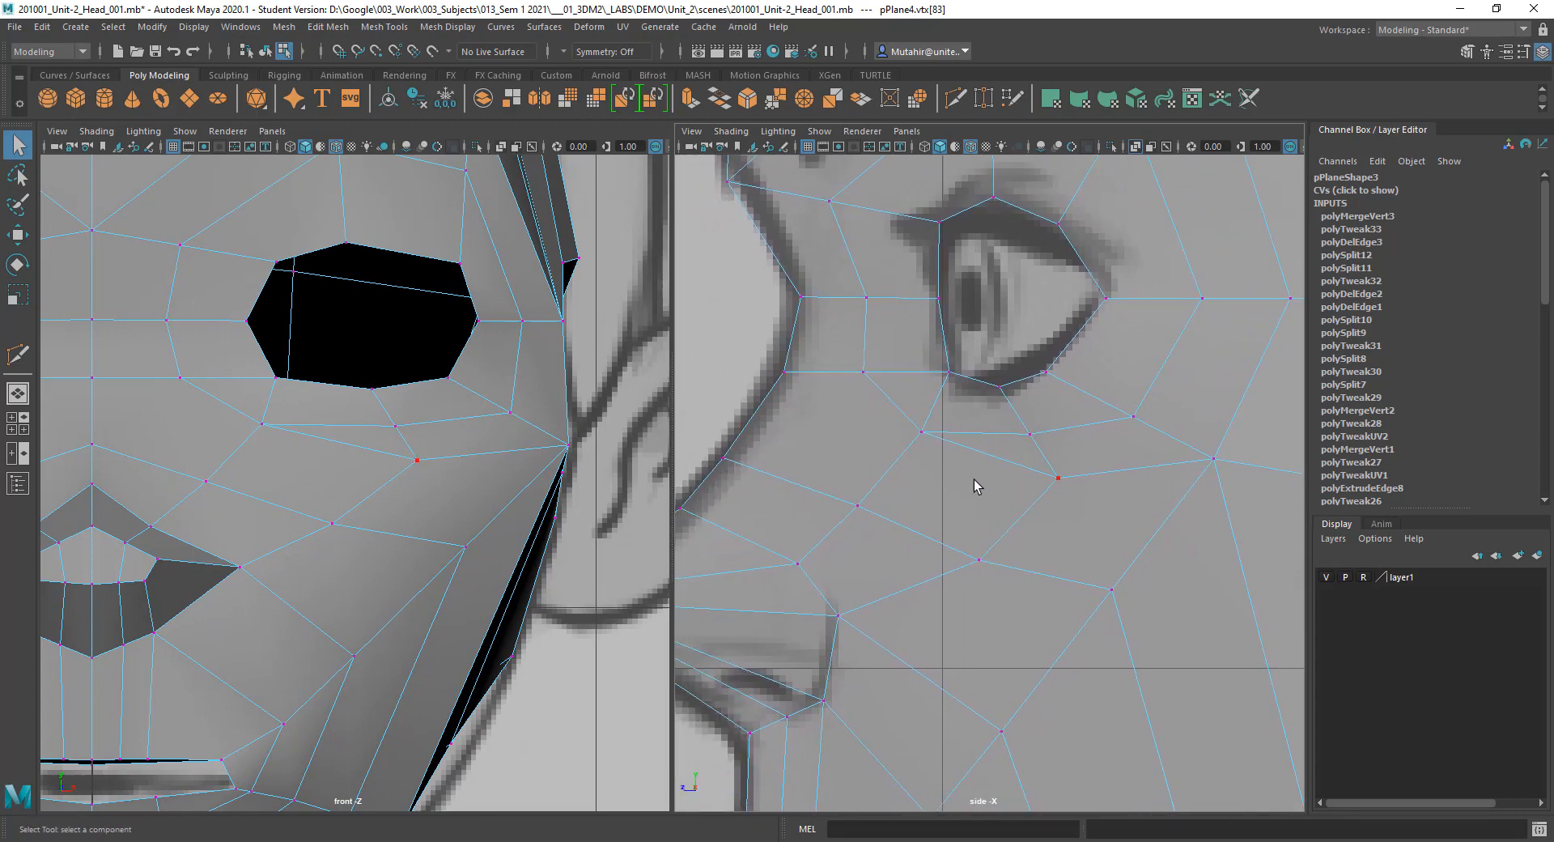
{"action": "middle_click_drag", "start_coordinate": [896, 443], "coordinate": [950, 472], "text": "alt"}
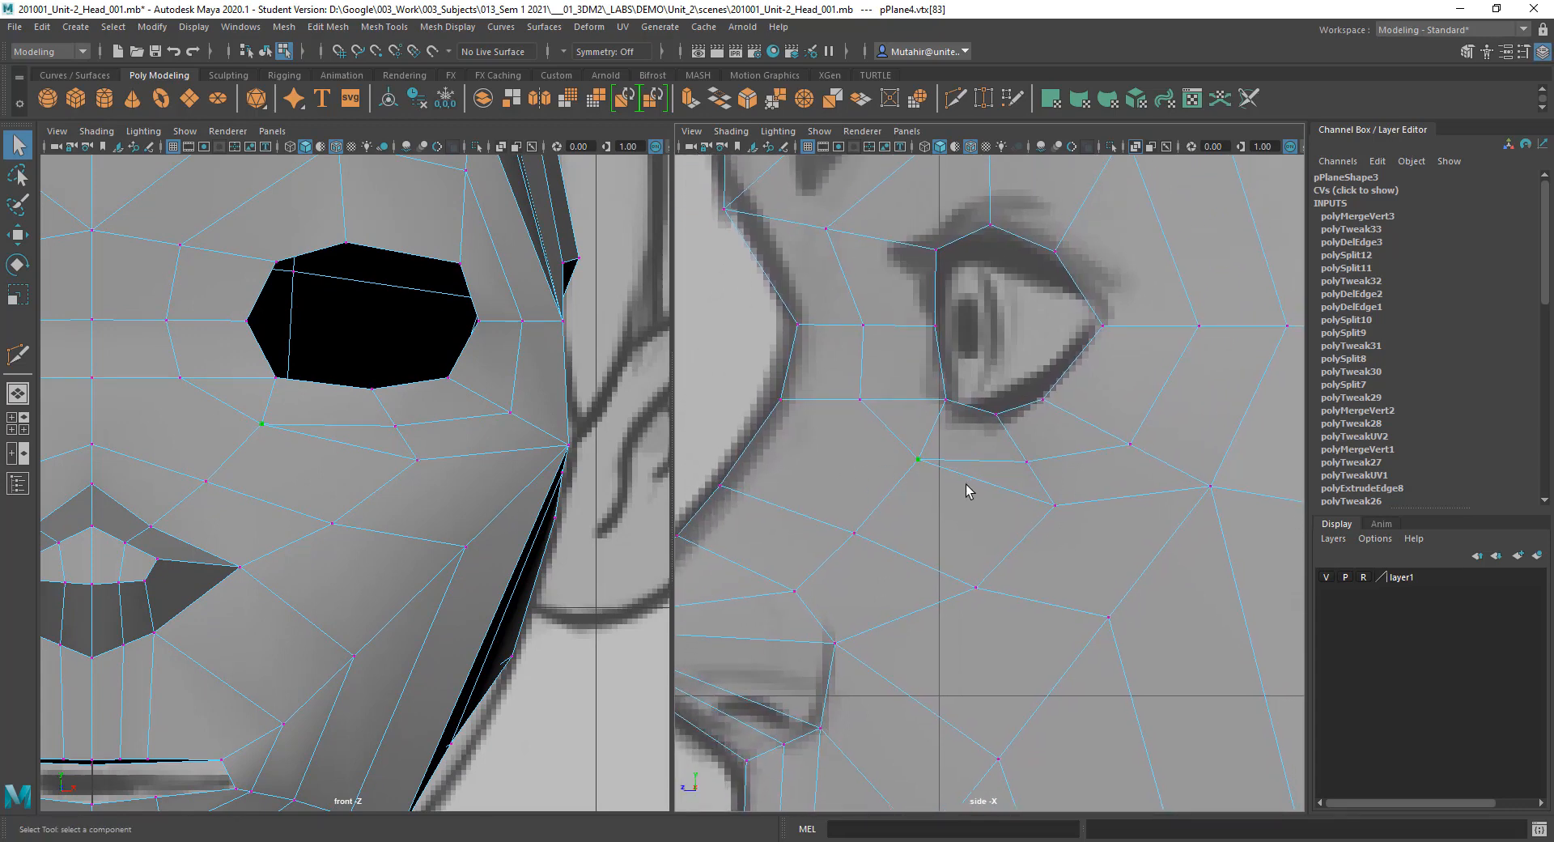
{"action": "left_click", "coordinate": [992, 226]}
{"action": "key", "text": "y"}
{"action": "left_click", "coordinate": [918, 460]}
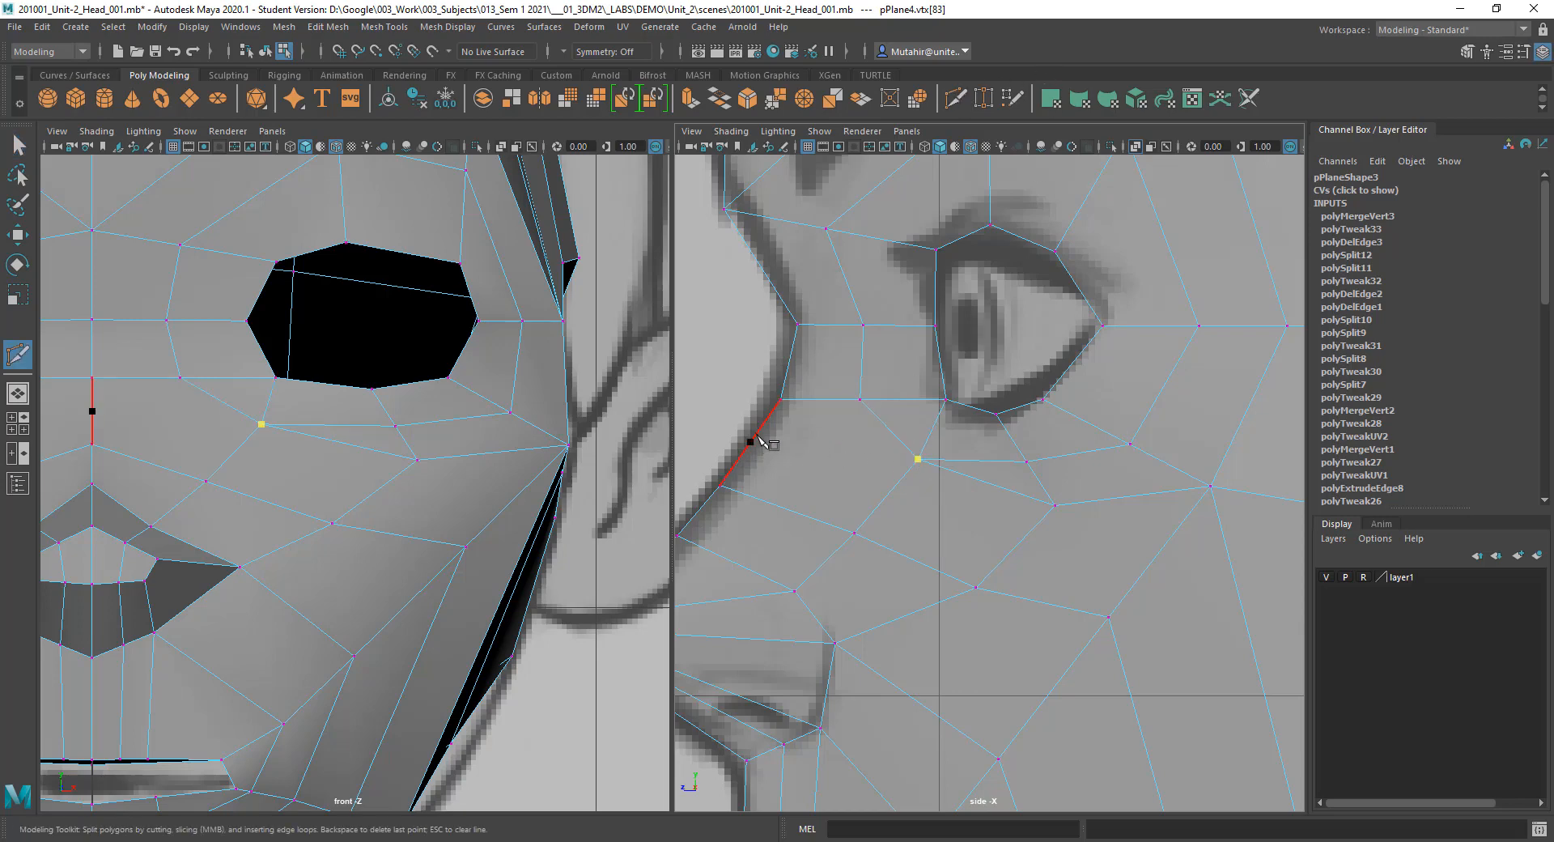
{"action": "left_click", "coordinate": [757, 435], "text": "shift"}
{"action": "right_click", "coordinate": [1155, 515]}
Step: Cut an edge line from the vertex beside the lower inner eye corner down the side of the nose and through the nostril wing
{"action": "middle_click_drag", "start_coordinate": [978, 419], "coordinate": [981, 417], "text": "alt"}
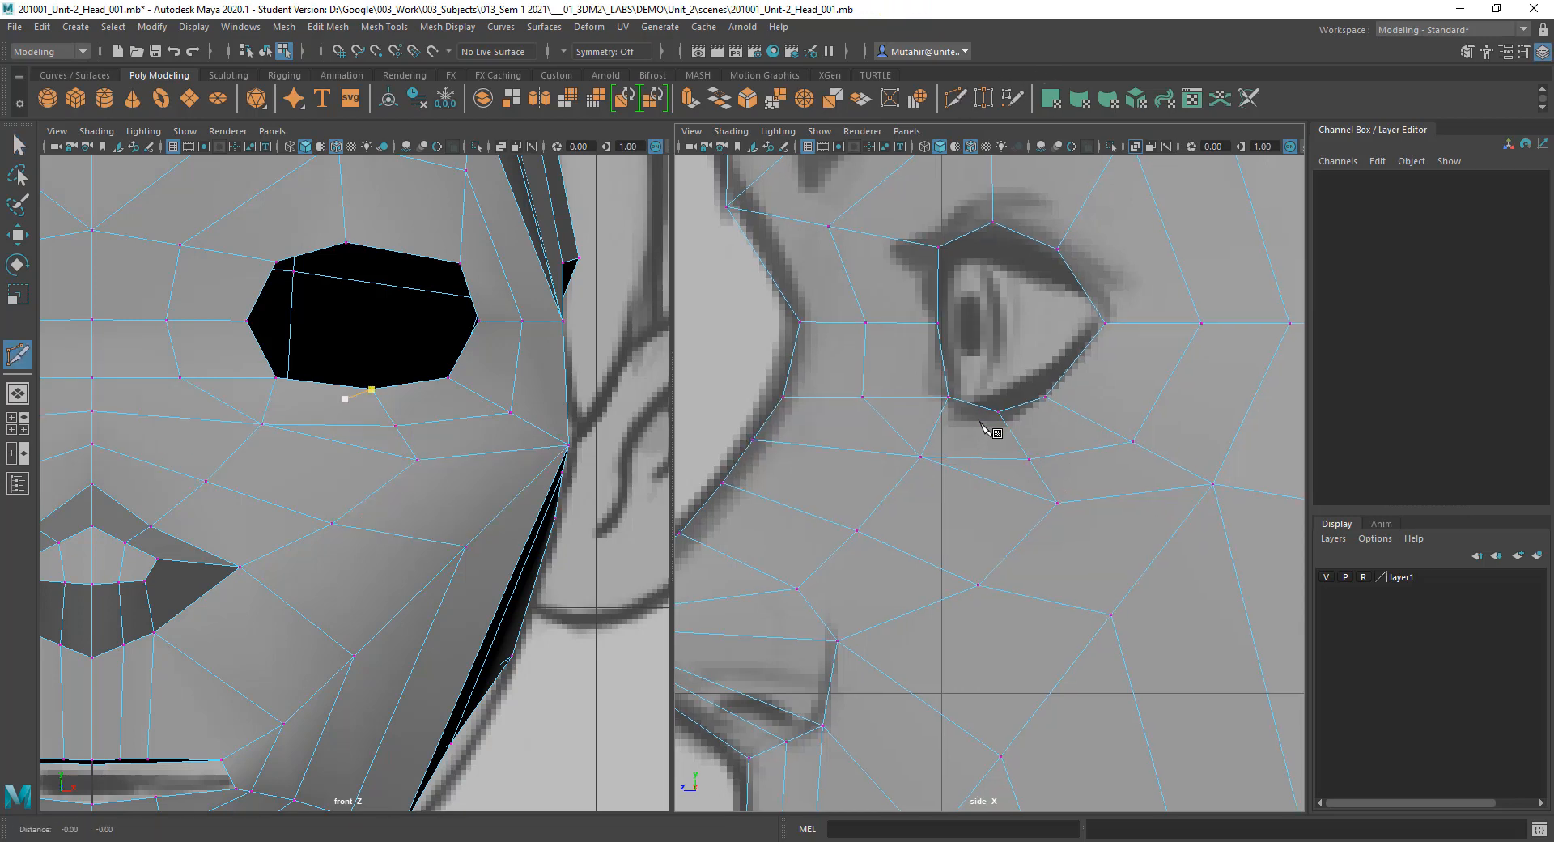
{"action": "middle_click_drag", "start_coordinate": [805, 540], "coordinate": [1027, 288], "text": "alt"}
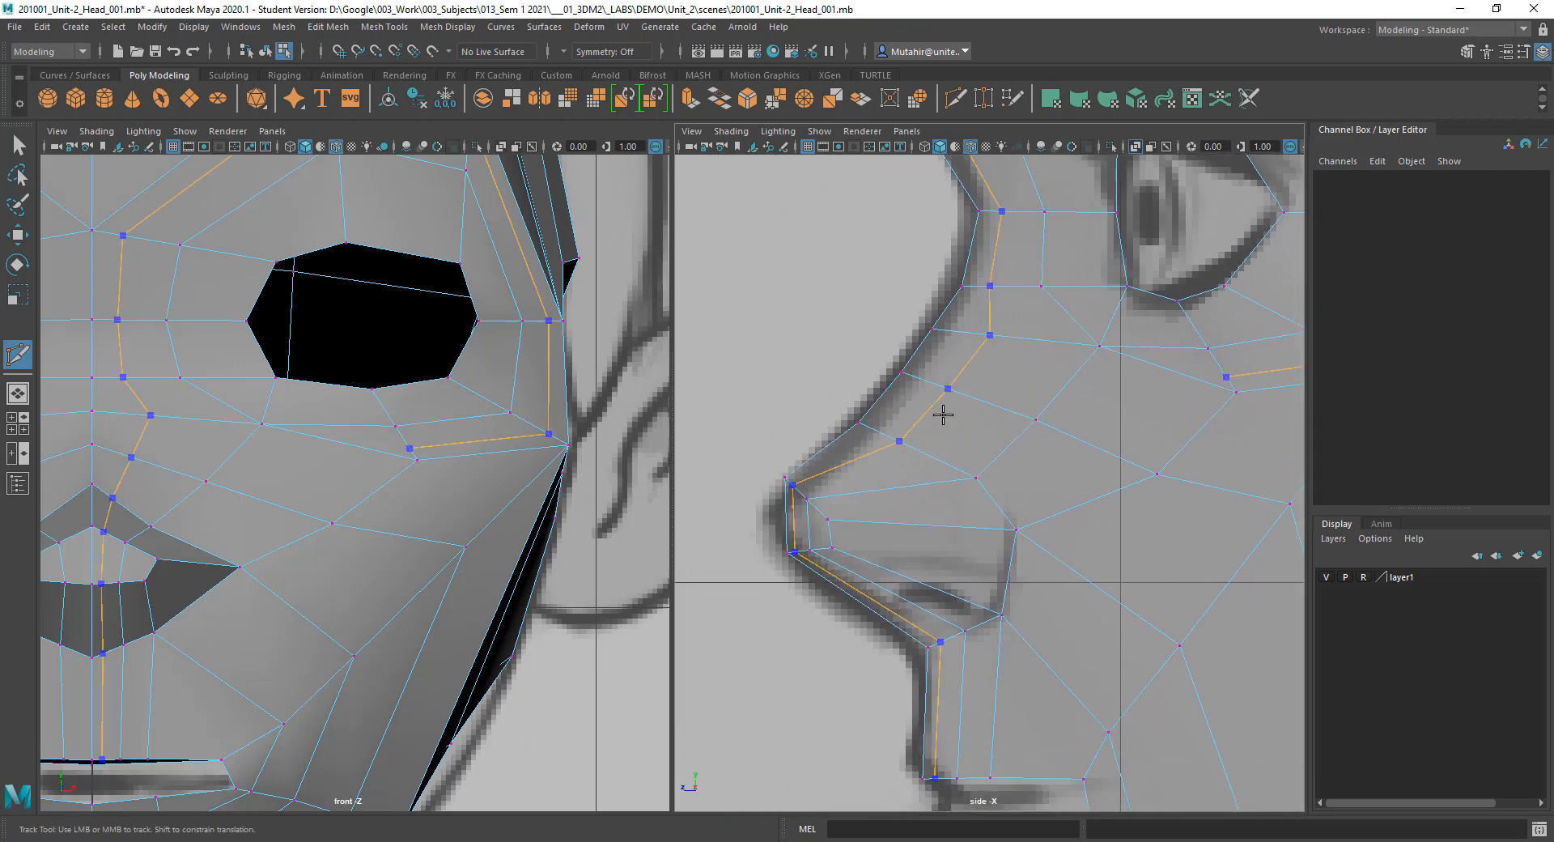
{"action": "left_click", "coordinate": [1042, 286]}
{"action": "left_click", "coordinate": [1015, 343]}
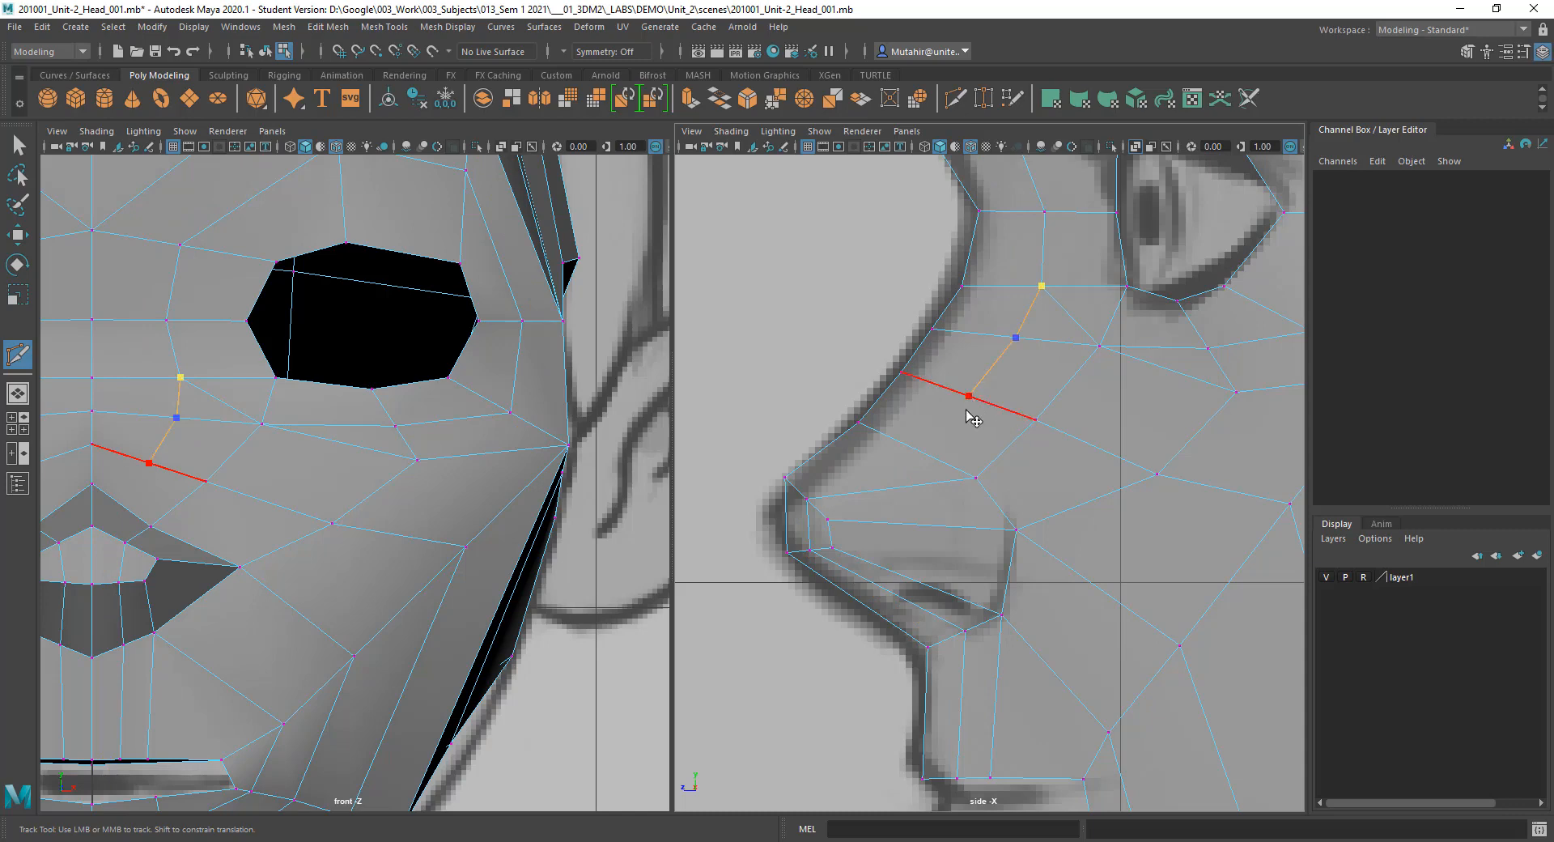
{"action": "left_click", "coordinate": [966, 411]}
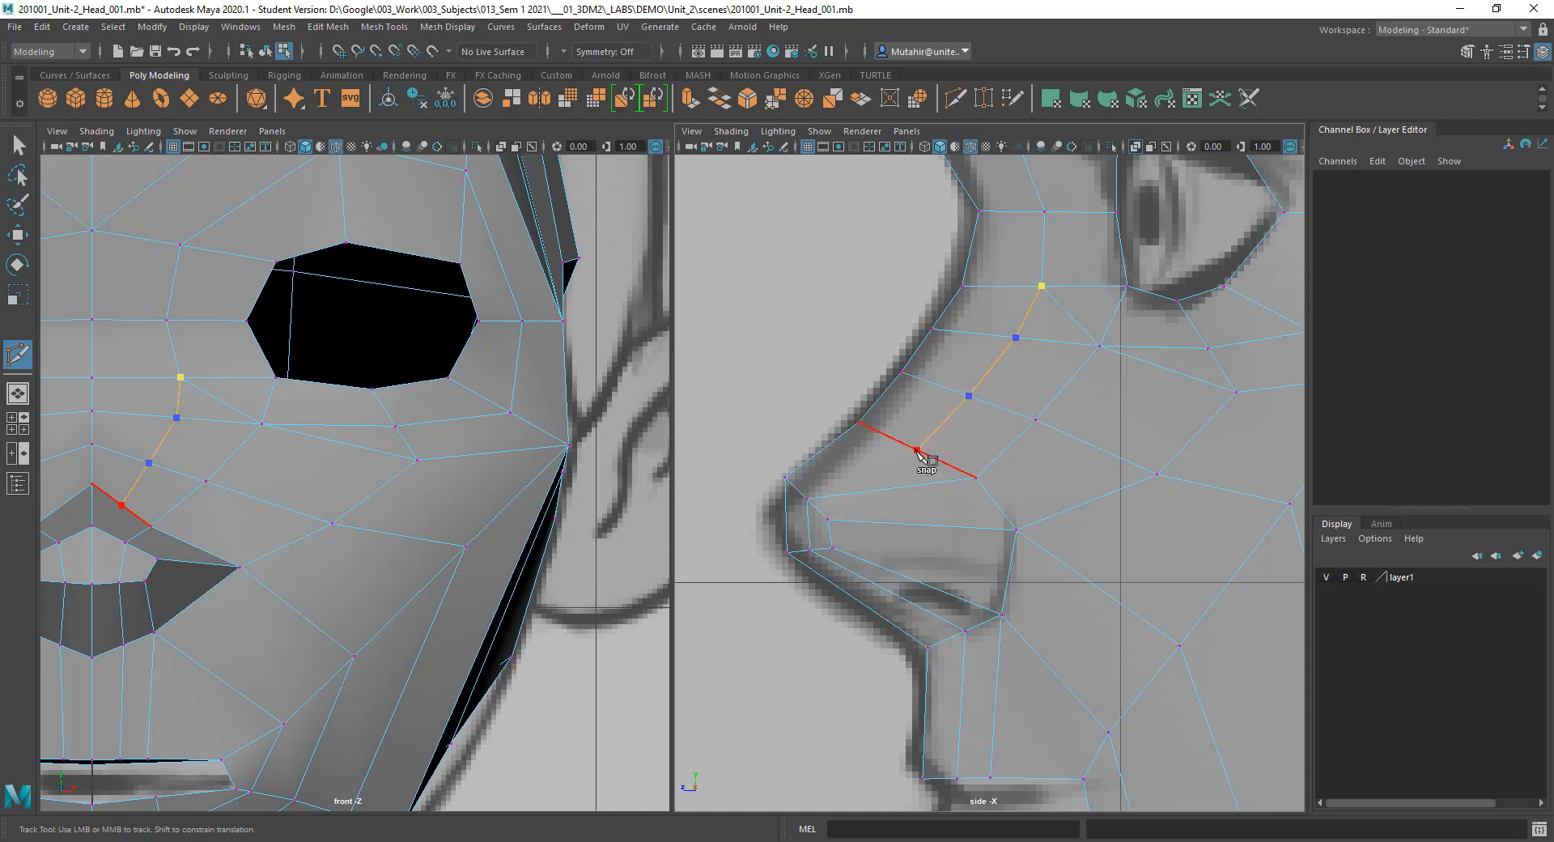
{"action": "left_click", "coordinate": [923, 503]}
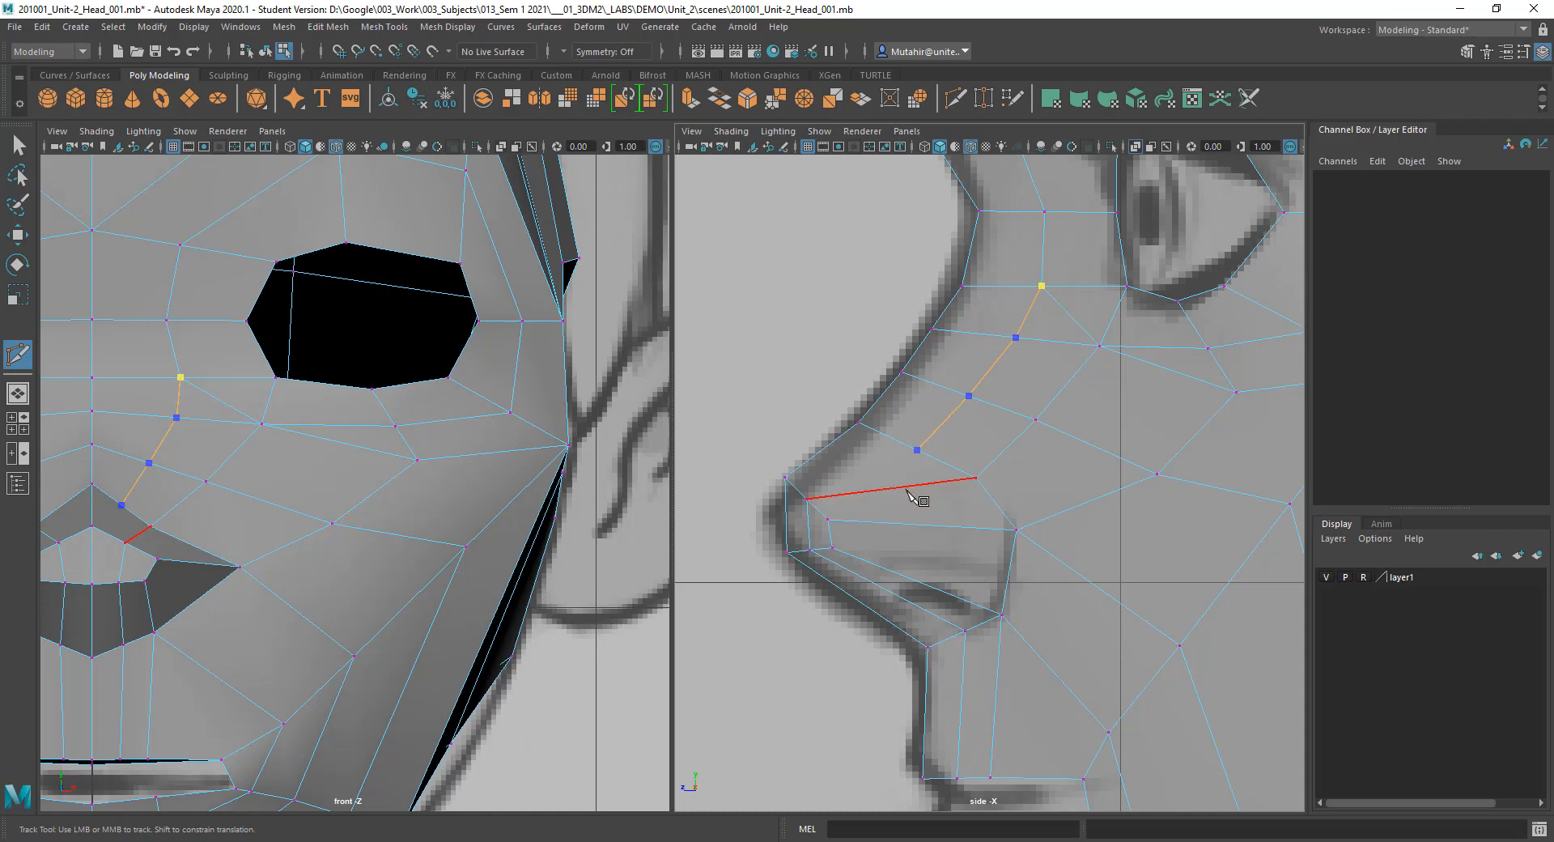
{"action": "right_click", "coordinate": [908, 497]}
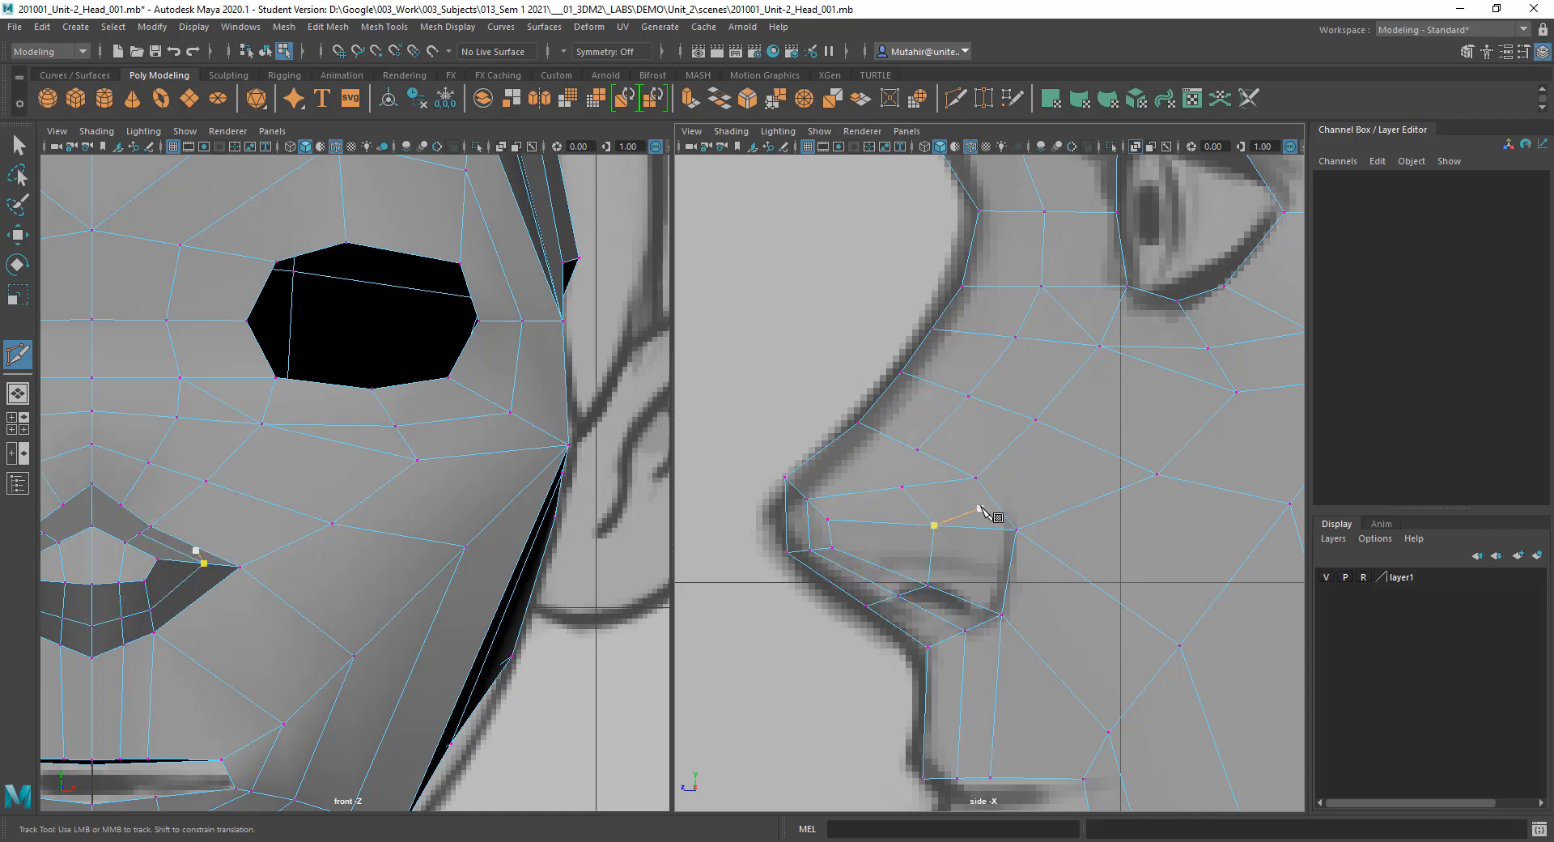
{"action": "key", "text": "q"}
Step: Move the vertex at the top of the nostril wing slightly back toward the cheek in the side view
{"action": "middle_click_drag", "start_coordinate": [938, 479], "coordinate": [855, 454], "text": "alt"}
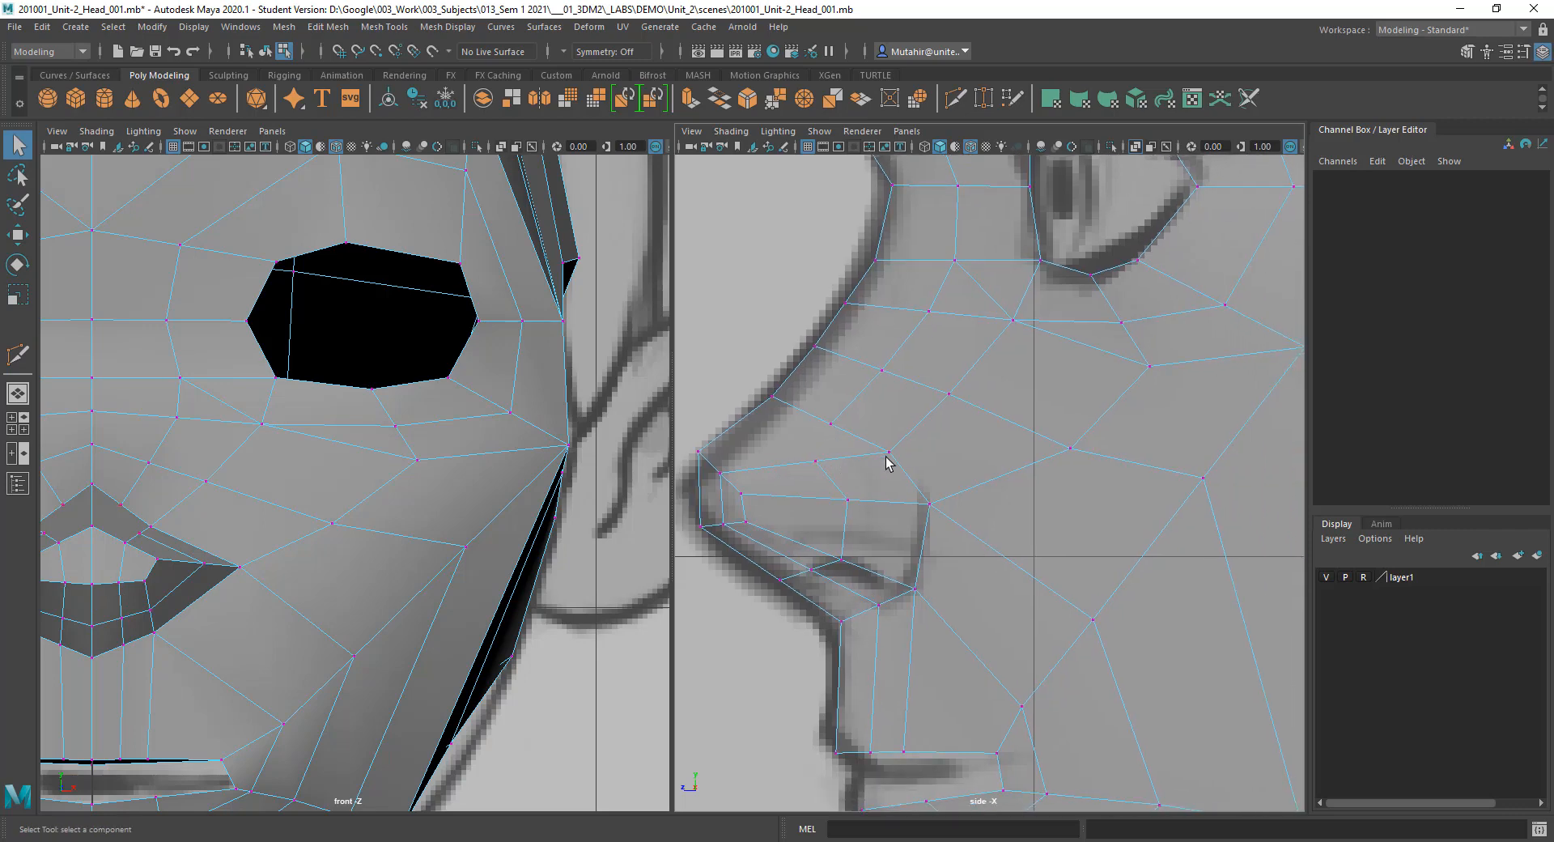
{"action": "left_click", "coordinate": [890, 453]}
{"action": "key", "text": "w"}
{"action": "left_click_drag", "start_coordinate": [891, 452], "coordinate": [916, 451]}
{"action": "key", "text": "q"}
Step: Delete the diagonal edge joining the vertex beside the inner eye corner to the merged vertex below that corner
{"action": "middle_click_drag", "start_coordinate": [1017, 313], "coordinate": [997, 380], "text": "alt"}
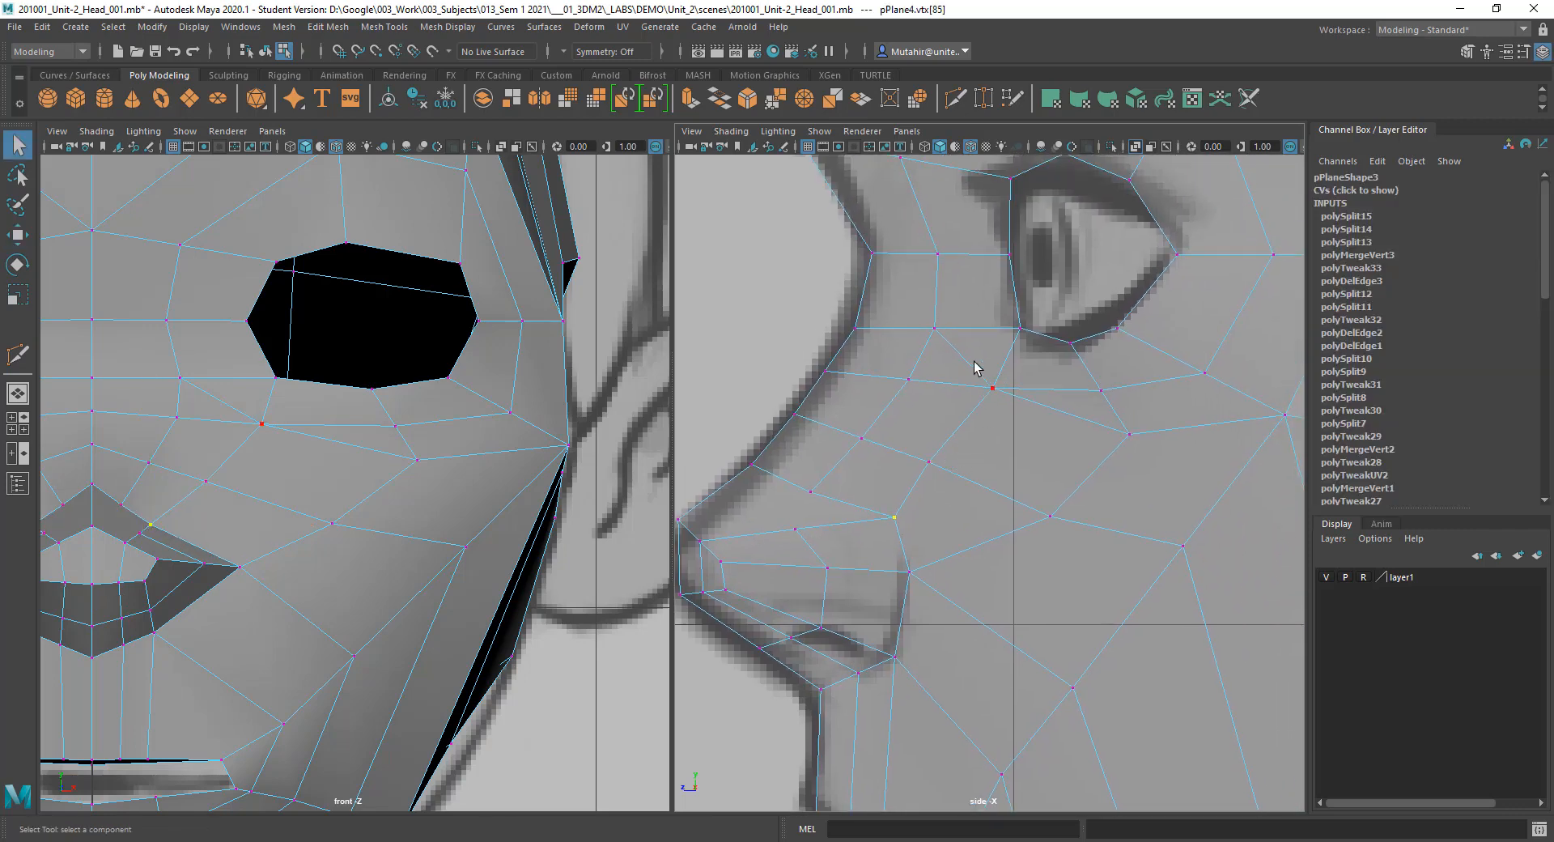
{"action": "right_click_drag", "start_coordinate": [975, 328], "coordinate": [972, 321]}
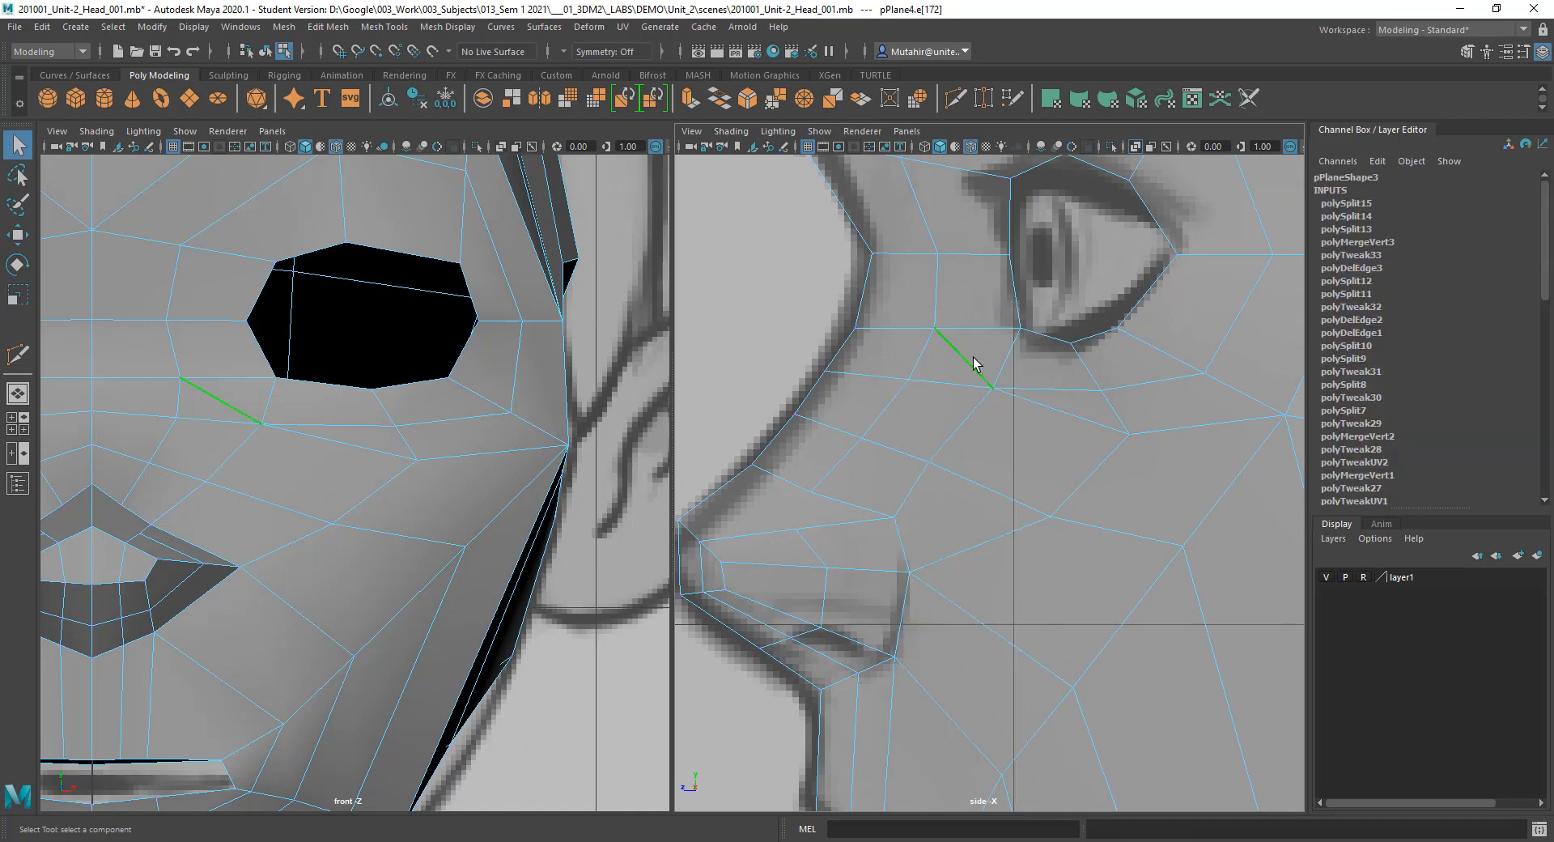
{"action": "middle_click_drag", "start_coordinate": [1061, 430], "coordinate": [1005, 431], "text": "alt"}
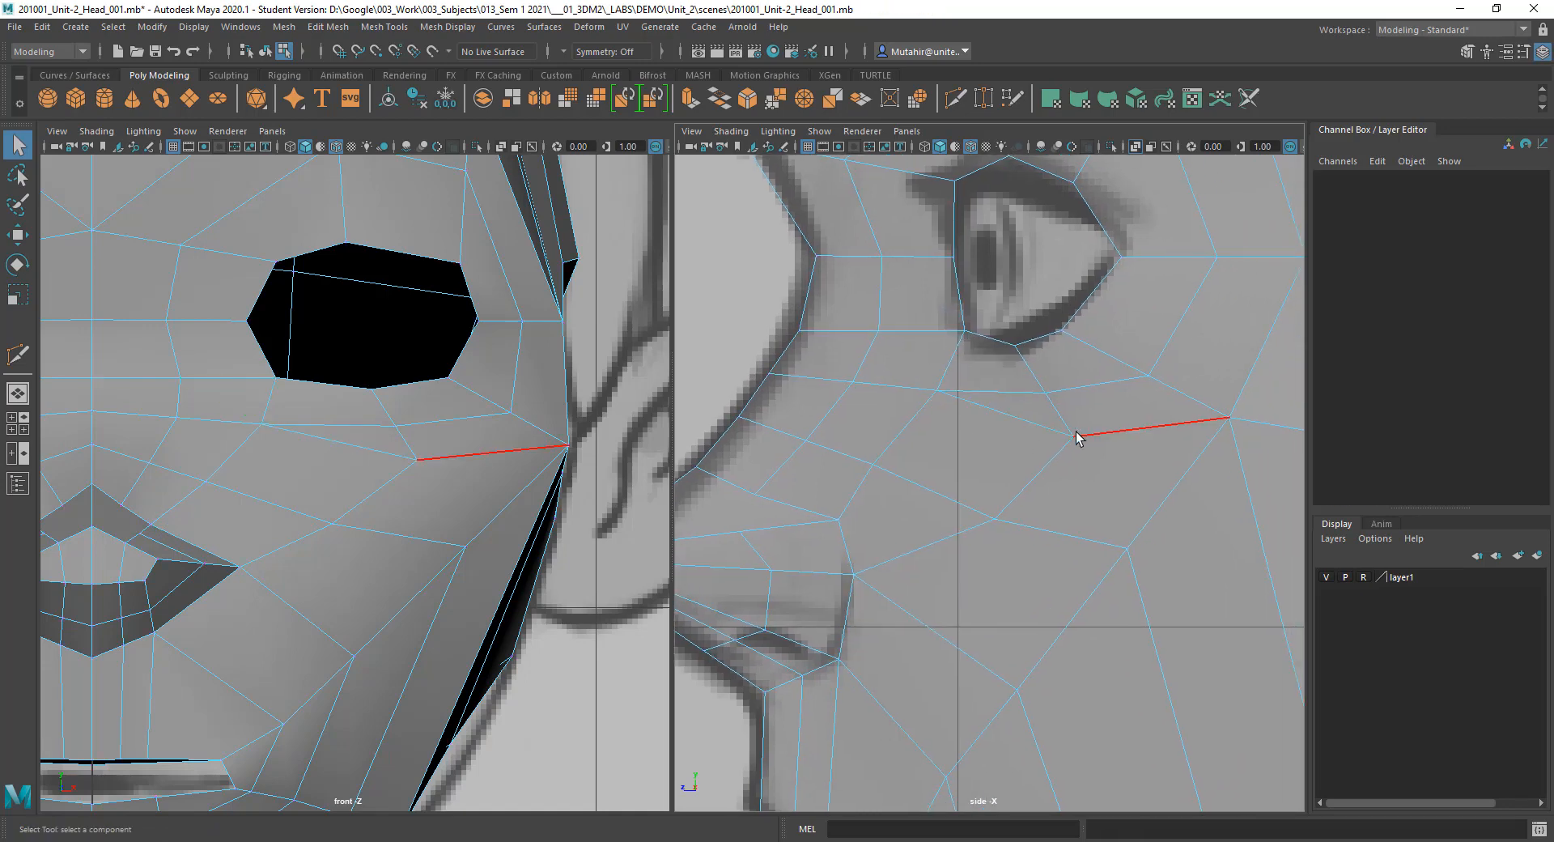
Step: Delete the slanted edge running from the merged vertex below the inner eye corner to the cheek vertex under the eye
{"action": "middle_click_drag", "start_coordinate": [849, 435], "coordinate": [739, 401], "text": "alt"}
{"action": "middle_click_drag", "start_coordinate": [983, 460], "coordinate": [973, 451], "text": "alt"}
{"action": "scroll", "coordinate": [972, 447], "scroll_direction": "down", "scroll_amount": 8}
{"action": "scroll", "coordinate": [1006, 353], "scroll_direction": "up", "scroll_amount": 4}
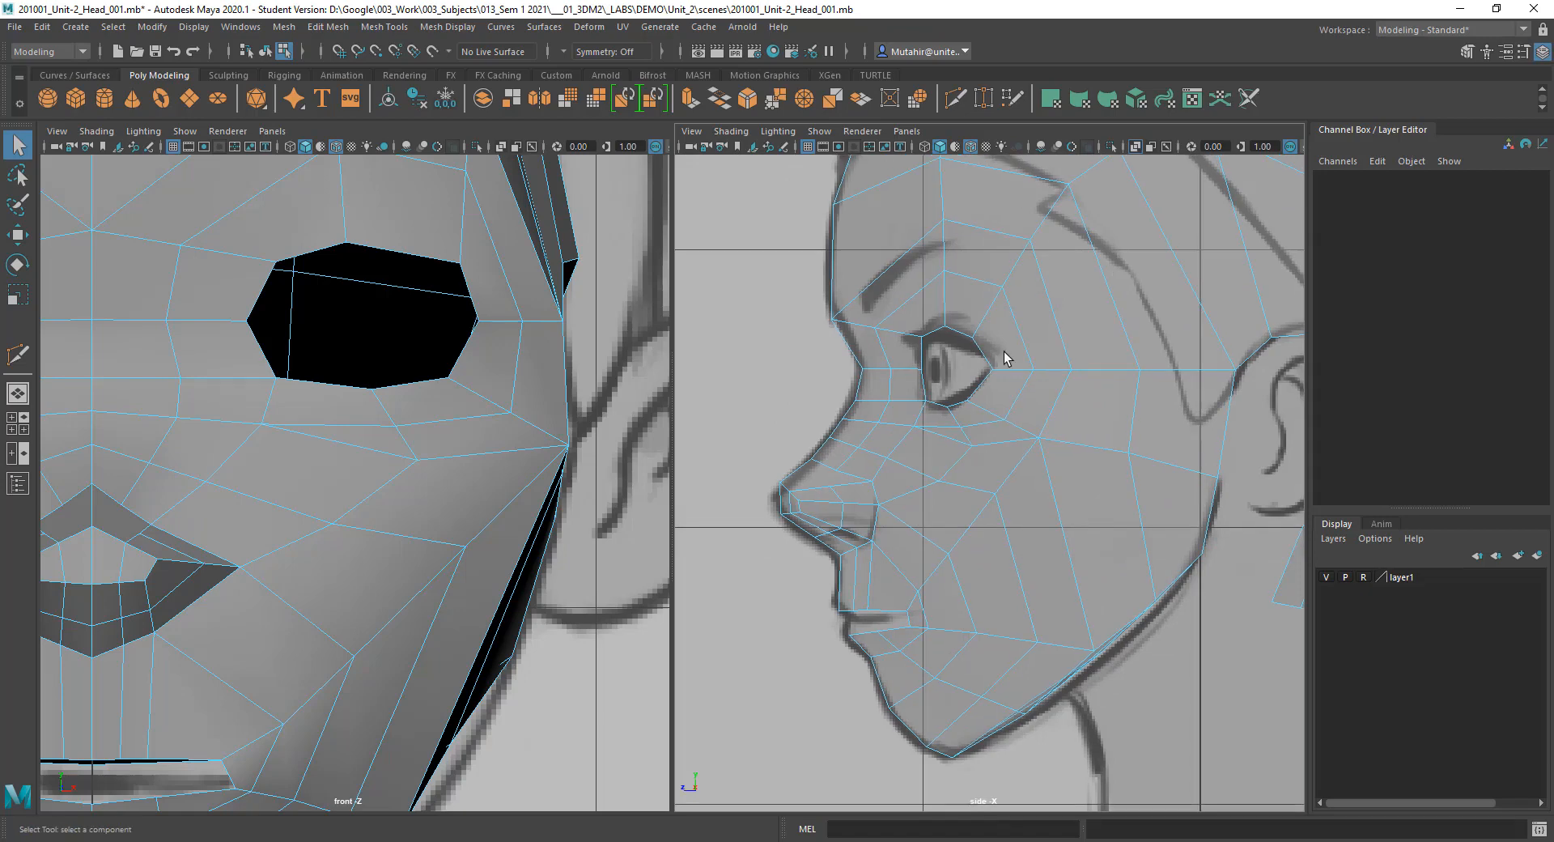
{"action": "middle_click_drag", "start_coordinate": [394, 377], "coordinate": [399, 385], "text": "alt"}
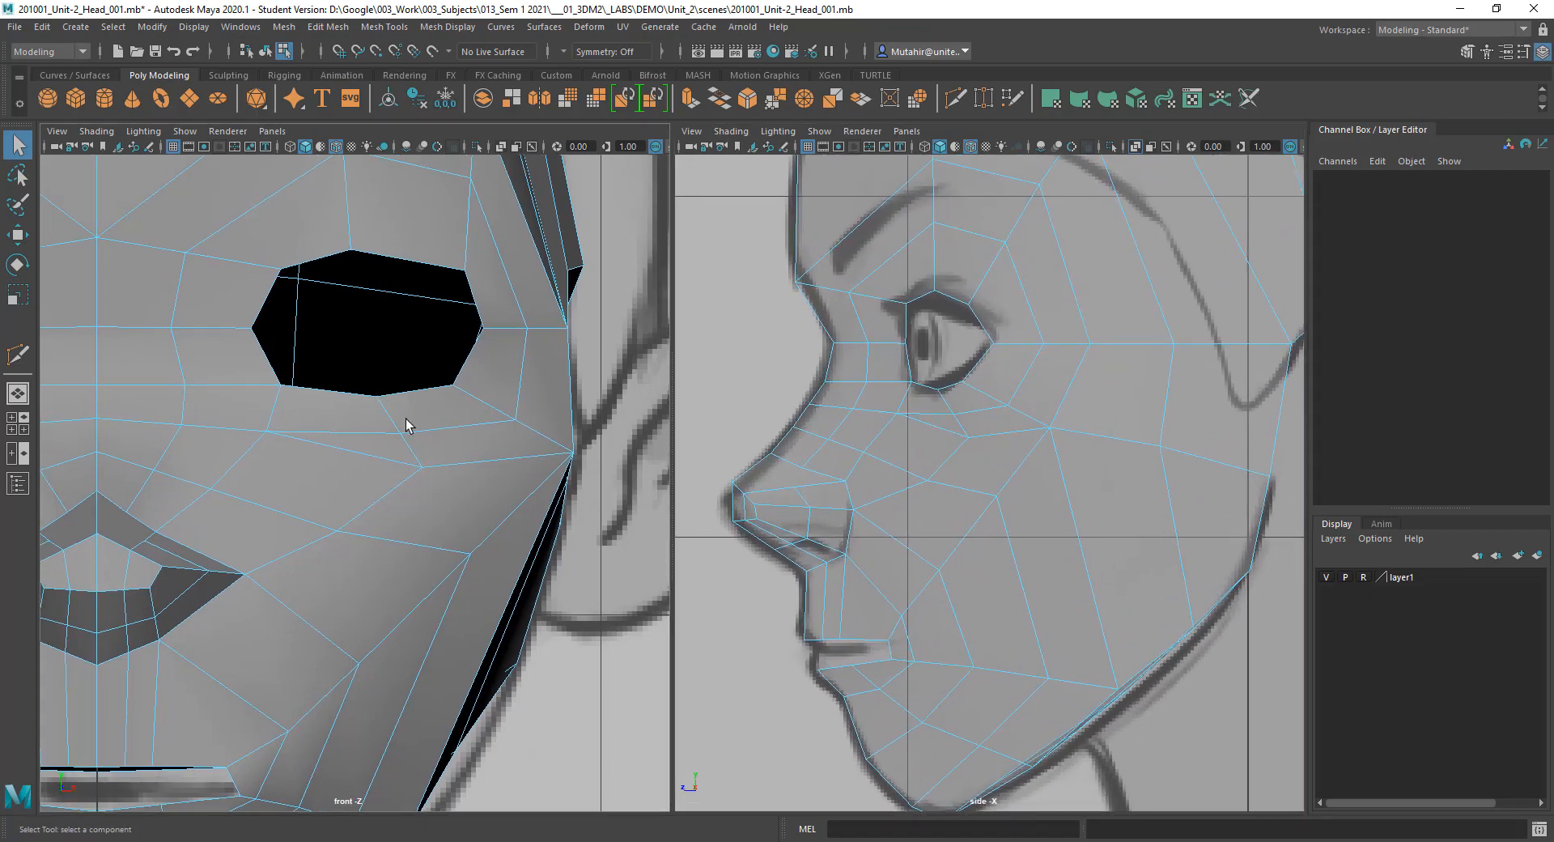
{"action": "middle_click_drag", "start_coordinate": [399, 475], "coordinate": [411, 347], "text": "alt"}
{"action": "middle_click_drag", "start_coordinate": [314, 481], "coordinate": [362, 522], "text": "alt"}
{"action": "left_click", "coordinate": [484, 370]}
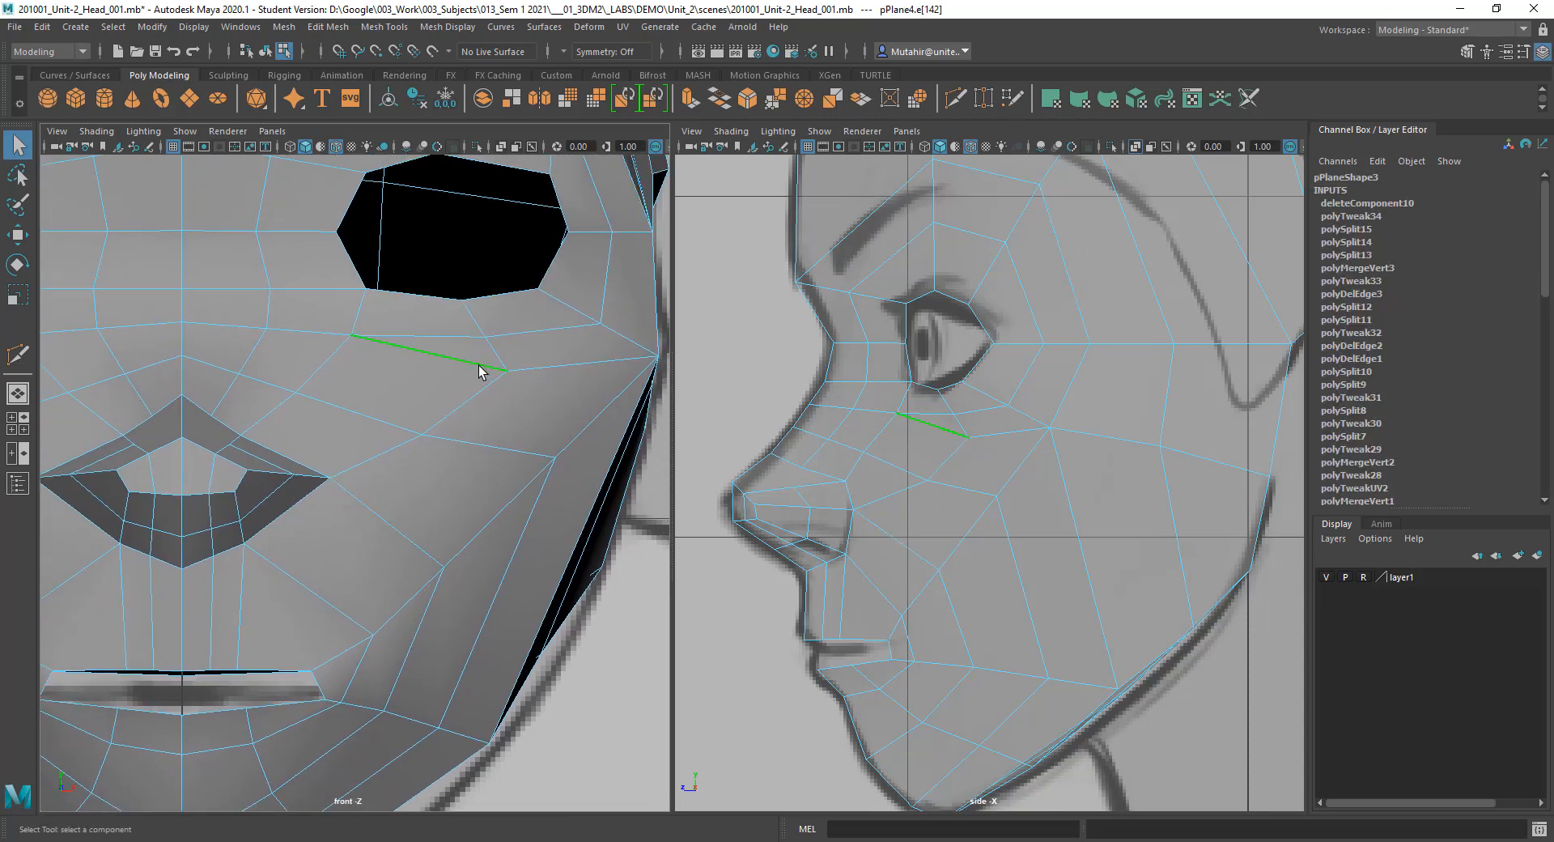
{"action": "key", "text": "ctrl+Delete"}
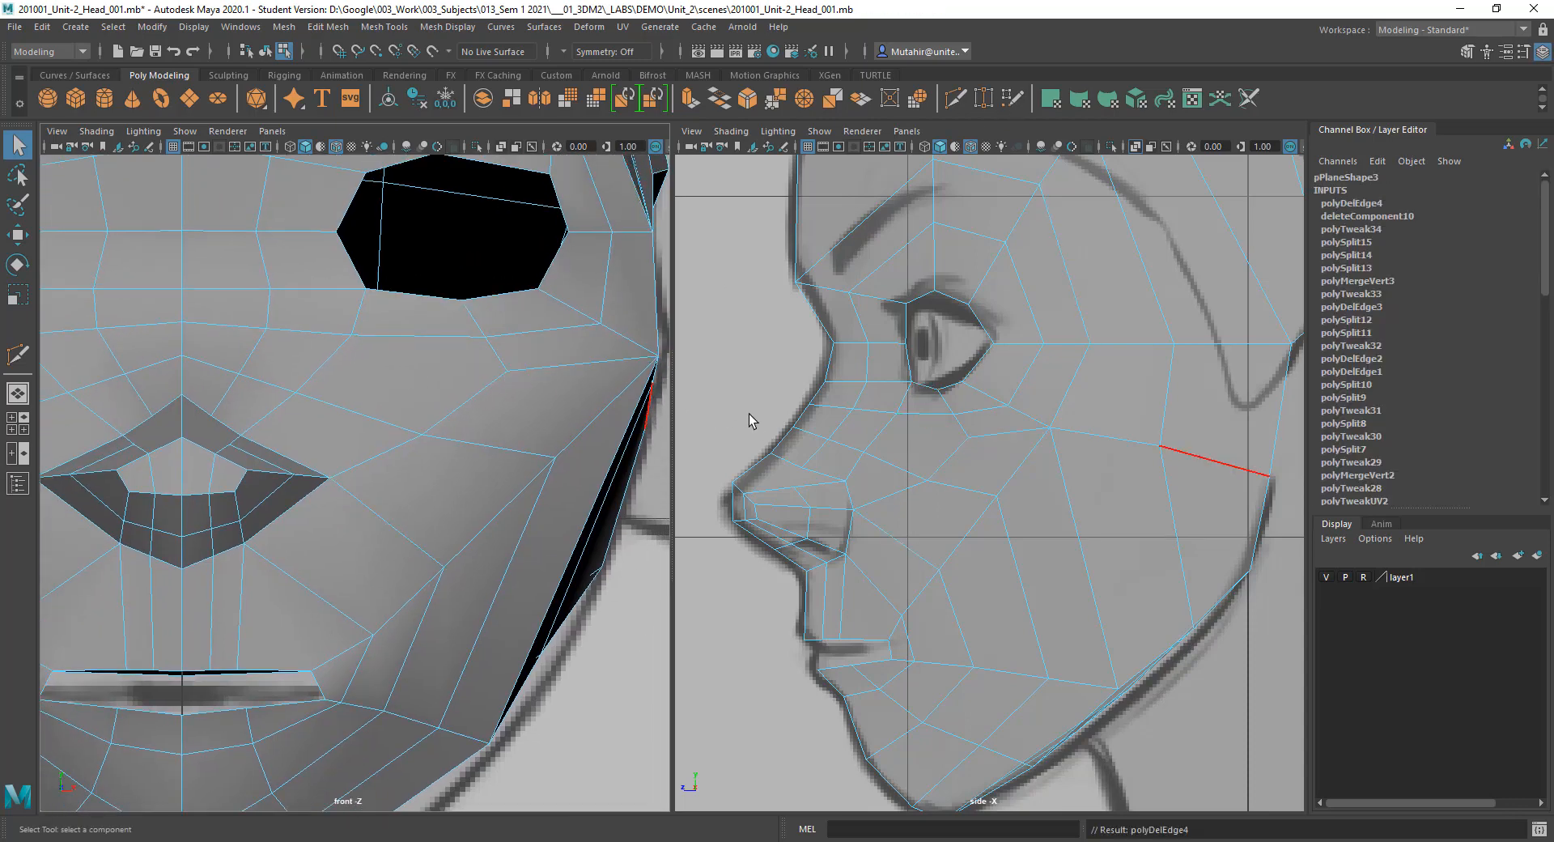
Step: Delete the edge joining the cheek vertex under the eye to the outer cheek vertex behind it
{"action": "middle_click_drag", "start_coordinate": [749, 414], "coordinate": [748, 430], "text": "alt"}
{"action": "middle_click_drag", "start_coordinate": [1008, 513], "coordinate": [967, 513], "text": "alt"}
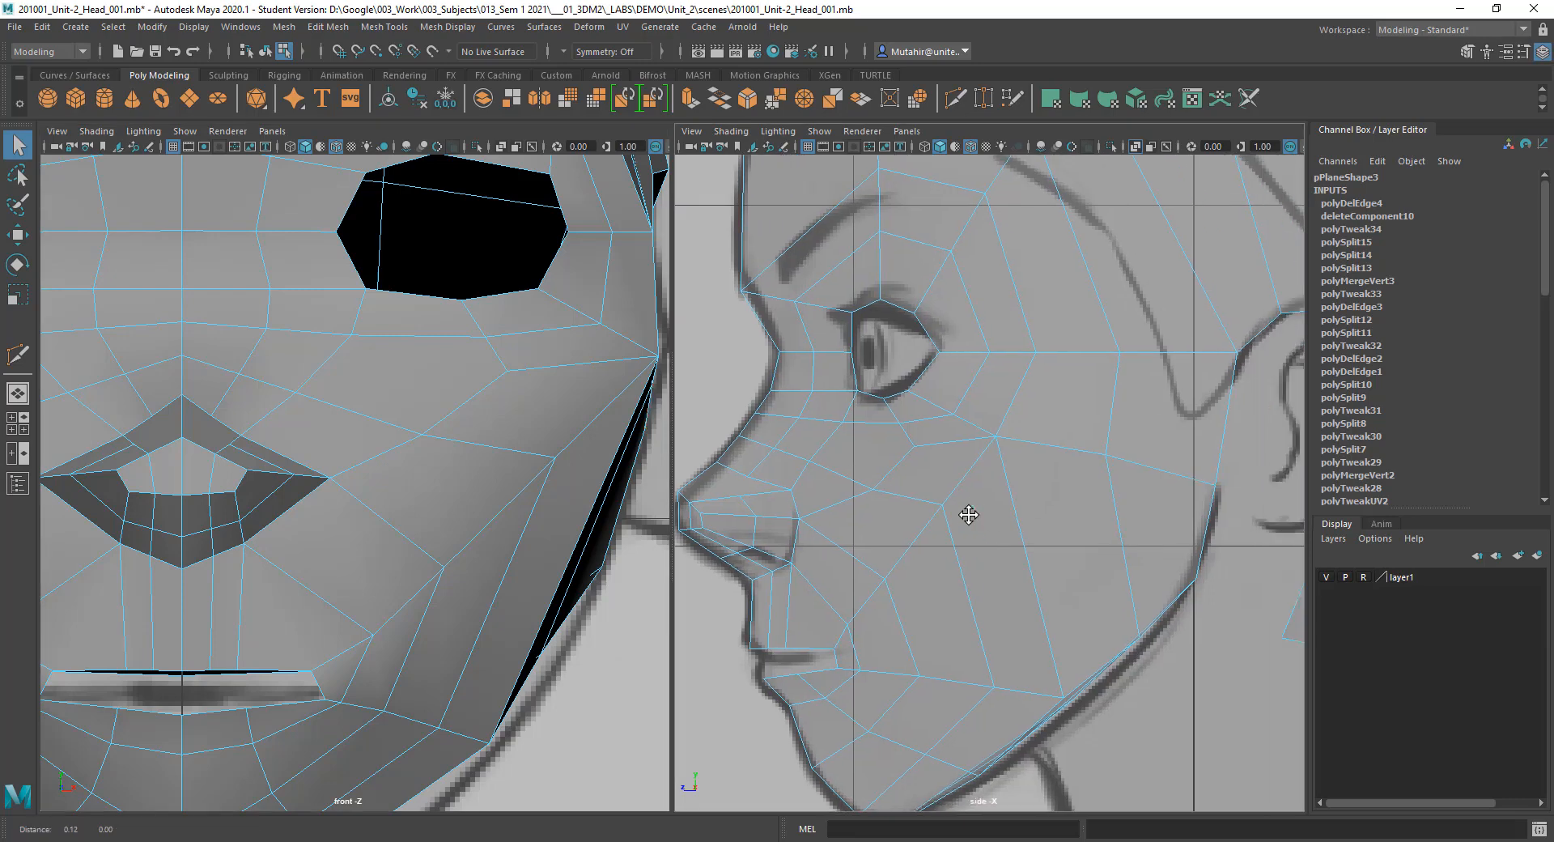
{"action": "right_click", "coordinate": [920, 446]}
{"action": "right_click_drag", "start_coordinate": [919, 446], "coordinate": [921, 437]}
{"action": "left_click", "coordinate": [951, 444]}
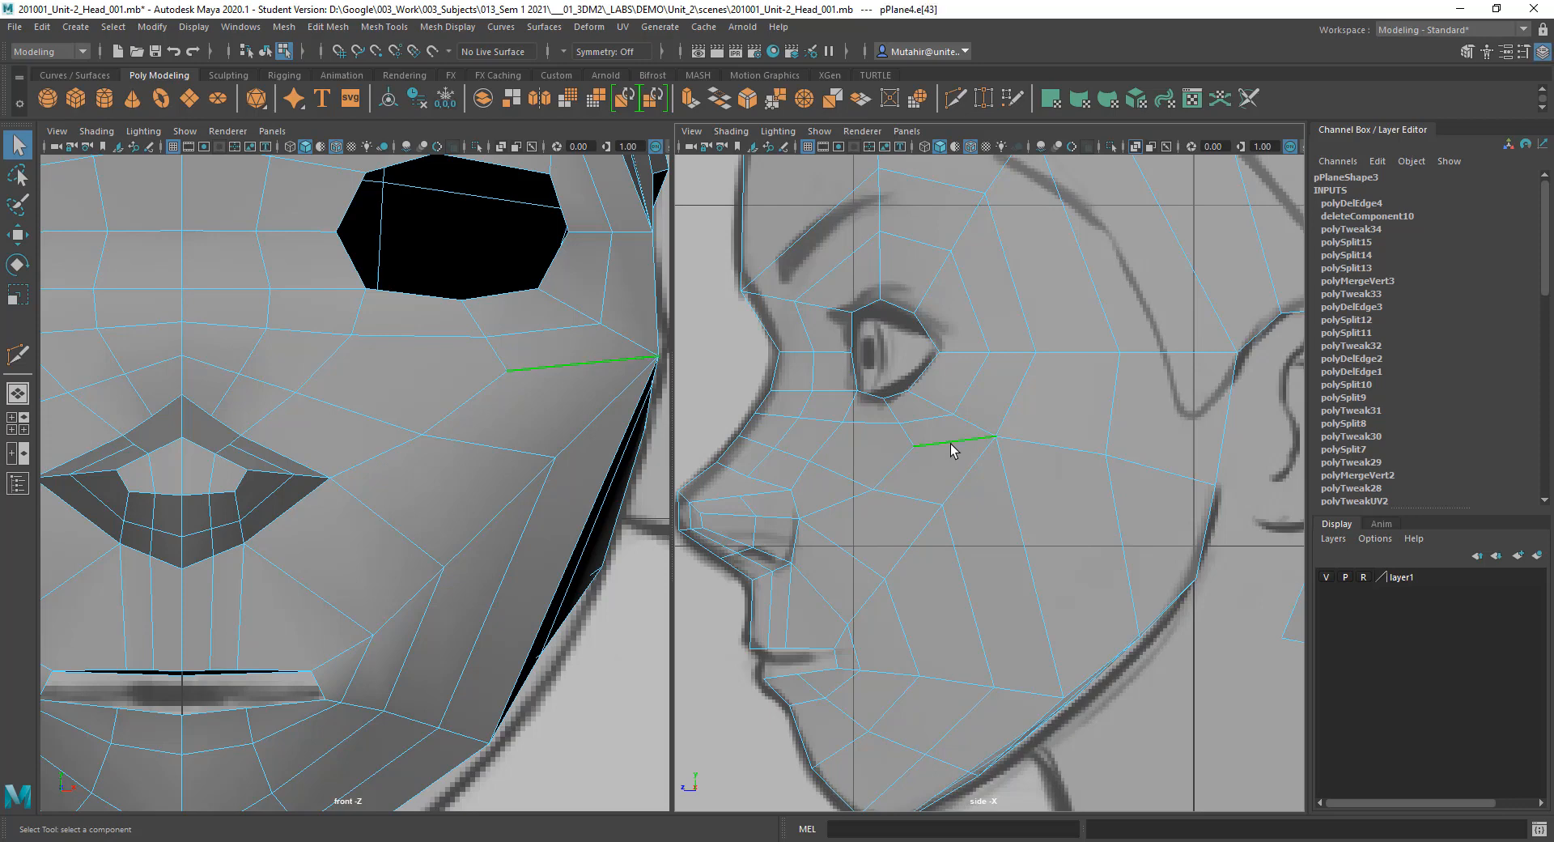
{"action": "key", "text": "Delete"}
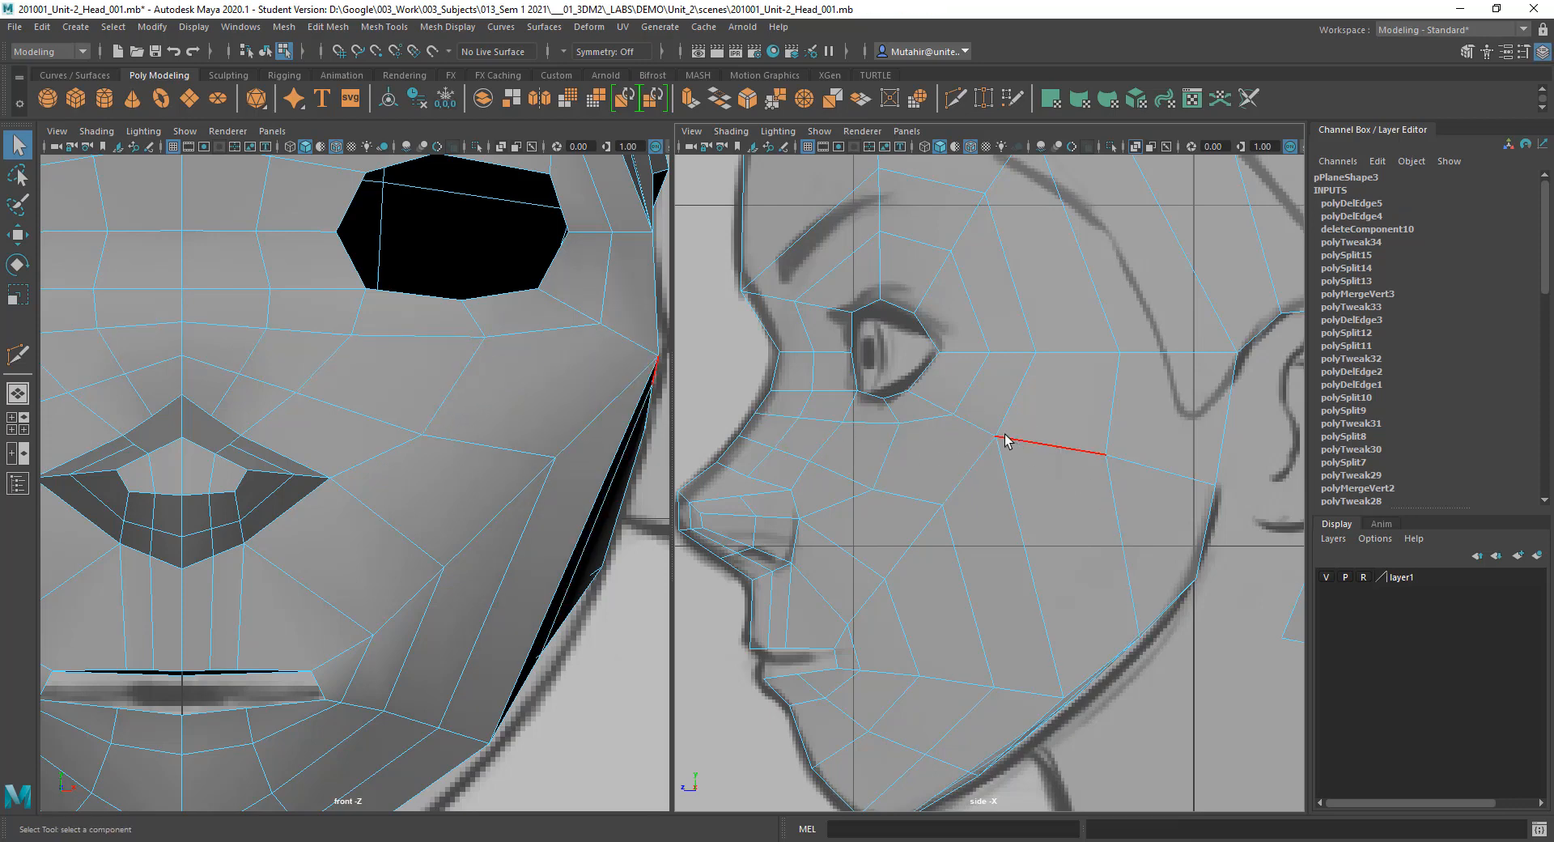
Step: Start a Multi-Cut at the forehead vertex above the eye in the front view
{"action": "middle_click_drag", "start_coordinate": [1041, 419], "coordinate": [1040, 451], "text": "alt"}
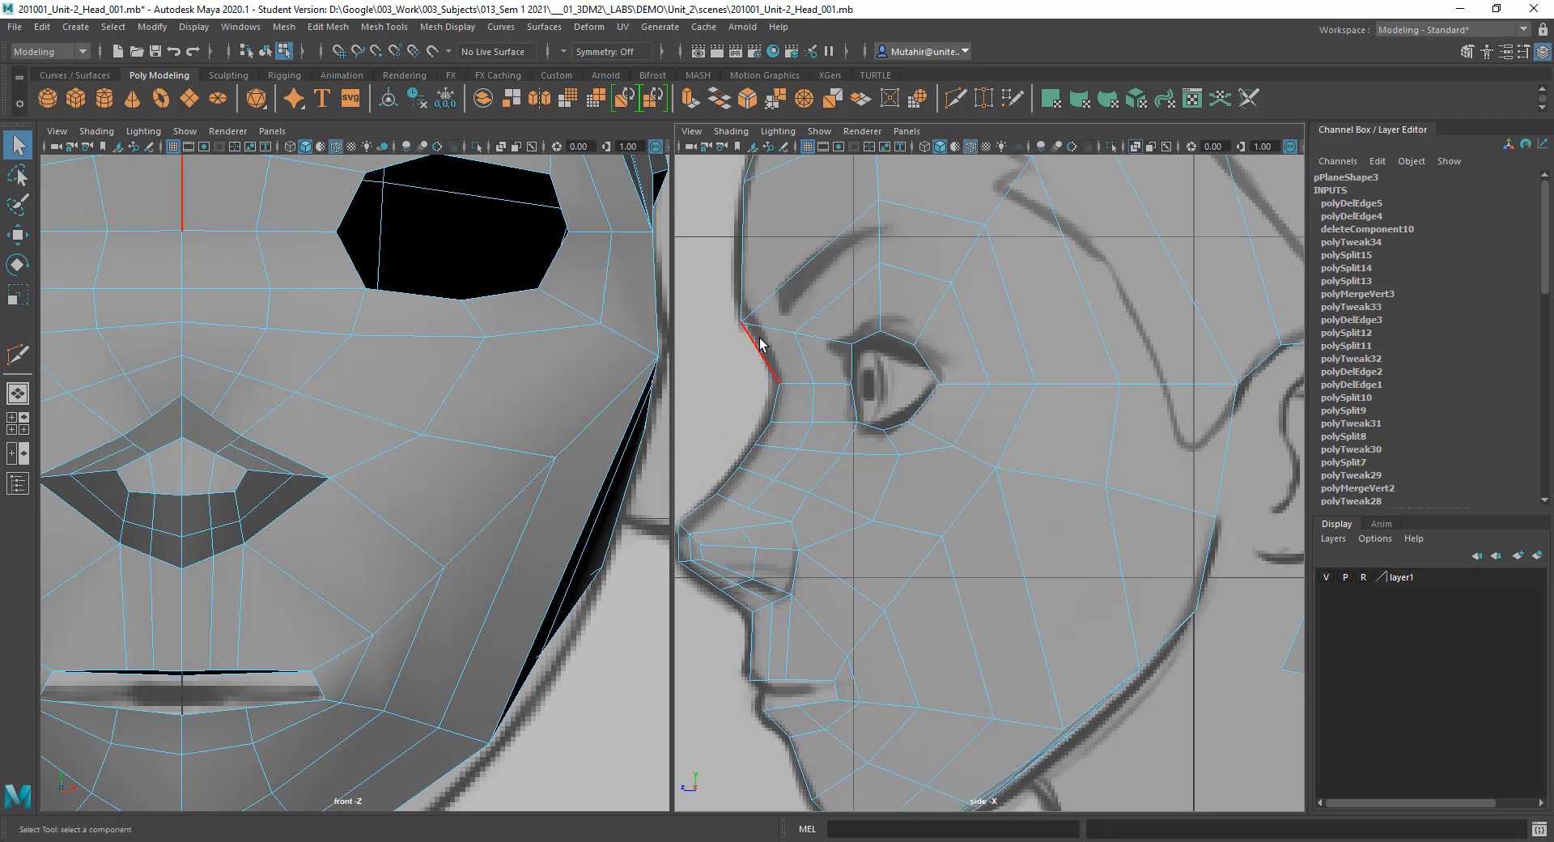
{"action": "middle_click_drag", "start_coordinate": [224, 316], "coordinate": [284, 402], "text": "alt"}
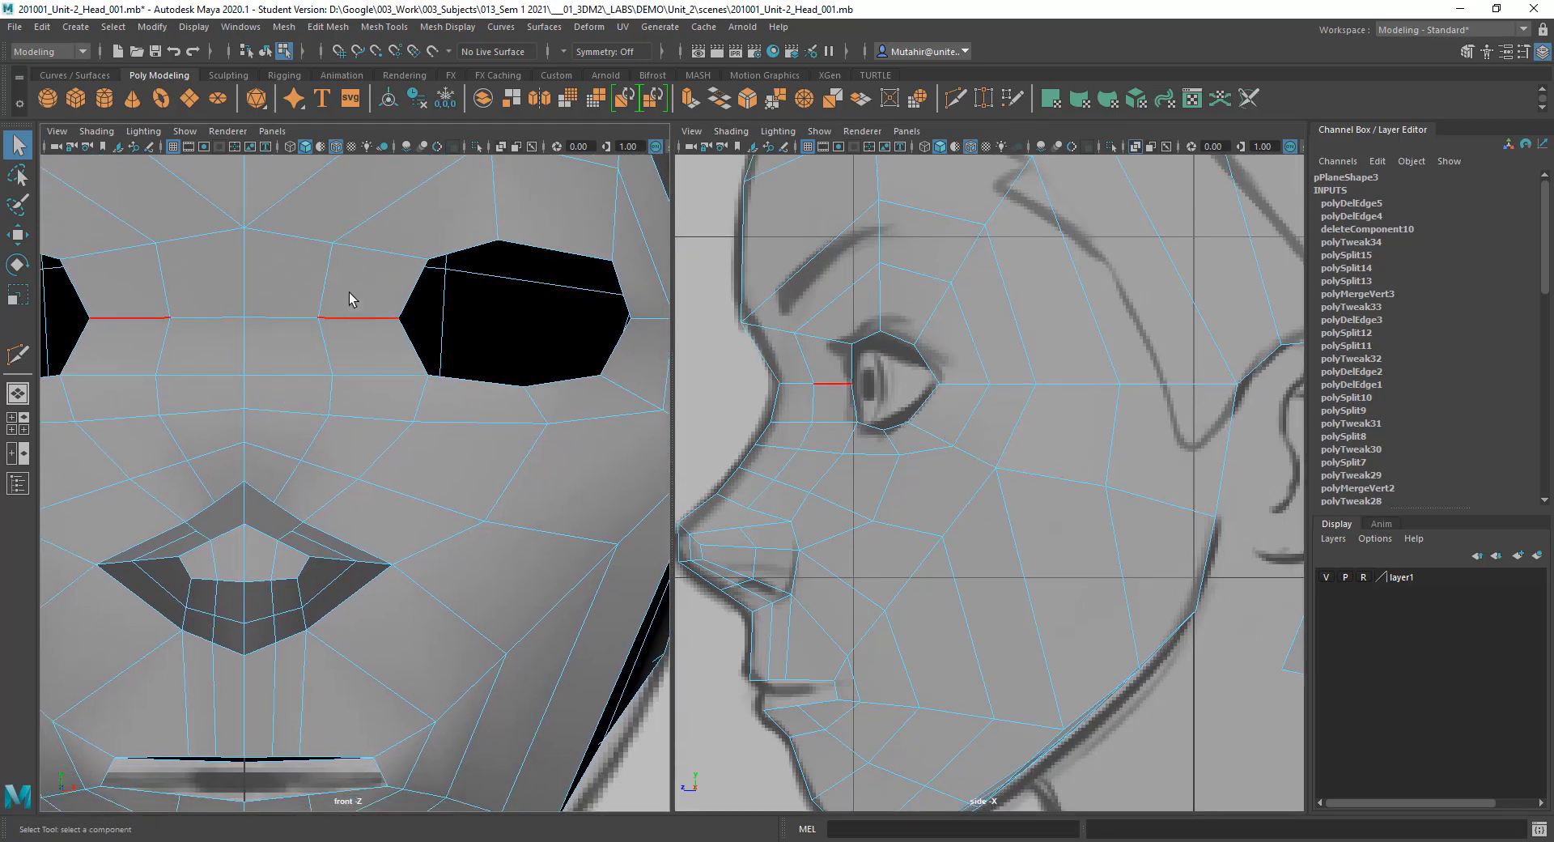
{"action": "middle_click_drag", "start_coordinate": [350, 283], "coordinate": [385, 512], "text": "alt"}
{"action": "middle_click_drag", "start_coordinate": [415, 333], "coordinate": [496, 407], "text": "alt"}
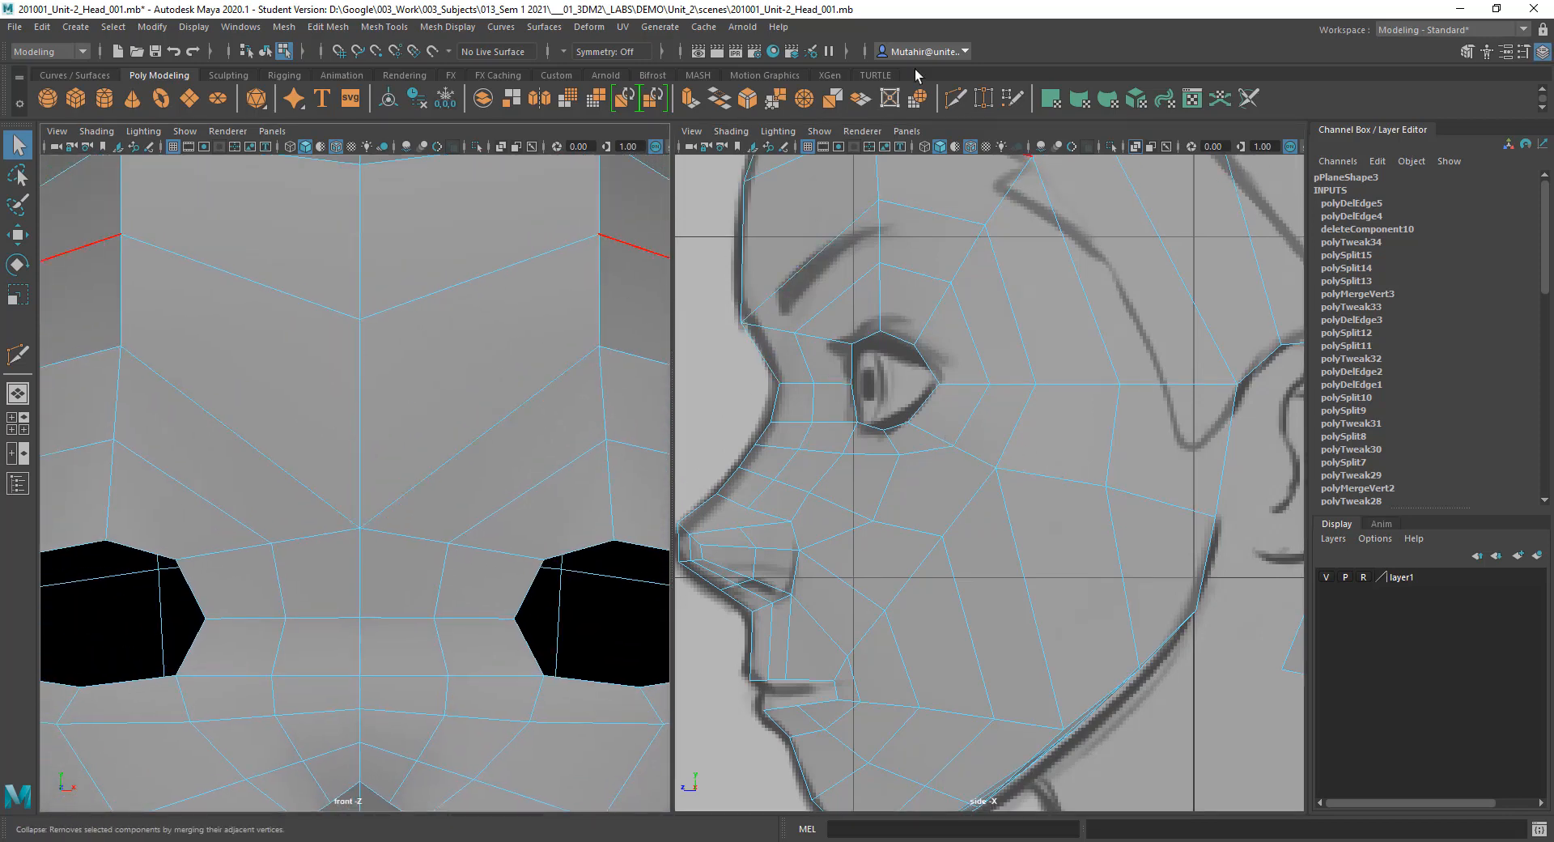
{"action": "left_click", "coordinate": [956, 101]}
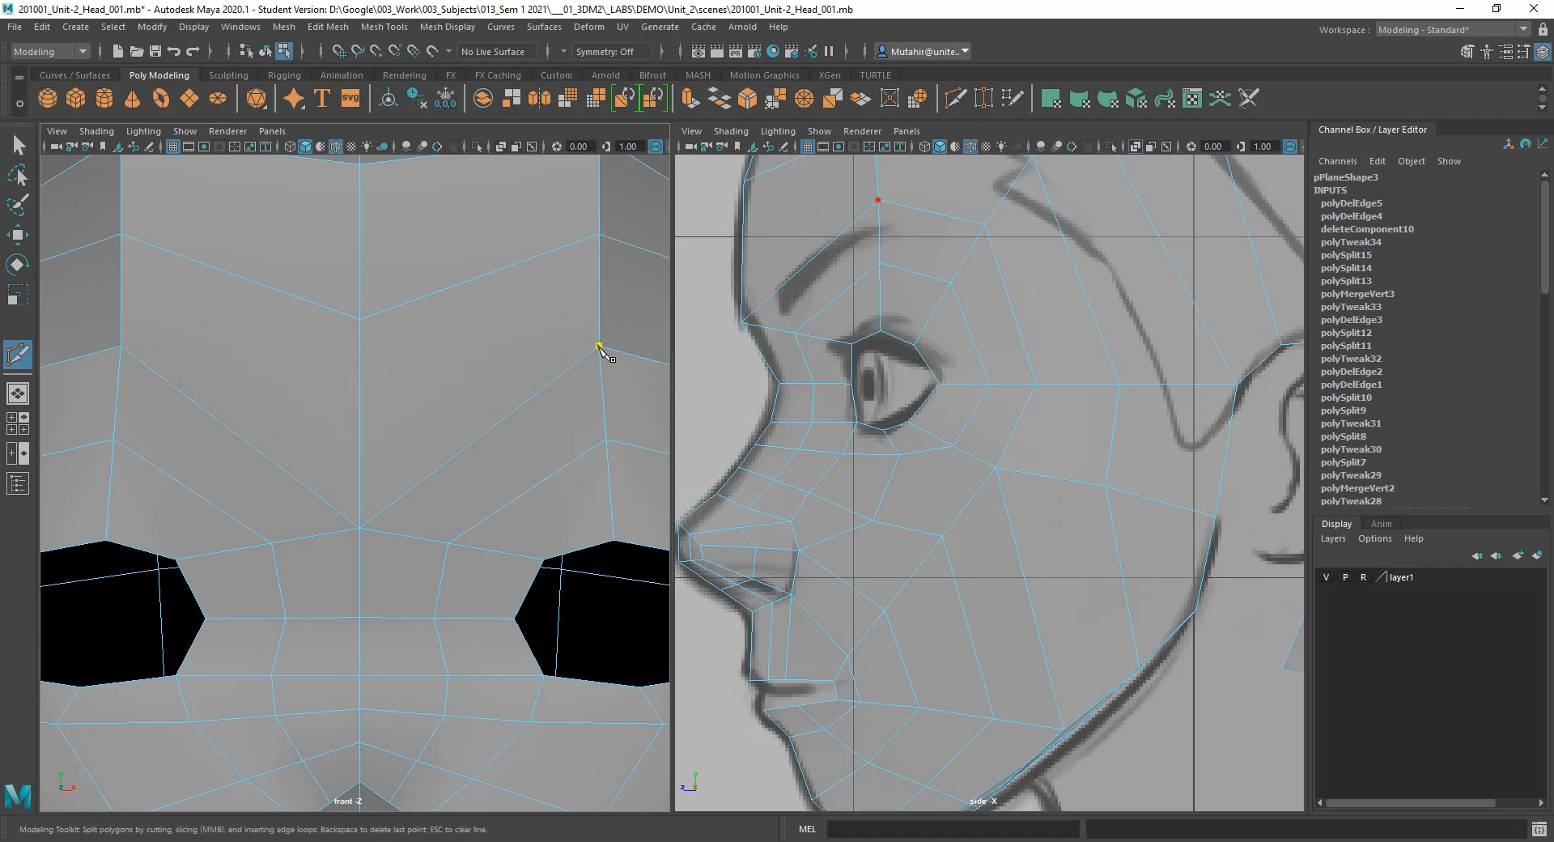
Step: Cut a new edge from the forehead vertex above the eye across to the face's midline
{"action": "left_click", "coordinate": [599, 346]}
{"action": "middle_click_drag", "start_coordinate": [1084, 398], "coordinate": [1180, 596], "text": "alt"}
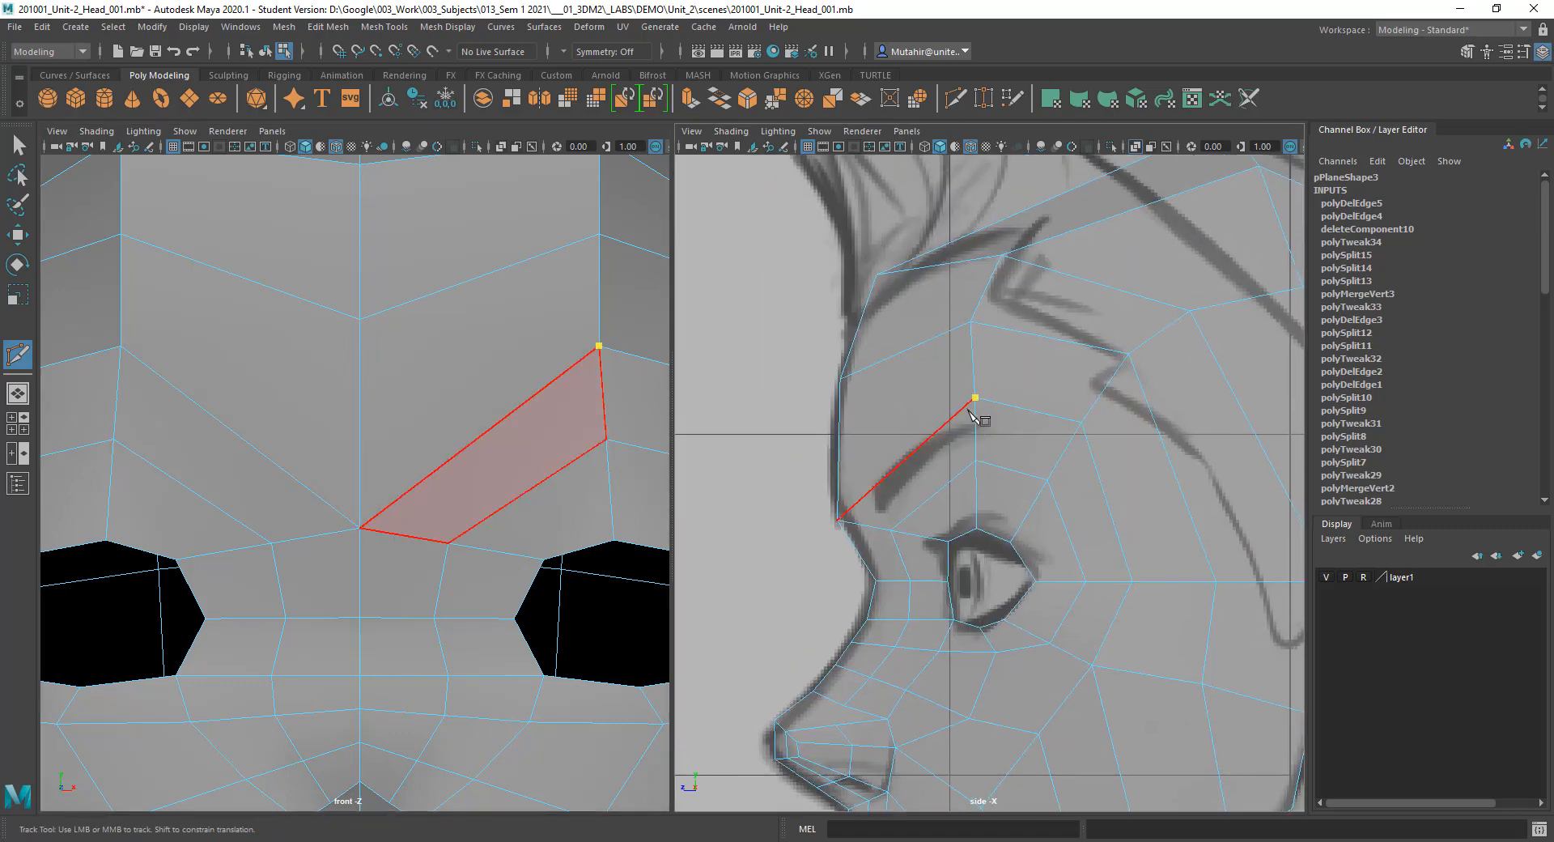
{"action": "left_click", "coordinate": [838, 449], "text": "shift"}
{"action": "key", "text": "q"}
Step: Delete the old diagonal edge running from the forehead vertex down to the midline at the nose bridge
{"action": "middle_click_drag", "start_coordinate": [943, 485], "coordinate": [973, 388], "text": "alt"}
{"action": "middle_click_drag", "start_coordinate": [450, 463], "coordinate": [486, 452], "text": "alt"}
{"action": "left_click", "coordinate": [538, 450]}
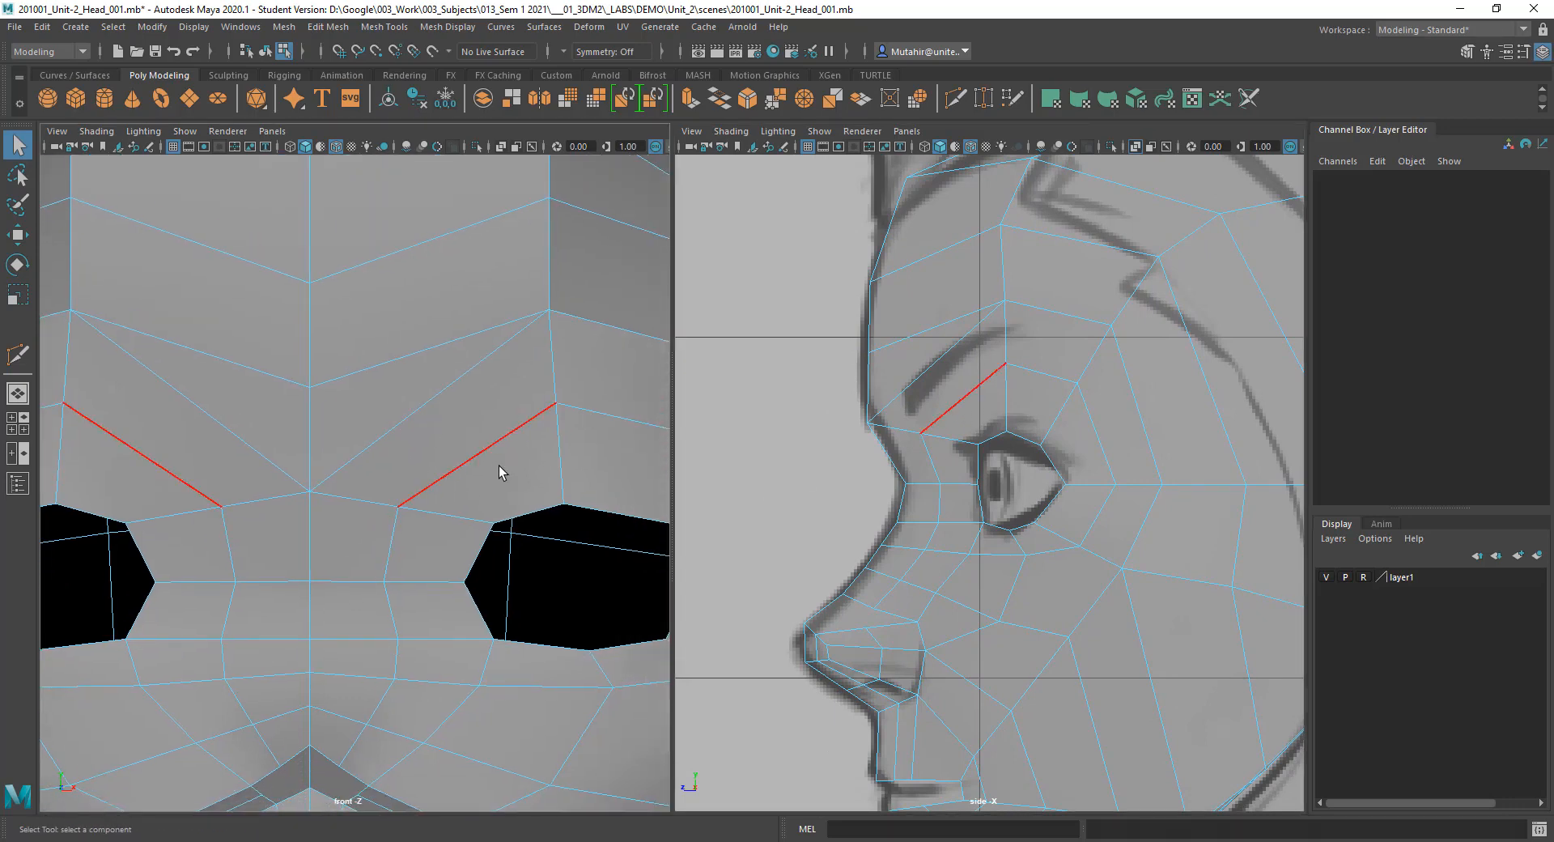
{"action": "left_click", "coordinate": [392, 442]}
{"action": "key", "text": "ctrl+Delete"}
Step: Cut another edge from the vertex directly above the eye socket to the face's midline between the brows
{"action": "left_click", "coordinate": [409, 505]}
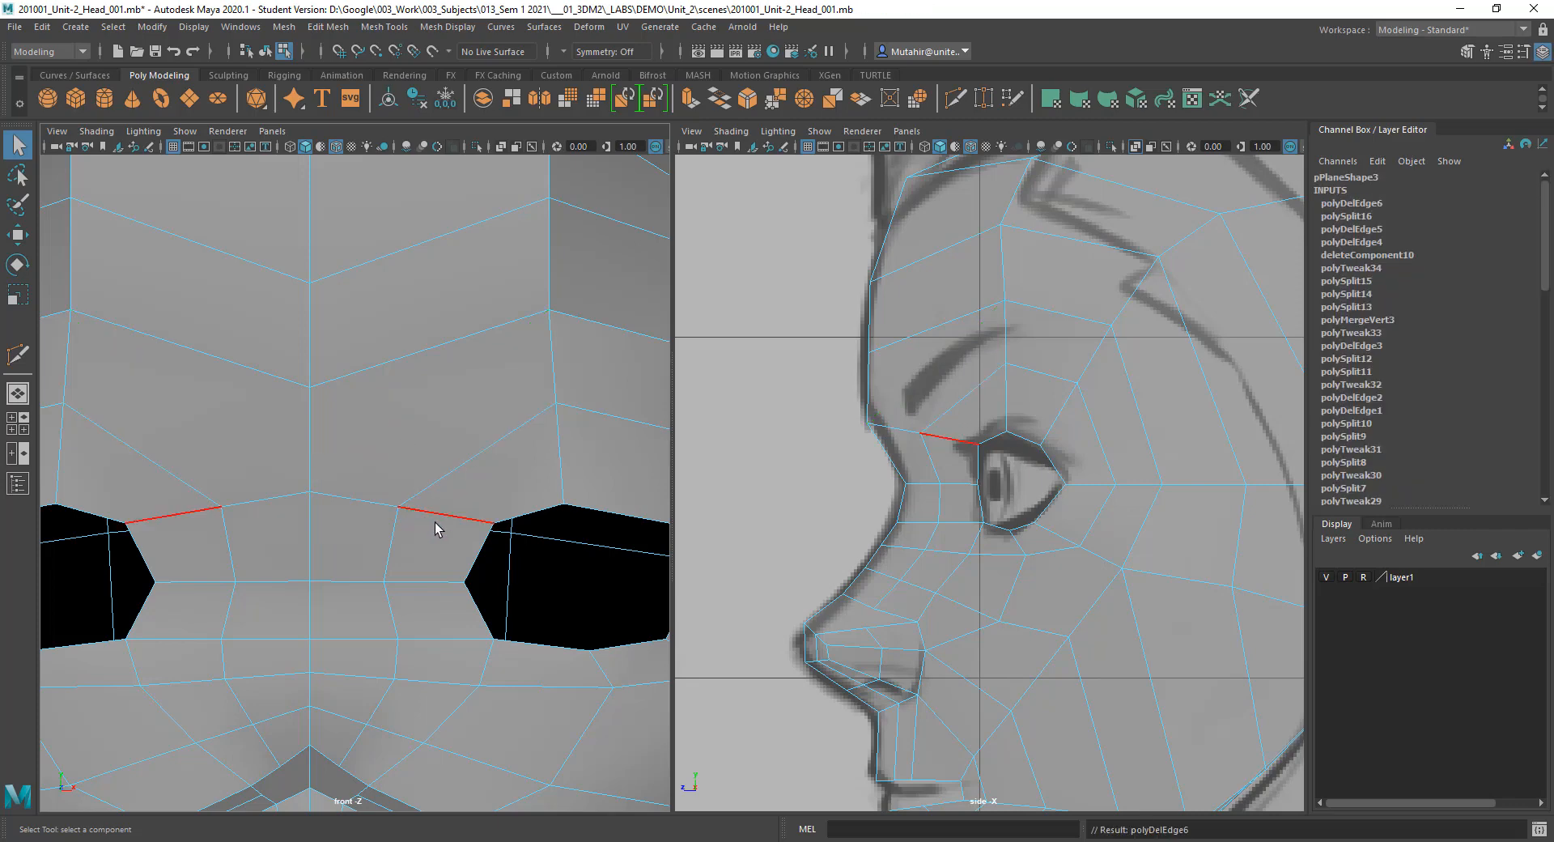
{"action": "middle_click_drag", "start_coordinate": [433, 527], "coordinate": [344, 451], "text": "alt"}
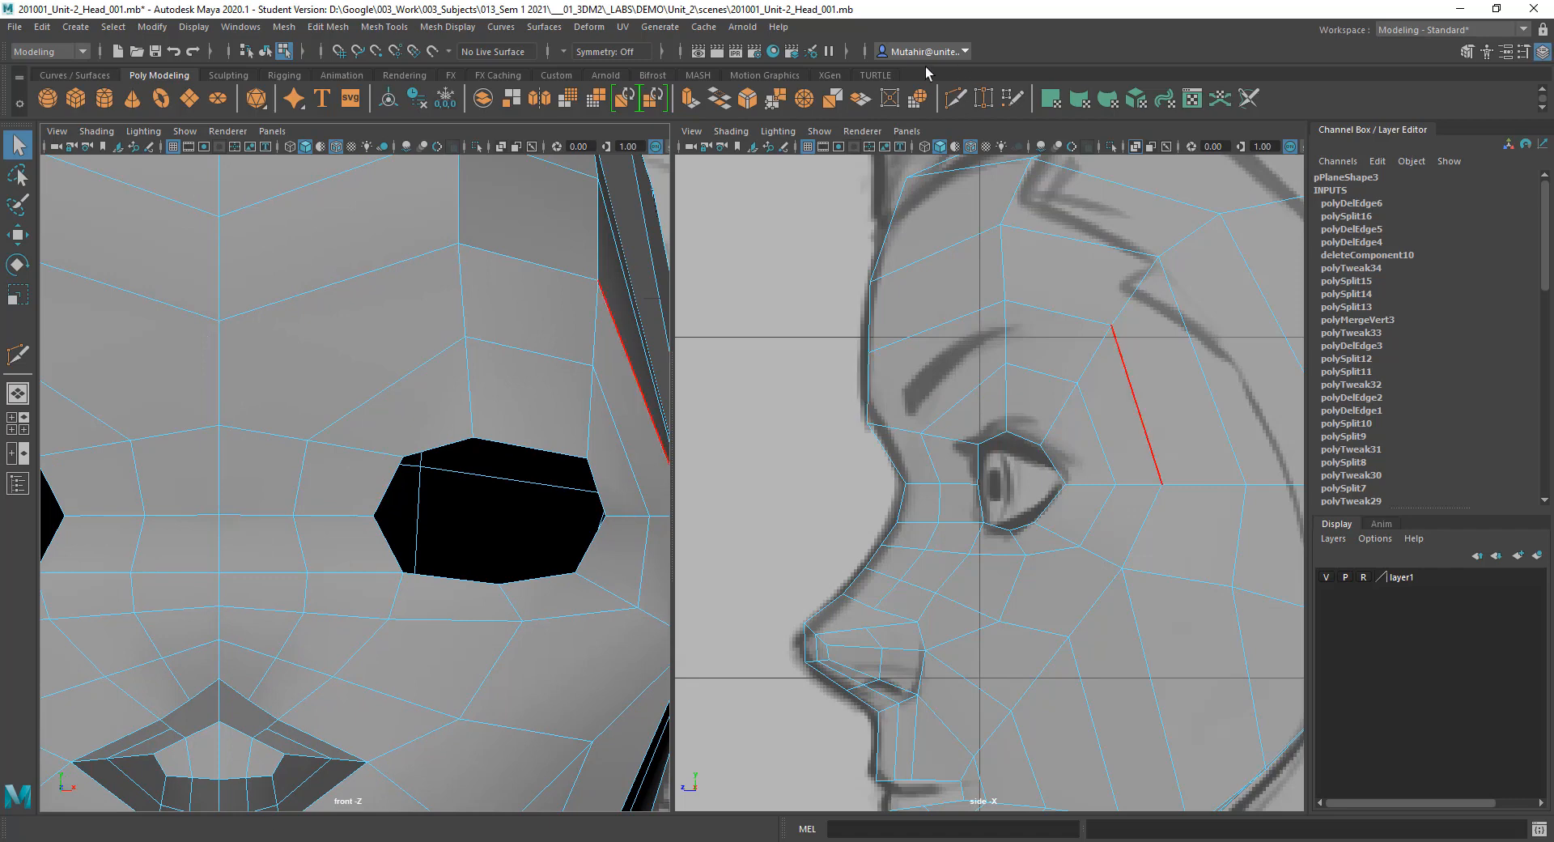
{"action": "left_click", "coordinate": [955, 98]}
{"action": "left_click", "coordinate": [472, 336]}
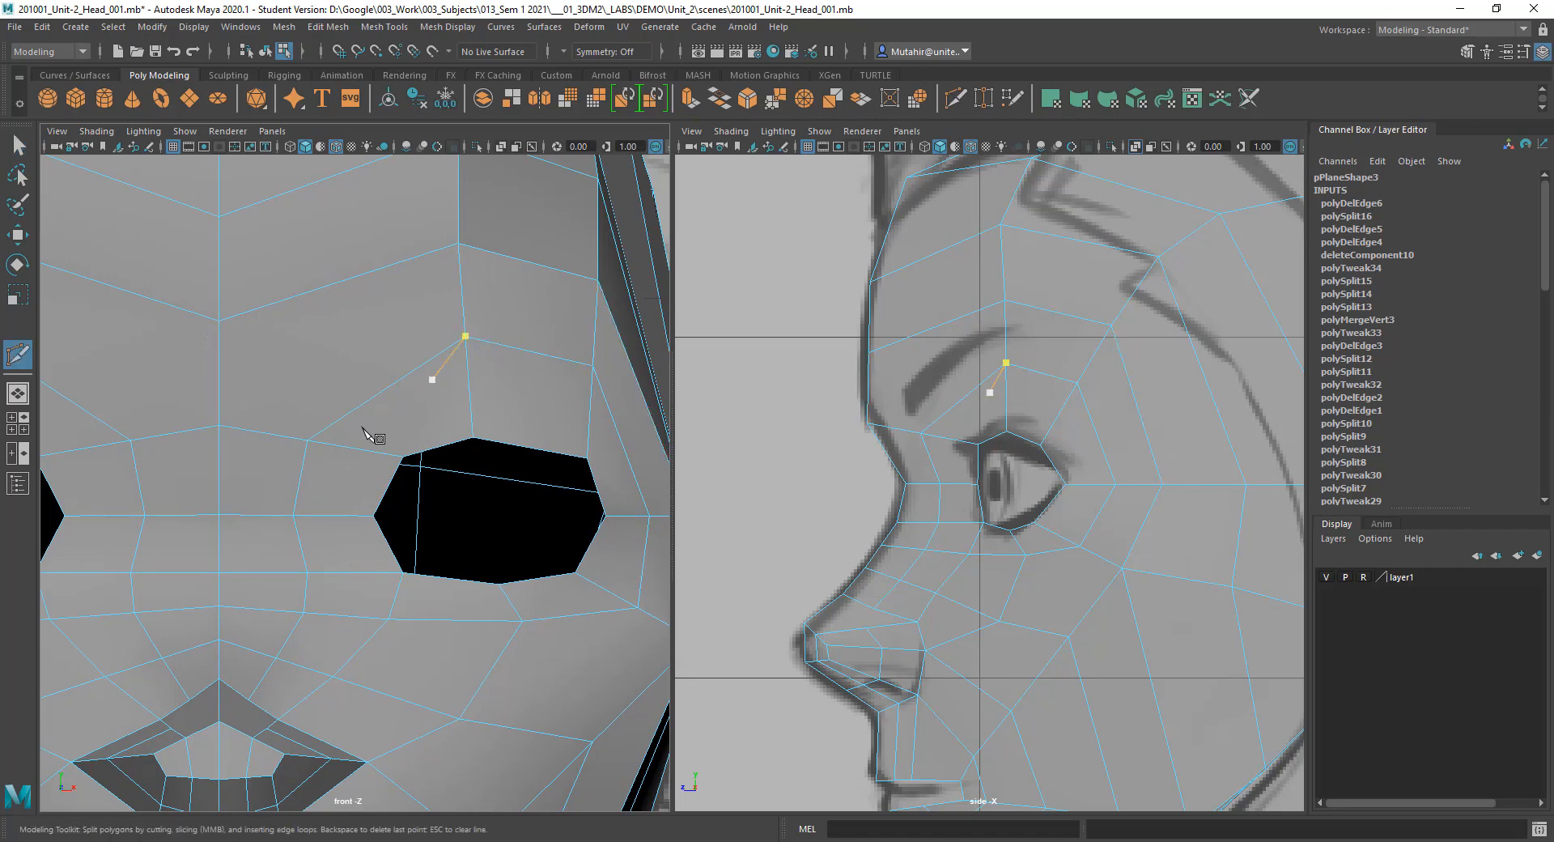
{"action": "key", "text": "Escape"}
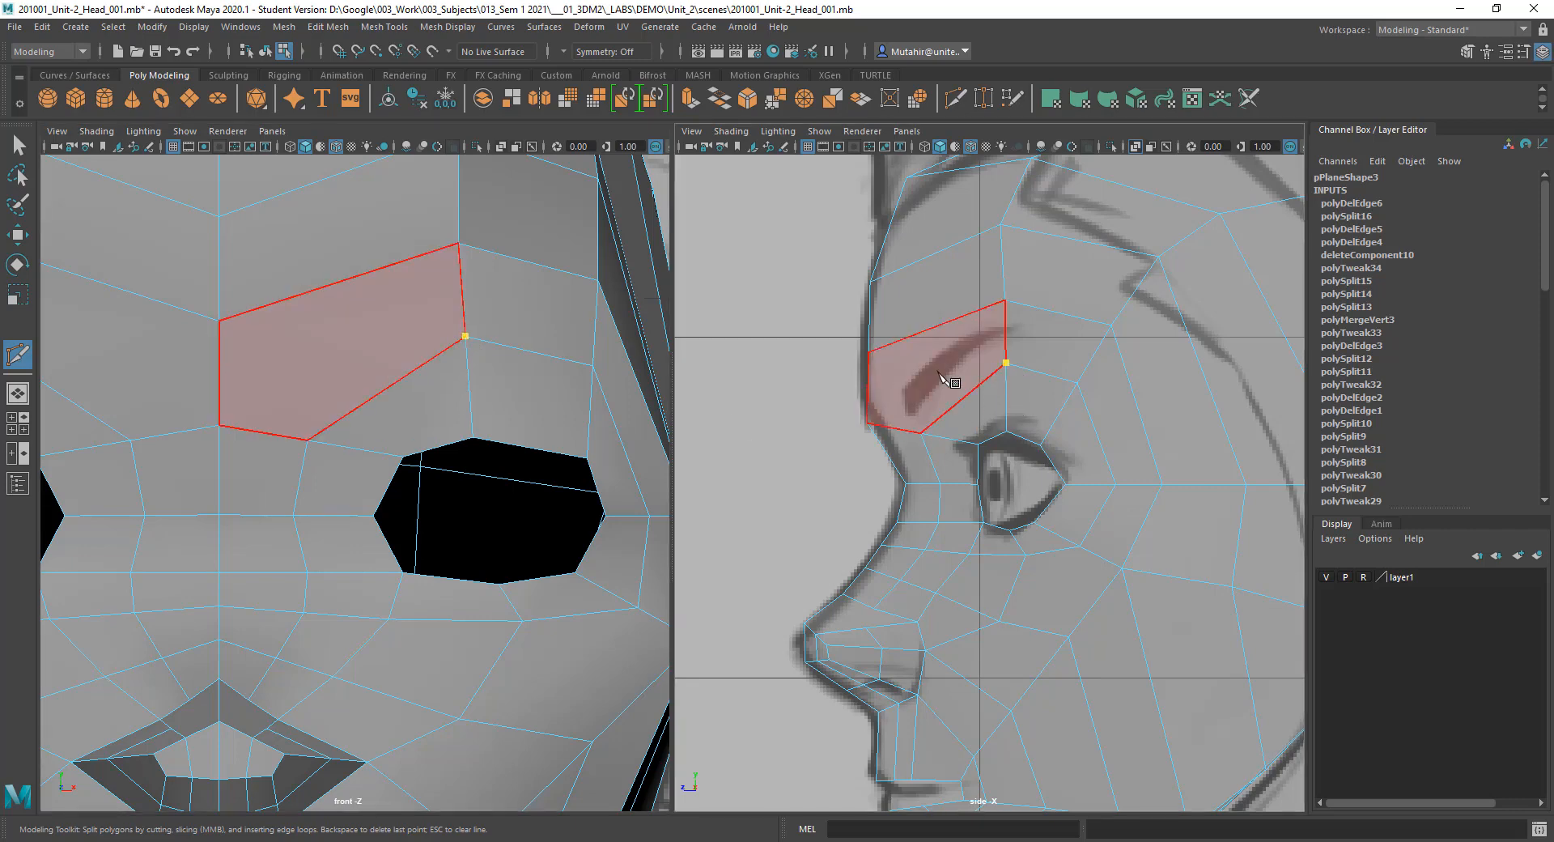
{"action": "left_click", "coordinate": [868, 389]}
{"action": "right_click", "coordinate": [1000, 421]}
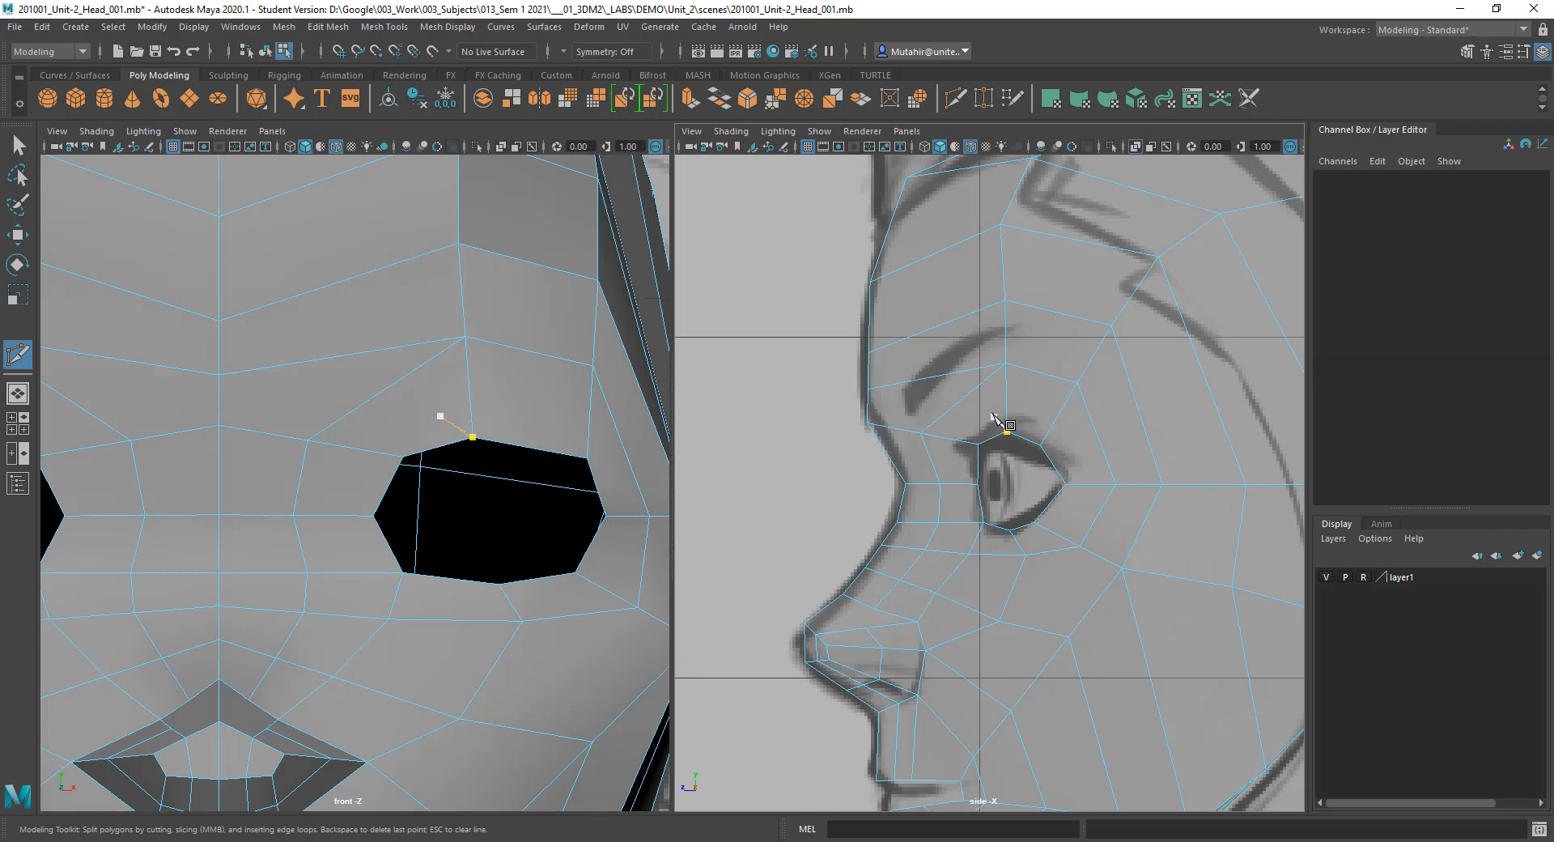
{"action": "middle_click_drag", "start_coordinate": [982, 379], "coordinate": [1003, 324], "text": "alt"}
{"action": "scroll", "coordinate": [1019, 307], "scroll_direction": "up", "scroll_amount": 1}
{"action": "scroll", "coordinate": [1026, 314], "scroll_direction": "up", "scroll_amount": 1}
{"action": "key", "text": "q"}
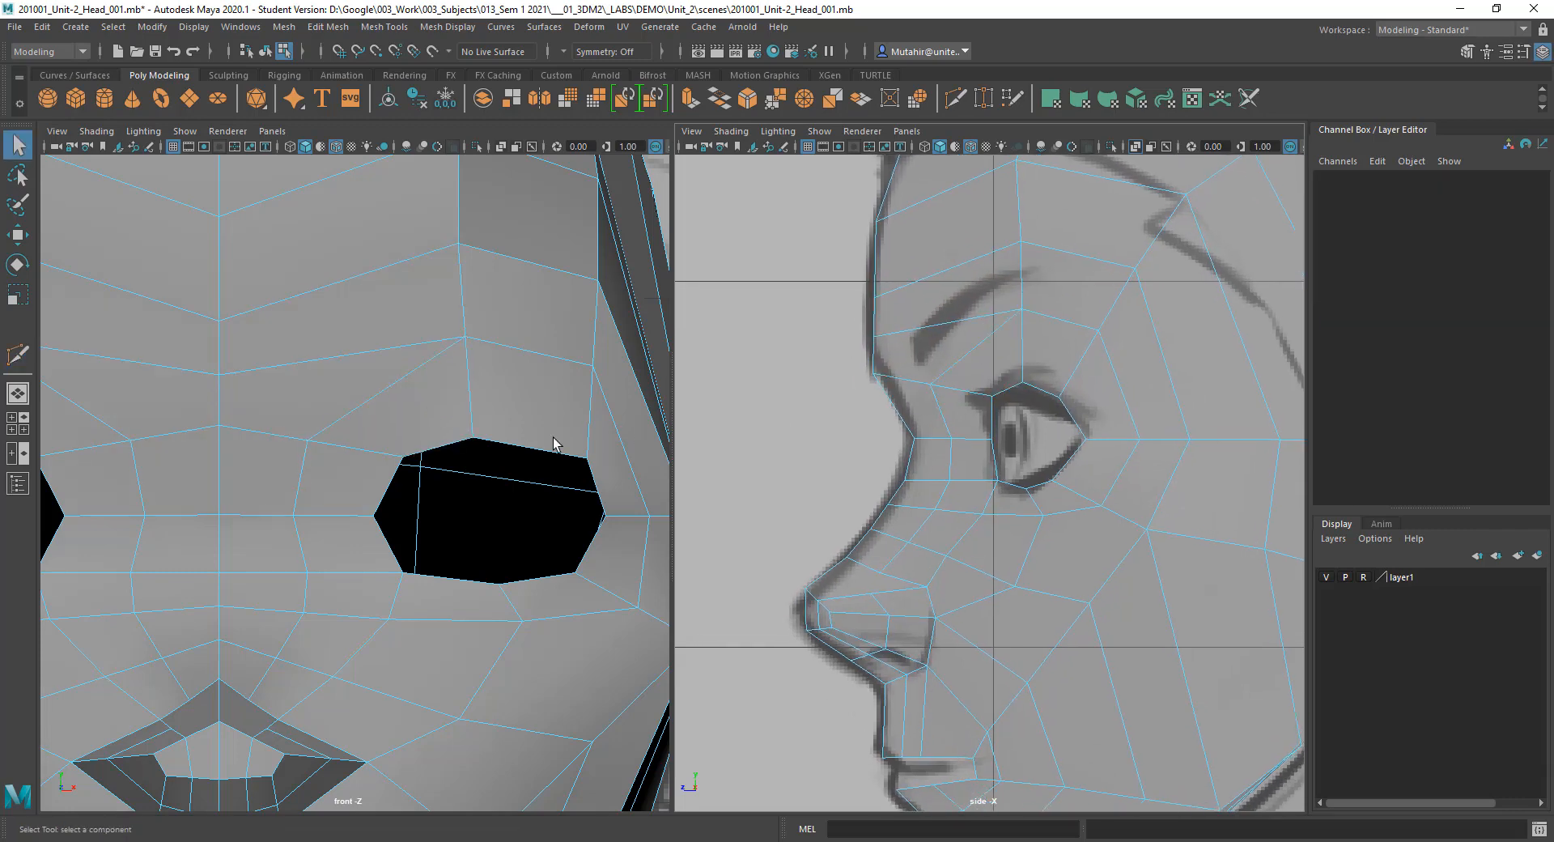
Step: Try to move the vertex directly above the eye socket inward and slightly down in the front view
{"action": "scroll", "coordinate": [431, 361], "scroll_direction": "down", "scroll_amount": 3}
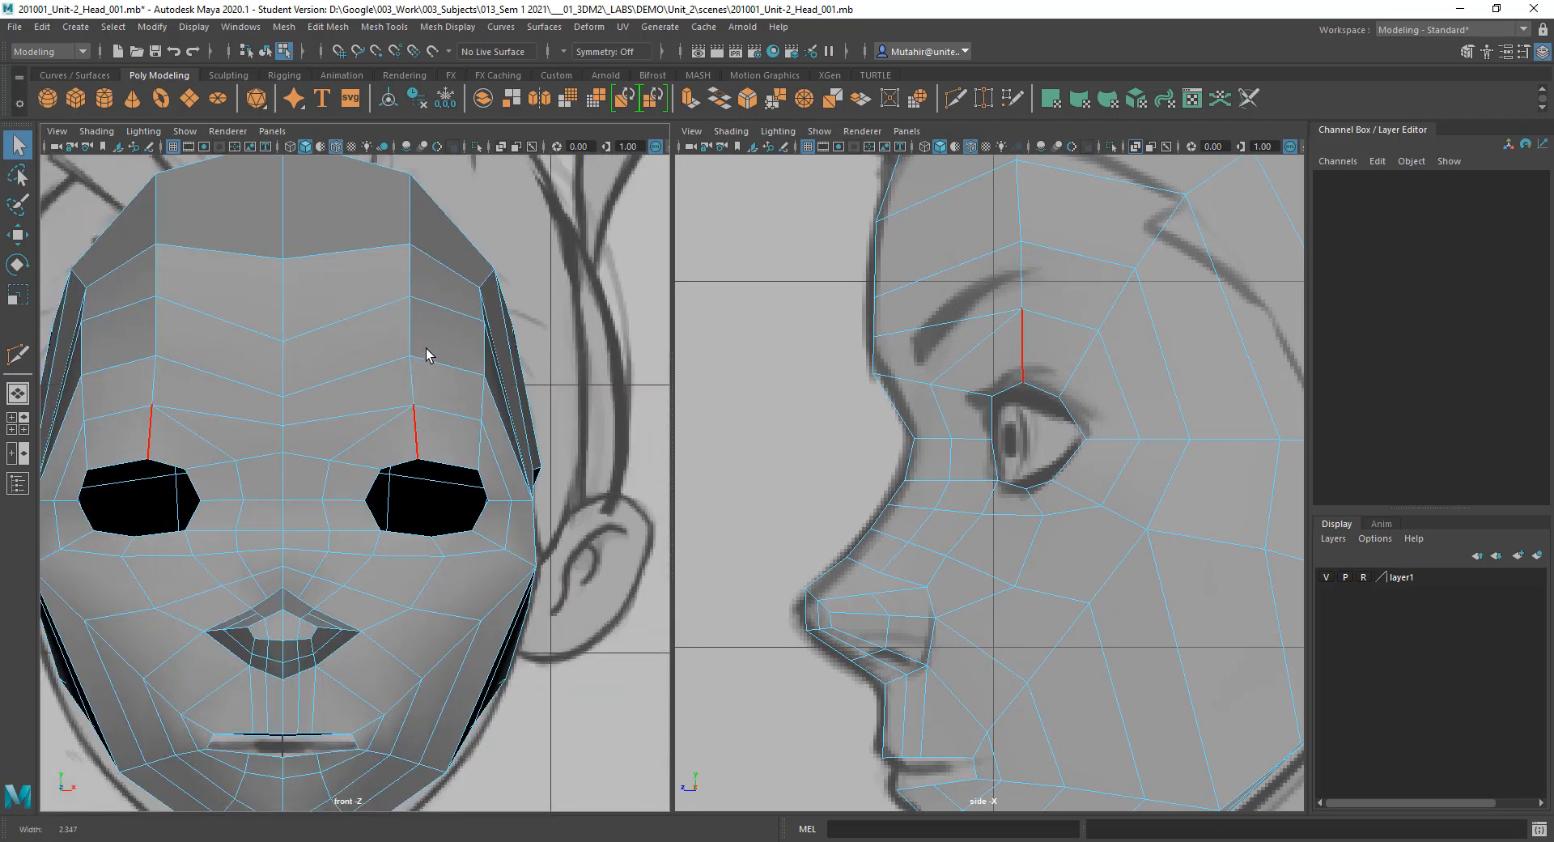
{"action": "scroll", "coordinate": [433, 368], "scroll_direction": "up", "scroll_amount": 3}
{"action": "right_click", "coordinate": [419, 379]}
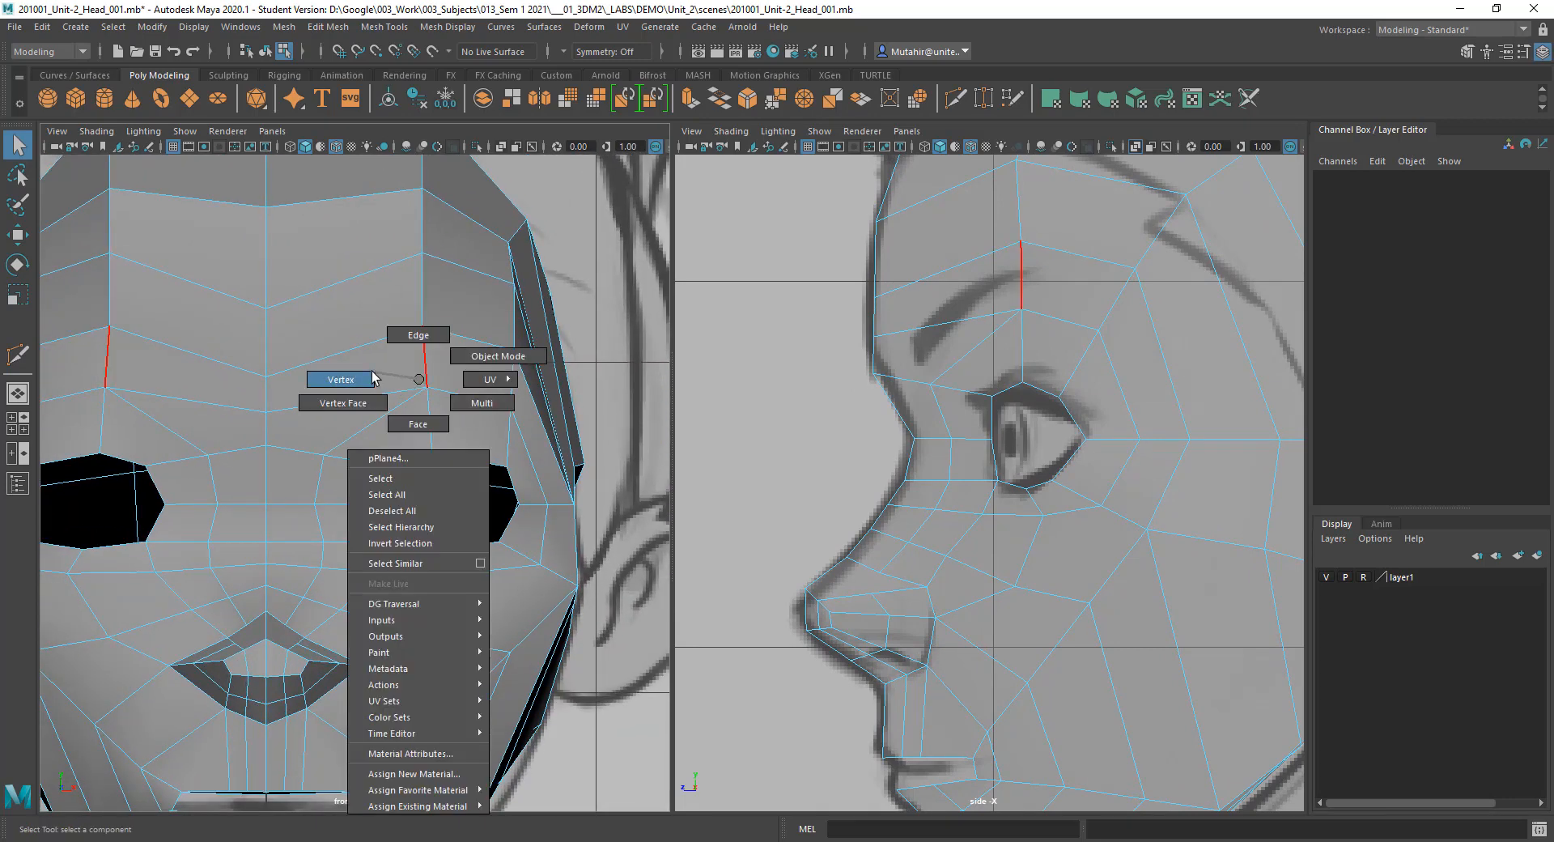
{"action": "left_click", "coordinate": [372, 378]}
{"action": "scroll", "coordinate": [470, 288], "scroll_direction": "down", "scroll_amount": 3}
{"action": "scroll", "coordinate": [504, 300], "scroll_direction": "up", "scroll_amount": 2}
{"action": "left_click", "coordinate": [528, 269]}
{"action": "key", "text": "w"}
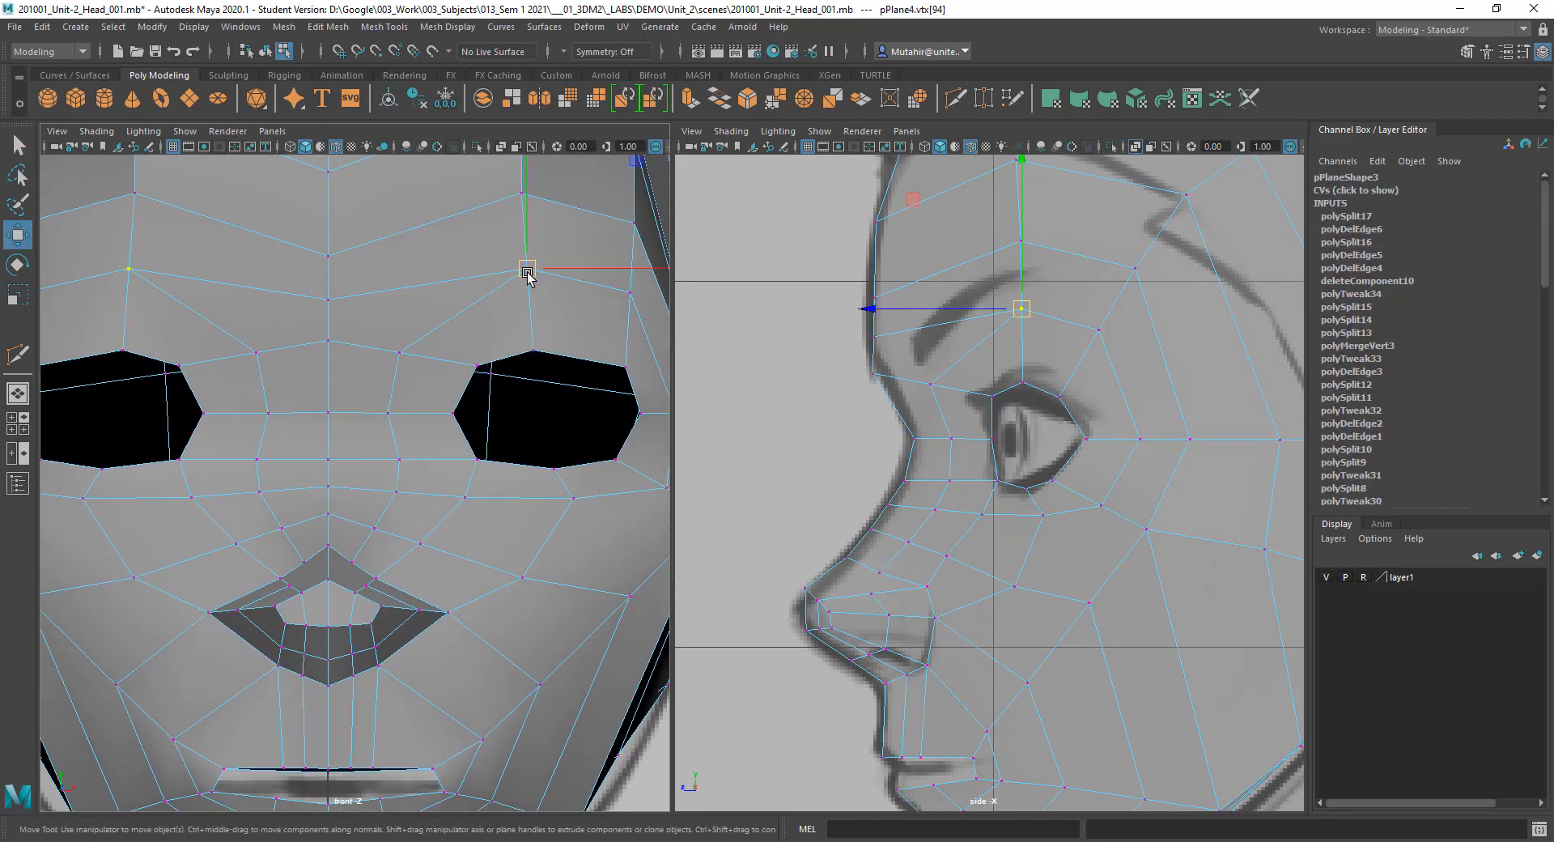
{"action": "left_click_drag", "start_coordinate": [527, 271], "coordinate": [461, 288]}
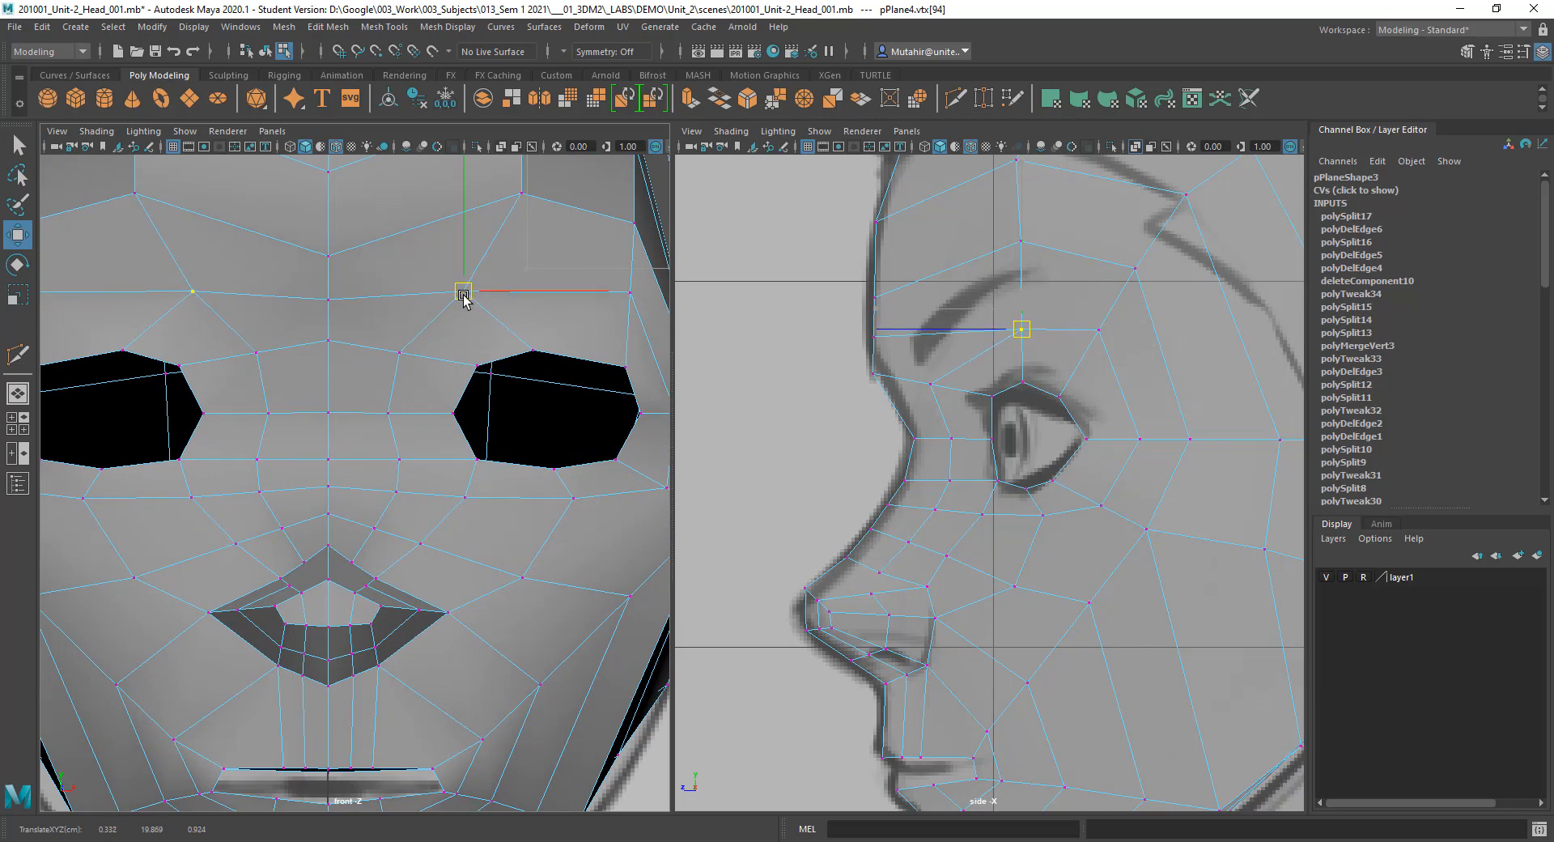
{"action": "key", "text": "ctrl+z"}
{"action": "key", "text": "q"}
Step: Make the mesh see-through in the front view so that the face sketch shows behind it
{"action": "middle_click_drag", "start_coordinate": [537, 263], "coordinate": [496, 496], "text": "alt"}
{"action": "scroll", "coordinate": [497, 504], "scroll_direction": "down", "scroll_amount": 5}
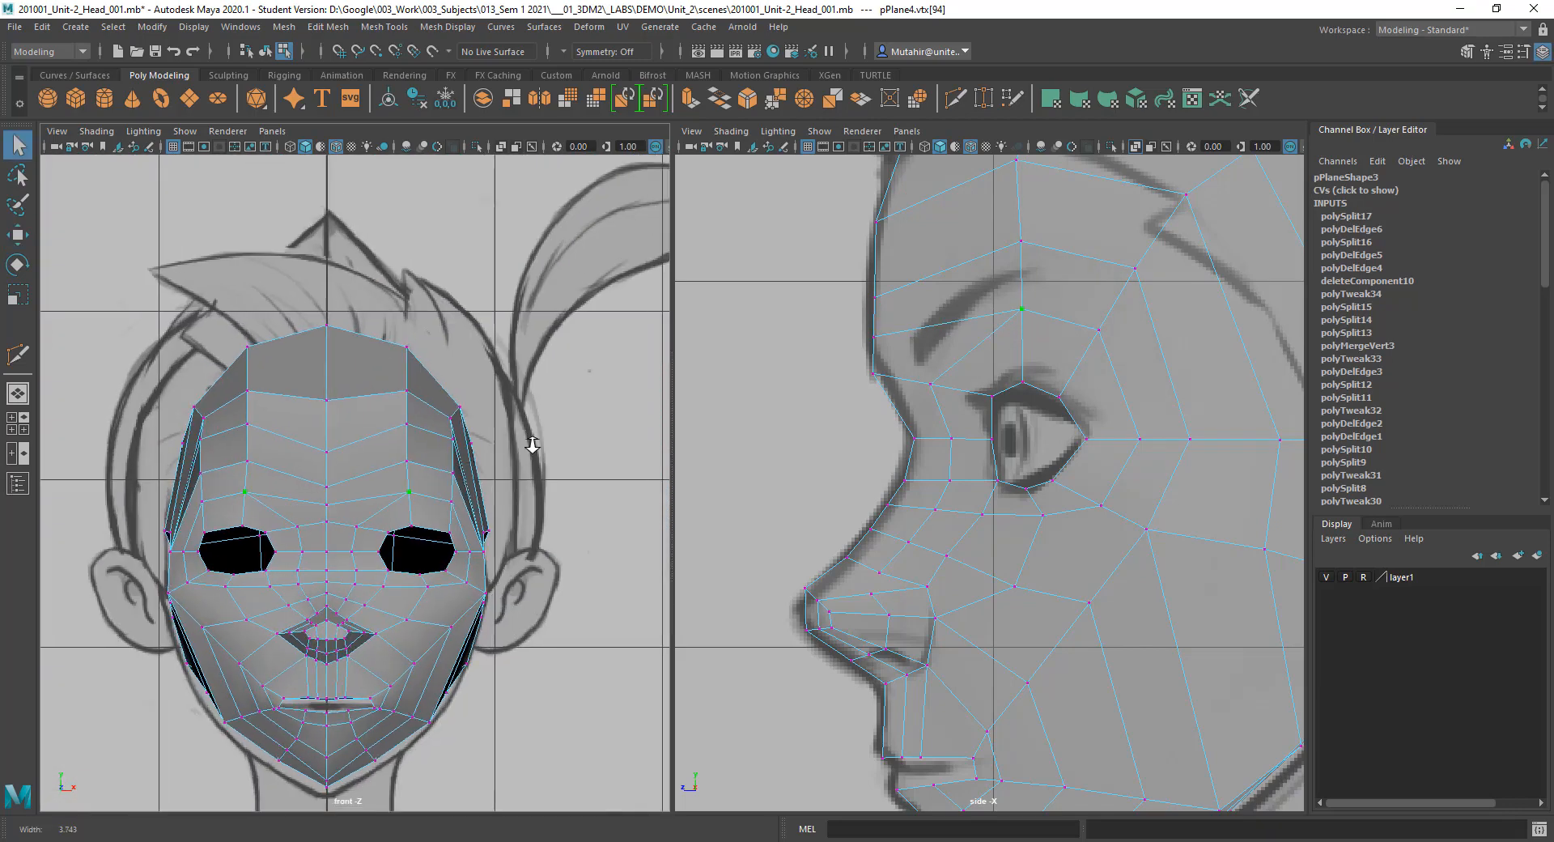
{"action": "scroll", "coordinate": [526, 441], "scroll_direction": "up", "scroll_amount": 2}
{"action": "left_click", "coordinate": [501, 146]}
{"action": "scroll", "coordinate": [489, 319], "scroll_direction": "up", "scroll_amount": 3}
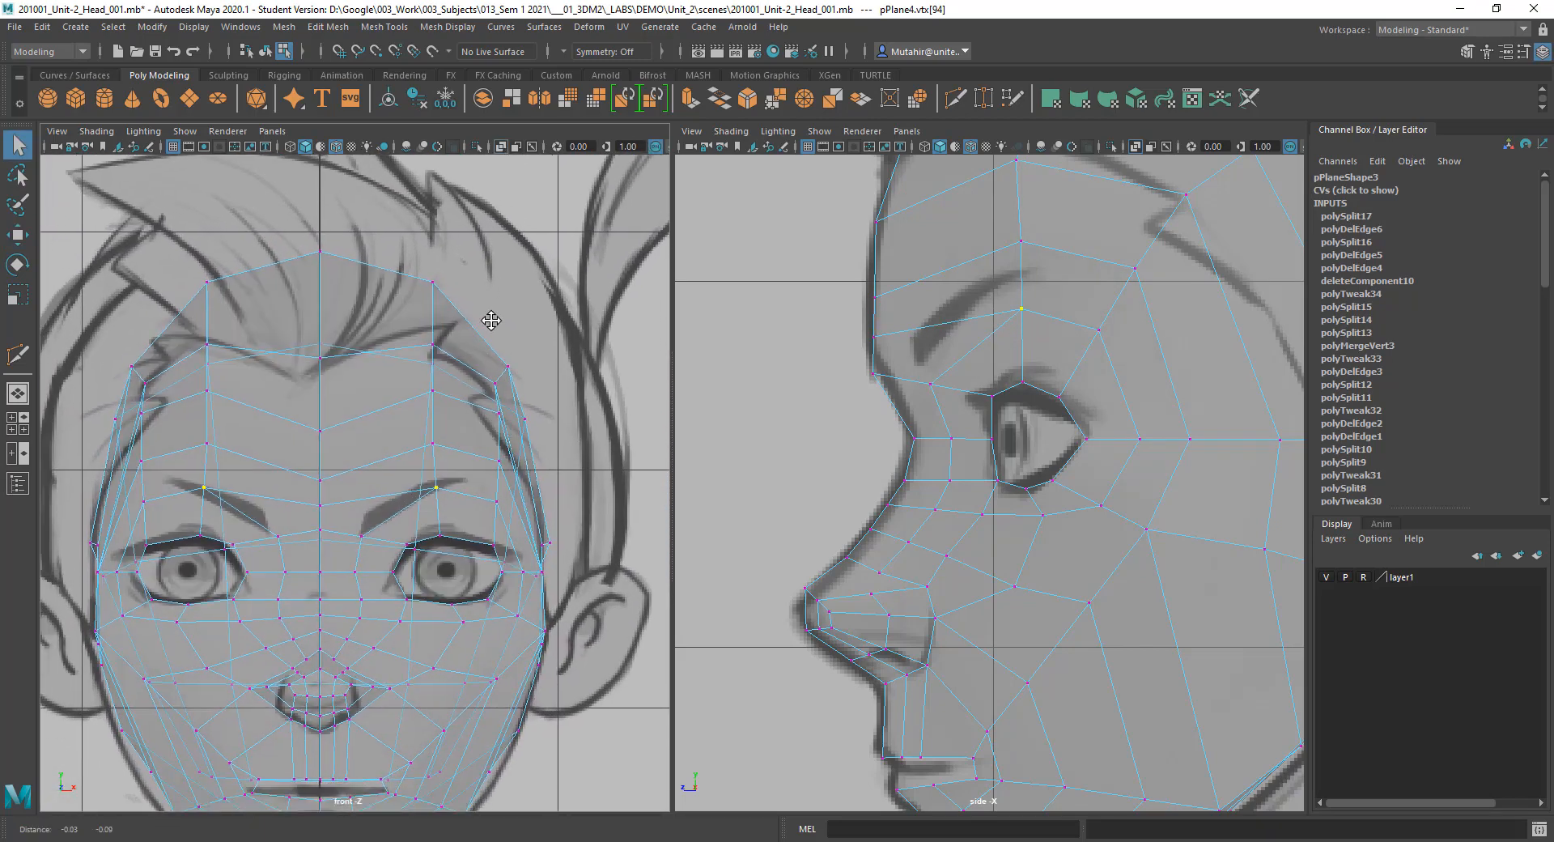
Step: Slide the vertical forehead edge loop above the eye toward the face's midline
{"action": "right_click_drag", "start_coordinate": [489, 290], "coordinate": [478, 262]}
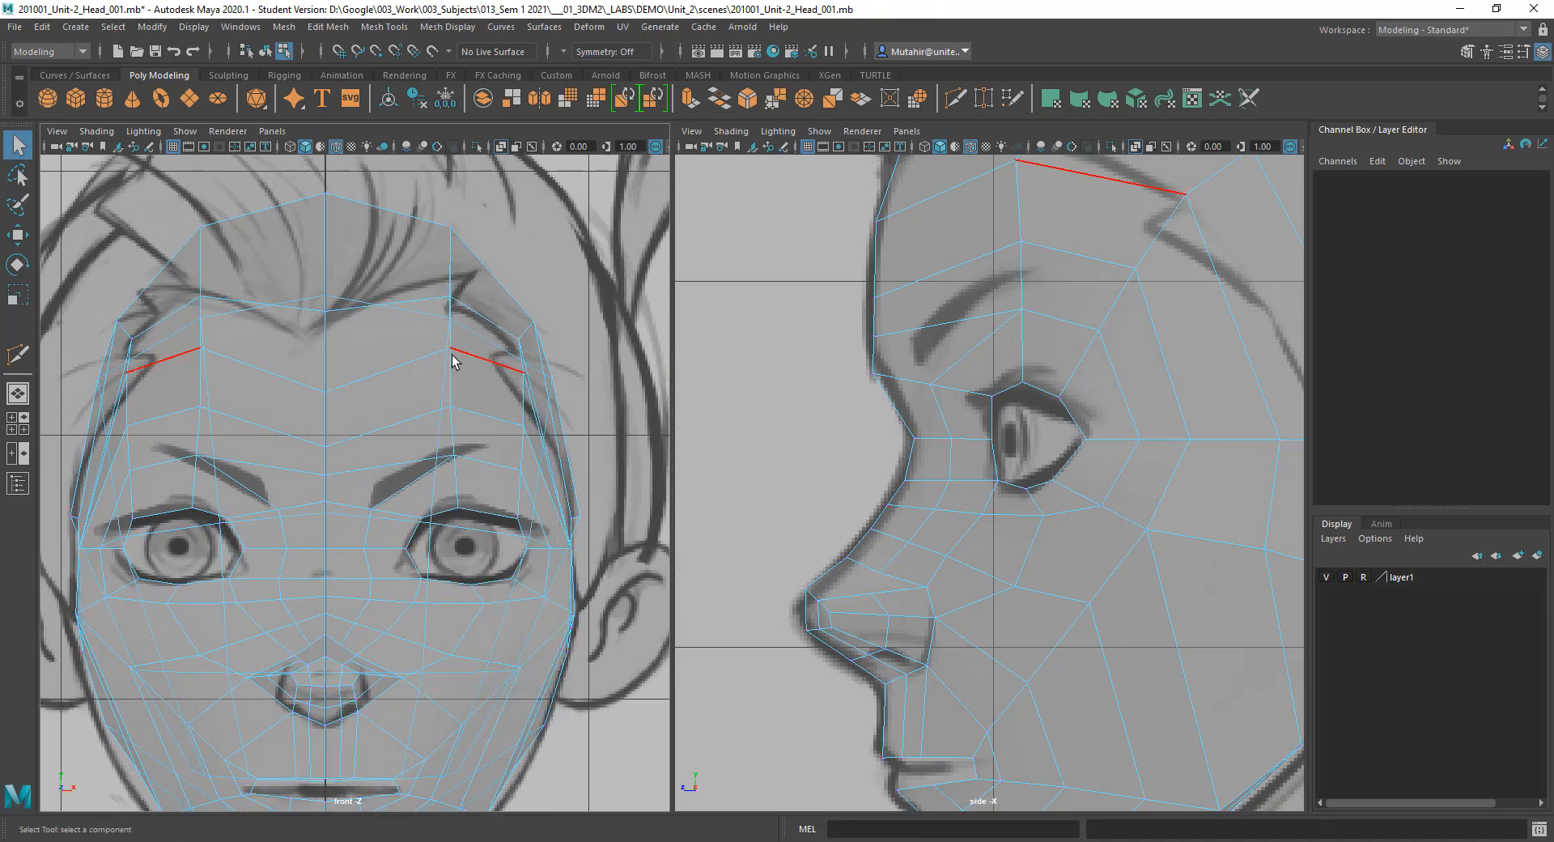
{"action": "left_click", "coordinate": [453, 375]}
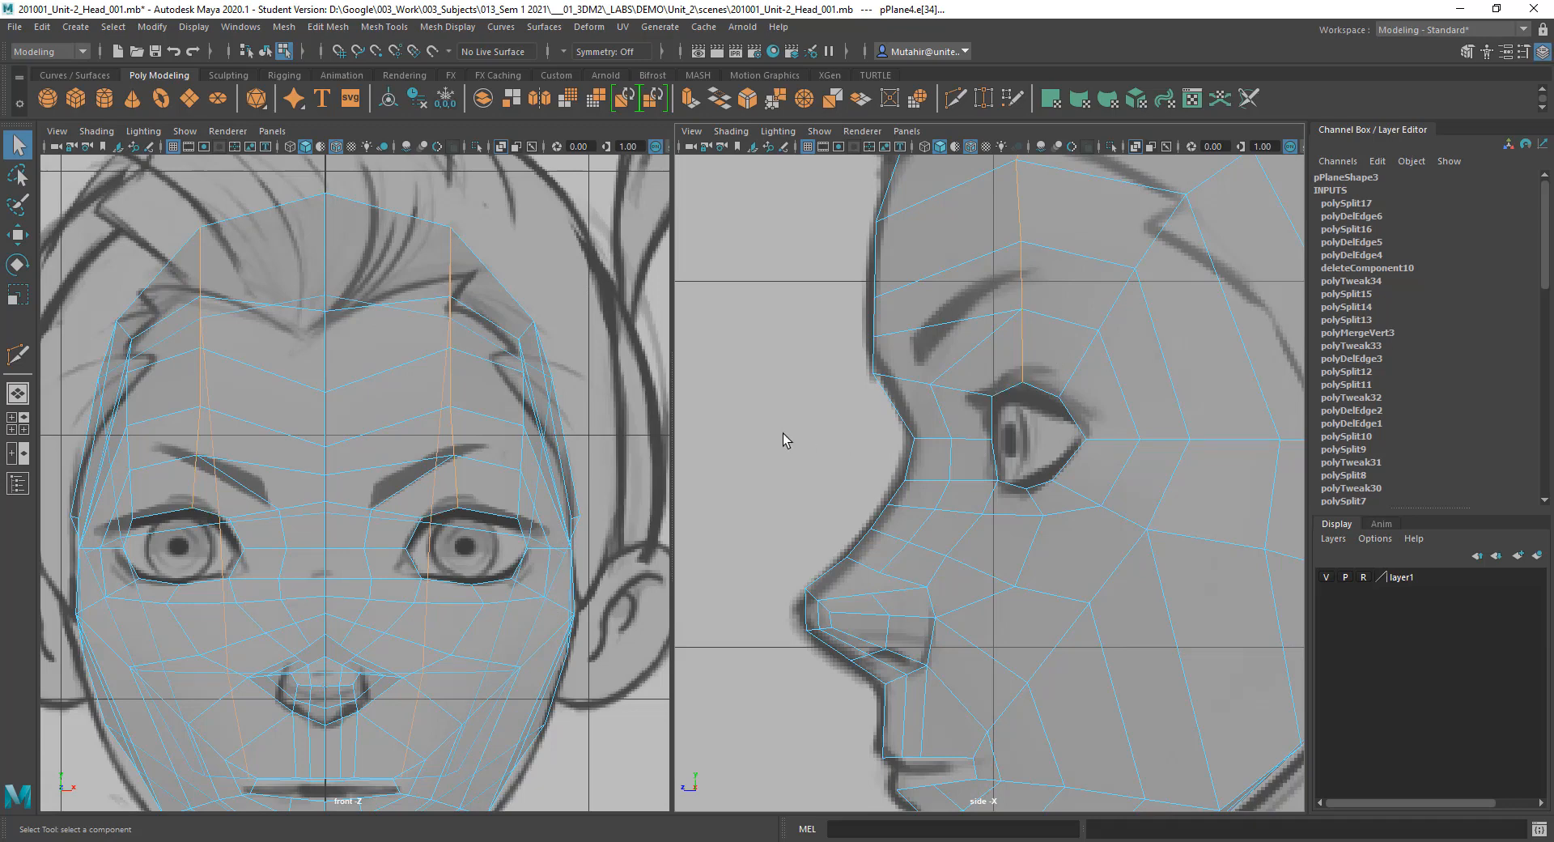
{"action": "right_click_drag", "start_coordinate": [783, 433], "coordinate": [818, 372], "text": "shift"}
{"action": "middle_click_drag", "start_coordinate": [459, 406], "coordinate": [436, 409]}
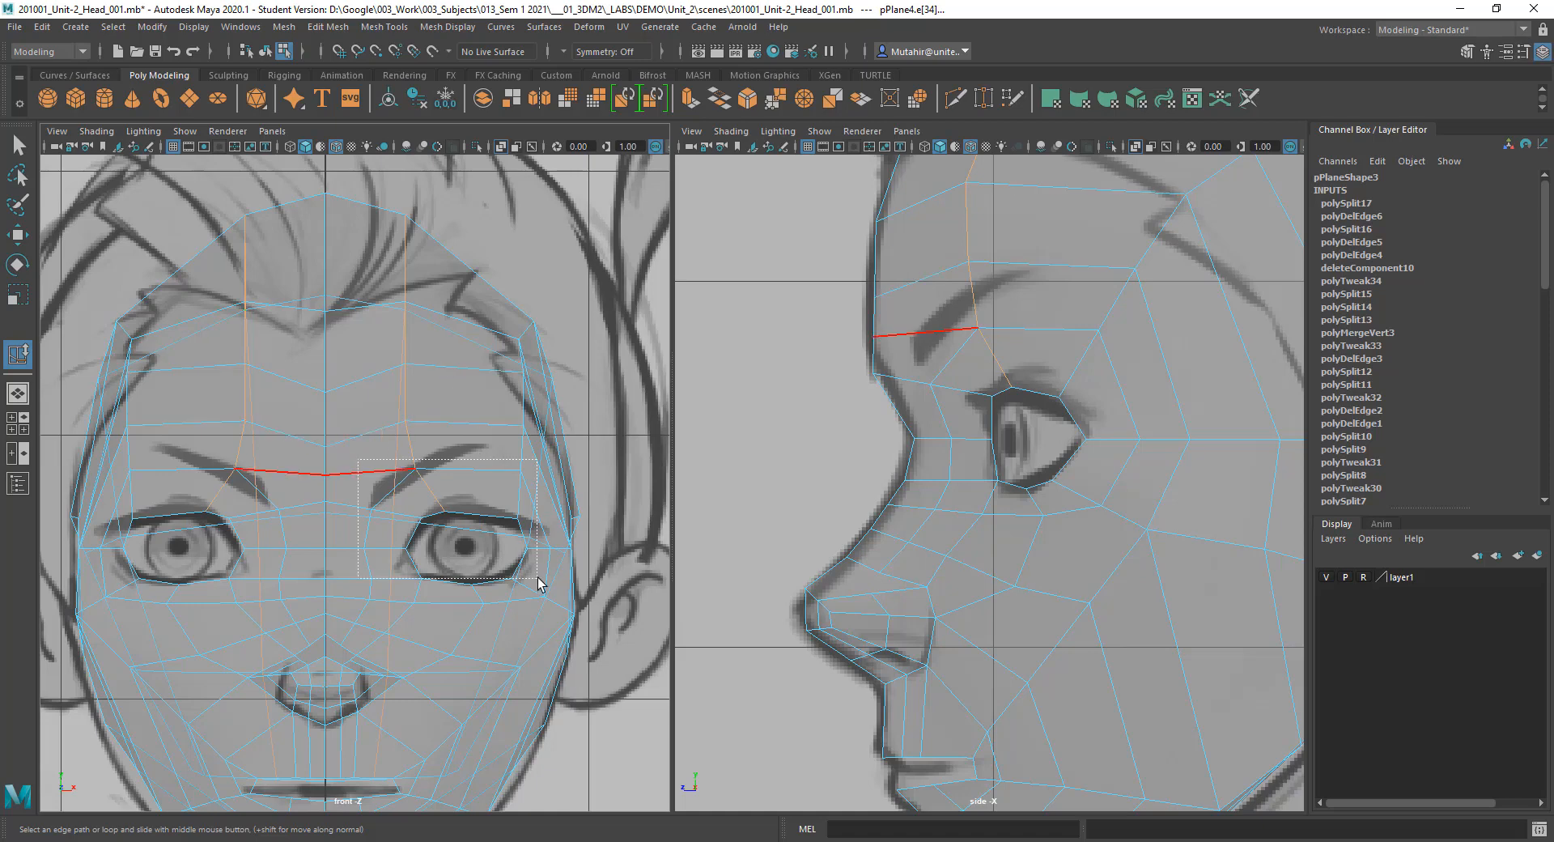
Step: Keep only the upper forehead edges of the loop selected and raise them to round the top outline
{"action": "middle_click_drag", "start_coordinate": [471, 580], "coordinate": [491, 475], "text": "alt"}
{"action": "middle_click_drag", "start_coordinate": [528, 387], "coordinate": [475, 724], "text": "alt"}
{"action": "key", "text": "w"}
{"action": "left_click_drag", "start_coordinate": [374, 462], "coordinate": [375, 455]}
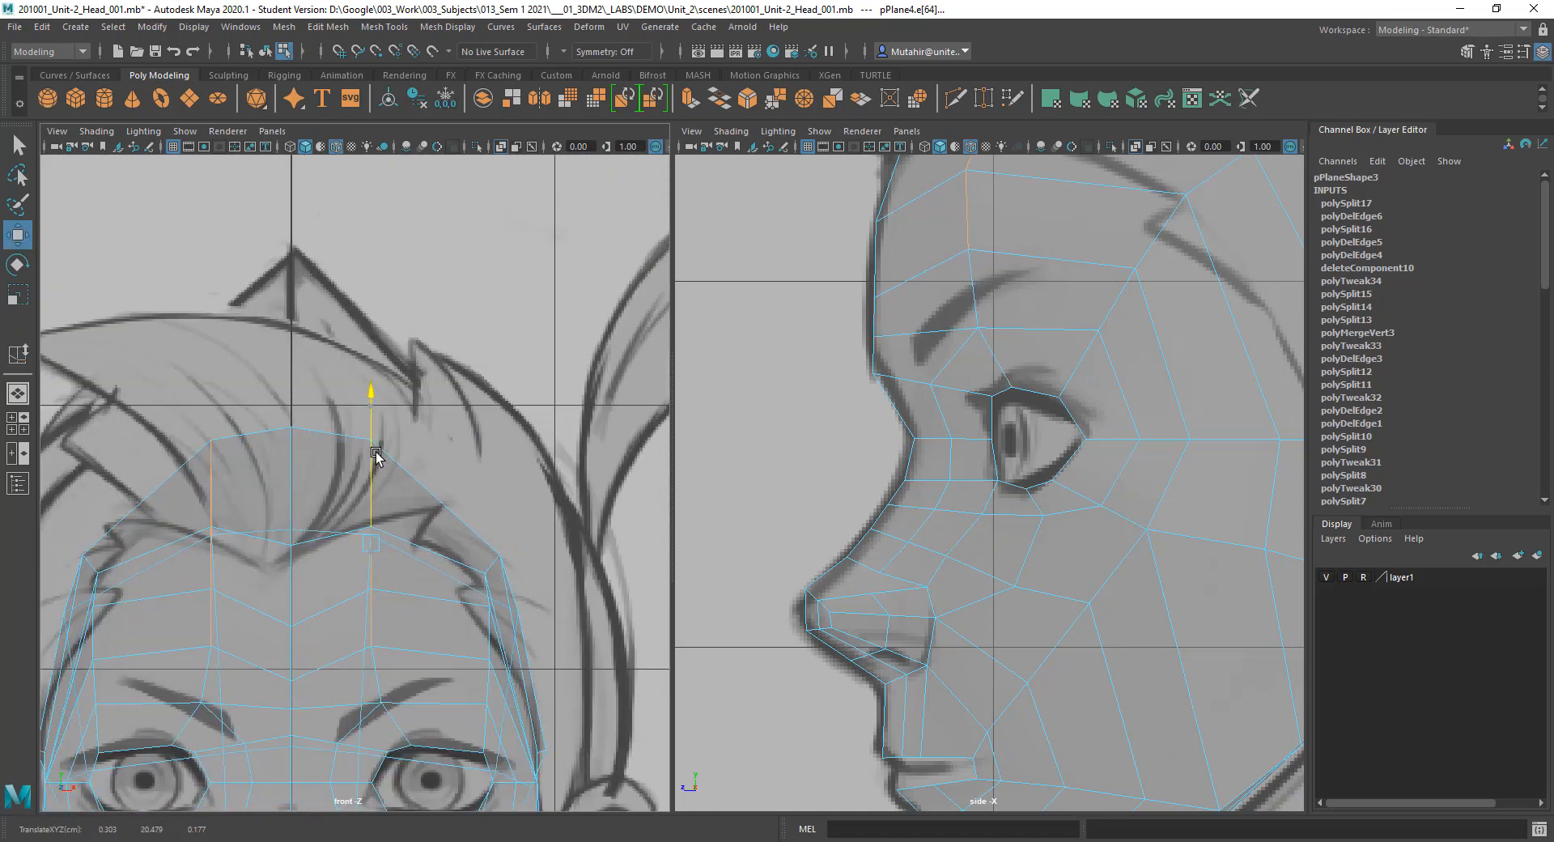
{"action": "key", "text": "q"}
{"action": "middle_click_drag", "start_coordinate": [395, 508], "coordinate": [693, 399], "text": "alt"}
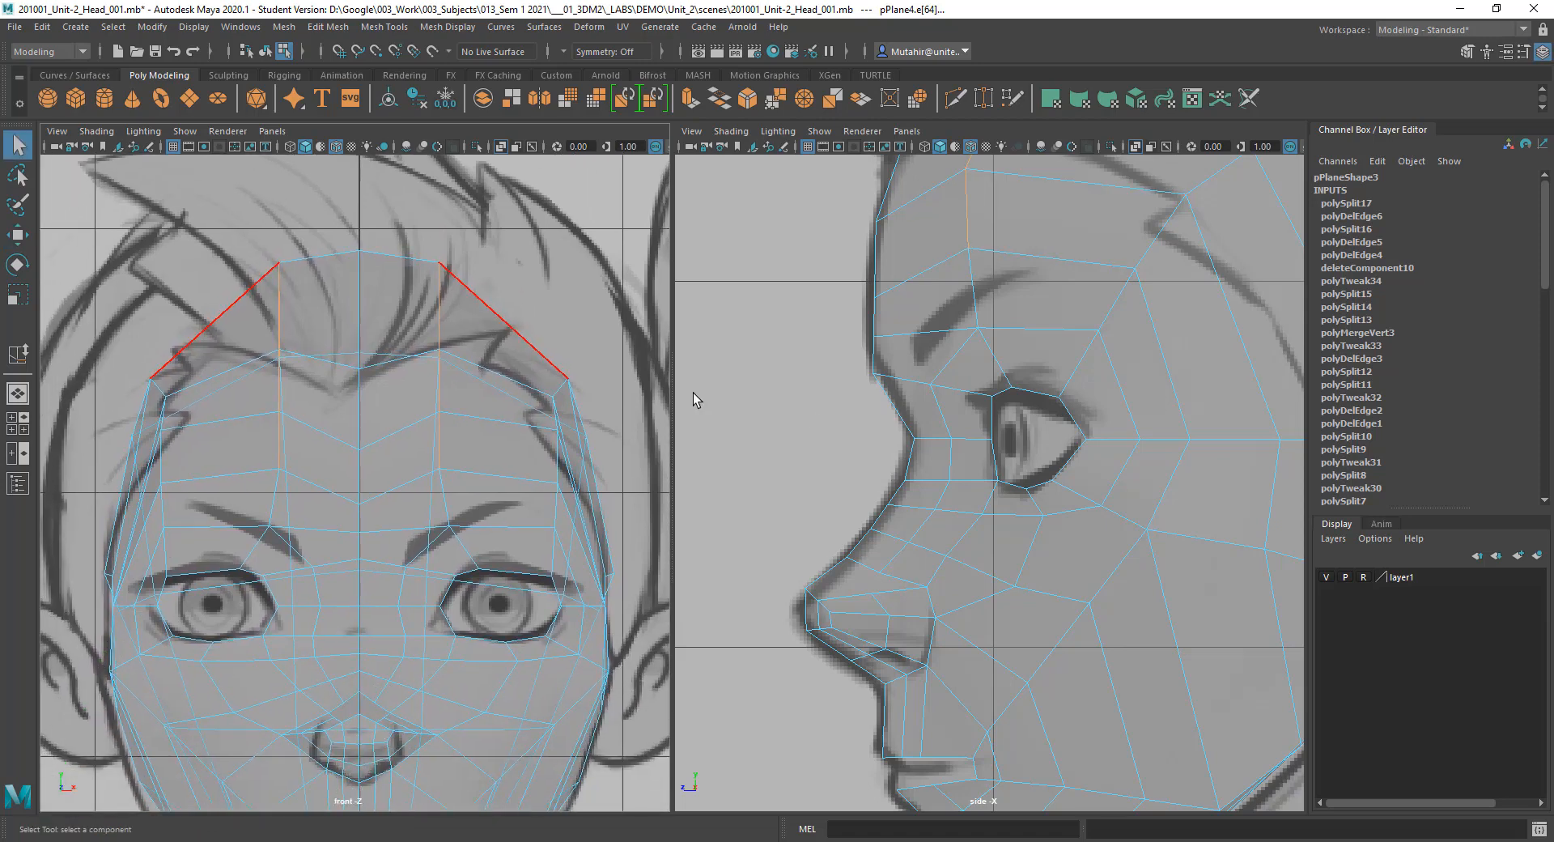
Step: Check the shaded front view, restore the see-through display, and move the brow vertex slightly inward and down
{"action": "left_click", "coordinate": [501, 145]}
{"action": "mouse_move", "coordinate": [451, 479]}
{"action": "middle_mouse_down", "text": "alt"}
{"action": "mouse_move", "coordinate": [502, 339]}
{"action": "mouse_move", "coordinate": [454, 392]}
{"action": "mouse_move", "coordinate": [458, 346]}
{"action": "middle_mouse_up", "text": "alt"}
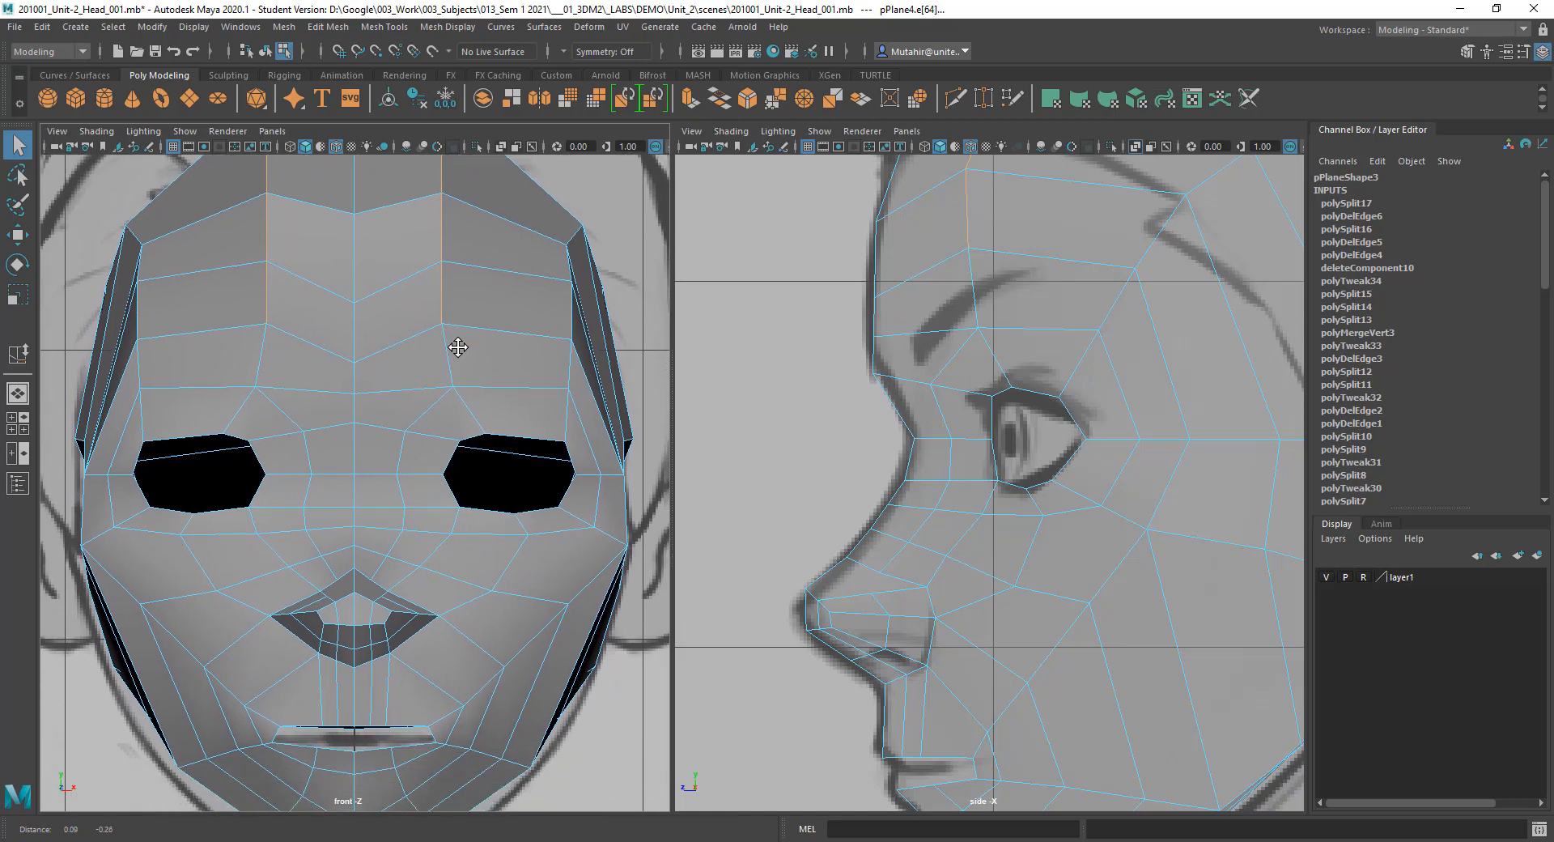
{"action": "middle_click_drag", "start_coordinate": [483, 466], "coordinate": [478, 453], "text": "alt"}
{"action": "right_click_drag", "start_coordinate": [541, 348], "coordinate": [487, 433], "text": "alt"}
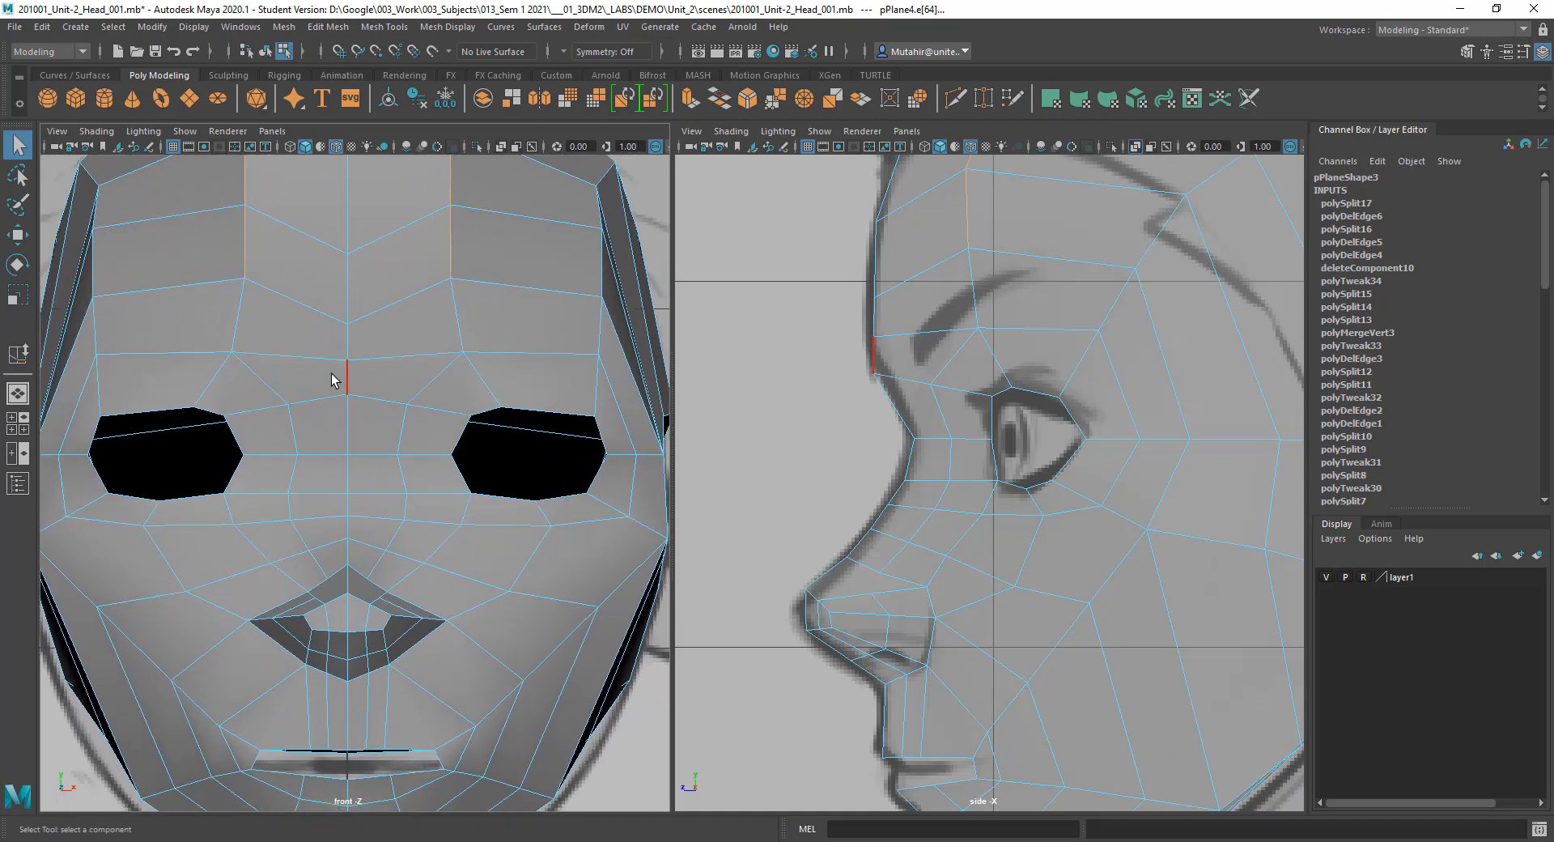
{"action": "middle_click_drag", "start_coordinate": [506, 423], "coordinate": [454, 423], "text": "alt"}
{"action": "right_click_drag", "start_coordinate": [395, 387], "coordinate": [325, 386]}
{"action": "left_click", "coordinate": [501, 147]}
{"action": "scroll", "coordinate": [465, 364], "scroll_direction": "up", "scroll_amount": 2}
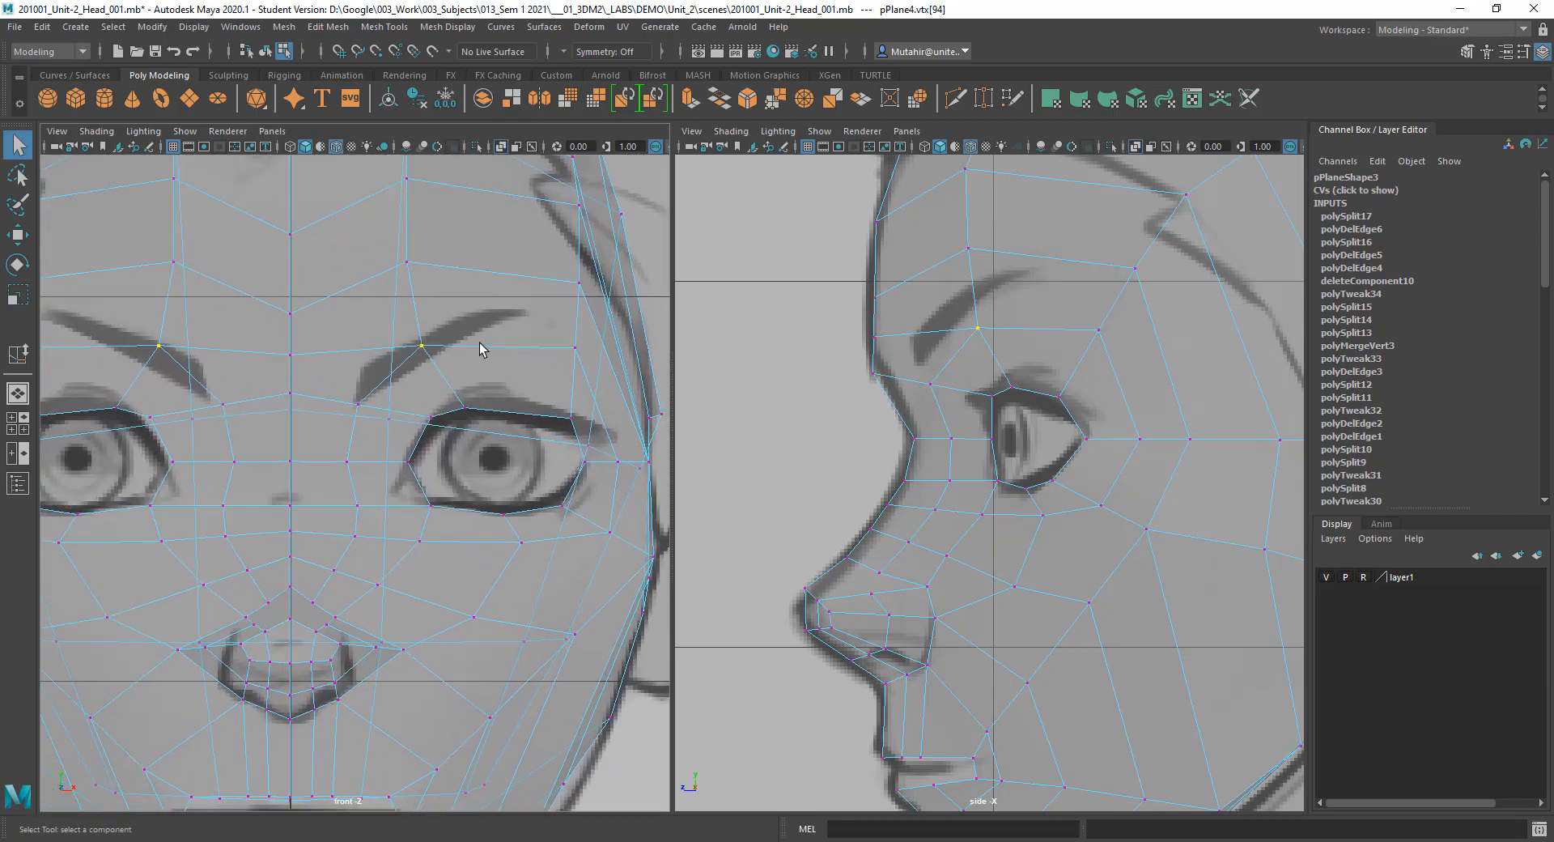
{"action": "key", "text": "w"}
{"action": "mouse_move", "coordinate": [423, 346]}
{"action": "left_mouse_down"}
{"action": "mouse_move", "coordinate": [388, 362]}
{"action": "mouse_move", "coordinate": [406, 358]}
{"action": "left_mouse_up"}
{"action": "key", "text": "q"}
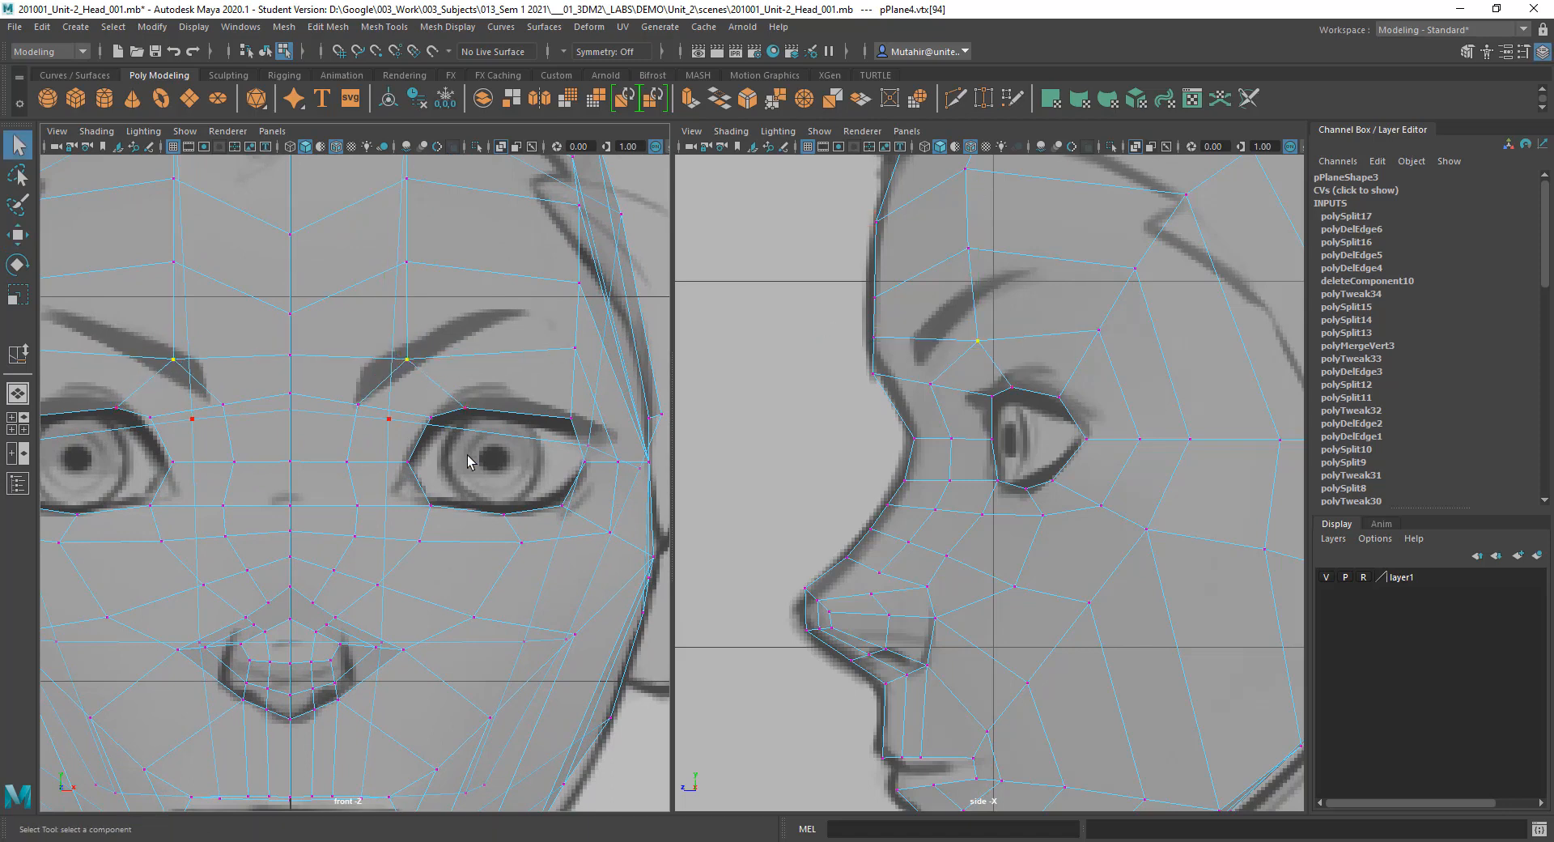
Step: Reposition the two inner upper-eyelid vertices in the front view to follow the drawn eye outline
{"action": "left_click", "coordinate": [431, 417]}
{"action": "key", "text": "w"}
{"action": "left_click_drag", "start_coordinate": [431, 419], "coordinate": [417, 441]}
{"action": "key", "text": "q"}
{"action": "middle_click_drag", "start_coordinate": [485, 420], "coordinate": [486, 429], "text": "alt"}
{"action": "left_click_drag", "start_coordinate": [479, 423], "coordinate": [480, 424]}
{"action": "key", "text": "w"}
{"action": "left_click_drag", "start_coordinate": [464, 418], "coordinate": [441, 419]}
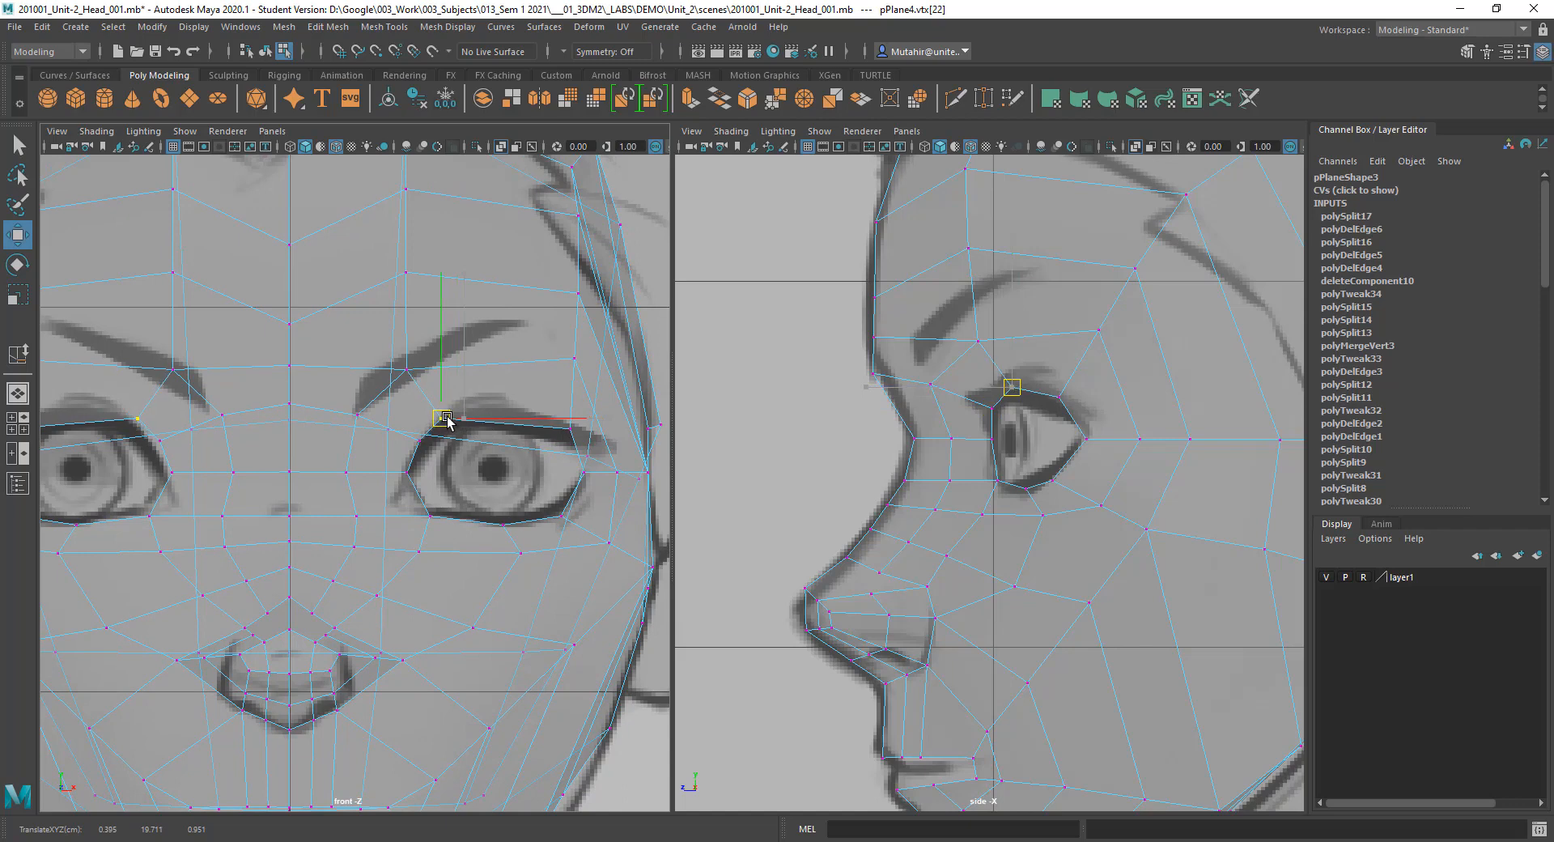
{"action": "key", "text": "q"}
Step: Insert an edge loop through the middle of the upper eyelid, running up over the brow and forehead
{"action": "mouse_move", "coordinate": [473, 428]}
{"action": "middle_mouse_down", "text": "alt"}
{"action": "mouse_move", "coordinate": [458, 465]}
{"action": "mouse_move", "coordinate": [498, 462]}
{"action": "middle_mouse_up", "text": "alt"}
{"action": "middle_click_drag", "start_coordinate": [518, 387], "coordinate": [509, 405], "text": "alt"}
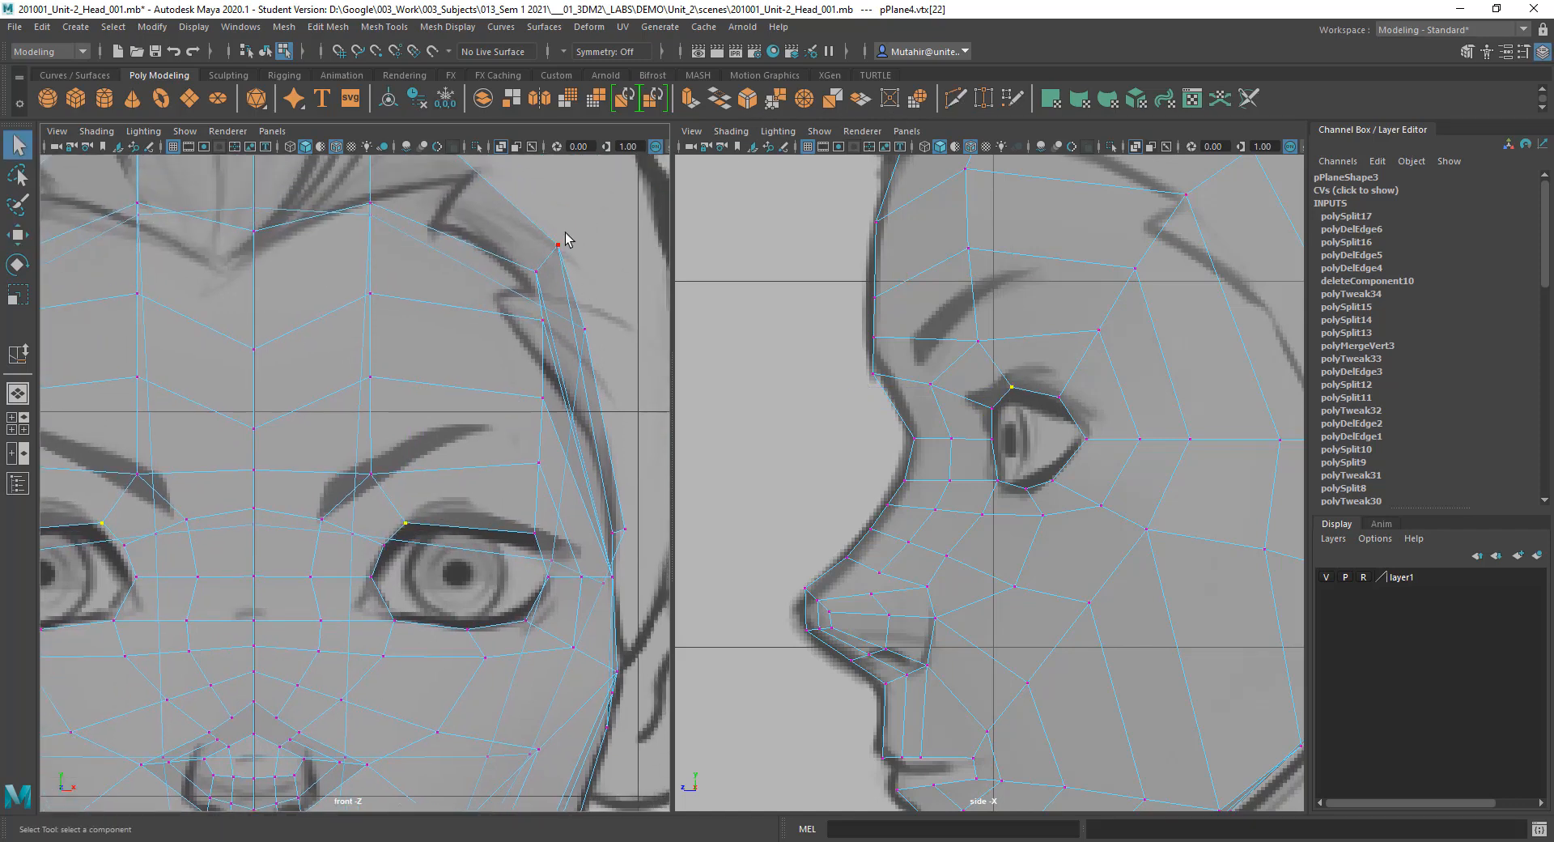
{"action": "left_click_drag", "start_coordinate": [604, 241], "coordinate": [604, 242]}
{"action": "right_click_drag", "start_coordinate": [499, 483], "coordinate": [464, 506], "text": "shift"}
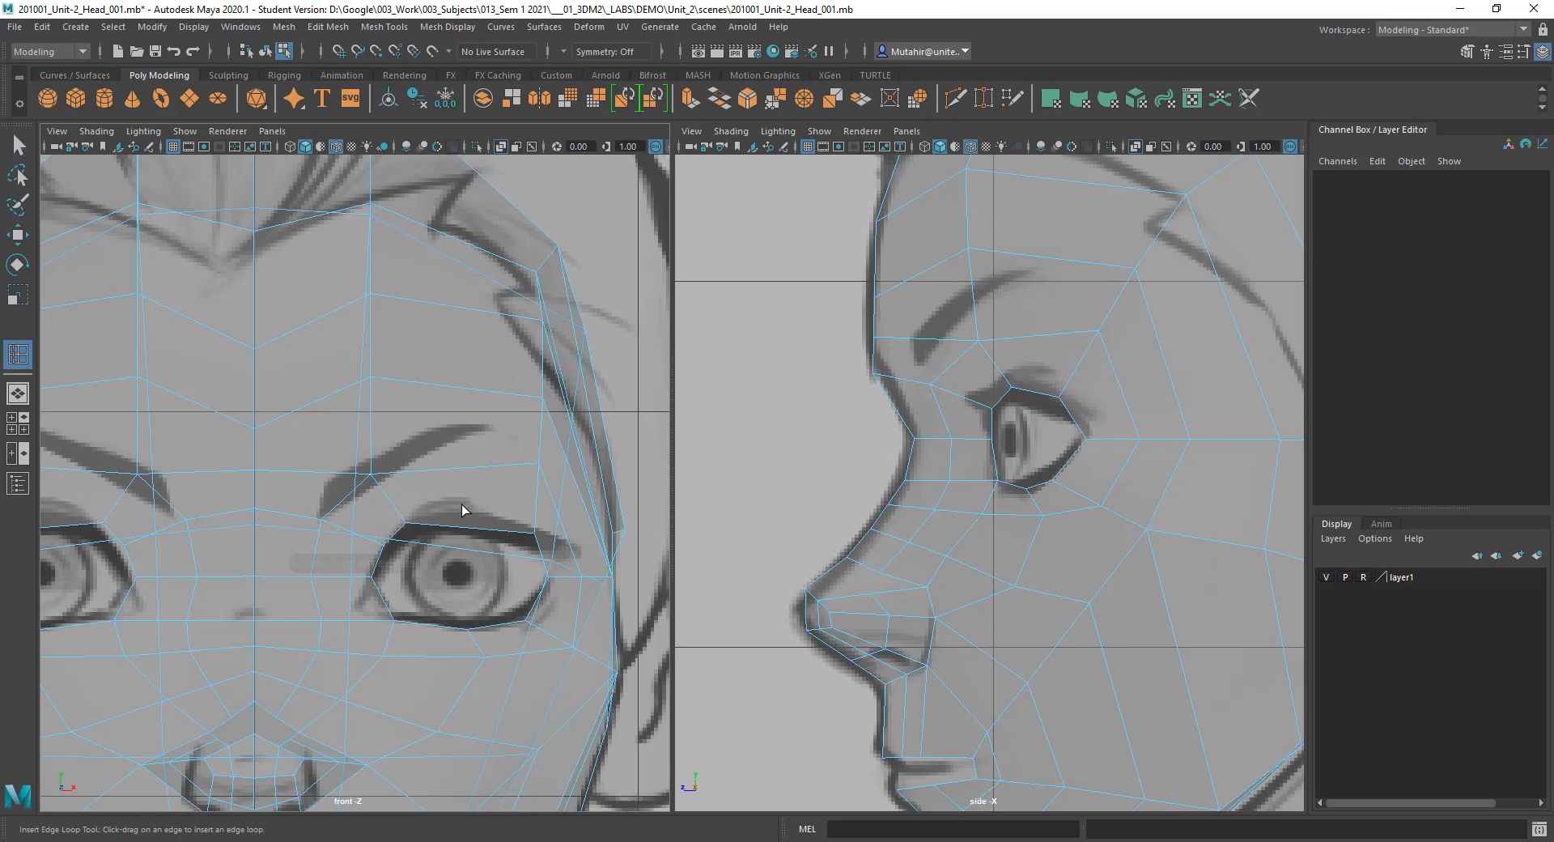
{"action": "left_click_drag", "start_coordinate": [471, 532], "coordinate": [476, 527]}
{"action": "middle_click_drag", "start_coordinate": [510, 501], "coordinate": [505, 458], "text": "alt"}
{"action": "key", "text": "q"}
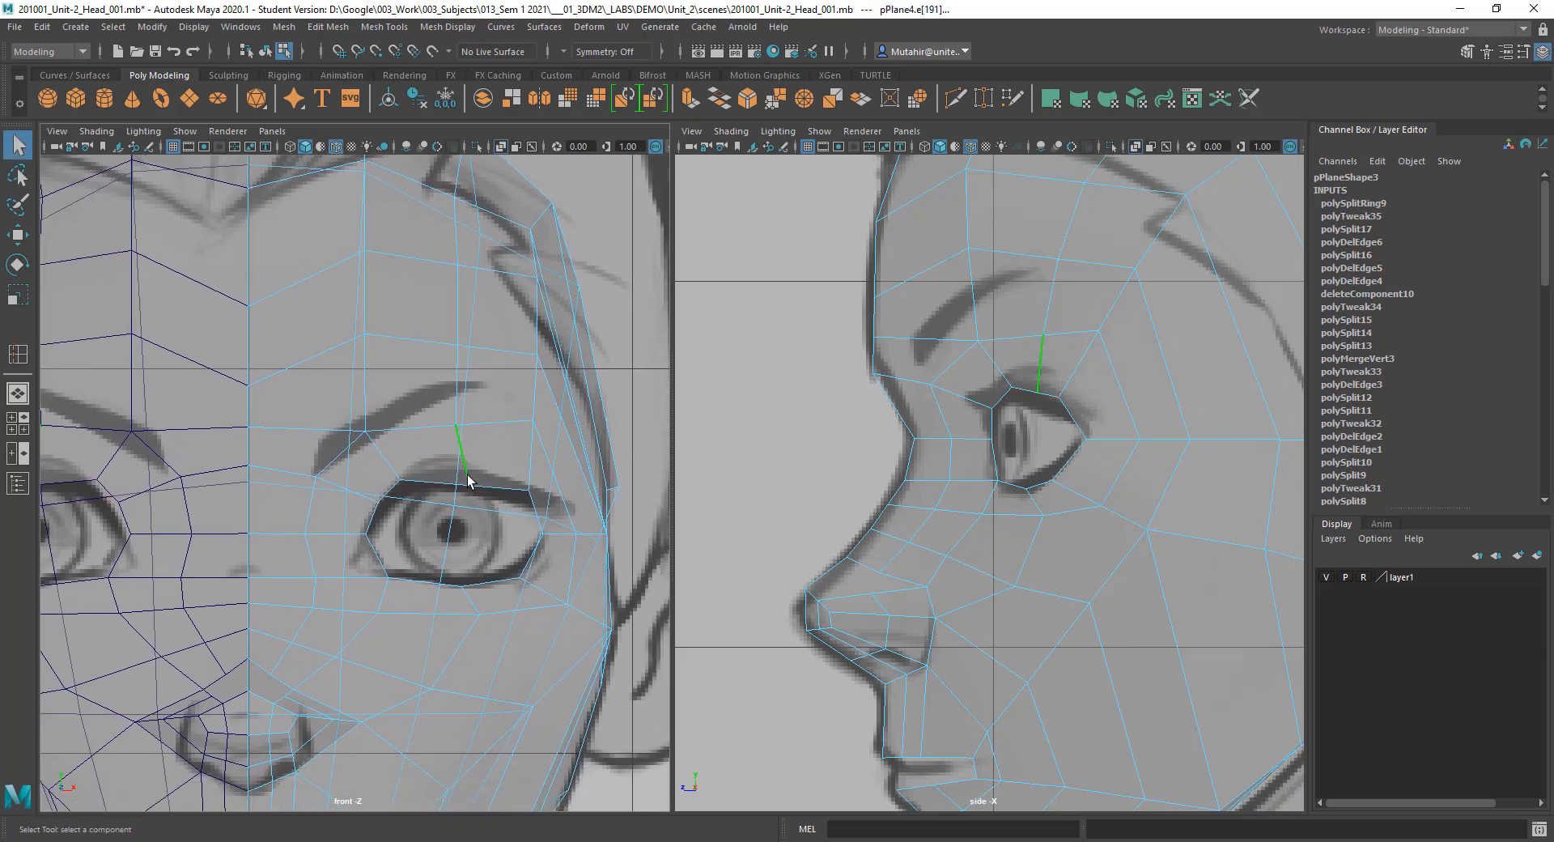
Step: Raise the new upper-eyelid vertex onto the drawn lid line in the front view
{"action": "right_click_drag", "start_coordinate": [468, 431], "coordinate": [428, 420]}
{"action": "left_click_drag", "start_coordinate": [1054, 383], "coordinate": [1030, 399]}
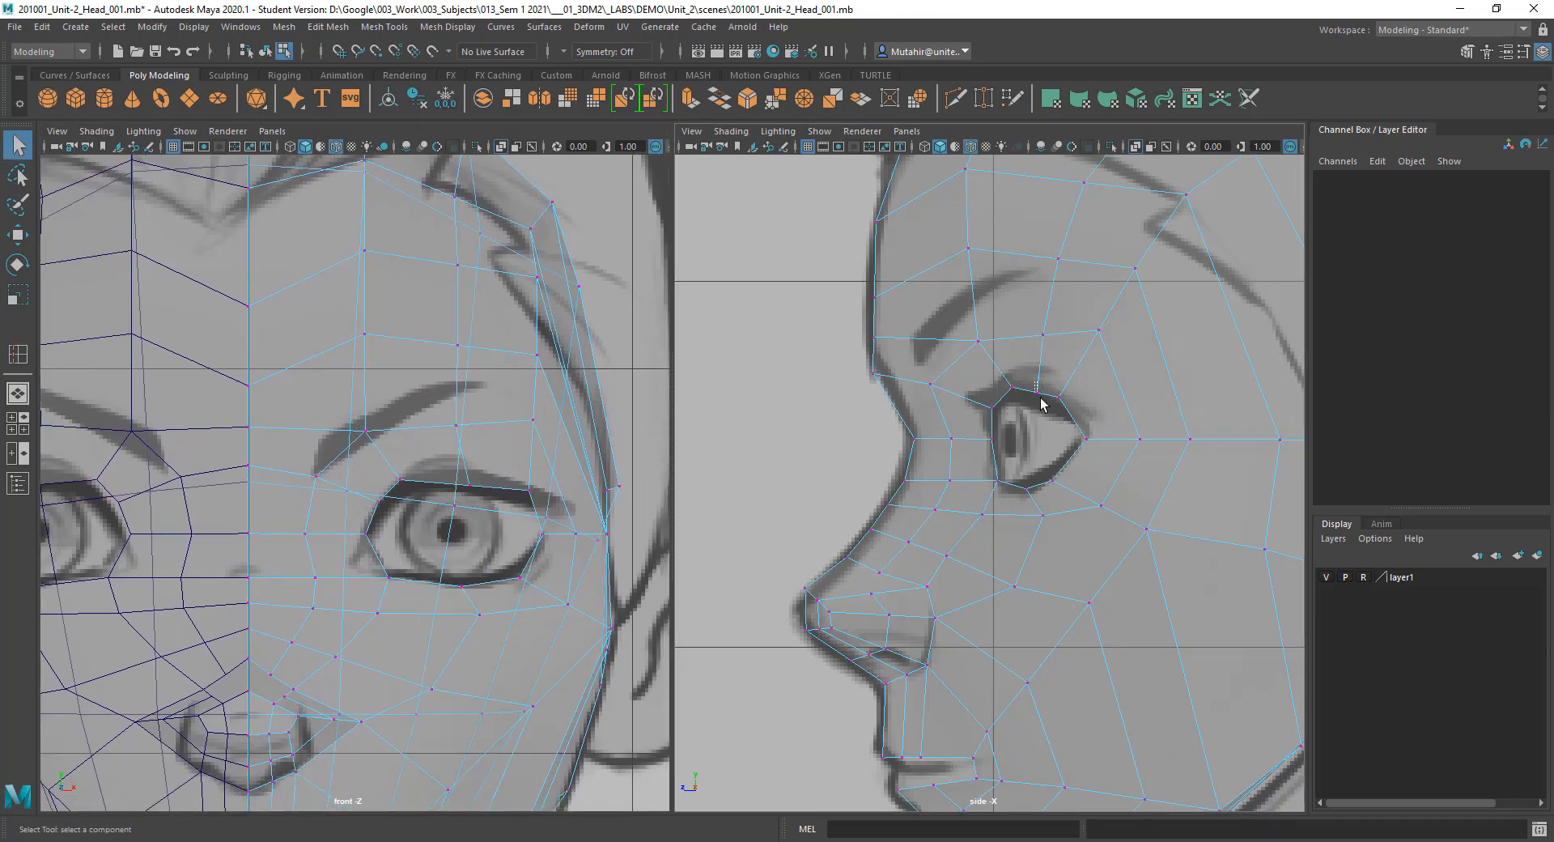
{"action": "key", "text": "w"}
{"action": "mouse_move", "coordinate": [469, 454]}
{"action": "left_mouse_down"}
{"action": "mouse_move", "coordinate": [472, 438]}
{"action": "mouse_move", "coordinate": [496, 475]}
{"action": "mouse_move", "coordinate": [461, 441]}
{"action": "left_mouse_up"}
{"action": "key", "text": "q"}
{"action": "key", "text": "w"}
{"action": "key", "text": "q"}
Step: Fine-tune the depth of the new upper-eyelid vertex in the side view to round the lid
{"action": "middle_click_drag", "start_coordinate": [1082, 441], "coordinate": [1078, 458], "text": "alt"}
{"action": "key", "text": "w"}
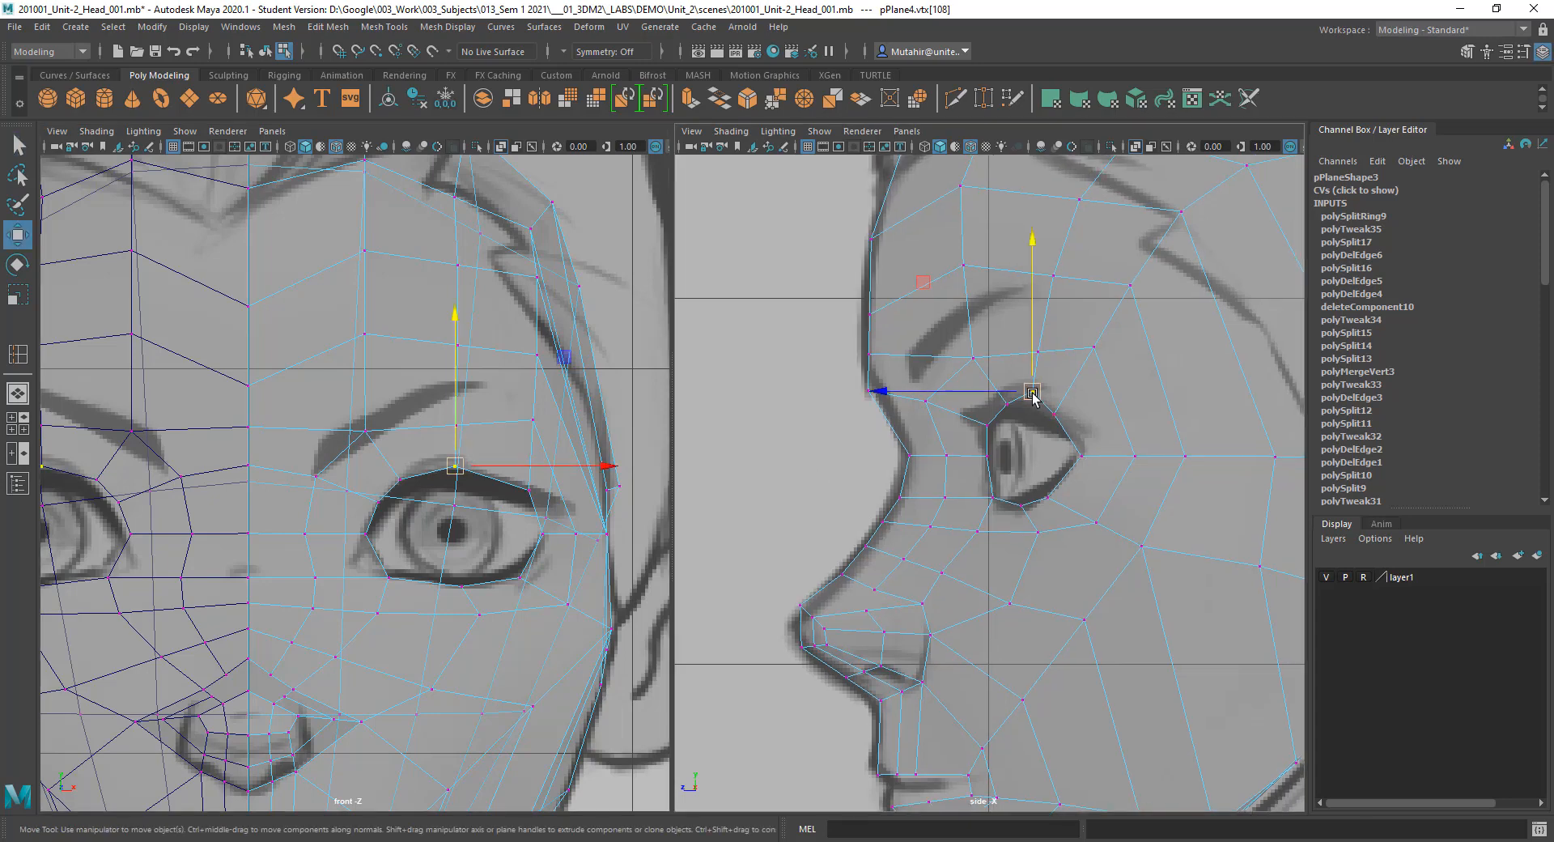
{"action": "left_click_drag", "start_coordinate": [1018, 390], "coordinate": [1016, 389]}
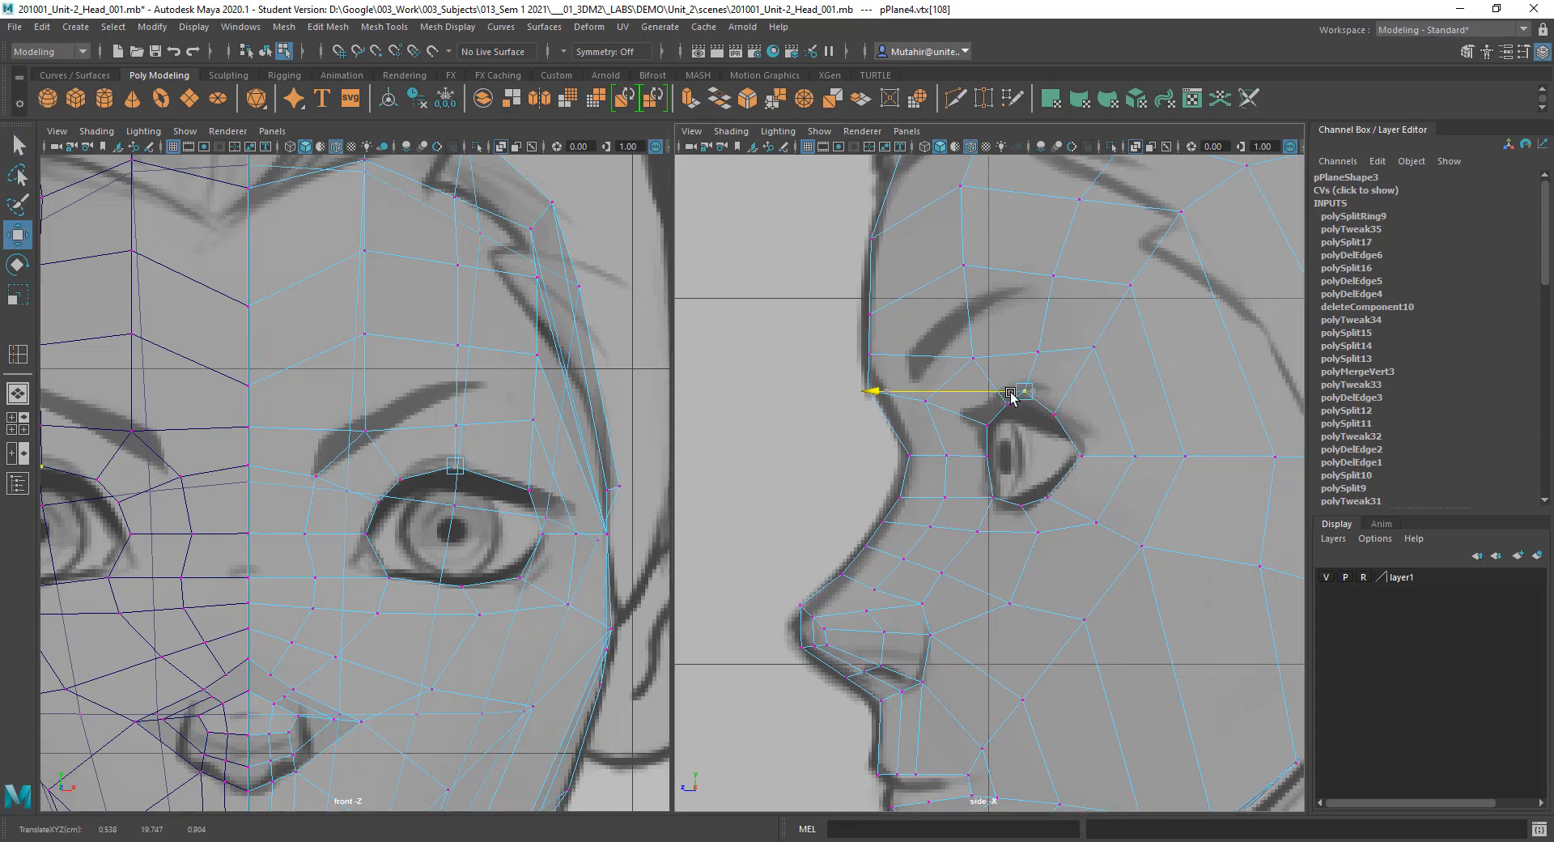
{"action": "key", "text": "q"}
{"action": "left_click", "coordinate": [1052, 414]}
{"action": "key", "text": "w"}
{"action": "left_click_drag", "start_coordinate": [1044, 416], "coordinate": [1004, 396]}
{"action": "key", "text": "q"}
{"action": "left_click", "coordinate": [1026, 393]}
{"action": "key", "text": "w"}
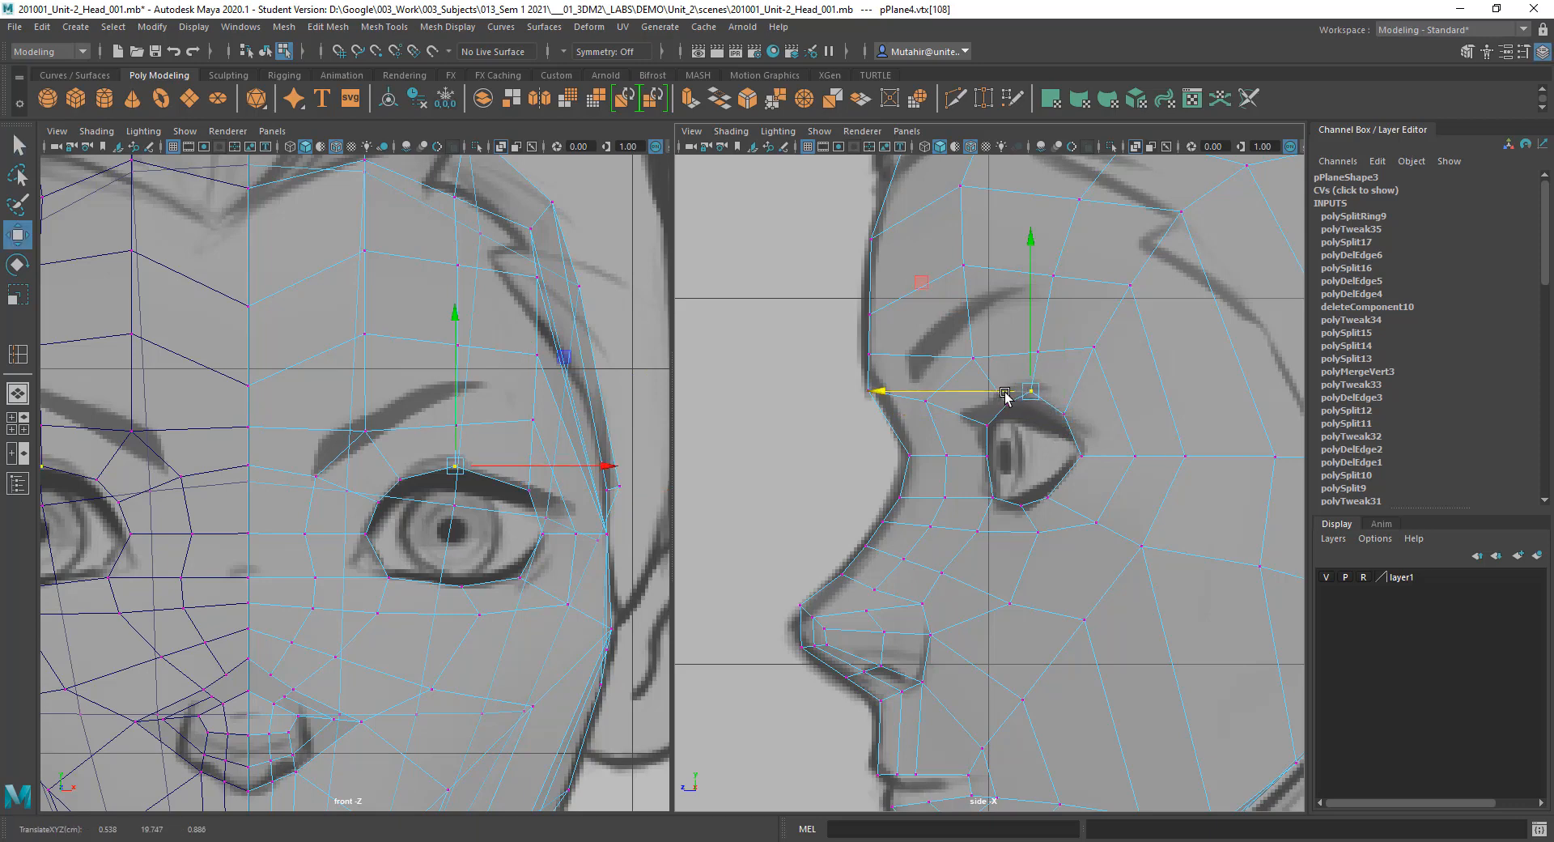
{"action": "key", "text": "q"}
Step: Raise the edge loop running over the forehead and around the side of the skull to round out the head in the front view
{"action": "middle_click_drag", "start_coordinate": [1004, 396], "coordinate": [814, 589], "text": "alt"}
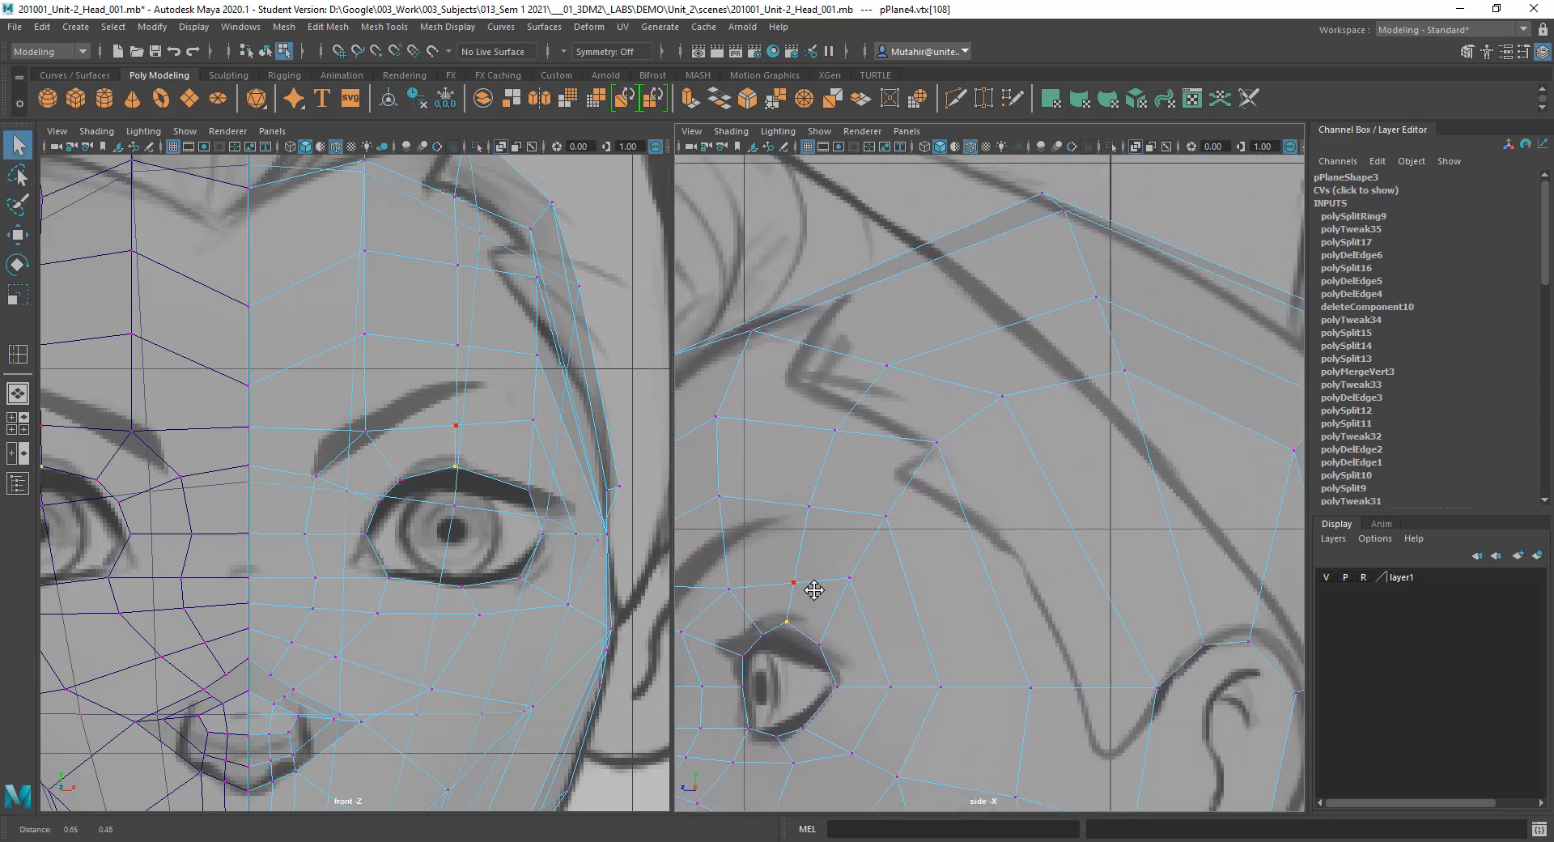
{"action": "right_click_drag", "start_coordinate": [995, 330], "coordinate": [981, 298]}
{"action": "right_click_drag", "start_coordinate": [971, 502], "coordinate": [910, 590], "text": "alt"}
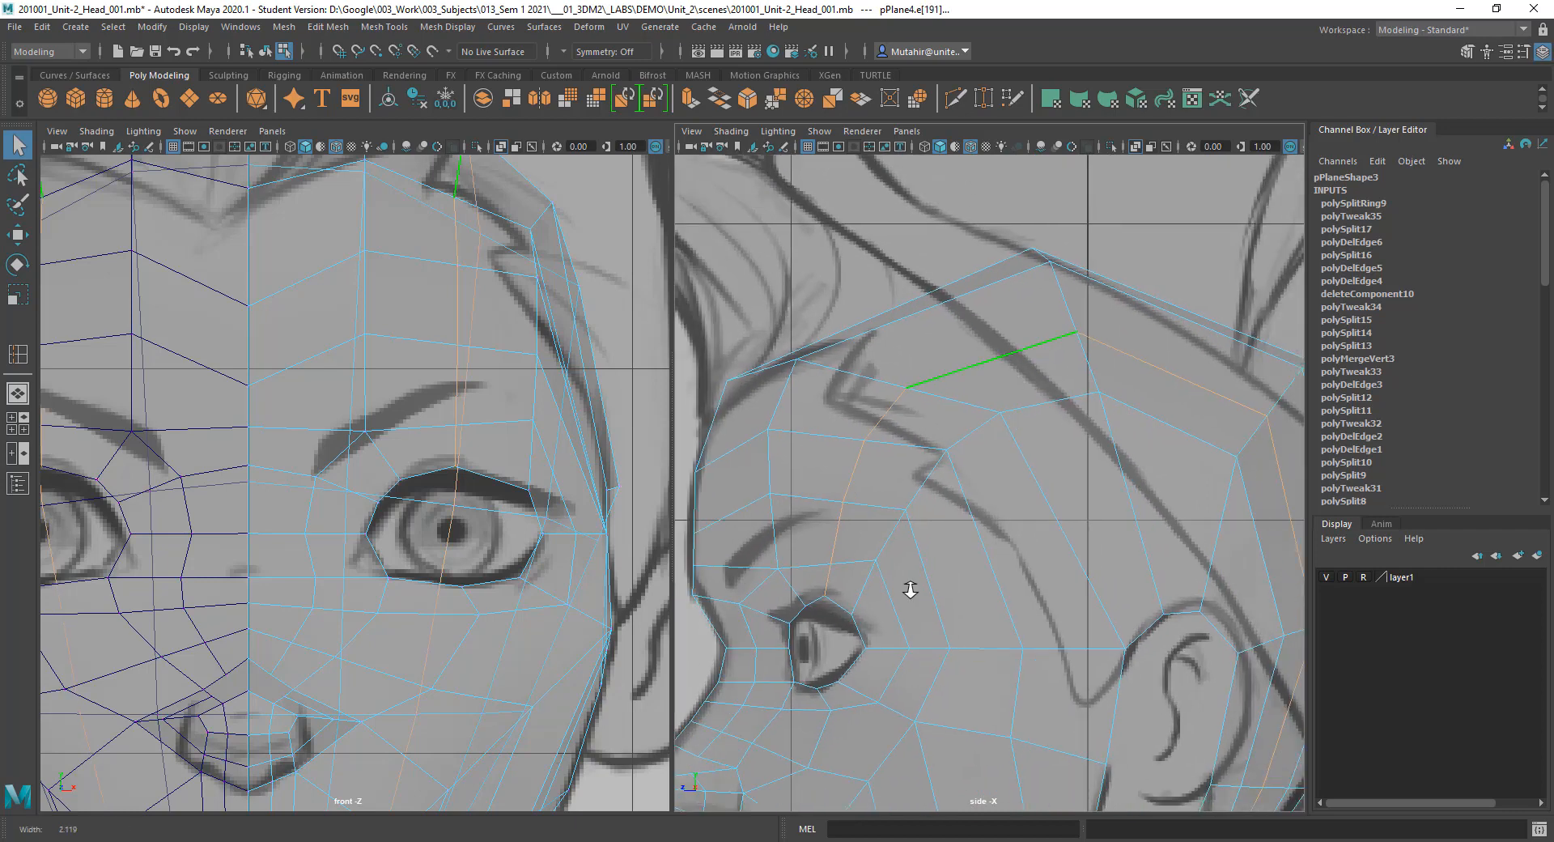
{"action": "left_click", "coordinate": [877, 424]}
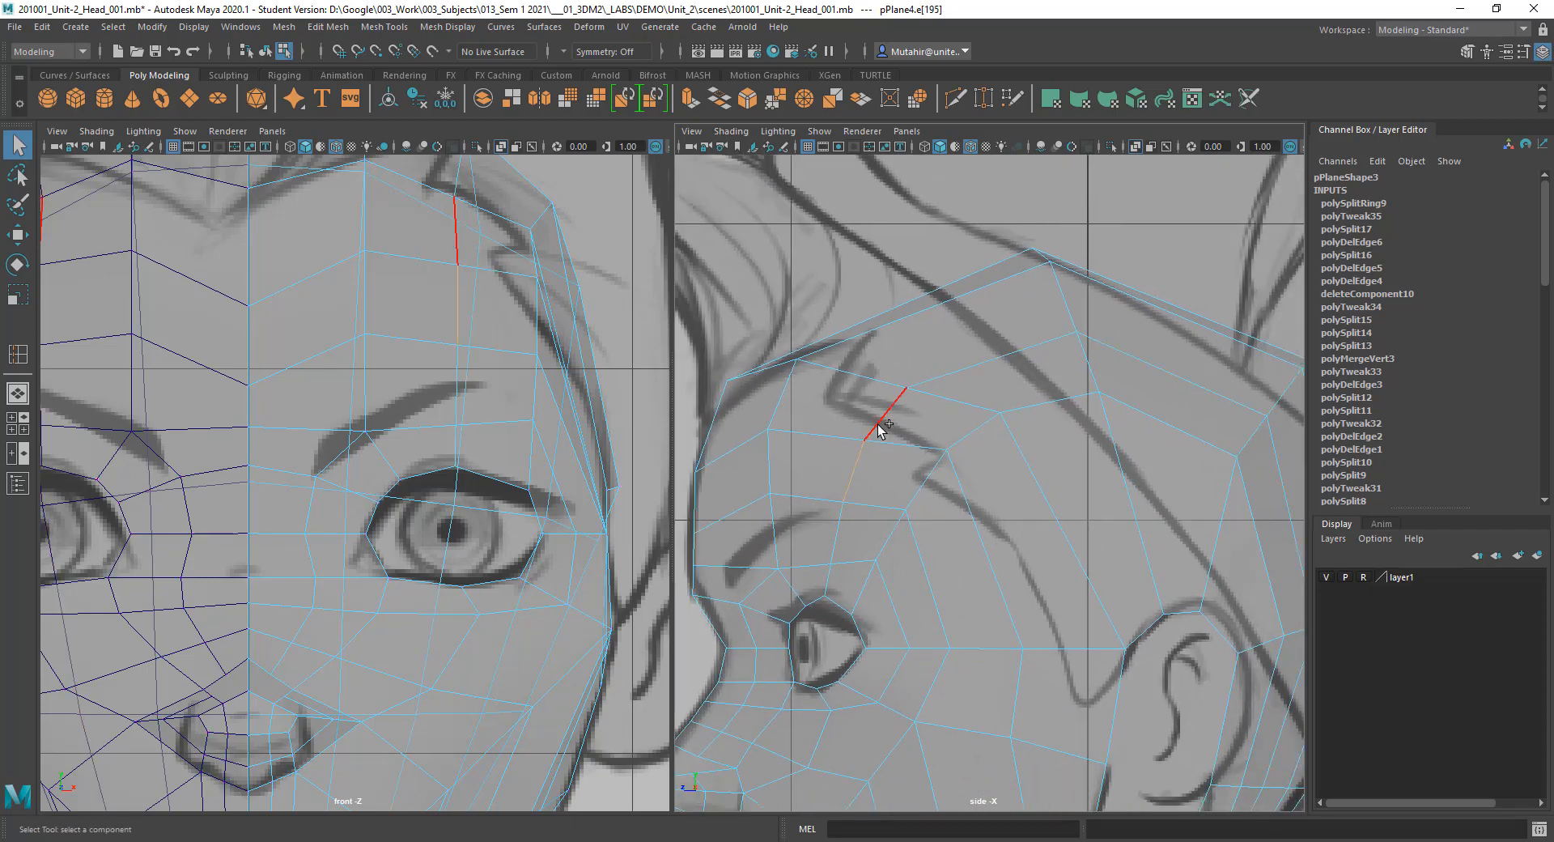
{"action": "left_click", "coordinate": [949, 379], "text": "shift"}
{"action": "left_click", "coordinate": [1125, 362], "text": "shift"}
{"action": "middle_click_drag", "start_coordinate": [1100, 448], "coordinate": [998, 430], "text": "alt"}
{"action": "left_click", "coordinate": [1180, 476], "text": "shift"}
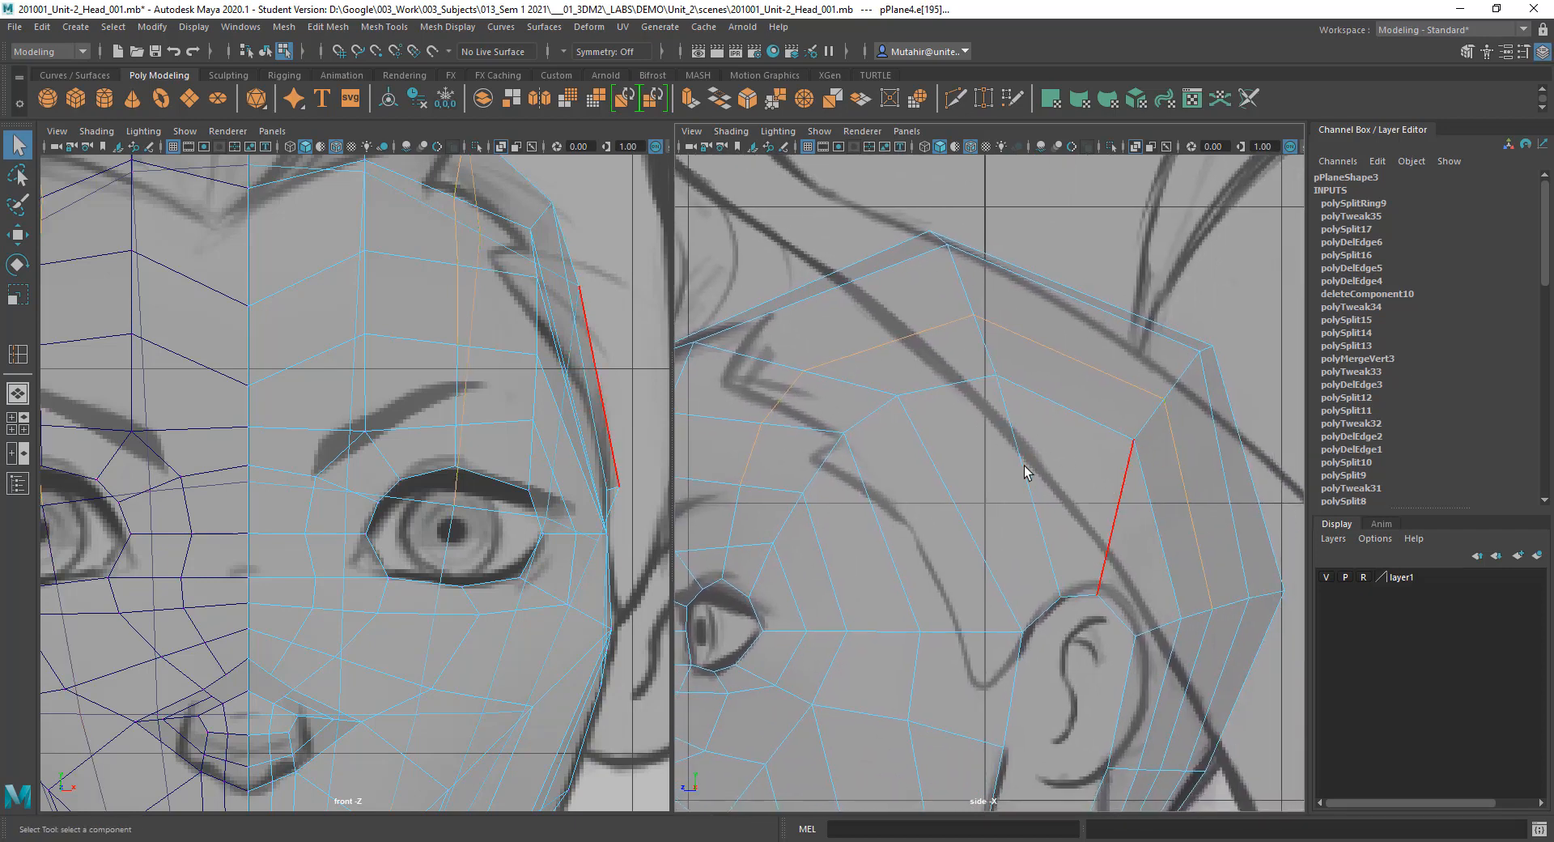
{"action": "middle_click_drag", "start_coordinate": [353, 390], "coordinate": [360, 523], "text": "alt"}
{"action": "key", "text": "w"}
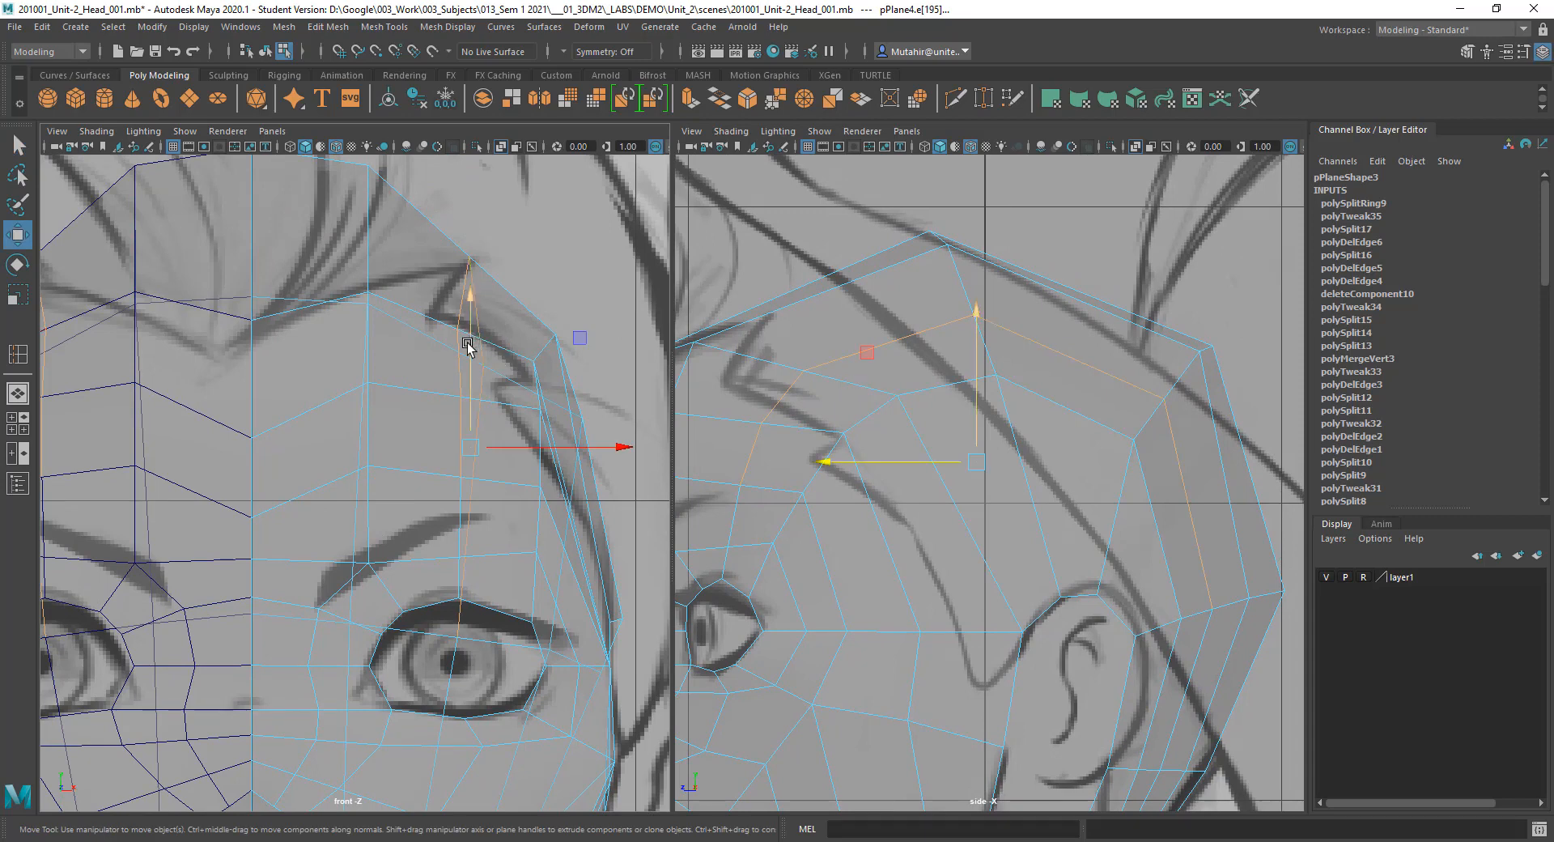
{"action": "left_click_drag", "start_coordinate": [467, 346], "coordinate": [474, 316]}
{"action": "key", "text": "q"}
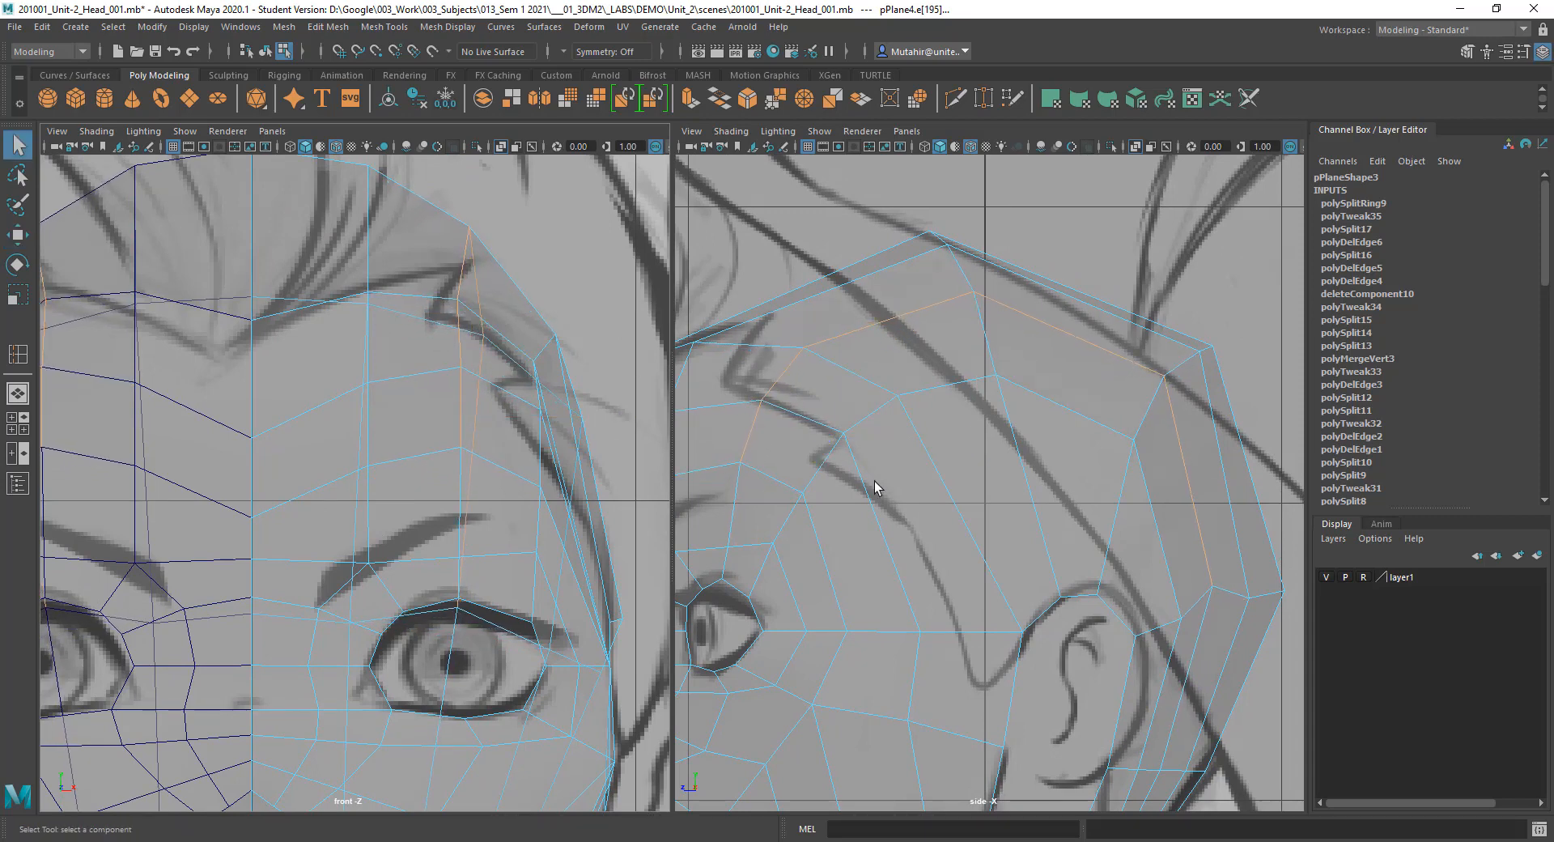
Step: Turn off X-ray display in the front view to see the head as solid shading around the eye
{"action": "middle_click_drag", "start_coordinate": [874, 485], "coordinate": [886, 439], "text": "alt"}
{"action": "left_click", "coordinate": [962, 484]}
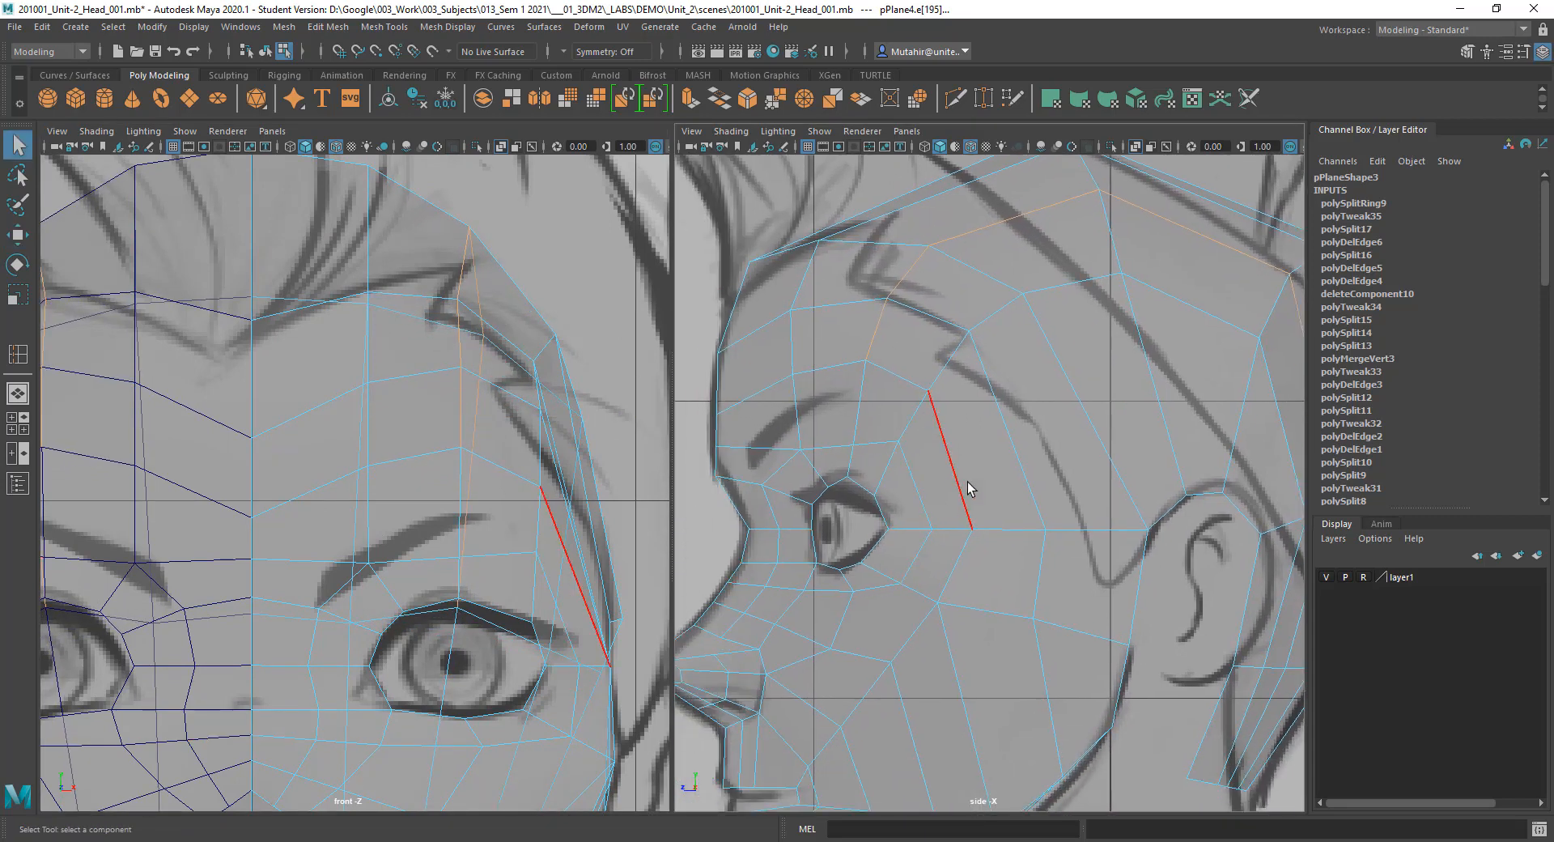
{"action": "middle_click_drag", "start_coordinate": [963, 486], "coordinate": [869, 413], "text": "alt"}
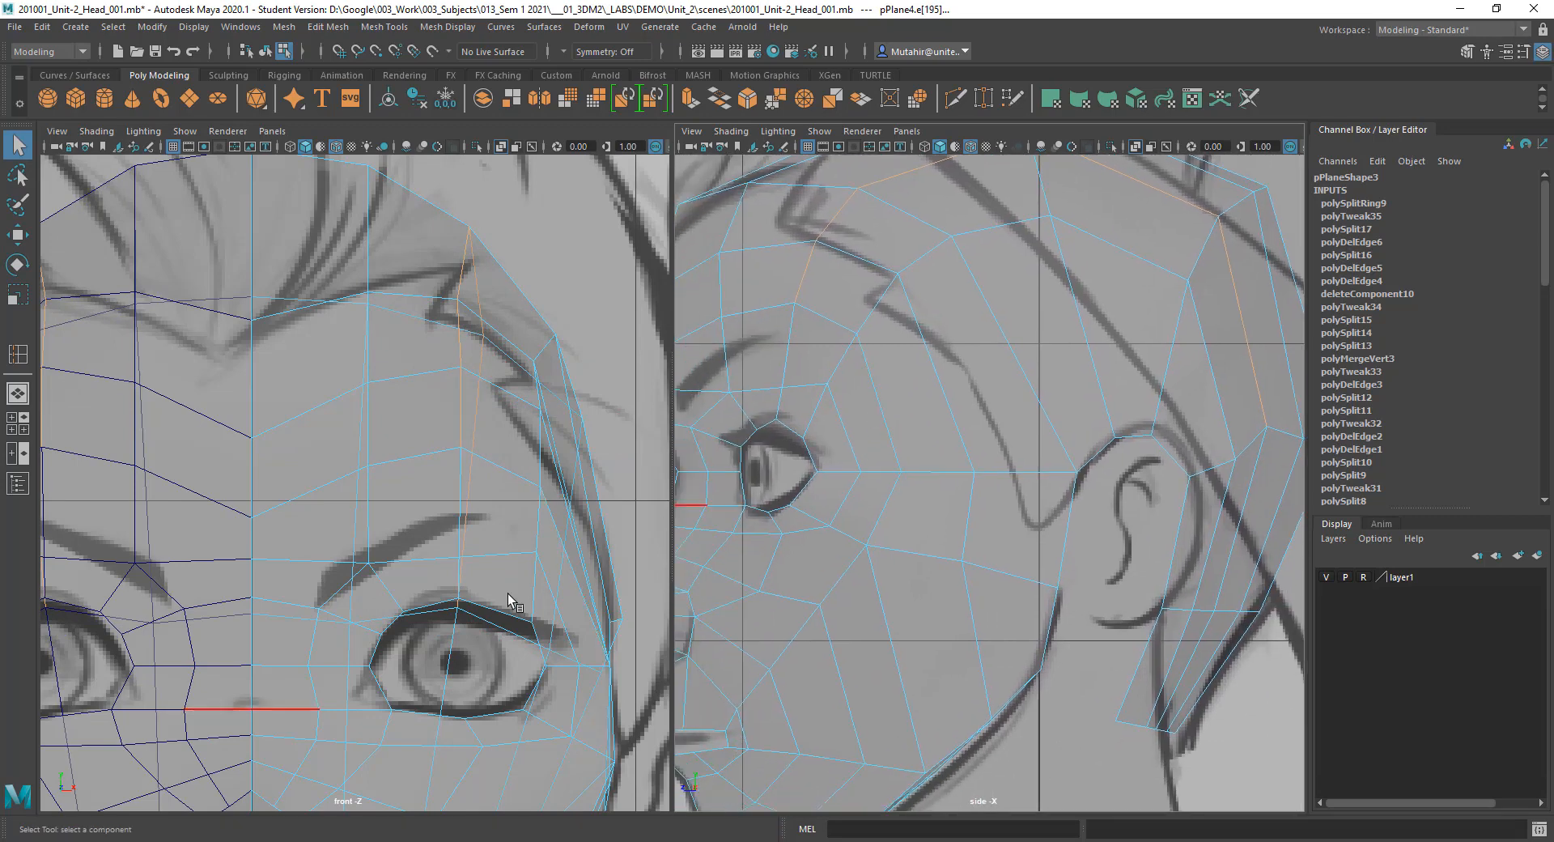
{"action": "middle_click_drag", "start_coordinate": [492, 556], "coordinate": [500, 424], "text": "alt"}
{"action": "scroll", "coordinate": [499, 505], "scroll_direction": "up", "scroll_amount": 2}
{"action": "mouse_move", "coordinate": [445, 548]}
{"action": "middle_mouse_down", "text": "alt"}
{"action": "mouse_move", "coordinate": [424, 543]}
{"action": "mouse_move", "coordinate": [398, 483]}
{"action": "mouse_move", "coordinate": [420, 455]}
{"action": "mouse_move", "coordinate": [436, 513]}
{"action": "middle_mouse_up", "text": "alt"}
{"action": "left_click", "coordinate": [501, 146]}
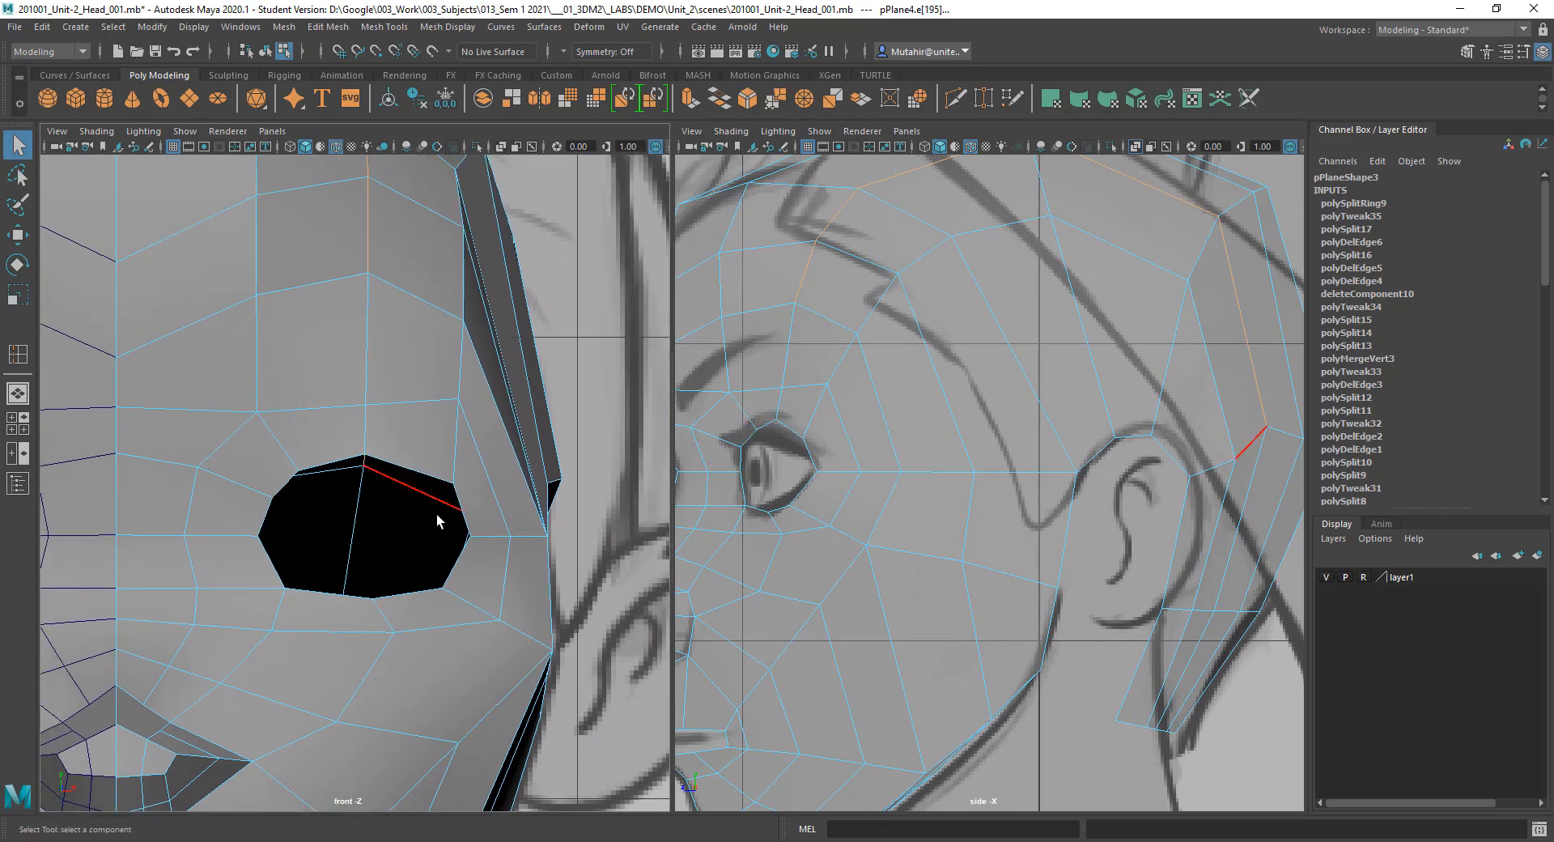
Step: Examine the edge flow across the forehead, temple and outer eye corner in the shaded front view
{"action": "middle_click_drag", "start_coordinate": [408, 489], "coordinate": [401, 511], "text": "alt"}
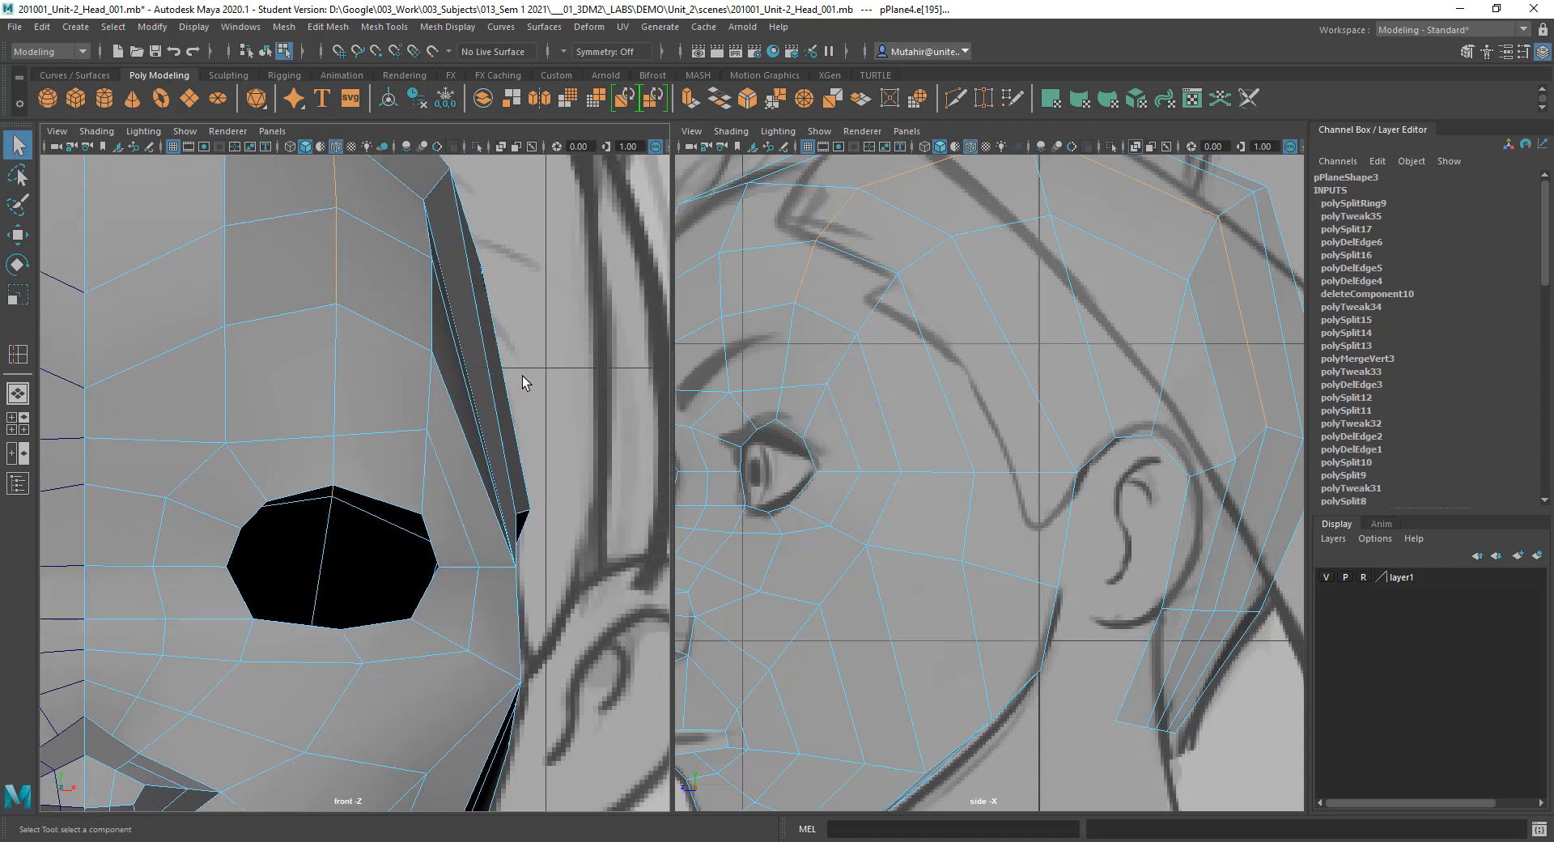
{"action": "middle_click_drag", "start_coordinate": [366, 362], "coordinate": [323, 544], "text": "alt"}
{"action": "scroll", "coordinate": [312, 496], "scroll_direction": "down", "scroll_amount": 2}
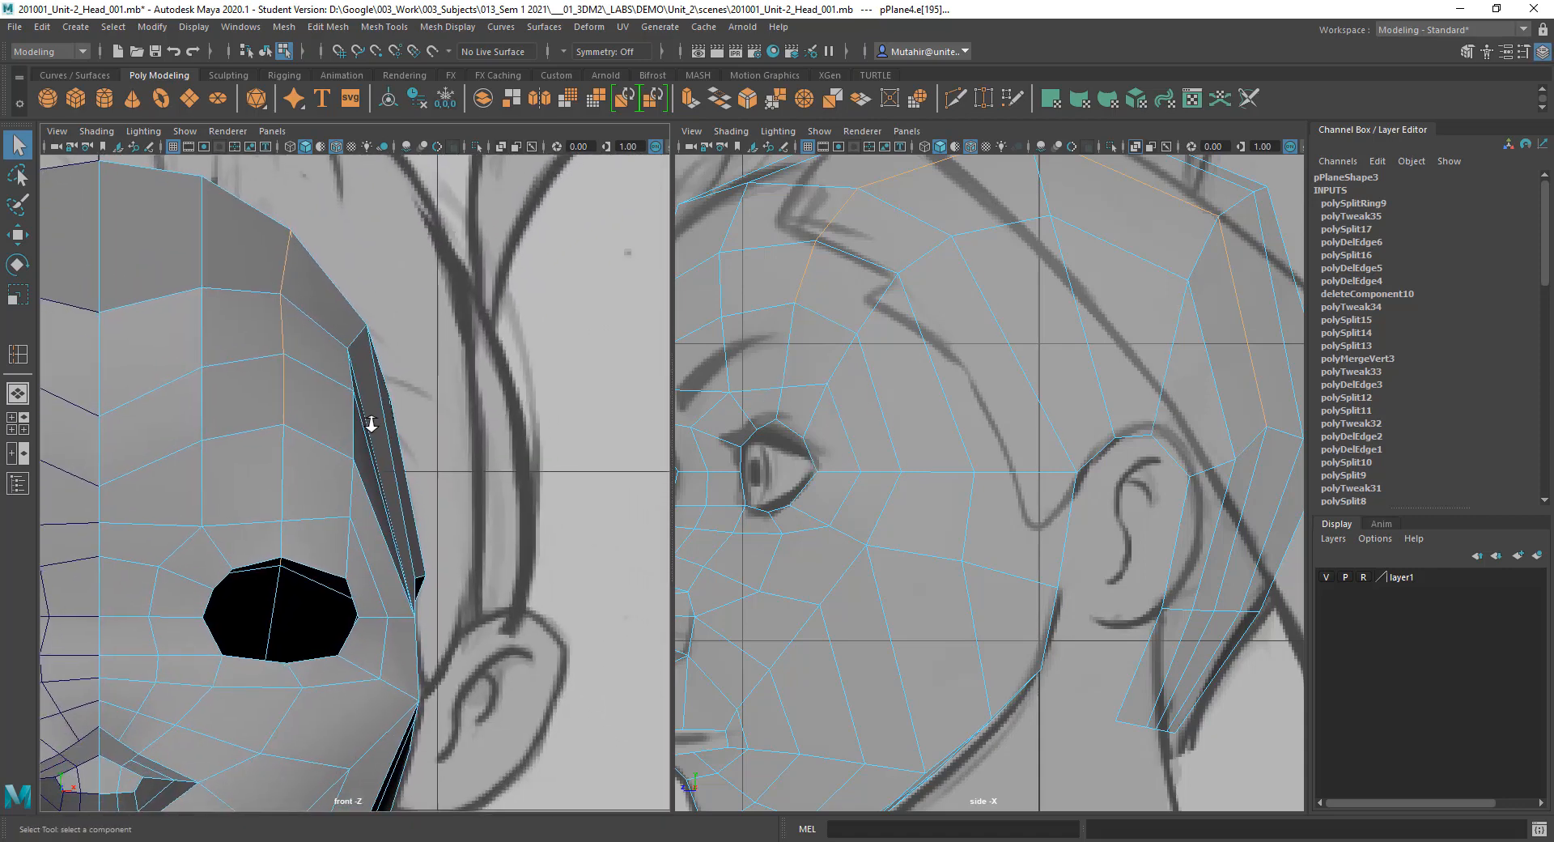
{"action": "middle_click_drag", "start_coordinate": [372, 405], "coordinate": [382, 403], "text": "alt"}
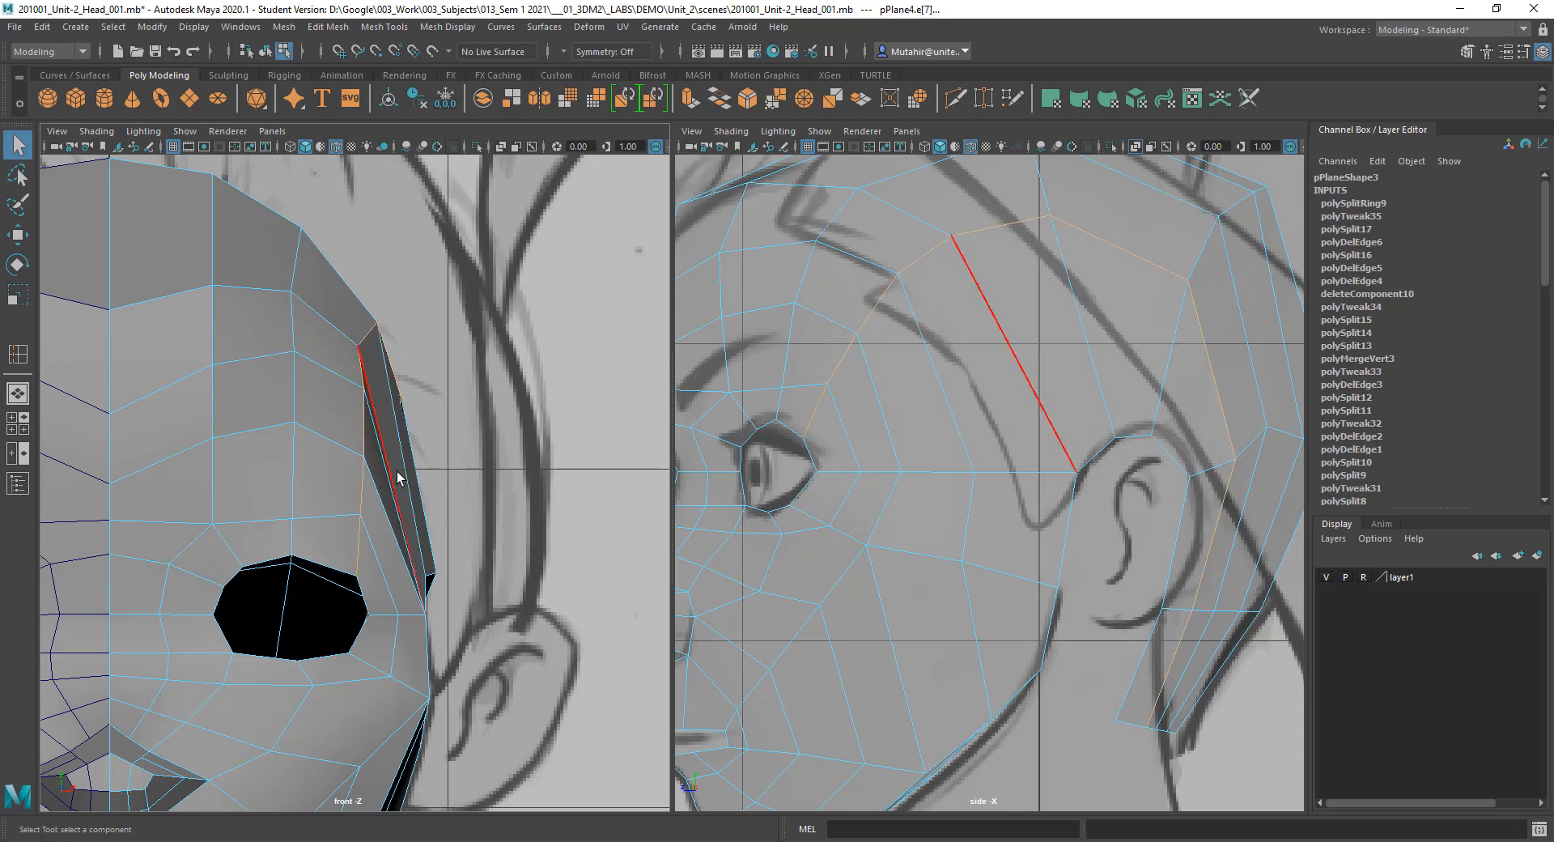
{"action": "right_click_drag", "start_coordinate": [362, 352], "coordinate": [314, 352]}
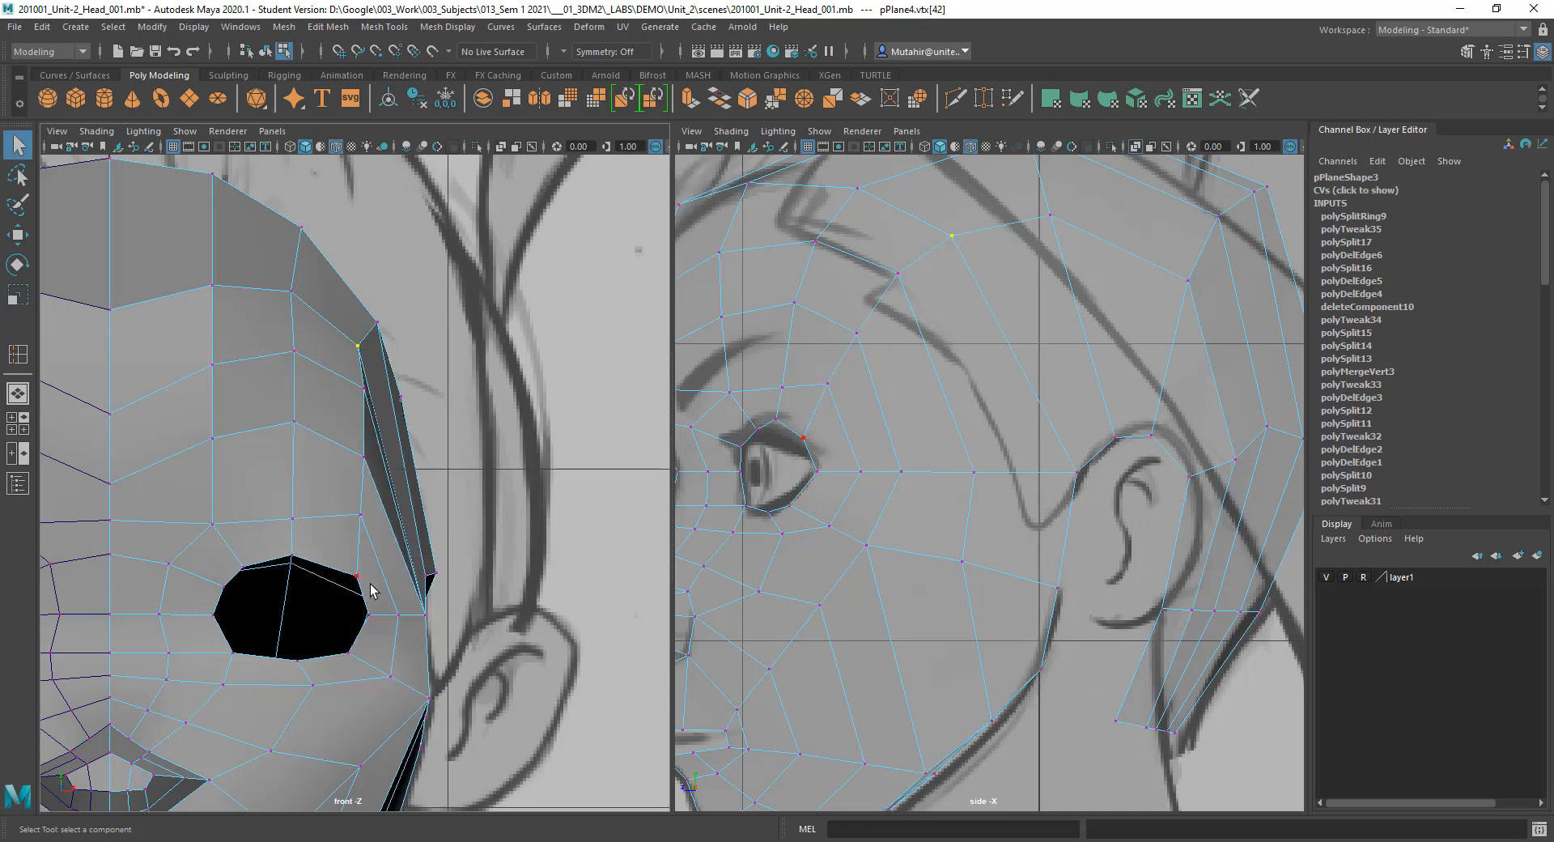
{"action": "mouse_move", "coordinate": [432, 536]}
{"action": "middle_mouse_down", "text": "alt"}
{"action": "mouse_move", "coordinate": [413, 490]}
{"action": "mouse_move", "coordinate": [409, 517]}
{"action": "middle_mouse_up", "text": "alt"}
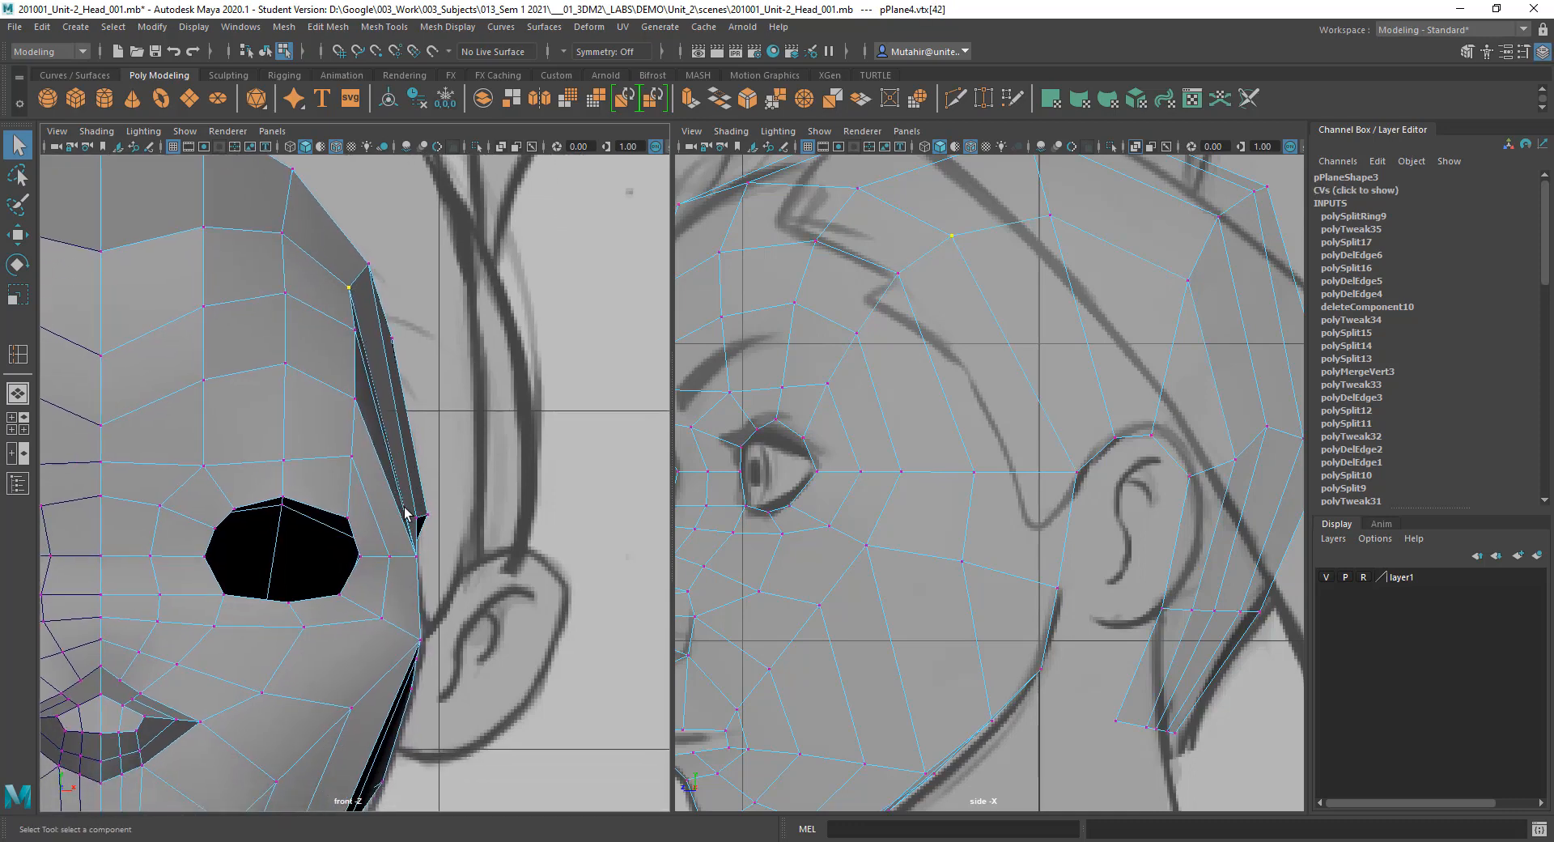
{"action": "right_click_drag", "start_coordinate": [421, 553], "coordinate": [401, 591], "text": "alt"}
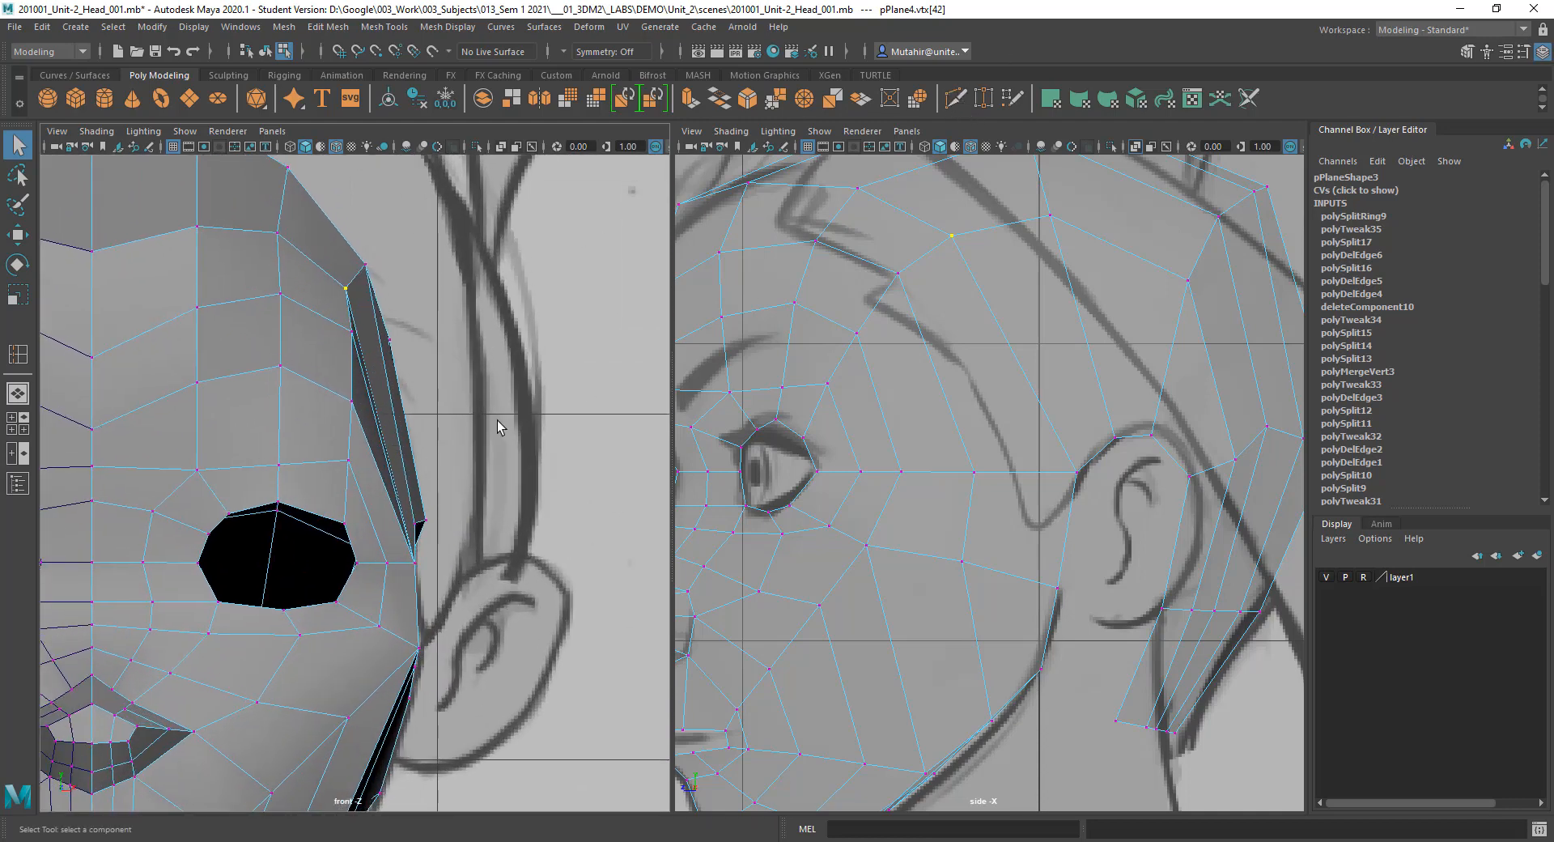
Step: Insert an edge loop from the outer upper eyelid across the temple and above the ear to the back of the head
{"action": "key", "text": "g"}
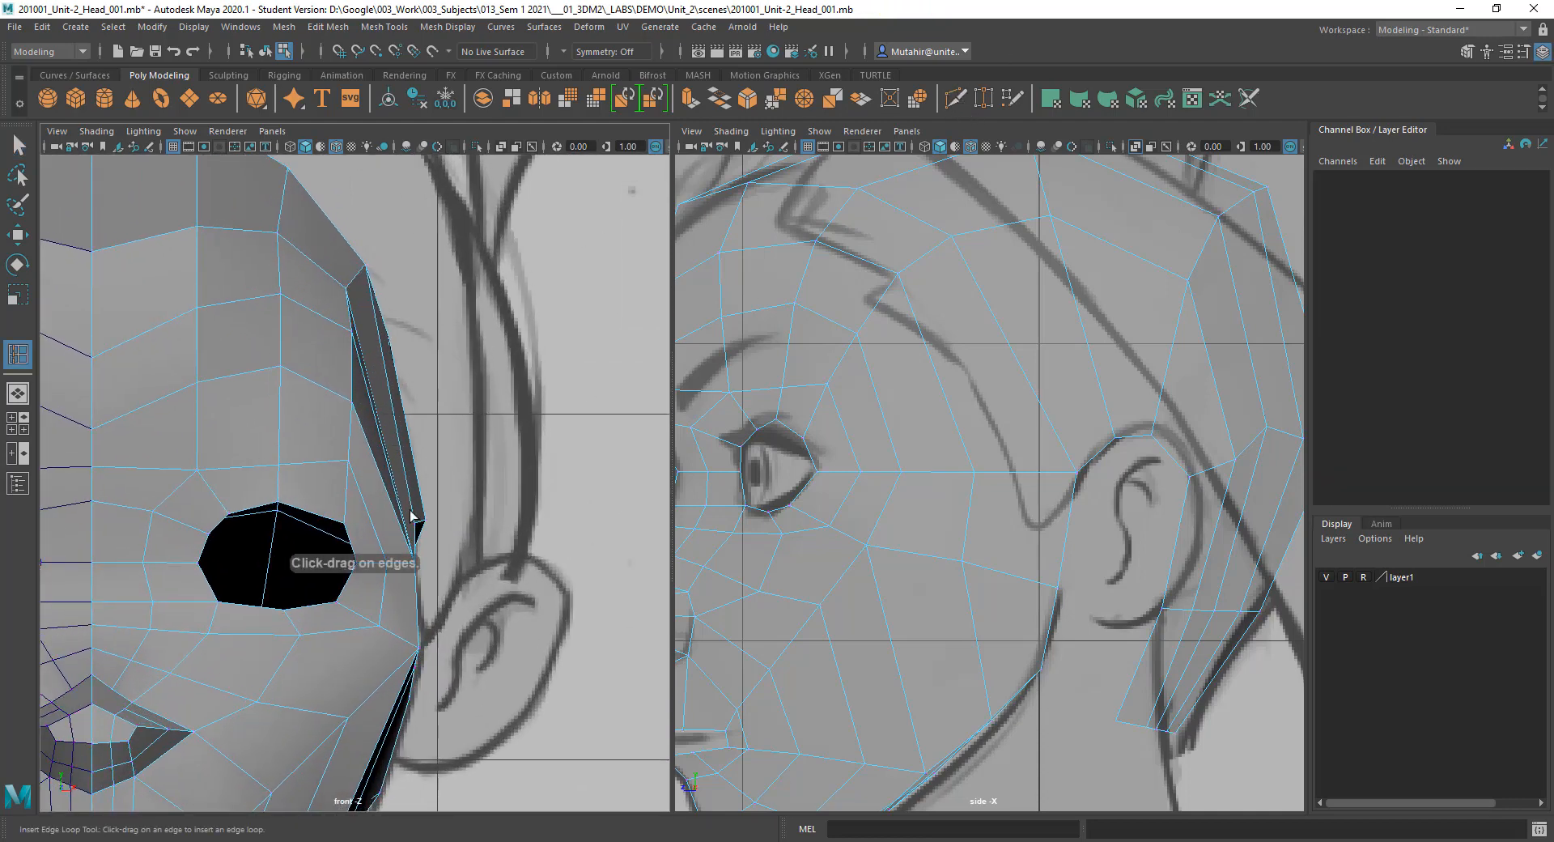
{"action": "left_click", "coordinate": [350, 542]}
{"action": "left_click_drag", "start_coordinate": [413, 522], "coordinate": [378, 519]}
{"action": "key", "text": "q"}
{"action": "middle_click_drag", "start_coordinate": [453, 392], "coordinate": [459, 366], "text": "alt"}
{"action": "scroll", "coordinate": [998, 513], "scroll_direction": "down", "scroll_amount": 2}
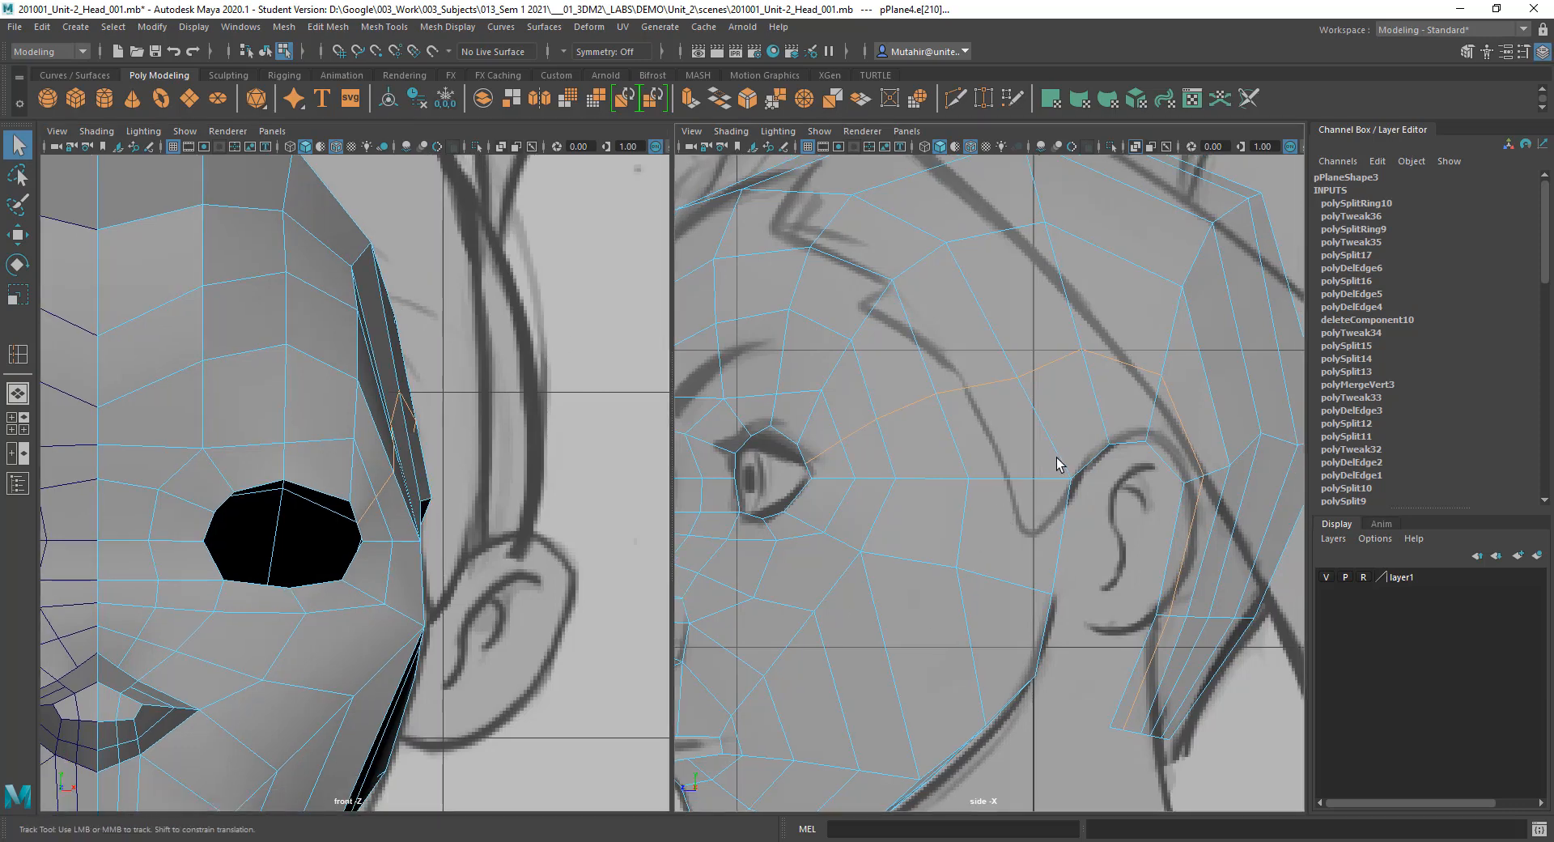
Step: Raise the new loop's vertex between the hairline and the ear slightly in the side view
{"action": "scroll", "coordinate": [1056, 458], "scroll_direction": "up", "scroll_amount": 2}
{"action": "left_click", "coordinate": [1007, 374]}
{"action": "right_click_drag", "start_coordinate": [1013, 372], "coordinate": [937, 364]}
{"action": "middle_click_drag", "start_coordinate": [1025, 382], "coordinate": [1018, 404], "text": "alt"}
{"action": "left_click", "coordinate": [1004, 411]}
{"action": "key", "text": "w"}
{"action": "left_click_drag", "start_coordinate": [1006, 413], "coordinate": [1004, 399]}
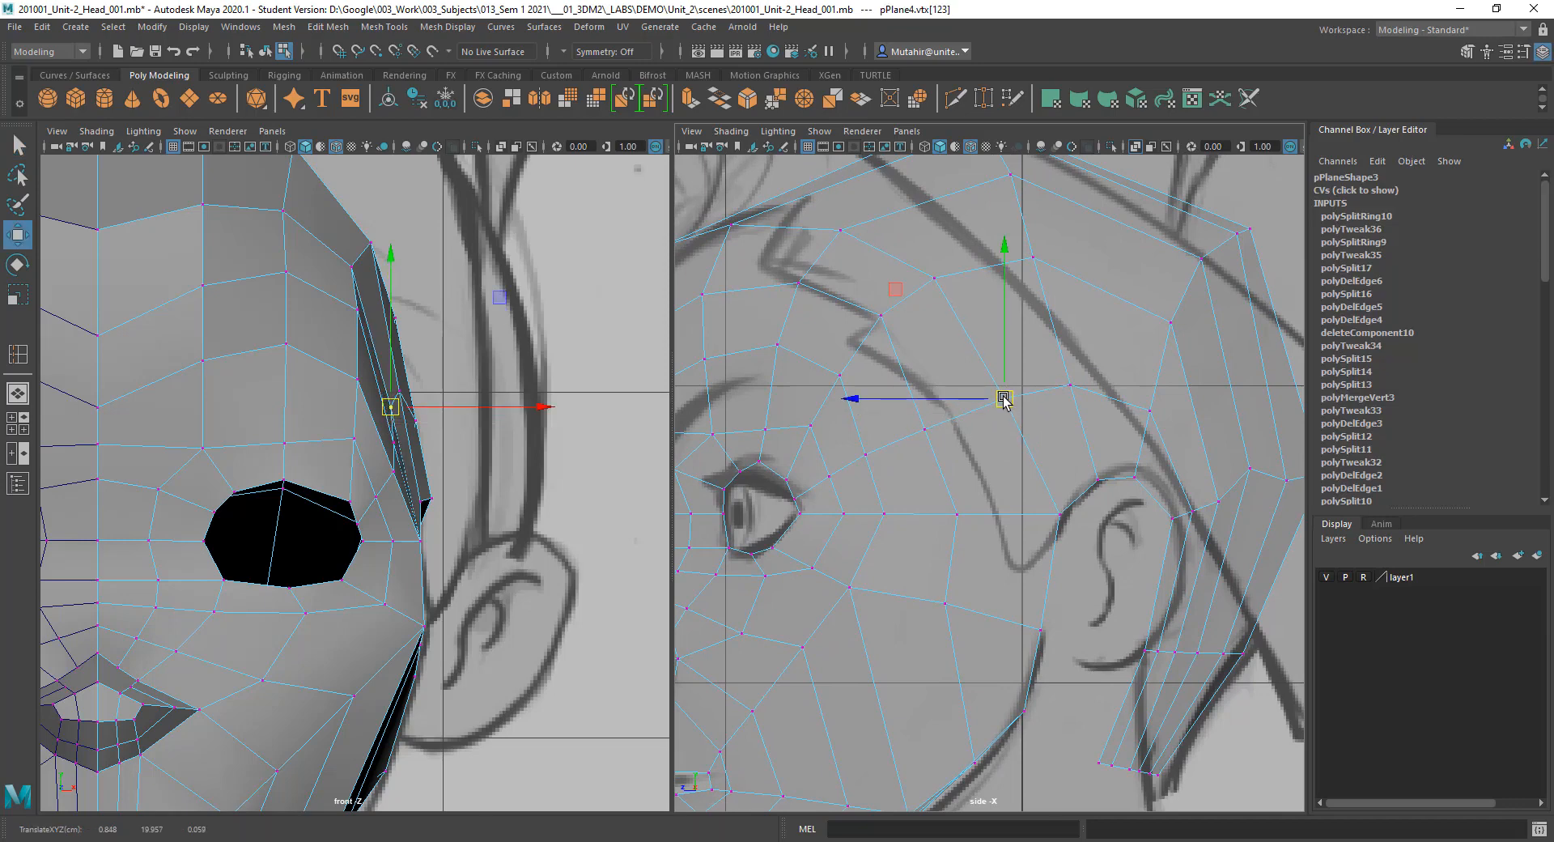
Step: Nudge the new loop's vertex above the ear slightly backward and up in the side view
{"action": "key", "text": "q"}
{"action": "middle_click_drag", "start_coordinate": [1066, 444], "coordinate": [1009, 420], "text": "alt"}
{"action": "left_click", "coordinate": [1093, 386]}
{"action": "key", "text": "w"}
{"action": "left_click_drag", "start_coordinate": [1093, 388], "coordinate": [1098, 386]}
{"action": "key", "text": "q"}
Step: Lower the vertex behind the ear in the side view to smooth the loop's curve down the back of the head
{"action": "middle_click_drag", "start_coordinate": [1119, 377], "coordinate": [1079, 369], "text": "alt"}
{"action": "middle_click_drag", "start_coordinate": [1134, 495], "coordinate": [1068, 492], "text": "alt"}
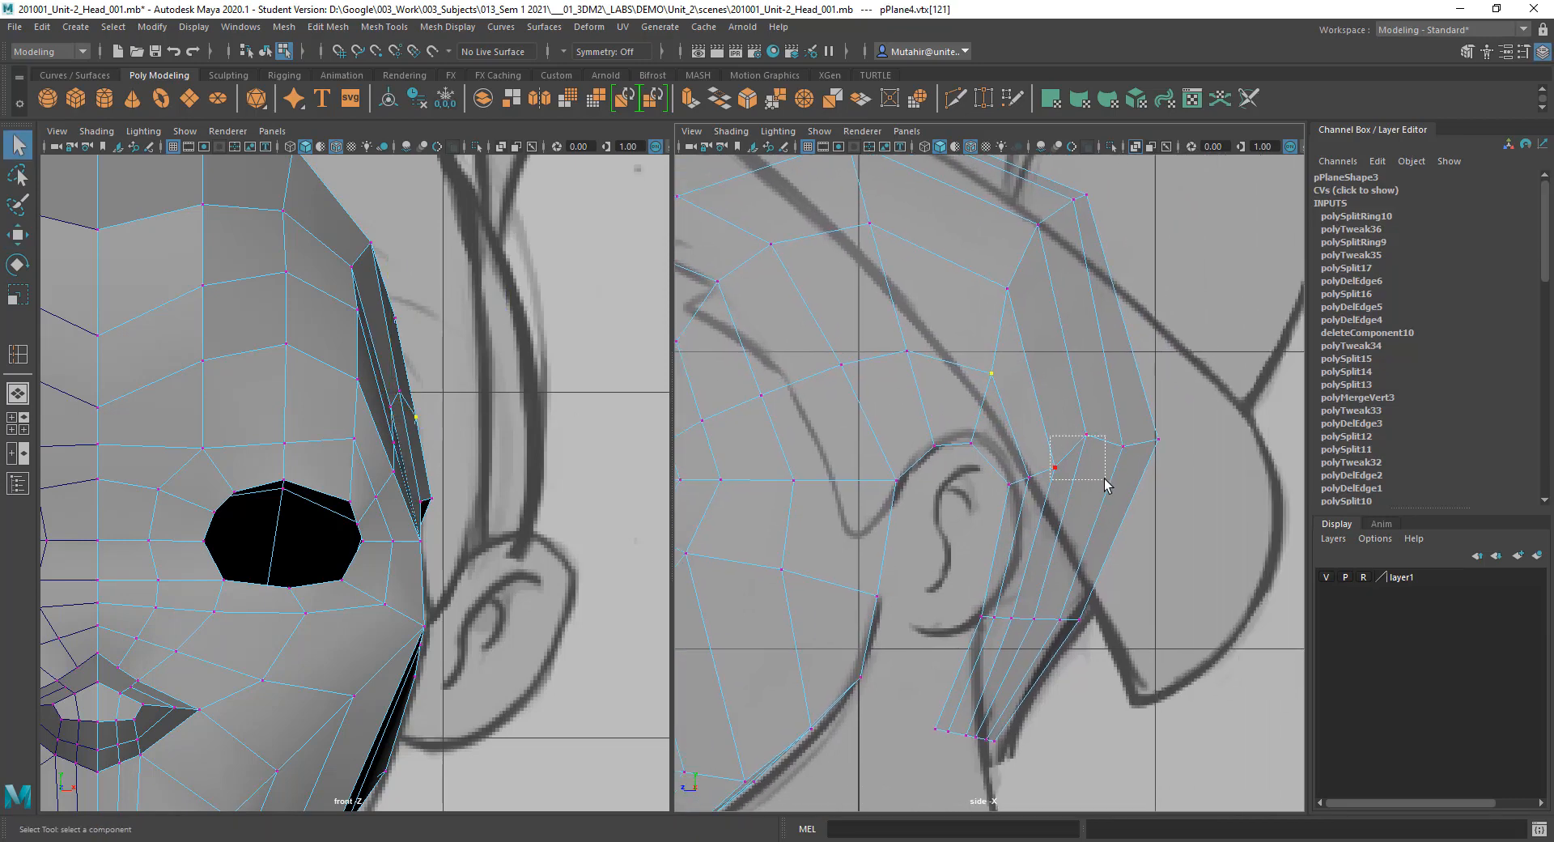
{"action": "key", "text": "w"}
{"action": "left_click_drag", "start_coordinate": [1086, 435], "coordinate": [1091, 458]}
{"action": "key", "text": "q"}
Step: Shift the new vertex near the outer eye corner up and outward in the side view to even out the upper lid
{"action": "middle_click_drag", "start_coordinate": [1157, 472], "coordinate": [1197, 447], "text": "alt"}
{"action": "middle_click_drag", "start_coordinate": [1098, 435], "coordinate": [1153, 429], "text": "alt"}
{"action": "middle_click_drag", "start_coordinate": [997, 432], "coordinate": [1098, 416], "text": "alt"}
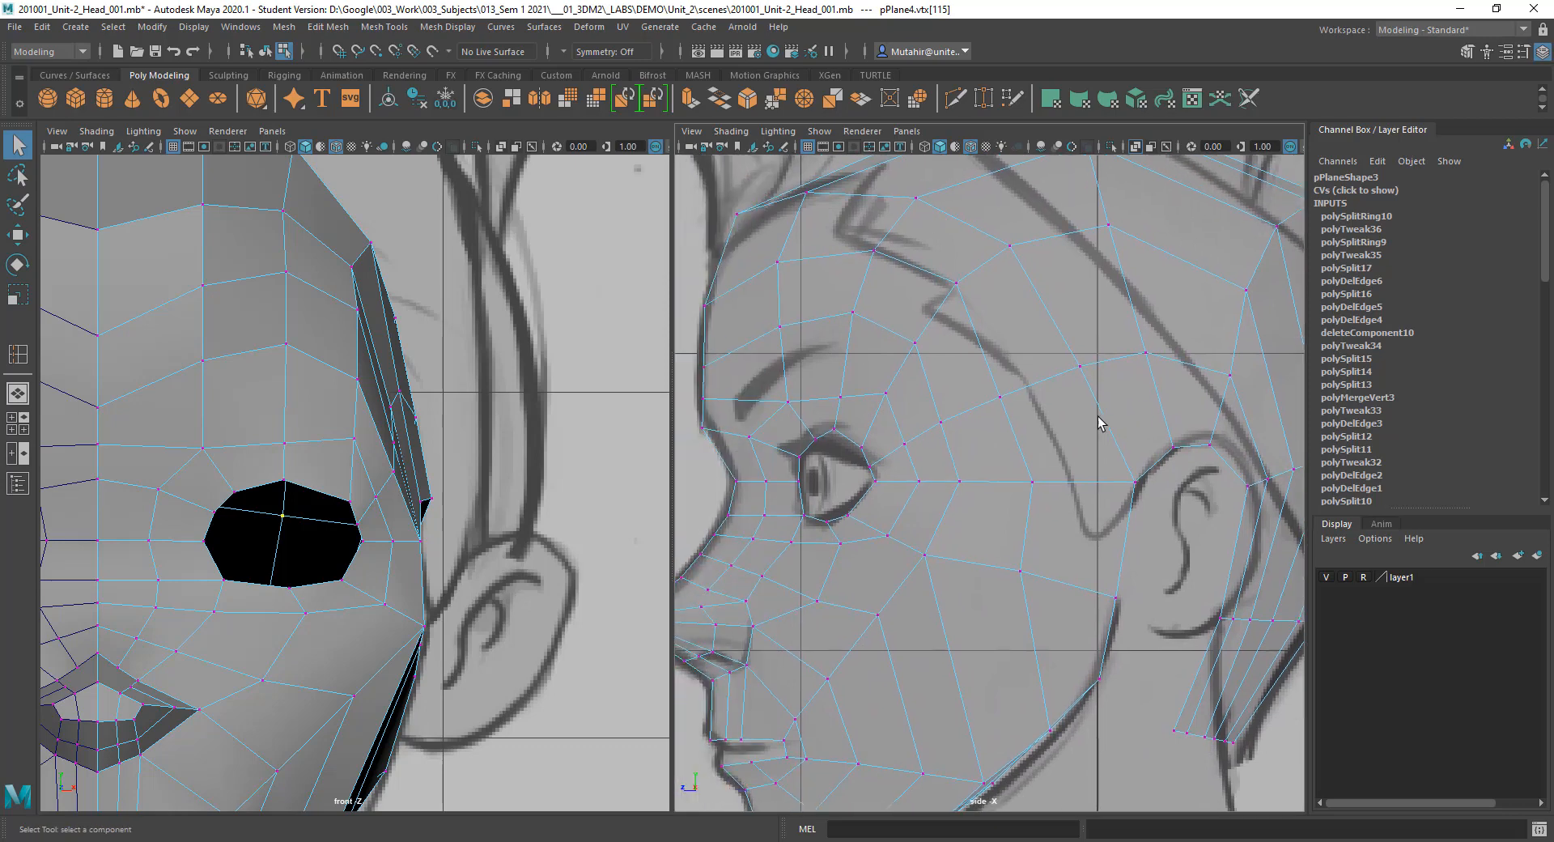
{"action": "right_click_drag", "start_coordinate": [896, 468], "coordinate": [964, 507], "text": "alt"}
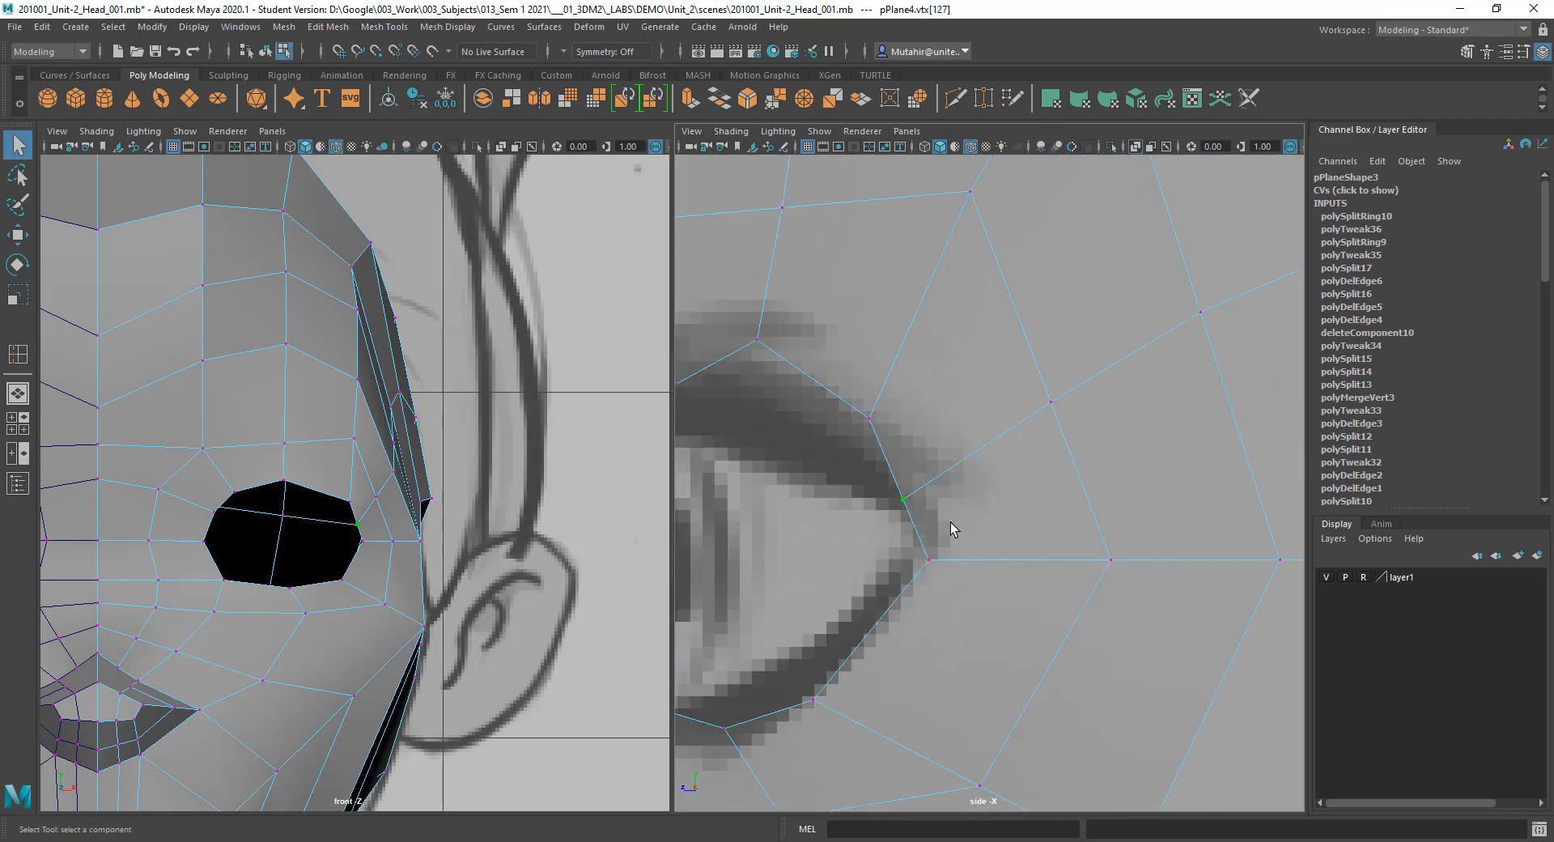
{"action": "key", "text": "w"}
{"action": "left_click_drag", "start_coordinate": [903, 499], "coordinate": [914, 478]}
{"action": "key", "text": "q"}
{"action": "middle_click_drag", "start_coordinate": [1032, 489], "coordinate": [945, 557], "text": "alt"}
{"action": "key", "text": "w"}
{"action": "left_click_drag", "start_coordinate": [931, 459], "coordinate": [1020, 435]}
{"action": "key", "text": "ctrl+z"}
Step: Move the new loop's three vertices between the eye corner and the hairline together, up and toward the ear in the side view
{"action": "middle_click_drag", "start_coordinate": [1111, 516], "coordinate": [964, 613], "text": "alt"}
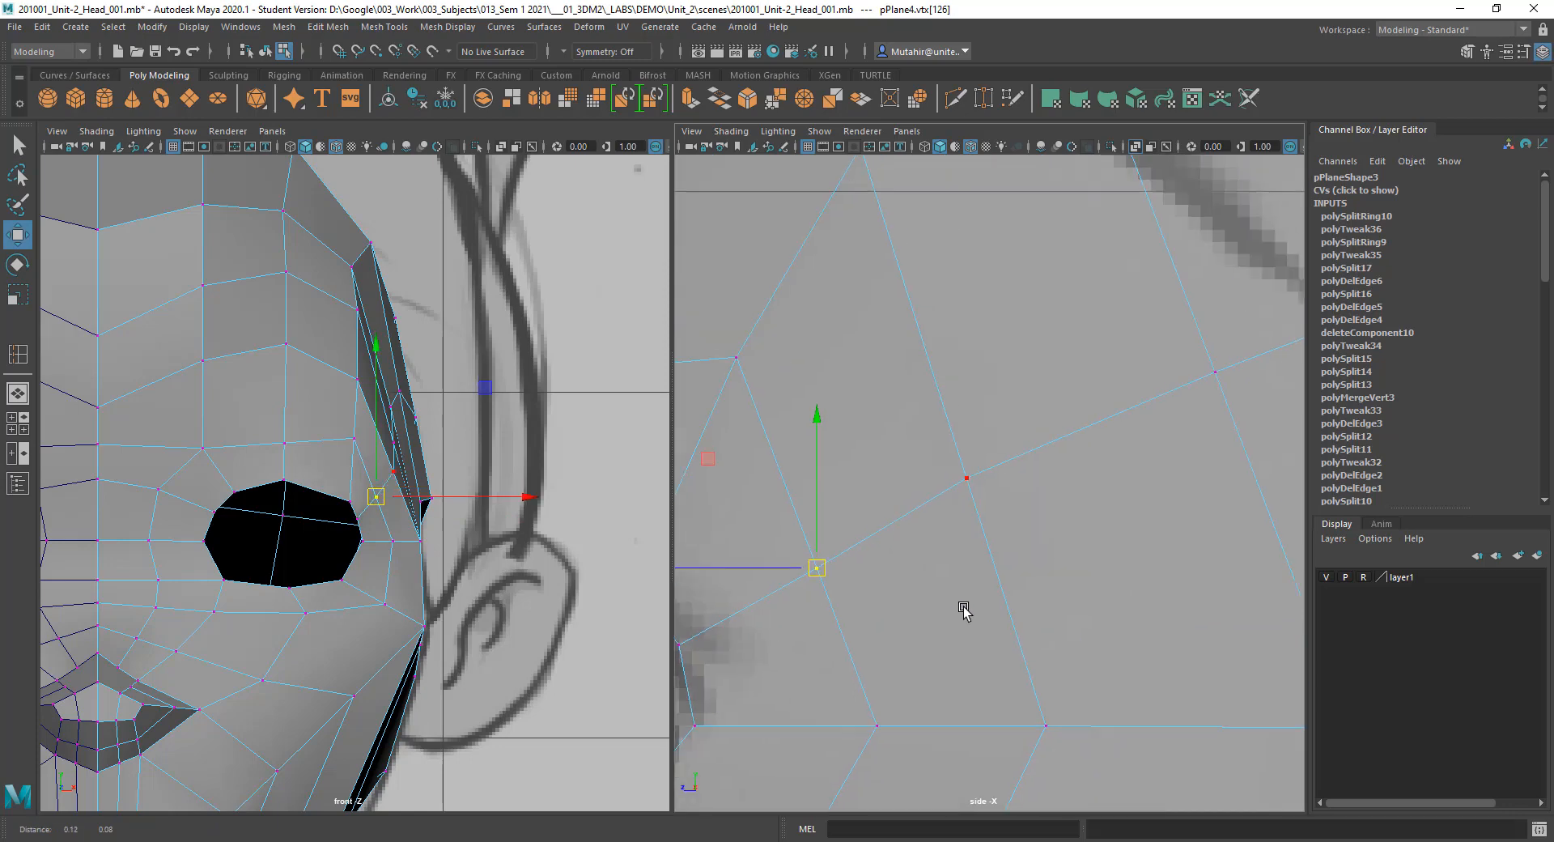
{"action": "right_click_drag", "start_coordinate": [1094, 612], "coordinate": [1038, 579], "text": "alt"}
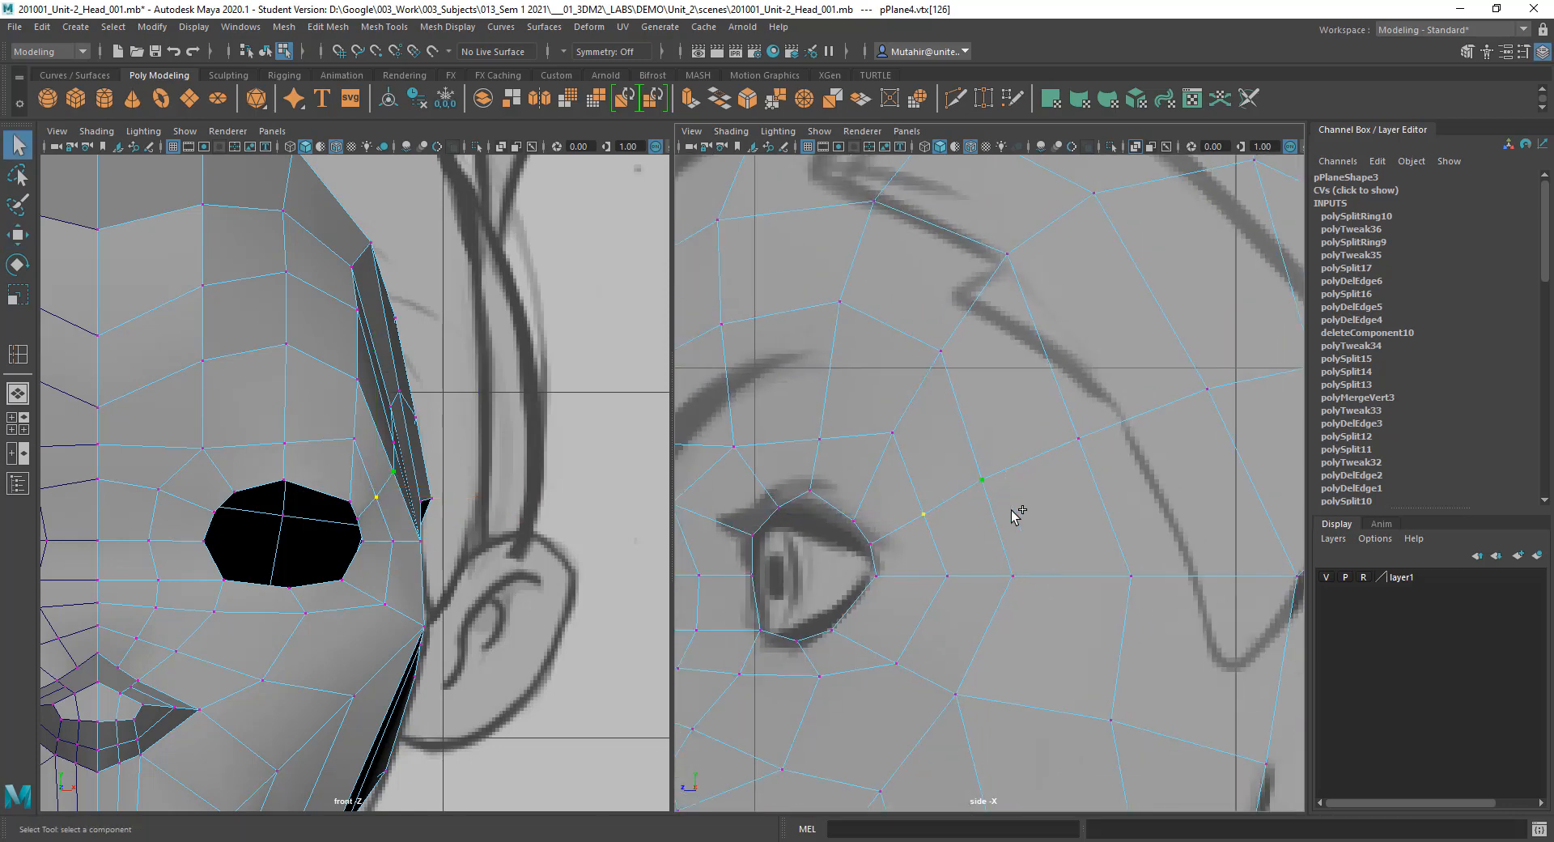
{"action": "left_click", "coordinate": [1063, 433], "text": "shift"}
{"action": "key", "text": "w"}
{"action": "left_click_drag", "start_coordinate": [1006, 484], "coordinate": [1029, 470]}
{"action": "key", "text": "q"}
{"action": "middle_click_drag", "start_coordinate": [1167, 441], "coordinate": [1076, 455], "text": "alt"}
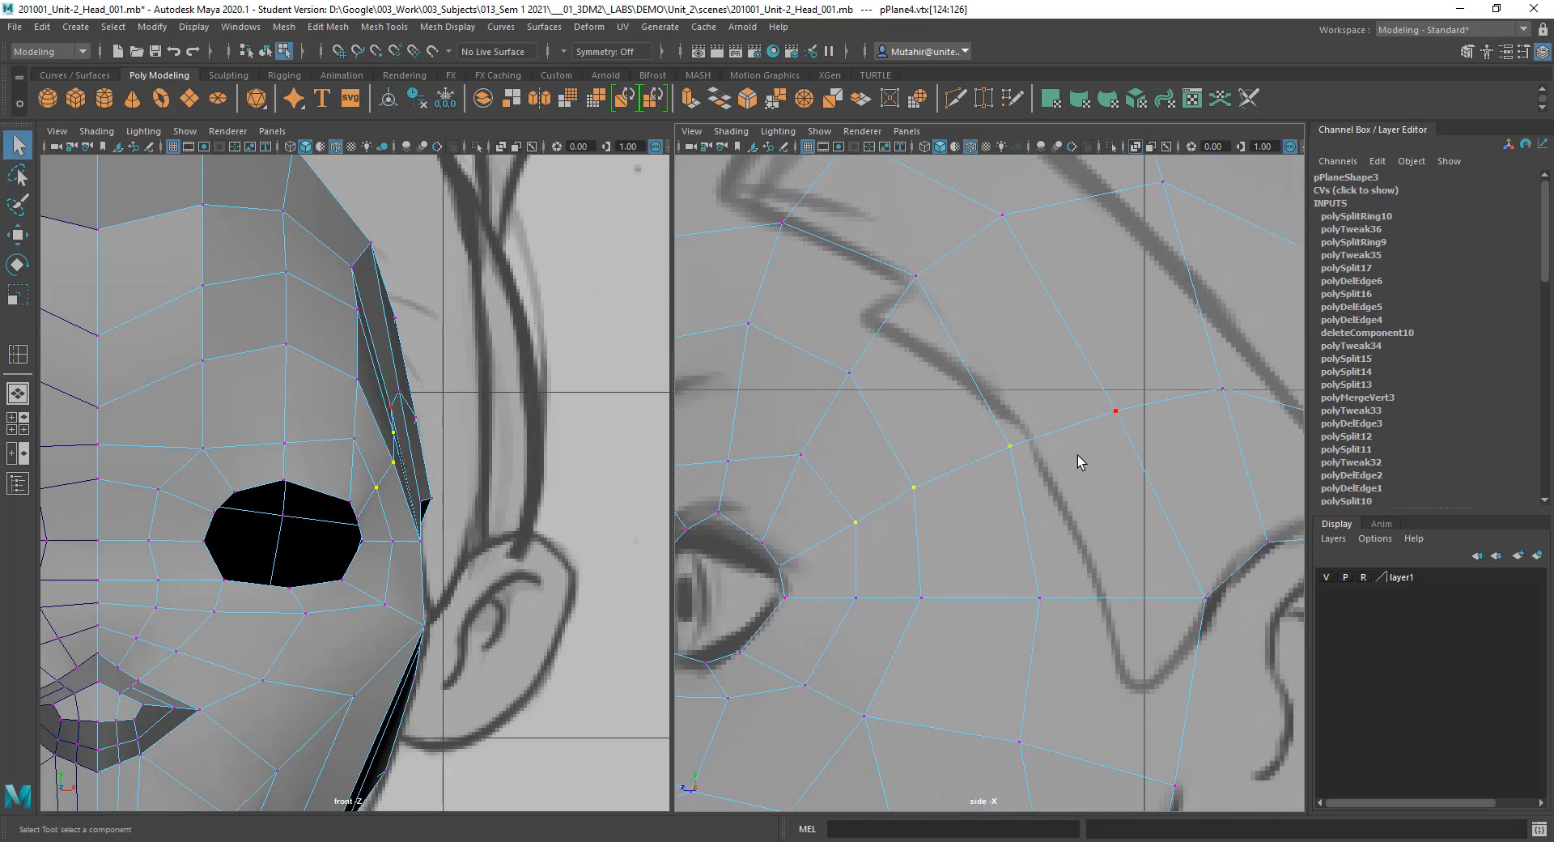
Step: Slide the edges curving around the outer eye from temple to cheek outward toward the ear
{"action": "middle_click_drag", "start_coordinate": [1028, 555], "coordinate": [1015, 433], "text": "alt"}
{"action": "scroll", "coordinate": [1049, 453], "scroll_direction": "down", "scroll_amount": 3}
{"action": "scroll", "coordinate": [1045, 458], "scroll_direction": "up", "scroll_amount": 2}
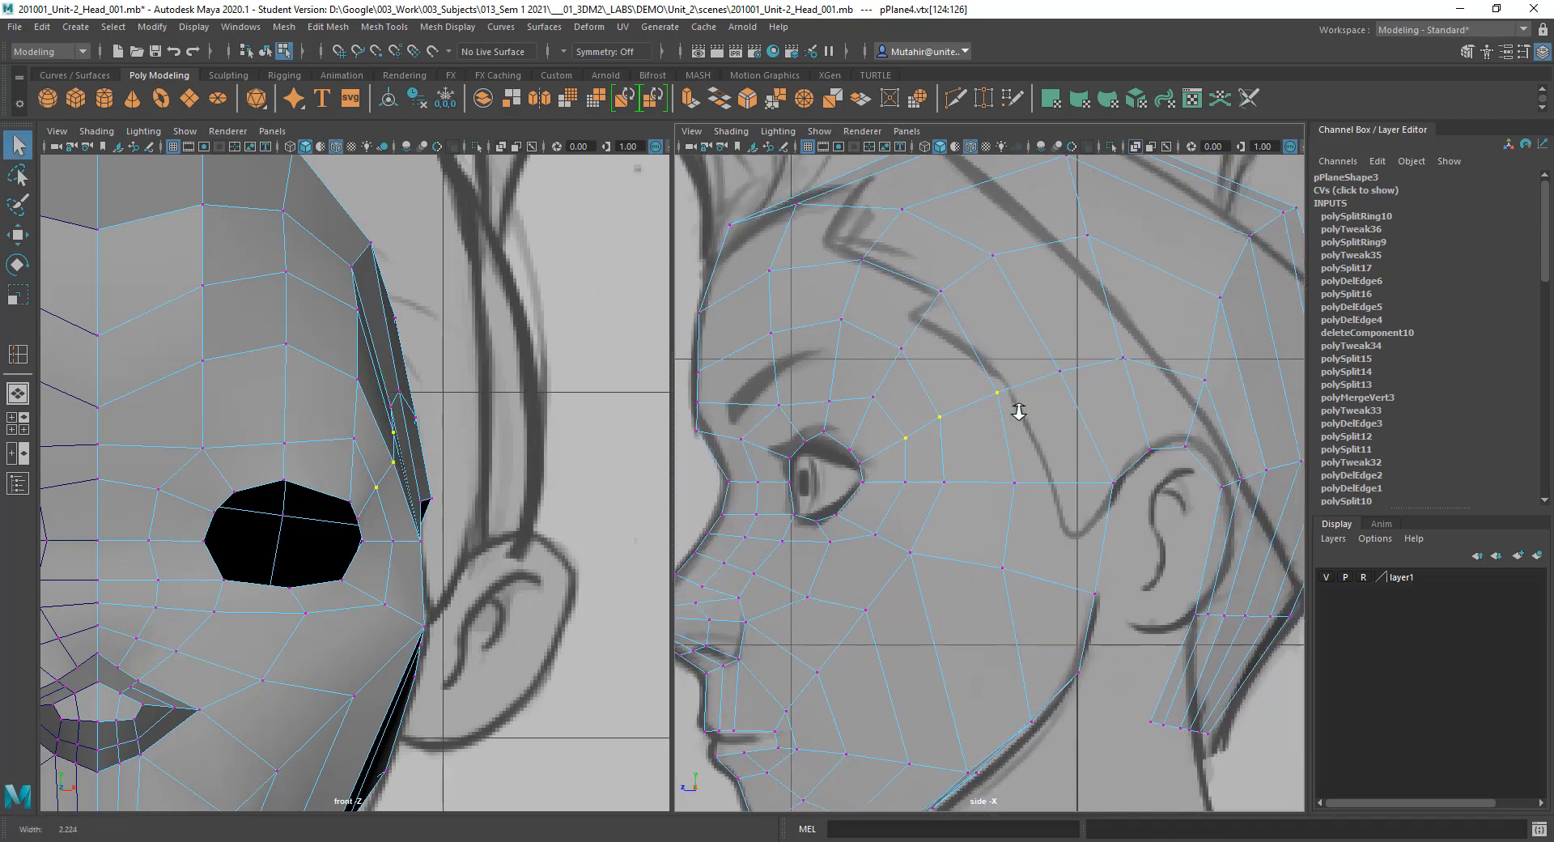
{"action": "right_click", "coordinate": [930, 359]}
{"action": "left_click", "coordinate": [921, 312]}
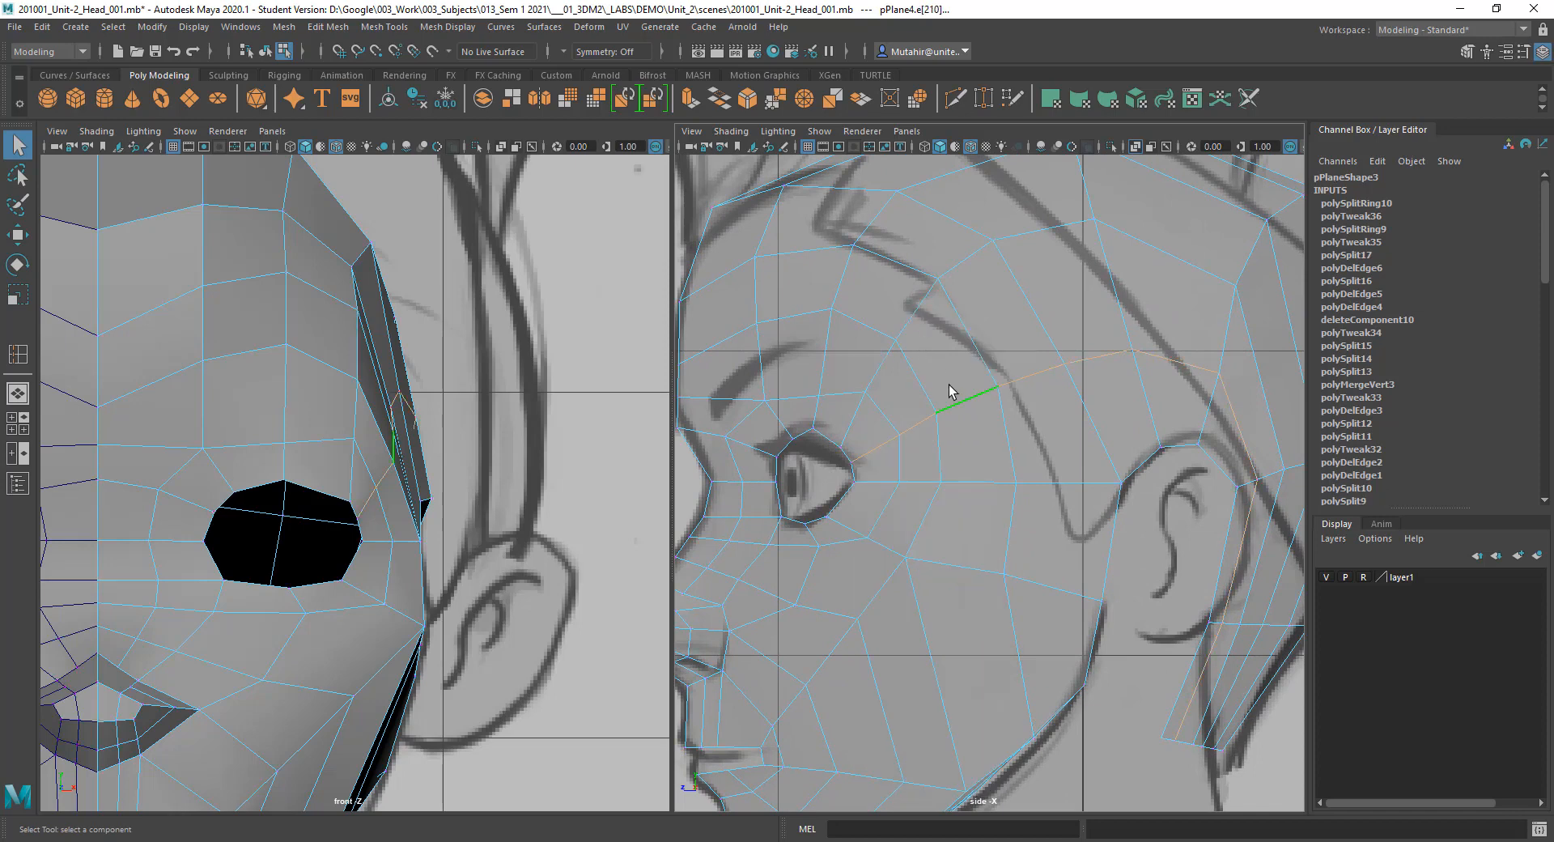
{"action": "left_click", "coordinate": [939, 520]}
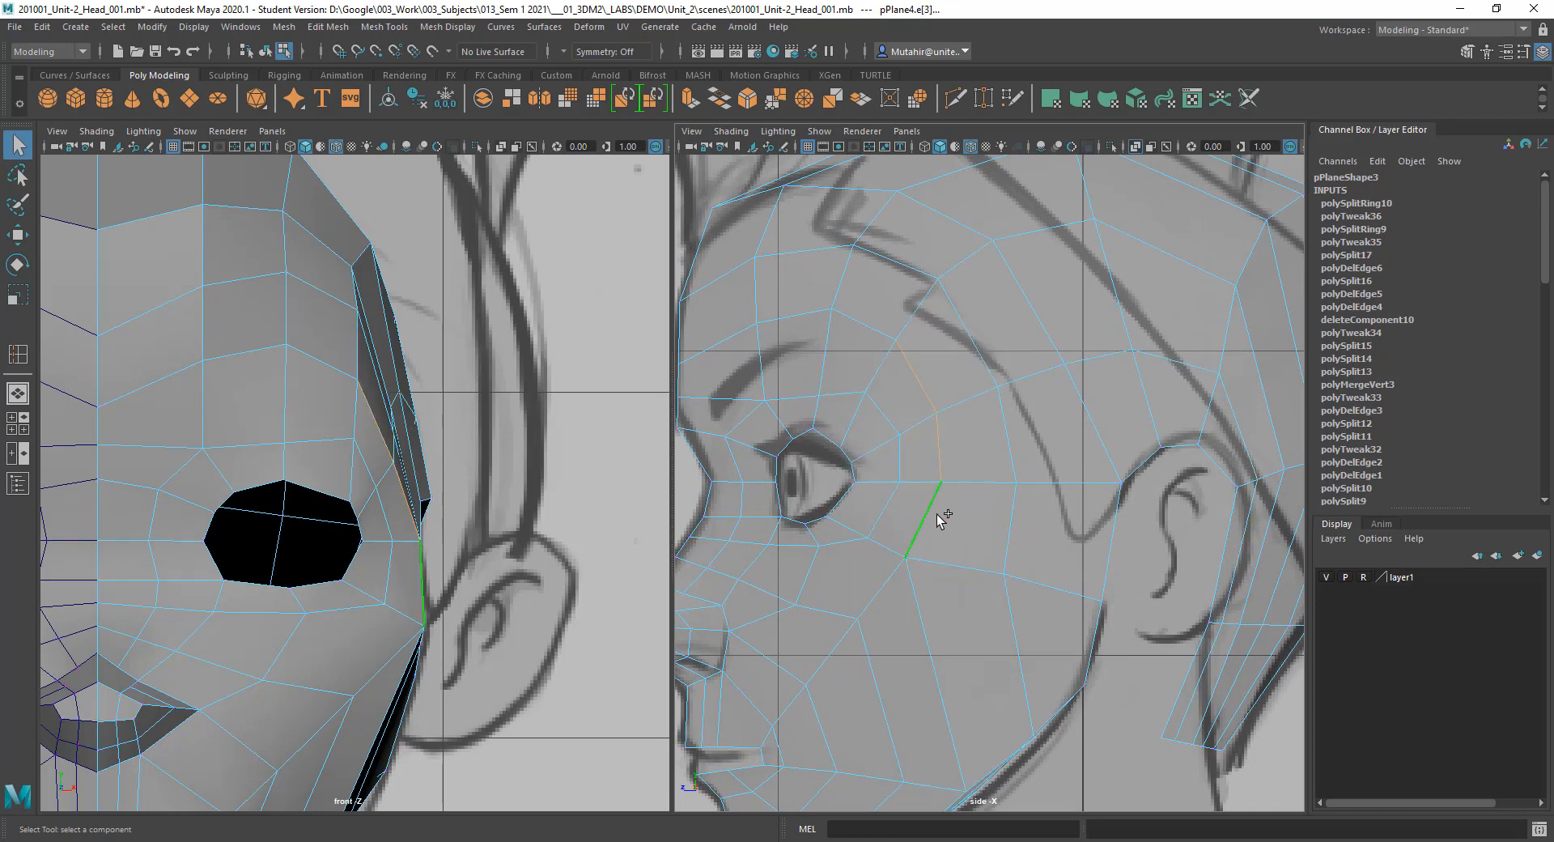
{"action": "left_click", "coordinate": [876, 589], "text": "shift"}
{"action": "right_click_drag", "start_coordinate": [926, 567], "coordinate": [937, 550], "text": "shift"}
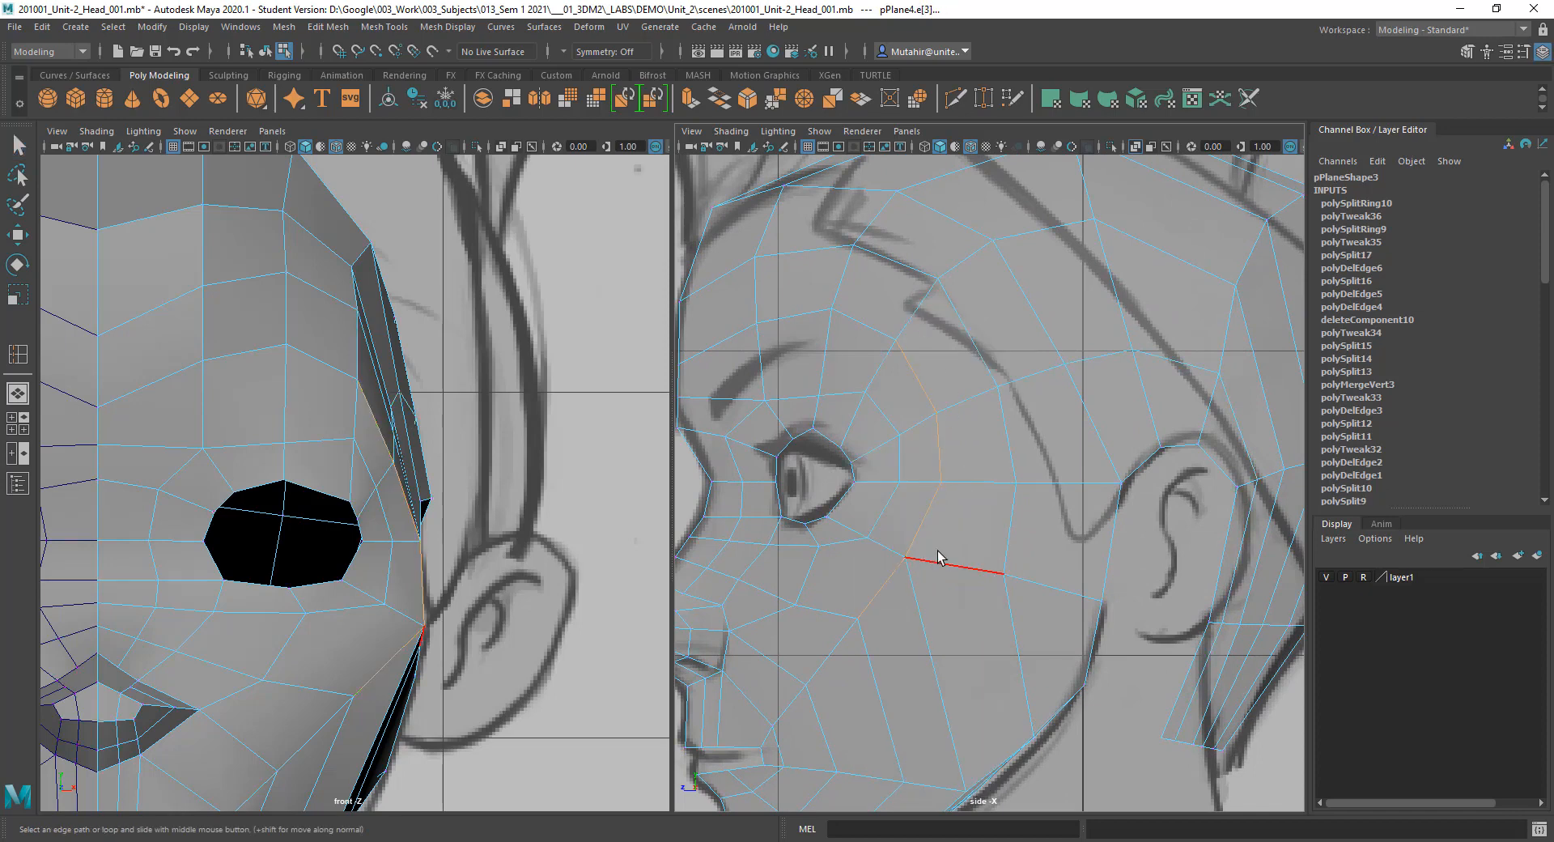
{"action": "middle_click_drag", "start_coordinate": [961, 506], "coordinate": [920, 523]}
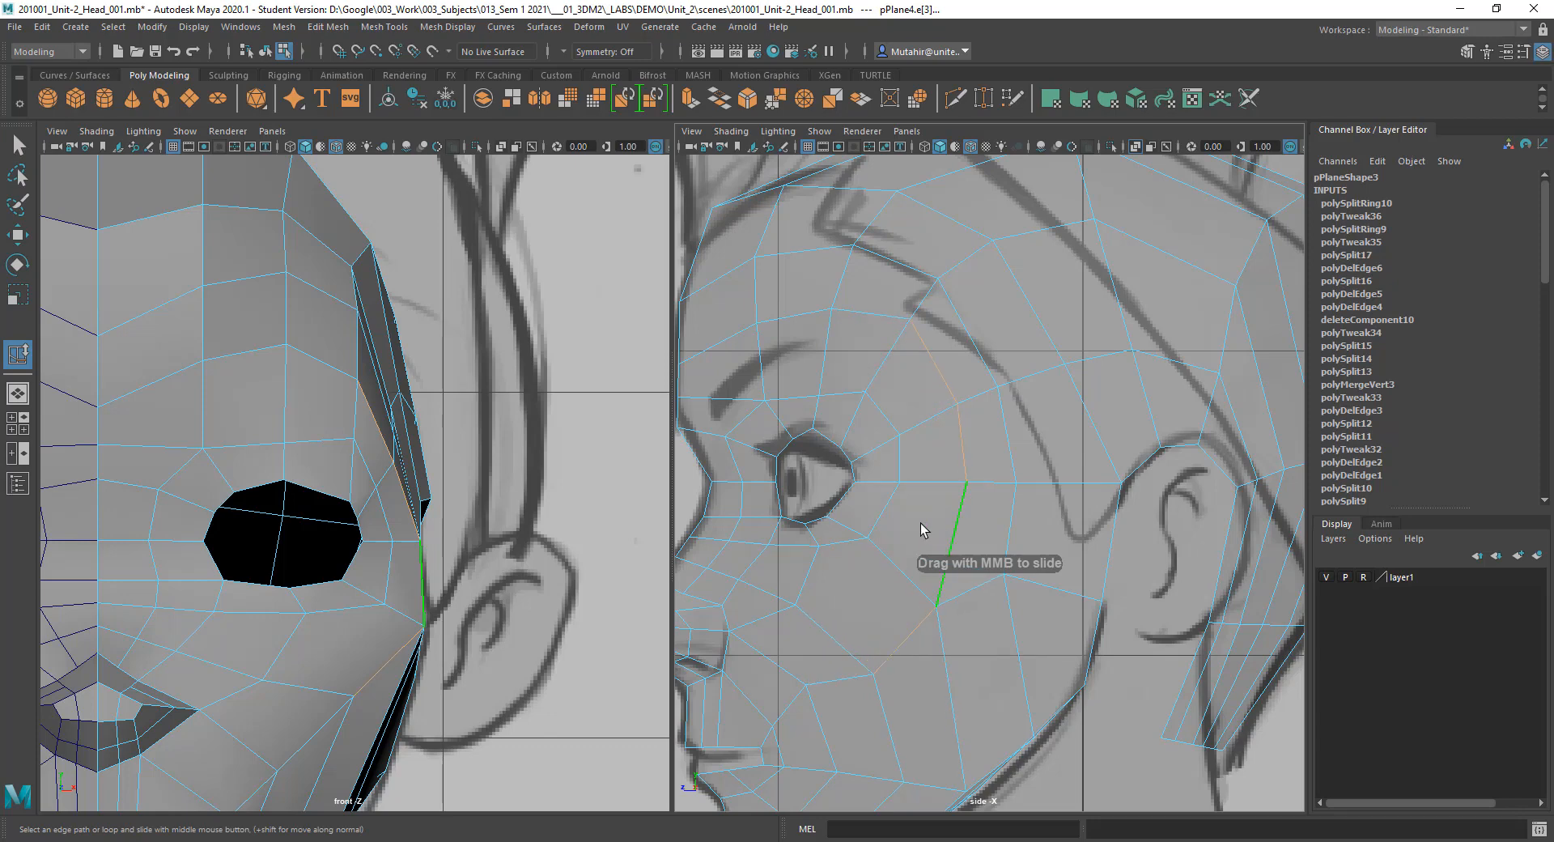
Step: Slide the next edge path, running from the hairline down to the cheek, closer to the ear
{"action": "key", "text": "q"}
{"action": "left_click", "coordinate": [987, 348]}
{"action": "left_click", "coordinate": [1018, 460], "text": "shift"}
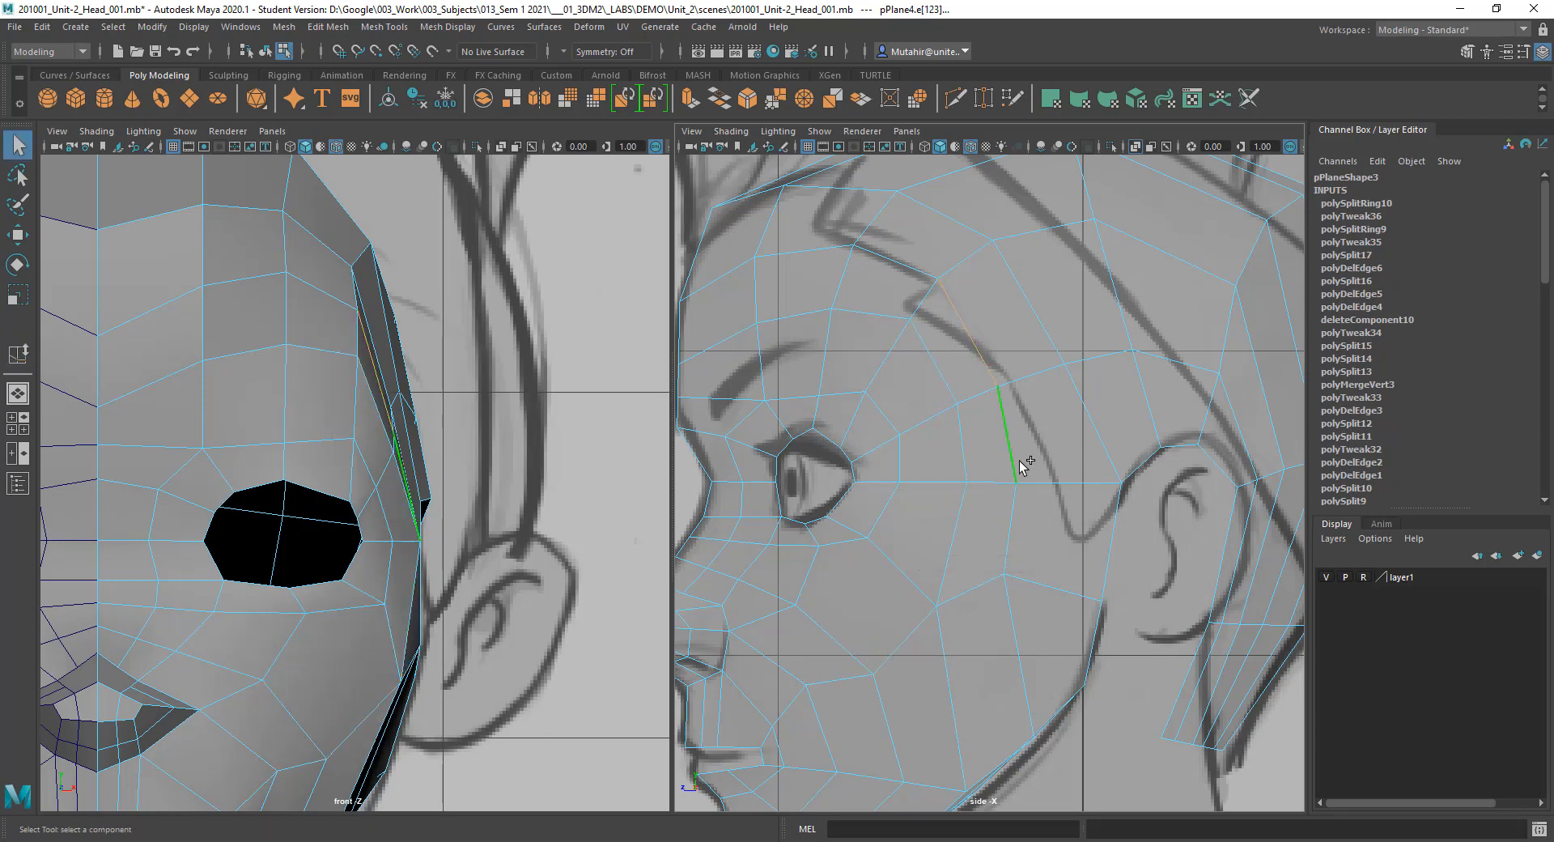
{"action": "left_click", "coordinate": [1029, 560], "text": "shift"}
{"action": "key", "text": "g"}
{"action": "middle_click_drag", "start_coordinate": [974, 454], "coordinate": [998, 457]}
Step: Slide the two edge paths above the ear toward the back of the head to space them evenly
{"action": "left_click", "coordinate": [1050, 328]}
{"action": "left_click", "coordinate": [1091, 408], "text": "shift"}
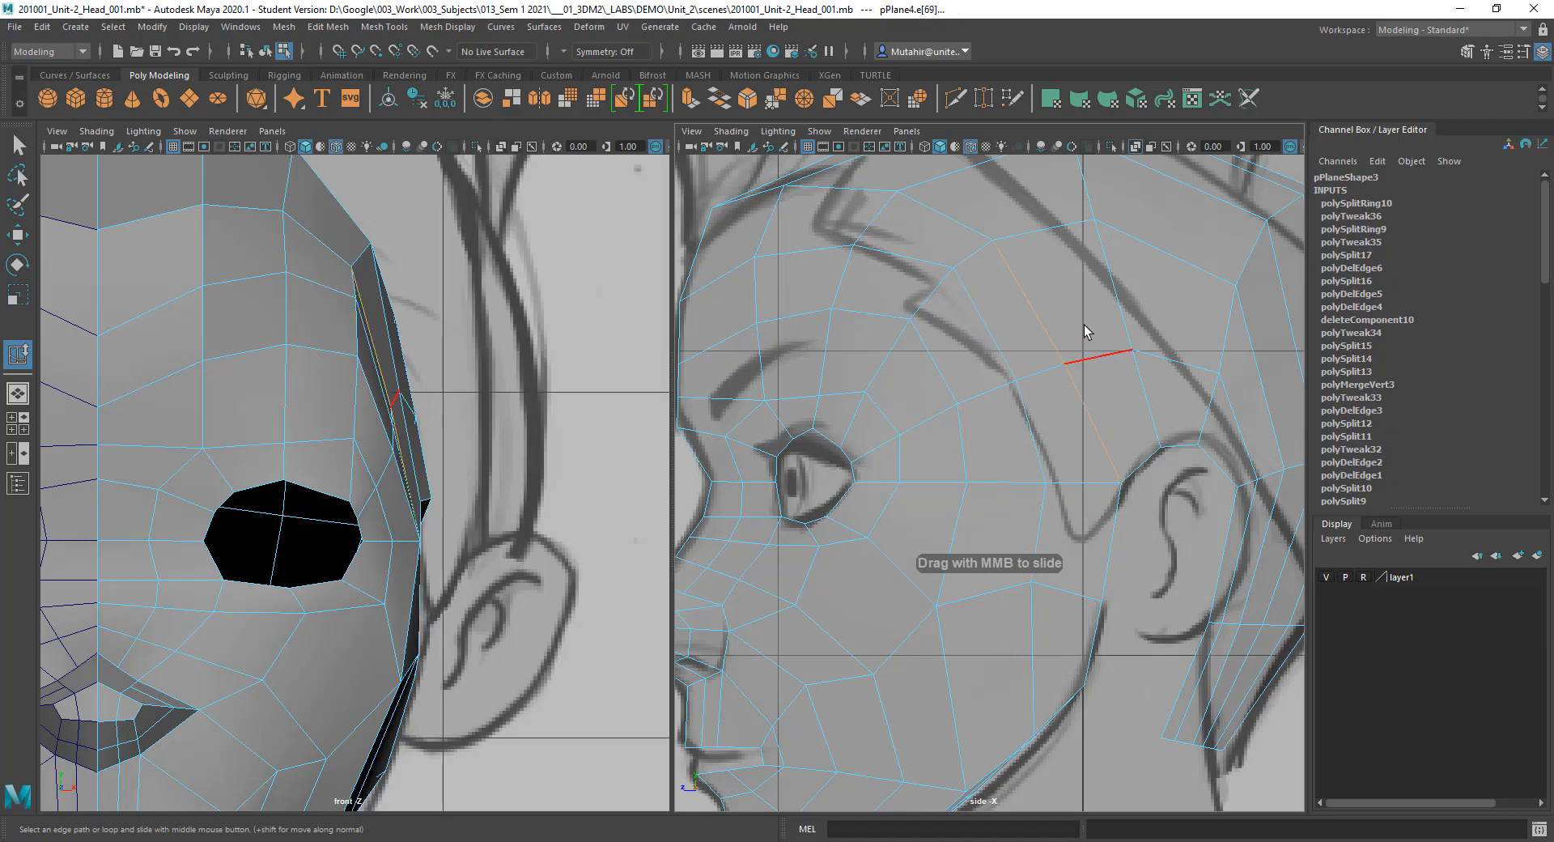
{"action": "middle_click_drag", "start_coordinate": [1069, 326], "coordinate": [1021, 371]}
{"action": "left_click", "coordinate": [990, 403]}
{"action": "left_click", "coordinate": [1021, 487], "text": "shift"}
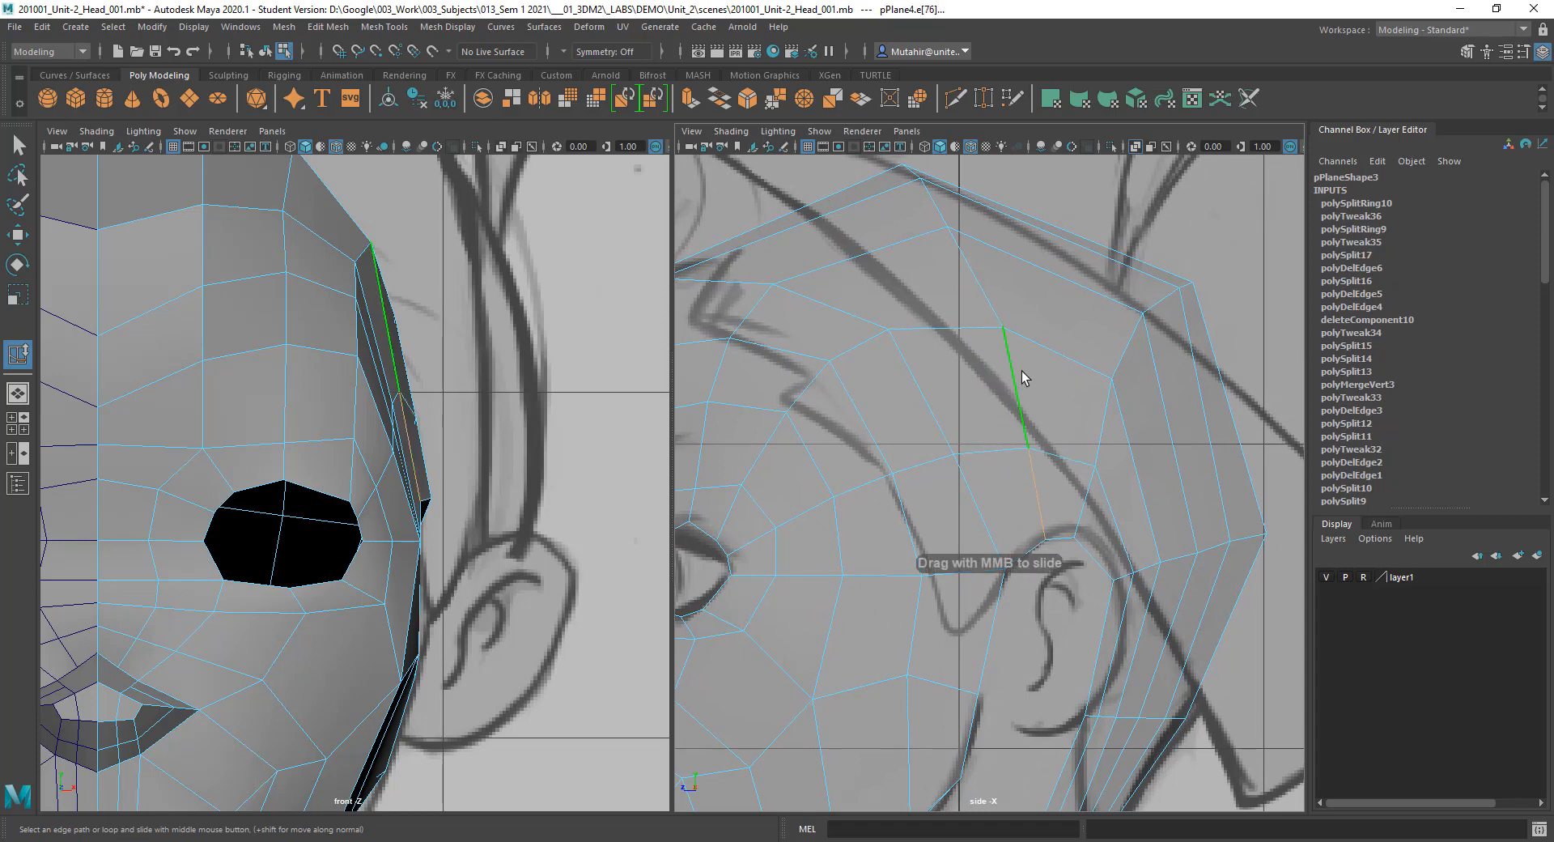
{"action": "key", "text": "q"}
Step: Move the edge row above the ear outward in the front view and scale it down vertically to flatten its curve
{"action": "middle_click_drag", "start_coordinate": [445, 358], "coordinate": [513, 346], "text": "alt"}
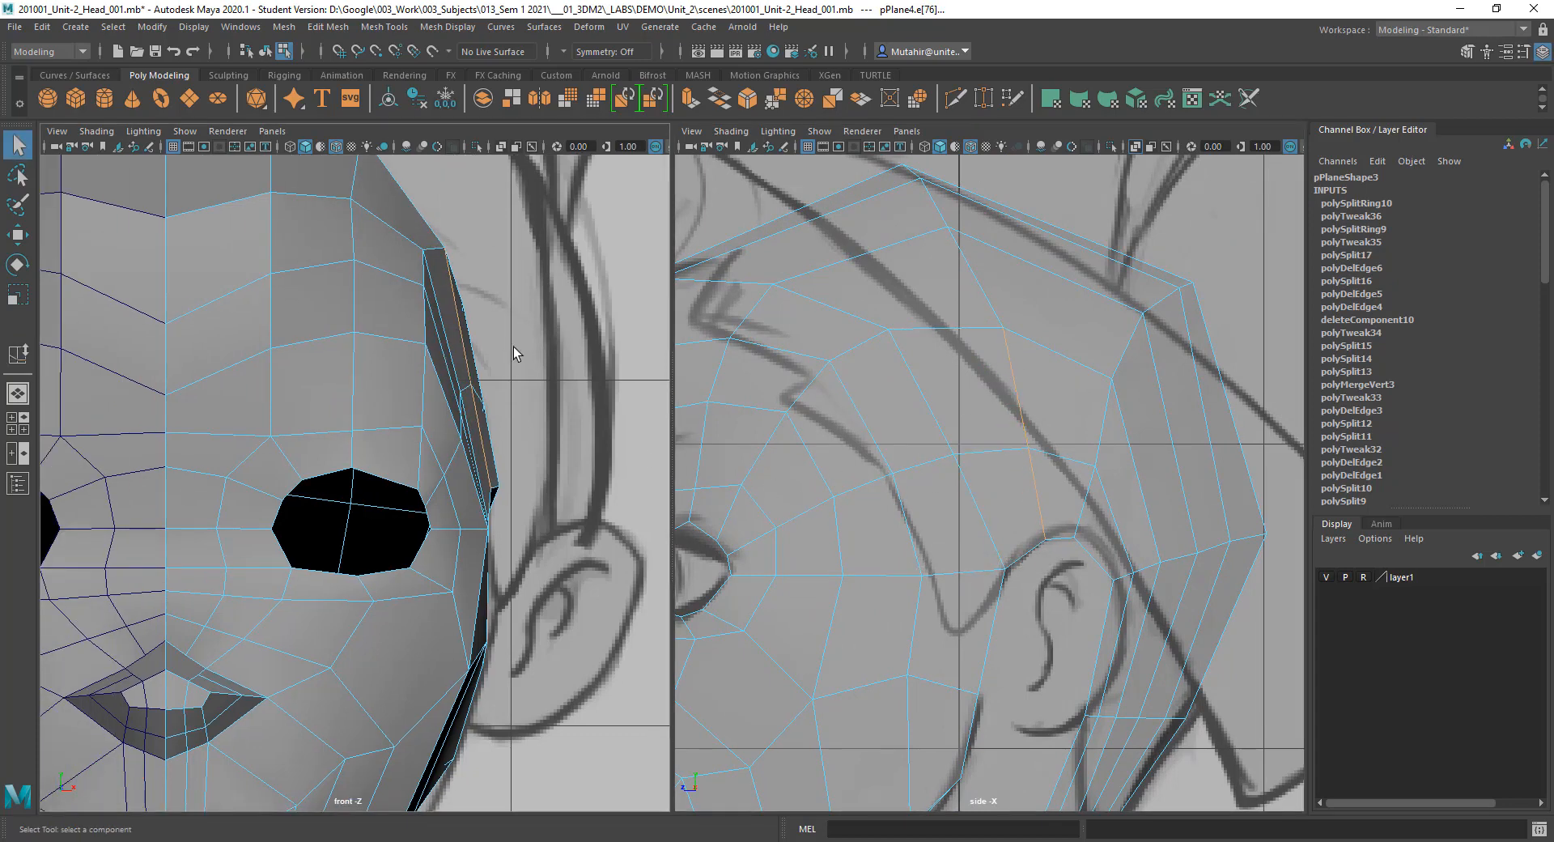
{"action": "left_click", "coordinate": [1012, 451]}
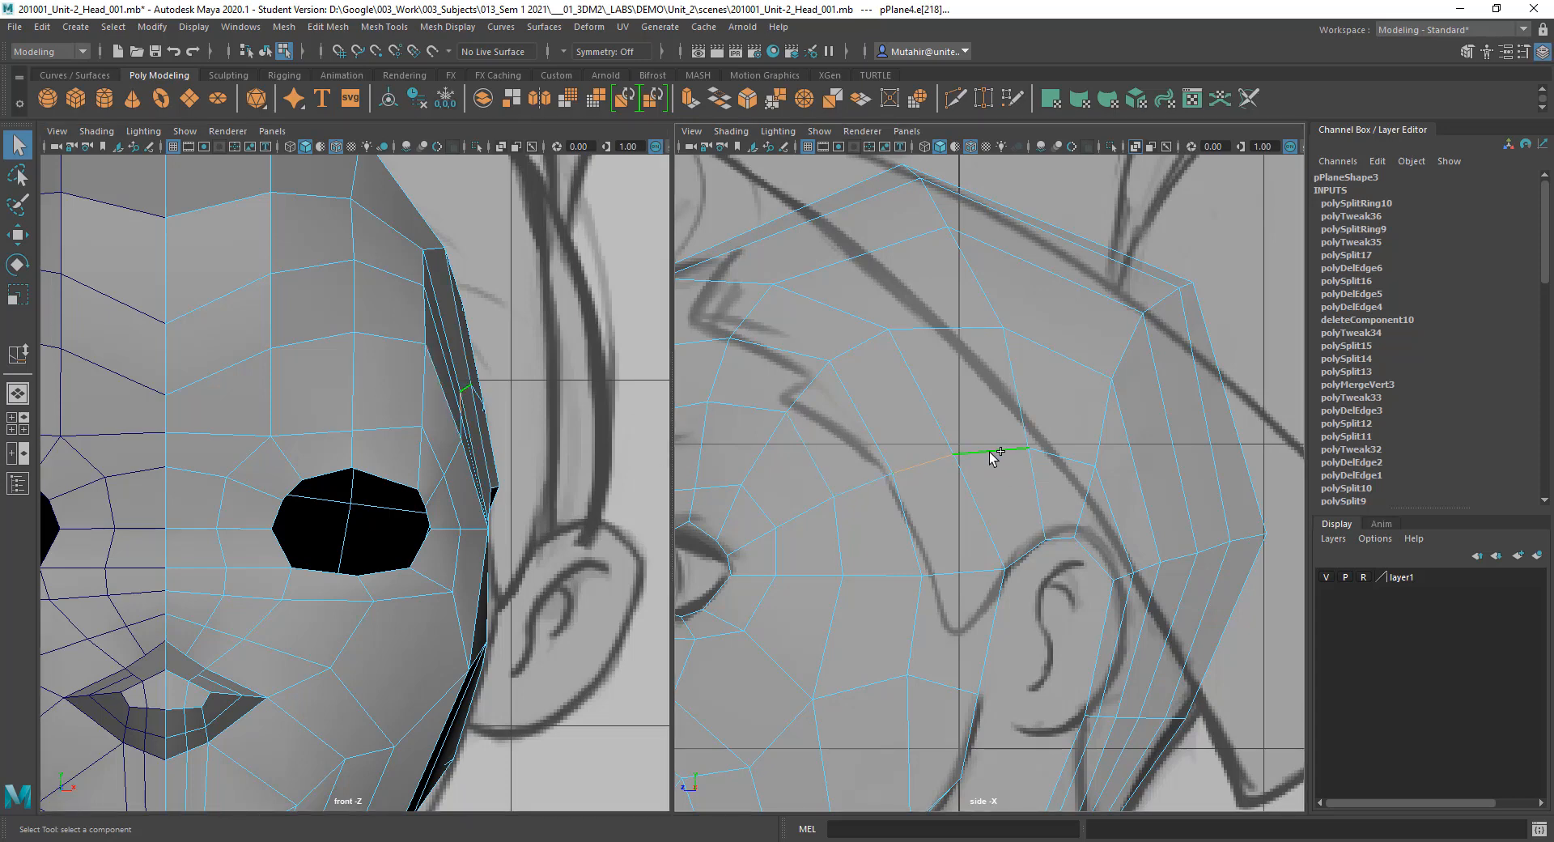
{"action": "left_click", "coordinate": [1056, 457], "text": "shift"}
{"action": "key", "text": "w"}
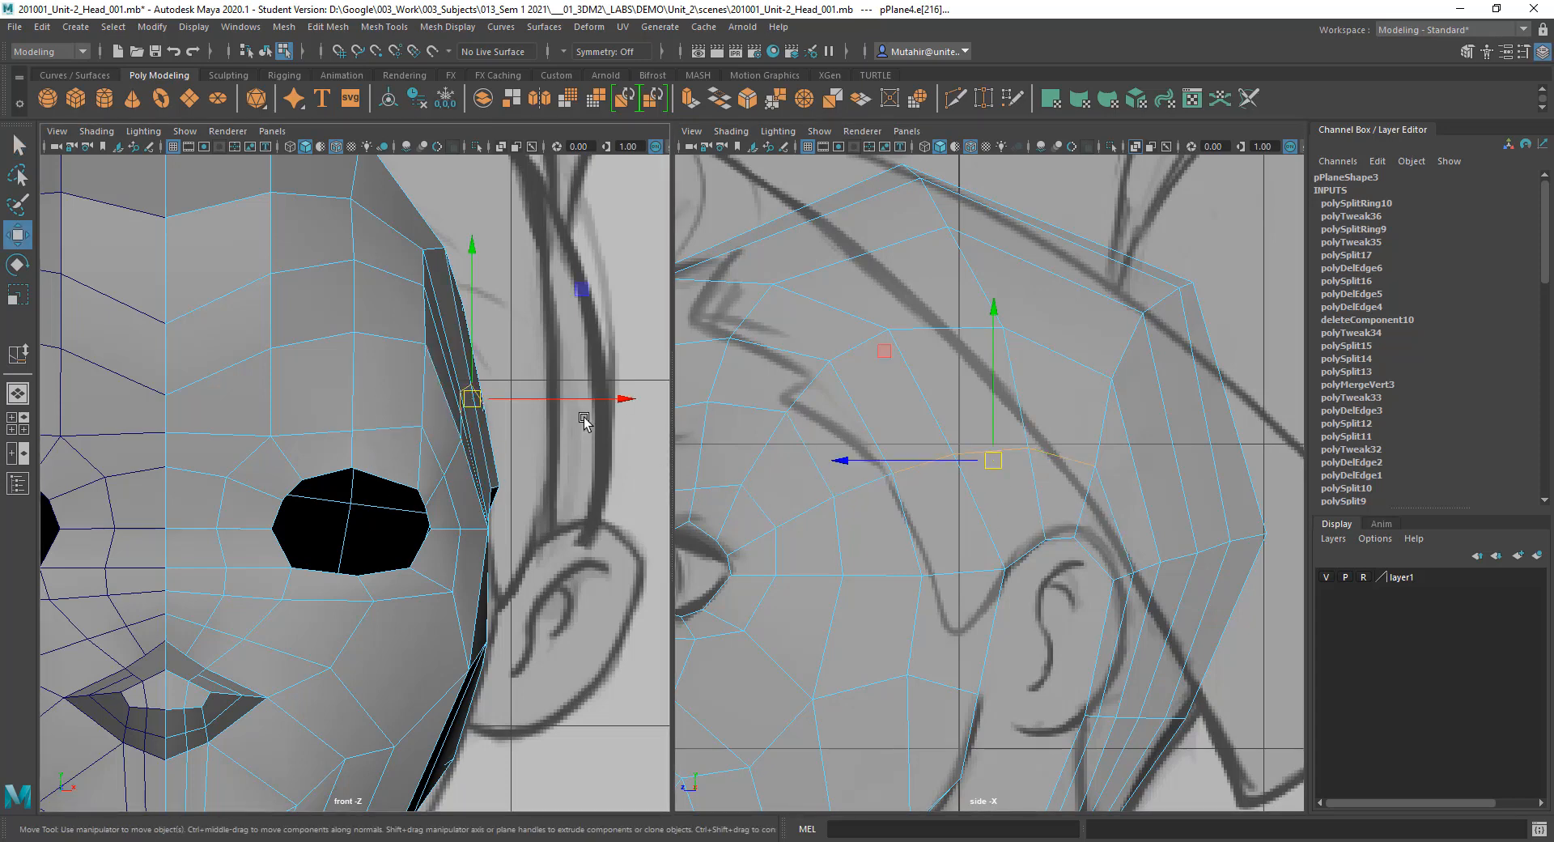
{"action": "left_click_drag", "start_coordinate": [585, 396], "coordinate": [595, 397]}
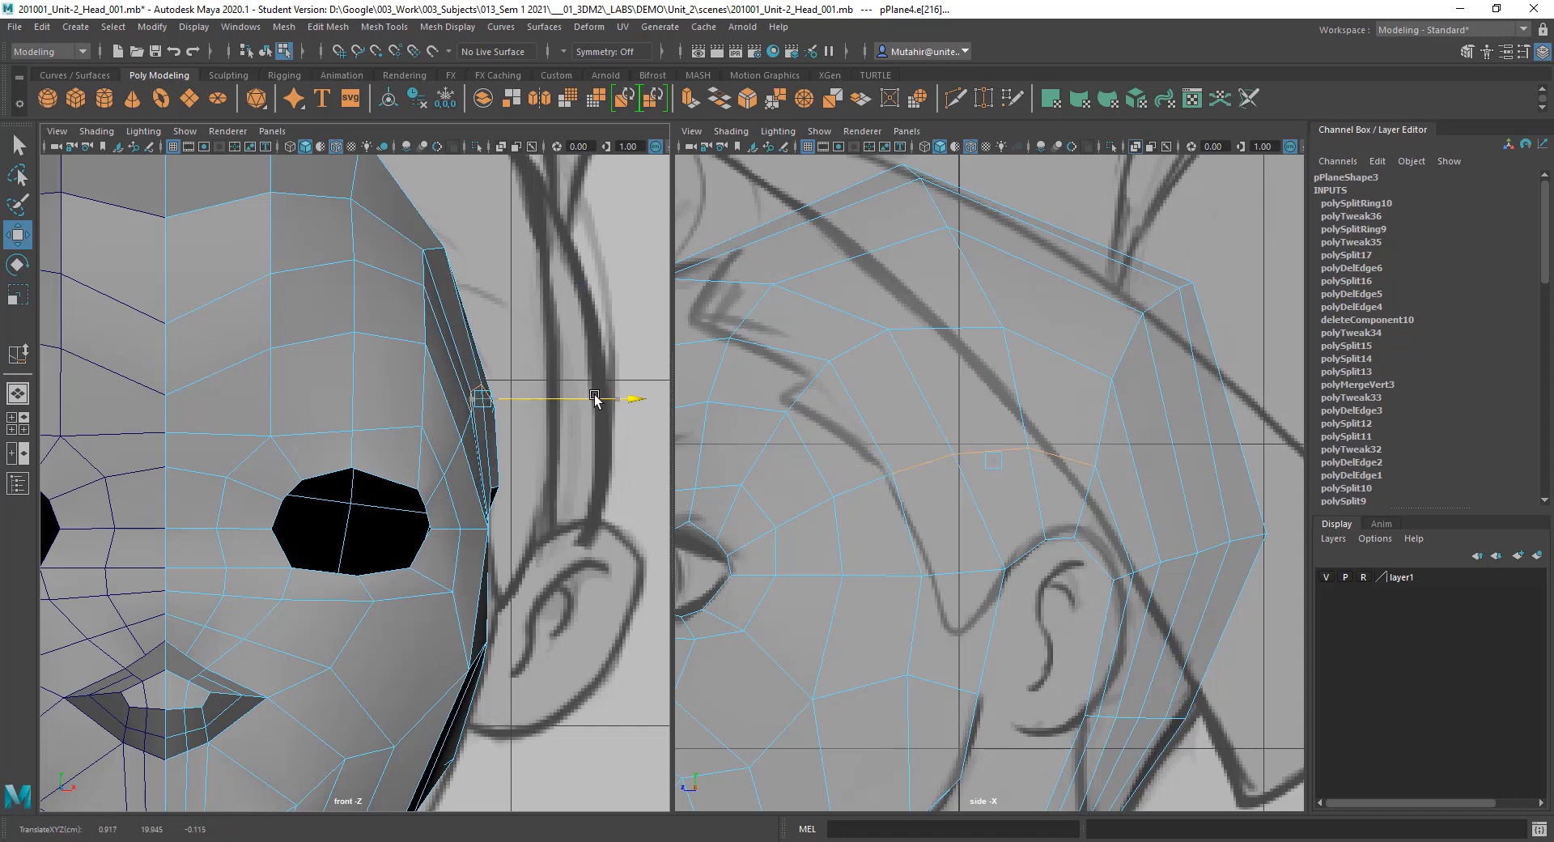
{"action": "key", "text": "r"}
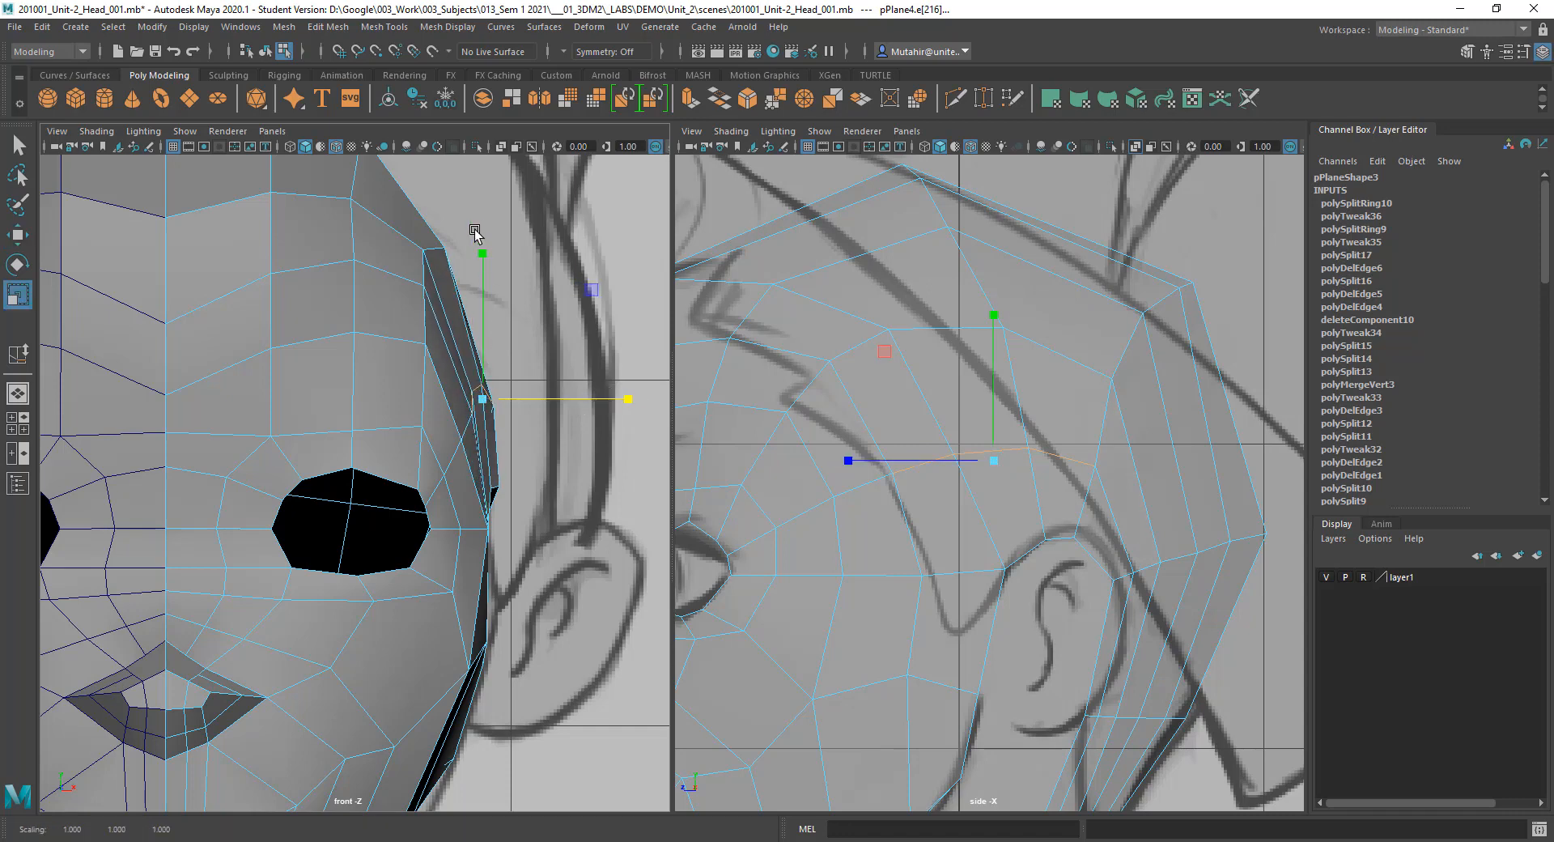
{"action": "left_click_drag", "start_coordinate": [483, 253], "coordinate": [482, 278]}
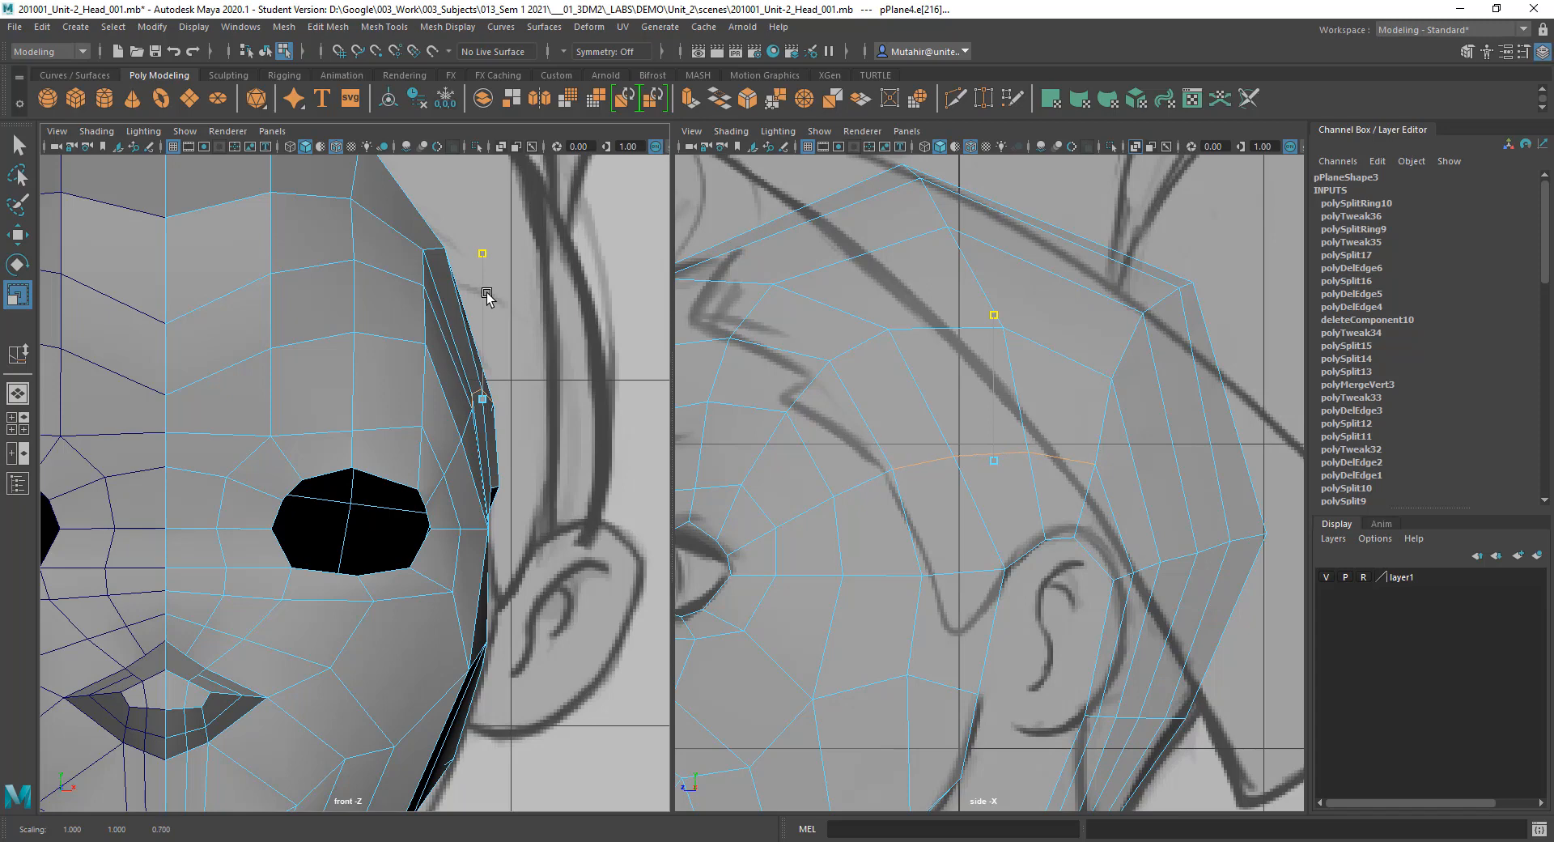
{"action": "key", "text": "q"}
Step: Adjust the sideways position of the two vertices level with the outer eye corner in the front view
{"action": "middle_click_drag", "start_coordinate": [827, 435], "coordinate": [913, 431], "text": "alt"}
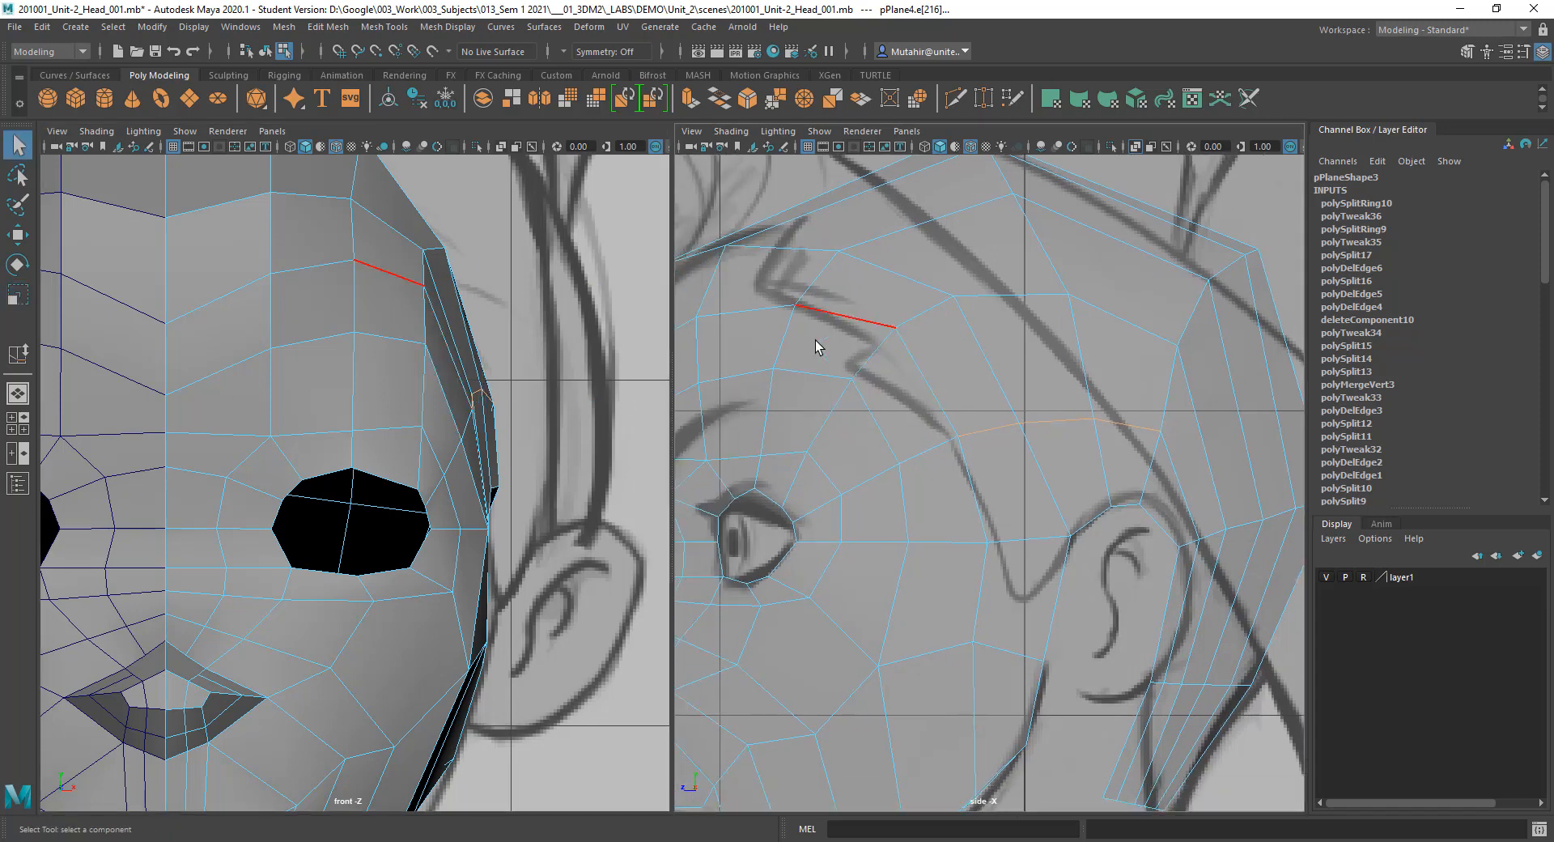
{"action": "middle_click_drag", "start_coordinate": [428, 354], "coordinate": [430, 406], "text": "alt"}
{"action": "middle_click_drag", "start_coordinate": [868, 385], "coordinate": [843, 343], "text": "alt"}
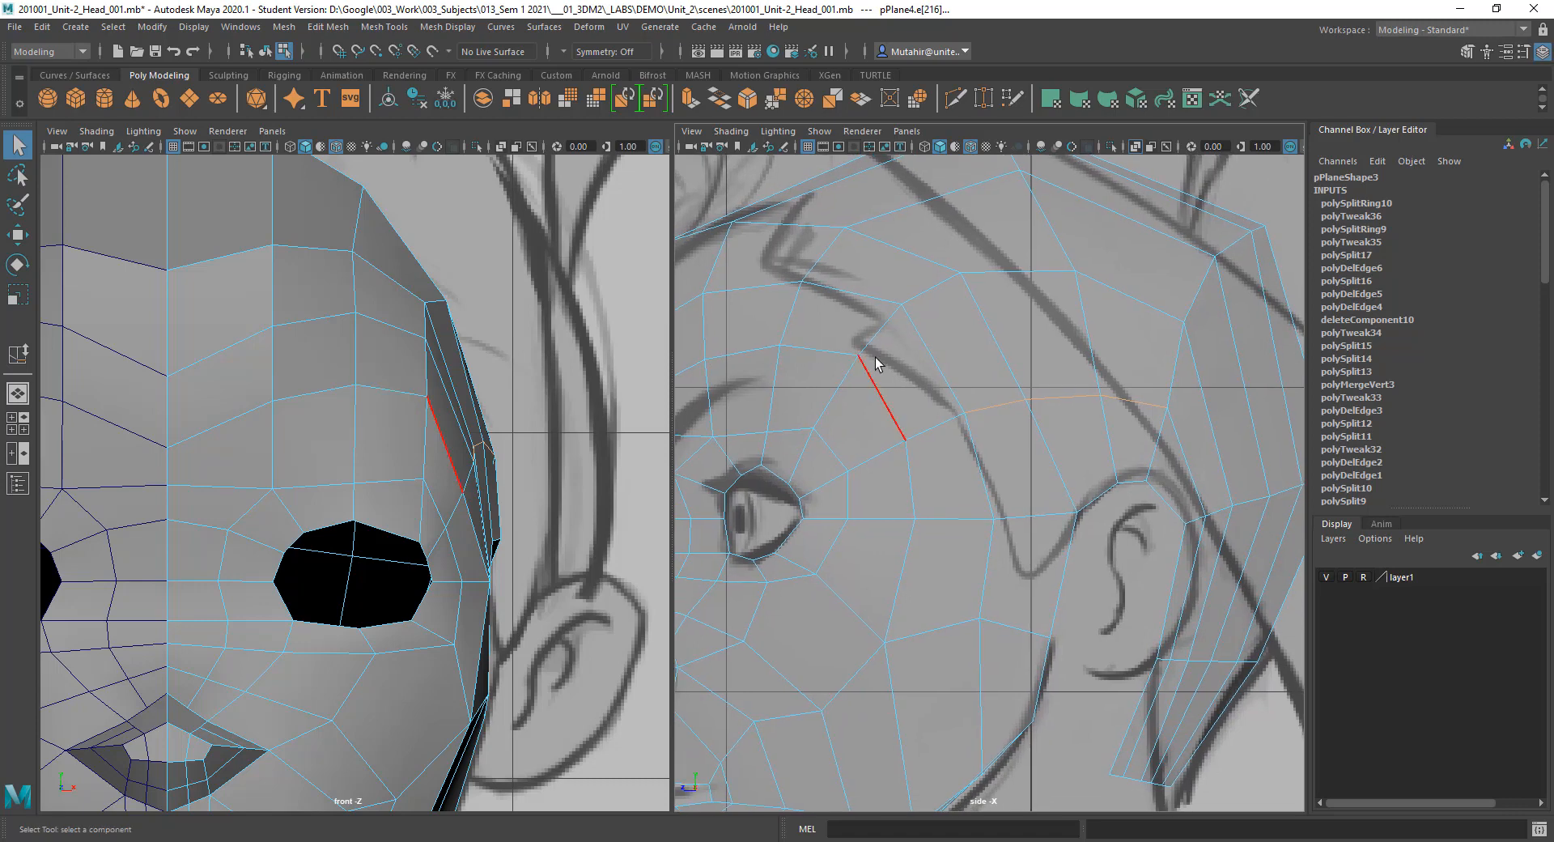
{"action": "key", "text": "F9"}
{"action": "left_click_drag", "start_coordinate": [847, 349], "coordinate": [894, 382], "text": "shift"}
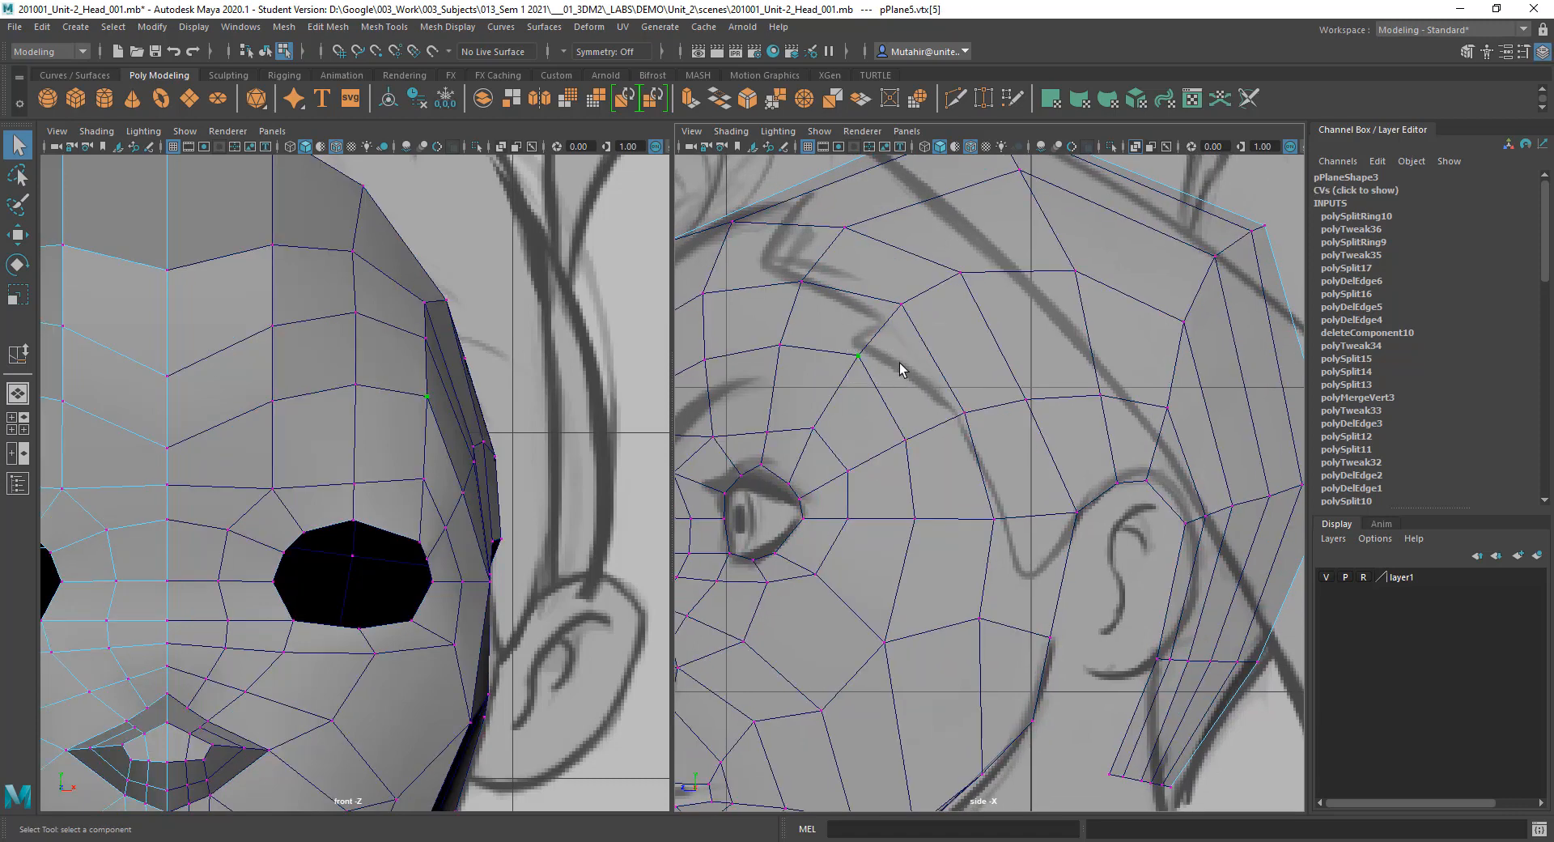
{"action": "right_click_drag", "start_coordinate": [900, 369], "coordinate": [858, 319]}
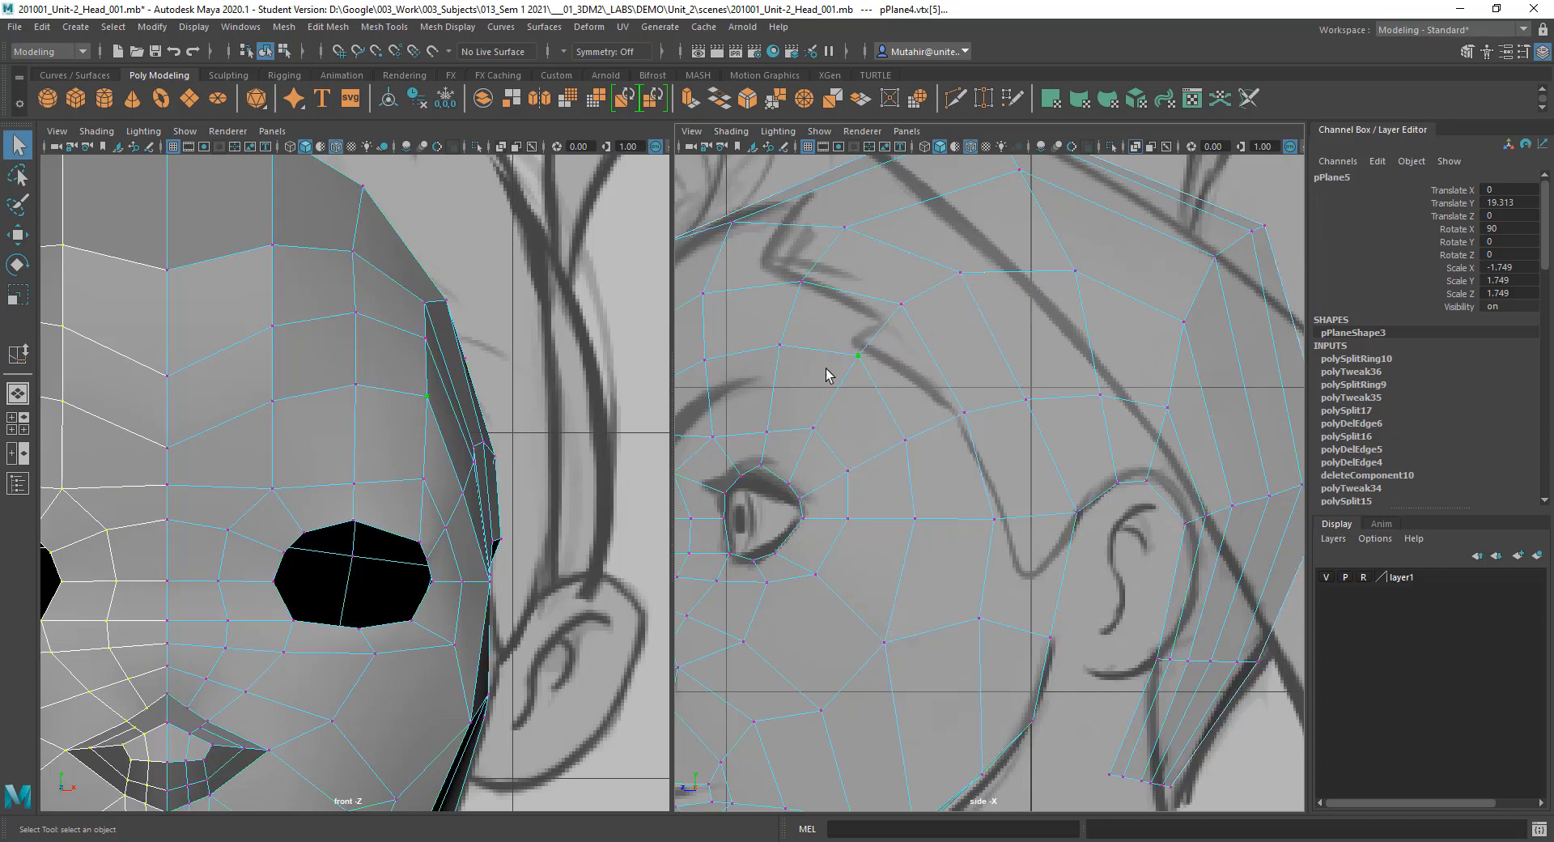
{"action": "left_click", "coordinate": [444, 300]}
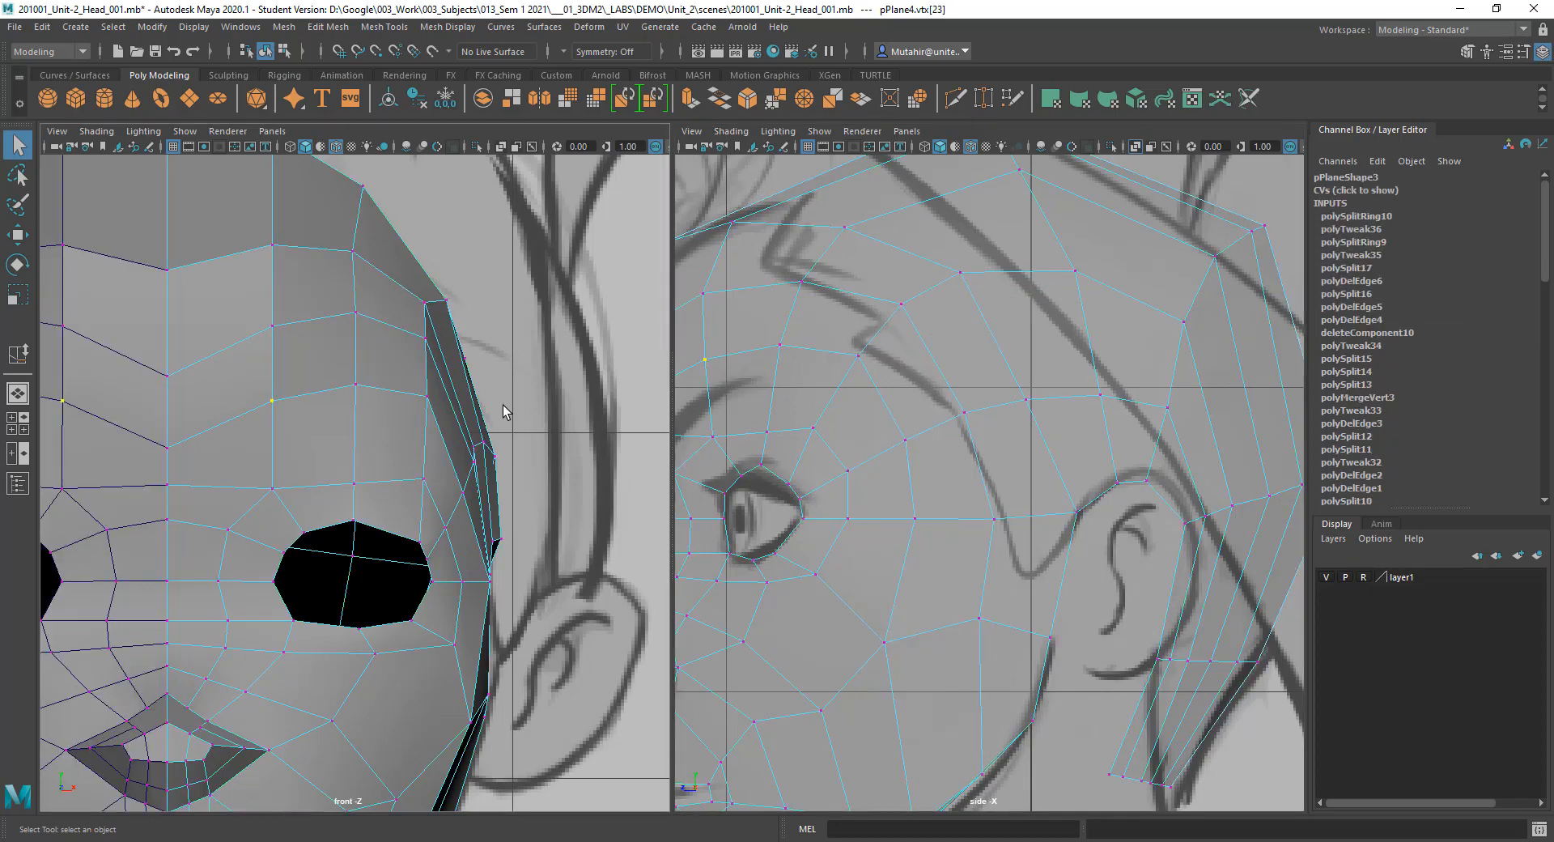
{"action": "mouse_move", "coordinate": [433, 534]}
{"action": "middle_mouse_down", "text": "alt"}
{"action": "mouse_move", "coordinate": [479, 462]}
{"action": "mouse_move", "coordinate": [450, 544]}
{"action": "middle_mouse_up", "text": "alt"}
{"action": "middle_click_drag", "start_coordinate": [415, 397], "coordinate": [586, 334], "text": "alt"}
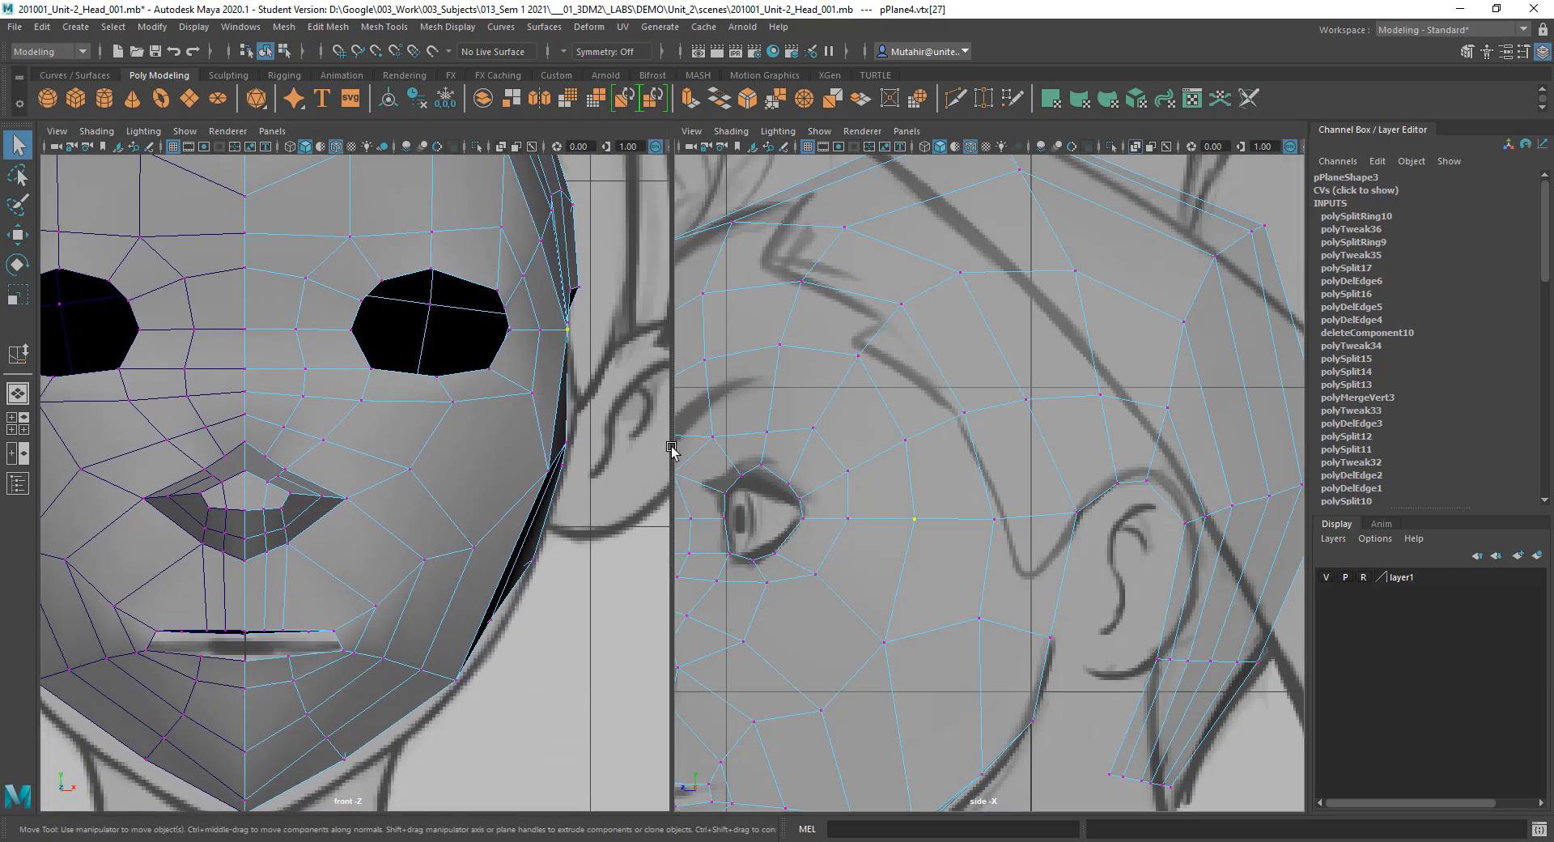
{"action": "key", "text": "w"}
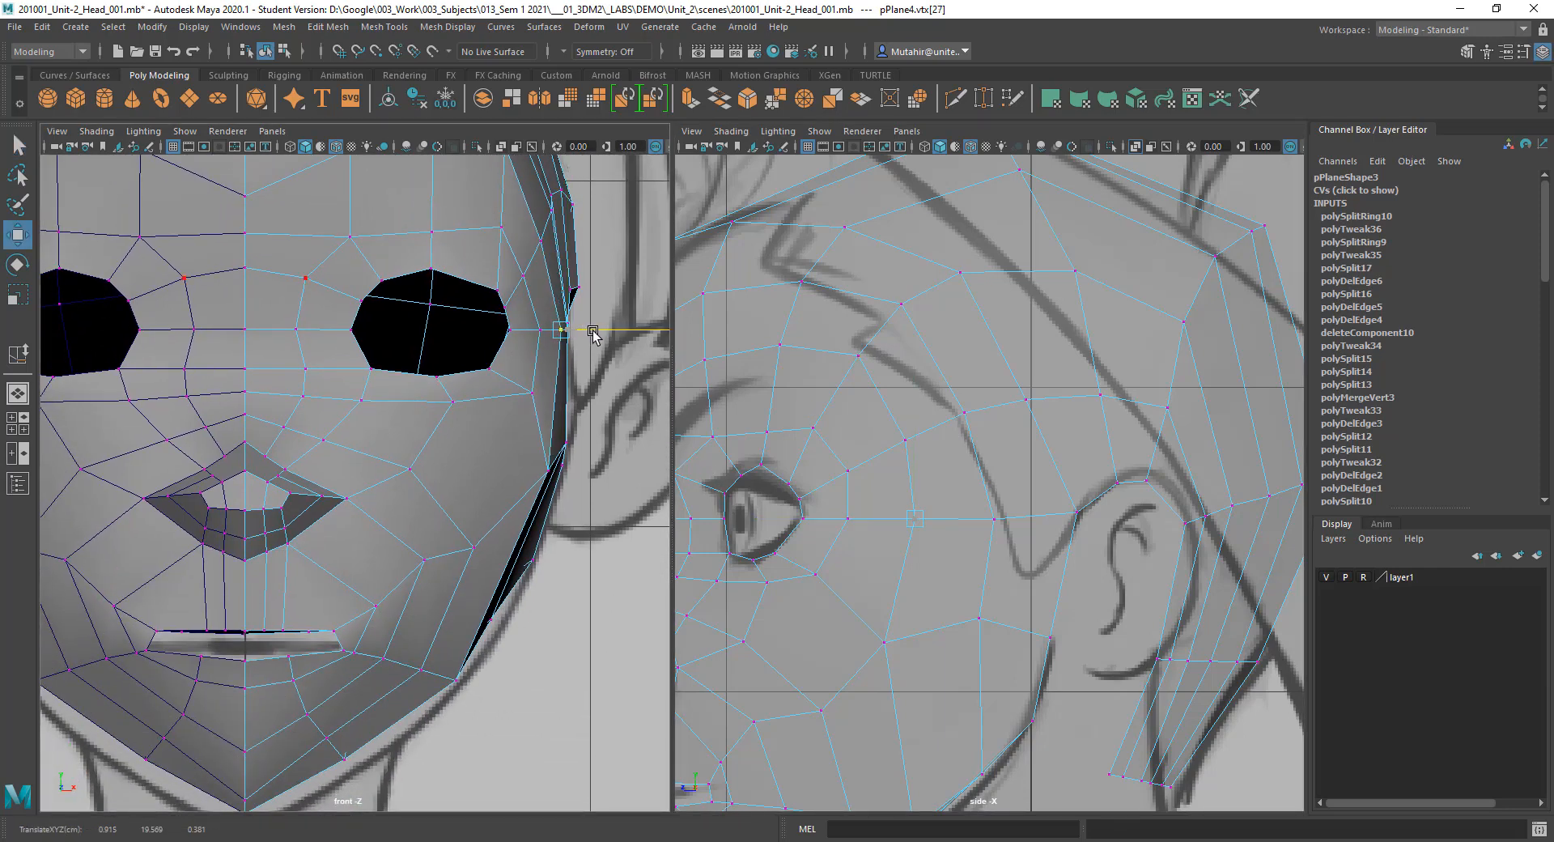
{"action": "key", "text": "q"}
{"action": "key", "text": "w"}
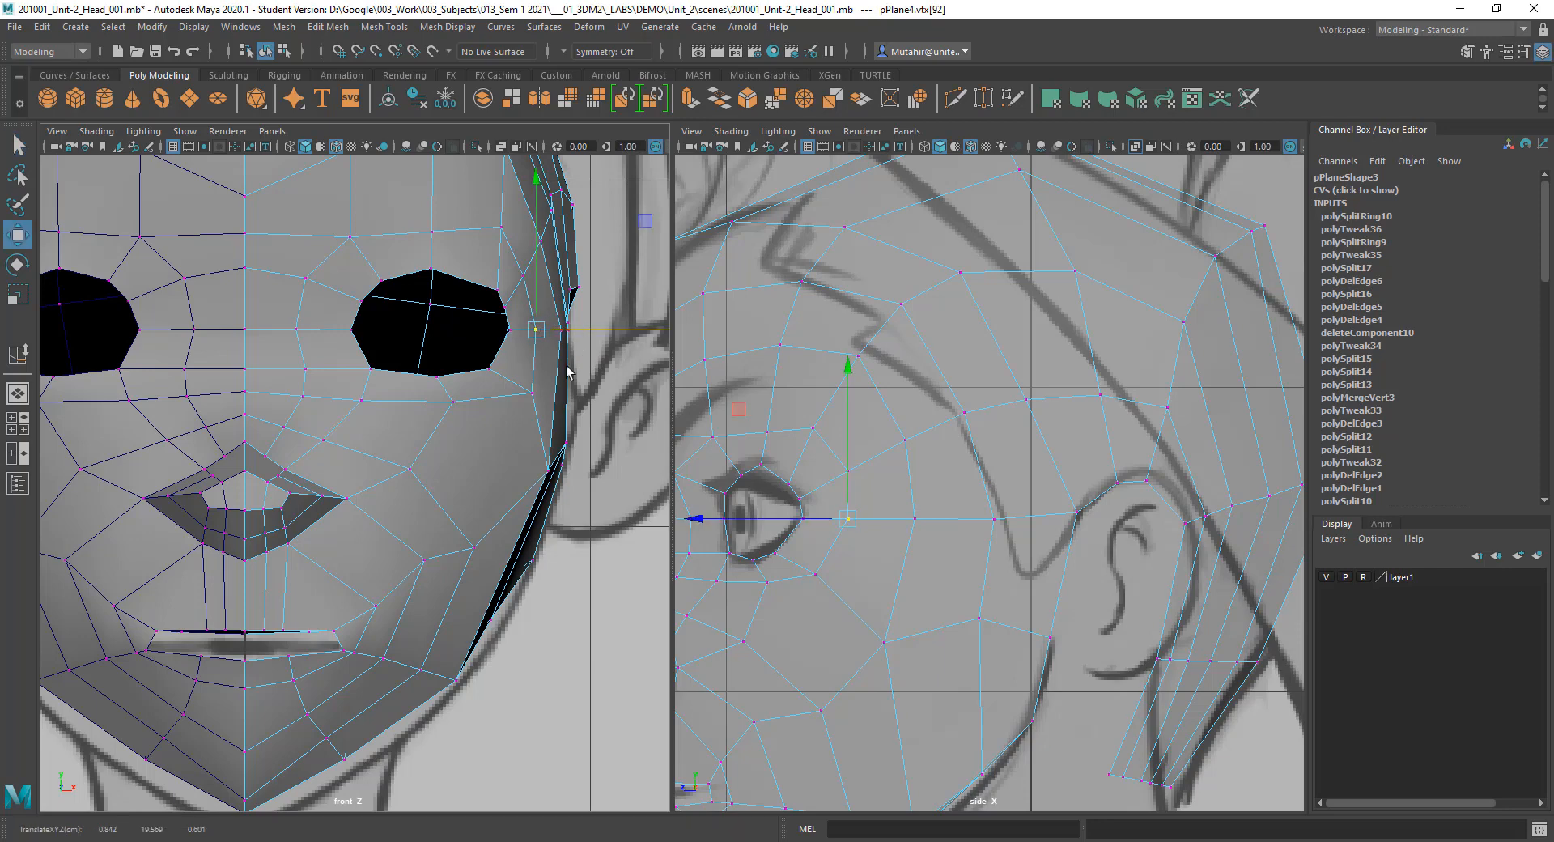
Step: Move the vertex diagonally below the outer eye corner inward toward the nose in the front view
{"action": "key", "text": "q"}
{"action": "left_click", "coordinate": [534, 392]}
{"action": "key", "text": "w"}
{"action": "left_click", "coordinate": [566, 386]}
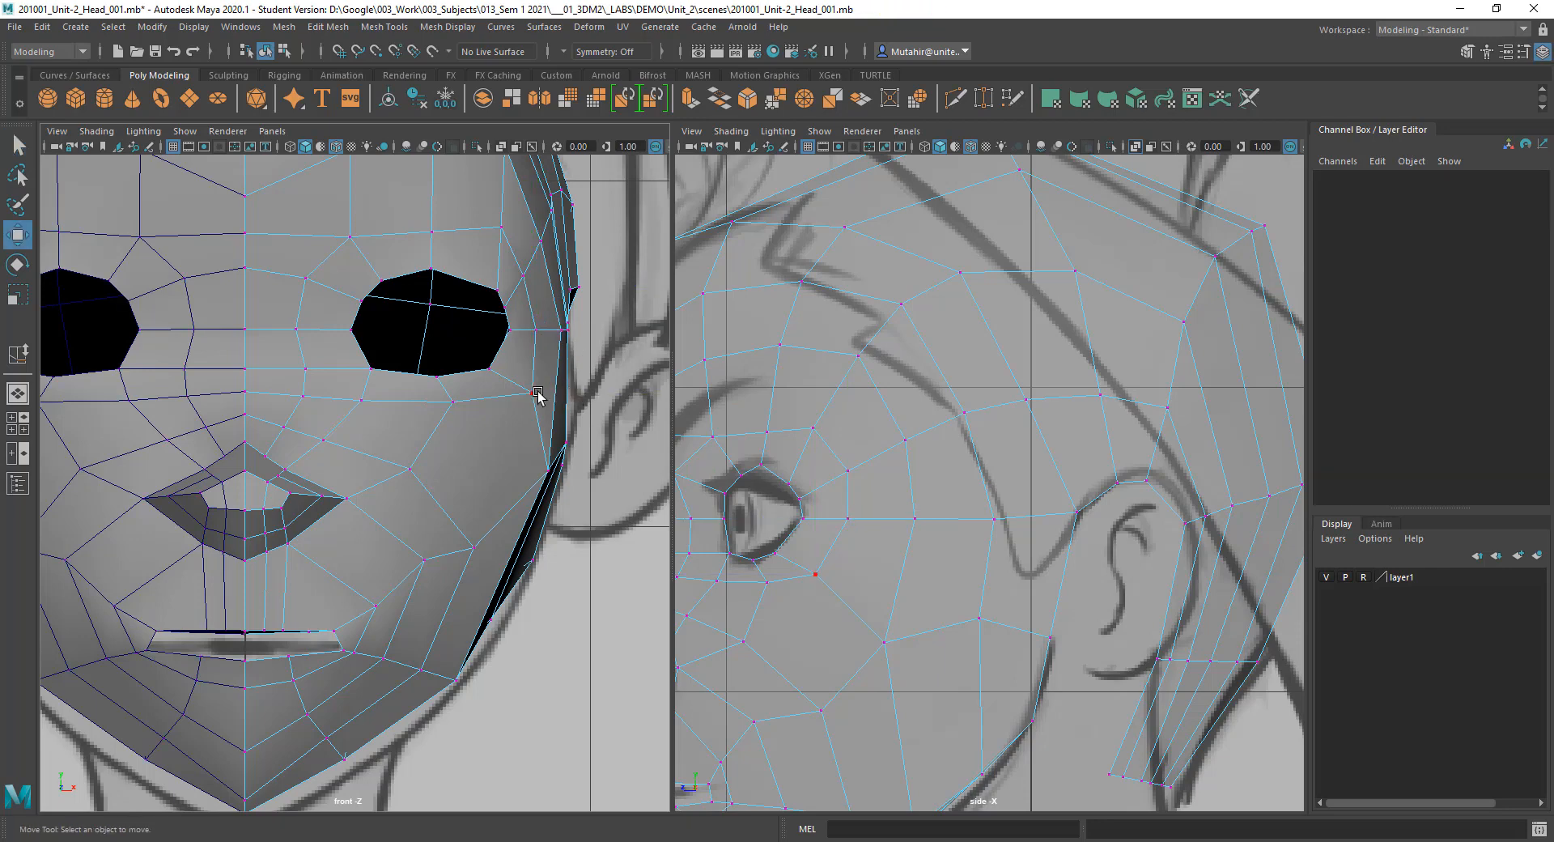
{"action": "left_click", "coordinate": [534, 393]}
{"action": "left_click_drag", "start_coordinate": [576, 394], "coordinate": [558, 394]}
{"action": "key", "text": "q"}
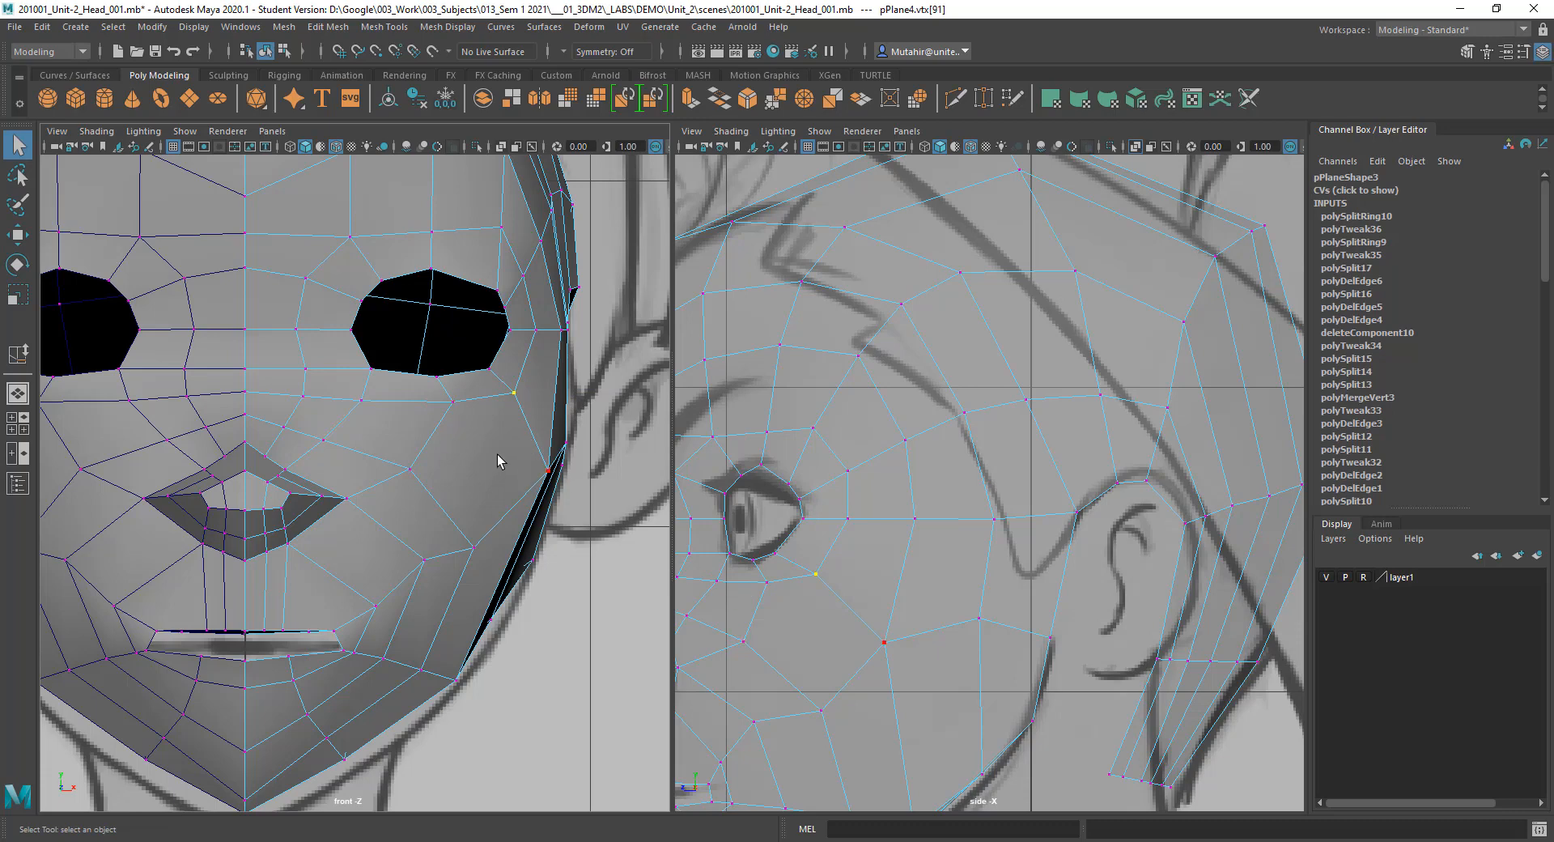
Step: Slide the edge path between the inner eye corner and the nose bridge closer to the nose
{"action": "middle_click_drag", "start_coordinate": [486, 461], "coordinate": [494, 431], "text": "alt"}
{"action": "middle_click_drag", "start_coordinate": [499, 490], "coordinate": [469, 497], "text": "alt"}
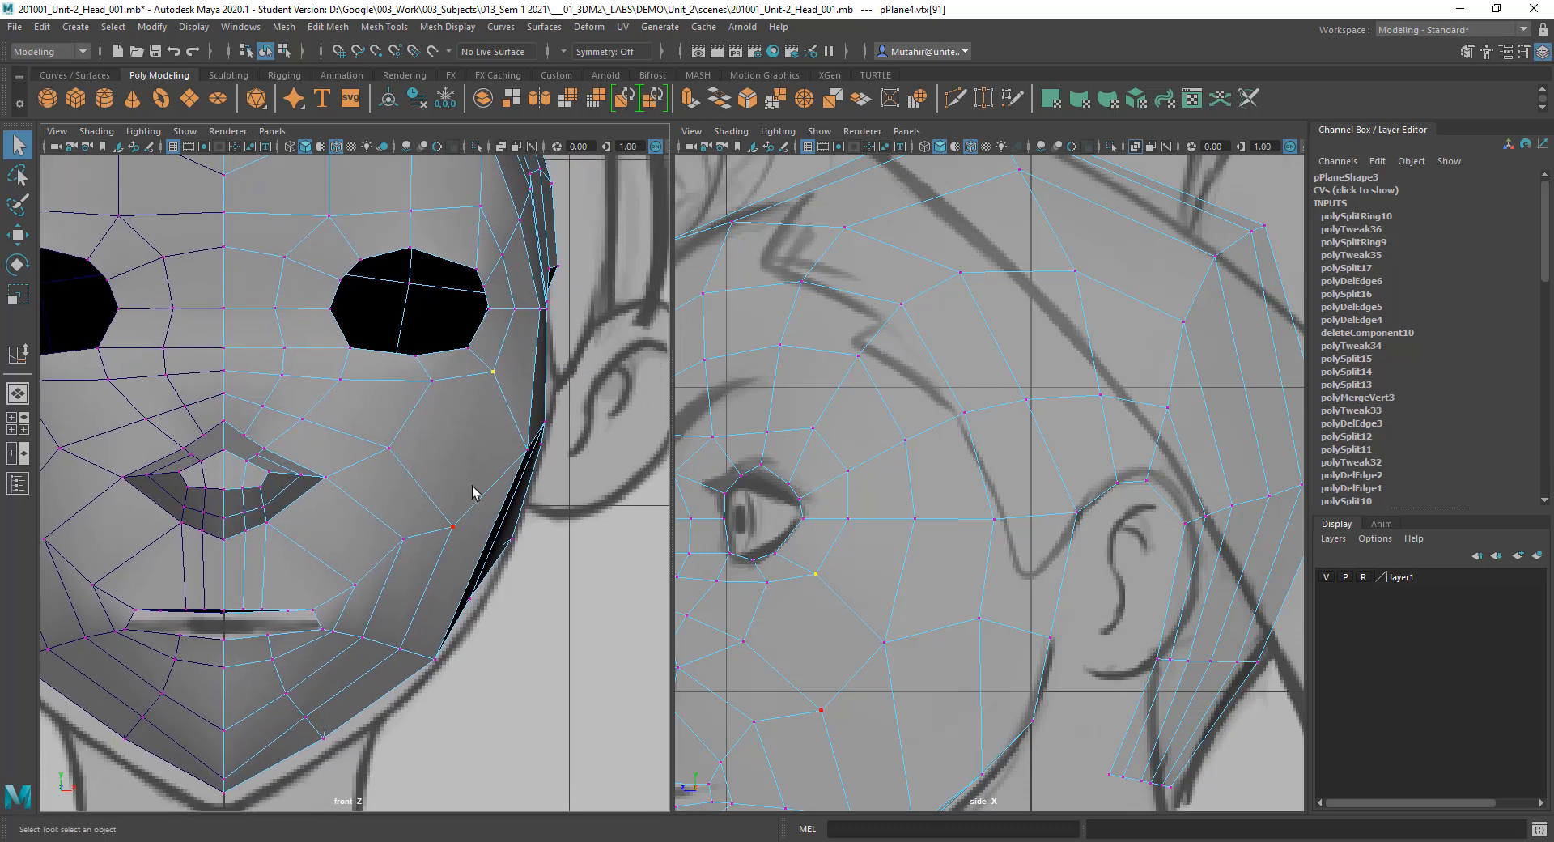
{"action": "middle_click_drag", "start_coordinate": [416, 436], "coordinate": [416, 446], "text": "alt"}
{"action": "middle_click_drag", "start_coordinate": [331, 322], "coordinate": [413, 412], "text": "alt"}
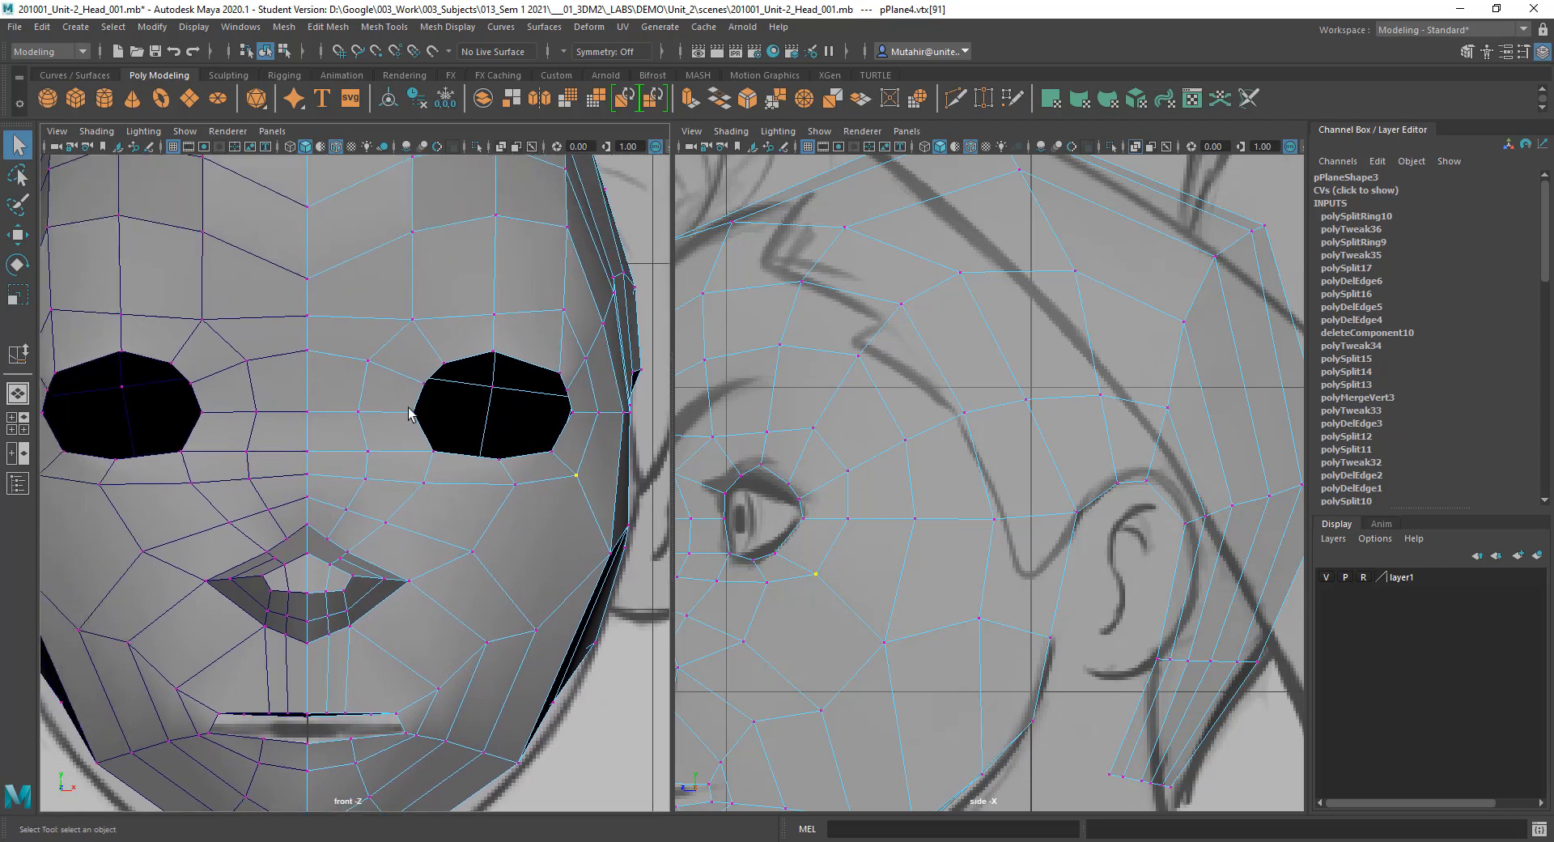
{"action": "scroll", "coordinate": [362, 428], "scroll_direction": "up", "scroll_amount": 2}
{"action": "right_click_drag", "start_coordinate": [361, 434], "coordinate": [350, 368]}
{"action": "left_click", "coordinate": [362, 425]}
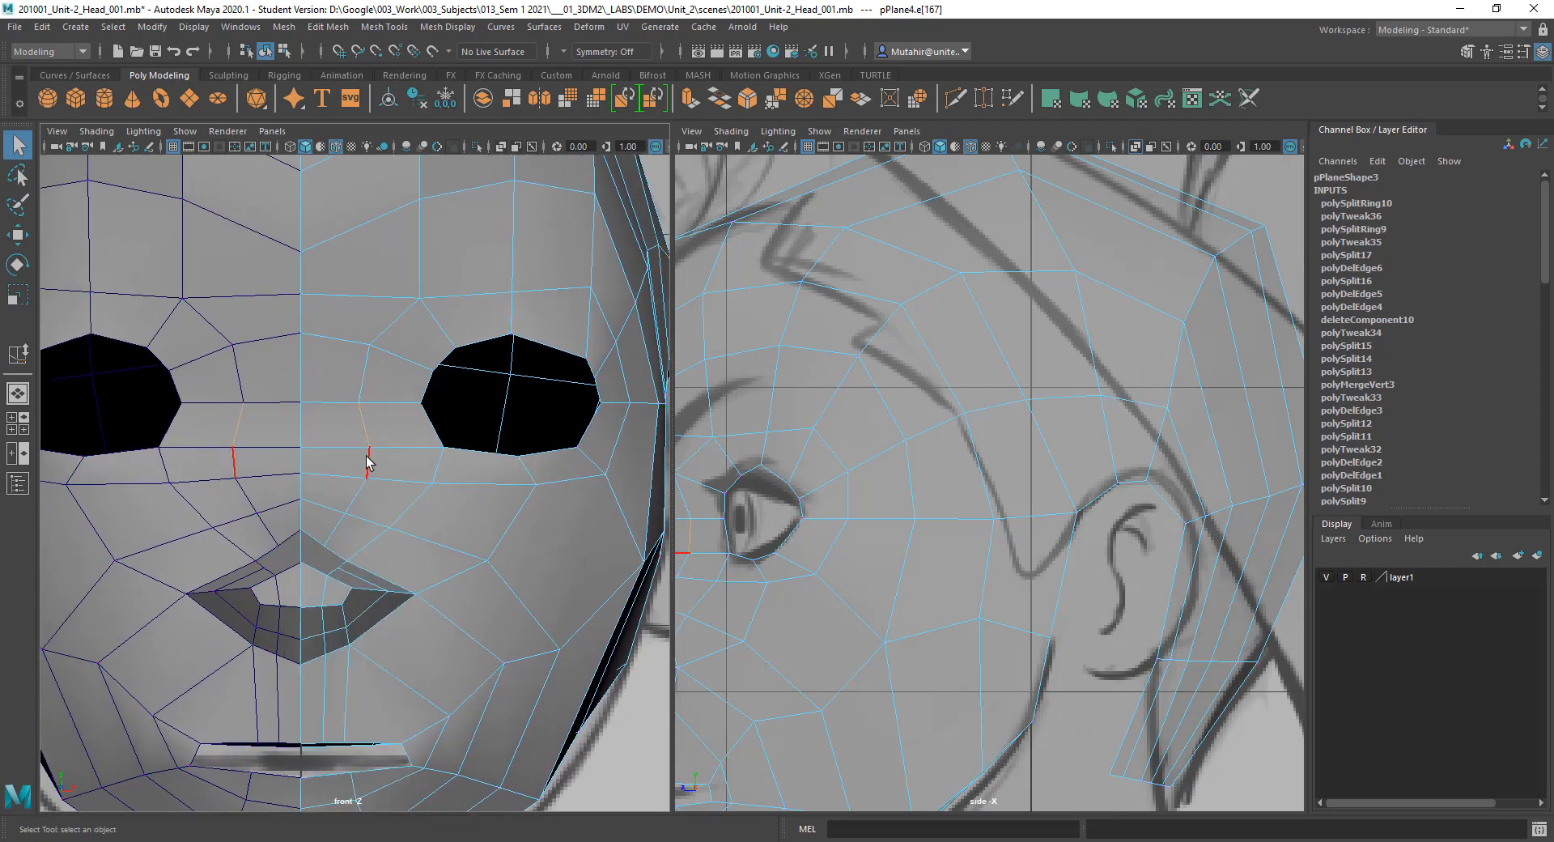
{"action": "key", "text": "y"}
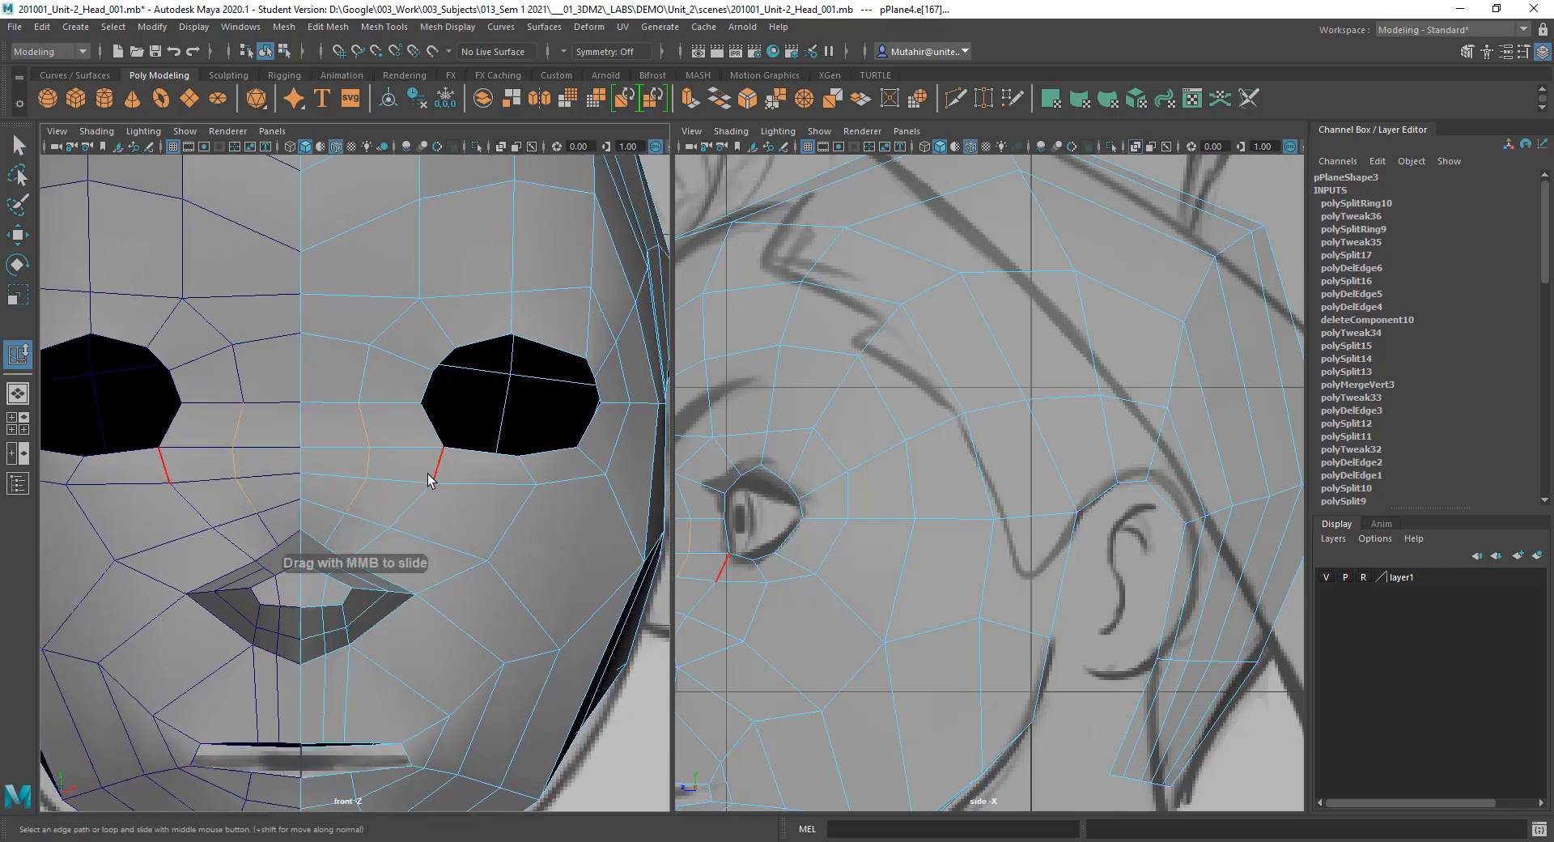
{"action": "middle_click_drag", "start_coordinate": [425, 480], "coordinate": [407, 480]}
{"action": "left_click", "coordinate": [385, 391]}
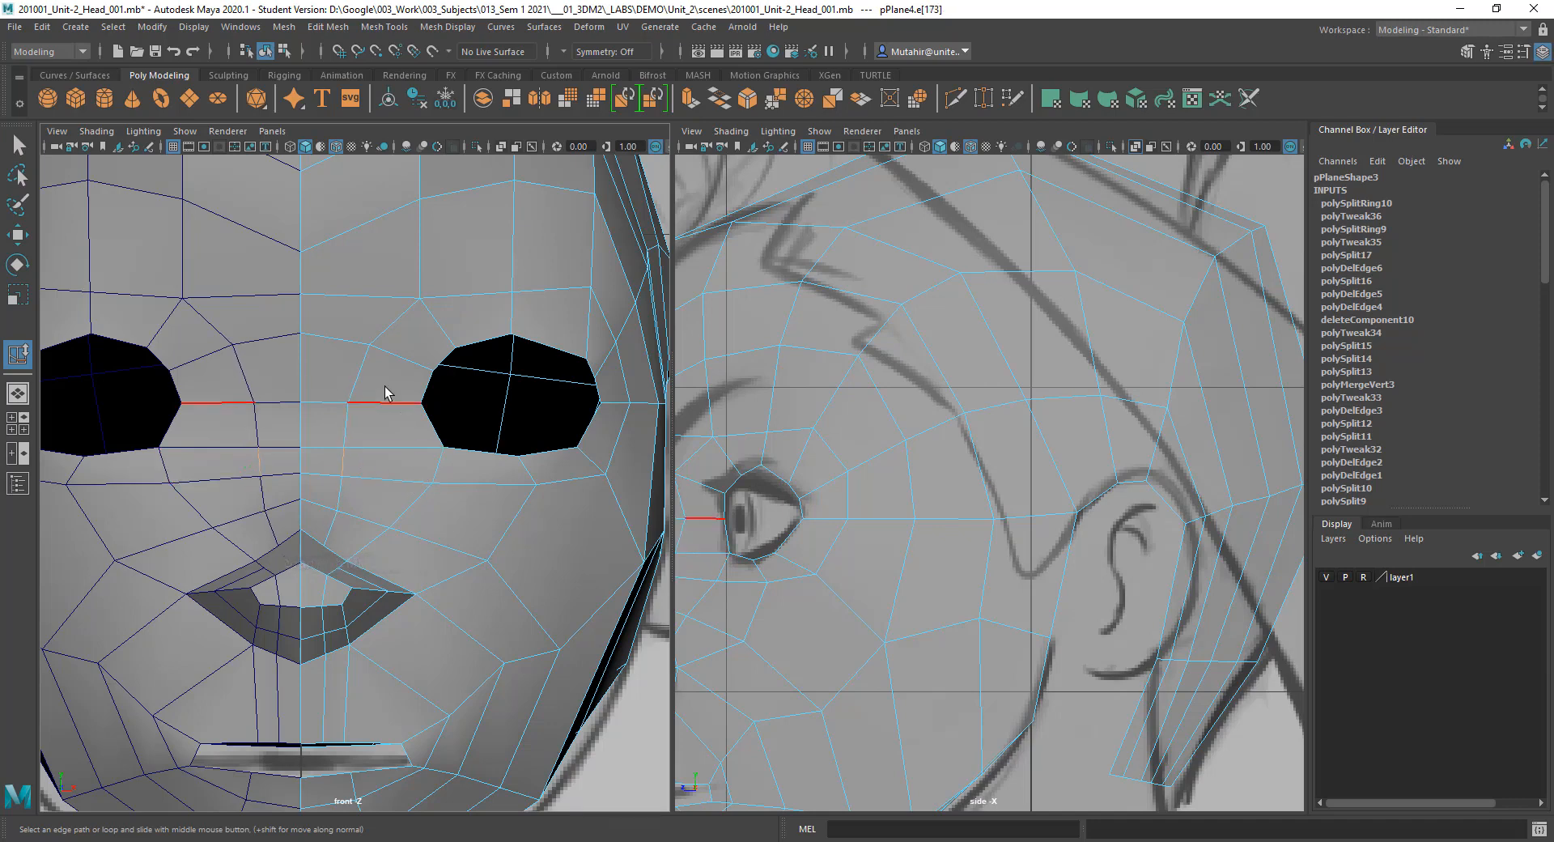
Step: Cut a new edge with Multi-Cut from the side of the nose to its profile just above the tip
{"action": "middle_click_drag", "start_coordinate": [417, 369], "coordinate": [421, 314], "text": "alt"}
{"action": "middle_click_drag", "start_coordinate": [437, 497], "coordinate": [439, 464], "text": "alt"}
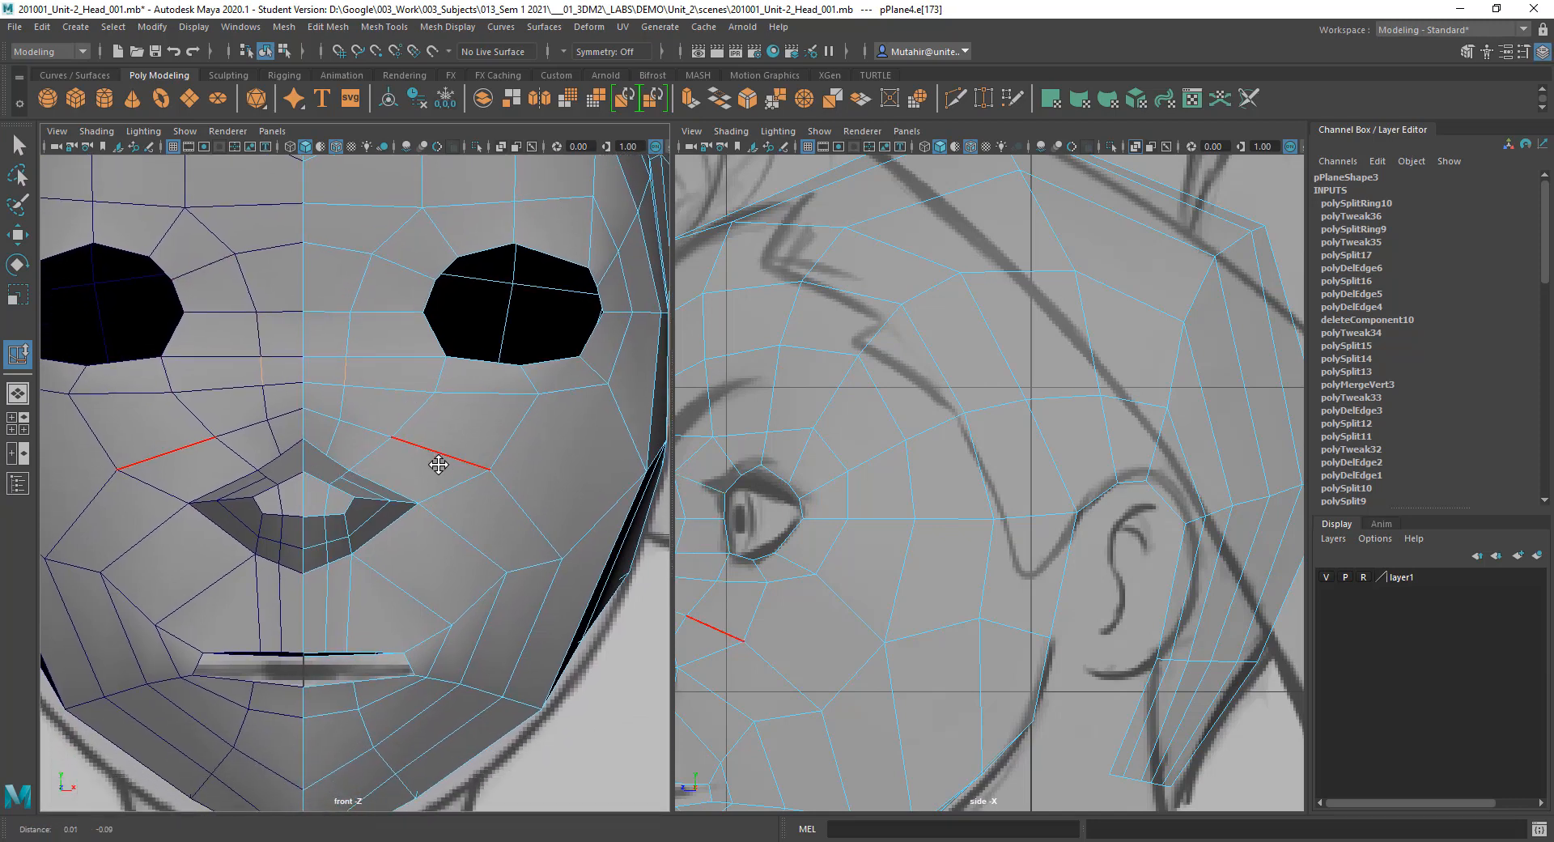
{"action": "middle_click_drag", "start_coordinate": [748, 534], "coordinate": [898, 444], "text": "alt"}
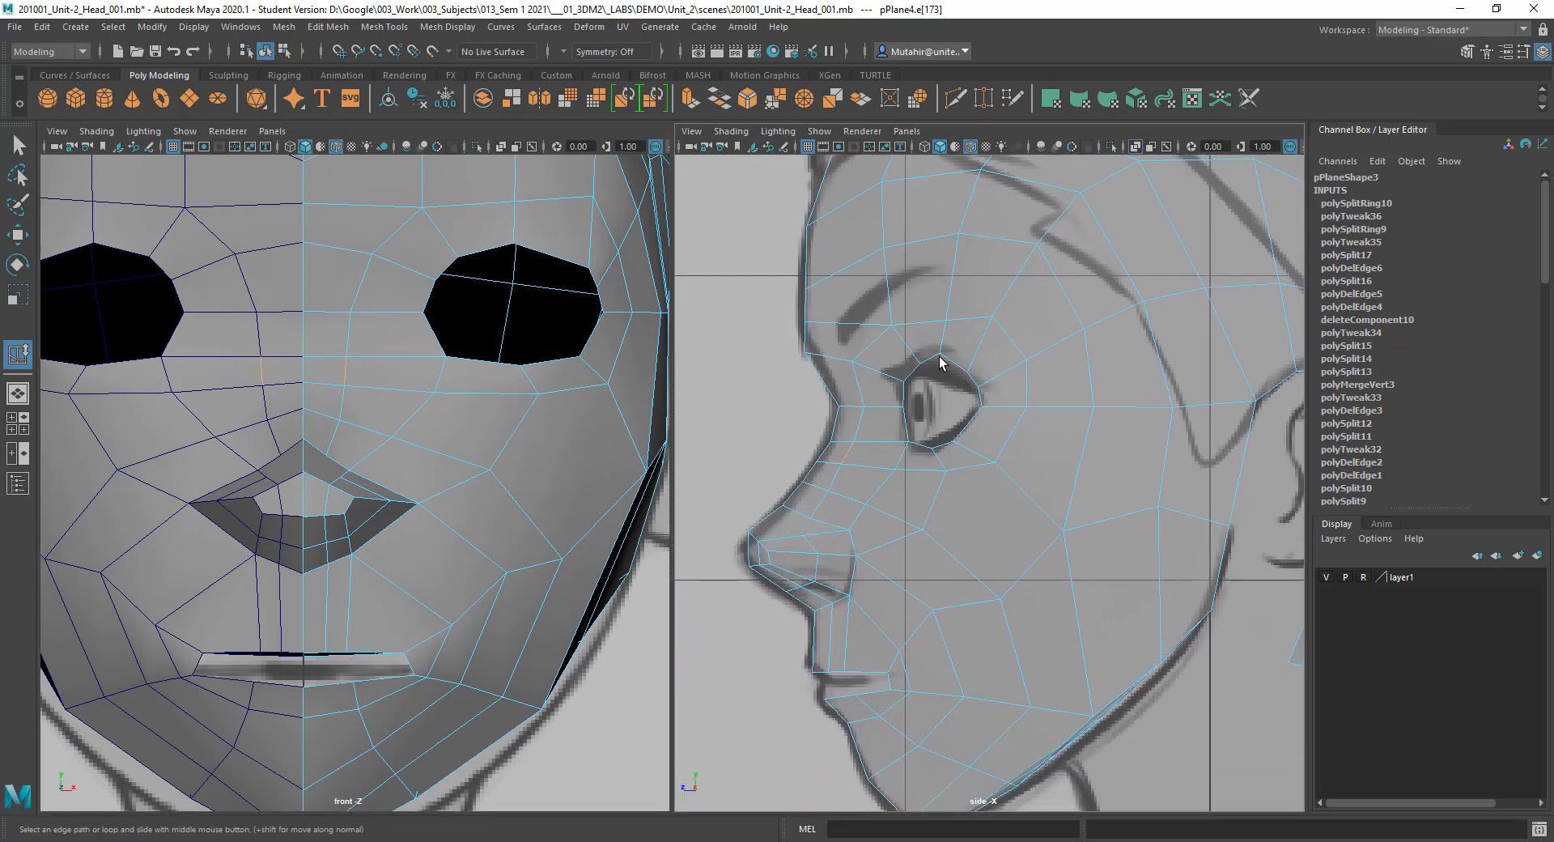
{"action": "scroll", "coordinate": [930, 385], "scroll_direction": "up", "scroll_amount": 3}
{"action": "middle_click_drag", "start_coordinate": [868, 534], "coordinate": [1001, 482], "text": "alt"}
{"action": "middle_click_drag", "start_coordinate": [1002, 371], "coordinate": [1007, 409], "text": "alt"}
{"action": "scroll", "coordinate": [983, 502], "scroll_direction": "up", "scroll_amount": 2}
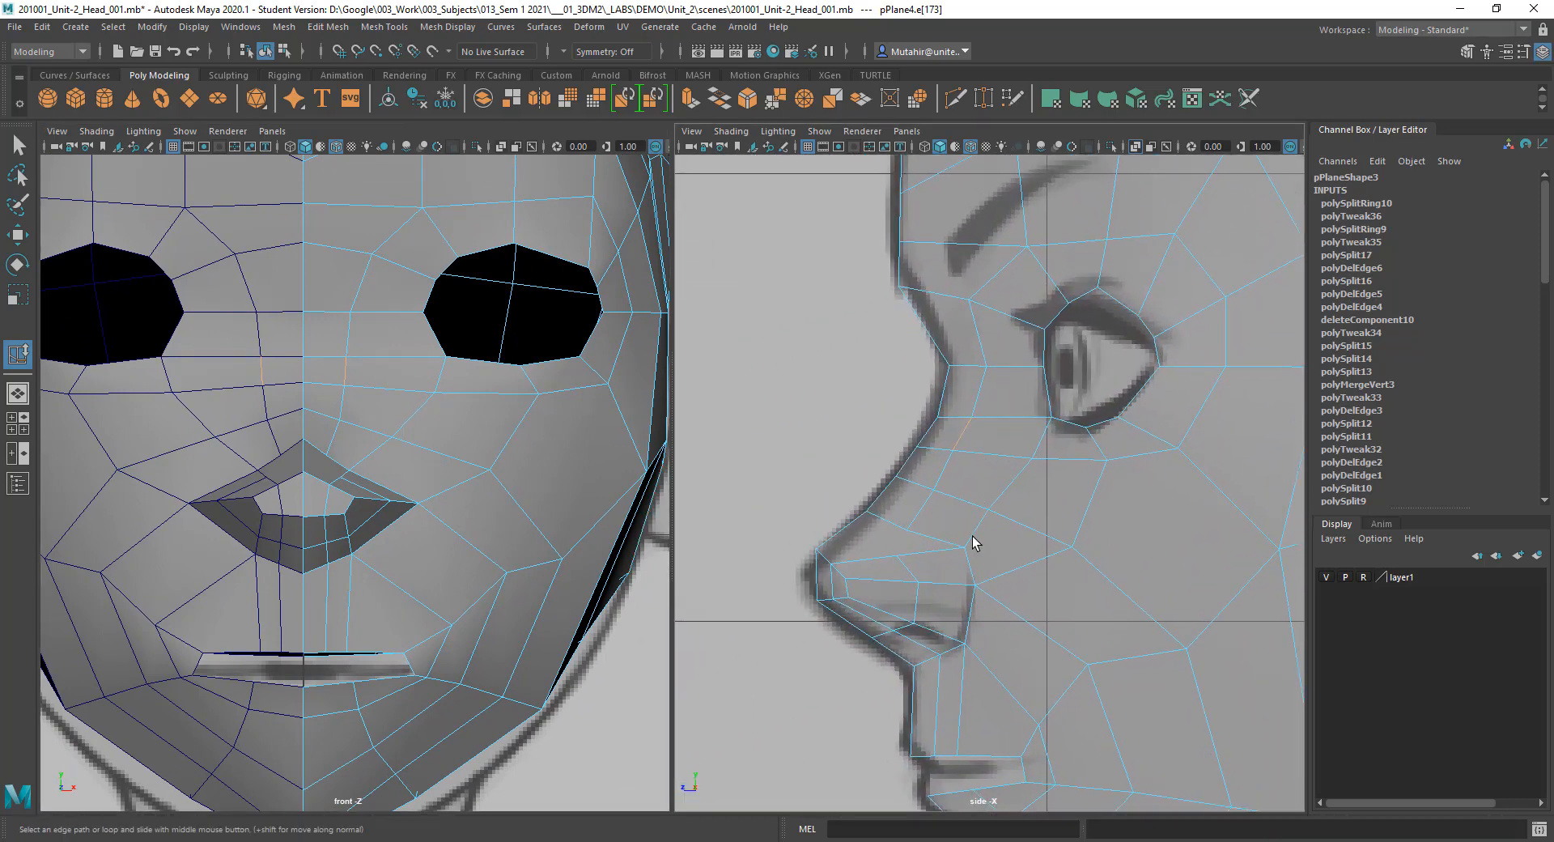
{"action": "middle_click_drag", "start_coordinate": [973, 535], "coordinate": [893, 507], "text": "alt"}
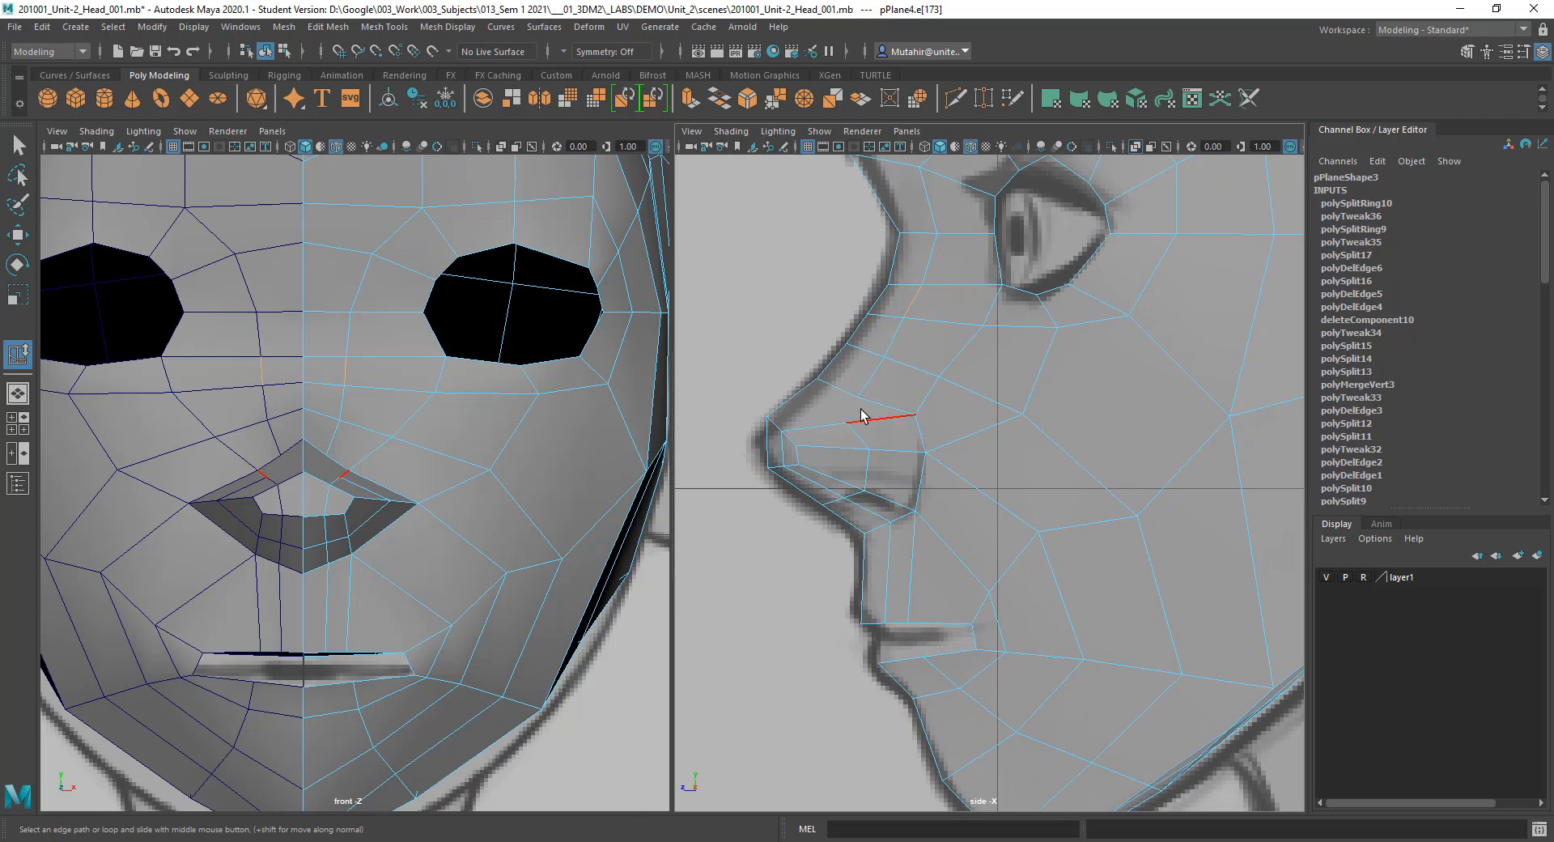
{"action": "left_click", "coordinate": [955, 98]}
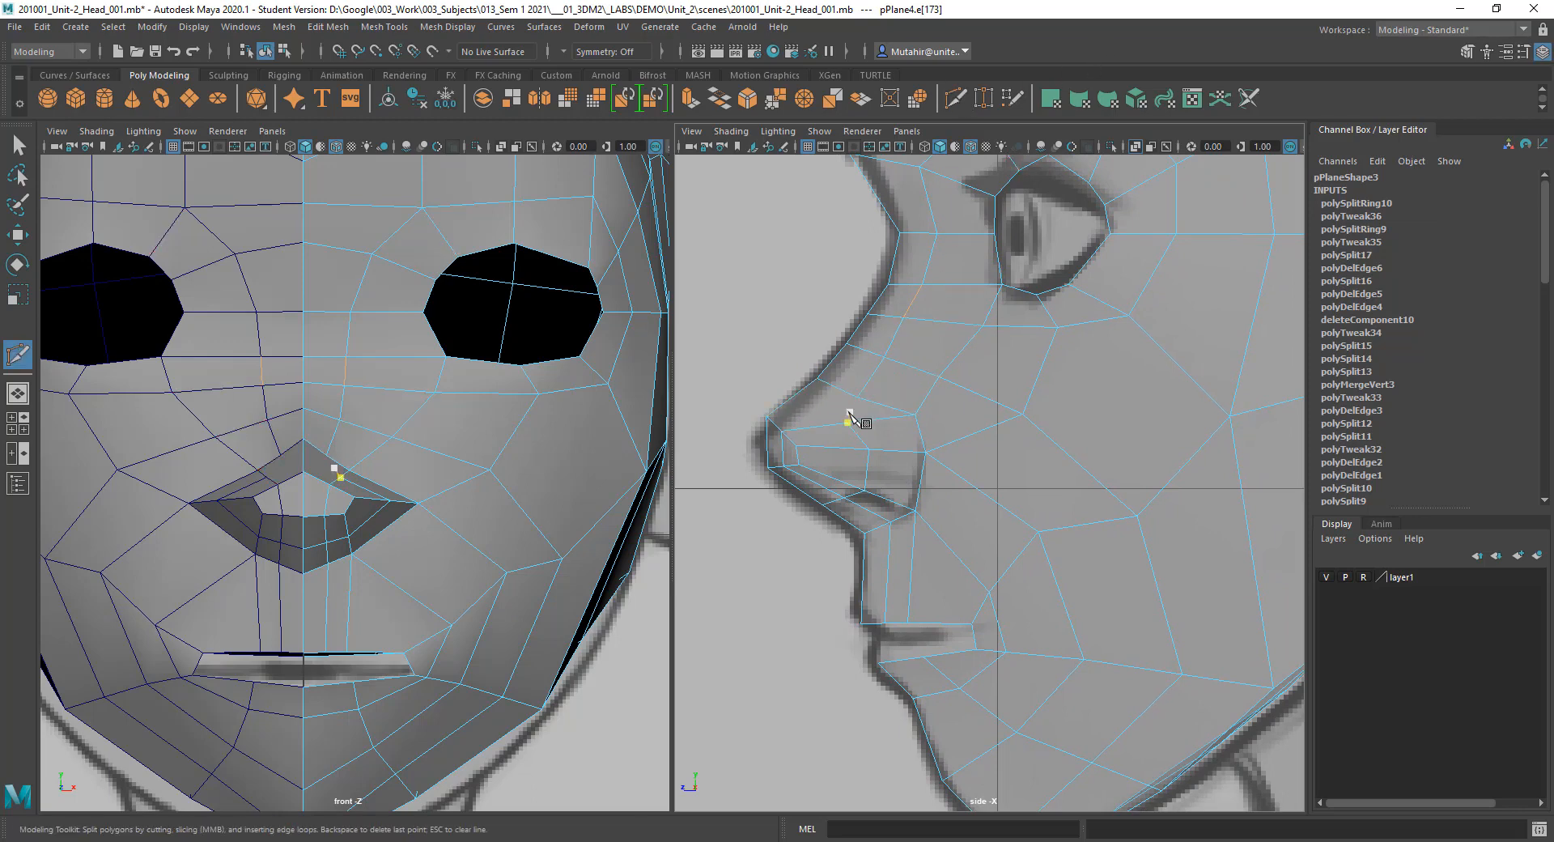
{"action": "left_click", "coordinate": [839, 406]}
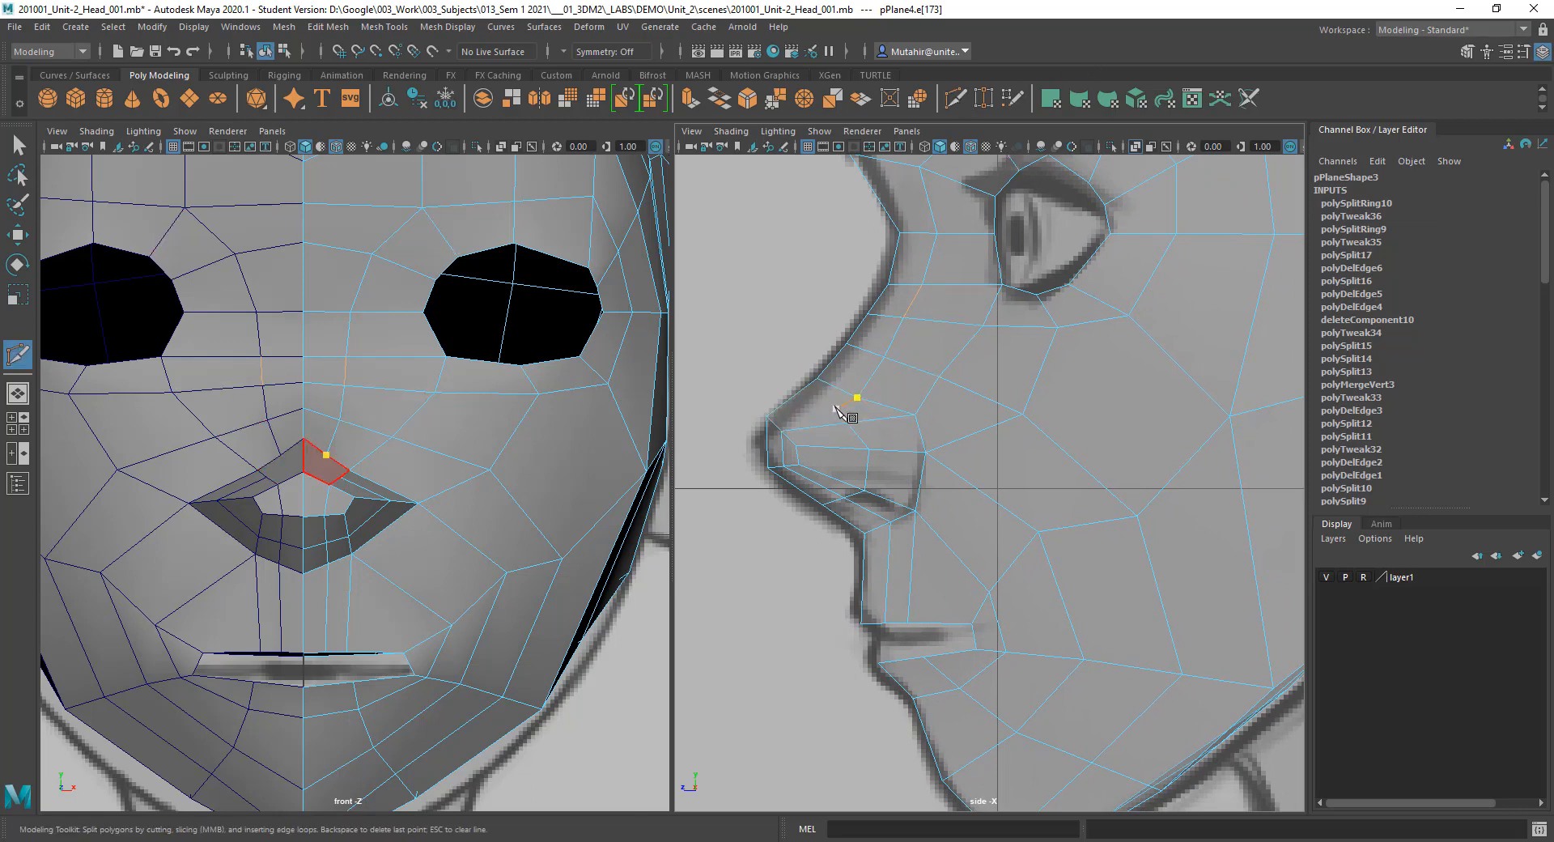
{"action": "left_click", "coordinate": [793, 399]}
{"action": "right_click", "coordinate": [837, 411]}
Step: Cut a short edge from the new vertex on the nose's side down to the edge above the nostril
{"action": "left_click", "coordinate": [836, 411]}
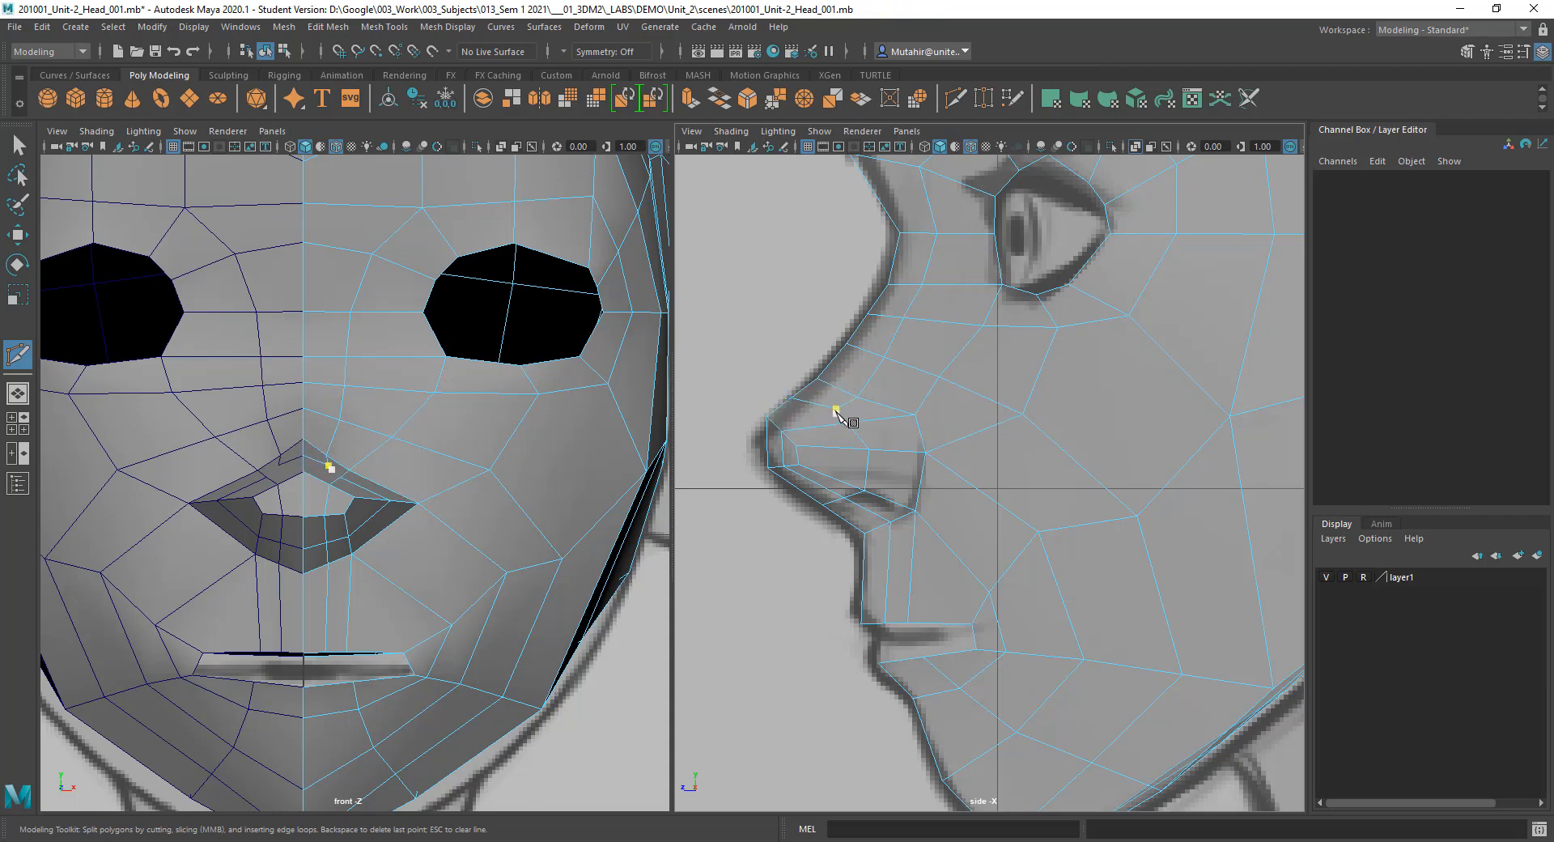
{"action": "left_click", "coordinate": [850, 427]}
{"action": "right_click", "coordinate": [851, 427]}
{"action": "key", "text": "q"}
Step: Move the upper nose tip vertex down and forward in the side view to follow the sketched nose outline
{"action": "scroll", "coordinate": [954, 417], "scroll_direction": "up", "scroll_amount": 4}
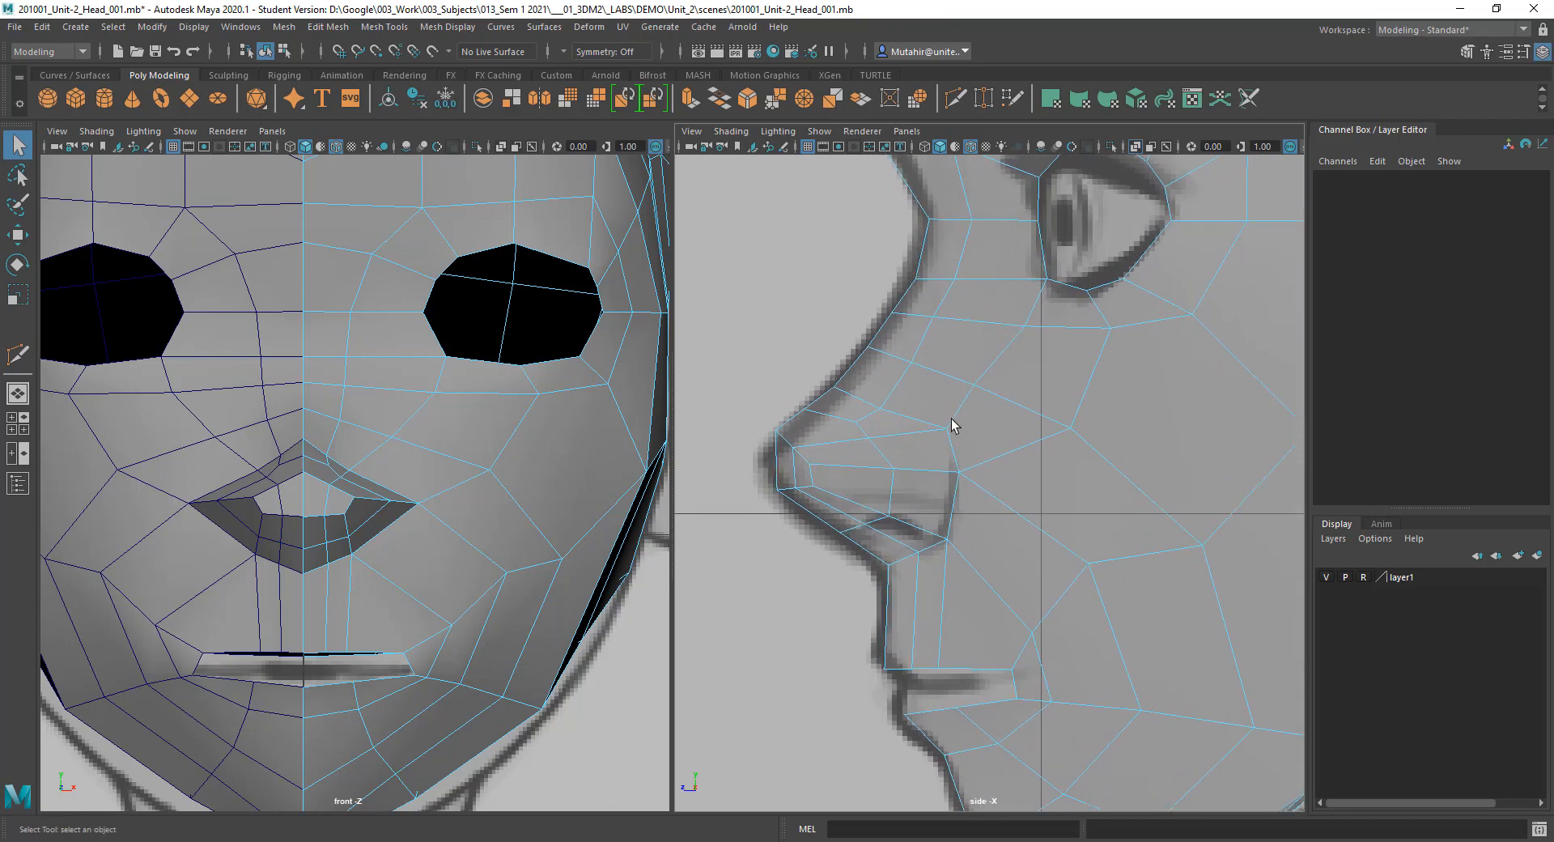
{"action": "right_click_drag", "start_coordinate": [931, 382], "coordinate": [894, 385]}
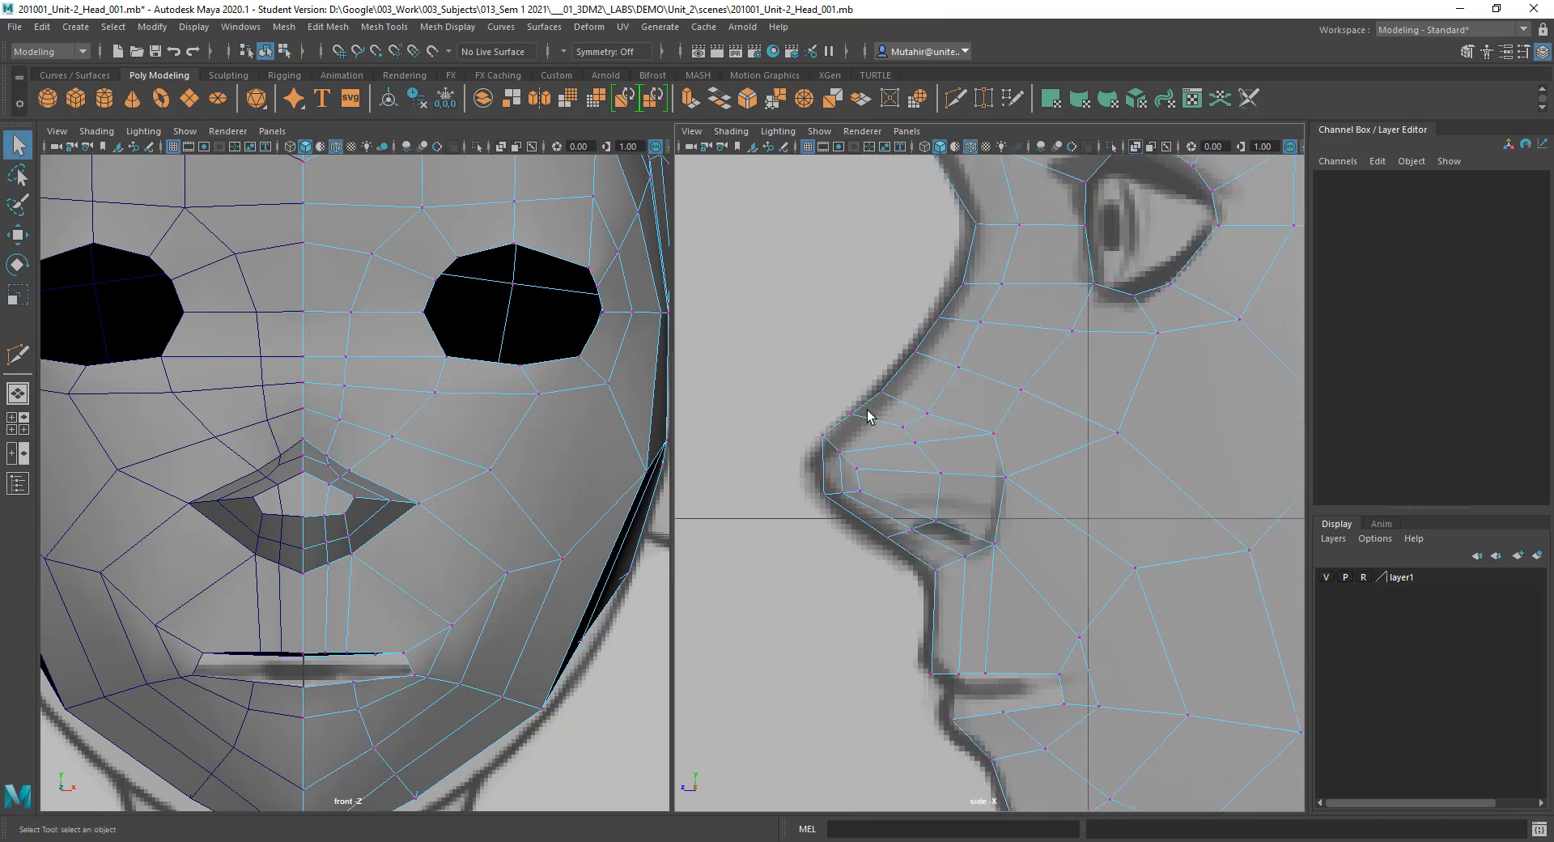
{"action": "left_click", "coordinate": [857, 466]}
{"action": "scroll", "coordinate": [882, 421], "scroll_direction": "up", "scroll_amount": 5}
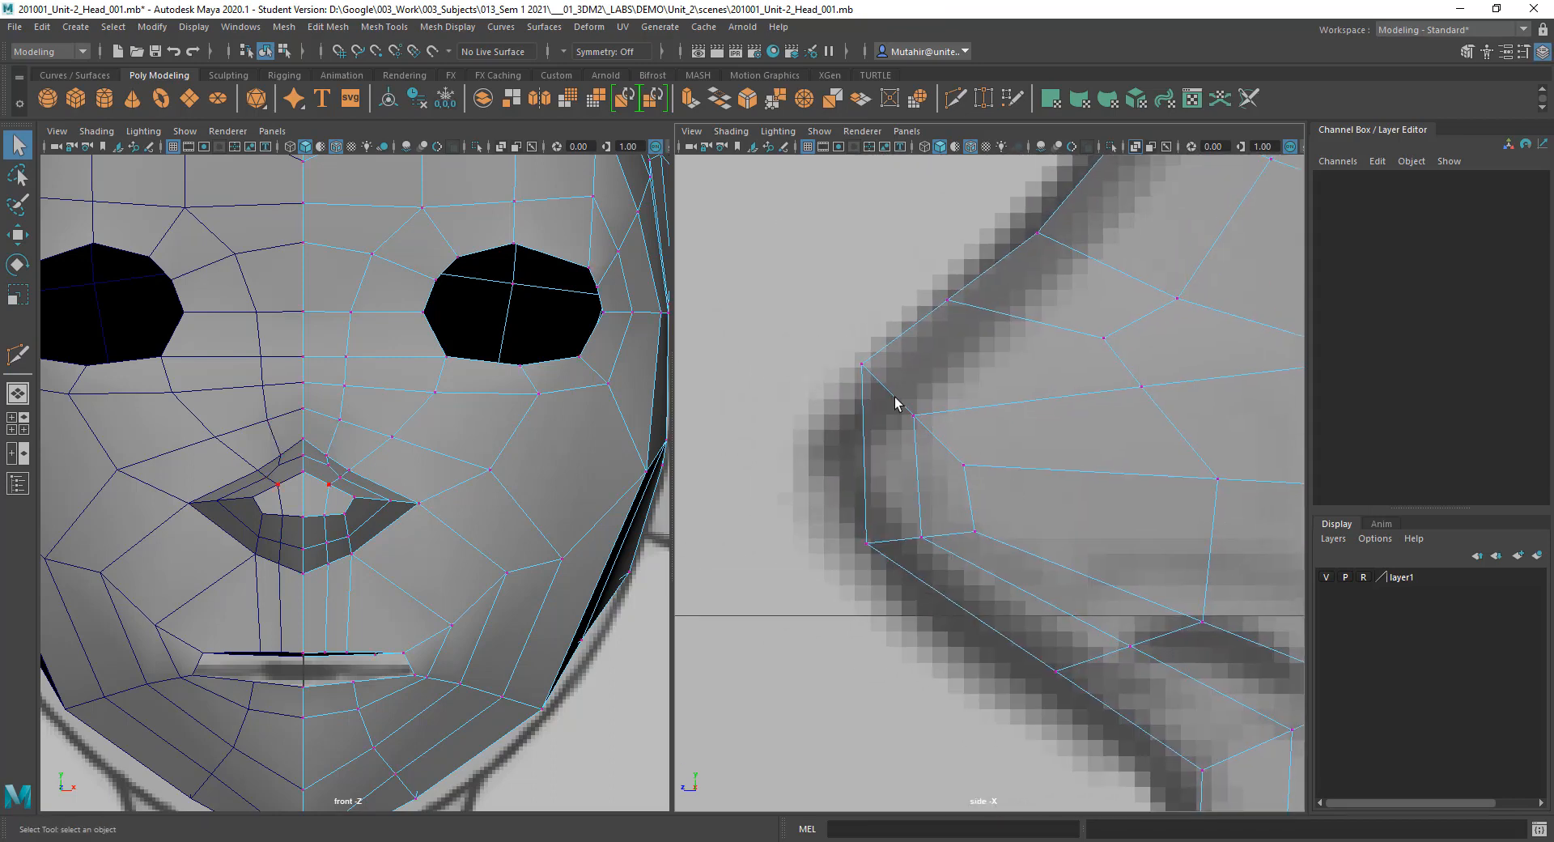
{"action": "key", "text": "w"}
{"action": "left_click_drag", "start_coordinate": [881, 395], "coordinate": [853, 419]}
{"action": "key", "text": "q"}
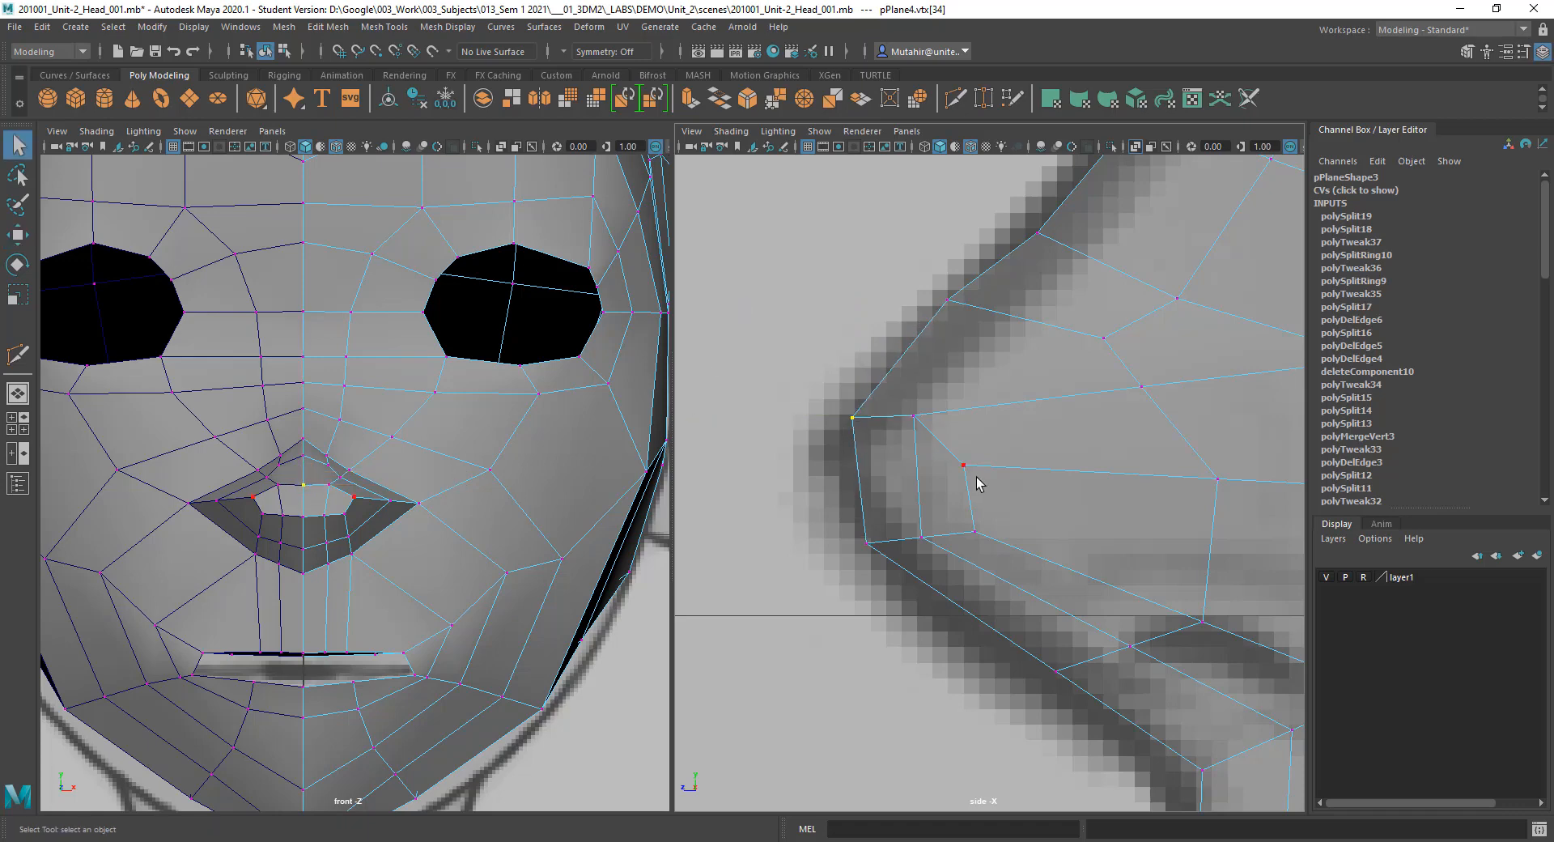
Step: Move the lower nose tip vertex up and forward in the side view to match the sketch
{"action": "scroll", "coordinate": [1069, 543], "scroll_direction": "down", "scroll_amount": 5}
{"action": "scroll", "coordinate": [1063, 546], "scroll_direction": "up", "scroll_amount": 3}
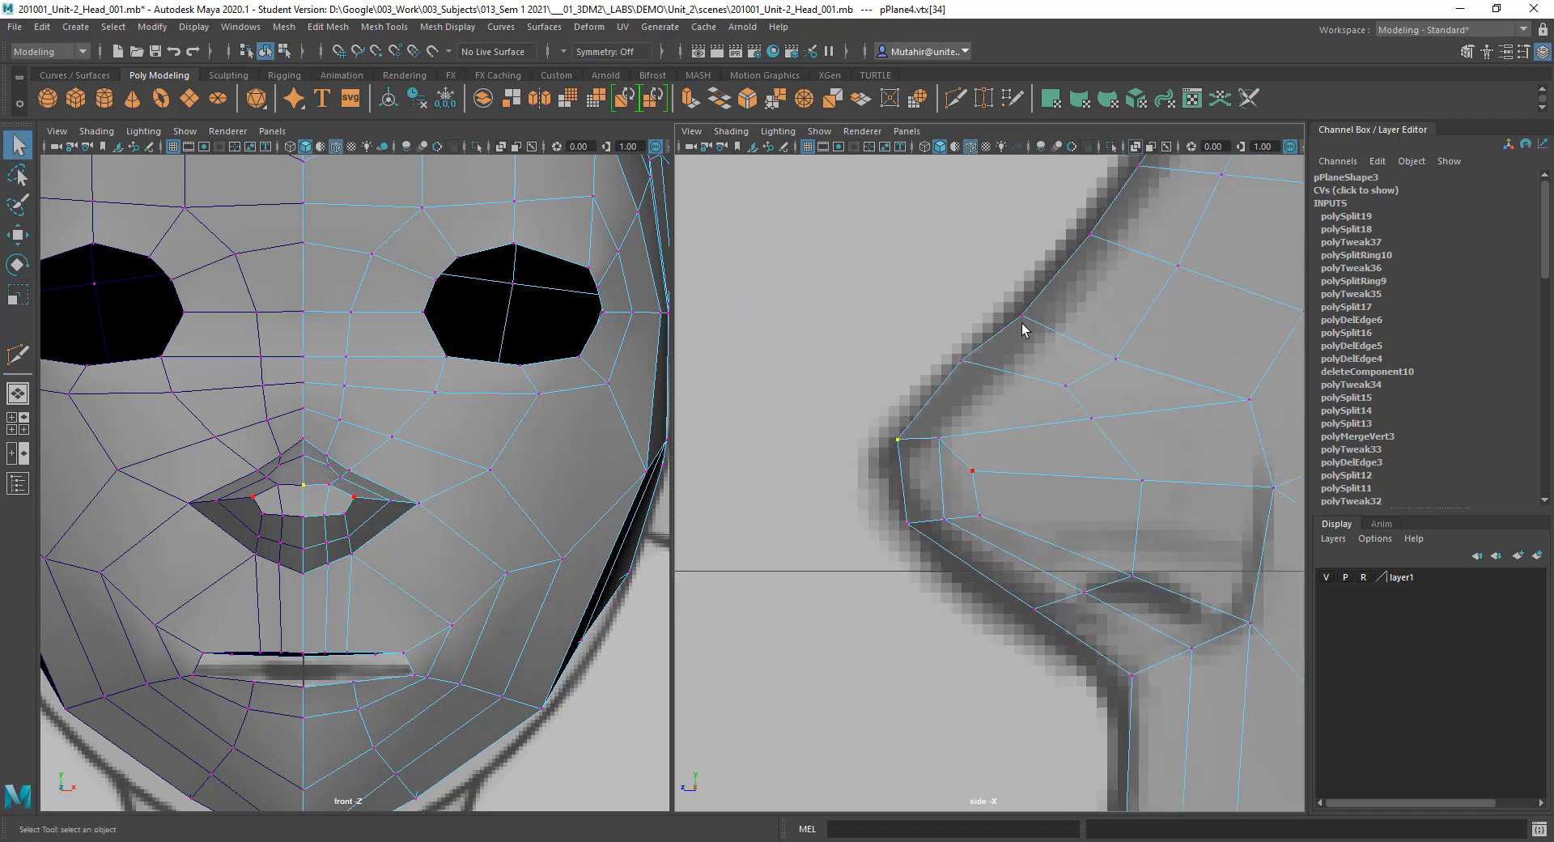
{"action": "scroll", "coordinate": [1011, 431], "scroll_direction": "up", "scroll_amount": 1}
{"action": "key", "text": "w"}
{"action": "left_click_drag", "start_coordinate": [904, 543], "coordinate": [893, 516]}
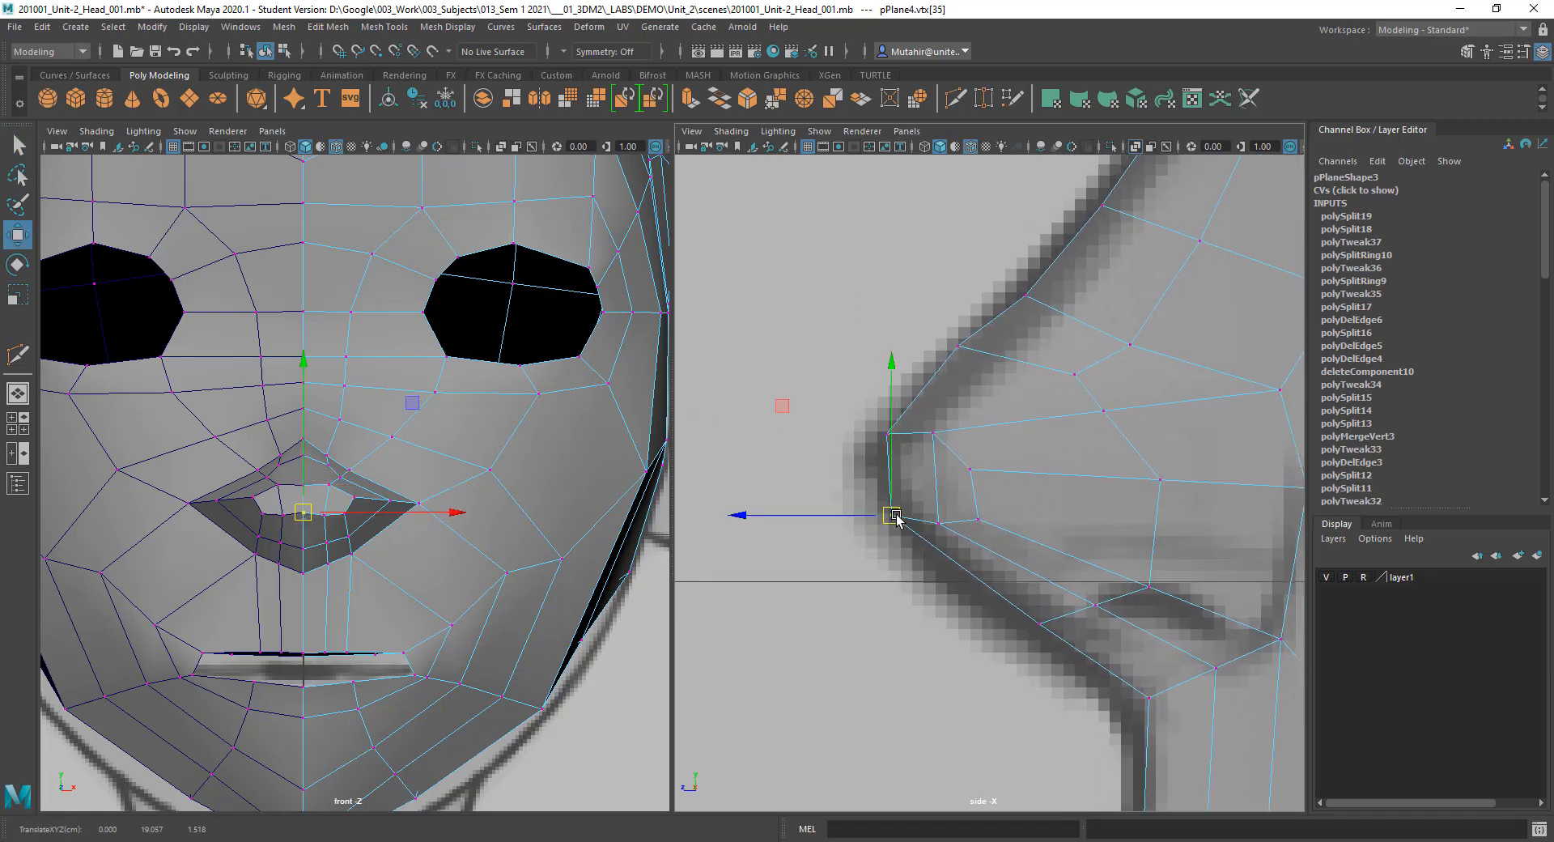
{"action": "key", "text": "q"}
Step: Move the four vertices beside the nose tip back in the side view and scale them slightly closer together vertically
{"action": "middle_click_drag", "start_coordinate": [997, 524], "coordinate": [932, 523], "text": "alt"}
{"action": "left_click_drag", "start_coordinate": [859, 427], "coordinate": [960, 572]}
{"action": "key", "text": "w"}
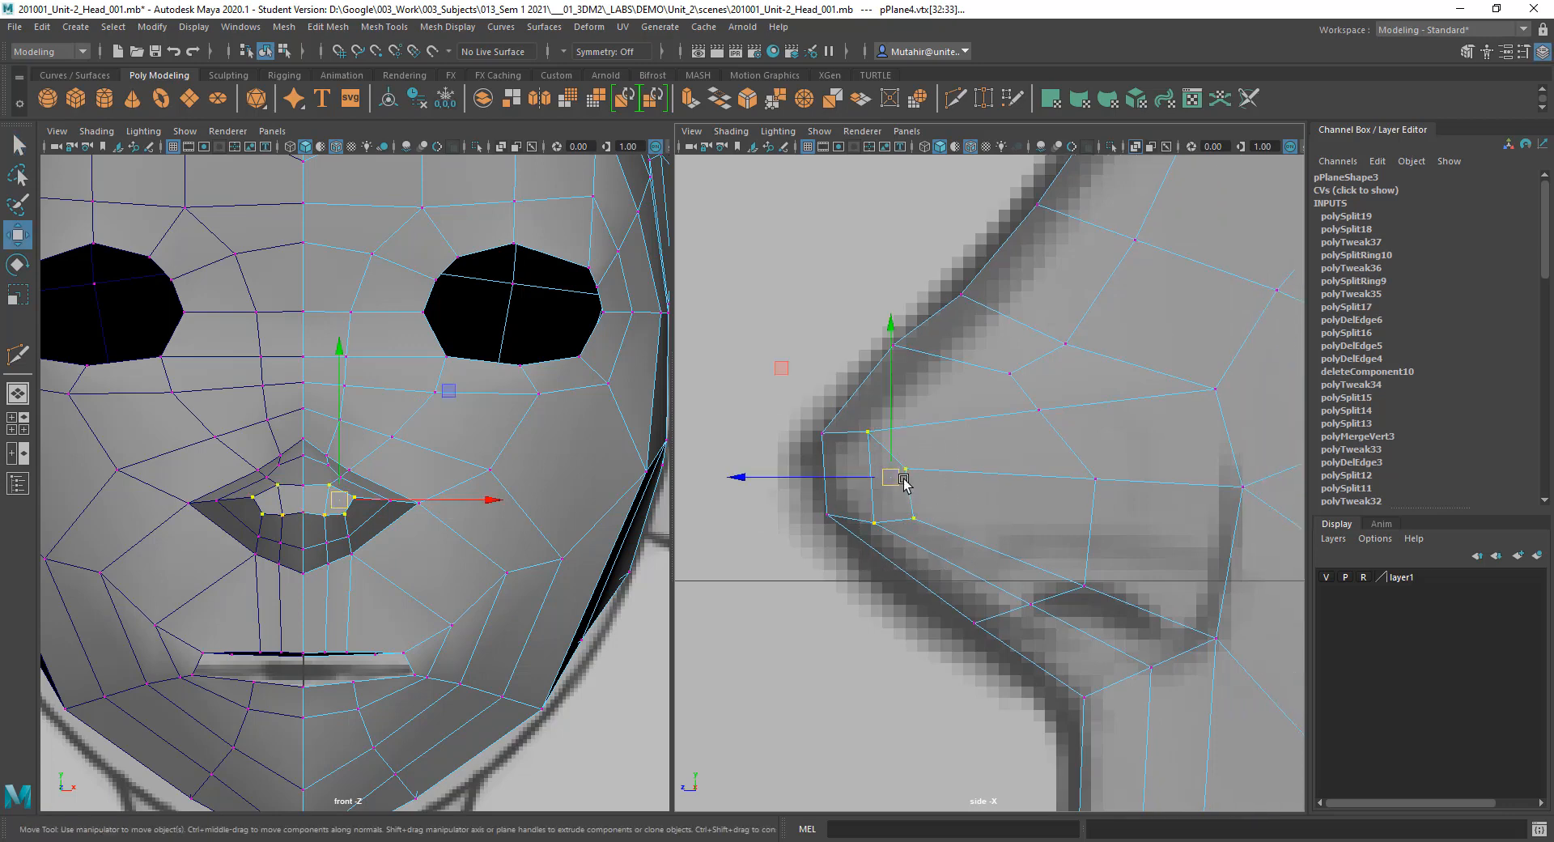
{"action": "left_click_drag", "start_coordinate": [900, 478], "coordinate": [990, 557]}
{"action": "key", "text": "r"}
{"action": "key", "text": "w"}
Step: Move the rear two of these nose-side vertices further back in the side view and rotate the pair nearly upright
{"action": "key", "text": "q"}
{"action": "key", "text": "w"}
{"action": "left_click_drag", "start_coordinate": [943, 489], "coordinate": [995, 489]}
{"action": "key", "text": "e"}
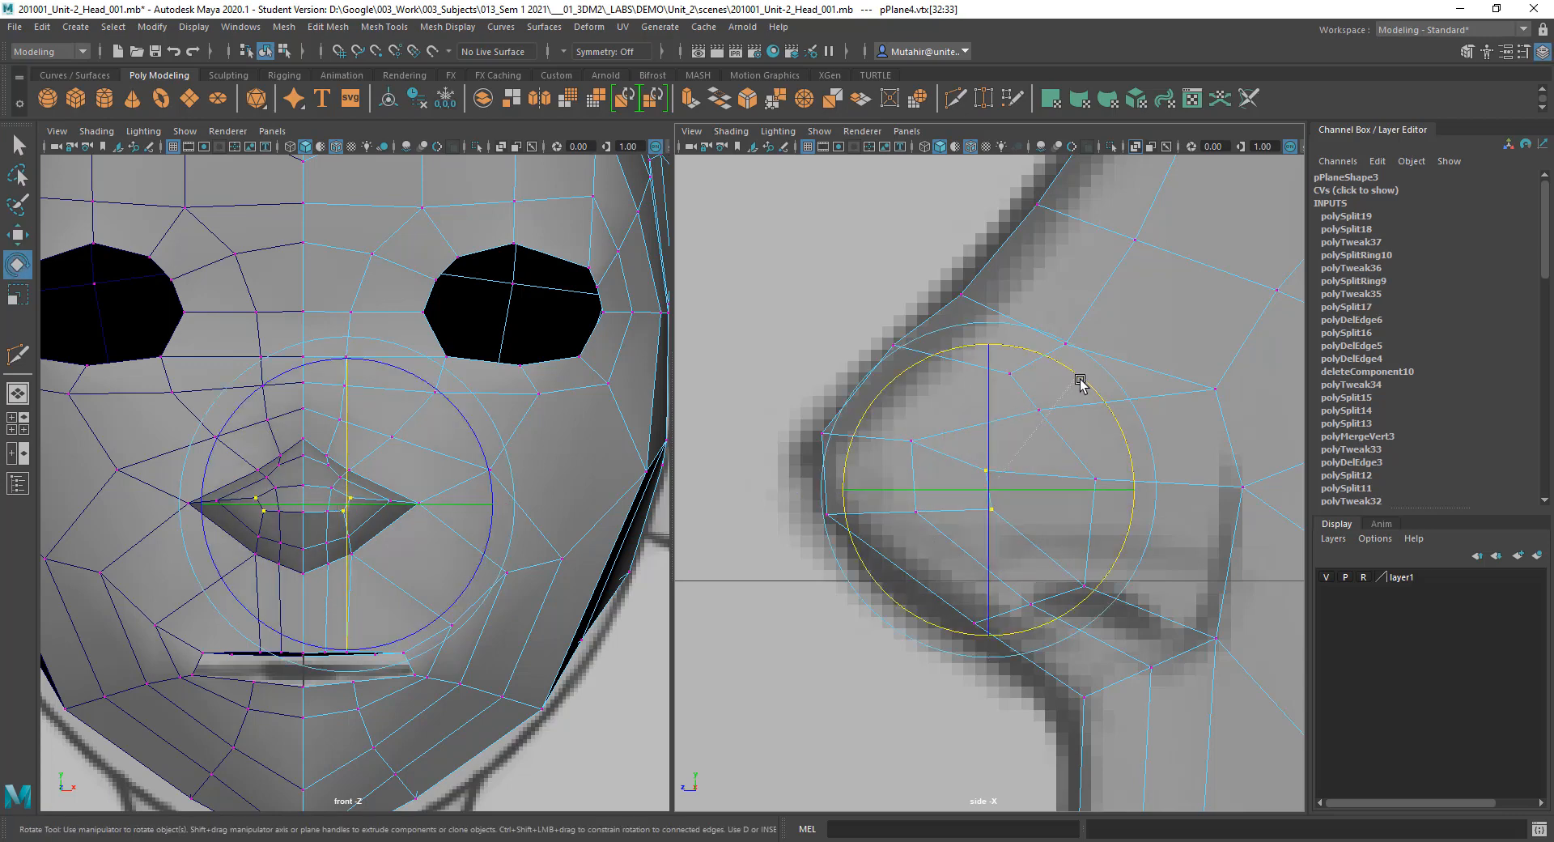
{"action": "left_click_drag", "start_coordinate": [1079, 381], "coordinate": [1085, 407]}
{"action": "key", "text": "q"}
Step: Move the front pair of vertices beside the nose tip slightly forward in the side view
{"action": "middle_click_drag", "start_coordinate": [987, 435], "coordinate": [998, 418], "text": "alt"}
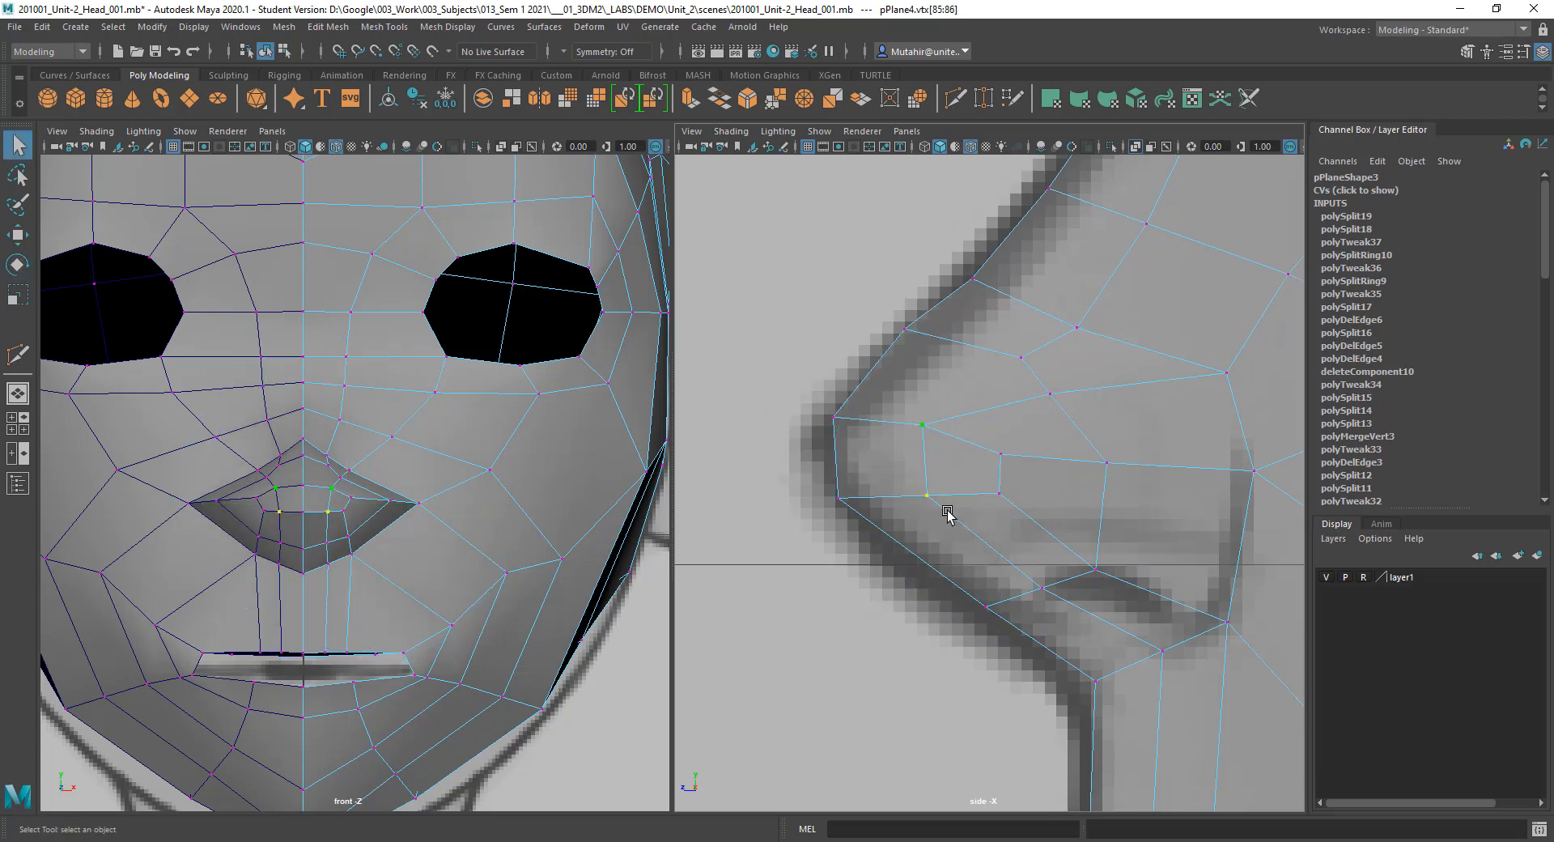
{"action": "key", "text": "w"}
{"action": "left_click_drag", "start_coordinate": [924, 459], "coordinate": [913, 464]}
{"action": "key", "text": "q"}
Step: Lower the first profile vertex above the nose tip and move the next one up and back along the sketched outline
{"action": "middle_click_drag", "start_coordinate": [915, 337], "coordinate": [903, 400], "text": "alt"}
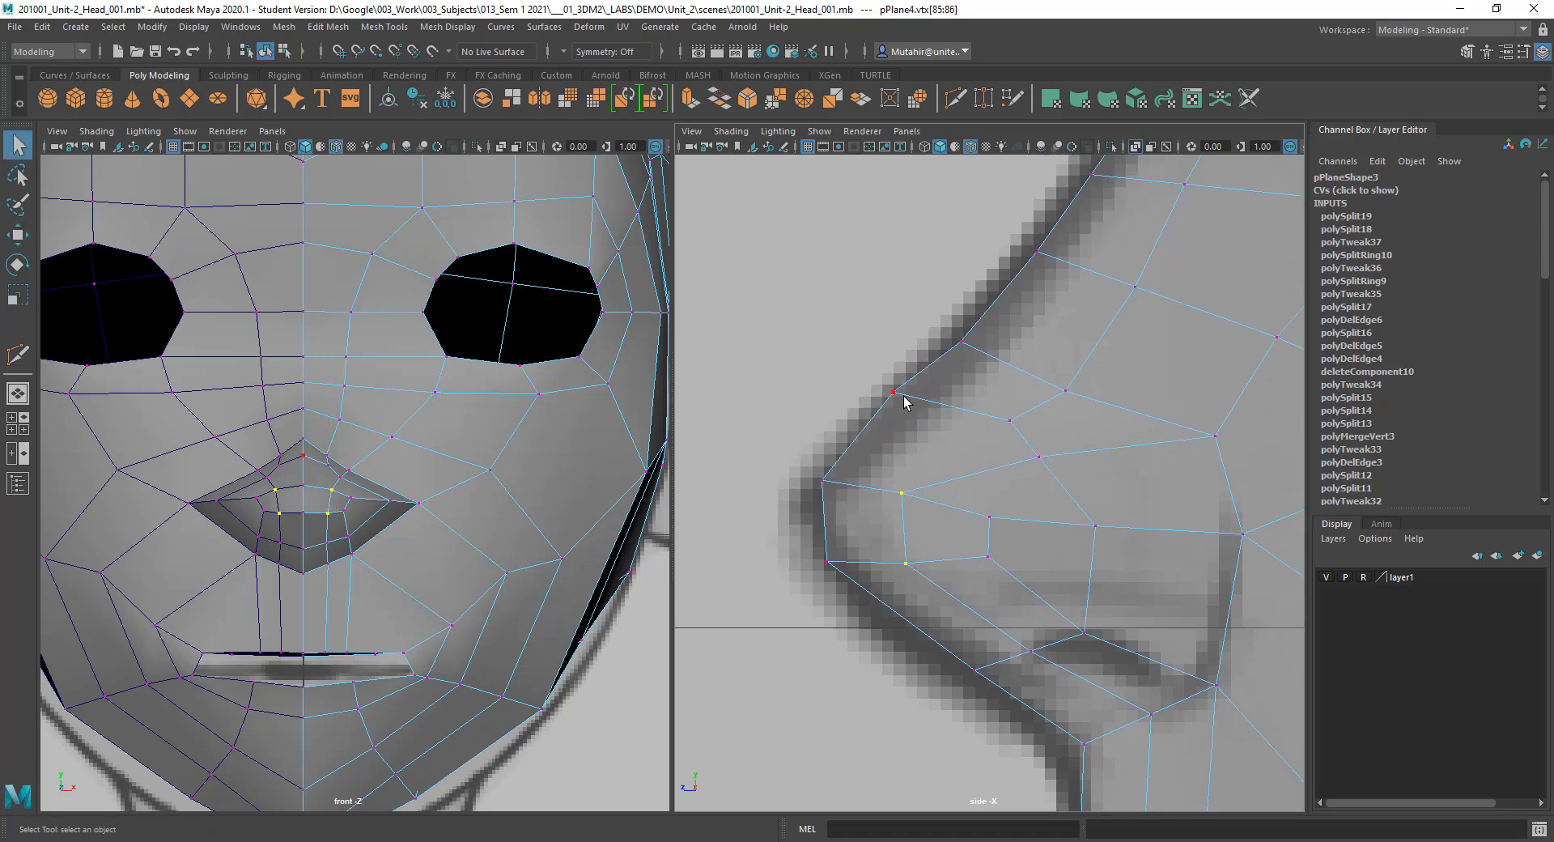
{"action": "key", "text": "w"}
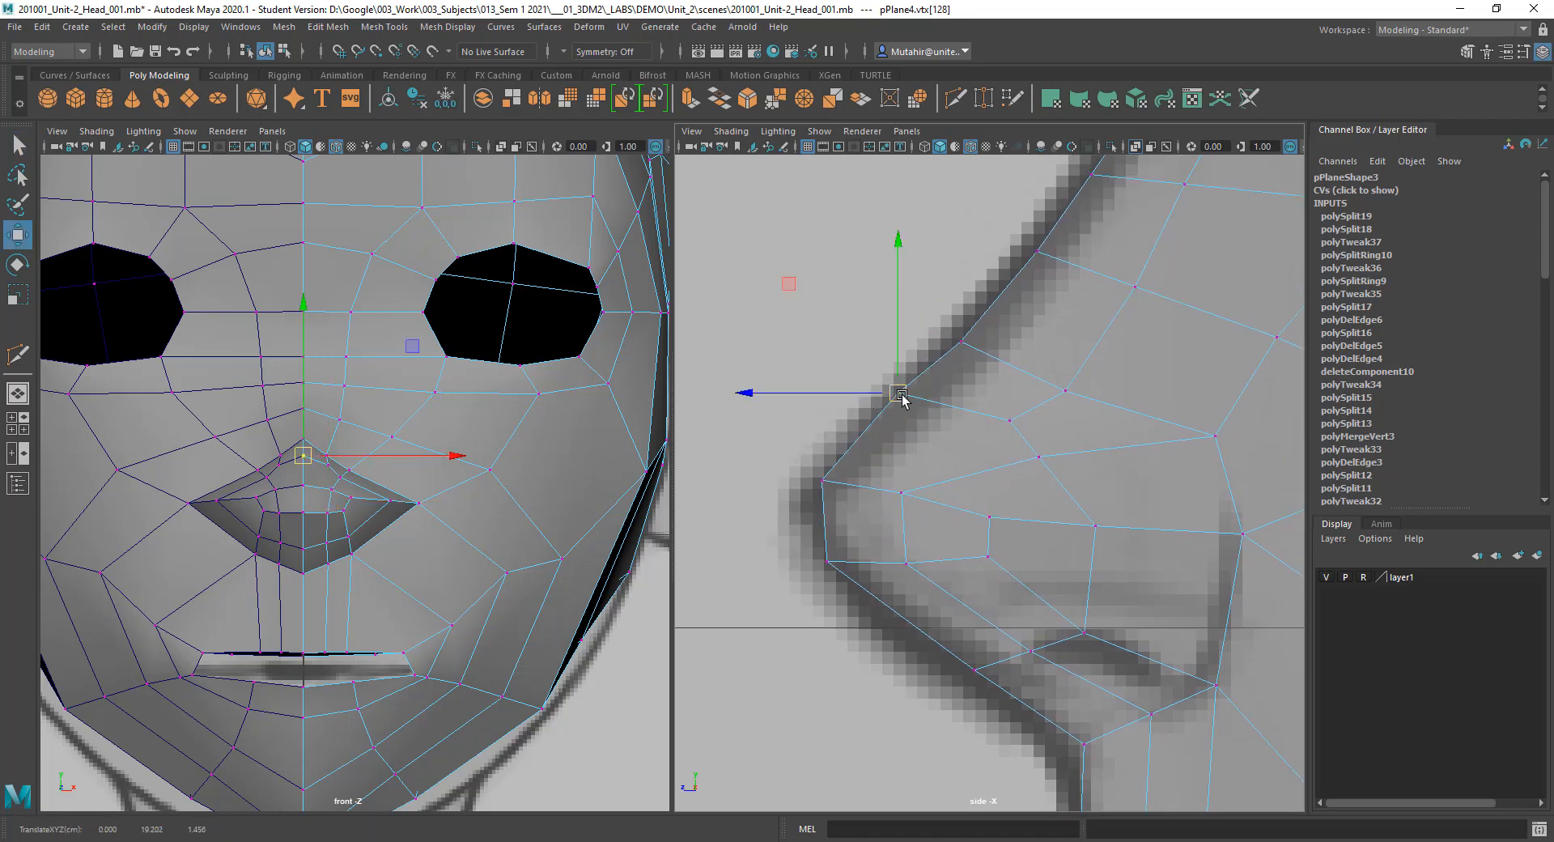
{"action": "left_click_drag", "start_coordinate": [896, 395], "coordinate": [898, 402]}
{"action": "key", "text": "q"}
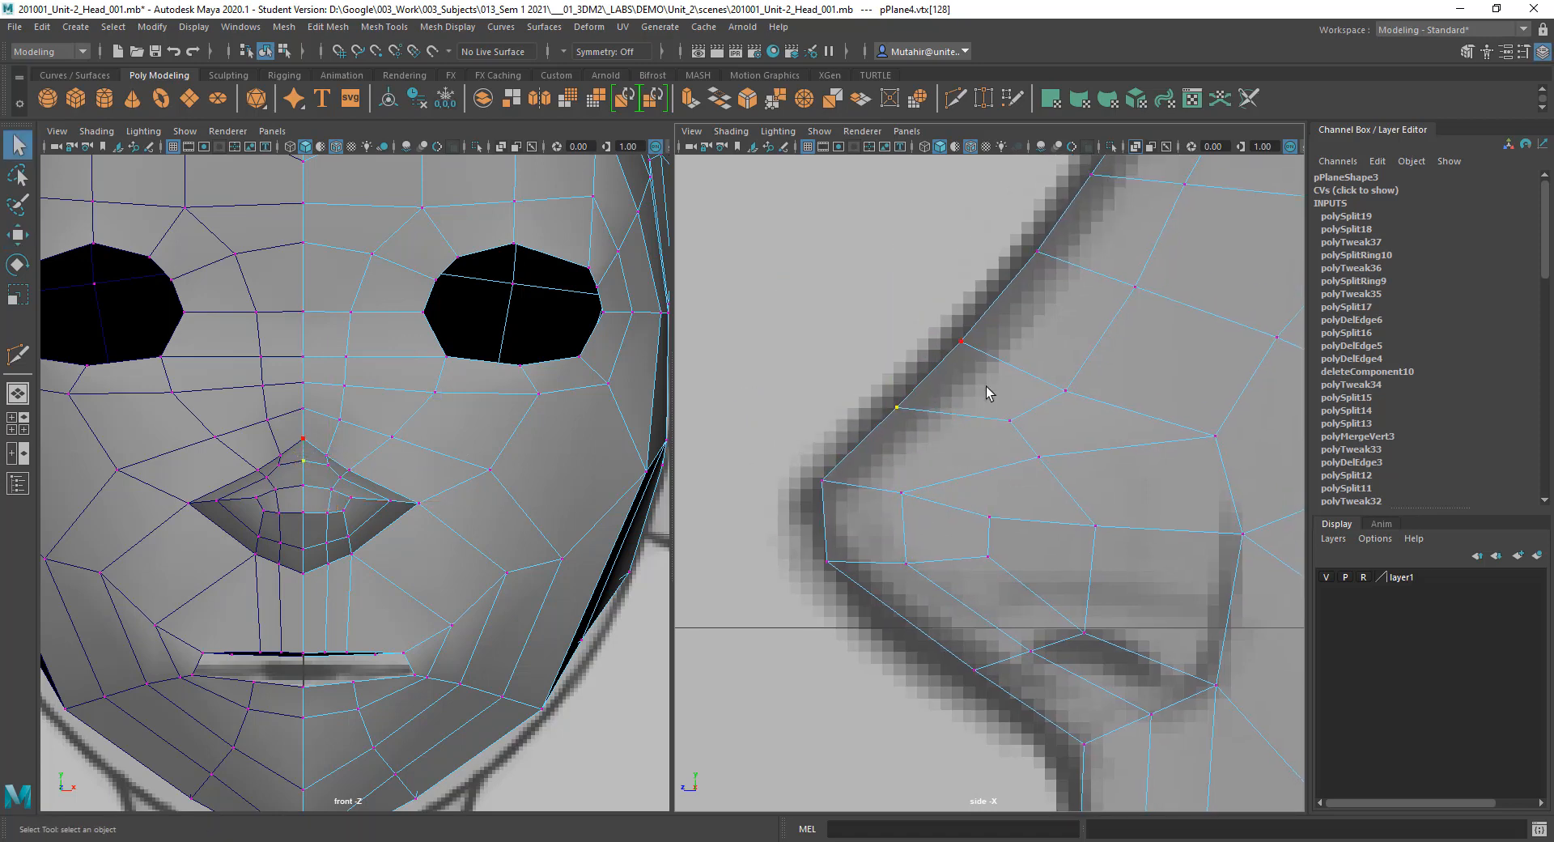
{"action": "middle_click_drag", "start_coordinate": [988, 393], "coordinate": [939, 464], "text": "alt"}
{"action": "key", "text": "w"}
{"action": "left_click_drag", "start_coordinate": [900, 402], "coordinate": [936, 397]}
{"action": "key", "text": "q"}
Step: Reposition the profile vertex on the nose bridge, just below eye level, along the sketched outline in the side view
{"action": "middle_click_drag", "start_coordinate": [1075, 367], "coordinate": [938, 543], "text": "alt"}
{"action": "middle_click_drag", "start_coordinate": [950, 314], "coordinate": [968, 300], "text": "alt"}
{"action": "left_click", "coordinate": [907, 409]}
{"action": "key", "text": "w"}
{"action": "left_click_drag", "start_coordinate": [923, 410], "coordinate": [931, 402]}
{"action": "key", "text": "q"}
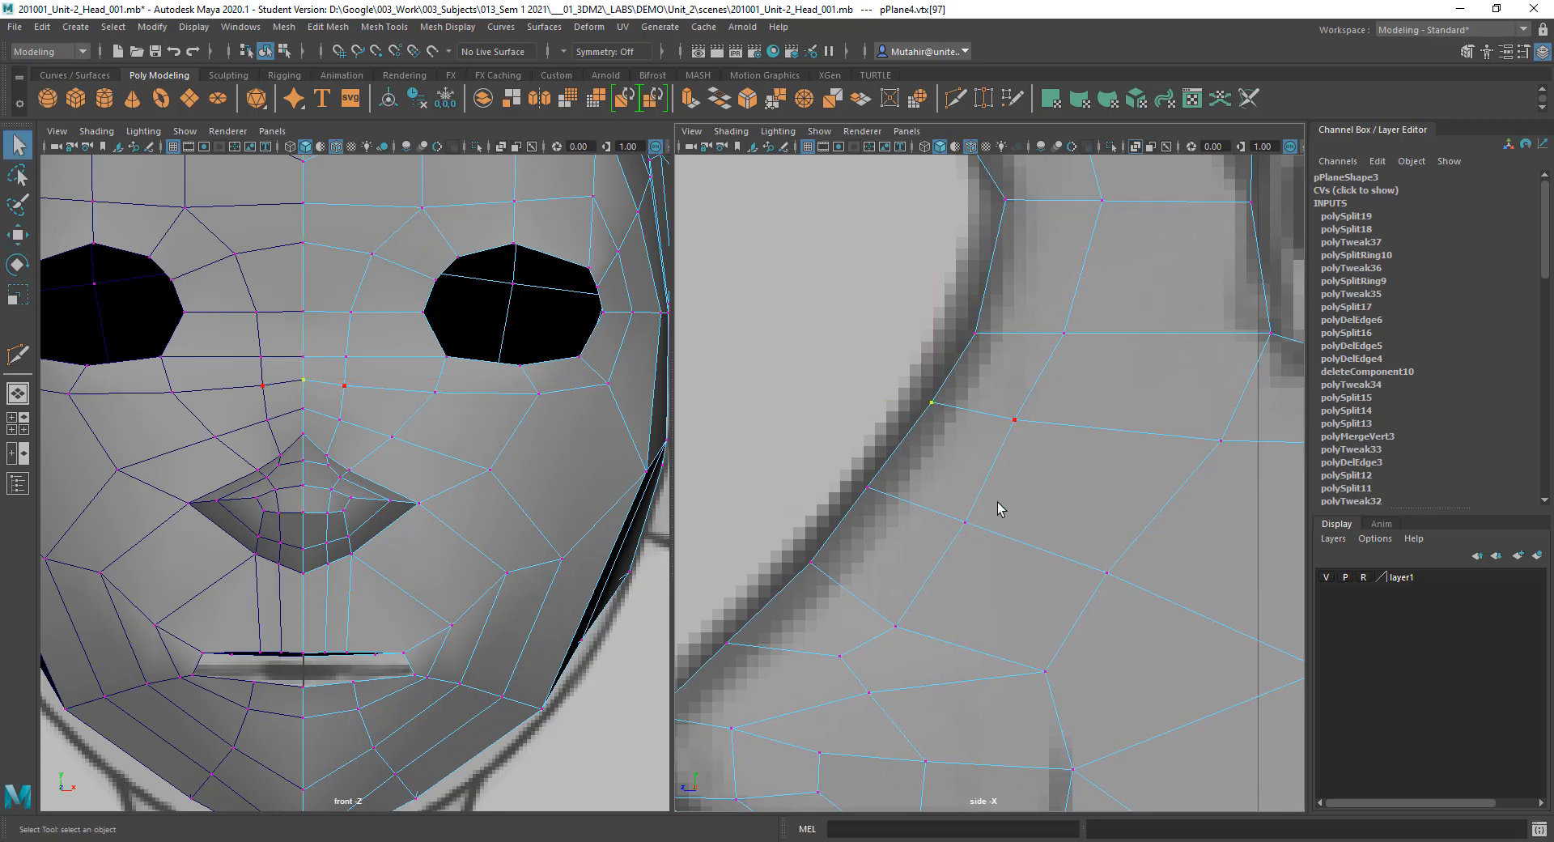
Step: Move the upper nostril-wing vertex back and down, and raise the wing vertex below it in the side view
{"action": "middle_click_drag", "start_coordinate": [979, 515], "coordinate": [1018, 353], "text": "alt"}
{"action": "middle_click_drag", "start_coordinate": [963, 577], "coordinate": [954, 440], "text": "alt"}
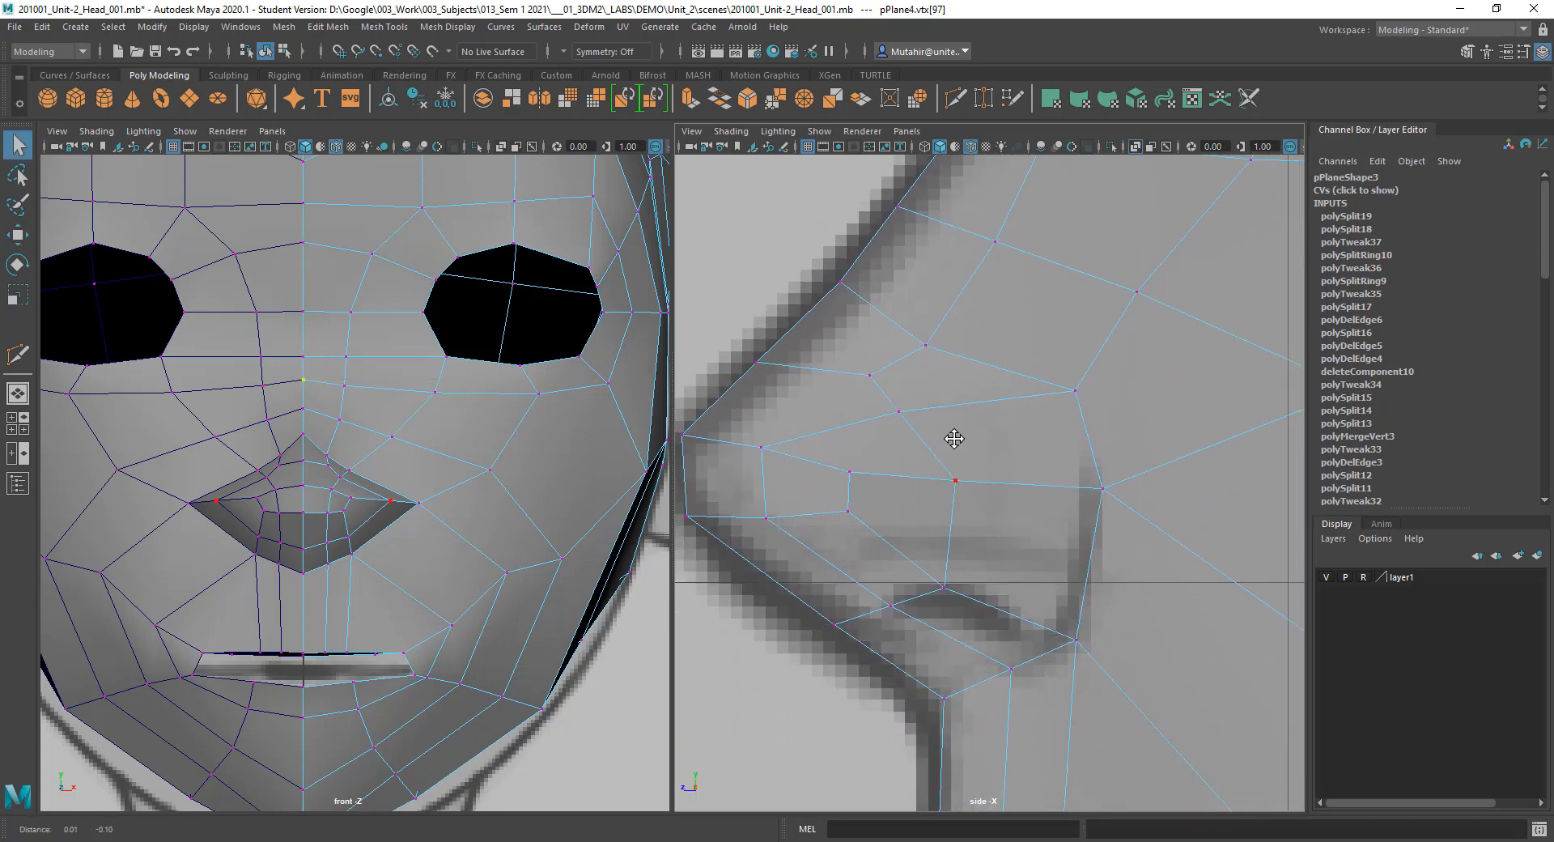
{"action": "right_click_drag", "start_coordinate": [954, 440], "coordinate": [1005, 352], "text": "alt"}
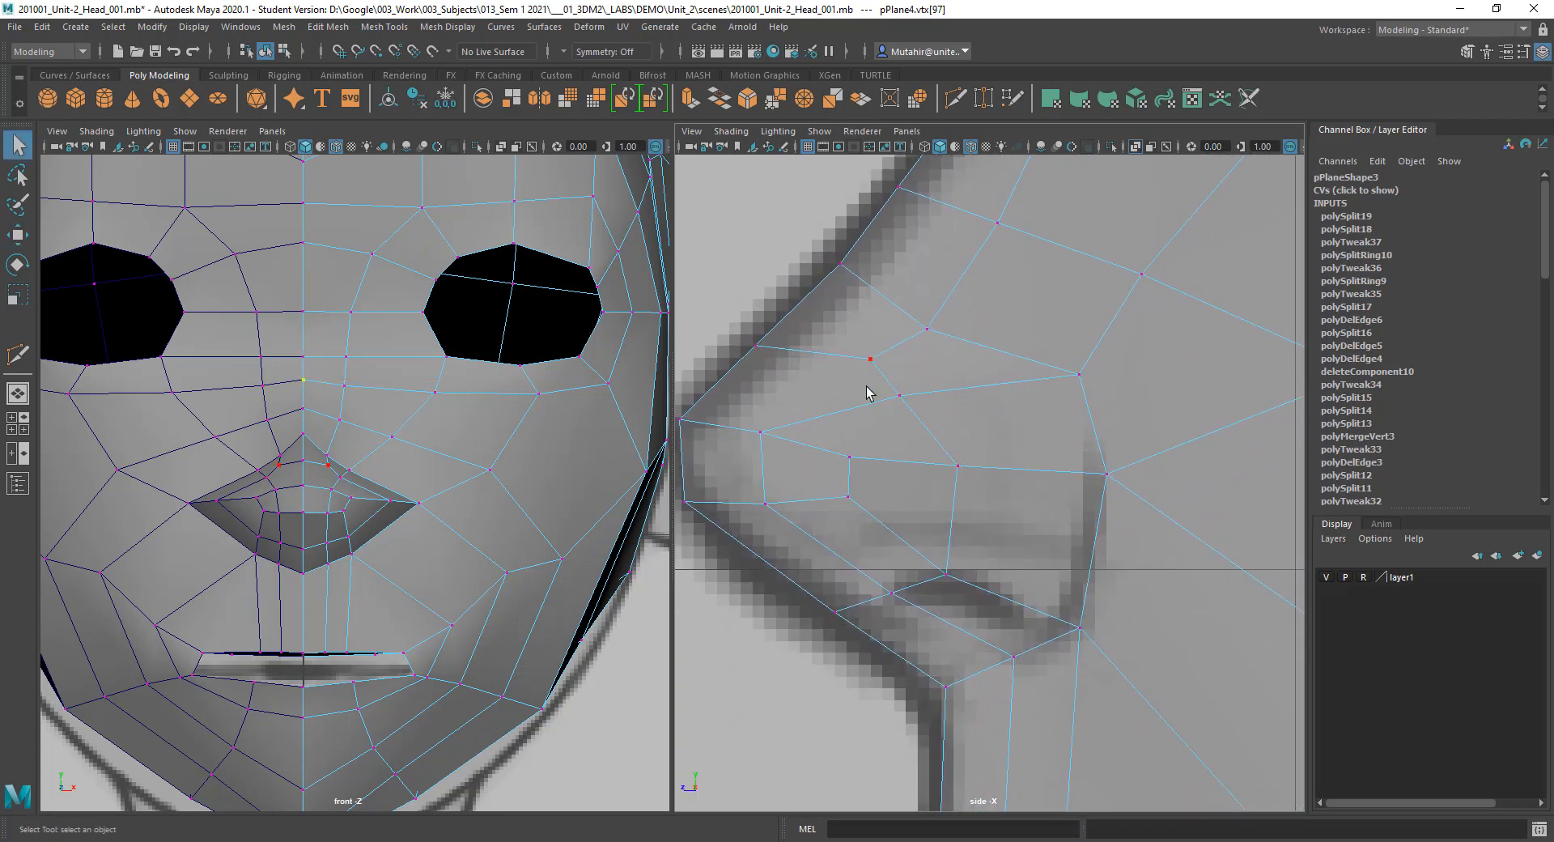
{"action": "left_click", "coordinate": [899, 395]}
{"action": "key", "text": "w"}
{"action": "left_click_drag", "start_coordinate": [900, 395], "coordinate": [917, 404]}
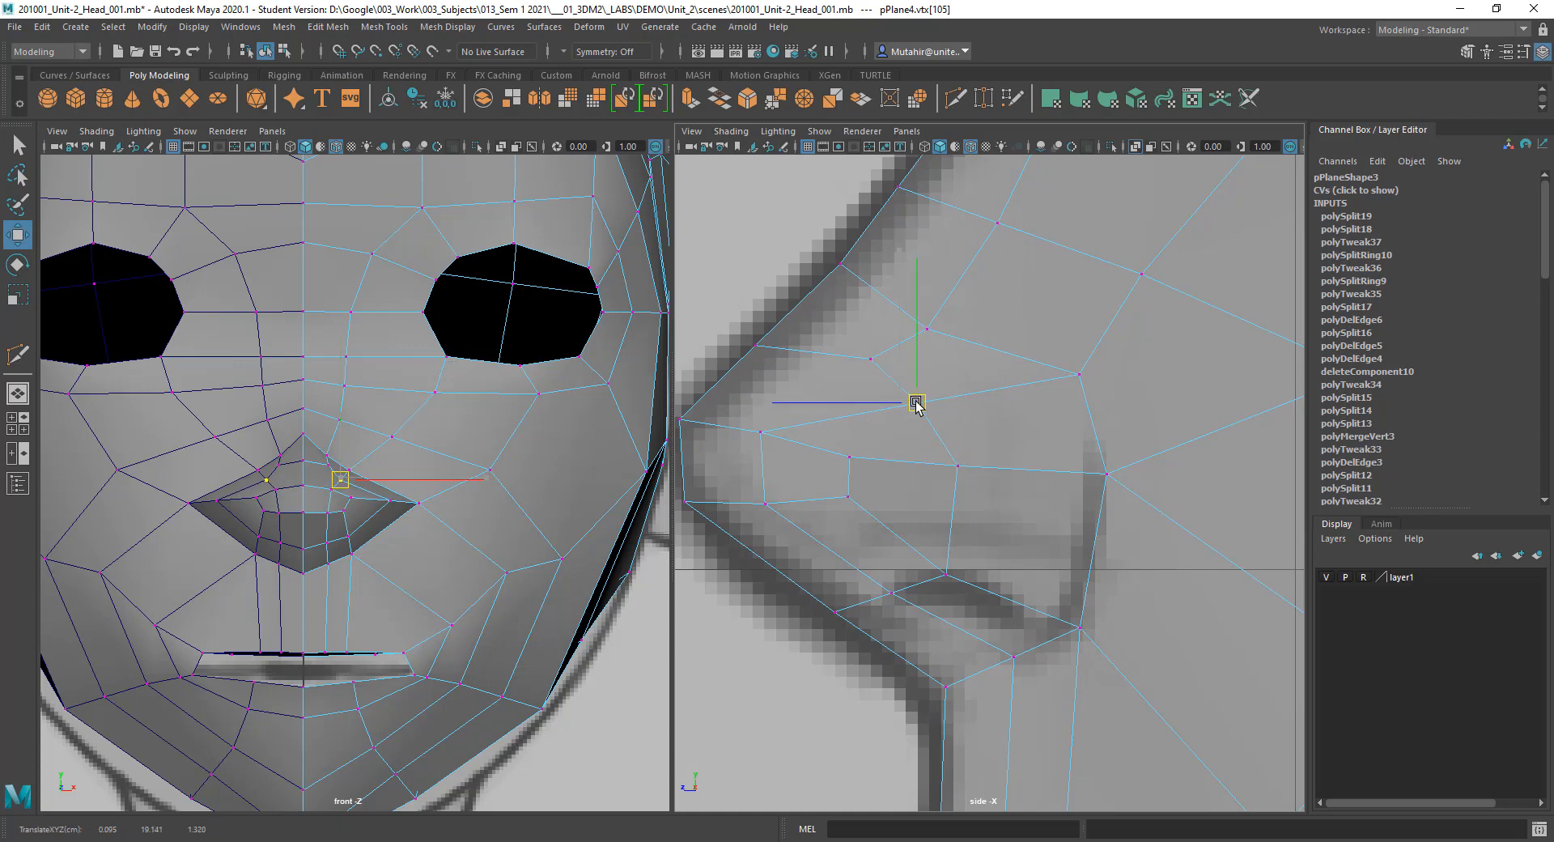
{"action": "left_click", "coordinate": [945, 466]}
{"action": "left_click_drag", "start_coordinate": [950, 461], "coordinate": [954, 444]}
{"action": "key", "text": "q"}
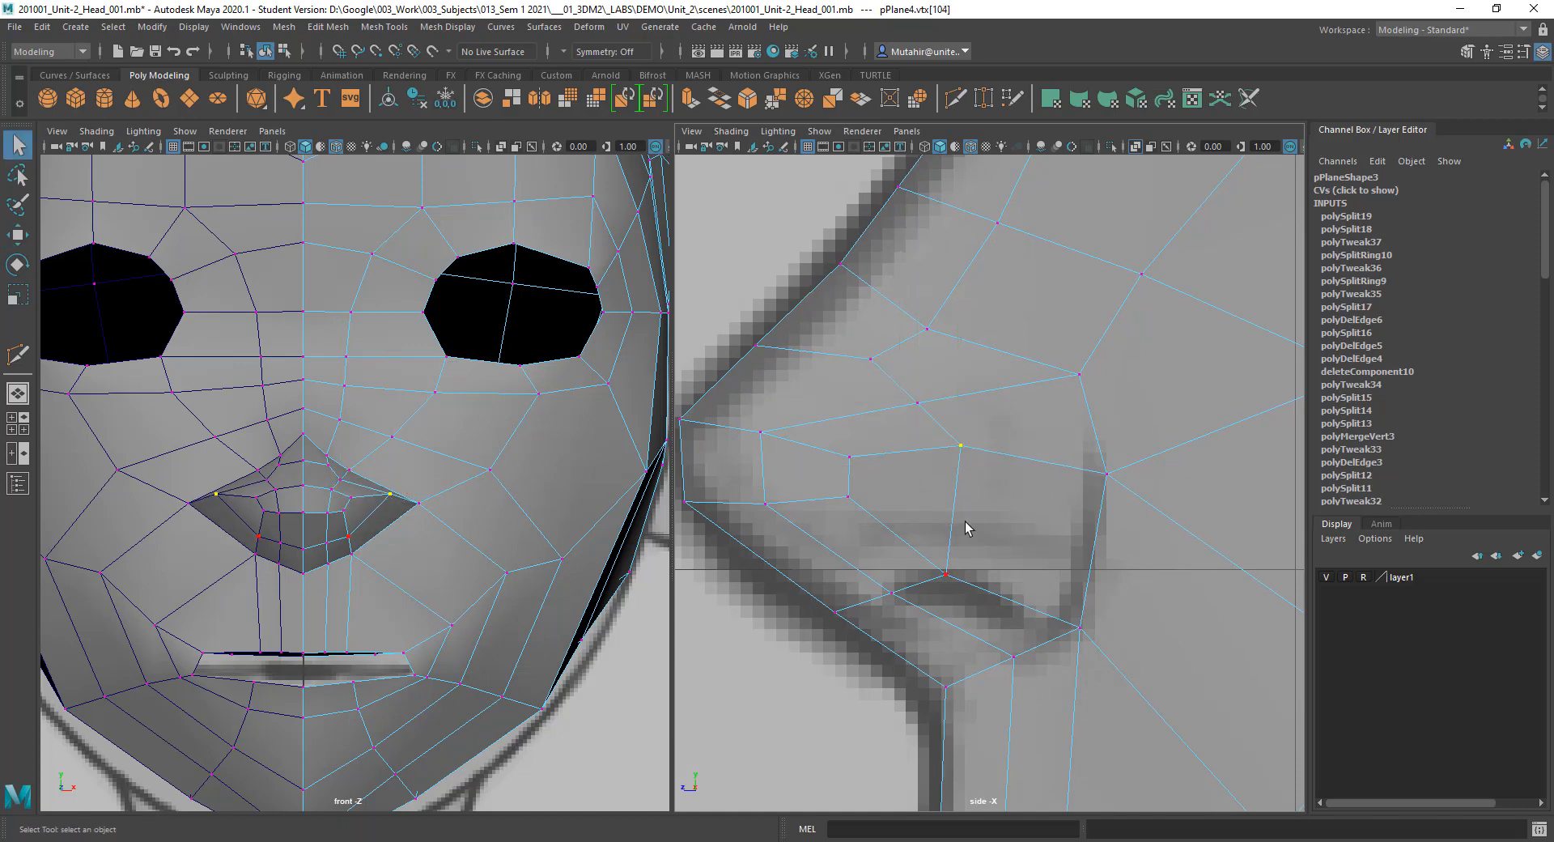
Step: Raise the rear corner vertex of the nostril wing slightly and move the wing vertex in front of it back
{"action": "scroll", "coordinate": [965, 528], "scroll_direction": "down", "scroll_amount": 5}
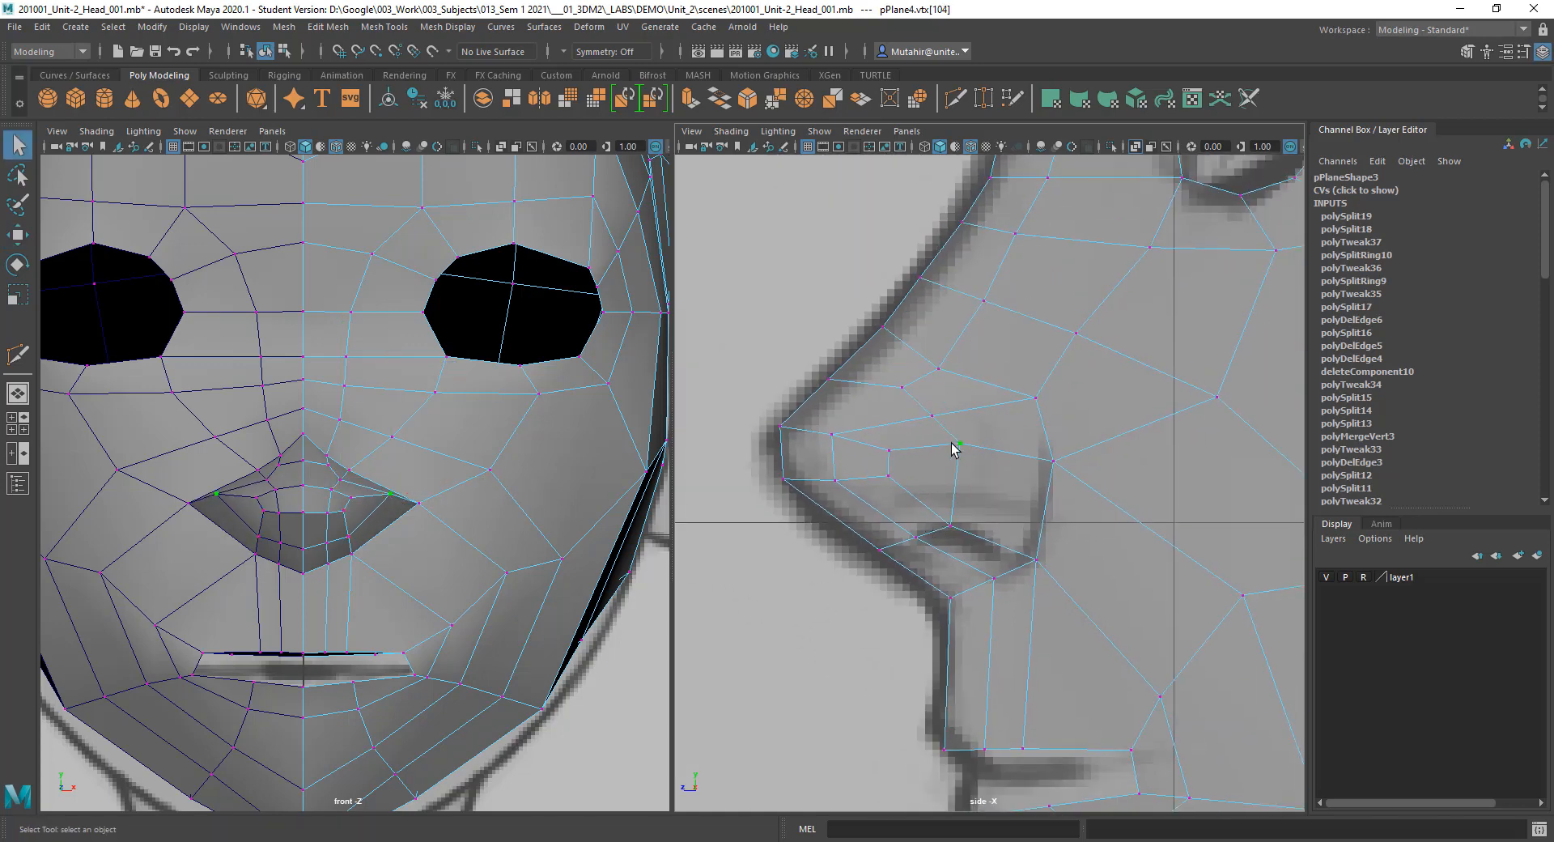
{"action": "key", "text": "w"}
{"action": "left_click_drag", "start_coordinate": [960, 444], "coordinate": [1050, 450]}
{"action": "key", "text": "q"}
{"action": "key", "text": "w"}
{"action": "key", "text": "q"}
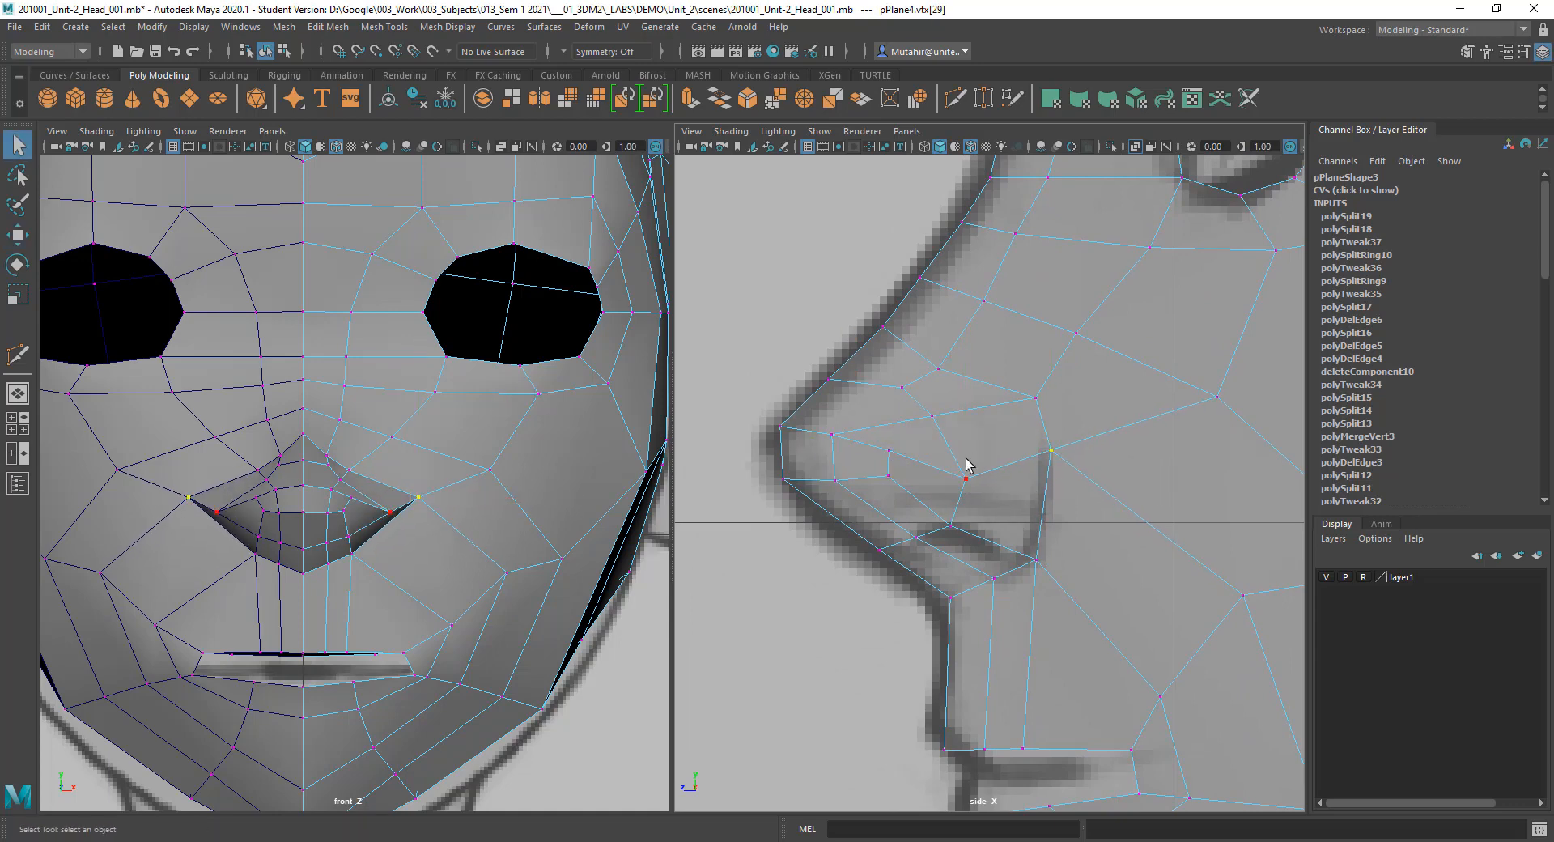
{"action": "key", "text": "w"}
{"action": "mouse_move", "coordinate": [952, 462]}
{"action": "left_mouse_down"}
{"action": "mouse_move", "coordinate": [974, 492]}
{"action": "mouse_move", "coordinate": [980, 456]}
{"action": "left_mouse_up"}
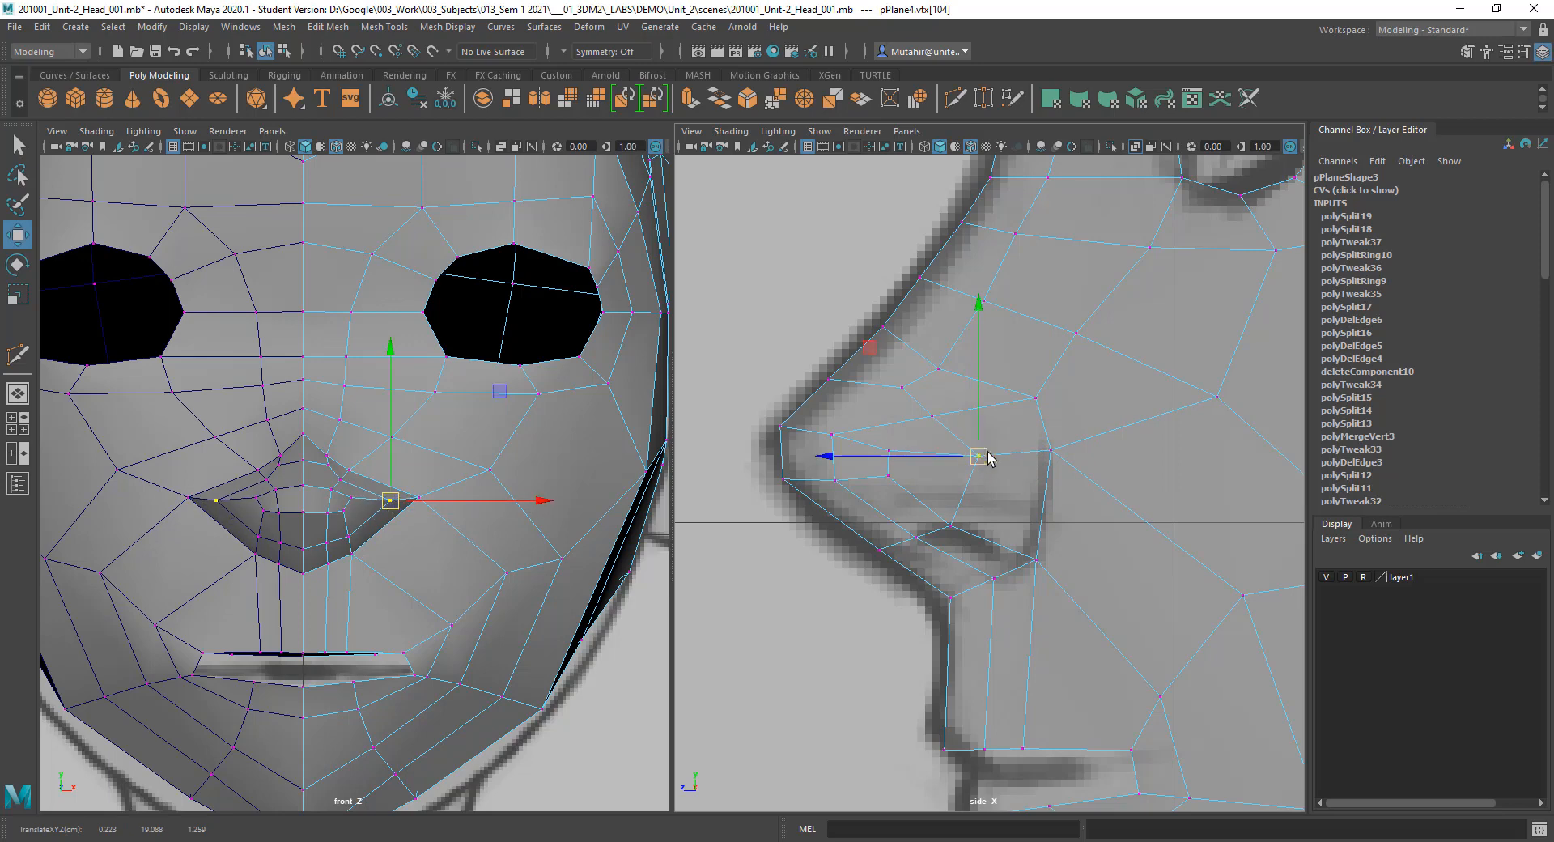
Step: Space out the two small inner vertices of the nostril side, moving the upper one back and the lower one down
{"action": "key", "text": "q"}
{"action": "middle_click_drag", "start_coordinate": [1003, 460], "coordinate": [1007, 500], "text": "alt"}
{"action": "left_click", "coordinate": [893, 490]}
{"action": "key", "text": "w"}
{"action": "left_click_drag", "start_coordinate": [893, 490], "coordinate": [886, 522]}
{"action": "key", "text": "q"}
{"action": "key", "text": "w"}
{"action": "key", "text": "q"}
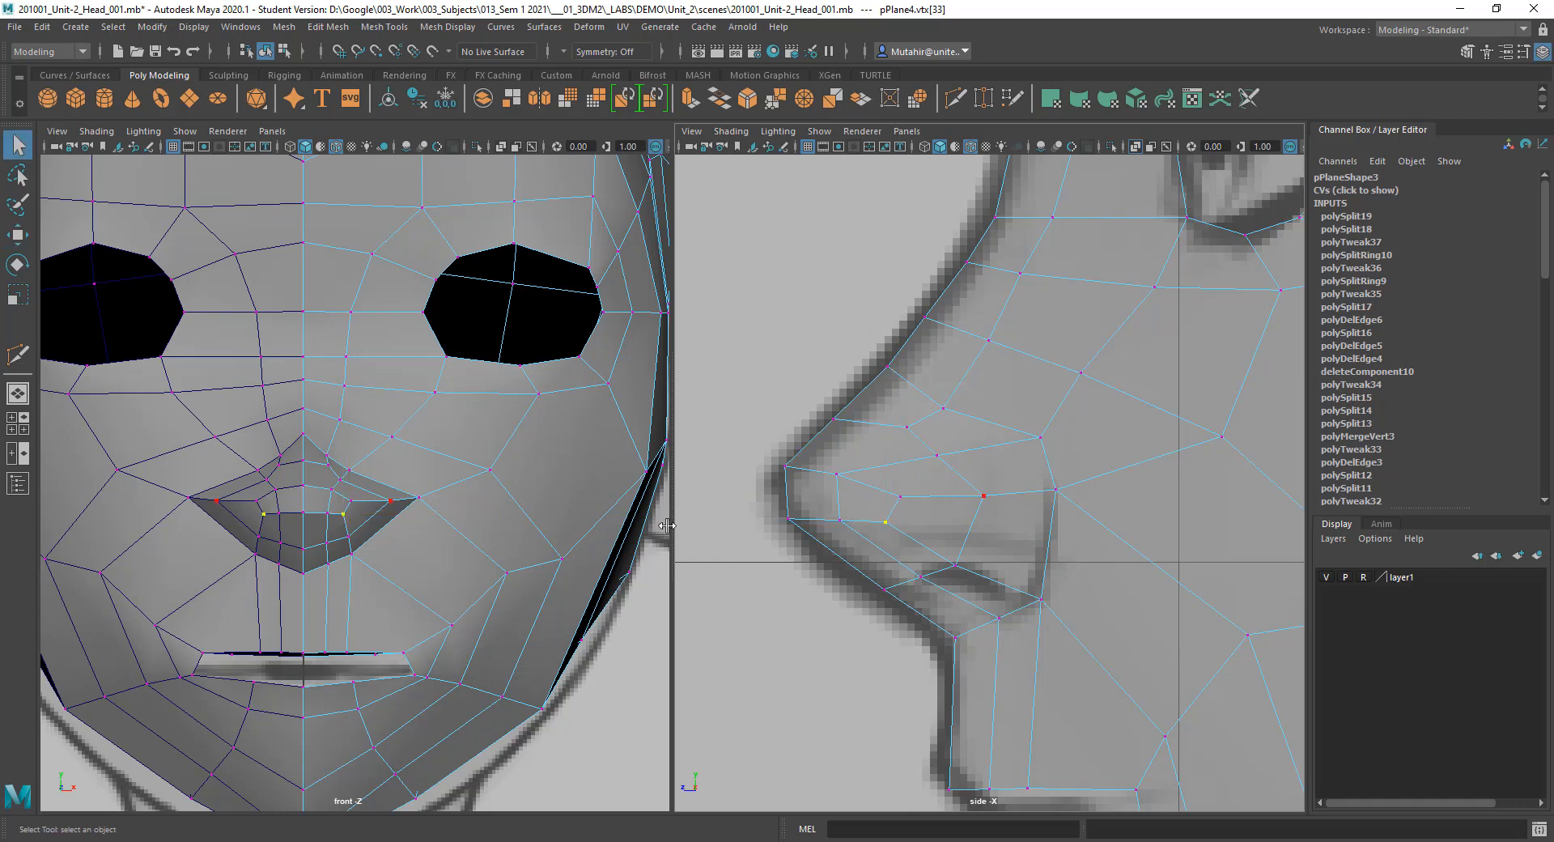
{"action": "scroll", "coordinate": [250, 435], "scroll_direction": "up", "scroll_amount": 5}
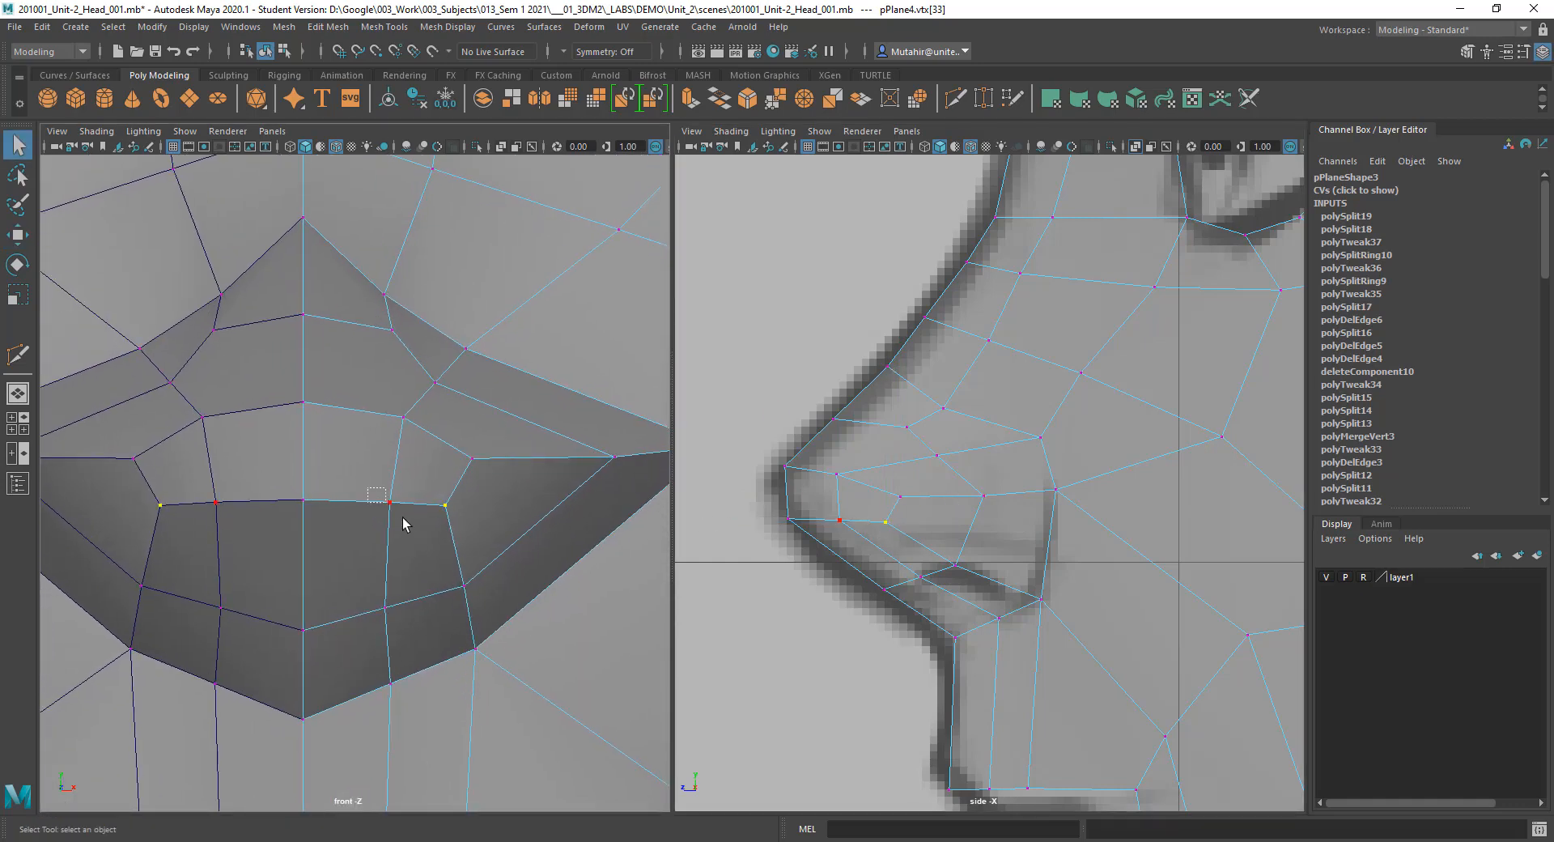
{"action": "key", "text": "w"}
{"action": "left_click_drag", "start_coordinate": [403, 518], "coordinate": [392, 485]}
{"action": "key", "text": "q"}
{"action": "key", "text": "ctrl+z"}
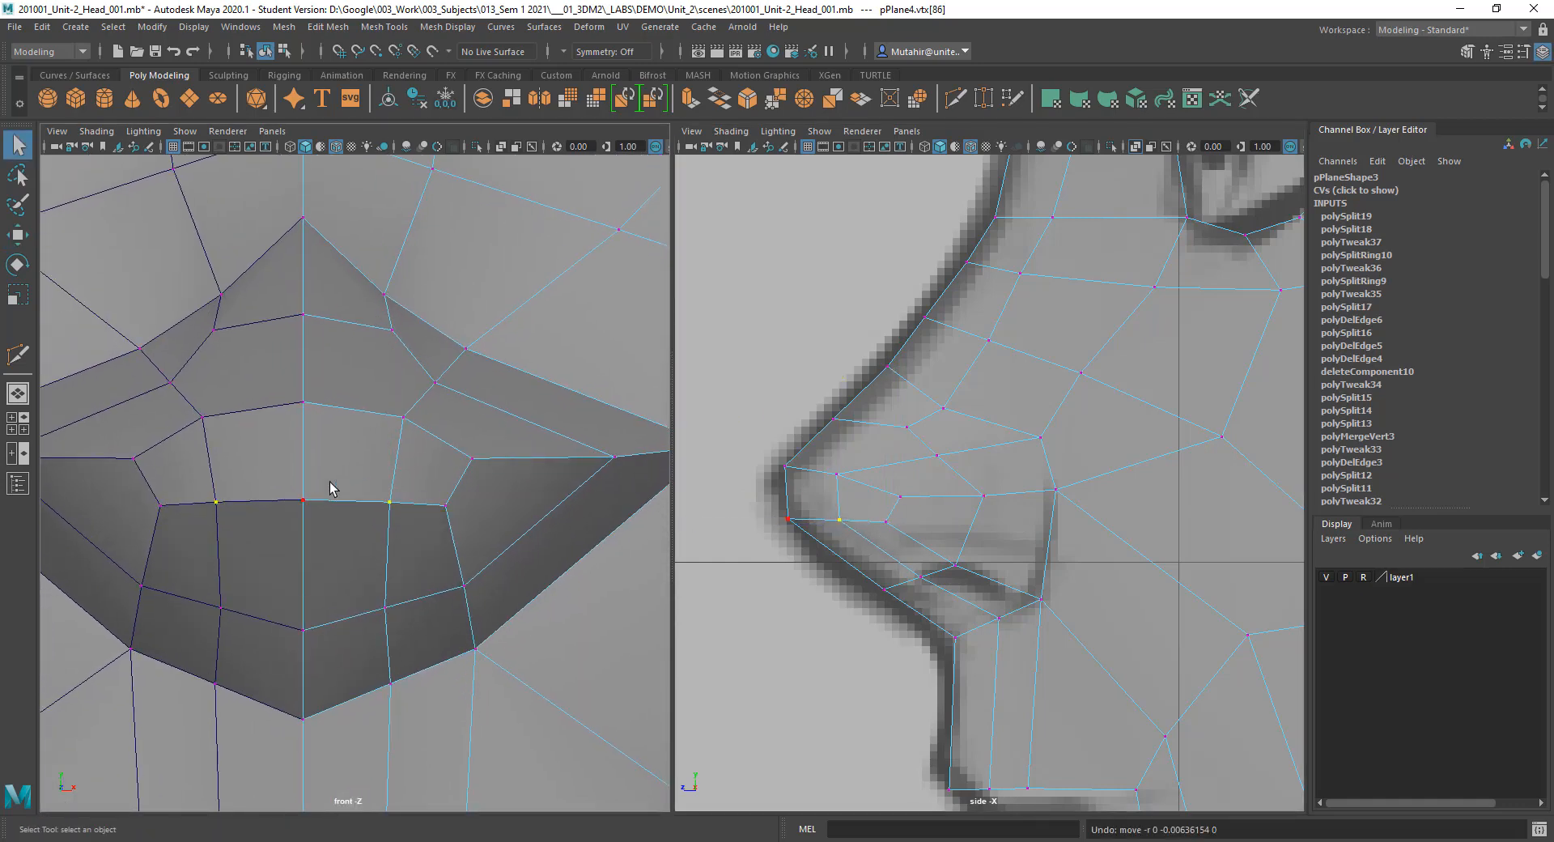
Step: Raise the two lower nose-tip side vertices in the front view, lifting the outer one a little higher
{"action": "key", "text": "w"}
{"action": "key", "text": "q"}
{"action": "left_click", "coordinate": [444, 511], "text": "shift"}
{"action": "key", "text": "w"}
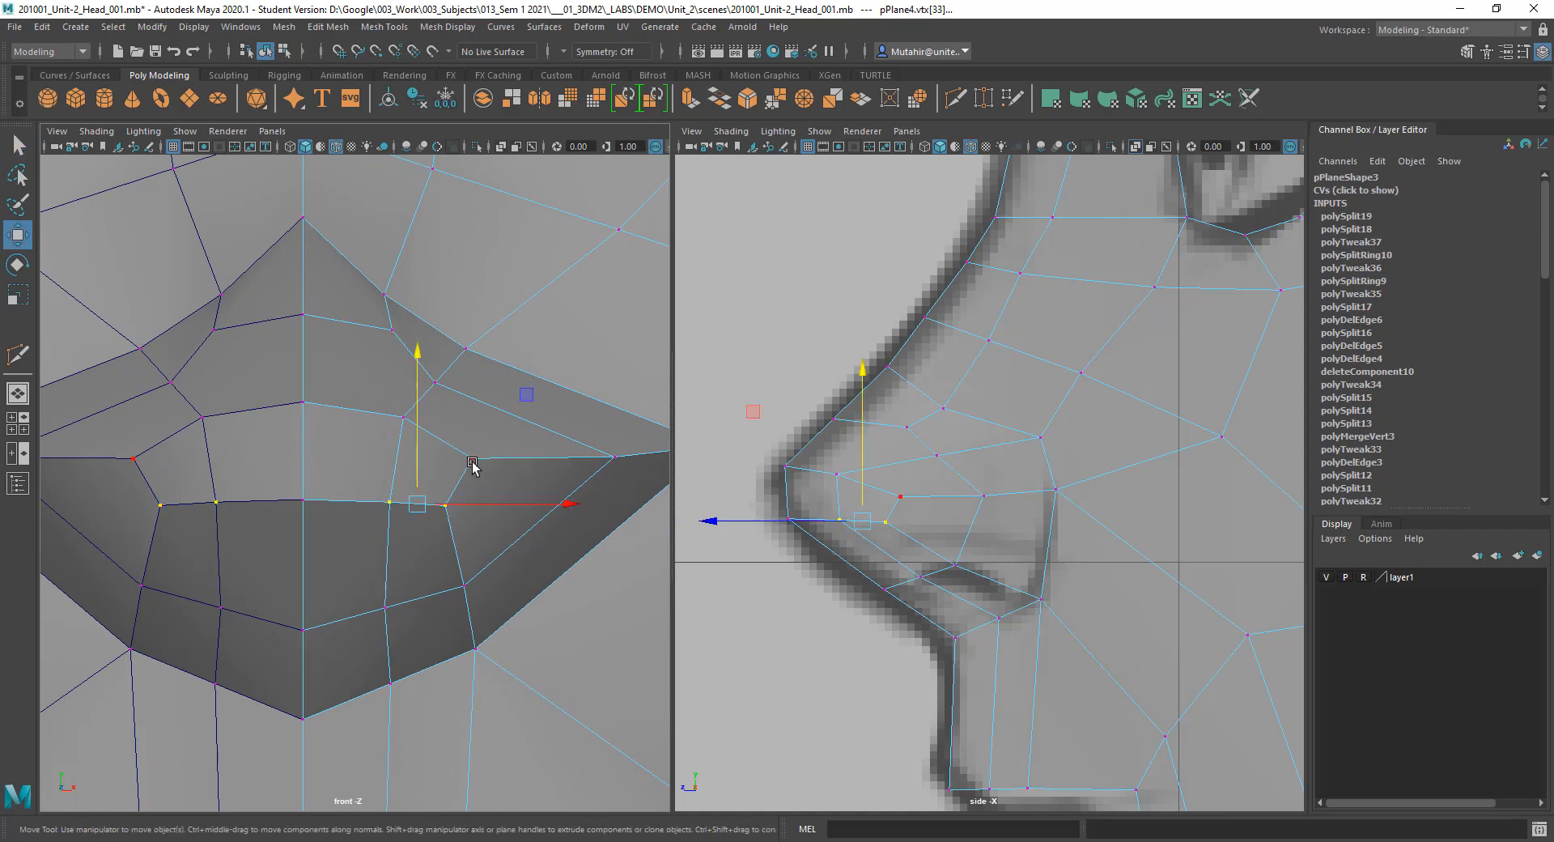
{"action": "left_click_drag", "start_coordinate": [414, 444], "coordinate": [451, 445]}
{"action": "key", "text": "q"}
{"action": "left_click", "coordinate": [382, 537], "text": "shift"}
{"action": "key", "text": "w"}
{"action": "key", "text": "q"}
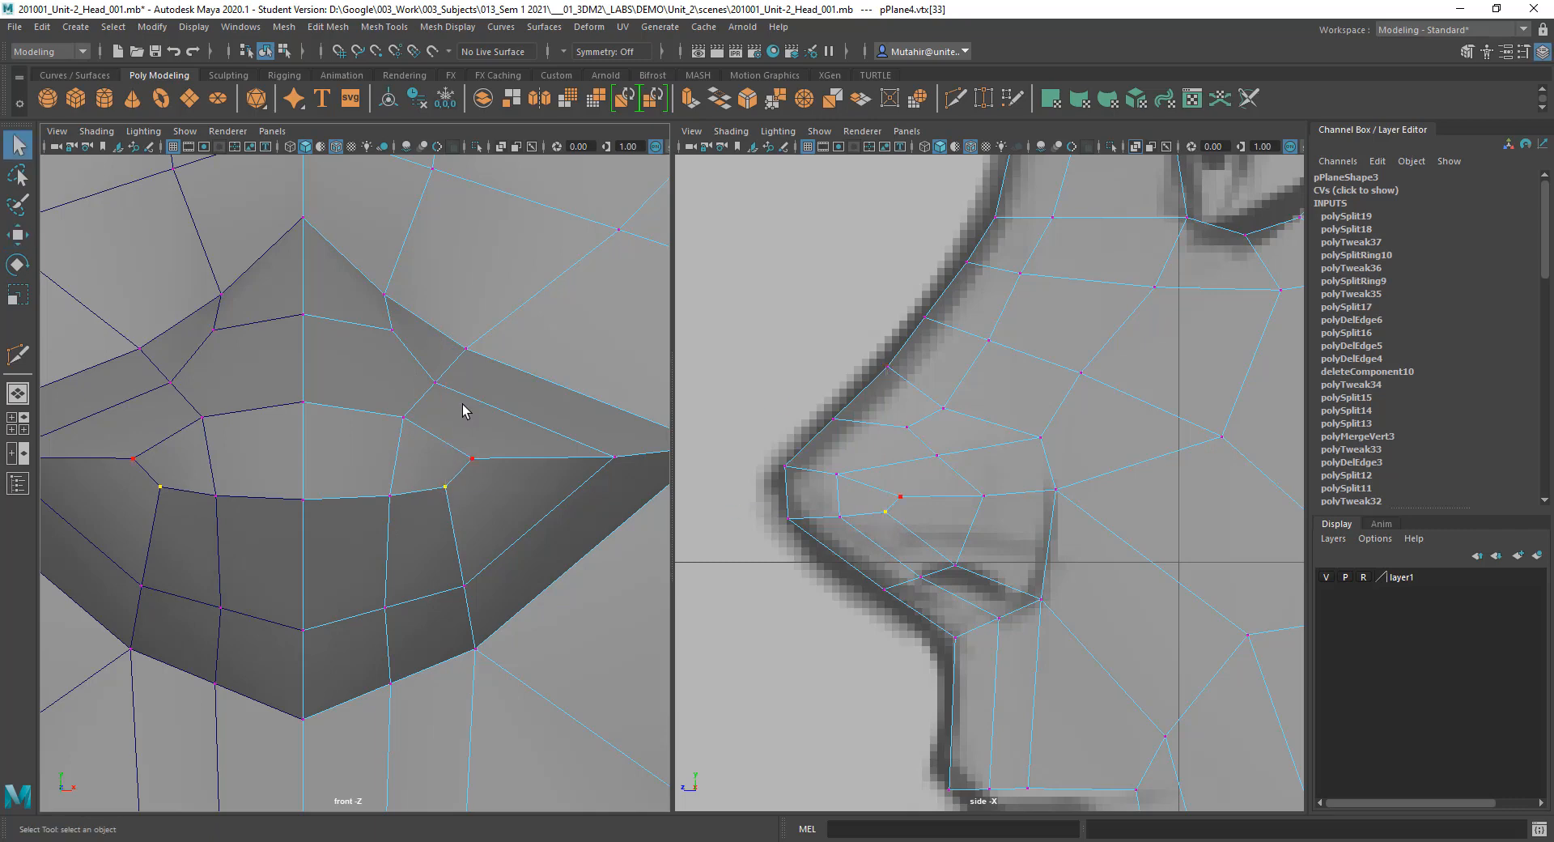
Step: Move the inner vertex at the top of the nostril wing slightly up and outward in the front view
{"action": "middle_click_drag", "start_coordinate": [471, 404], "coordinate": [463, 471], "text": "alt"}
{"action": "left_click", "coordinate": [427, 449]}
{"action": "key", "text": "w"}
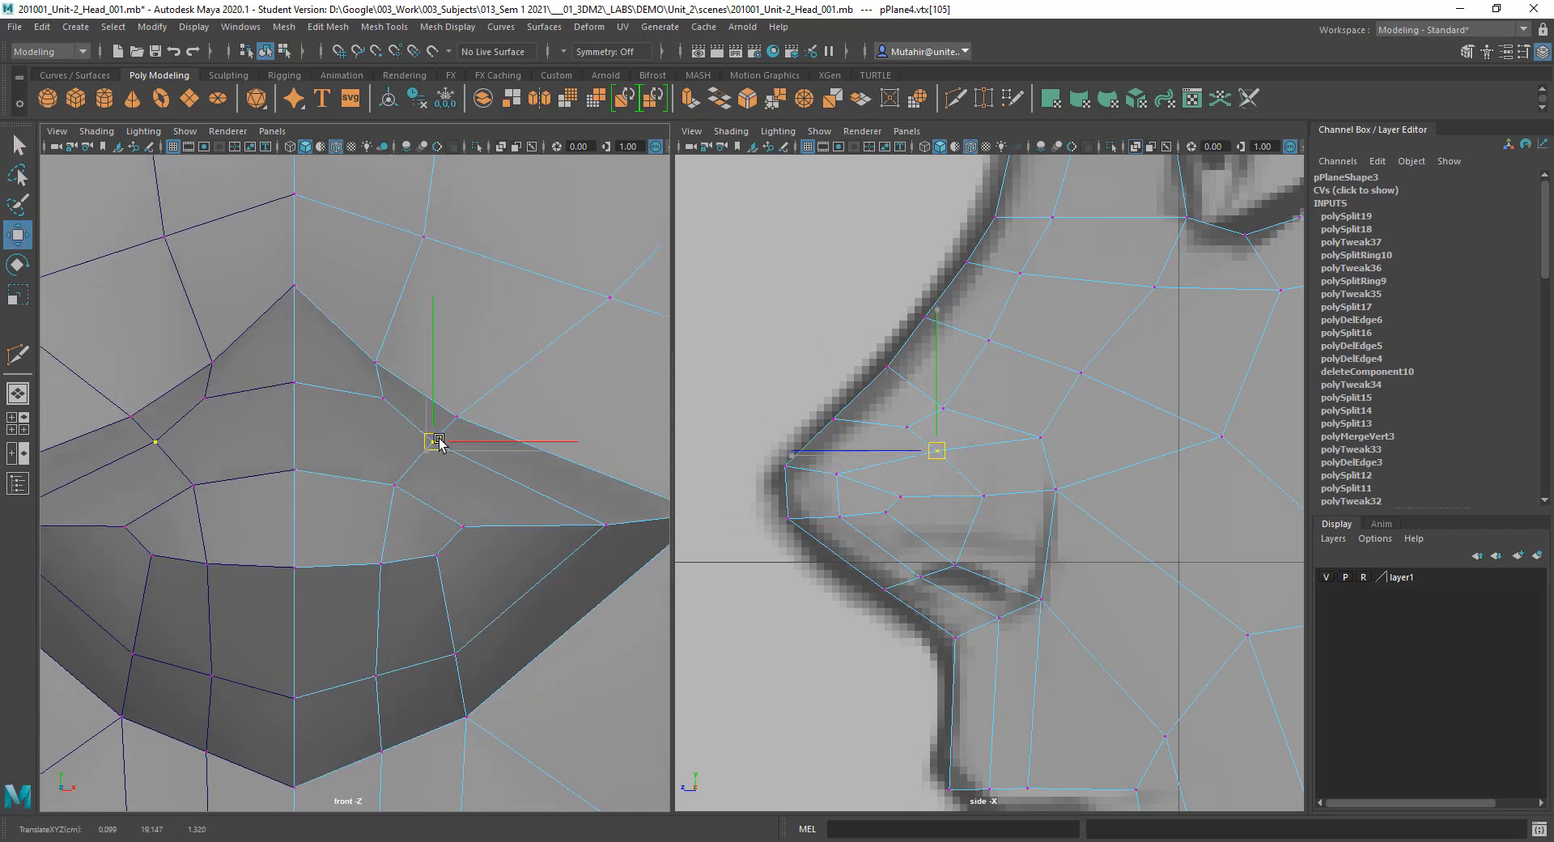
{"action": "left_click_drag", "start_coordinate": [430, 440], "coordinate": [479, 428]}
{"action": "key", "text": "q"}
{"action": "key", "text": "w"}
{"action": "key", "text": "q"}
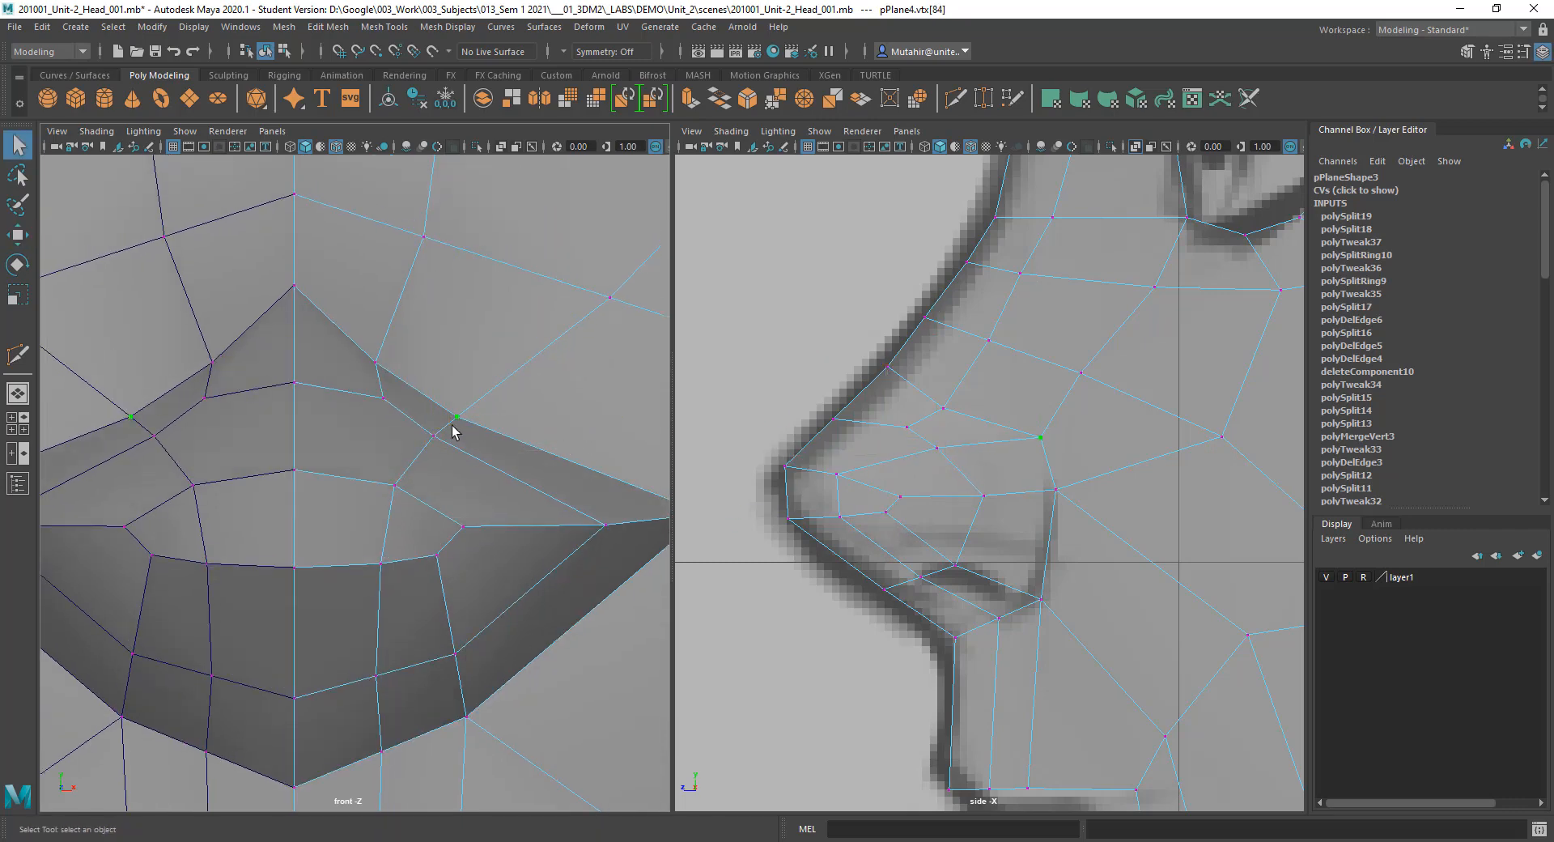
Step: Raise the outer vertex at the top of the nostril wing and the nose-side vertex above it in the front view
{"action": "scroll", "coordinate": [429, 458], "scroll_direction": "down", "scroll_amount": 4}
{"action": "scroll", "coordinate": [426, 350], "scroll_direction": "up", "scroll_amount": 3}
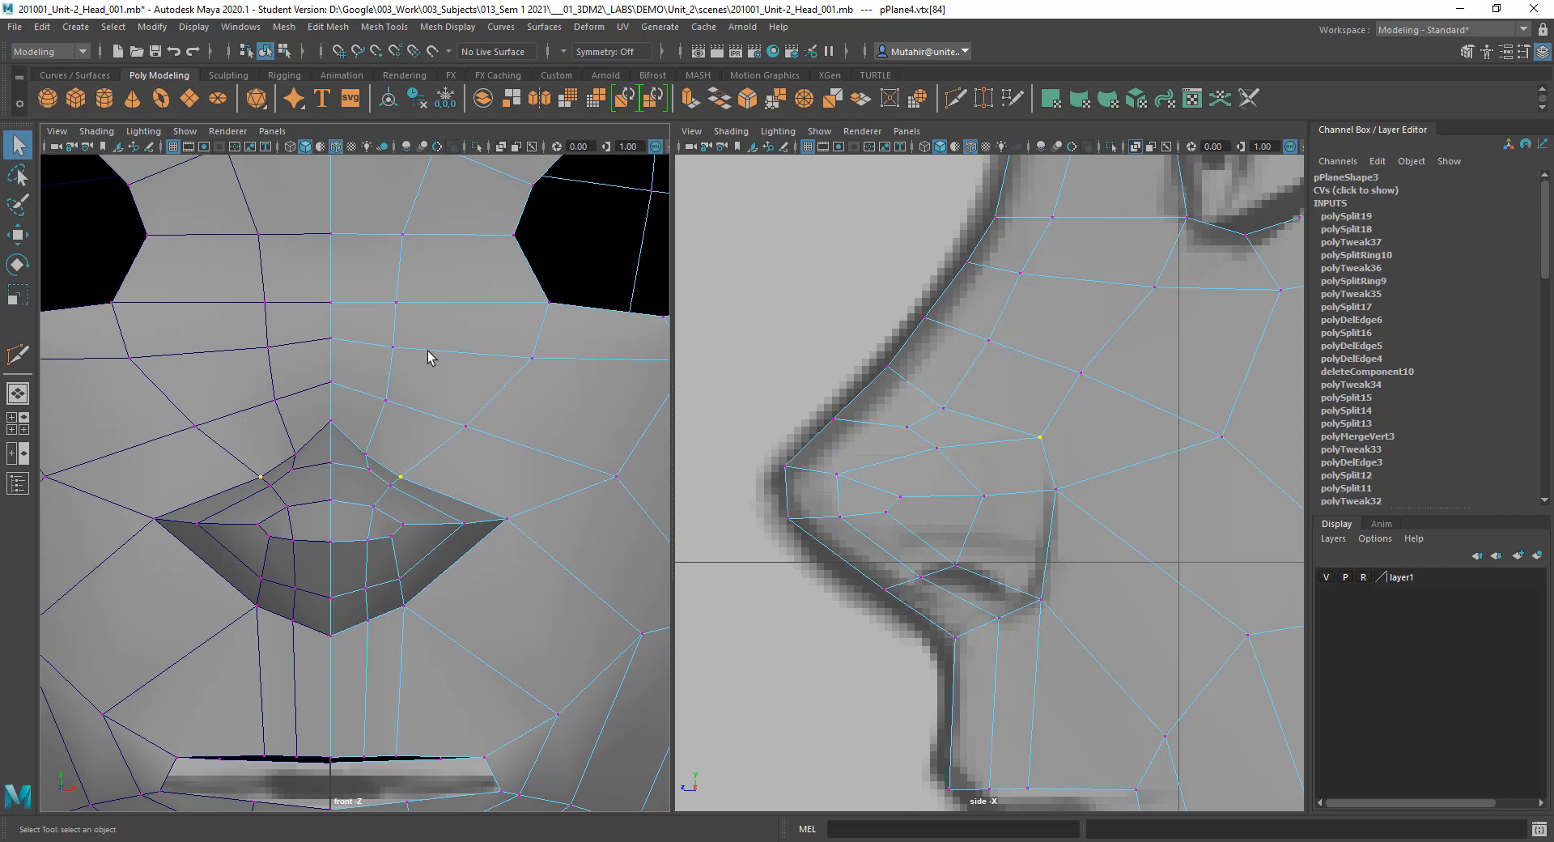
{"action": "left_click", "coordinate": [370, 448]}
{"action": "key", "text": "w"}
{"action": "left_click_drag", "start_coordinate": [372, 450], "coordinate": [432, 463]}
{"action": "key", "text": "q"}
{"action": "left_click", "coordinate": [415, 475]}
{"action": "key", "text": "w"}
{"action": "key", "text": "q"}
Step: Turn on X-ray display in the front view and frame the nose against the sketch
{"action": "scroll", "coordinate": [421, 470], "scroll_direction": "down", "scroll_amount": 6}
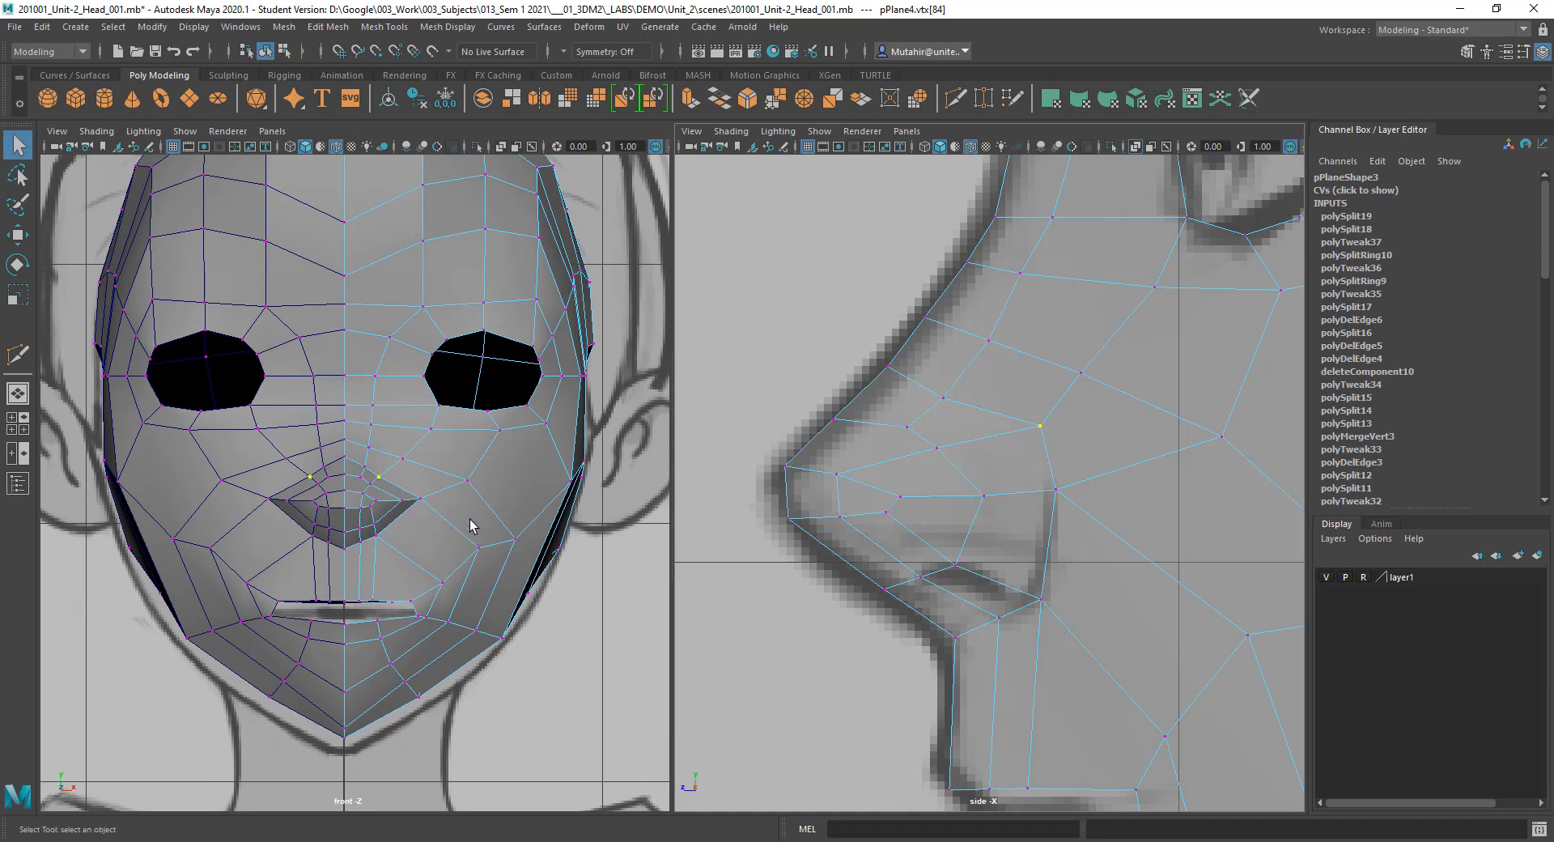
{"action": "left_click", "coordinate": [500, 146]}
{"action": "left_click_drag", "start_coordinate": [299, 429], "coordinate": [513, 583], "text": "ctrl+alt"}
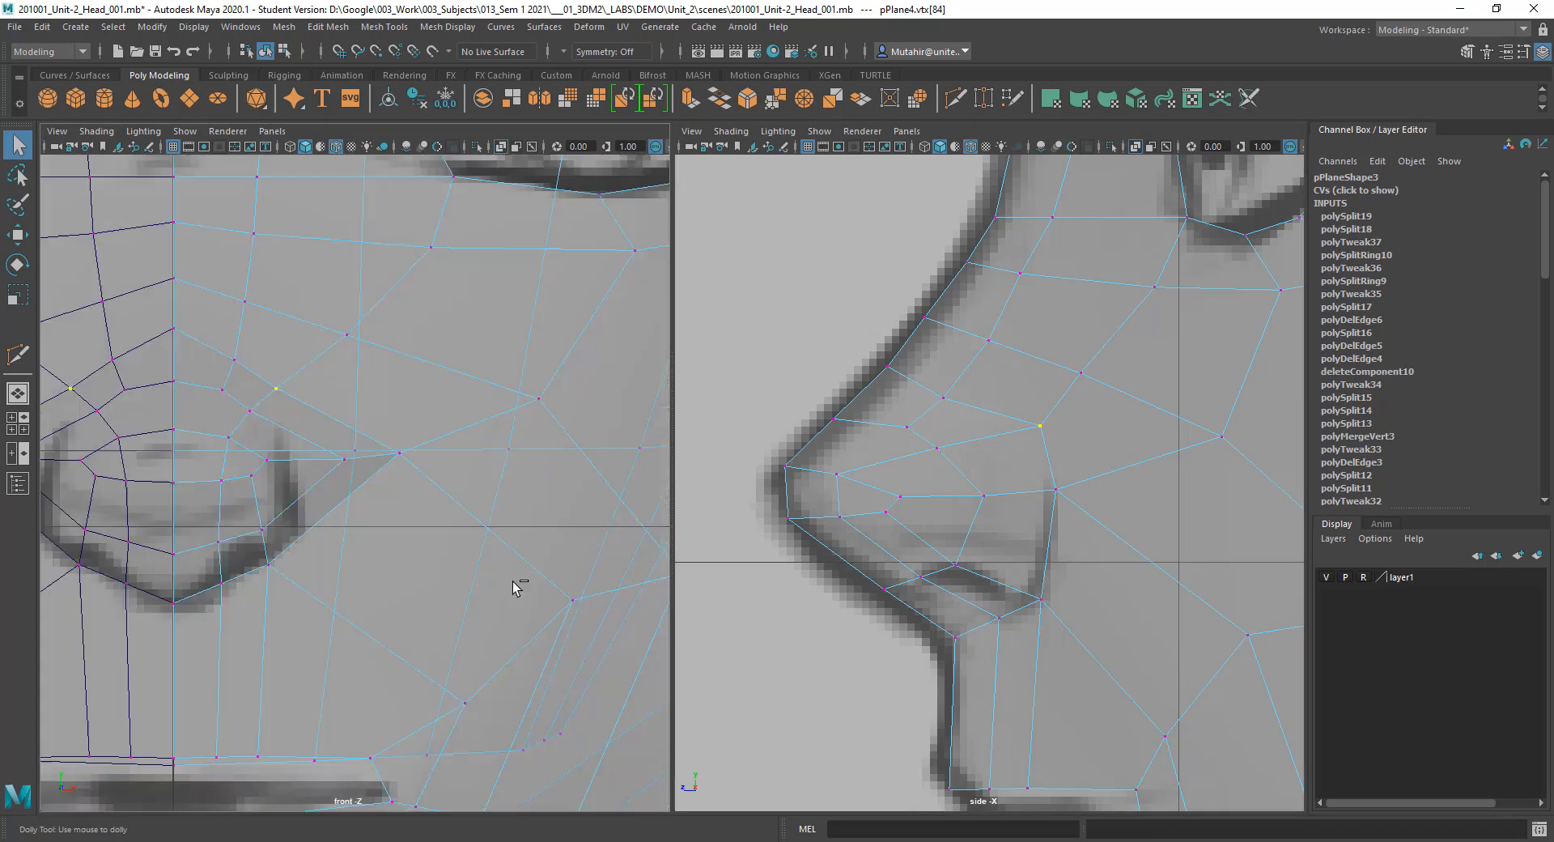
{"action": "middle_click_drag", "start_coordinate": [434, 360], "coordinate": [567, 392], "text": "alt"}
{"action": "right_click_drag", "start_coordinate": [567, 391], "coordinate": [565, 403], "text": "alt"}
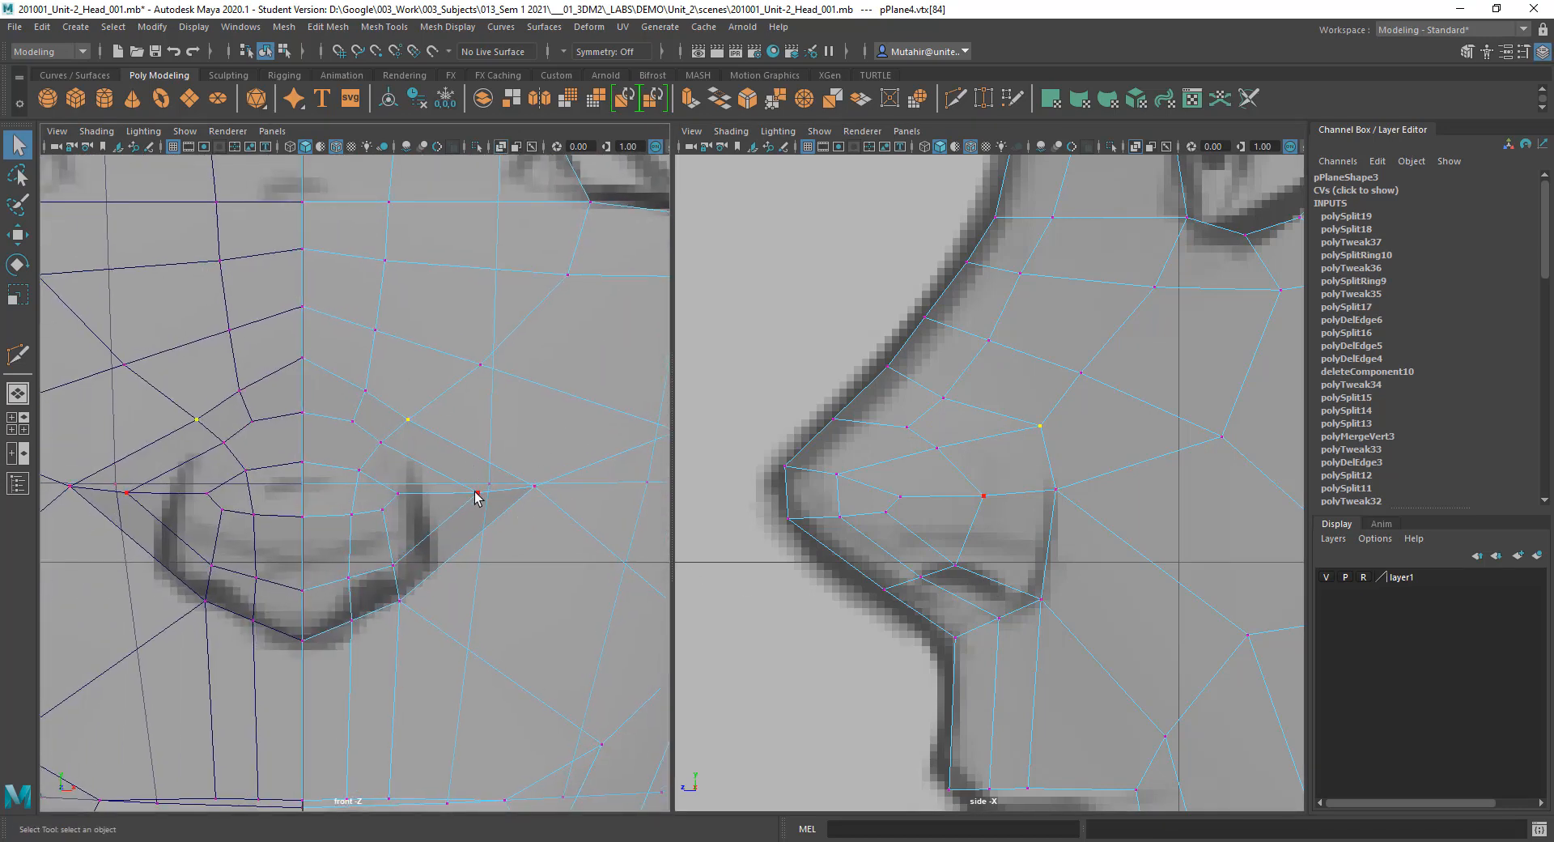
Step: Move the two outermost nostril-wing vertices inward in the front view to the sketched nose outline
{"action": "key", "text": "w"}
{"action": "left_click_drag", "start_coordinate": [544, 496], "coordinate": [480, 513]}
{"action": "key", "text": "q"}
{"action": "left_click", "coordinate": [532, 484]}
{"action": "key", "text": "w"}
{"action": "key", "text": "q"}
{"action": "middle_click_drag", "start_coordinate": [420, 463], "coordinate": [443, 454], "text": "alt"}
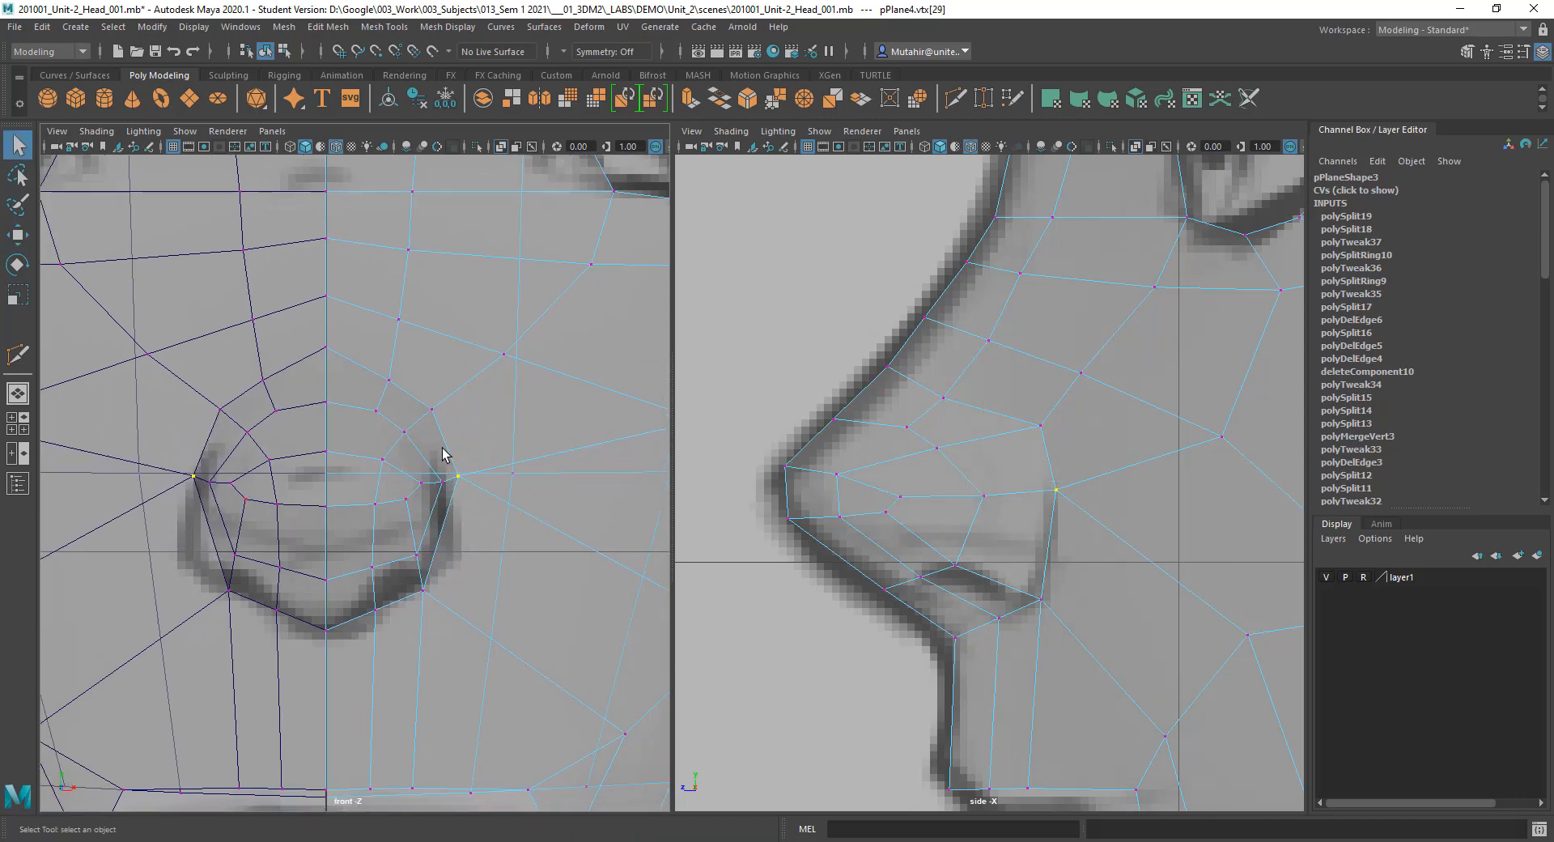
Step: Move the four vertices around the side of the nose tip inward together in the front view
{"action": "right_click_drag", "start_coordinate": [444, 454], "coordinate": [422, 478], "text": "alt"}
{"action": "key", "text": "w"}
{"action": "mouse_move", "coordinate": [428, 513]}
{"action": "left_mouse_down"}
{"action": "mouse_move", "coordinate": [448, 496]}
{"action": "mouse_move", "coordinate": [429, 495]}
{"action": "left_mouse_up"}
{"action": "key", "text": "q"}
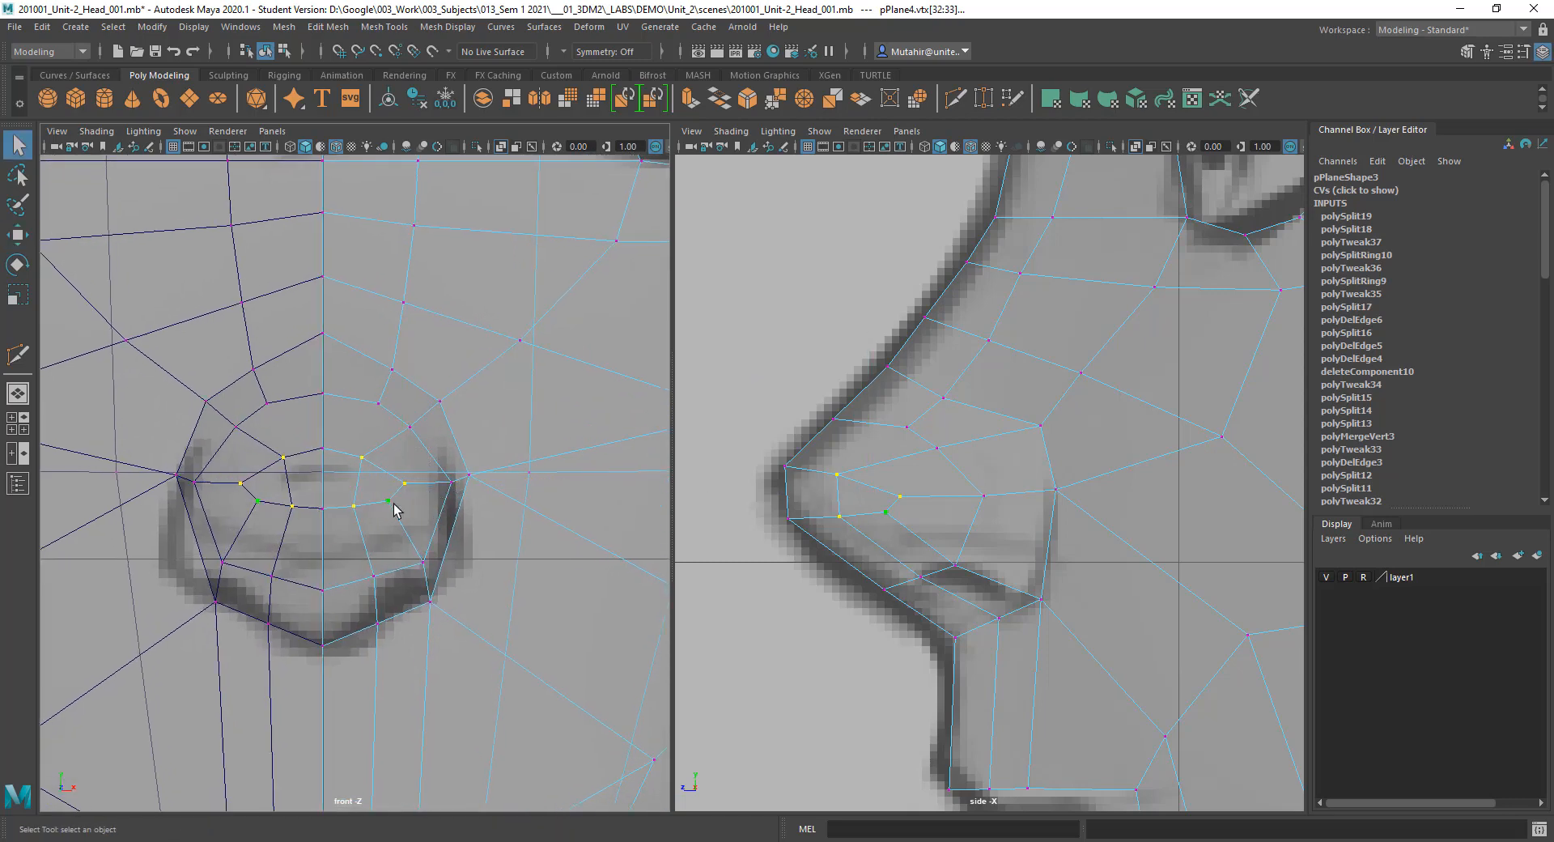
{"action": "key", "text": "q"}
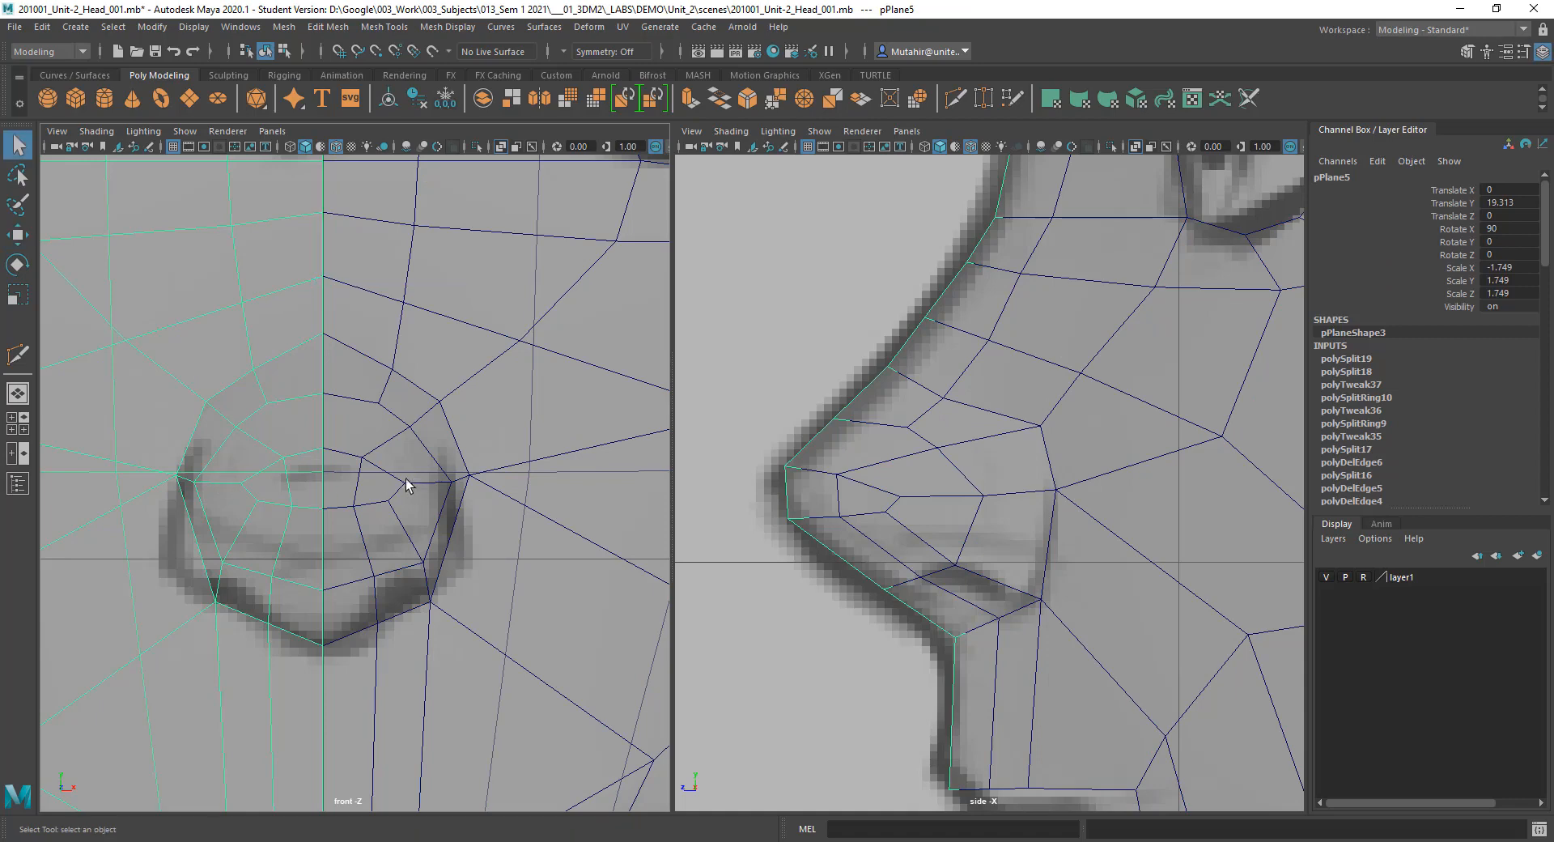
{"action": "left_click", "coordinate": [413, 479]}
{"action": "right_click_drag", "start_coordinate": [399, 487], "coordinate": [340, 439]}
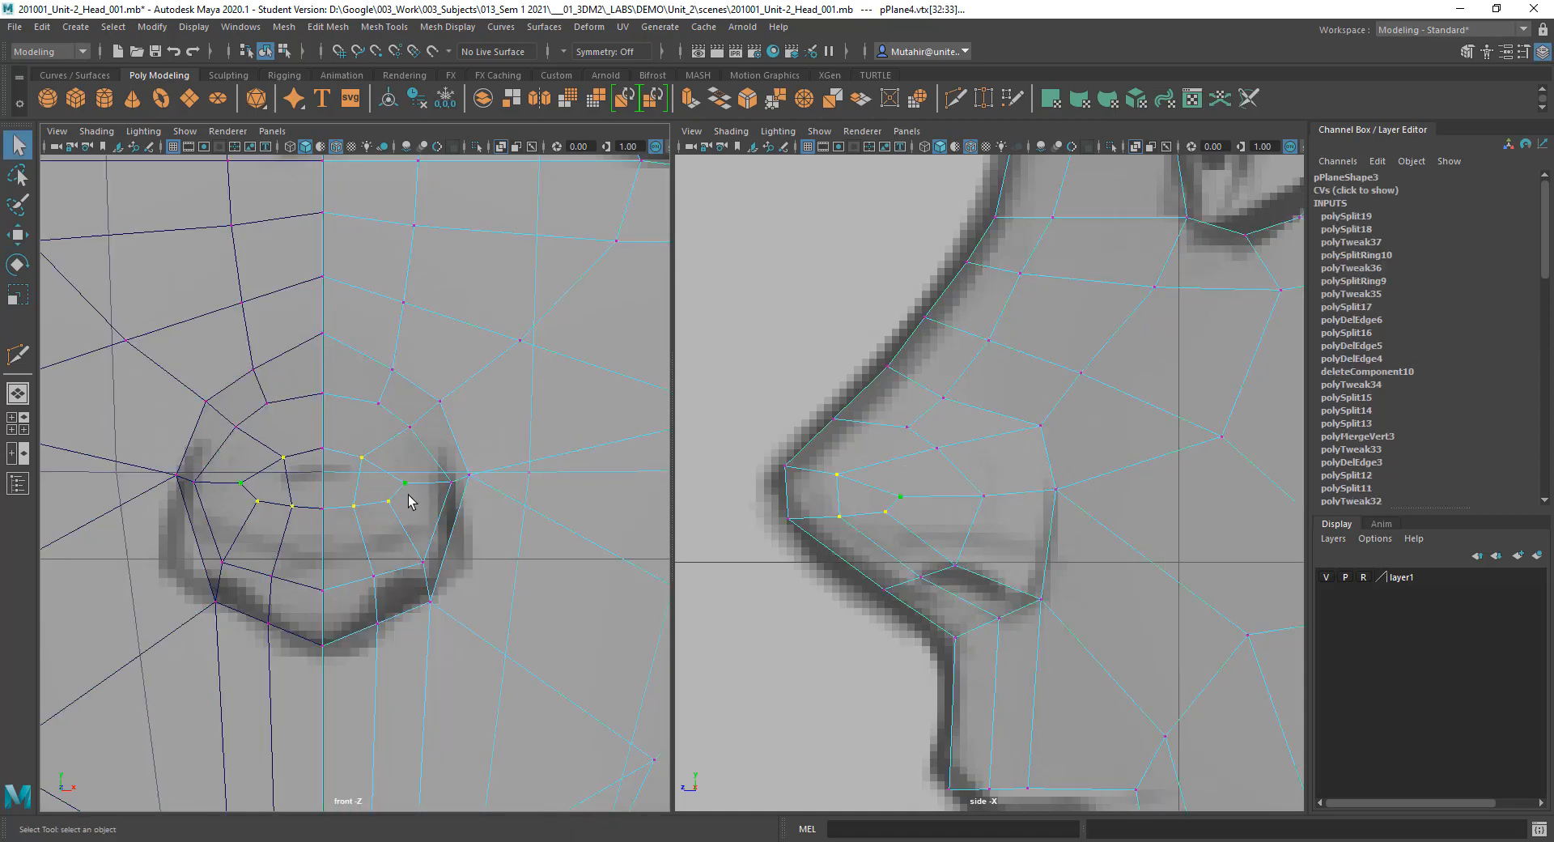
Step: Move the two outer nostril-wing vertices slightly further inward in the front view, inside the sketched nose contour
{"action": "left_click", "coordinate": [449, 482]}
{"action": "key", "text": "w"}
{"action": "mouse_move", "coordinate": [473, 483]}
{"action": "left_mouse_down"}
{"action": "mouse_move", "coordinate": [454, 495]}
{"action": "mouse_move", "coordinate": [490, 483]}
{"action": "left_mouse_up"}
{"action": "key", "text": "q"}
{"action": "left_click", "coordinate": [467, 474]}
{"action": "key", "text": "w"}
{"action": "key", "text": "q"}
Step: Nudge the lower nostril and wing-side vertices slightly outward, and move the wing's top outer vertex down and inward
{"action": "key", "text": "w"}
{"action": "left_click_drag", "start_coordinate": [451, 578], "coordinate": [454, 563]}
{"action": "key", "text": "q"}
{"action": "left_click_drag", "start_coordinate": [434, 477], "coordinate": [455, 492]}
{"action": "key", "text": "w"}
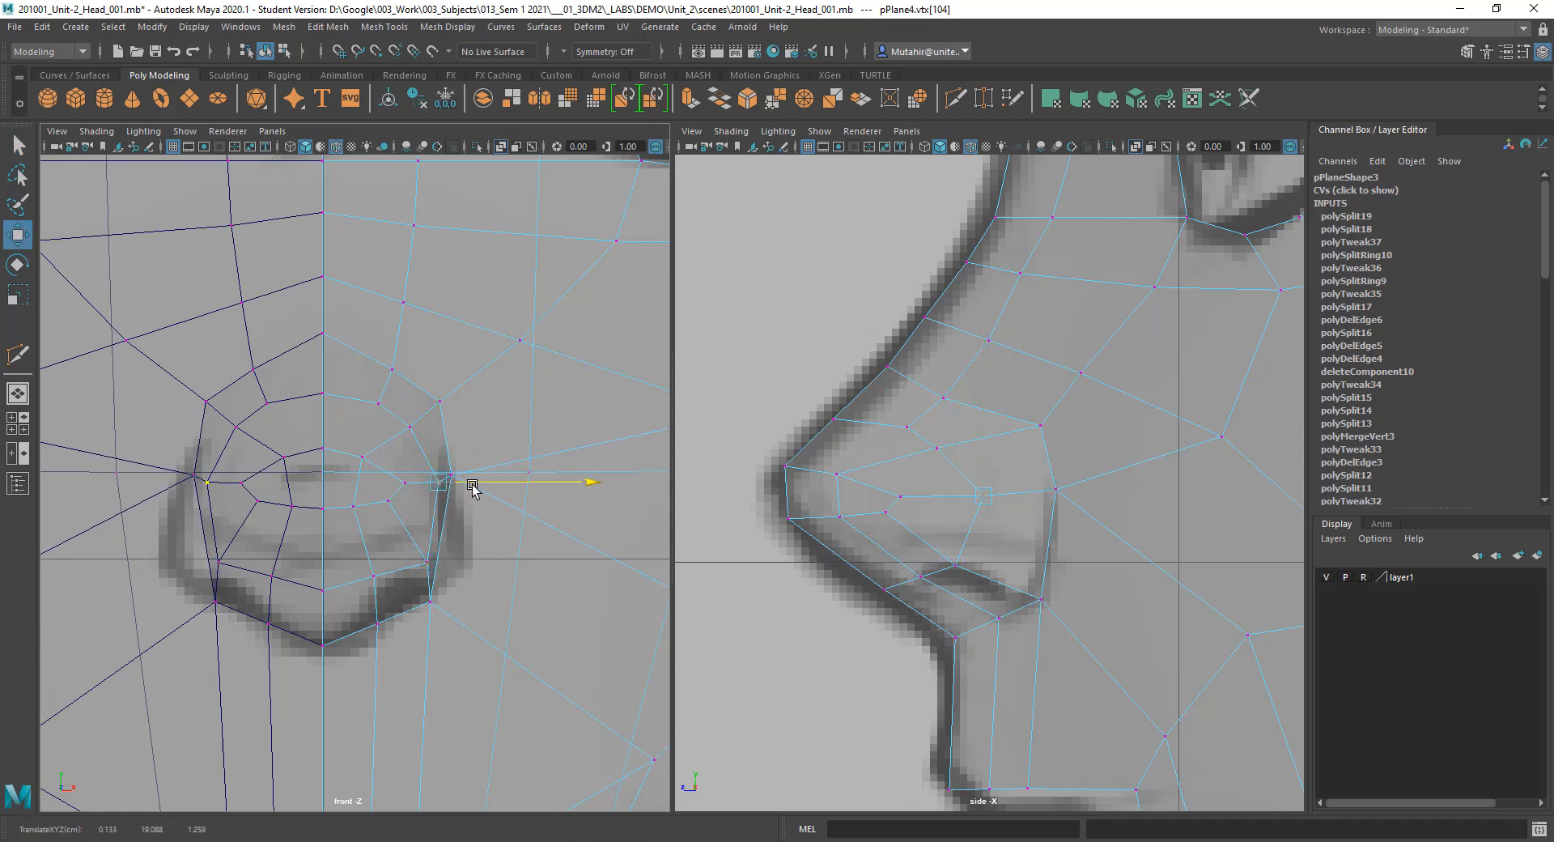
{"action": "key", "text": "q"}
{"action": "key", "text": "w"}
{"action": "left_click_drag", "start_coordinate": [470, 420], "coordinate": [430, 410]}
{"action": "key", "text": "q"}
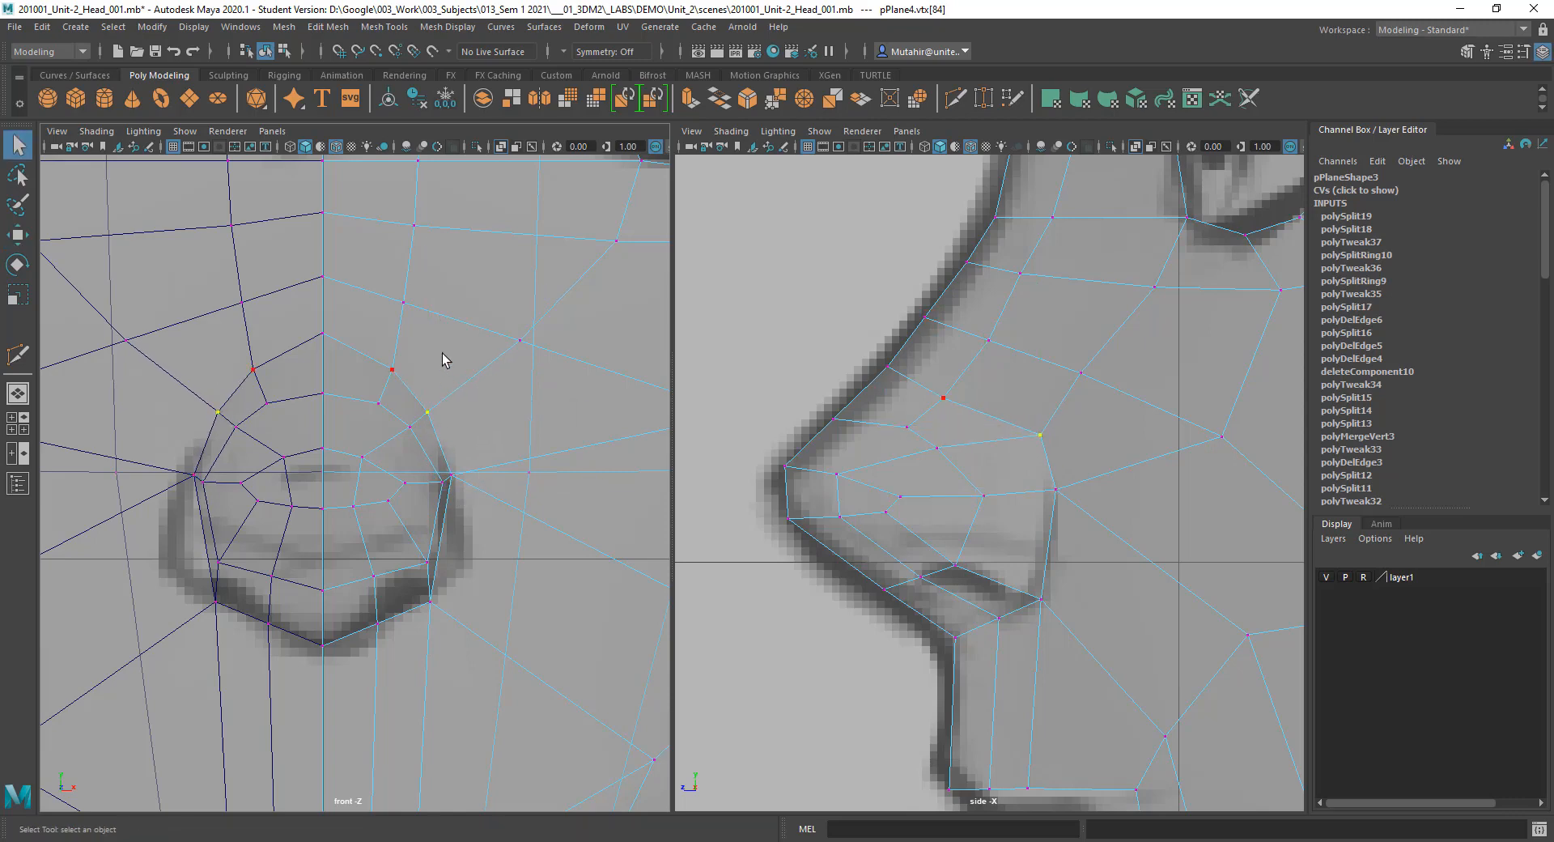
Step: Lower the centreline vertex just above the nose tip area in the front view
{"action": "middle_click_drag", "start_coordinate": [362, 343], "coordinate": [392, 413], "text": "alt"}
{"action": "key", "text": "w"}
{"action": "left_click_drag", "start_coordinate": [384, 408], "coordinate": [354, 375]}
{"action": "key", "text": "q"}
{"action": "middle_click_drag", "start_coordinate": [383, 369], "coordinate": [387, 392], "text": "alt"}
Step: Move the next two nose bridge profile vertices back onto the sketched outline in the side view
{"action": "middle_click_drag", "start_coordinate": [978, 427], "coordinate": [959, 514], "text": "alt"}
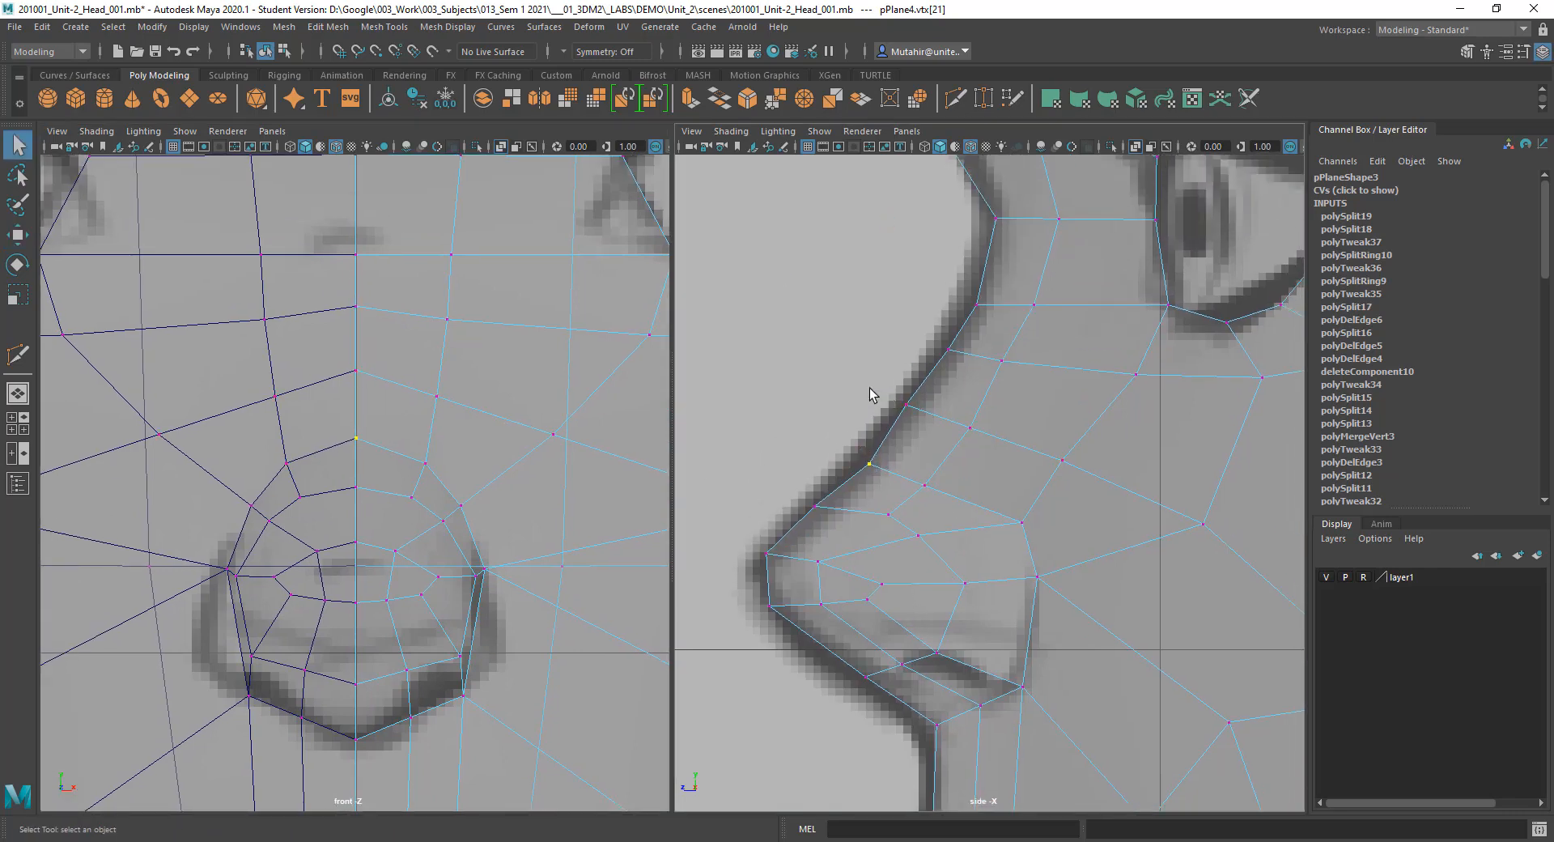
{"action": "key", "text": "w"}
{"action": "mouse_move", "coordinate": [875, 391]}
{"action": "left_mouse_down"}
{"action": "mouse_move", "coordinate": [930, 419]}
{"action": "mouse_move", "coordinate": [880, 404]}
{"action": "left_mouse_up"}
{"action": "key", "text": "q"}
{"action": "middle_click_drag", "start_coordinate": [973, 381], "coordinate": [949, 489], "text": "alt"}
{"action": "key", "text": "w"}
{"action": "mouse_move", "coordinate": [905, 445]}
{"action": "left_mouse_down"}
{"action": "mouse_move", "coordinate": [945, 474]}
{"action": "mouse_move", "coordinate": [879, 452]}
{"action": "left_mouse_up"}
{"action": "key", "text": "q"}
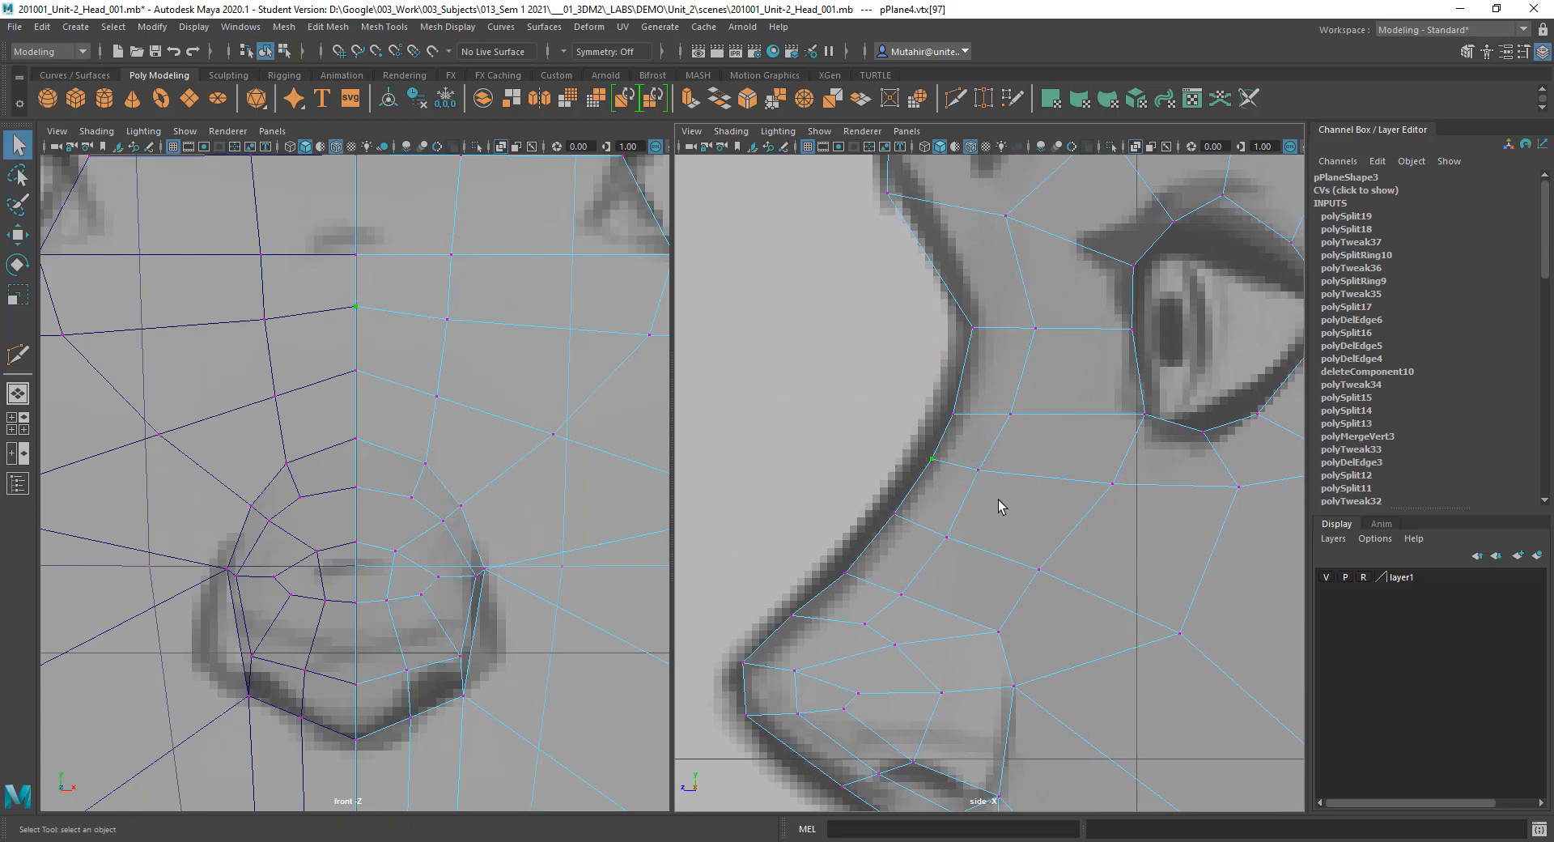
{"action": "middle_click_drag", "start_coordinate": [998, 509], "coordinate": [967, 575], "text": "alt"}
{"action": "right_click_drag", "start_coordinate": [967, 575], "coordinate": [1015, 607], "text": "alt"}
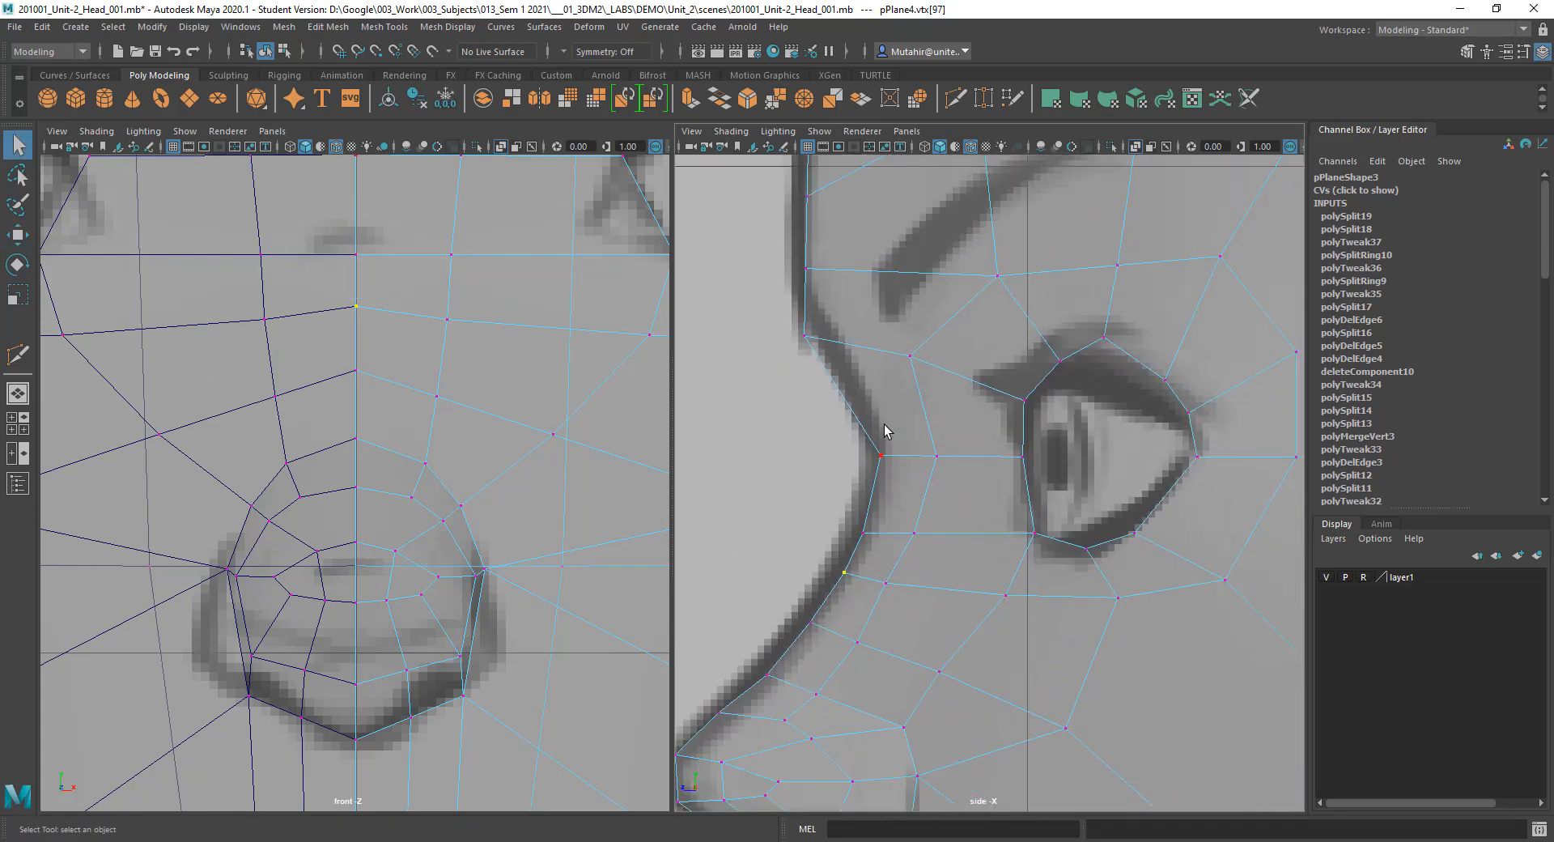
{"action": "scroll", "coordinate": [454, 527], "scroll_direction": "down", "scroll_amount": 6}
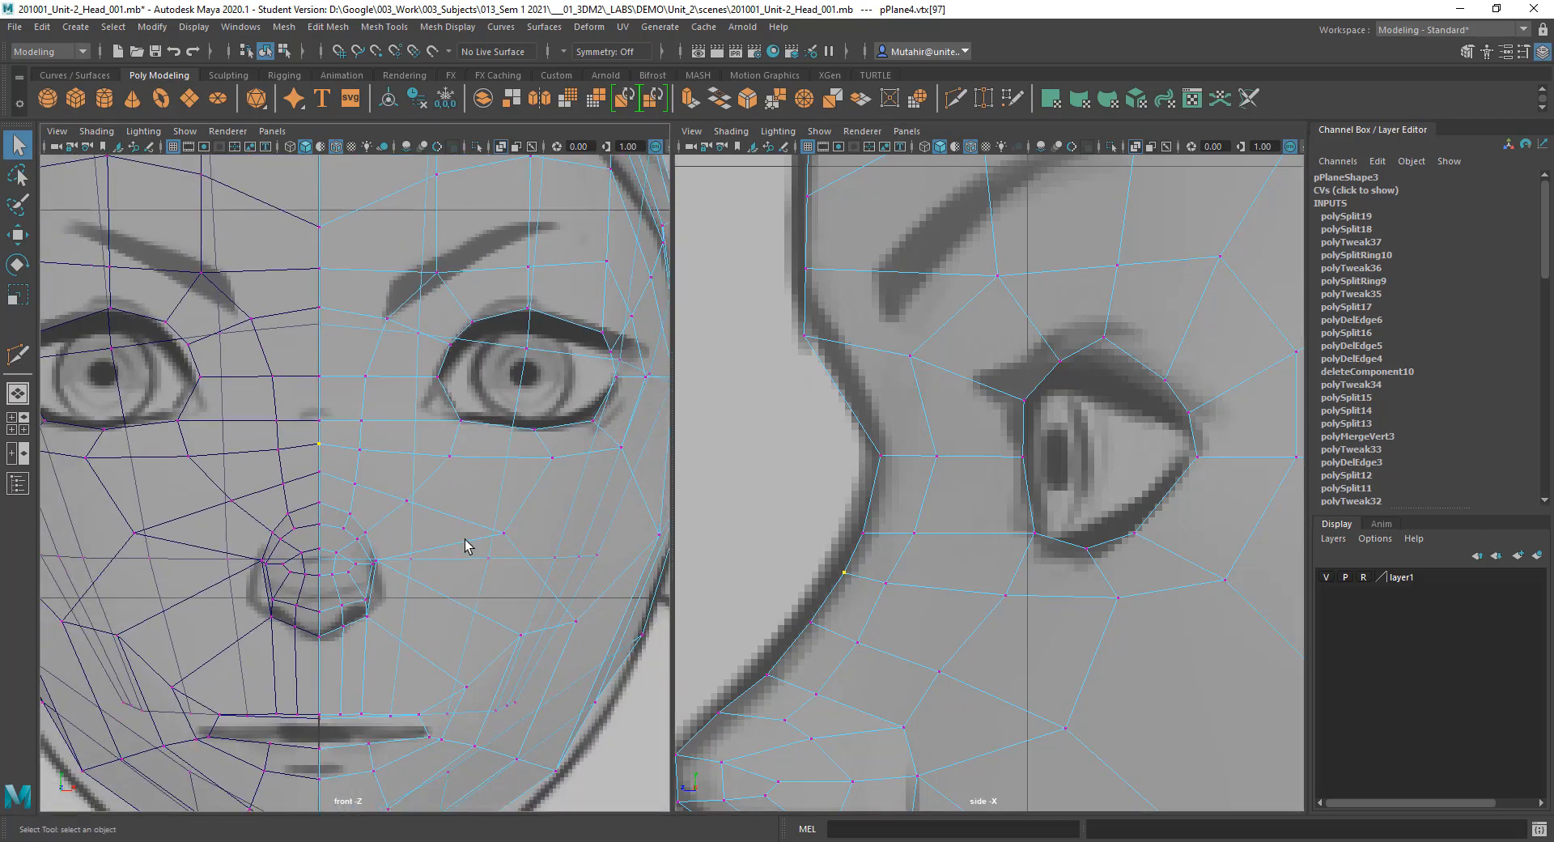
Step: Turn off X-ray shading in the front view and slide the cheek edge below the under-eye loop toward the nose
{"action": "scroll", "coordinate": [456, 451], "scroll_direction": "up", "scroll_amount": 2}
{"action": "mouse_move", "coordinate": [488, 514]}
{"action": "middle_mouse_down", "text": "alt"}
{"action": "mouse_move", "coordinate": [453, 456]}
{"action": "mouse_move", "coordinate": [458, 364]}
{"action": "mouse_move", "coordinate": [487, 354]}
{"action": "middle_mouse_up", "text": "alt"}
{"action": "left_click", "coordinate": [500, 151]}
{"action": "scroll", "coordinate": [463, 379], "scroll_direction": "up", "scroll_amount": 1}
{"action": "right_click_drag", "start_coordinate": [461, 380], "coordinate": [461, 337]}
{"action": "left_click", "coordinate": [469, 382]}
{"action": "key", "text": "y"}
{"action": "middle_click_drag", "start_coordinate": [472, 381], "coordinate": [443, 391]}
{"action": "key", "text": "q"}
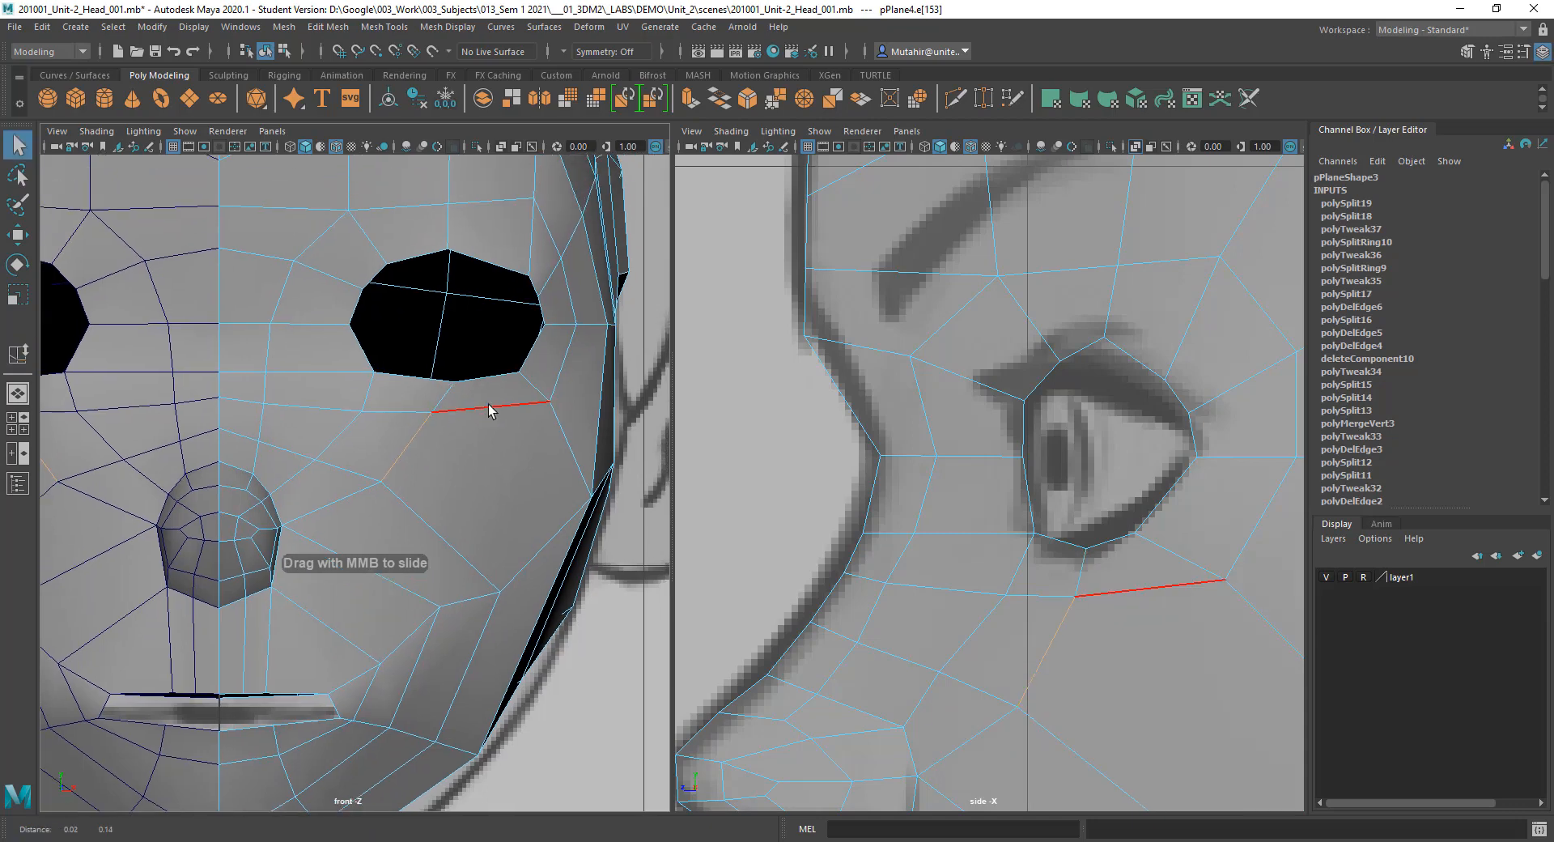
{"action": "middle_click_drag", "start_coordinate": [503, 346], "coordinate": [510, 530], "text": "alt"}
{"action": "middle_click_drag", "start_coordinate": [519, 405], "coordinate": [537, 526], "text": "alt"}
{"action": "middle_click_drag", "start_coordinate": [536, 469], "coordinate": [558, 156], "text": "alt"}
{"action": "middle_click_drag", "start_coordinate": [522, 414], "coordinate": [493, 386], "text": "alt"}
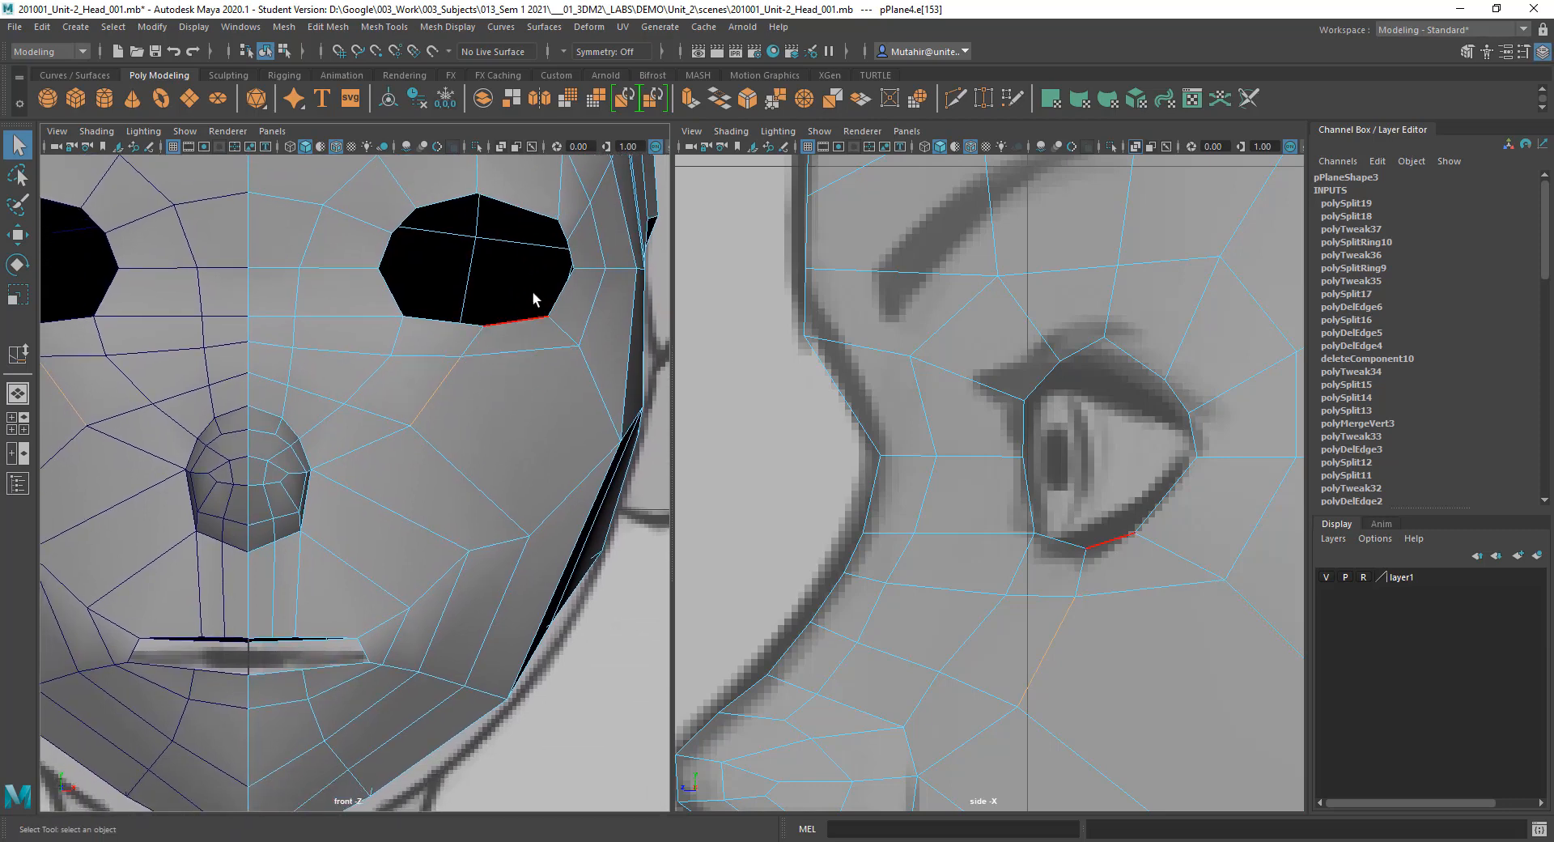
Step: Cut new edges with Multi-Cut from the lower eyelid across the under-eye loop and down through a new cheek point to the mid-cheek vertex
{"action": "left_click", "coordinate": [959, 97]}
{"action": "left_click", "coordinate": [513, 321]}
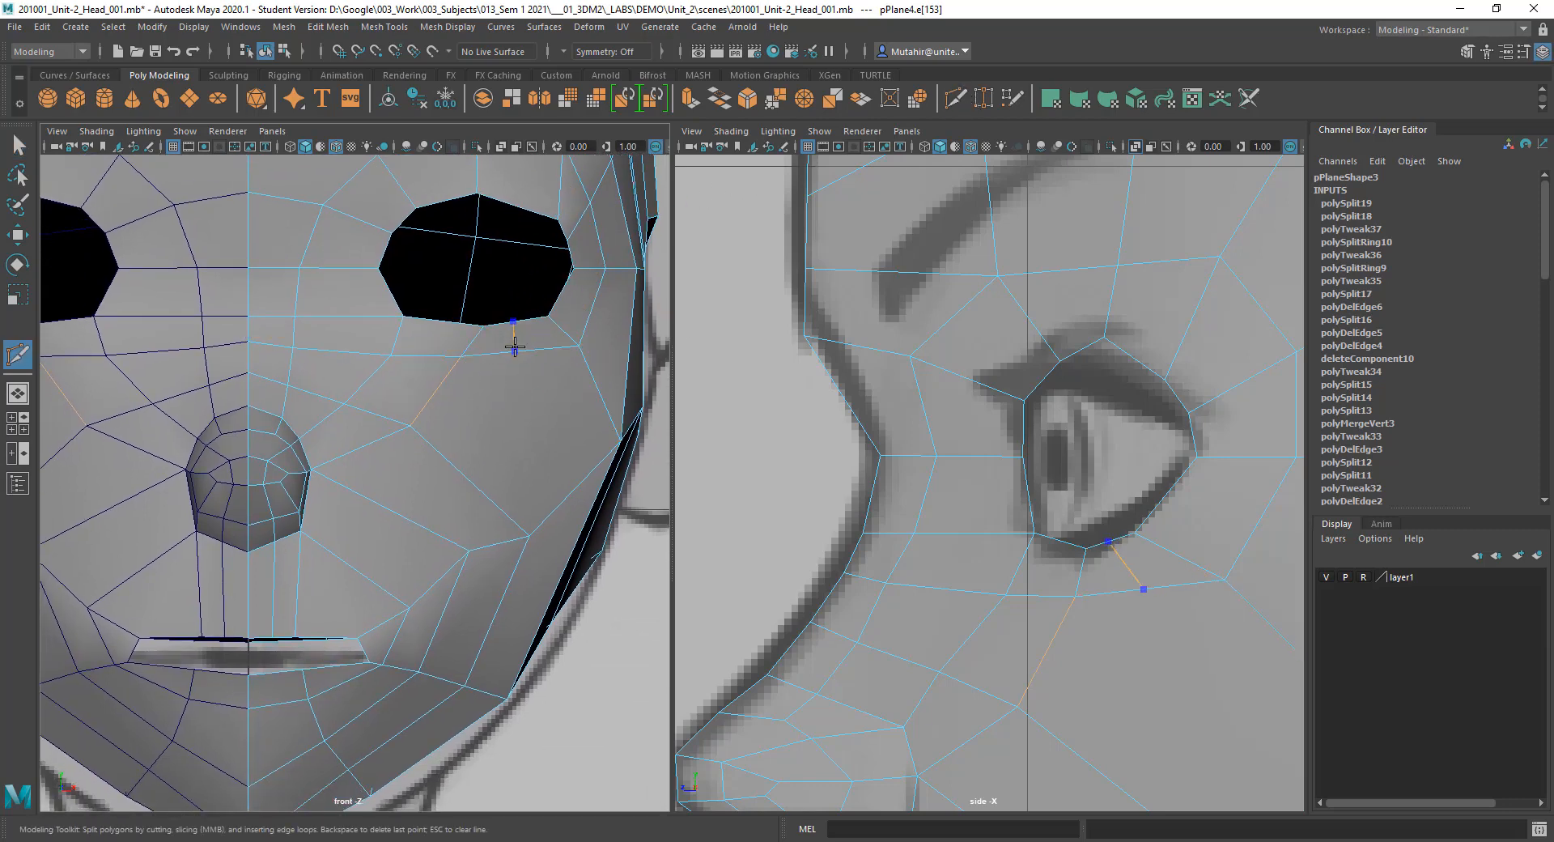
{"action": "right_click", "coordinate": [519, 348]}
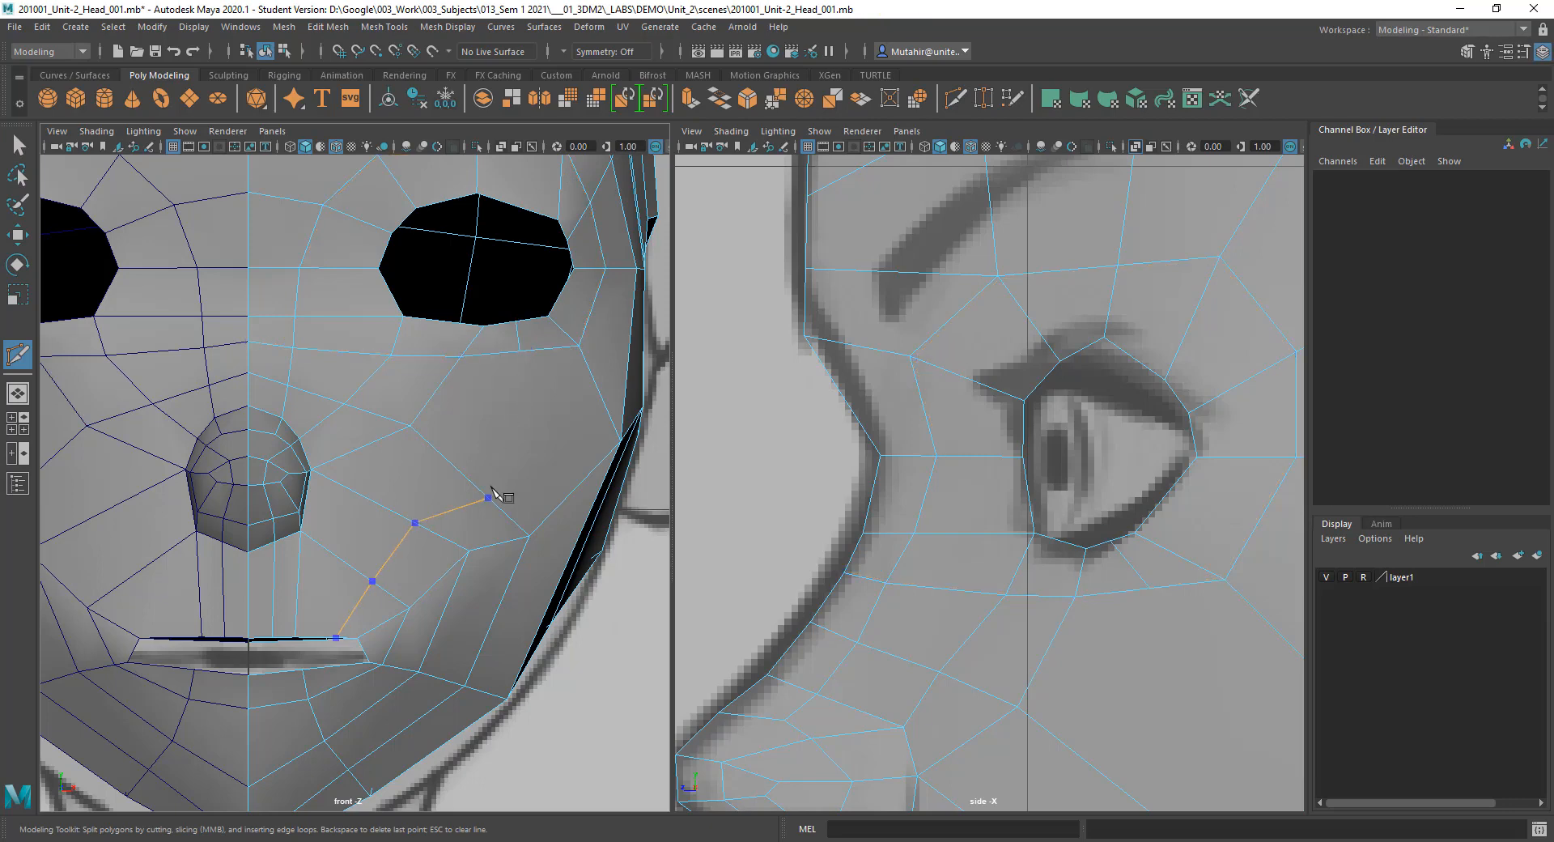
{"action": "left_click", "coordinate": [471, 478], "text": "ctrl"}
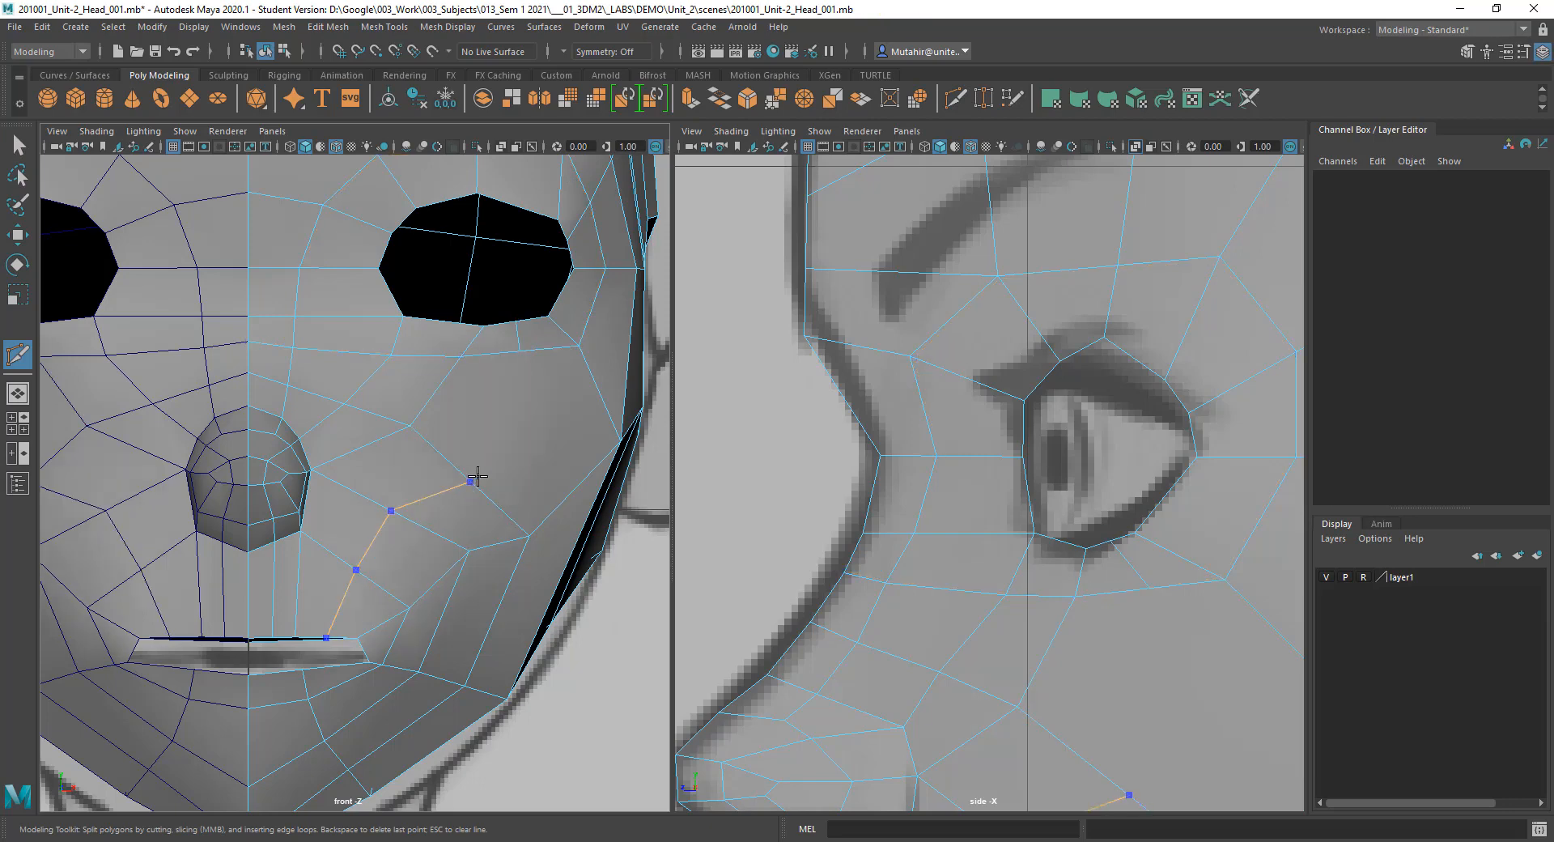
{"action": "left_click", "coordinate": [470, 482]}
{"action": "left_click", "coordinate": [519, 431]}
{"action": "left_click", "coordinate": [520, 352]}
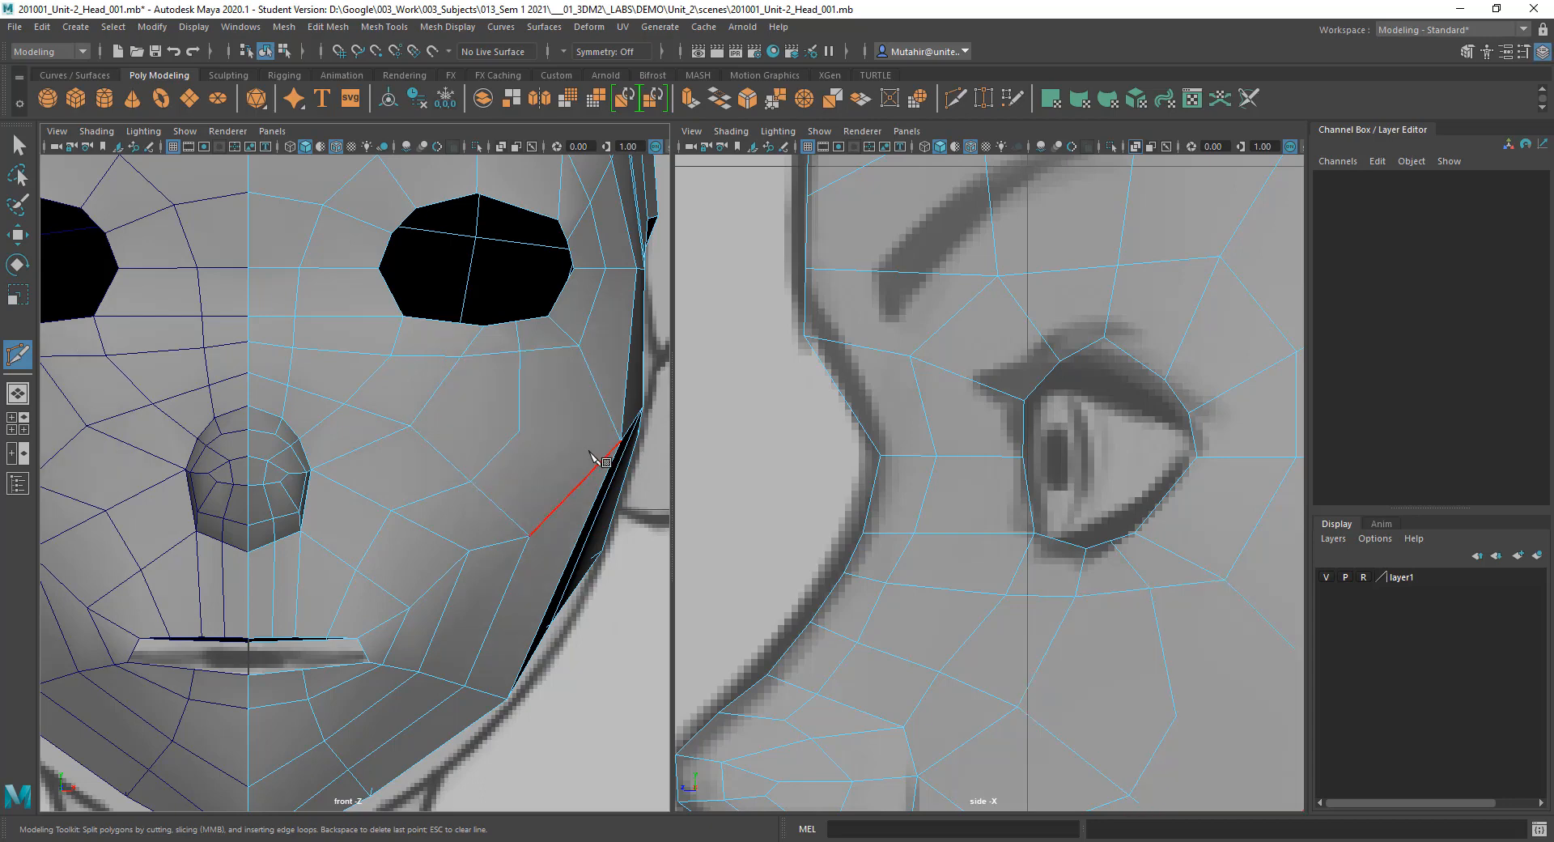
{"action": "key", "text": "Escape"}
Step: Cut an edge from the new cheek point below the eye to the outer cheek vertex
{"action": "left_click", "coordinate": [518, 431]}
{"action": "middle_click_drag", "start_coordinate": [1060, 726], "coordinate": [839, 467], "text": "alt"}
{"action": "scroll", "coordinate": [1044, 624], "scroll_direction": "down", "scroll_amount": 4}
{"action": "middle_click_drag", "start_coordinate": [1050, 624], "coordinate": [1018, 626], "text": "alt"}
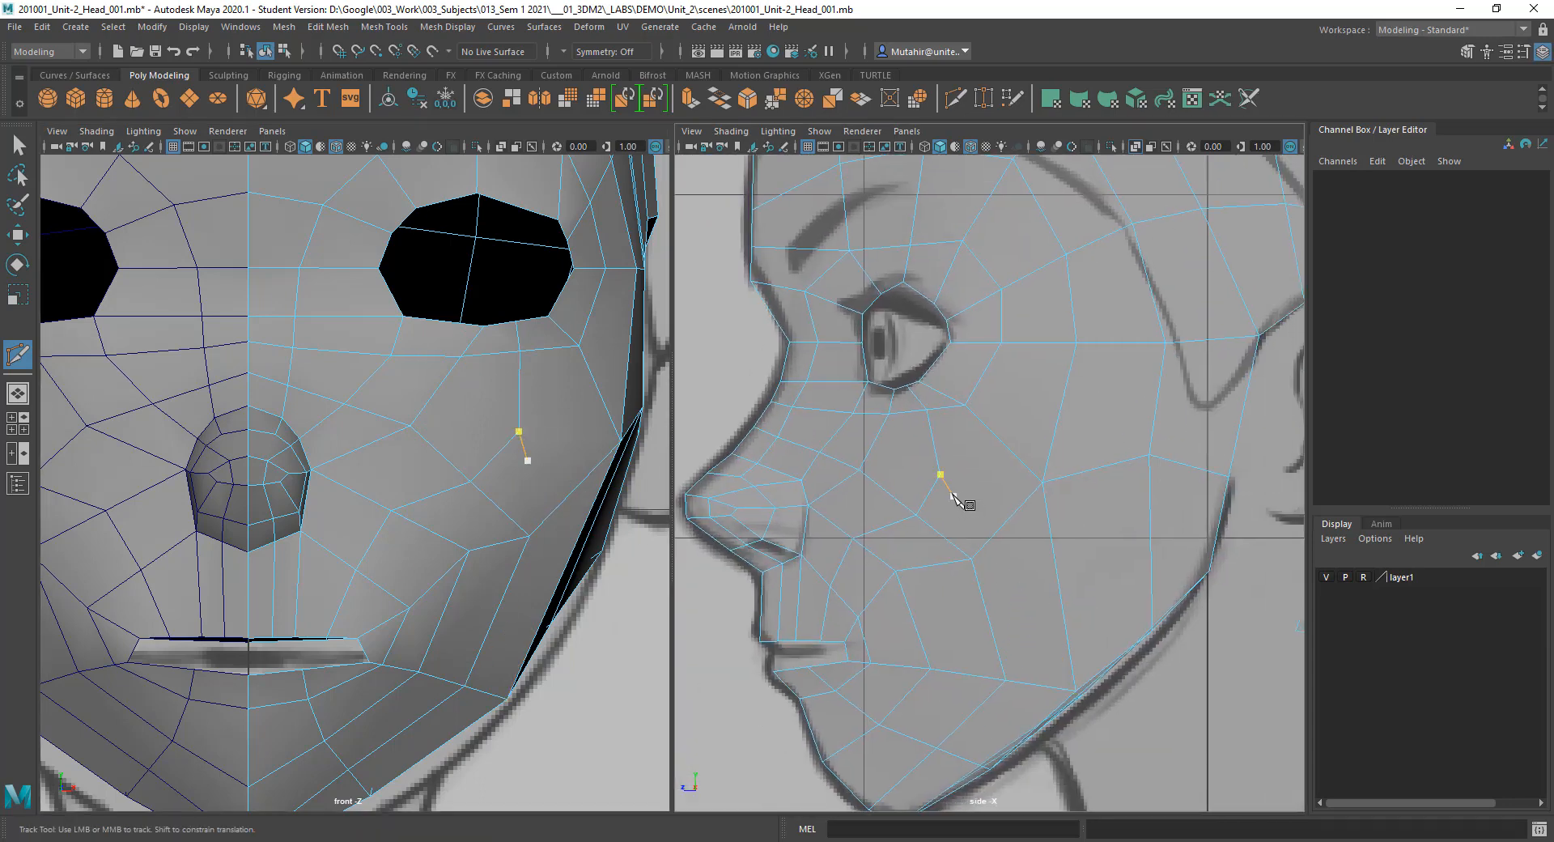
{"action": "mouse_move", "coordinate": [1055, 564]}
{"action": "left_mouse_down", "text": "ctrl"}
{"action": "mouse_move", "coordinate": [1058, 552]}
{"action": "mouse_move", "coordinate": [1090, 568]}
{"action": "mouse_move", "coordinate": [1073, 565]}
{"action": "left_mouse_up", "text": "ctrl"}
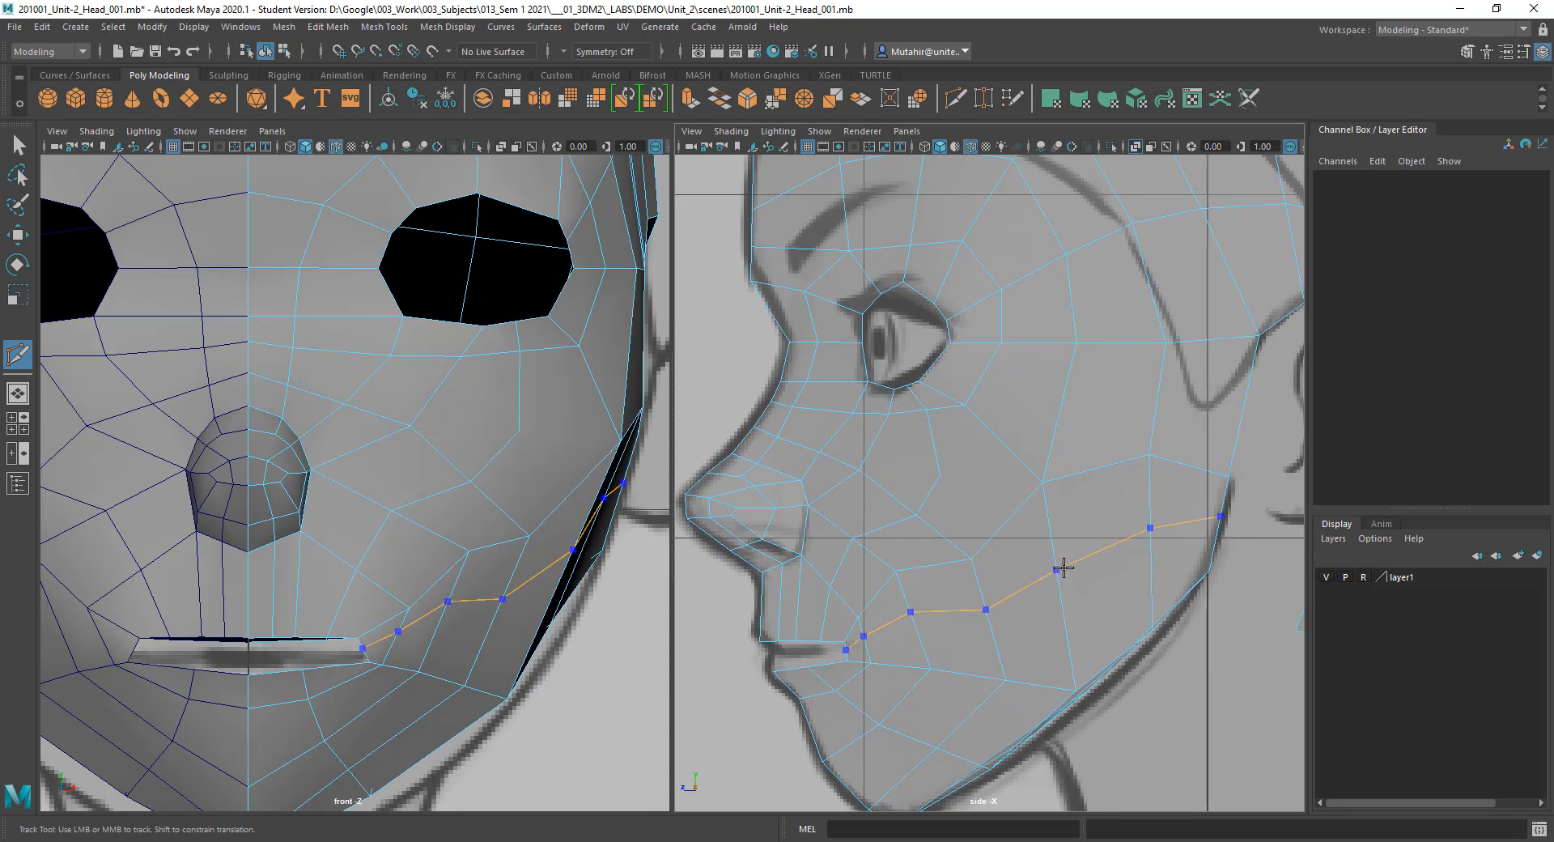
{"action": "left_click_drag", "start_coordinate": [1063, 568], "coordinate": [1065, 568], "text": "ctrl"}
{"action": "scroll", "coordinate": [1103, 527], "scroll_direction": "up", "scroll_amount": 2}
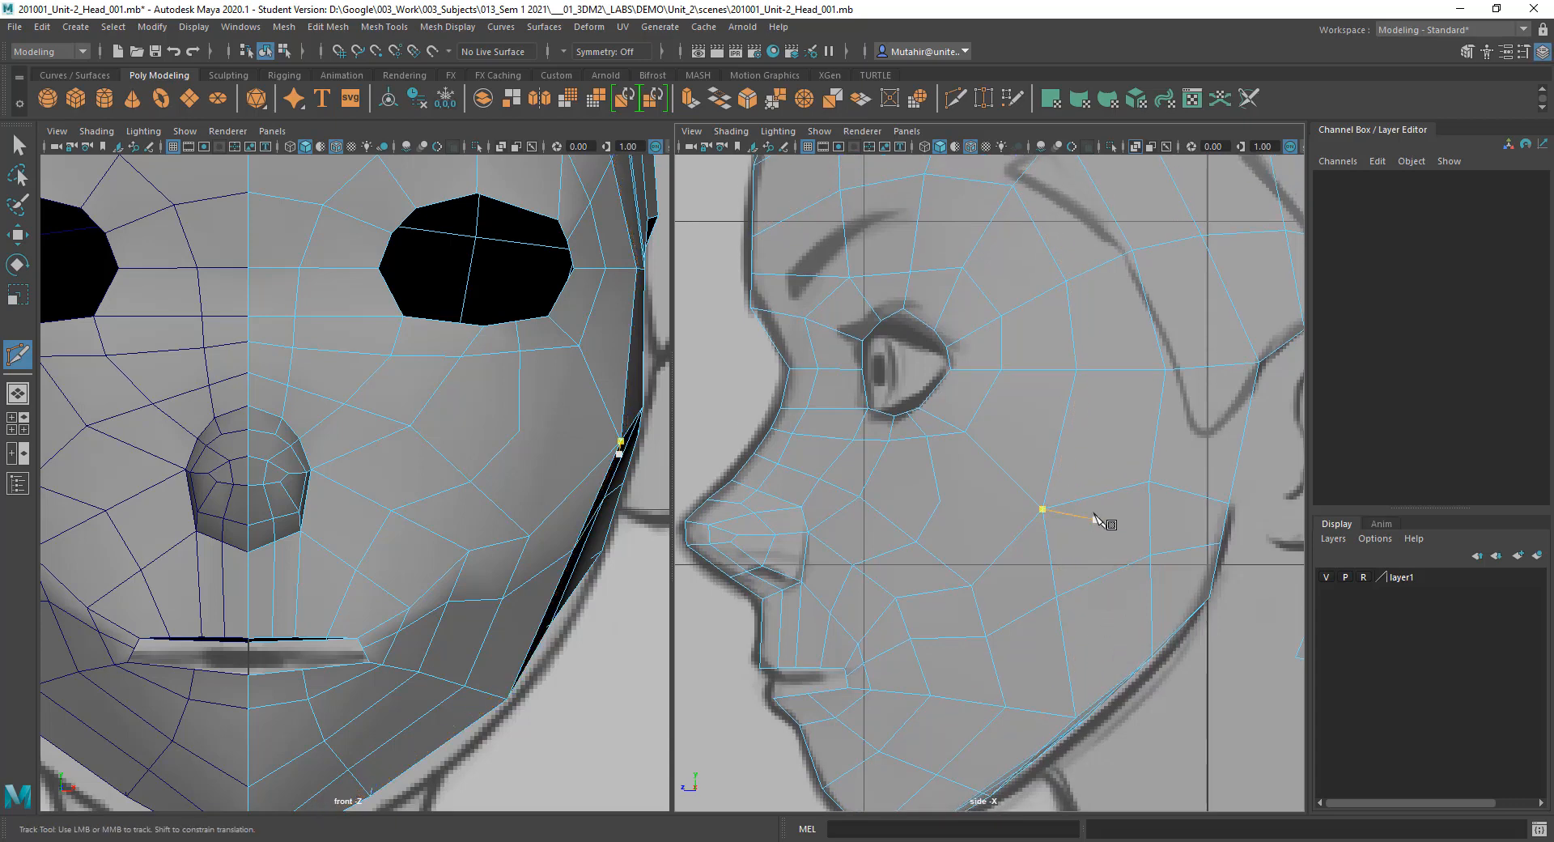
{"action": "left_click", "coordinate": [1032, 513]}
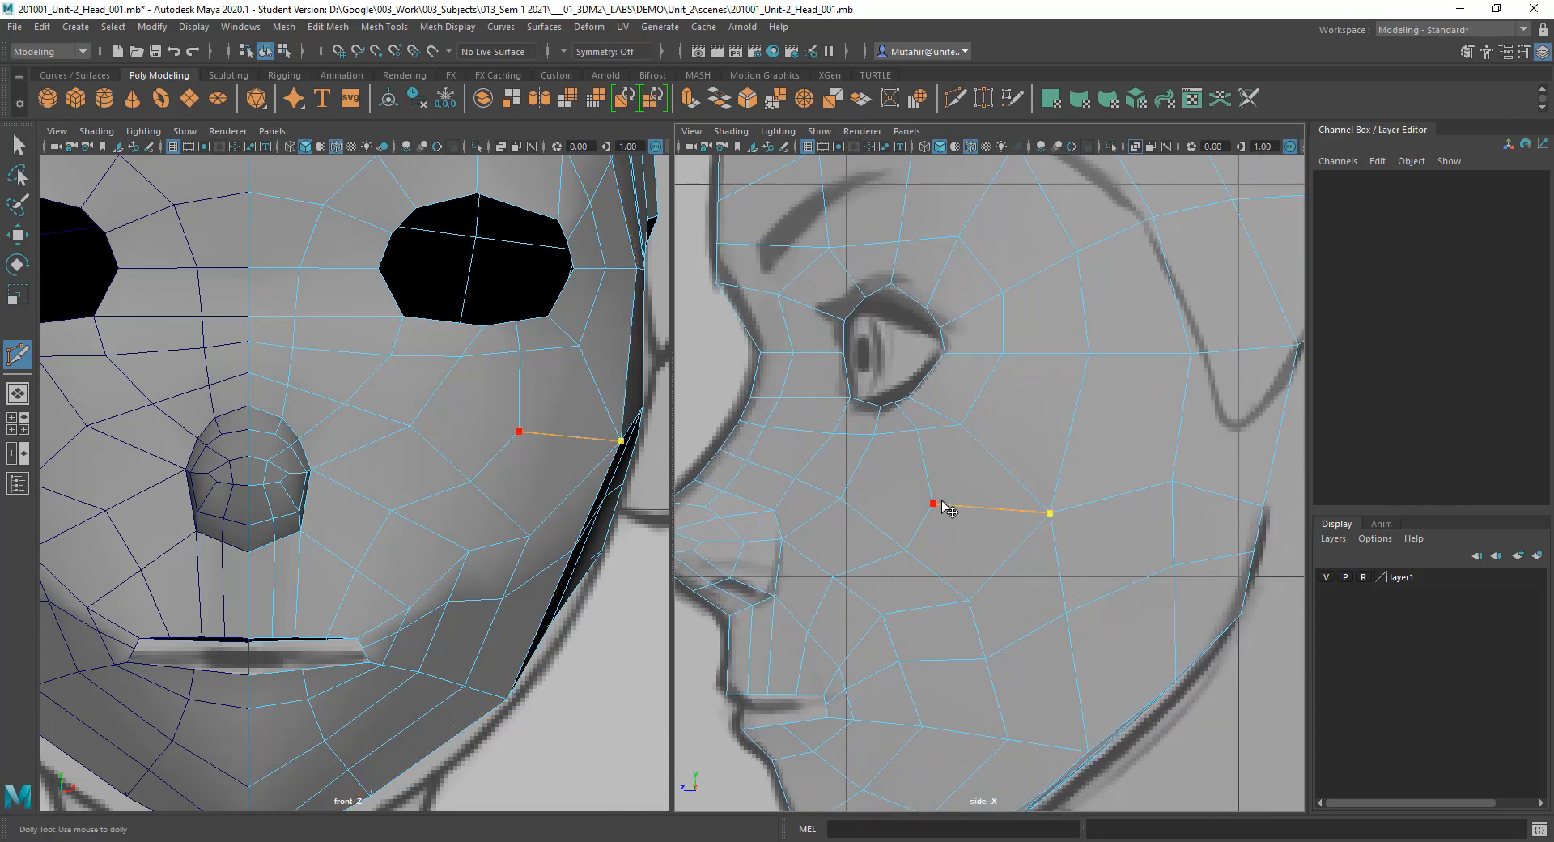
{"action": "right_click", "coordinate": [941, 501]}
Step: Cut an edge from the same new cheek point across to the inner cheek vertex beside the nose
{"action": "middle_click_drag", "start_coordinate": [1041, 519], "coordinate": [1075, 497], "text": "alt"}
{"action": "middle_click_drag", "start_coordinate": [986, 480], "coordinate": [1052, 501], "text": "alt"}
{"action": "left_click", "coordinate": [1006, 548]}
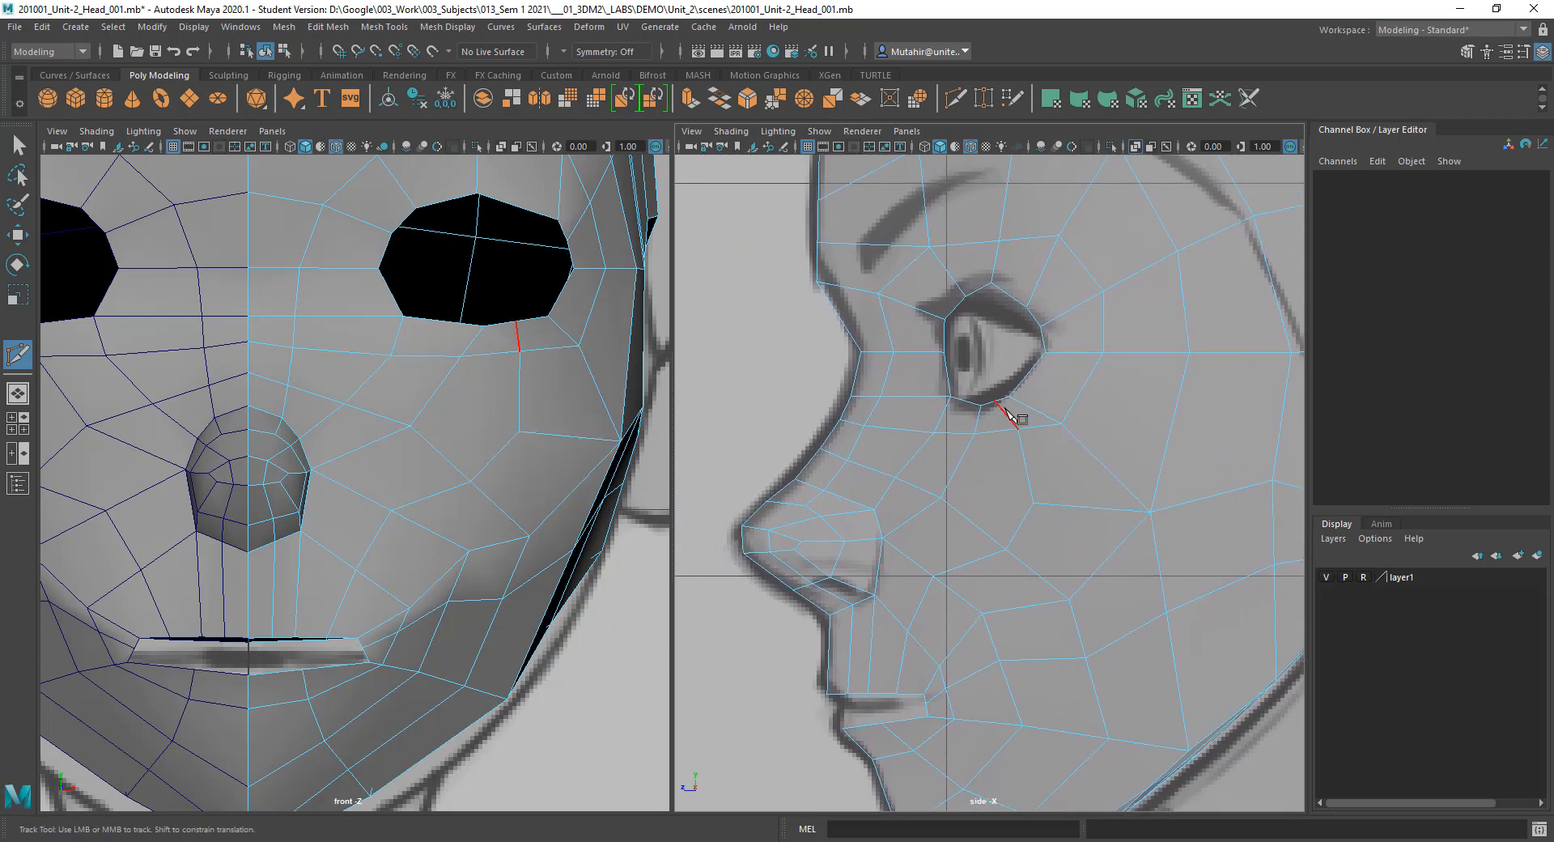
{"action": "scroll", "coordinate": [1003, 486], "scroll_direction": "up", "scroll_amount": 2}
{"action": "left_click", "coordinate": [1006, 568]}
{"action": "middle_click_drag", "start_coordinate": [952, 563], "coordinate": [960, 530], "text": "alt"}
{"action": "scroll", "coordinate": [960, 408], "scroll_direction": "up", "scroll_amount": 2}
{"action": "left_click", "coordinate": [945, 490]}
{"action": "key", "text": "q"}
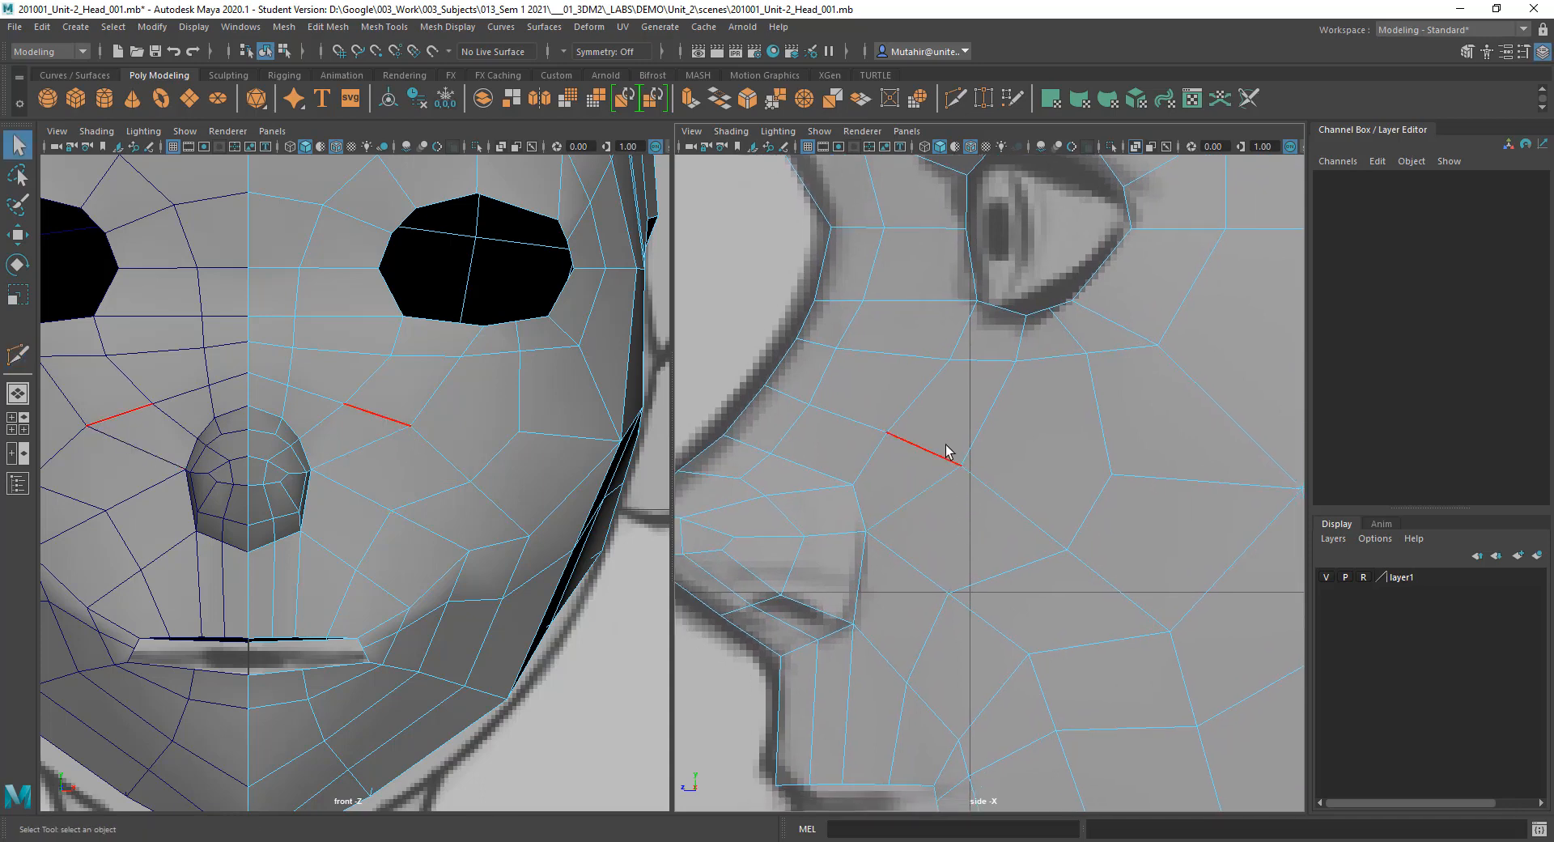
{"action": "left_click", "coordinate": [960, 98]}
{"action": "left_click", "coordinate": [962, 467]}
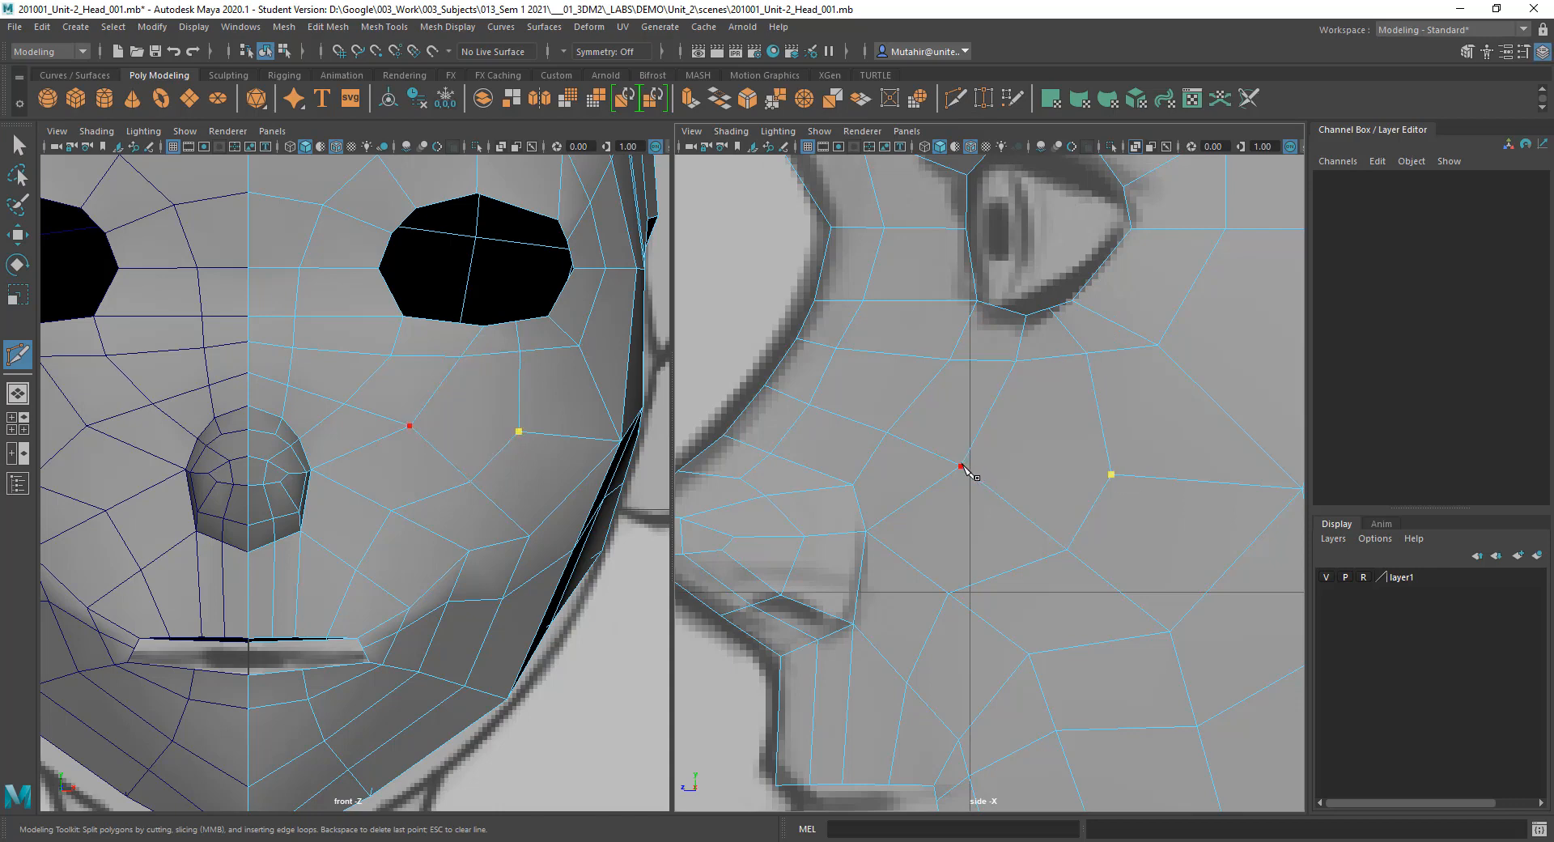
{"action": "right_click", "coordinate": [963, 467]}
Step: Merge the inner cheek vertex beside the nose with the mid-cheek vertex diagonally below it
{"action": "middle_click_drag", "start_coordinate": [1061, 498], "coordinate": [1090, 437], "text": "alt"}
{"action": "key", "text": "q"}
{"action": "right_click_drag", "start_coordinate": [1046, 420], "coordinate": [982, 383]}
{"action": "left_click", "coordinate": [1061, 468]}
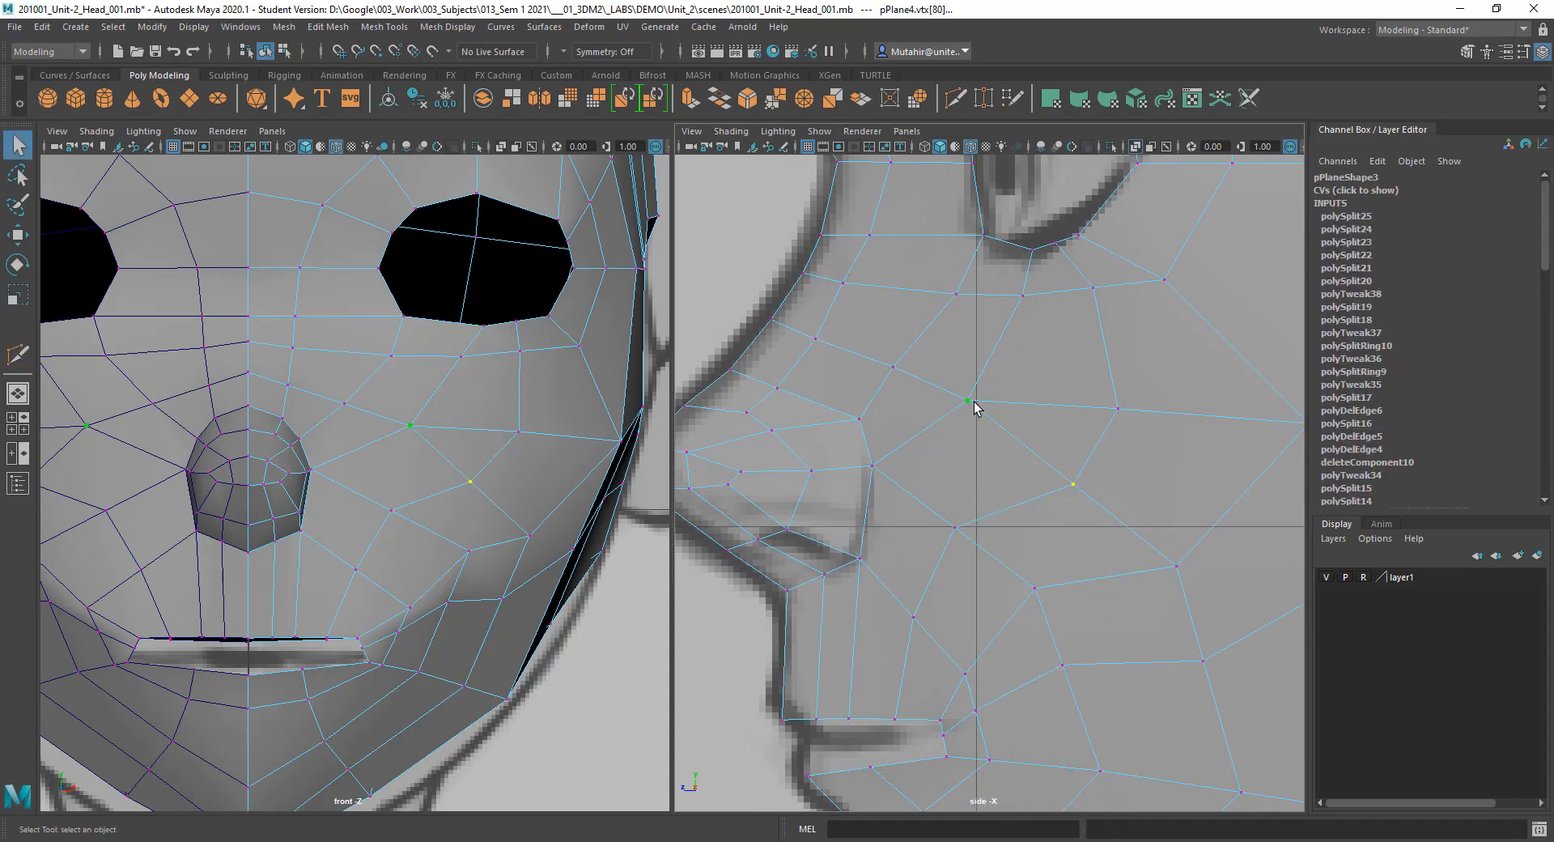
{"action": "key", "text": "g"}
{"action": "middle_click_drag", "start_coordinate": [1102, 470], "coordinate": [863, 448], "text": "alt"}
{"action": "middle_click_drag", "start_coordinate": [1004, 458], "coordinate": [1041, 454], "text": "alt"}
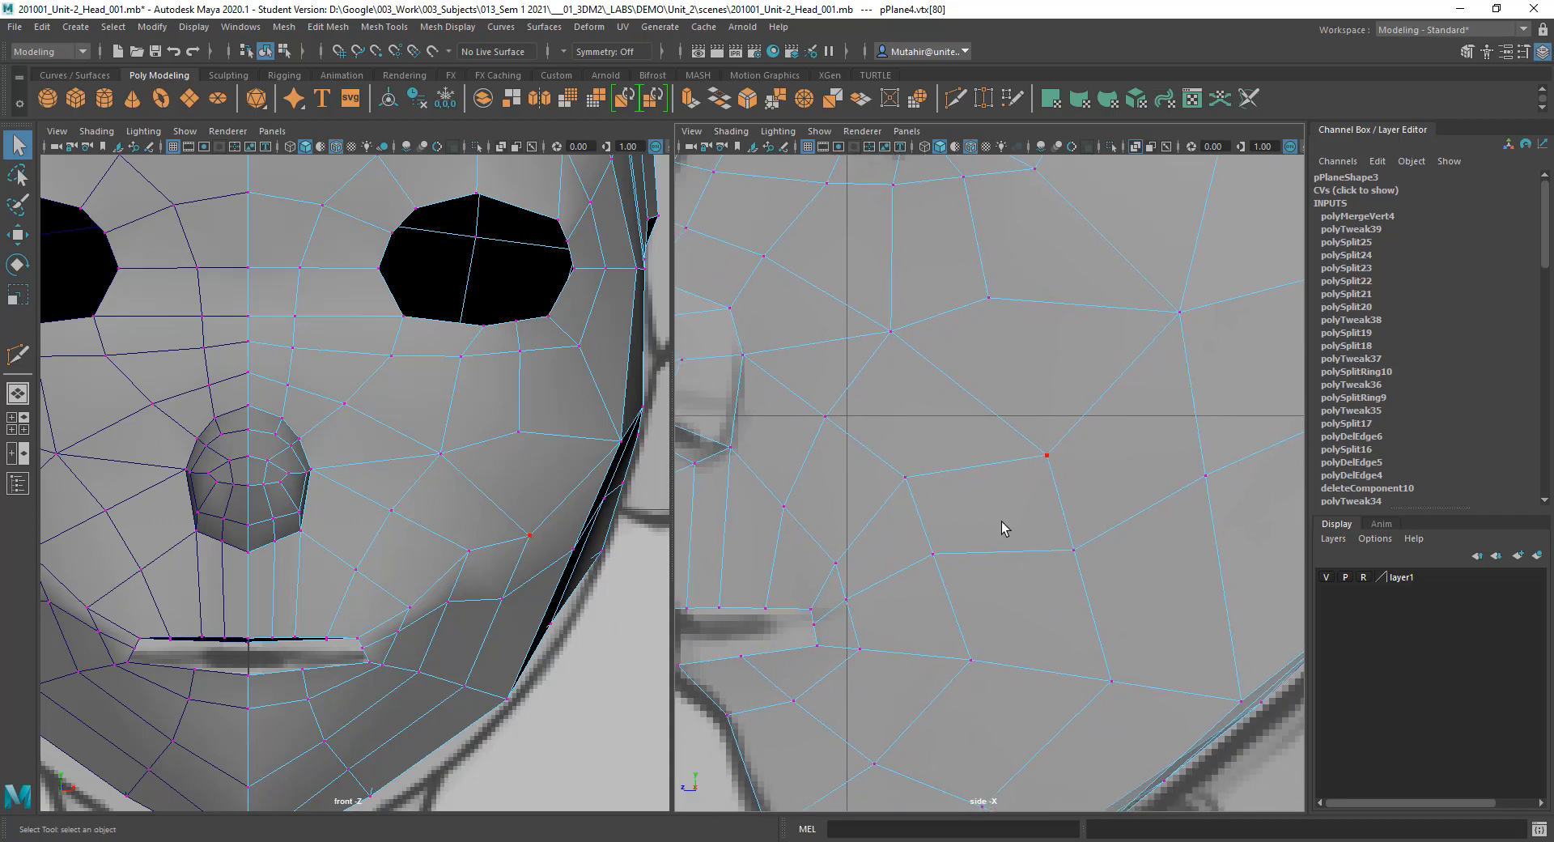
{"action": "middle_click_drag", "start_coordinate": [1003, 527], "coordinate": [1056, 499], "text": "alt"}
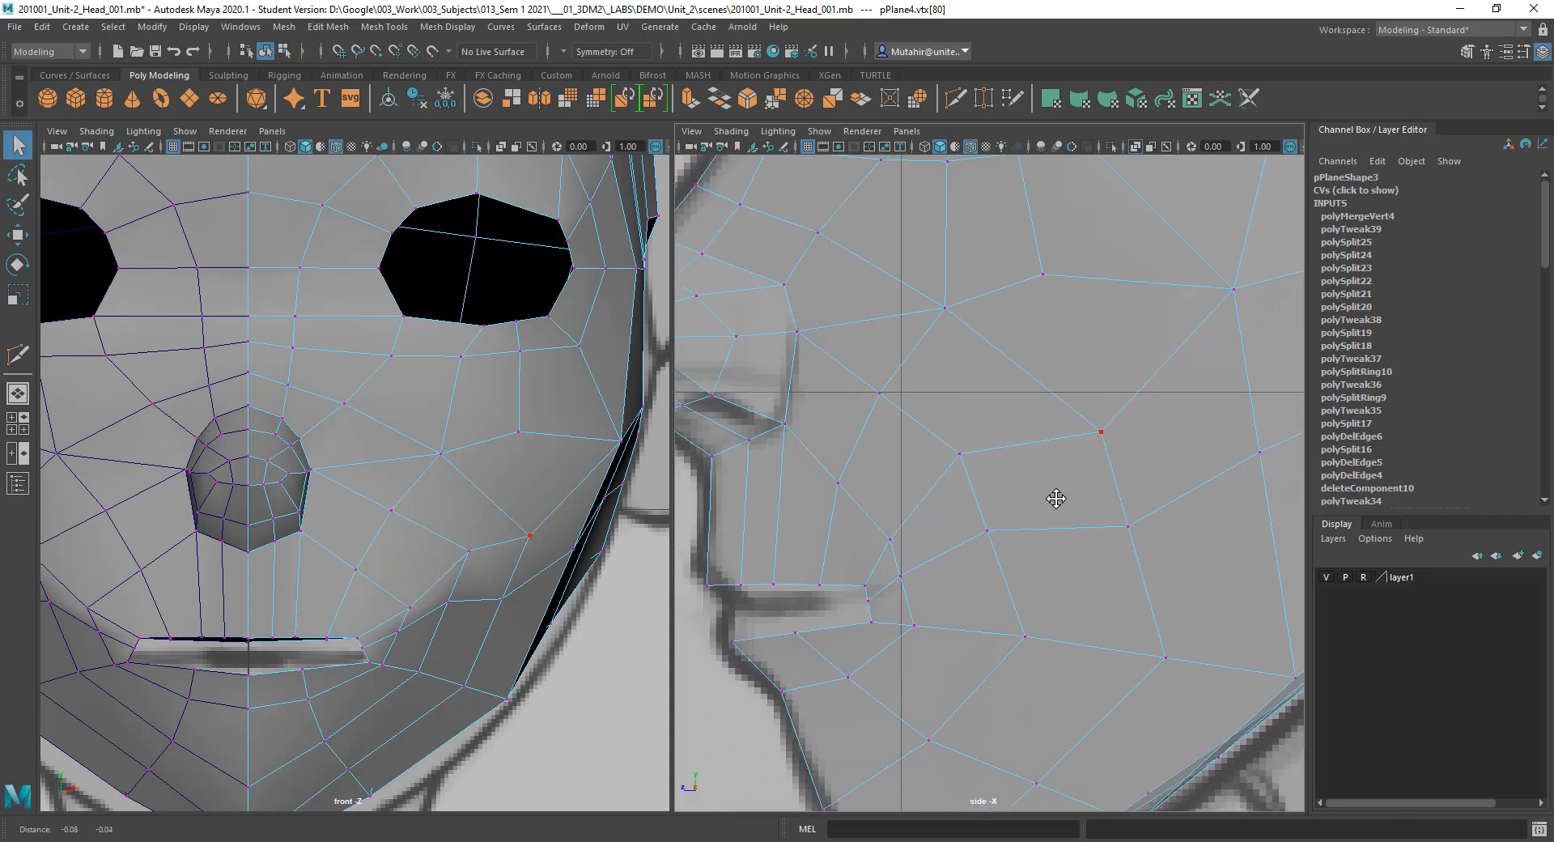
Step: Delete the edge run going from the upper lip up to the merged cheek vertex
{"action": "right_click_drag", "start_coordinate": [928, 347], "coordinate": [921, 308]}
{"action": "left_click", "coordinate": [914, 361]}
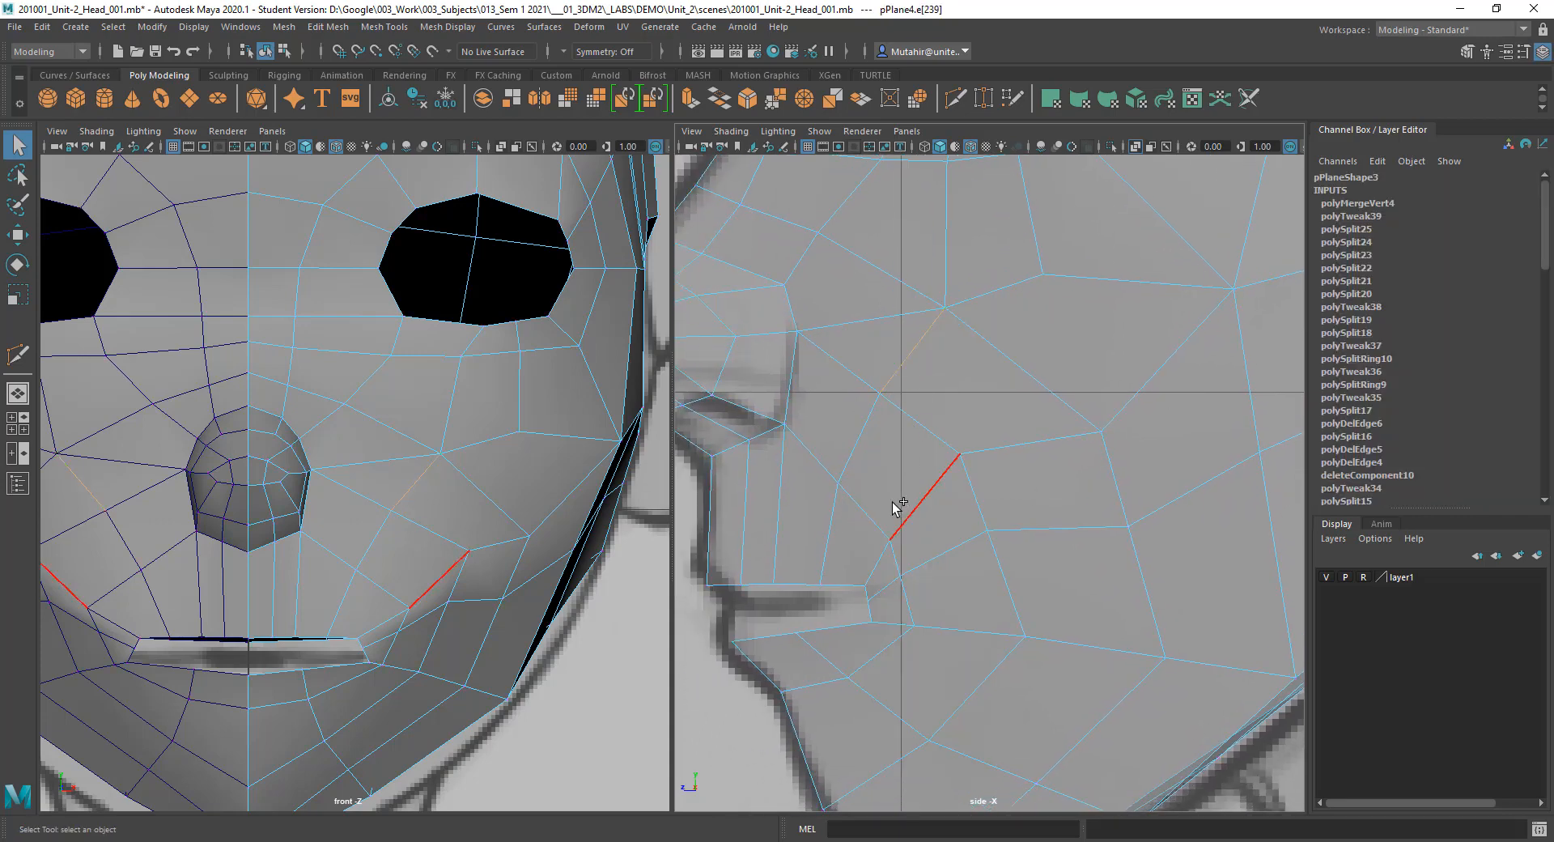
{"action": "left_click", "coordinate": [834, 537]}
{"action": "key", "text": "Delete"}
{"action": "middle_click_drag", "start_coordinate": [1012, 380], "coordinate": [999, 411], "text": "alt"}
{"action": "middle_click_drag", "start_coordinate": [999, 482], "coordinate": [982, 437], "text": "alt"}
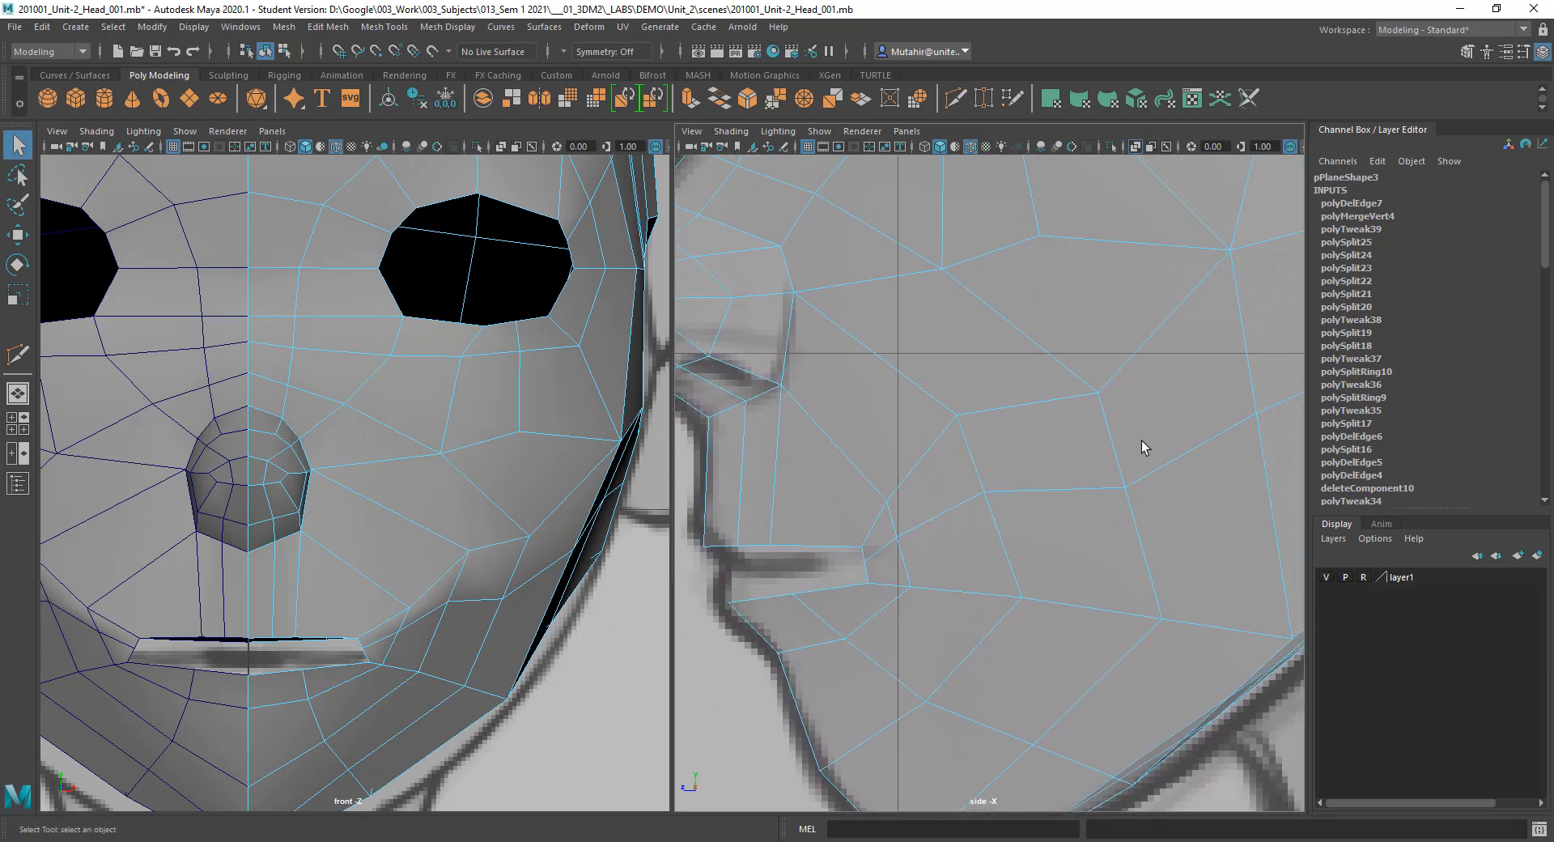
Step: Move the lower outer cheek vertex slightly up and inward in the front view
{"action": "mouse_move", "coordinate": [1141, 440]}
{"action": "right_mouse_down", "text": "alt"}
{"action": "mouse_move", "coordinate": [1113, 440]}
{"action": "mouse_move", "coordinate": [1134, 443]}
{"action": "right_mouse_up", "text": "alt"}
{"action": "middle_click_drag", "start_coordinate": [1134, 443], "coordinate": [1113, 465], "text": "alt"}
{"action": "right_click_drag", "start_coordinate": [1090, 322], "coordinate": [1069, 390], "text": "alt"}
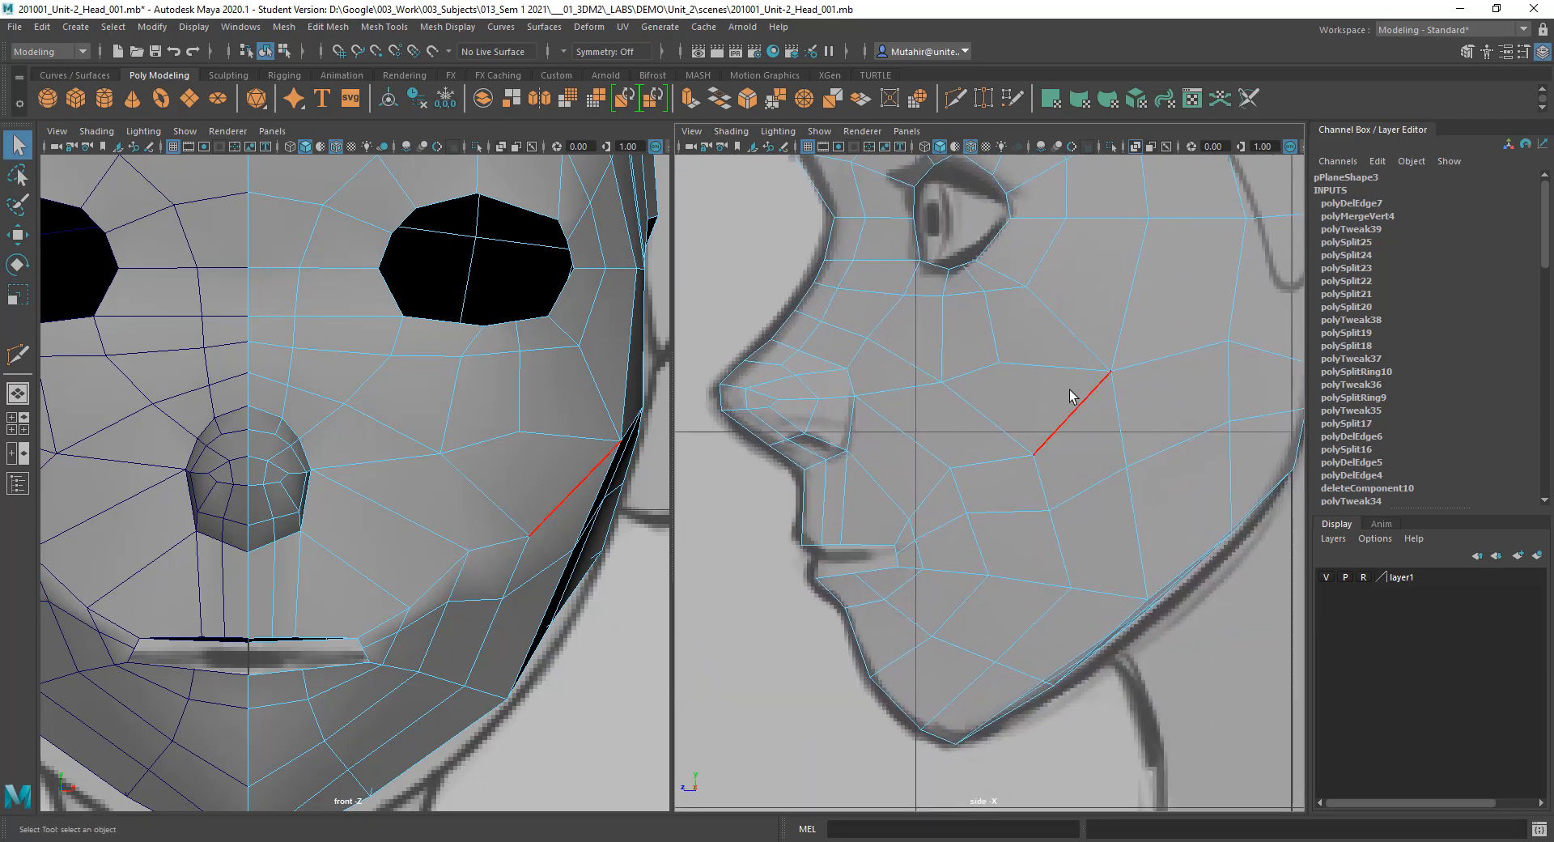
{"action": "middle_click_drag", "start_coordinate": [981, 411], "coordinate": [974, 440], "text": "alt"}
{"action": "right_click_drag", "start_coordinate": [973, 440], "coordinate": [1001, 419], "text": "alt"}
{"action": "middle_click_drag", "start_coordinate": [1001, 419], "coordinate": [943, 383], "text": "alt"}
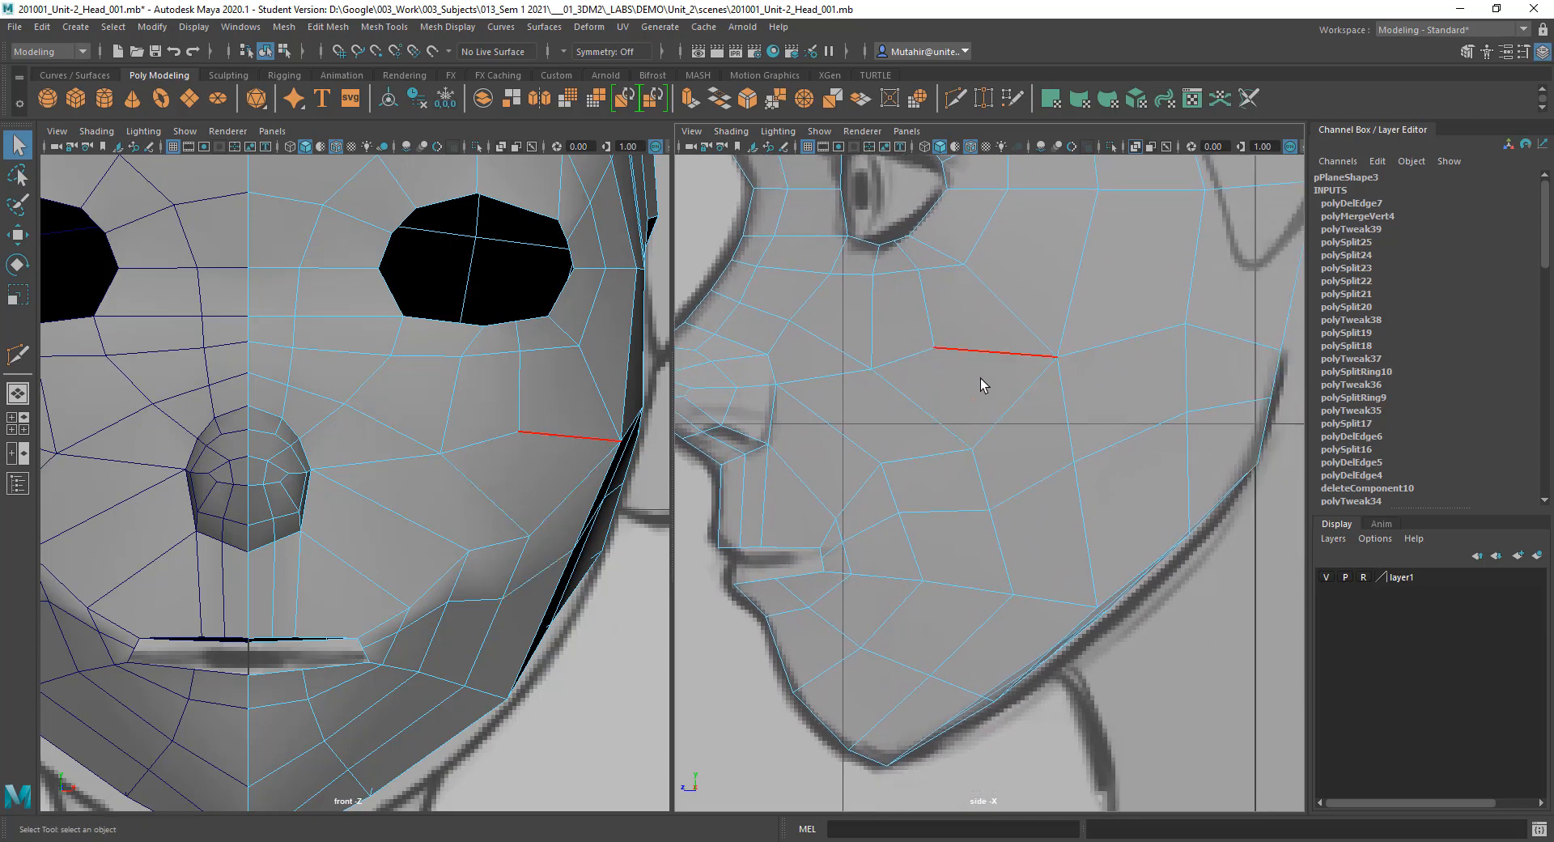
{"action": "middle_click_drag", "start_coordinate": [918, 379], "coordinate": [959, 380], "text": "alt"}
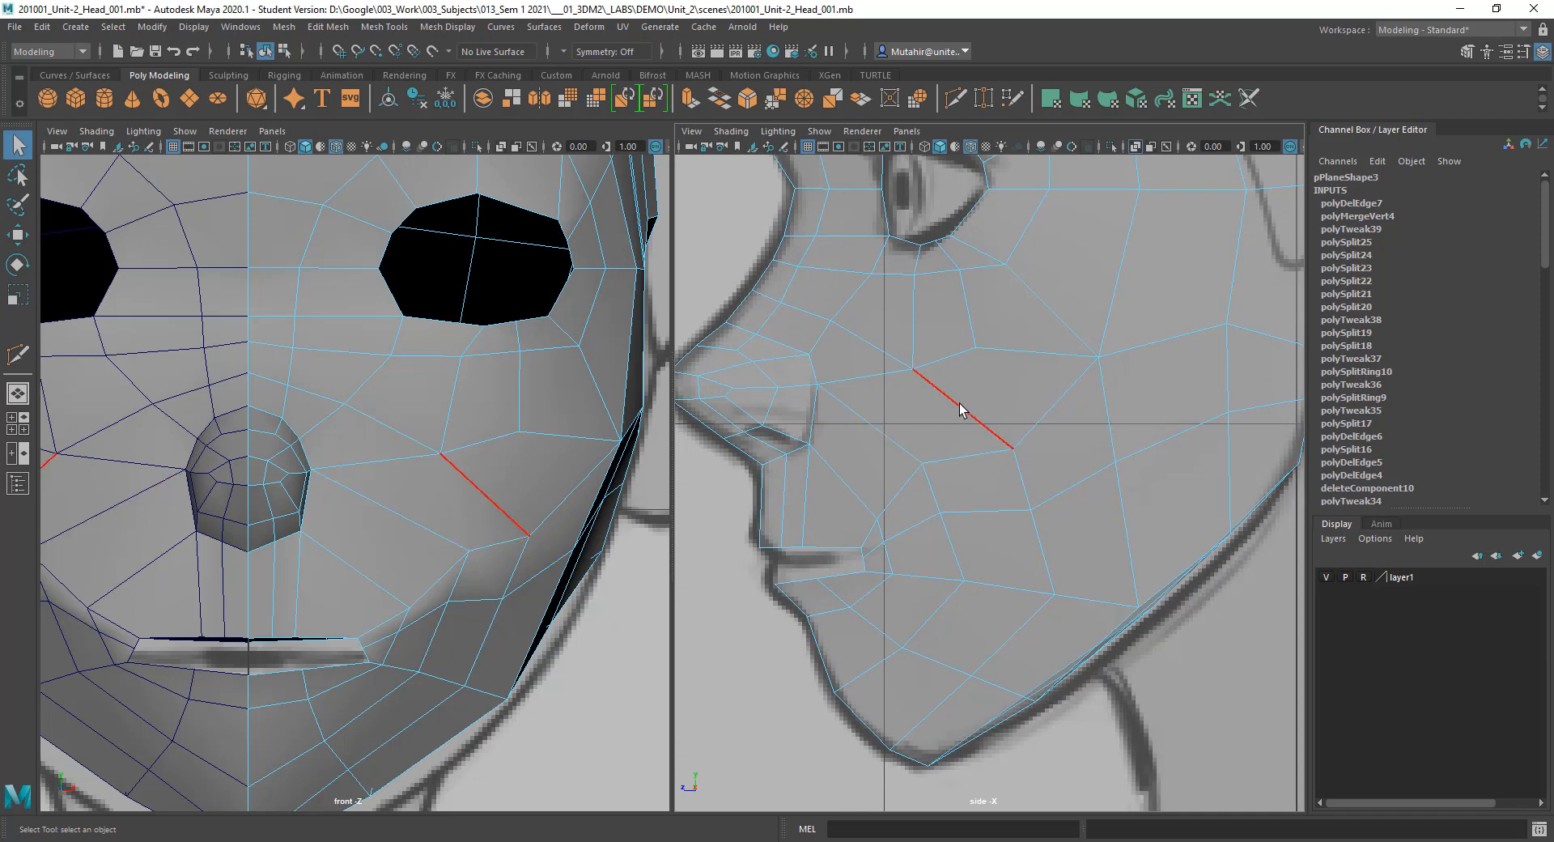
{"action": "left_click", "coordinate": [1011, 450]}
{"action": "right_click", "coordinate": [1004, 422]}
{"action": "right_click_drag", "start_coordinate": [1004, 422], "coordinate": [927, 422]}
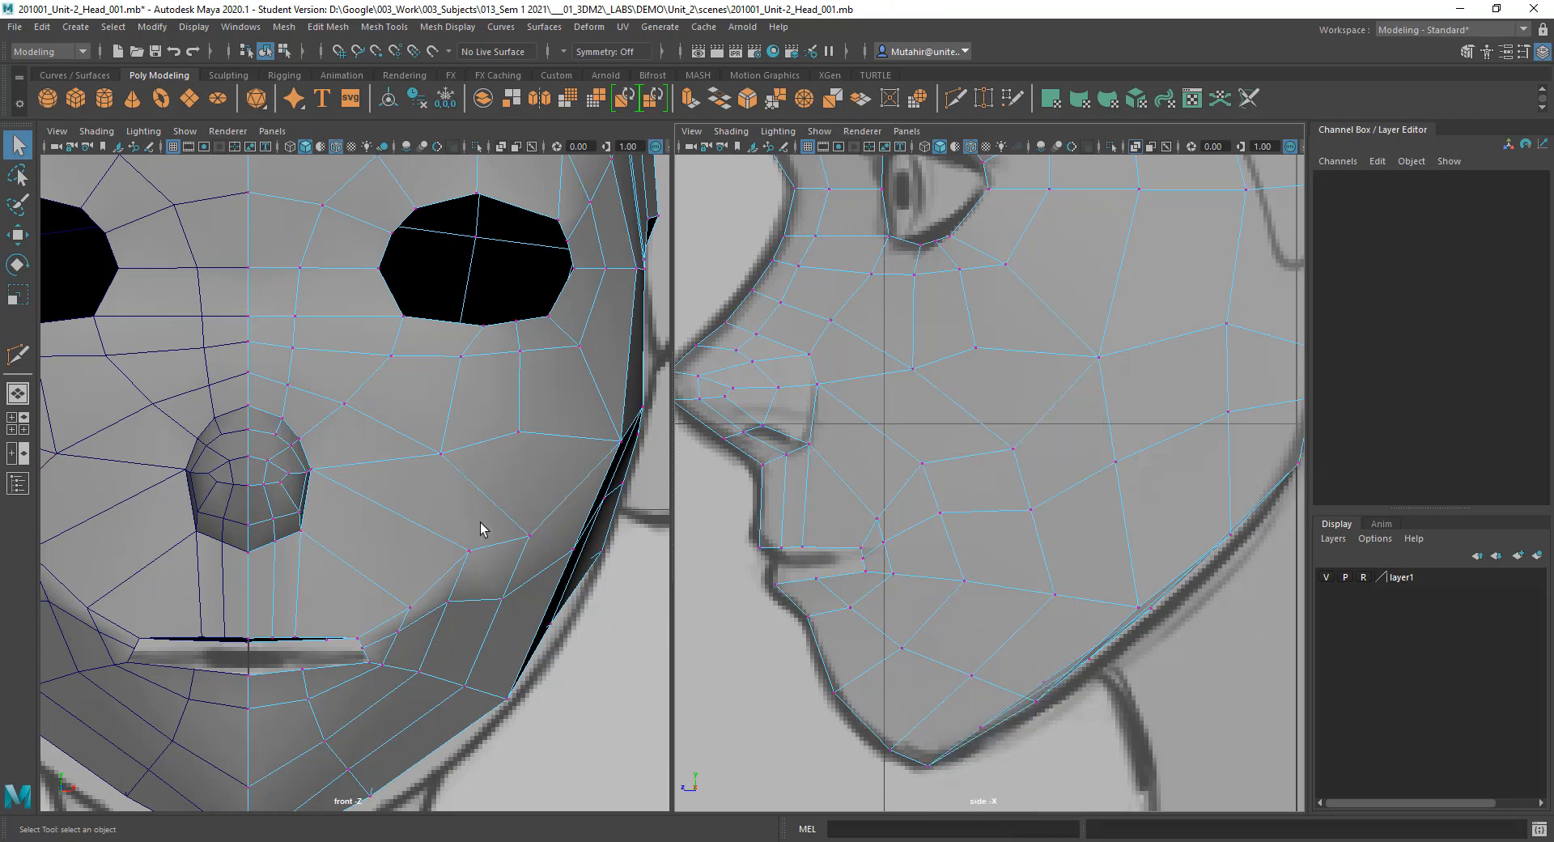
{"action": "left_click", "coordinate": [516, 515]}
{"action": "key", "text": "w"}
{"action": "key", "text": "q"}
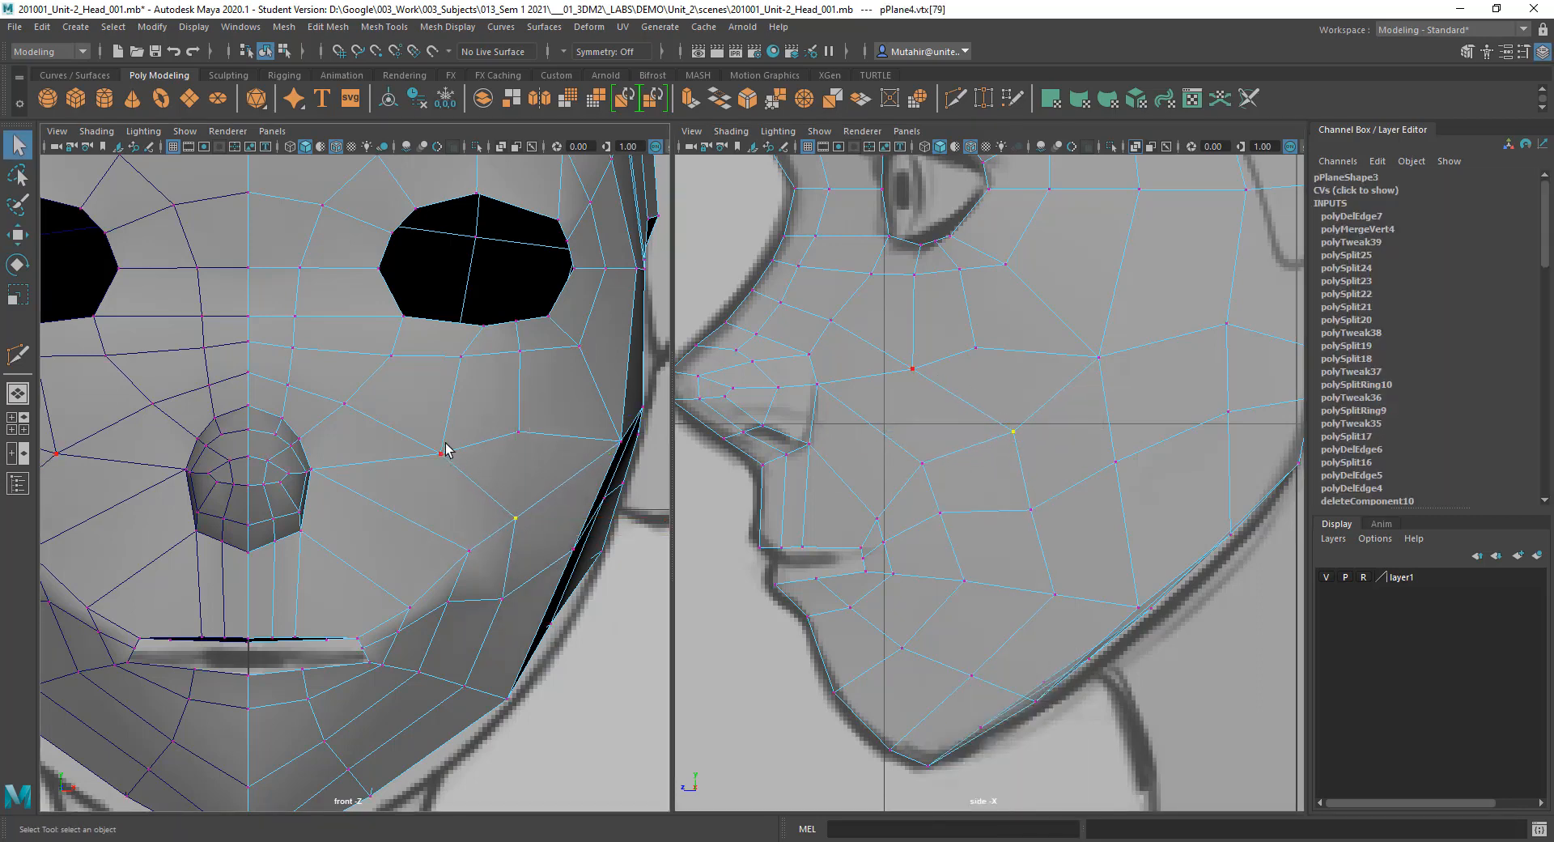
Step: Move the cheek vertex below the outer eye slightly down and outward, and shift the merged cheek vertex slightly inward
{"action": "middle_click_drag", "start_coordinate": [522, 457], "coordinate": [488, 450], "text": "alt"}
{"action": "left_click", "coordinate": [484, 424]}
{"action": "key", "text": "w"}
{"action": "left_click_drag", "start_coordinate": [485, 424], "coordinate": [496, 439]}
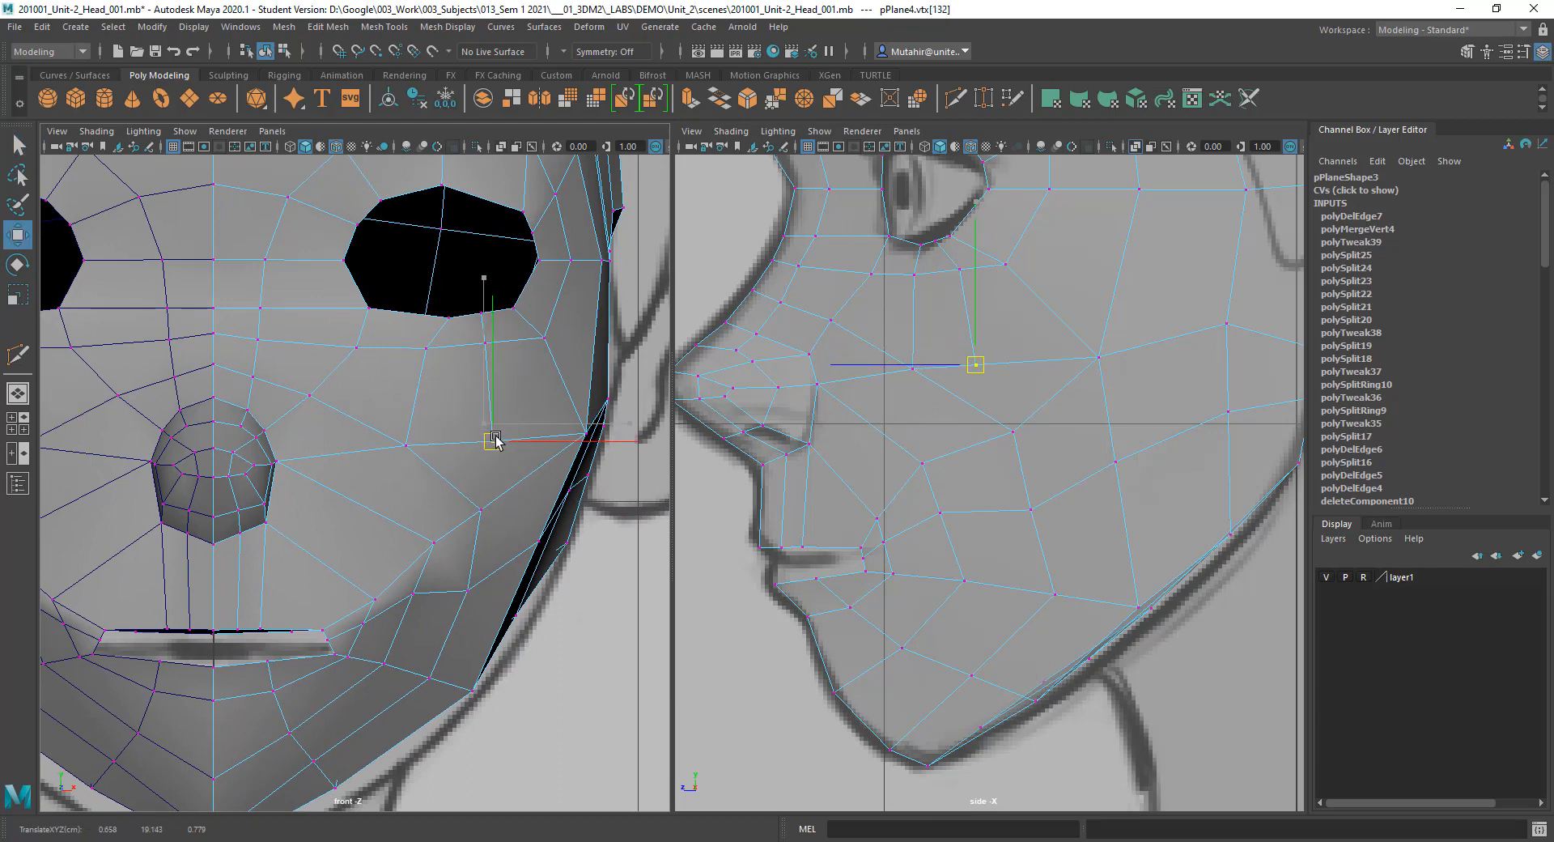
{"action": "key", "text": "q"}
{"action": "left_click", "coordinate": [396, 447]}
{"action": "key", "text": "w"}
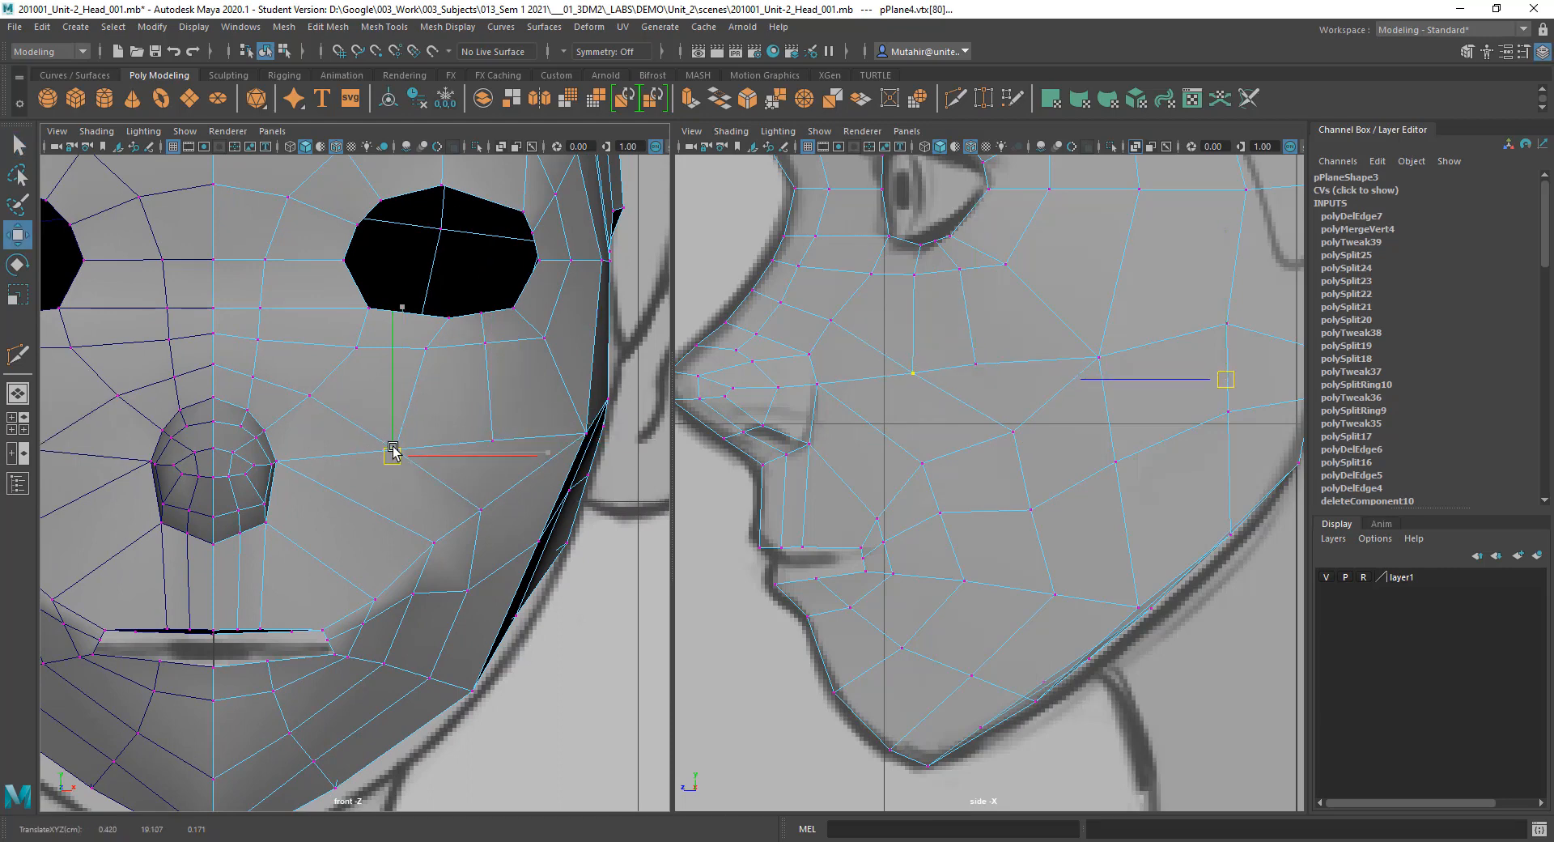
Step: Move the two cheek vertices diagonally above the mouth corner inward, with the upper one nudged slightly back outward
{"action": "key", "text": "q"}
{"action": "left_click", "coordinate": [434, 541]}
{"action": "key", "text": "w"}
{"action": "key", "text": "q"}
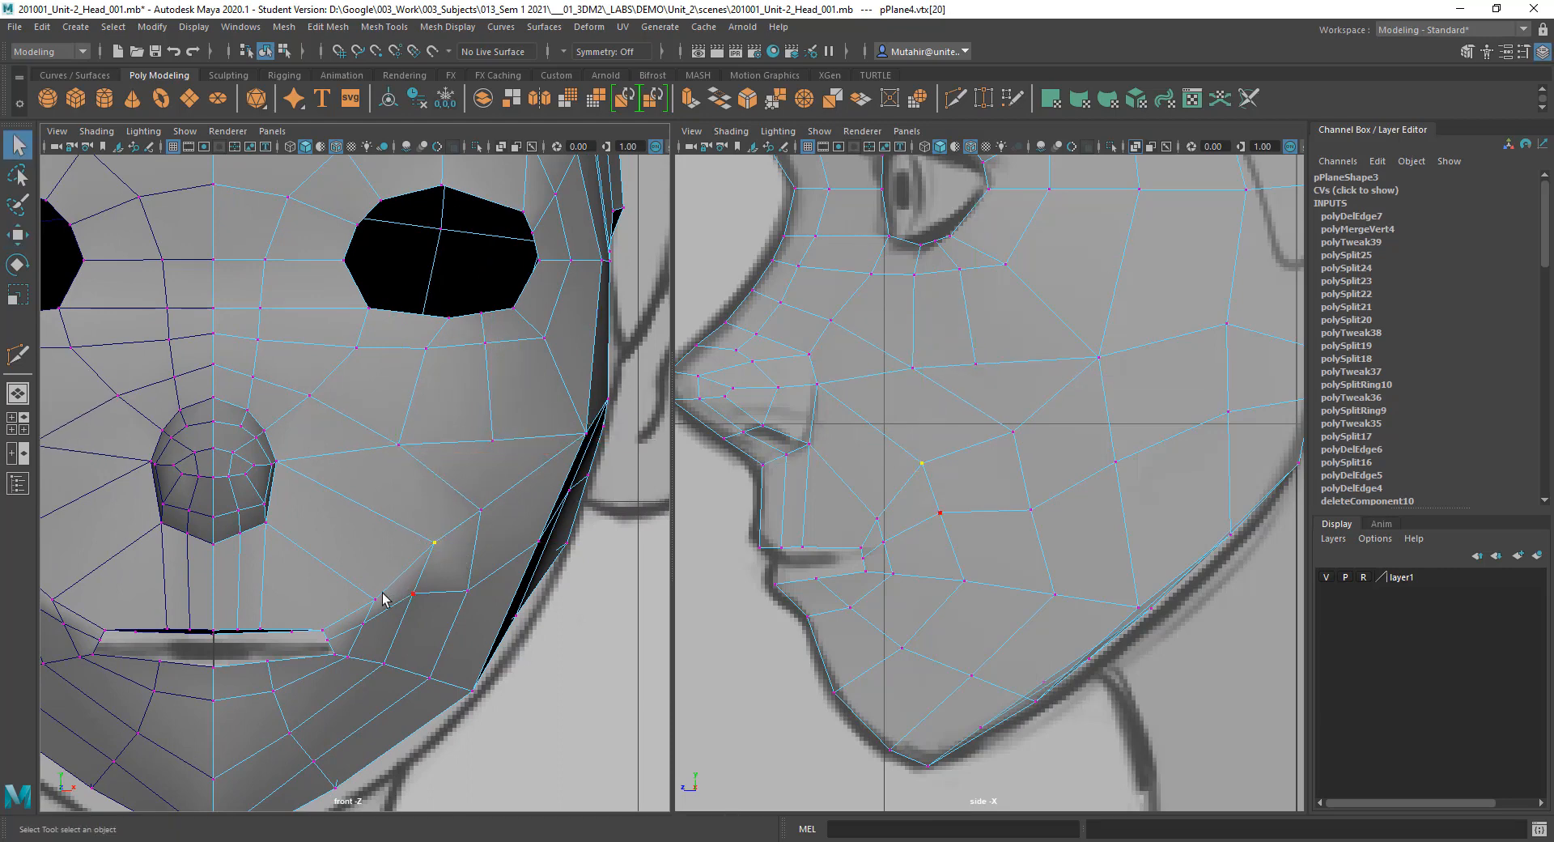
{"action": "left_click", "coordinate": [373, 600], "text": "shift"}
{"action": "key", "text": "w"}
{"action": "left_click_drag", "start_coordinate": [500, 571], "coordinate": [471, 572]}
{"action": "key", "text": "q"}
{"action": "middle_click_drag", "start_coordinate": [441, 542], "coordinate": [468, 521], "text": "alt"}
{"action": "left_click", "coordinate": [435, 522]}
{"action": "key", "text": "w"}
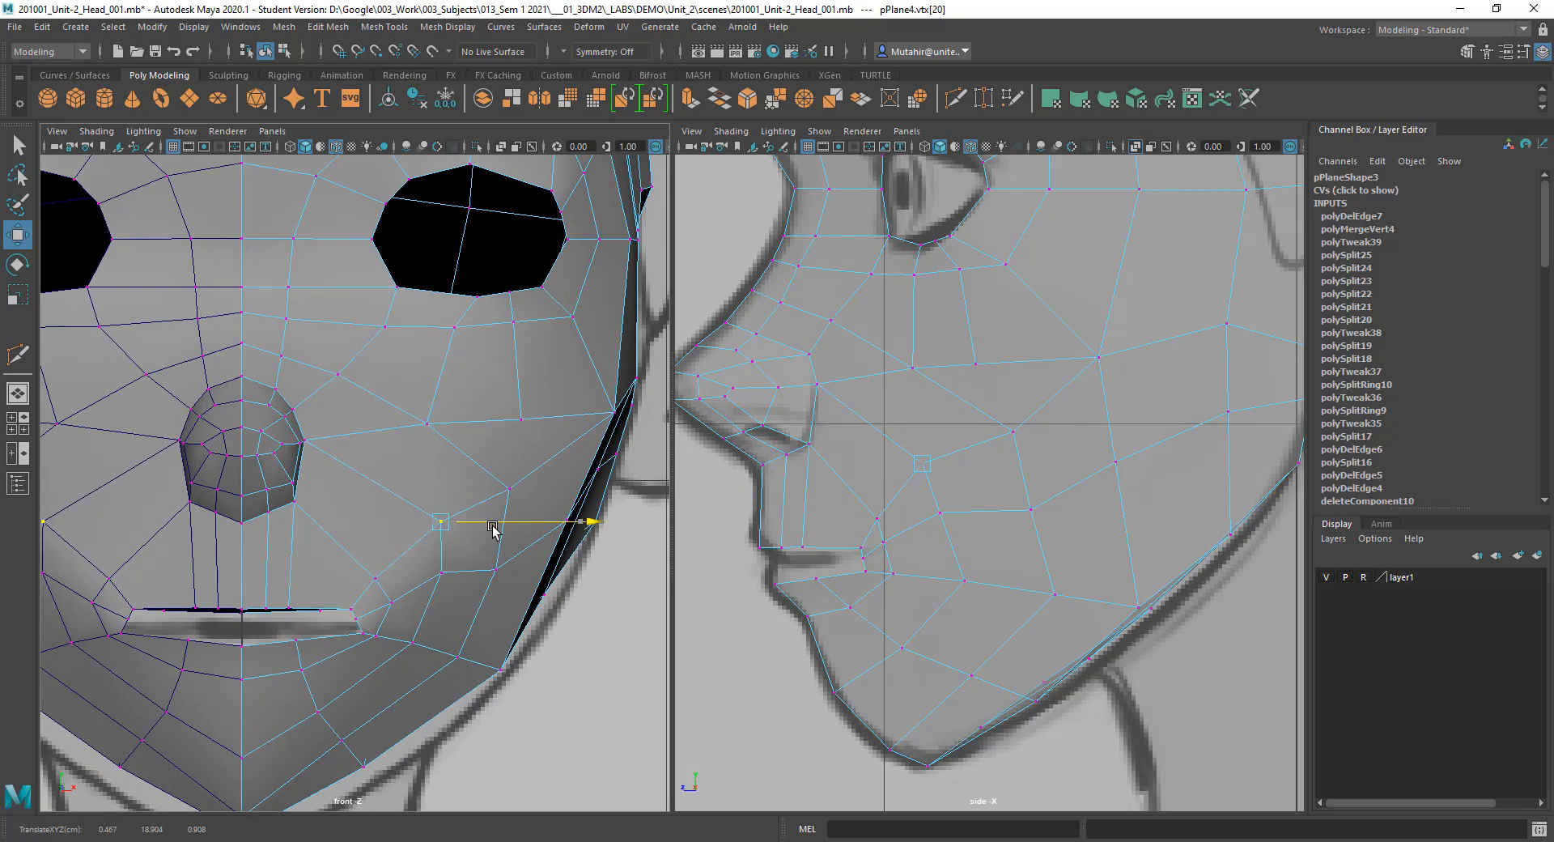
Step: Move the lower outer cheek vertex further inward, evening its spacing with the neighbouring cheek vertices
{"action": "key", "text": "q"}
{"action": "left_click", "coordinate": [508, 488]}
{"action": "key", "text": "w"}
{"action": "middle_click_drag", "start_coordinate": [564, 508], "coordinate": [513, 450]}
{"action": "key", "text": "q"}
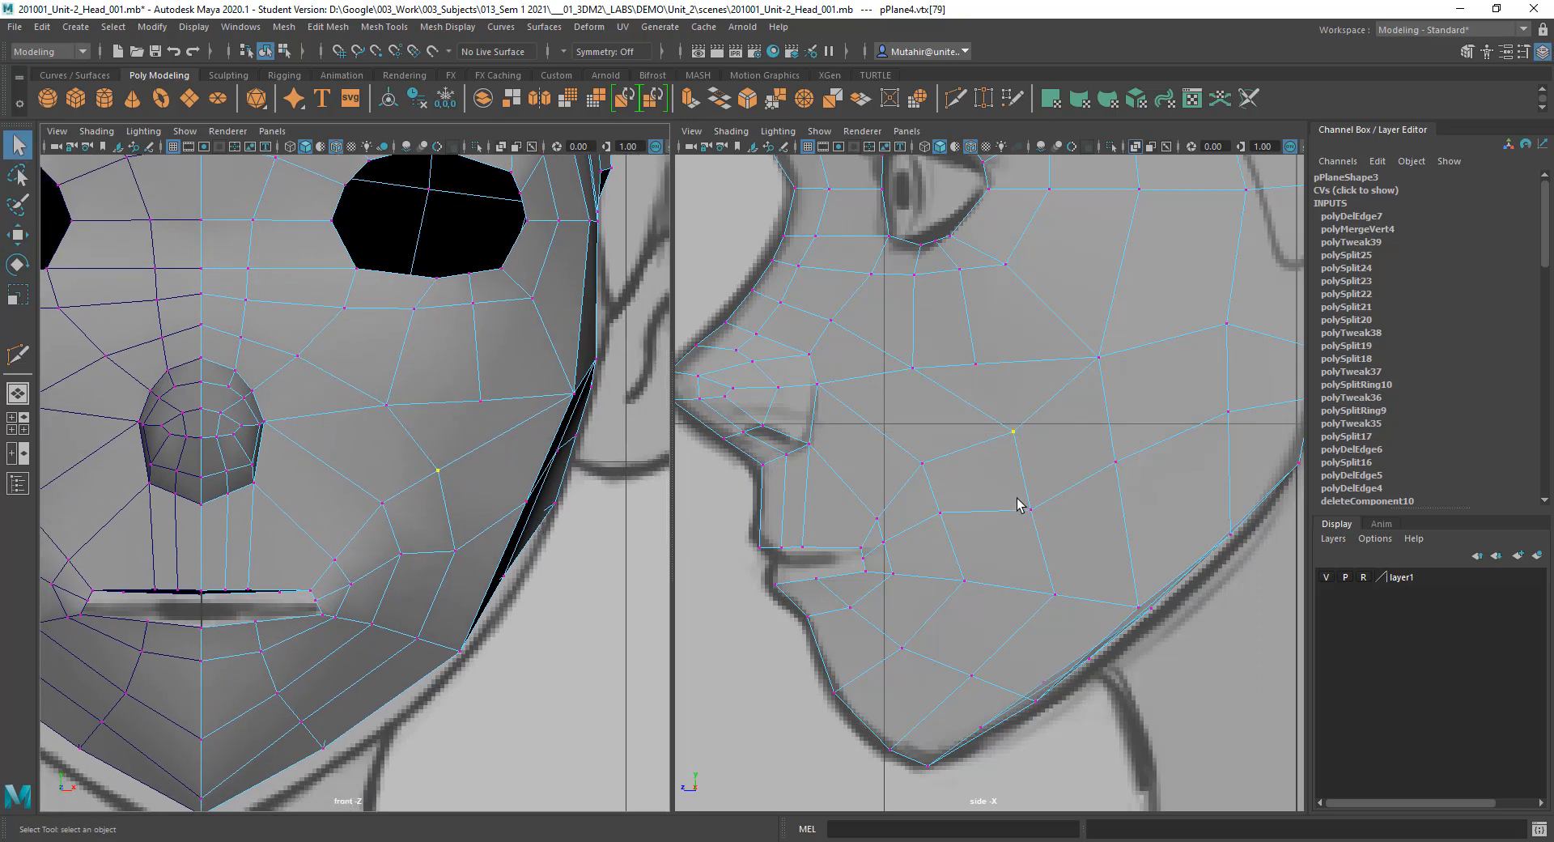
Step: Move the cheek vertex below the eye back toward the ear in the side view
{"action": "middle_click_drag", "start_coordinate": [1018, 498], "coordinate": [926, 474], "text": "alt"}
{"action": "middle_click_drag", "start_coordinate": [918, 313], "coordinate": [939, 406], "text": "alt"}
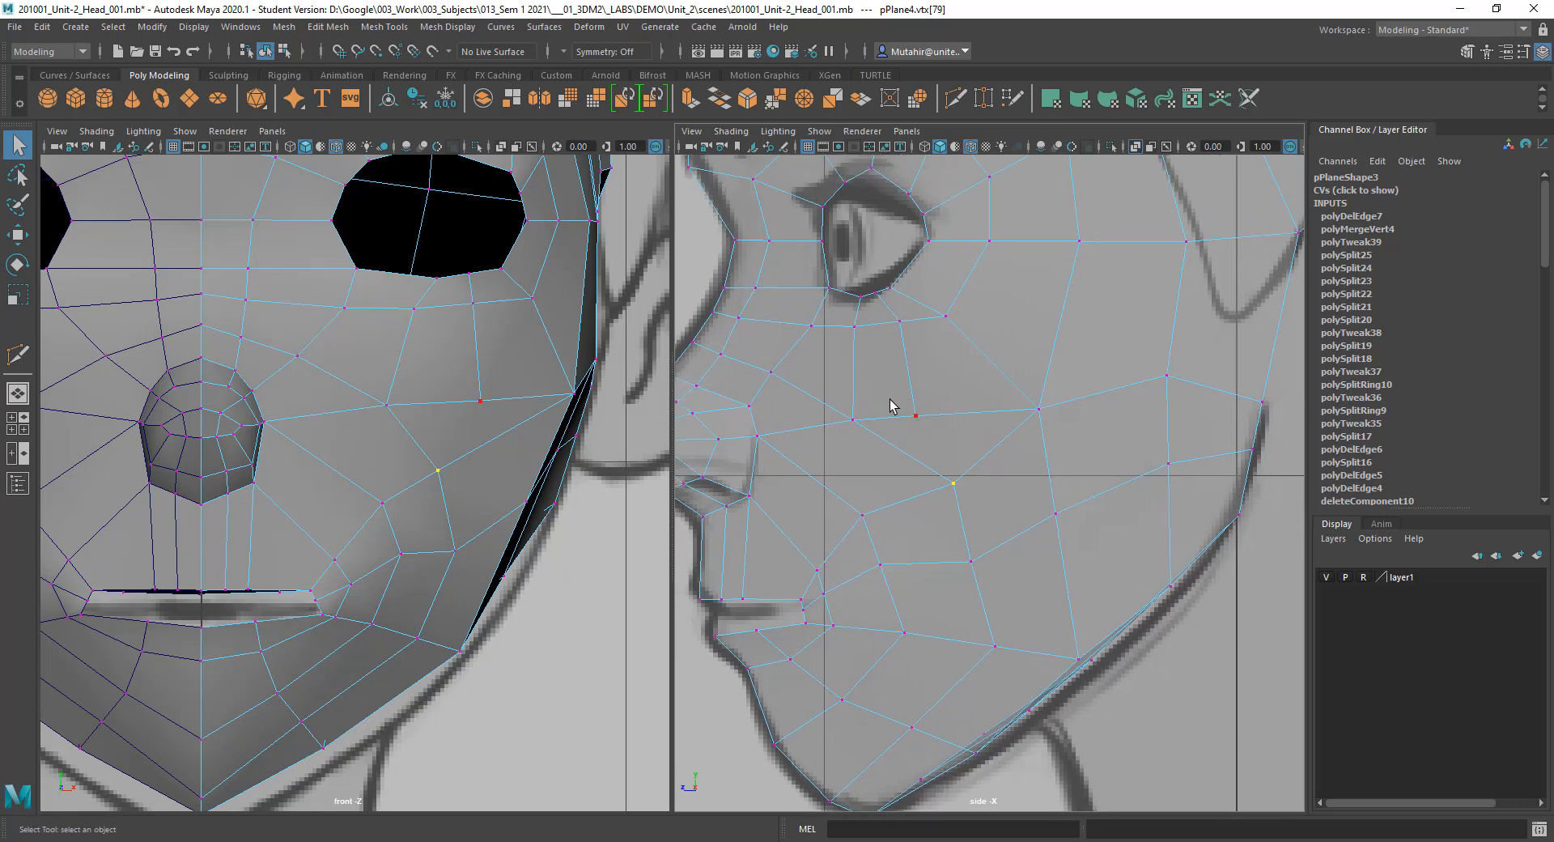
{"action": "left_click", "coordinate": [948, 412]}
{"action": "key", "text": "w"}
{"action": "key", "text": "q"}
Step: Move the rear border vertex in front of the ear up and slightly back in the side view
{"action": "middle_click_drag", "start_coordinate": [983, 454], "coordinate": [905, 508], "text": "alt"}
{"action": "left_click", "coordinate": [1089, 428]}
{"action": "key", "text": "w"}
{"action": "key", "text": "q"}
{"action": "left_click", "coordinate": [1184, 456]}
{"action": "key", "text": "w"}
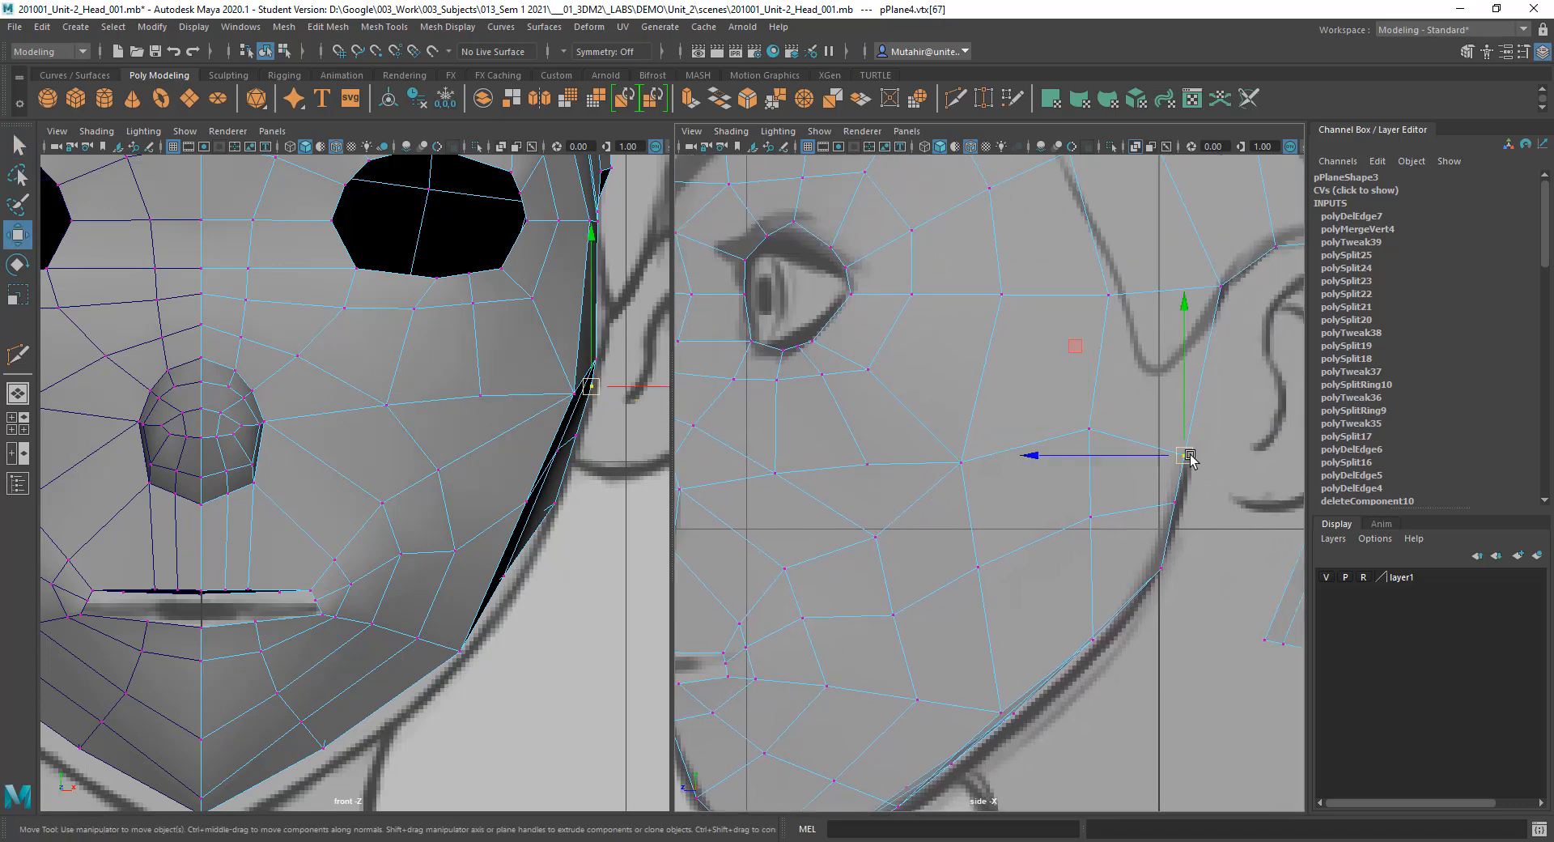
{"action": "left_click_drag", "start_coordinate": [1189, 454], "coordinate": [1205, 415]}
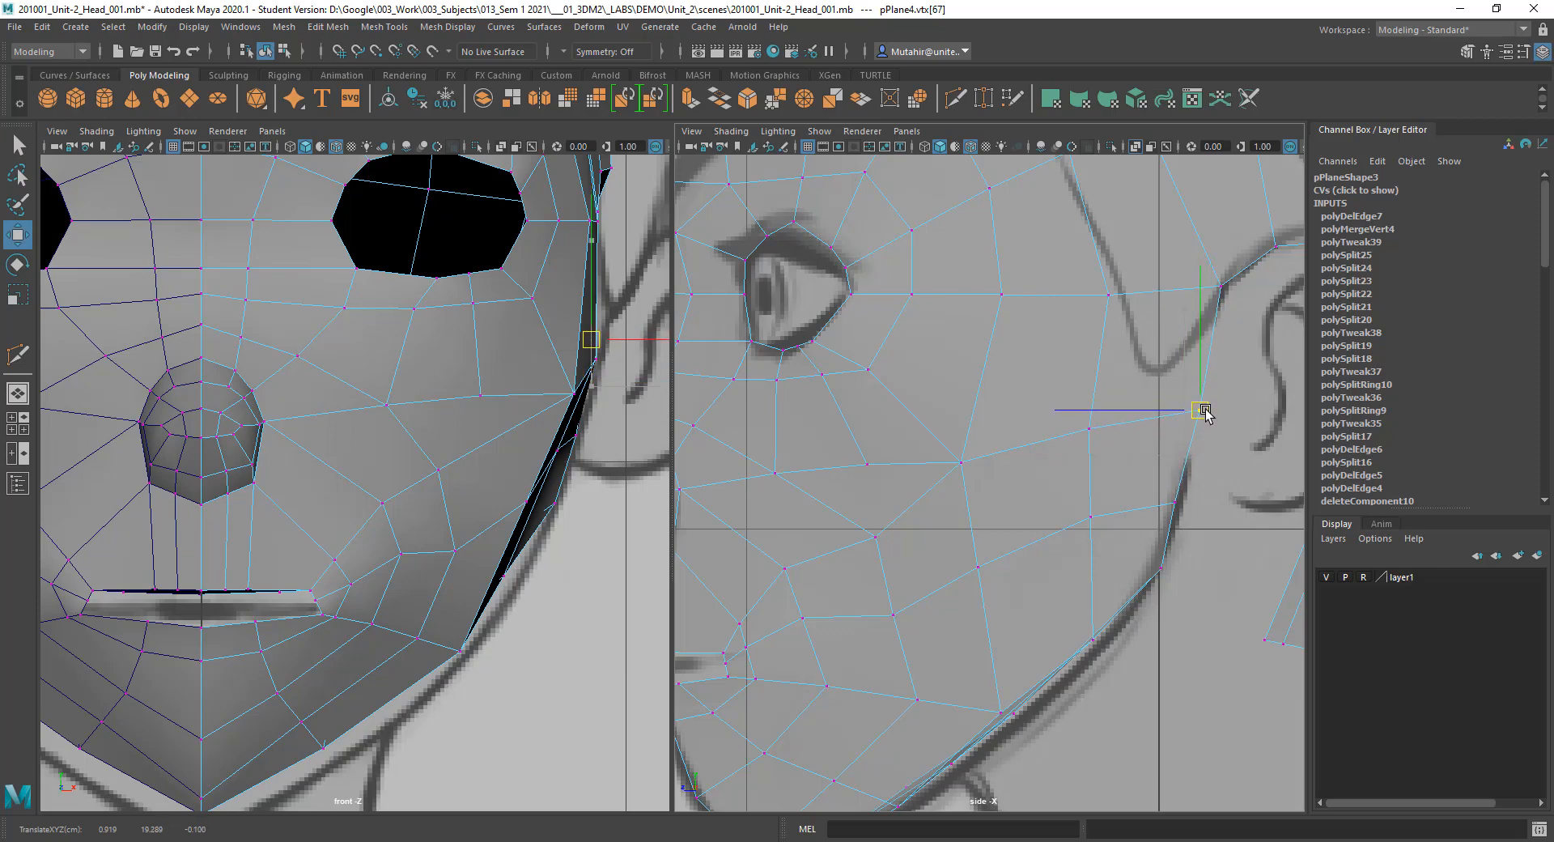
{"action": "key", "text": "q"}
{"action": "middle_click_drag", "start_coordinate": [1211, 477], "coordinate": [1247, 417], "text": "alt"}
{"action": "middle_click_drag", "start_coordinate": [1150, 426], "coordinate": [1149, 467], "text": "alt"}
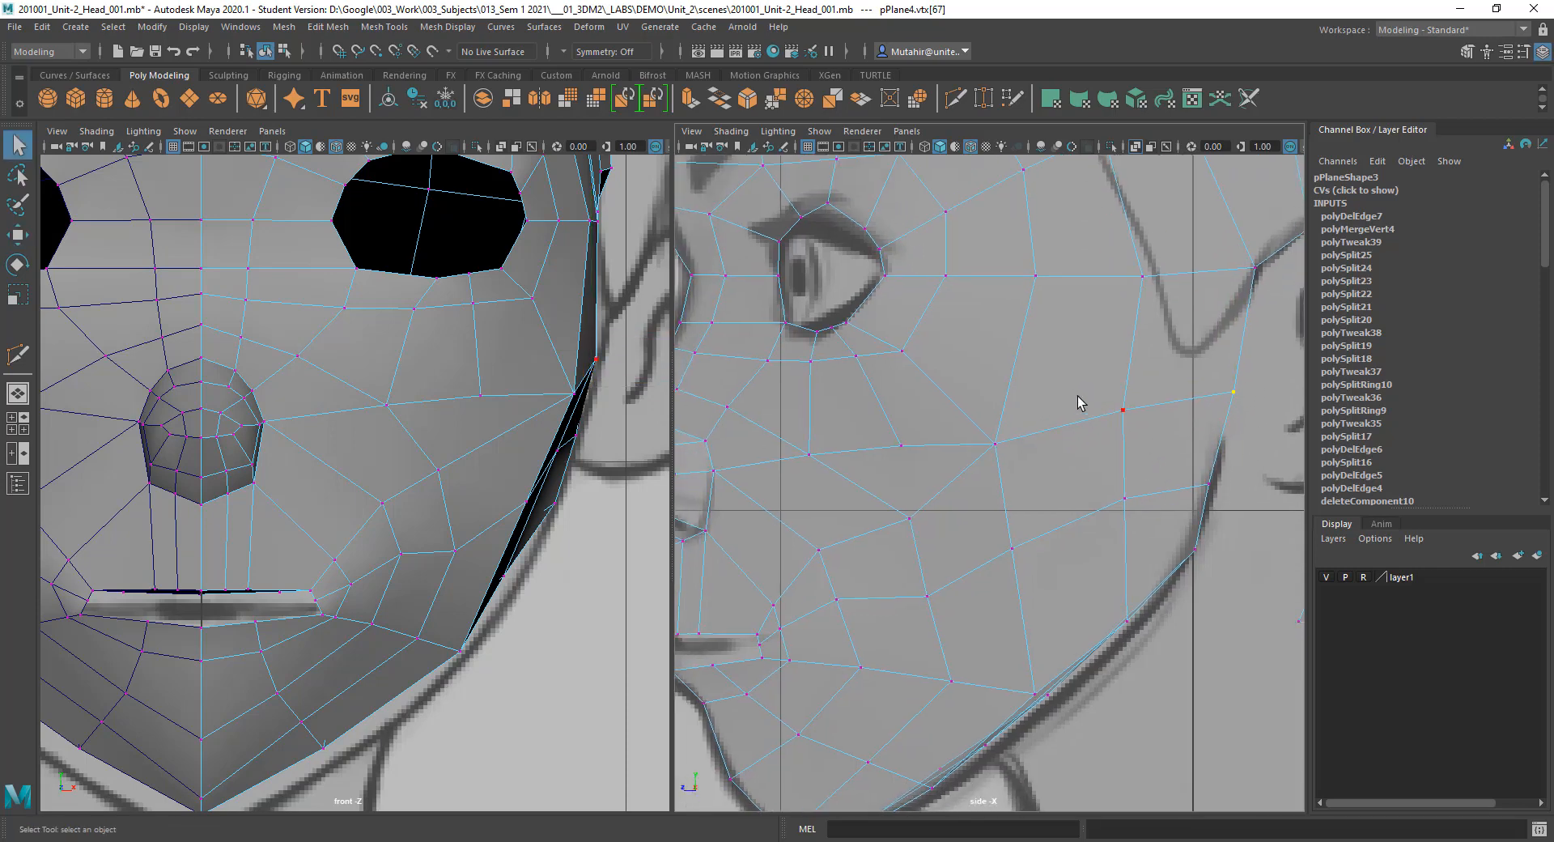
Step: Raise the cheekbone vertex behind and below the eye in the side view
{"action": "left_click", "coordinate": [993, 442]}
{"action": "key", "text": "w"}
{"action": "left_click_drag", "start_coordinate": [993, 442], "coordinate": [987, 389]}
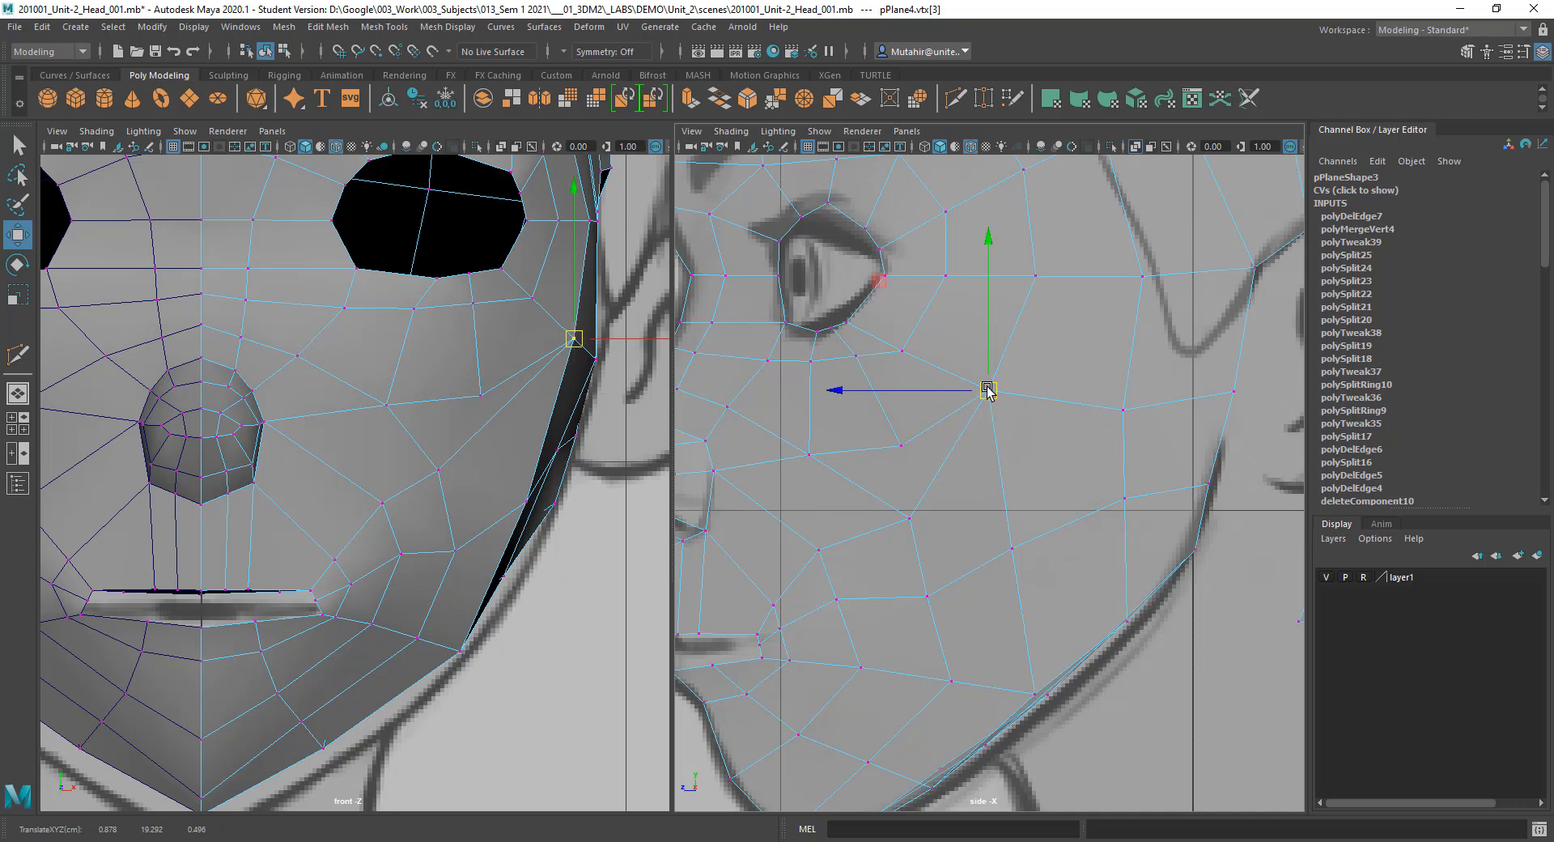
{"action": "key", "text": "q"}
{"action": "middle_click_drag", "start_coordinate": [920, 461], "coordinate": [940, 430], "text": "alt"}
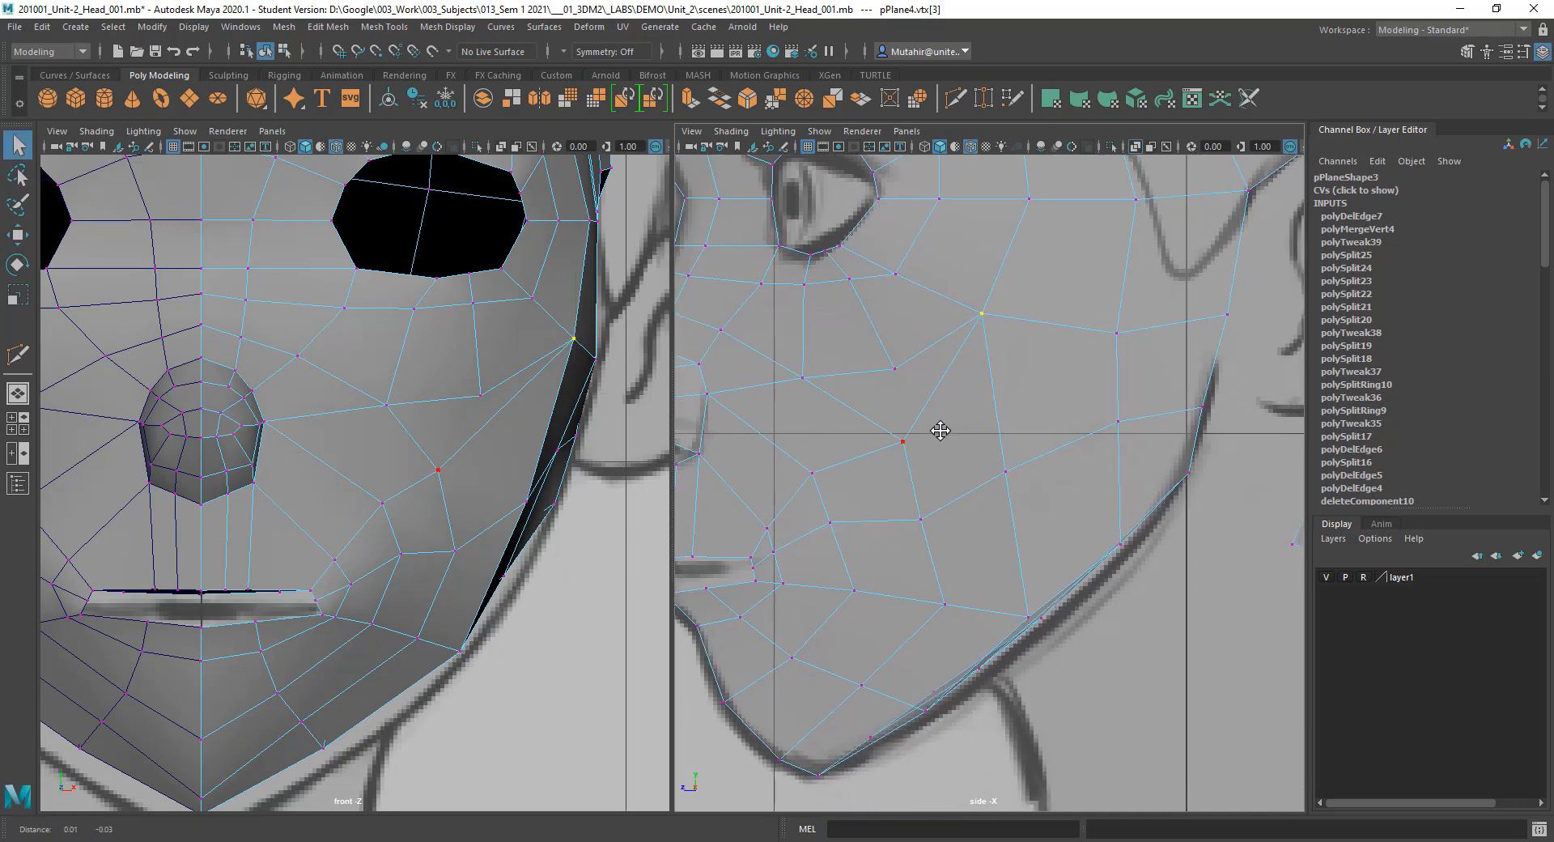
{"action": "mouse_move", "coordinate": [847, 557]}
{"action": "middle_mouse_down", "text": "alt"}
{"action": "mouse_move", "coordinate": [898, 513]}
{"action": "mouse_move", "coordinate": [1029, 502]}
{"action": "middle_mouse_up", "text": "alt"}
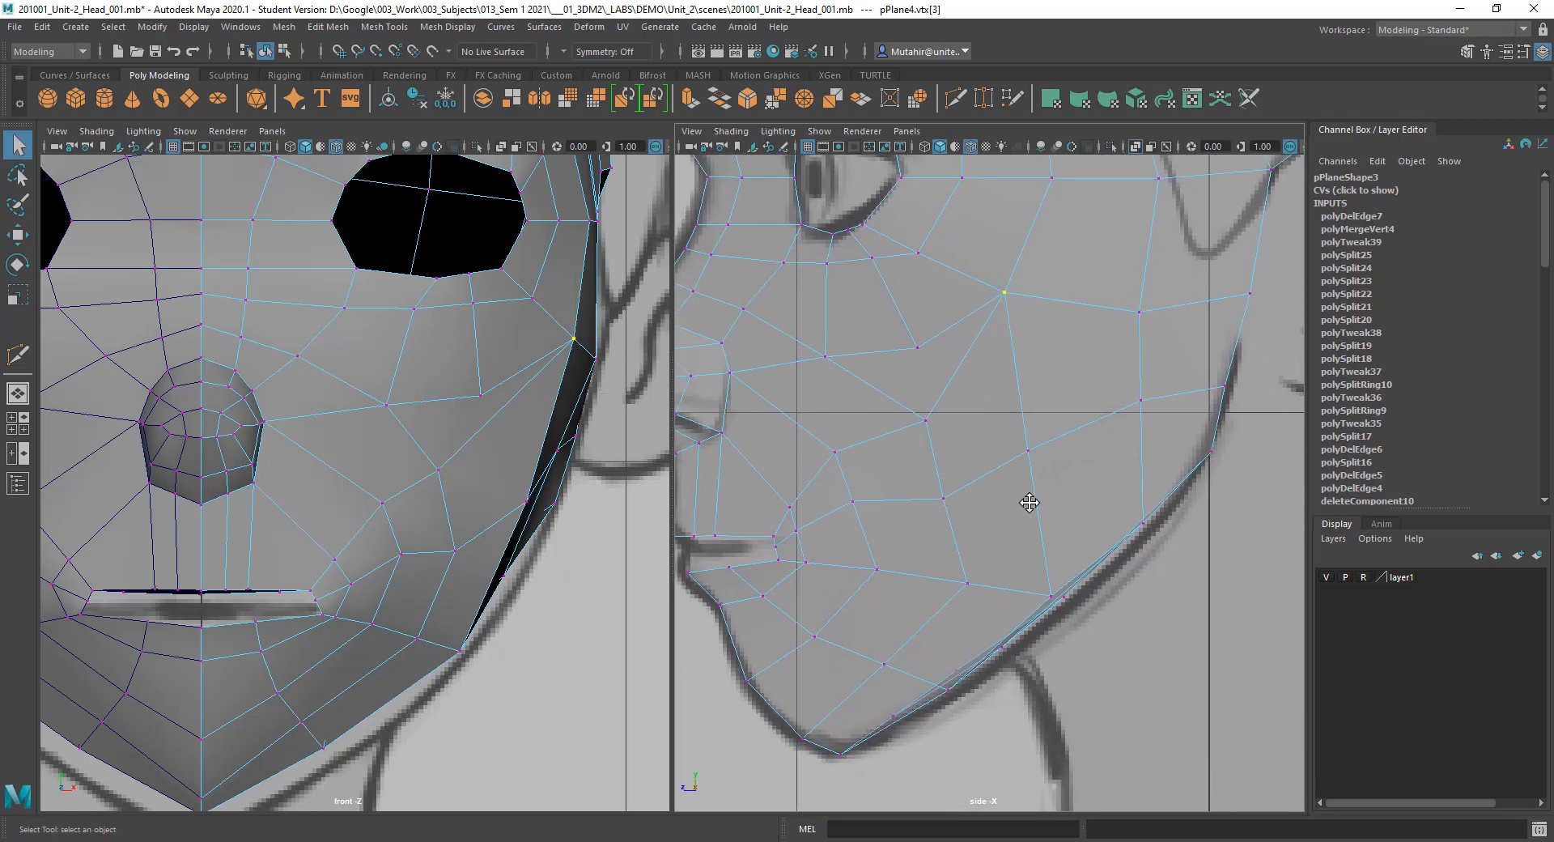
Step: Select the edge row running from the mouth corner back across the cheek, scale it vertically flatter and lower it in the side view
{"action": "right_click_drag", "start_coordinate": [856, 431], "coordinate": [859, 391]}
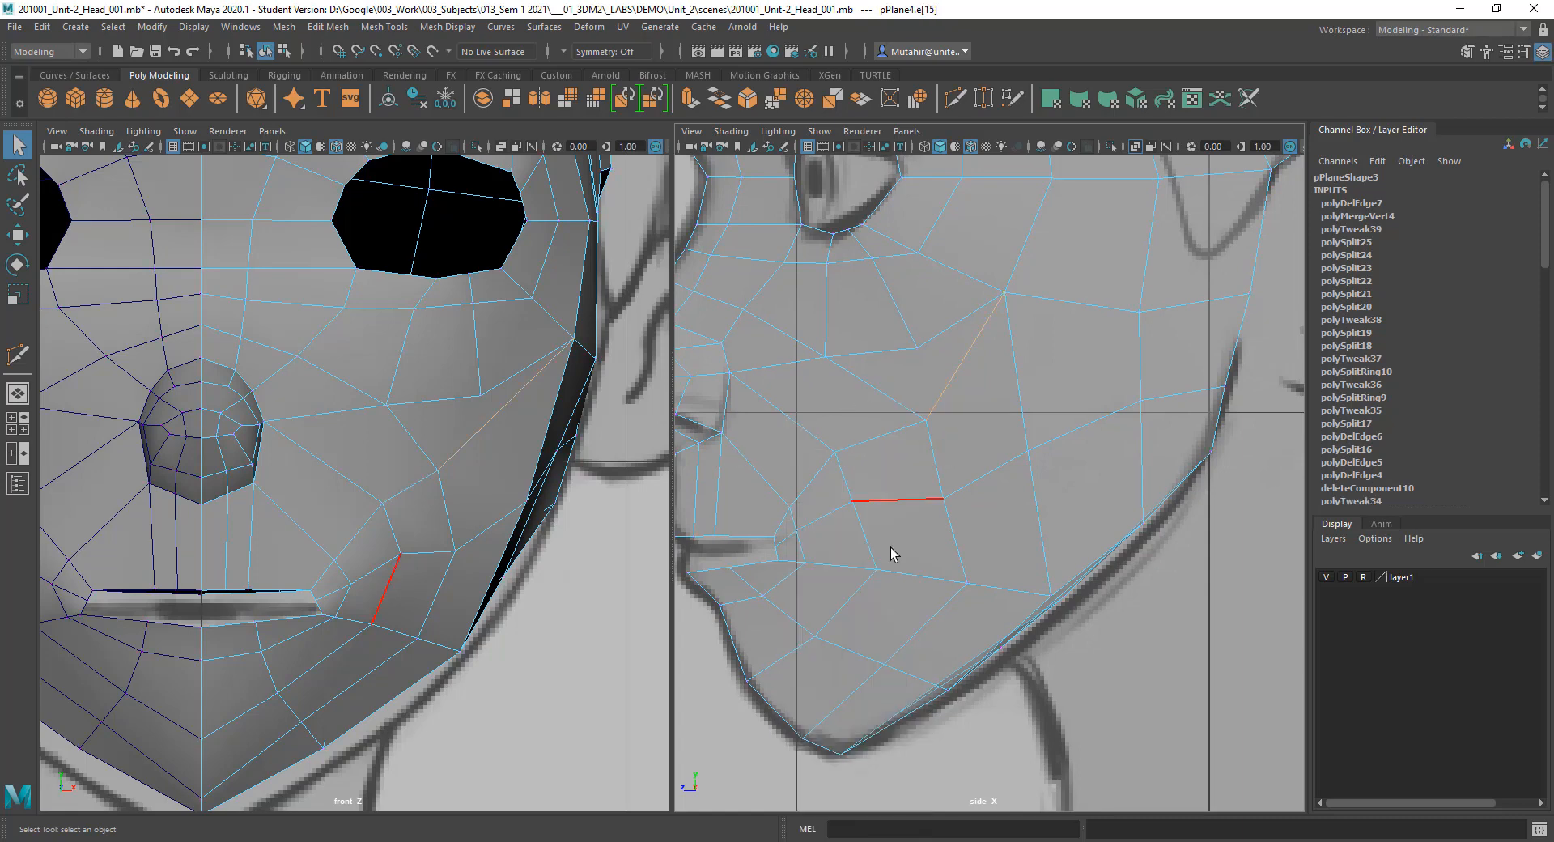
{"action": "left_click", "coordinate": [832, 514]}
{"action": "key", "text": "r"}
{"action": "left_click_drag", "start_coordinate": [912, 348], "coordinate": [912, 424]}
{"action": "key", "text": "w"}
{"action": "left_click_drag", "start_coordinate": [910, 488], "coordinate": [933, 518]}
{"action": "key", "text": "r"}
{"action": "middle_click_drag", "start_coordinate": [930, 405], "coordinate": [922, 458]}
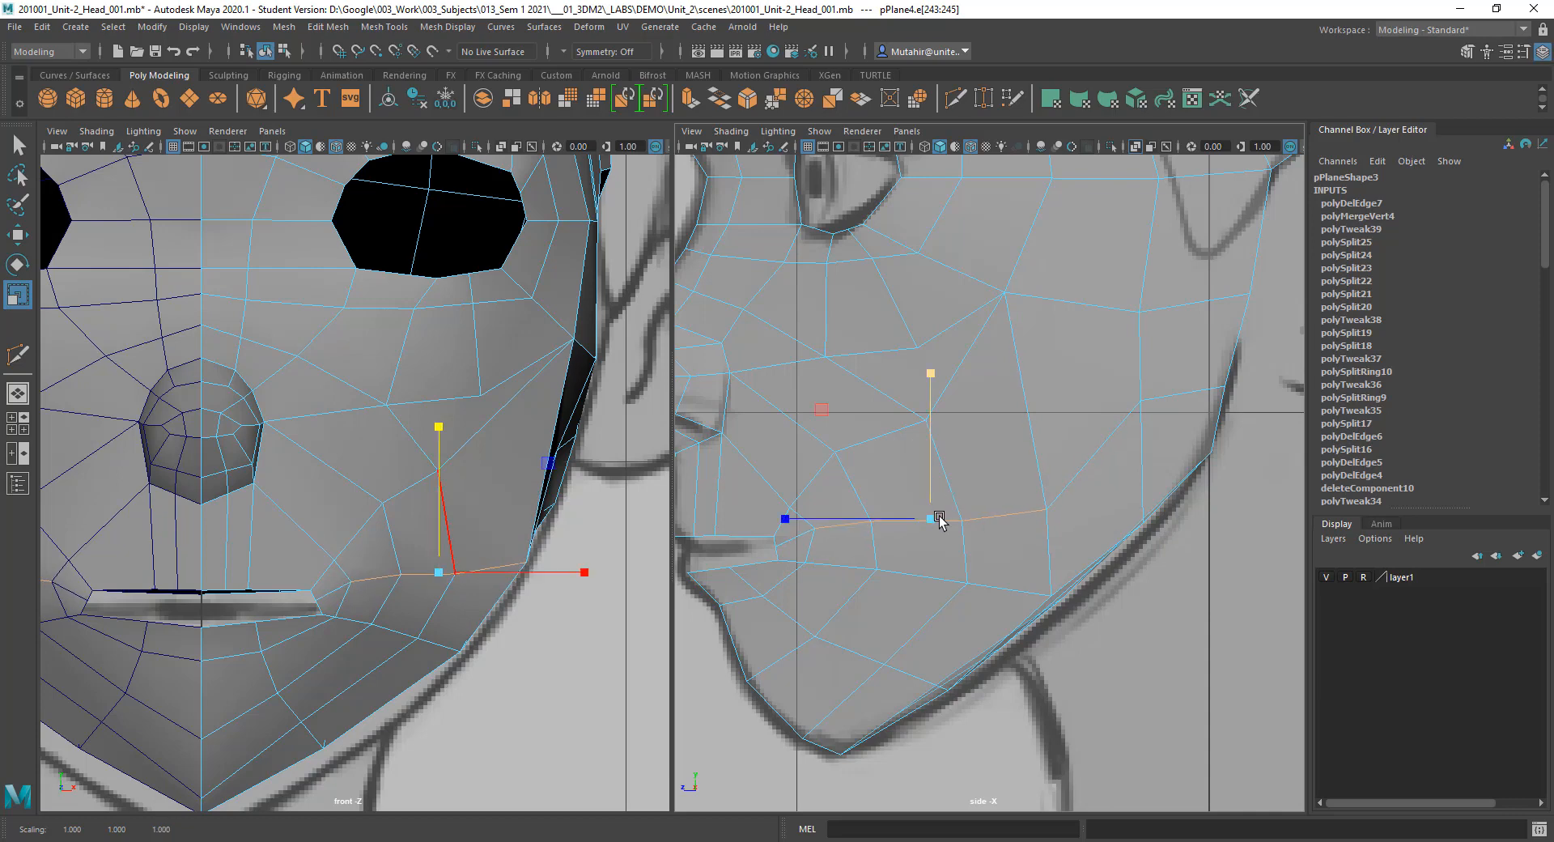
Step: Flatten the cheek edge row behind the mouth into a straight horizontal line and lower it to the mouth-corner level
{"action": "key", "text": "q"}
{"action": "key", "text": "r"}
{"action": "left_click_drag", "start_coordinate": [910, 387], "coordinate": [872, 666]}
{"action": "key", "text": "w"}
{"action": "left_click_drag", "start_coordinate": [911, 441], "coordinate": [910, 459]}
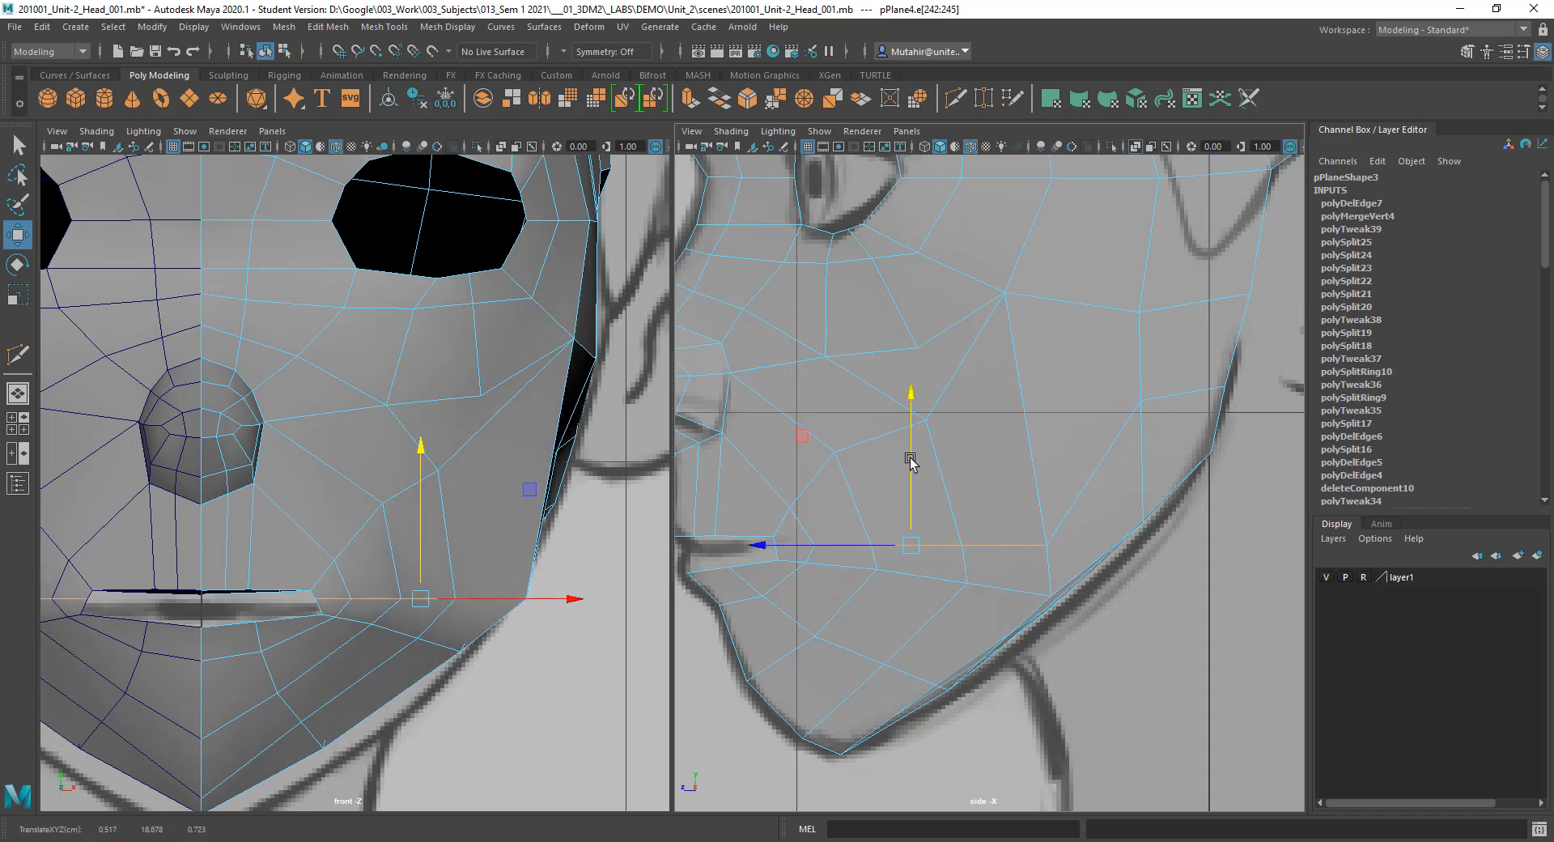
{"action": "key", "text": "q"}
Step: Slide the edge row just below the mouth corner down toward the jawline, from near the lips to the jaw border
{"action": "scroll", "coordinate": [1052, 535], "scroll_direction": "down", "scroll_amount": 1}
{"action": "middle_click_drag", "start_coordinate": [1050, 521], "coordinate": [1108, 475], "text": "alt"}
{"action": "scroll", "coordinate": [973, 467], "scroll_direction": "up", "scroll_amount": 1}
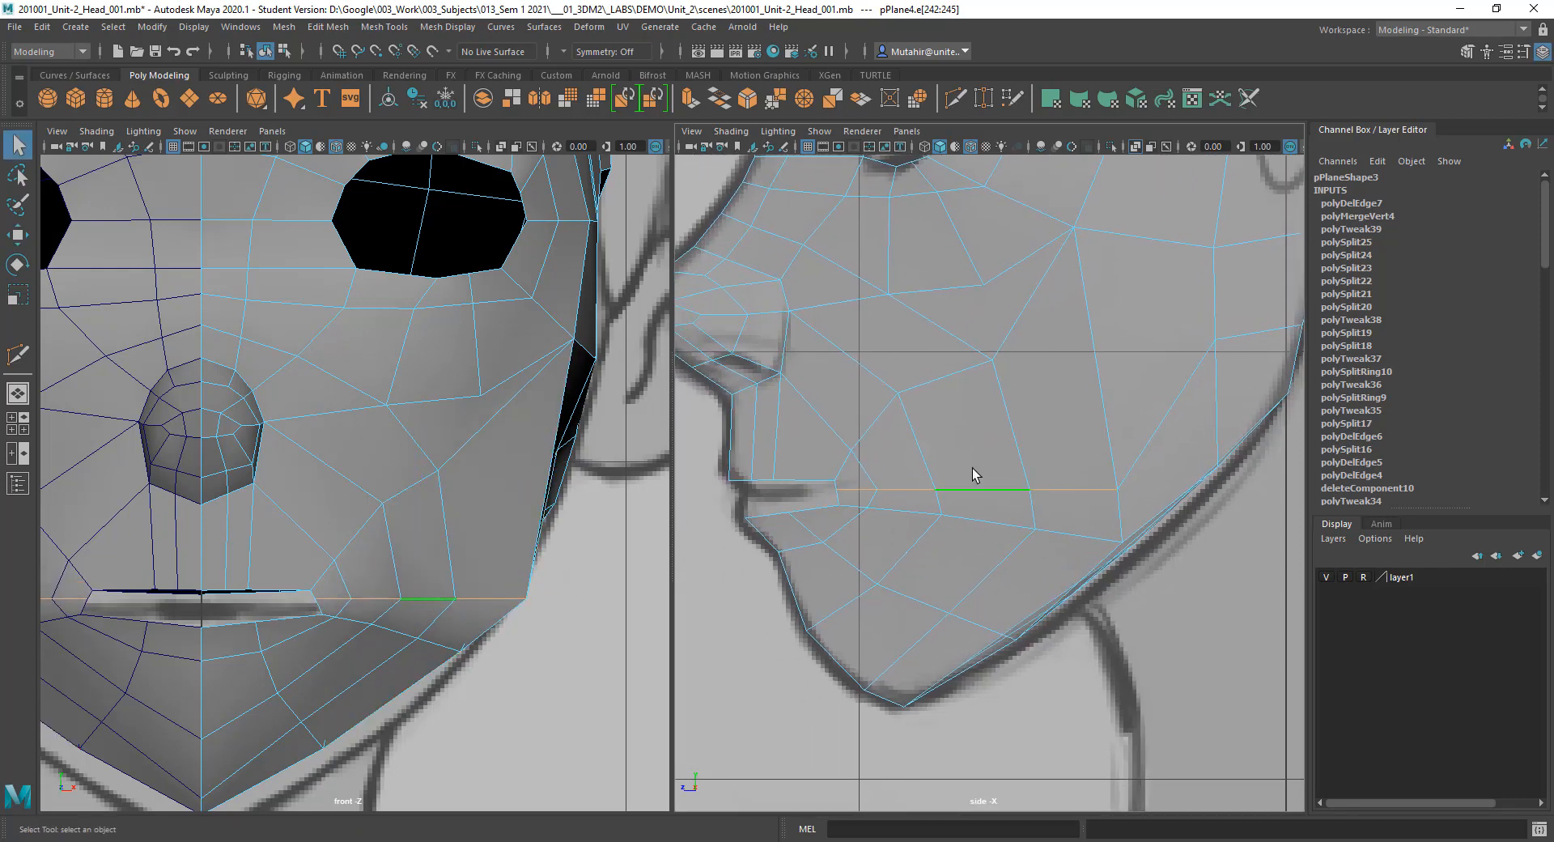
{"action": "right_click_drag", "start_coordinate": [973, 467], "coordinate": [973, 393]}
{"action": "middle_click_drag", "start_coordinate": [1197, 488], "coordinate": [1064, 503], "text": "alt"}
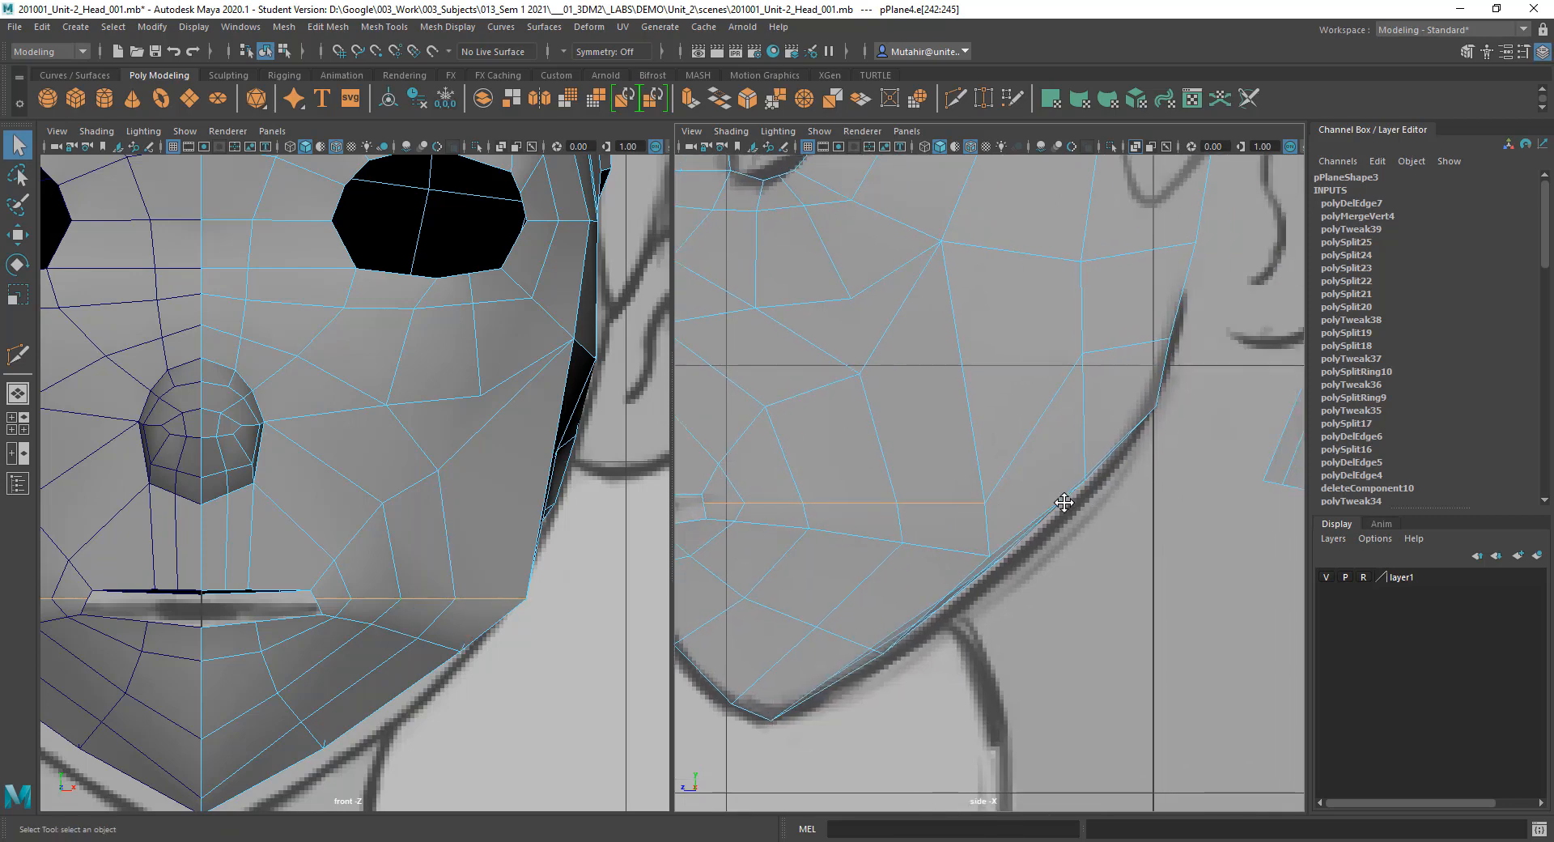
{"action": "left_click", "coordinate": [781, 530]}
{"action": "left_click", "coordinate": [829, 531], "text": "shift"}
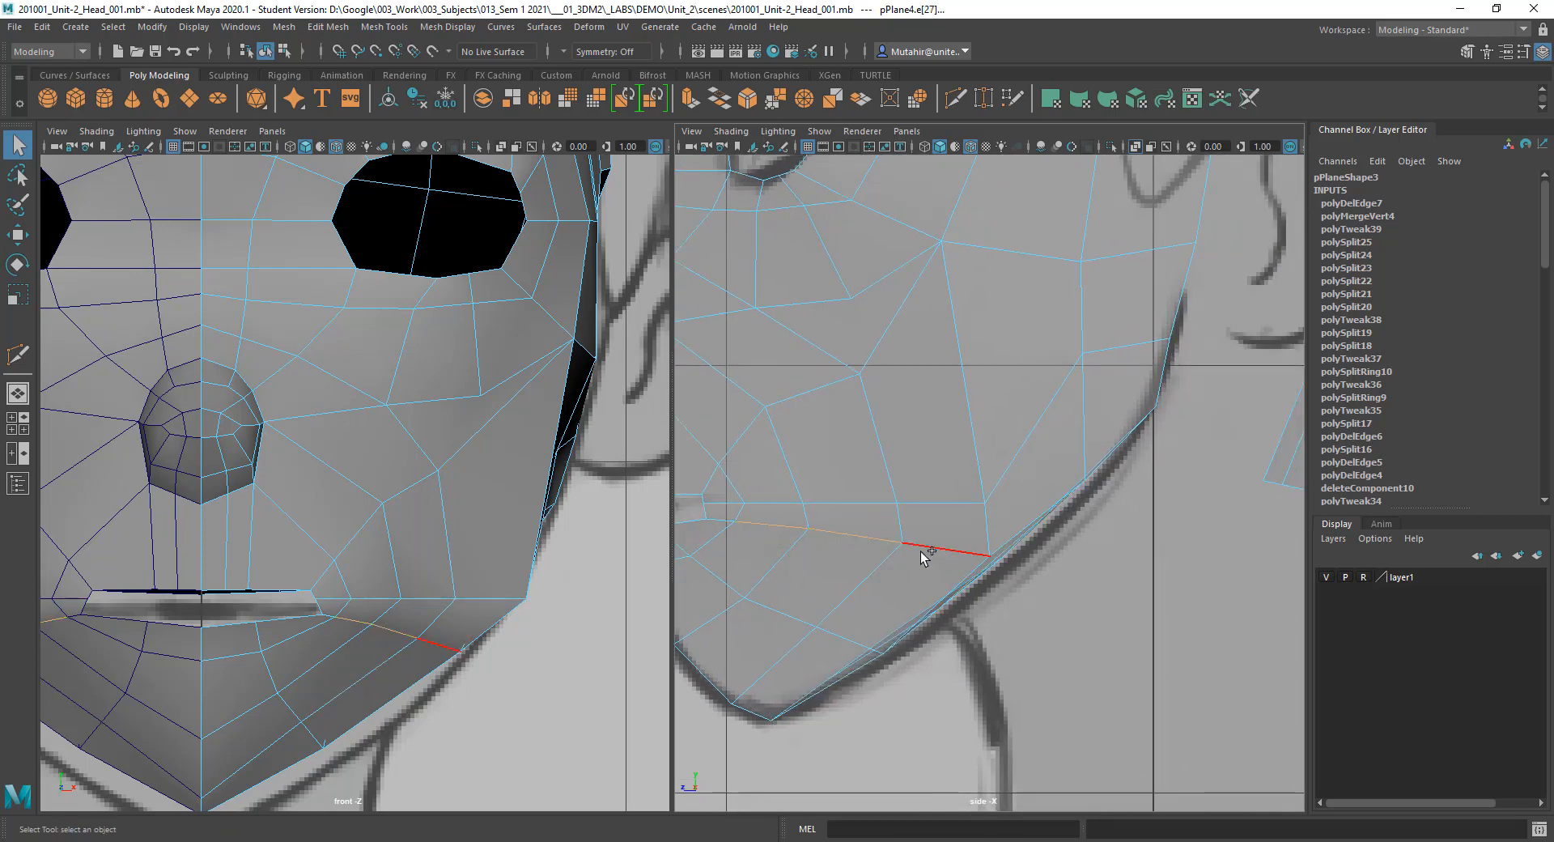
{"action": "key", "text": "g"}
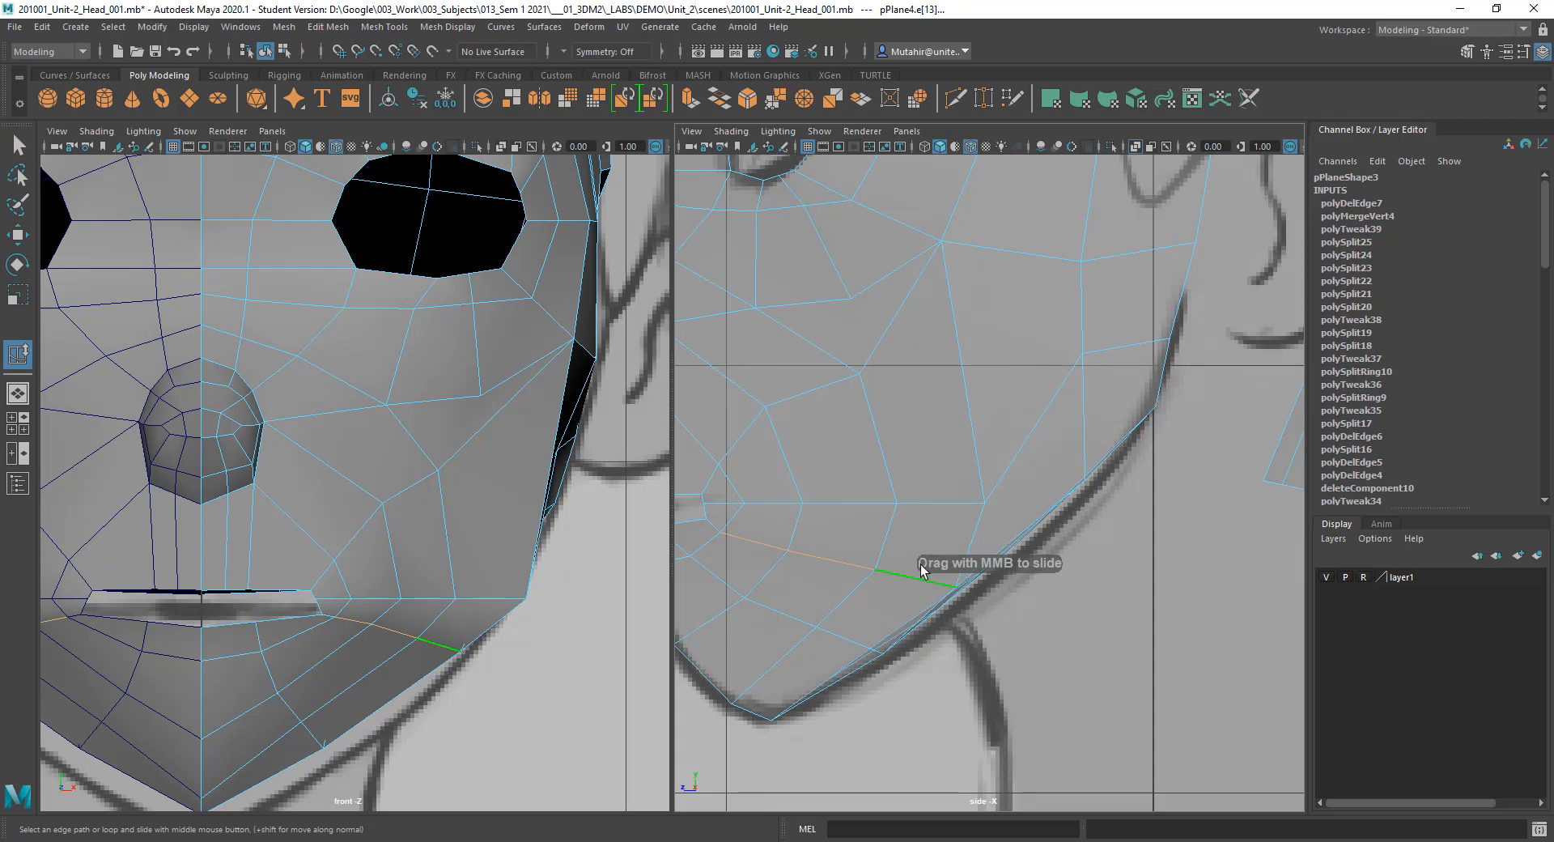
{"action": "key", "text": "q"}
Step: Move the upper mouth-corner vertex slightly back toward the cheek in the side view
{"action": "middle_click_drag", "start_coordinate": [923, 504], "coordinate": [1019, 521], "text": "alt"}
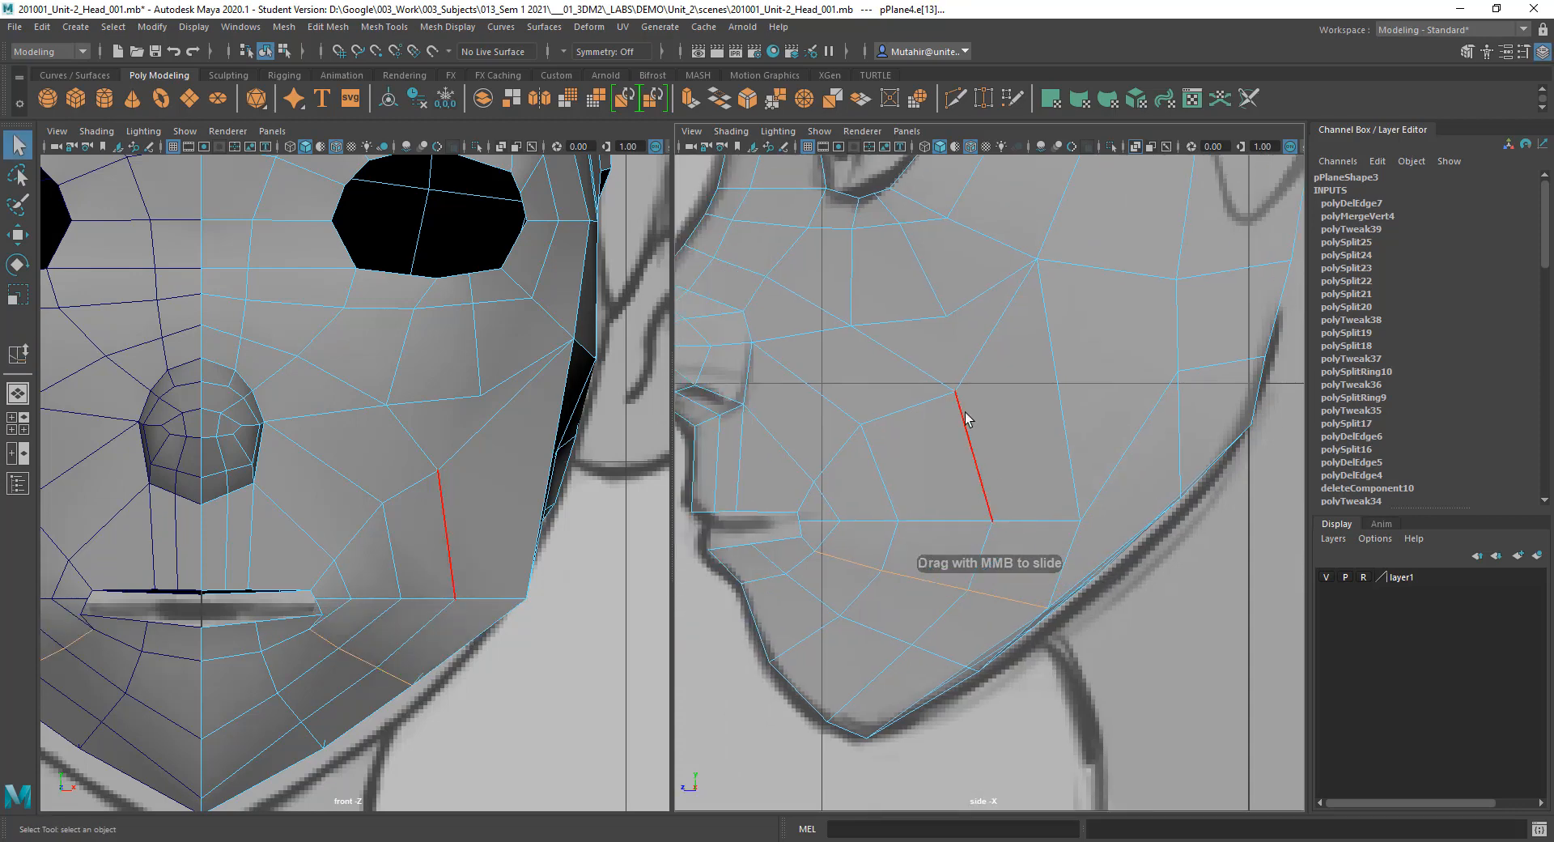
{"action": "middle_click_drag", "start_coordinate": [981, 442], "coordinate": [1022, 450], "text": "alt"}
{"action": "right_click_drag", "start_coordinate": [989, 508], "coordinate": [928, 571], "text": "alt"}
{"action": "middle_click_drag", "start_coordinate": [927, 571], "coordinate": [953, 555], "text": "alt"}
{"action": "right_click_drag", "start_coordinate": [878, 432], "coordinate": [800, 432]}
{"action": "left_click", "coordinate": [835, 521]}
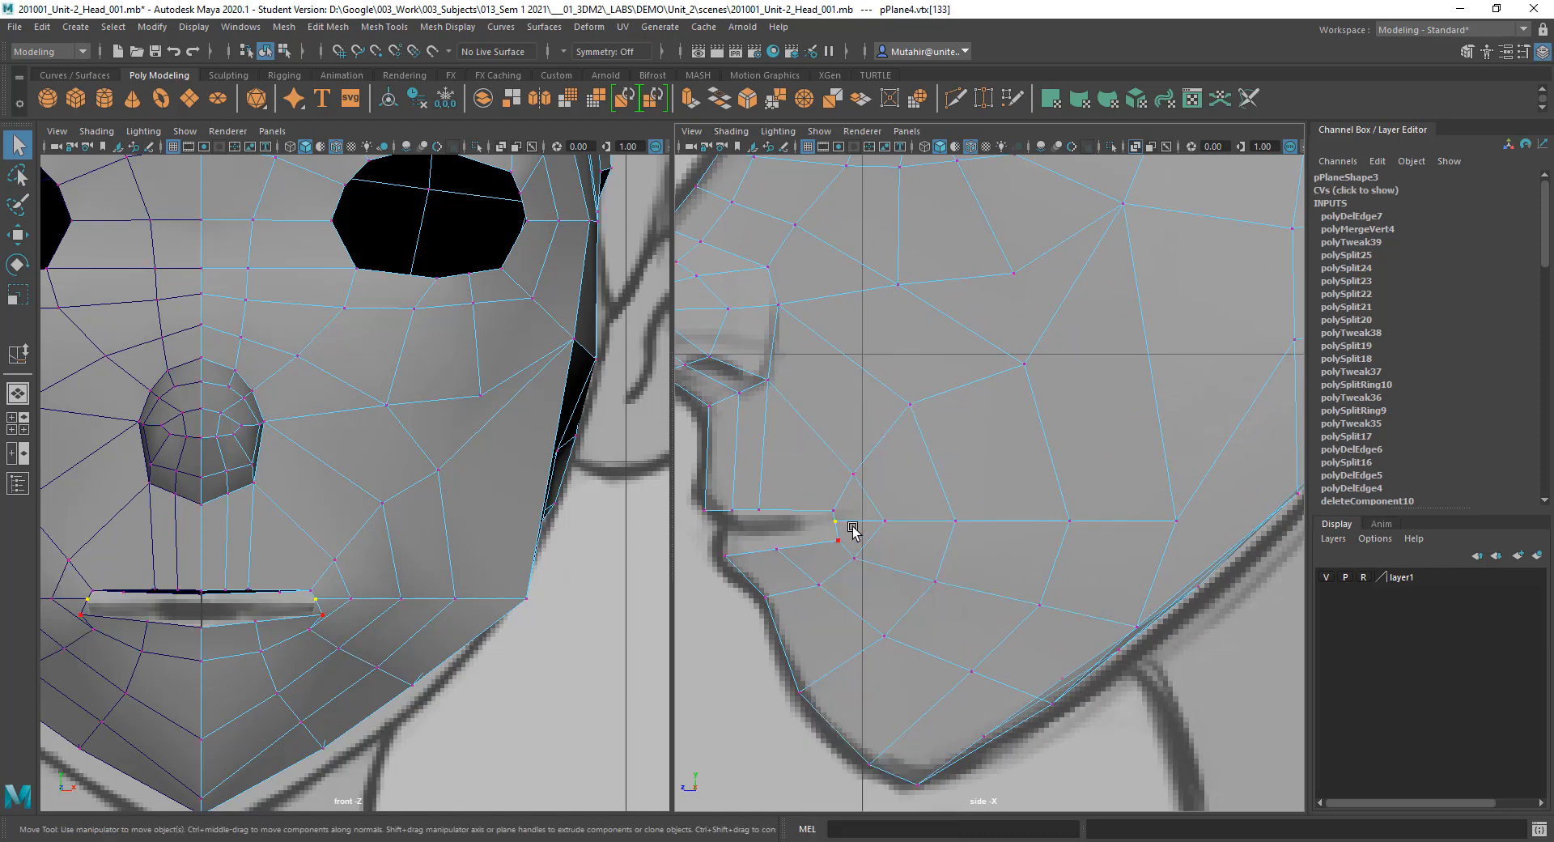
{"action": "key", "text": "w"}
{"action": "left_click_drag", "start_coordinate": [821, 525], "coordinate": [829, 524]}
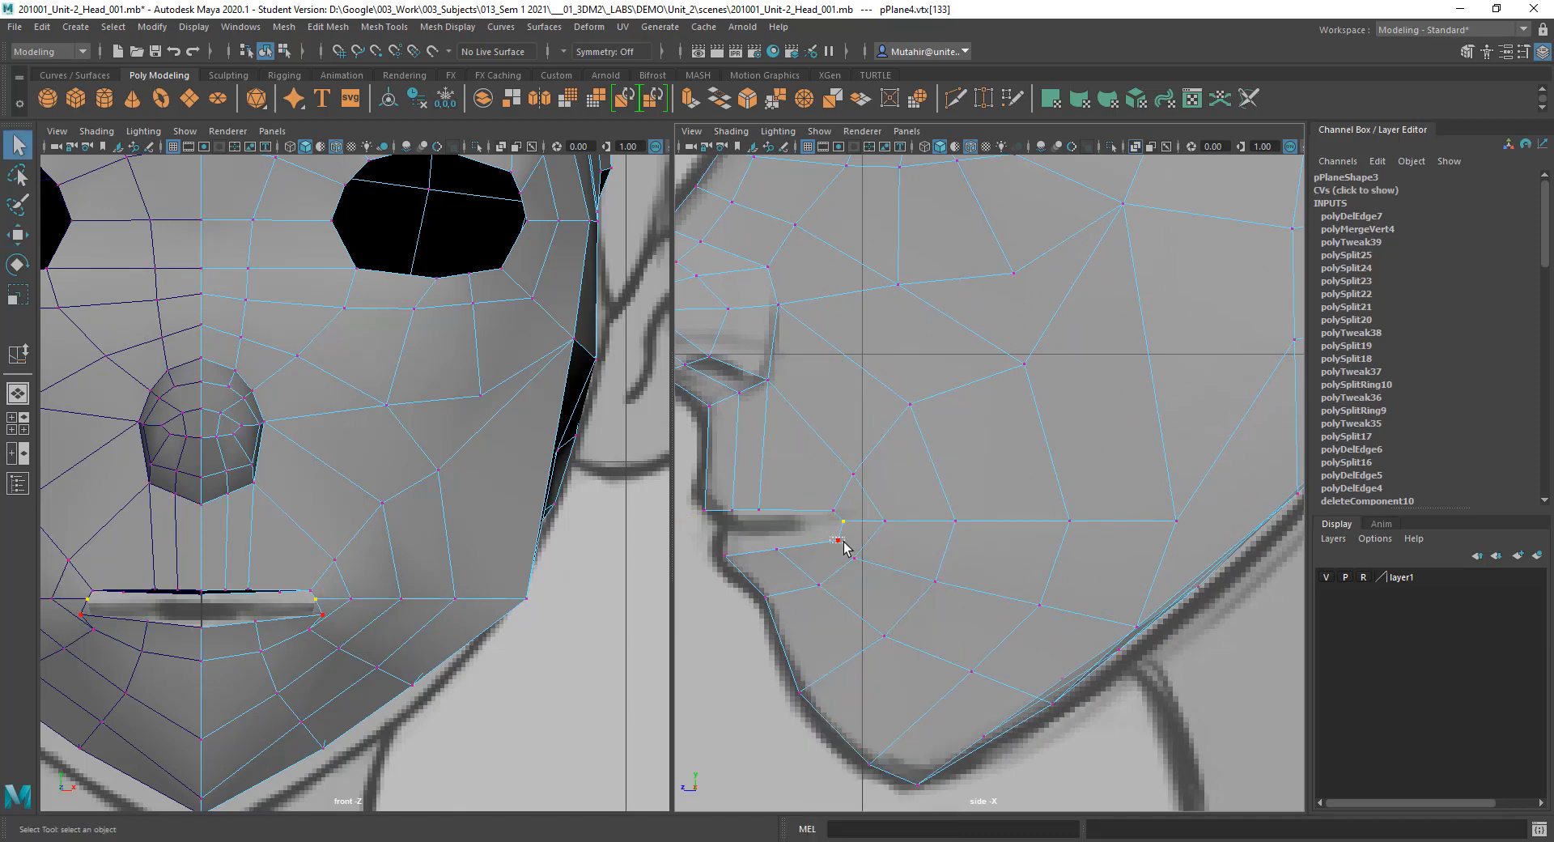
Step: Flatten the lower-lip vertices into a horizontal row and shift the lower mouth-corner vertex slightly forward and up in the side view
{"action": "key", "text": "w"}
{"action": "left_click_drag", "start_coordinate": [843, 542], "coordinate": [819, 573]}
{"action": "key", "text": "q"}
{"action": "key", "text": "r"}
{"action": "left_click_drag", "start_coordinate": [781, 404], "coordinate": [785, 605]}
{"action": "key", "text": "w"}
{"action": "left_click_drag", "start_coordinate": [780, 542], "coordinate": [832, 537]}
{"action": "key", "text": "q"}
{"action": "key", "text": "w"}
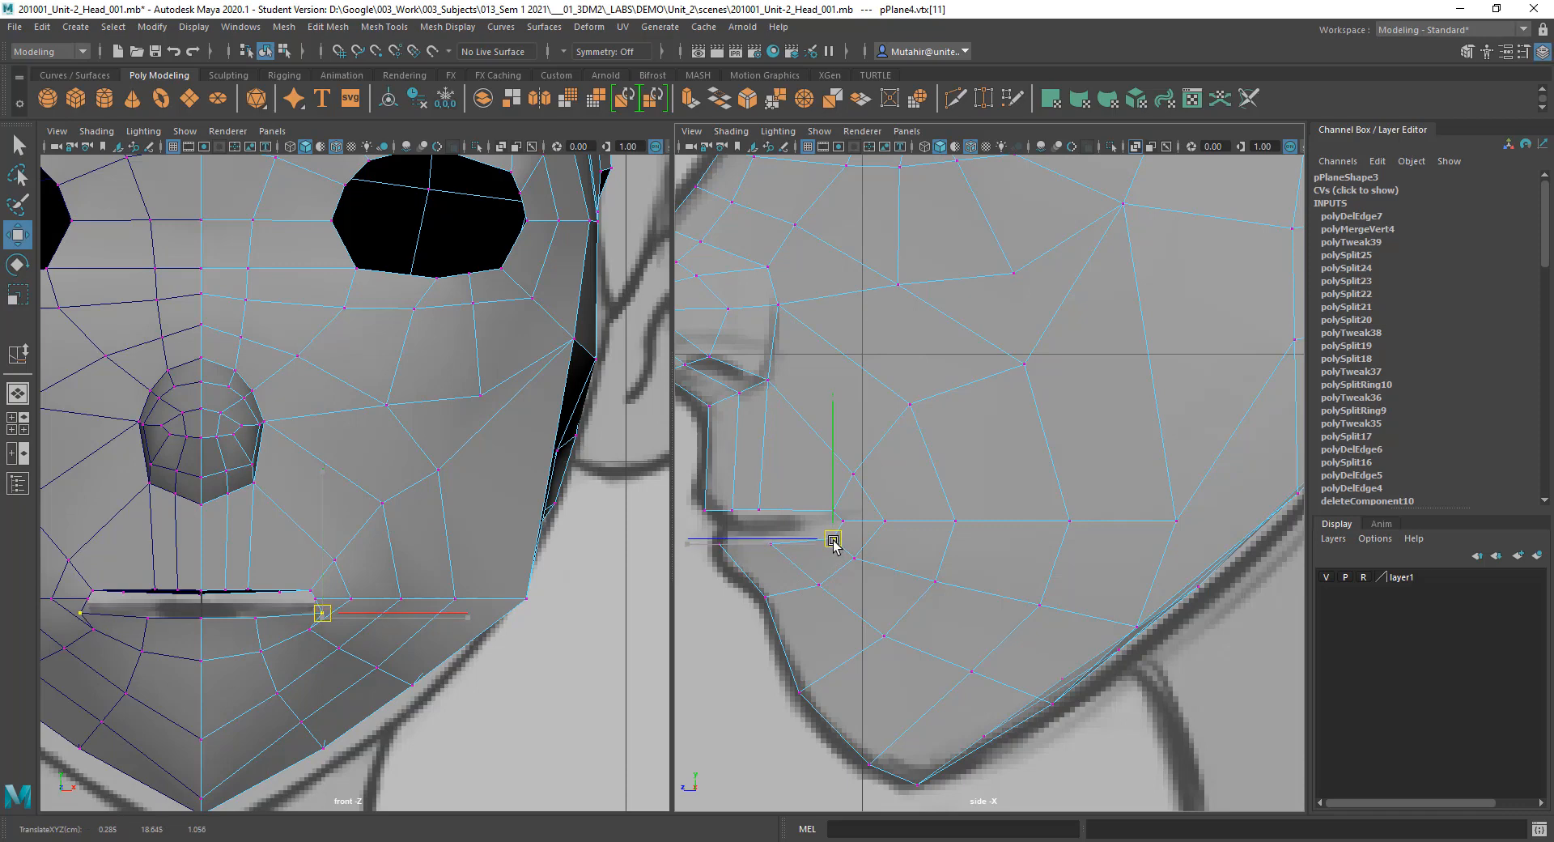
{"action": "key", "text": "q"}
Step: Move the two lower-eyelid vertices nearest the outer eye corner along the sketched lid line in the side view
{"action": "middle_click_drag", "start_coordinate": [906, 538], "coordinate": [1038, 515], "text": "alt"}
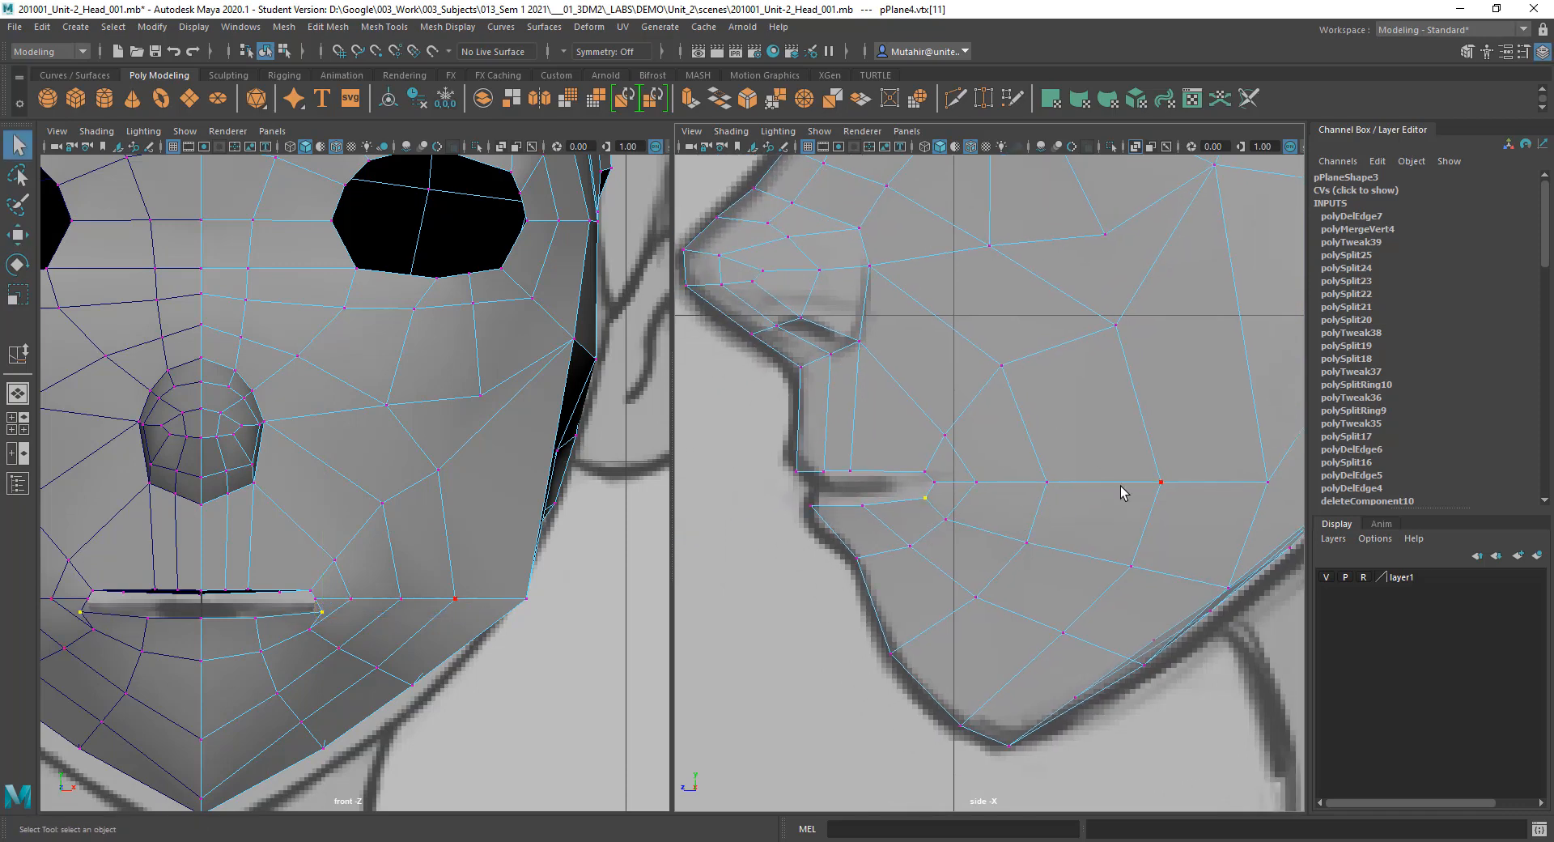
{"action": "middle_click_drag", "start_coordinate": [1111, 465], "coordinate": [954, 548], "text": "alt"}
{"action": "mouse_move", "coordinate": [982, 352]}
{"action": "middle_mouse_down", "text": "alt"}
{"action": "mouse_move", "coordinate": [987, 469]}
{"action": "mouse_move", "coordinate": [1003, 490]}
{"action": "middle_mouse_up", "text": "alt"}
{"action": "right_click_drag", "start_coordinate": [1010, 509], "coordinate": [1012, 504], "text": "alt"}
{"action": "right_click_drag", "start_coordinate": [912, 301], "coordinate": [1037, 420], "text": "alt"}
{"action": "middle_click_drag", "start_coordinate": [1037, 420], "coordinate": [1009, 489], "text": "alt"}
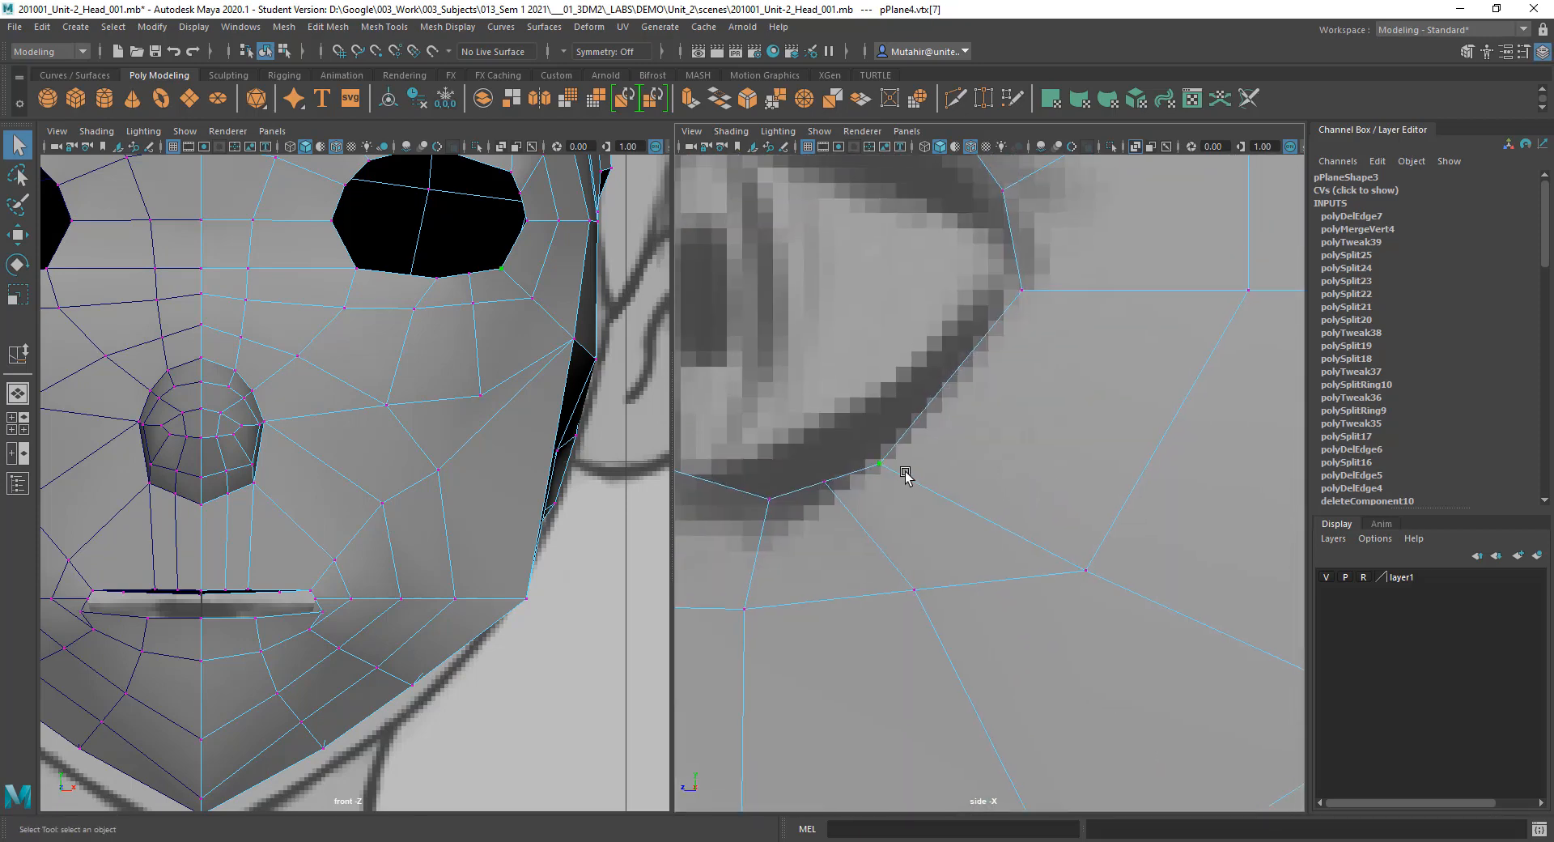
{"action": "key", "text": "w"}
{"action": "left_click_drag", "start_coordinate": [880, 464], "coordinate": [939, 406]}
{"action": "key", "text": "q"}
{"action": "left_click_drag", "start_coordinate": [804, 450], "coordinate": [857, 466]}
{"action": "key", "text": "w"}
{"action": "key", "text": "q"}
Step: Show the front view in X-Ray and move the outer lower-eyelid vertices outward to follow the sketched lid
{"action": "middle_click_drag", "start_coordinate": [381, 257], "coordinate": [392, 327], "text": "alt"}
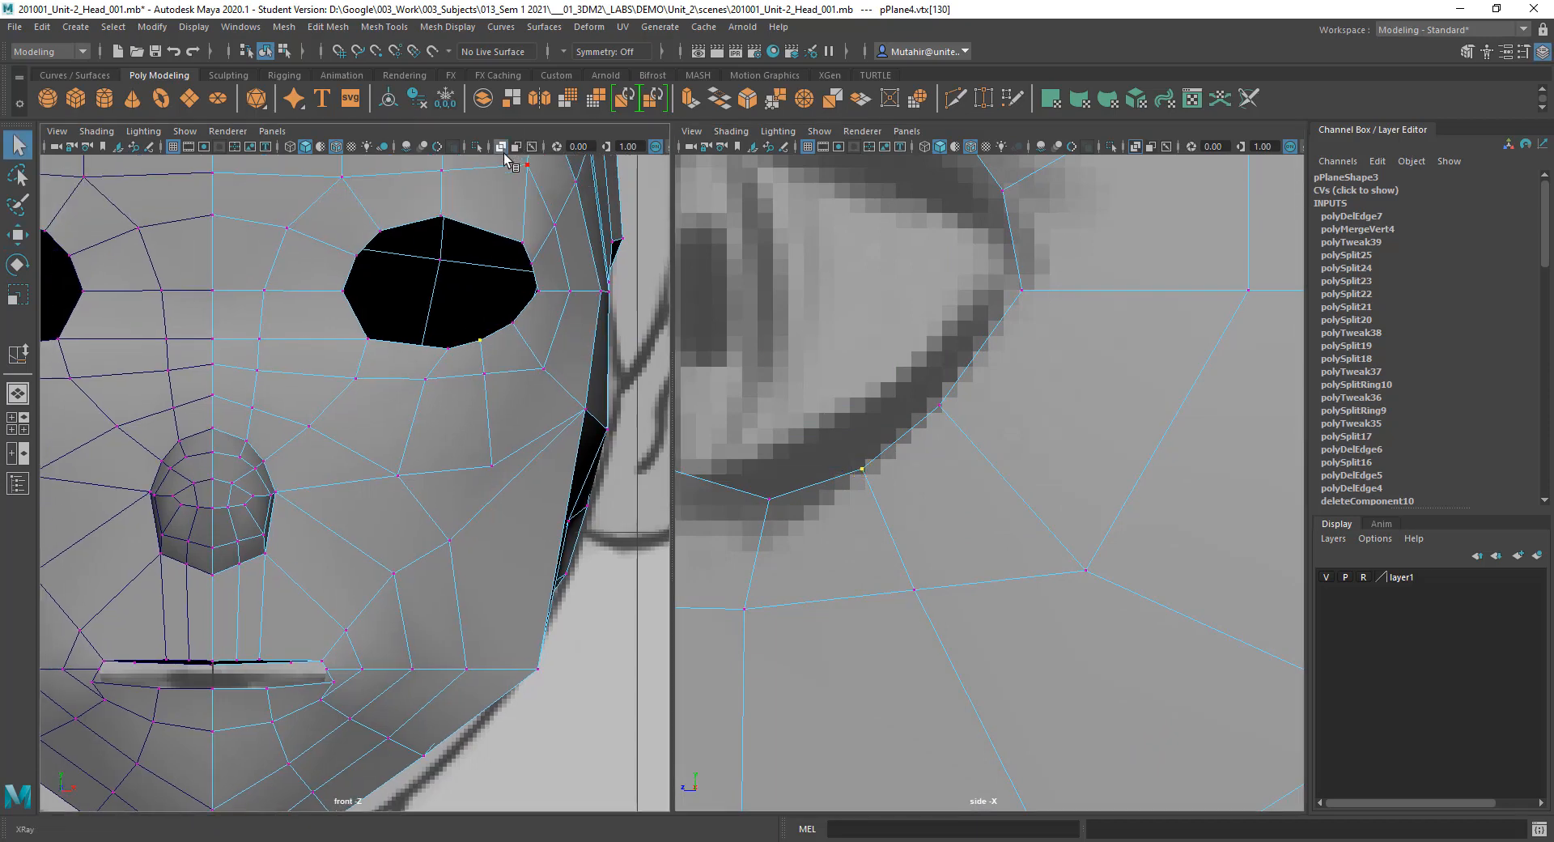
{"action": "left_click", "coordinate": [503, 152]}
{"action": "middle_click_drag", "start_coordinate": [525, 202], "coordinate": [499, 267], "text": "alt"}
{"action": "right_click_drag", "start_coordinate": [499, 267], "coordinate": [493, 428], "text": "alt"}
{"action": "middle_click_drag", "start_coordinate": [493, 428], "coordinate": [445, 456], "text": "alt"}
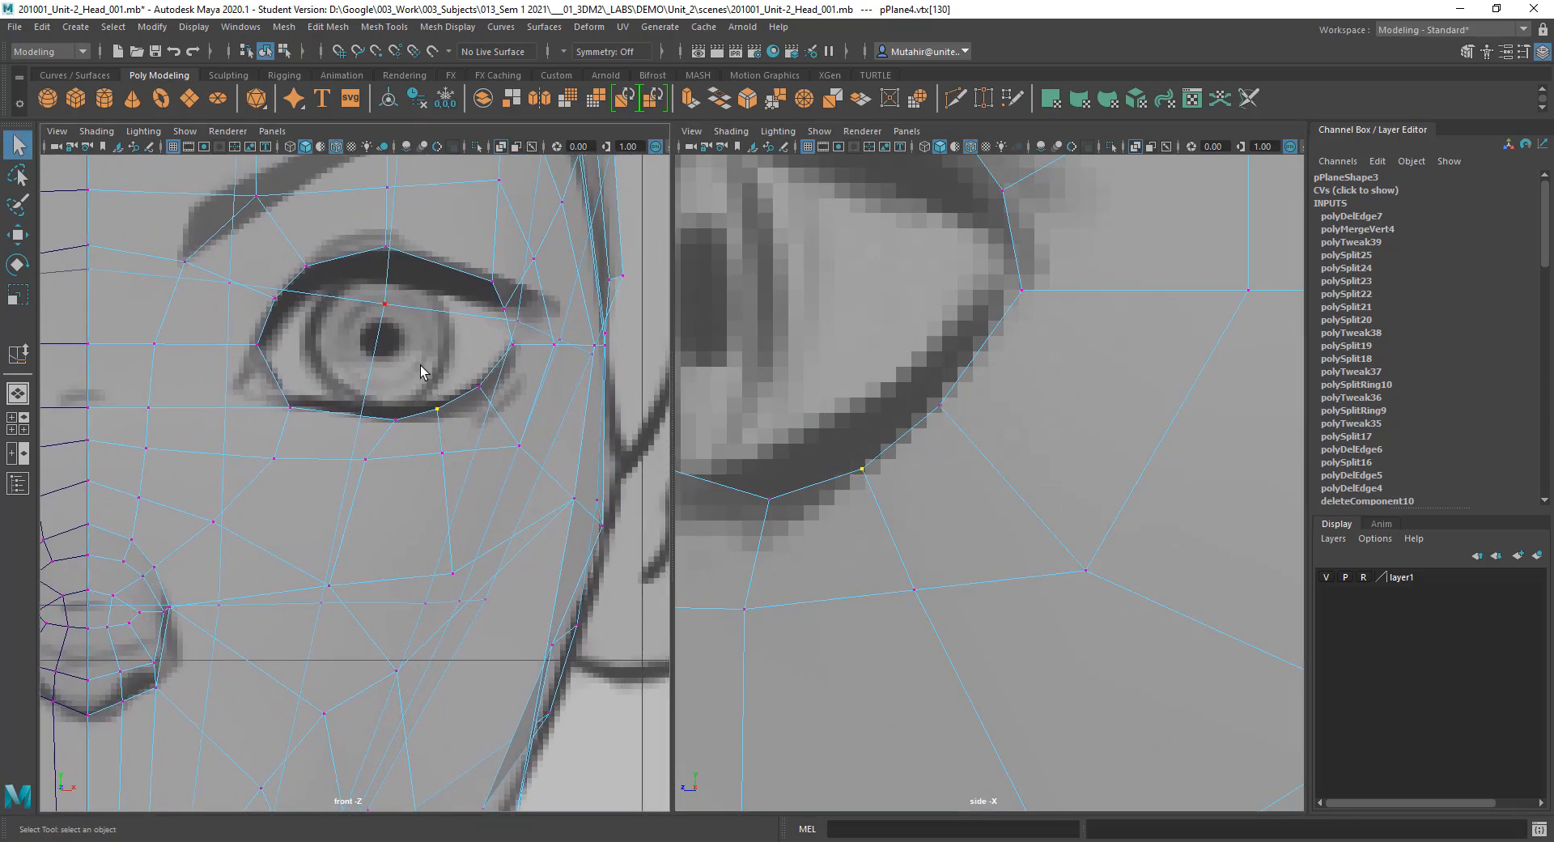
{"action": "key", "text": "w"}
{"action": "left_click_drag", "start_coordinate": [485, 415], "coordinate": [522, 399]}
{"action": "key", "text": "q"}
Step: Raise the cheek vertex below the outer eye and lower the cheekbone vertex behind it in the side view, aligning them in one row
{"action": "scroll", "coordinate": [909, 635], "scroll_direction": "down", "scroll_amount": 8}
{"action": "middle_click_drag", "start_coordinate": [1006, 589], "coordinate": [973, 492], "text": "alt"}
{"action": "key", "text": "w"}
{"action": "left_click_drag", "start_coordinate": [1003, 495], "coordinate": [992, 451]}
{"action": "key", "text": "q"}
{"action": "left_click_drag", "start_coordinate": [1090, 414], "coordinate": [1076, 462]}
{"action": "key", "text": "w"}
{"action": "key", "text": "q"}
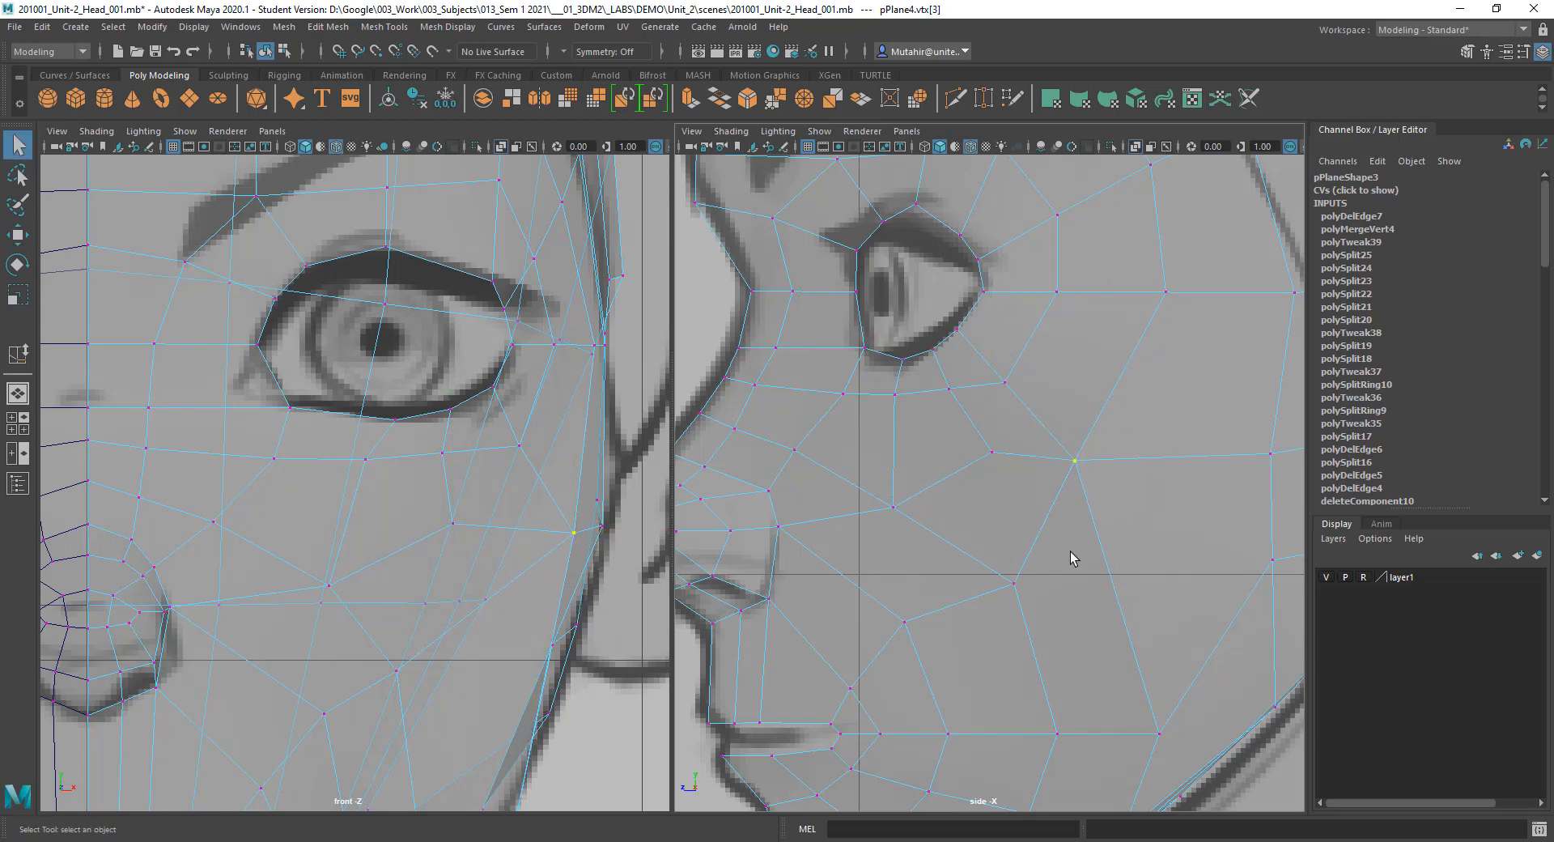
Step: Raise the cheek vertex directly below the eye in the side view, level with the neighbouring cheek row
{"action": "right_click_drag", "start_coordinate": [1090, 530], "coordinate": [985, 564], "text": "alt"}
{"action": "left_click", "coordinate": [855, 561]}
{"action": "key", "text": "w"}
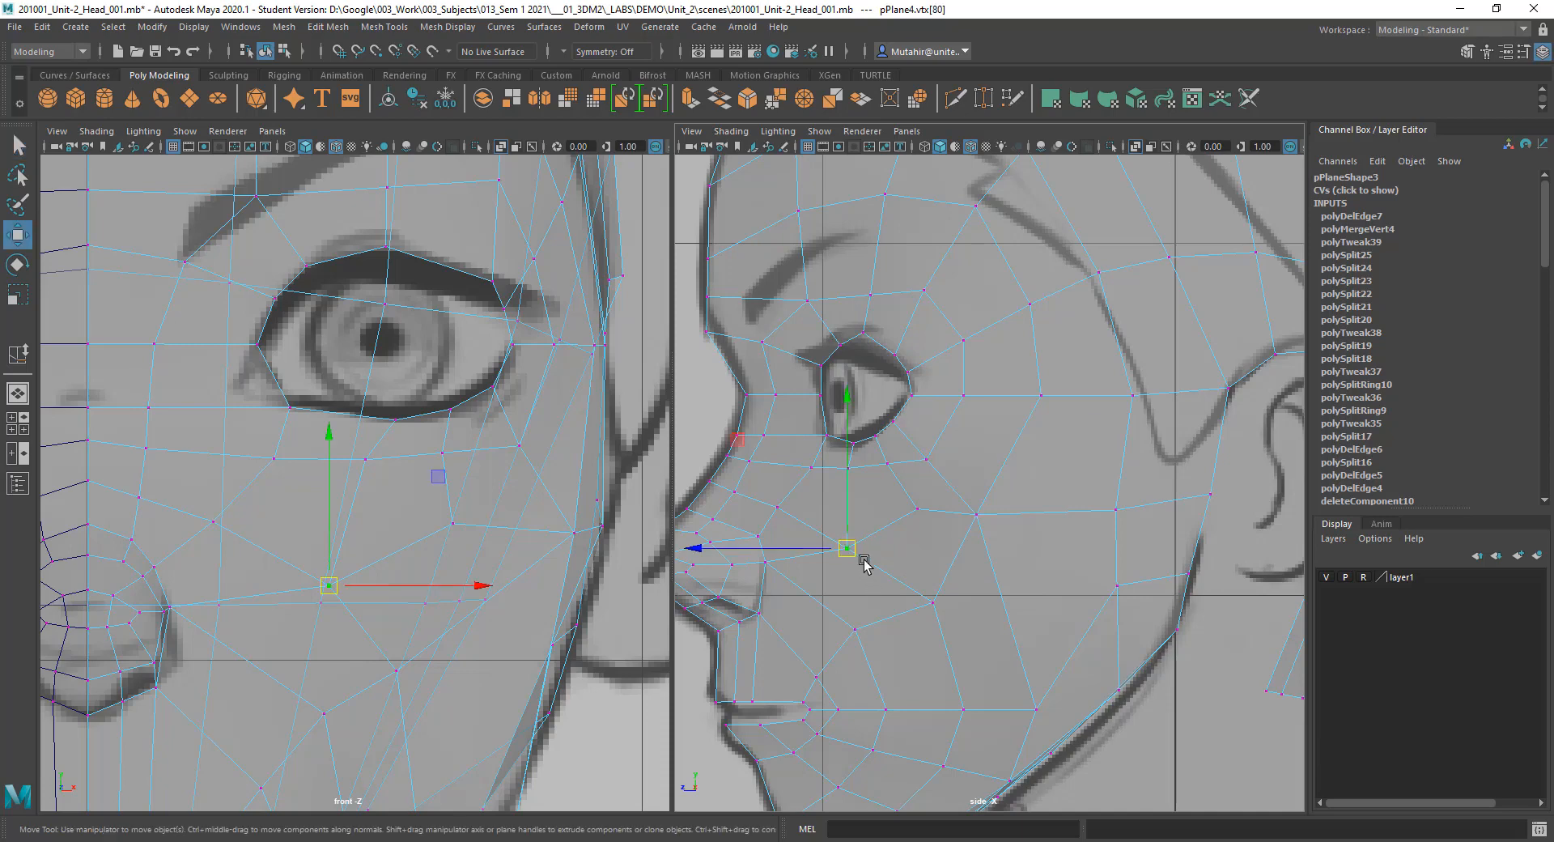
{"action": "left_click_drag", "start_coordinate": [854, 548], "coordinate": [864, 514]}
{"action": "right_click_drag", "start_coordinate": [928, 558], "coordinate": [950, 492], "text": "alt"}
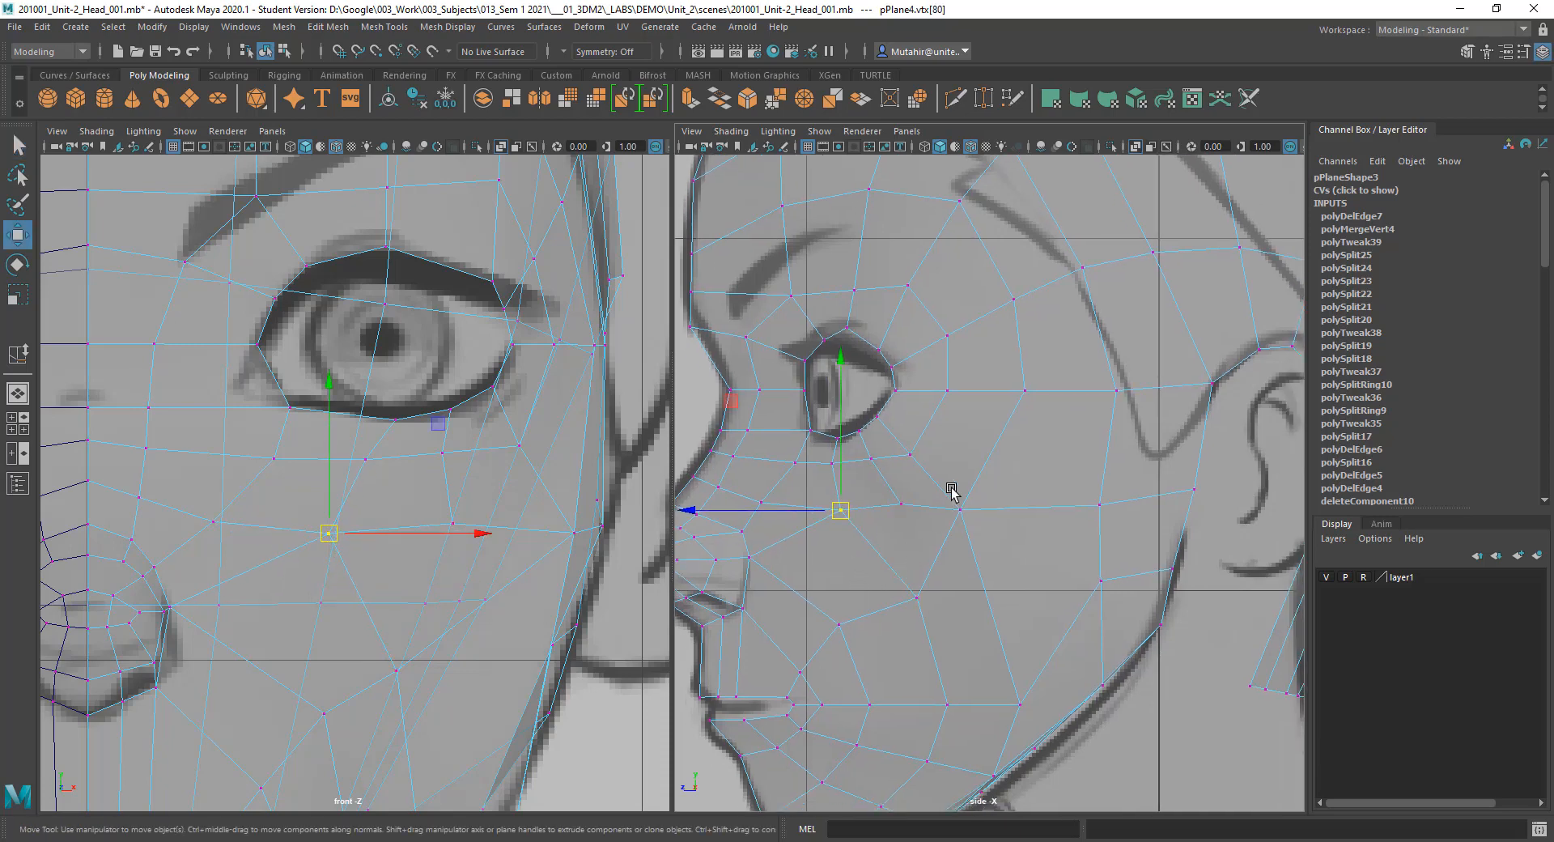
{"action": "middle_click_drag", "start_coordinate": [950, 492], "coordinate": [984, 503], "text": "alt"}
{"action": "middle_click_drag", "start_coordinate": [957, 582], "coordinate": [969, 560], "text": "alt"}
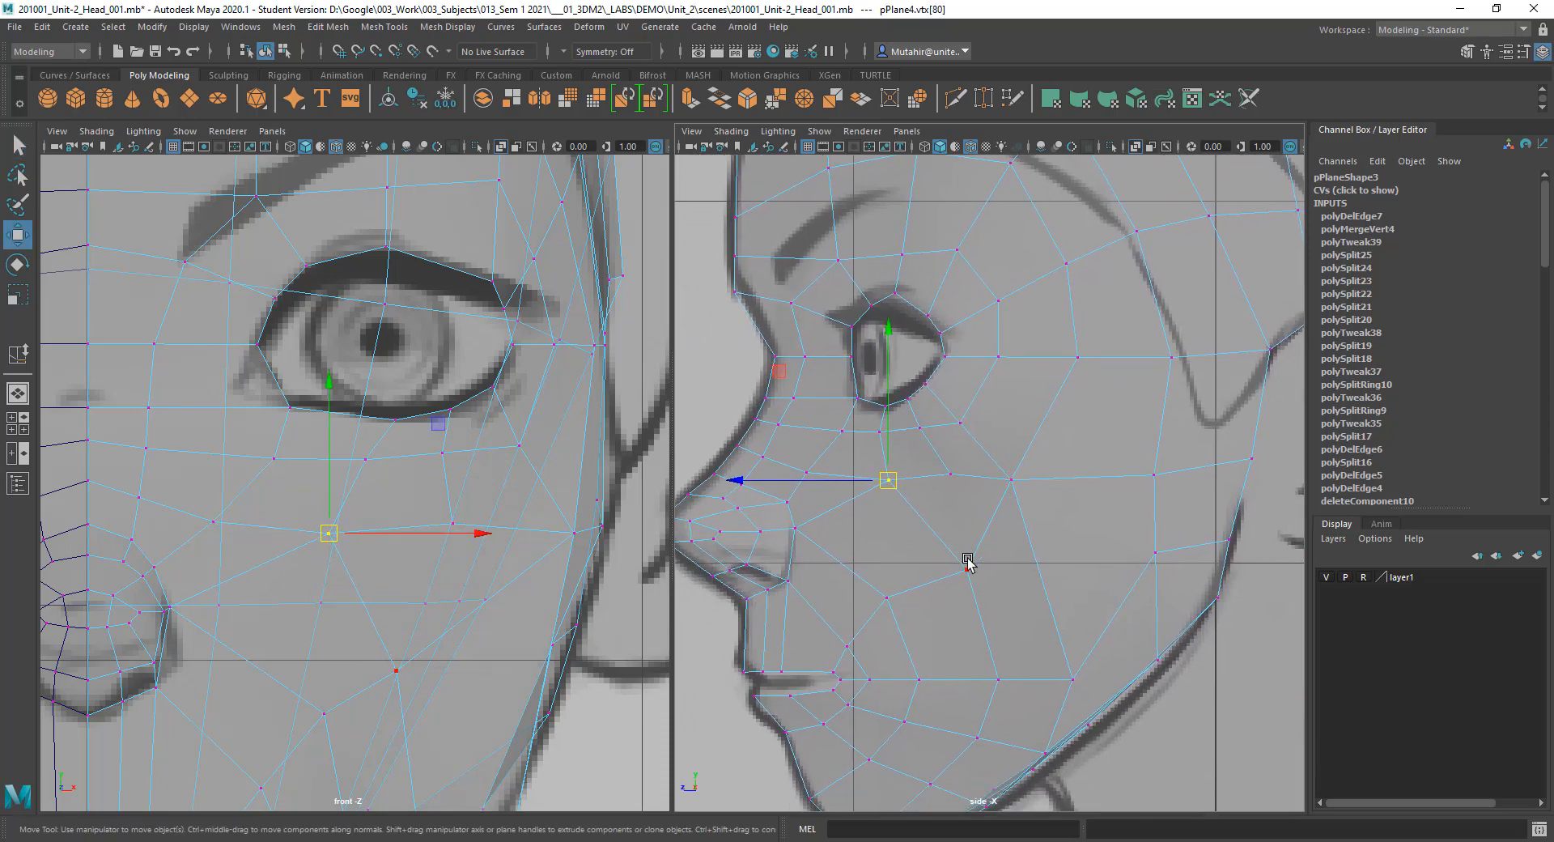
{"action": "right_click_drag", "start_coordinate": [967, 561], "coordinate": [978, 618], "text": "alt"}
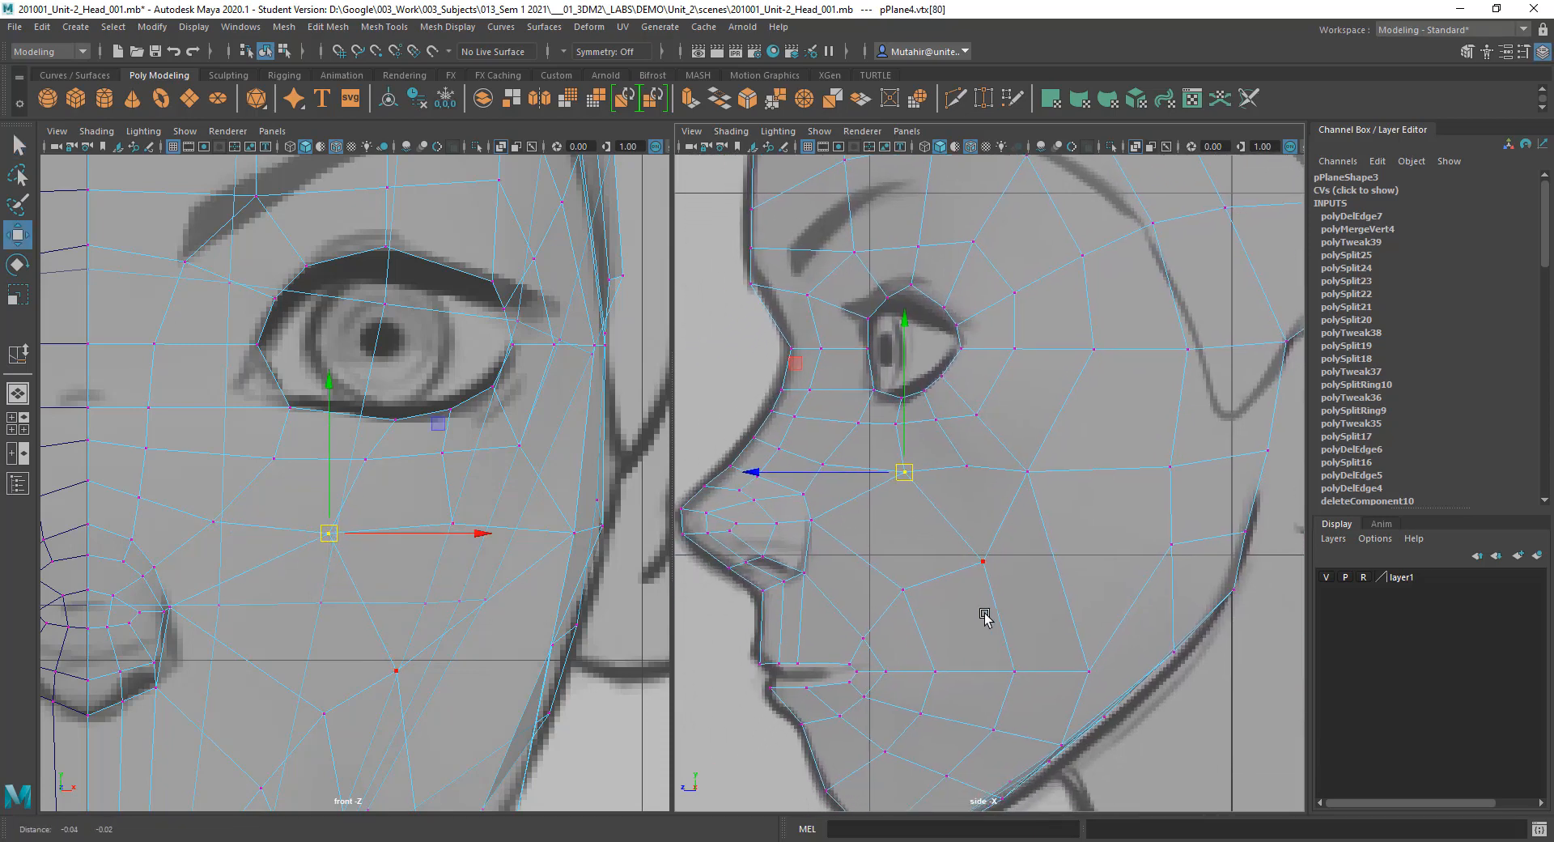
{"action": "key", "text": "q"}
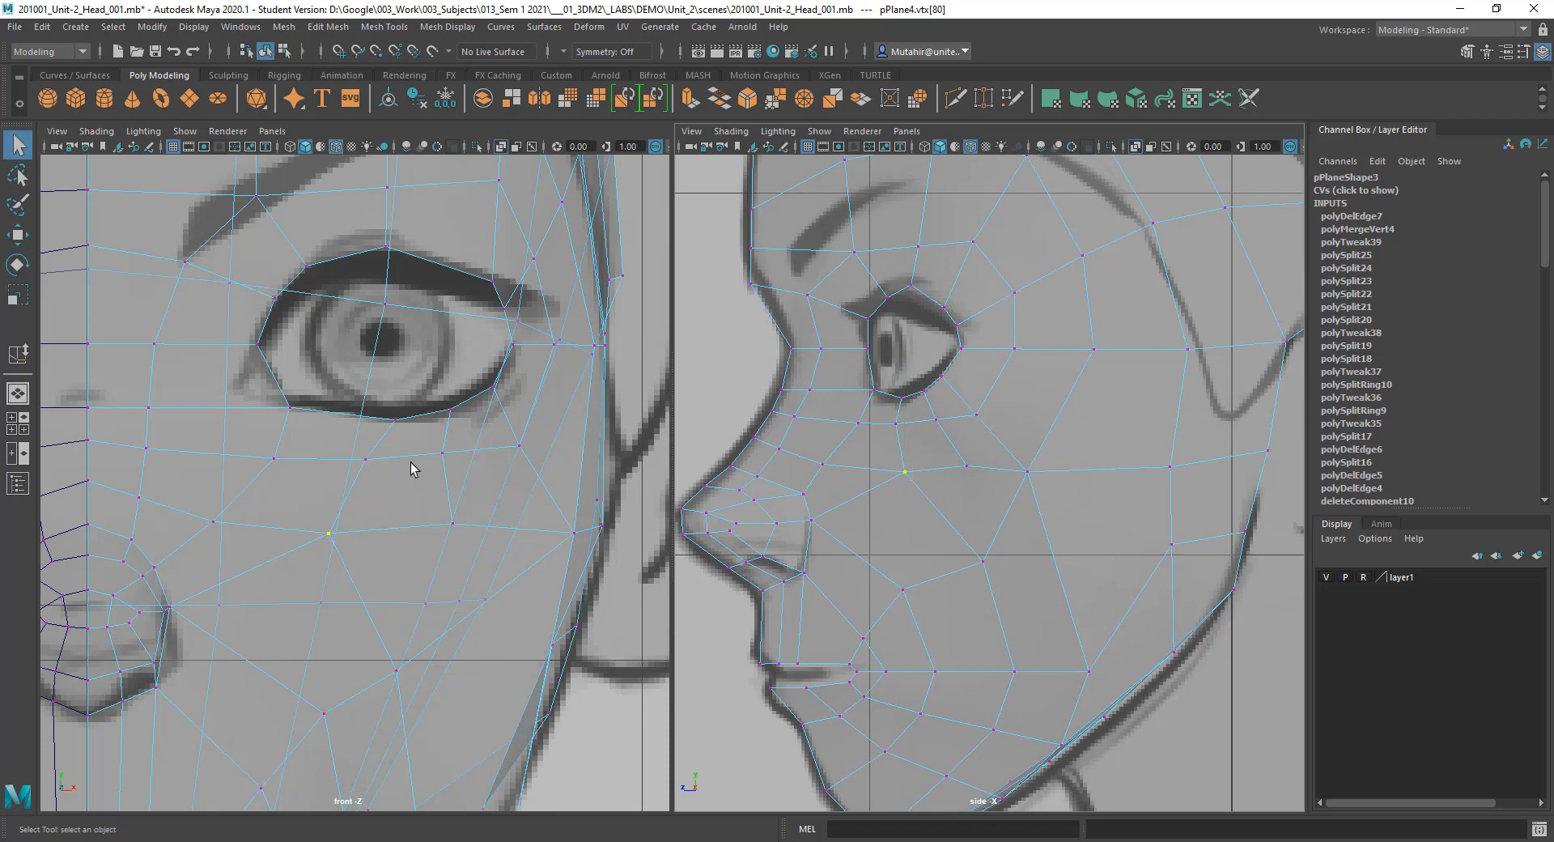
Step: Delete the diagonal edge joining the cheek vertex below the eye to the side of the nose
{"action": "middle_click_drag", "start_coordinate": [348, 419], "coordinate": [410, 422], "text": "alt"}
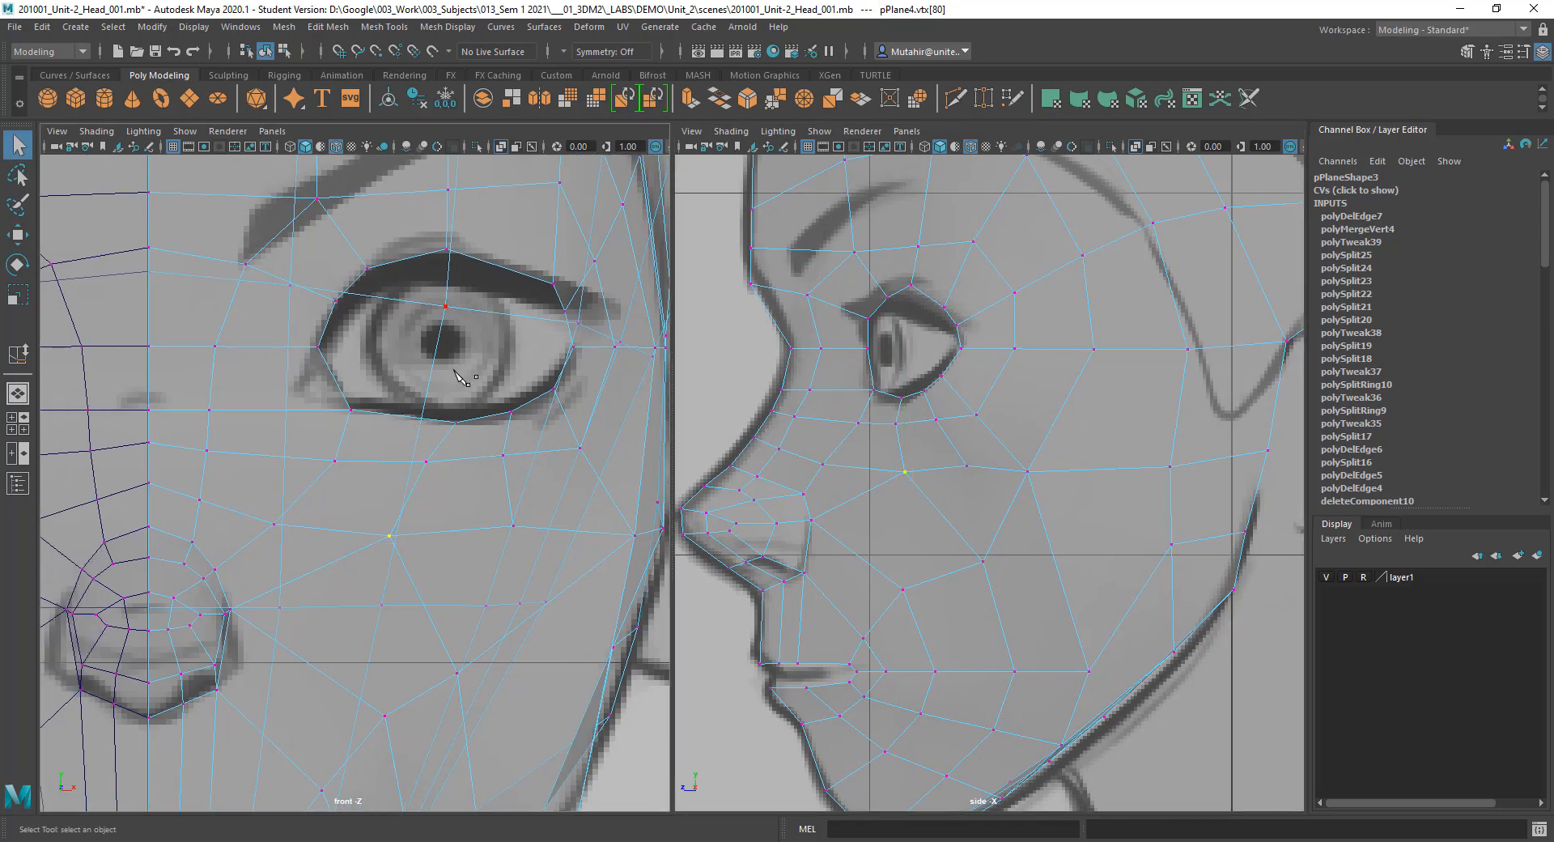
{"action": "left_click", "coordinate": [955, 98]}
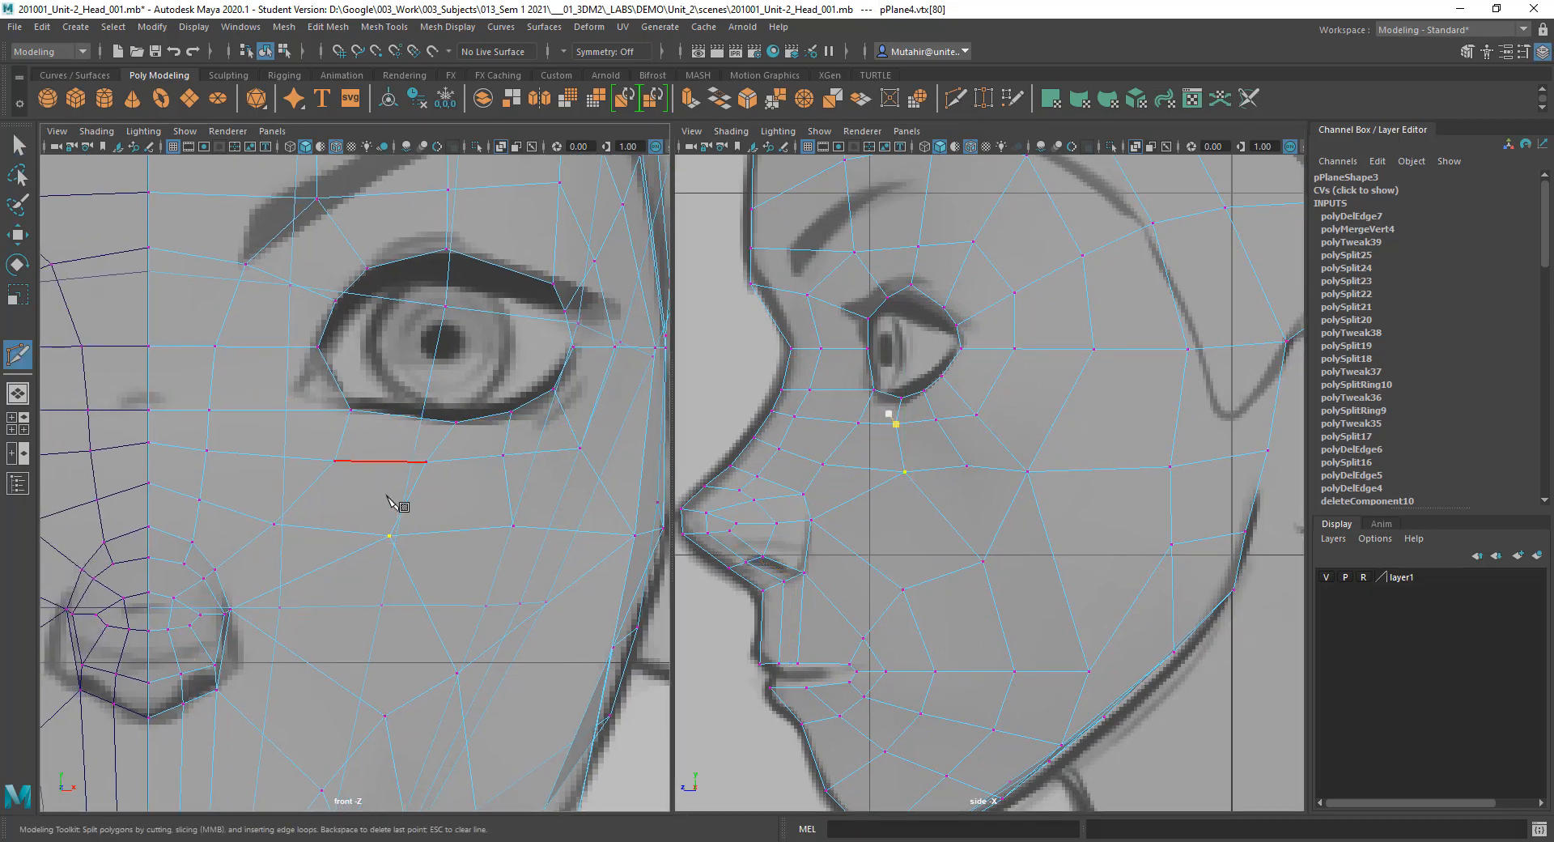
{"action": "middle_click_drag", "start_coordinate": [373, 615], "coordinate": [405, 596], "text": "alt"}
{"action": "key", "text": "q"}
{"action": "right_click_drag", "start_coordinate": [366, 470], "coordinate": [366, 401]}
{"action": "left_click", "coordinate": [368, 512]}
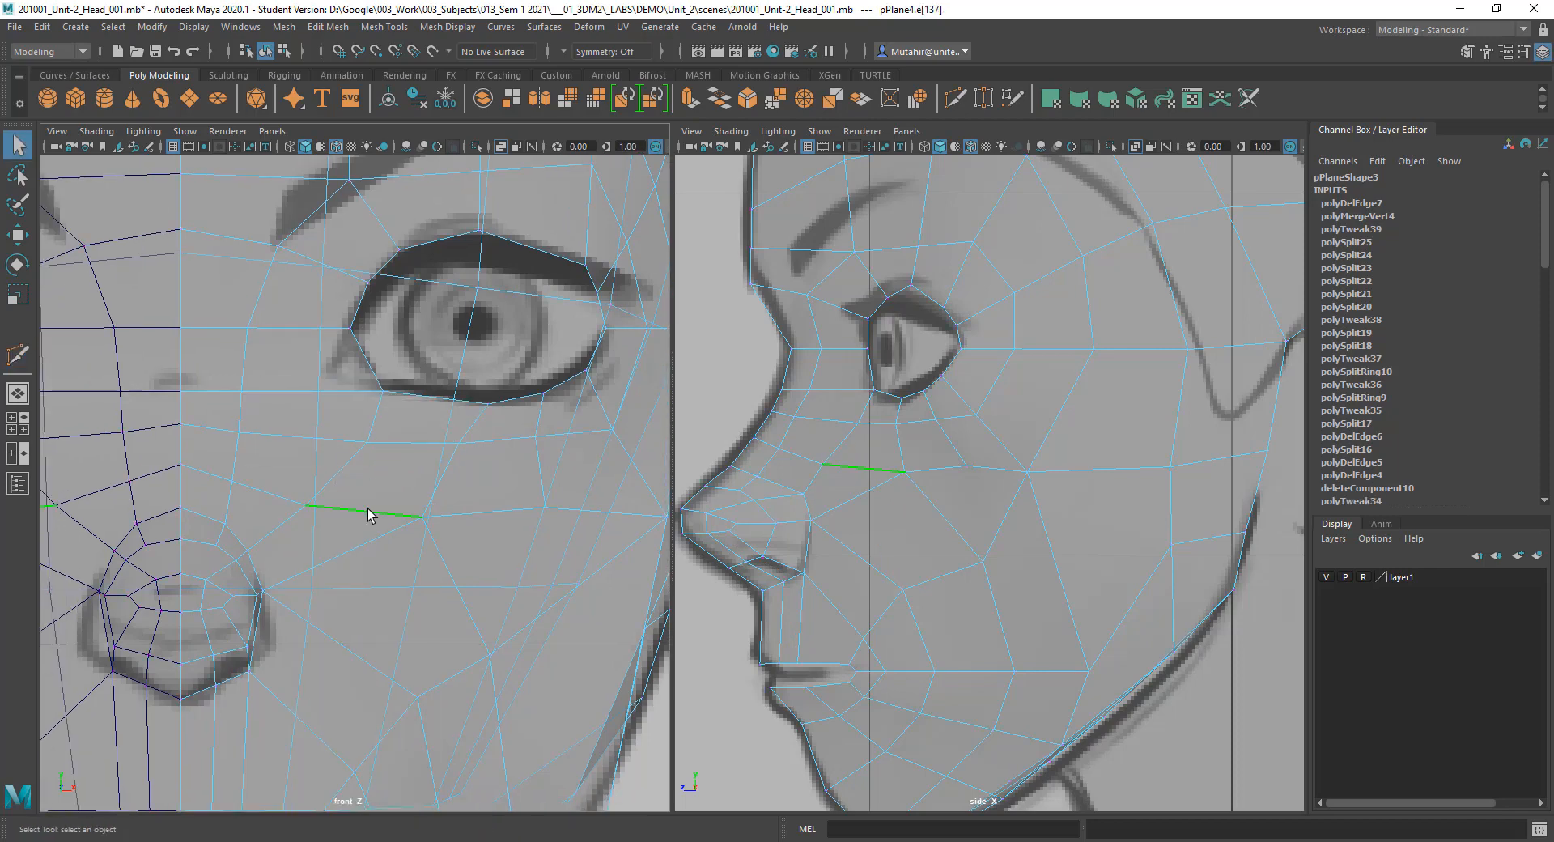
{"action": "left_click", "coordinate": [356, 549]}
{"action": "key", "text": "ctrl+Delete"}
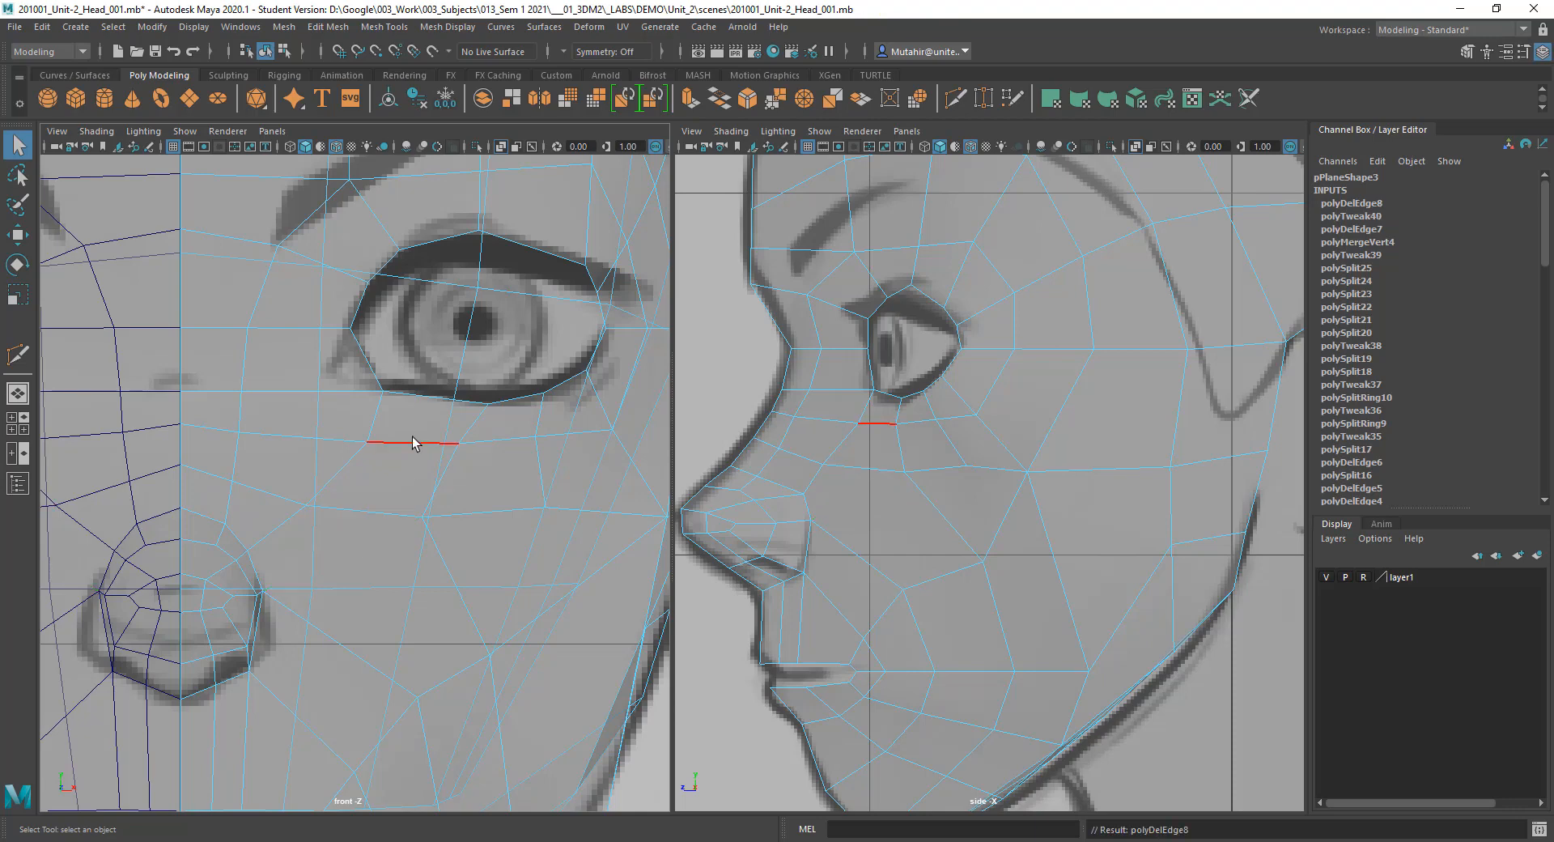
Step: Insert an edge loop with Multi-Cut from the lower eyelid down through the two edge rows beneath the eye
{"action": "left_click", "coordinate": [952, 106]}
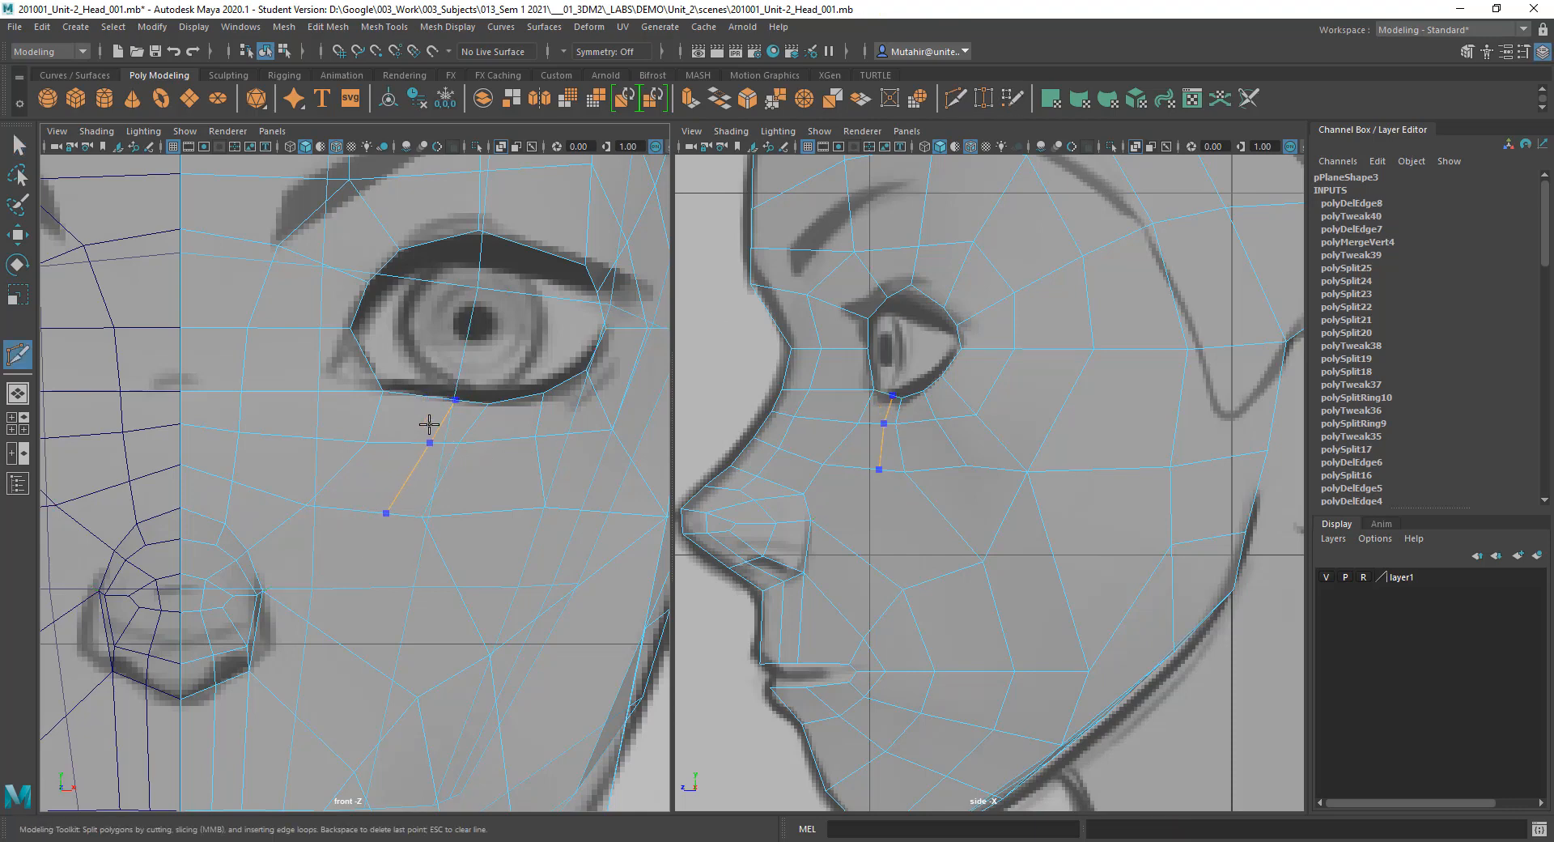
{"action": "left_click", "coordinate": [407, 425], "text": "ctrl"}
{"action": "key", "text": "q"}
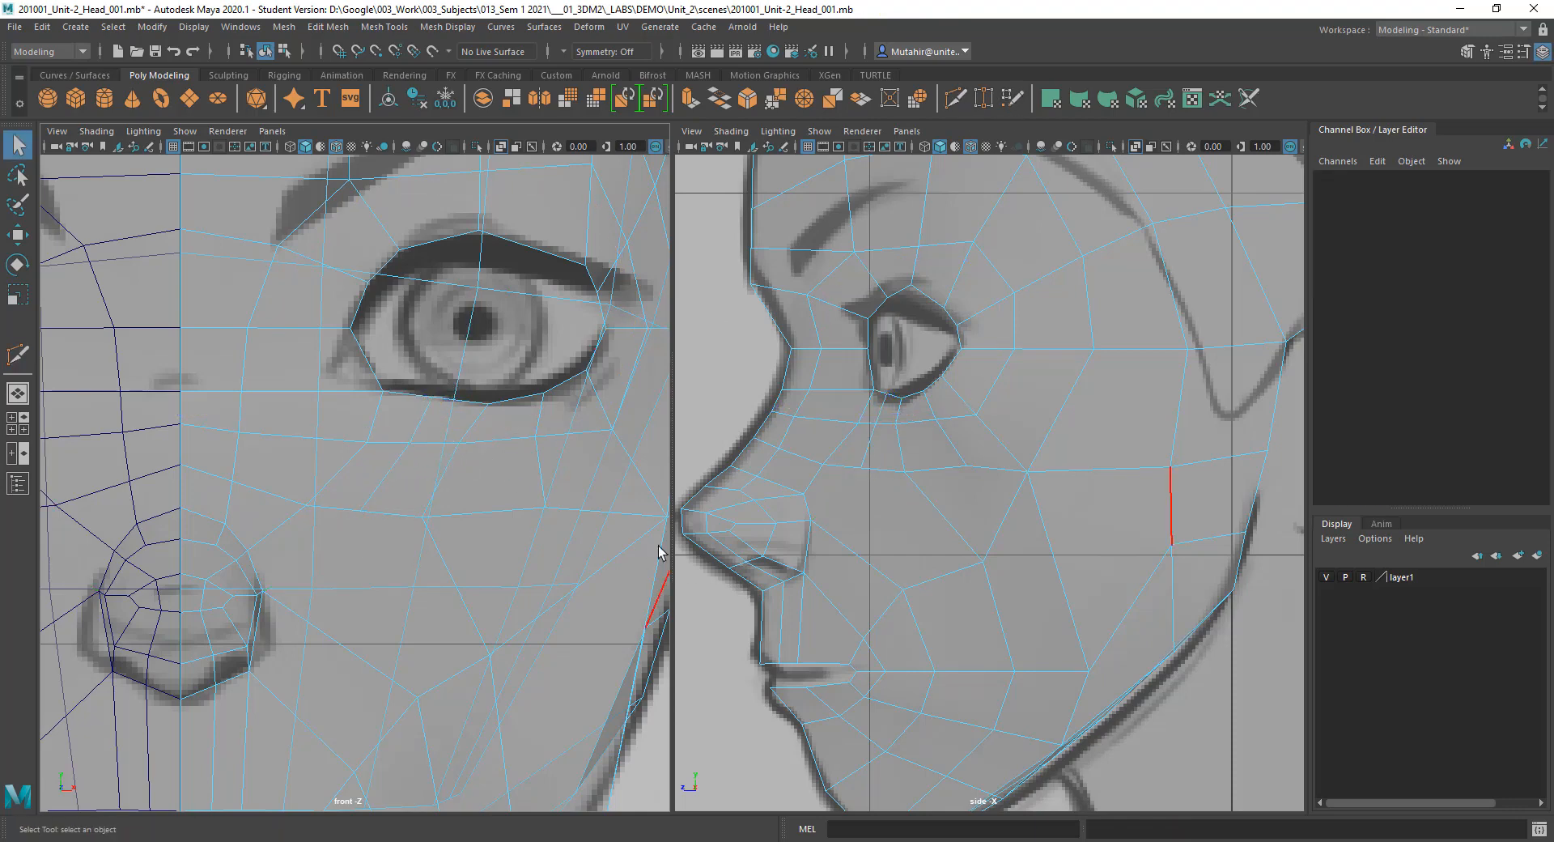
Step: Turn off X-Ray in the front view and lower the new eyelid vertex slightly to round the lower lid
{"action": "left_click", "coordinate": [502, 147]}
{"action": "middle_click_drag", "start_coordinate": [388, 496], "coordinate": [423, 444], "text": "alt"}
{"action": "right_click_drag", "start_coordinate": [435, 377], "coordinate": [405, 377]}
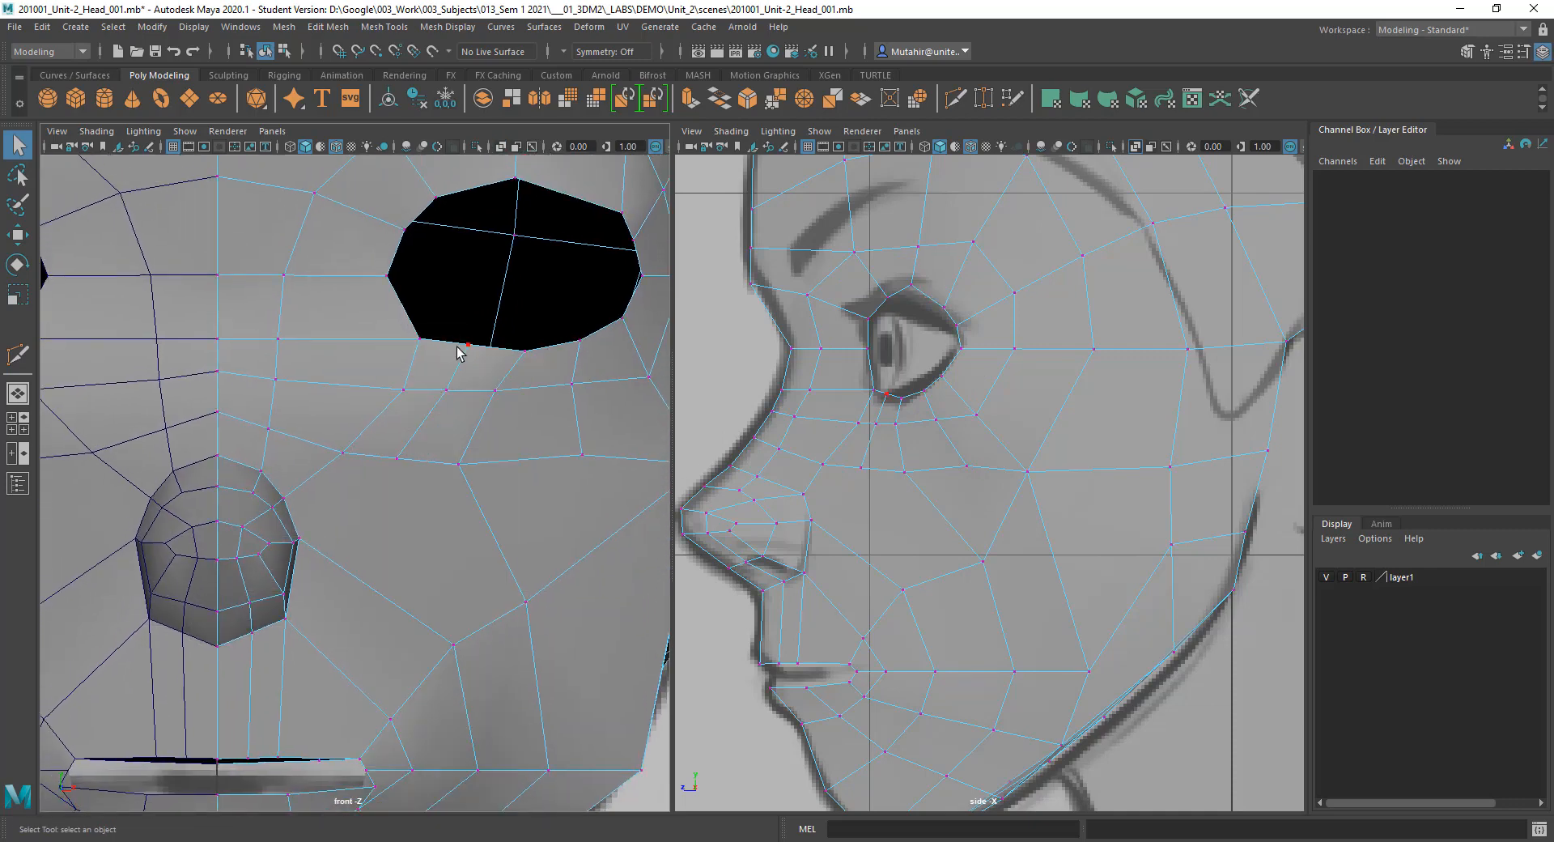
{"action": "left_click", "coordinate": [461, 348]}
{"action": "key", "text": "w"}
{"action": "left_click_drag", "start_coordinate": [468, 346], "coordinate": [466, 351]}
{"action": "key", "text": "q"}
Step: Cut a new edge with Multi-Cut from the new loop's lowest cheek vertex to the outer side vertex of the nose
{"action": "middle_click_drag", "start_coordinate": [419, 497], "coordinate": [427, 487], "text": "alt"}
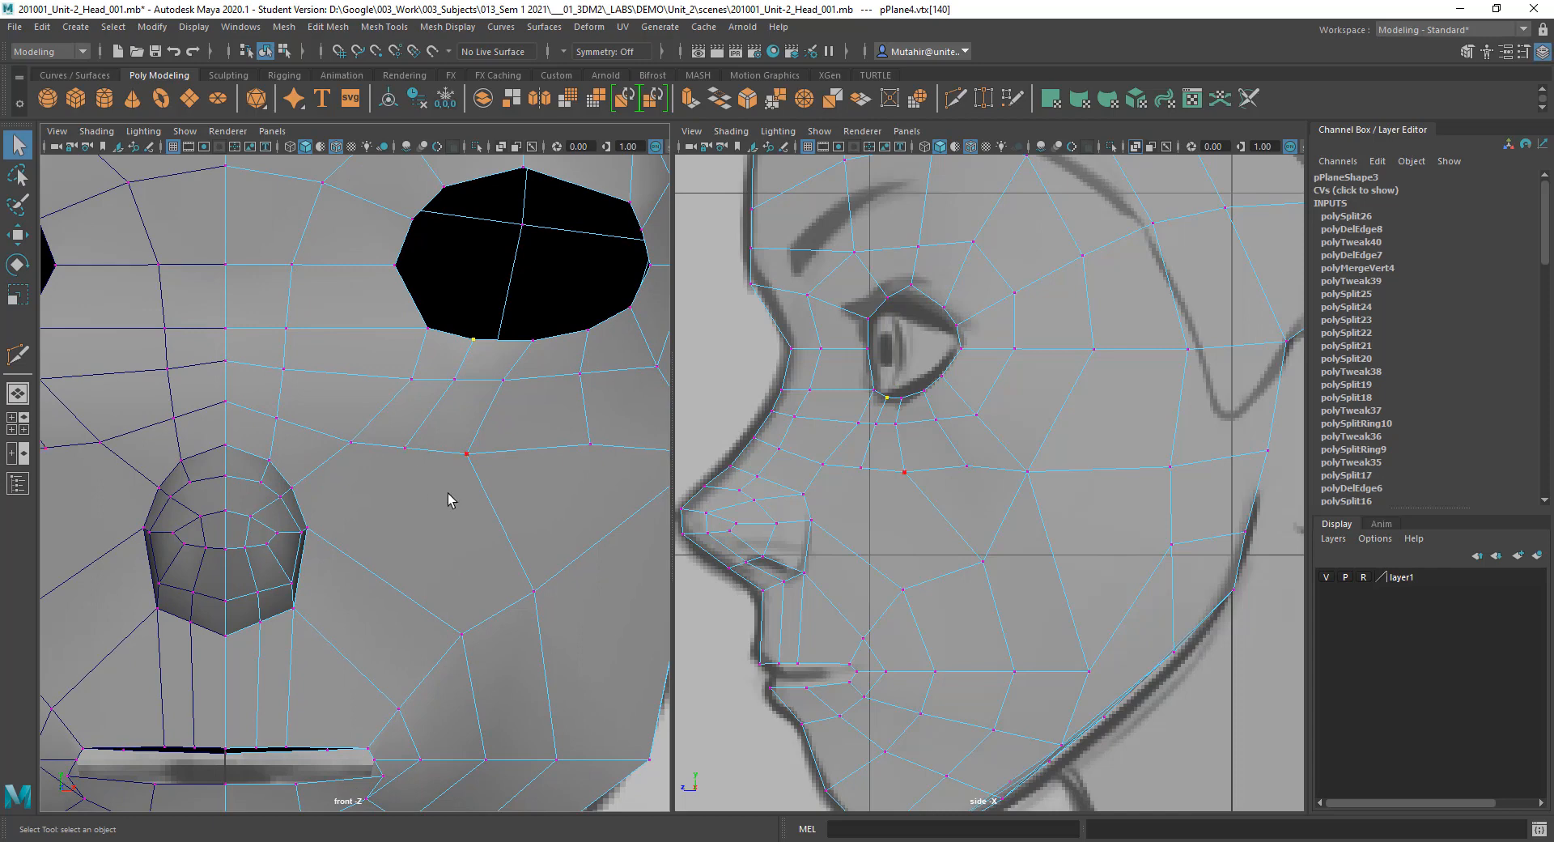
{"action": "middle_click_drag", "start_coordinate": [446, 603], "coordinate": [435, 474], "text": "alt"}
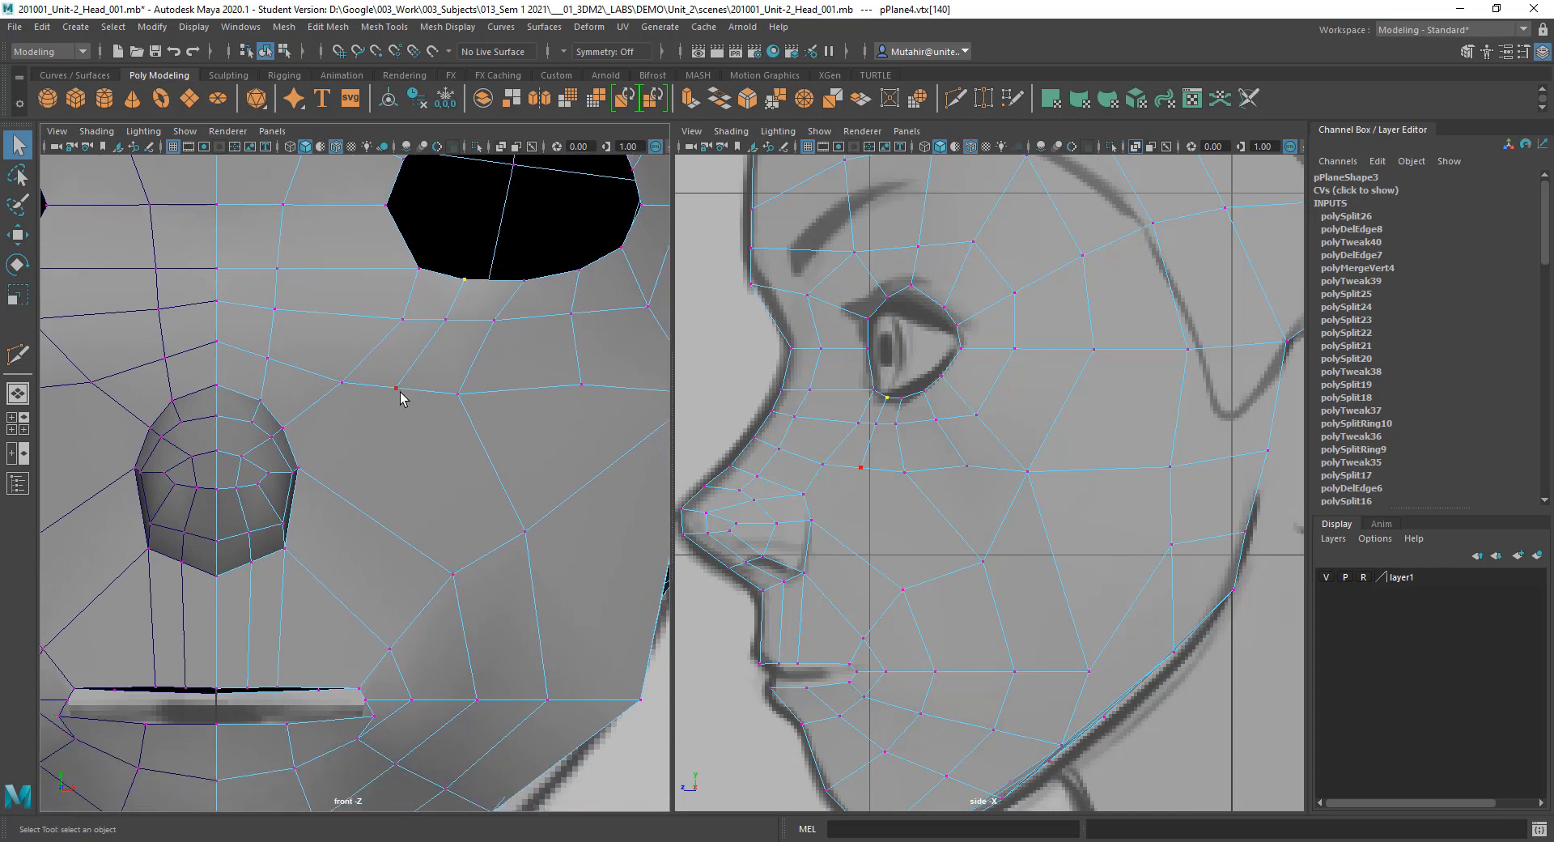
{"action": "middle_click_drag", "start_coordinate": [455, 583], "coordinate": [458, 572], "text": "alt"}
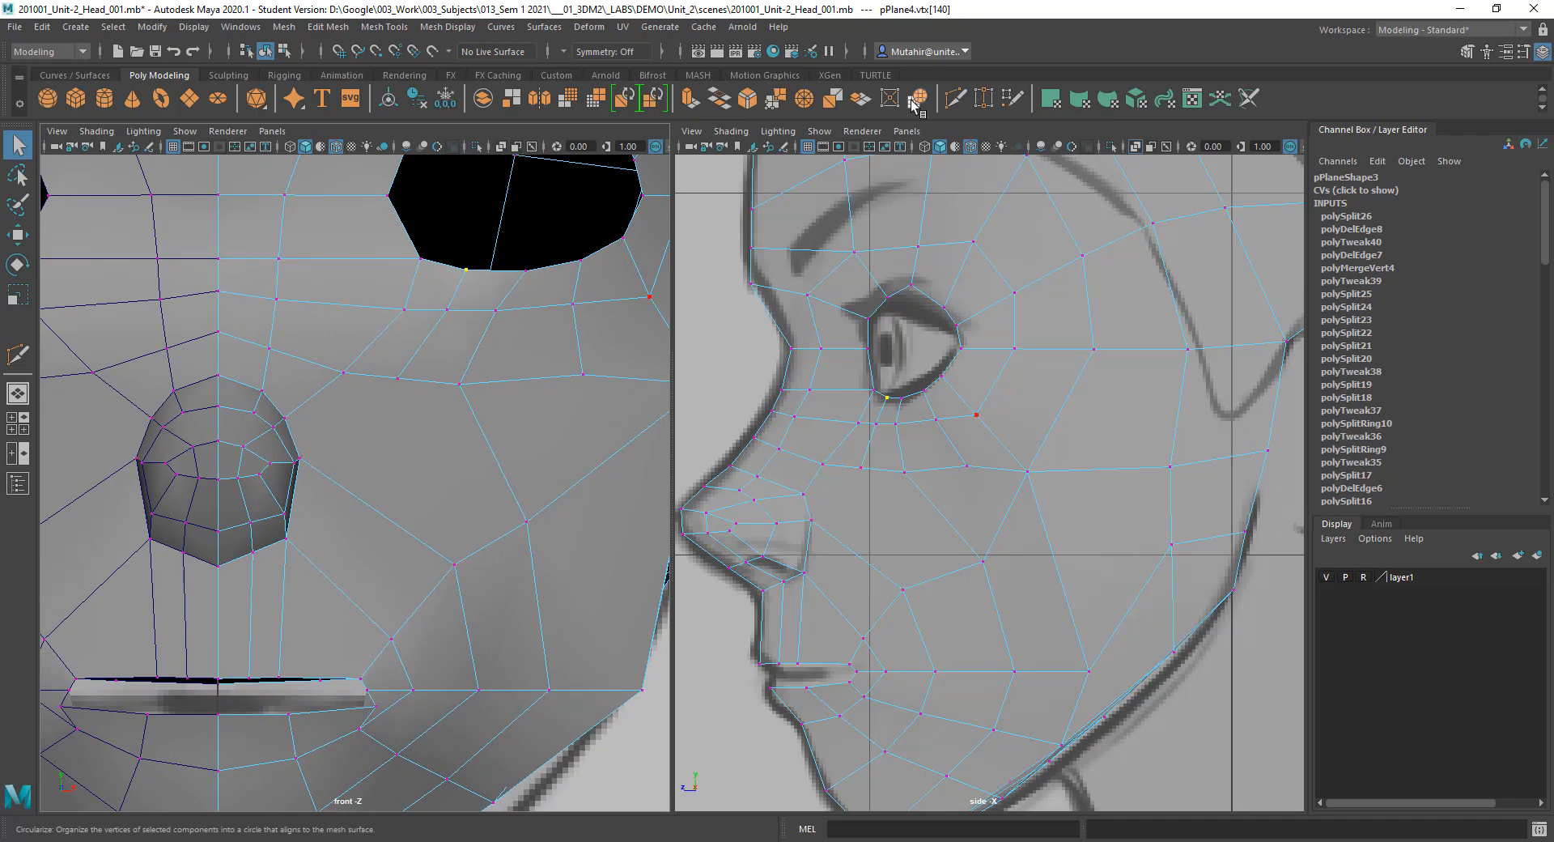
{"action": "key", "text": "ctrl+shift+x"}
{"action": "left_click", "coordinate": [397, 378]}
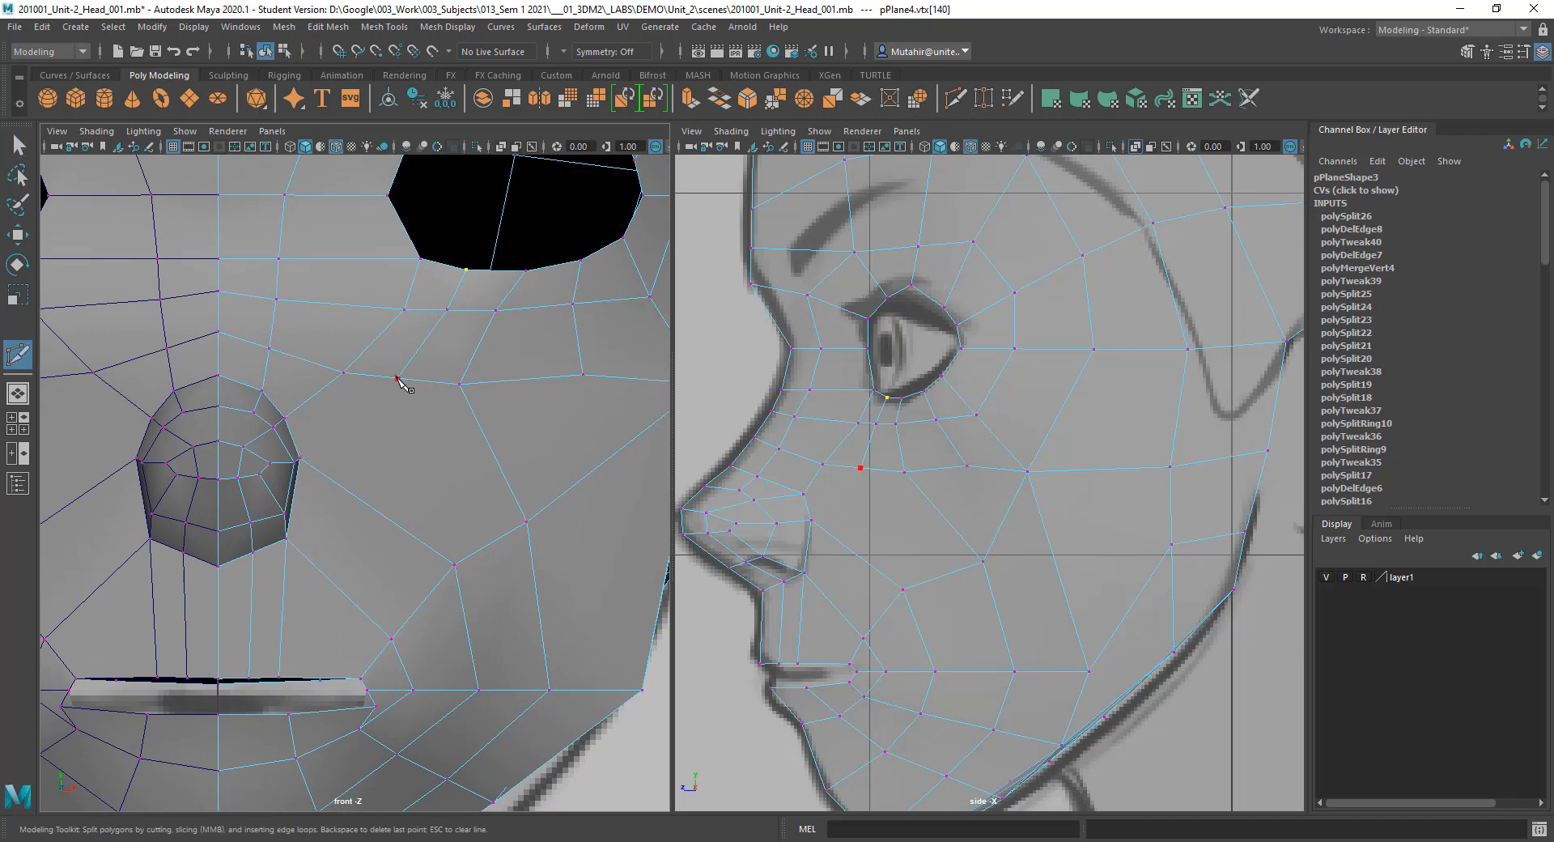
{"action": "right_click", "coordinate": [303, 459]}
{"action": "middle_click_drag", "start_coordinate": [642, 521], "coordinate": [645, 445], "text": "alt"}
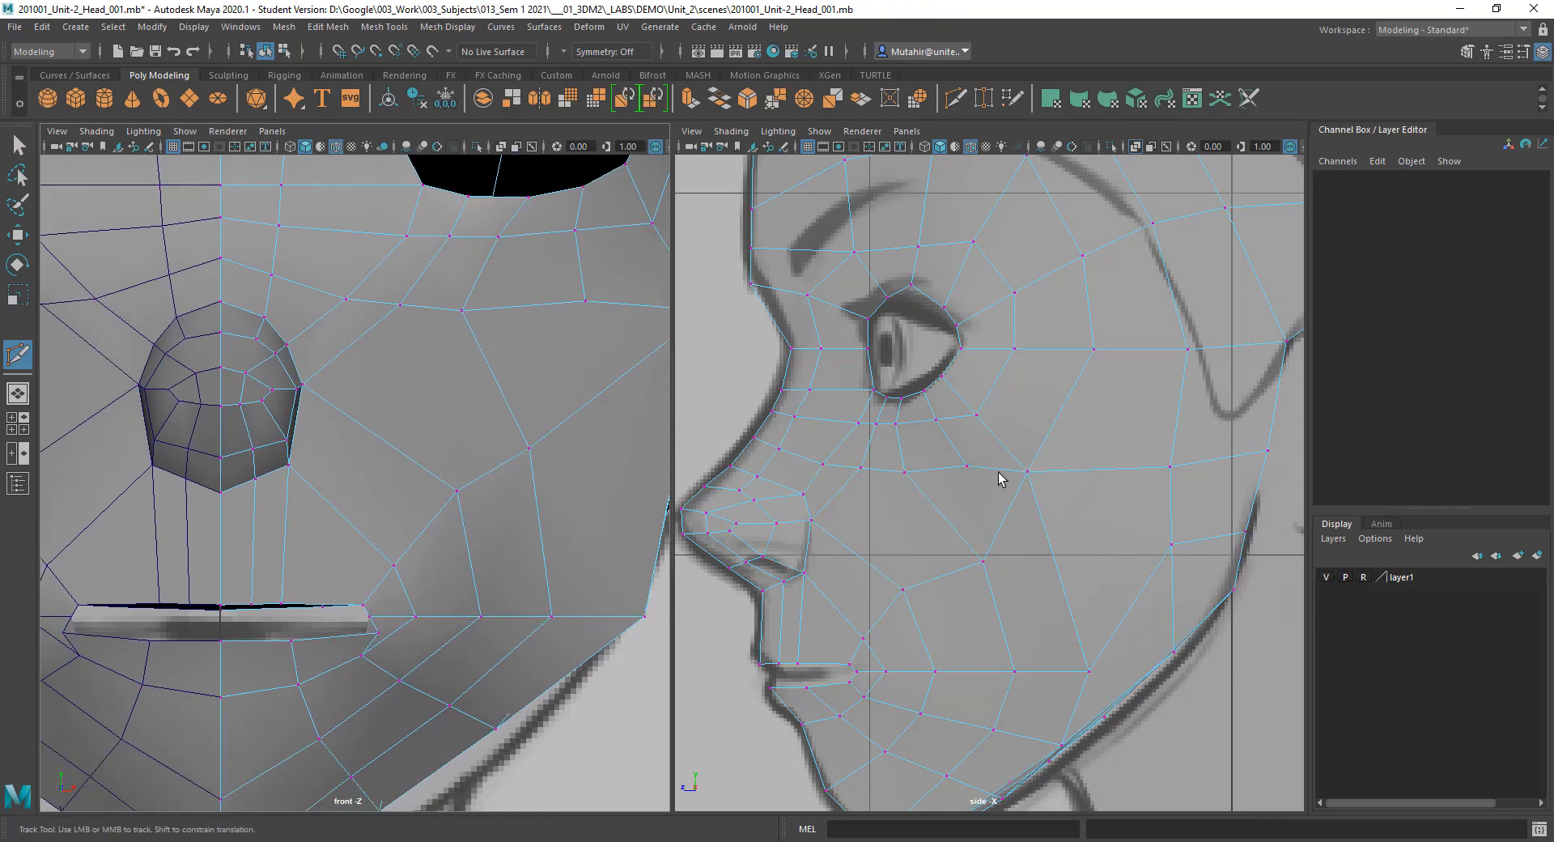
{"action": "middle_click_drag", "start_coordinate": [1029, 526], "coordinate": [1079, 508], "text": "alt"}
{"action": "scroll", "coordinate": [1045, 506], "scroll_direction": "up", "scroll_amount": 1}
{"action": "key", "text": "q"}
{"action": "right_click_drag", "start_coordinate": [1066, 386], "coordinate": [1058, 474], "text": "alt"}
{"action": "middle_click_drag", "start_coordinate": [1046, 539], "coordinate": [1048, 533], "text": "alt"}
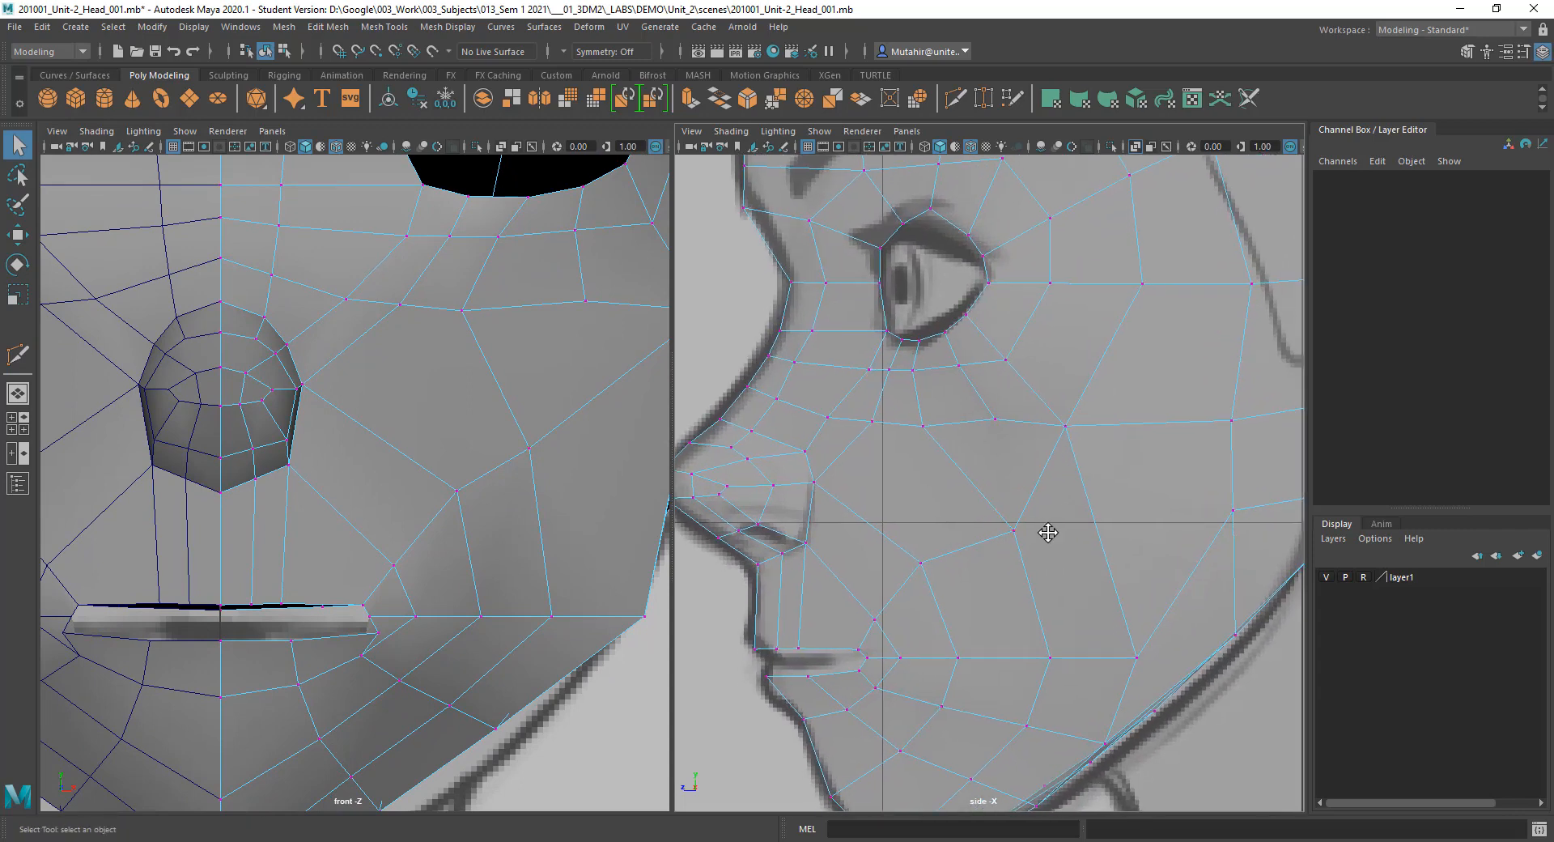
{"action": "middle_click_drag", "start_coordinate": [878, 525], "coordinate": [941, 493], "text": "alt"}
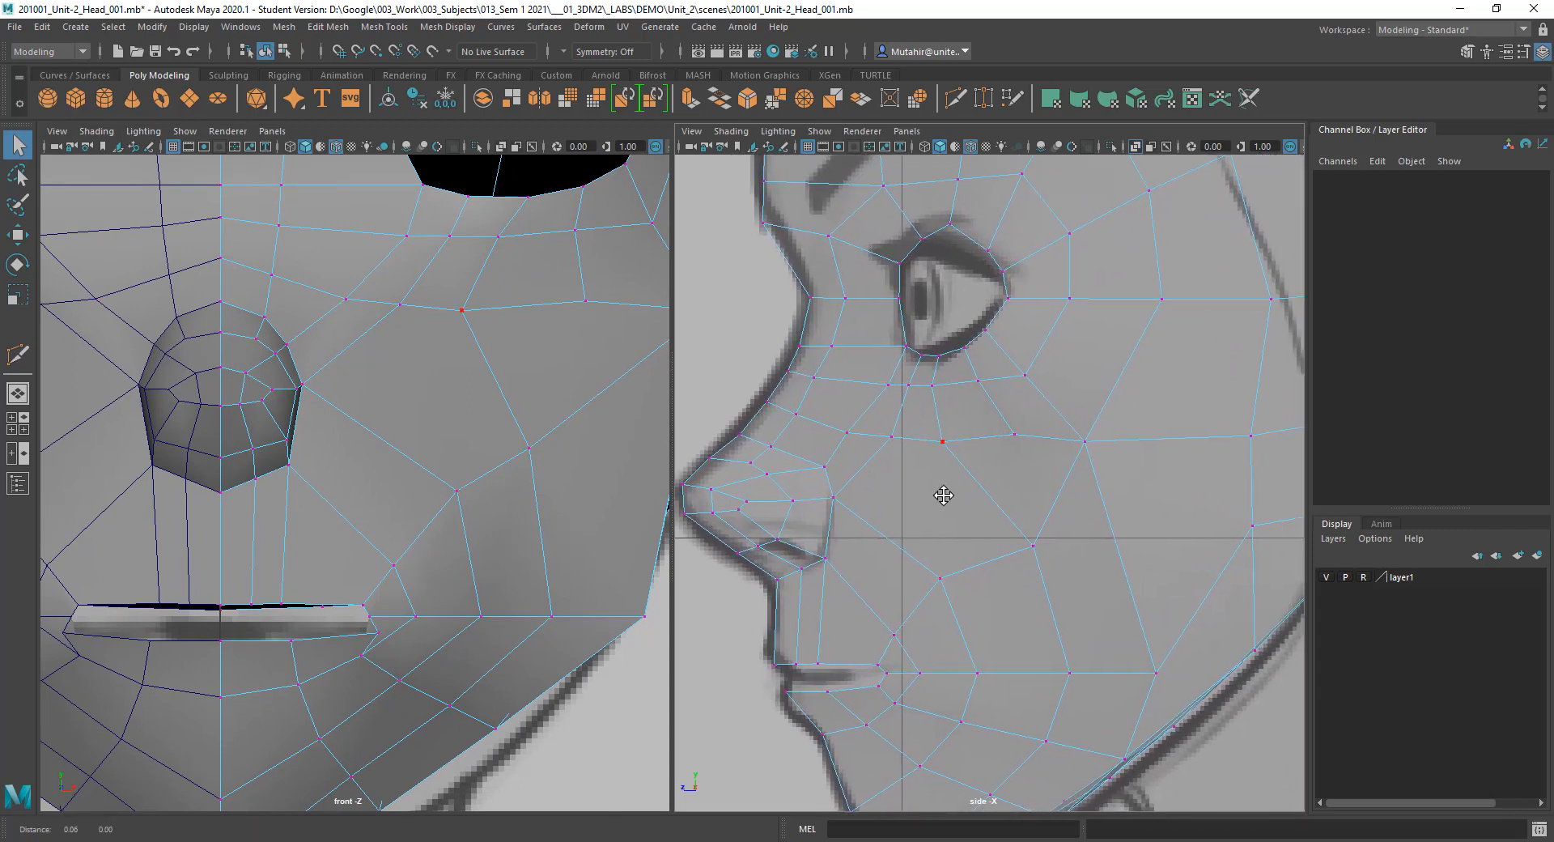
Step: Move the vertex between the inner eye corner and nose forward in the side view and inward in the front view
{"action": "right_click_drag", "start_coordinate": [939, 327], "coordinate": [963, 402], "text": "alt"}
{"action": "middle_click_drag", "start_coordinate": [968, 402], "coordinate": [1059, 443], "text": "alt"}
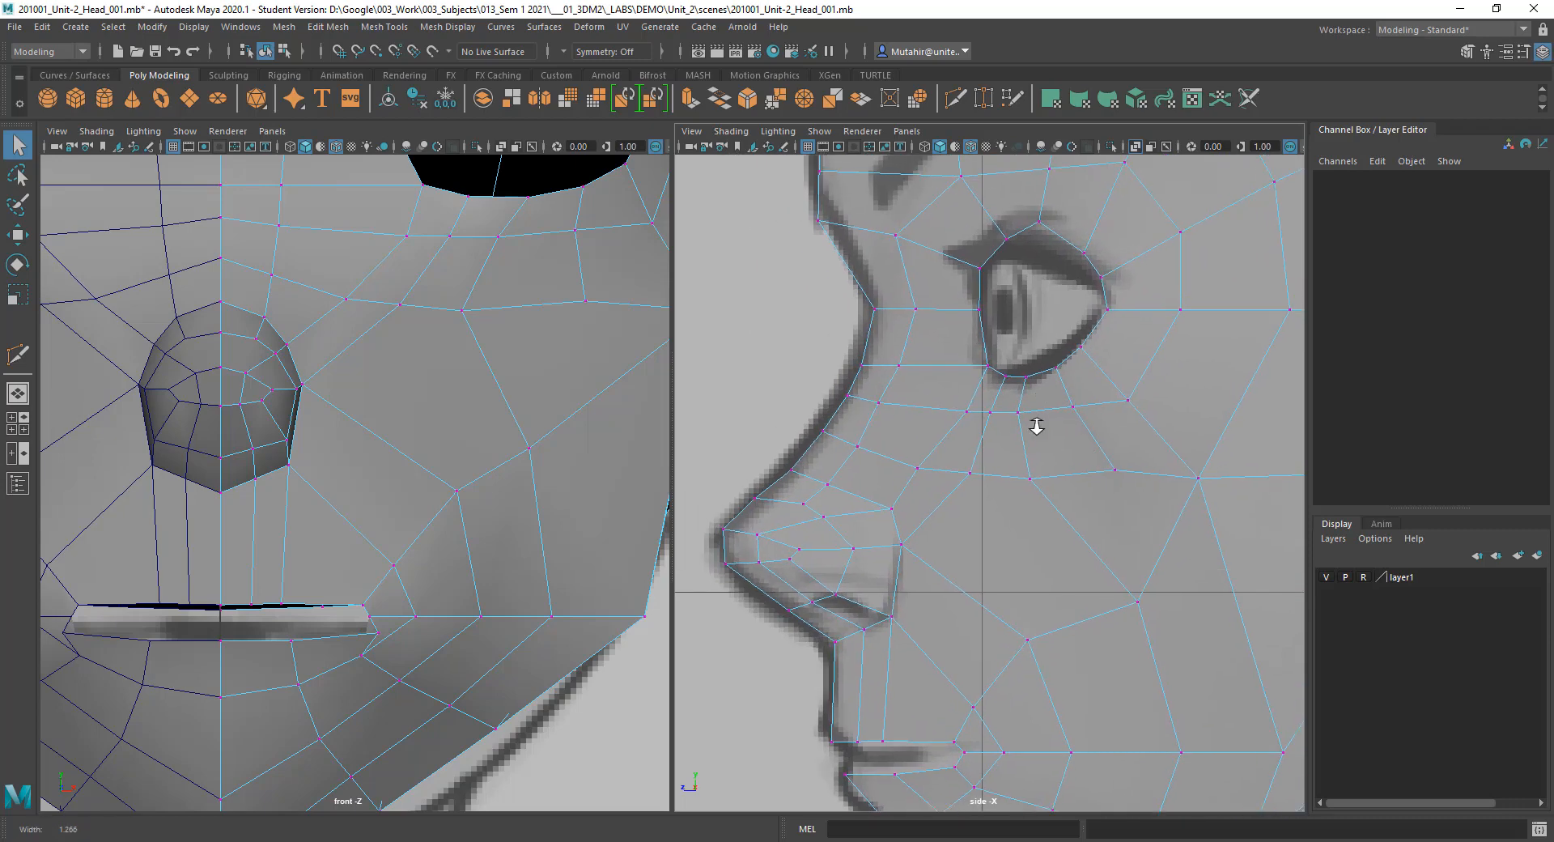
{"action": "right_click_drag", "start_coordinate": [1013, 384], "coordinate": [987, 450], "text": "alt"}
{"action": "right_click_drag", "start_coordinate": [948, 394], "coordinate": [903, 387]}
{"action": "left_click", "coordinate": [947, 395]}
{"action": "key", "text": "w"}
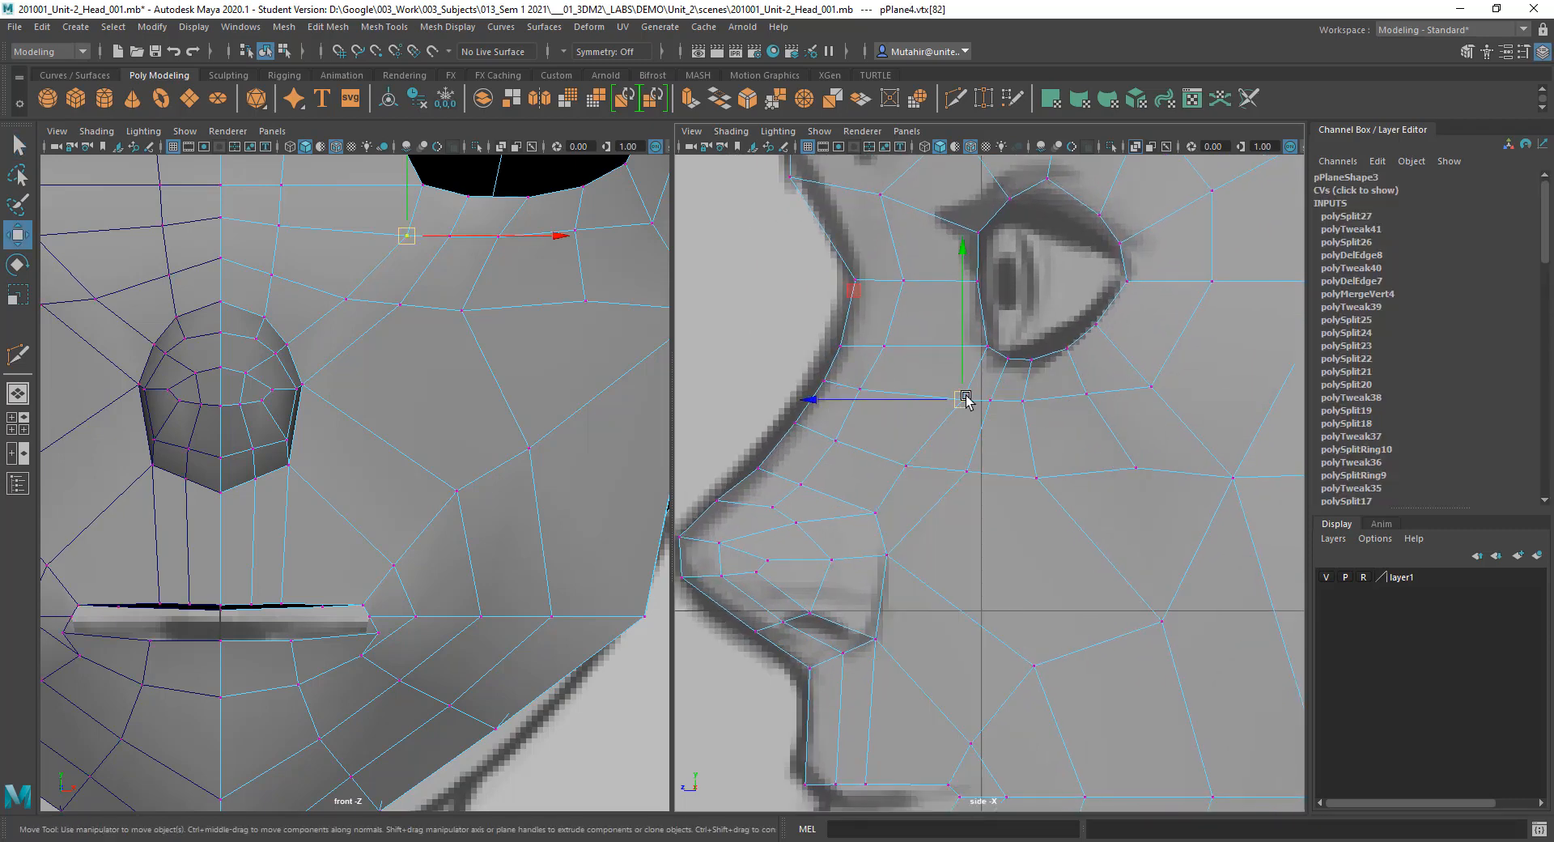
{"action": "left_click_drag", "start_coordinate": [936, 397], "coordinate": [931, 403]}
{"action": "middle_click_drag", "start_coordinate": [347, 271], "coordinate": [357, 364], "text": "alt"}
{"action": "left_click_drag", "start_coordinate": [526, 333], "coordinate": [483, 334]}
Step: Shift the vertex below it, beside the upper nose, inward in the front view and slightly back in the side view
{"action": "key", "text": "q"}
{"action": "left_click", "coordinate": [355, 392]}
{"action": "key", "text": "w"}
{"action": "left_click_drag", "start_coordinate": [402, 379], "coordinate": [376, 394]}
{"action": "key", "text": "q"}
{"action": "middle_click_drag", "start_coordinate": [905, 498], "coordinate": [906, 492], "text": "alt"}
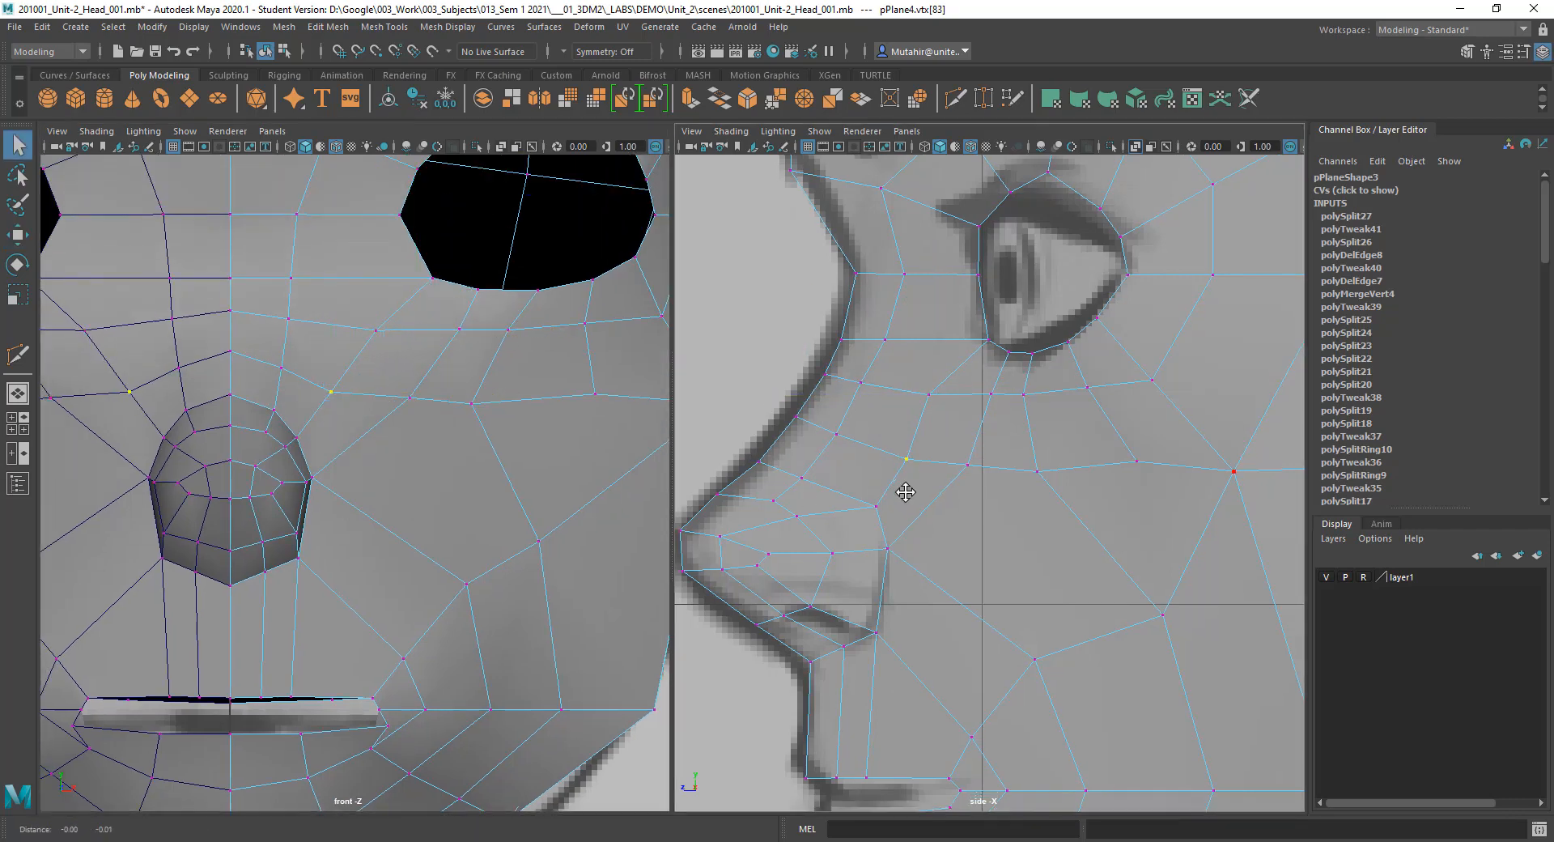
{"action": "left_click", "coordinate": [928, 396]}
{"action": "key", "text": "w"}
{"action": "left_click", "coordinate": [906, 461]}
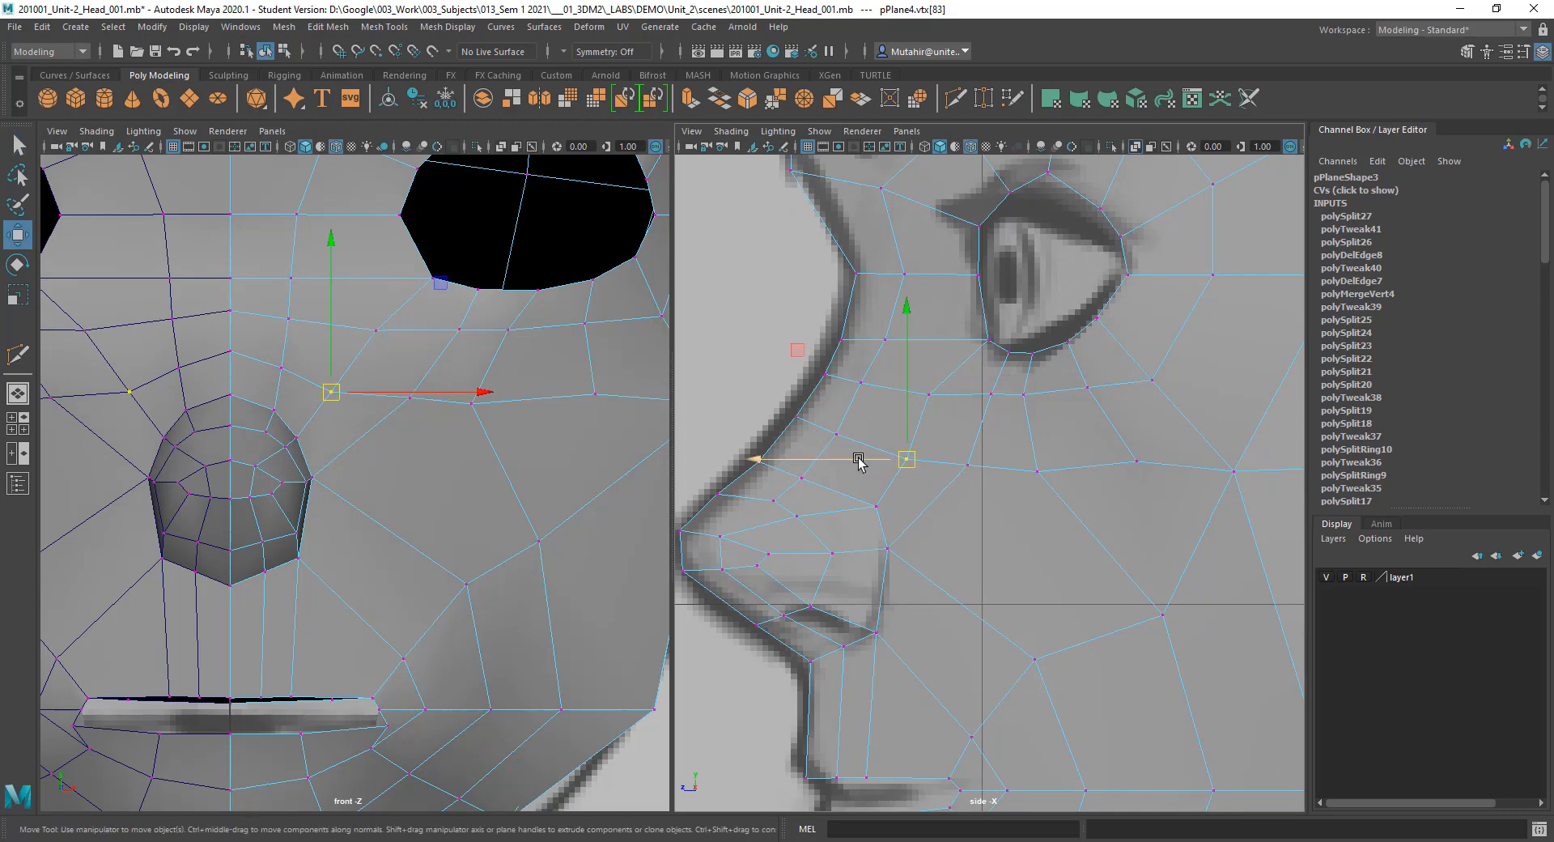
{"action": "left_click_drag", "start_coordinate": [858, 459], "coordinate": [839, 463]}
{"action": "key", "text": "q"}
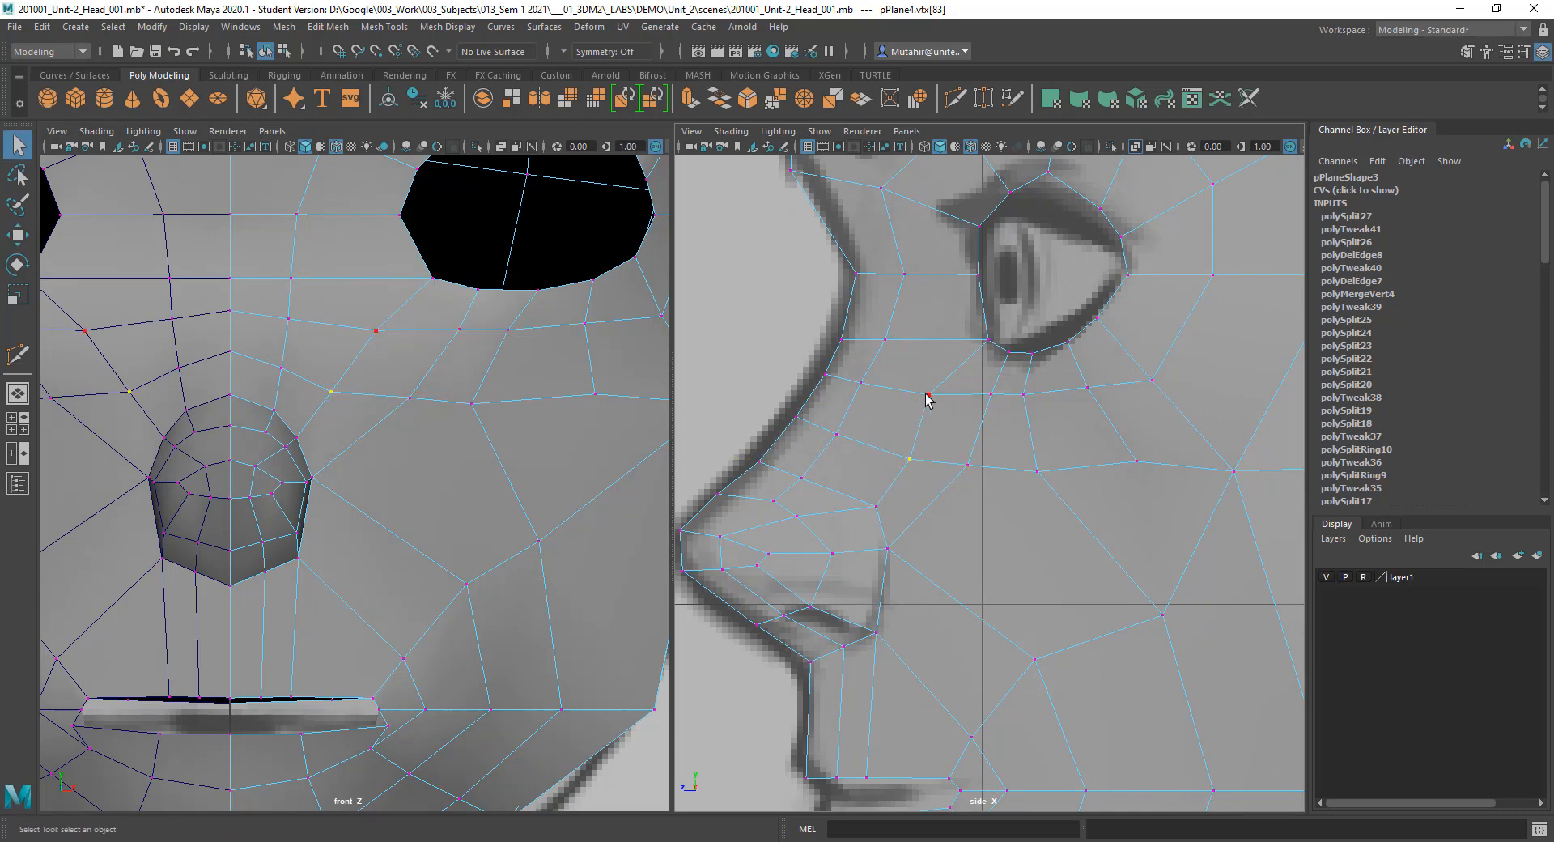
Step: Move the vertex below the inner eye corner slightly back in the side view to even out the row spacing
{"action": "left_click", "coordinate": [928, 396]}
{"action": "key", "text": "w"}
{"action": "left_click_drag", "start_coordinate": [896, 396], "coordinate": [912, 396]}
{"action": "key", "text": "q"}
Step: Pull the two front vertices of the eye opening slightly forward in the side view to fit the sketched eye
{"action": "left_click", "coordinate": [987, 339]}
{"action": "key", "text": "w"}
{"action": "left_click_drag", "start_coordinate": [961, 339], "coordinate": [953, 341]}
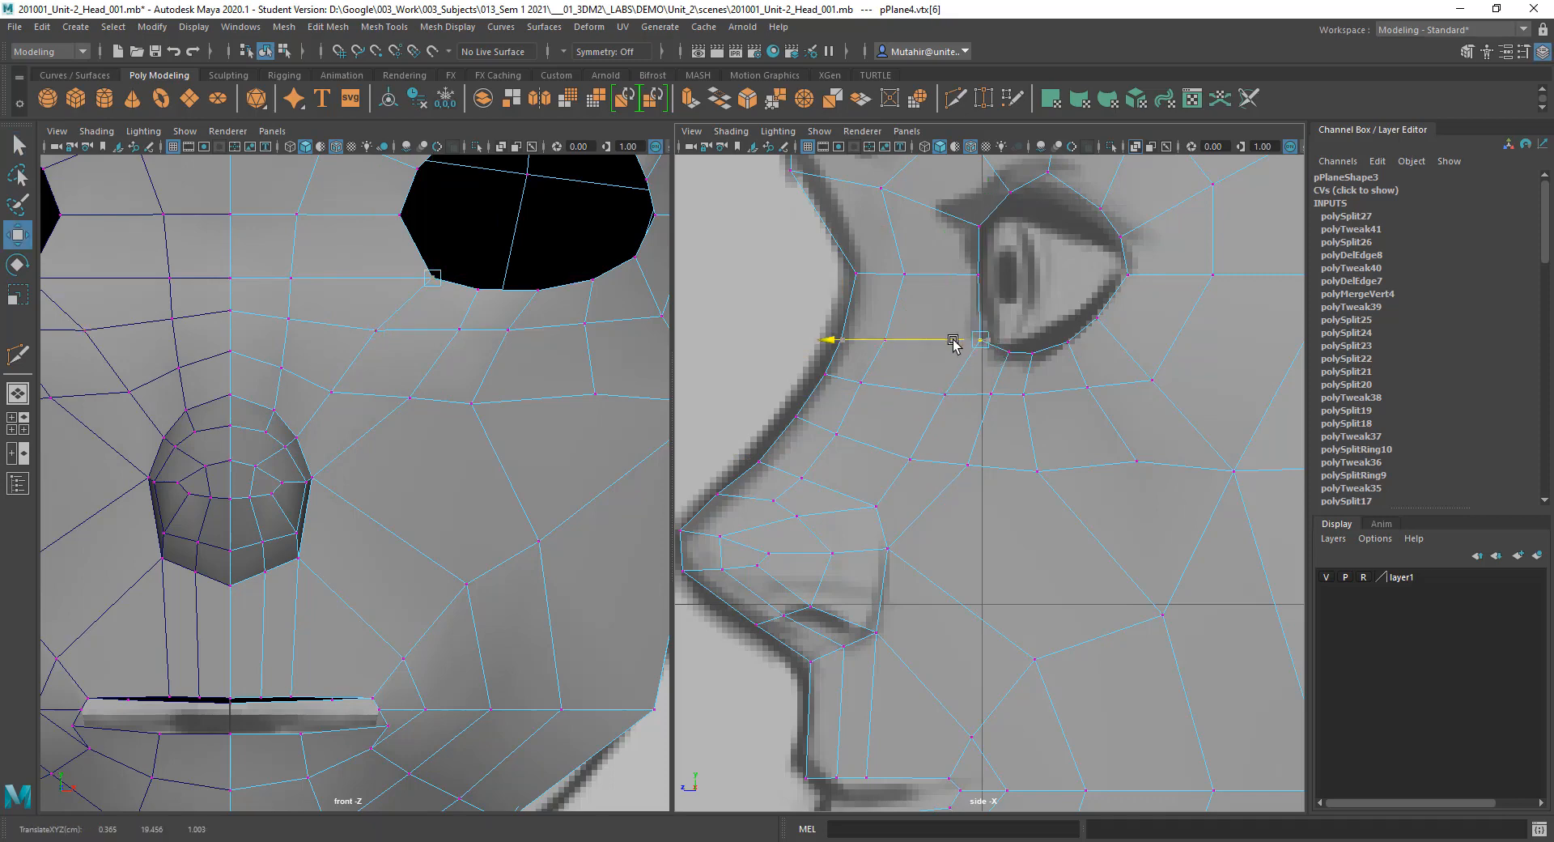
{"action": "key", "text": "q"}
{"action": "left_click", "coordinate": [978, 277]}
{"action": "key", "text": "w"}
{"action": "left_click_drag", "start_coordinate": [929, 277], "coordinate": [922, 278]}
{"action": "key", "text": "q"}
Step: Raise the outer side vertex of the nose slightly in the side view
{"action": "middle_click_drag", "start_coordinate": [954, 476], "coordinate": [954, 464], "text": "alt"}
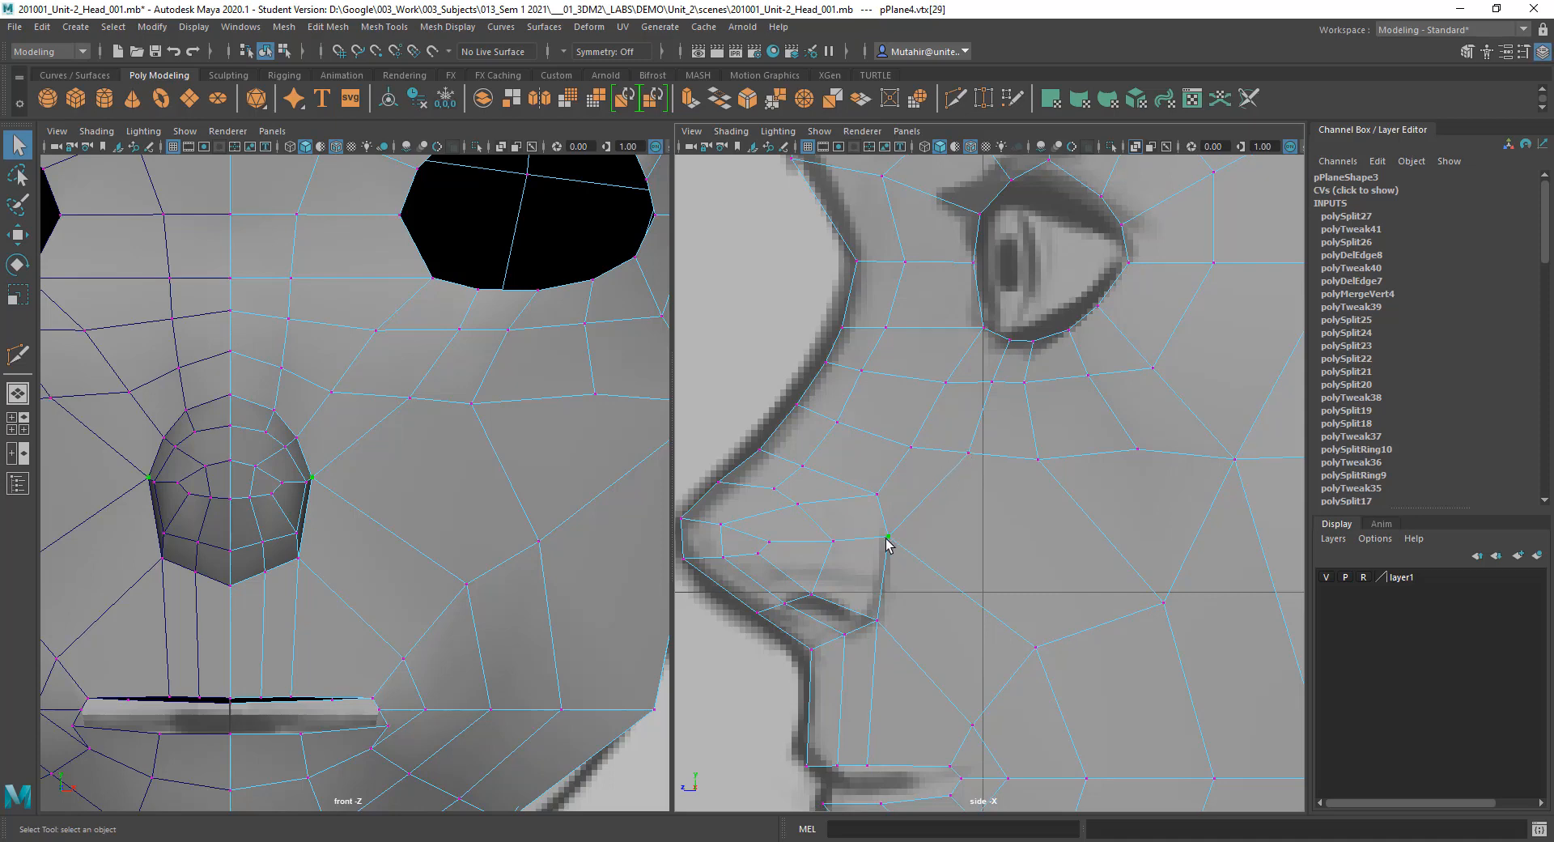
{"action": "key", "text": "w"}
{"action": "left_click_drag", "start_coordinate": [888, 541], "coordinate": [890, 536]}
{"action": "key", "text": "q"}
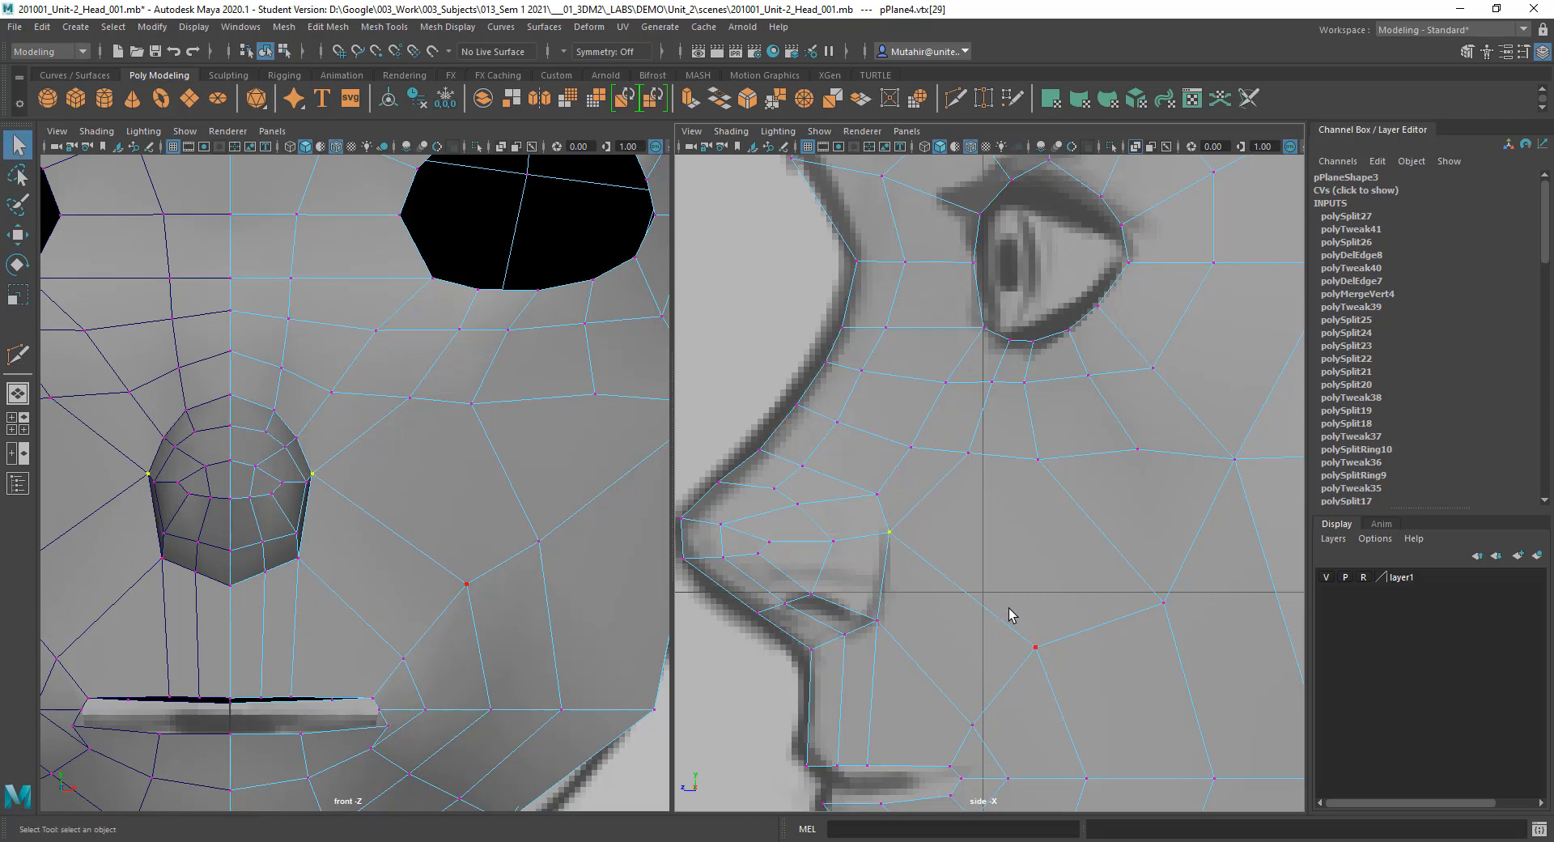
Step: Slide the outer edge path around the mouth corner closer to the mouth with the Slide Edge tool
{"action": "left_click", "coordinate": [1035, 647]}
{"action": "key", "text": "w"}
{"action": "middle_click_drag", "start_coordinate": [1037, 645], "coordinate": [1016, 414], "text": "alt"}
{"action": "key", "text": "q"}
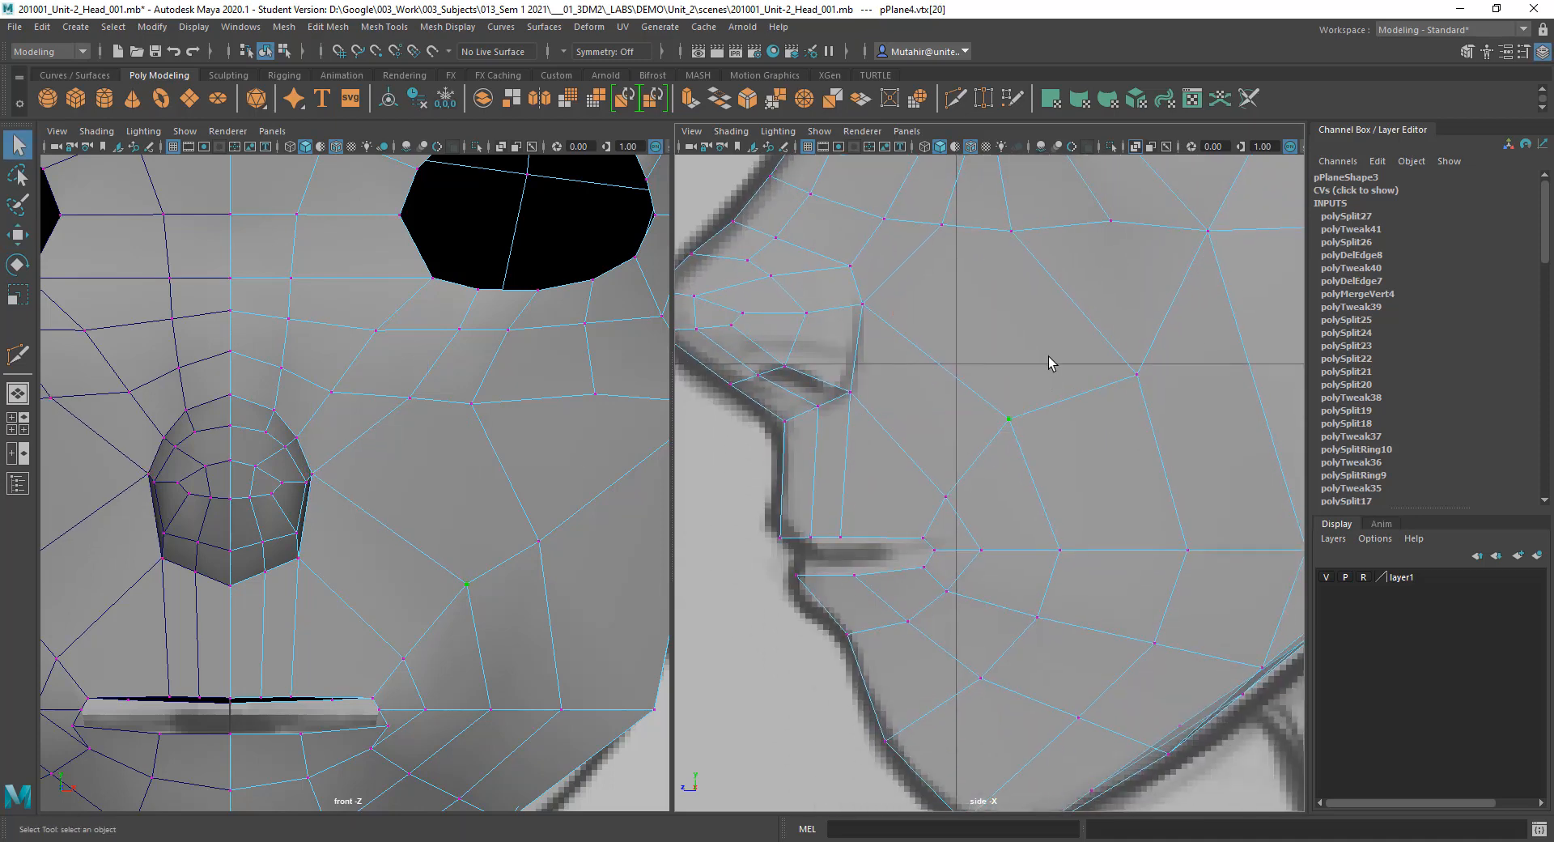
{"action": "right_click_drag", "start_coordinate": [1047, 362], "coordinate": [1040, 306]}
{"action": "double_click", "coordinate": [975, 396]}
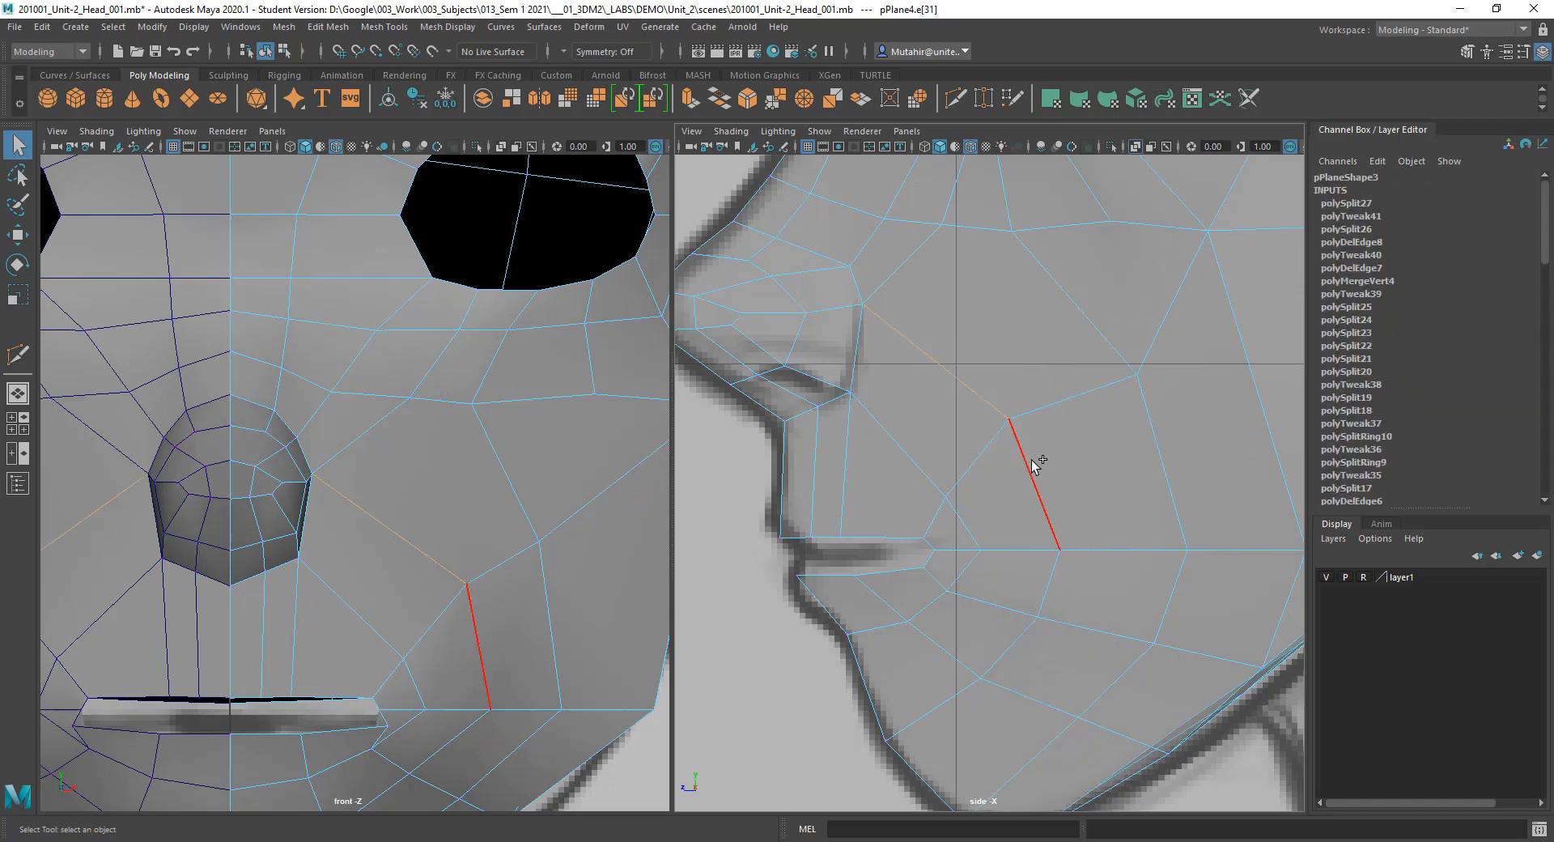
{"action": "left_click", "coordinate": [1056, 576], "text": "shift"}
{"action": "right_click_drag", "start_coordinate": [993, 694], "coordinate": [1019, 636], "text": "shift"}
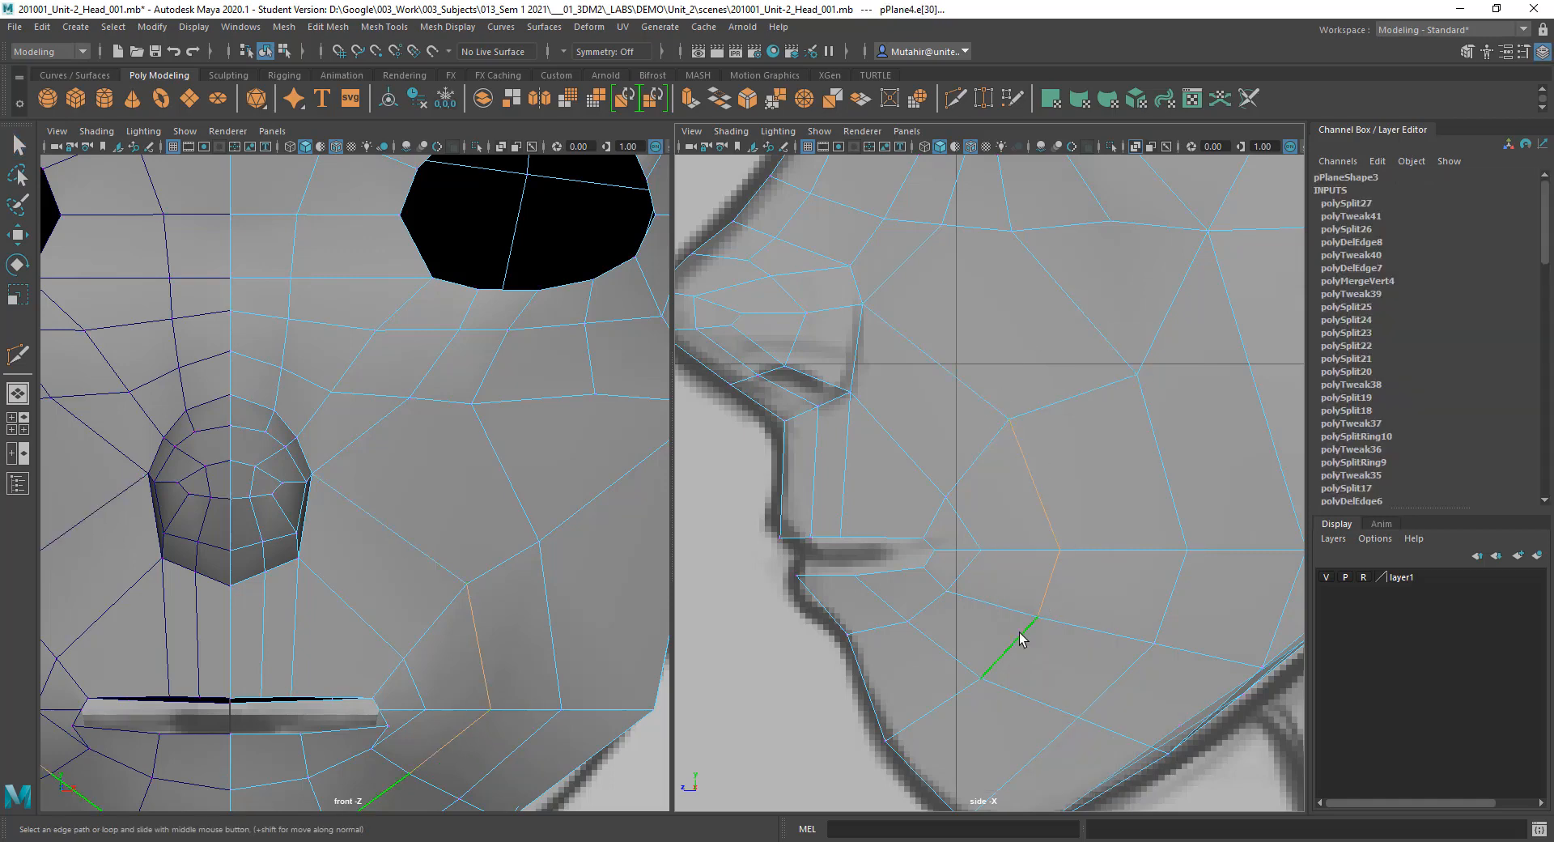
{"action": "middle_click_drag", "start_coordinate": [1020, 639], "coordinate": [1013, 620]}
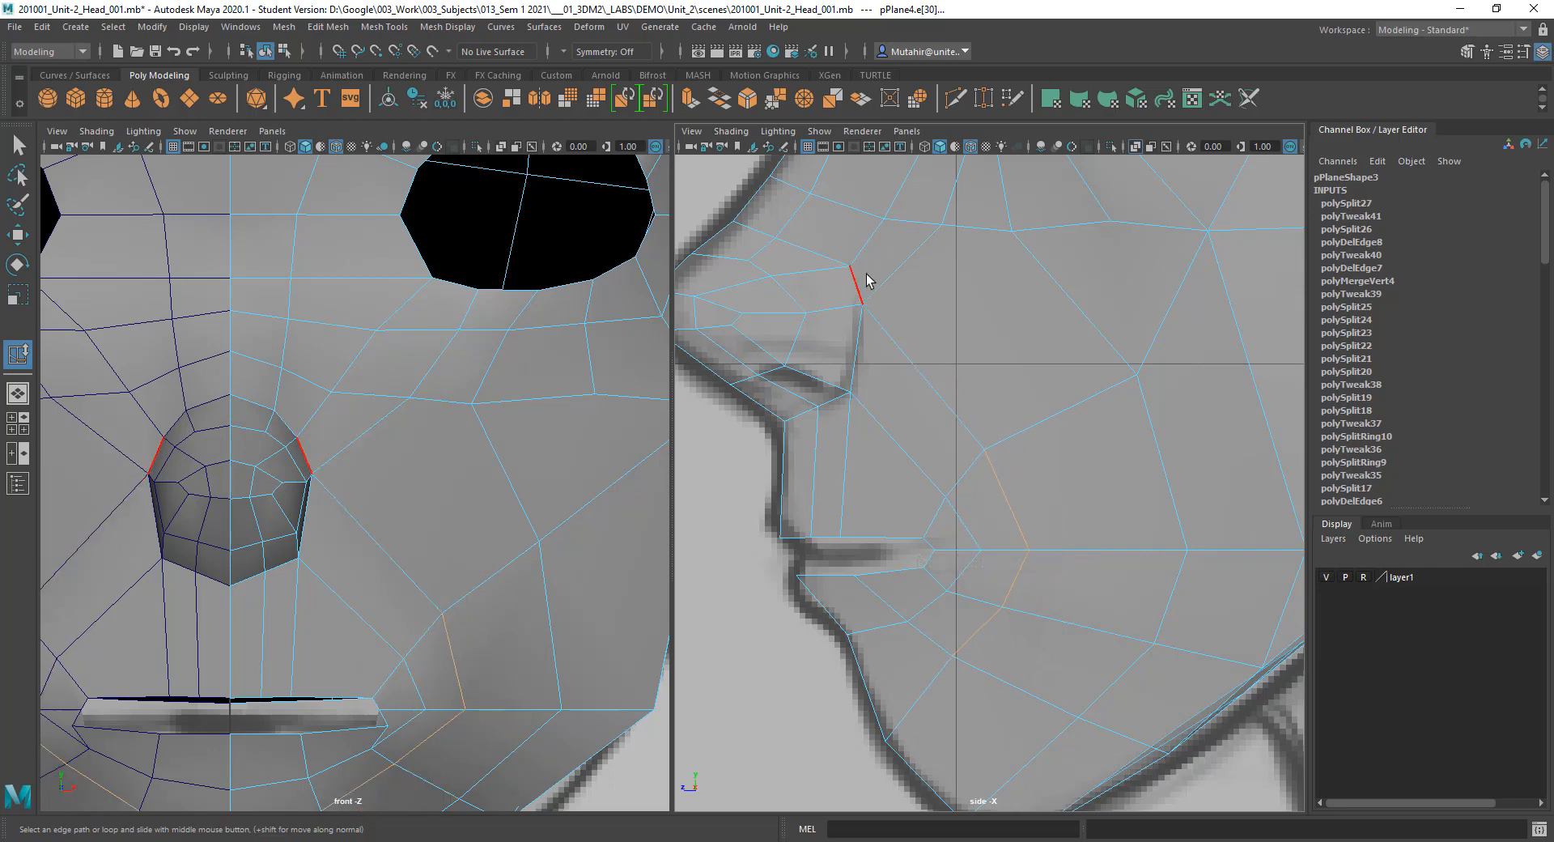
Step: Lower the outer side vertex of the nose and raise the rear nostril vertex in the side view
{"action": "key", "text": "q"}
{"action": "right_click_drag", "start_coordinate": [866, 312], "coordinate": [819, 310]}
{"action": "left_click", "coordinate": [861, 314]}
{"action": "key", "text": "w"}
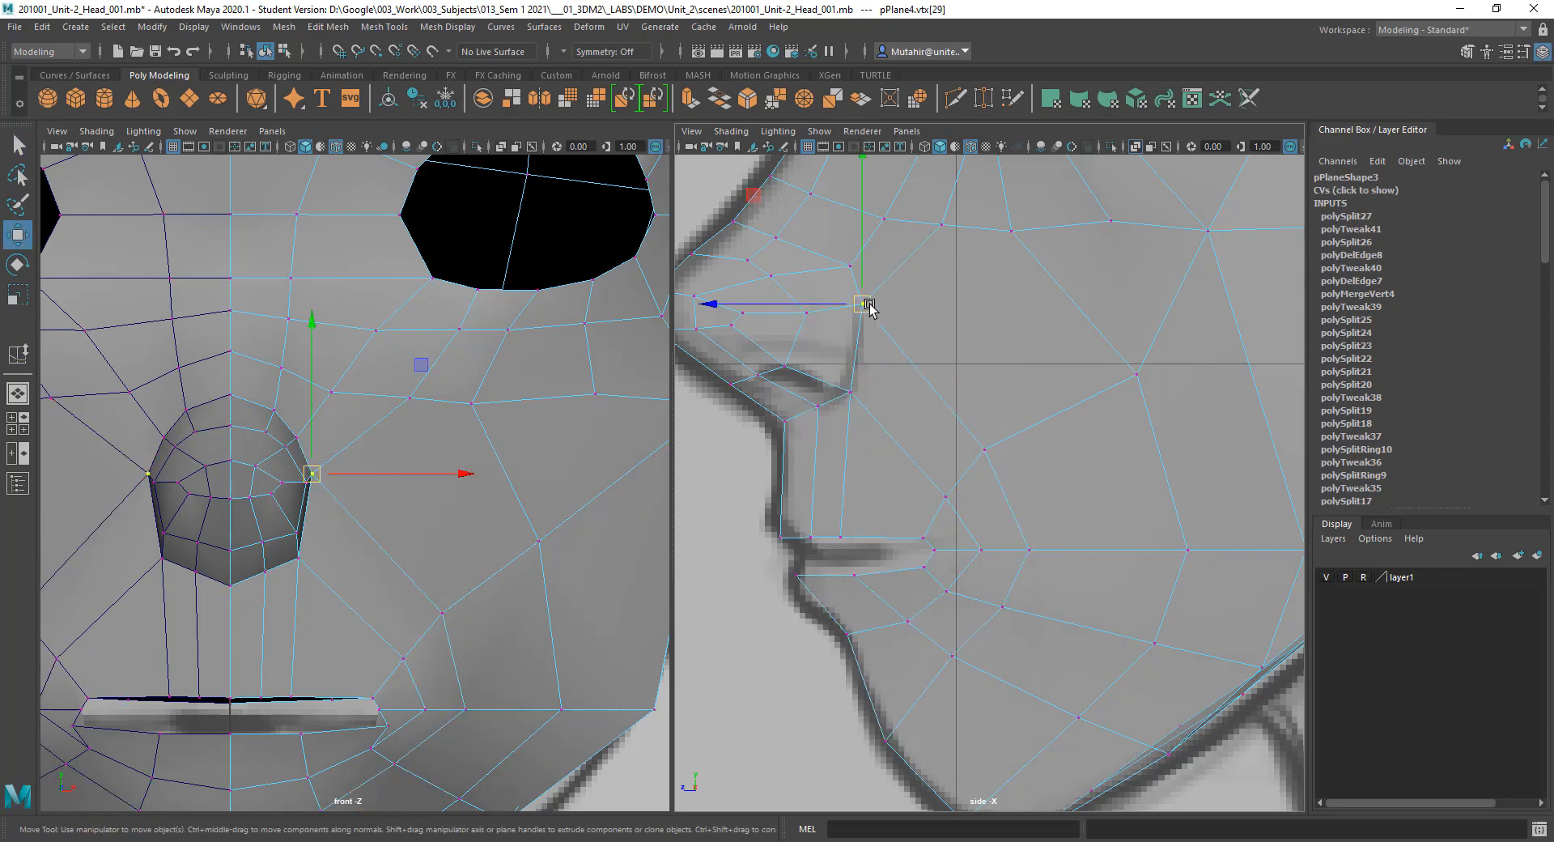
{"action": "key", "text": "q"}
{"action": "left_click", "coordinate": [849, 392]}
{"action": "key", "text": "w"}
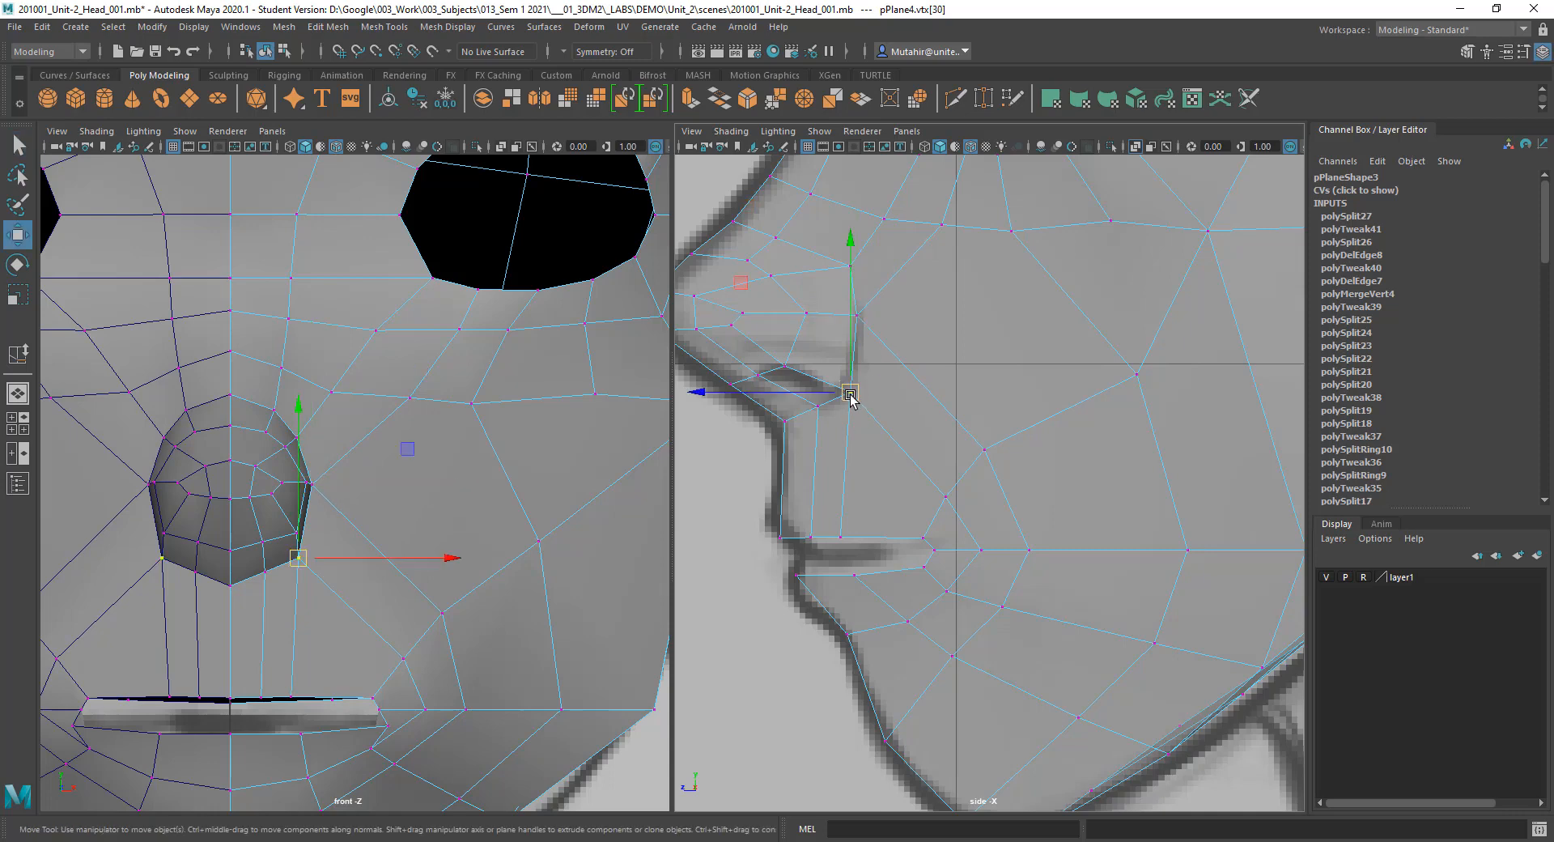
{"action": "left_click_drag", "start_coordinate": [849, 392], "coordinate": [855, 381]}
{"action": "key", "text": "q"}
Step: Move the mid-cheek vertex behind the mouth loops forward and slightly down in the side view
{"action": "middle_click_drag", "start_coordinate": [954, 443], "coordinate": [948, 363], "text": "alt"}
{"action": "middle_click_drag", "start_coordinate": [1008, 481], "coordinate": [1011, 466], "text": "alt"}
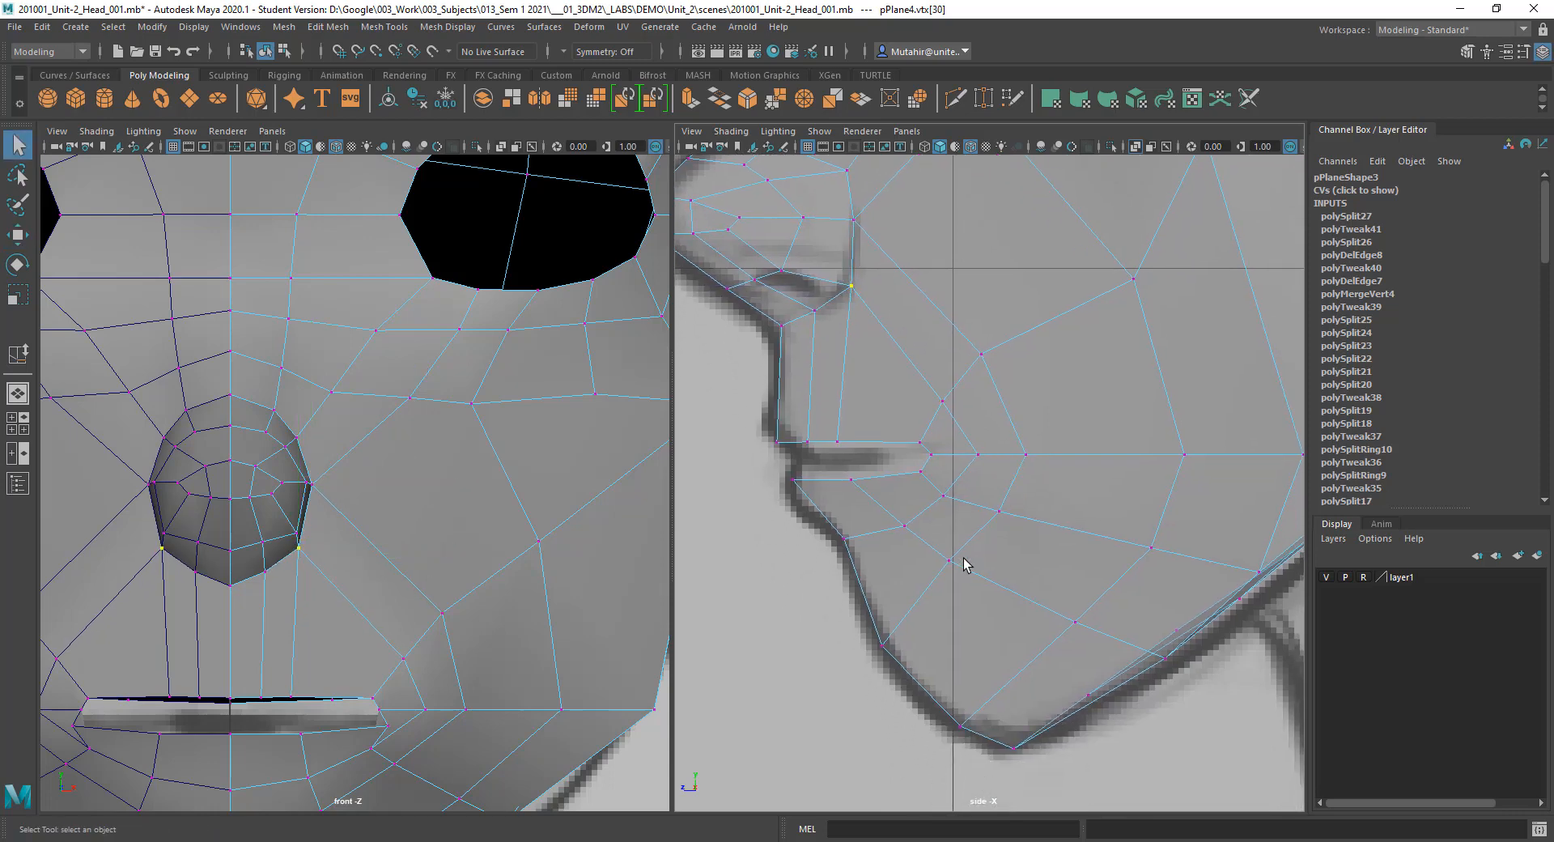
{"action": "middle_click_drag", "start_coordinate": [984, 547], "coordinate": [921, 690], "text": "alt"}
{"action": "mouse_move", "coordinate": [1026, 403]}
{"action": "middle_mouse_down", "text": "alt"}
{"action": "mouse_move", "coordinate": [969, 522]}
{"action": "mouse_move", "coordinate": [1020, 423]}
{"action": "middle_mouse_up", "text": "alt"}
{"action": "middle_click_drag", "start_coordinate": [1025, 522], "coordinate": [1006, 464], "text": "alt"}
{"action": "left_click", "coordinate": [1040, 419]}
{"action": "key", "text": "w"}
{"action": "left_click_drag", "start_coordinate": [1039, 419], "coordinate": [972, 437]}
{"action": "key", "text": "q"}
{"action": "middle_click_drag", "start_coordinate": [1066, 432], "coordinate": [1095, 524], "text": "alt"}
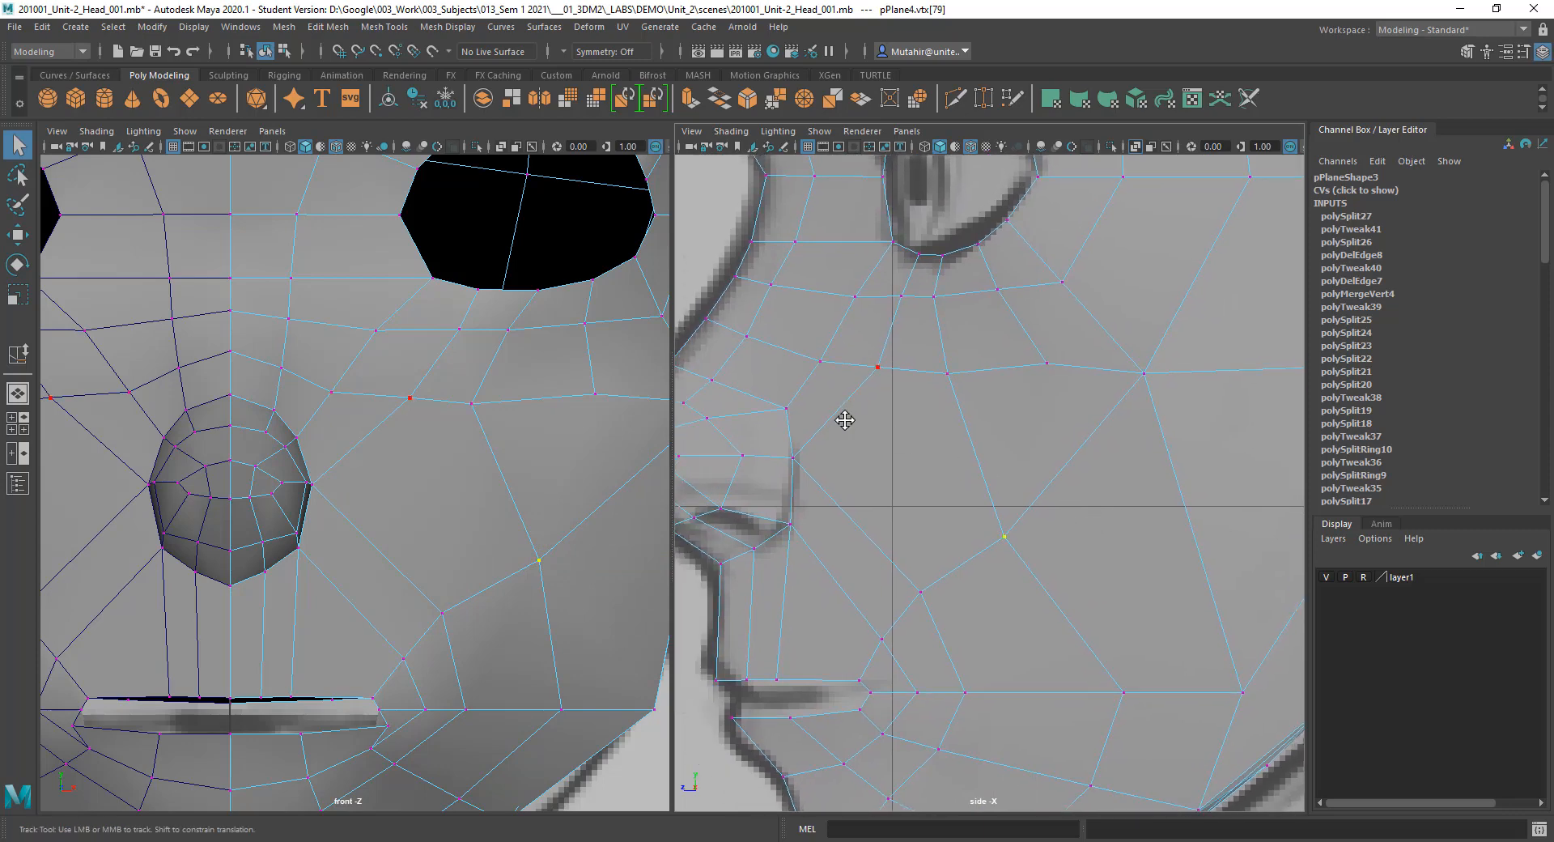
Step: Cut an edge with Multi-Cut from the nose's upper side vertex to the middle of the adjacent diagonal cheek edge
{"action": "middle_click_drag", "start_coordinate": [845, 420], "coordinate": [850, 443], "text": "alt"}
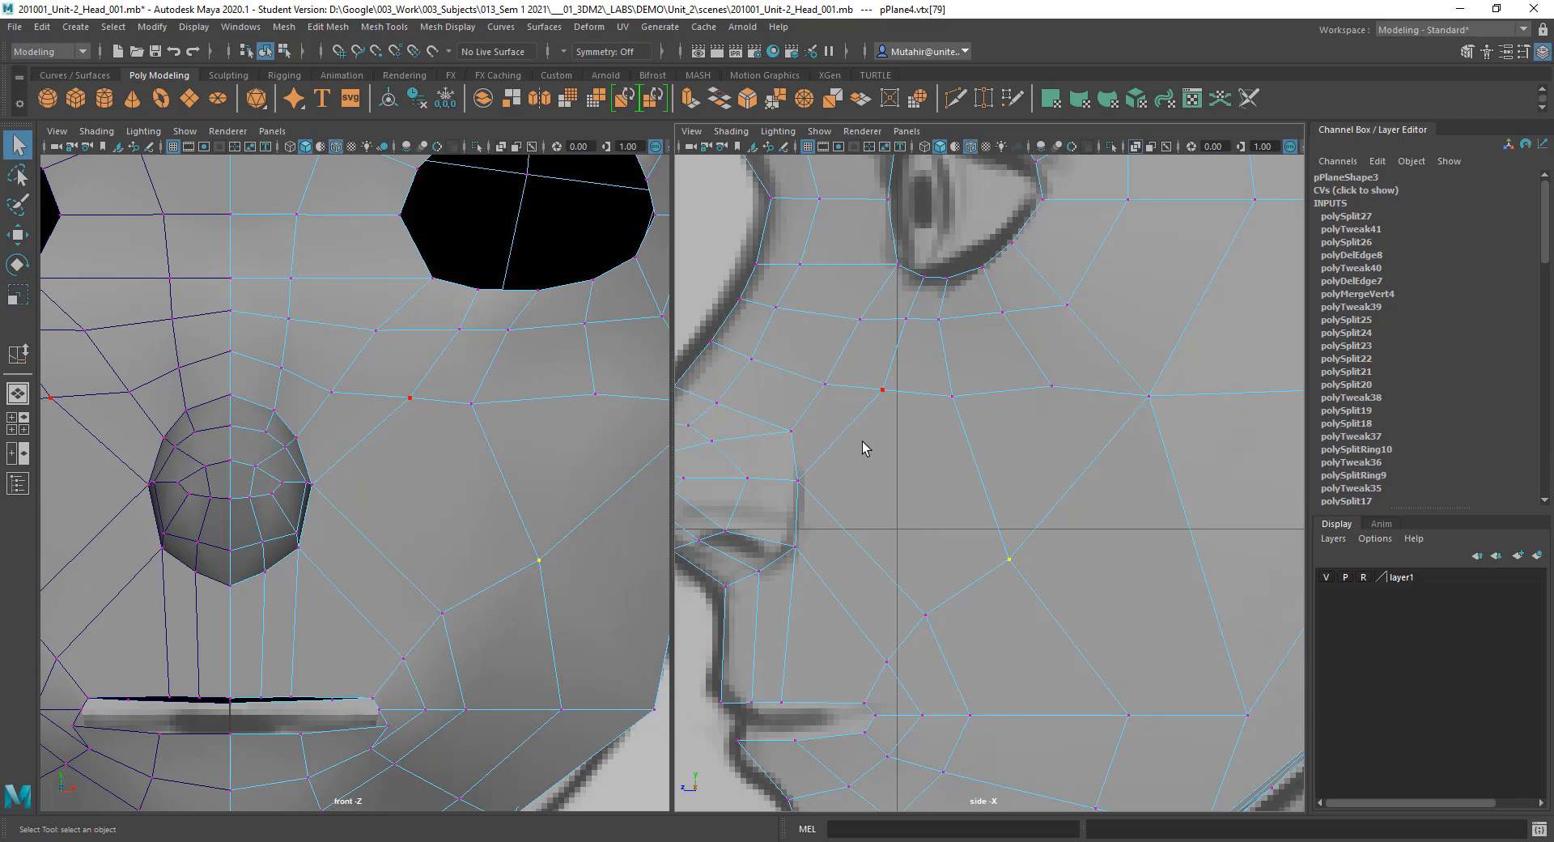
{"action": "left_click", "coordinate": [956, 101]}
{"action": "left_click", "coordinate": [791, 431]}
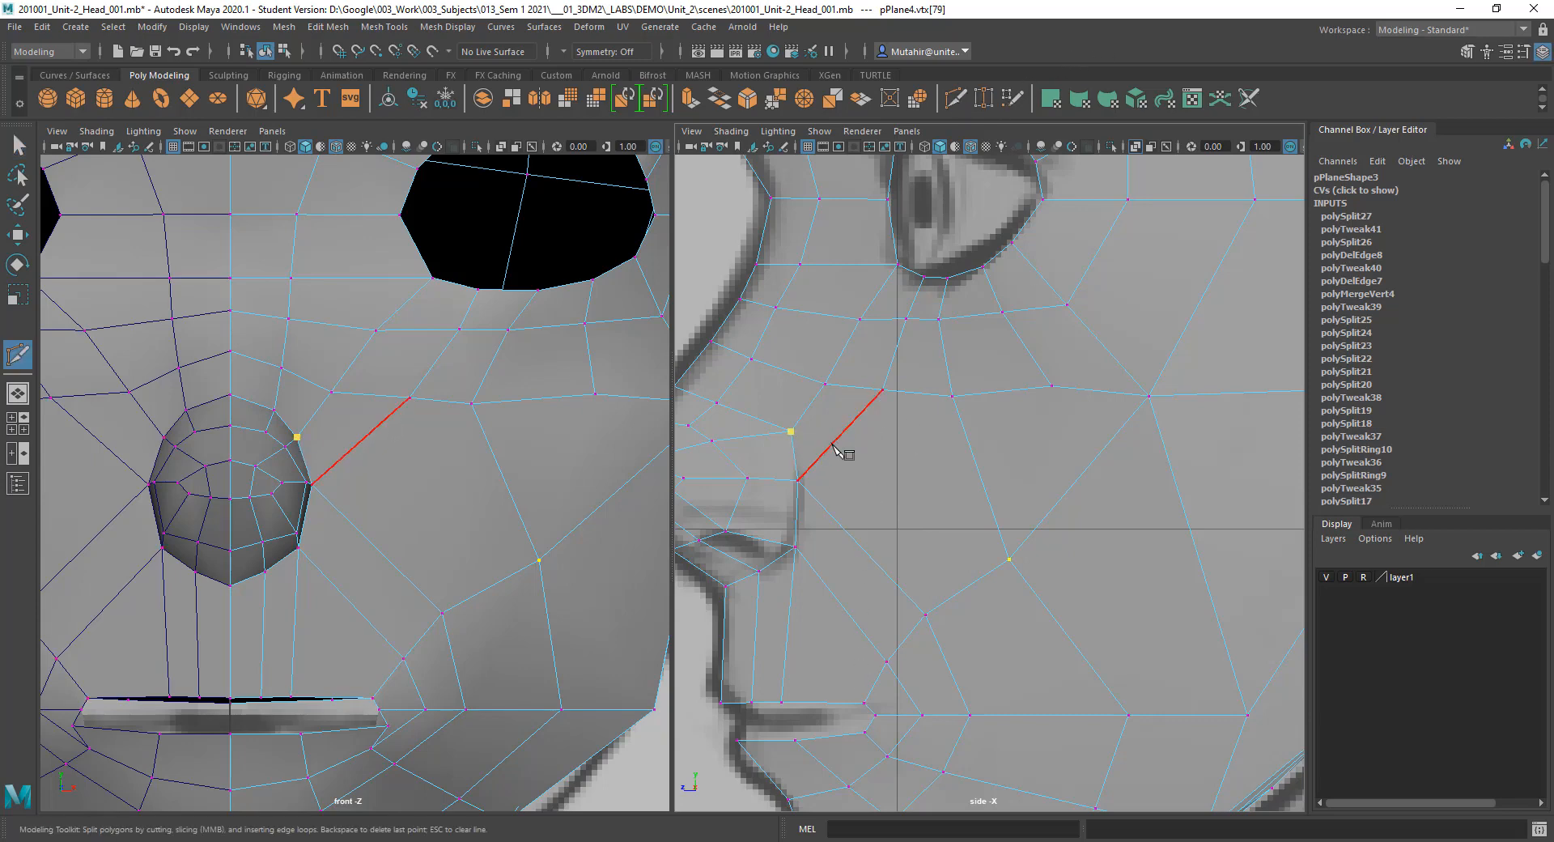
{"action": "left_click", "coordinate": [833, 443]}
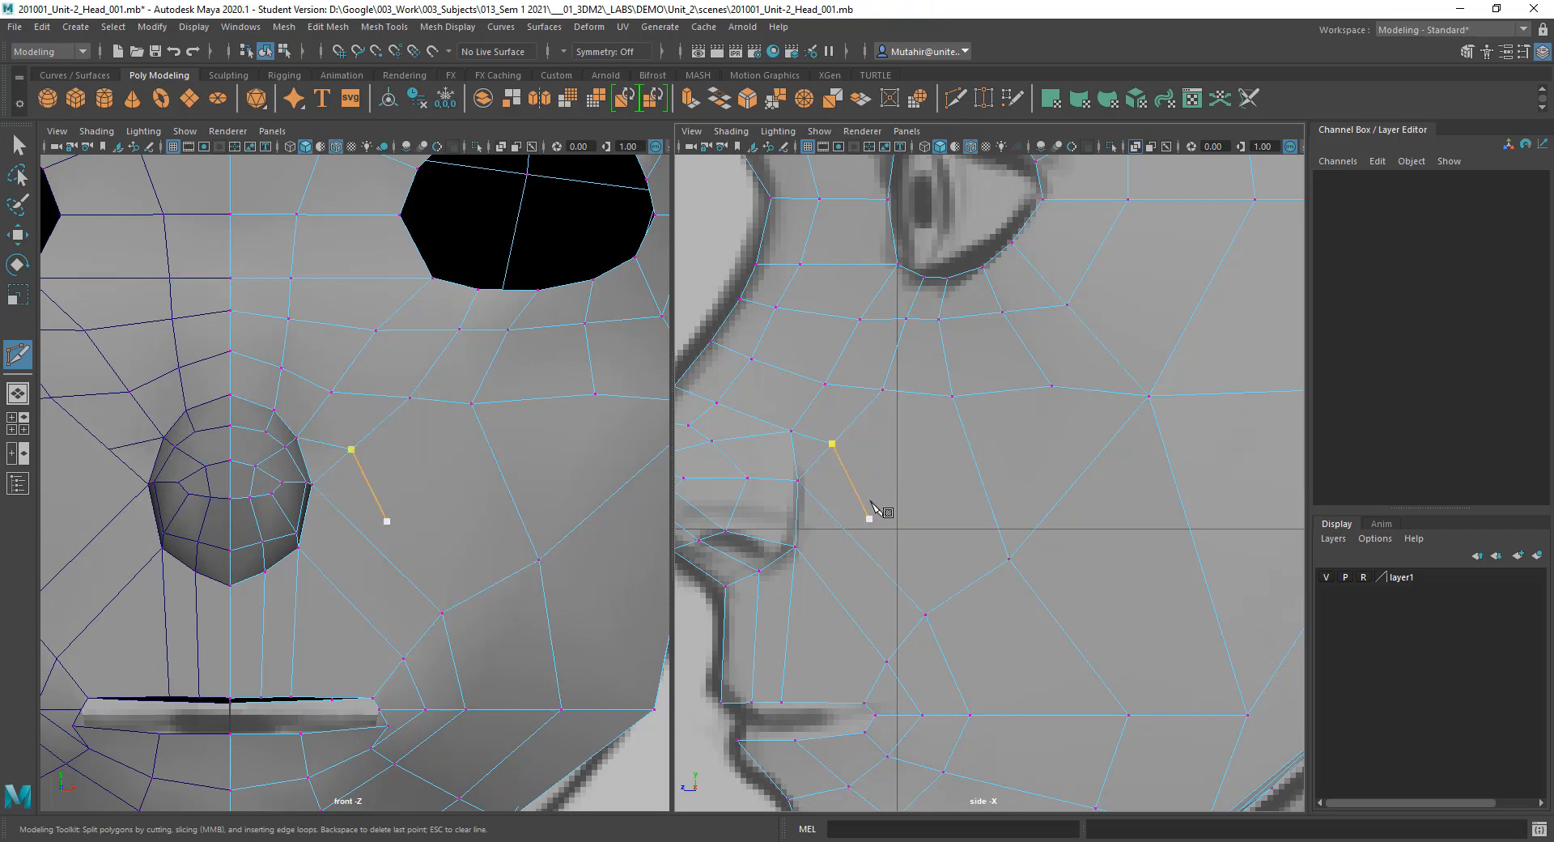
{"action": "key", "text": "q"}
Step: Move the new vertex on the diagonal edge back and down onto the cheek in the side view
{"action": "left_click", "coordinate": [833, 443]}
{"action": "key", "text": "w"}
{"action": "left_click_drag", "start_coordinate": [835, 444], "coordinate": [872, 466]}
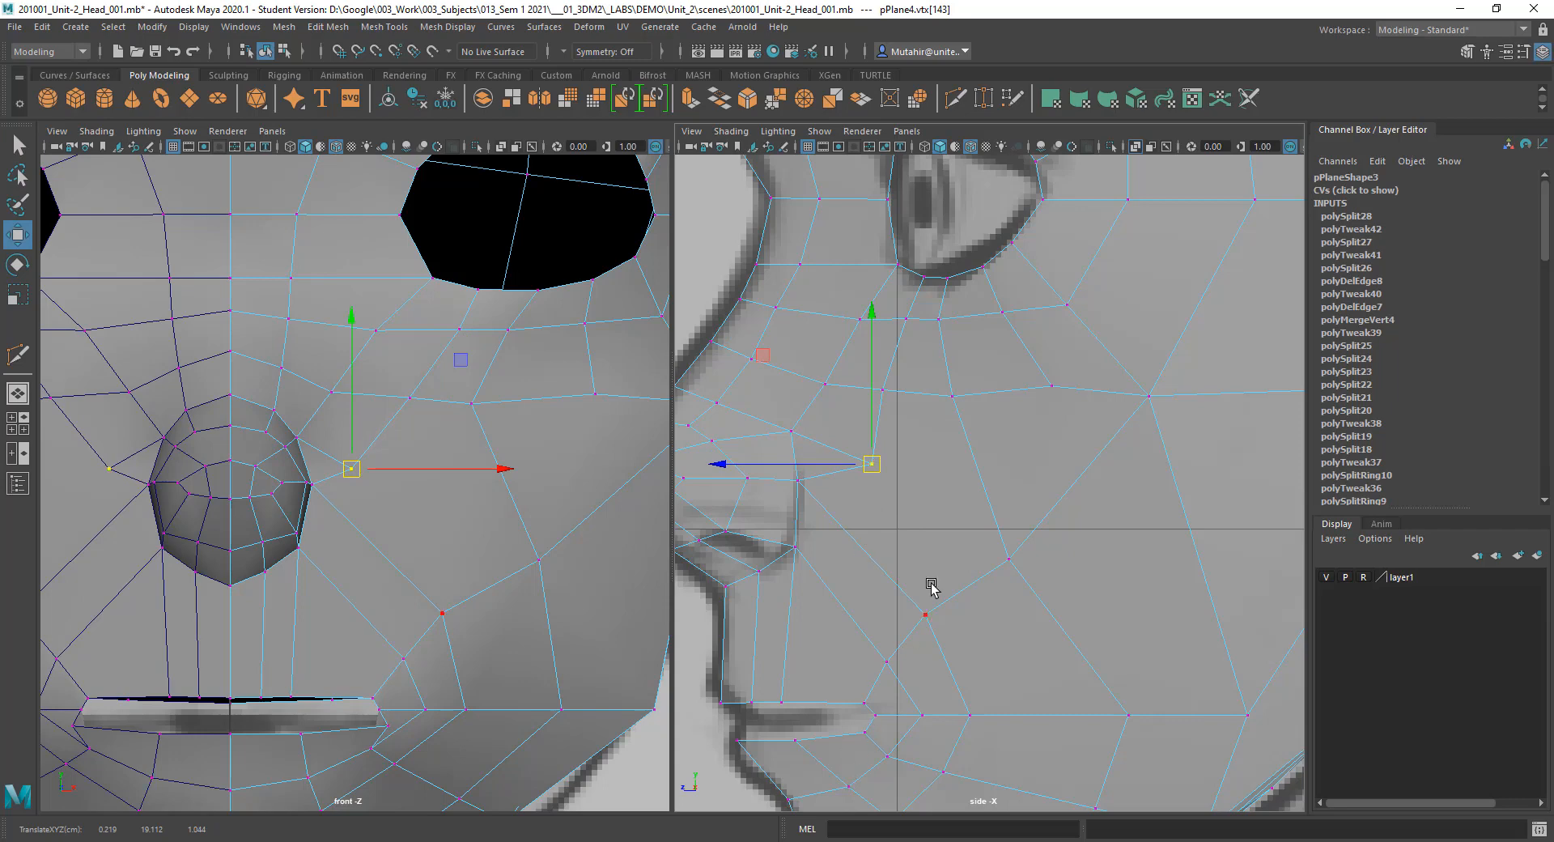
Step: Cut edges with Multi-Cut from the upper lip border up across the two diagonal edges between the nose and mouth corner
{"action": "left_click", "coordinate": [955, 98]}
{"action": "left_click", "coordinate": [822, 701]}
{"action": "left_click", "coordinate": [859, 545]}
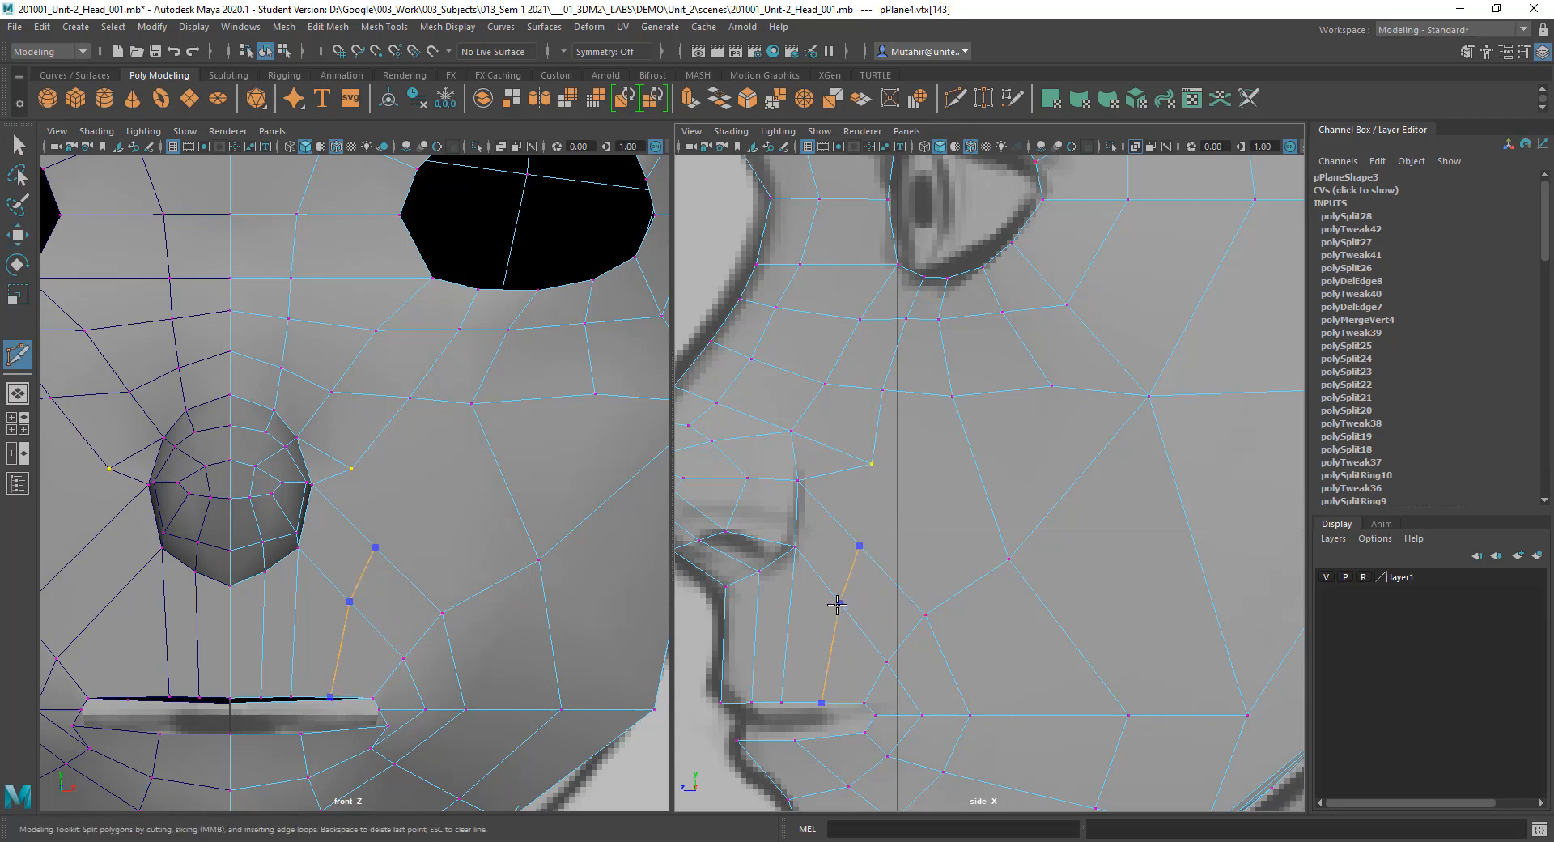
{"action": "key", "text": "Return"}
{"action": "key", "text": "q"}
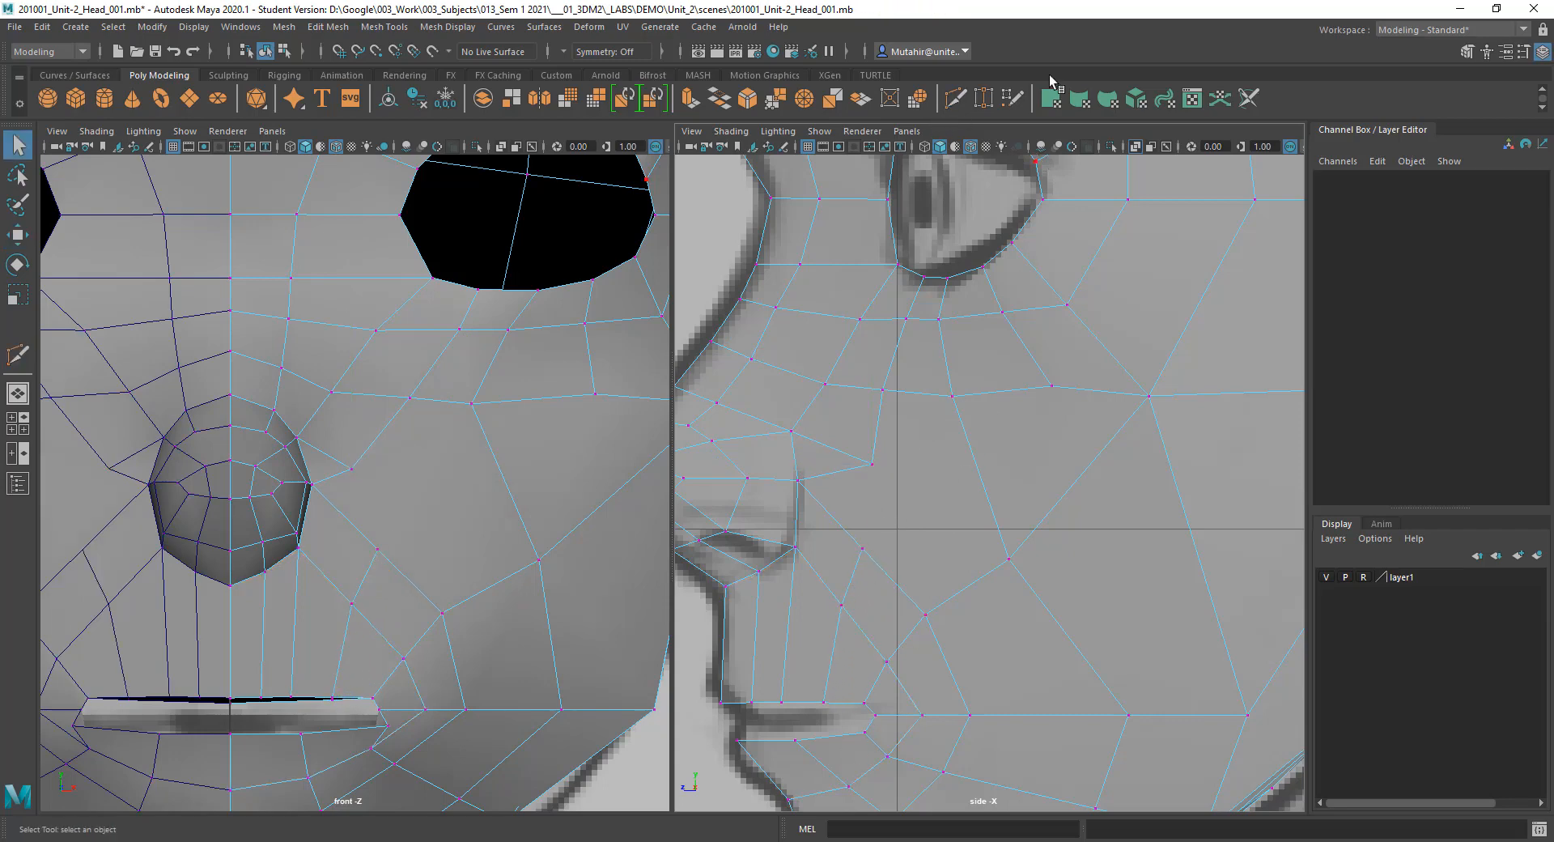
Step: Connect the new cheek vertex beside the nose to the top of the upper lip cut with Multi-Cut
{"action": "left_click", "coordinate": [955, 97]}
{"action": "left_click", "coordinate": [871, 463]}
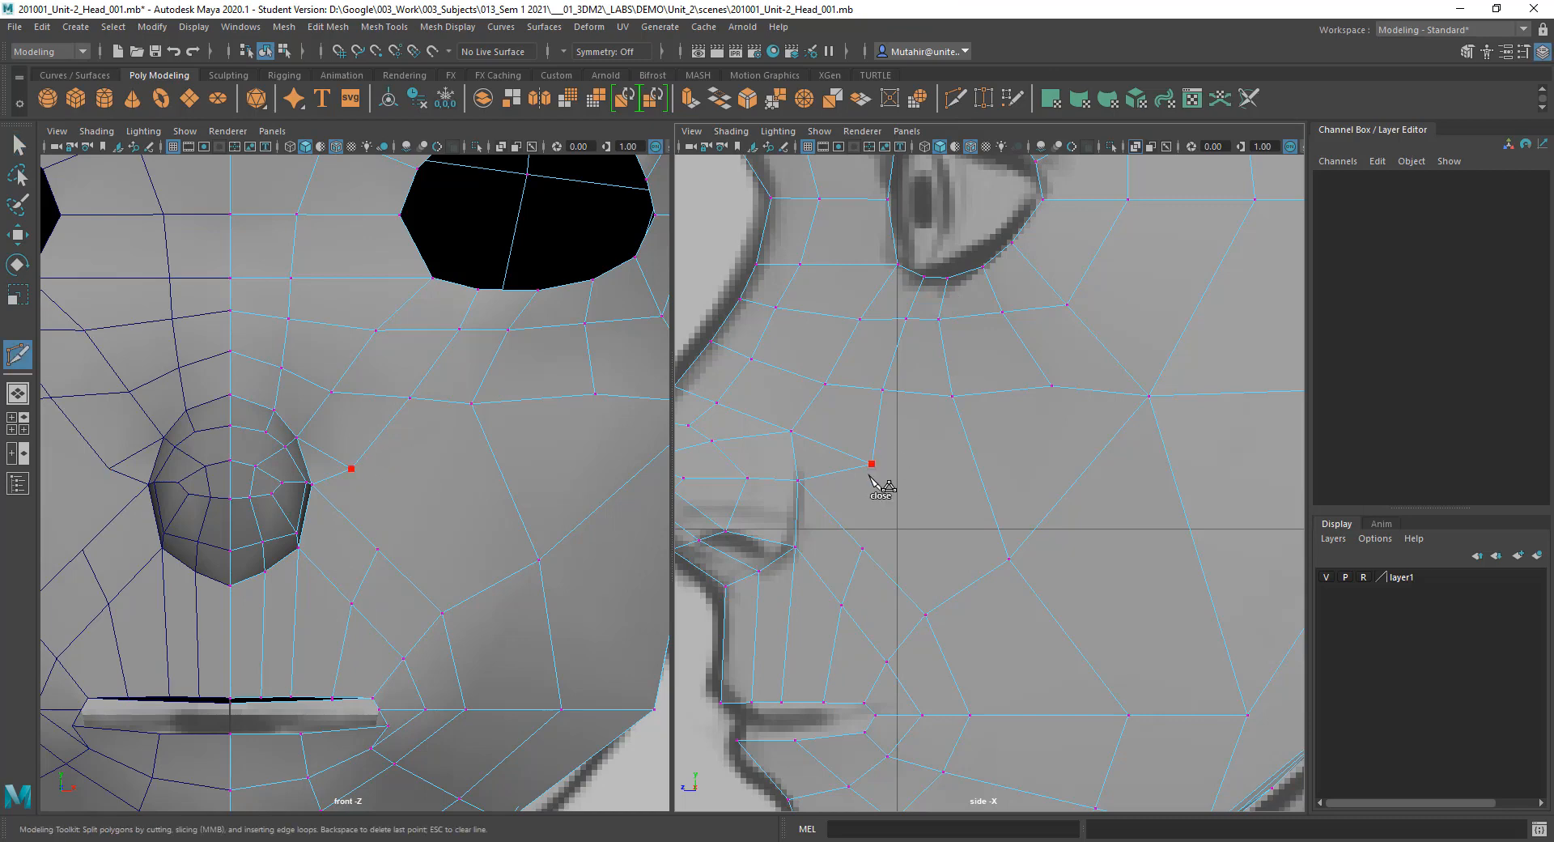
{"action": "left_click", "coordinate": [862, 548]}
{"action": "key", "text": "Return"}
Step: Delete the edge joining the new cheek vertex to the outer side vertex of the nose
{"action": "right_click_drag", "start_coordinate": [840, 475], "coordinate": [876, 391]}
{"action": "left_click", "coordinate": [846, 478]}
{"action": "key", "text": "q"}
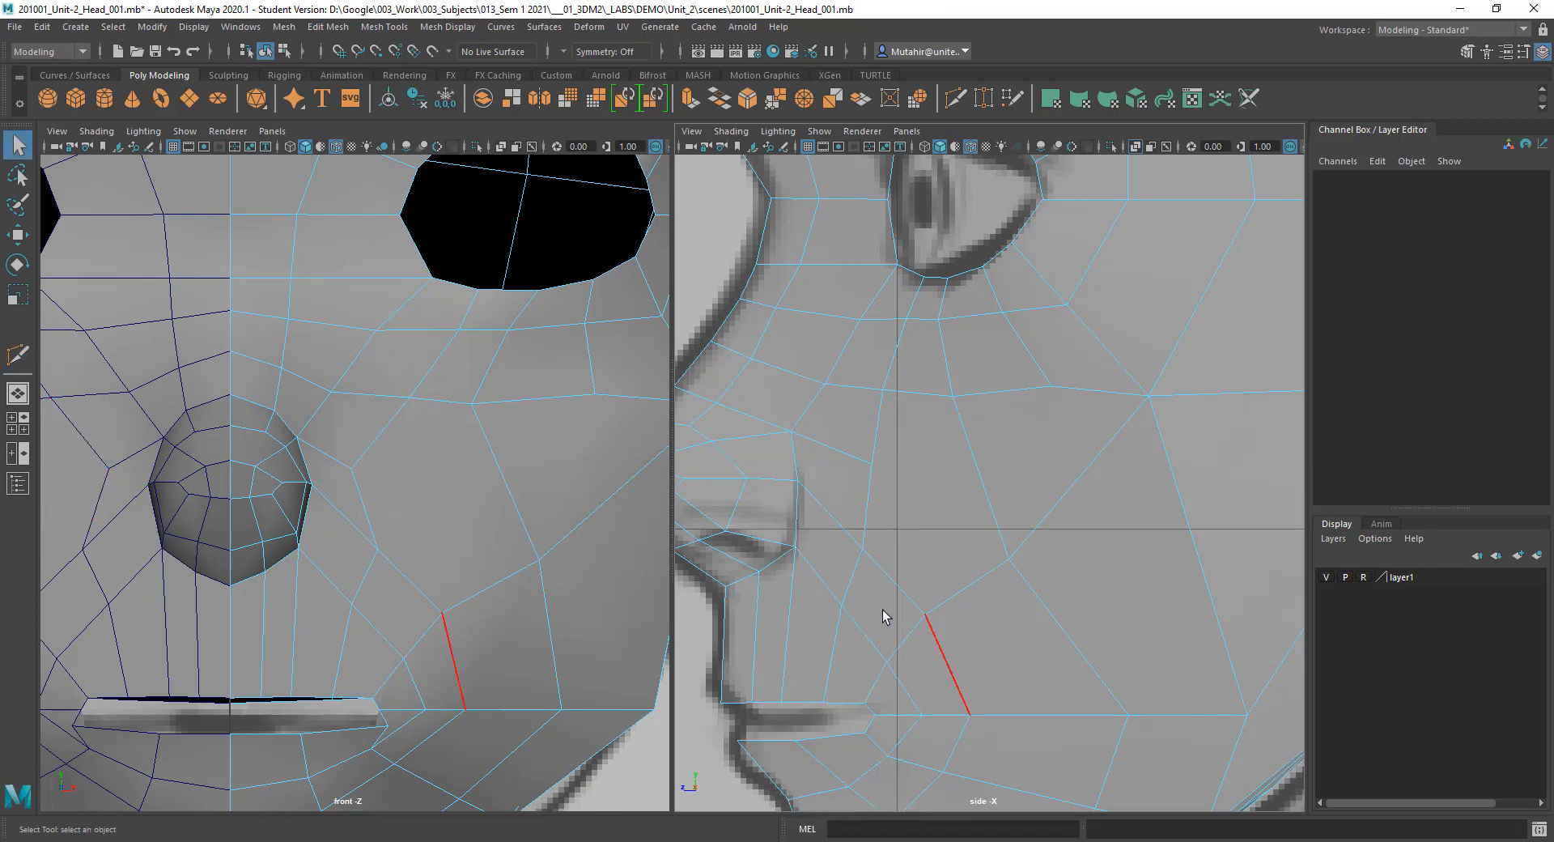
Step: Lower the rear cheek vertex near the jaw corner in the side view, closer to the sketched jawline
{"action": "middle_click_drag", "start_coordinate": [883, 611], "coordinate": [863, 561], "text": "alt"}
{"action": "middle_click_drag", "start_coordinate": [921, 458], "coordinate": [832, 460], "text": "alt"}
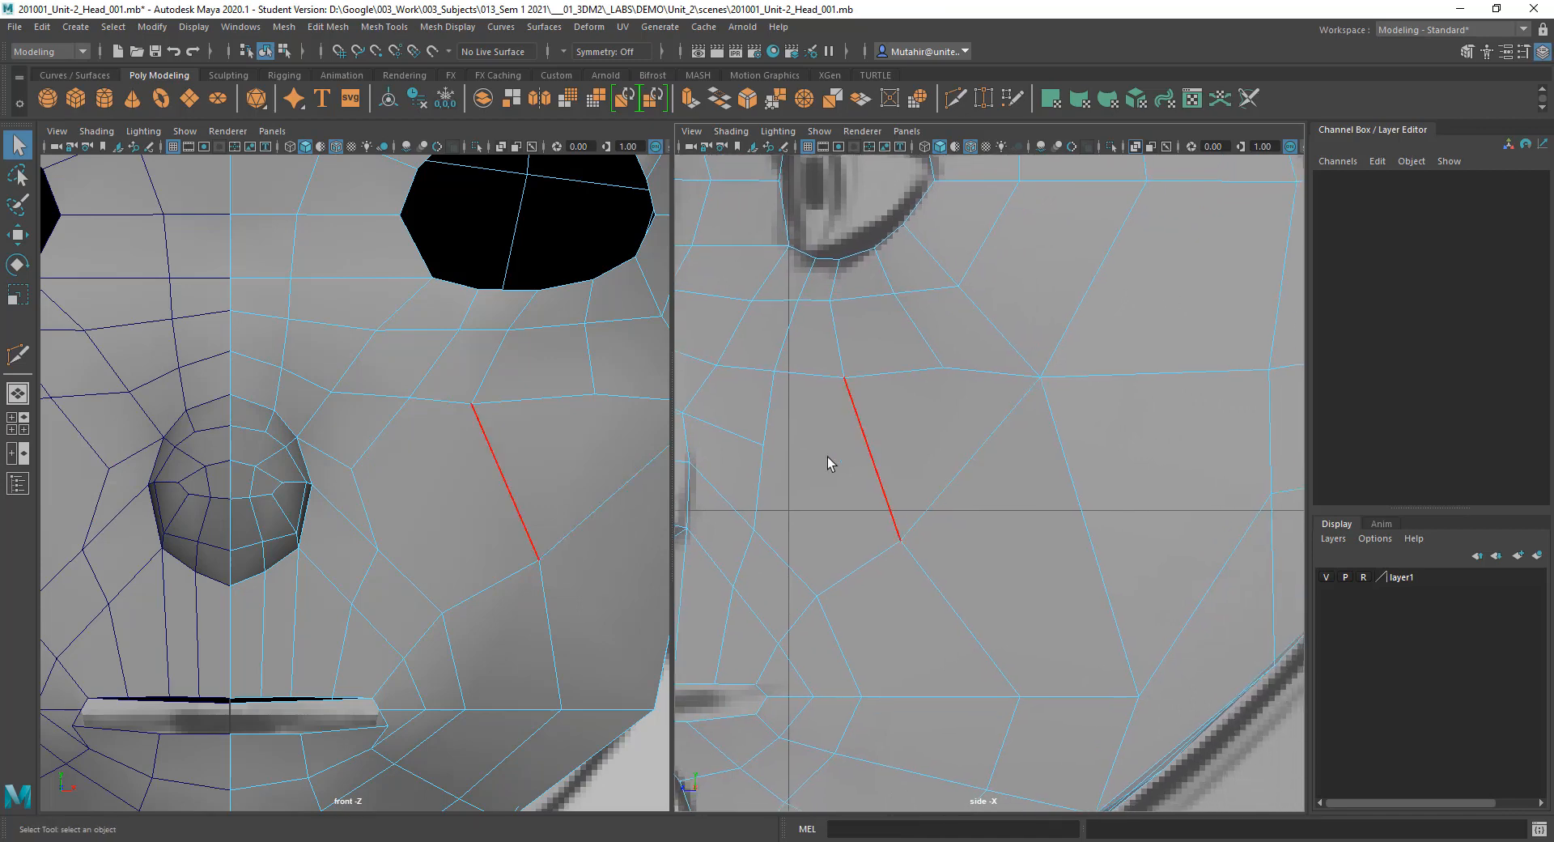
{"action": "middle_click_drag", "start_coordinate": [1020, 518], "coordinate": [1062, 536], "text": "alt"}
{"action": "right_click_drag", "start_coordinate": [1061, 536], "coordinate": [1073, 581], "text": "alt"}
{"action": "middle_click_drag", "start_coordinate": [1088, 600], "coordinate": [1009, 531], "text": "alt"}
{"action": "middle_click_drag", "start_coordinate": [1162, 582], "coordinate": [1137, 514], "text": "alt"}
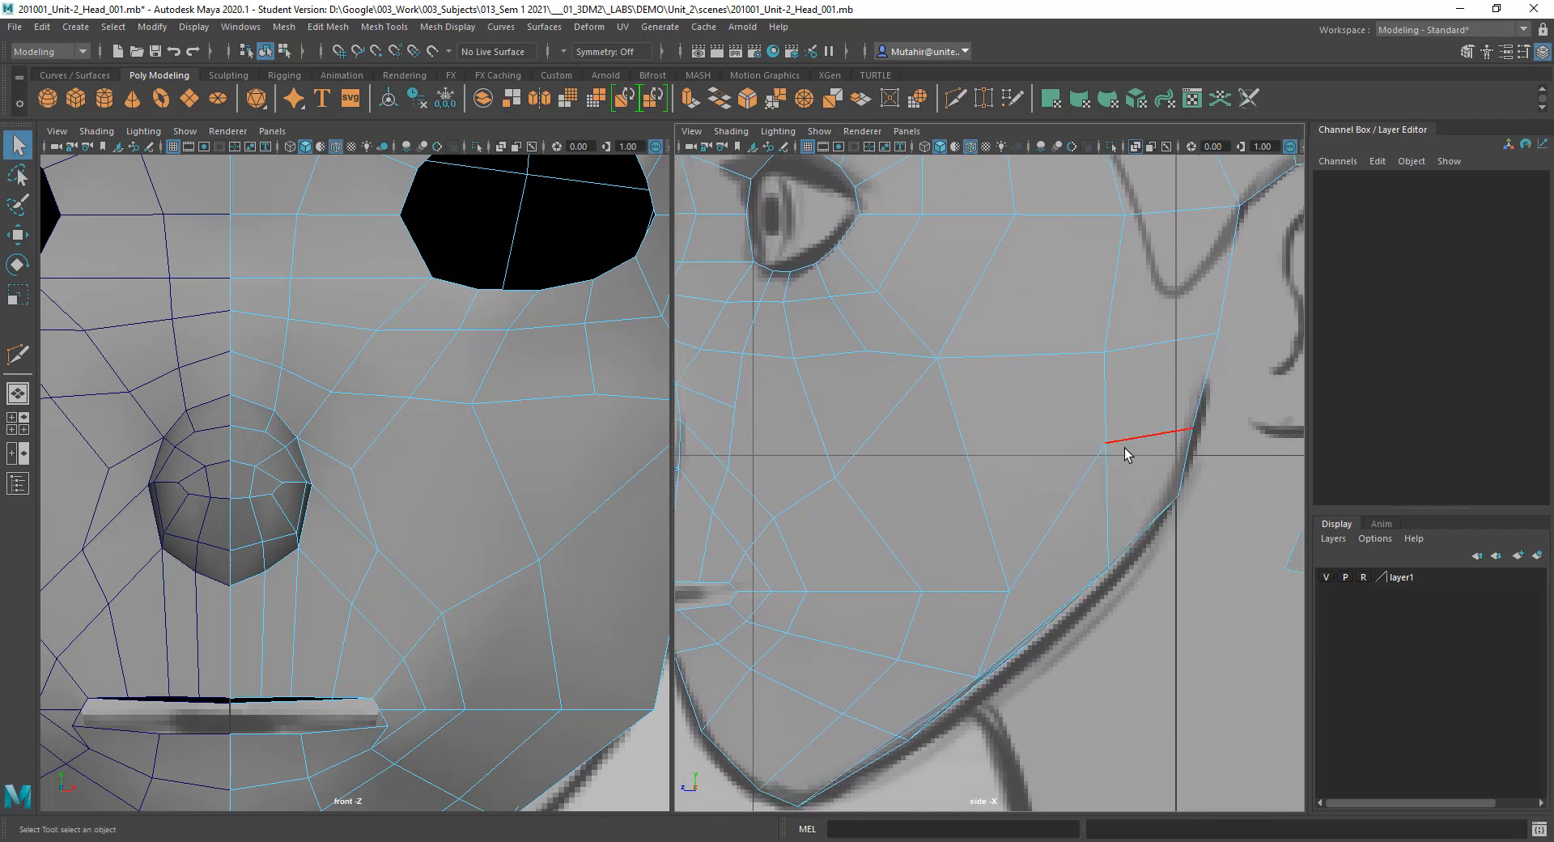
{"action": "right_click_drag", "start_coordinate": [1103, 444], "coordinate": [1082, 438]}
{"action": "left_click_drag", "start_coordinate": [1081, 430], "coordinate": [1159, 481]}
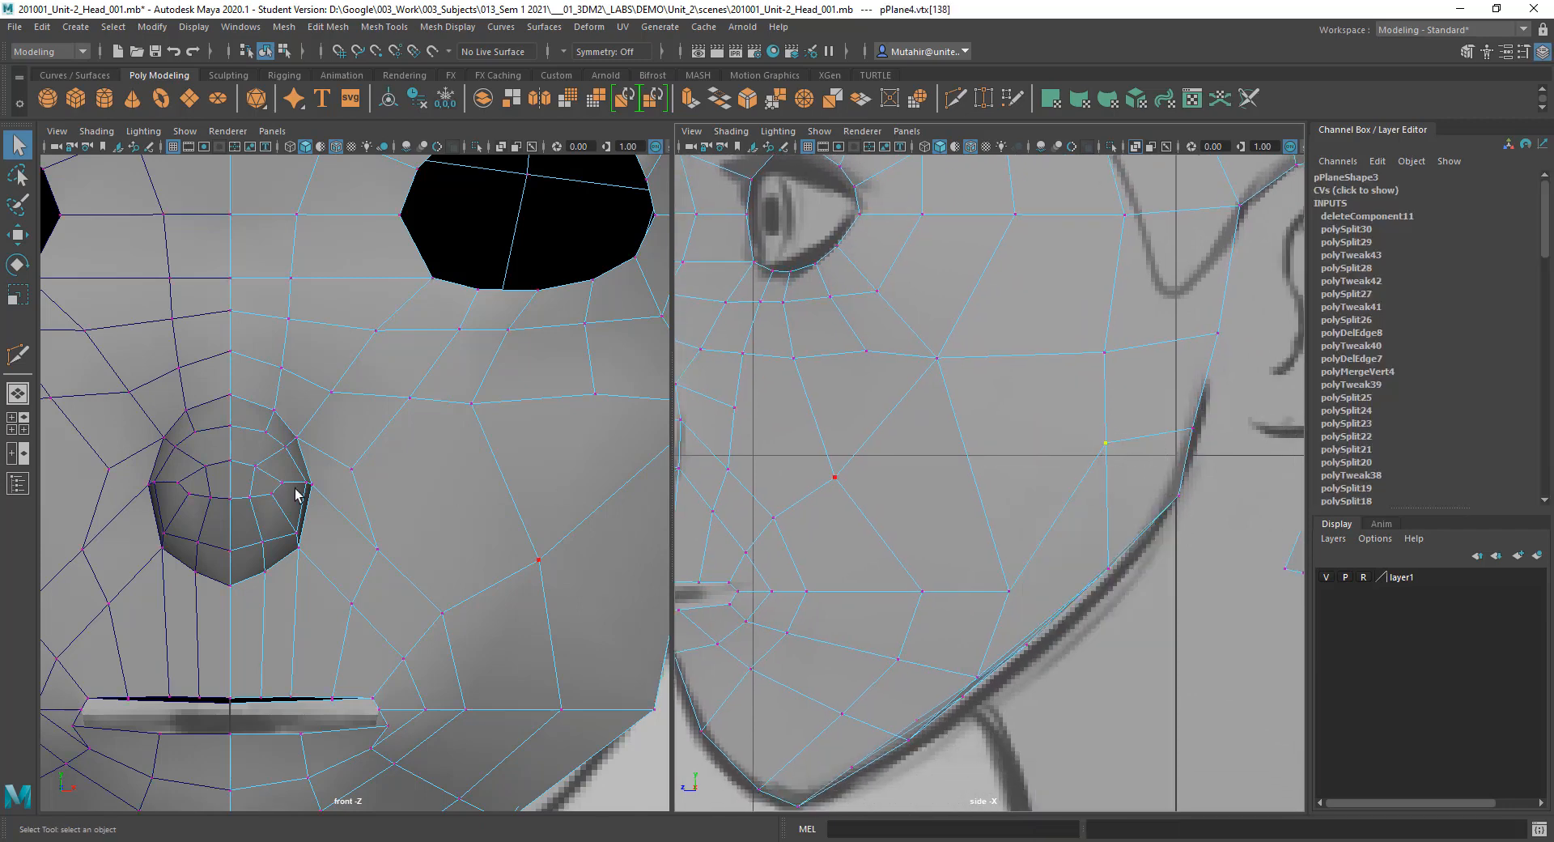
{"action": "middle_click_drag", "start_coordinate": [578, 489], "coordinate": [345, 492], "text": "alt"}
{"action": "key", "text": "w"}
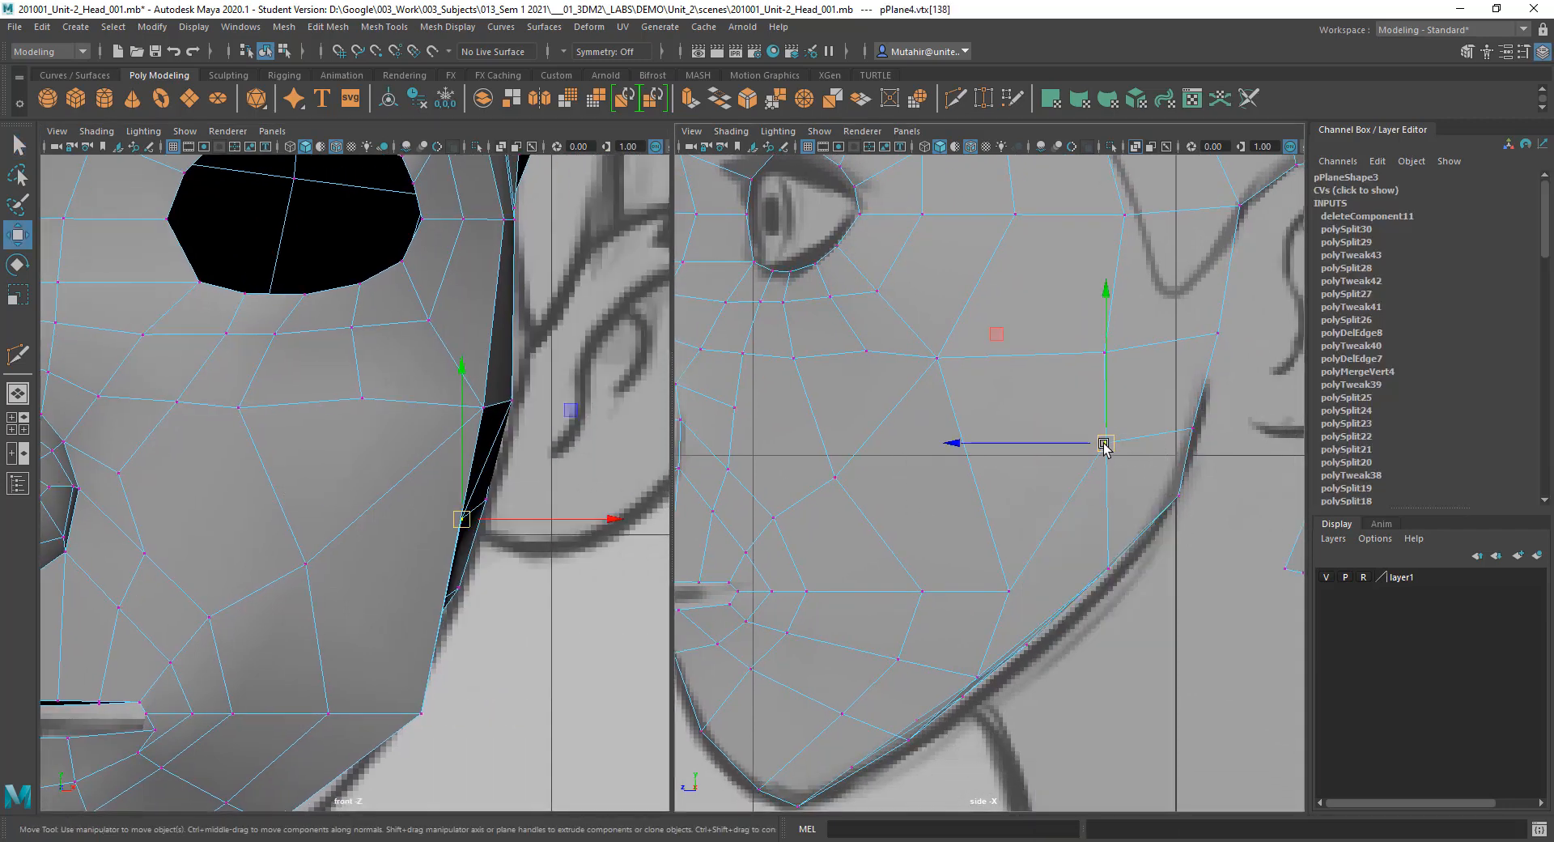
{"action": "left_click_drag", "start_coordinate": [1104, 443], "coordinate": [1116, 510]}
{"action": "key", "text": "q"}
Step: Nudge the rear border vertex back onto the sketched outline and raise the lower cheek vertex behind the mouth
{"action": "left_click_drag", "start_coordinate": [1184, 405], "coordinate": [1200, 438]}
{"action": "key", "text": "w"}
{"action": "left_click_drag", "start_coordinate": [1194, 429], "coordinate": [1201, 430]}
{"action": "key", "text": "q"}
{"action": "middle_click_drag", "start_coordinate": [1029, 598], "coordinate": [1043, 577], "text": "alt"}
{"action": "key", "text": "w"}
{"action": "mouse_move", "coordinate": [987, 565]}
{"action": "left_mouse_down"}
{"action": "mouse_move", "coordinate": [1048, 603]}
{"action": "mouse_move", "coordinate": [1012, 561]}
{"action": "left_mouse_up"}
{"action": "key", "text": "q"}
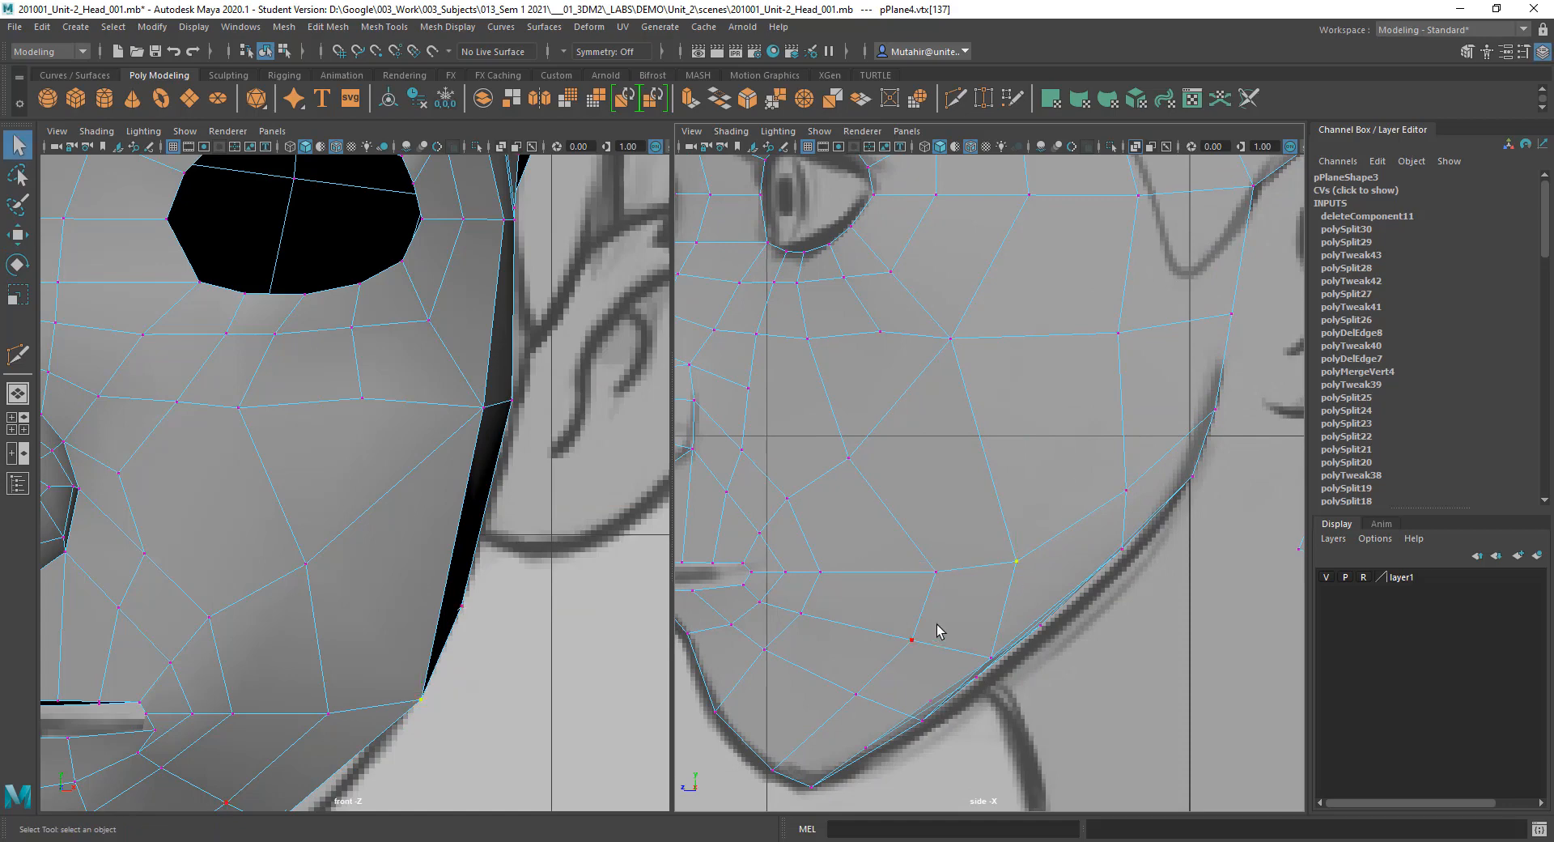
Step: Raise the lower jaw vertex behind the chin and the vertex near the jaw corner slightly in the side view
{"action": "middle_click_drag", "start_coordinate": [936, 634], "coordinate": [1036, 555], "text": "alt"}
{"action": "key", "text": "w"}
{"action": "left_click_drag", "start_coordinate": [1073, 618], "coordinate": [1065, 590]}
{"action": "key", "text": "q"}
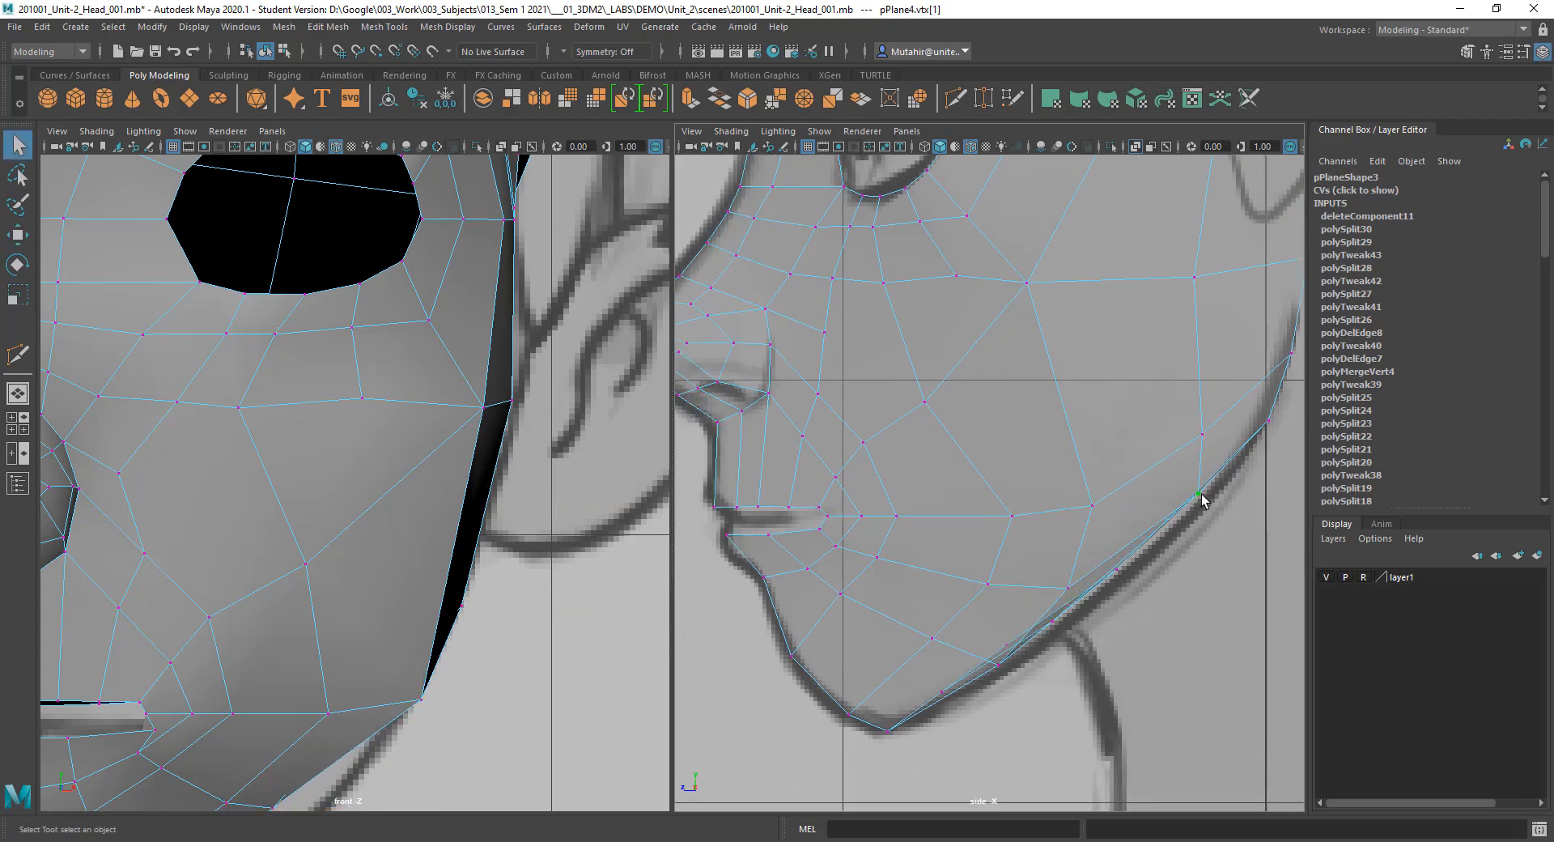
{"action": "key", "text": "w"}
{"action": "left_click_drag", "start_coordinate": [1196, 475], "coordinate": [1197, 463]}
{"action": "key", "text": "q"}
Step: Move the rear jaw border vertex down and forward along the sketched jawline, adjusting its width in the front view
{"action": "middle_click_drag", "start_coordinate": [1176, 485], "coordinate": [1145, 521], "text": "alt"}
{"action": "key", "text": "w"}
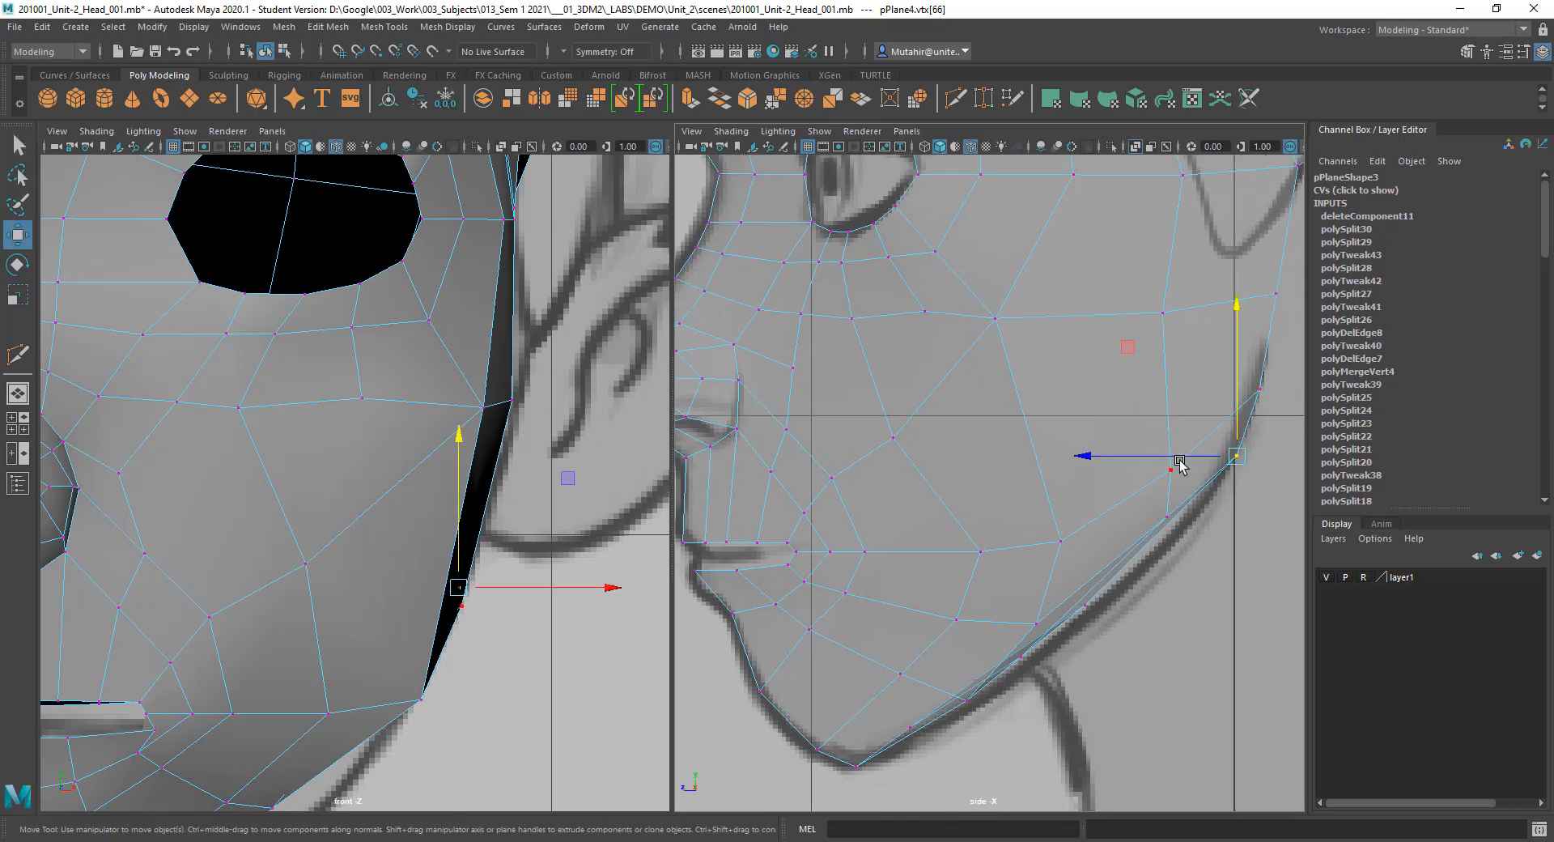
{"action": "left_click_drag", "start_coordinate": [541, 593], "coordinate": [555, 591]}
{"action": "left_click_drag", "start_coordinate": [1236, 441], "coordinate": [1218, 495]}
{"action": "left_click_drag", "start_coordinate": [1218, 497], "coordinate": [1208, 509]}
{"action": "key", "text": "q"}
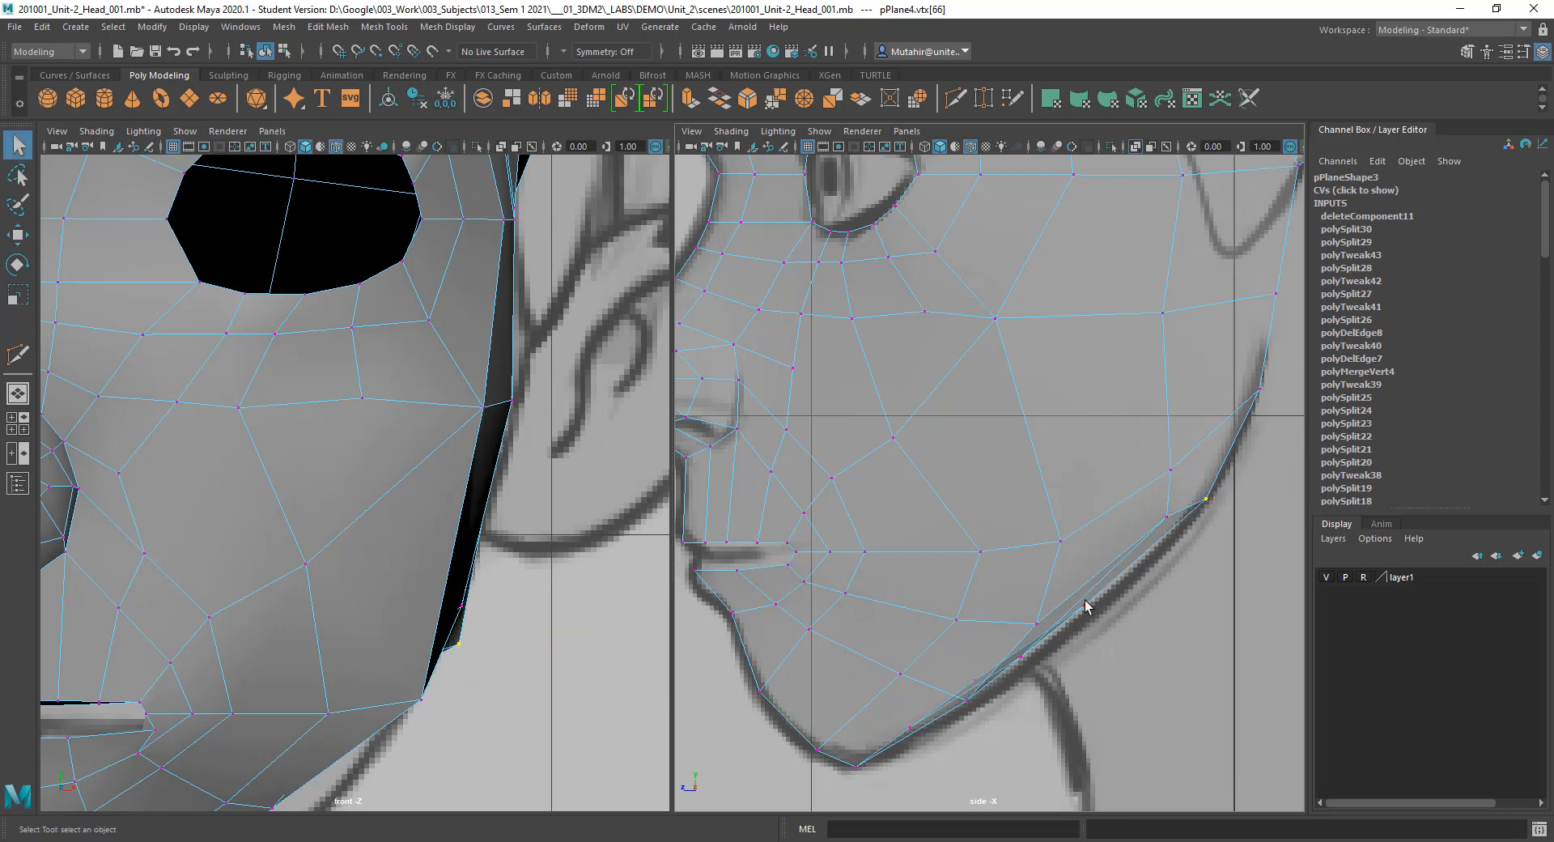
Step: Move the two lower border vertices of the jaw out onto the sketched jawline in the side view
{"action": "left_click", "coordinate": [1085, 603]}
{"action": "key", "text": "w"}
{"action": "left_click_drag", "start_coordinate": [1088, 607], "coordinate": [1110, 599]}
{"action": "key", "text": "q"}
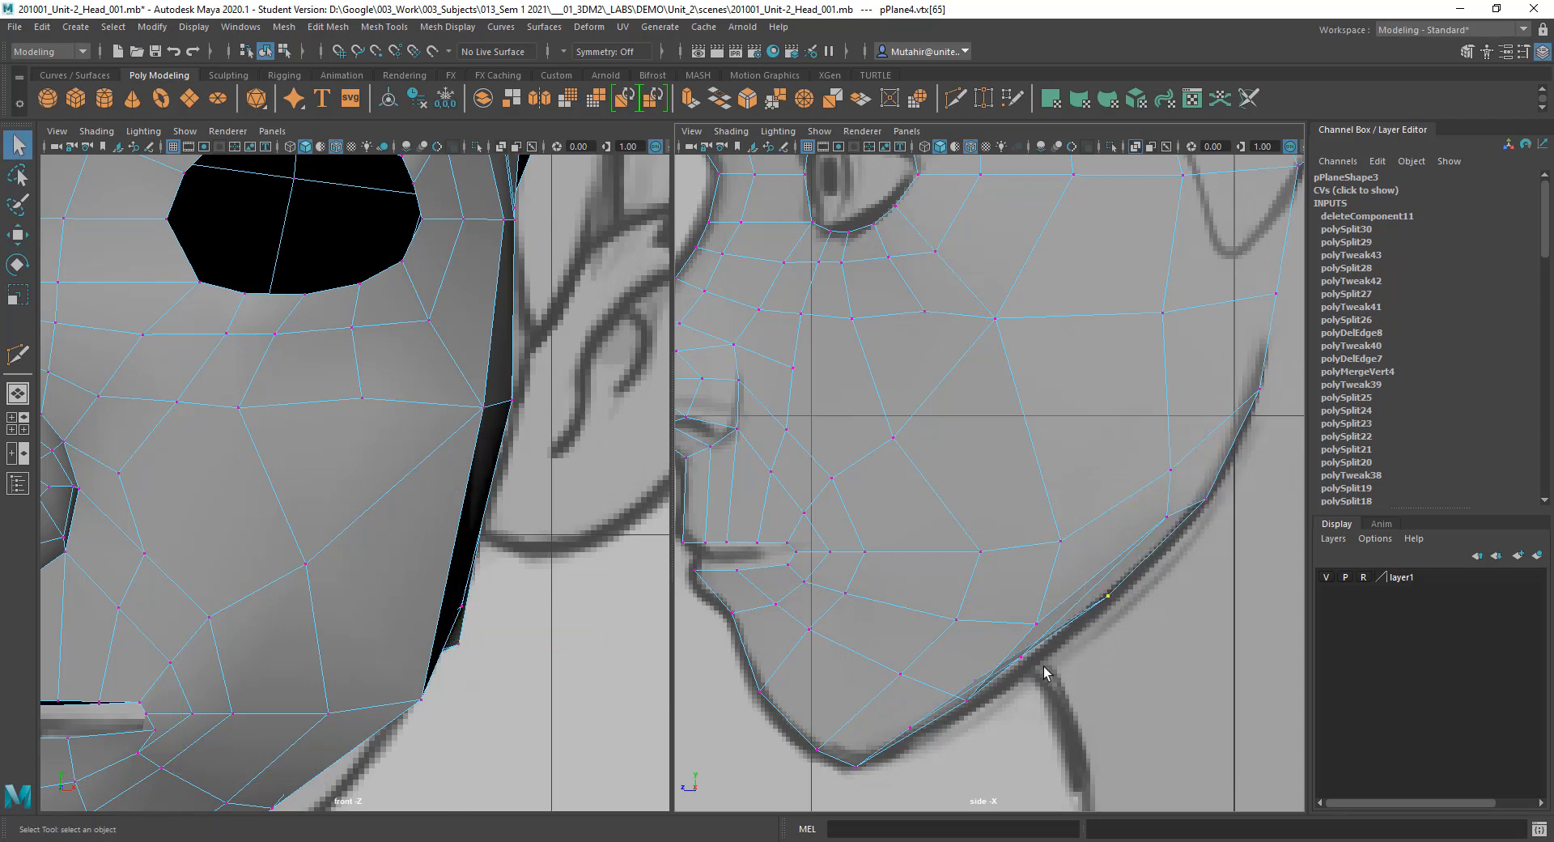
{"action": "key", "text": "w"}
{"action": "left_click_drag", "start_coordinate": [977, 683], "coordinate": [1011, 675]}
{"action": "key", "text": "q"}
Step: Shift the inner jaw-corner vertex and the lower jaw vertex forward, away from the border edge, in the side view
{"action": "middle_click_drag", "start_coordinate": [1088, 516], "coordinate": [1079, 539], "text": "alt"}
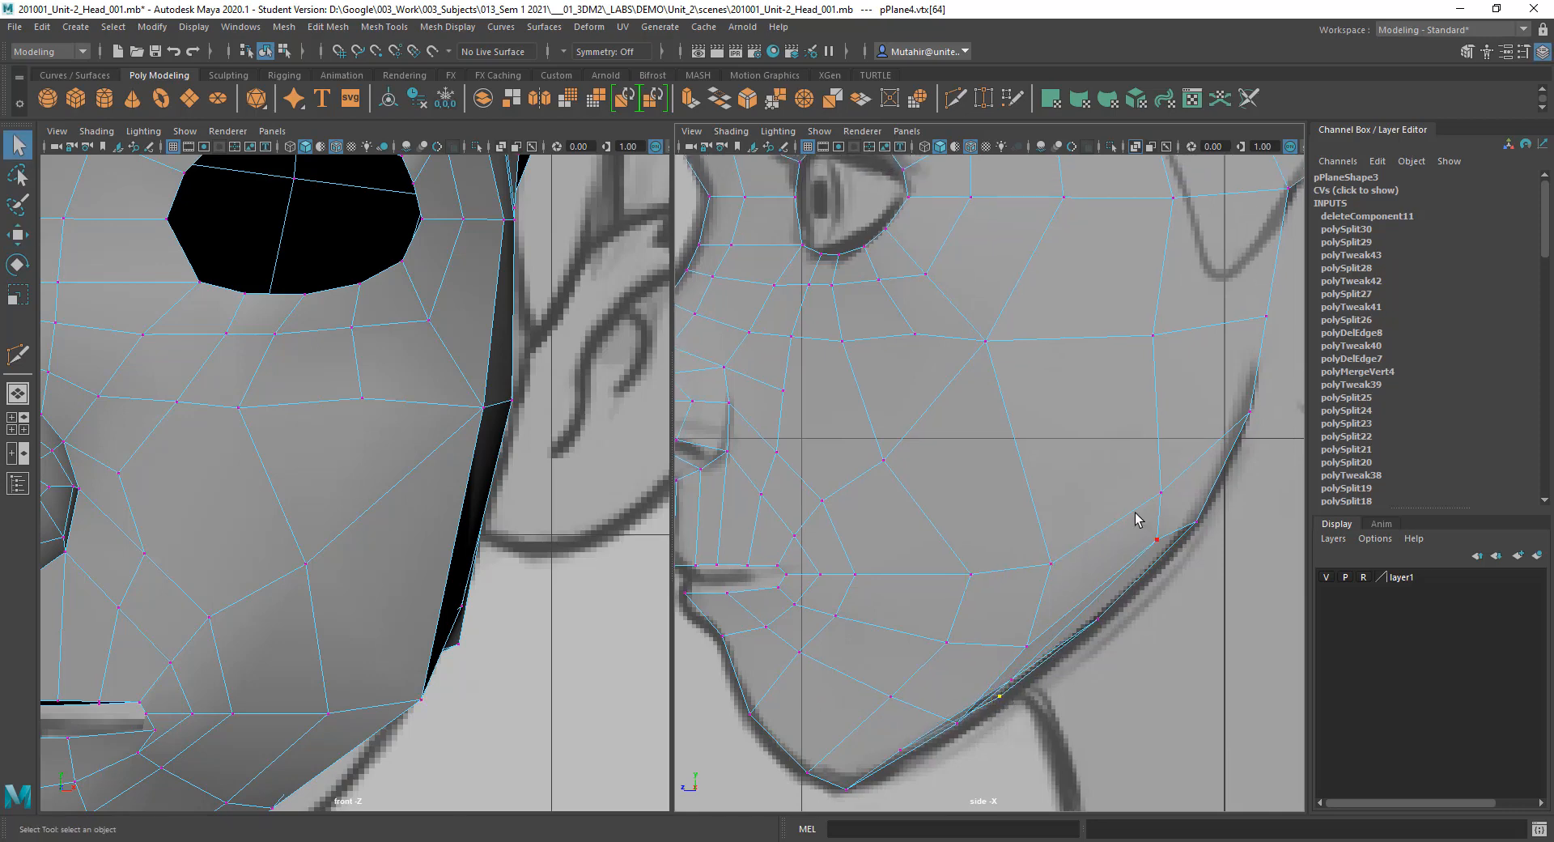
{"action": "key", "text": "w"}
{"action": "left_click_drag", "start_coordinate": [1172, 550], "coordinate": [1116, 540]}
{"action": "key", "text": "q"}
{"action": "left_click_drag", "start_coordinate": [1014, 634], "coordinate": [976, 646]}
{"action": "key", "text": "w"}
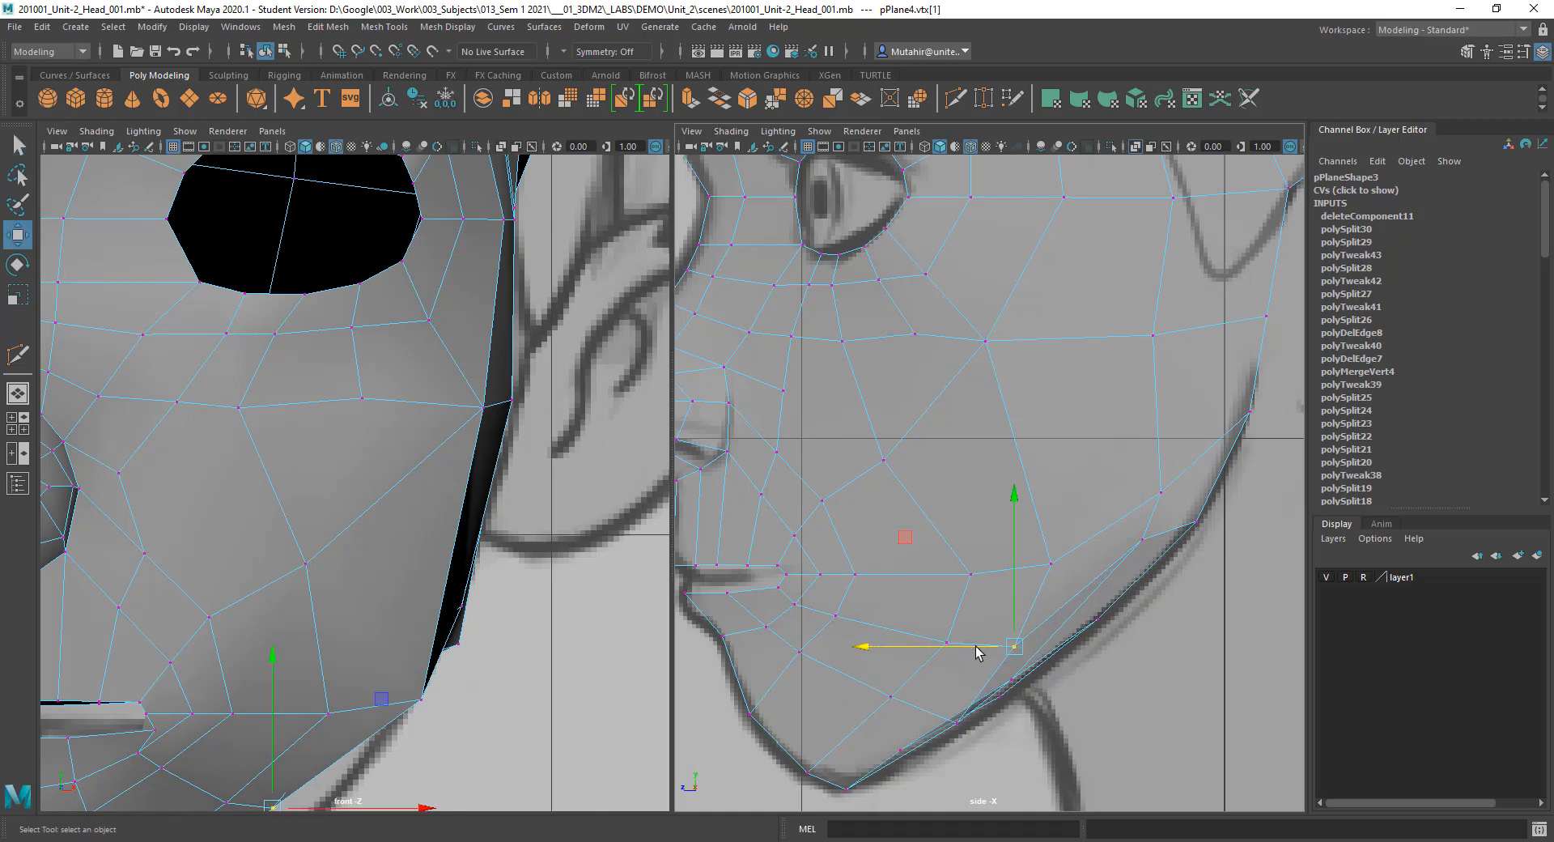
Step: Raise the rear cheek border vertex slightly in the side view
{"action": "key", "text": "q"}
{"action": "middle_click_drag", "start_coordinate": [1135, 490], "coordinate": [1133, 564], "text": "alt"}
{"action": "middle_click_drag", "start_coordinate": [1201, 484], "coordinate": [1198, 493], "text": "alt"}
{"action": "middle_click_drag", "start_coordinate": [999, 538], "coordinate": [1040, 522], "text": "alt"}
{"action": "middle_click_drag", "start_coordinate": [1213, 463], "coordinate": [1206, 535], "text": "alt"}
{"action": "key", "text": "w"}
{"action": "mouse_move", "coordinate": [1193, 426]}
{"action": "left_mouse_down"}
{"action": "mouse_move", "coordinate": [1225, 488]}
{"action": "mouse_move", "coordinate": [1211, 433]}
{"action": "left_mouse_up"}
Step: Raise the two cheek vertices in front of the rear border in the side view and shift the front one backward
{"action": "key", "text": "q"}
{"action": "left_click_drag", "start_coordinate": [912, 480], "coordinate": [1160, 519]}
{"action": "key", "text": "w"}
{"action": "left_click_drag", "start_coordinate": [1036, 489], "coordinate": [1023, 461]}
{"action": "key", "text": "q"}
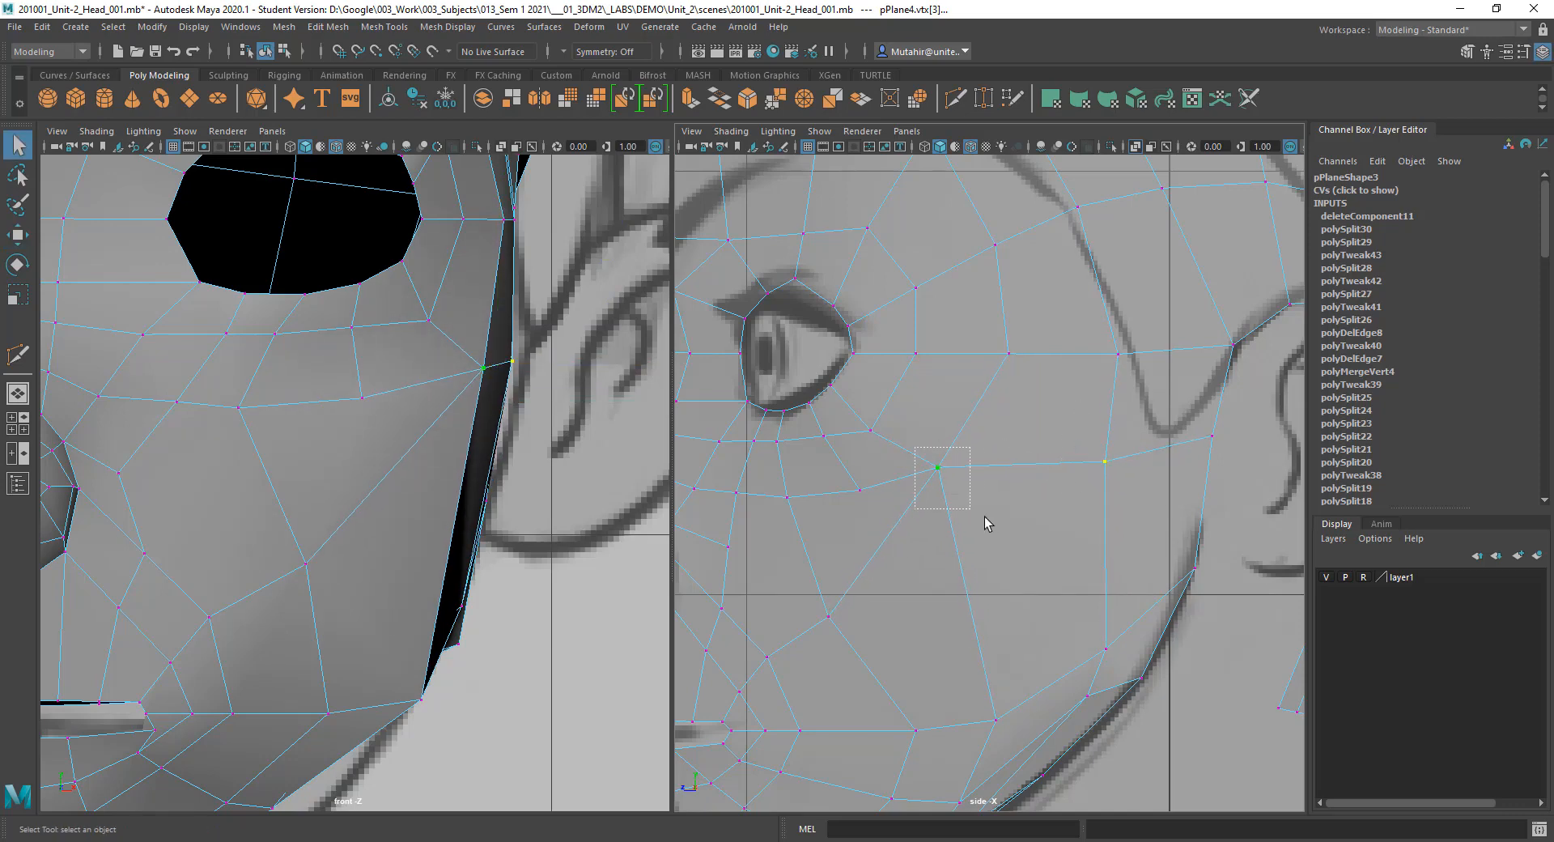
{"action": "left_click_drag", "start_coordinate": [986, 522], "coordinate": [971, 510]}
{"action": "key", "text": "w"}
{"action": "left_click_drag", "start_coordinate": [939, 465], "coordinate": [964, 461]}
{"action": "key", "text": "q"}
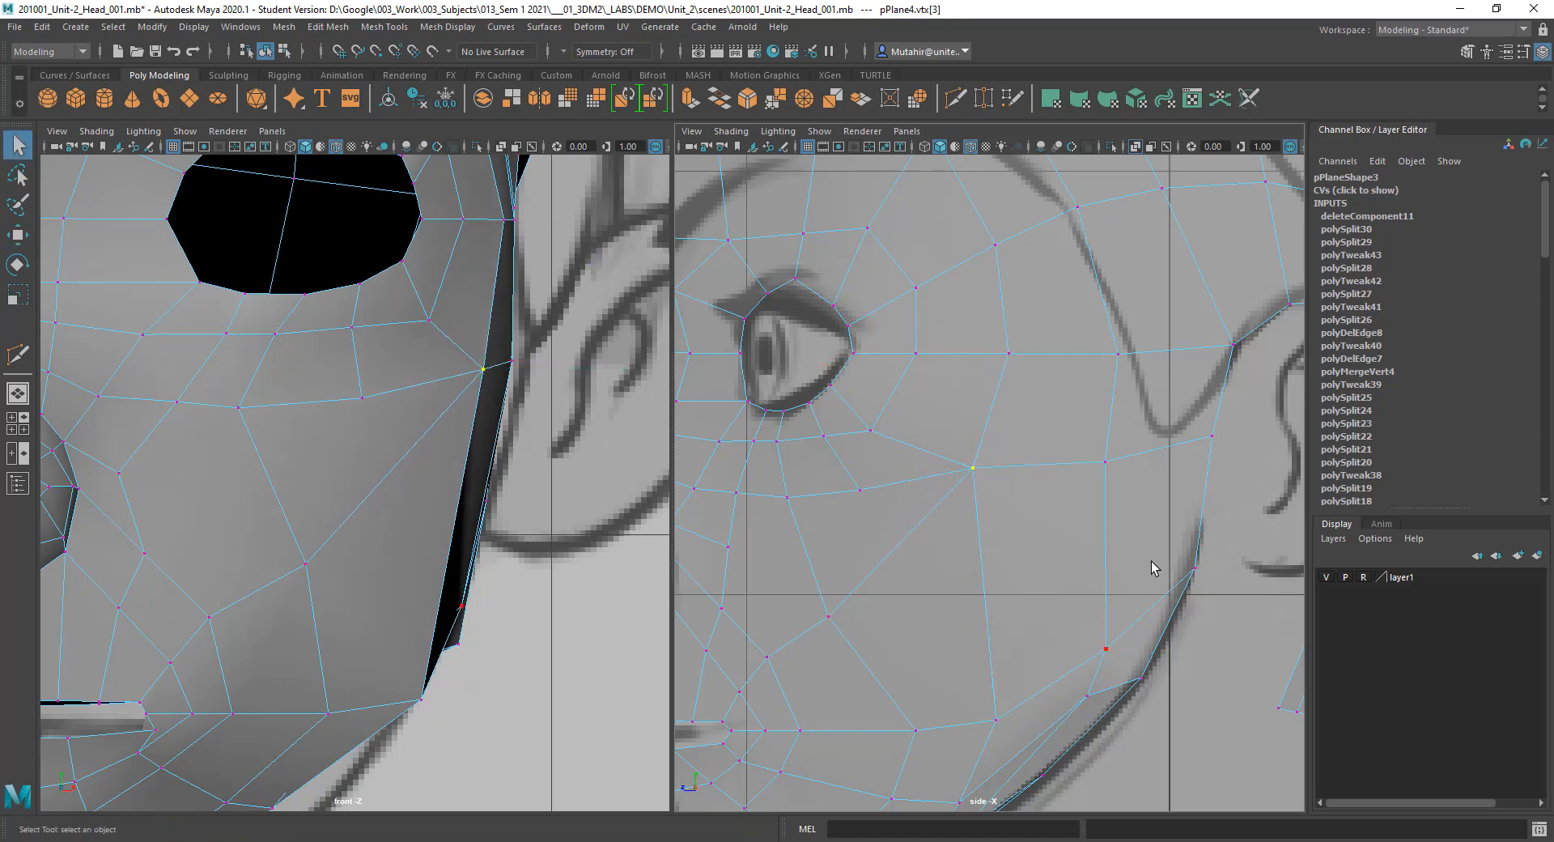
Step: Cut an edge from the vertex beside the nose through the middle cheek vertex to the vertical cheek edge behind it
{"action": "middle_click_drag", "start_coordinate": [1153, 567], "coordinate": [785, 500], "text": "alt"}
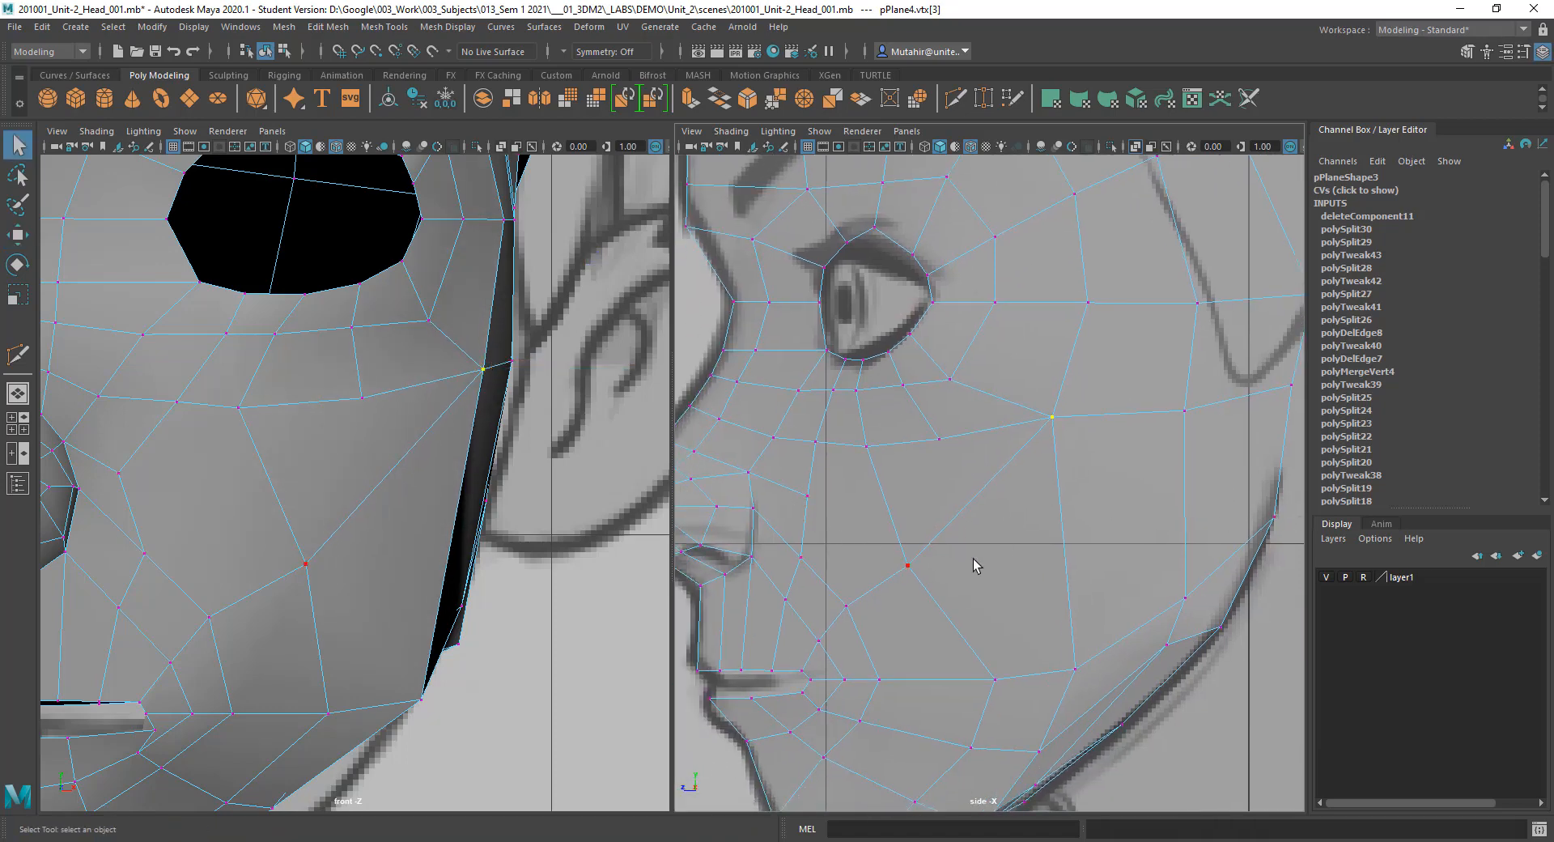
{"action": "left_click", "coordinate": [955, 98]}
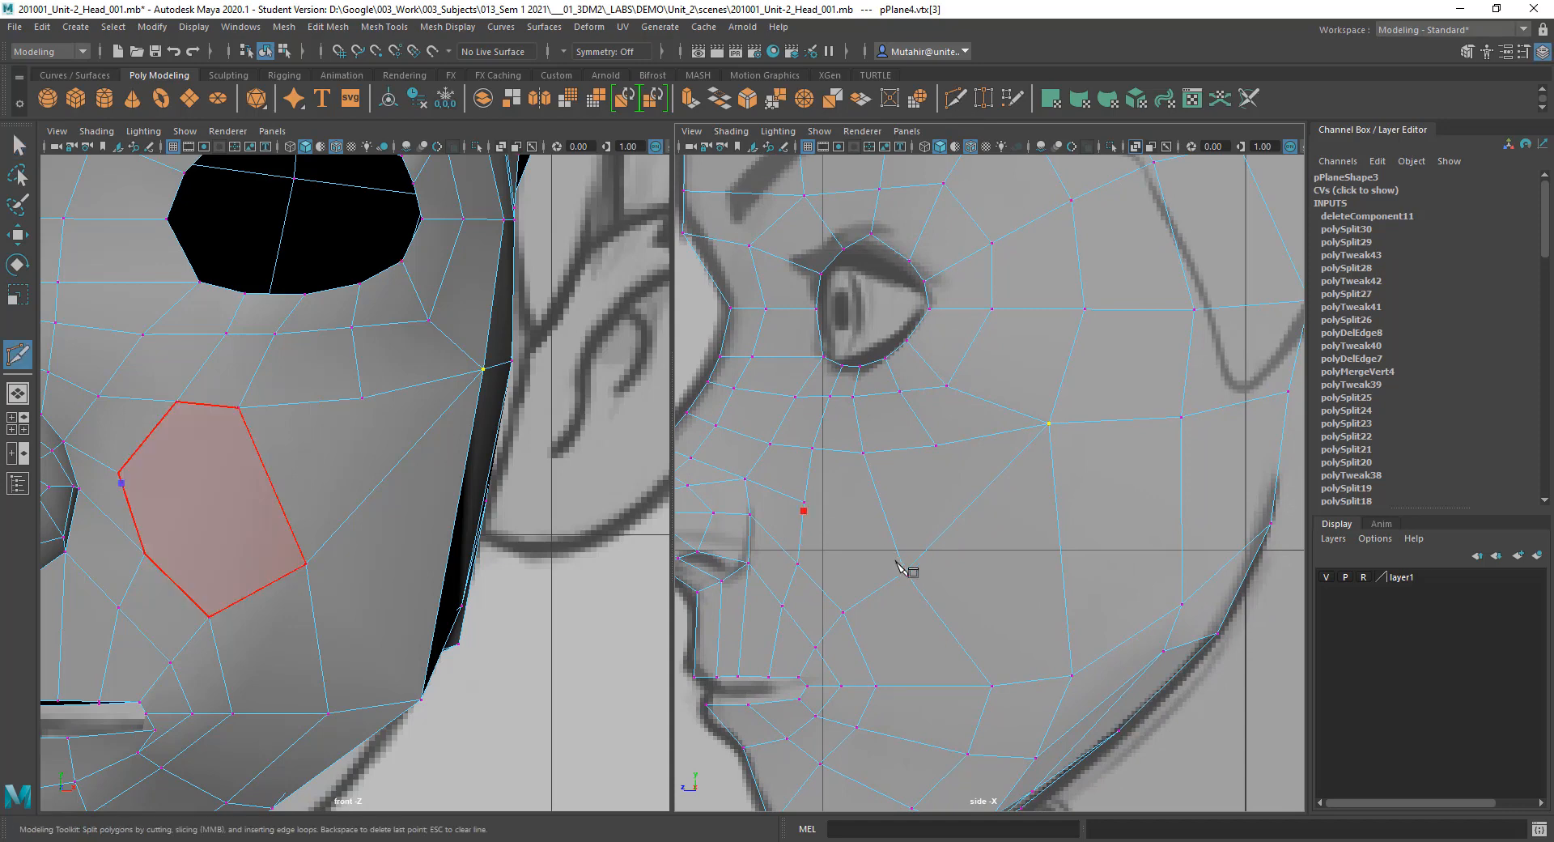
{"action": "left_click", "coordinate": [804, 503]}
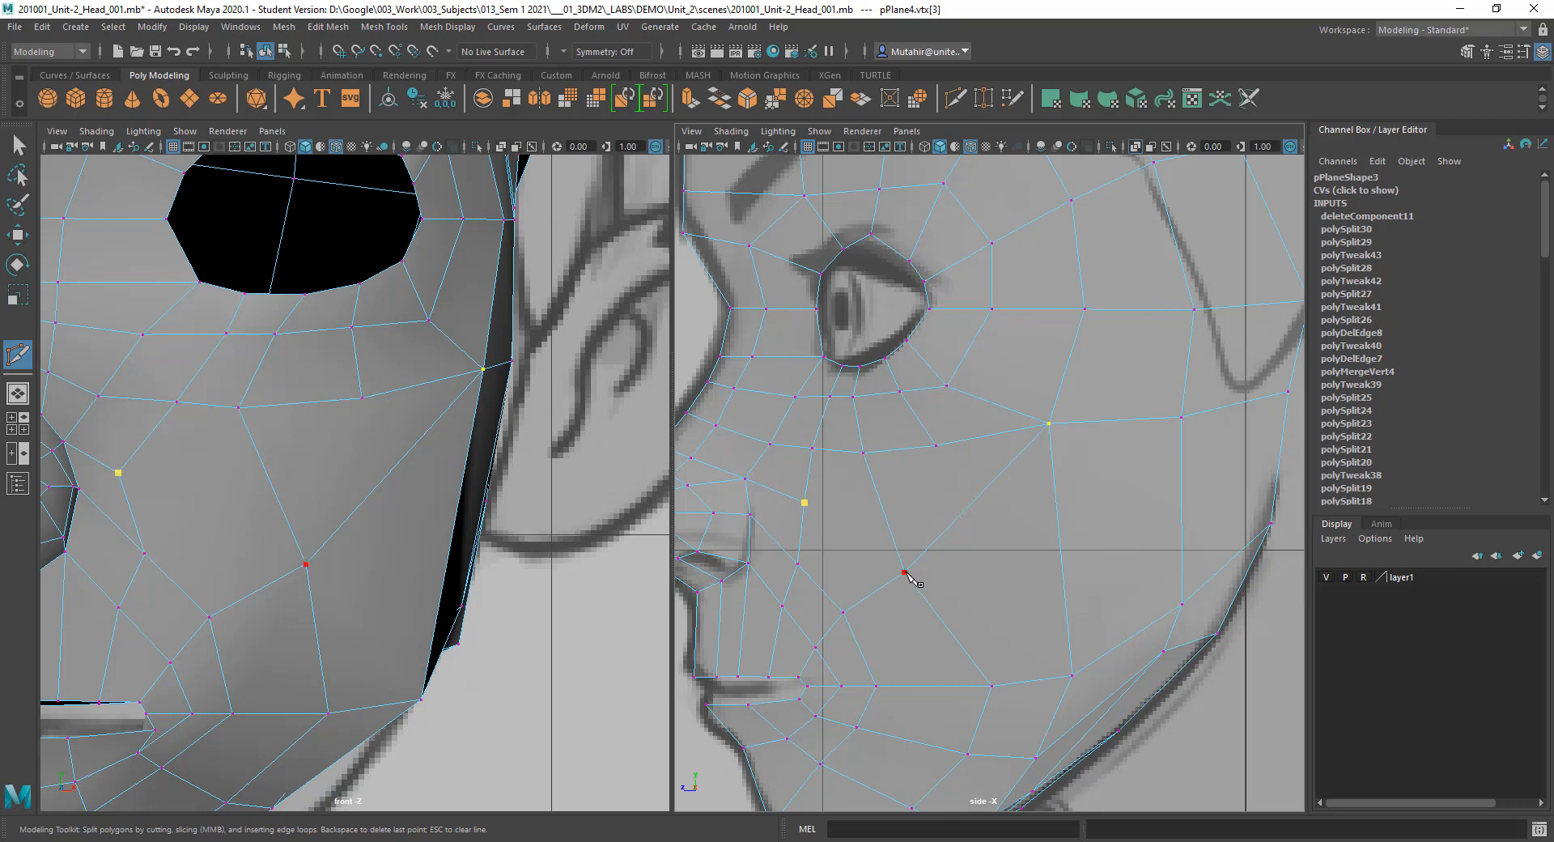
{"action": "left_click", "coordinate": [905, 572]}
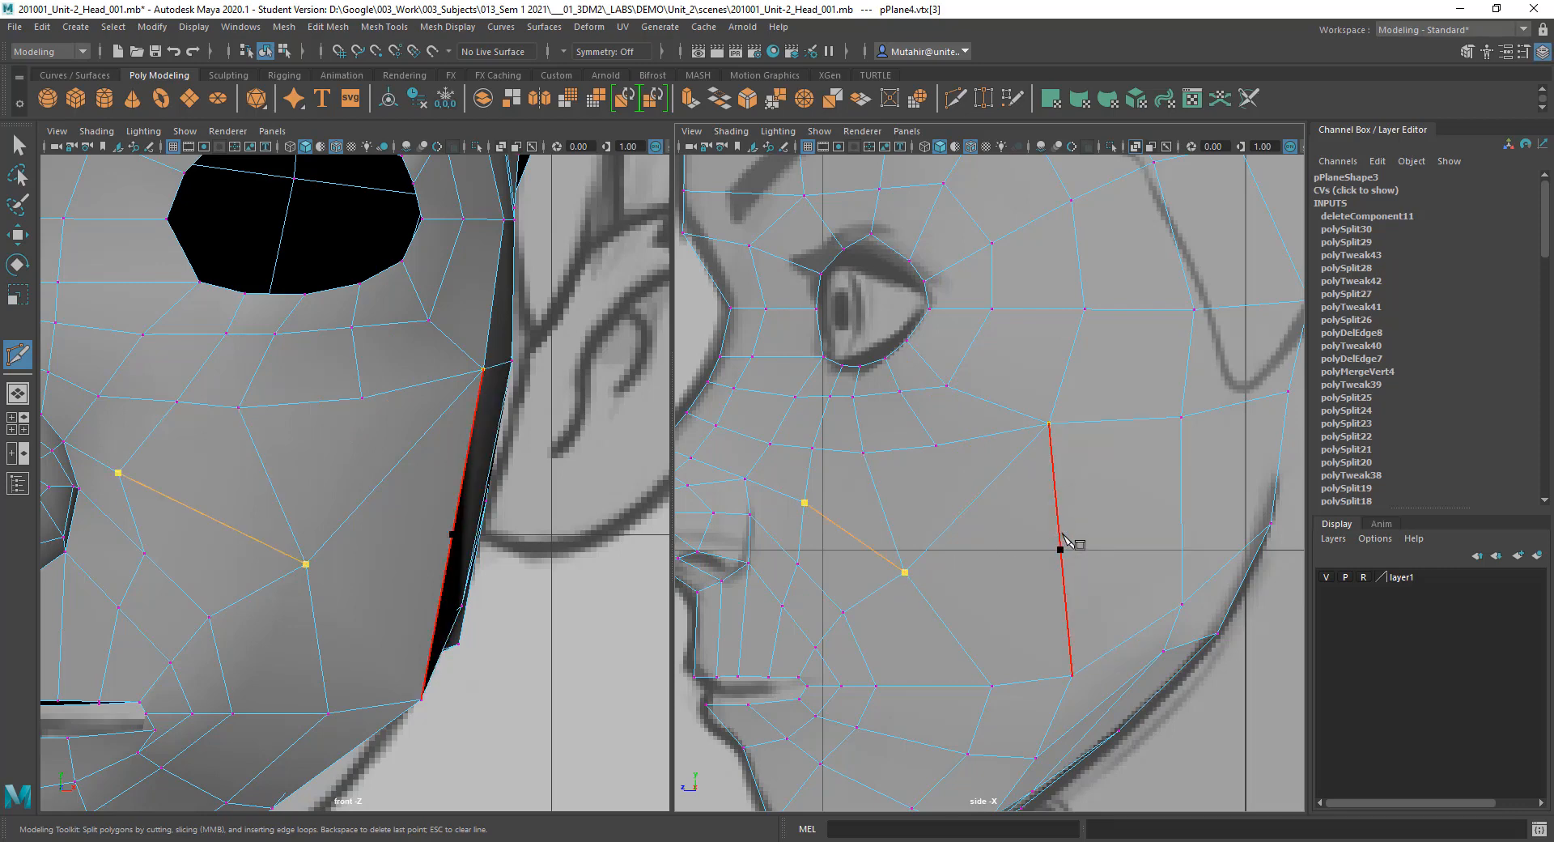
{"action": "left_click", "coordinate": [1060, 550]}
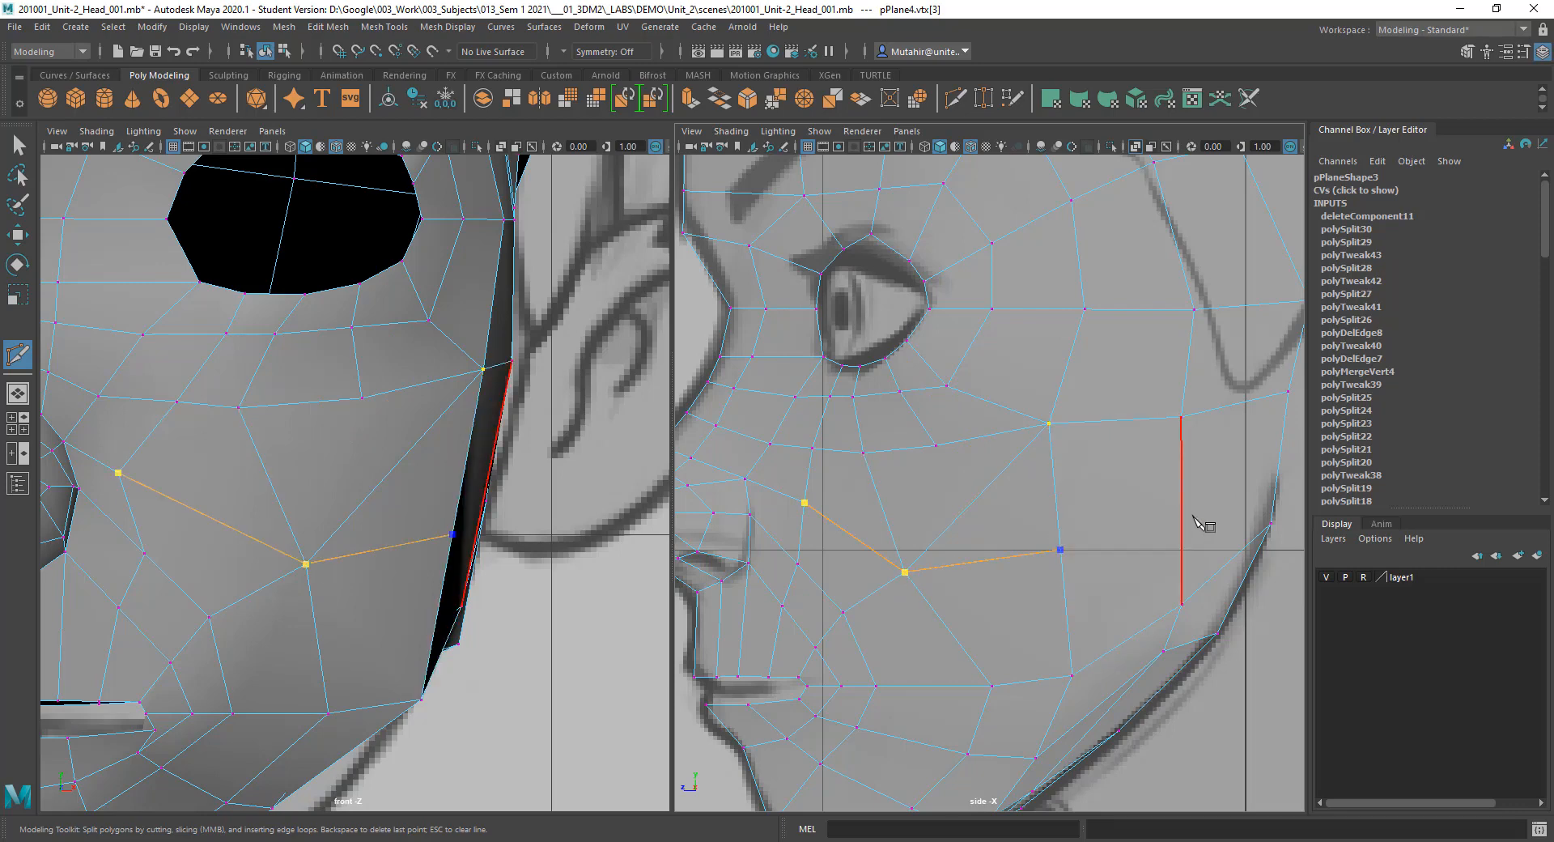
{"action": "key", "text": "Return"}
Step: Continue the cheek cut from its rear endpoint across the rear cheek faces to the border edge near the sketched jawline
{"action": "left_click", "coordinate": [1058, 548]}
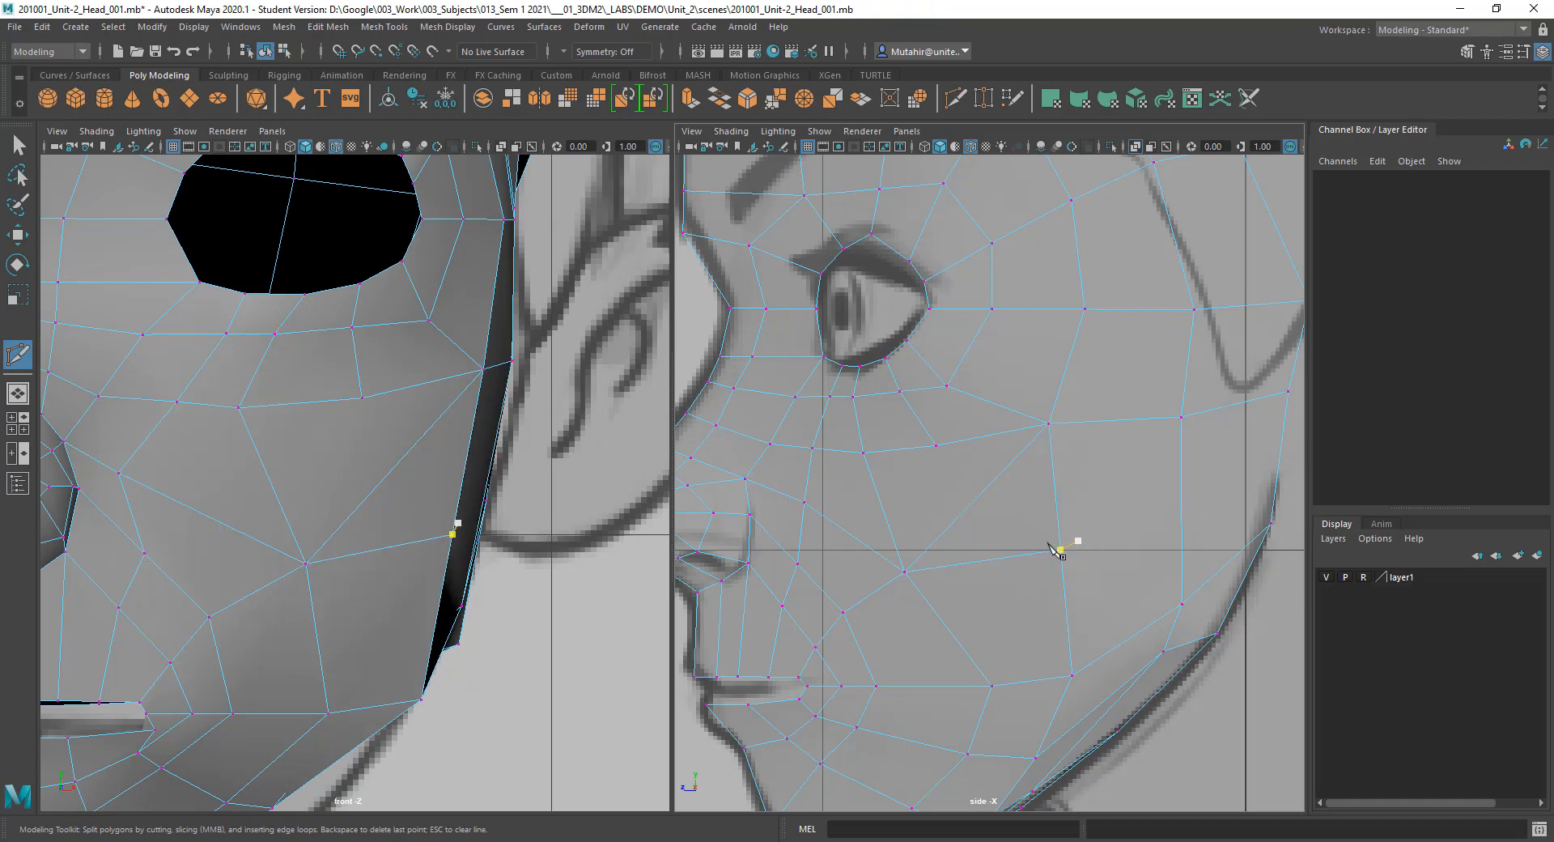
{"action": "left_click", "coordinate": [1201, 511]}
{"action": "left_click", "coordinate": [1276, 460]}
{"action": "right_click", "coordinate": [1279, 463]}
{"action": "left_click", "coordinate": [1049, 424]}
{"action": "middle_click_drag", "start_coordinate": [1055, 430], "coordinate": [1058, 413], "text": "alt"}
{"action": "right_click_drag", "start_coordinate": [1059, 413], "coordinate": [1066, 415], "text": "alt"}
Step: Delete the diagonal edge joining the middle cheek vertex to the upper rear cheek vertex
{"action": "key", "text": "q"}
{"action": "right_click_drag", "start_coordinate": [961, 442], "coordinate": [951, 389]}
{"action": "left_click", "coordinate": [935, 493]}
{"action": "left_click", "coordinate": [966, 500]}
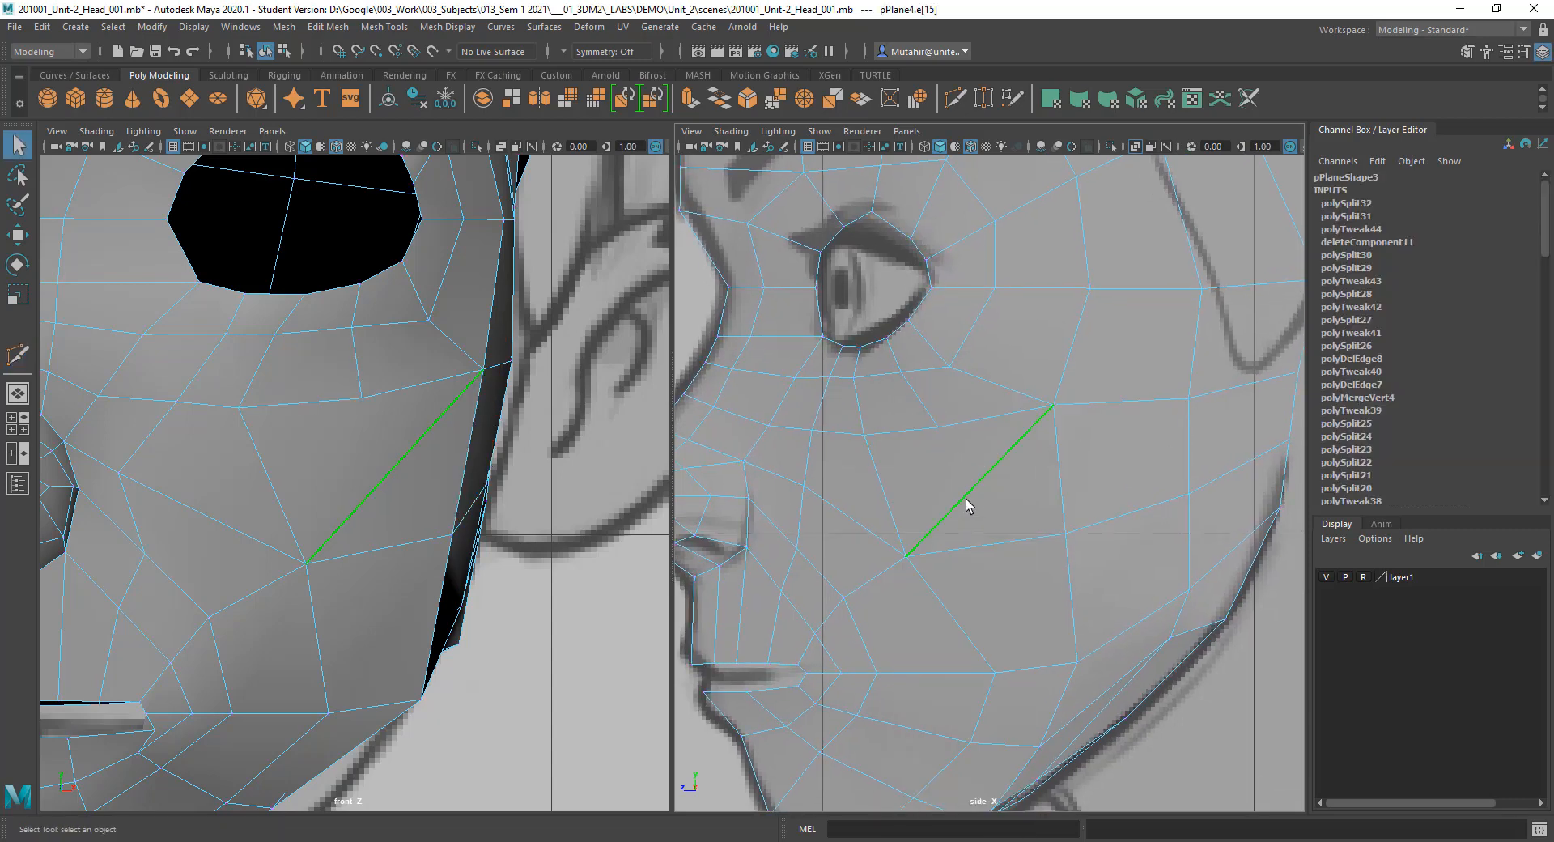
{"action": "key", "text": "ctrl+Delete"}
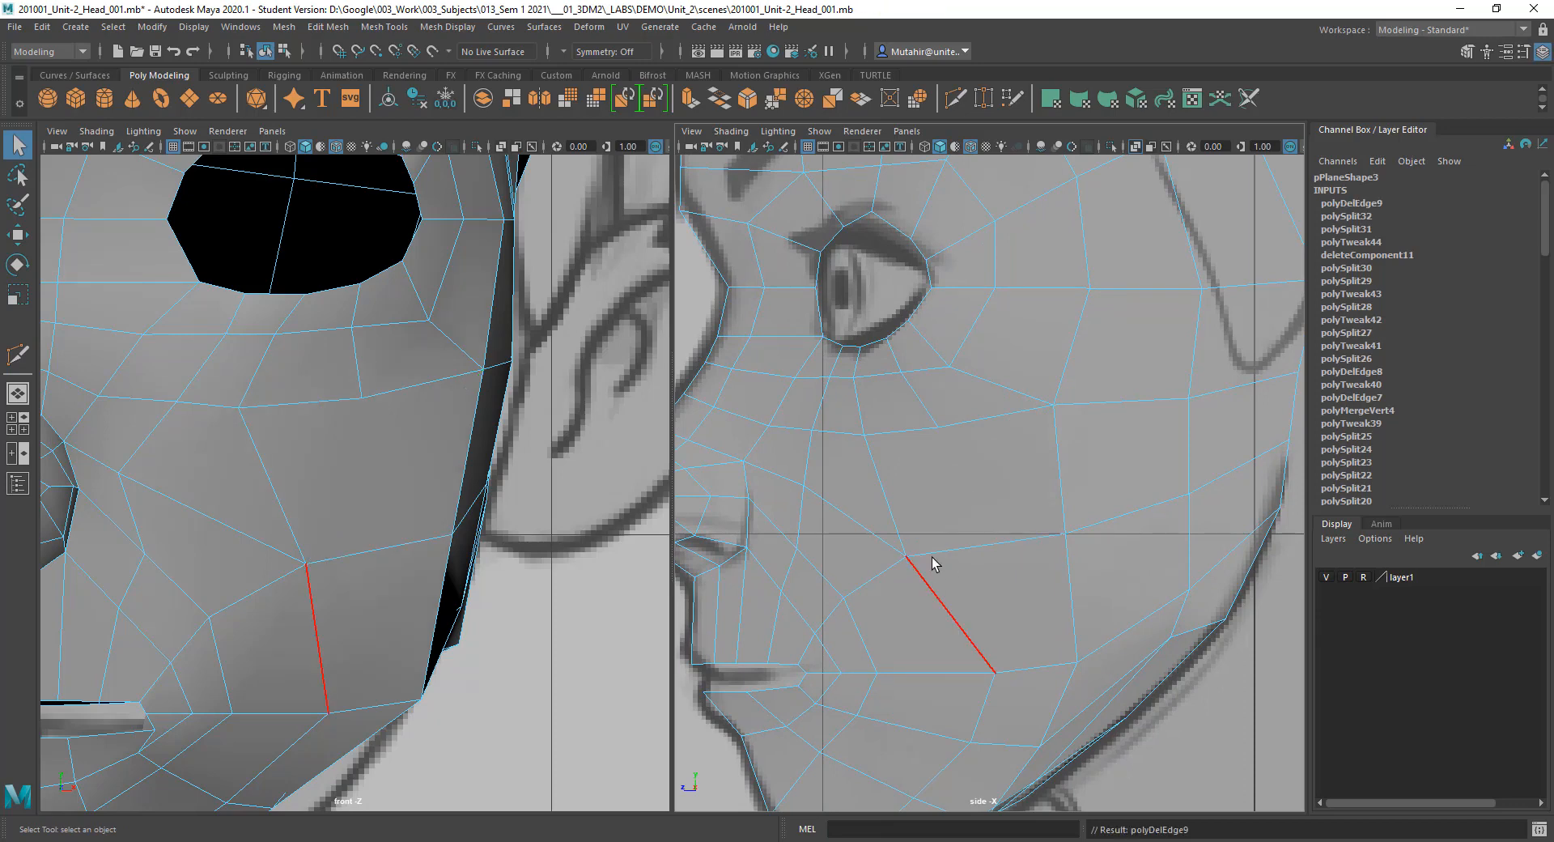
Step: Cut an edge line from the new cheek edge down through the jaw to the chin, and connect its upper end to the row below the eye
{"action": "middle_click_drag", "start_coordinate": [930, 556], "coordinate": [953, 374], "text": "alt"}
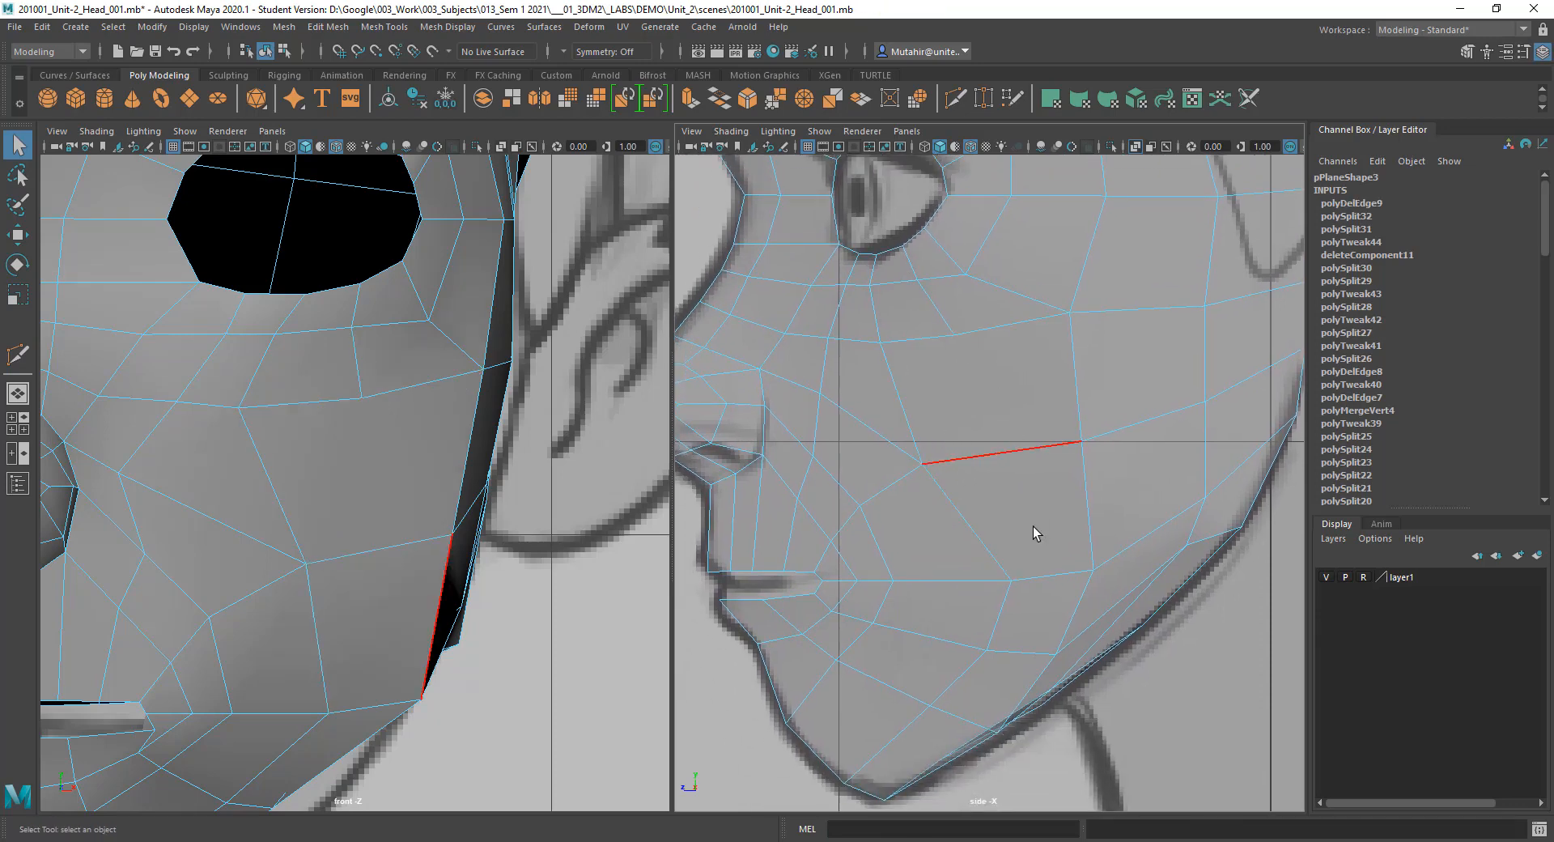
{"action": "left_click", "coordinate": [955, 99]}
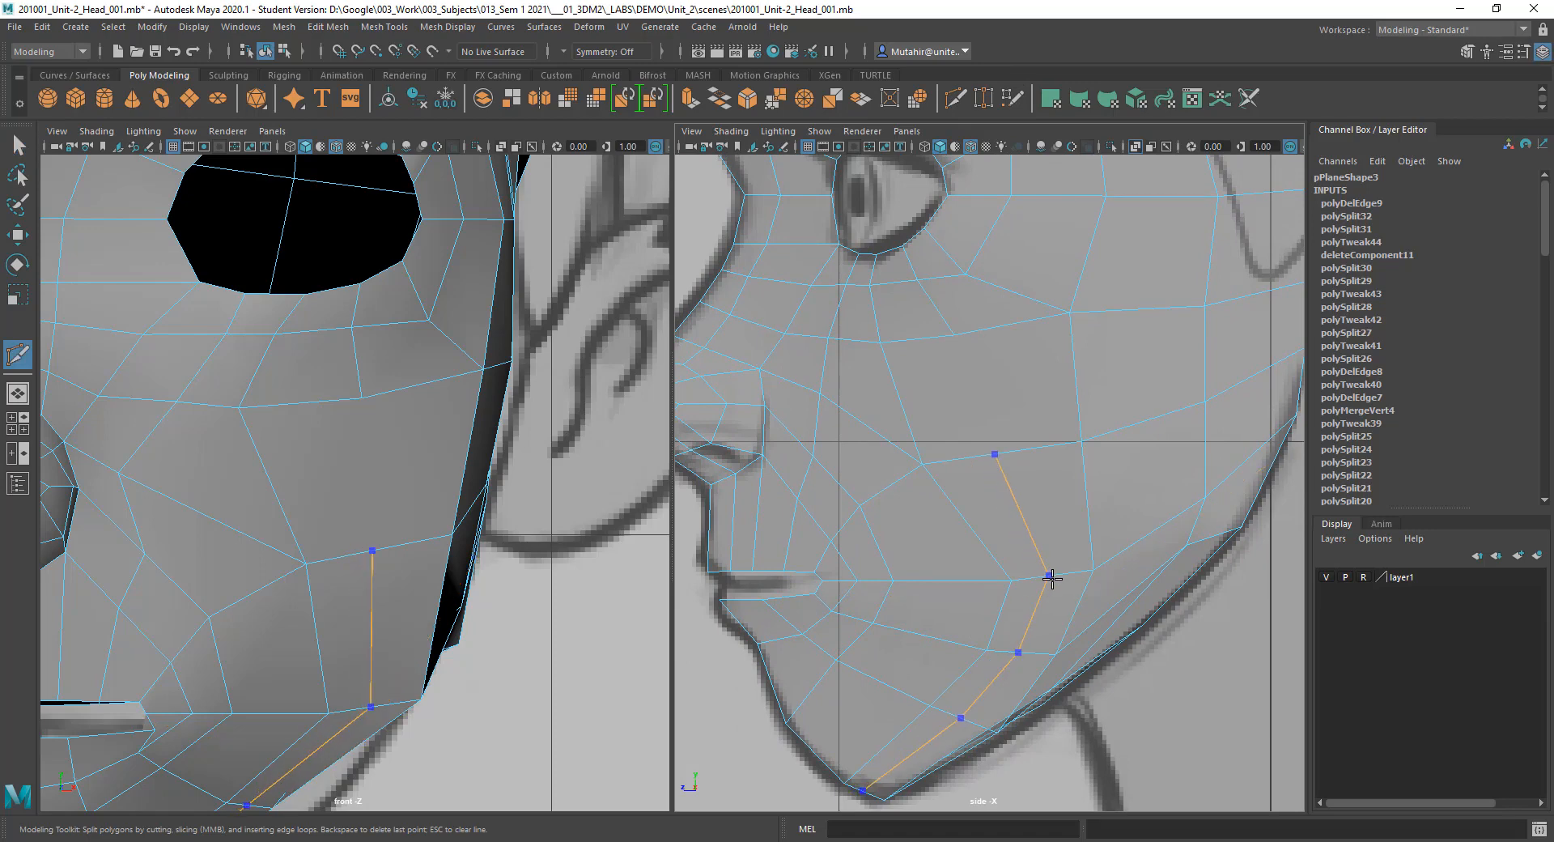
{"action": "key", "text": "Return"}
{"action": "left_click", "coordinate": [954, 334]}
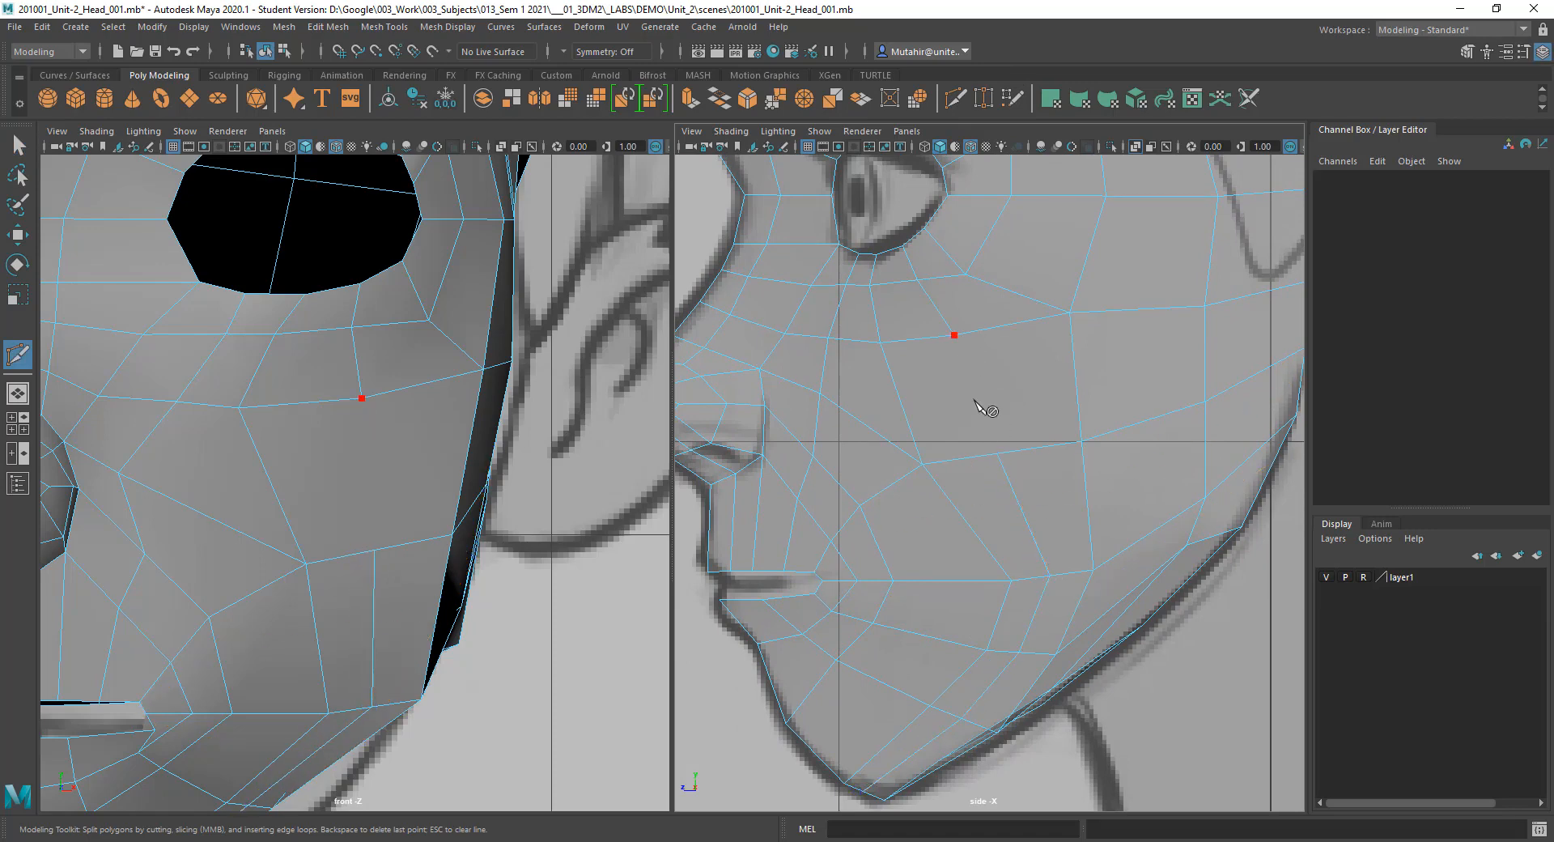
{"action": "left_click", "coordinate": [997, 453]}
{"action": "middle_click_drag", "start_coordinate": [921, 394], "coordinate": [943, 355], "text": "alt"}
Step: Slide the jaw edge path running from the mouth-level row to the chin forward, evening out the spacing
{"action": "key", "text": "q"}
{"action": "right_click_drag", "start_coordinate": [965, 431], "coordinate": [963, 392]}
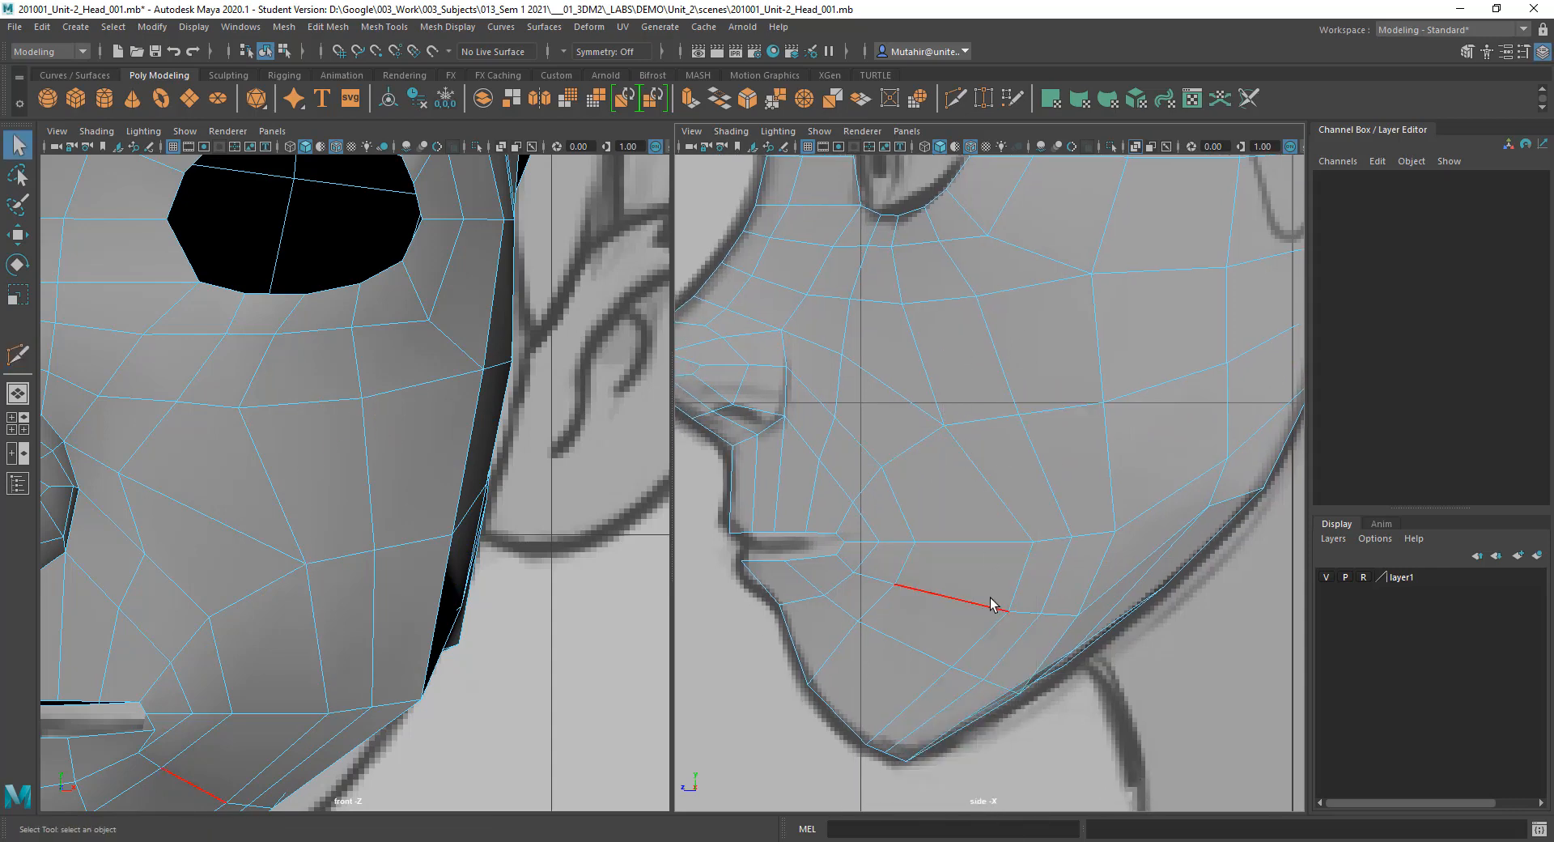
{"action": "left_click", "coordinate": [997, 643]}
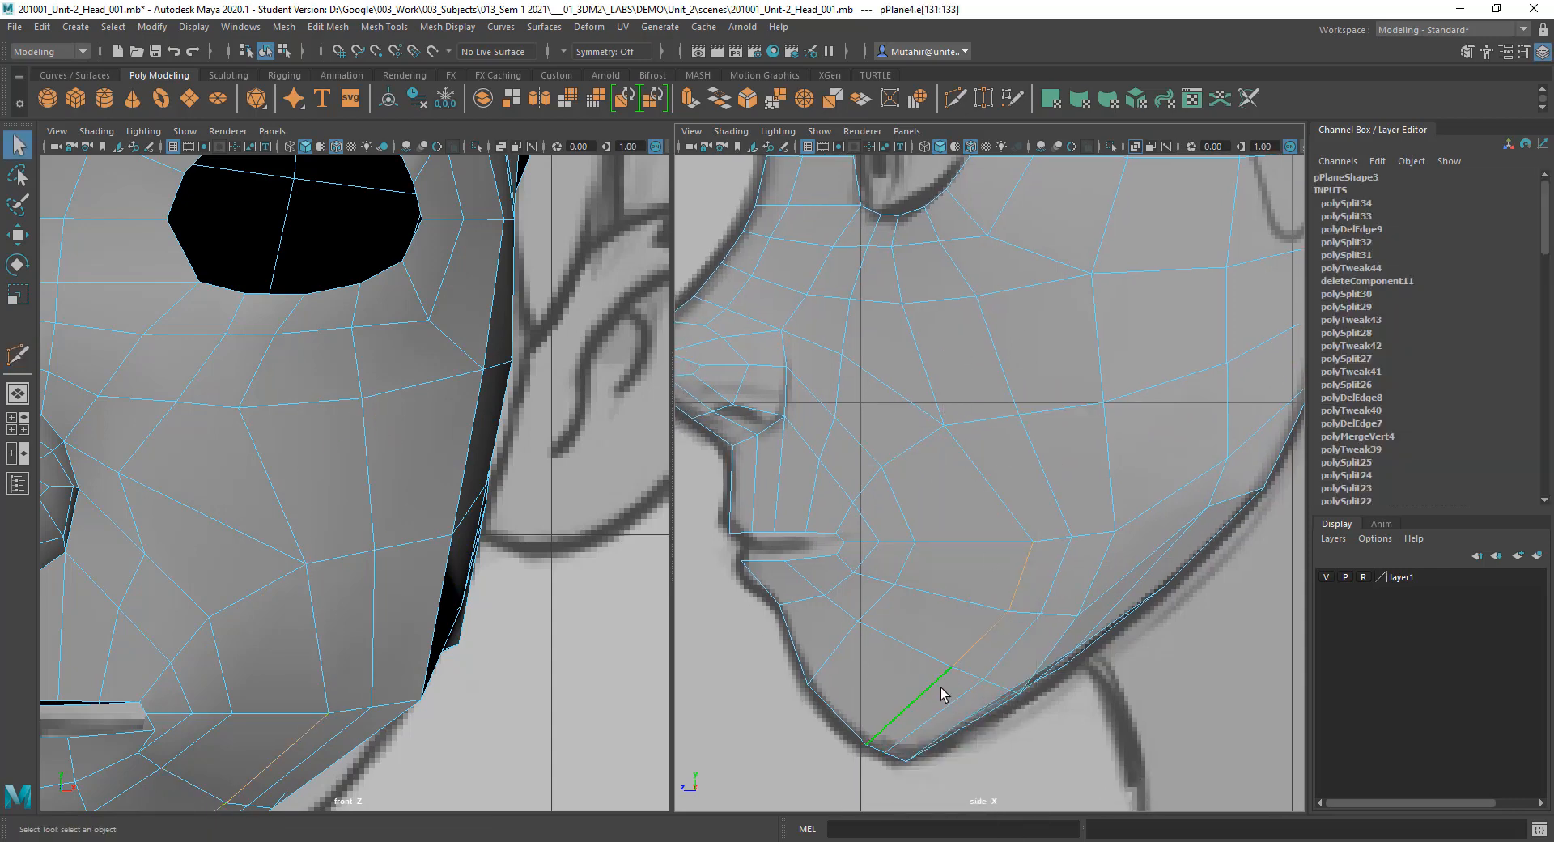
{"action": "right_click_drag", "start_coordinate": [940, 687], "coordinate": [921, 631], "text": "shift"}
{"action": "middle_click_drag", "start_coordinate": [958, 628], "coordinate": [950, 629]}
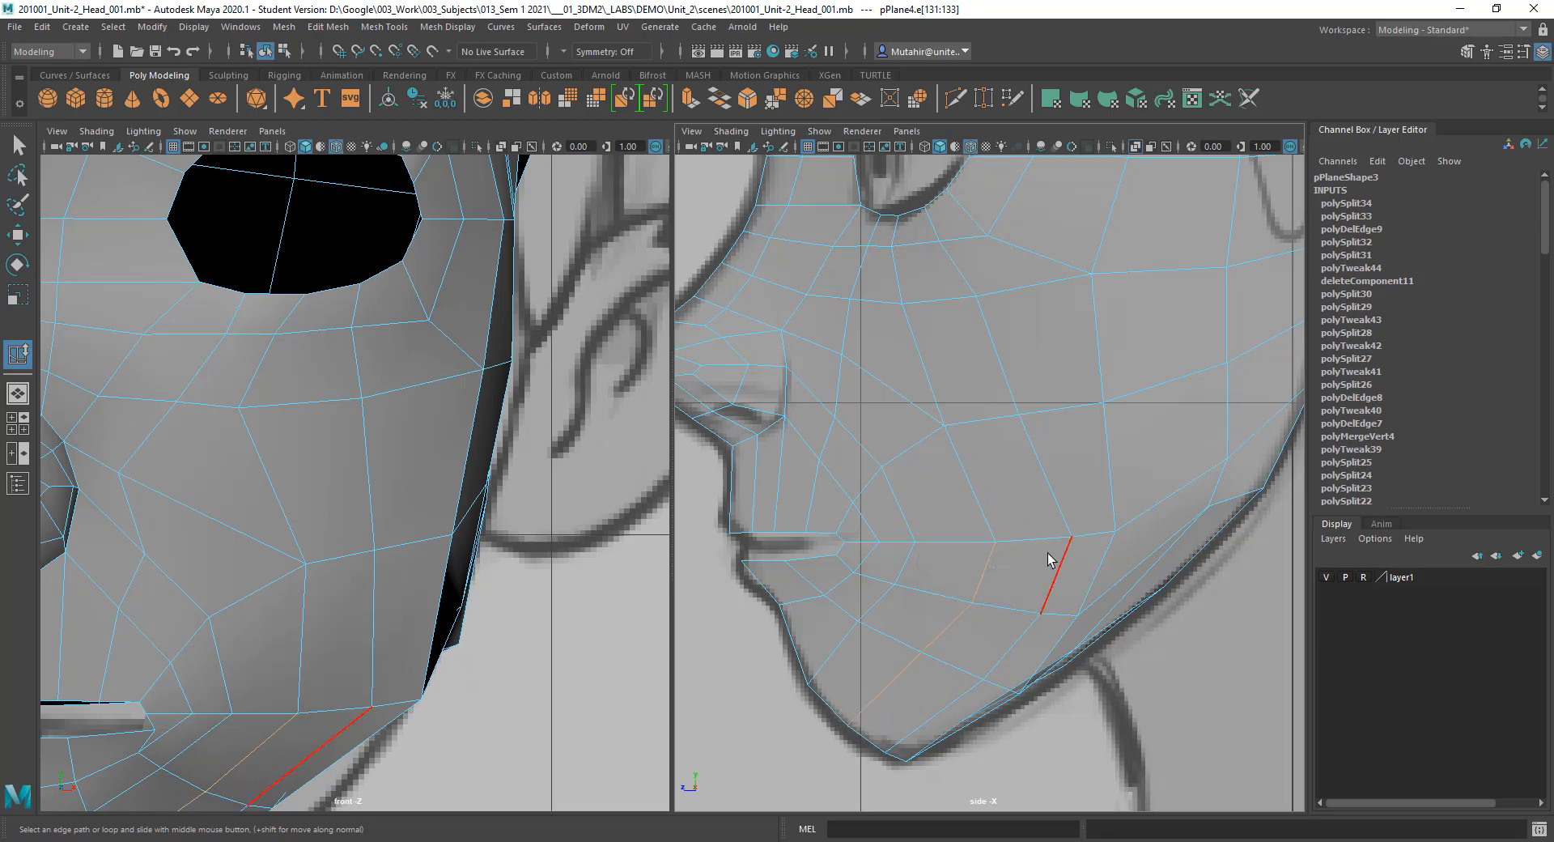
Step: Slide the rear jaw edge path backward toward the sketched jawline
{"action": "middle_click_drag", "start_coordinate": [996, 571], "coordinate": [871, 592], "text": "alt"}
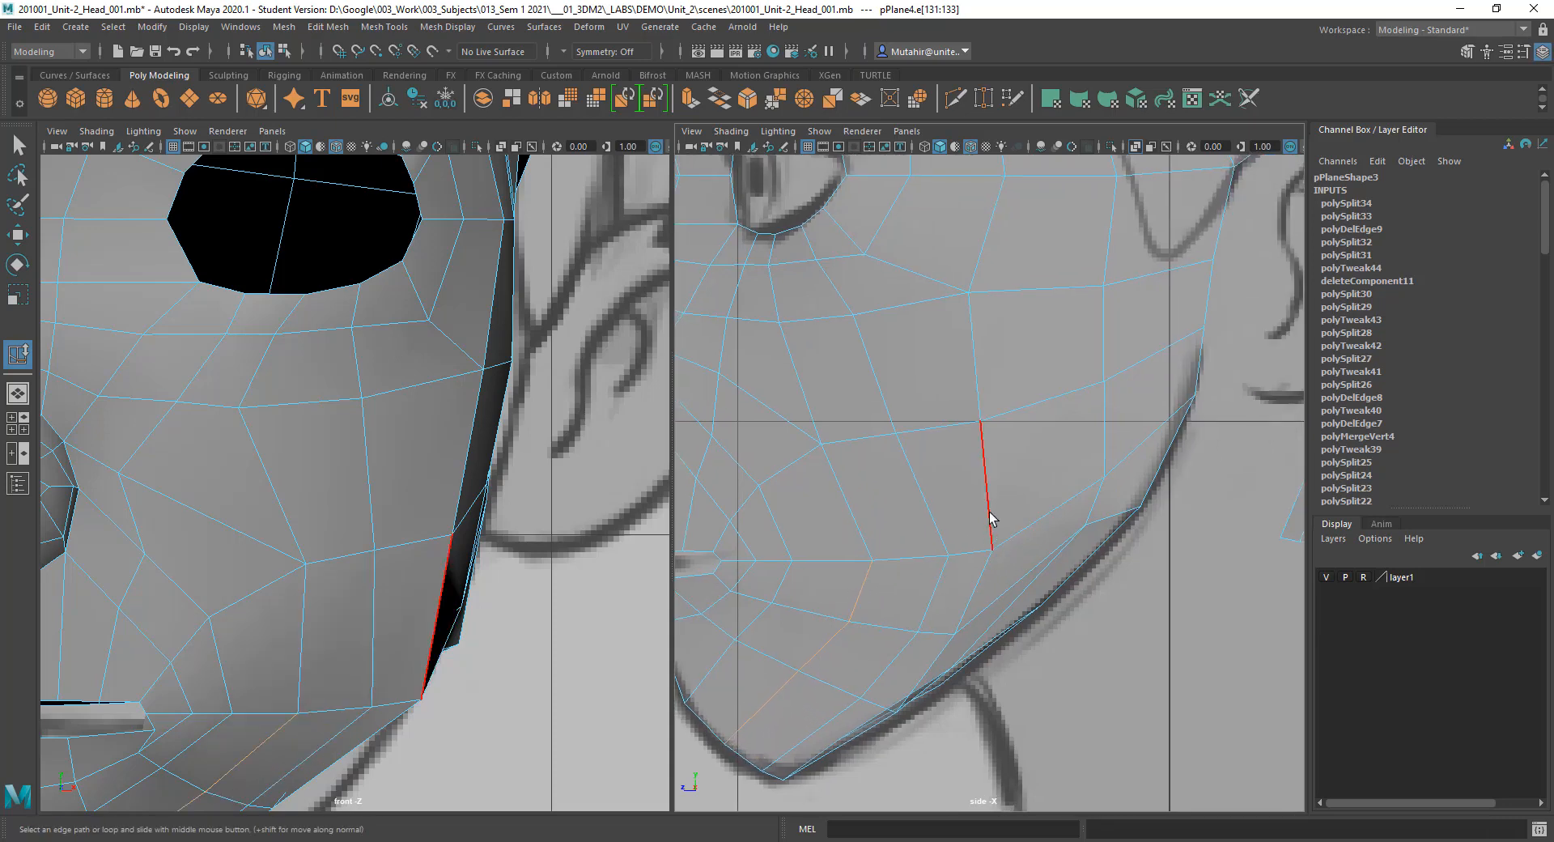
{"action": "middle_click_drag", "start_coordinate": [988, 526], "coordinate": [961, 440], "text": "alt"}
{"action": "left_click", "coordinate": [963, 463]}
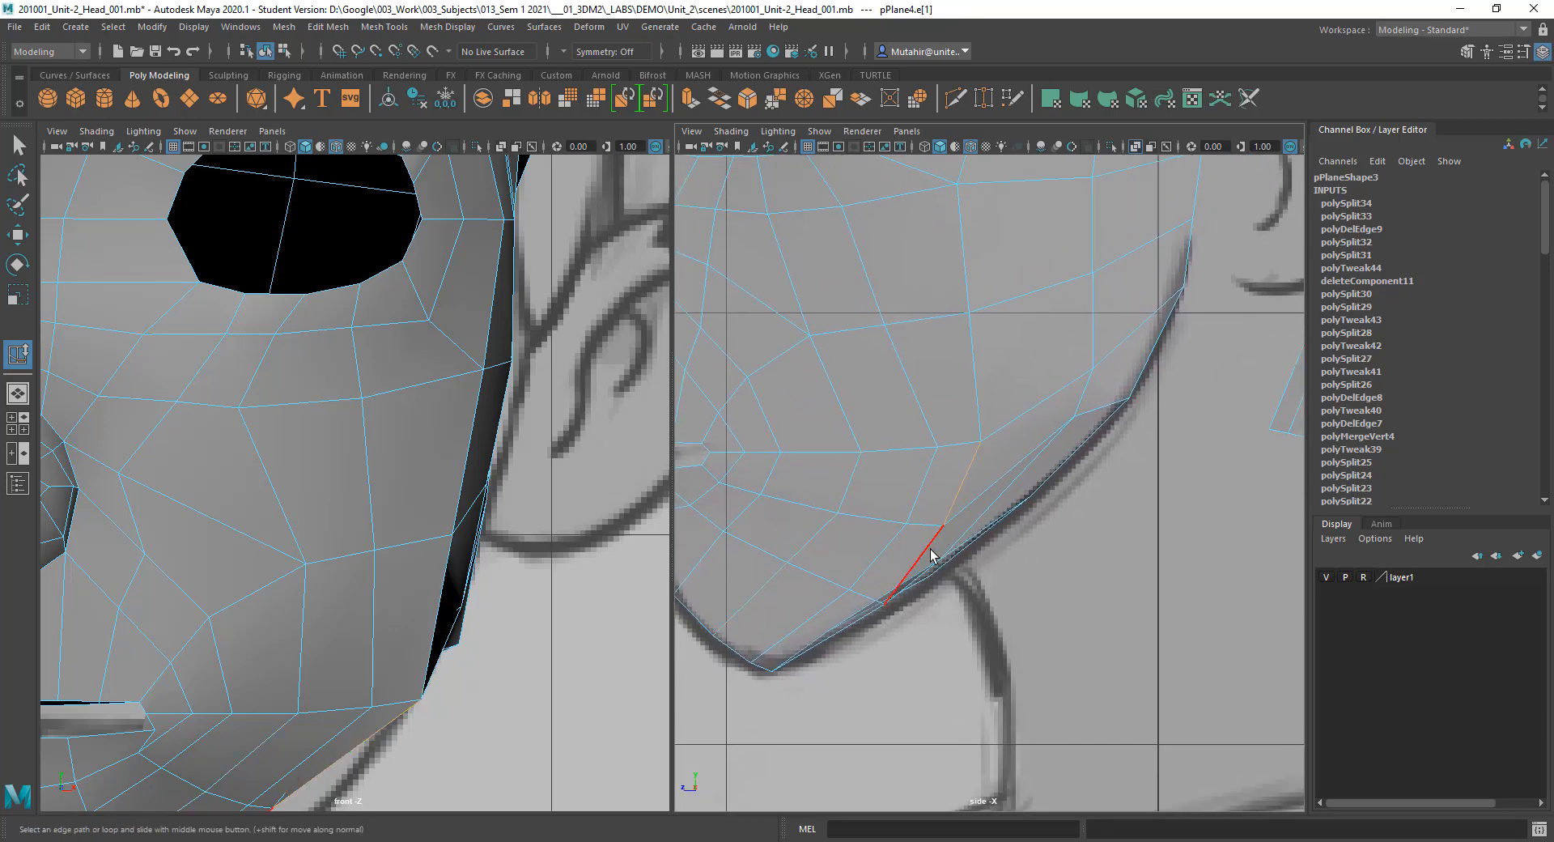
{"action": "middle_click_drag", "start_coordinate": [999, 448], "coordinate": [1030, 664]}
{"action": "key", "text": "q"}
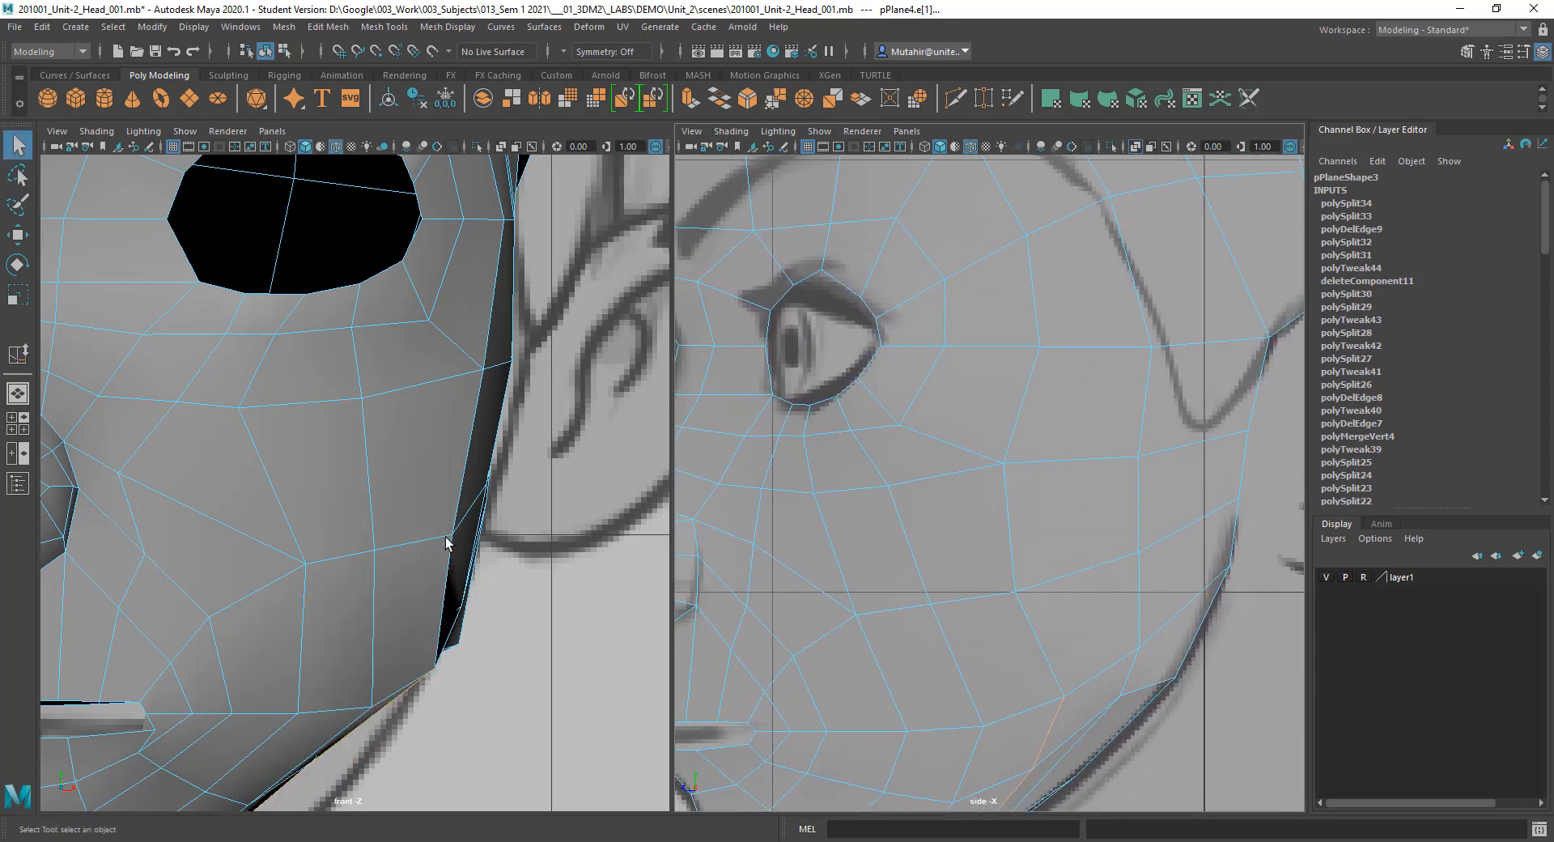
Step: Shift the middle cheek vertex slightly forward and up in the side view
{"action": "right_click_drag", "start_coordinate": [446, 542], "coordinate": [482, 507], "text": "alt"}
{"action": "right_click_drag", "start_coordinate": [454, 441], "coordinate": [415, 439]}
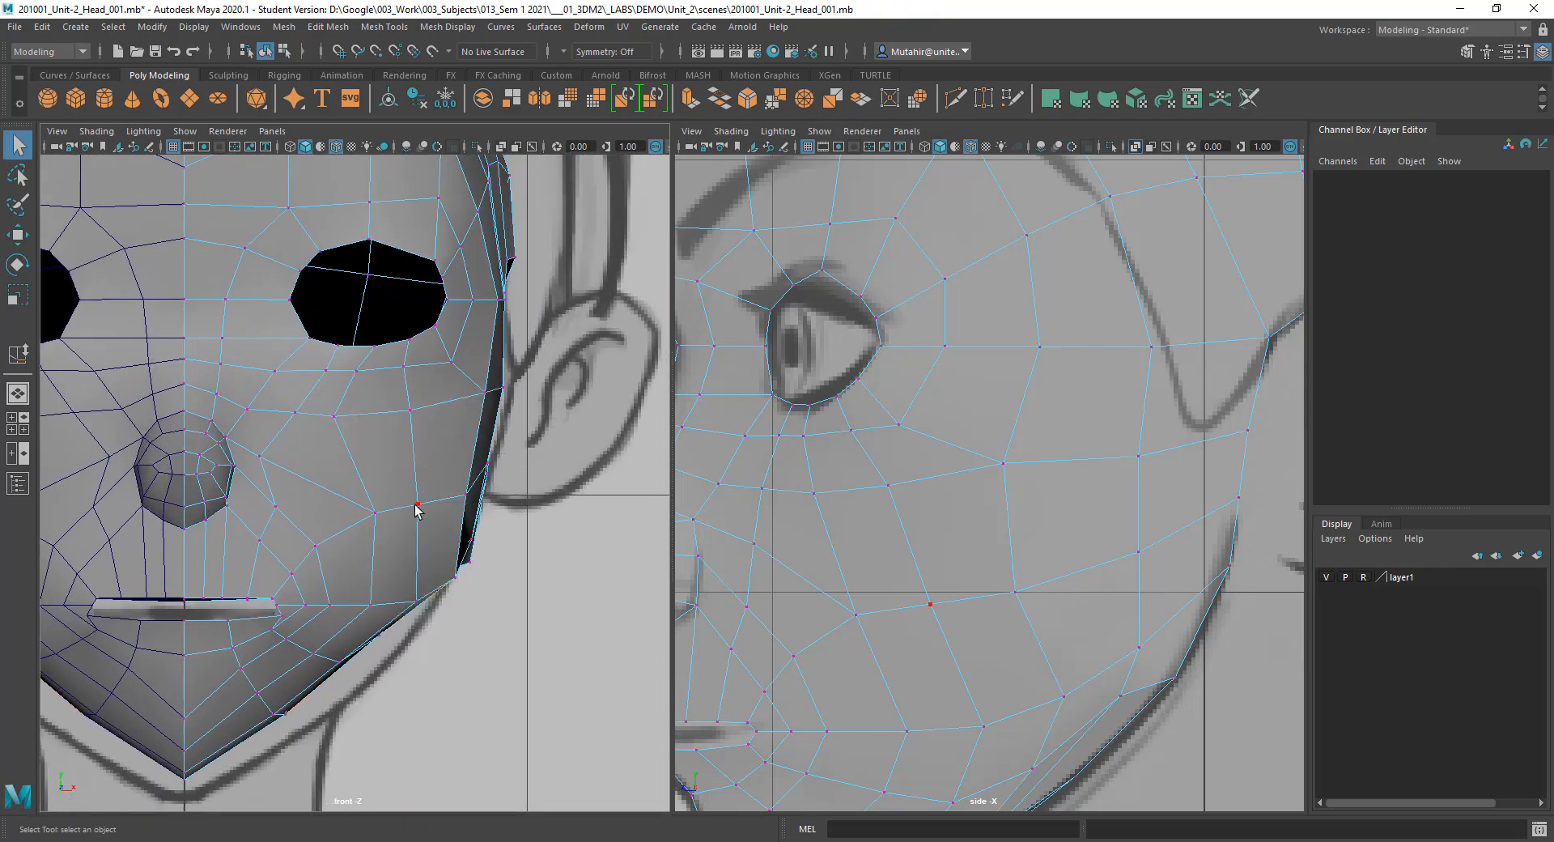
{"action": "middle_click_drag", "start_coordinate": [416, 506], "coordinate": [454, 484], "text": "alt"}
{"action": "left_click", "coordinate": [414, 489]}
{"action": "middle_click_drag", "start_coordinate": [928, 595], "coordinate": [1032, 479], "text": "alt"}
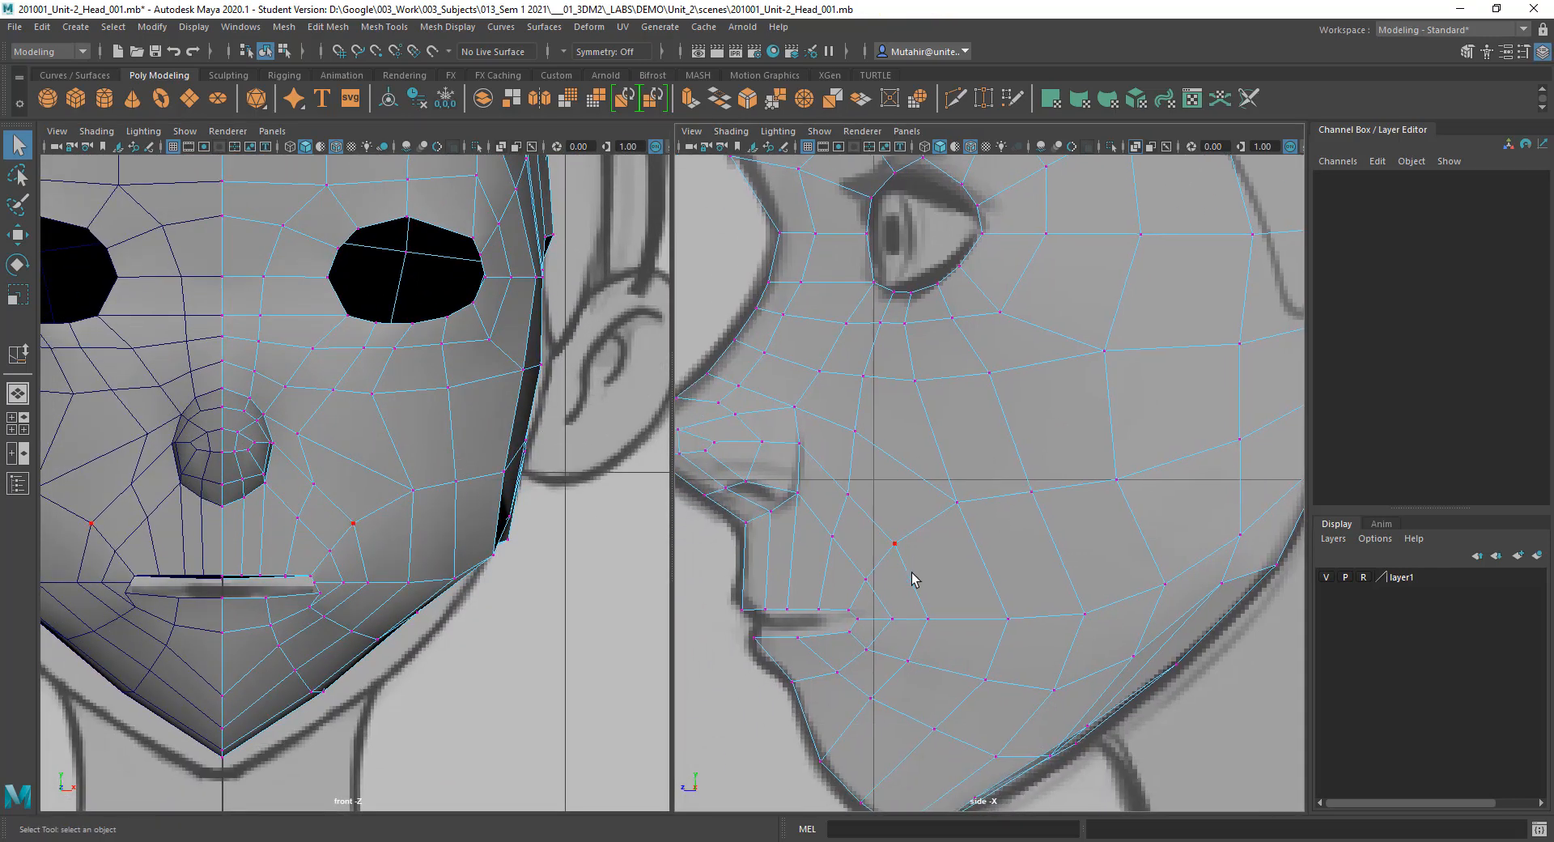
{"action": "key", "text": "w"}
{"action": "left_click_drag", "start_coordinate": [957, 503], "coordinate": [936, 494]}
{"action": "key", "text": "q"}
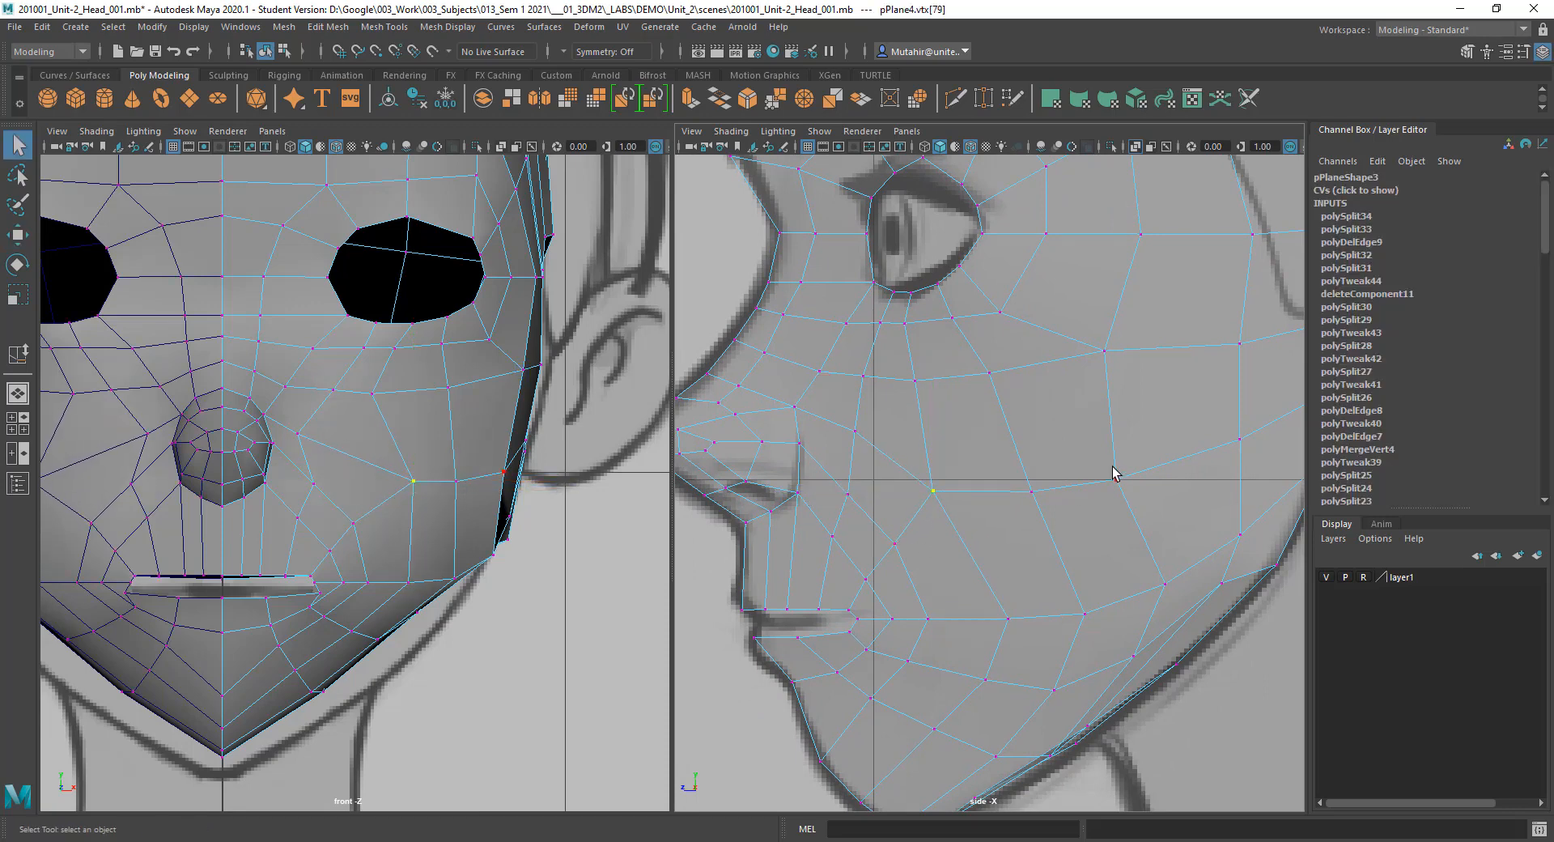
Step: Shift the next cheek vertex behind it forward, and the vertex above in the row below the eye forward and slightly down
{"action": "middle_click_drag", "start_coordinate": [1039, 360], "coordinate": [1032, 392], "text": "alt"}
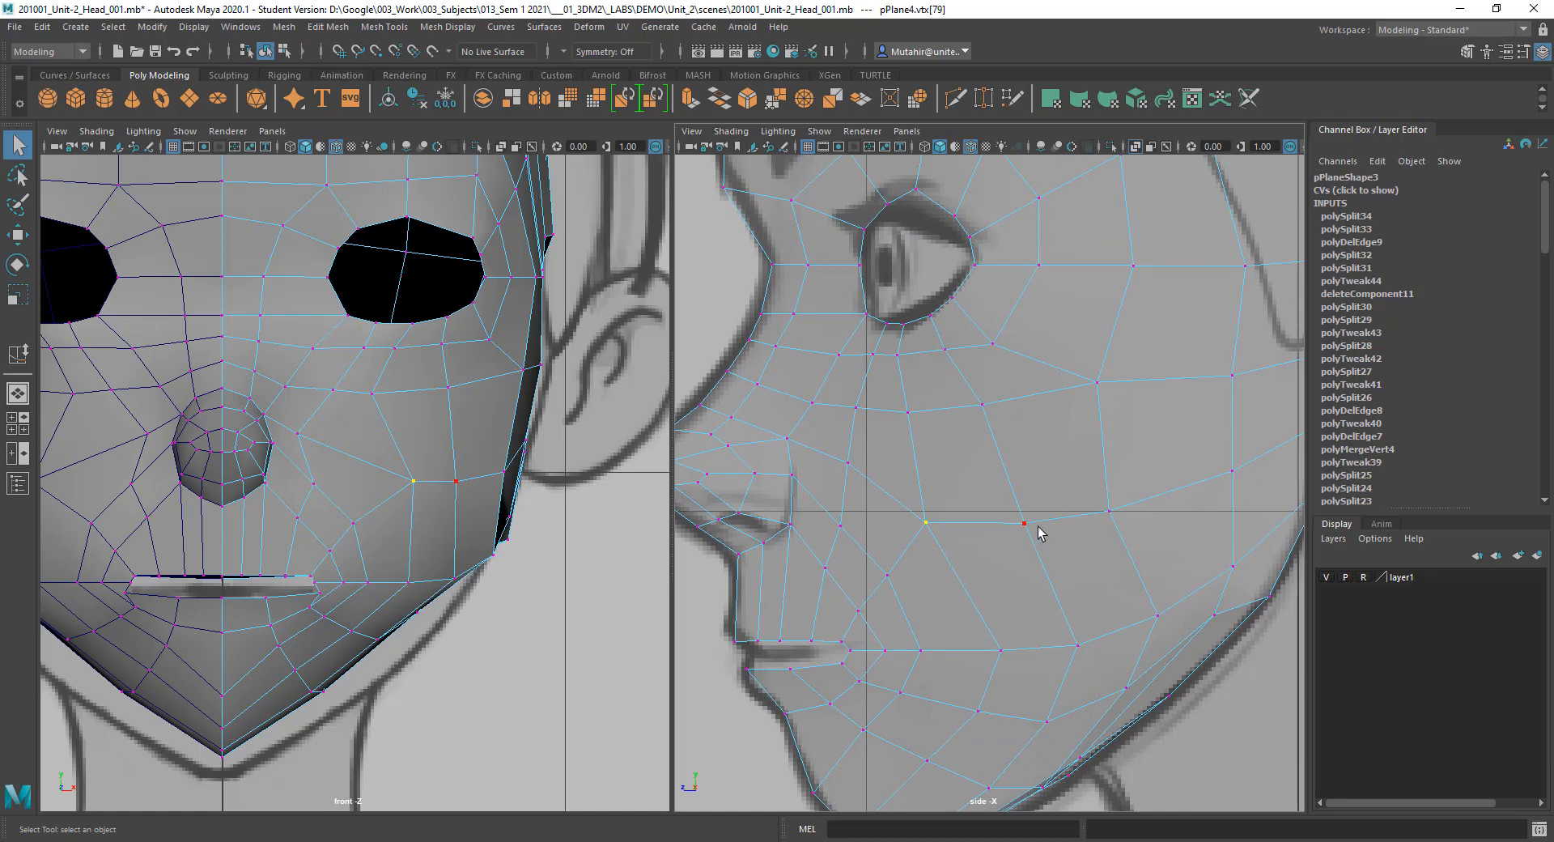
{"action": "key", "text": "w"}
{"action": "mouse_move", "coordinate": [1014, 504]}
{"action": "left_mouse_down"}
{"action": "mouse_move", "coordinate": [1061, 559]}
{"action": "mouse_move", "coordinate": [1014, 520]}
{"action": "left_mouse_up"}
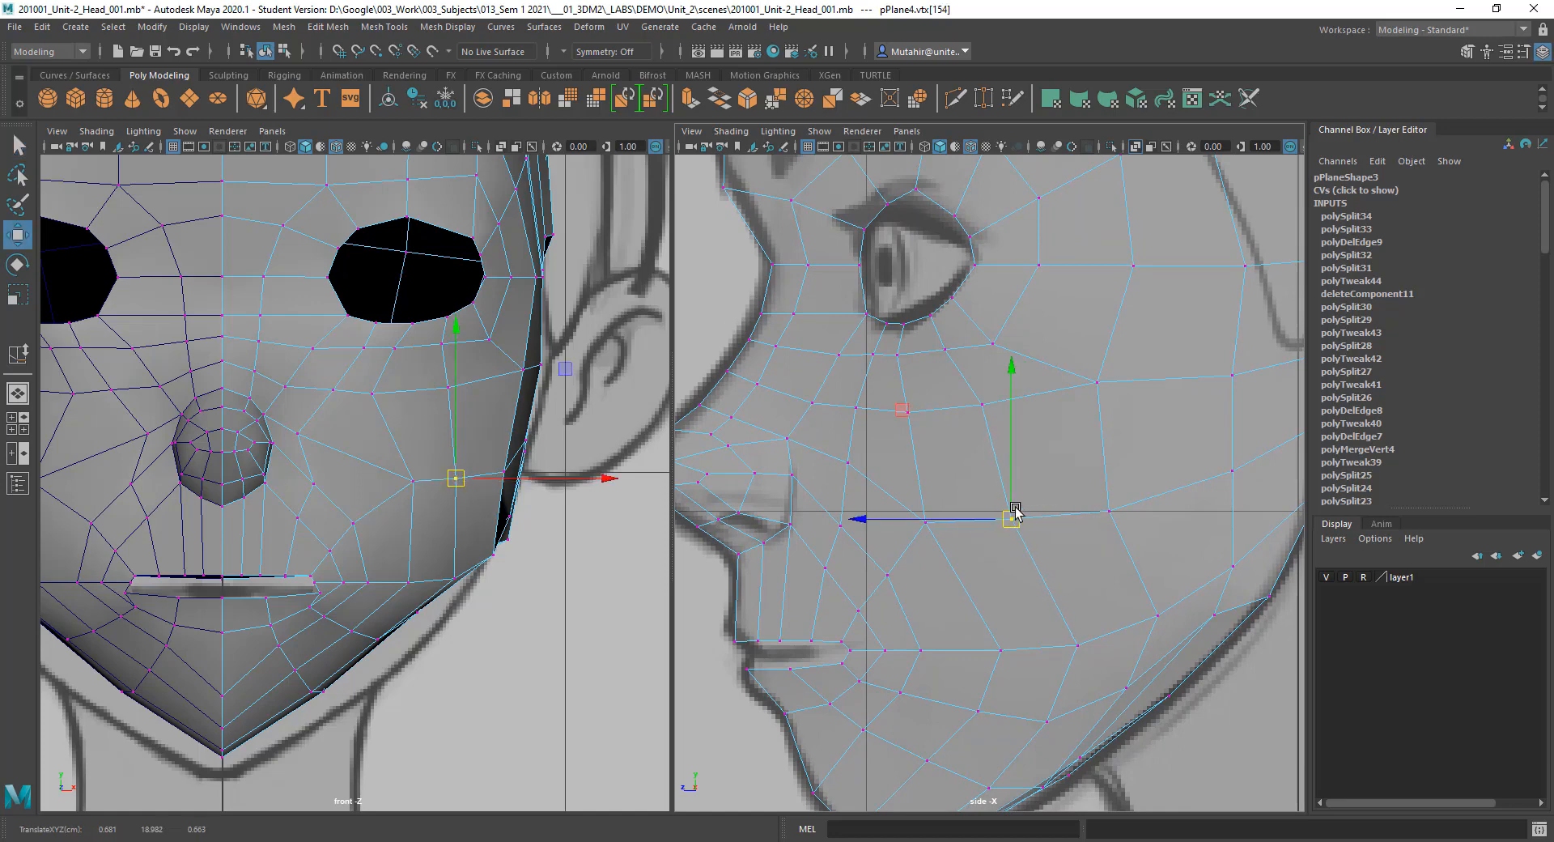
{"action": "key", "text": "q"}
{"action": "mouse_move", "coordinate": [955, 385]}
{"action": "left_mouse_down"}
{"action": "mouse_move", "coordinate": [1019, 426]}
{"action": "mouse_move", "coordinate": [957, 414]}
{"action": "left_mouse_up"}
{"action": "key", "text": "w"}
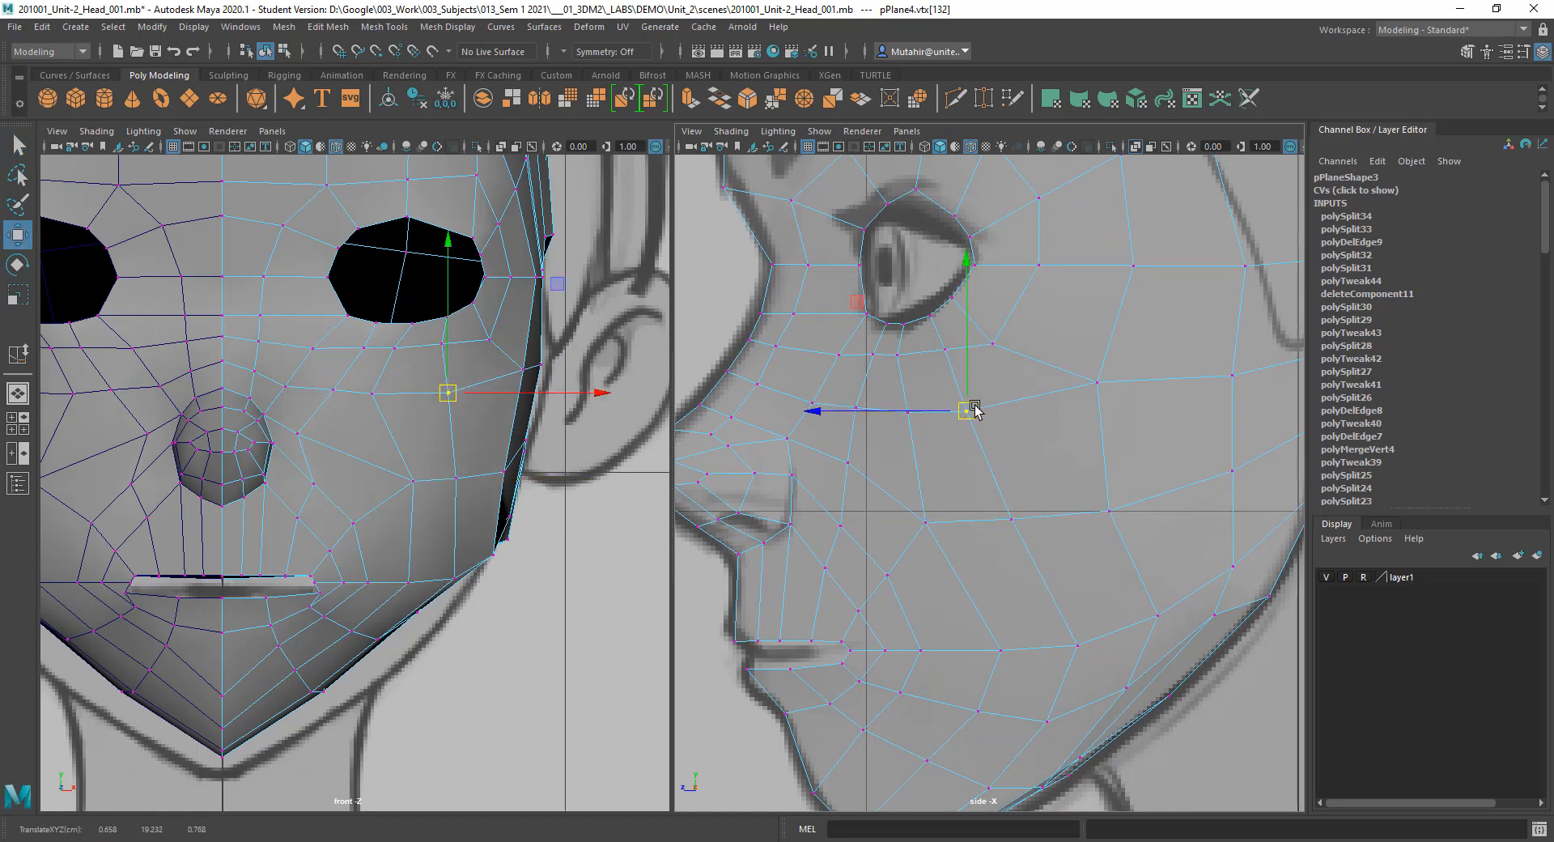
{"action": "key", "text": "q"}
Step: Move the upper rear cheek vertex forward and down, and shift the vertex below it slightly forward in the side view
{"action": "left_click", "coordinate": [1098, 382]}
{"action": "key", "text": "w"}
{"action": "left_click_drag", "start_coordinate": [1097, 382], "coordinate": [1050, 397]}
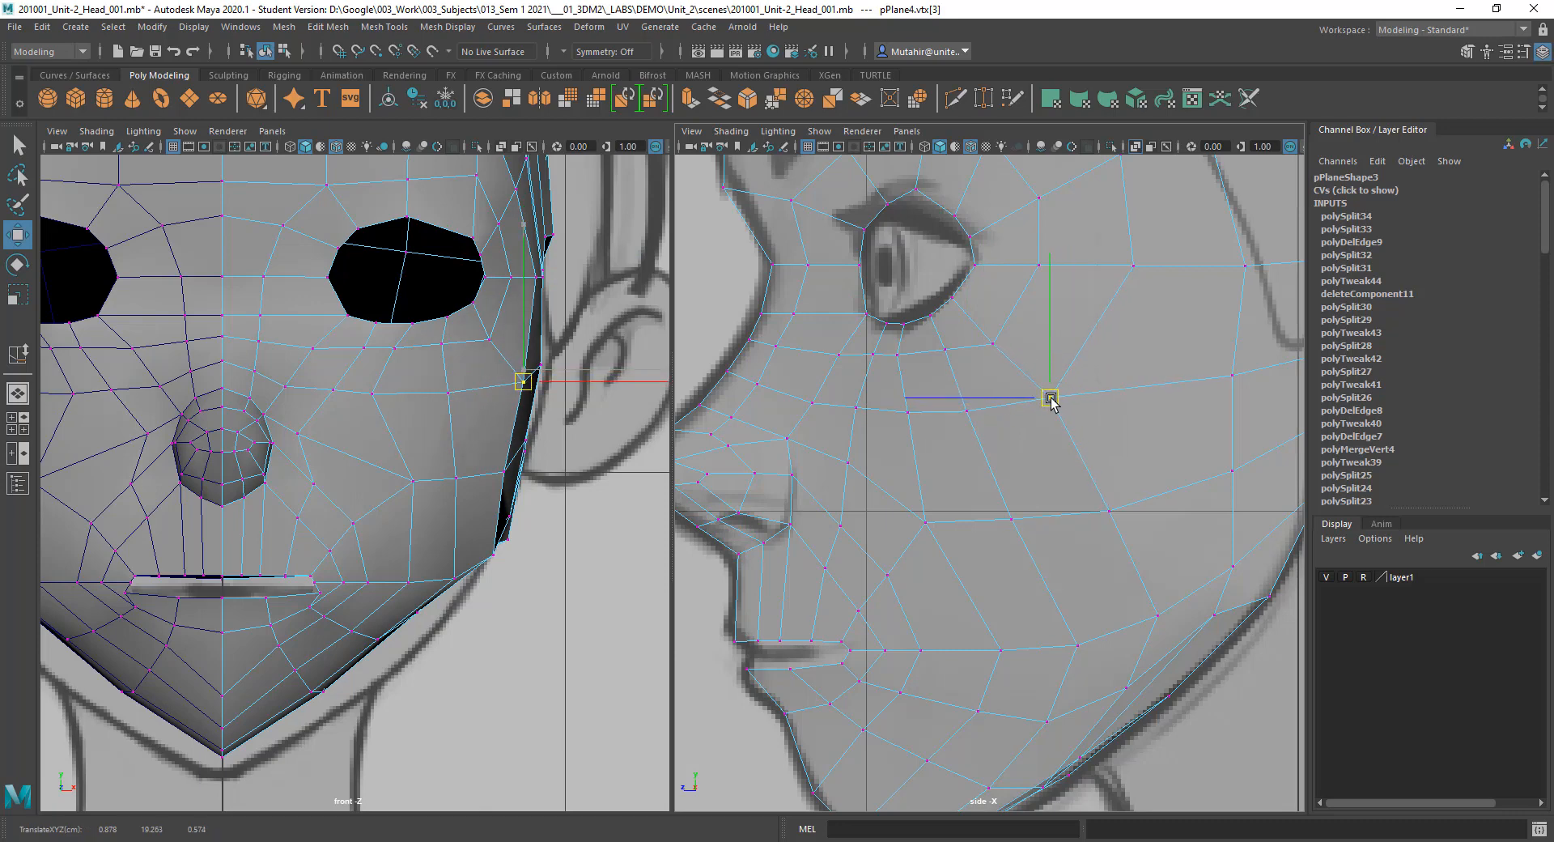
{"action": "key", "text": "q"}
{"action": "left_click", "coordinate": [1108, 511]}
{"action": "key", "text": "w"}
{"action": "left_click_drag", "start_coordinate": [1103, 519], "coordinate": [1097, 519]}
{"action": "key", "text": "q"}
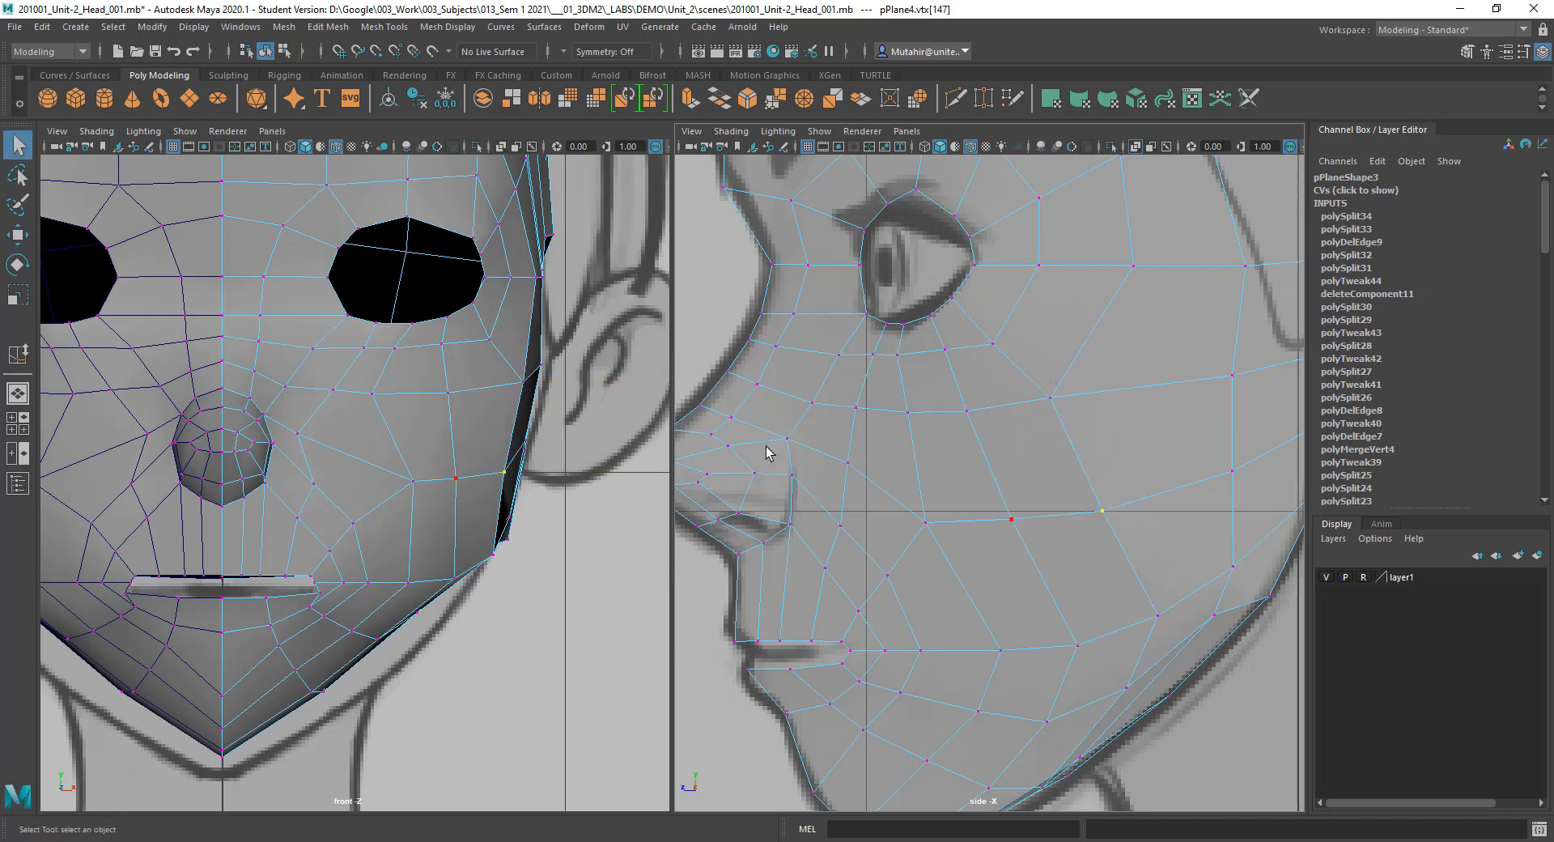
Step: Adjust the rear cheek vertex slightly outward in the front view and move the jaw-corner vertex below it slightly inward
{"action": "middle_click_drag", "start_coordinate": [419, 368], "coordinate": [419, 427], "text": "alt"}
{"action": "middle_click_drag", "start_coordinate": [509, 365], "coordinate": [538, 388], "text": "alt"}
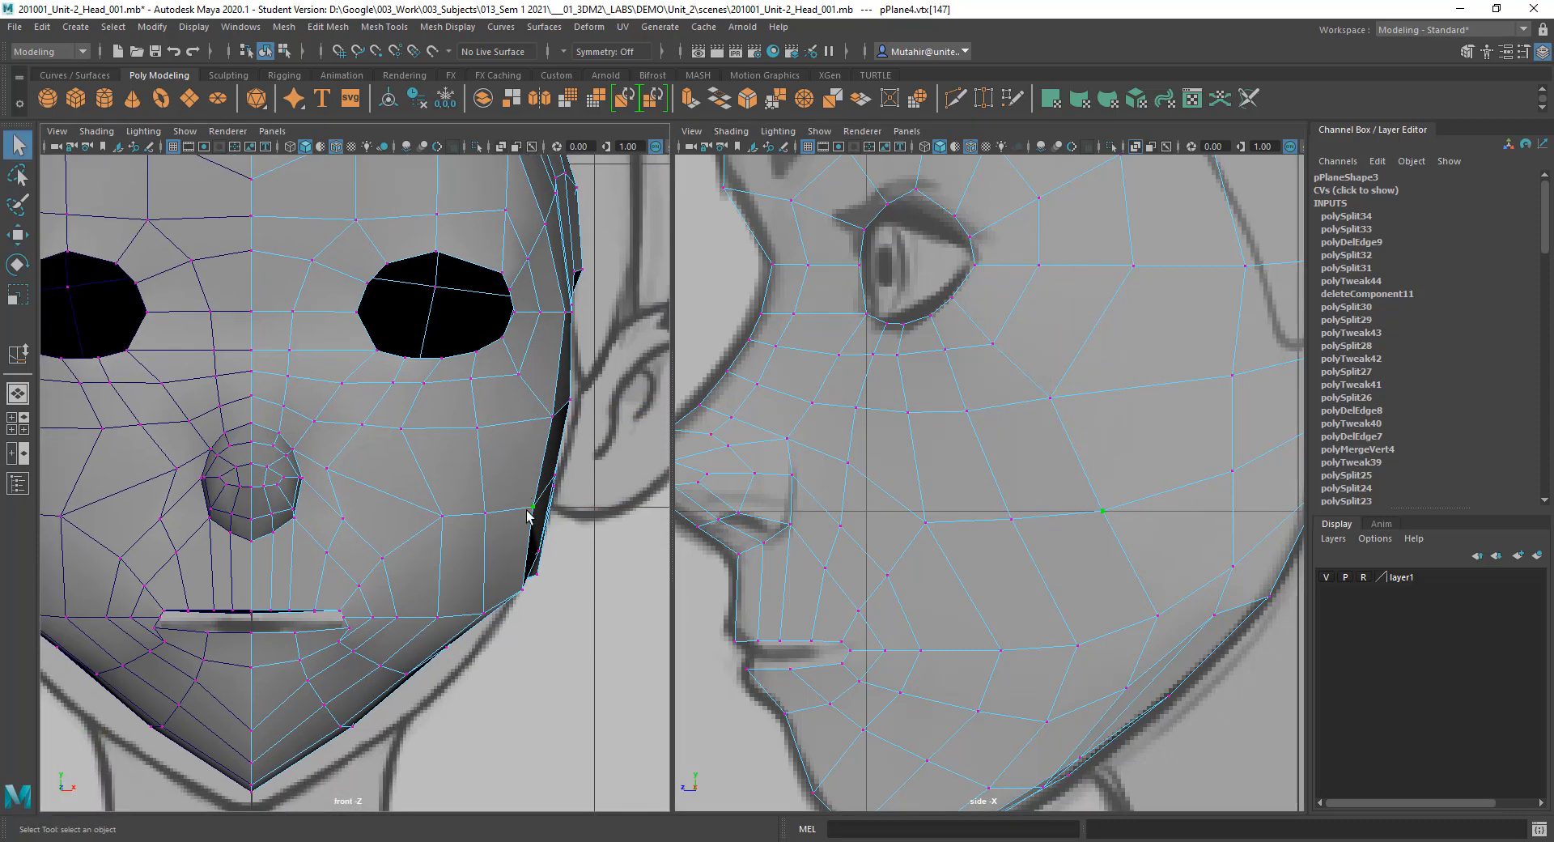
{"action": "key", "text": "w"}
{"action": "left_click_drag", "start_coordinate": [524, 517], "coordinate": [586, 504]}
{"action": "key", "text": "ctrl+z"}
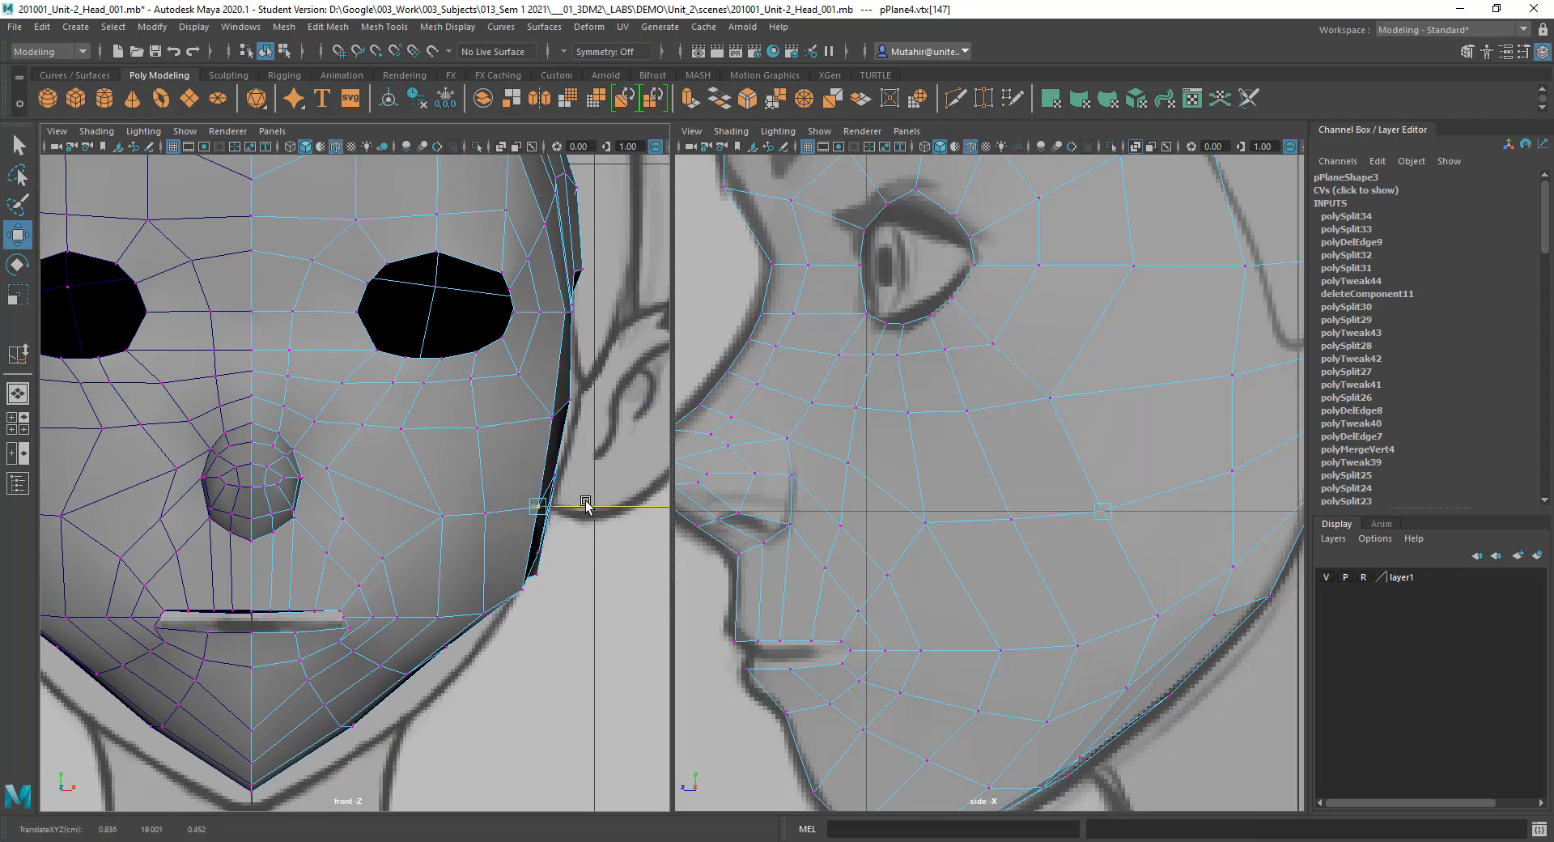
{"action": "key", "text": "q"}
{"action": "left_click", "coordinate": [523, 589]}
{"action": "key", "text": "w"}
{"action": "left_click_drag", "start_coordinate": [571, 589], "coordinate": [564, 588]}
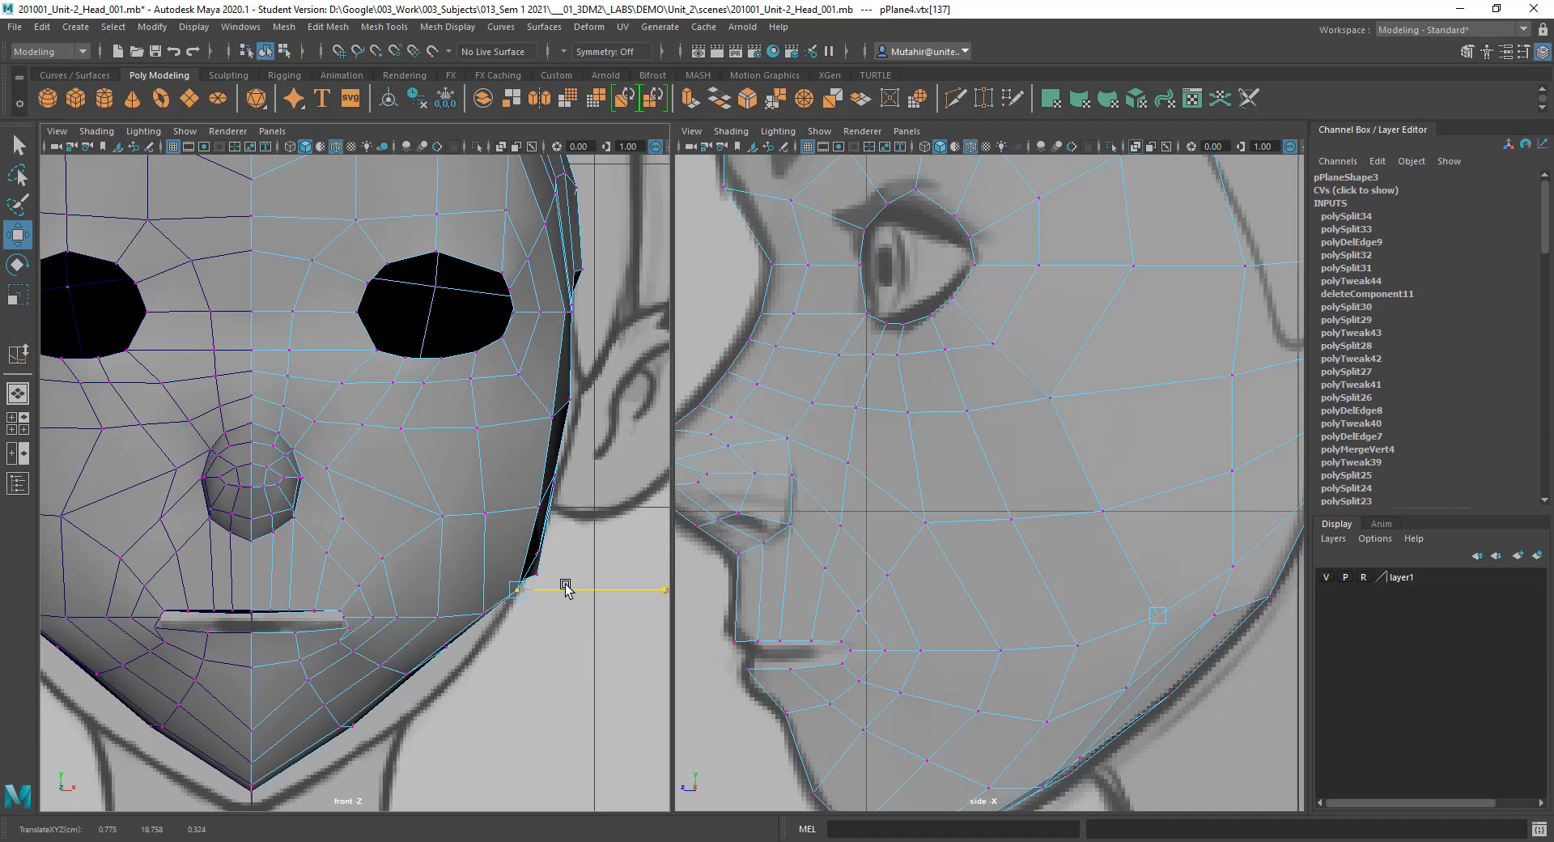
{"action": "key", "text": "q"}
{"action": "left_click", "coordinate": [481, 614]}
{"action": "key", "text": "w"}
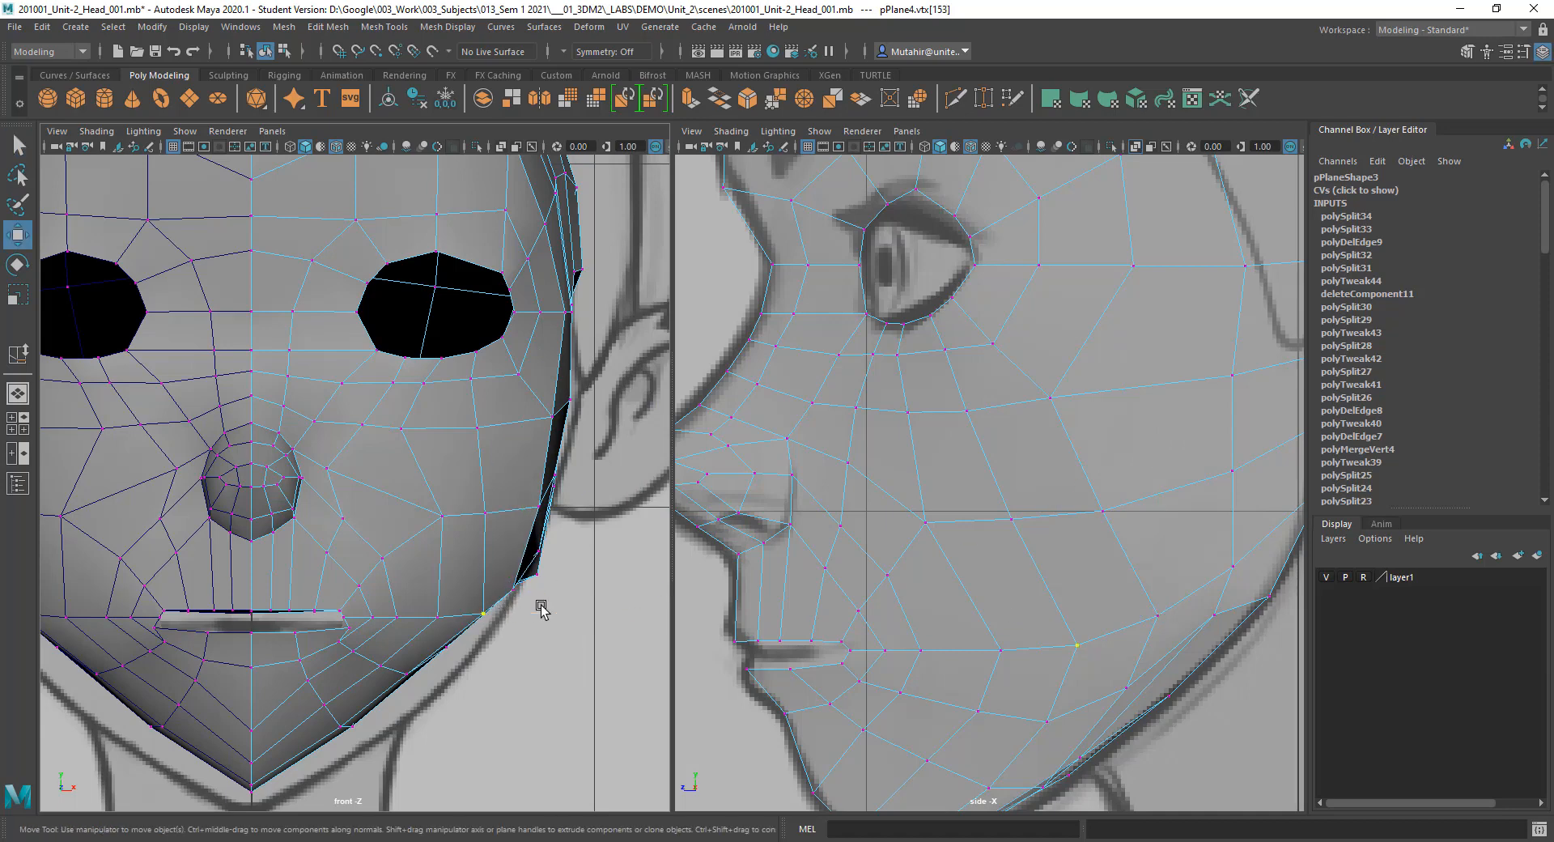
{"action": "key", "text": "q"}
{"action": "left_click", "coordinate": [437, 616]}
{"action": "key", "text": "w"}
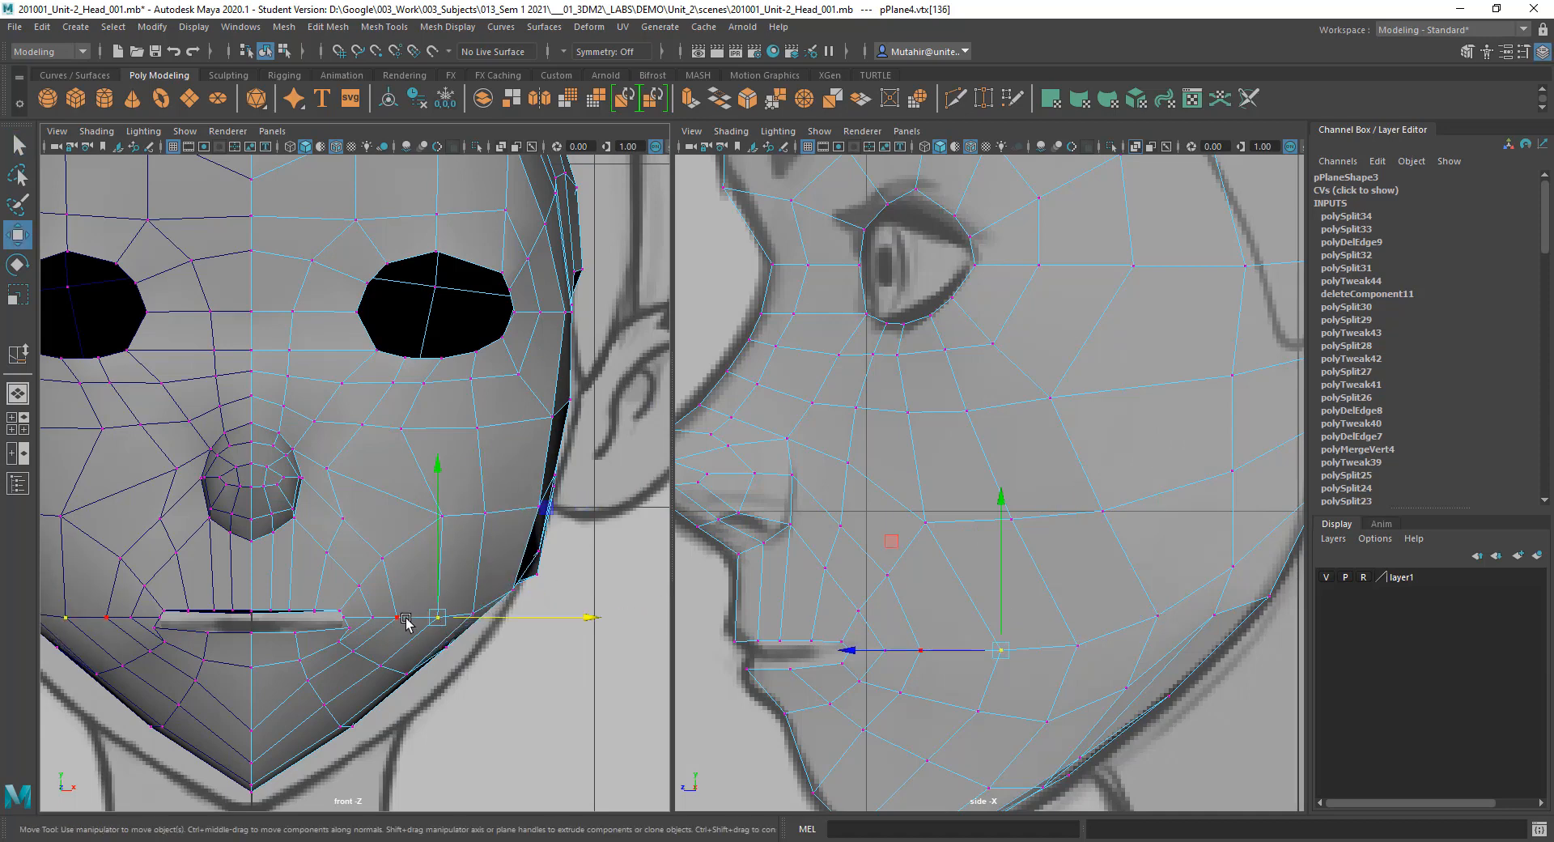
{"action": "middle_click_drag", "start_coordinate": [1021, 662], "coordinate": [1081, 599], "text": "alt"}
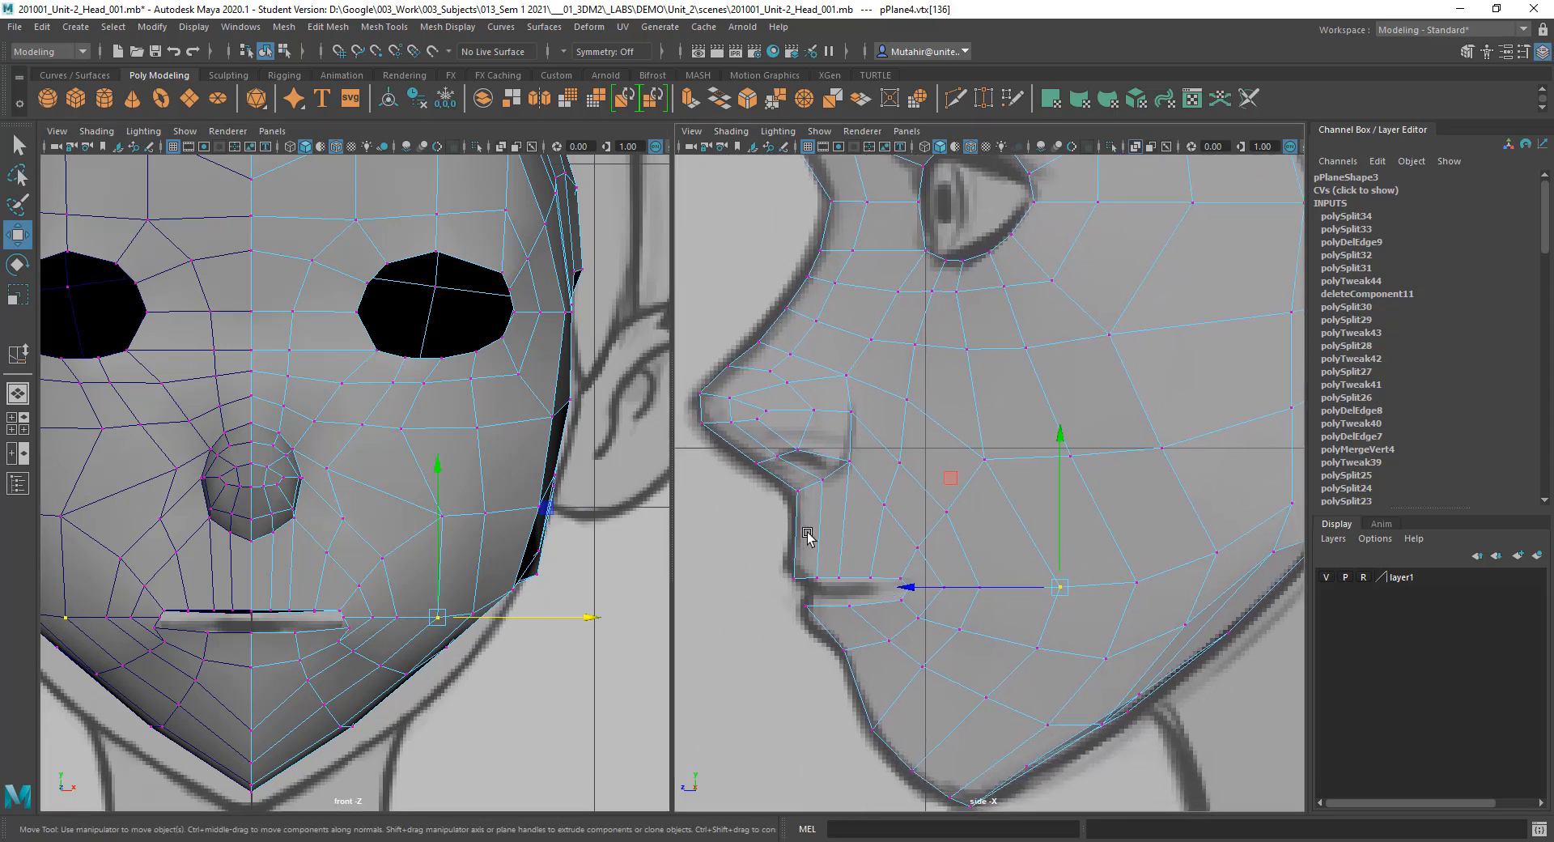
{"action": "middle_click_drag", "start_coordinate": [463, 527], "coordinate": [465, 539], "text": "alt"}
Step: Lower the middle cheek vertex beside the nose in the front view
{"action": "key", "text": "q"}
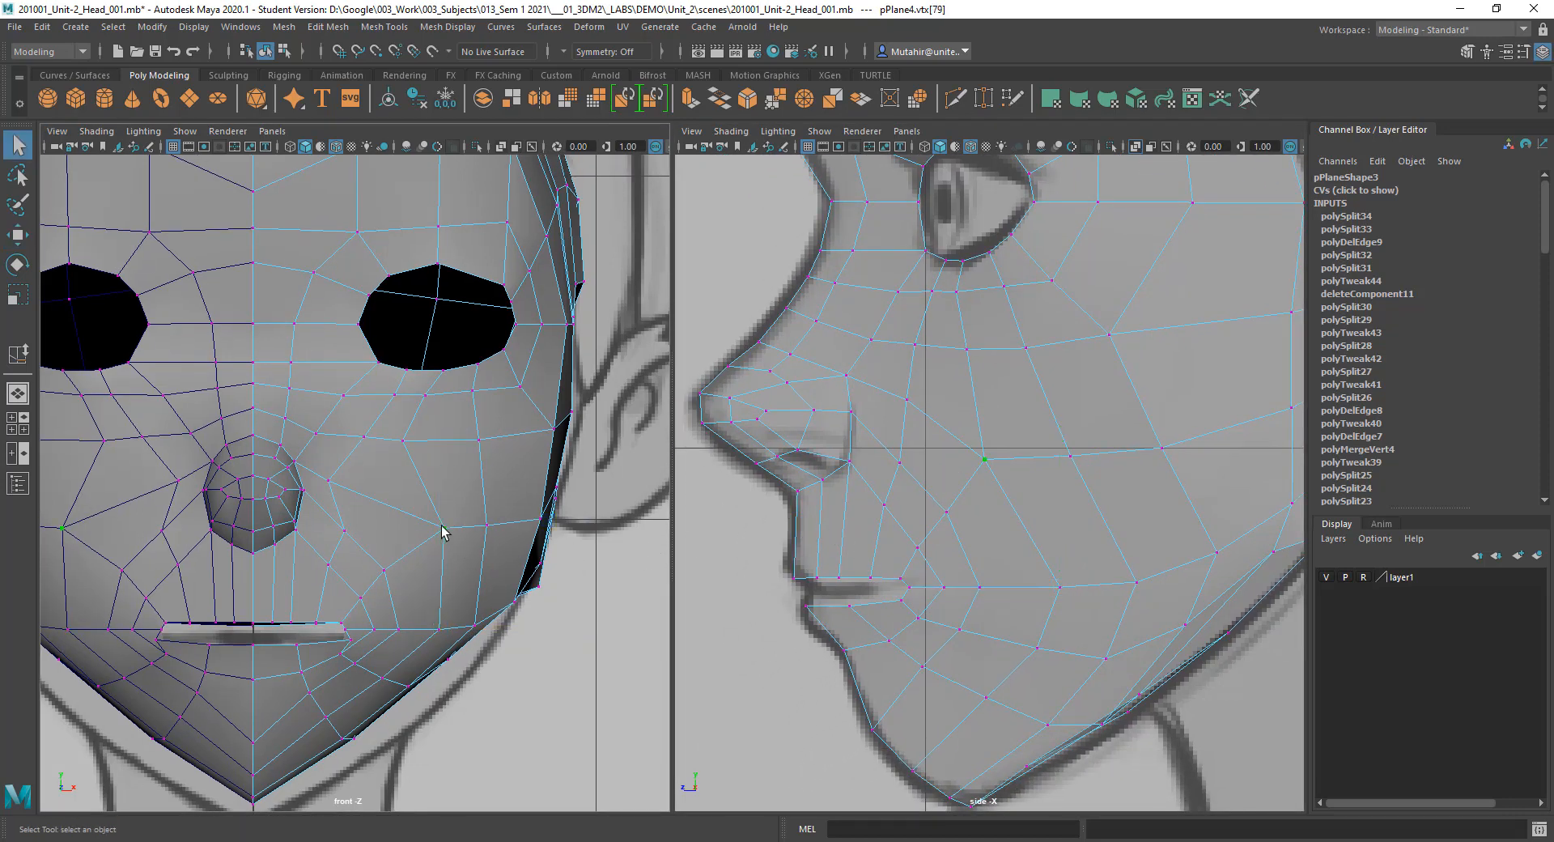
{"action": "left_click", "coordinate": [444, 530]}
{"action": "key", "text": "w"}
{"action": "left_click_drag", "start_coordinate": [444, 488], "coordinate": [443, 502]}
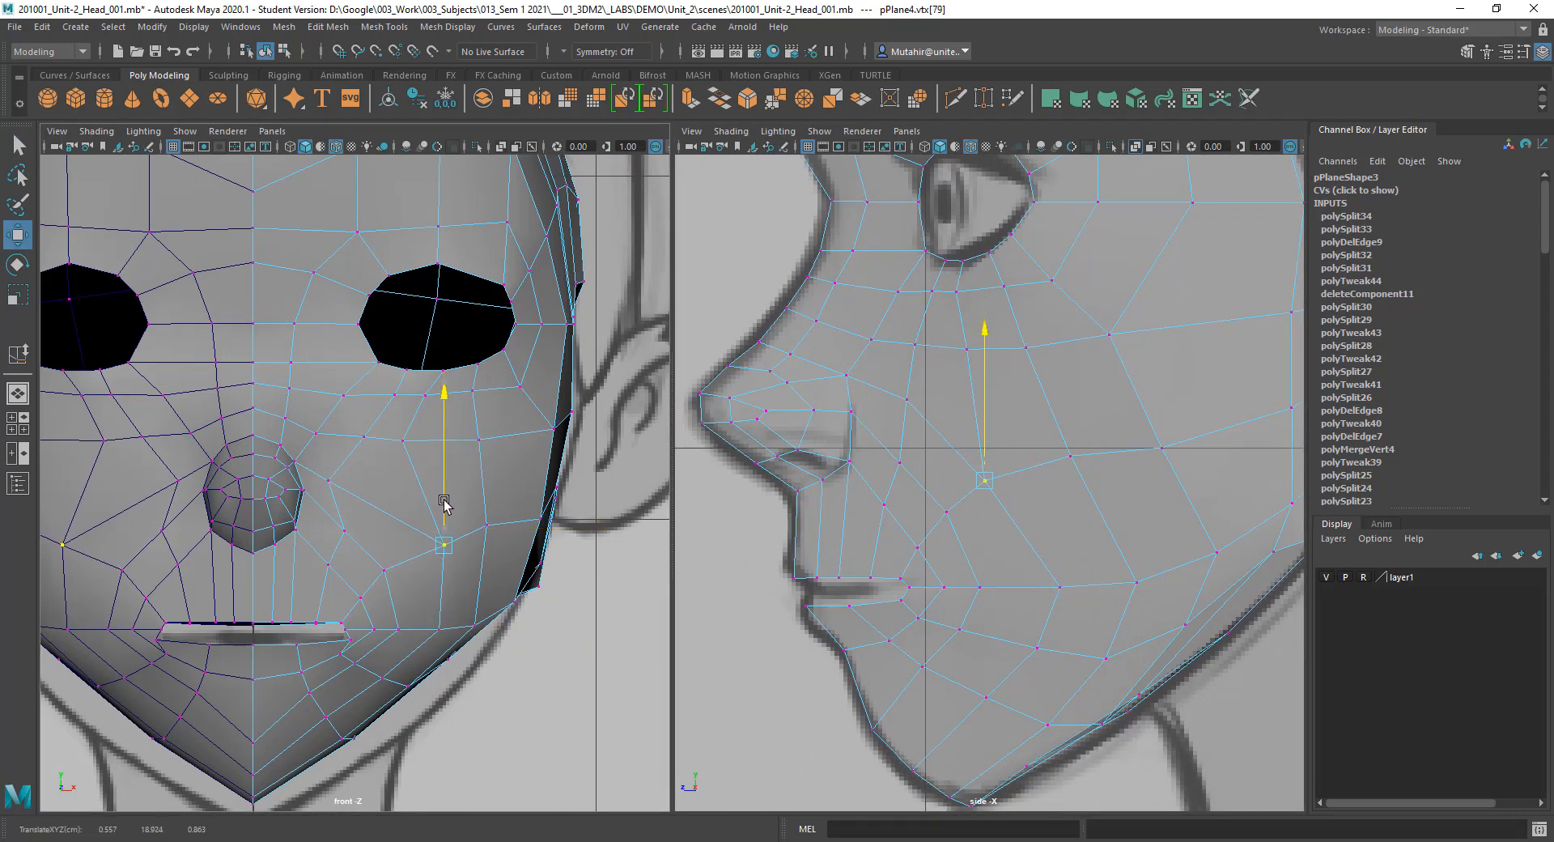
Step: Reposition the two vertices just above the mouth corner in the front view to even out the spacing toward the cheek
{"action": "key", "text": "q"}
{"action": "key", "text": "w"}
{"action": "left_click_drag", "start_coordinate": [385, 570], "coordinate": [376, 600]}
{"action": "key", "text": "q"}
{"action": "left_click", "coordinate": [365, 599]}
{"action": "key", "text": "w"}
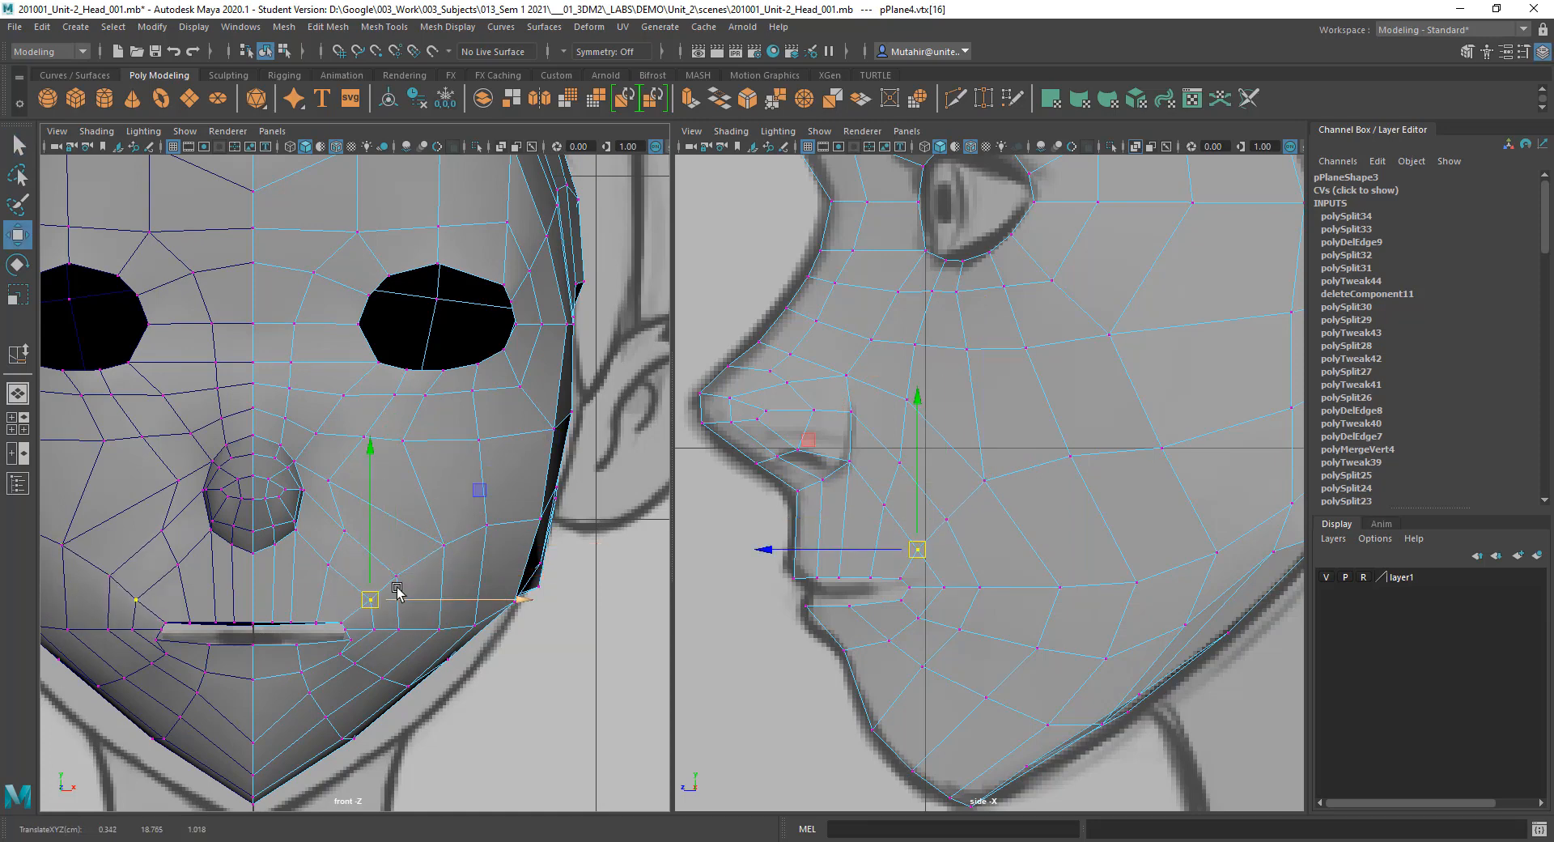
{"action": "key", "text": "q"}
{"action": "left_click", "coordinate": [398, 576]}
{"action": "key", "text": "w"}
{"action": "key", "text": "q"}
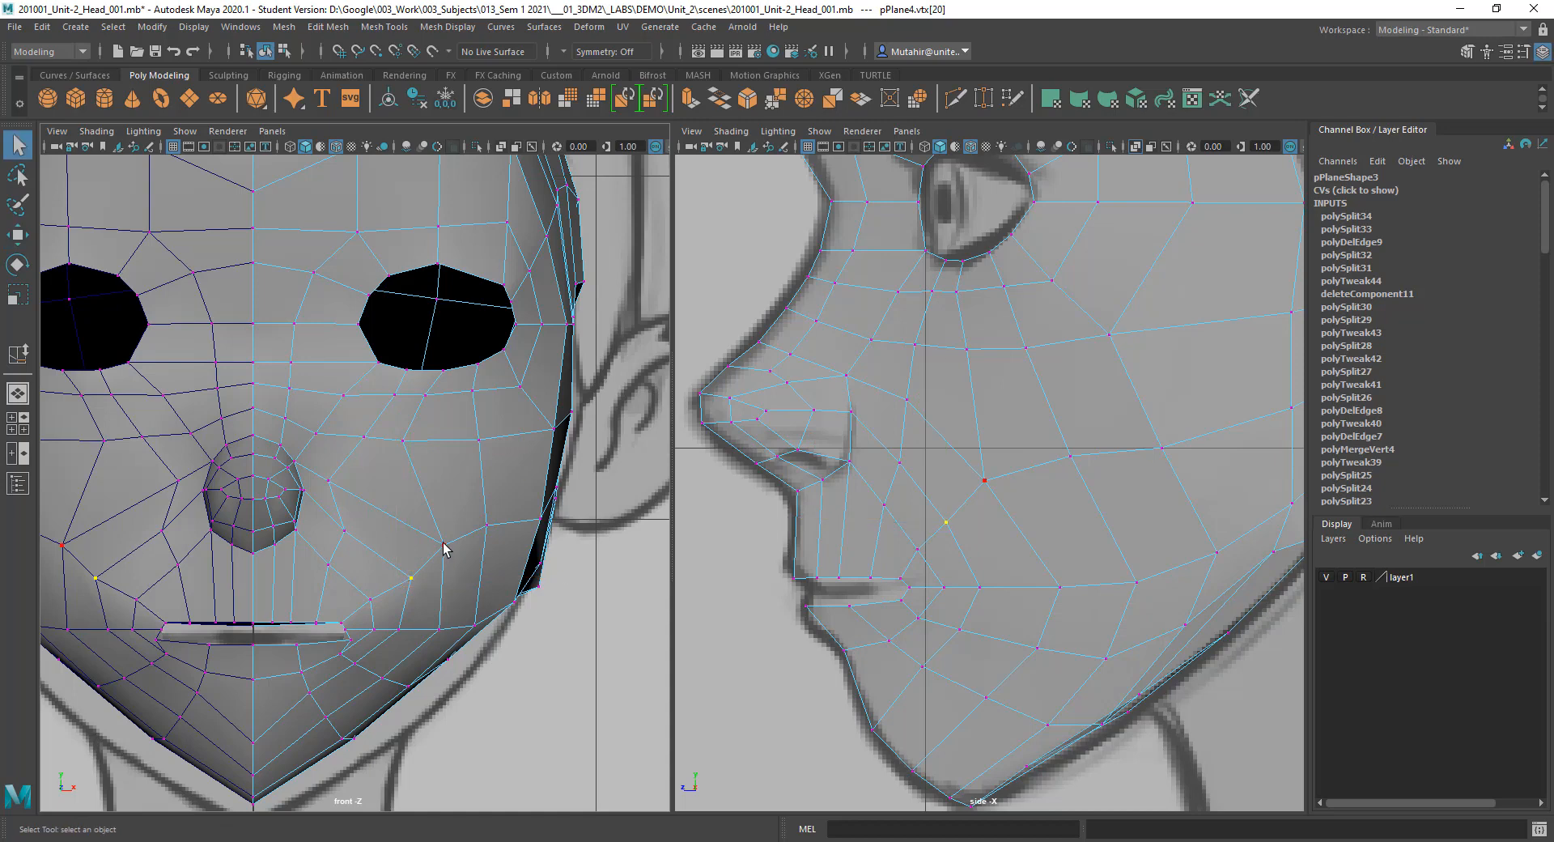
Step: Lower the three vertices of the middle cheek row slightly, from the mid-cheek back to the face's outer edge, pulling the outermost one inward
{"action": "left_click", "coordinate": [453, 544]}
{"action": "key", "text": "w"}
{"action": "left_click_drag", "start_coordinate": [454, 546], "coordinate": [500, 537]}
{"action": "key", "text": "q"}
{"action": "left_click", "coordinate": [486, 524]}
{"action": "key", "text": "w"}
{"action": "key", "text": "q"}
{"action": "left_click", "coordinate": [541, 518]}
{"action": "key", "text": "w"}
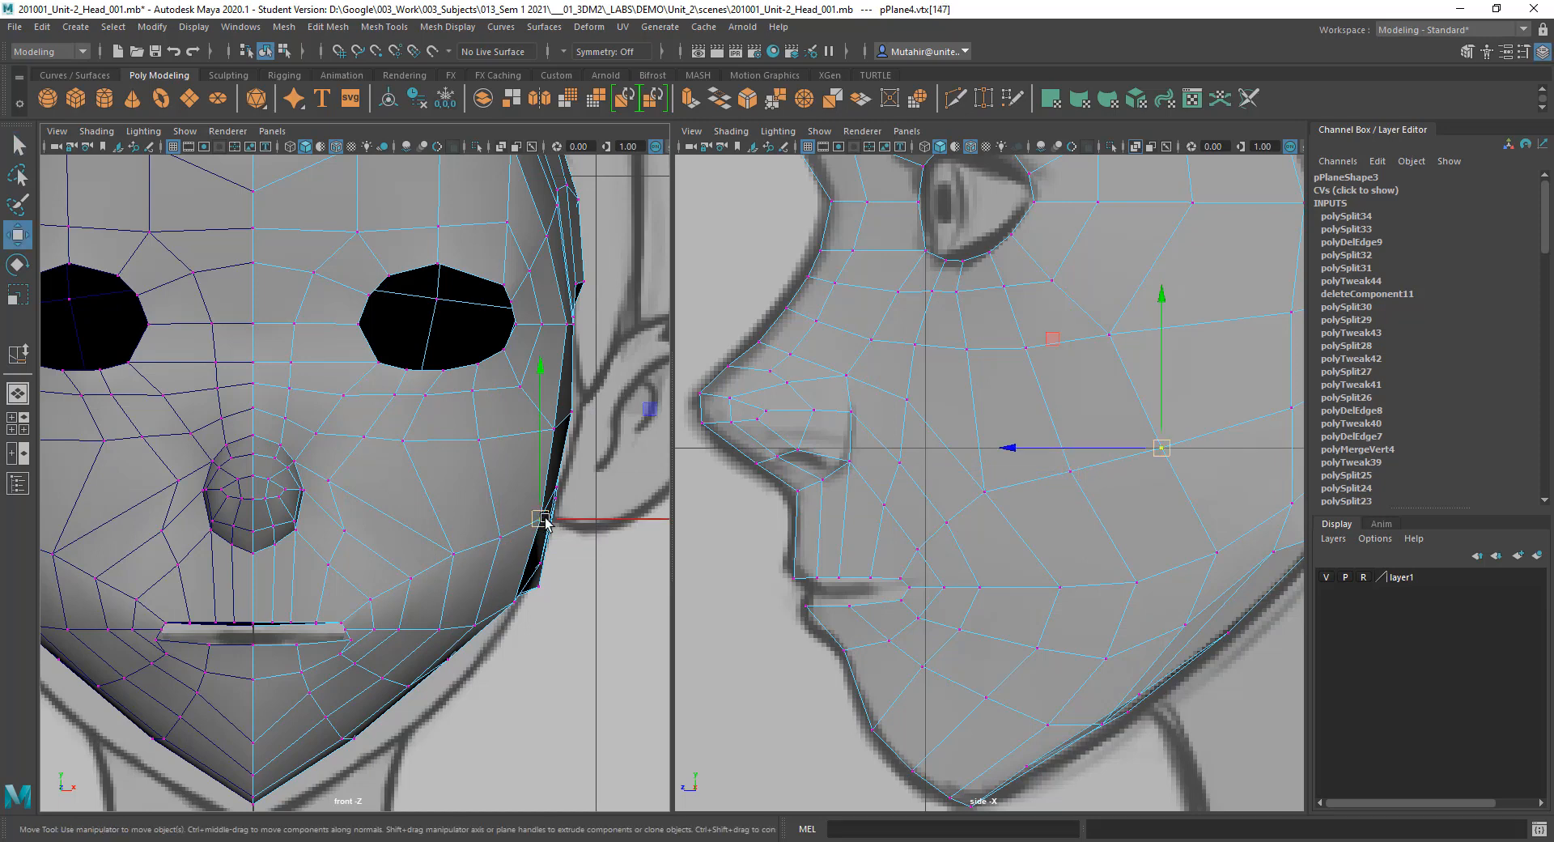
{"action": "left_click_drag", "start_coordinate": [542, 520], "coordinate": [538, 524]}
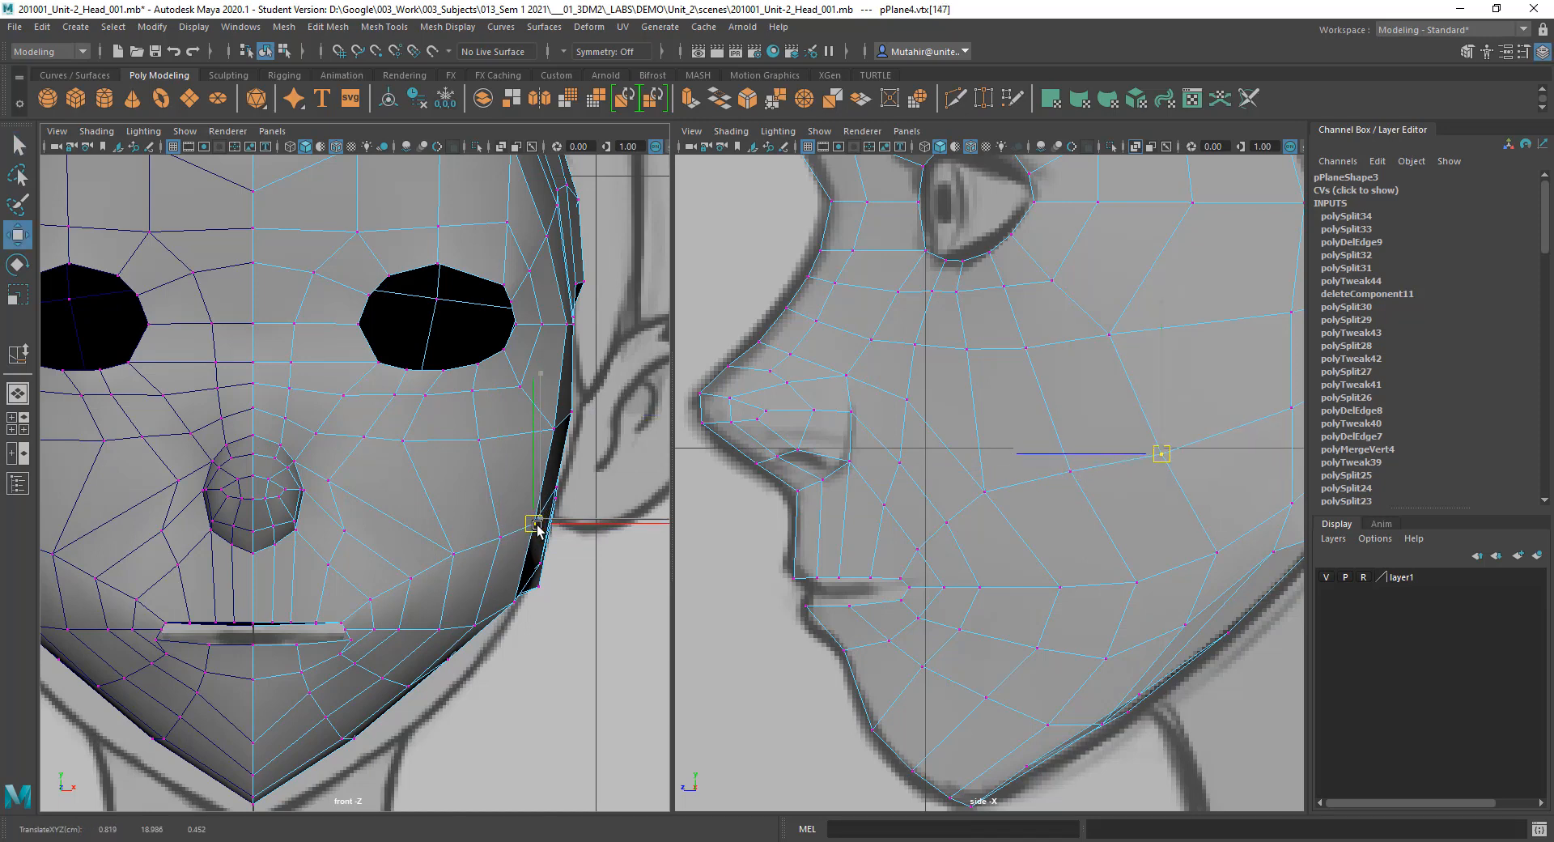
{"action": "key", "text": "q"}
Step: Move the two cheek vertices beside the nostril inward toward the nose in the front view
{"action": "middle_click_drag", "start_coordinate": [447, 484], "coordinate": [496, 481], "text": "alt"}
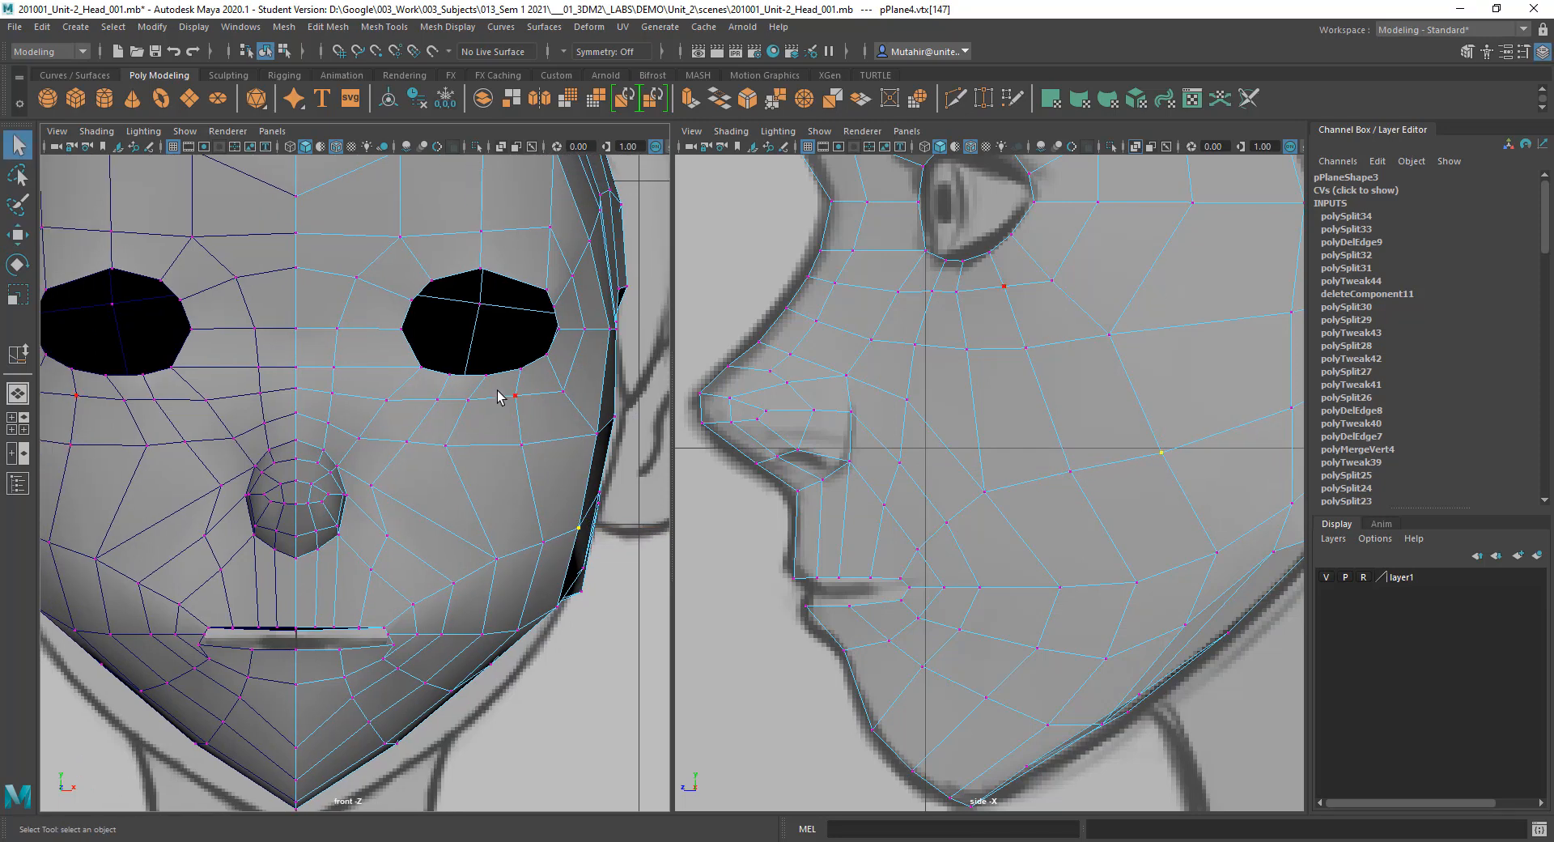
{"action": "middle_click_drag", "start_coordinate": [491, 579], "coordinate": [511, 594], "text": "alt"}
{"action": "right_click_drag", "start_coordinate": [516, 443], "coordinate": [499, 523], "text": "alt"}
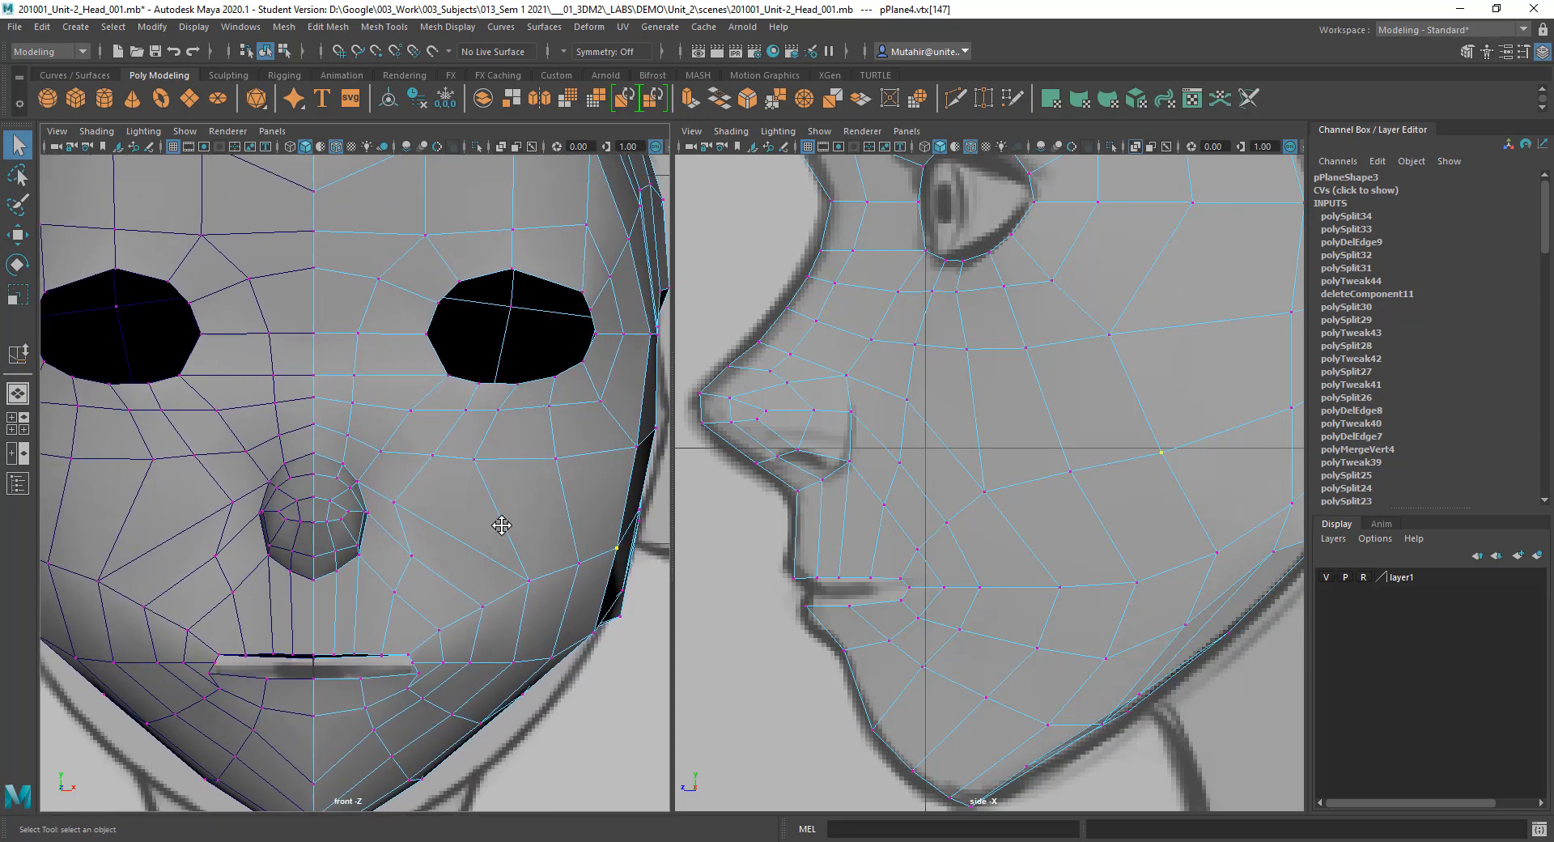
{"action": "middle_click_drag", "start_coordinate": [482, 532], "coordinate": [530, 503], "text": "alt"}
{"action": "left_click", "coordinate": [459, 524]}
{"action": "key", "text": "w"}
{"action": "left_click_drag", "start_coordinate": [459, 524], "coordinate": [434, 468]}
{"action": "key", "text": "q"}
{"action": "left_click", "coordinate": [443, 470]}
{"action": "key", "text": "w"}
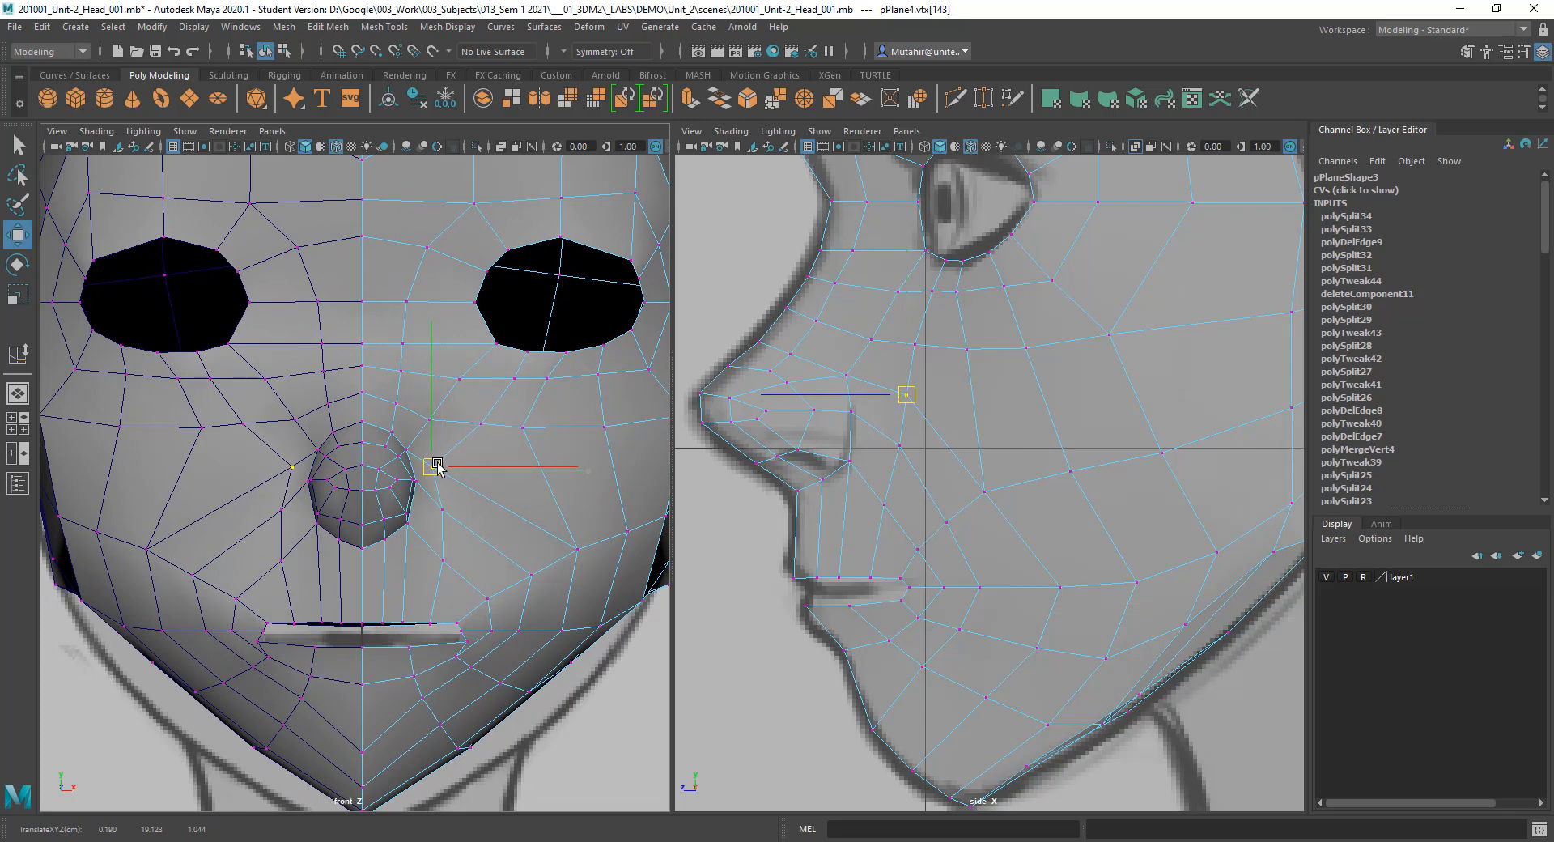
{"action": "key", "text": "q"}
Step: Examine the edge flow around the nose bridge and beneath the eye in the front view
{"action": "middle_click_drag", "start_coordinate": [458, 524], "coordinate": [475, 531], "text": "alt"}
{"action": "right_click_drag", "start_coordinate": [477, 518], "coordinate": [503, 502], "text": "alt"}
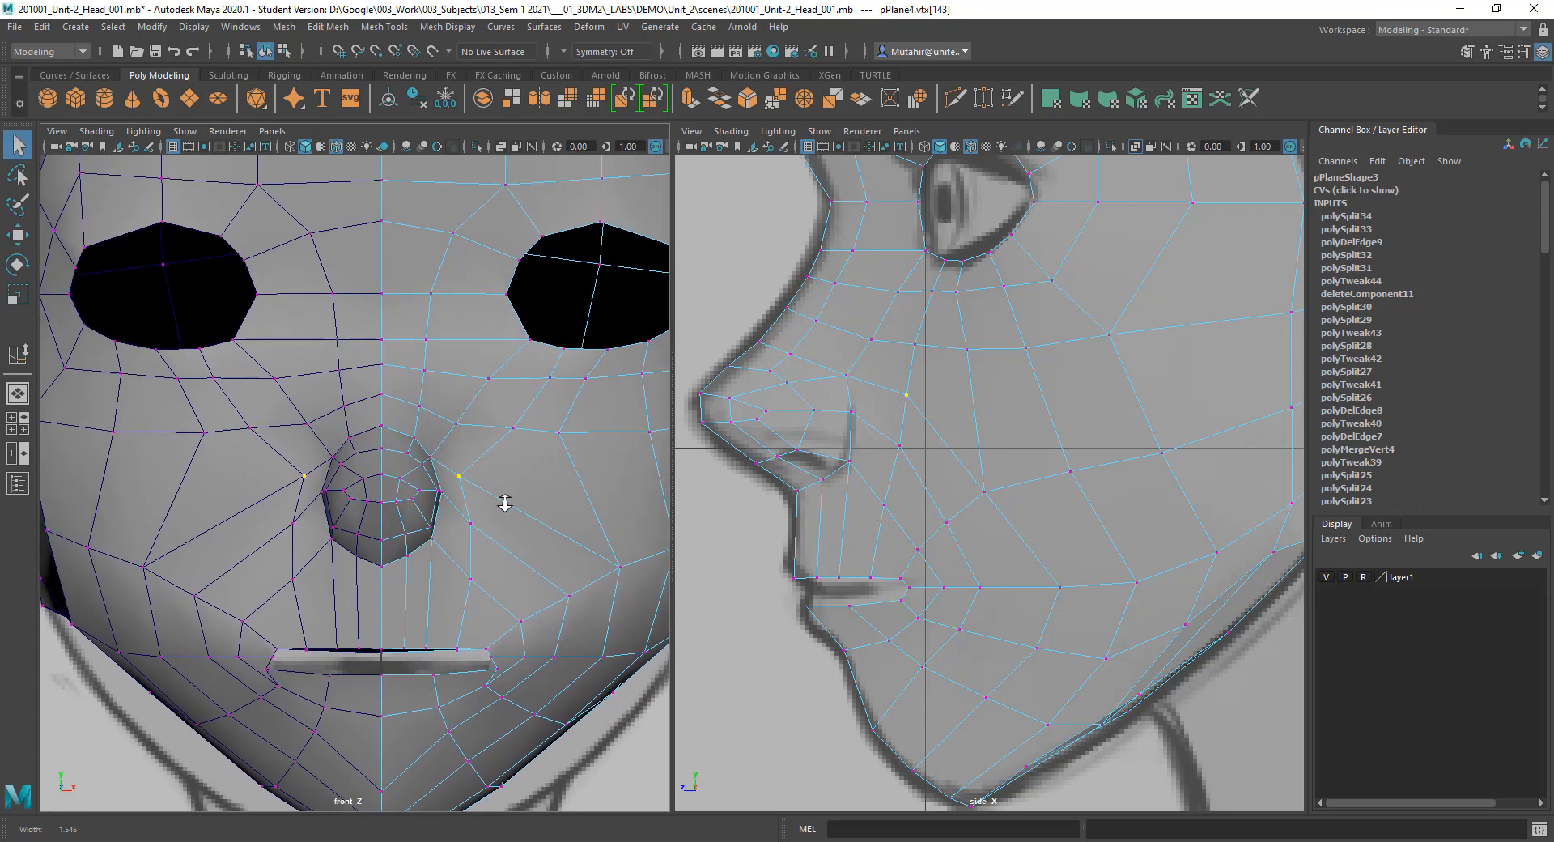
{"action": "middle_click_drag", "start_coordinate": [525, 443], "coordinate": [497, 487], "text": "alt"}
{"action": "middle_click_drag", "start_coordinate": [505, 406], "coordinate": [462, 472], "text": "alt"}
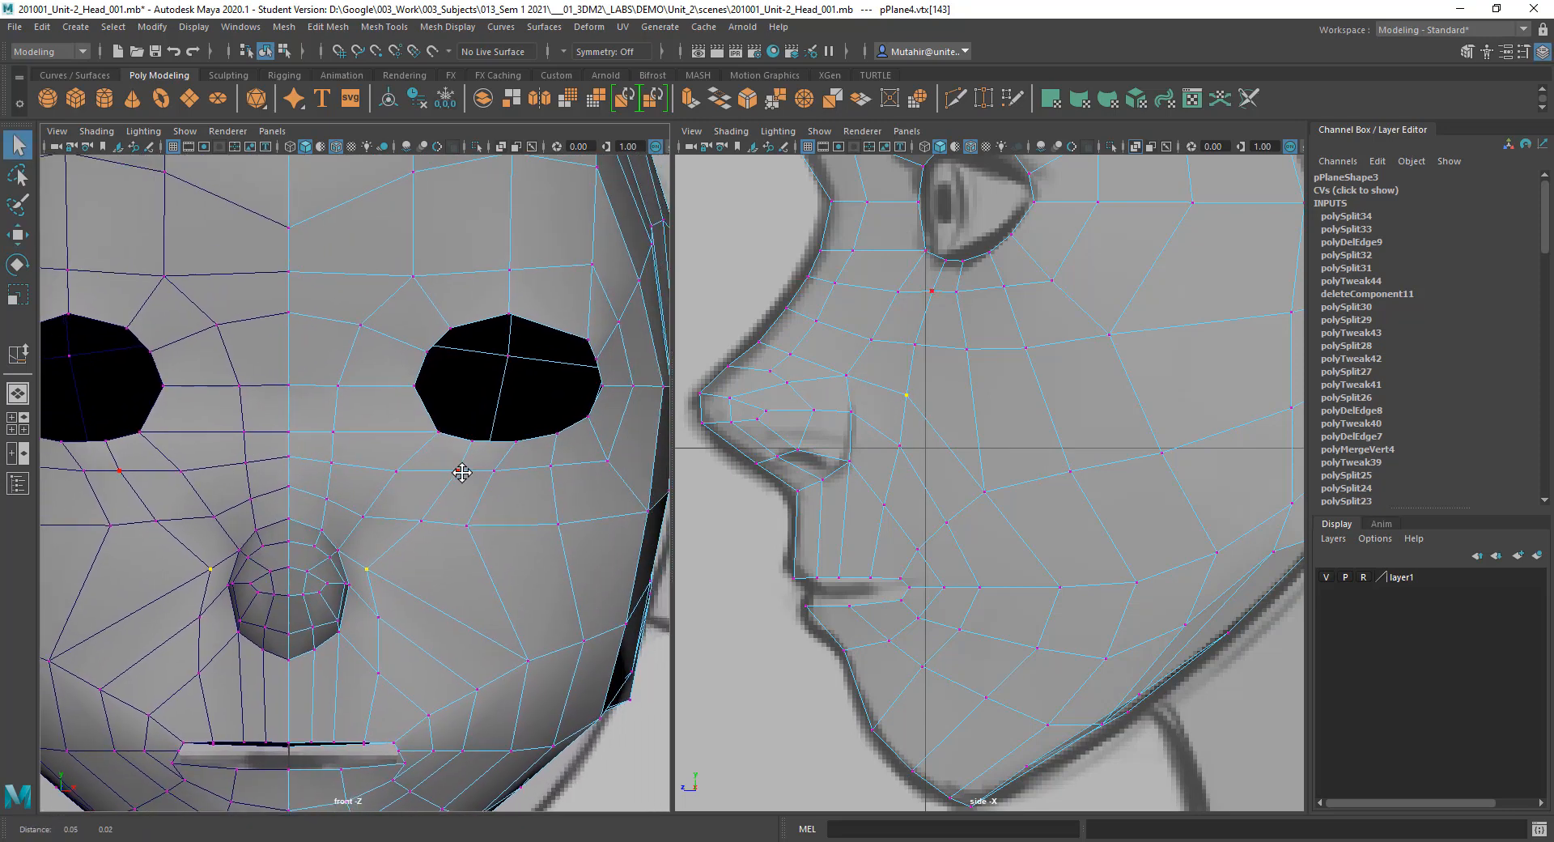
{"action": "right_click_drag", "start_coordinate": [464, 471], "coordinate": [501, 458], "text": "alt"}
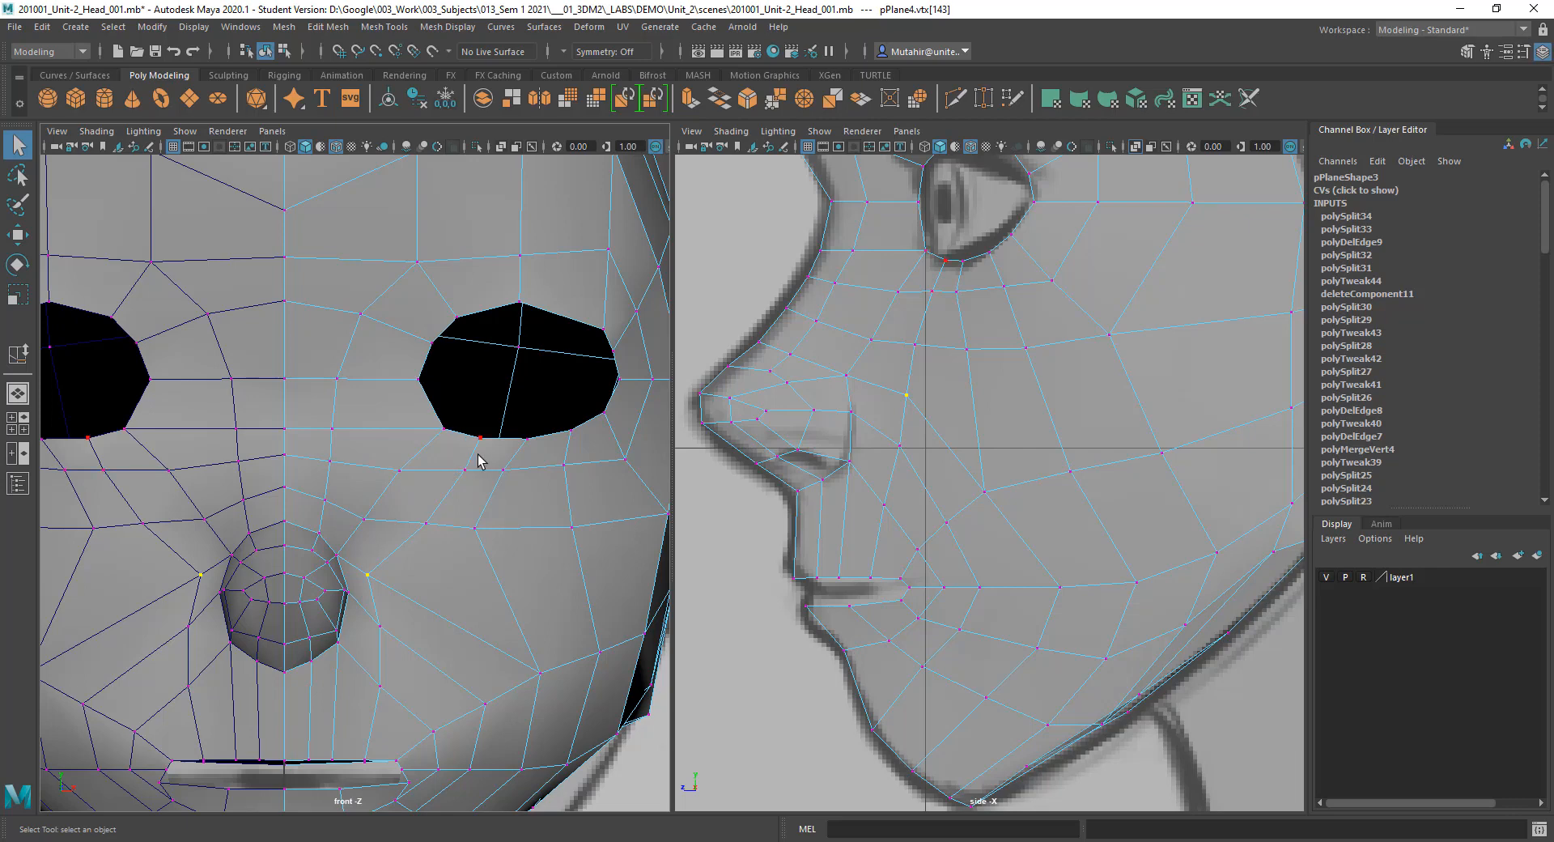
{"action": "middle_click_drag", "start_coordinate": [477, 461], "coordinate": [484, 456], "text": "alt"}
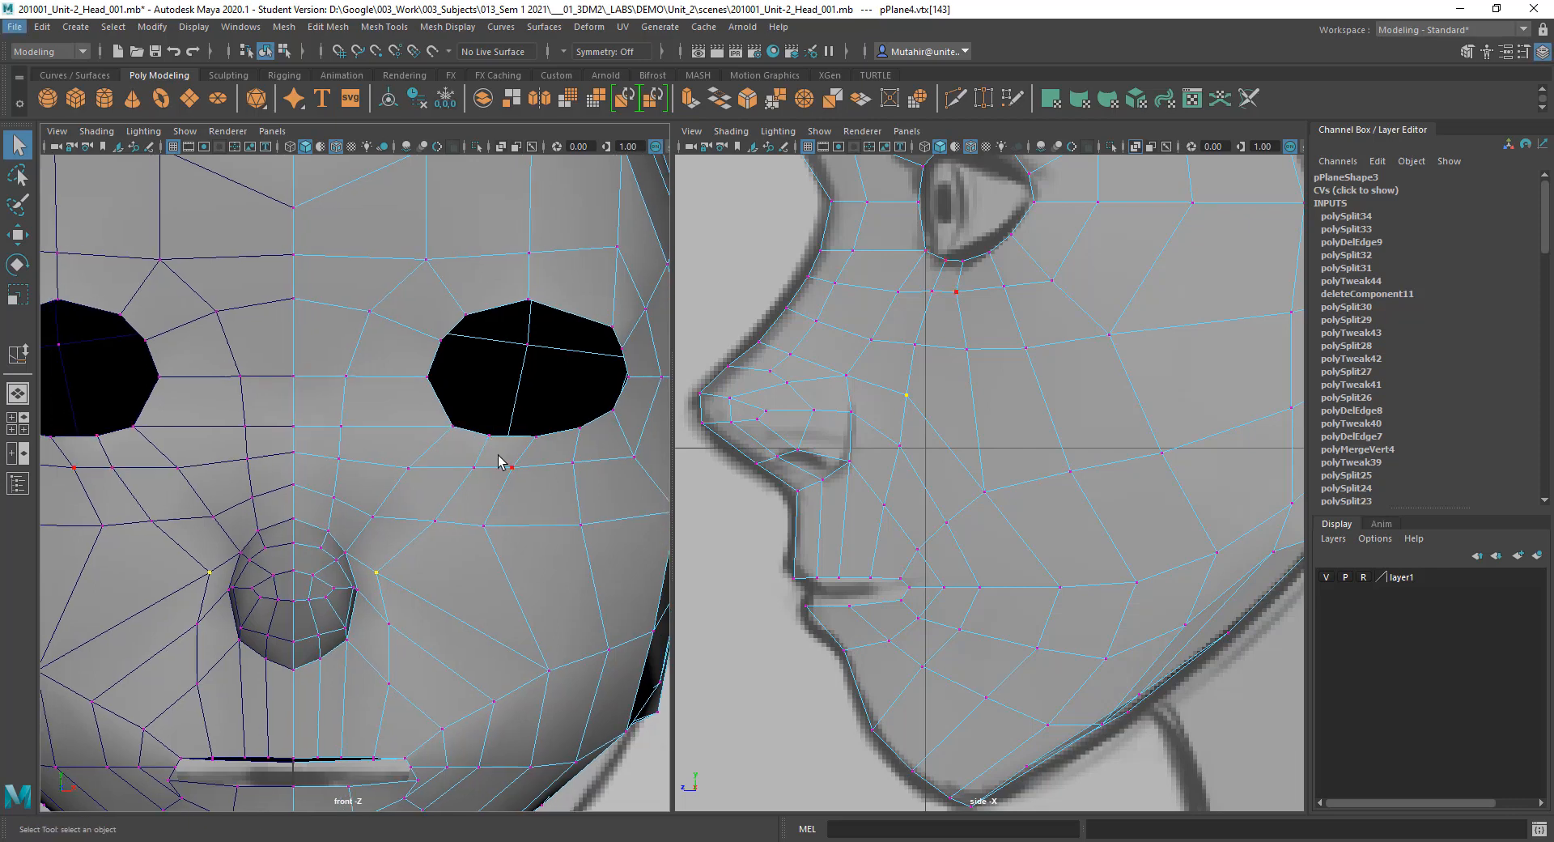
{"action": "middle_click_drag", "start_coordinate": [441, 443], "coordinate": [441, 435], "text": "alt"}
{"action": "right_click_drag", "start_coordinate": [442, 333], "coordinate": [433, 412], "text": "alt"}
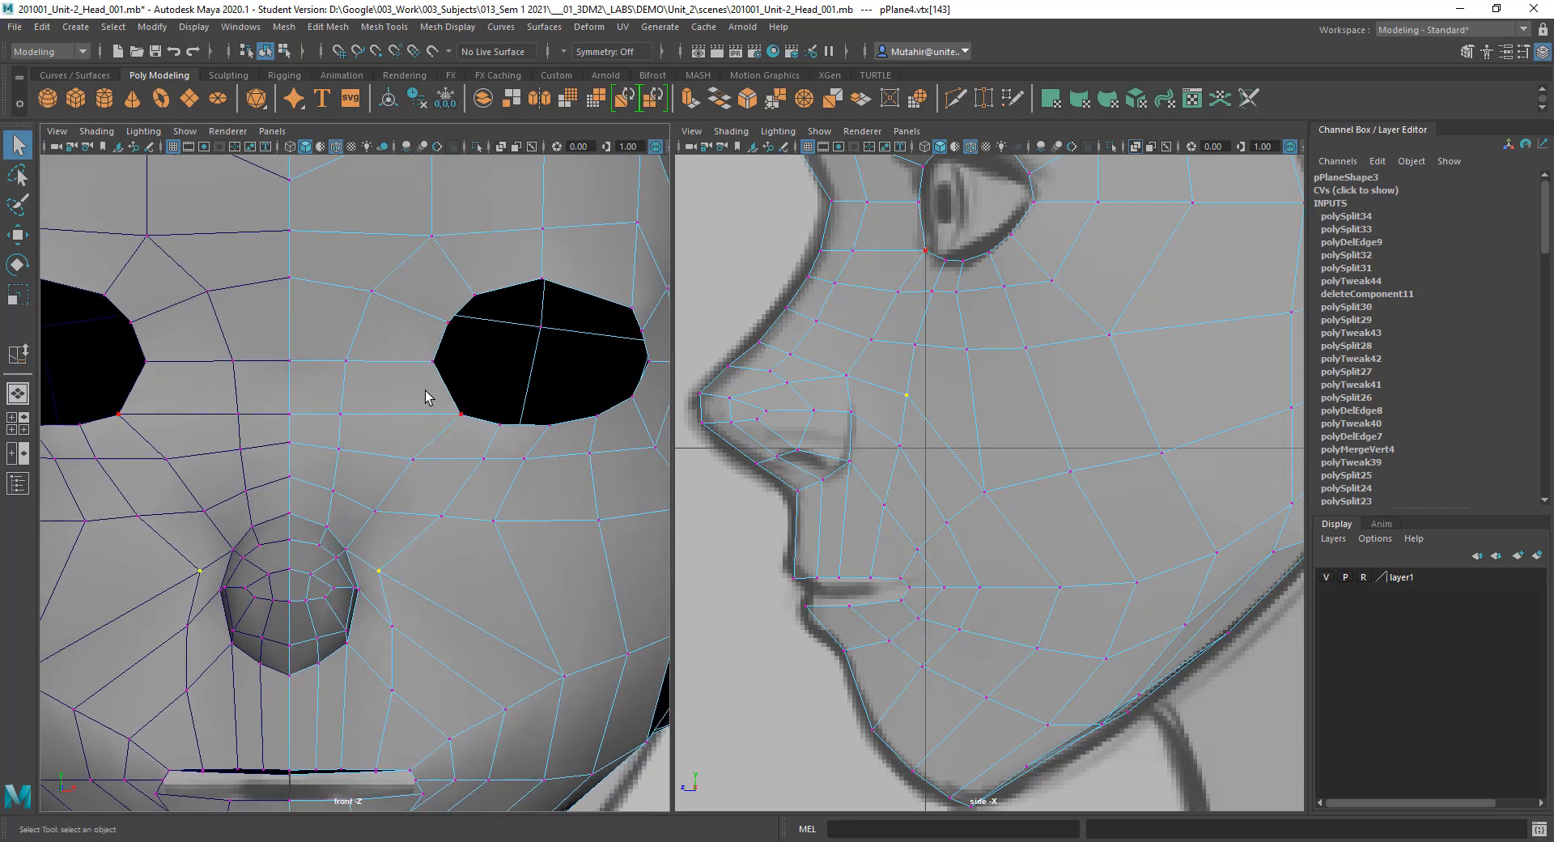
Step: Insert an edge loop across the nose bridge, ending on the eye rim just above the lowest inner rim vertex
{"action": "left_click", "coordinate": [961, 101]}
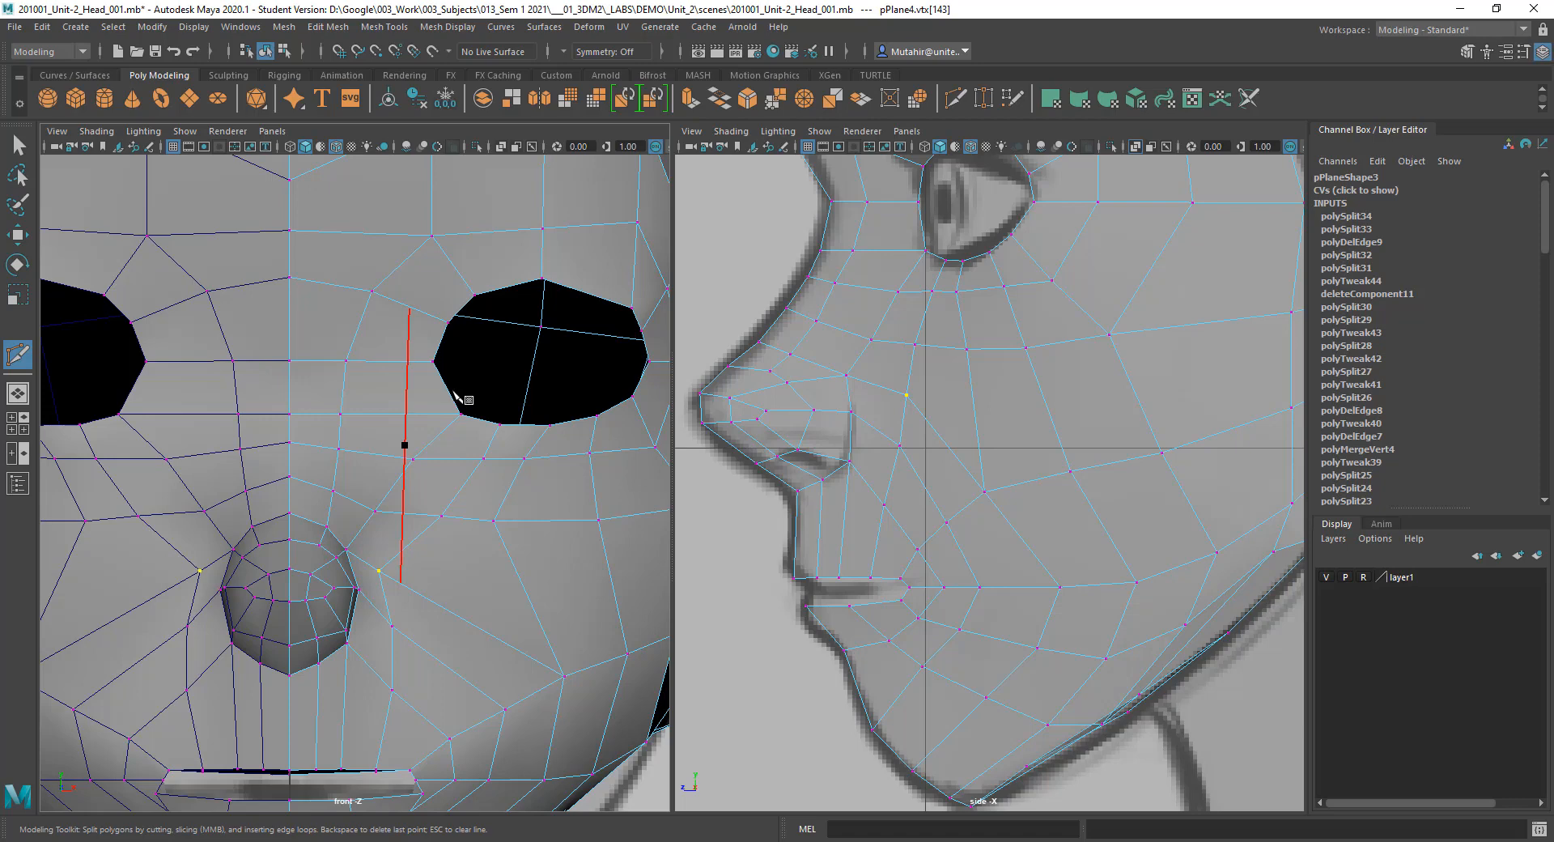
{"action": "left_click", "coordinate": [290, 361]}
{"action": "middle_click_drag", "start_coordinate": [946, 359], "coordinate": [1002, 479], "text": "alt"}
{"action": "scroll", "coordinate": [994, 457], "scroll_direction": "up", "scroll_amount": 2}
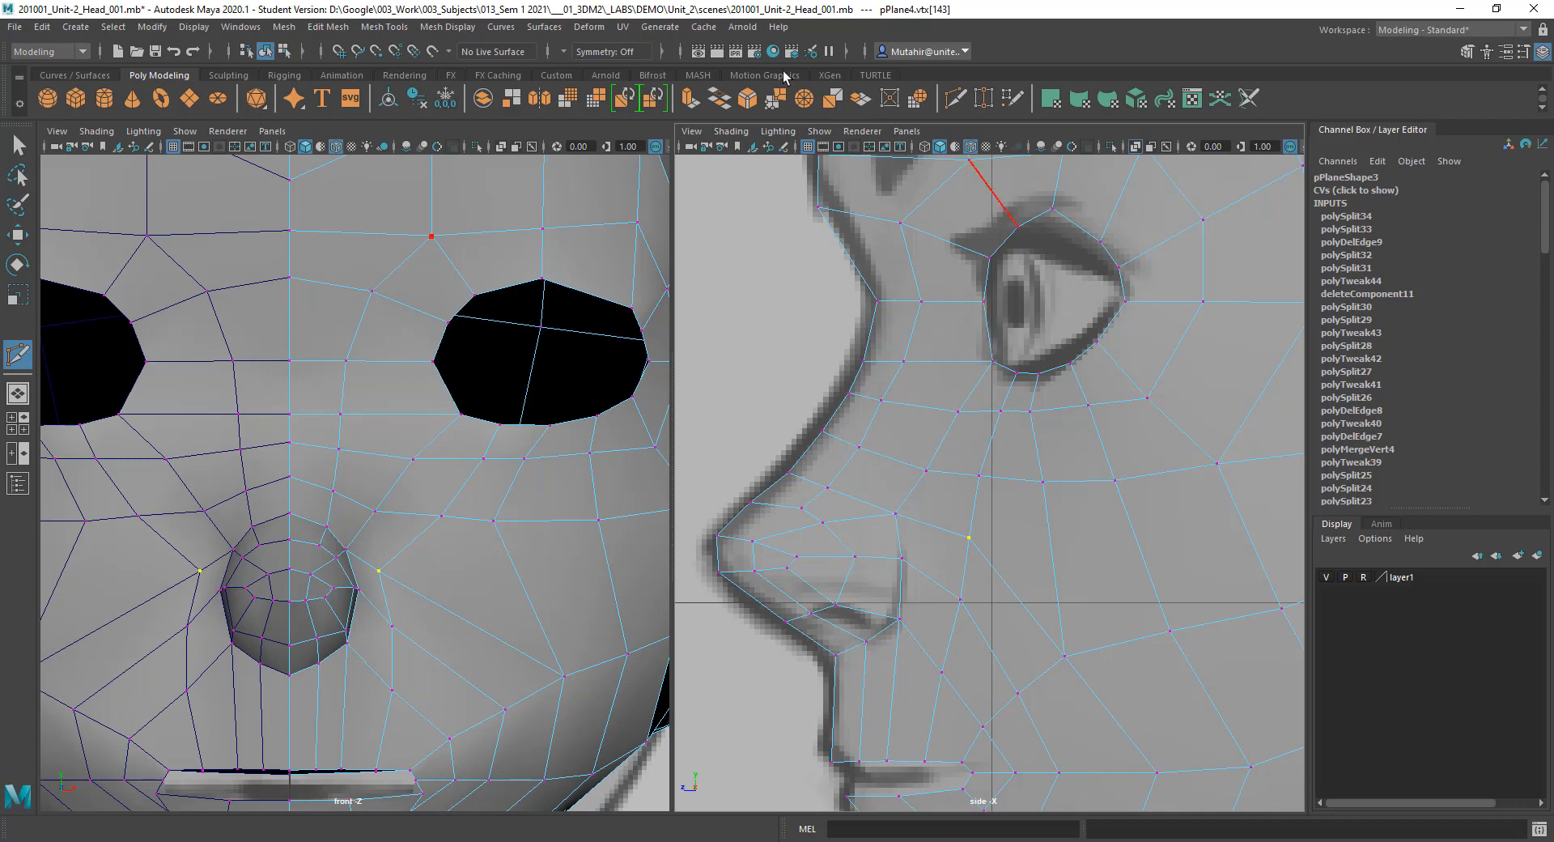
{"action": "key", "text": "g"}
{"action": "left_click", "coordinate": [986, 328]}
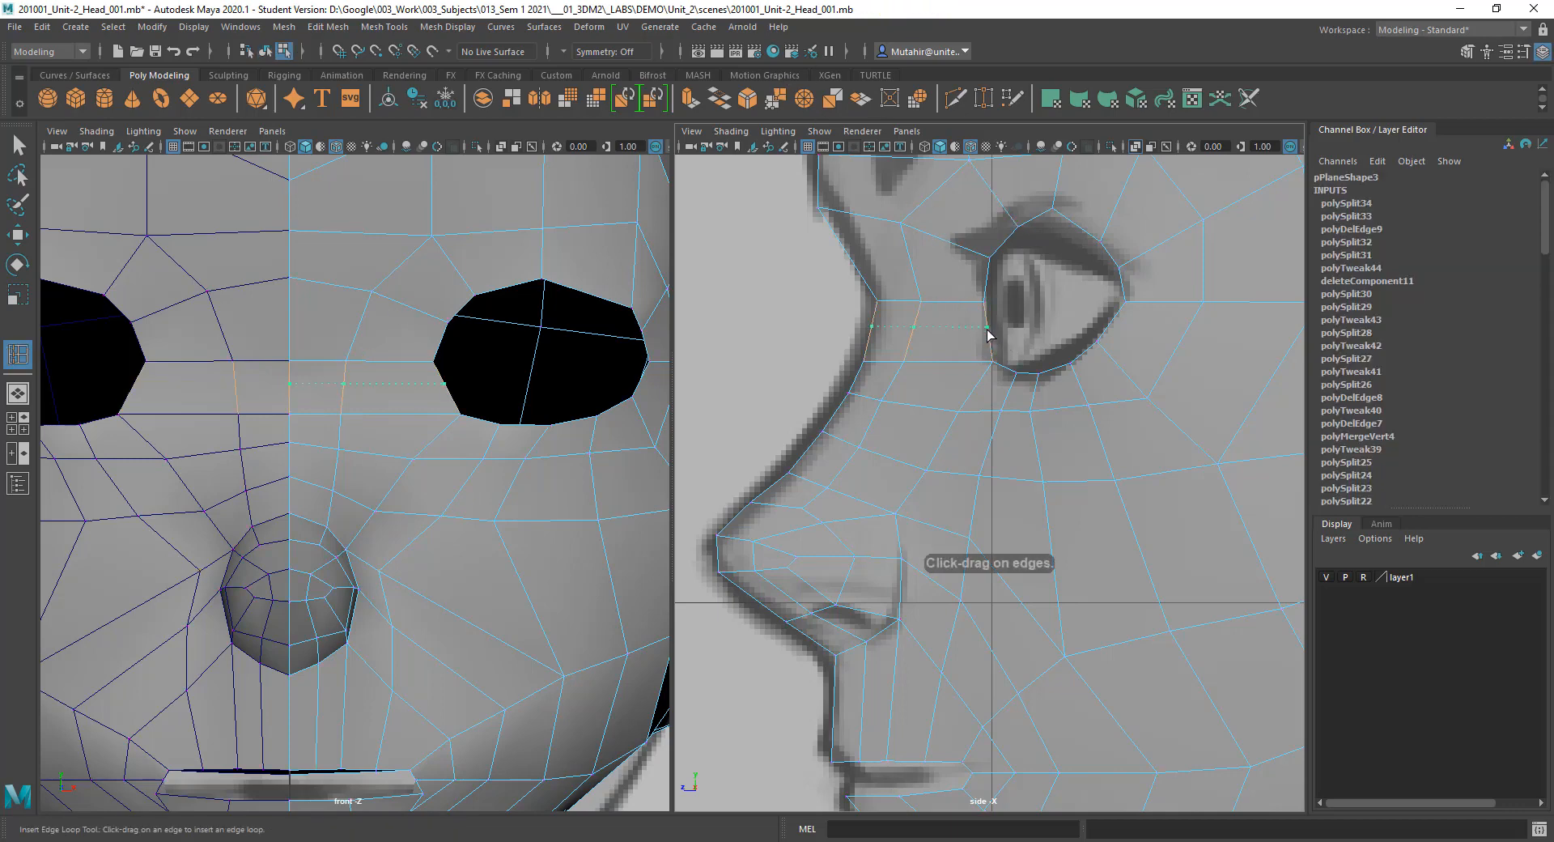
Step: Move the new eye-rim vertex onto the inner eye corner of the front sketch, using X-ray display to see the reference
{"action": "key", "text": "q"}
{"action": "right_click_drag", "start_coordinate": [1008, 317], "coordinate": [955, 306]}
{"action": "key", "text": "w"}
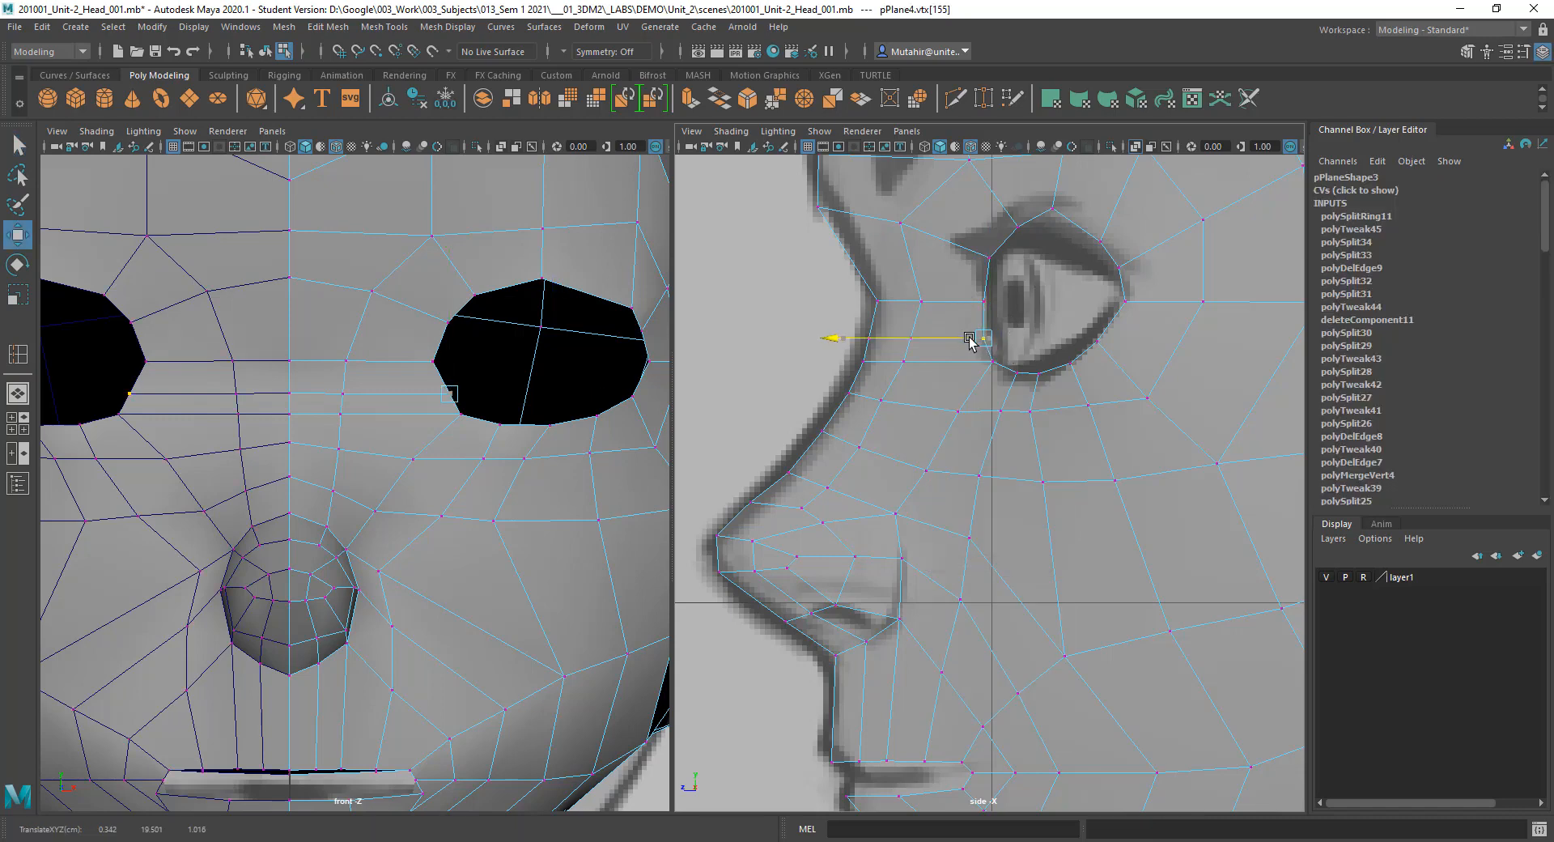
{"action": "left_click_drag", "start_coordinate": [972, 337], "coordinate": [971, 337]}
{"action": "middle_click", "coordinate": [505, 184]}
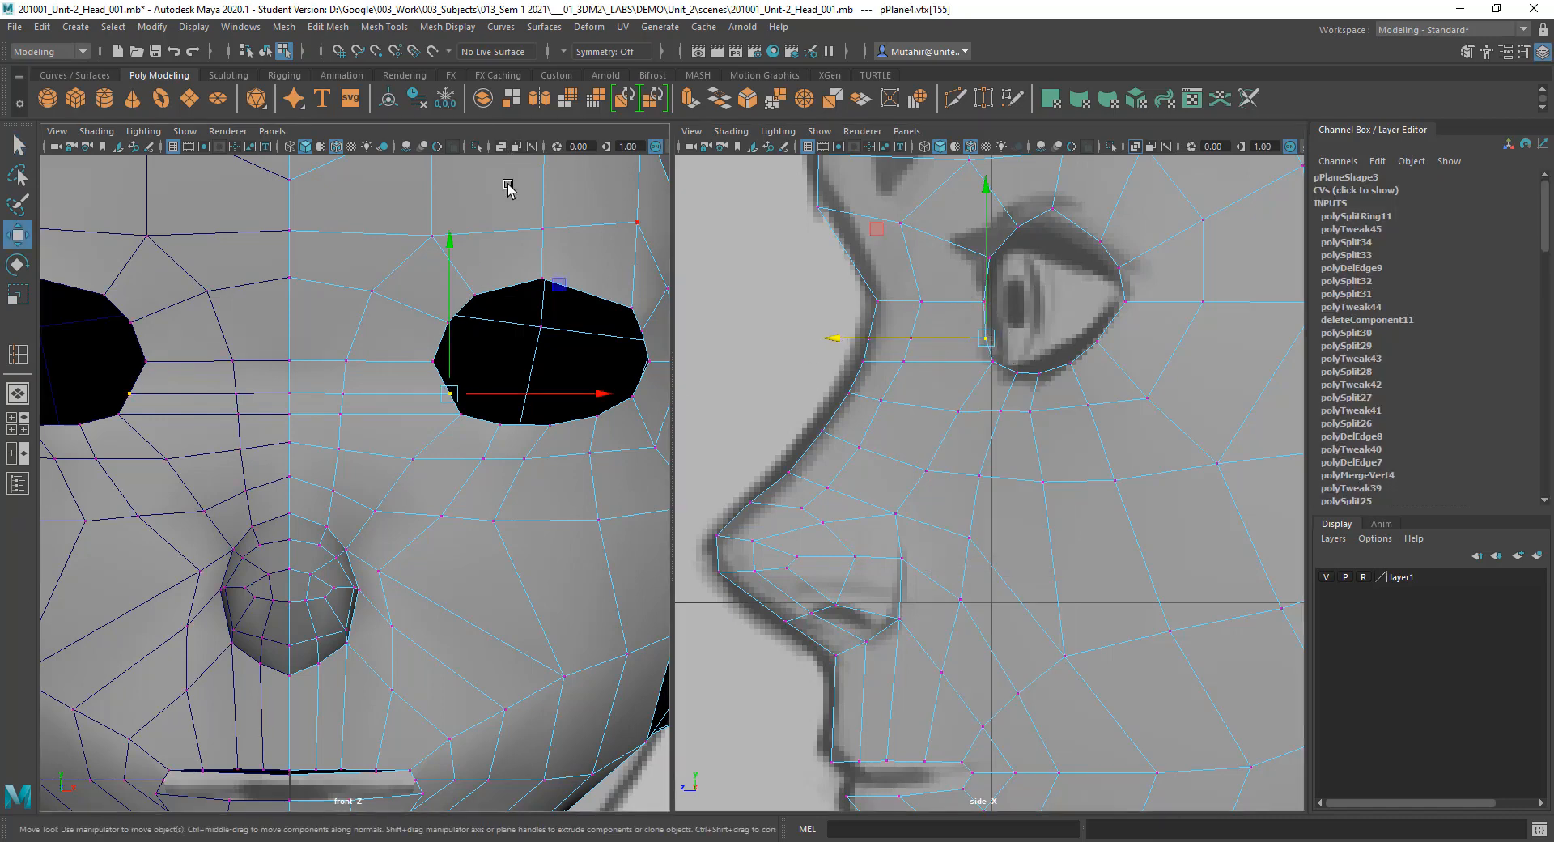
{"action": "left_click", "coordinate": [501, 148]}
{"action": "left_click_drag", "start_coordinate": [366, 276], "coordinate": [515, 422], "text": "ctrl+alt"}
{"action": "middle_click_drag", "start_coordinate": [514, 396], "coordinate": [609, 245], "text": "alt"}
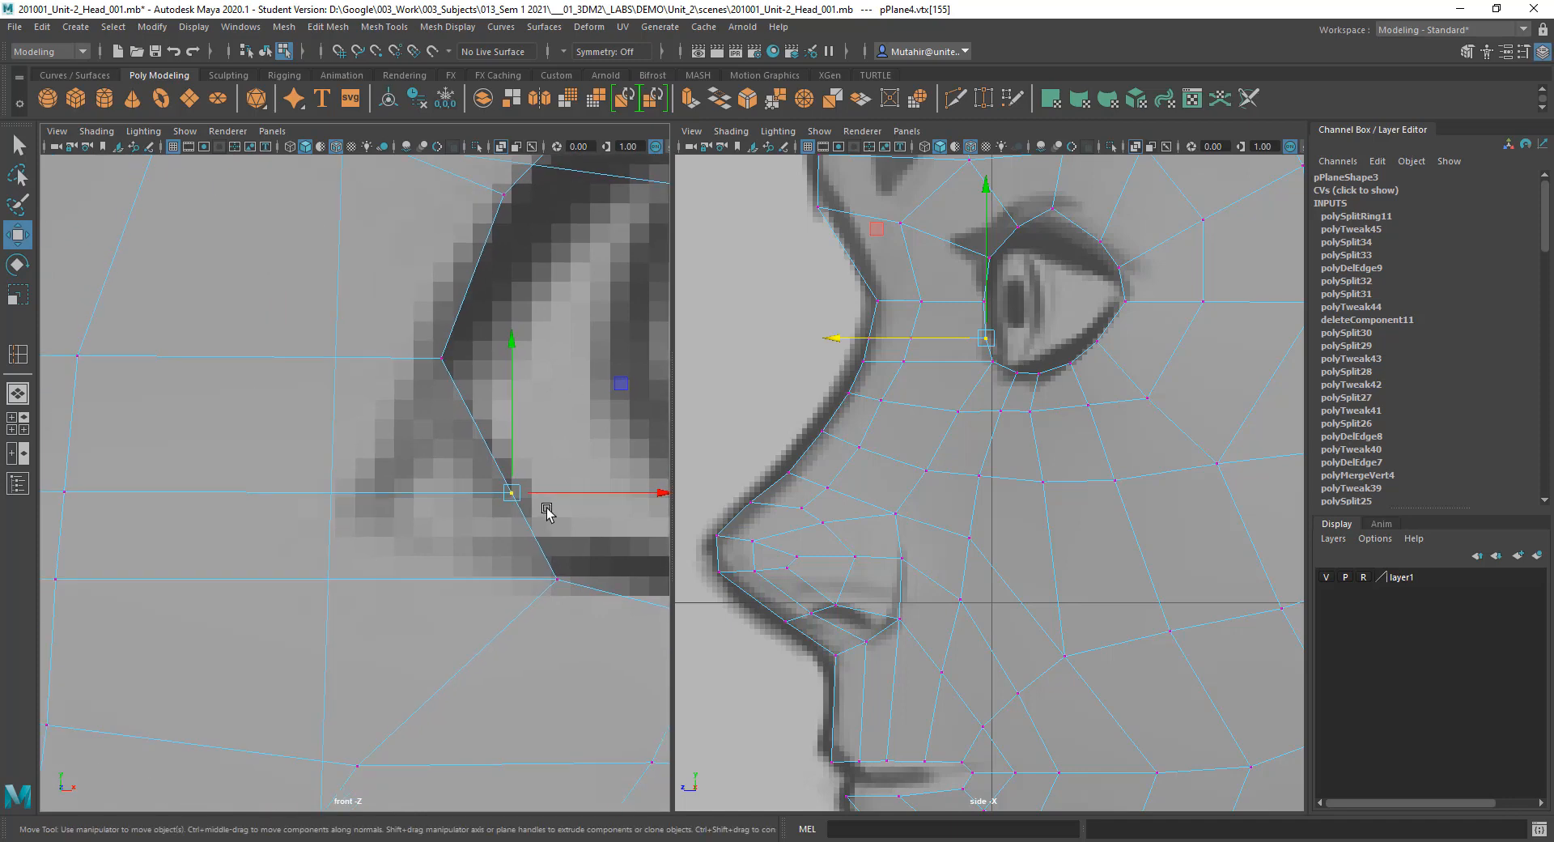
{"action": "left_click_drag", "start_coordinate": [506, 499], "coordinate": [373, 526]}
{"action": "key", "text": "q"}
Step: Align the next two lower-eyelid vertices with the sketched lid line in the front view and restore the opaque display
{"action": "middle_click_drag", "start_coordinate": [473, 607], "coordinate": [449, 499], "text": "alt"}
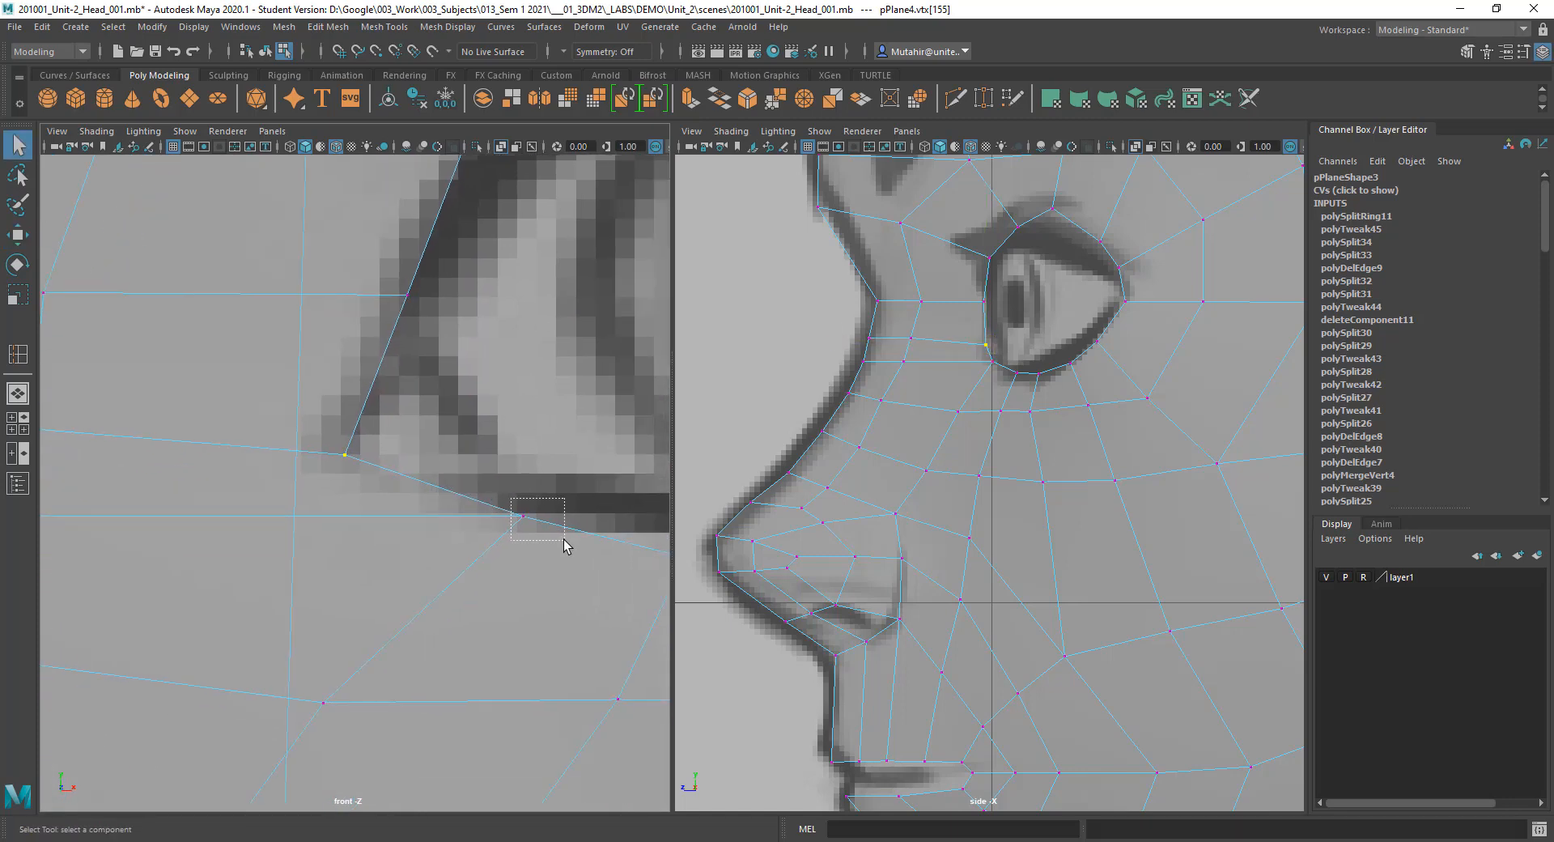
{"action": "left_click_drag", "start_coordinate": [564, 545], "coordinate": [564, 542]}
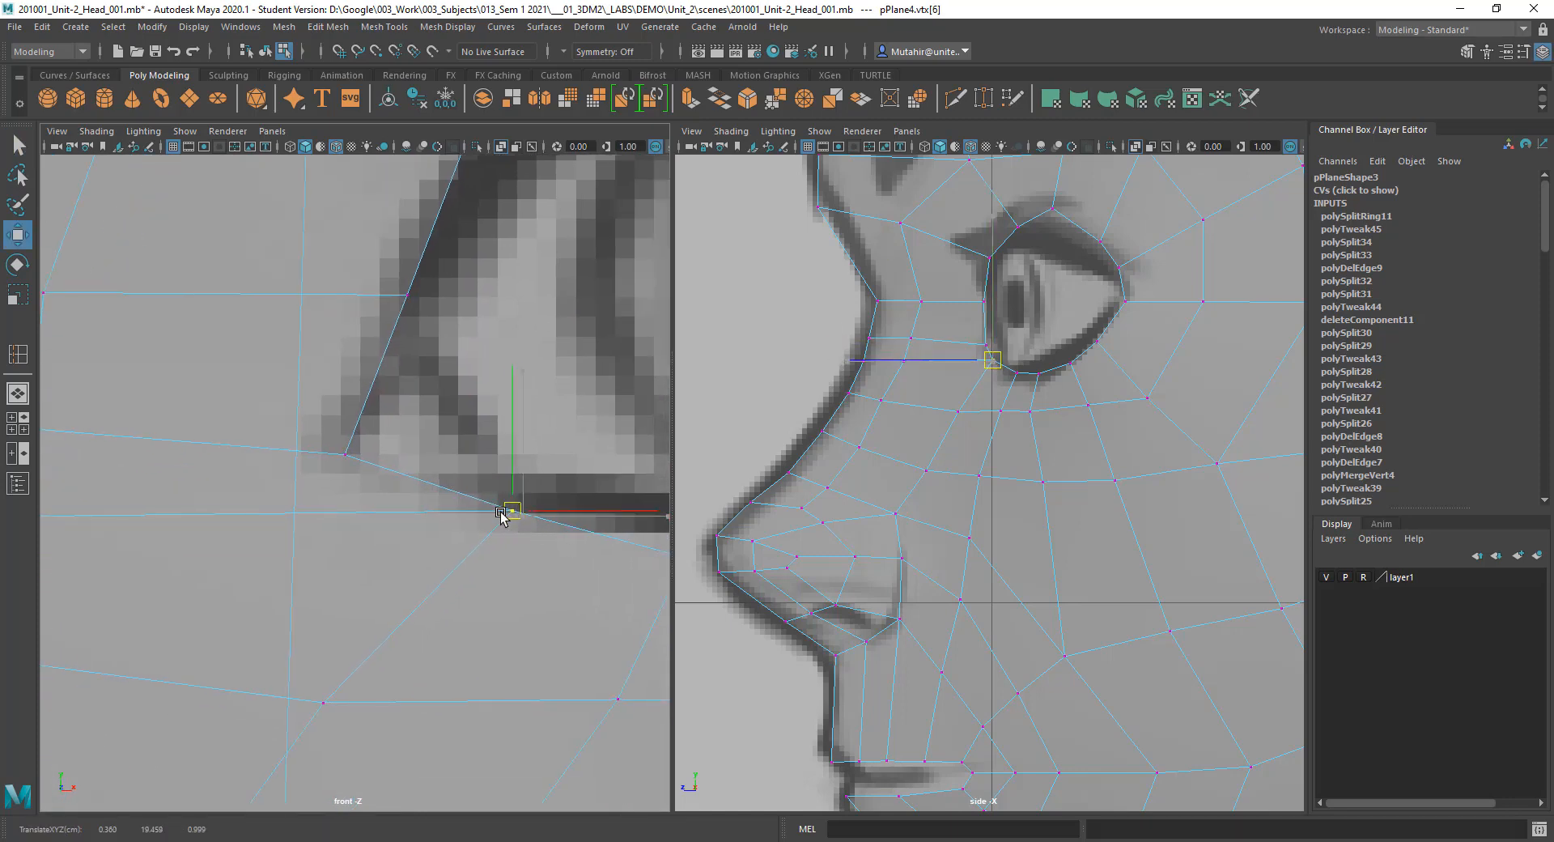
{"action": "key", "text": "w"}
{"action": "middle_click_drag", "start_coordinate": [486, 527], "coordinate": [434, 548], "text": "alt"}
{"action": "left_click", "coordinate": [465, 545]}
{"action": "left_click_drag", "start_coordinate": [466, 546], "coordinate": [478, 529]}
{"action": "key", "text": "q"}
{"action": "scroll", "coordinate": [442, 565], "scroll_direction": "down", "scroll_amount": 10}
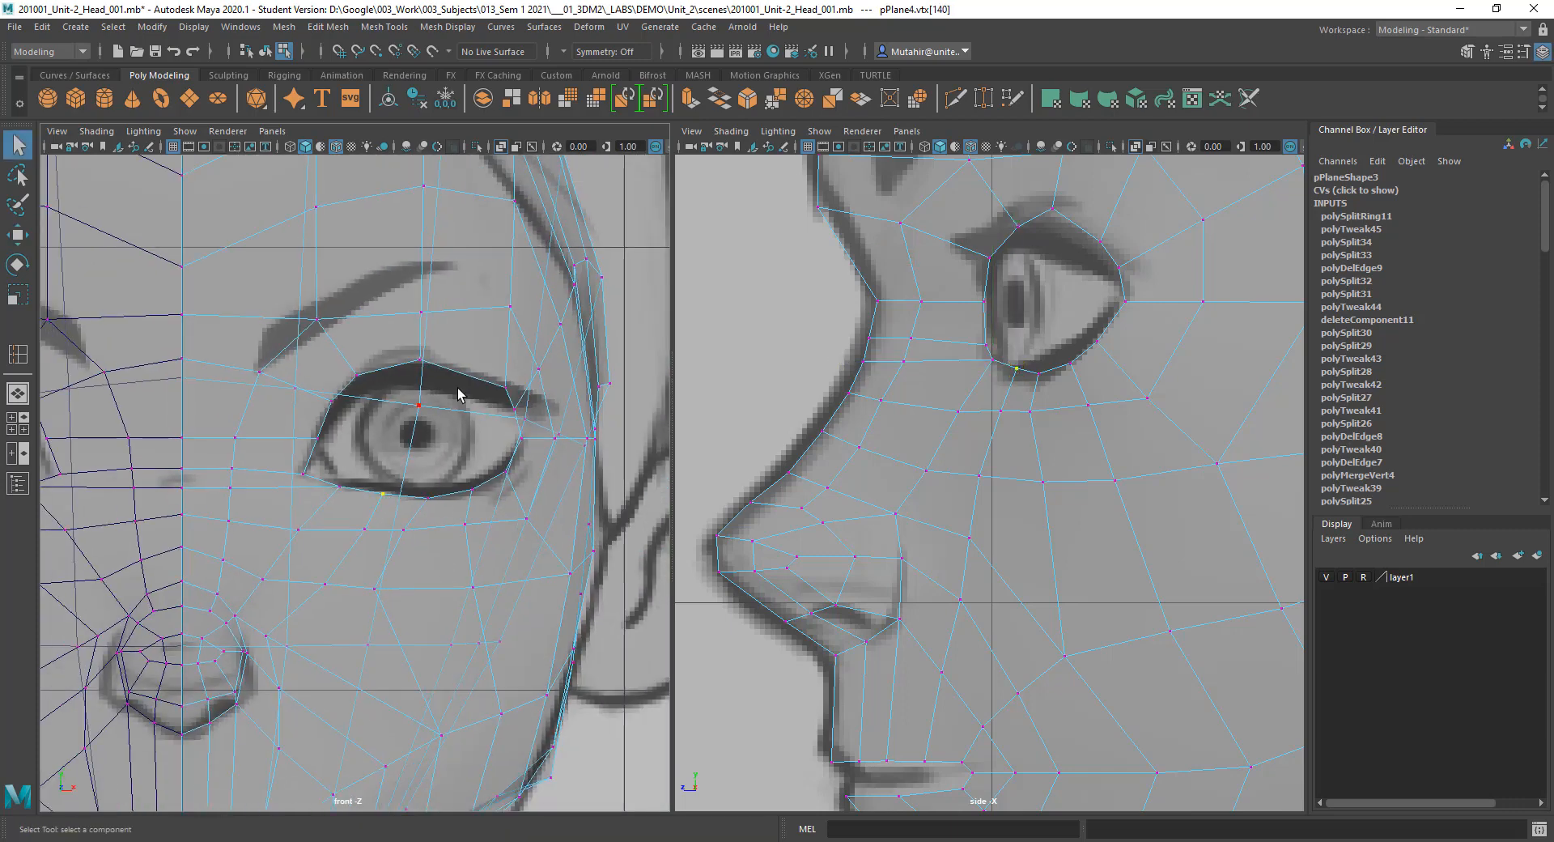
{"action": "left_click", "coordinate": [501, 147]}
Step: Delete the horizontal edge running from the side of the nose bridge to the lower-eyelid vertex beside the inner eye corner
{"action": "middle_click_drag", "start_coordinate": [389, 396], "coordinate": [485, 285], "text": "alt"}
{"action": "right_click_drag", "start_coordinate": [458, 277], "coordinate": [420, 430], "text": "alt"}
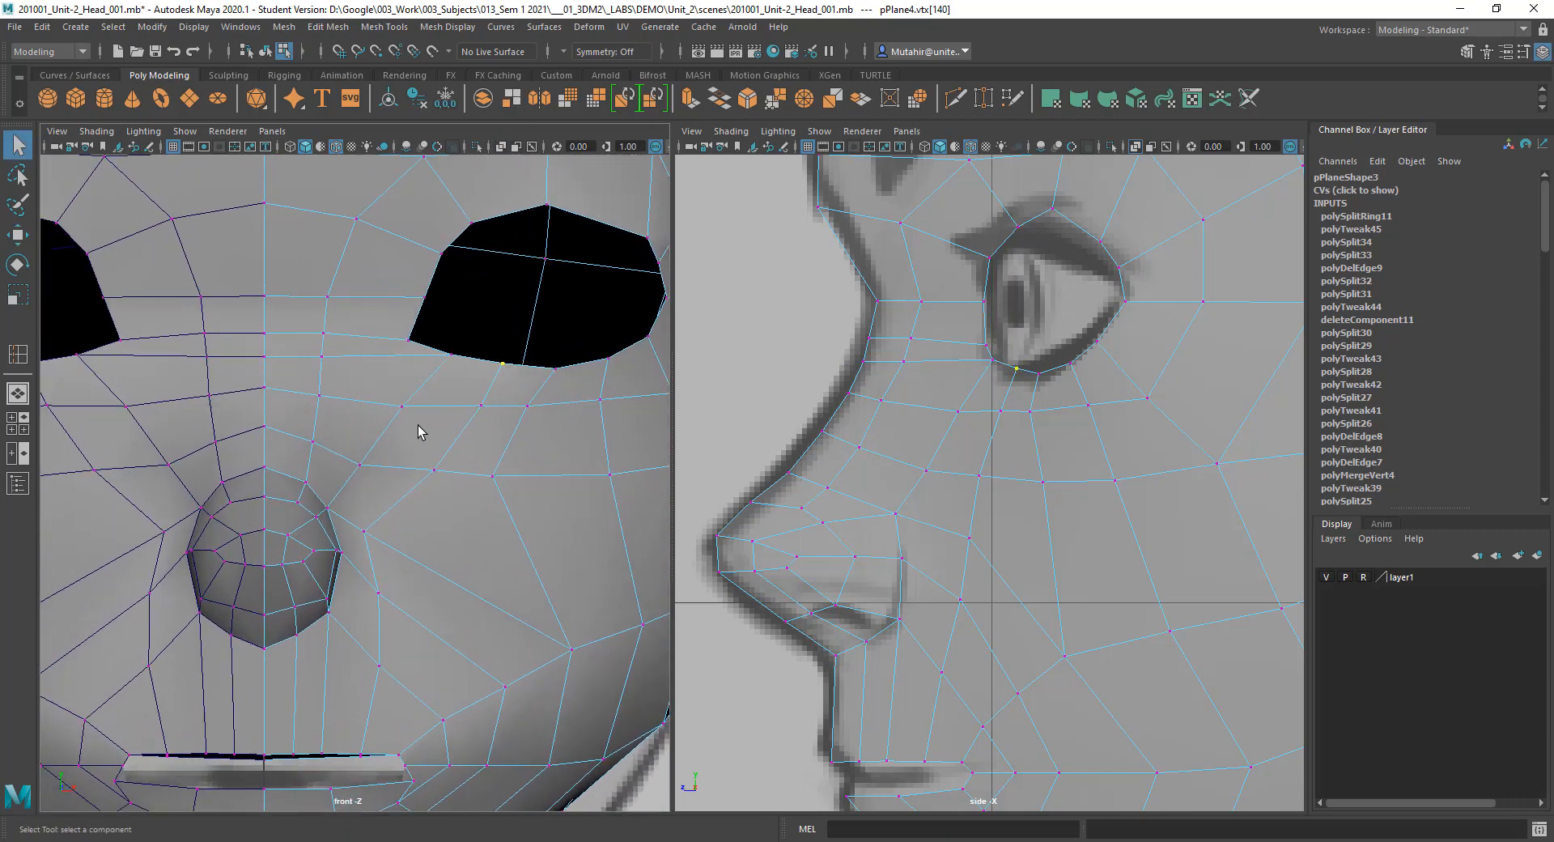
{"action": "middle_click_drag", "start_coordinate": [420, 430], "coordinate": [452, 410], "text": "alt"}
{"action": "right_click_drag", "start_coordinate": [465, 260], "coordinate": [465, 347], "text": "alt"}
{"action": "middle_click_drag", "start_coordinate": [465, 348], "coordinate": [465, 340], "text": "alt"}
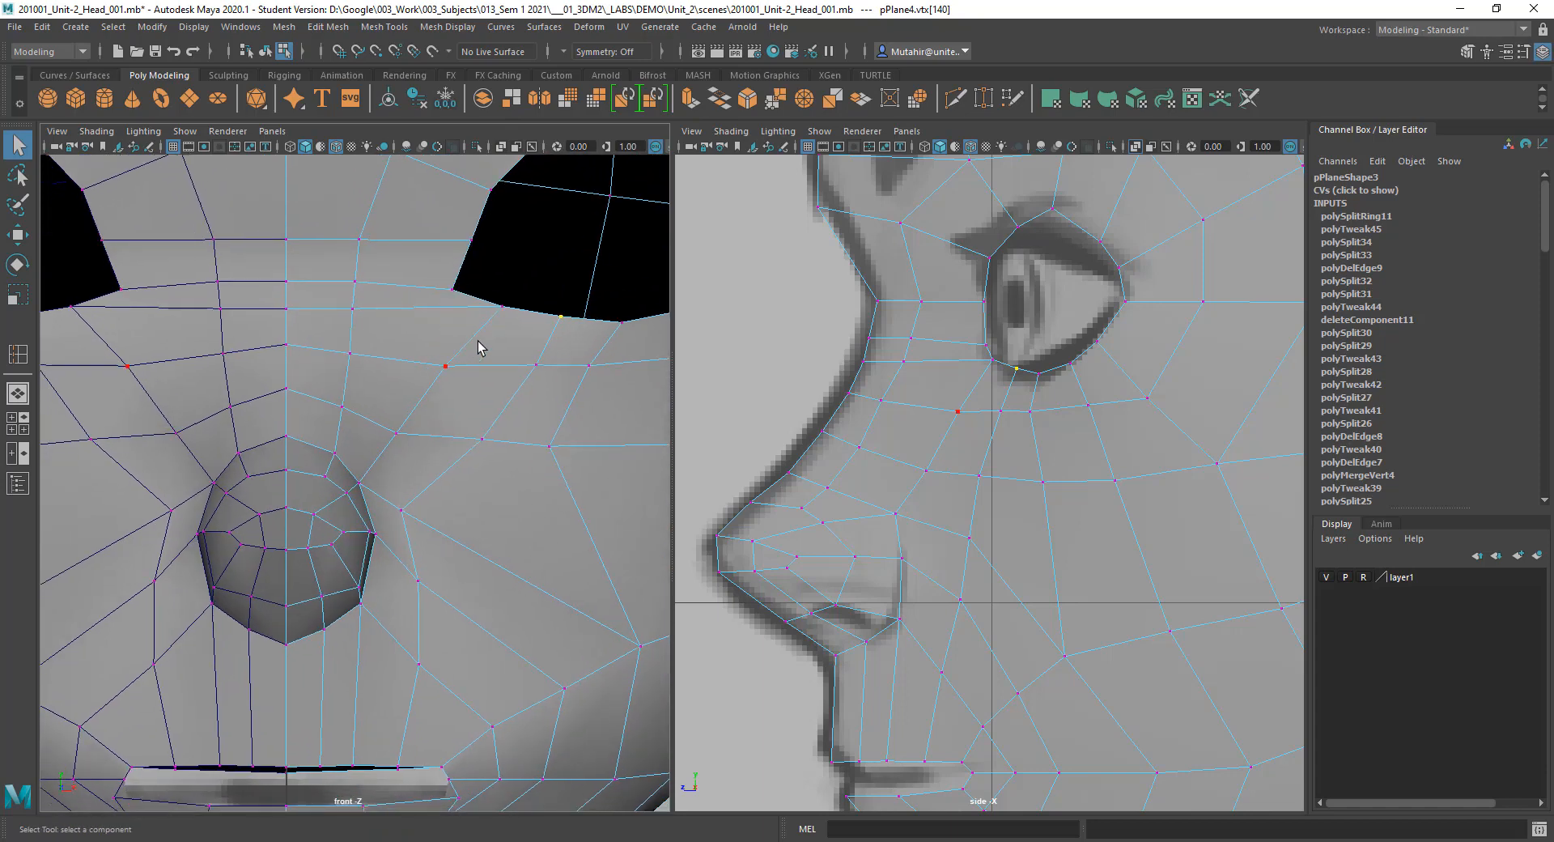
{"action": "middle_click_drag", "start_coordinate": [486, 379], "coordinate": [502, 342], "text": "alt"}
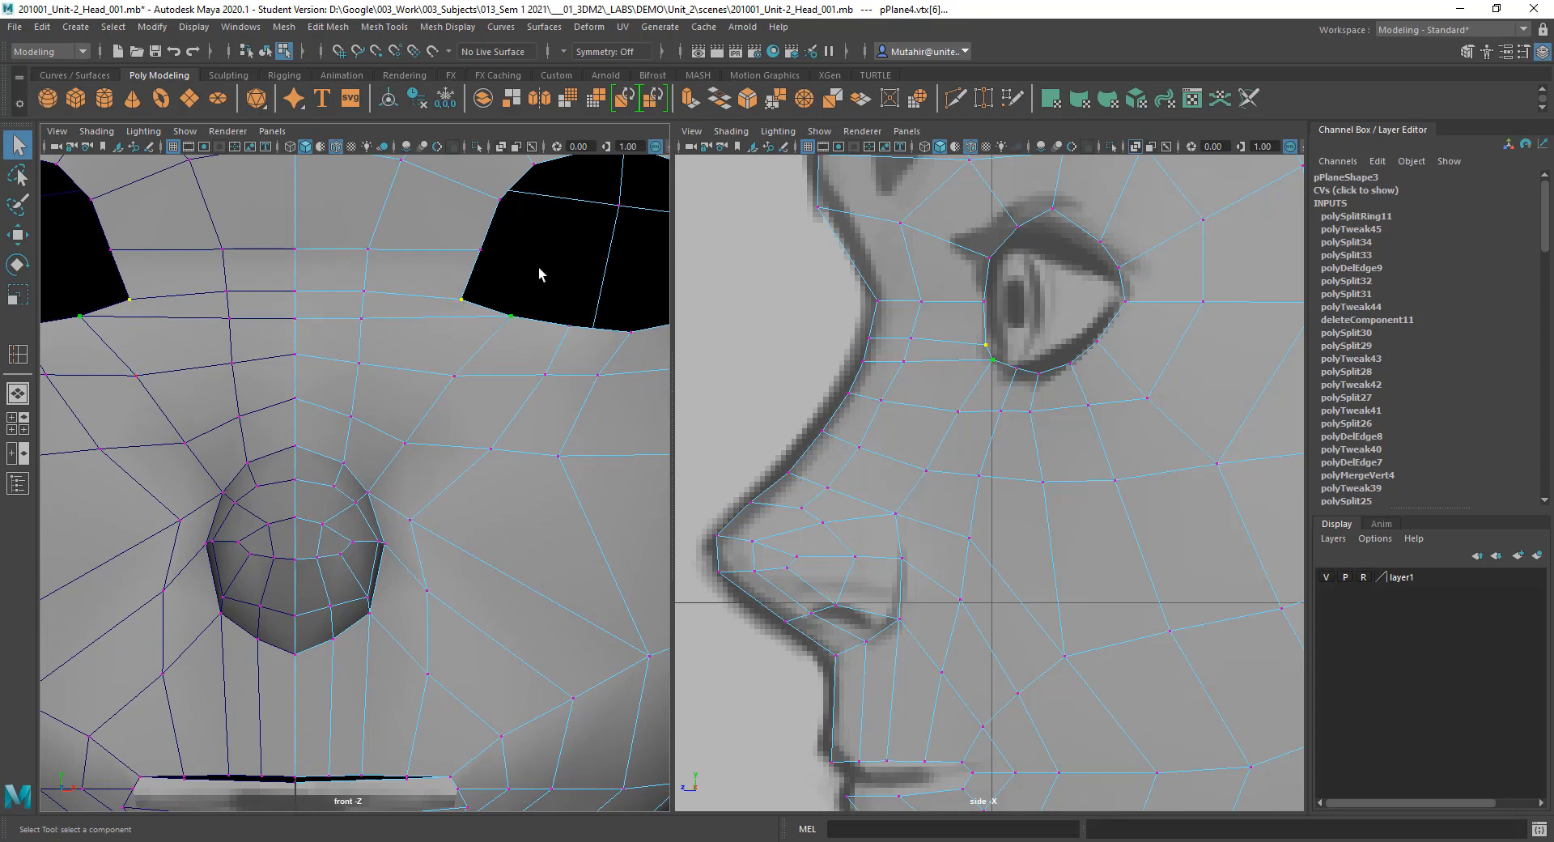
{"action": "left_click", "coordinate": [955, 98]}
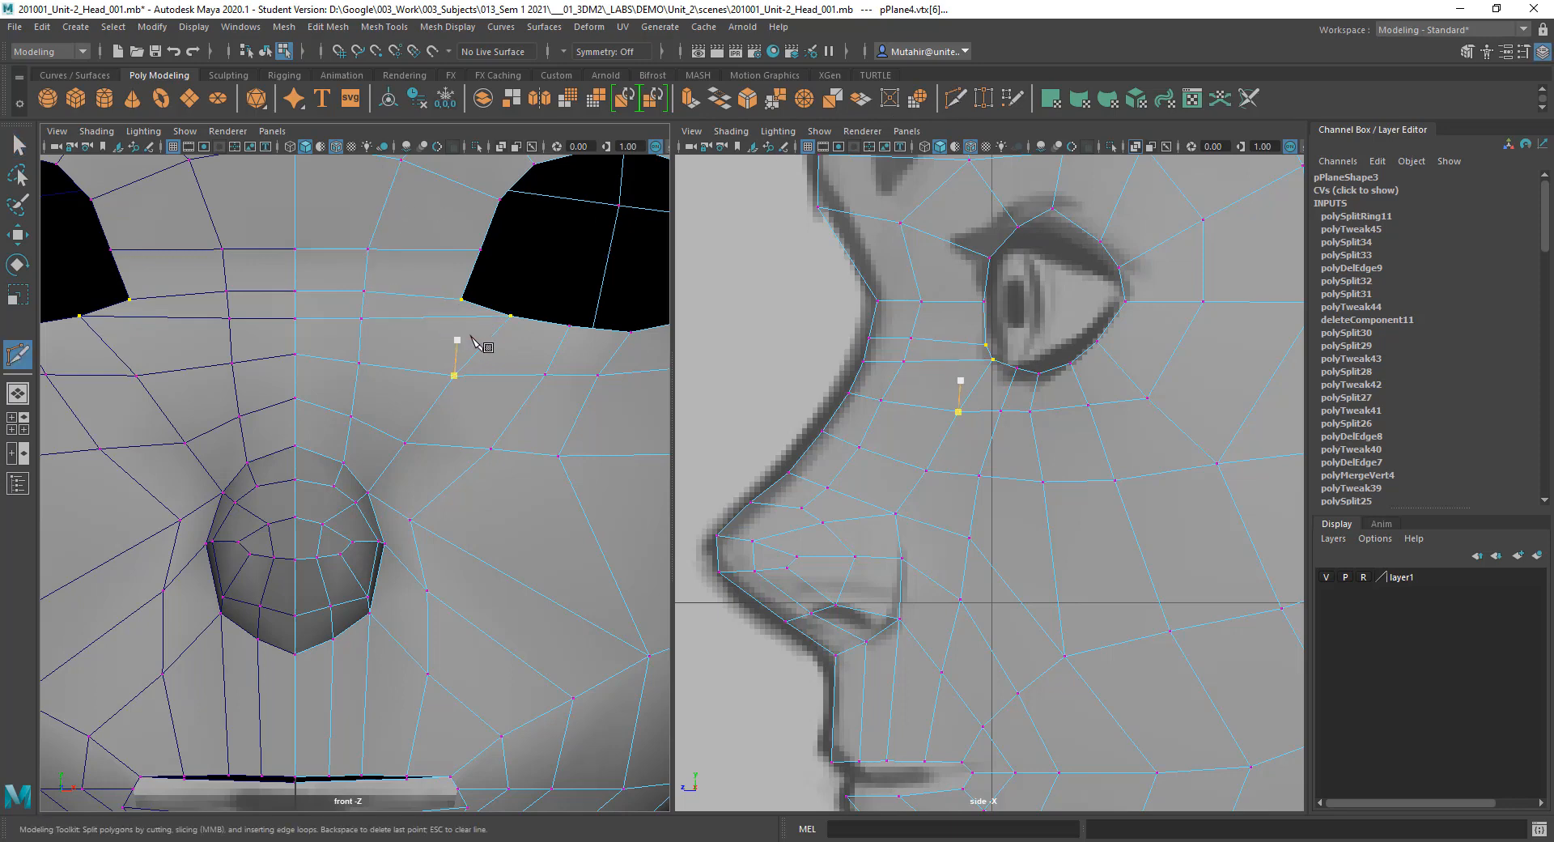
{"action": "key", "text": "q"}
{"action": "right_click_drag", "start_coordinate": [427, 296], "coordinate": [429, 298]}
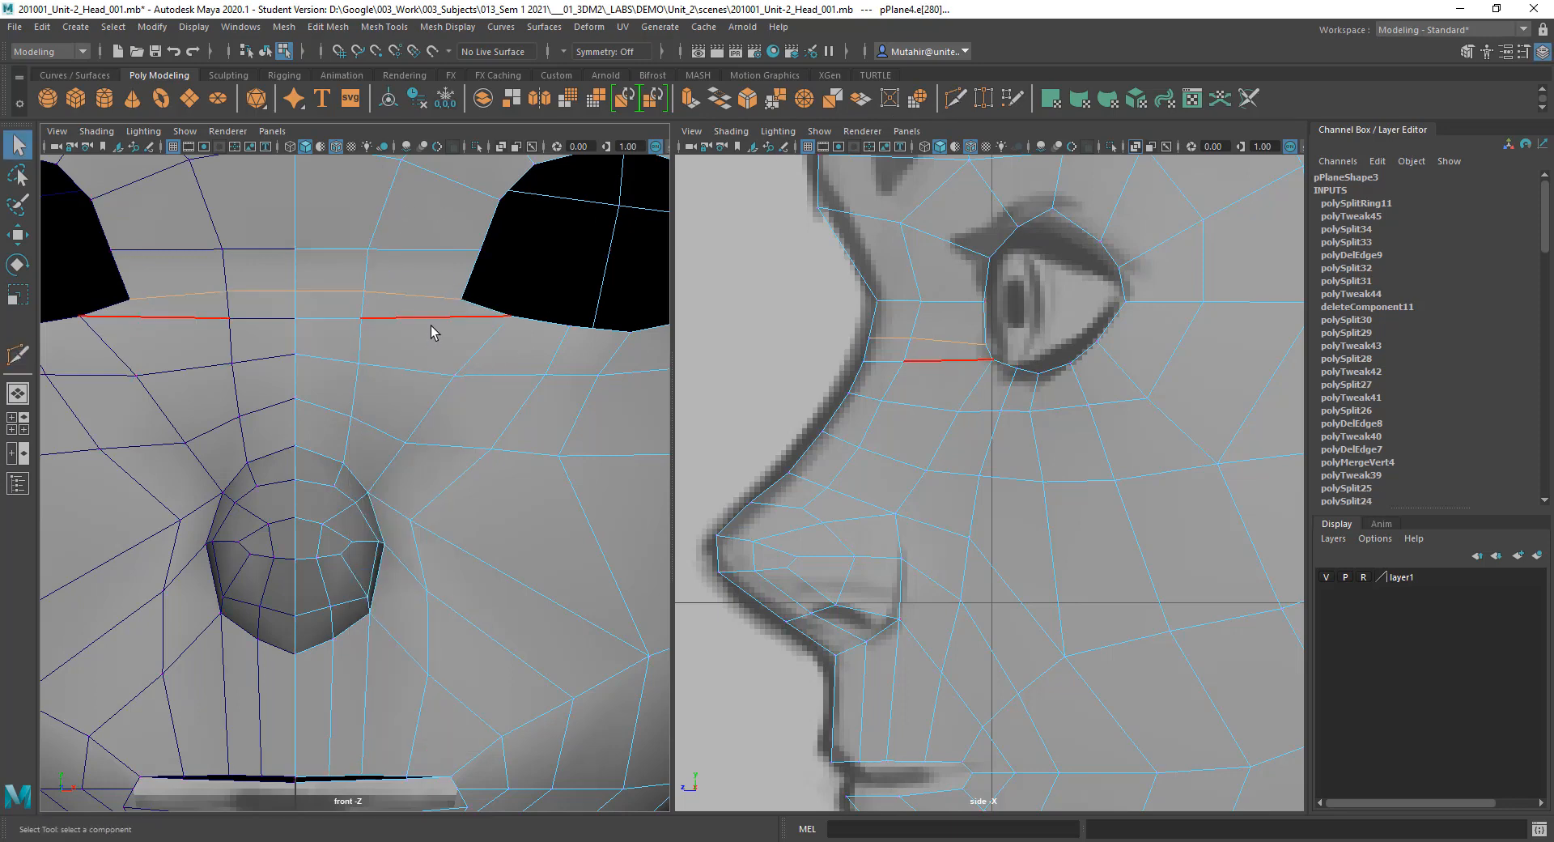
{"action": "left_click", "coordinate": [432, 324]}
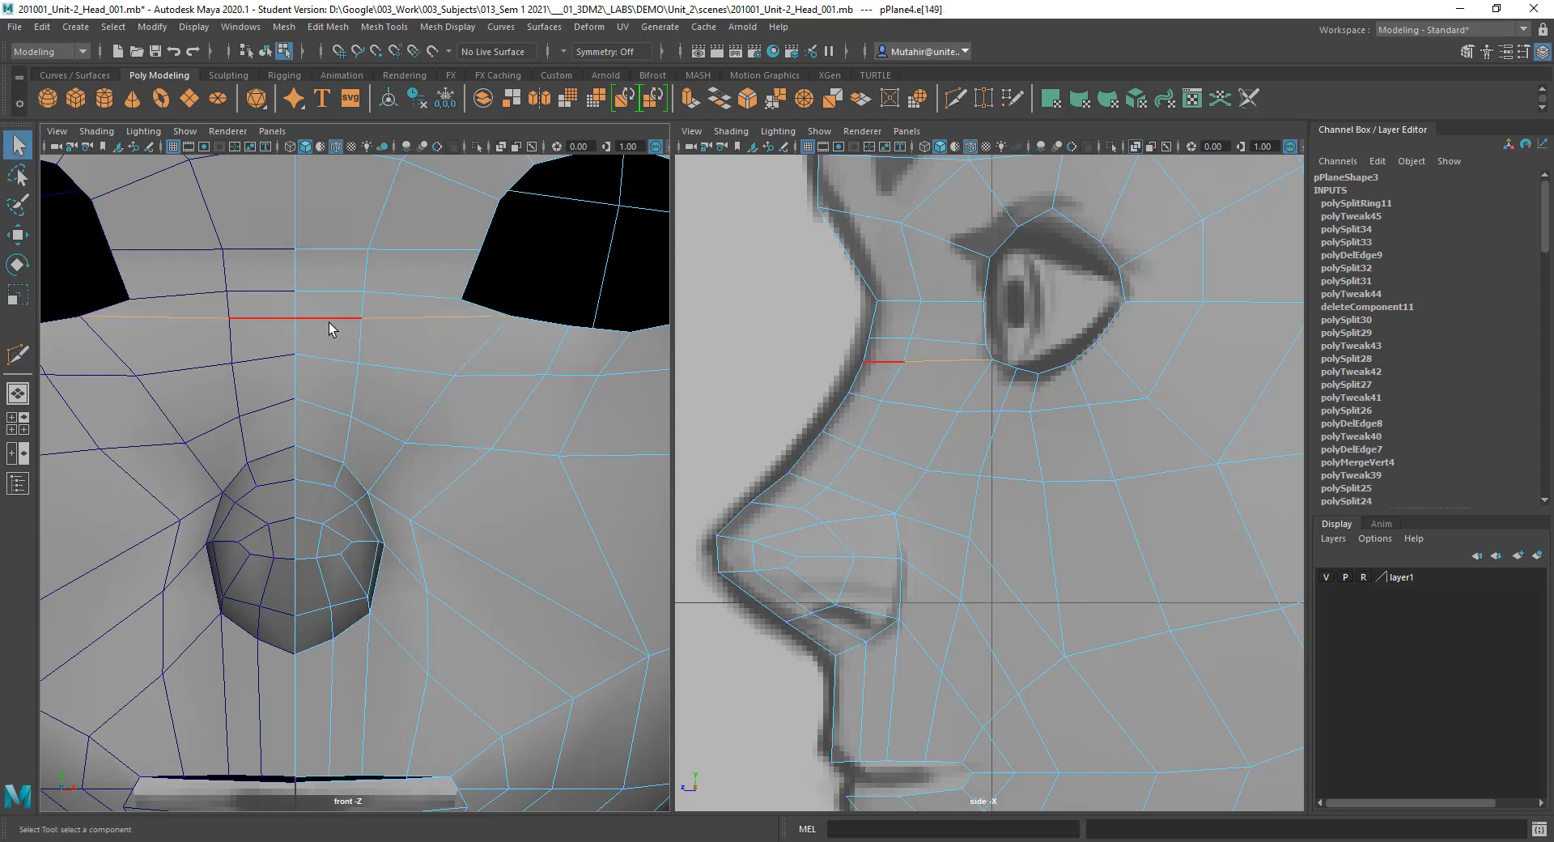
{"action": "key", "text": "ctrl+Delete"}
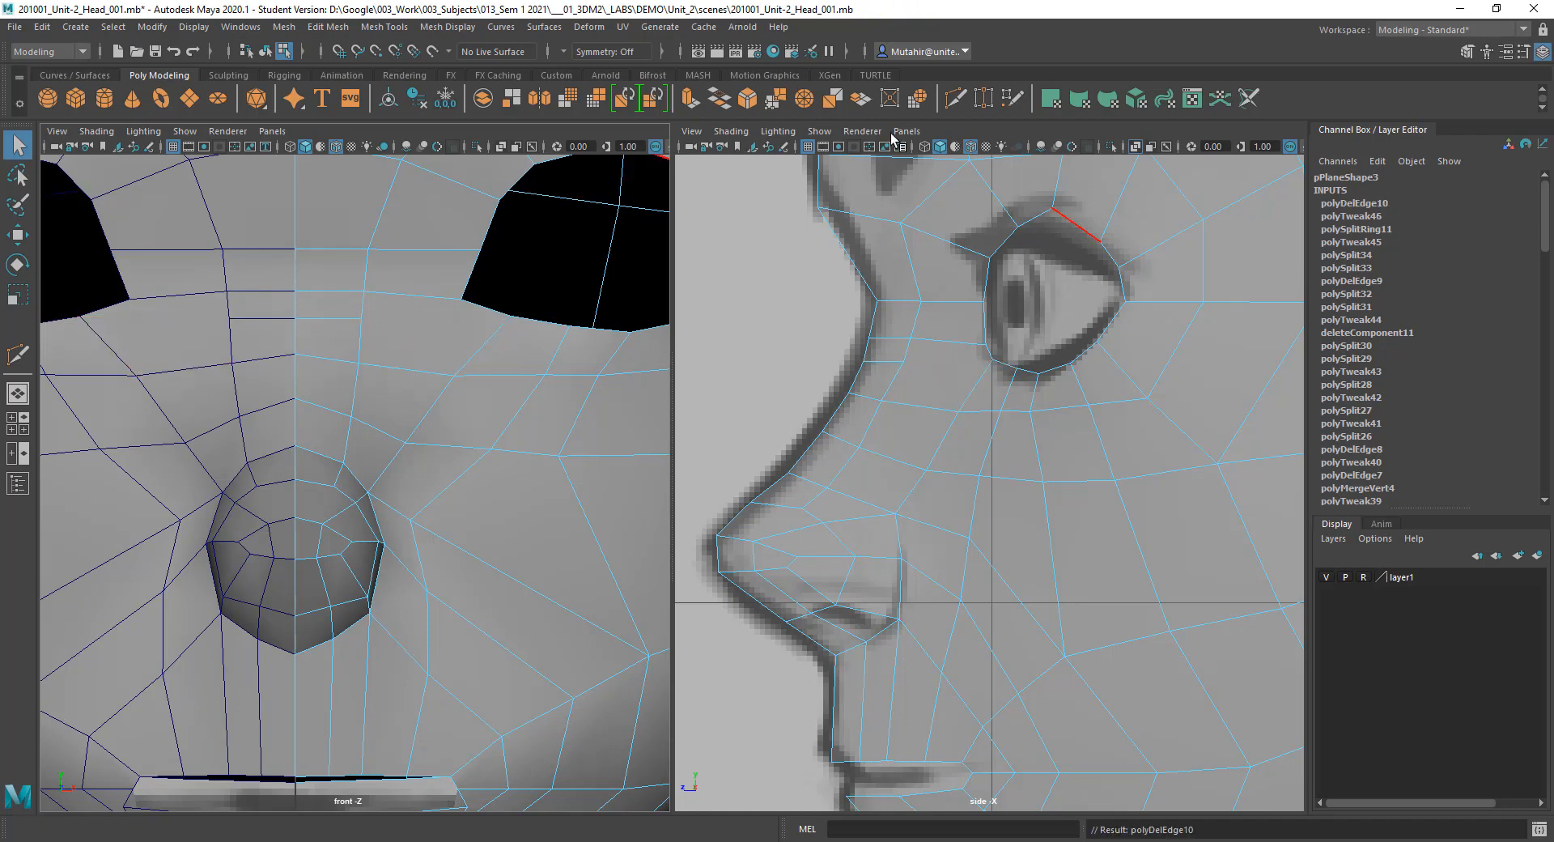
Step: Cut an edge from the inner eye corner down to the row below, and delete the neighbouring diagonal edge with its eyelid vertex
{"action": "left_click", "coordinate": [957, 98]}
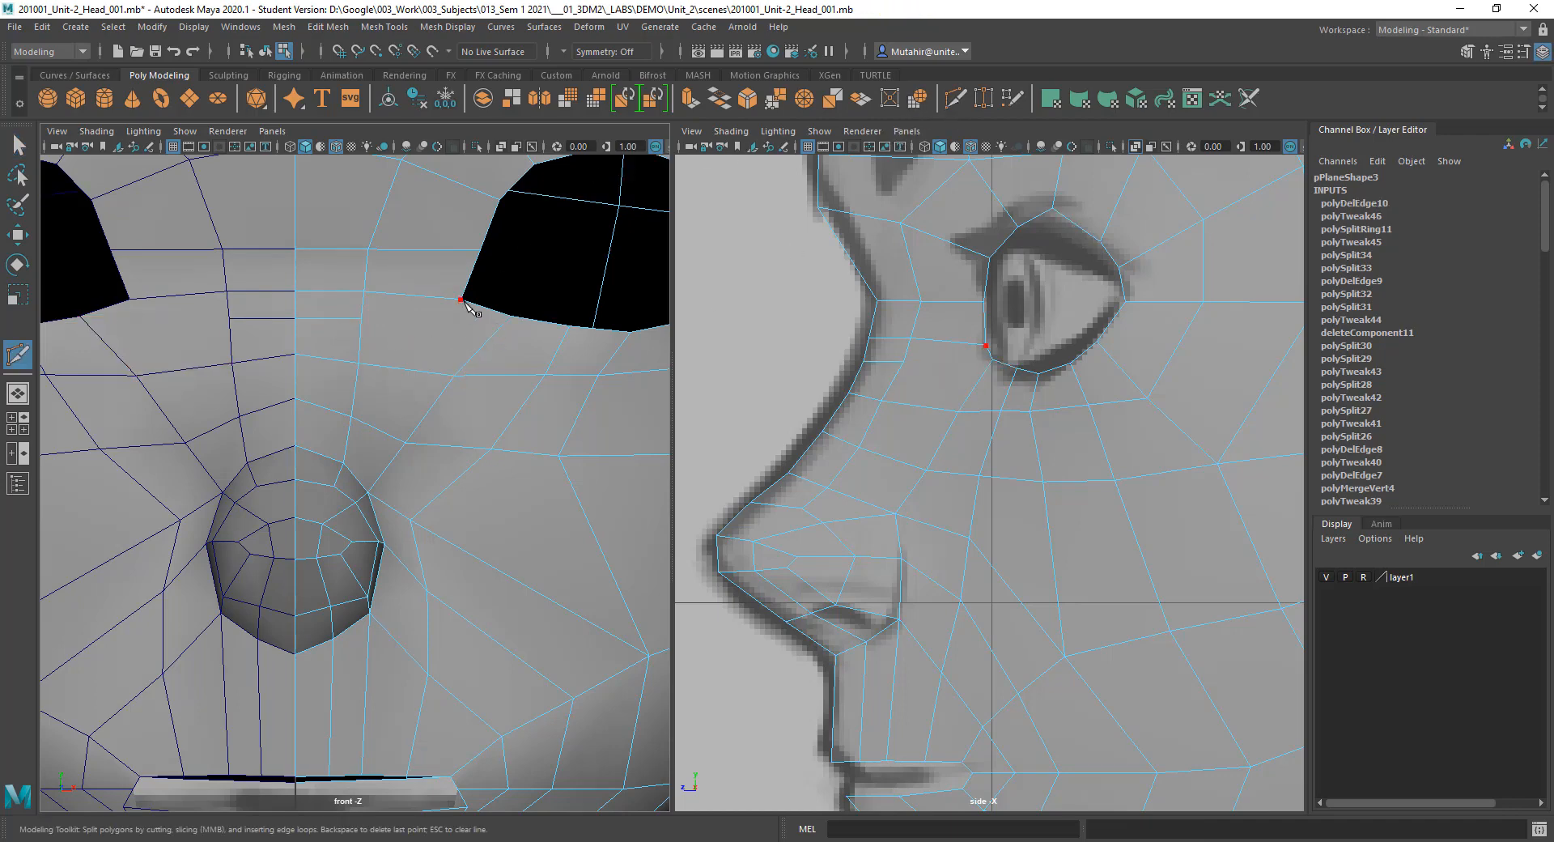
{"action": "left_click", "coordinate": [454, 376]}
{"action": "key", "text": "Return"}
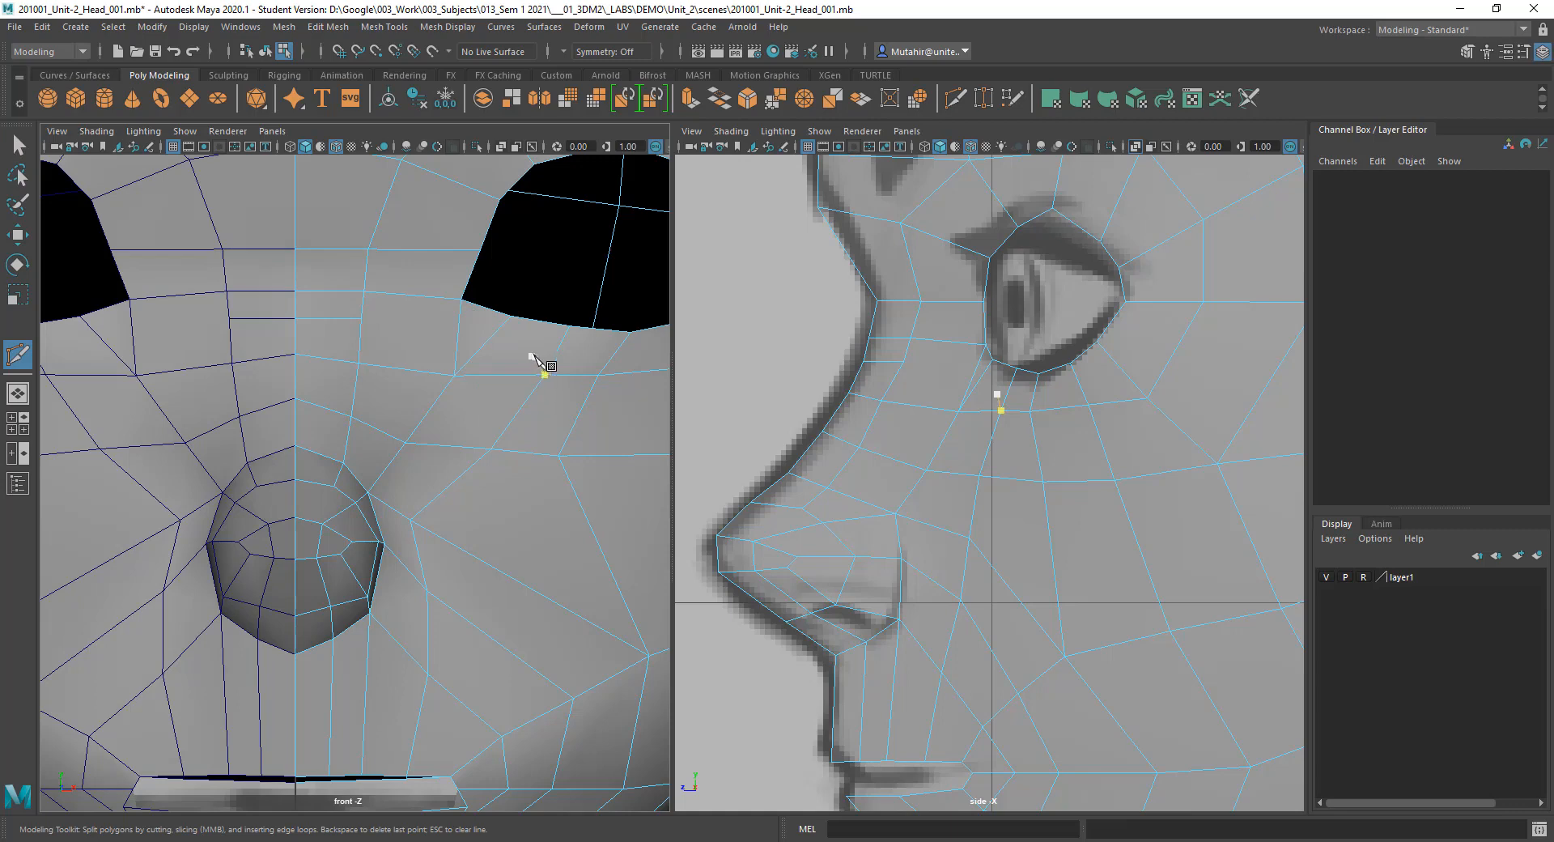
{"action": "key", "text": "q"}
{"action": "middle_click_drag", "start_coordinate": [514, 333], "coordinate": [531, 287], "text": "alt"}
{"action": "left_click", "coordinate": [443, 306]}
{"action": "key", "text": "ctrl+Delete"}
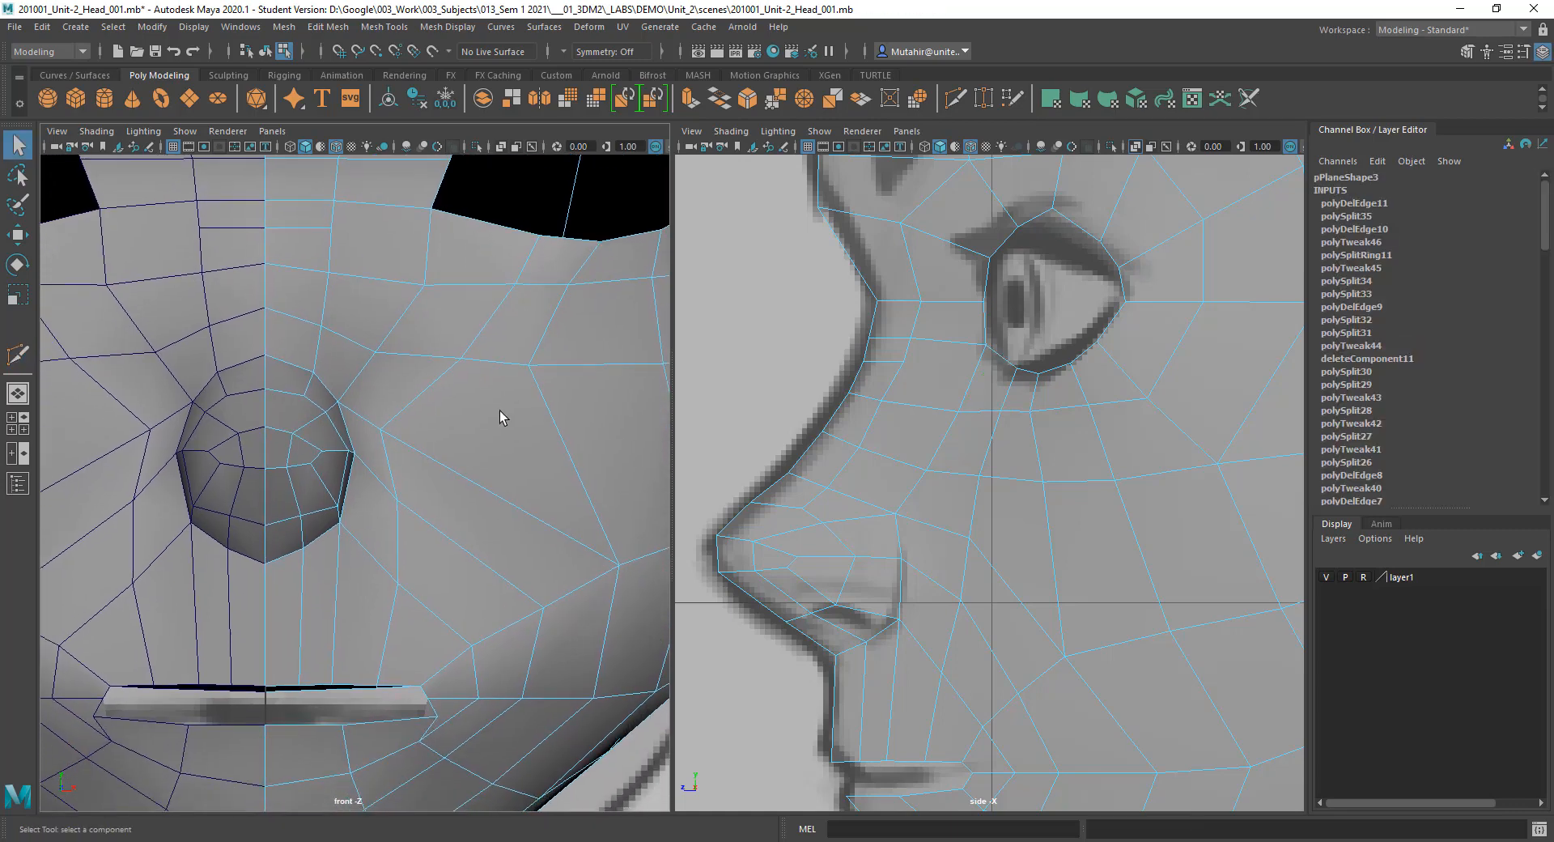
{"action": "left_click", "coordinate": [434, 457]}
{"action": "left_click", "coordinate": [513, 335]}
{"action": "left_click", "coordinate": [390, 477]}
{"action": "left_click", "coordinate": [488, 321]}
Step: Slide the lower-eyelid vertex nearest the inner eye corner inward along the sketched lid, using X-ray display only for the adjustment
{"action": "middle_click_drag", "start_coordinate": [472, 379], "coordinate": [392, 513], "text": "alt"}
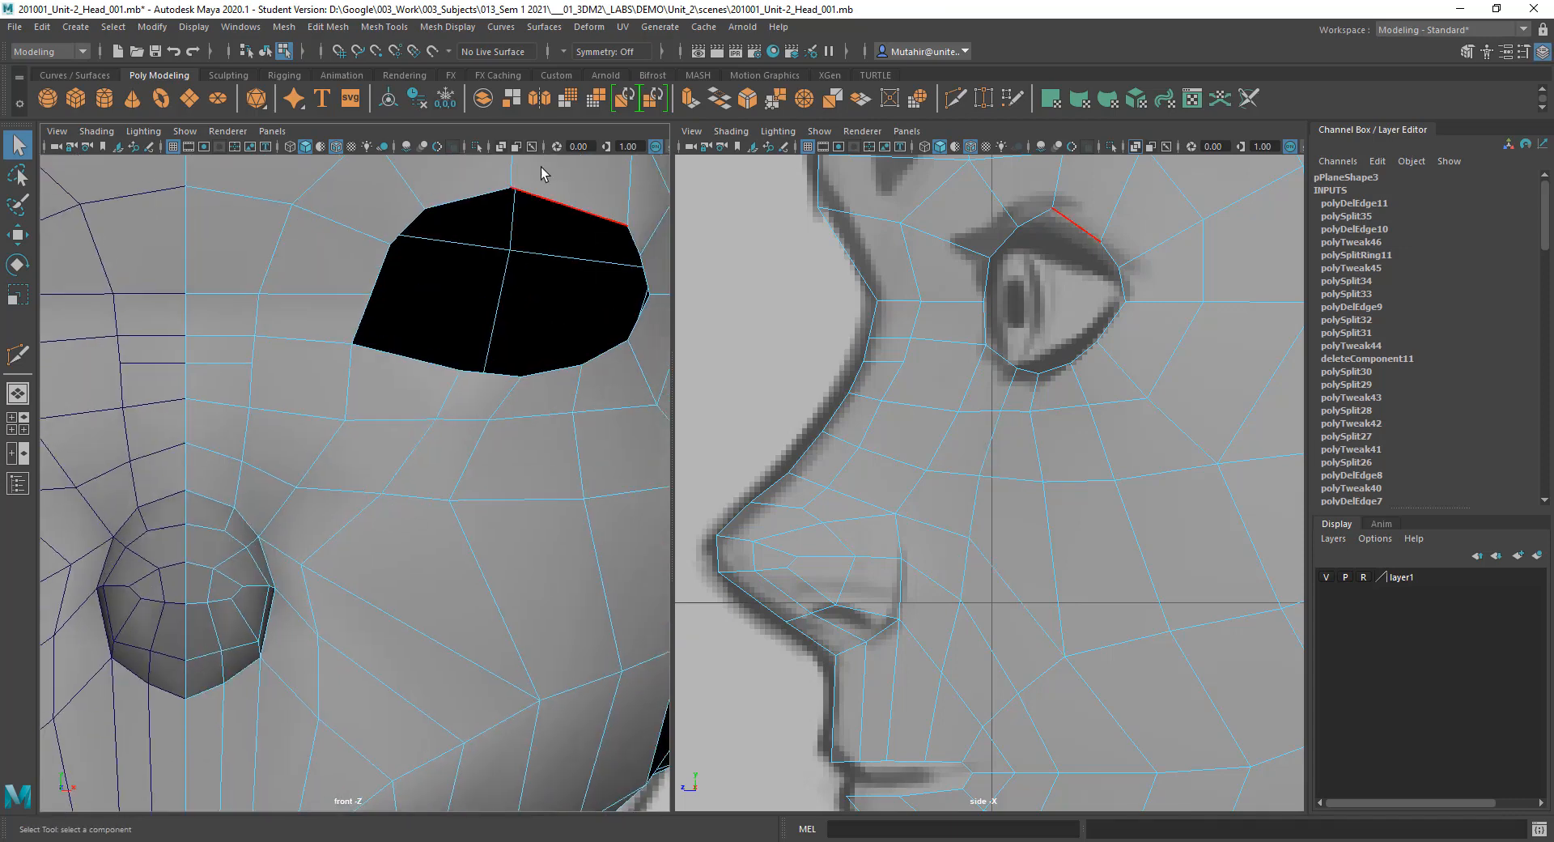
{"action": "left_click", "coordinate": [500, 149]}
{"action": "middle_click_drag", "start_coordinate": [449, 359], "coordinate": [460, 343], "text": "alt"}
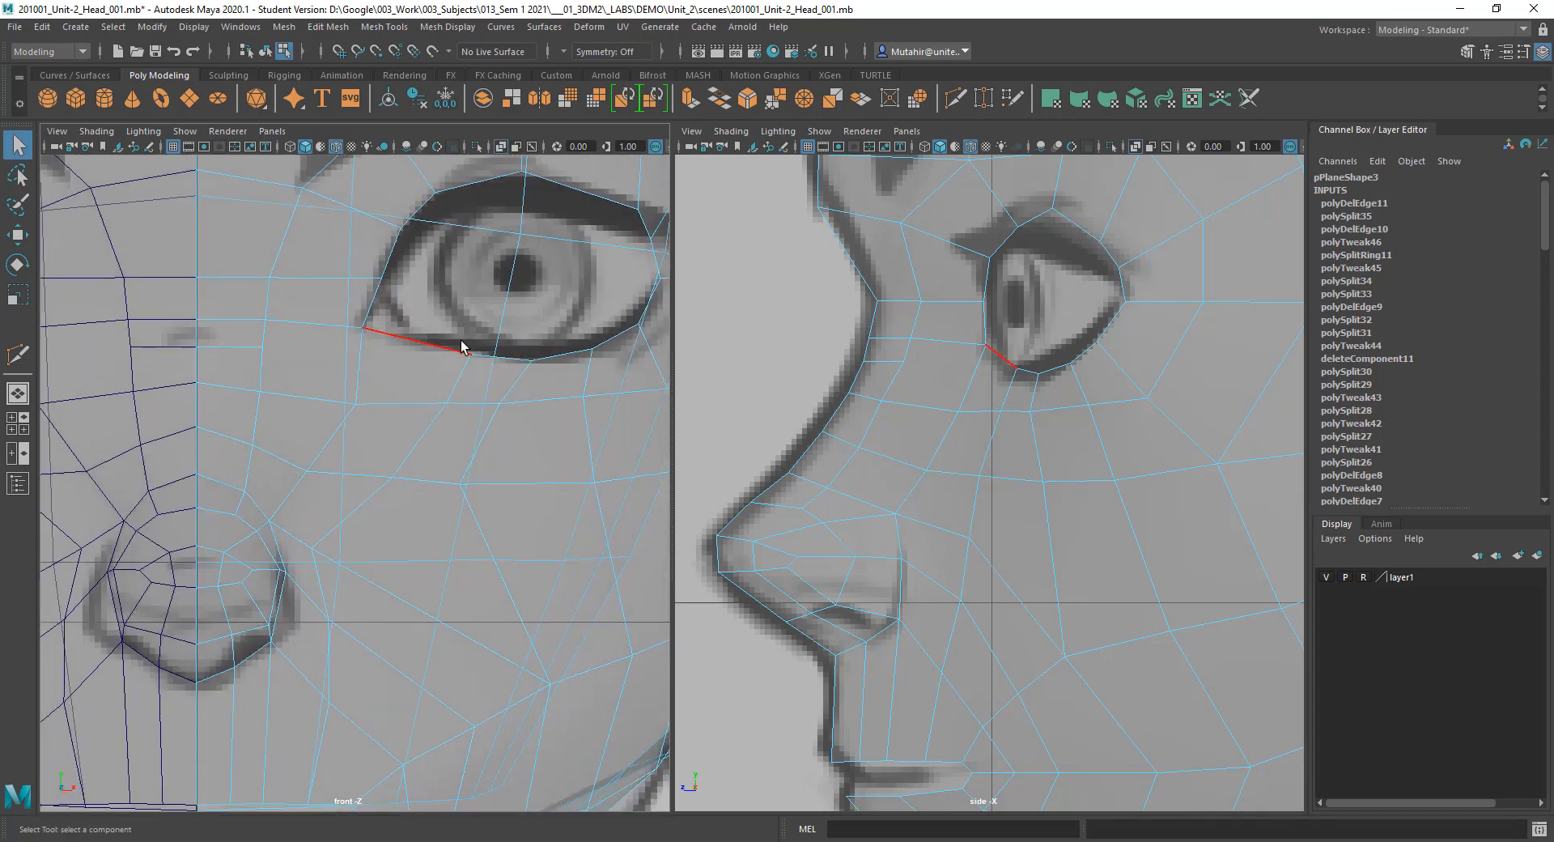
{"action": "right_click_drag", "start_coordinate": [462, 344], "coordinate": [450, 337]}
{"action": "left_click", "coordinate": [473, 351]}
{"action": "key", "text": "w"}
{"action": "left_click_drag", "start_coordinate": [474, 352], "coordinate": [429, 349]}
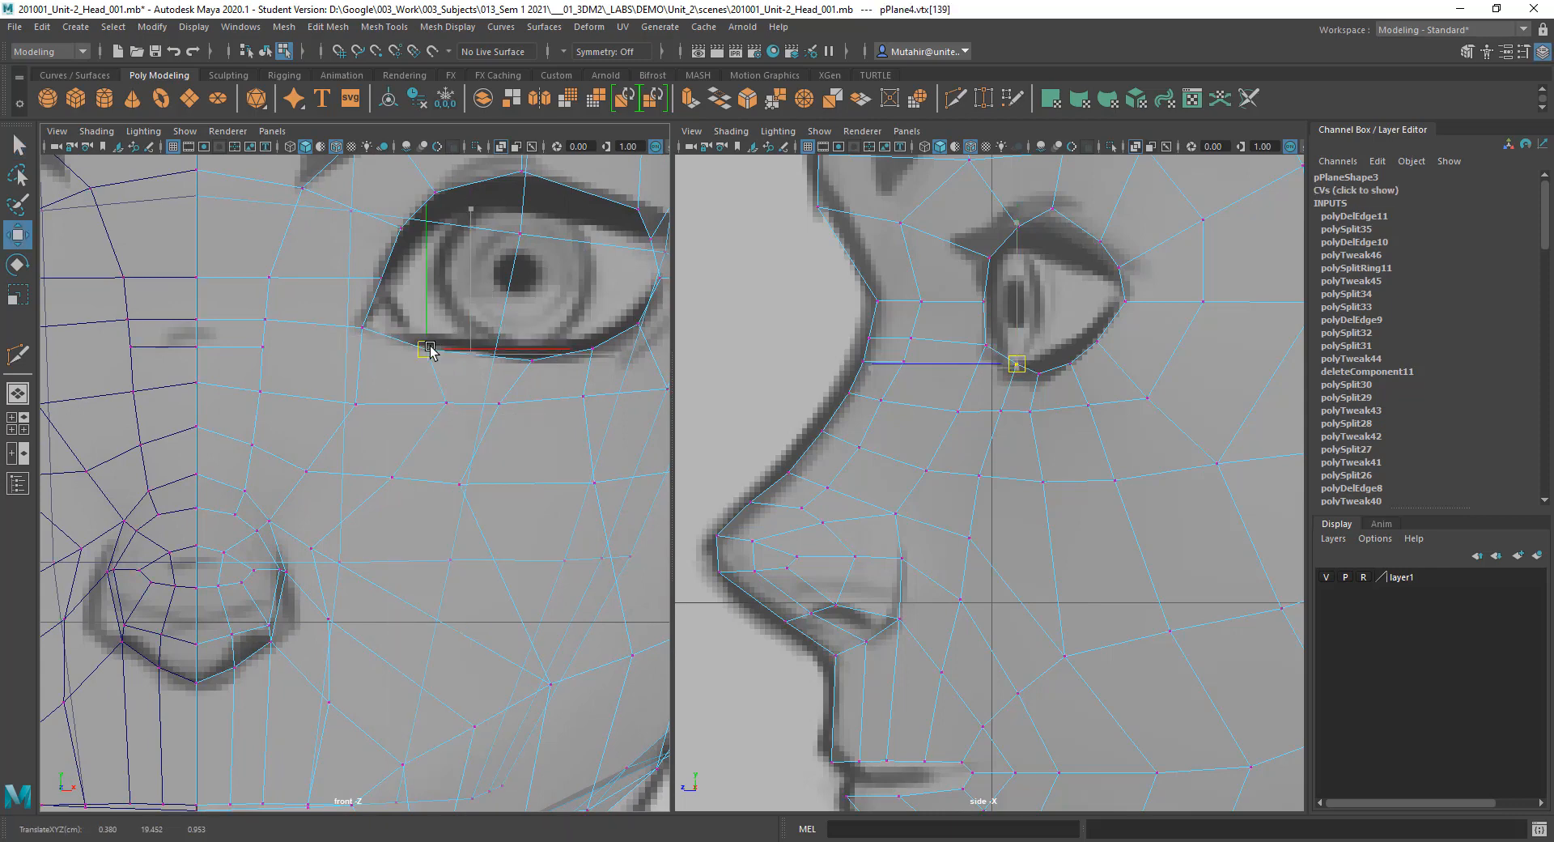
{"action": "key", "text": "q"}
{"action": "middle_click_drag", "start_coordinate": [448, 408], "coordinate": [402, 383], "text": "alt"}
{"action": "left_click", "coordinate": [500, 149]}
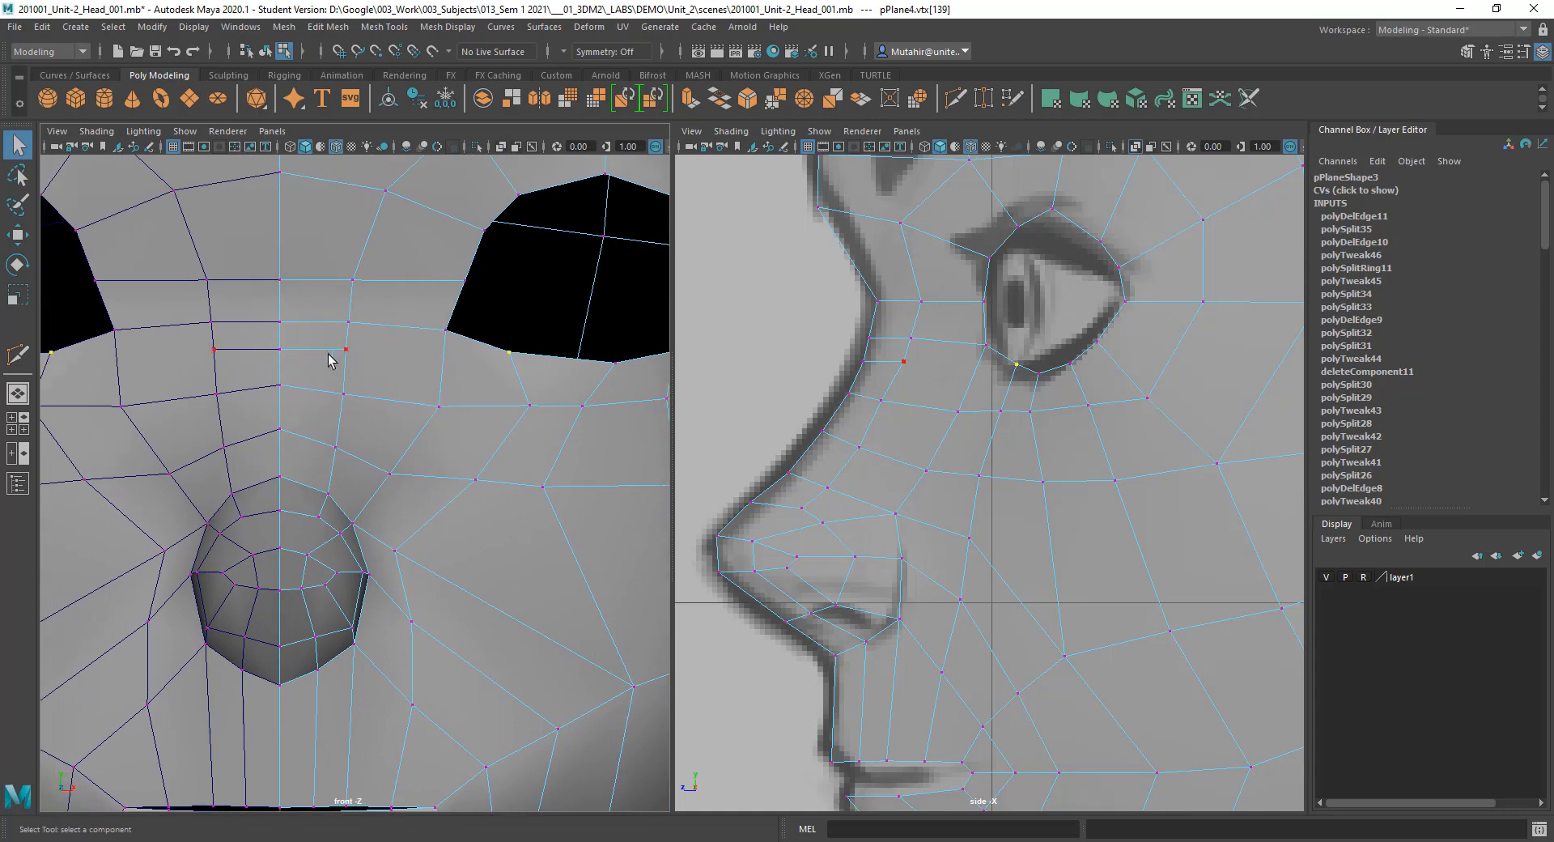
Step: Delete the short horizontal edge crossing the side of the nose bridge, level with the lower eyelid
{"action": "right_click_drag", "start_coordinate": [312, 349], "coordinate": [319, 331]}
{"action": "left_click", "coordinate": [318, 346]}
{"action": "key", "text": "ctrl+Delete"}
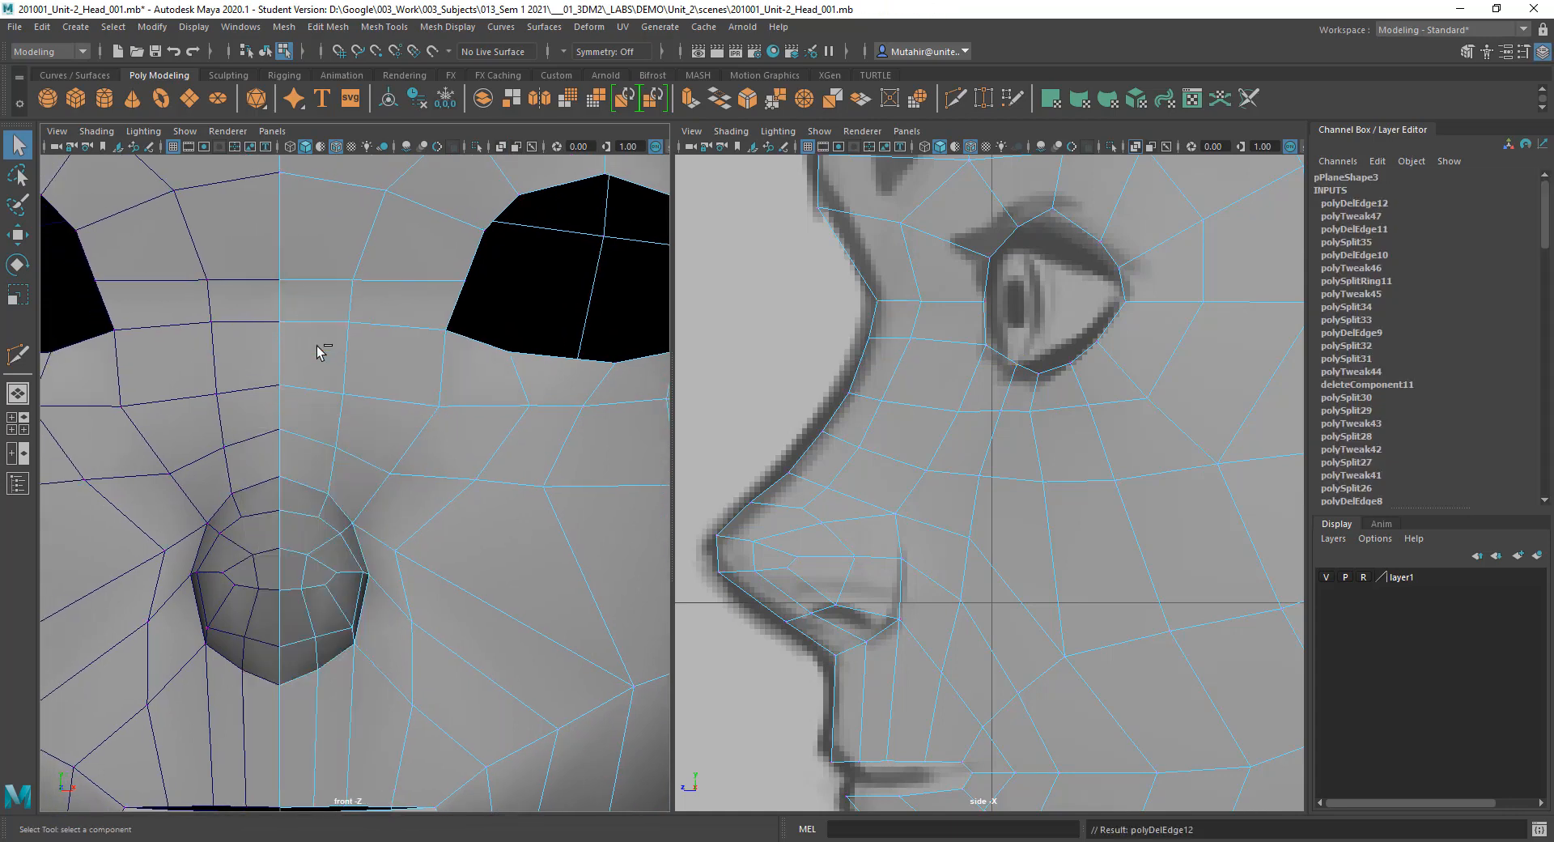
Step: Move the two vertices below the inner eye corner, one in each row beside the nose, forward in the side view
{"action": "middle_click_drag", "start_coordinate": [508, 390], "coordinate": [448, 409], "text": "alt"}
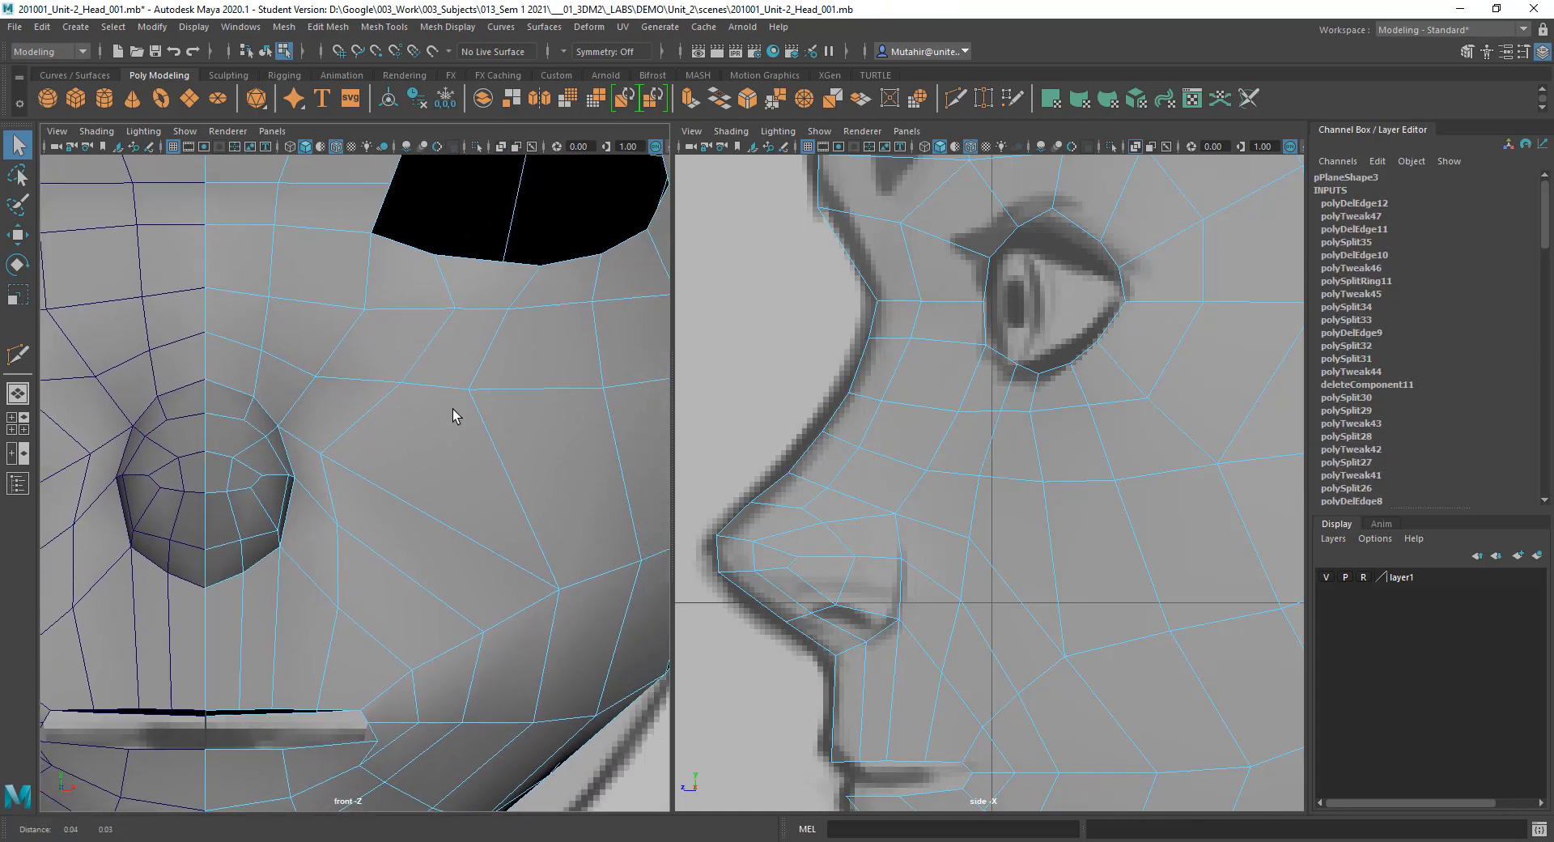
{"action": "middle_click_drag", "start_coordinate": [437, 491], "coordinate": [406, 535], "text": "alt"}
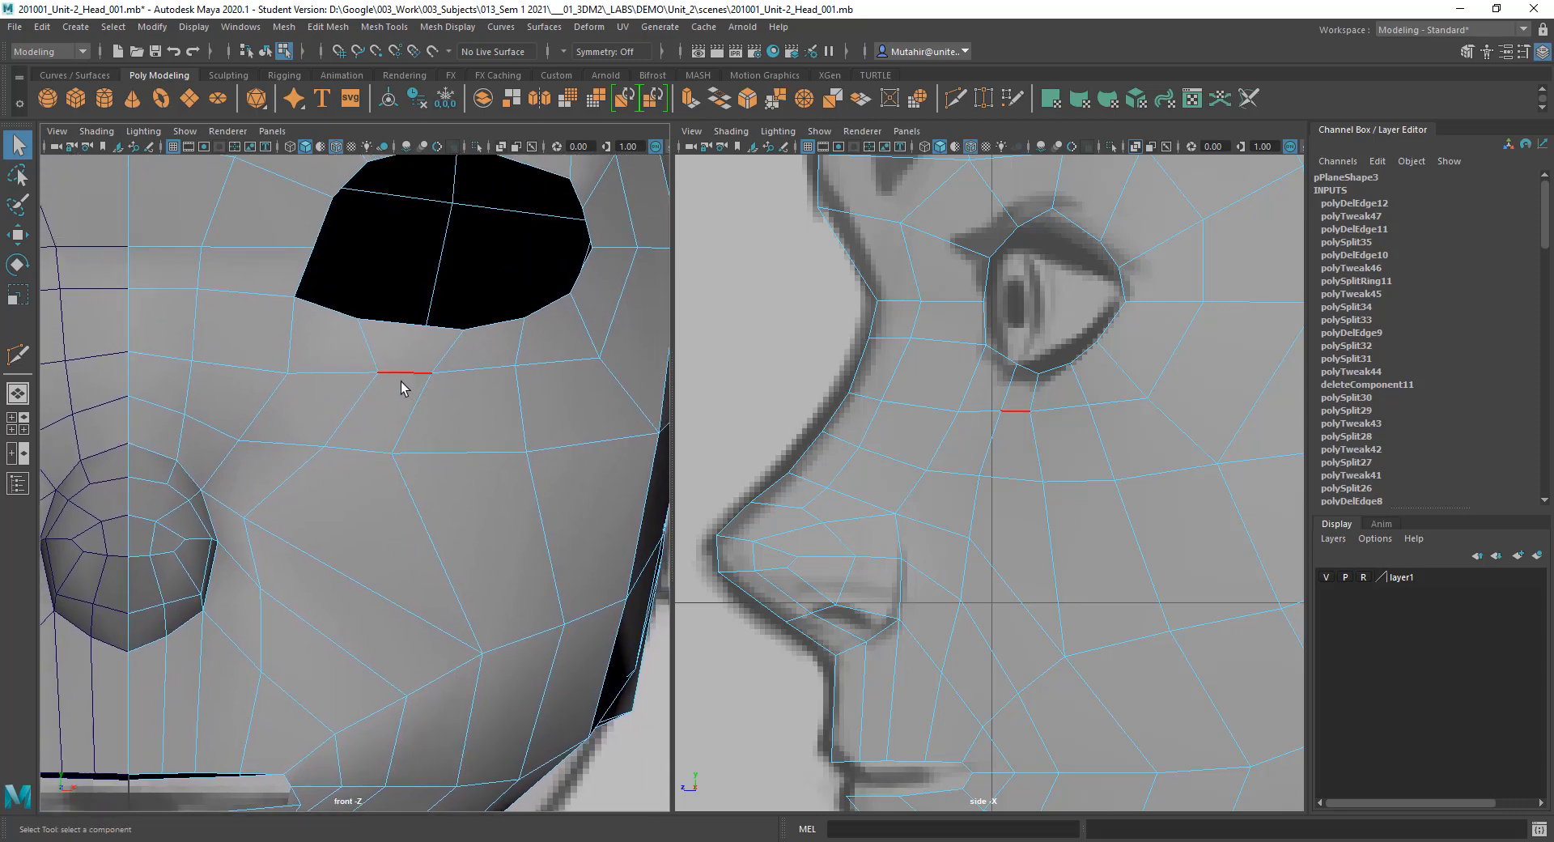
{"action": "right_click_drag", "start_coordinate": [384, 380], "coordinate": [328, 378]}
{"action": "left_click", "coordinate": [397, 382]}
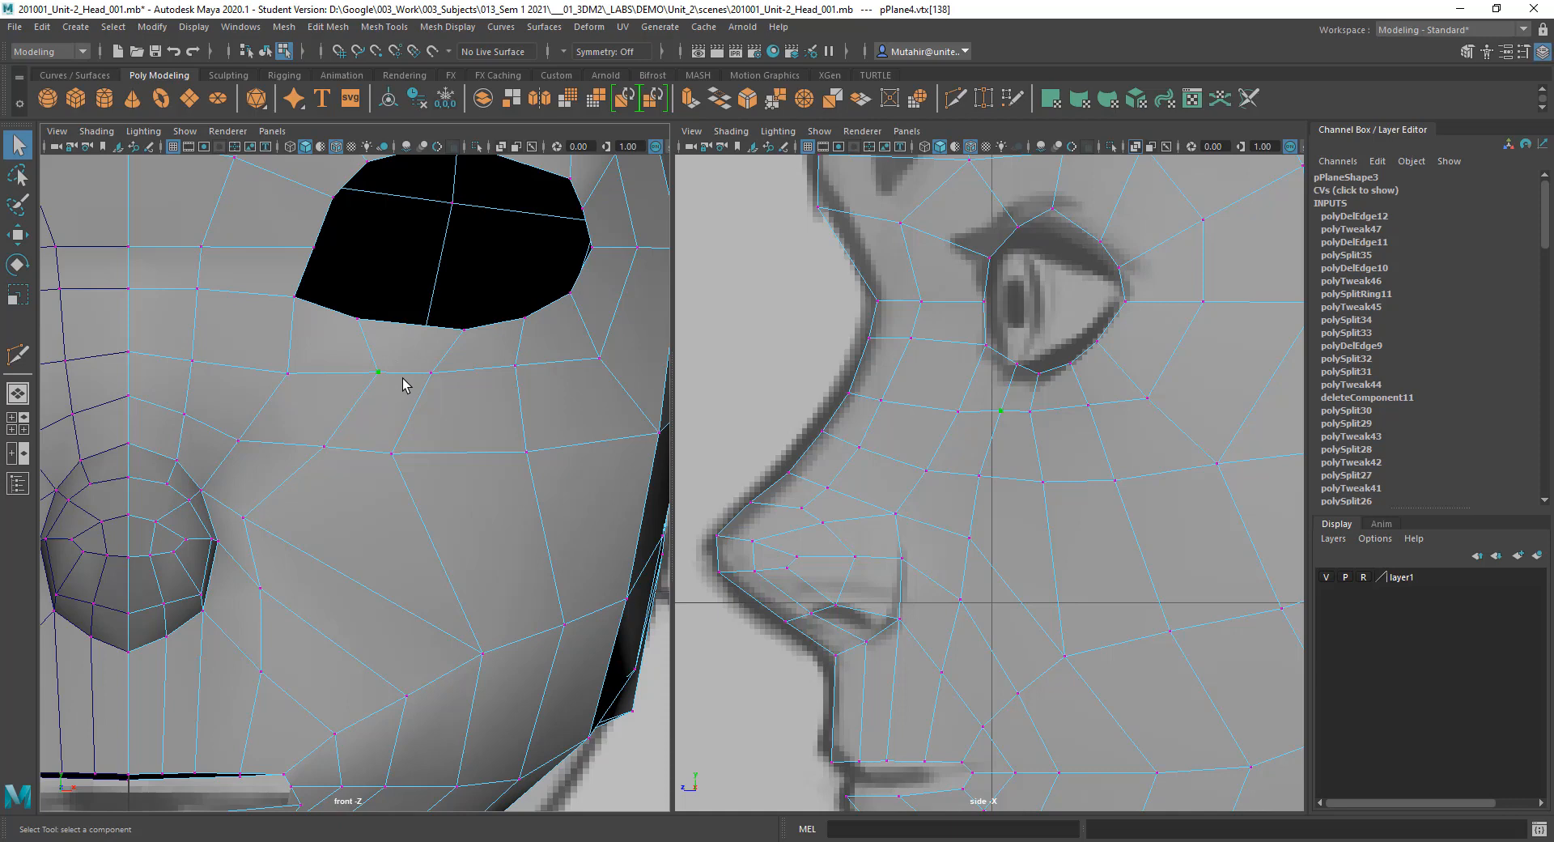
{"action": "left_click", "coordinate": [959, 412]}
{"action": "key", "text": "w"}
{"action": "mouse_move", "coordinate": [962, 414]}
{"action": "left_mouse_down"}
{"action": "mouse_move", "coordinate": [928, 410]}
{"action": "mouse_move", "coordinate": [948, 416]}
{"action": "left_mouse_up"}
{"action": "key", "text": "q"}
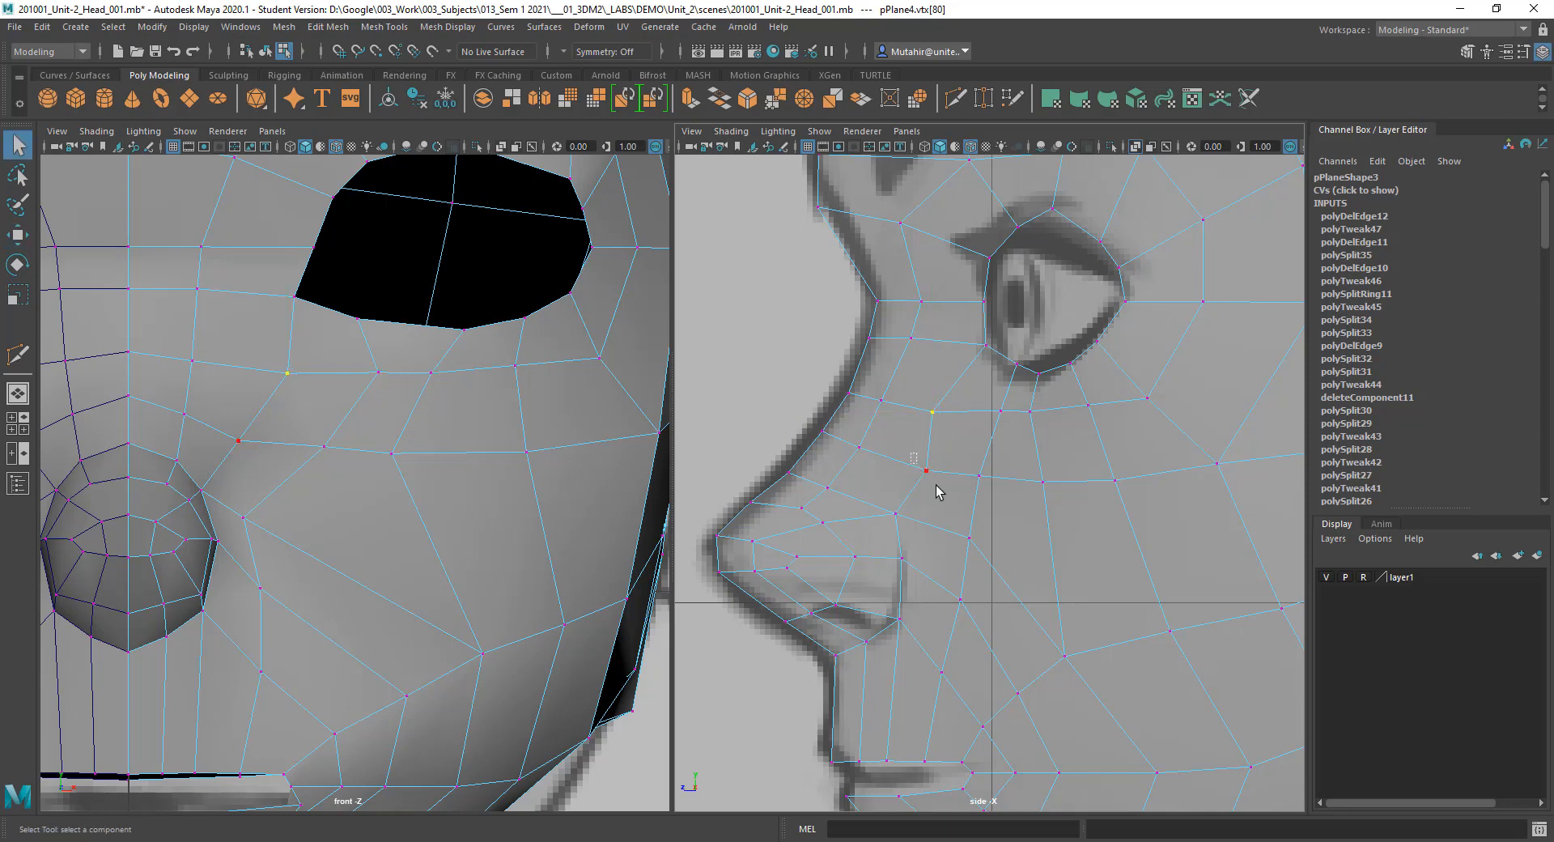
{"action": "left_click", "coordinate": [910, 457]}
{"action": "key", "text": "w"}
{"action": "key", "text": "q"}
Step: Reposition the next three vertices of the row under the lower eyelid in the side view so the row curves evenly below the eye
{"action": "left_click", "coordinate": [1000, 411]}
{"action": "key", "text": "w"}
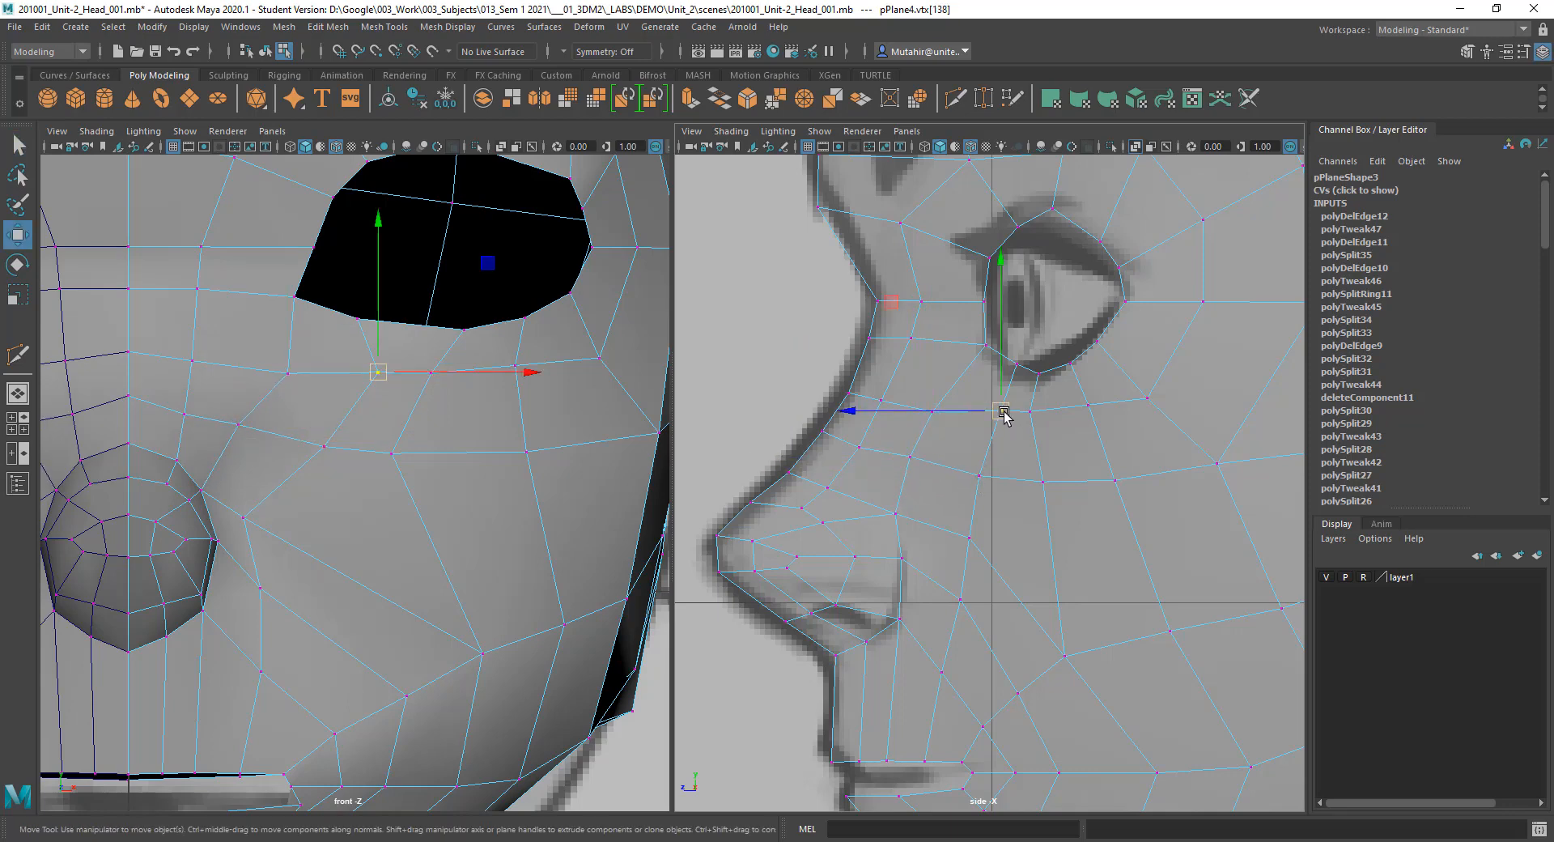
{"action": "left_click_drag", "start_coordinate": [1003, 412], "coordinate": [1100, 420]}
{"action": "key", "text": "q"}
{"action": "left_click", "coordinate": [1030, 411]}
{"action": "key", "text": "w"}
{"action": "key", "text": "q"}
{"action": "left_click", "coordinate": [1094, 404]}
{"action": "key", "text": "w"}
{"action": "key", "text": "q"}
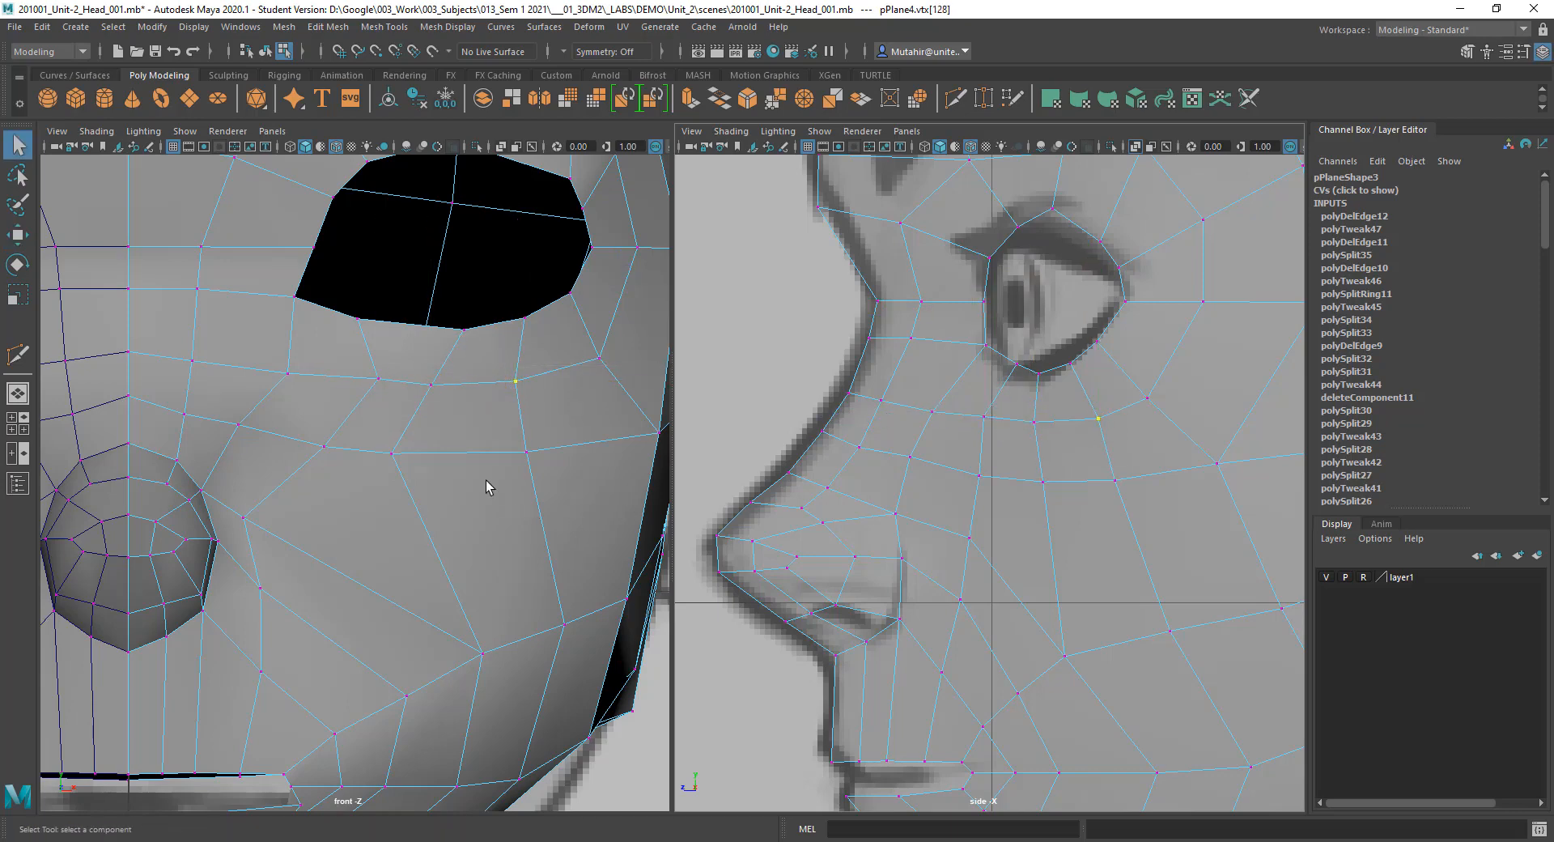
Step: In the front view, shift the under-eye vertex near the inner corner inward and the cheek vertex beside the nose outward
{"action": "left_click", "coordinate": [378, 378]}
{"action": "key", "text": "w"}
{"action": "left_click_drag", "start_coordinate": [388, 383], "coordinate": [392, 381]}
{"action": "key", "text": "q"}
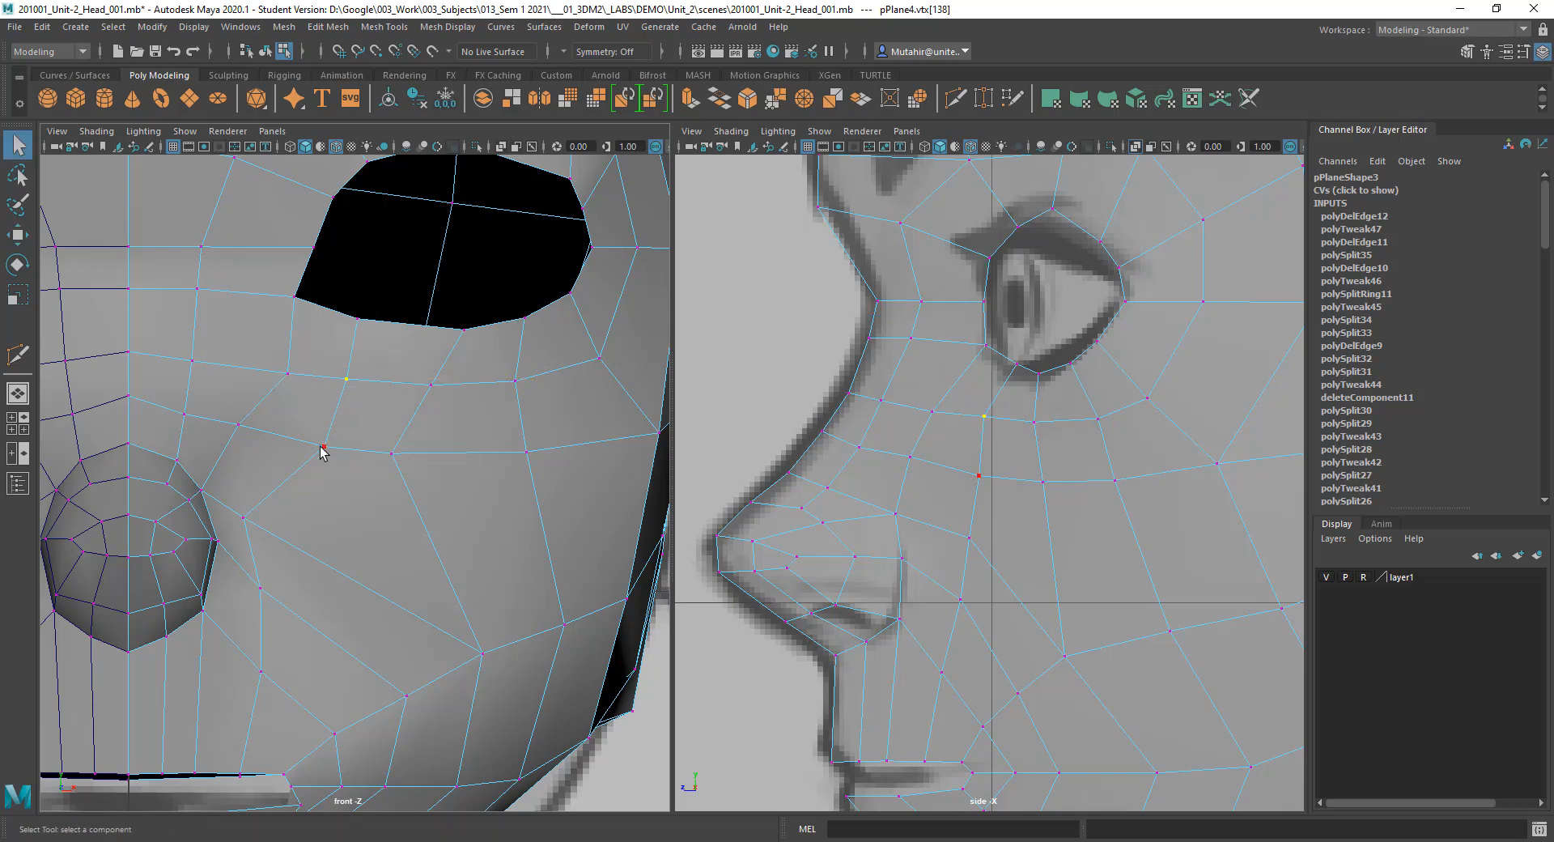
{"action": "left_click", "coordinate": [242, 516]}
{"action": "key", "text": "w"}
{"action": "left_click_drag", "start_coordinate": [257, 527], "coordinate": [291, 527]}
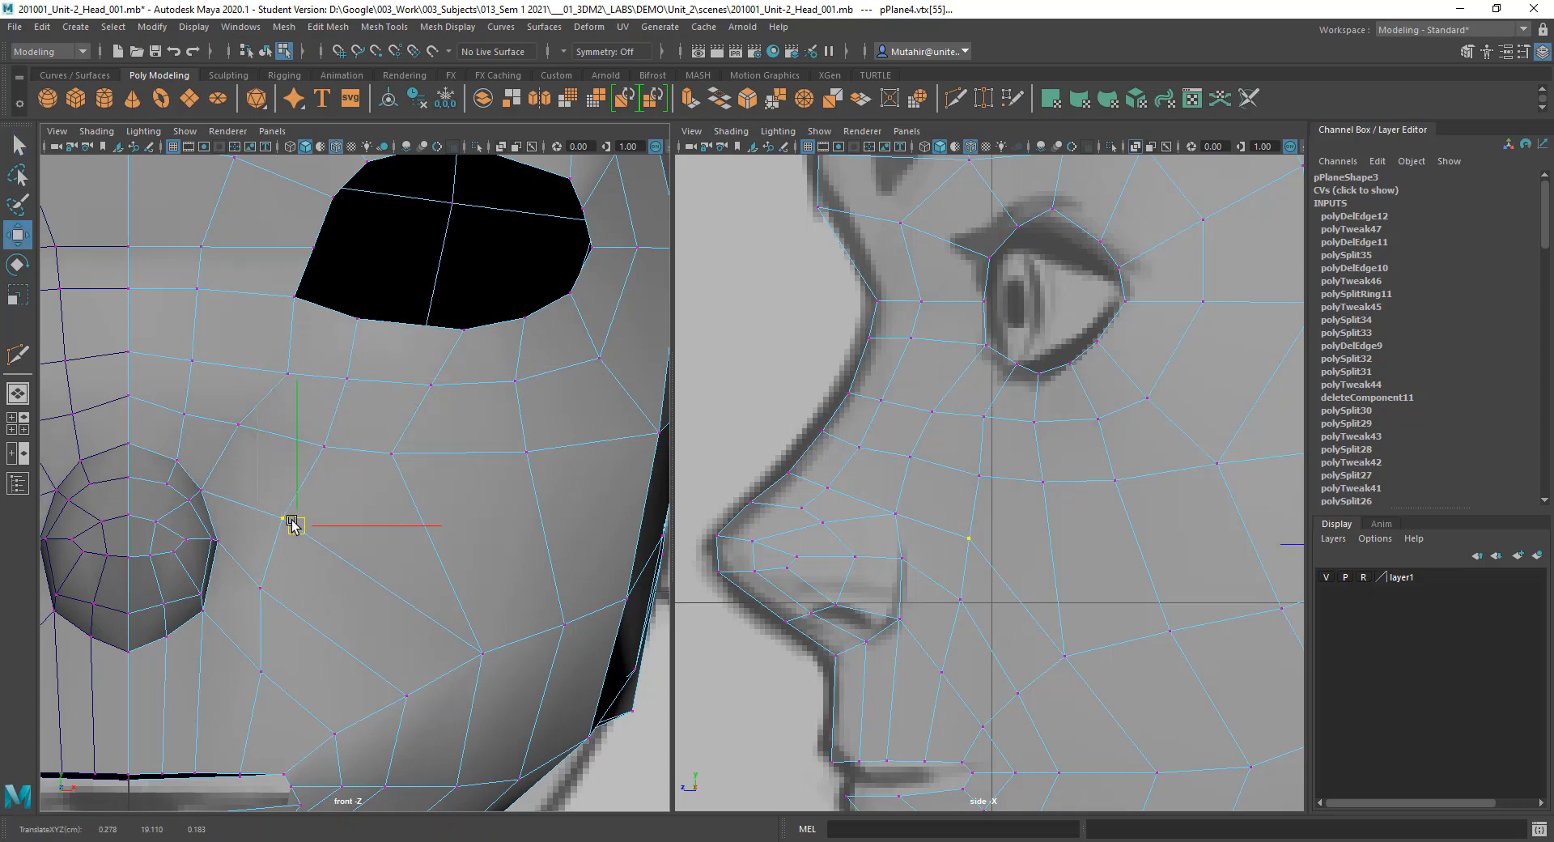
{"action": "key", "text": "q"}
Step: Even out the two vertices beside the nose in the second edge row below the eye in the front view
{"action": "middle_click_drag", "start_coordinate": [316, 537], "coordinate": [364, 523], "text": "alt"}
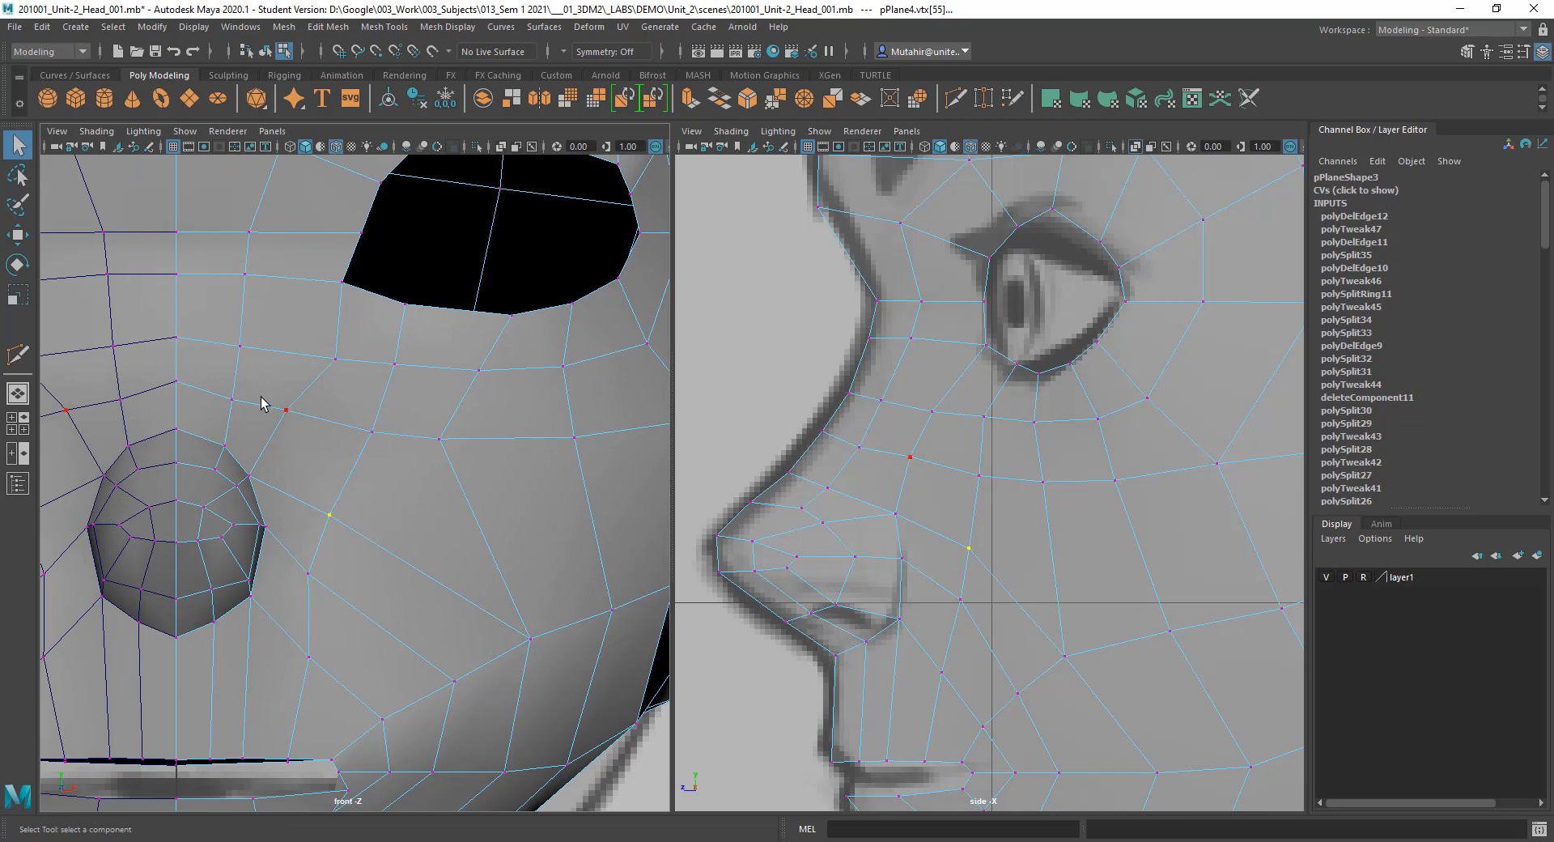
{"action": "left_click", "coordinate": [286, 410]}
{"action": "key", "text": "w"}
{"action": "left_click_drag", "start_coordinate": [286, 409], "coordinate": [372, 434]}
{"action": "key", "text": "q"}
{"action": "left_click", "coordinate": [372, 432]}
{"action": "key", "text": "w"}
{"action": "key", "text": "q"}
Step: Move the cheek vertex beside the lower part of the nose slightly outward in the front view
{"action": "middle_click_drag", "start_coordinate": [375, 562], "coordinate": [408, 442], "text": "alt"}
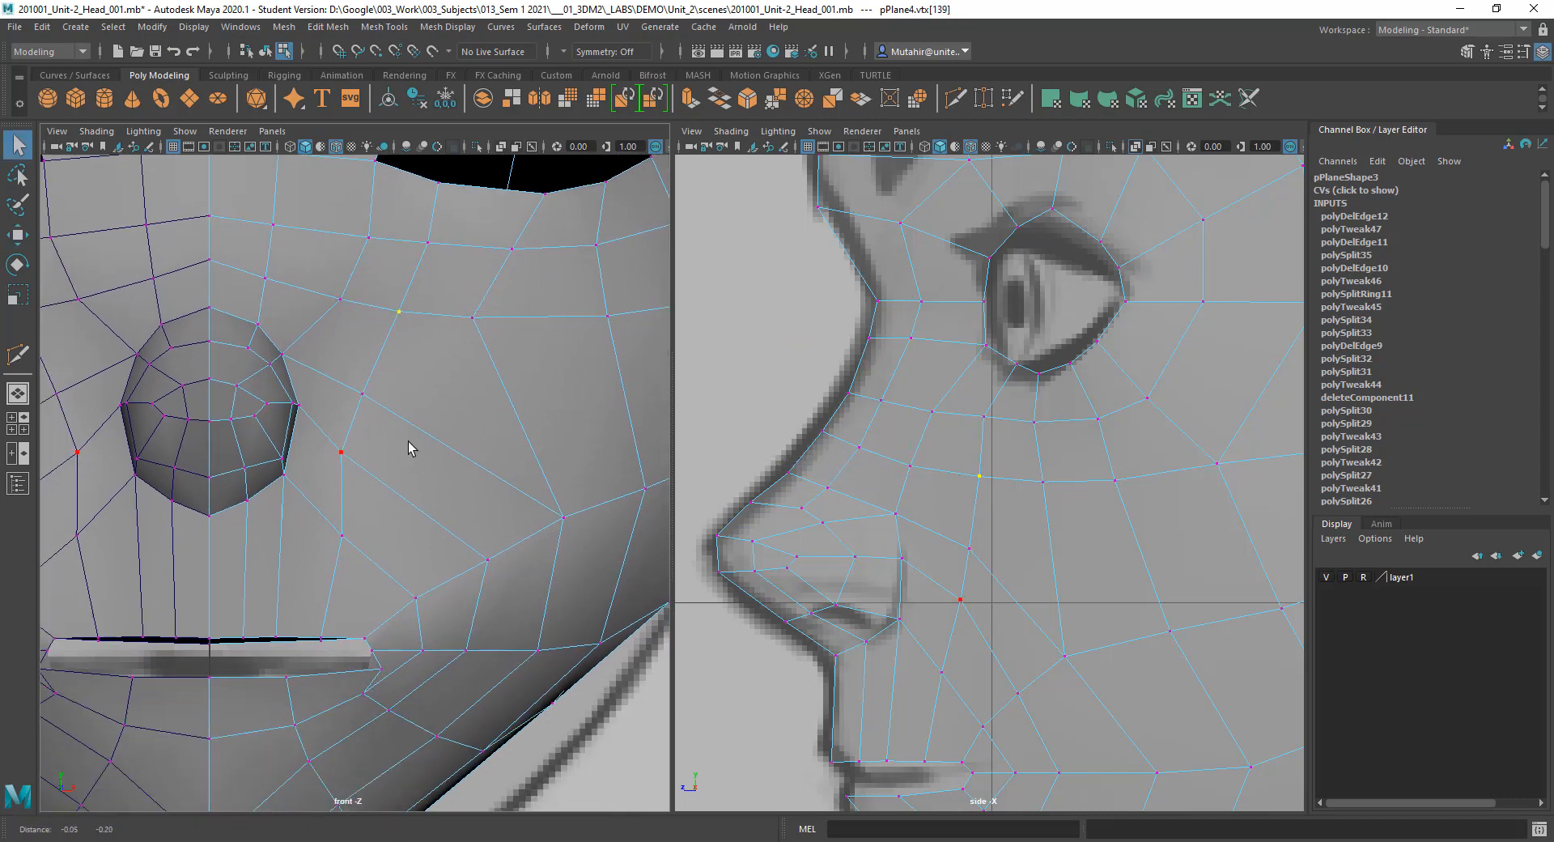
{"action": "left_click", "coordinate": [341, 450]}
{"action": "key", "text": "w"}
{"action": "left_click_drag", "start_coordinate": [347, 450], "coordinate": [350, 452]}
{"action": "key", "text": "q"}
{"action": "middle_click_drag", "start_coordinate": [484, 387], "coordinate": [473, 500], "text": "alt"}
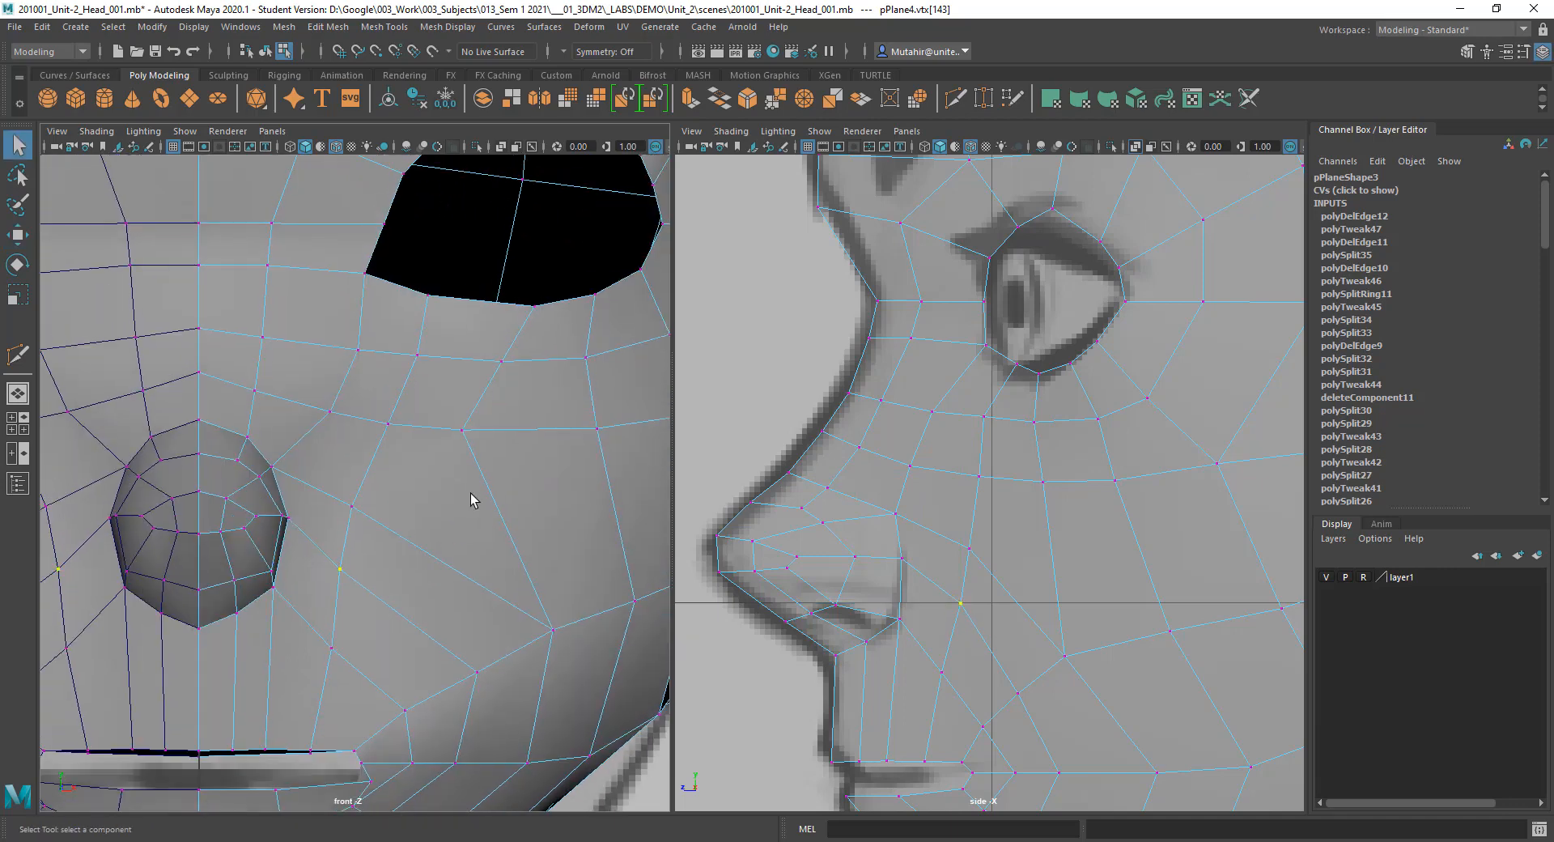
Step: Shift the two stacked vertices under the middle of the eye outward and slightly down in the front view
{"action": "key", "text": "w"}
{"action": "left_click_drag", "start_coordinate": [462, 431], "coordinate": [492, 434]}
{"action": "left_click", "coordinate": [497, 356]}
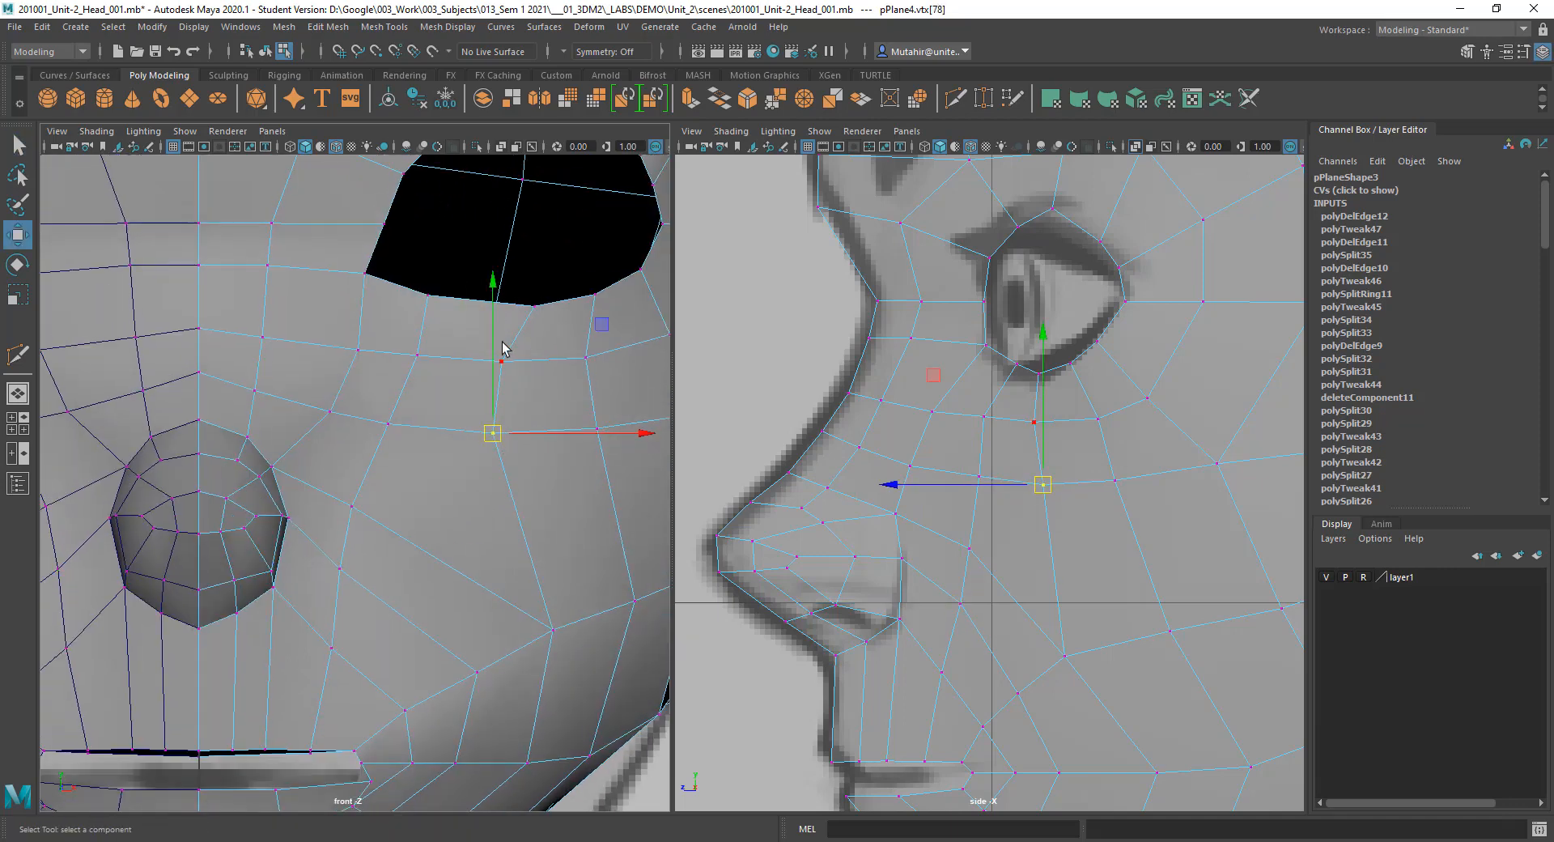
{"action": "key", "text": "q"}
{"action": "key", "text": "w"}
{"action": "left_click_drag", "start_coordinate": [502, 362], "coordinate": [520, 413]}
{"action": "key", "text": "q"}
Step: Move the pair of stacked vertices under the outer part of the eye together, outward and slightly down
{"action": "middle_click_drag", "start_coordinate": [431, 364], "coordinate": [409, 388], "text": "alt"}
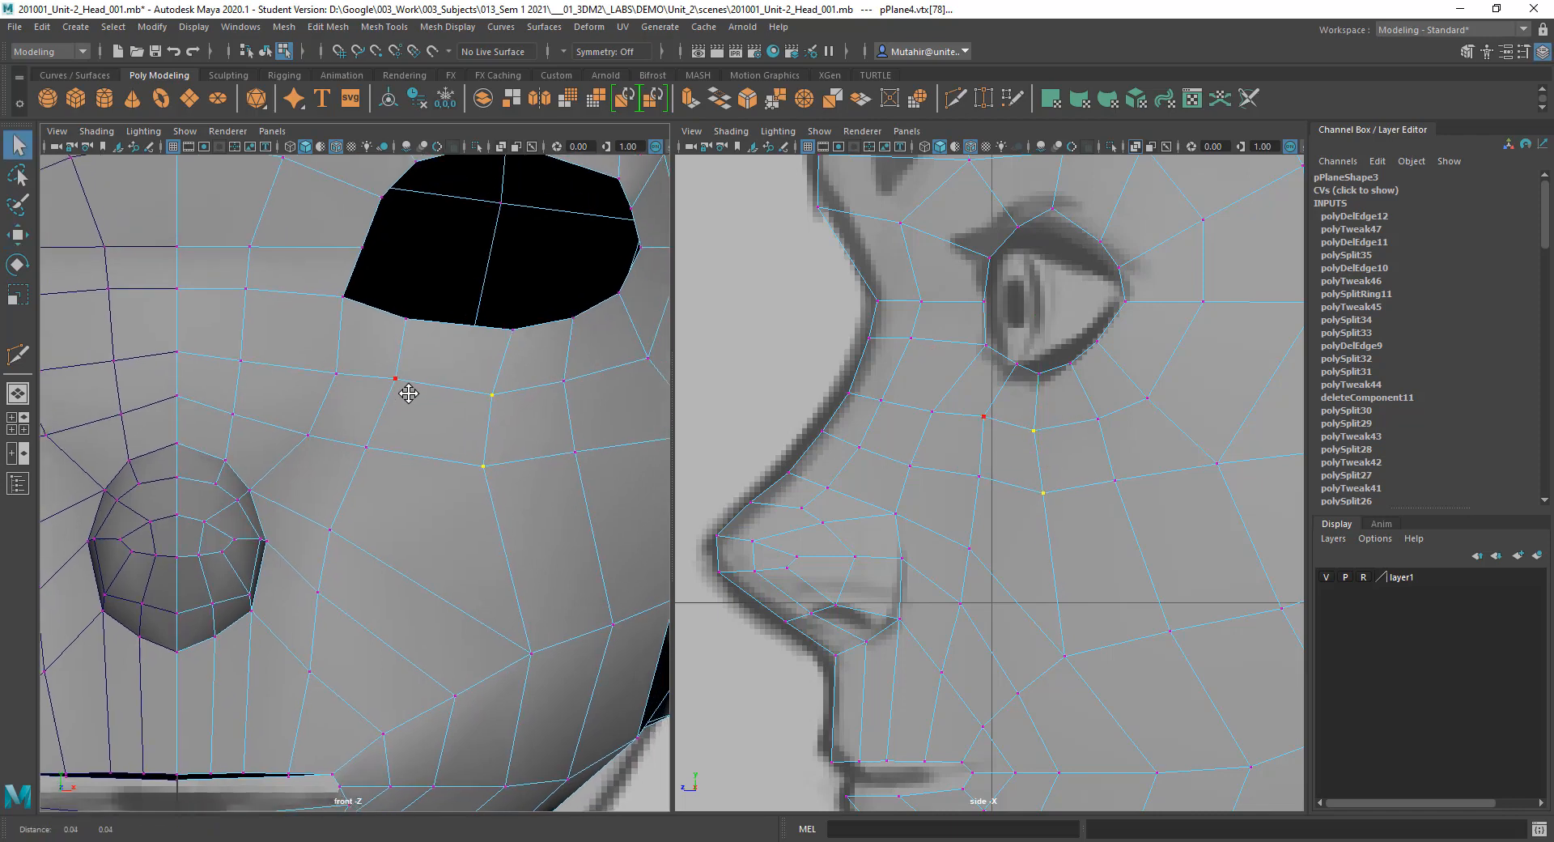
{"action": "middle_click_drag", "start_coordinate": [588, 484], "coordinate": [405, 443], "text": "alt"}
{"action": "key", "text": "w"}
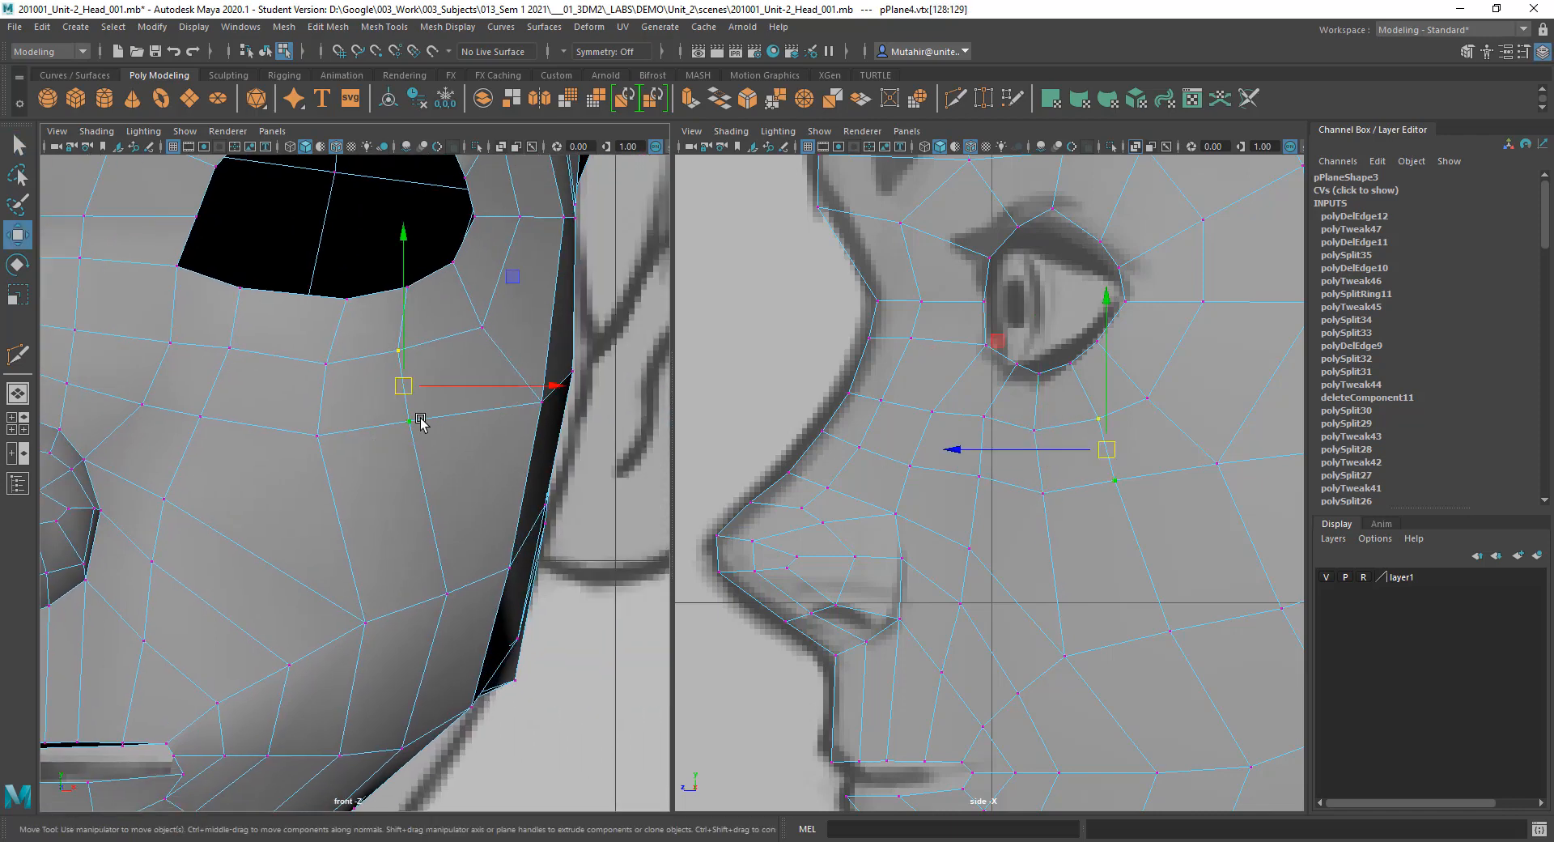
{"action": "left_click_drag", "start_coordinate": [409, 390], "coordinate": [429, 395]}
{"action": "key", "text": "q"}
{"action": "middle_click_drag", "start_coordinate": [429, 396], "coordinate": [498, 360], "text": "alt"}
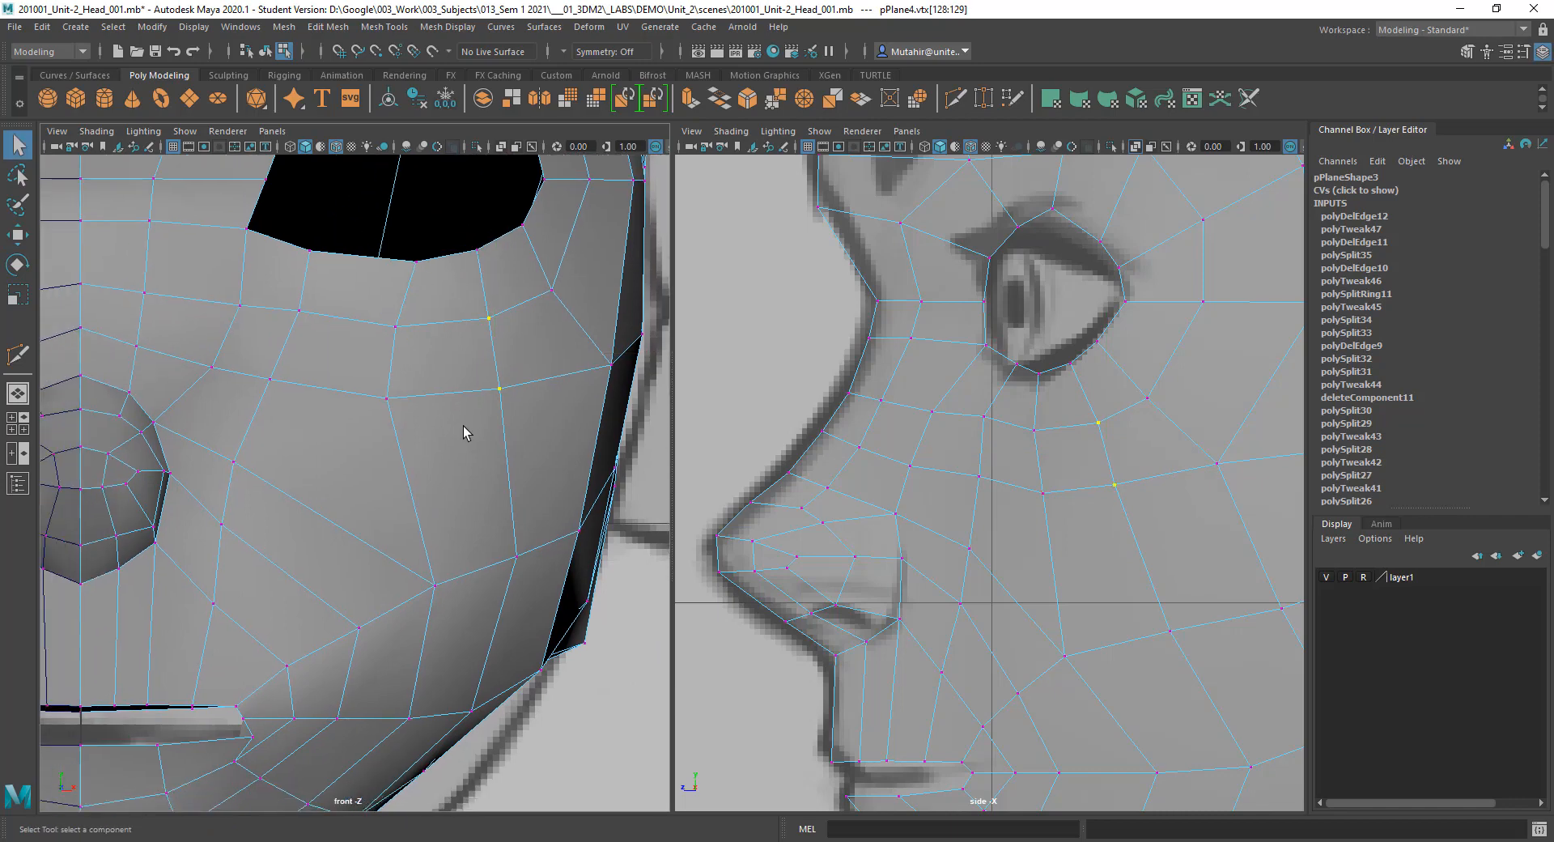
Step: Try raising the mid-cheek vertex slightly in the front view, and undo the move
{"action": "scroll", "coordinate": [418, 513], "scroll_direction": "down", "scroll_amount": 7}
{"action": "scroll", "coordinate": [419, 506], "scroll_direction": "up", "scroll_amount": 2}
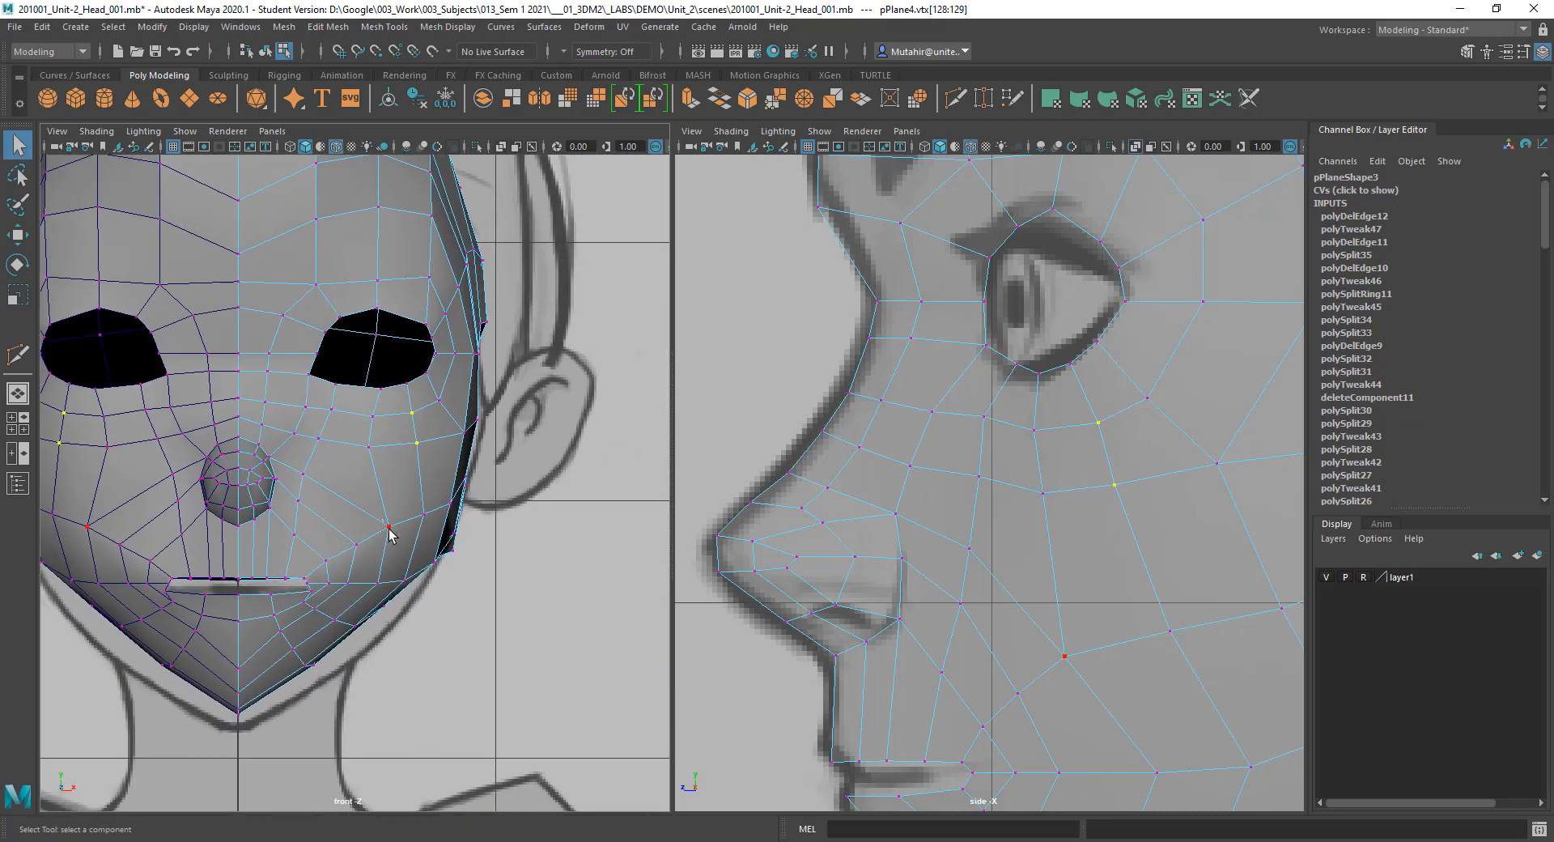
{"action": "left_click", "coordinate": [389, 527]}
{"action": "key", "text": "w"}
{"action": "left_click_drag", "start_coordinate": [389, 527], "coordinate": [387, 518]}
{"action": "key", "text": "q"}
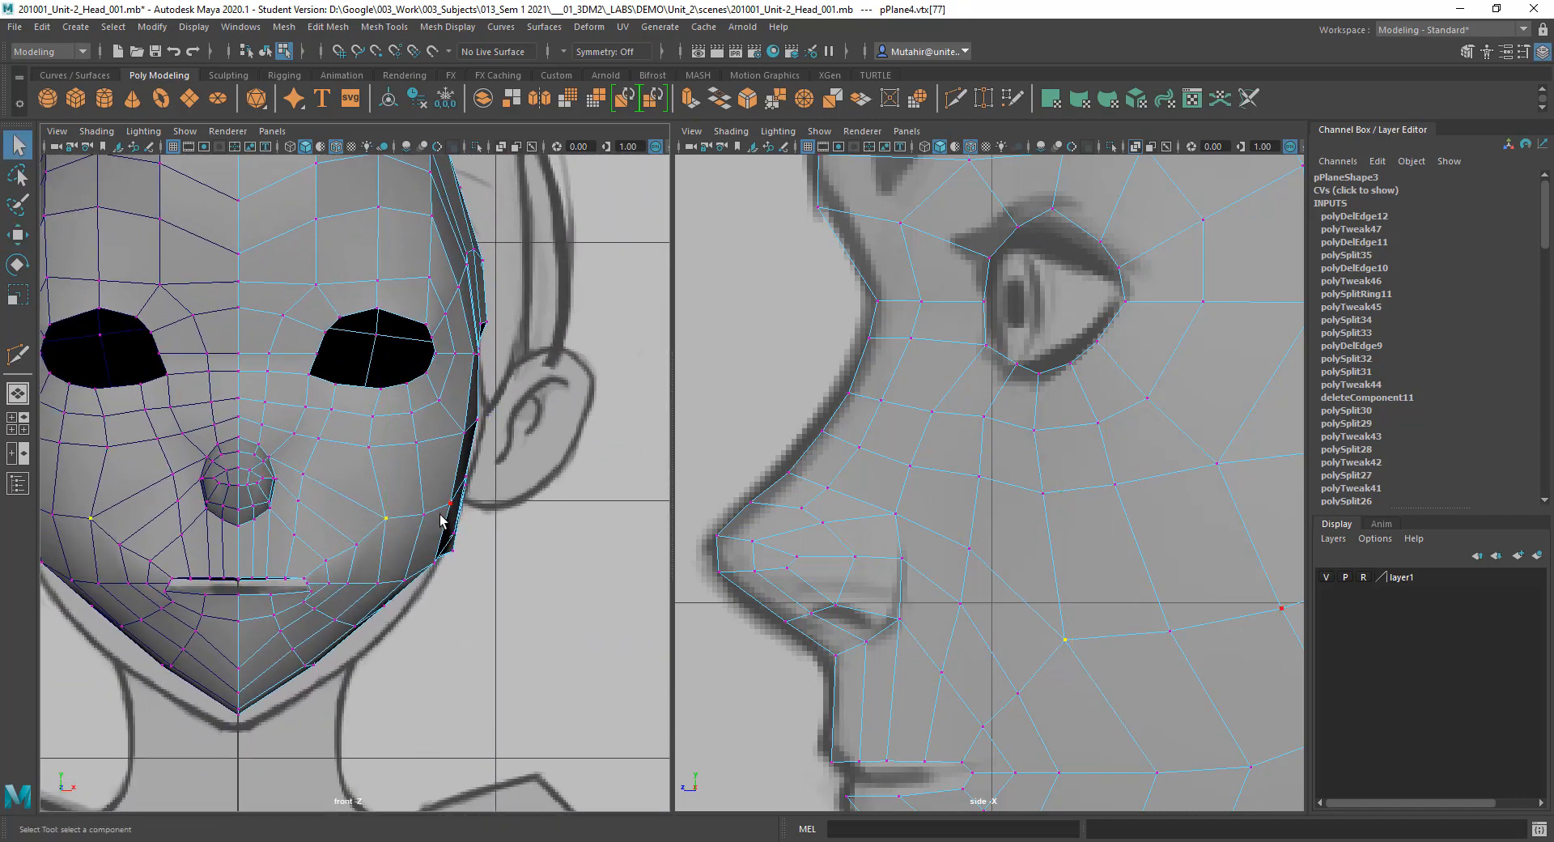
{"action": "key", "text": "ctrl+z"}
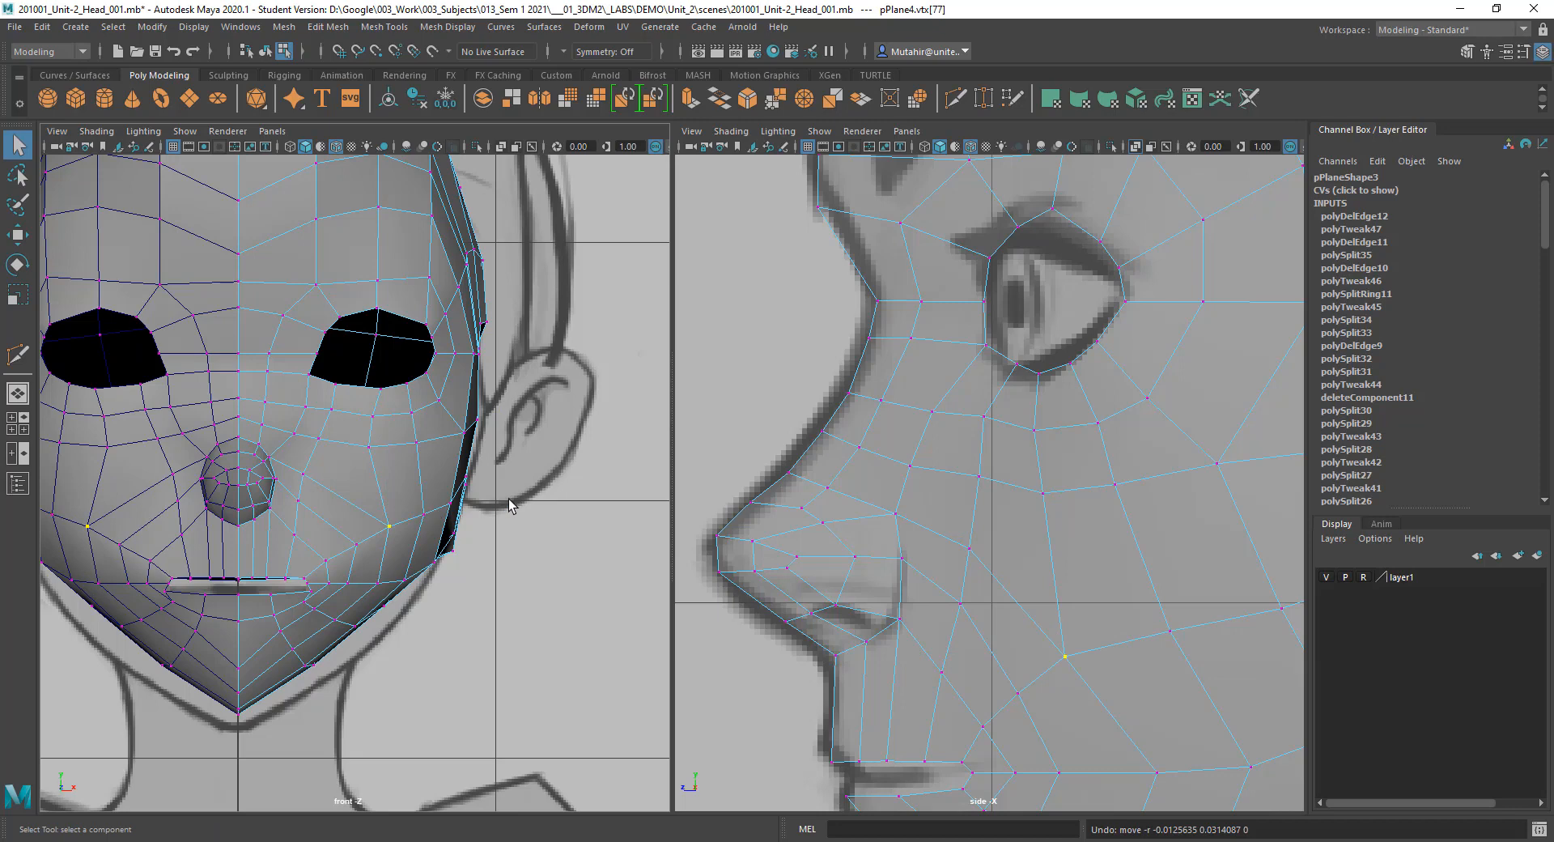
Step: Turn on X-ray display in the front view and lower the lower-eyelid vertex near the inner eye corner onto the side-view lid sketch
{"action": "scroll", "coordinate": [365, 388], "scroll_direction": "up", "scroll_amount": 4}
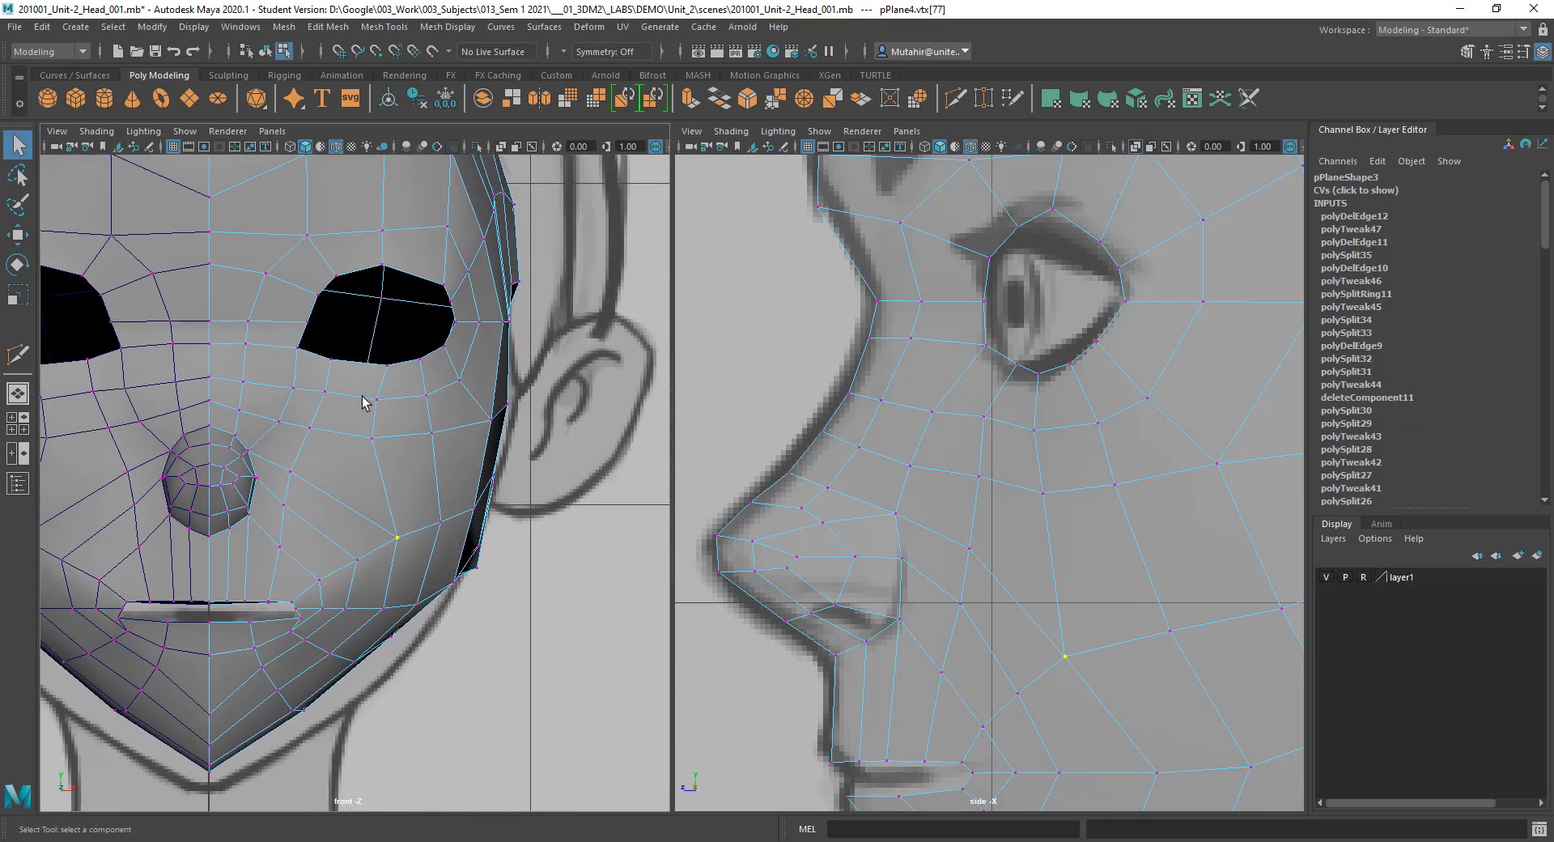
{"action": "scroll", "coordinate": [364, 381], "scroll_direction": "up", "scroll_amount": 2}
{"action": "left_click", "coordinate": [501, 147]}
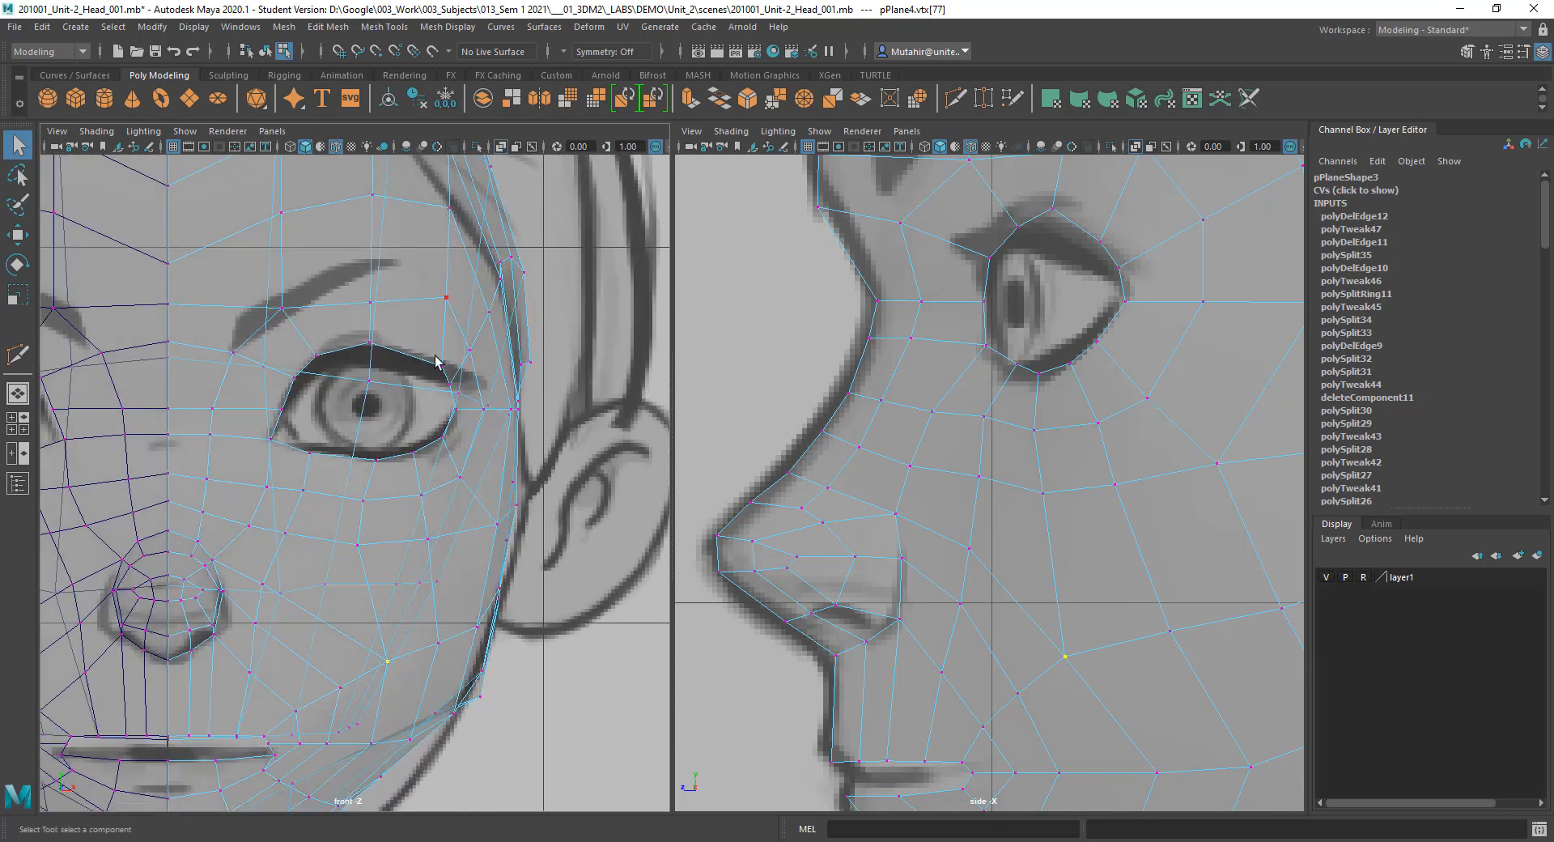
{"action": "middle_click_drag", "start_coordinate": [423, 314], "coordinate": [440, 306], "text": "alt"}
{"action": "right_click_drag", "start_coordinate": [432, 307], "coordinate": [455, 311], "text": "alt"}
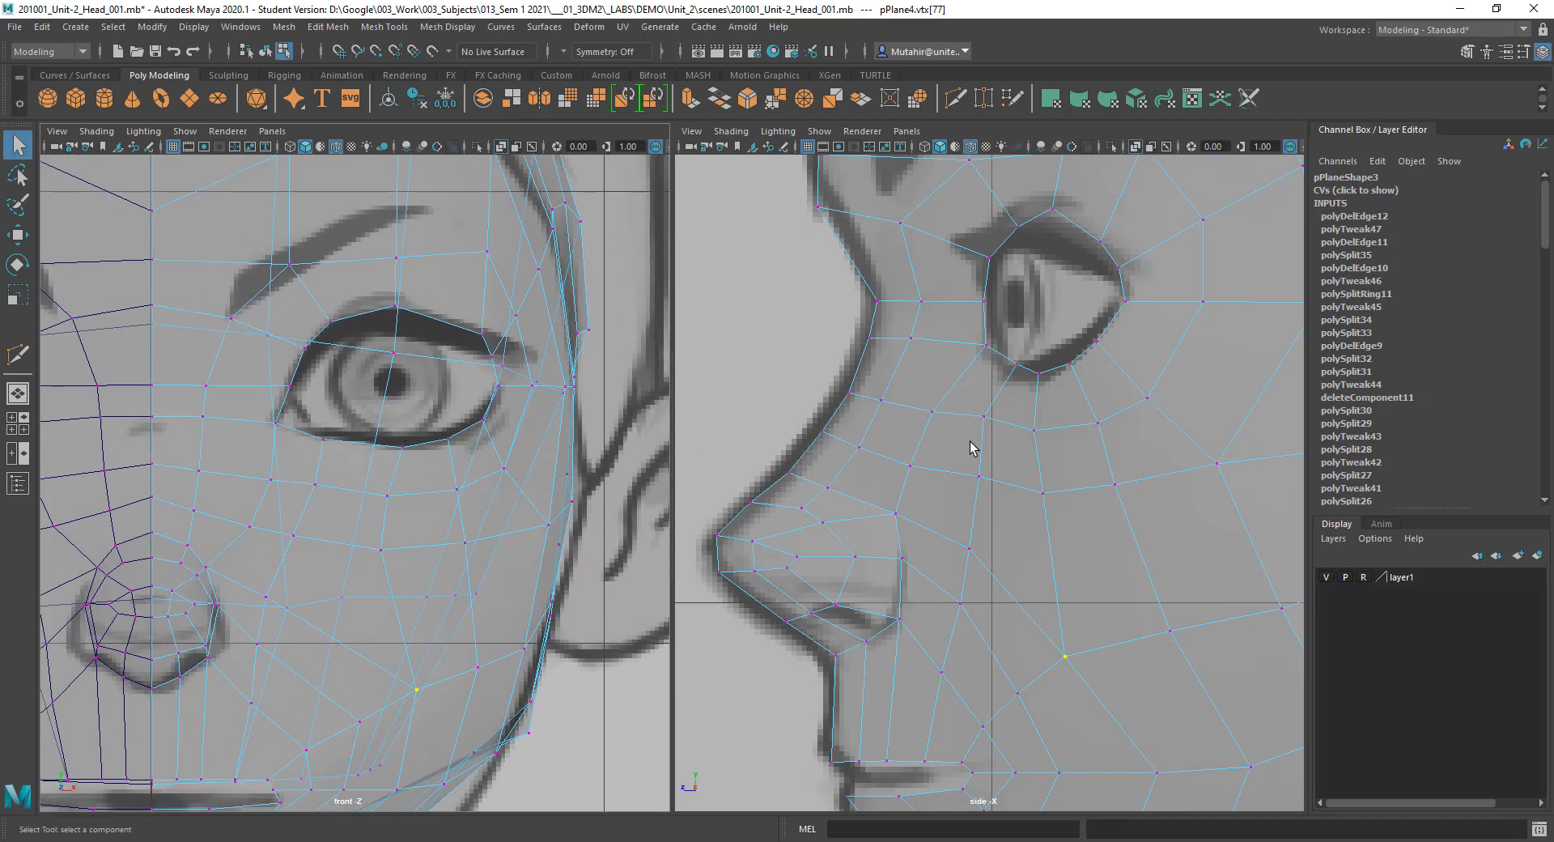
{"action": "left_click", "coordinate": [1007, 364]}
{"action": "key", "text": "w"}
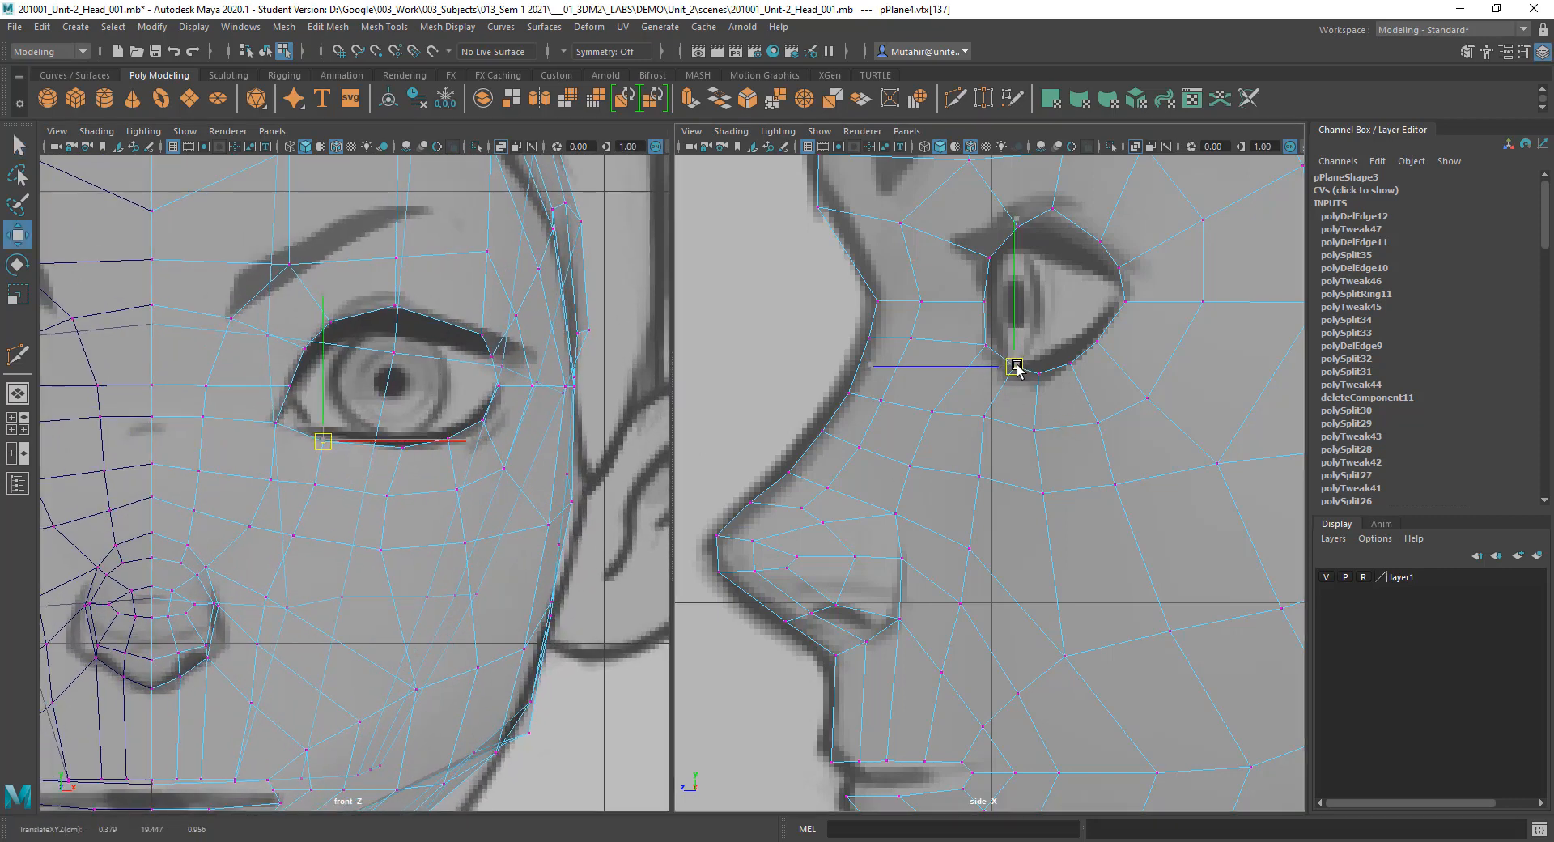
{"action": "left_click_drag", "start_coordinate": [1011, 361], "coordinate": [1011, 374]}
{"action": "key", "text": "q"}
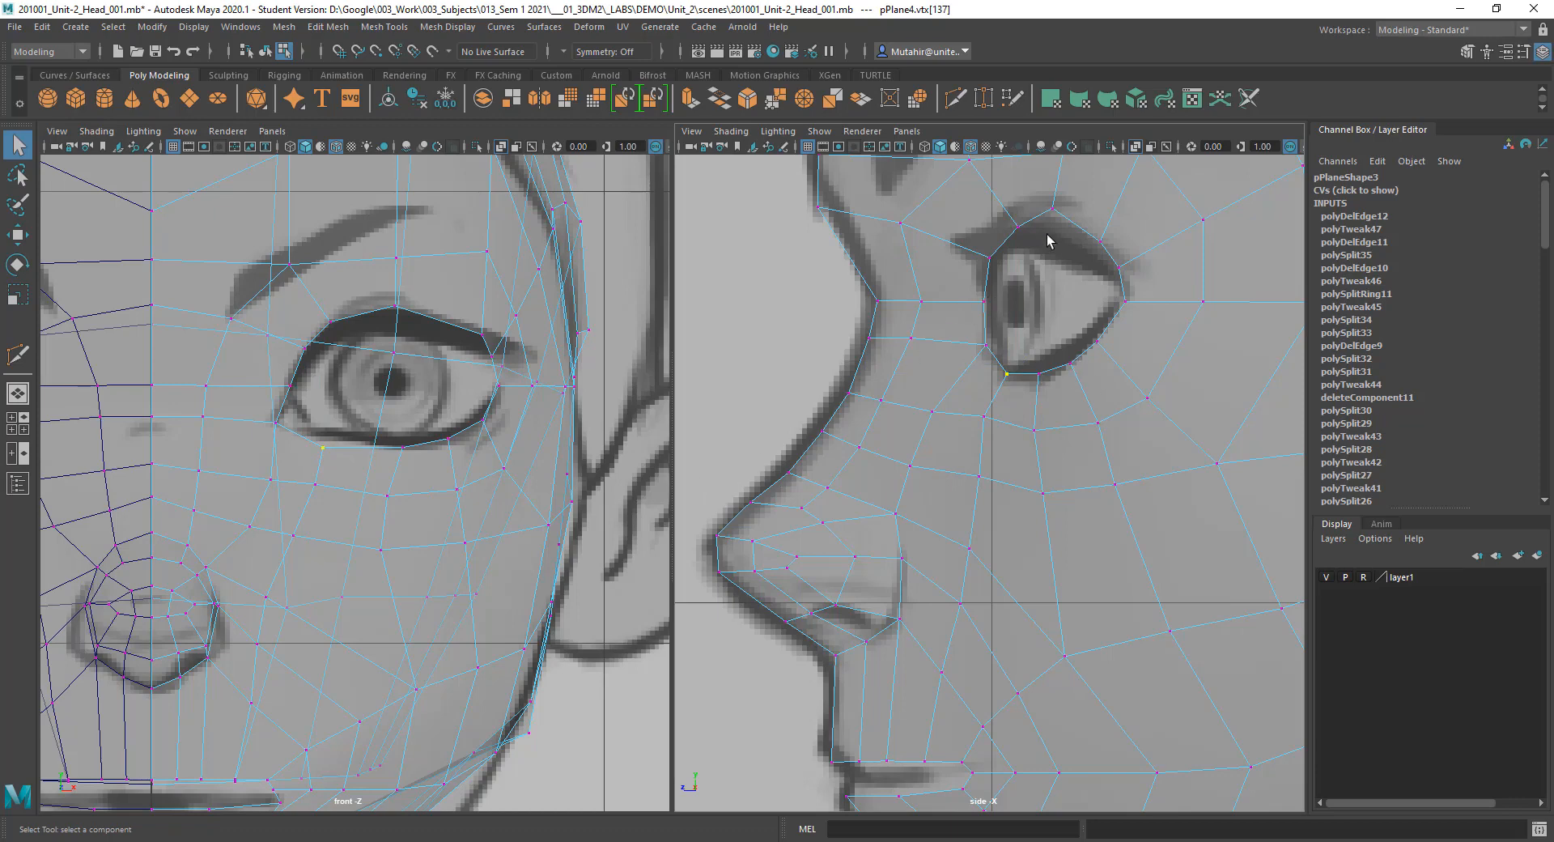
Step: Align the two upper-eyelid vertices nearest the front of the eye with the sketched lid in the side view
{"action": "middle_click_drag", "start_coordinate": [1046, 240], "coordinate": [1016, 315], "text": "alt"}
{"action": "left_click", "coordinate": [978, 282]}
{"action": "key", "text": "w"}
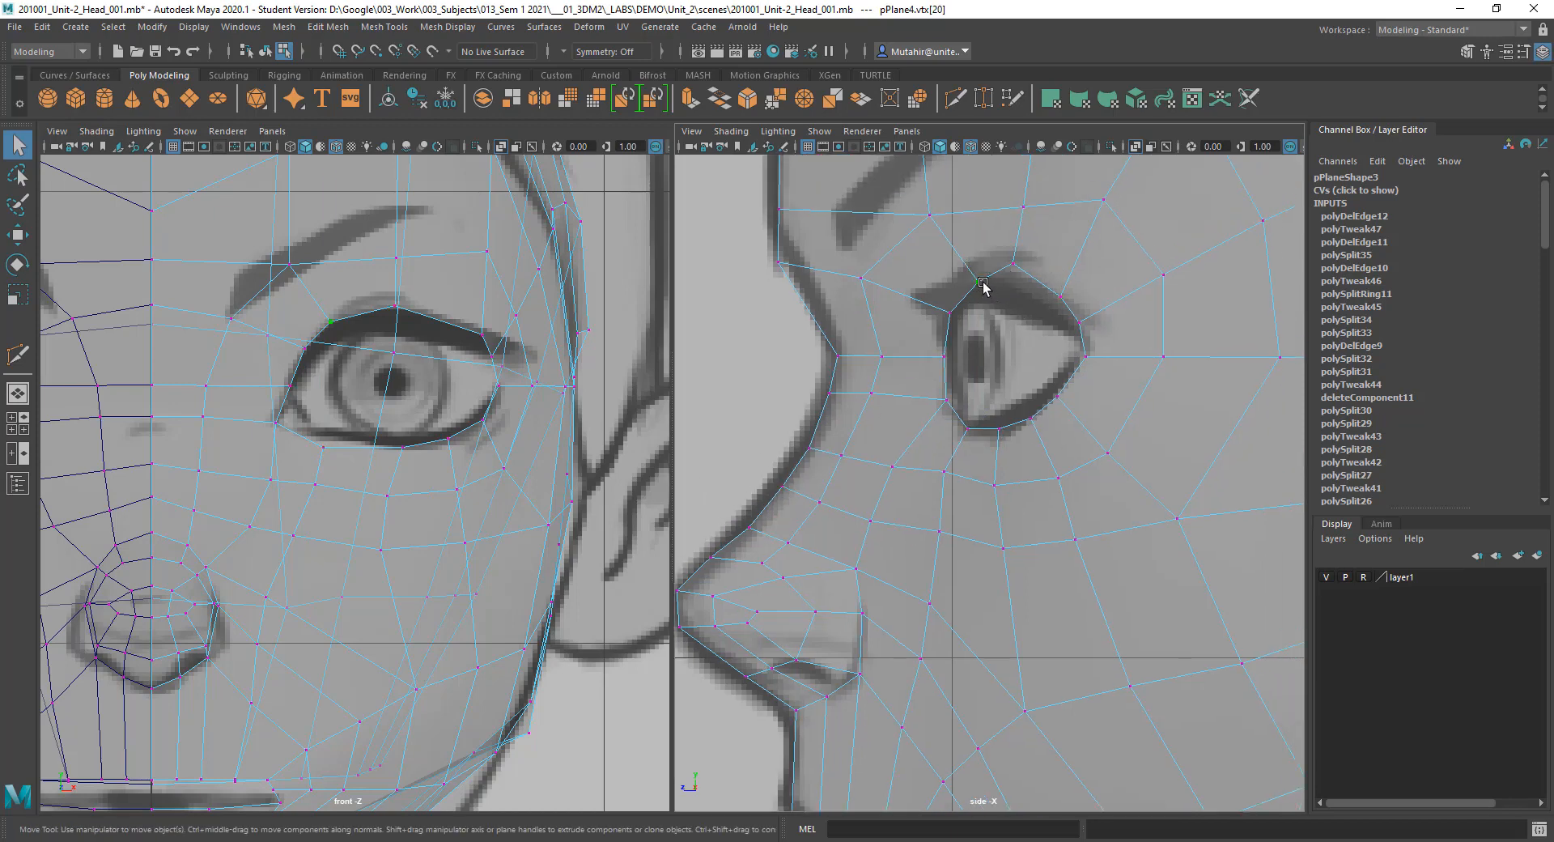
{"action": "mouse_move", "coordinate": [981, 283]}
{"action": "left_mouse_down"}
{"action": "mouse_move", "coordinate": [967, 278]}
{"action": "mouse_move", "coordinate": [1011, 286]}
{"action": "left_mouse_up"}
{"action": "key", "text": "q"}
{"action": "left_click", "coordinate": [1014, 263]}
{"action": "key", "text": "w"}
{"action": "key", "text": "q"}
Step: Adjust the two upper-eyelid vertices leading to the outer eye corner to follow the sketched lid in the side view
{"action": "left_click", "coordinate": [1061, 304]}
{"action": "key", "text": "w"}
{"action": "key", "text": "q"}
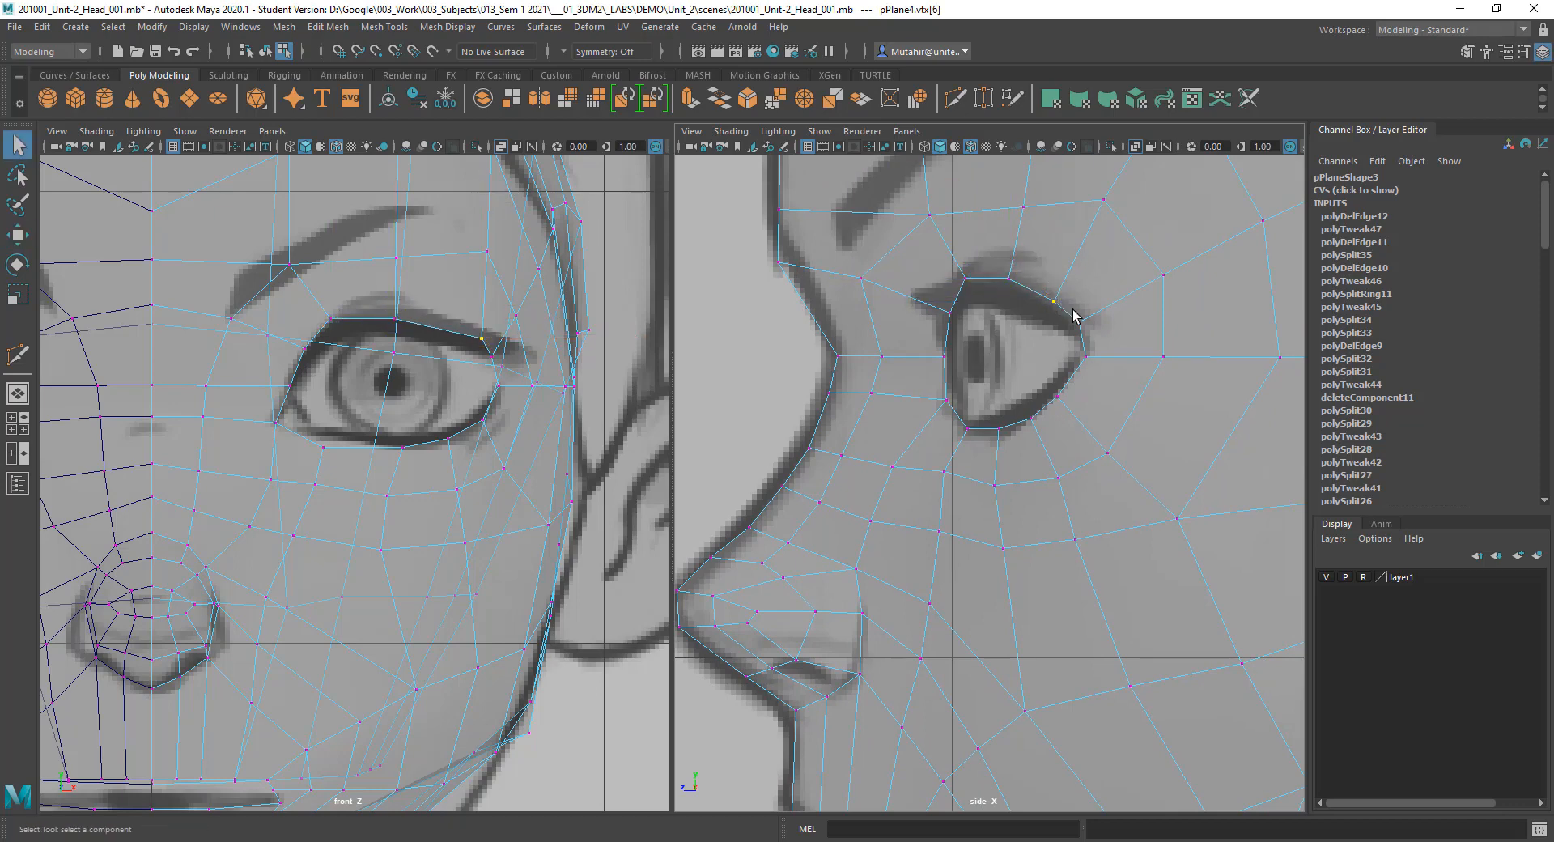
{"action": "left_click", "coordinate": [1082, 328]}
{"action": "key", "text": "w"}
{"action": "key", "text": "q"}
{"action": "middle_click_drag", "start_coordinate": [419, 432], "coordinate": [422, 435], "text": "alt"}
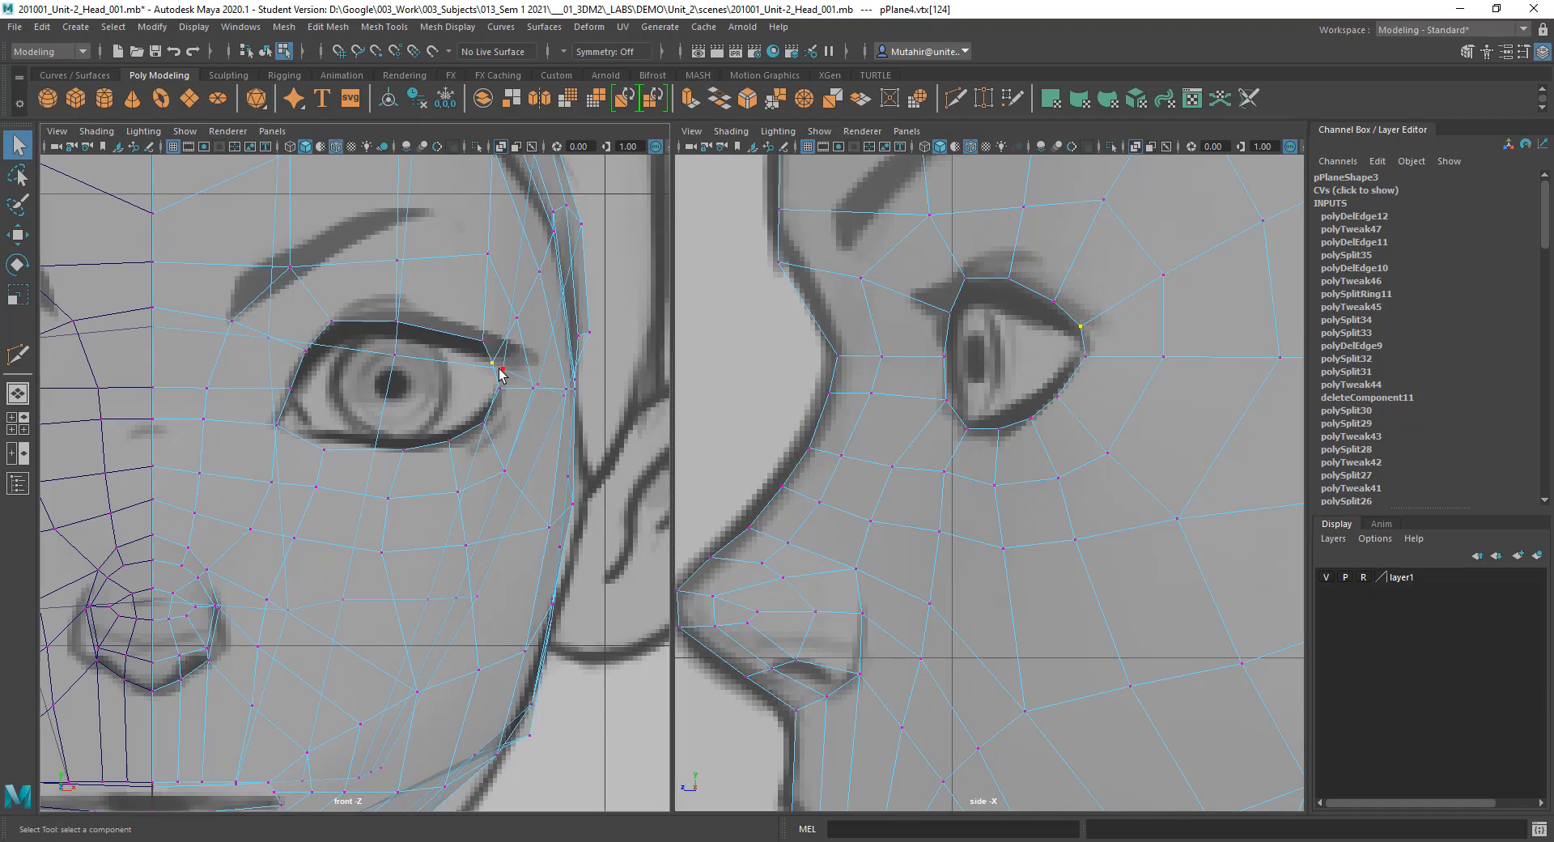
Step: Cut a new edge row from the outer eye corner back across the temple toward the area above the ear
{"action": "scroll", "coordinate": [1051, 467], "scroll_direction": "down", "scroll_amount": 5}
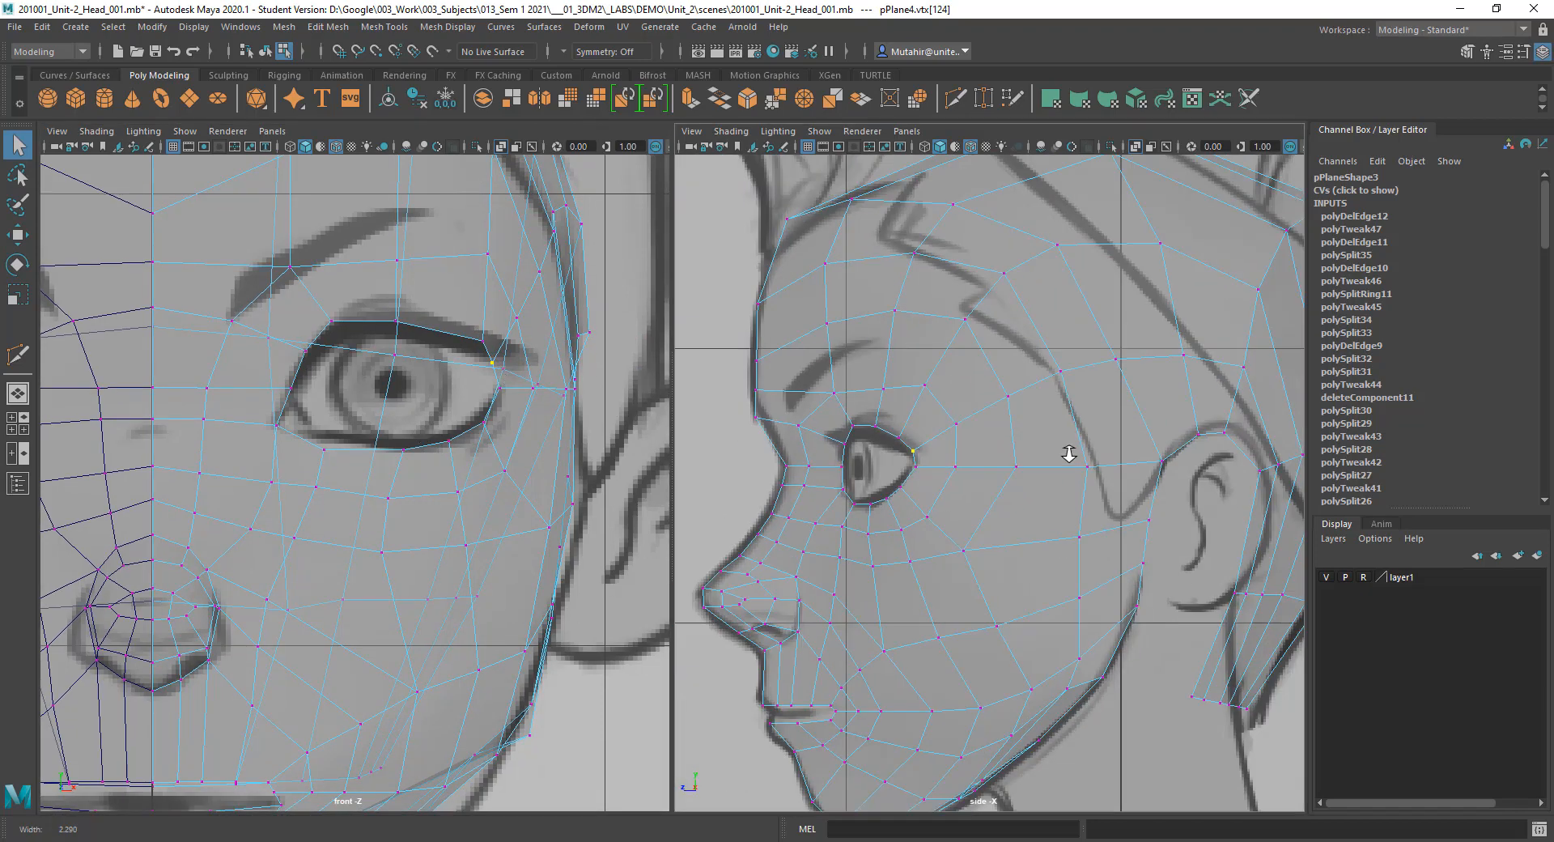
{"action": "middle_click_drag", "start_coordinate": [1052, 459], "coordinate": [1068, 493], "text": "alt"}
{"action": "scroll", "coordinate": [992, 475], "scroll_direction": "up", "scroll_amount": 2}
{"action": "left_click", "coordinate": [957, 98]}
{"action": "left_click", "coordinate": [976, 456]}
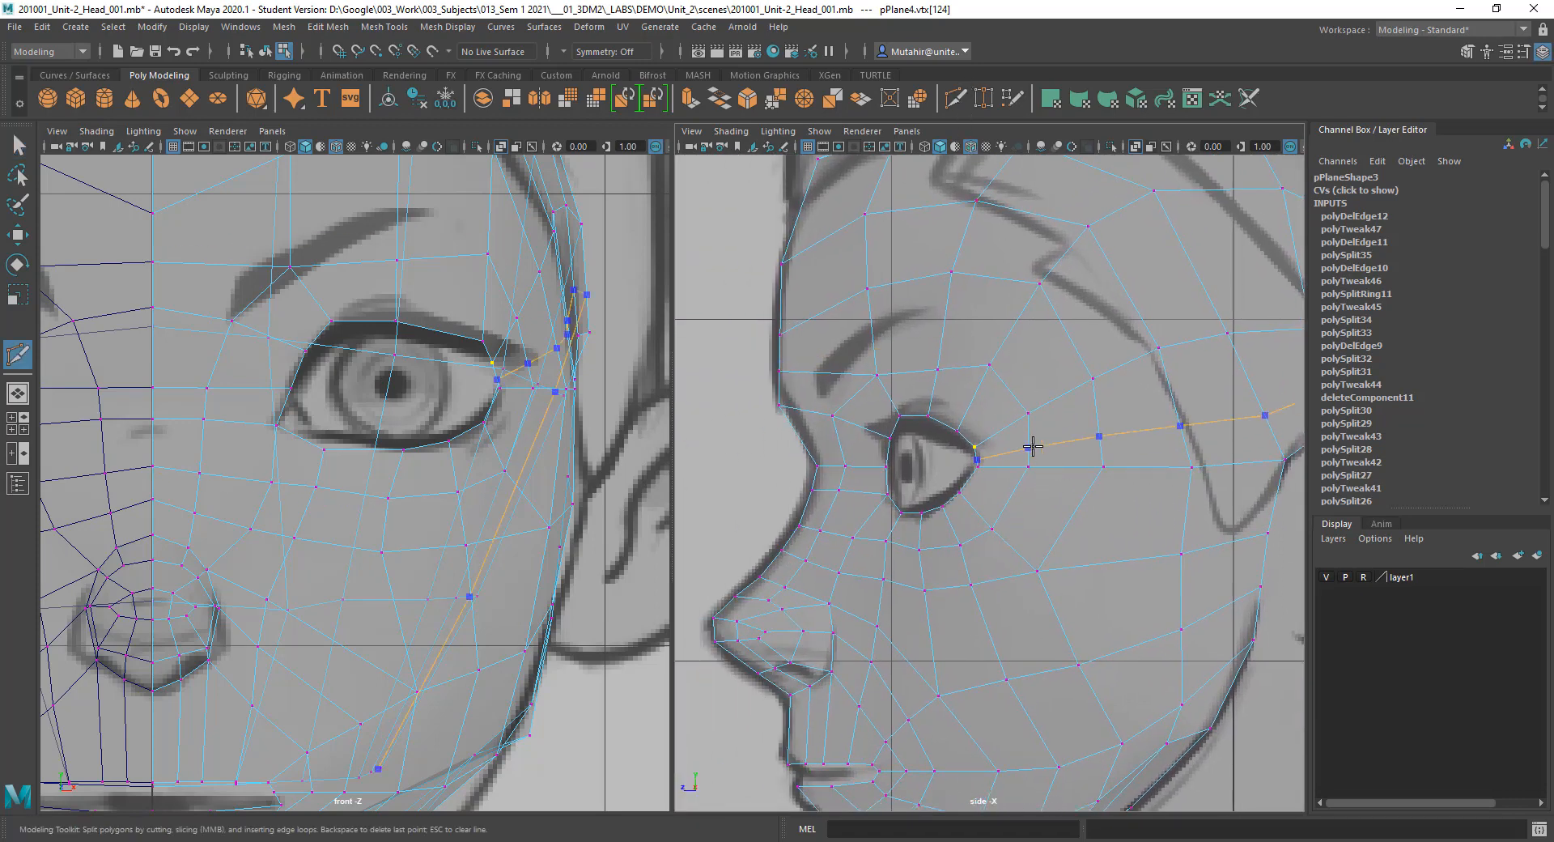
{"action": "key", "text": "Return"}
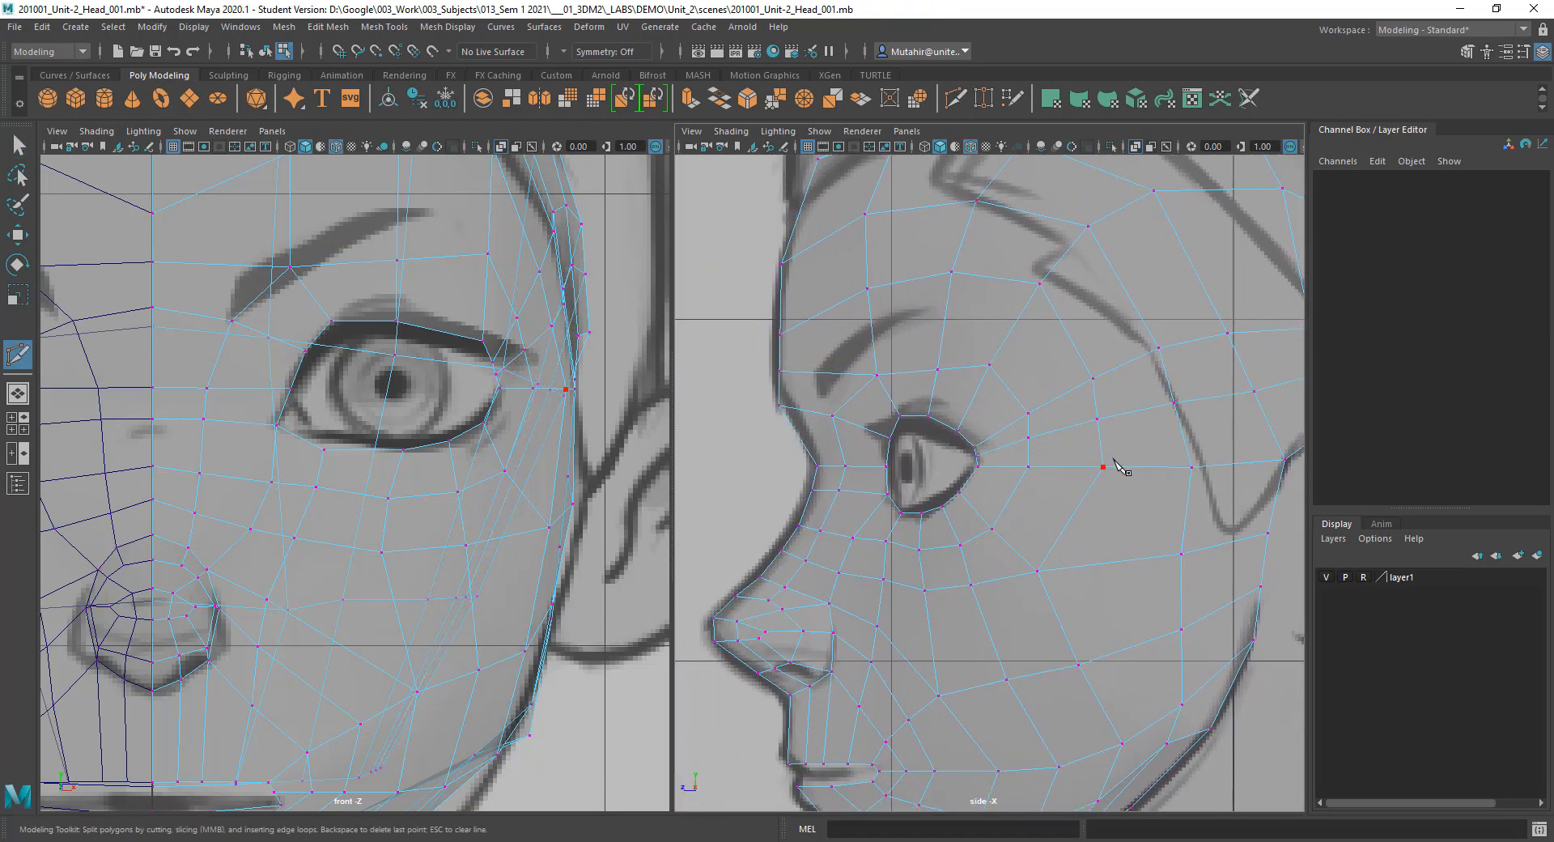
Step: Select the edge loop running from above the outer eye corner over the temple and down behind the ear, and slide it upward
{"action": "middle_click_drag", "start_coordinate": [1105, 463], "coordinate": [807, 454], "text": "alt"}
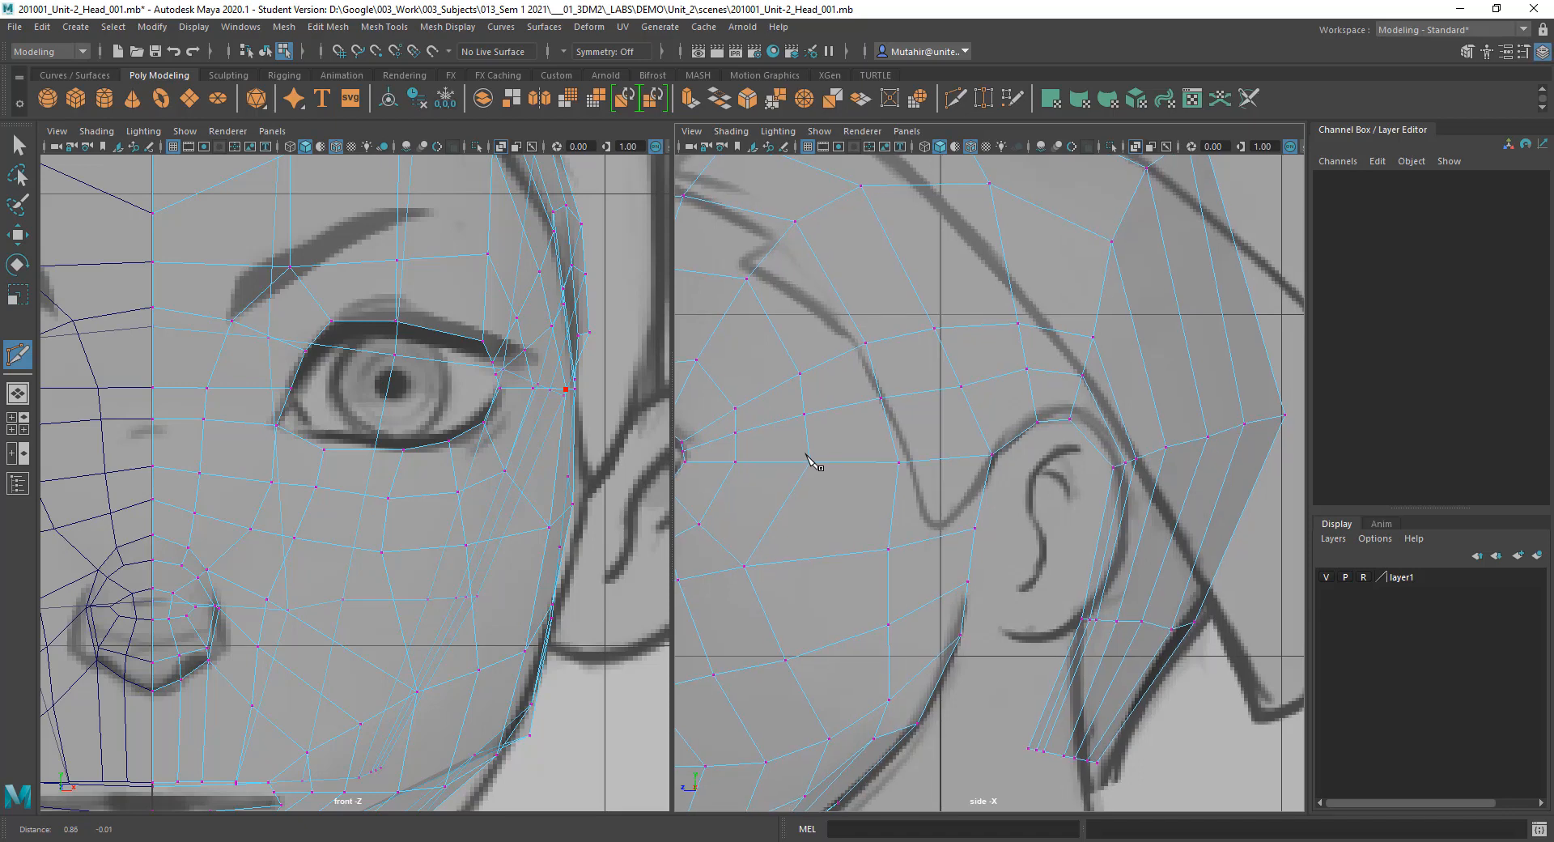
{"action": "scroll", "coordinate": [1133, 389], "scroll_direction": "up", "scroll_amount": 1}
{"action": "key", "text": "q"}
{"action": "right_click_drag", "start_coordinate": [1141, 361], "coordinate": [1141, 319]}
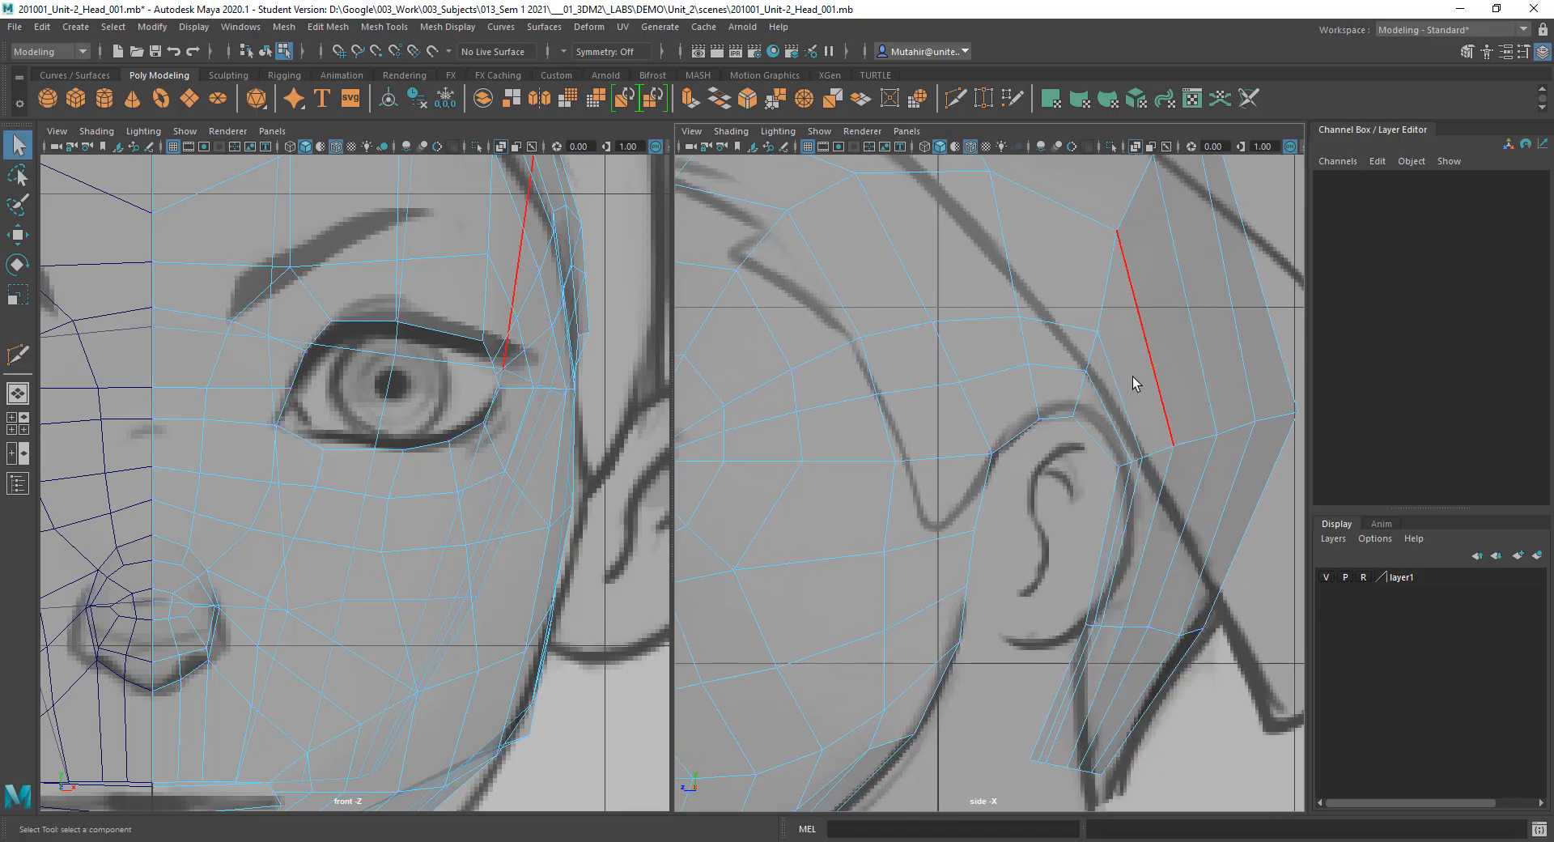
{"action": "left_click", "coordinate": [1106, 409]}
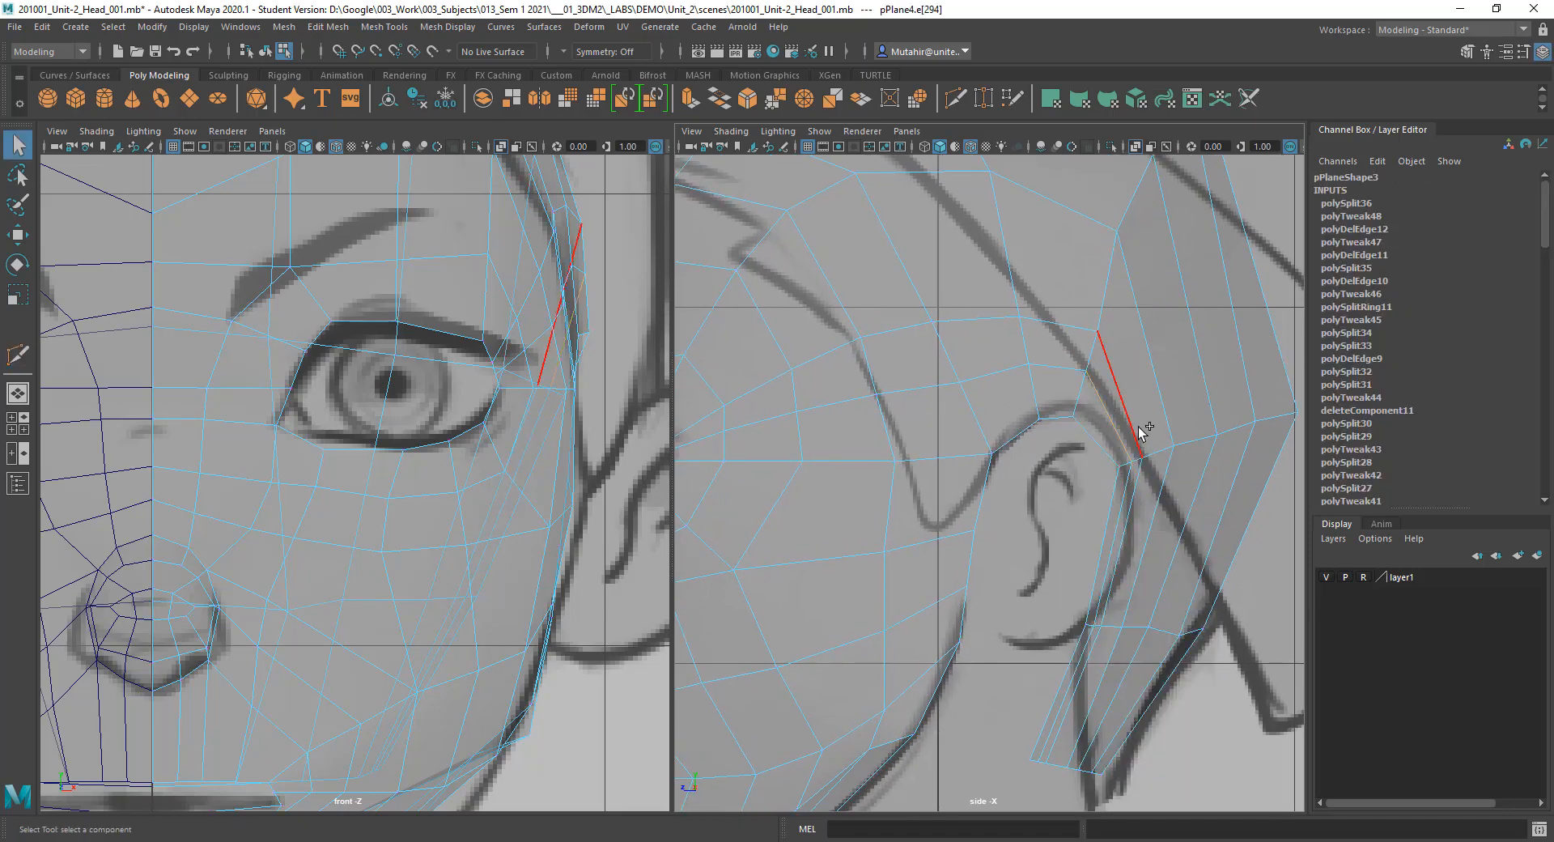
{"action": "double_click", "coordinate": [1130, 490]}
{"action": "middle_click_drag", "start_coordinate": [804, 416], "coordinate": [945, 366], "text": "alt"}
{"action": "mouse_move", "coordinate": [997, 410]}
{"action": "middle_mouse_down", "text": "alt"}
{"action": "mouse_move", "coordinate": [801, 475]}
{"action": "mouse_move", "coordinate": [1019, 423]}
{"action": "middle_mouse_up", "text": "alt"}
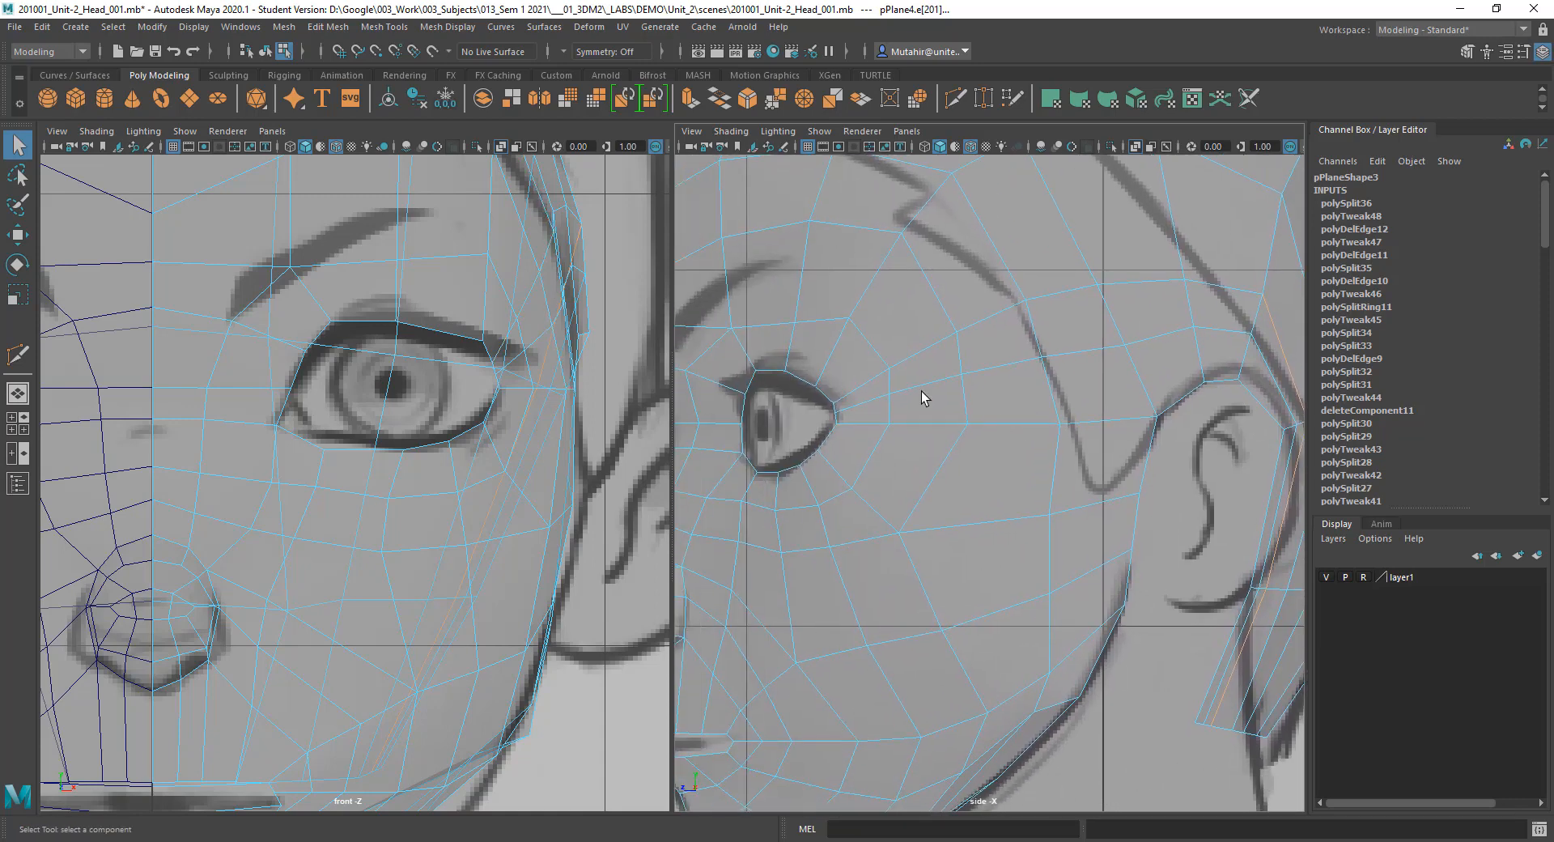
{"action": "right_click_drag", "start_coordinate": [992, 412], "coordinate": [1007, 391], "text": "shift"}
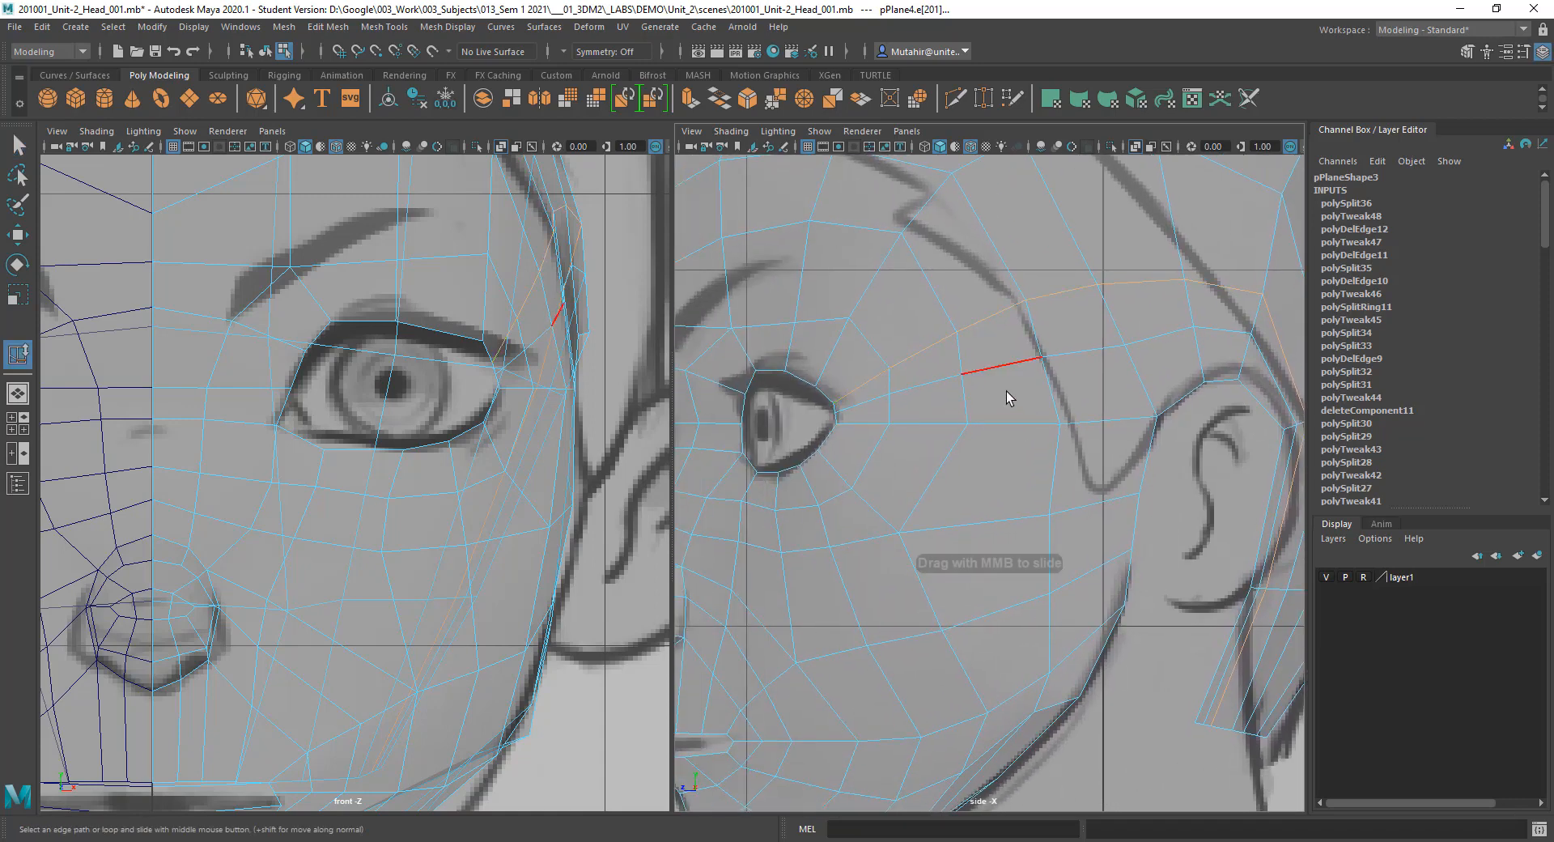
{"action": "middle_click_drag", "start_coordinate": [1007, 391], "coordinate": [768, 382]}
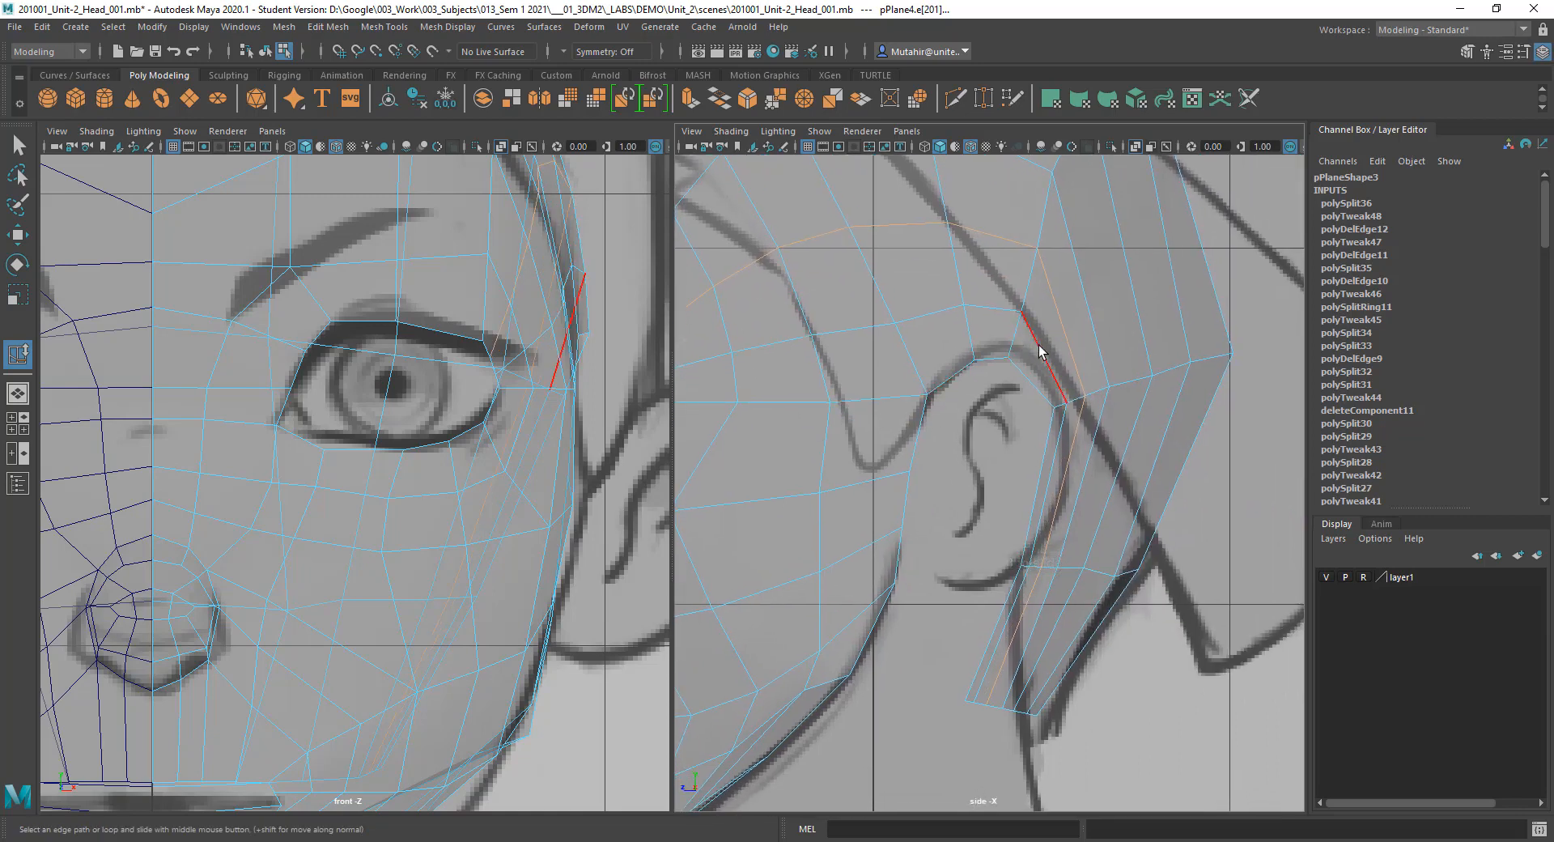
Step: Slide the new edge row between the outer eye corner and the area above the ear slightly upward to even its spacing
{"action": "middle_click_drag", "start_coordinate": [960, 428], "coordinate": [977, 423], "text": "alt"}
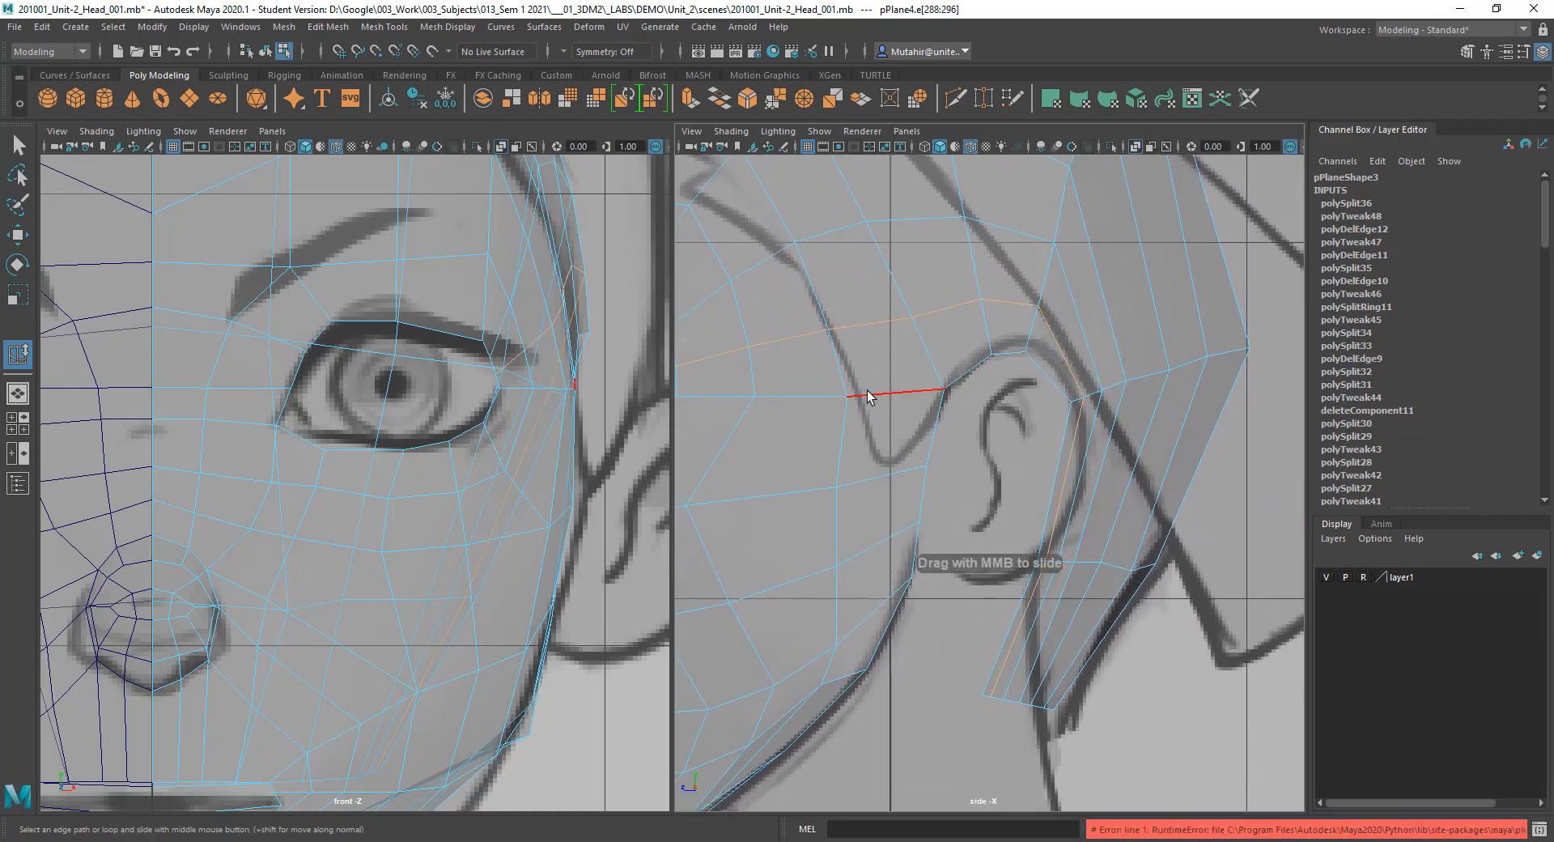
{"action": "middle_click_drag", "start_coordinate": [920, 372], "coordinate": [989, 464]}
{"action": "key", "text": "q"}
{"action": "middle_click_drag", "start_coordinate": [885, 438], "coordinate": [1023, 484], "text": "alt"}
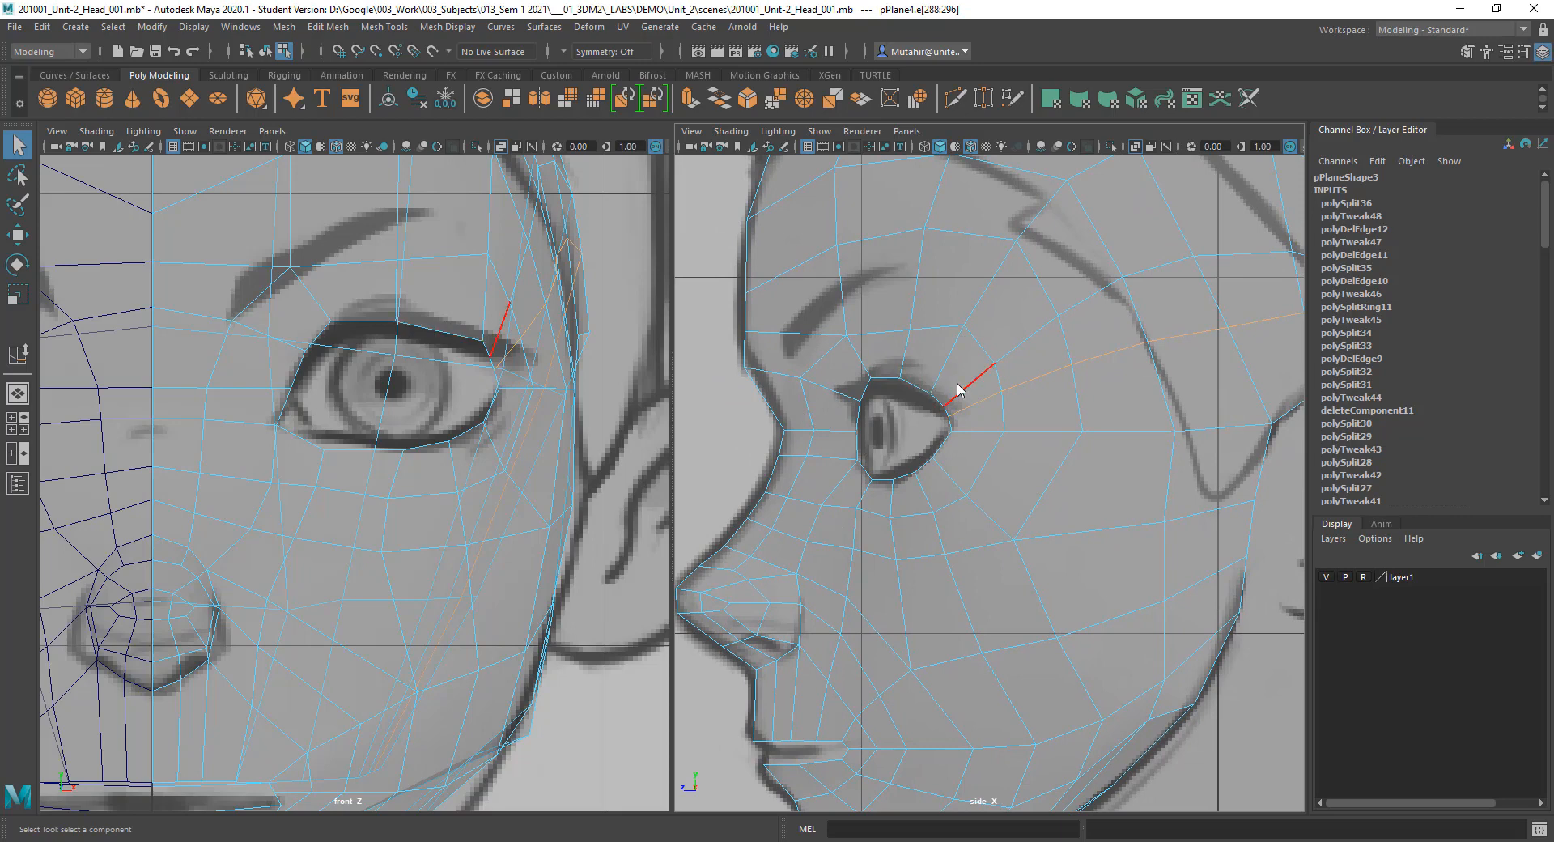
Step: Raise the two upper-eyelid vertices just before the outer eye corner along the sketched lid in the side view
{"action": "right_click_drag", "start_coordinate": [959, 391], "coordinate": [906, 365]}
{"action": "scroll", "coordinate": [1008, 475], "scroll_direction": "up", "scroll_amount": 5}
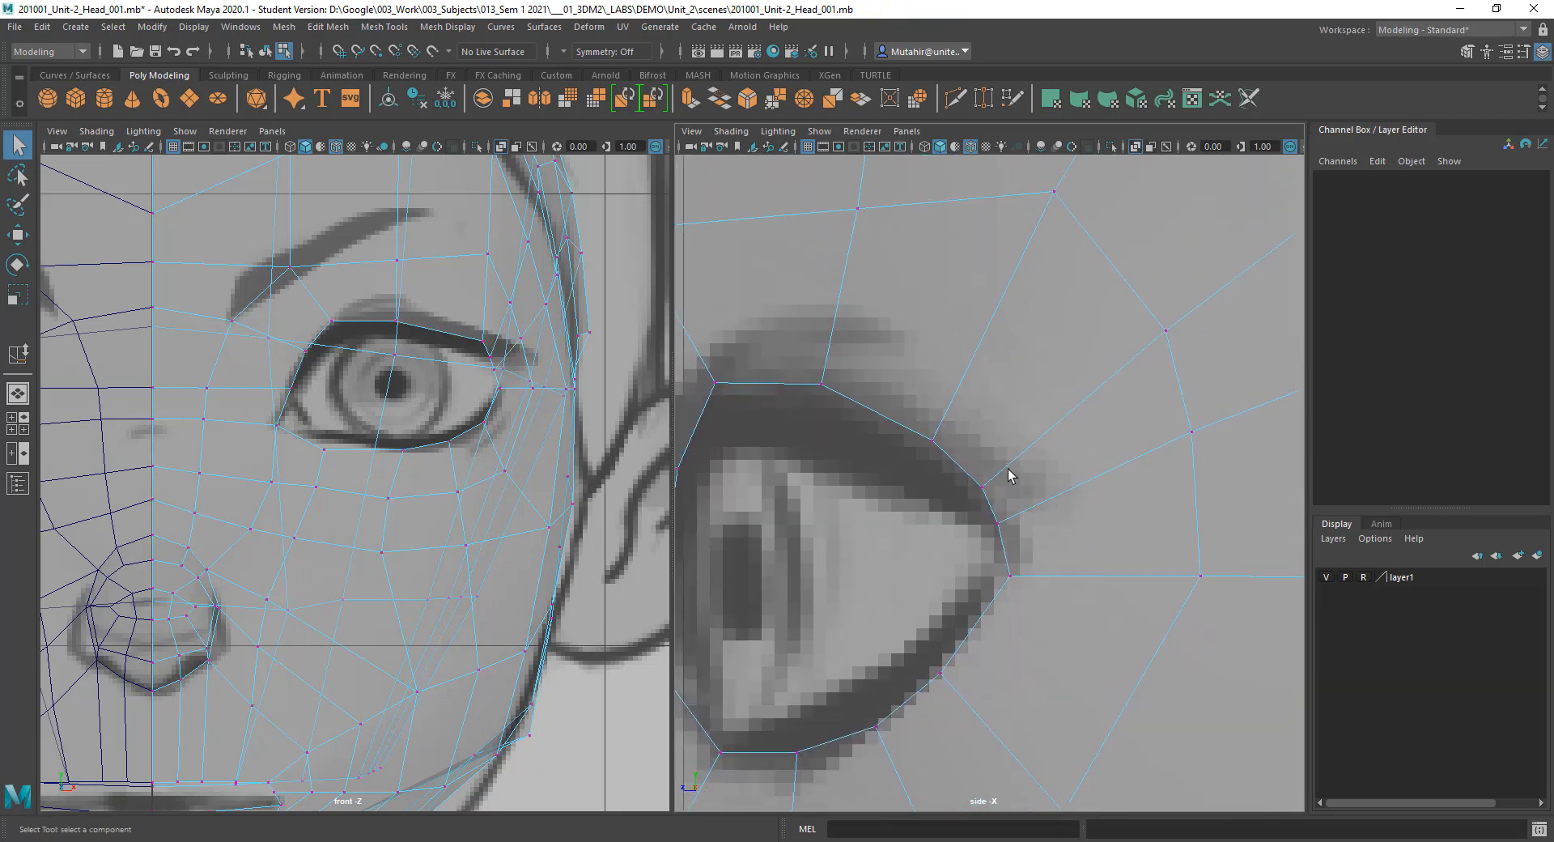
{"action": "key", "text": "w"}
{"action": "left_click_drag", "start_coordinate": [947, 468], "coordinate": [1013, 511]}
{"action": "key", "text": "q"}
{"action": "key", "text": "w"}
{"action": "left_click_drag", "start_coordinate": [983, 488], "coordinate": [974, 464]}
{"action": "key", "text": "q"}
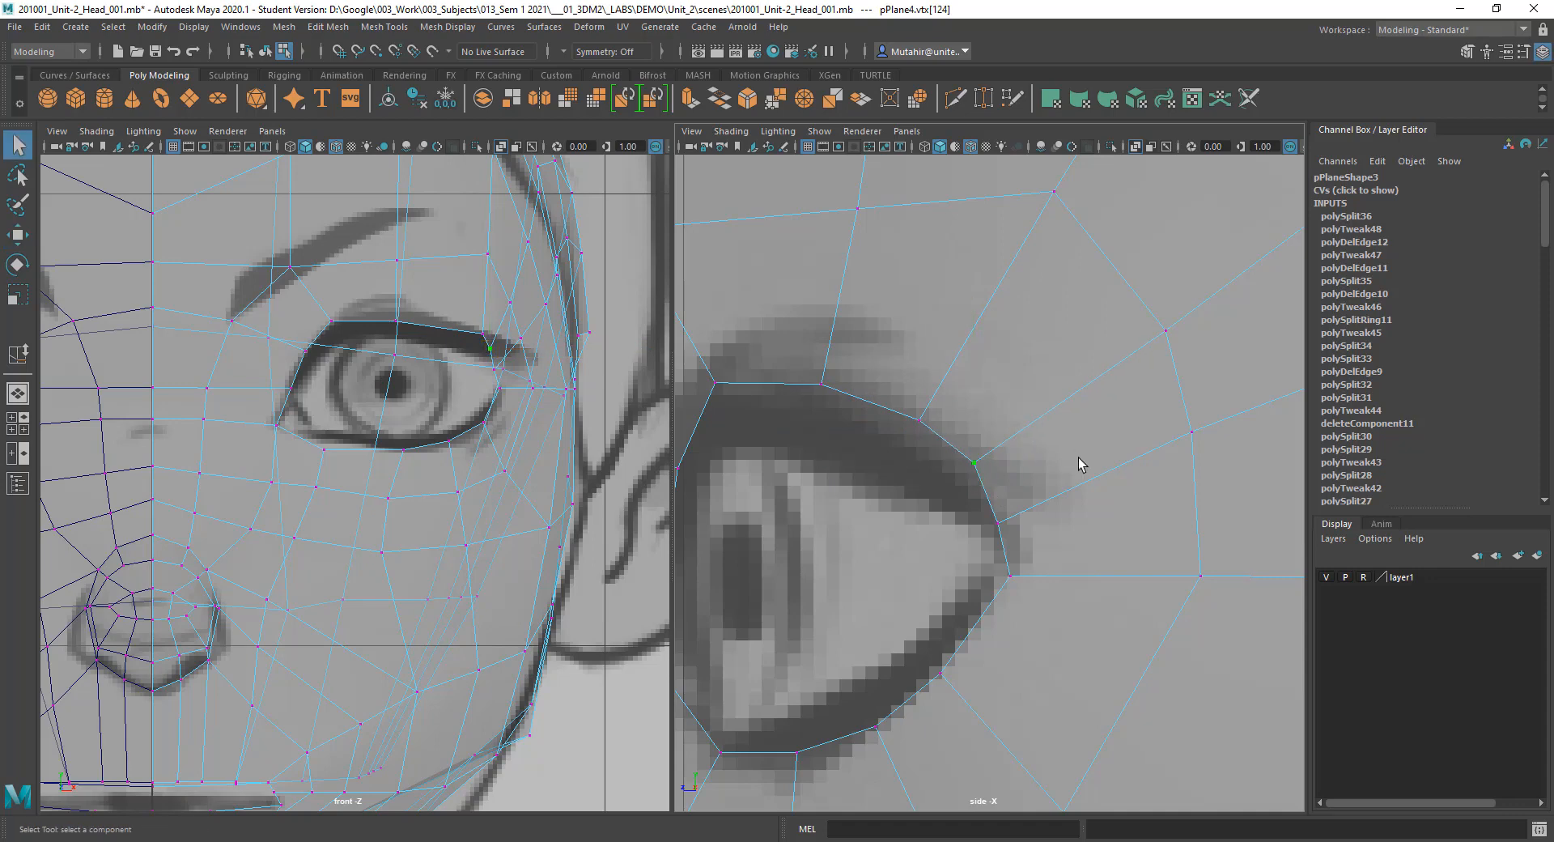
Step: Move the vertex diagonally above and behind the outer eye corner slightly up and toward the face in the side view
{"action": "middle_click_drag", "start_coordinate": [1159, 319], "coordinate": [1053, 488], "text": "alt"}
{"action": "key", "text": "w"}
{"action": "mouse_move", "coordinate": [1029, 476]}
{"action": "left_mouse_down"}
{"action": "mouse_move", "coordinate": [1066, 510]}
{"action": "mouse_move", "coordinate": [1041, 472]}
{"action": "left_mouse_up"}
{"action": "key", "text": "q"}
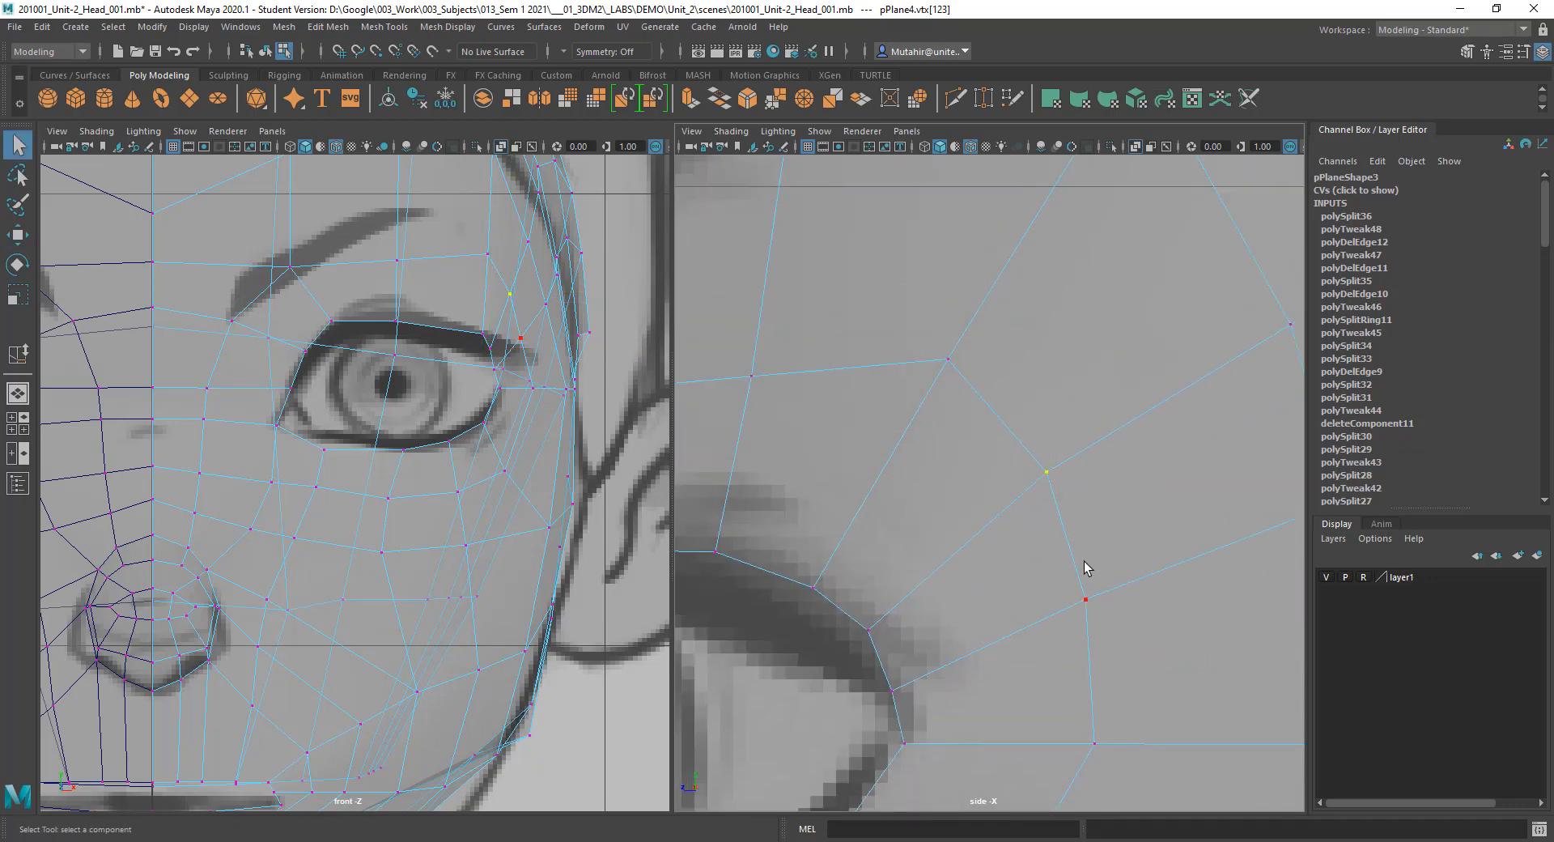
Step: Select the edges running from above the outer eye corner across the upper temple and slide them slightly upward
{"action": "scroll", "coordinate": [1080, 513], "scroll_direction": "down", "scroll_amount": 7}
{"action": "scroll", "coordinate": [1079, 514], "scroll_direction": "up", "scroll_amount": 1}
{"action": "scroll", "coordinate": [1089, 468], "scroll_direction": "up", "scroll_amount": 2}
{"action": "middle_click_drag", "start_coordinate": [1137, 347], "coordinate": [1060, 368], "text": "alt"}
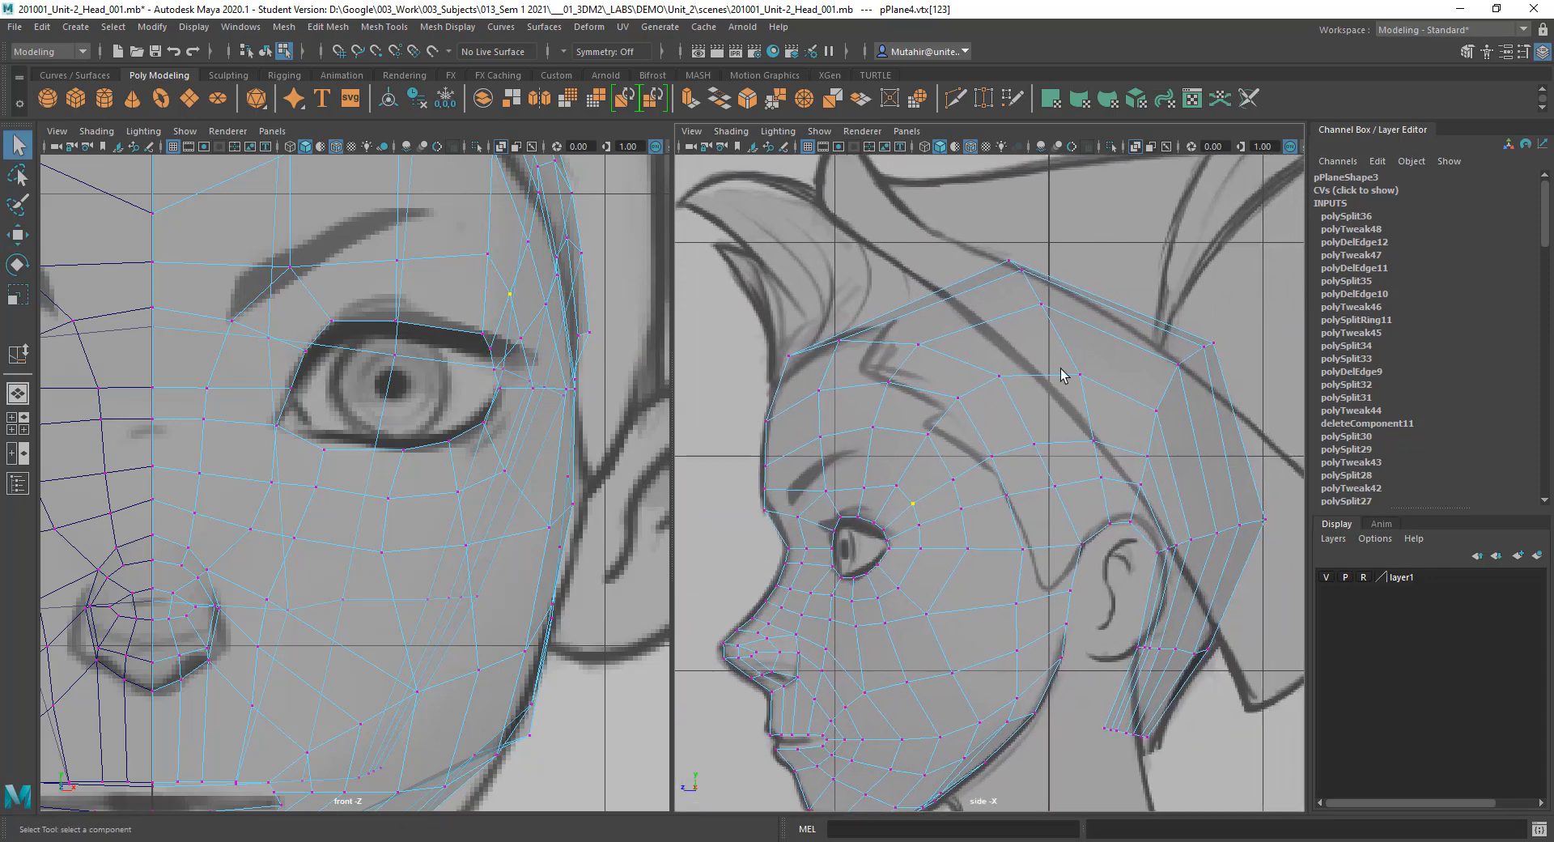
{"action": "scroll", "coordinate": [1060, 369], "scroll_direction": "up", "scroll_amount": 2}
{"action": "right_click_drag", "start_coordinate": [948, 445], "coordinate": [947, 395]}
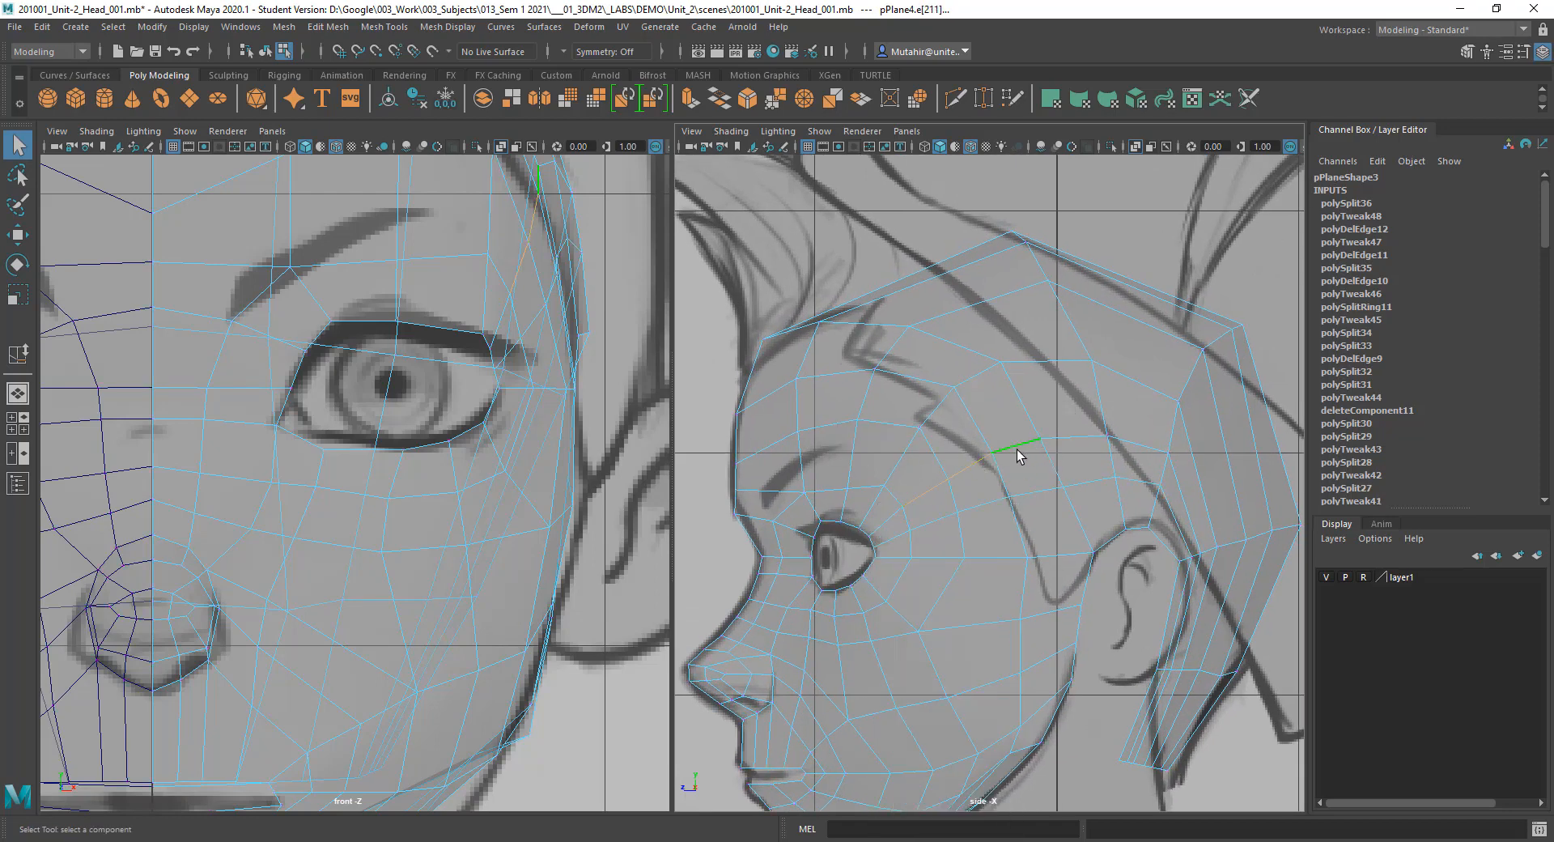
{"action": "key", "text": "y"}
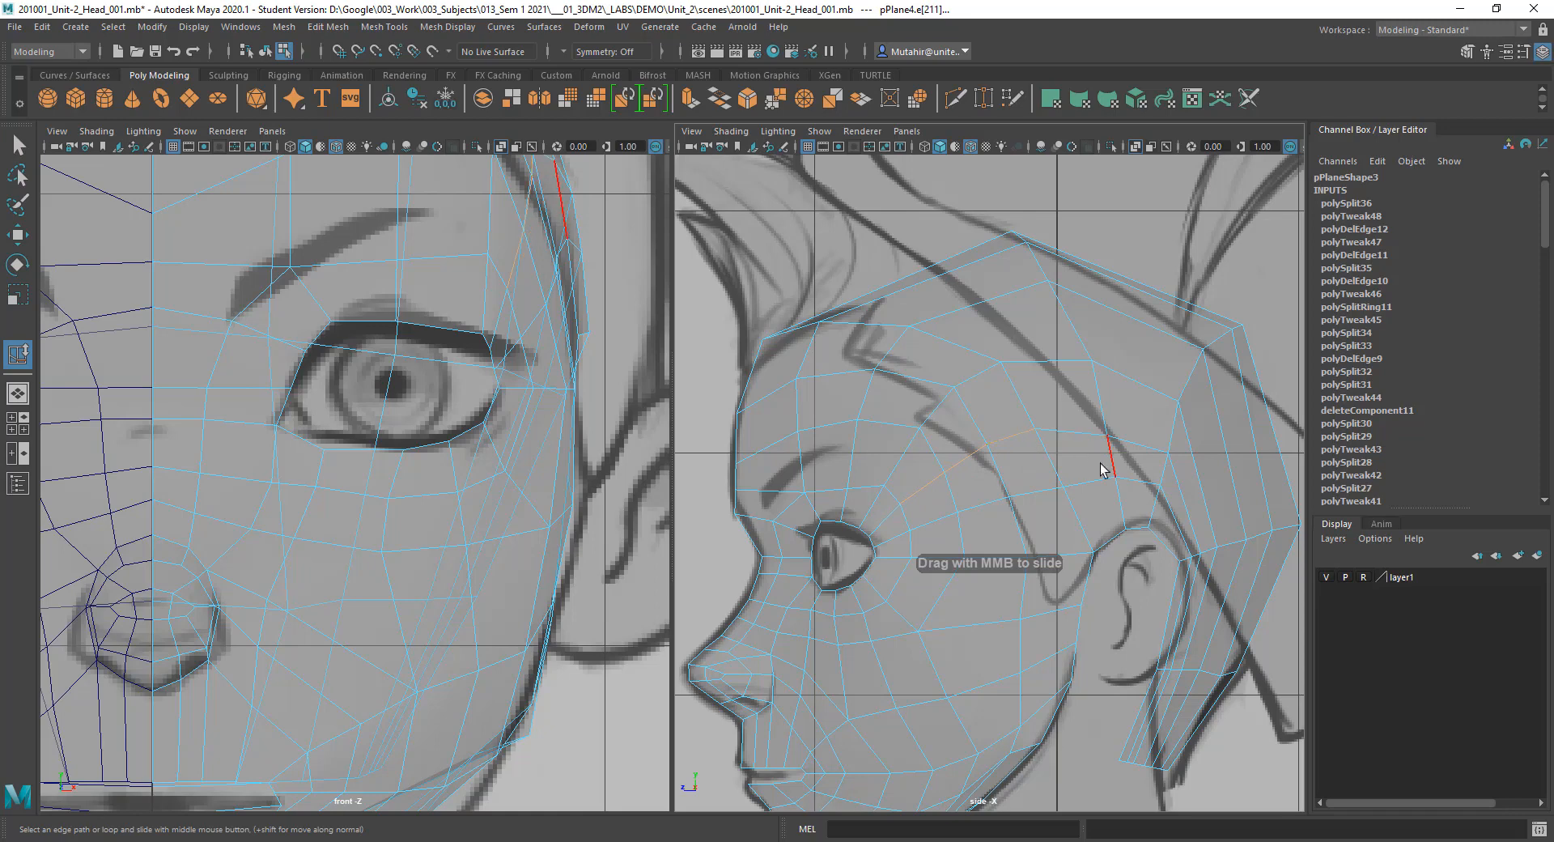
{"action": "key", "text": "q"}
Step: Raise the two vertices above the eye toward the sketched eyebrow in the side view
{"action": "middle_click_drag", "start_coordinate": [912, 500], "coordinate": [1057, 464], "text": "alt"}
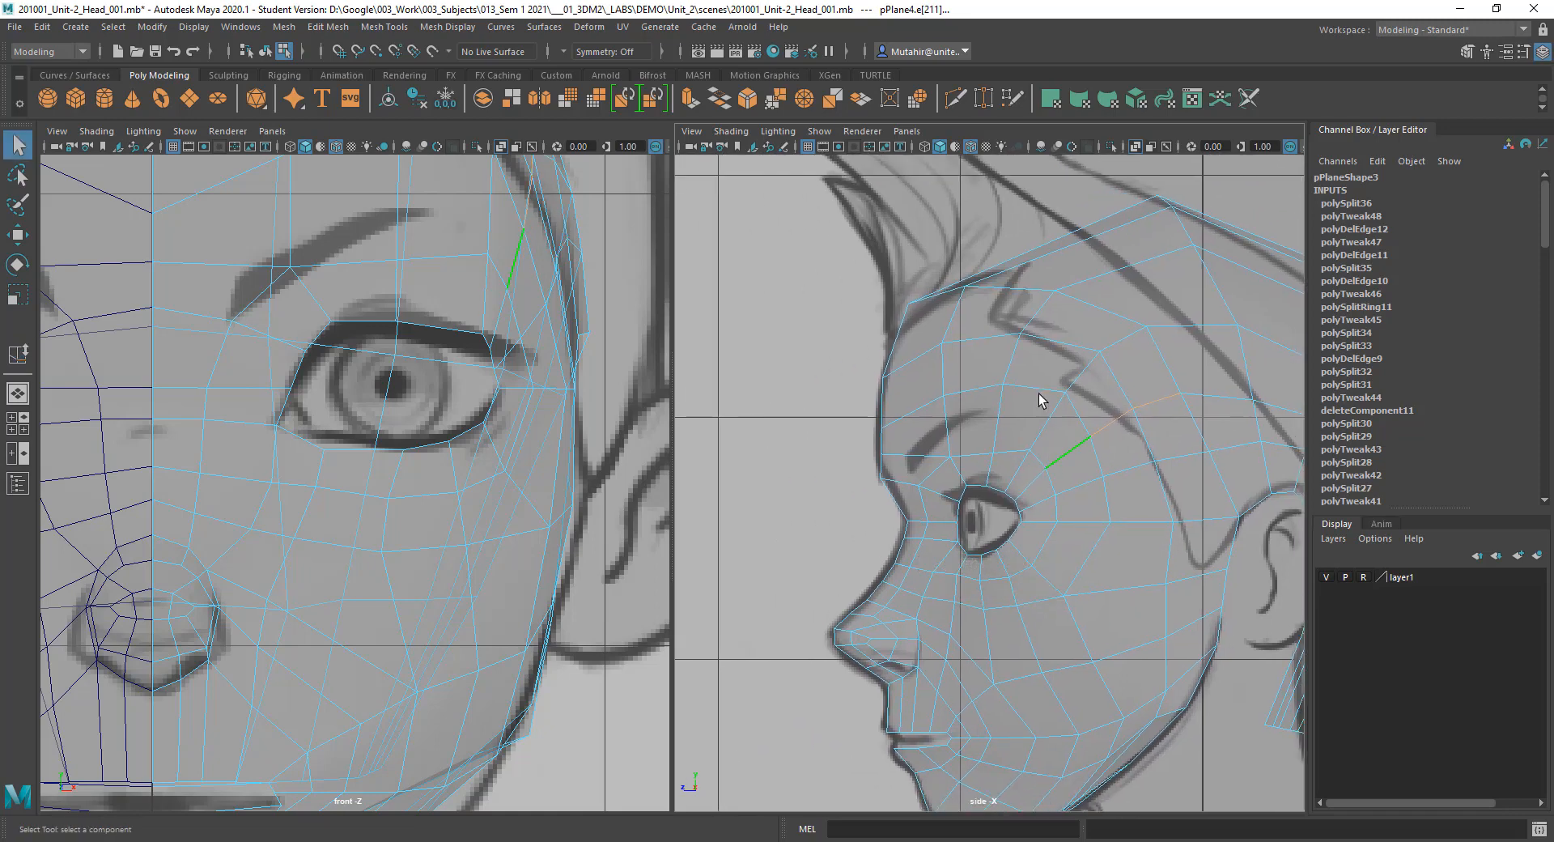
{"action": "right_click_drag", "start_coordinate": [1039, 397], "coordinate": [992, 435], "text": "alt"}
{"action": "middle_click_drag", "start_coordinate": [1050, 451], "coordinate": [1053, 468], "text": "alt"}
{"action": "right_click_drag", "start_coordinate": [1053, 468], "coordinate": [1023, 519], "text": "alt"}
{"action": "left_click_drag", "start_coordinate": [984, 435], "coordinate": [1010, 483]}
{"action": "key", "text": "w"}
{"action": "left_click_drag", "start_coordinate": [999, 458], "coordinate": [944, 477]}
{"action": "key", "text": "q"}
{"action": "key", "text": "w"}
{"action": "left_click_drag", "start_coordinate": [934, 464], "coordinate": [933, 449]}
{"action": "key", "text": "q"}
{"action": "middle_click_drag", "start_coordinate": [957, 533], "coordinate": [949, 463], "text": "alt"}
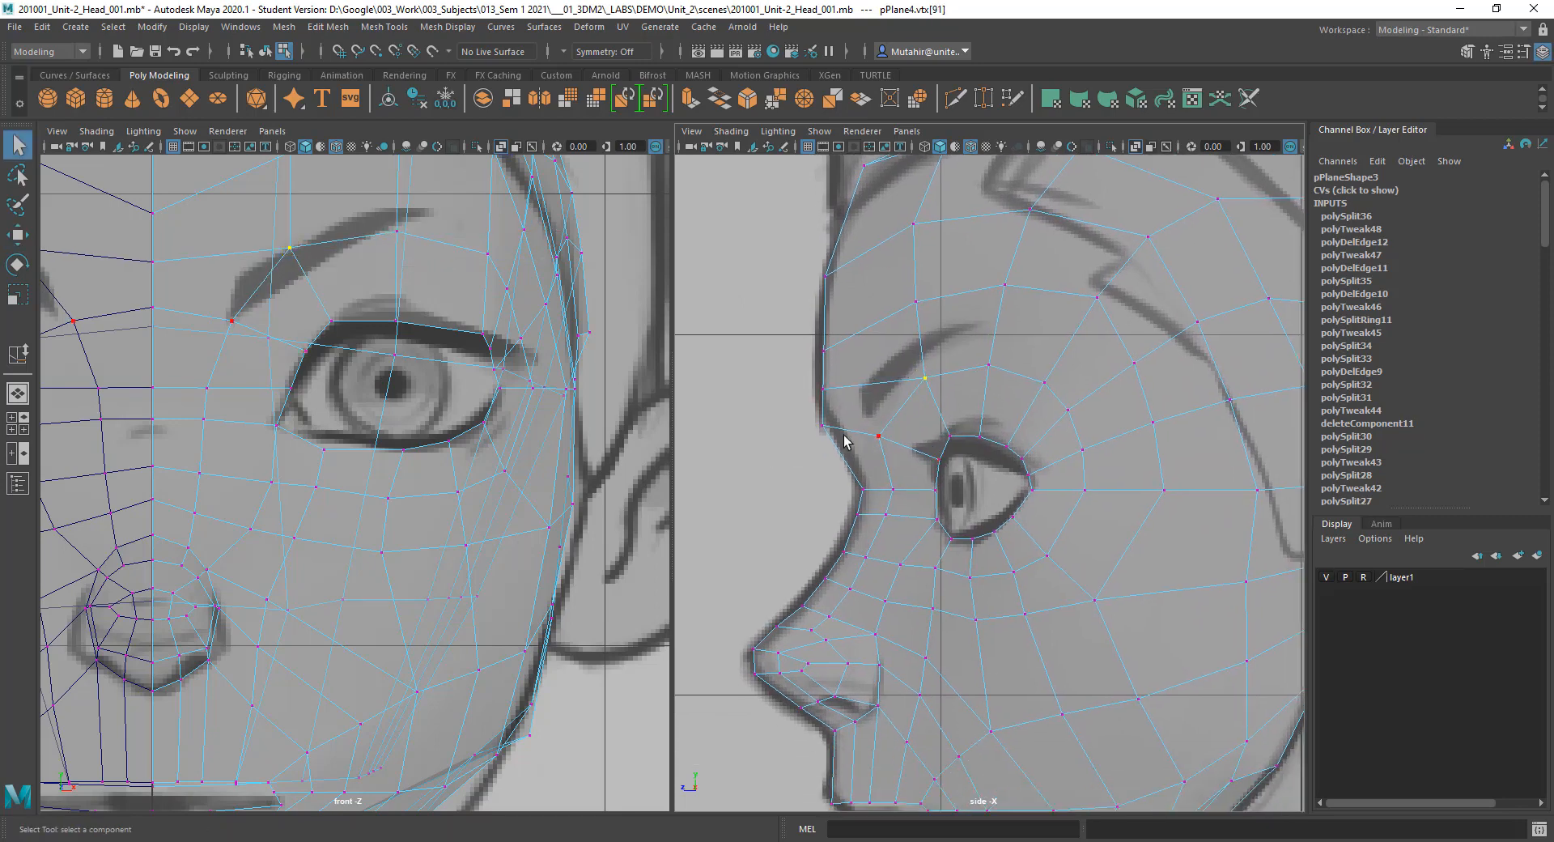
Step: Adjust the nose-bridge vertex on the profile and move the inner brow vertex slightly back toward the eye in the side view
{"action": "left_click_drag", "start_coordinate": [854, 448], "coordinate": [849, 443]}
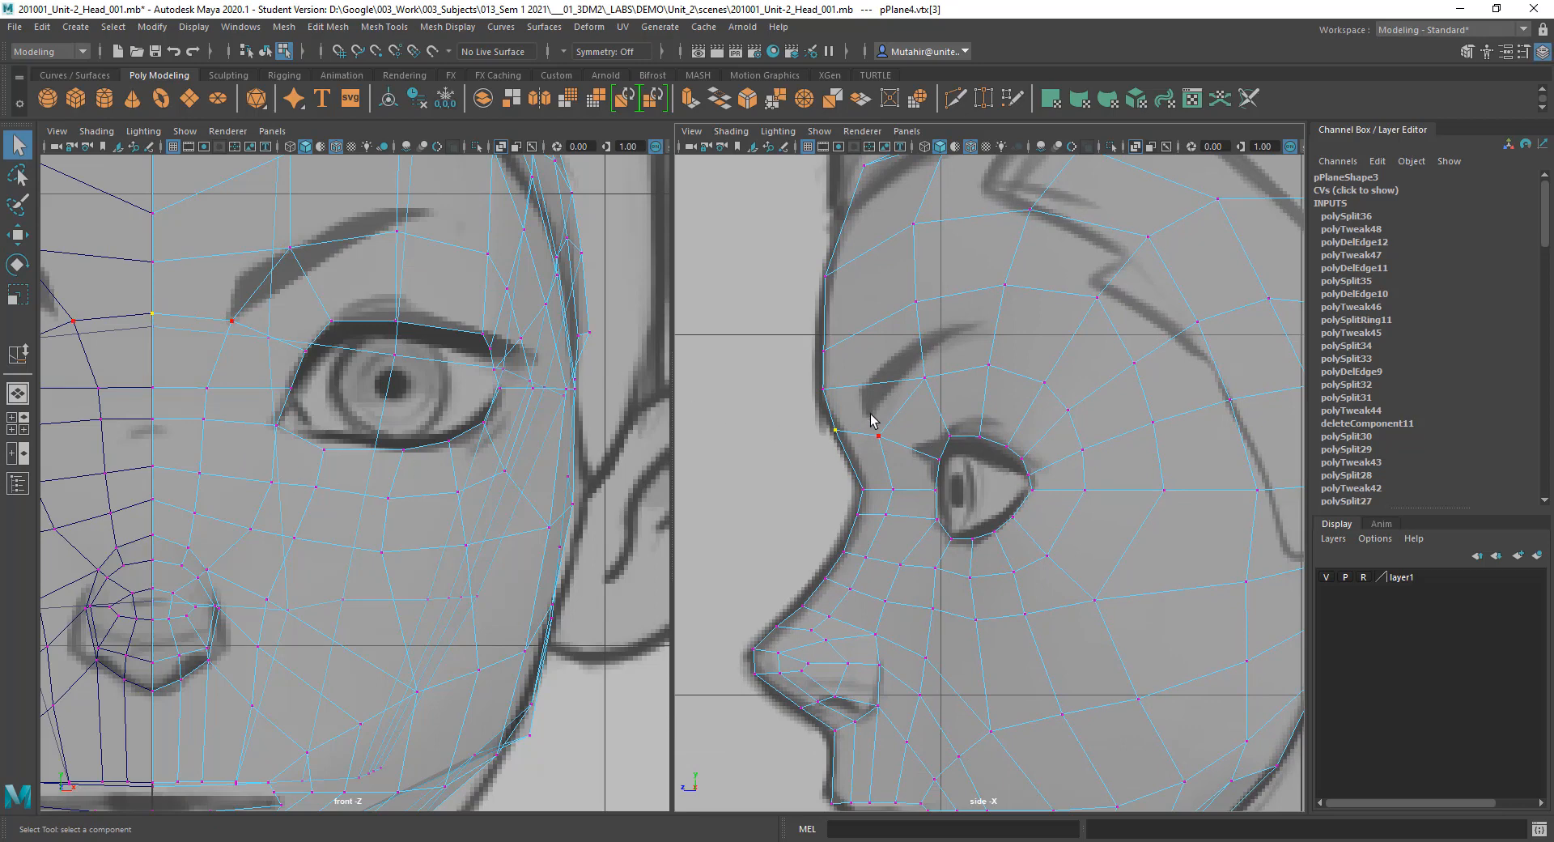
{"action": "key", "text": "w"}
{"action": "left_click_drag", "start_coordinate": [880, 436], "coordinate": [897, 439]}
{"action": "key", "text": "q"}
{"action": "middle_click_drag", "start_coordinate": [956, 364], "coordinate": [953, 393], "text": "alt"}
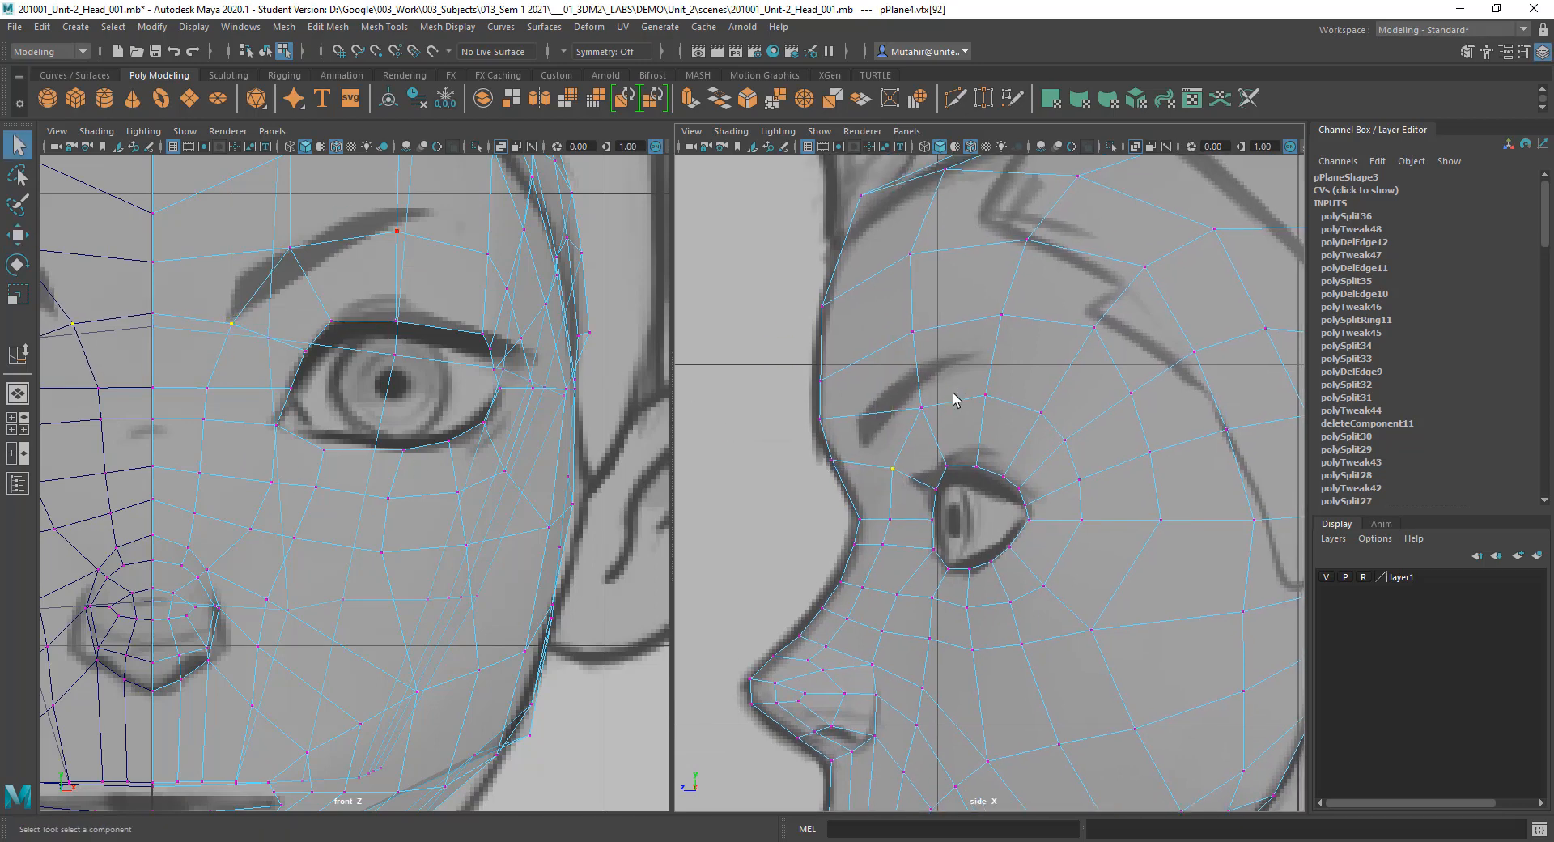
Step: Raise the forehead profile vertices above the eyebrow in the side view, following the sketched outline toward the hairline
{"action": "left_click_drag", "start_coordinate": [843, 394], "coordinate": [844, 398]}
{"action": "key", "text": "w"}
{"action": "left_click_drag", "start_coordinate": [821, 382], "coordinate": [821, 359]}
{"action": "key", "text": "q"}
{"action": "middle_click_drag", "start_coordinate": [846, 329], "coordinate": [821, 415], "text": "alt"}
{"action": "left_click_drag", "start_coordinate": [771, 369], "coordinate": [815, 401]}
{"action": "key", "text": "w"}
{"action": "left_click_drag", "start_coordinate": [797, 391], "coordinate": [798, 354]}
{"action": "key", "text": "q"}
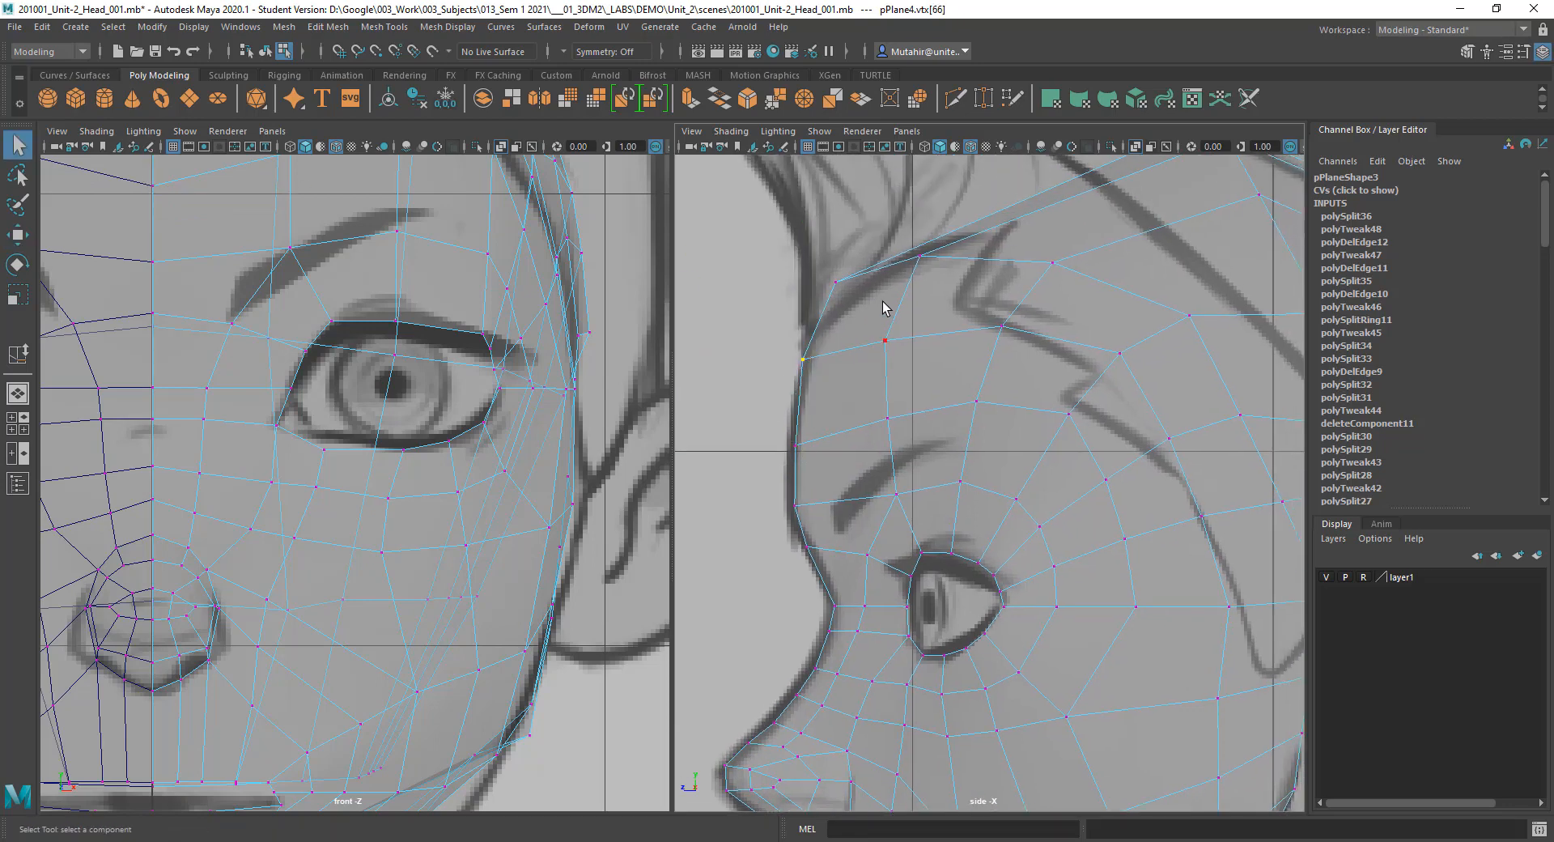
Step: Lower the vertex on the front hairline edge slightly in the side view
{"action": "middle_click_drag", "start_coordinate": [929, 244], "coordinate": [862, 330], "text": "alt"}
{"action": "left_click", "coordinate": [855, 340]}
{"action": "key", "text": "w"}
{"action": "left_click_drag", "start_coordinate": [853, 345], "coordinate": [857, 359]}
{"action": "key", "text": "q"}
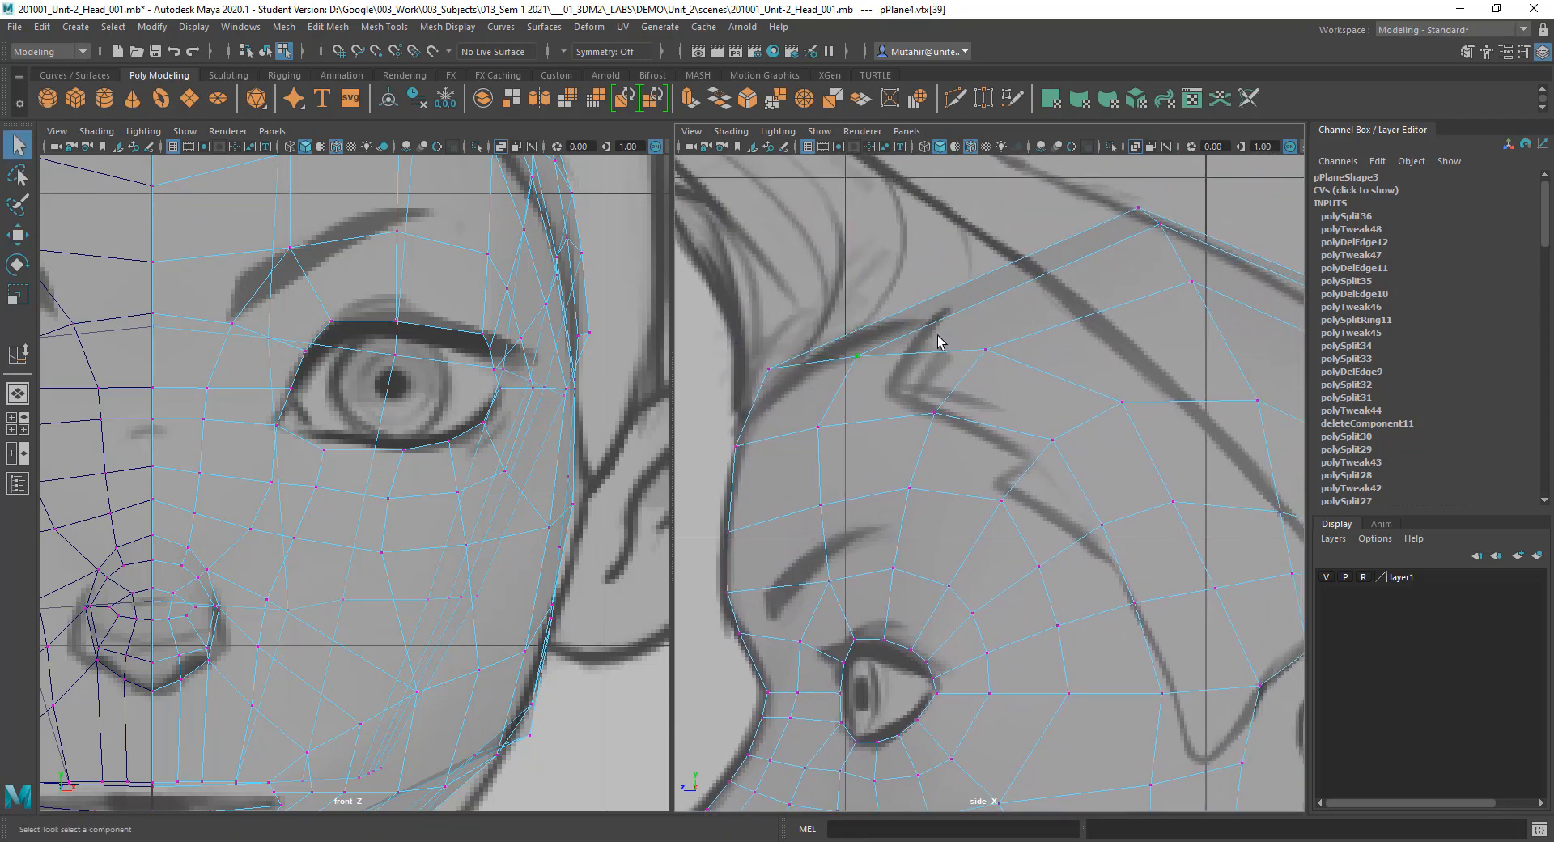
Step: Cut a new row of edges across the side of the head from the front hairline down to the ear with Multi-Cut
{"action": "middle_click_drag", "start_coordinate": [1003, 451], "coordinate": [936, 489], "text": "alt"}
{"action": "scroll", "coordinate": [948, 469], "scroll_direction": "down", "scroll_amount": 3}
{"action": "left_click", "coordinate": [954, 98]}
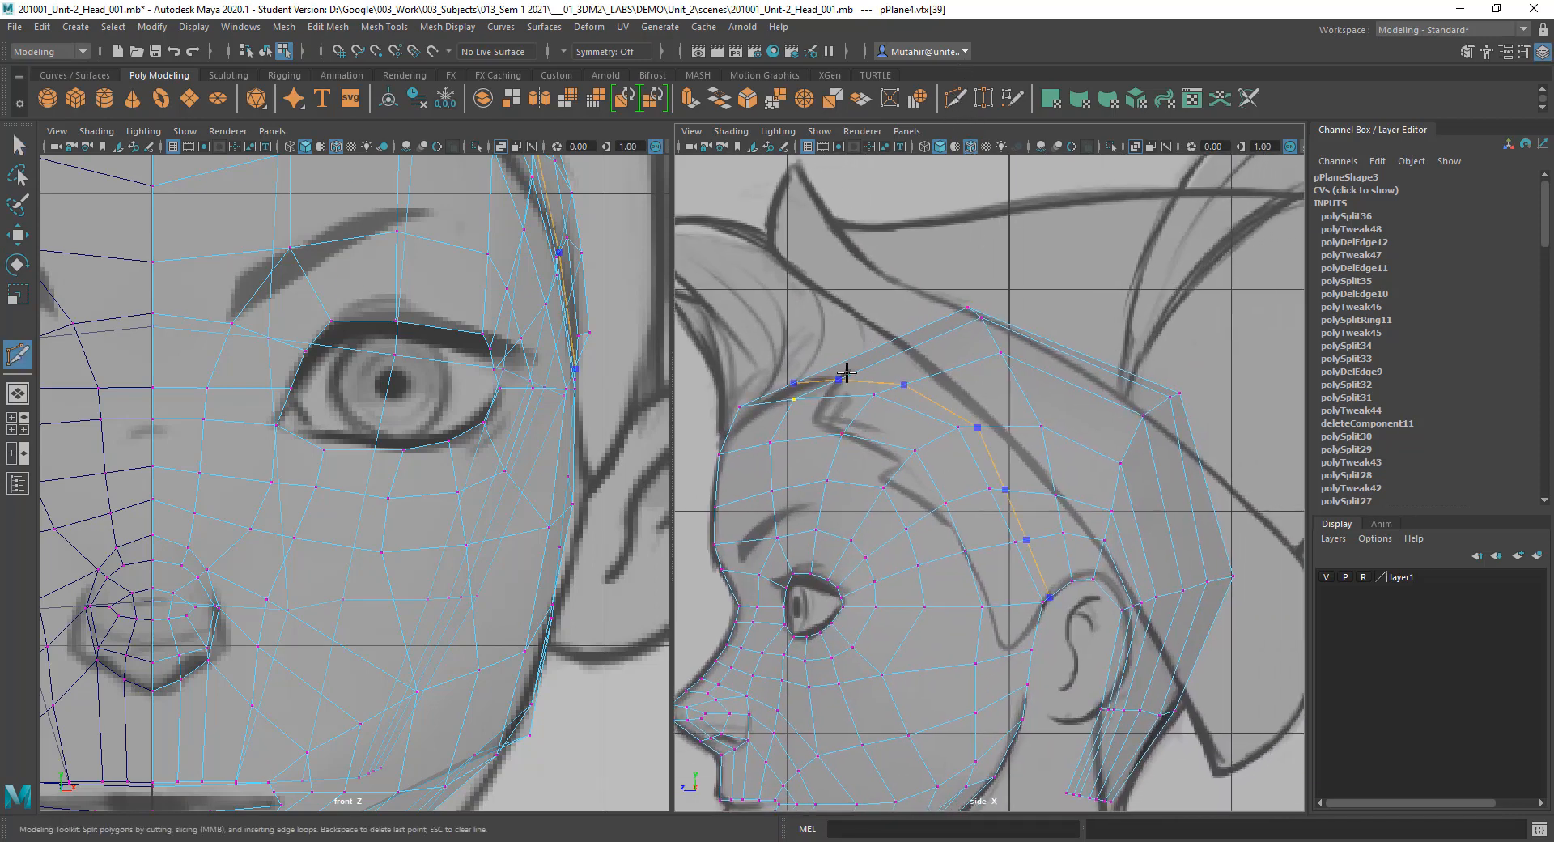
{"action": "right_click", "coordinate": [863, 351]}
Step: Raise the two front vertices of the new edge row toward the top of the skull, and shift the inner one slightly back and down
{"action": "middle_click_drag", "start_coordinate": [983, 419], "coordinate": [996, 455], "text": "alt"}
{"action": "scroll", "coordinate": [971, 437], "scroll_direction": "up", "scroll_amount": 1}
{"action": "key", "text": "q"}
{"action": "right_click_drag", "start_coordinate": [891, 381], "coordinate": [840, 366]}
{"action": "mouse_move", "coordinate": [839, 363]}
{"action": "left_mouse_down"}
{"action": "mouse_move", "coordinate": [903, 395]}
{"action": "mouse_move", "coordinate": [843, 362]}
{"action": "left_mouse_up"}
{"action": "key", "text": "w"}
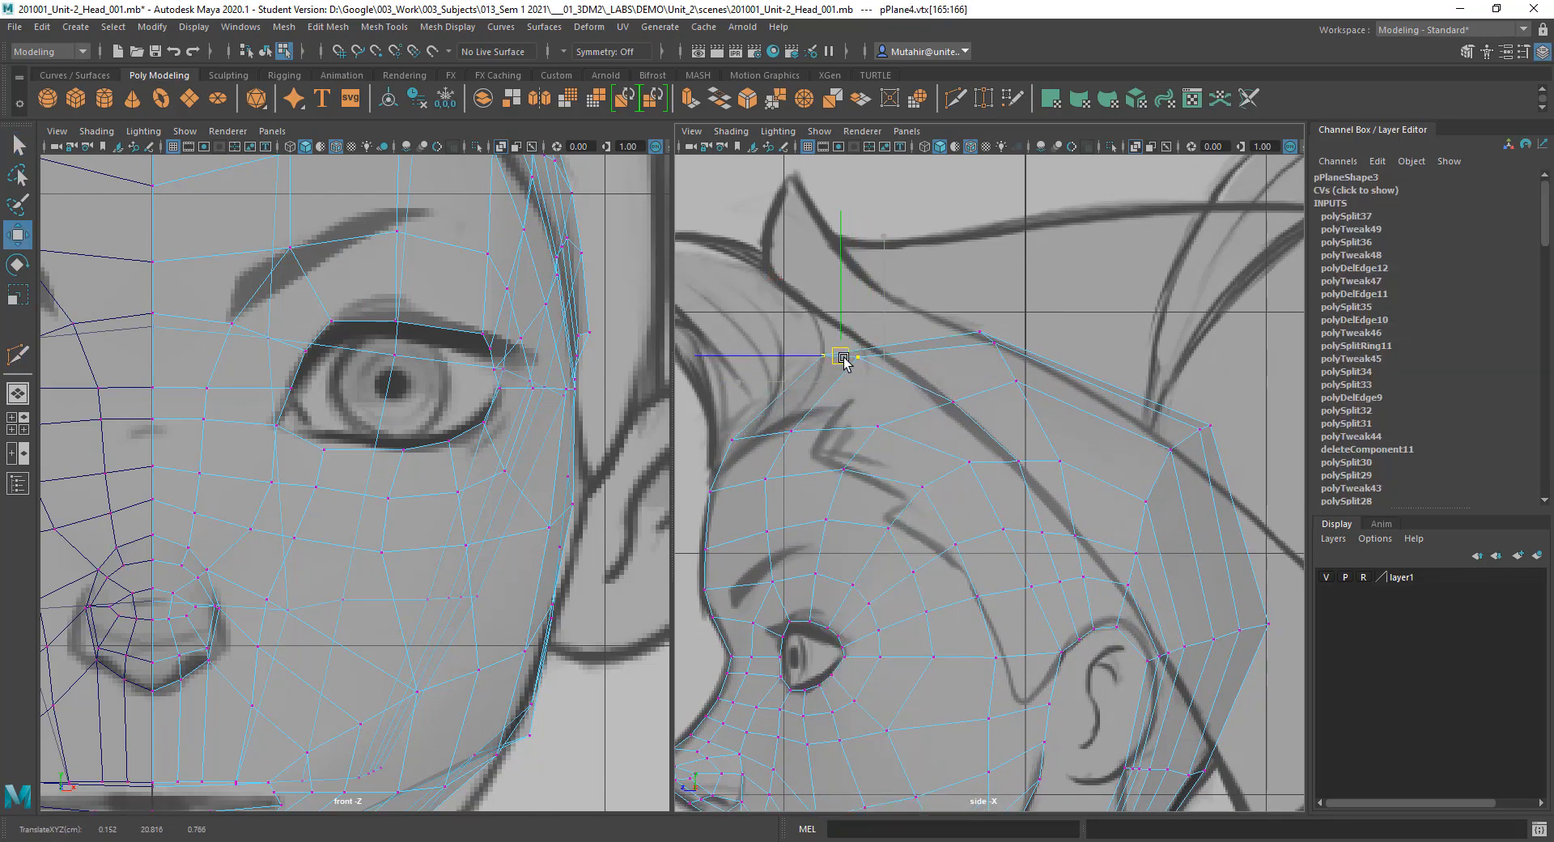
{"action": "mouse_move", "coordinate": [940, 400]}
{"action": "middle_mouse_down", "text": "alt"}
{"action": "mouse_move", "coordinate": [888, 406]}
{"action": "mouse_move", "coordinate": [923, 408]}
{"action": "middle_mouse_up", "text": "alt"}
{"action": "key", "text": "q"}
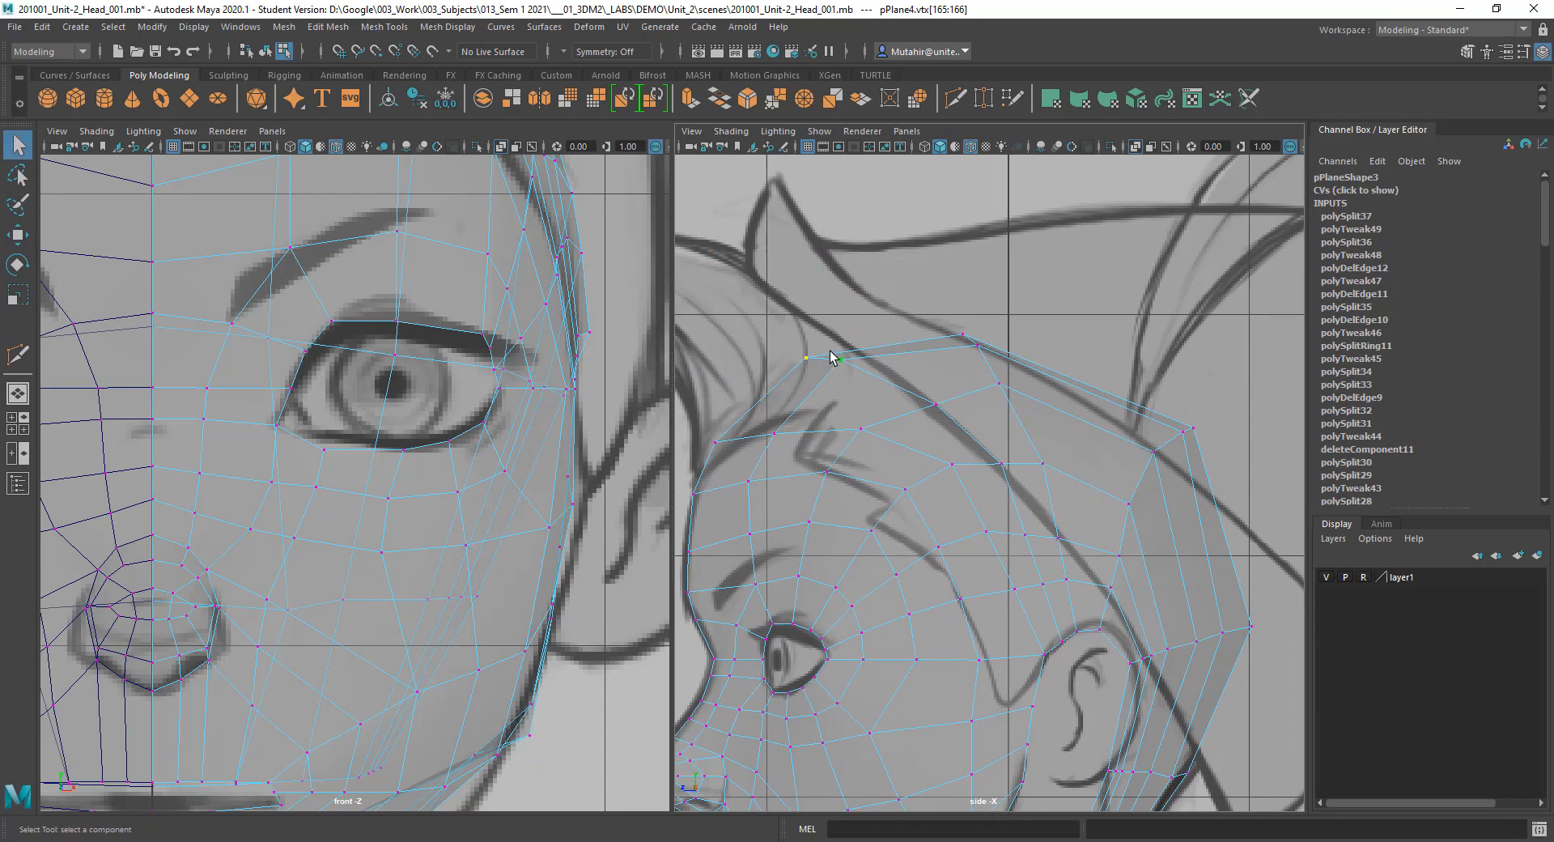
{"action": "key", "text": "w"}
{"action": "left_click_drag", "start_coordinate": [829, 352], "coordinate": [848, 377]}
Step: Raise the third vertex of the new edge row slightly to round out the upper side of the head
{"action": "middle_click_drag", "start_coordinate": [371, 223], "coordinate": [346, 531], "text": "alt"}
{"action": "middle_click_drag", "start_coordinate": [364, 301], "coordinate": [402, 583], "text": "alt"}
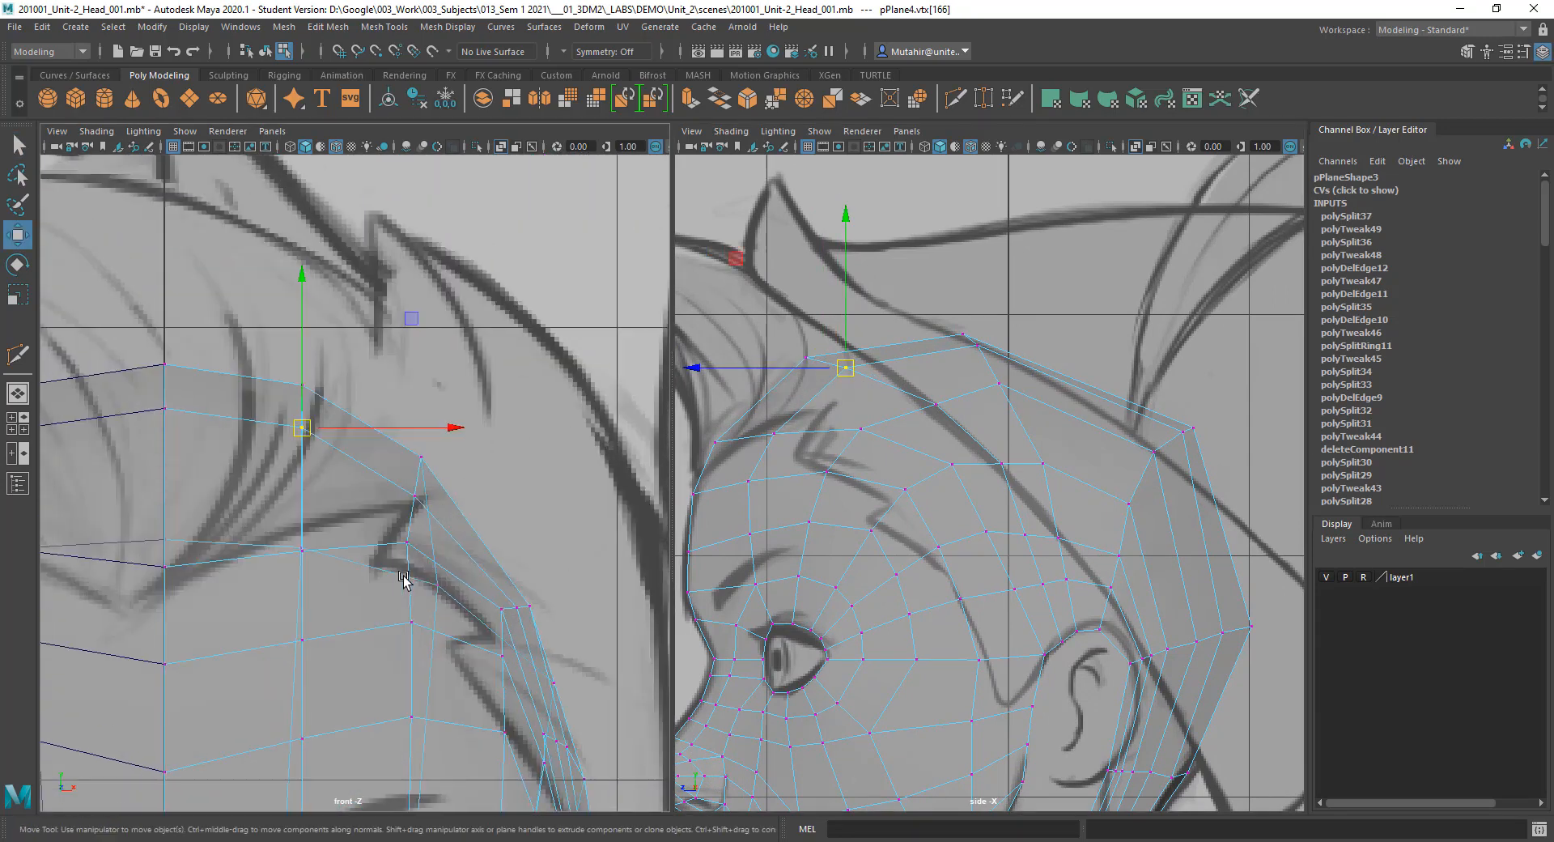
{"action": "middle_click_drag", "start_coordinate": [350, 494], "coordinate": [356, 499], "text": "alt"}
{"action": "middle_click_drag", "start_coordinate": [414, 450], "coordinate": [389, 383], "text": "alt"}
{"action": "middle_click_drag", "start_coordinate": [918, 395], "coordinate": [944, 399], "text": "alt"}
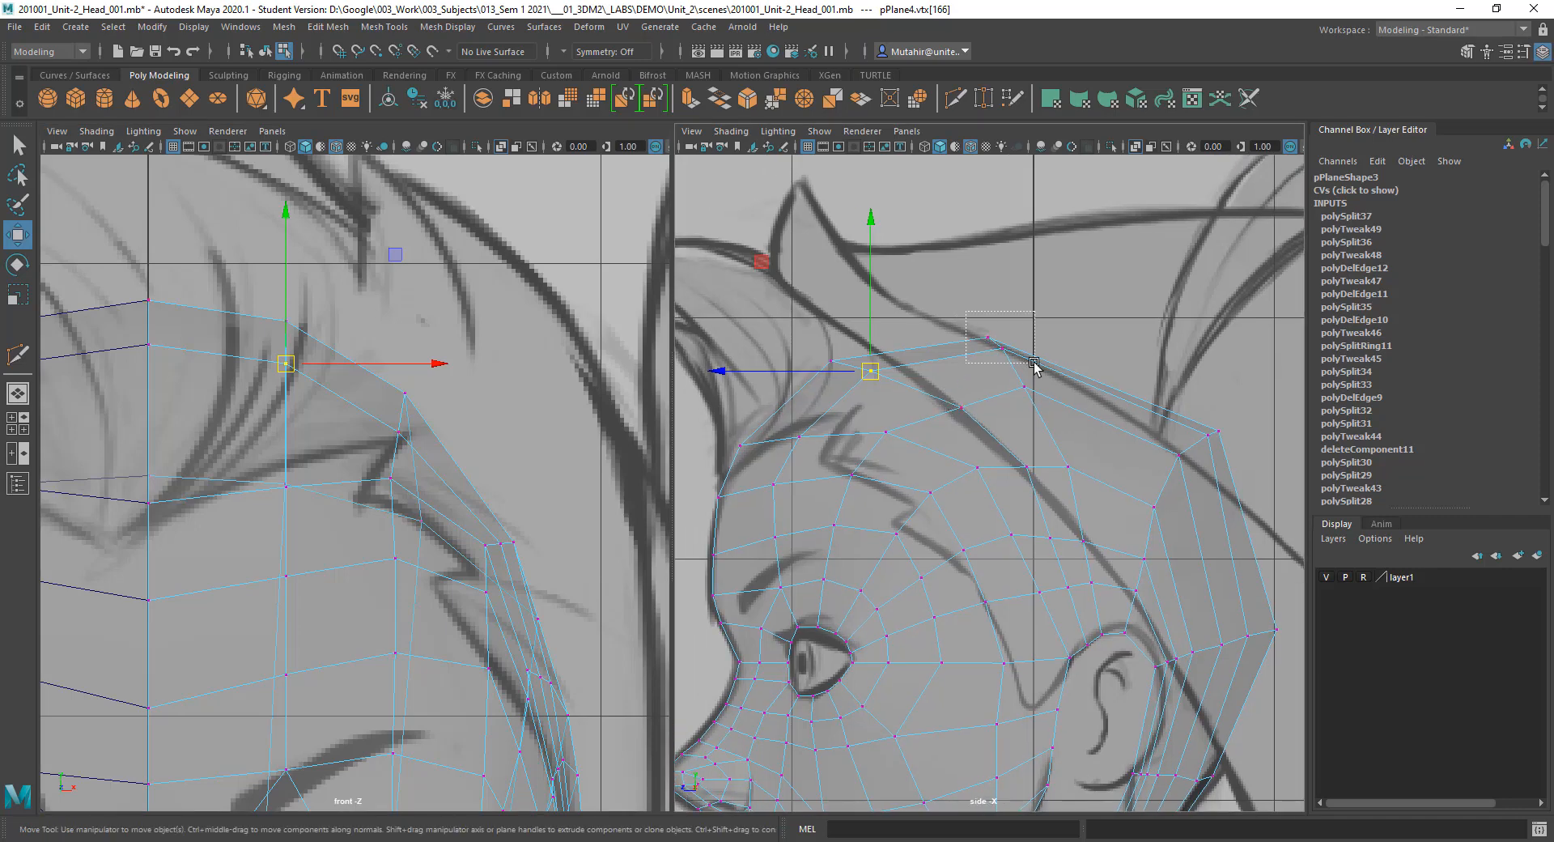
{"action": "left_click_drag", "start_coordinate": [1035, 363], "coordinate": [1035, 363]}
{"action": "middle_click_drag", "start_coordinate": [958, 464], "coordinate": [957, 450], "text": "alt"}
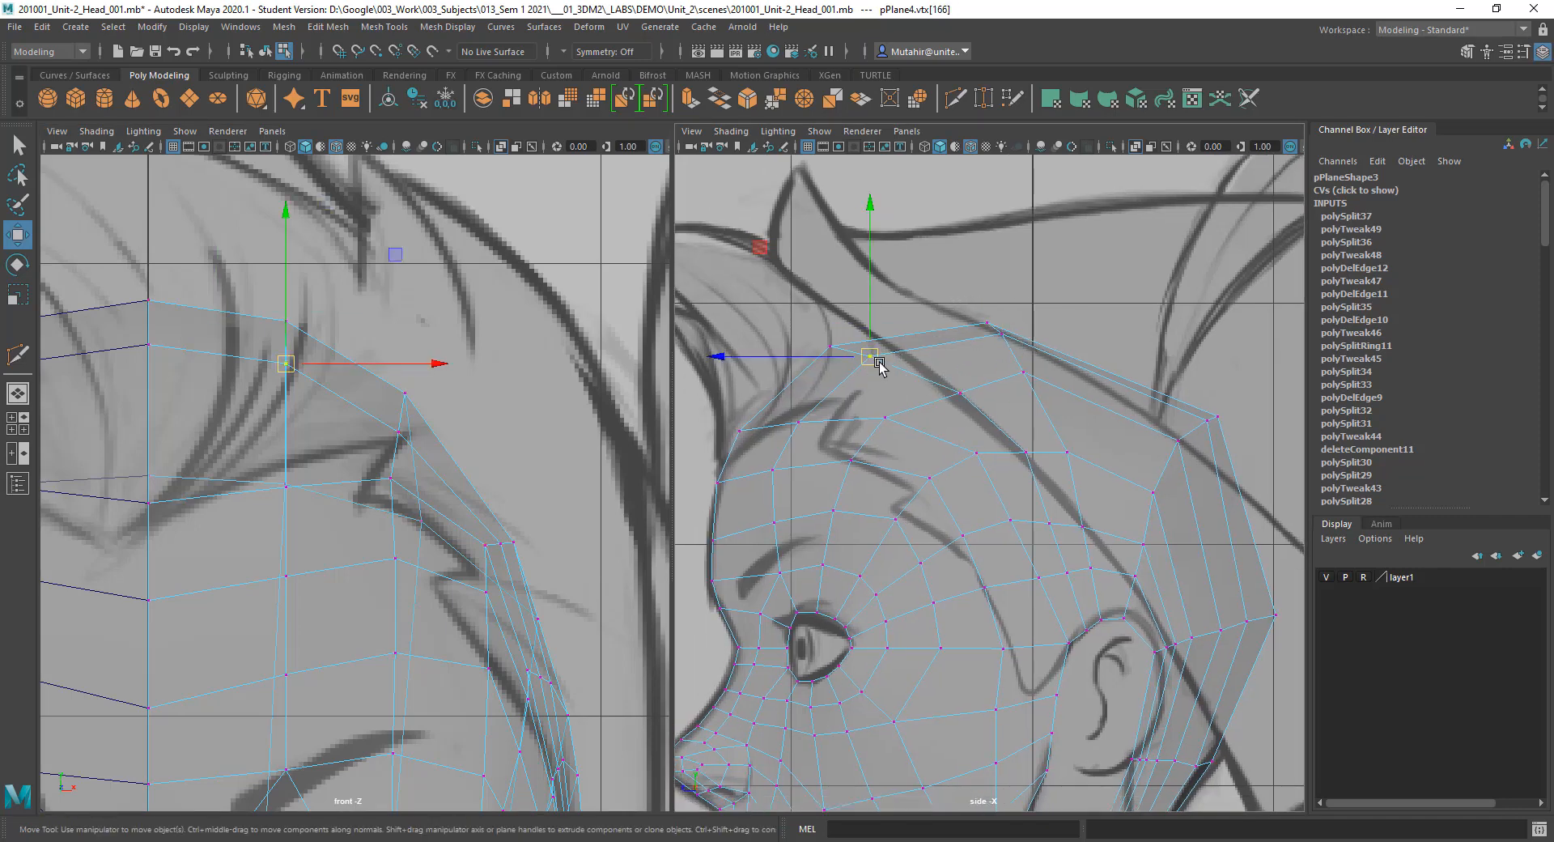
{"action": "key", "text": "q"}
{"action": "left_click", "coordinate": [880, 416]}
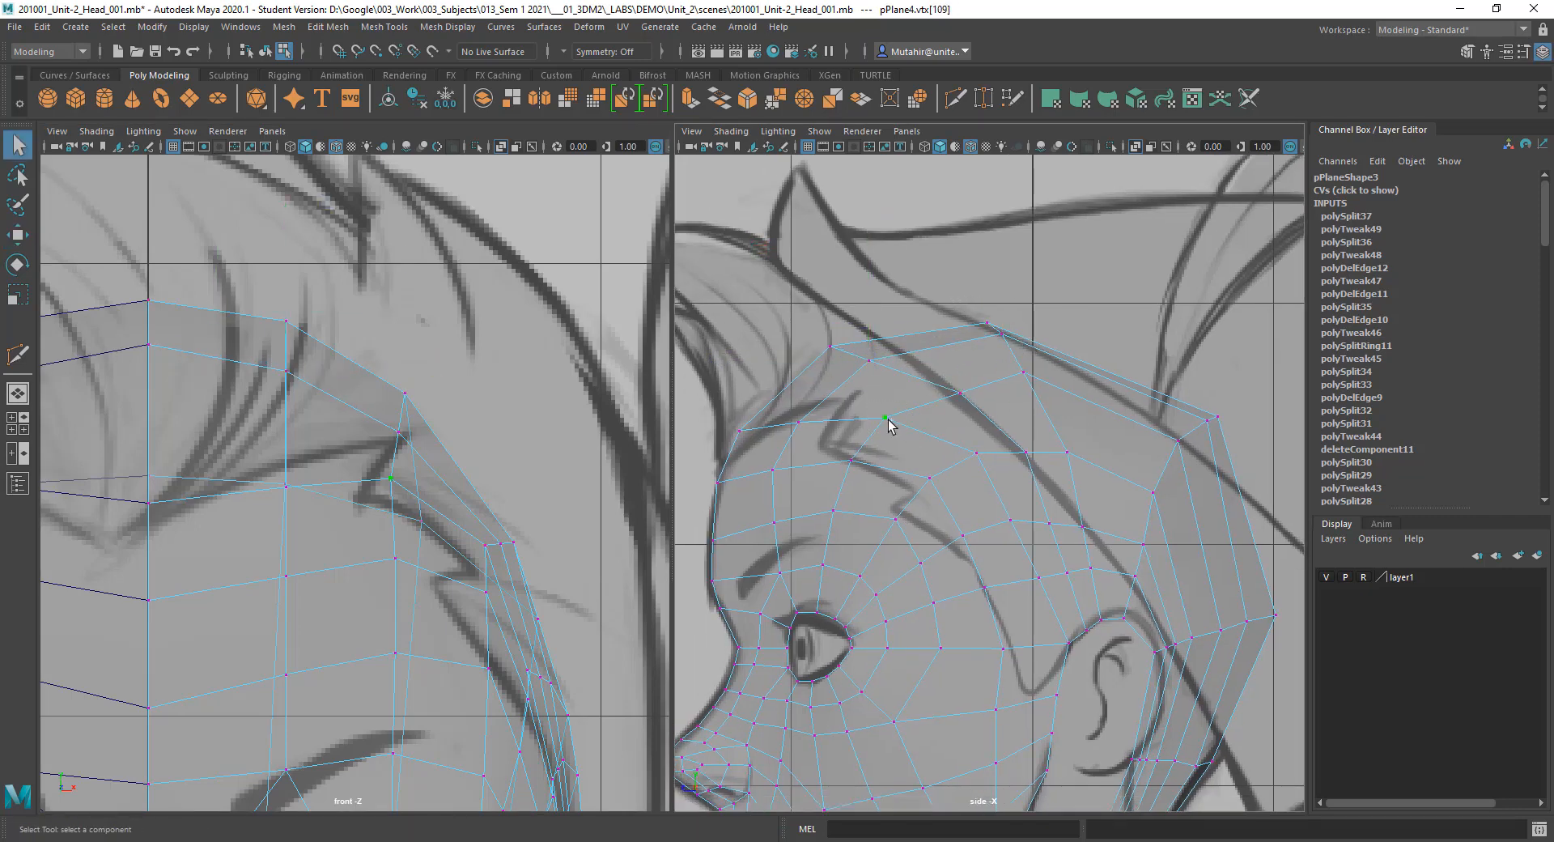
{"action": "key", "text": "w"}
{"action": "left_click", "coordinate": [969, 396]}
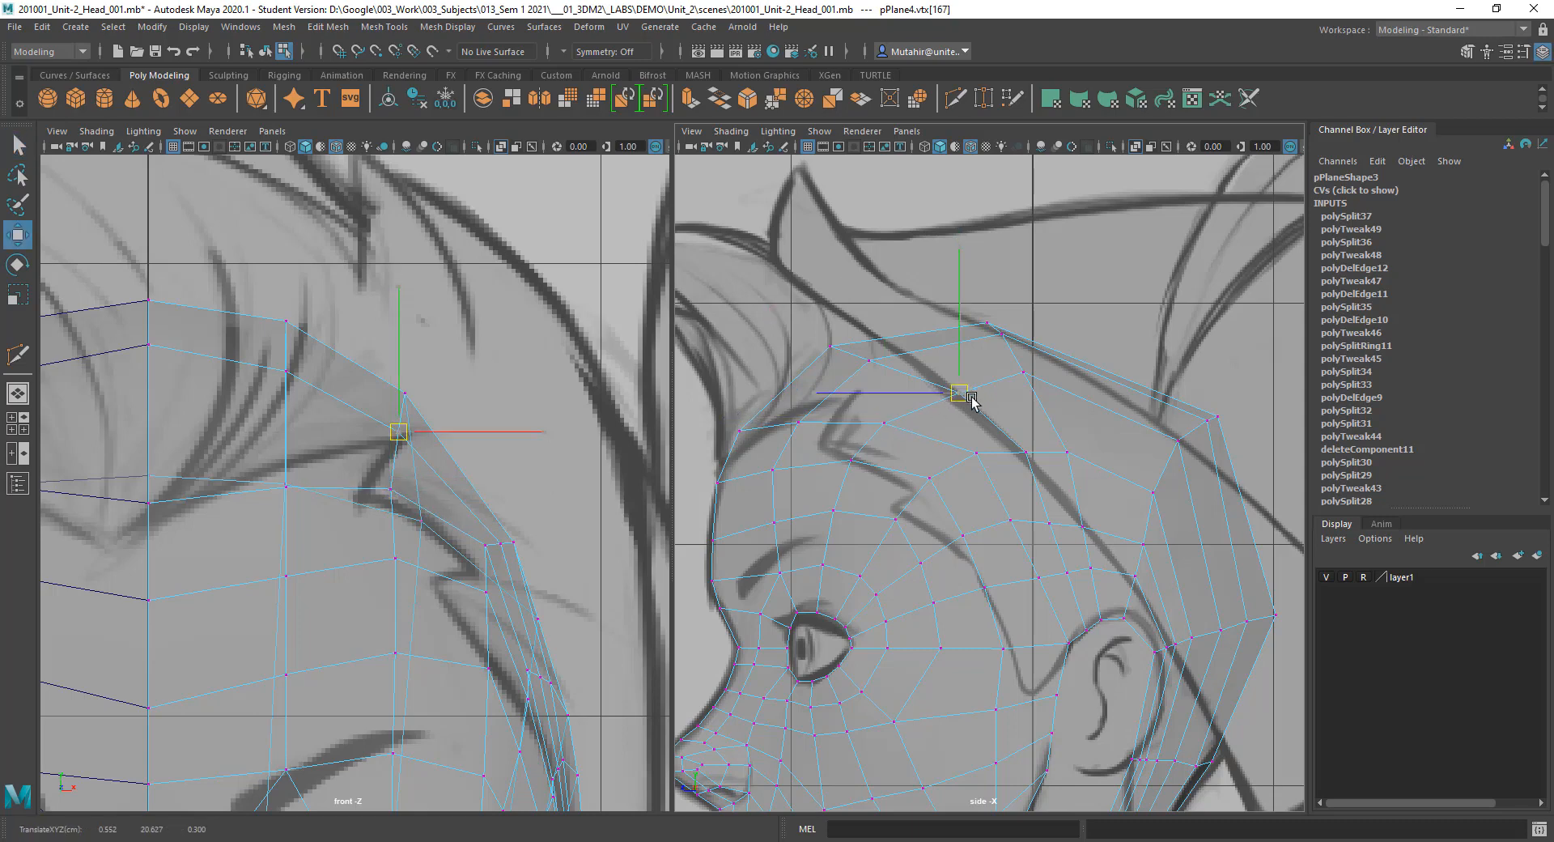
{"action": "left_click_drag", "start_coordinate": [971, 398], "coordinate": [958, 390]}
Step: Lower the vertex beside the centre line on the top edge of the head slightly in the side view
{"action": "key", "text": "q"}
{"action": "middle_click_drag", "start_coordinate": [1006, 370], "coordinate": [951, 411], "text": "alt"}
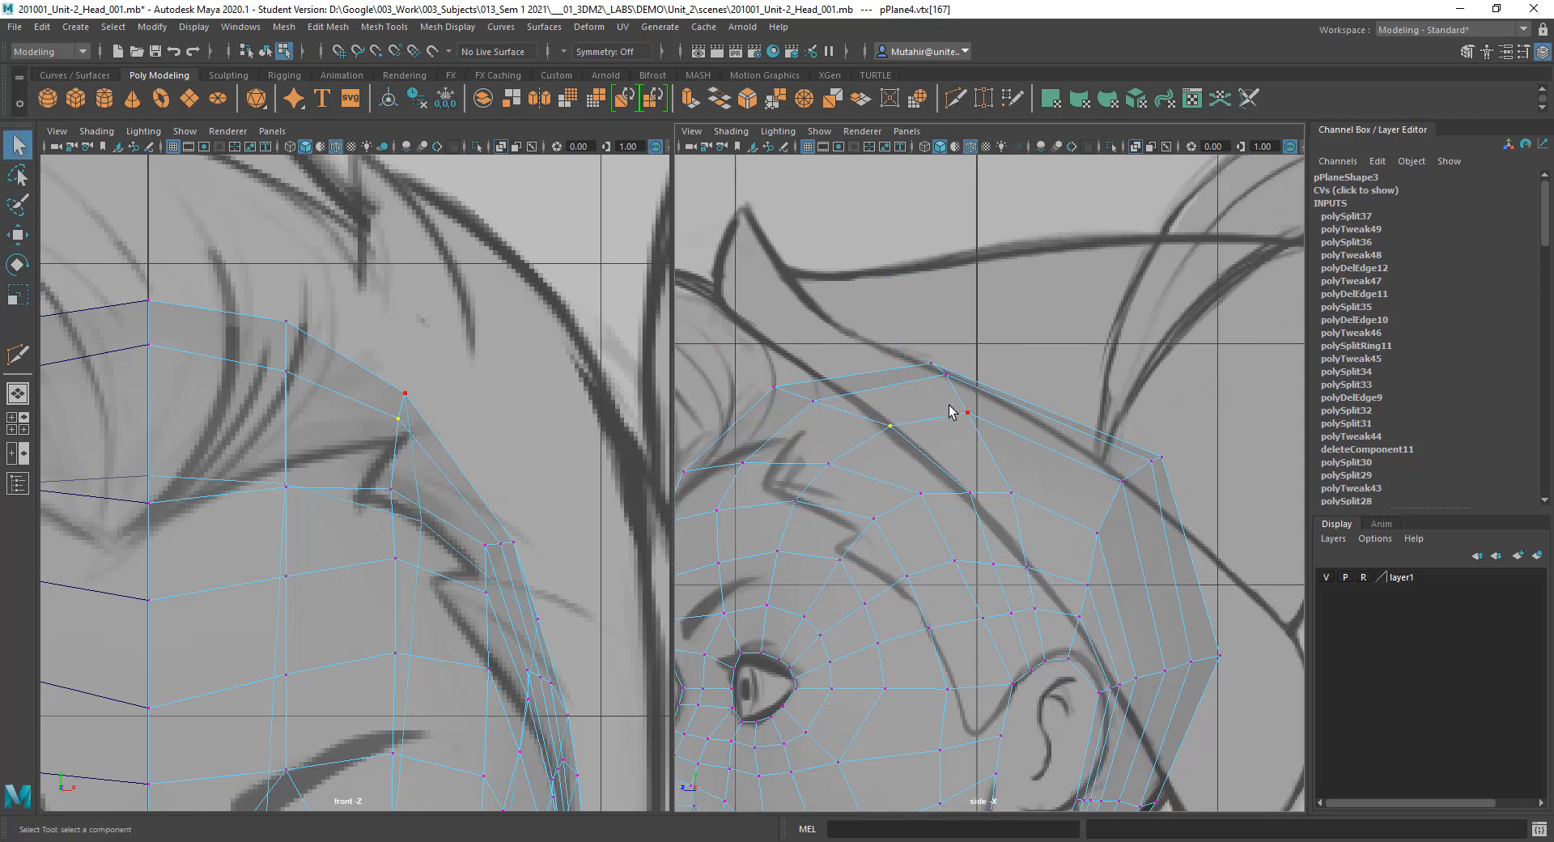
{"action": "left_click_drag", "start_coordinate": [971, 391], "coordinate": [970, 390]}
{"action": "key", "text": "w"}
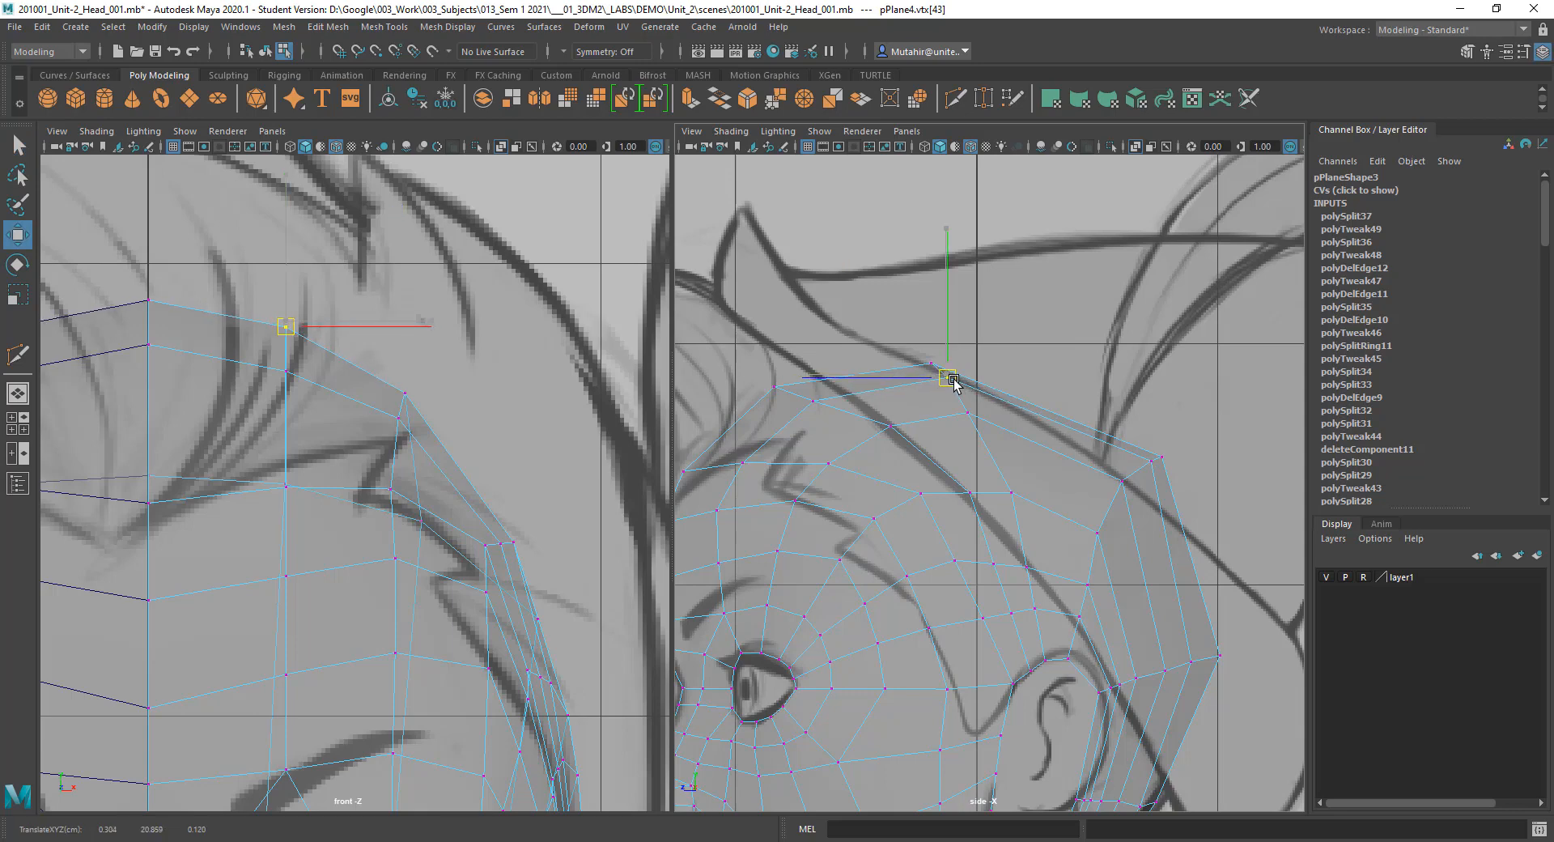
{"action": "key", "text": "q"}
Step: Raise the new-row vertex between the hairline and the ear to smooth the upper temple
{"action": "middle_click_drag", "start_coordinate": [988, 571], "coordinate": [1144, 468], "text": "alt"}
{"action": "middle_click_drag", "start_coordinate": [1182, 377], "coordinate": [1097, 432], "text": "alt"}
{"action": "right_click_drag", "start_coordinate": [1097, 432], "coordinate": [1052, 433], "text": "alt"}
{"action": "key", "text": "w"}
{"action": "left_click_drag", "start_coordinate": [964, 355], "coordinate": [961, 346]}
{"action": "key", "text": "q"}
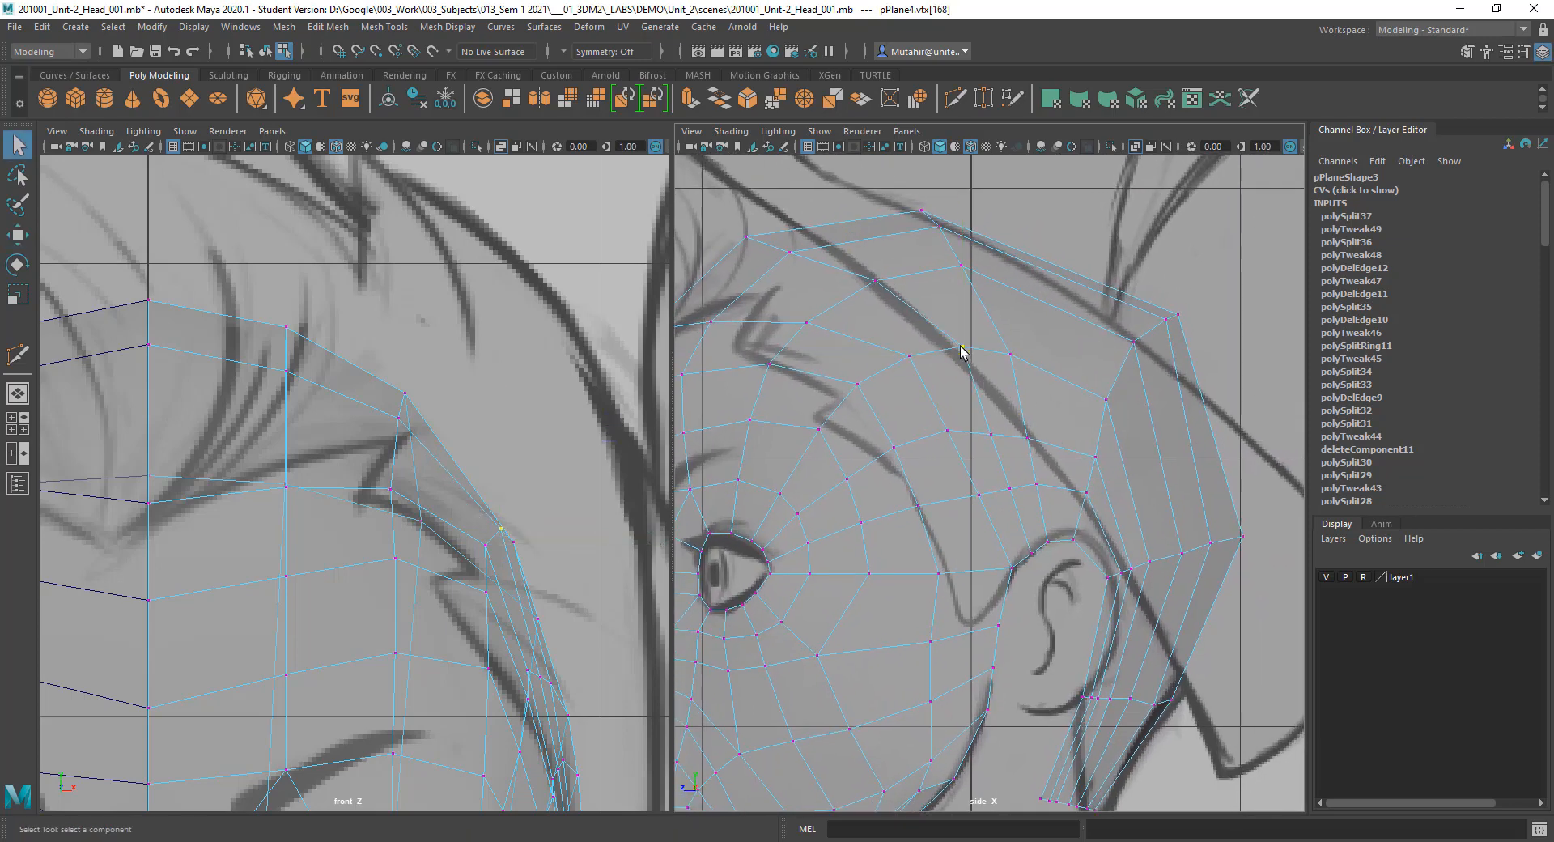
Step: Examine the mesh against the reference from the temple and eye down to the jaw in both views
{"action": "middle_click_drag", "start_coordinate": [509, 599], "coordinate": [505, 531], "text": "alt"}
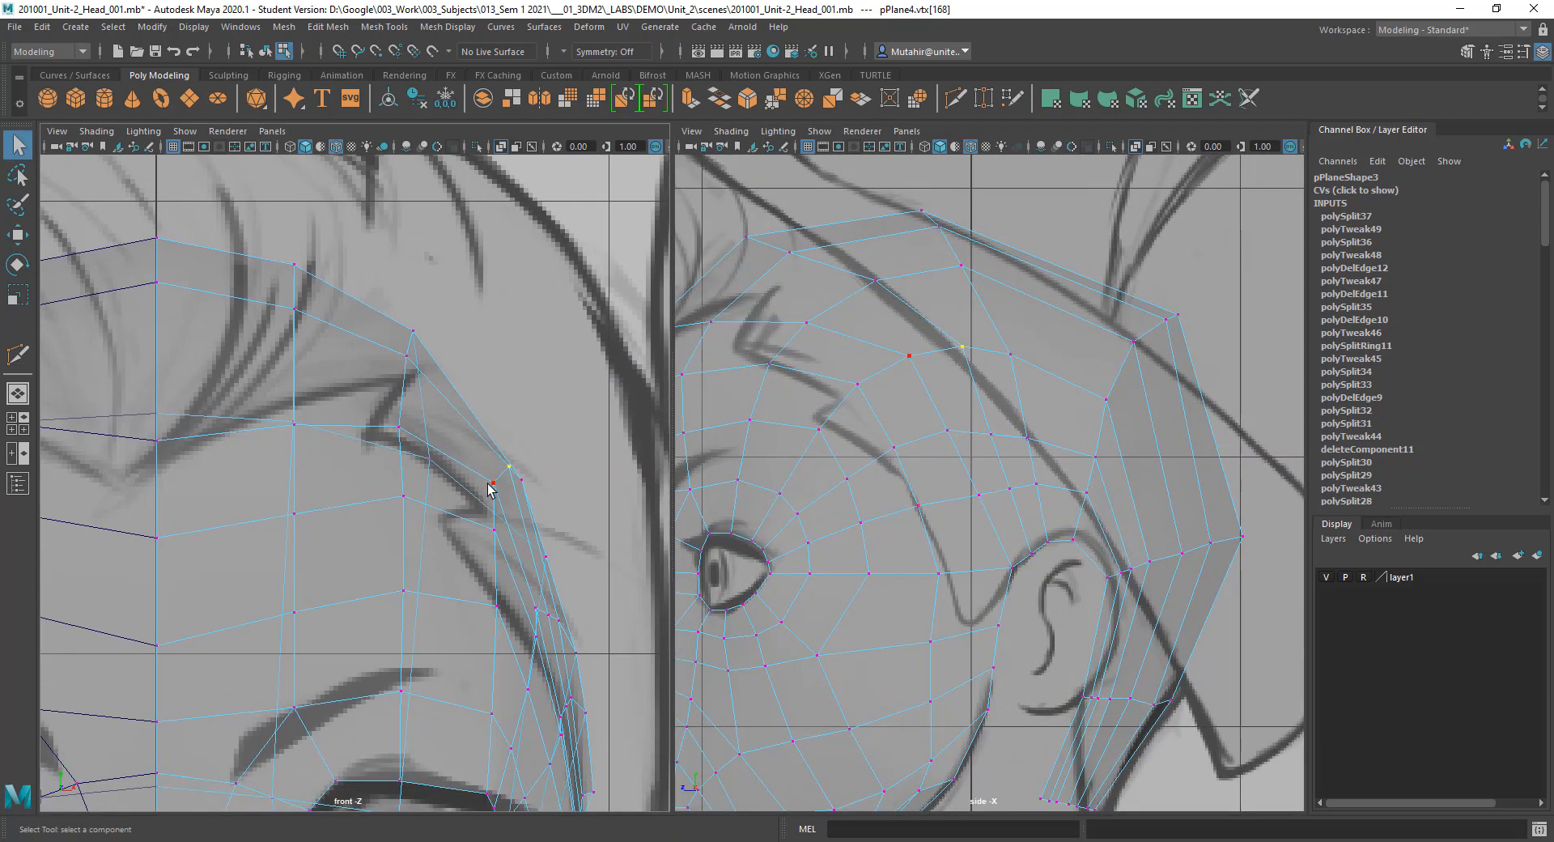
{"action": "key", "text": "w"}
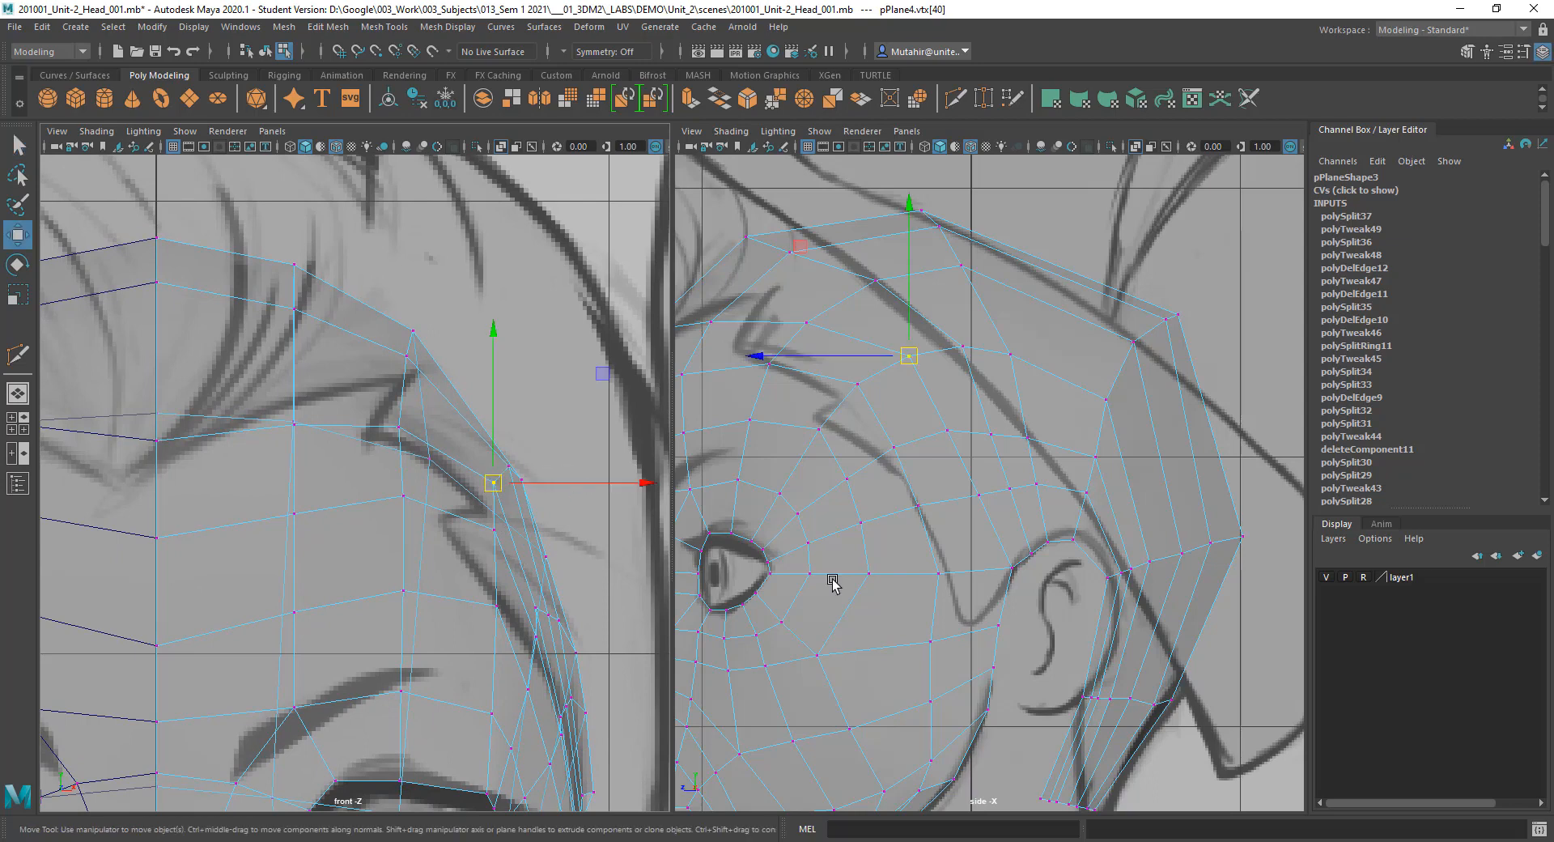
{"action": "key", "text": "q"}
{"action": "middle_click_drag", "start_coordinate": [555, 606], "coordinate": [583, 454], "text": "alt"}
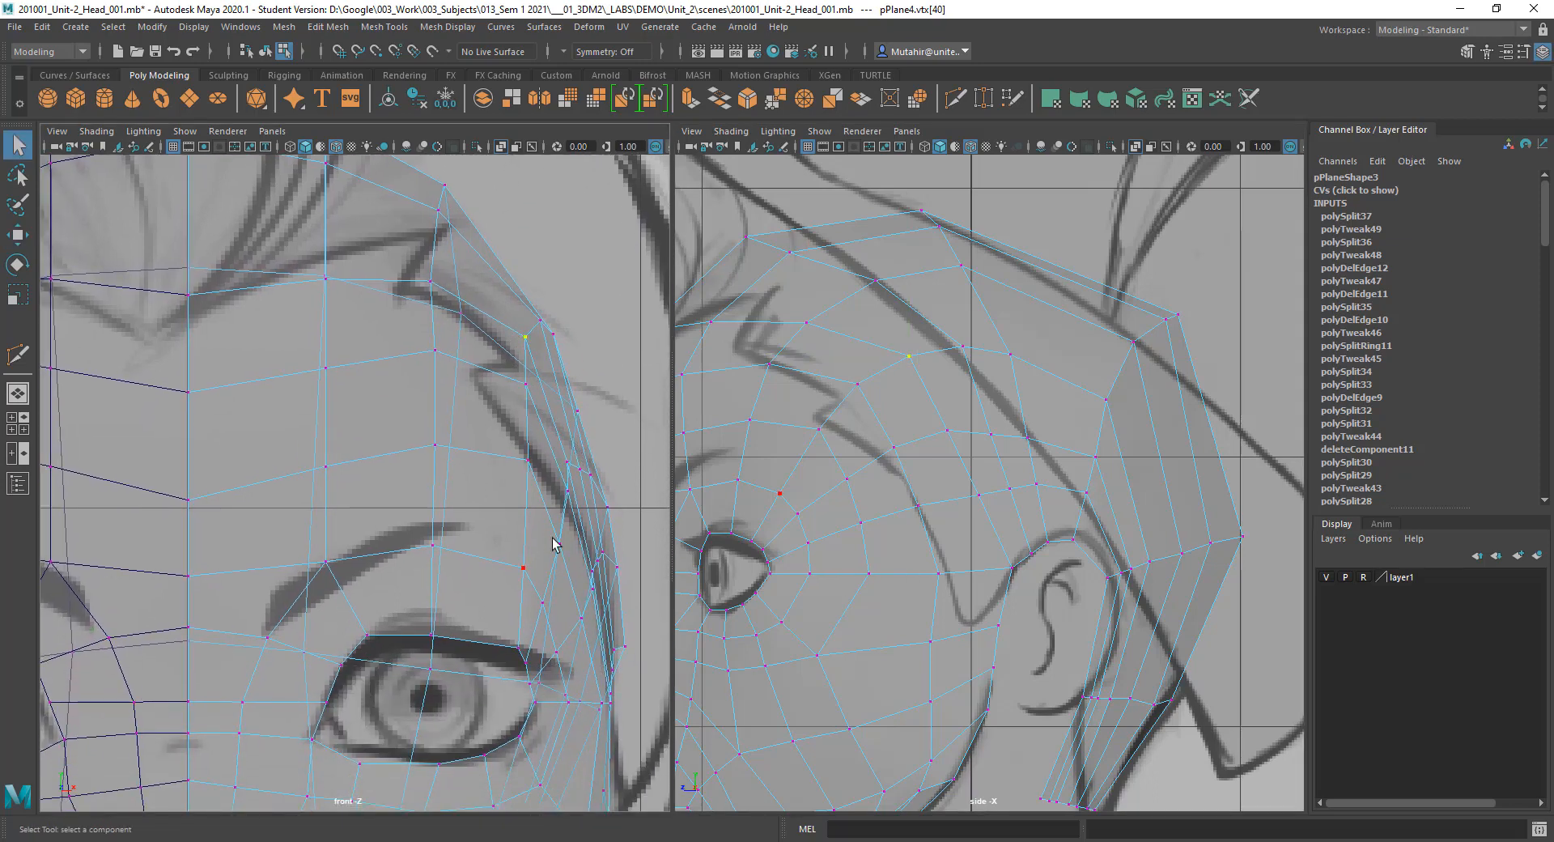
{"action": "middle_click_drag", "start_coordinate": [886, 639], "coordinate": [1023, 518], "text": "alt"}
{"action": "middle_click_drag", "start_coordinate": [528, 641], "coordinate": [566, 443], "text": "alt"}
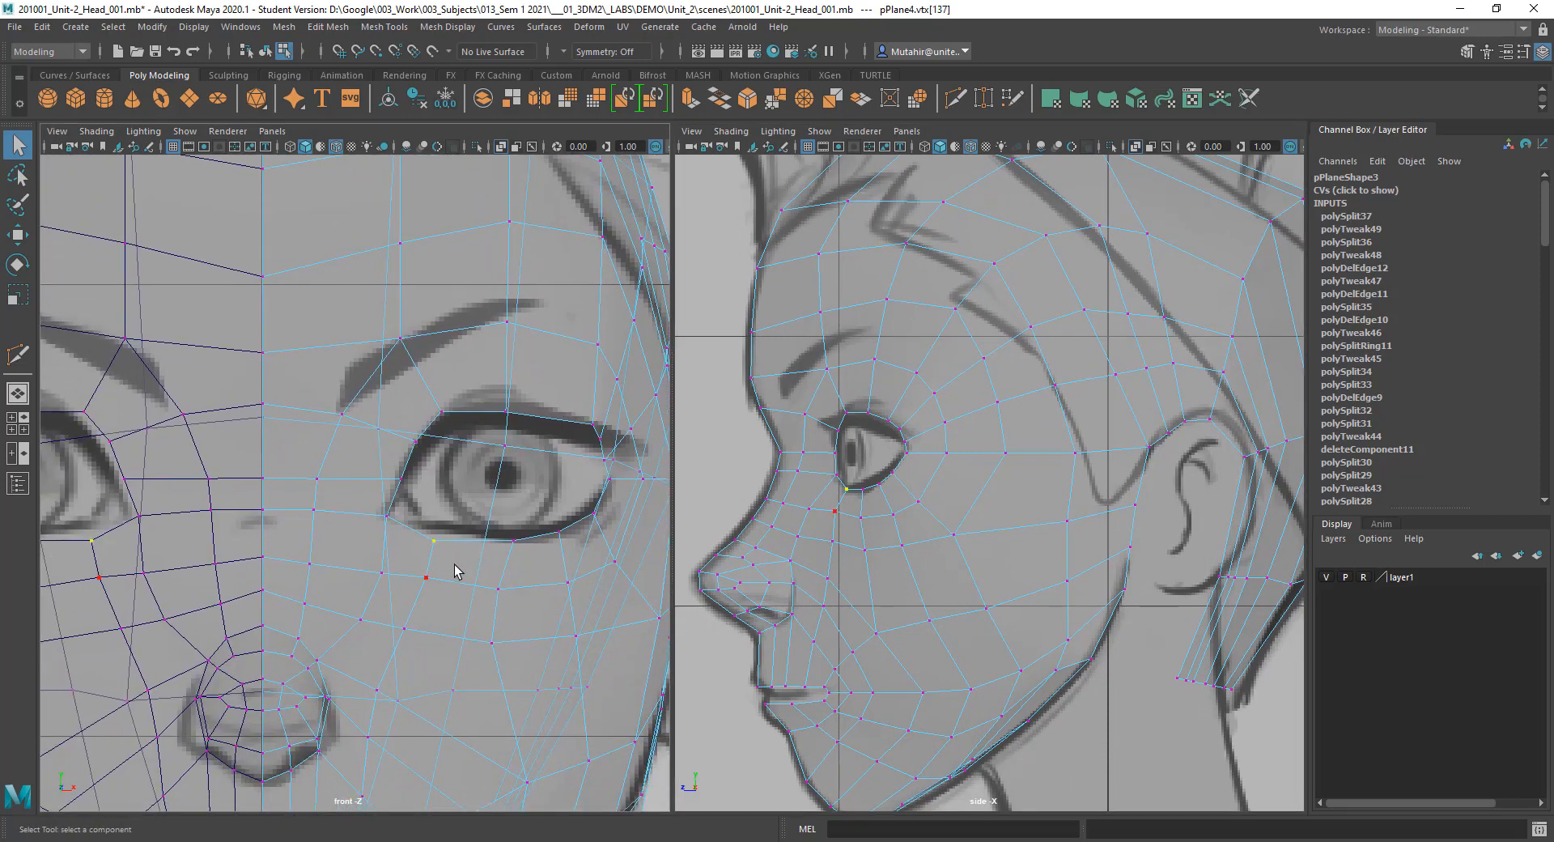
{"action": "middle_click_drag", "start_coordinate": [455, 570], "coordinate": [448, 535], "text": "alt"}
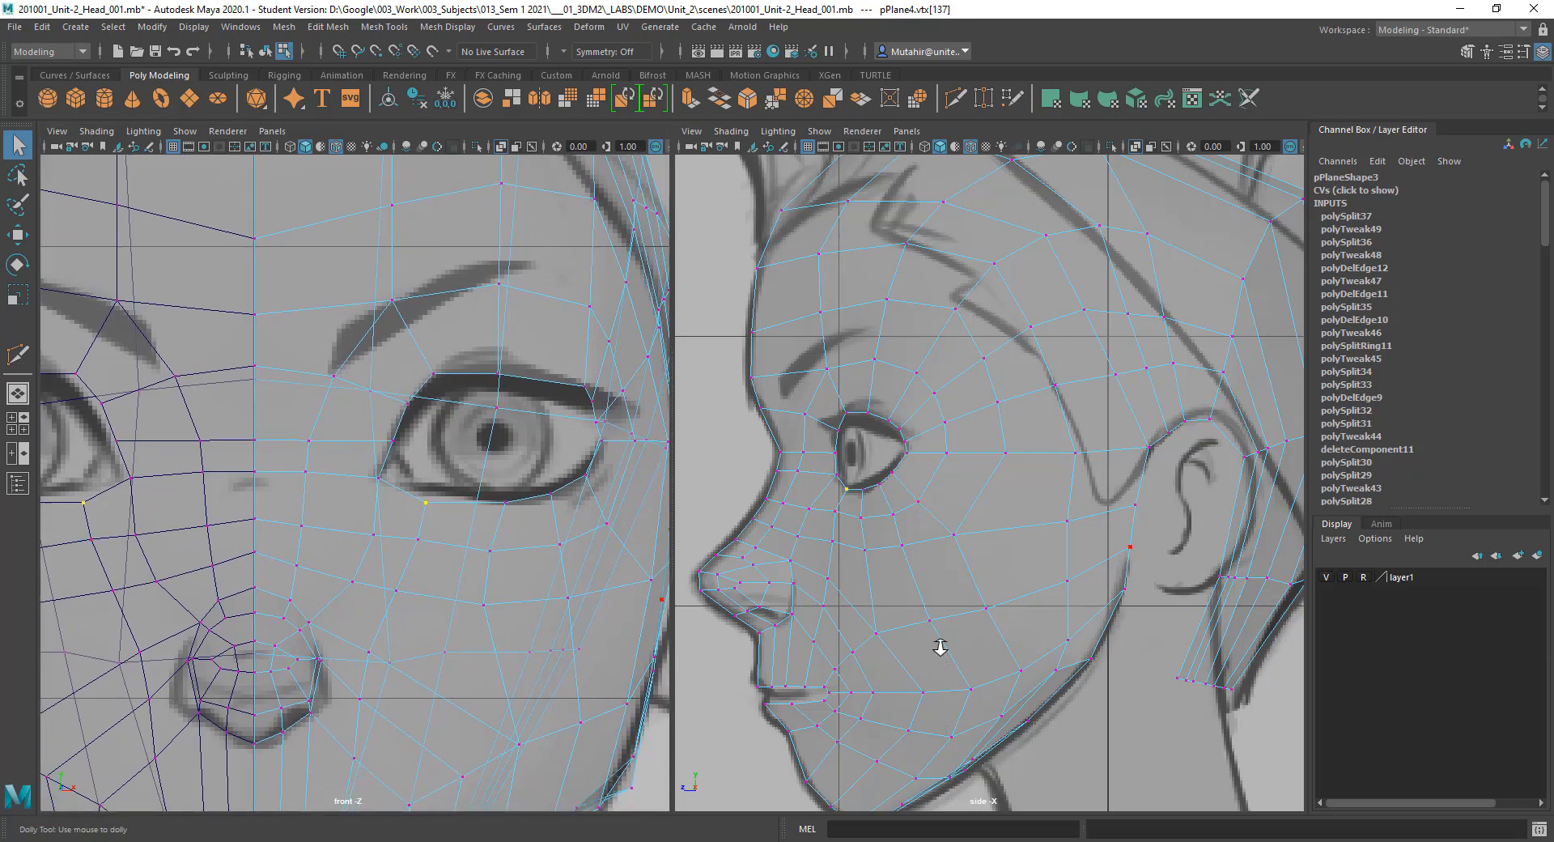
{"action": "scroll", "coordinate": [936, 639], "scroll_direction": "down", "scroll_amount": 4}
{"action": "scroll", "coordinate": [940, 623], "scroll_direction": "up", "scroll_amount": 2}
{"action": "middle_click_drag", "start_coordinate": [982, 517], "coordinate": [1021, 463], "text": "alt"}
{"action": "scroll", "coordinate": [977, 555], "scroll_direction": "up", "scroll_amount": 2}
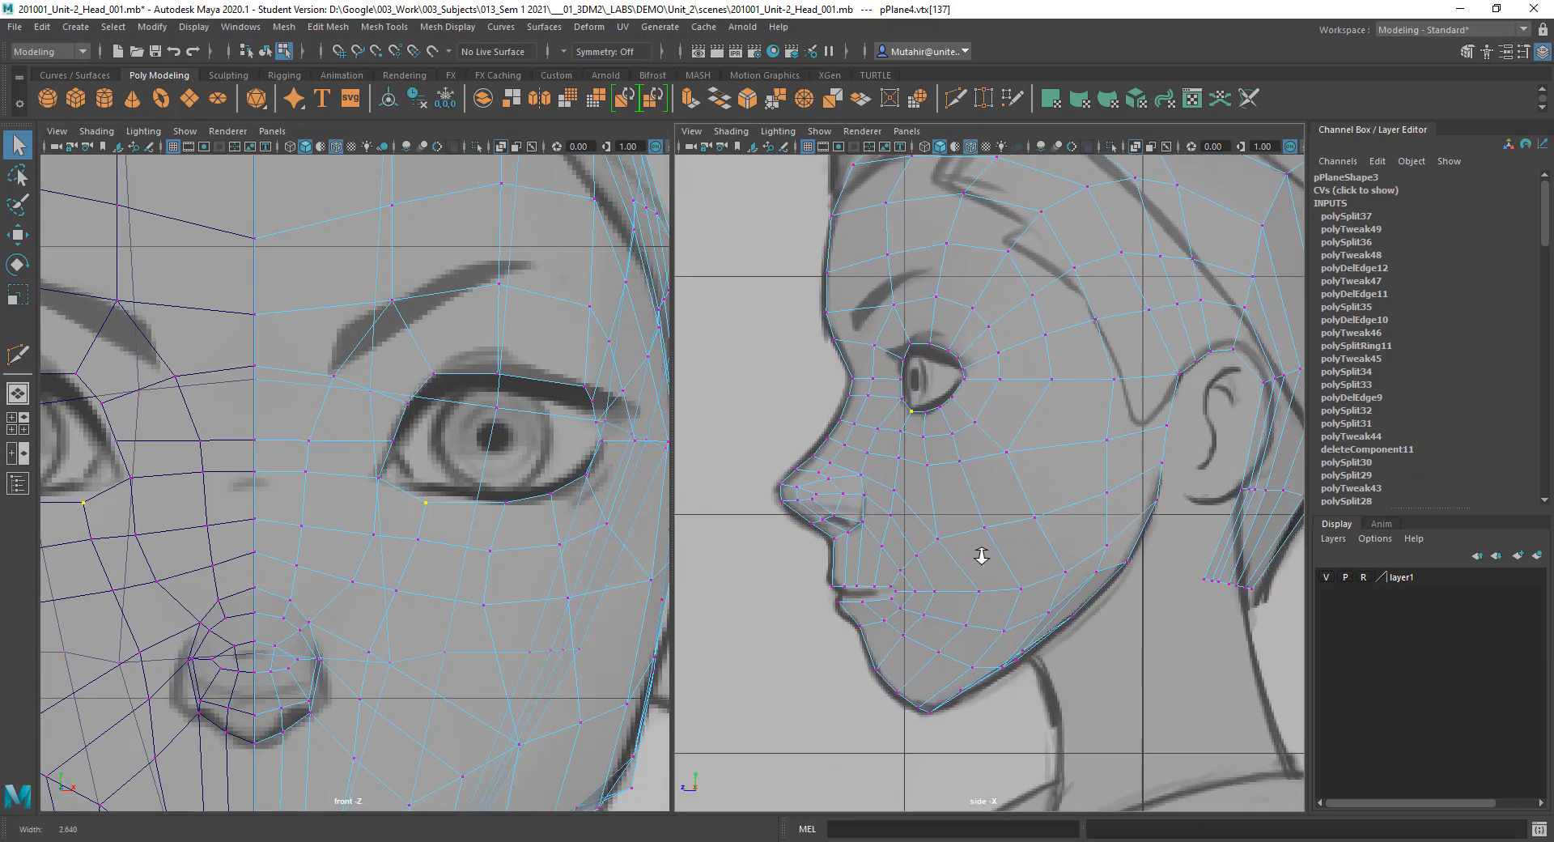
{"action": "middle_click_drag", "start_coordinate": [977, 556], "coordinate": [933, 544], "text": "alt"}
{"action": "scroll", "coordinate": [1039, 561], "scroll_direction": "down", "scroll_amount": 2}
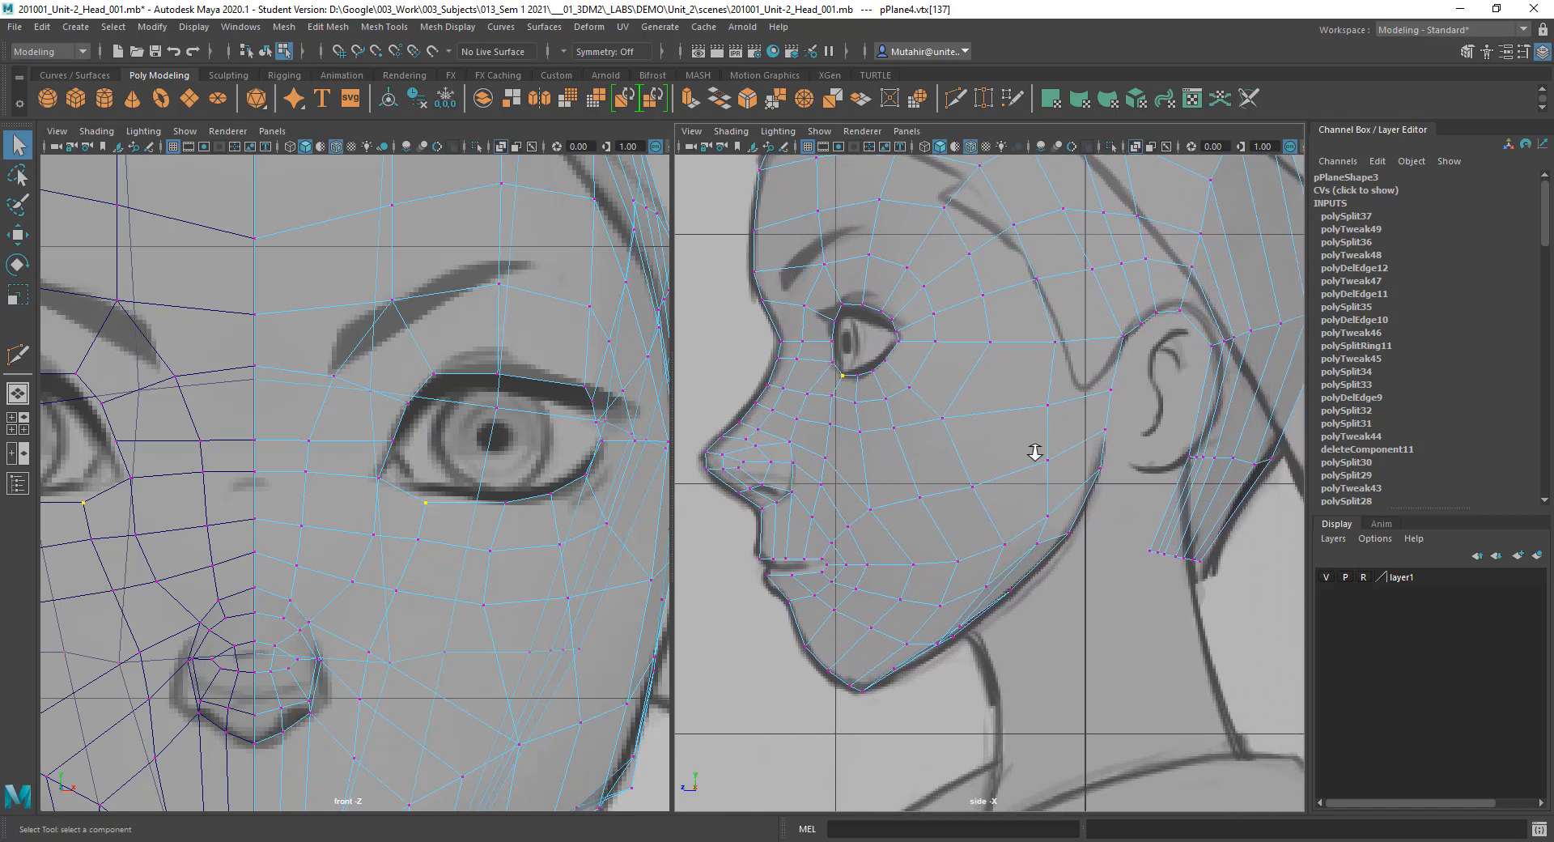
Step: Reposition two lower-cheek vertices near the jaw in the side view to even out the edge spacing
{"action": "scroll", "coordinate": [1028, 562], "scroll_direction": "up", "scroll_amount": 4}
{"action": "left_click", "coordinate": [1007, 558]}
{"action": "key", "text": "w"}
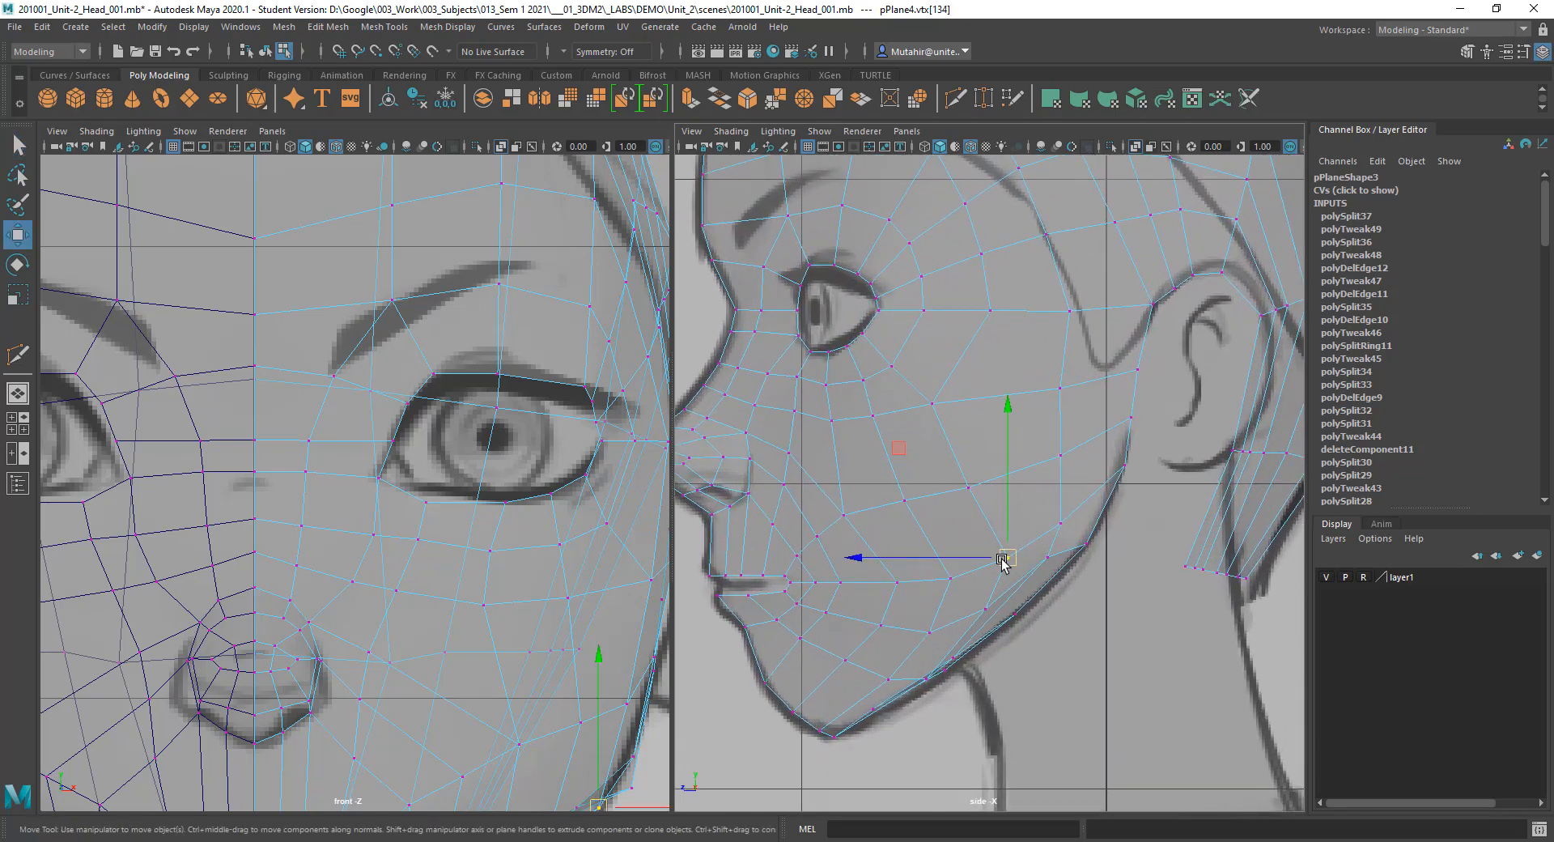
{"action": "left_click_drag", "start_coordinate": [1002, 563], "coordinate": [990, 555]}
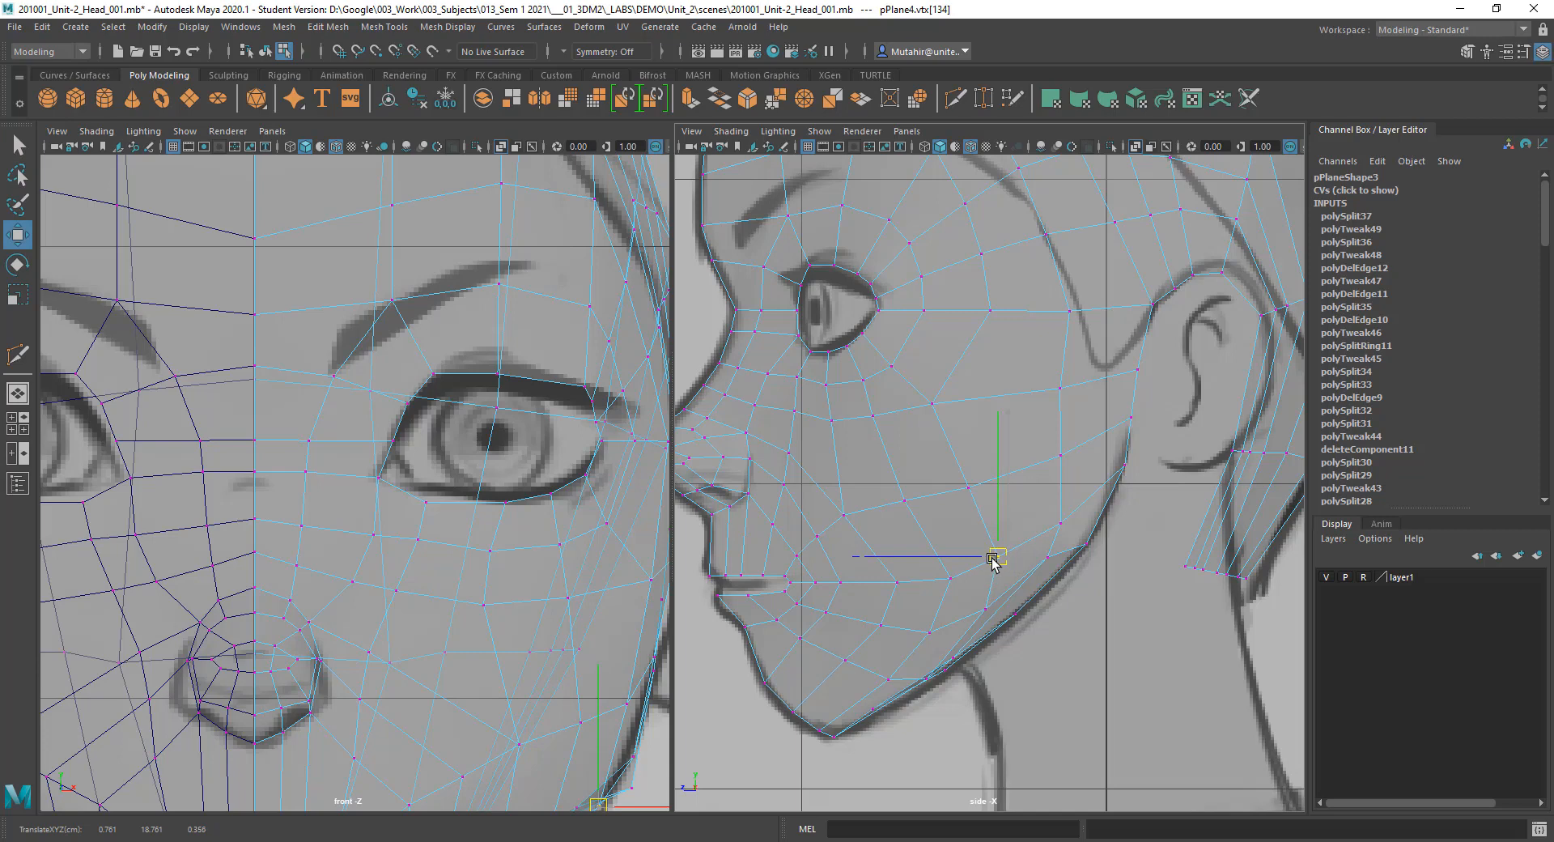
{"action": "key", "text": "q"}
{"action": "key", "text": "w"}
{"action": "key", "text": "q"}
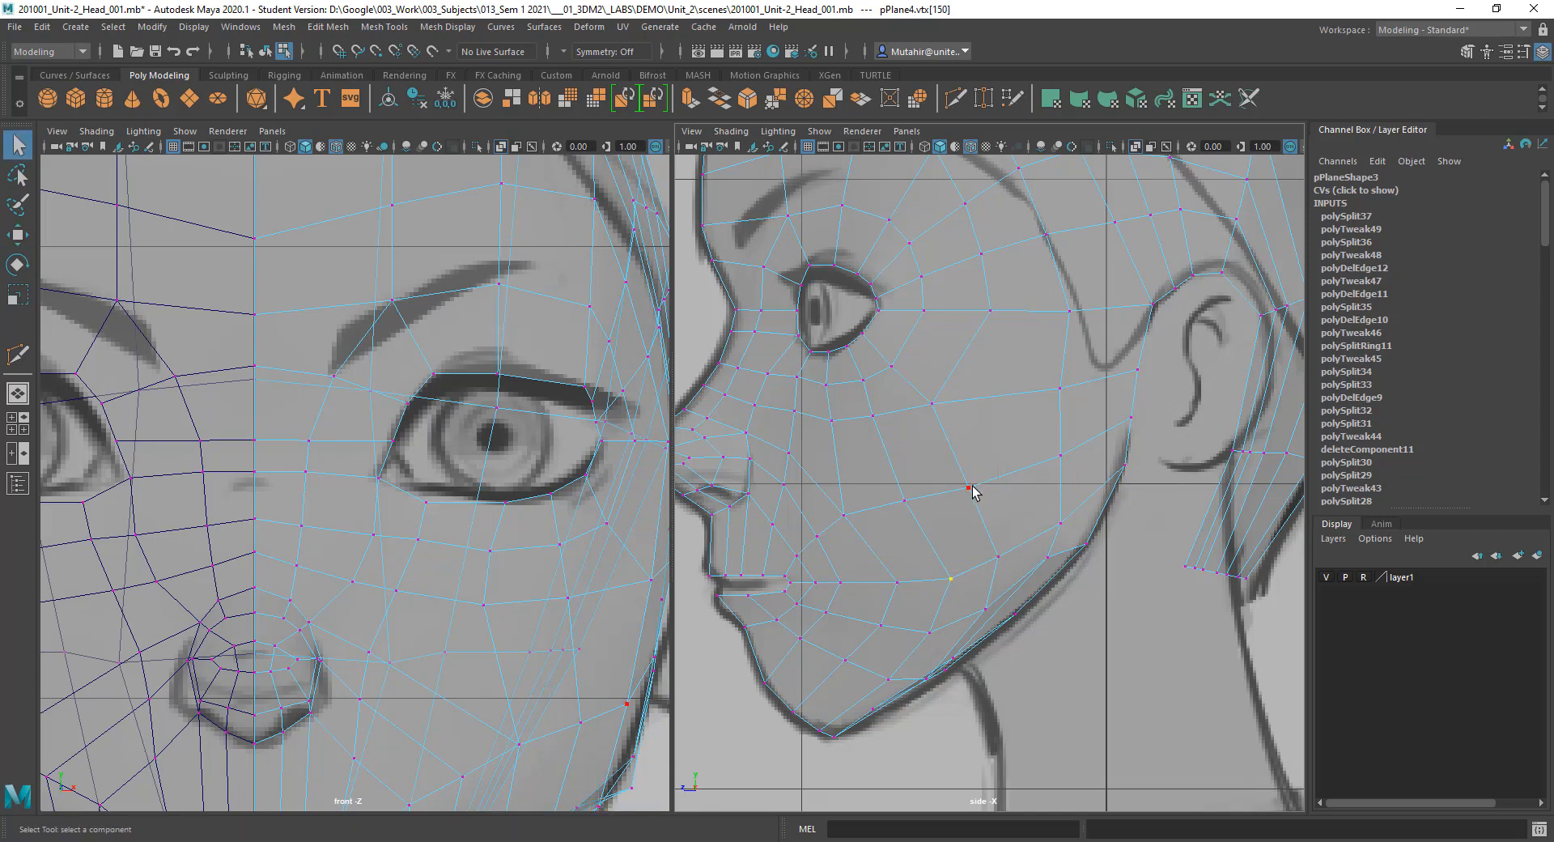
Step: Move the mid-cheek vertex slightly upward in the side view
{"action": "left_click", "coordinate": [970, 487]}
{"action": "key", "text": "w"}
{"action": "left_click_drag", "start_coordinate": [970, 487], "coordinate": [972, 473]}
{"action": "key", "text": "q"}
{"action": "middle_click_drag", "start_coordinate": [895, 485], "coordinate": [929, 524], "text": "alt"}
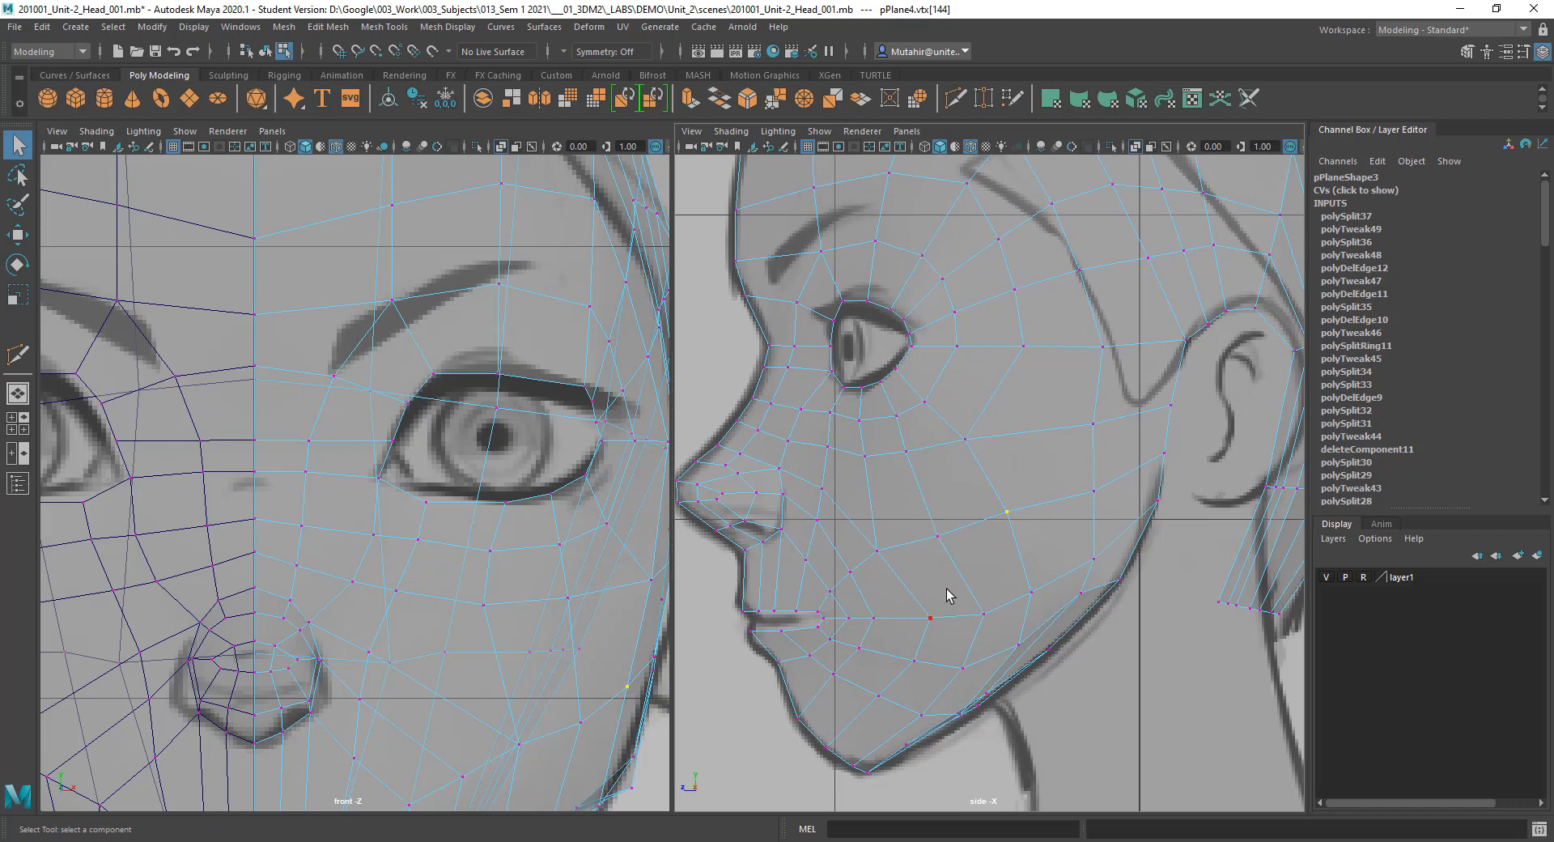
Step: Adjust the rear-cheek vertices in the side view and reposition the vertex along the jawline
{"action": "key", "text": "w"}
{"action": "mouse_move", "coordinate": [1081, 410]}
{"action": "left_mouse_down"}
{"action": "mouse_move", "coordinate": [1118, 465]}
{"action": "mouse_move", "coordinate": [1071, 424]}
{"action": "left_mouse_up"}
{"action": "key", "text": "q"}
{"action": "mouse_move", "coordinate": [1068, 483]}
{"action": "left_mouse_down"}
{"action": "mouse_move", "coordinate": [1110, 507]}
{"action": "mouse_move", "coordinate": [1063, 490]}
{"action": "left_mouse_up"}
{"action": "key", "text": "w"}
{"action": "left_click_drag", "start_coordinate": [1072, 585], "coordinate": [1101, 616]}
{"action": "left_click_drag", "start_coordinate": [1081, 593], "coordinate": [1075, 613]}
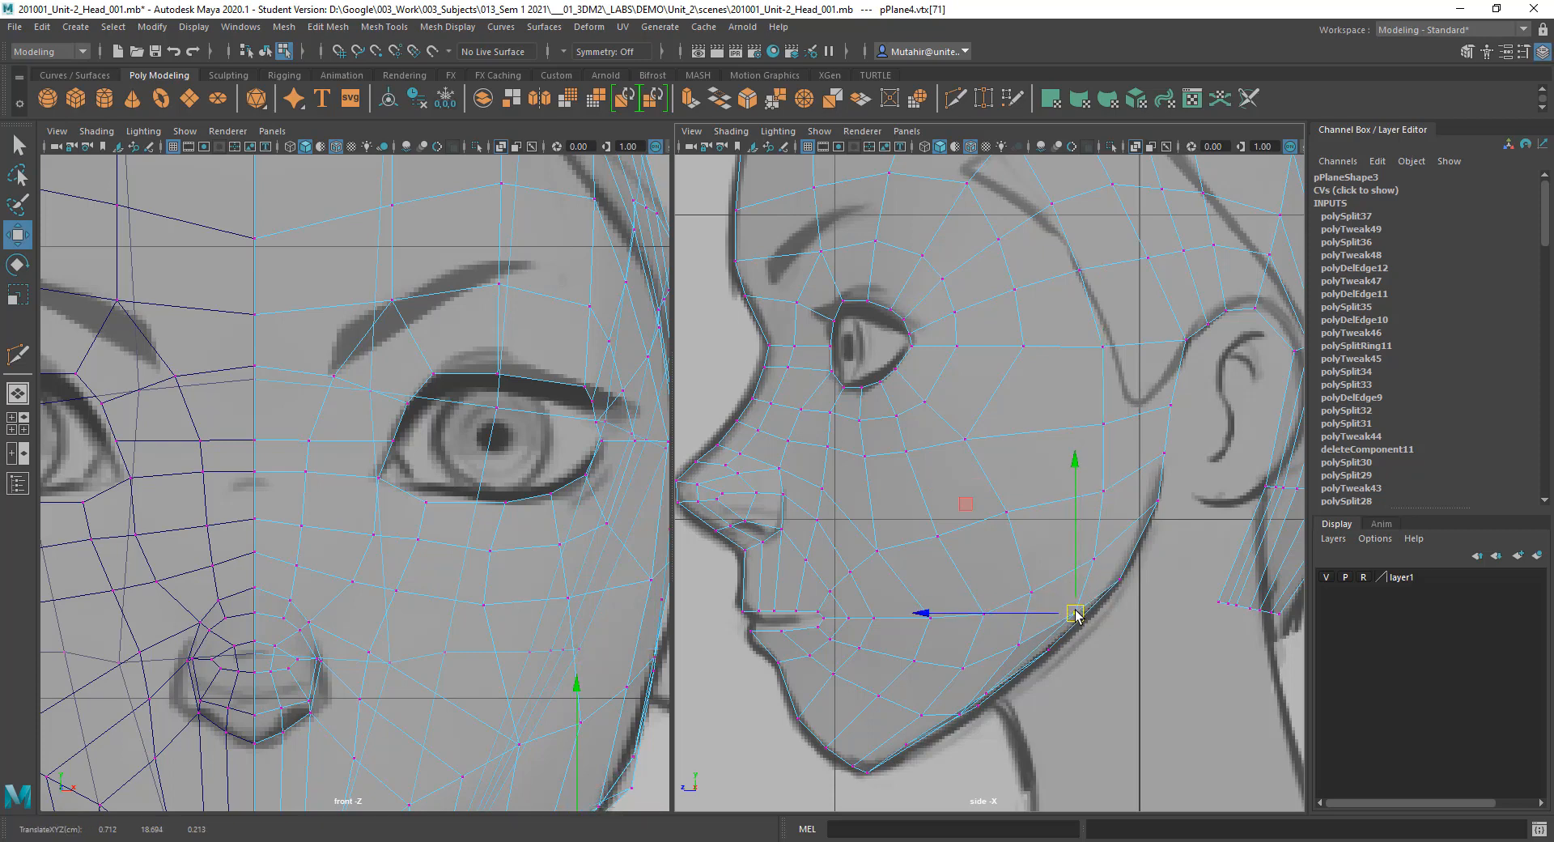
Step: Turn off X-Ray display in the front view to show the head mesh as opaque shading
{"action": "key", "text": "q"}
{"action": "middle_click_drag", "start_coordinate": [1096, 502], "coordinate": [1139, 538], "text": "alt"}
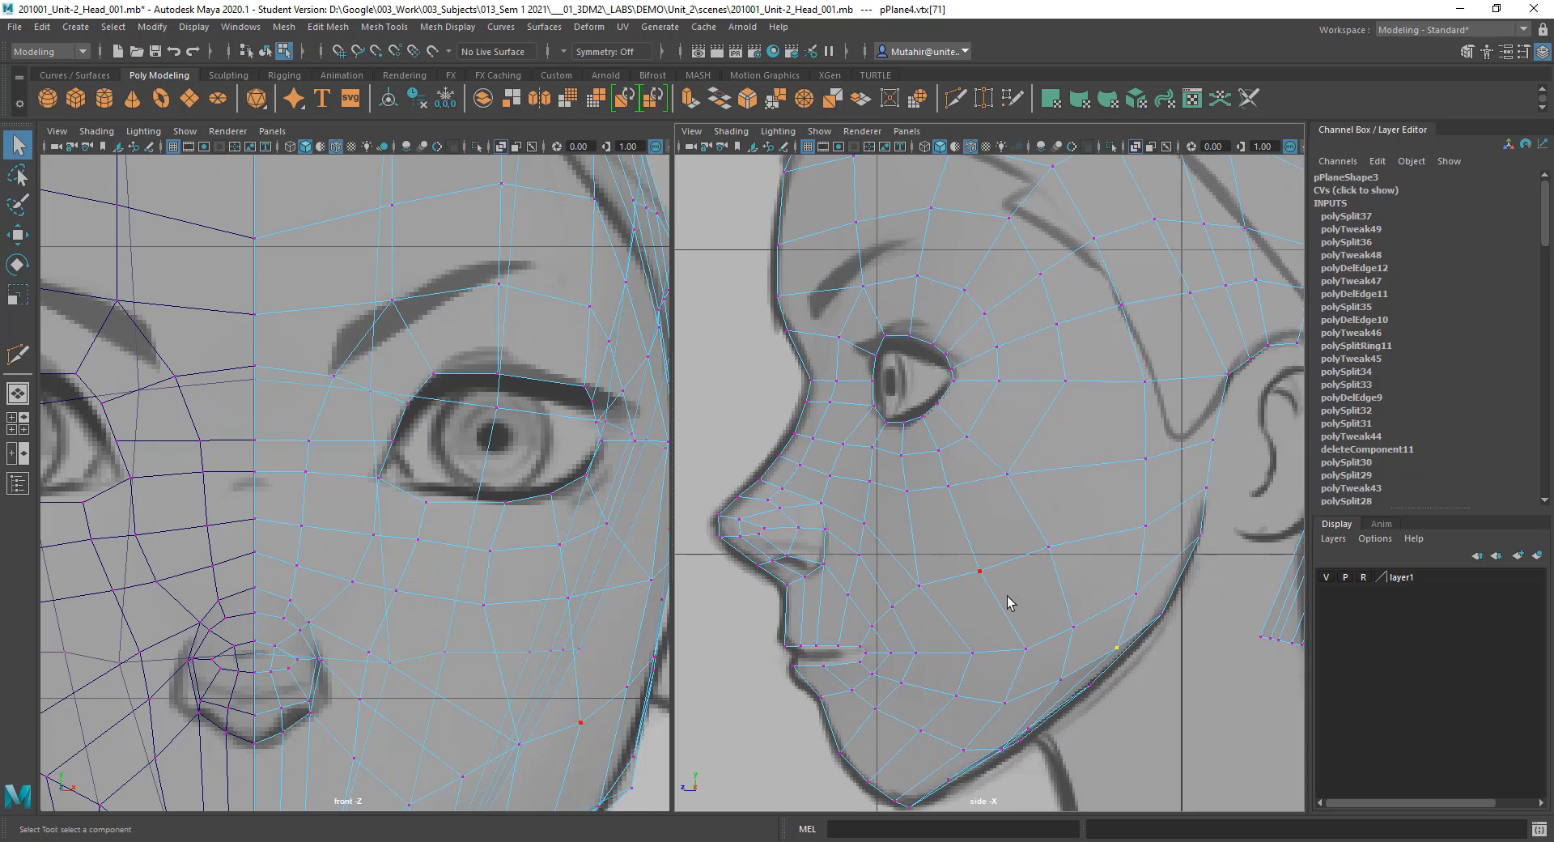
{"action": "middle_click_drag", "start_coordinate": [892, 504], "coordinate": [924, 481], "text": "alt"}
{"action": "middle_click_drag", "start_coordinate": [514, 550], "coordinate": [511, 531], "text": "alt"}
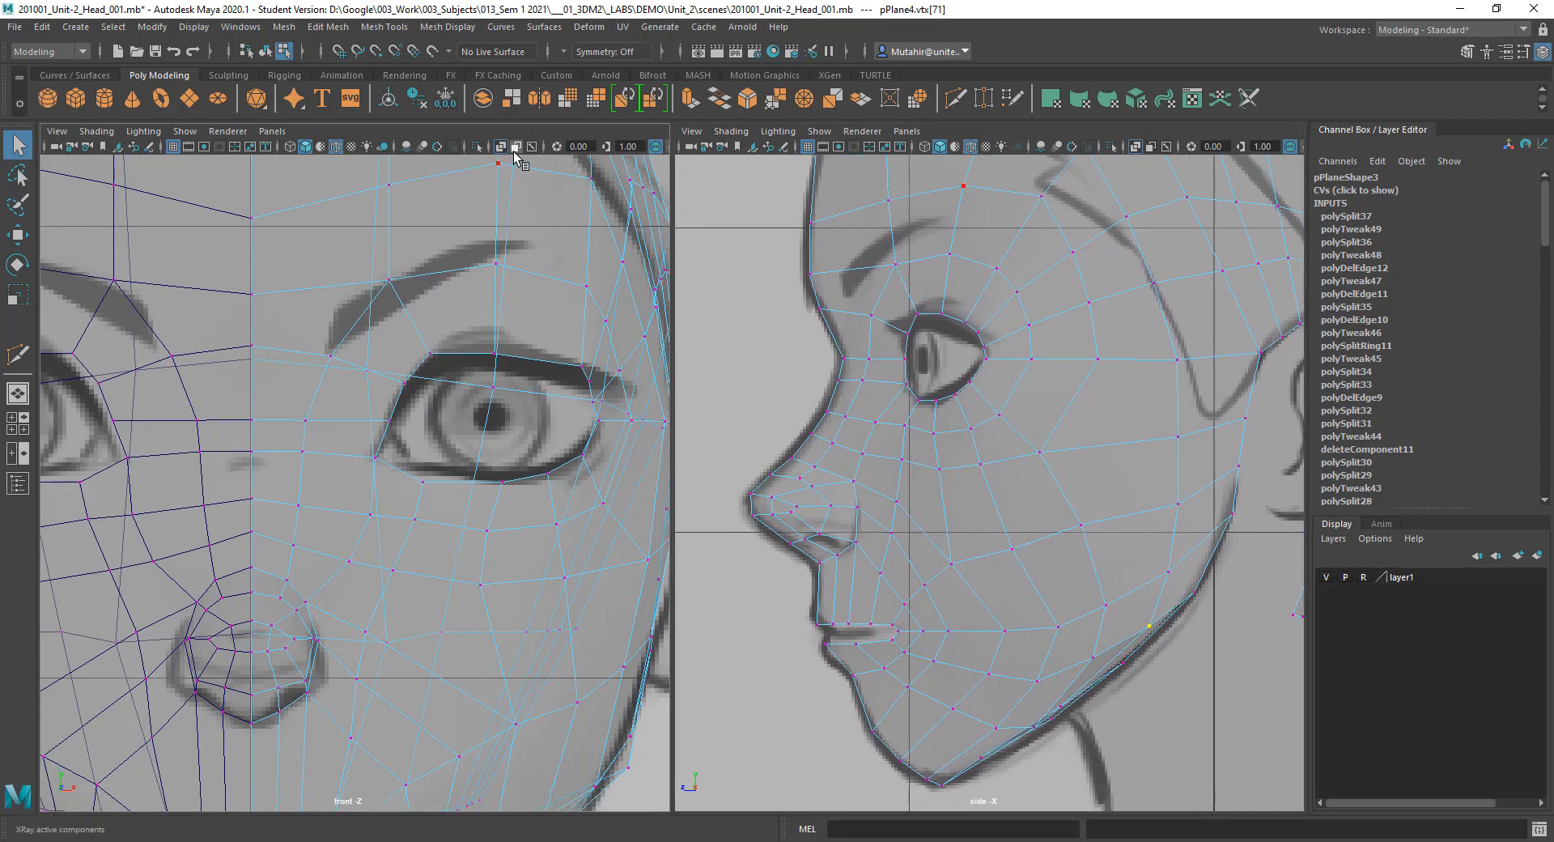
{"action": "left_click", "coordinate": [515, 154]}
{"action": "middle_click_drag", "start_coordinate": [527, 336], "coordinate": [513, 347], "text": "alt"}
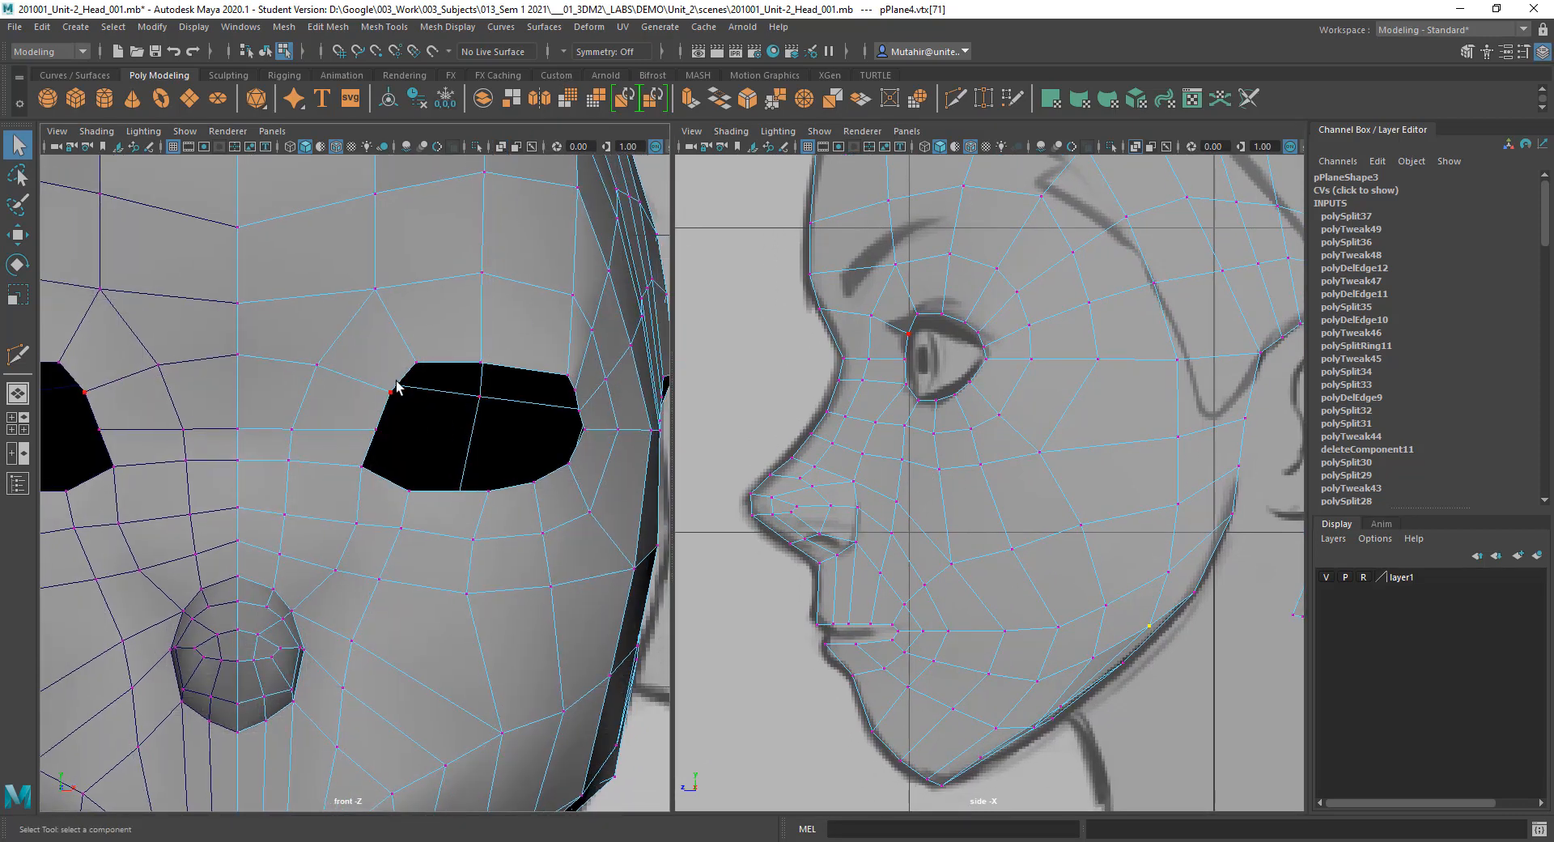
Step: Slide the vertical edges above the outer eye corner toward the middle of the forehead in the front view
{"action": "middle_click_drag", "start_coordinate": [578, 355], "coordinate": [487, 476], "text": "alt"}
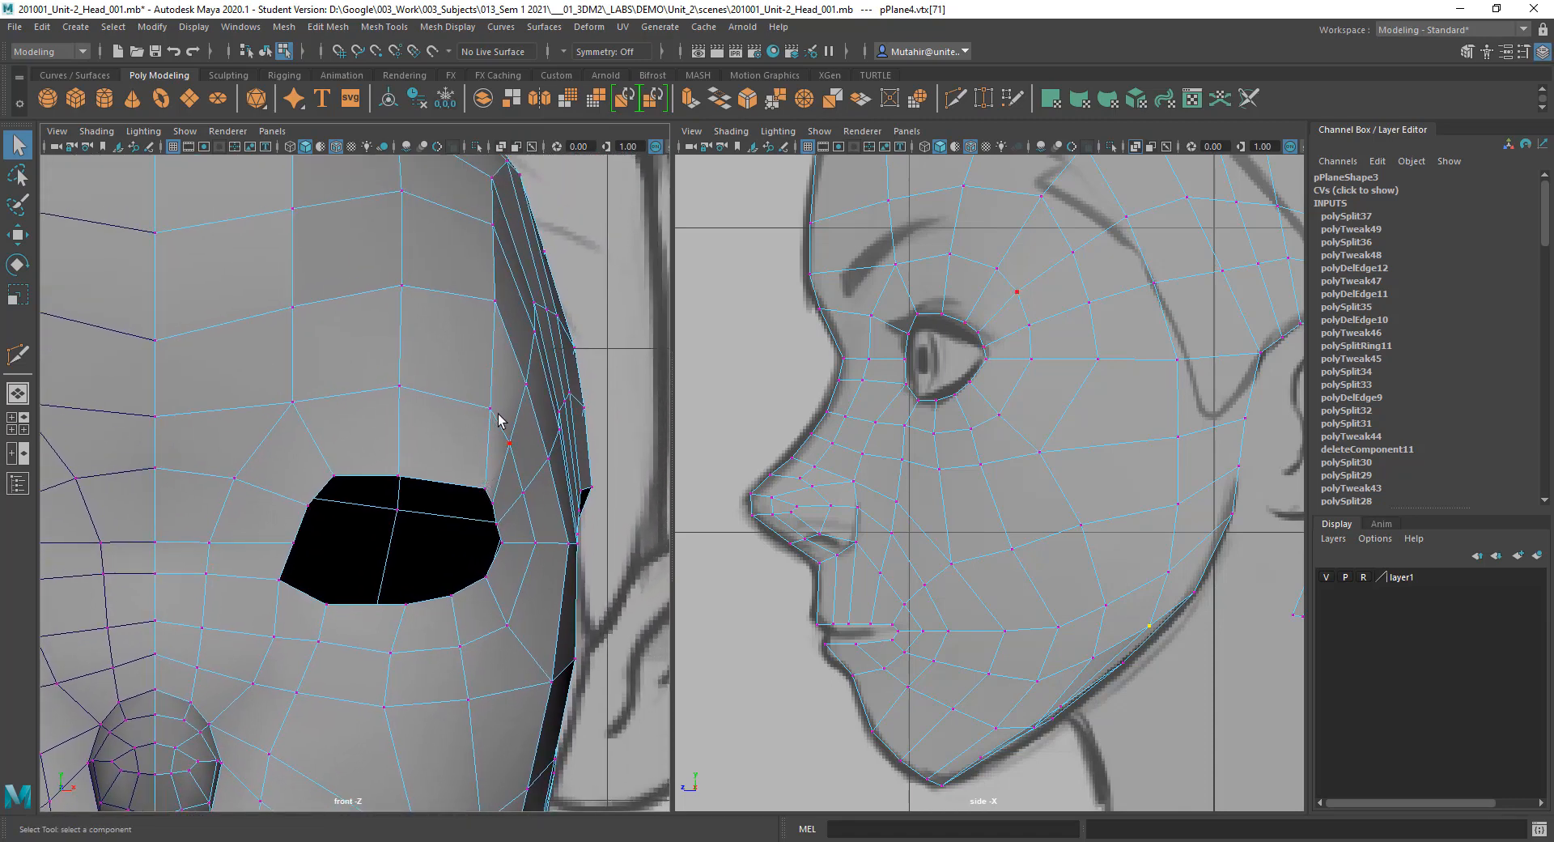
{"action": "right_click_drag", "start_coordinate": [499, 412], "coordinate": [491, 376]}
{"action": "left_click", "coordinate": [500, 395]}
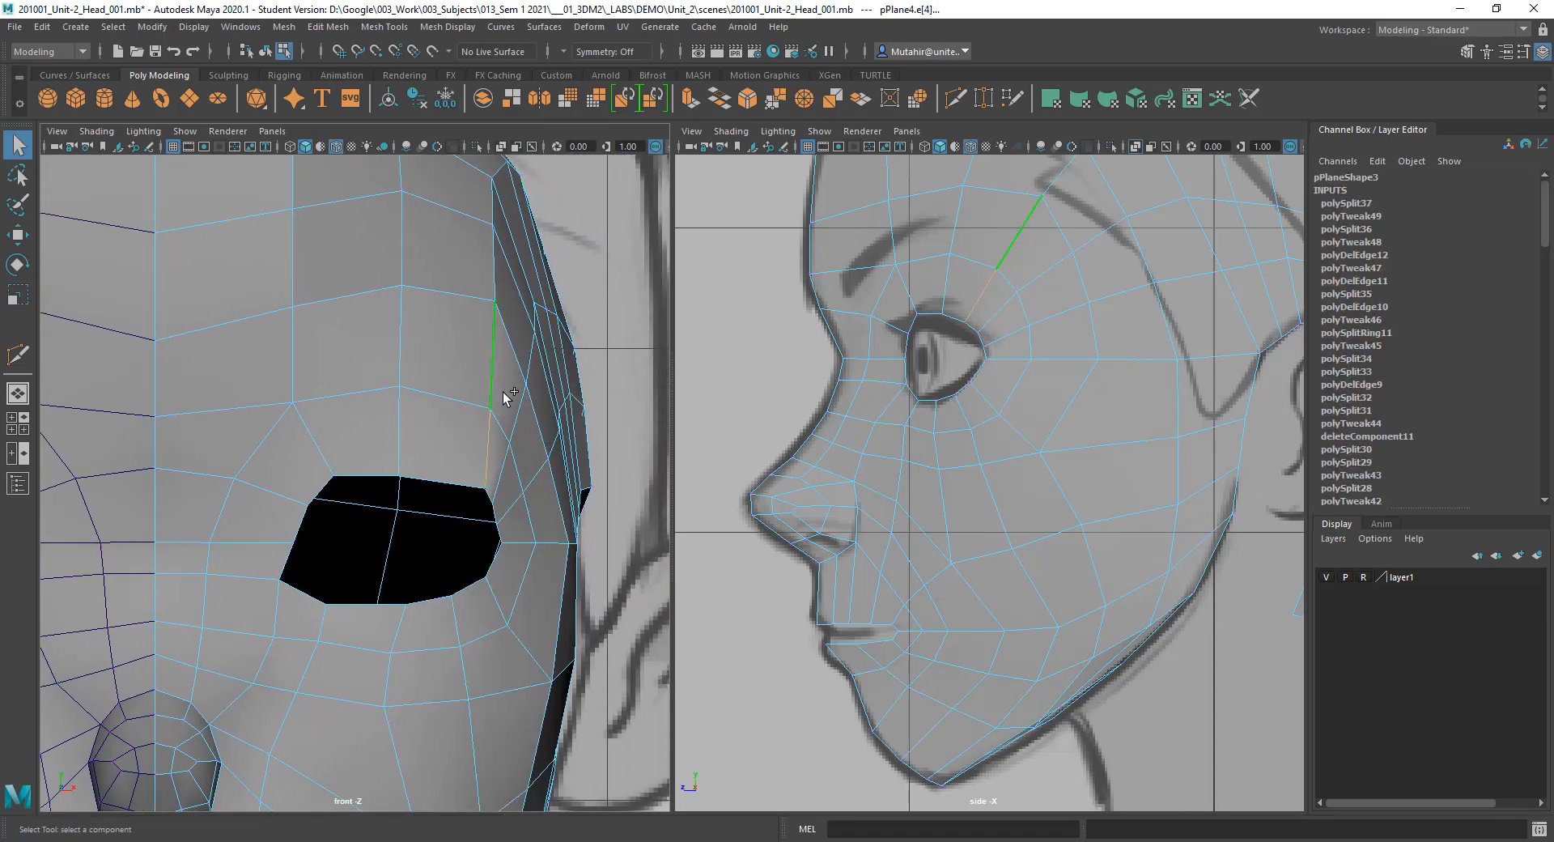
{"action": "key", "text": "g"}
{"action": "middle_click_drag", "start_coordinate": [521, 394], "coordinate": [507, 394]}
{"action": "middle_click_drag", "start_coordinate": [500, 318], "coordinate": [505, 366], "text": "alt"}
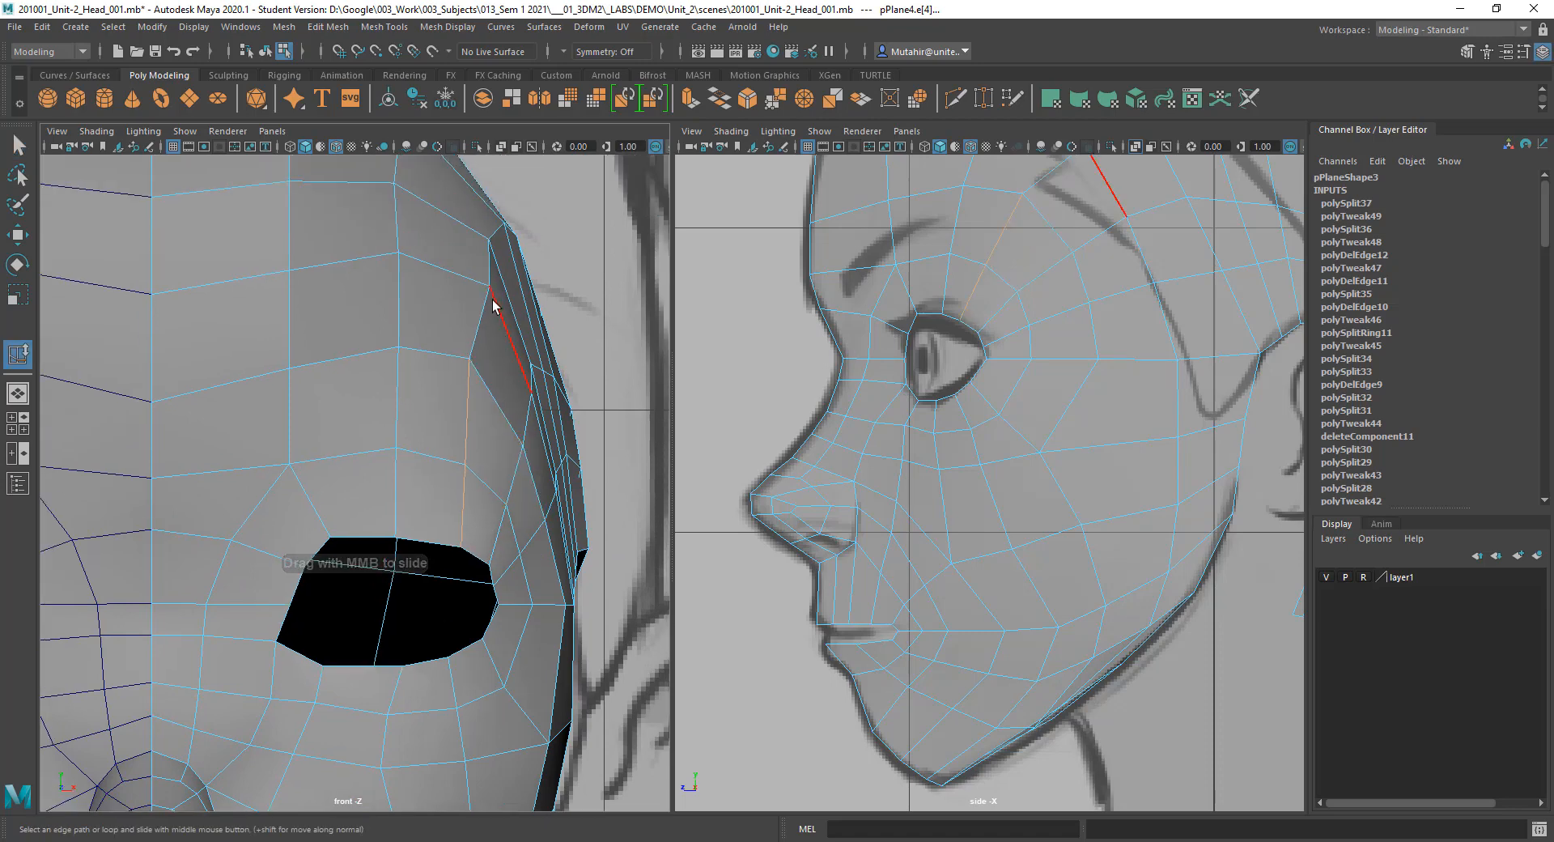
Step: Slide the upper outer forehead vertex inward in the front view to line up with the edges below it
{"action": "key", "text": "q"}
{"action": "right_click_drag", "start_coordinate": [475, 289], "coordinate": [414, 285]}
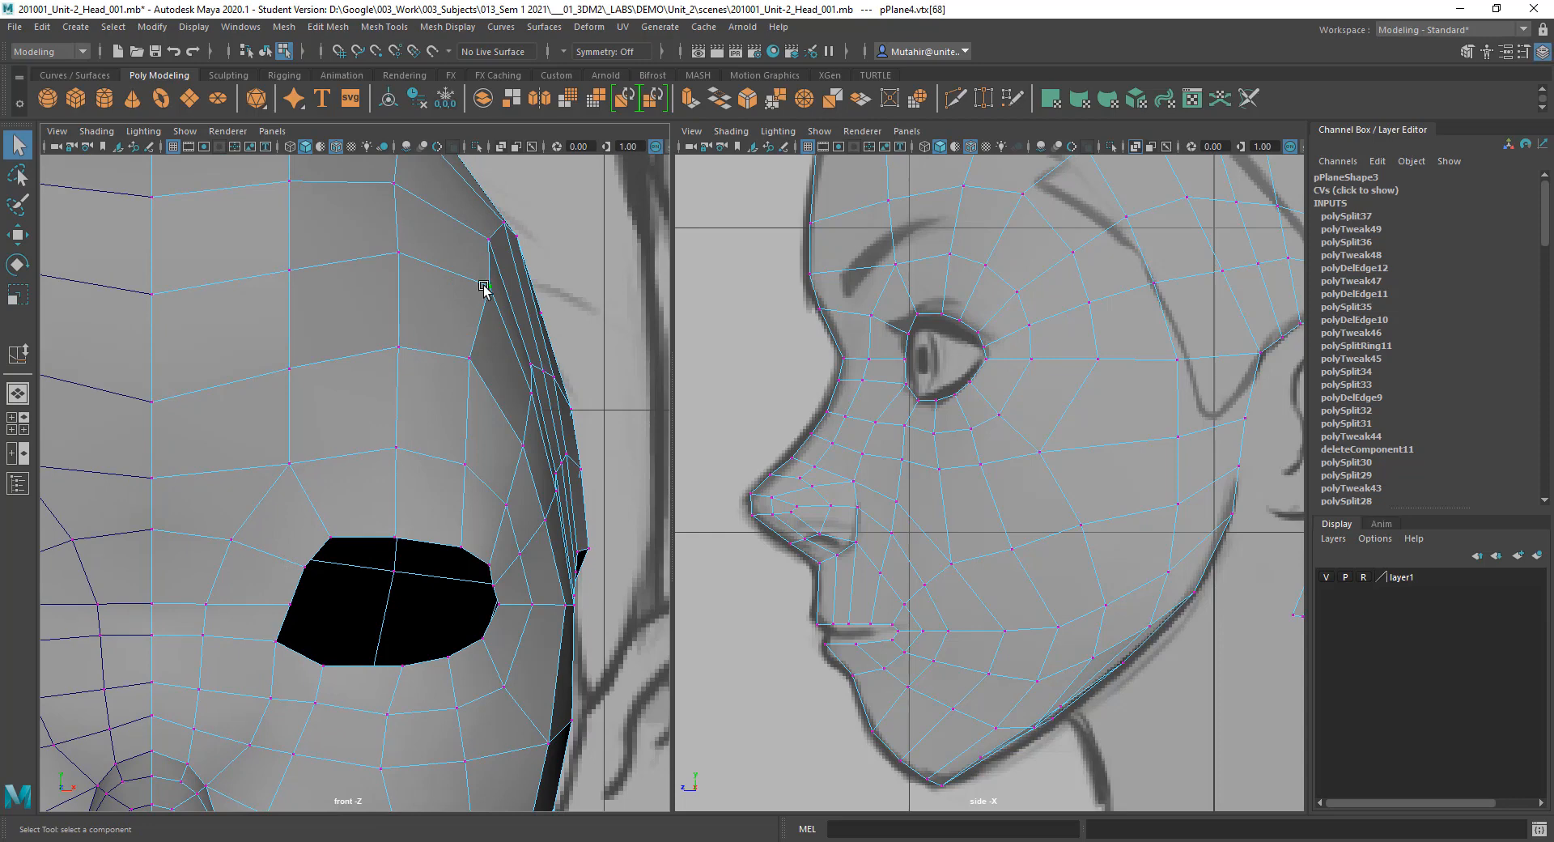
{"action": "key", "text": "g"}
{"action": "middle_click_drag", "start_coordinate": [560, 286], "coordinate": [551, 289]}
{"action": "key", "text": "w"}
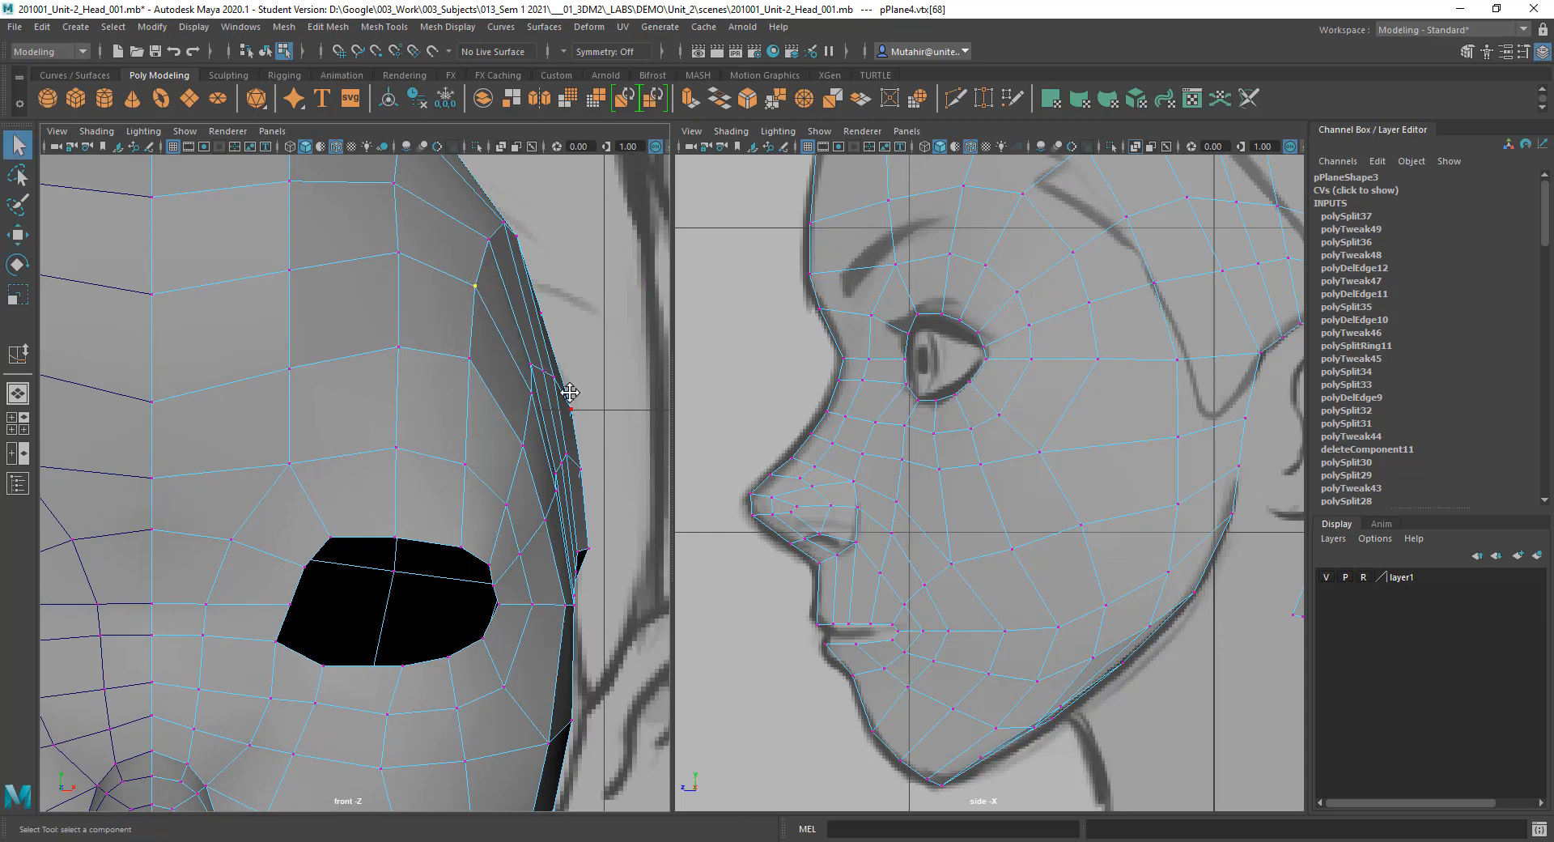
{"action": "mouse_move", "coordinate": [570, 393]}
{"action": "middle_mouse_down", "text": "alt"}
{"action": "mouse_move", "coordinate": [578, 260]}
{"action": "mouse_move", "coordinate": [548, 372]}
{"action": "middle_mouse_up", "text": "alt"}
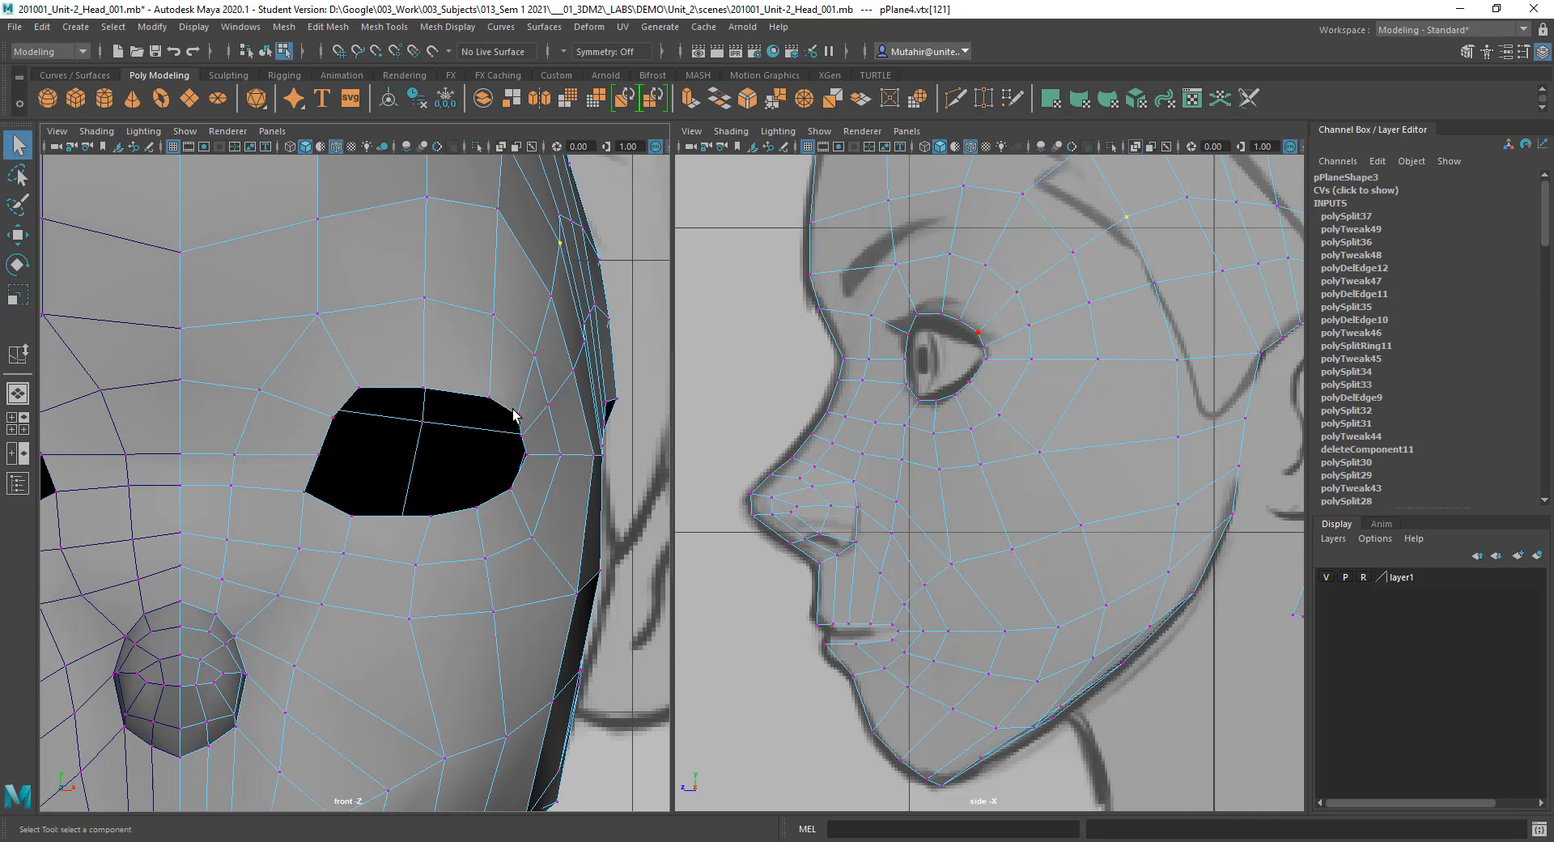
{"action": "middle_click_drag", "start_coordinate": [423, 468], "coordinate": [441, 490], "text": "alt"}
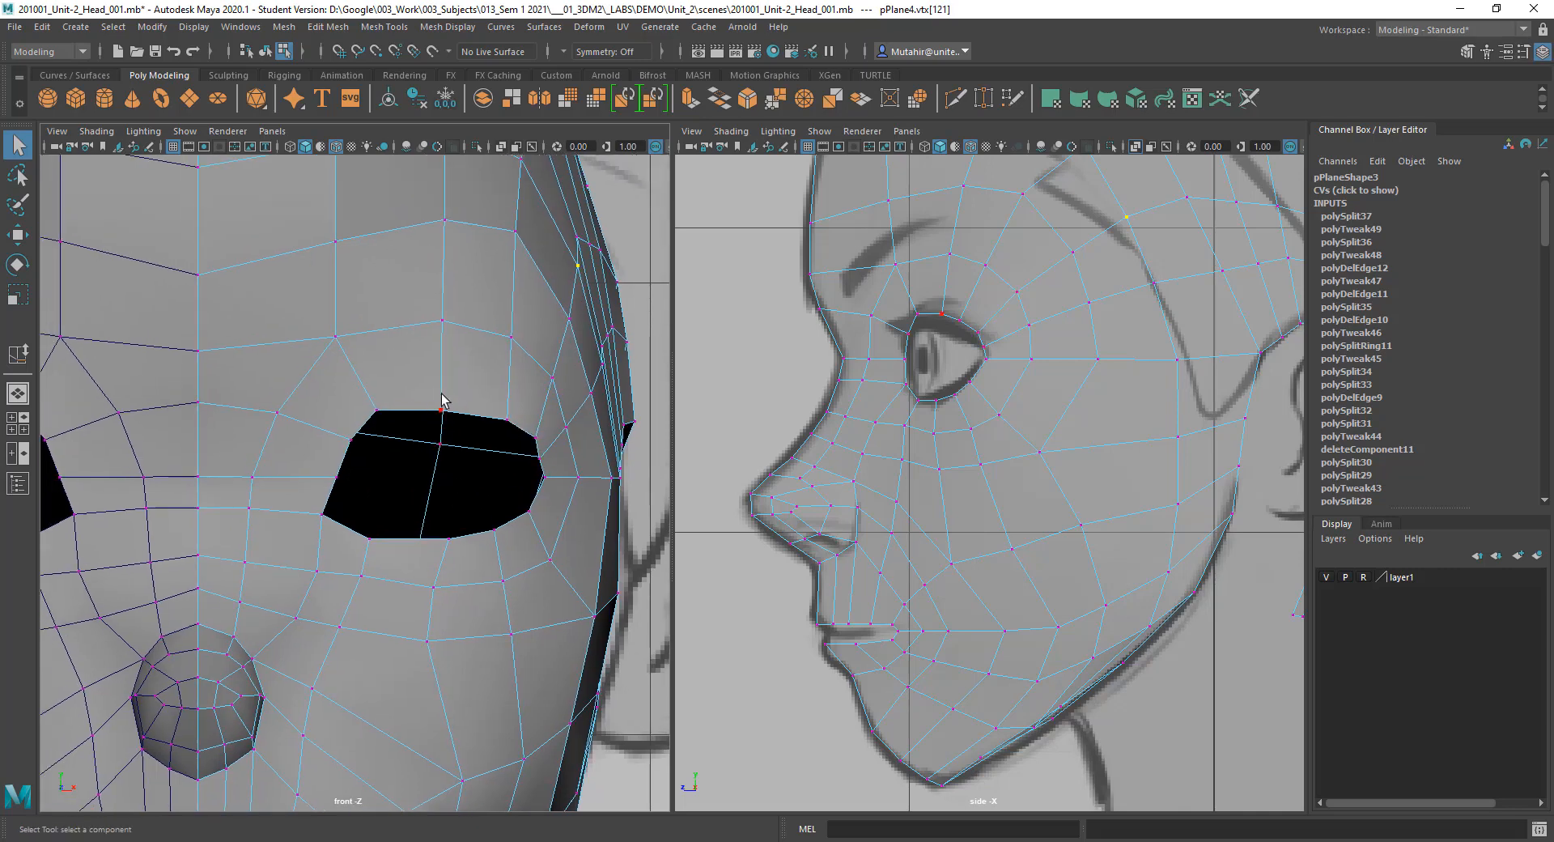
Step: Select the vertical edge loop above the eye and offset it with a new edge loop on each side
{"action": "middle_click_drag", "start_coordinate": [486, 423], "coordinate": [459, 497], "text": "alt"}
{"action": "scroll", "coordinate": [484, 502], "scroll_direction": "down", "scroll_amount": 1}
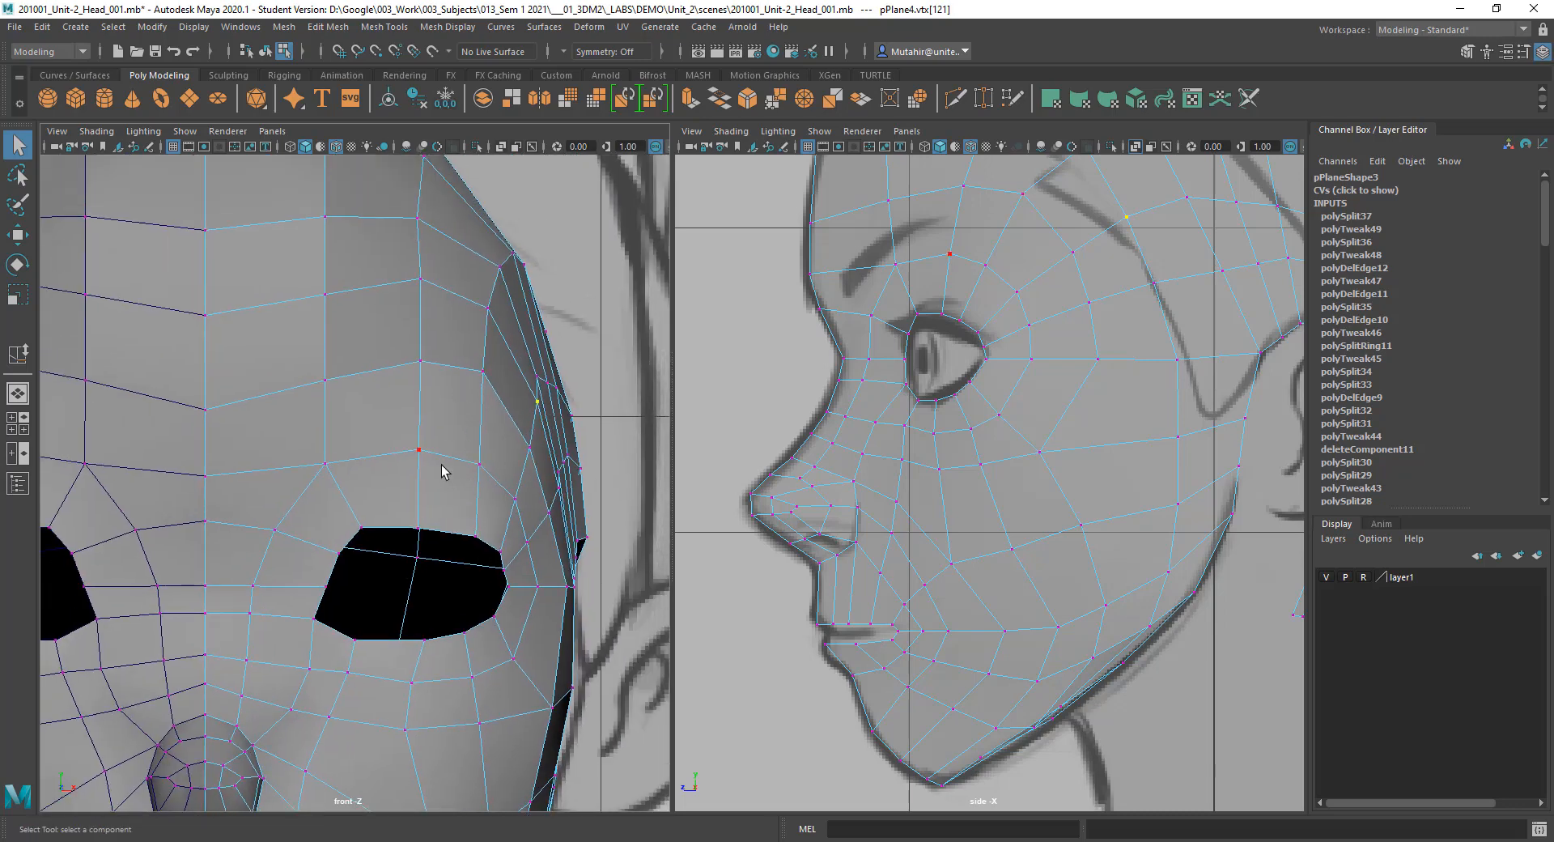
{"action": "right_click_drag", "start_coordinate": [422, 301], "coordinate": [418, 285]}
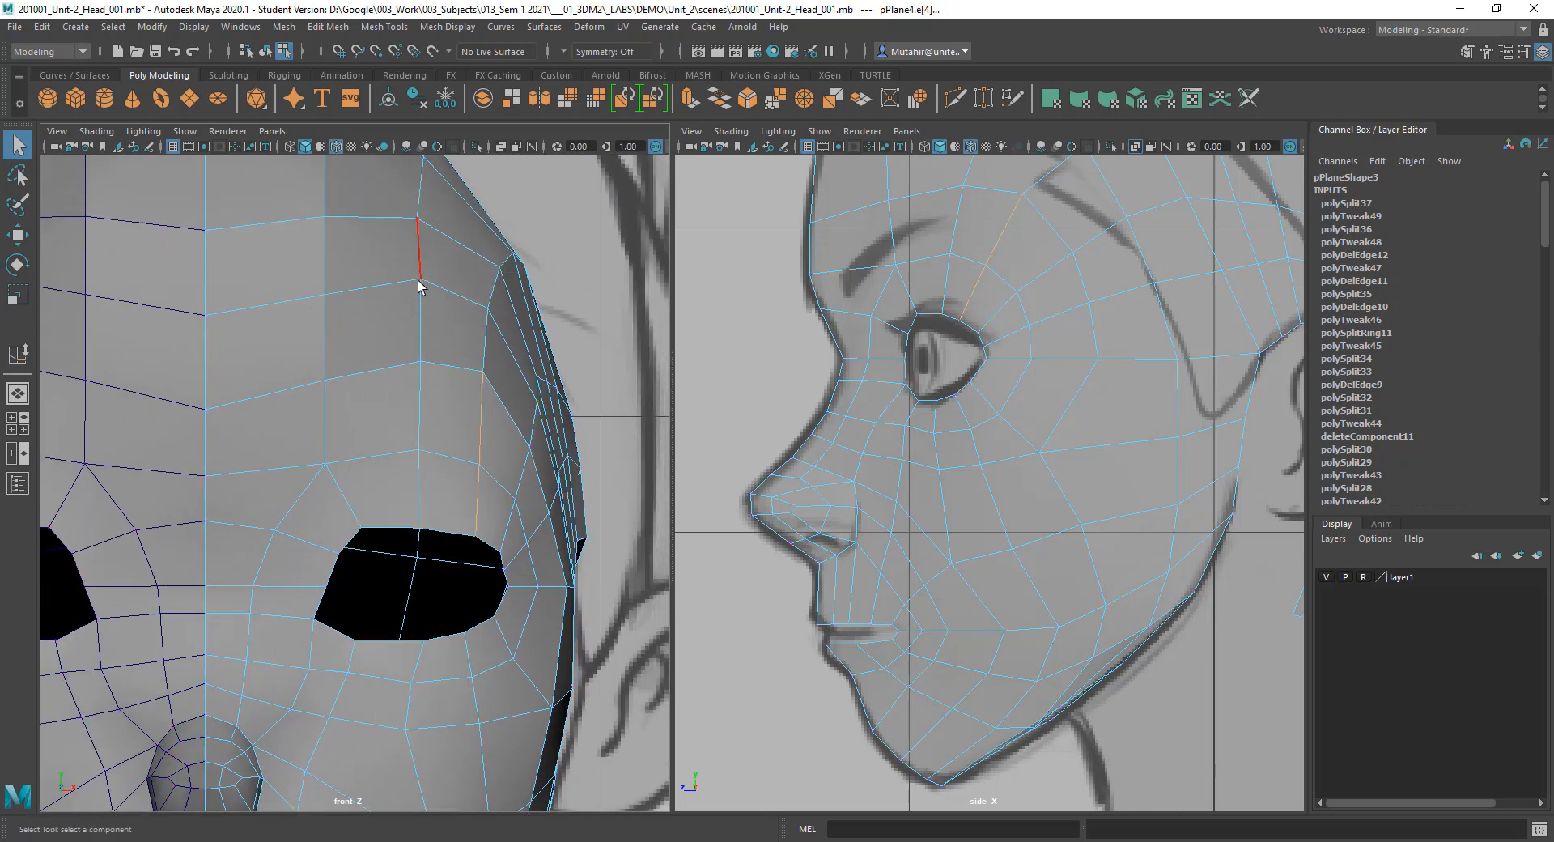
{"action": "double_click", "coordinate": [420, 333]}
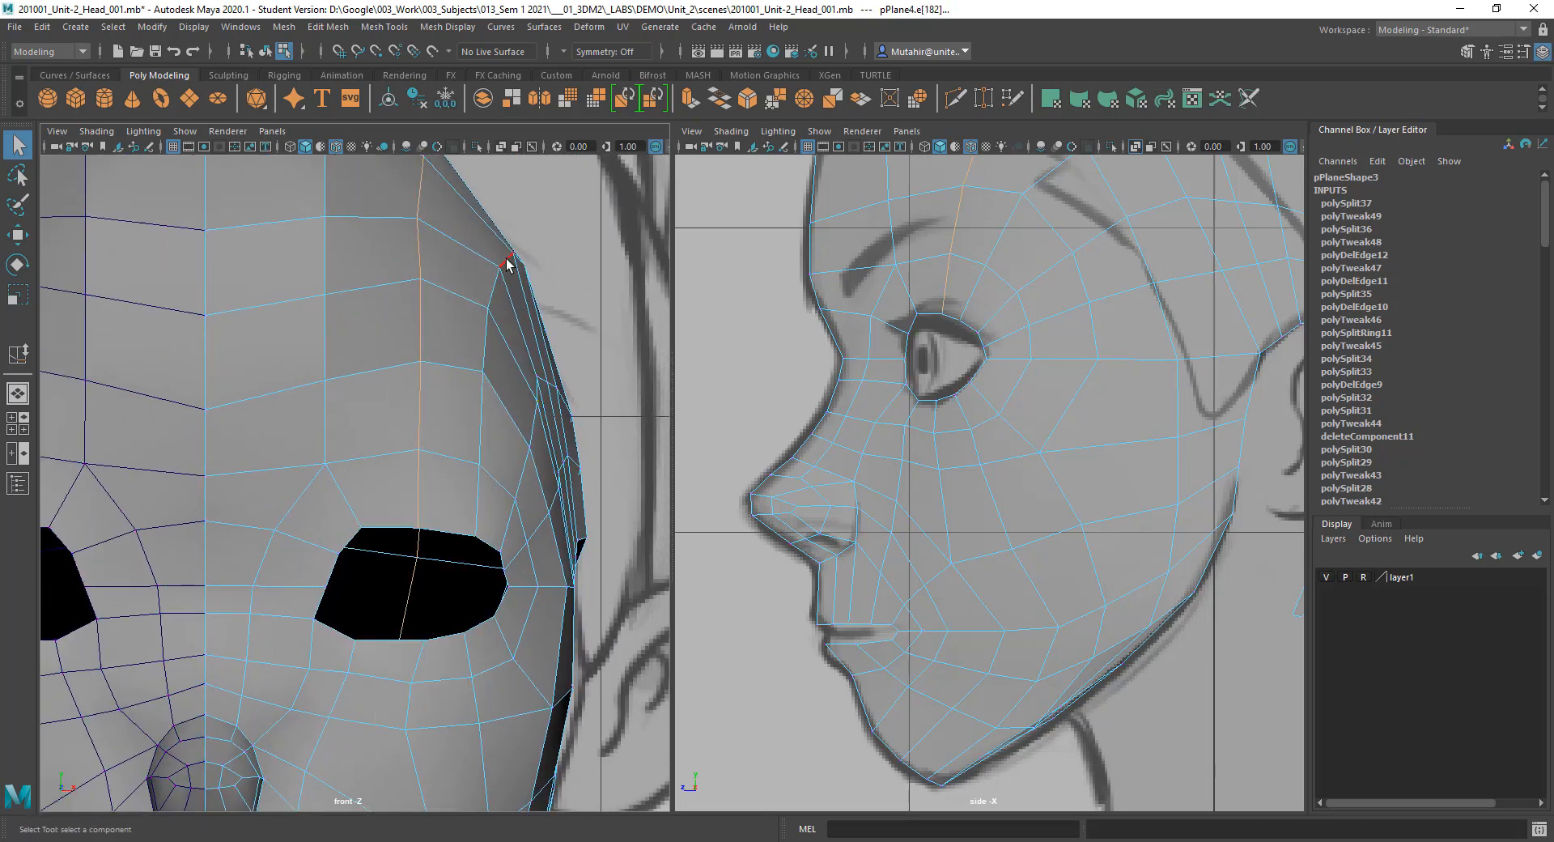
{"action": "left_click", "coordinate": [394, 28]}
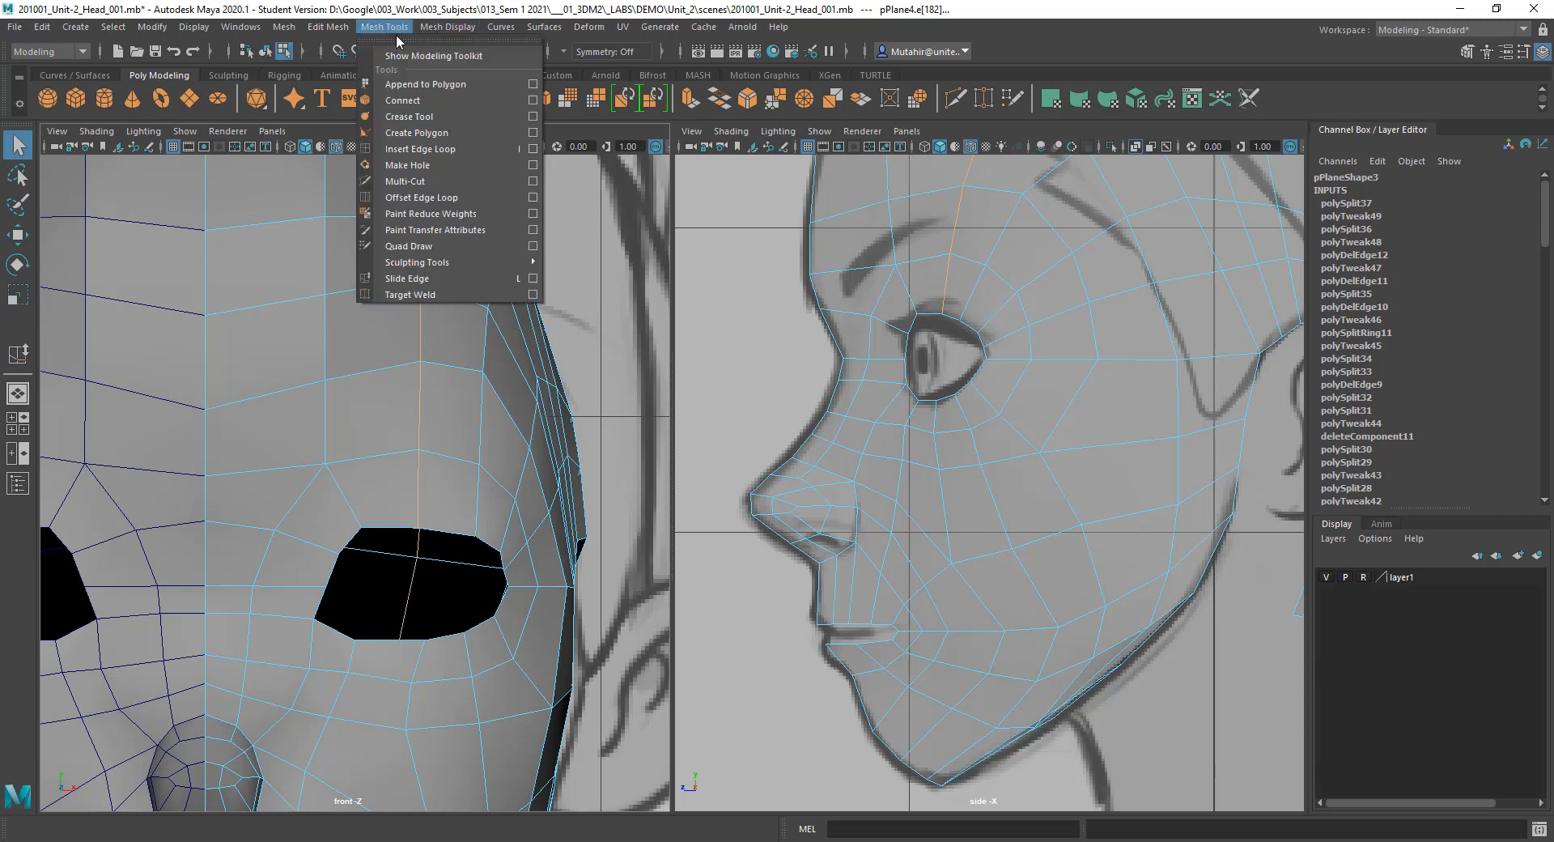
{"action": "left_click", "coordinate": [448, 200]}
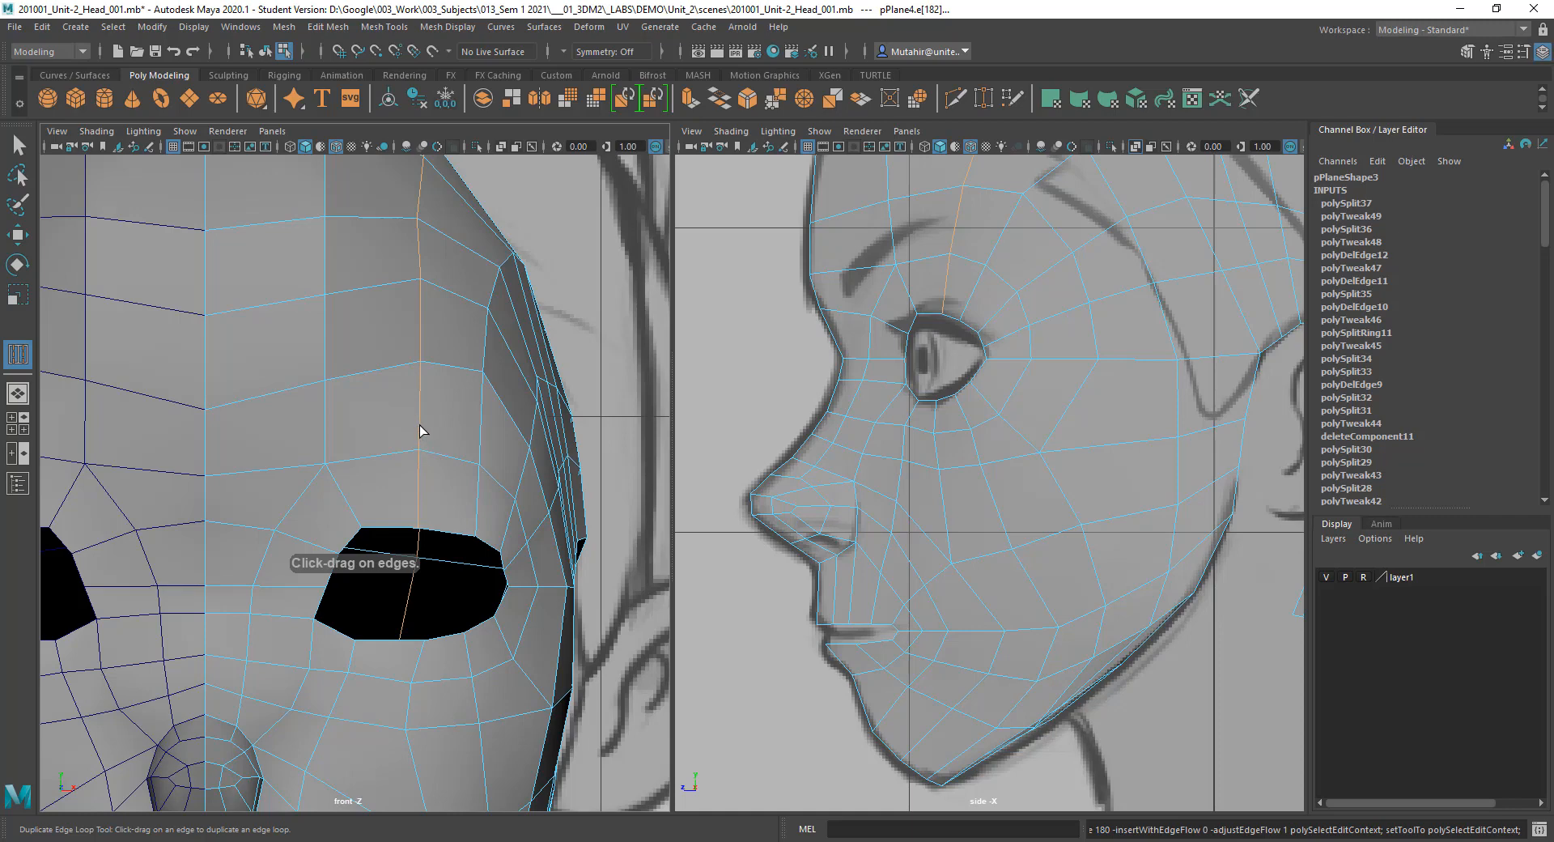
{"action": "left_click_drag", "start_coordinate": [420, 431], "coordinate": [511, 419]}
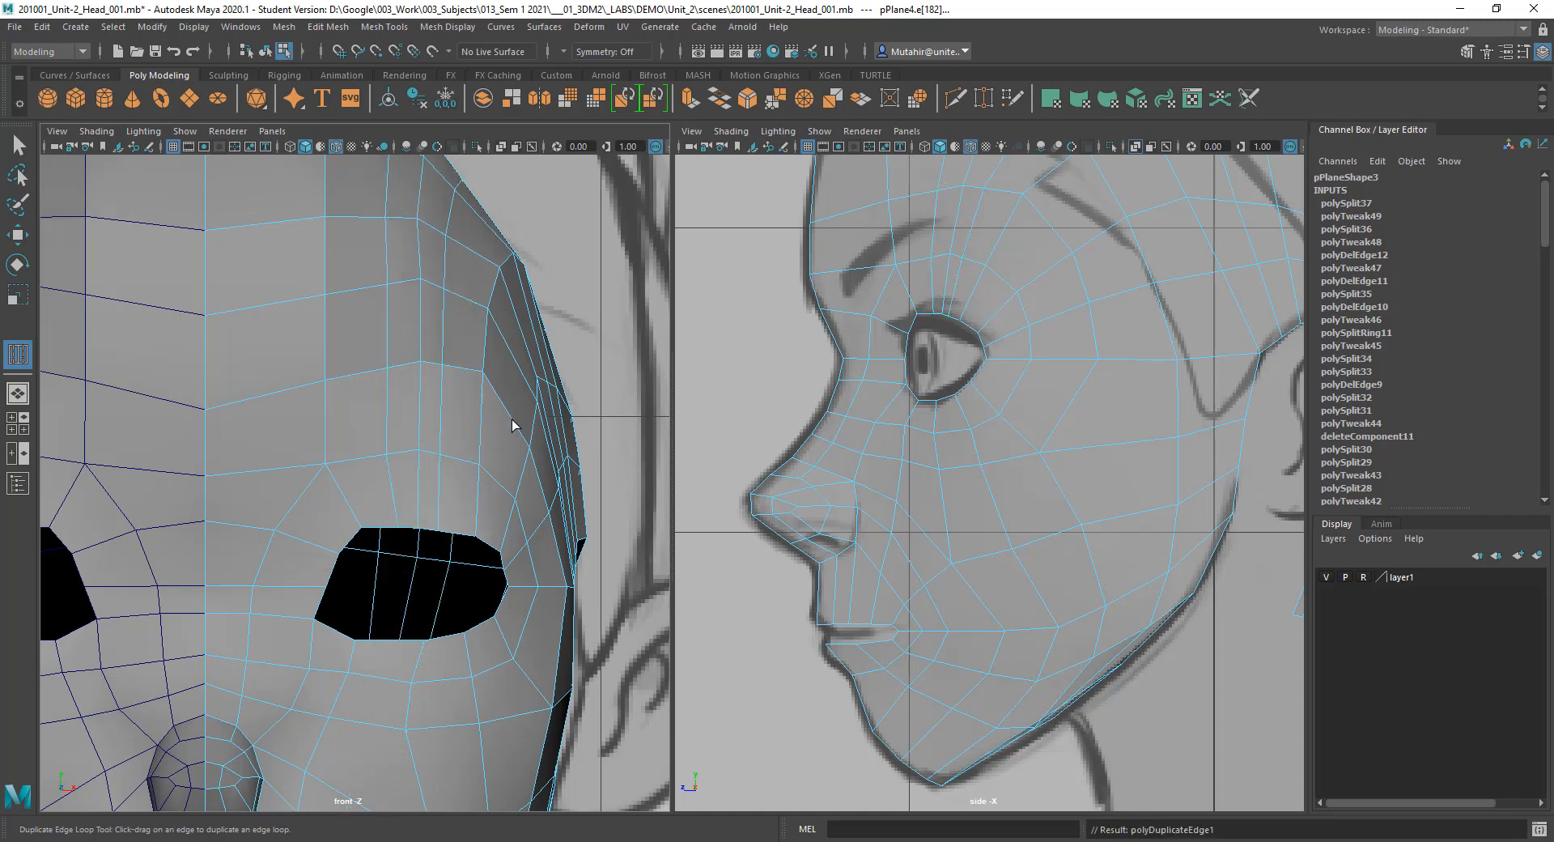
Step: Delete the original vertical edge loop between the two offset loops above the eye
{"action": "key", "text": "q"}
{"action": "left_click", "coordinate": [422, 408]}
{"action": "right_click_drag", "start_coordinate": [427, 409], "coordinate": [429, 379]}
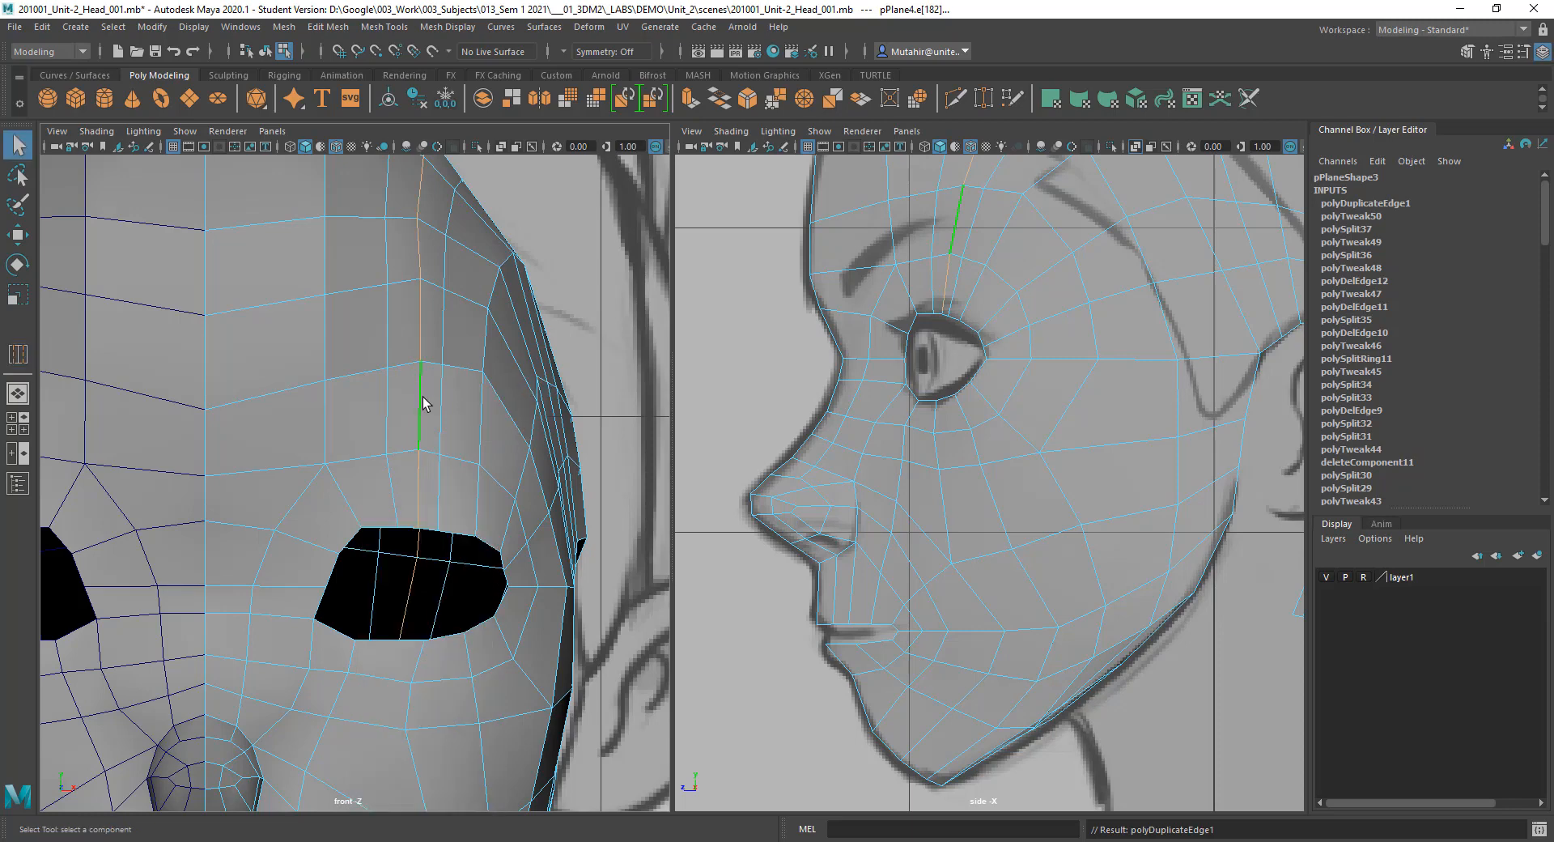
{"action": "key", "text": "ctrl+Delete"}
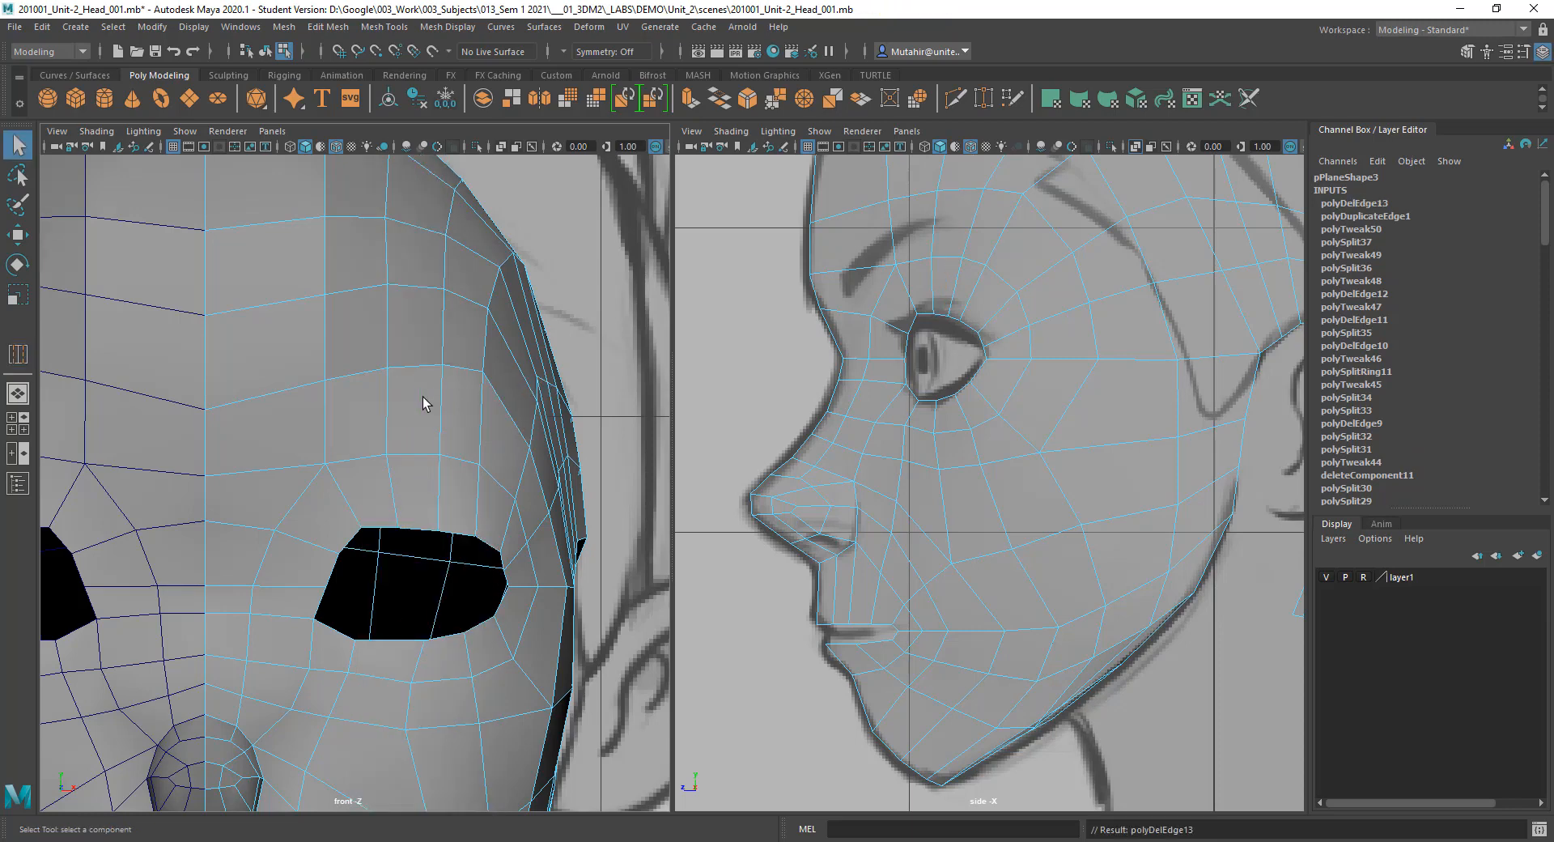
Step: Select the edges of both offset loops near the top of the head and raise them slightly
{"action": "middle_click_drag", "start_coordinate": [463, 302], "coordinate": [454, 402], "text": "alt"}
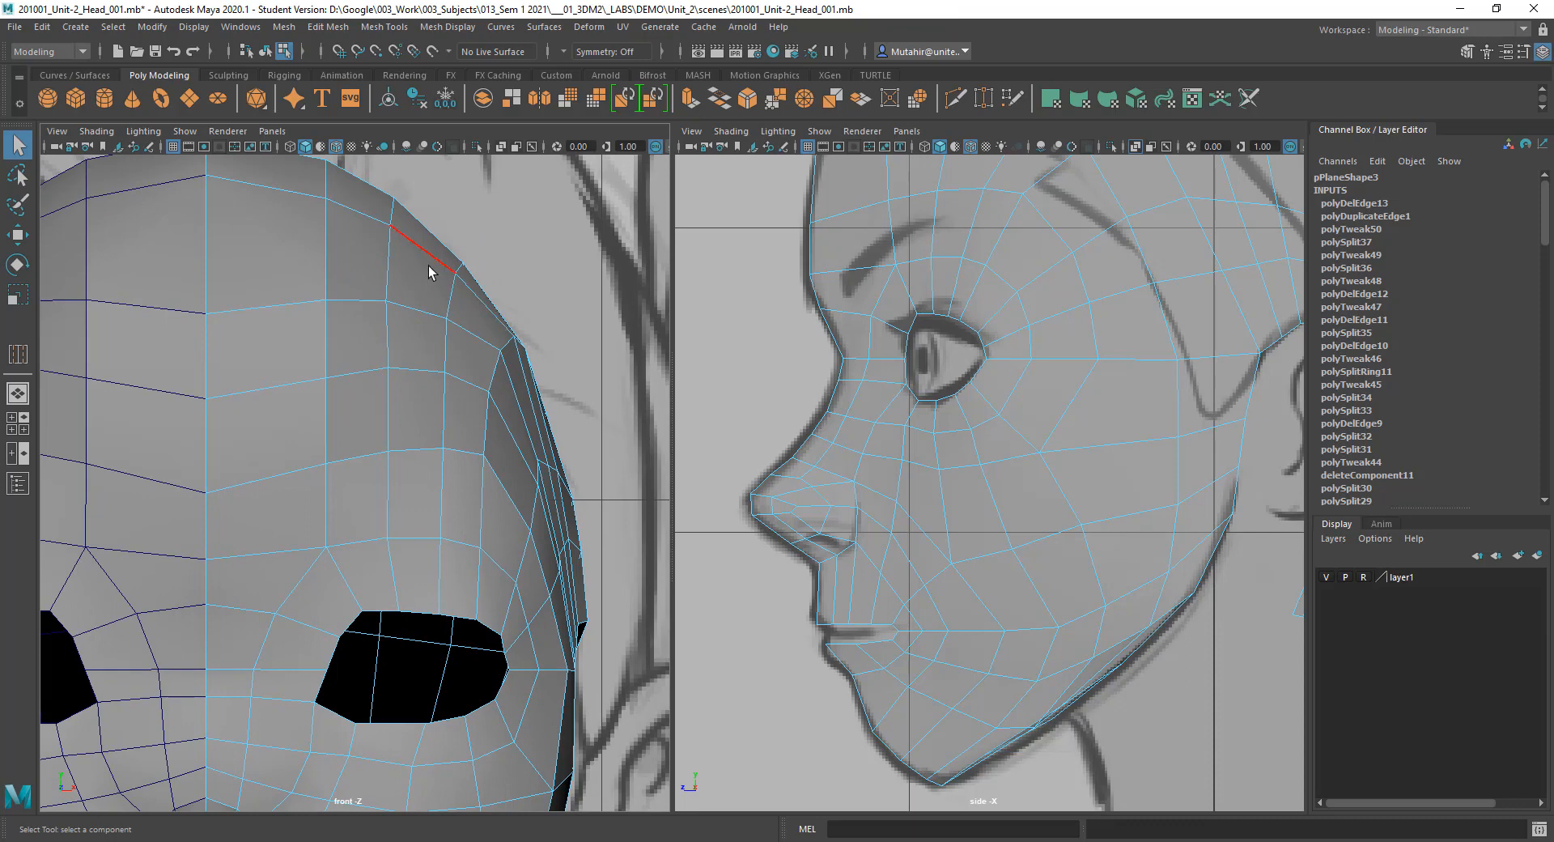
{"action": "right_click_drag", "start_coordinate": [429, 266], "coordinate": [408, 241]}
{"action": "left_click", "coordinate": [451, 296]}
{"action": "left_click", "coordinate": [396, 230], "text": "shift"}
{"action": "middle_click_drag", "start_coordinate": [874, 289], "coordinate": [801, 475], "text": "alt"}
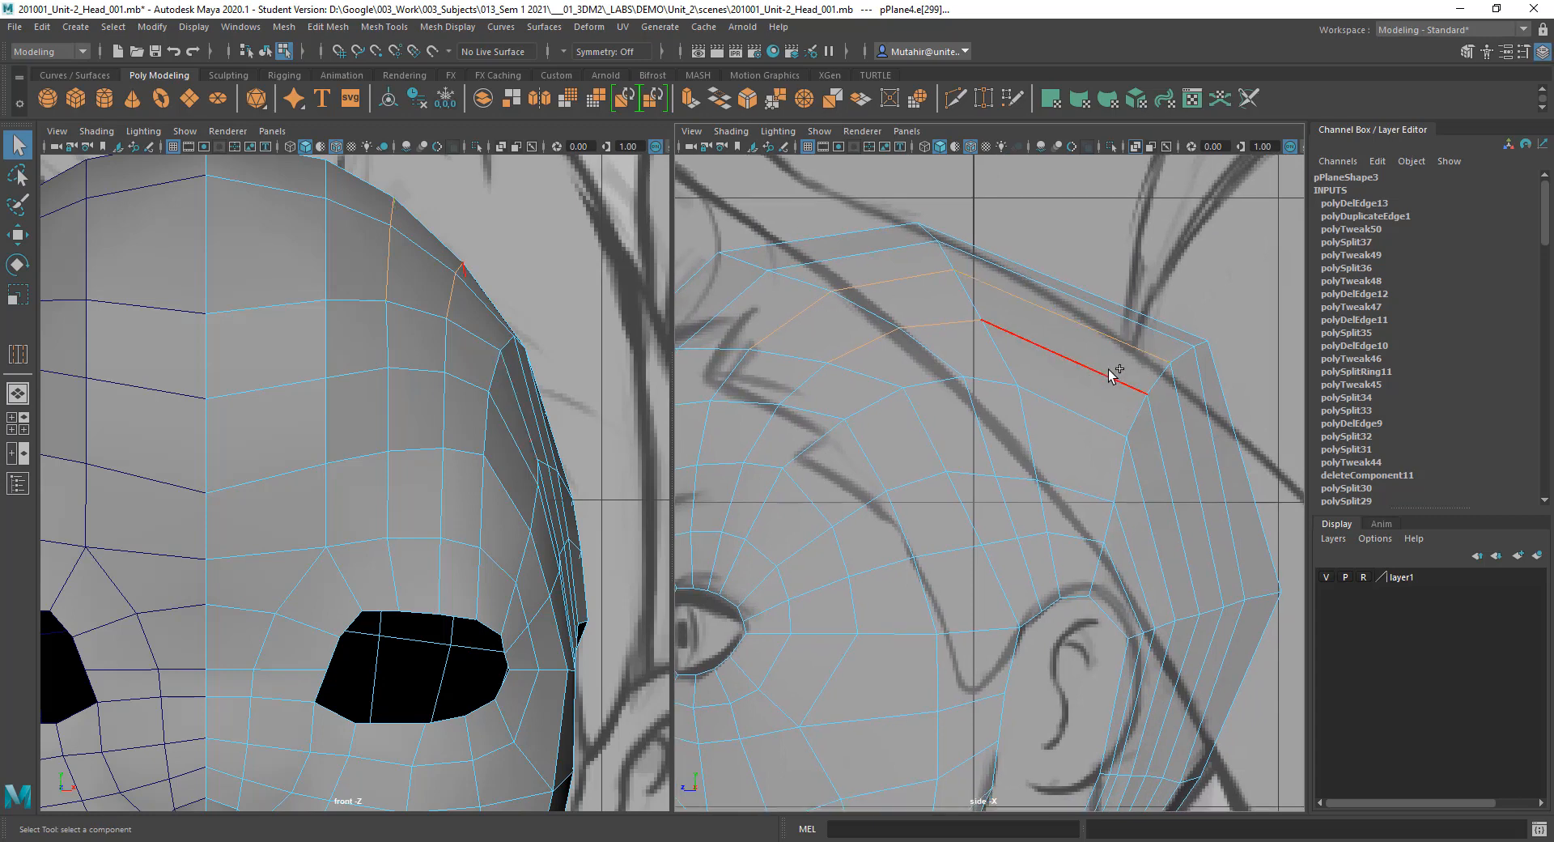
{"action": "mouse_move", "coordinate": [1030, 443]}
{"action": "right_mouse_down", "text": "alt"}
{"action": "mouse_move", "coordinate": [1041, 474]}
{"action": "mouse_move", "coordinate": [1058, 454]}
{"action": "right_mouse_up", "text": "alt"}
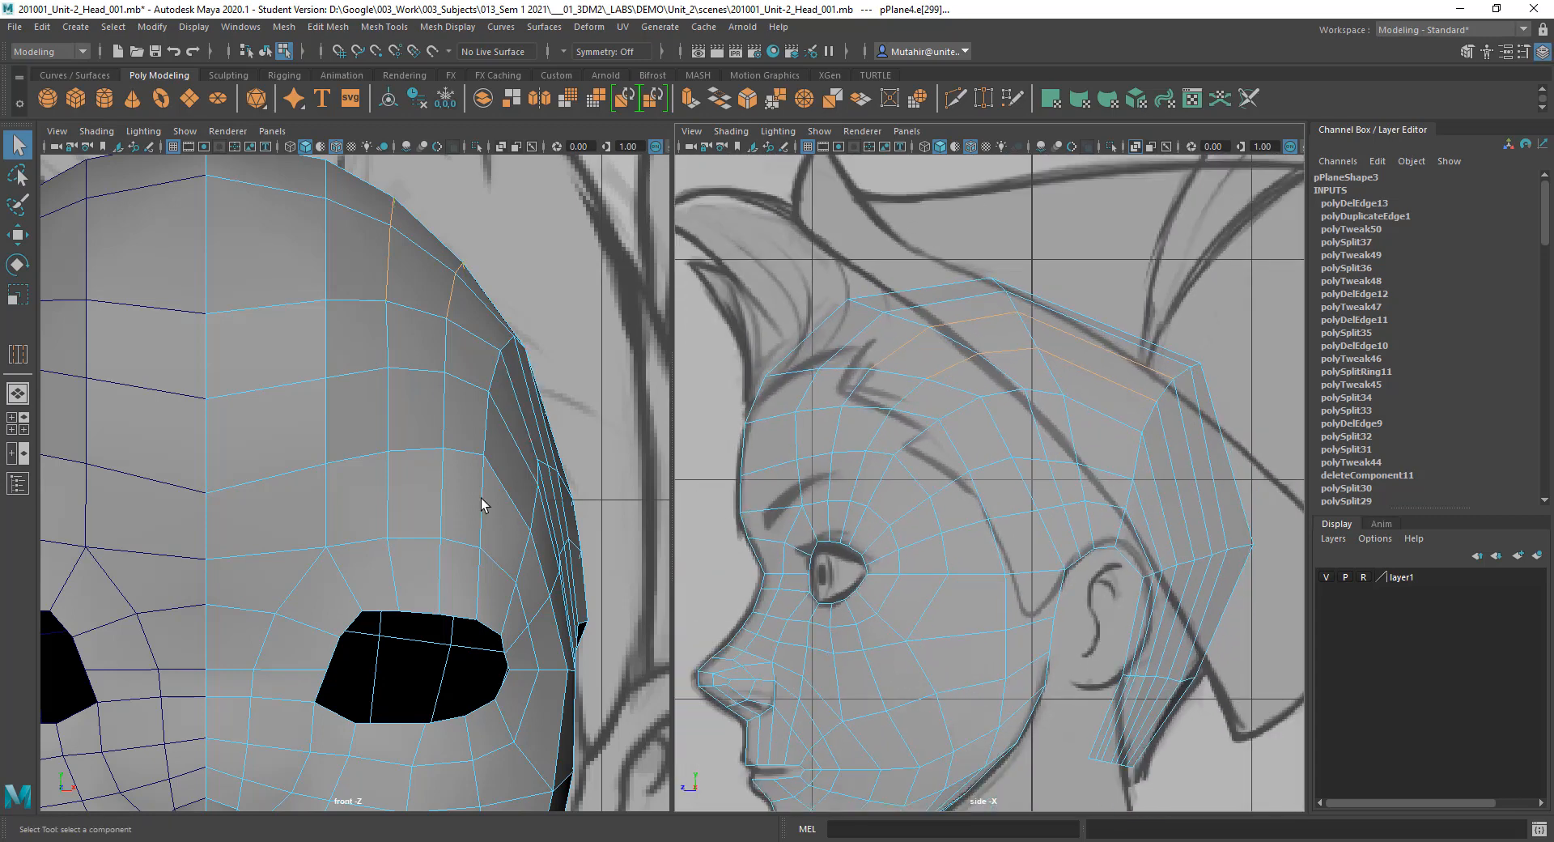
{"action": "key", "text": "w"}
{"action": "left_click_drag", "start_coordinate": [430, 230], "coordinate": [429, 228]}
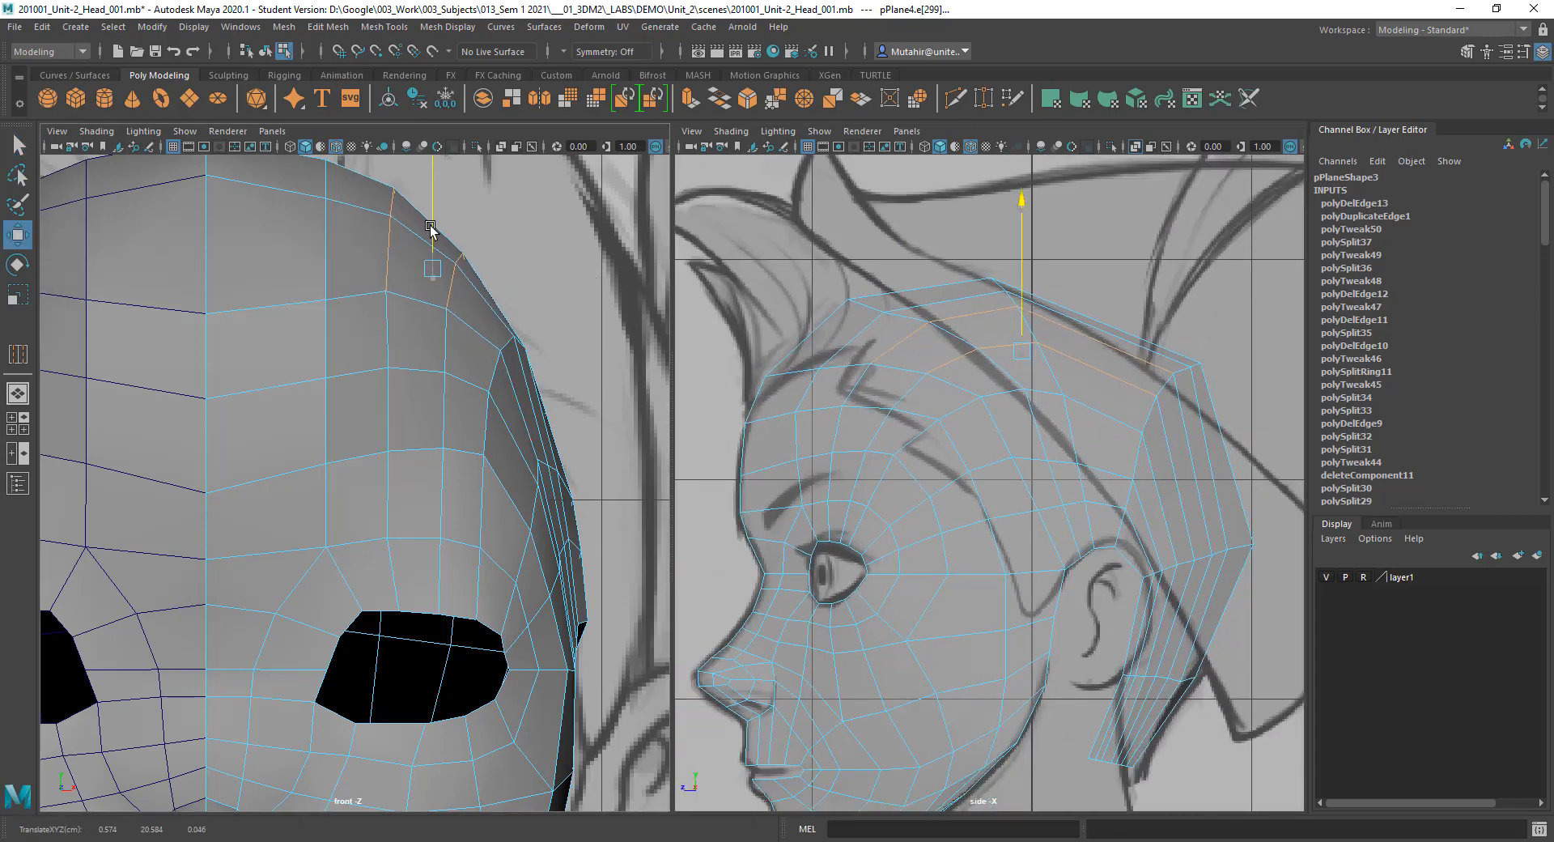
{"action": "key", "text": "q"}
Step: Slide the inner vertical forehead edge loop slightly toward the centre line of the face
{"action": "middle_click_drag", "start_coordinate": [429, 230], "coordinate": [382, 305], "text": "alt"}
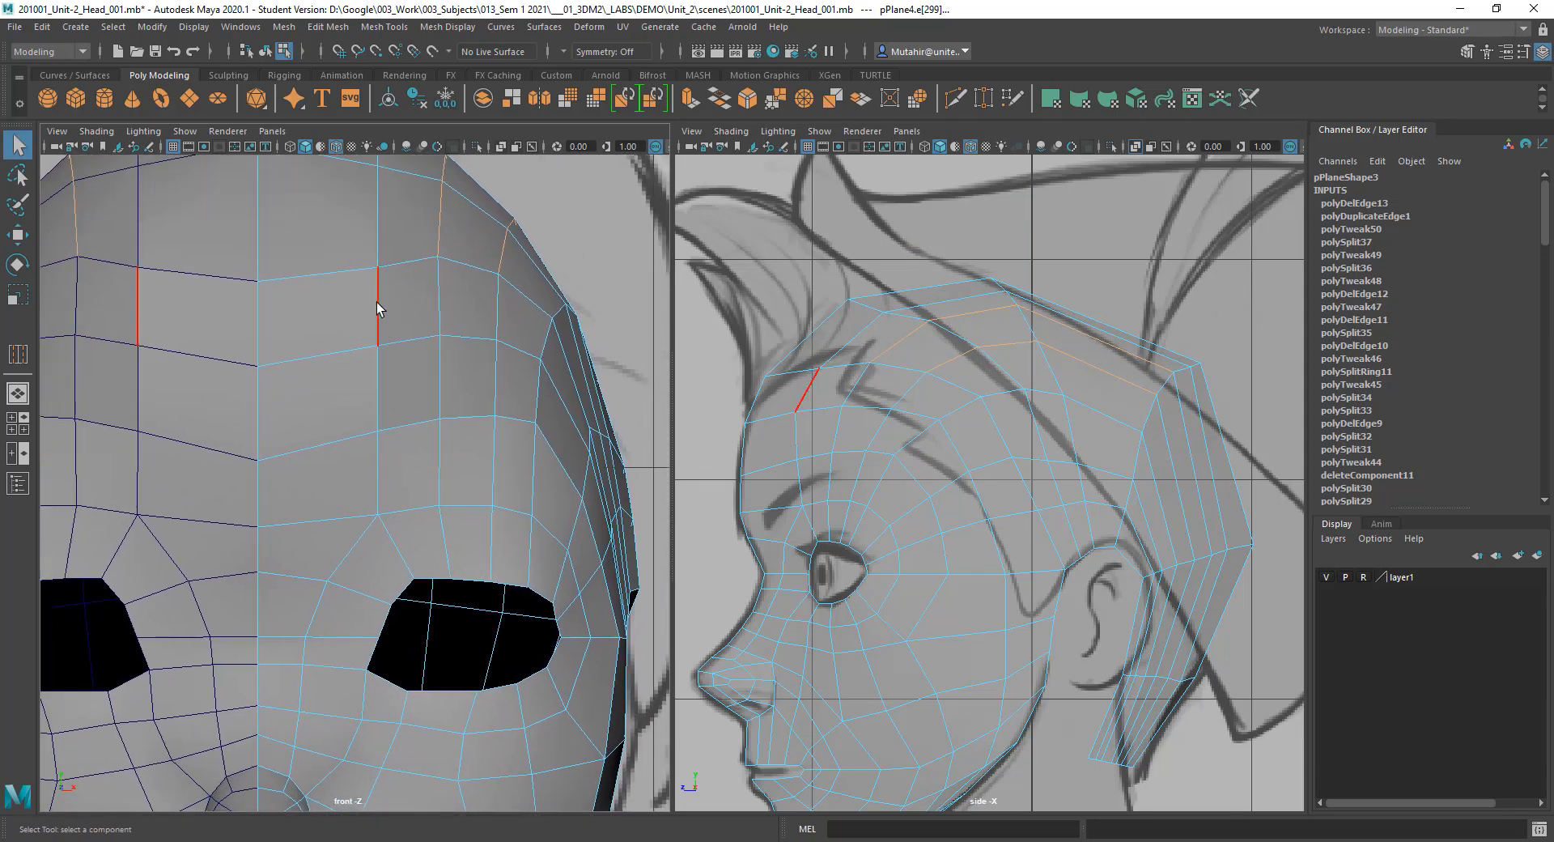
{"action": "left_click", "coordinate": [378, 314]}
{"action": "double_click", "coordinate": [379, 380]}
{"action": "scroll", "coordinate": [423, 461], "scroll_direction": "down", "scroll_amount": 5}
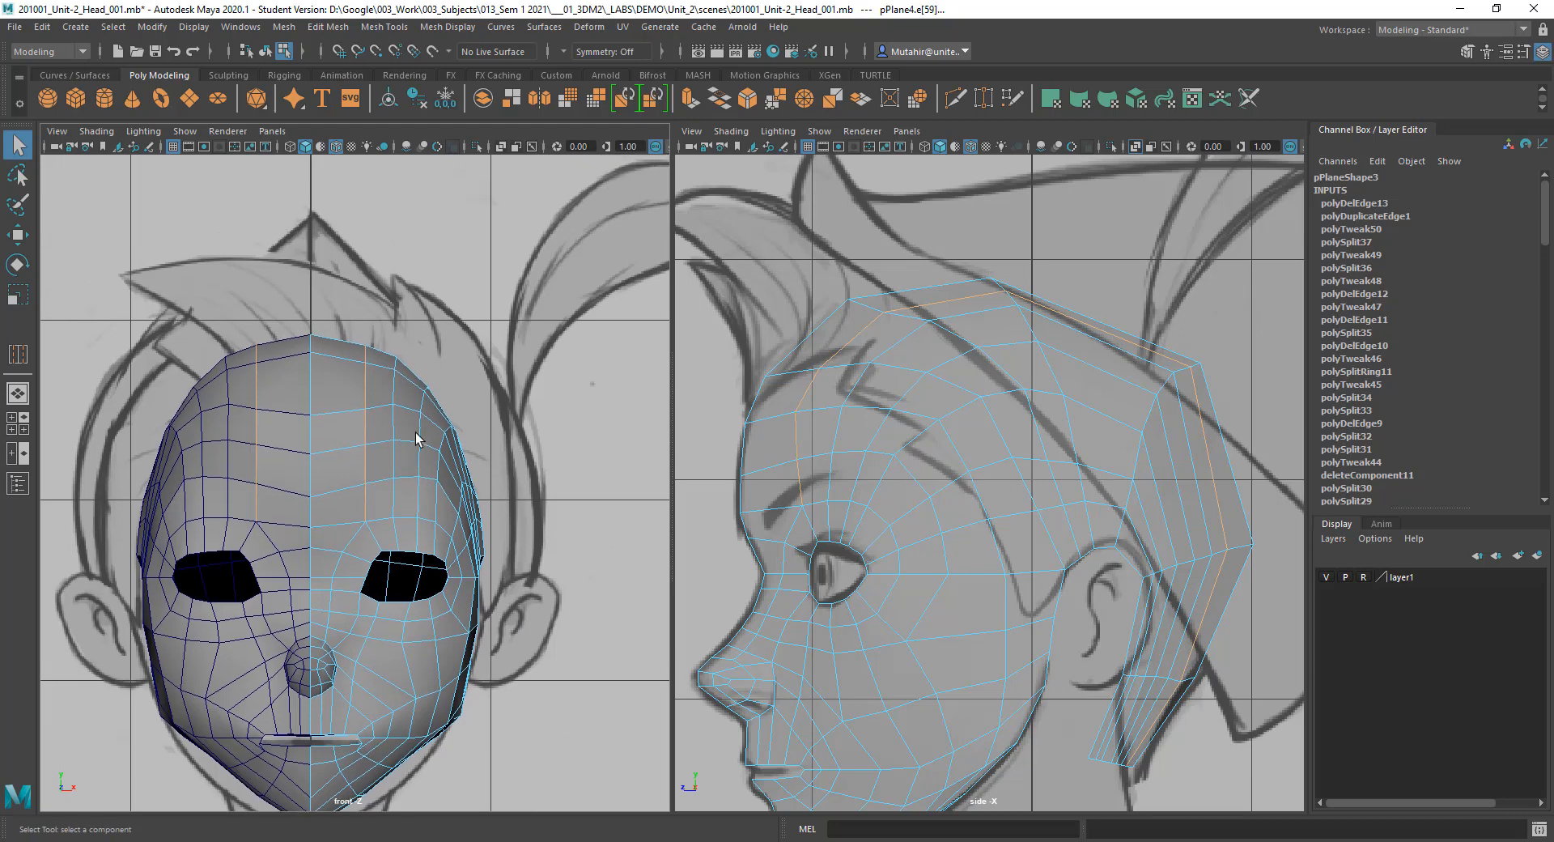
{"action": "key", "text": "y"}
{"action": "middle_click_drag", "start_coordinate": [454, 361], "coordinate": [450, 362]}
{"action": "key", "text": "q"}
Step: Keep only the crown edges of the inner forehead loop selected and raise them slightly in the side view
{"action": "middle_click_drag", "start_coordinate": [424, 434], "coordinate": [397, 313], "text": "alt"}
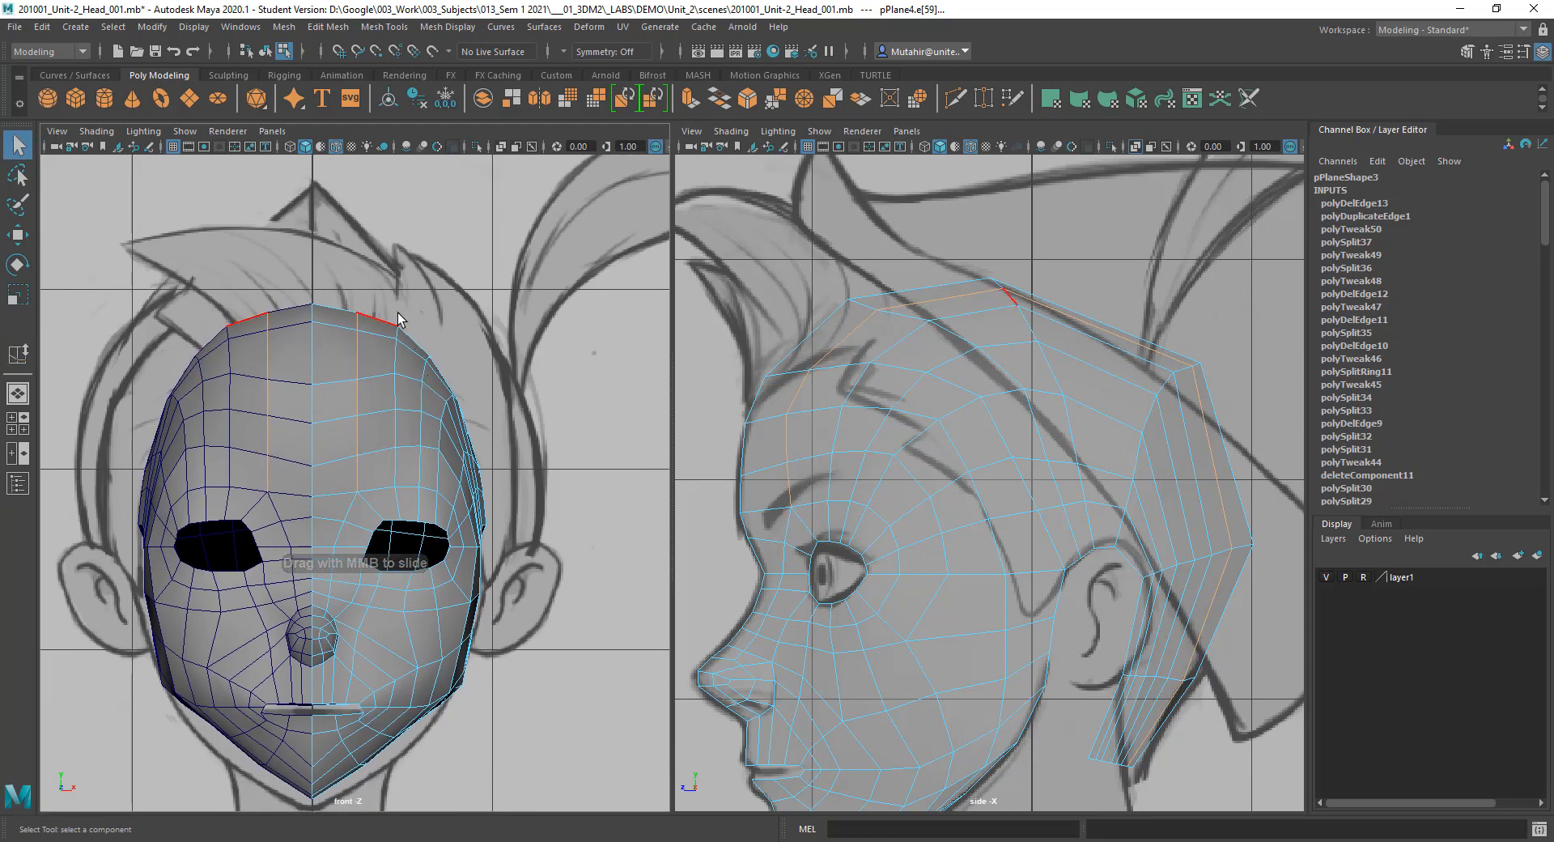
{"action": "left_click_drag", "start_coordinate": [330, 394], "coordinate": [415, 513], "text": "ctrl"}
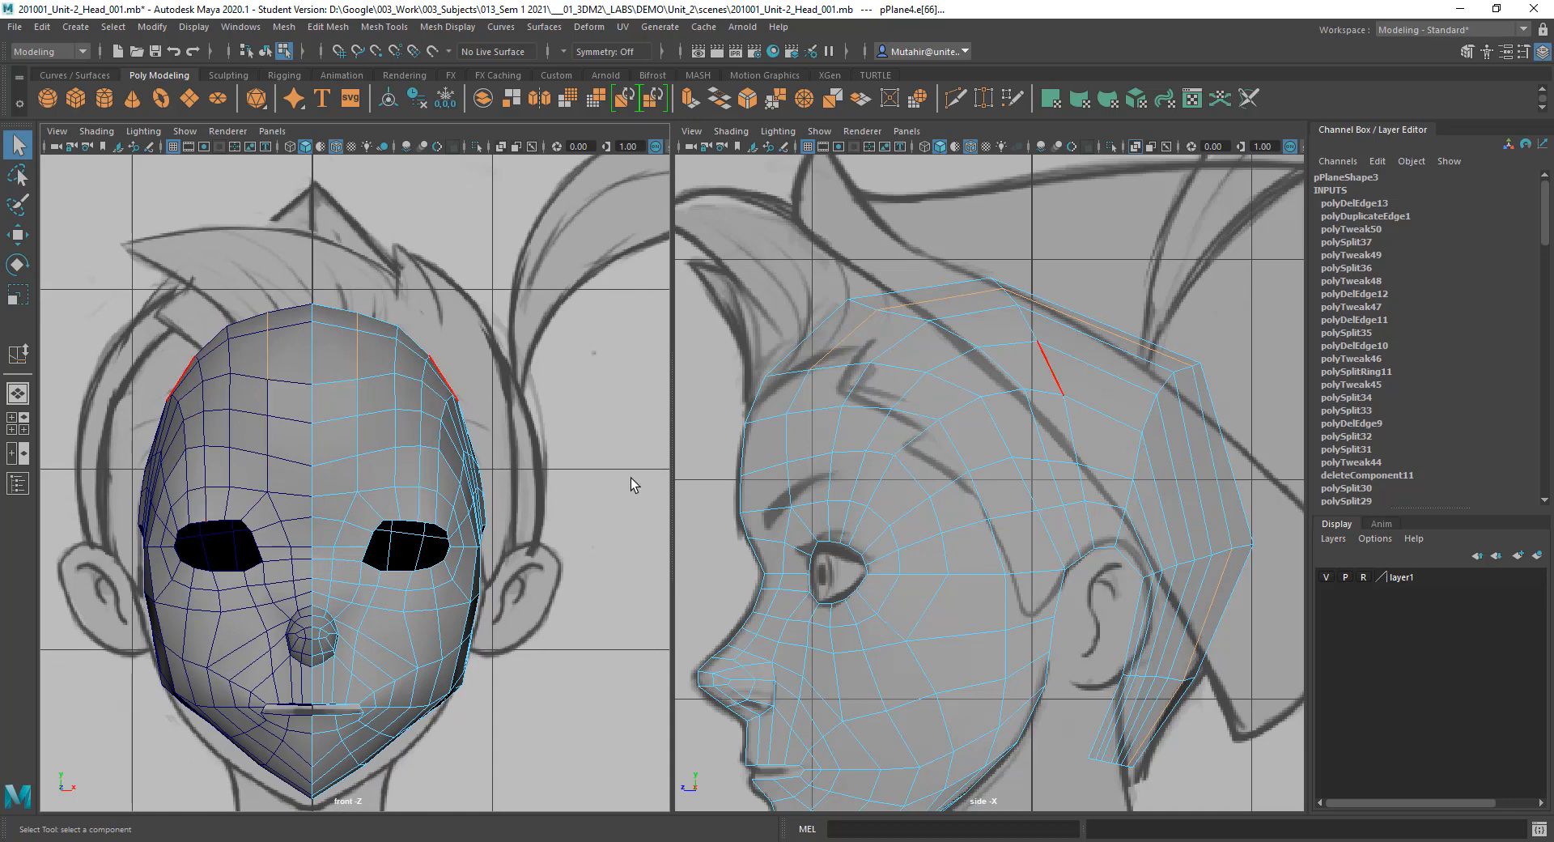
{"action": "middle_click_drag", "start_coordinate": [1091, 590], "coordinate": [1058, 562], "text": "alt"}
{"action": "left_click_drag", "start_coordinate": [1031, 464], "coordinate": [1306, 801], "text": "ctrl"}
{"action": "key", "text": "w"}
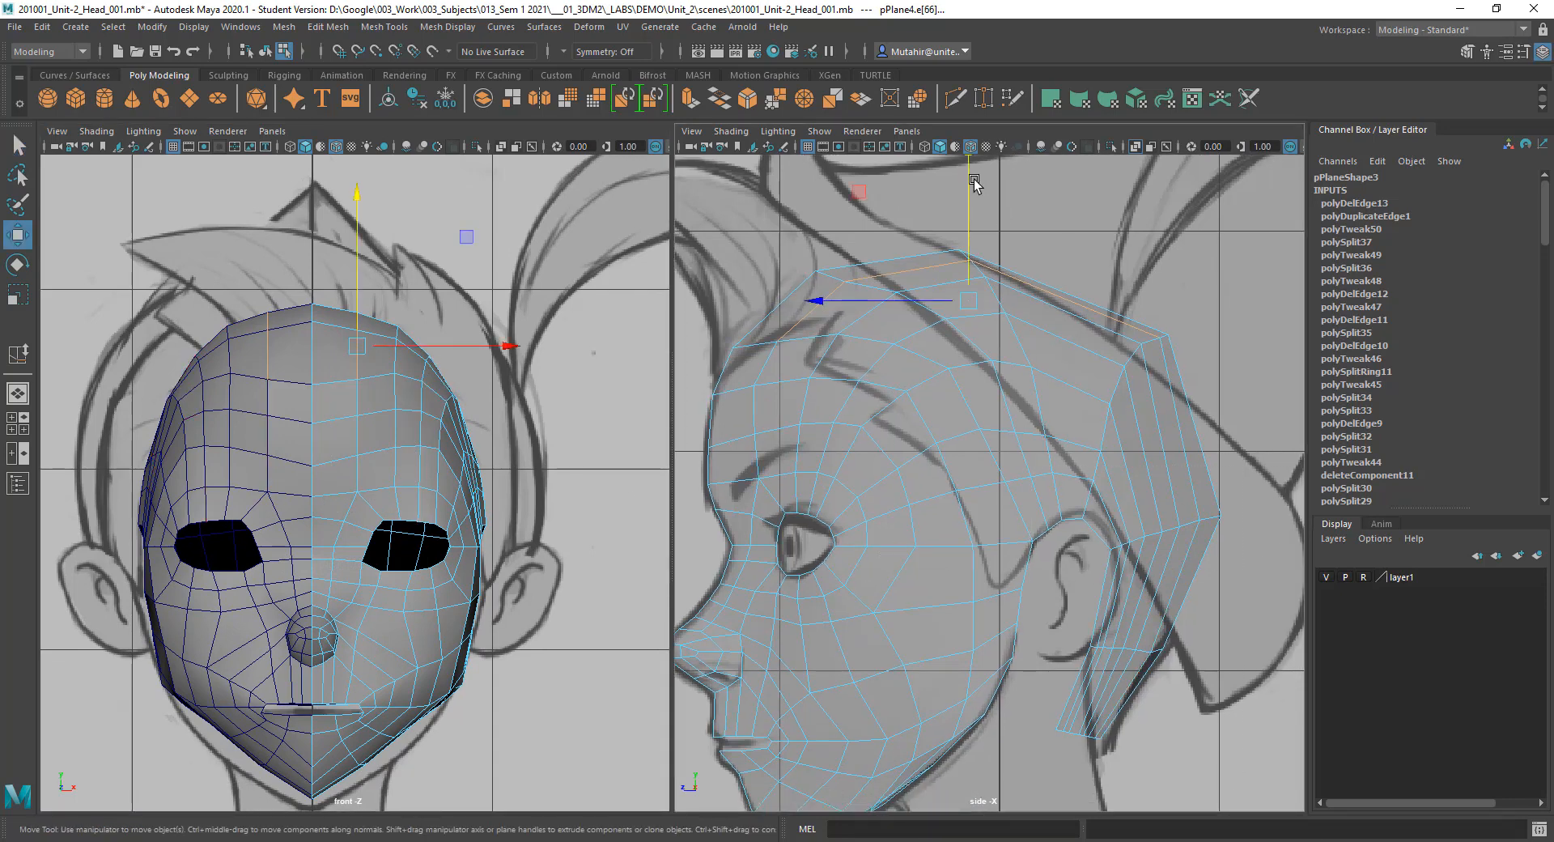
{"action": "left_click_drag", "start_coordinate": [973, 182], "coordinate": [973, 176]}
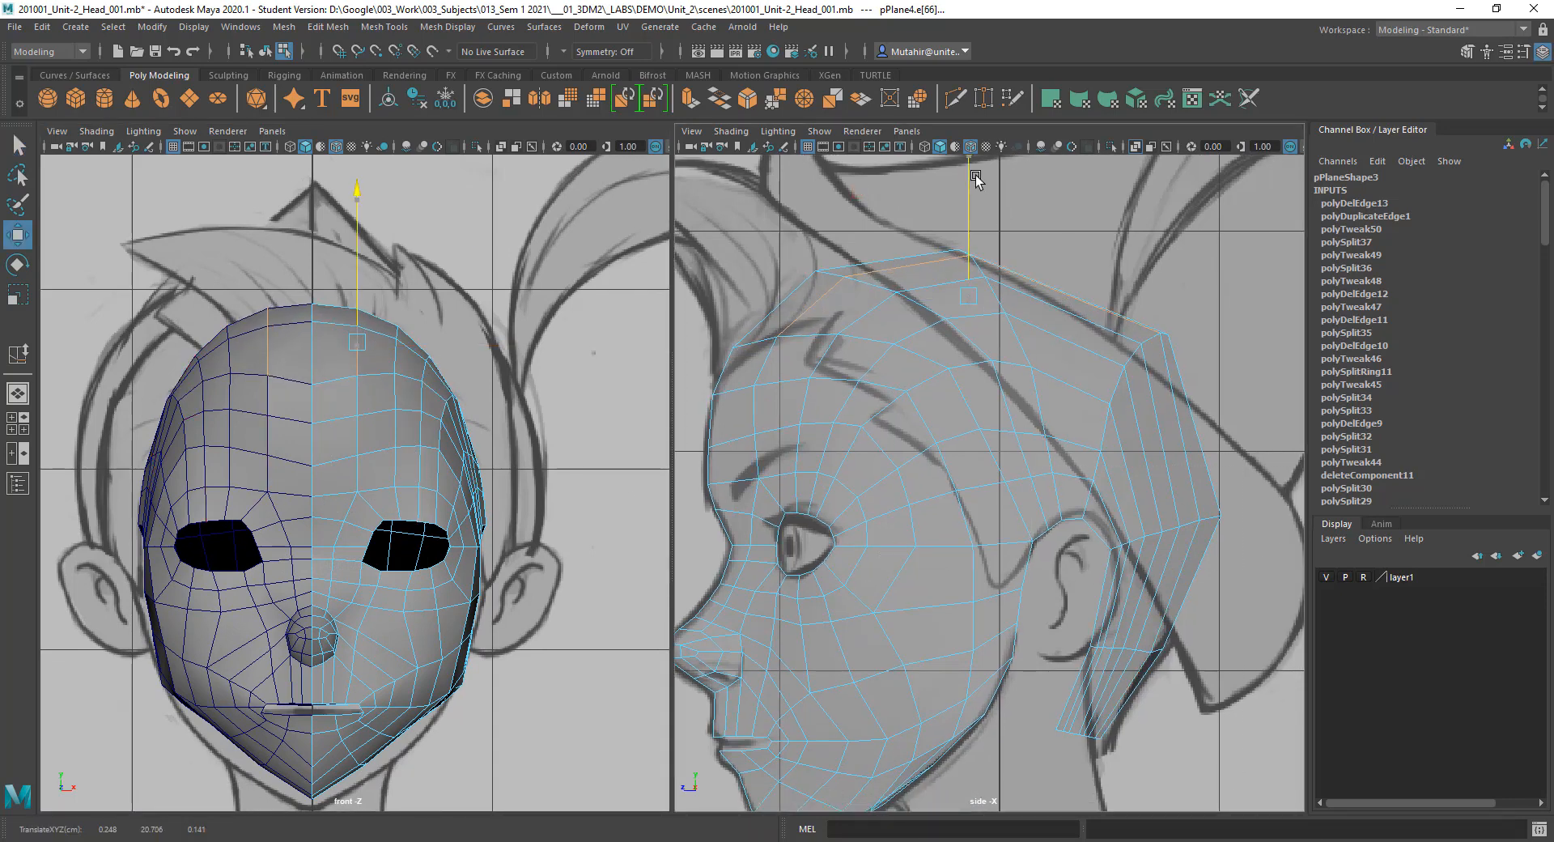
{"action": "key", "text": "q"}
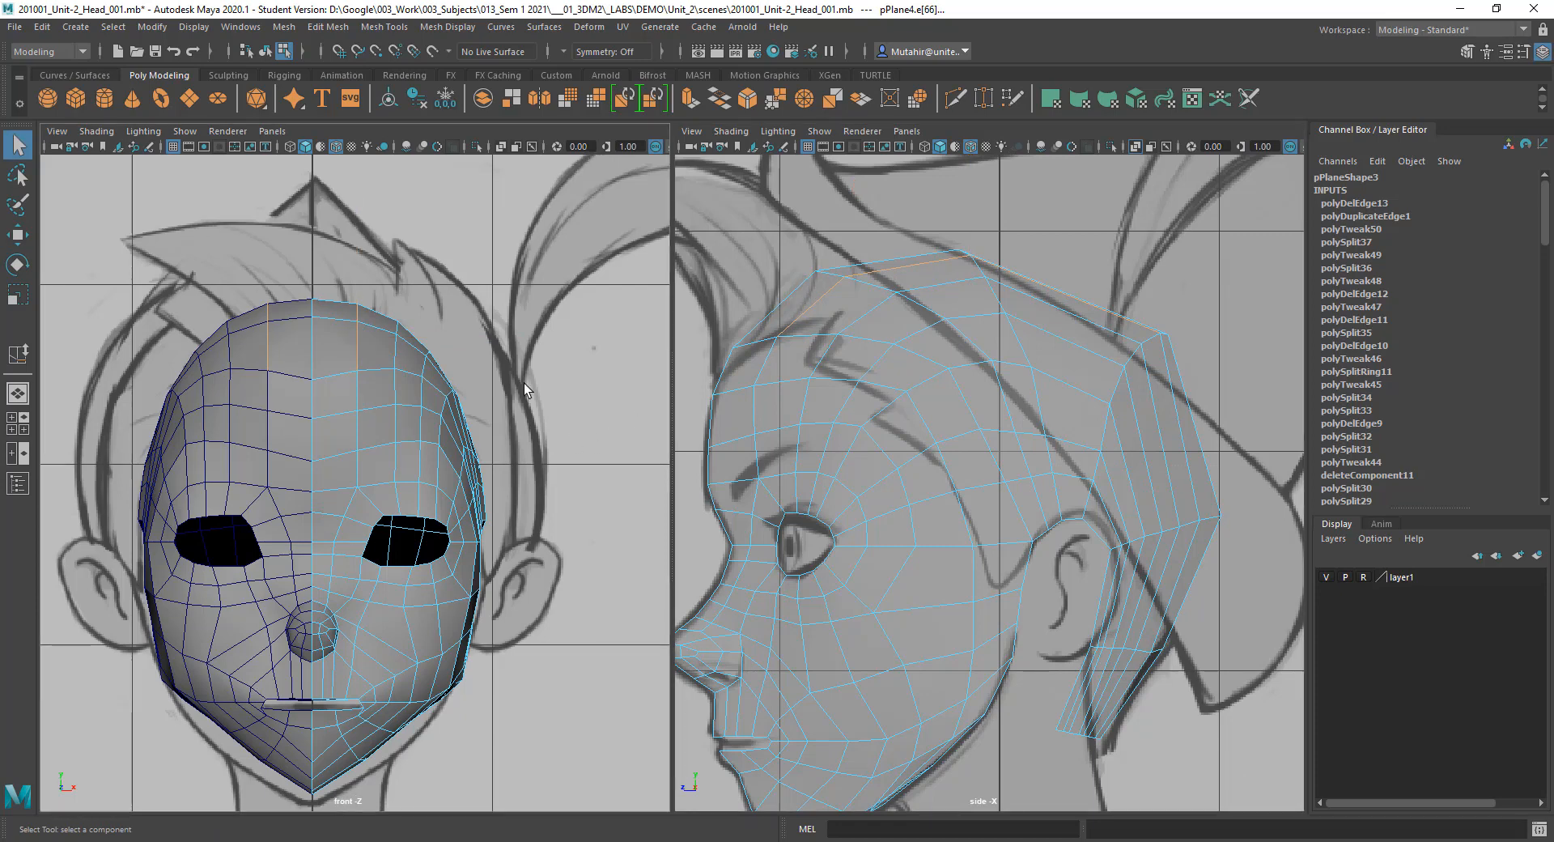
Step: Turn on X-Ray display in the front view to show the eye drawing through the mesh
{"action": "right_click_drag", "start_coordinate": [517, 387], "coordinate": [469, 511], "text": "alt"}
{"action": "middle_click_drag", "start_coordinate": [470, 511], "coordinate": [413, 495], "text": "alt"}
{"action": "right_click_drag", "start_coordinate": [444, 360], "coordinate": [461, 425], "text": "alt"}
{"action": "middle_click_drag", "start_coordinate": [460, 425], "coordinate": [459, 380], "text": "alt"}
{"action": "right_click_drag", "start_coordinate": [458, 379], "coordinate": [496, 531], "text": "alt"}
{"action": "left_click", "coordinate": [501, 146]}
{"action": "middle_click_drag", "start_coordinate": [496, 531], "coordinate": [336, 454], "text": "alt"}
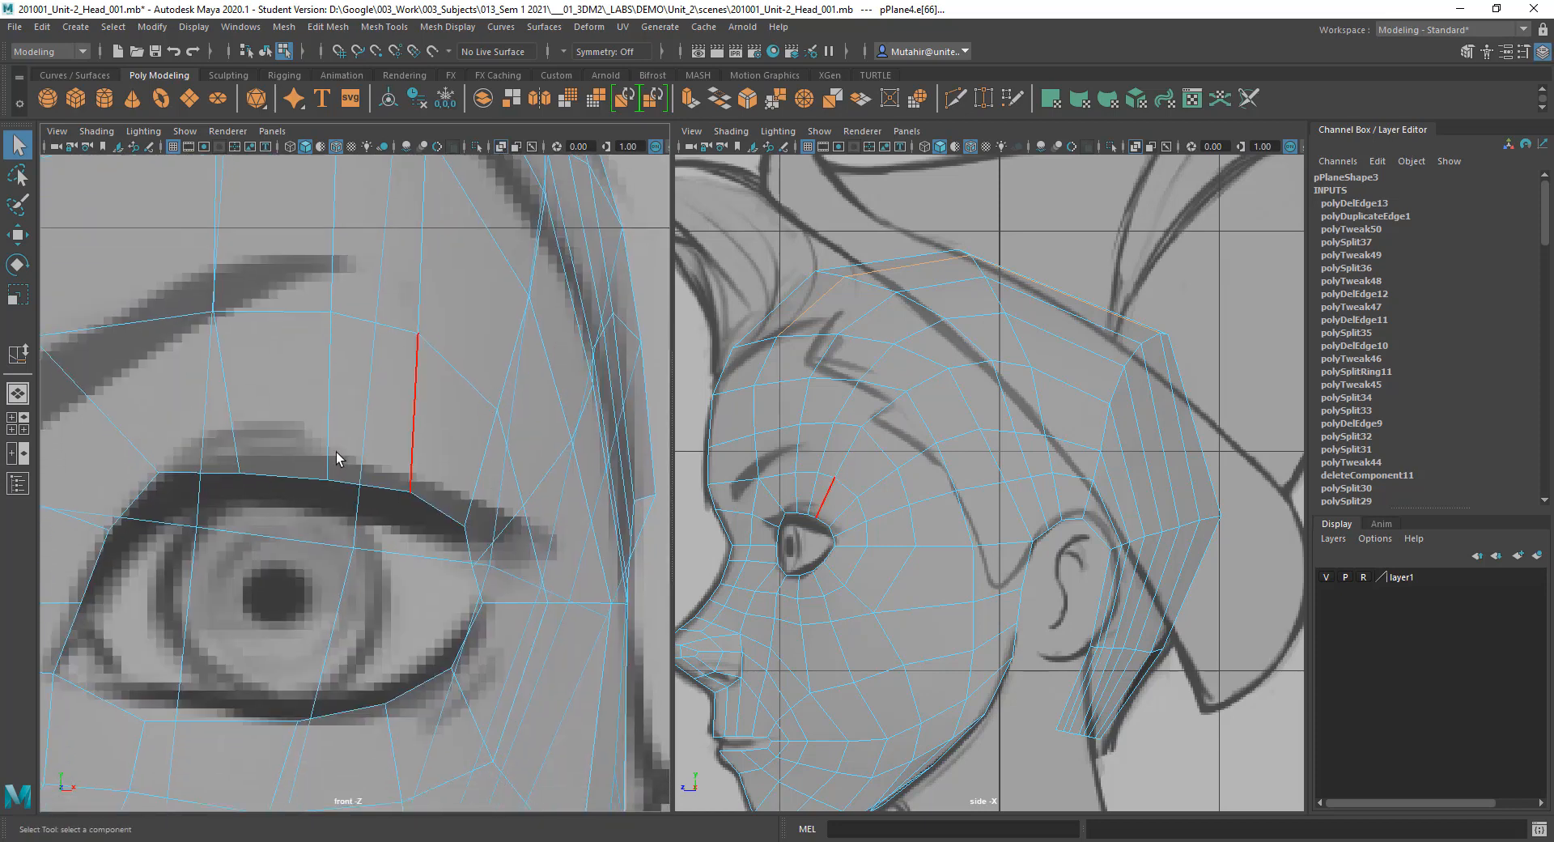
Step: Raise the two middle upper-eyelid vertices to follow the drawn lid line in the front view
{"action": "right_click_drag", "start_coordinate": [310, 431], "coordinate": [239, 435]}
{"action": "left_click", "coordinate": [242, 463]}
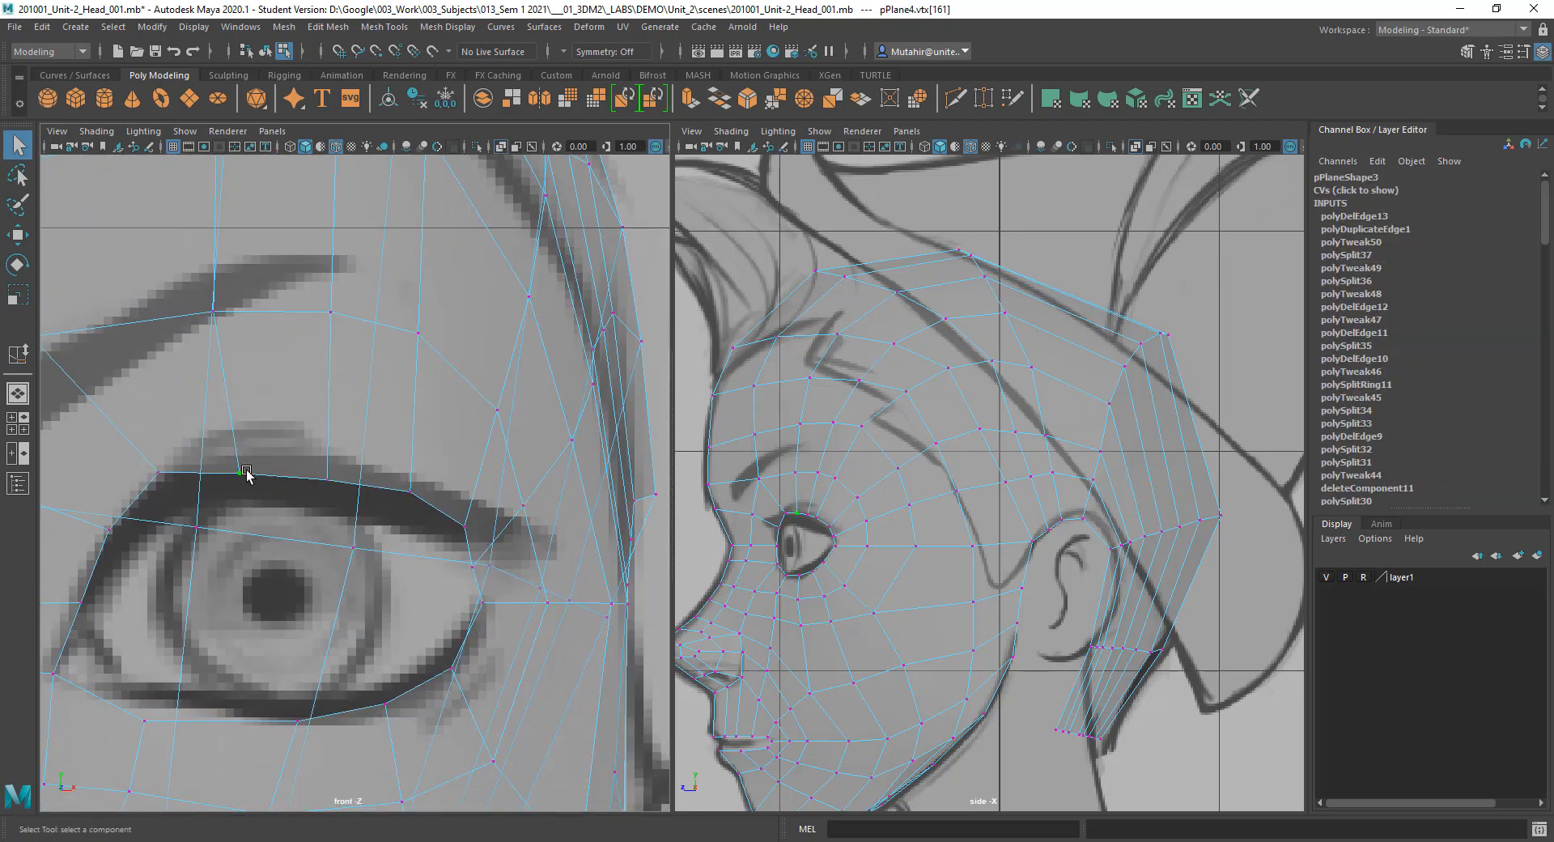
{"action": "key", "text": "w"}
{"action": "left_click_drag", "start_coordinate": [242, 464], "coordinate": [333, 468]}
{"action": "key", "text": "q"}
{"action": "key", "text": "w"}
{"action": "key", "text": "q"}
Step: Reposition the outer upper-eyelid vertices and the outer eye-corner vertex along the drawn lid in the front view
{"action": "left_click_drag", "start_coordinate": [377, 519], "coordinate": [415, 492]}
{"action": "key", "text": "w"}
{"action": "key", "text": "q"}
{"action": "left_click_drag", "start_coordinate": [450, 540], "coordinate": [547, 567]}
{"action": "key", "text": "w"}
{"action": "key", "text": "q"}
{"action": "scroll", "coordinate": [929, 496], "scroll_direction": "up", "scroll_amount": 2}
{"action": "key", "text": "w"}
{"action": "key", "text": "q"}
Step: Move the outer eye-corner vertex toward the front of the face in the side view
{"action": "middle_click_drag", "start_coordinate": [887, 584], "coordinate": [941, 569], "text": "alt"}
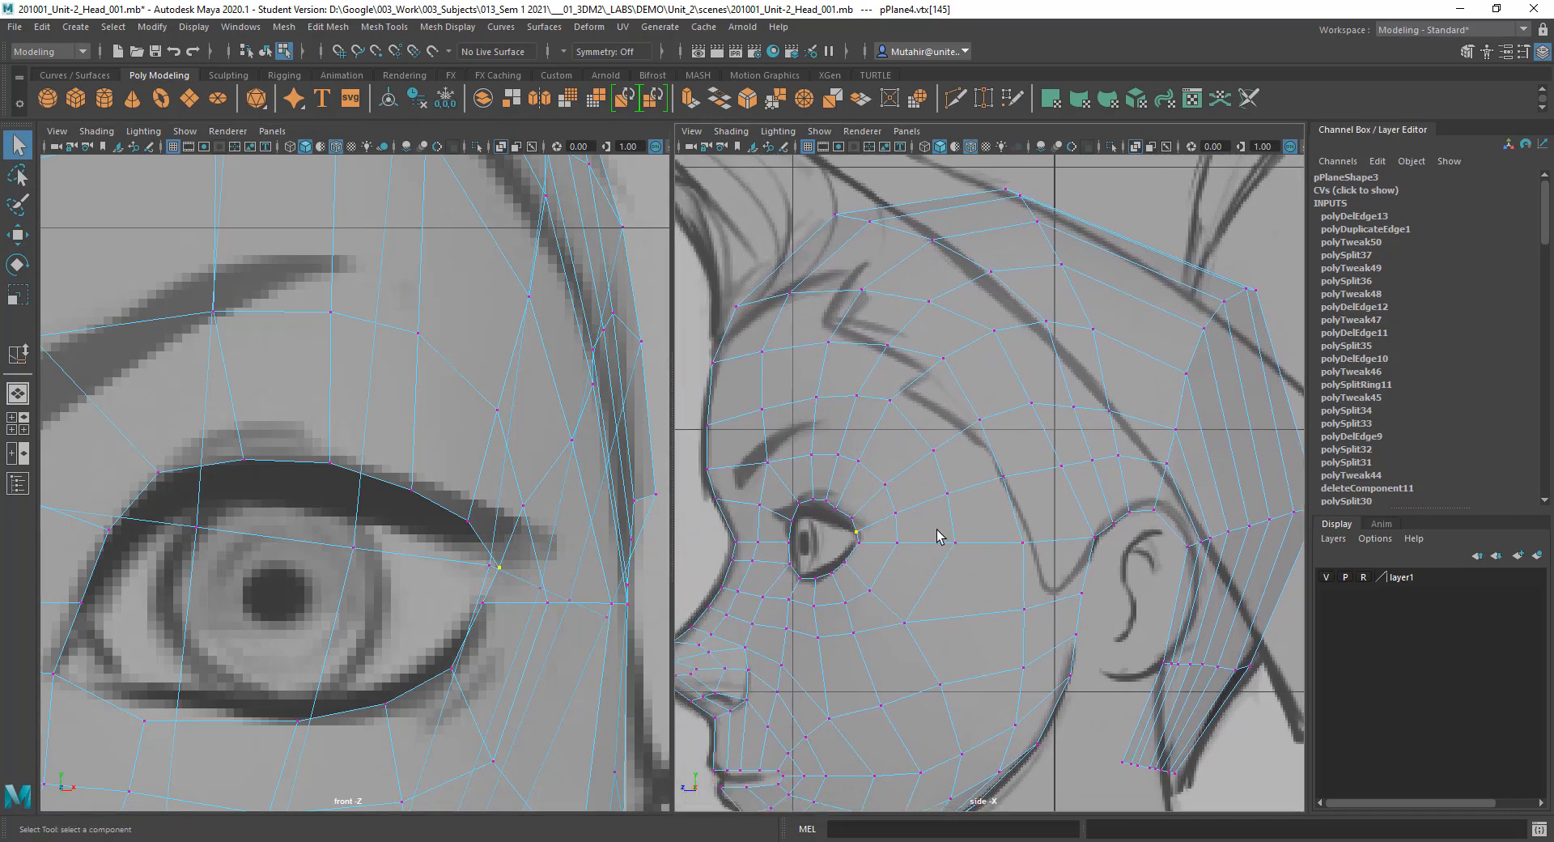
{"action": "key", "text": "w"}
{"action": "left_click_drag", "start_coordinate": [854, 532], "coordinate": [834, 532]}
Step: Nudge the outer upper-eyelid vertices in the side view to smooth the lid curve, then clear the selection
{"action": "scroll", "coordinate": [877, 555], "scroll_direction": "up", "scroll_amount": 5}
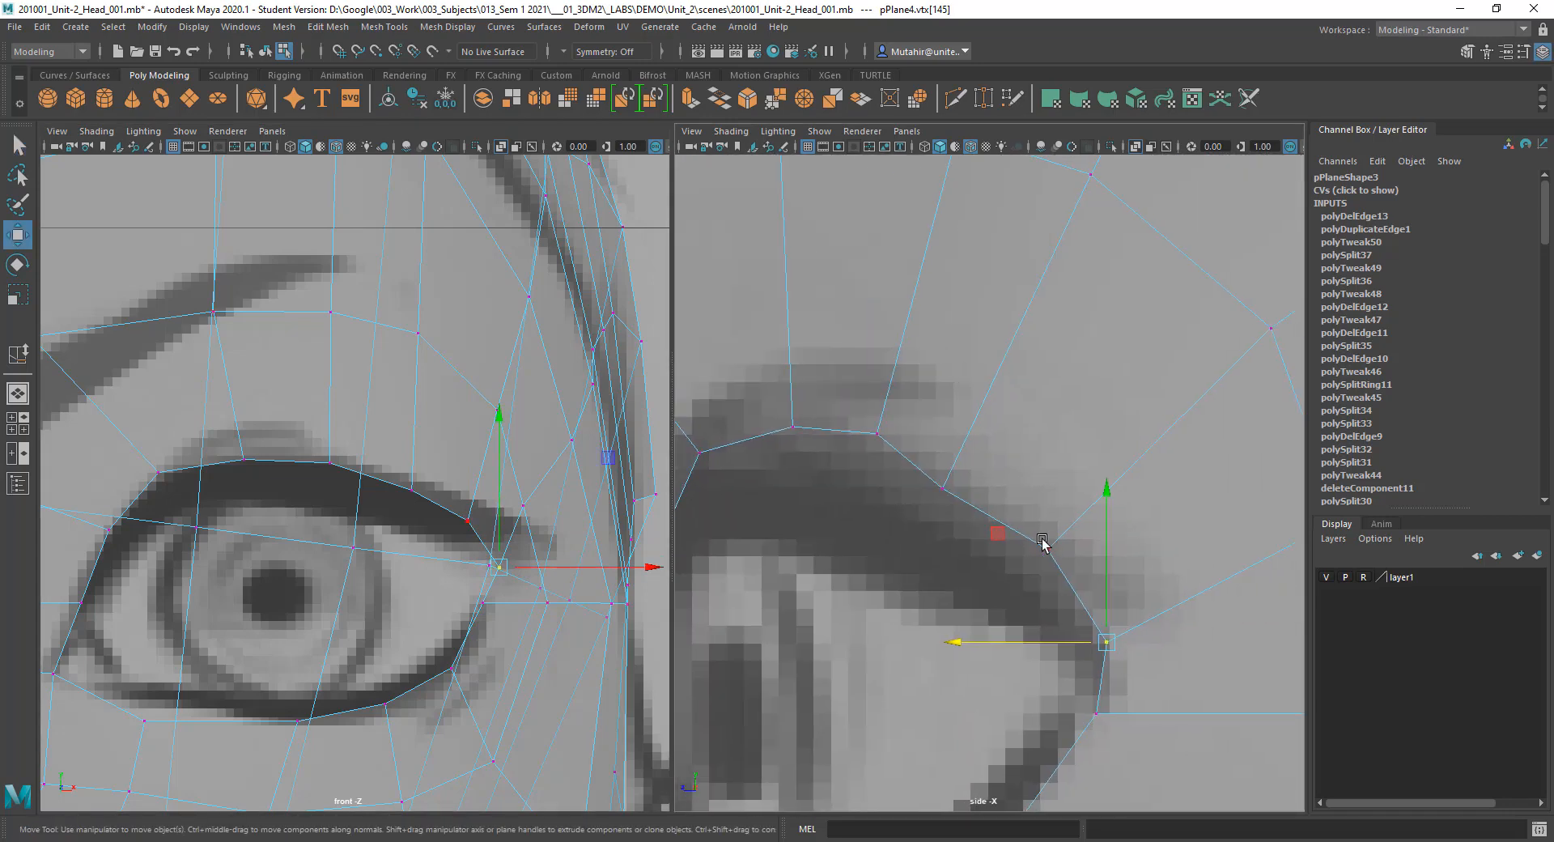
{"action": "left_click", "coordinate": [943, 488]}
{"action": "left_click_drag", "start_coordinate": [942, 488], "coordinate": [950, 476]}
{"action": "key", "text": "q"}
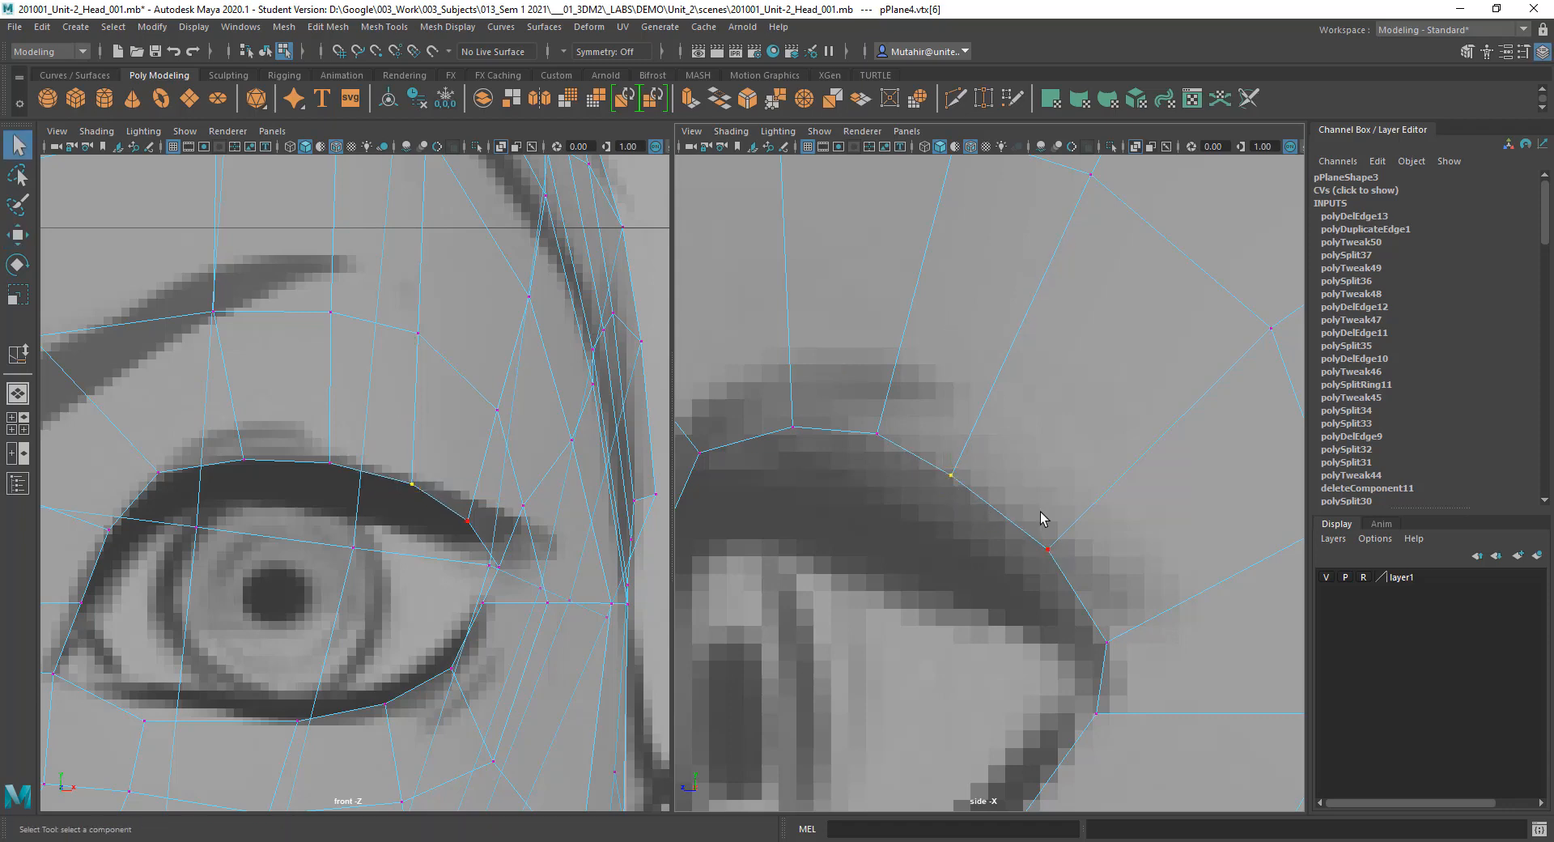
{"action": "left_click", "coordinate": [1048, 551]}
{"action": "key", "text": "w"}
{"action": "left_click_drag", "start_coordinate": [1051, 555], "coordinate": [1042, 555]}
{"action": "key", "text": "q"}
{"action": "key", "text": "w"}
{"action": "left_click", "coordinate": [793, 426]}
{"action": "key", "text": "q"}
{"action": "scroll", "coordinate": [931, 507], "scroll_direction": "down", "scroll_amount": 5}
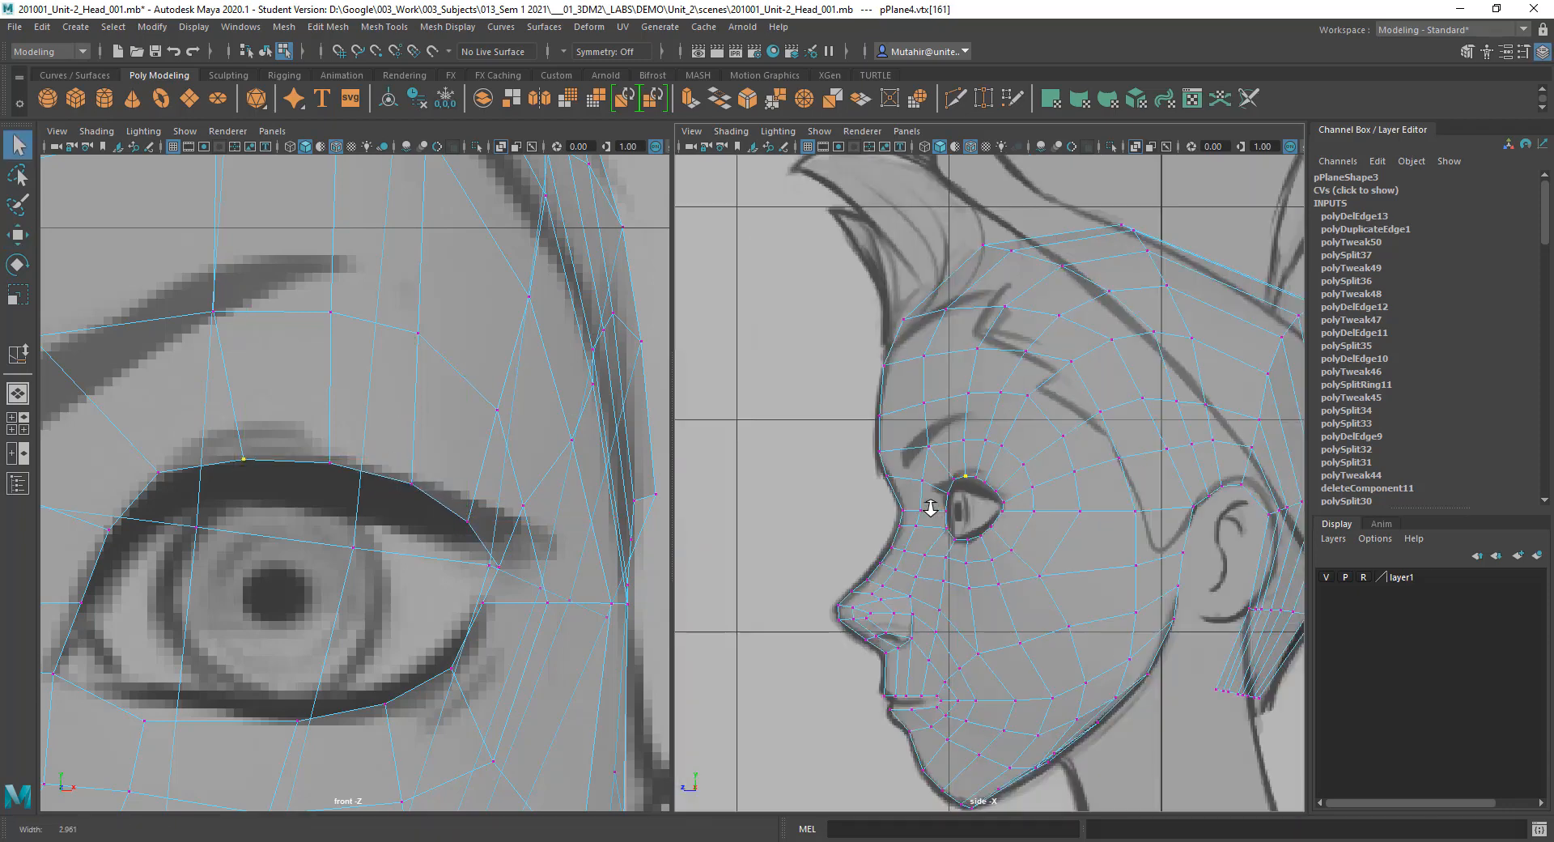
{"action": "scroll", "coordinate": [931, 508], "scroll_direction": "up", "scroll_amount": 1}
{"action": "left_click", "coordinate": [827, 421]}
Step: Turn off X-Ray display in the front view to show the face as opaque shading
{"action": "scroll", "coordinate": [320, 506], "scroll_direction": "down", "scroll_amount": 5}
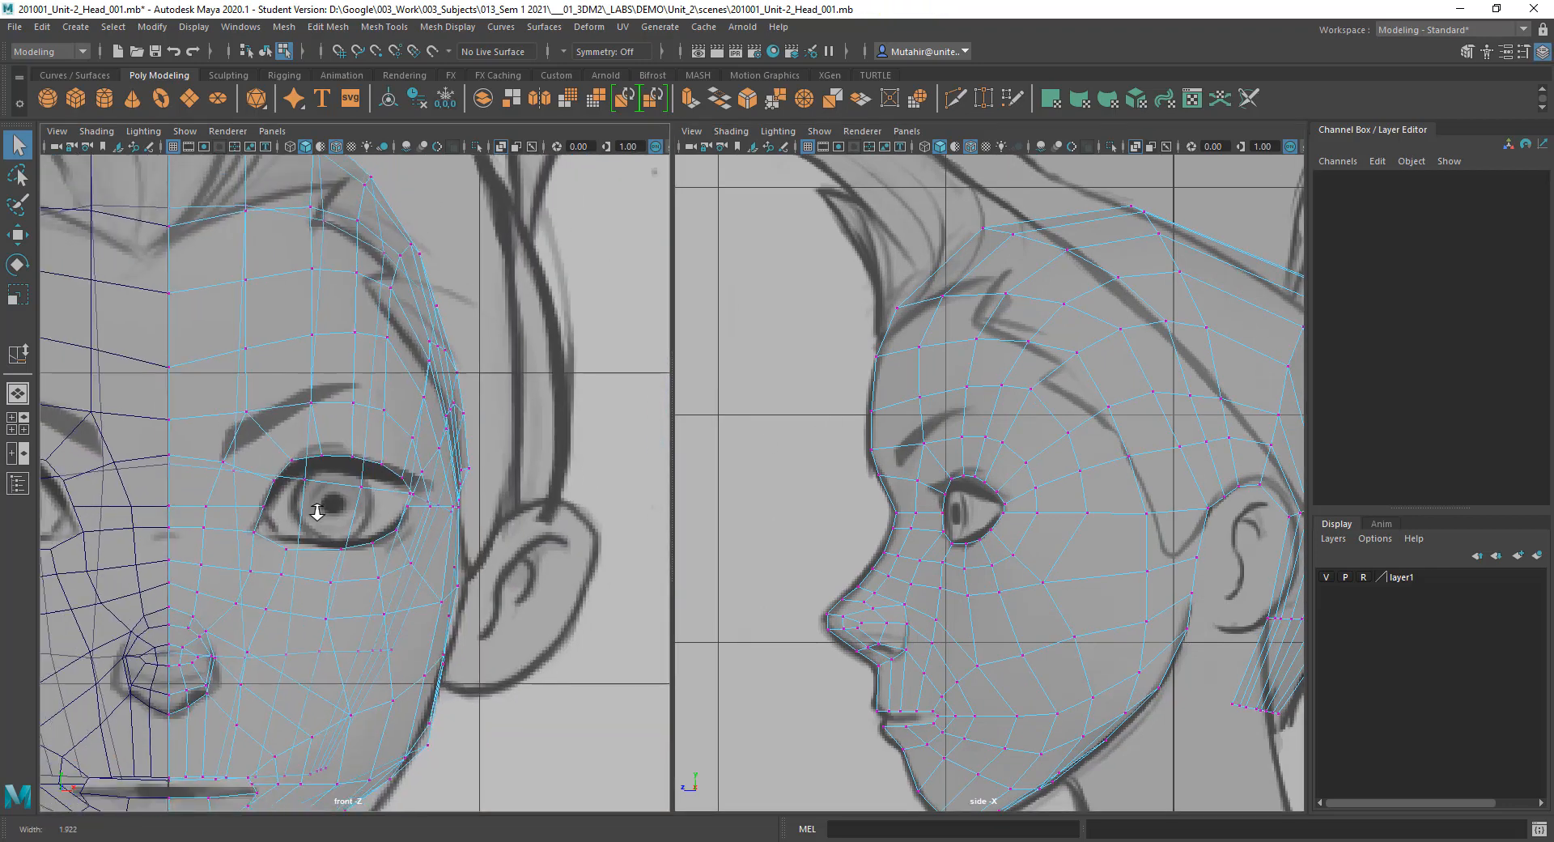
{"action": "scroll", "coordinate": [317, 534], "scroll_direction": "up", "scroll_amount": 2}
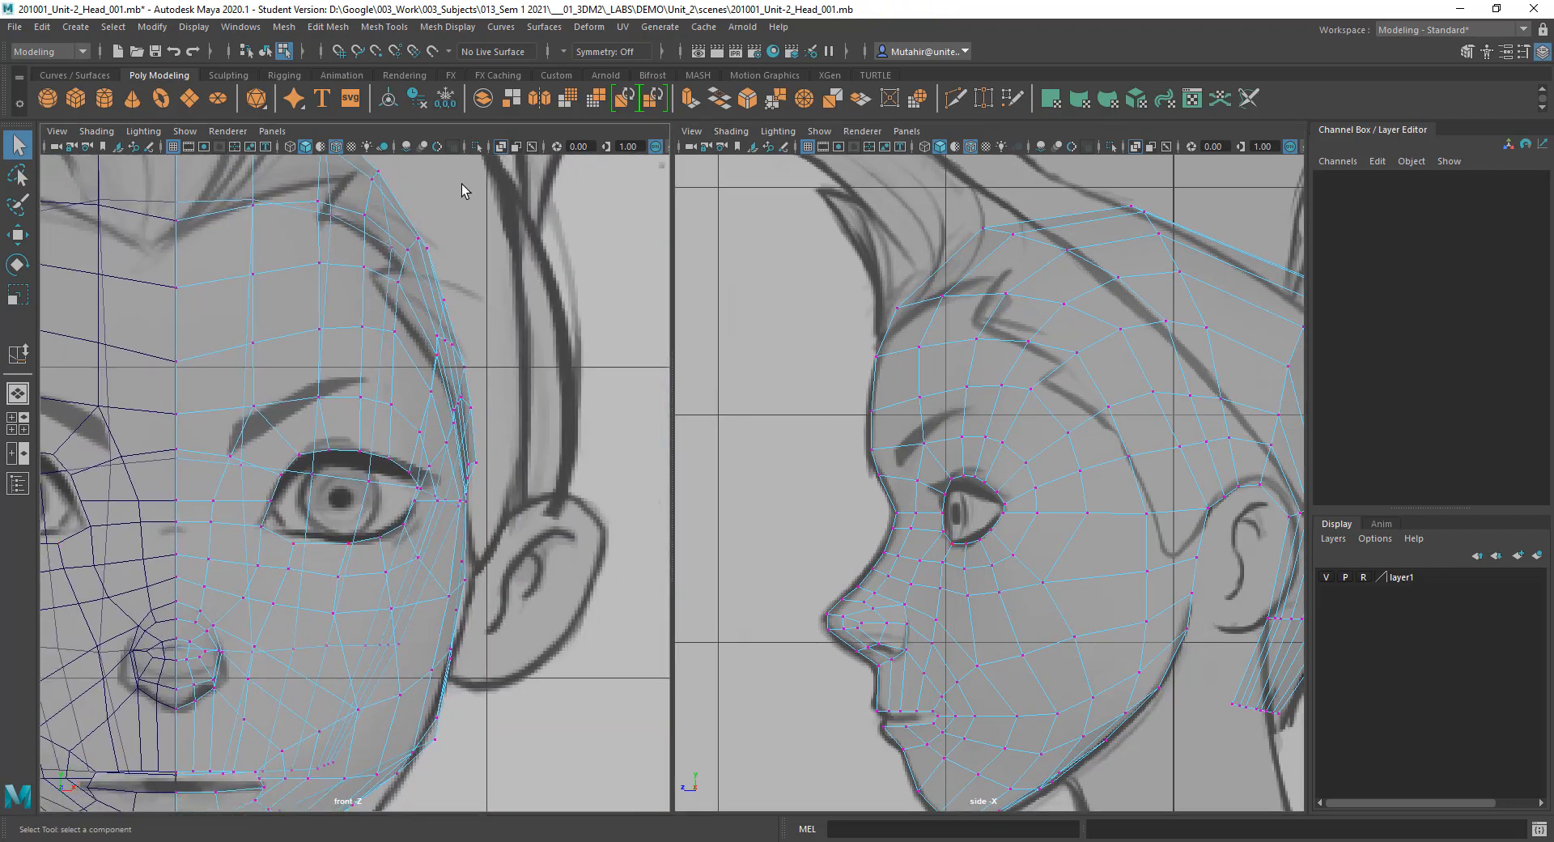
{"action": "left_click", "coordinate": [500, 148]}
{"action": "middle_click_drag", "start_coordinate": [416, 559], "coordinate": [508, 348], "text": "alt"}
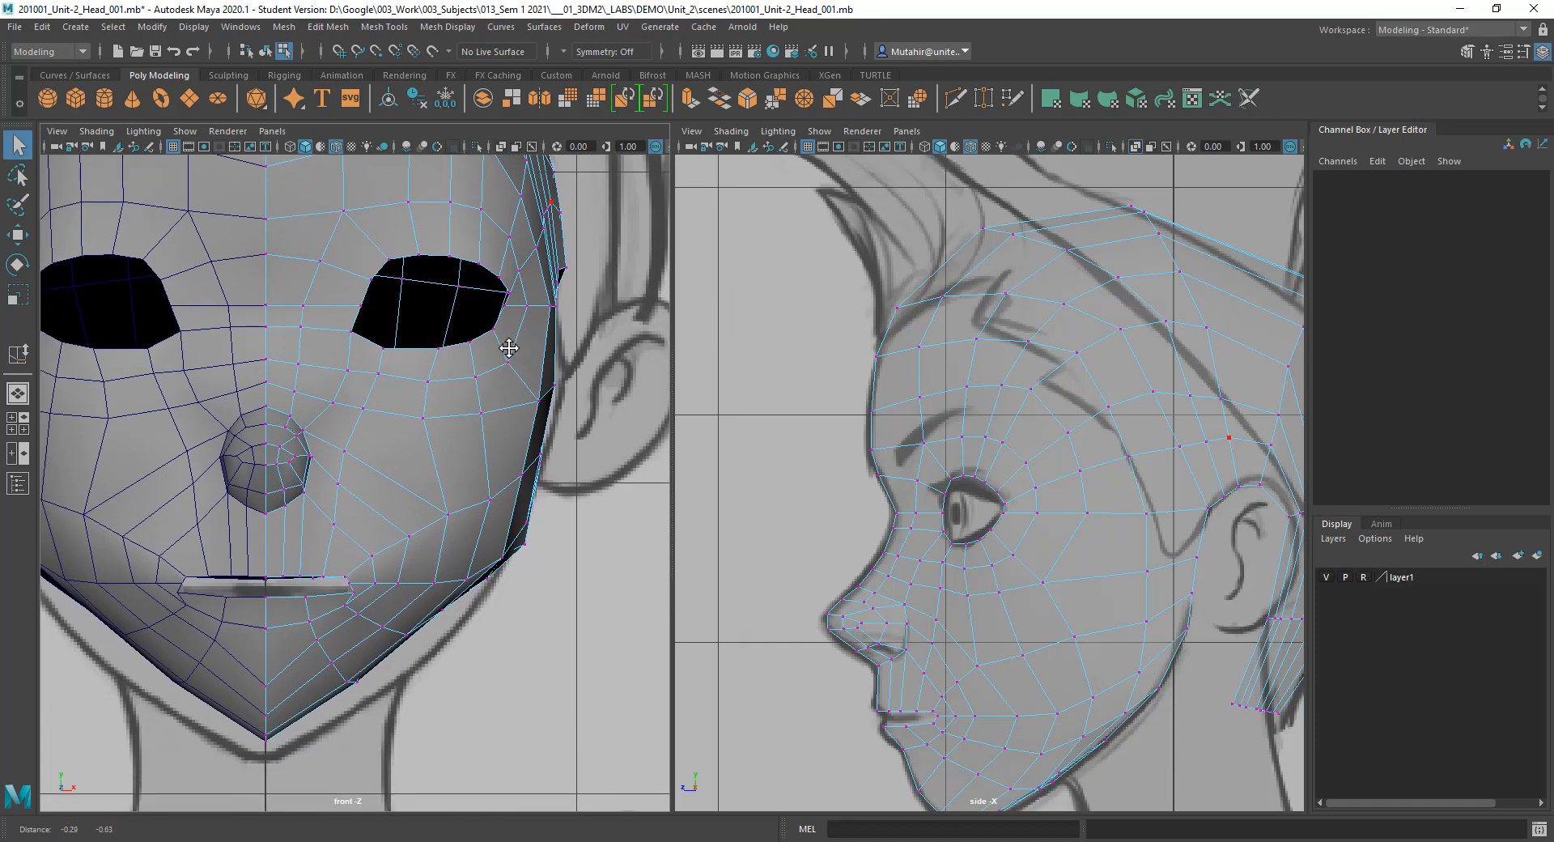
Step: Slide the horizontal edge across the nose bridge between the eyes slightly downward in the front view
{"action": "scroll", "coordinate": [381, 344], "scroll_direction": "up", "scroll_amount": 3}
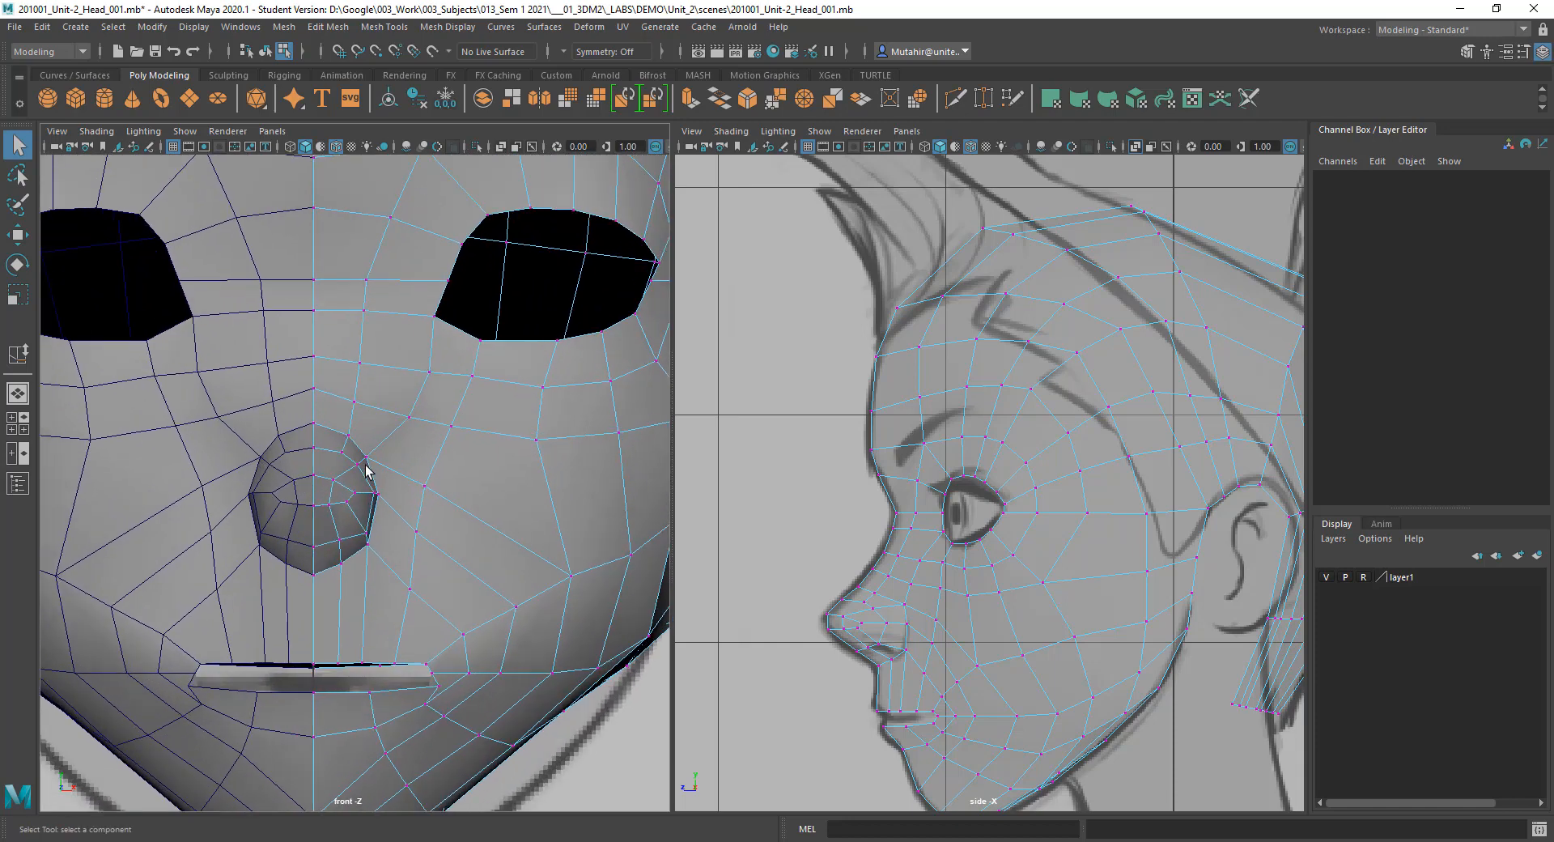
{"action": "right_click_drag", "start_coordinate": [368, 354], "coordinate": [364, 306]}
{"action": "left_click", "coordinate": [295, 380]}
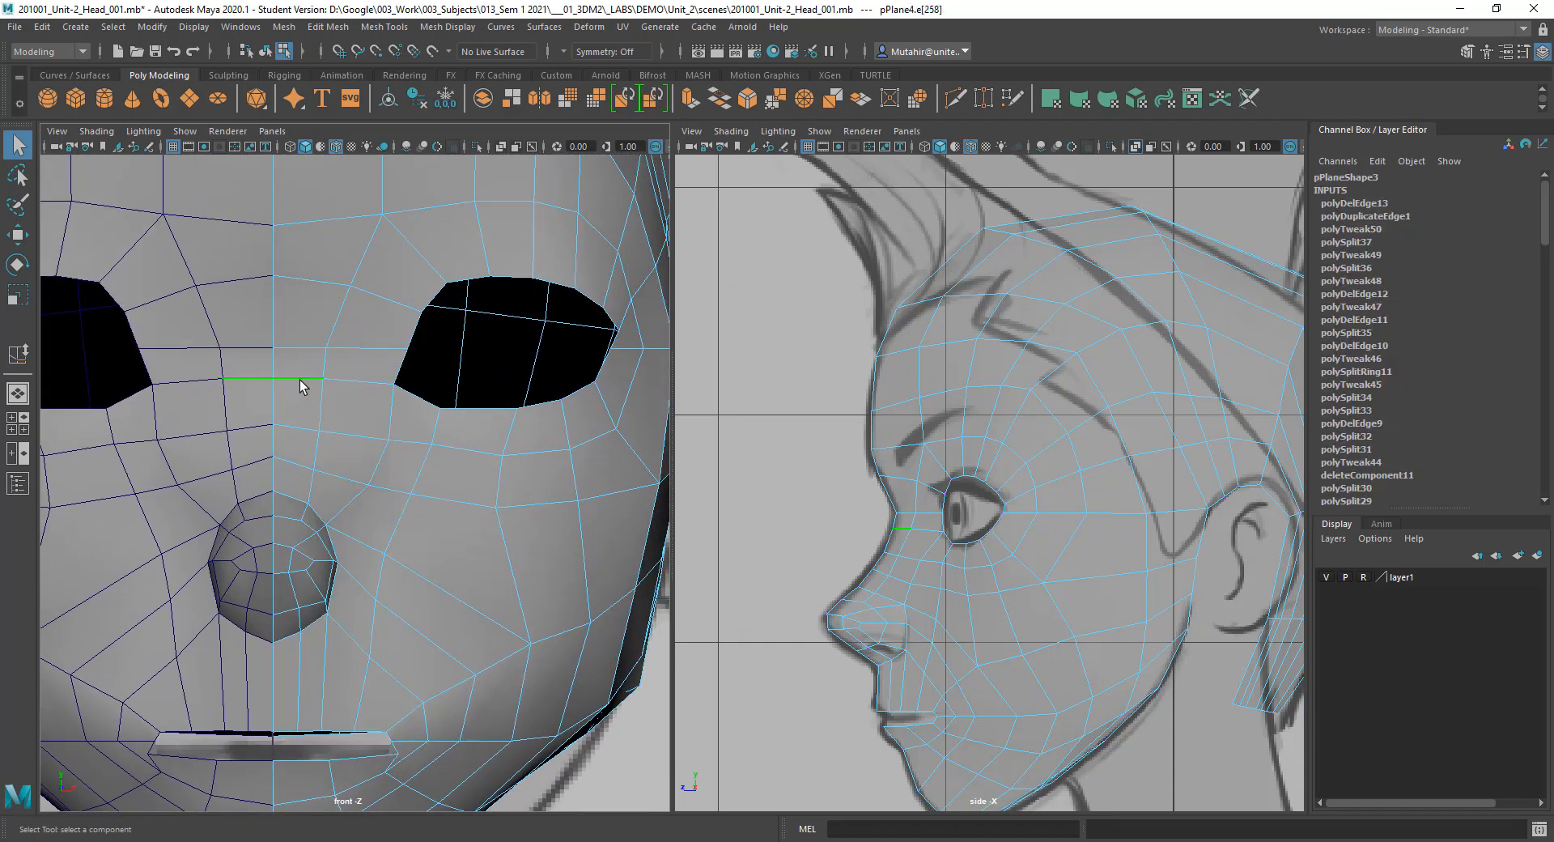
{"action": "key", "text": "w"}
{"action": "key", "text": "y"}
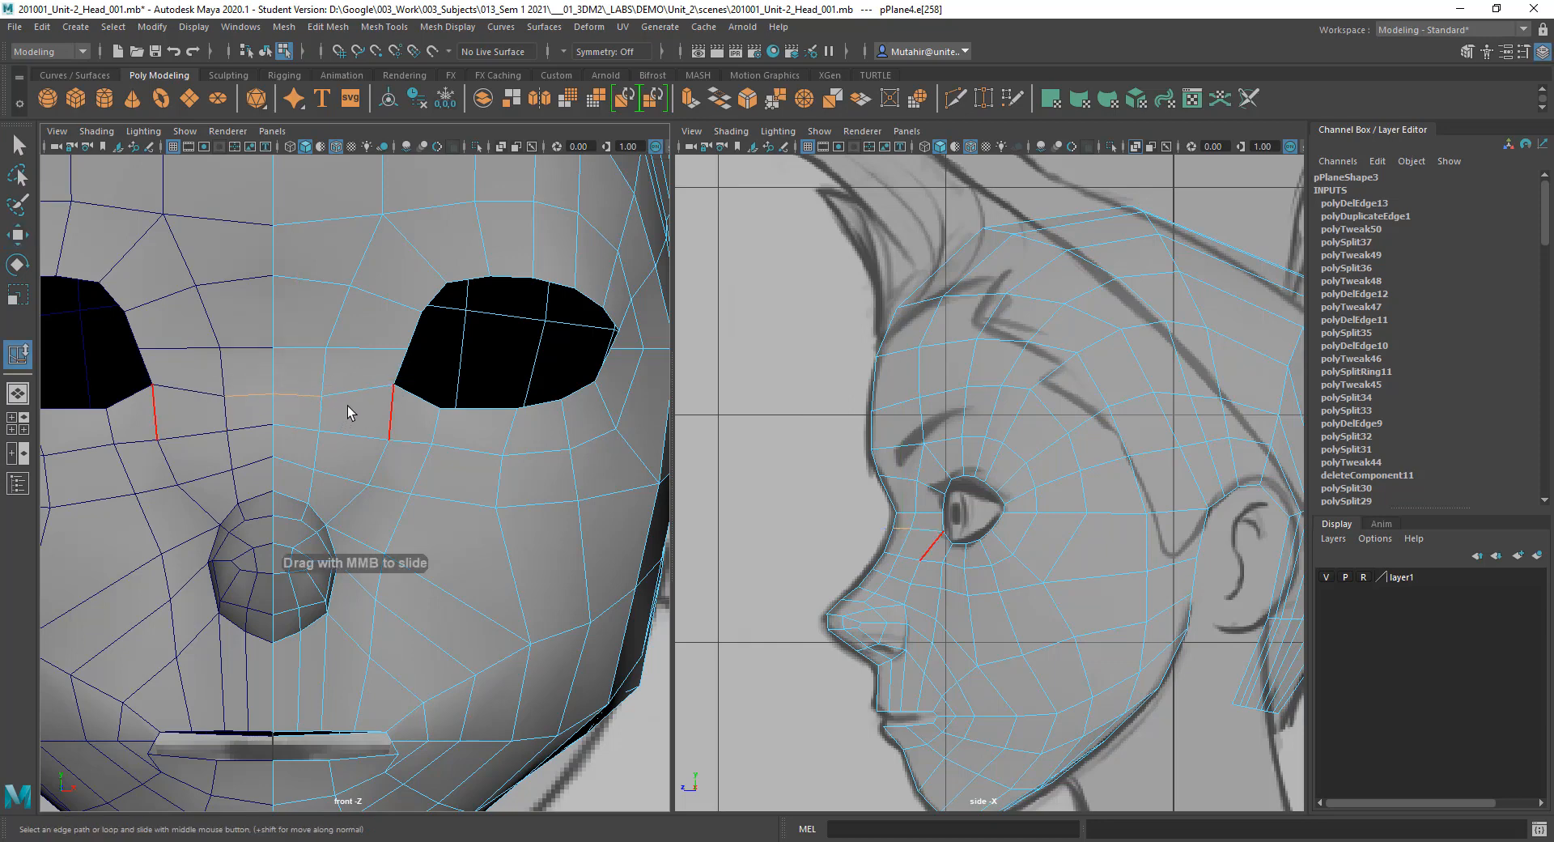
{"action": "key", "text": "q"}
Step: Slide the horizontal edge just above the nose tip along the bridge to even out the spacing
{"action": "left_click", "coordinate": [296, 464]}
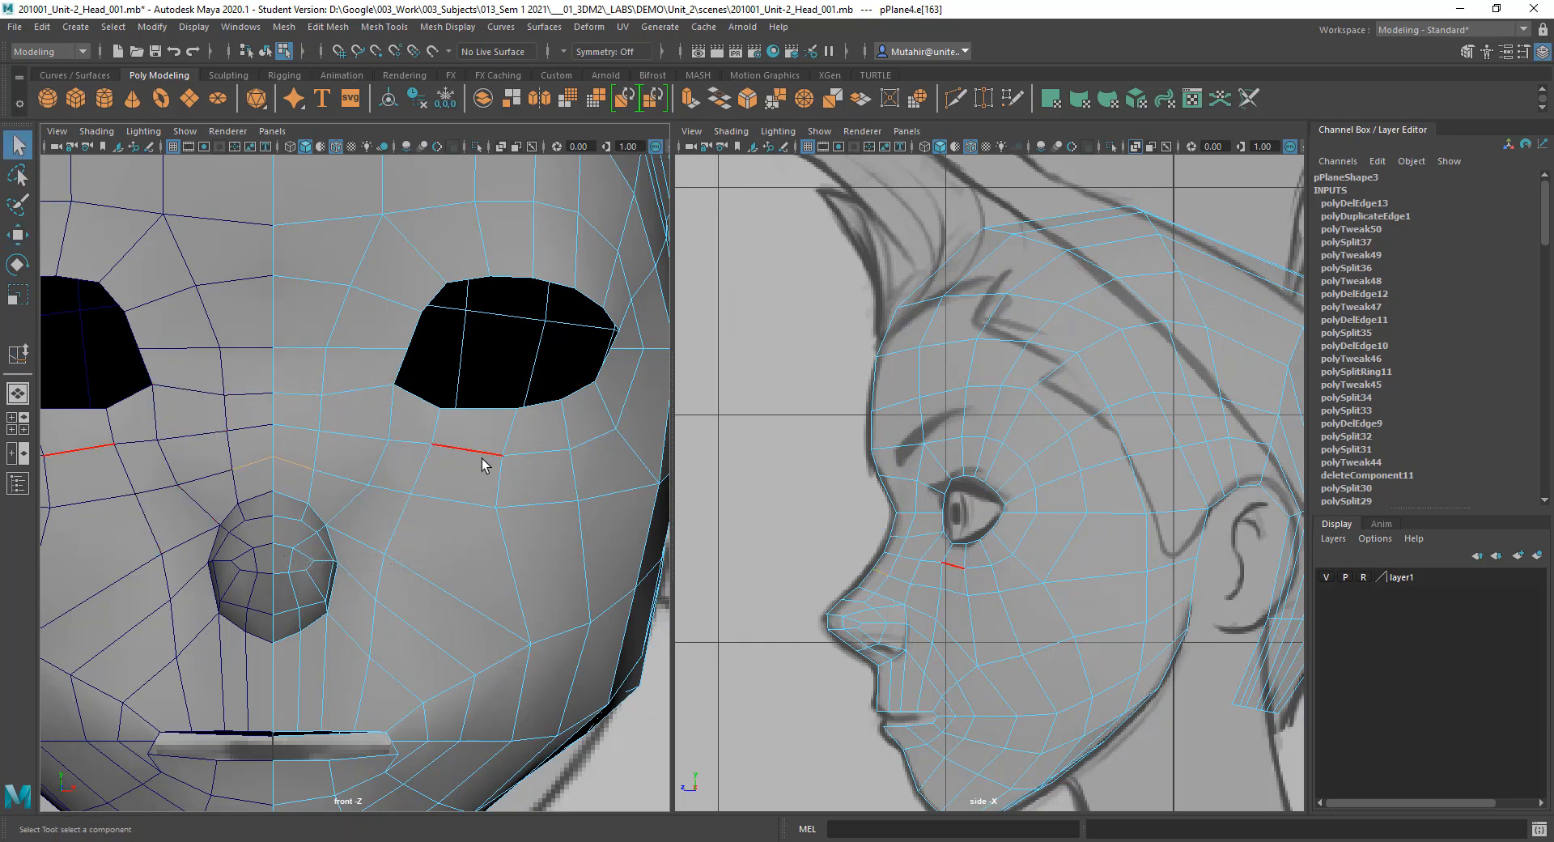
{"action": "key", "text": "y"}
{"action": "key", "text": "q"}
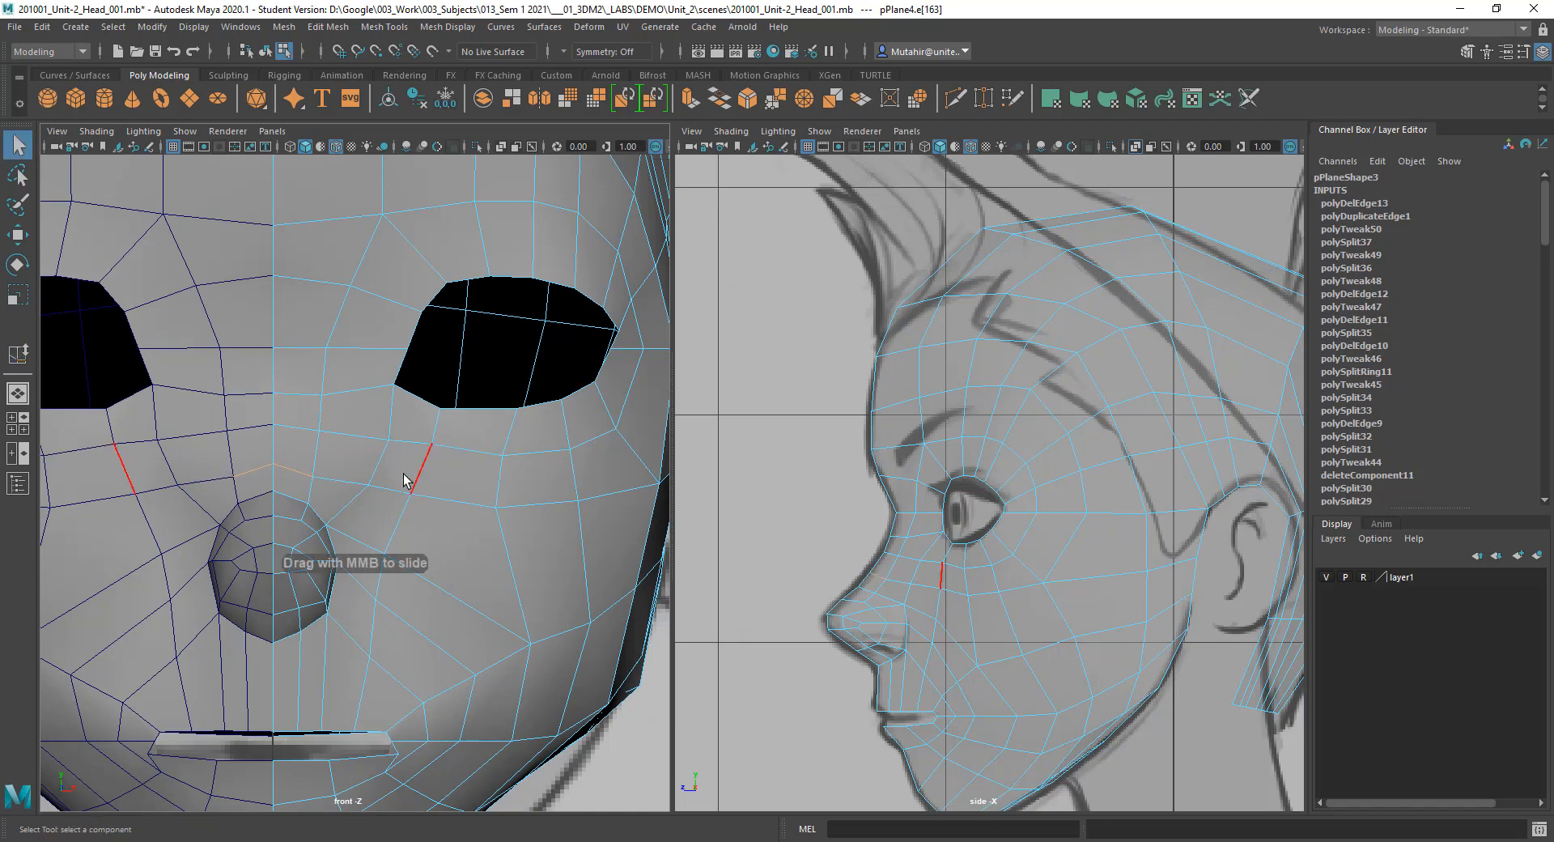
{"action": "key", "text": "y"}
{"action": "key", "text": "q"}
Step: Make the head mesh see-through in the front view to compare the eye area with the reference drawing
{"action": "middle_click_drag", "start_coordinate": [447, 488], "coordinate": [436, 510], "text": "alt"}
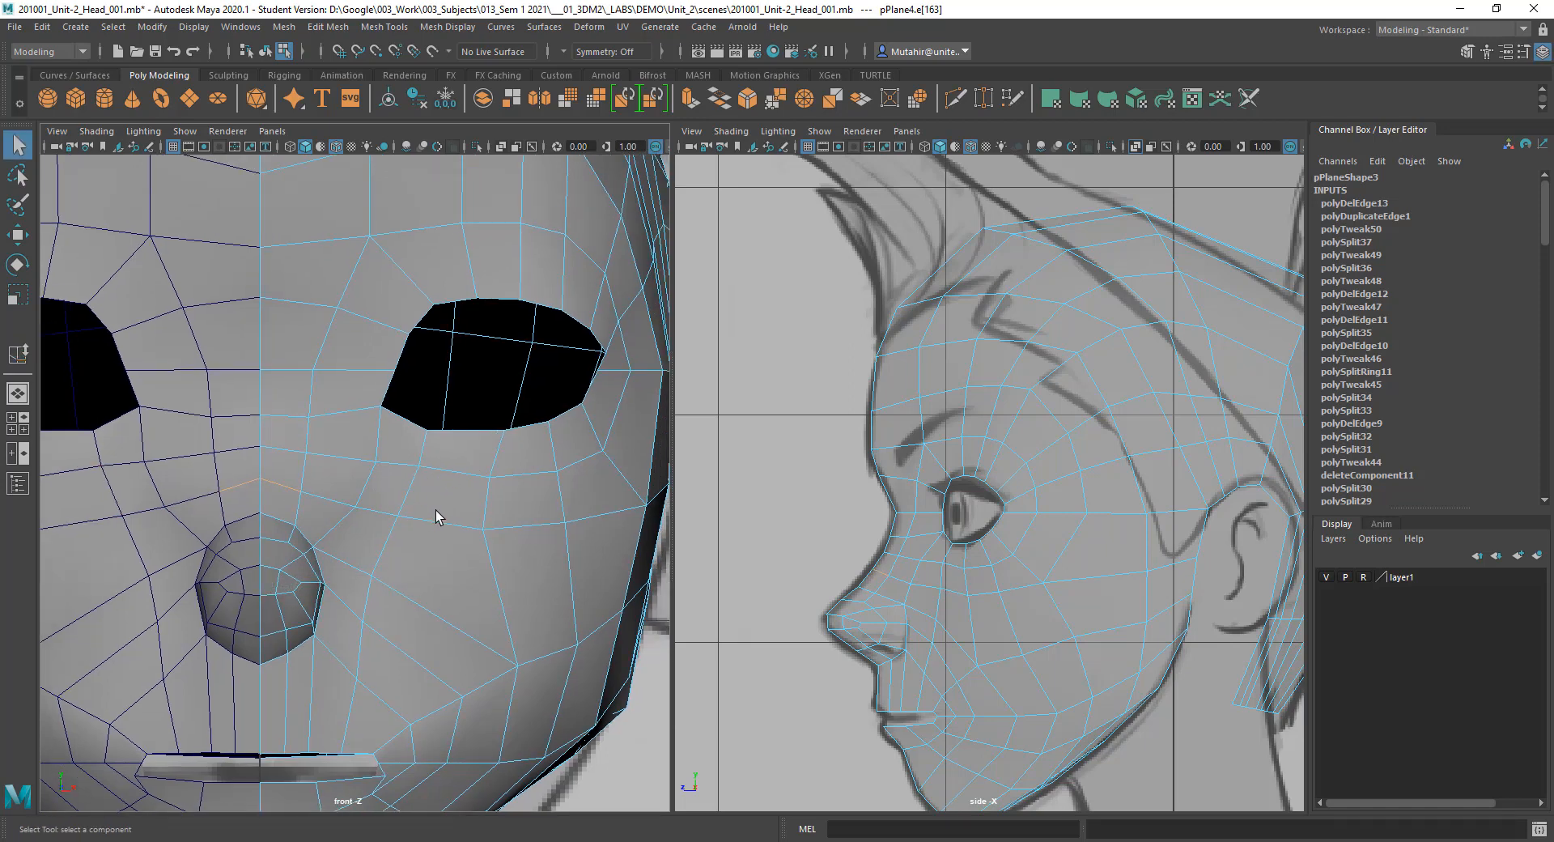
{"action": "middle_click_drag", "start_coordinate": [484, 460], "coordinate": [405, 503], "text": "alt"}
{"action": "key", "text": "4"}
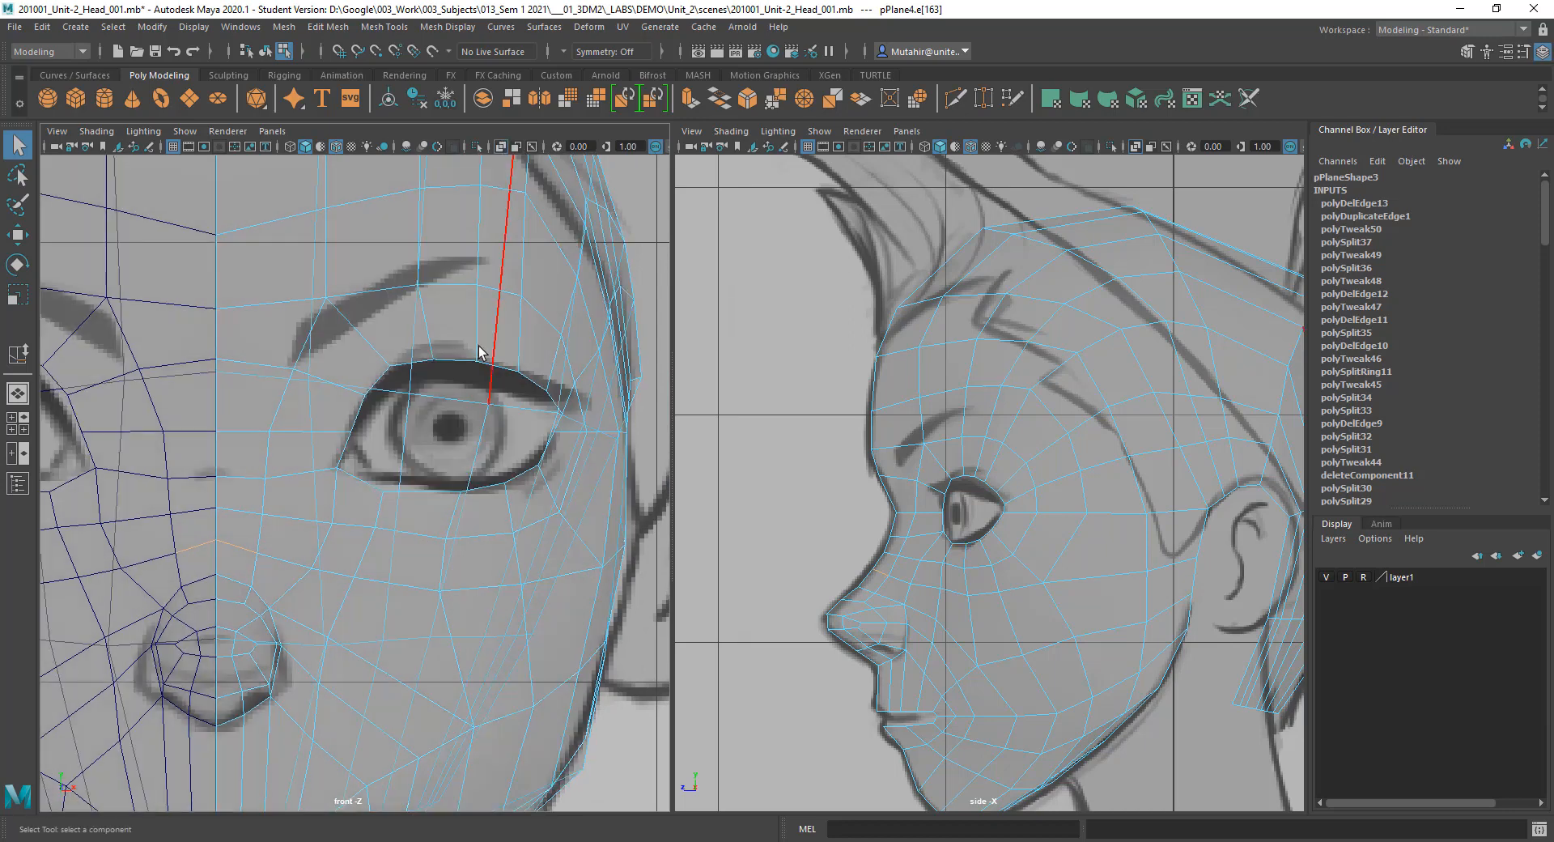
Step: Position the vertex at the eye's inner corner on the drawn eye and select the adjacent lower-lid vertex in the front view
{"action": "scroll", "coordinate": [410, 550], "scroll_direction": "up", "scroll_amount": 10}
{"action": "middle_click_drag", "start_coordinate": [355, 634], "coordinate": [374, 492], "text": "alt"}
{"action": "right_click_drag", "start_coordinate": [357, 434], "coordinate": [293, 434]}
{"action": "left_click_drag", "start_coordinate": [274, 500], "coordinate": [319, 549]}
{"action": "key", "text": "w"}
{"action": "key", "text": "q"}
{"action": "middle_click_drag", "start_coordinate": [372, 695], "coordinate": [384, 538], "text": "alt"}
{"action": "left_click_drag", "start_coordinate": [410, 599], "coordinate": [526, 681]}
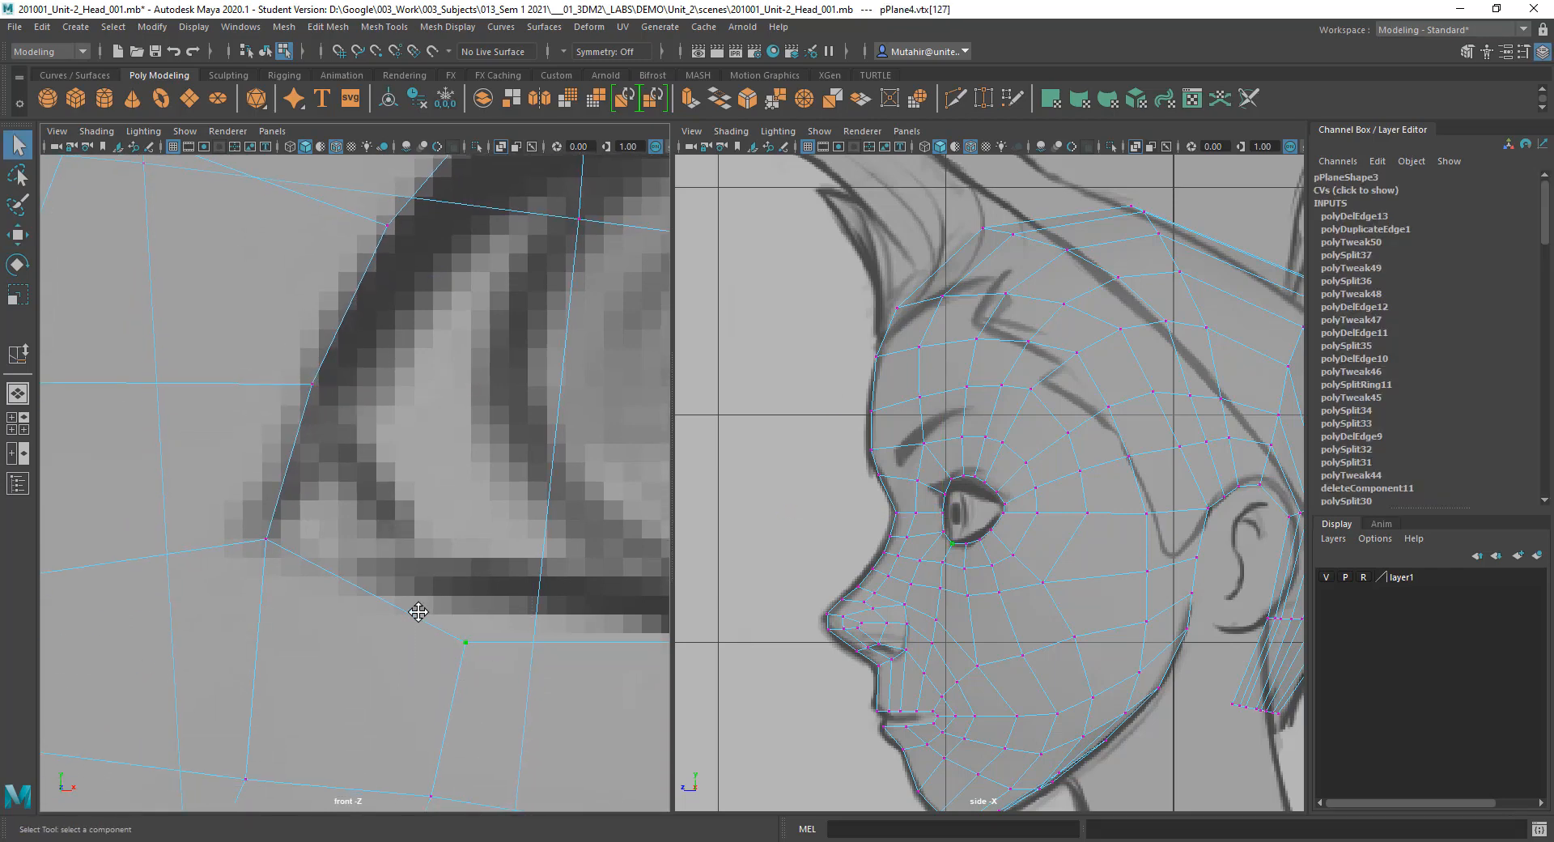
Step: Compare the eye opening with the reference drawing by alternating X-Ray display and opaque shading in the front view
{"action": "scroll", "coordinate": [420, 613], "scroll_direction": "down", "scroll_amount": 8}
{"action": "scroll", "coordinate": [508, 595], "scroll_direction": "up", "scroll_amount": 2}
{"action": "left_click", "coordinate": [502, 147]}
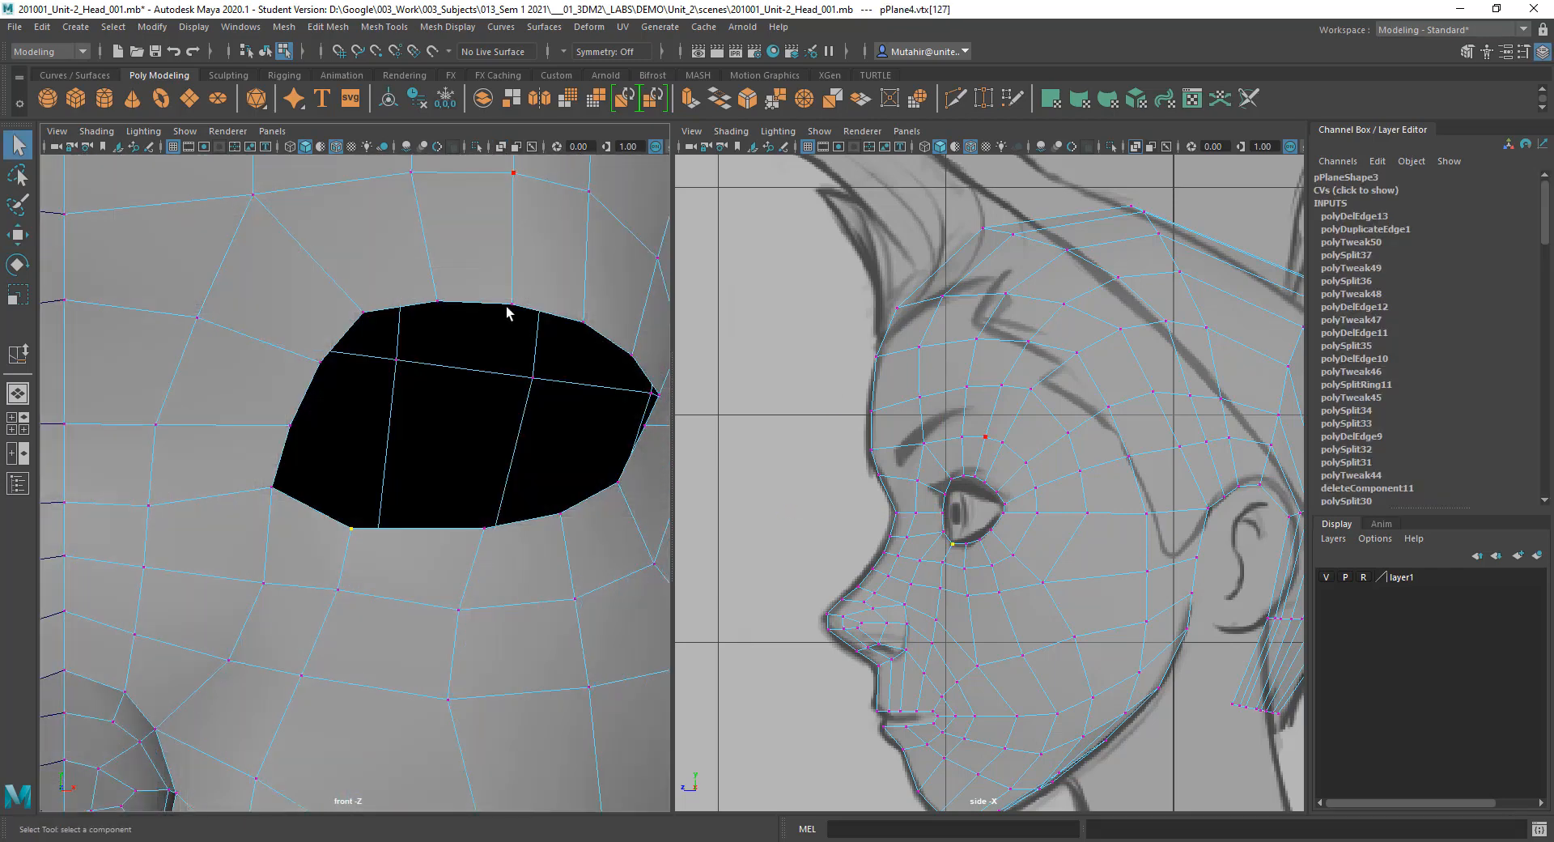
{"action": "middle_click_drag", "start_coordinate": [457, 574], "coordinate": [426, 616], "text": "alt"}
{"action": "scroll", "coordinate": [433, 589], "scroll_direction": "down", "scroll_amount": 6}
{"action": "scroll", "coordinate": [433, 596], "scroll_direction": "up", "scroll_amount": 3}
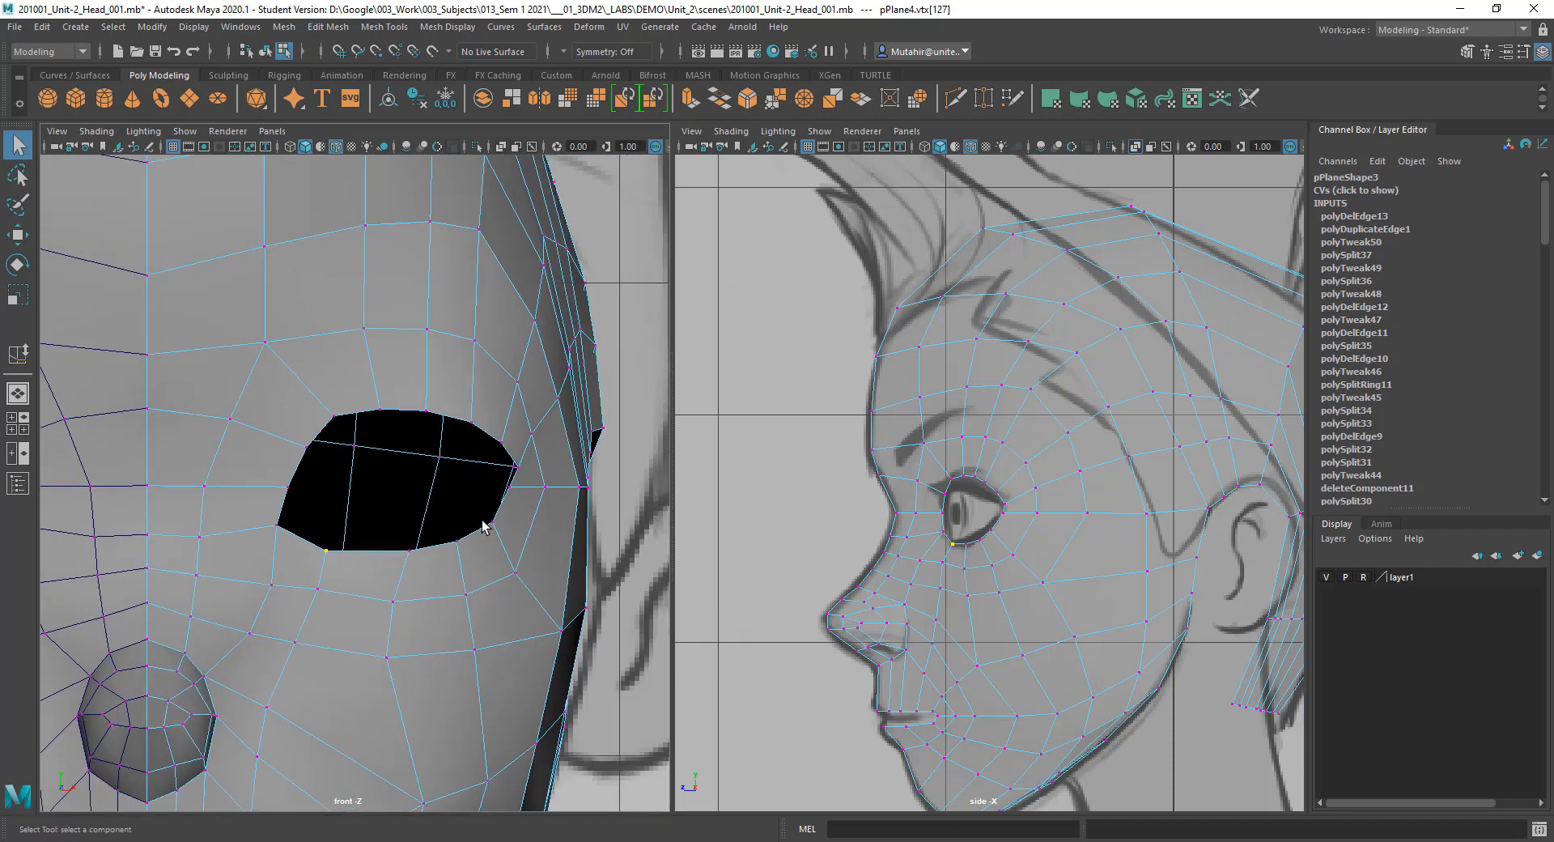
{"action": "left_click", "coordinate": [501, 147]}
{"action": "scroll", "coordinate": [445, 352], "scroll_direction": "up", "scroll_amount": 1}
{"action": "scroll", "coordinate": [445, 352], "scroll_direction": "up", "scroll_amount": 1}
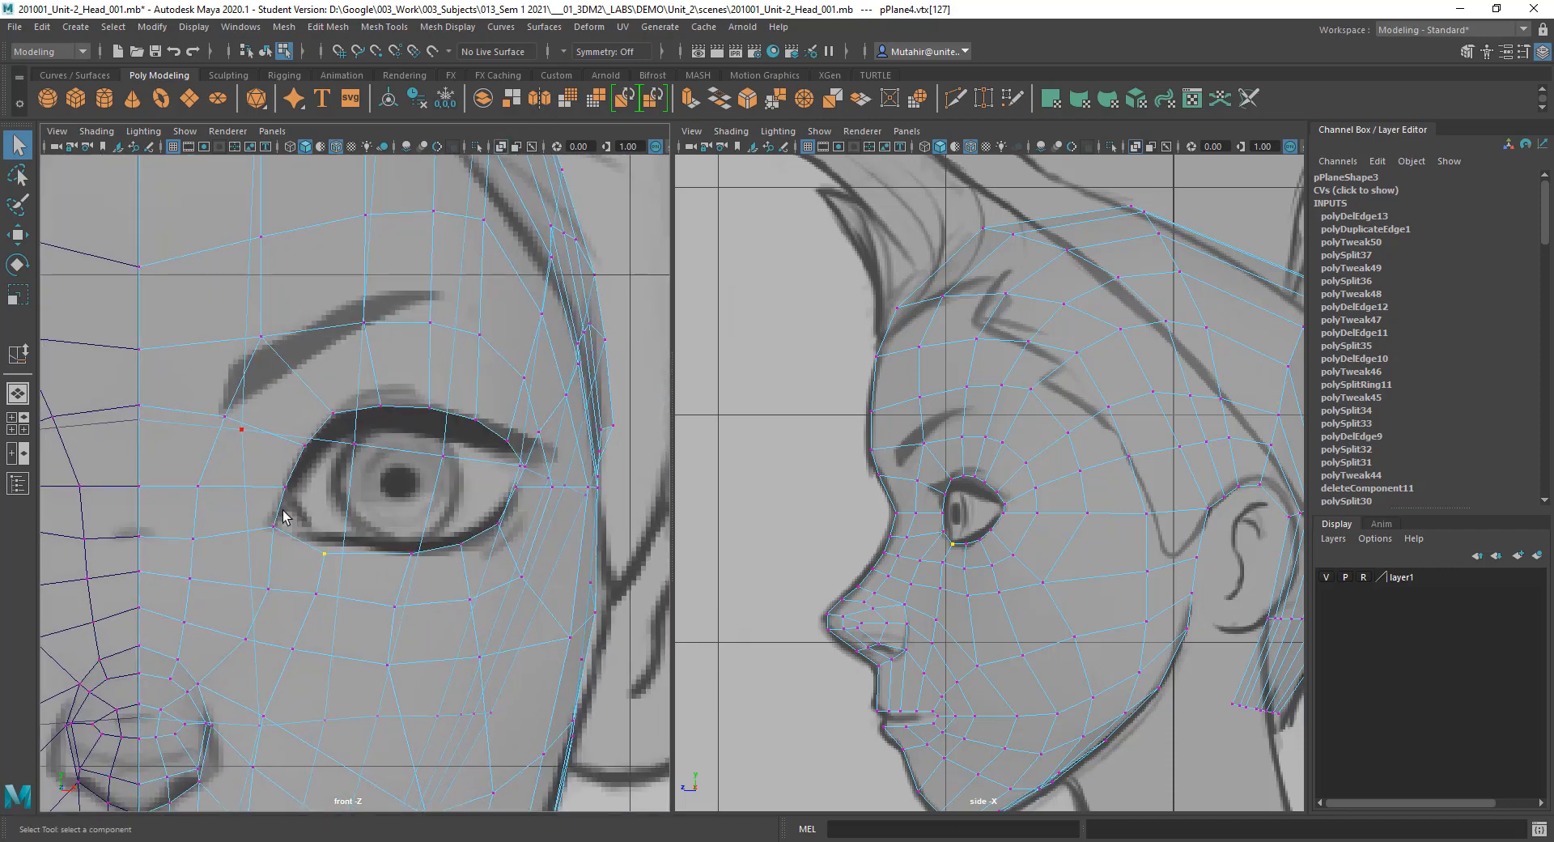
{"action": "left_click", "coordinate": [501, 147]}
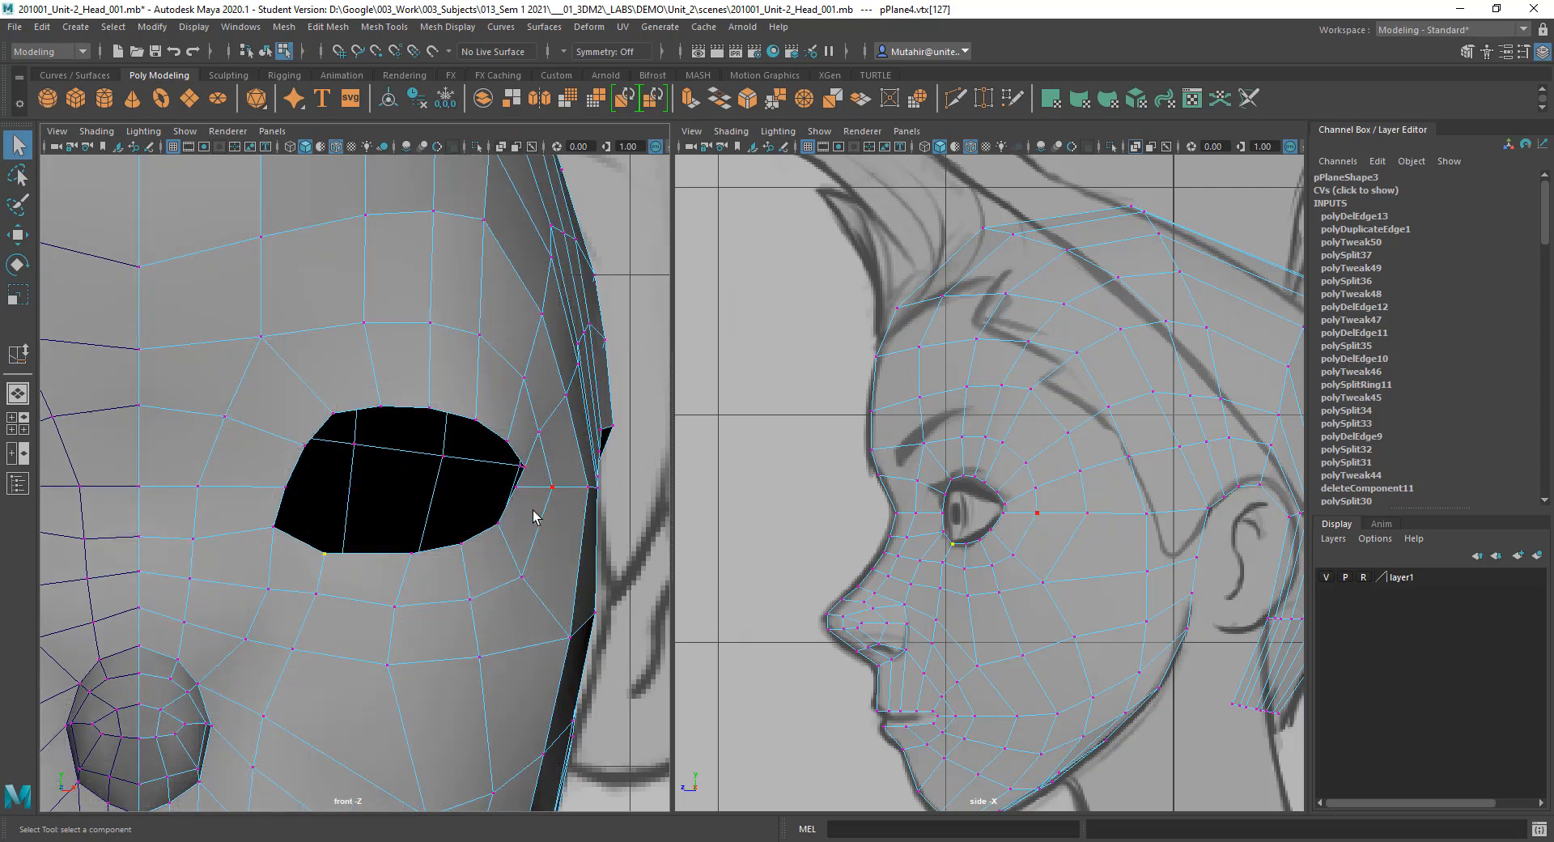
Step: Try to move the vertex at the eye's outer corner slightly downward against the drawing, and undo the move
{"action": "middle_click_drag", "start_coordinate": [539, 503], "coordinate": [402, 476], "text": "alt"}
{"action": "scroll", "coordinate": [403, 475], "scroll_direction": "up", "scroll_amount": 2}
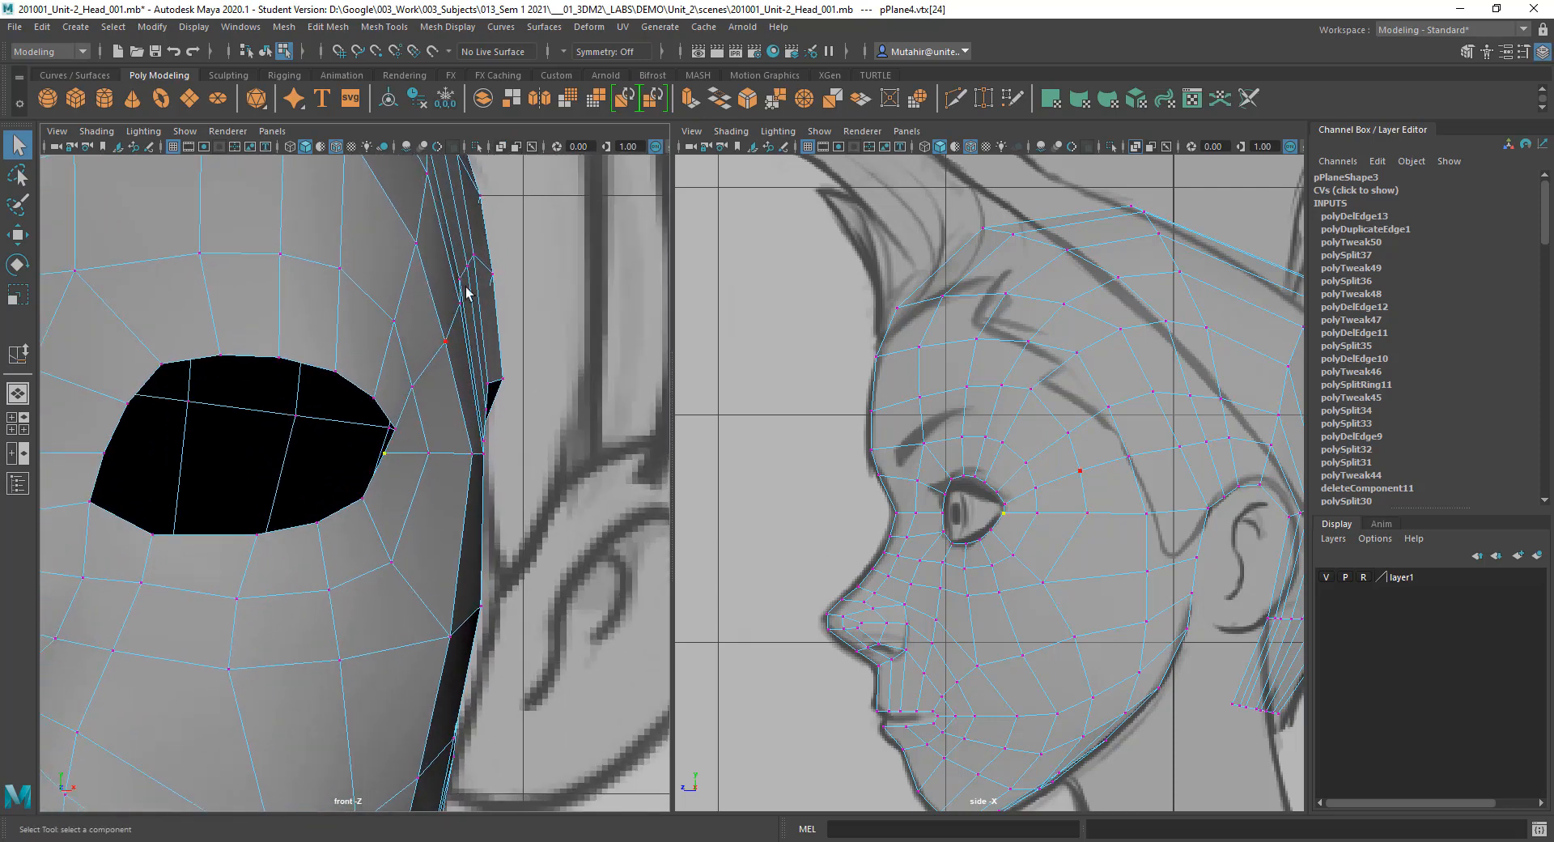
{"action": "left_click", "coordinate": [500, 147]}
{"action": "key", "text": "w"}
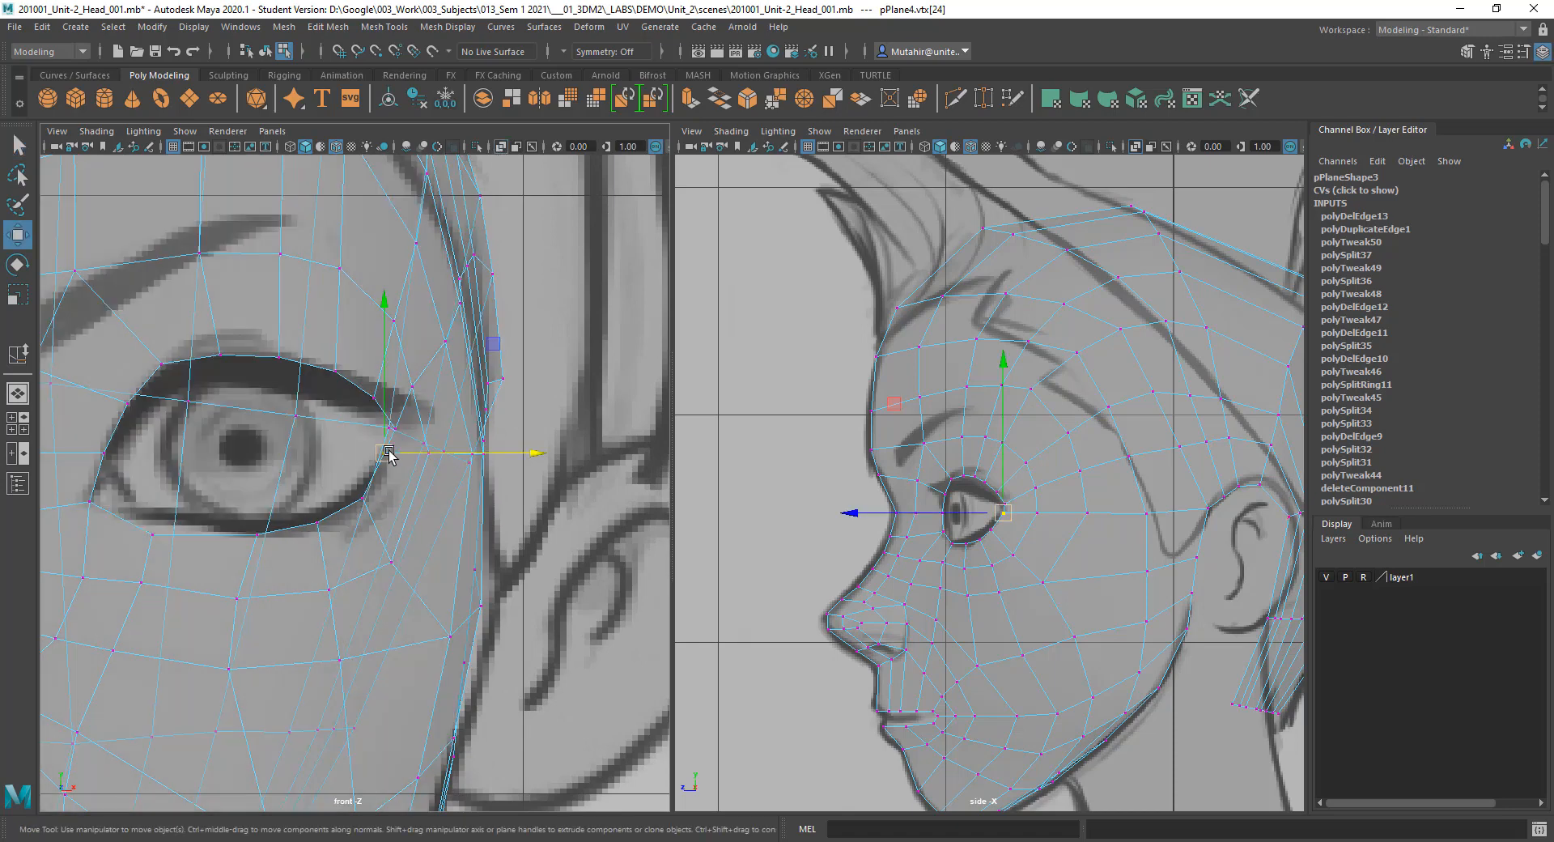
{"action": "left_click_drag", "start_coordinate": [392, 451], "coordinate": [392, 465]}
{"action": "key", "text": "q"}
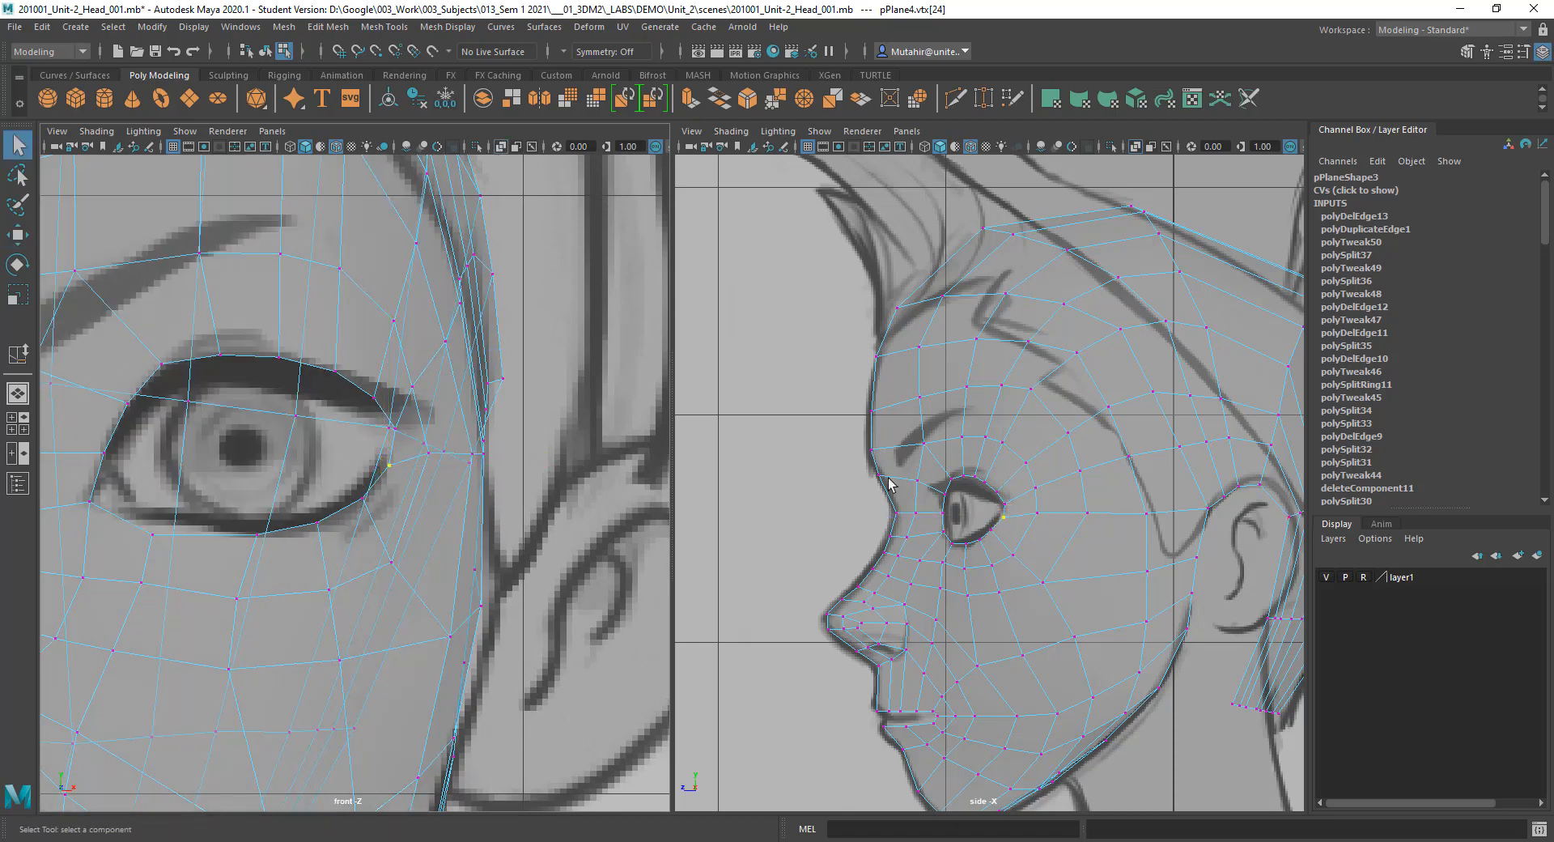
{"action": "key", "text": "alt+x"}
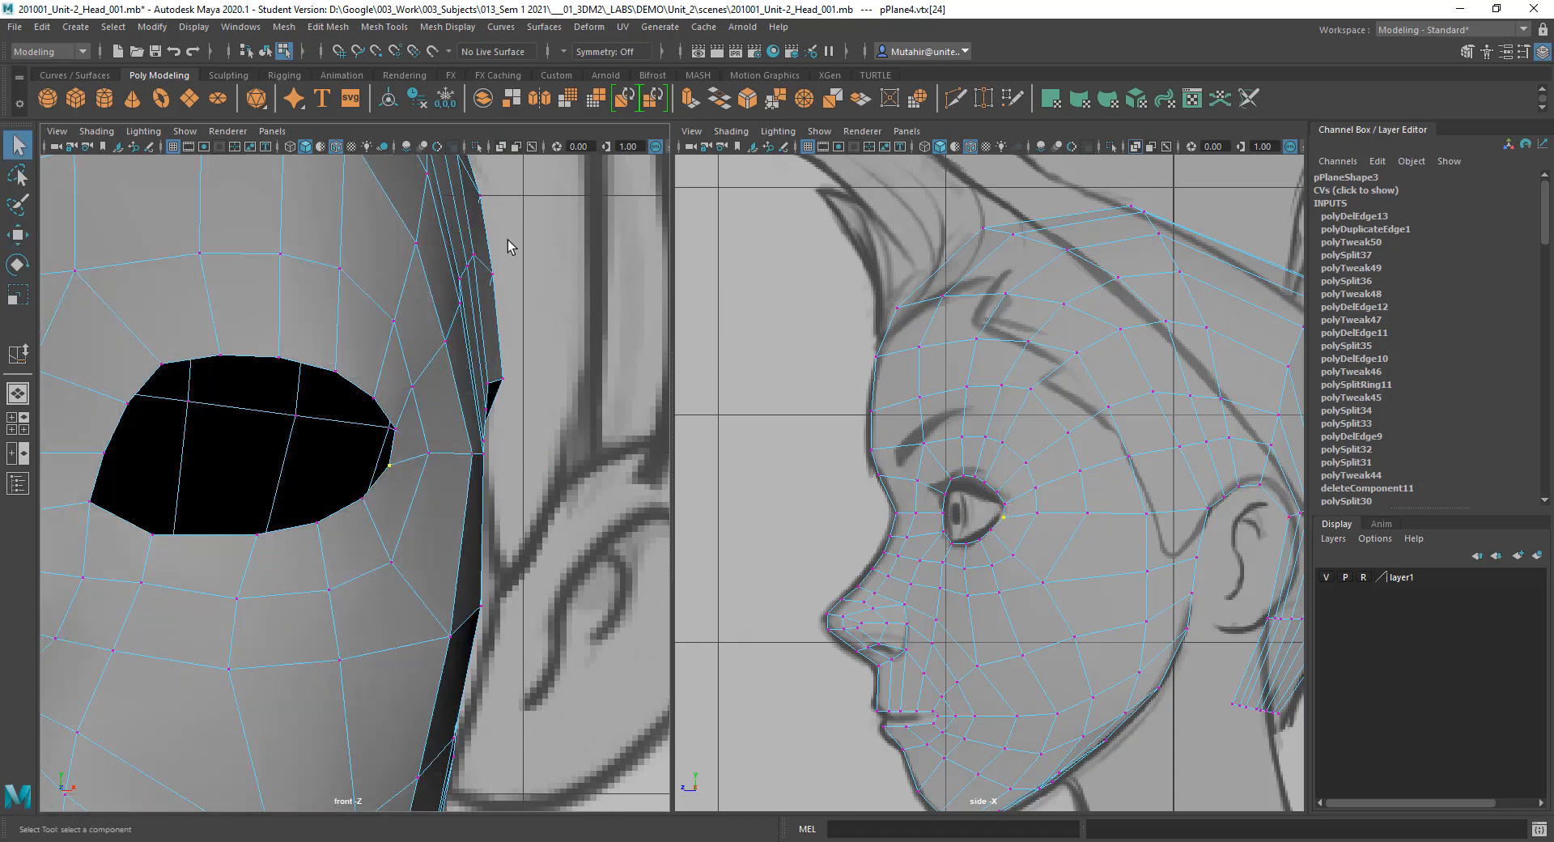
{"action": "key", "text": "ctrl+z"}
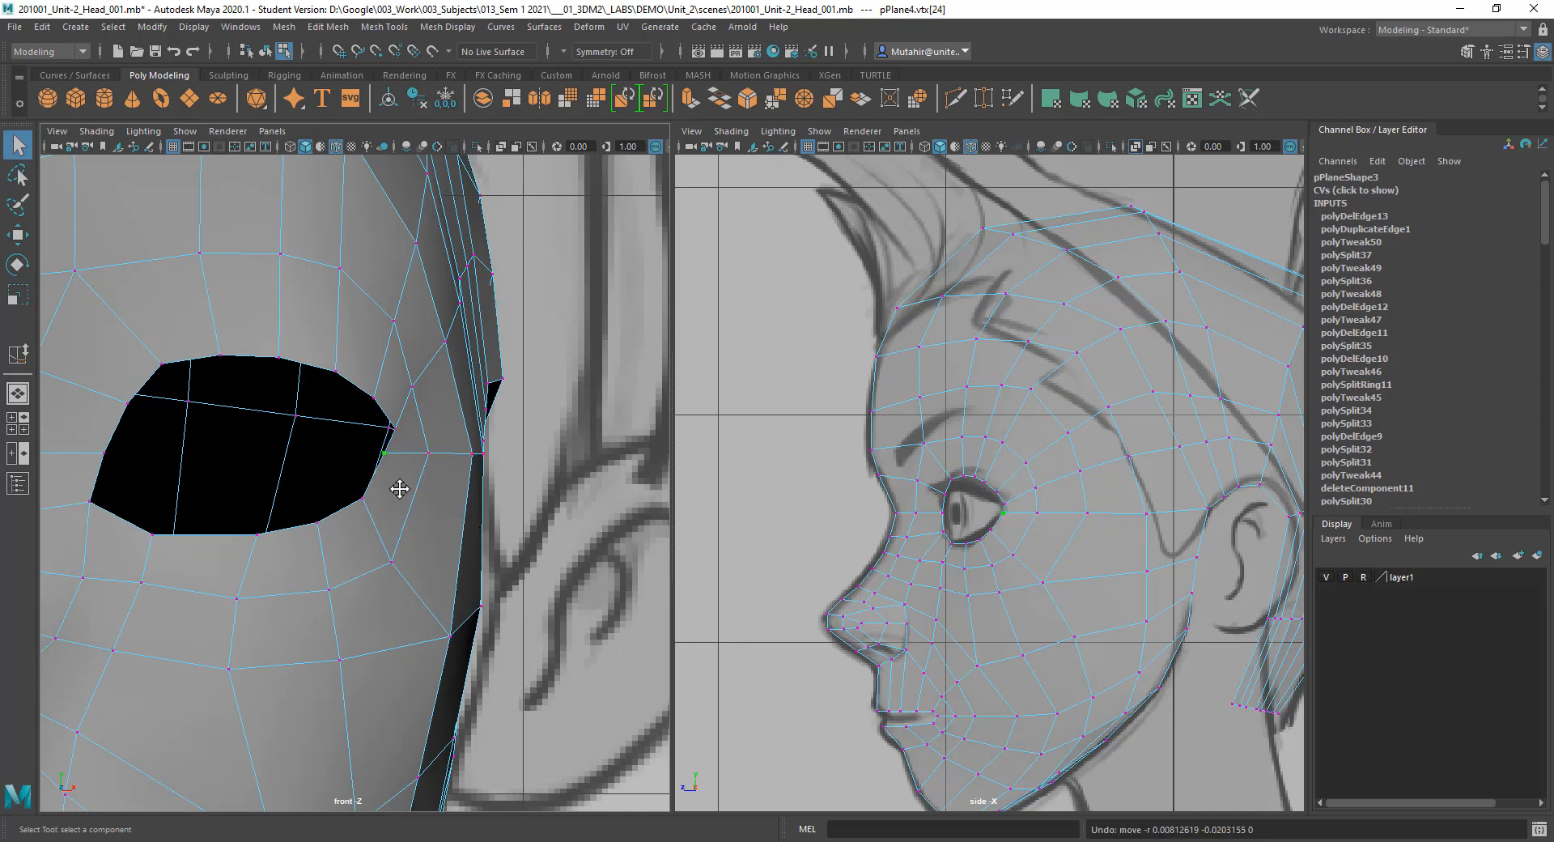
Step: Insert an edge loop with Multi-Cut from just below the eye's outer corner back toward the ear in the side view
{"action": "middle_click_drag", "start_coordinate": [399, 488], "coordinate": [504, 473], "text": "alt"}
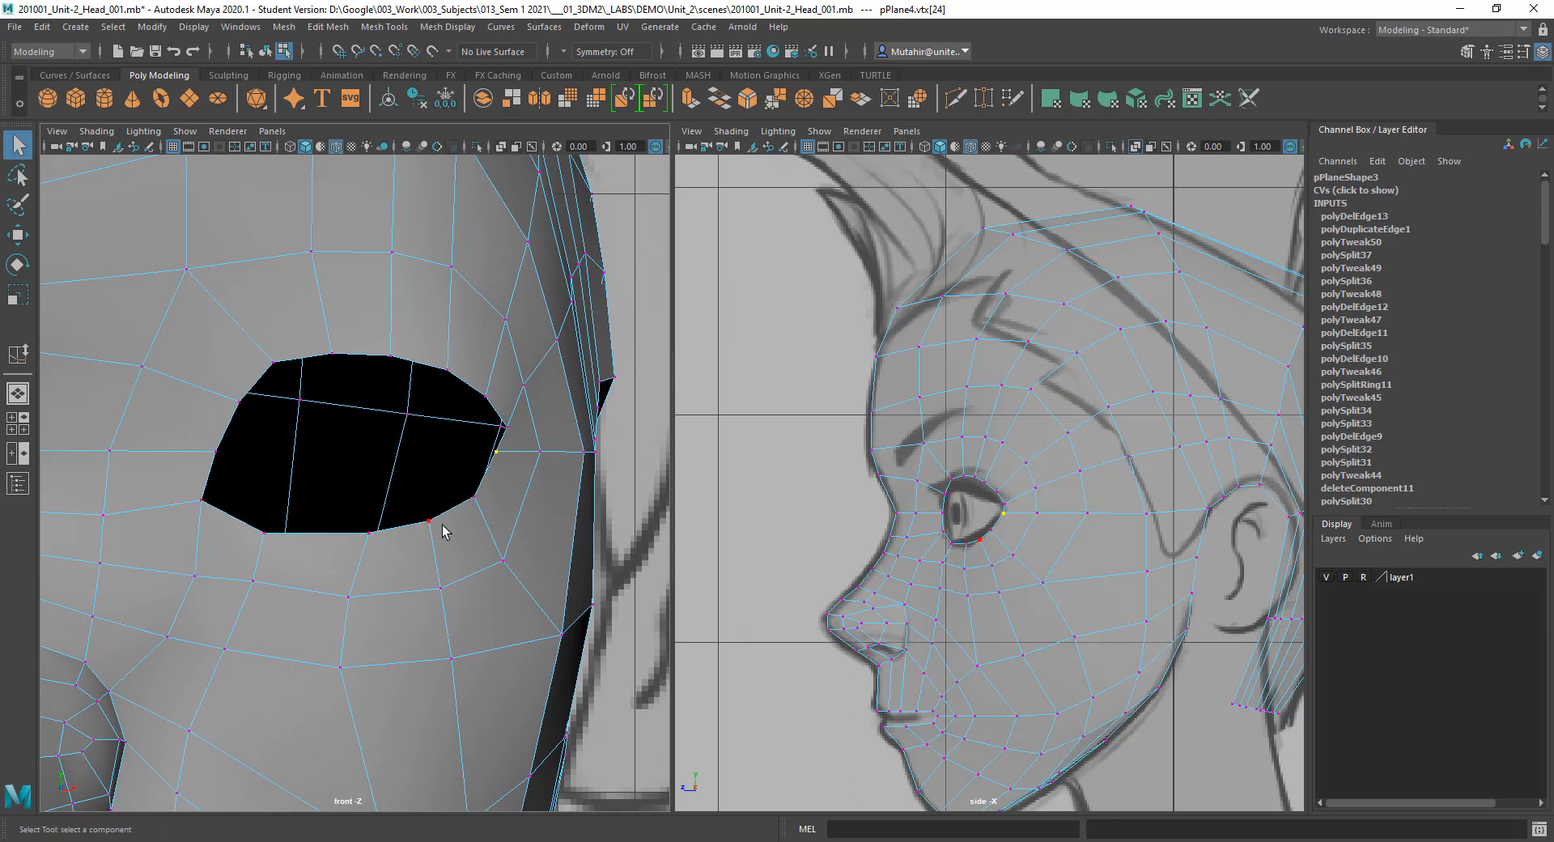
{"action": "middle_click_drag", "start_coordinate": [427, 522], "coordinate": [440, 518], "text": "alt"}
{"action": "middle_click_drag", "start_coordinate": [595, 548], "coordinate": [485, 536], "text": "alt"}
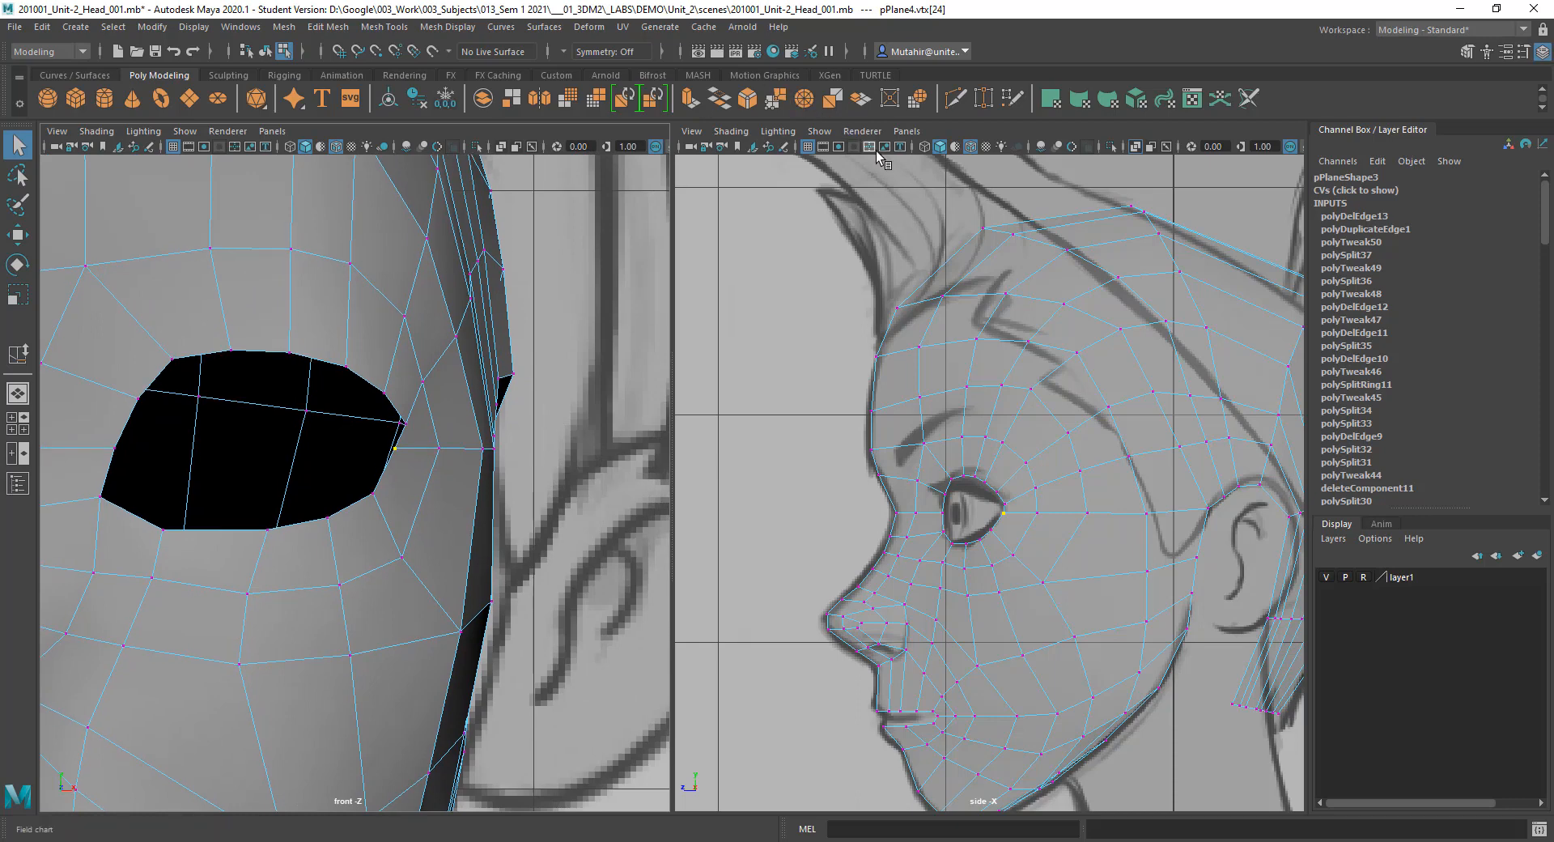
{"action": "left_click", "coordinate": [955, 98]}
{"action": "key", "text": "q"}
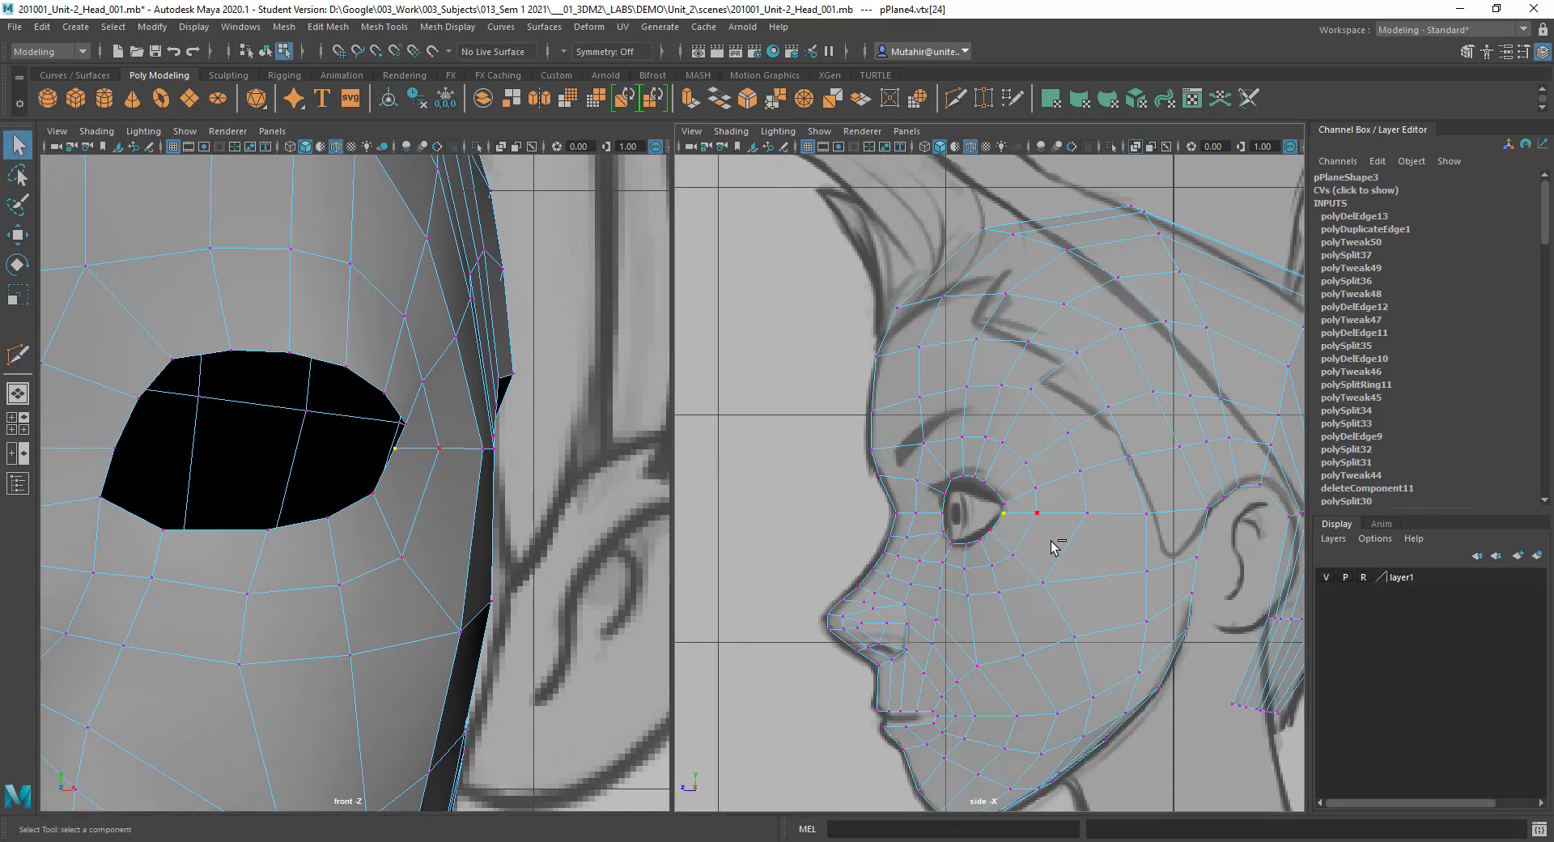
{"action": "middle_click_drag", "start_coordinate": [1044, 581], "coordinate": [829, 577], "text": "alt"}
{"action": "right_click_drag", "start_coordinate": [926, 461], "coordinate": [931, 477], "text": "alt"}
{"action": "middle_click_drag", "start_coordinate": [887, 530], "coordinate": [940, 515], "text": "alt"}
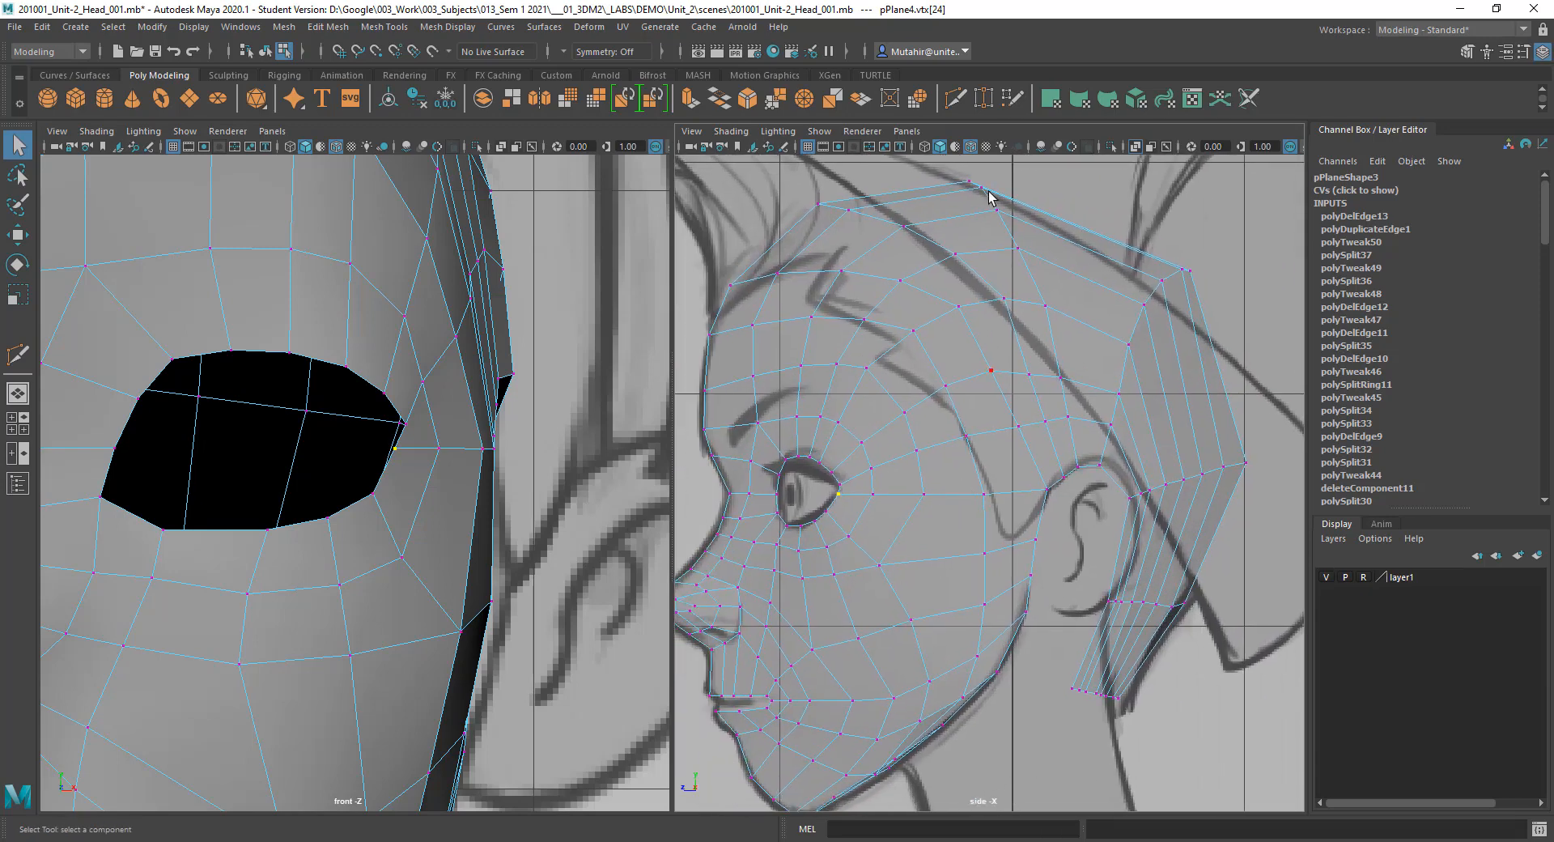
{"action": "left_click", "coordinate": [966, 100]}
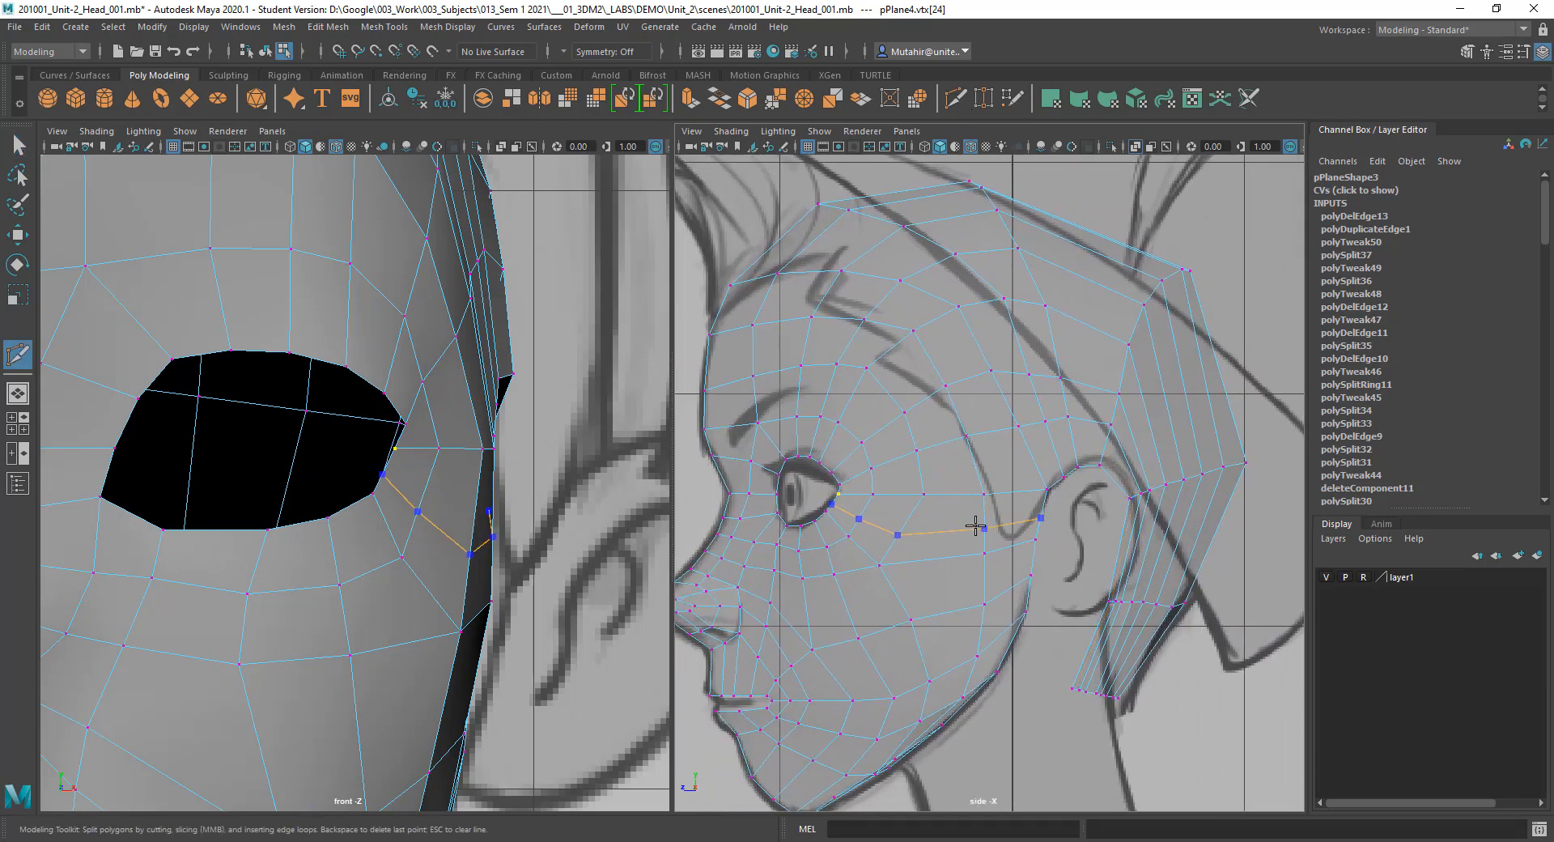
{"action": "left_click", "coordinate": [974, 524], "text": "ctrl"}
Step: Try a vertical edge loop from the lower eyelid down to the mouth in the front view, and undo it
{"action": "middle_click_drag", "start_coordinate": [894, 523], "coordinate": [969, 512], "text": "alt"}
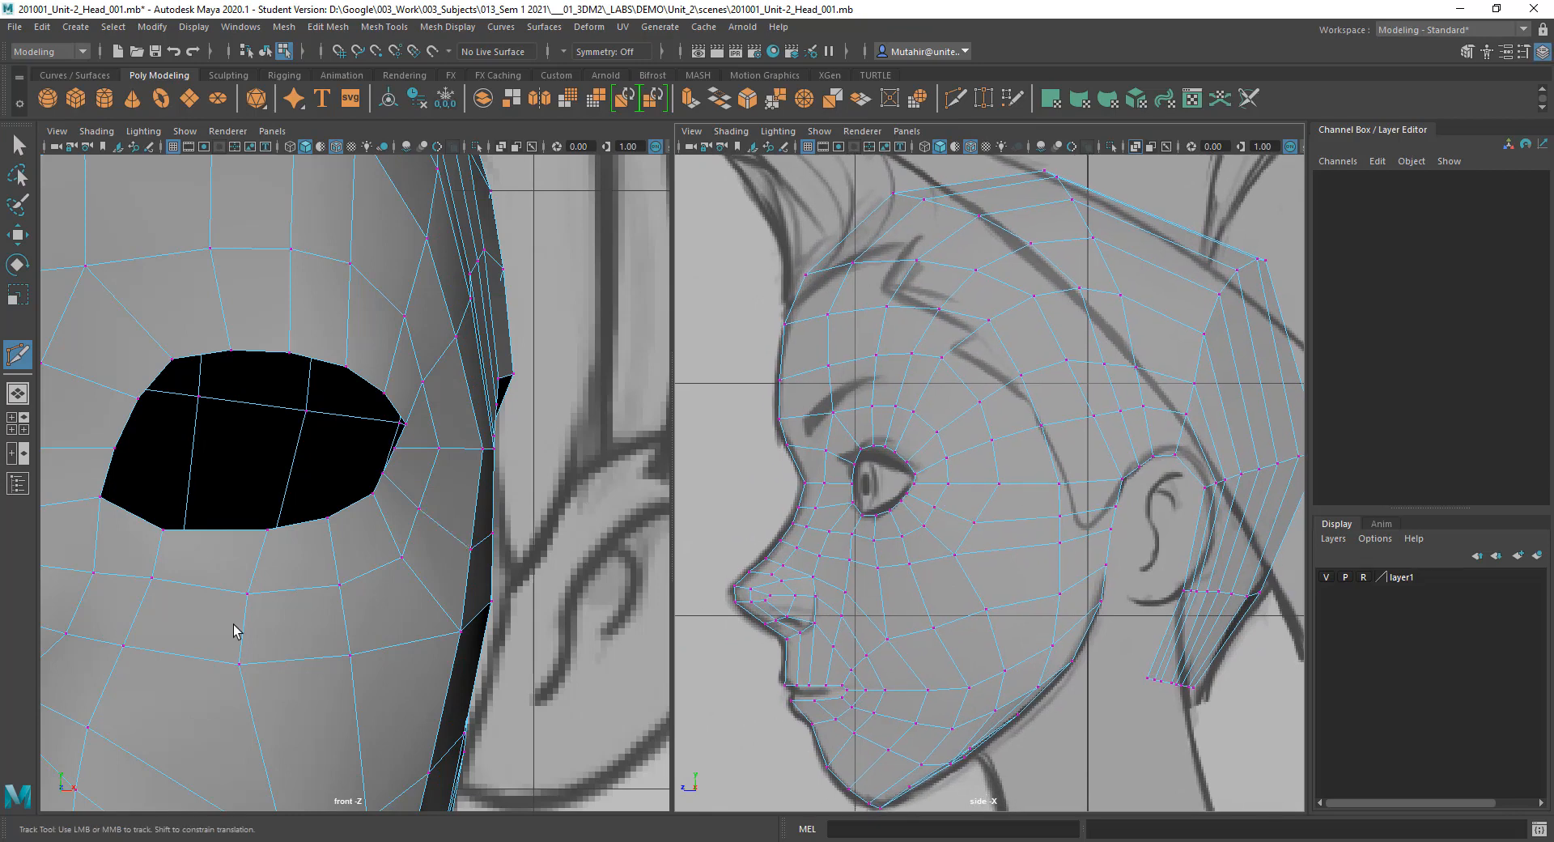
{"action": "middle_click_drag", "start_coordinate": [234, 630], "coordinate": [402, 535], "text": "alt"}
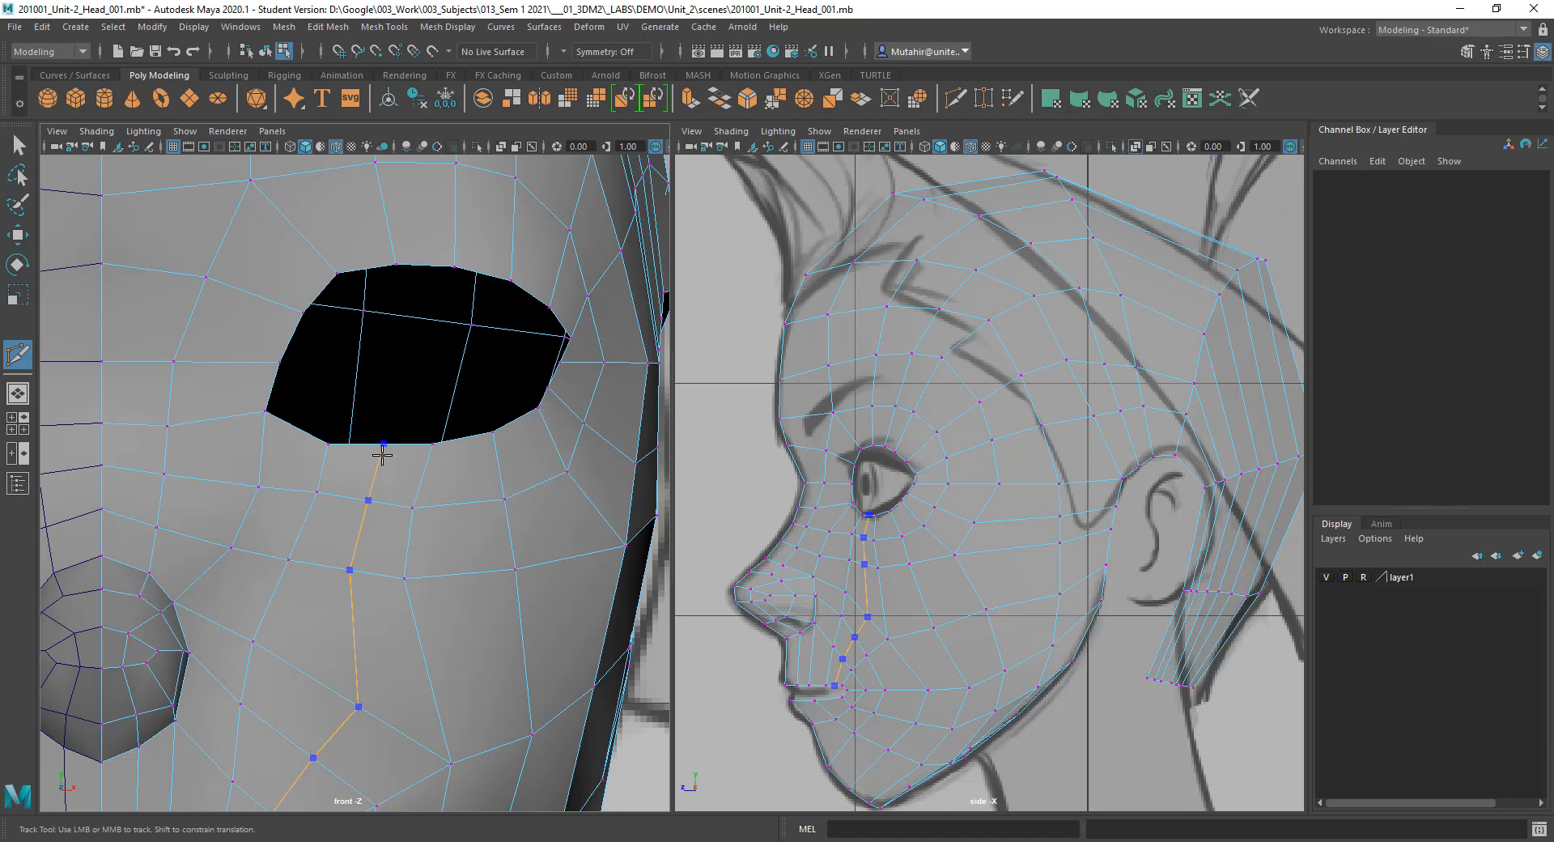
{"action": "middle_click_drag", "start_coordinate": [409, 561], "coordinate": [414, 437], "text": "alt"}
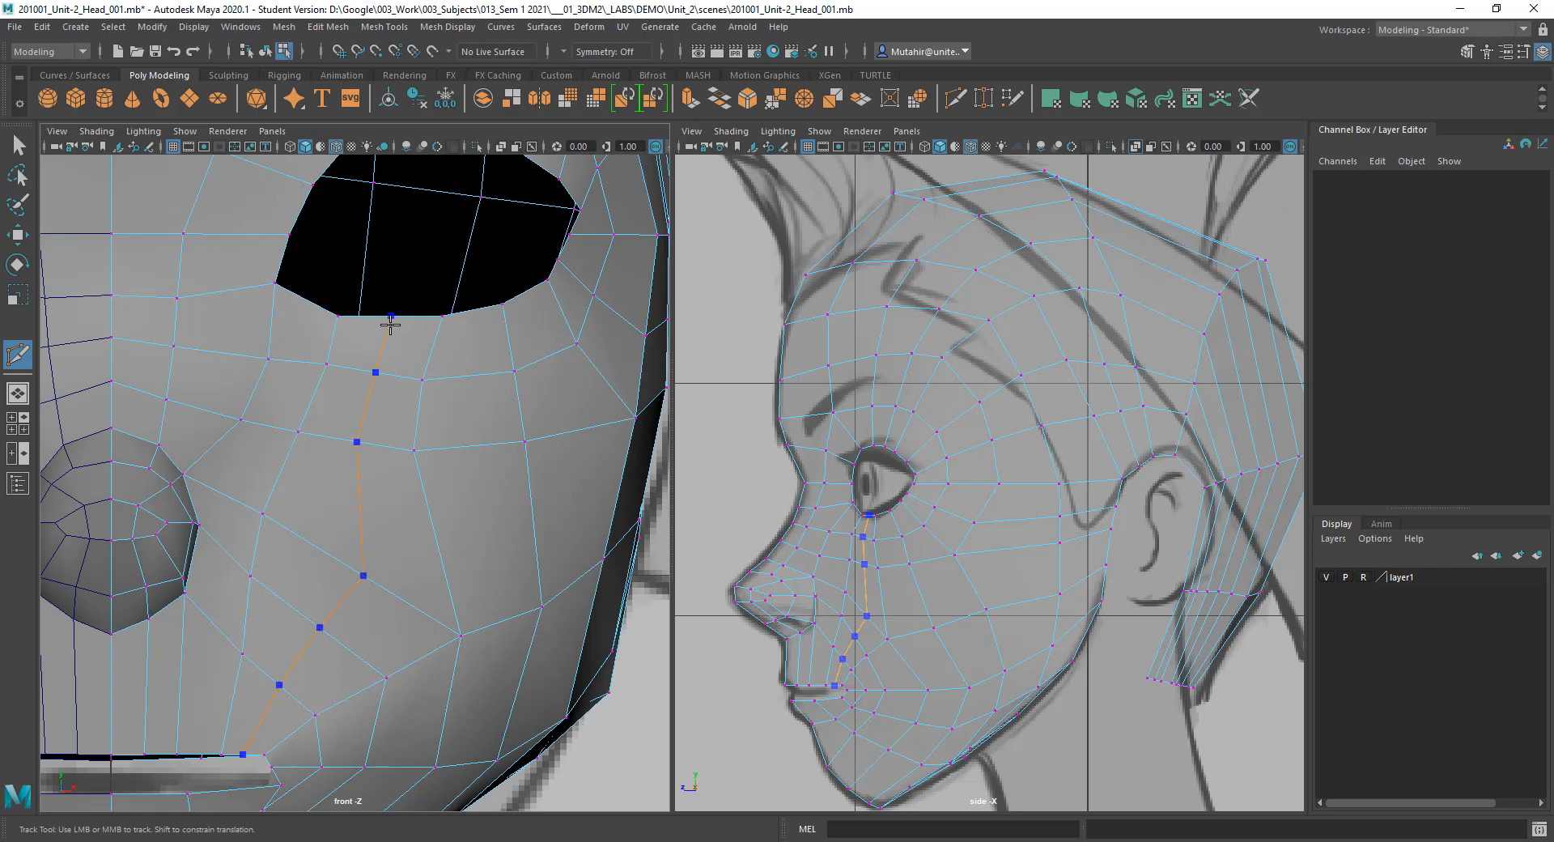
{"action": "key", "text": "q"}
{"action": "middle_click_drag", "start_coordinate": [474, 410], "coordinate": [459, 653], "text": "alt"}
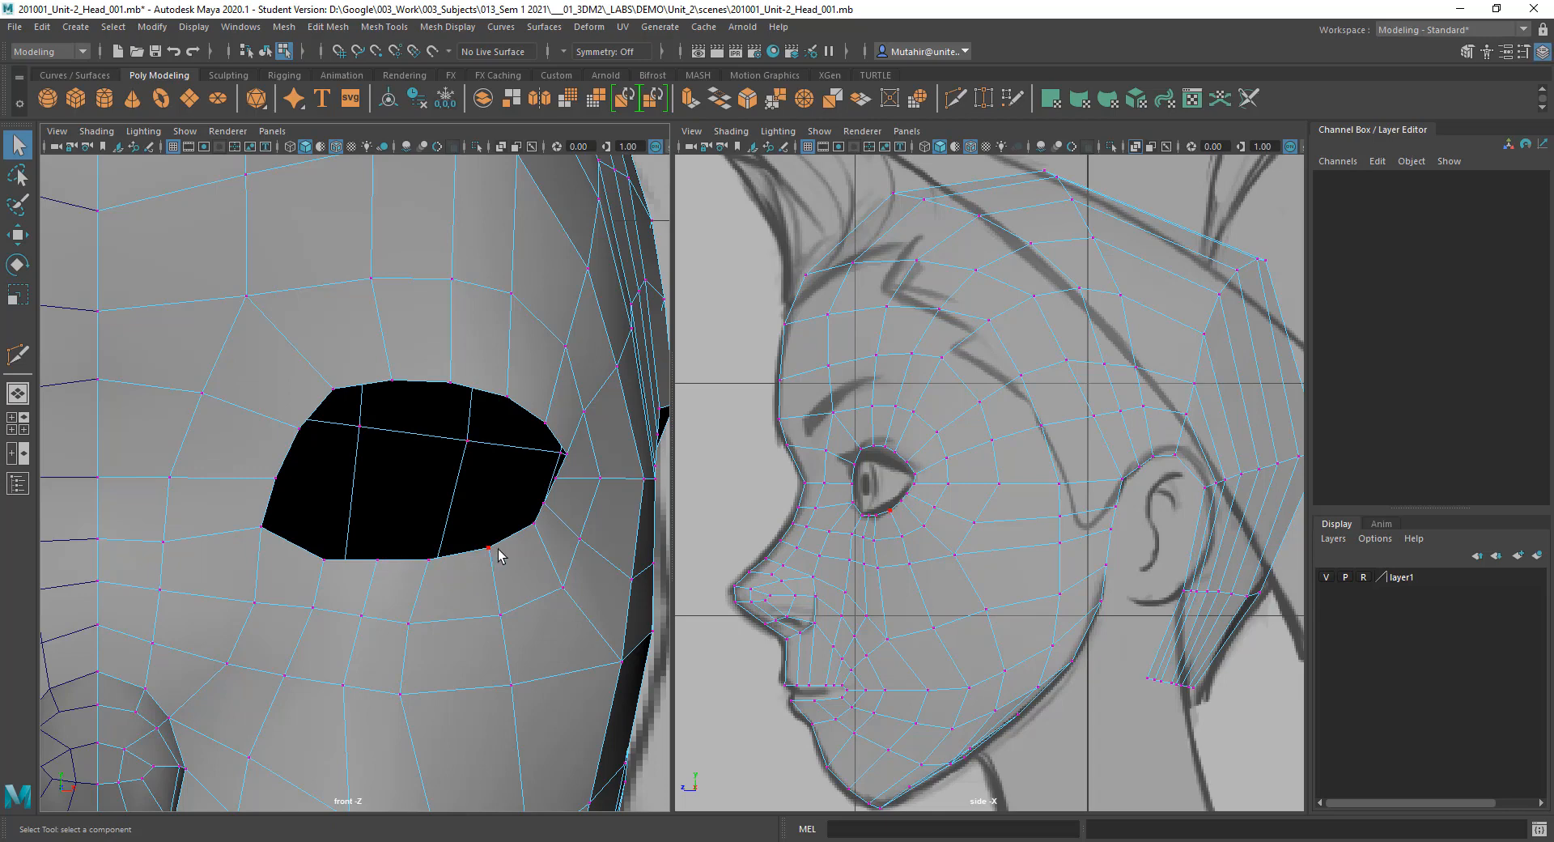
{"action": "key", "text": "ctrl+z"}
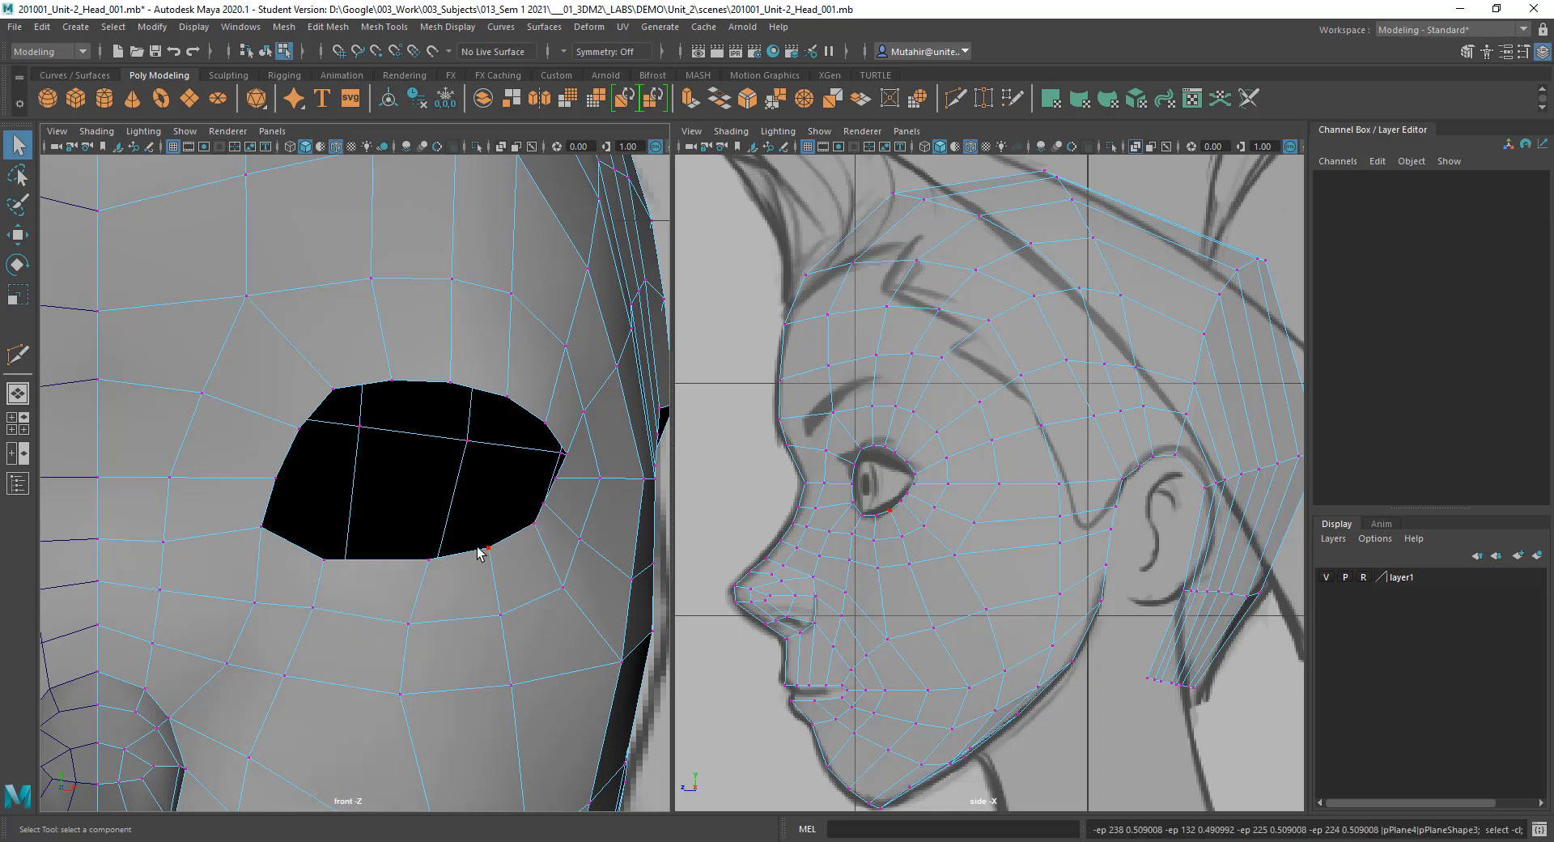
{"action": "key", "text": "ctrl+z"}
Step: Insert a vertical edge loop with Multi-Cut from the middle of the lower eyelid down the cheek, undoing any stray cut
{"action": "middle_click_drag", "start_coordinate": [529, 560], "coordinate": [528, 562], "text": "alt"}
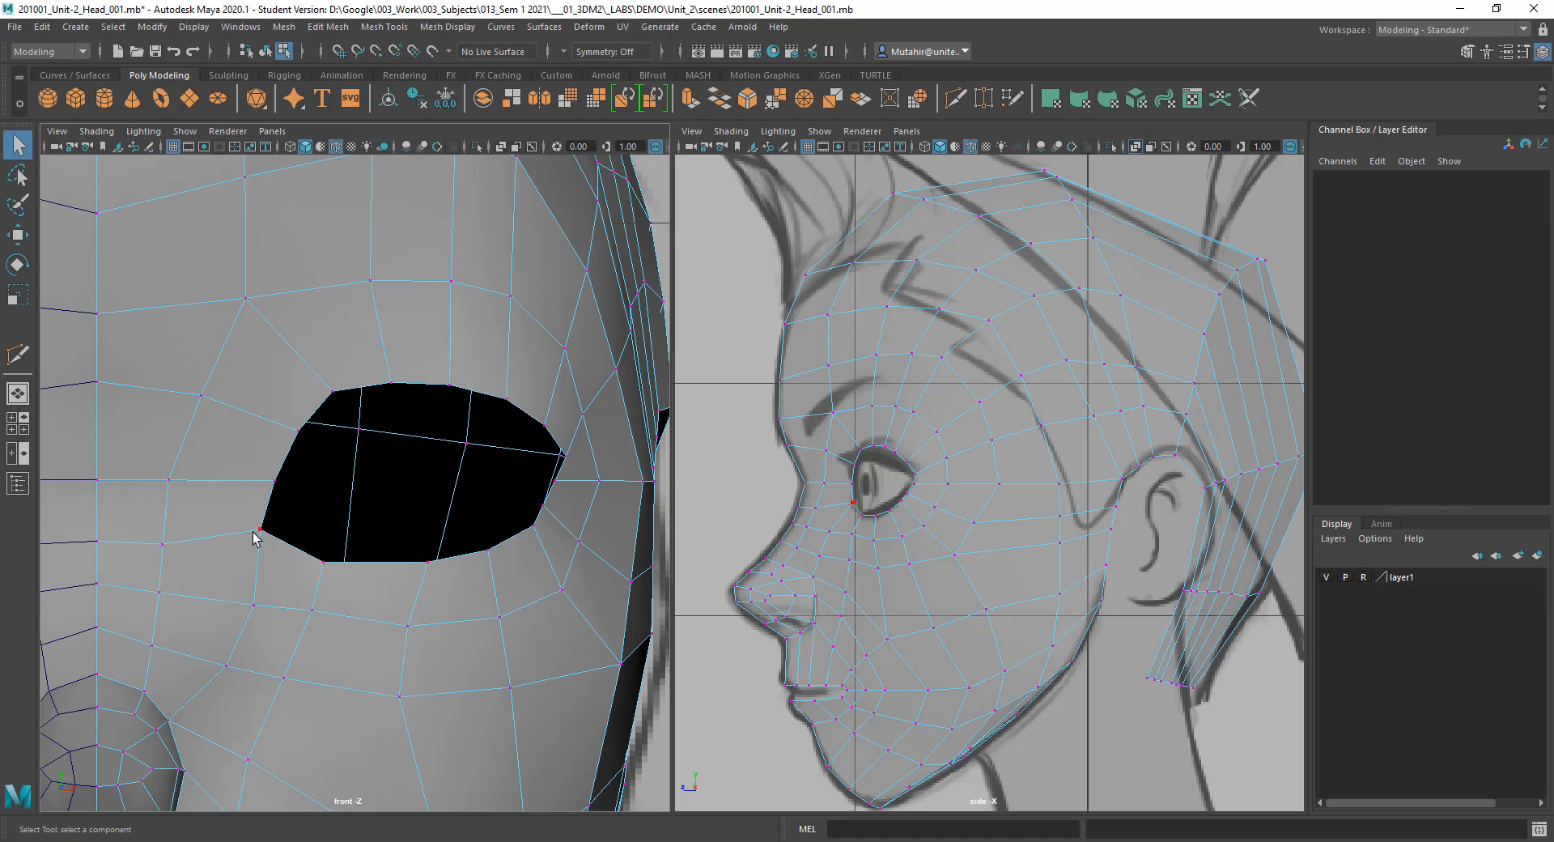
{"action": "left_click", "coordinate": [955, 98]}
{"action": "left_click", "coordinate": [367, 582], "text": "ctrl"}
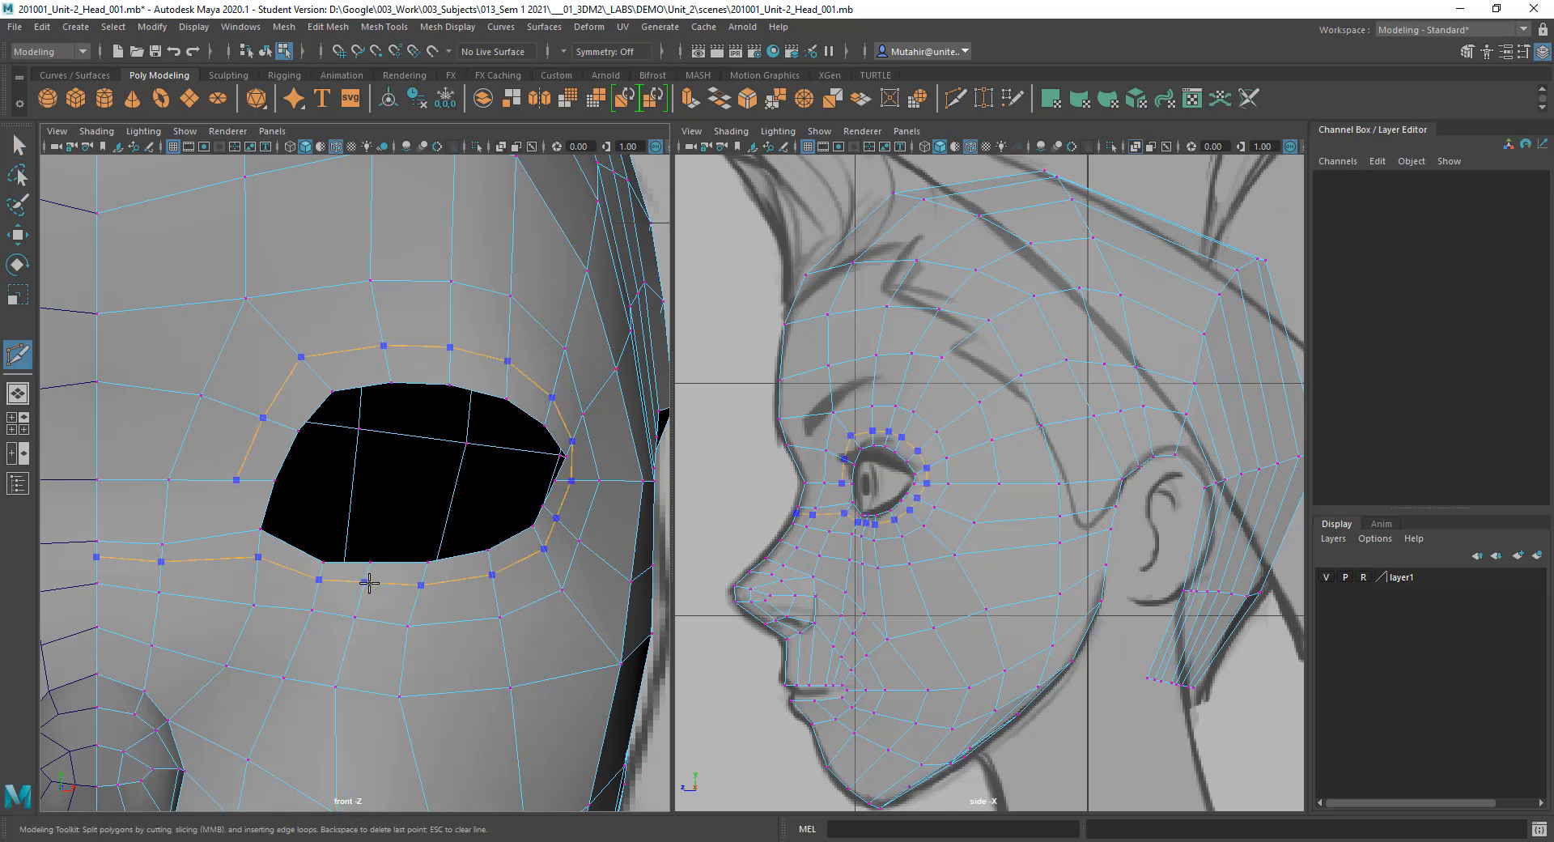
{"action": "left_click", "coordinate": [282, 536]}
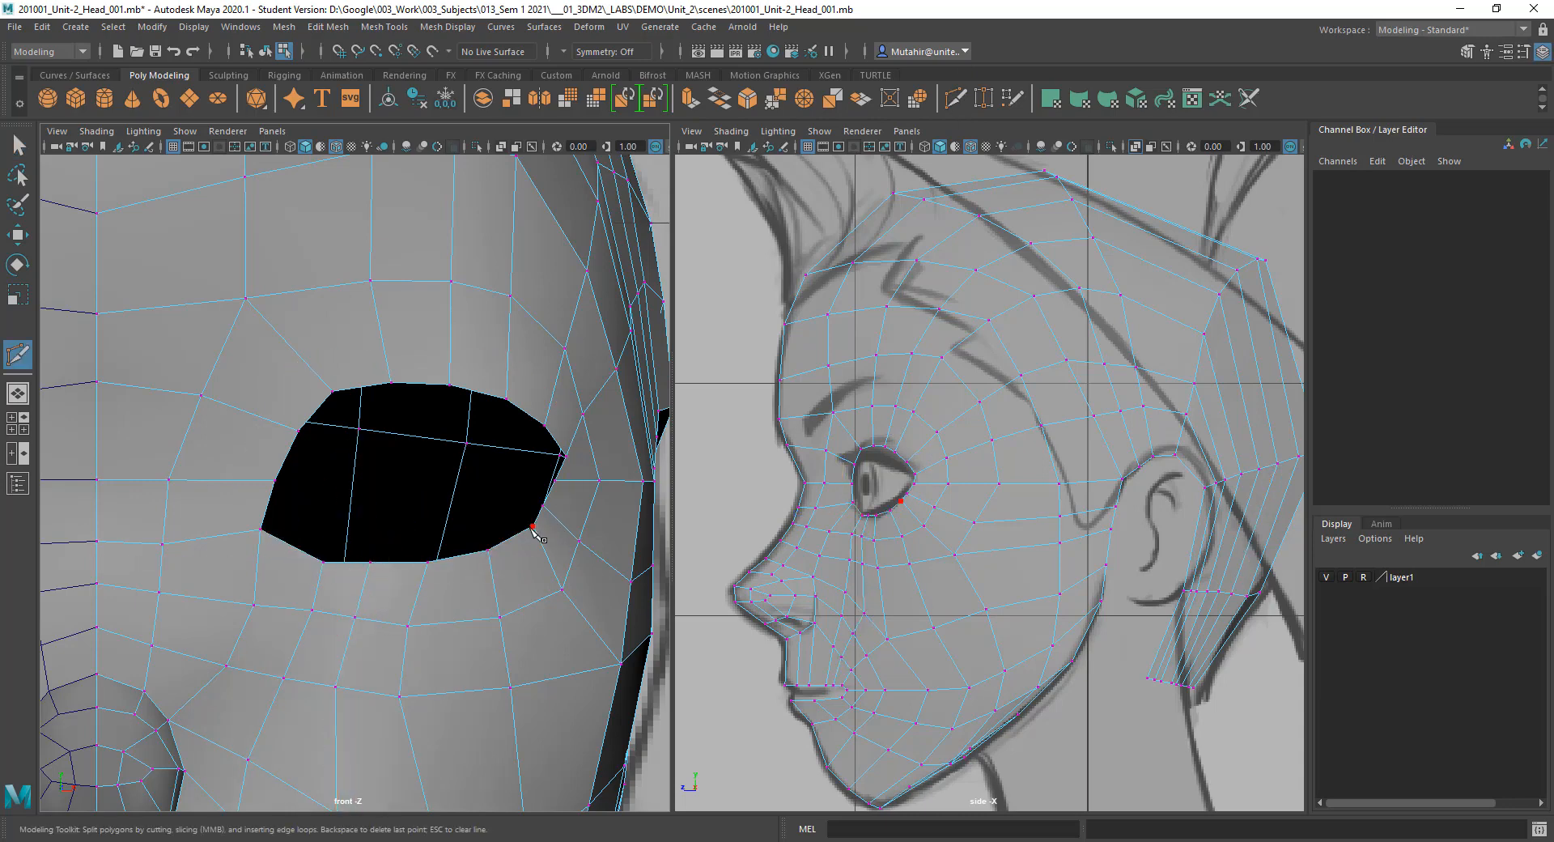
{"action": "middle_click_drag", "start_coordinate": [347, 470], "coordinate": [342, 508], "text": "alt"}
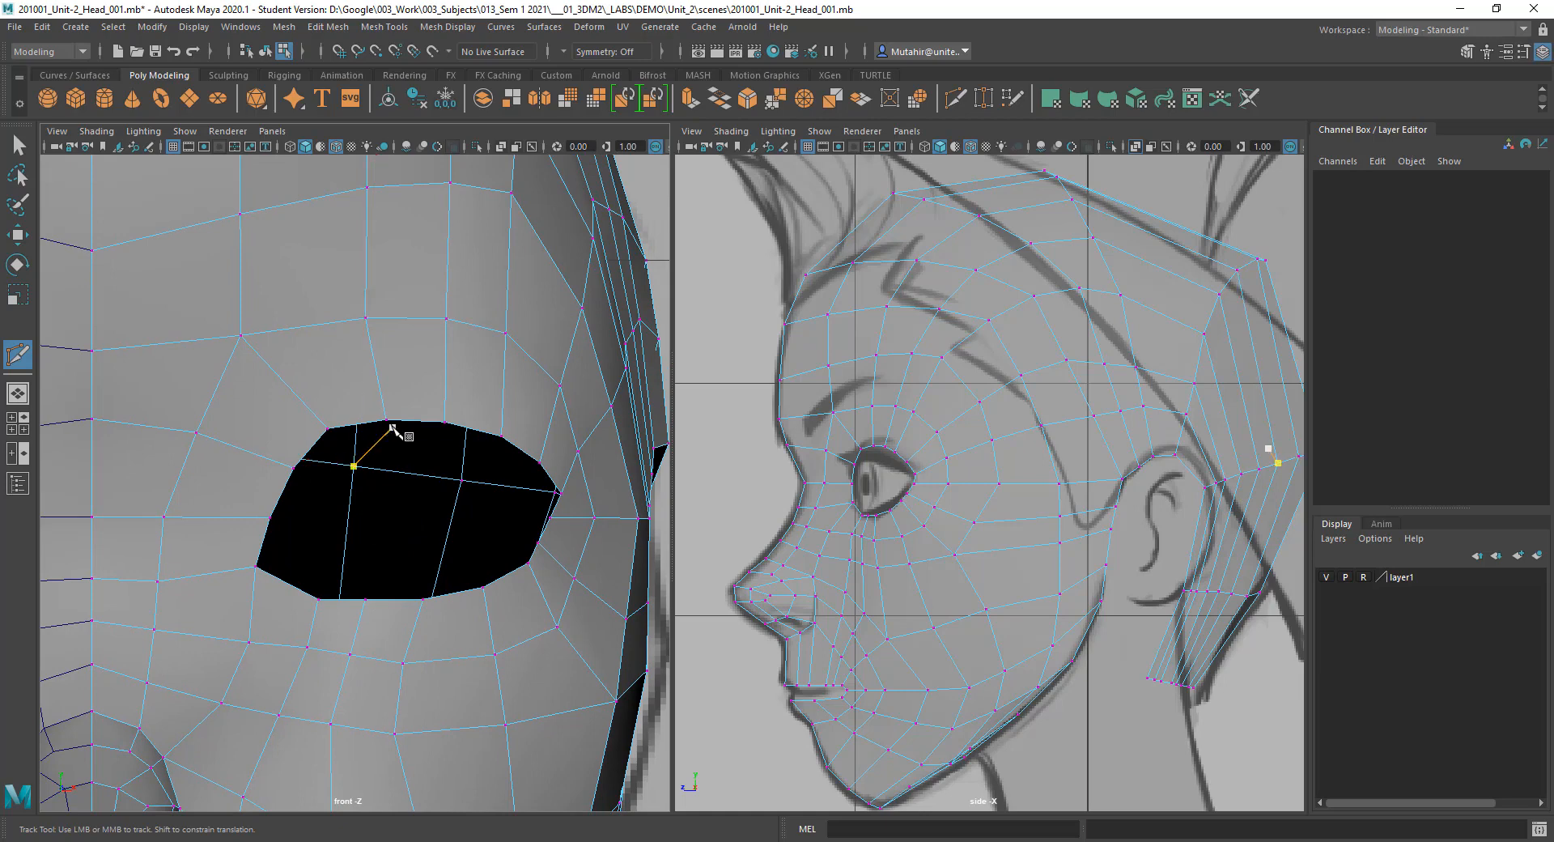
{"action": "key", "text": "ctrl+z"}
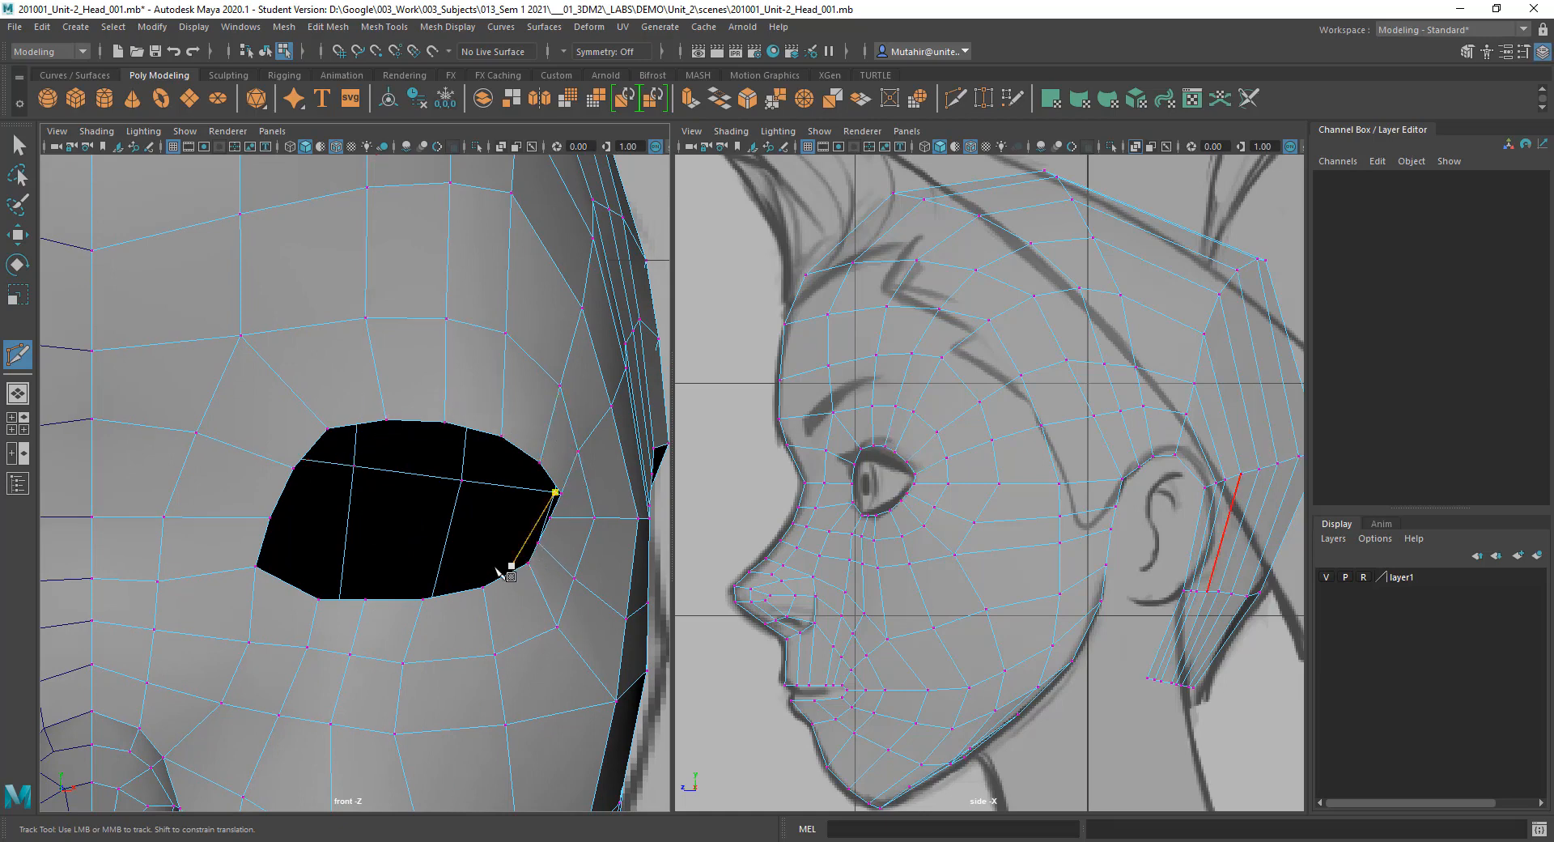
{"action": "right_click_drag", "start_coordinate": [558, 415], "coordinate": [579, 419], "text": "alt"}
{"action": "middle_click_drag", "start_coordinate": [430, 550], "coordinate": [450, 337], "text": "alt"}
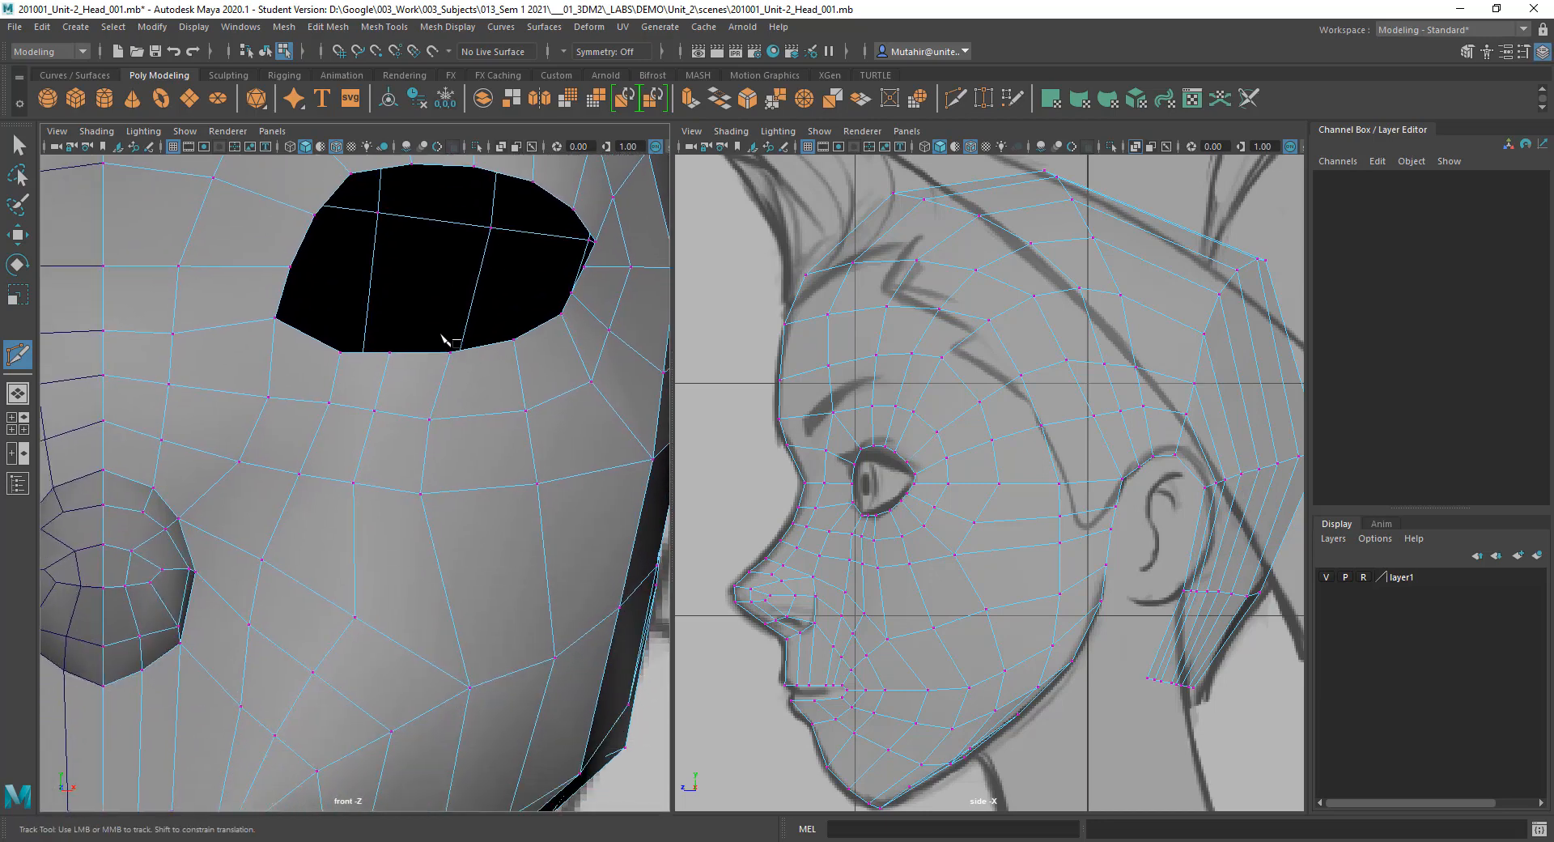
{"action": "middle_click_drag", "start_coordinate": [427, 501], "coordinate": [432, 410], "text": "alt"}
{"action": "key", "text": "q"}
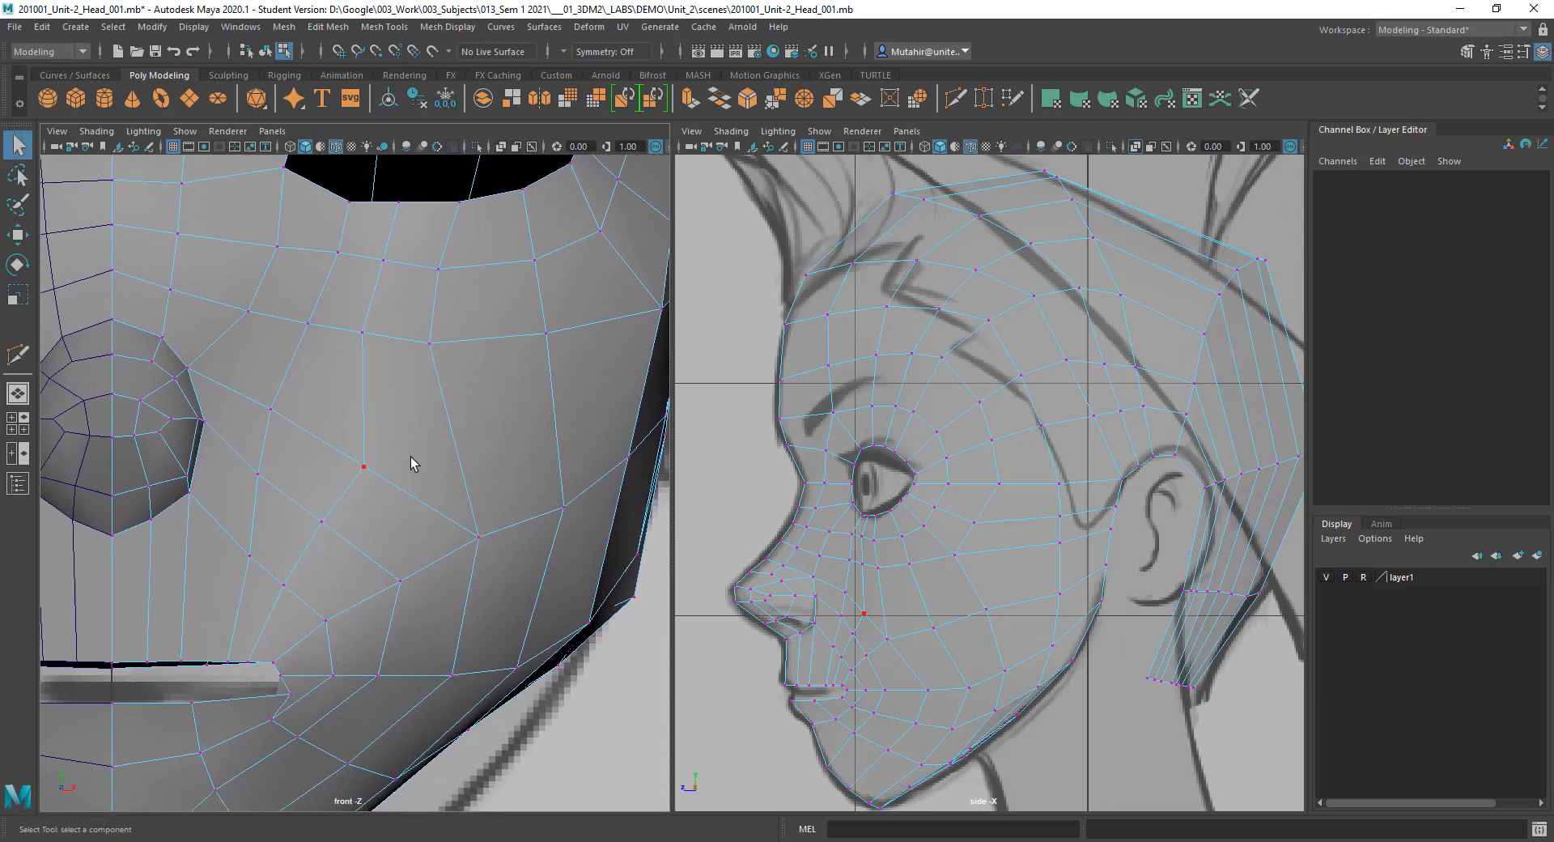
Step: Move the two cheek vertices below the eye, just outside the new vertical loop, slightly outward to widen the spacing
{"action": "right_click_drag", "start_coordinate": [409, 432], "coordinate": [358, 427]}
{"action": "left_click", "coordinate": [478, 538]}
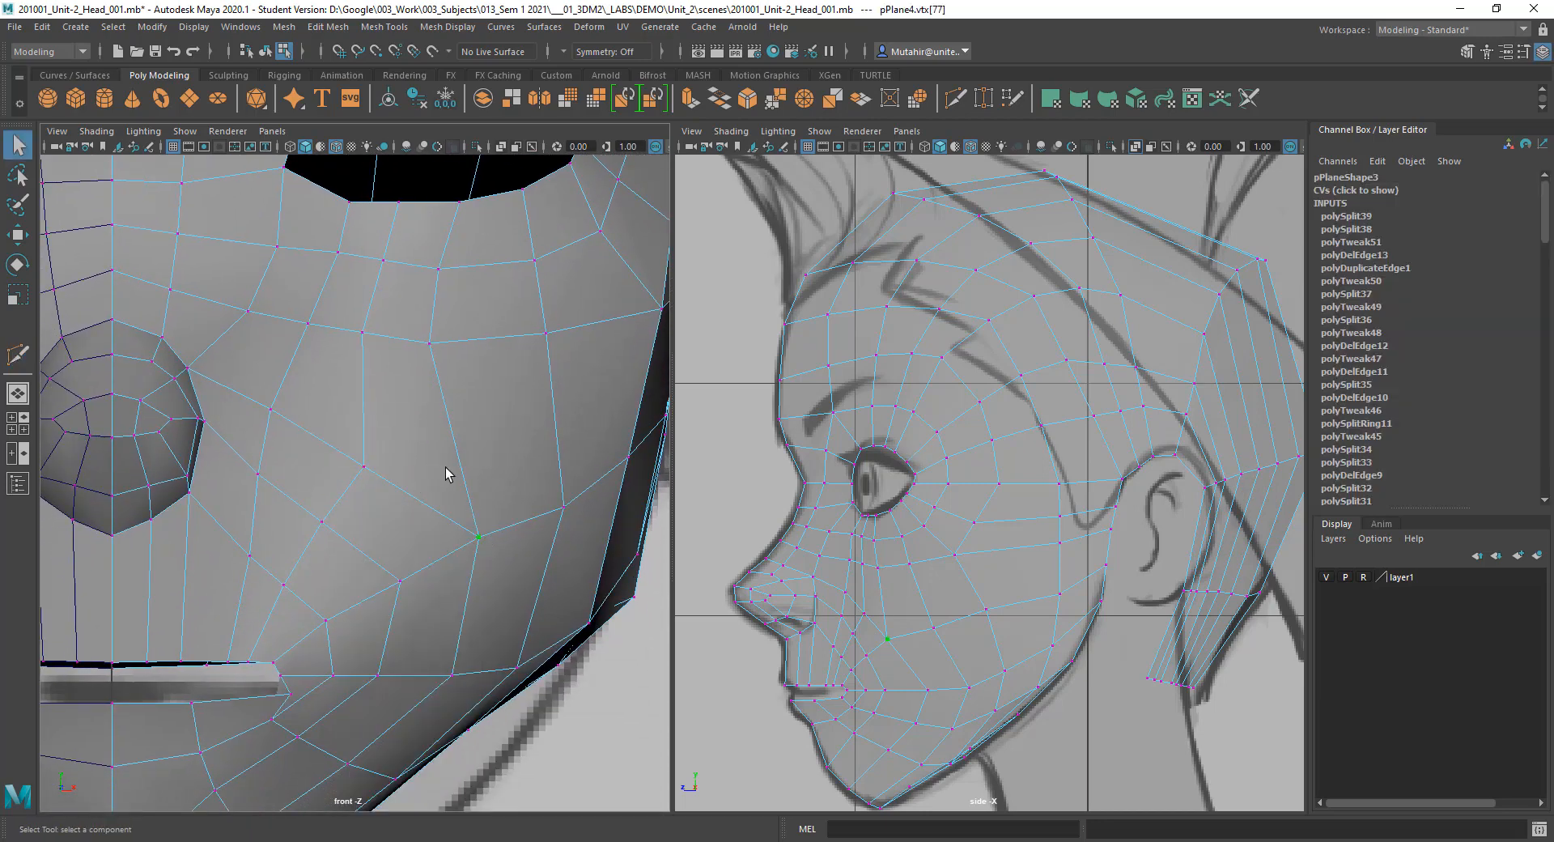
{"action": "middle_click_drag", "start_coordinate": [388, 353], "coordinate": [386, 399], "text": "alt"}
{"action": "key", "text": "w"}
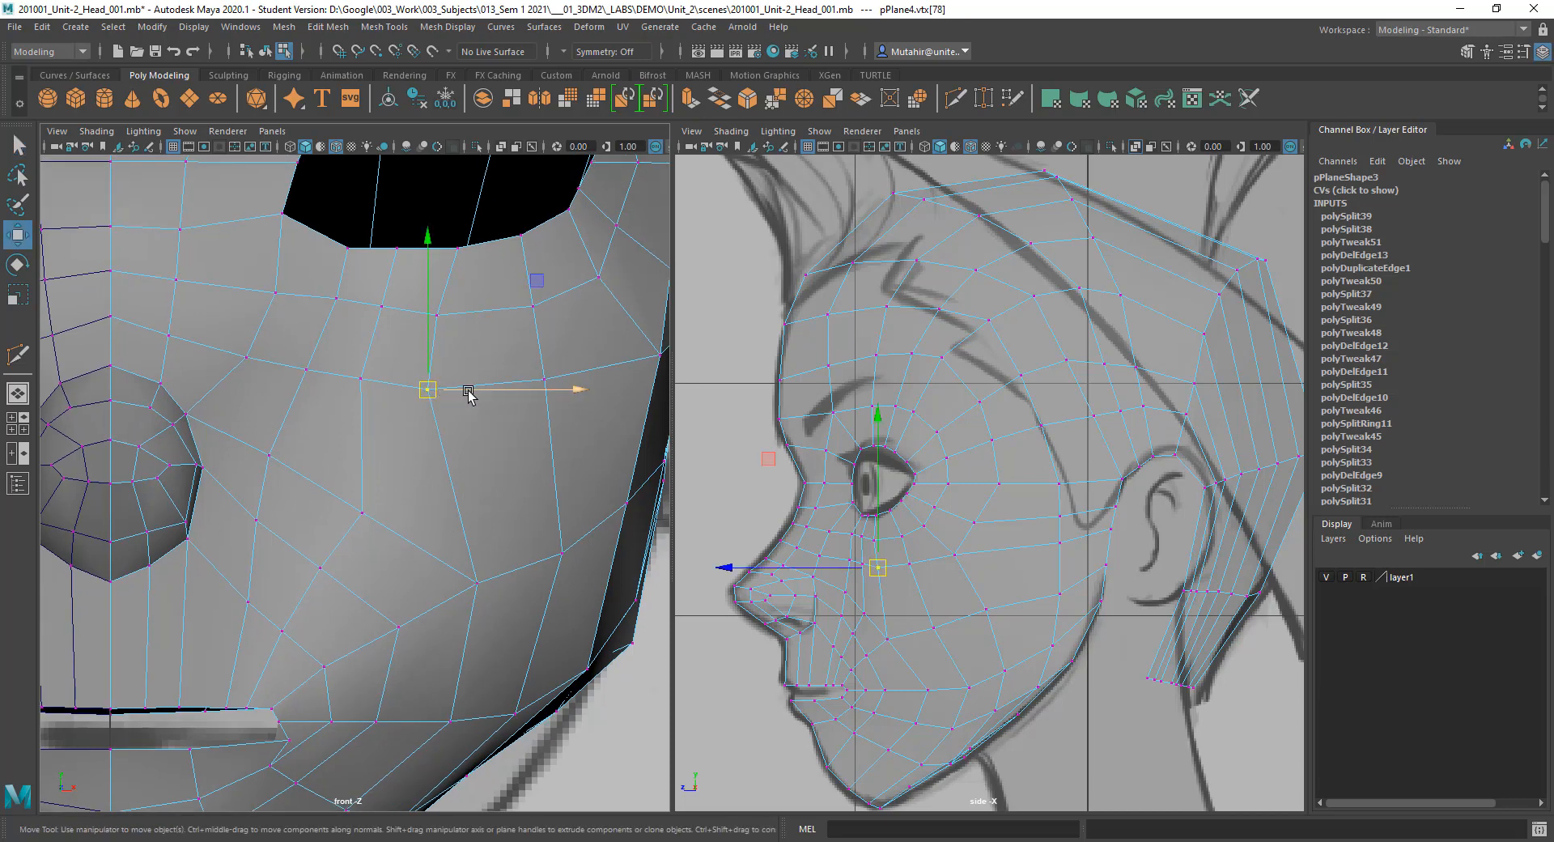
{"action": "left_click_drag", "start_coordinate": [469, 389], "coordinate": [492, 390]}
{"action": "key", "text": "q"}
{"action": "left_click", "coordinate": [437, 314]}
{"action": "key", "text": "w"}
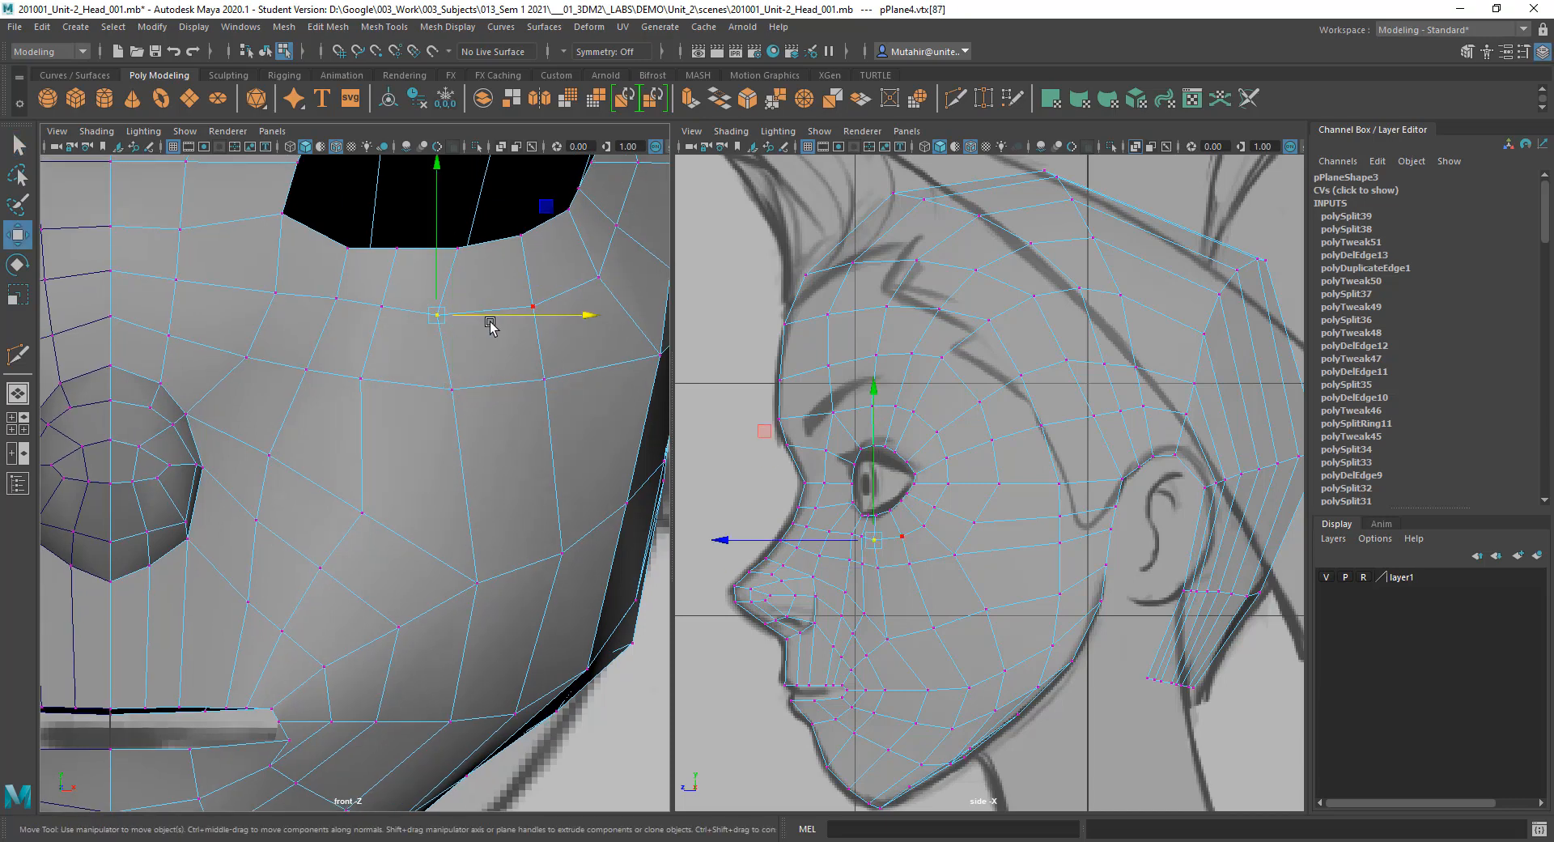
{"action": "left_click_drag", "start_coordinate": [496, 320], "coordinate": [514, 322]}
{"action": "key", "text": "q"}
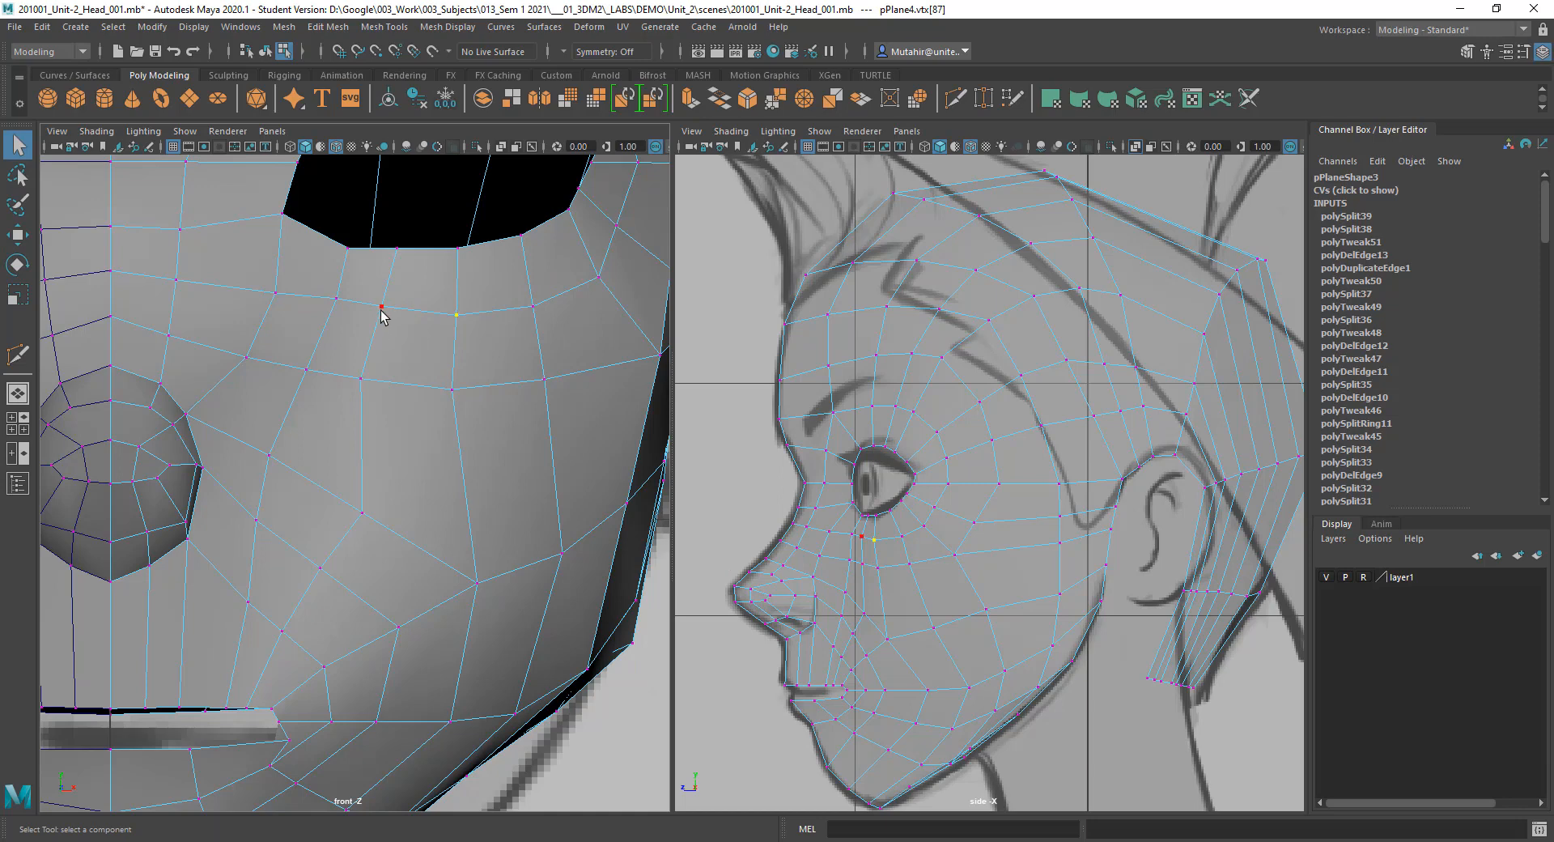
Step: Slide the new loop's edge segment below the eye slightly outward with Slide Edge, centring it between its neighbours
{"action": "right_click_drag", "start_coordinate": [403, 298], "coordinate": [408, 280]}
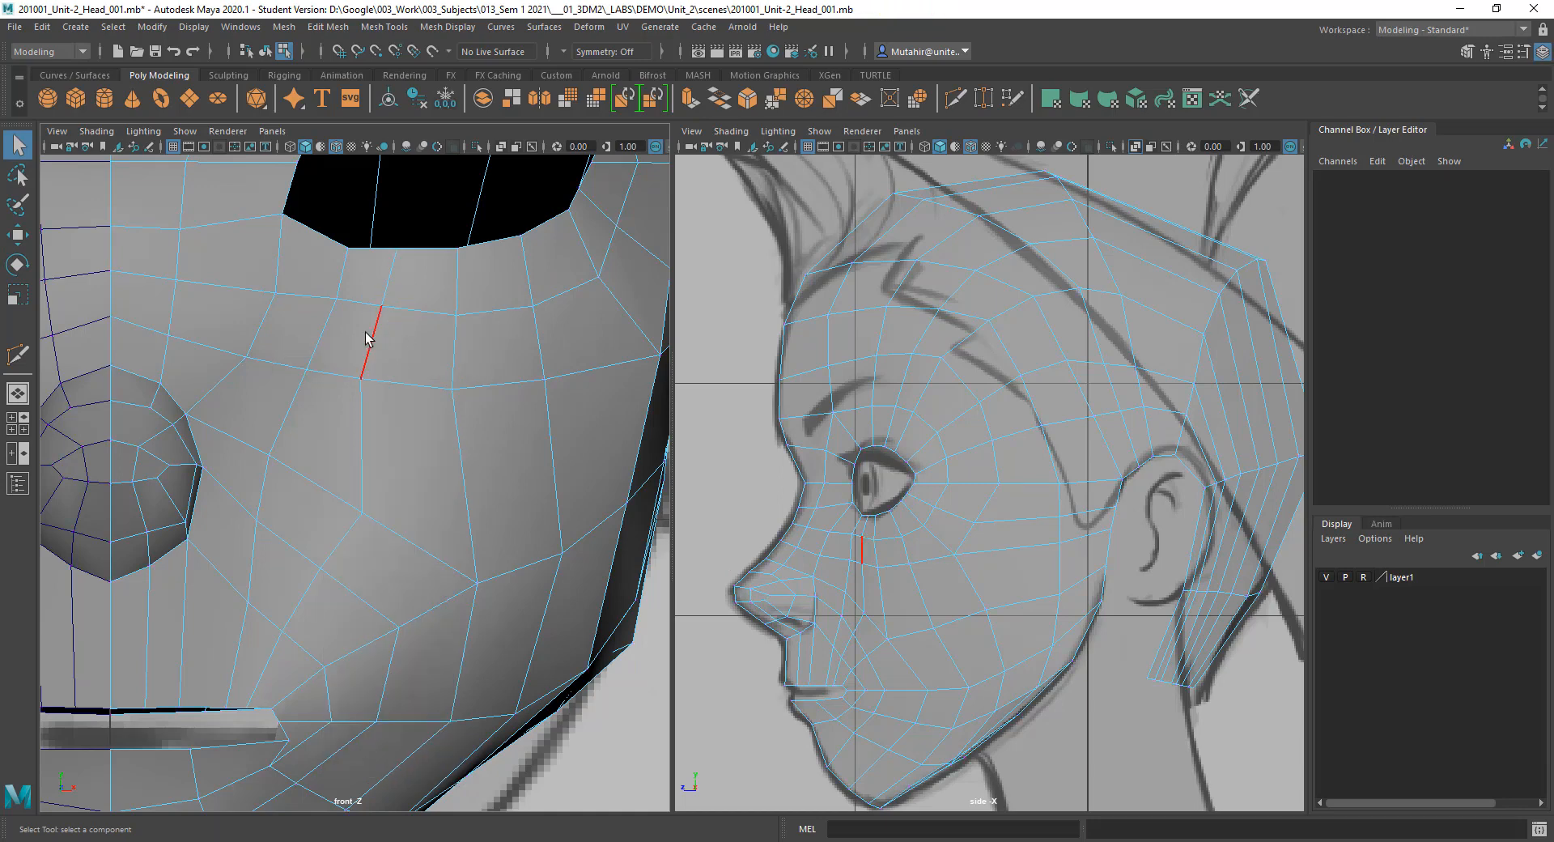
{"action": "left_click", "coordinate": [369, 341]}
{"action": "right_click_drag", "start_coordinate": [369, 342], "coordinate": [390, 362], "text": "shift"}
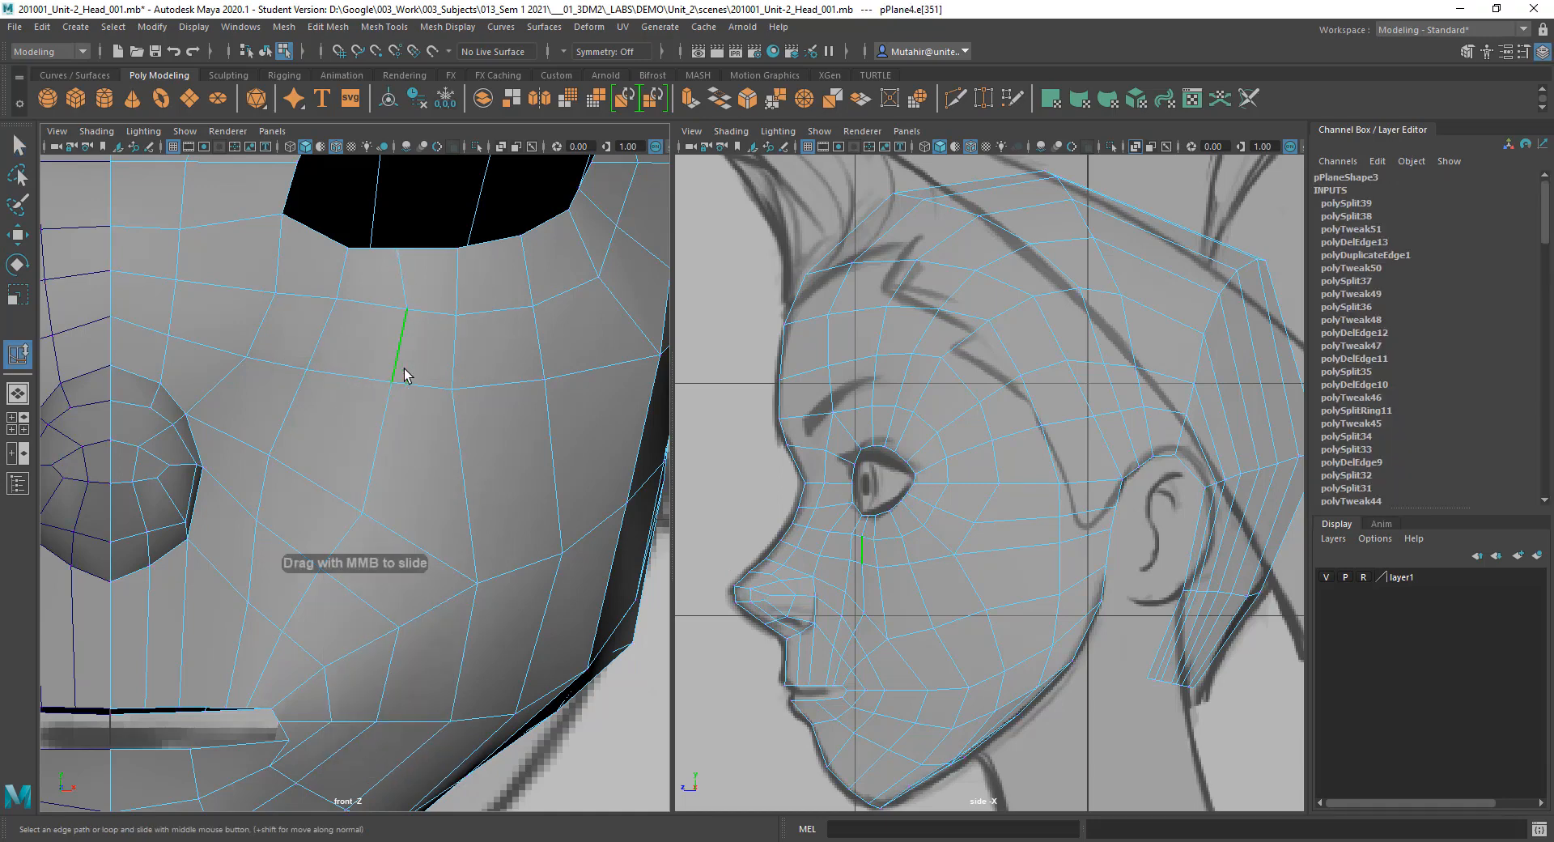
{"action": "key", "text": "q"}
Step: Slide the diagonal cheek edge beside the nose slightly upward with Slide Edge, along with the cheek edge below it
{"action": "middle_click_drag", "start_coordinate": [400, 521], "coordinate": [422, 480], "text": "alt"}
{"action": "left_click", "coordinate": [366, 452]}
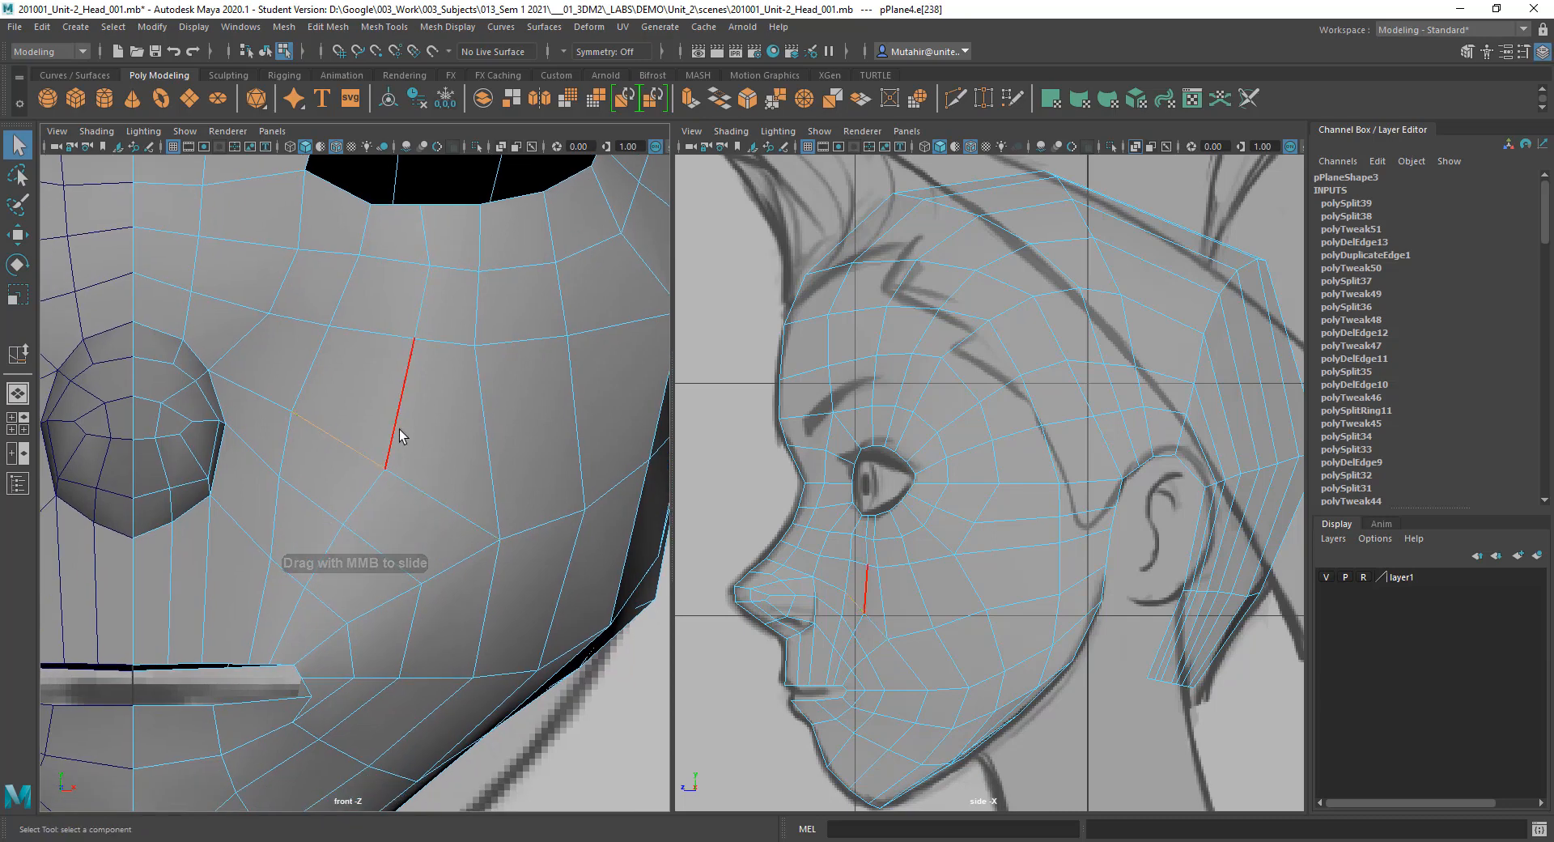
{"action": "key", "text": "y"}
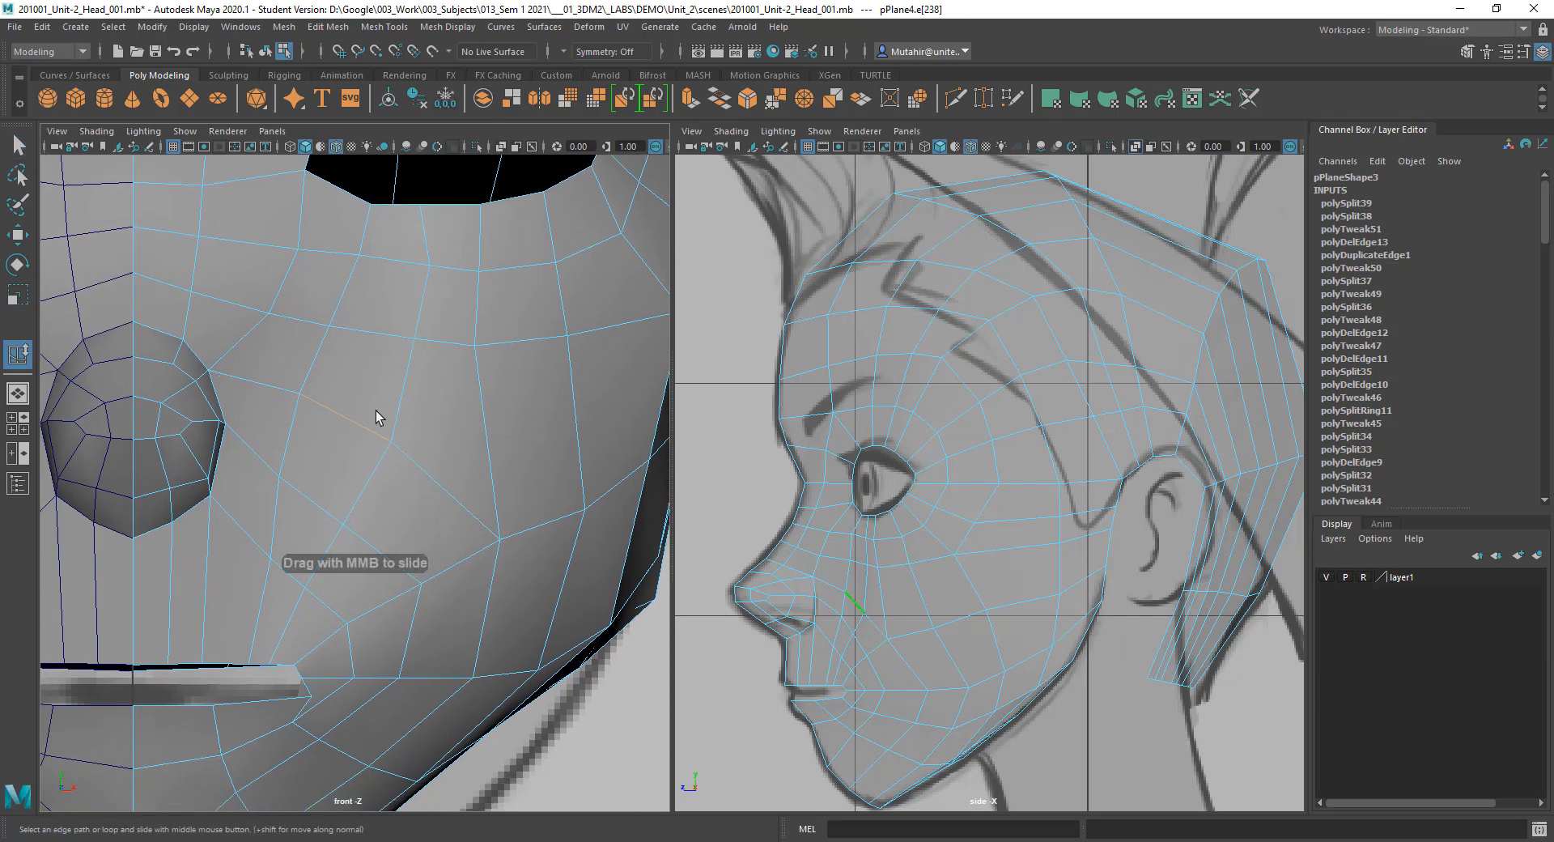
{"action": "left_click", "coordinate": [330, 522]}
{"action": "left_click", "coordinate": [300, 575]}
{"action": "middle_click_drag", "start_coordinate": [300, 575], "coordinate": [306, 562]}
Step: Slide the vertical edges along the side of the nose, below the inner eye corner, inward towards the centre line
{"action": "left_click", "coordinate": [337, 358]}
{"action": "left_click", "coordinate": [290, 498]}
{"action": "left_click", "coordinate": [283, 284]}
{"action": "middle_click_drag", "start_coordinate": [318, 285], "coordinate": [260, 415]}
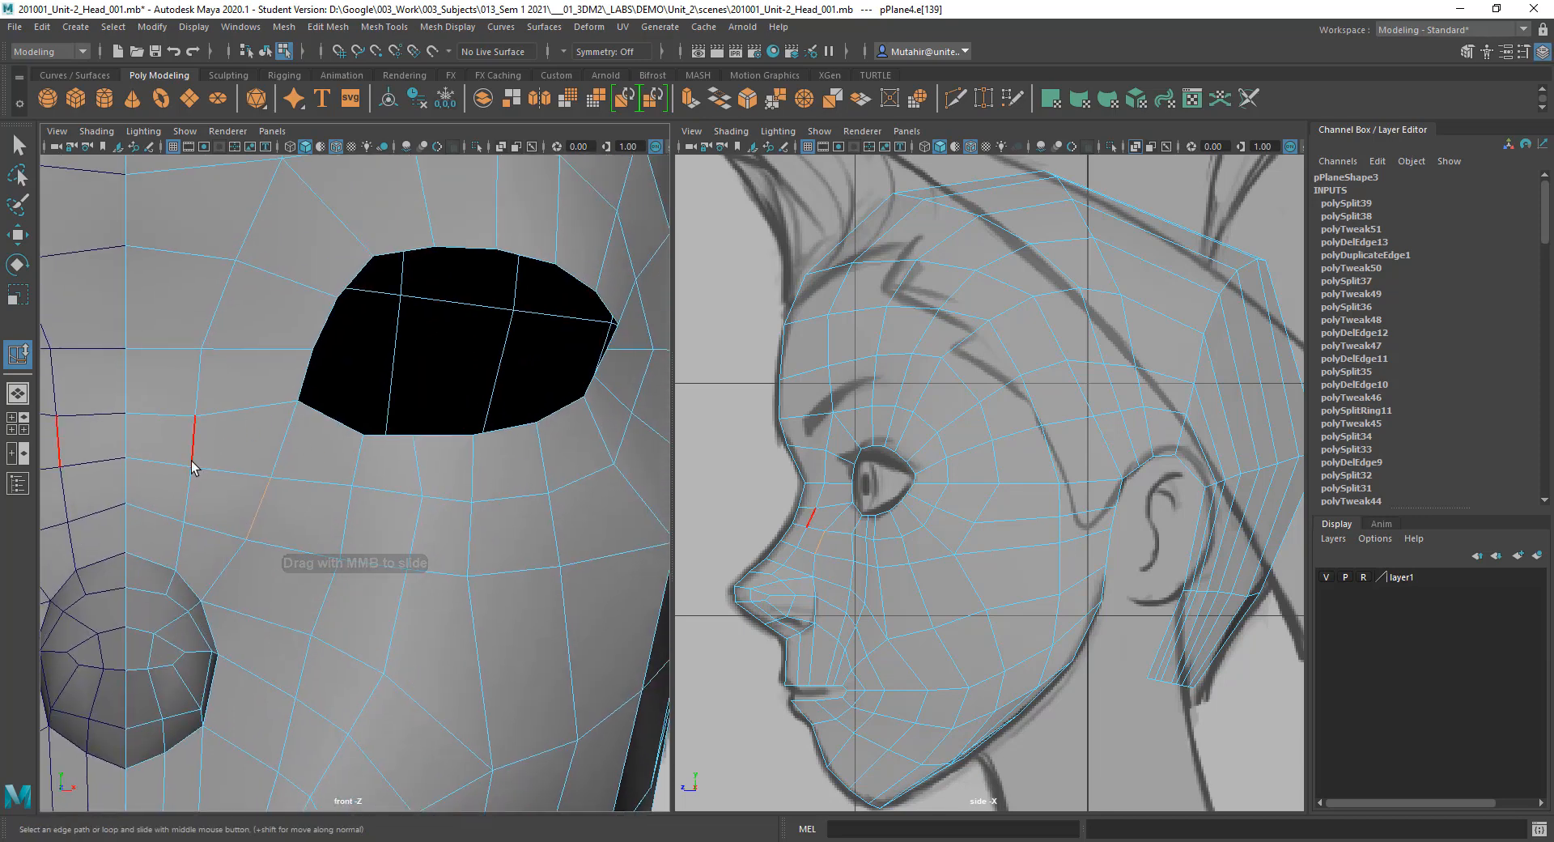
{"action": "left_click", "coordinate": [181, 488], "text": "shift"}
{"action": "left_click", "coordinate": [193, 437], "text": "shift"}
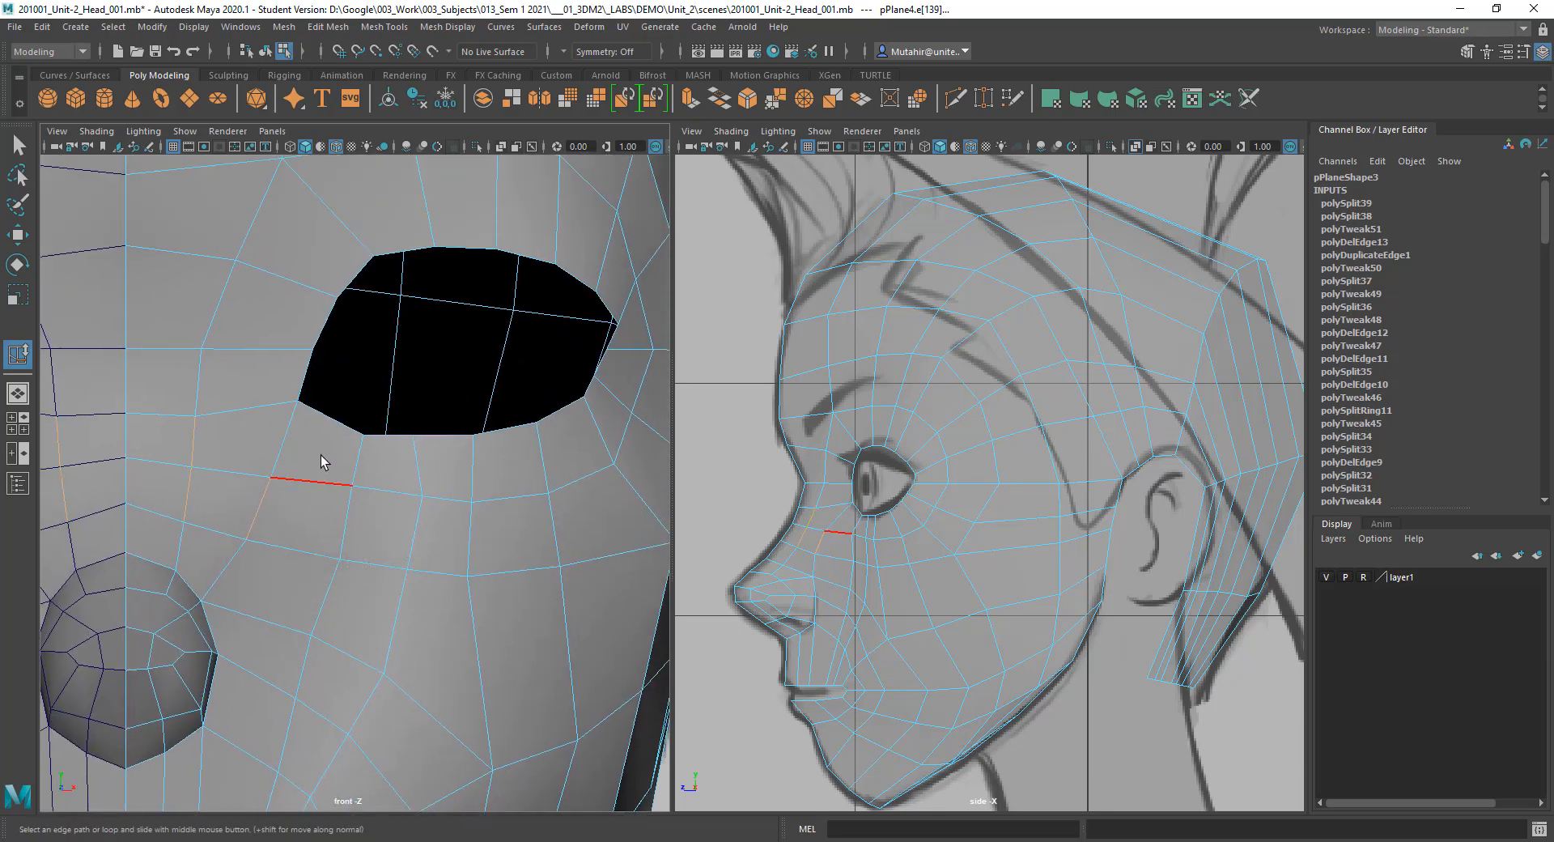
{"action": "left_click", "coordinate": [262, 506], "text": "shift"}
{"action": "middle_click_drag", "start_coordinate": [345, 480], "coordinate": [328, 488]}
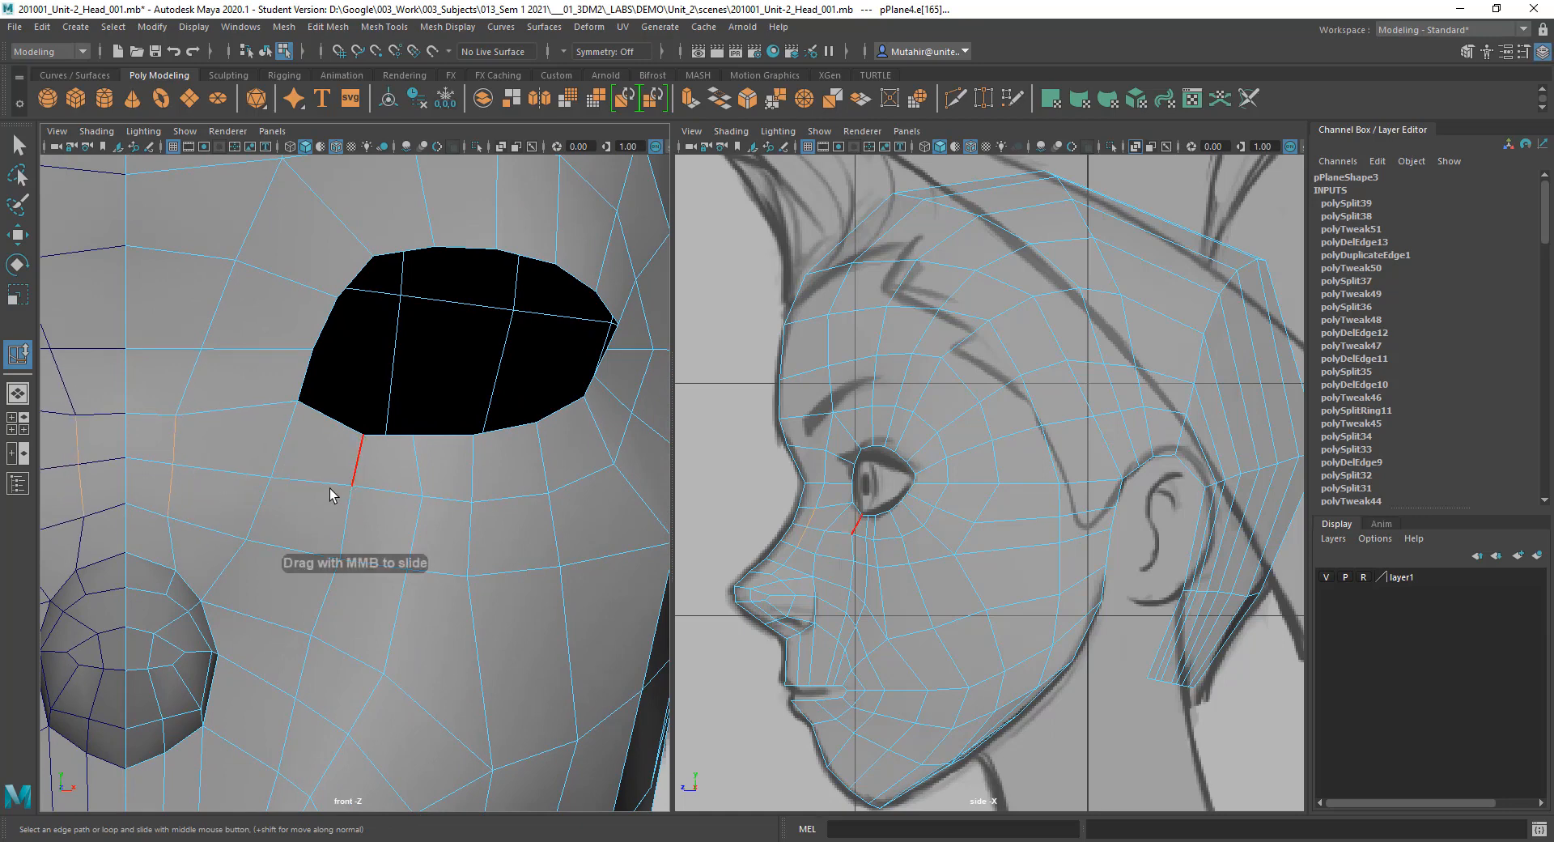
Step: Slide the nose bridge edge beside the inner eye corner and the two edges below it towards the centre line
{"action": "left_click", "coordinate": [217, 298]}
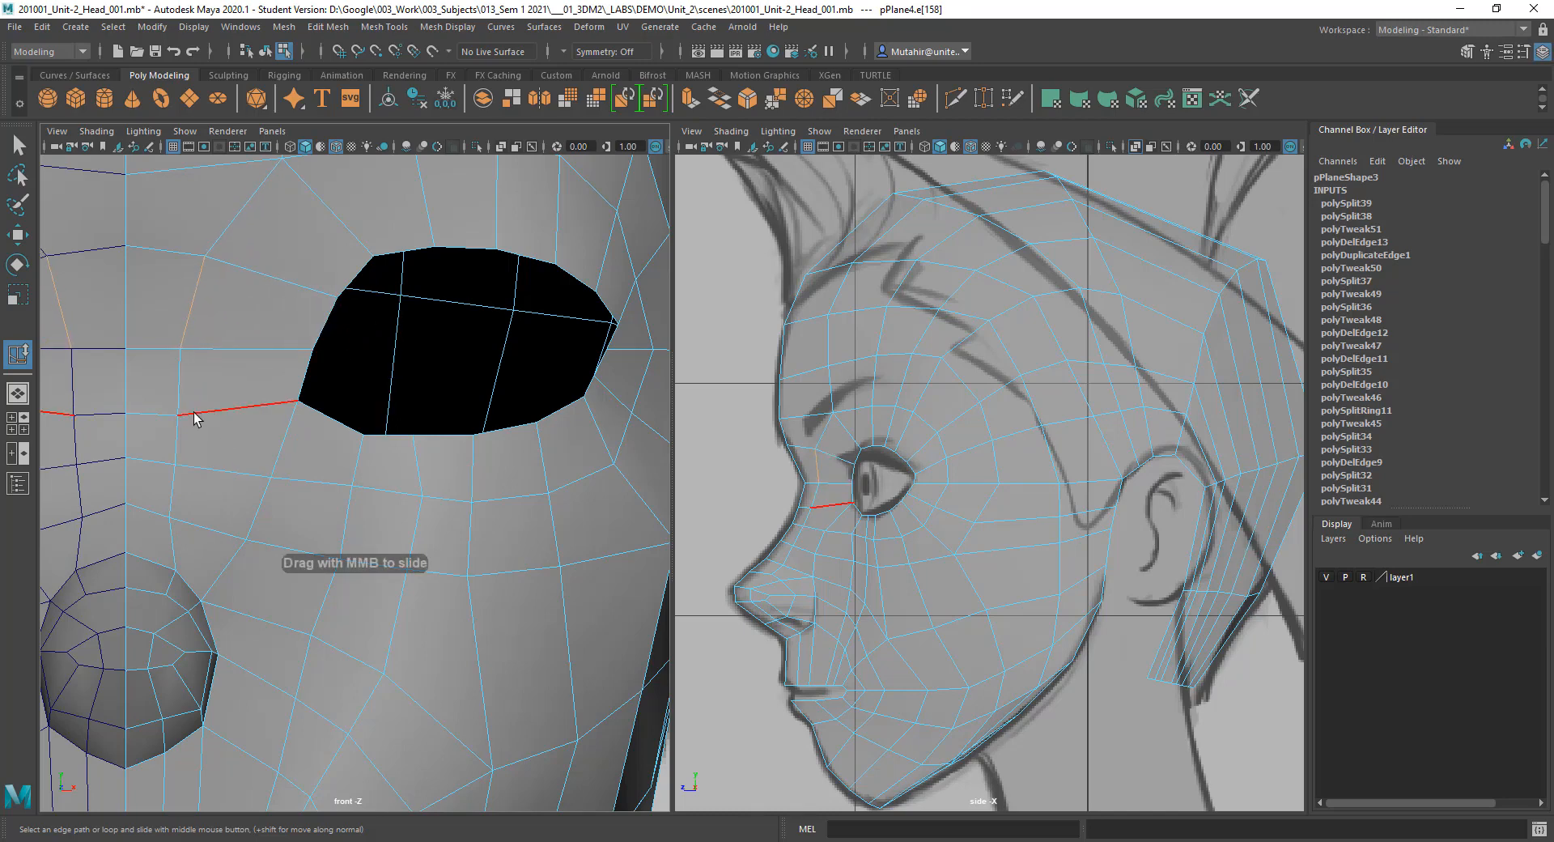
{"action": "left_click", "coordinate": [173, 460]}
{"action": "left_click", "coordinate": [172, 485], "text": "shift"}
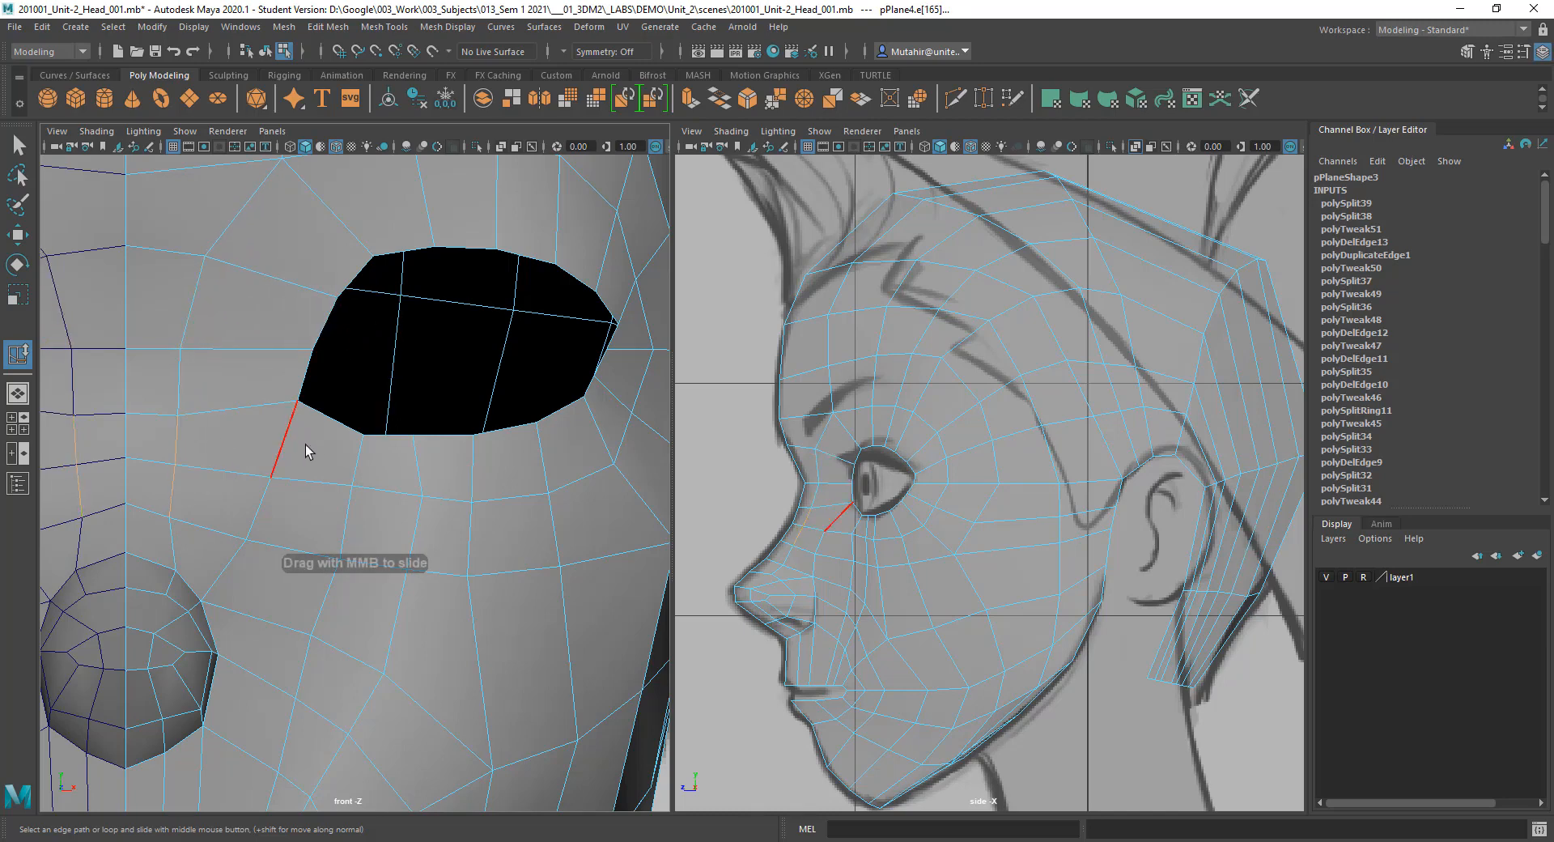
{"action": "middle_click_drag", "start_coordinate": [249, 343], "coordinate": [332, 495], "text": "alt"}
{"action": "middle_click_drag", "start_coordinate": [395, 379], "coordinate": [309, 463], "text": "alt"}
{"action": "scroll", "coordinate": [308, 463], "scroll_direction": "down", "scroll_amount": 3}
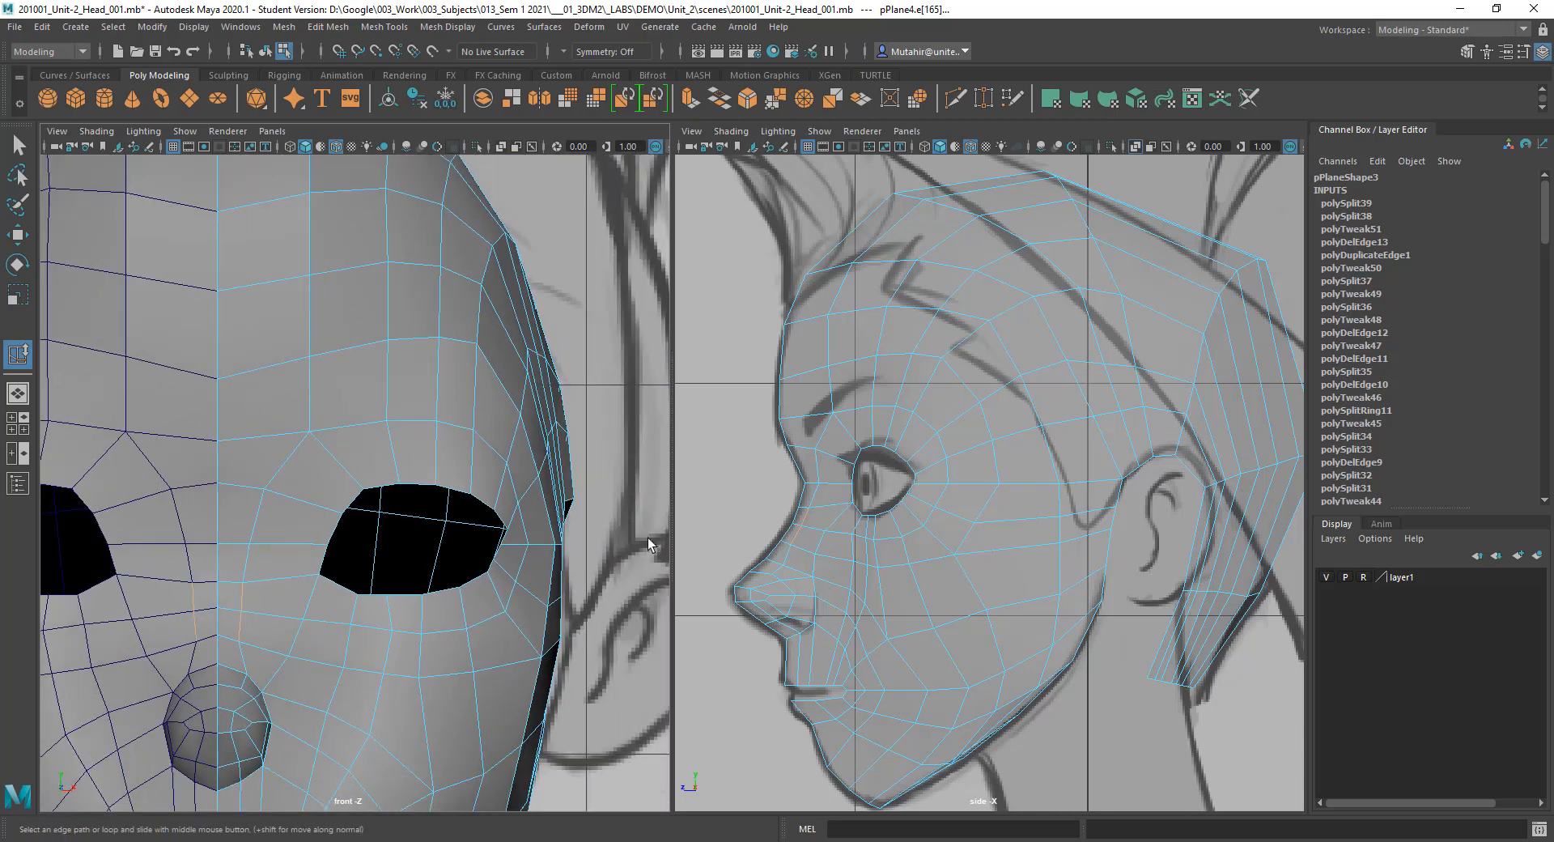
Step: Move the vertex on the side of the nose bridge forward towards the profile line in the side view
{"action": "scroll", "coordinate": [931, 485], "scroll_direction": "up", "scroll_amount": 6}
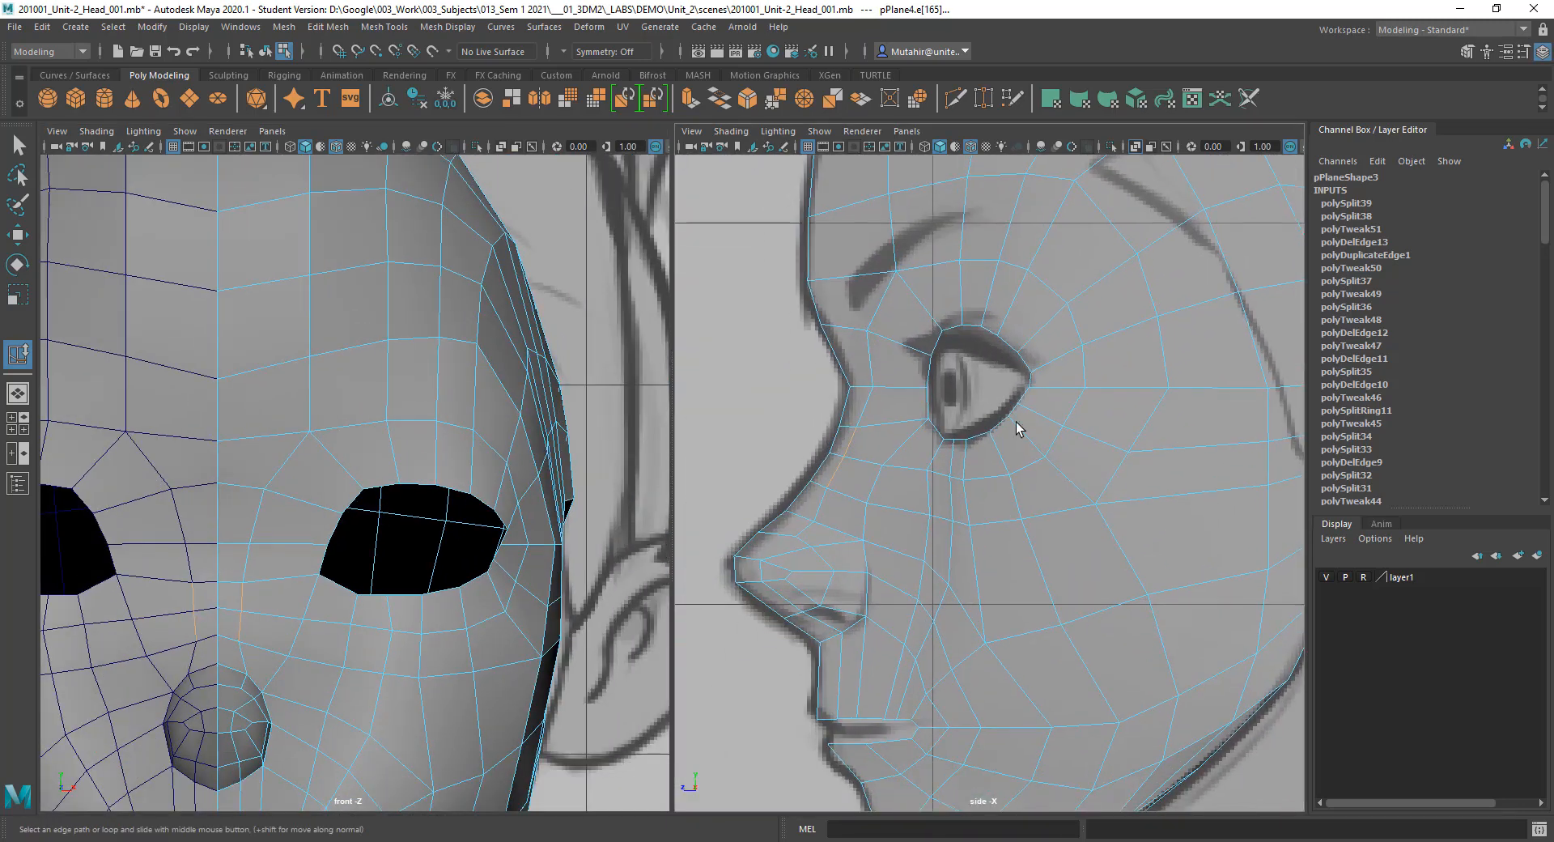
{"action": "middle_click_drag", "start_coordinate": [898, 542], "coordinate": [983, 537], "text": "alt"}
{"action": "scroll", "coordinate": [980, 530], "scroll_direction": "up", "scroll_amount": 1}
{"action": "key", "text": "q"}
{"action": "right_click_drag", "start_coordinate": [902, 431], "coordinate": [841, 423]}
{"action": "left_click", "coordinate": [886, 493]}
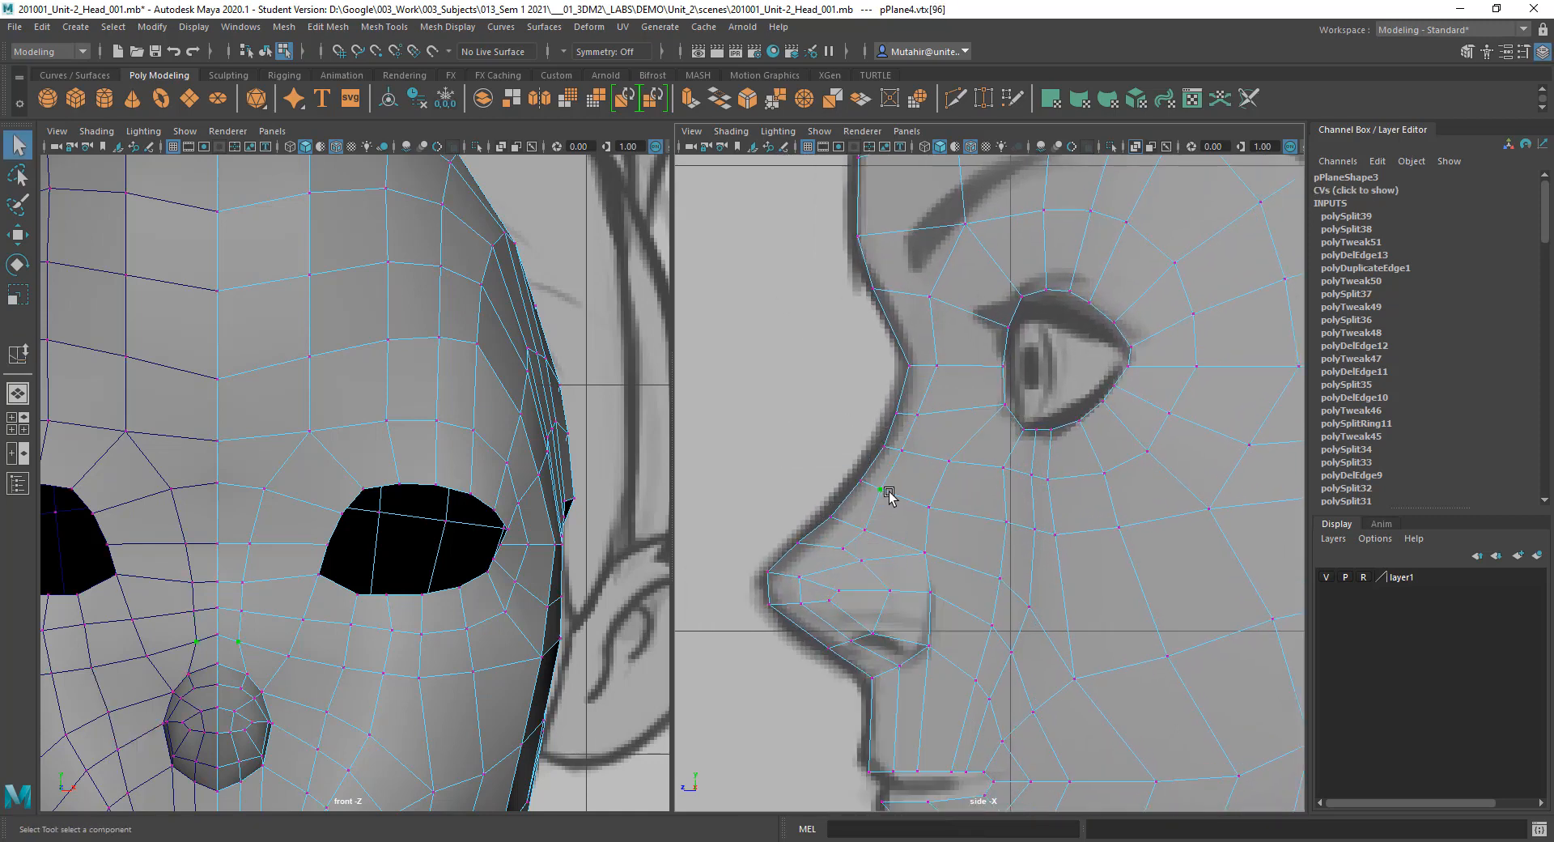
{"action": "key", "text": "w"}
{"action": "left_click_drag", "start_coordinate": [887, 493], "coordinate": [862, 490]}
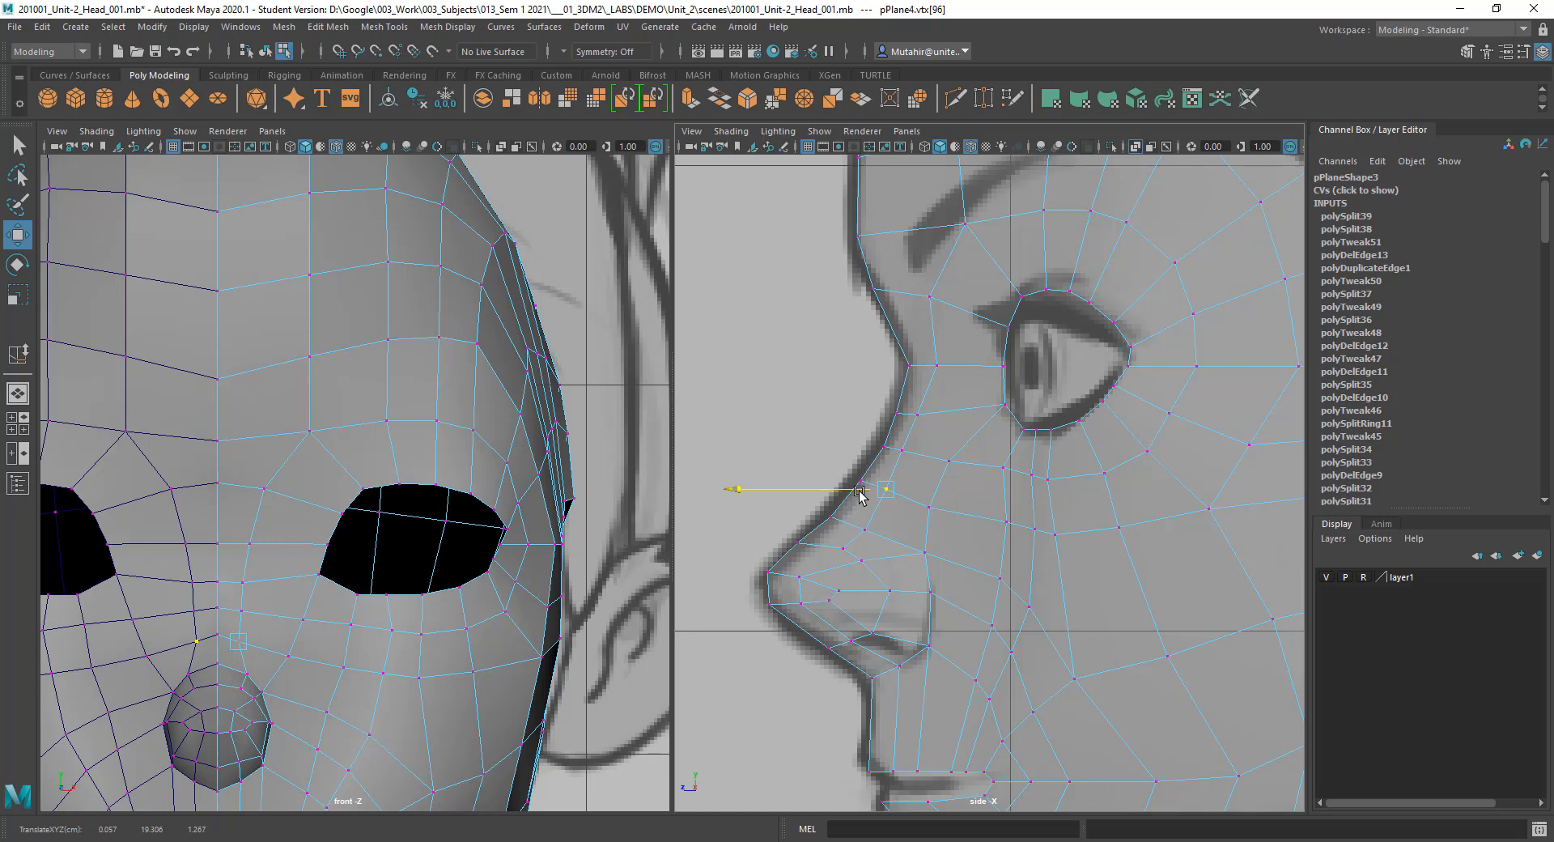
Step: Slide the two vertical cheek edges under the eye backward in the side view, closer to the next loop
{"action": "key", "text": "q"}
{"action": "middle_click_drag", "start_coordinate": [950, 522], "coordinate": [949, 533], "text": "alt"}
{"action": "right_click_drag", "start_coordinate": [937, 422], "coordinate": [930, 384]}
{"action": "middle_click_drag", "start_coordinate": [963, 527], "coordinate": [942, 548], "text": "alt"}
{"action": "middle_click_drag", "start_coordinate": [944, 465], "coordinate": [890, 373], "text": "alt"}
{"action": "middle_click_drag", "start_coordinate": [945, 437], "coordinate": [948, 486], "text": "alt"}
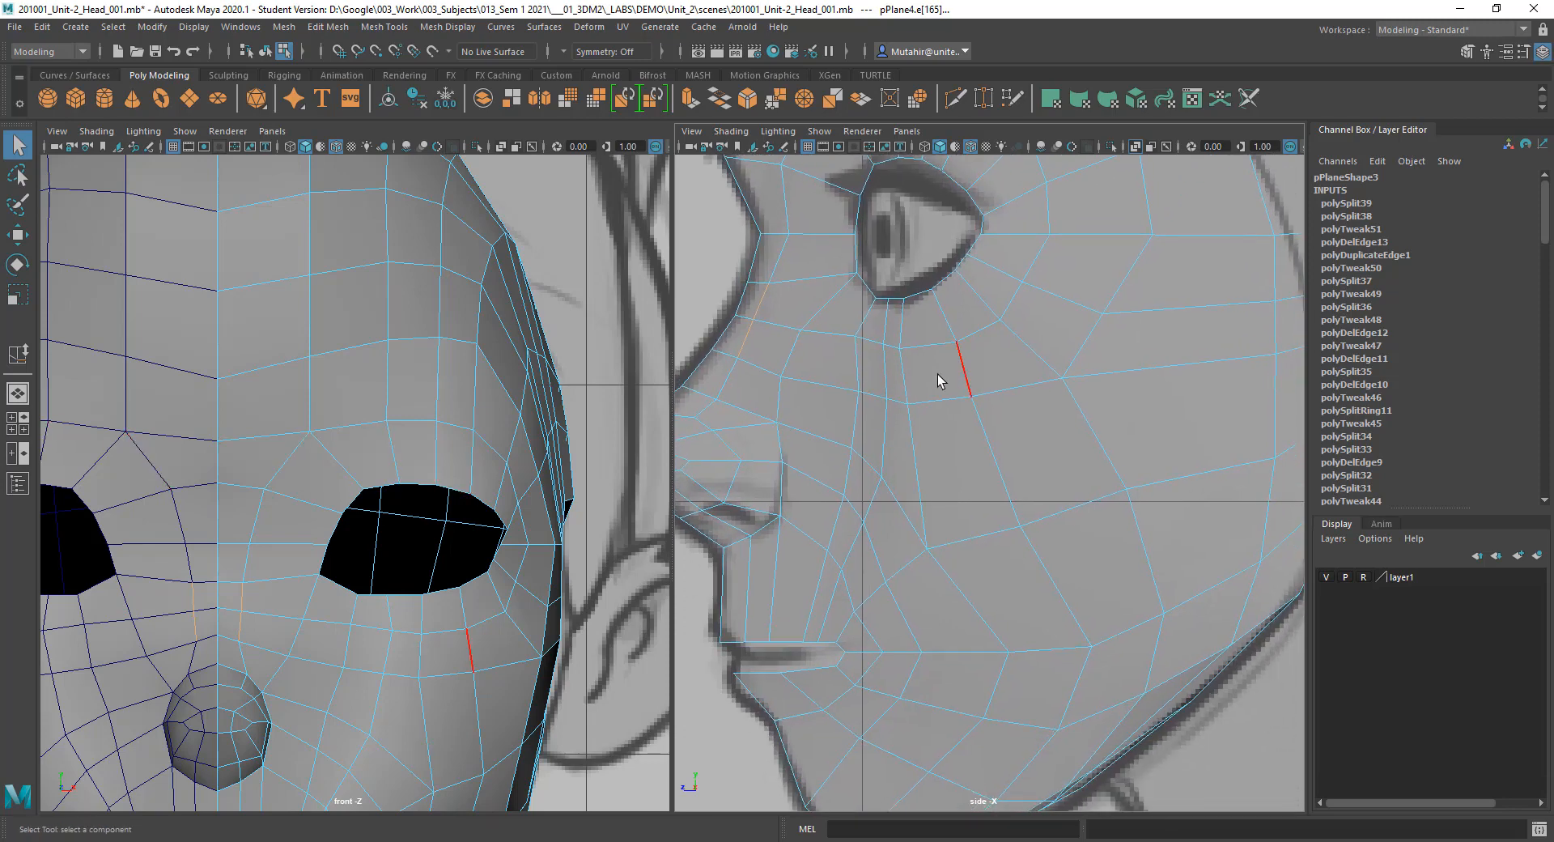
{"action": "left_click", "coordinate": [900, 450], "text": "shift"}
{"action": "key", "text": "y"}
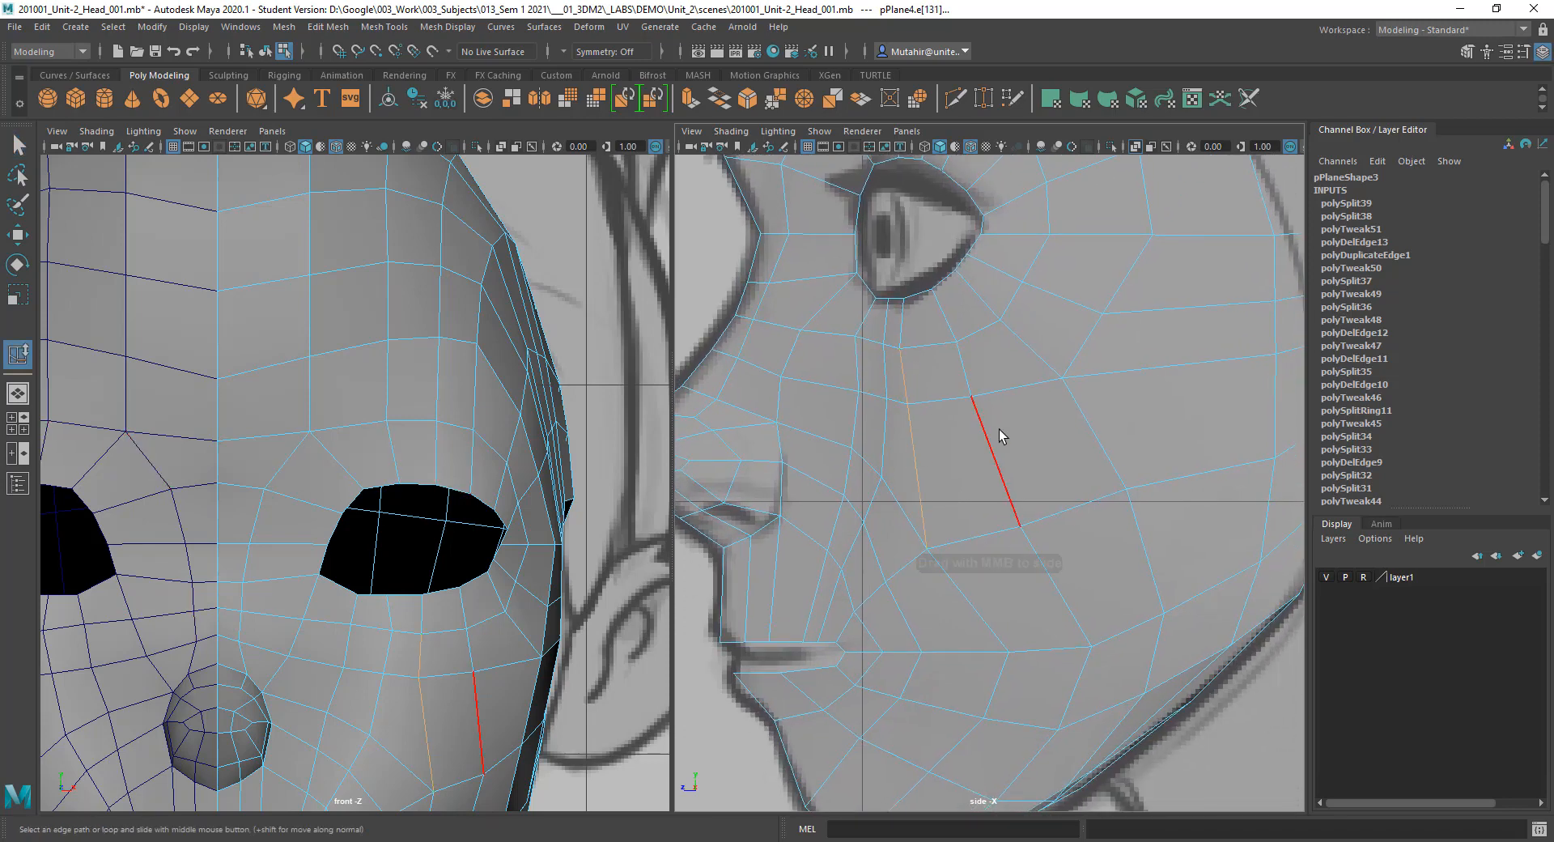
{"action": "middle_click_drag", "start_coordinate": [1000, 429], "coordinate": [949, 454]}
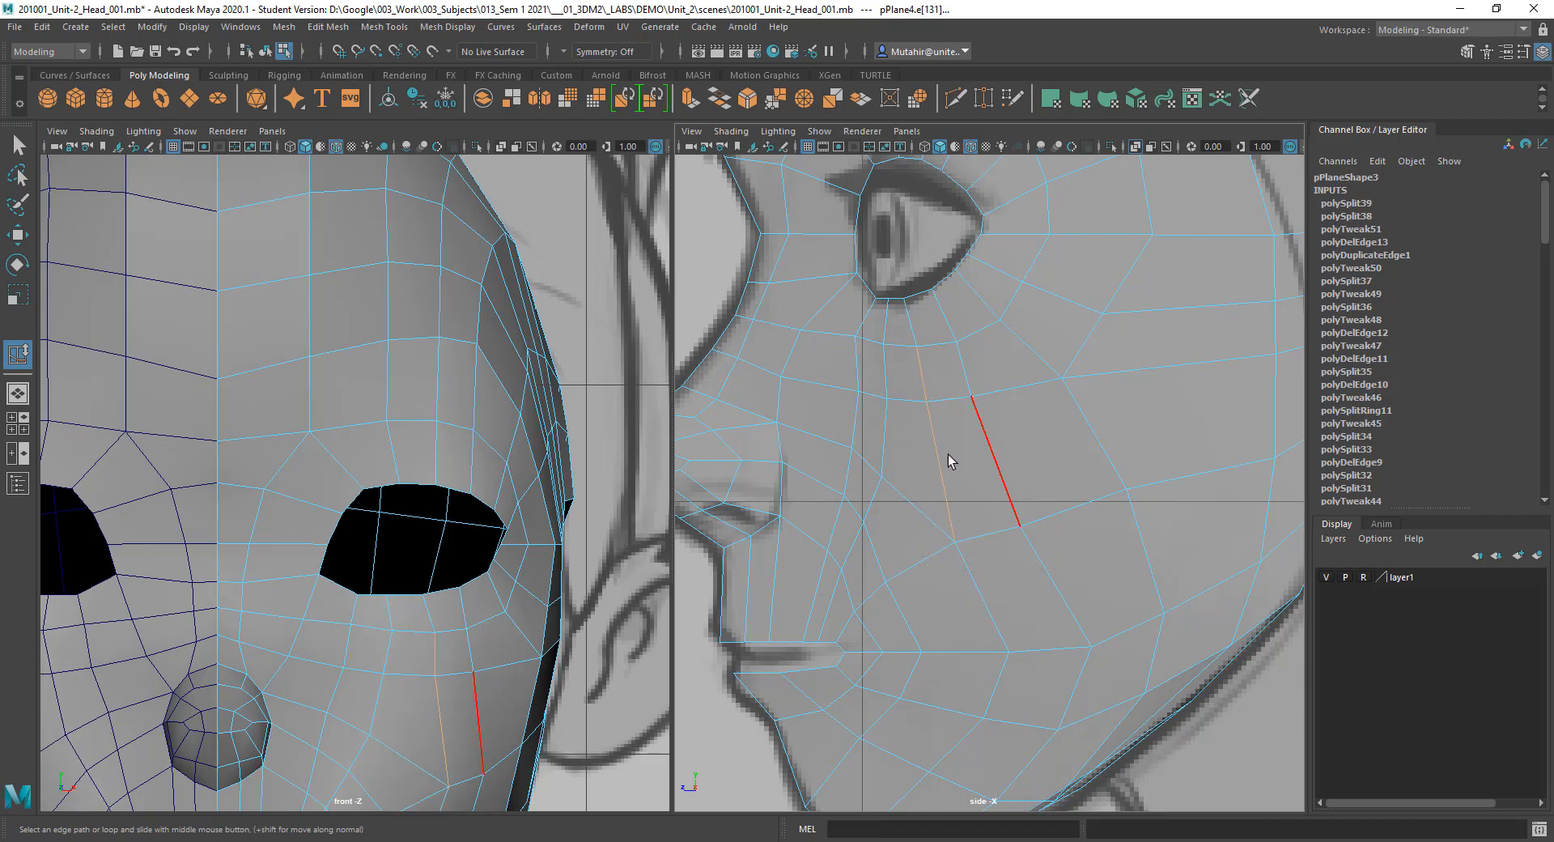
Step: Slide the newly cut vertical loop's edges below the lower eyelid backward to even out the cheek spacing
{"action": "left_click", "coordinate": [888, 433]}
{"action": "left_click", "coordinate": [874, 506], "text": "shift"}
{"action": "left_click", "coordinate": [890, 386], "text": "shift"}
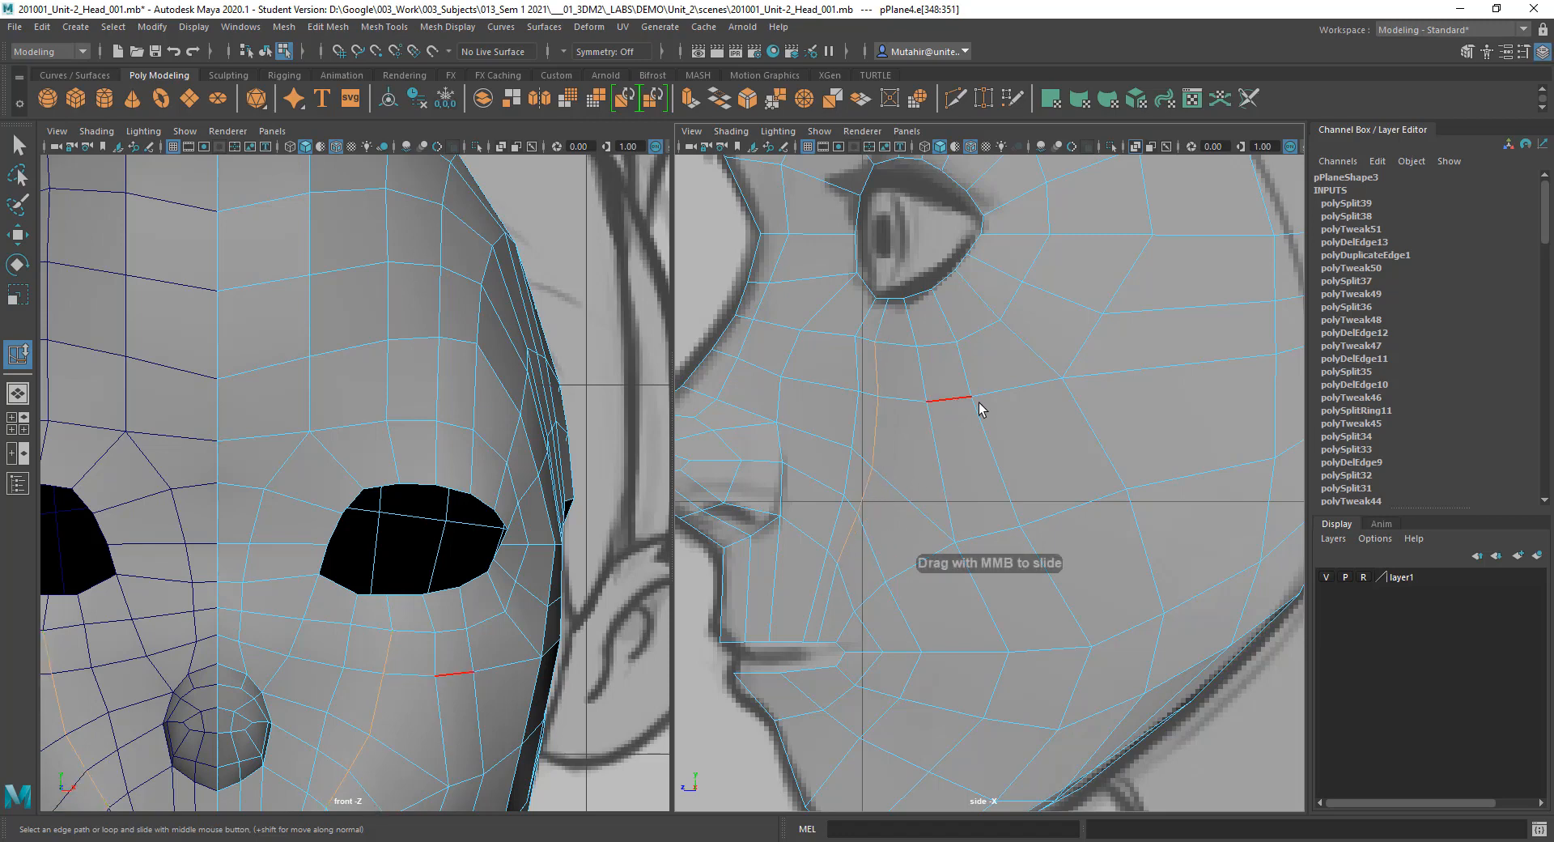
{"action": "middle_click_drag", "start_coordinate": [949, 411], "coordinate": [937, 410]}
Step: Slide the vertical edges running from the inner lower eyelid to the mouth forward towards the nose
{"action": "left_click", "coordinate": [842, 441]}
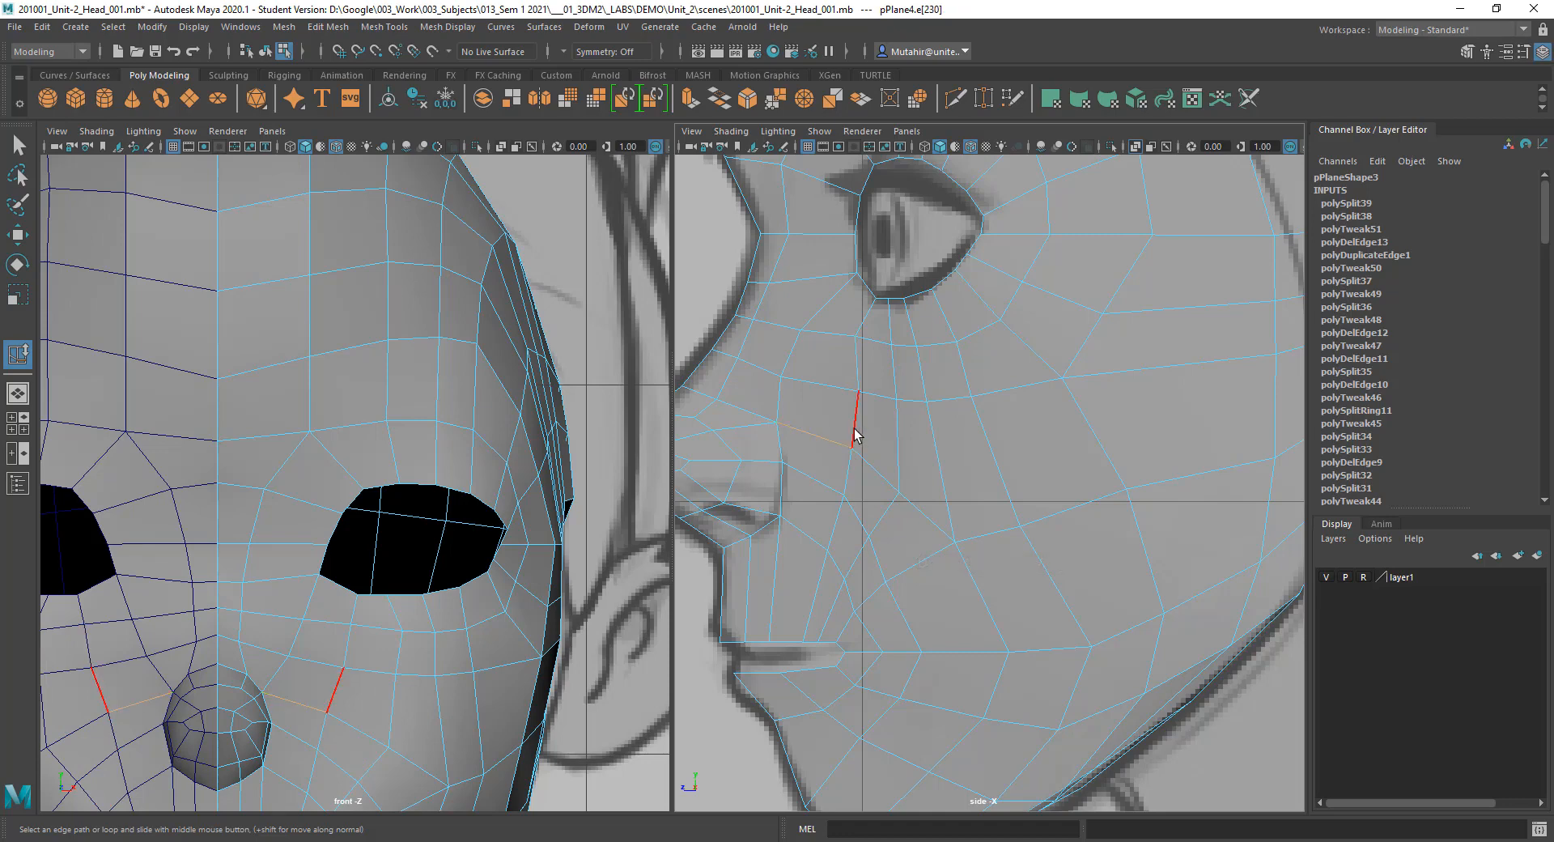
{"action": "left_click", "coordinate": [856, 434]}
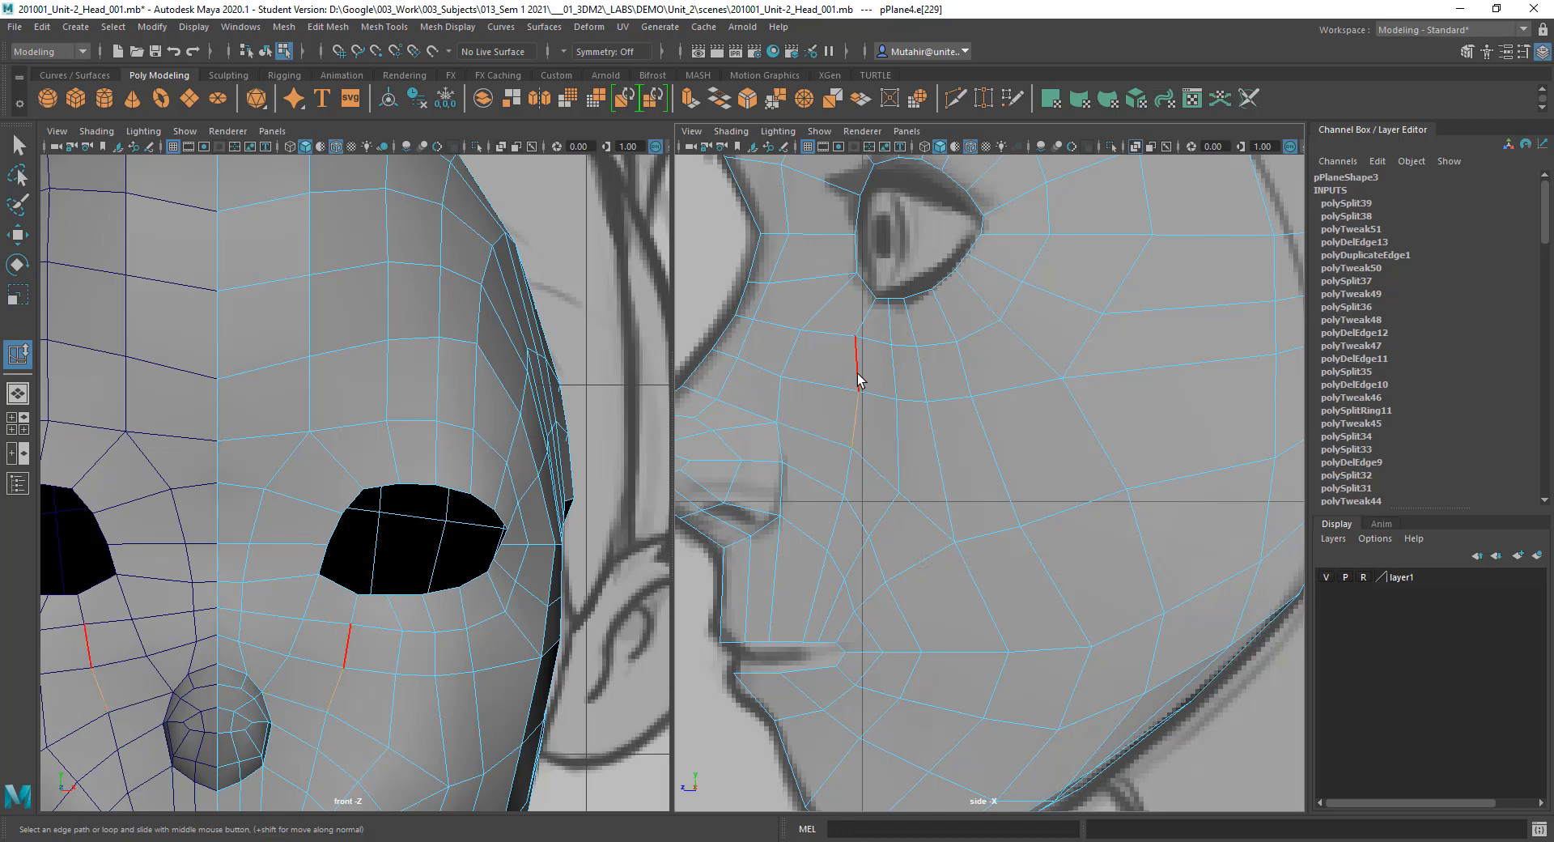
{"action": "left_click", "coordinate": [843, 497], "text": "shift"}
{"action": "left_click", "coordinate": [838, 515], "text": "shift"}
{"action": "mouse_move", "coordinate": [959, 448]}
{"action": "middle_mouse_down"}
{"action": "mouse_move", "coordinate": [945, 449]}
{"action": "mouse_move", "coordinate": [986, 444]}
{"action": "mouse_move", "coordinate": [971, 459]}
{"action": "middle_mouse_up"}
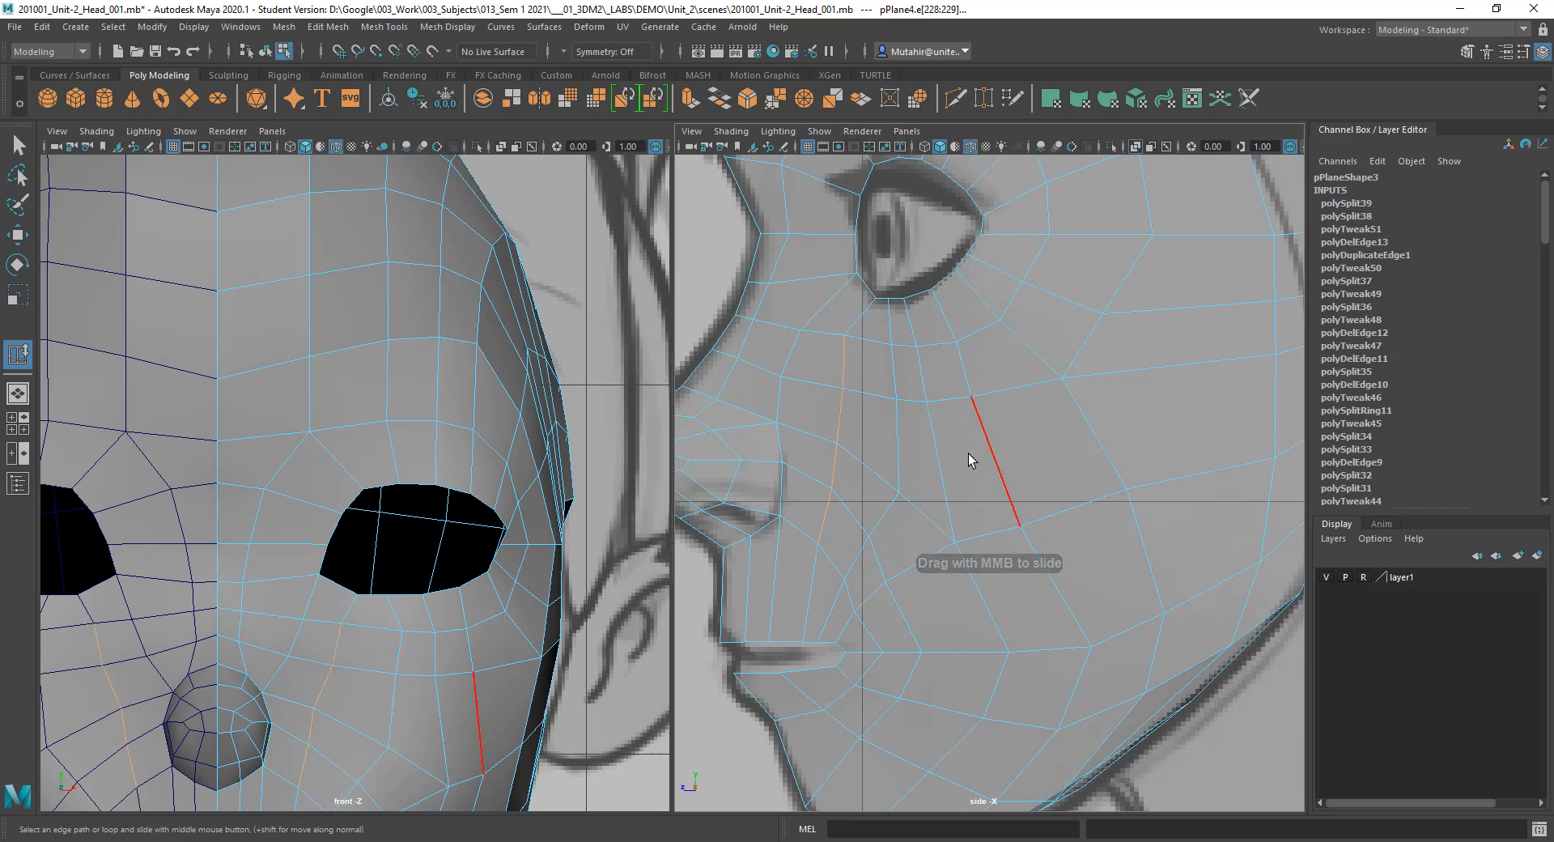
Step: Slide the edges radiating from the outer lower eyelid towards the ear slightly upward to even their spacing
{"action": "mouse_move", "coordinate": [944, 508]}
{"action": "middle_mouse_down", "text": "alt"}
{"action": "mouse_move", "coordinate": [929, 484]}
{"action": "mouse_move", "coordinate": [978, 541]}
{"action": "mouse_move", "coordinate": [960, 532]}
{"action": "middle_mouse_up", "text": "alt"}
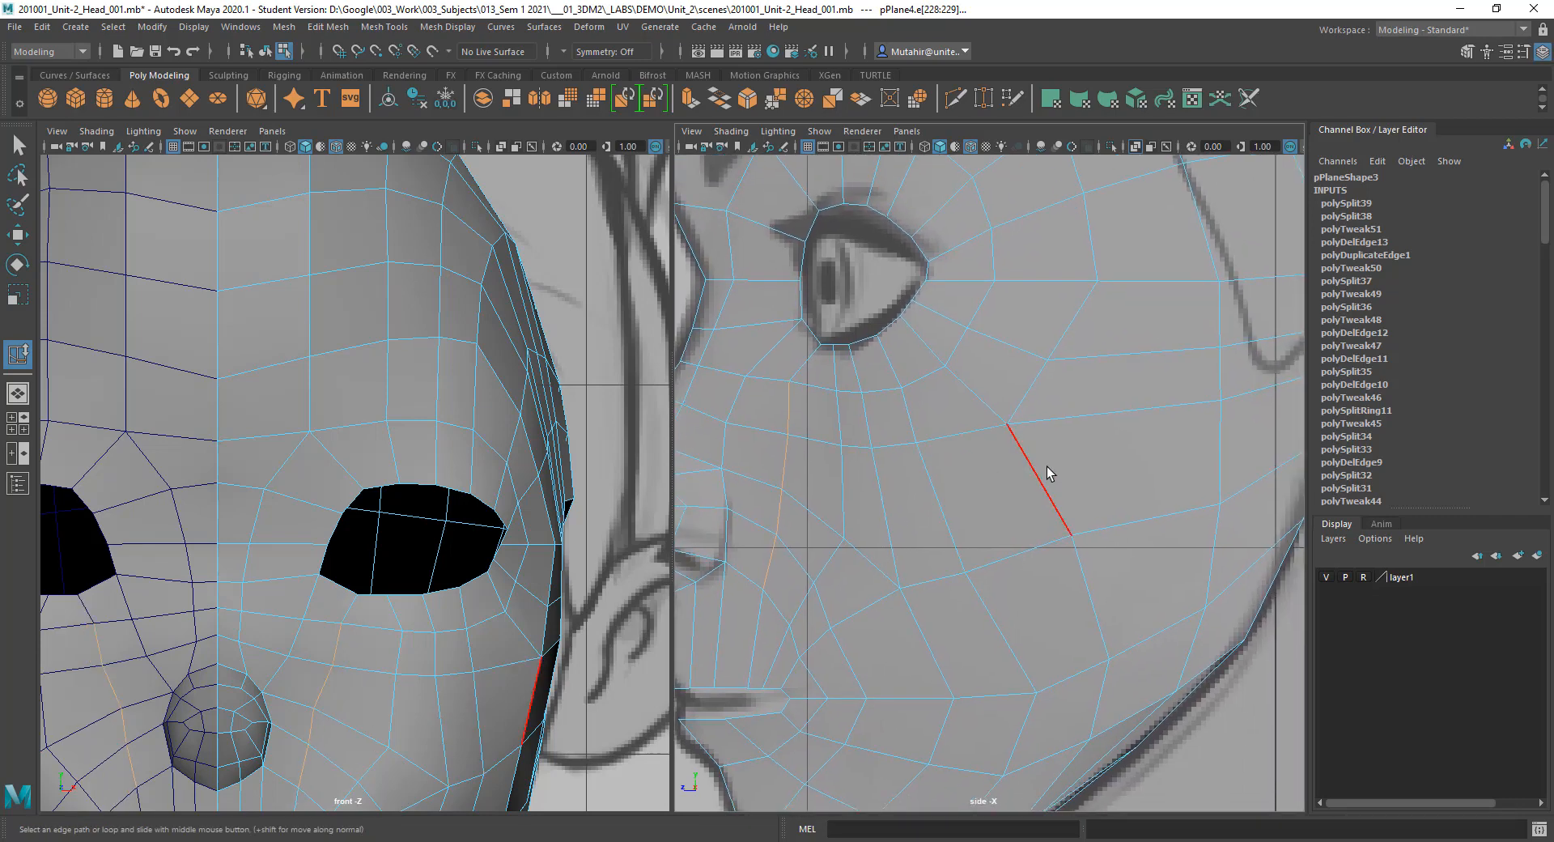
{"action": "middle_click_drag", "start_coordinate": [1046, 467], "coordinate": [999, 444], "text": "alt"}
{"action": "left_click", "coordinate": [937, 389]}
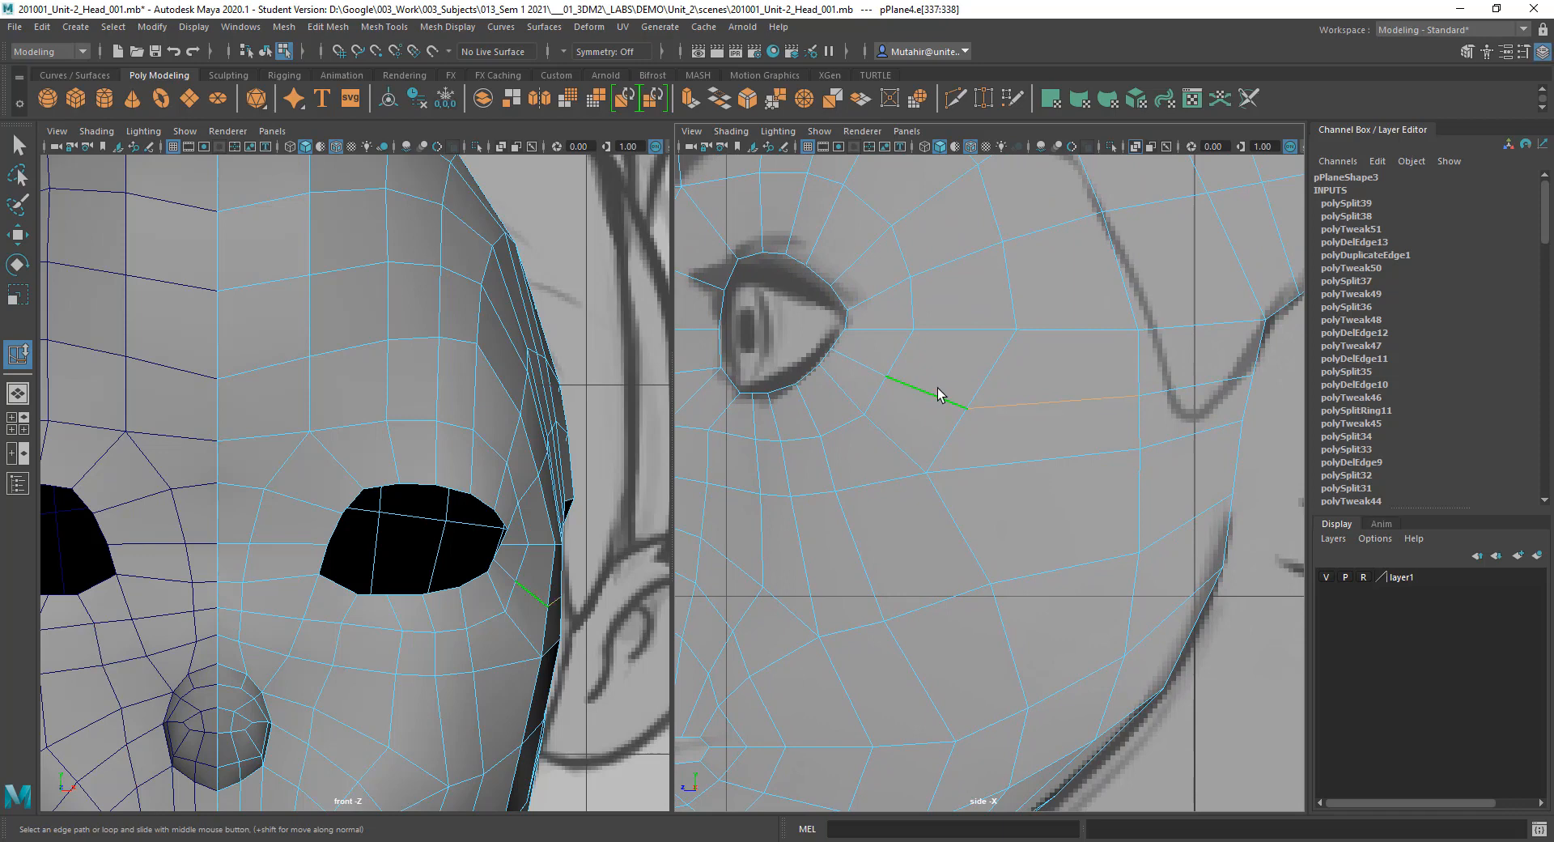
{"action": "left_click", "coordinate": [1043, 388]}
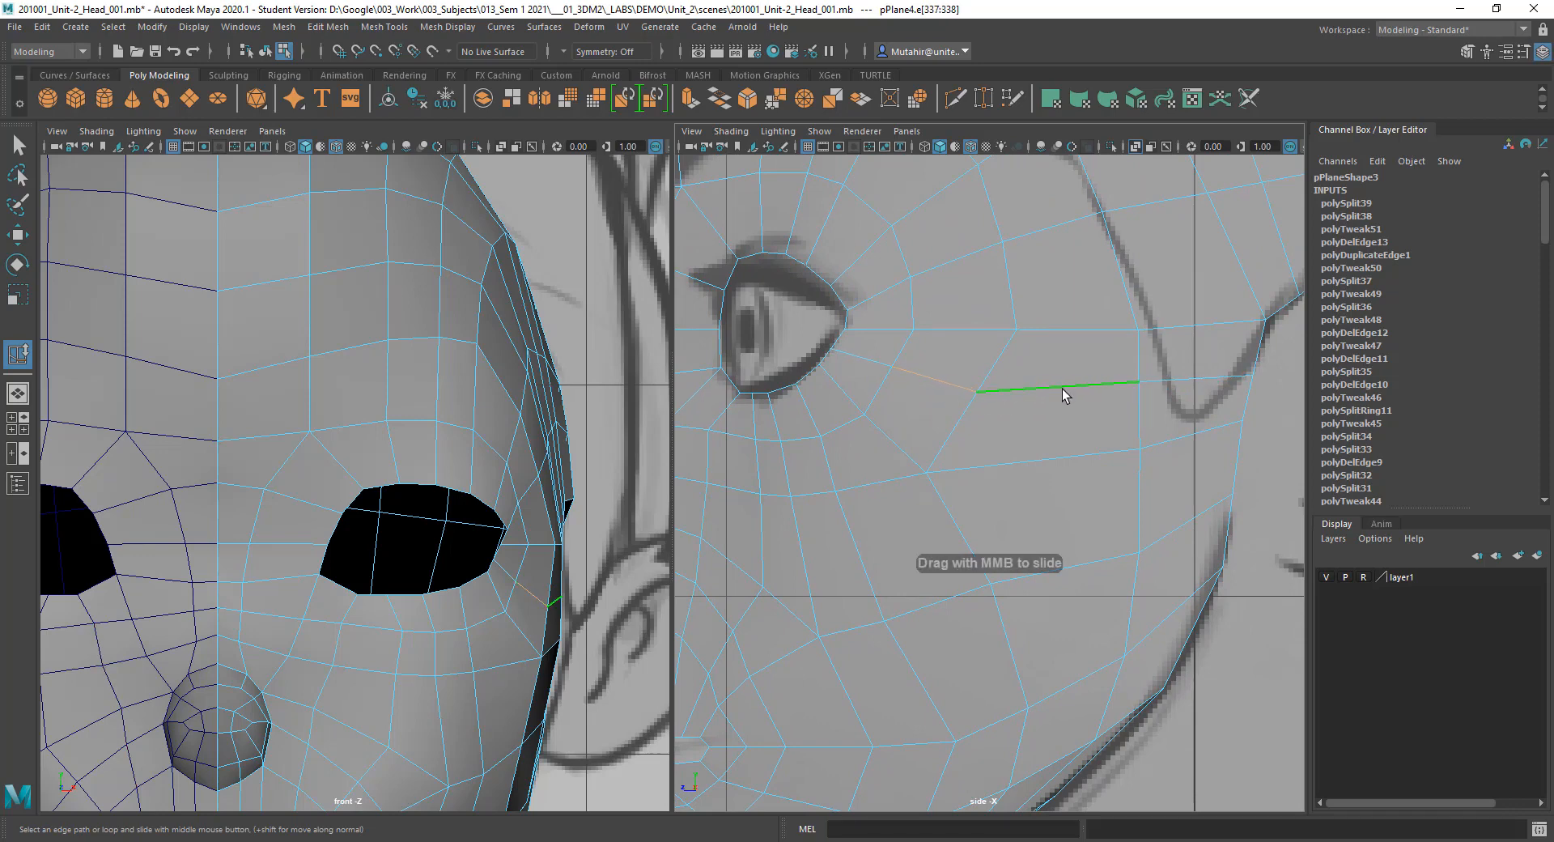
{"action": "left_click", "coordinate": [971, 466]}
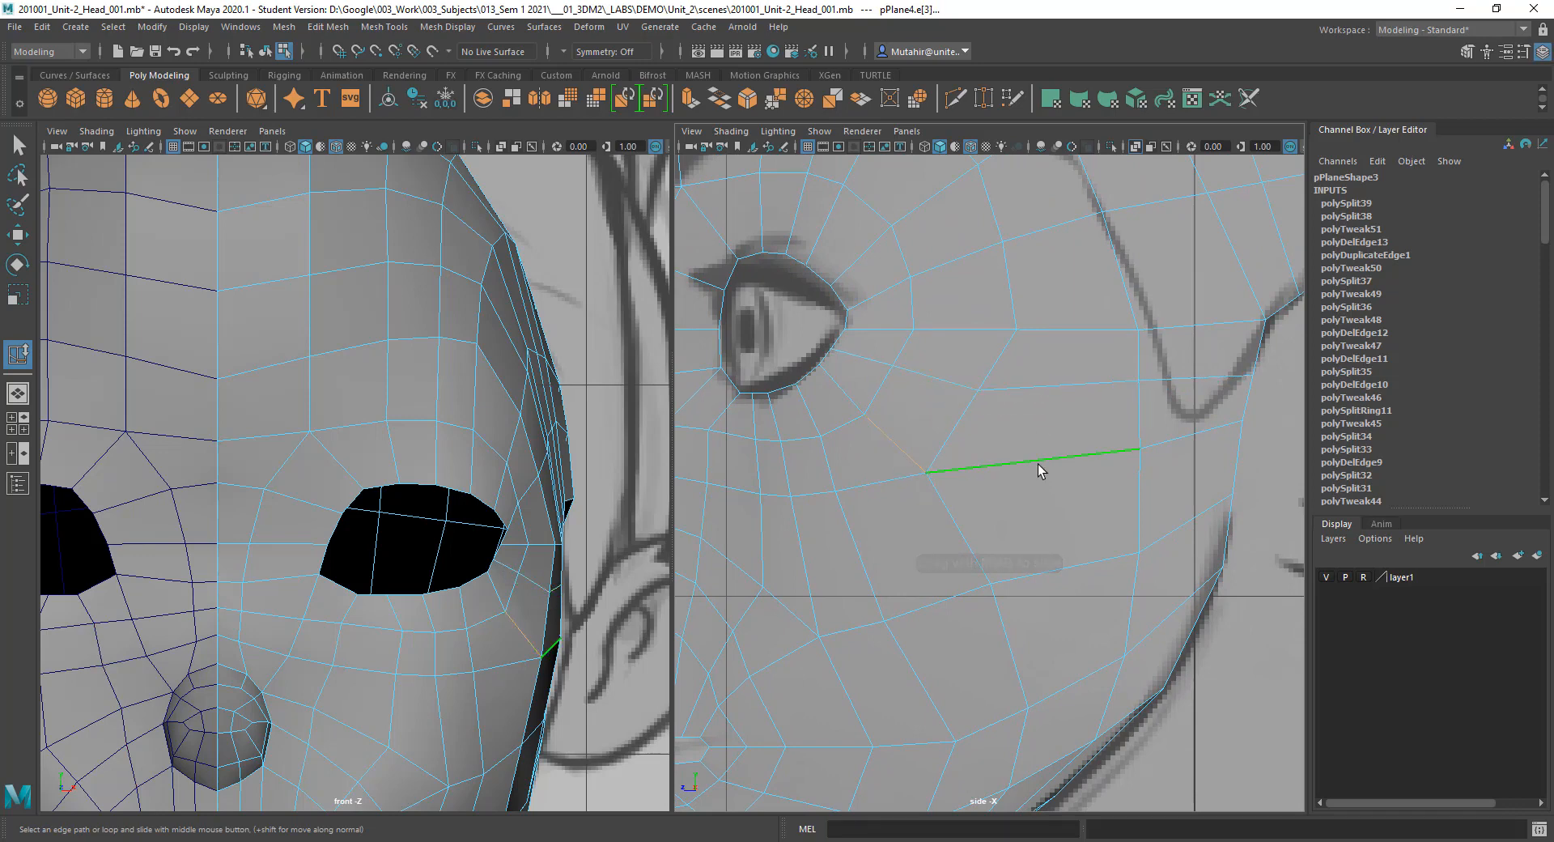
{"action": "middle_click_drag", "start_coordinate": [1037, 464], "coordinate": [1054, 458]}
Step: Slide the two vertical edges in the middle of the outer cheek backward towards the ear
{"action": "middle_click_drag", "start_coordinate": [1023, 546], "coordinate": [980, 500], "text": "alt"}
{"action": "left_click", "coordinate": [981, 463]}
{"action": "left_click", "coordinate": [1004, 510], "text": "shift"}
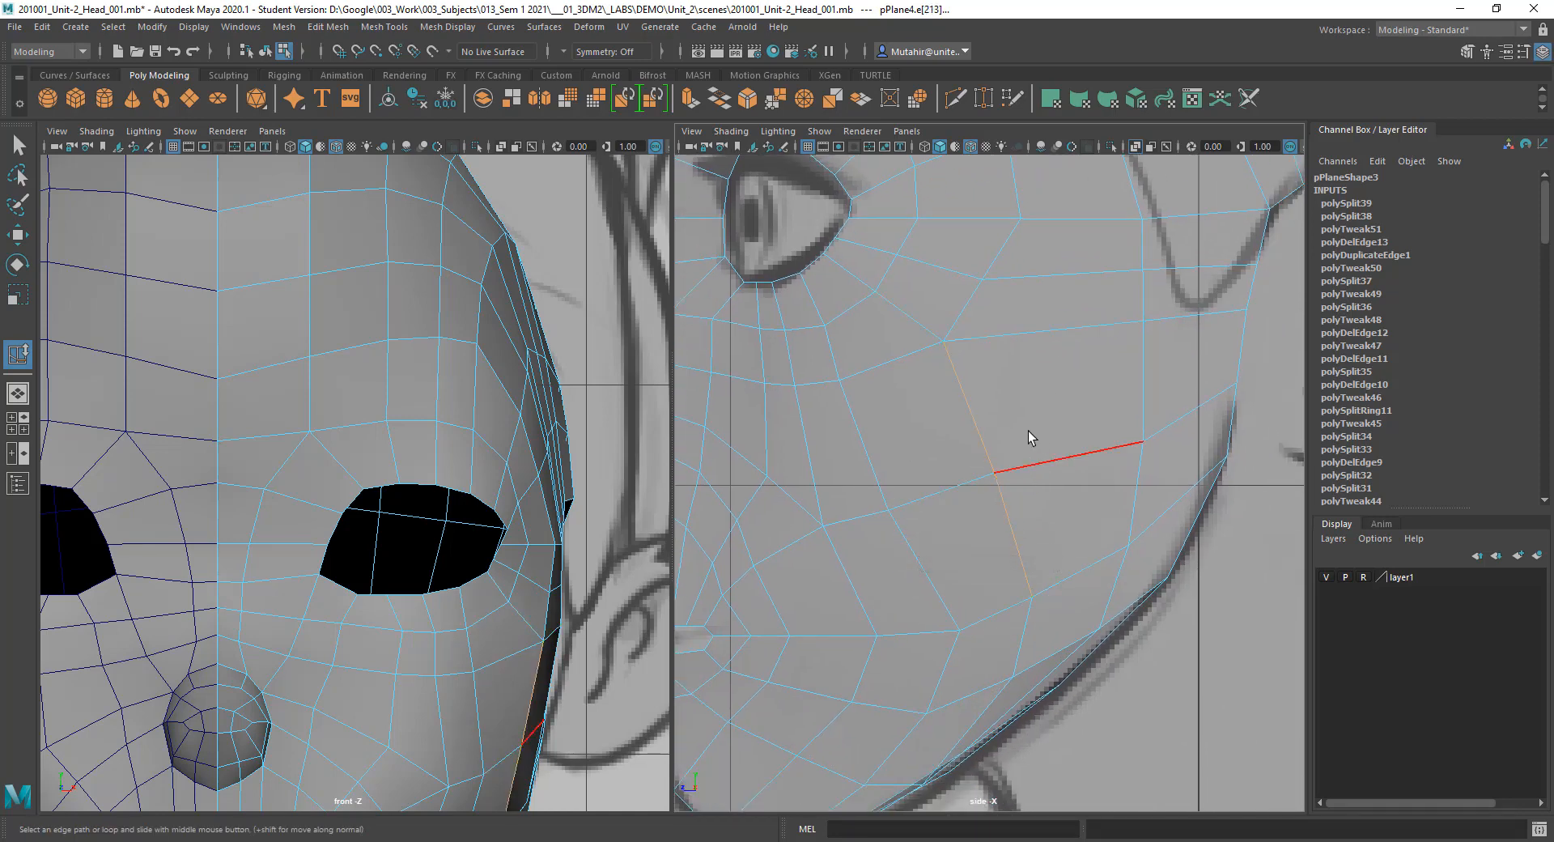
{"action": "middle_click_drag", "start_coordinate": [1028, 430], "coordinate": [1072, 425]}
{"action": "scroll", "coordinate": [1055, 435], "scroll_direction": "down", "scroll_amount": 10}
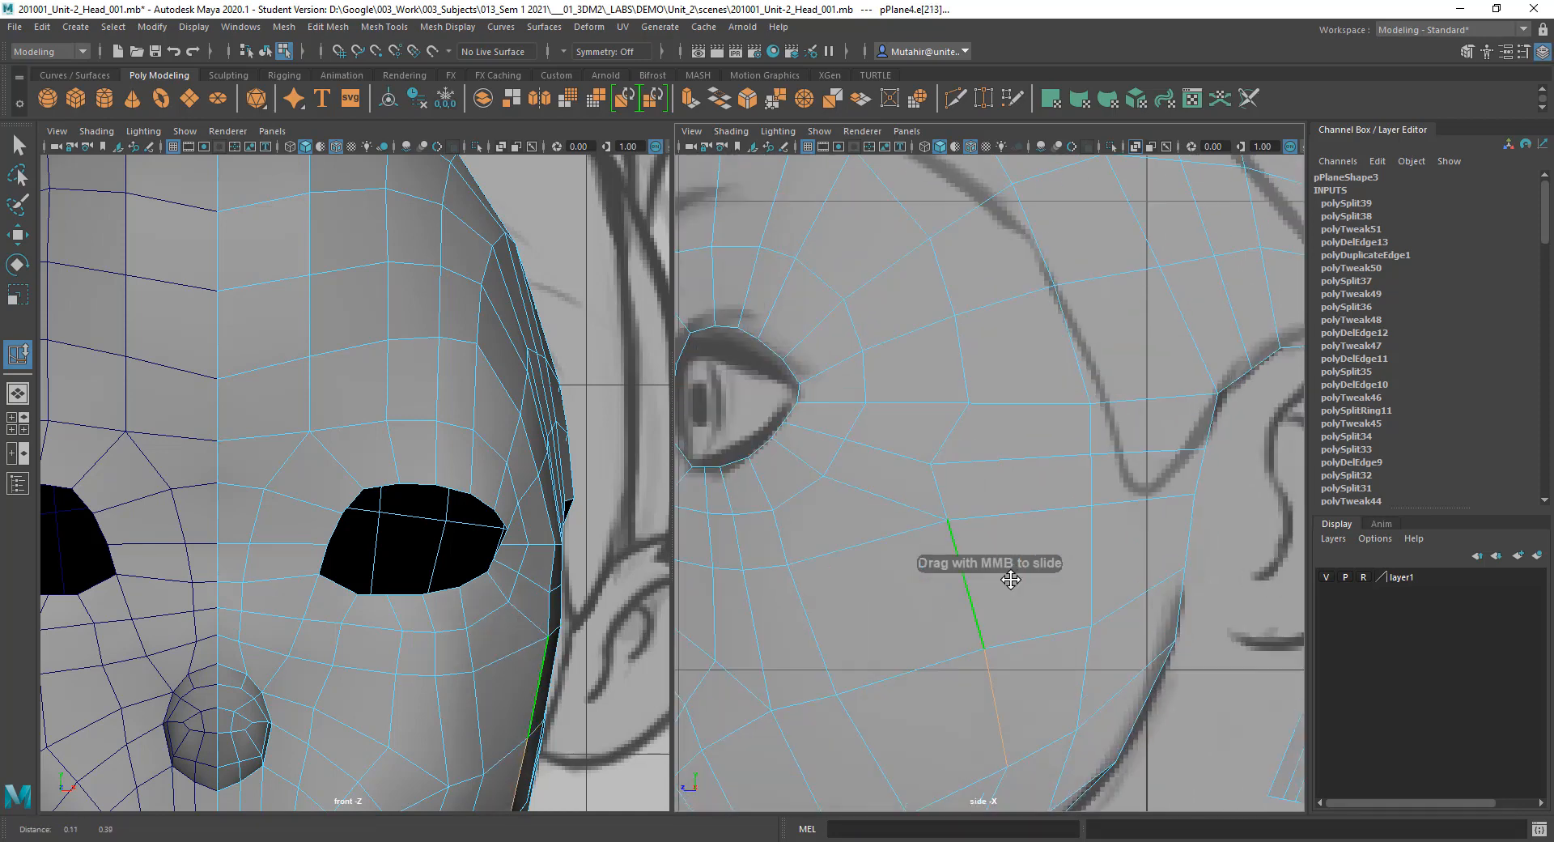
{"action": "scroll", "coordinate": [1044, 404], "scroll_direction": "up", "scroll_amount": 1}
{"action": "middle_click_drag", "start_coordinate": [1041, 446], "coordinate": [1030, 415], "text": "alt"}
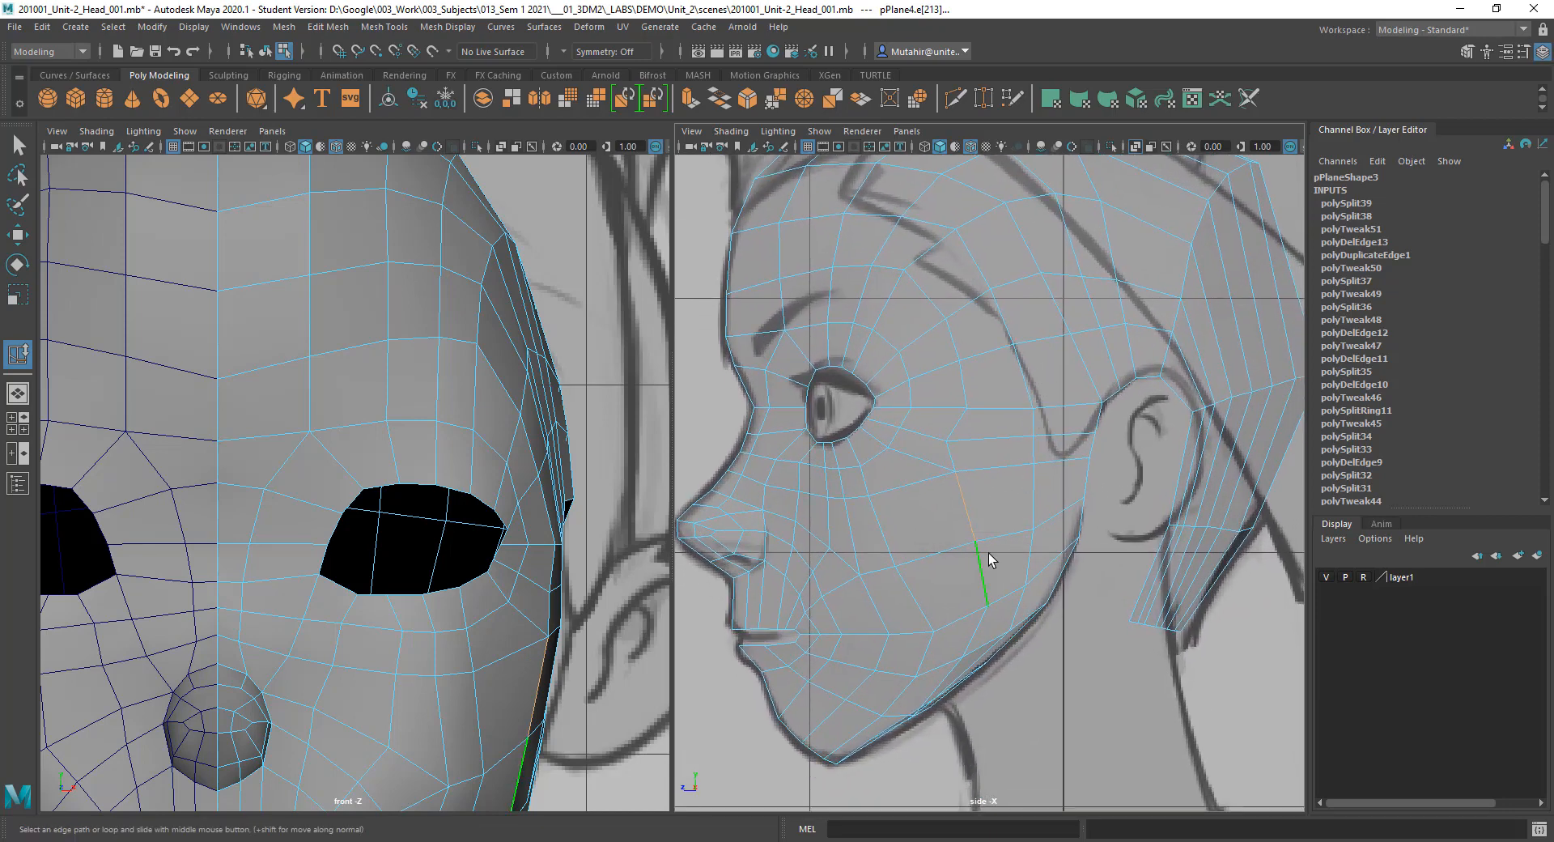
Step: Slide the lower vertical edge of the outer cheek further back and rotate it slightly
{"action": "left_click", "coordinate": [1010, 557]}
{"action": "mouse_move", "coordinate": [1010, 557]}
{"action": "middle_mouse_down"}
{"action": "mouse_move", "coordinate": [1023, 537]}
{"action": "mouse_move", "coordinate": [1018, 559]}
{"action": "middle_mouse_up"}
{"action": "scroll", "coordinate": [1017, 572], "scroll_direction": "up", "scroll_amount": 2}
{"action": "key", "text": "e"}
{"action": "left_click_drag", "start_coordinate": [1029, 471], "coordinate": [1045, 509]}
{"action": "key", "text": "q"}
Step: Move the vertex level with the outer eye corner forward and the one below it slightly back, aligning them vertically
{"action": "middle_click_drag", "start_coordinate": [1017, 487], "coordinate": [1017, 524], "text": "alt"}
{"action": "scroll", "coordinate": [1019, 461], "scroll_direction": "up", "scroll_amount": 1}
{"action": "right_click_drag", "start_coordinate": [1018, 463], "coordinate": [980, 388]}
{"action": "middle_click_drag", "start_coordinate": [990, 428], "coordinate": [963, 349], "text": "alt"}
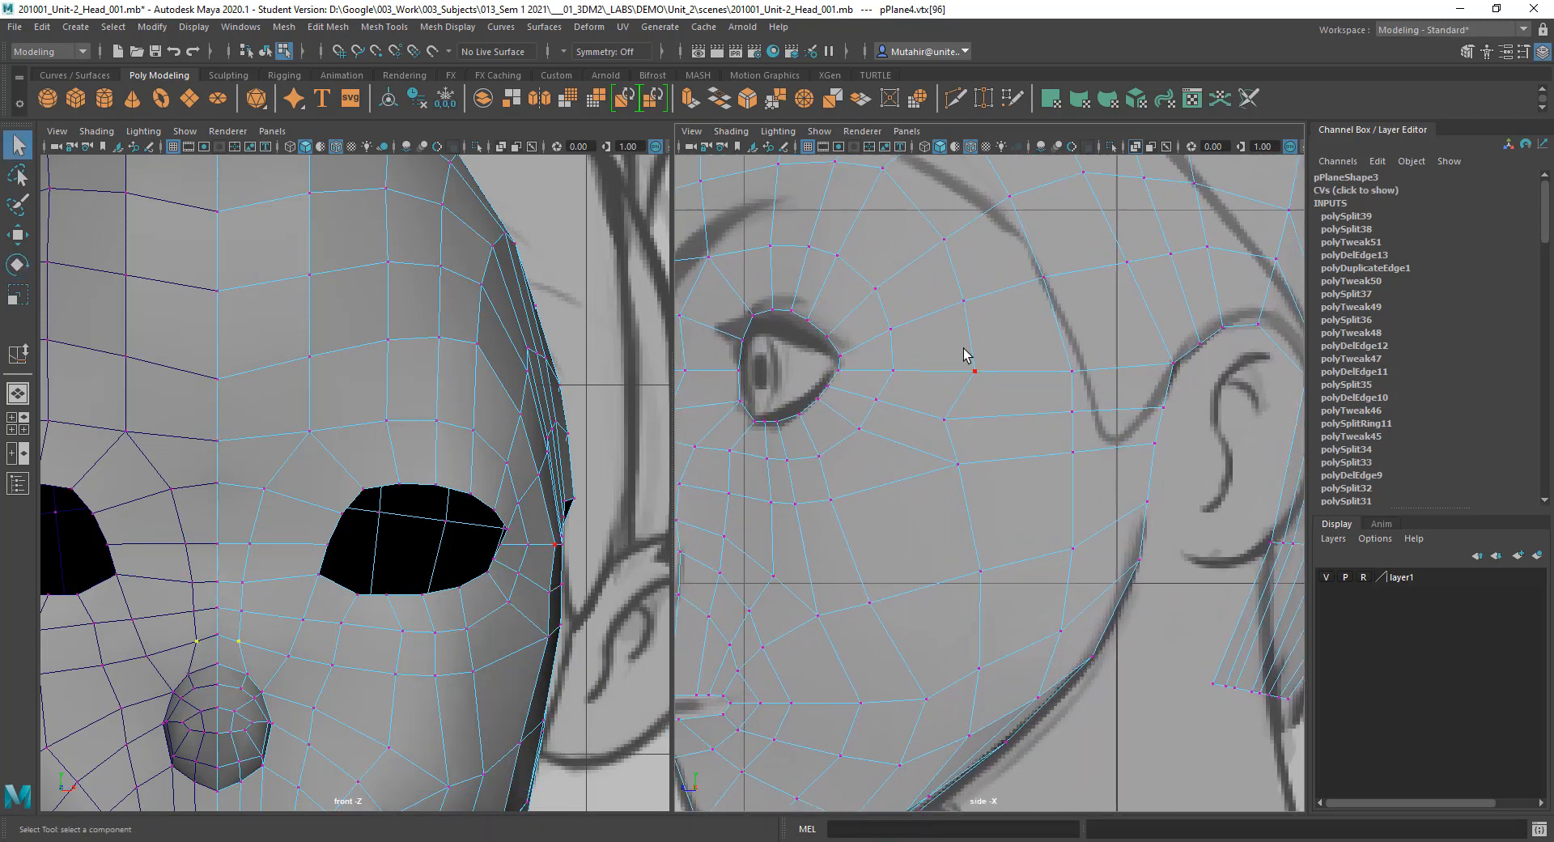
{"action": "key", "text": "w"}
{"action": "left_click", "coordinate": [957, 371]}
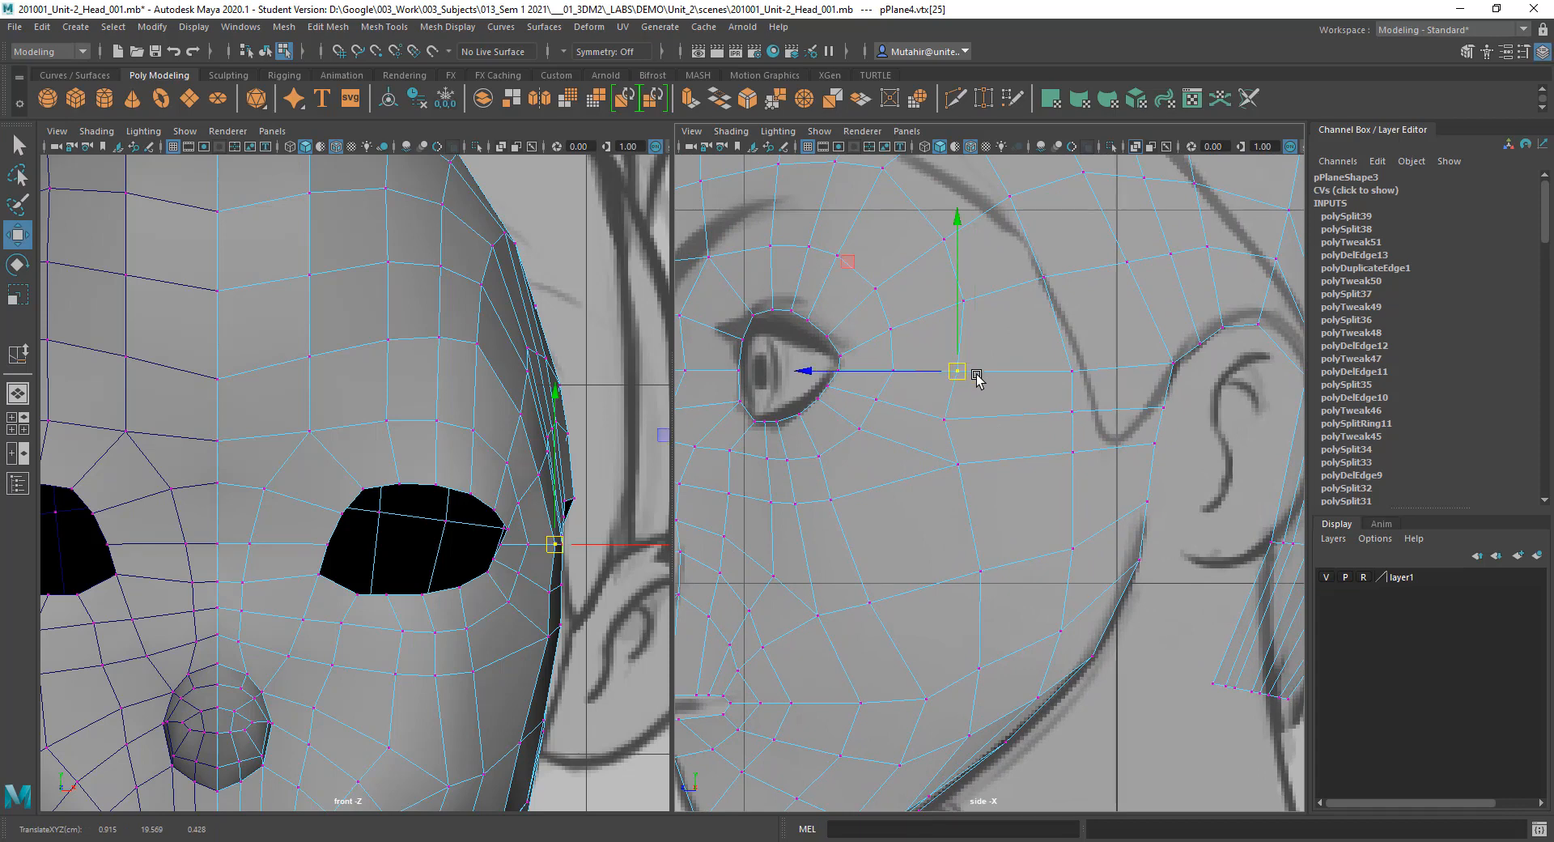
{"action": "key", "text": "q"}
{"action": "middle_click_drag", "start_coordinate": [1037, 415], "coordinate": [1036, 420], "text": "alt"}
{"action": "key", "text": "w"}
{"action": "mouse_move", "coordinate": [939, 414]}
{"action": "left_mouse_down"}
{"action": "mouse_move", "coordinate": [980, 439]}
{"action": "mouse_move", "coordinate": [939, 423]}
{"action": "left_mouse_up"}
{"action": "key", "text": "q"}
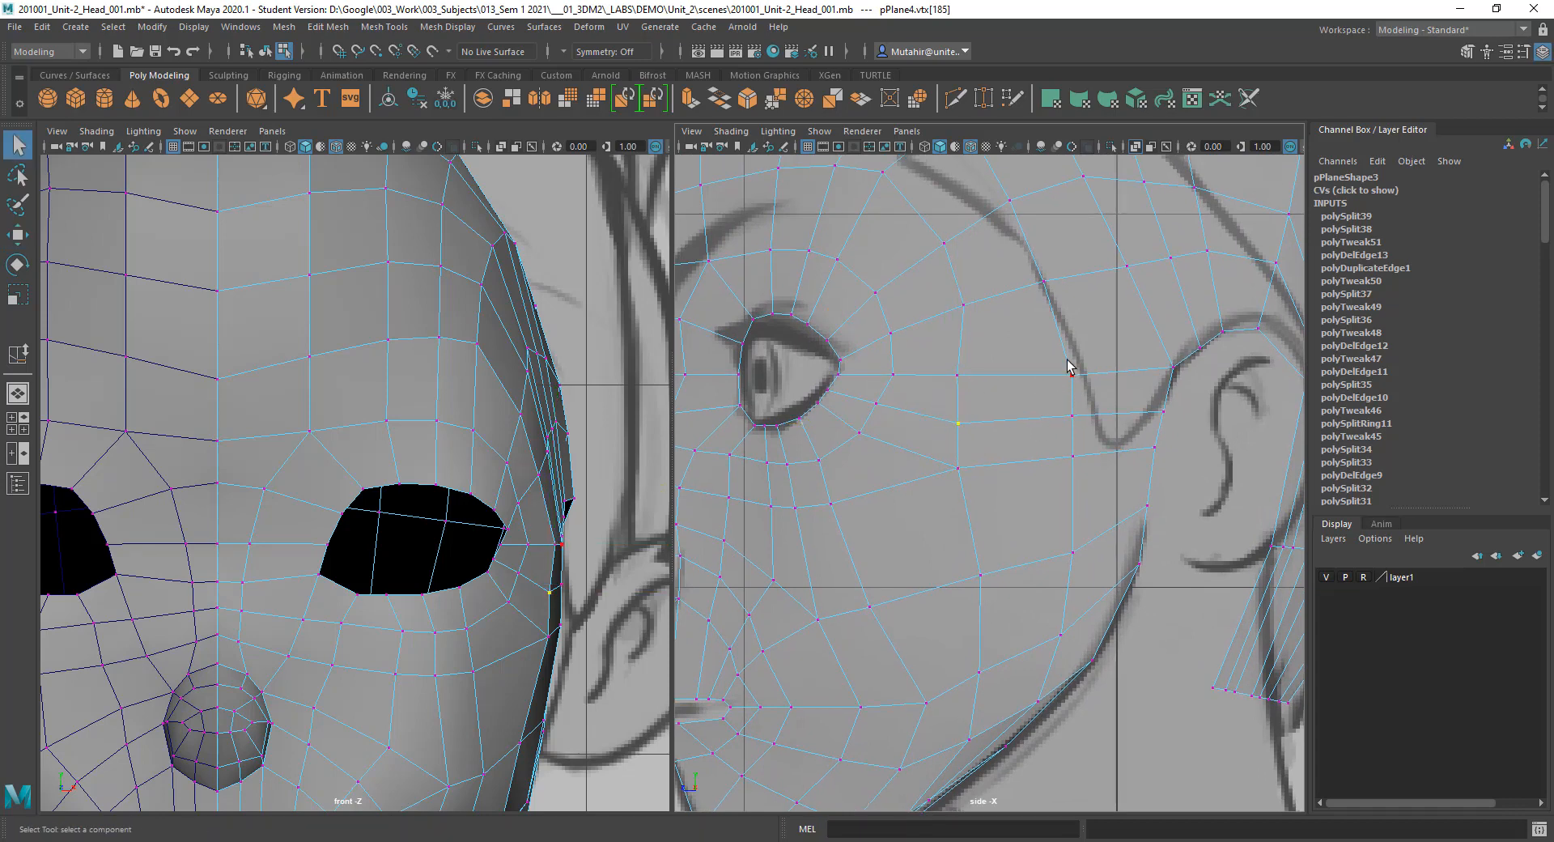
Step: Move the vertices in front of the ear, level with the eye and just below, slightly forward
{"action": "left_click_drag", "start_coordinate": [1068, 364], "coordinate": [1096, 433]}
{"action": "key", "text": "w"}
{"action": "left_click_drag", "start_coordinate": [1029, 395], "coordinate": [1016, 398]}
{"action": "key", "text": "q"}
{"action": "key", "text": "w"}
{"action": "key", "text": "q"}
{"action": "left_click", "coordinate": [1071, 455]}
{"action": "key", "text": "w"}
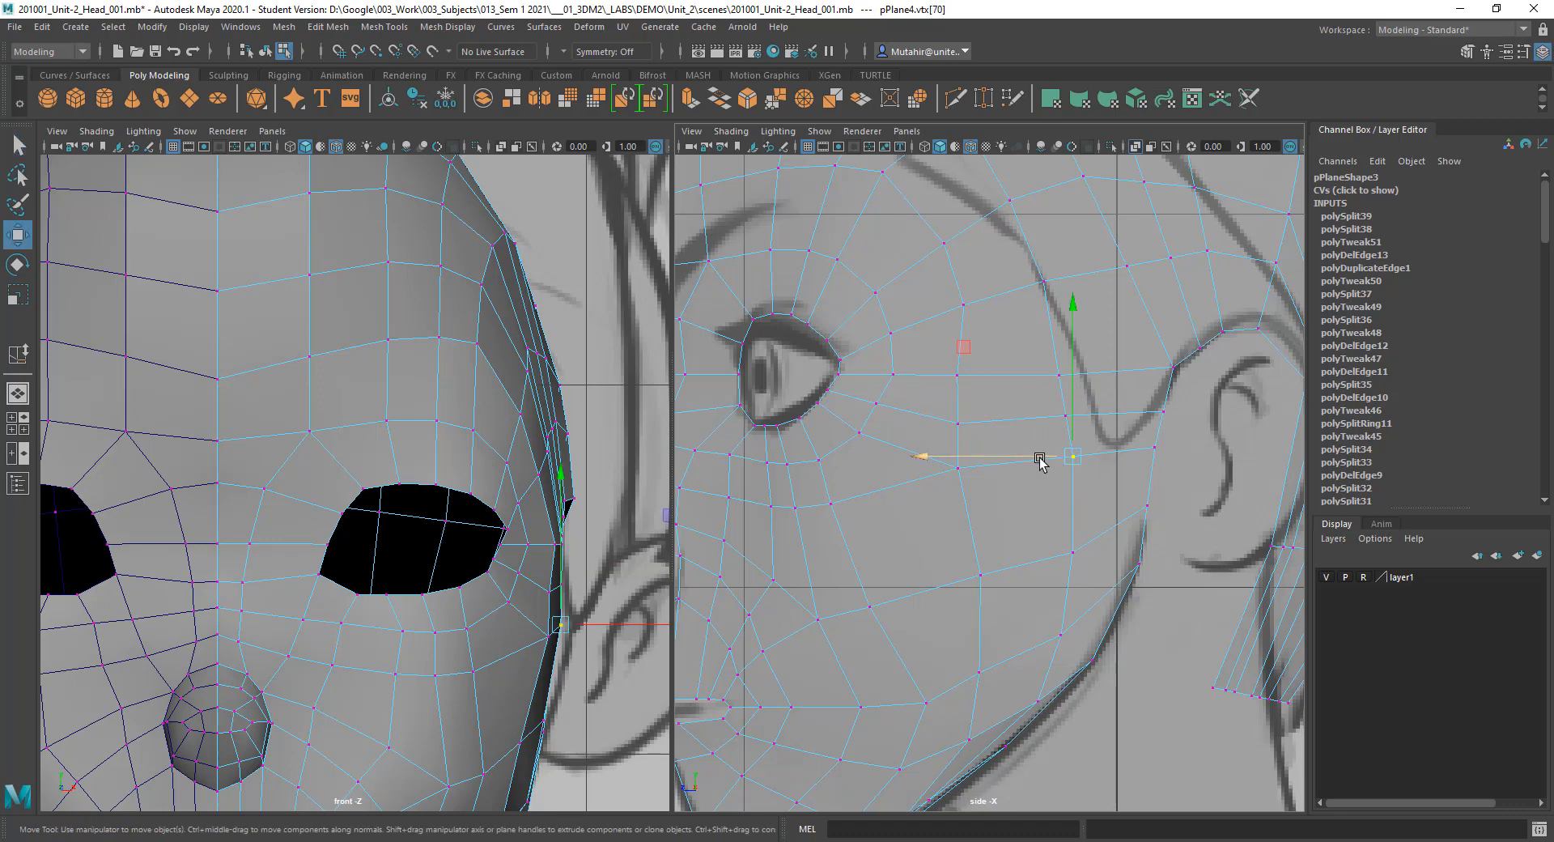
{"action": "key", "text": "q"}
Step: Slide the vertical cheek edges below the eye slightly backward with Slide Edge to even the spacing between loops
{"action": "middle_click_drag", "start_coordinate": [1065, 469], "coordinate": [1017, 459], "text": "alt"}
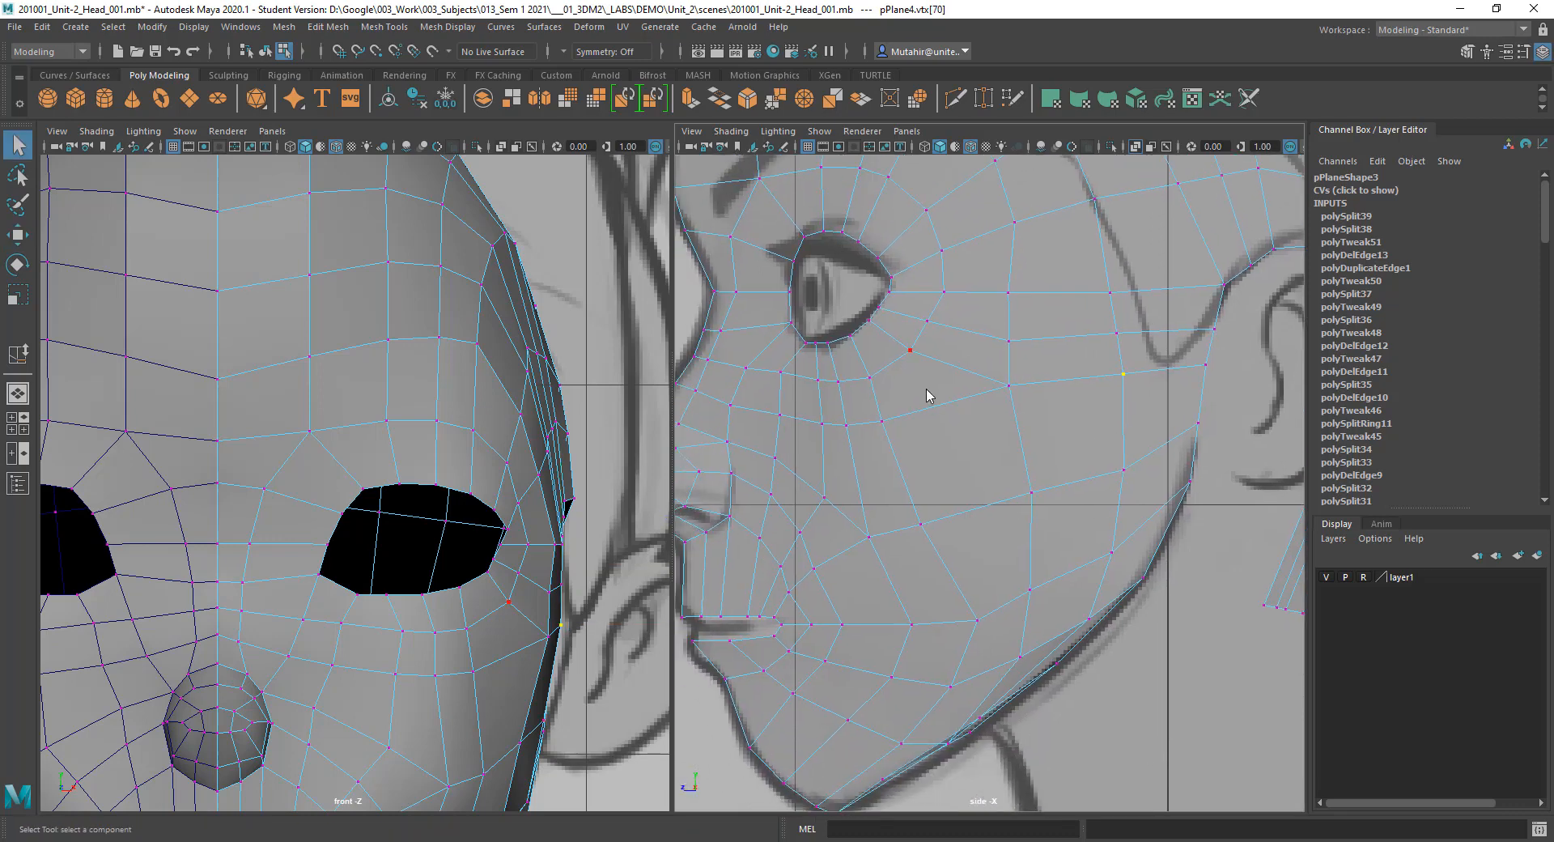
{"action": "right_click_drag", "start_coordinate": [928, 396], "coordinate": [901, 402]}
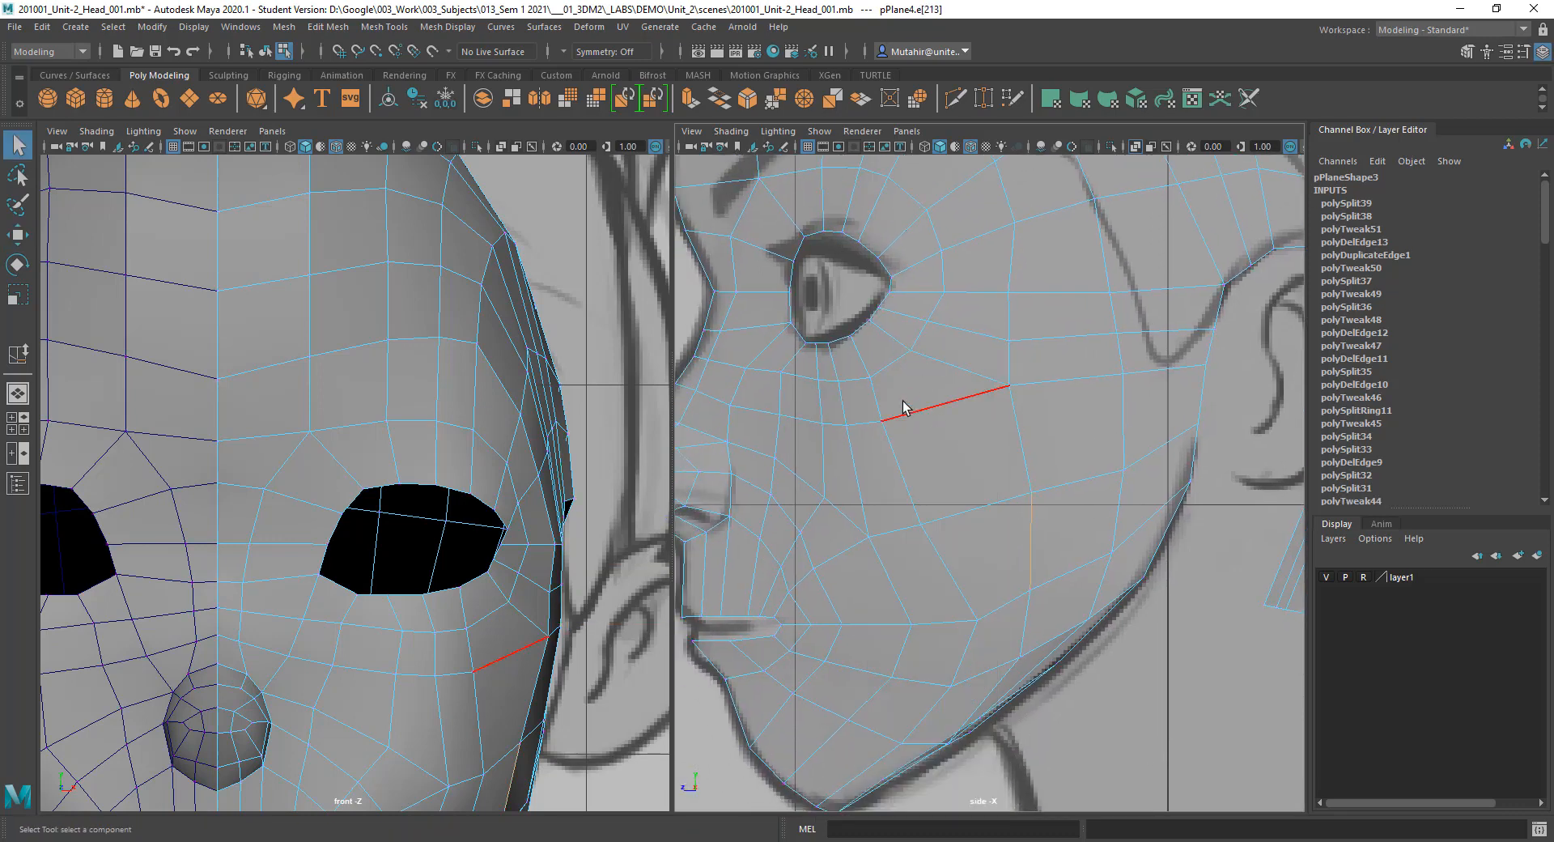
{"action": "left_click", "coordinate": [902, 468]}
{"action": "key", "text": "y"}
{"action": "left_click", "coordinate": [1020, 453]}
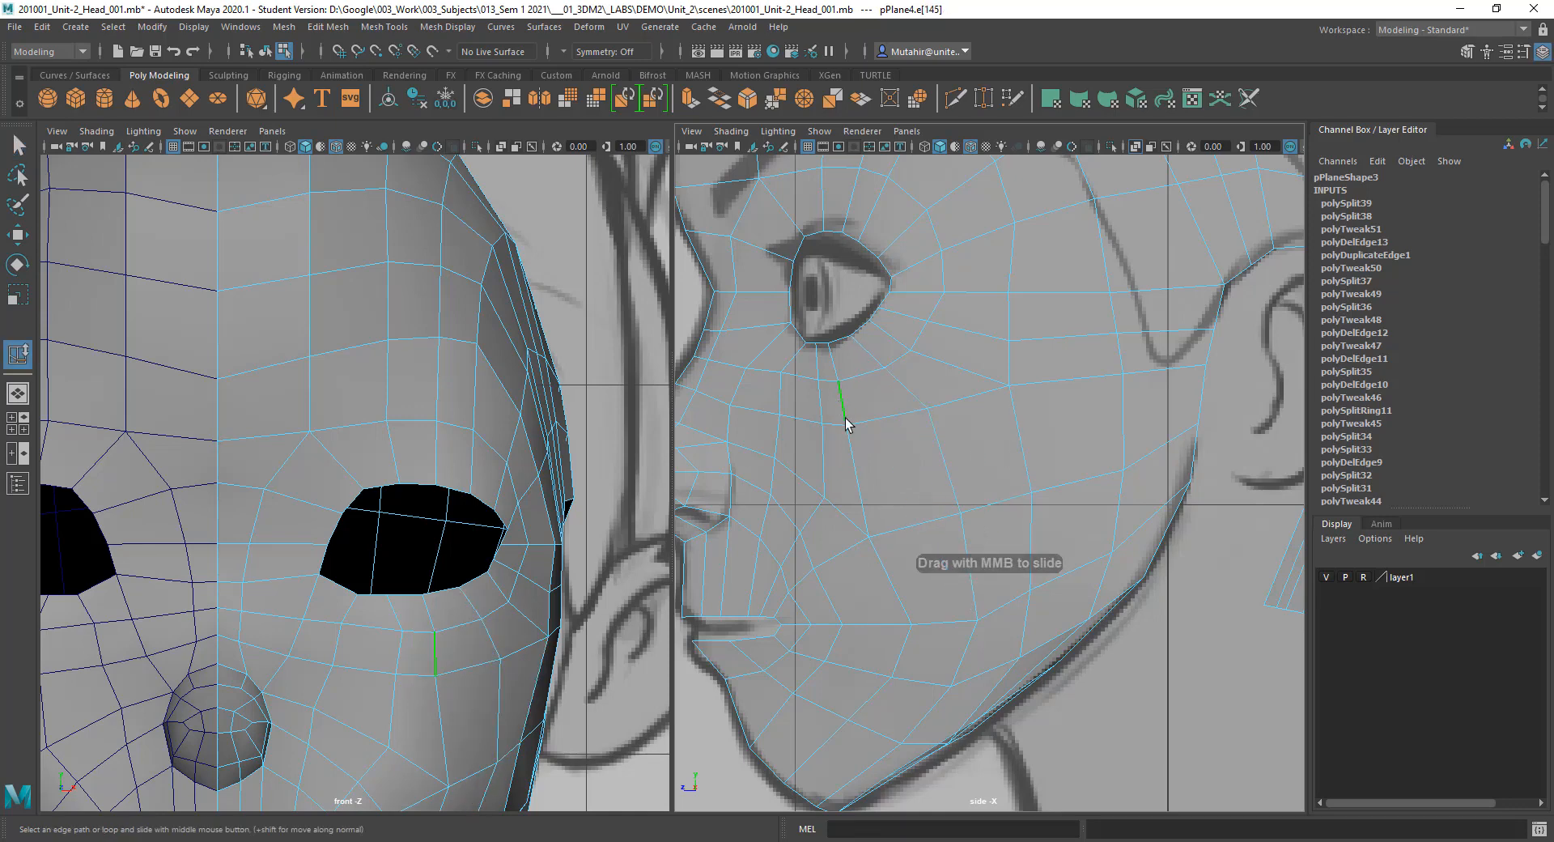
{"action": "left_click", "coordinate": [860, 451]}
{"action": "scroll", "coordinate": [984, 486], "scroll_direction": "down", "scroll_amount": 3}
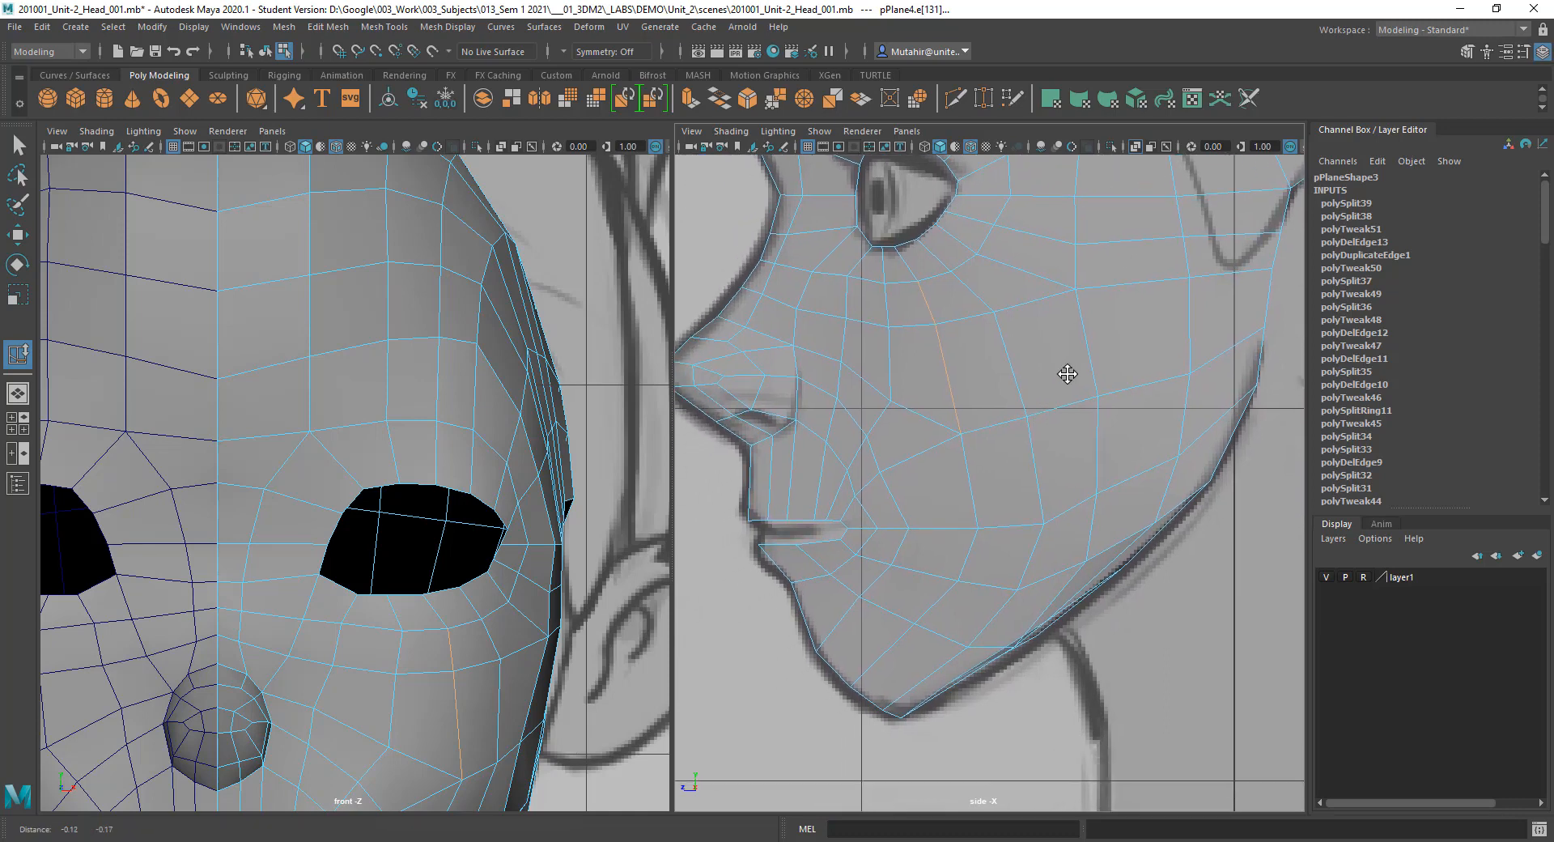
Step: Slide the horizontal cheek edges running from beside the nose towards the ear slightly upward with Slide Edge
{"action": "left_click", "coordinate": [920, 374]}
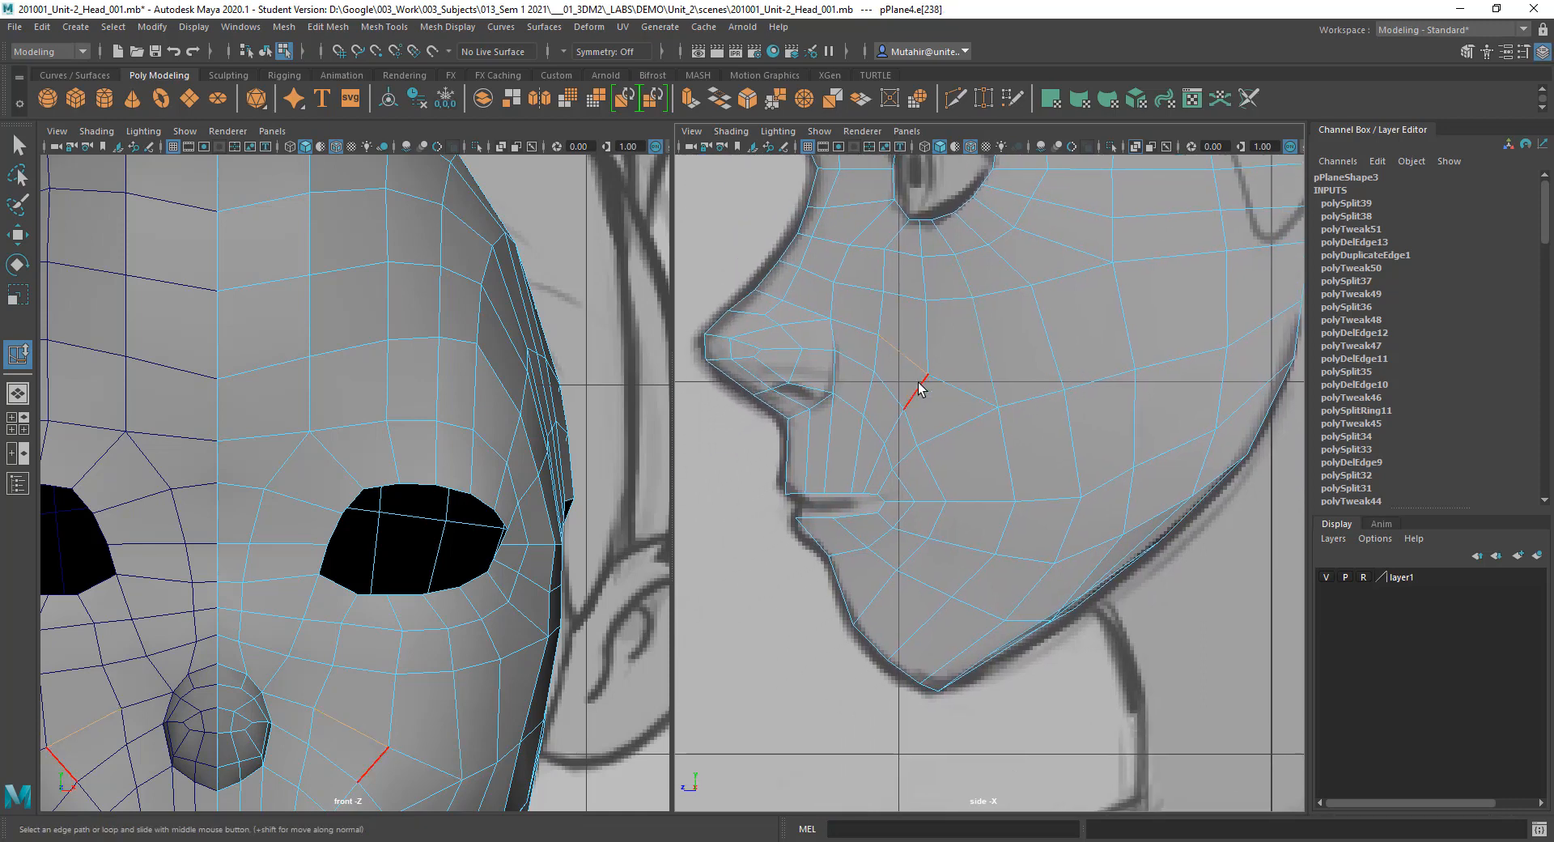
{"action": "middle_click_drag", "start_coordinate": [1012, 447], "coordinate": [947, 484], "text": "alt"}
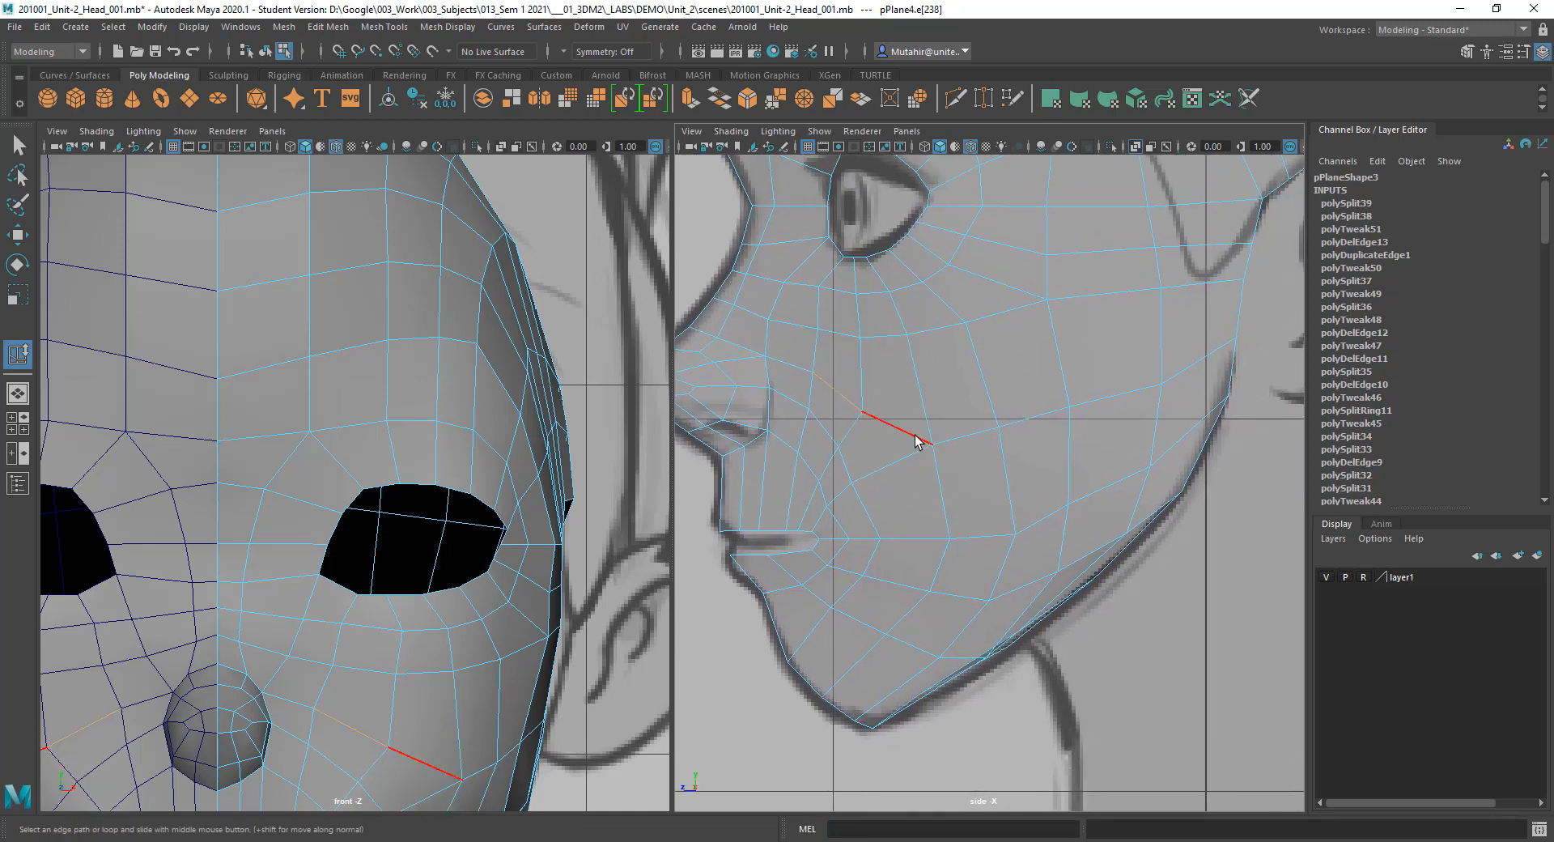
{"action": "left_click", "coordinate": [956, 434]}
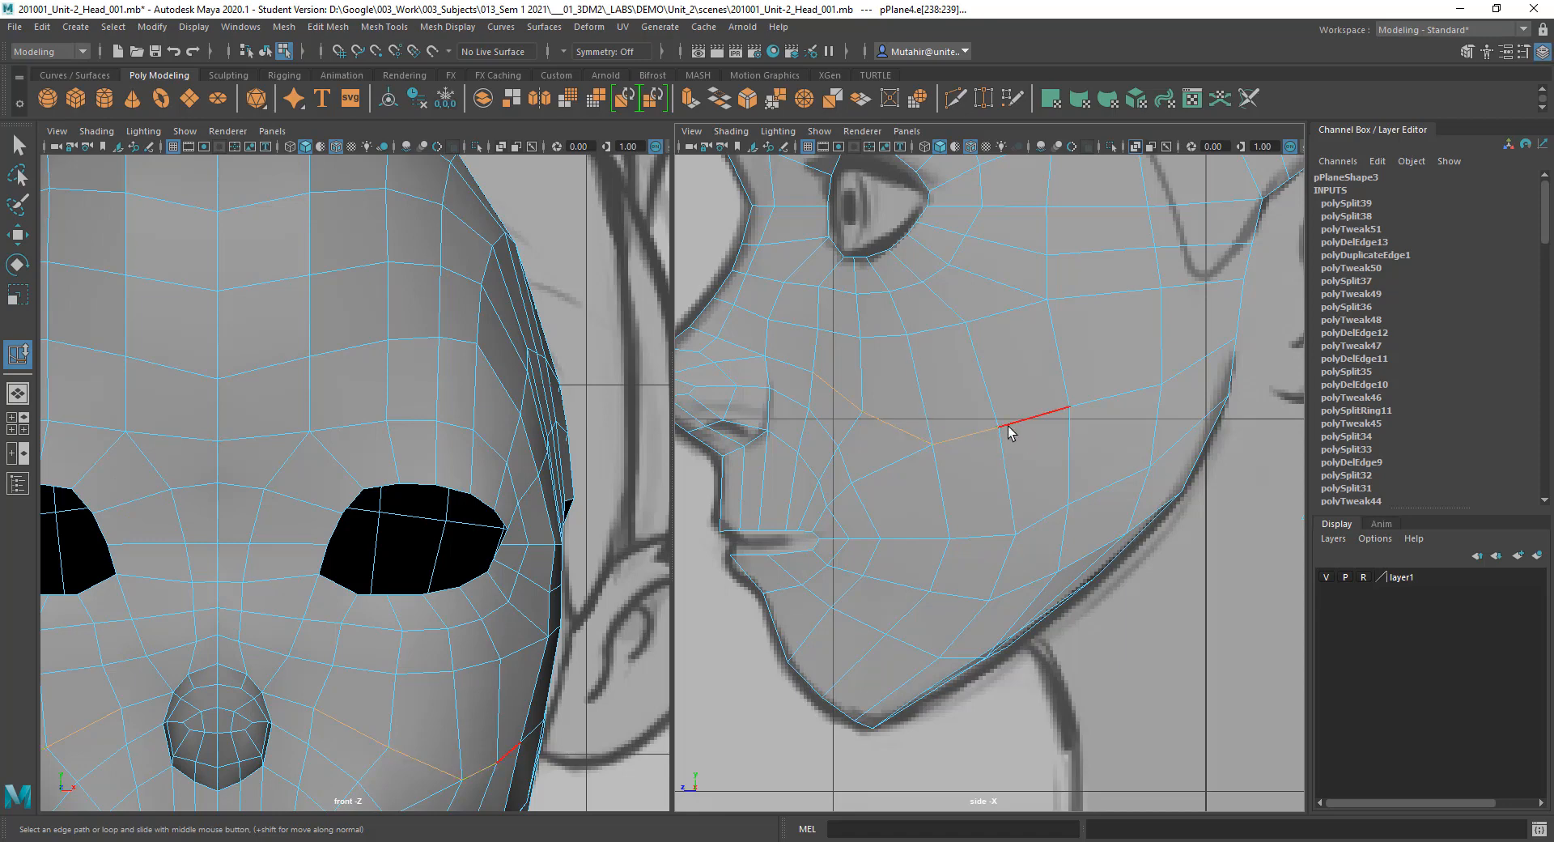
{"action": "middle_click_drag", "start_coordinate": [1005, 409], "coordinate": [1005, 406]}
{"action": "middle_click_drag", "start_coordinate": [965, 477], "coordinate": [968, 445], "text": "alt"}
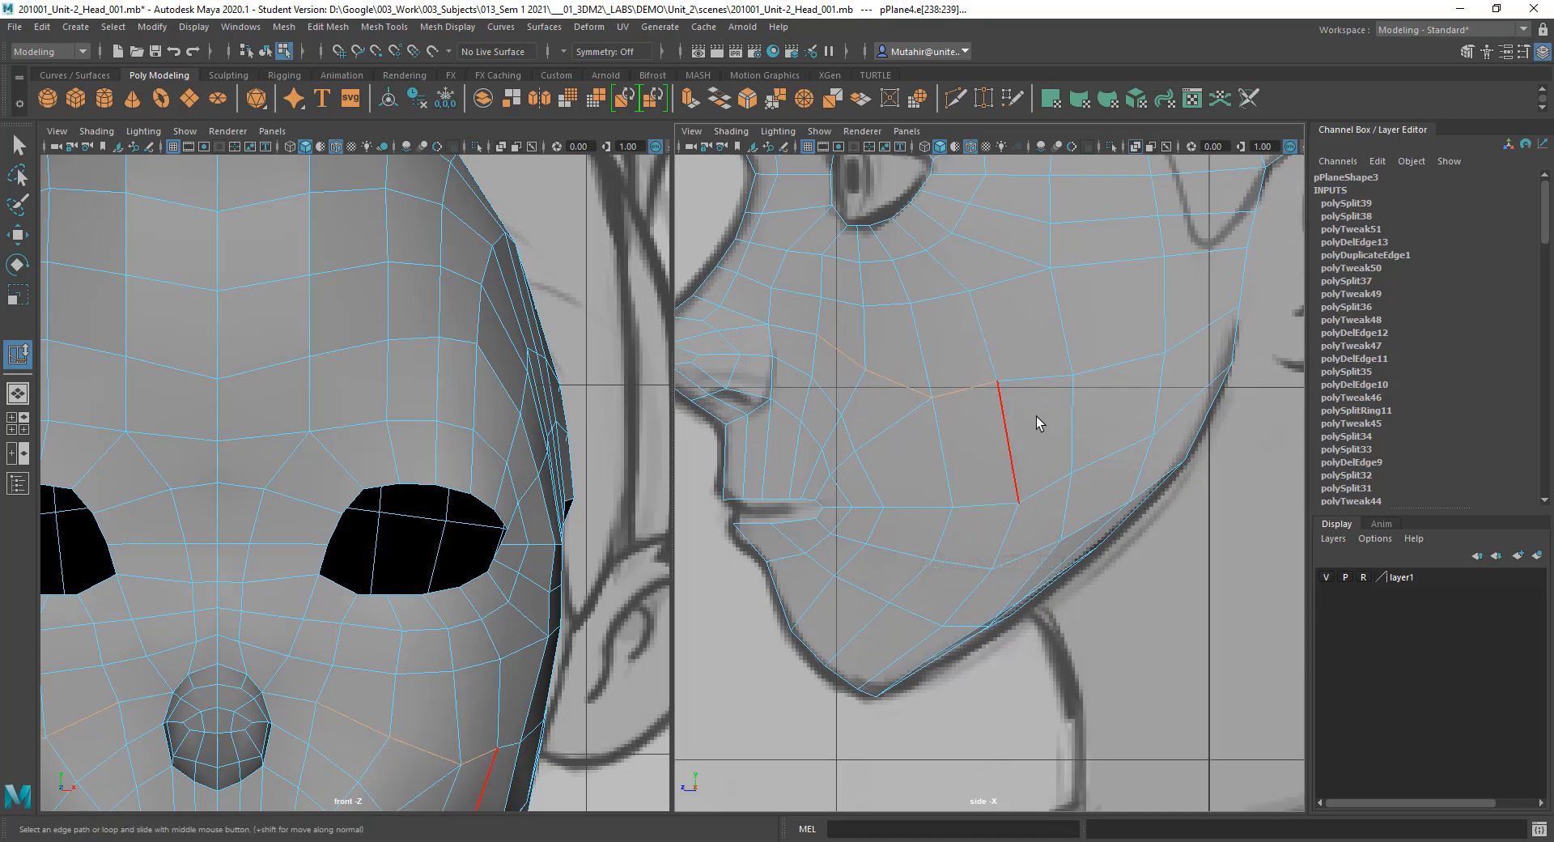
{"action": "left_click", "coordinate": [977, 390], "text": "shift"}
{"action": "middle_click_drag", "start_coordinate": [1033, 389], "coordinate": [1047, 388]}
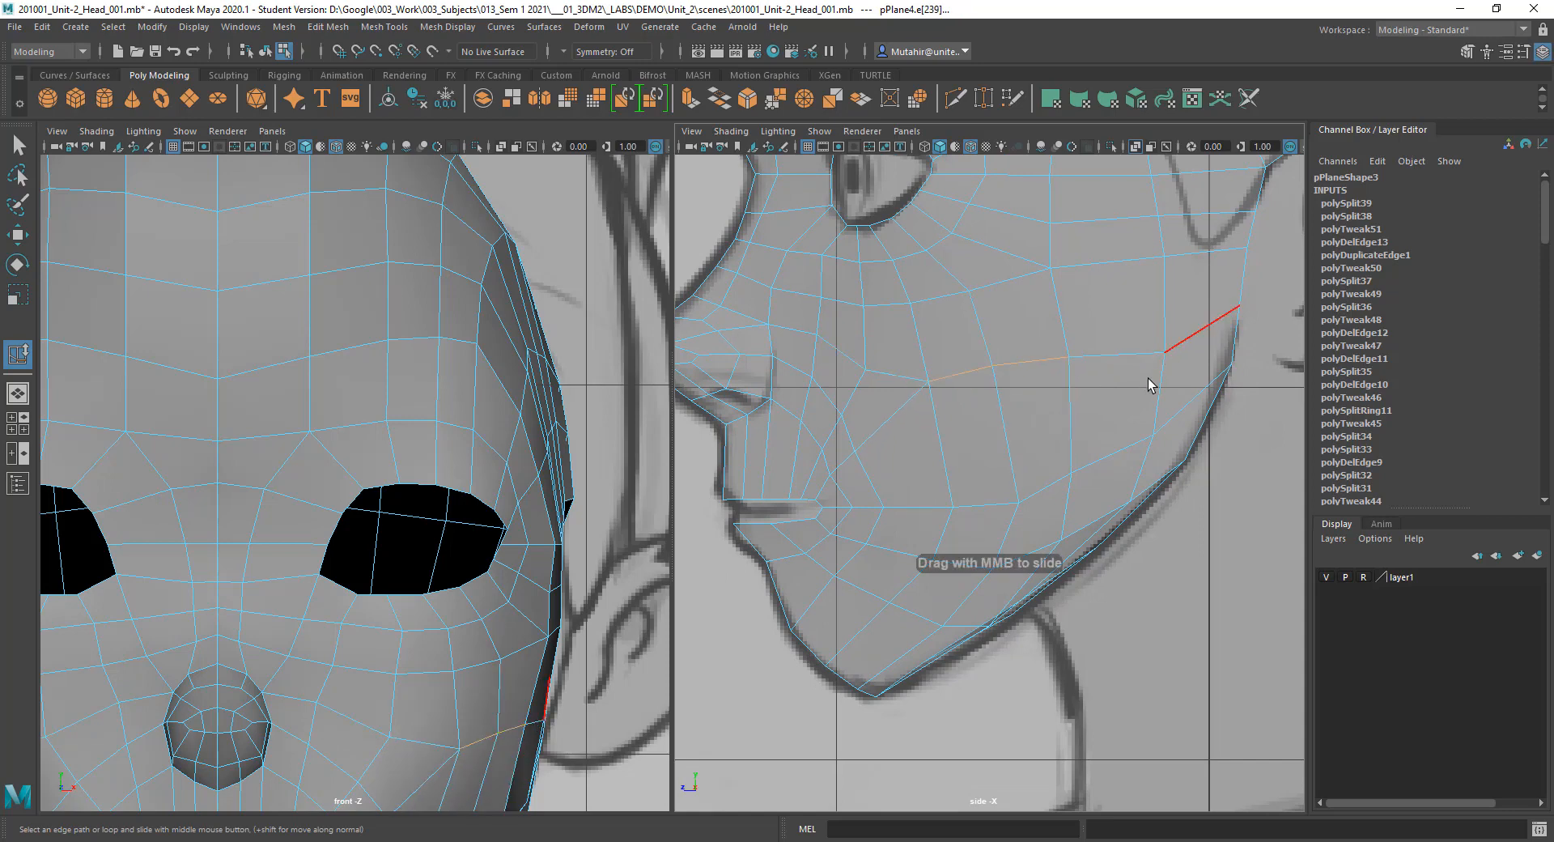
Step: Move the vertex in front of the ear, level with the nose, slightly up and fine-tune the horizontal edge row leading to it
{"action": "middle_click_drag", "start_coordinate": [1149, 384], "coordinate": [1114, 466], "text": "alt"}
{"action": "key", "text": "q"}
{"action": "right_click_drag", "start_coordinate": [1119, 426], "coordinate": [1060, 421]}
{"action": "left_click", "coordinate": [1127, 413]}
{"action": "key", "text": "w"}
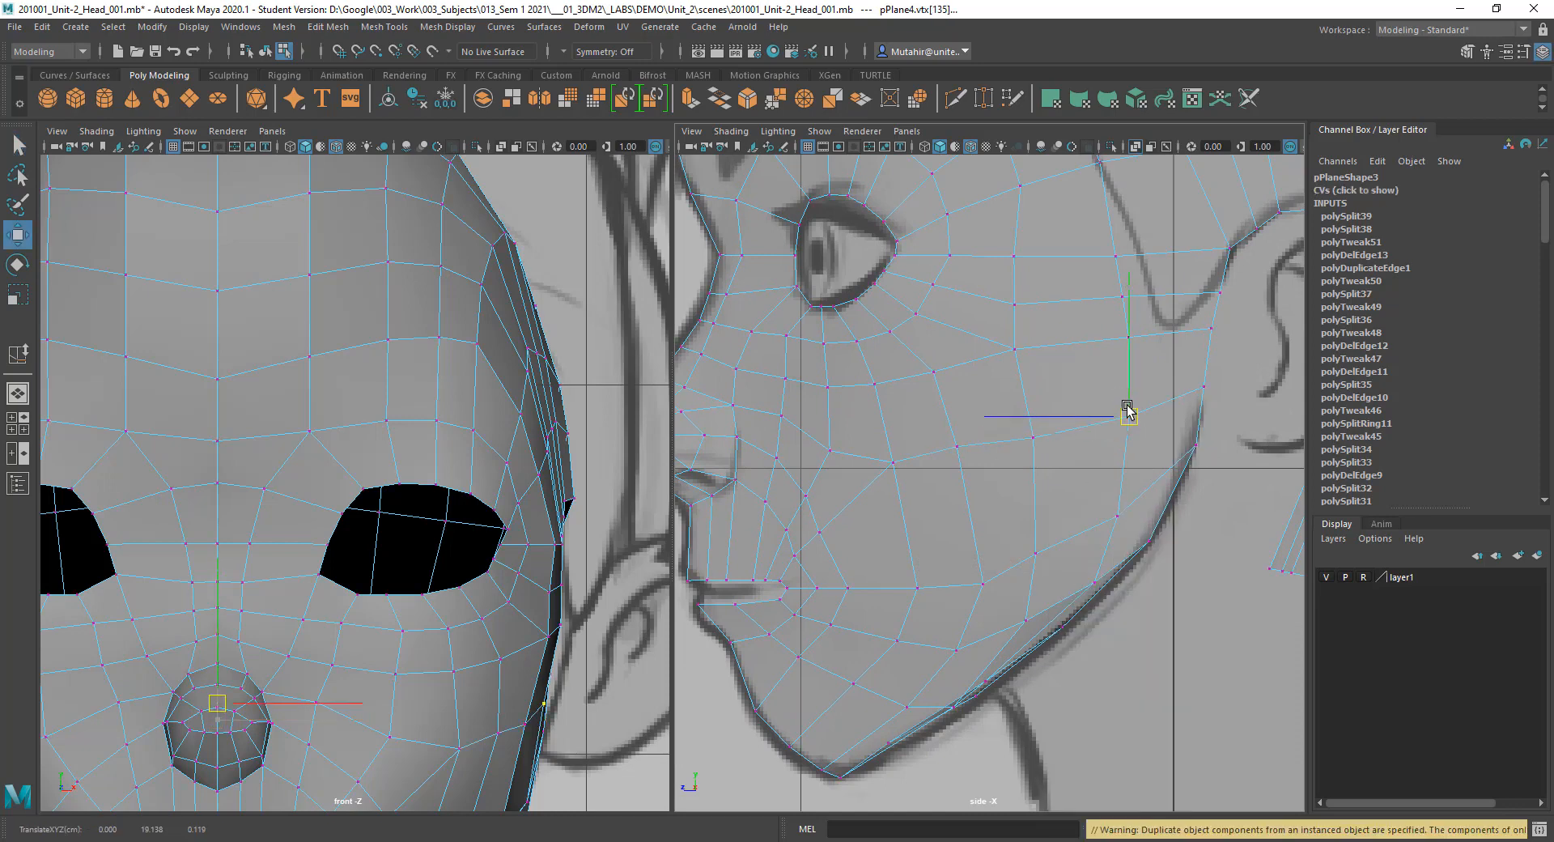
{"action": "key", "text": "q"}
{"action": "middle_click_drag", "start_coordinate": [1128, 410], "coordinate": [1092, 482], "text": "alt"}
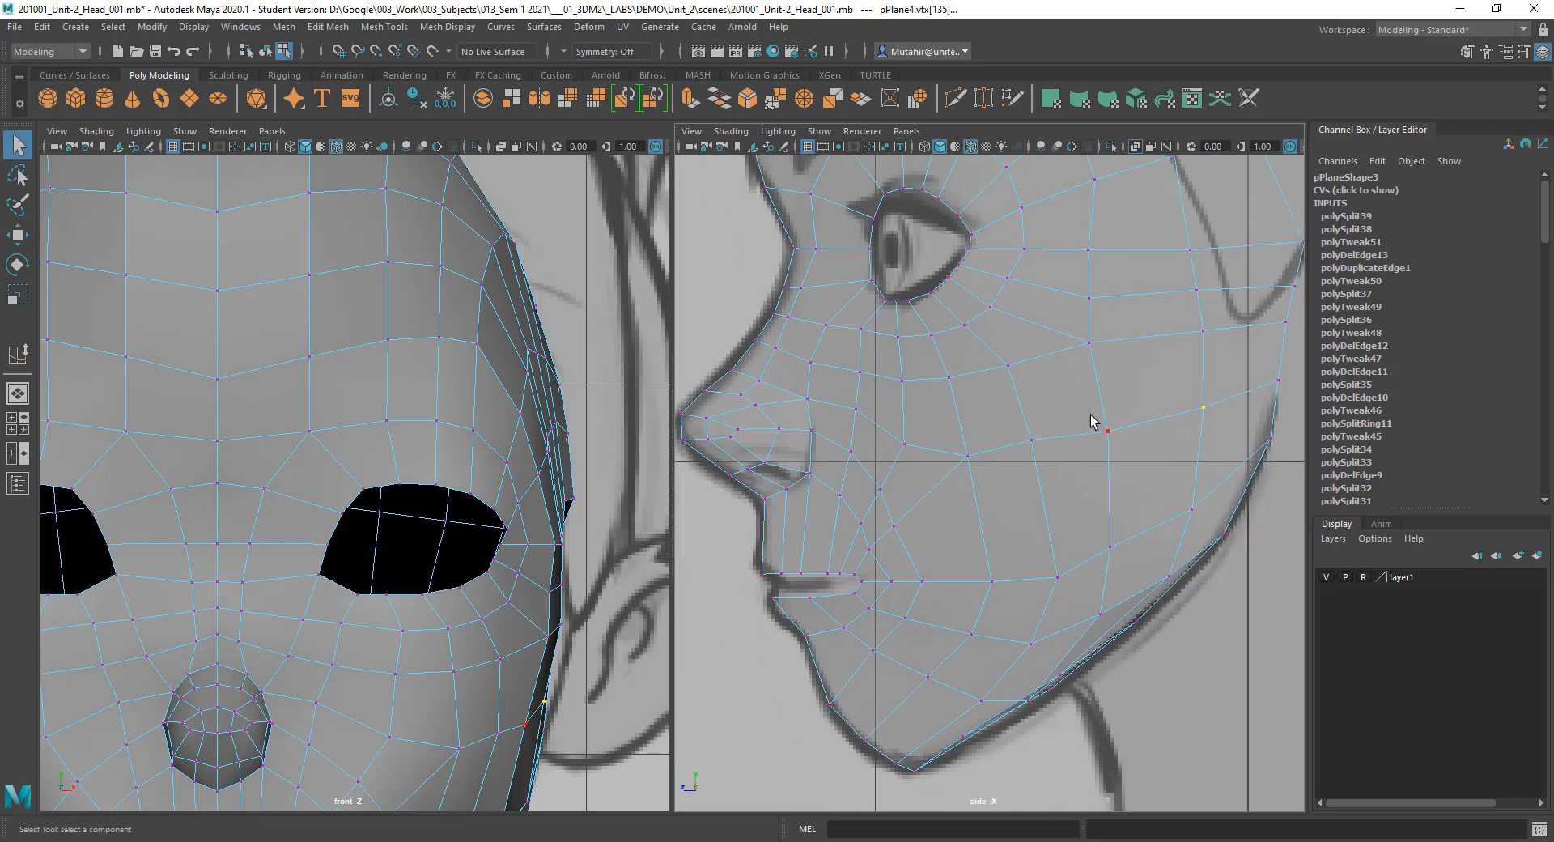
{"action": "key", "text": "y"}
{"action": "right_click_drag", "start_coordinate": [1006, 433], "coordinate": [1005, 393]}
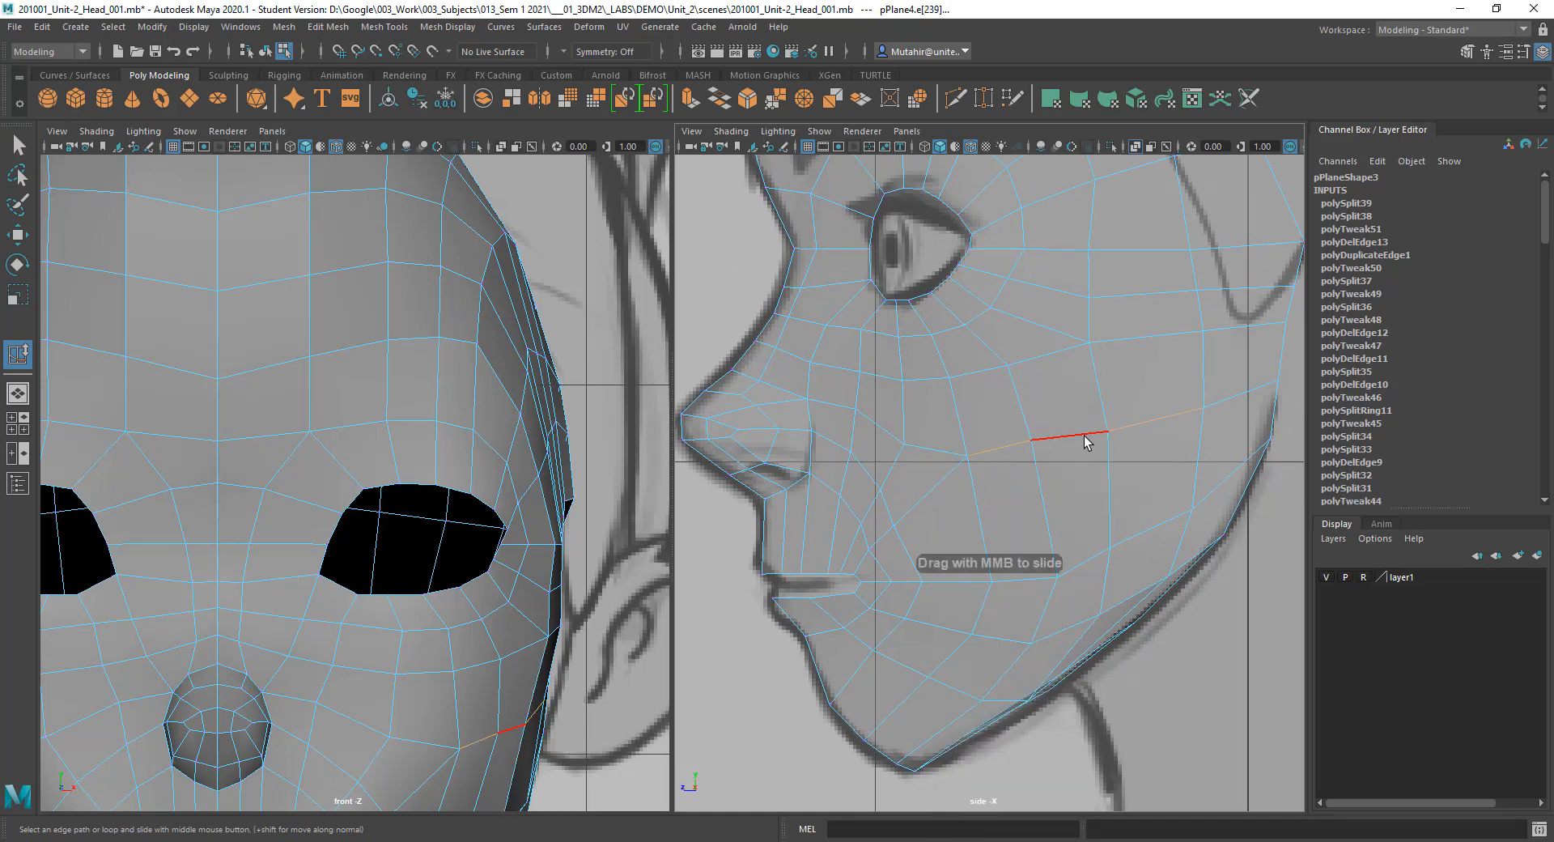
{"action": "middle_click_drag", "start_coordinate": [1057, 508], "coordinate": [956, 472]}
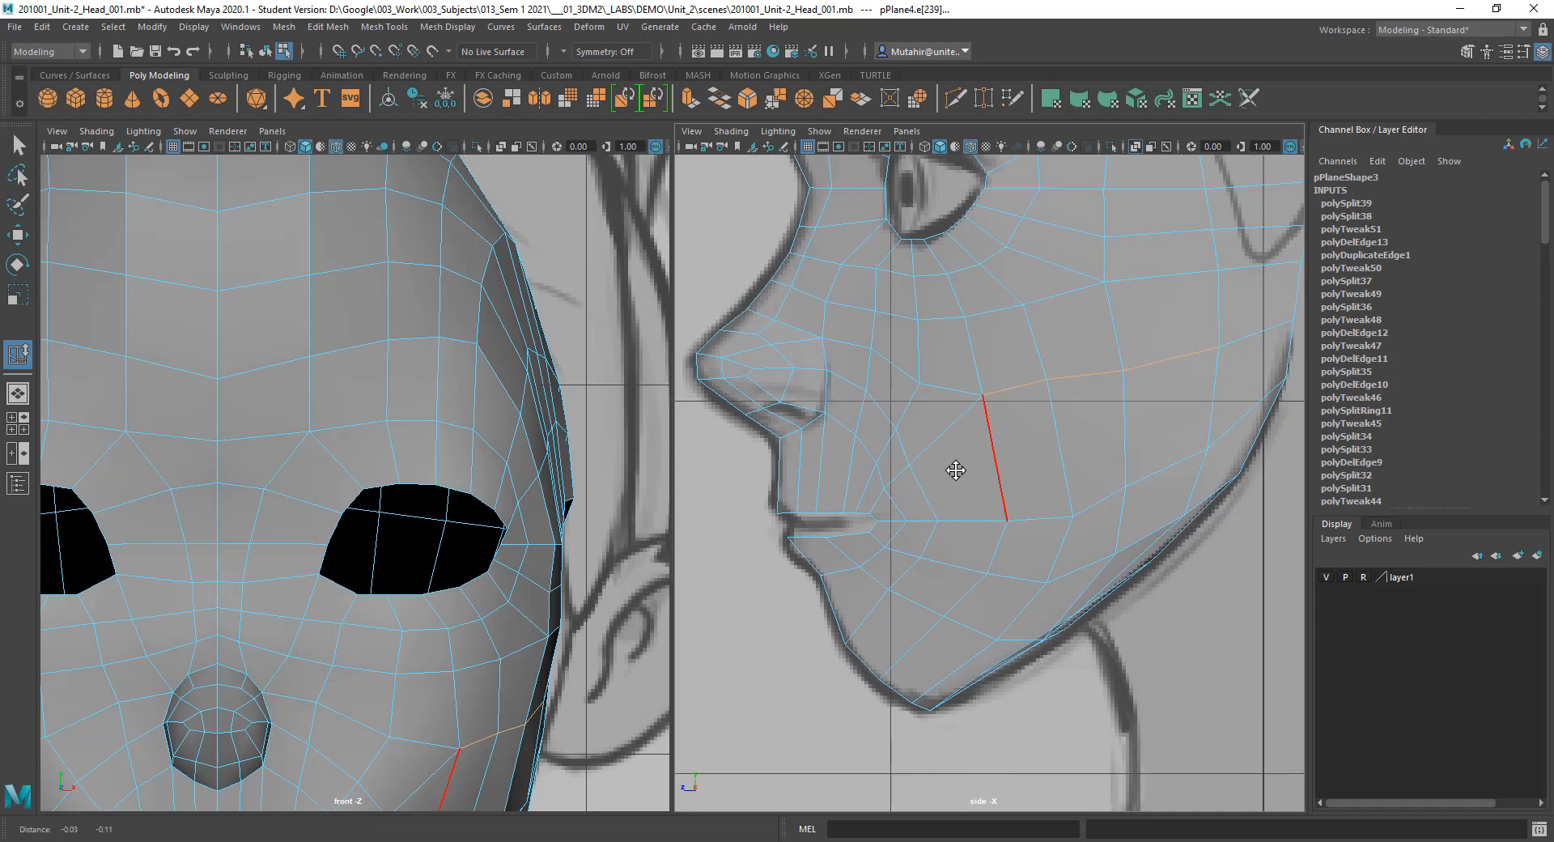
Step: Slide the edges of the outer loop around the mouth outward, from the cheek down to the chin, to even the spacing
{"action": "left_click", "coordinate": [904, 449]}
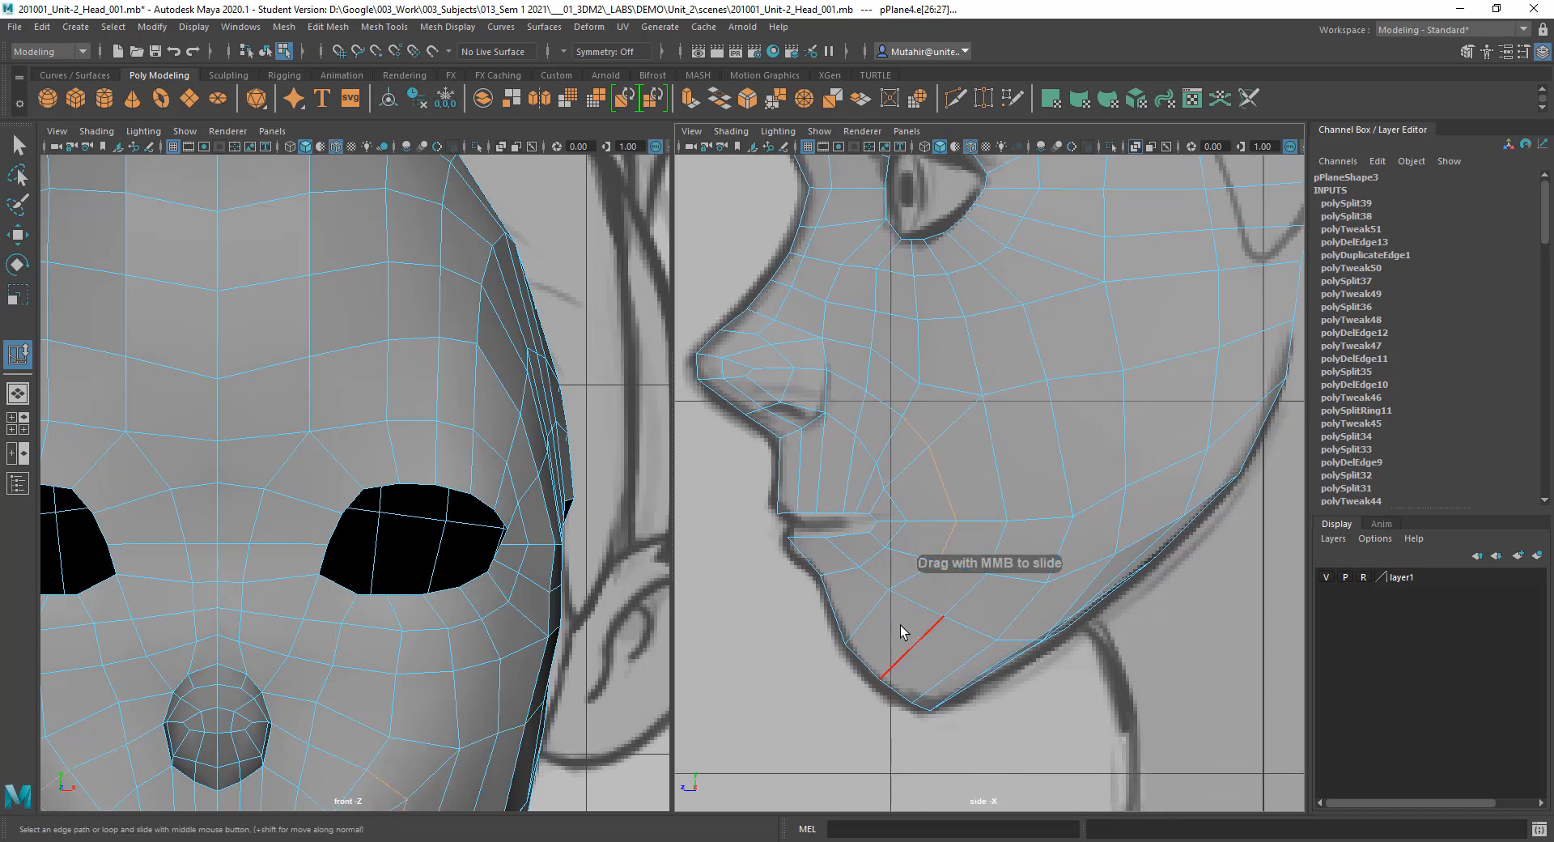
{"action": "middle_click_drag", "start_coordinate": [907, 630], "coordinate": [937, 561], "text": "alt"}
{"action": "left_click", "coordinate": [913, 547]}
{"action": "key", "text": "space"}
{"action": "mouse_move", "coordinate": [1038, 574]}
{"action": "left_mouse_down"}
{"action": "mouse_move", "coordinate": [975, 599]}
{"action": "mouse_move", "coordinate": [1039, 578]}
{"action": "left_mouse_up"}
{"action": "middle_click_drag", "start_coordinate": [1041, 581], "coordinate": [1057, 593], "text": "alt"}
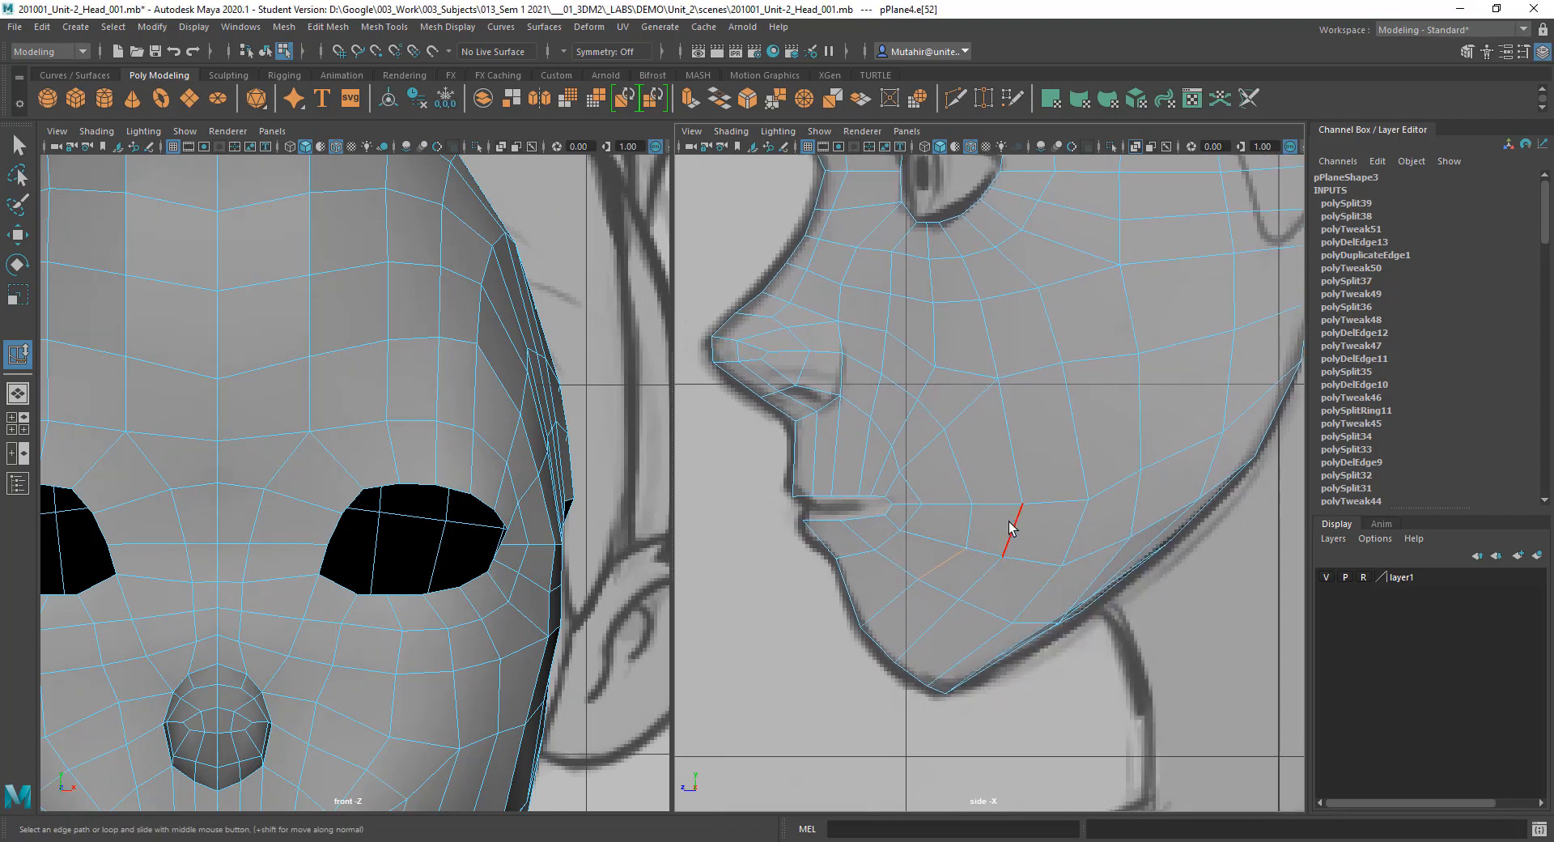
{"action": "left_click", "coordinate": [941, 617]}
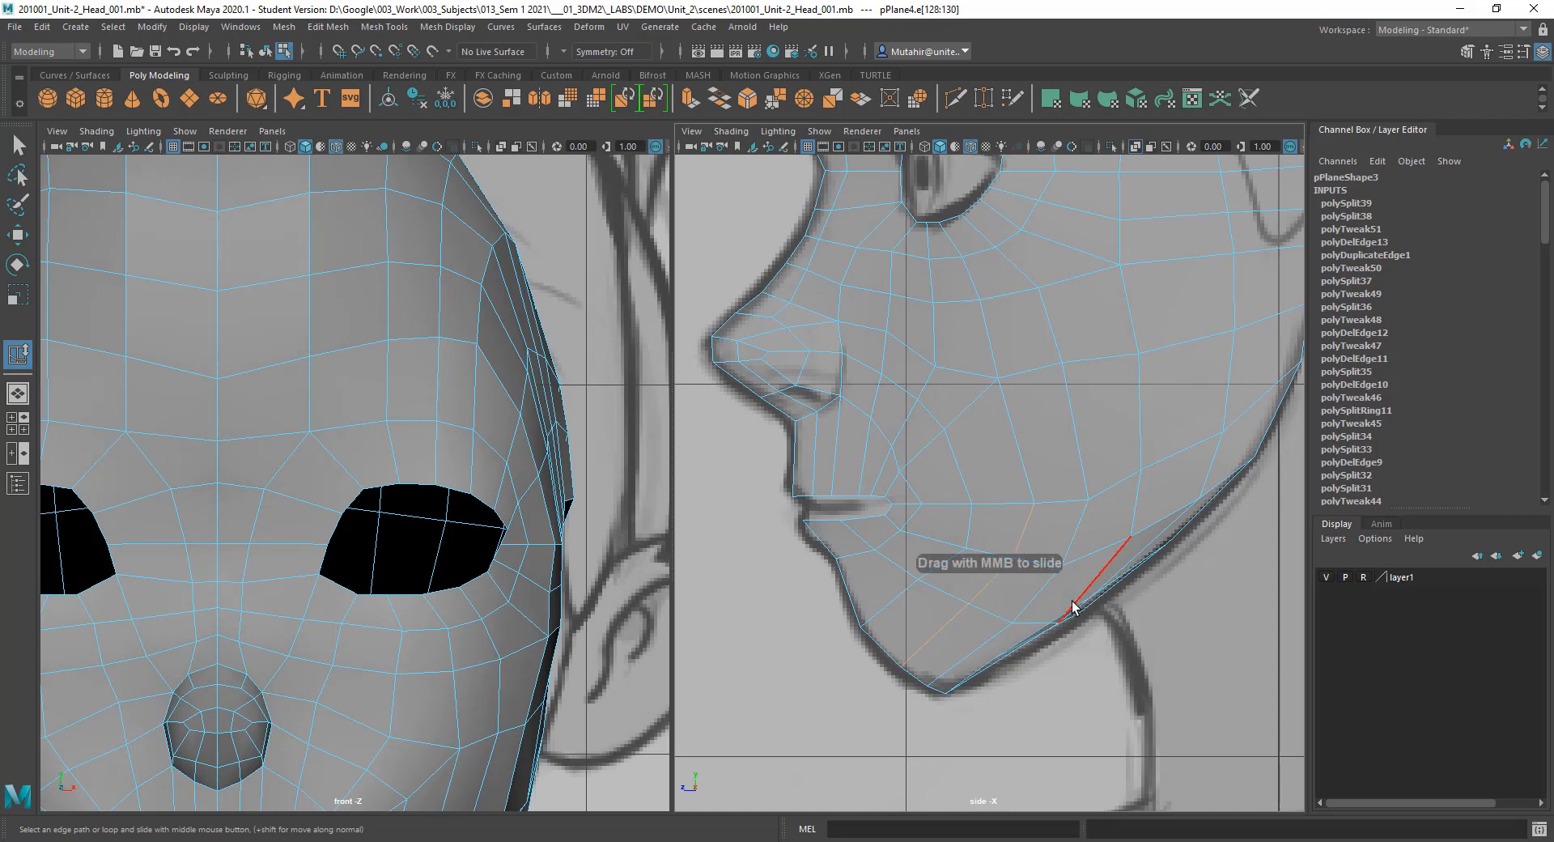
{"action": "middle_click_drag", "start_coordinate": [1076, 610], "coordinate": [999, 642], "text": "alt"}
Step: Move the outer cheek vertex level with the mouth slightly up in the side view
{"action": "middle_click_drag", "start_coordinate": [1031, 527], "coordinate": [1041, 555], "text": "alt"}
{"action": "key", "text": "q"}
{"action": "right_click_drag", "start_coordinate": [1029, 449], "coordinate": [961, 451]}
{"action": "left_click", "coordinate": [1030, 534]}
{"action": "key", "text": "w"}
{"action": "left_click_drag", "start_coordinate": [1033, 532], "coordinate": [1034, 526]}
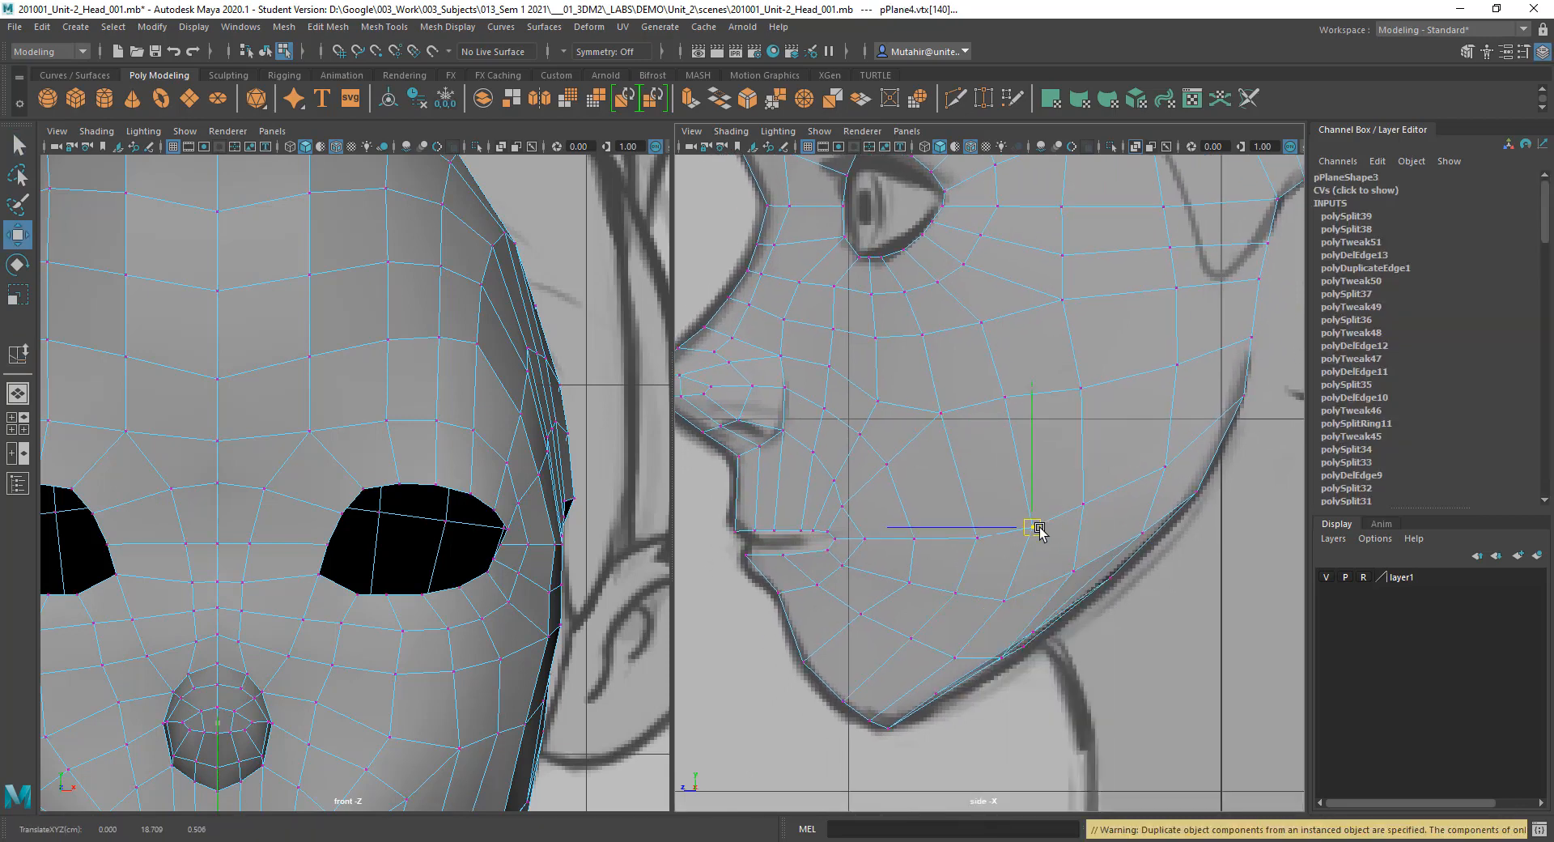
{"action": "key", "text": "q"}
Step: Slide the horizontal edges running from the mouth corner to the jaw slightly upward with Slide Edge
{"action": "middle_click_drag", "start_coordinate": [1123, 494], "coordinate": [1090, 527], "text": "alt"}
{"action": "right_click_drag", "start_coordinate": [978, 433], "coordinate": [980, 397]}
{"action": "left_click", "coordinate": [994, 567], "text": "shift"}
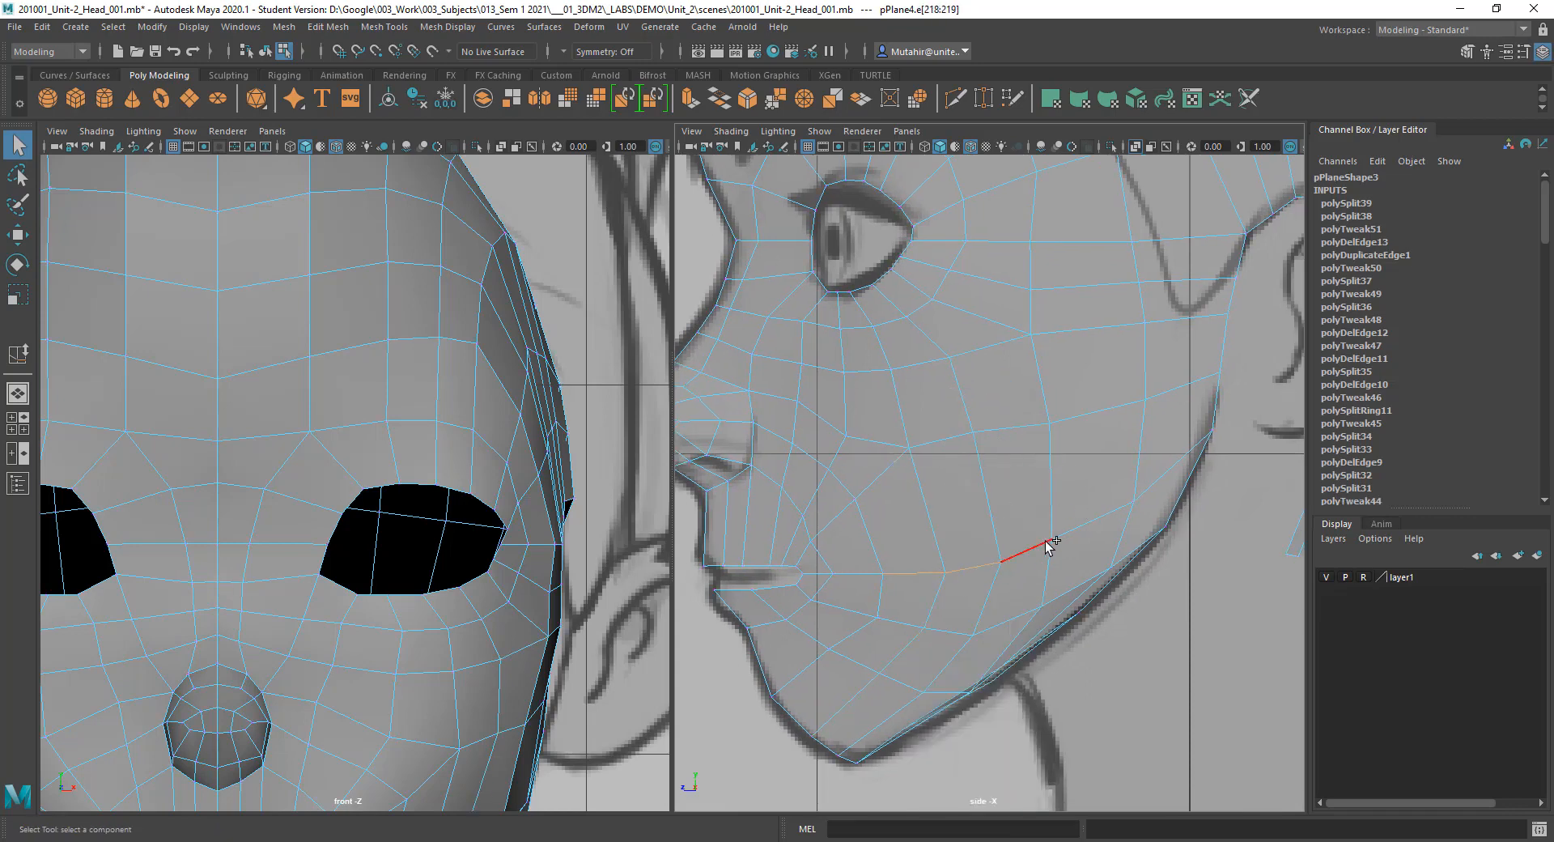
{"action": "key", "text": "y"}
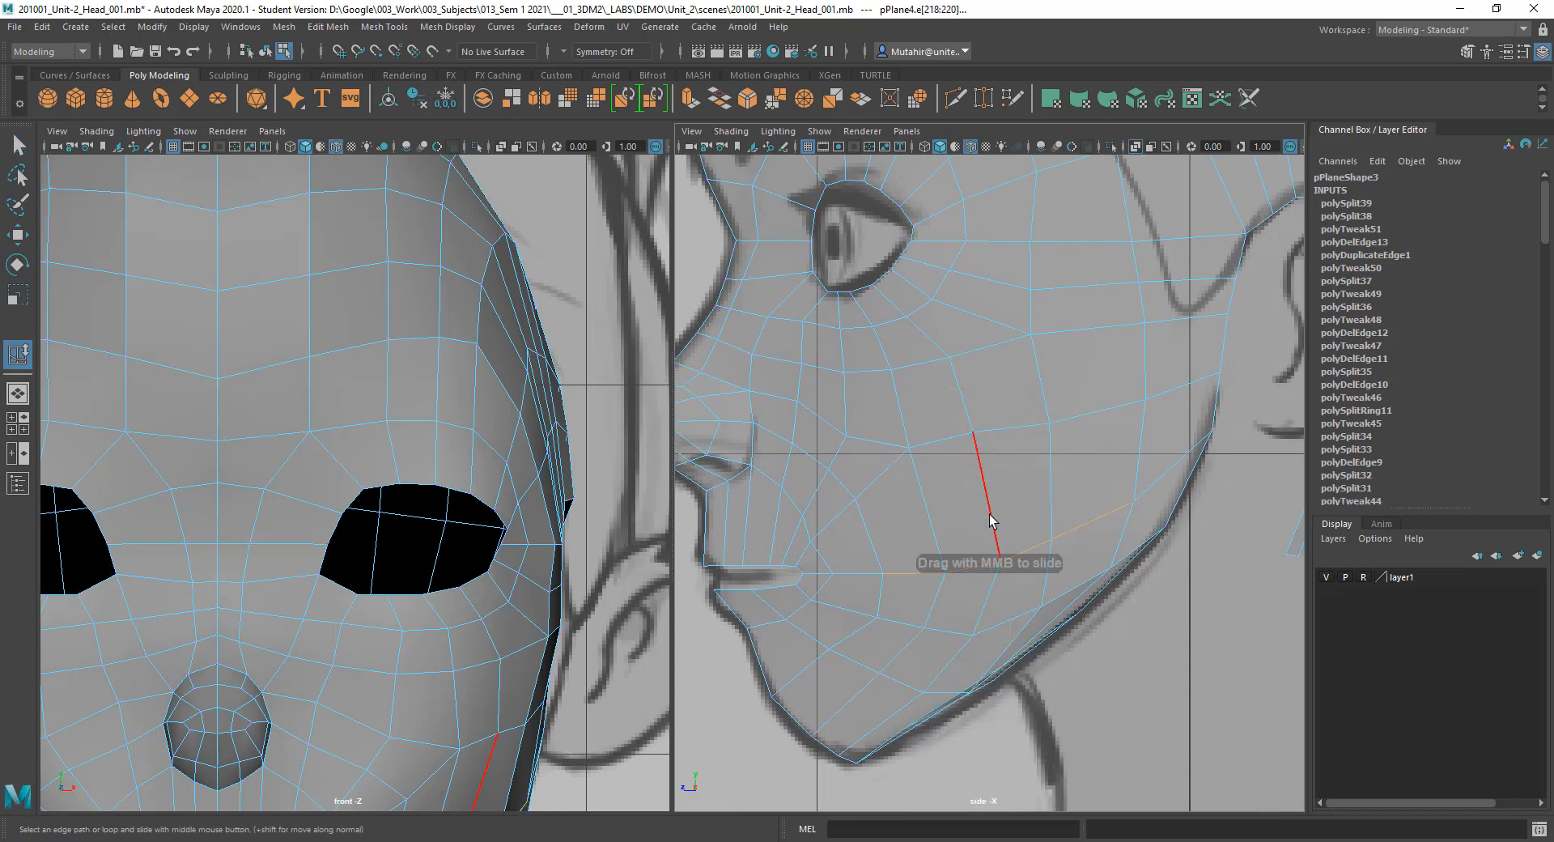
{"action": "middle_click_drag", "start_coordinate": [989, 514], "coordinate": [1006, 507]}
{"action": "mouse_move", "coordinate": [987, 558]}
{"action": "middle_mouse_down", "text": "alt"}
{"action": "mouse_move", "coordinate": [1003, 558]}
{"action": "mouse_move", "coordinate": [1000, 494]}
{"action": "mouse_move", "coordinate": [1005, 550]}
{"action": "middle_mouse_up", "text": "alt"}
{"action": "key", "text": "q"}
{"action": "middle_click_drag", "start_coordinate": [396, 499], "coordinate": [436, 239], "text": "alt"}
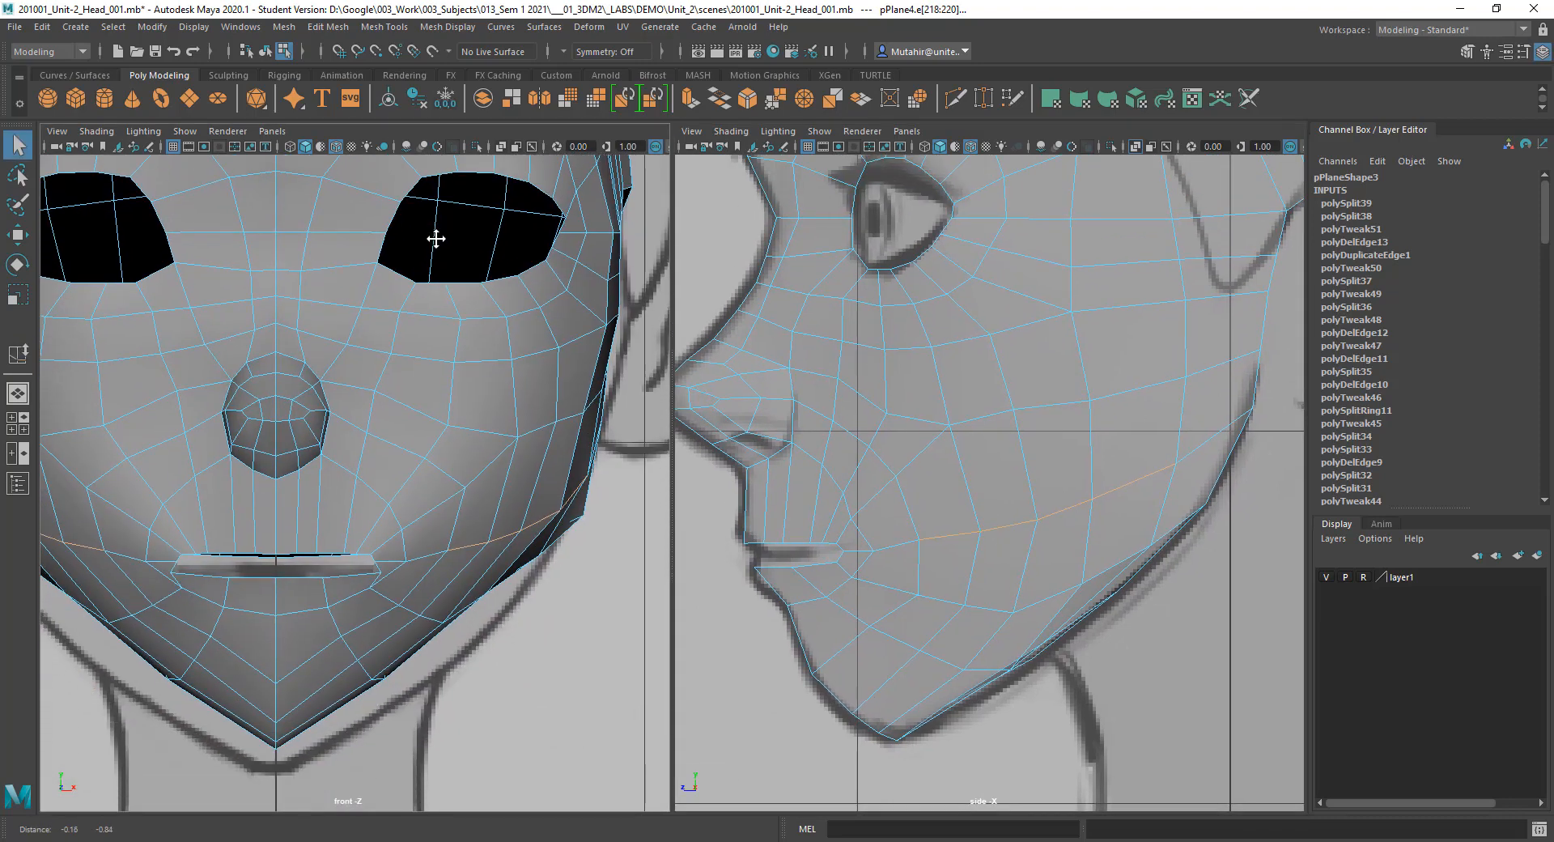
{"action": "middle_click_drag", "start_coordinate": [446, 383], "coordinate": [468, 346], "text": "alt"}
Step: Adjust the vertices along the nose bridge in the side view to follow the drawn profile
{"action": "middle_click_drag", "start_coordinate": [960, 392], "coordinate": [967, 461], "text": "alt"}
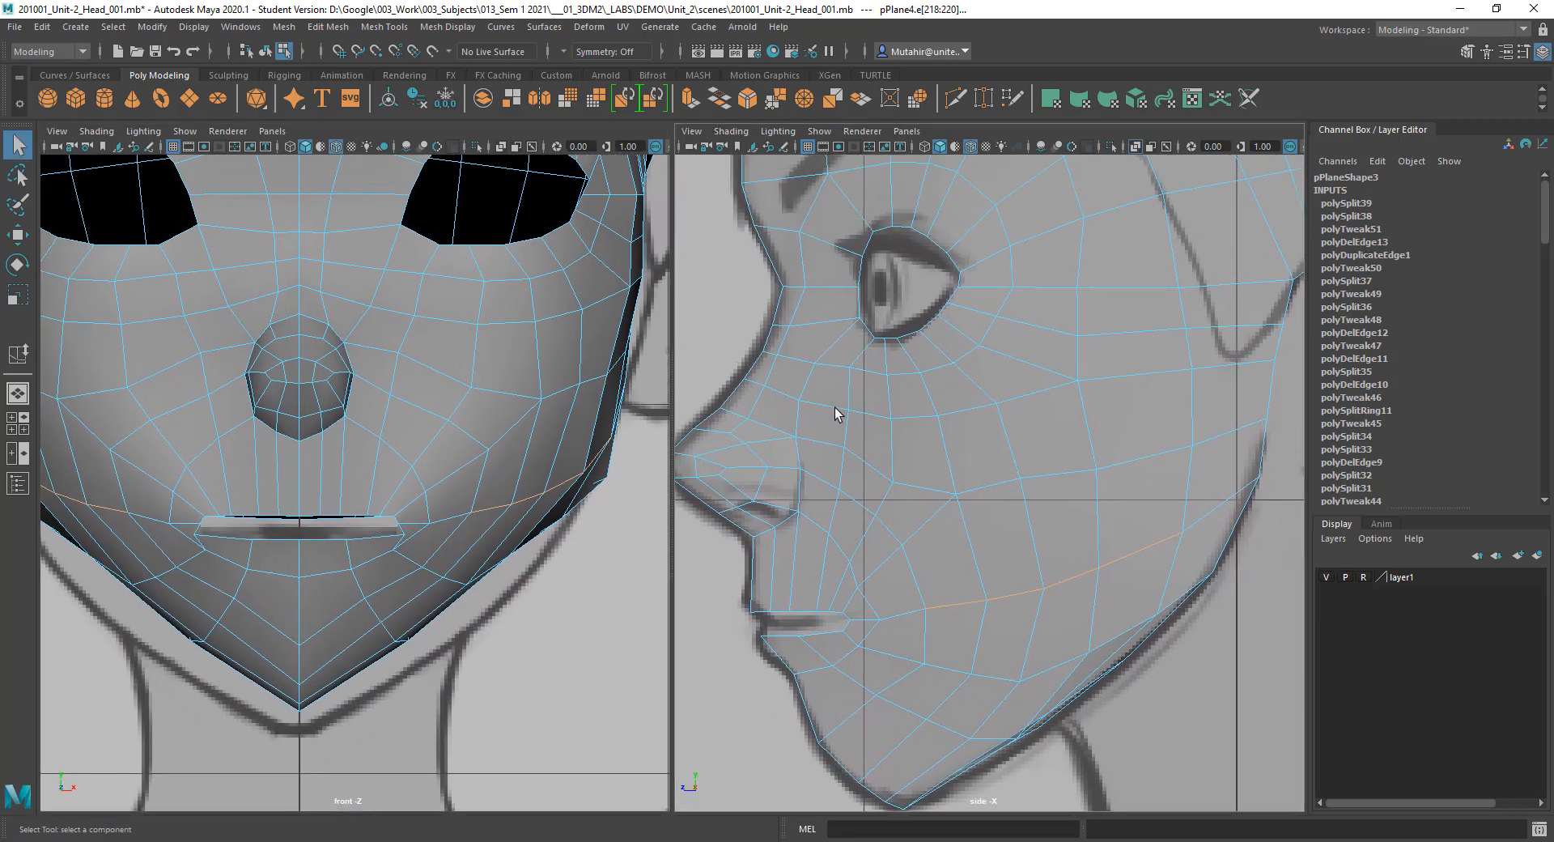
{"action": "middle_click_drag", "start_coordinate": [838, 414], "coordinate": [918, 490], "text": "alt"}
{"action": "right_click_drag", "start_coordinate": [895, 491], "coordinate": [914, 490], "text": "alt"}
{"action": "middle_click_drag", "start_coordinate": [928, 430], "coordinate": [992, 332], "text": "alt"}
{"action": "right_click_drag", "start_coordinate": [992, 332], "coordinate": [1003, 380], "text": "alt"}
{"action": "right_click_drag", "start_coordinate": [877, 431], "coordinate": [837, 442]}
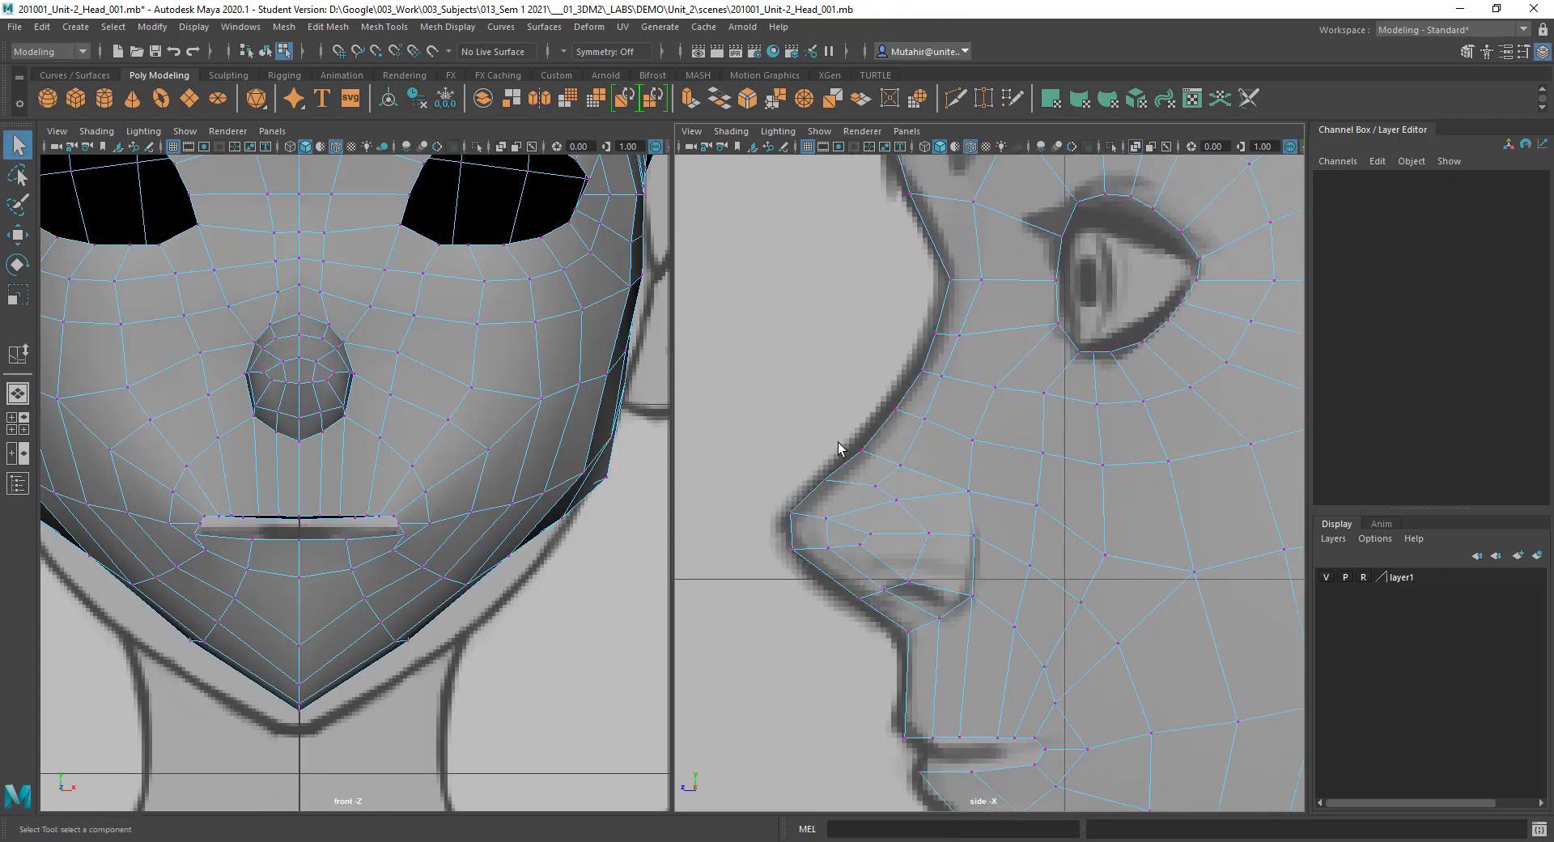
{"action": "left_click", "coordinate": [840, 449]}
{"action": "key", "text": "w"}
{"action": "key", "text": "q"}
{"action": "mouse_move", "coordinate": [1012, 426]}
{"action": "middle_mouse_down", "text": "alt"}
{"action": "mouse_move", "coordinate": [977, 507]}
{"action": "mouse_move", "coordinate": [1006, 475]}
{"action": "mouse_move", "coordinate": [1002, 492]}
{"action": "middle_mouse_up", "text": "alt"}
{"action": "mouse_move", "coordinate": [908, 449]}
{"action": "middle_mouse_down", "text": "alt"}
{"action": "mouse_move", "coordinate": [894, 567]}
{"action": "mouse_move", "coordinate": [894, 474]}
{"action": "middle_mouse_up", "text": "alt"}
Step: Adjust the brow and forehead profile vertices in the side view to follow the drawing
{"action": "left_click_drag", "start_coordinate": [844, 467], "coordinate": [856, 535]}
{"action": "key", "text": "w"}
{"action": "key", "text": "q"}
{"action": "key", "text": "w"}
{"action": "left_click_drag", "start_coordinate": [789, 422], "coordinate": [817, 479]}
{"action": "key", "text": "q"}
{"action": "middle_click_drag", "start_coordinate": [852, 399], "coordinate": [848, 434], "text": "alt"}
{"action": "left_click", "coordinate": [791, 438]}
Step: Examine the eyes, forehead and overall head shape in the front and side views against the drawings
{"action": "middle_click_drag", "start_coordinate": [956, 550], "coordinate": [976, 575], "text": "alt"}
{"action": "middle_click_drag", "start_coordinate": [537, 267], "coordinate": [505, 446], "text": "alt"}
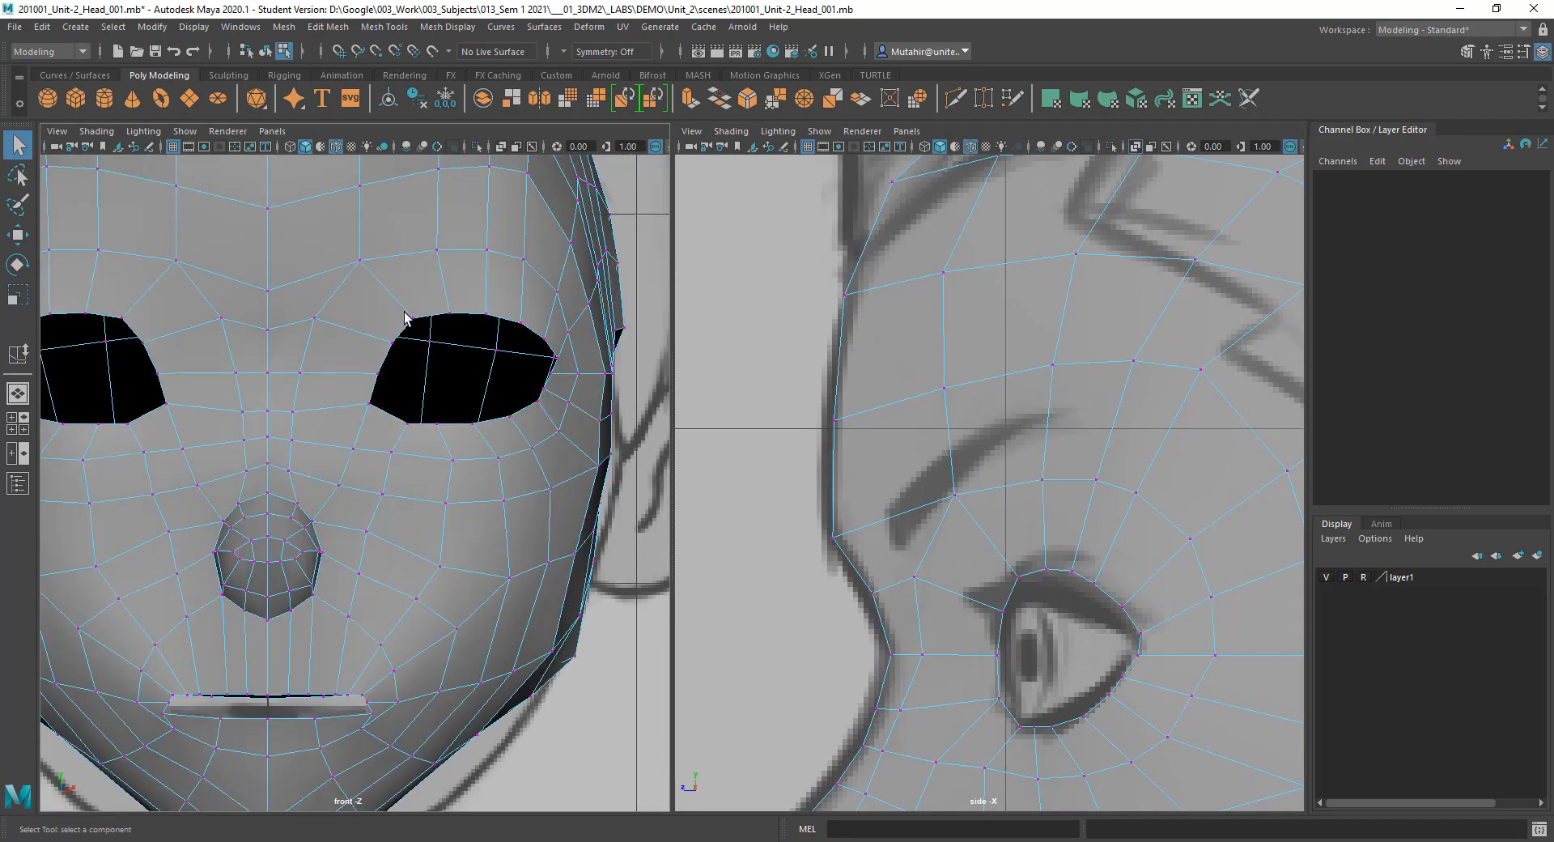
{"action": "middle_click_drag", "start_coordinate": [404, 316], "coordinate": [442, 414], "text": "alt"}
{"action": "scroll", "coordinate": [975, 486], "scroll_direction": "down", "scroll_amount": 5}
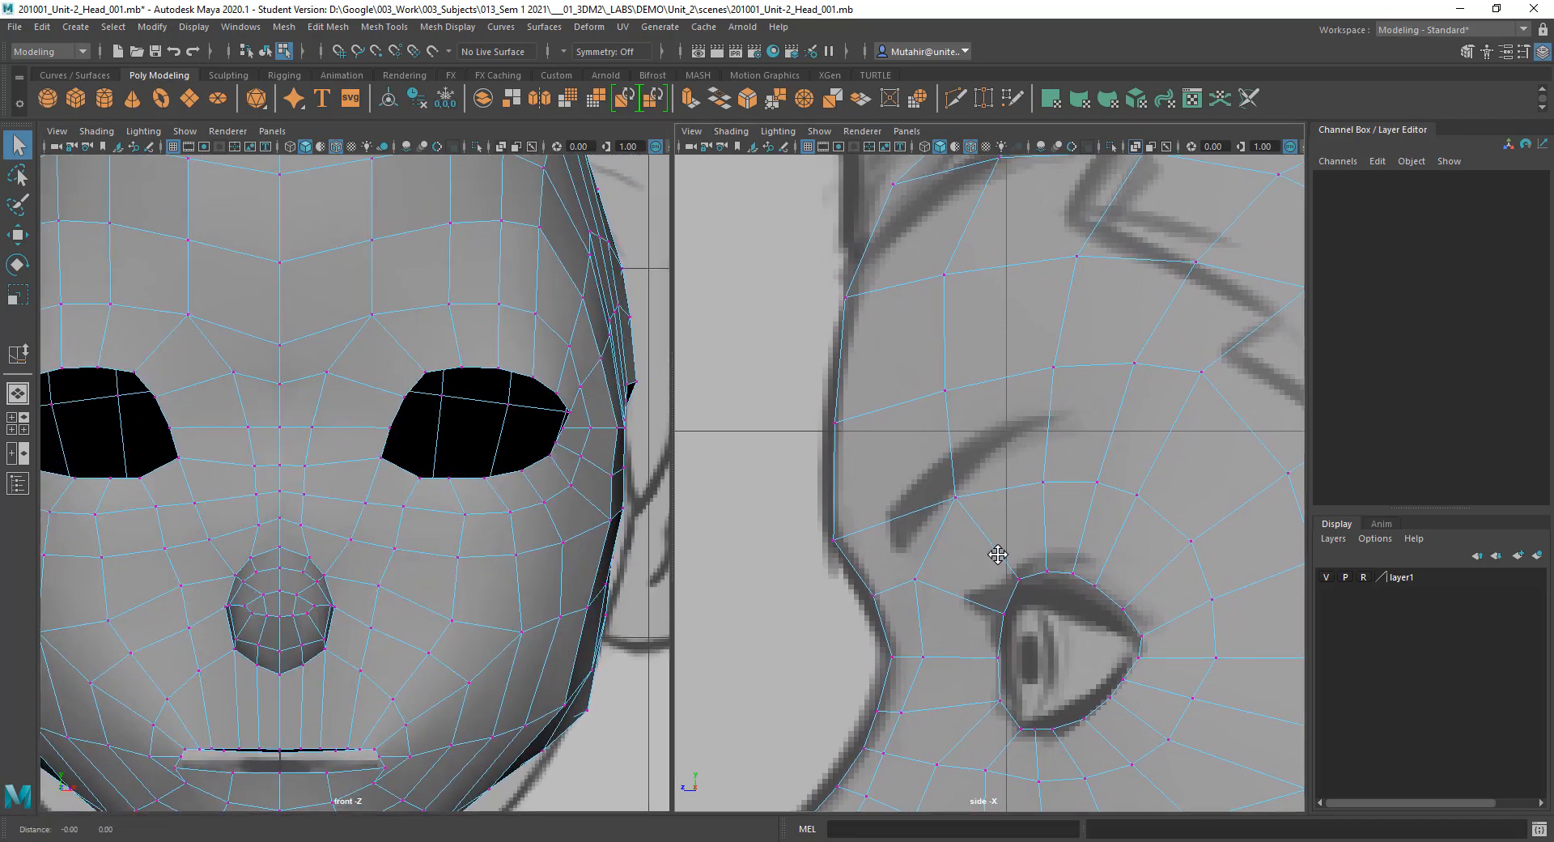
{"action": "middle_click_drag", "start_coordinate": [982, 566], "coordinate": [898, 581], "text": "alt"}
{"action": "scroll", "coordinate": [930, 599], "scroll_direction": "down", "scroll_amount": 8}
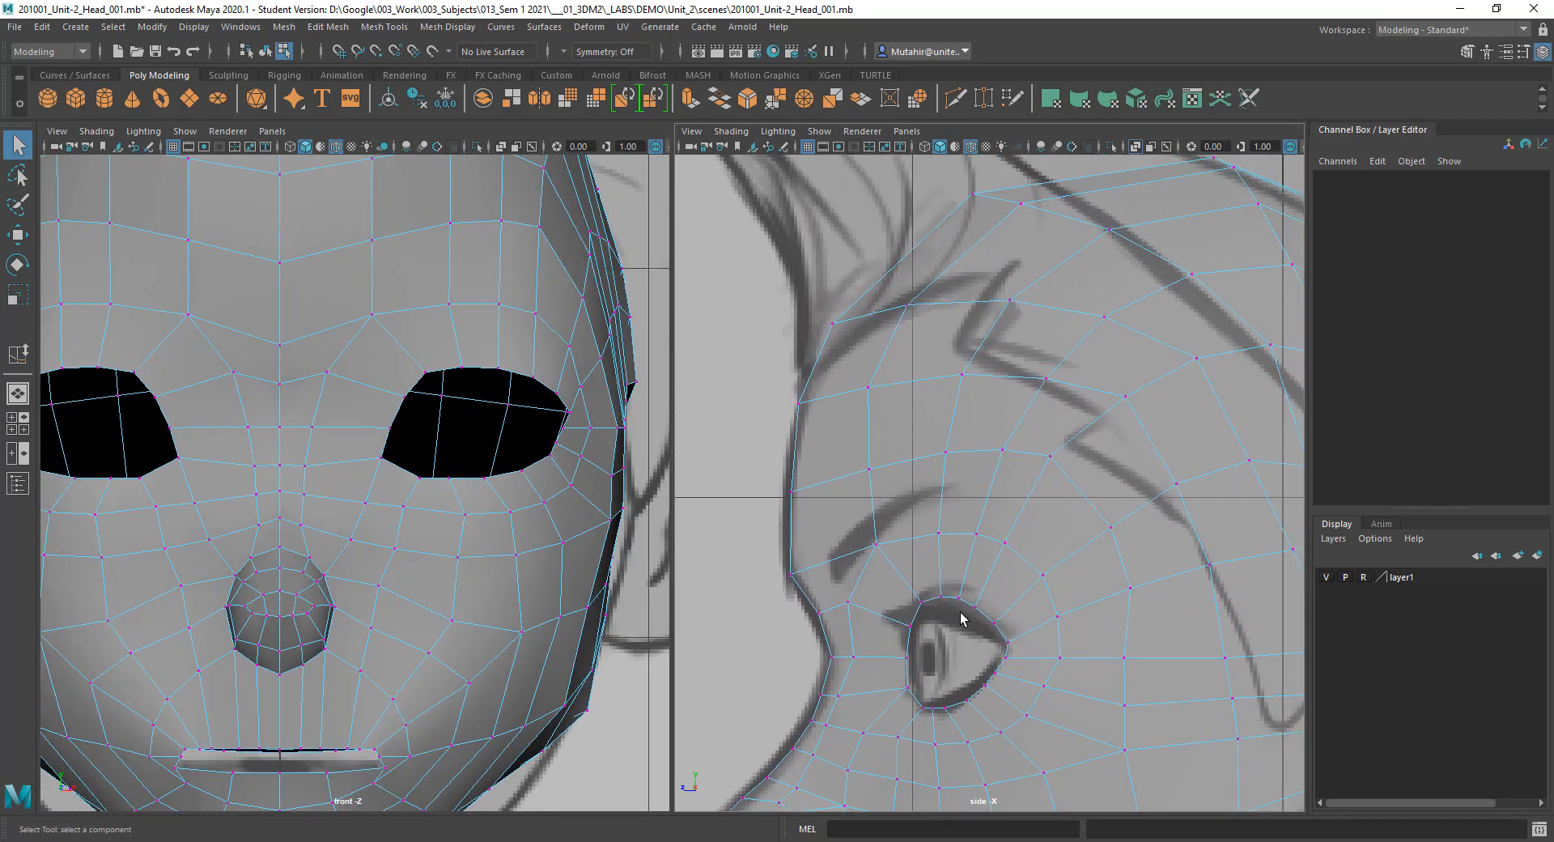
{"action": "middle_click_drag", "start_coordinate": [1017, 564], "coordinate": [845, 538], "text": "alt"}
{"action": "scroll", "coordinate": [1007, 522], "scroll_direction": "up", "scroll_amount": 1}
{"action": "scroll", "coordinate": [940, 493], "scroll_direction": "up", "scroll_amount": 1}
{"action": "middle_click_drag", "start_coordinate": [940, 493], "coordinate": [1020, 460], "text": "alt"}
{"action": "middle_click_drag", "start_coordinate": [1030, 375], "coordinate": [1096, 340], "text": "alt"}
{"action": "scroll", "coordinate": [1065, 401], "scroll_direction": "up", "scroll_amount": 3}
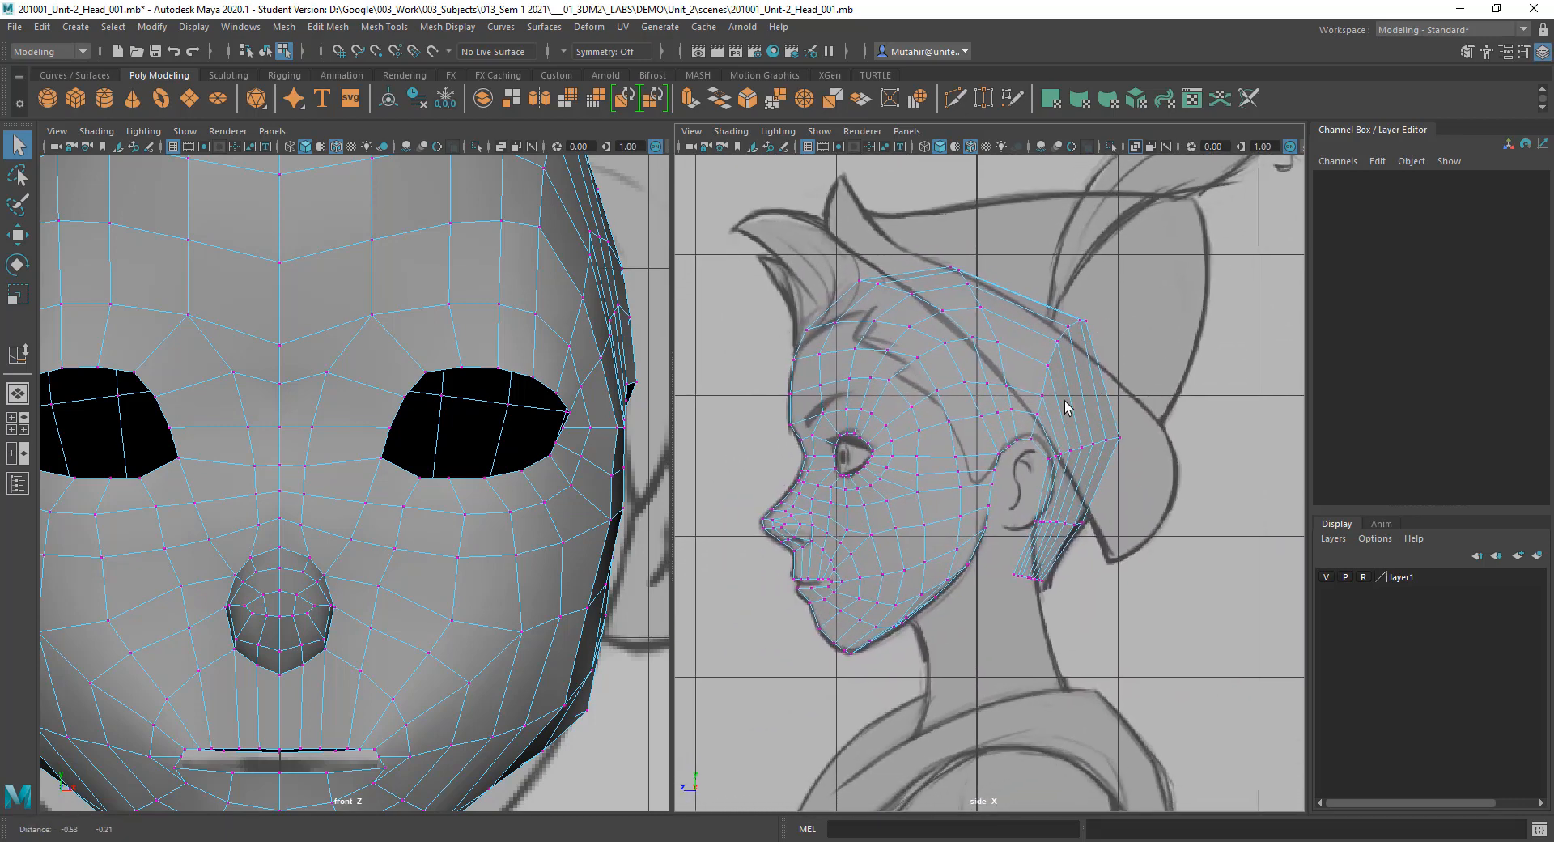
Step: Insert four edge loops on the back of the head: behind the crown, on the upper back, behind the ear and at the nape
{"action": "middle_click_drag", "start_coordinate": [1067, 402], "coordinate": [1000, 488], "text": "alt"}
{"action": "scroll", "coordinate": [1027, 427], "scroll_direction": "up", "scroll_amount": 1}
{"action": "middle_click_drag", "start_coordinate": [1041, 349], "coordinate": [1014, 383], "text": "alt"}
{"action": "left_click", "coordinate": [957, 97]}
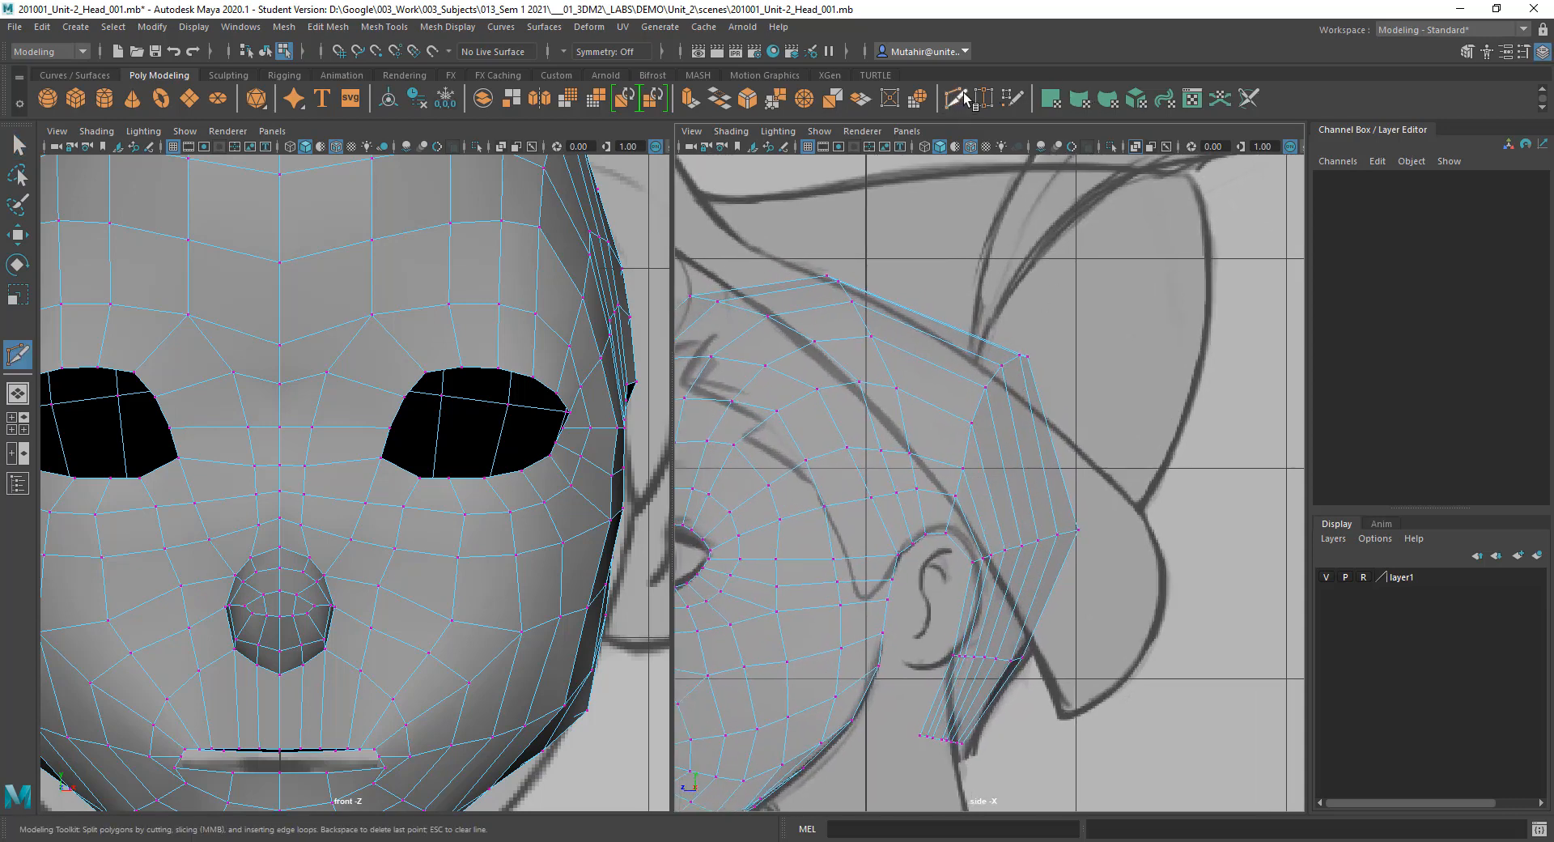
{"action": "left_click", "coordinate": [942, 327]}
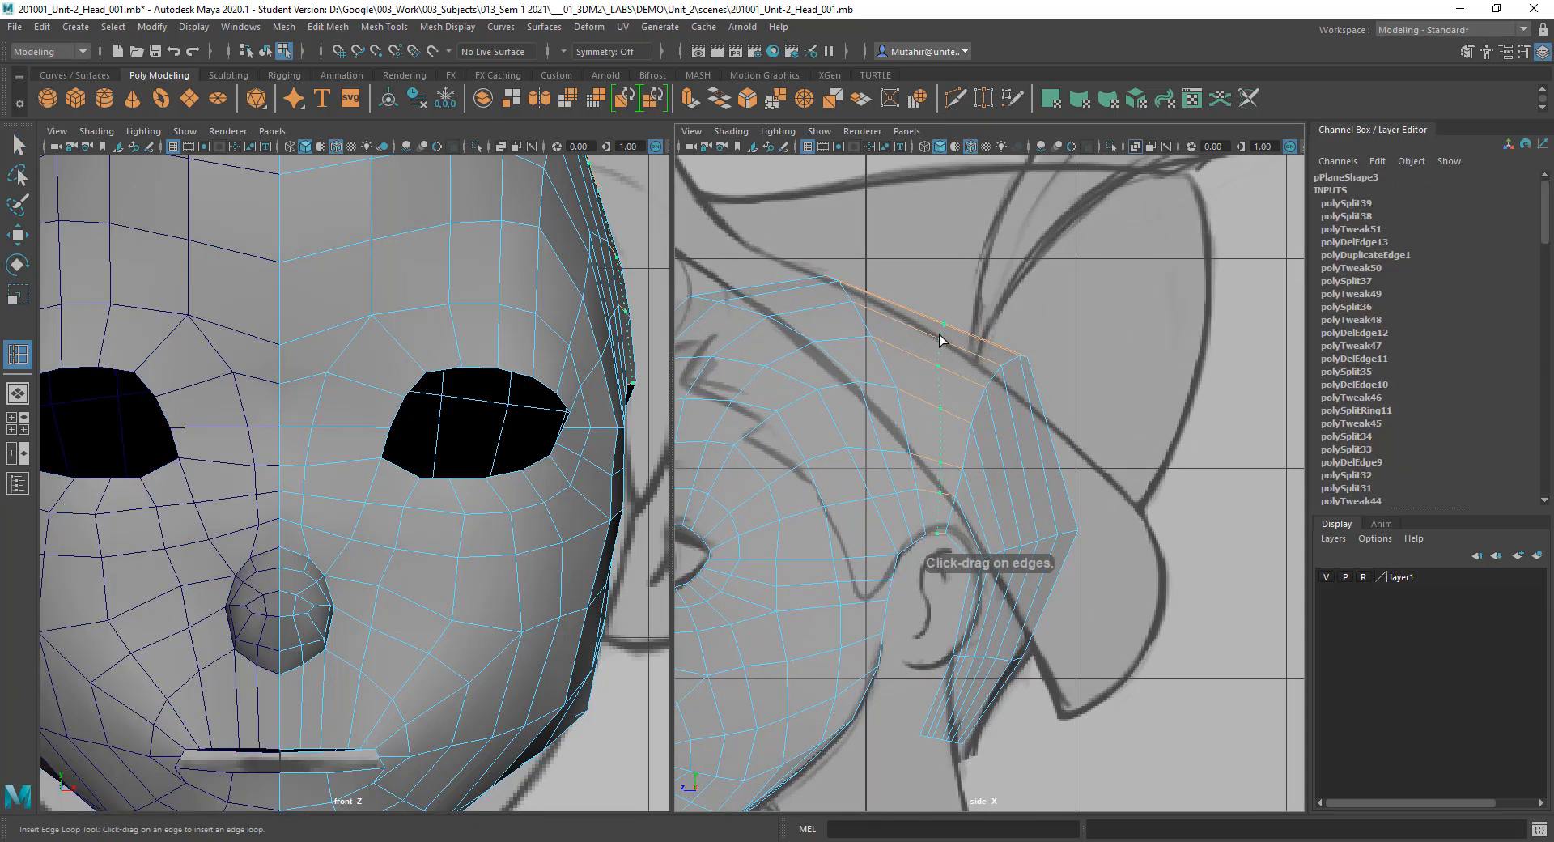
{"action": "left_click", "coordinate": [1055, 456]}
{"action": "left_click_drag", "start_coordinate": [1052, 596], "coordinate": [1042, 616]}
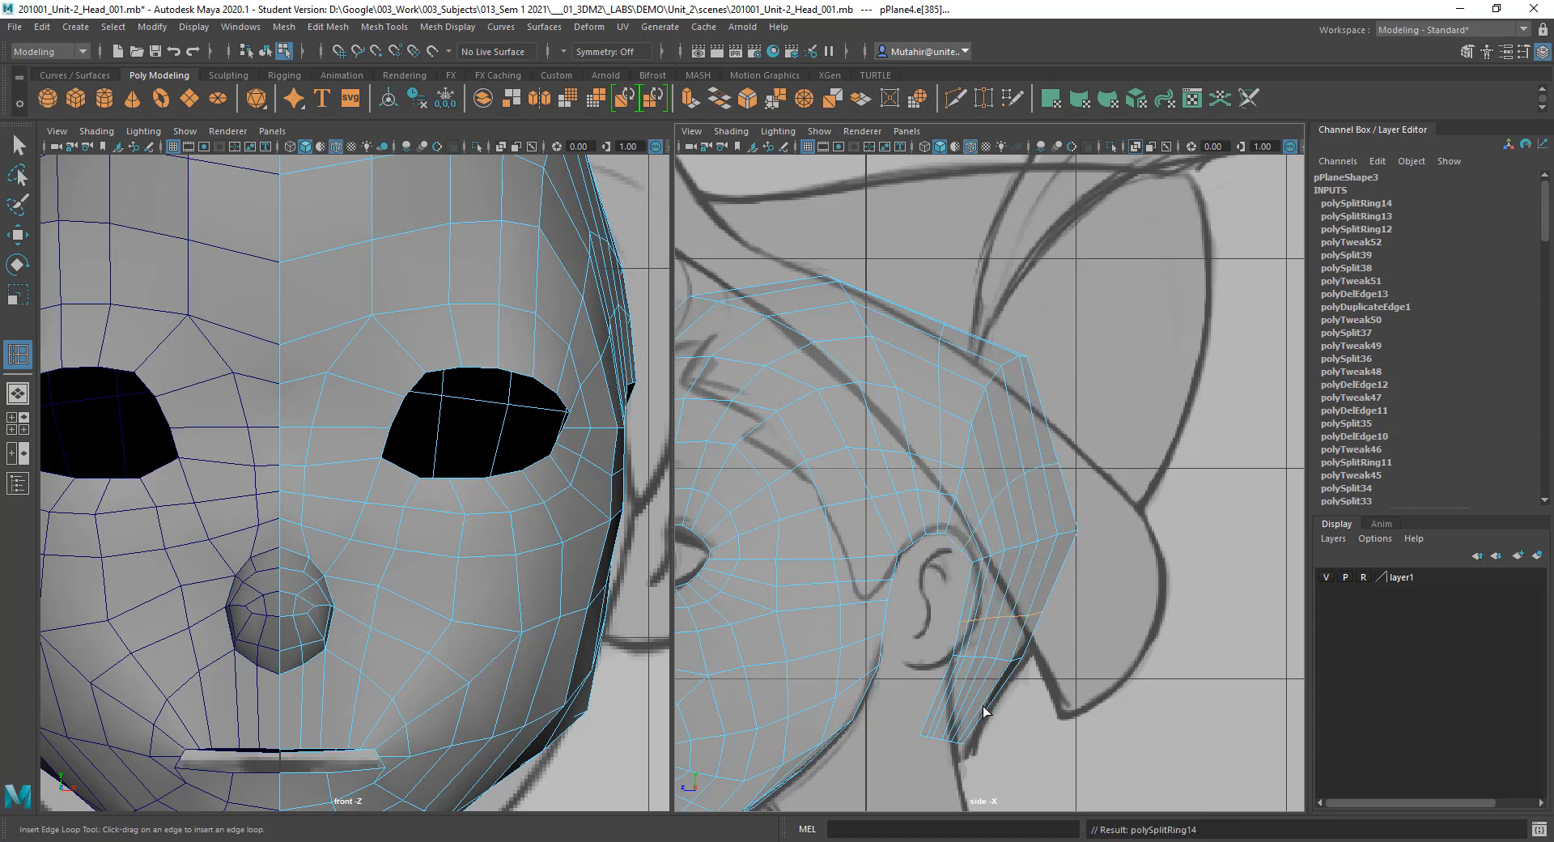
{"action": "left_click_drag", "start_coordinate": [985, 702], "coordinate": [988, 709]}
Step: Raise the edges of the new loop behind the crown, above the ear, to round the top of the head
{"action": "key", "text": "q"}
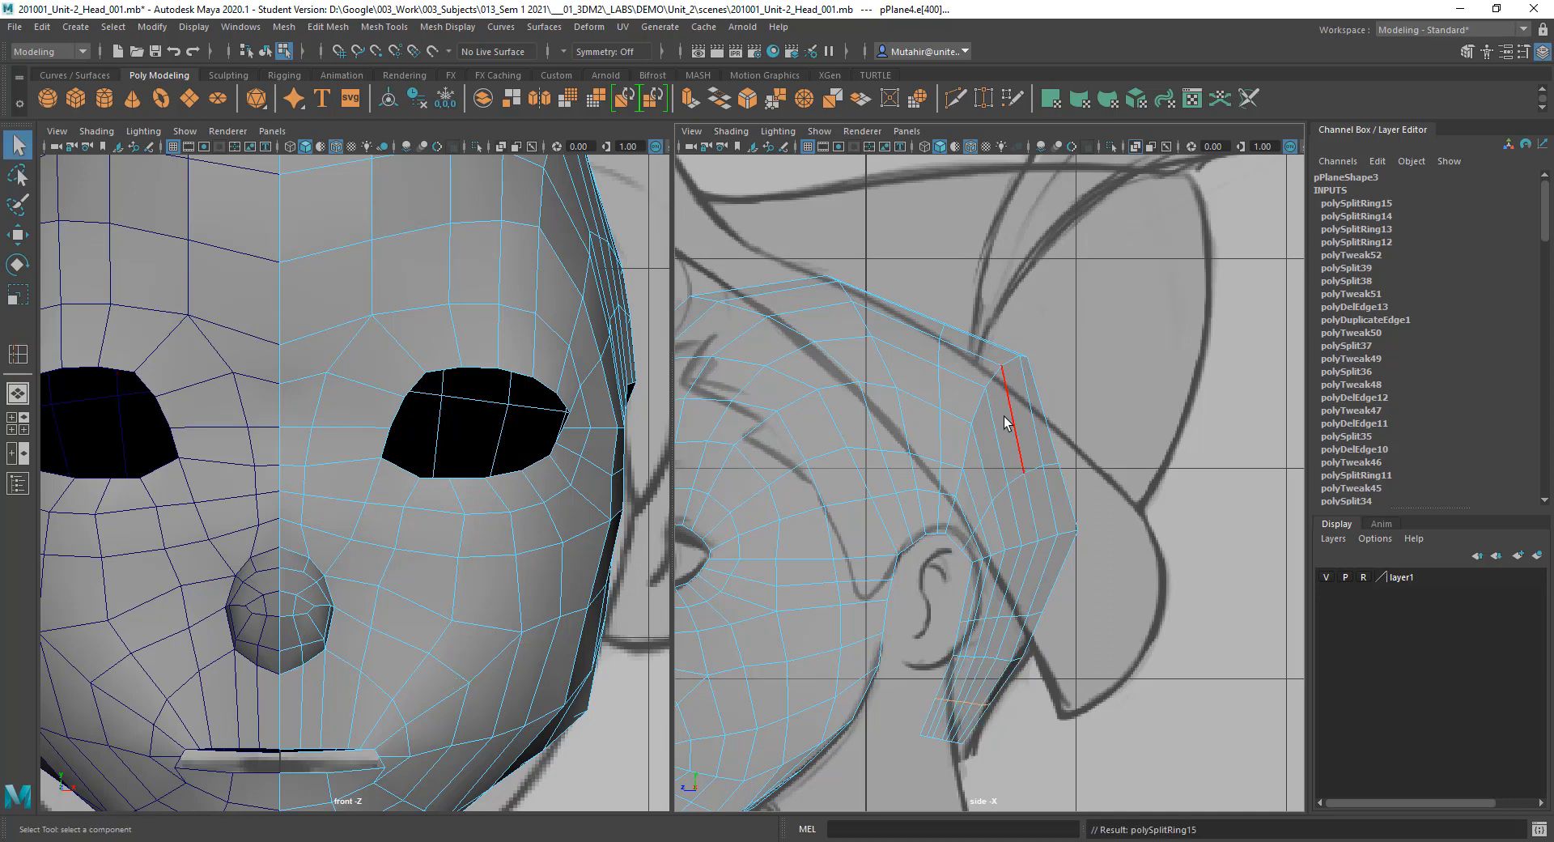
{"action": "right_click_drag", "start_coordinate": [1001, 401], "coordinate": [967, 492]}
{"action": "left_click", "coordinate": [939, 510]}
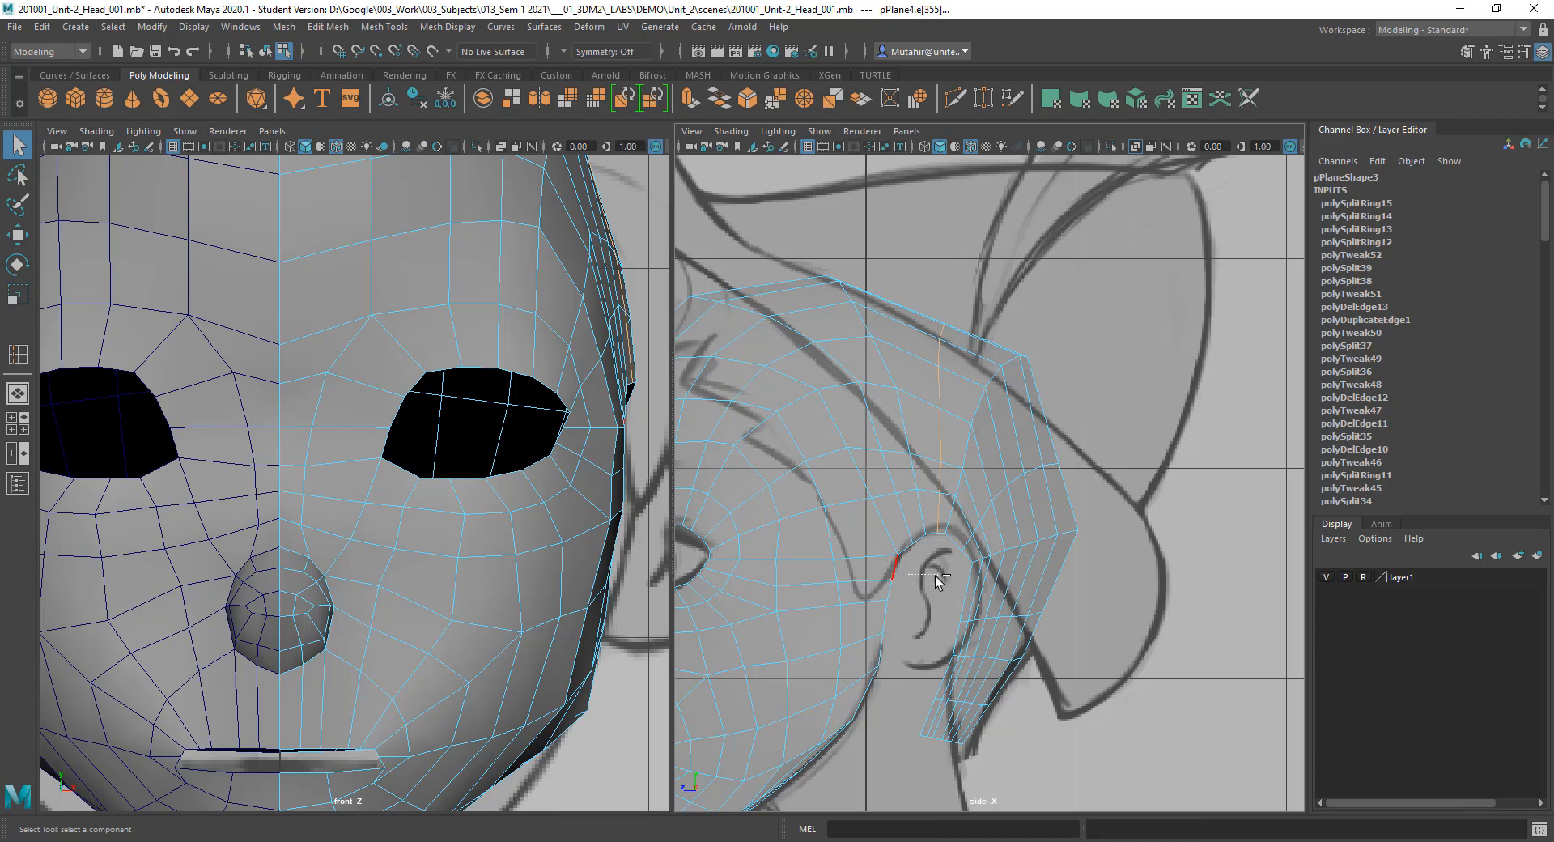
{"action": "key", "text": "w"}
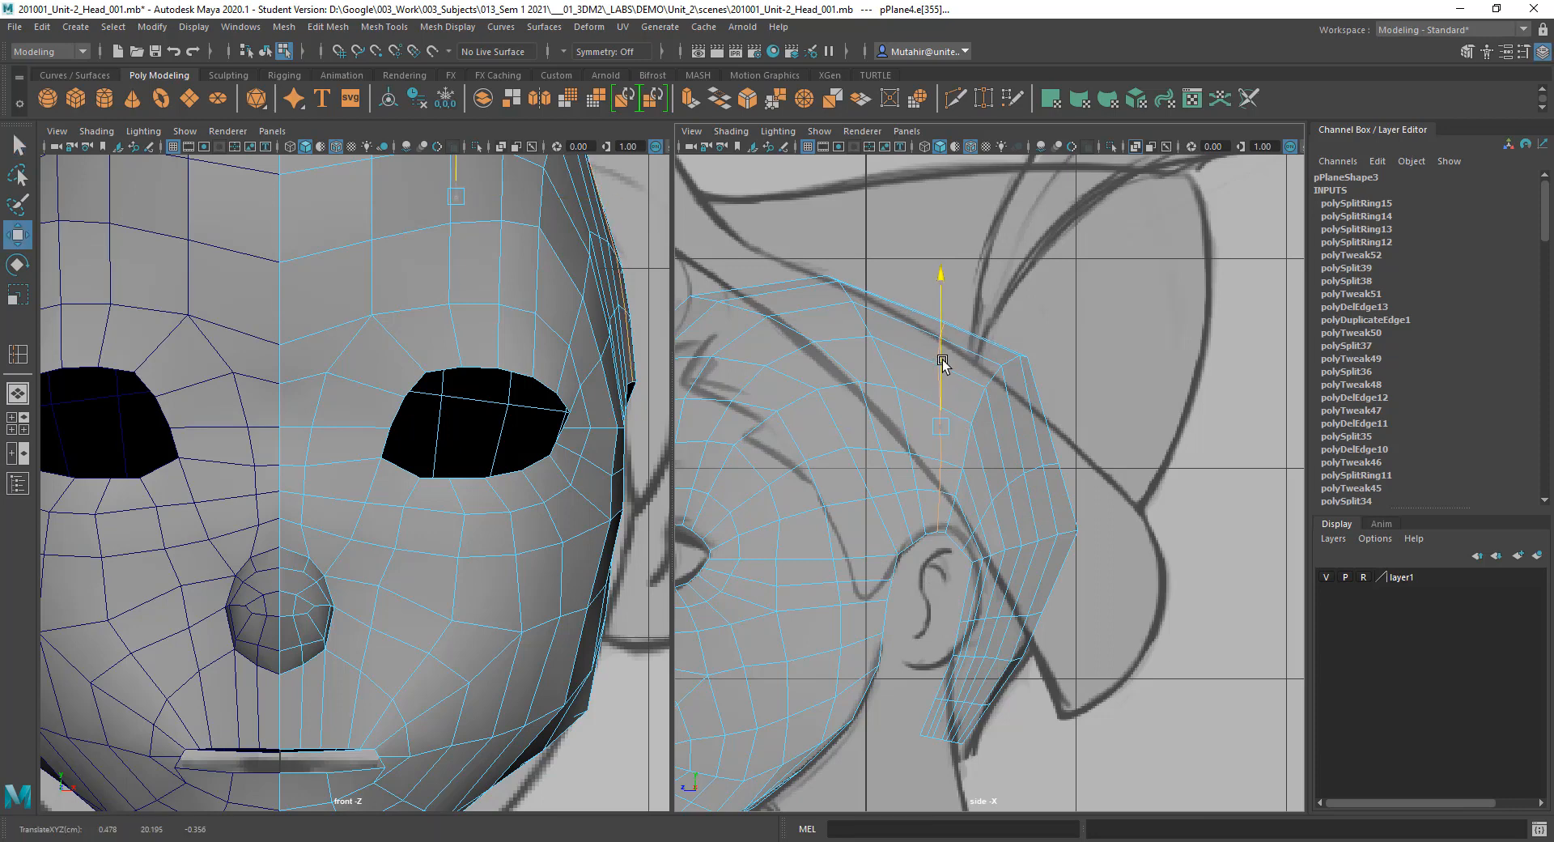
{"action": "left_click_drag", "start_coordinate": [942, 364], "coordinate": [942, 358]}
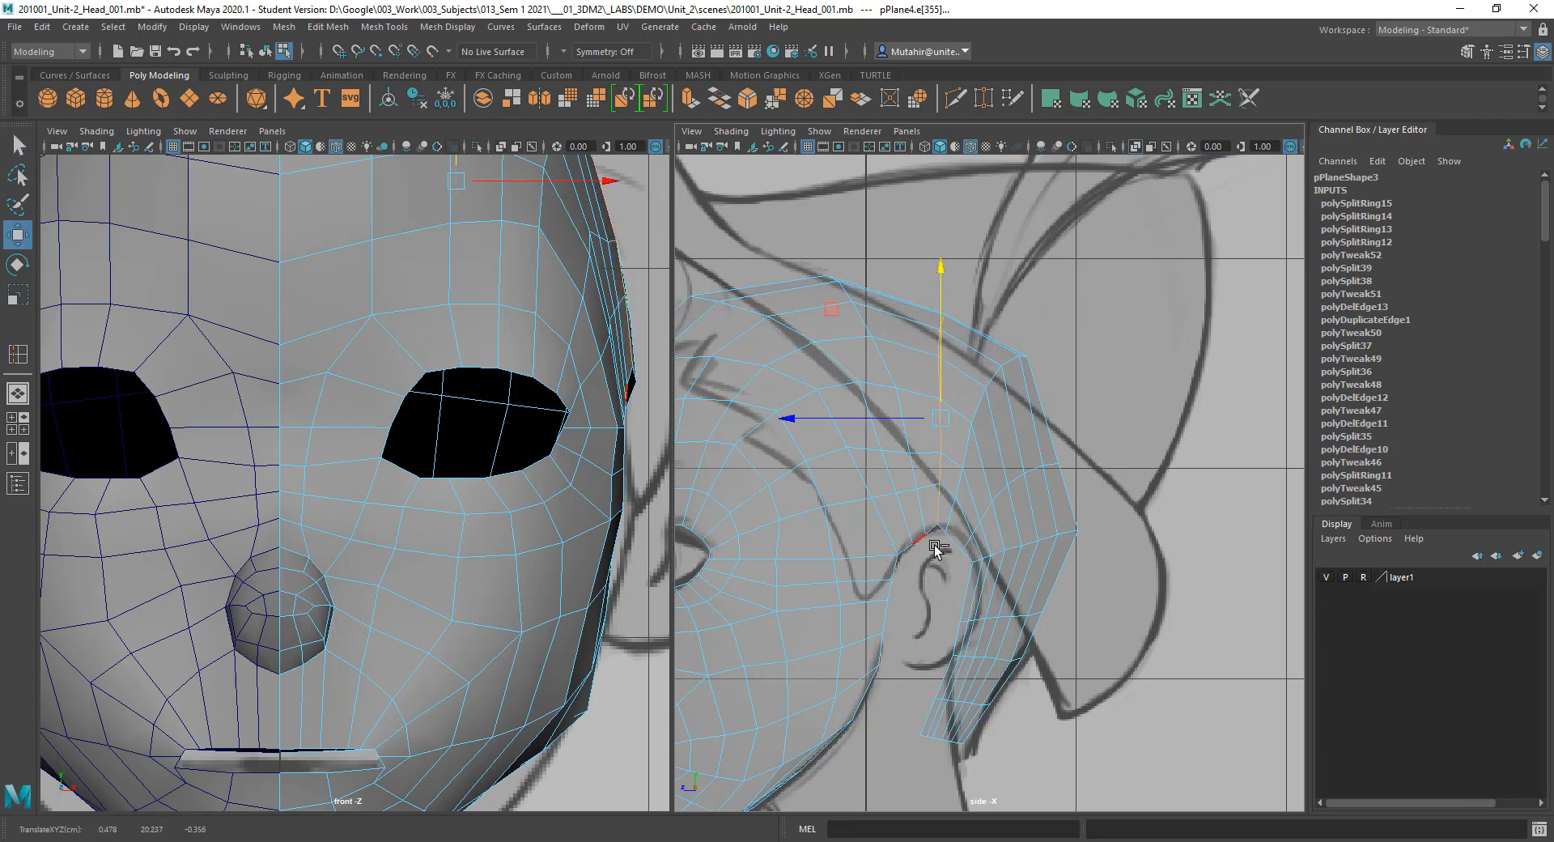
{"action": "left_click", "coordinate": [943, 331]}
{"action": "left_click_drag", "start_coordinate": [944, 332], "coordinate": [942, 322]}
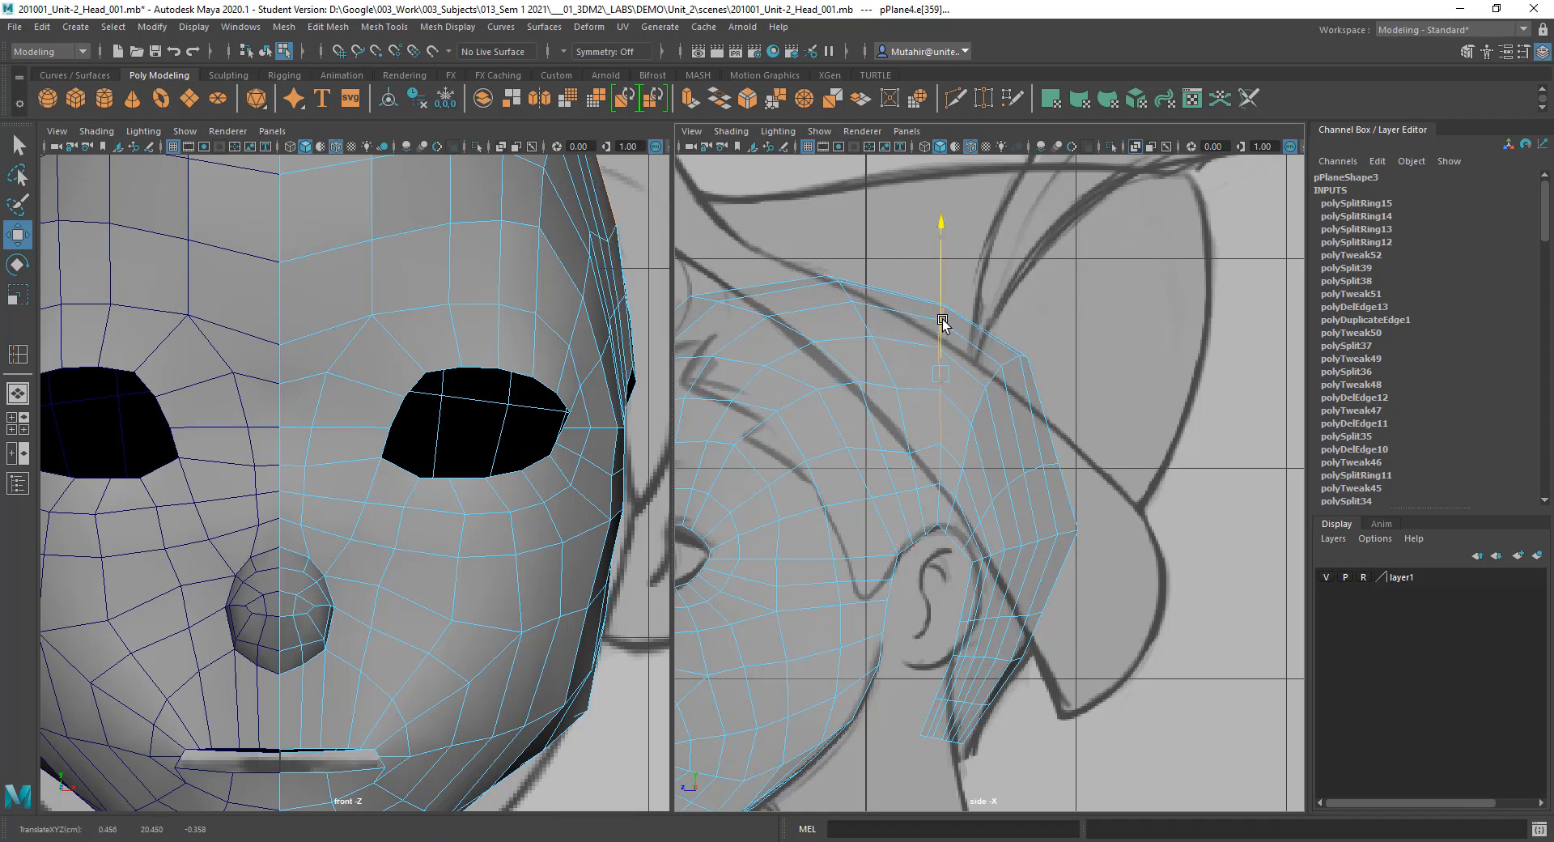
Step: Move the new loop's edges on the upper back of the head slightly up and back, and scale them slightly
{"action": "middle_click_drag", "start_coordinate": [990, 483], "coordinate": [984, 444], "text": "alt"}
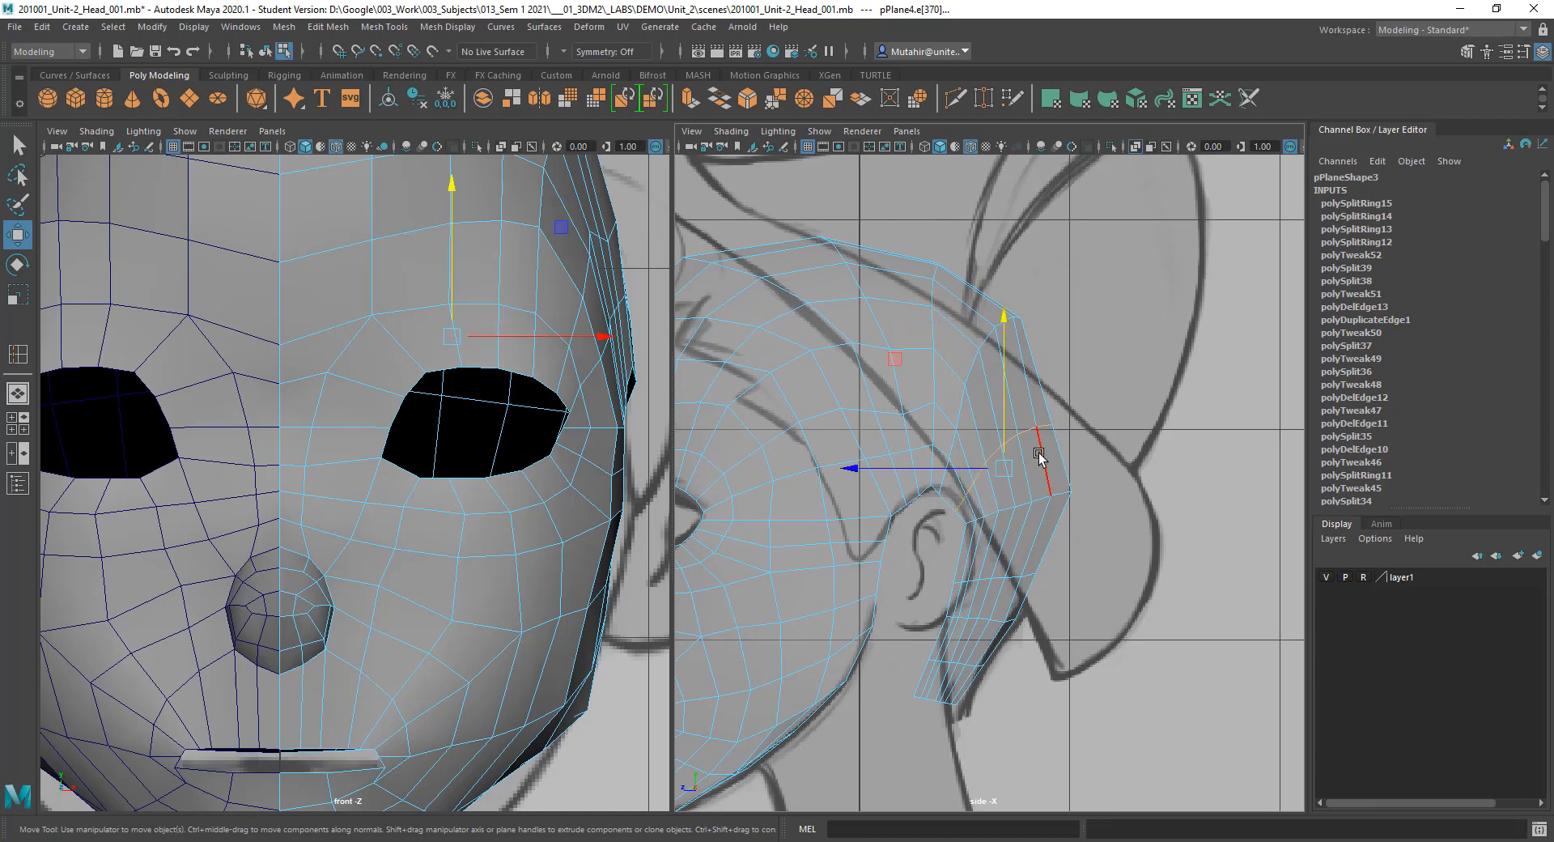
{"action": "left_click", "coordinate": [1004, 462]}
{"action": "left_click_drag", "start_coordinate": [1004, 462], "coordinate": [1005, 454]}
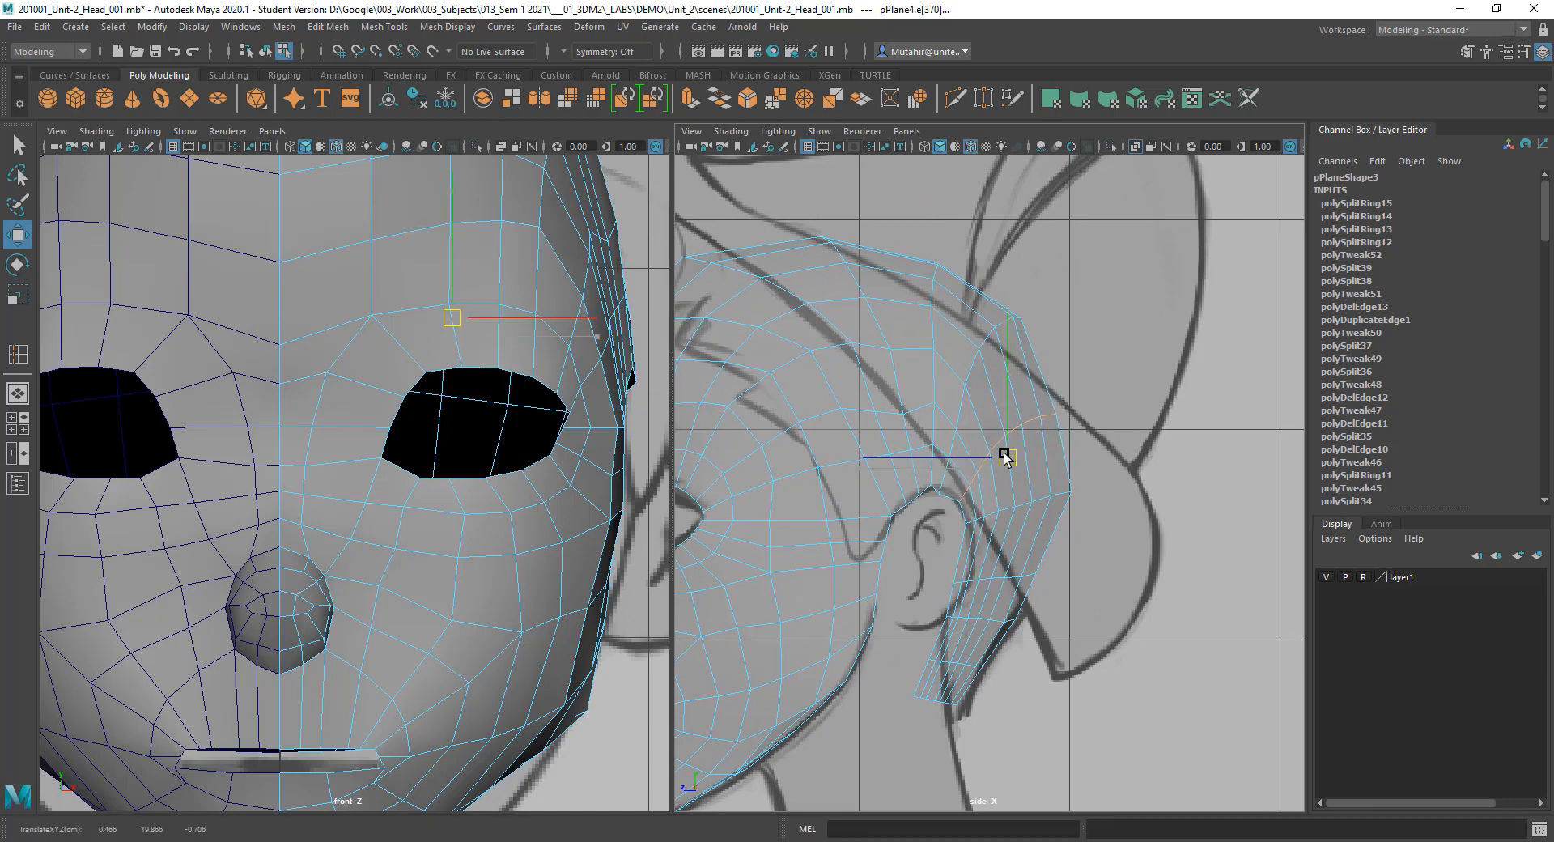
{"action": "key", "text": "r"}
{"action": "left_click_drag", "start_coordinate": [1006, 314], "coordinate": [1010, 458]}
{"action": "key", "text": "w"}
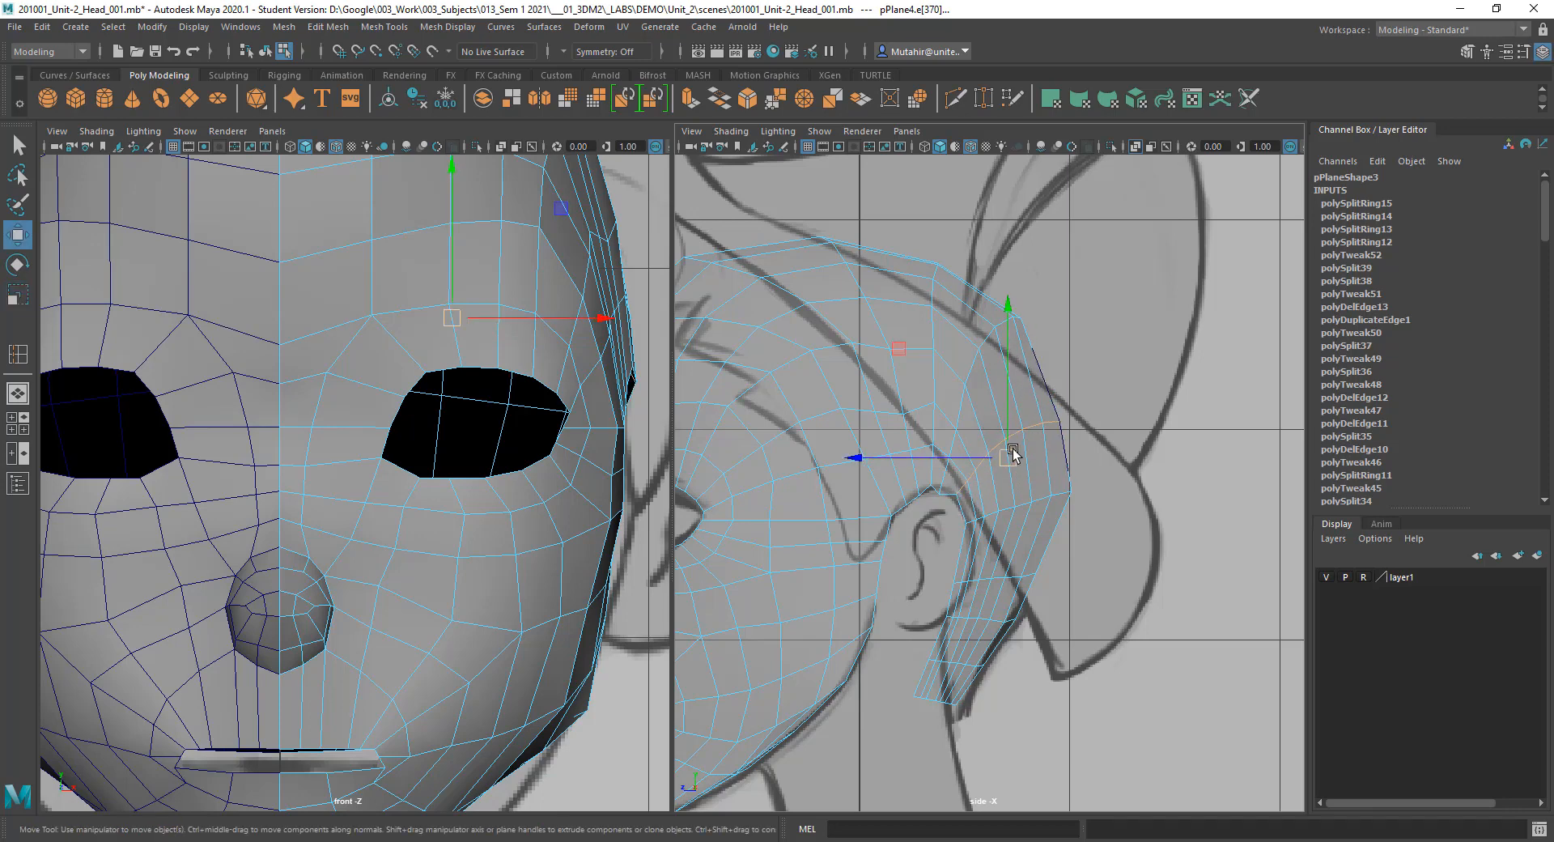
{"action": "key", "text": "q"}
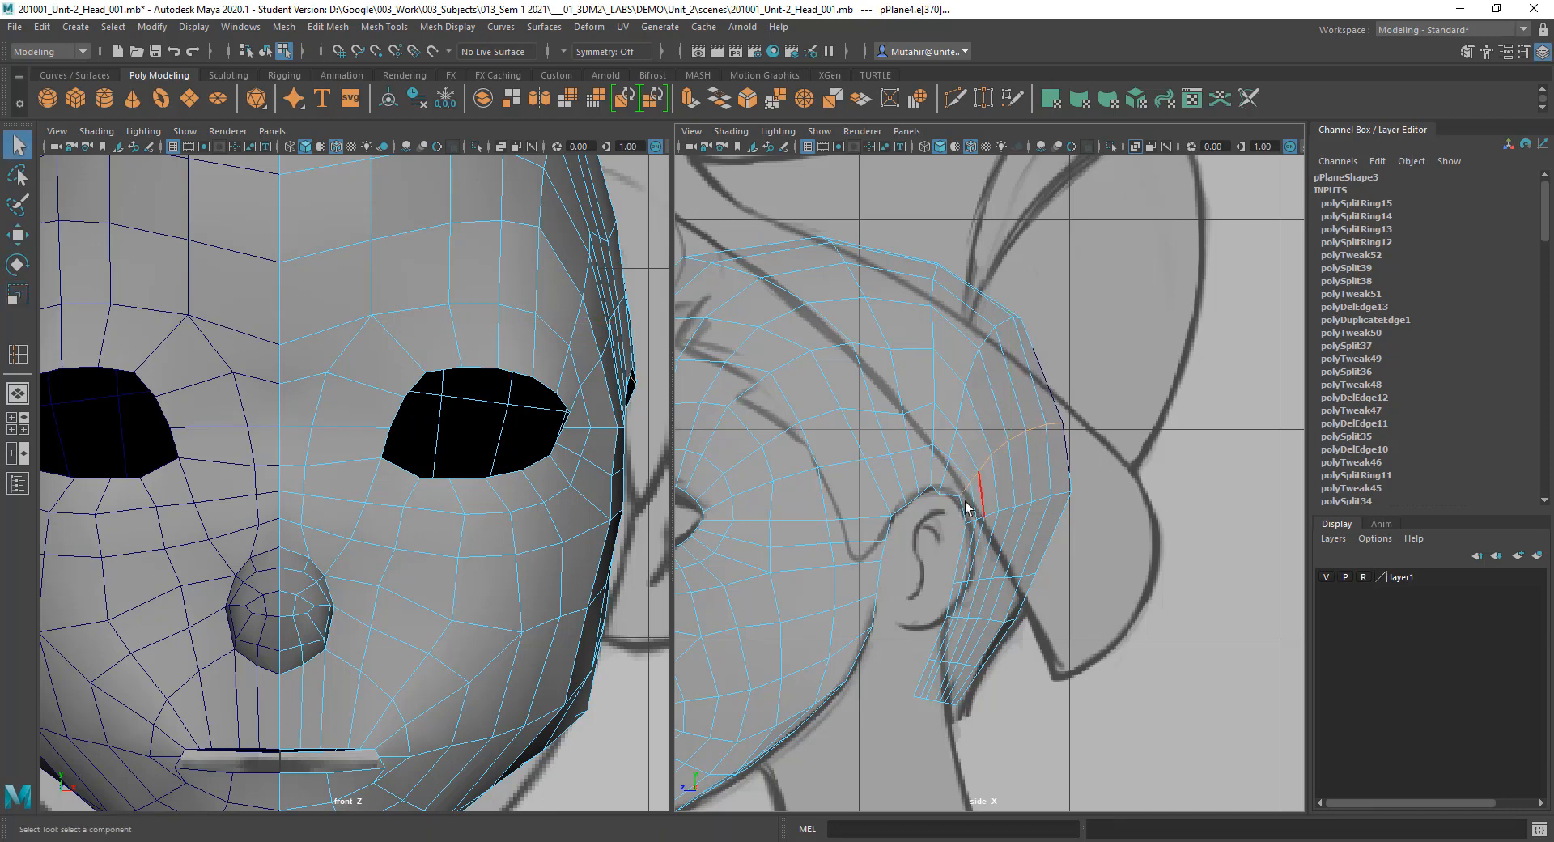
Step: Move the edges at the rear corner of the crown slightly up and back to round the silhouette
{"action": "key", "text": "w"}
{"action": "left_click_drag", "start_coordinate": [980, 409], "coordinate": [992, 397]}
{"action": "key", "text": "q"}
{"action": "middle_click_drag", "start_coordinate": [992, 421], "coordinate": [1050, 427], "text": "alt"}
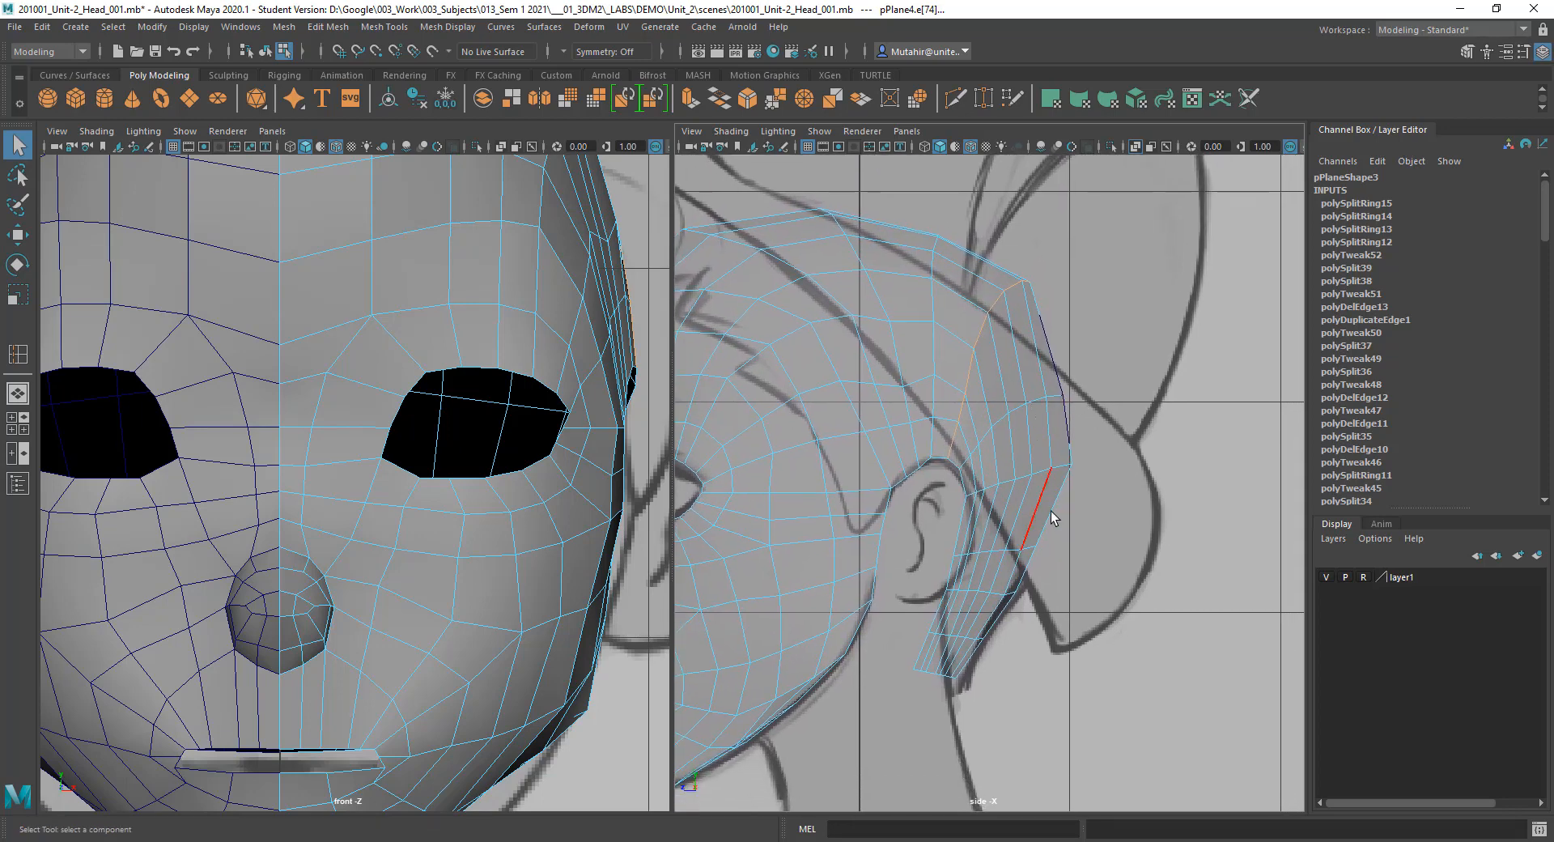
Step: Select the horizontal edge row behind the ear, nudge it slightly and flatten it vertically into a level line
{"action": "double_click", "coordinate": [996, 550]}
{"action": "key", "text": "w"}
{"action": "left_click_drag", "start_coordinate": [932, 550], "coordinate": [942, 551]}
{"action": "key", "text": "q"}
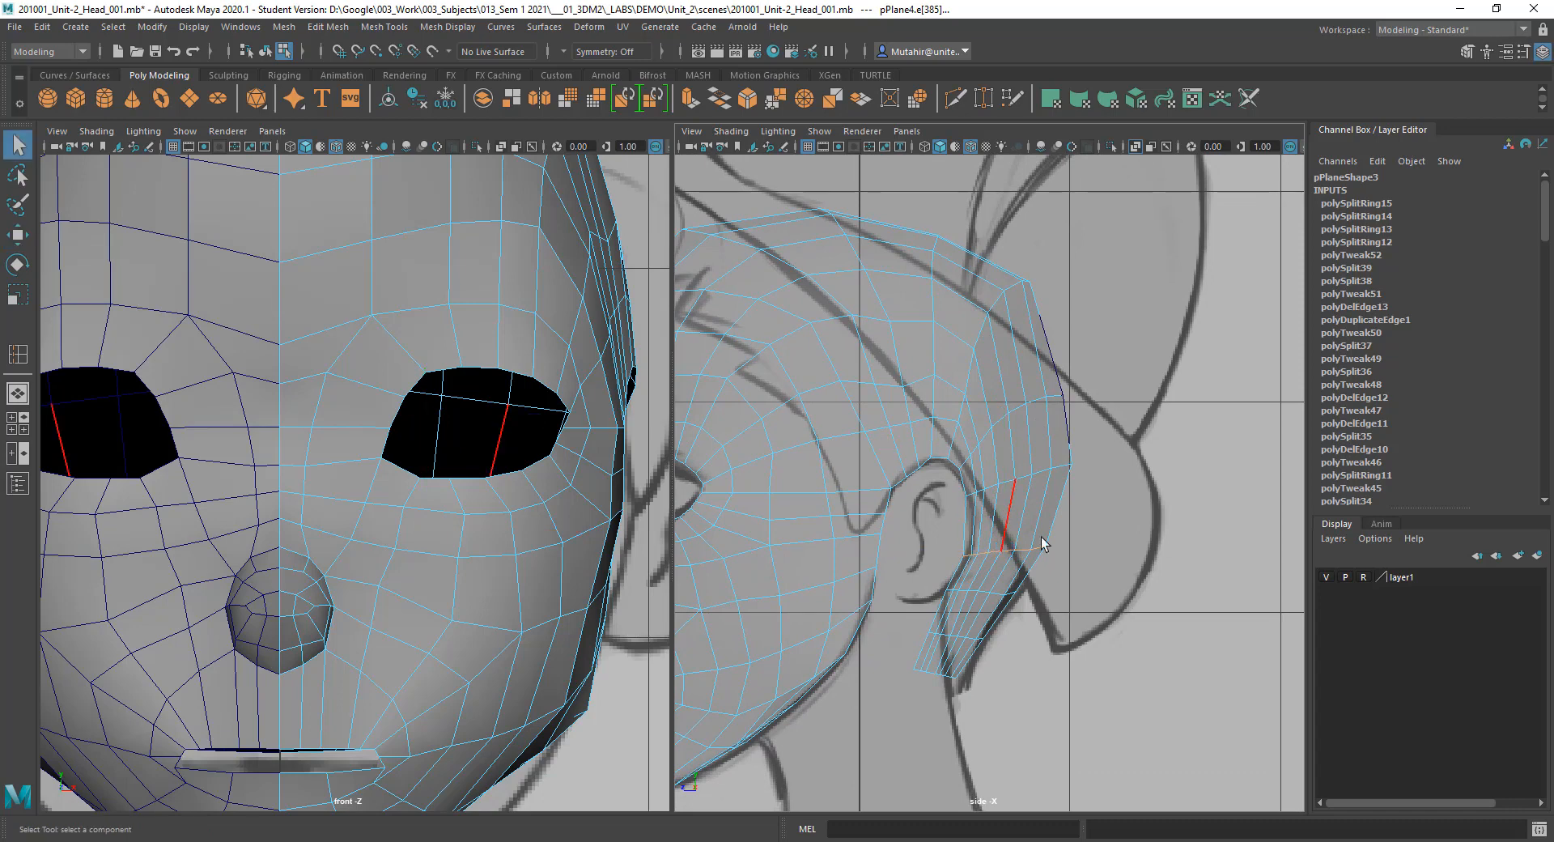
{"action": "key", "text": "r"}
{"action": "left_click_drag", "start_coordinate": [1012, 413], "coordinate": [1007, 424]}
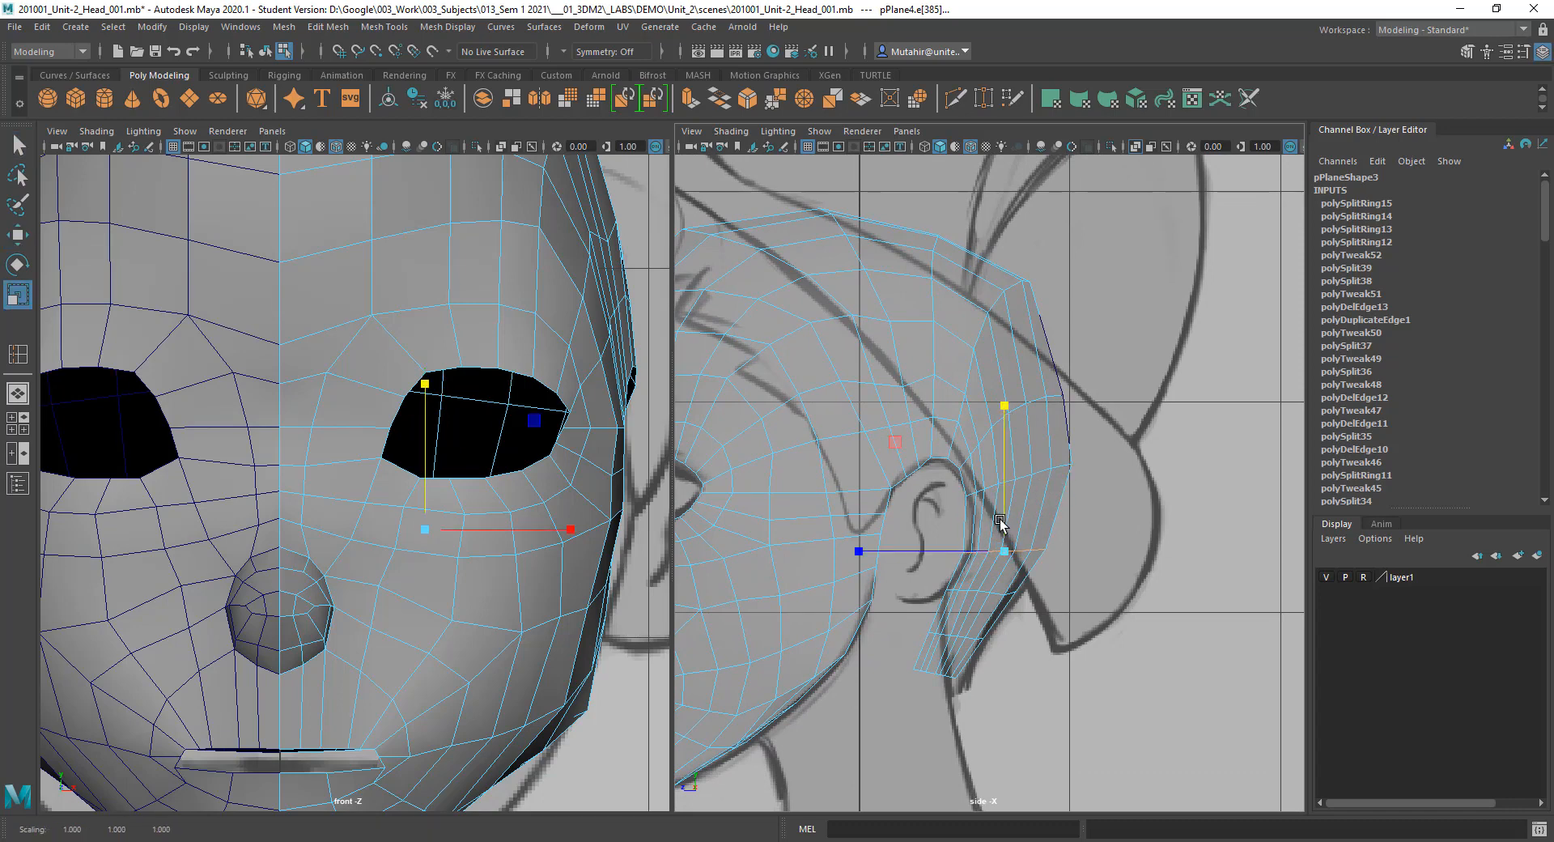
Step: Level the horizontal edge rows at the nape below the ear by scaling them vertically
{"action": "key", "text": "q"}
{"action": "key", "text": "r"}
{"action": "left_click_drag", "start_coordinate": [977, 466], "coordinate": [976, 481]}
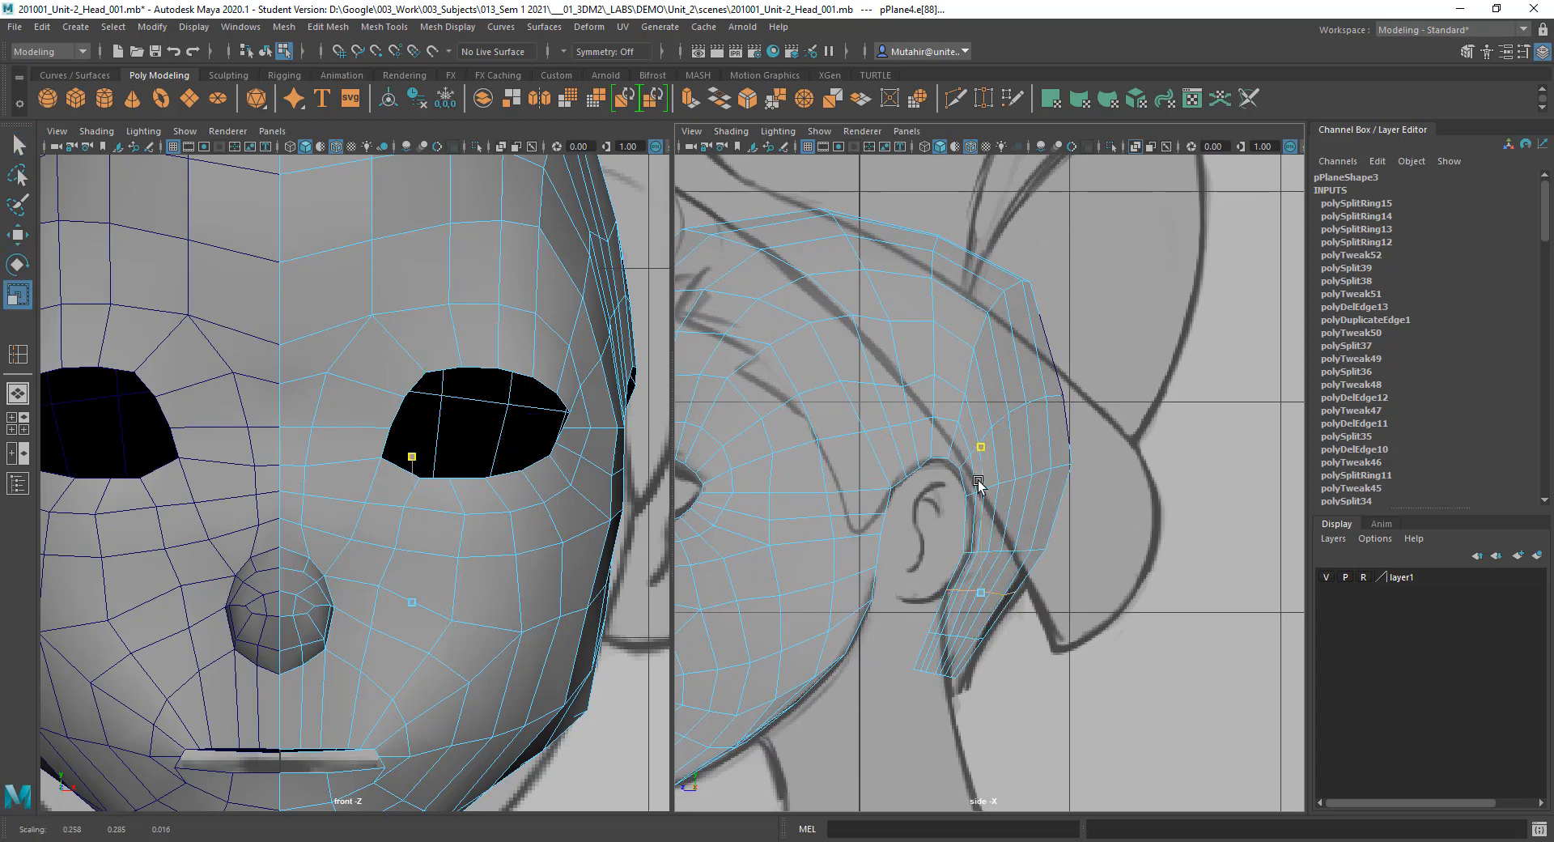
{"action": "key", "text": "q"}
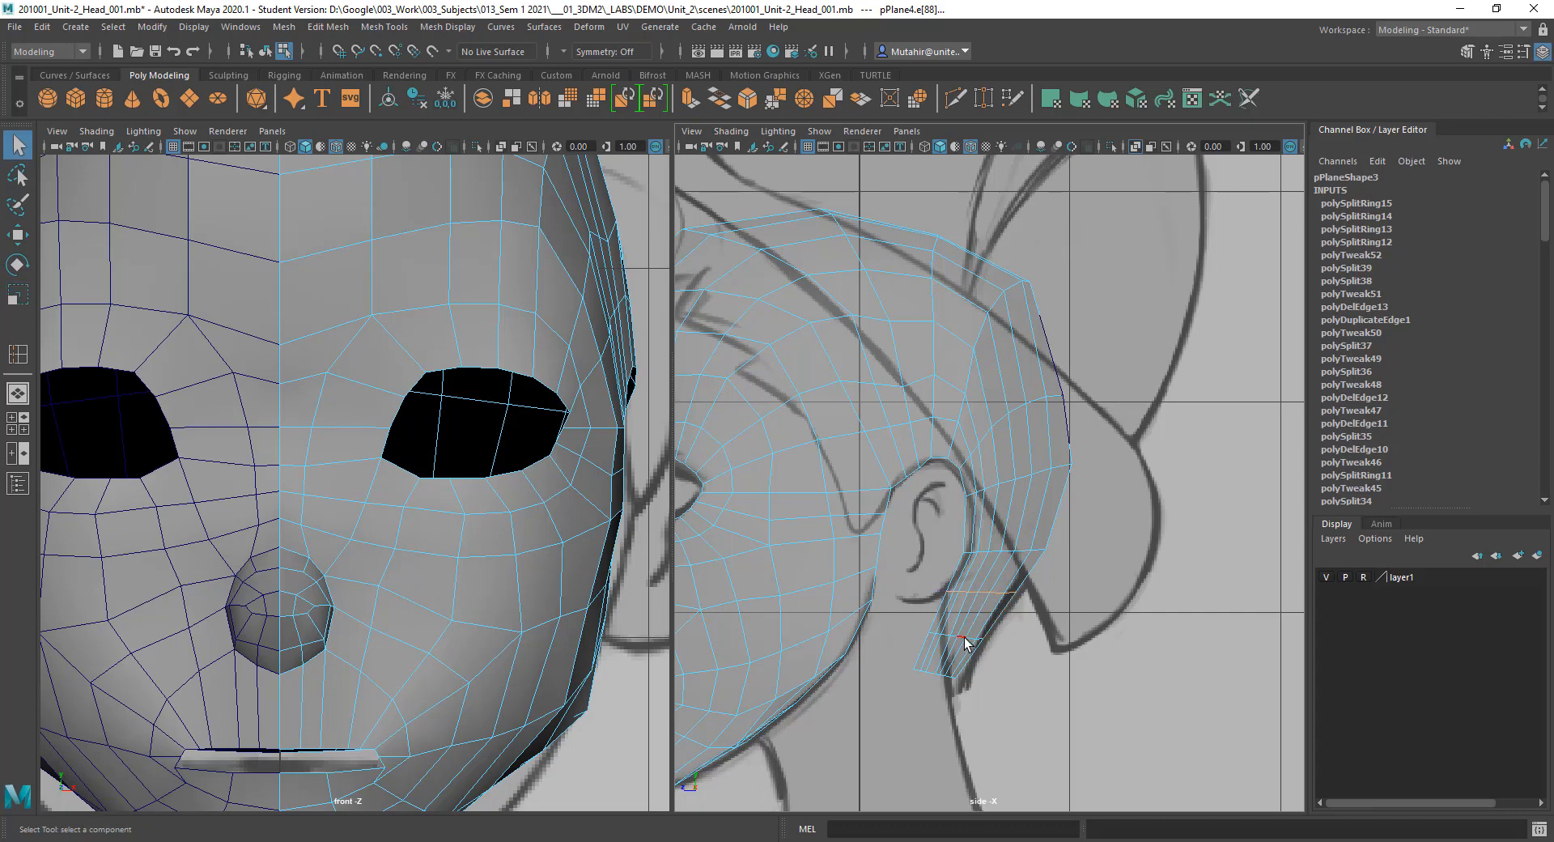
{"action": "key", "text": "r"}
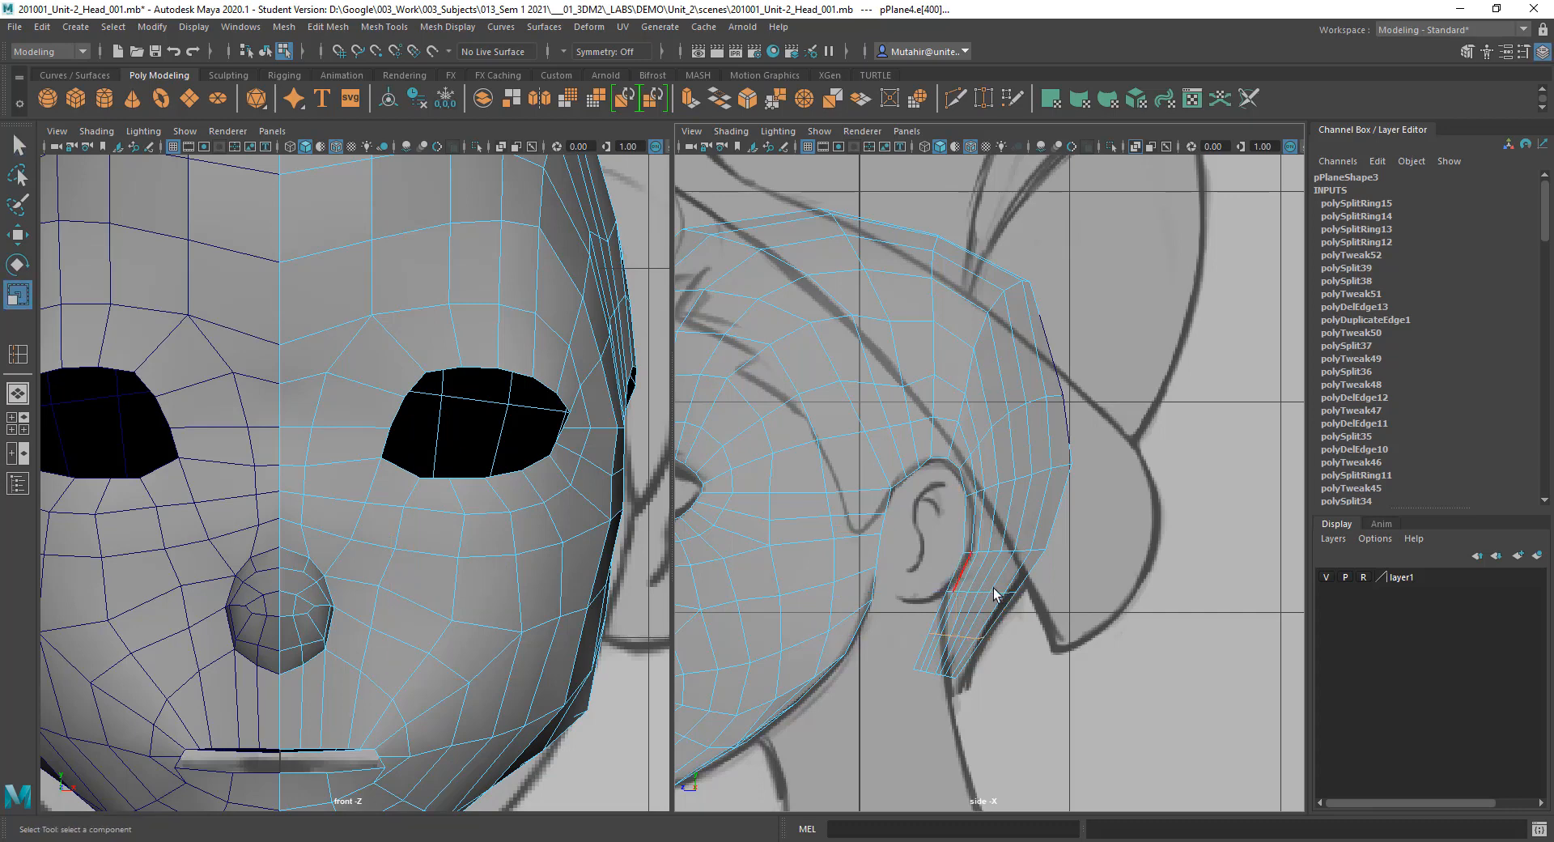
{"action": "key", "text": "q"}
Step: Move the edge loop running from the crown down to the top of the ear slightly upward to round the skull
{"action": "scroll", "coordinate": [1082, 620], "scroll_direction": "down", "scroll_amount": 3}
{"action": "scroll", "coordinate": [1082, 426], "scroll_direction": "up", "scroll_amount": 8}
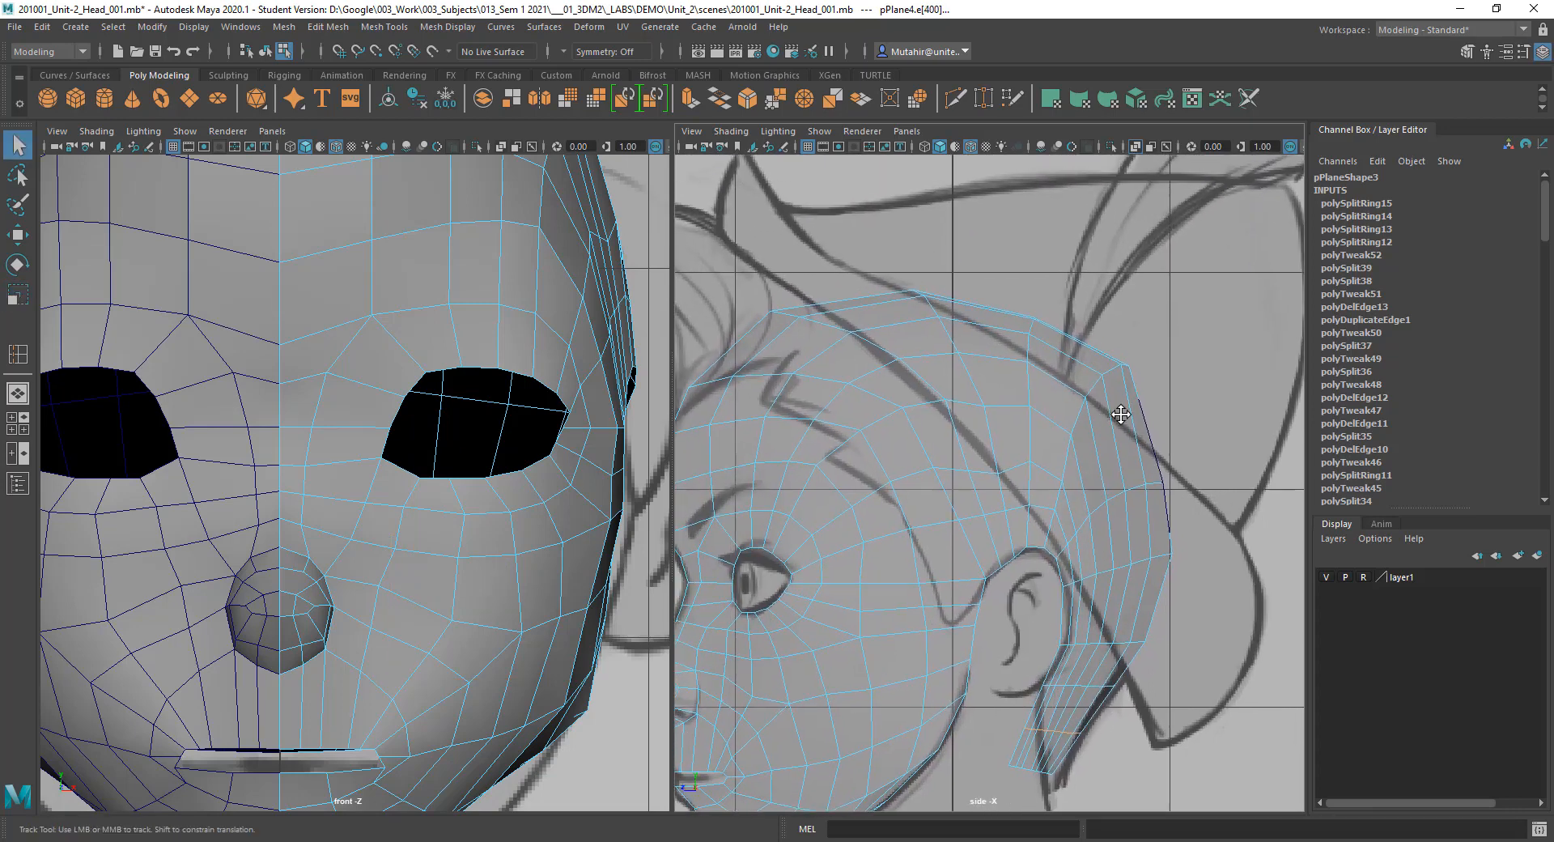
{"action": "middle_click_drag", "start_coordinate": [1038, 458], "coordinate": [1069, 479], "text": "alt"}
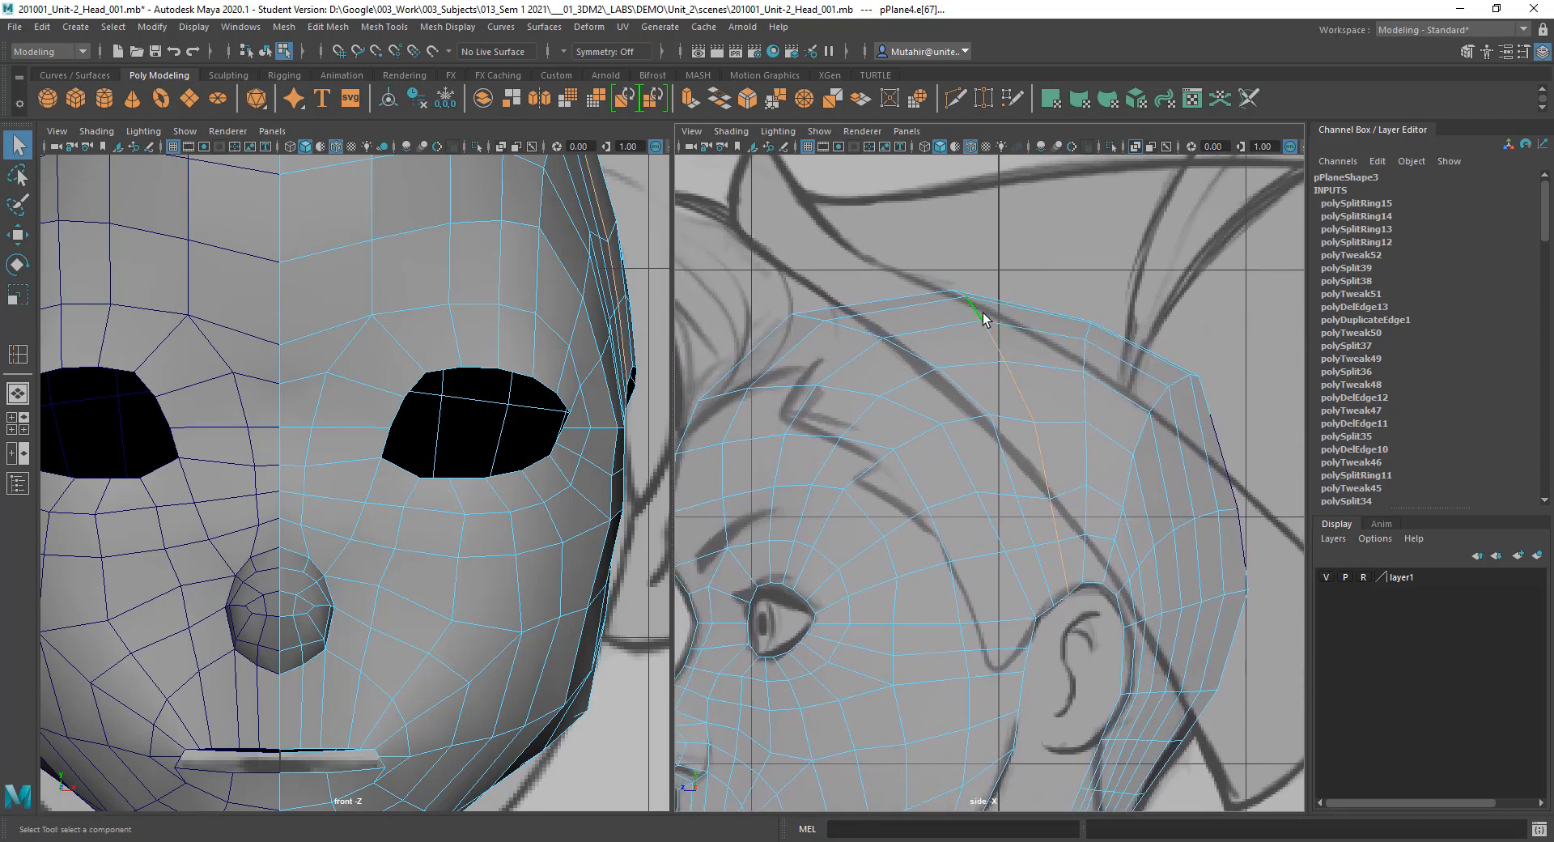
{"action": "key", "text": "w"}
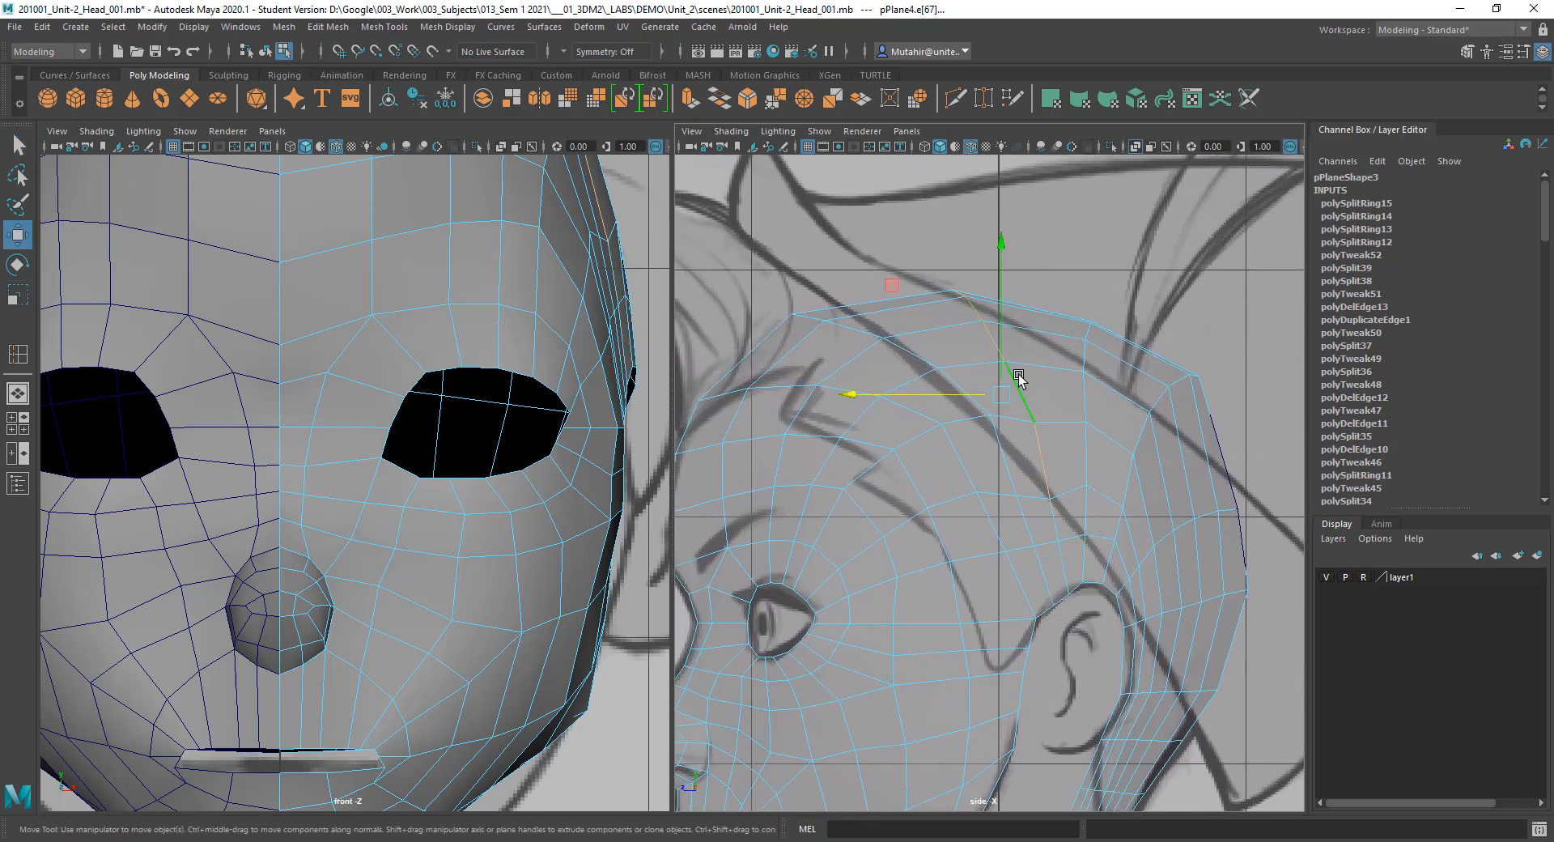
{"action": "left_click_drag", "start_coordinate": [999, 387], "coordinate": [996, 391]}
{"action": "key", "text": "q"}
{"action": "left_click", "coordinate": [1064, 568]}
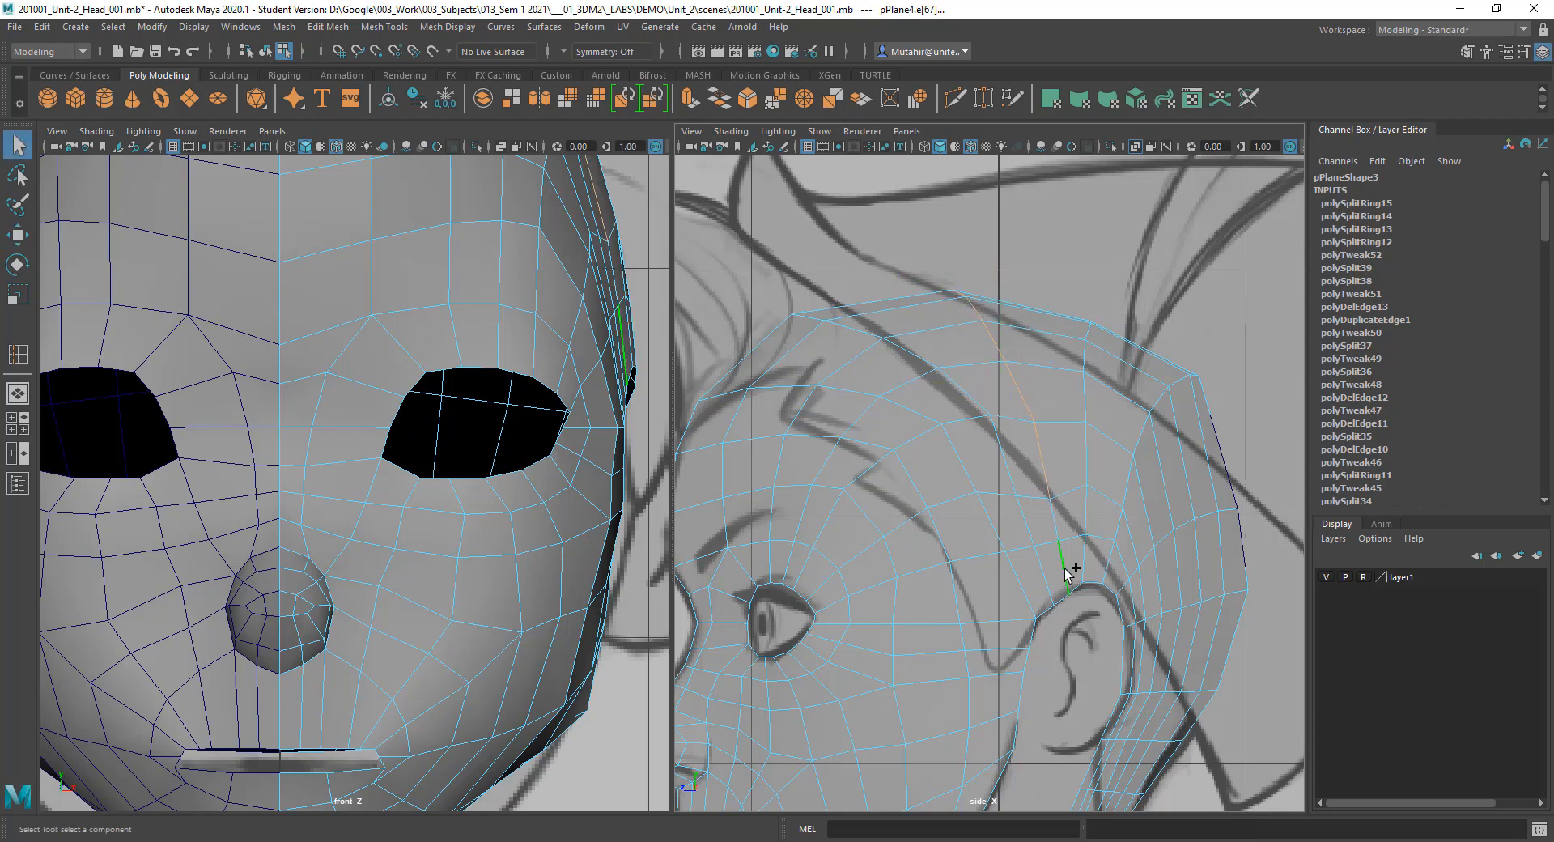
{"action": "key", "text": "w"}
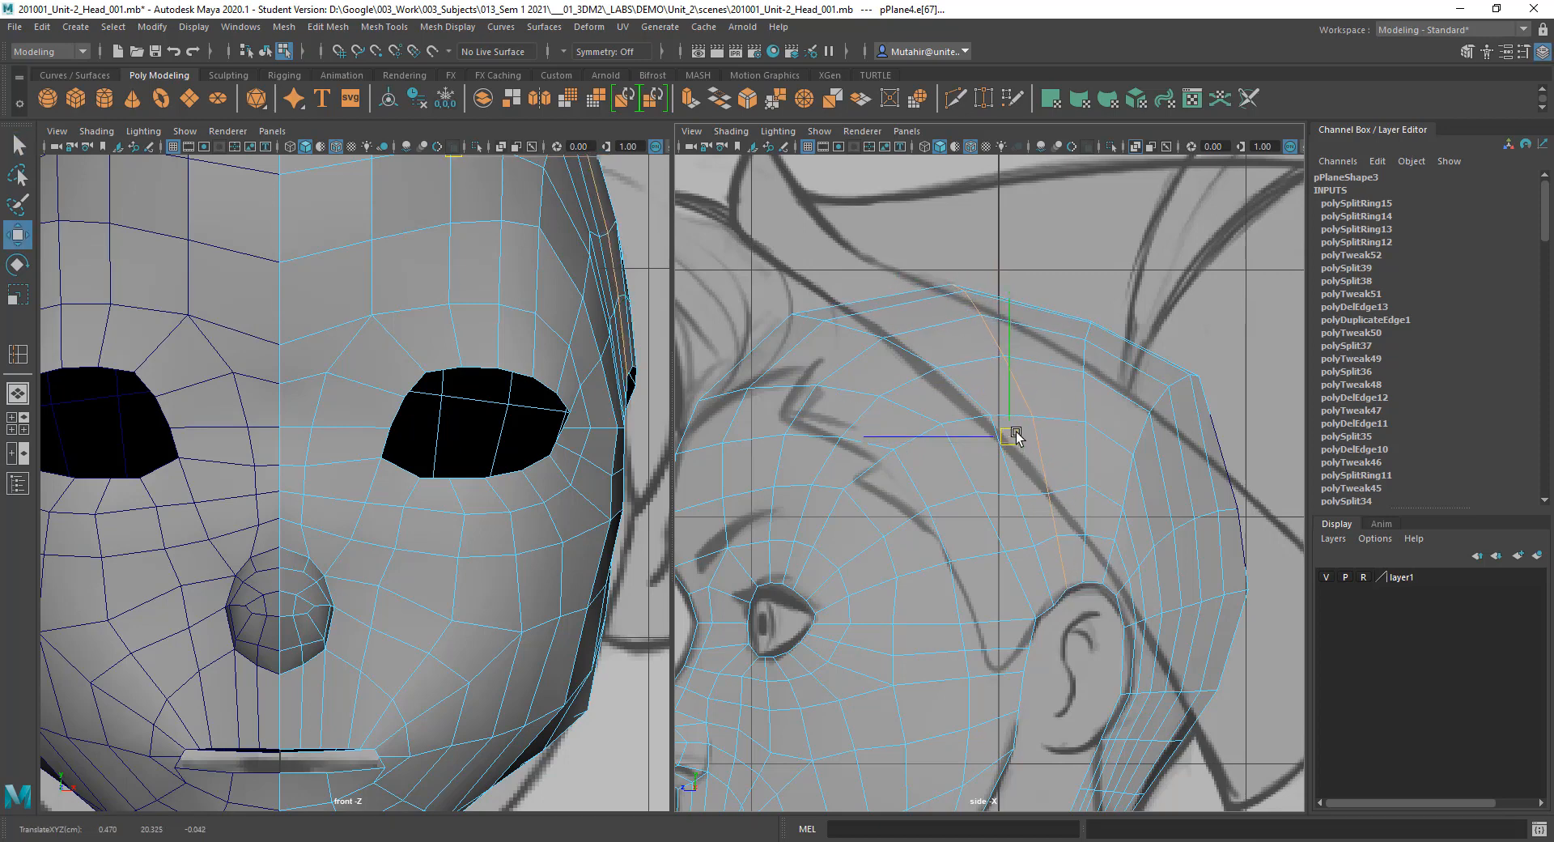
Step: Move the edge loop running from the upper forehead to the front of the ear slightly up and back
{"action": "key", "text": "q"}
{"action": "double_click", "coordinate": [1017, 508]}
{"action": "key", "text": "w"}
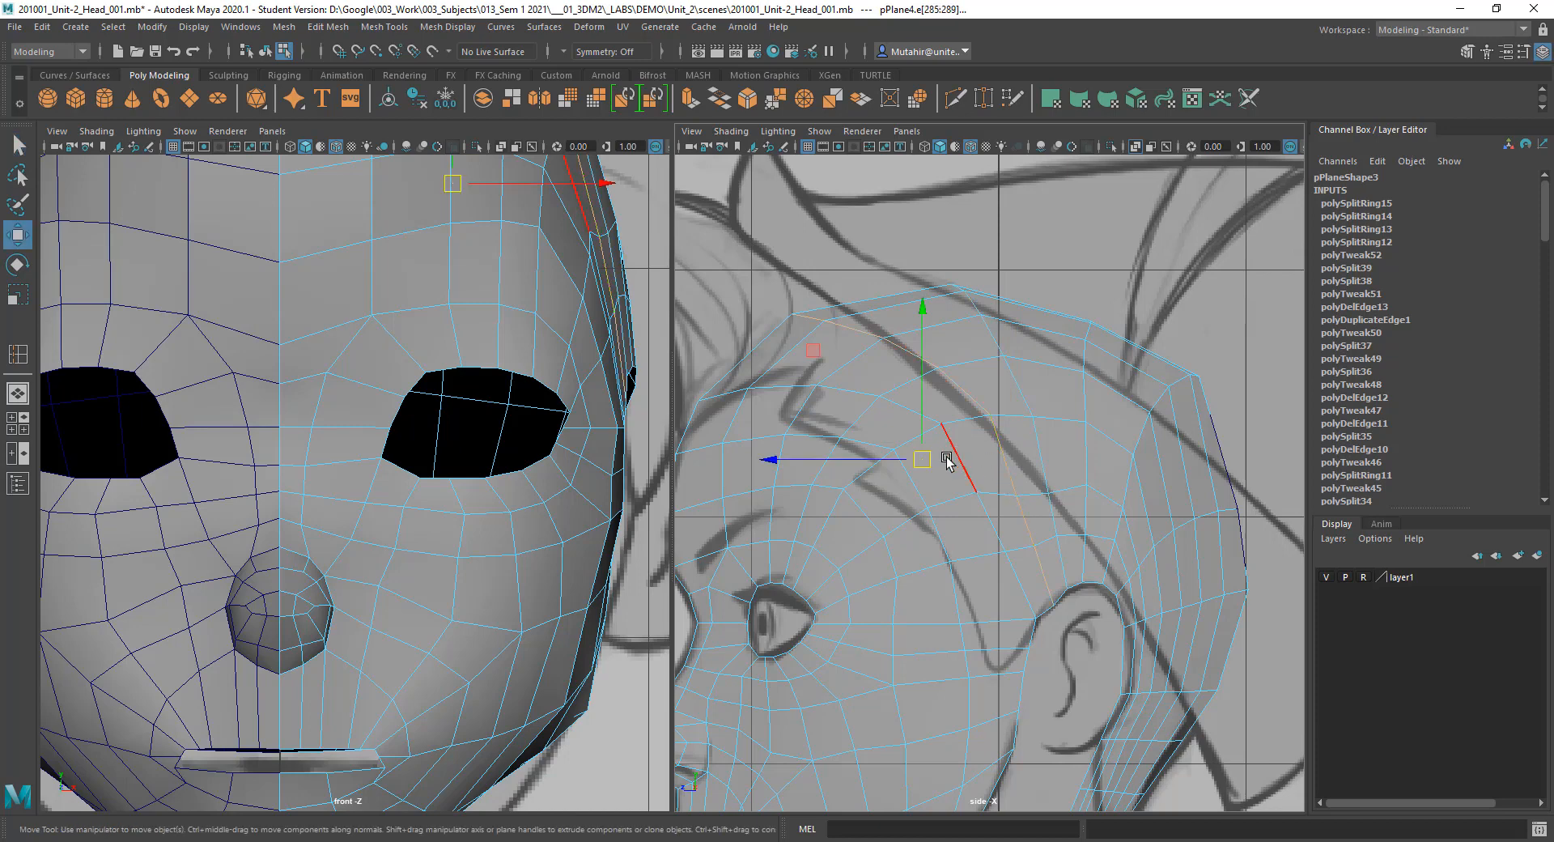
{"action": "key", "text": "q"}
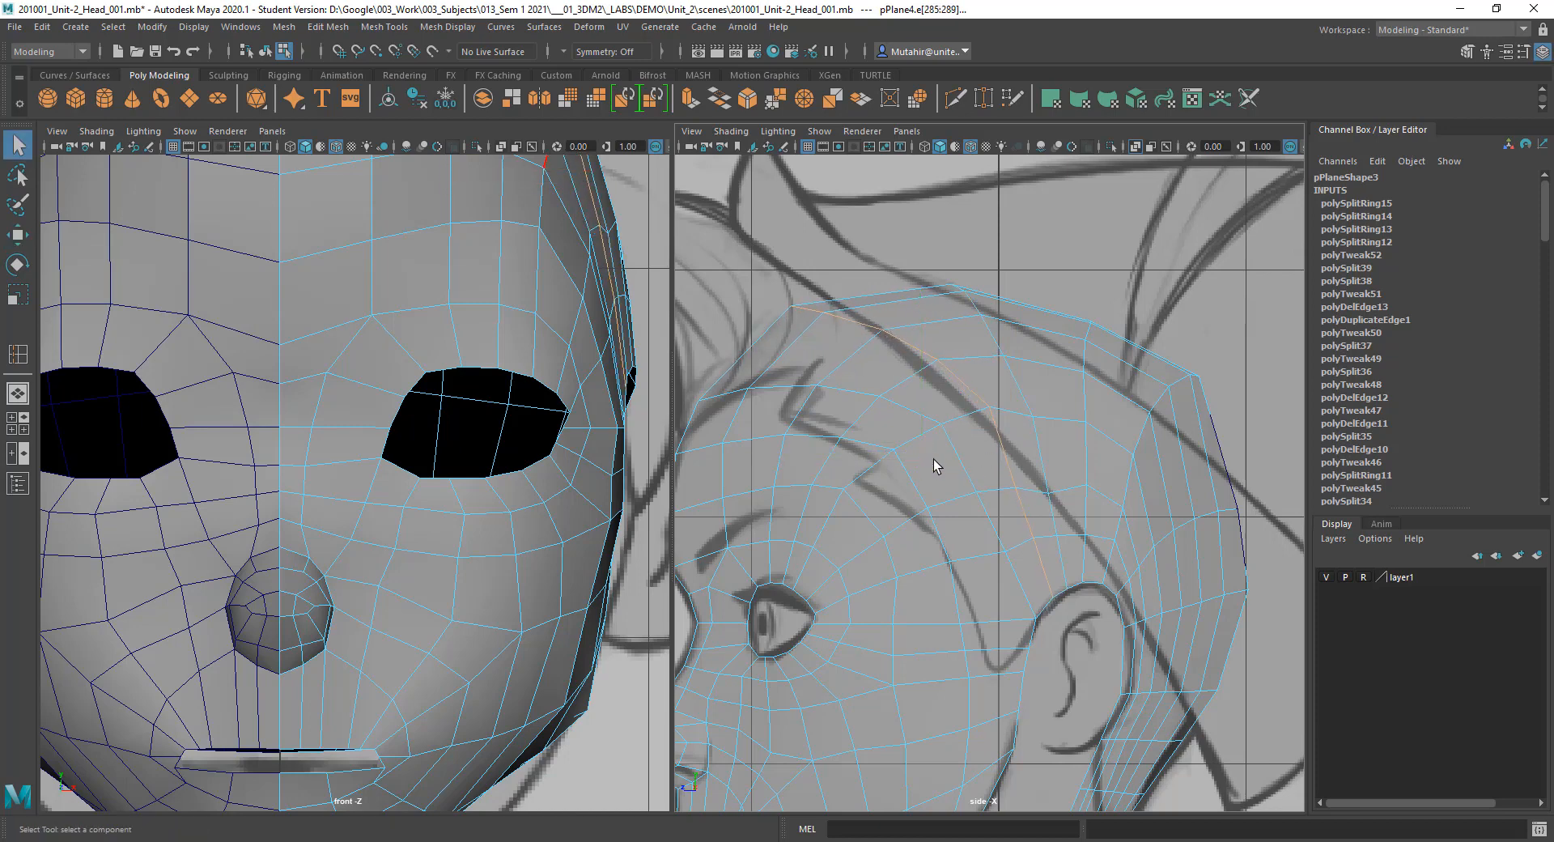
Step: Select the short horizontal run of edges above the ear and slide it upward along the surface
{"action": "scroll", "coordinate": [1070, 577], "scroll_direction": "down", "scroll_amount": 3}
{"action": "scroll", "coordinate": [1103, 502], "scroll_direction": "up", "scroll_amount": 3}
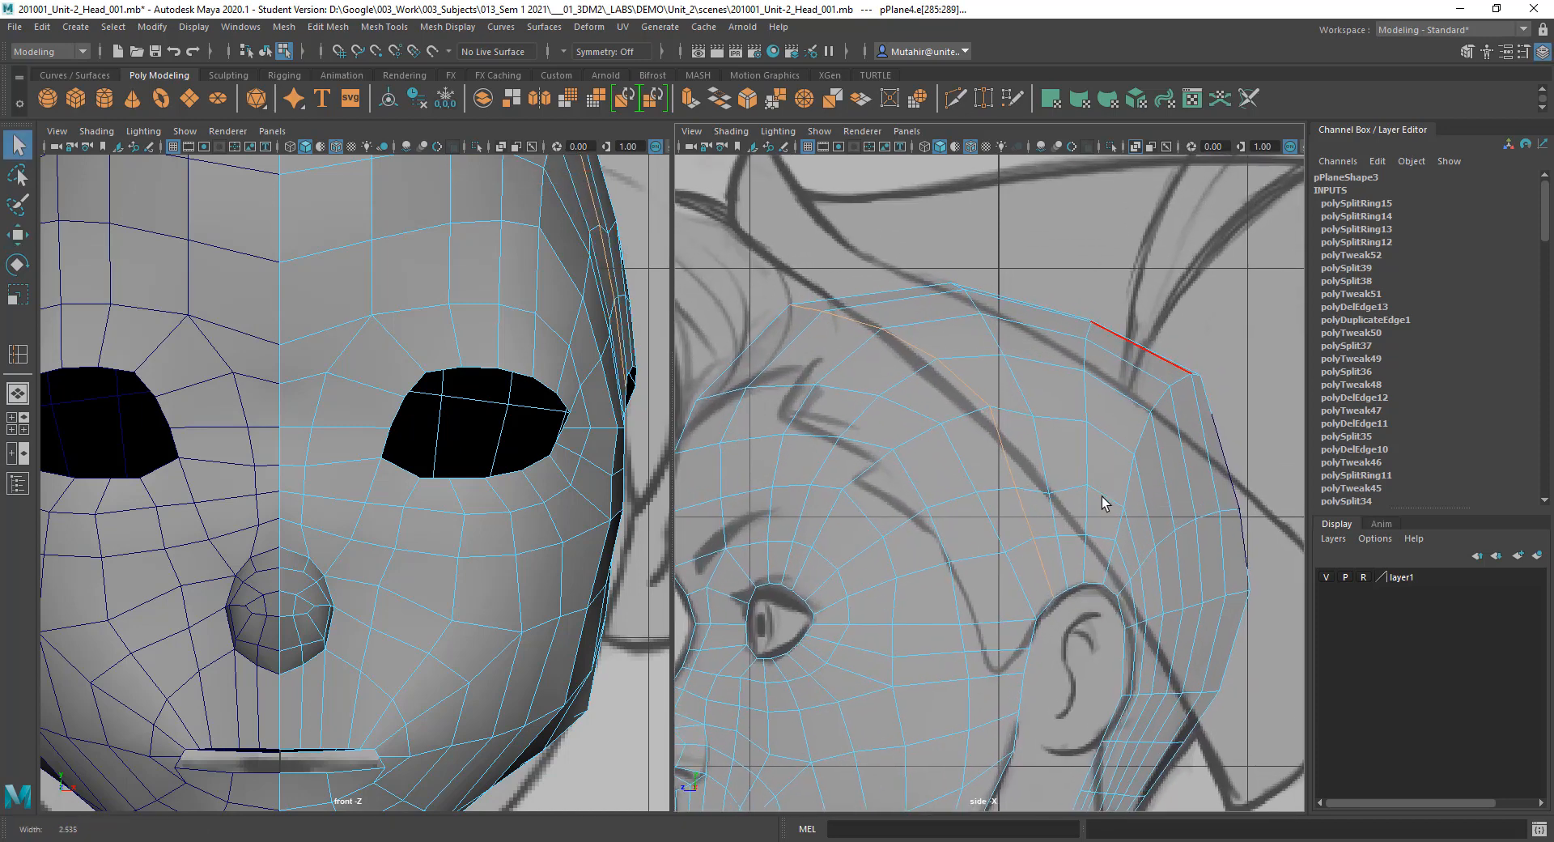
{"action": "right_click_drag", "start_coordinate": [1082, 411], "coordinate": [1083, 366]}
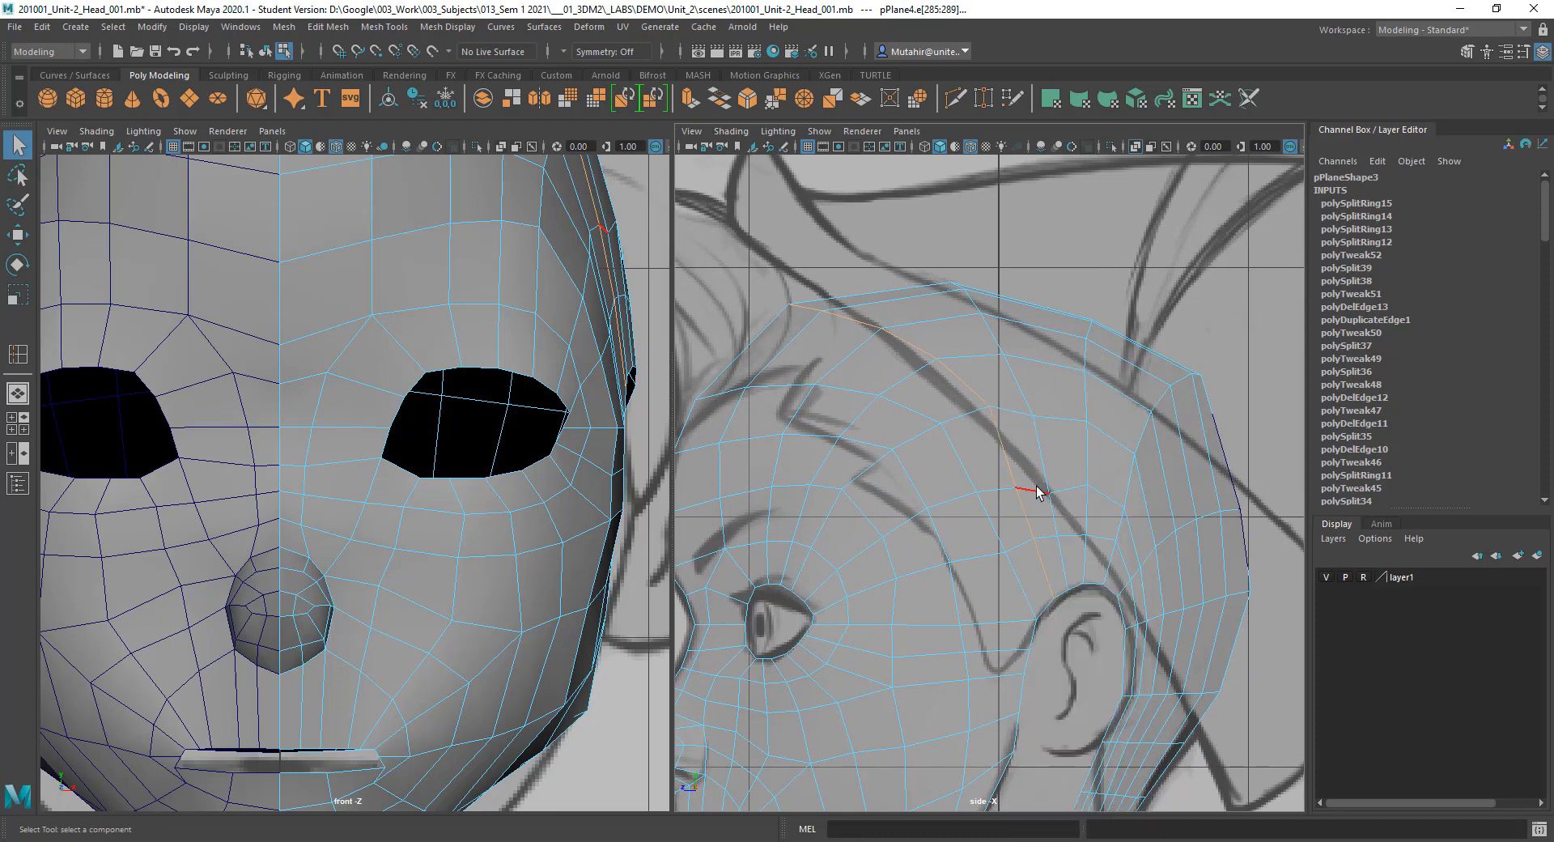
{"action": "left_click", "coordinate": [1036, 491]}
{"action": "left_click", "coordinate": [1069, 490], "text": "shift"}
{"action": "left_click", "coordinate": [1109, 490], "text": "shift"}
{"action": "key", "text": "g"}
{"action": "middle_click_drag", "start_coordinate": [1100, 496], "coordinate": [1121, 492]}
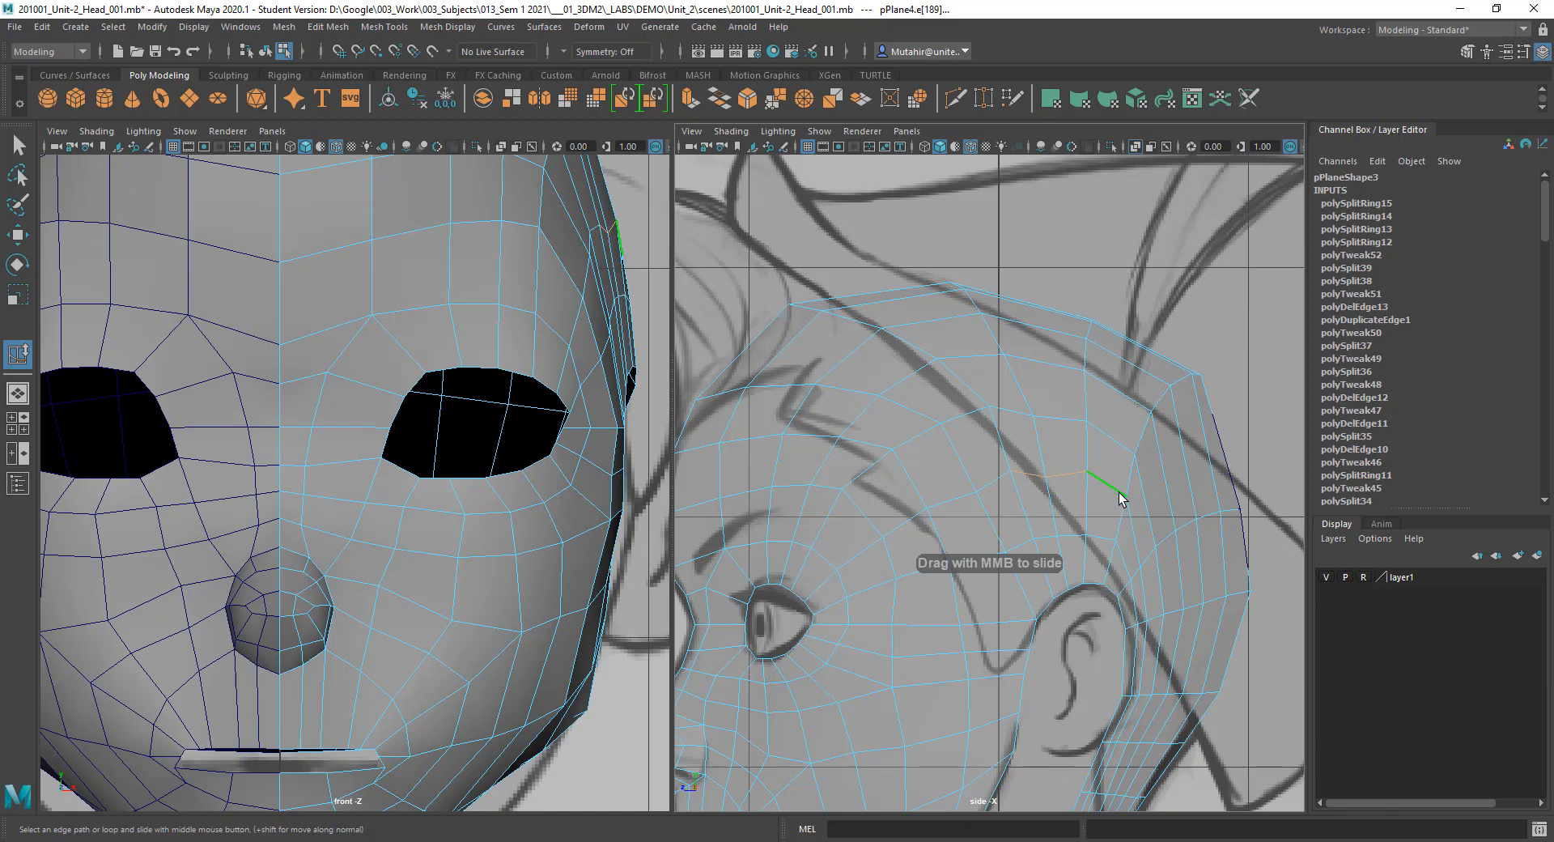
Step: Extend the edge selection from the eye corner over the ear to the nape and slide it slightly upward
{"action": "left_click", "coordinate": [989, 484]}
{"action": "left_click", "coordinate": [964, 493], "text": "shift"}
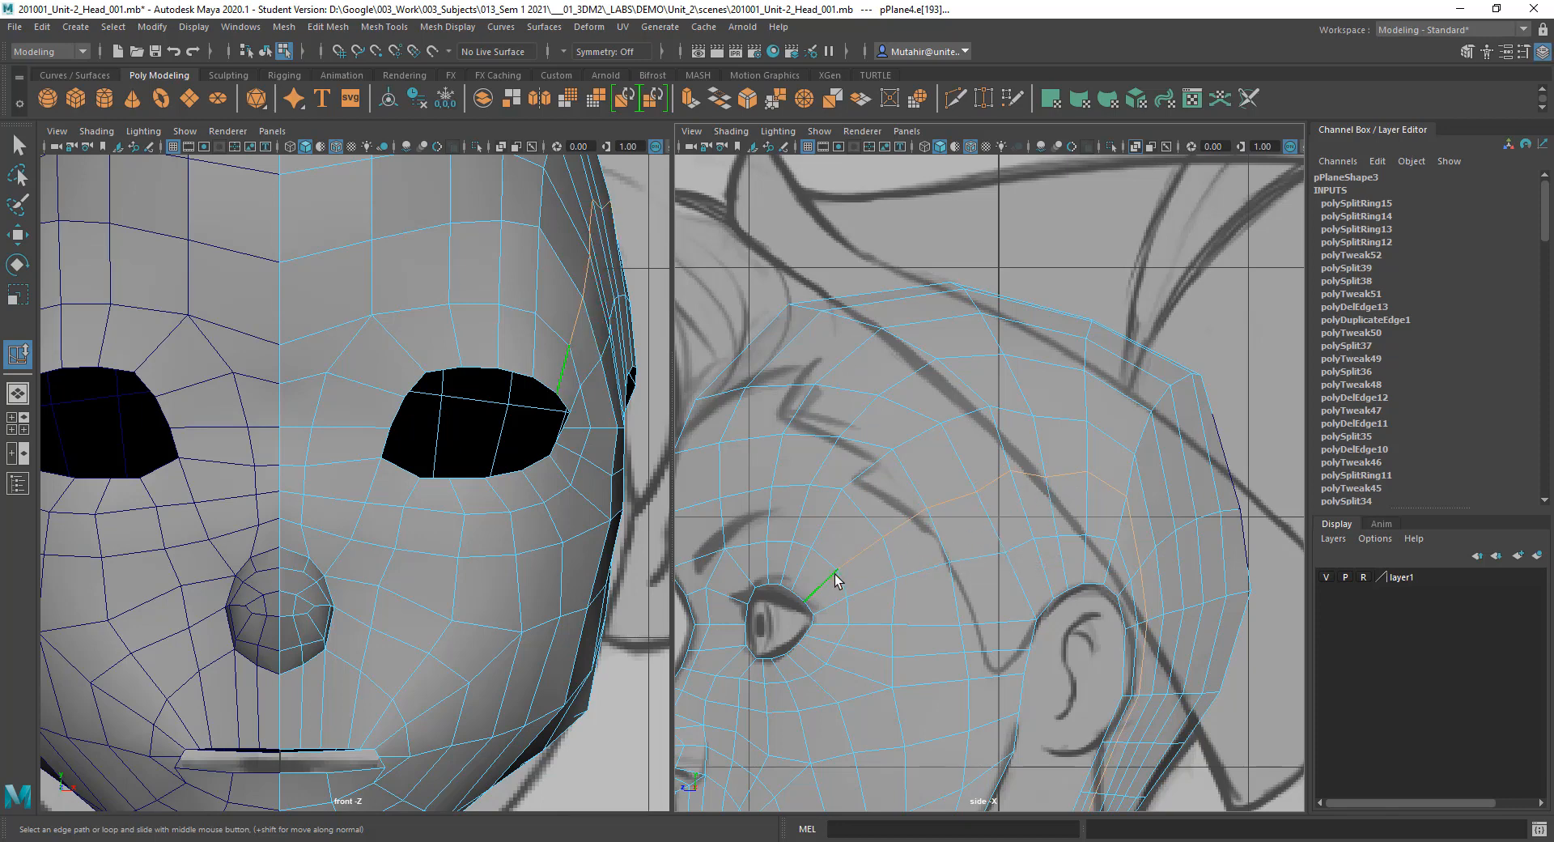
{"action": "middle_click_drag", "start_coordinate": [1162, 597], "coordinate": [1153, 537], "text": "alt"}
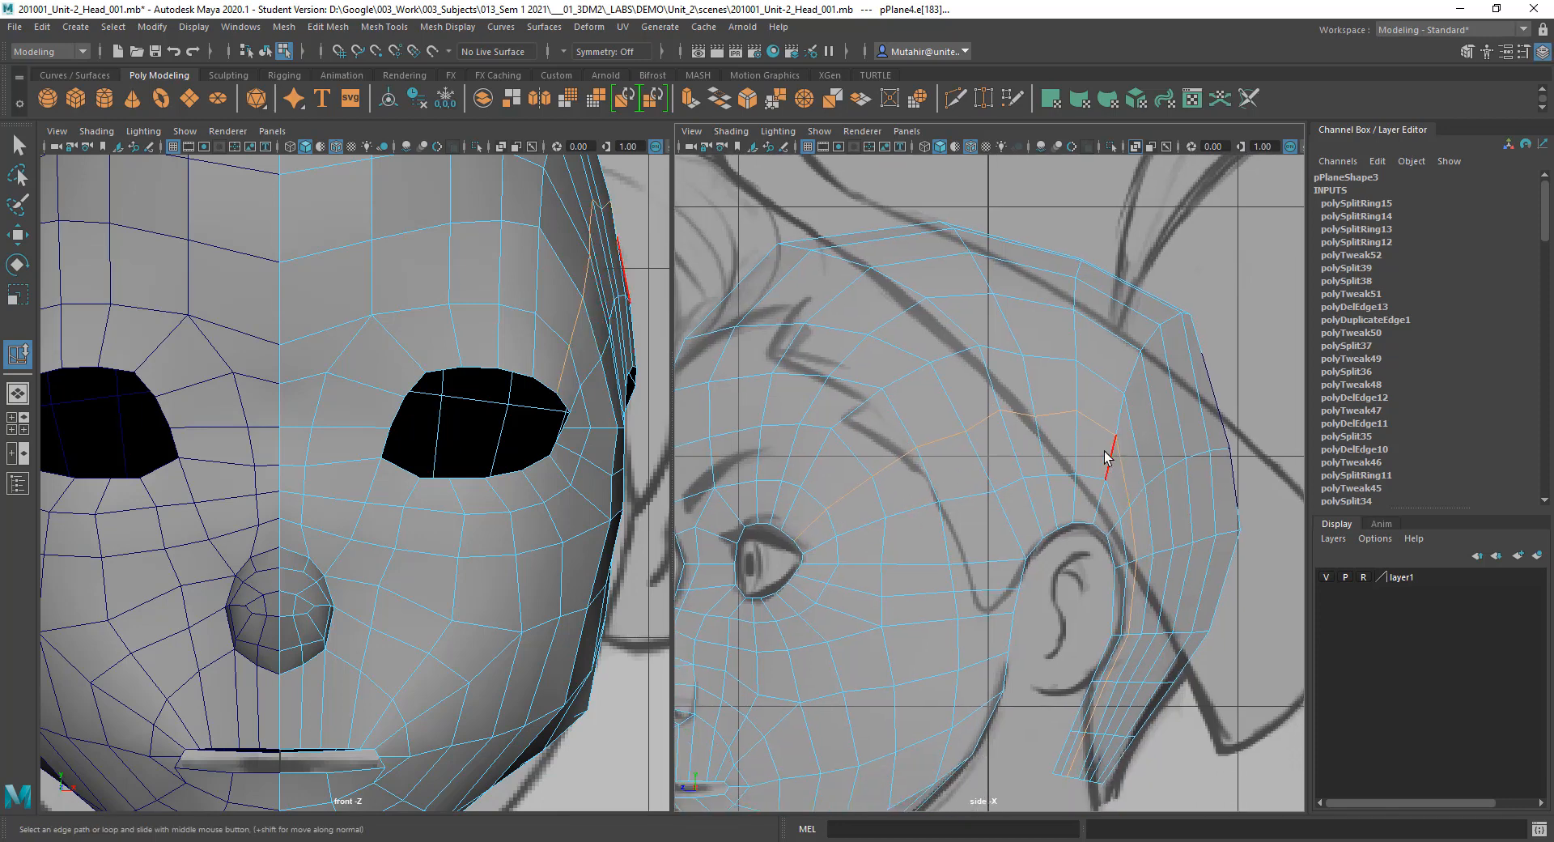
{"action": "middle_click_drag", "start_coordinate": [1047, 430], "coordinate": [1026, 440]}
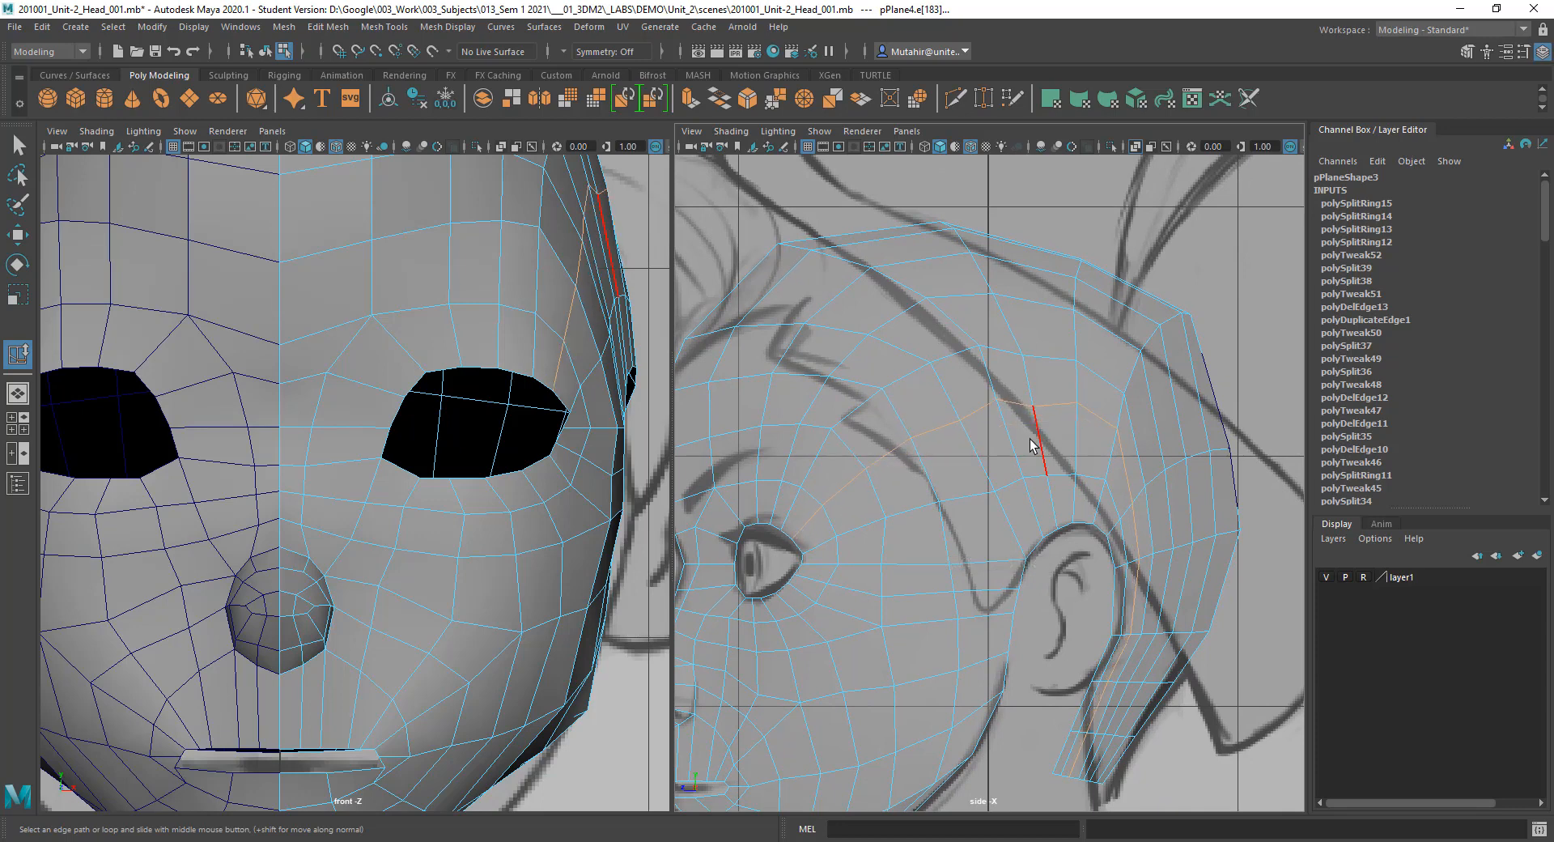
{"action": "key", "text": "q"}
Step: Adjust individual vertices on the side of the head above the ear to even out the spacing
{"action": "right_click_drag", "start_coordinate": [1058, 348], "coordinate": [1067, 415], "text": "alt"}
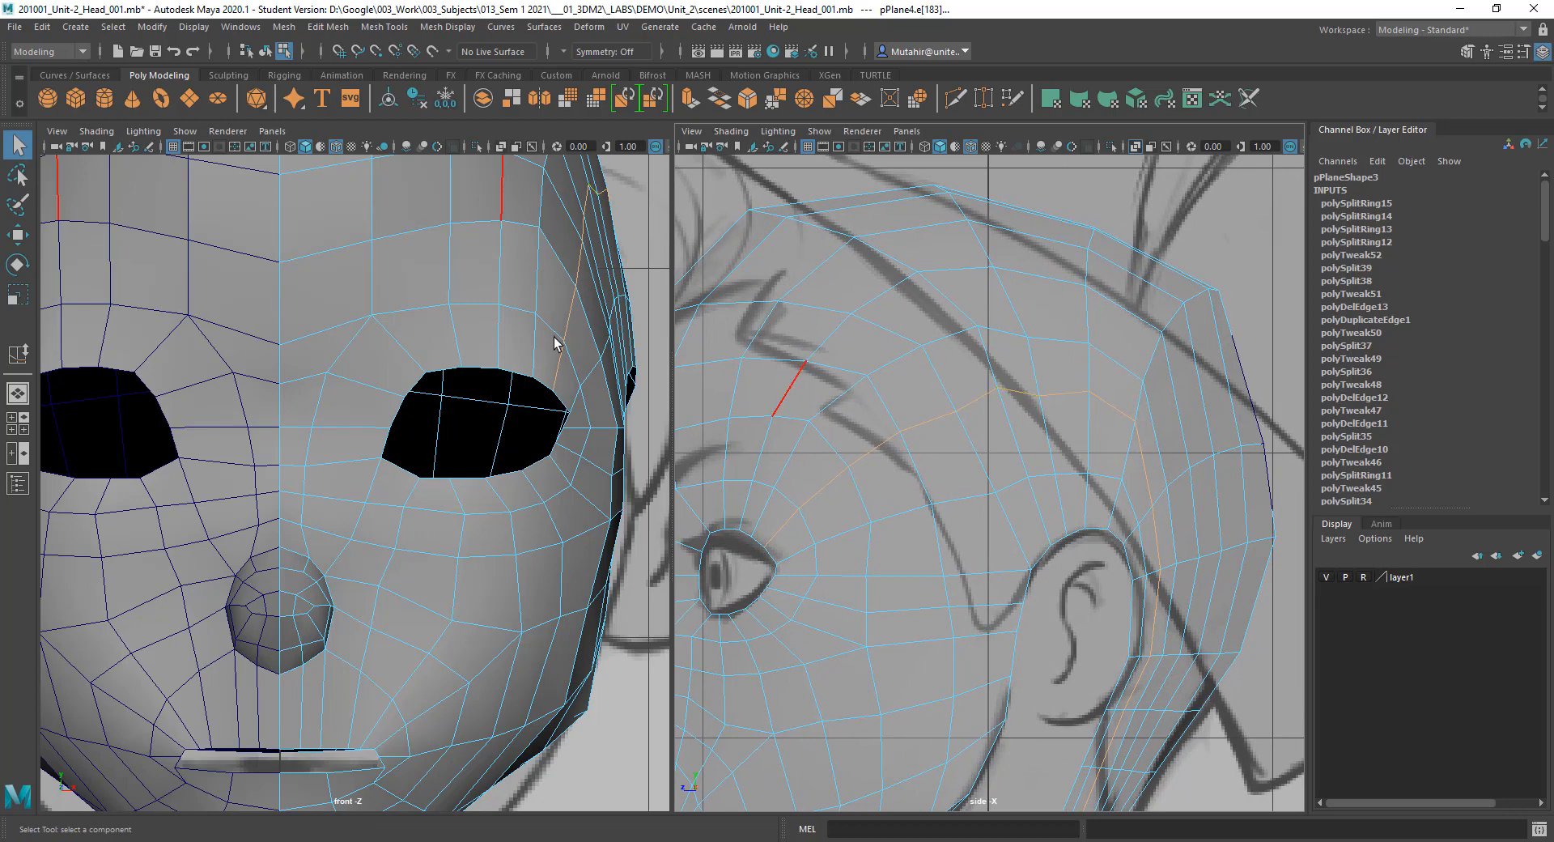
{"action": "middle_click_drag", "start_coordinate": [556, 339], "coordinate": [548, 387], "text": "alt"}
{"action": "right_click_drag", "start_coordinate": [1085, 374], "coordinate": [1037, 374]}
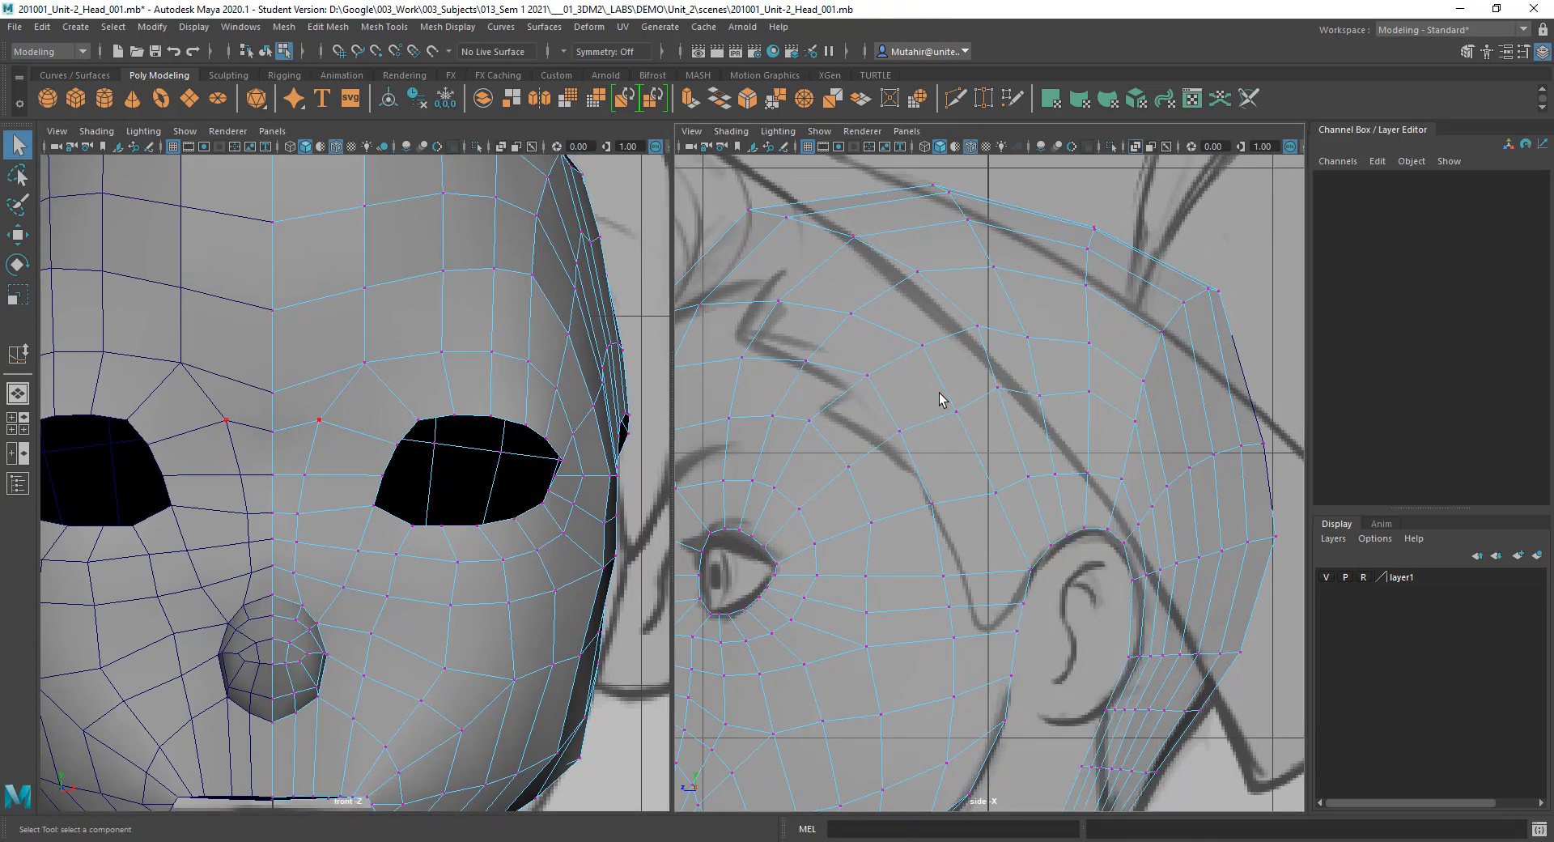
{"action": "key", "text": "w"}
{"action": "left_click_drag", "start_coordinate": [940, 395], "coordinate": [1050, 390]}
{"action": "key", "text": "q"}
{"action": "left_click", "coordinate": [1038, 392]}
{"action": "key", "text": "w"}
{"action": "left_click", "coordinate": [1031, 330]}
{"action": "key", "text": "w"}
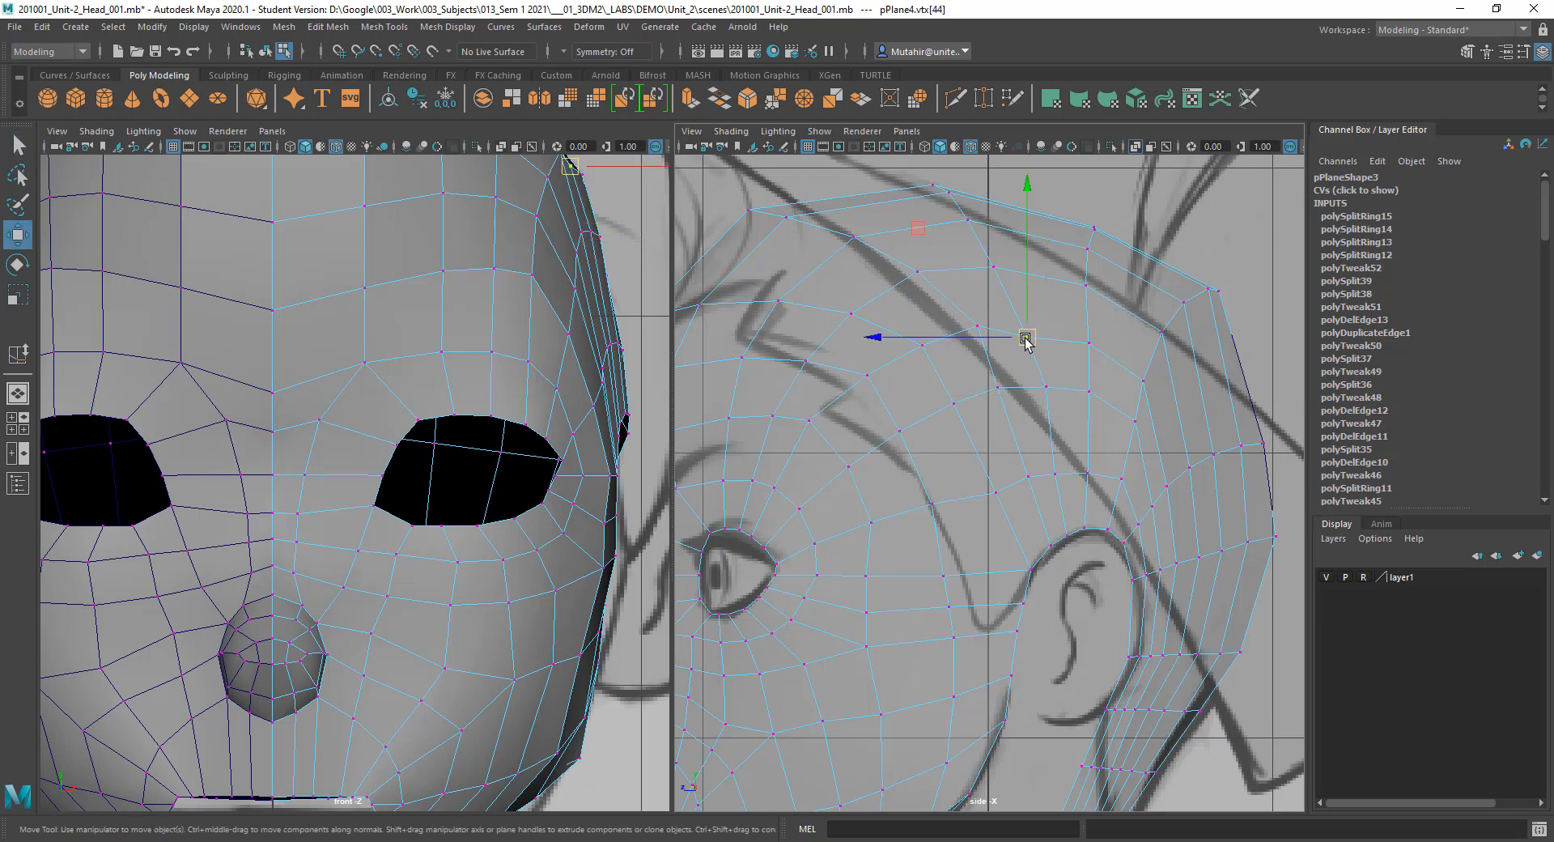
{"action": "key", "text": "q"}
Step: Adjust the vertices near the top of the head above the ear to smooth the crown's curve
{"action": "middle_click_drag", "start_coordinate": [1074, 282], "coordinate": [1069, 304], "text": "alt"}
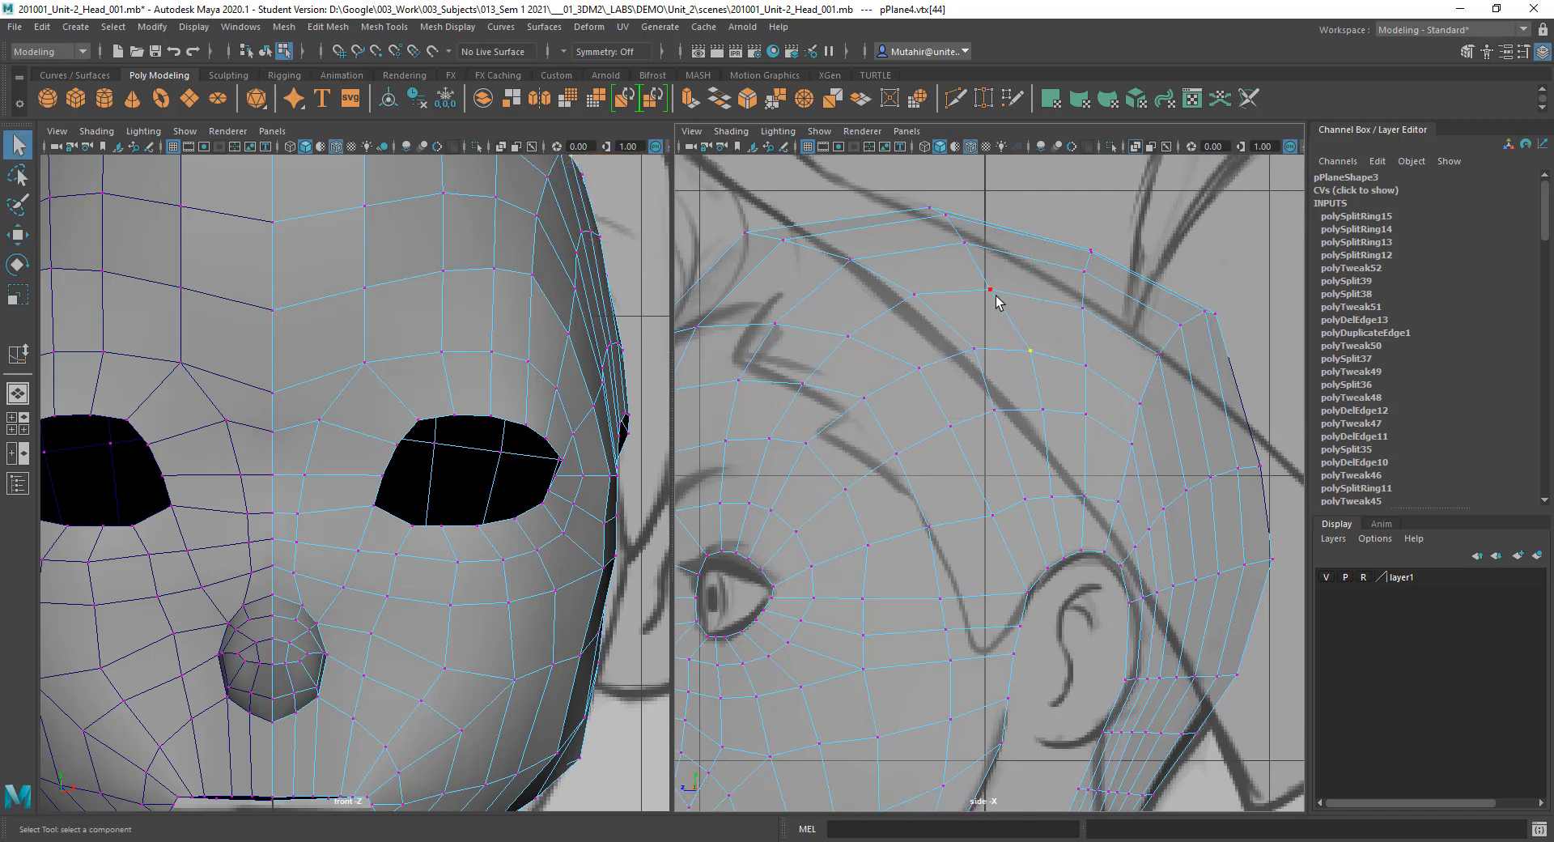
{"action": "key", "text": "w"}
{"action": "key", "text": "q"}
{"action": "middle_click_drag", "start_coordinate": [952, 228], "coordinate": [955, 279], "text": "alt"}
{"action": "left_click", "coordinate": [969, 292]}
{"action": "key", "text": "w"}
{"action": "left_click_drag", "start_coordinate": [945, 296], "coordinate": [952, 297]}
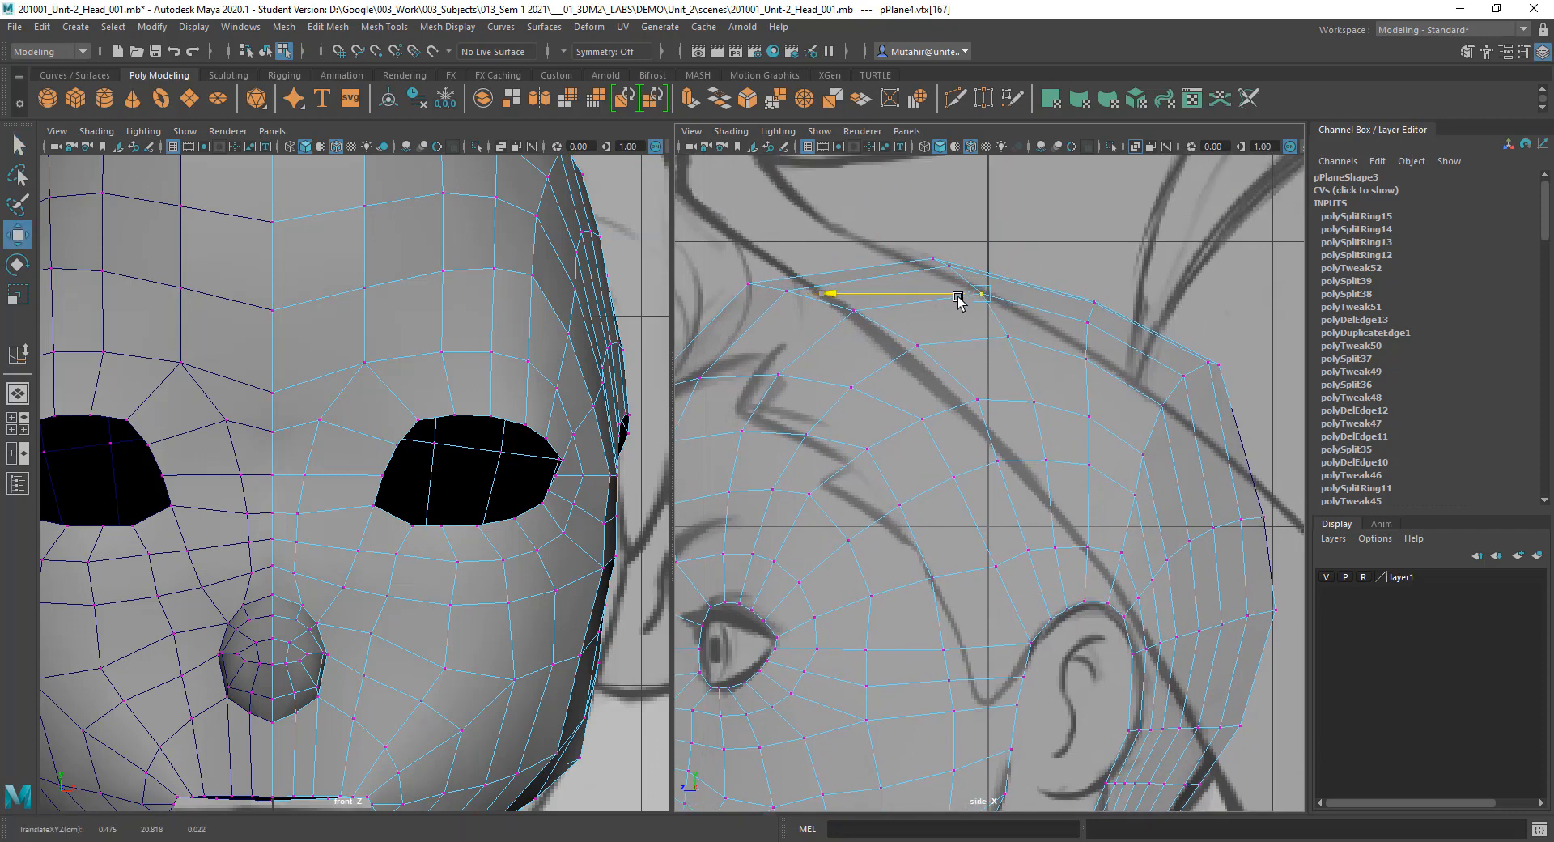
{"action": "key", "text": "q"}
Step: Straighten the vertical edge loop from the crown to the ear by flattening its depth, and move it slightly forward
{"action": "middle_click_drag", "start_coordinate": [1142, 361], "coordinate": [1137, 322], "text": "alt"}
{"action": "middle_click_drag", "start_coordinate": [1164, 399], "coordinate": [1162, 367], "text": "alt"}
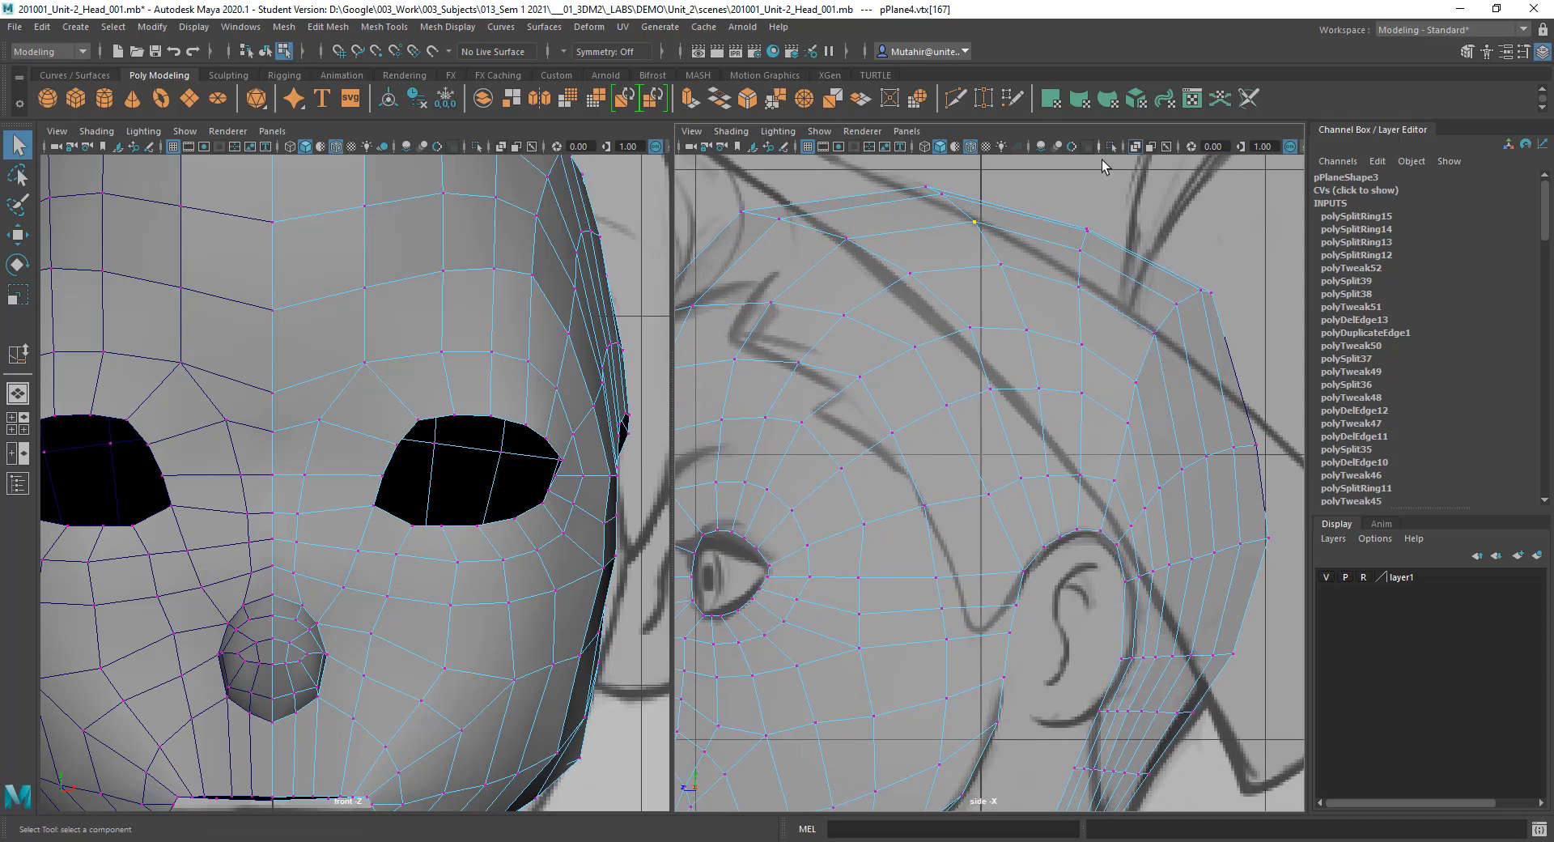
{"action": "right_click_drag", "start_coordinate": [1076, 264], "coordinate": [1021, 262]}
{"action": "mouse_move", "coordinate": [1107, 478]}
{"action": "right_mouse_down", "text": "alt"}
{"action": "mouse_move", "coordinate": [1115, 442]}
{"action": "mouse_move", "coordinate": [1092, 501]}
{"action": "right_mouse_up", "text": "alt"}
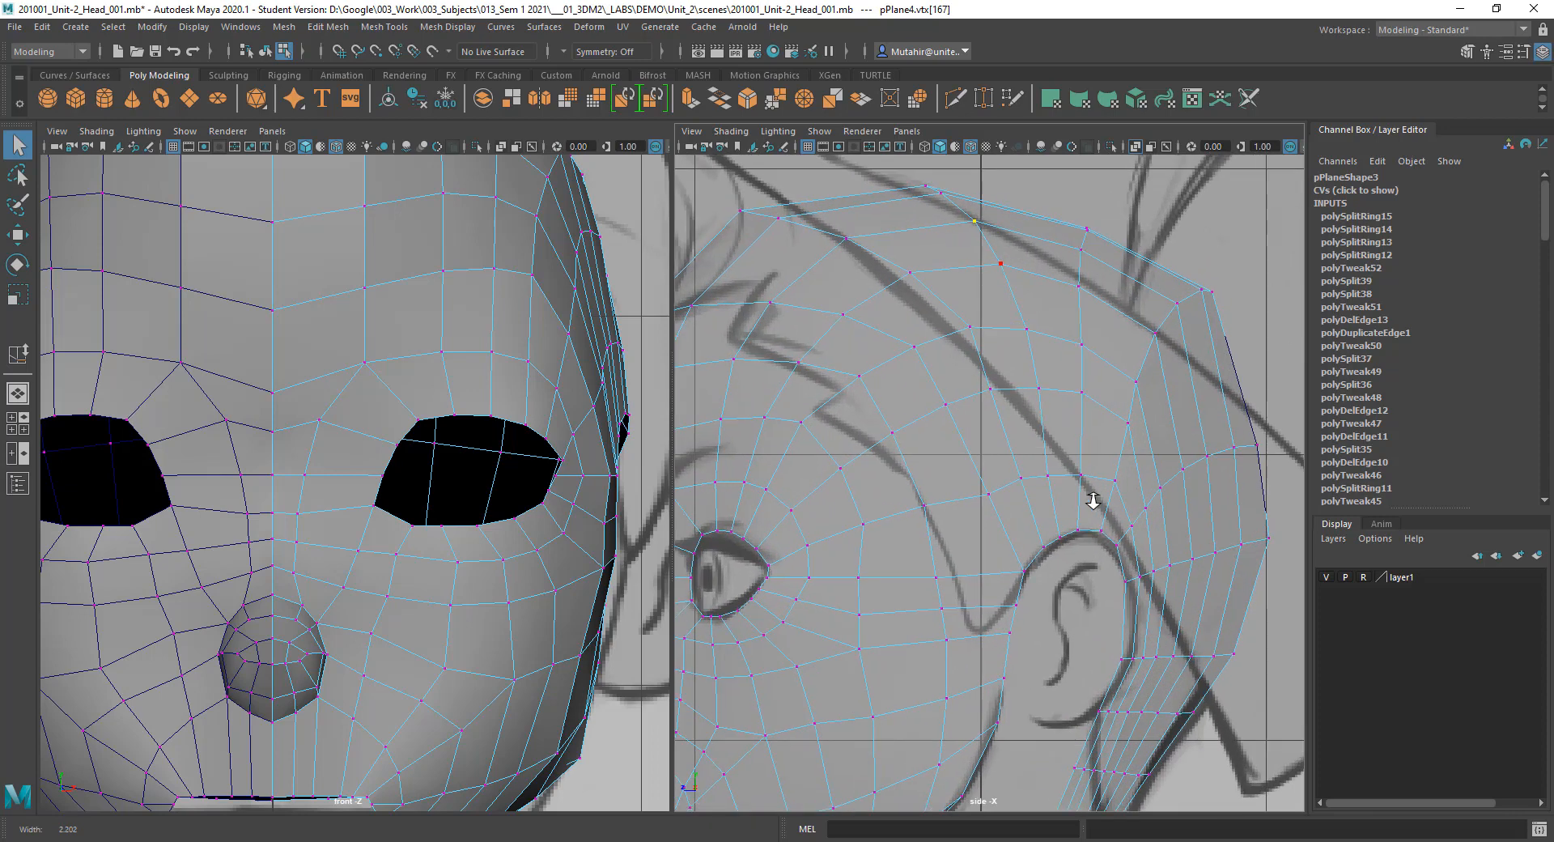
{"action": "right_click_drag", "start_coordinate": [1080, 265], "coordinate": [1070, 217]}
{"action": "left_click", "coordinate": [1081, 267]}
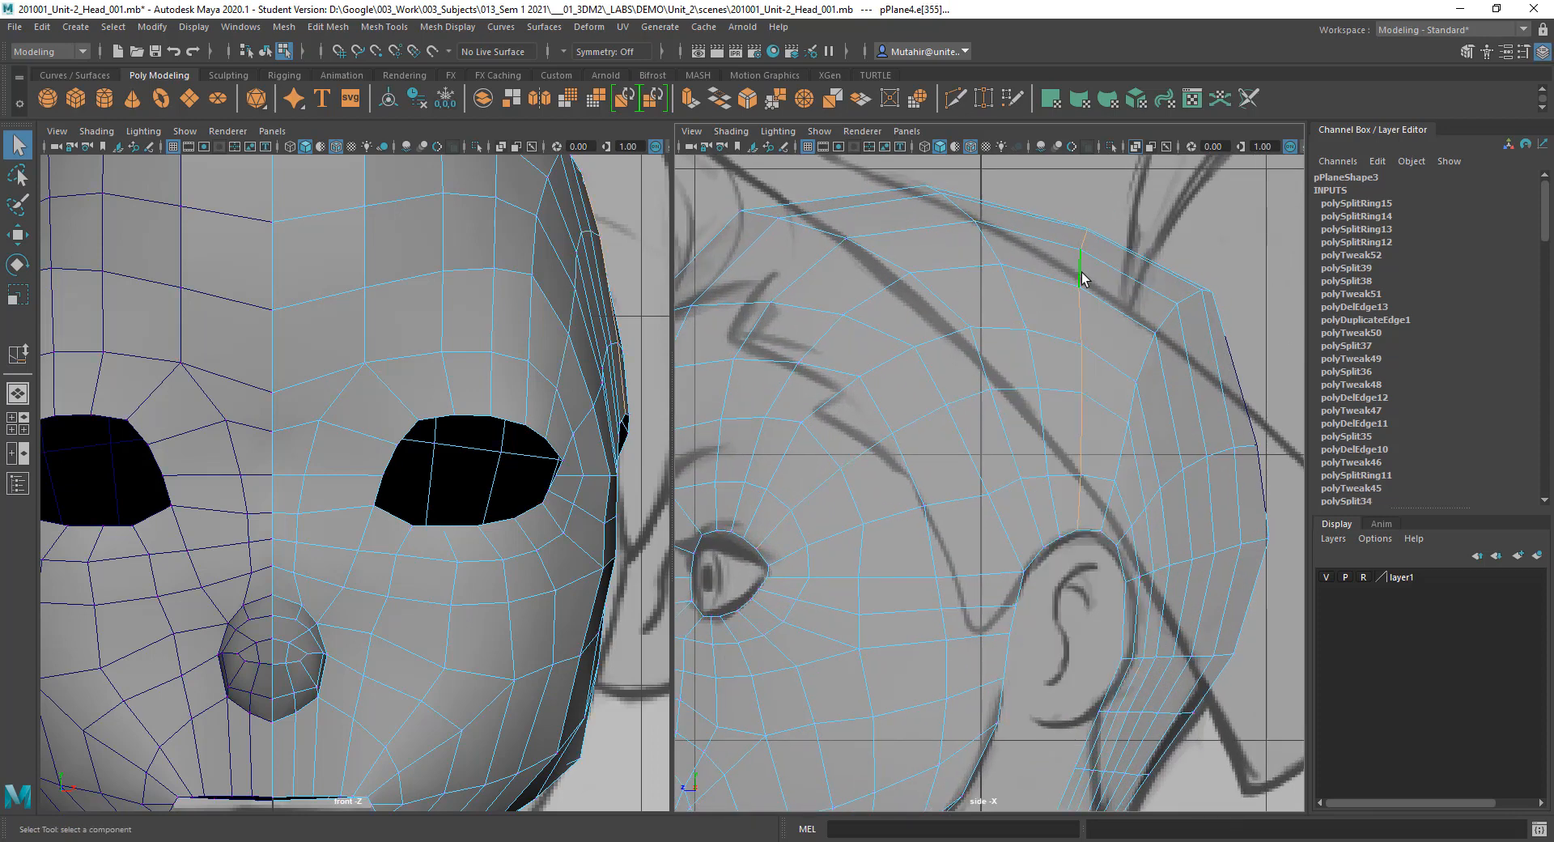
{"action": "key", "text": "r"}
{"action": "left_click_drag", "start_coordinate": [966, 386], "coordinate": [1100, 382]}
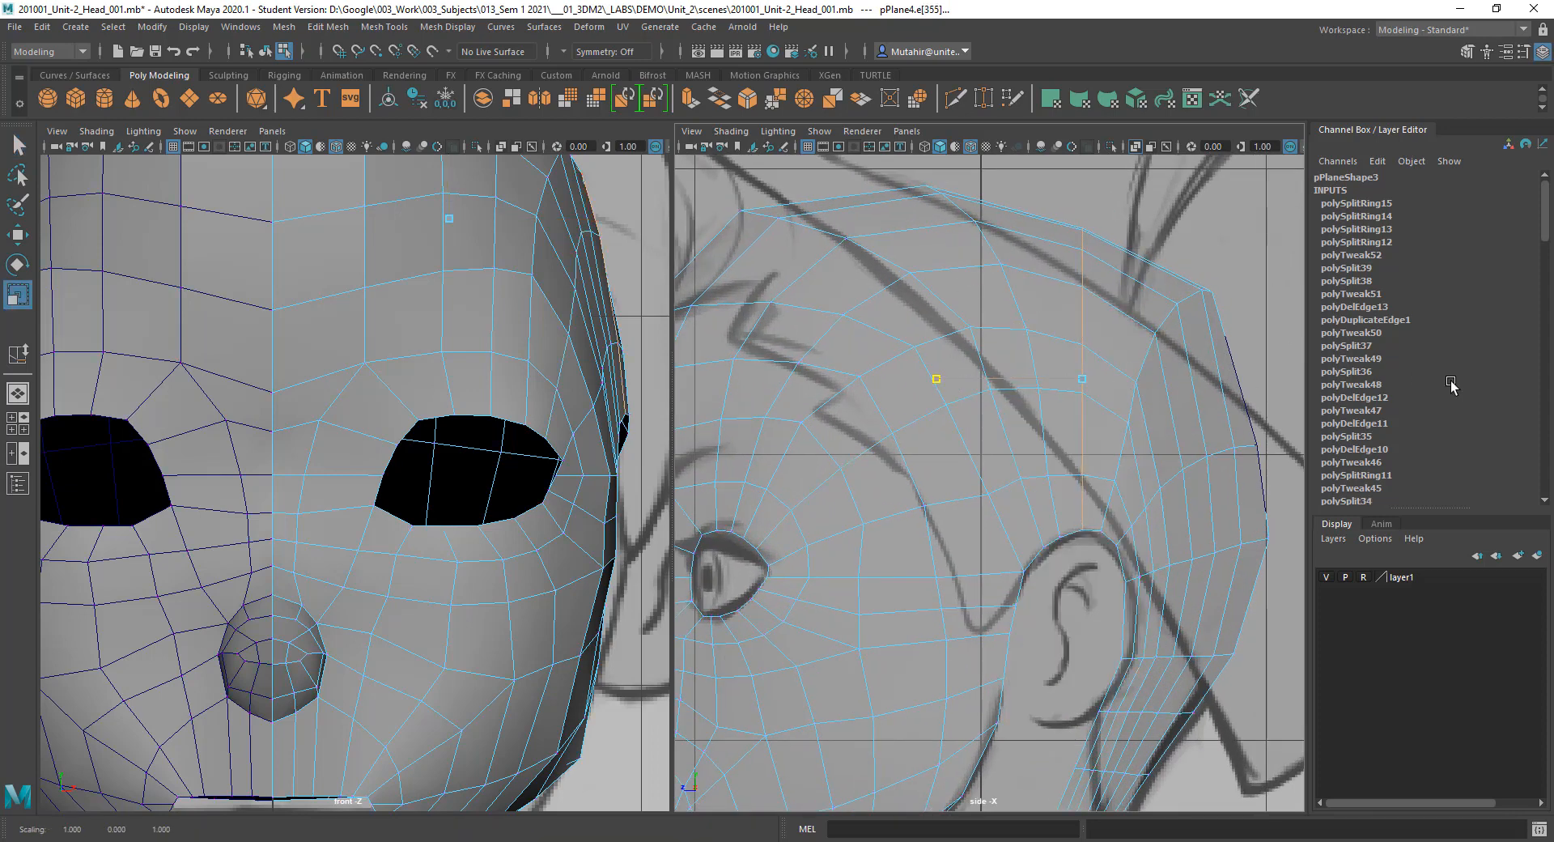
{"action": "key", "text": "w"}
{"action": "left_click_drag", "start_coordinate": [962, 394], "coordinate": [935, 379]}
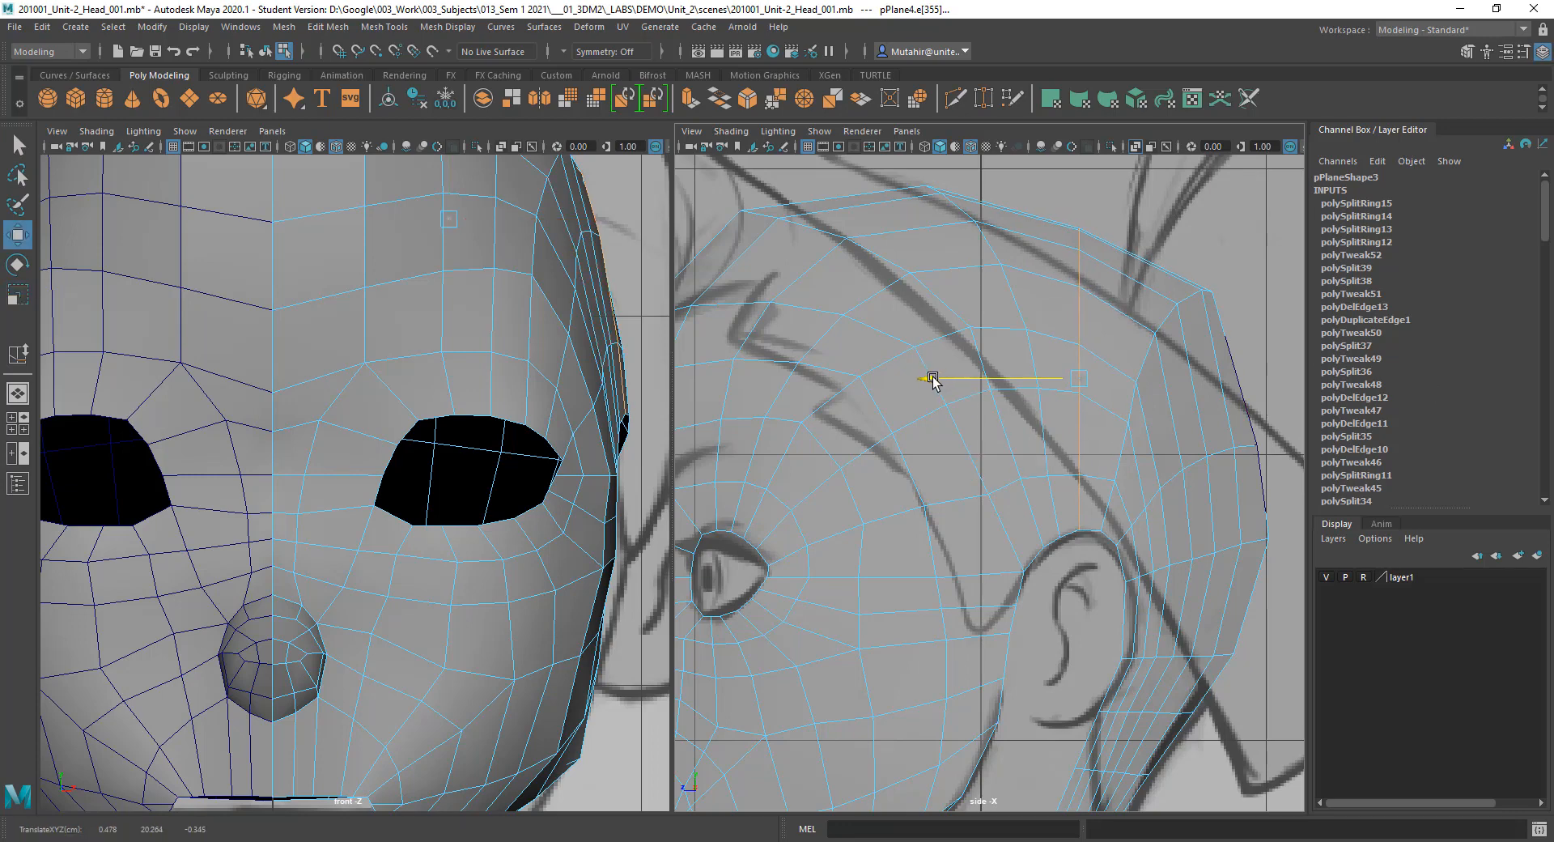
{"action": "key", "text": "q"}
Step: Align the vertices at the crown's rear corner in a straight slanted row by rotating them, flattening their depth and rotating them back
{"action": "middle_click_drag", "start_coordinate": [1202, 451], "coordinate": [1070, 421], "text": "alt"}
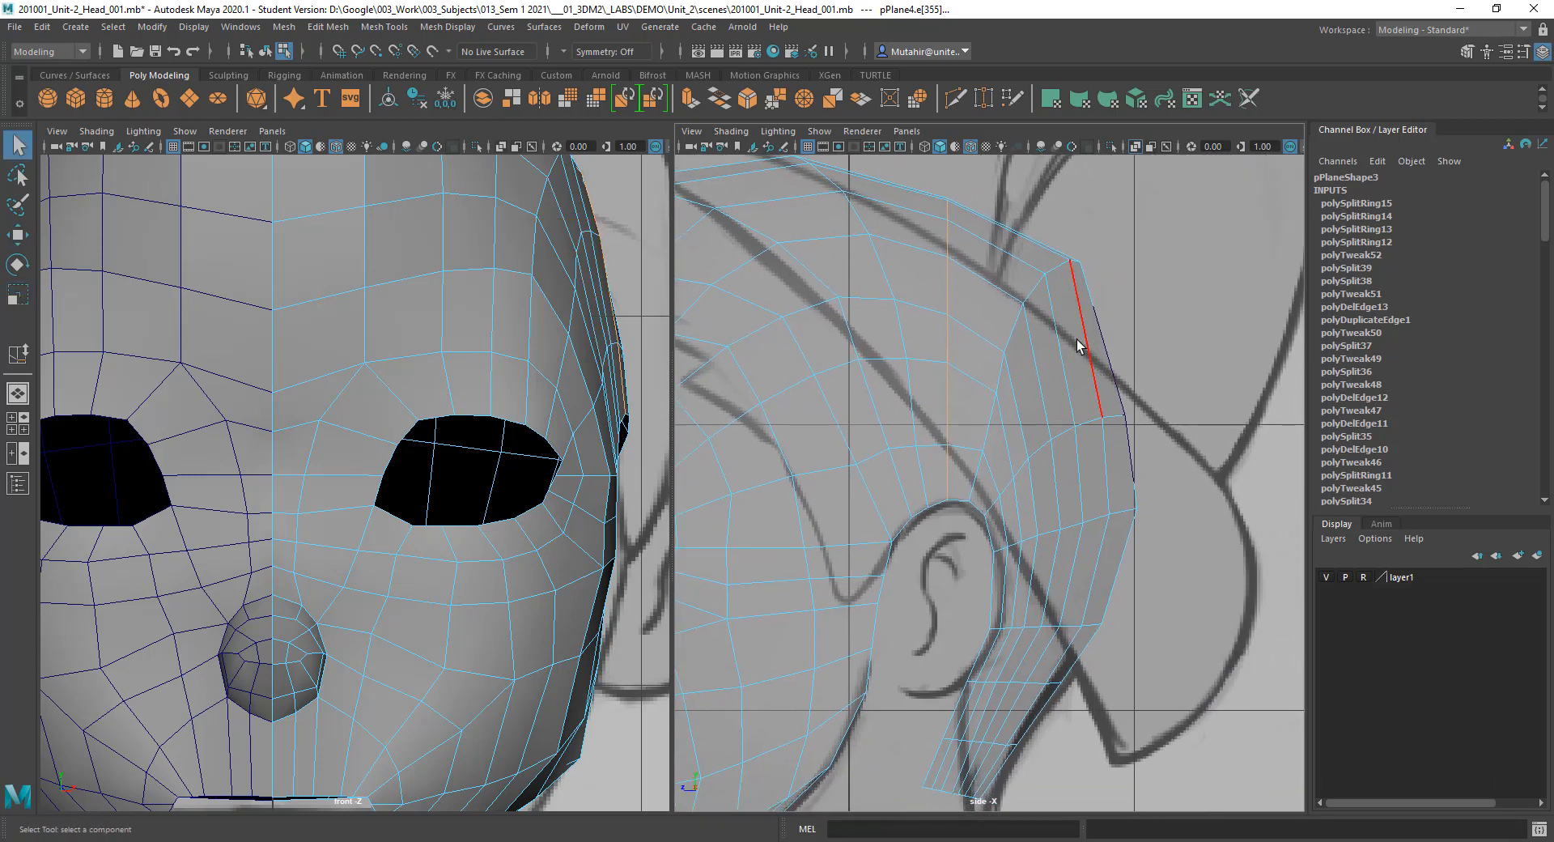
{"action": "middle_click_drag", "start_coordinate": [1076, 338], "coordinate": [1075, 349], "text": "alt"}
{"action": "right_click_drag", "start_coordinate": [1011, 288], "coordinate": [947, 313]}
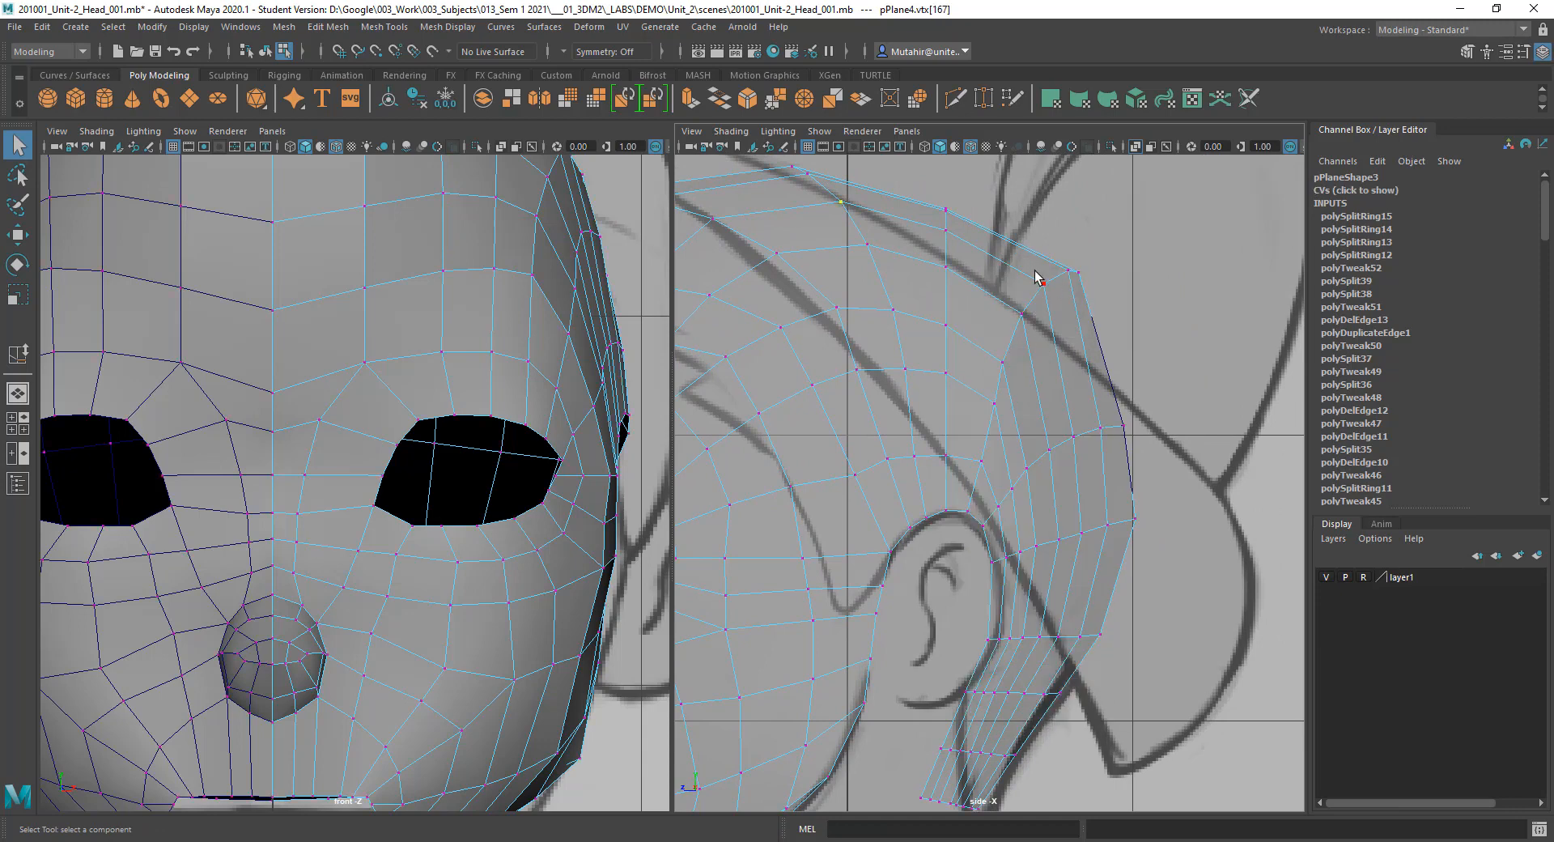
{"action": "left_click_drag", "start_coordinate": [1127, 372], "coordinate": [1127, 372]}
{"action": "key", "text": "e"}
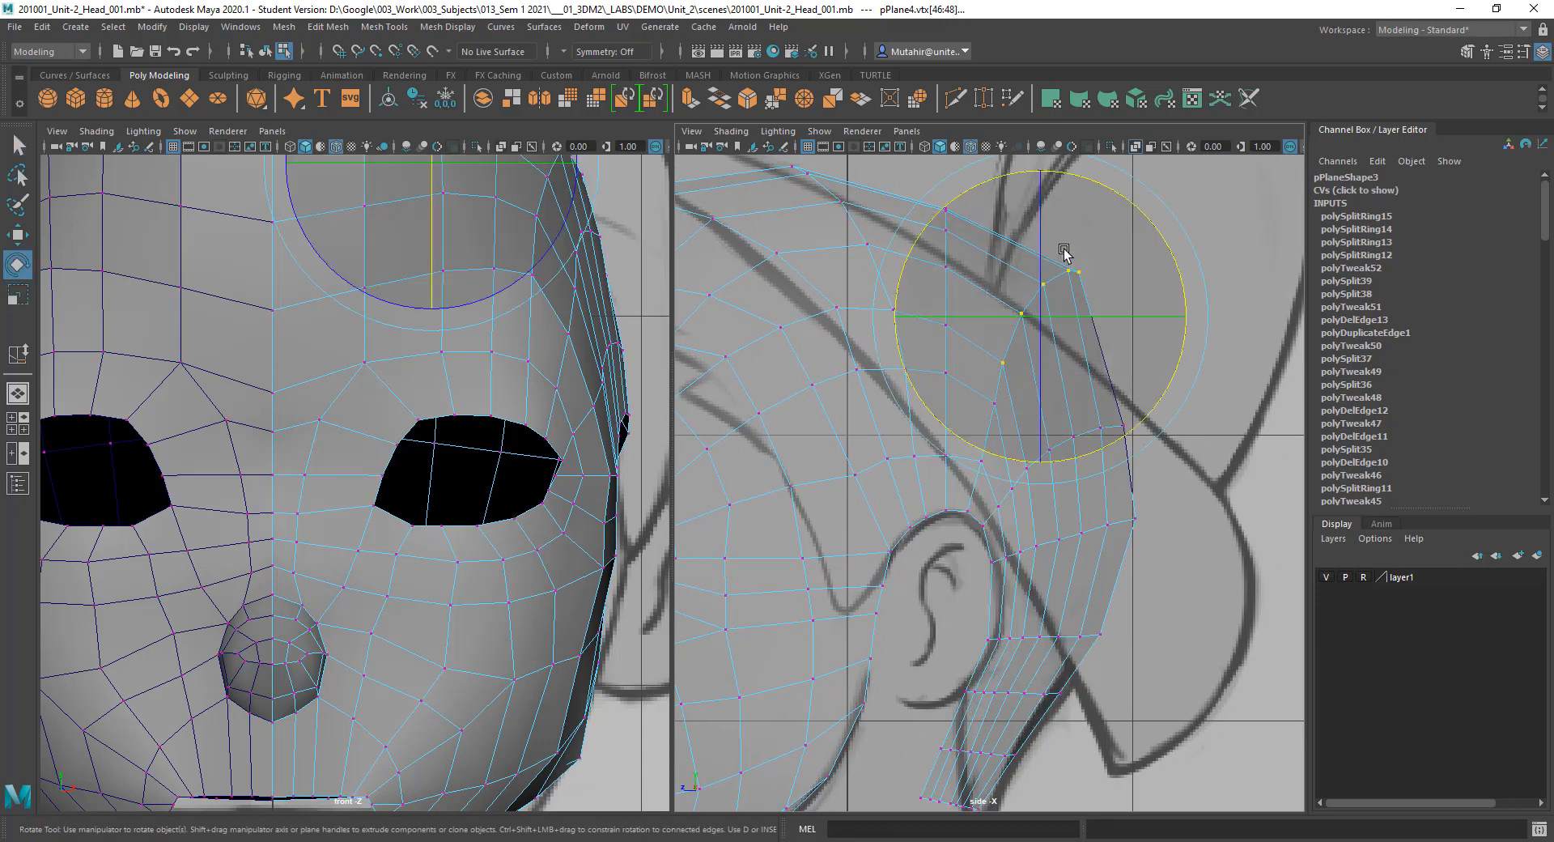
{"action": "left_click_drag", "start_coordinate": [1131, 215], "coordinate": [1077, 199]}
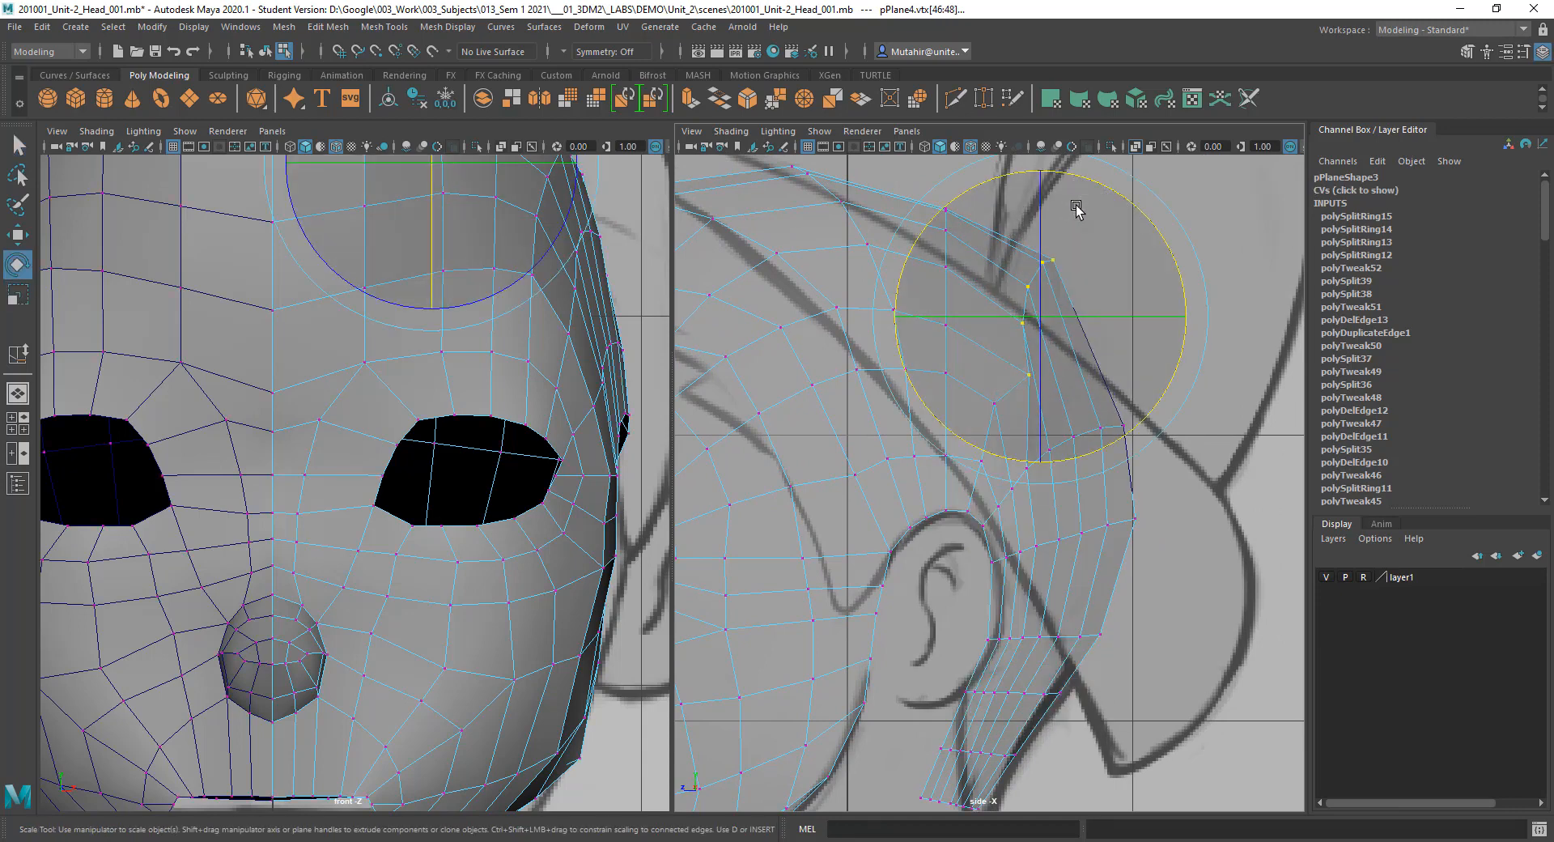
{"action": "key", "text": "r"}
{"action": "left_click_drag", "start_coordinate": [909, 320], "coordinate": [1019, 318]}
{"action": "key", "text": "e"}
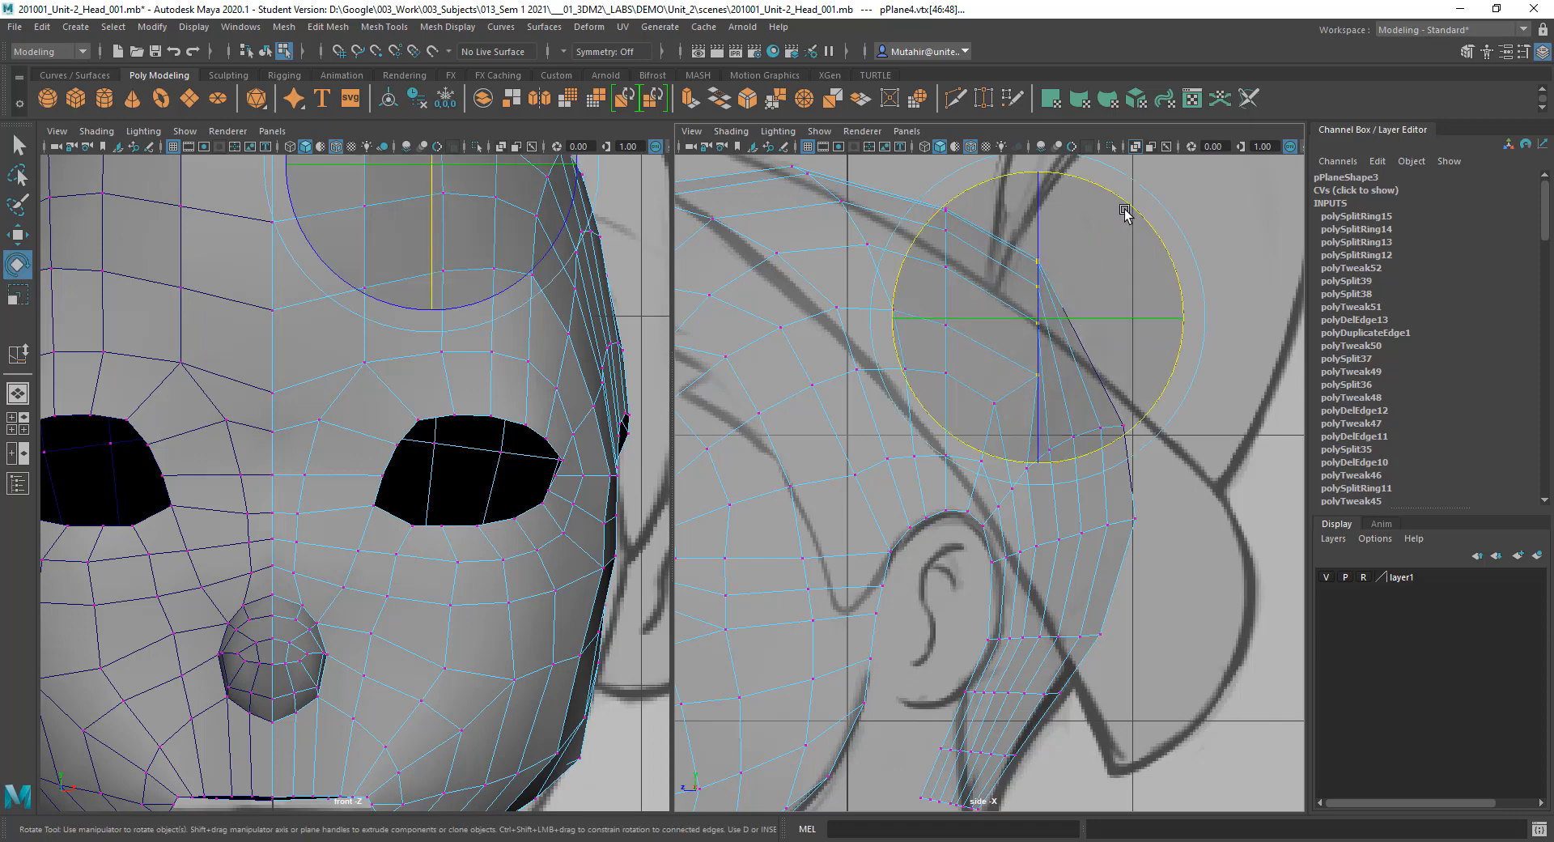
{"action": "left_click_drag", "start_coordinate": [1125, 212], "coordinate": [1162, 261]}
{"action": "key", "text": "q"}
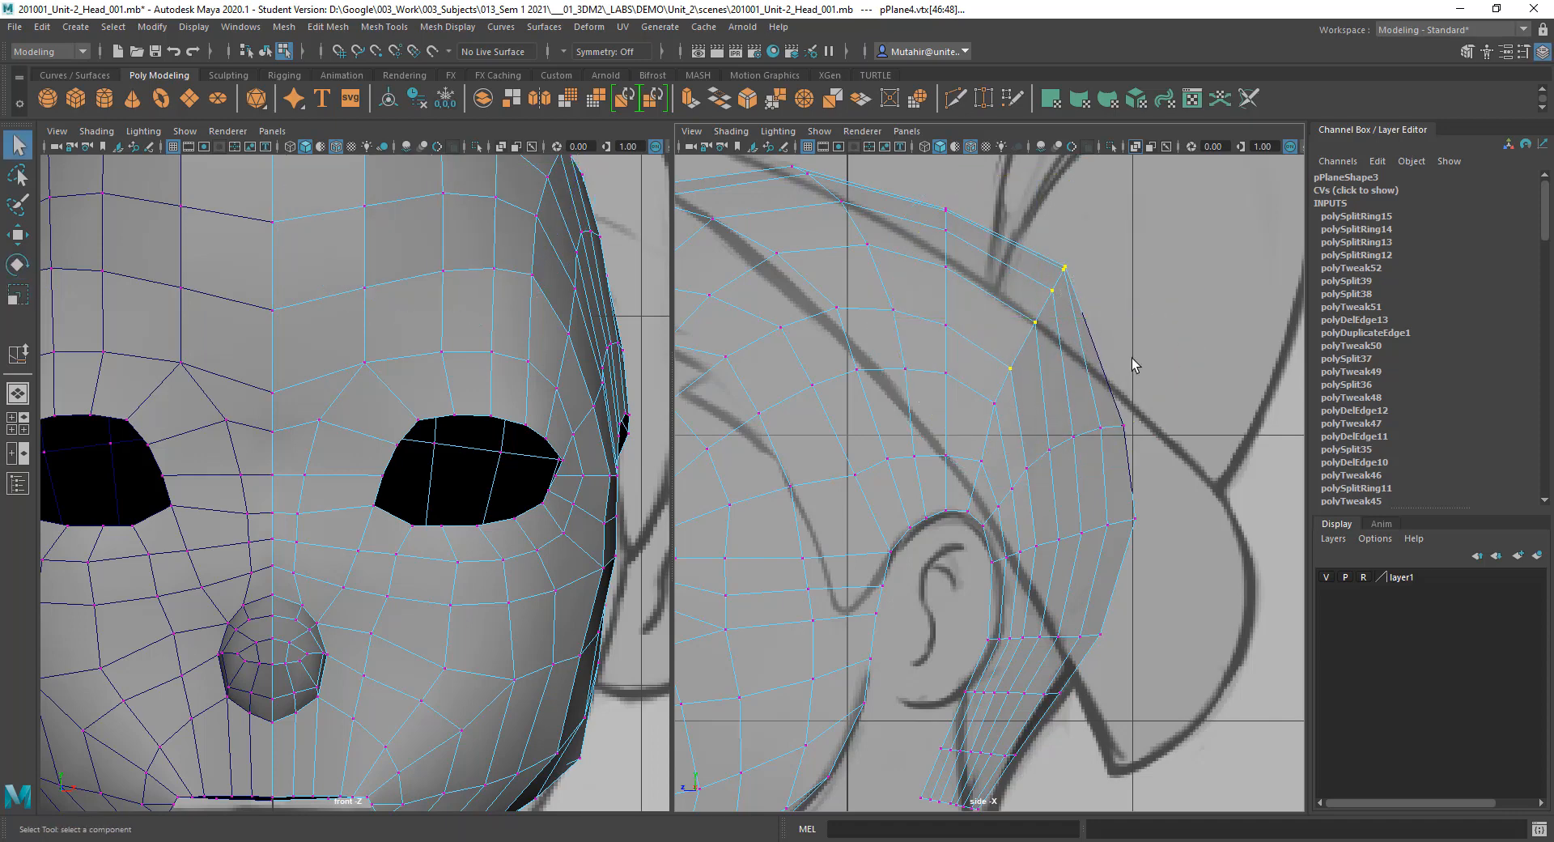
Step: Move the aligned vertex row at the crown's rear corner slightly back
{"action": "middle_click_drag", "start_coordinate": [1085, 394], "coordinate": [1082, 351], "text": "alt"}
{"action": "key", "text": "w"}
{"action": "left_click_drag", "start_coordinate": [1037, 275], "coordinate": [1041, 282]}
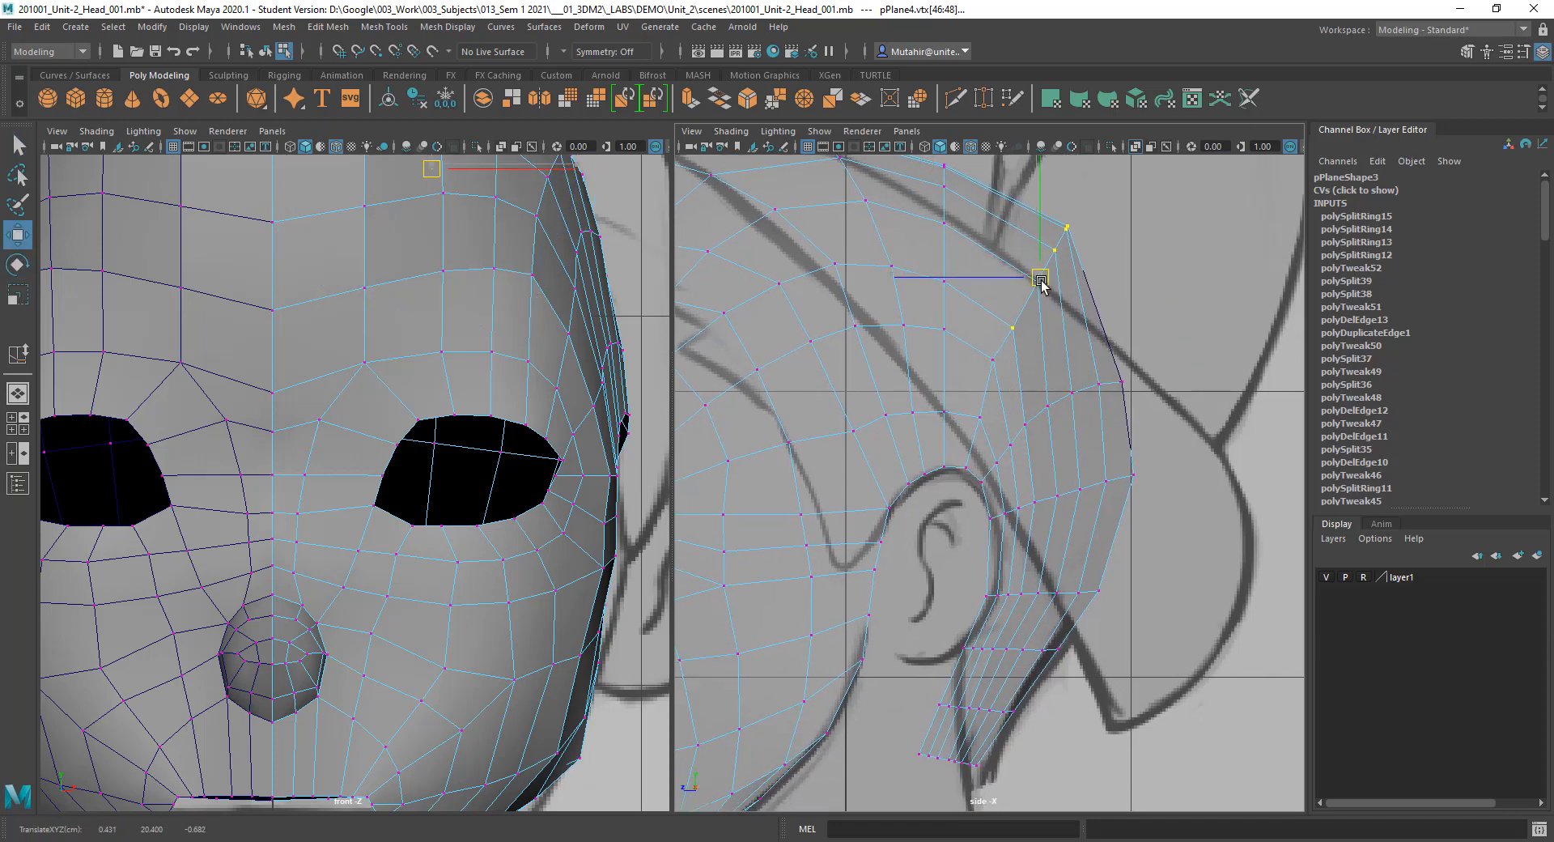
Step: Straighten the vertex row behind the ear's top by flattening its height, tilting it up toward the back and moving it slightly up and back
{"action": "key", "text": "q"}
{"action": "middle_click_drag", "start_coordinate": [1093, 383], "coordinate": [1087, 353], "text": "alt"}
{"action": "right_click_drag", "start_coordinate": [1109, 338], "coordinate": [1114, 340], "text": "alt"}
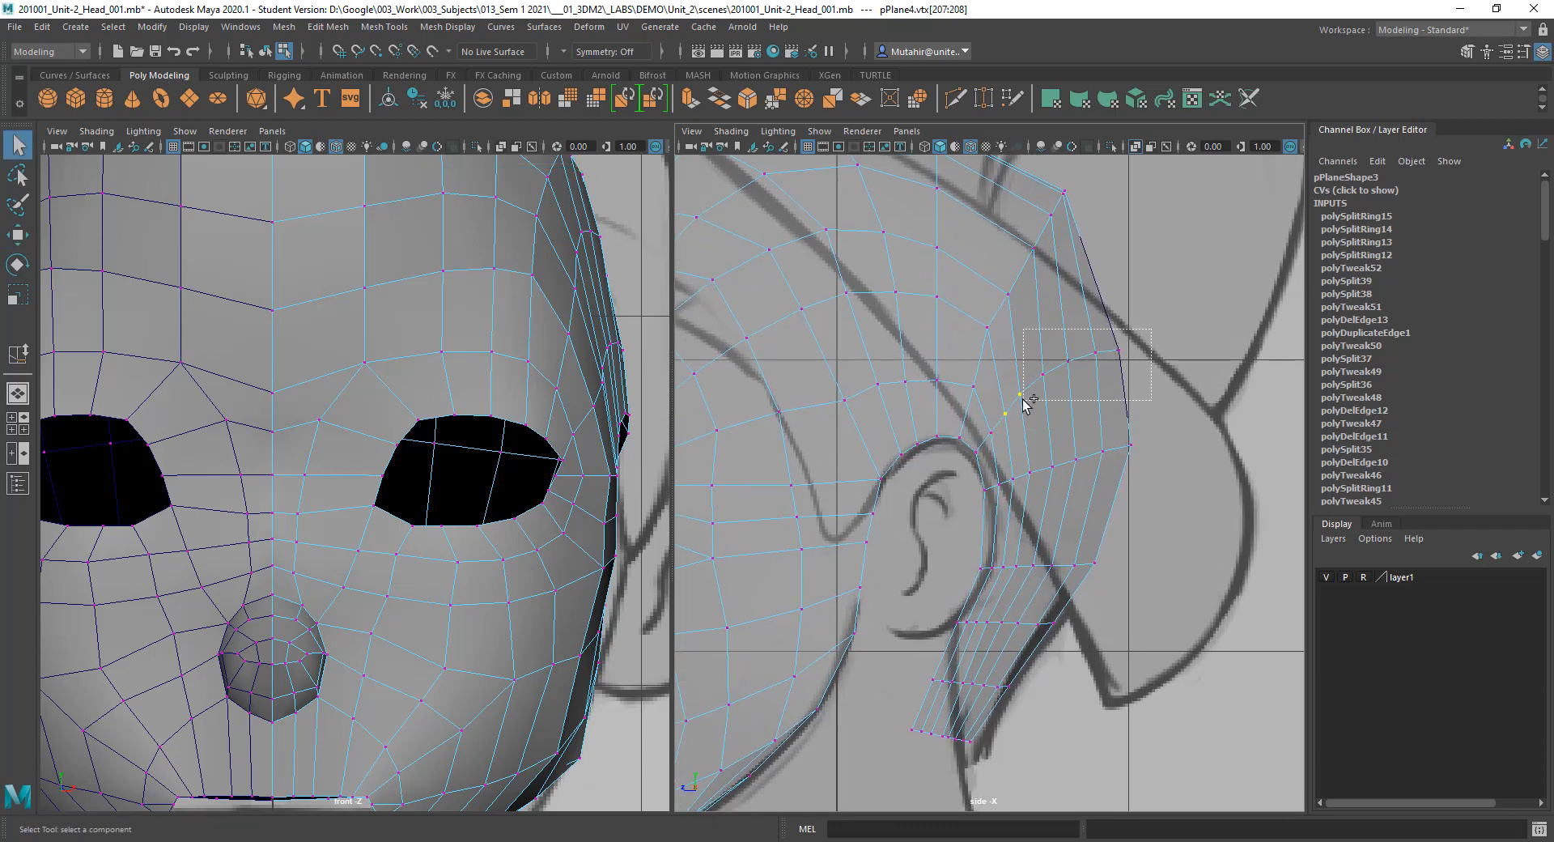
{"action": "middle_click_drag", "start_coordinate": [494, 386], "coordinate": [478, 404], "text": "alt"}
{"action": "key", "text": "r"}
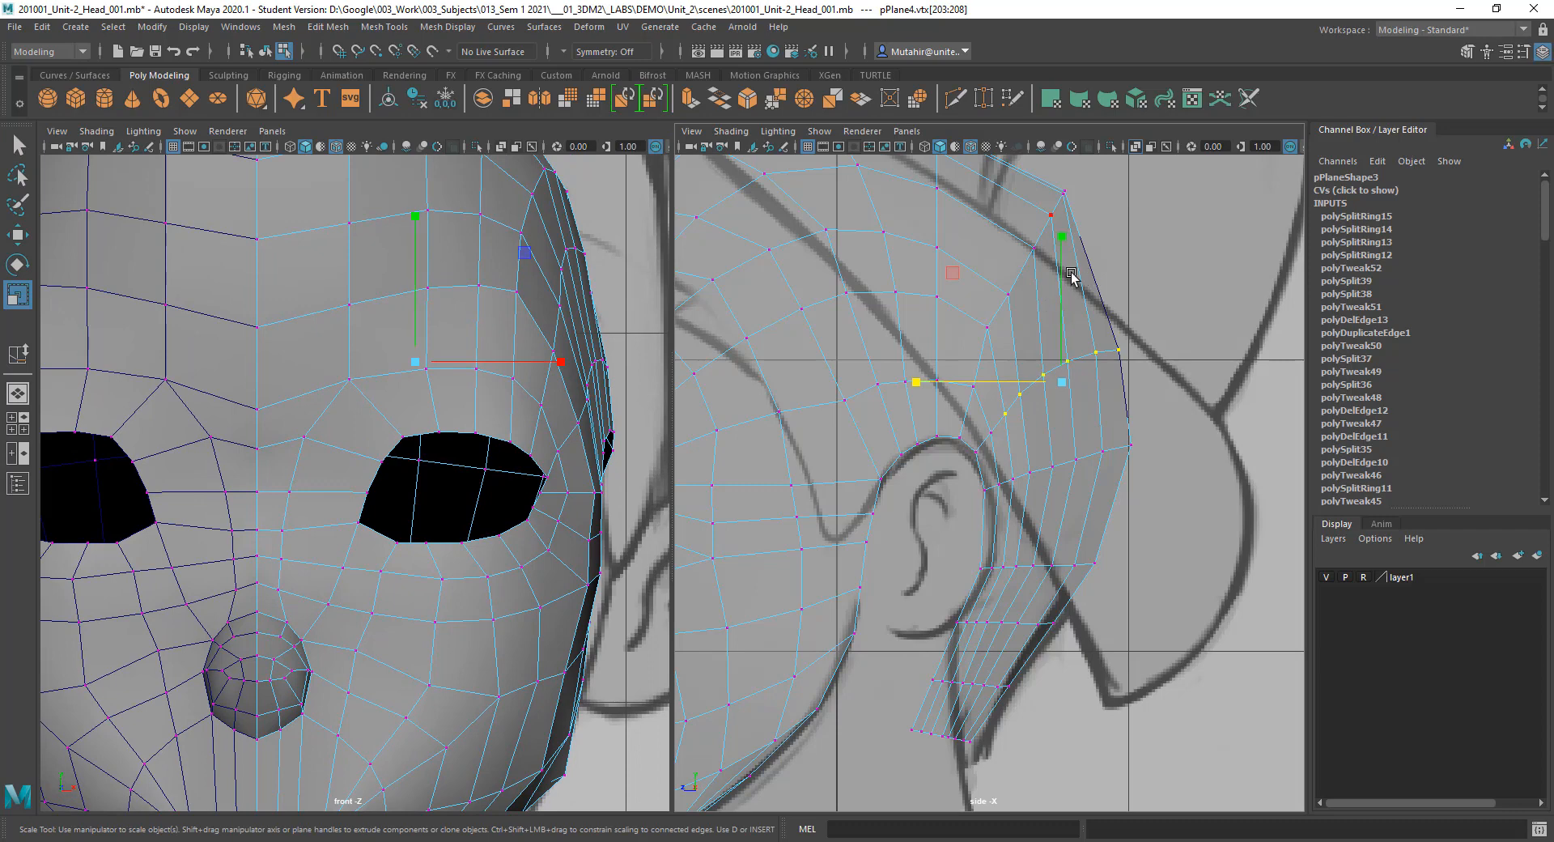
{"action": "left_click_drag", "start_coordinate": [1063, 273], "coordinate": [1060, 419]}
{"action": "key", "text": "e"}
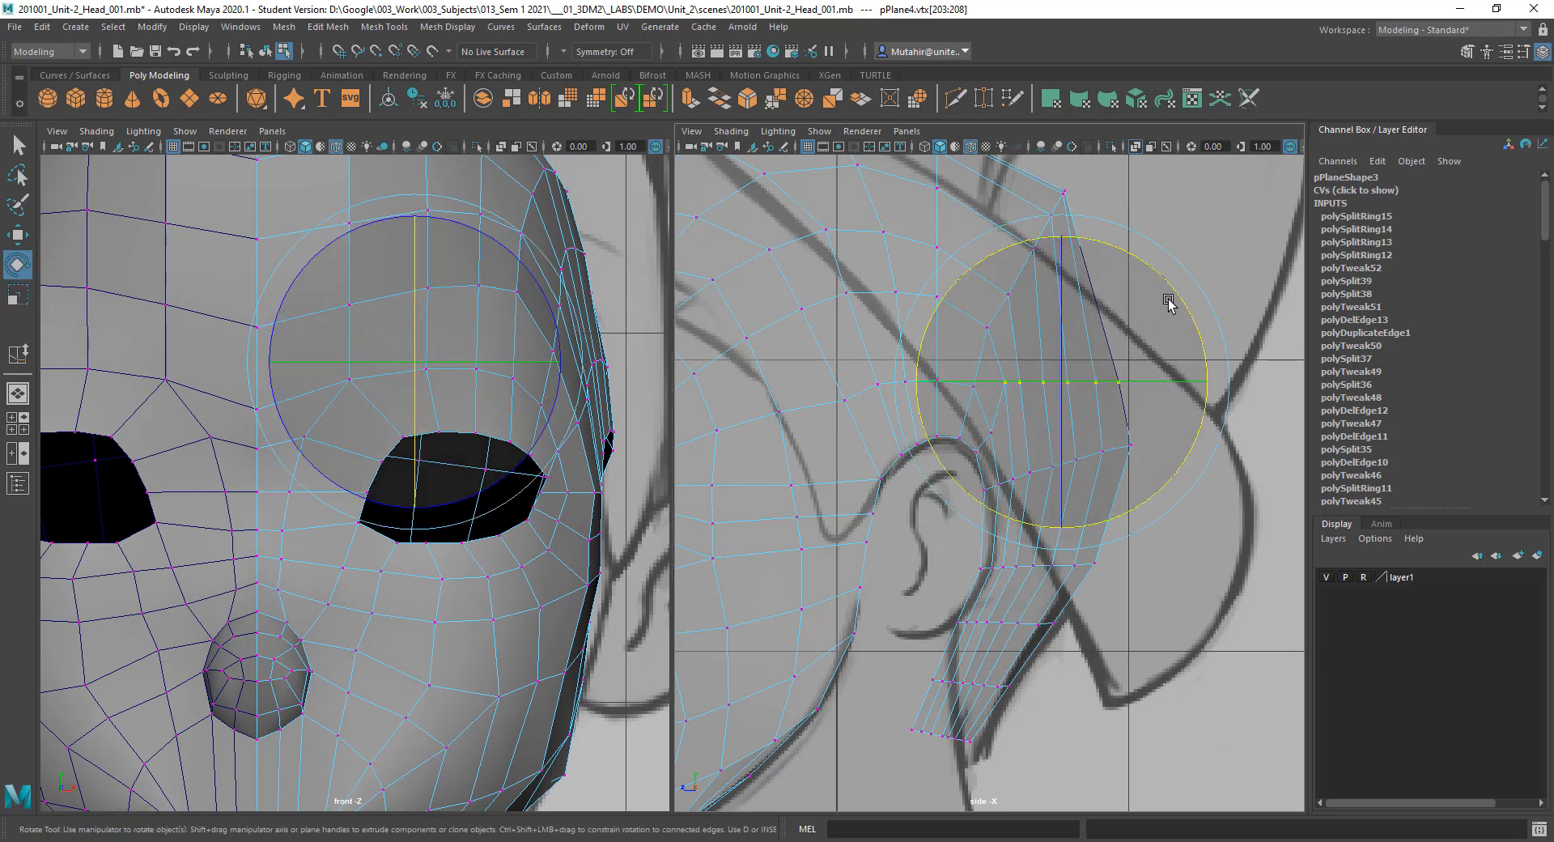
{"action": "left_click_drag", "start_coordinate": [1169, 302], "coordinate": [1106, 270]}
{"action": "key", "text": "w"}
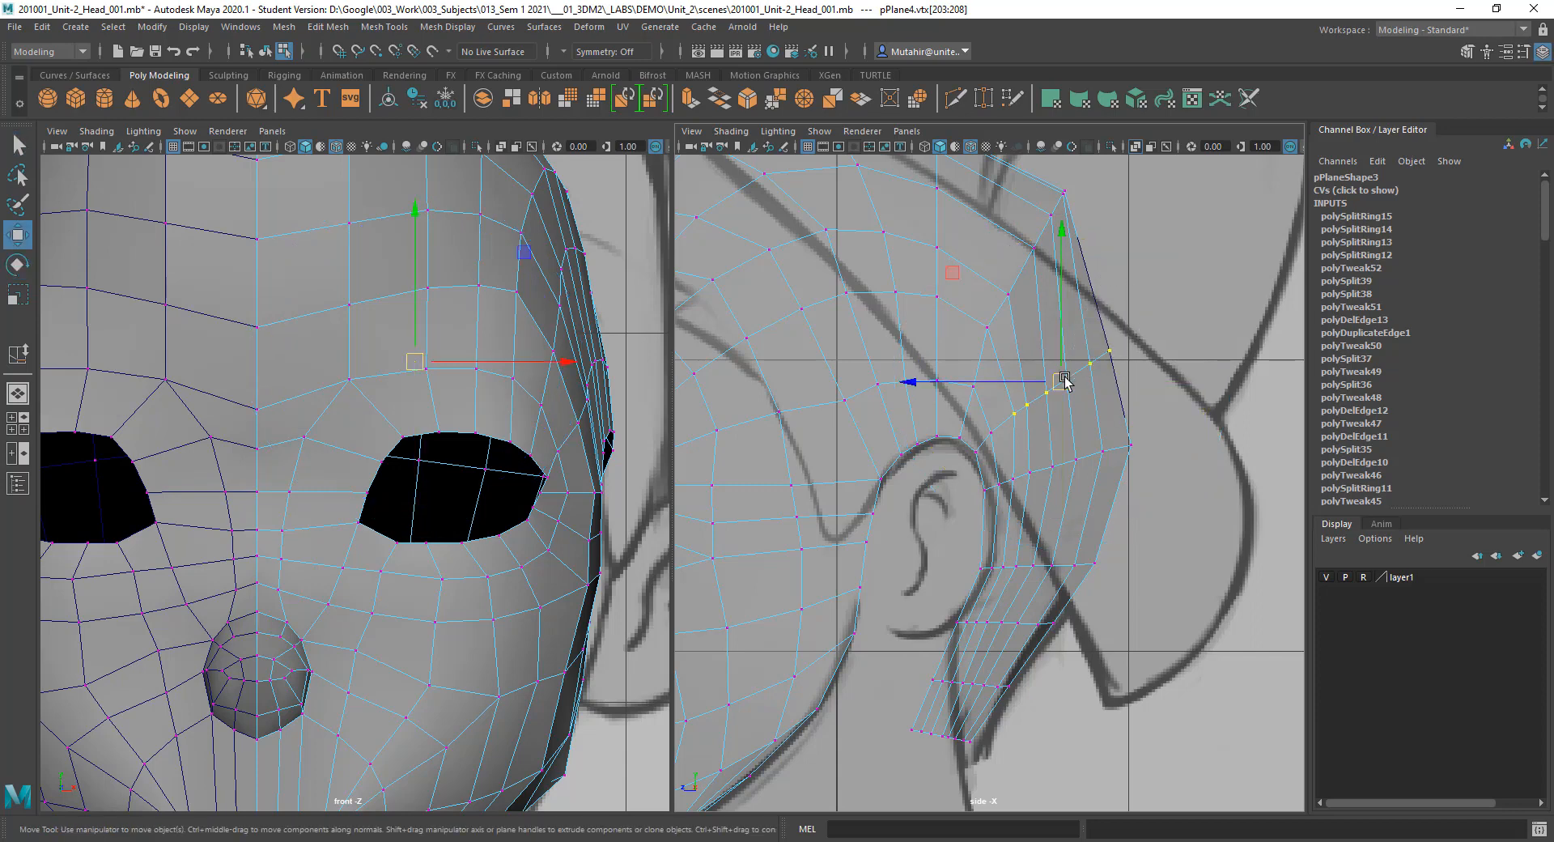
{"action": "left_click_drag", "start_coordinate": [1062, 380], "coordinate": [1074, 374]}
{"action": "key", "text": "q"}
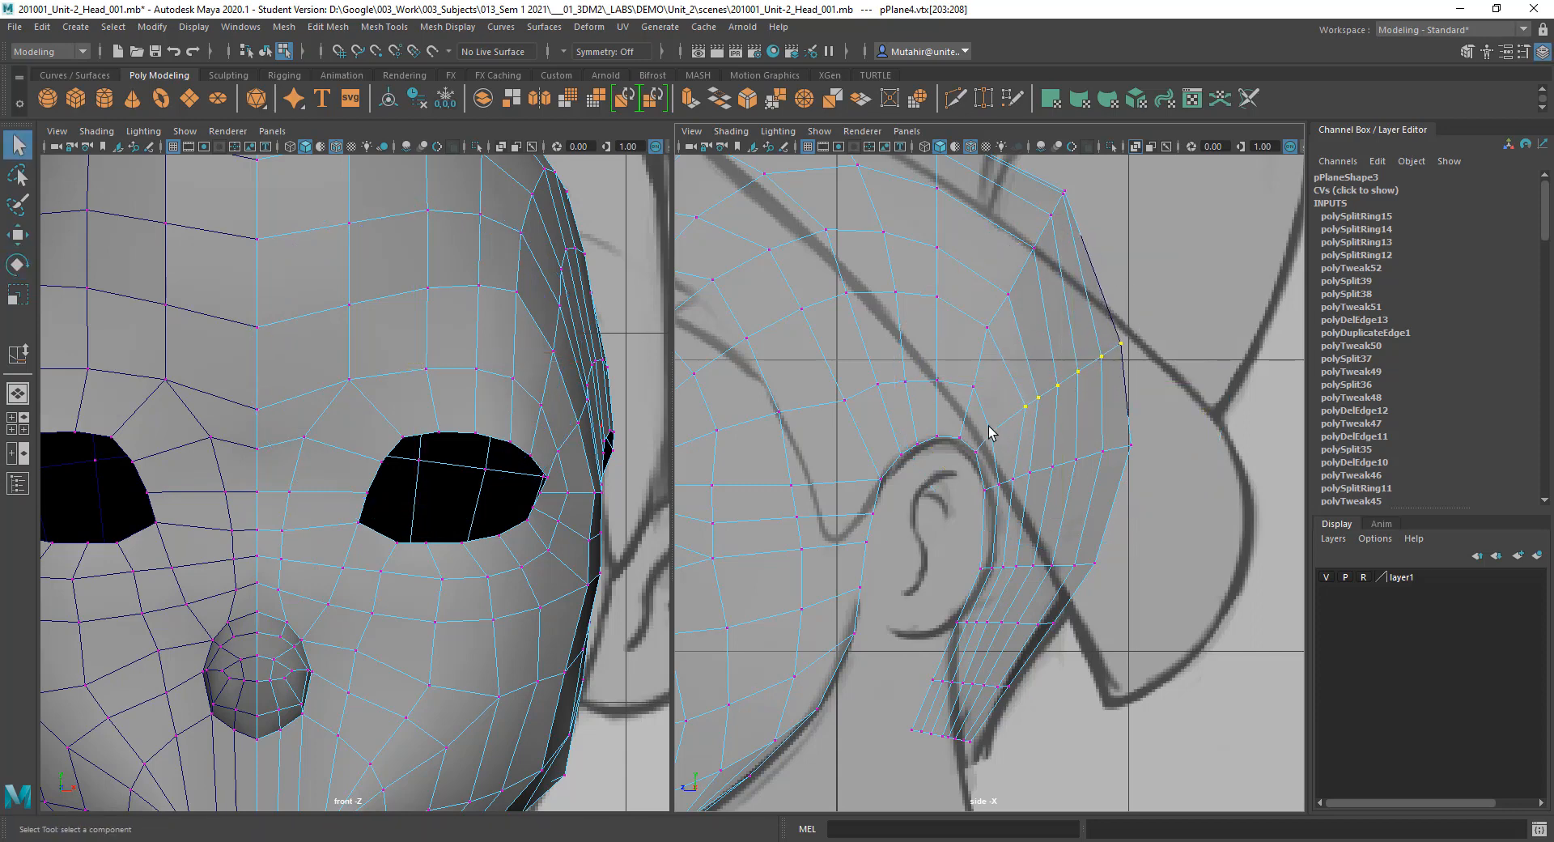
Step: Move the single vertex just above the ear's rear slightly back to line up with the straightened row, and clear the selection
{"action": "left_click", "coordinate": [989, 431]}
{"action": "key", "text": "w"}
{"action": "left_click_drag", "start_coordinate": [989, 433], "coordinate": [1008, 435]}
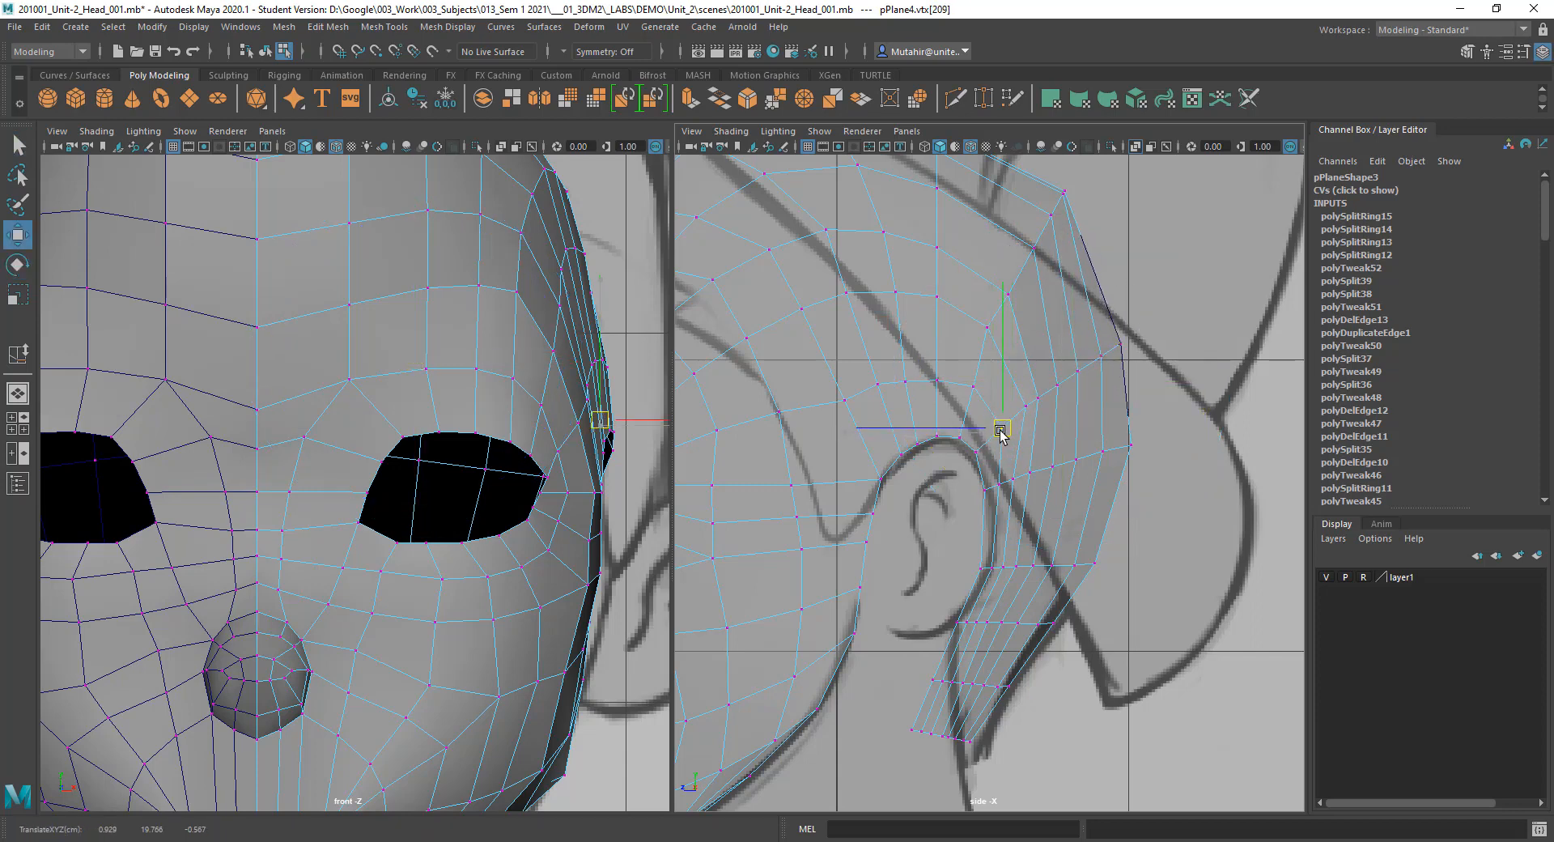
{"action": "key", "text": "q"}
{"action": "scroll", "coordinate": [1018, 490], "scroll_direction": "down", "scroll_amount": 3}
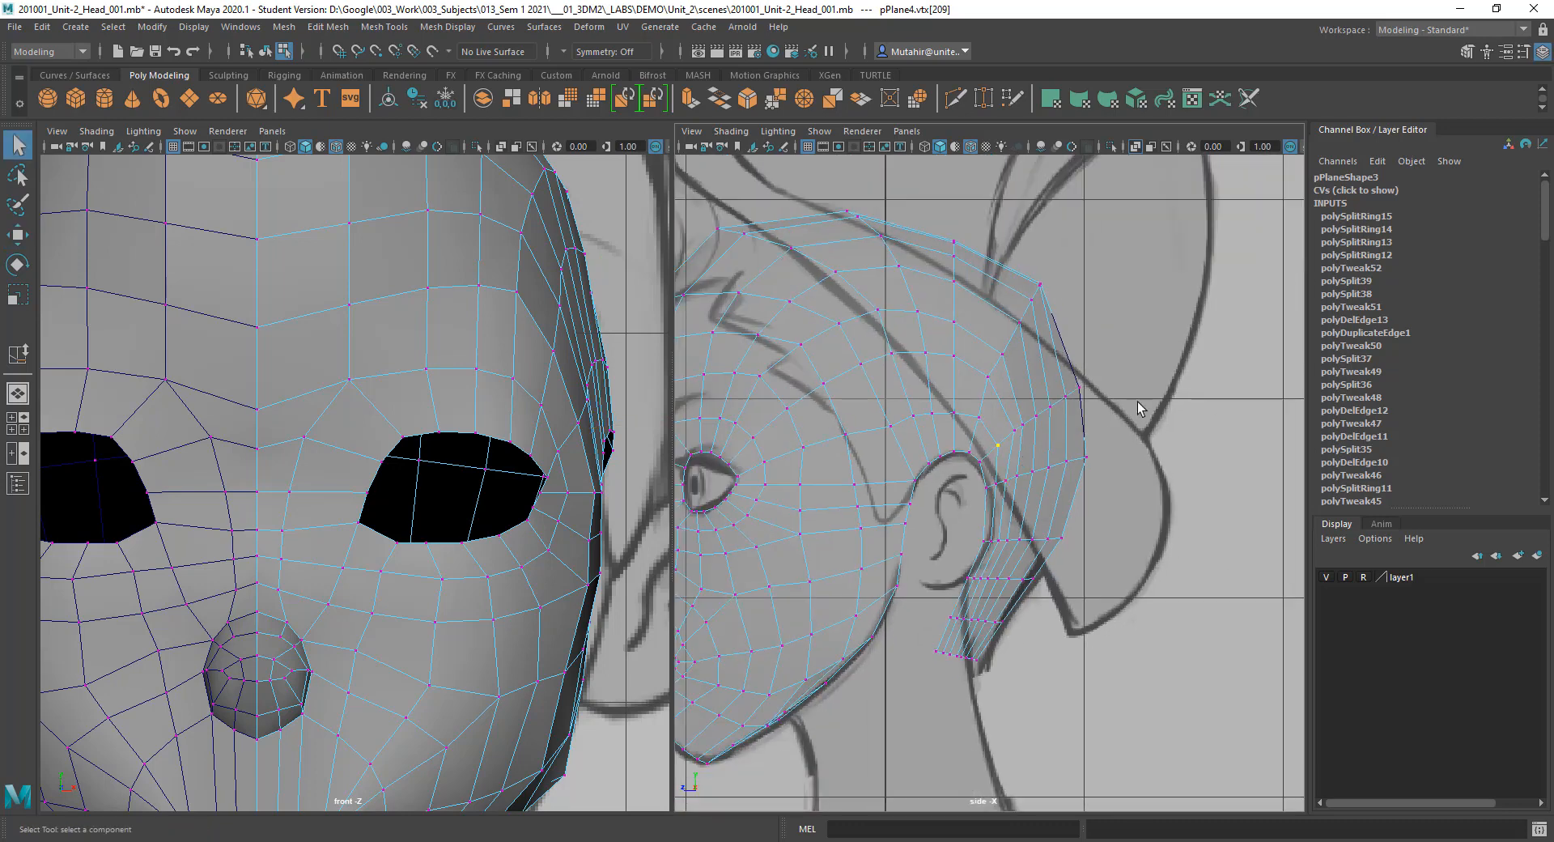
{"action": "left_click", "coordinate": [1171, 364]}
Step: In the perspective view, move the off-centre vertex at the back of the head onto the centre line
{"action": "middle_click_drag", "start_coordinate": [985, 531], "coordinate": [1014, 526], "text": "alt"}
{"action": "middle_click_drag", "start_coordinate": [1098, 274], "coordinate": [1091, 322], "text": "alt"}
{"action": "right_click_drag", "start_coordinate": [1091, 322], "coordinate": [1097, 314], "text": "alt"}
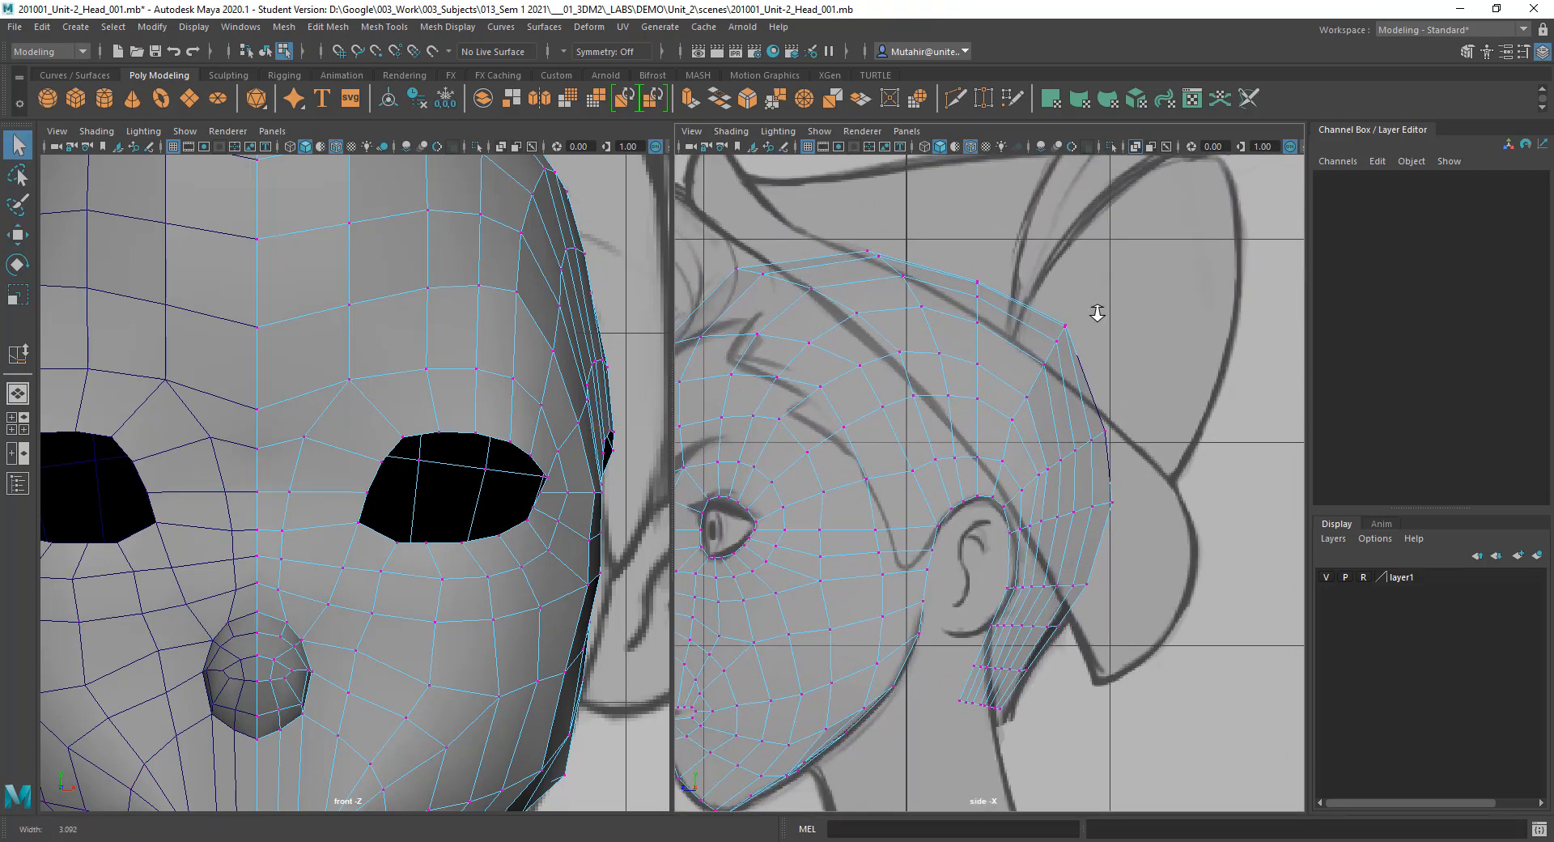
{"action": "middle_click_drag", "start_coordinate": [1111, 362], "coordinate": [1049, 333], "text": "alt"}
{"action": "right_click_drag", "start_coordinate": [1049, 332], "coordinate": [1041, 405], "text": "alt"}
{"action": "right_click", "coordinate": [1039, 411]}
{"action": "key", "text": "space"}
{"action": "left_click_drag", "start_coordinate": [993, 422], "coordinate": [996, 382]}
{"action": "mouse_move", "coordinate": [1021, 441]}
{"action": "left_mouse_down", "text": "alt"}
{"action": "mouse_move", "coordinate": [870, 429]}
{"action": "mouse_move", "coordinate": [829, 409]}
{"action": "mouse_move", "coordinate": [1029, 380]}
{"action": "mouse_move", "coordinate": [1035, 437]}
{"action": "left_mouse_up", "text": "alt"}
{"action": "left_click", "coordinate": [1017, 338]}
{"action": "key", "text": "w"}
{"action": "left_click", "coordinate": [977, 439]}
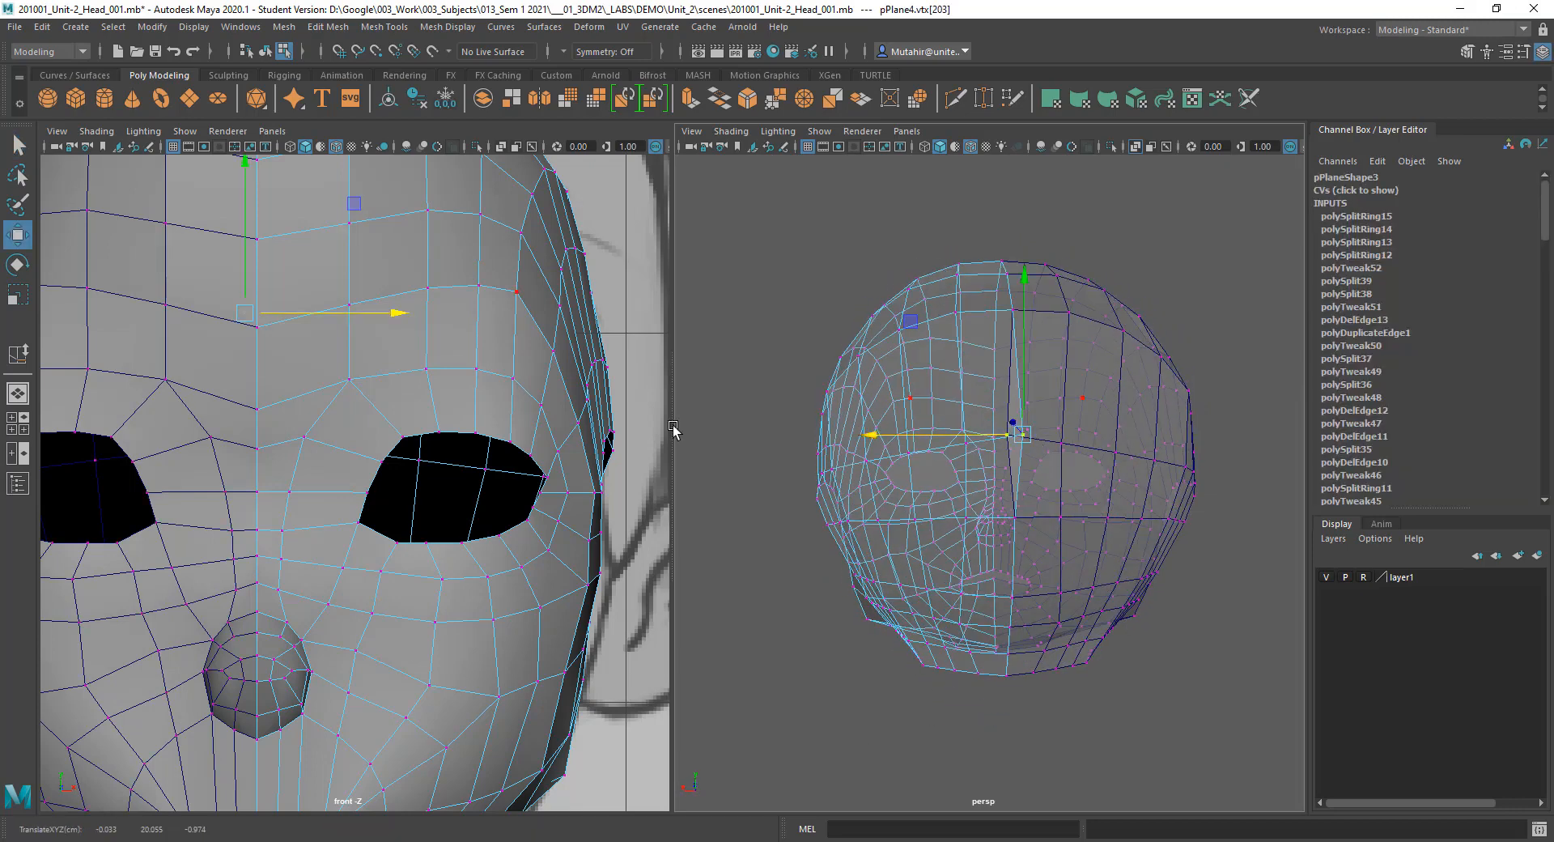
{"action": "middle_click_drag", "start_coordinate": [287, 355], "coordinate": [256, 328]}
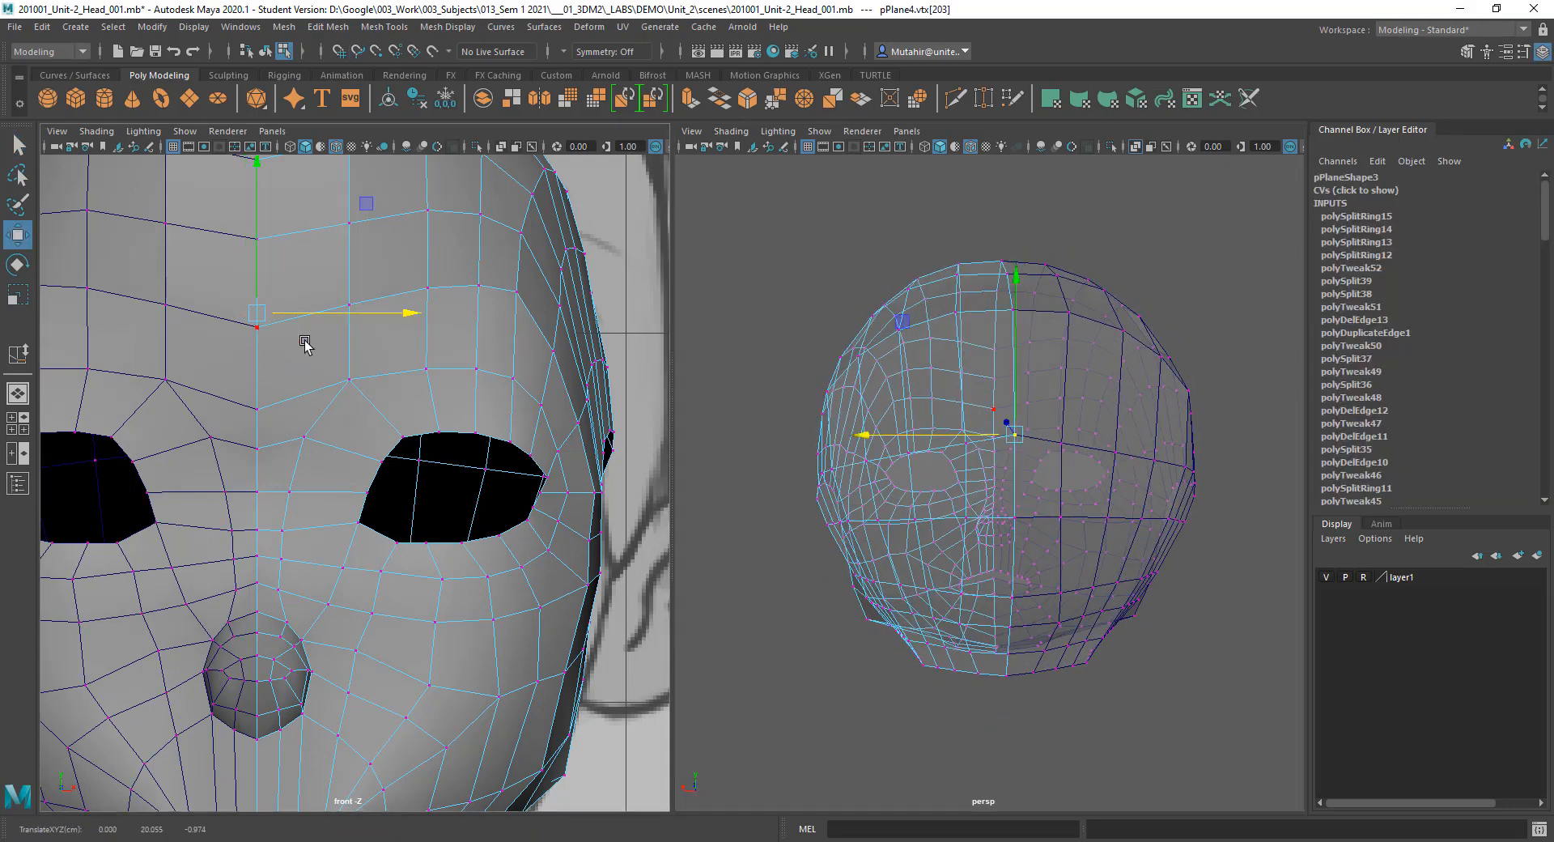
Step: Show the front view in wireframe and the perspective head shaded without X-ray, and return the deselected mesh to object mode
{"action": "key", "text": "4"}
{"action": "key", "text": "4"}
{"action": "key", "text": "q"}
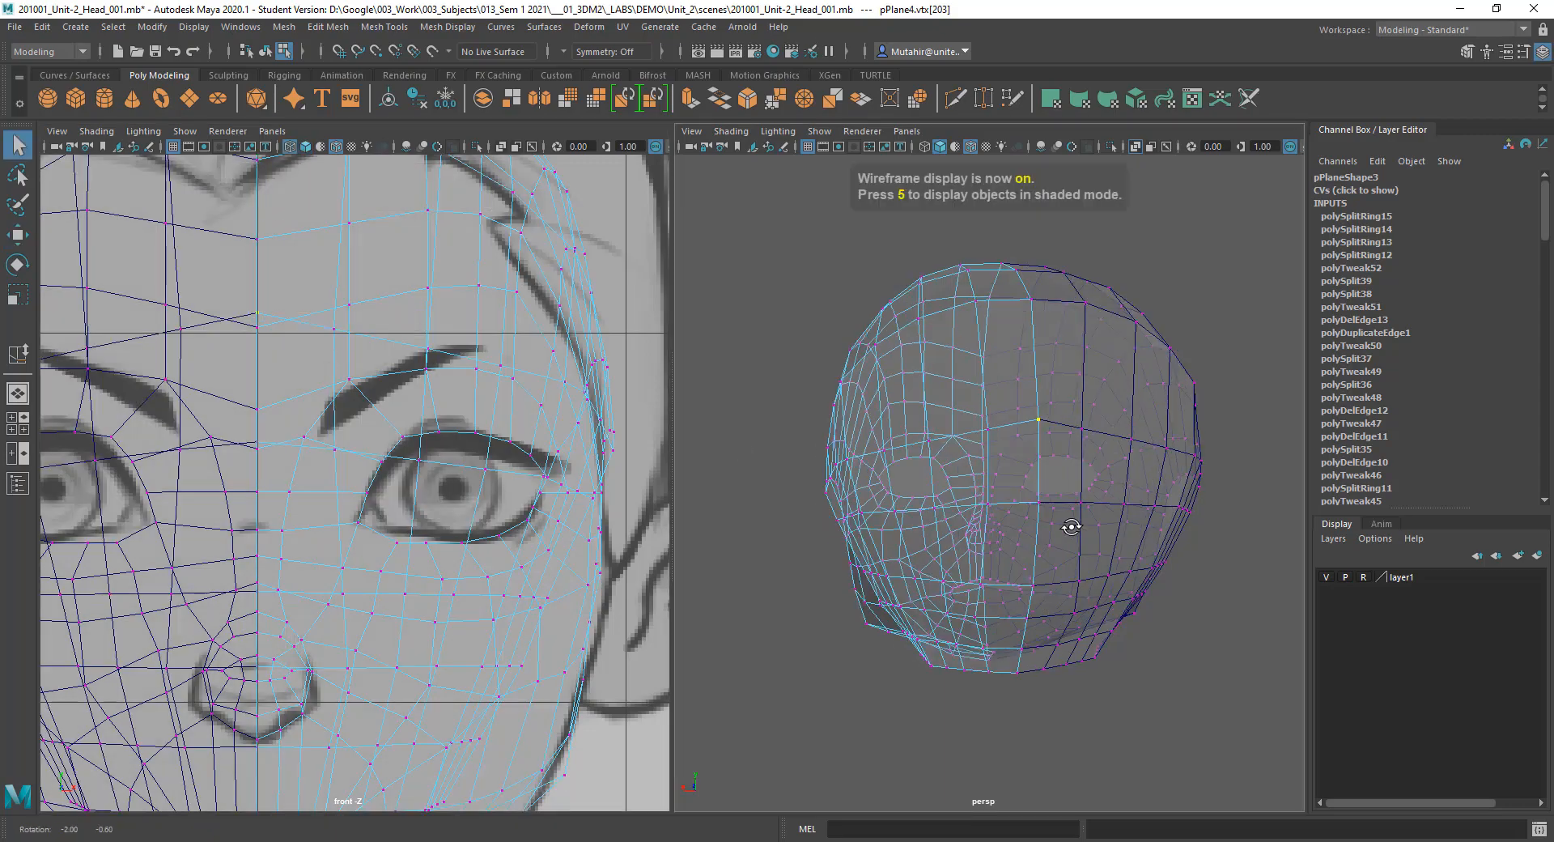
{"action": "left_click_drag", "start_coordinate": [1129, 552], "coordinate": [1121, 514], "text": "alt"}
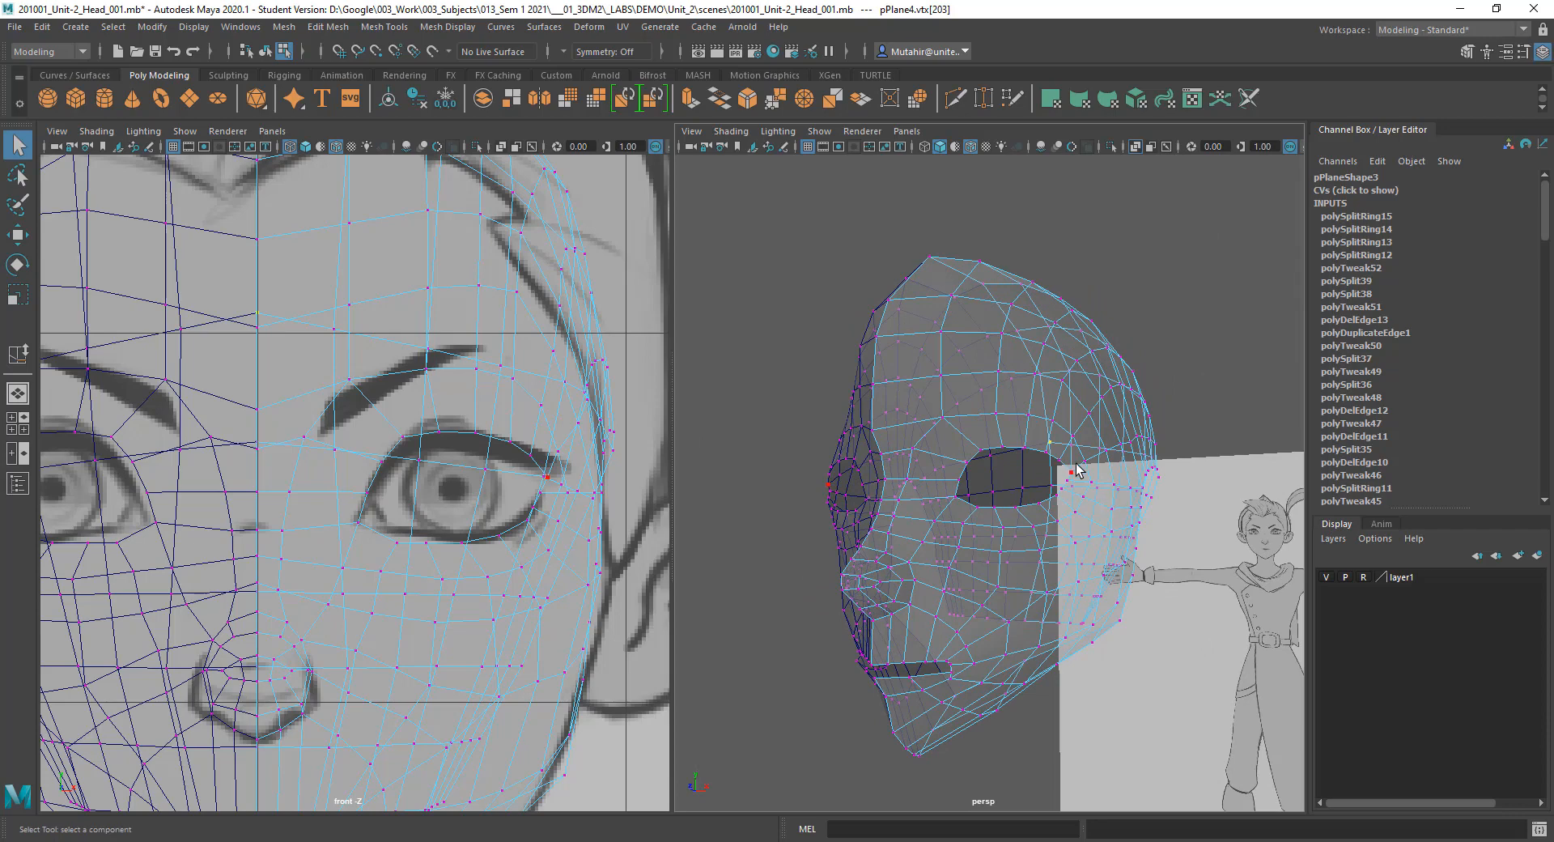
{"action": "right_click_drag", "start_coordinate": [1076, 469], "coordinate": [1149, 414]}
{"action": "key", "text": "6"}
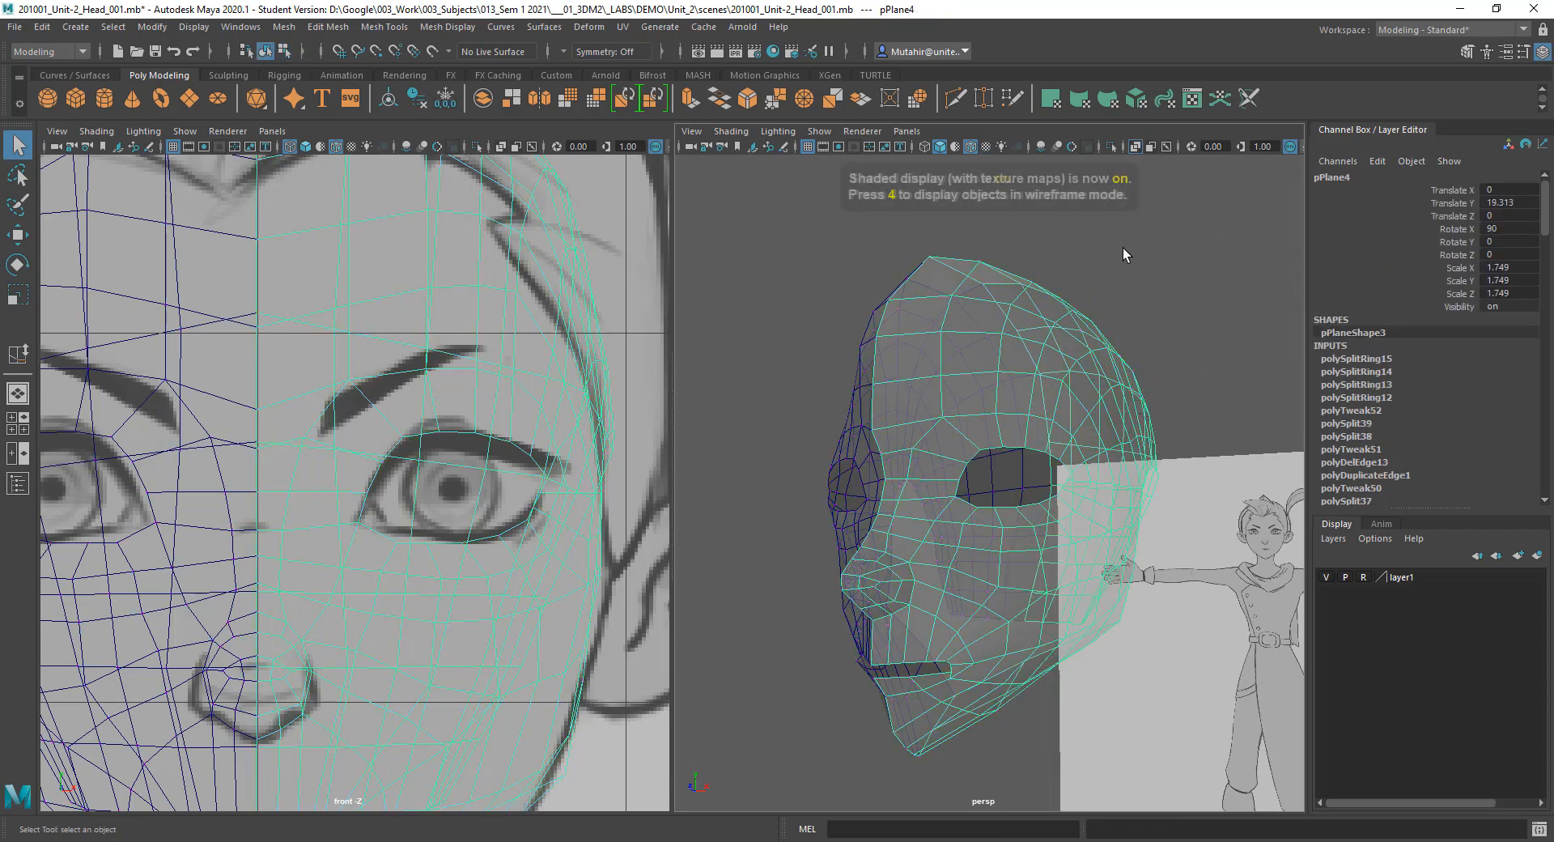
{"action": "key", "text": "5"}
{"action": "left_click", "coordinate": [1135, 148]}
{"action": "left_click_drag", "start_coordinate": [1117, 370], "coordinate": [1167, 368], "text": "alt"}
{"action": "left_click", "coordinate": [1134, 305]}
Step: Examine the face, jaw and underside of the chin from several angles in the perspective view
{"action": "middle_click_drag", "start_coordinate": [1030, 492], "coordinate": [1033, 481], "text": "alt"}
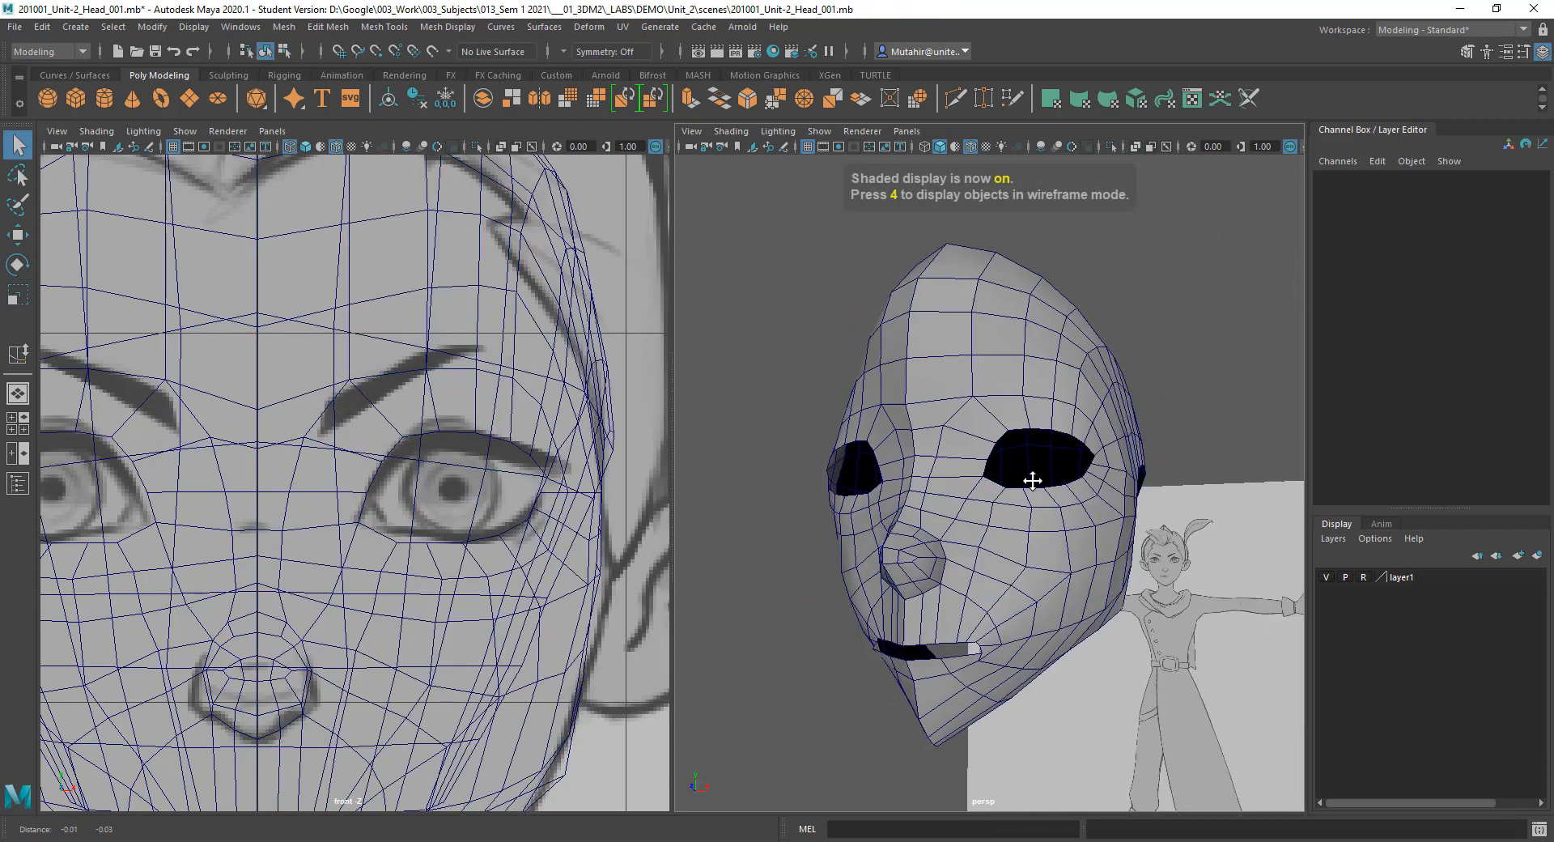
{"action": "mouse_move", "coordinate": [1033, 480]}
{"action": "left_mouse_down", "text": "alt"}
{"action": "mouse_move", "coordinate": [1118, 400]}
{"action": "mouse_move", "coordinate": [1028, 340]}
{"action": "mouse_move", "coordinate": [919, 316]}
{"action": "mouse_move", "coordinate": [908, 396]}
{"action": "mouse_move", "coordinate": [1075, 430]}
{"action": "mouse_move", "coordinate": [1030, 429]}
{"action": "mouse_move", "coordinate": [1008, 495]}
{"action": "left_mouse_up", "text": "alt"}
{"action": "middle_click_drag", "start_coordinate": [1042, 427], "coordinate": [1041, 363], "text": "alt"}
{"action": "middle_click_drag", "start_coordinate": [957, 465], "coordinate": [976, 442], "text": "alt"}
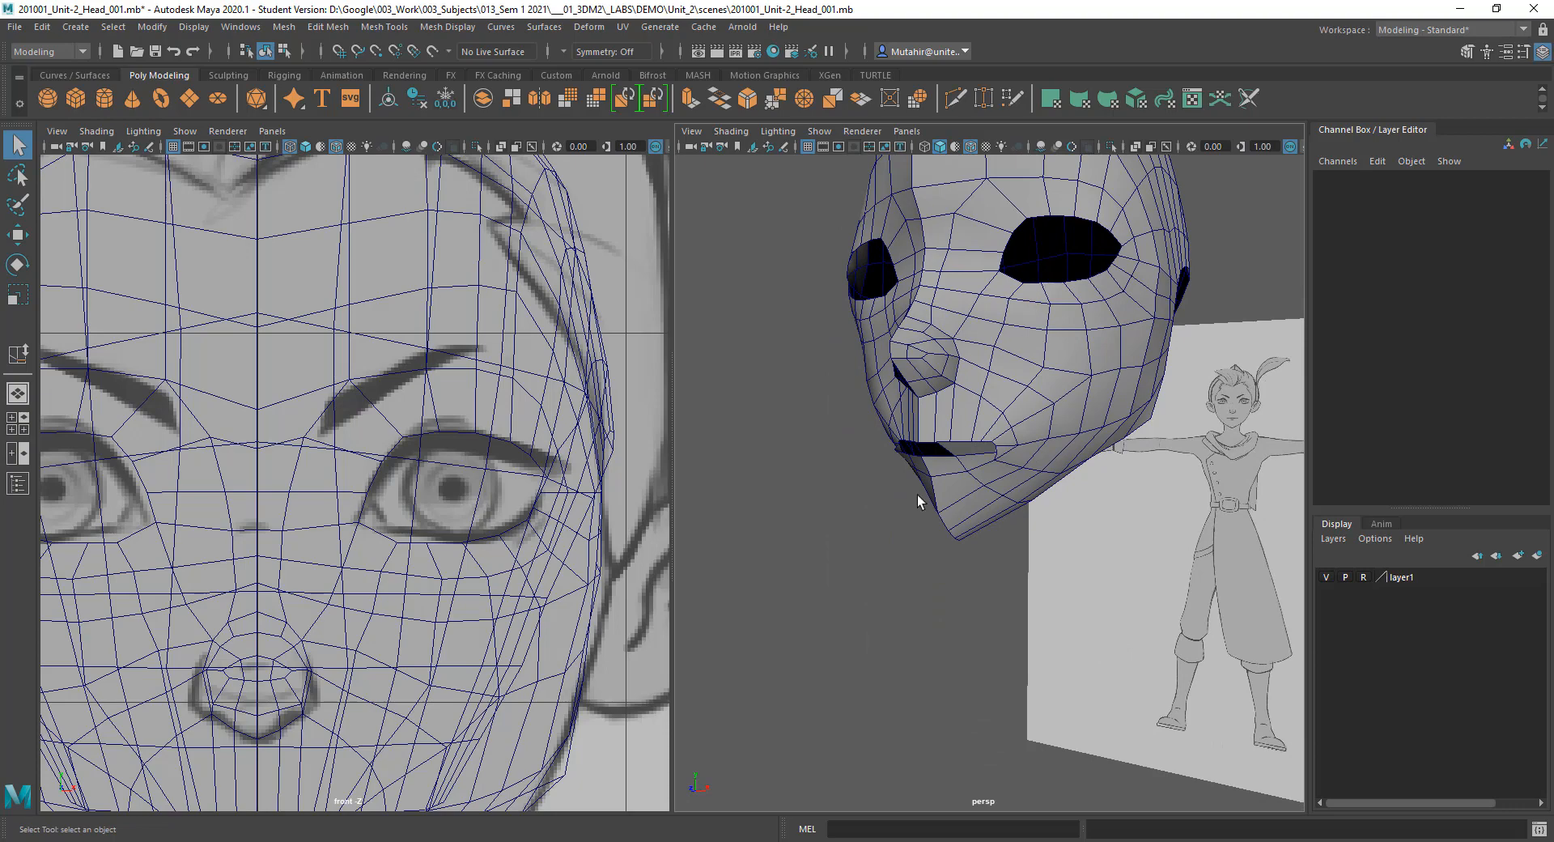
{"action": "left_click_drag", "start_coordinate": [966, 477], "coordinate": [955, 433], "text": "alt"}
{"action": "scroll", "coordinate": [1055, 241], "scroll_direction": "up", "scroll_amount": 5}
{"action": "middle_click_drag", "start_coordinate": [1021, 381], "coordinate": [1029, 530], "text": "alt"}
{"action": "left_click_drag", "start_coordinate": [1004, 421], "coordinate": [955, 412], "text": "alt"}
{"action": "scroll", "coordinate": [1064, 391], "scroll_direction": "down", "scroll_amount": 4}
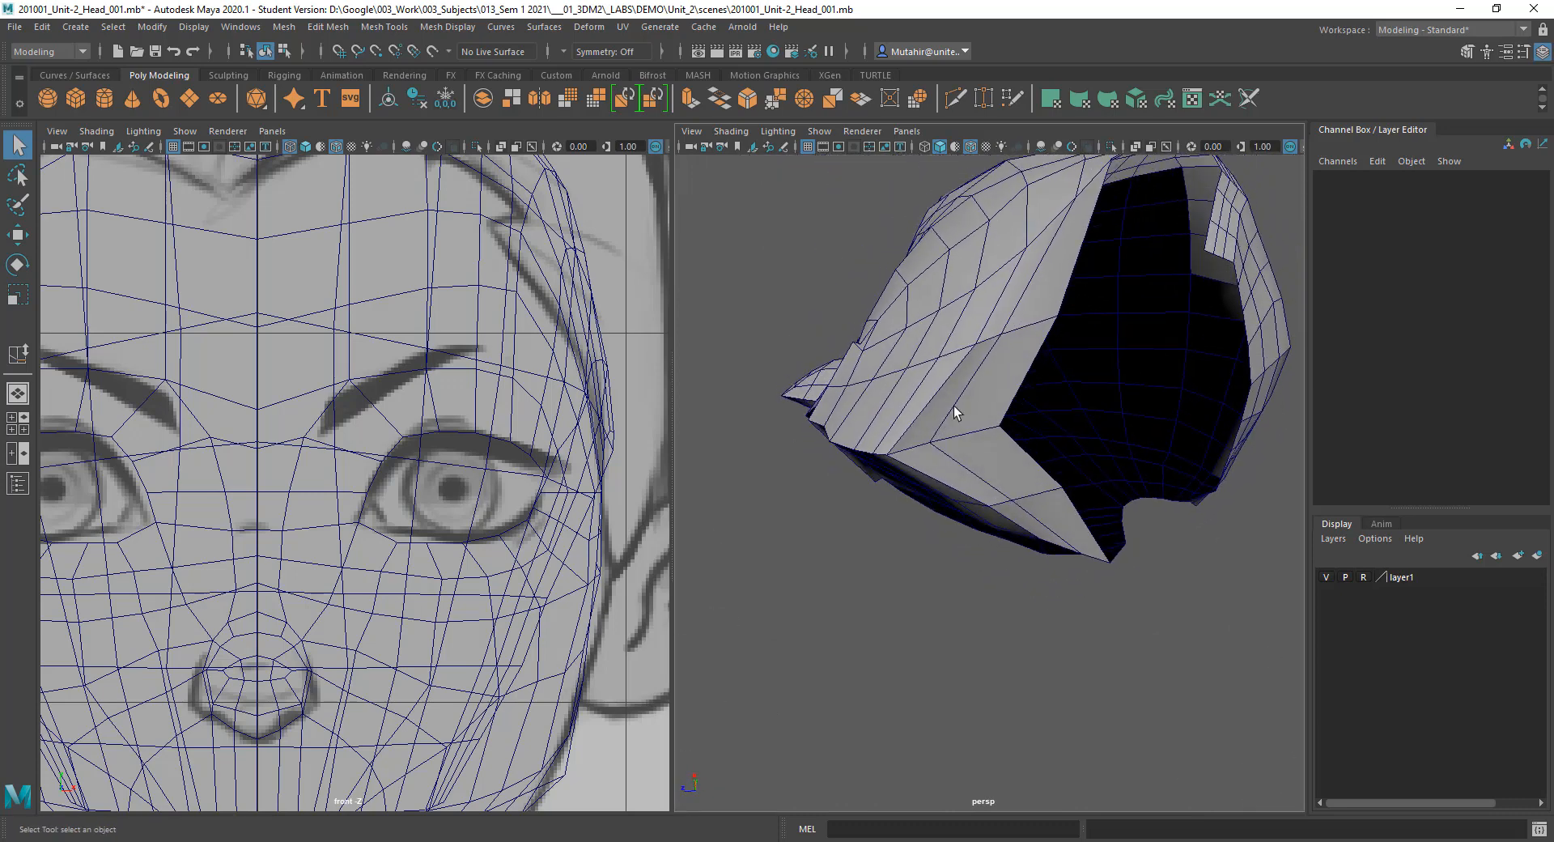
{"action": "left_click", "coordinate": [979, 363]}
{"action": "right_click_drag", "start_coordinate": [989, 348], "coordinate": [990, 308]}
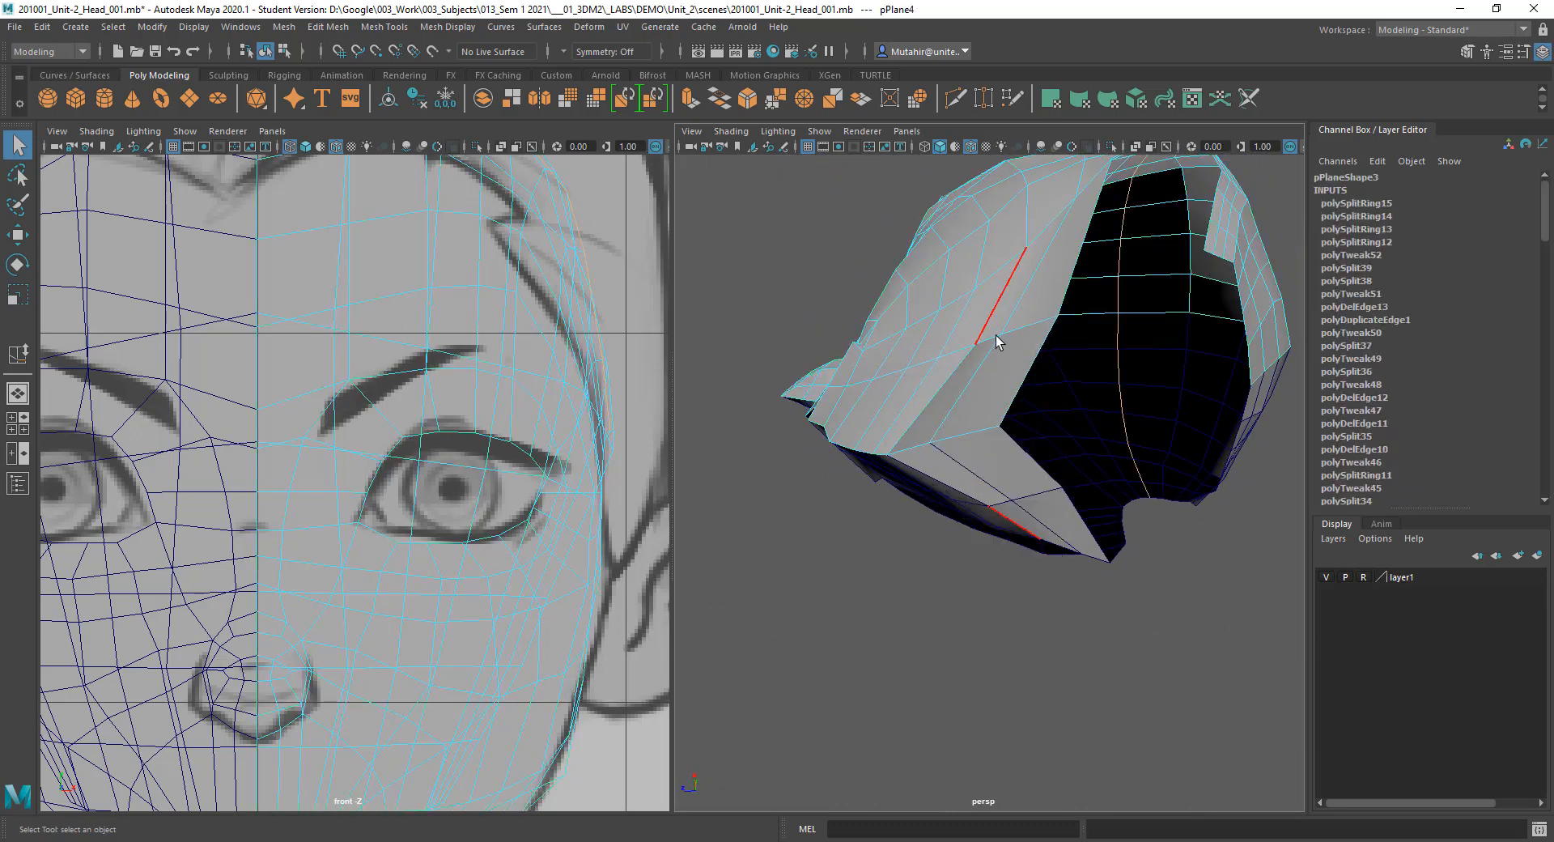
{"action": "left_click", "coordinate": [989, 361]}
{"action": "key", "text": "w"}
{"action": "key", "text": "y"}
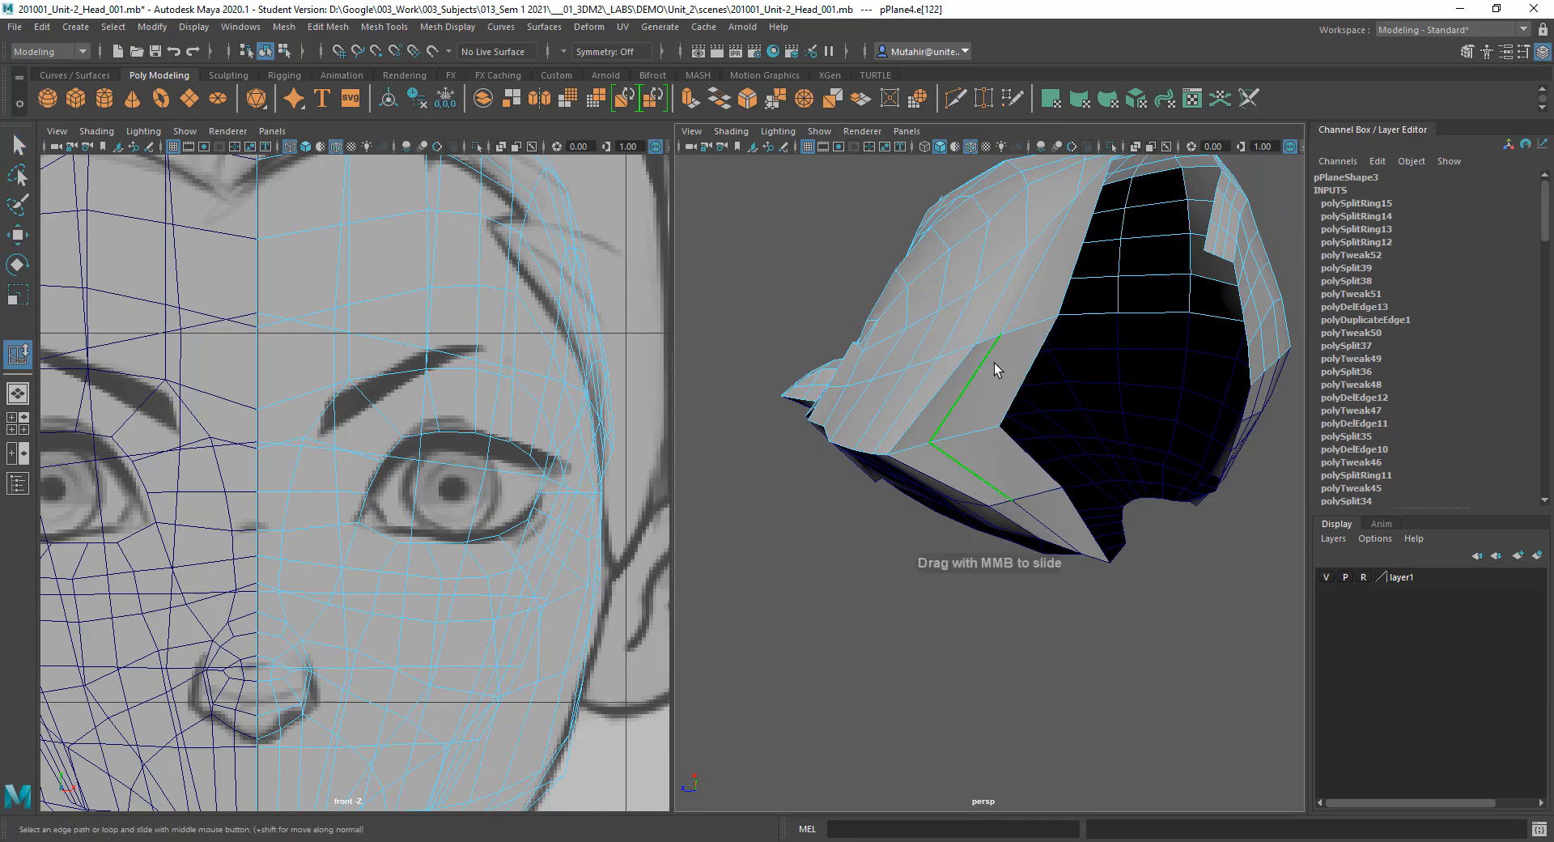
Step: In vertex mode, lower the group of centre-line vertices at the chin tip to the chin outline in the front drawing
{"action": "left_click_drag", "start_coordinate": [949, 367], "coordinate": [1090, 466], "text": "alt"}
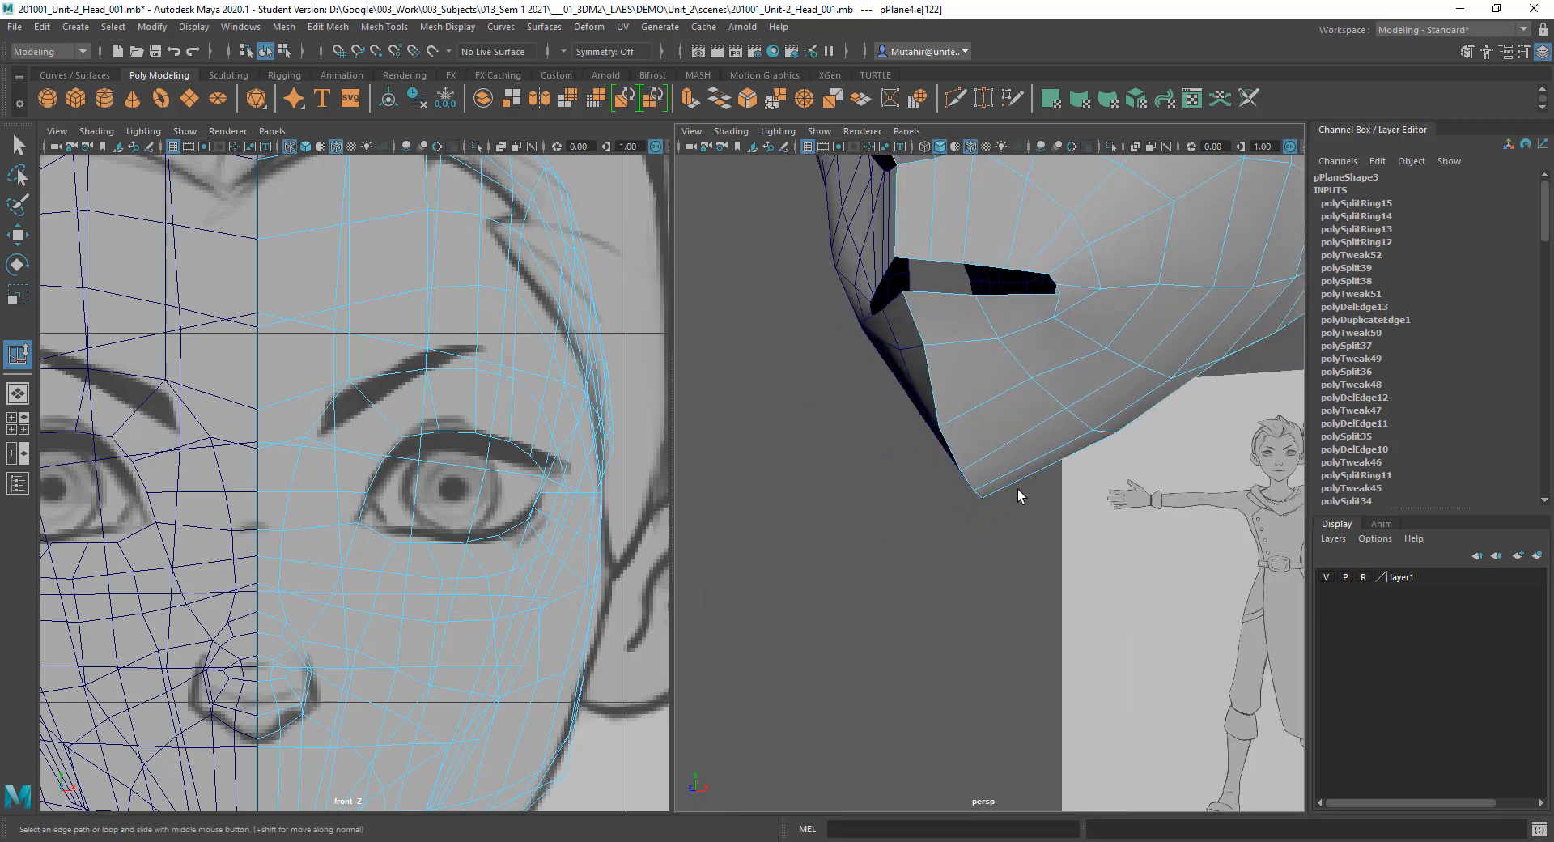
{"action": "middle_click_drag", "start_coordinate": [1046, 493], "coordinate": [1047, 458], "text": "alt"}
{"action": "middle_click_drag", "start_coordinate": [233, 610], "coordinate": [297, 386], "text": "alt"}
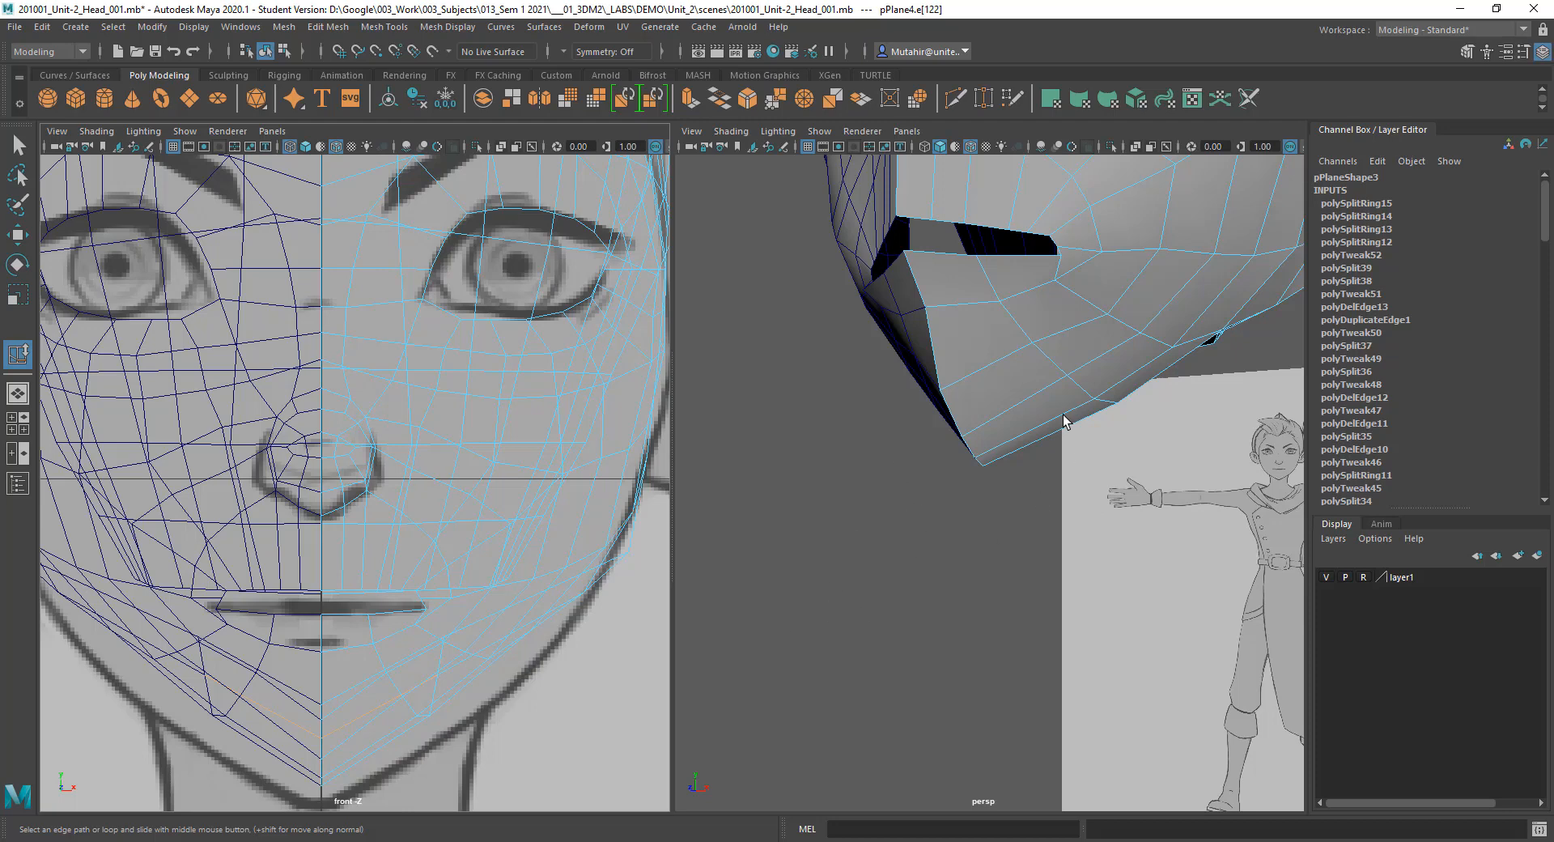
{"action": "right_click_drag", "start_coordinate": [457, 453], "coordinate": [423, 434]}
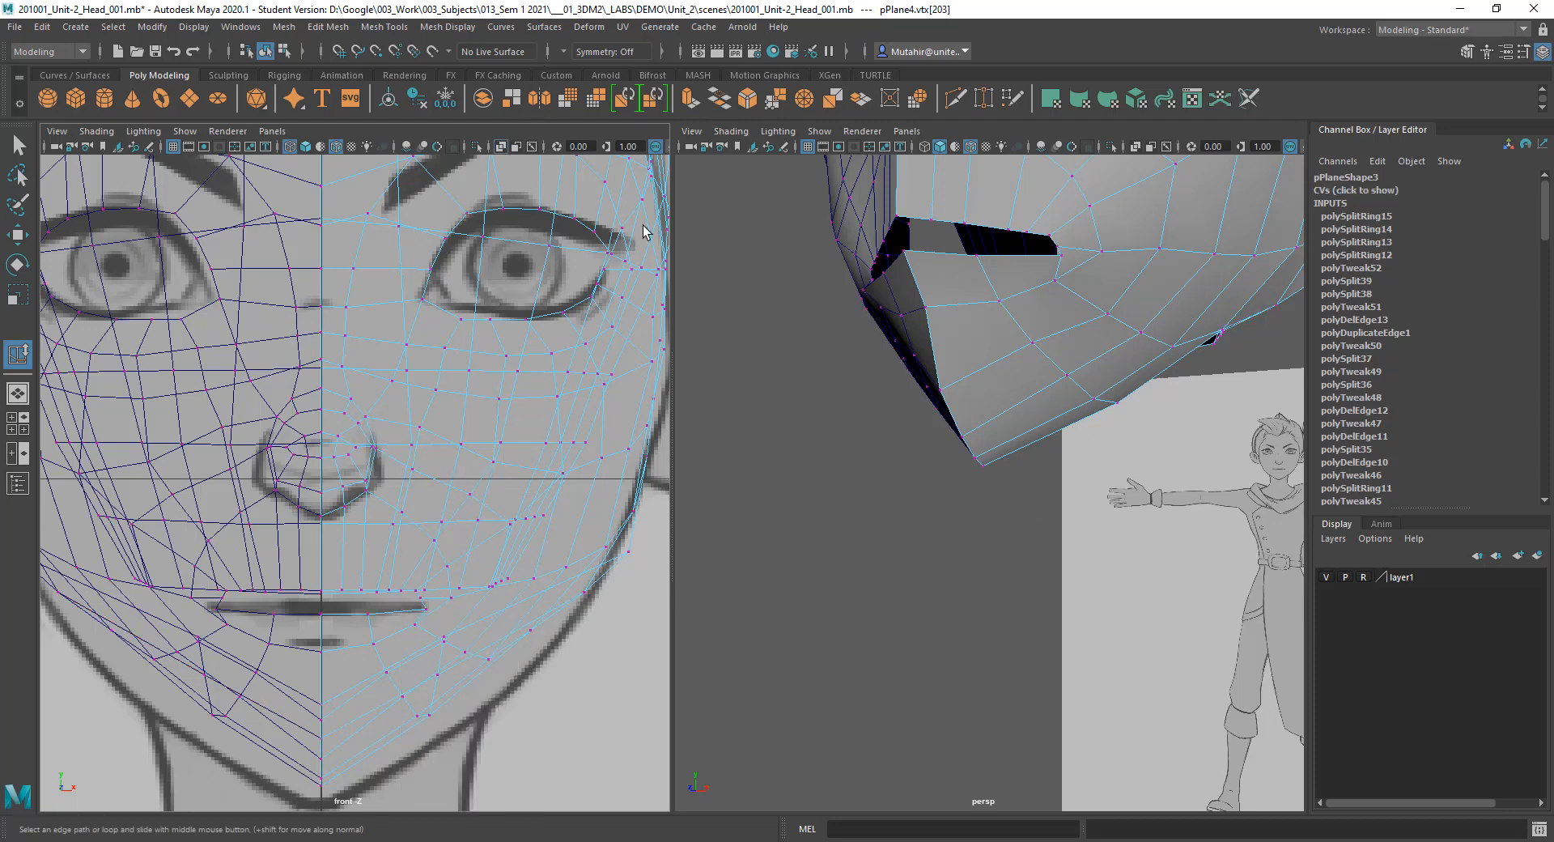
{"action": "middle_click_drag", "start_coordinate": [500, 659], "coordinate": [537, 505], "text": "alt"}
{"action": "left_click_drag", "start_coordinate": [1025, 480], "coordinate": [961, 432], "text": "alt"}
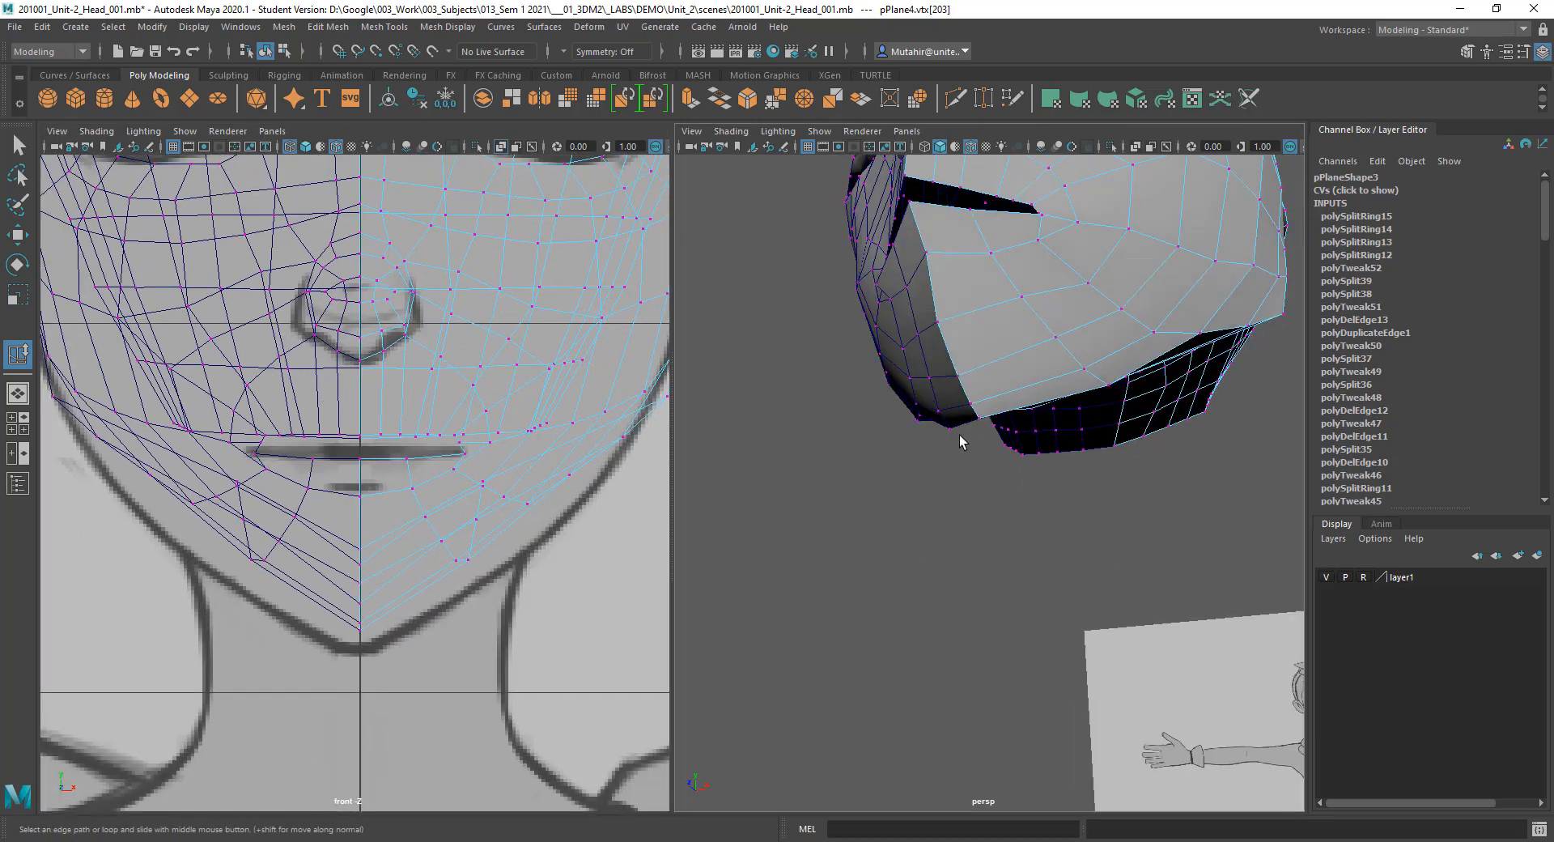
{"action": "left_click", "coordinate": [987, 416]}
{"action": "left_click", "coordinate": [1047, 329]}
{"action": "right_click_drag", "start_coordinate": [1047, 330], "coordinate": [991, 328]}
{"action": "left_click_drag", "start_coordinate": [375, 654], "coordinate": [353, 624]}
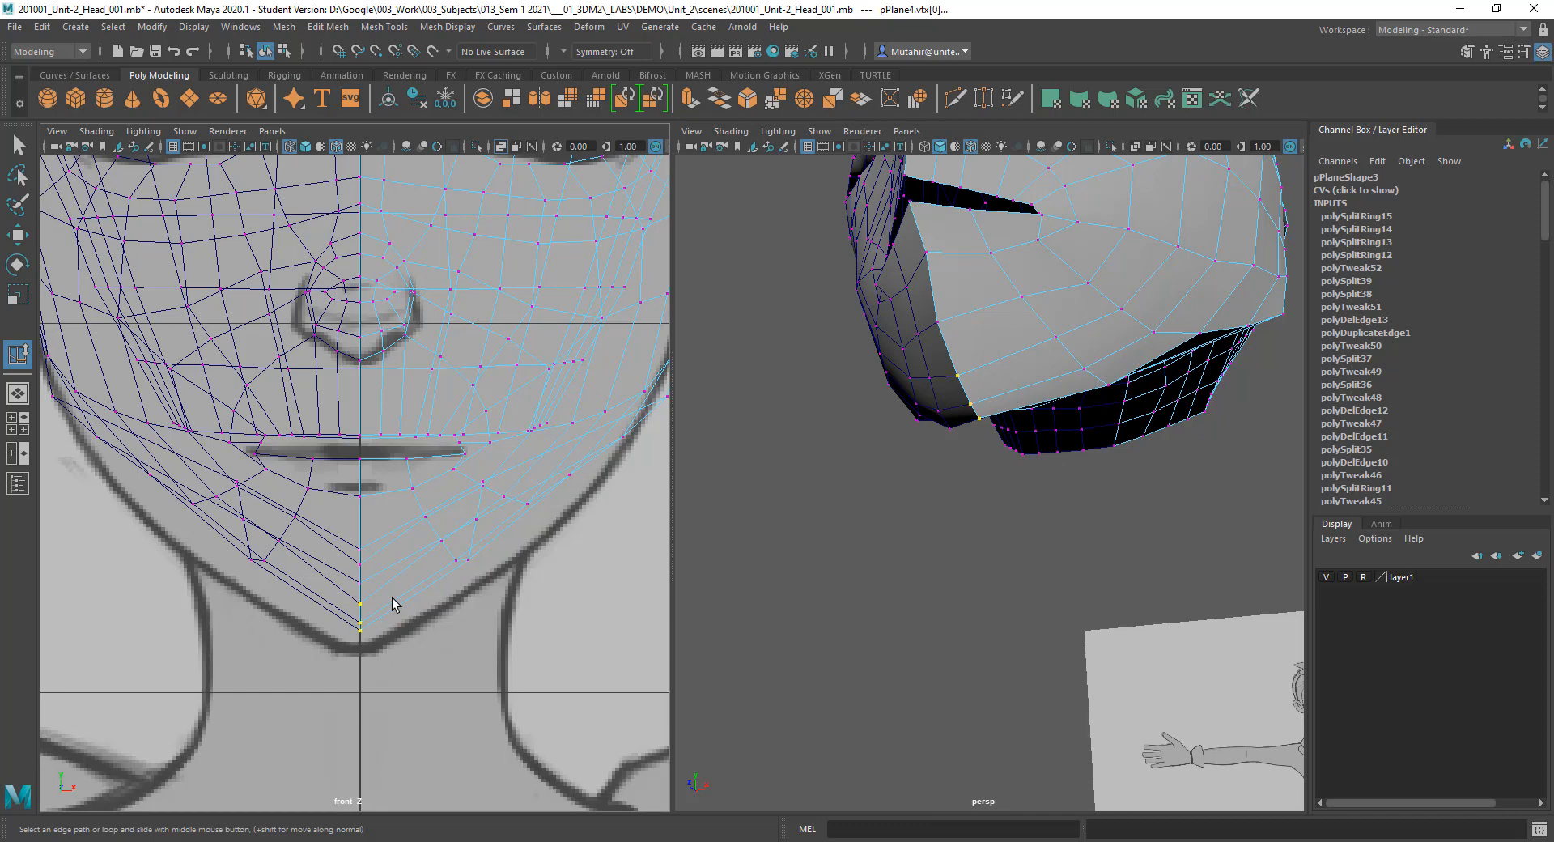
{"action": "key", "text": "w"}
{"action": "left_click_drag", "start_coordinate": [367, 548], "coordinate": [362, 571]}
{"action": "key", "text": "q"}
Step: Lower the pair of jaw-edge vertices beside the chin tip to the drawn jawline in the front view
{"action": "left_click_drag", "start_coordinate": [669, 658], "coordinate": [886, 704], "text": "alt"}
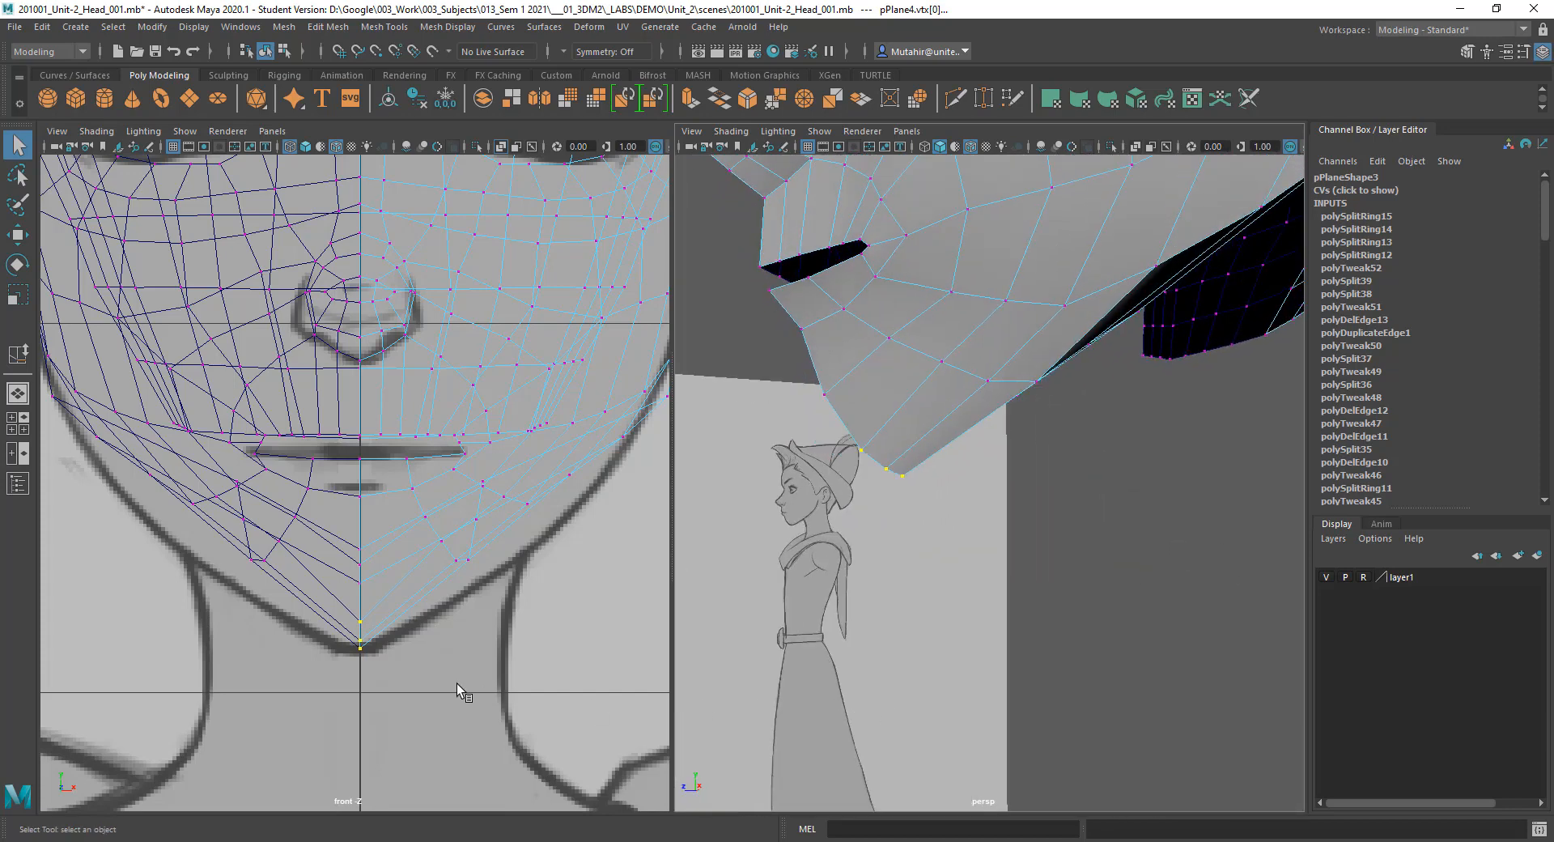
{"action": "key", "text": "q"}
{"action": "key", "text": "w"}
{"action": "left_click_drag", "start_coordinate": [479, 549], "coordinate": [464, 572]}
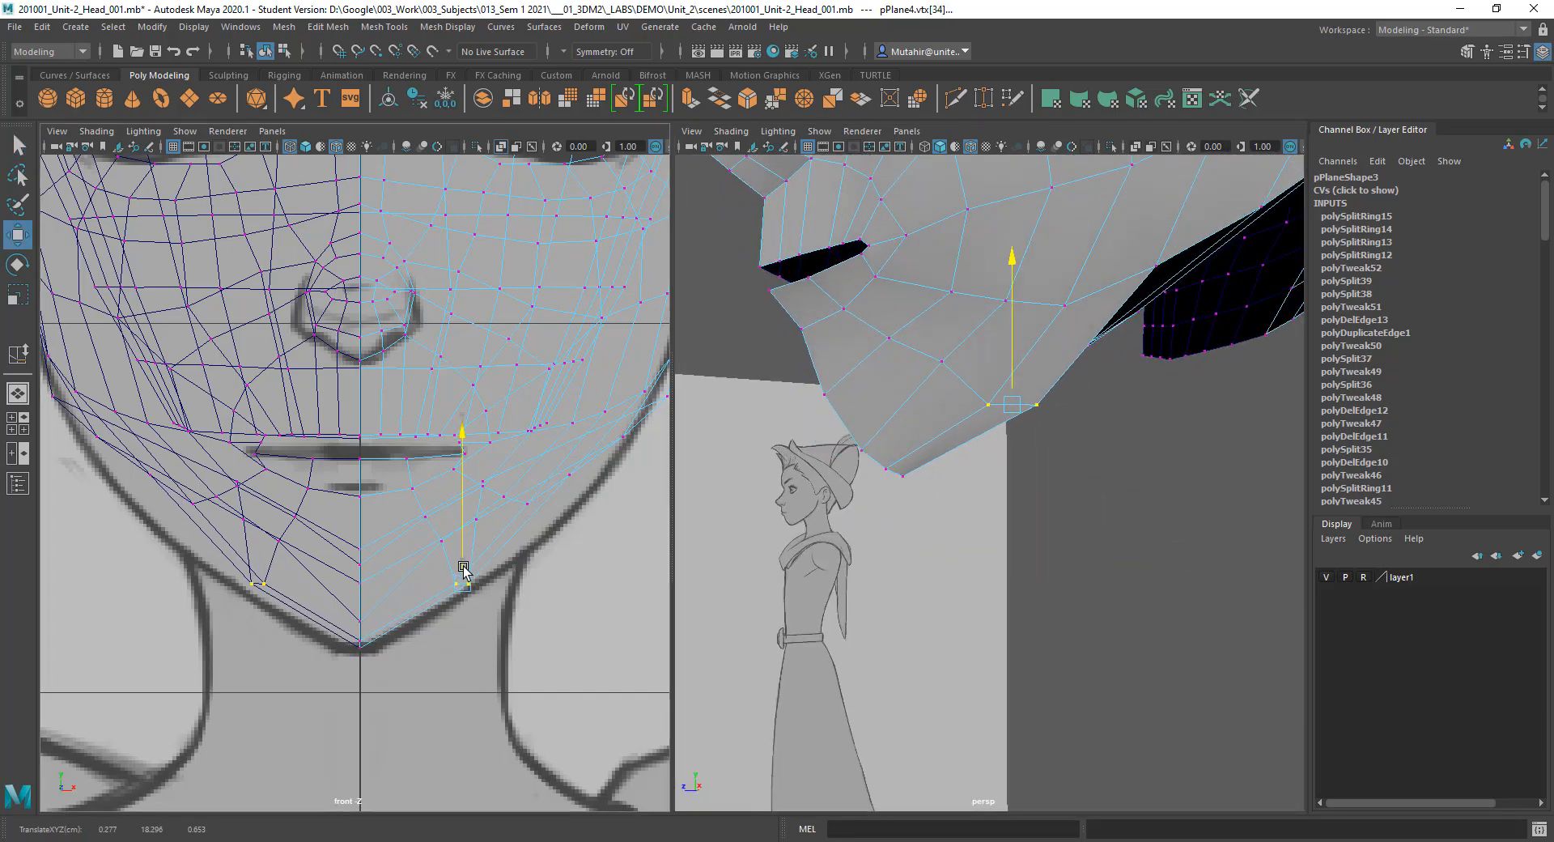
{"action": "key", "text": "q"}
Step: Lower the rear underside vertex beside the chin toward the drawn jawline in the front view
{"action": "left_click_drag", "start_coordinate": [843, 568], "coordinate": [1021, 484], "text": "alt"}
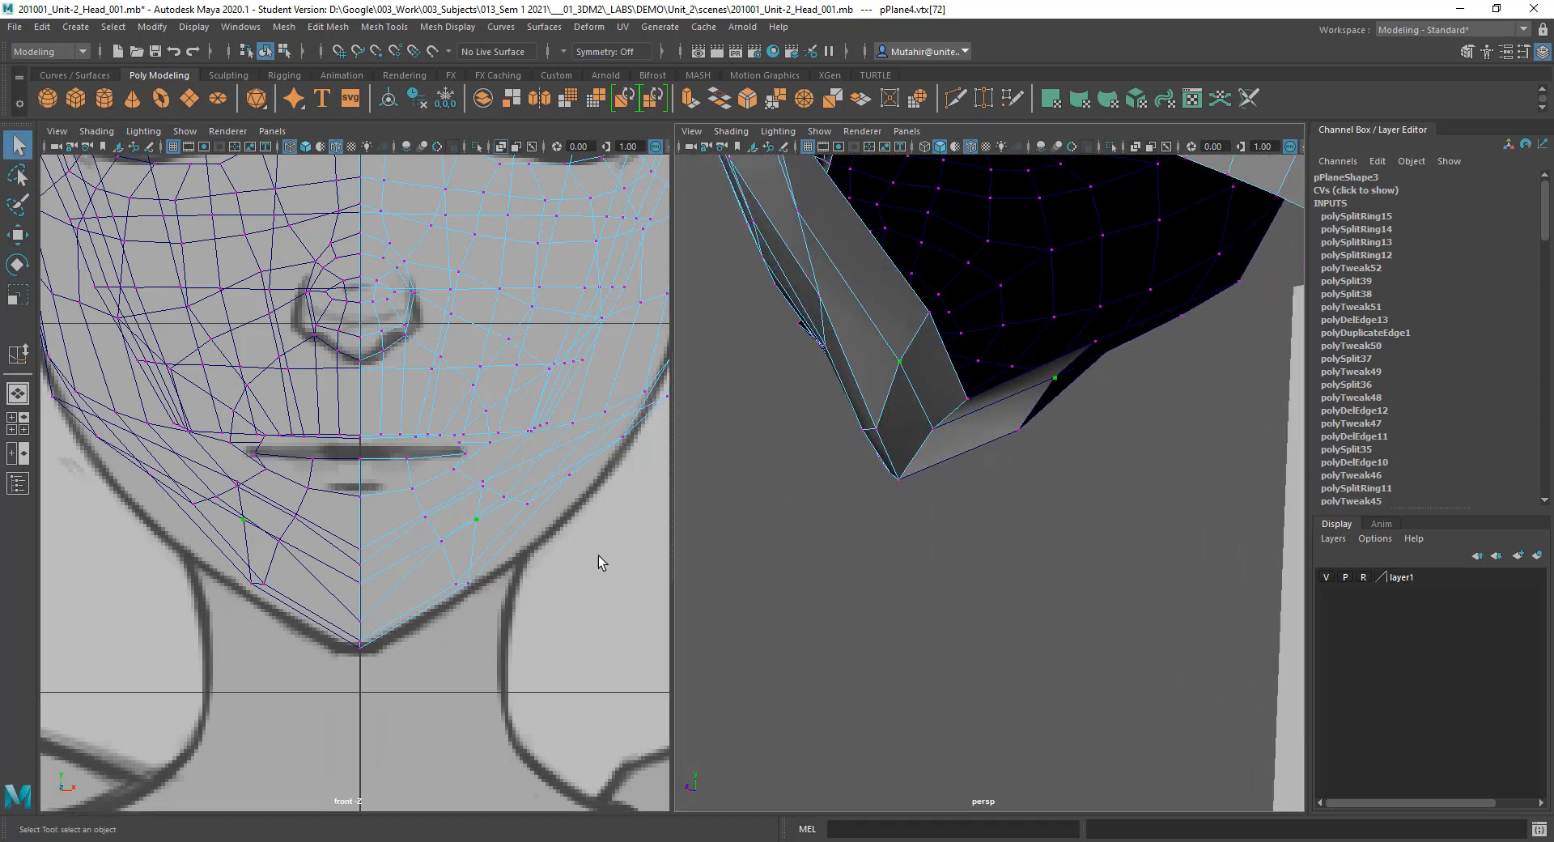
{"action": "key", "text": "w"}
{"action": "left_click_drag", "start_coordinate": [478, 450], "coordinate": [478, 487]}
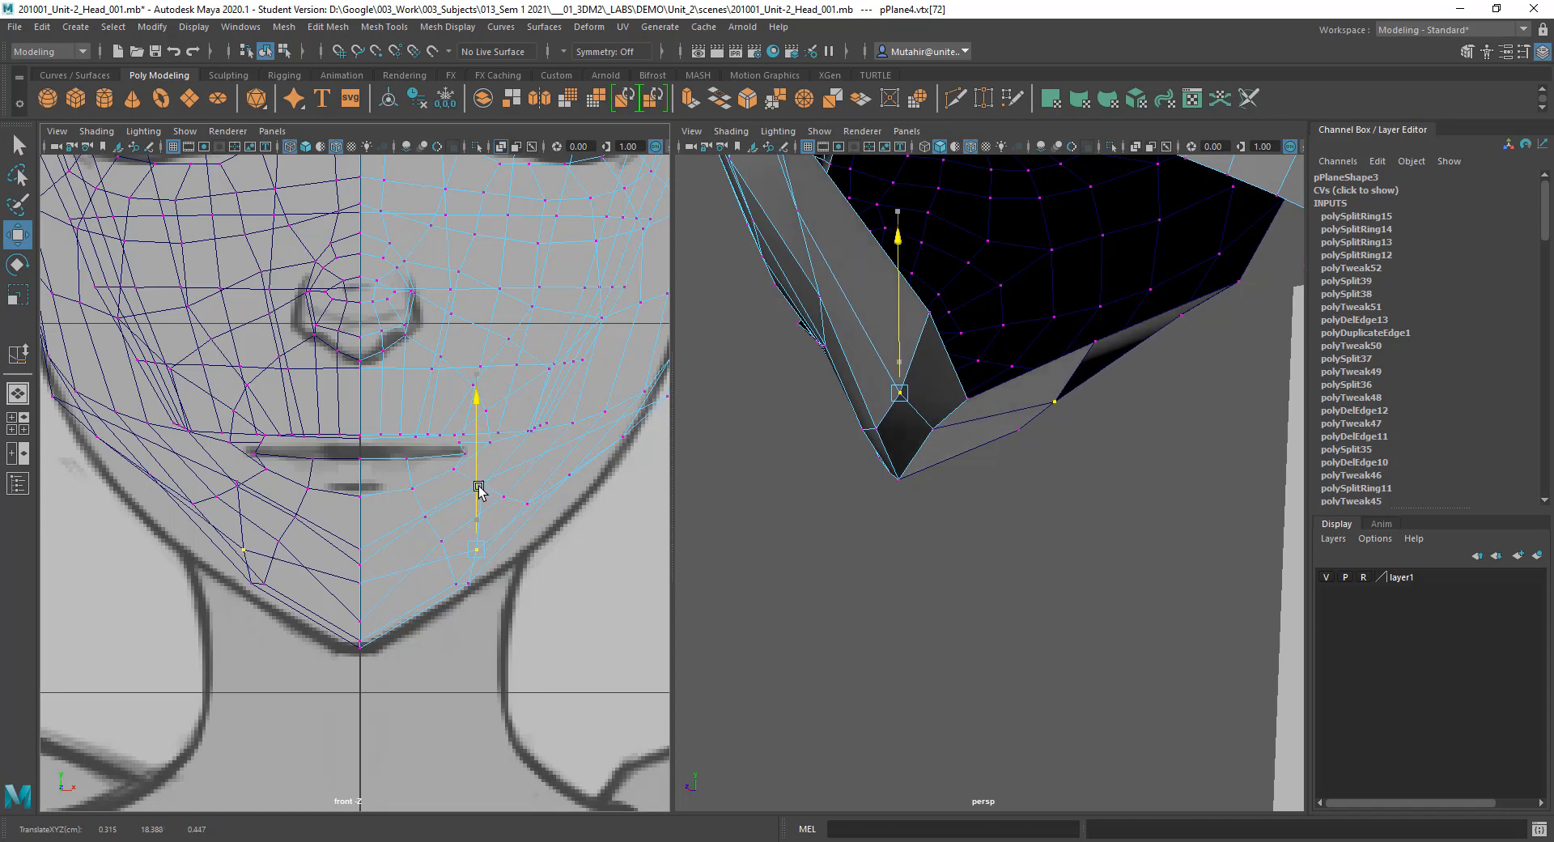
{"action": "key", "text": "q"}
Step: Lower the centre-line vertex on the underside of the chin to flatten the surface behind the chin tip
{"action": "left_click_drag", "start_coordinate": [784, 510], "coordinate": [937, 425], "text": "alt"}
{"action": "left_click", "coordinate": [935, 425]}
{"action": "key", "text": "w"}
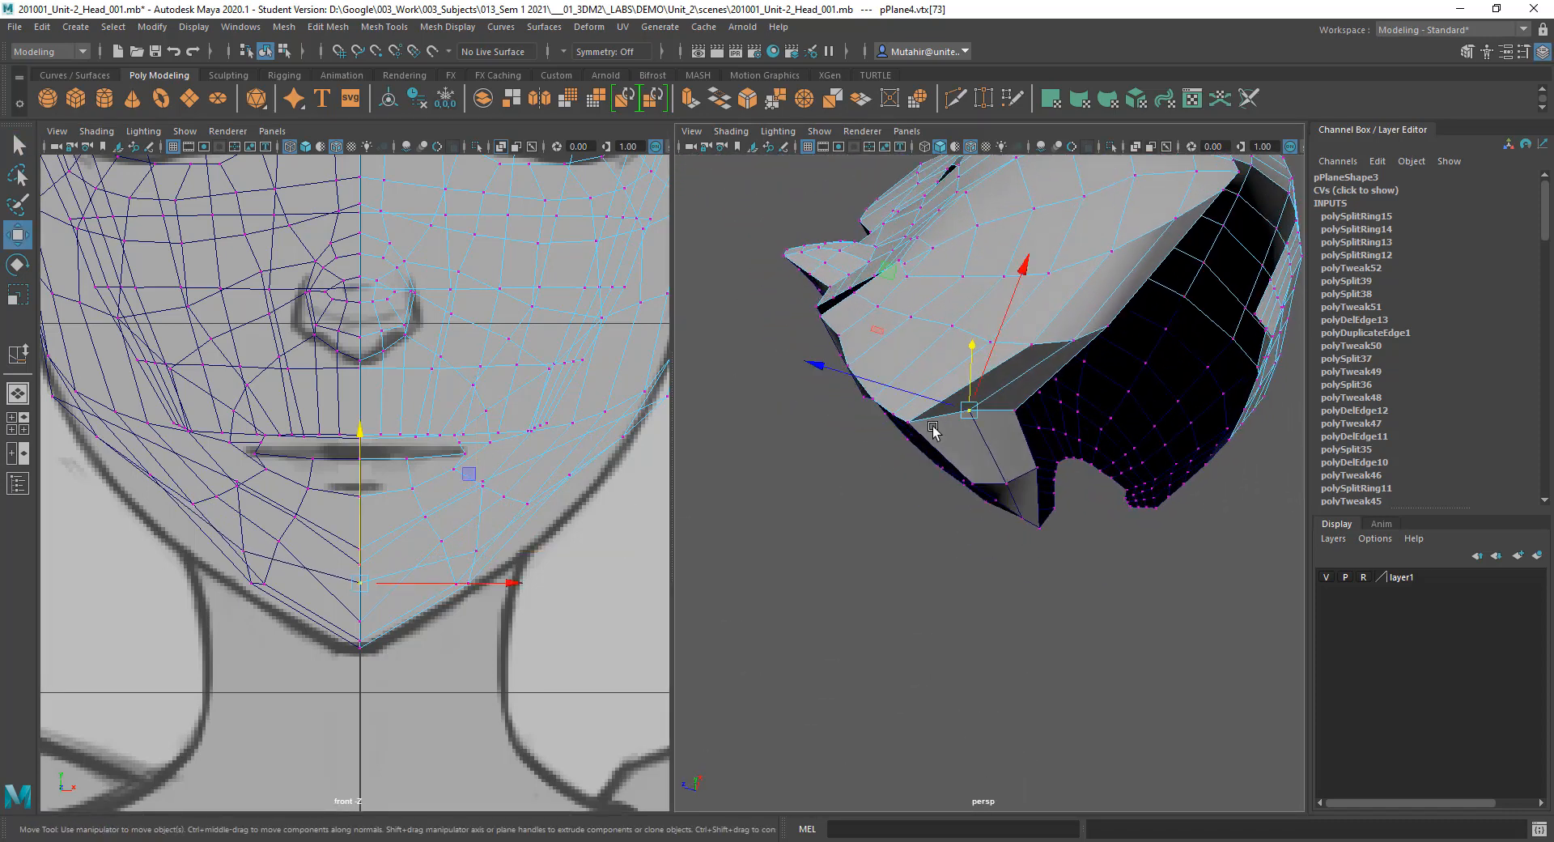
{"action": "left_click_drag", "start_coordinate": [360, 491], "coordinate": [354, 521]}
{"action": "key", "text": "q"}
Step: Lower the vertex on the outer jaw edge slightly to smooth the jaw's lower contour
{"action": "left_click_drag", "start_coordinate": [993, 479], "coordinate": [1044, 493], "text": "alt"}
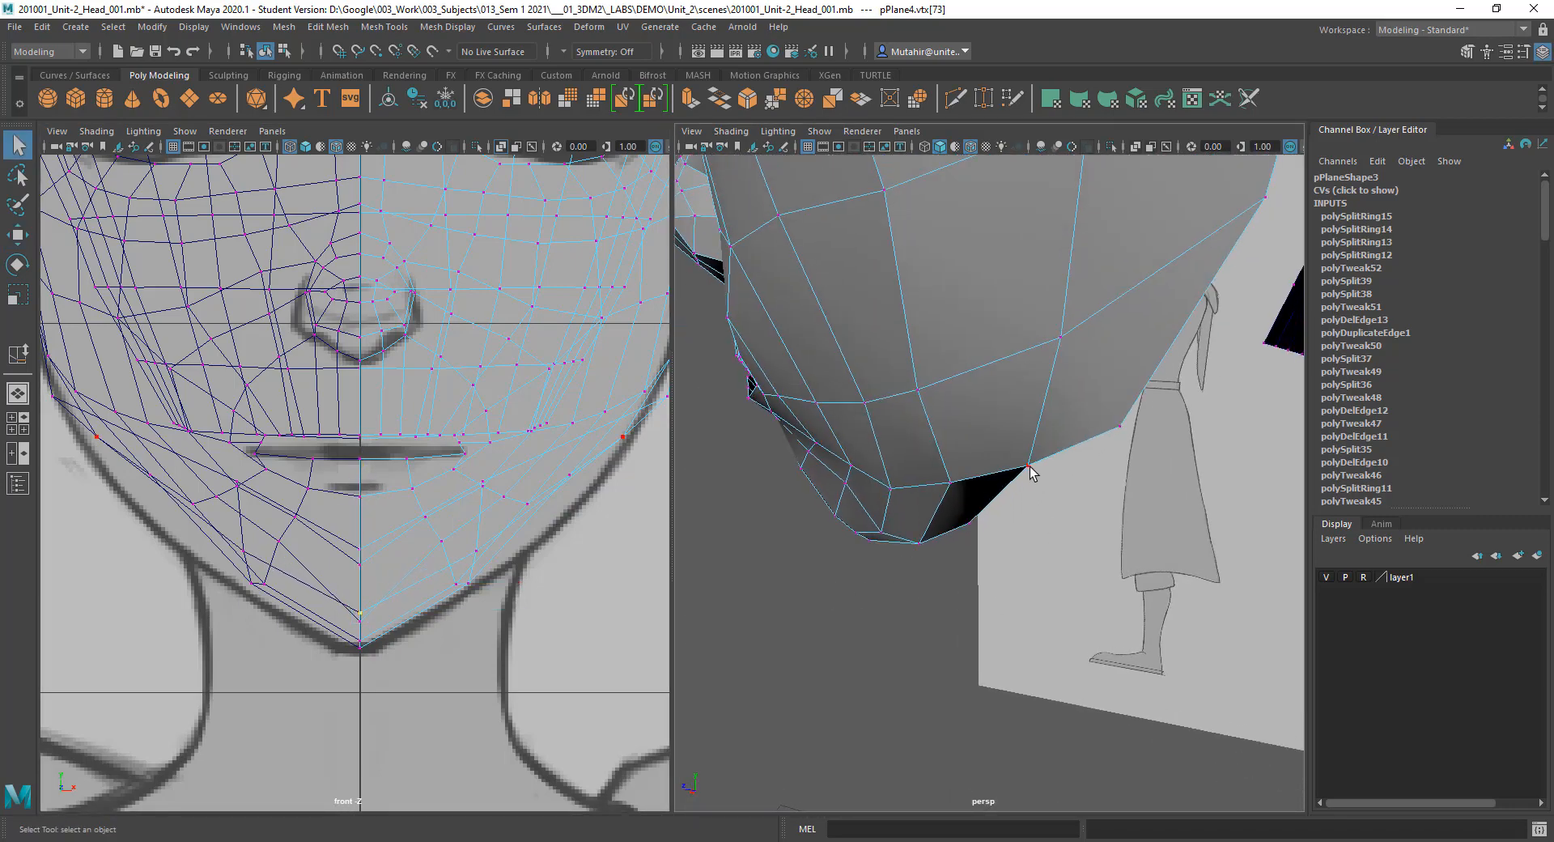
{"action": "left_click", "coordinate": [625, 437]}
{"action": "key", "text": "w"}
{"action": "left_click_drag", "start_coordinate": [617, 398], "coordinate": [618, 415]}
{"action": "key", "text": "q"}
Step: Lower the rearmost centre-line vertex under the chin and adjust its depth
{"action": "left_click_drag", "start_coordinate": [1040, 532], "coordinate": [936, 471], "text": "alt"}
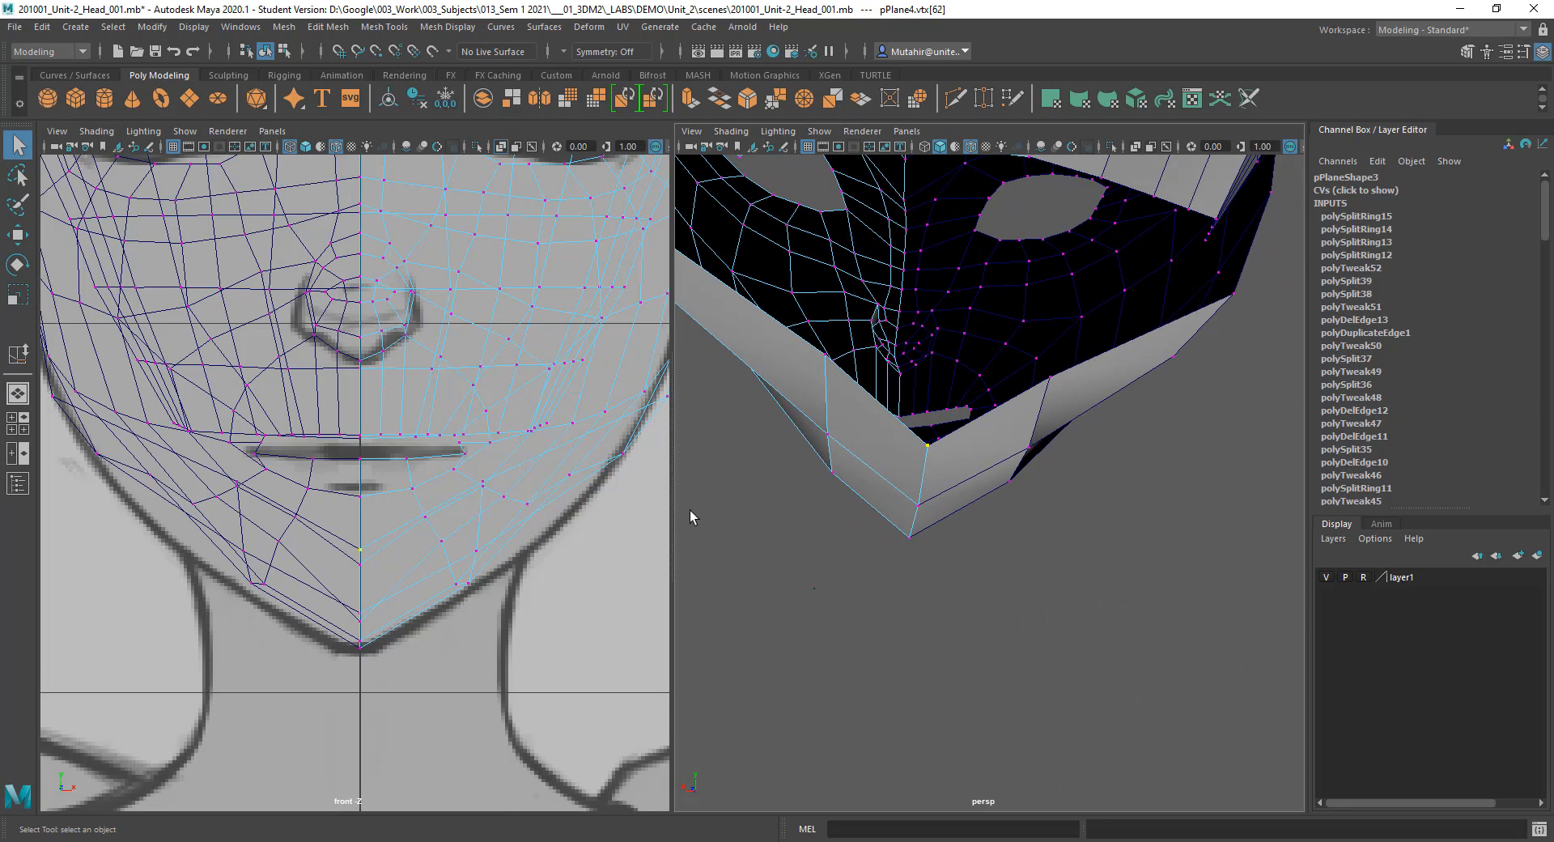
{"action": "left_click_drag", "start_coordinate": [690, 516], "coordinate": [1030, 494], "text": "alt"}
{"action": "key", "text": "w"}
{"action": "key", "text": "q"}
{"action": "key", "text": "w"}
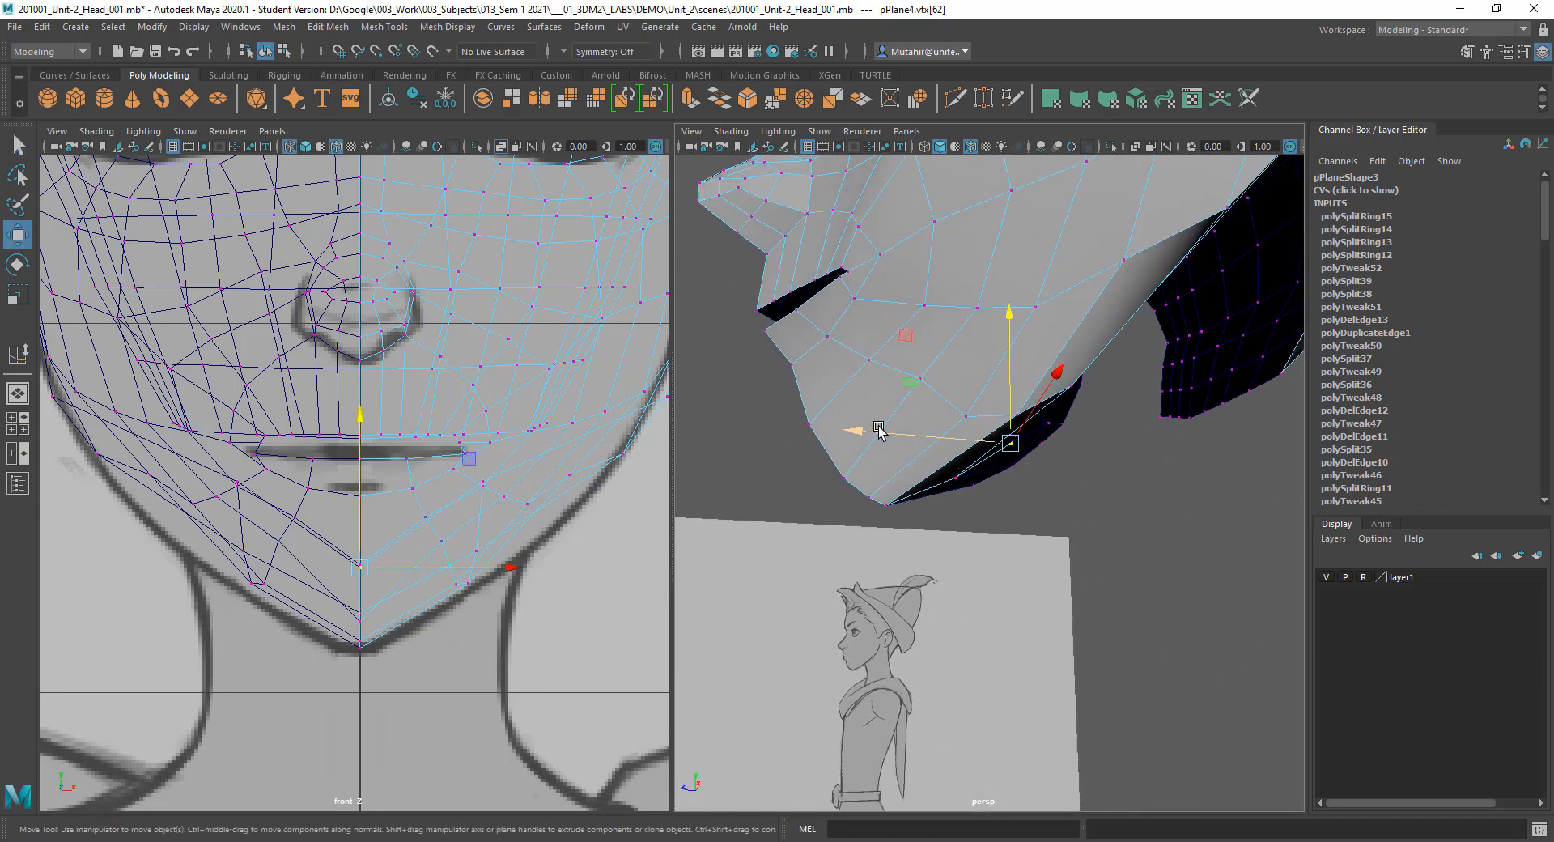
{"action": "left_click_drag", "start_coordinate": [878, 430], "coordinate": [1152, 437]}
Step: Lower the vertex on the front of the chin beside the centre line slightly and fine-tune the neighbouring chin vertices
{"action": "key", "text": "w"}
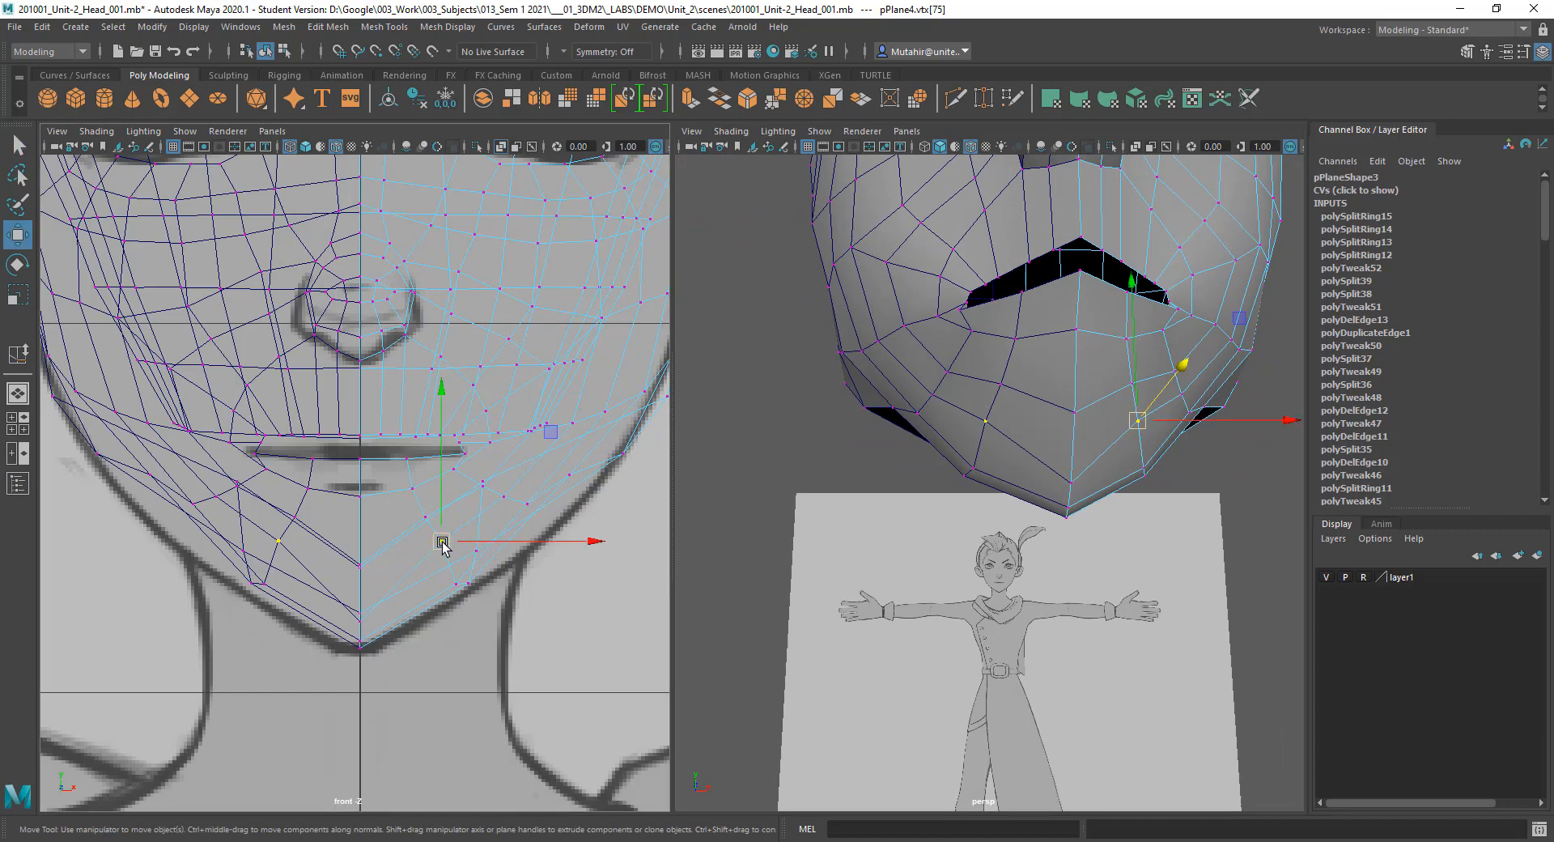
{"action": "left_click_drag", "start_coordinate": [440, 539], "coordinate": [441, 557]}
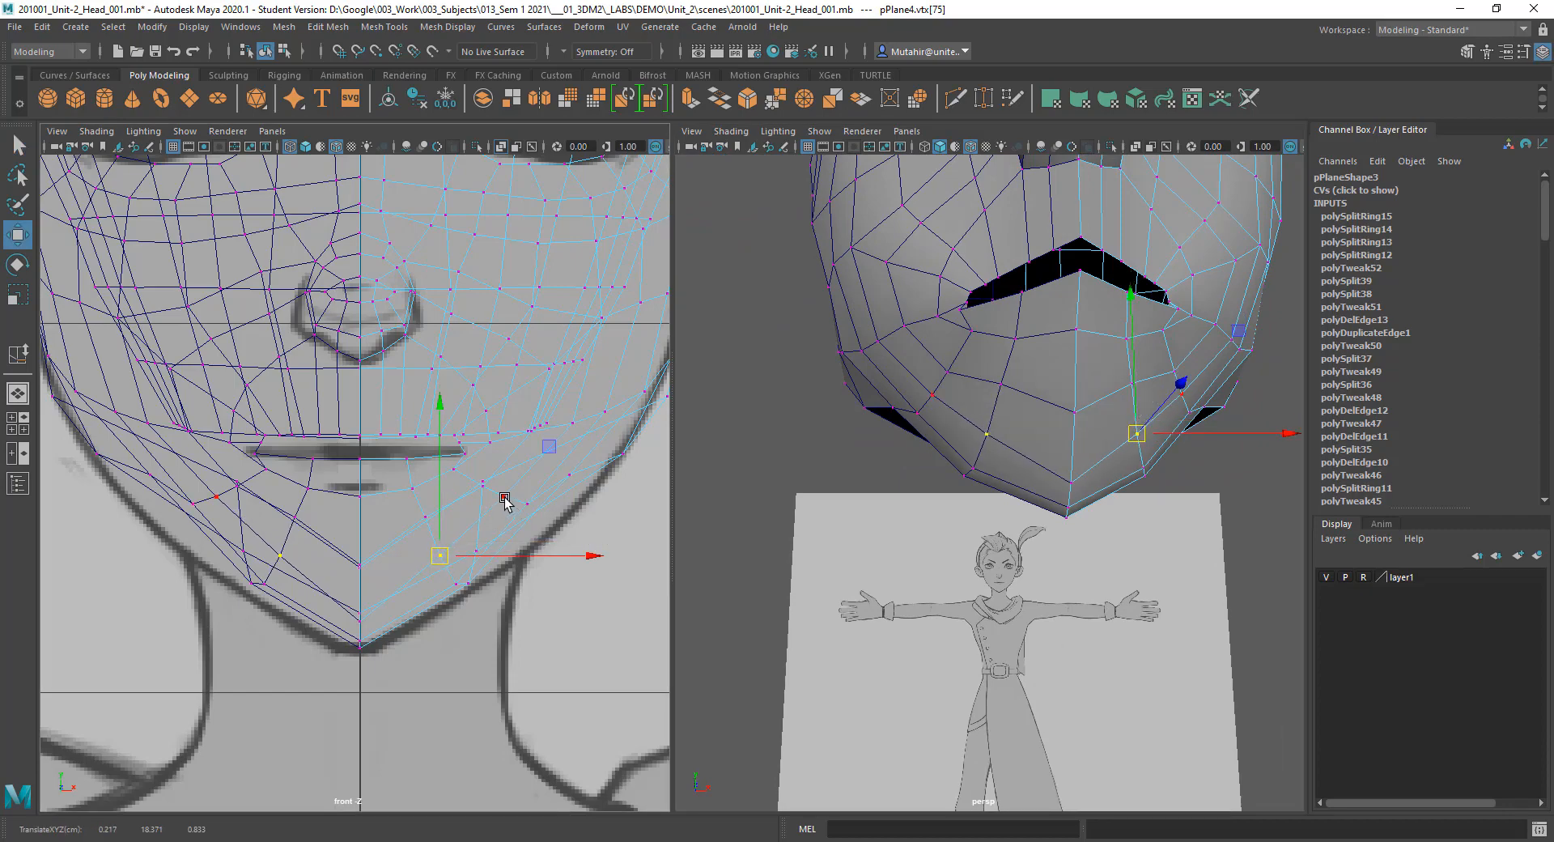
{"action": "left_click_drag", "start_coordinate": [809, 522], "coordinate": [1027, 544], "text": "alt"}
{"action": "left_click_drag", "start_coordinate": [1200, 515], "coordinate": [799, 502]}
{"action": "key", "text": "q"}
{"action": "left_click", "coordinate": [1059, 487]}
{"action": "key", "text": "w"}
{"action": "key", "text": "q"}
Step: In the side view, lower the vertex below the mouth corner to even the spacing of the chin rows
{"action": "left_click_drag", "start_coordinate": [963, 476], "coordinate": [909, 468], "text": "alt"}
{"action": "key", "text": "space"}
{"action": "left_click_drag", "start_coordinate": [909, 466], "coordinate": [942, 466]}
{"action": "middle_click_drag", "start_coordinate": [942, 467], "coordinate": [1133, 453], "text": "alt"}
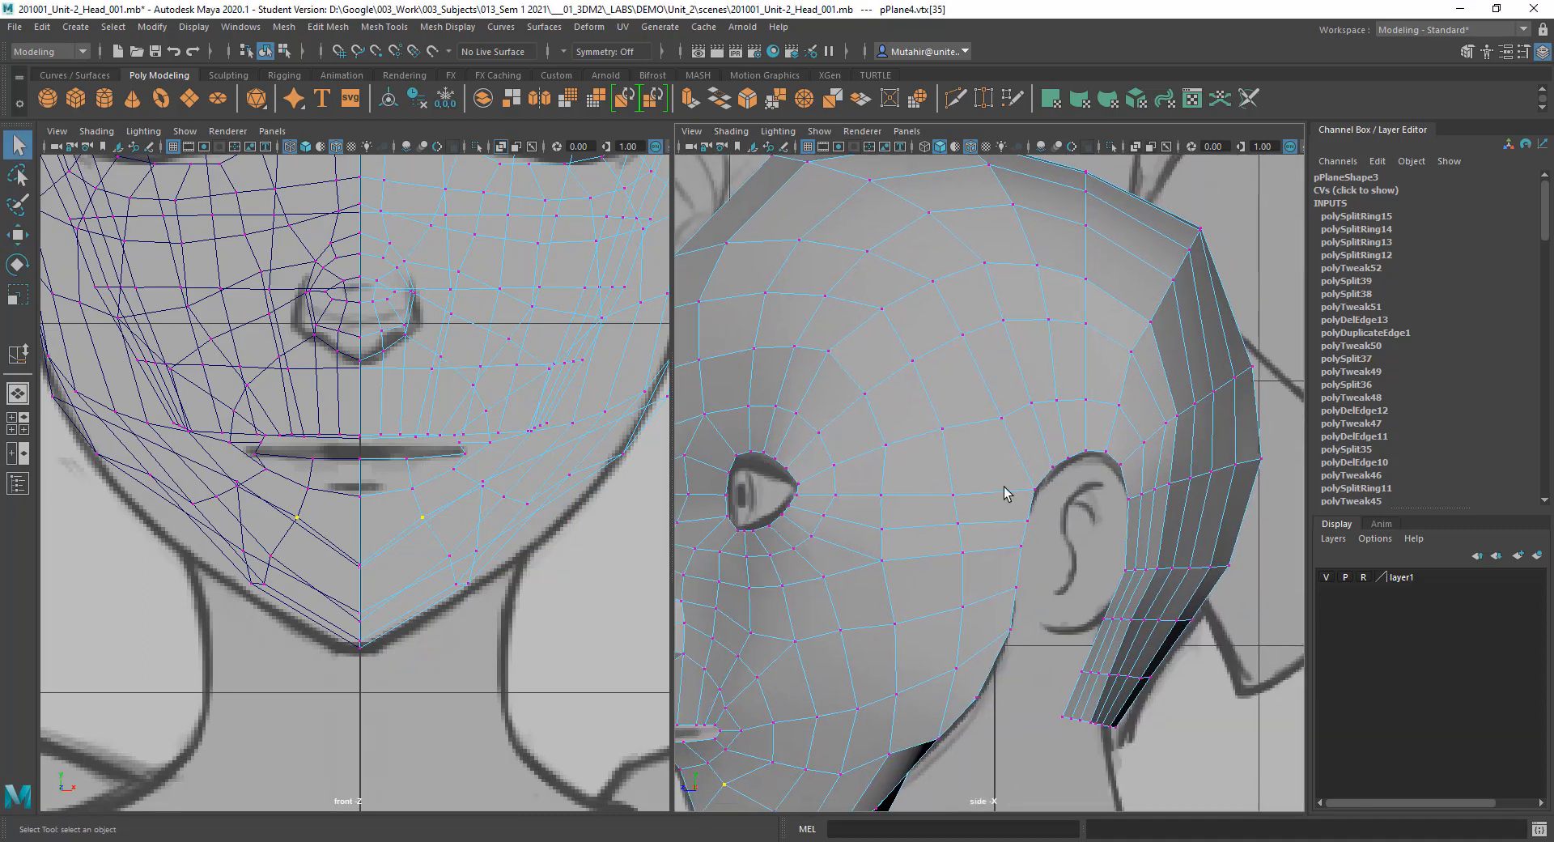
{"action": "middle_click_drag", "start_coordinate": [880, 496], "coordinate": [1034, 351], "text": "alt"}
{"action": "middle_click_drag", "start_coordinate": [877, 617], "coordinate": [942, 460], "text": "alt"}
{"action": "right_click_drag", "start_coordinate": [942, 460], "coordinate": [1048, 600], "text": "alt"}
{"action": "middle_click_drag", "start_coordinate": [1048, 599], "coordinate": [1050, 653], "text": "alt"}
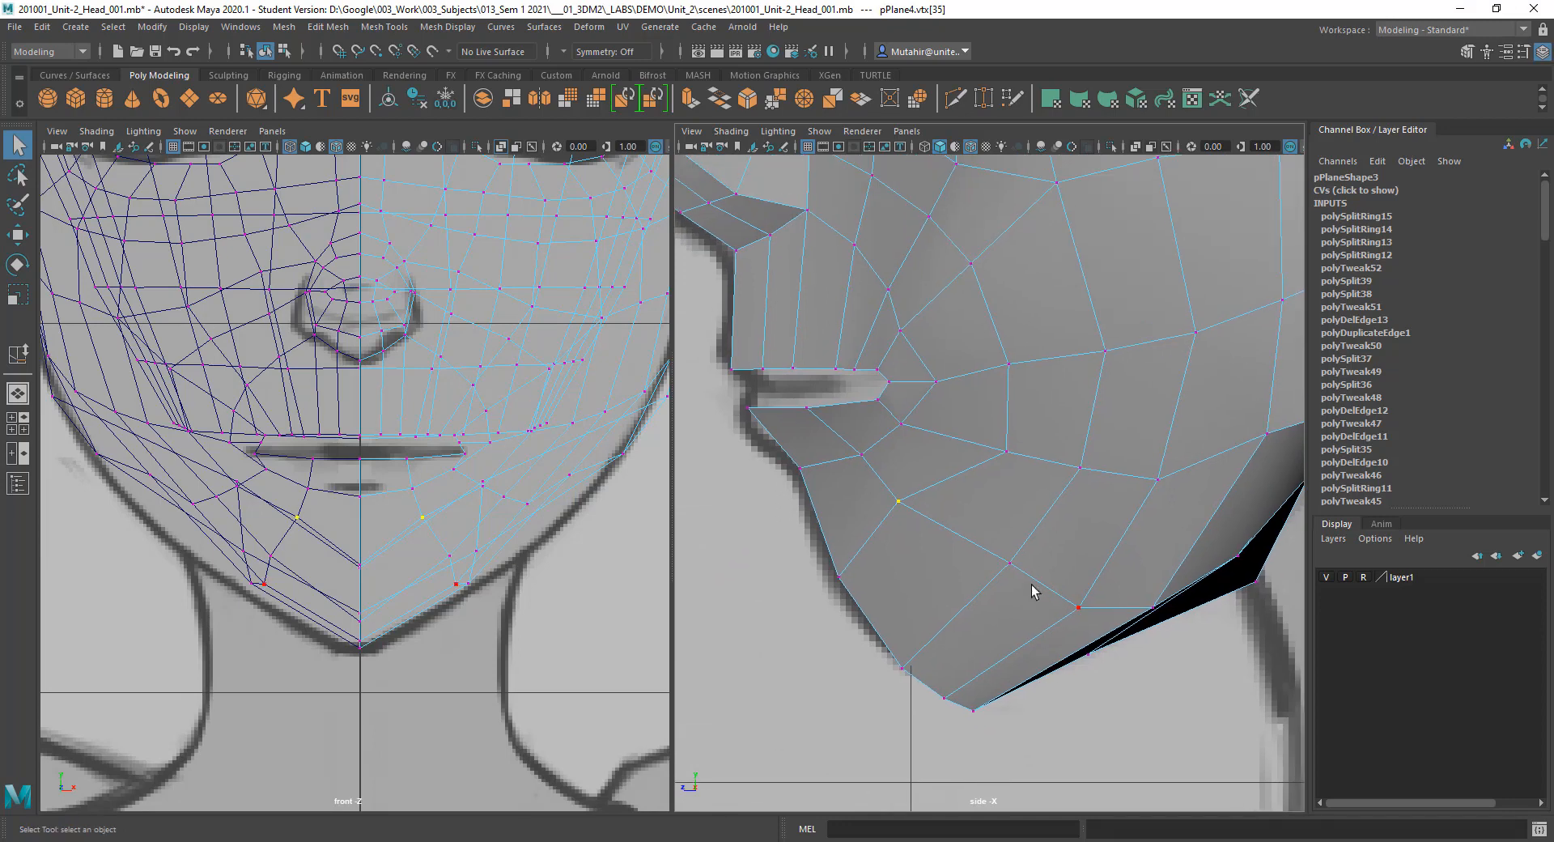
{"action": "key", "text": "w"}
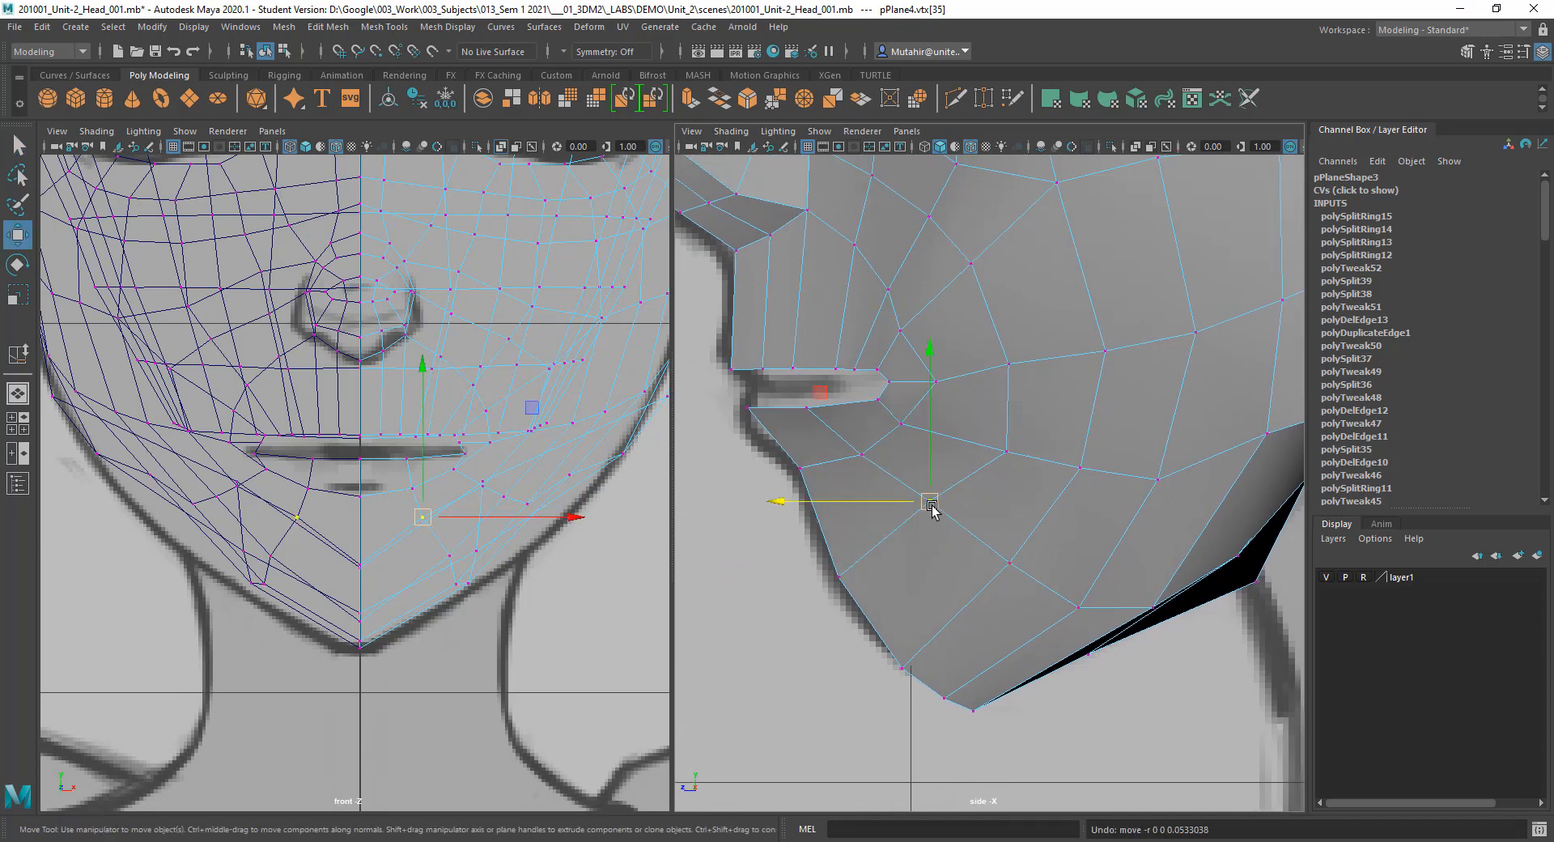
{"action": "left_click_drag", "start_coordinate": [927, 504], "coordinate": [902, 541]}
Step: Move the mid-chin vertex down and forward, and nudge the vertex under the lower lip slightly forward
{"action": "key", "text": "q"}
{"action": "left_click", "coordinate": [1007, 561]}
{"action": "key", "text": "w"}
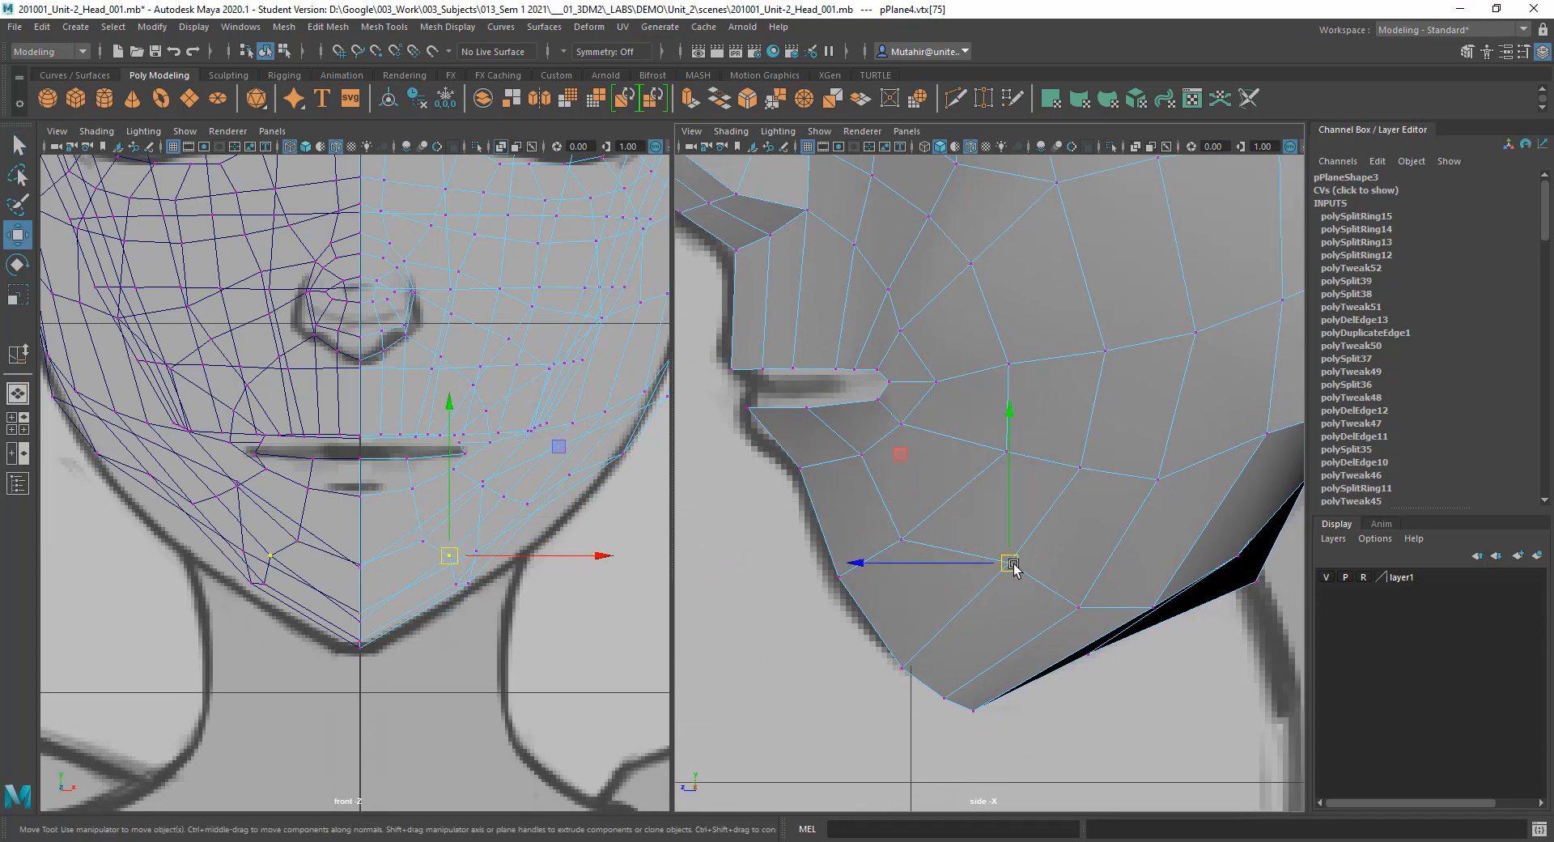
{"action": "left_click_drag", "start_coordinate": [1012, 568], "coordinate": [971, 597]}
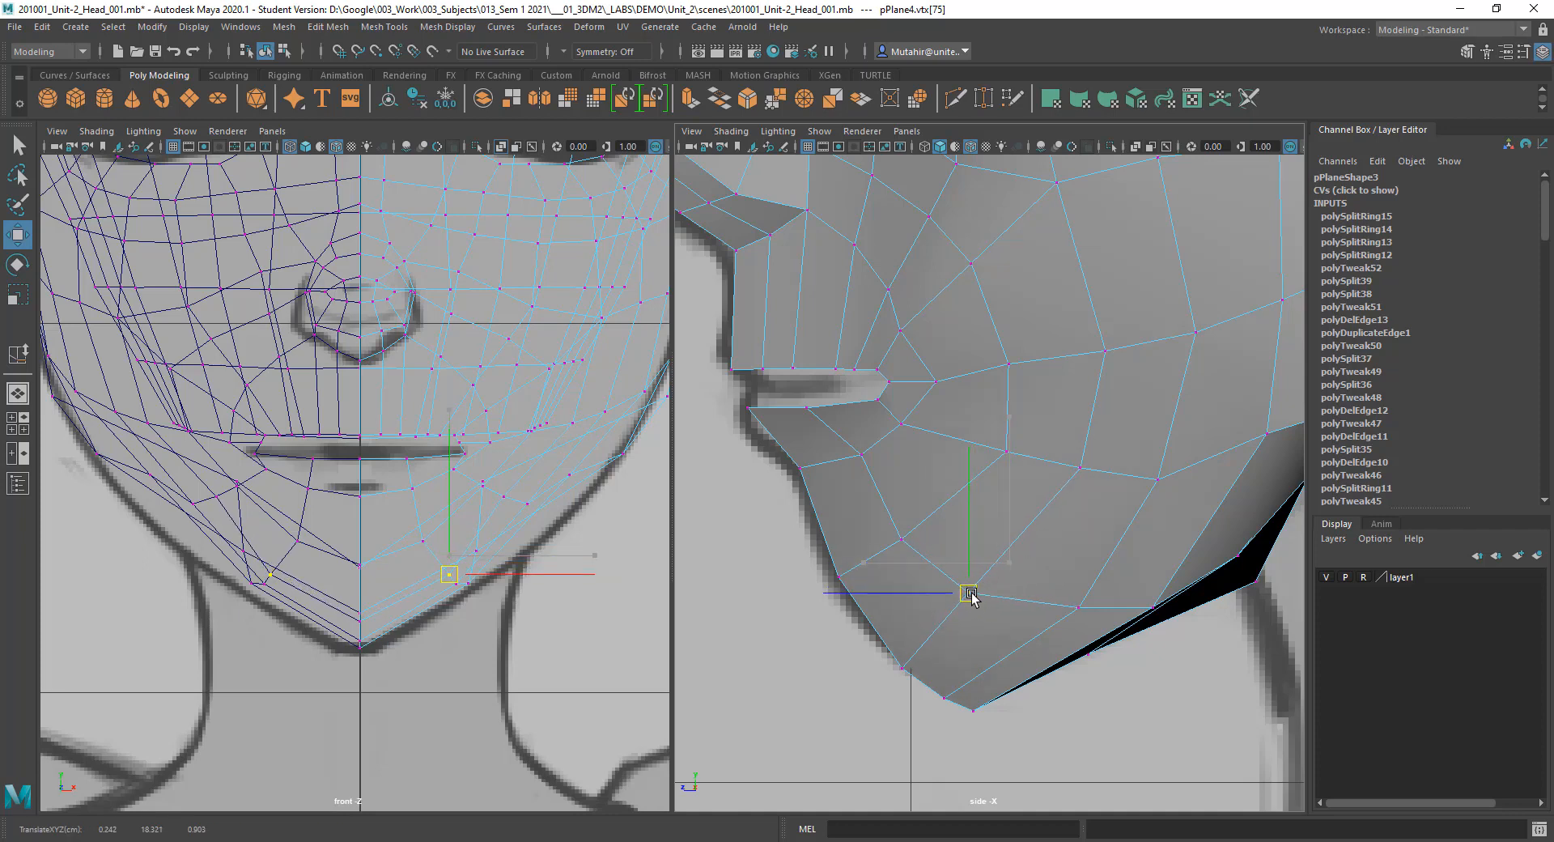
{"action": "key", "text": "q"}
{"action": "left_click", "coordinate": [862, 458]}
{"action": "key", "text": "w"}
{"action": "left_click_drag", "start_coordinate": [862, 457], "coordinate": [857, 463]}
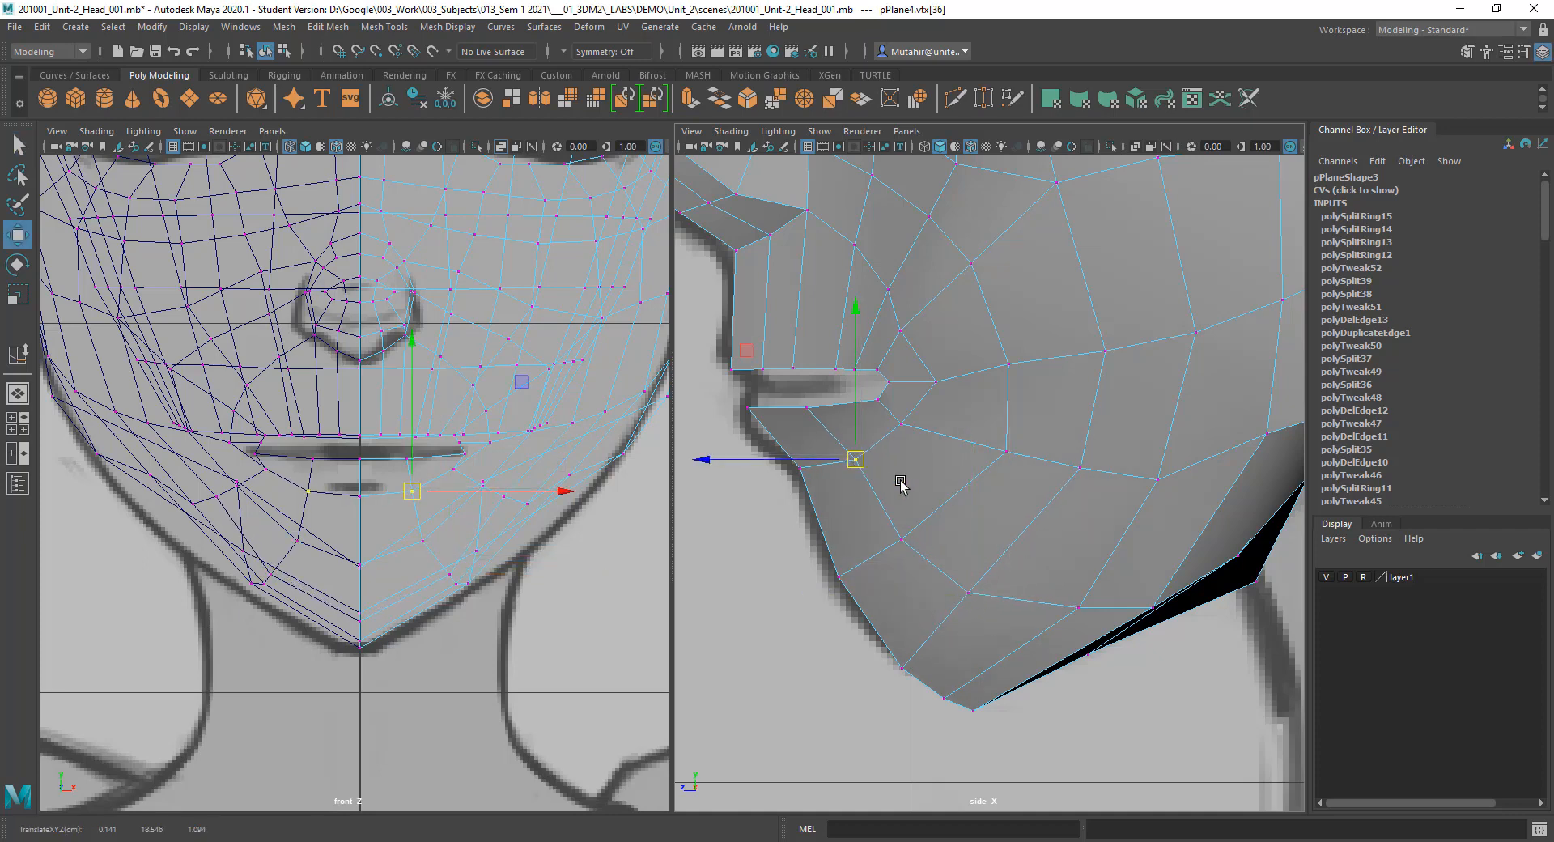
Step: Move the centre-line vertex on the front of the chin forward and up toward the drawing's profile
{"action": "key", "text": "q"}
{"action": "left_click", "coordinate": [1078, 610]}
{"action": "key", "text": "w"}
{"action": "key", "text": "q"}
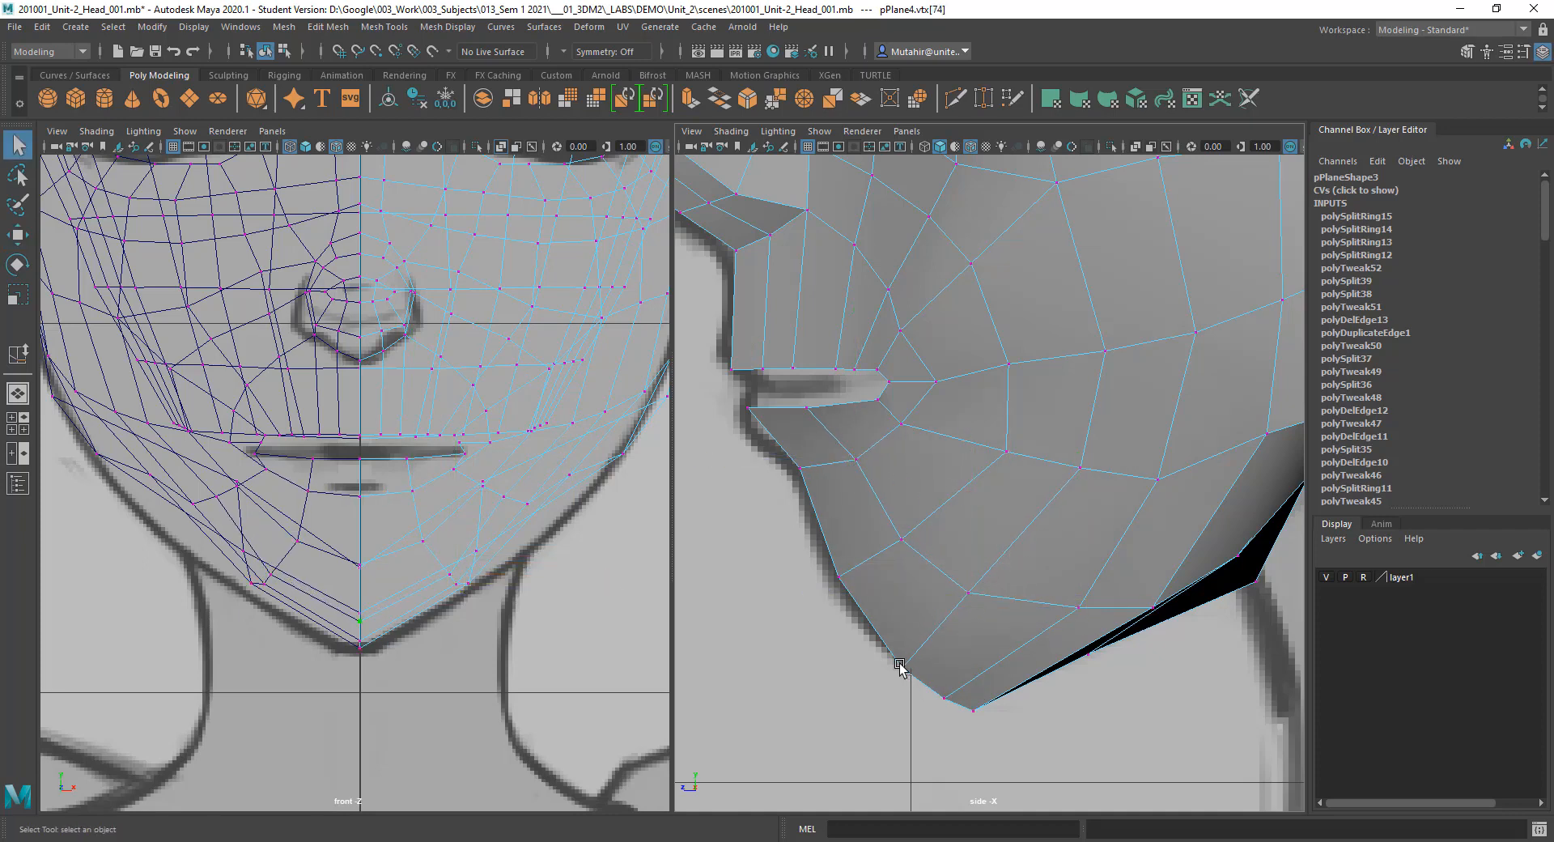
{"action": "left_click", "coordinate": [899, 665]}
{"action": "key", "text": "w"}
{"action": "left_click_drag", "start_coordinate": [900, 665], "coordinate": [882, 652]}
{"action": "key", "text": "q"}
Step: Move the jaw vertex below and behind the mouth corner outward in the front view, and lower it in the side view
{"action": "middle_click_drag", "start_coordinate": [1030, 617], "coordinate": [1003, 642], "text": "alt"}
{"action": "middle_click_drag", "start_coordinate": [1083, 578], "coordinate": [1062, 612], "text": "alt"}
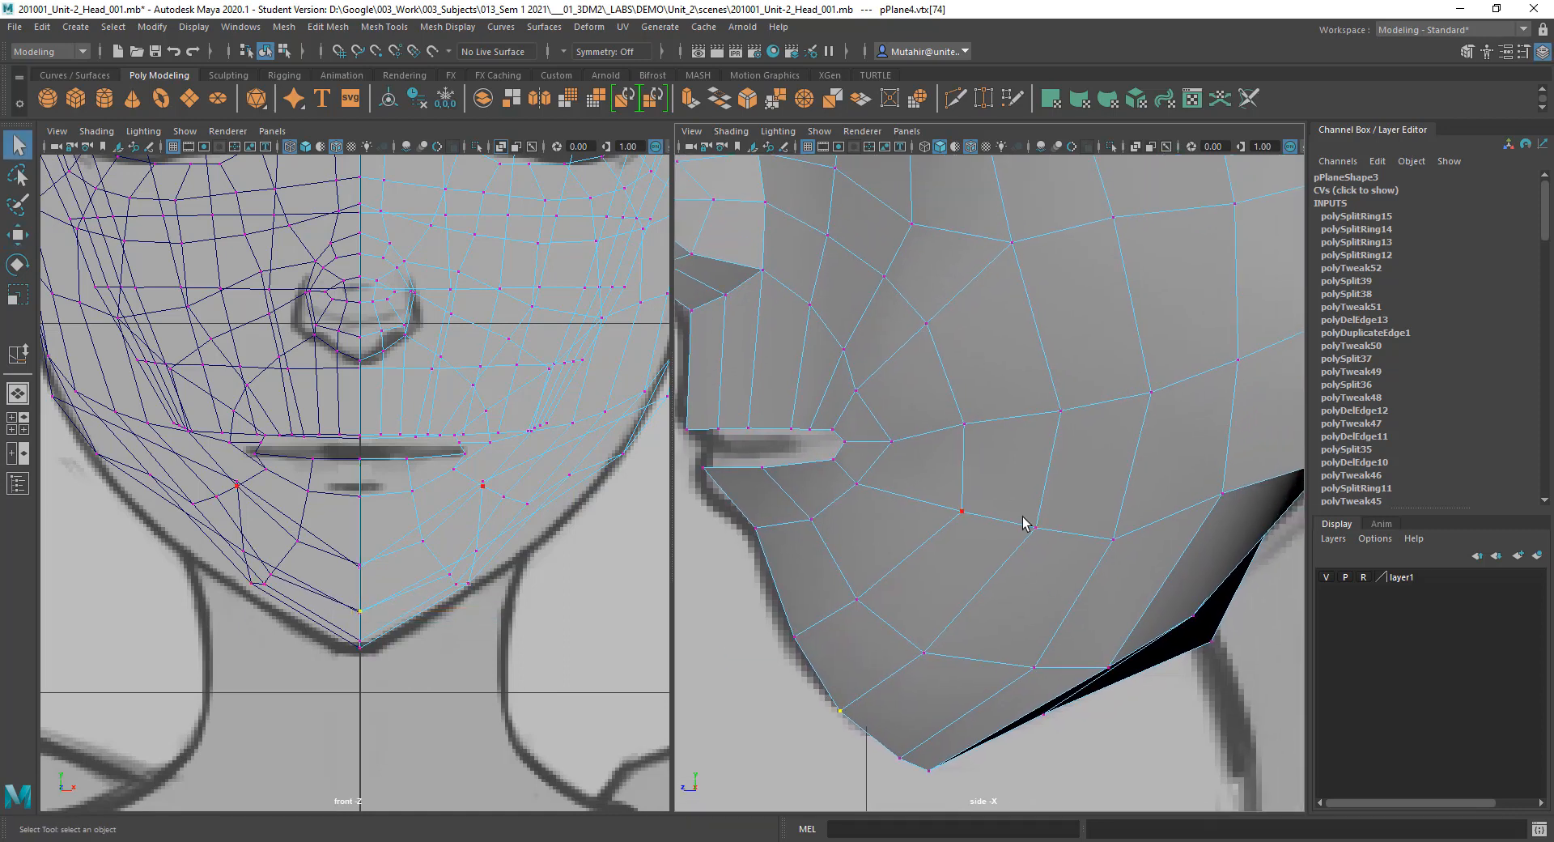
{"action": "mouse_move", "coordinate": [1022, 526]}
{"action": "middle_mouse_down", "text": "alt"}
{"action": "mouse_move", "coordinate": [986, 576]}
{"action": "mouse_move", "coordinate": [1022, 580]}
{"action": "middle_mouse_up", "text": "alt"}
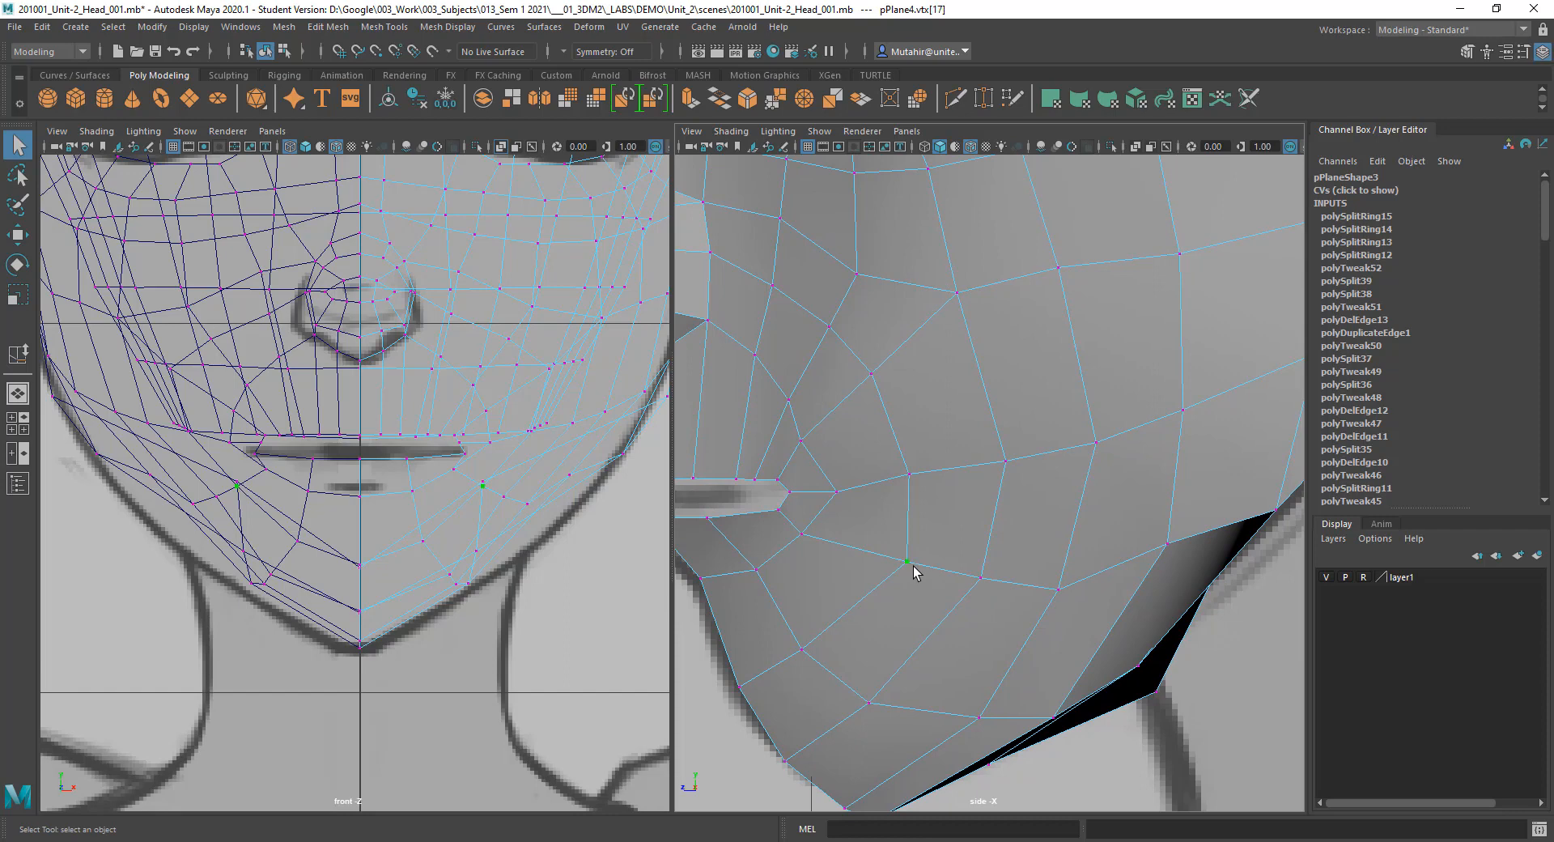
{"action": "key", "text": "w"}
{"action": "left_click_drag", "start_coordinate": [636, 489], "coordinate": [644, 491]}
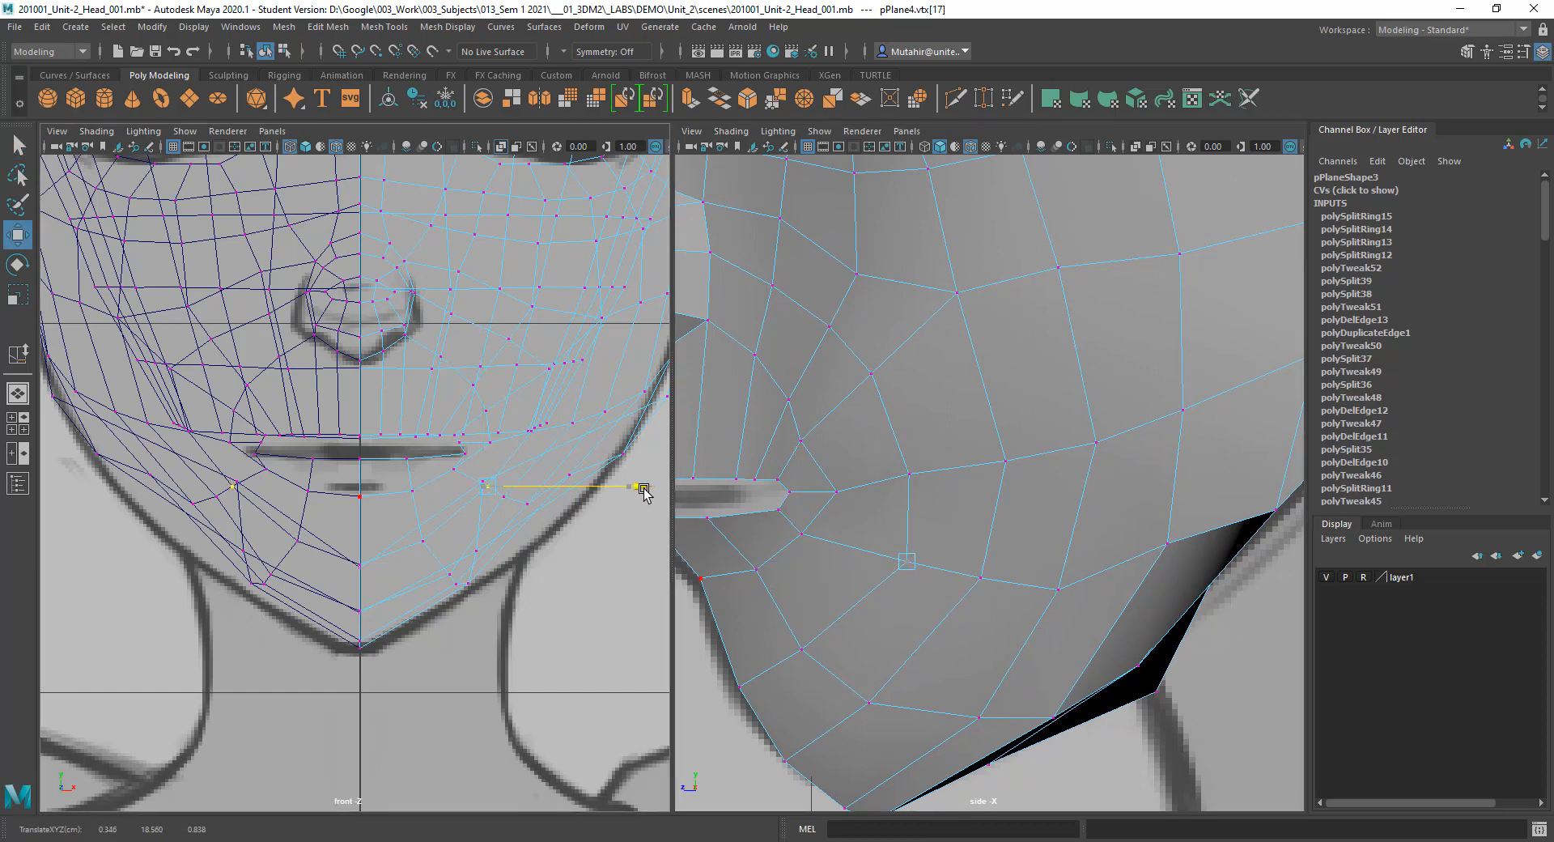
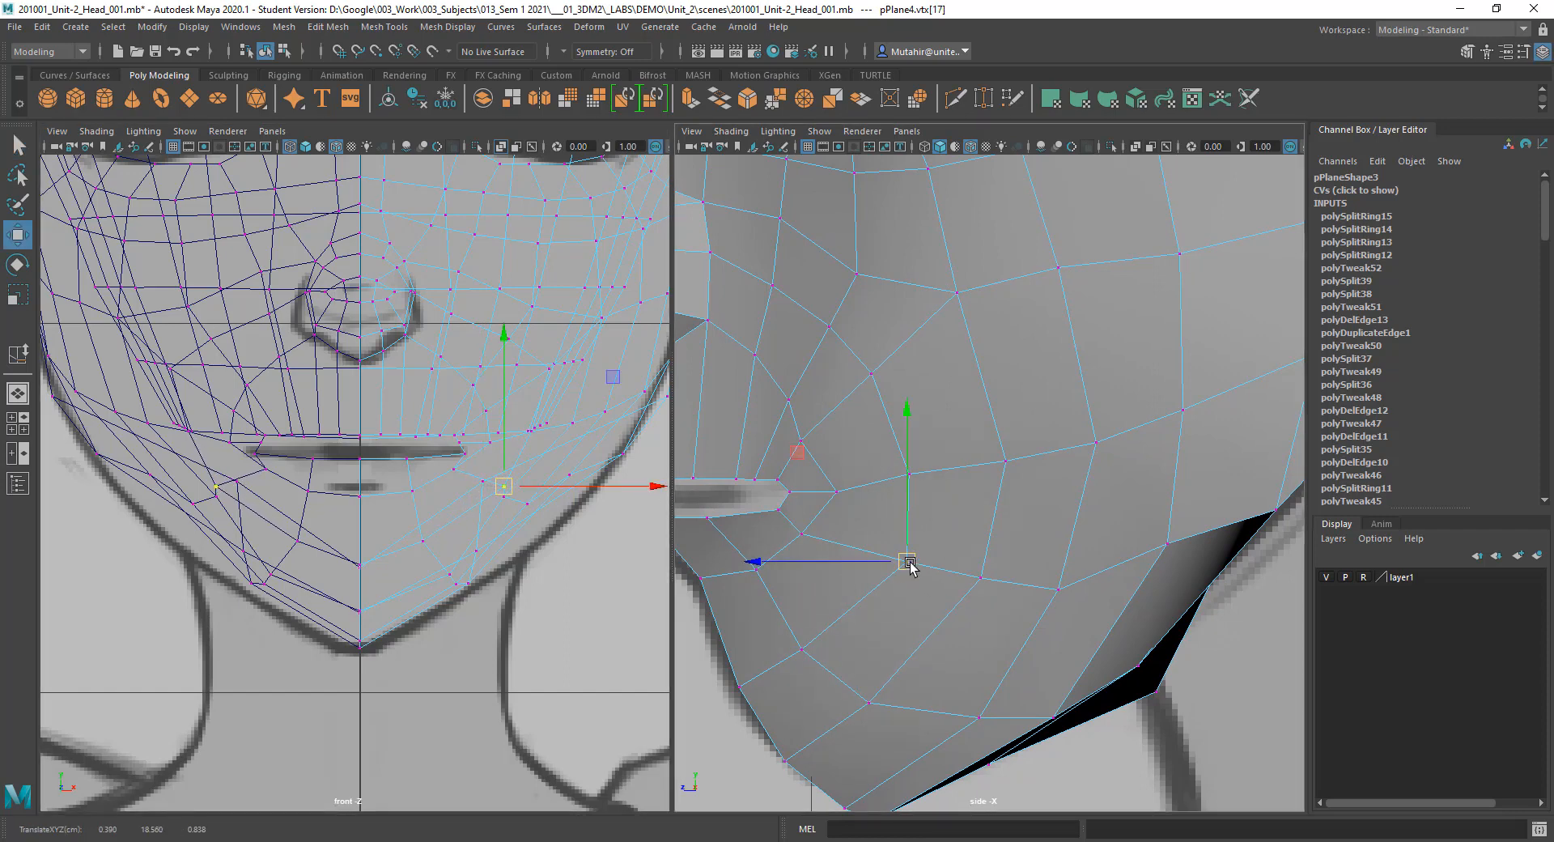
{"action": "left_click_drag", "start_coordinate": [905, 562], "coordinate": [1060, 609]}
Step: Lower the remaining vertices of the same row back to the jaw edge to form a smooth curve
{"action": "key", "text": "q"}
{"action": "key", "text": "w"}
{"action": "key", "text": "q"}
{"action": "left_click", "coordinate": [1058, 591]}
{"action": "key", "text": "w"}
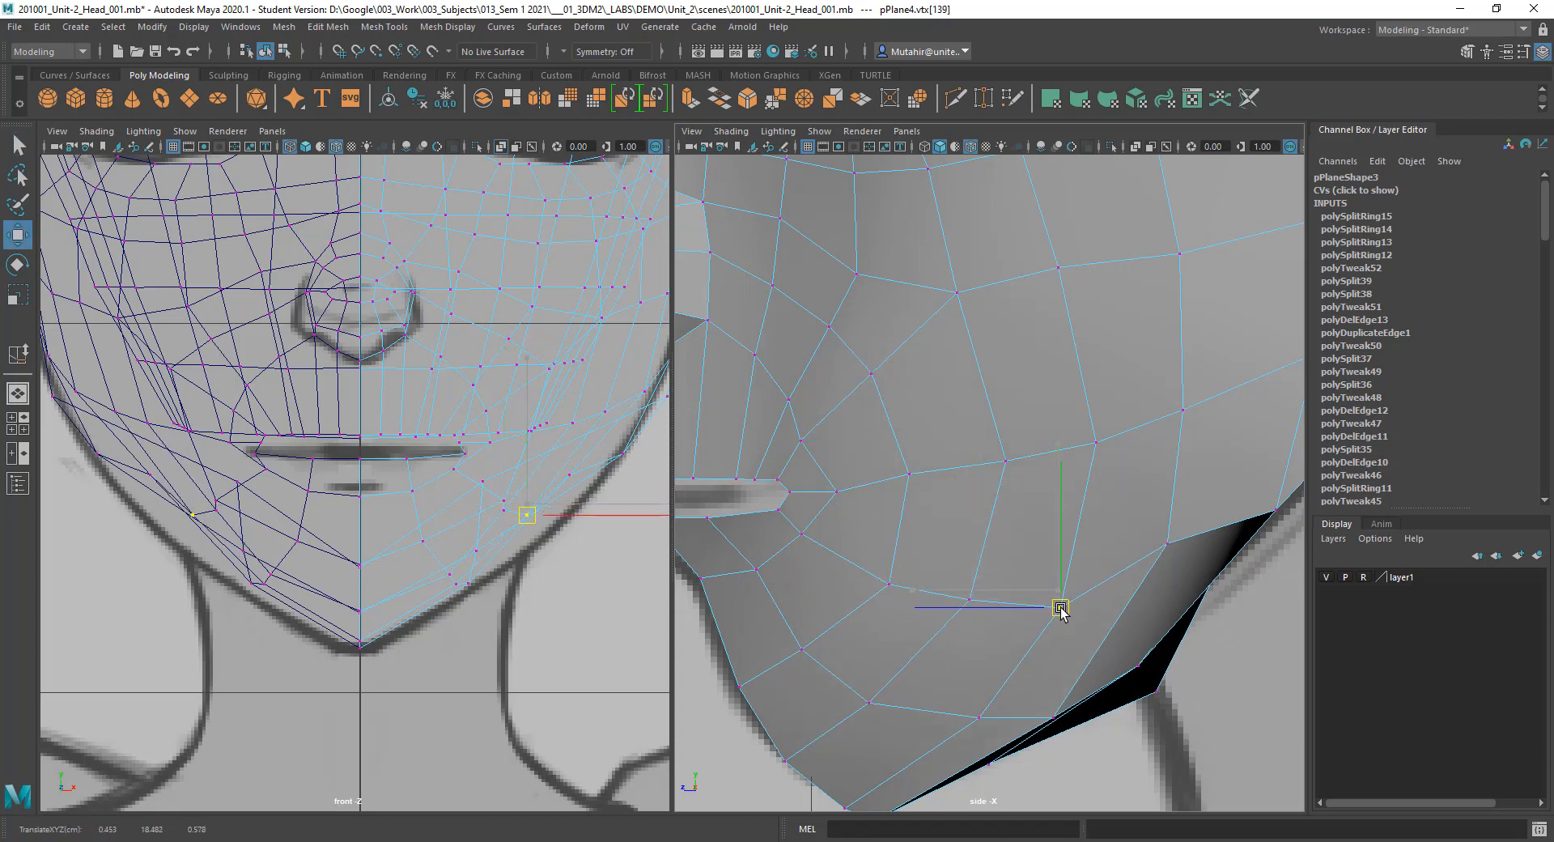
{"action": "key", "text": "q"}
{"action": "key", "text": "w"}
{"action": "left_click_drag", "start_coordinate": [1170, 546], "coordinate": [1170, 592]}
{"action": "key", "text": "q"}
{"action": "left_click", "coordinate": [955, 591]}
Step: Examine the edge flow of the cheek and jaw in the side view and in perspective
{"action": "scroll", "coordinate": [1035, 583], "scroll_direction": "down", "scroll_amount": 5}
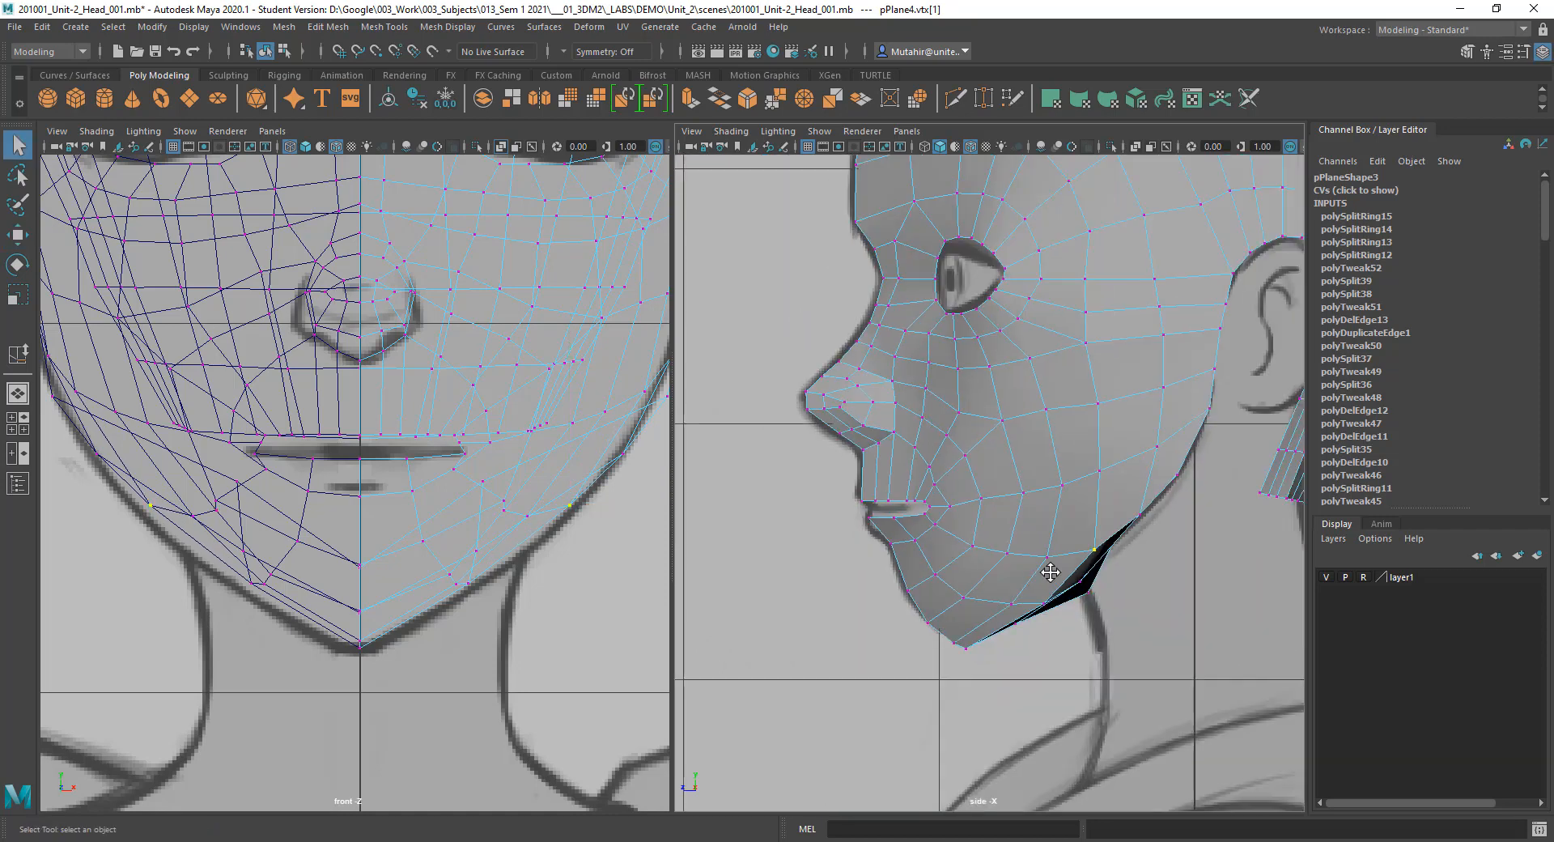
{"action": "middle_click_drag", "start_coordinate": [1050, 572], "coordinate": [1012, 592], "text": "alt"}
{"action": "middle_click_drag", "start_coordinate": [1114, 479], "coordinate": [1009, 464], "text": "alt"}
{"action": "right_click_drag", "start_coordinate": [1009, 465], "coordinate": [1006, 523], "text": "alt"}
{"action": "middle_click_drag", "start_coordinate": [1058, 415], "coordinate": [1119, 432], "text": "alt"}
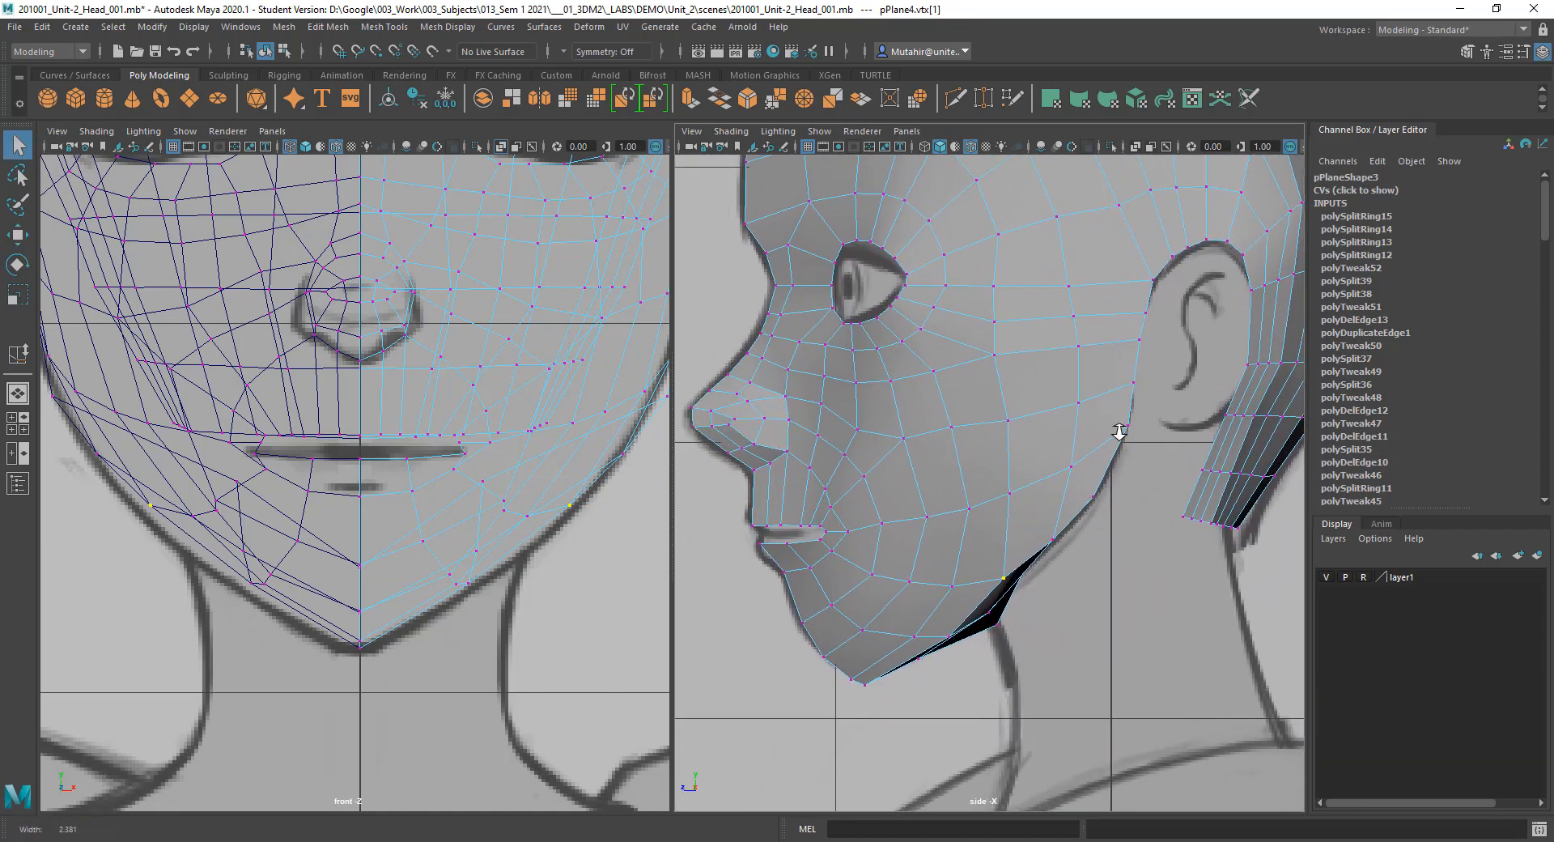
{"action": "scroll", "coordinate": [1119, 431], "scroll_direction": "up", "scroll_amount": 6}
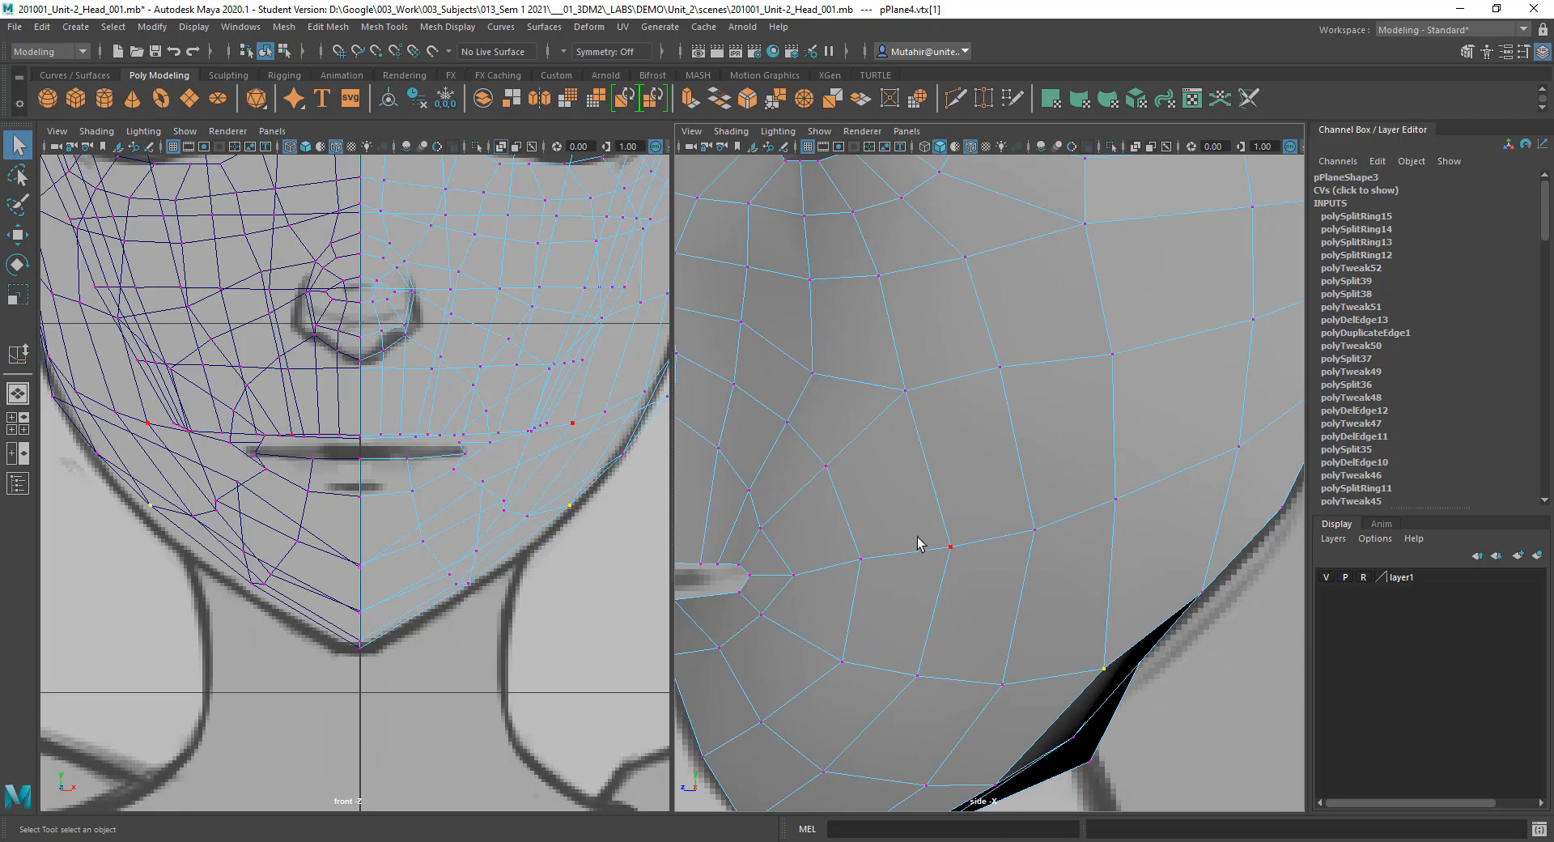
{"action": "left_click", "coordinate": [946, 545]}
{"action": "key", "text": "space"}
{"action": "left_click", "coordinate": [933, 533]}
{"action": "mouse_move", "coordinate": [921, 541]}
{"action": "left_mouse_down", "text": "alt"}
{"action": "mouse_move", "coordinate": [1029, 561]}
{"action": "mouse_move", "coordinate": [1082, 540]}
{"action": "mouse_move", "coordinate": [930, 547]}
{"action": "mouse_move", "coordinate": [945, 534]}
{"action": "left_mouse_up", "text": "alt"}
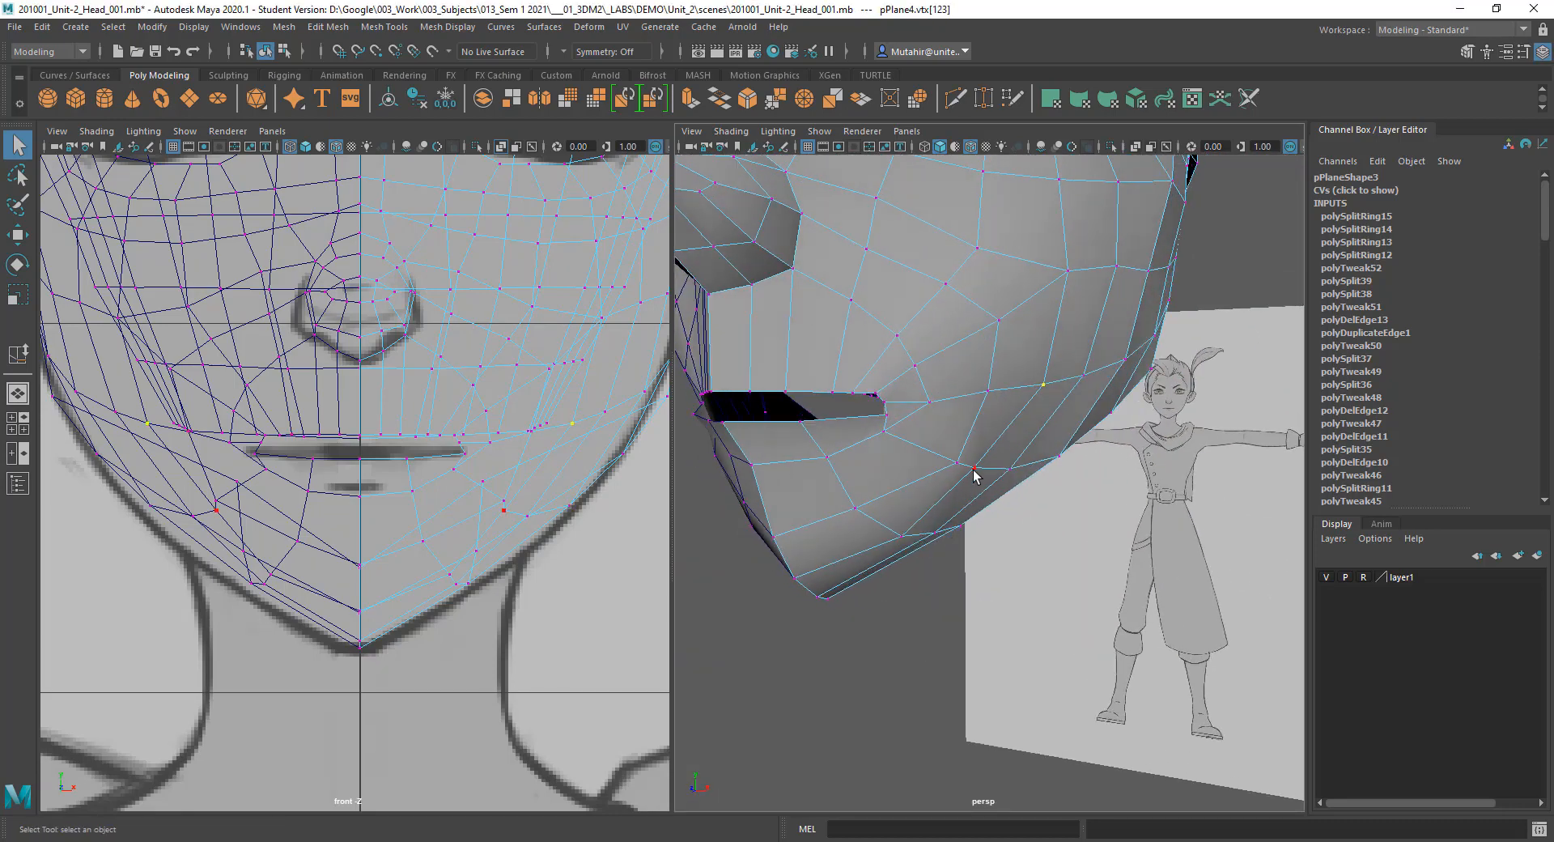
Step: Move the lower jaw vertex just inside the jaw edge slightly outward to round the jaw
{"action": "left_click", "coordinate": [974, 470]}
{"action": "left_click_drag", "start_coordinate": [973, 473], "coordinate": [1064, 548], "text": "alt"}
{"action": "key", "text": "w"}
{"action": "left_click", "coordinate": [1021, 446]}
{"action": "key", "text": "q"}
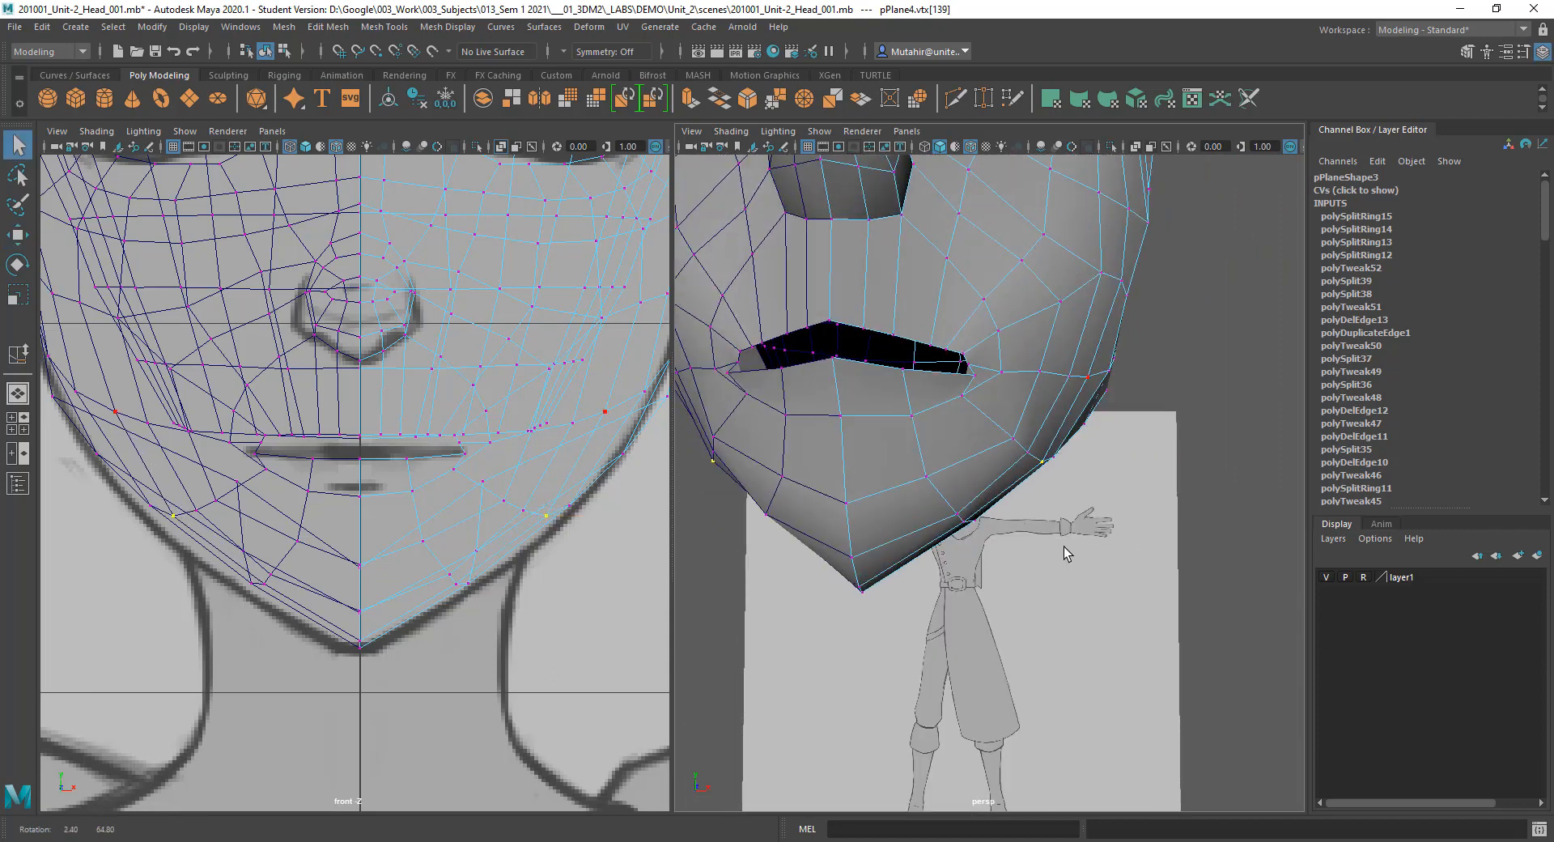
Step: Move the lower cheek vertex level with the mouth slightly outward in the perspective view
{"action": "middle_click_drag", "start_coordinate": [1066, 487], "coordinate": [1010, 568], "text": "alt"}
{"action": "left_click", "coordinate": [1011, 471]}
{"action": "left_click_drag", "start_coordinate": [1011, 474], "coordinate": [1003, 527], "text": "alt"}
{"action": "key", "text": "w"}
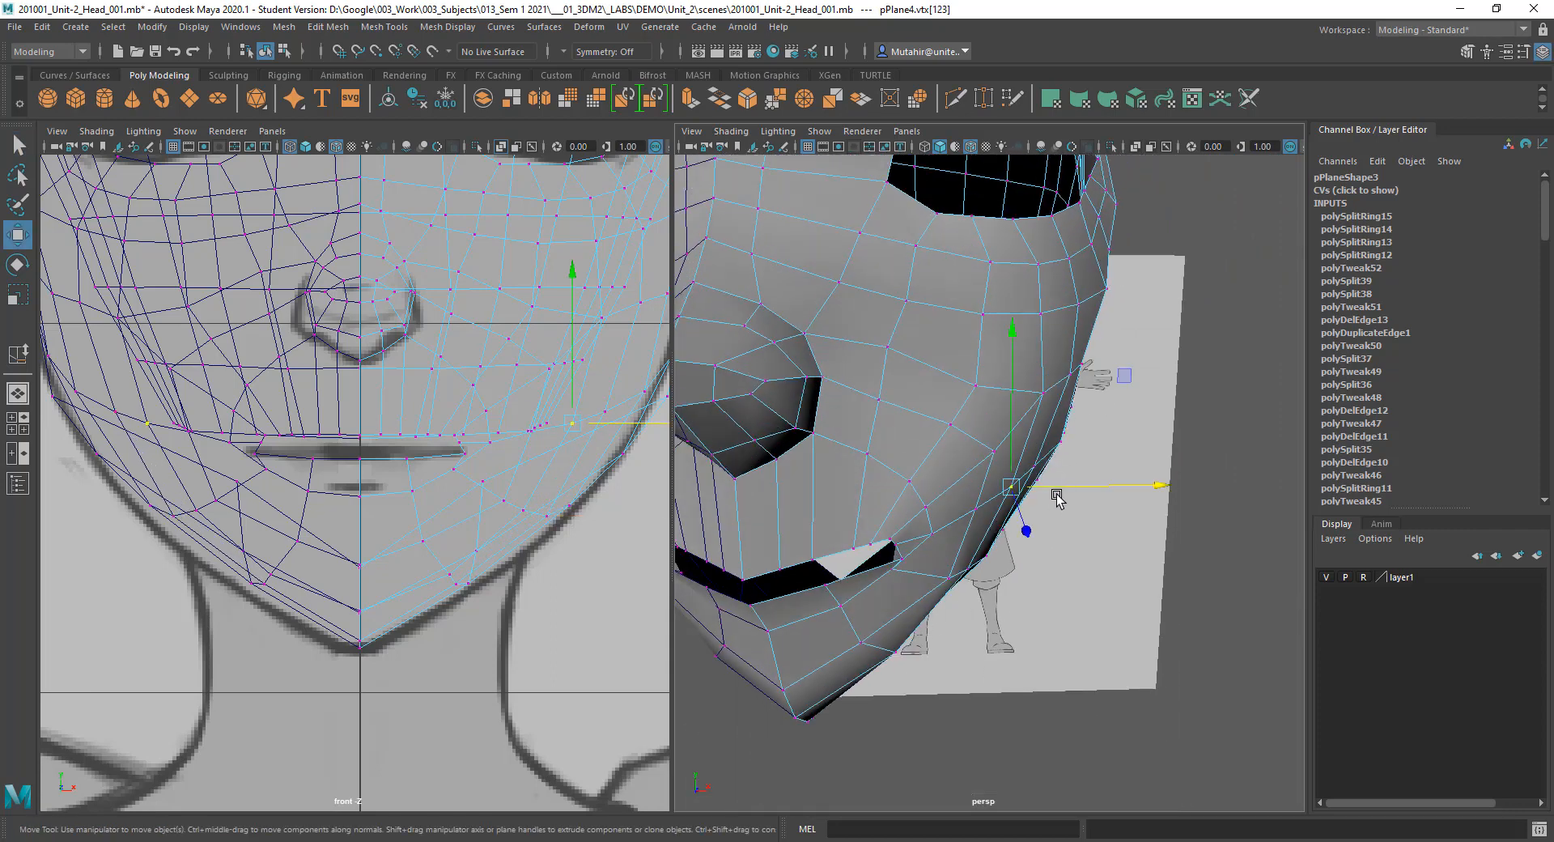
{"action": "left_click", "coordinate": [1076, 495]}
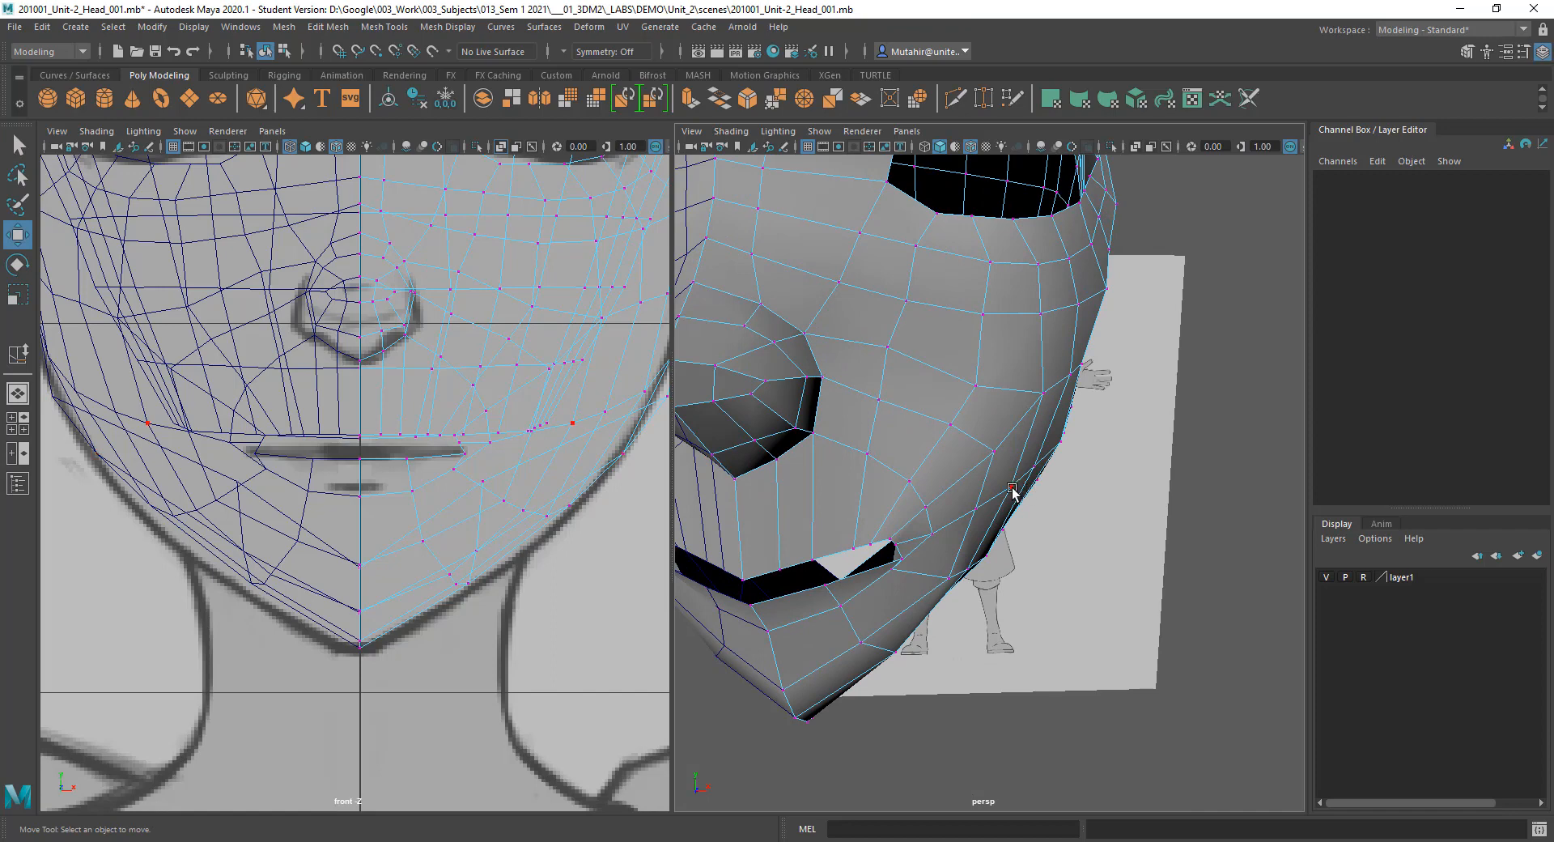
{"action": "left_click", "coordinate": [1012, 489]}
{"action": "left_click_drag", "start_coordinate": [1081, 488], "coordinate": [1088, 488]}
{"action": "key", "text": "q"}
Step: Replace the front view with the top view, framed closely on the cheek vertex level with the mouth
{"action": "left_click", "coordinate": [978, 509]}
{"action": "key", "text": "w"}
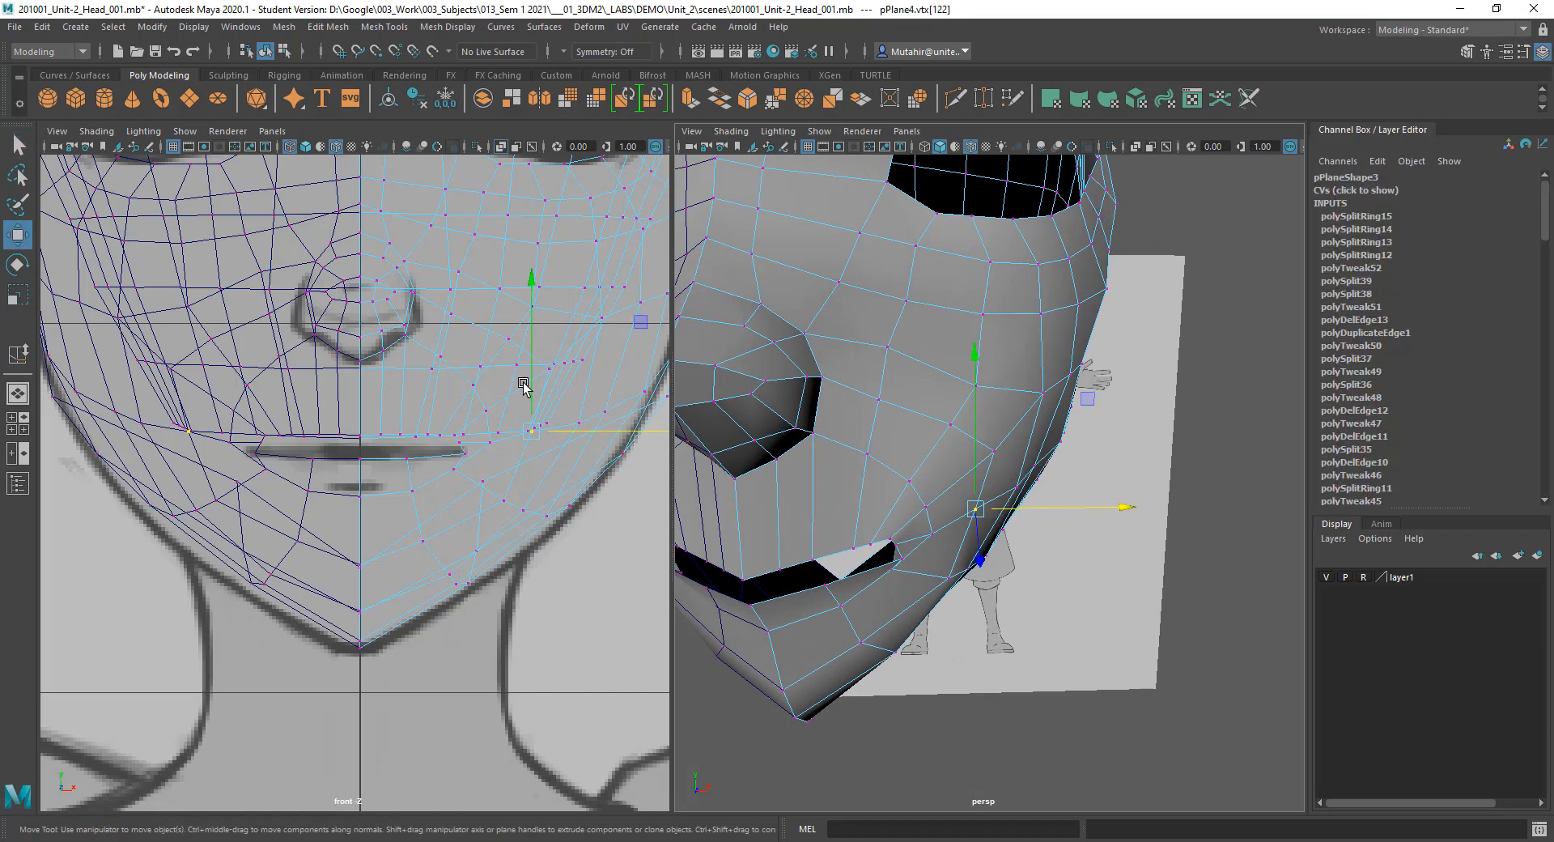
{"action": "key", "text": "space"}
{"action": "left_click_drag", "start_coordinate": [524, 382], "coordinate": [474, 384]}
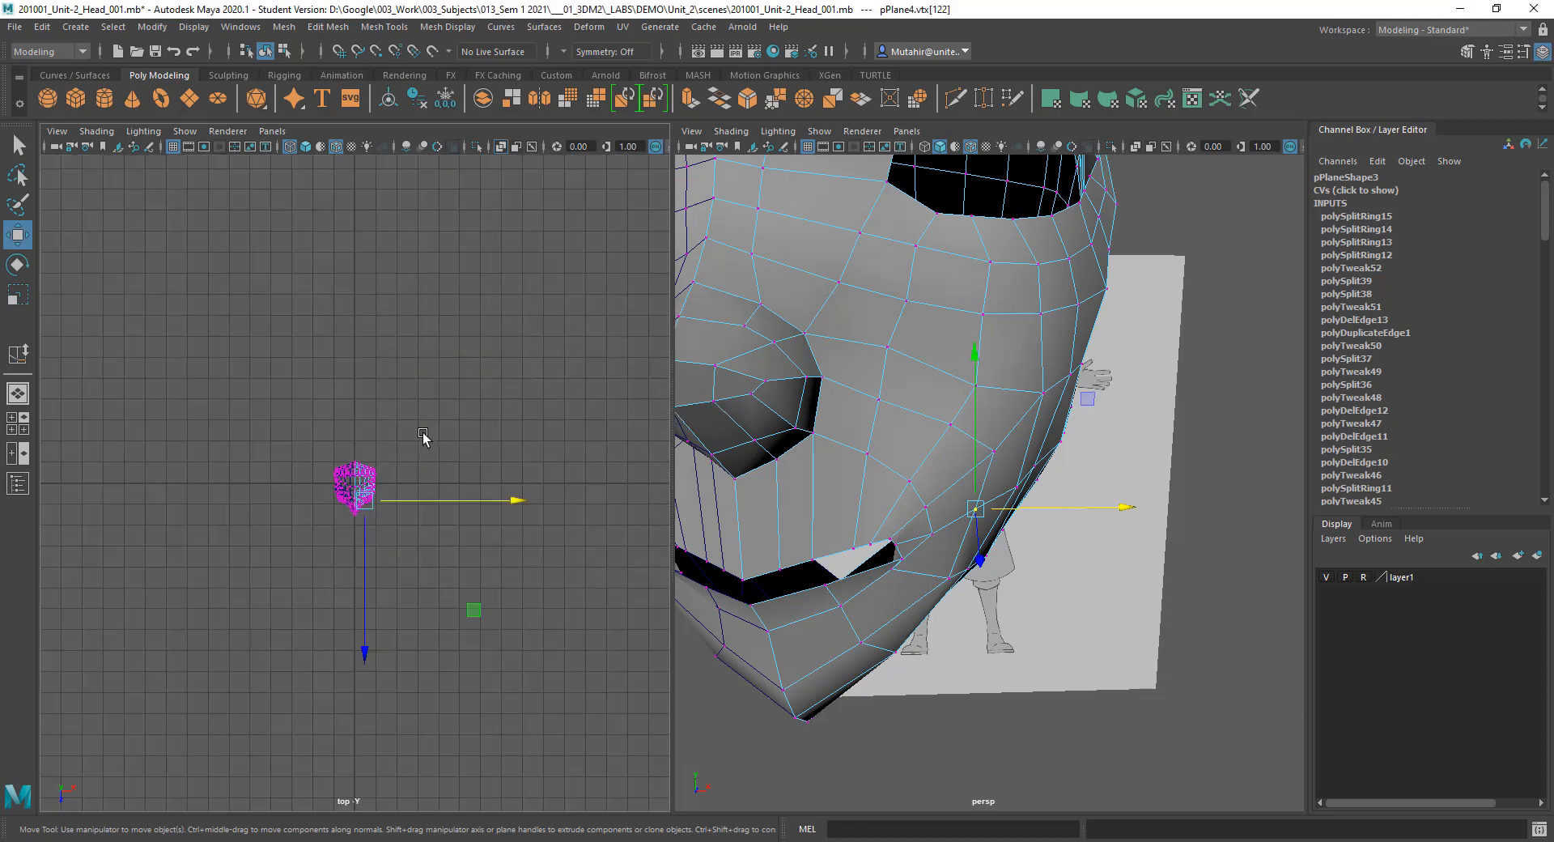
{"action": "key", "text": "a"}
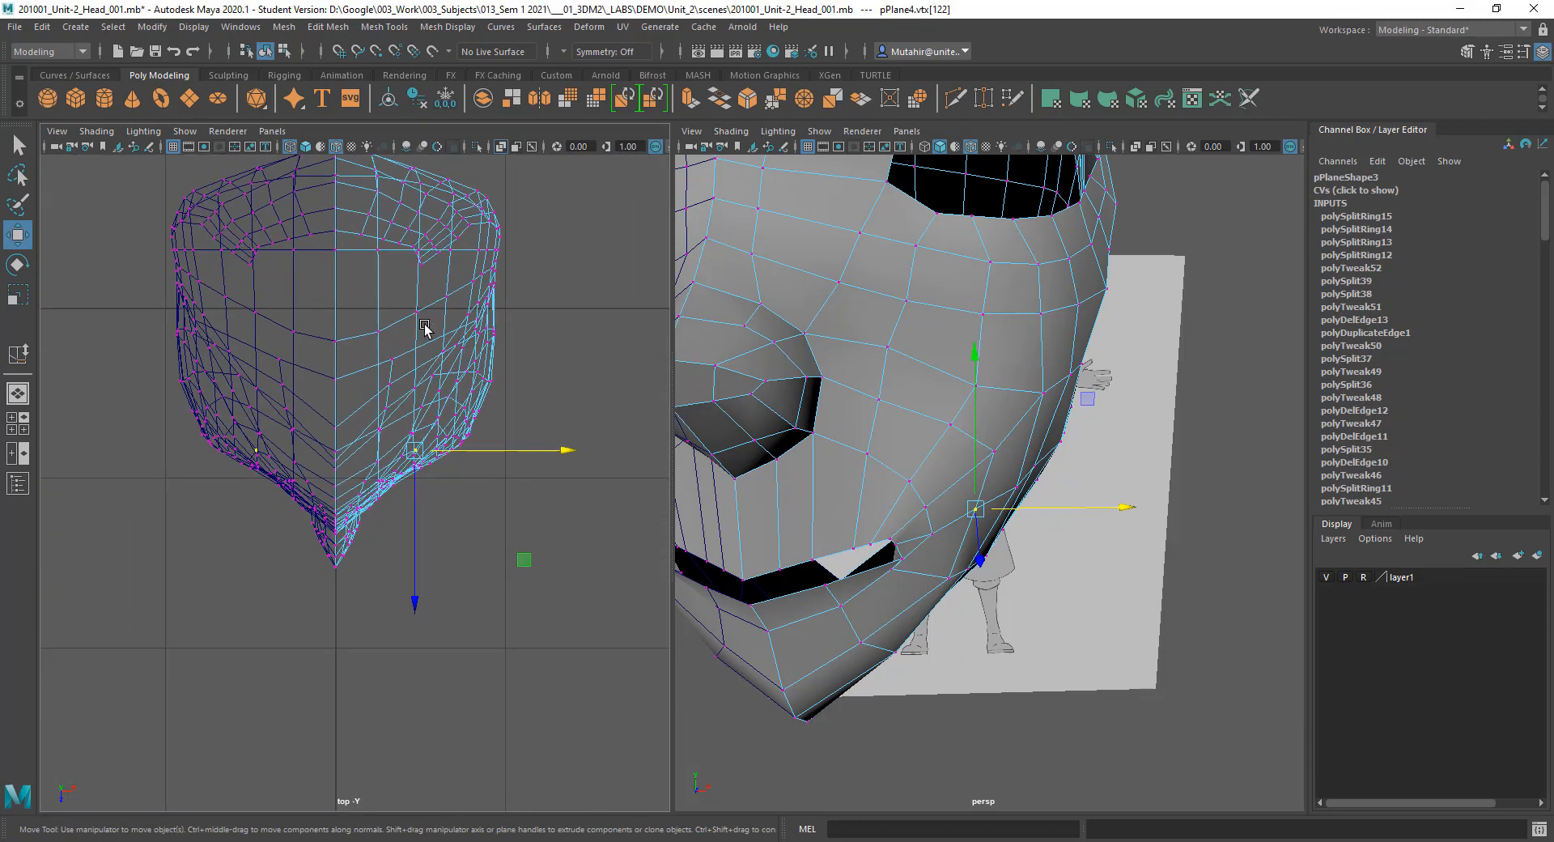
{"action": "right_click_drag", "start_coordinate": [424, 324], "coordinate": [416, 565], "text": "alt"}
{"action": "middle_click_drag", "start_coordinate": [450, 495], "coordinate": [417, 529], "text": "alt"}
{"action": "right_click_drag", "start_coordinate": [577, 373], "coordinate": [841, 437], "text": "alt"}
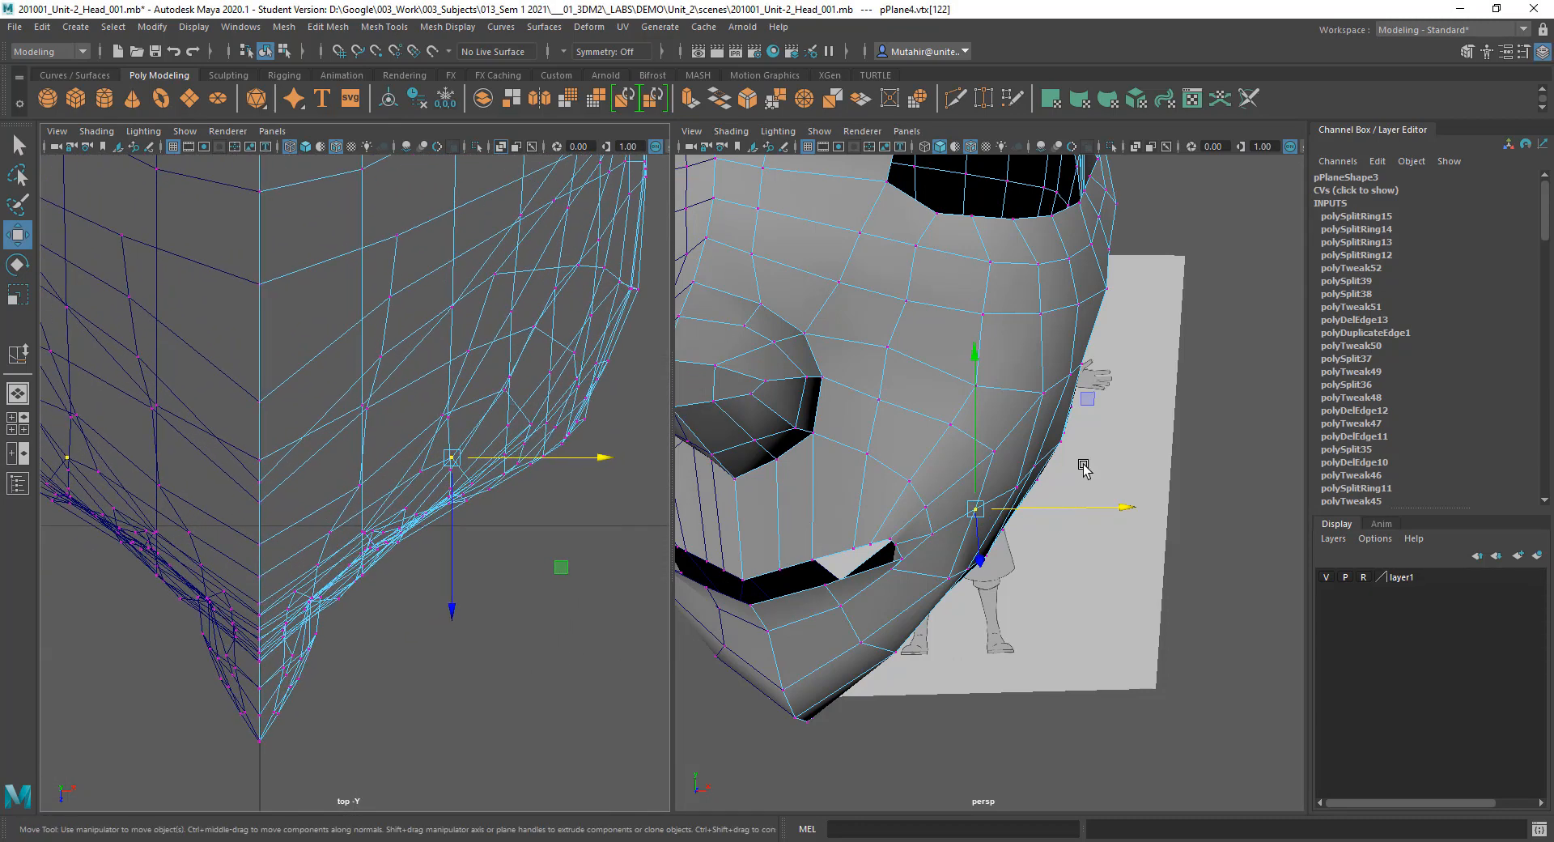
{"action": "right_click_drag", "start_coordinate": [596, 275], "coordinate": [761, 369], "text": "alt"}
{"action": "mouse_move", "coordinate": [911, 537]}
{"action": "left_mouse_down", "text": "alt"}
{"action": "mouse_move", "coordinate": [919, 493]}
{"action": "mouse_move", "coordinate": [906, 516]}
{"action": "left_mouse_up", "text": "alt"}
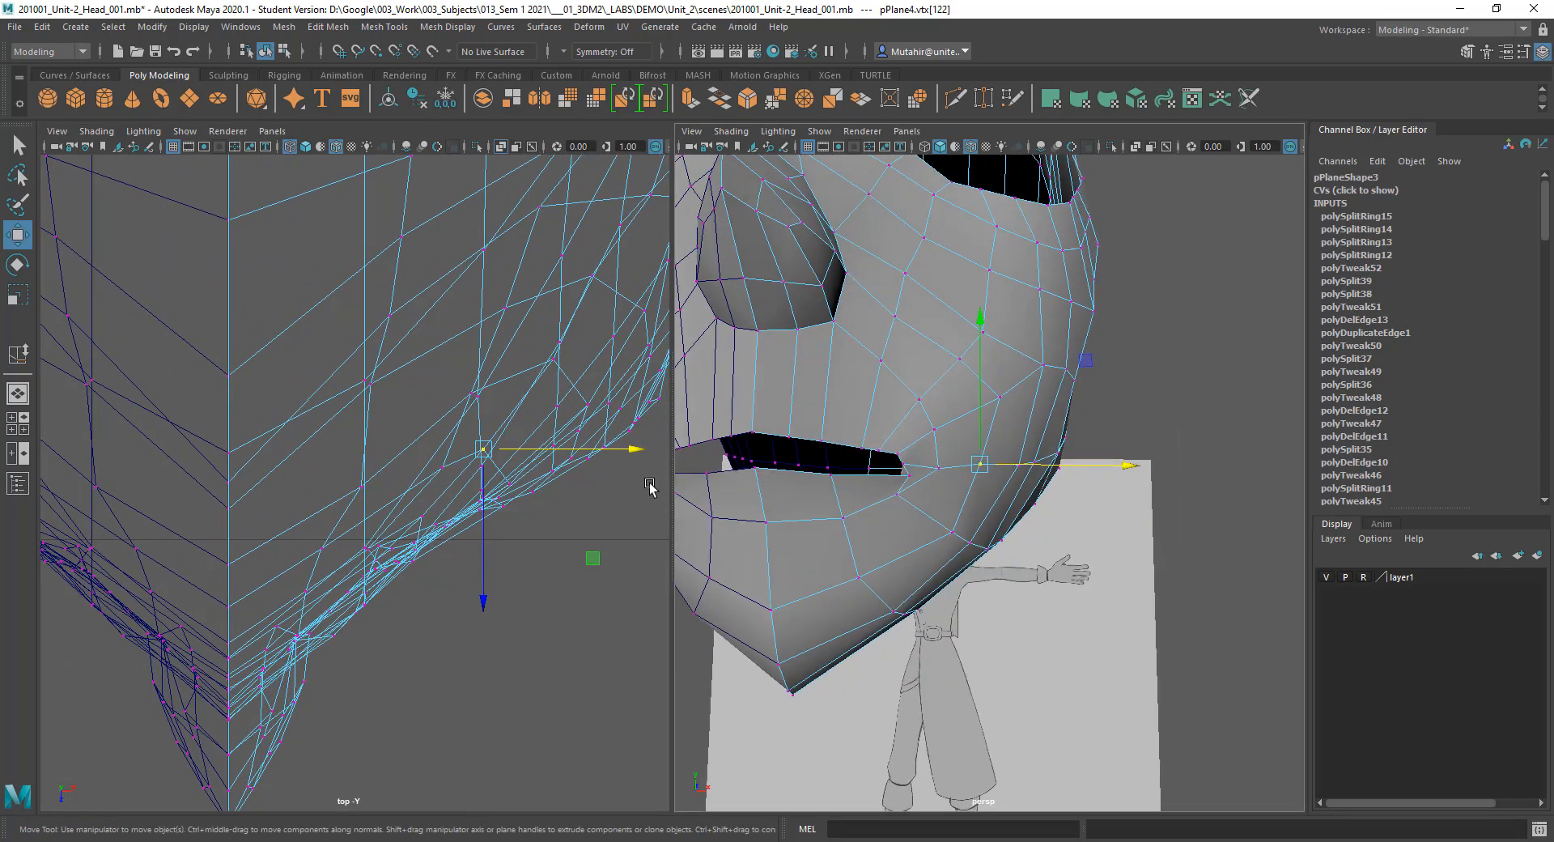
Step: Move the vertex directly beside the mouth corner slightly forward in the top view
{"action": "left_click", "coordinate": [942, 467]}
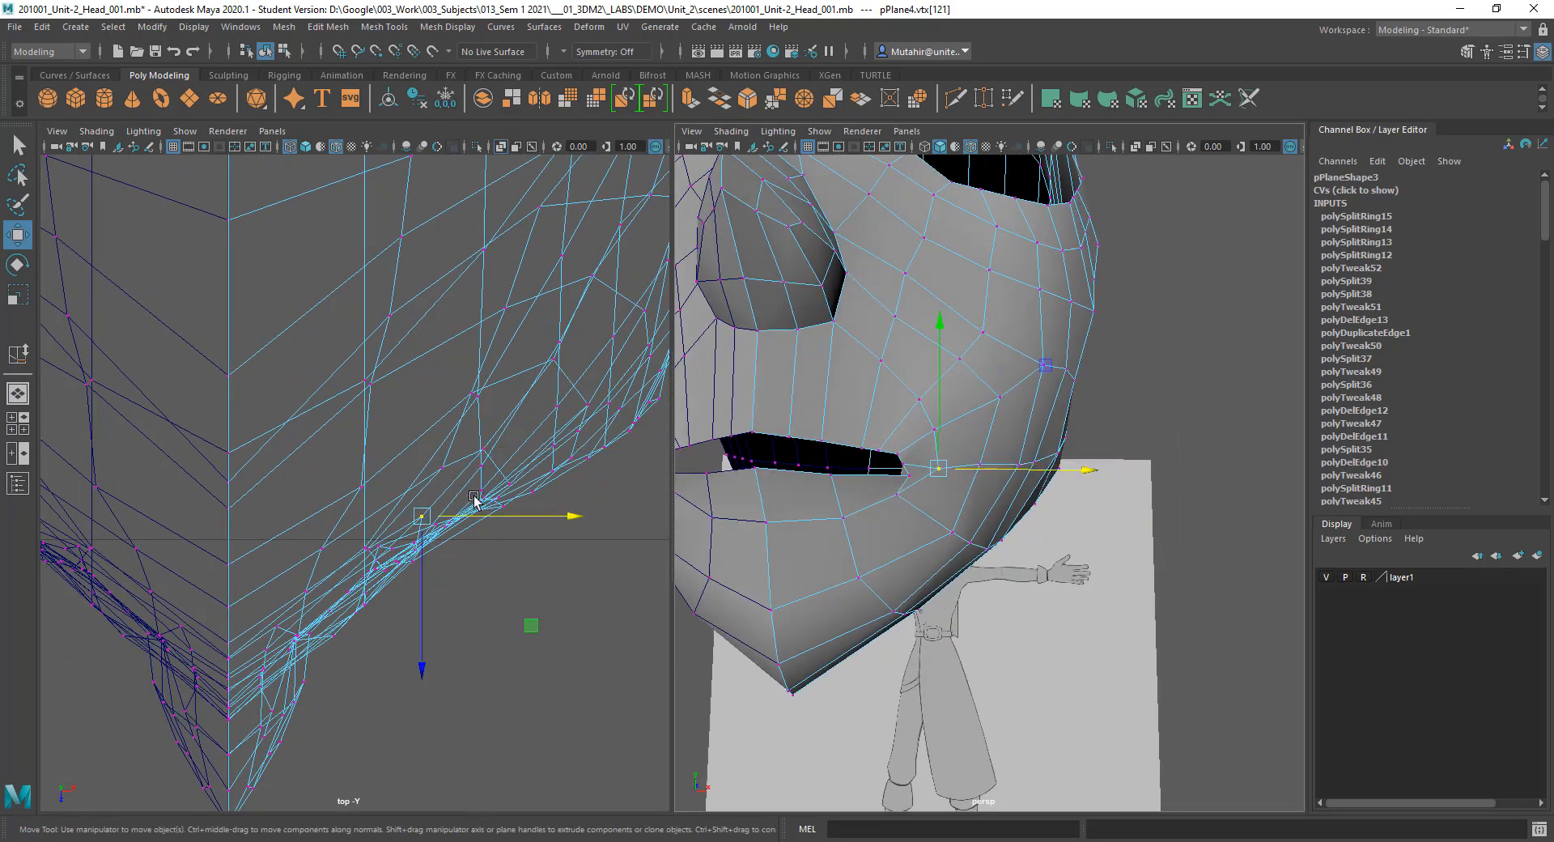
{"action": "right_click_drag", "start_coordinate": [482, 471], "coordinate": [485, 610], "text": "alt"}
{"action": "left_click_drag", "start_coordinate": [485, 610], "coordinate": [483, 609]}
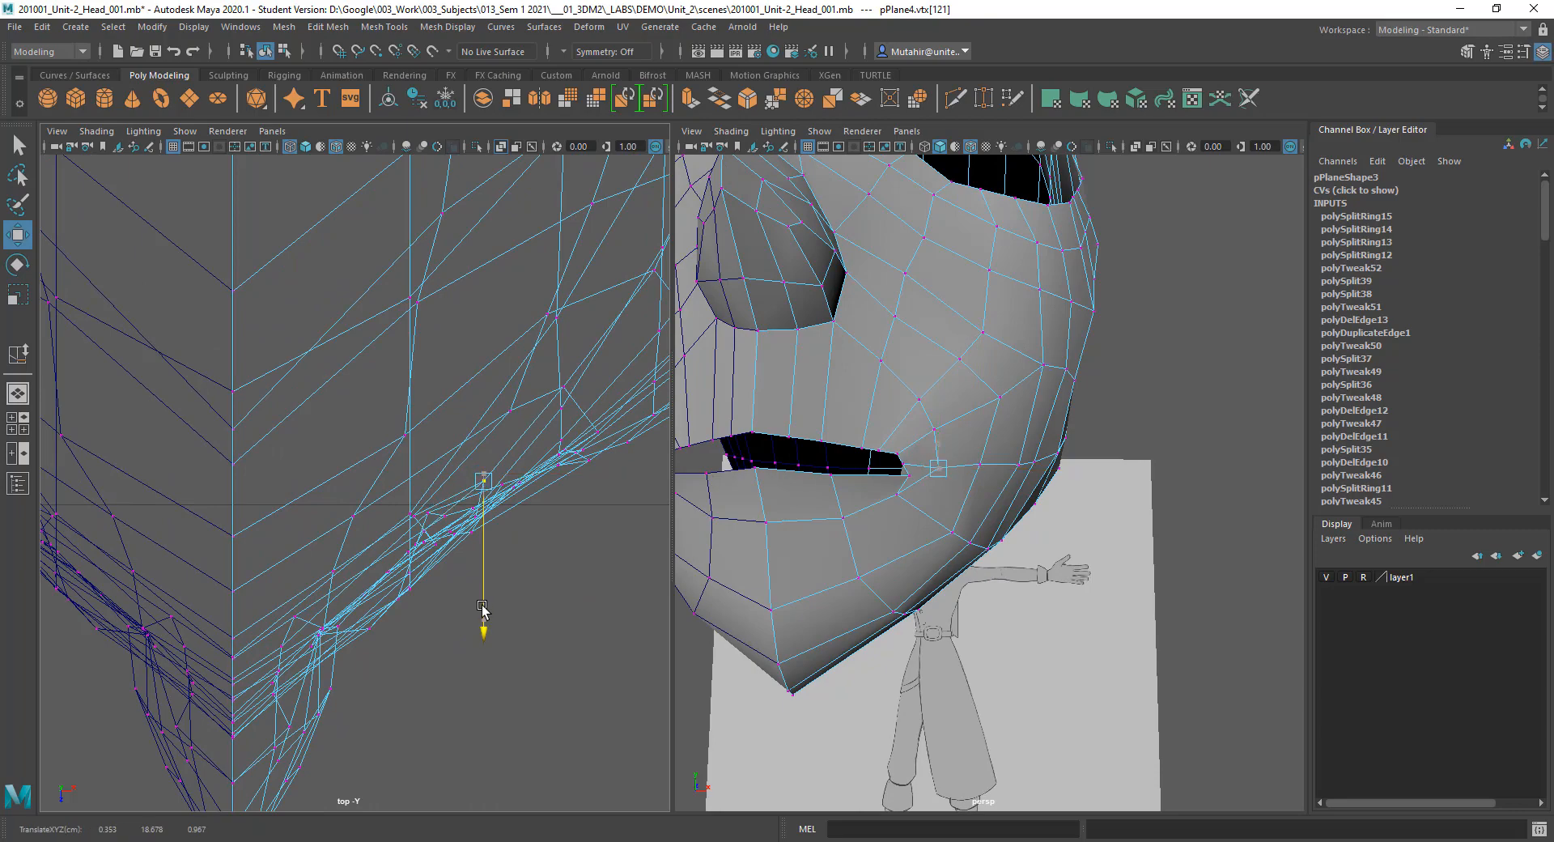
{"action": "key", "text": "q"}
Step: Move the second cheek vertex out from the mouth corner forward to round the surface around the mouth
{"action": "mouse_move", "coordinate": [1040, 535]}
{"action": "left_mouse_down", "text": "alt"}
{"action": "mouse_move", "coordinate": [996, 502]}
{"action": "mouse_move", "coordinate": [1006, 483]}
{"action": "mouse_move", "coordinate": [1020, 526]}
{"action": "left_mouse_up", "text": "alt"}
{"action": "right_click_drag", "start_coordinate": [924, 382], "coordinate": [928, 407], "text": "alt"}
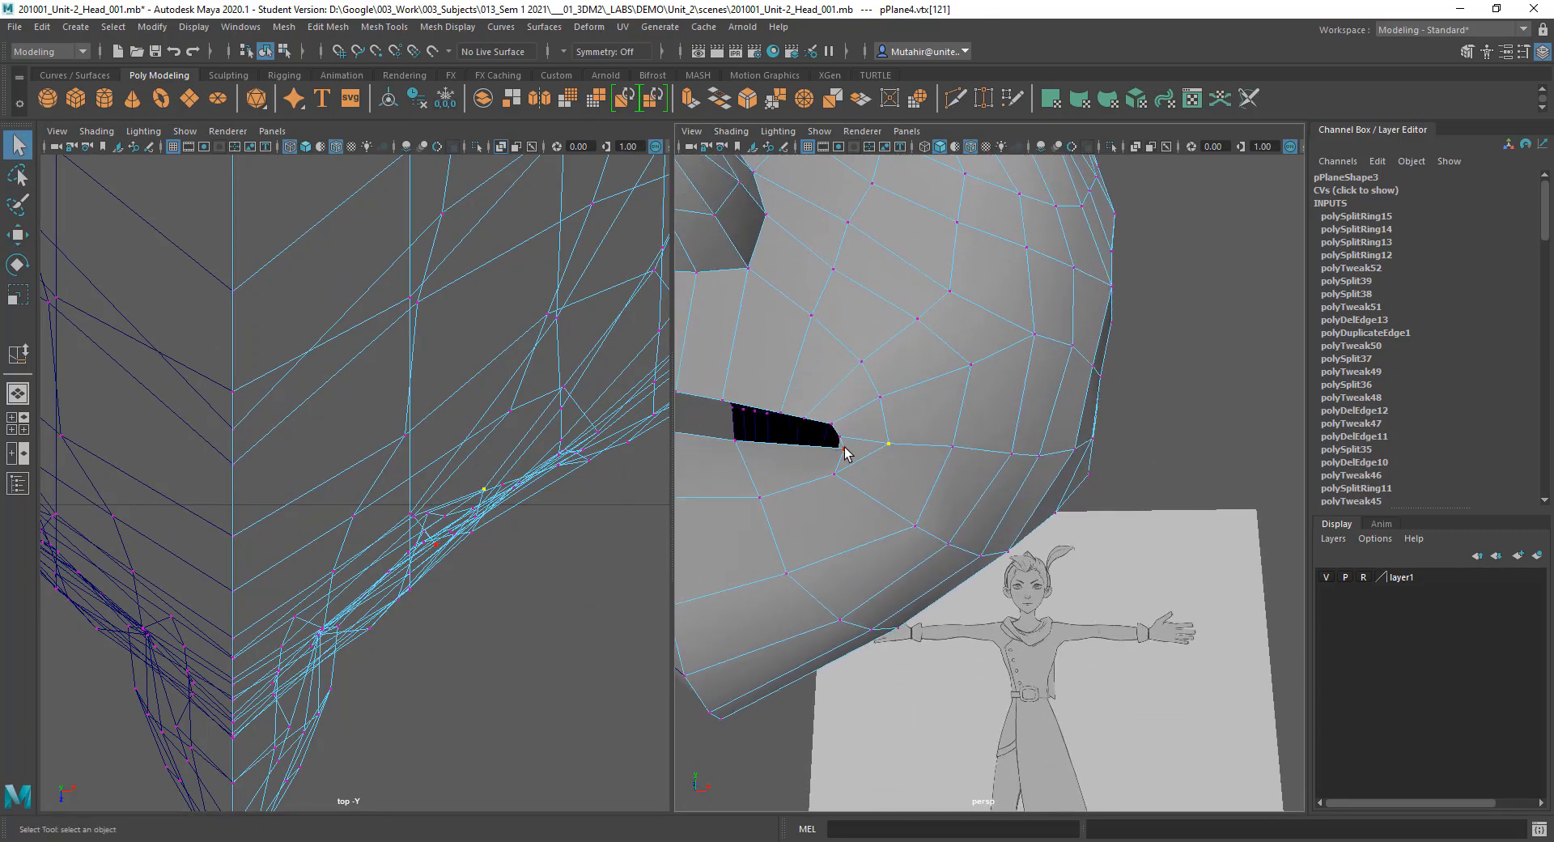
{"action": "left_click", "coordinate": [844, 451]}
{"action": "left_click_drag", "start_coordinate": [889, 491], "coordinate": [912, 550], "text": "alt"}
{"action": "key", "text": "w"}
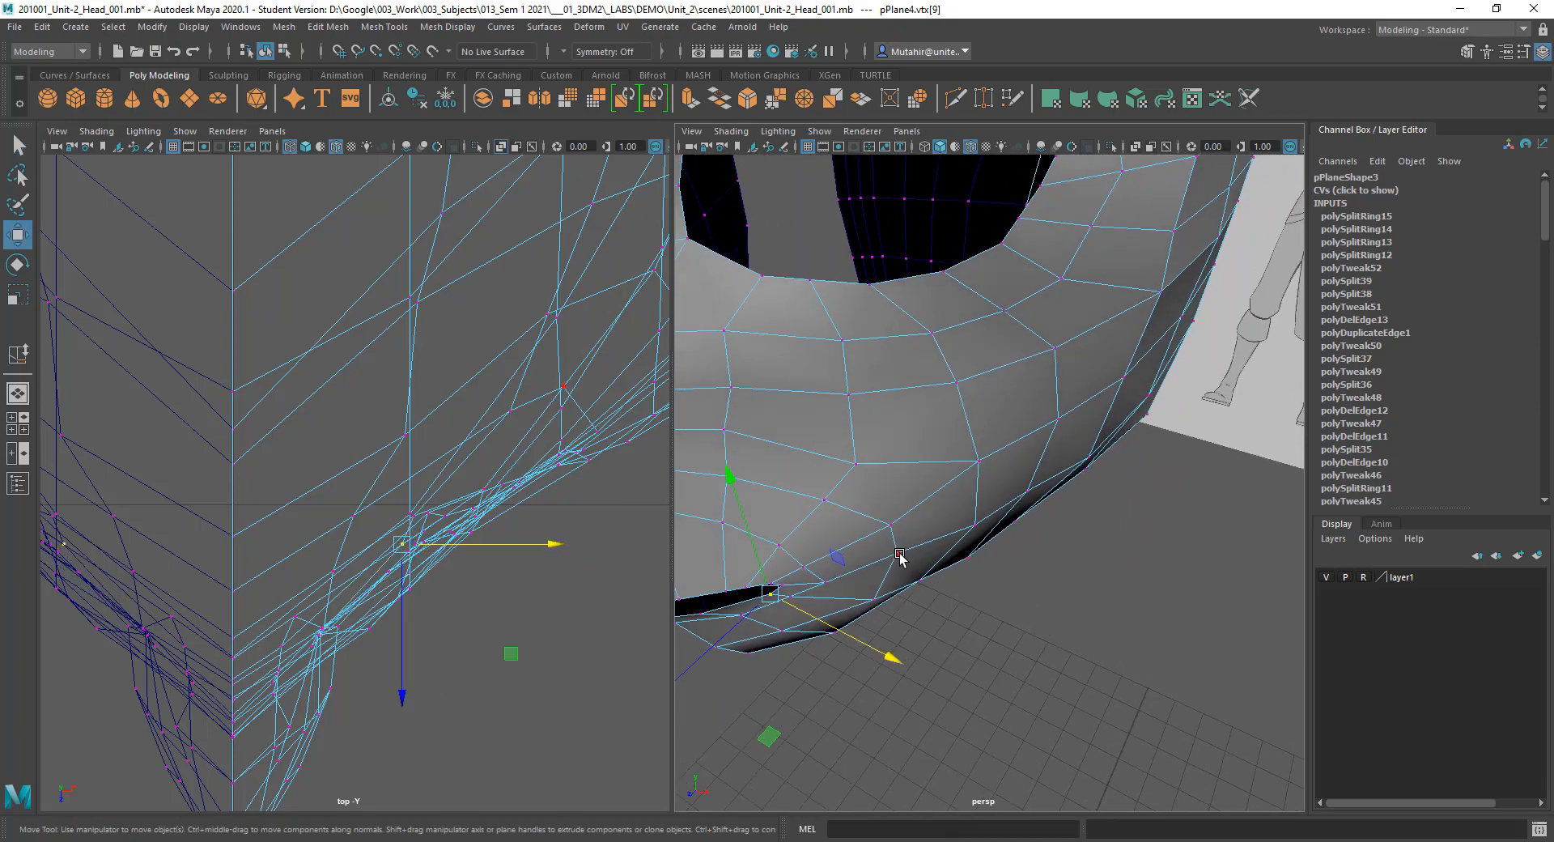
{"action": "left_click", "coordinate": [899, 554]}
{"action": "middle_click_drag", "start_coordinate": [583, 515], "coordinate": [565, 527], "text": "alt"}
{"action": "left_click_drag", "start_coordinate": [548, 535], "coordinate": [553, 556]}
{"action": "left_click_drag", "start_coordinate": [907, 544], "coordinate": [930, 534], "text": "alt"}
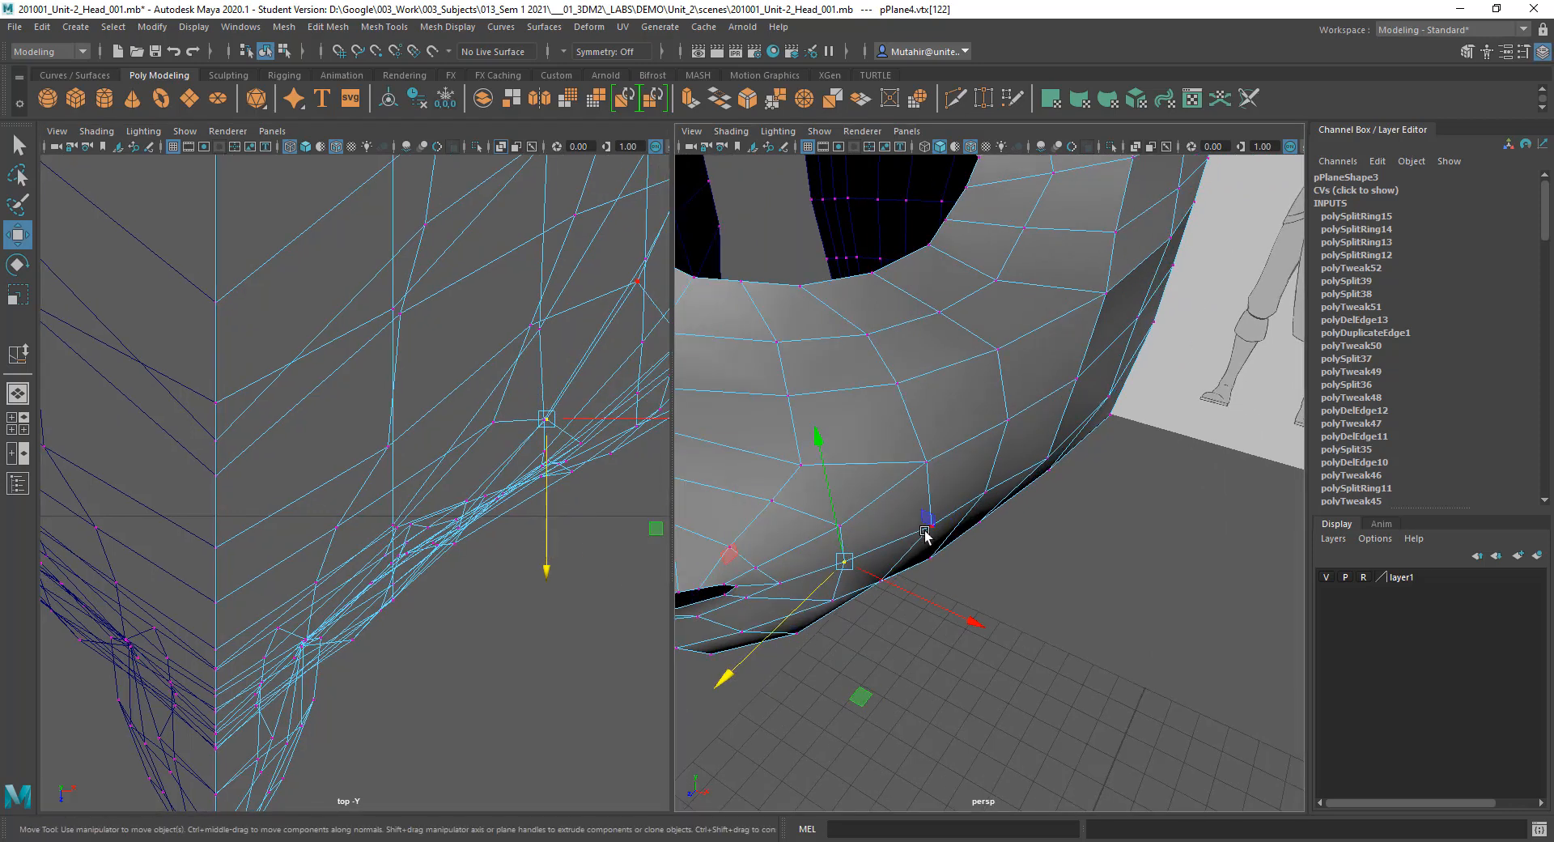
Step: Move the third cheek vertex out from the mouth corner forward in the top view
{"action": "key", "text": "q"}
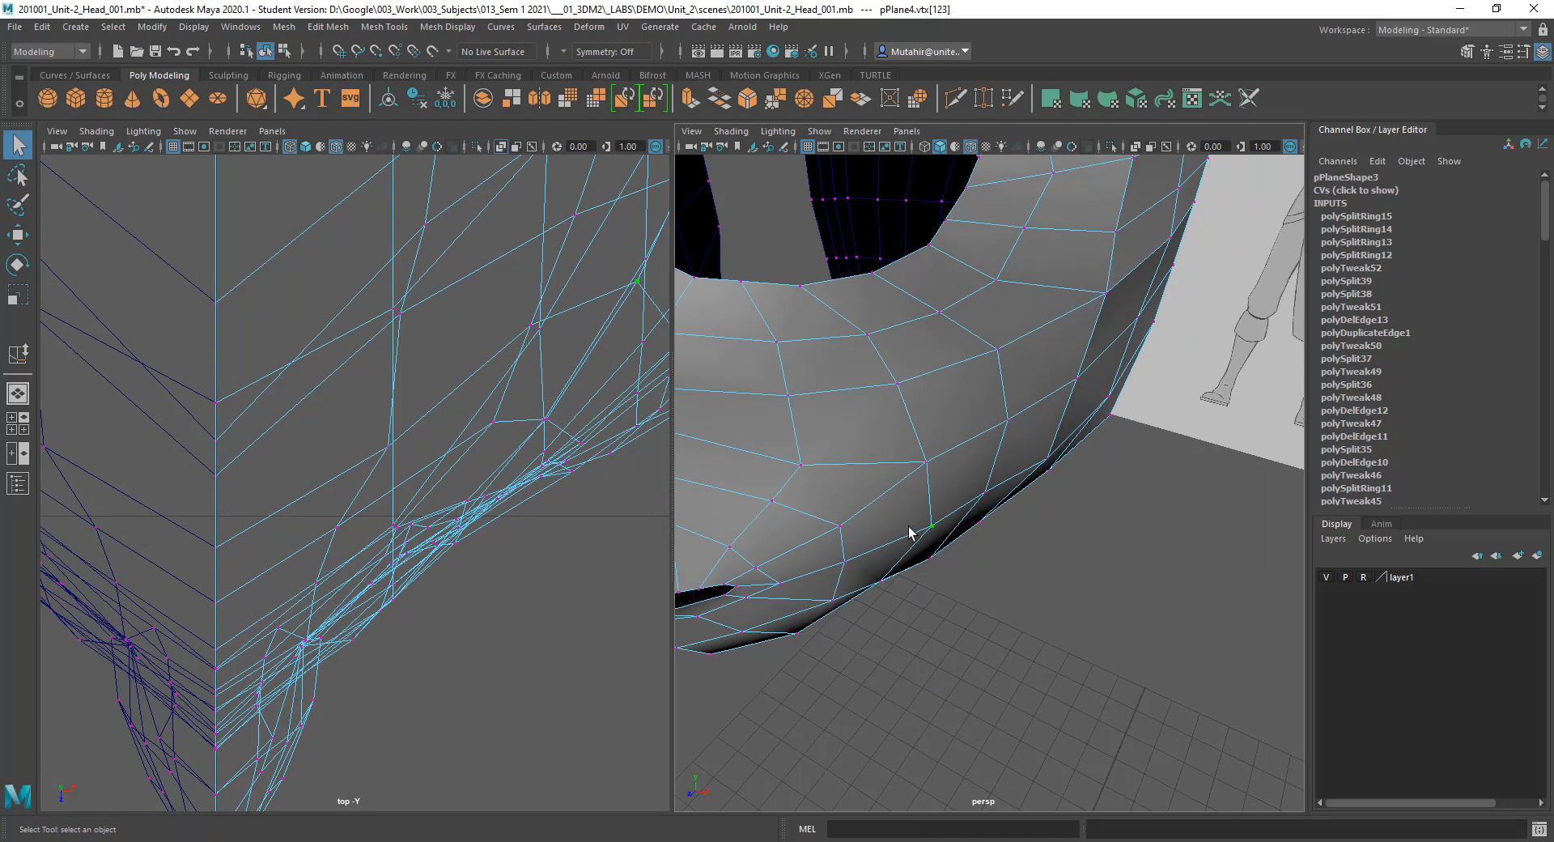
{"action": "middle_click_drag", "start_coordinate": [493, 466], "coordinate": [429, 513], "text": "alt"}
{"action": "key", "text": "w"}
{"action": "left_click_drag", "start_coordinate": [572, 478], "coordinate": [571, 515]}
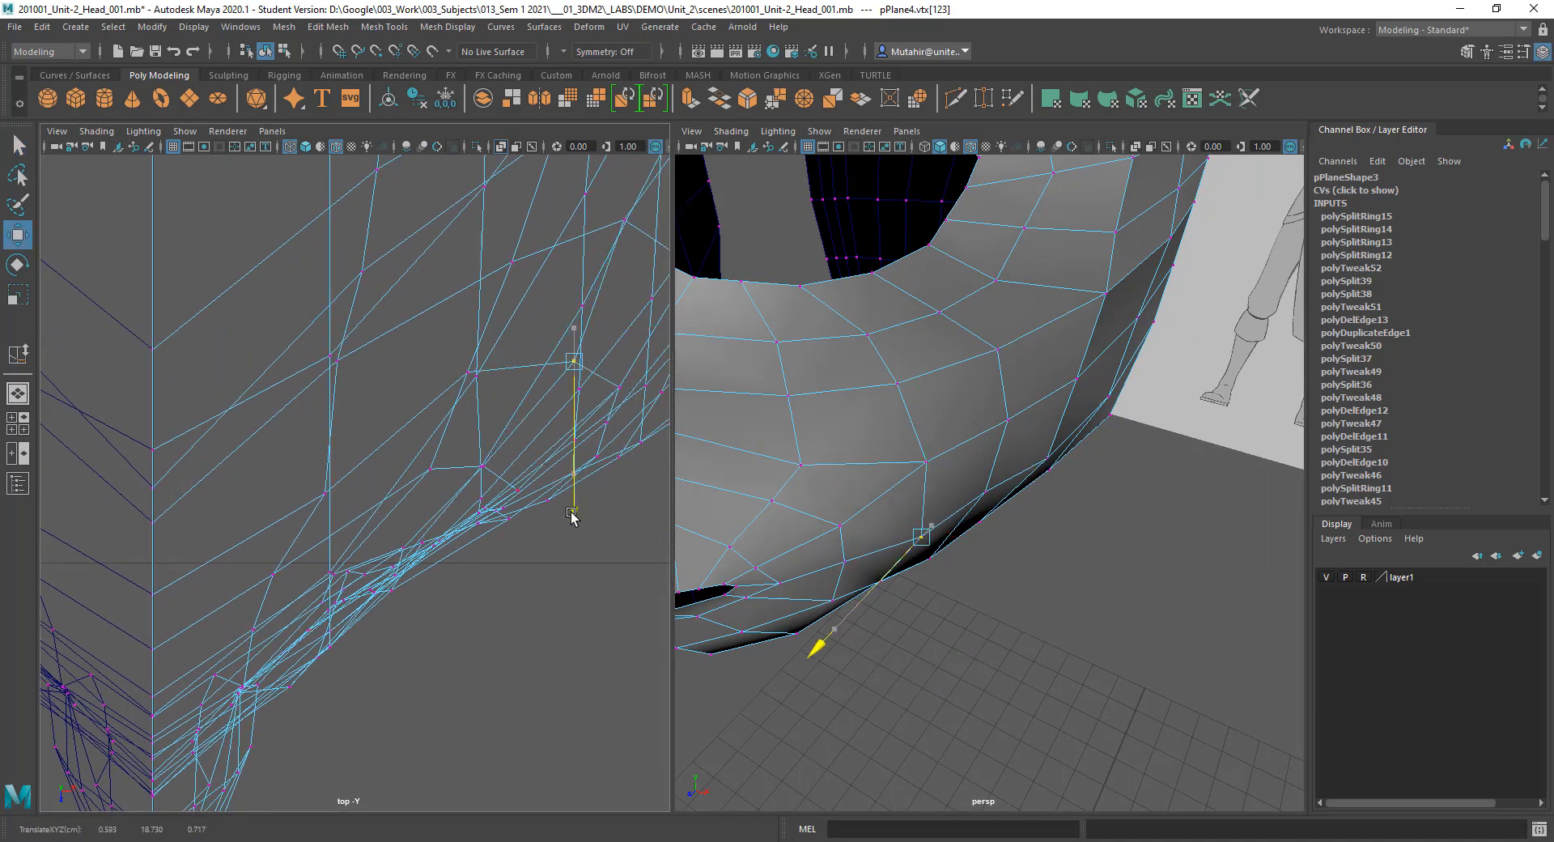
Step: Move the fourth vertex of the mouth-level row outward in the top view to fill out the cheek
{"action": "middle_click_drag", "start_coordinate": [458, 361], "coordinate": [368, 480], "text": "alt"}
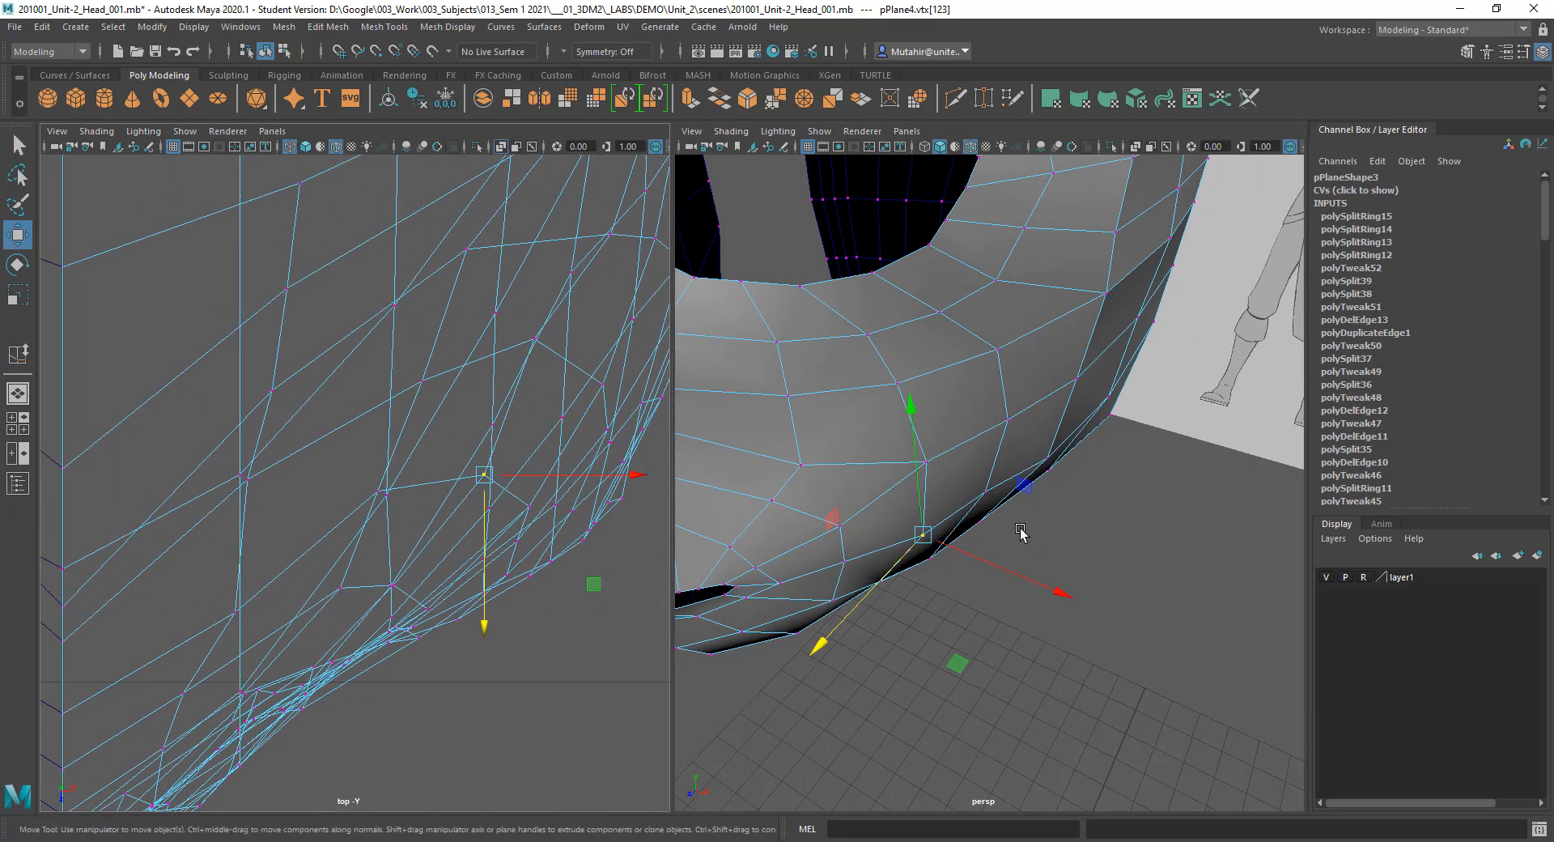
{"action": "left_click", "coordinate": [986, 492]}
{"action": "middle_click_drag", "start_coordinate": [554, 354], "coordinate": [534, 393], "text": "alt"}
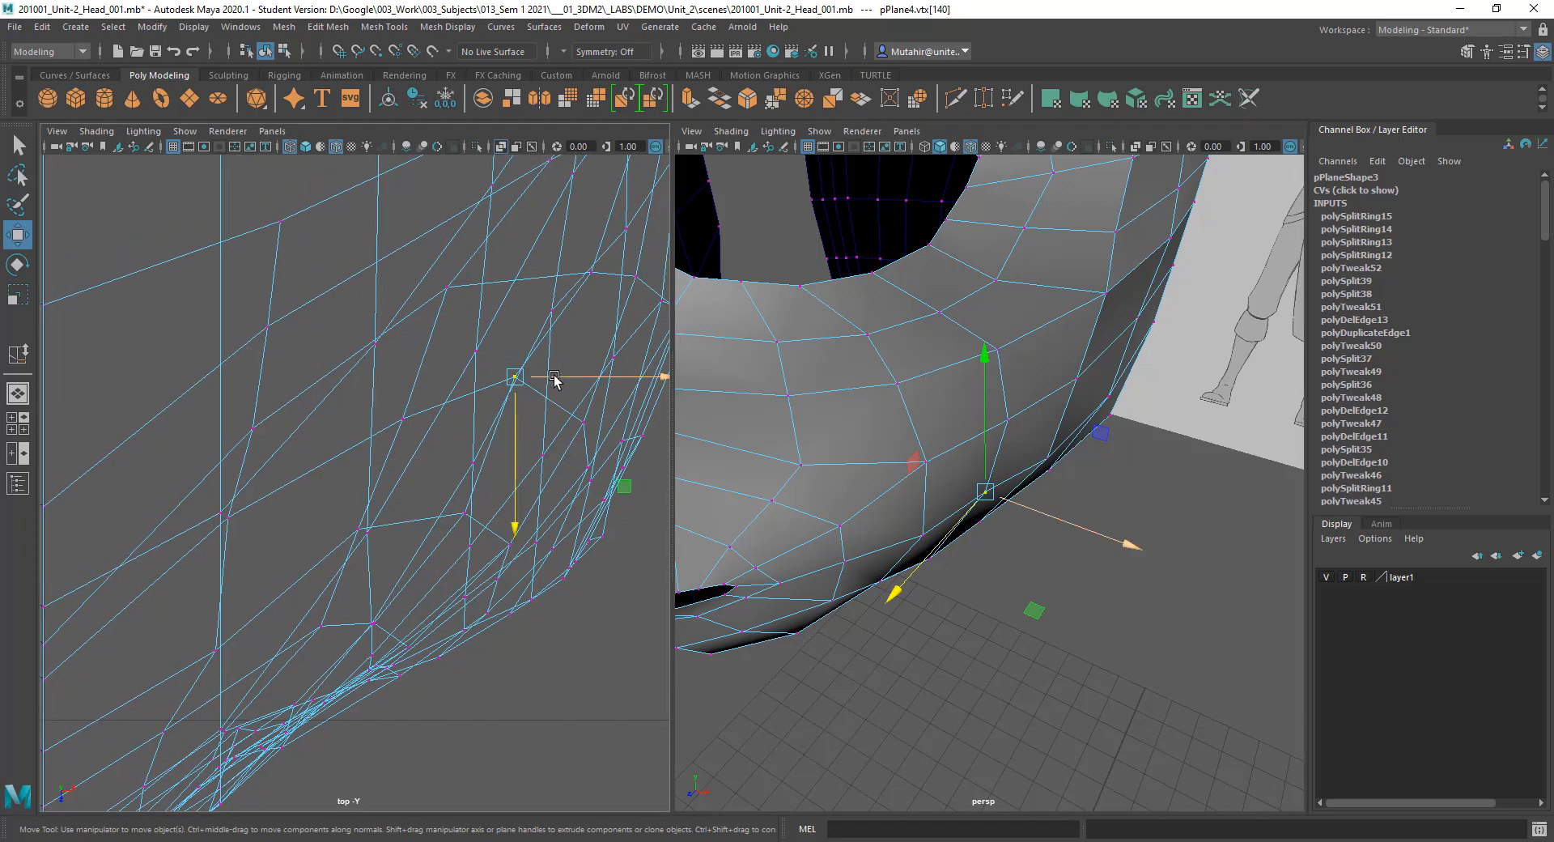
{"action": "left_click_drag", "start_coordinate": [554, 377], "coordinate": [595, 417]}
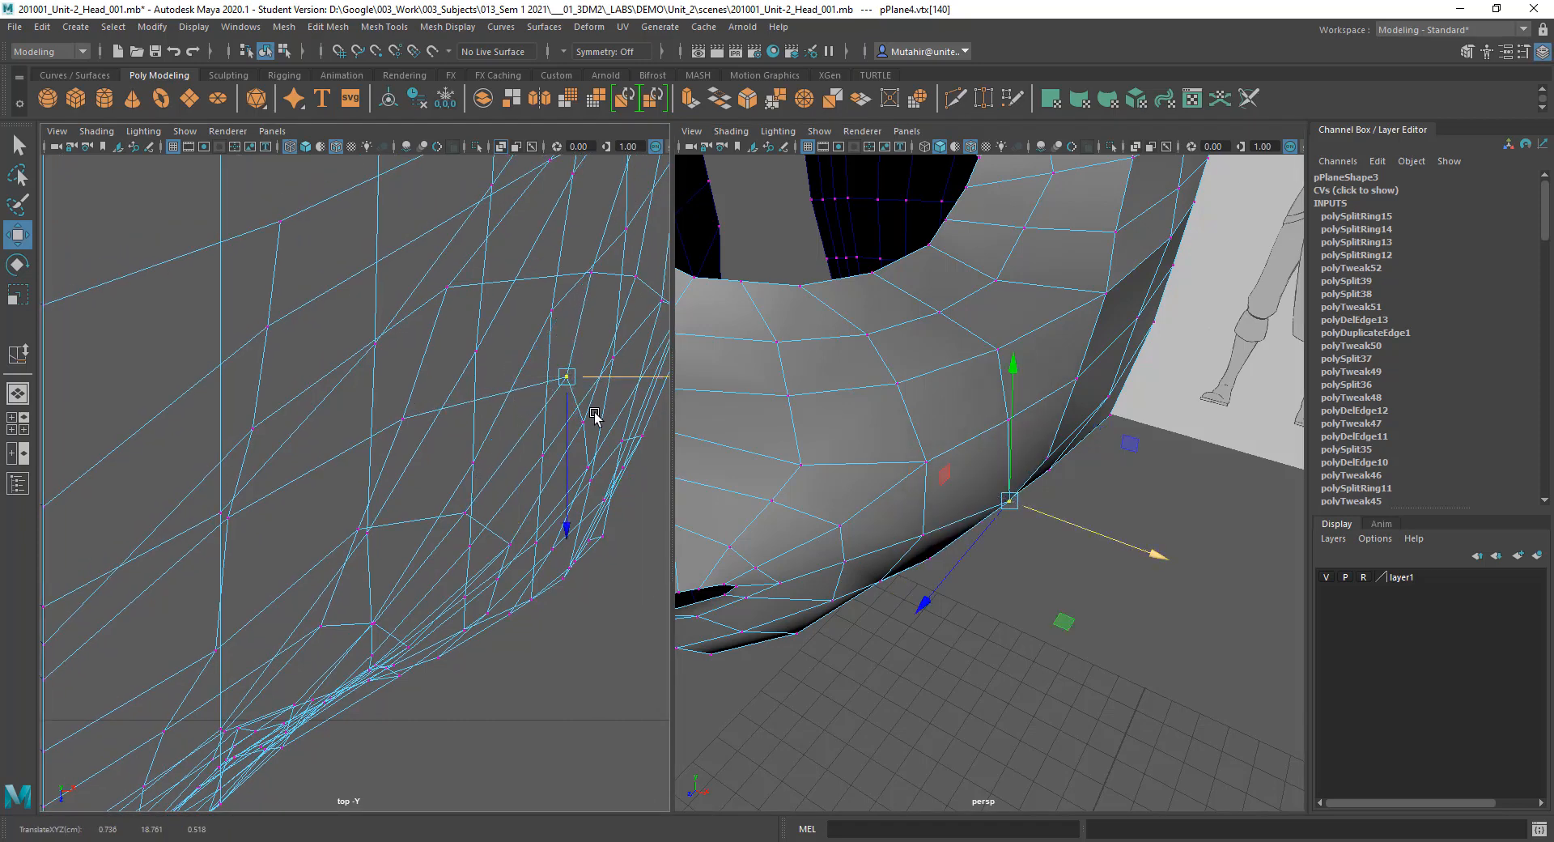
Step: Move the outer cheek vertex above the mouth-level row outward in the top view to fill out the cheek
{"action": "middle_click_drag", "start_coordinate": [595, 417], "coordinate": [542, 460], "text": "alt"}
{"action": "left_click_drag", "start_coordinate": [1097, 490], "coordinate": [1069, 455], "text": "alt"}
{"action": "left_click", "coordinate": [1048, 452]}
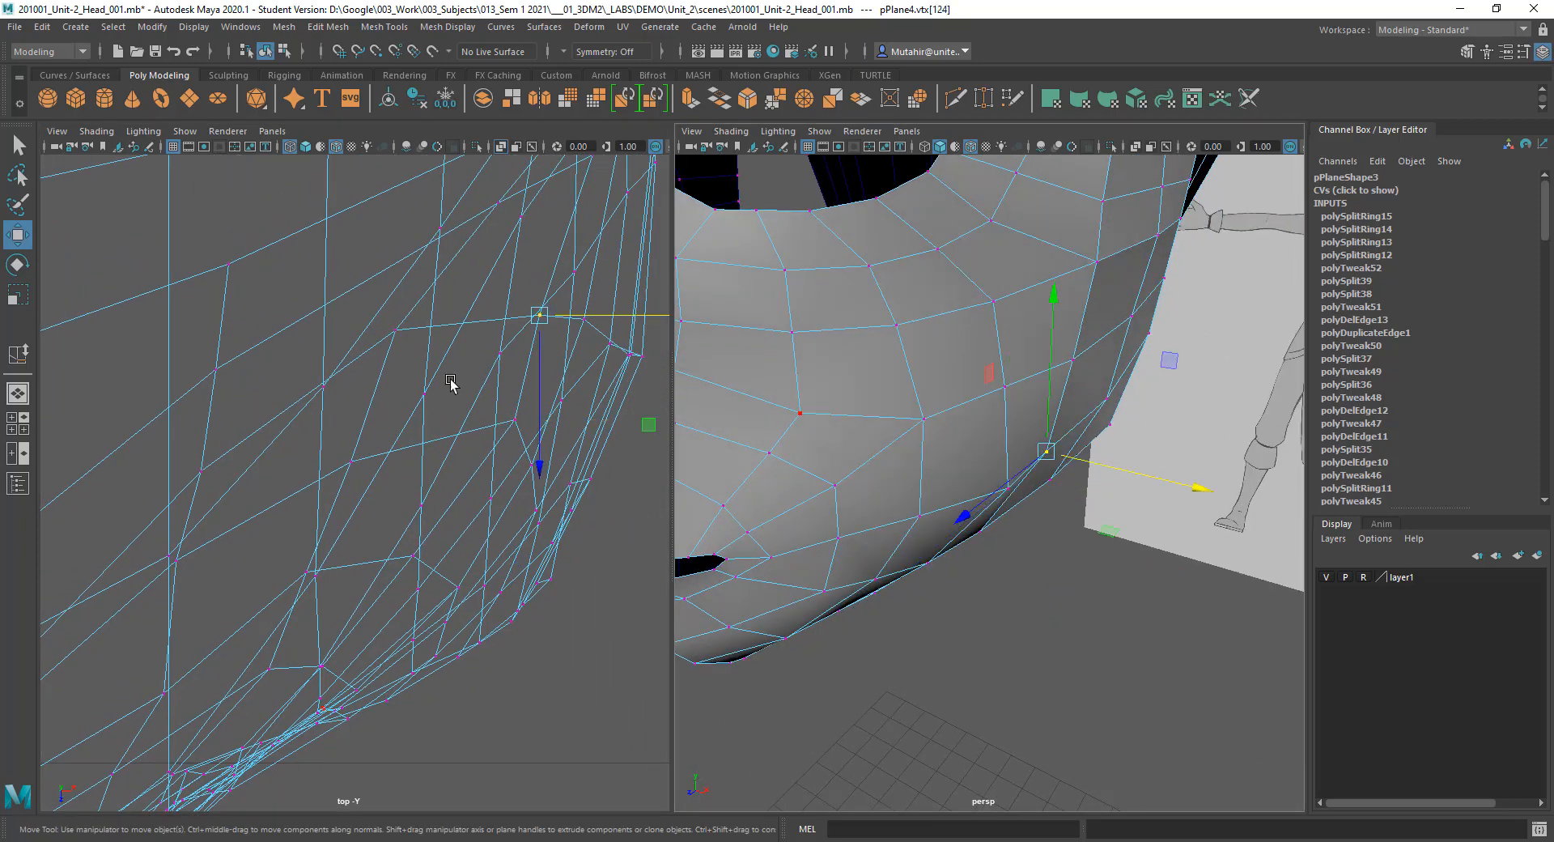
{"action": "middle_click_drag", "start_coordinate": [451, 382], "coordinate": [365, 458], "text": "alt"}
{"action": "left_click_drag", "start_coordinate": [543, 392], "coordinate": [568, 393]}
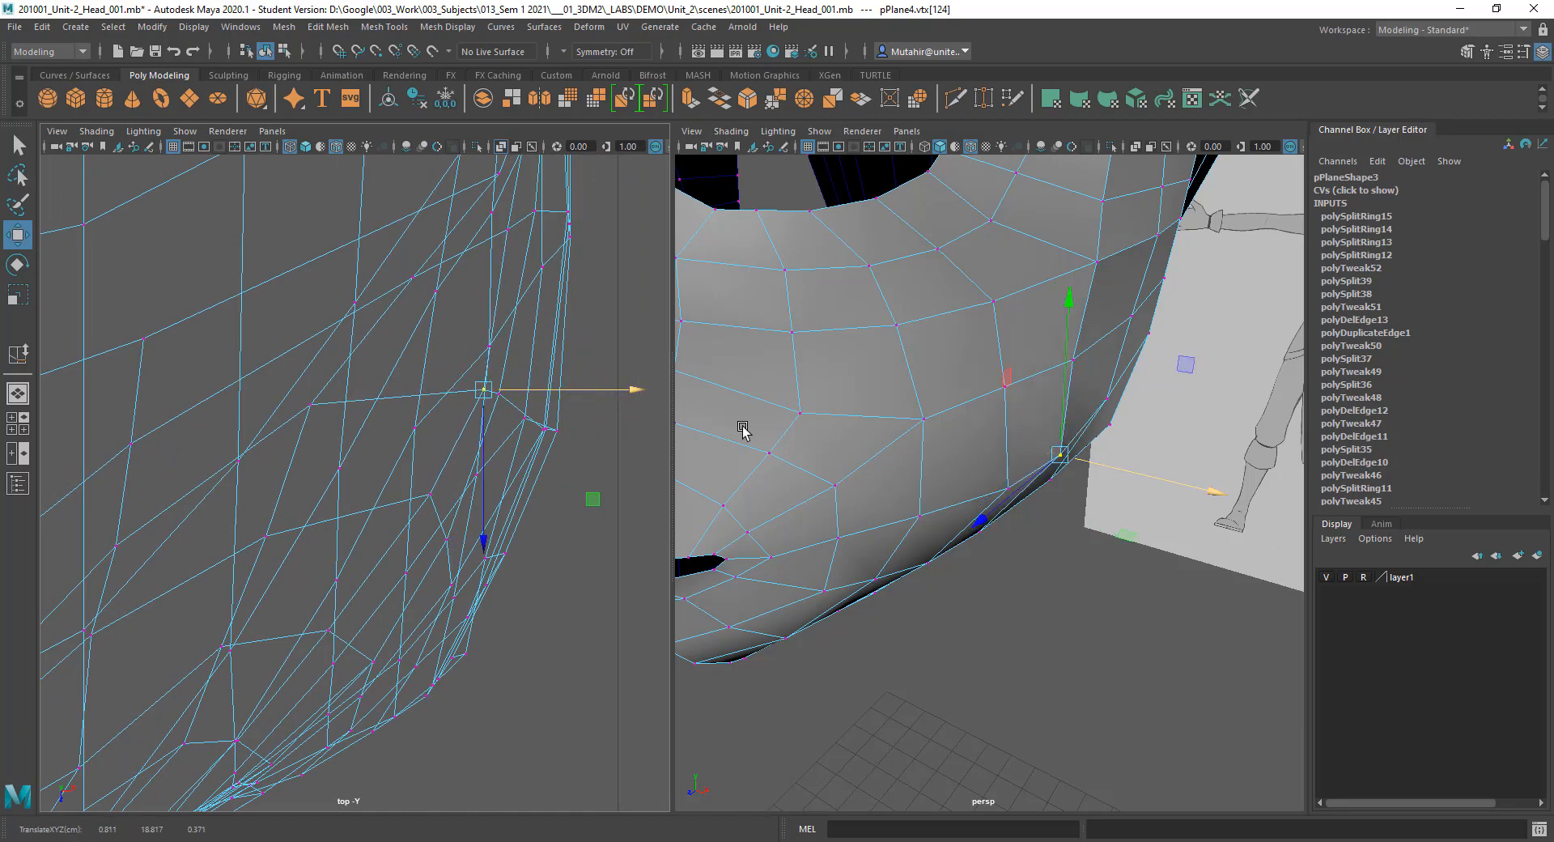
Step: Check the cheek from the side and nudge the same outer cheek vertex slightly back inward in the top view
{"action": "key", "text": "q"}
{"action": "left_click_drag", "start_coordinate": [739, 426], "coordinate": [1155, 463], "text": "alt"}
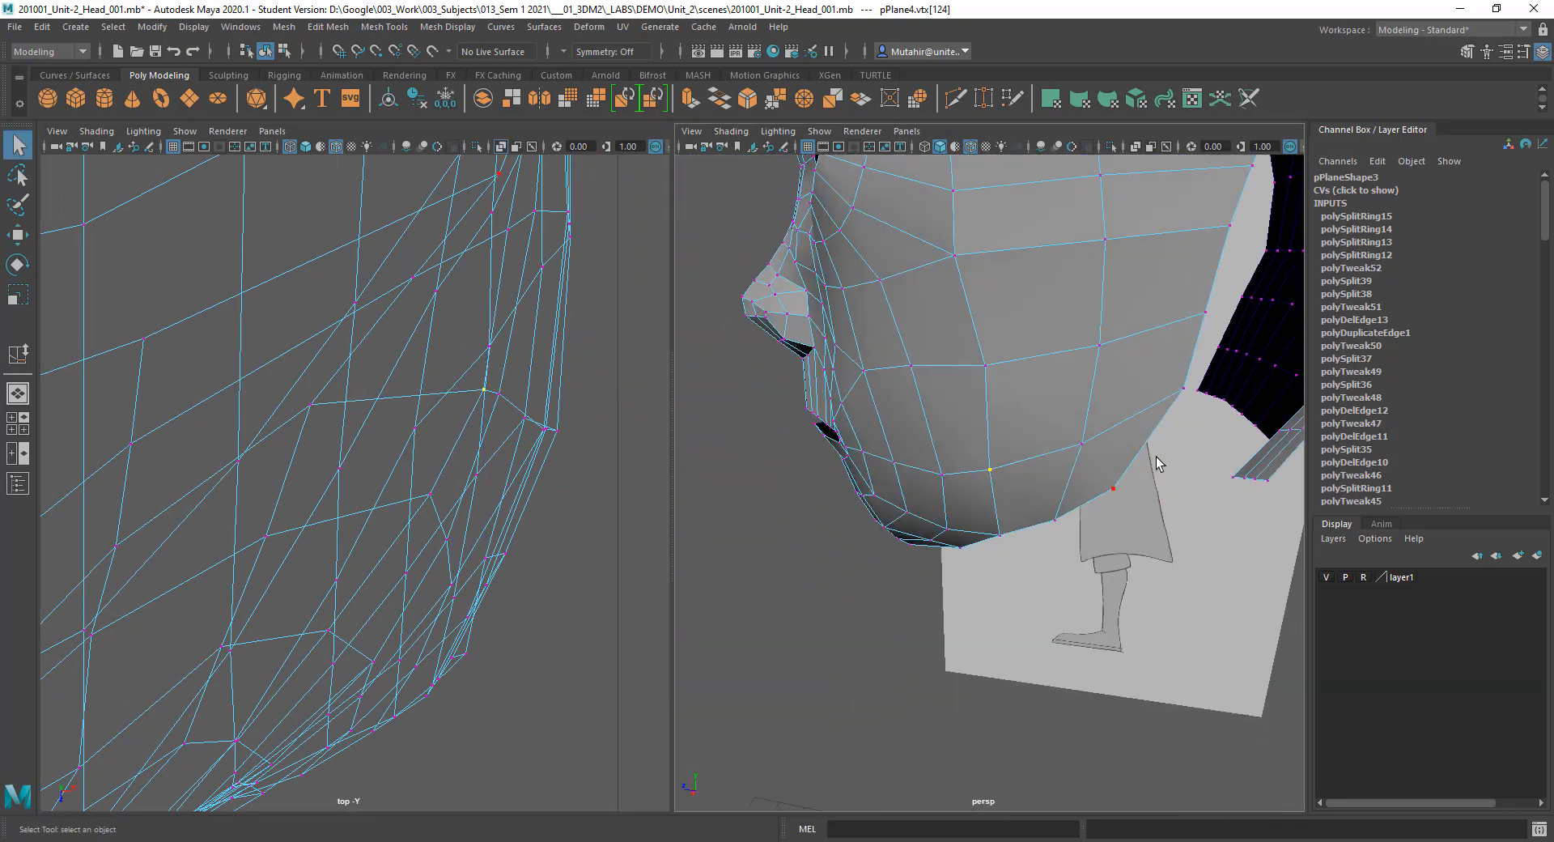
{"action": "left_click", "coordinate": [1085, 444]}
{"action": "left_click_drag", "start_coordinate": [1016, 478], "coordinate": [1058, 467], "text": "alt"}
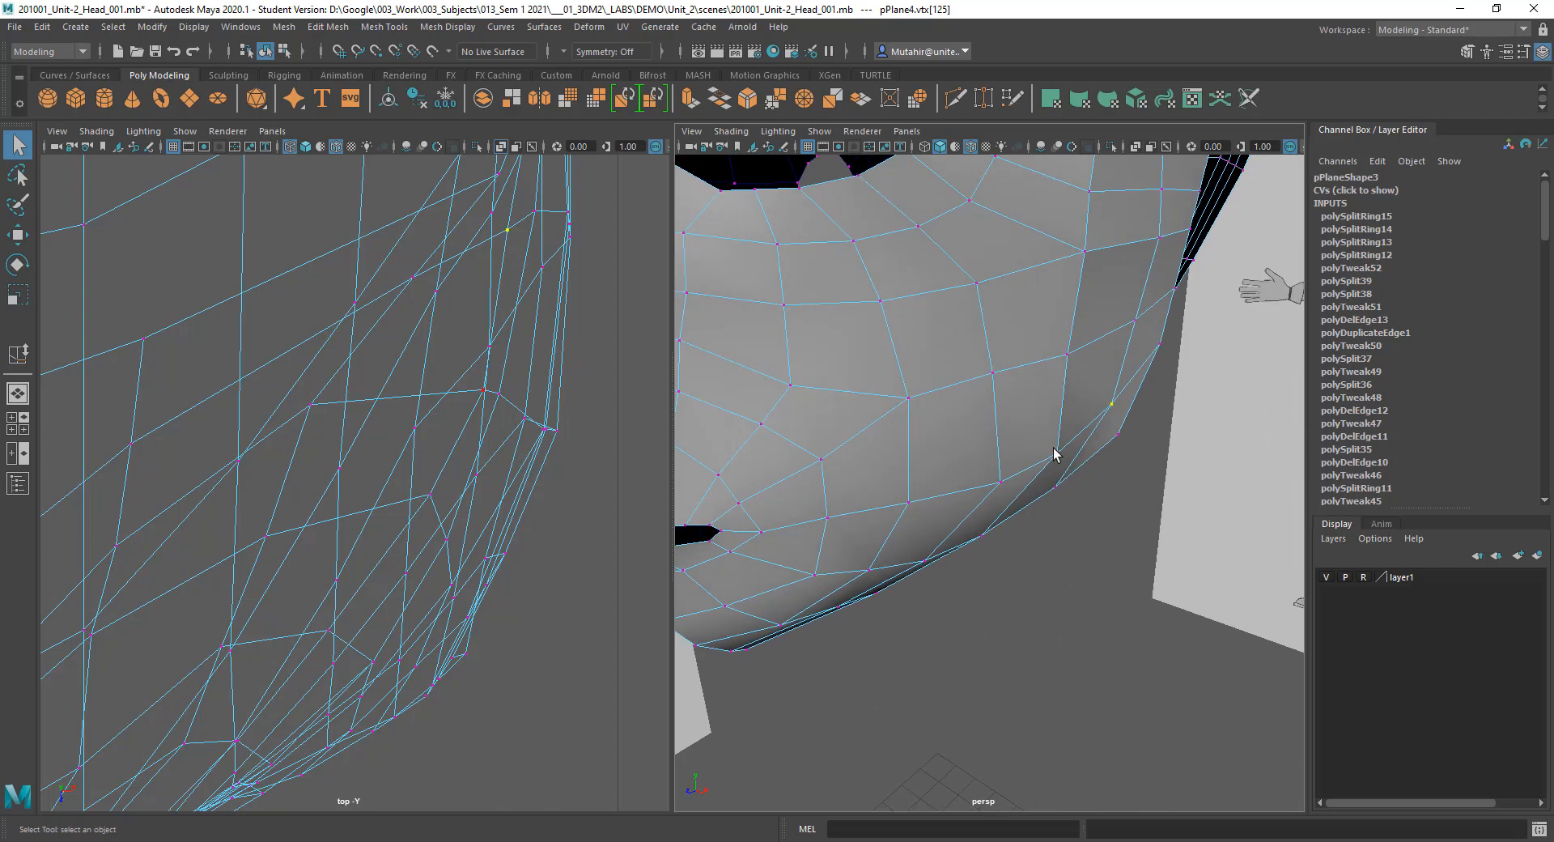
{"action": "key", "text": "w"}
{"action": "left_click_drag", "start_coordinate": [606, 394], "coordinate": [598, 398]}
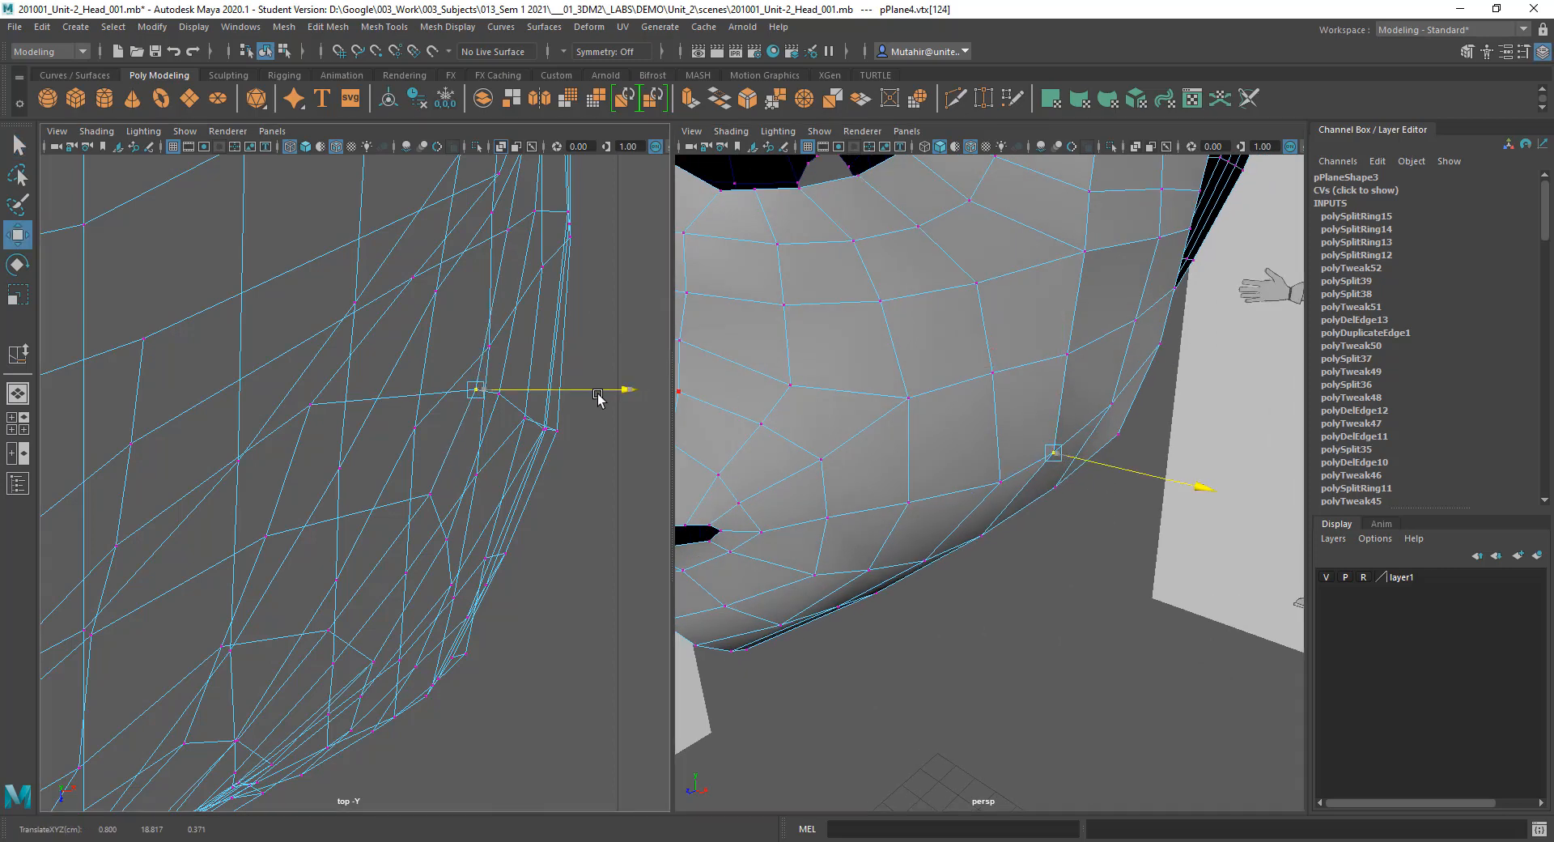
Step: Move the next outer cheek vertex, below the outer eye corner, outward in the top view and ease it slightly back in
{"action": "key", "text": "q"}
{"action": "left_click_drag", "start_coordinate": [1076, 537], "coordinate": [1056, 392], "text": "alt"}
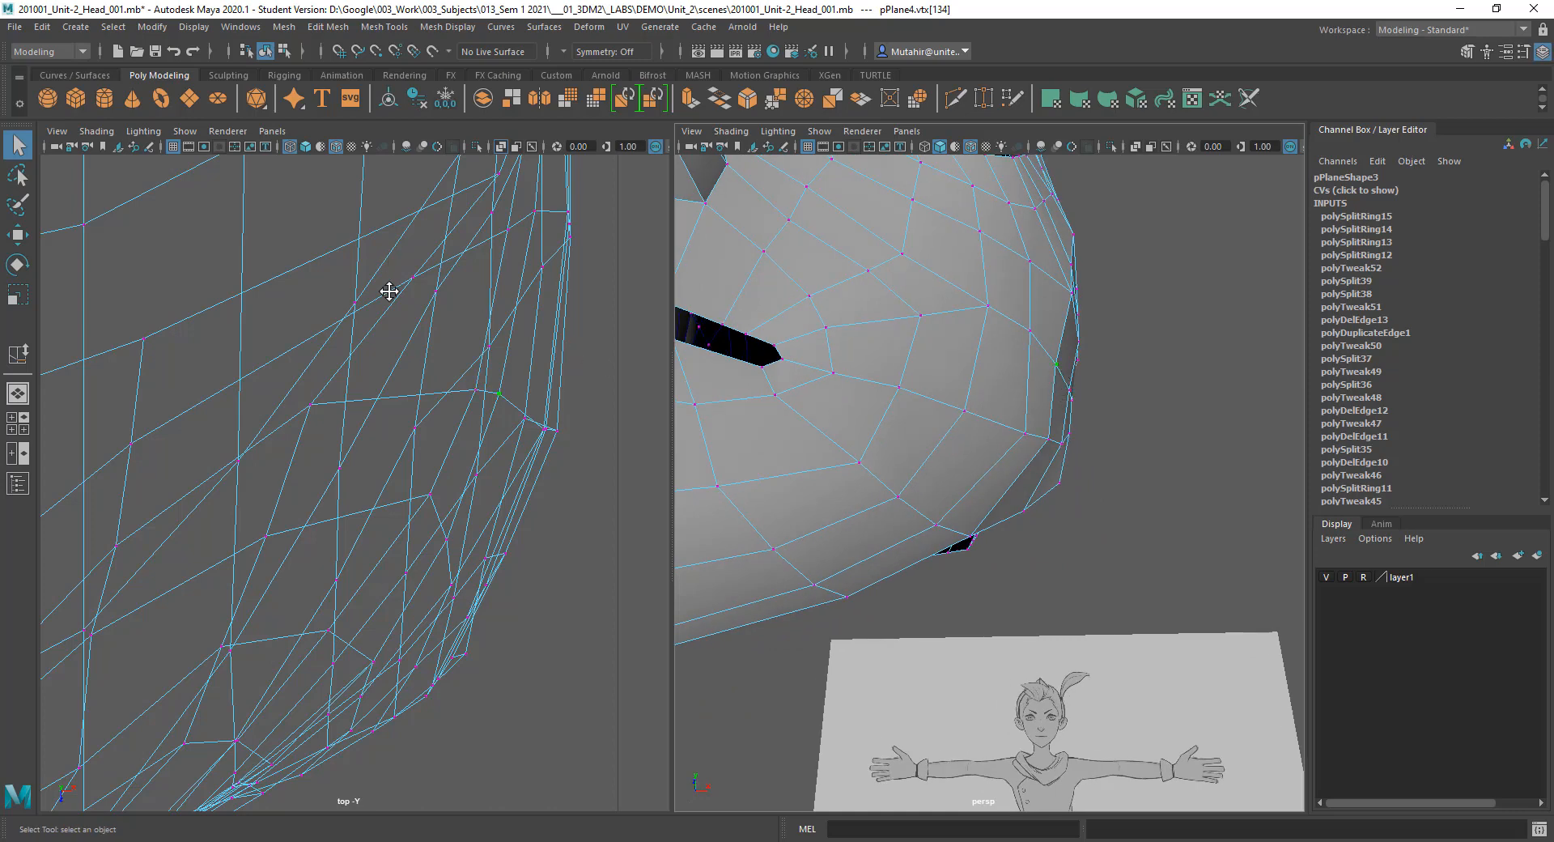
{"action": "middle_click_drag", "start_coordinate": [389, 291], "coordinate": [352, 436], "text": "alt"}
{"action": "key", "text": "w"}
{"action": "left_click_drag", "start_coordinate": [539, 539], "coordinate": [562, 539]}
{"action": "middle_click_drag", "start_coordinate": [519, 539], "coordinate": [533, 485], "text": "alt"}
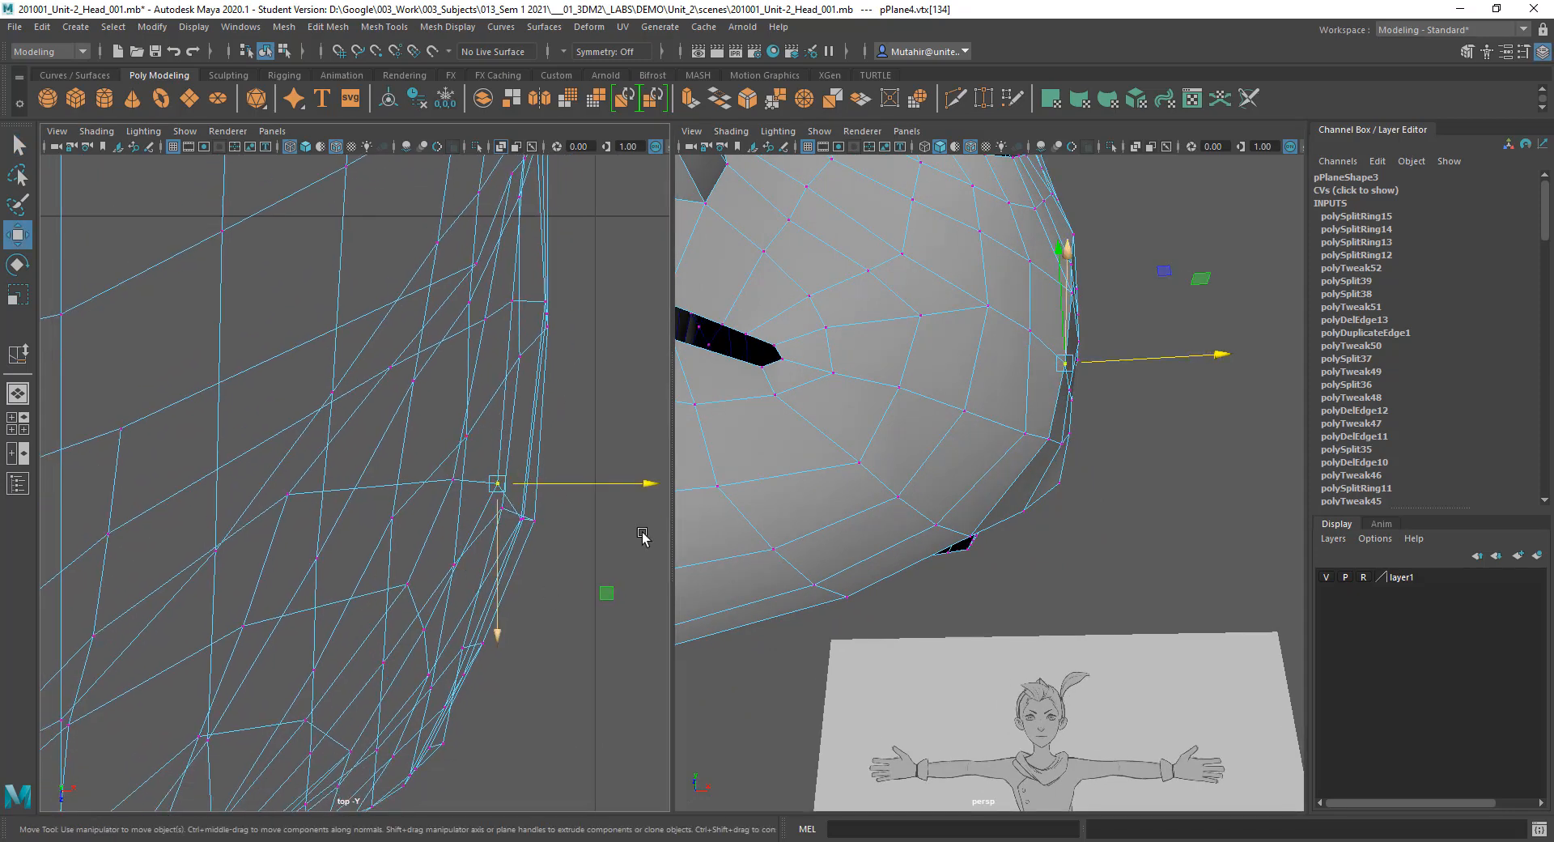
{"action": "middle_click_drag", "start_coordinate": [641, 472], "coordinate": [625, 525], "text": "alt"}
{"action": "left_click_drag", "start_coordinate": [618, 538], "coordinate": [614, 537]}
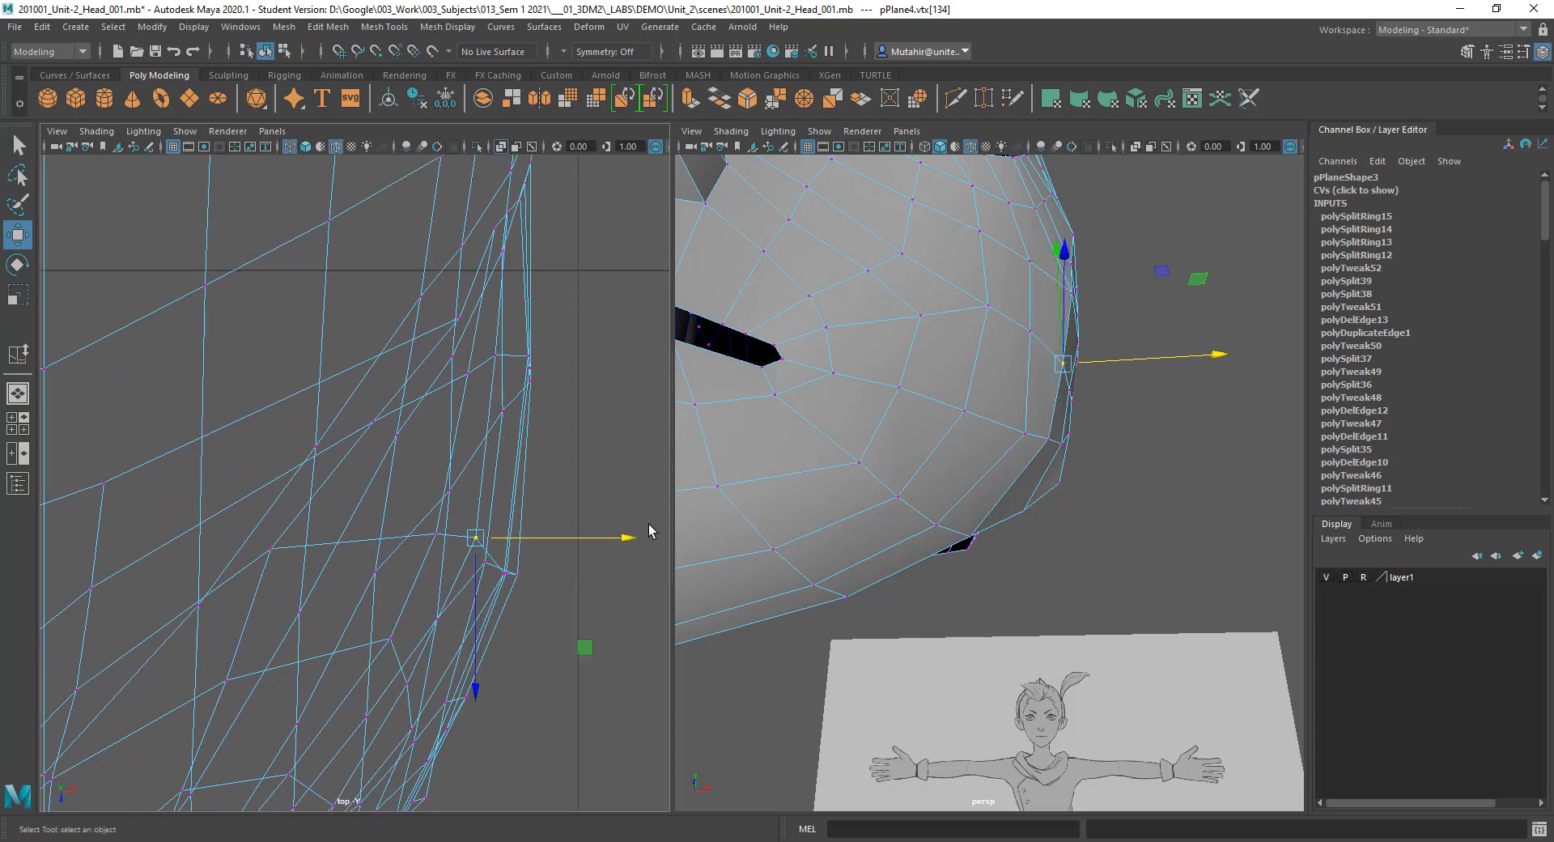
Step: Move the vertex on the side of the face beside the outer eye corner slightly inward in the top view
{"action": "key", "text": "q"}
{"action": "left_click_drag", "start_coordinate": [971, 488], "coordinate": [1023, 399], "text": "alt"}
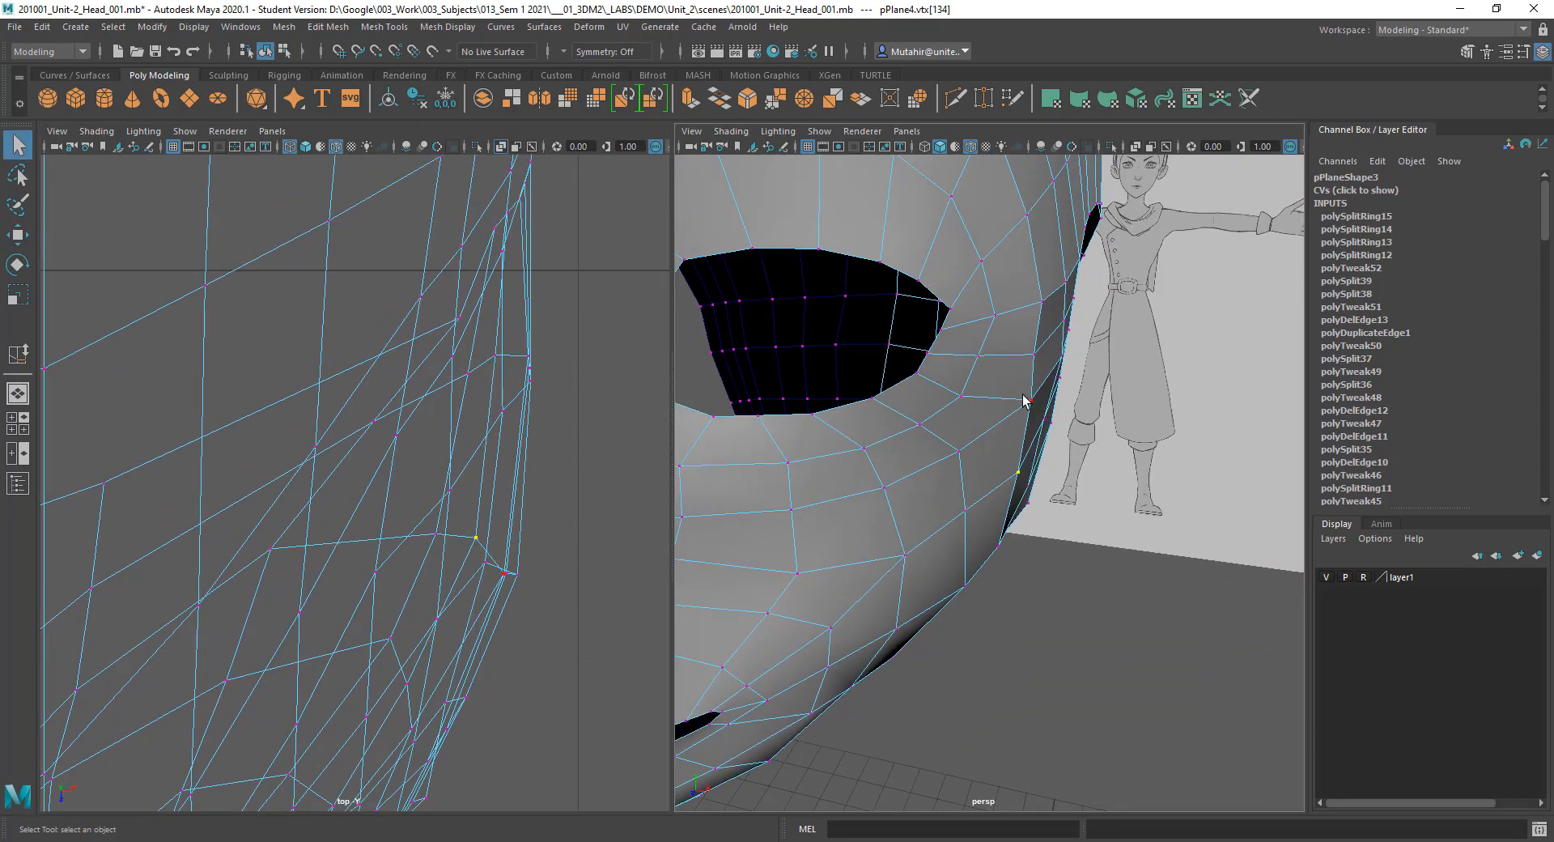
{"action": "middle_click_drag", "start_coordinate": [560, 457], "coordinate": [544, 490], "text": "alt"}
{"action": "key", "text": "w"}
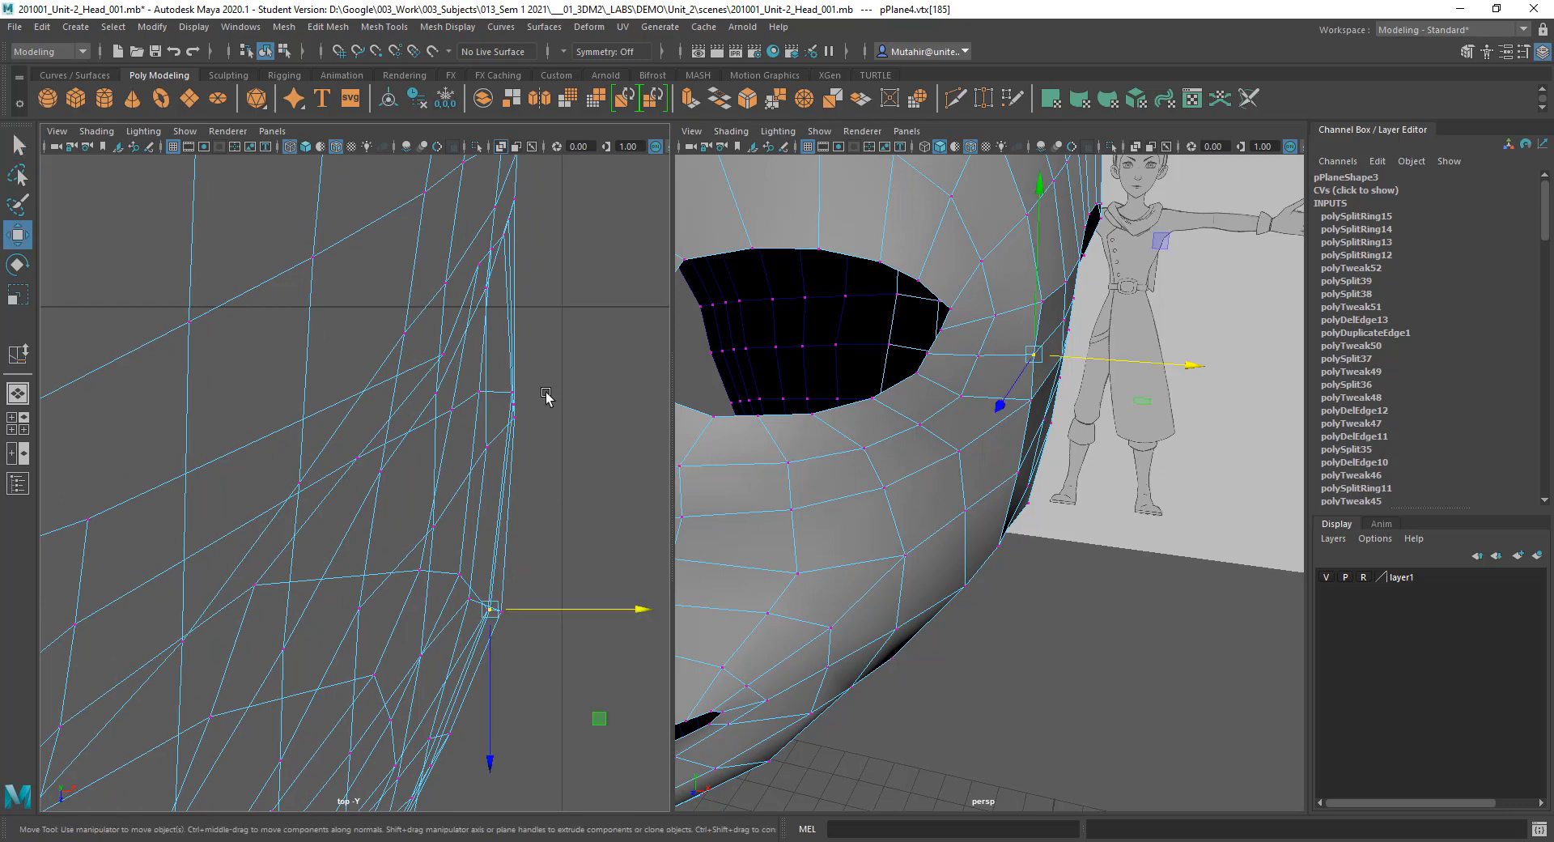
{"action": "left_click_drag", "start_coordinate": [560, 615], "coordinate": [572, 615]}
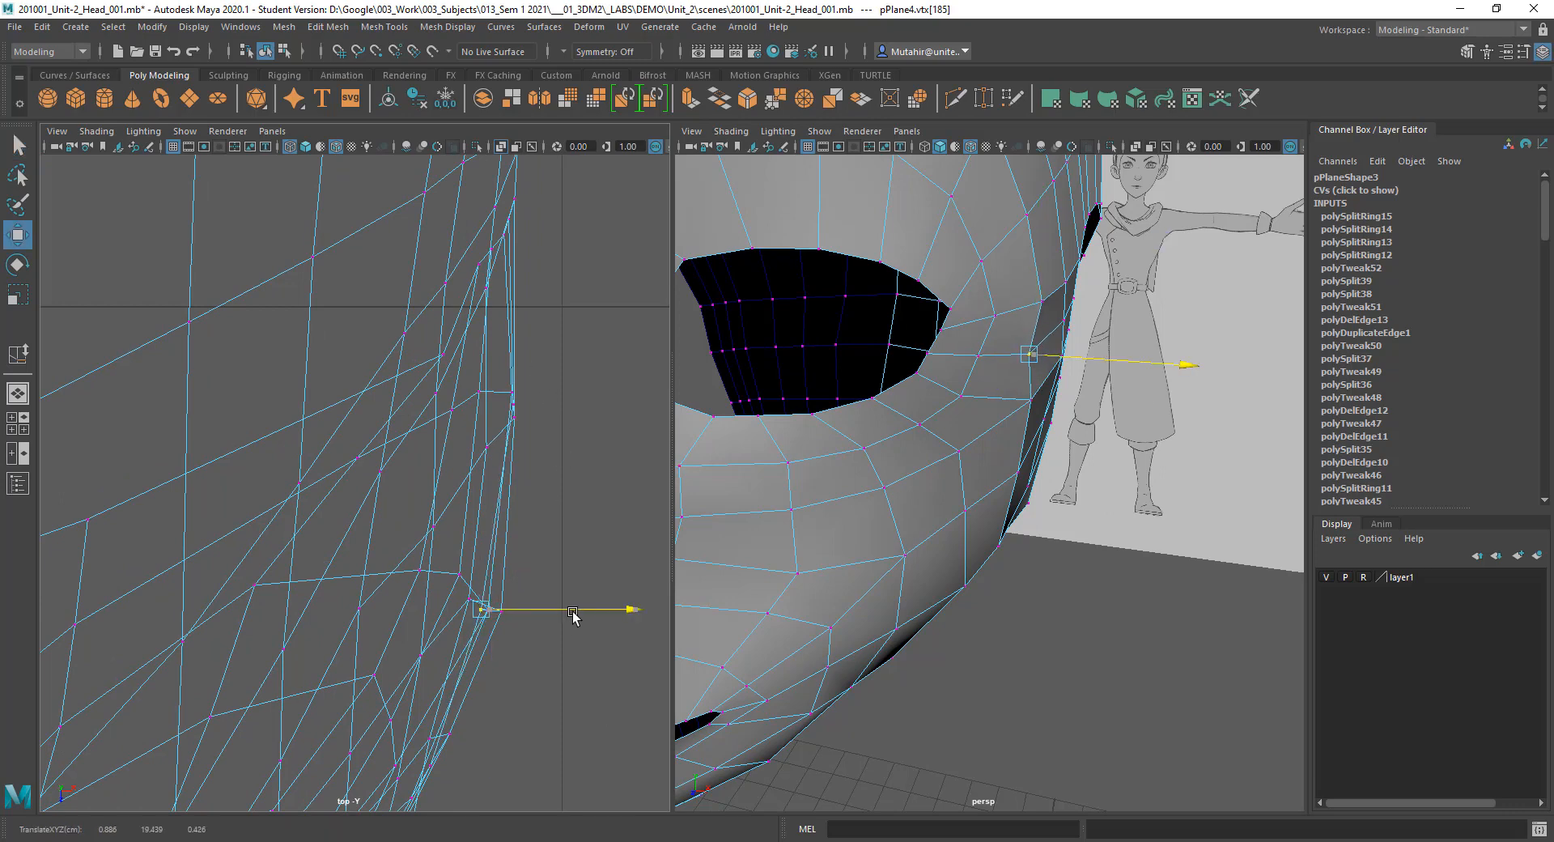
Step: Move the side vertex just above the outer eye corner slightly inward in the top view to smooth the temple
{"action": "key", "text": "q"}
{"action": "left_click_drag", "start_coordinate": [950, 402], "coordinate": [1029, 465], "text": "alt"}
{"action": "left_click_drag", "start_coordinate": [1026, 407], "coordinate": [1024, 464], "text": "alt"}
{"action": "middle_click_drag", "start_coordinate": [569, 444], "coordinate": [557, 429], "text": "alt"}
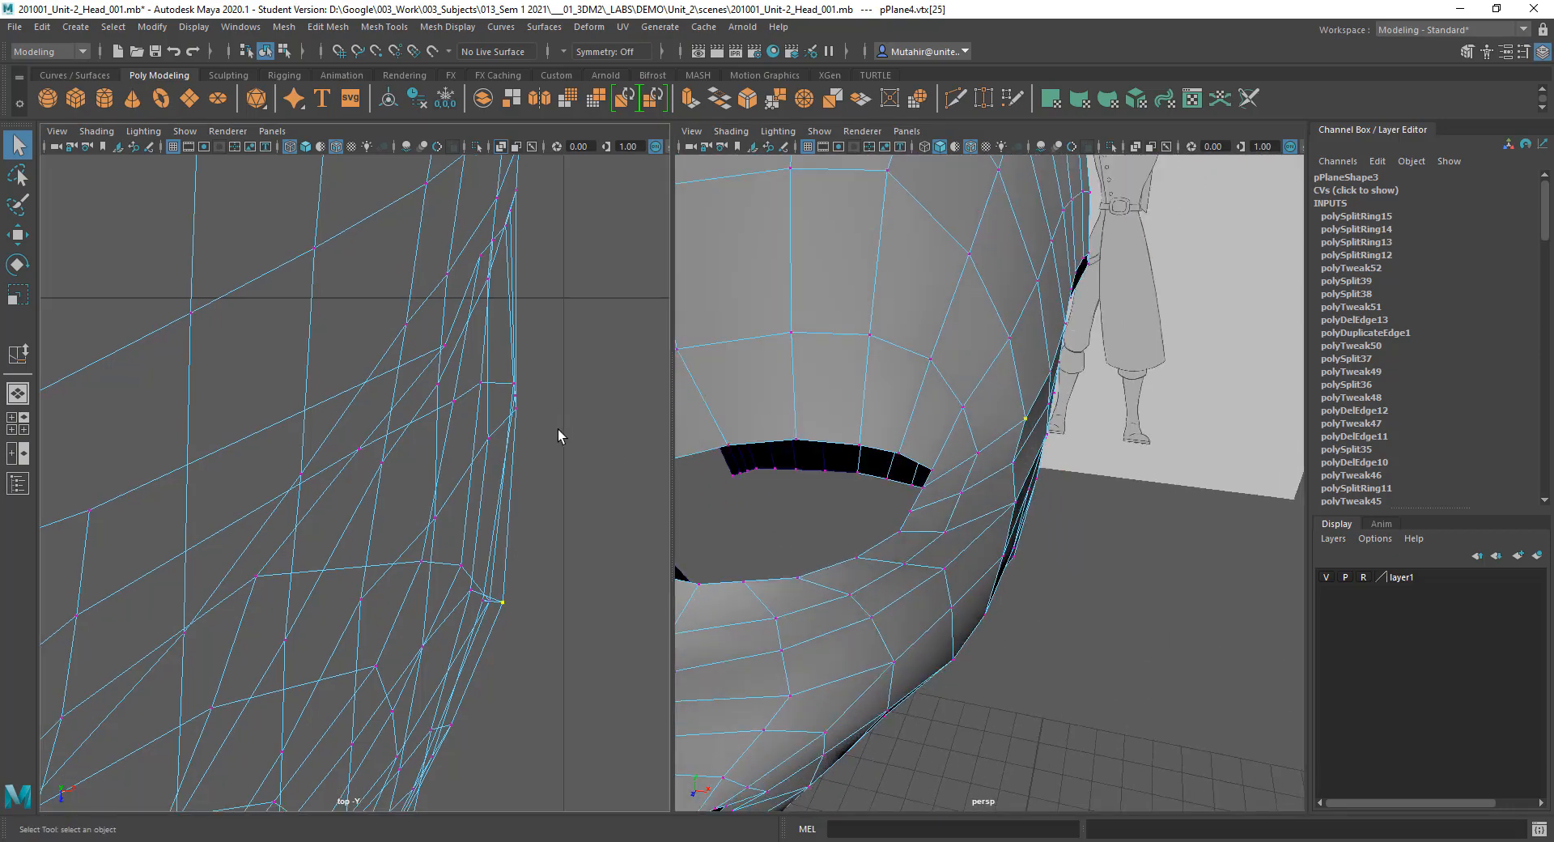
{"action": "key", "text": "w"}
{"action": "left_click_drag", "start_coordinate": [566, 602], "coordinate": [568, 603]}
{"action": "key", "text": "q"}
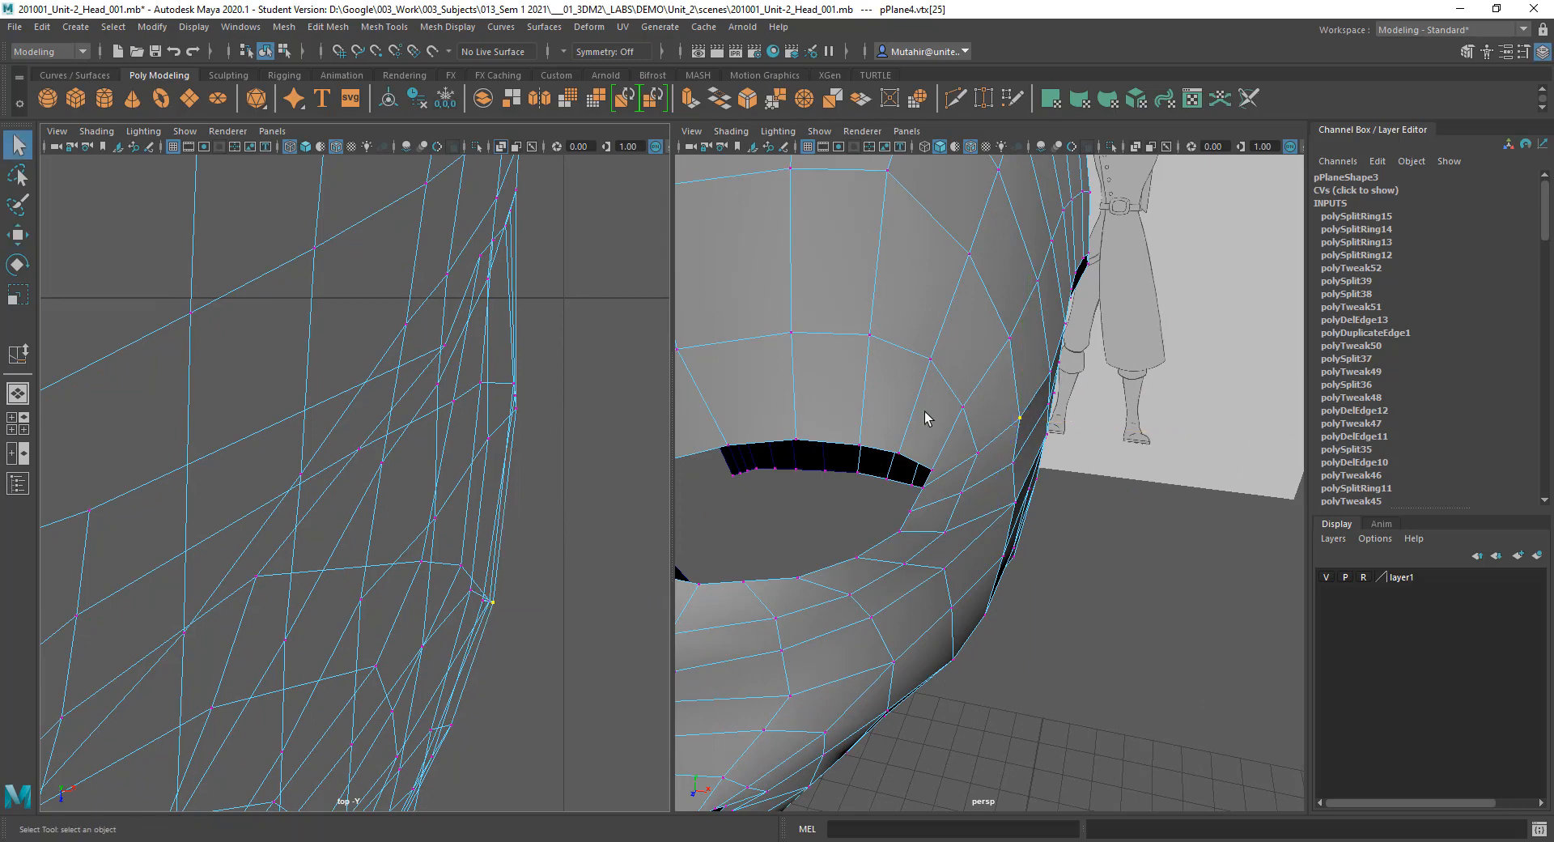
Step: Move the temple vertex above and behind the eye slightly outward in the top view
{"action": "left_click_drag", "start_coordinate": [925, 420], "coordinate": [1052, 411], "text": "alt"}
{"action": "middle_click_drag", "start_coordinate": [380, 458], "coordinate": [361, 548], "text": "alt"}
{"action": "key", "text": "w"}
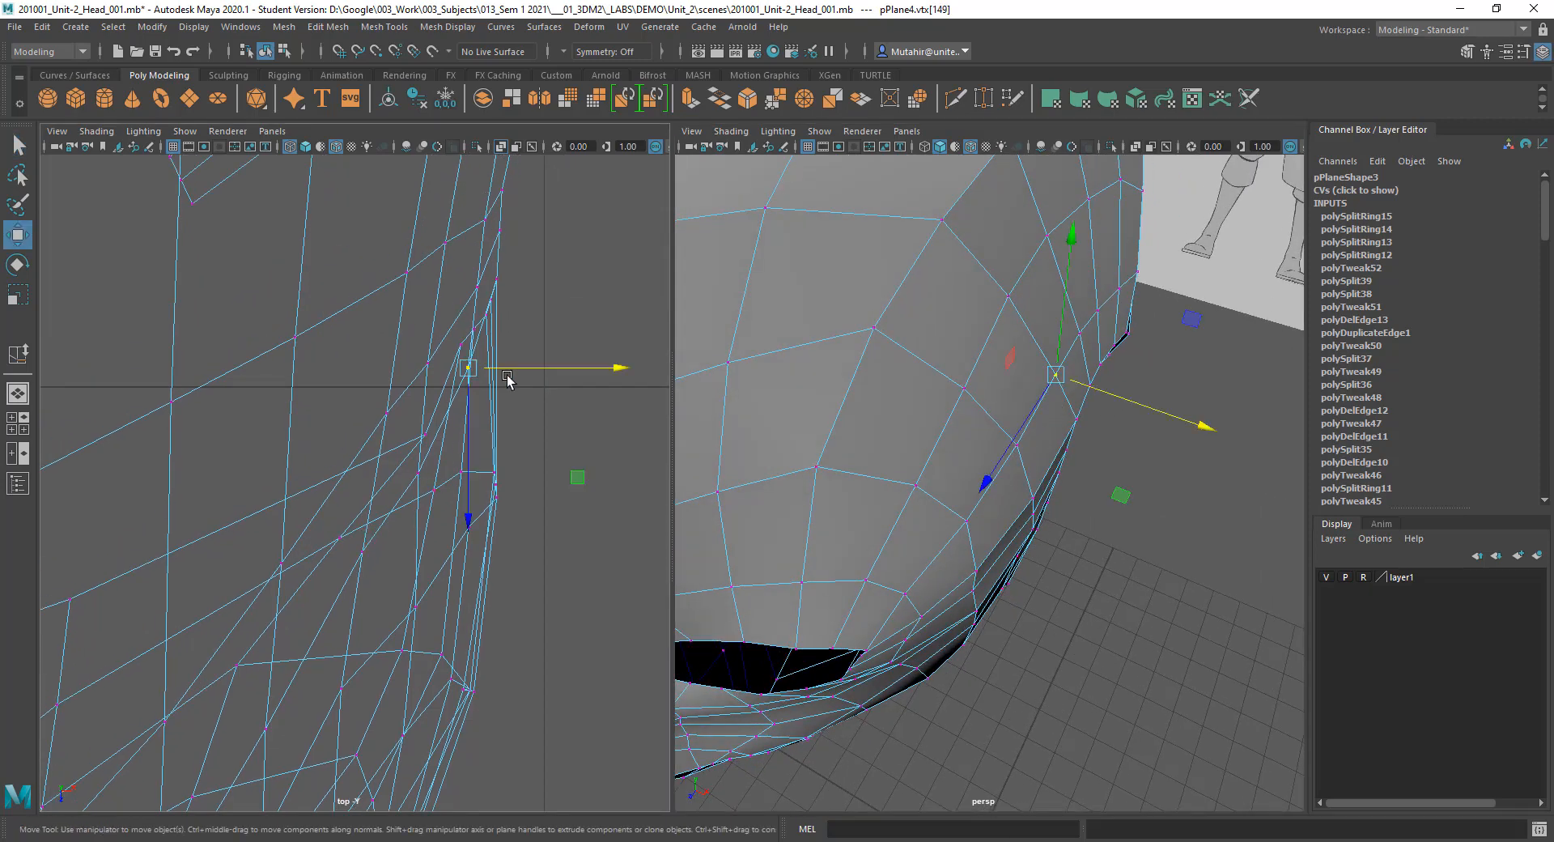
{"action": "left_click_drag", "start_coordinate": [523, 369], "coordinate": [531, 370]}
{"action": "key", "text": "q"}
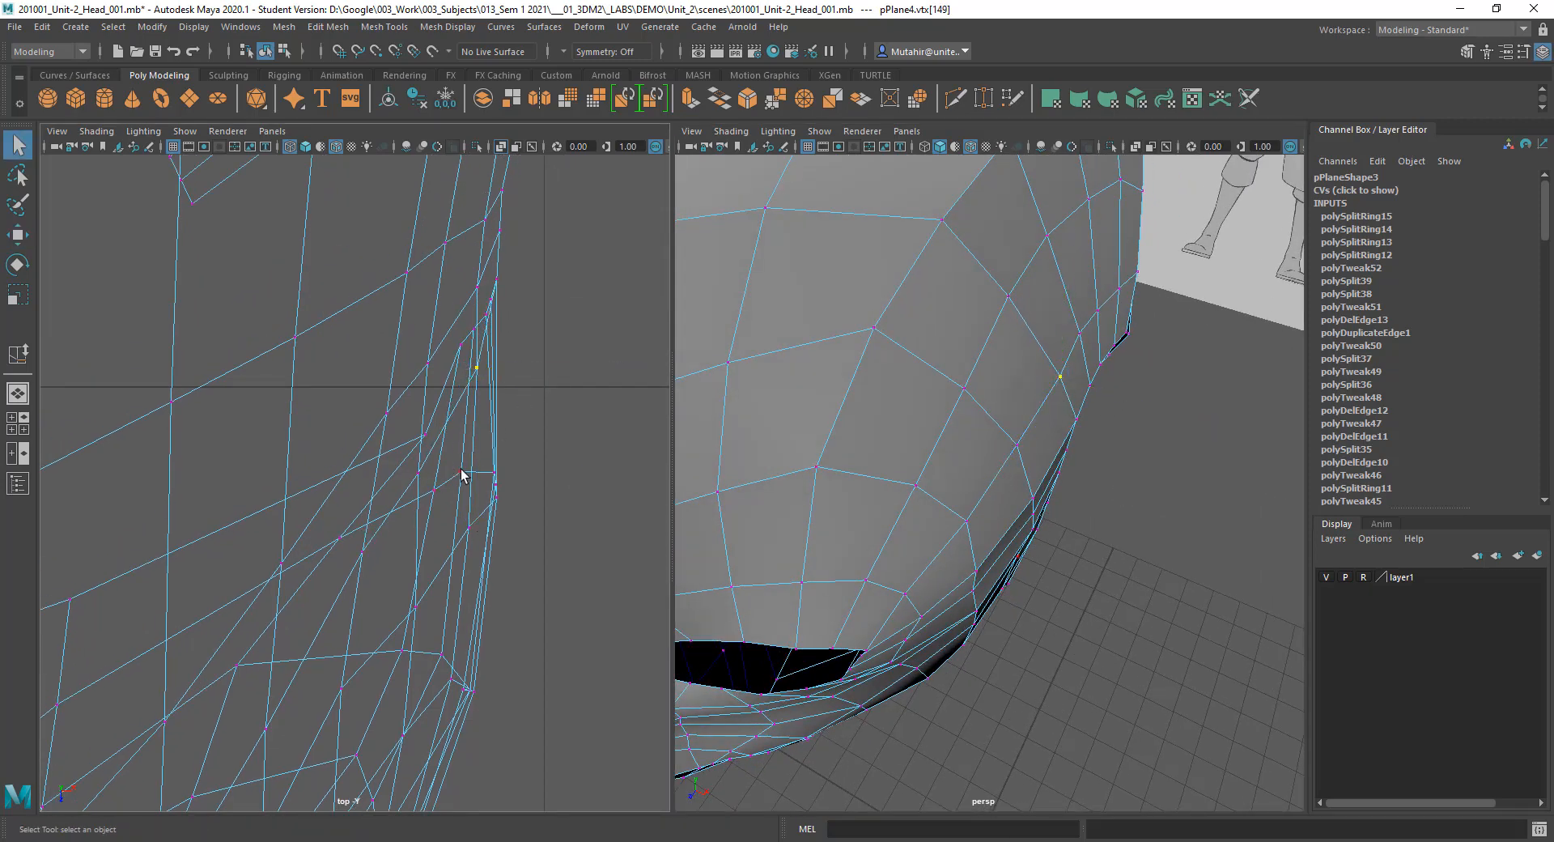
Step: Move the corner vertex at the side of the forehead outward in the top view to round the brow
{"action": "middle_click_drag", "start_coordinate": [461, 474], "coordinate": [471, 462], "text": "alt"}
{"action": "left_click", "coordinate": [373, 538]}
{"action": "key", "text": "w"}
{"action": "left_click_drag", "start_coordinate": [876, 478], "coordinate": [890, 515], "text": "alt"}
{"action": "middle_click_drag", "start_coordinate": [463, 490], "coordinate": [515, 495], "text": "alt"}
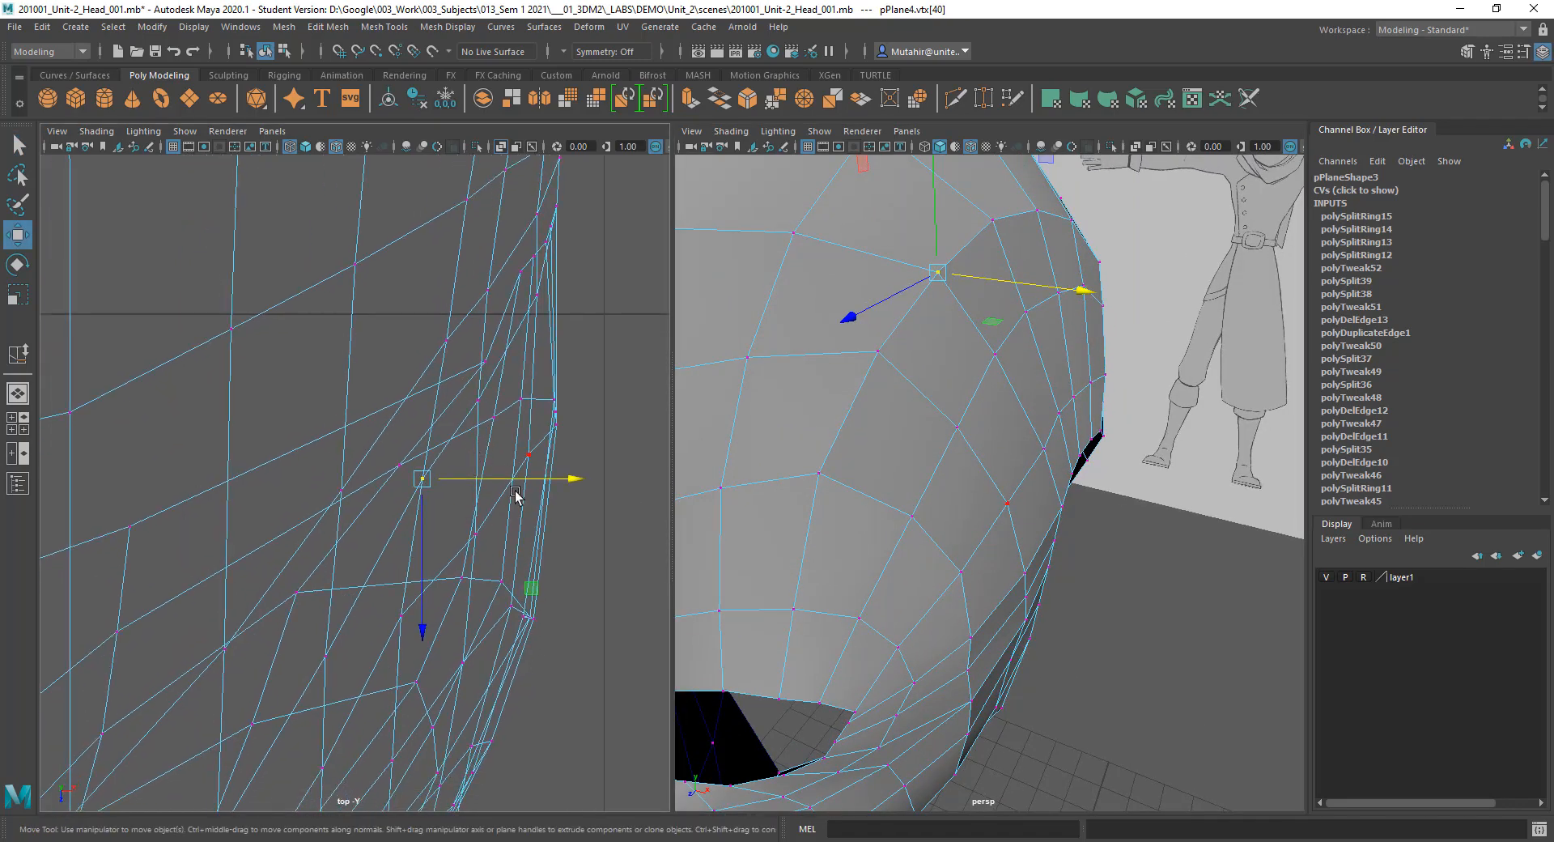
{"action": "left_click_drag", "start_coordinate": [547, 476], "coordinate": [563, 477]}
{"action": "key", "text": "q"}
Step: Move the neighbouring vertex on the upper forehead corner outward in the top view
{"action": "middle_click_drag", "start_coordinate": [581, 381], "coordinate": [571, 420], "text": "alt"}
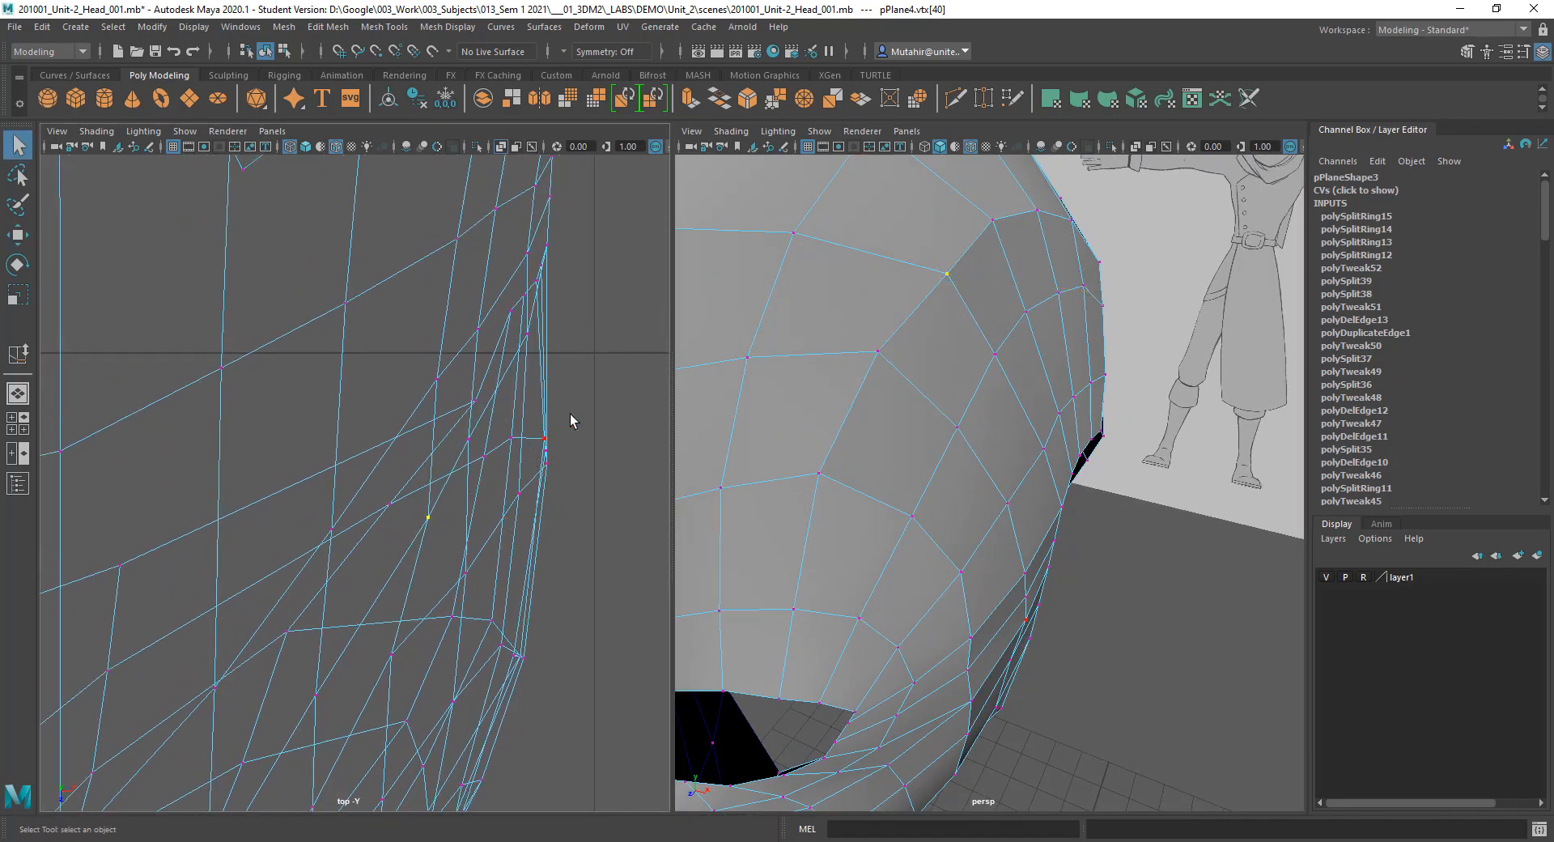
{"action": "middle_click_drag", "start_coordinate": [1018, 345], "coordinate": [1004, 397], "text": "alt"}
{"action": "middle_click_drag", "start_coordinate": [534, 421], "coordinate": [520, 461], "text": "alt"}
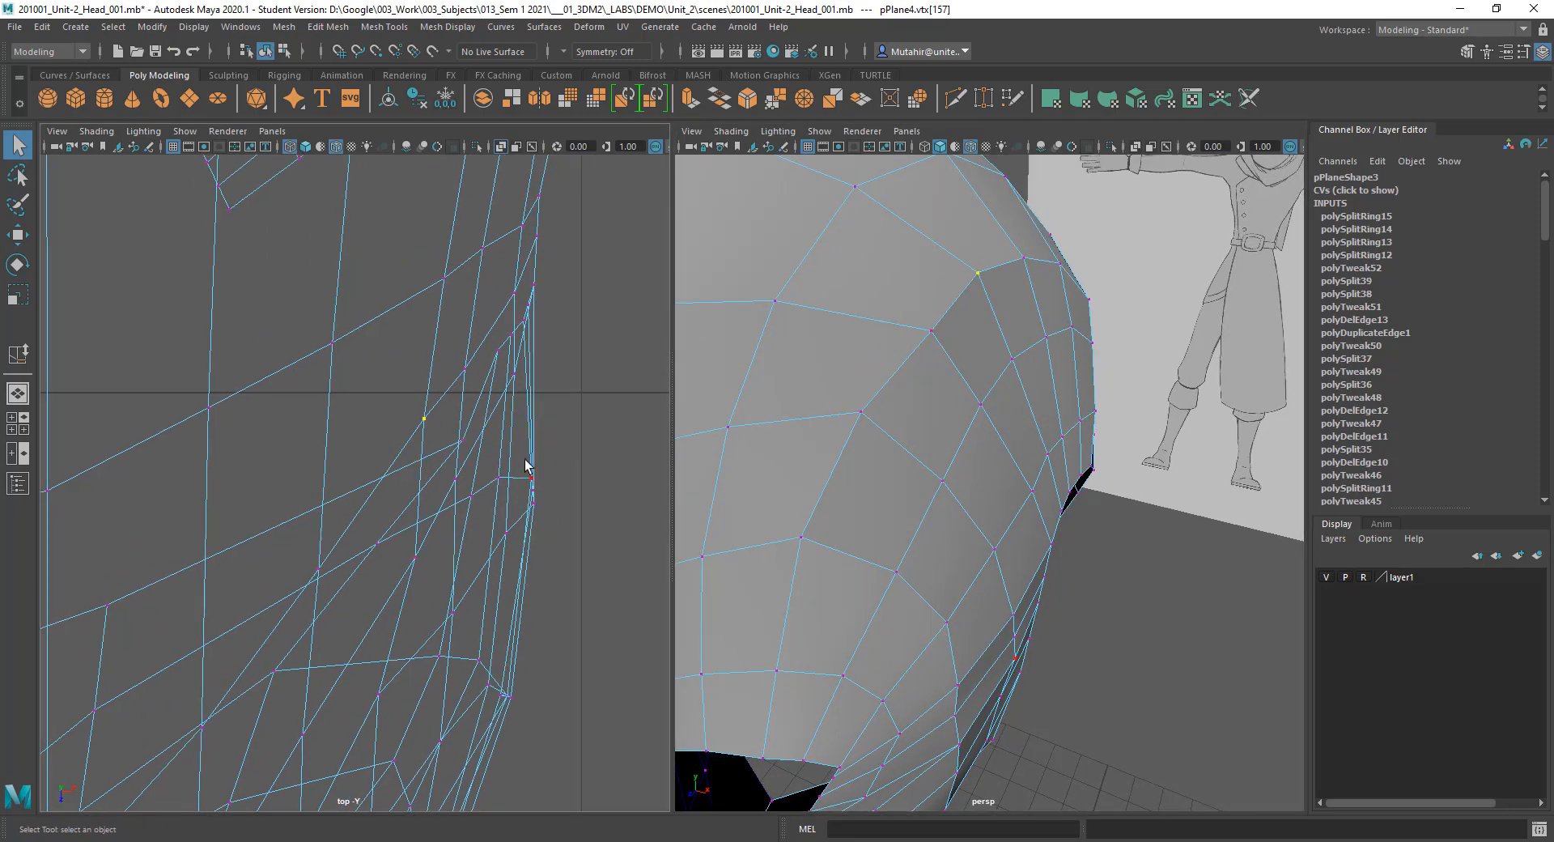
{"action": "key", "text": "w"}
{"action": "left_click_drag", "start_coordinate": [530, 419], "coordinate": [559, 418]}
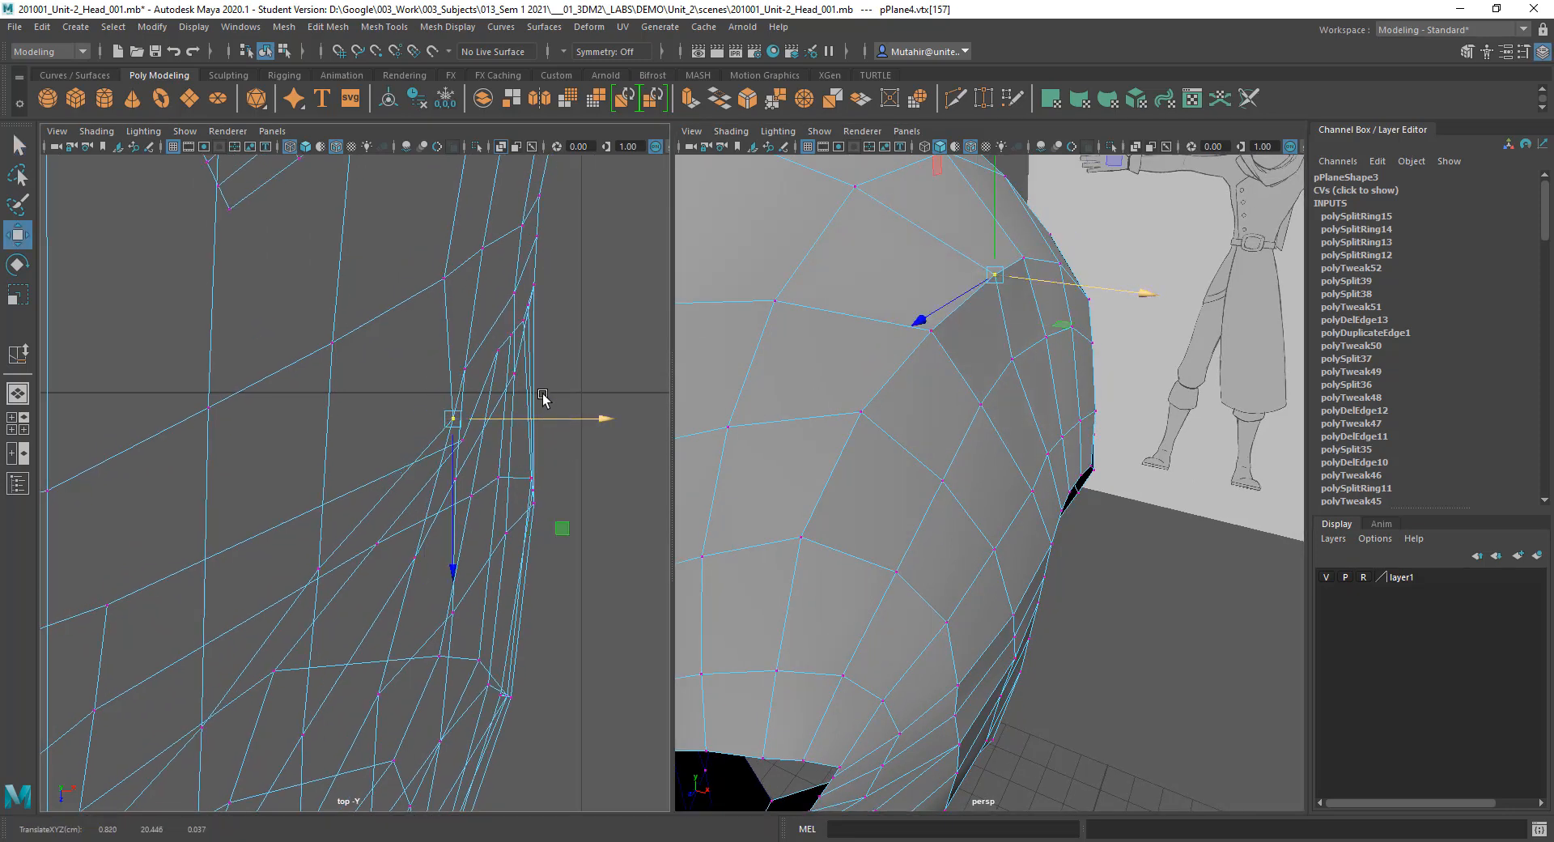
{"action": "middle_click_drag", "start_coordinate": [542, 397], "coordinate": [484, 461], "text": "alt"}
{"action": "middle_click_drag", "start_coordinate": [1030, 310], "coordinate": [1006, 381], "text": "alt"}
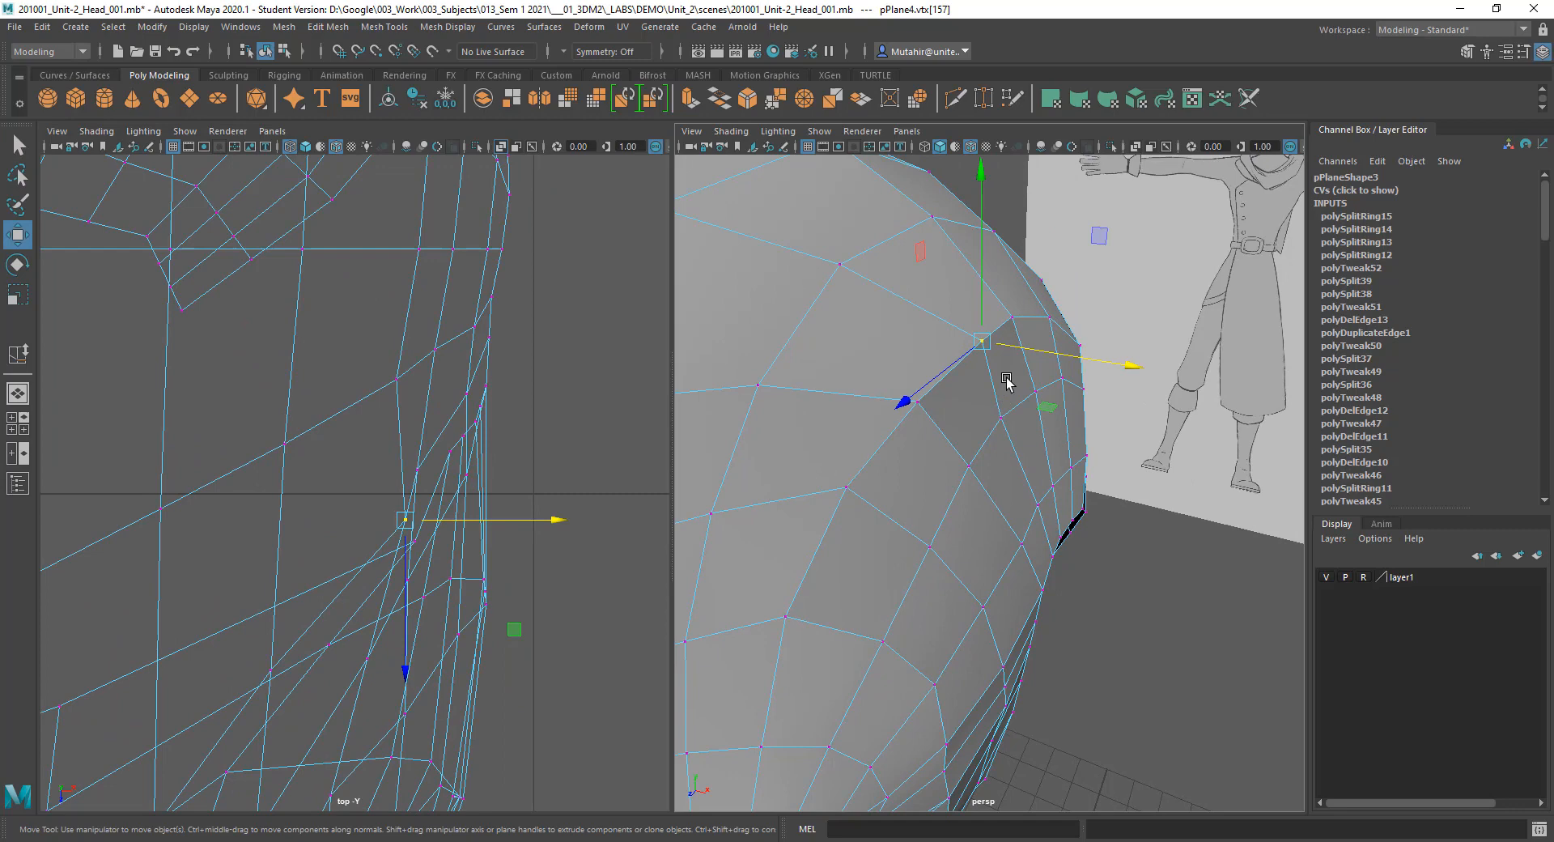
{"action": "left_click", "coordinate": [1012, 315]}
{"action": "mouse_move", "coordinate": [1003, 391]}
{"action": "left_mouse_down", "text": "alt"}
{"action": "mouse_move", "coordinate": [1039, 407]}
{"action": "mouse_move", "coordinate": [991, 411]}
{"action": "left_mouse_up", "text": "alt"}
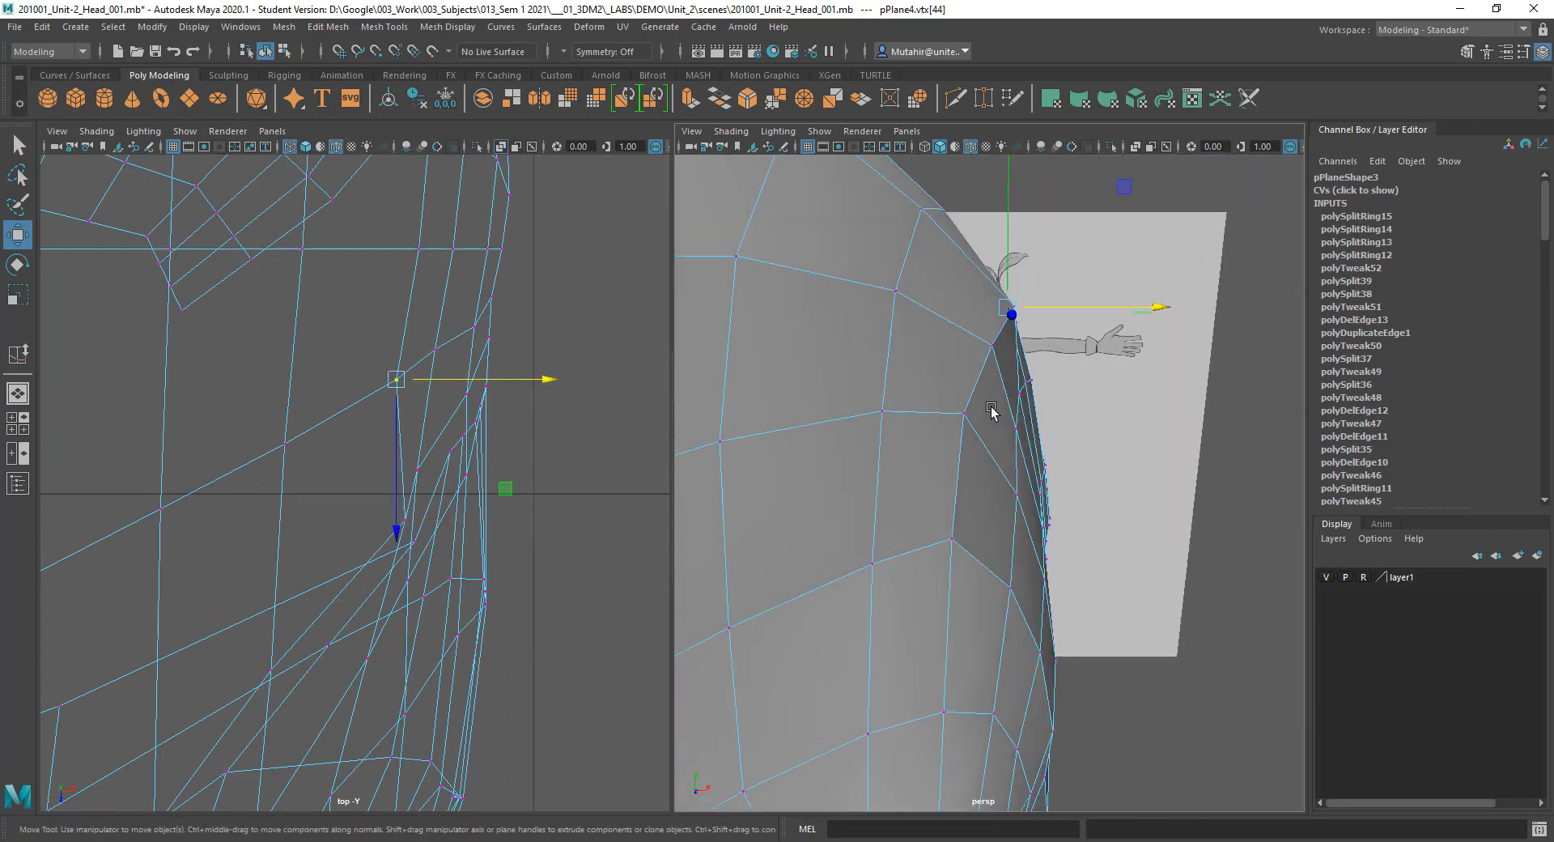
{"action": "left_click", "coordinate": [998, 344]}
{"action": "left_click_drag", "start_coordinate": [882, 377], "coordinate": [930, 457], "text": "alt"}
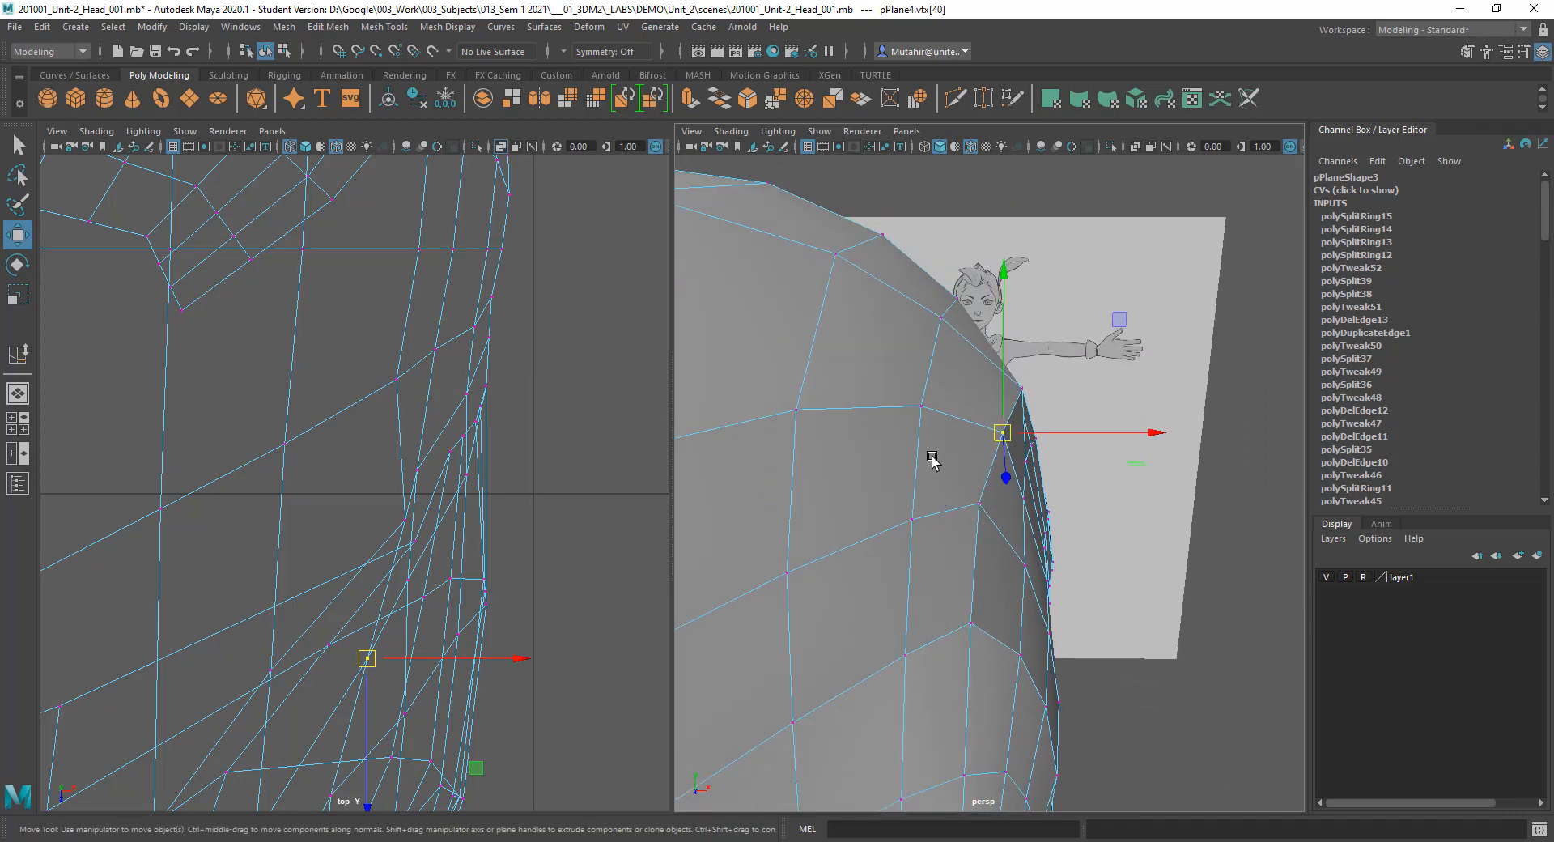
Step: Select the vertical column of edges running up the forehead above the eye and slide it toward the head's centre line
{"action": "key", "text": "q"}
{"action": "right_click_drag", "start_coordinate": [925, 392], "coordinate": [929, 349]}
{"action": "left_click", "coordinate": [921, 390]}
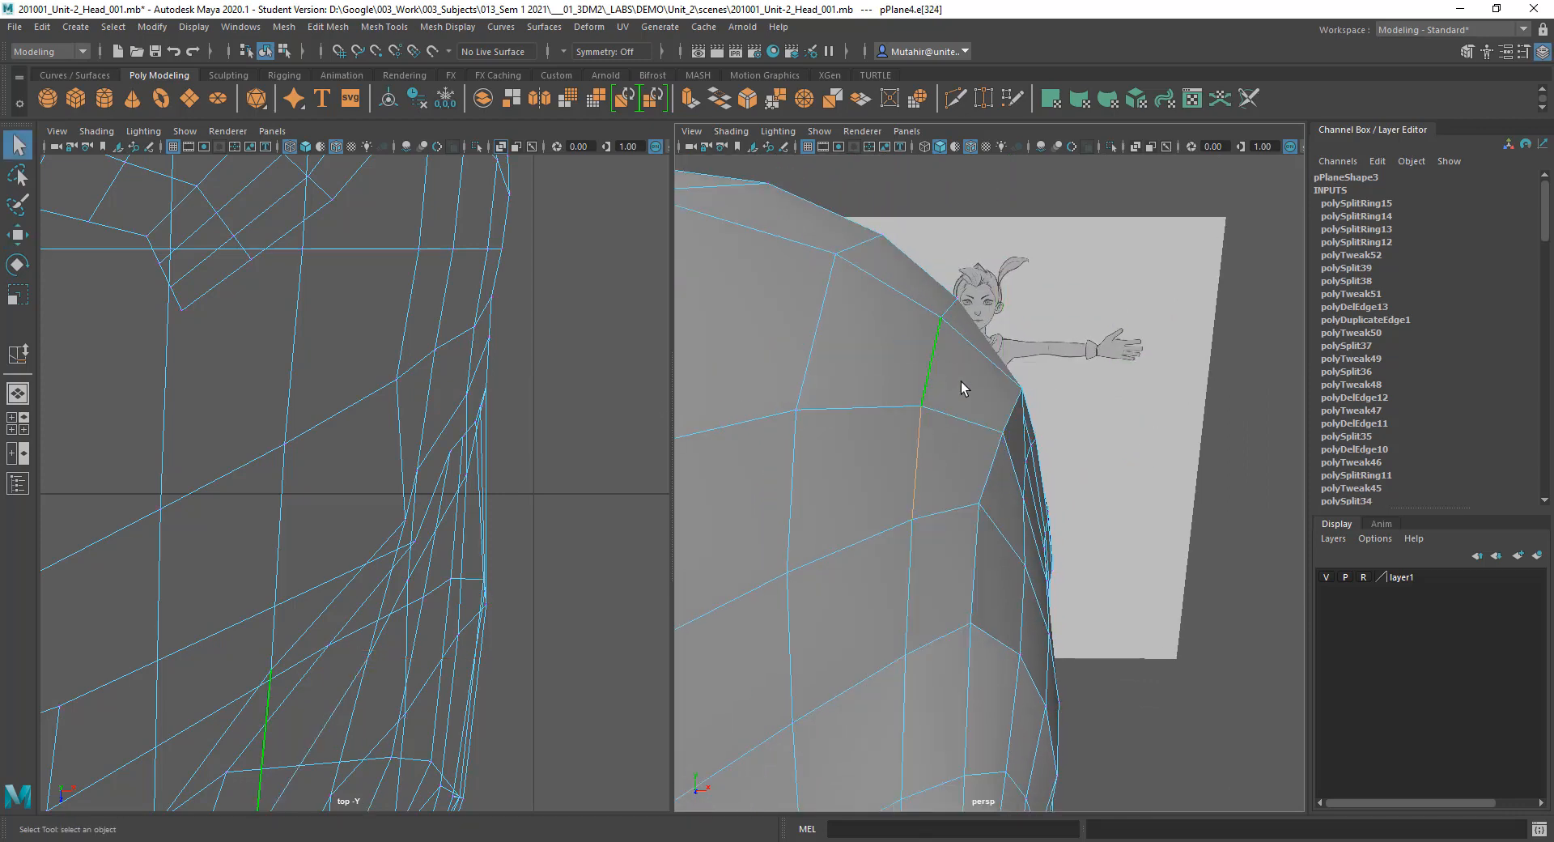
{"action": "left_click", "coordinate": [921, 474], "text": "shift"}
{"action": "left_click_drag", "start_coordinate": [929, 478], "coordinate": [981, 498], "text": "alt"}
{"action": "left_click", "coordinate": [979, 450]}
{"action": "left_click", "coordinate": [970, 355], "text": "shift"}
{"action": "left_click", "coordinate": [976, 590], "text": "shift"}
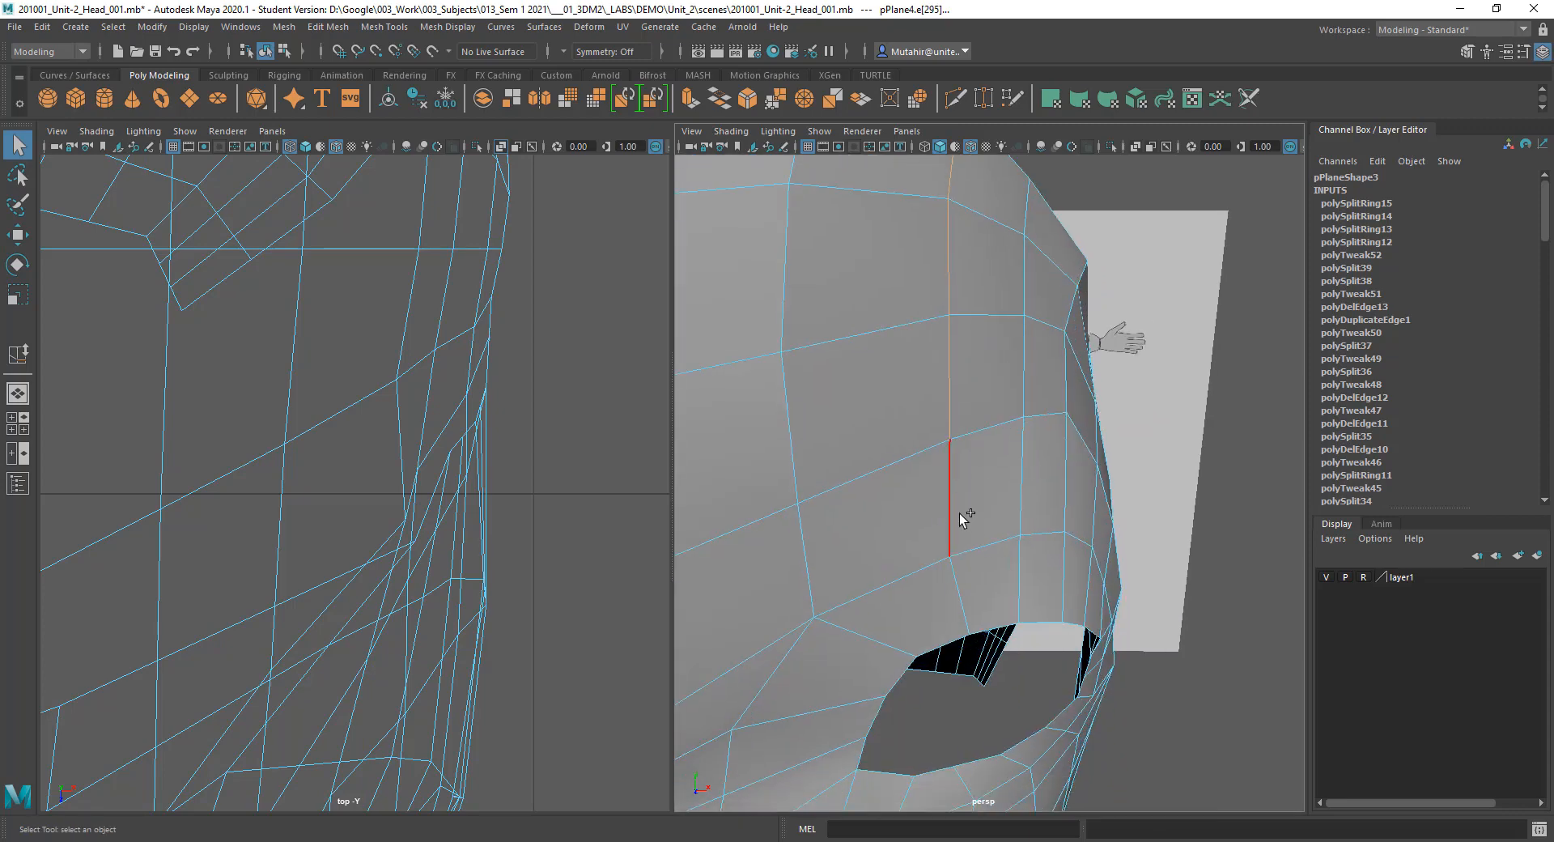
{"action": "left_click", "coordinate": [956, 513], "text": "shift"}
{"action": "left_click_drag", "start_coordinate": [989, 380], "coordinate": [943, 472], "text": "alt"}
{"action": "key", "text": "y"}
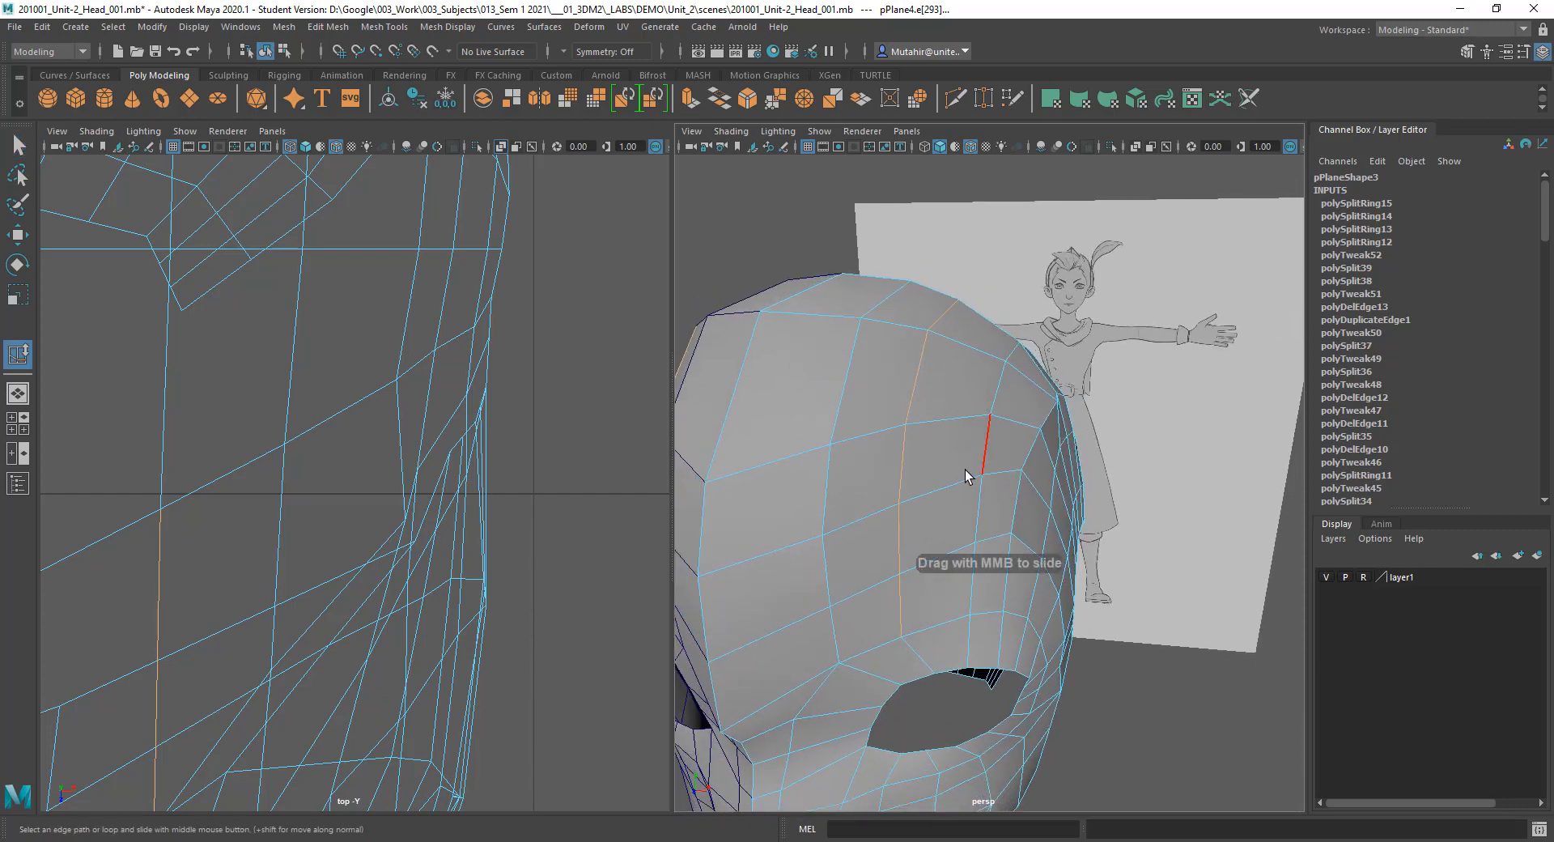
Step: Slide the next outer column of forehead edges toward the centre line to even out the edge spacing
{"action": "left_click", "coordinate": [1006, 353], "text": "shift"}
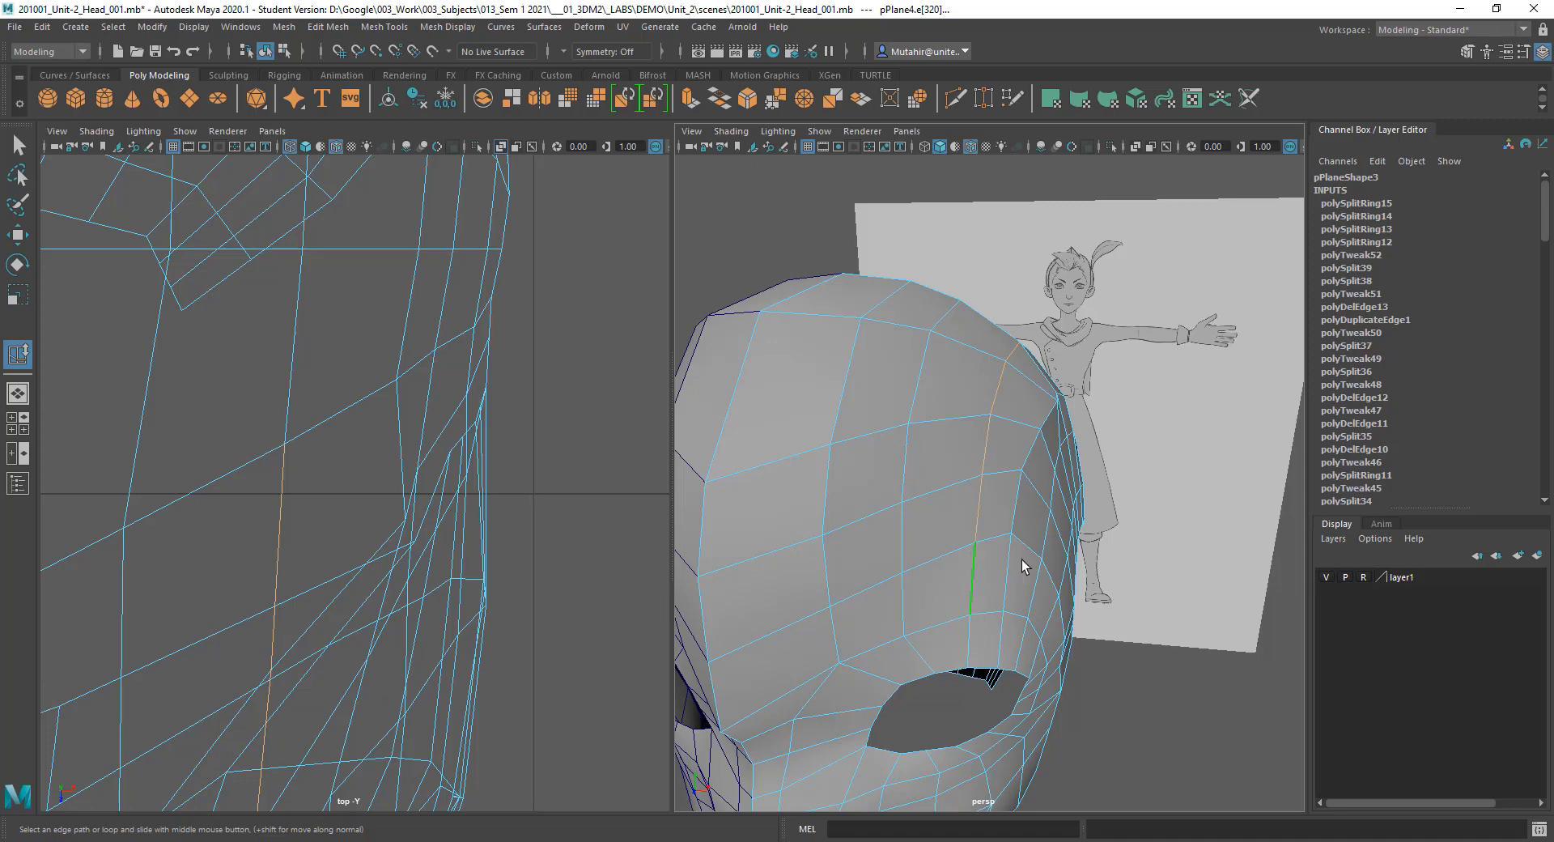
{"action": "left_click_drag", "start_coordinate": [1021, 560], "coordinate": [840, 621], "text": "alt"}
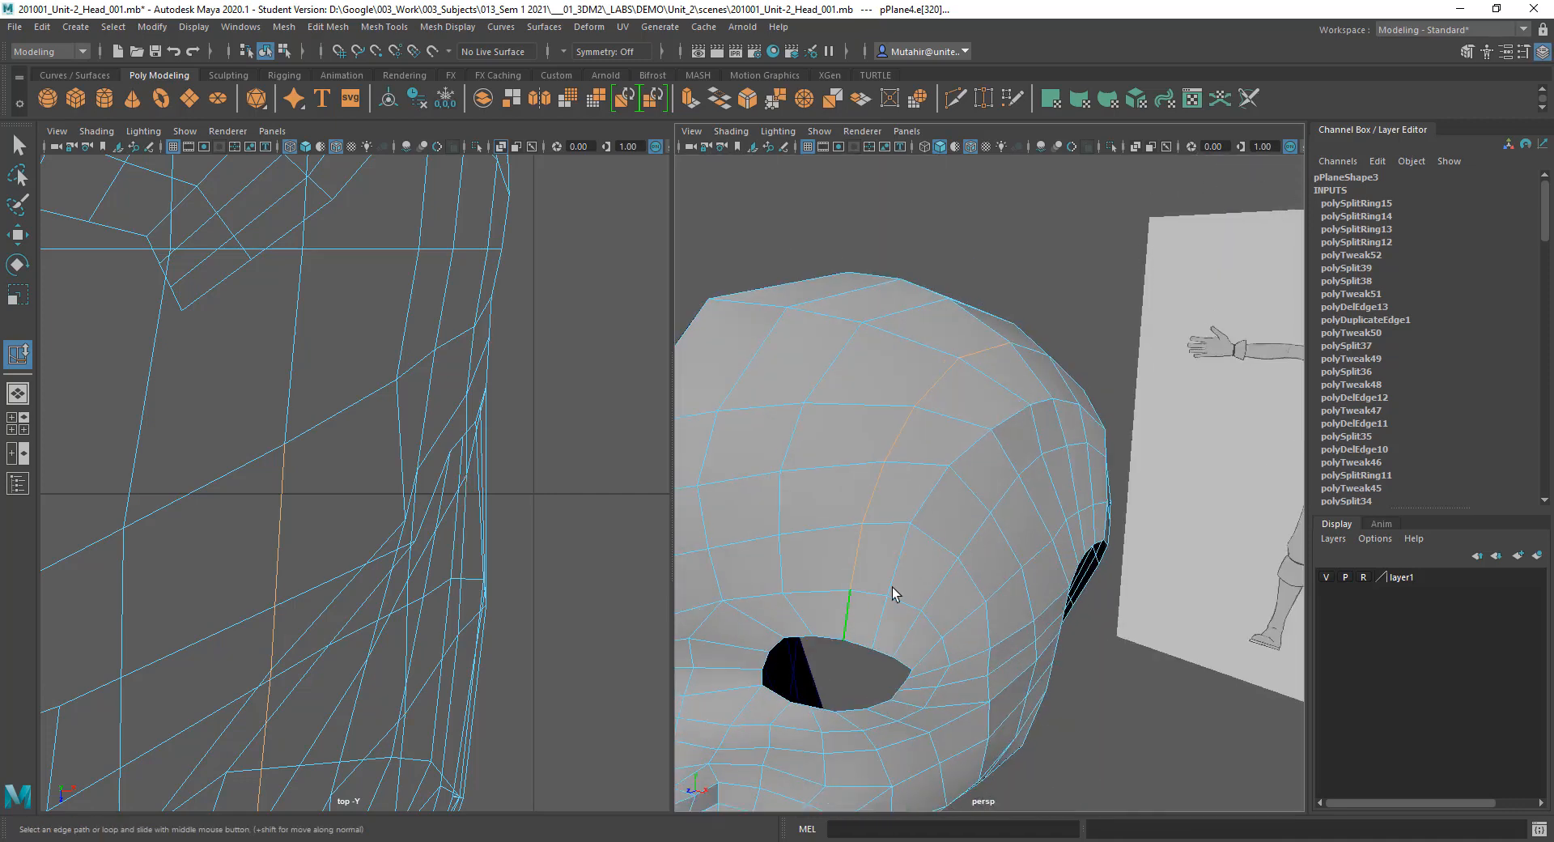
{"action": "key", "text": "q"}
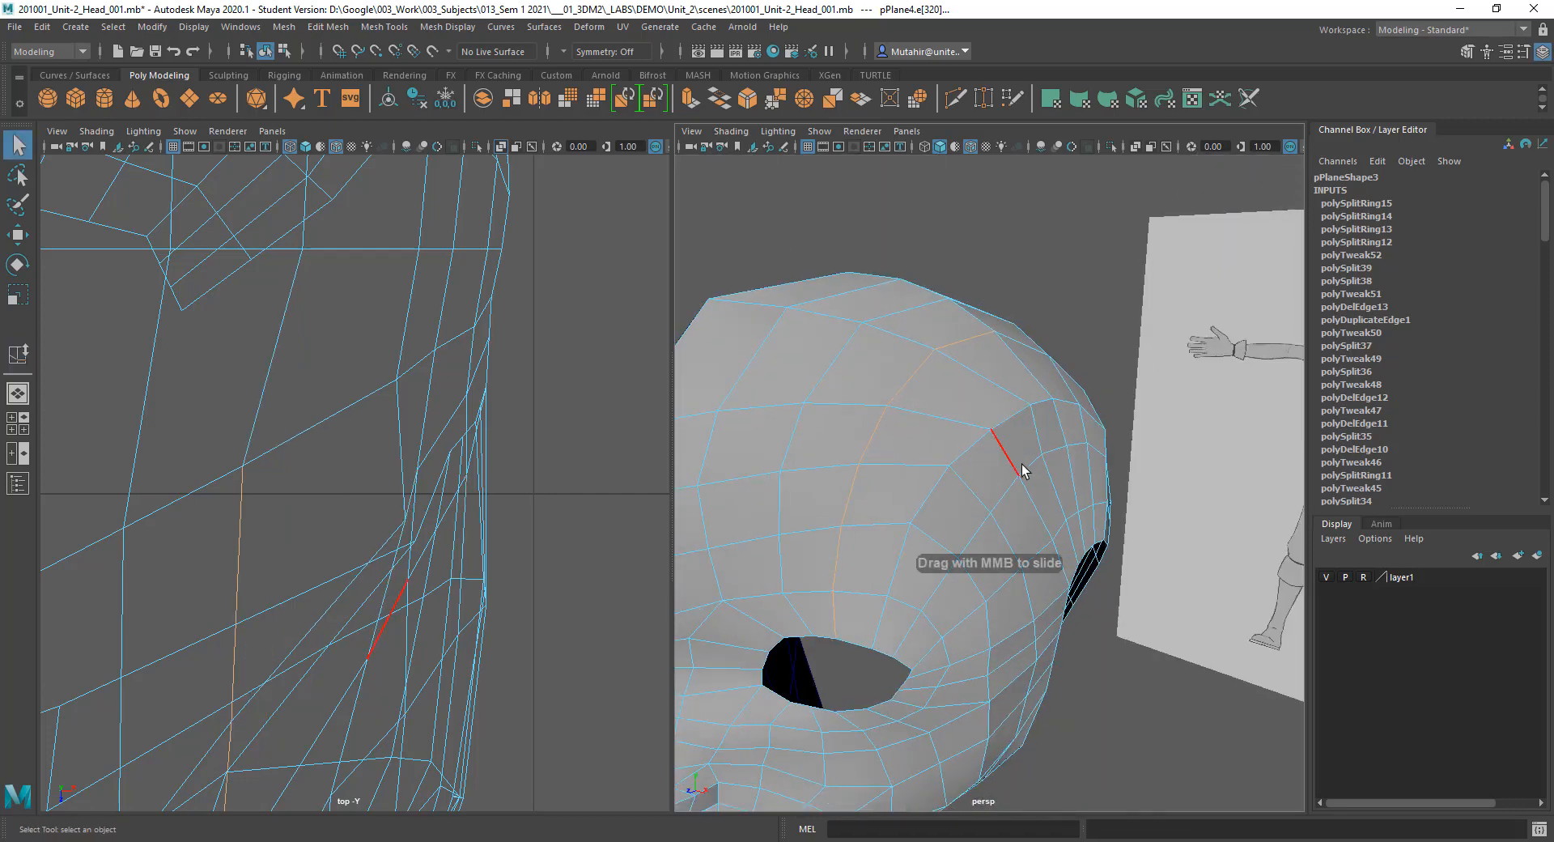
Step: Return to vertex editing and move the temple vertex above the outer eye corner outward in the top view
{"action": "left_click_drag", "start_coordinate": [1022, 464], "coordinate": [977, 457], "text": "alt"}
{"action": "right_click_drag", "start_coordinate": [977, 455], "coordinate": [951, 453]}
{"action": "middle_click_drag", "start_coordinate": [416, 563], "coordinate": [517, 447], "text": "alt"}
{"action": "key", "text": "w"}
{"action": "mouse_move", "coordinate": [1029, 527]}
{"action": "left_mouse_down", "text": "alt"}
{"action": "mouse_move", "coordinate": [1059, 507]}
{"action": "mouse_move", "coordinate": [1037, 523]}
{"action": "left_mouse_up", "text": "alt"}
{"action": "left_click", "coordinate": [593, 515]}
{"action": "left_click_drag", "start_coordinate": [593, 515], "coordinate": [614, 517]}
{"action": "key", "text": "q"}
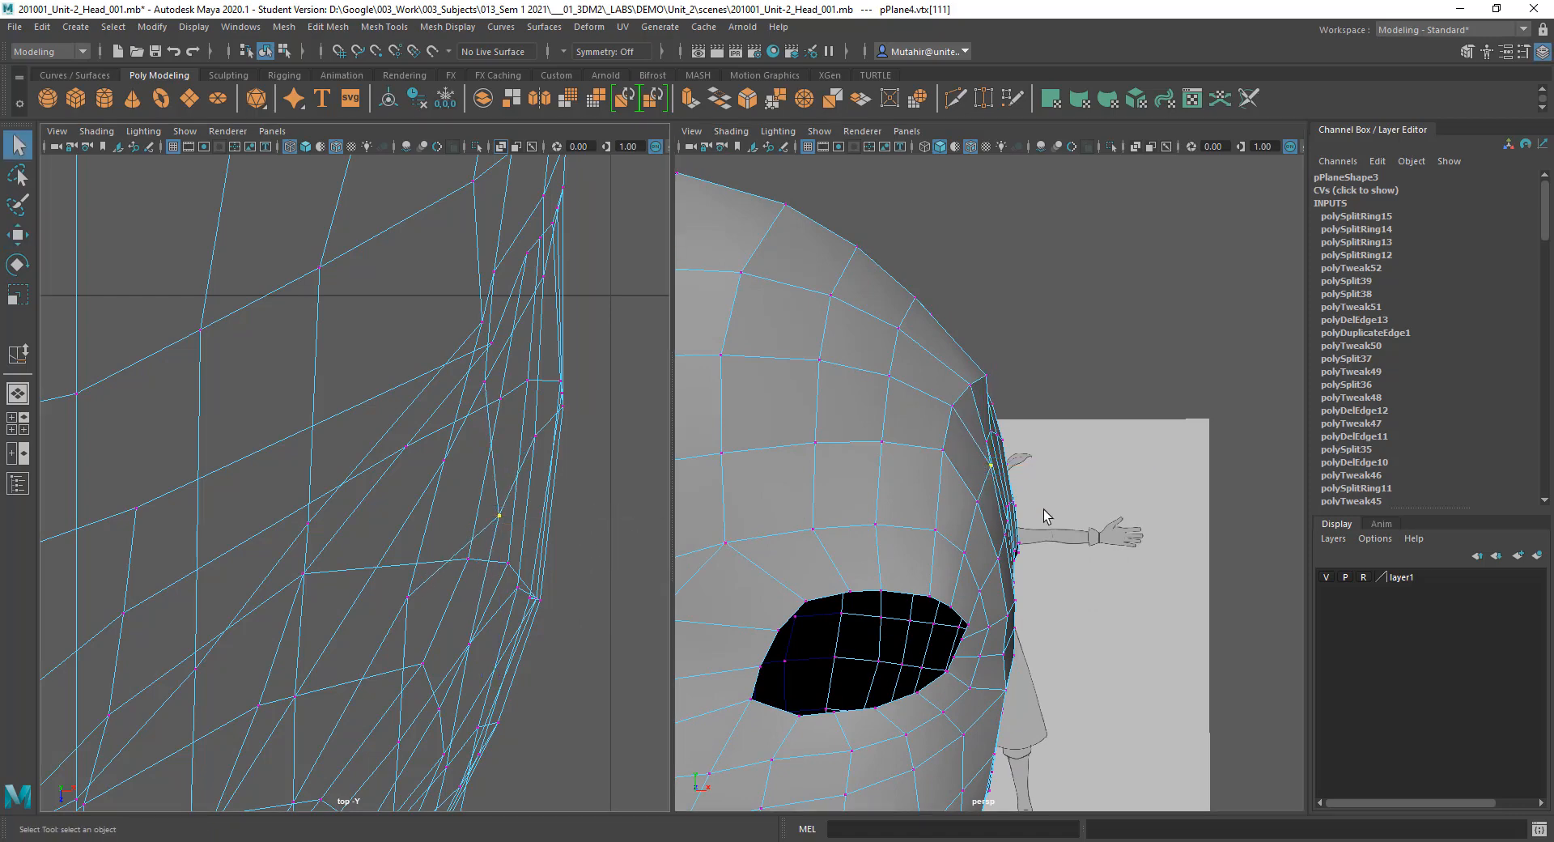
Step: Move the adjacent vertex higher on the temple outward in the top view to round the side of the forehead
{"action": "left_click_drag", "start_coordinate": [1040, 520], "coordinate": [963, 491], "text": "alt"}
{"action": "middle_click_drag", "start_coordinate": [524, 553], "coordinate": [510, 587], "text": "alt"}
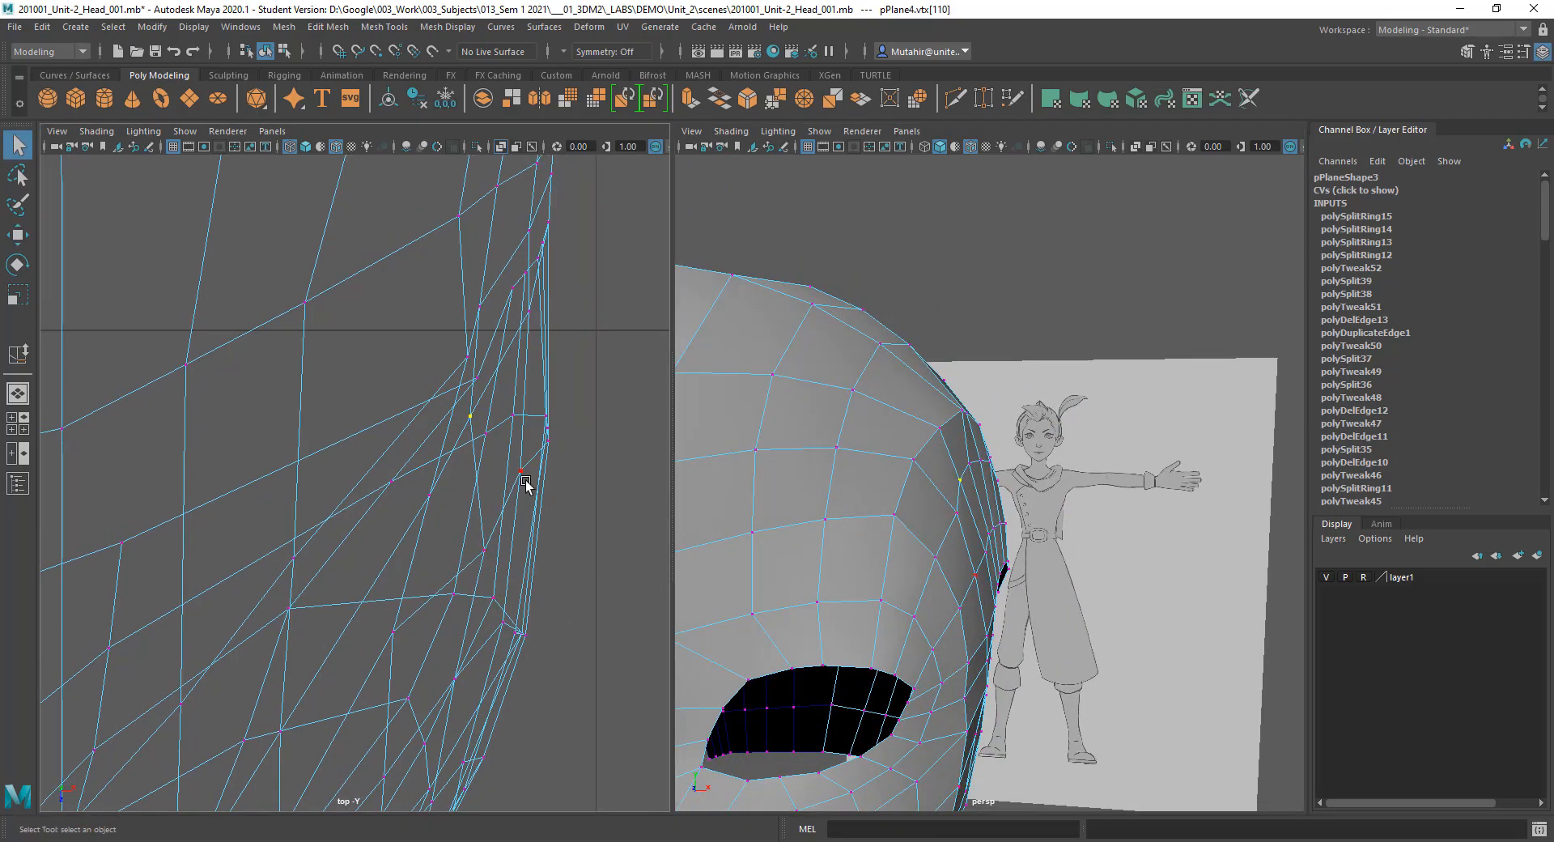
{"action": "key", "text": "w"}
{"action": "left_click_drag", "start_coordinate": [544, 418], "coordinate": [578, 418]}
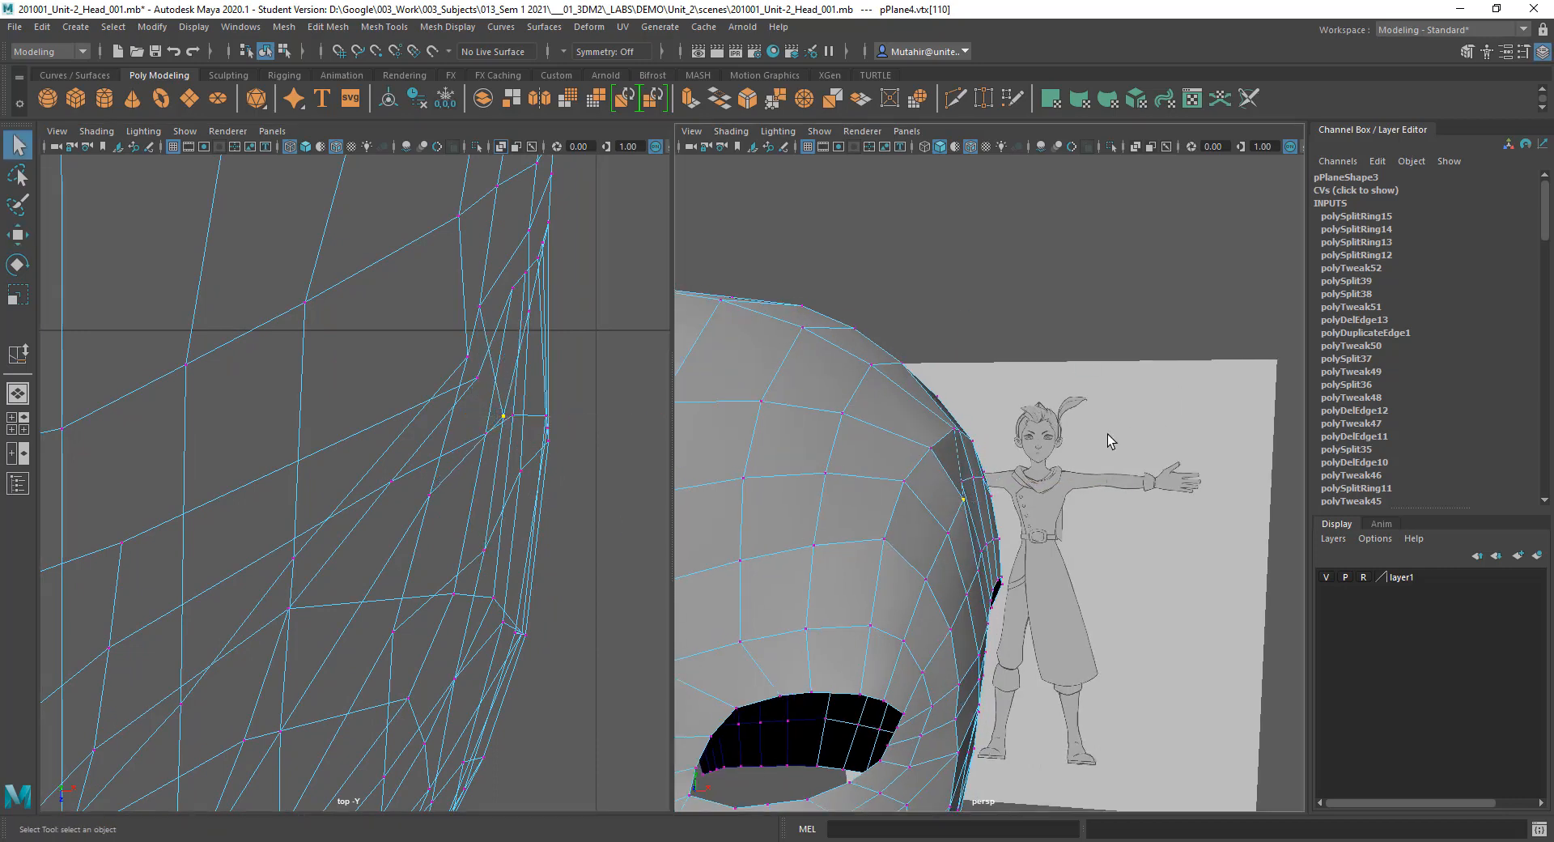
Step: Move the four-vertex row on the upper side of the head outward, easing all but the front vertex slightly back inward
{"action": "left_click_drag", "start_coordinate": [1107, 433], "coordinate": [1003, 488], "text": "alt"}
{"action": "left_click", "coordinate": [956, 487]}
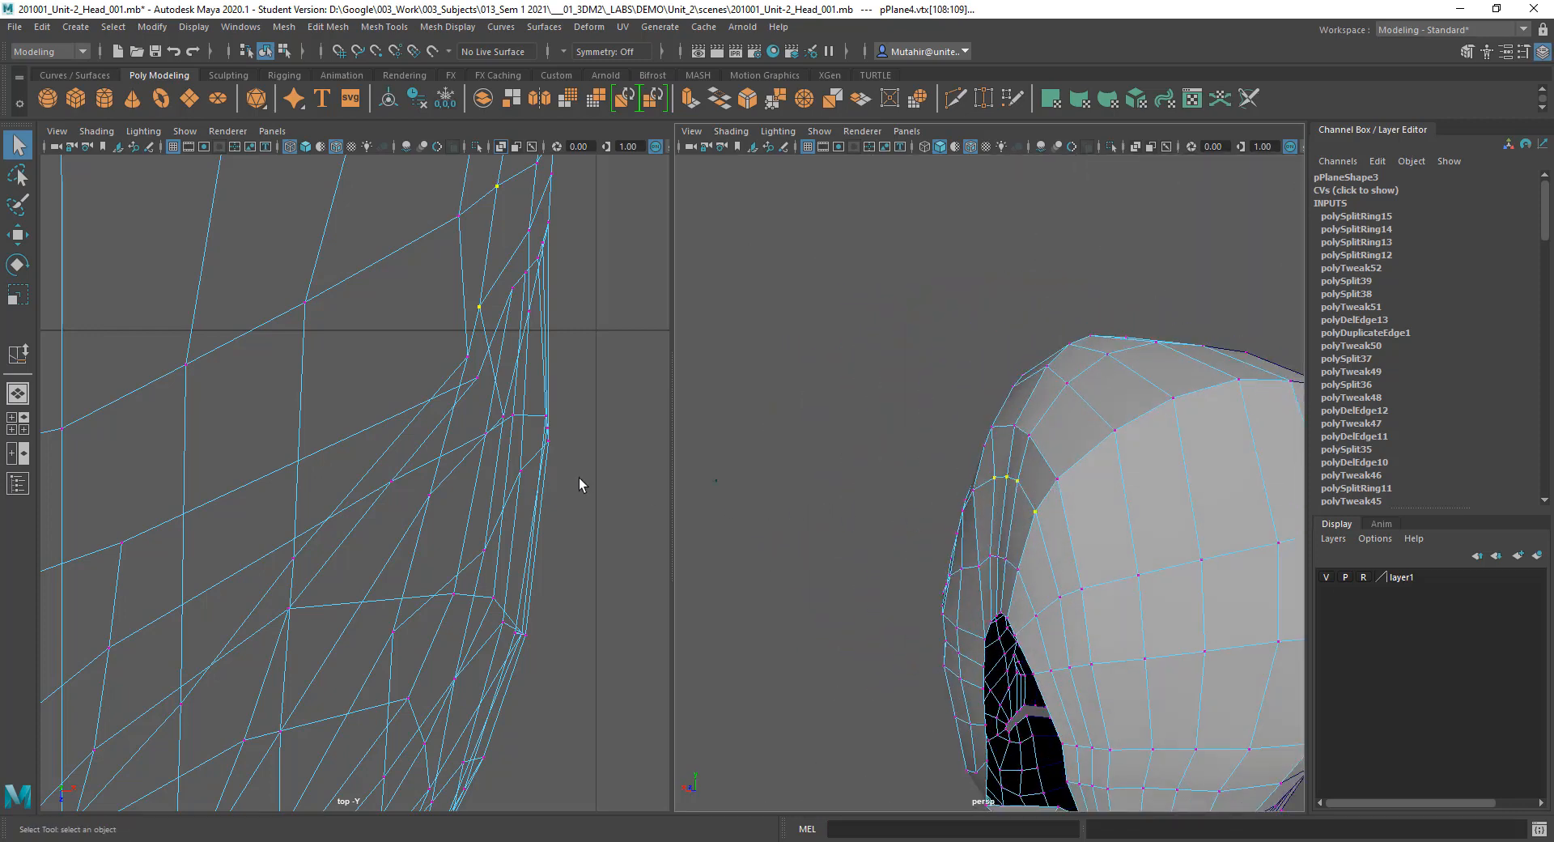
{"action": "scroll", "coordinate": [518, 468], "scroll_direction": "down", "scroll_amount": 6}
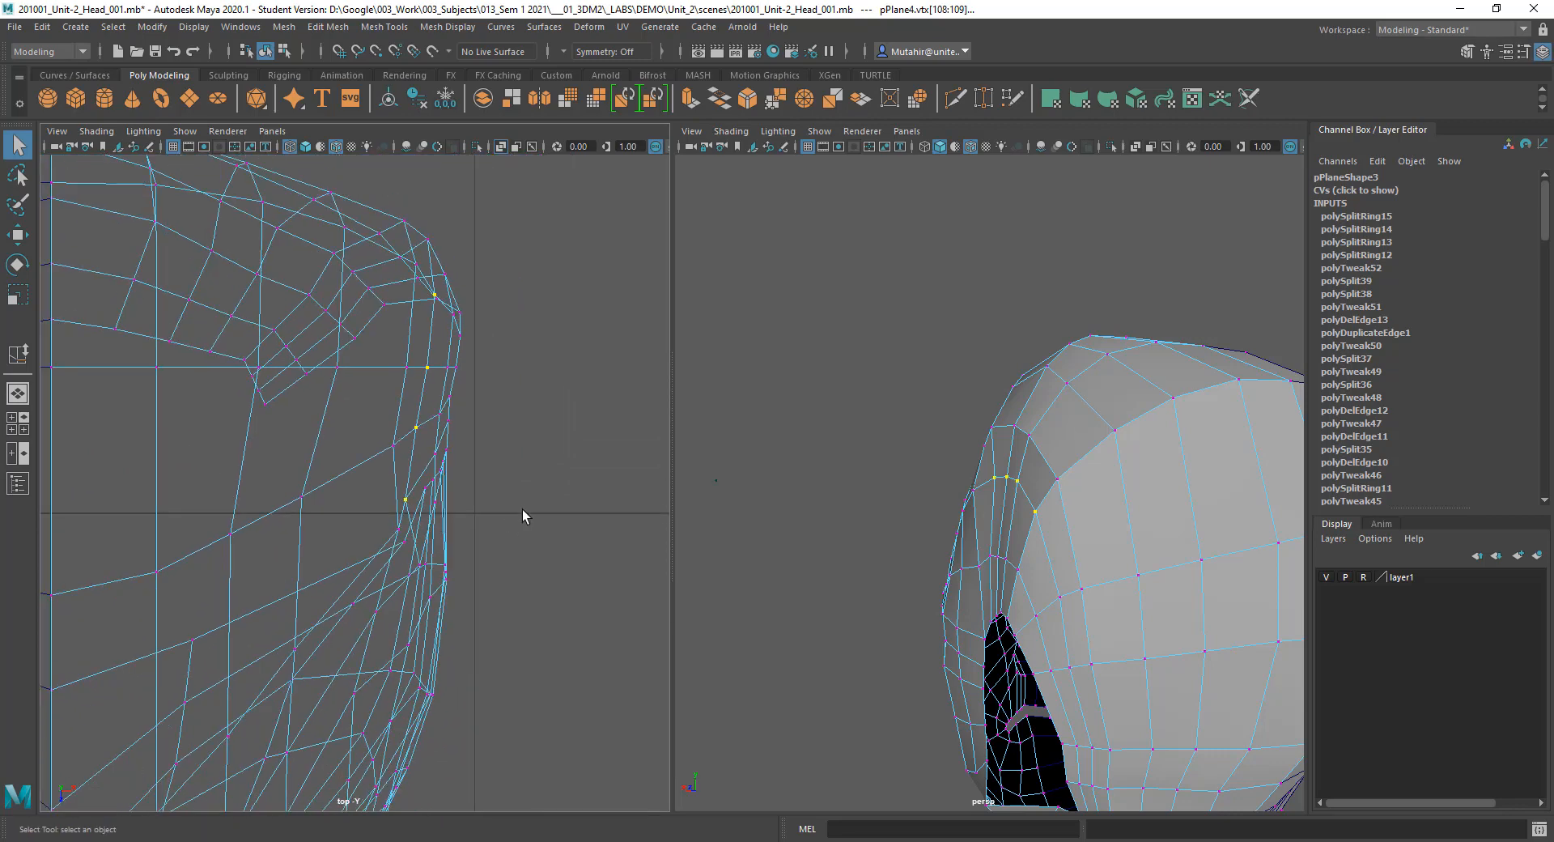
{"action": "scroll", "coordinate": [511, 494], "scroll_direction": "up", "scroll_amount": 1}
{"action": "key", "text": "w"}
{"action": "left_click_drag", "start_coordinate": [555, 401], "coordinate": [586, 394]}
{"action": "left_click_drag", "start_coordinate": [415, 533], "coordinate": [465, 476], "text": "ctrl"}
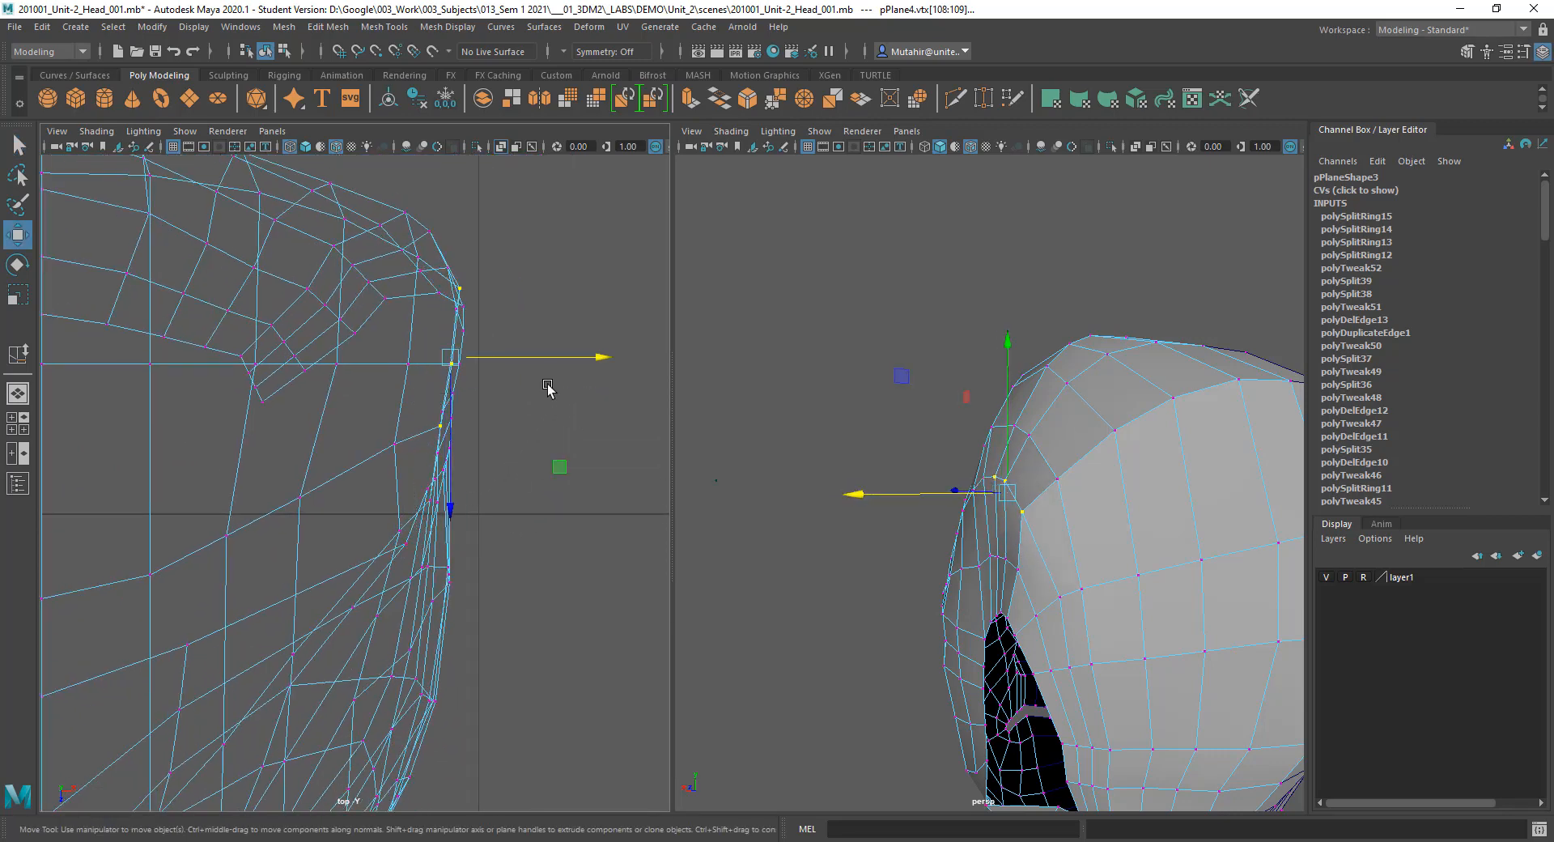
{"action": "left_click_drag", "start_coordinate": [579, 363], "coordinate": [575, 364]}
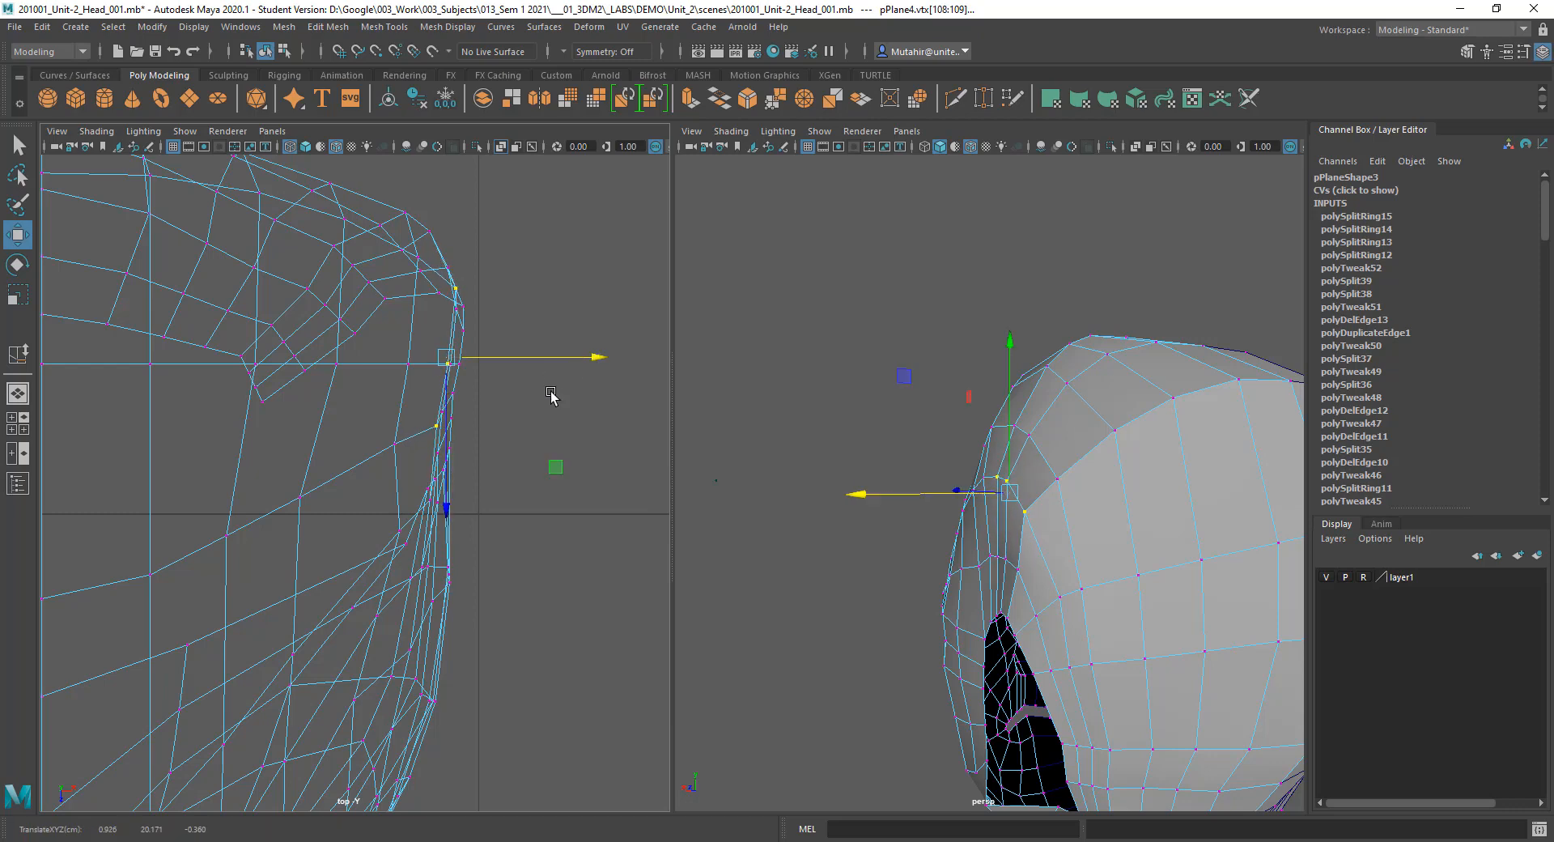
Step: Ease the rear vertices of the upper side row slightly inward in the top view to round the rear corner of the skull
{"action": "middle_click_drag", "start_coordinate": [551, 395], "coordinate": [565, 434], "text": "alt"}
{"action": "left_click_drag", "start_coordinate": [410, 526], "coordinate": [478, 476], "text": "ctrl"}
{"action": "left_click_drag", "start_coordinate": [578, 400], "coordinate": [574, 400]}
{"action": "left_click_drag", "start_coordinate": [419, 472], "coordinate": [588, 366], "text": "ctrl"}
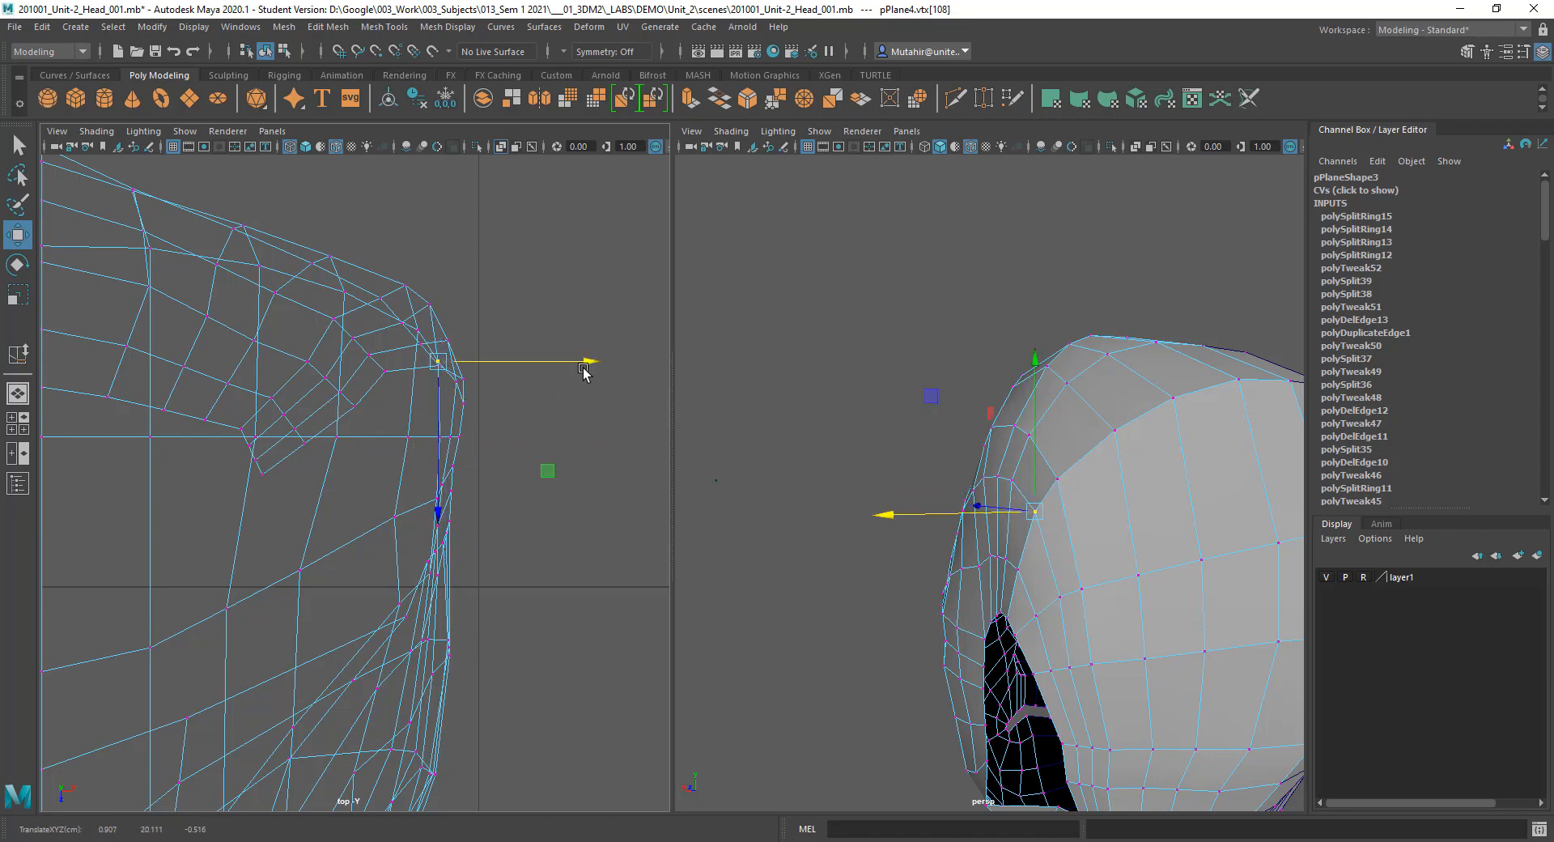
Step: Move the upper back-of-head vertices in the three columns beside the centre line backward in the top view
{"action": "middle_click_drag", "start_coordinate": [512, 416], "coordinate": [543, 484], "text": "alt"}
{"action": "middle_click_drag", "start_coordinate": [405, 431], "coordinate": [507, 513], "text": "alt"}
{"action": "scroll", "coordinate": [360, 381], "scroll_direction": "up", "scroll_amount": 1}
{"action": "middle_click_drag", "start_coordinate": [356, 380], "coordinate": [410, 419], "text": "alt"}
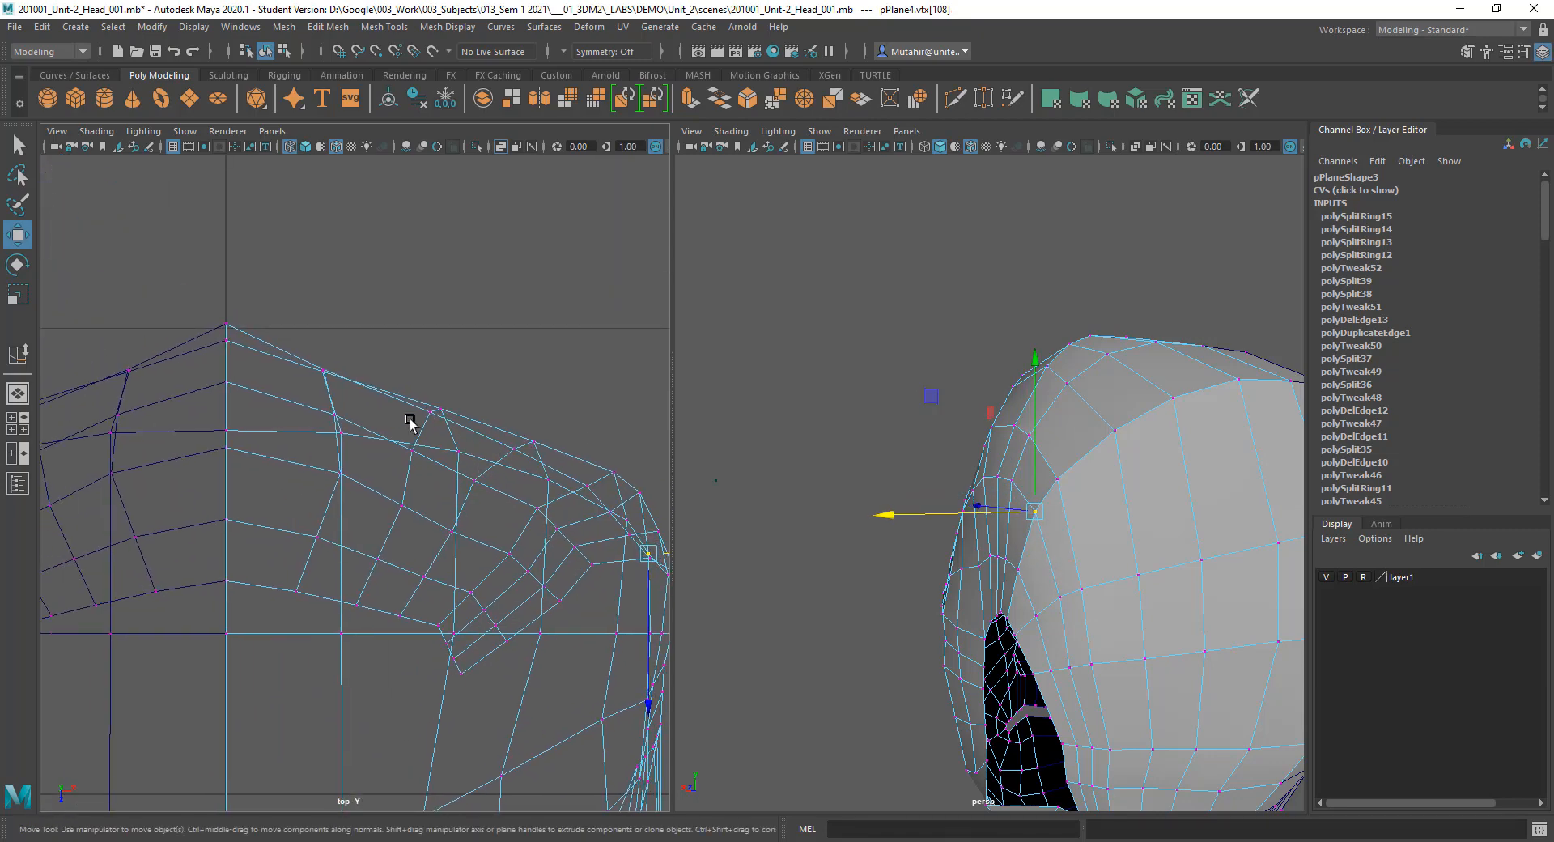
{"action": "left_click_drag", "start_coordinate": [307, 343], "coordinate": [560, 465]}
{"action": "mouse_move", "coordinate": [427, 472]}
{"action": "left_mouse_down"}
{"action": "mouse_move", "coordinate": [440, 402]}
{"action": "mouse_move", "coordinate": [442, 451]}
{"action": "left_mouse_up"}
{"action": "key", "text": "q"}
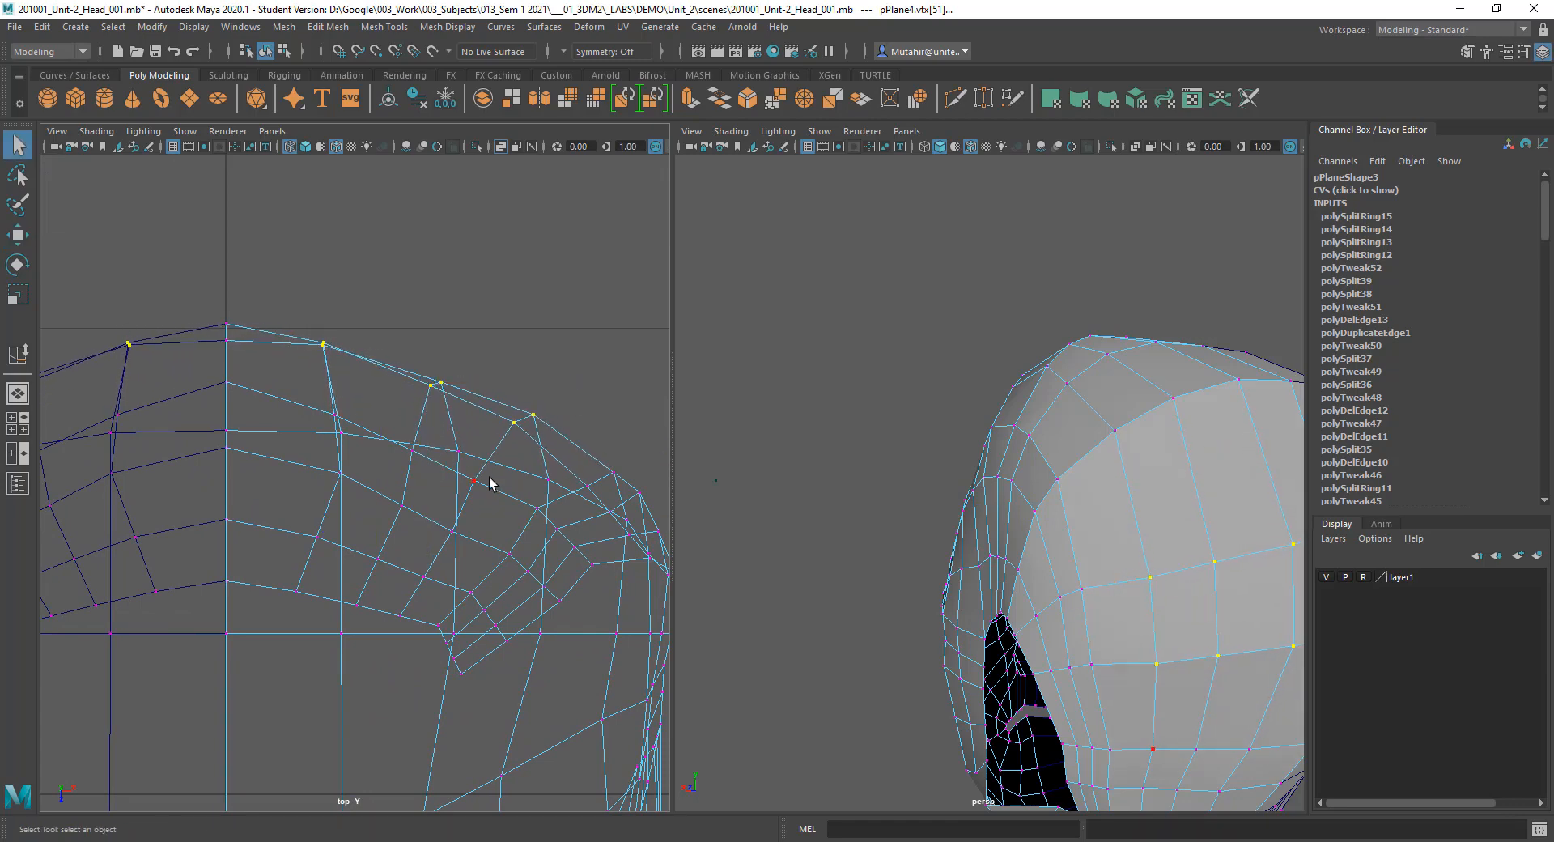
Step: Narrow the selection to the vertex pair in the middle column and move it slightly further back in the top view
{"action": "middle_click_drag", "start_coordinate": [557, 491], "coordinate": [492, 445], "text": "alt"}
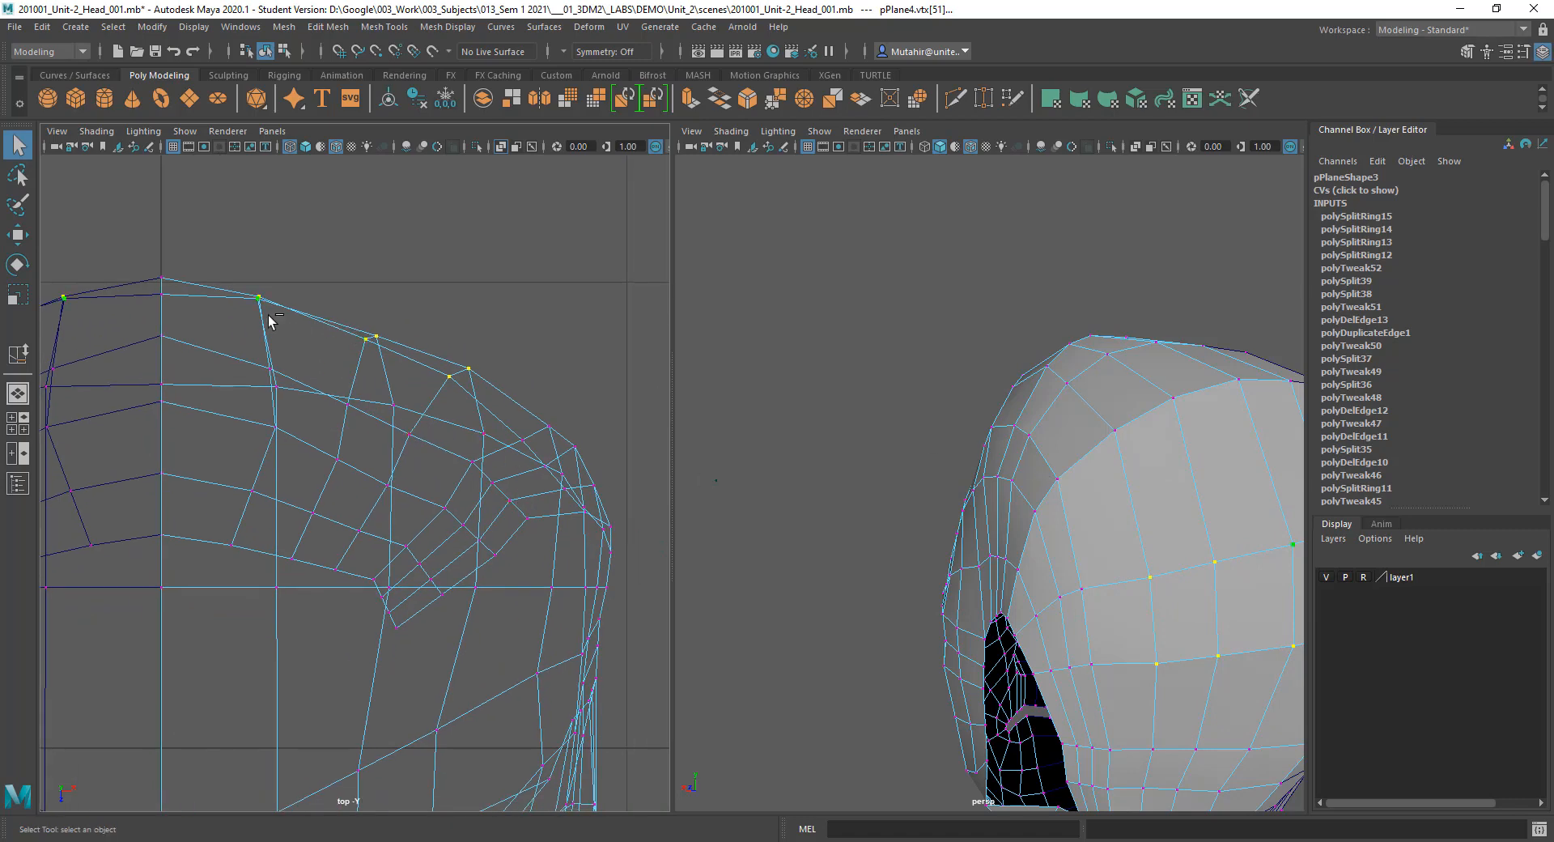
{"action": "left_click_drag", "start_coordinate": [496, 407], "coordinate": [493, 409], "text": "ctrl"}
{"action": "key", "text": "w"}
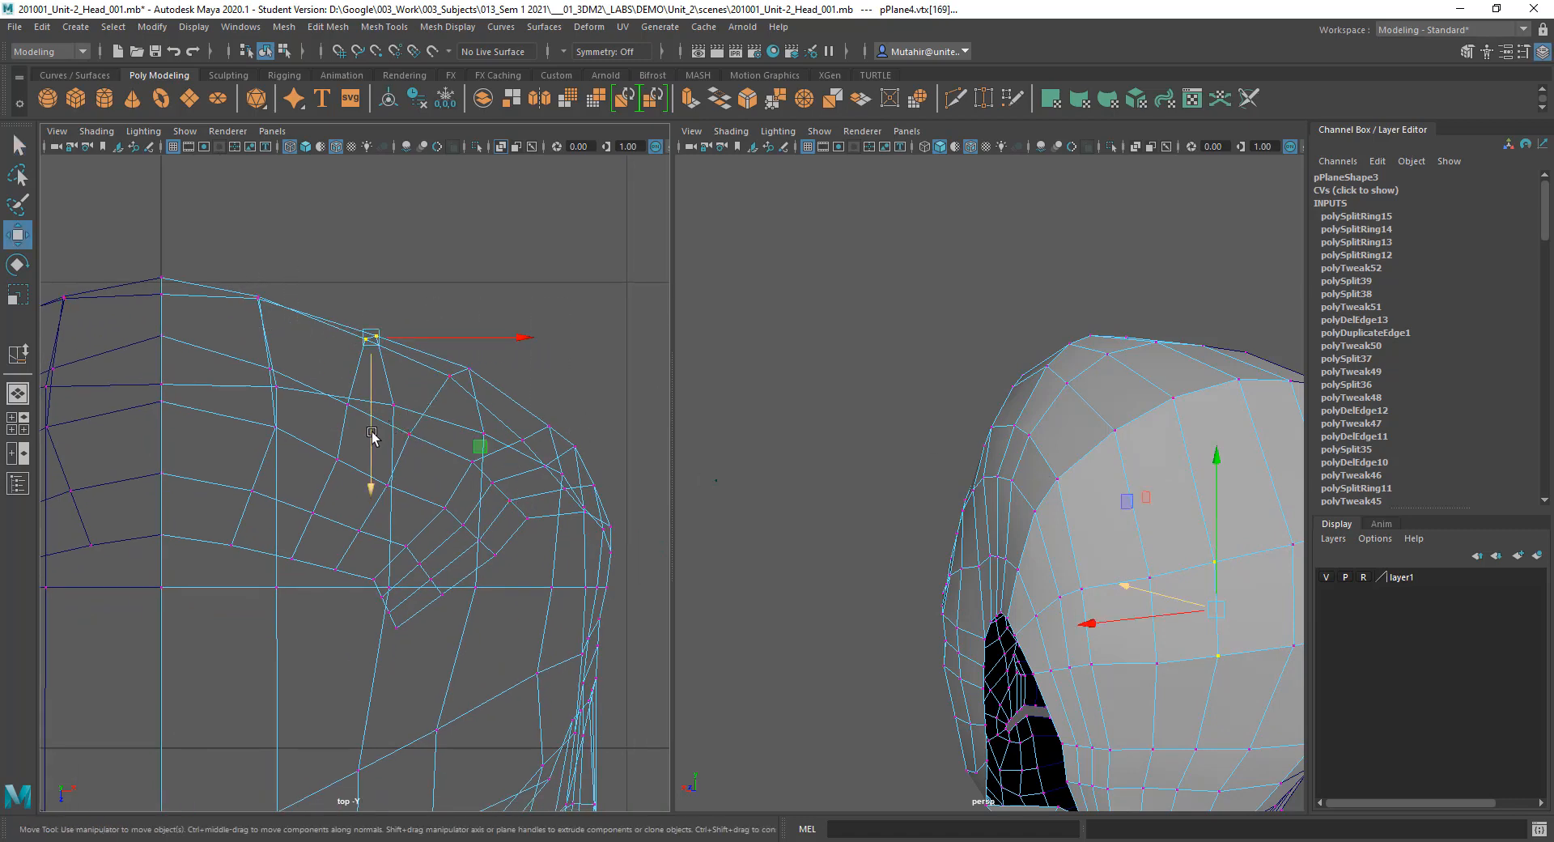
{"action": "left_click_drag", "start_coordinate": [372, 430], "coordinate": [376, 421]}
{"action": "key", "text": "q"}
Step: Return to edge editing and slide the lower back-of-head edge column beside the centre line toward the centre
{"action": "middle_click_drag", "start_coordinate": [488, 515], "coordinate": [458, 229], "text": "alt"}
{"action": "middle_click_drag", "start_coordinate": [589, 320], "coordinate": [553, 333], "text": "alt"}
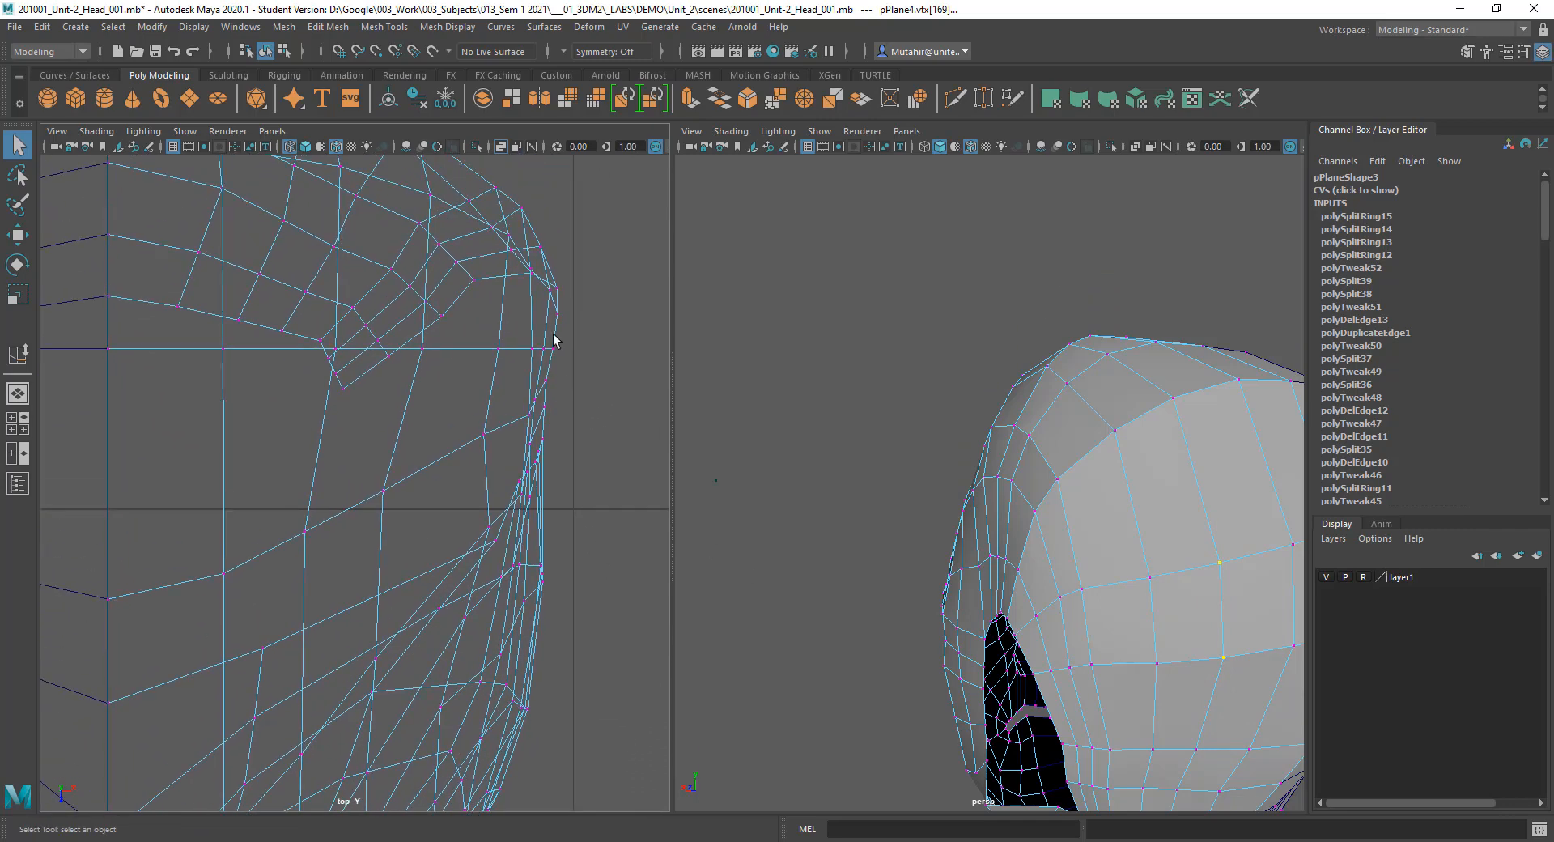
{"action": "left_click_drag", "start_coordinate": [1121, 720], "coordinate": [1012, 548], "text": "alt"}
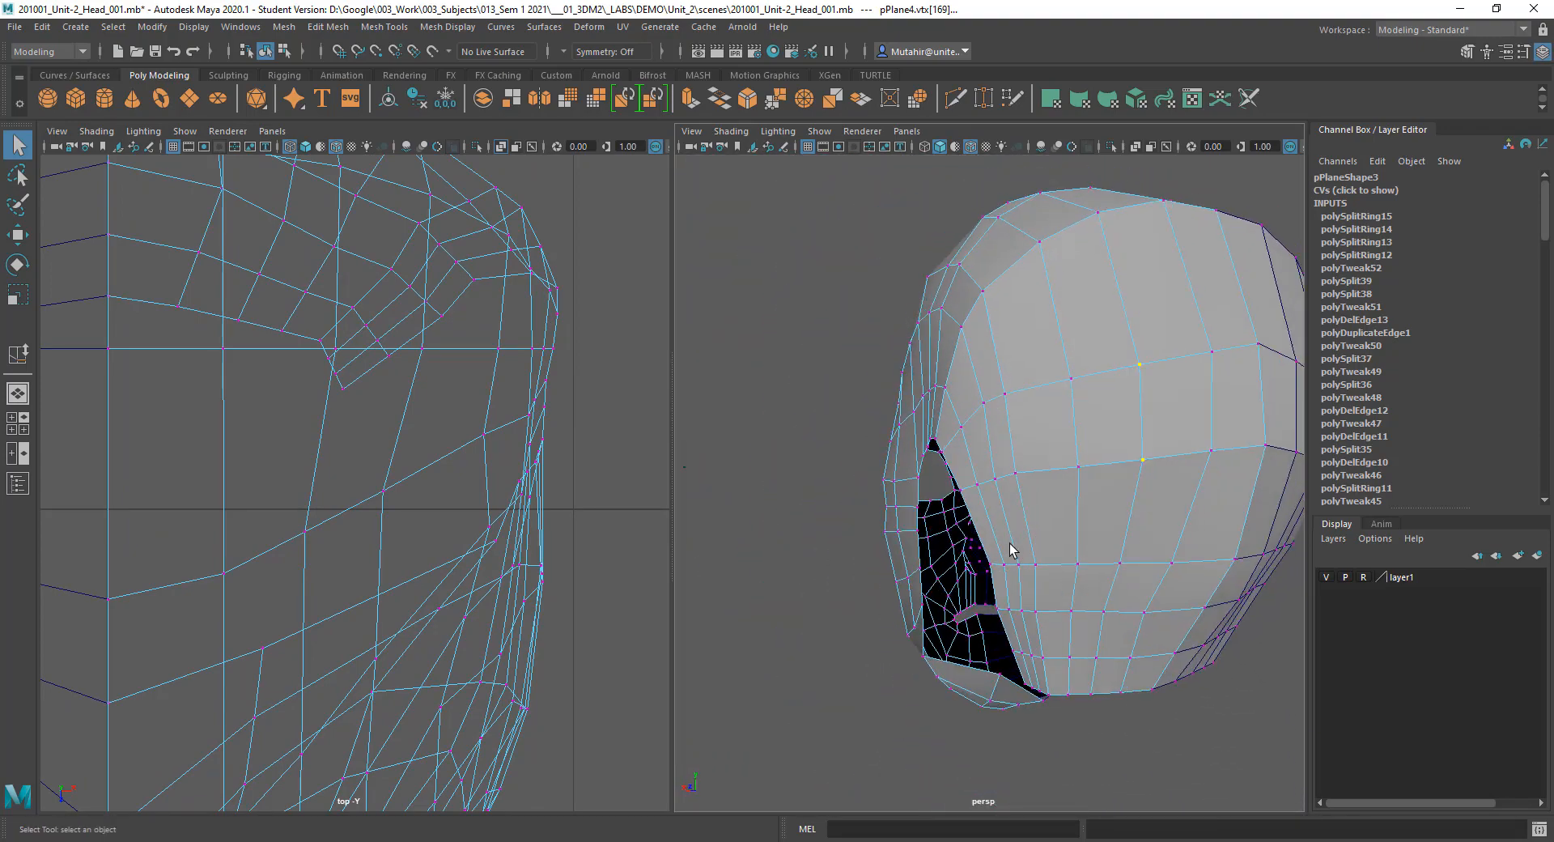
{"action": "middle_click_drag", "start_coordinate": [1012, 548], "coordinate": [994, 496], "text": "alt"}
{"action": "right_click_drag", "start_coordinate": [994, 496], "coordinate": [997, 366], "text": "alt"}
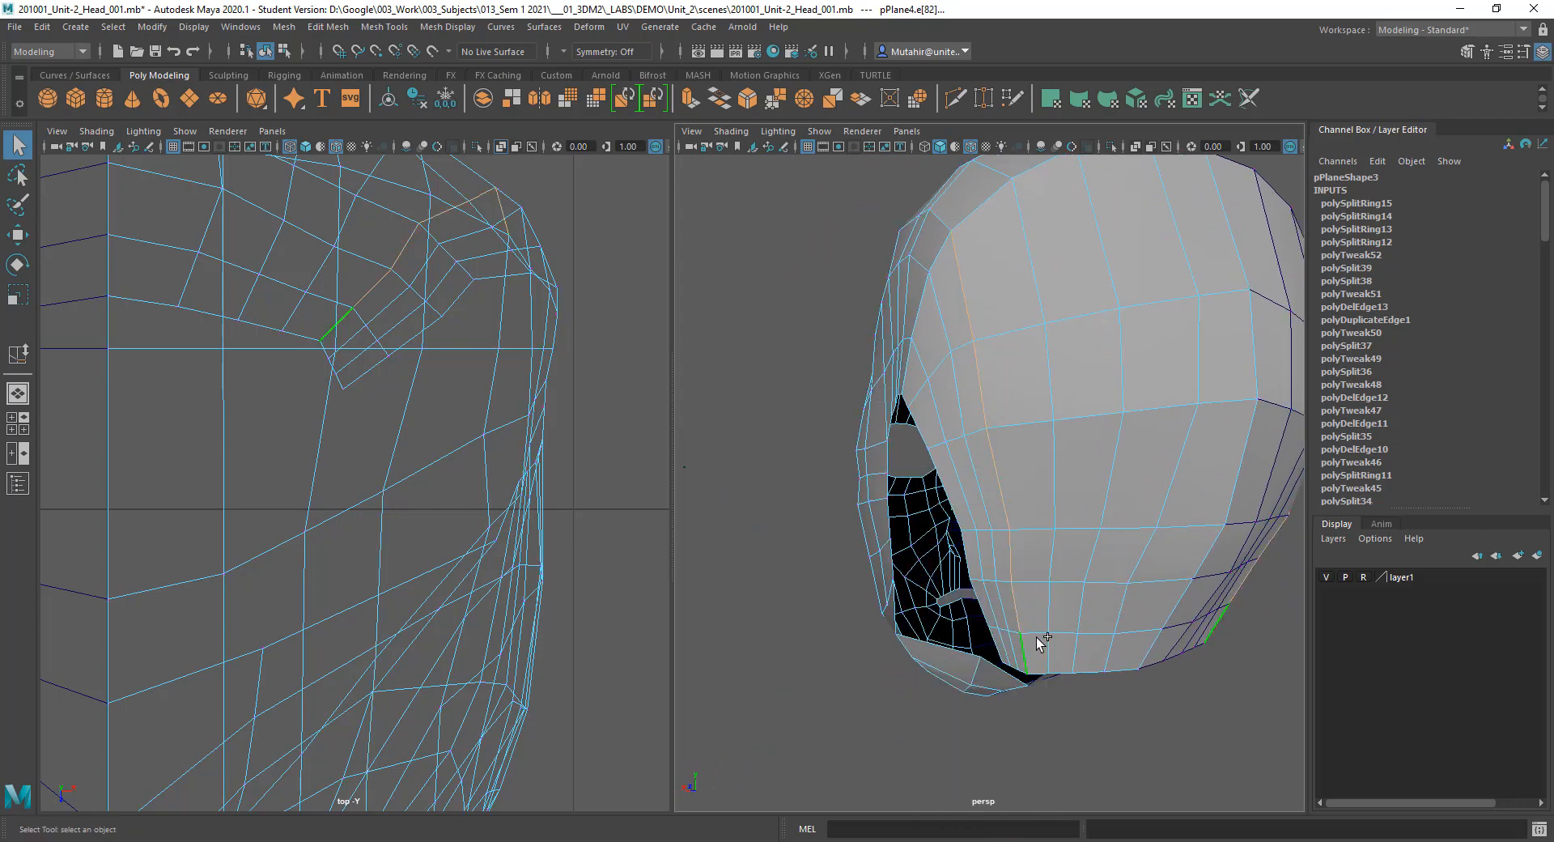
{"action": "mouse_move", "coordinate": [1042, 642]}
{"action": "left_mouse_down", "text": "alt"}
{"action": "mouse_move", "coordinate": [988, 589]}
{"action": "mouse_move", "coordinate": [1009, 614]}
{"action": "mouse_move", "coordinate": [1012, 589]}
{"action": "mouse_move", "coordinate": [1046, 618]}
{"action": "left_mouse_up", "text": "alt"}
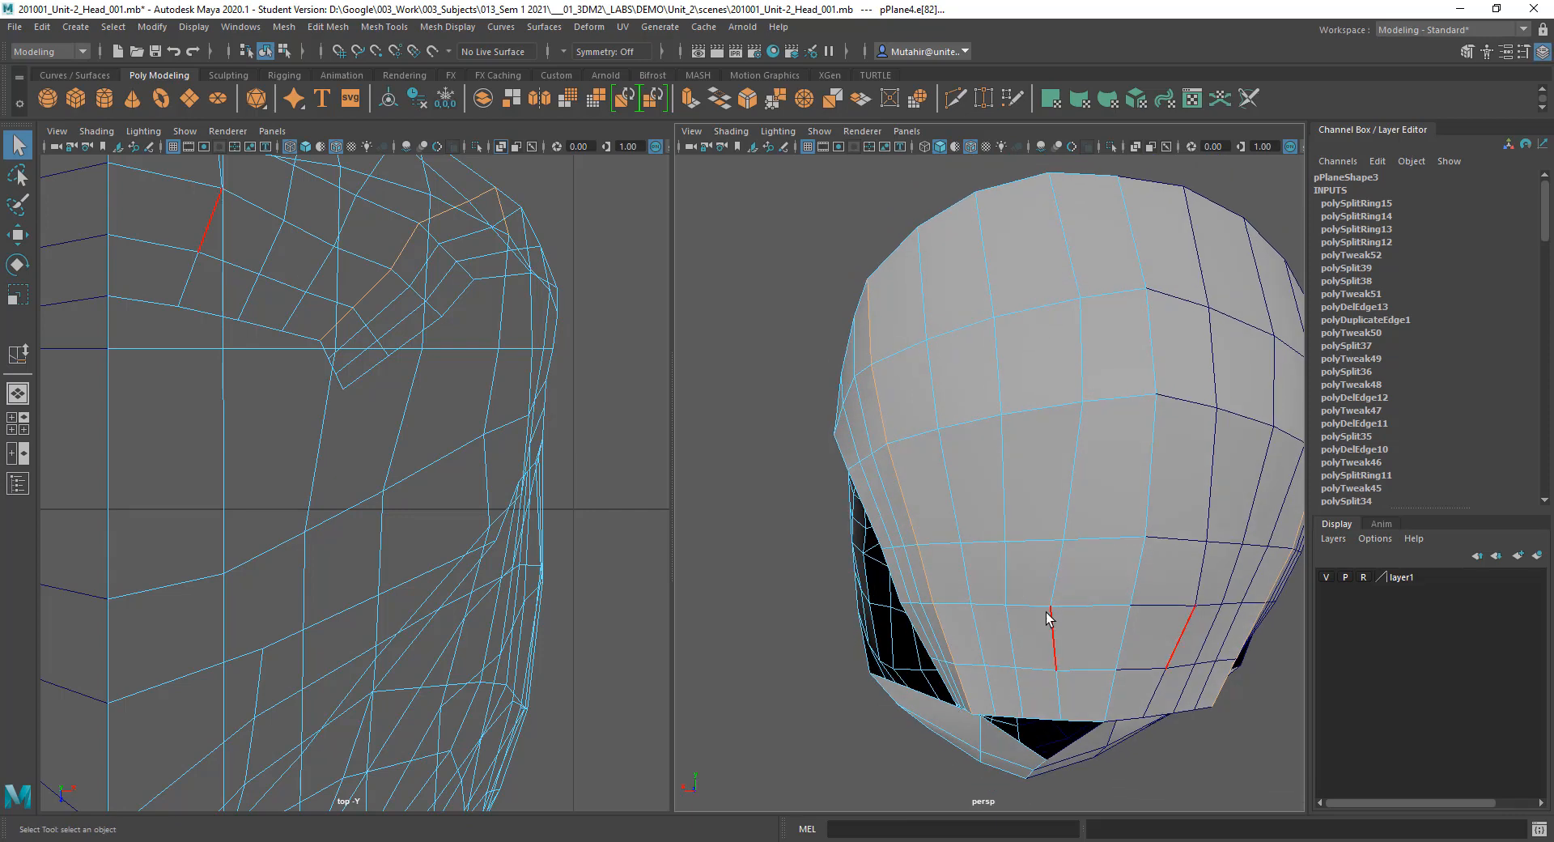
{"action": "double_click", "coordinate": [1058, 689]}
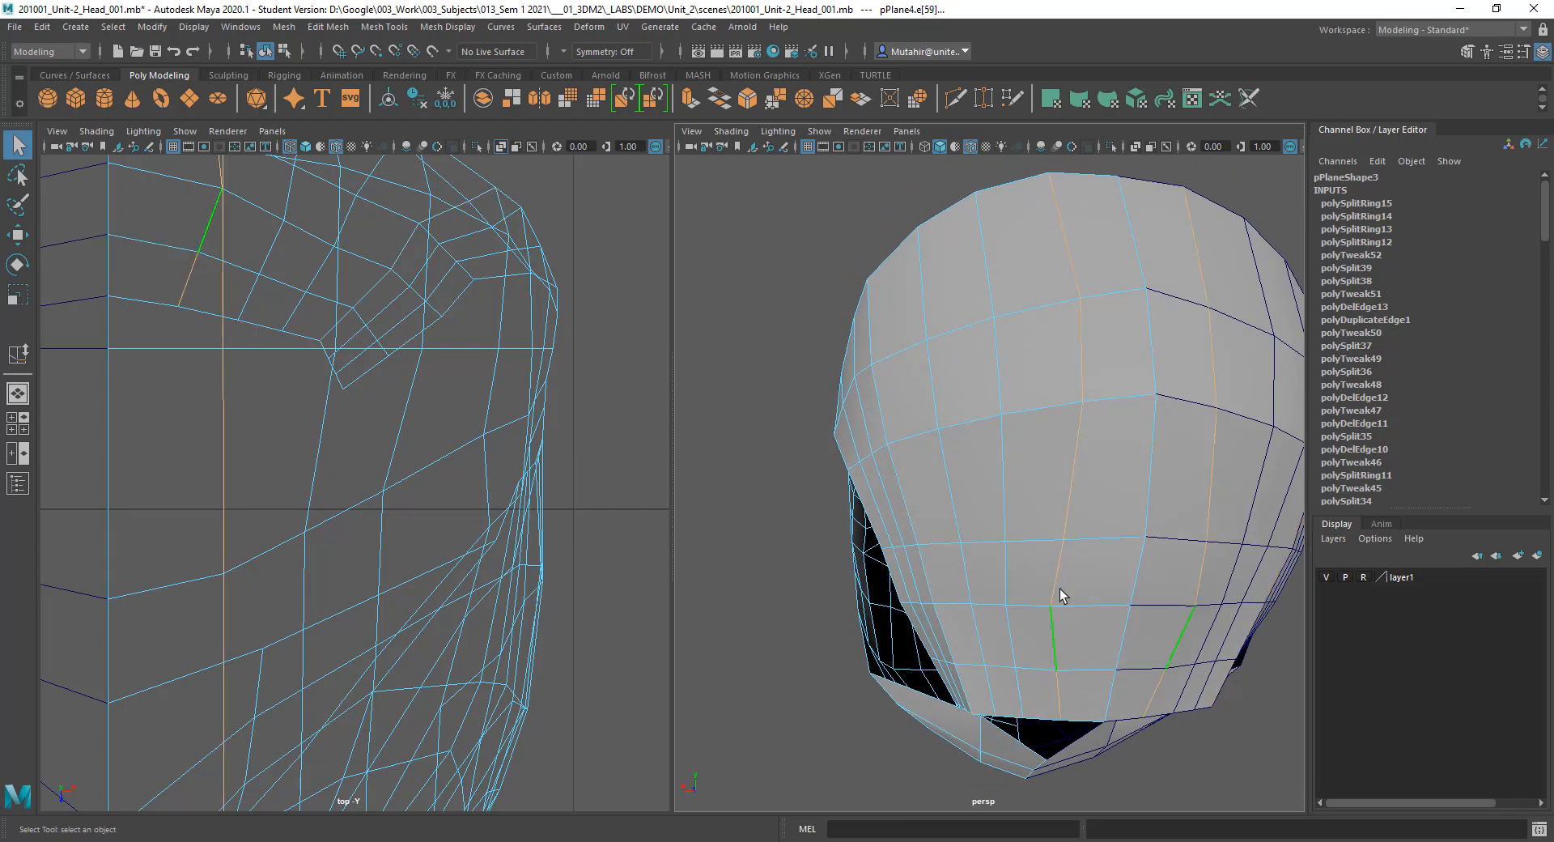
{"action": "left_click", "coordinate": [1055, 655]}
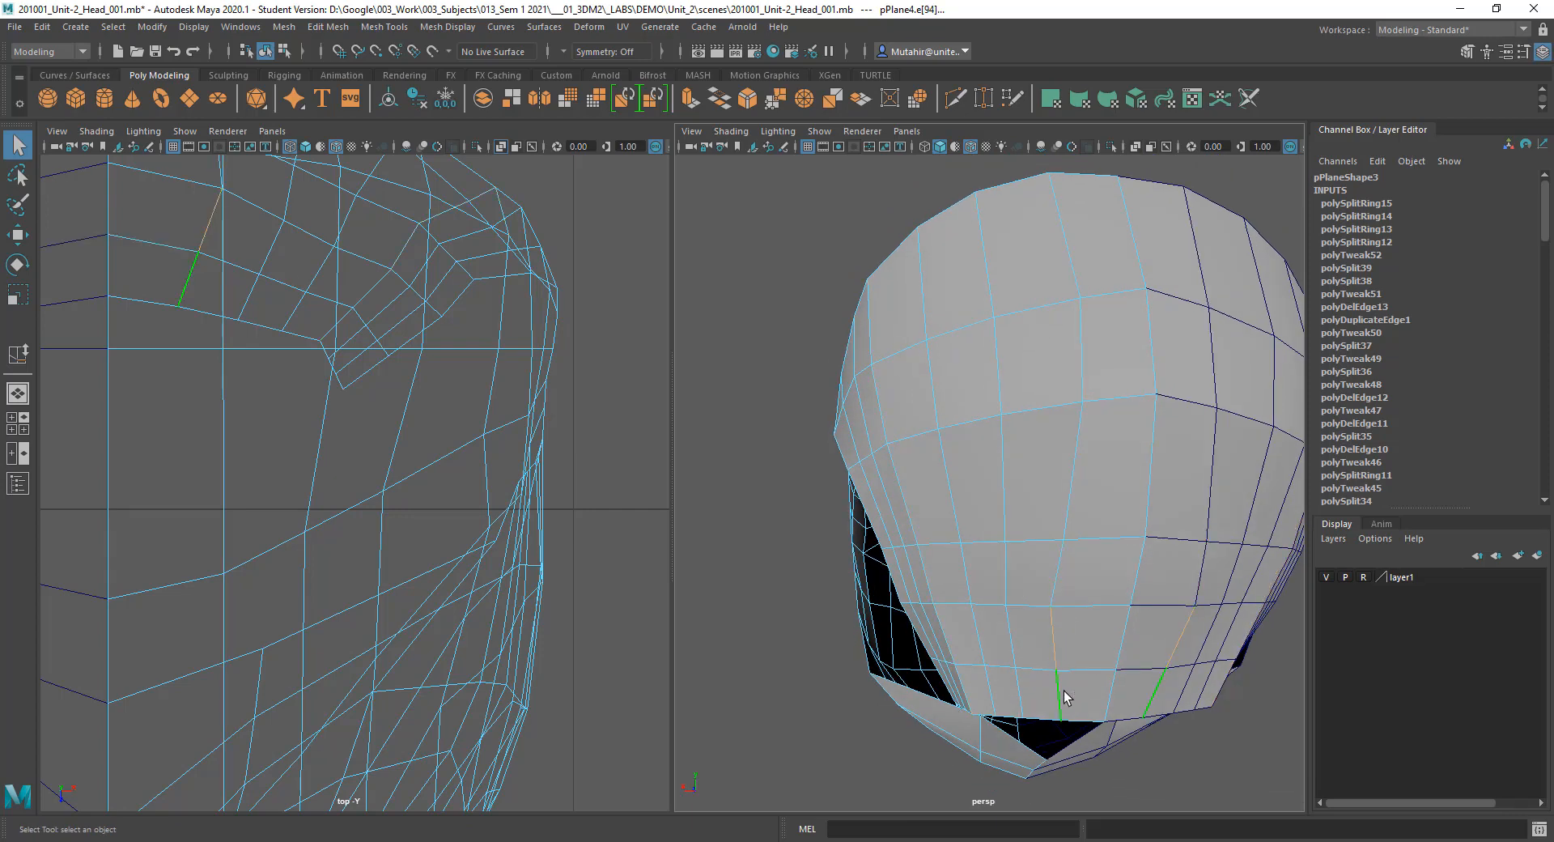
{"action": "key", "text": "y"}
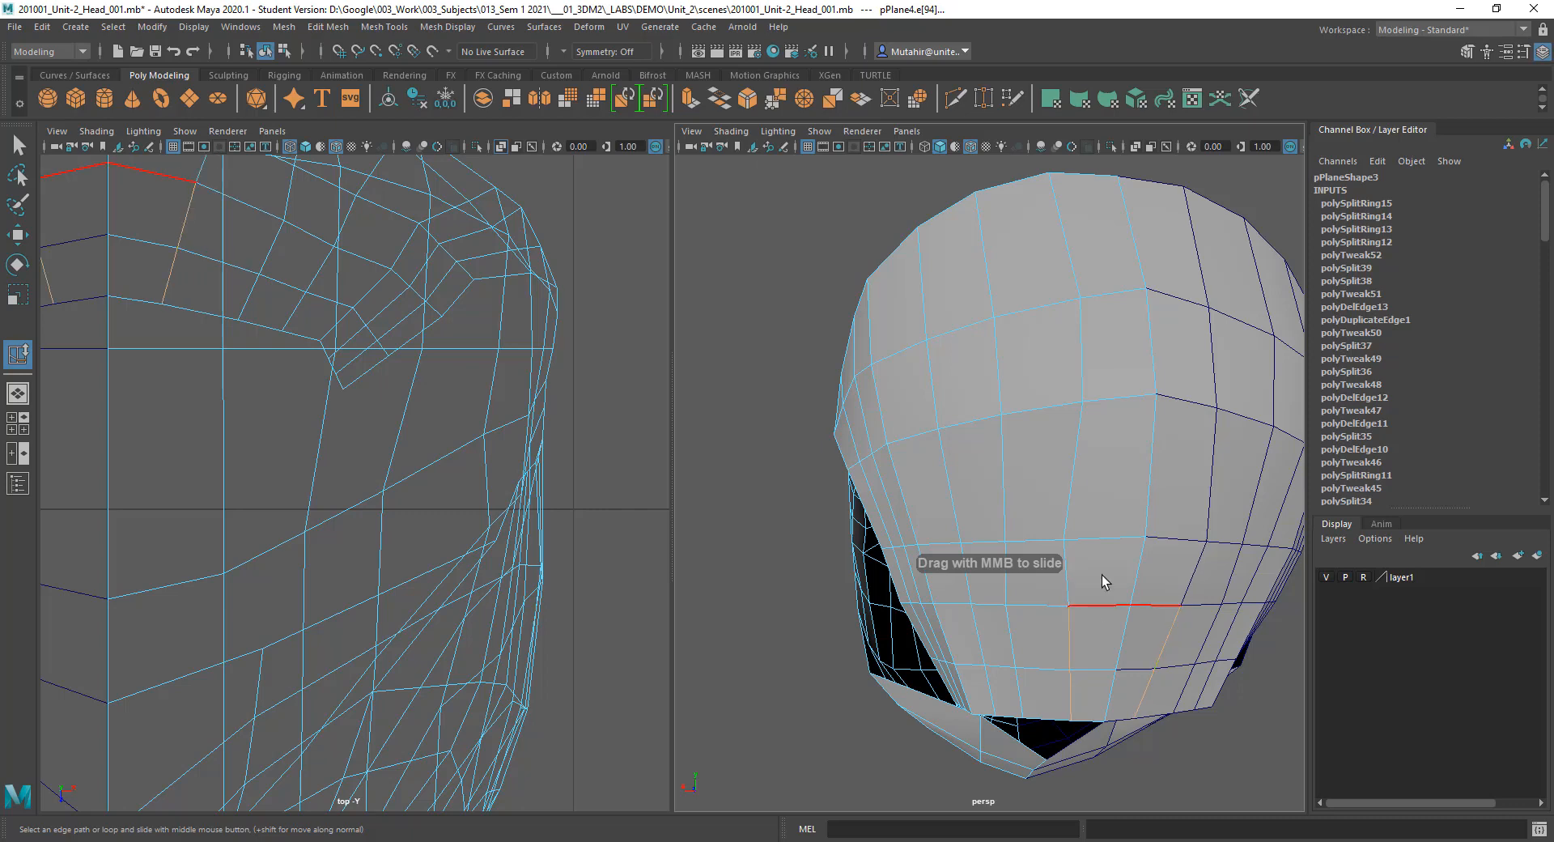
Step: Slide the next outer column of lower back-of-head edges toward the centre line to even out the spacing
{"action": "left_click_drag", "start_coordinate": [1102, 576], "coordinate": [1061, 541], "text": "alt"}
{"action": "left_click", "coordinate": [1034, 605]}
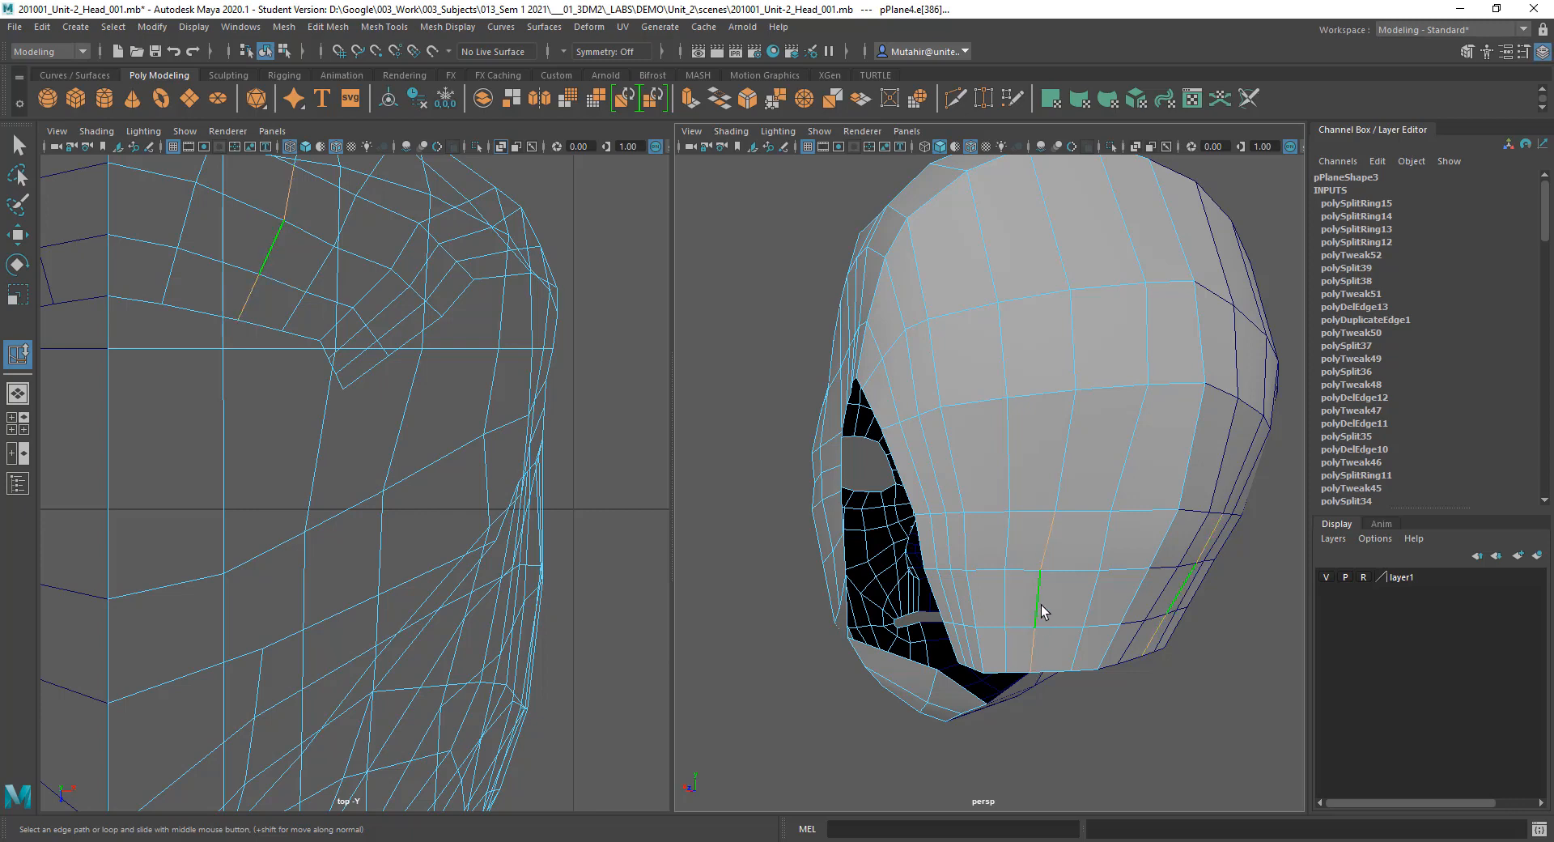
{"action": "left_click", "coordinate": [1094, 599]}
{"action": "middle_click_drag", "start_coordinate": [1115, 595], "coordinate": [1113, 596]}
{"action": "left_click_drag", "start_coordinate": [1125, 593], "coordinate": [1082, 597], "text": "alt"}
{"action": "middle_click_drag", "start_coordinate": [1089, 581], "coordinate": [1092, 599], "text": "alt"}
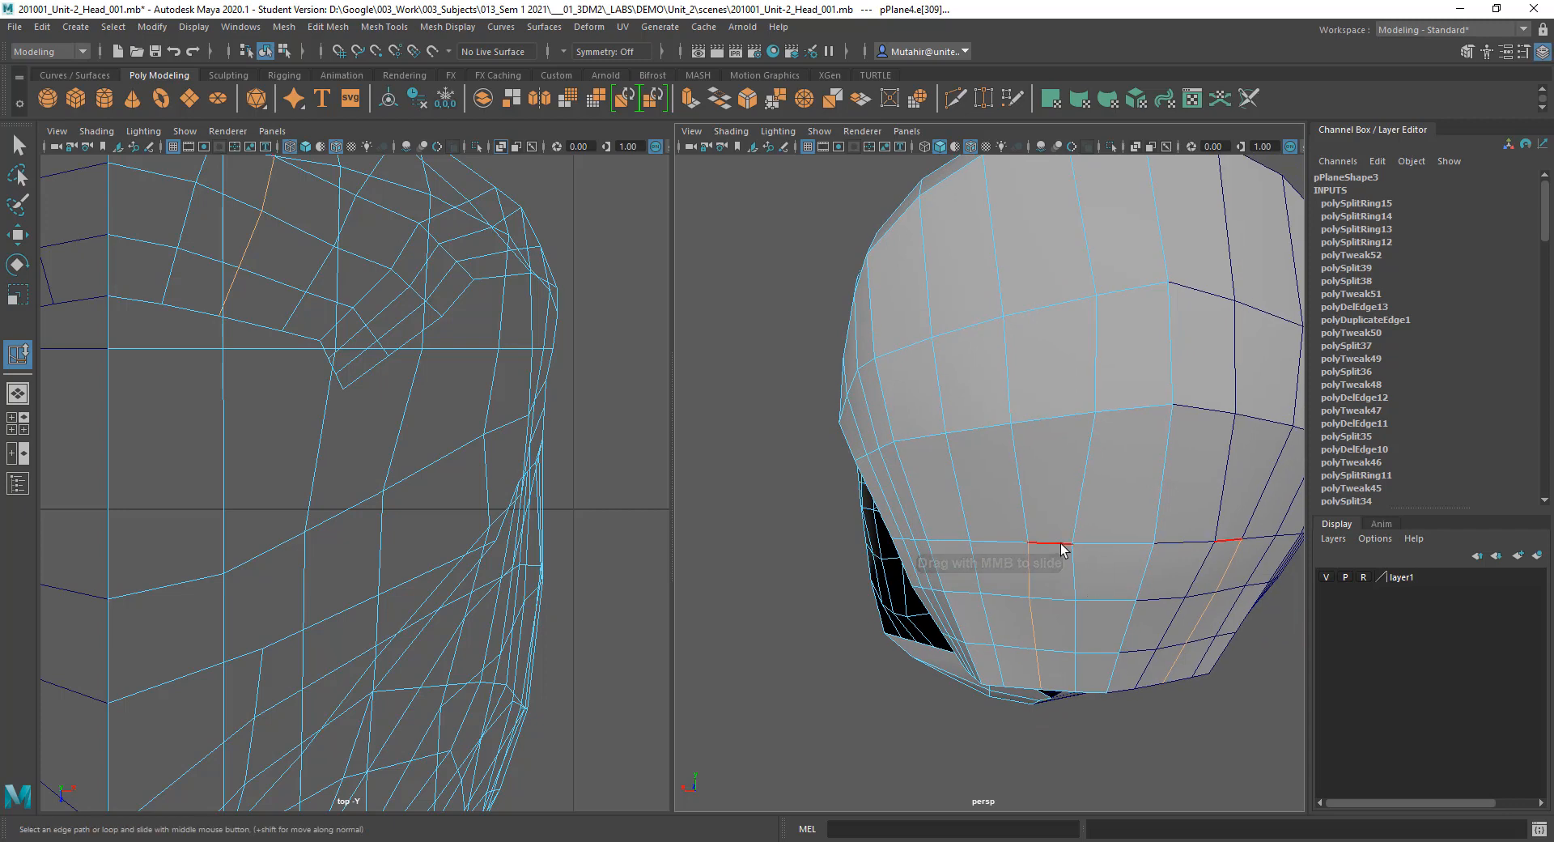
Step: Switch to vertex editing and move the vertex beside the centre line, at the top of the lower back-of-head edges, to even its row
{"action": "left_click", "coordinate": [1060, 542]}
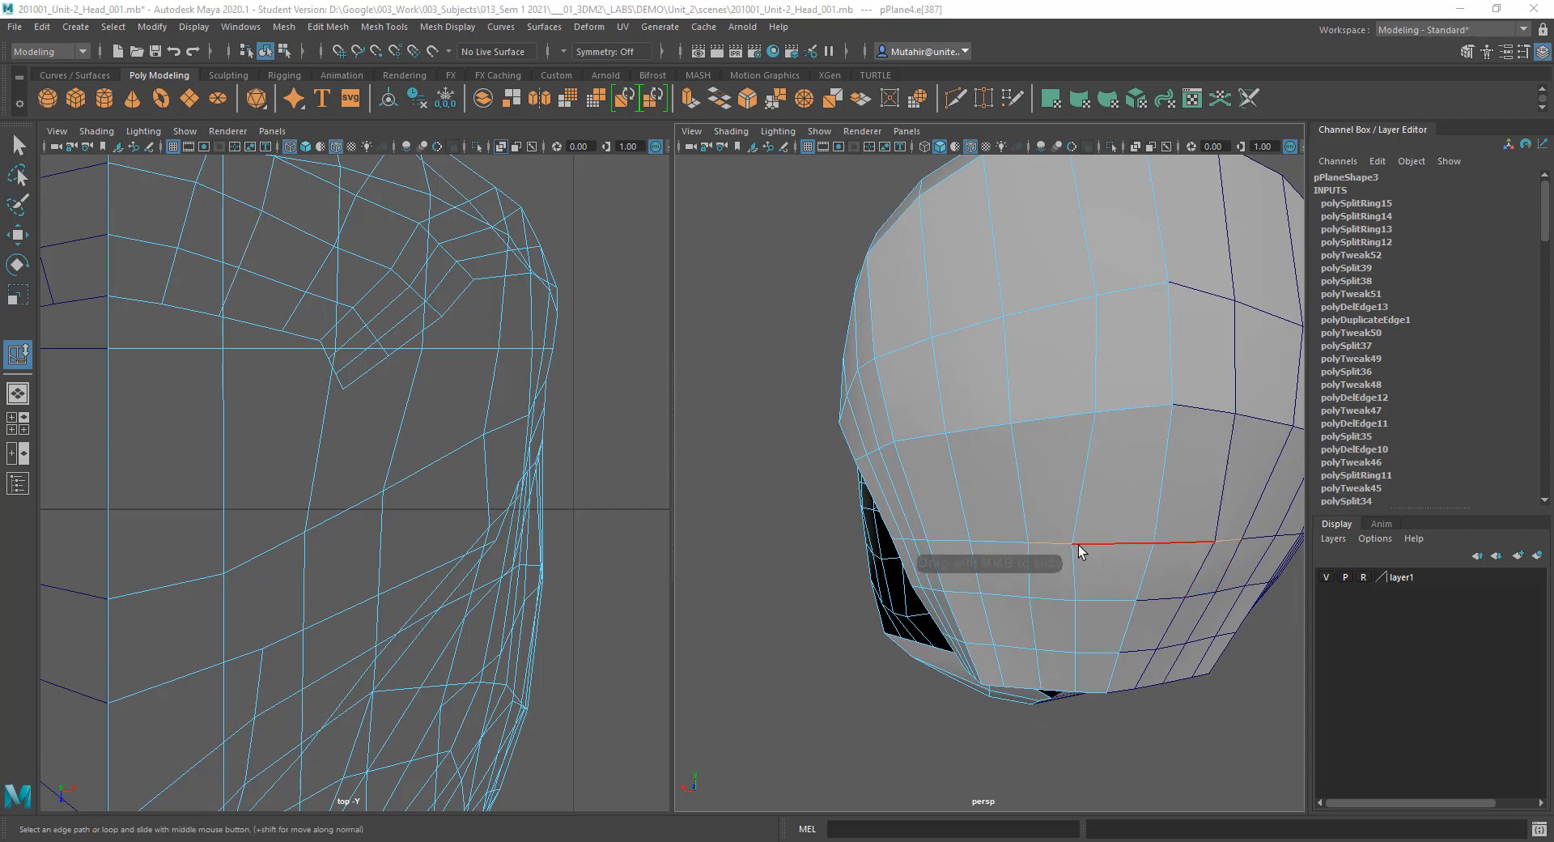
{"action": "left_click", "coordinate": [1114, 598]}
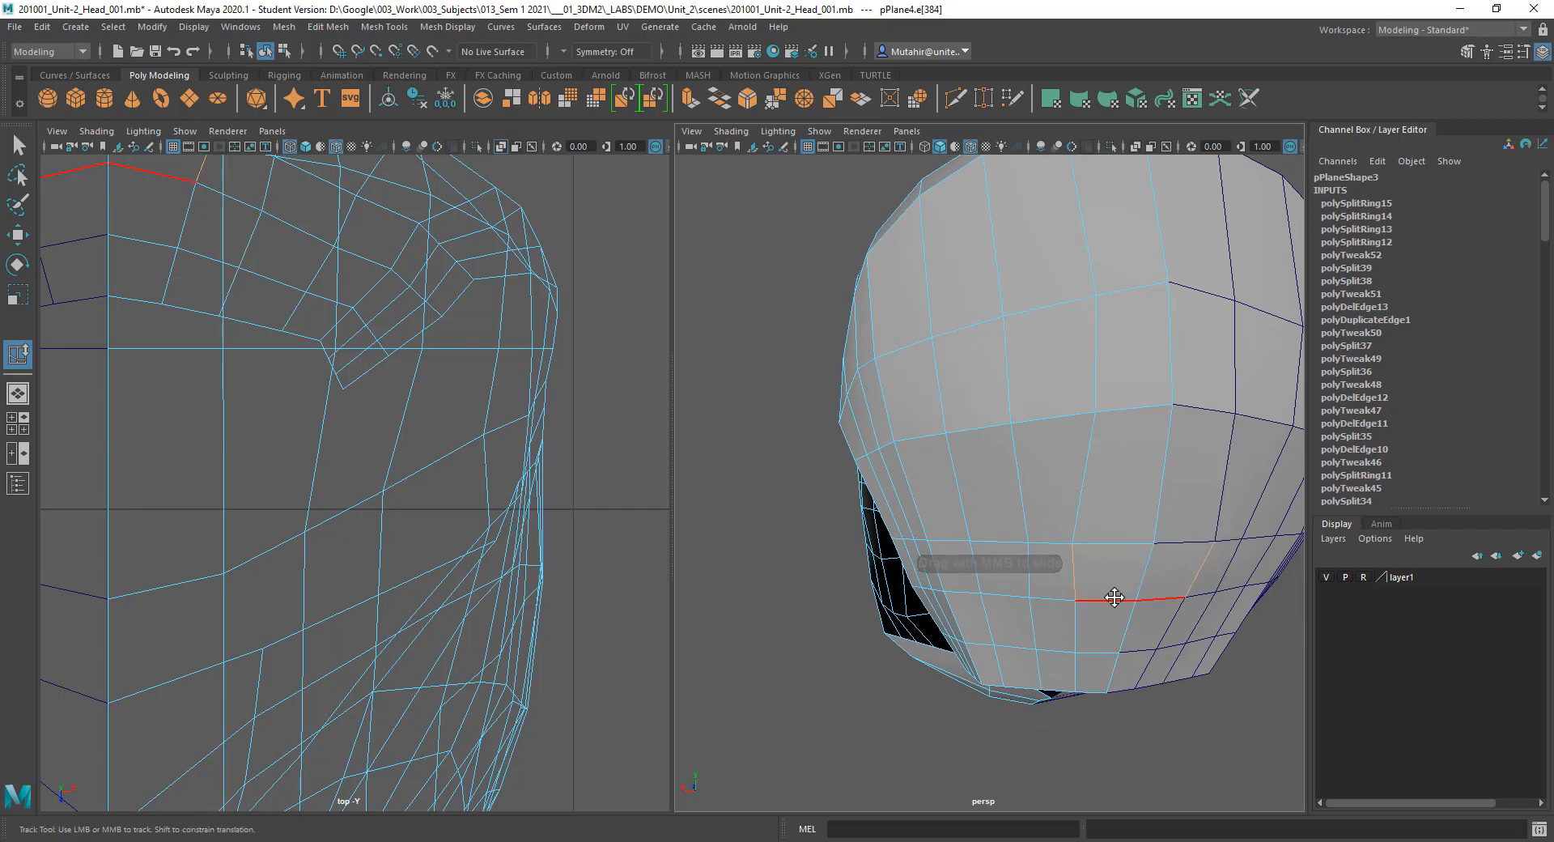
{"action": "right_click_drag", "start_coordinate": [1076, 527], "coordinate": [997, 451]}
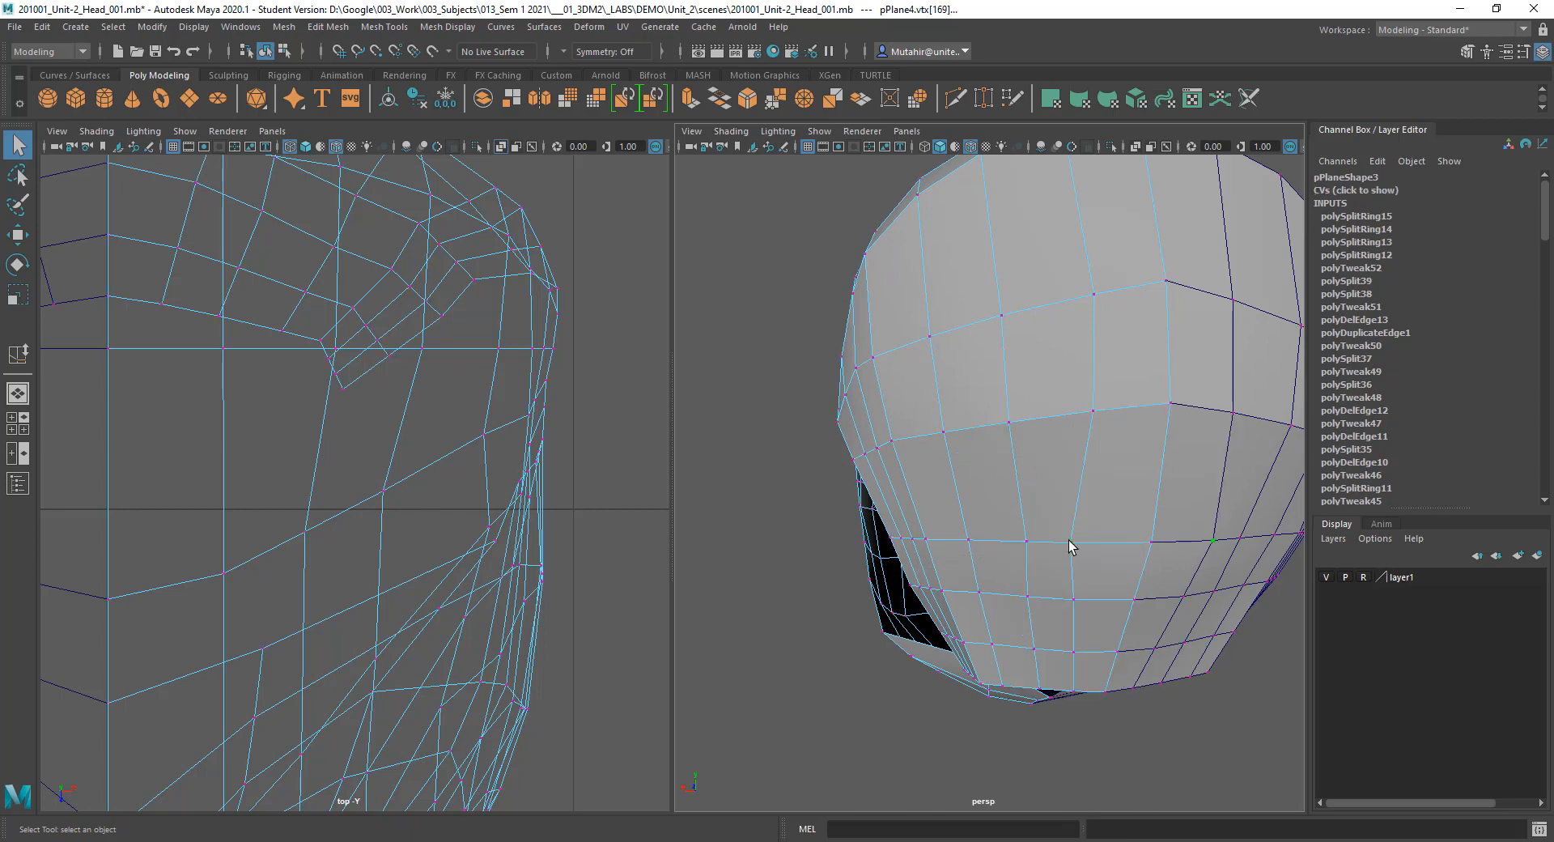
{"action": "left_click", "coordinate": [1068, 541]}
{"action": "key", "text": "w"}
{"action": "left_click_drag", "start_coordinate": [1031, 543], "coordinate": [1076, 583]}
{"action": "key", "text": "q"}
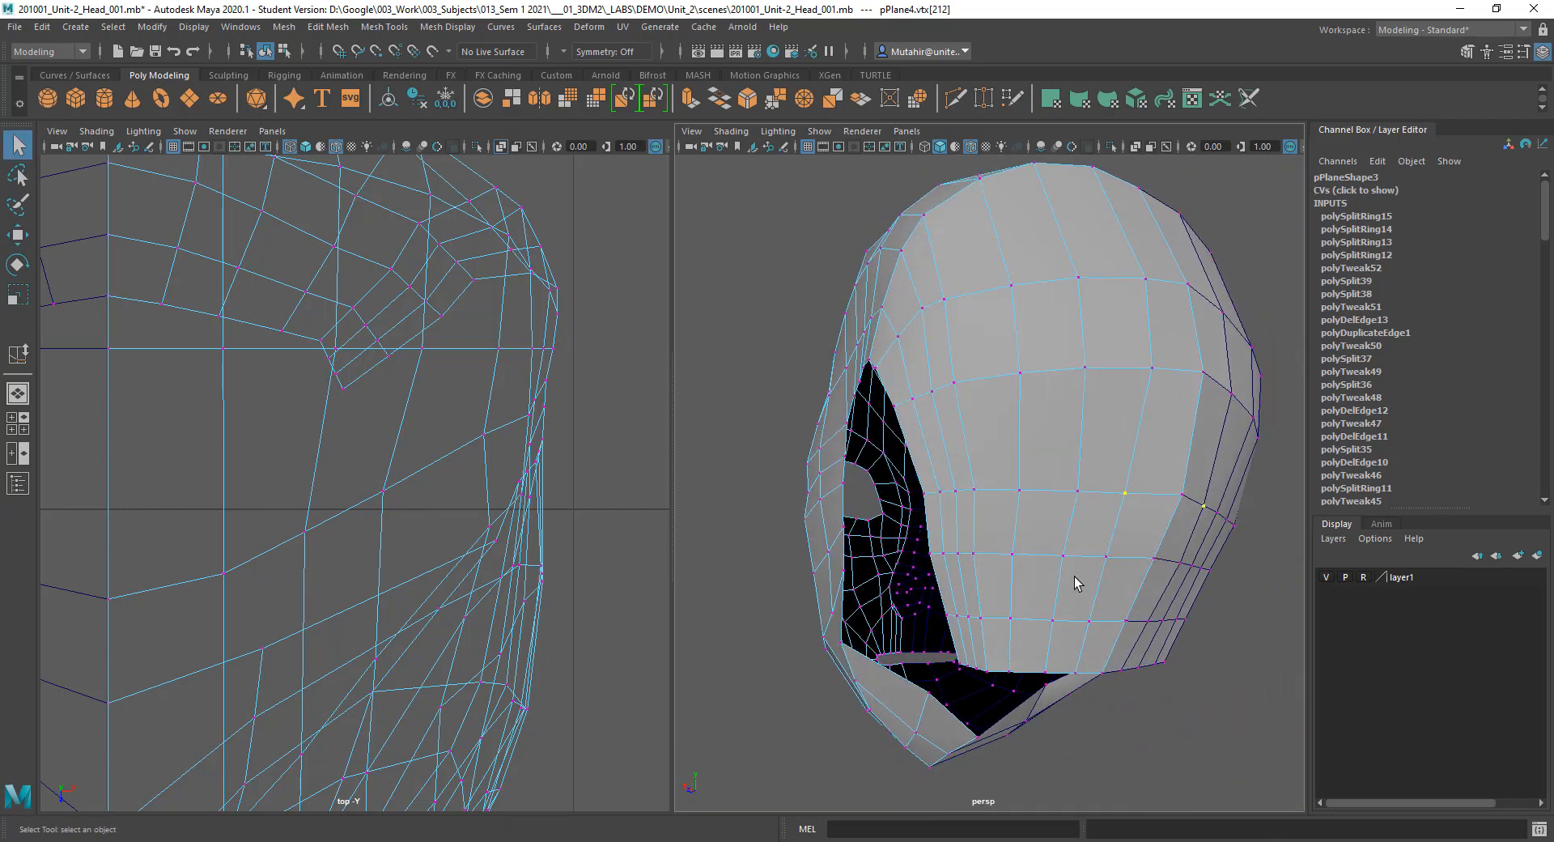
Step: Return to edge editing and slide the third column of lower back-of-head edges toward the centre line
{"action": "right_click_drag", "start_coordinate": [1039, 481], "coordinate": [1041, 366]}
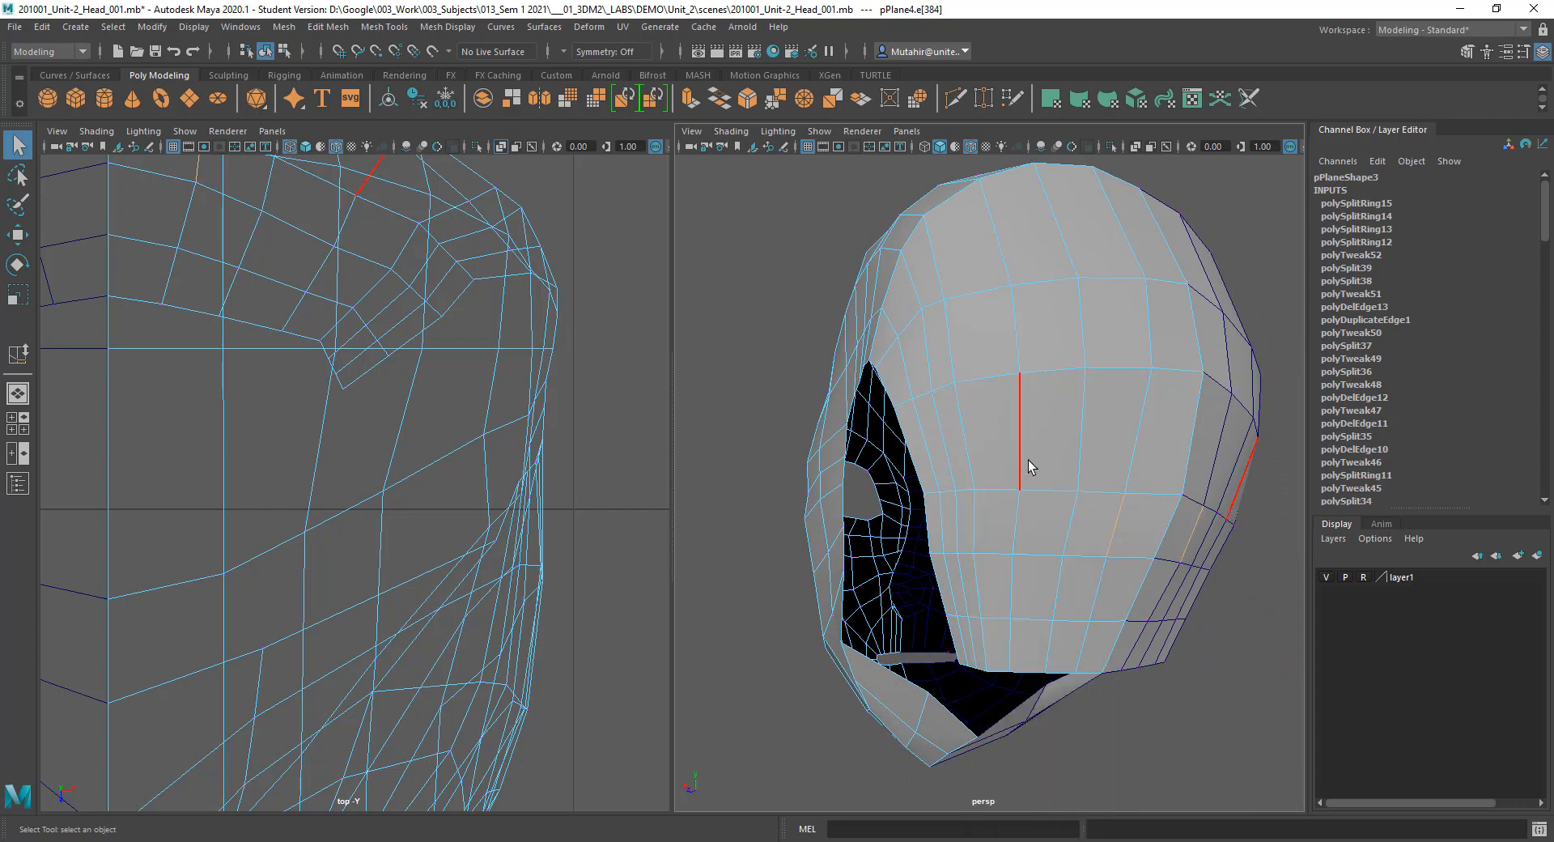
{"action": "left_click", "coordinate": [1013, 647]}
{"action": "key", "text": "y"}
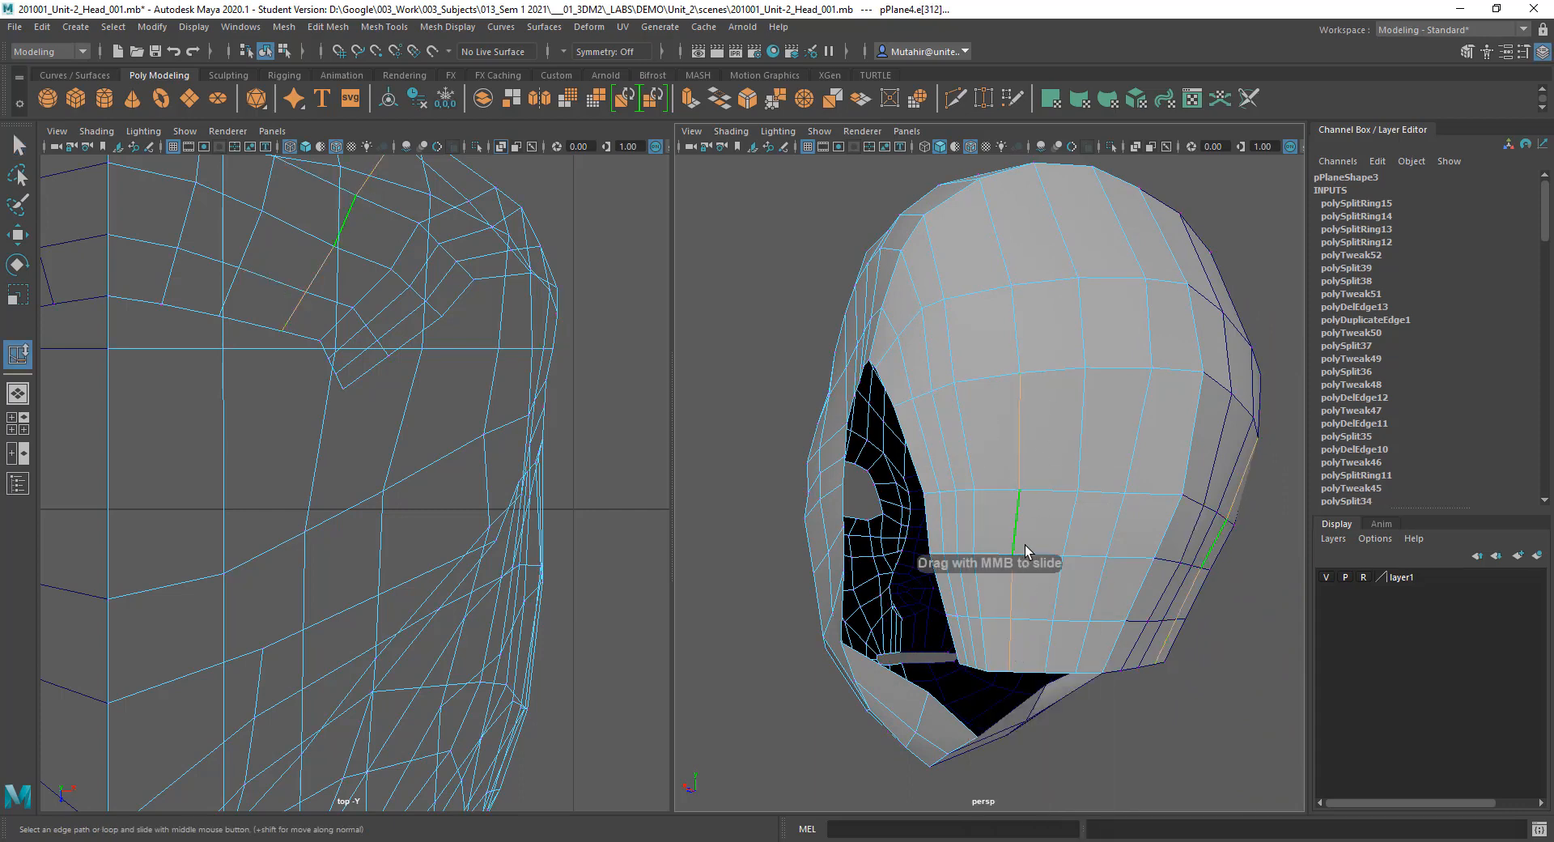
Step: Slide the fourth column of lower back-of-head edges toward the centre line to match its neighbour's spacing
{"action": "left_click", "coordinate": [971, 484]}
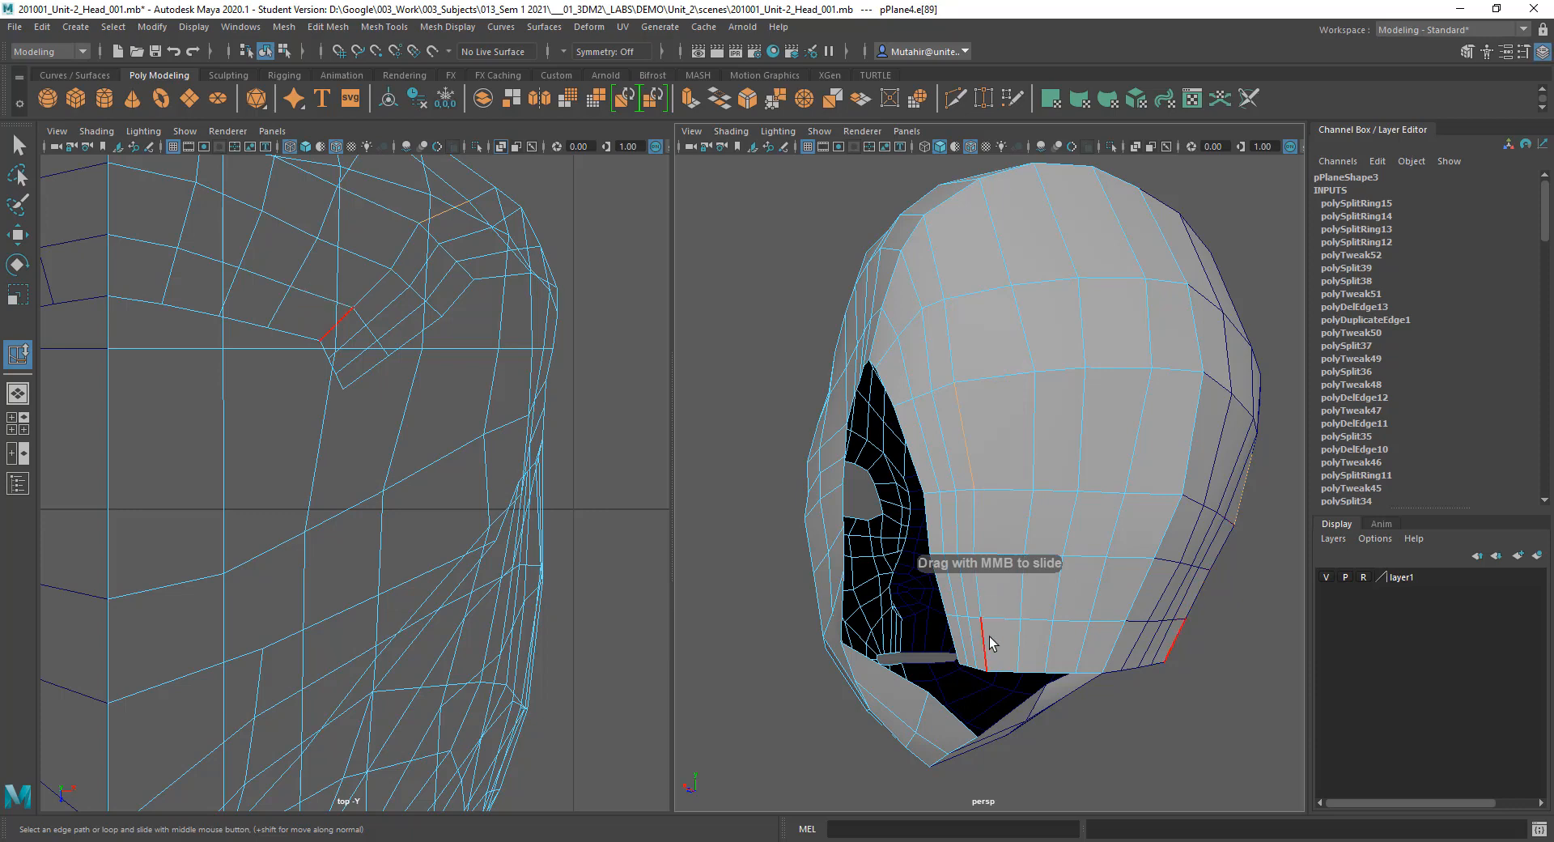
{"action": "left_click", "coordinate": [1028, 491]}
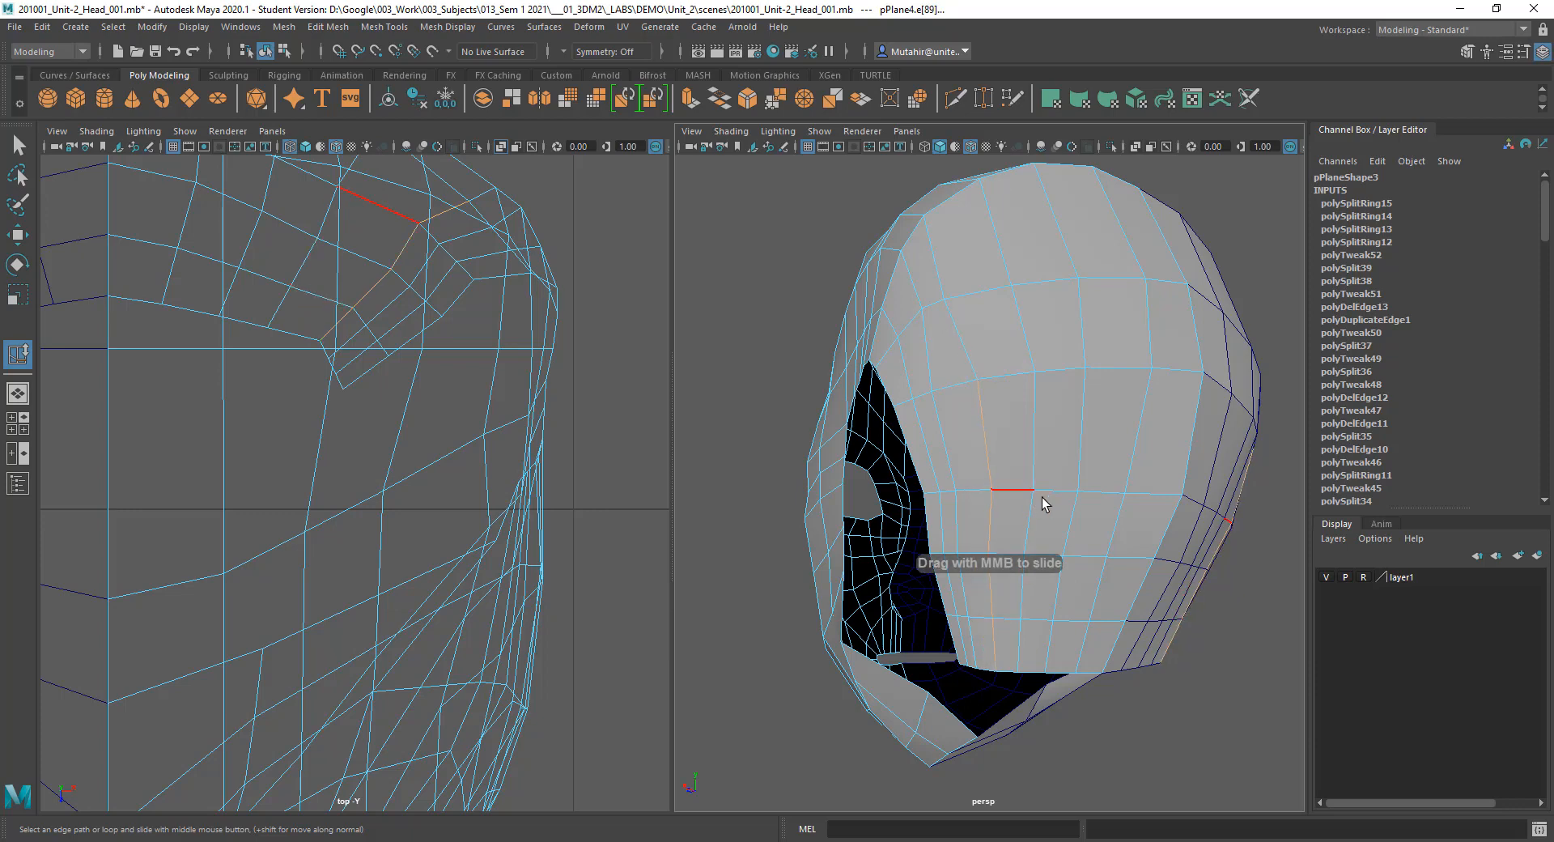
{"action": "left_click_drag", "start_coordinate": [997, 528], "coordinate": [1023, 532], "text": "alt"}
Step: Select the next edge column toward the ear opening and slide it toward the back of the head
{"action": "key", "text": "q"}
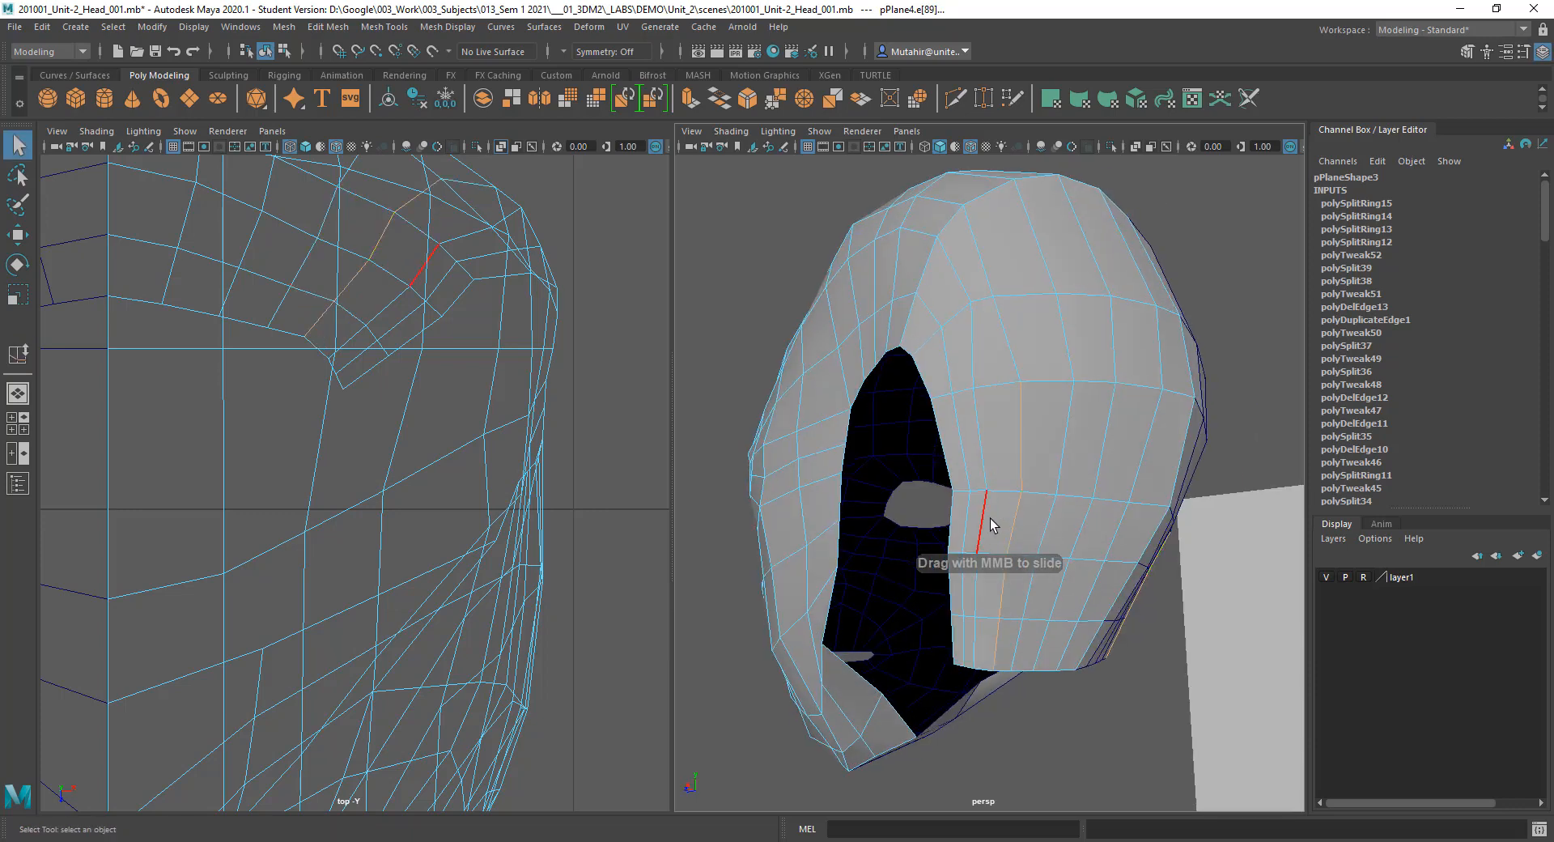
{"action": "left_click", "coordinate": [988, 517]}
{"action": "left_click", "coordinate": [974, 645]}
{"action": "key", "text": "y"}
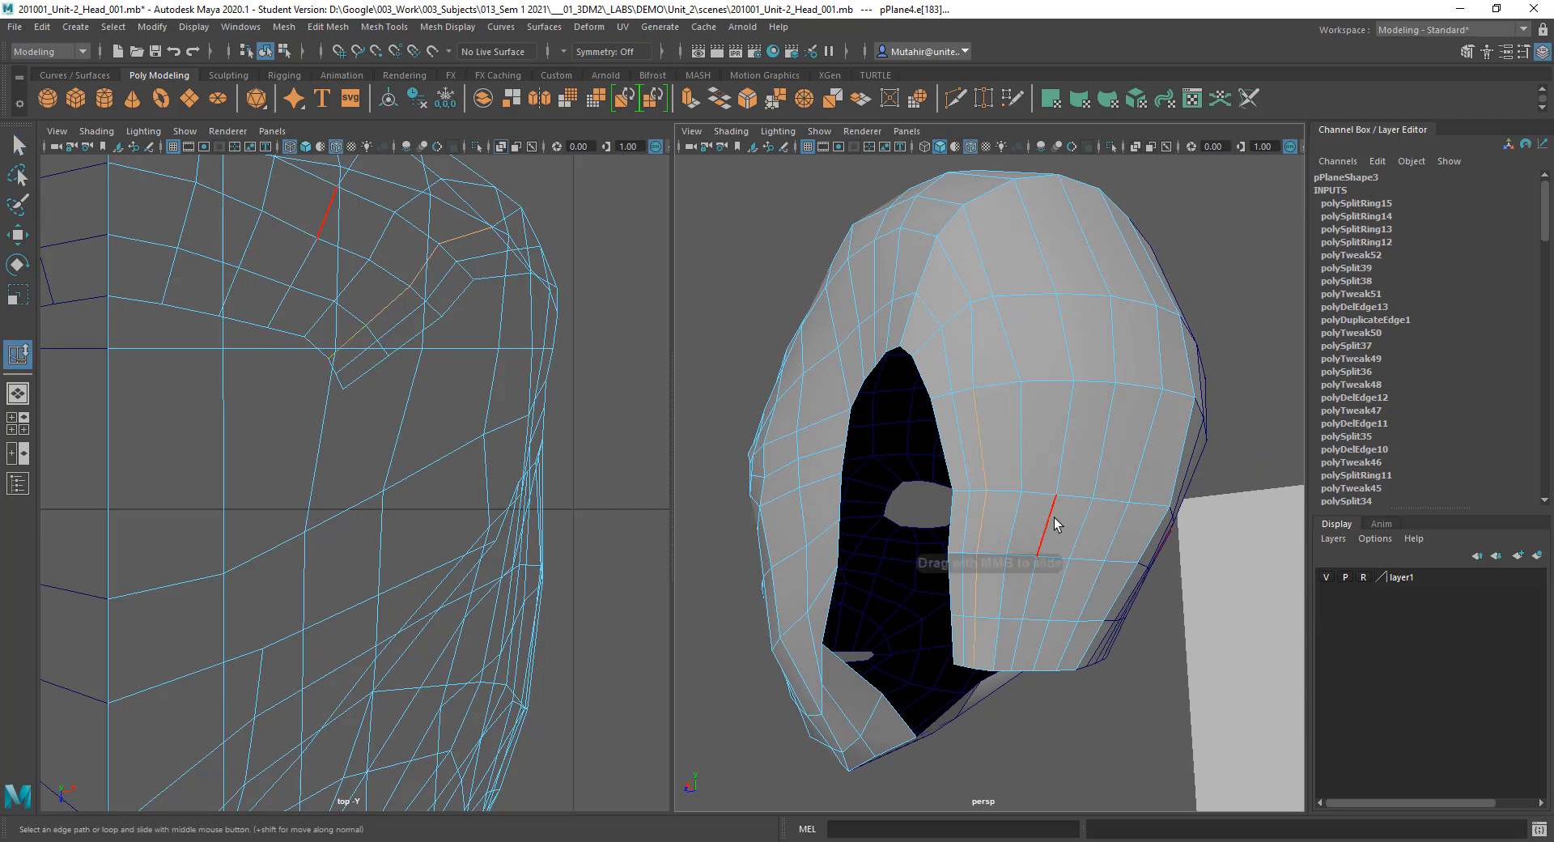
{"action": "middle_click_drag", "start_coordinate": [1055, 519], "coordinate": [1072, 520]}
Step: Slide the edge column nearest the rear border of the ear opening toward the back of the head
{"action": "key", "text": "q"}
{"action": "left_click", "coordinate": [964, 598]}
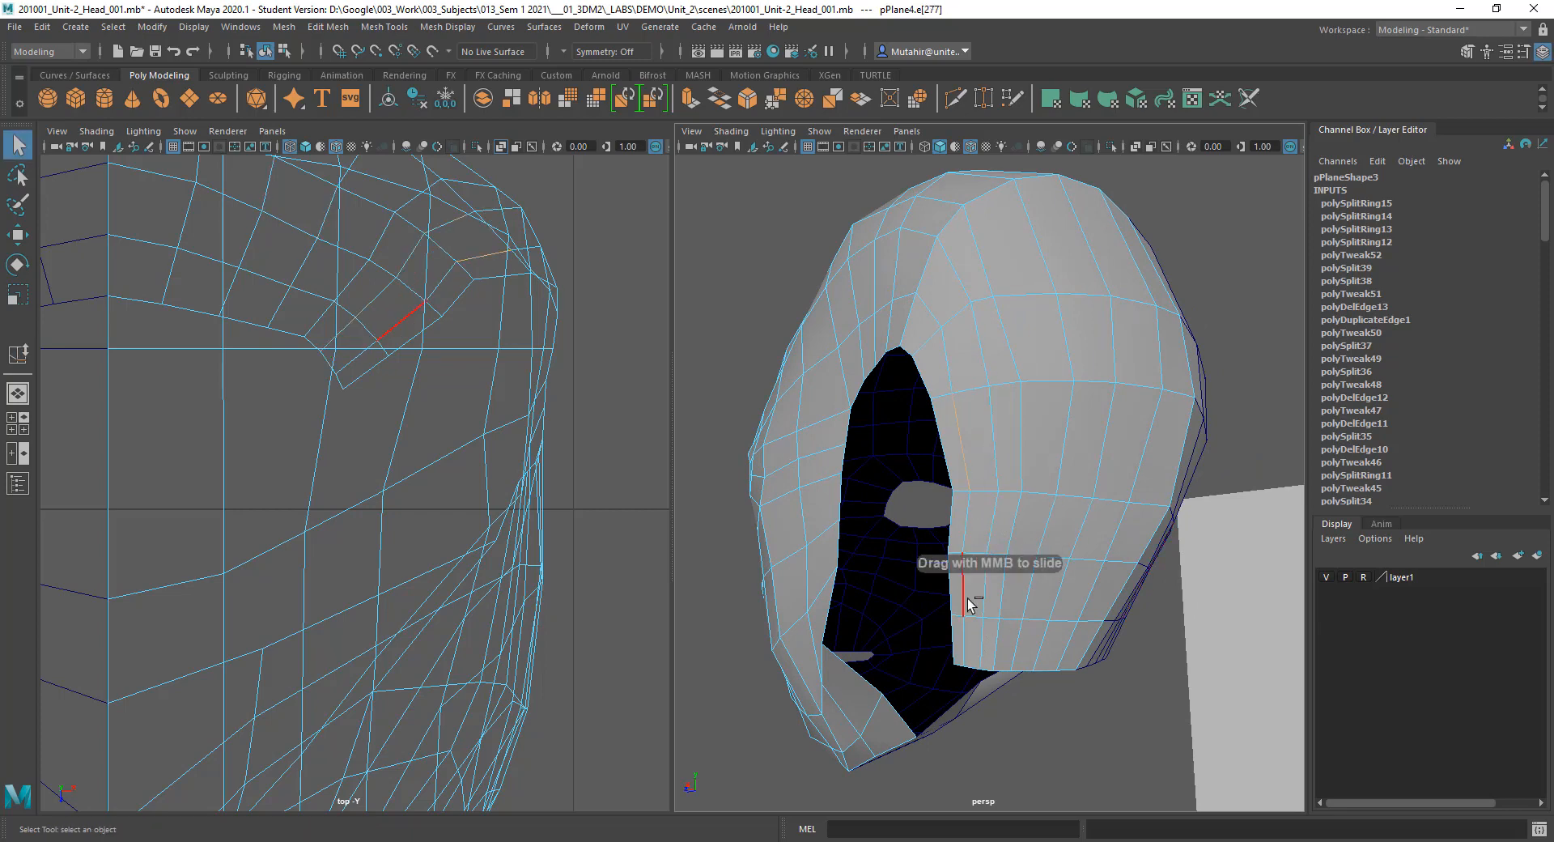
{"action": "left_click", "coordinate": [968, 629], "text": "shift"}
{"action": "key", "text": "y"}
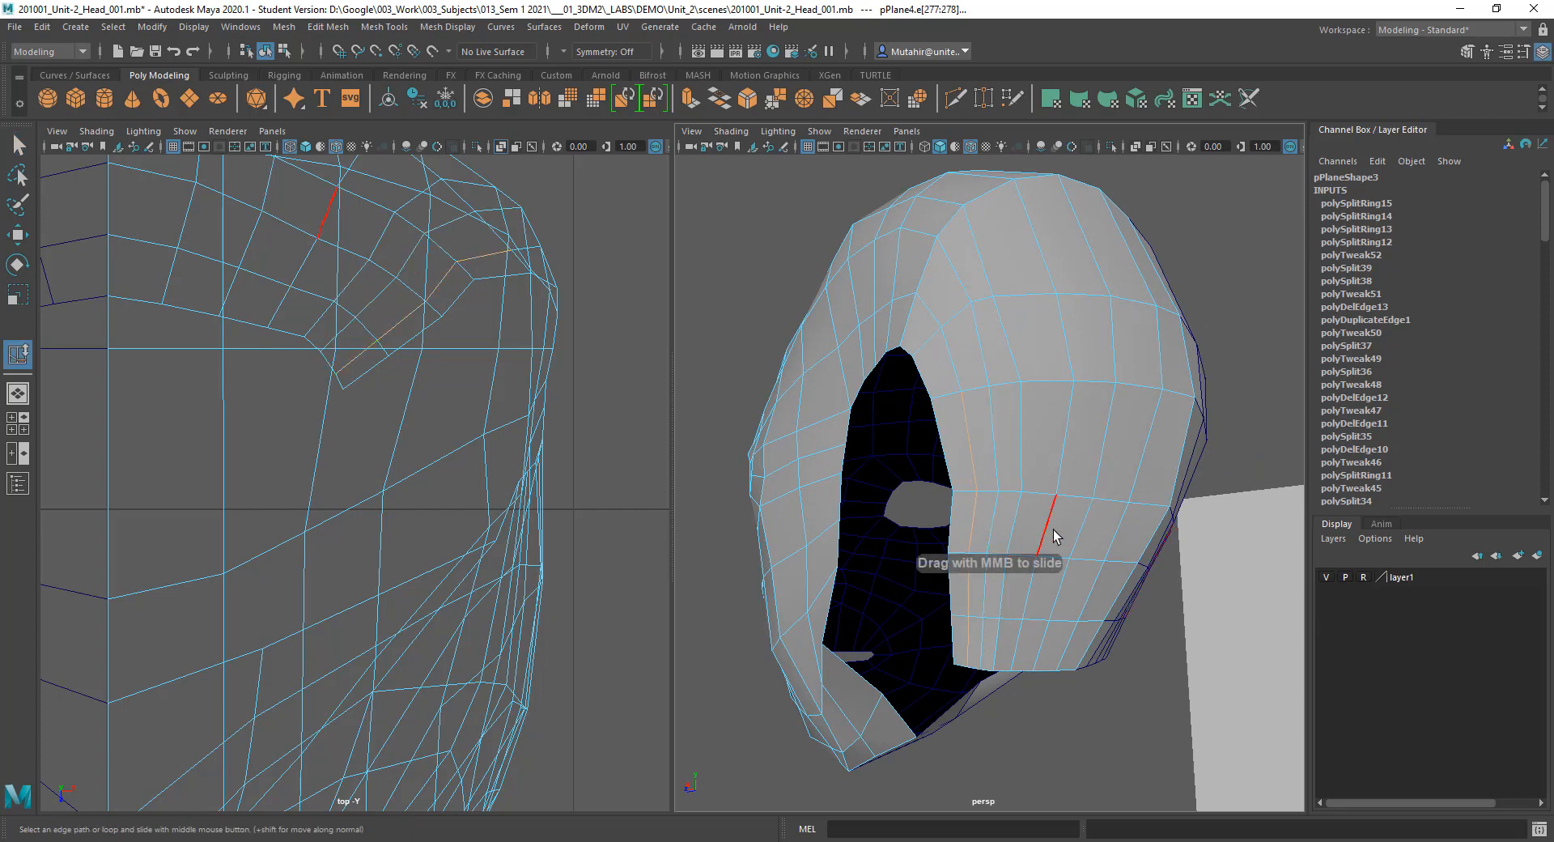
{"action": "key", "text": "q"}
Step: Slide the two selected edge columns on the upper back of the skull toward the centre line
{"action": "left_click_drag", "start_coordinate": [964, 524], "coordinate": [1042, 589], "text": "alt"}
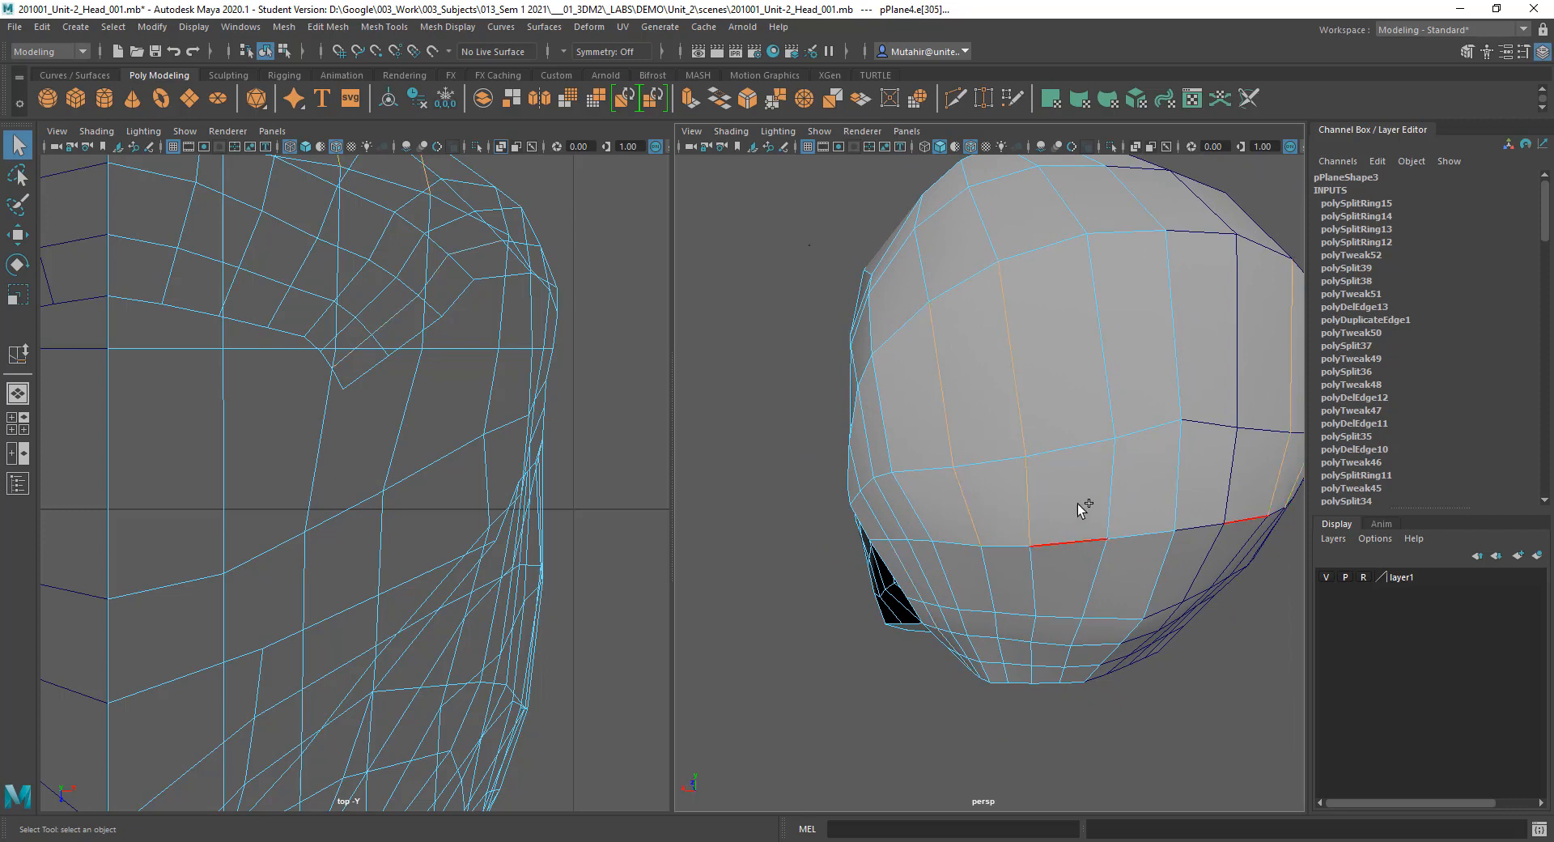
{"action": "key", "text": "y"}
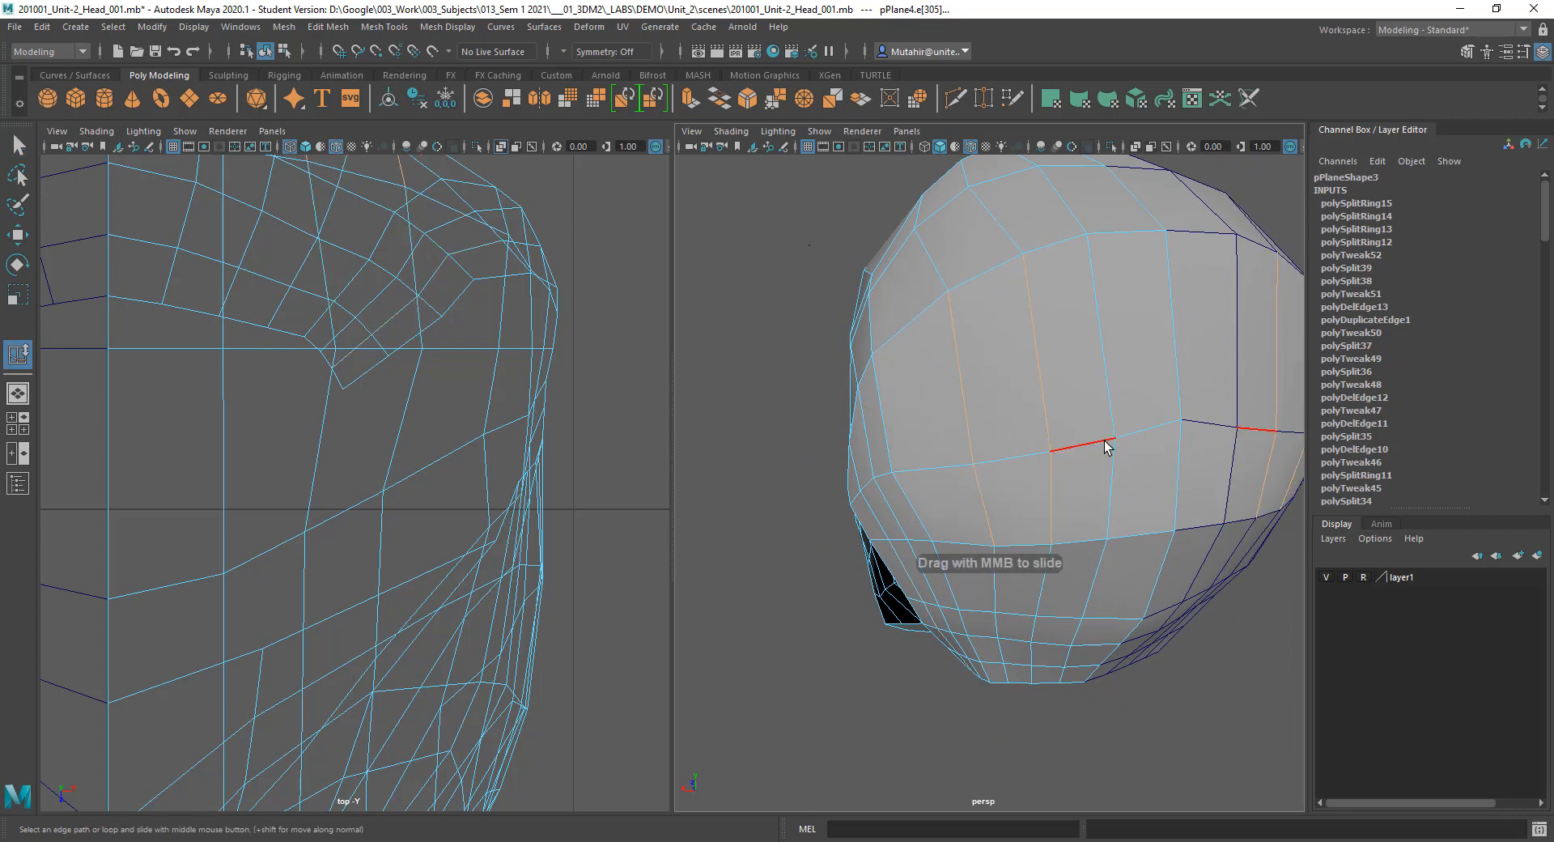
{"action": "left_click_drag", "start_coordinate": [1042, 545], "coordinate": [1070, 508], "text": "alt"}
Step: Reselect the head half and slide the two outer edge columns at the upper side of the skull toward the centre line
{"action": "left_click", "coordinate": [936, 429]}
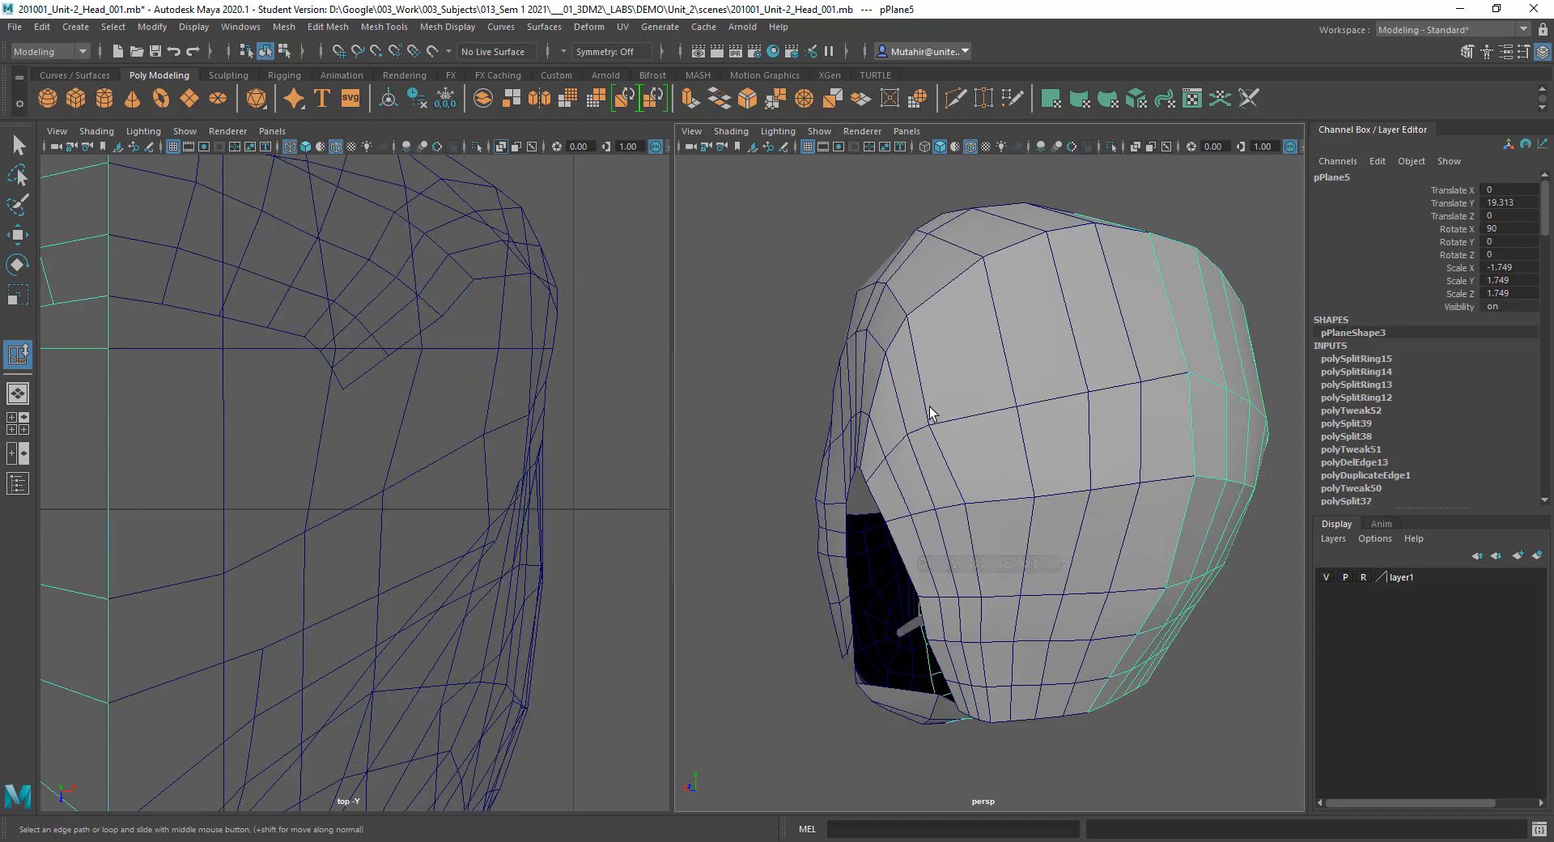
{"action": "left_click", "coordinate": [928, 412]}
{"action": "right_click_drag", "start_coordinate": [924, 412], "coordinate": [919, 356]}
{"action": "left_click", "coordinate": [912, 406]}
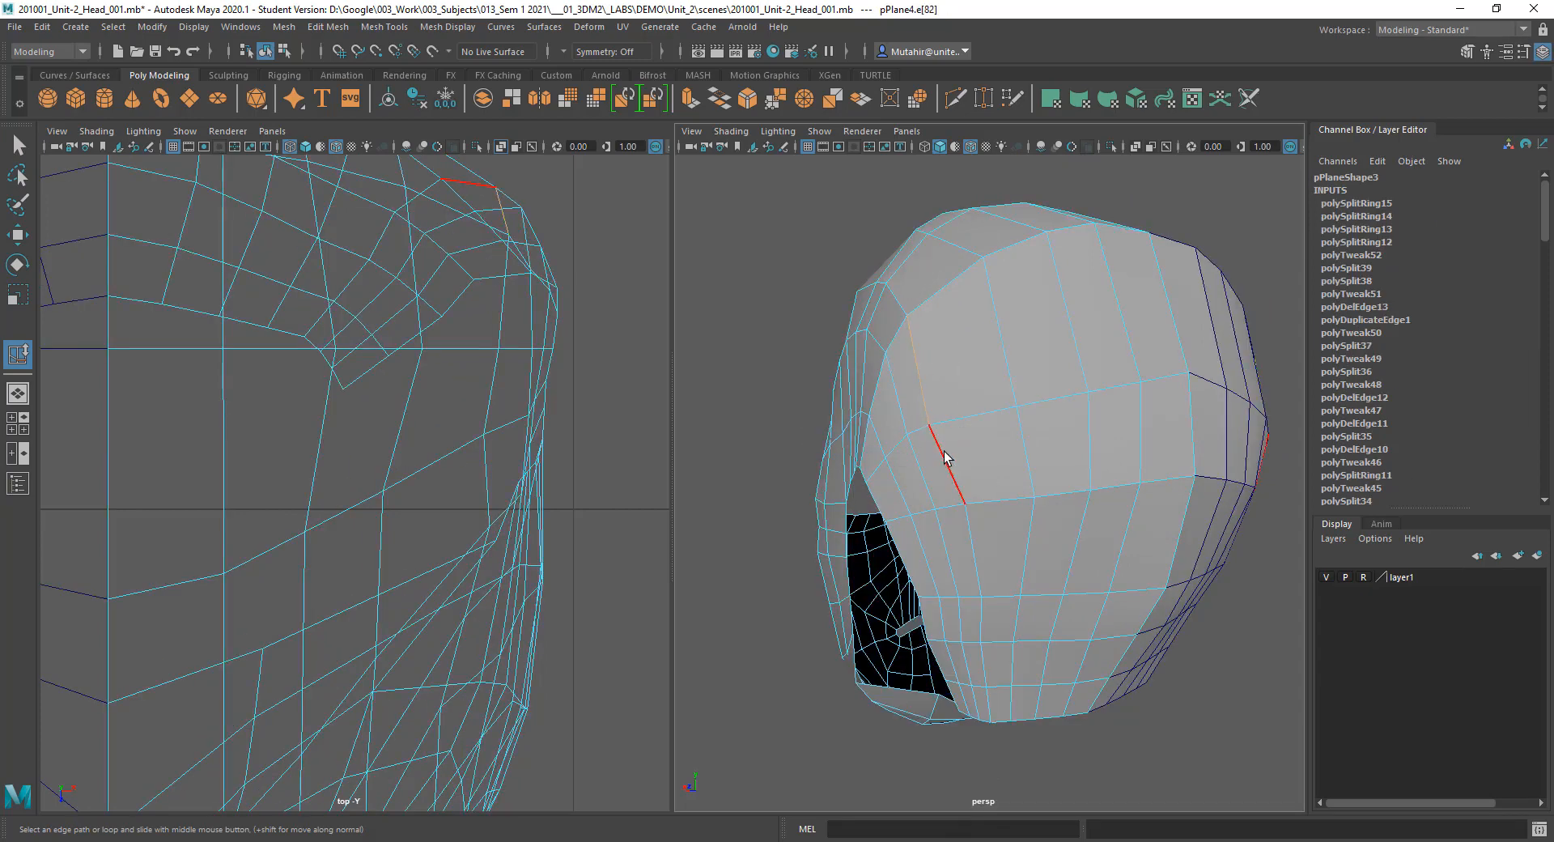
{"action": "left_click", "coordinate": [1041, 390]}
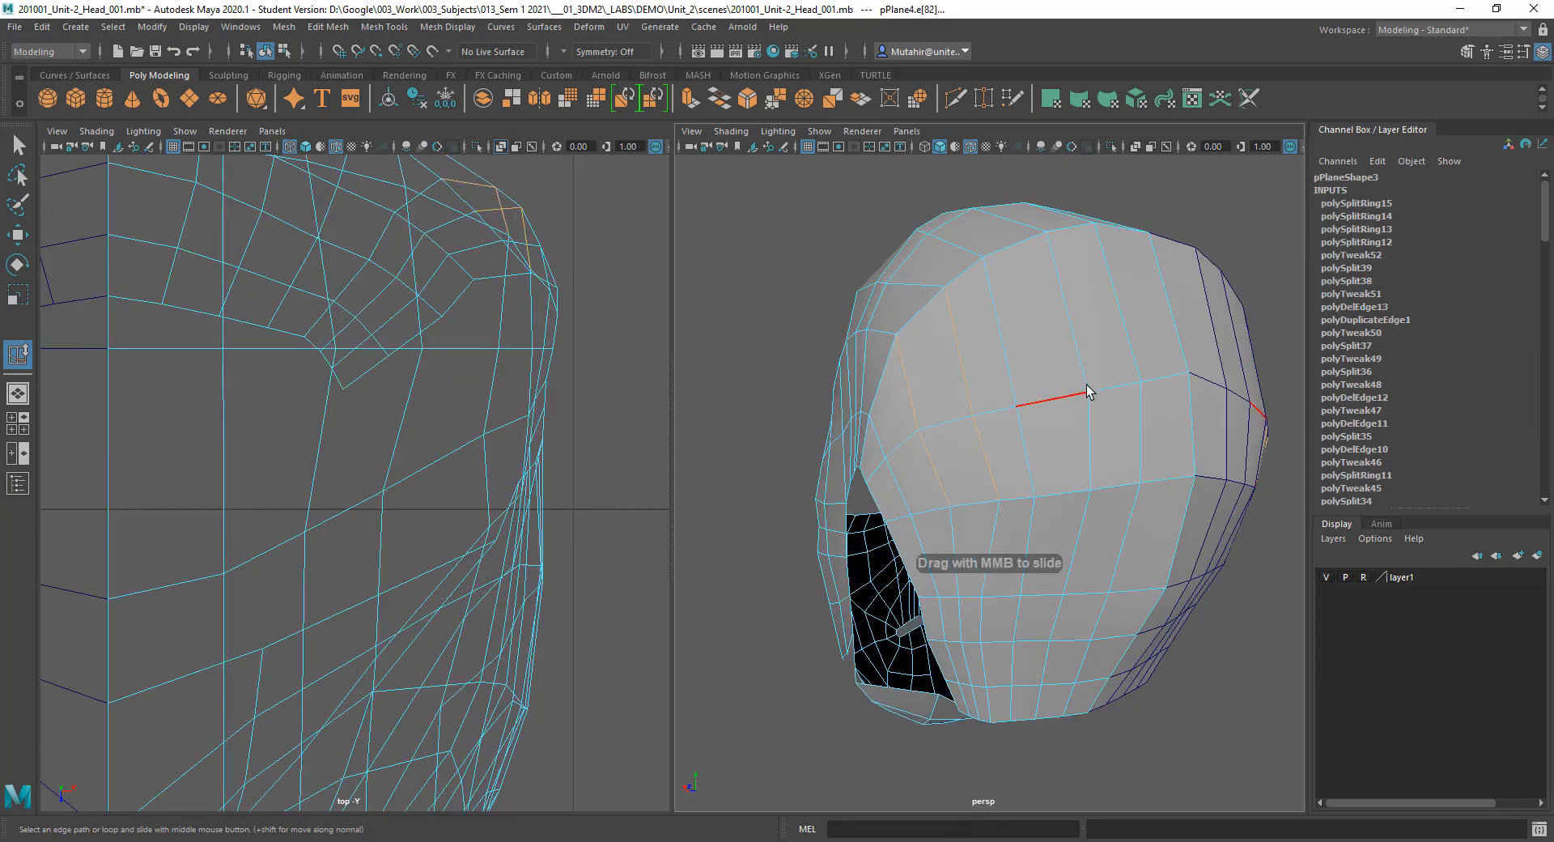
{"action": "left_click", "coordinate": [930, 425]}
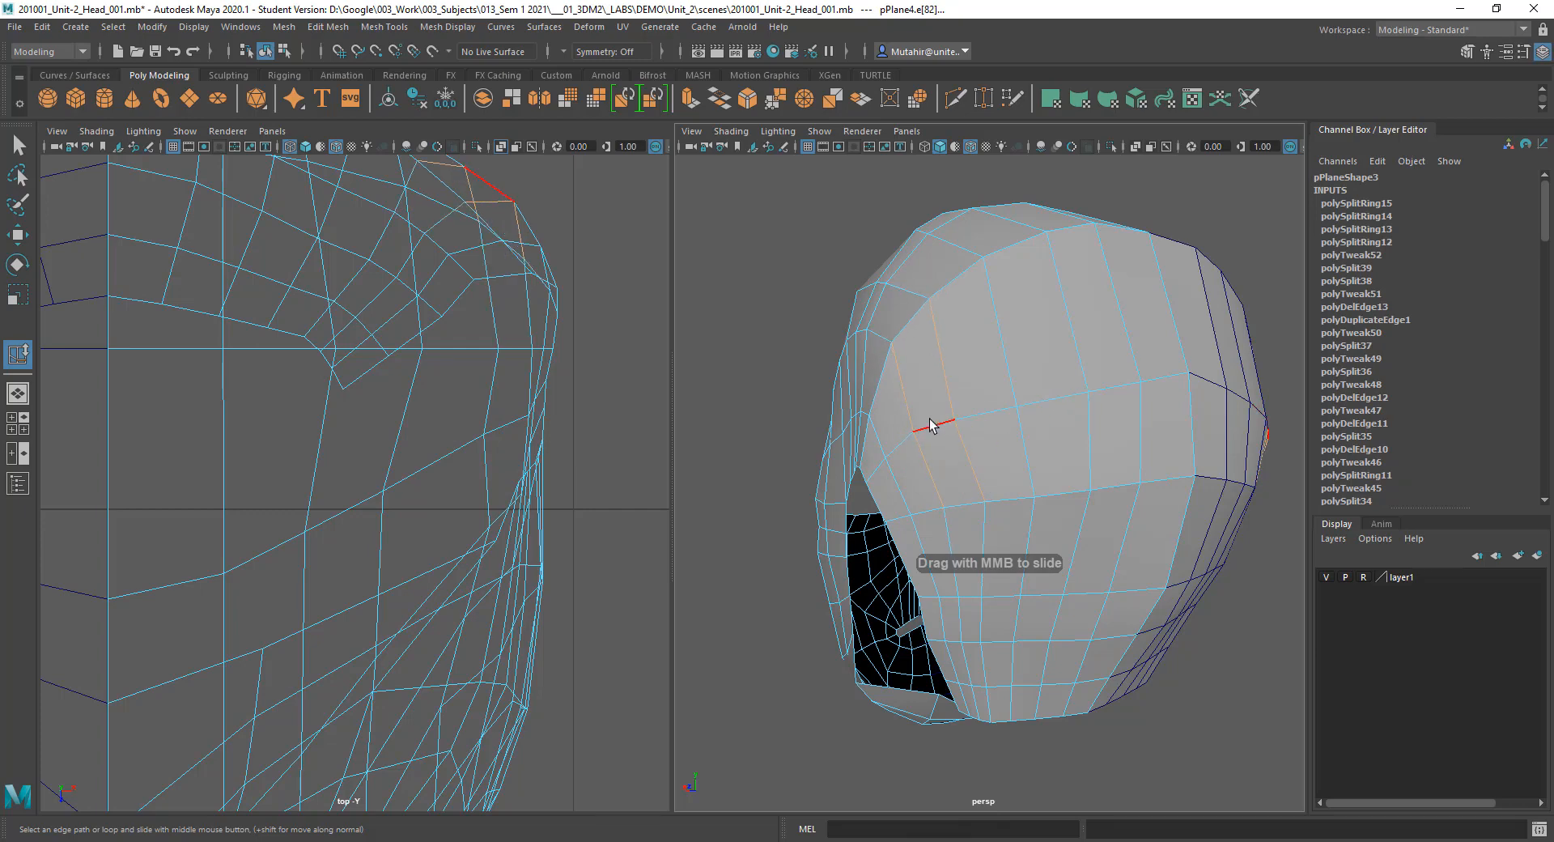
Step: Deselect the inner of the two side columns and adjust the remaining outer column at the upper side of the skull
{"action": "left_click", "coordinate": [935, 394], "text": "ctrl"}
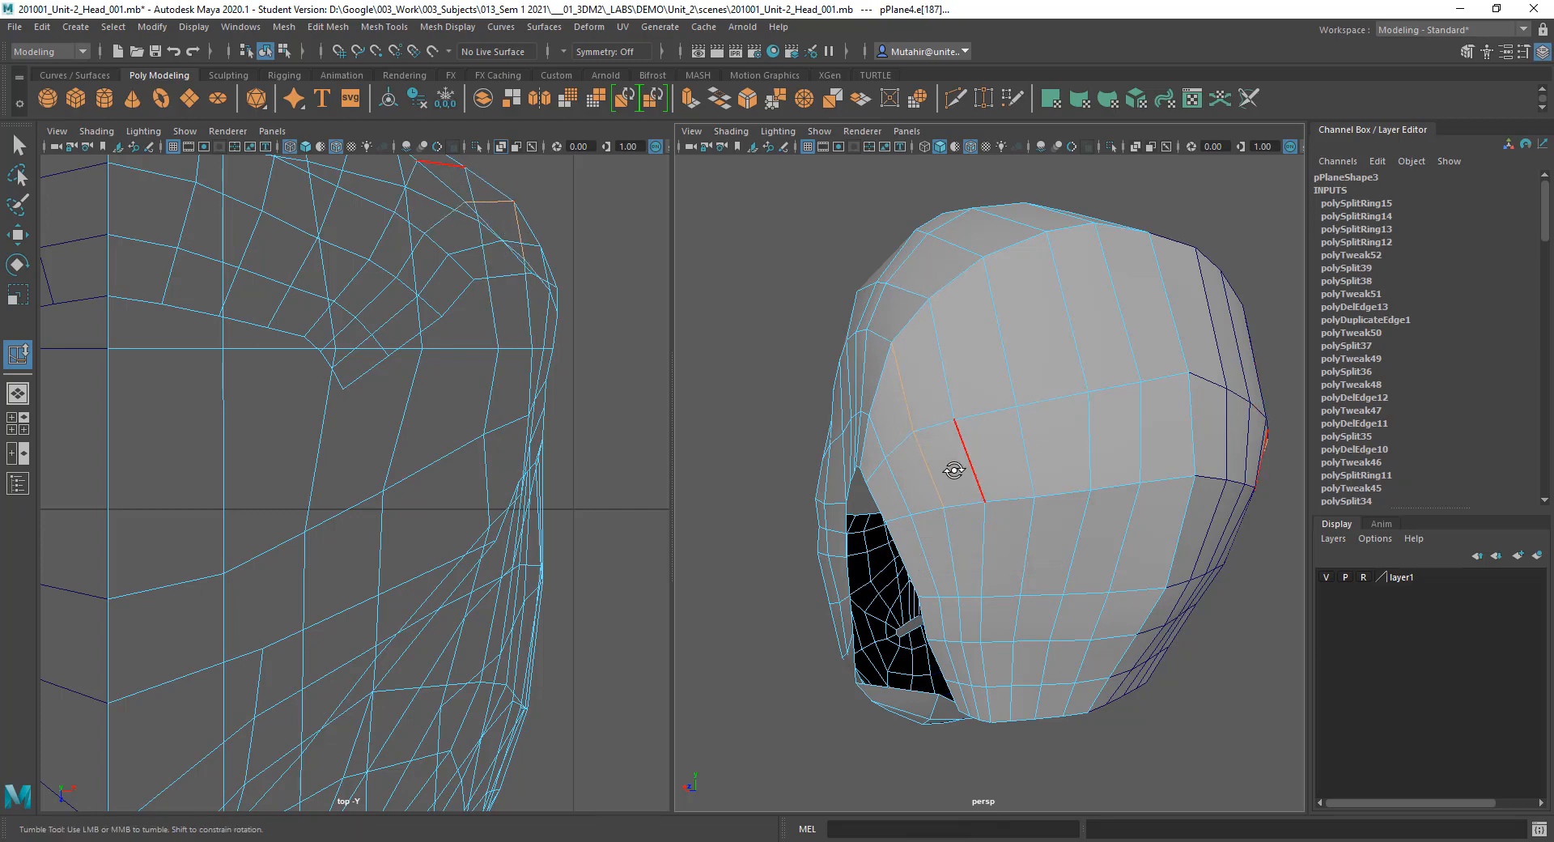
{"action": "mouse_move", "coordinate": [950, 468]}
{"action": "left_mouse_down", "text": "alt"}
{"action": "mouse_move", "coordinate": [998, 468]}
{"action": "mouse_move", "coordinate": [1127, 555]}
{"action": "mouse_move", "coordinate": [1239, 553]}
{"action": "mouse_move", "coordinate": [860, 526]}
{"action": "mouse_move", "coordinate": [739, 496]}
{"action": "mouse_move", "coordinate": [746, 475]}
{"action": "mouse_move", "coordinate": [901, 496]}
{"action": "mouse_move", "coordinate": [963, 472]}
{"action": "mouse_move", "coordinate": [942, 507]}
{"action": "mouse_move", "coordinate": [1020, 635]}
{"action": "mouse_move", "coordinate": [1009, 619]}
{"action": "mouse_move", "coordinate": [1055, 565]}
{"action": "mouse_move", "coordinate": [1047, 620]}
{"action": "left_mouse_up", "text": "alt"}
{"action": "key", "text": "w"}
{"action": "key", "text": "w"}
{"action": "left_click_drag", "start_coordinate": [878, 585], "coordinate": [1009, 482]}
Step: Select the horizontal edge loop around the back of the skull above the ear opening and show it in the side view
{"action": "key", "text": "q"}
{"action": "right_click_drag", "start_coordinate": [1008, 432], "coordinate": [1008, 390]}
{"action": "left_click", "coordinate": [952, 526]}
{"action": "left_click_drag", "start_coordinate": [957, 510], "coordinate": [1081, 498], "text": "alt"}
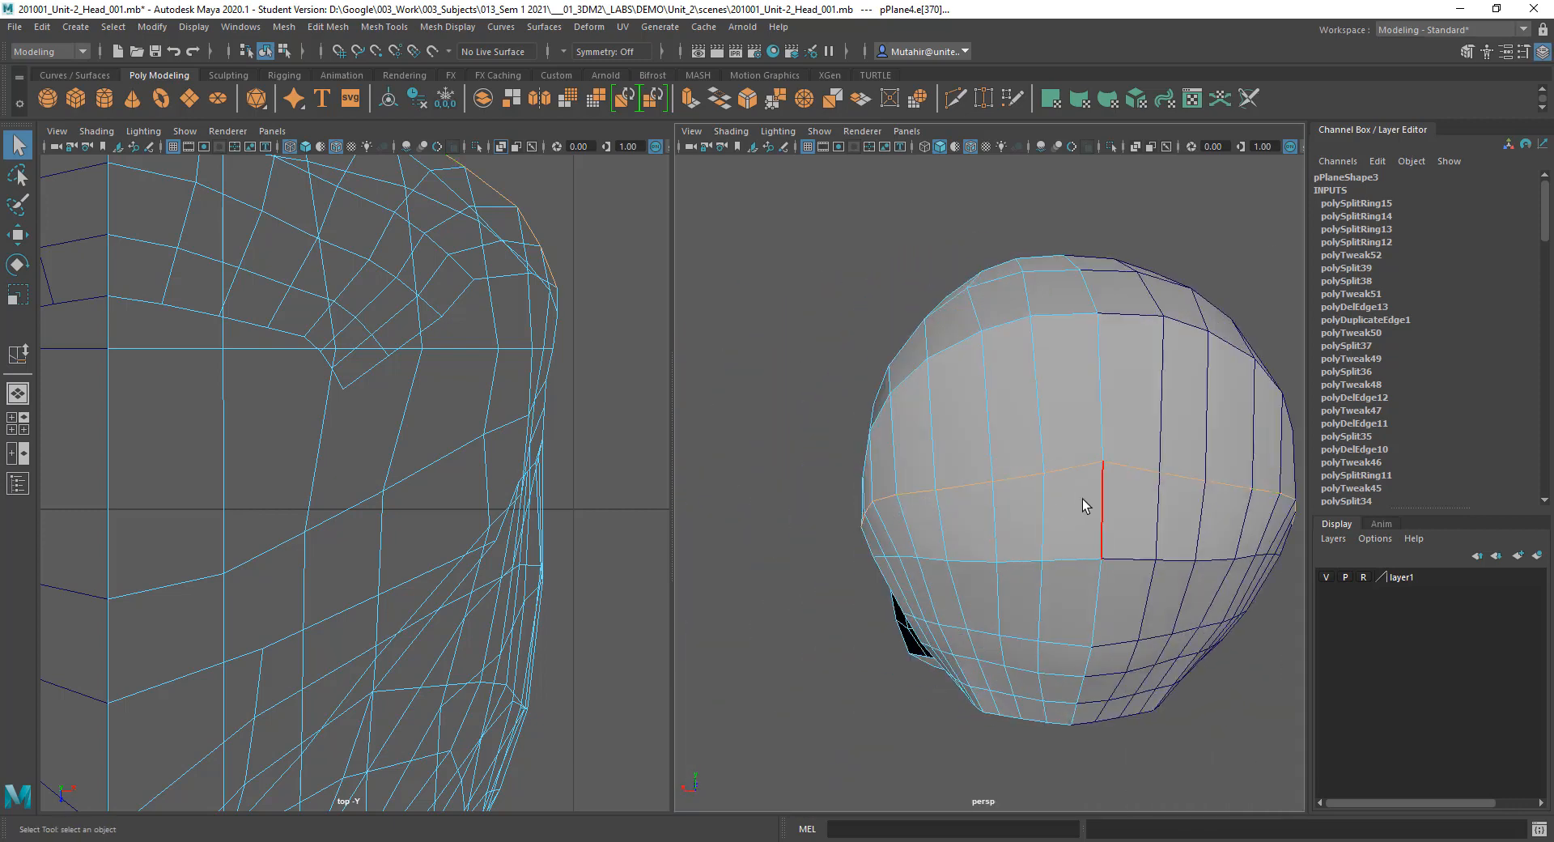
{"action": "key", "text": "y"}
{"action": "left_click", "coordinate": [1084, 477]}
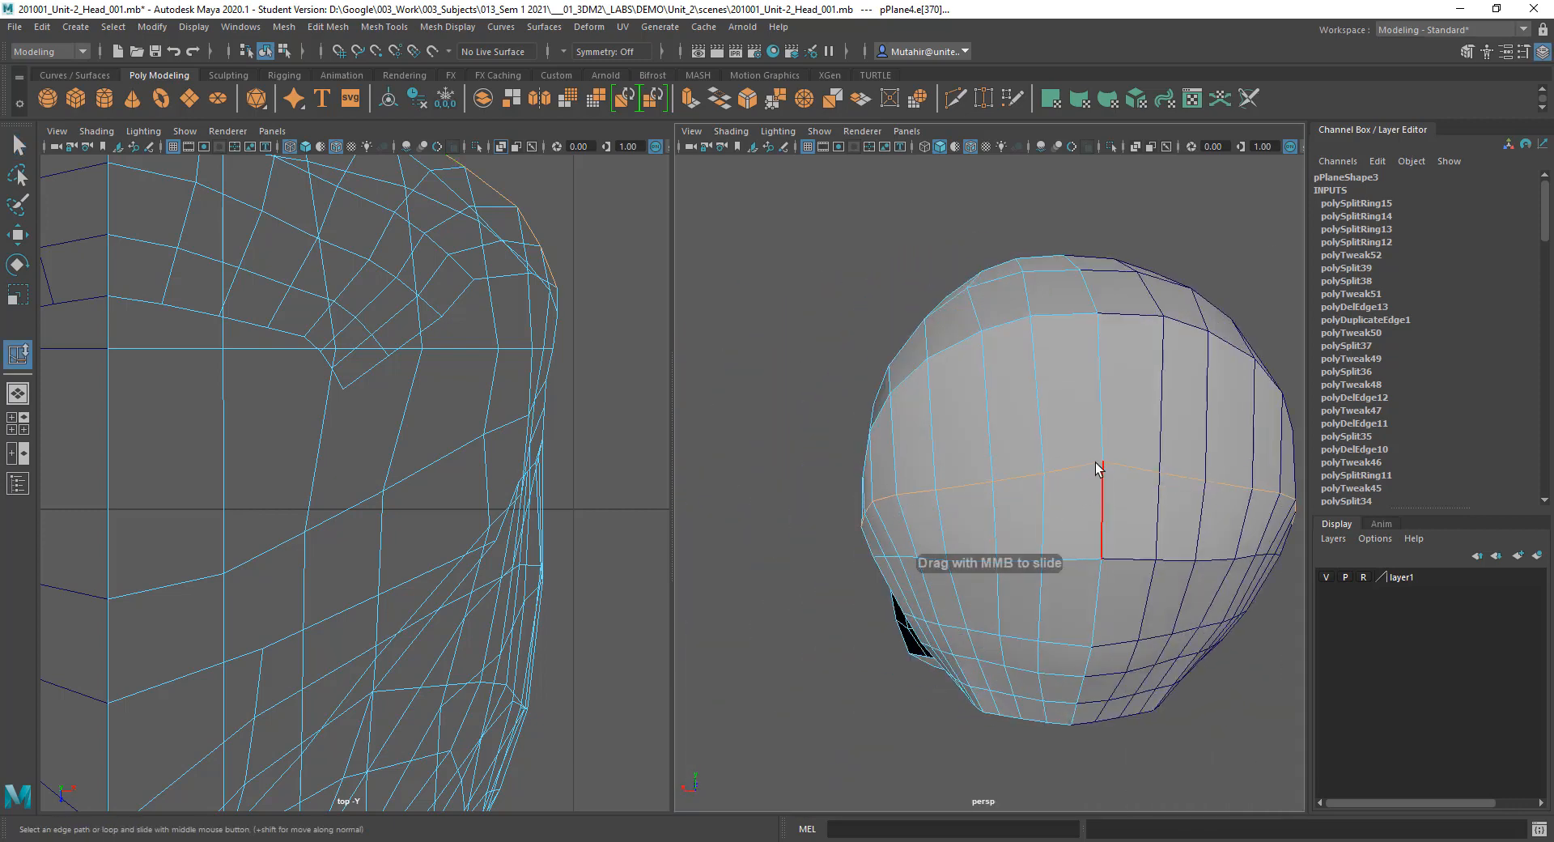
{"action": "left_click_drag", "start_coordinate": [1105, 463], "coordinate": [1002, 488], "text": "alt"}
{"action": "middle_click_drag", "start_coordinate": [591, 407], "coordinate": [579, 434], "text": "alt"}
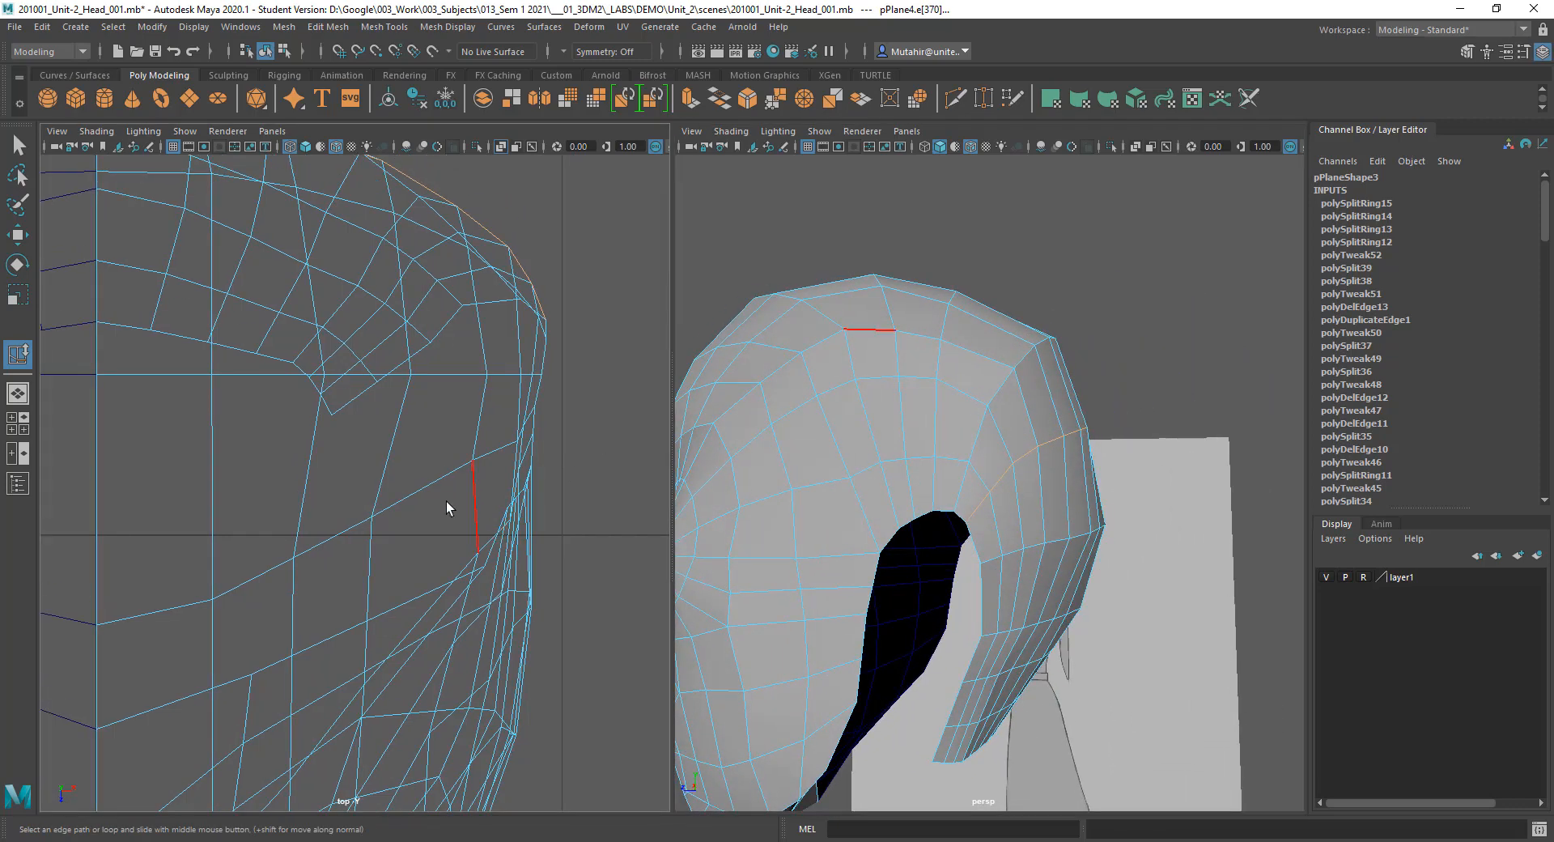
{"action": "left_click_drag", "start_coordinate": [955, 597], "coordinate": [1061, 521], "text": "alt"}
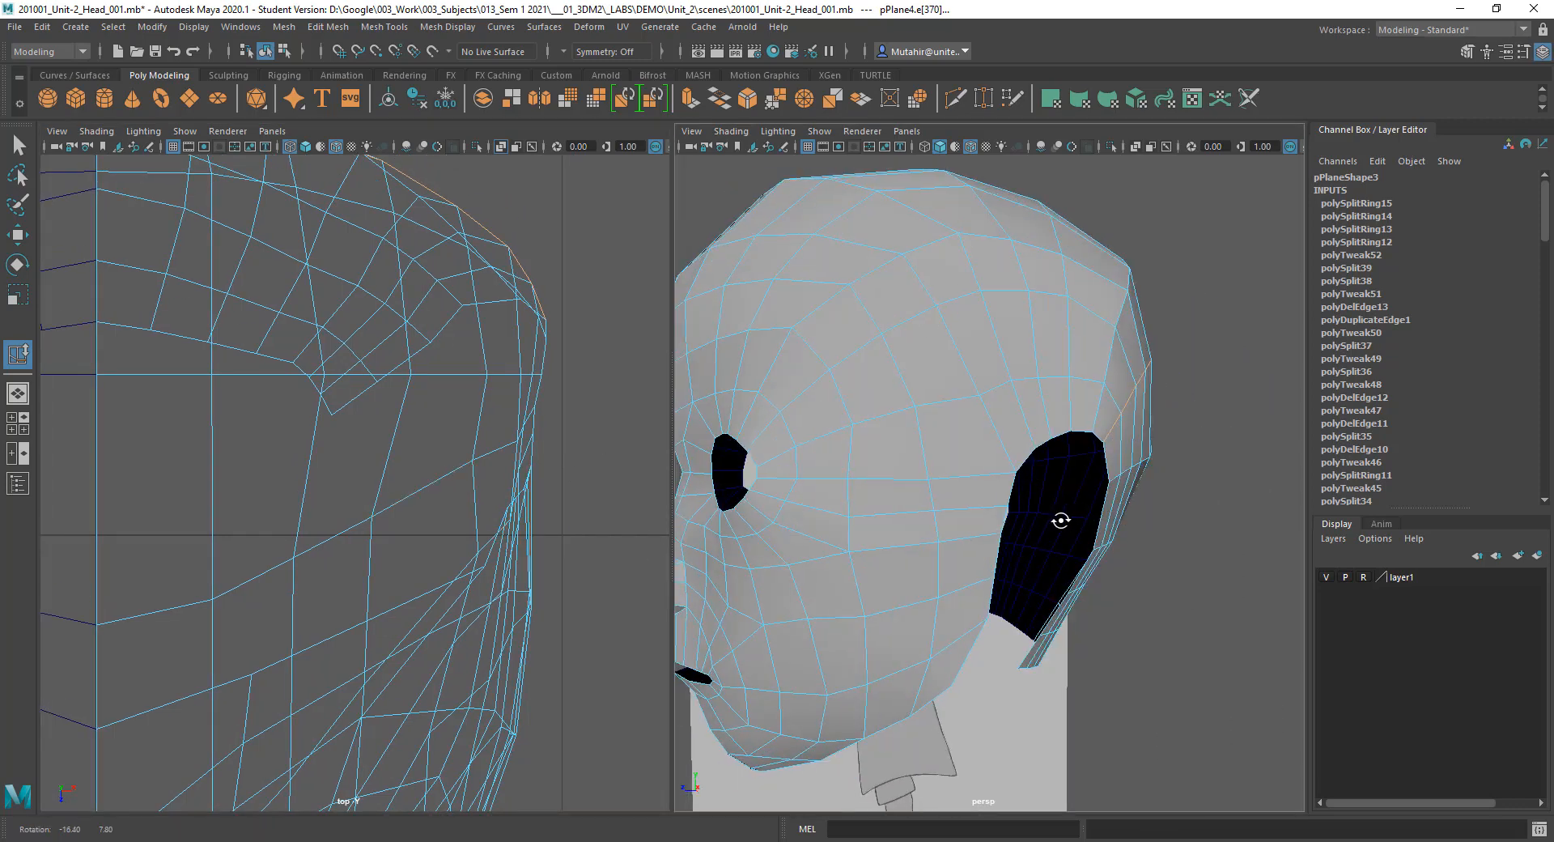
{"action": "key", "text": "space"}
{"action": "left_click_drag", "start_coordinate": [969, 535], "coordinate": [1028, 534]}
{"action": "middle_click_drag", "start_coordinate": [1026, 530], "coordinate": [765, 599], "text": "alt"}
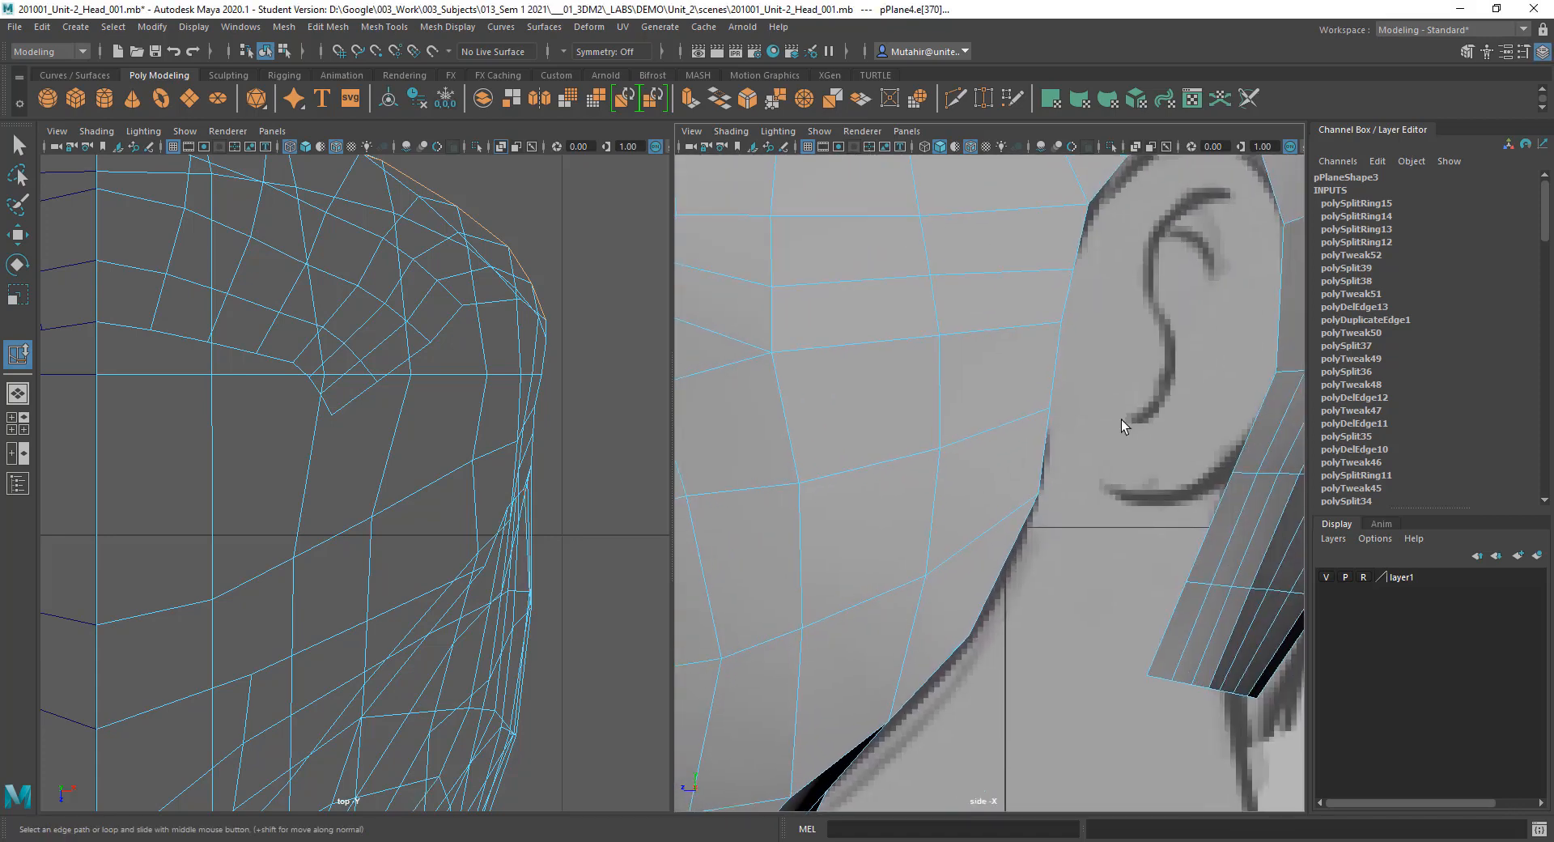
{"action": "middle_click_drag", "start_coordinate": [1120, 419], "coordinate": [789, 623], "text": "alt"}
{"action": "middle_click_drag", "start_coordinate": [1023, 562], "coordinate": [879, 758], "text": "alt"}
{"action": "key", "text": "w"}
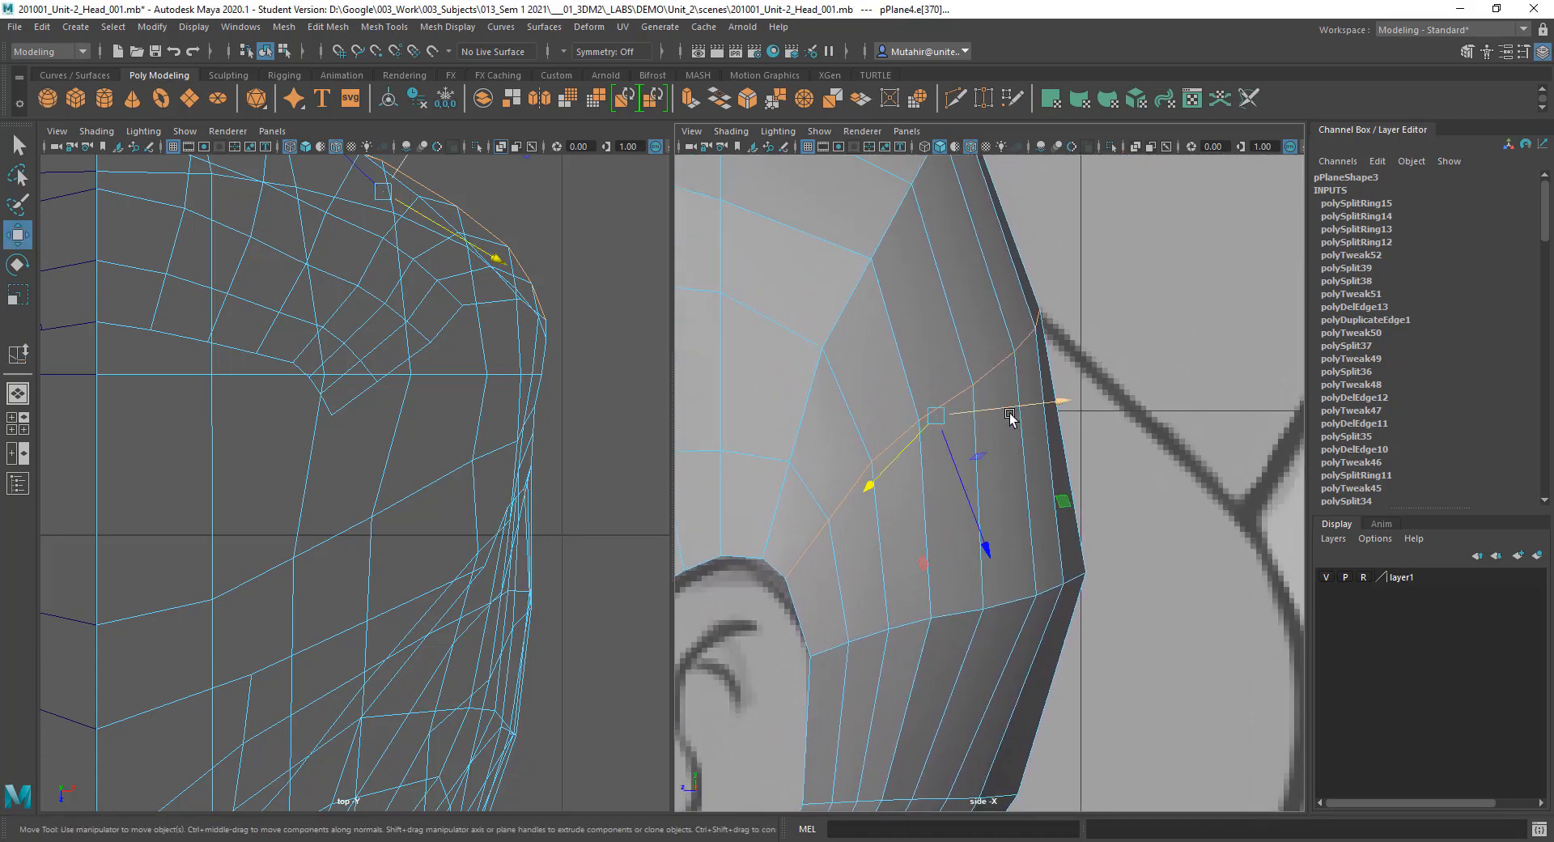
Step: Try to flatten the selected edge loop by scaling it vertically, and undo the scaling
{"action": "key", "text": "r"}
{"action": "mouse_move", "coordinate": [915, 300]}
{"action": "left_mouse_down"}
{"action": "mouse_move", "coordinate": [916, 335]}
{"action": "mouse_move", "coordinate": [916, 321]}
{"action": "left_mouse_up"}
{"action": "key", "text": "ctrl+z"}
{"action": "key", "text": "q"}
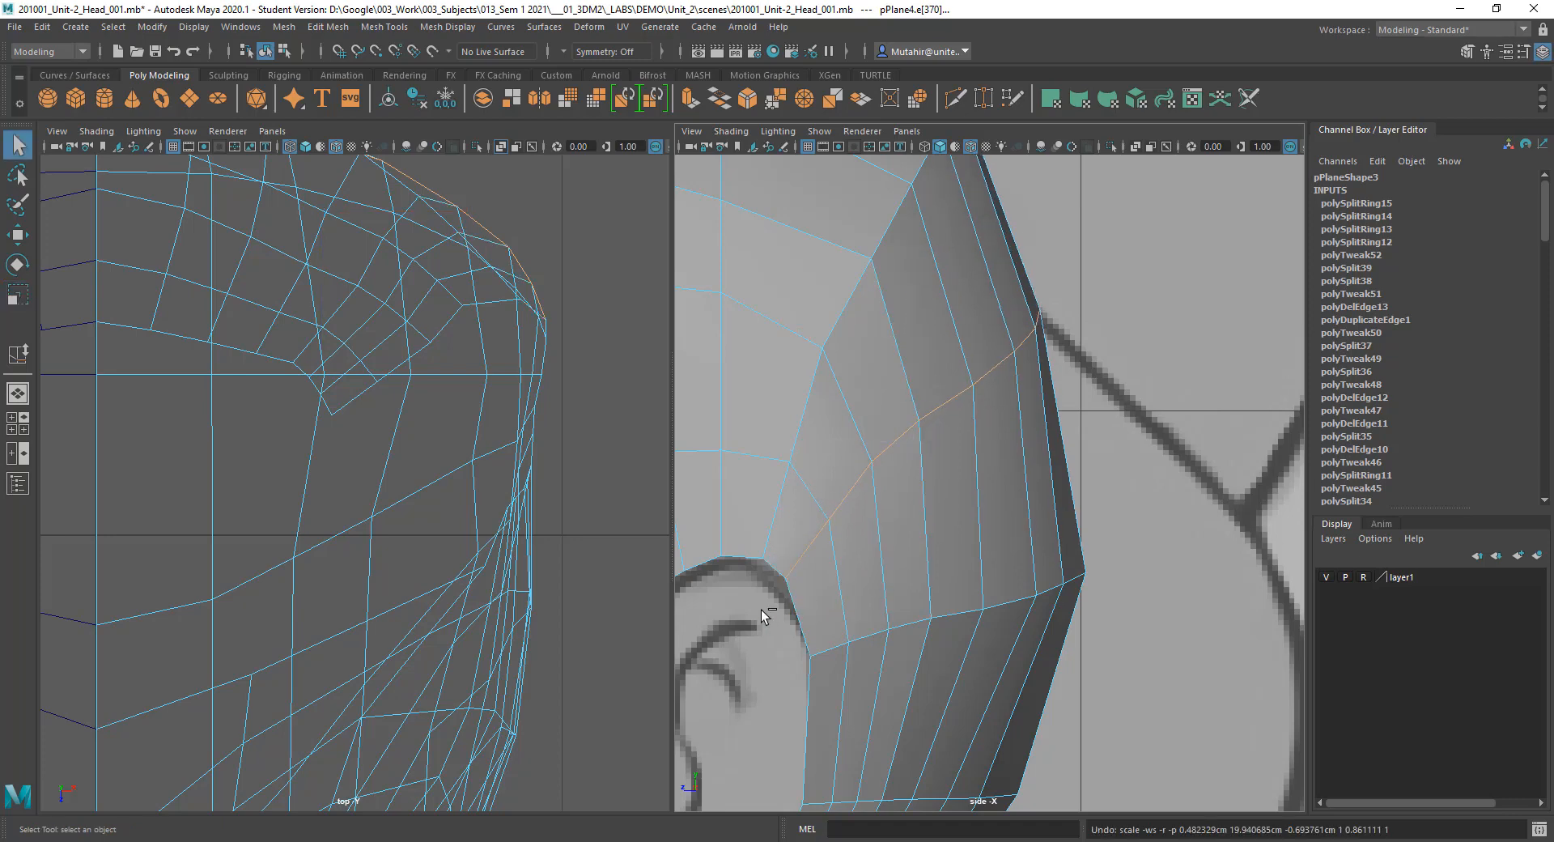
Step: Move the selected edge loop above the ear toward the back of the head and clear the selection
{"action": "key", "text": "w"}
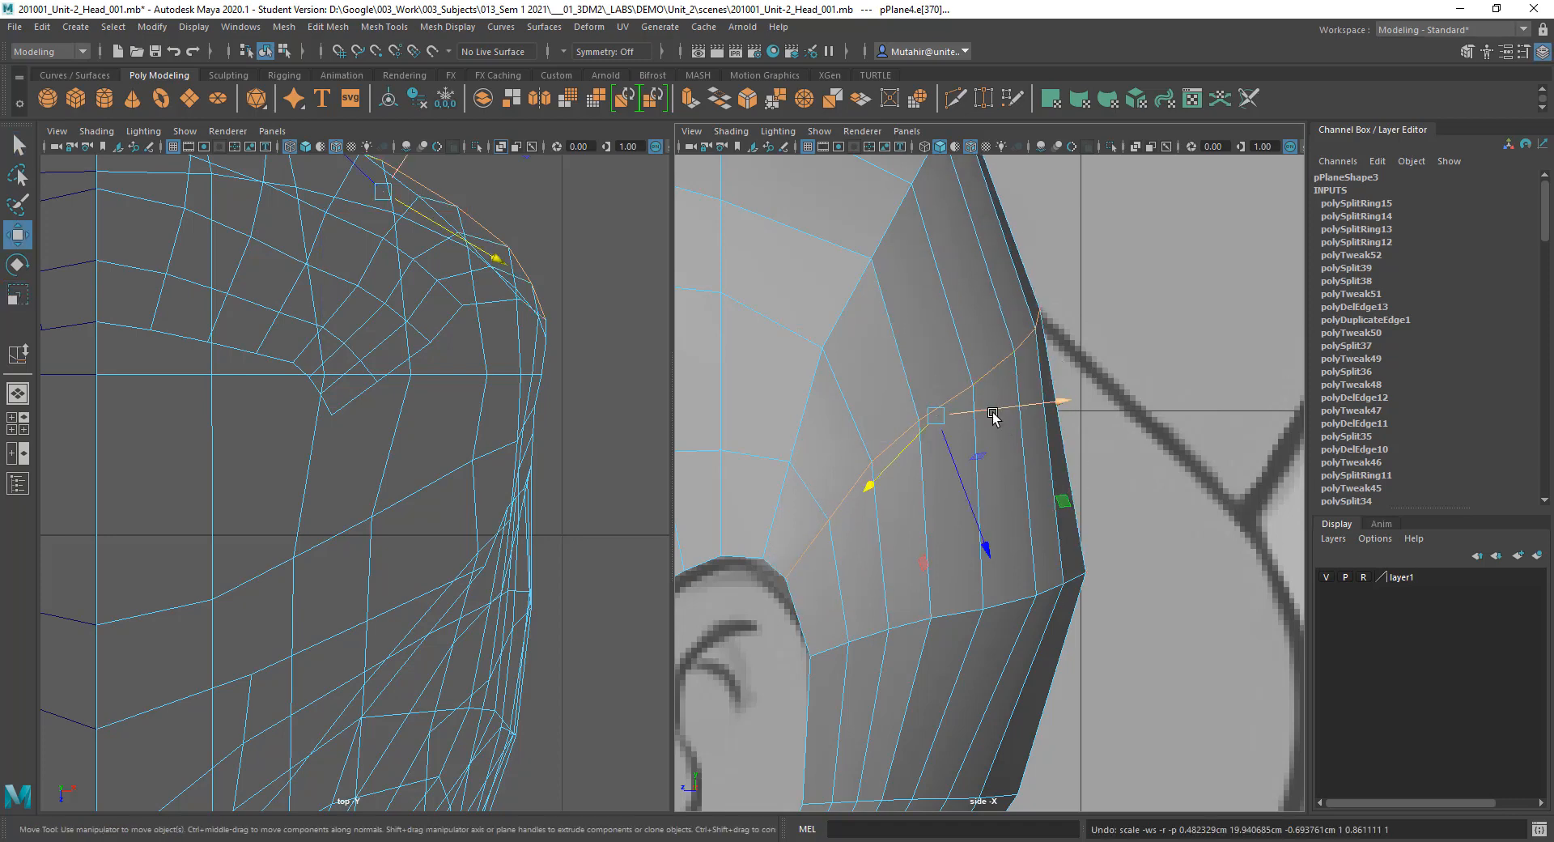
{"action": "left_click_drag", "start_coordinate": [992, 414], "coordinate": [867, 437]}
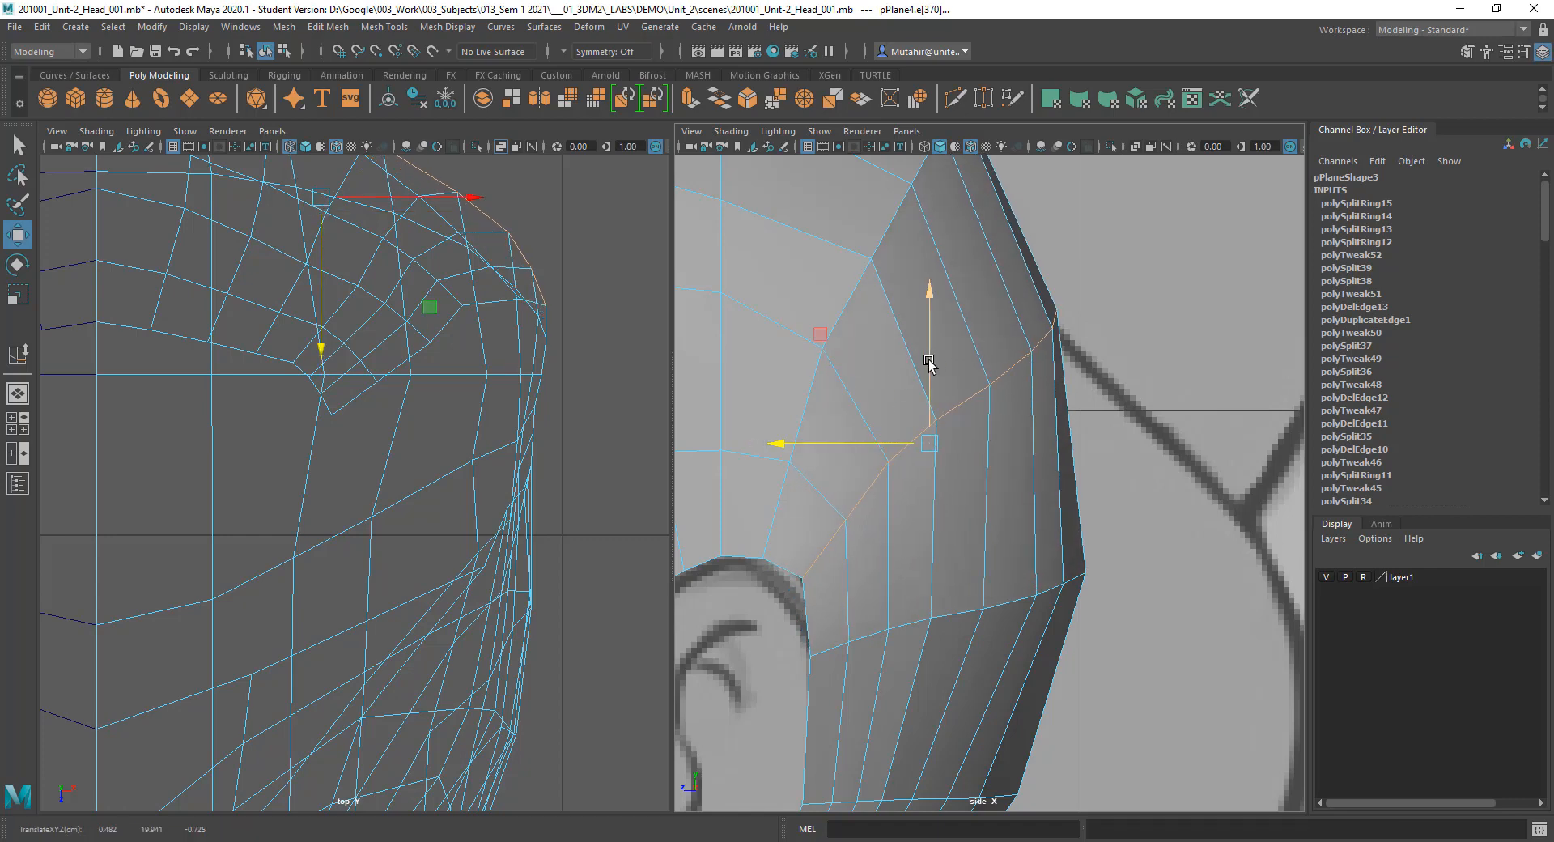
{"action": "scroll", "coordinate": [929, 364], "scroll_direction": "down", "scroll_amount": 3}
{"action": "key", "text": "q"}
{"action": "scroll", "coordinate": [1013, 471], "scroll_direction": "down", "scroll_amount": 4}
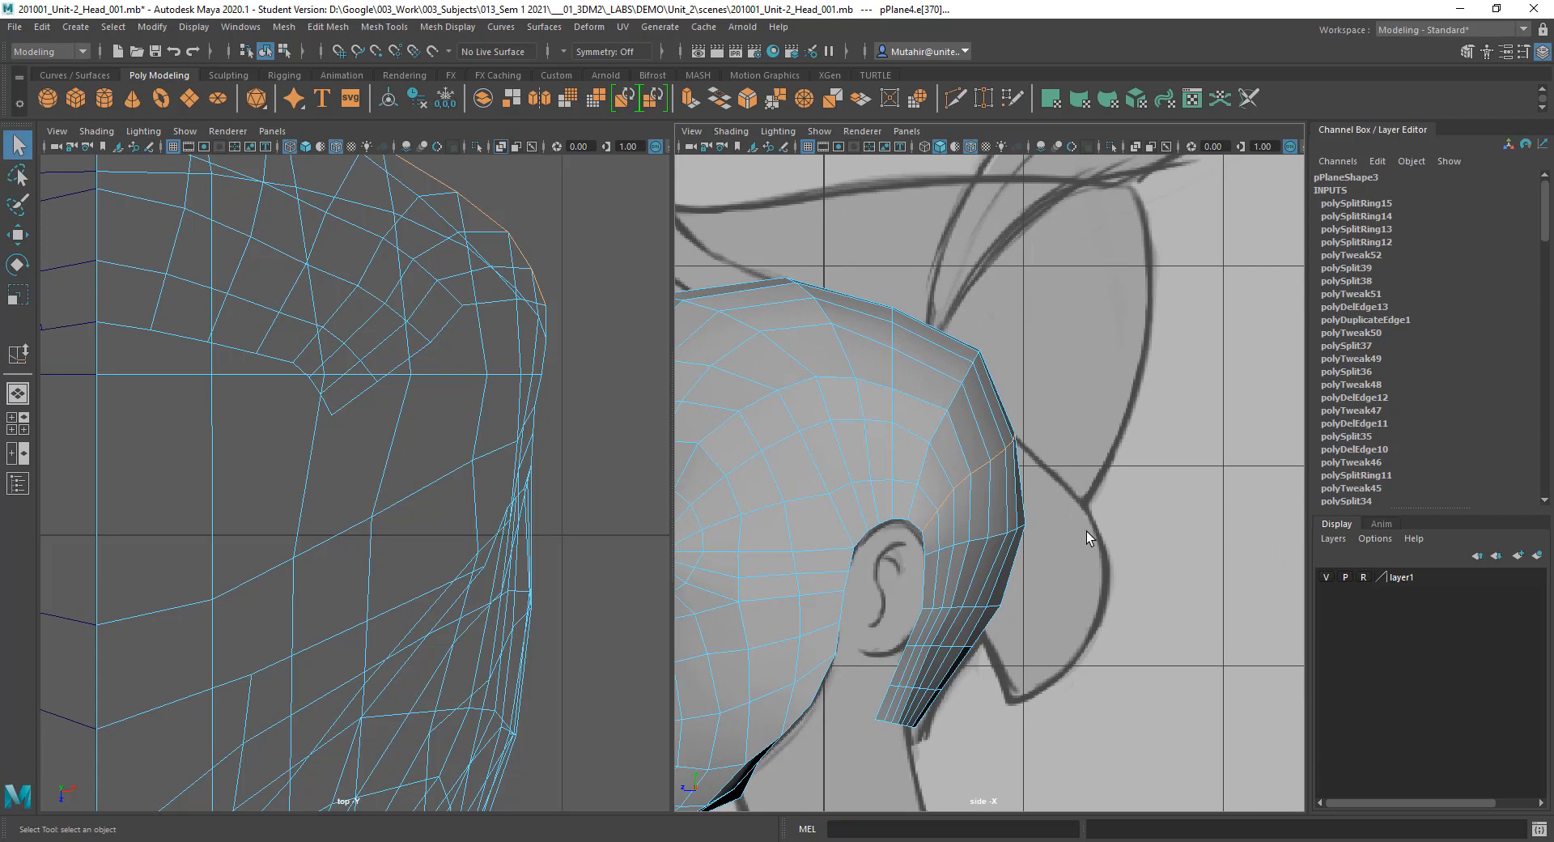
{"action": "middle_click_drag", "start_coordinate": [911, 534], "coordinate": [1182, 468], "text": "alt"}
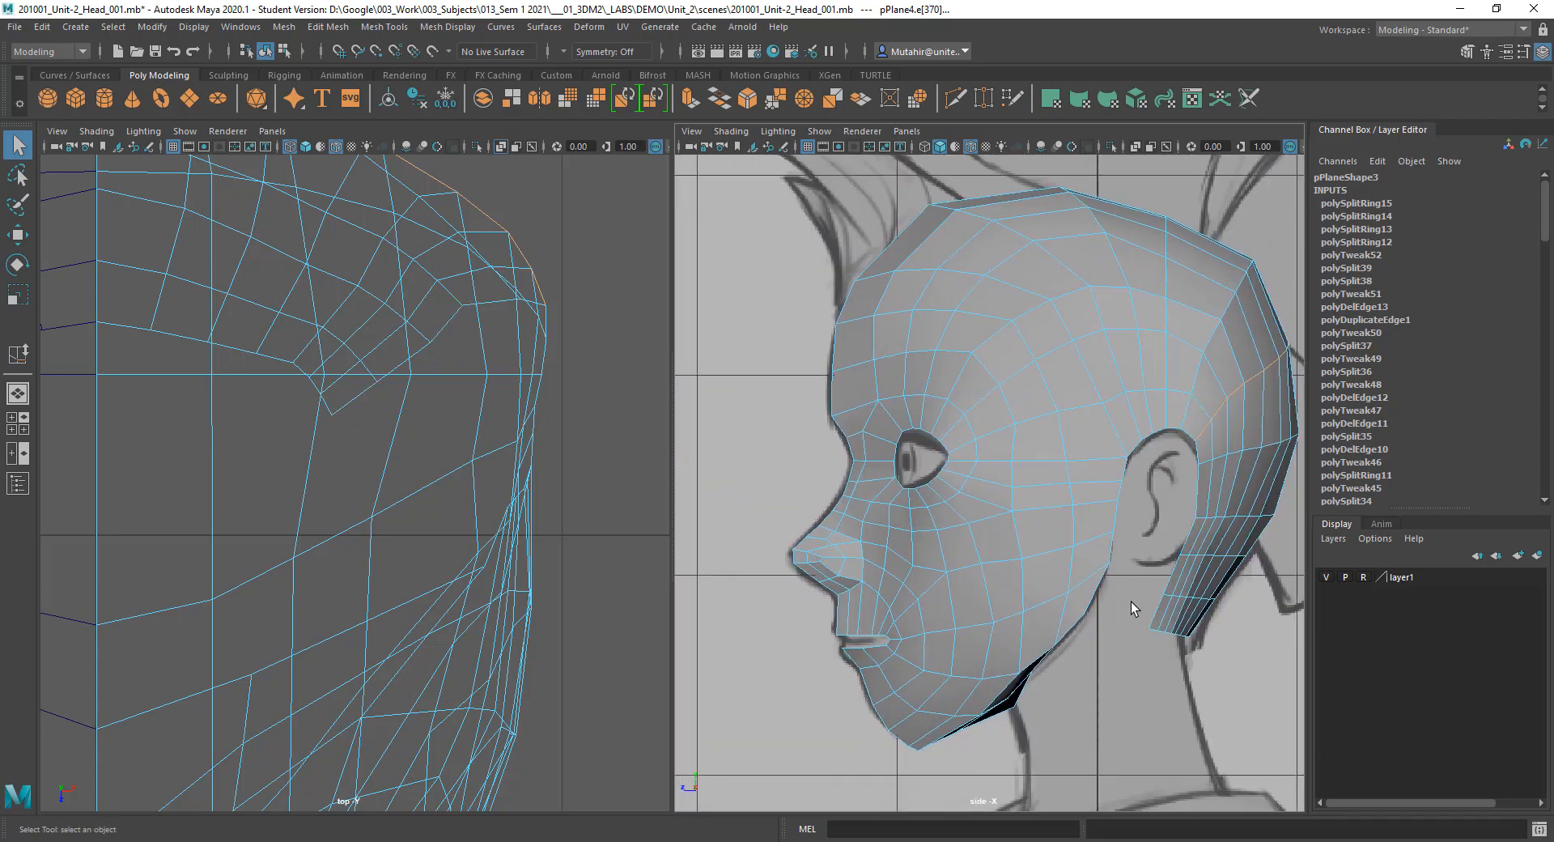
{"action": "middle_click_drag", "start_coordinate": [1129, 600], "coordinate": [1120, 586], "text": "alt"}
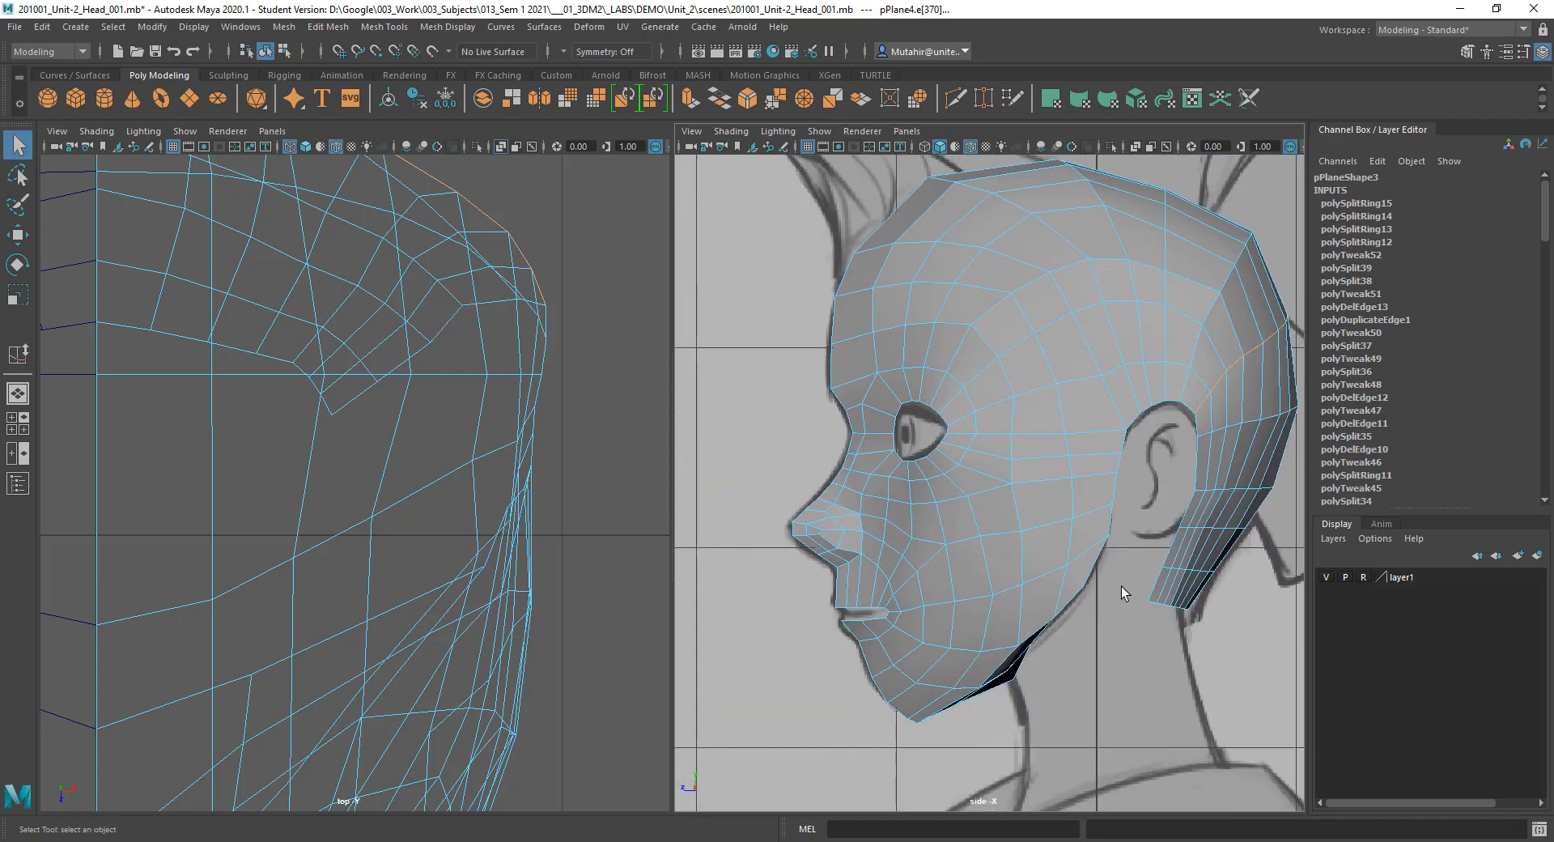
{"action": "left_click", "coordinate": [1134, 630]}
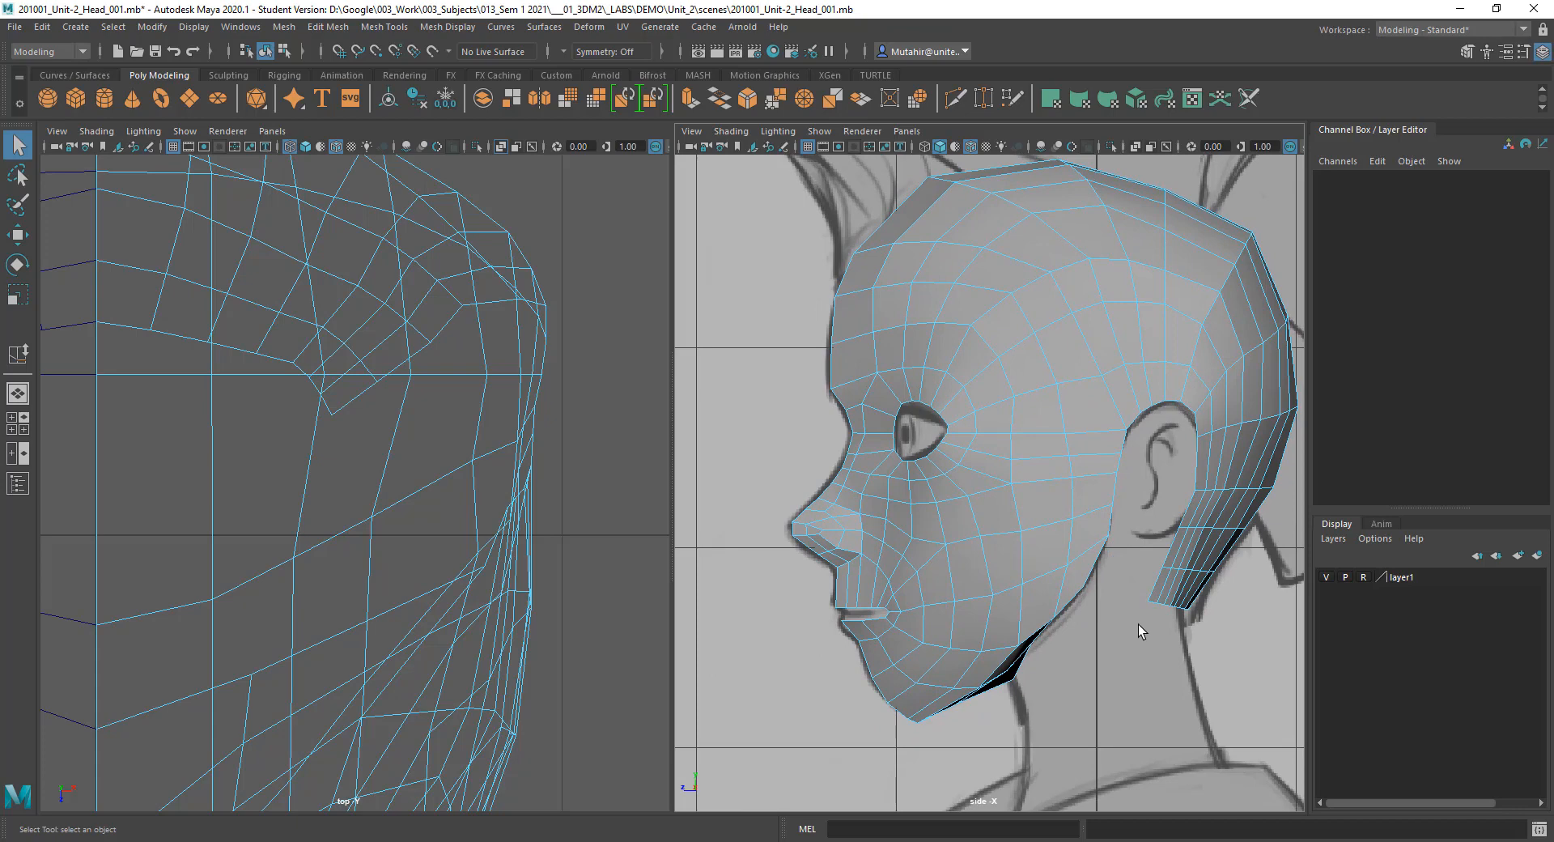